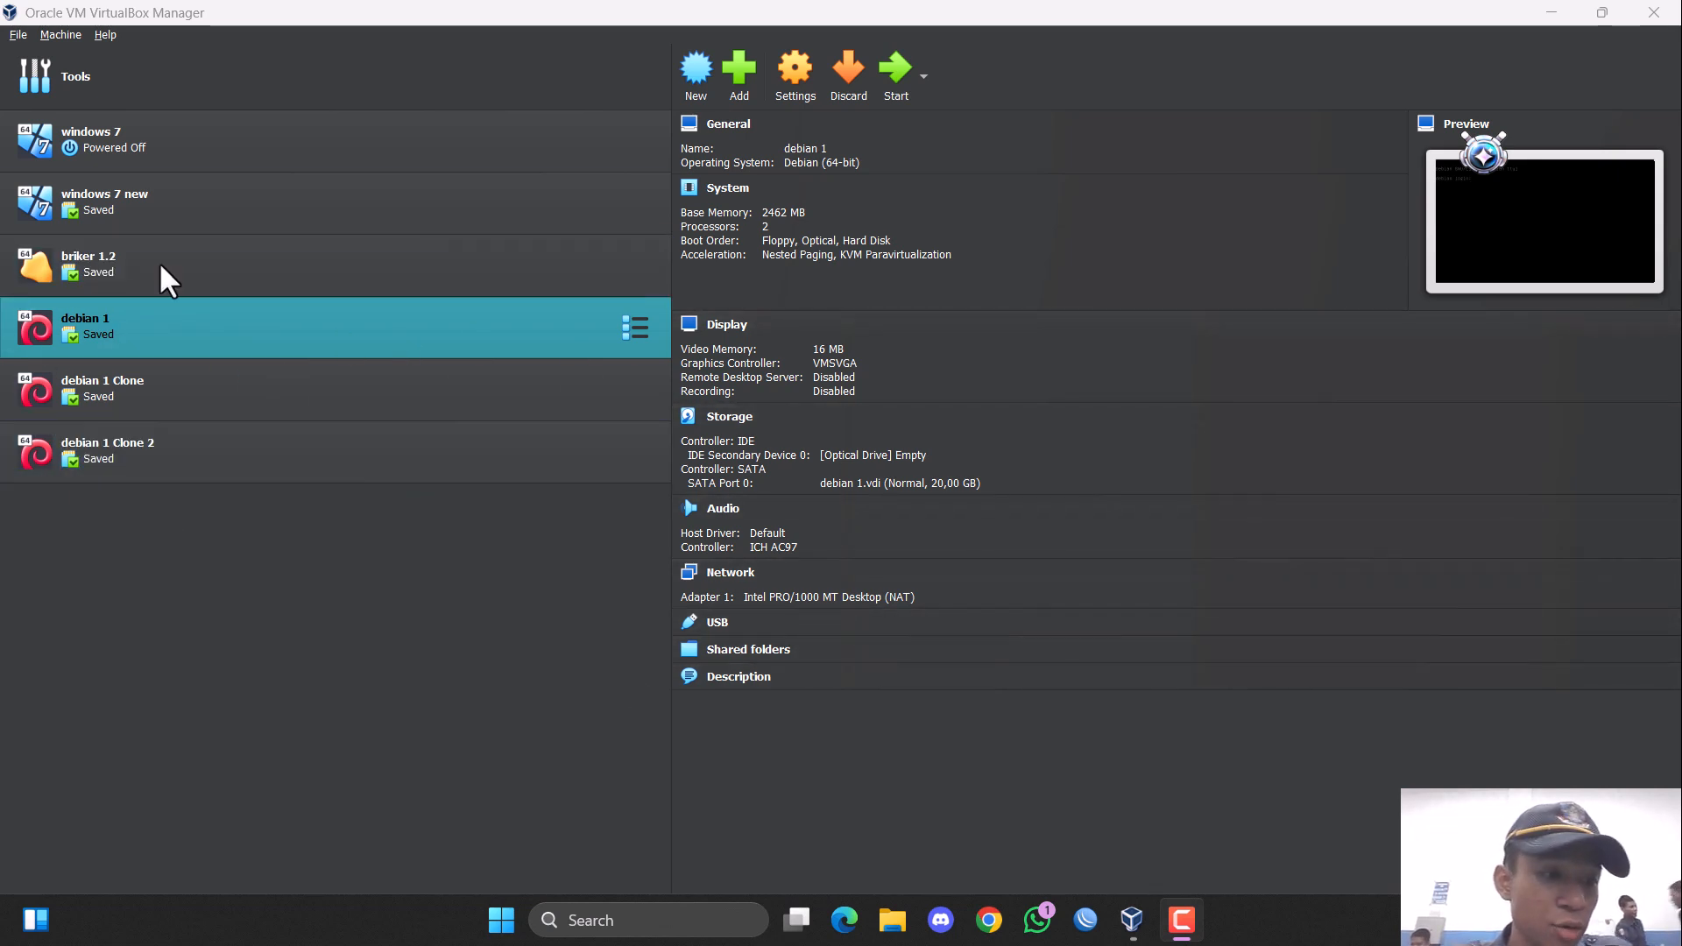
# Start the debian 1 virtual machine and log in as root with the account password.
pyautogui.click(903, 75)
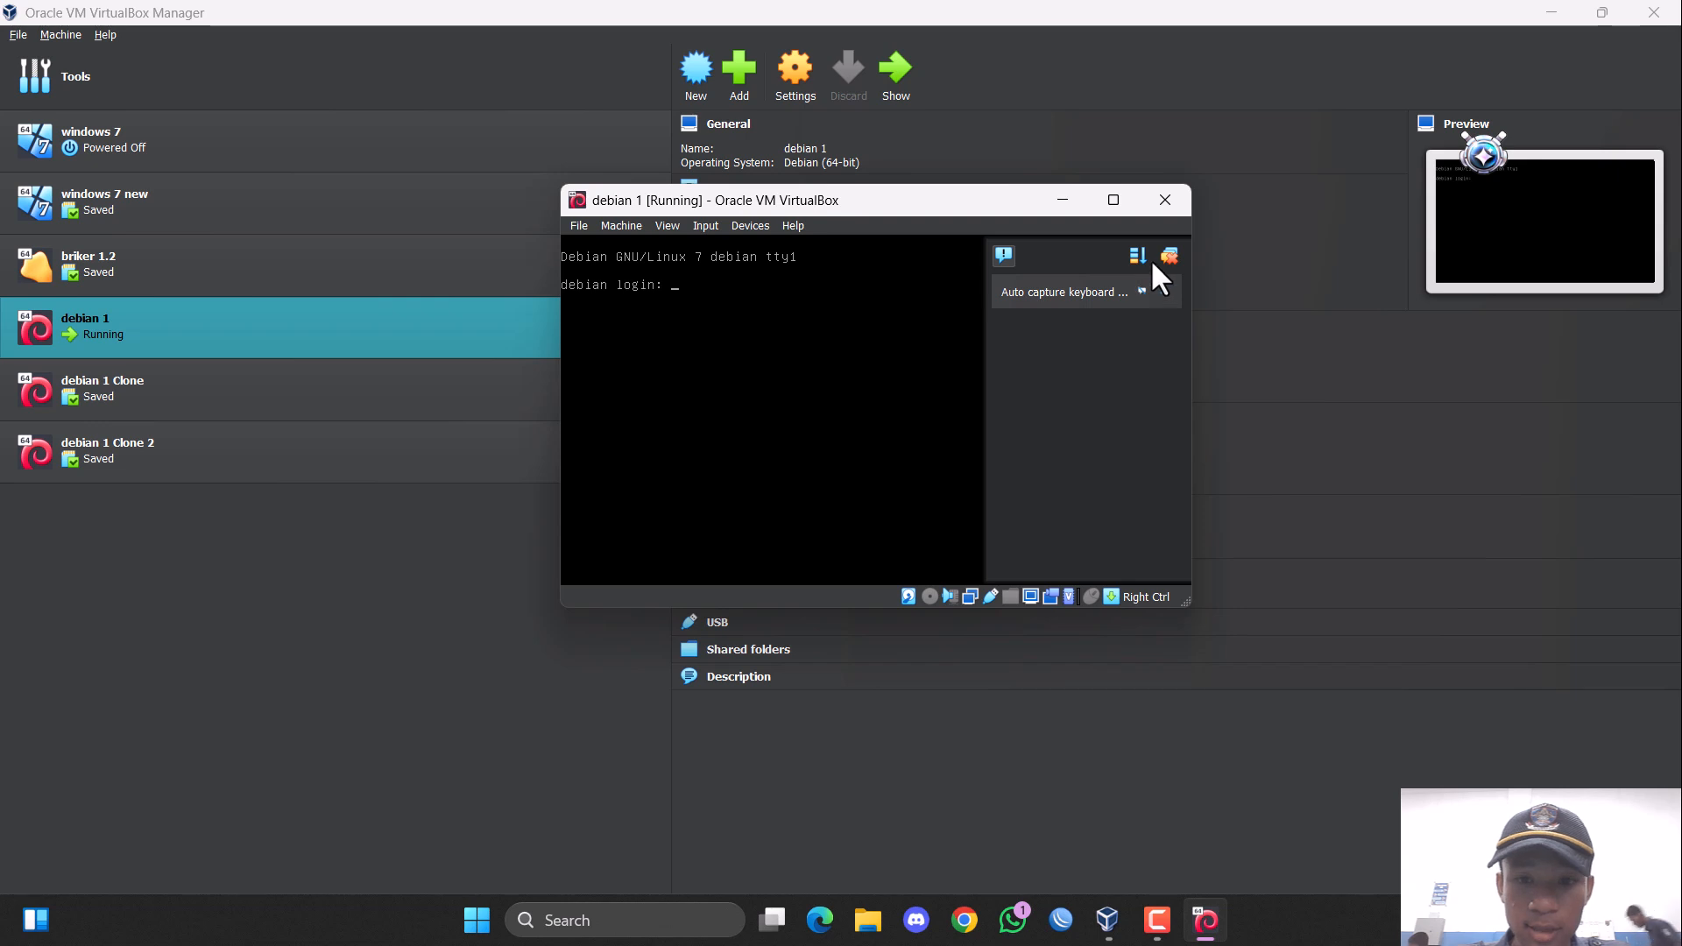
pyautogui.click(1168, 256)
pyautogui.write('root')
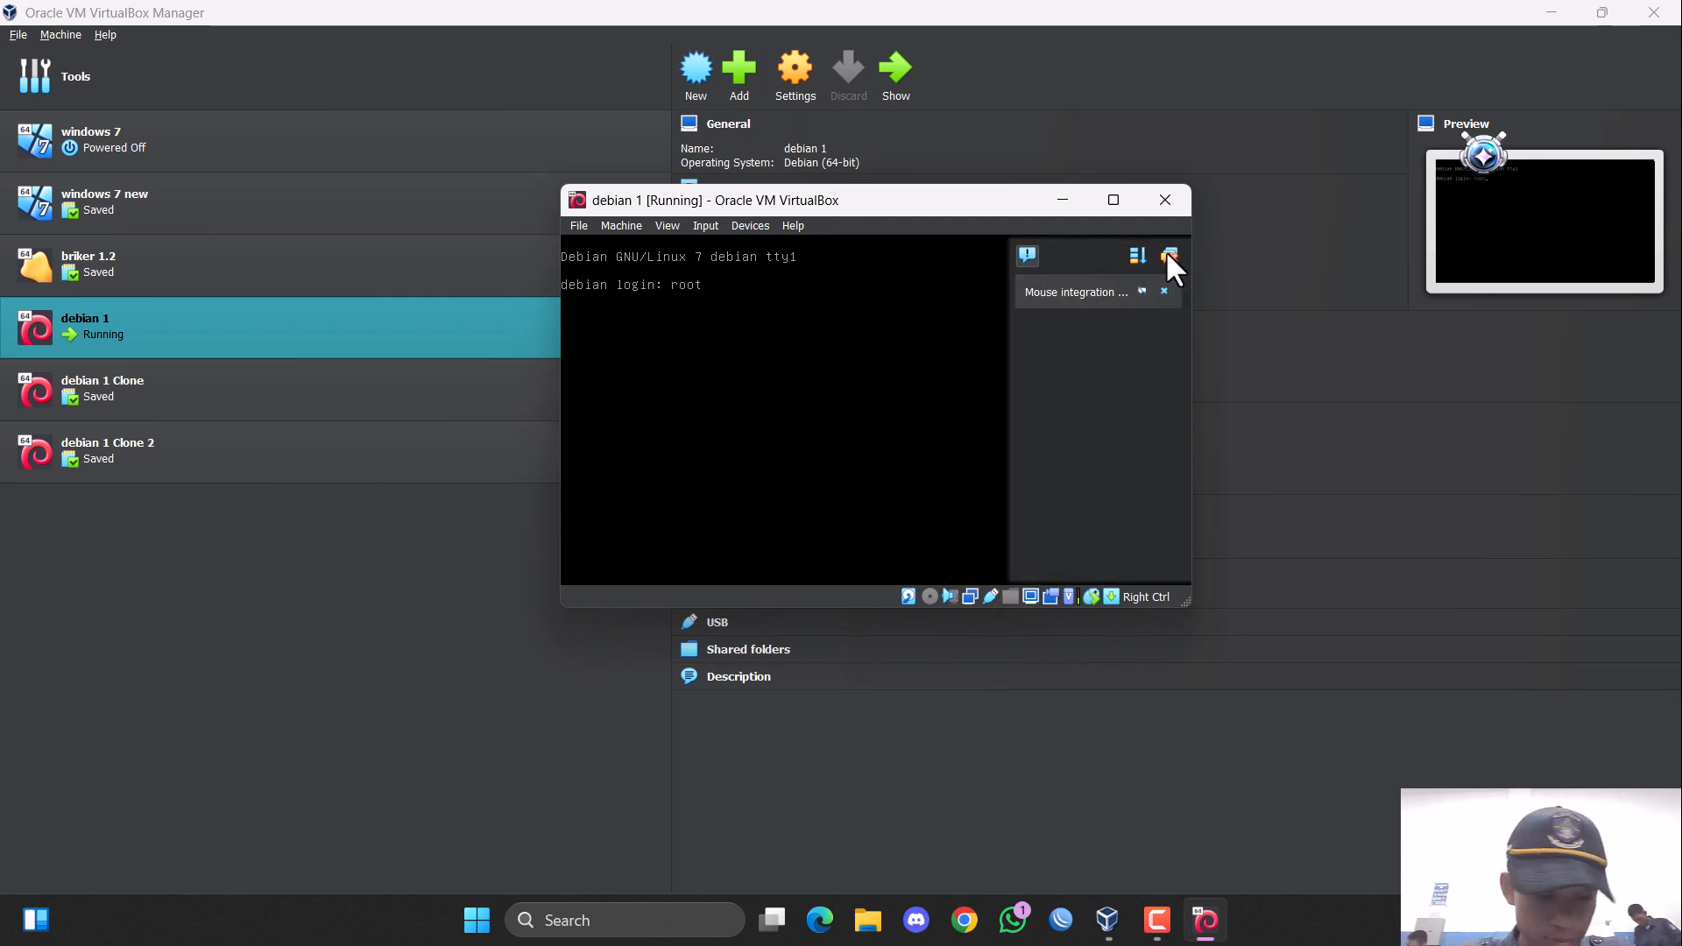
pyautogui.press('Return')
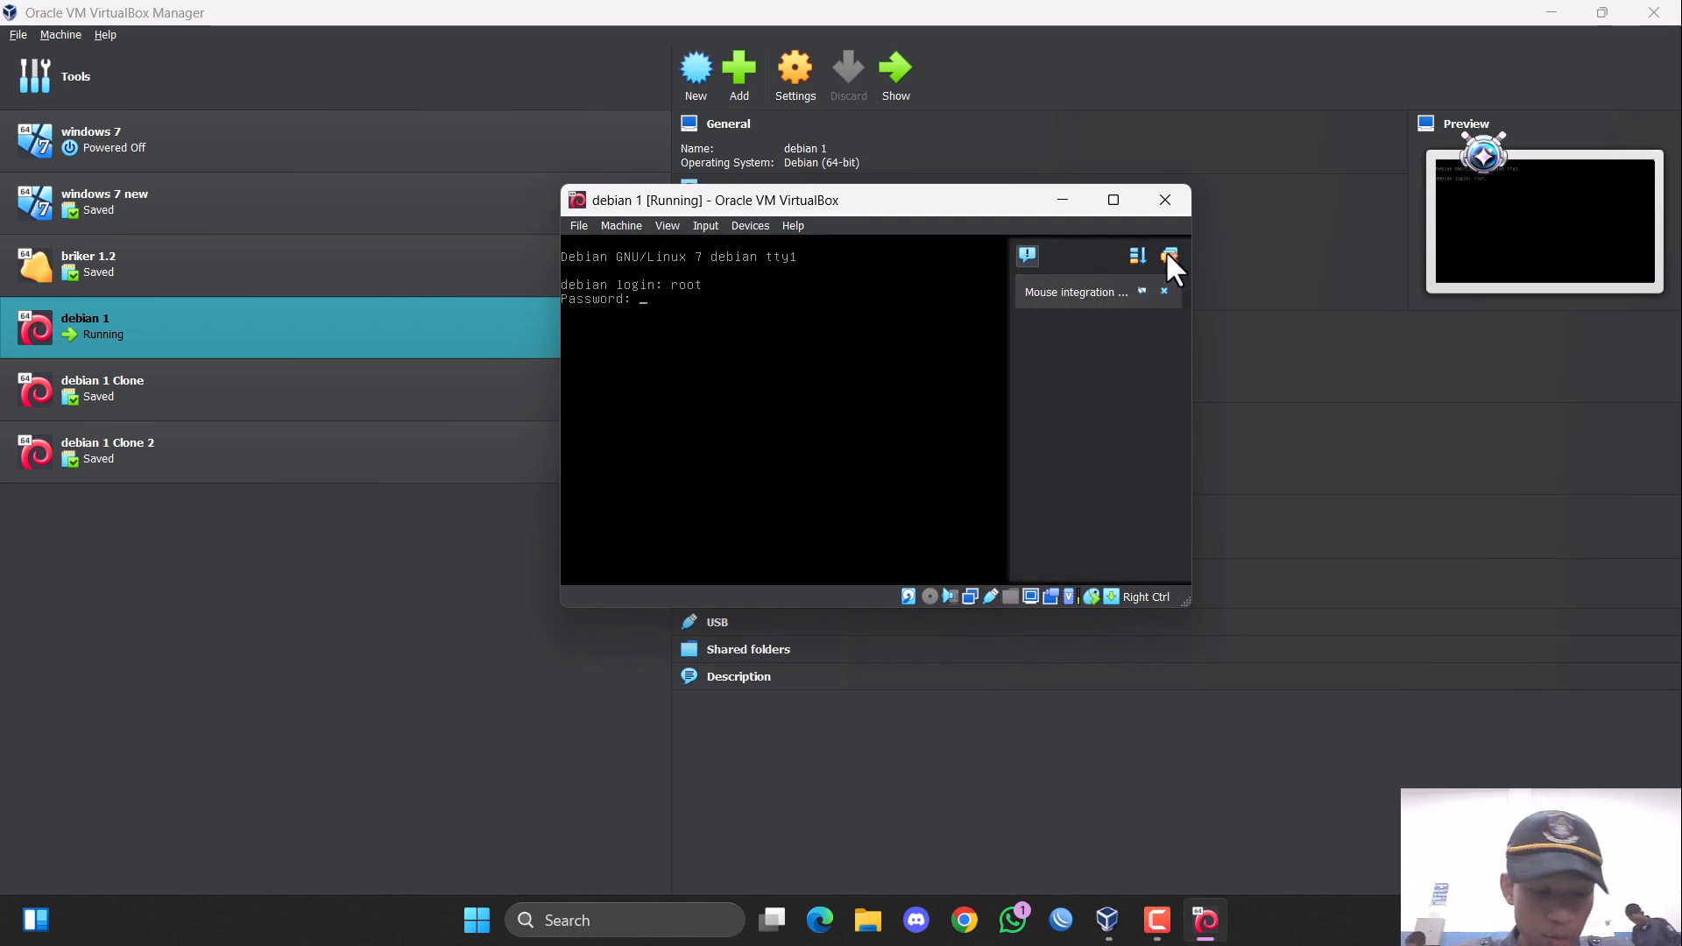
pyautogui.press('Return')
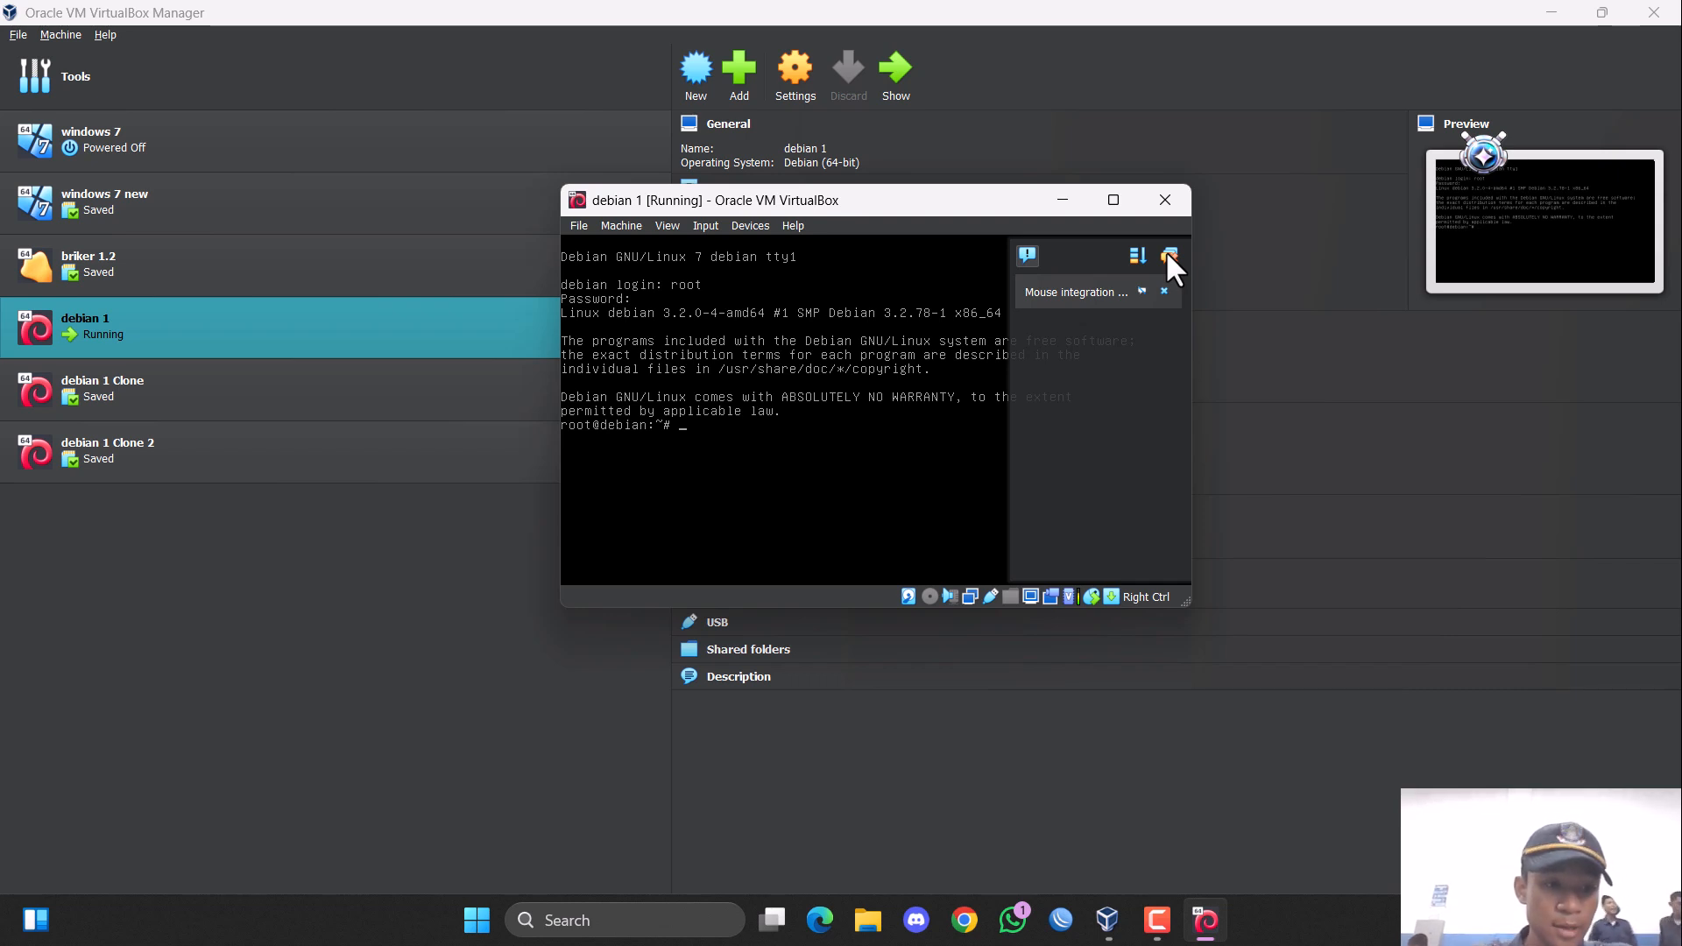
# Open /etc/network/interfaces in the nano editor.
pyautogui.write('nan')
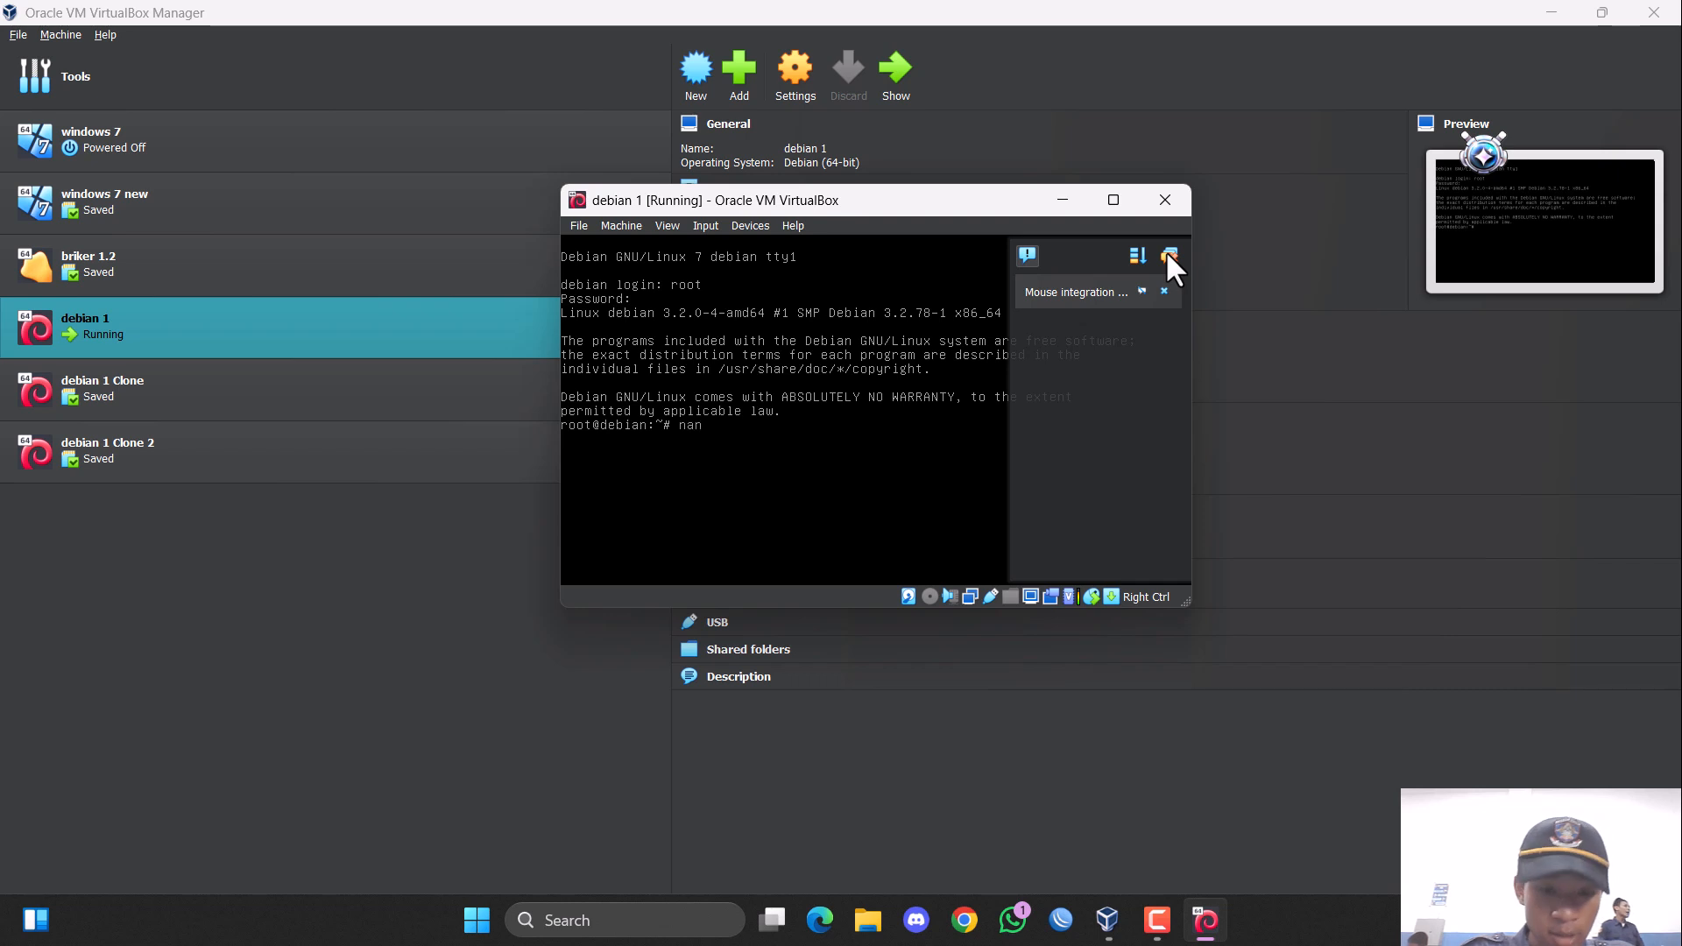
pyautogui.write('o /etc/')
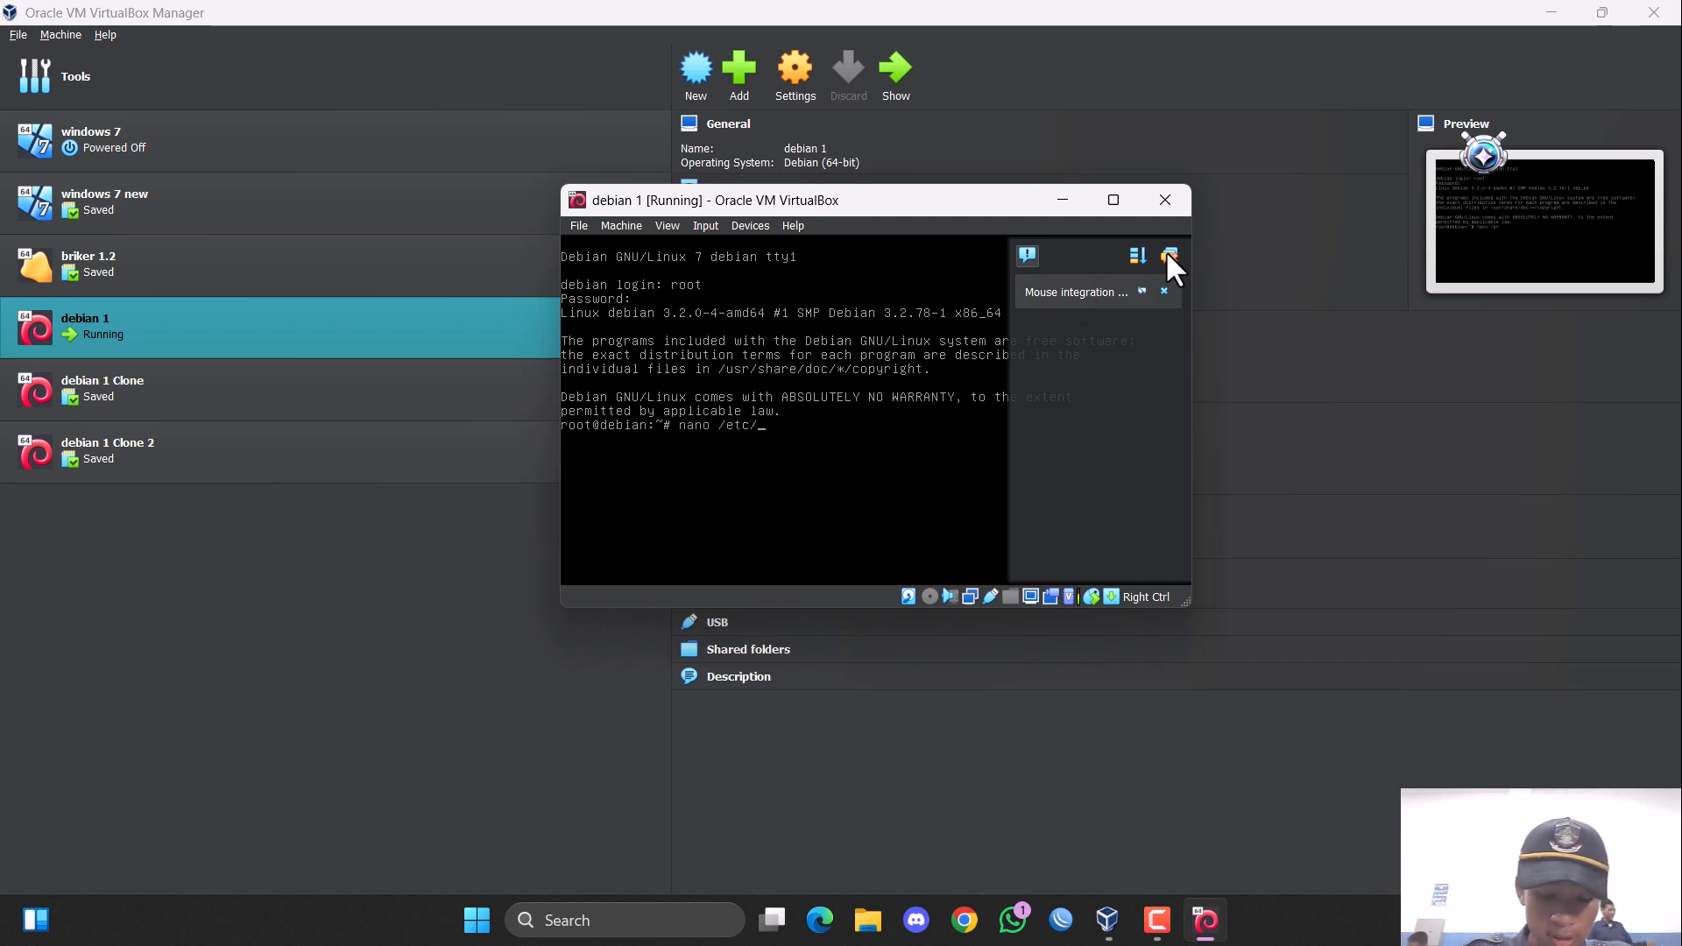
pyautogui.write('network')
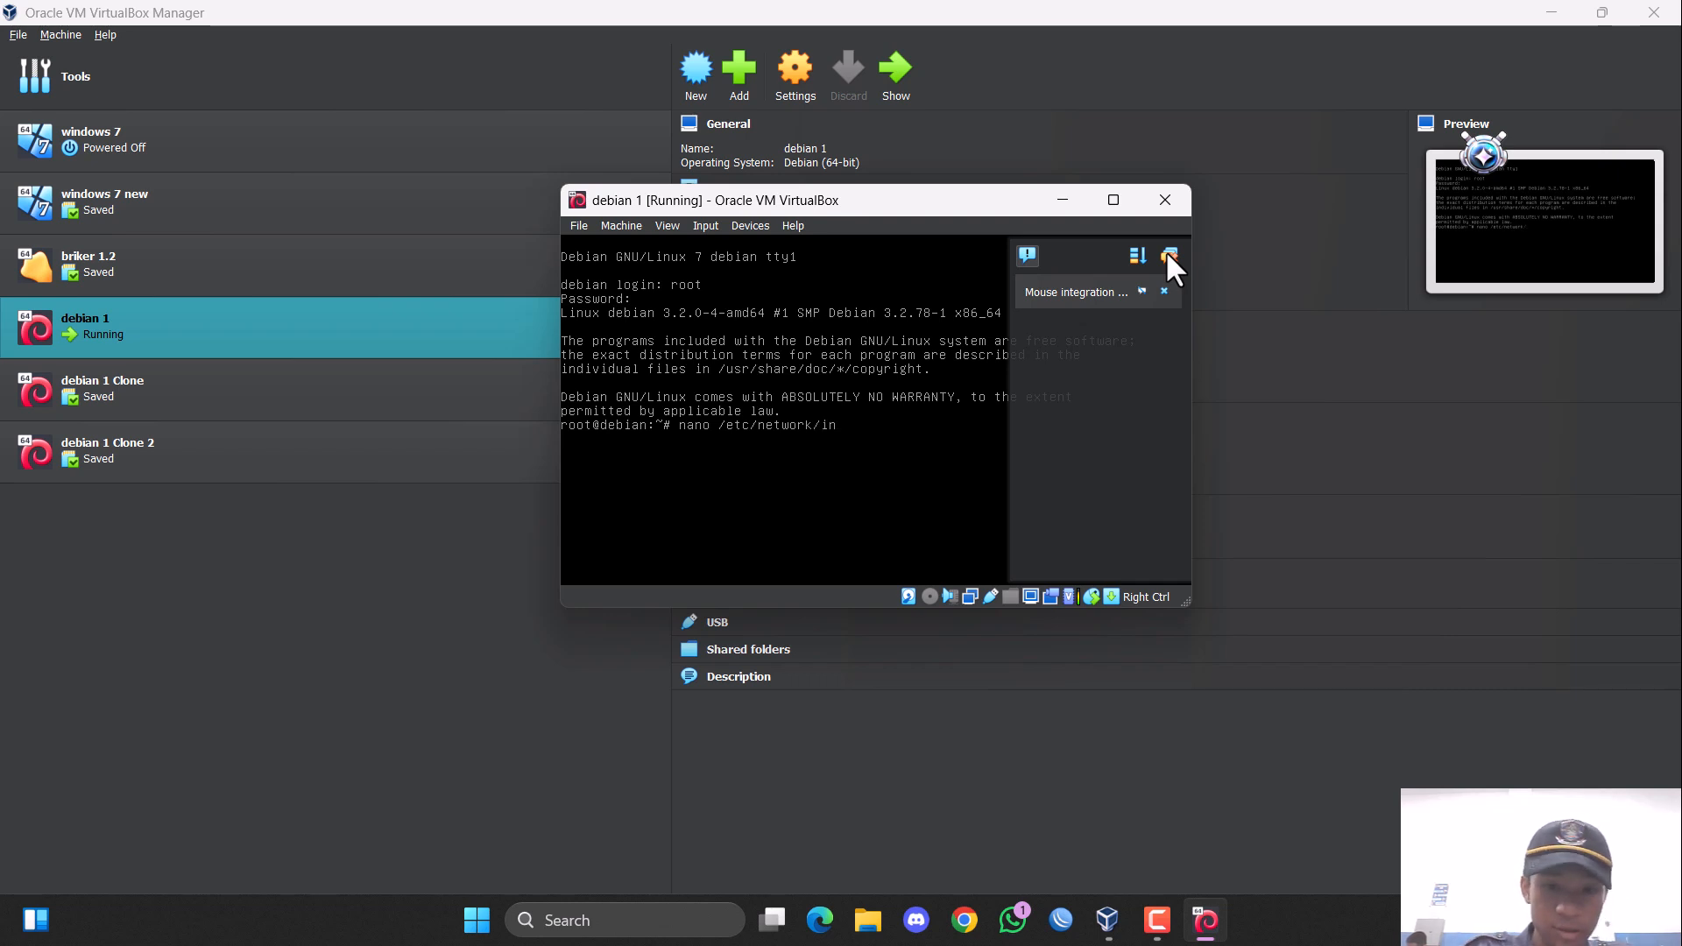
pyautogui.write('/in')
pyautogui.press('Tab')
pyautogui.press('Return')
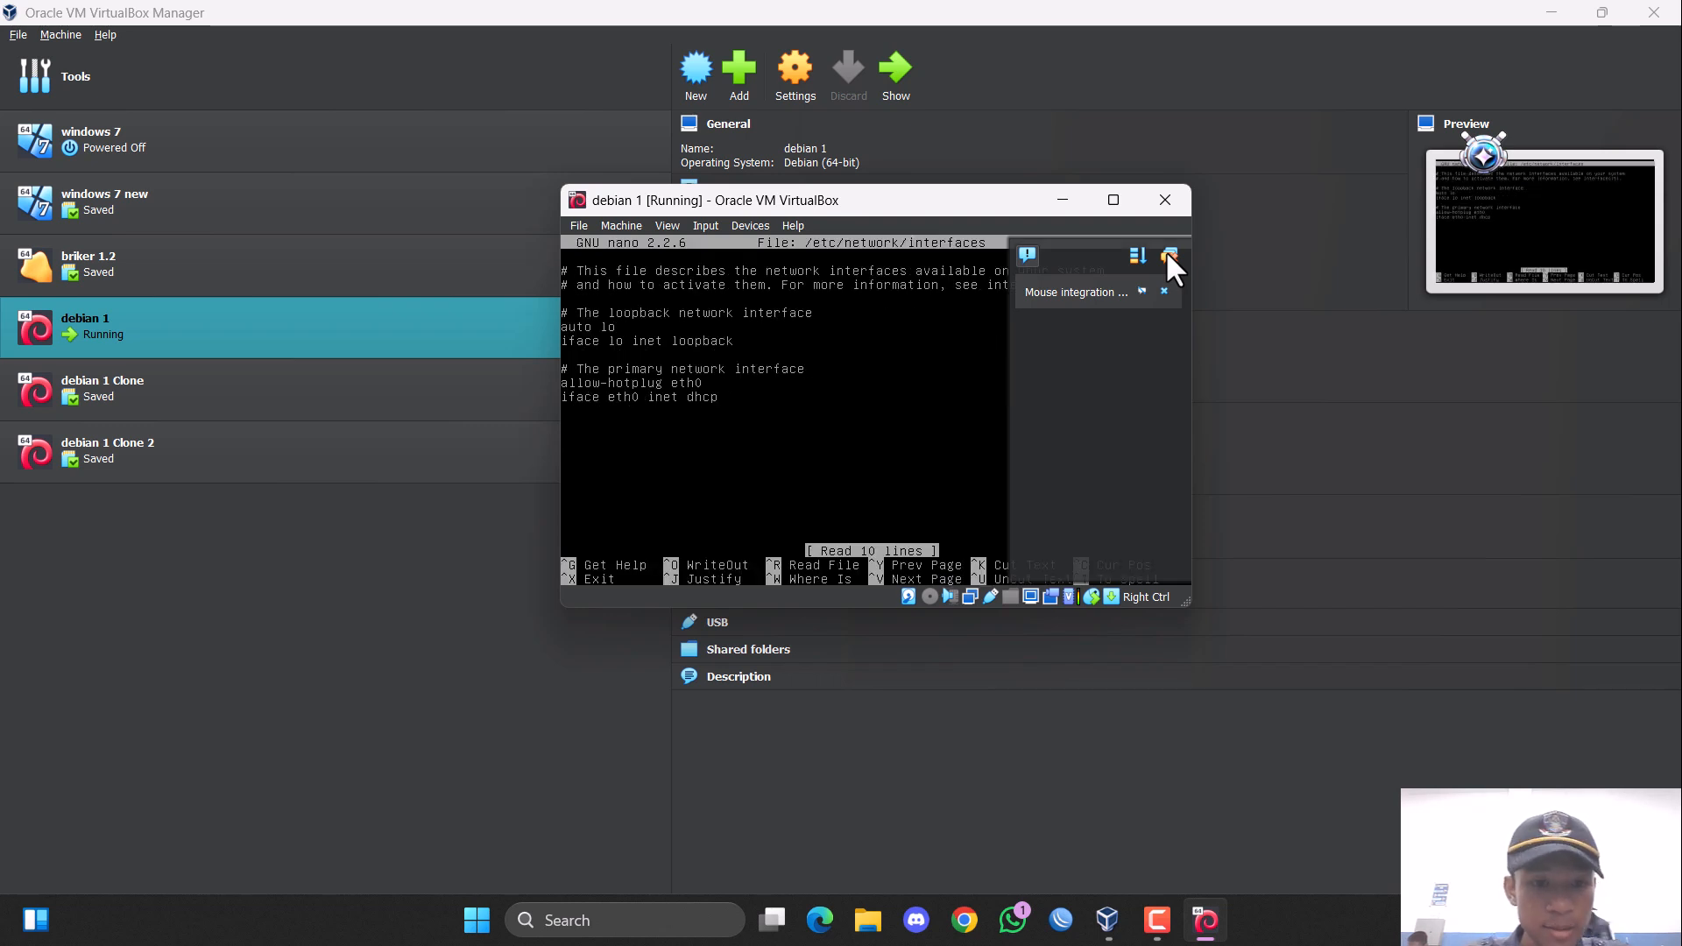
# Replace allow-hotplug with auto on the eth0 line under the primary network interface.
pyautogui.press('Right')
pyautogui.press('Right')
pyautogui.press('Right')
pyautogui.press('Right')
pyautogui.press('Right')
pyautogui.press('Right')
pyautogui.press('Right')
pyautogui.press('Right')
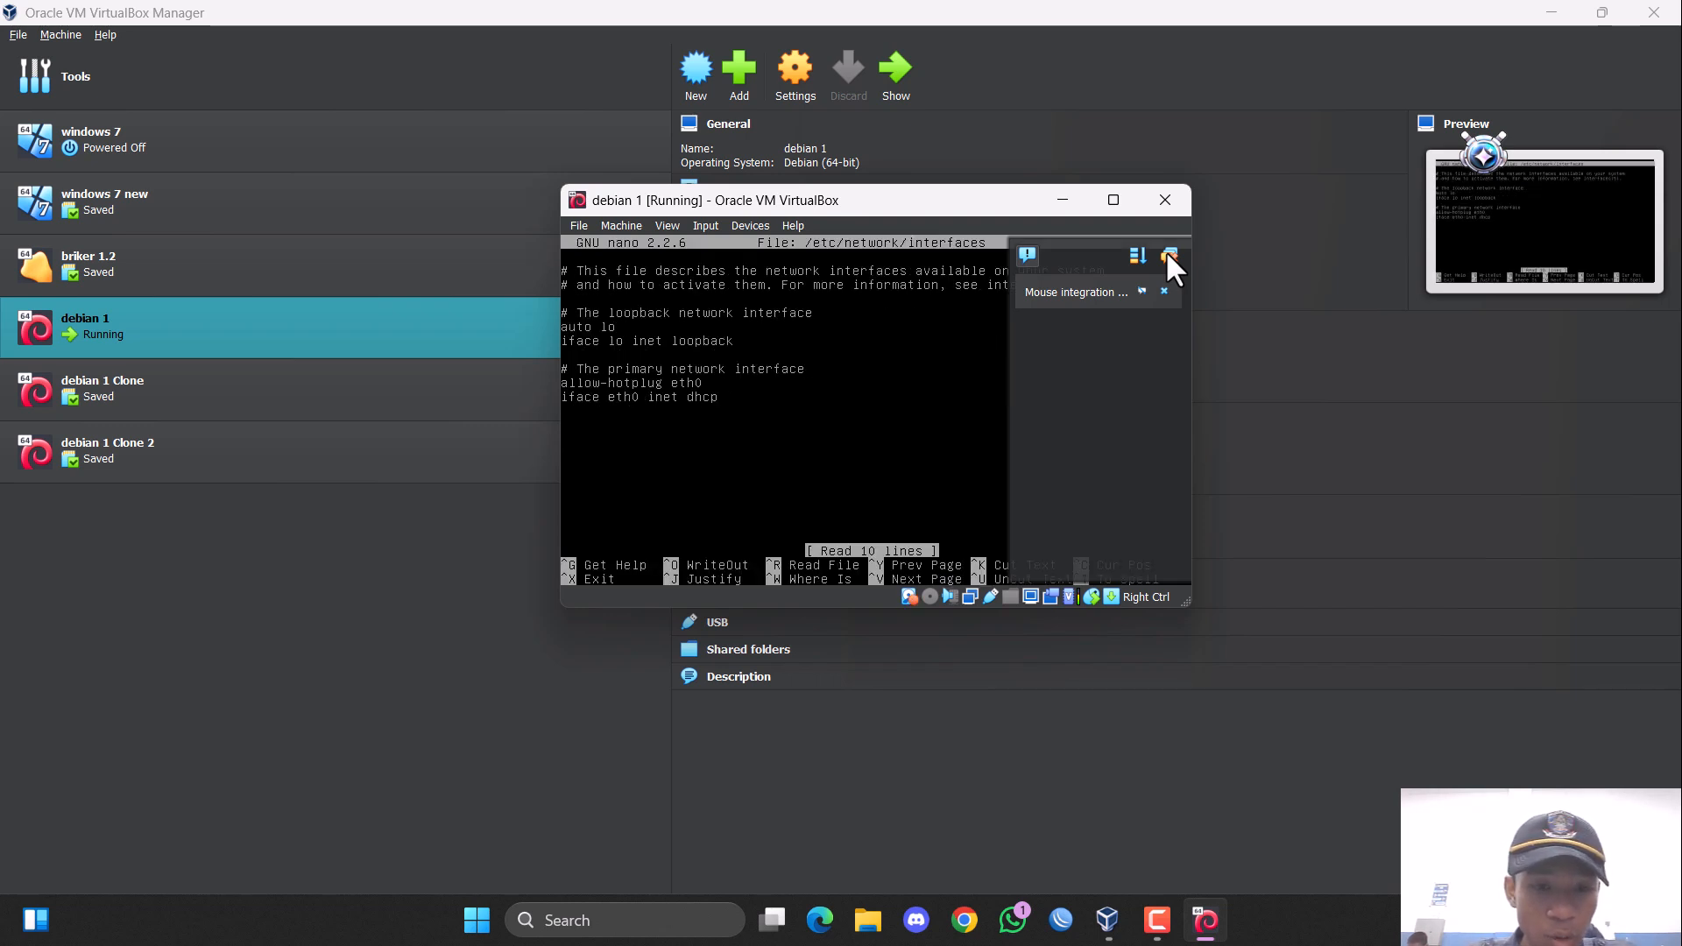
pyautogui.press('BackSpace')
pyautogui.press('BackSpace')
pyautogui.press('BackSpace')
pyautogui.press('BackSpace')
pyautogui.press('BackSpace')
pyautogui.press('BackSpace')
pyautogui.press('BackSpace')
pyautogui.press('BackSpace')
pyautogui.press('BackSpace')
pyautogui.press('BackSpace')
pyautogui.press('BackSpace')
pyautogui.press('BackSpace')
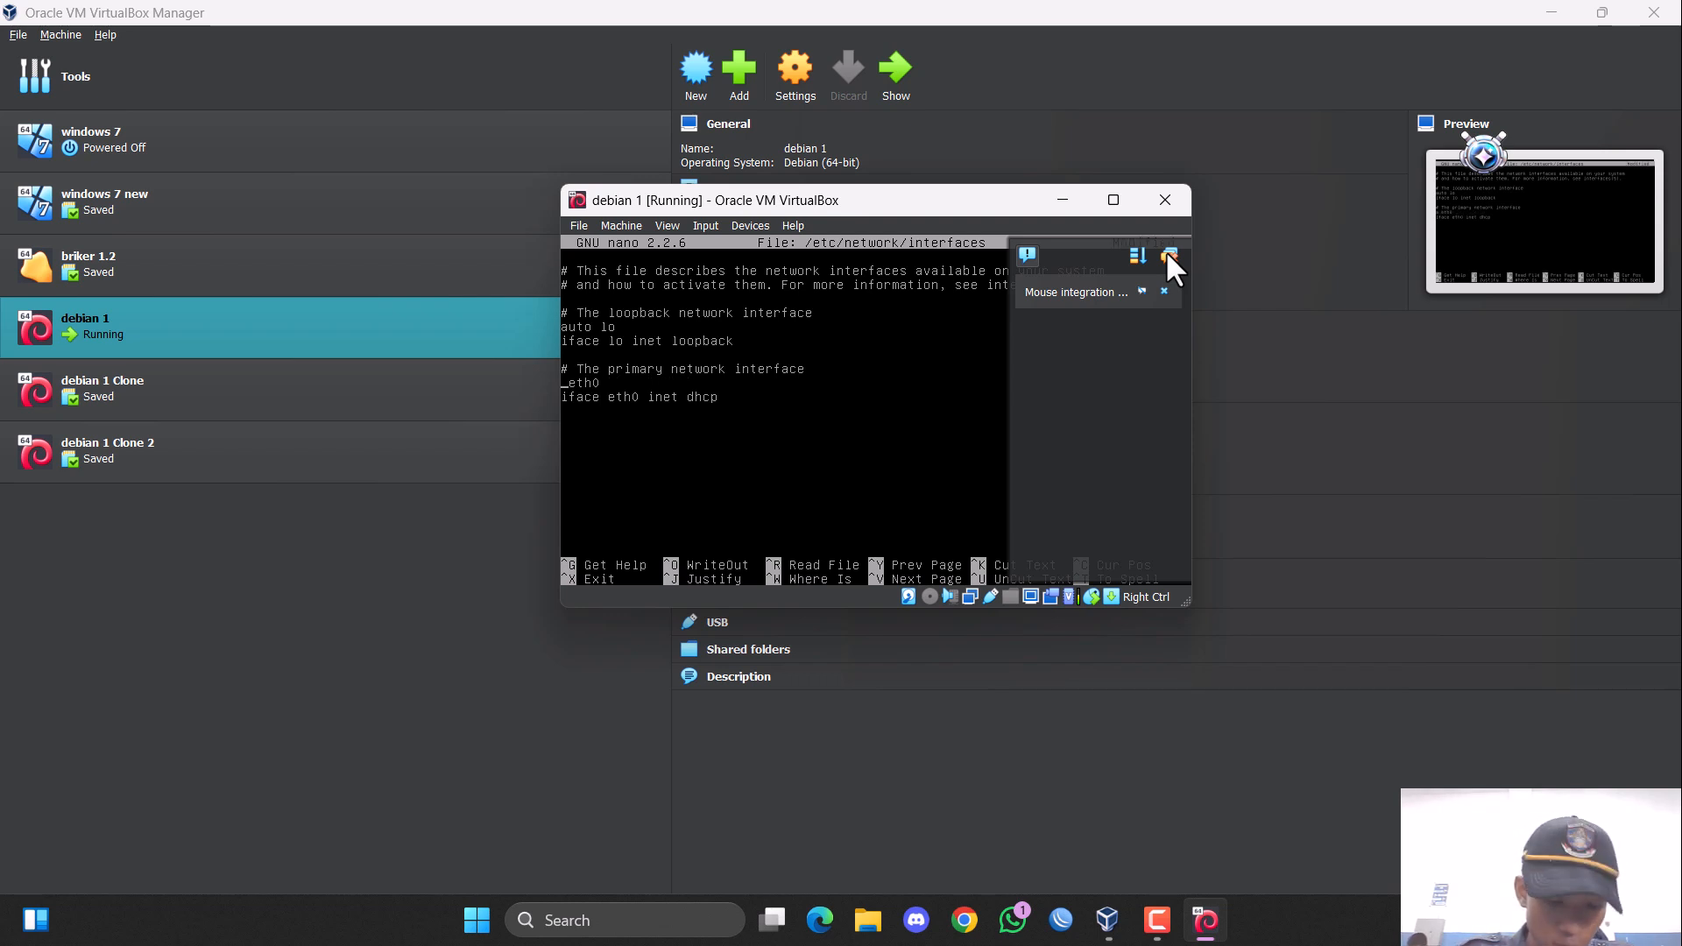
pyautogui.write('u ')
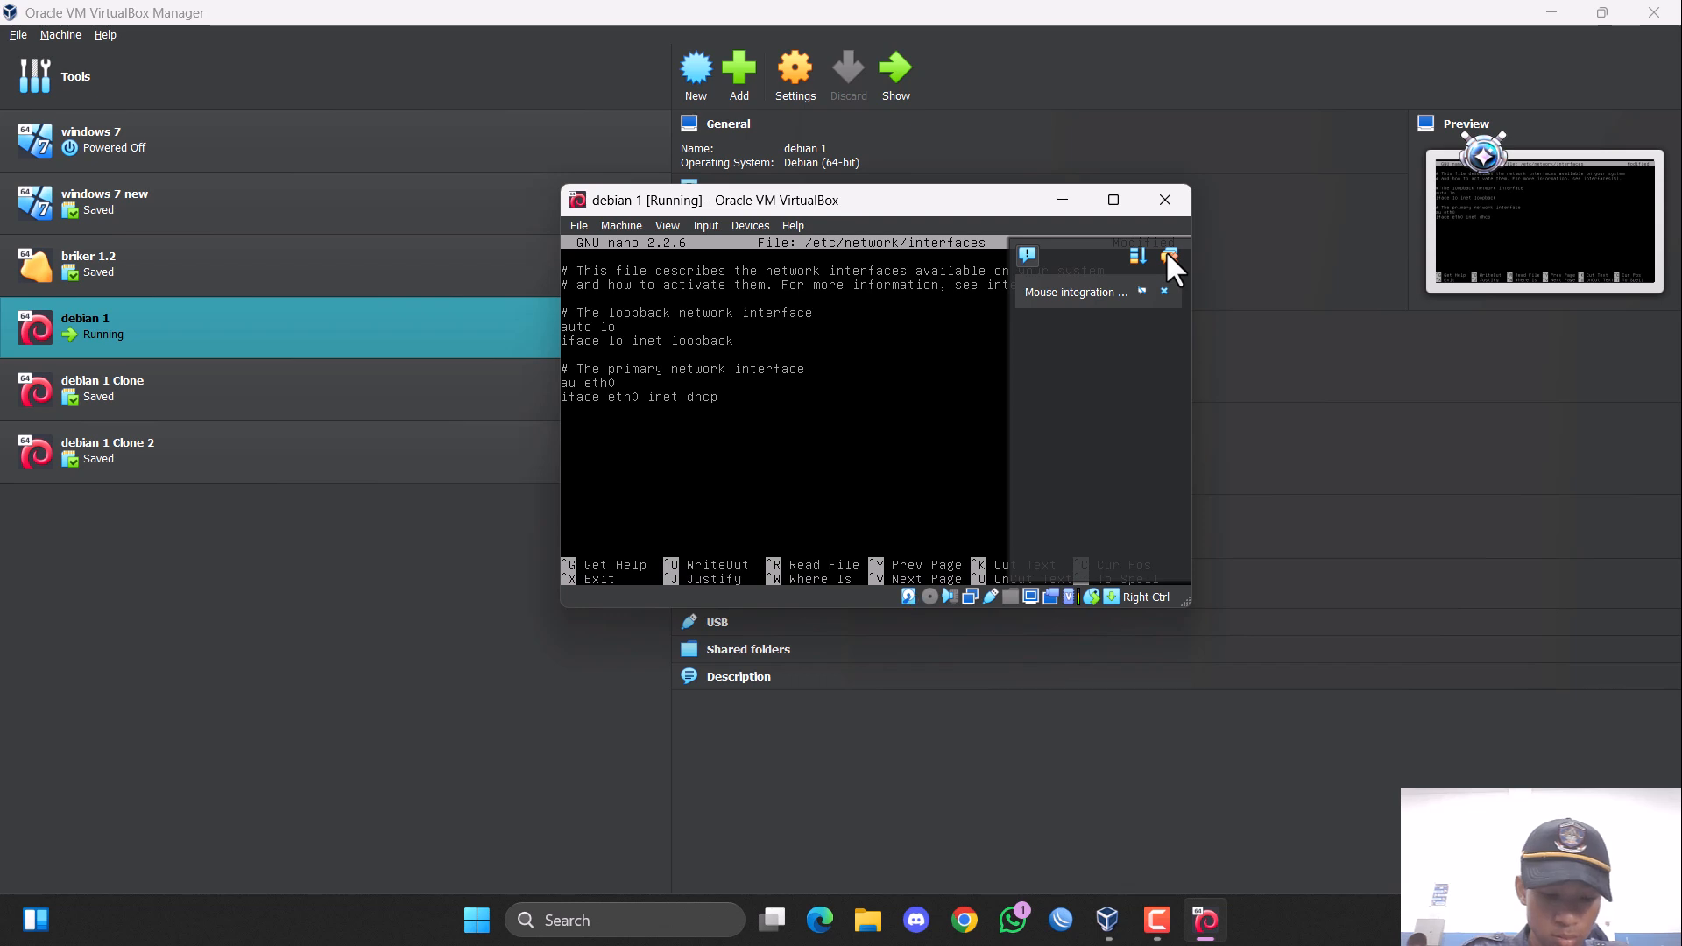
pyautogui.write('to')
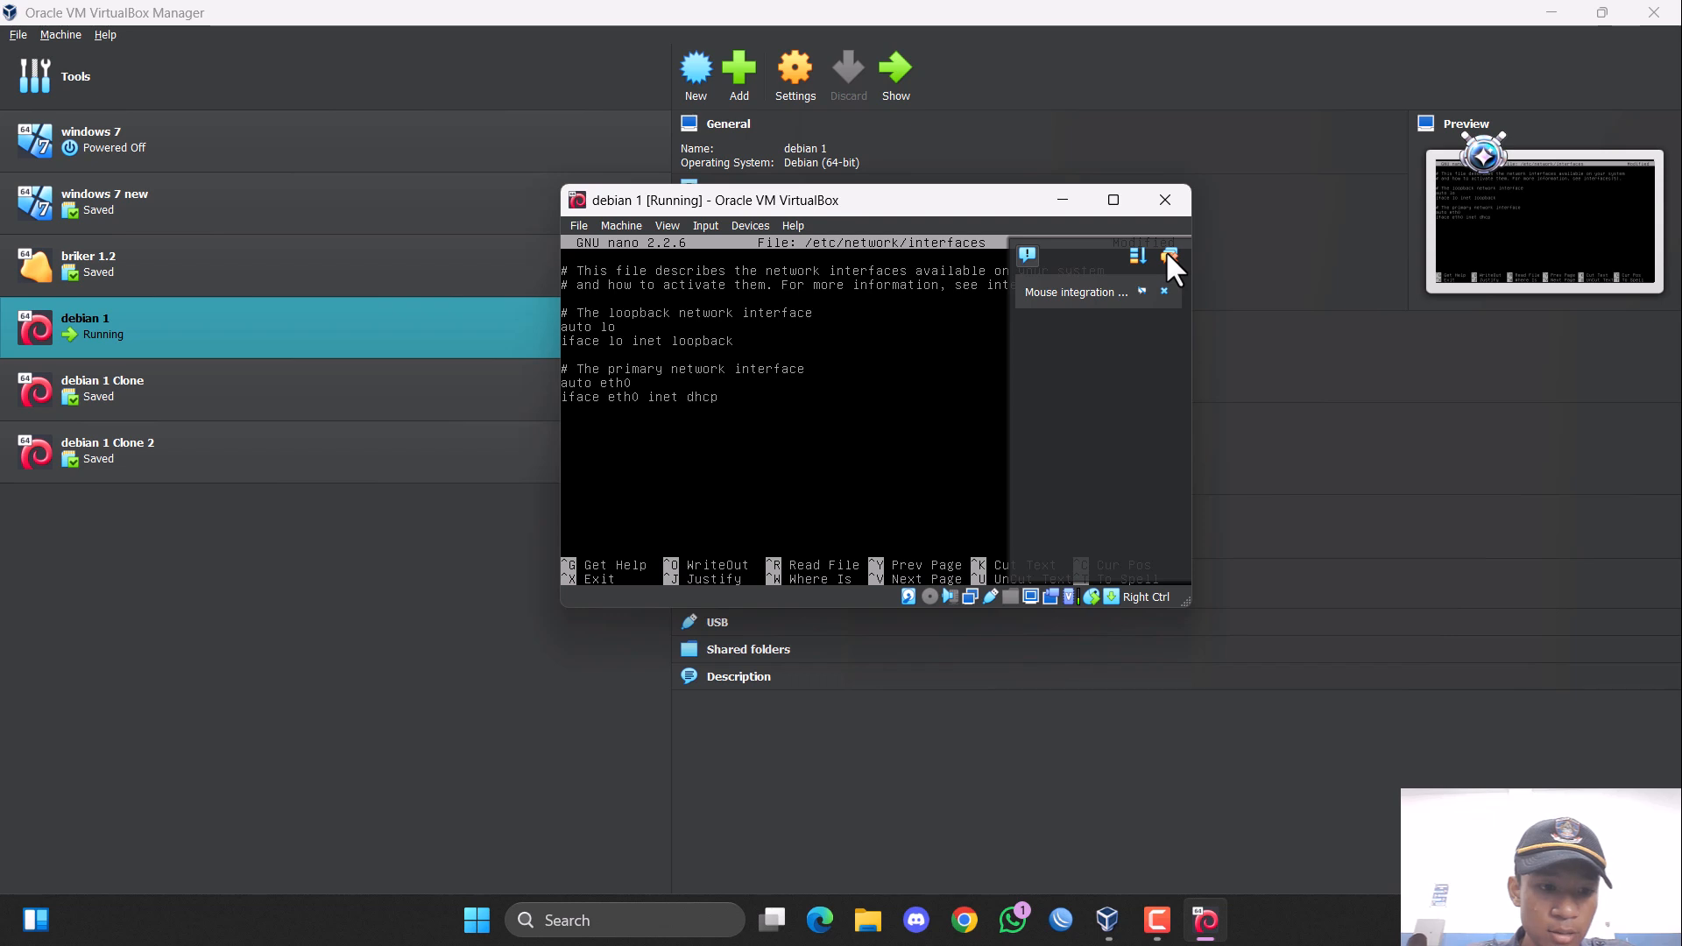
# Change the eth0 iface line from dhcp to static addressing.
pyautogui.press('BackSpace')
pyautogui.press('BackSpace')
pyautogui.press('BackSpace')
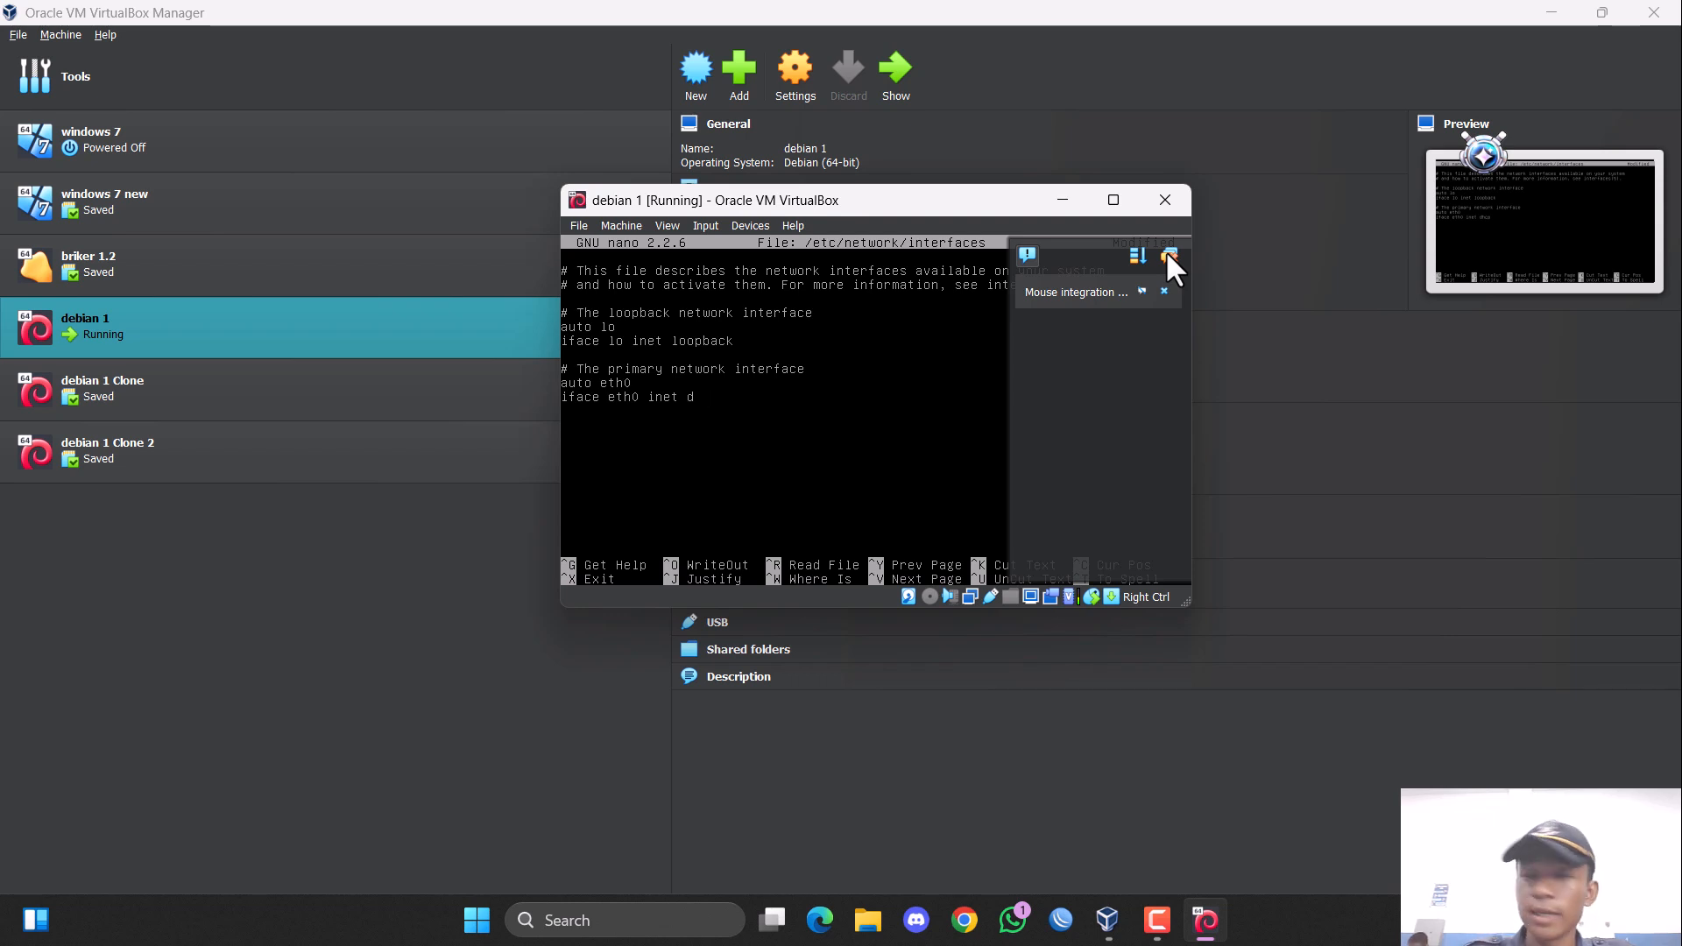
pyautogui.write('s')
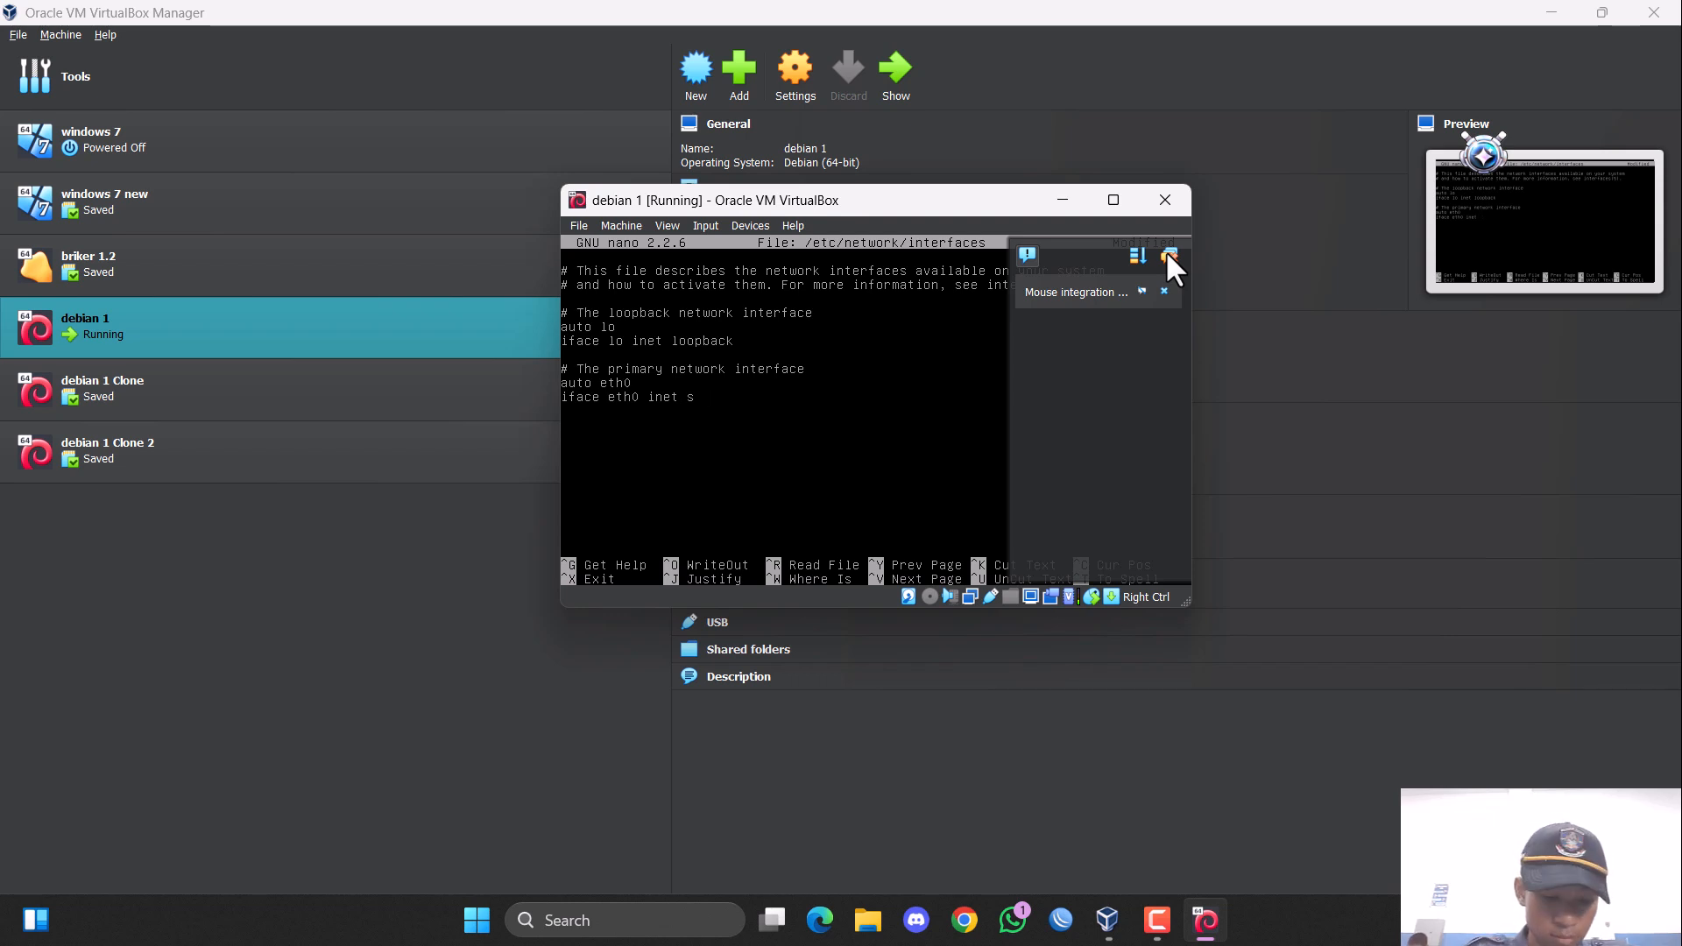
pyautogui.write('tatic')
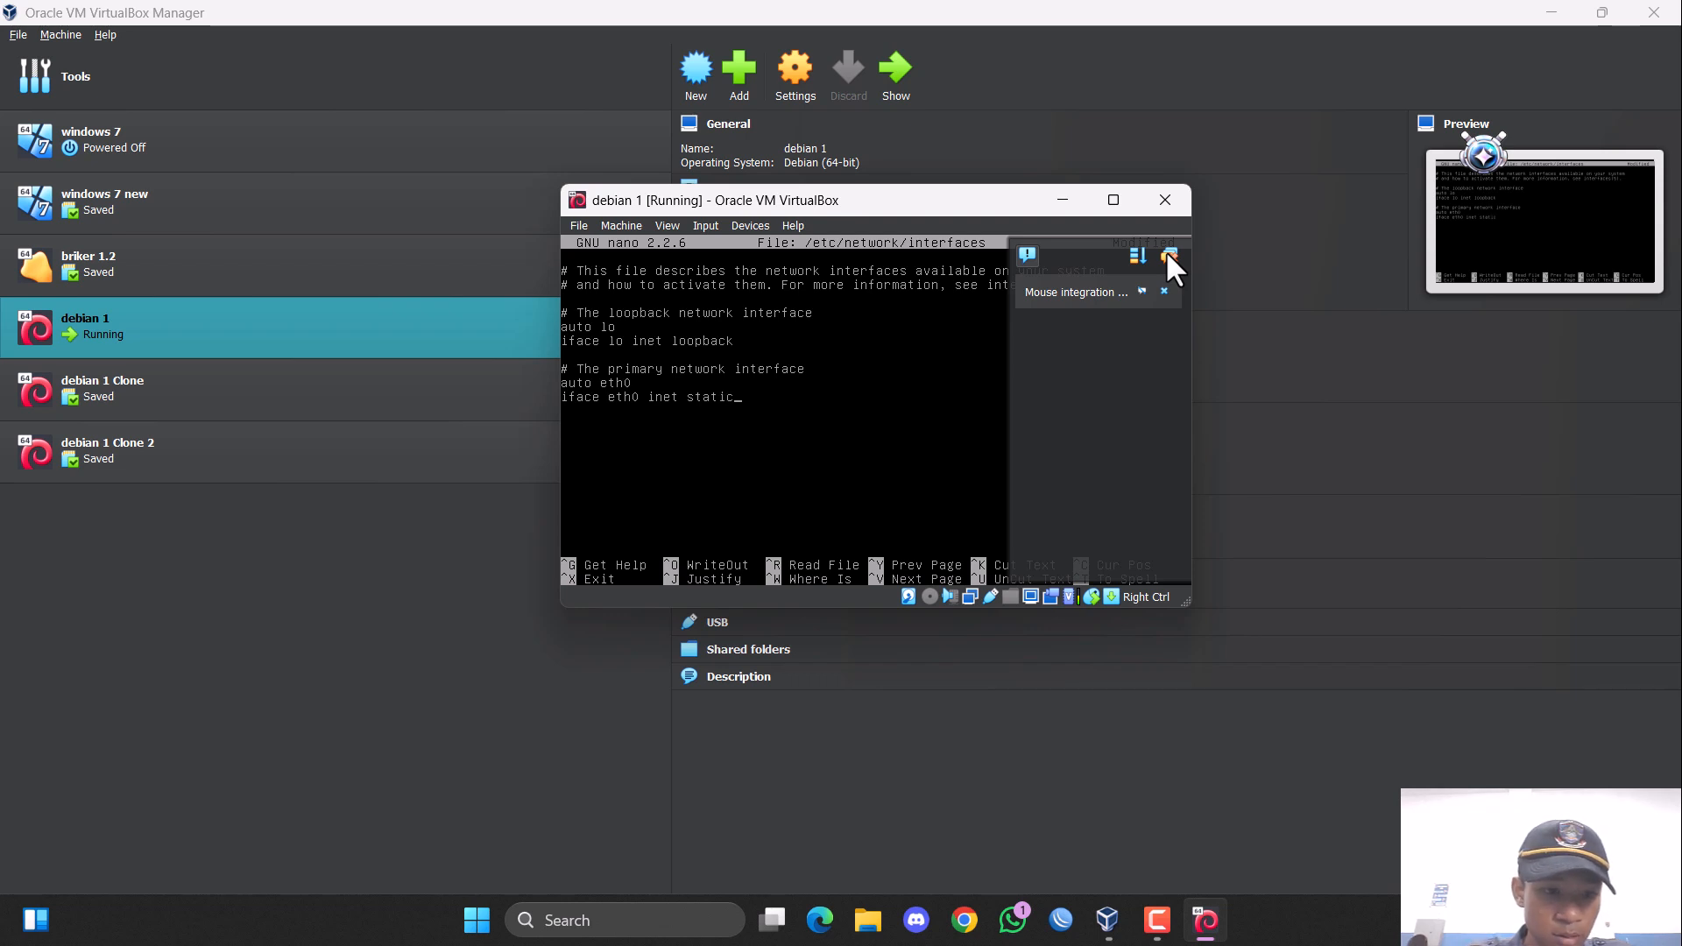
# Add an indented address line with 200.100.1.30 under the static eth0 interface.
pyautogui.press('Return')
pyautogui.press('Tab')
pyautogui.write('add')
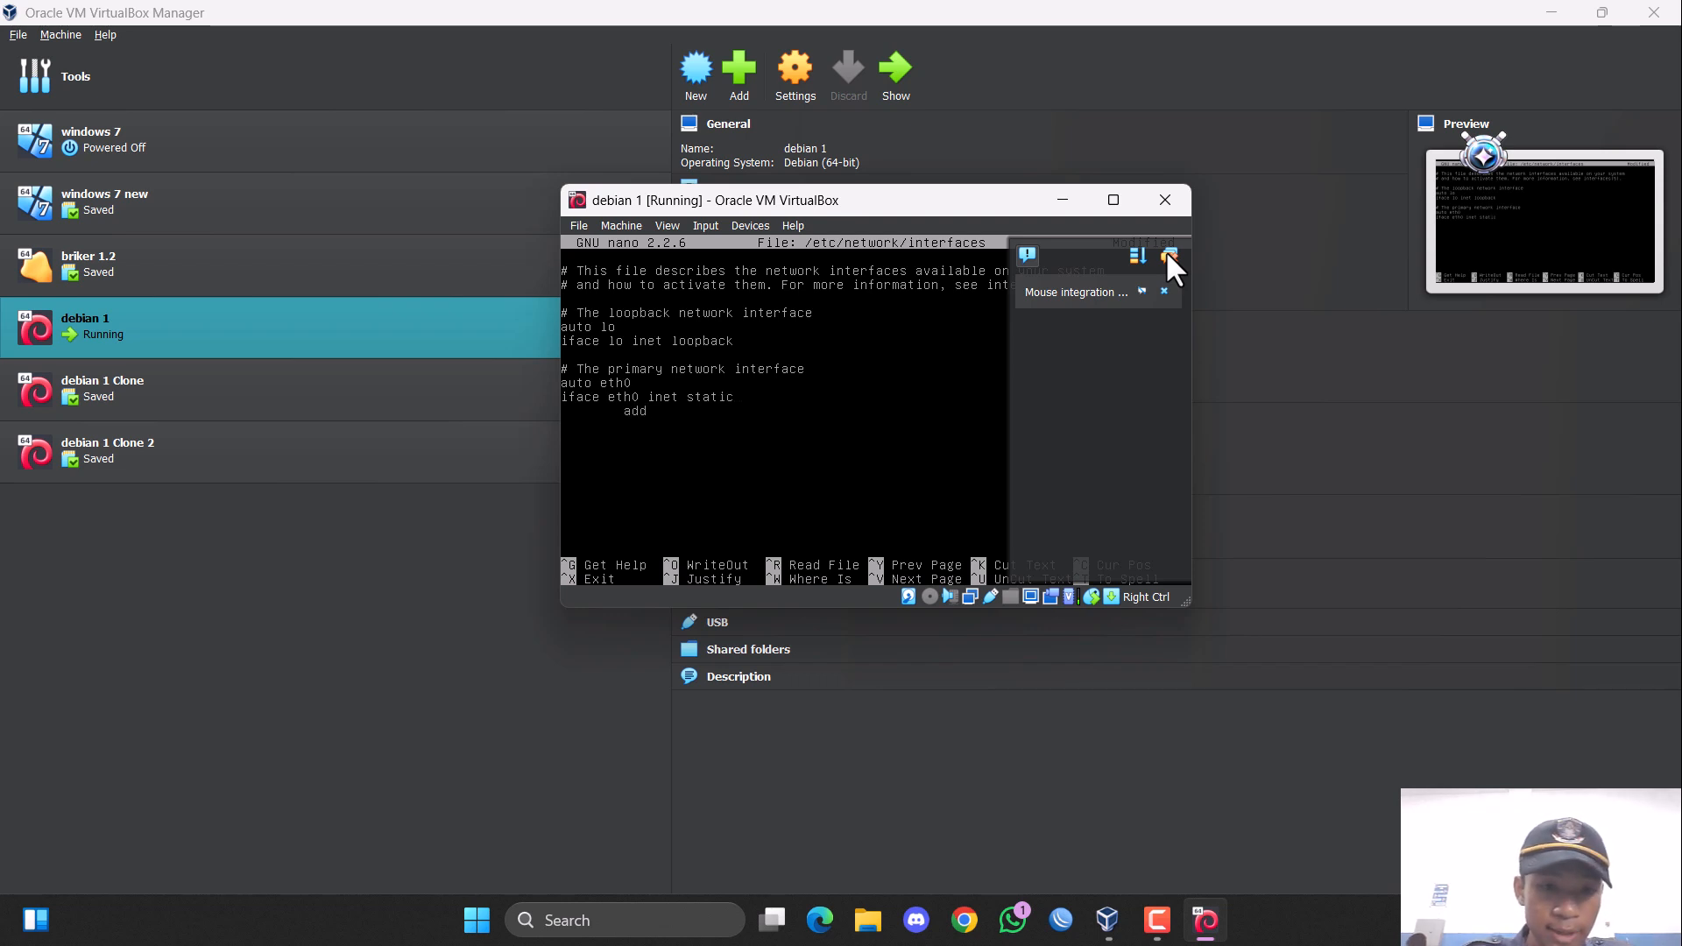
pyautogui.write('ress ')
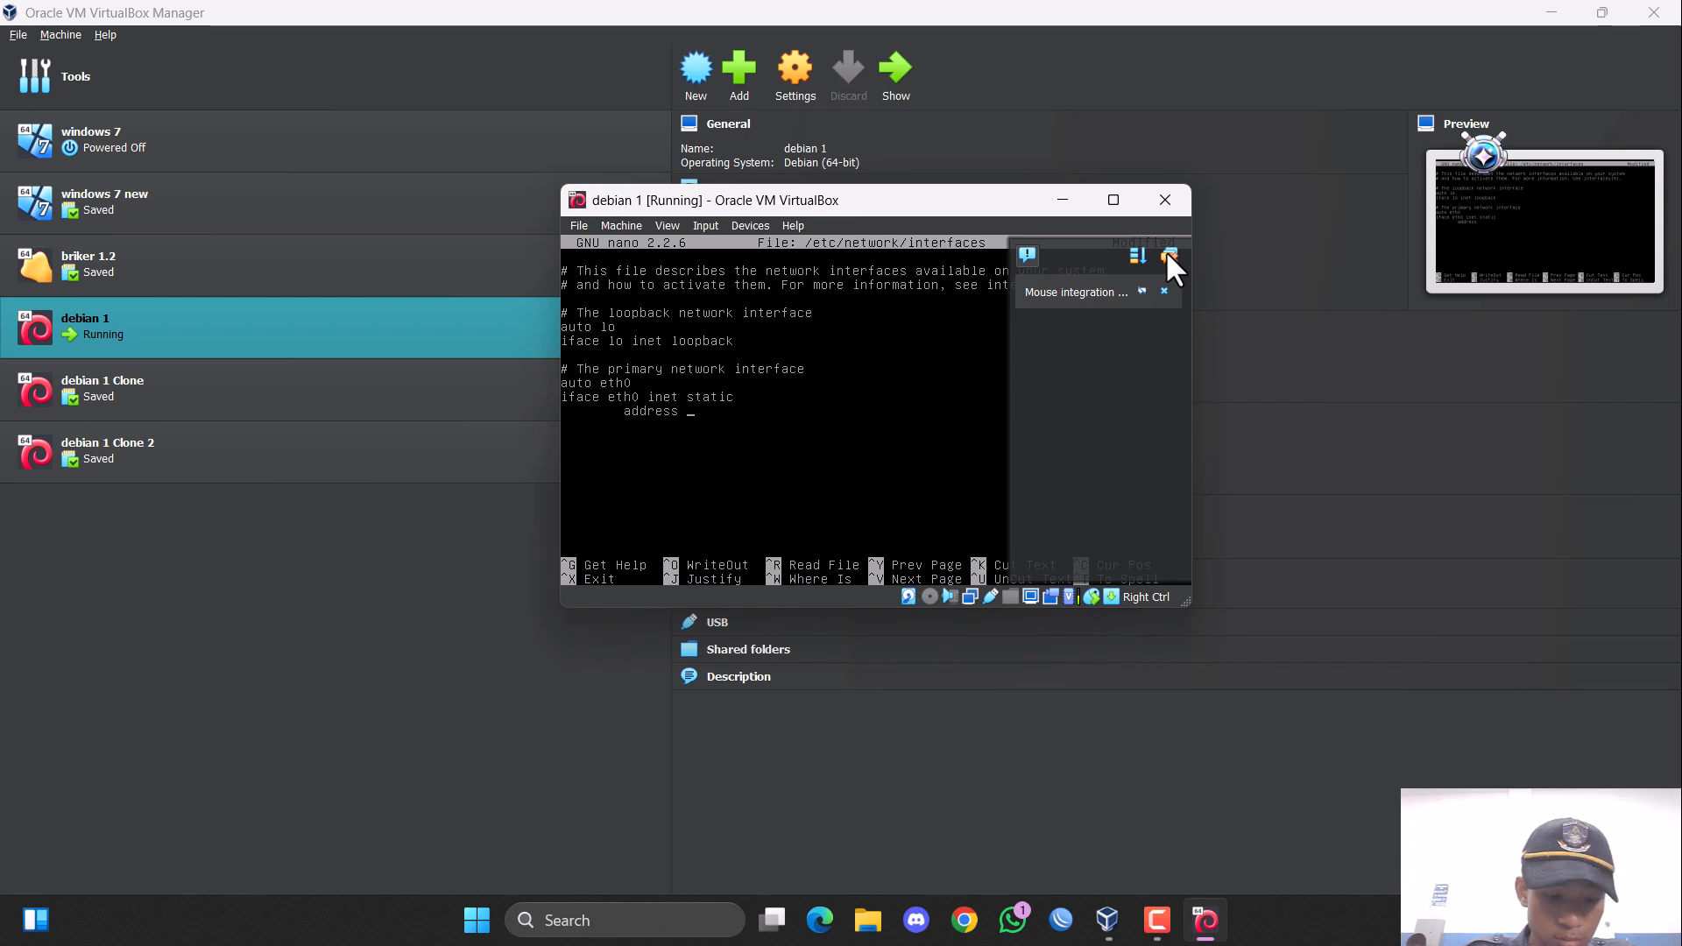
pyautogui.write('200.100')
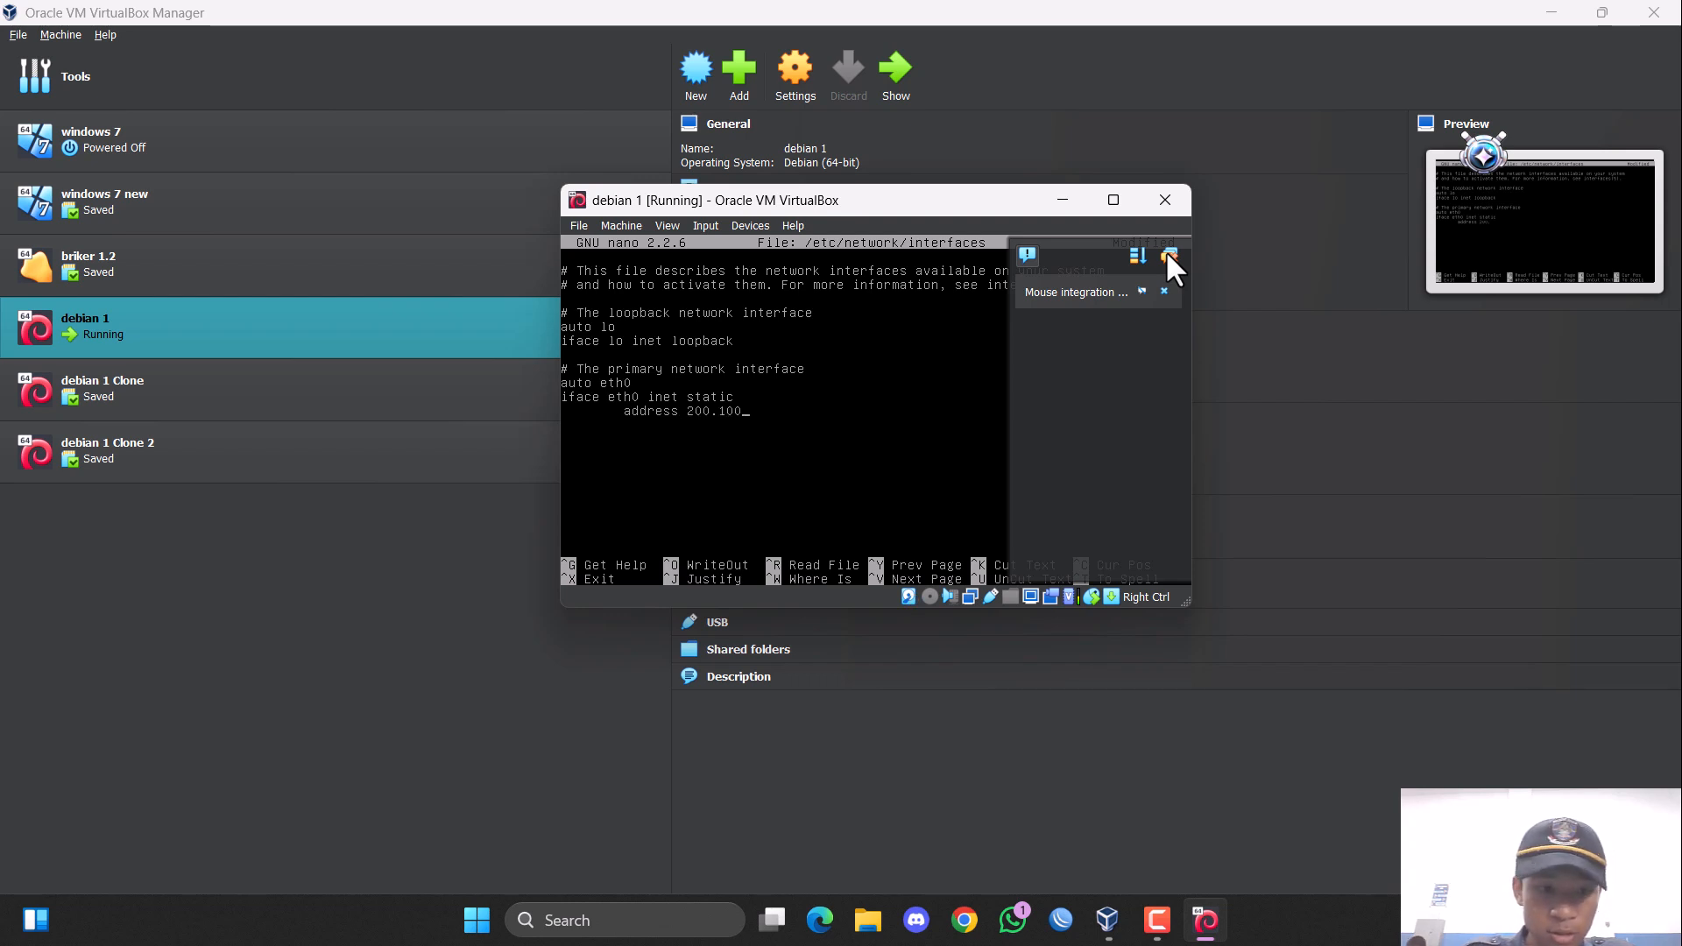
pyautogui.write('.1.30         ')
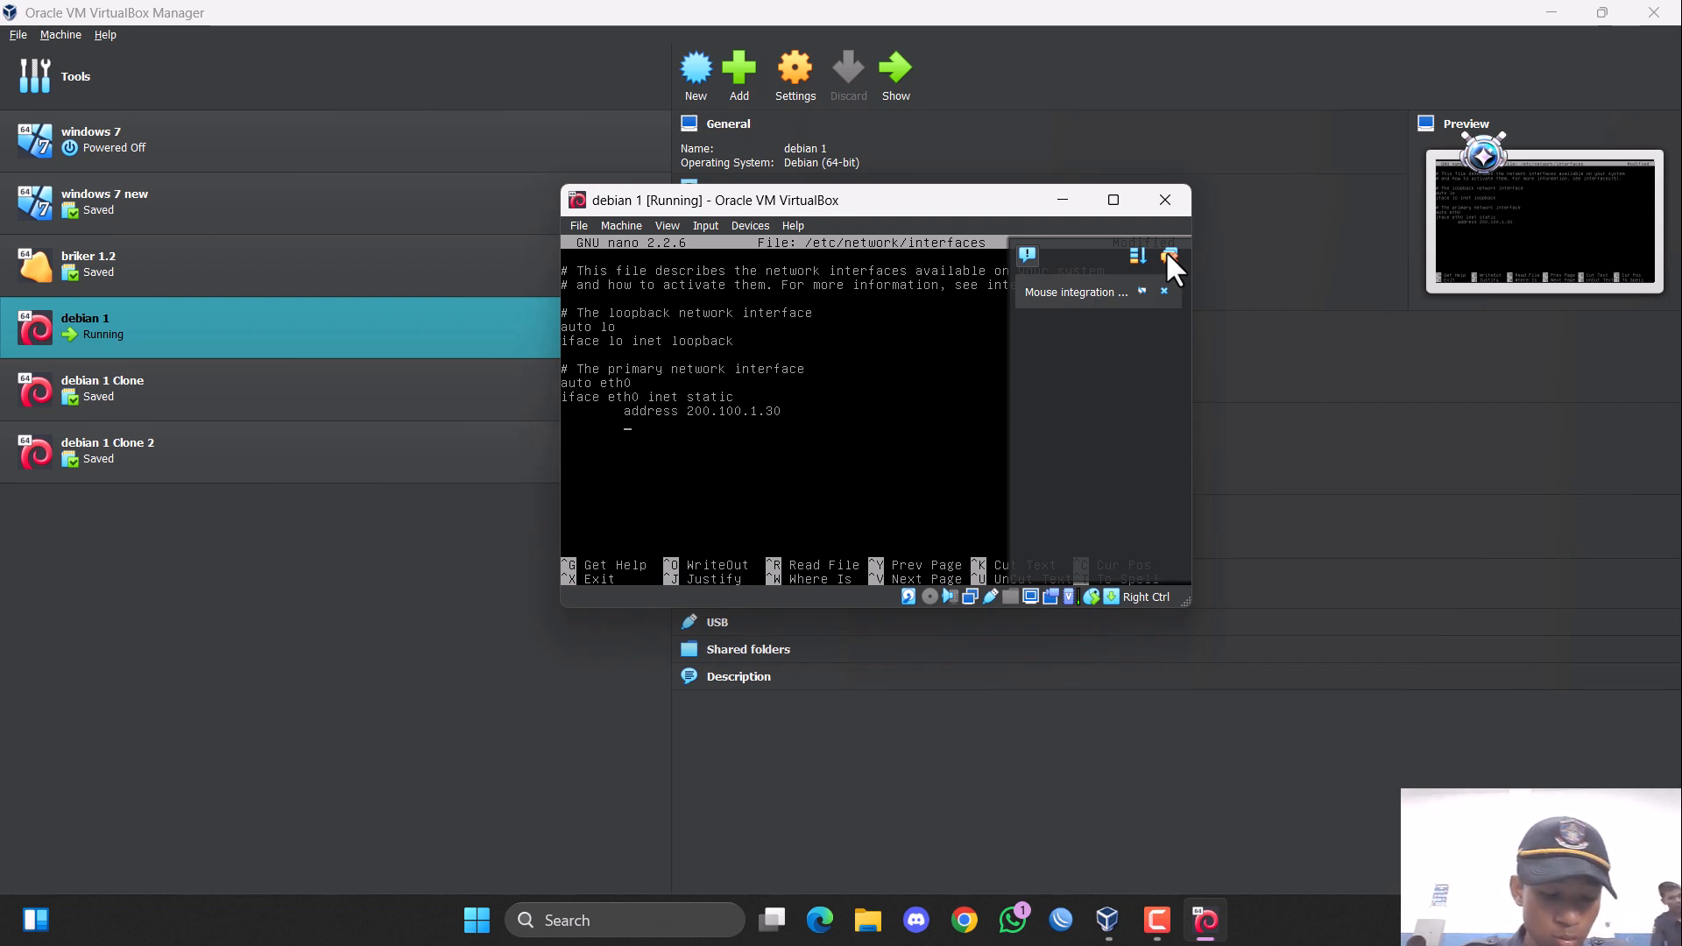
pyautogui.write('netmas')
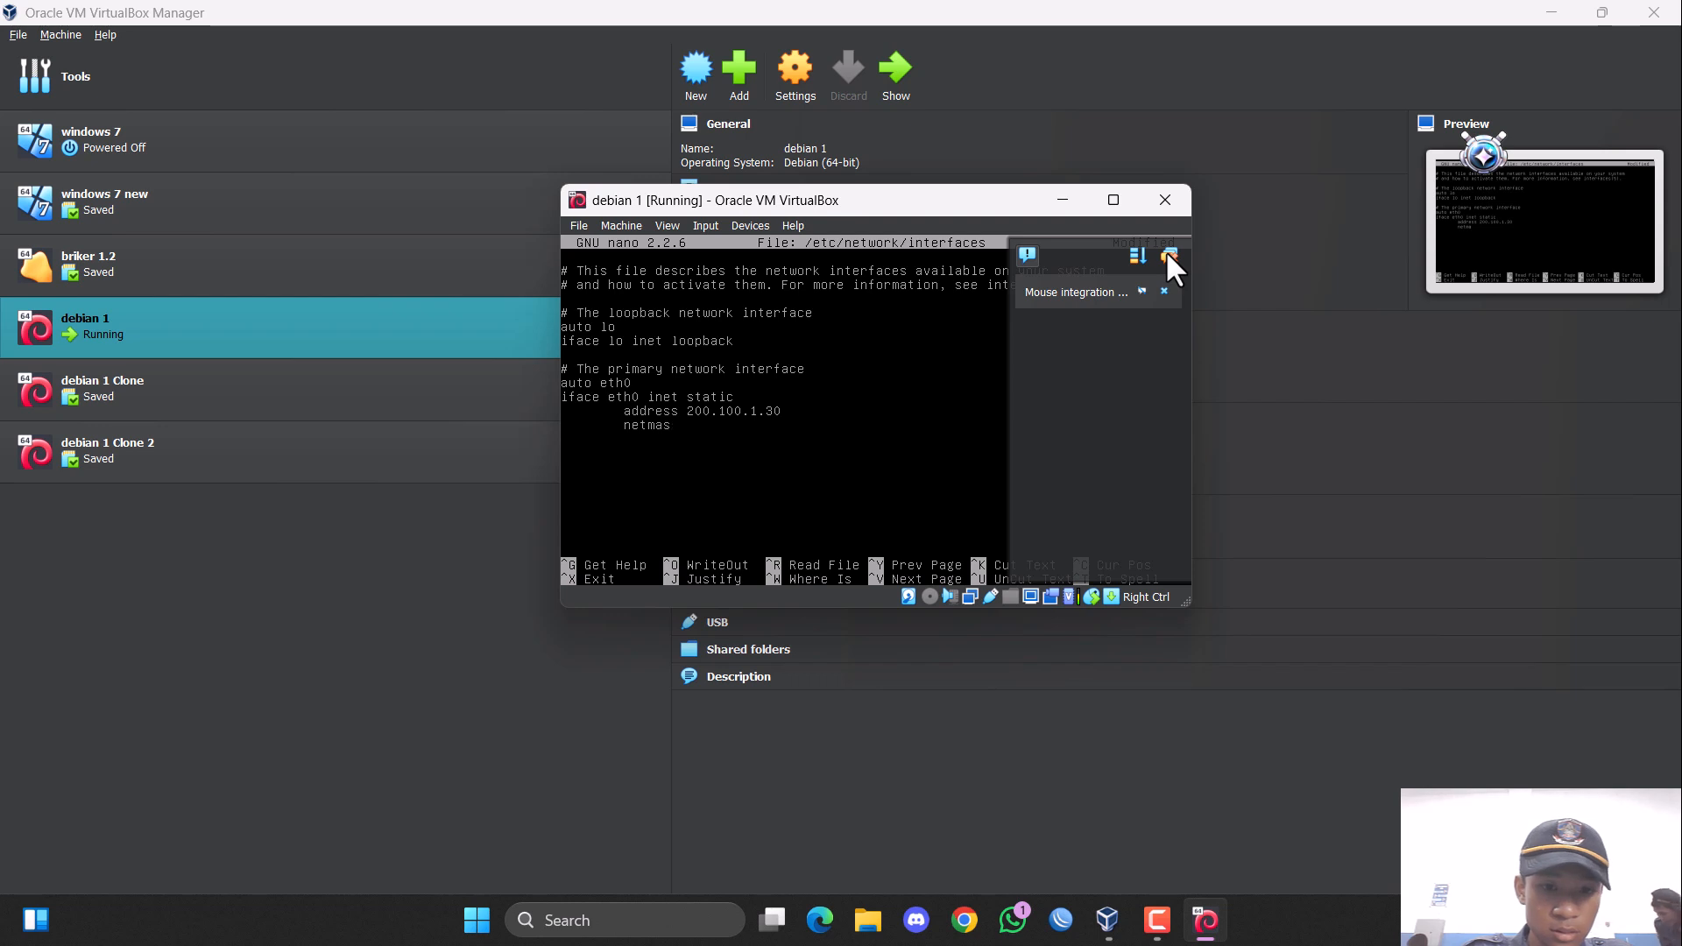
pyautogui.write('k 20')
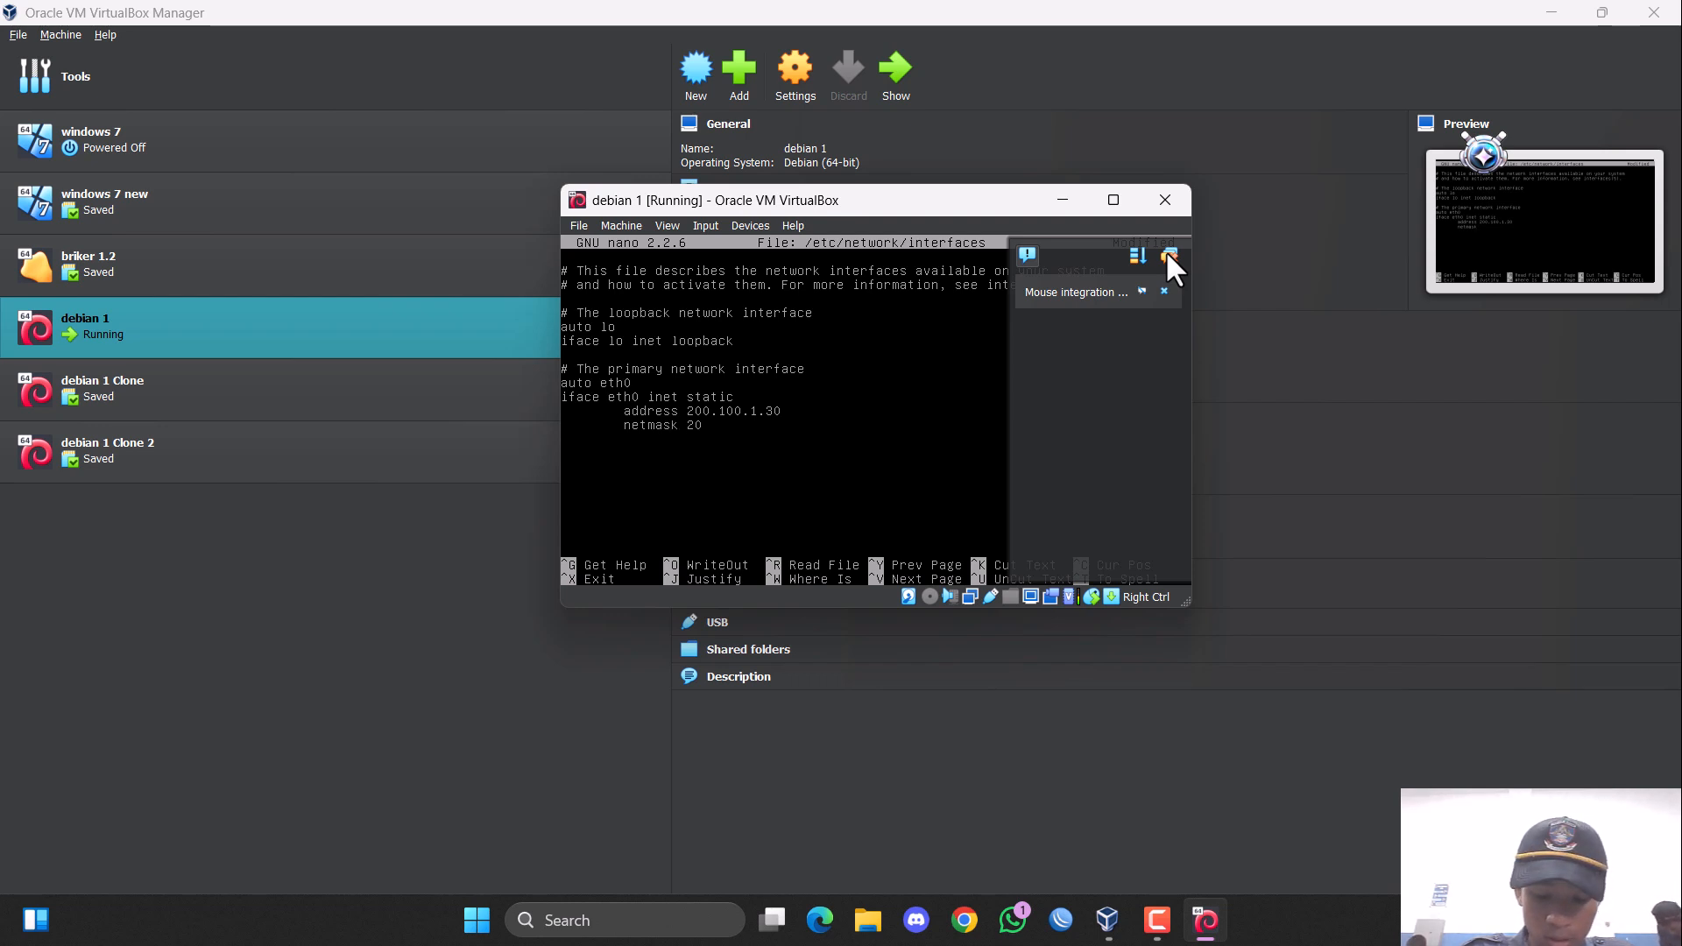
pyautogui.write('0.100.1.30')
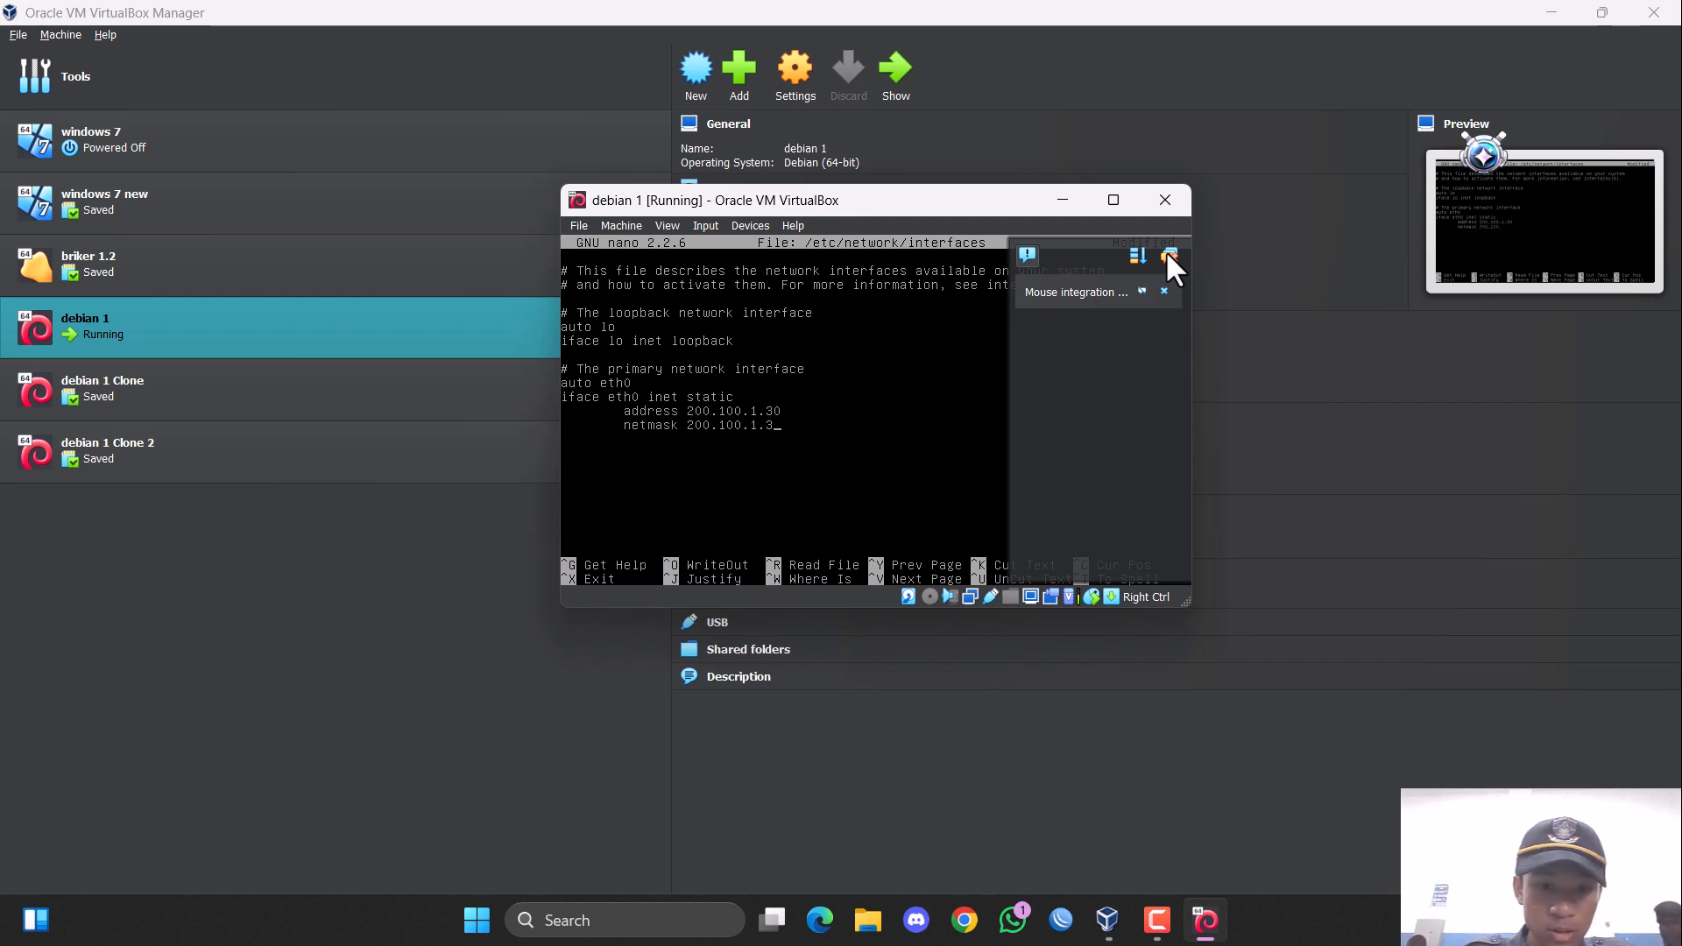
# Add a netmask line with 255.255.255.0 below the eth0 address.
pyautogui.press('BackSpace')
pyautogui.press('BackSpace')
pyautogui.press('BackSpace')
pyautogui.press('BackSpace')
pyautogui.press('BackSpace')
pyautogui.press('BackSpace')
pyautogui.press('BackSpace')
pyautogui.press('BackSpace')
pyautogui.press('BackSpace')
pyautogui.press('BackSpace')
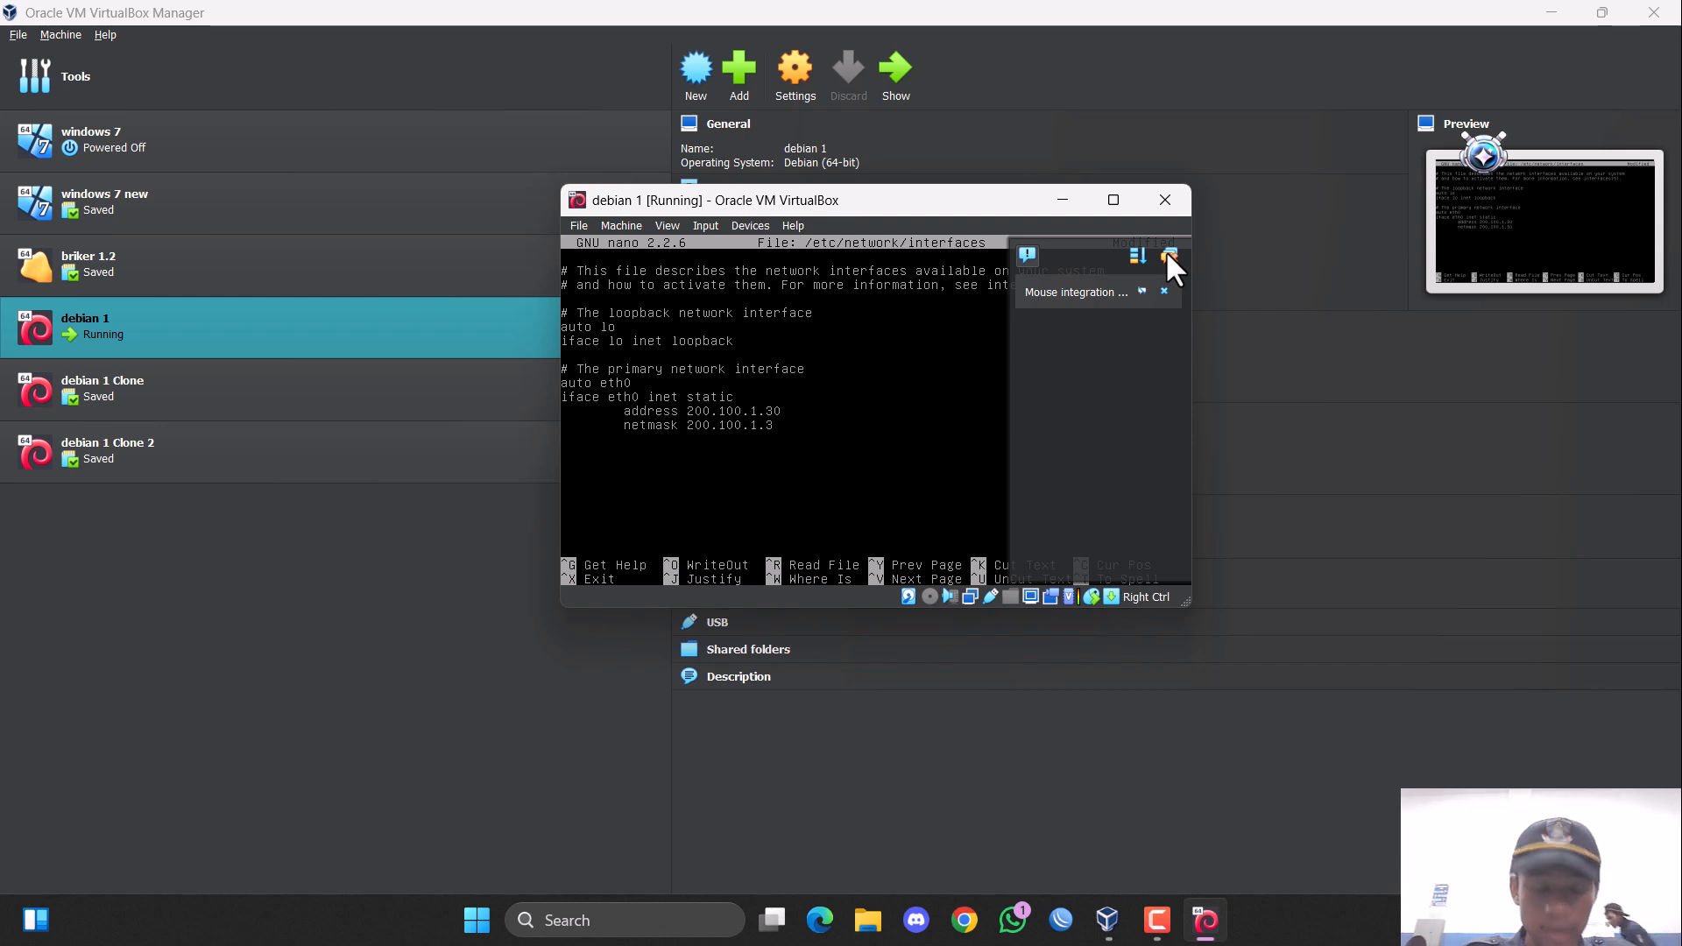
pyautogui.press('BackSpace')
pyautogui.press('BackSpace')
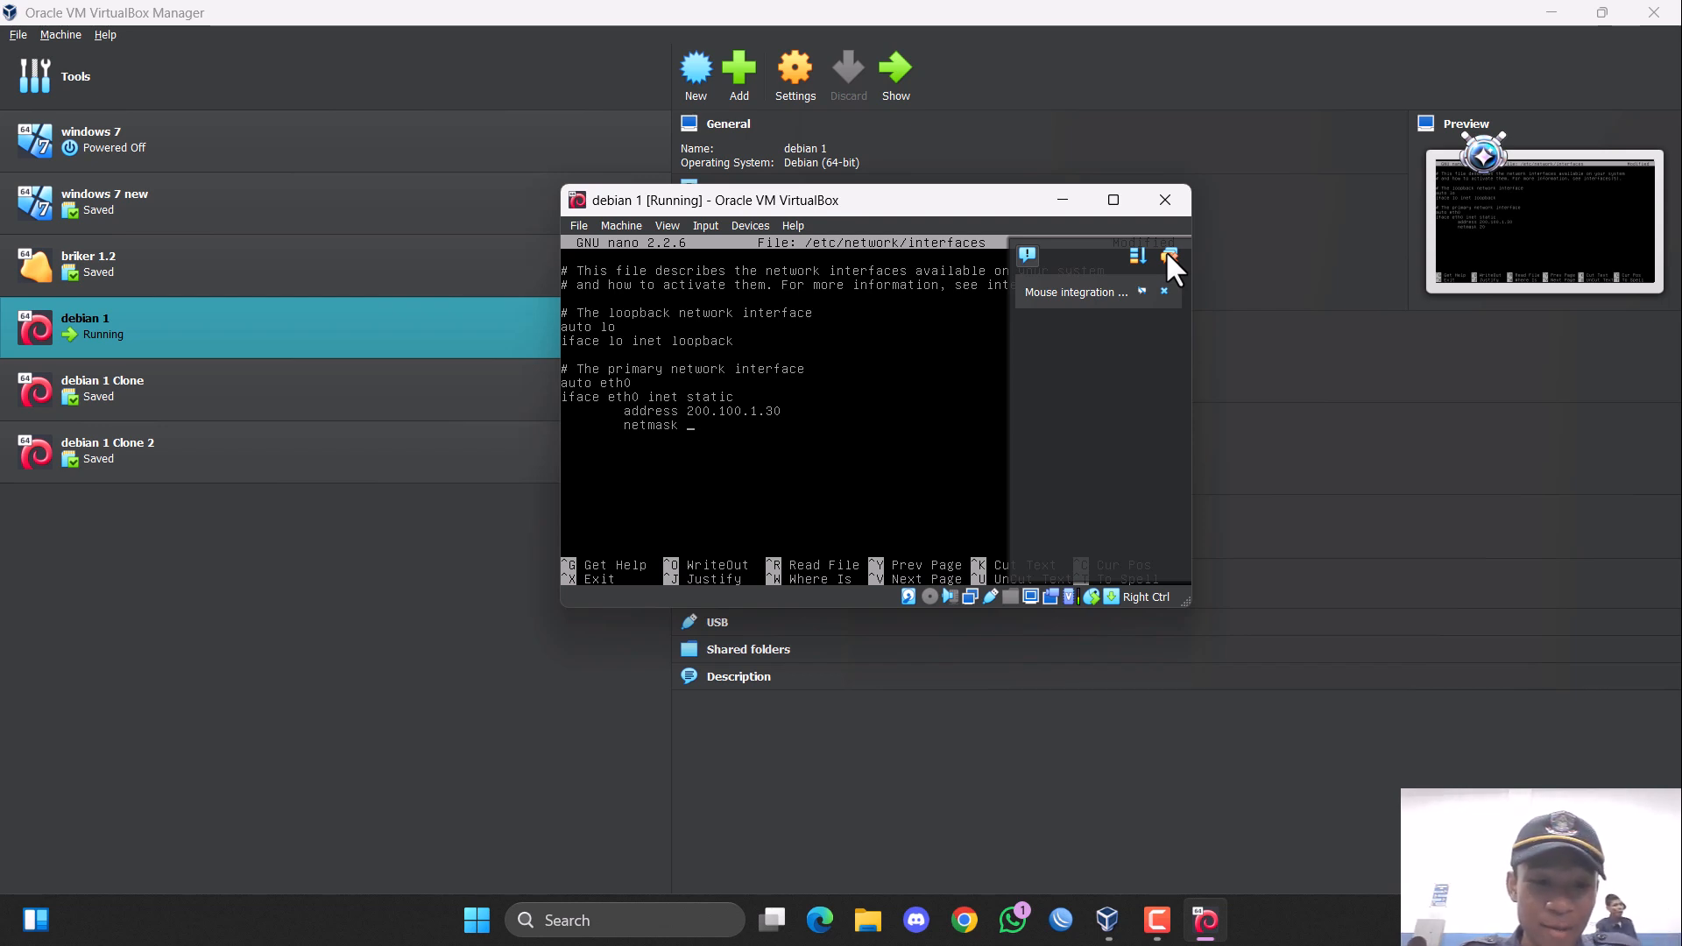
pyautogui.write('255.')
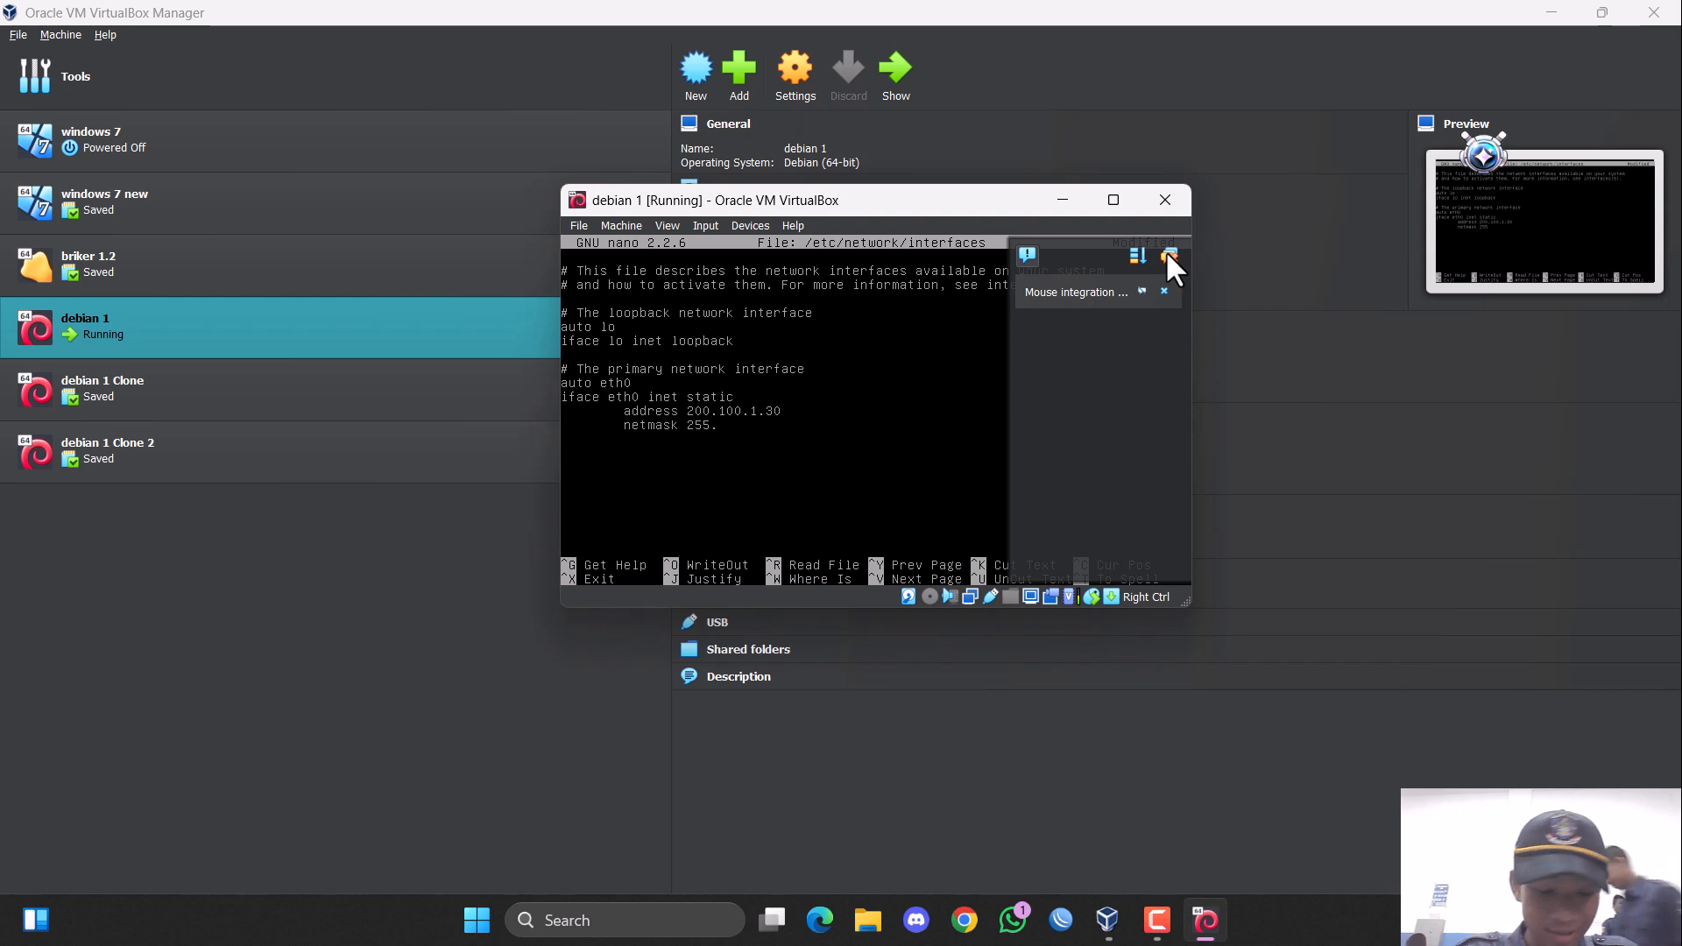
pyautogui.write('255.255.0')
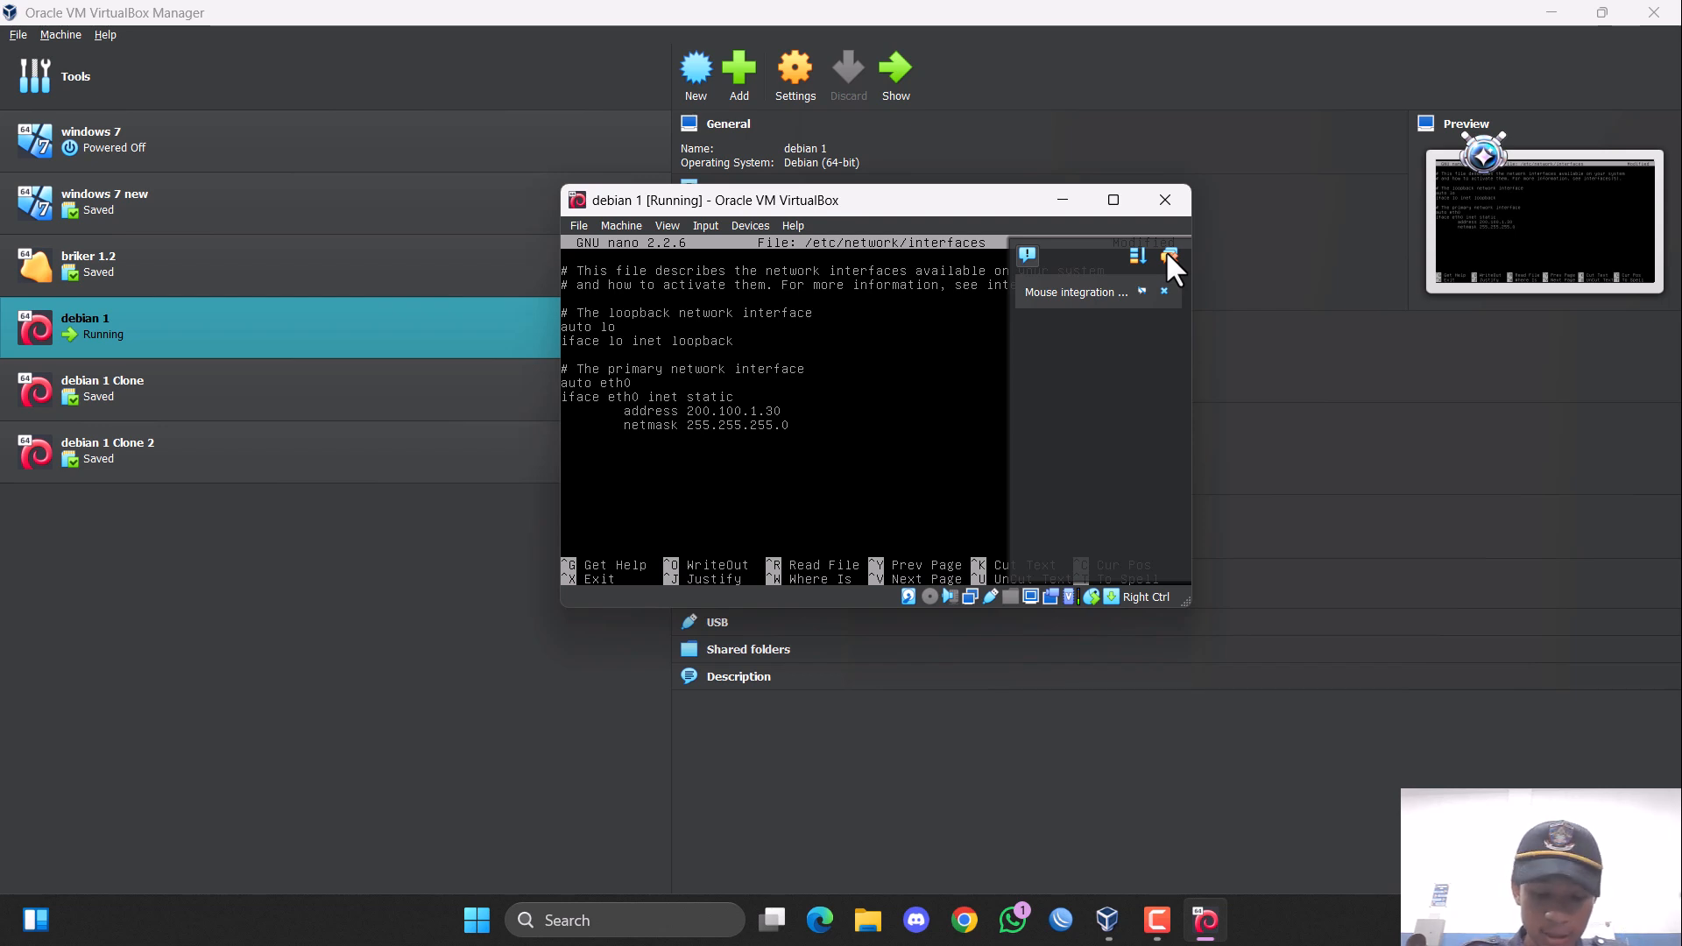
# Duplicate the four-line eth0 configuration block below the original, separated by a blank line.
pyautogui.press('Up')
pyautogui.press('Up')
pyautogui.press('Up')
pyautogui.hotkey('ctrl', 'k')
pyautogui.hotkey('ctrl', 'k')
pyautogui.hotkey('ctrl', 'k')
pyautogui.hotkey('ctrl', 'k')
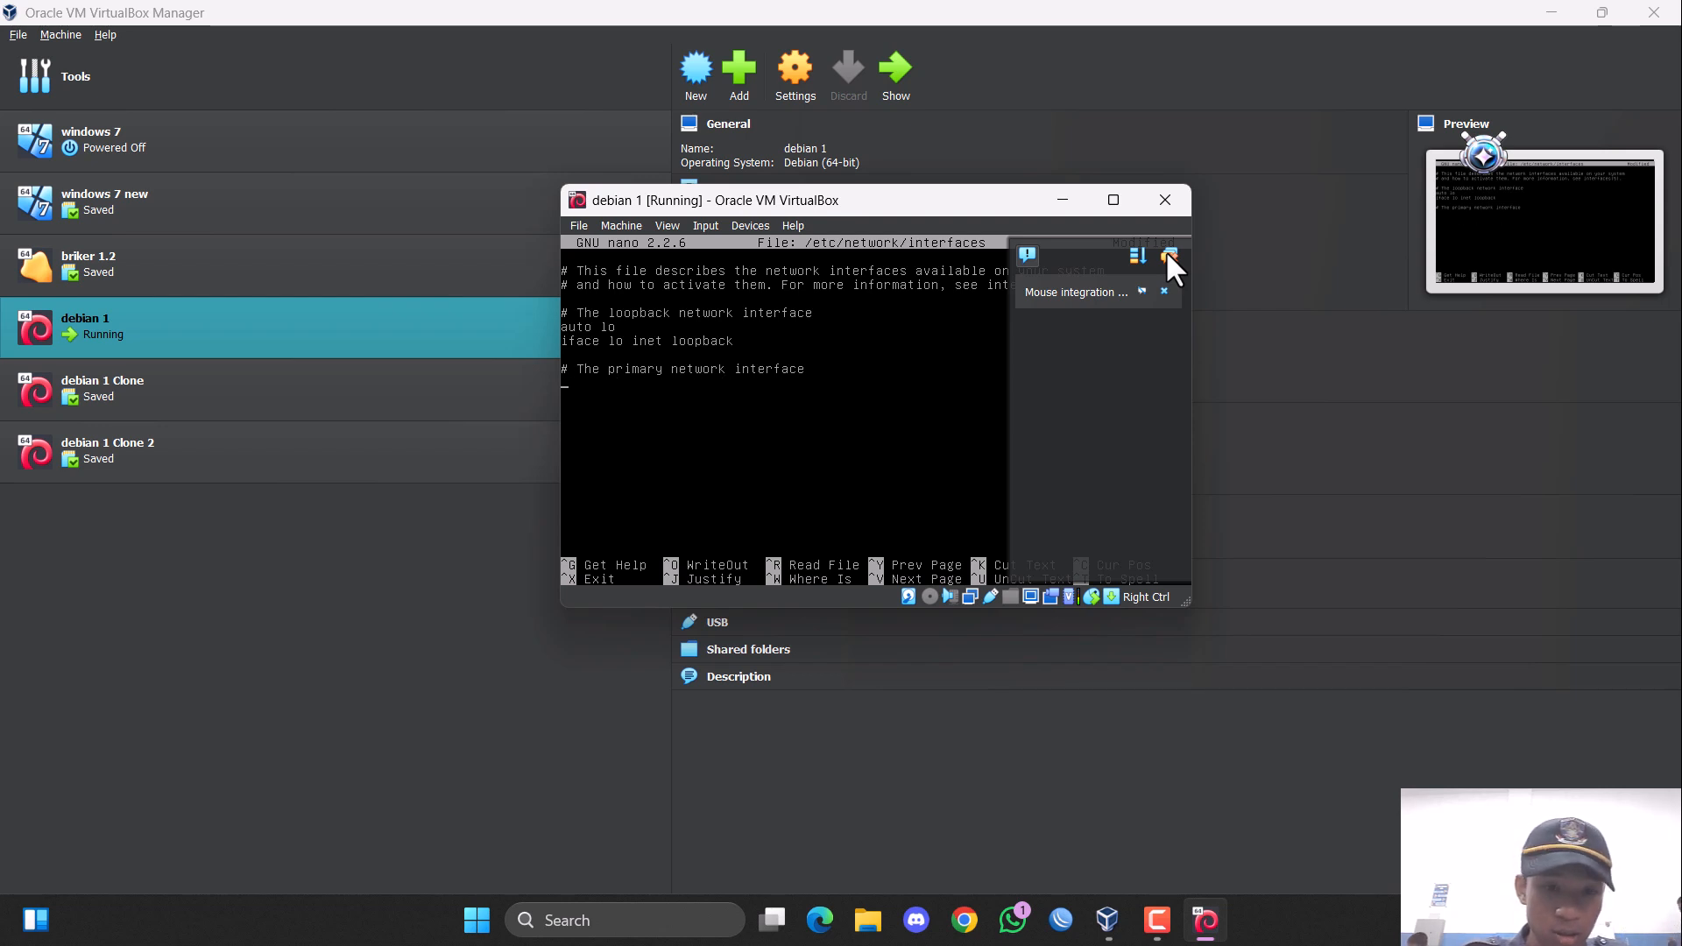
pyautogui.hotkey('ctrl', 'u')
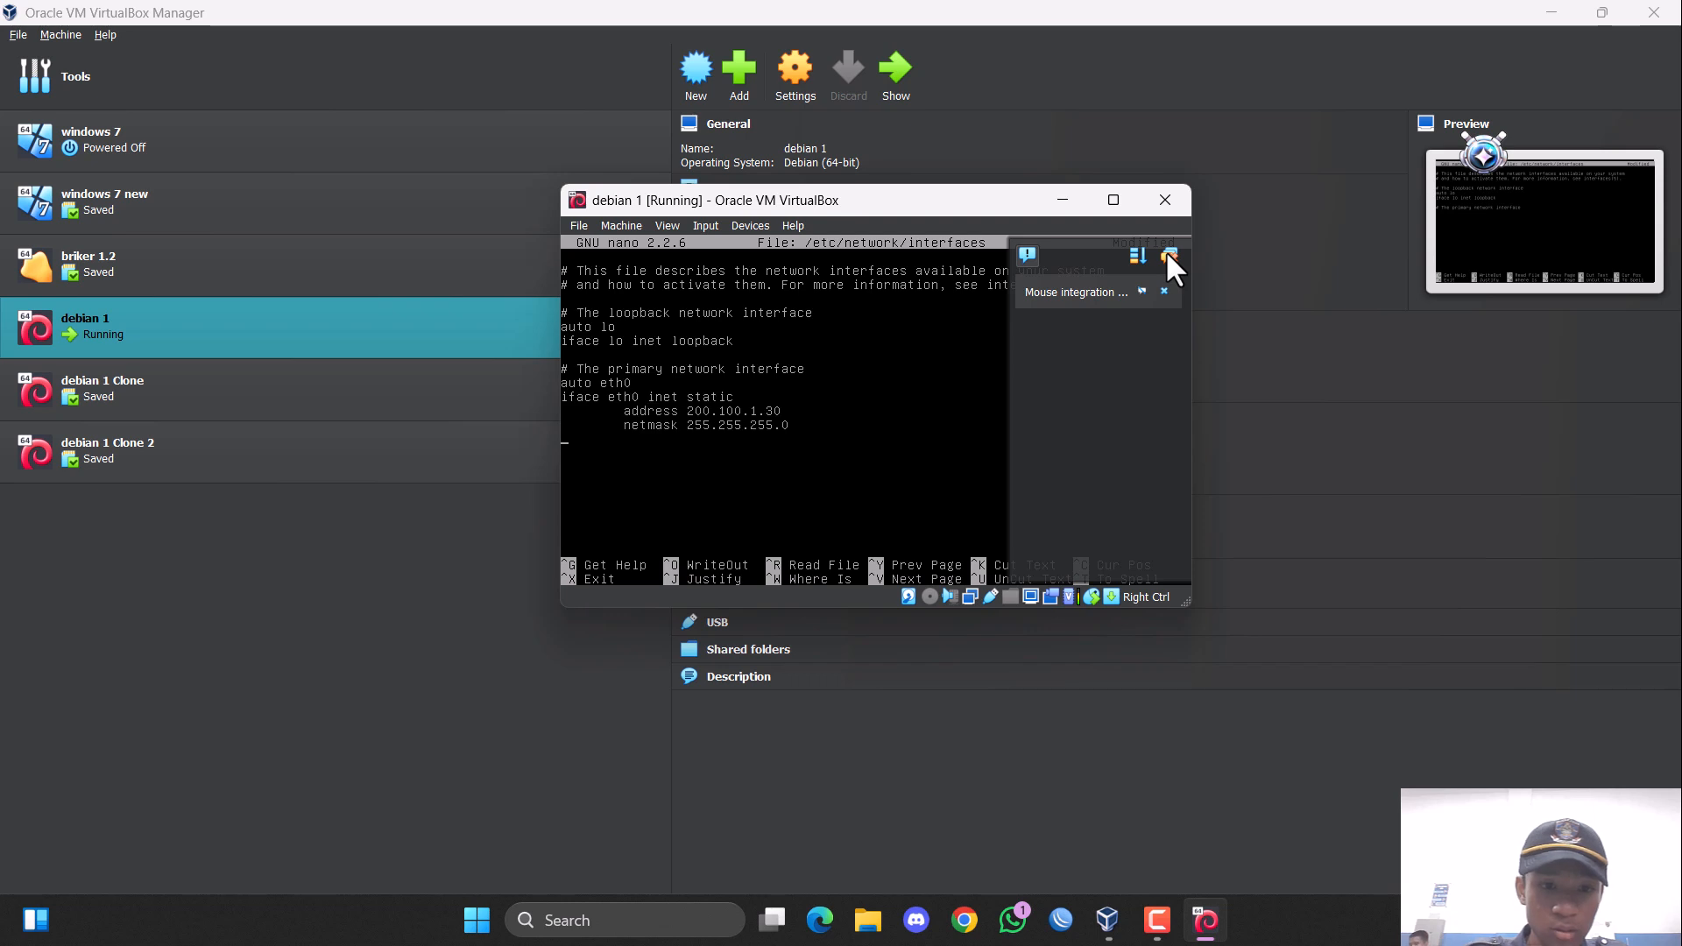
pyautogui.press('Return')
pyautogui.hotkey('ctrl', 'u')
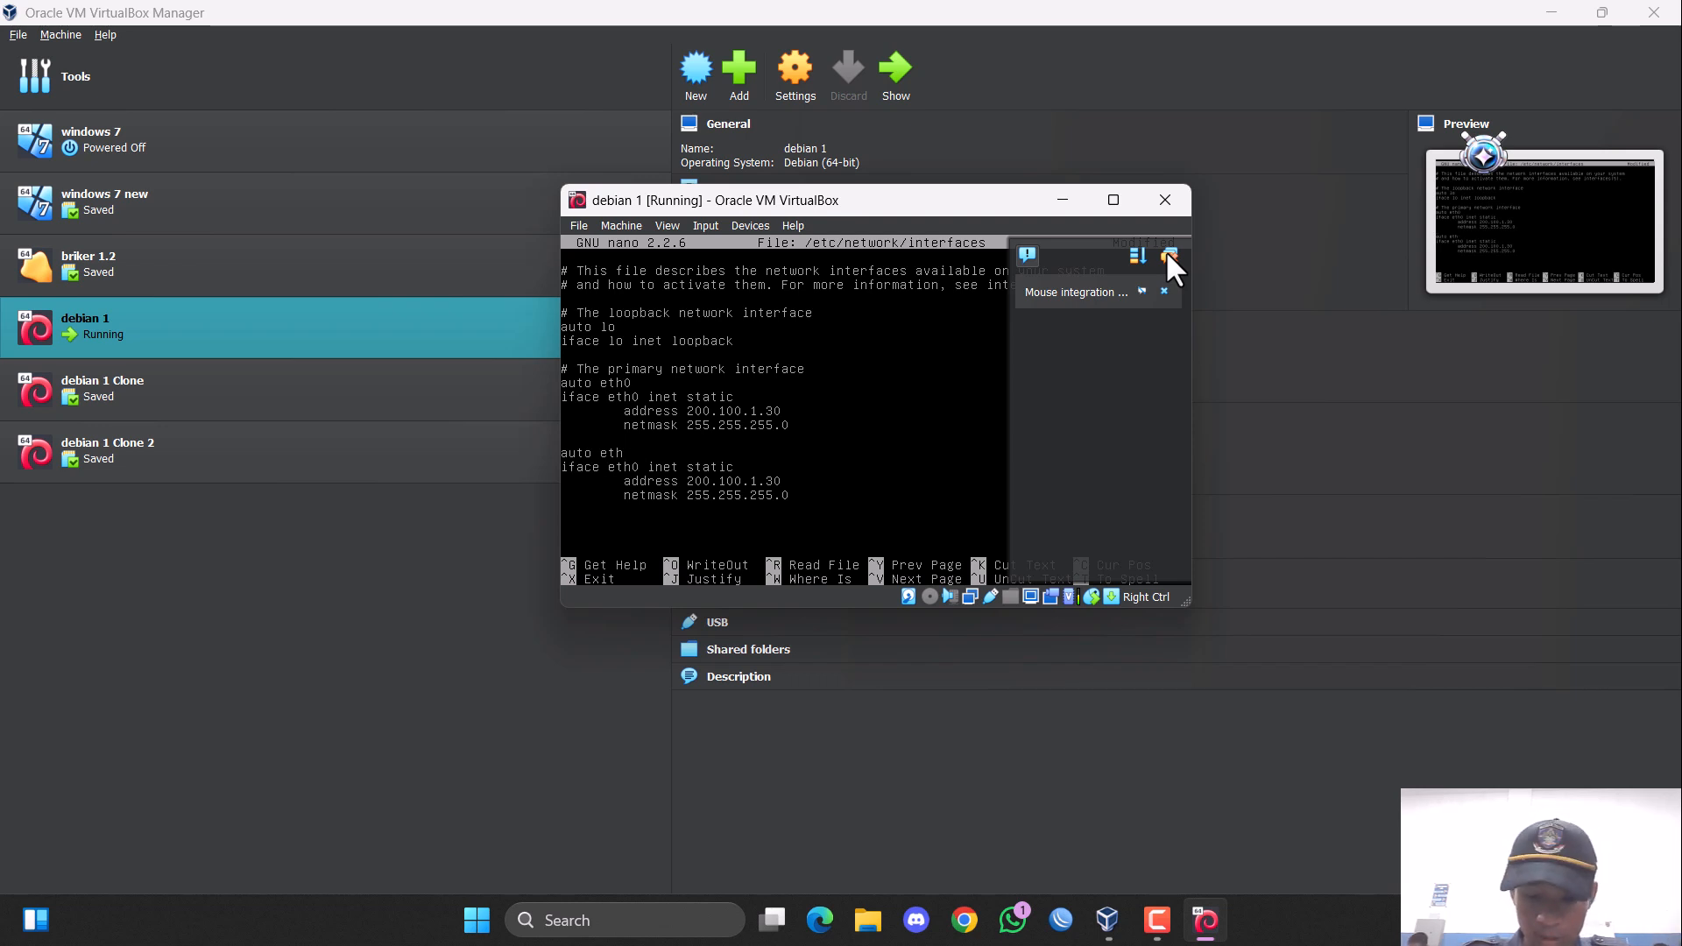
# Rename the interface in the duplicated block to eth0:1 on both lines and set its address to 200.100.1.31.
pyautogui.write('0:1')
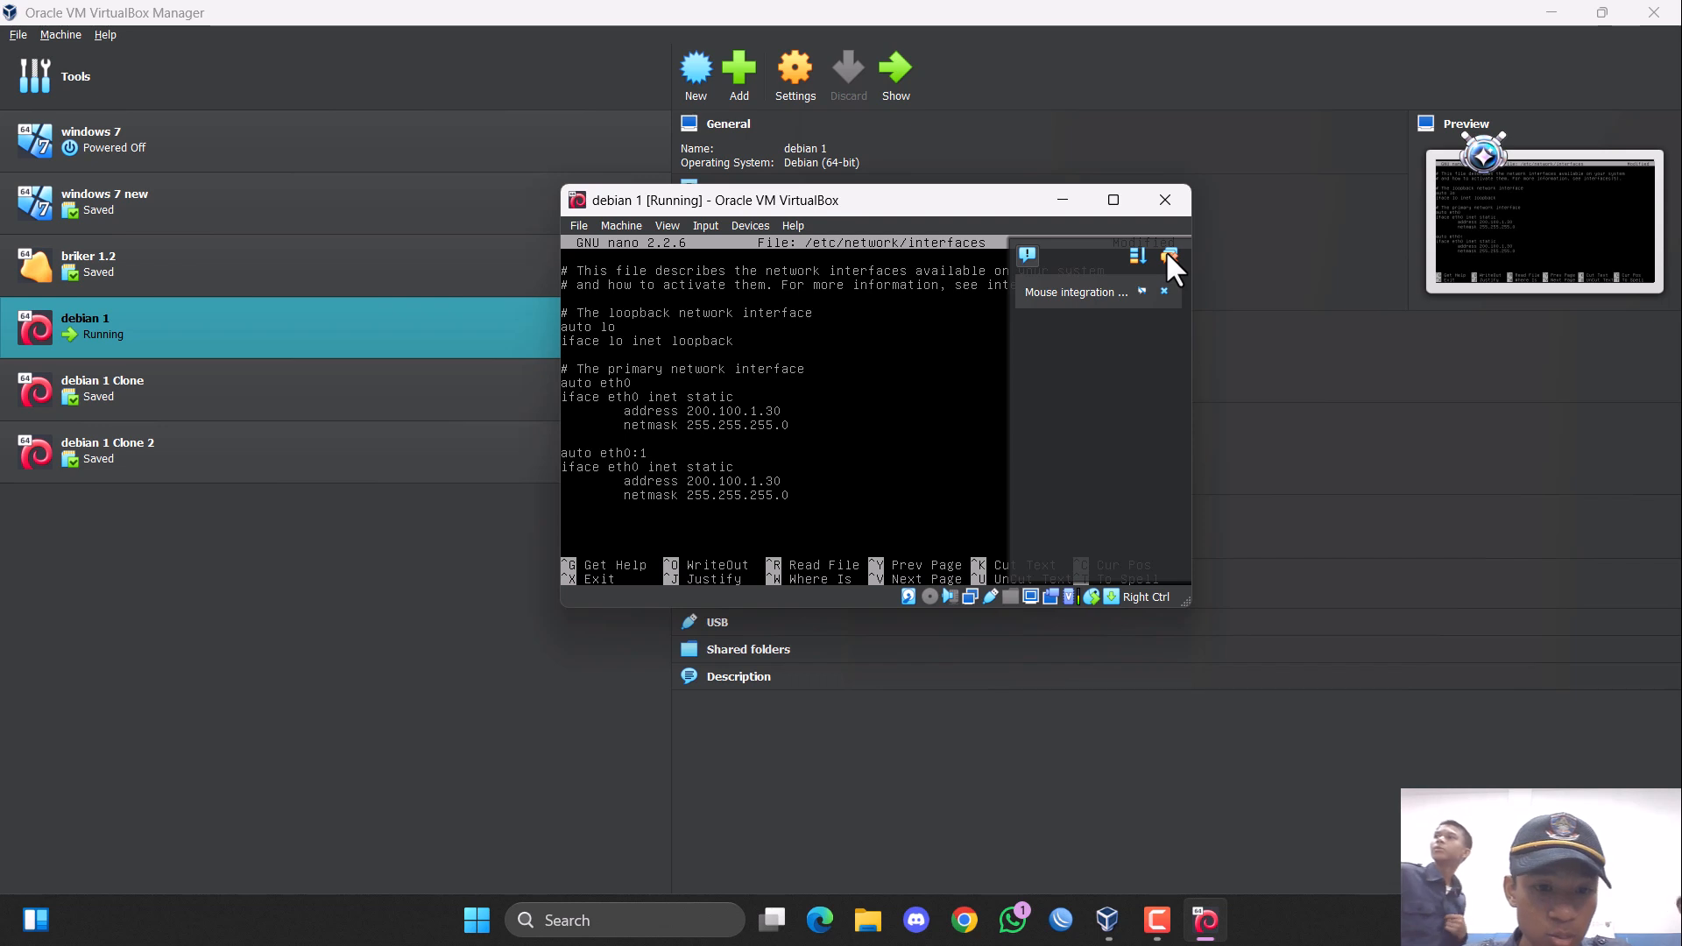
pyautogui.write(':')
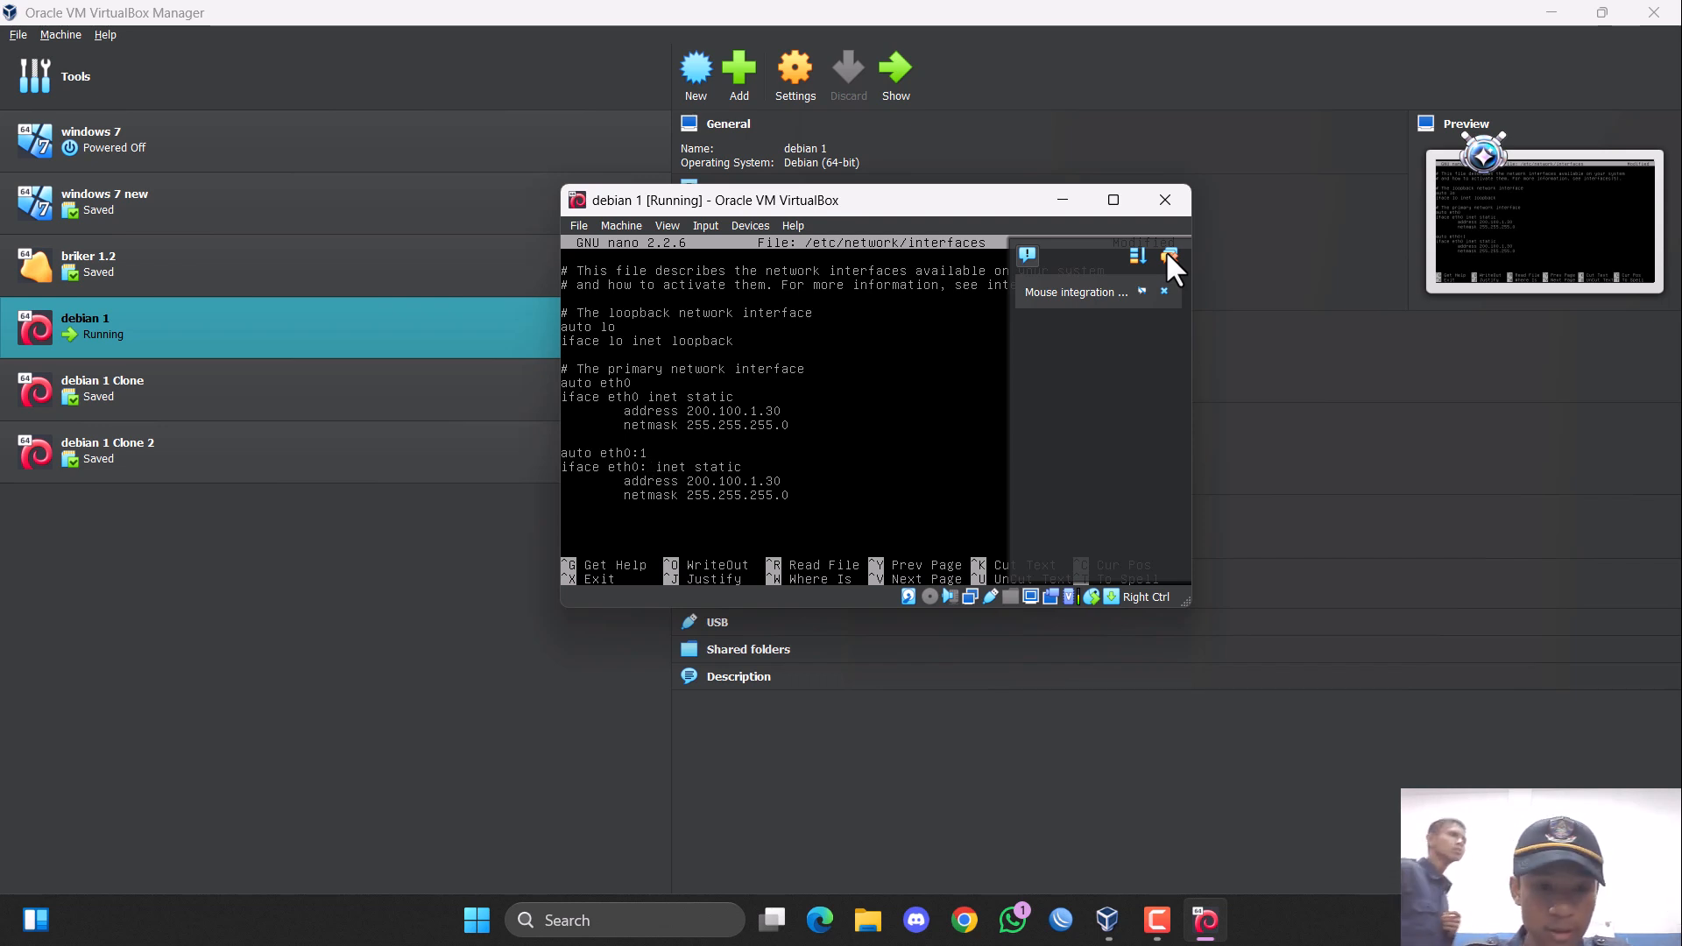
pyautogui.write('1')
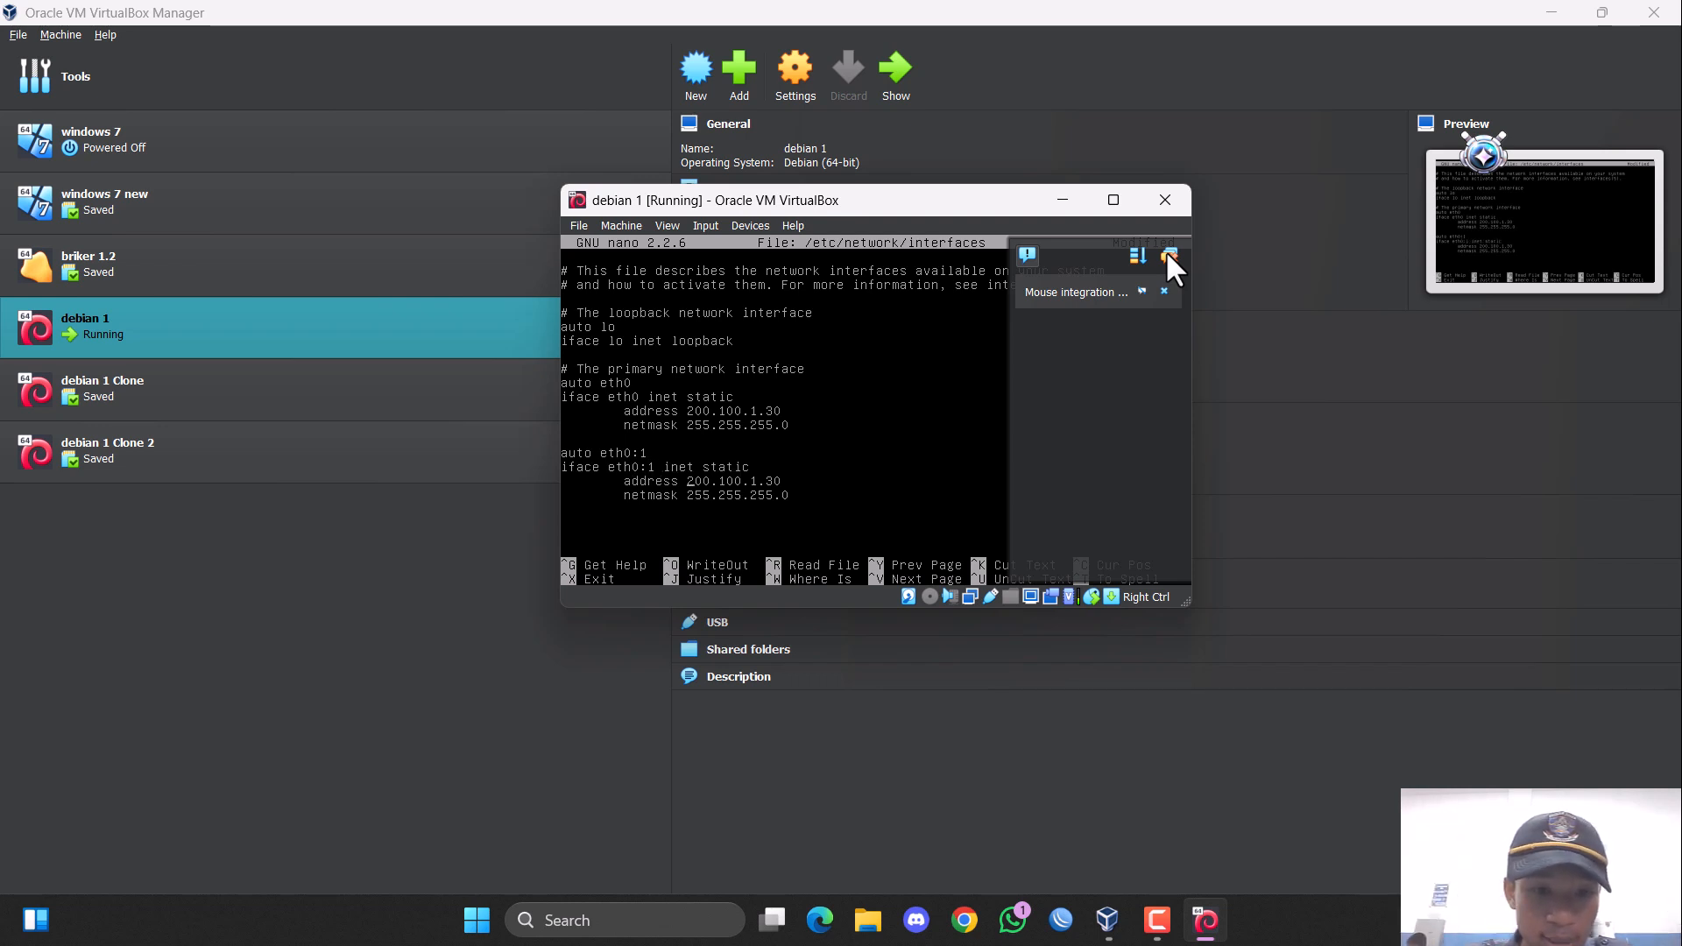
pyautogui.press('Right')
pyautogui.press('Right')
pyautogui.press('Right')
pyautogui.press('Right')
pyautogui.press('Right')
pyautogui.press('Right')
pyautogui.press('Right')
pyautogui.press('Right')
pyautogui.press('Right')
pyautogui.press('Right')
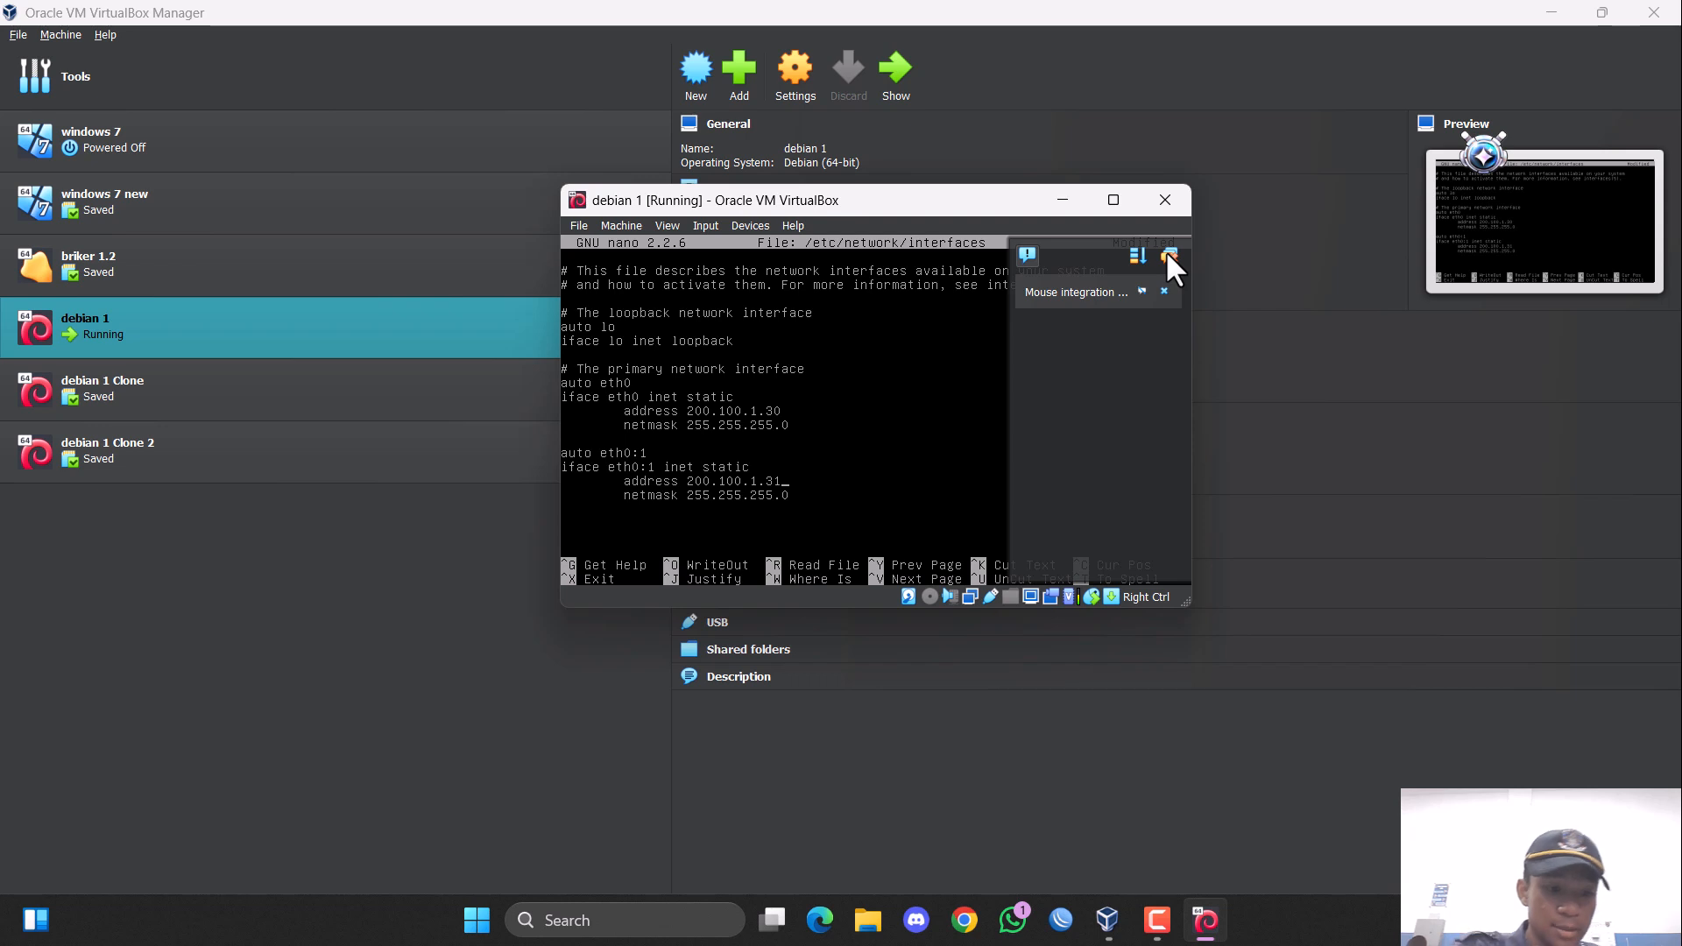
# Save the changes to /etc/network/interfaces and exit the editor, maximizing the virtual machine window along the way.
pyautogui.hotkey('ctrl', 'x')
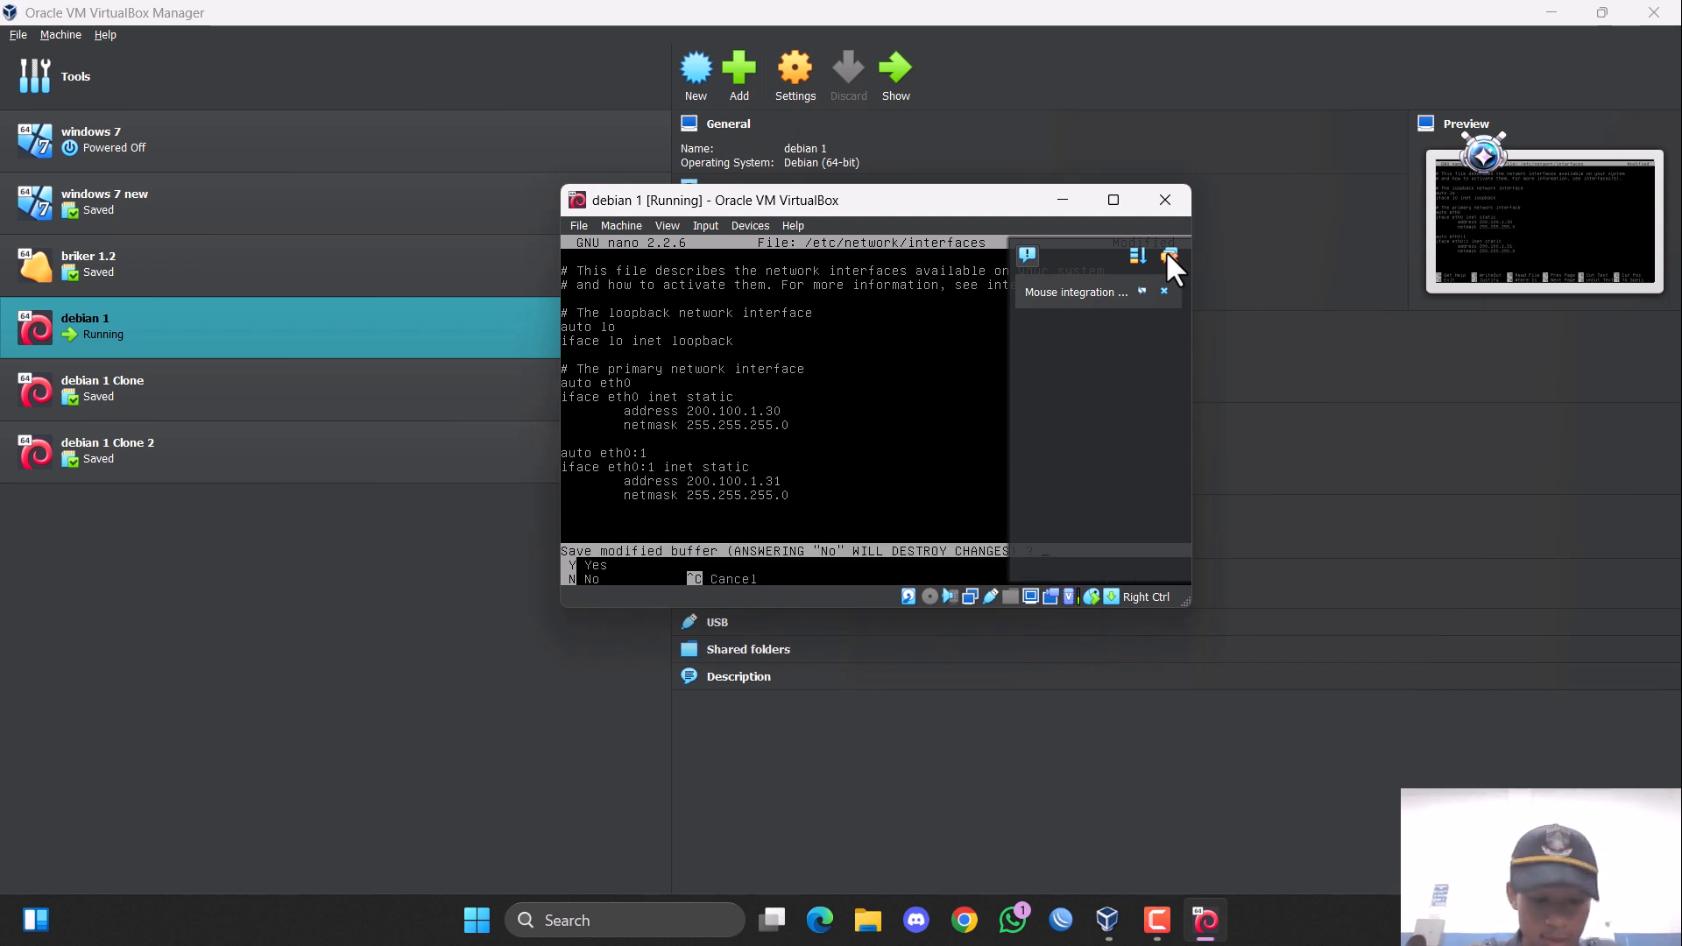
pyautogui.press('y')
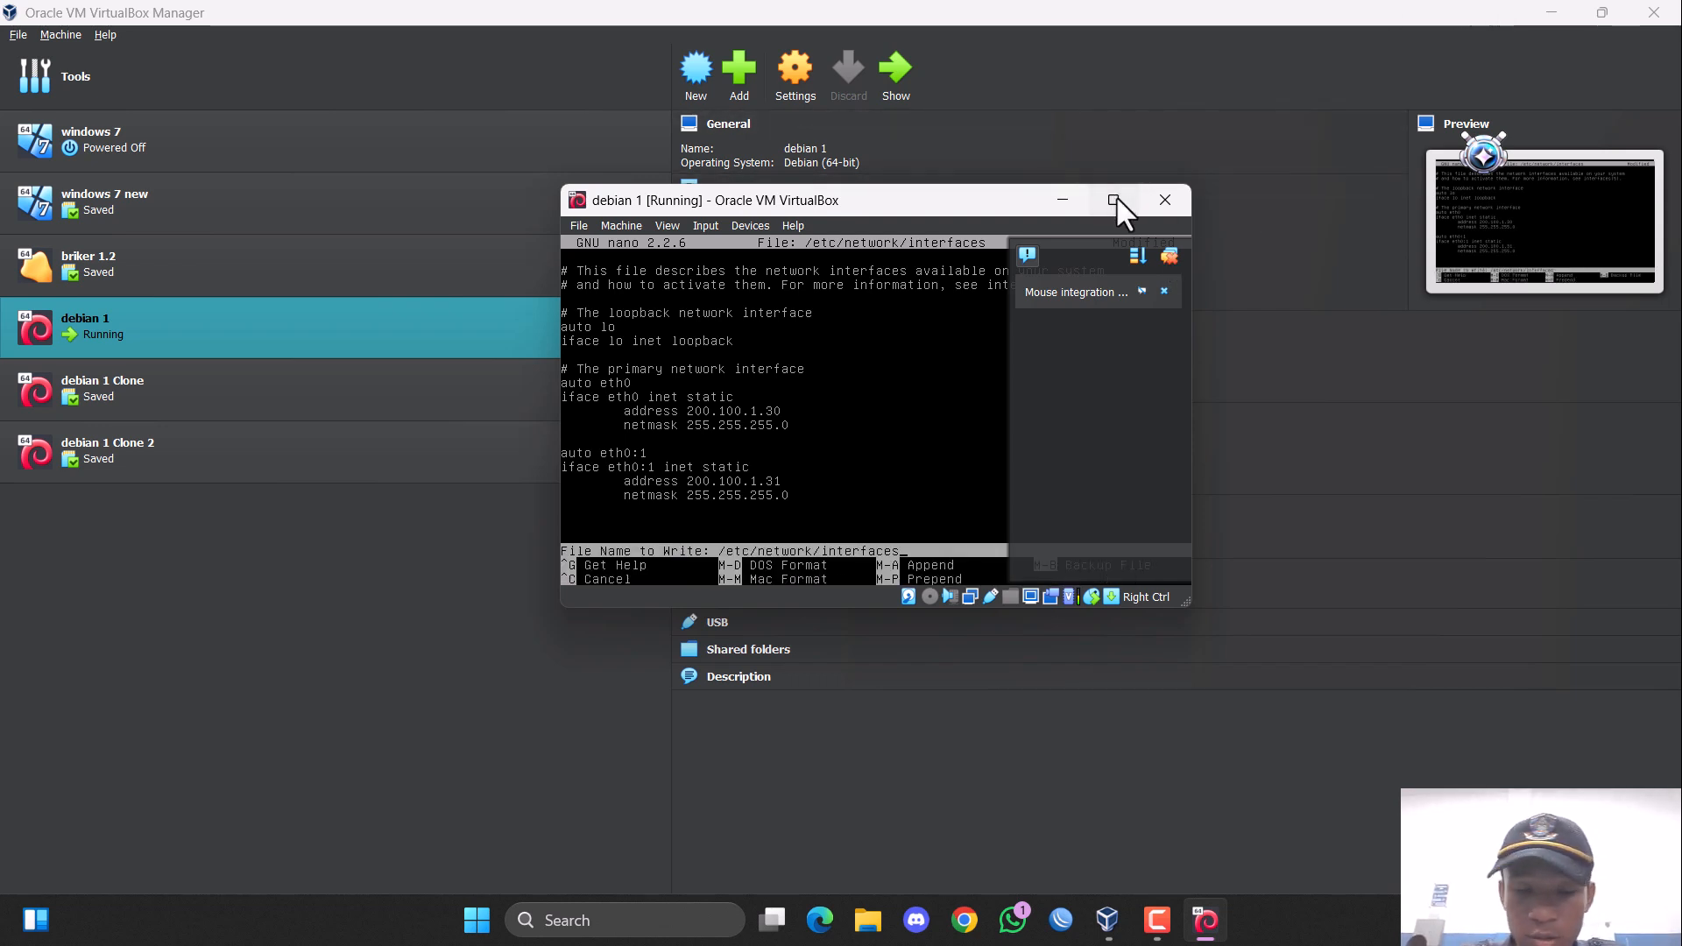
pyautogui.click(1112, 200)
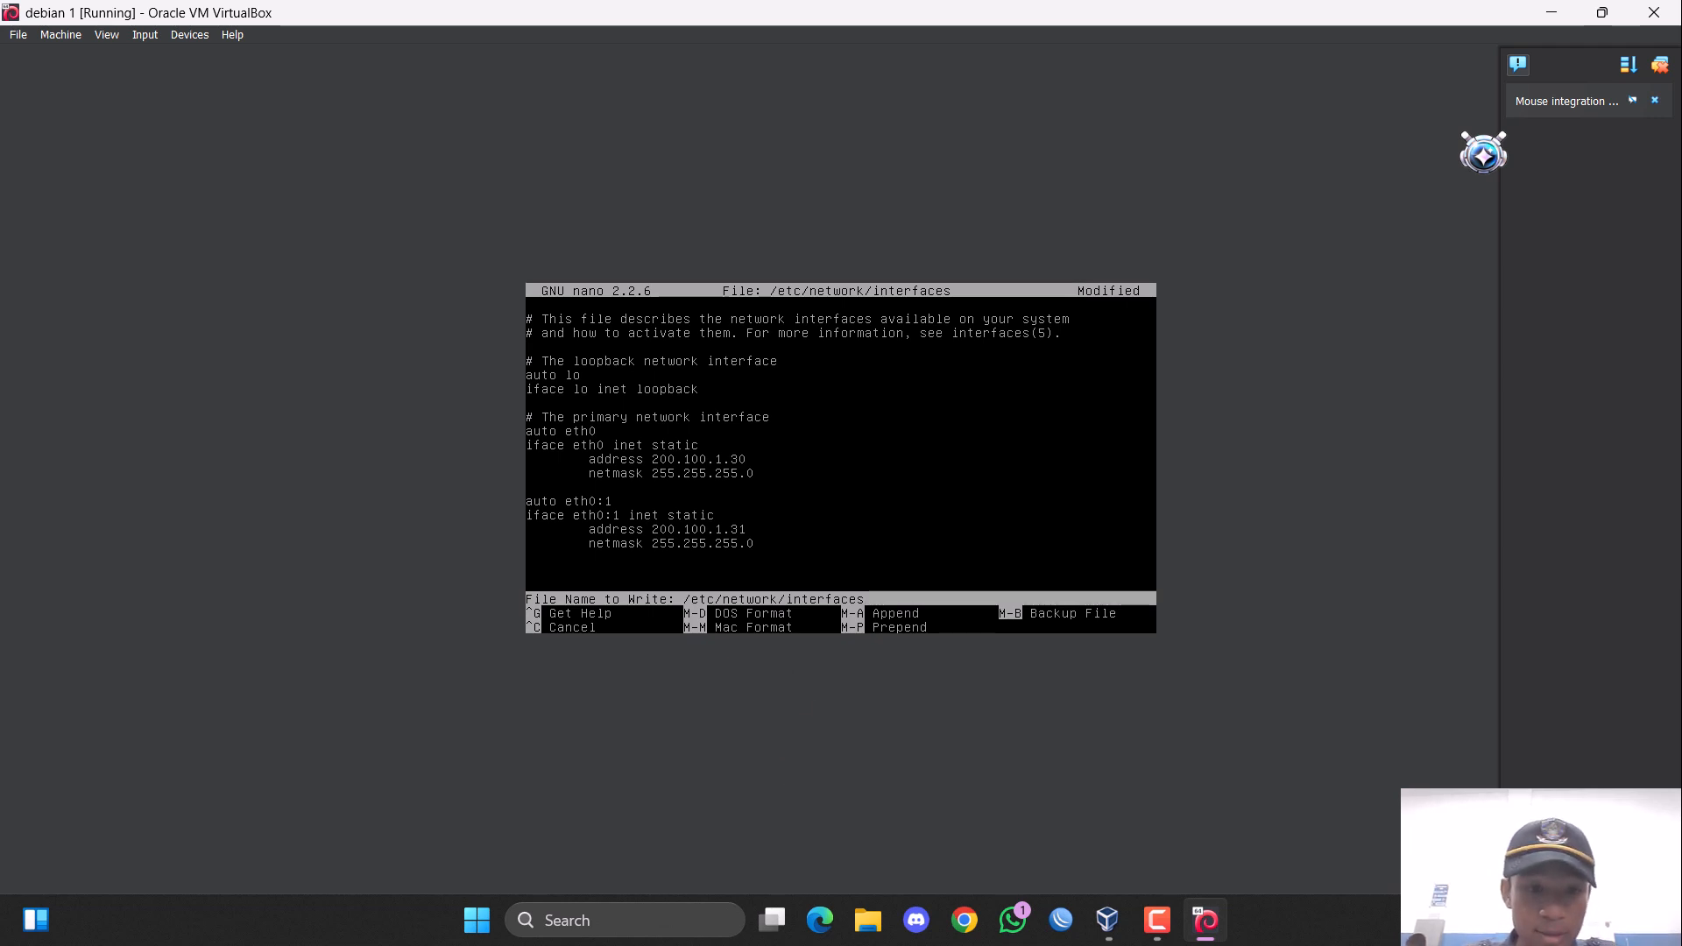
pyautogui.press('Return')
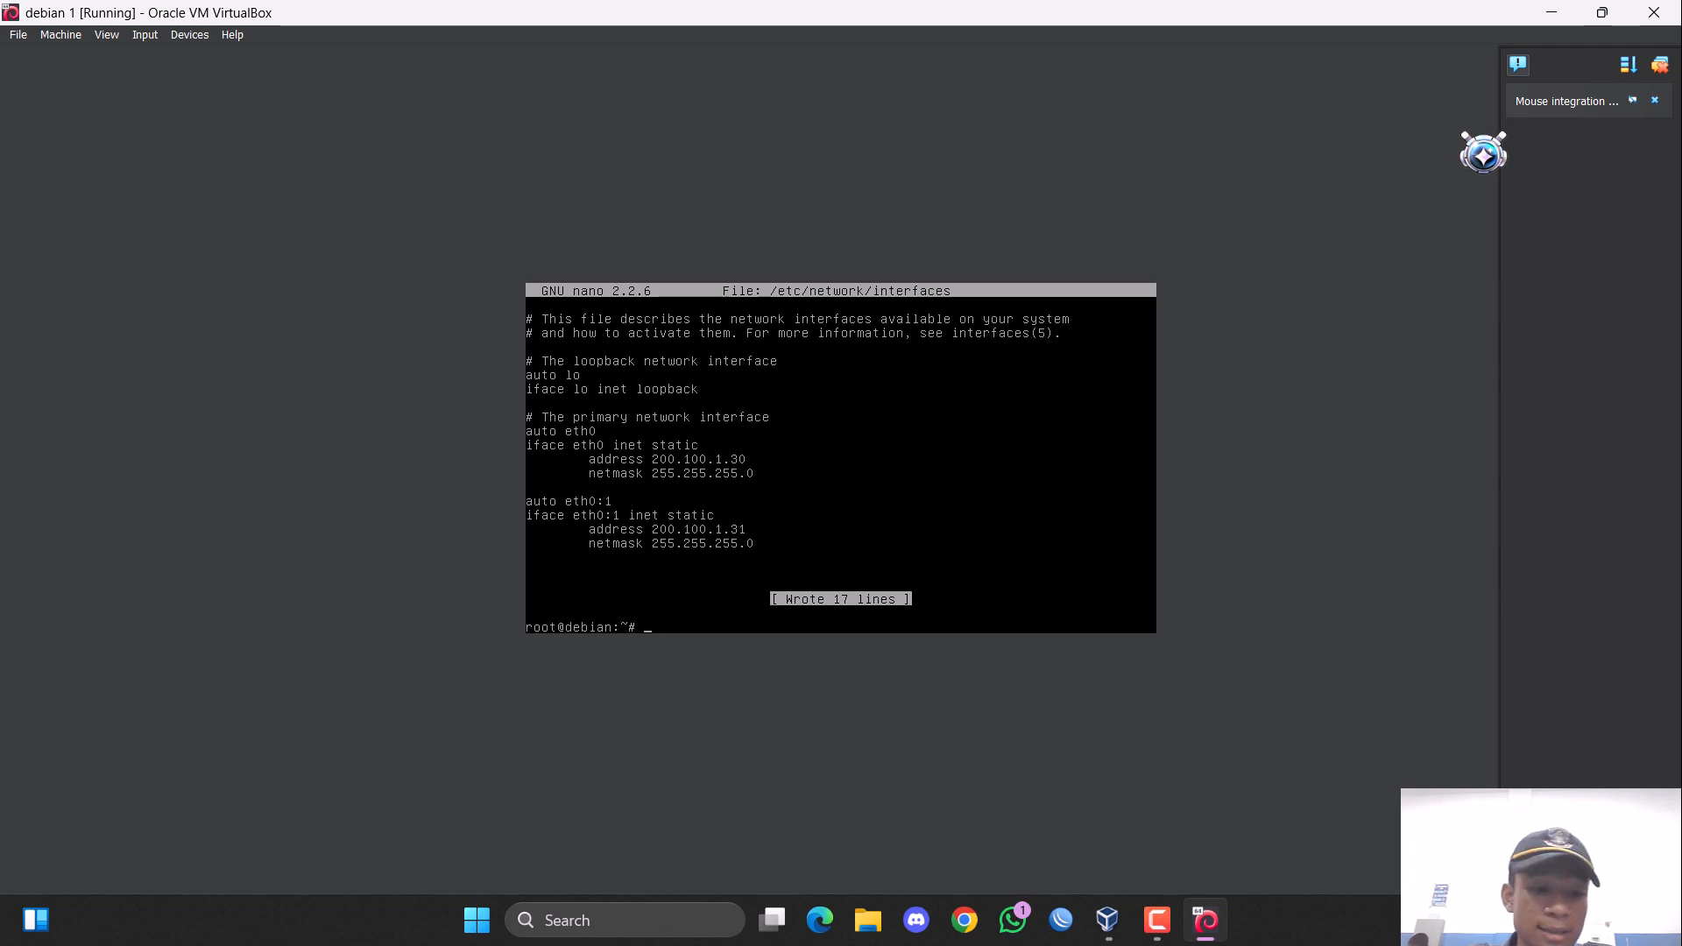
# Restart the networking service with service networking restart.
pyautogui.write('ser')
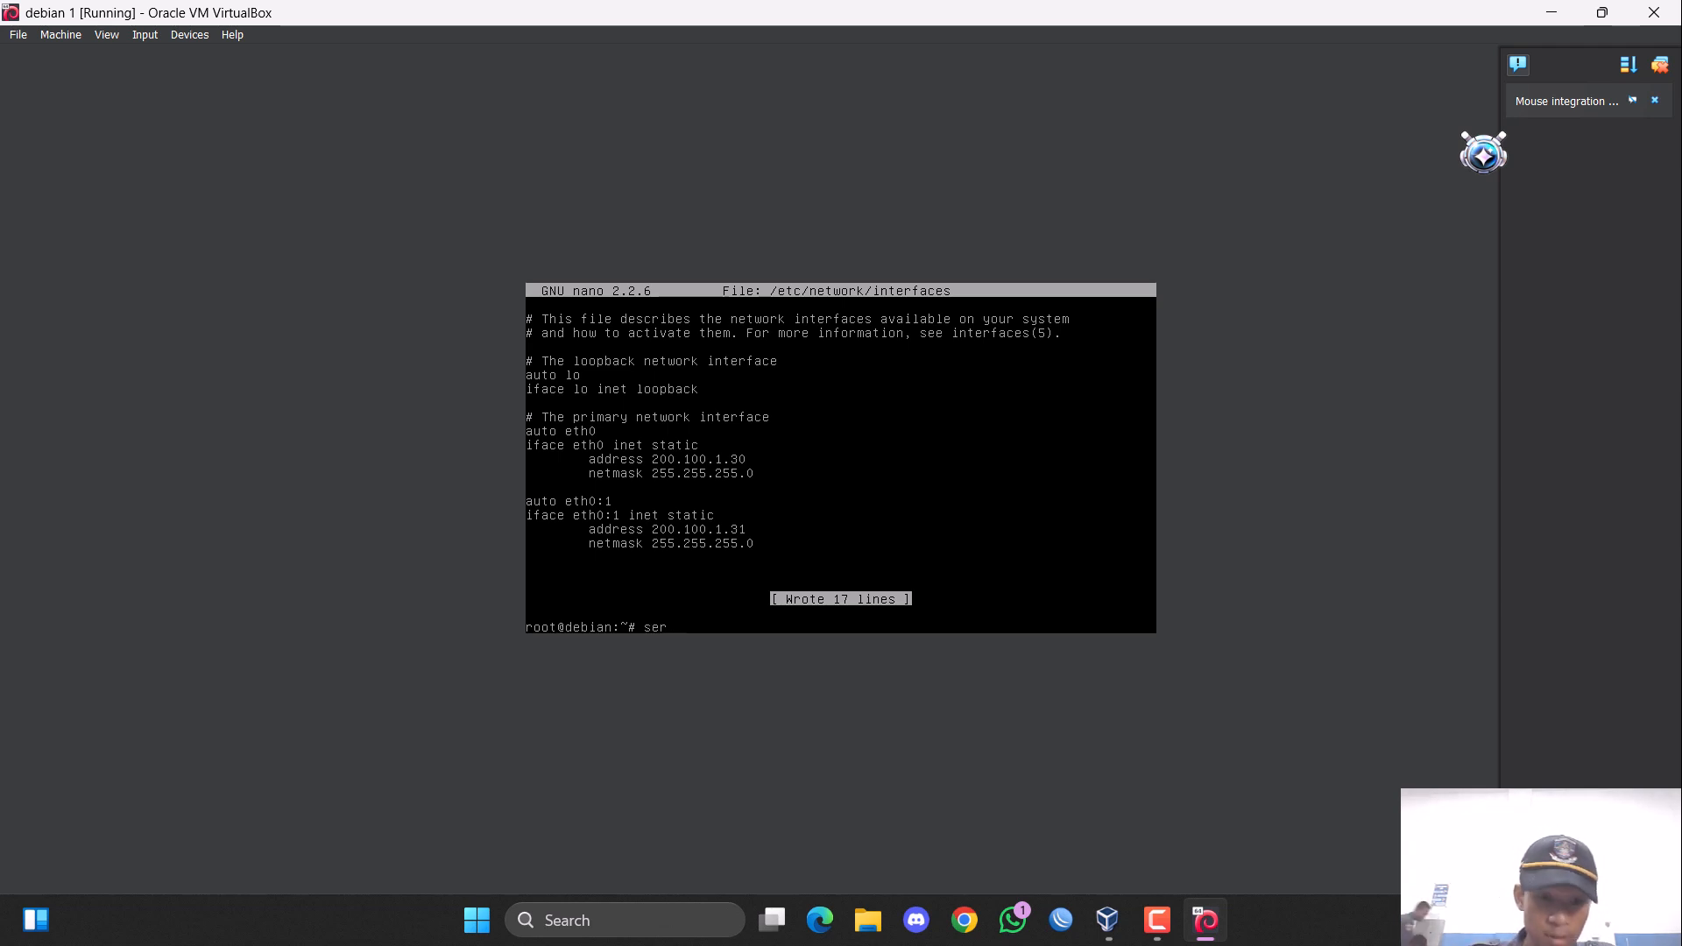
pyautogui.write('vice networking restart')
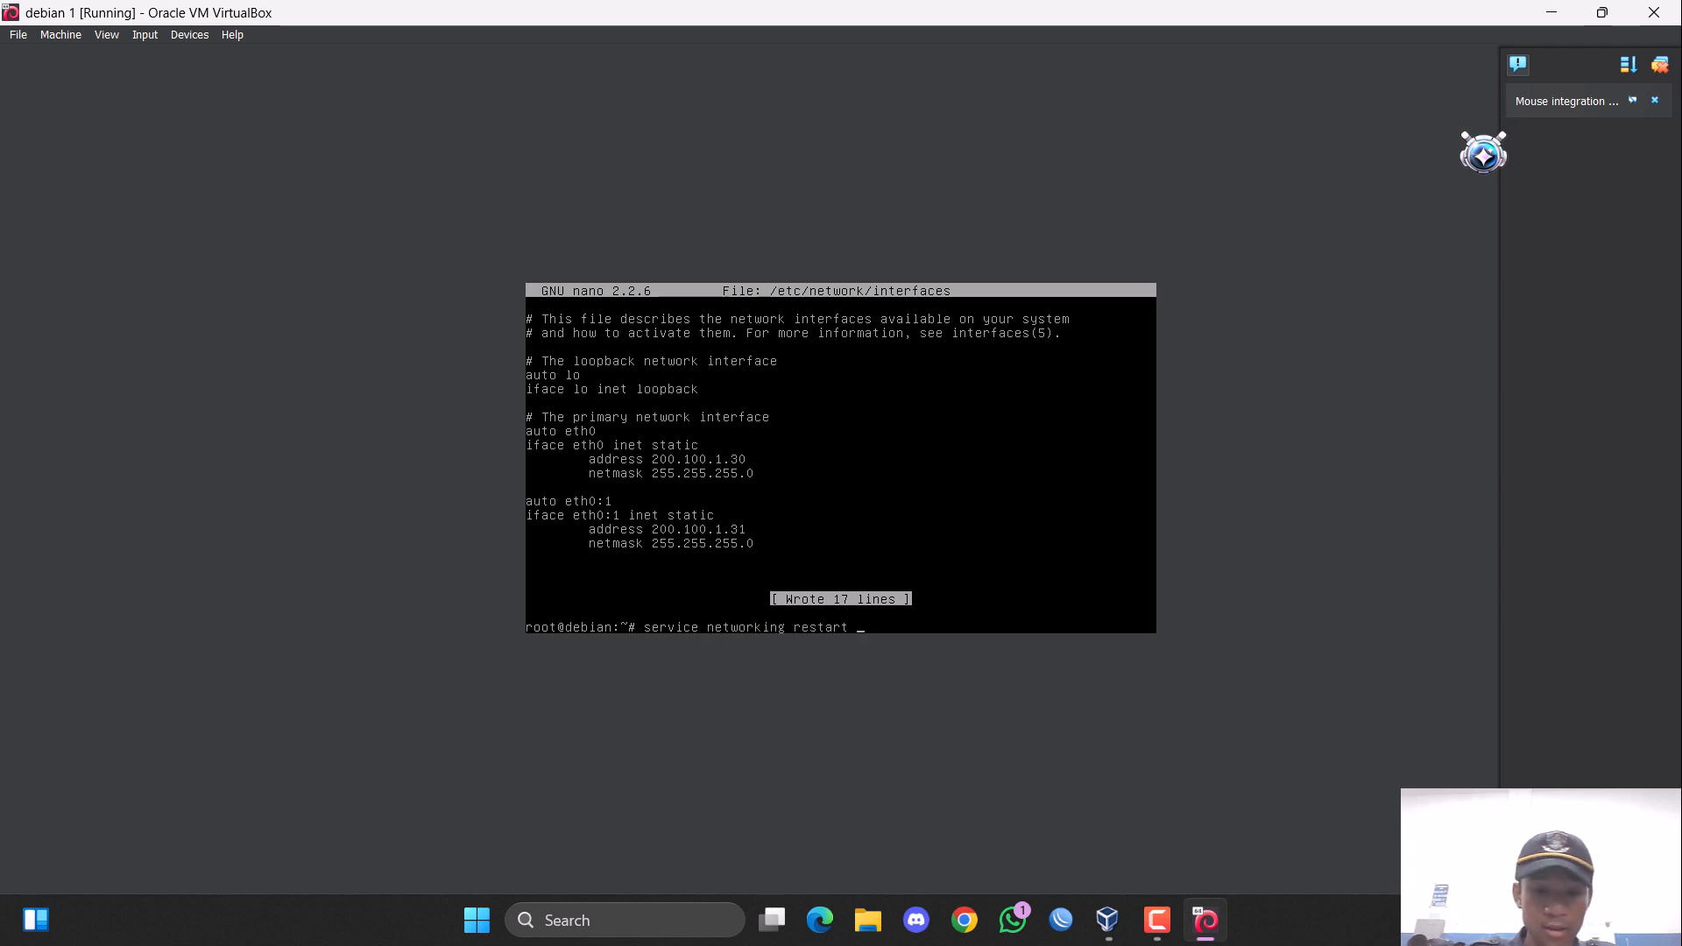
pyautogui.press('Return')
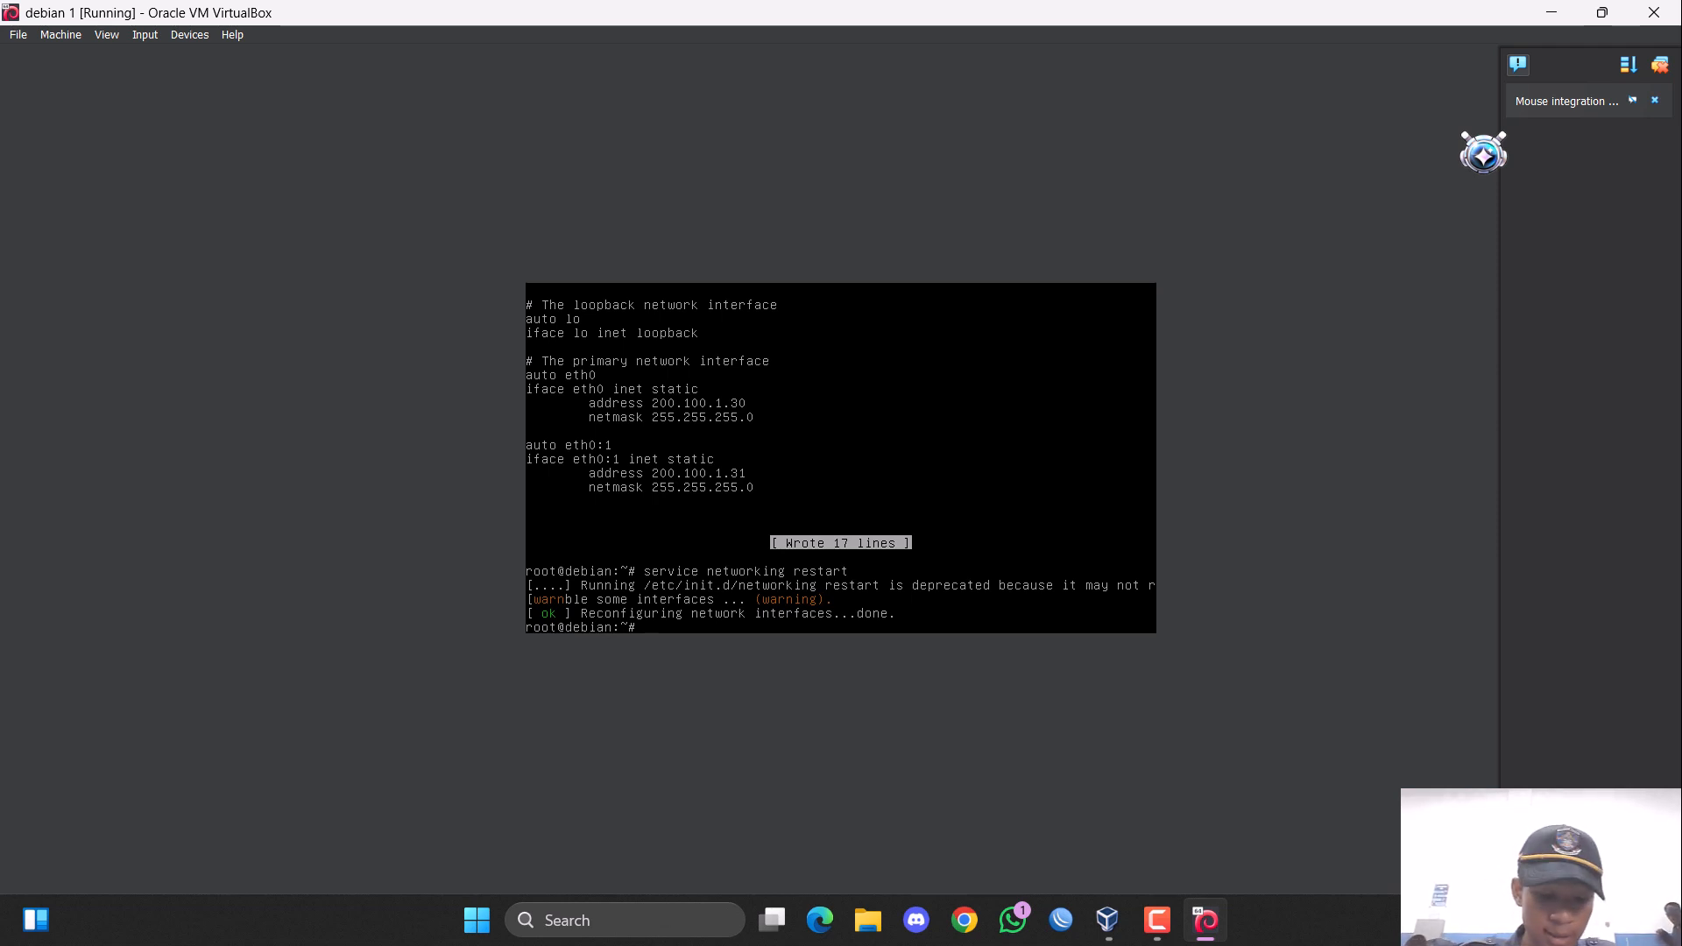
# Show the network interface configuration with ifconfig to check the eth0 and eth0:1 addresses.
pyautogui.write('ifc')
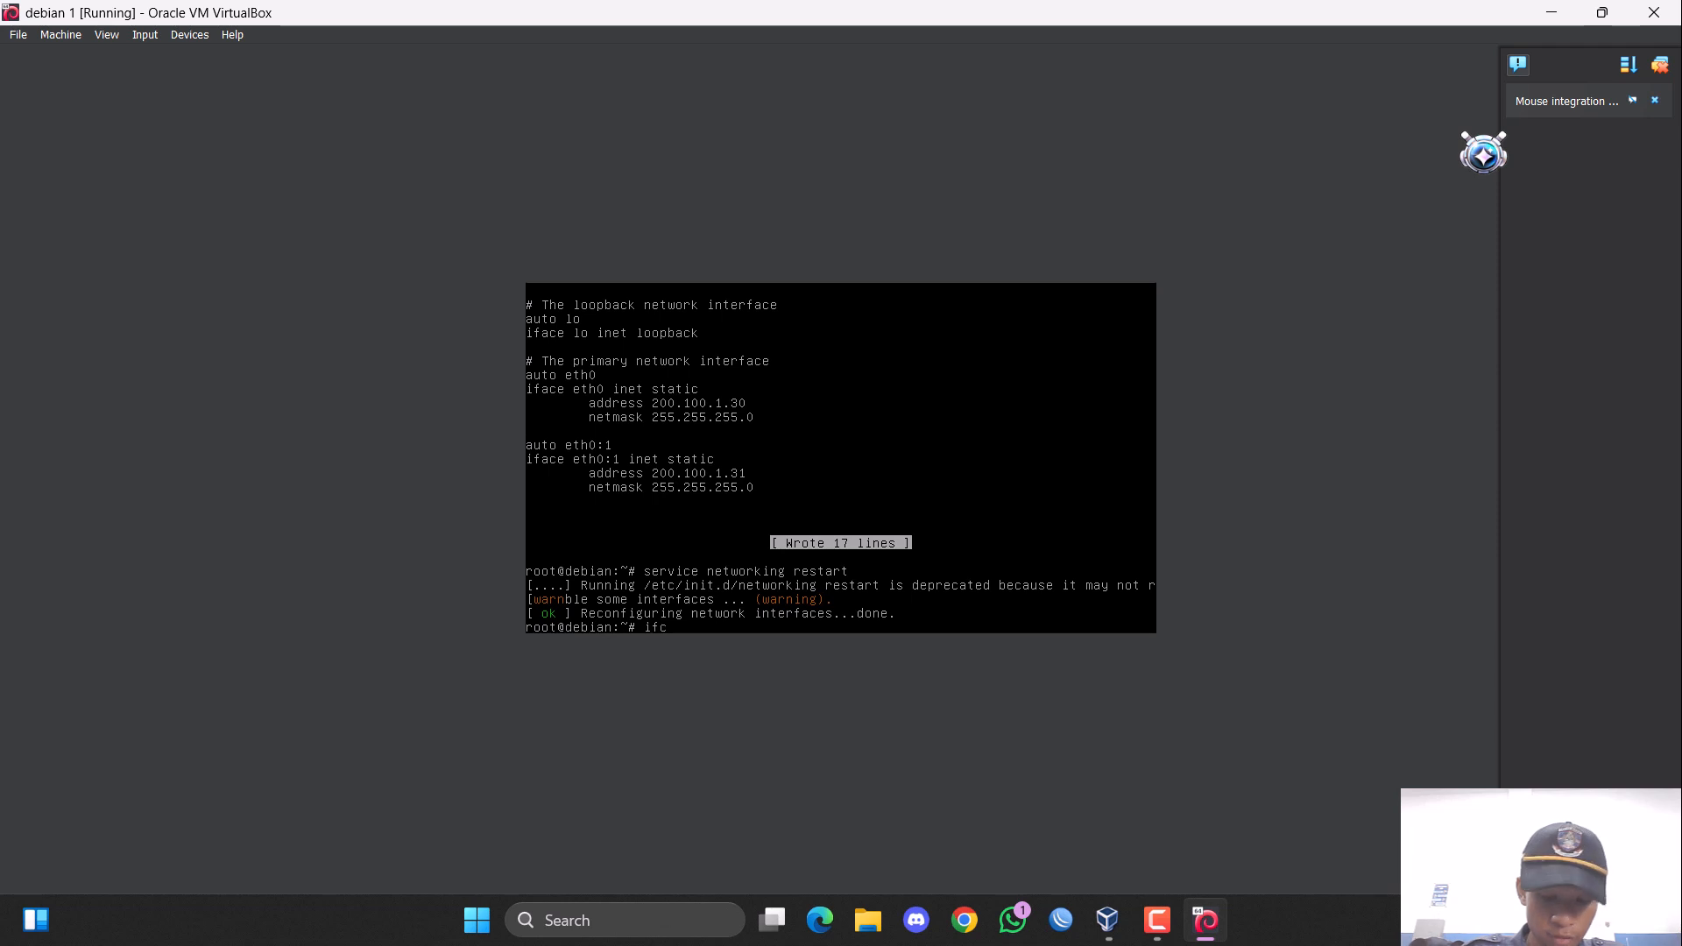
pyautogui.write('onfig')
pyautogui.press('Return')
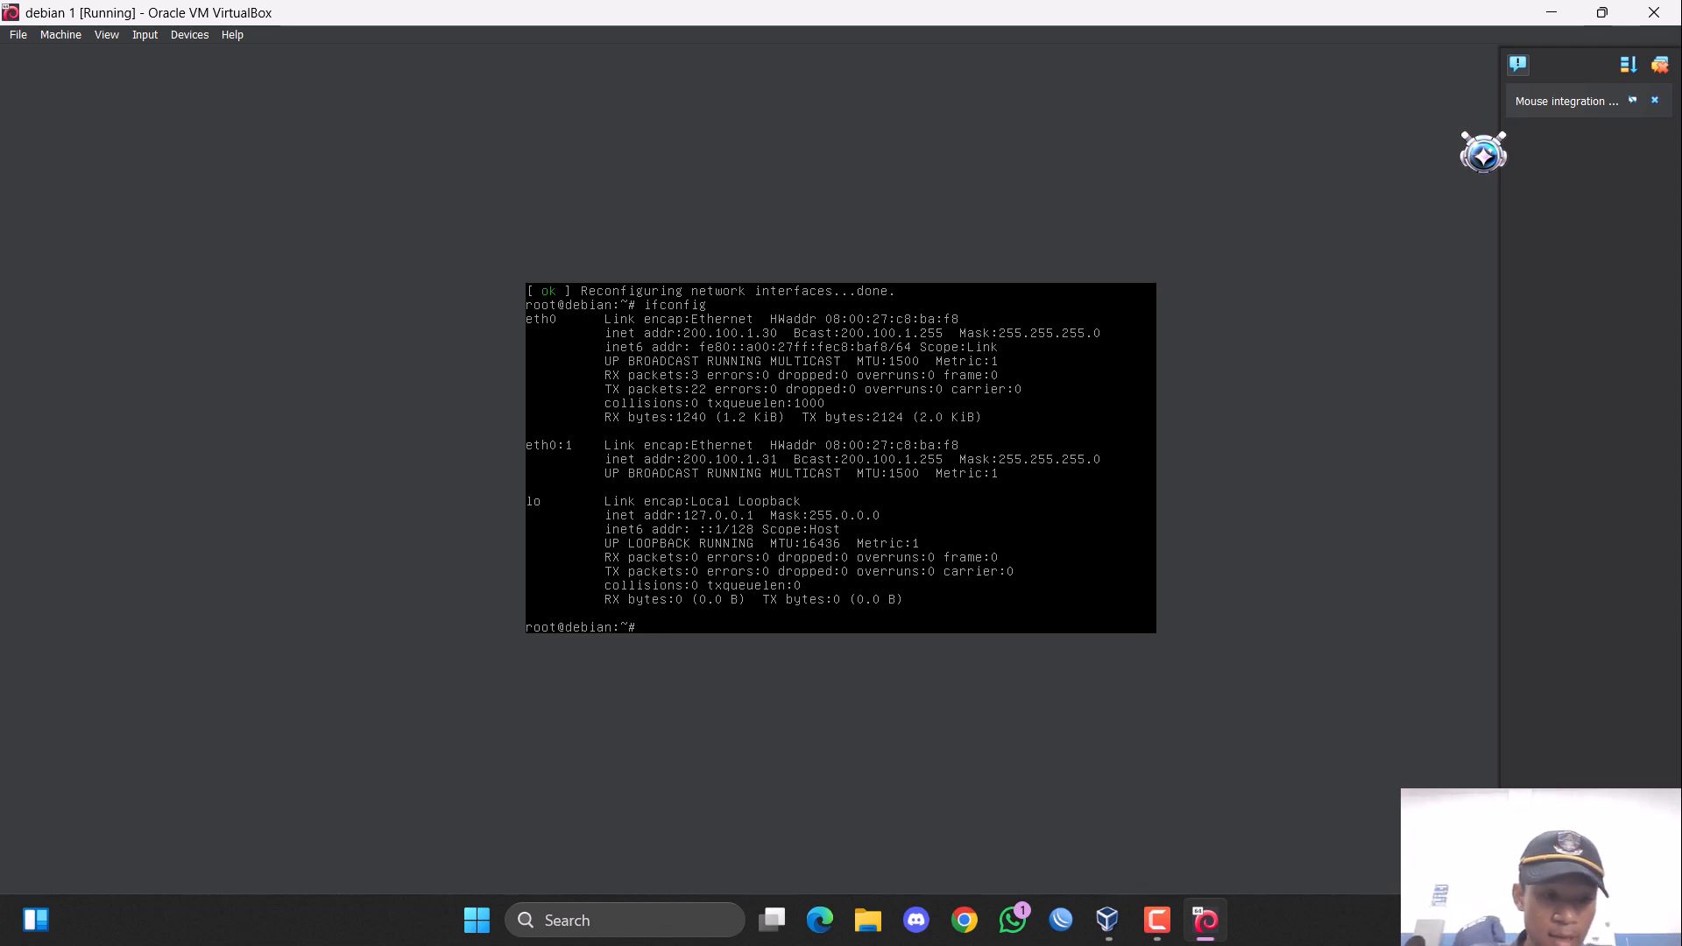
# Start installing the bind9 package with apt-get and agree to continue.
pyautogui.write('apt-')
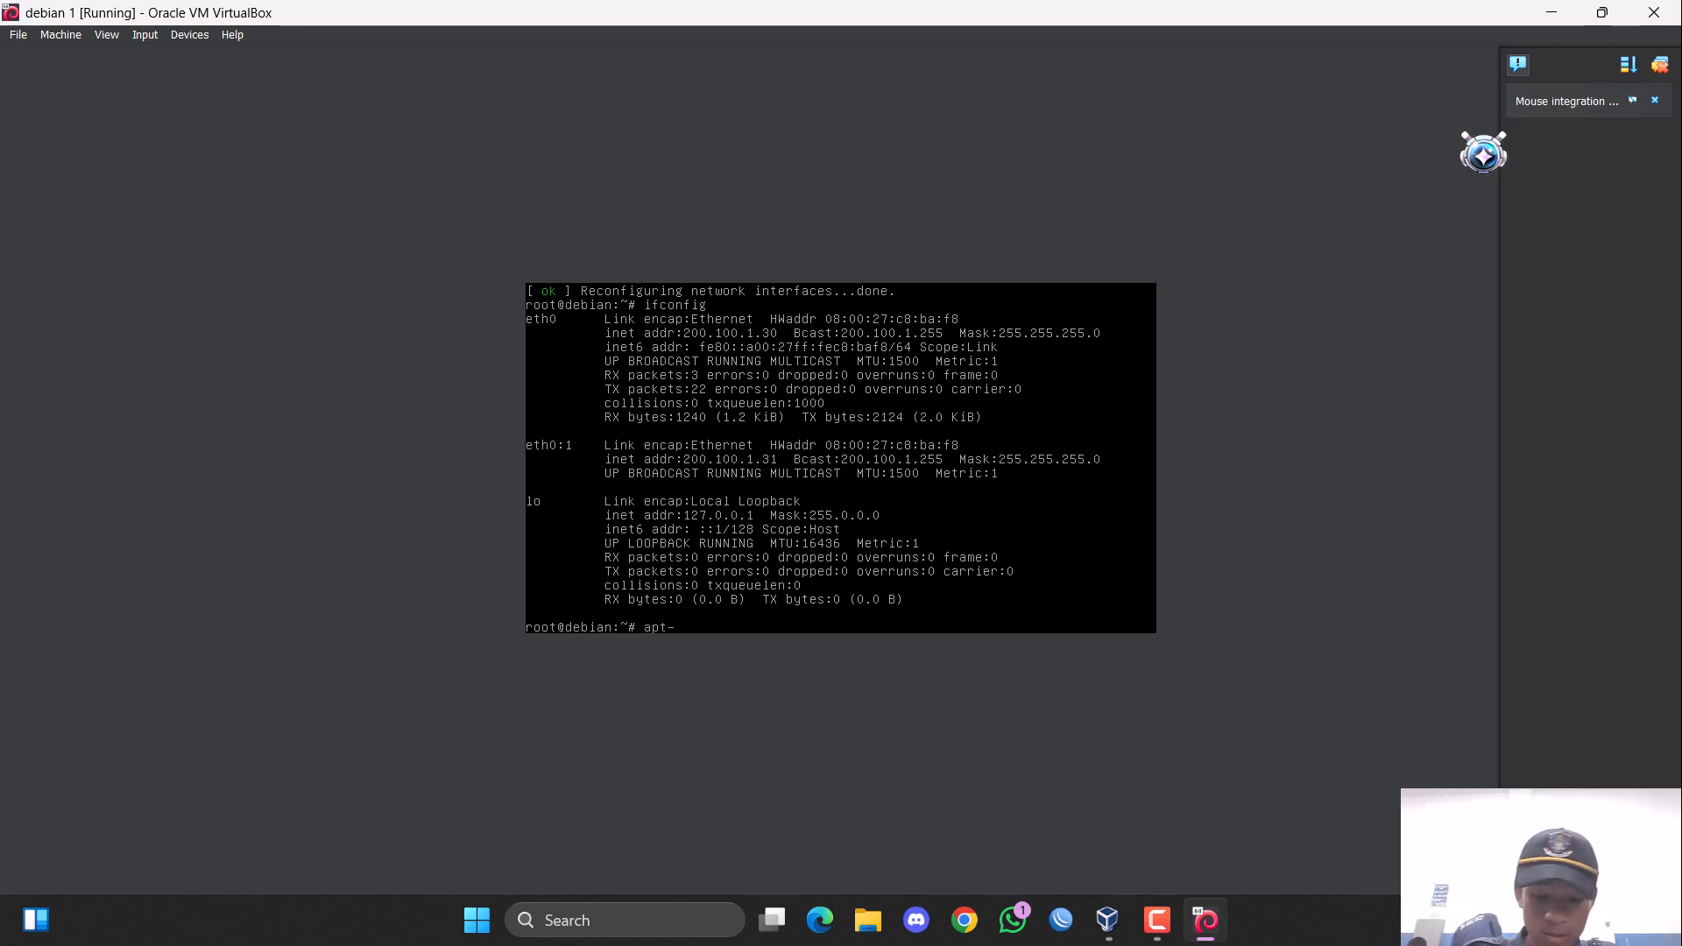
pyautogui.write('get install')
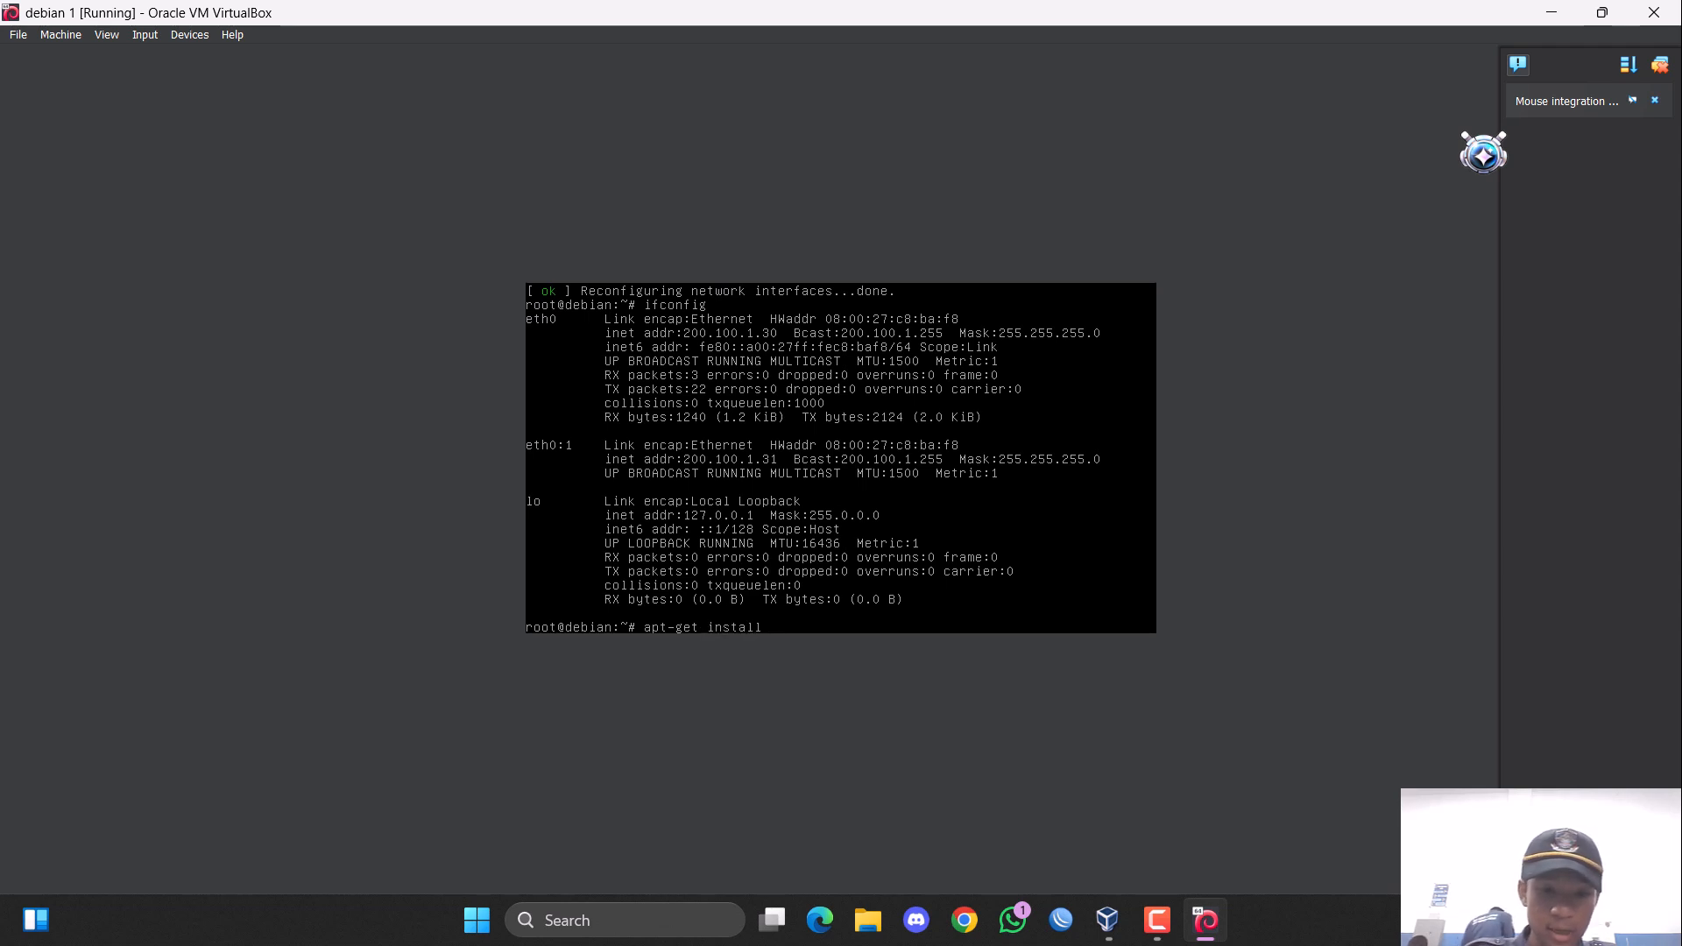
pyautogui.write(' bind9')
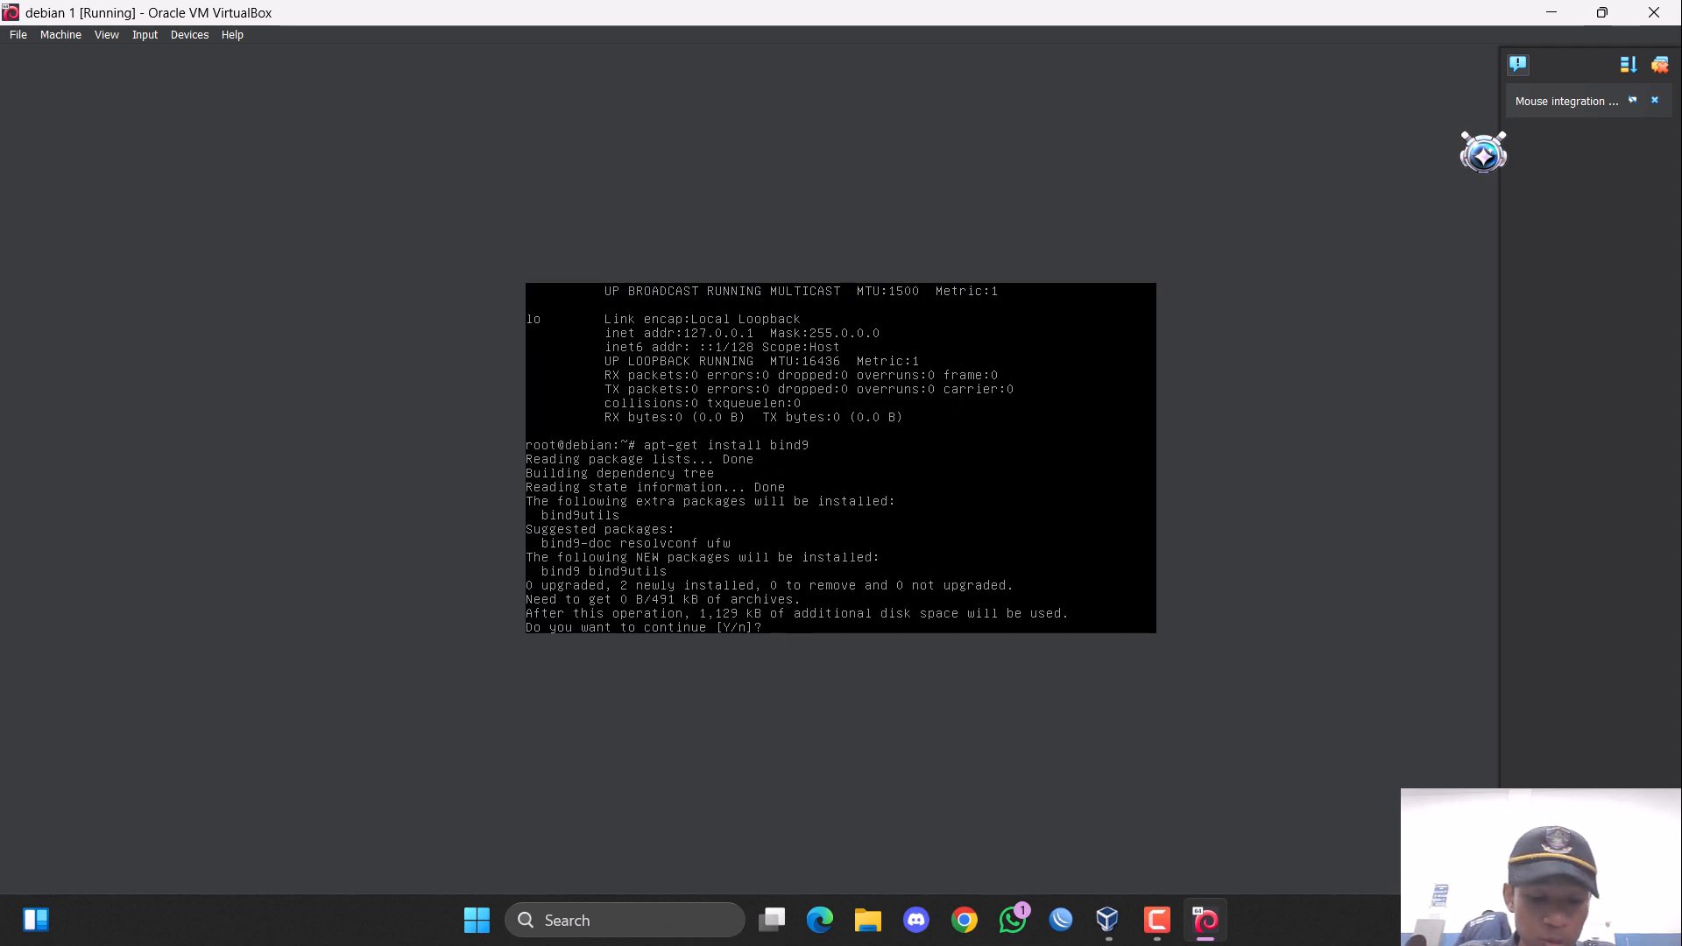
pyautogui.write('y')
pyautogui.press('Return')
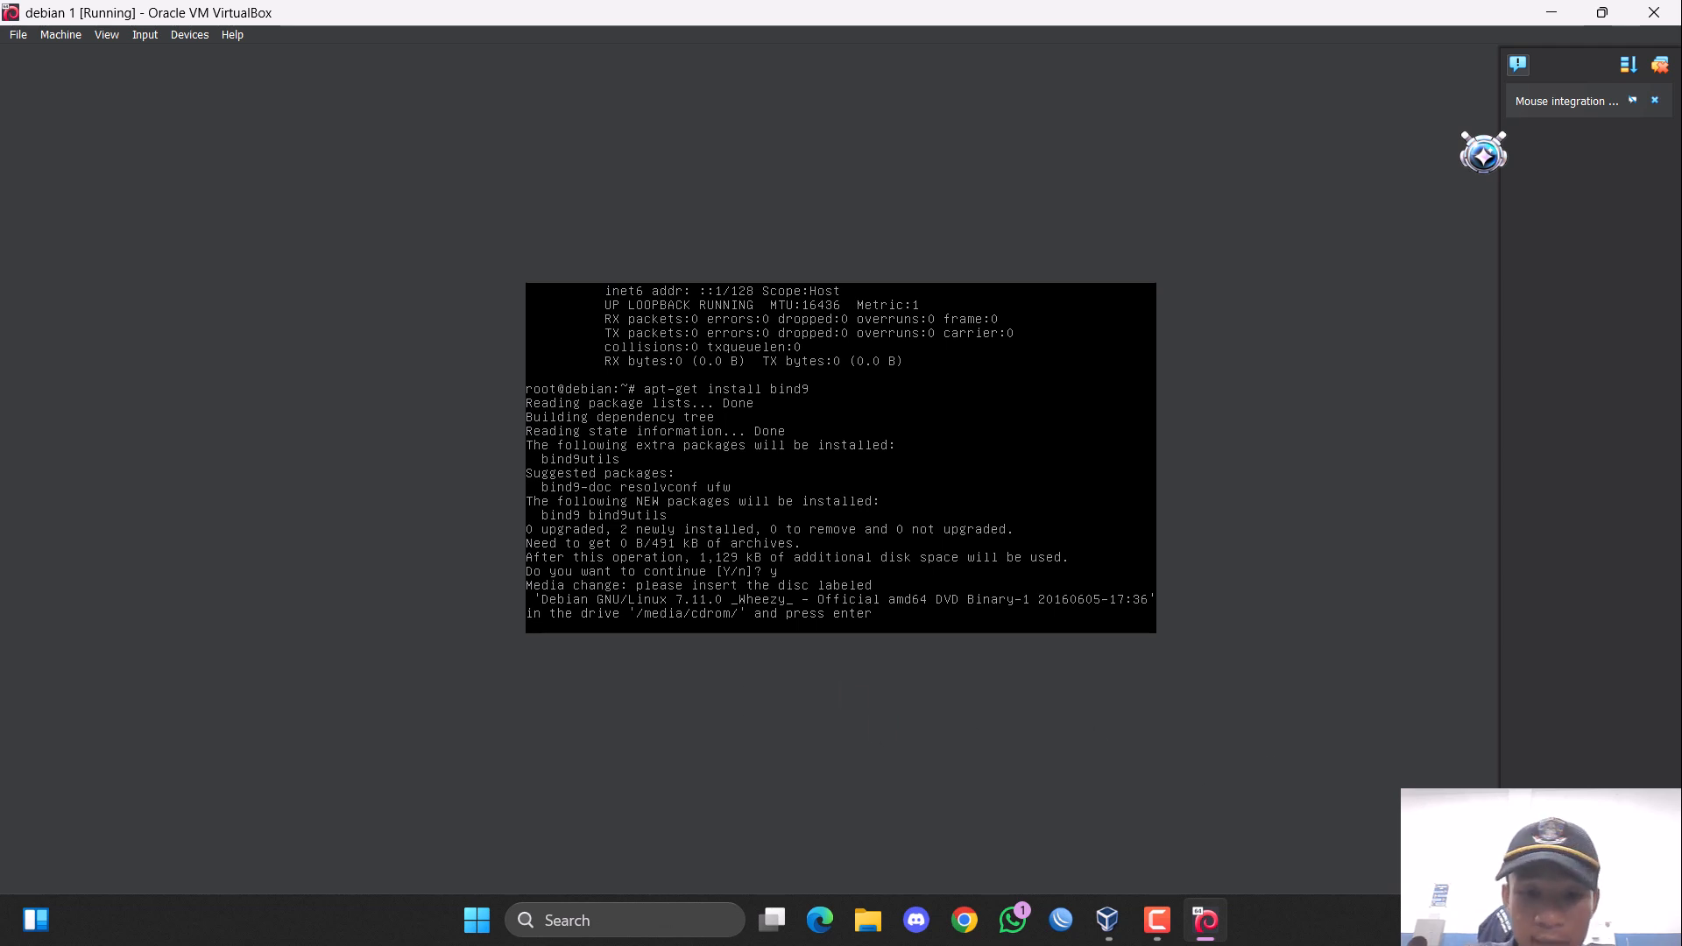
# Insert debian-7.11.0-amd64-DVD-1.iso into the virtual machine's empty optical drive and resume the bind9 installation.
pyautogui.click(71, 35)
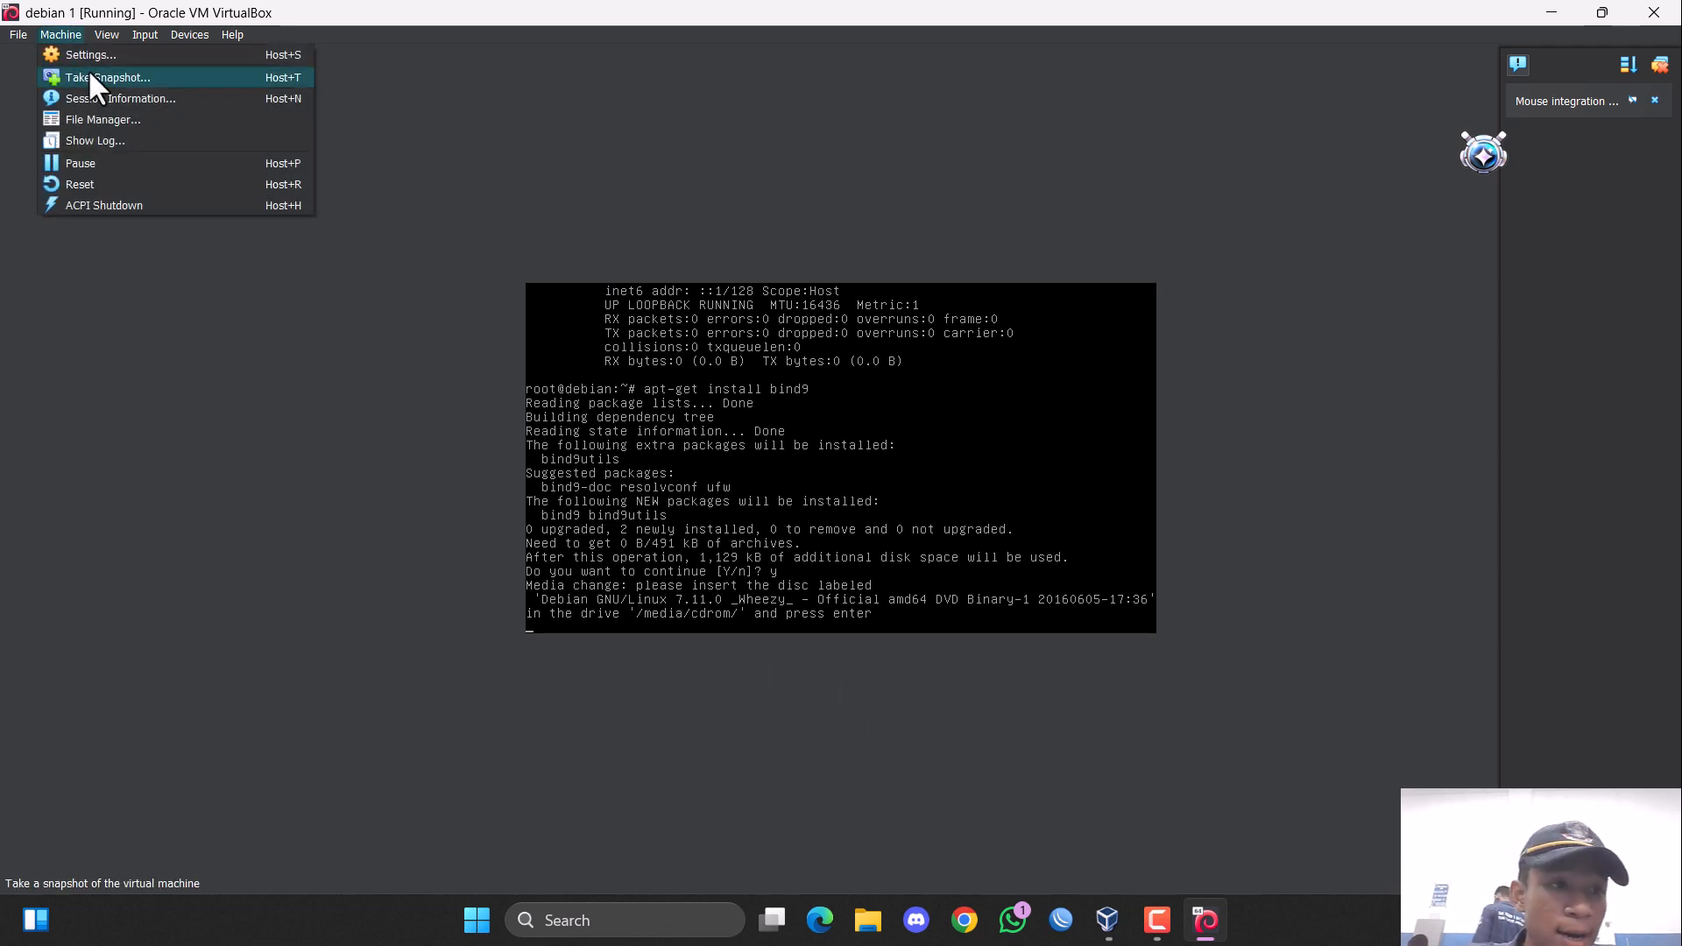
pyautogui.click(111, 56)
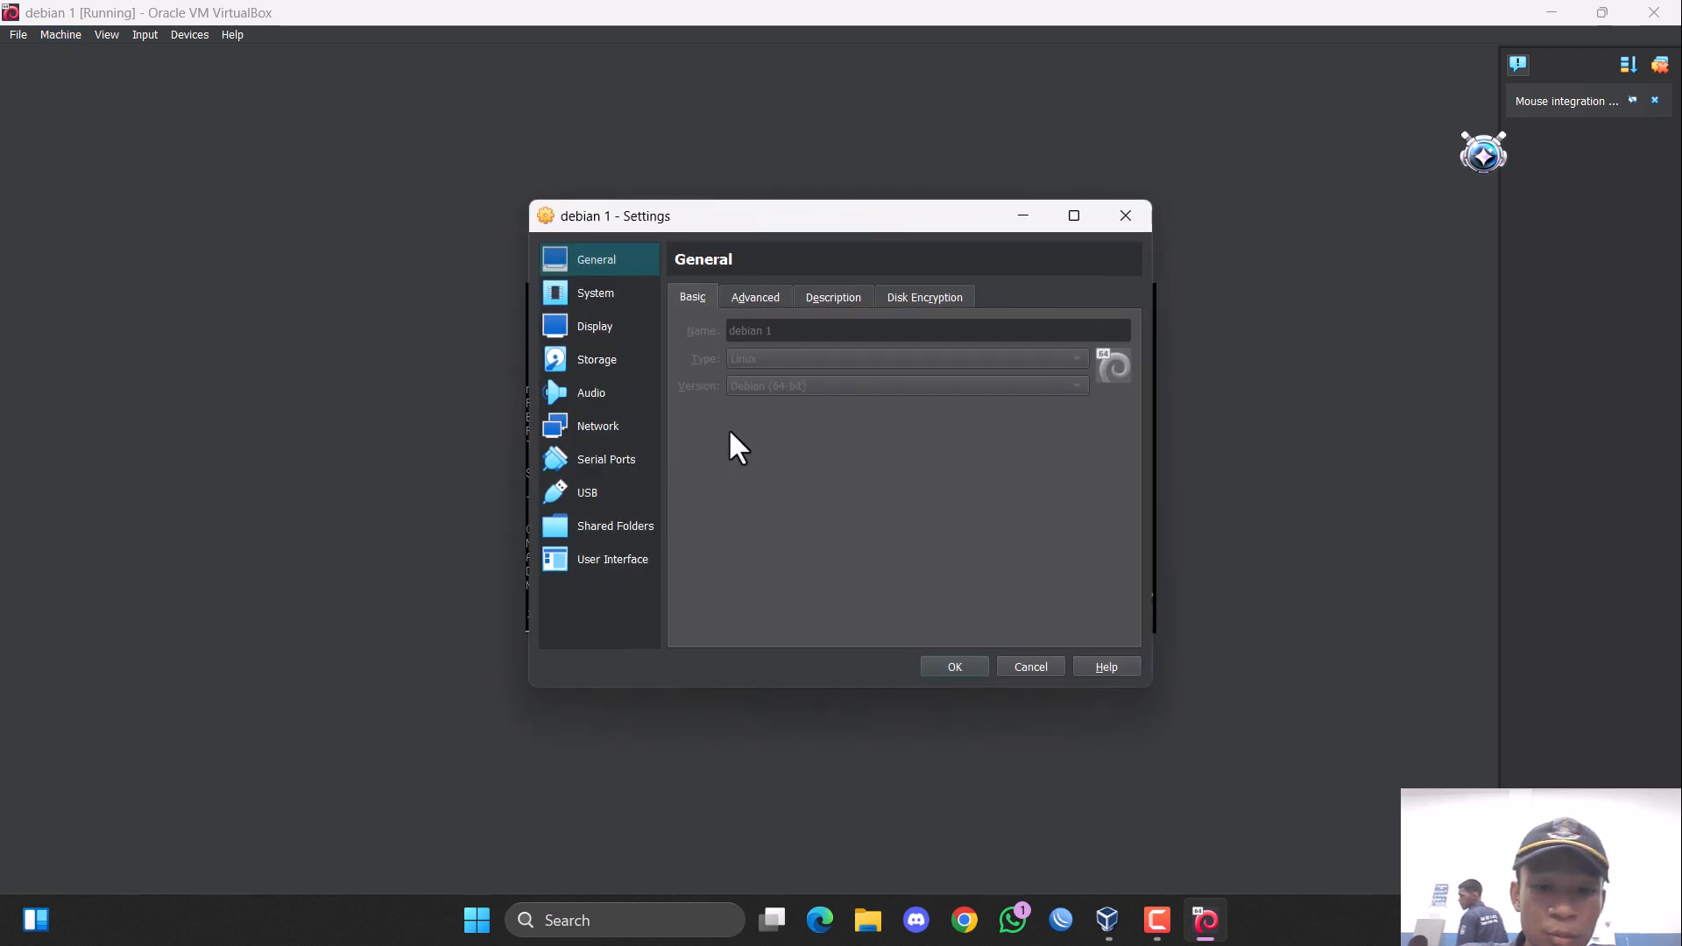
pyautogui.click(634, 353)
pyautogui.click(793, 342)
pyautogui.click(1157, 315)
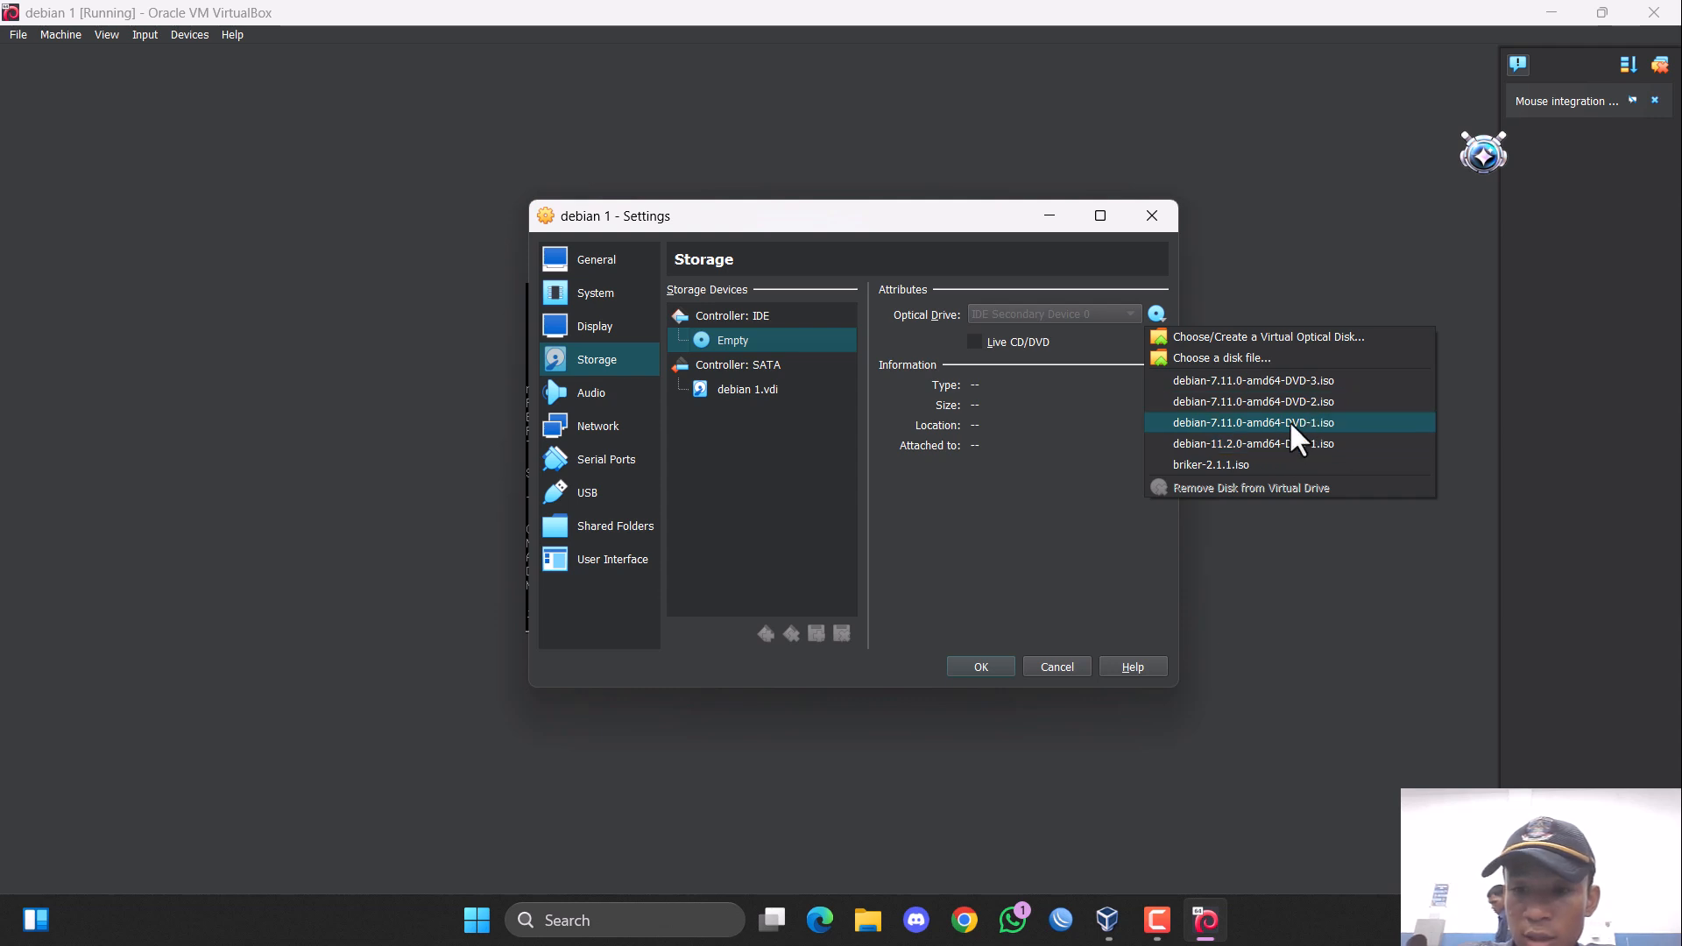
pyautogui.click(1280, 425)
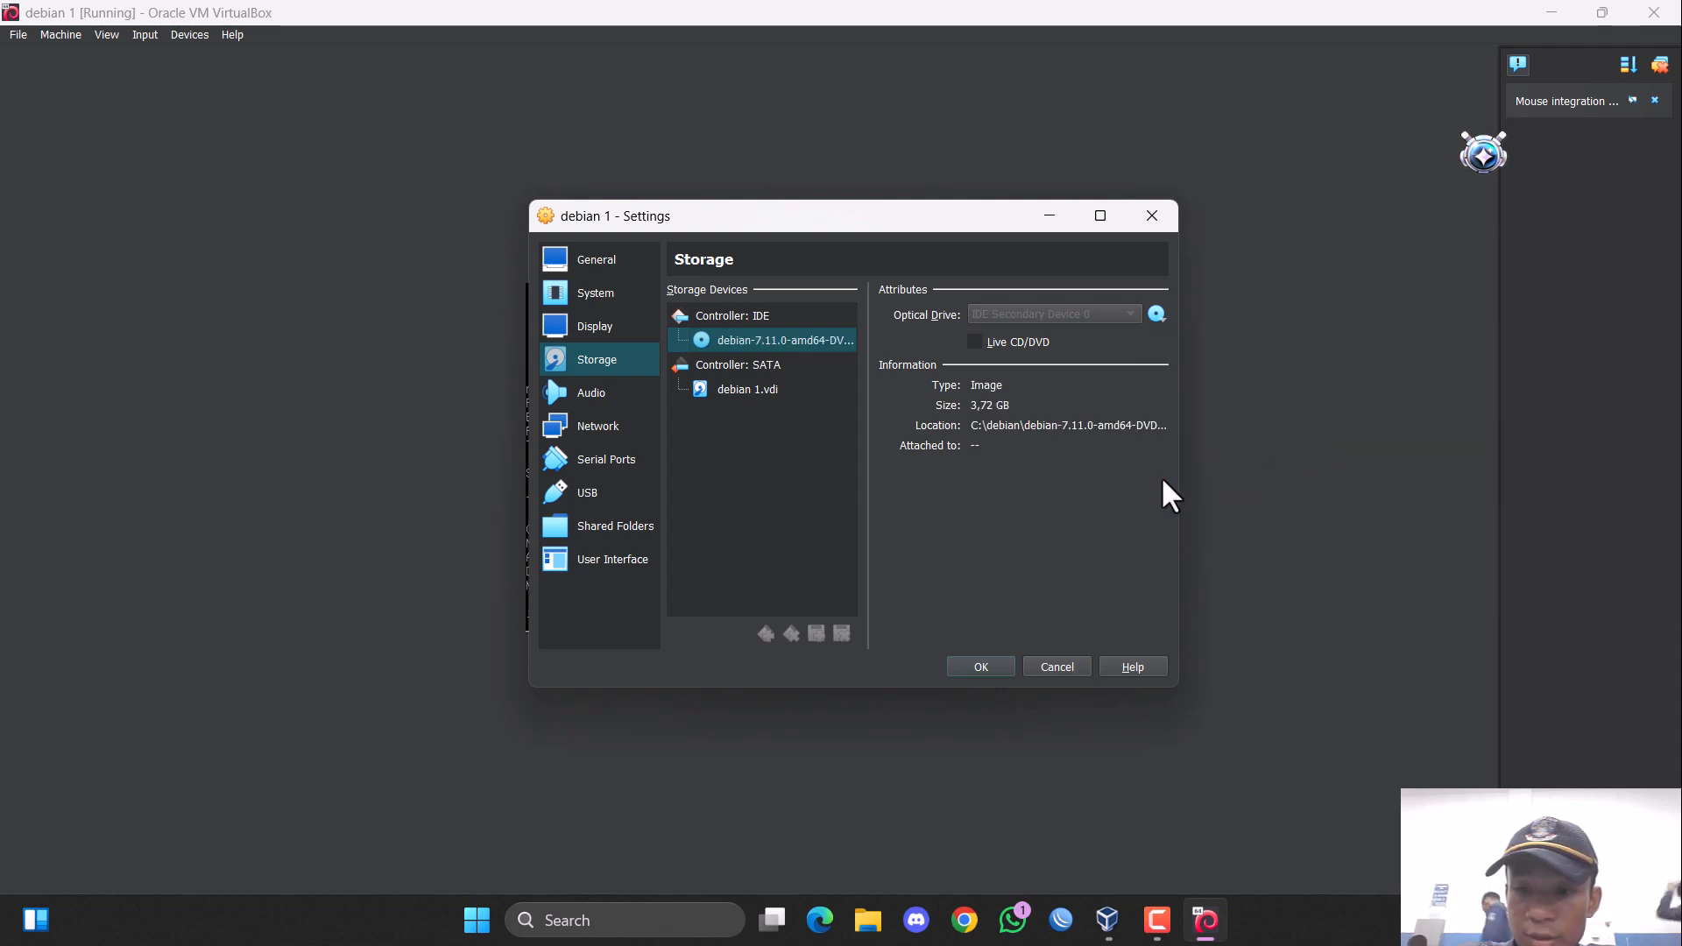
pyautogui.click(984, 668)
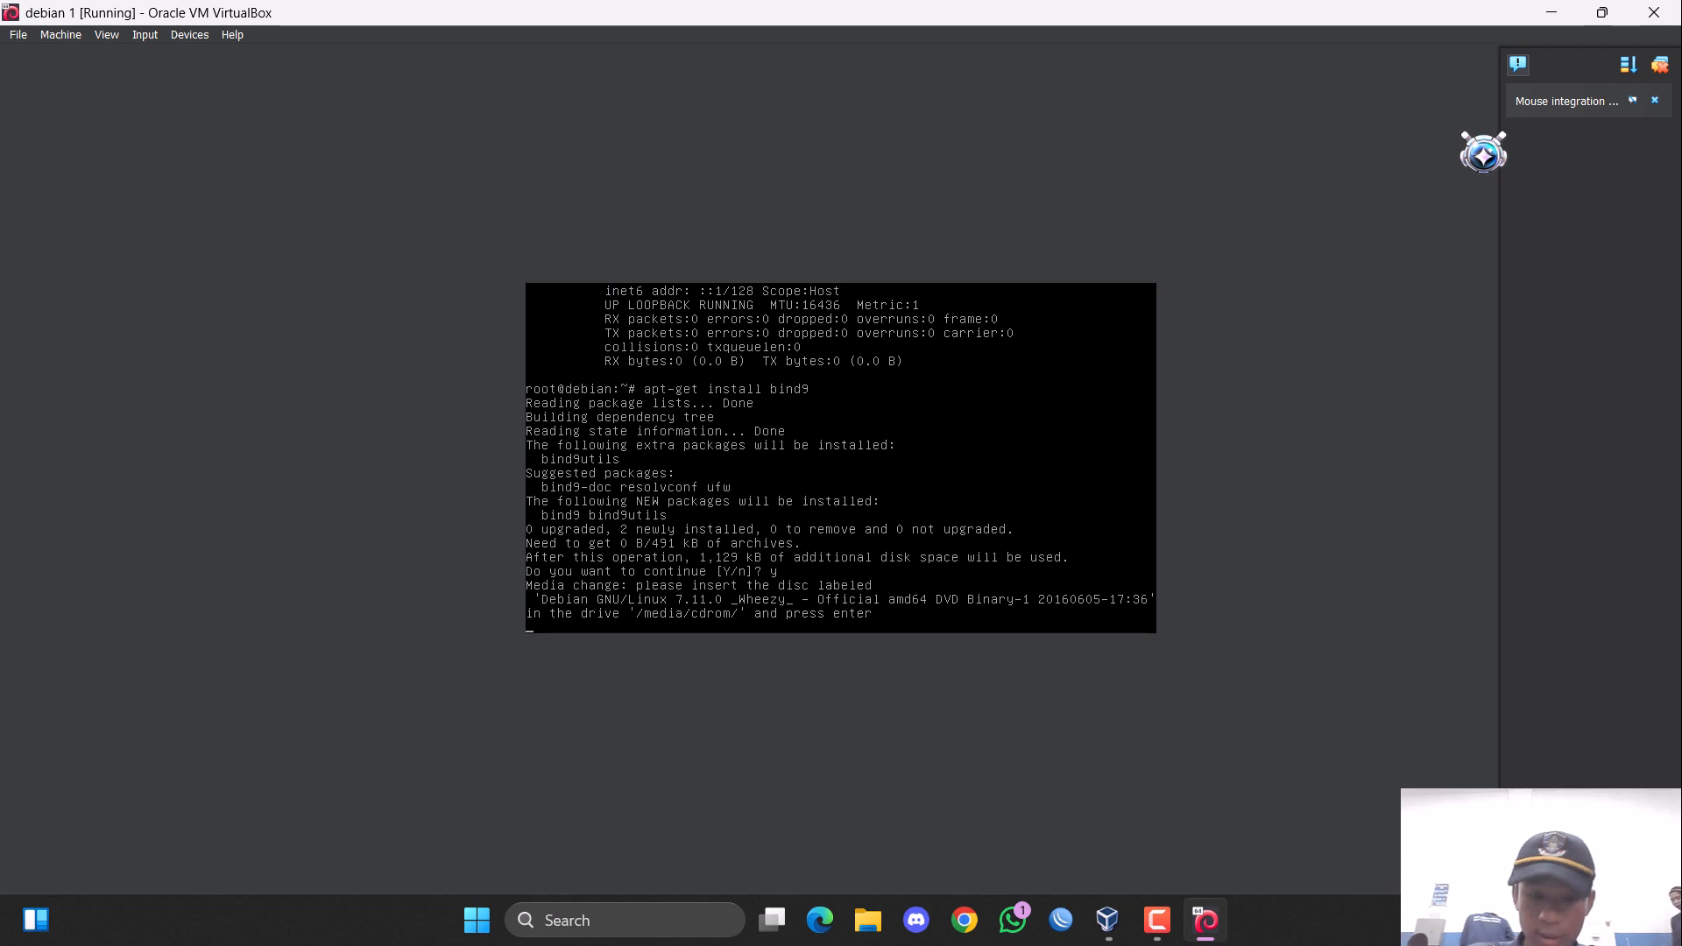
pyautogui.press('Return')
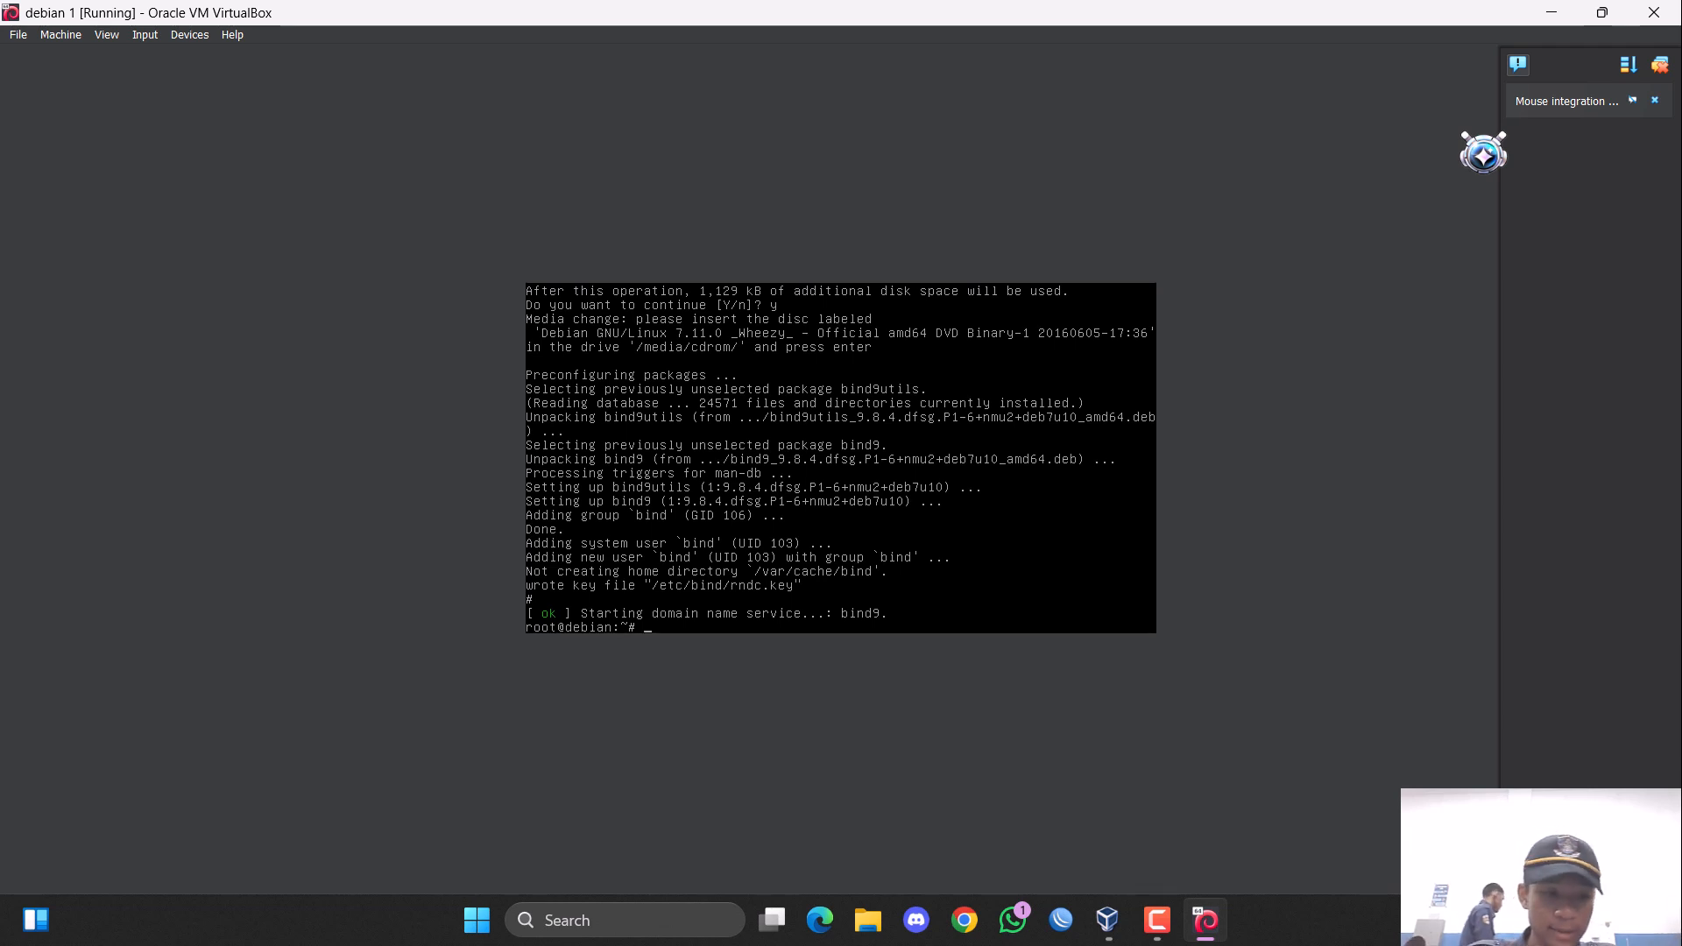
# Open /etc/bind/named.conf in the nano editor.
pyautogui.write('nano ')
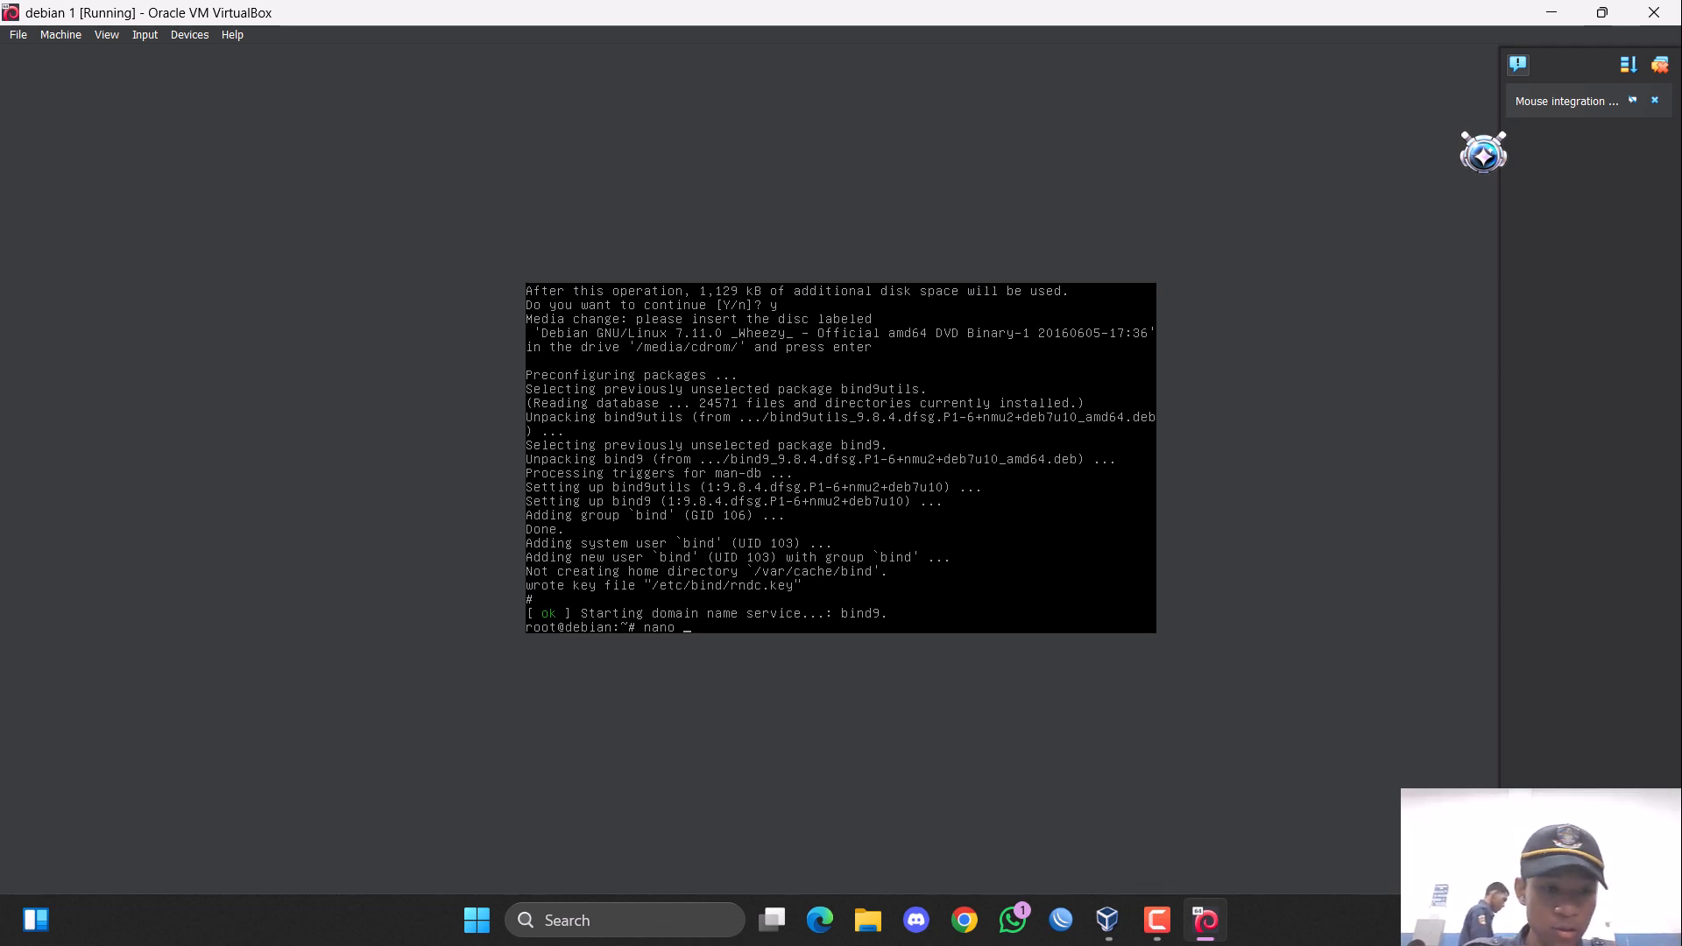
pyautogui.write('/etc/')
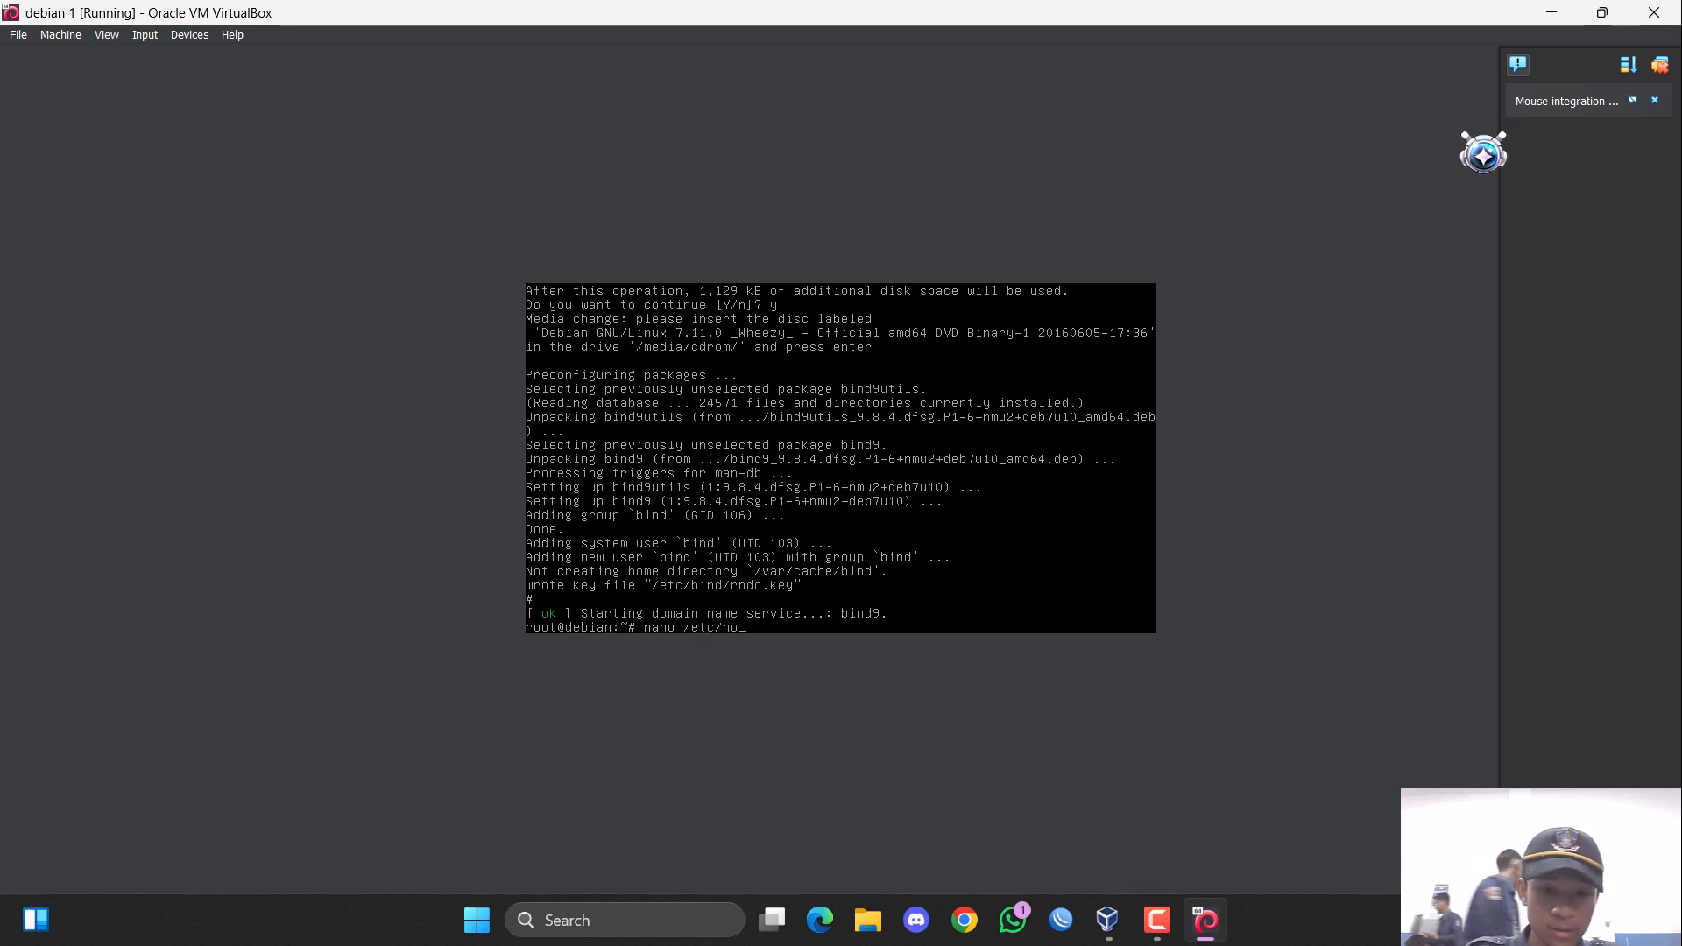
pyautogui.write('no')
pyautogui.press('BackSpace')
pyautogui.press('BackSpace')
pyautogui.write('i')
pyautogui.press('BackSpace')
pyautogui.write('b')
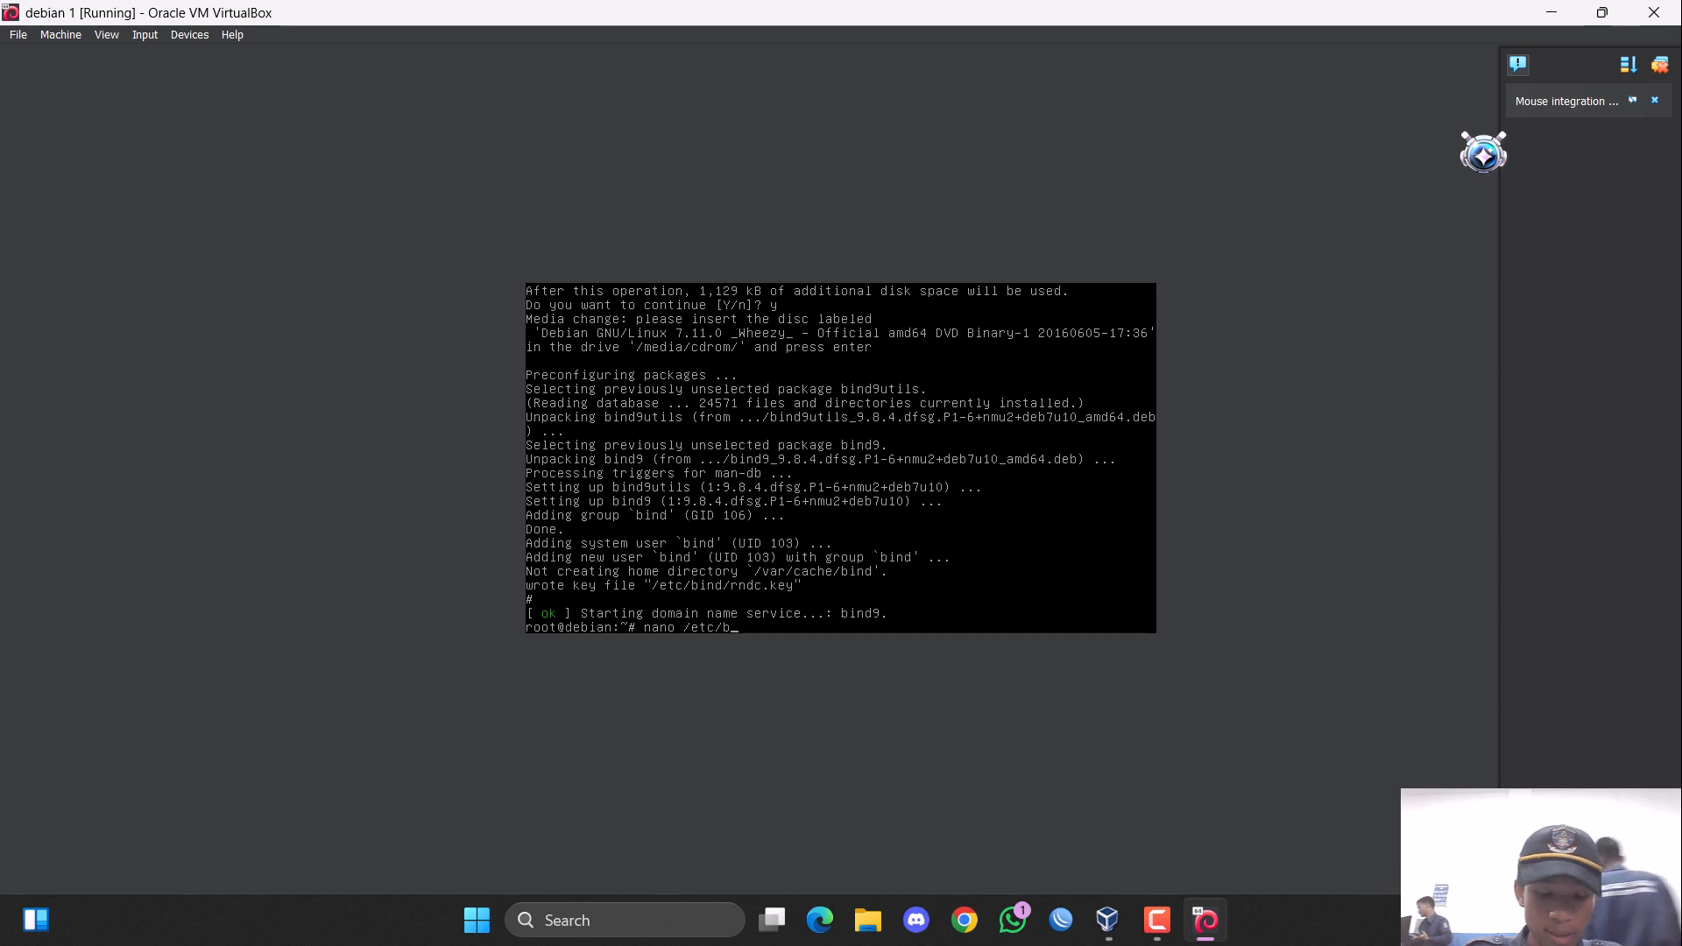
pyautogui.write('ind/')
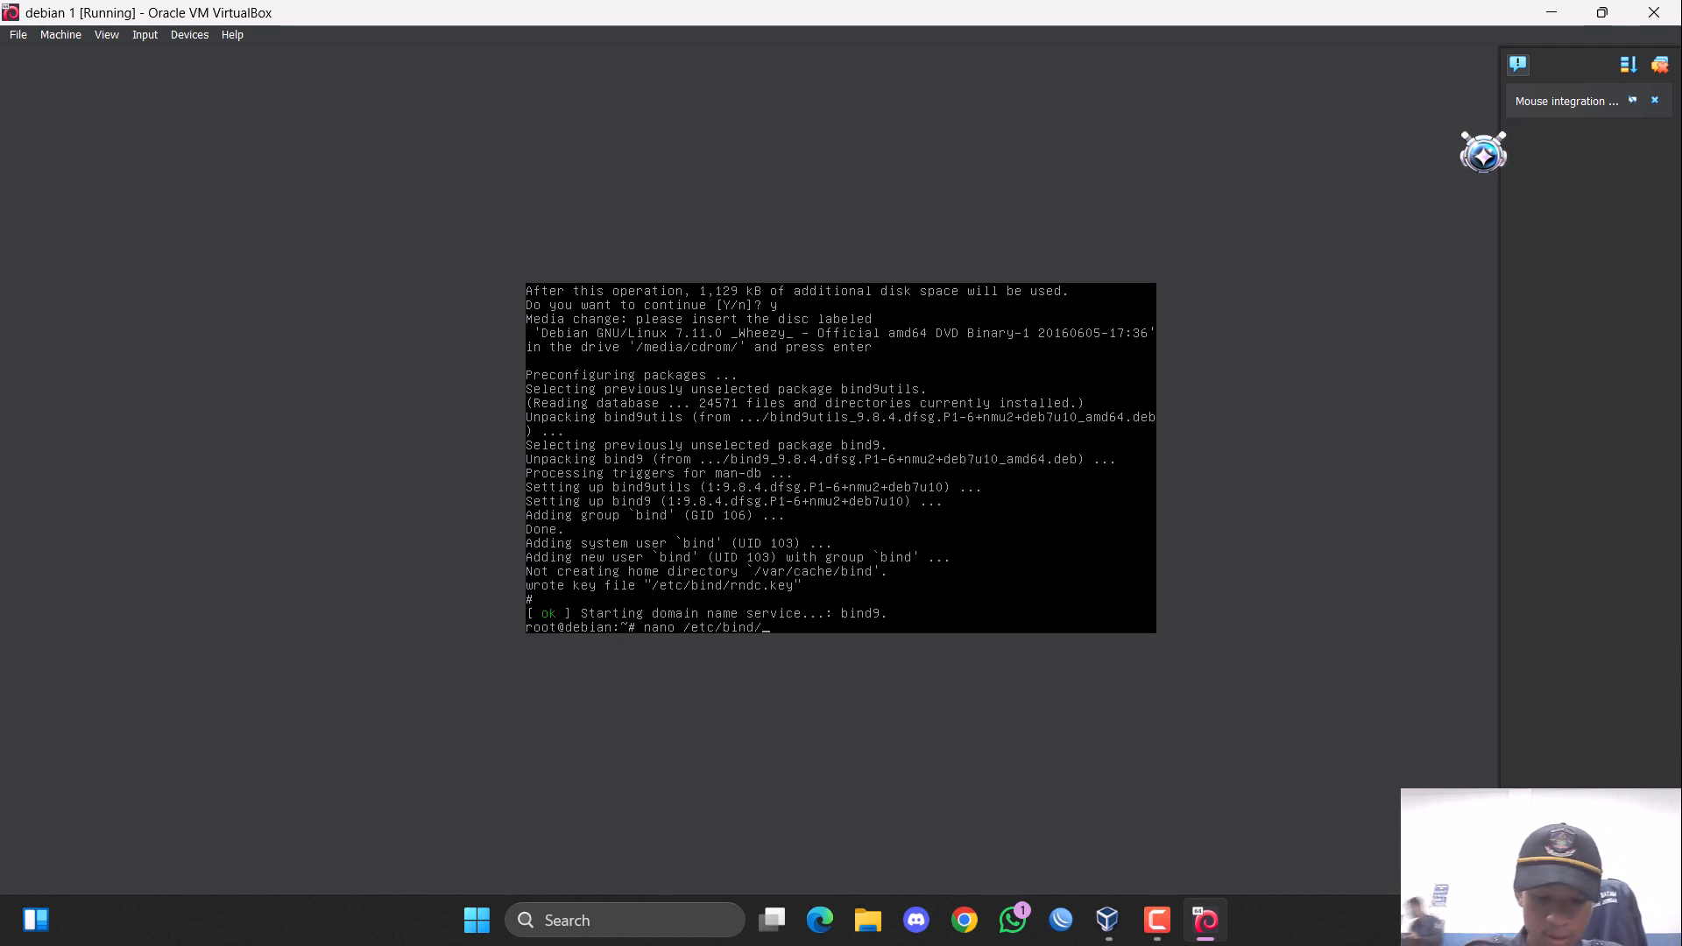
pyautogui.write('m')
pyautogui.write('named.conf')
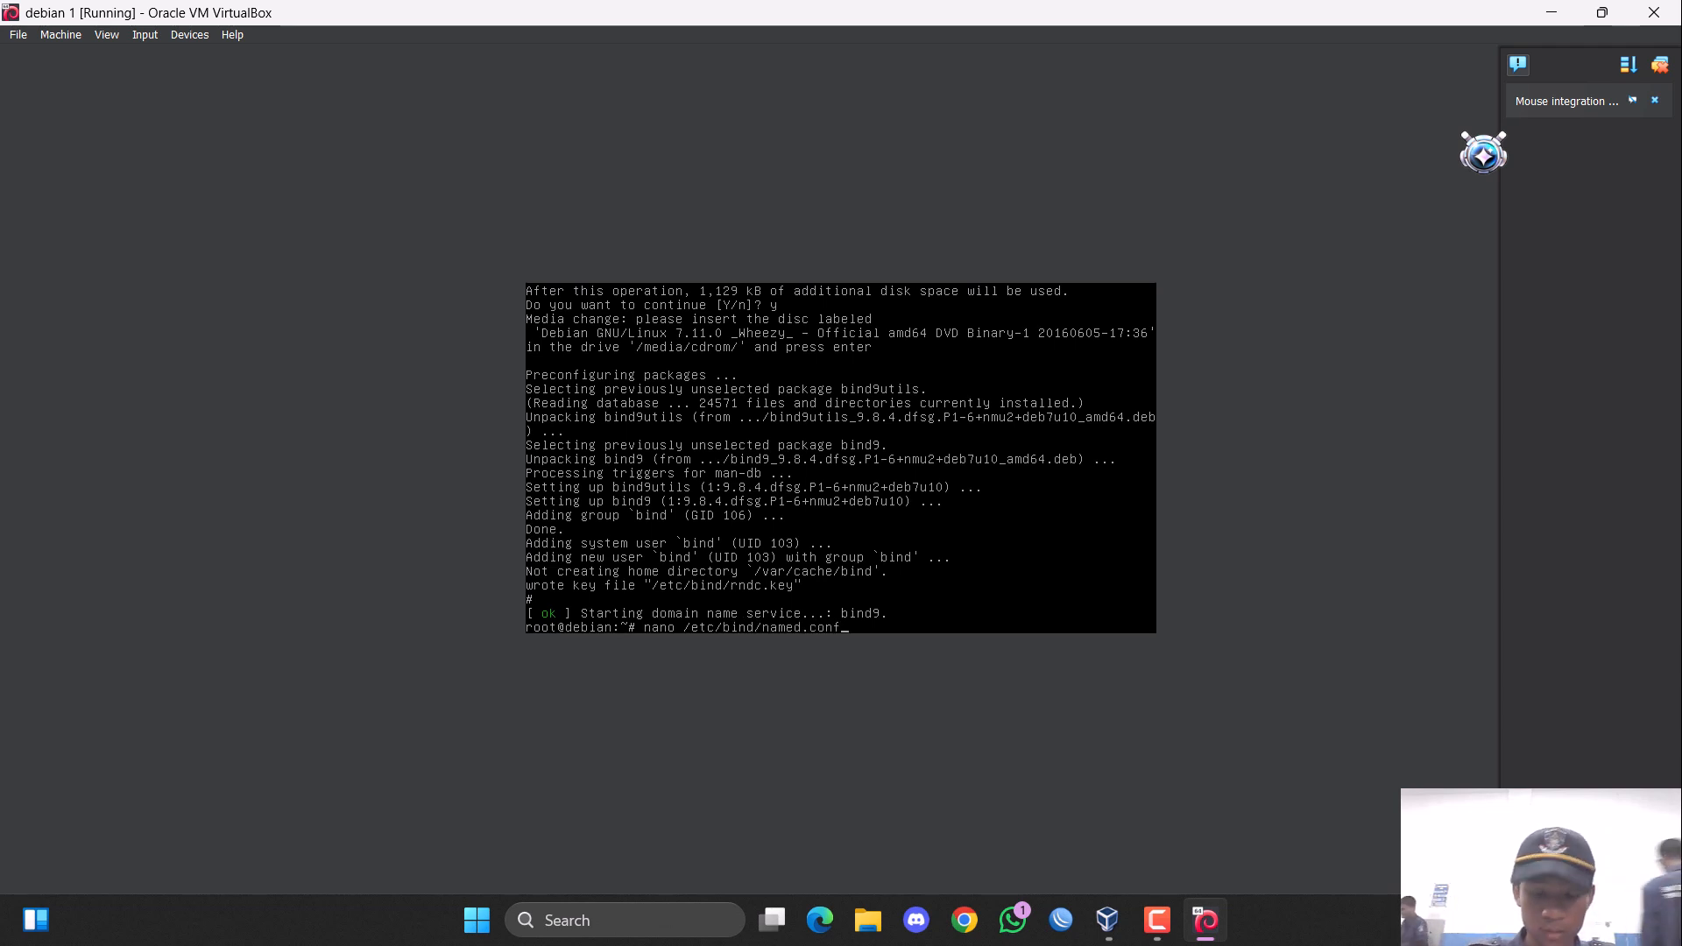
pyautogui.press('Return')
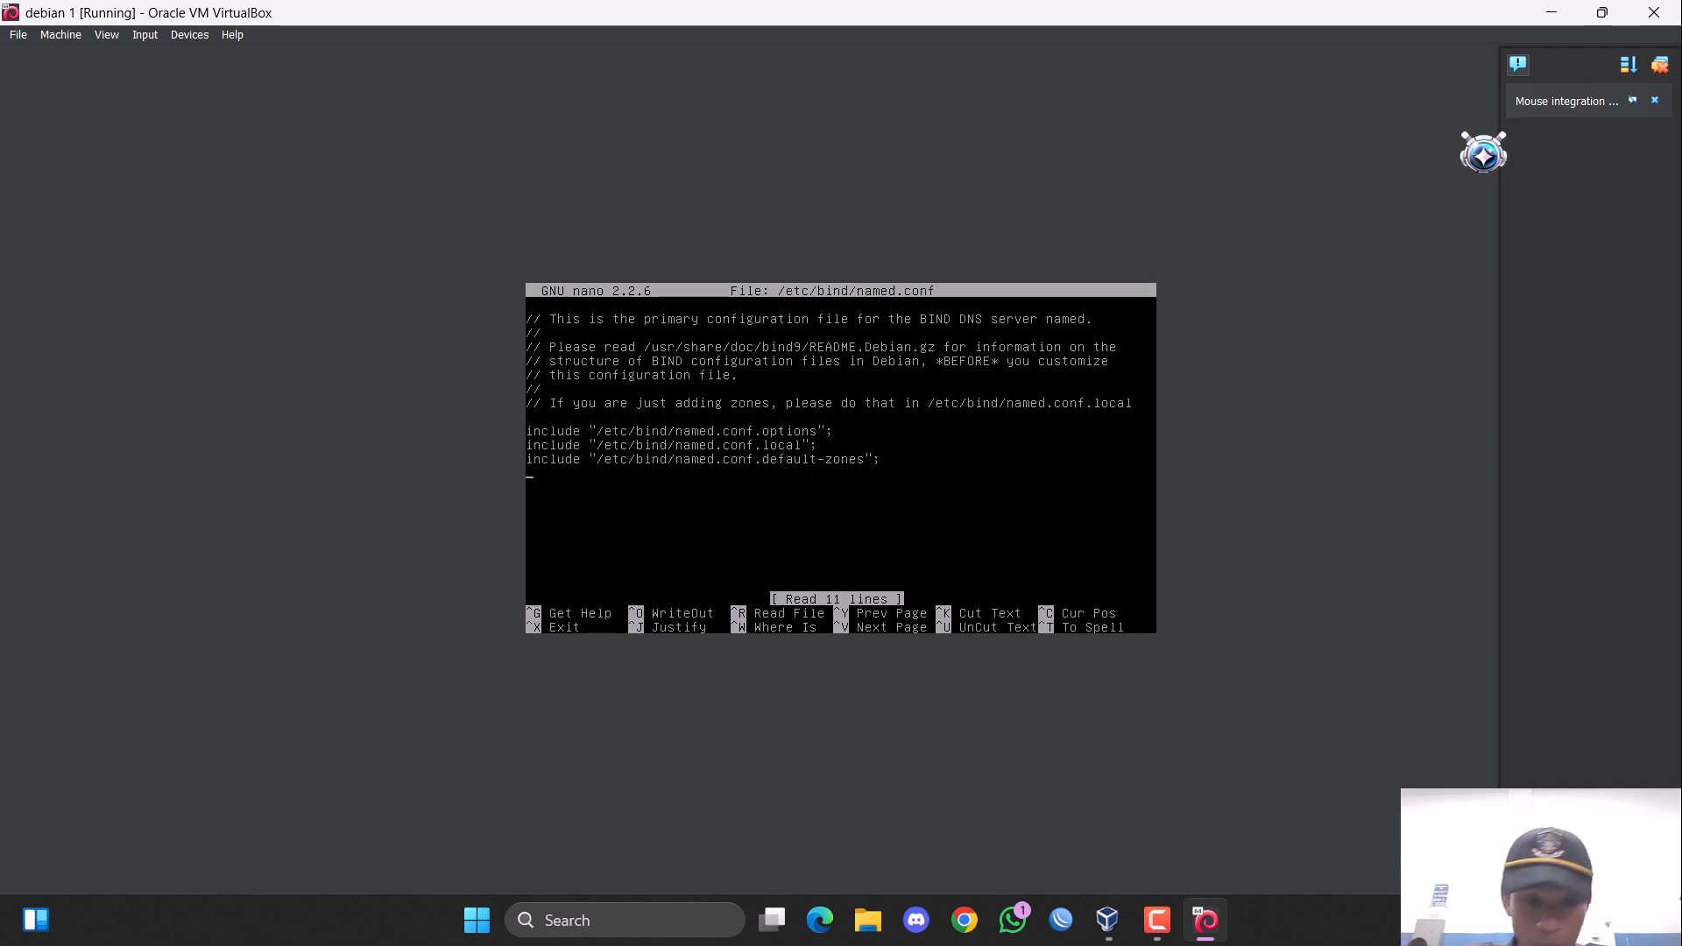
# Begin a zone block for "rizki.com" below the include lines, leaving a blank line before it.
pyautogui.press('Return')
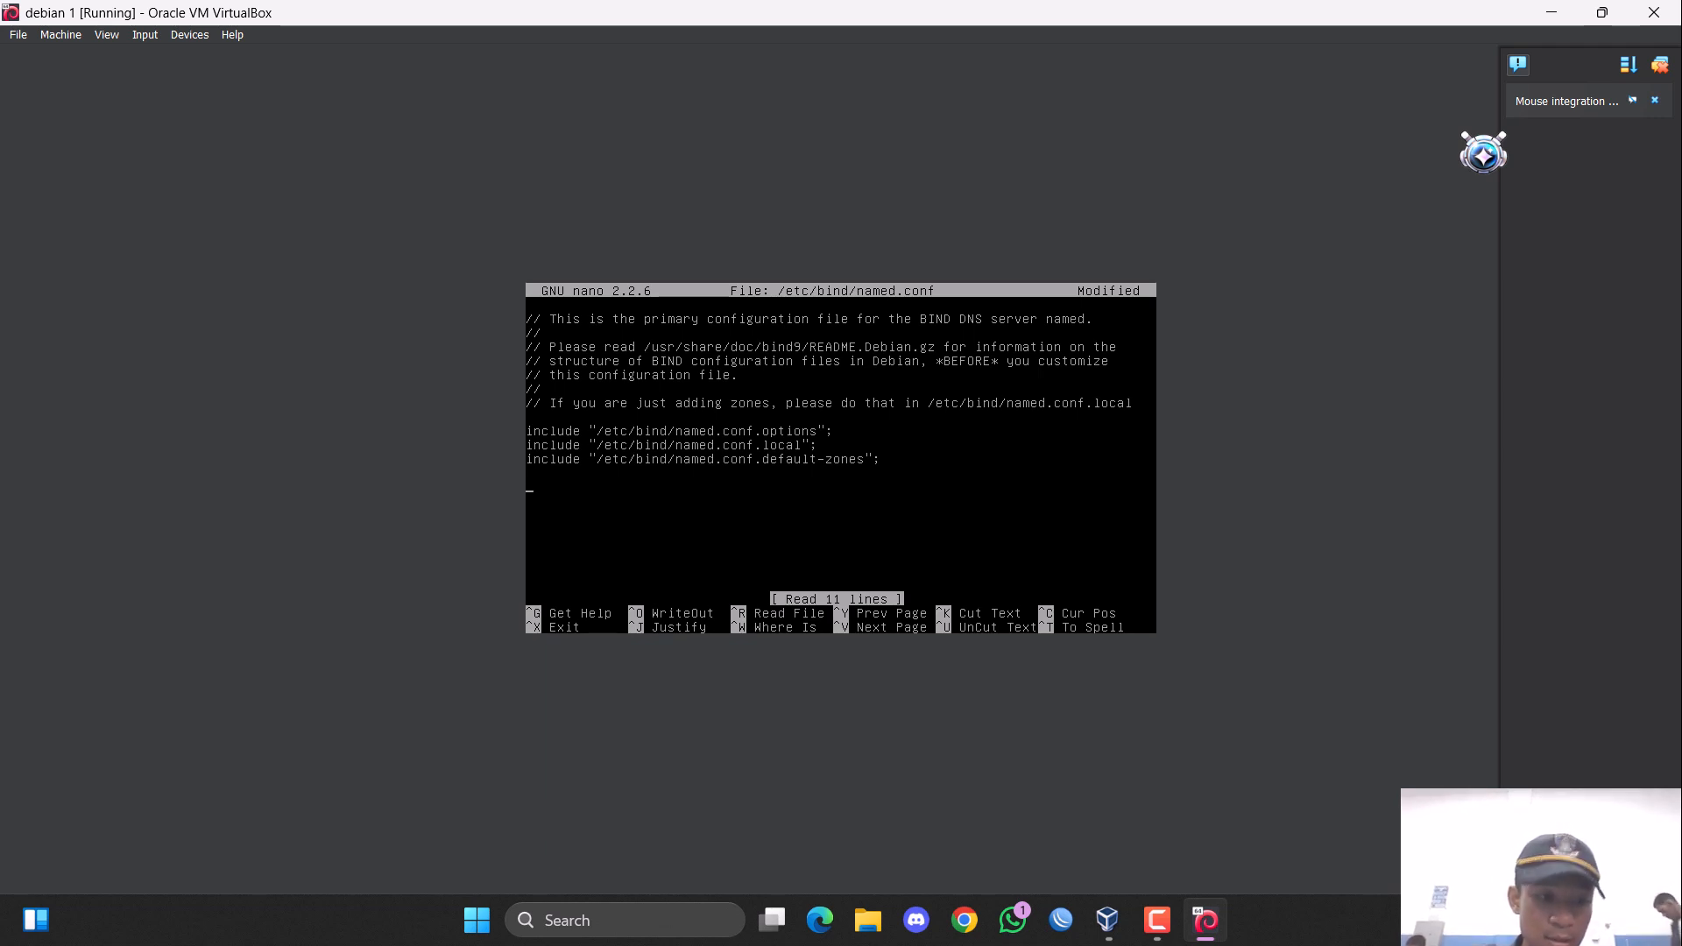
pyautogui.write('zone')
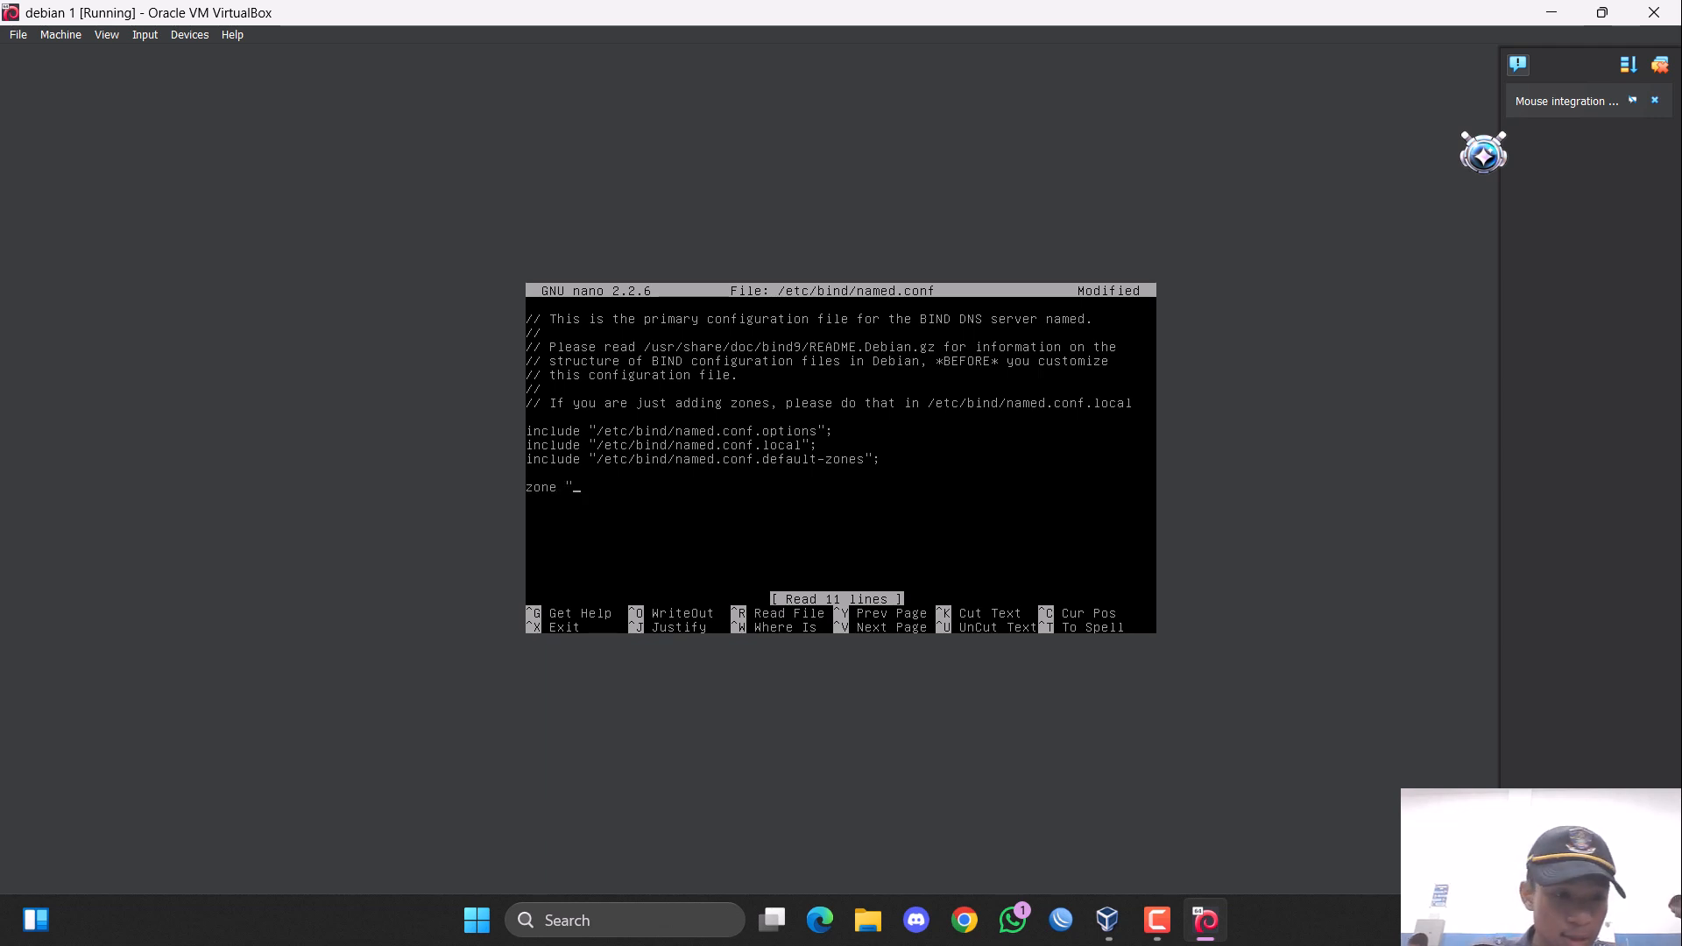
pyautogui.write(' "rizki')
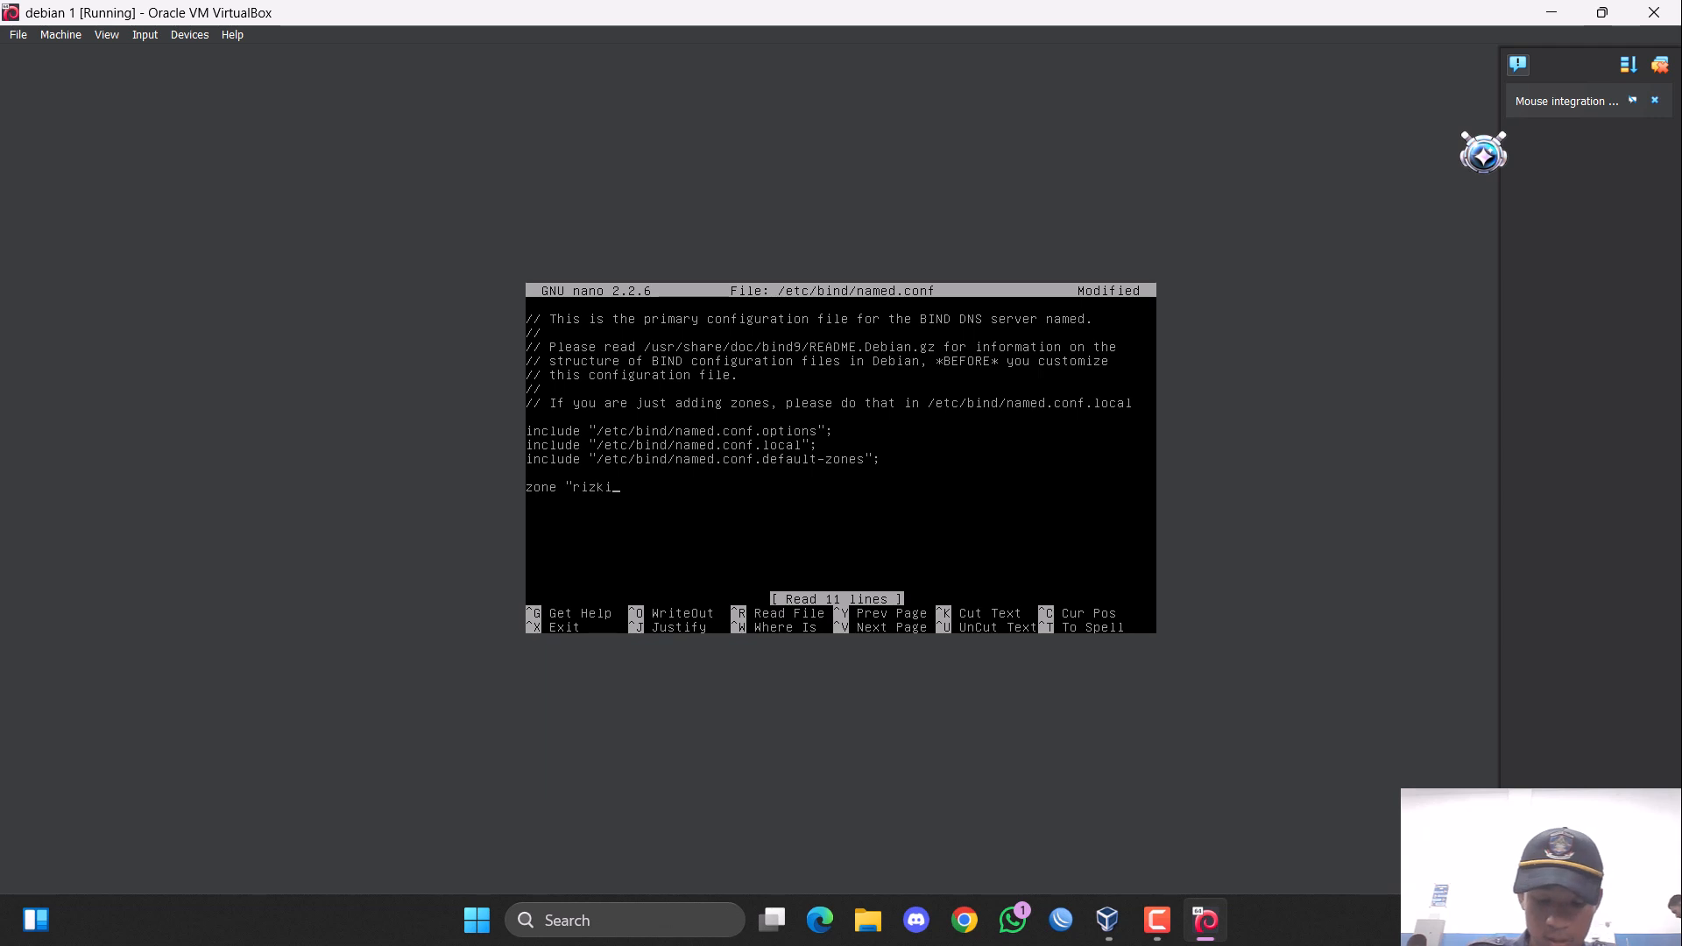
pyautogui.write('.c')
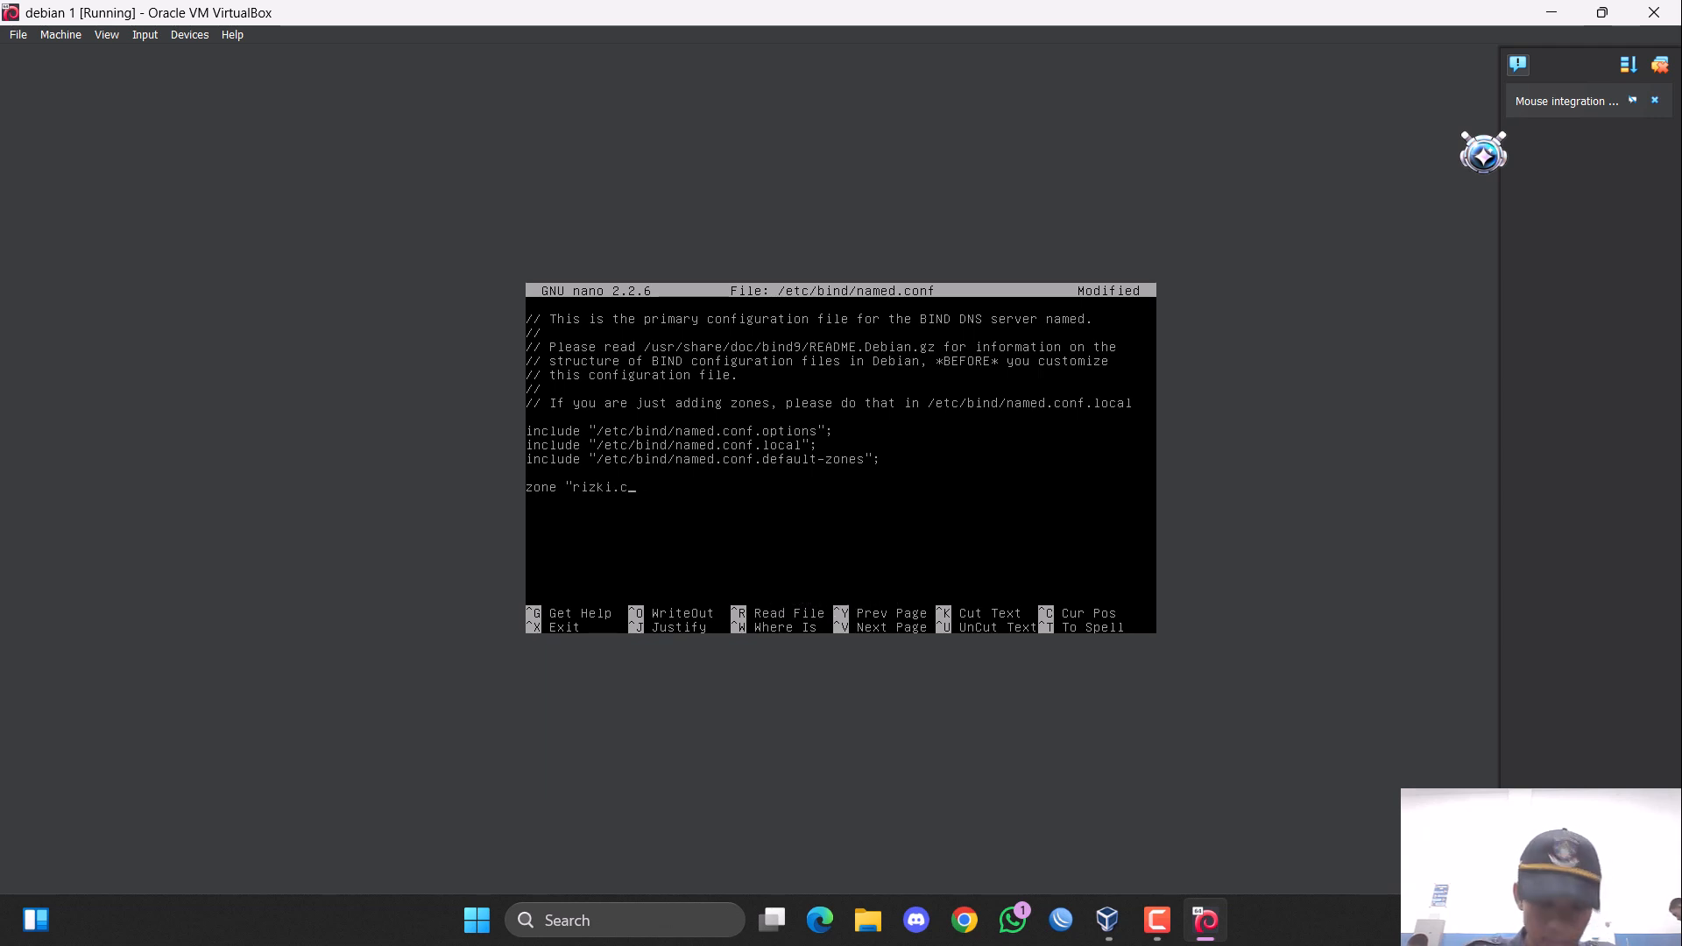
pyautogui.write('pm')
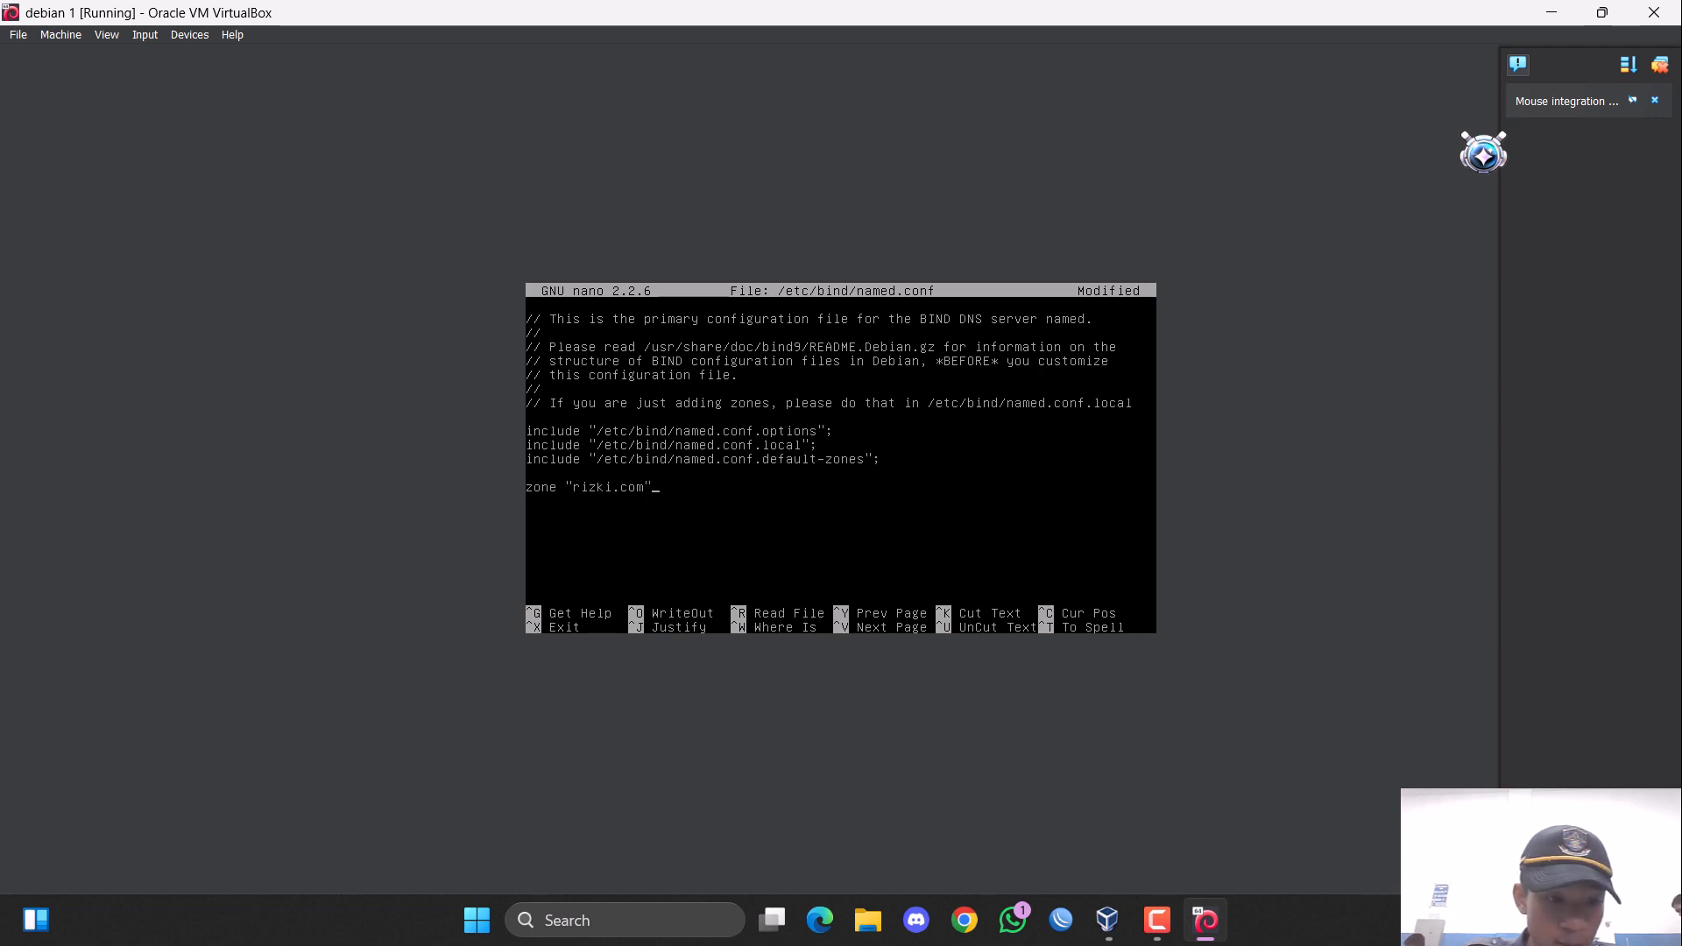
pyautogui.write('"{ ')
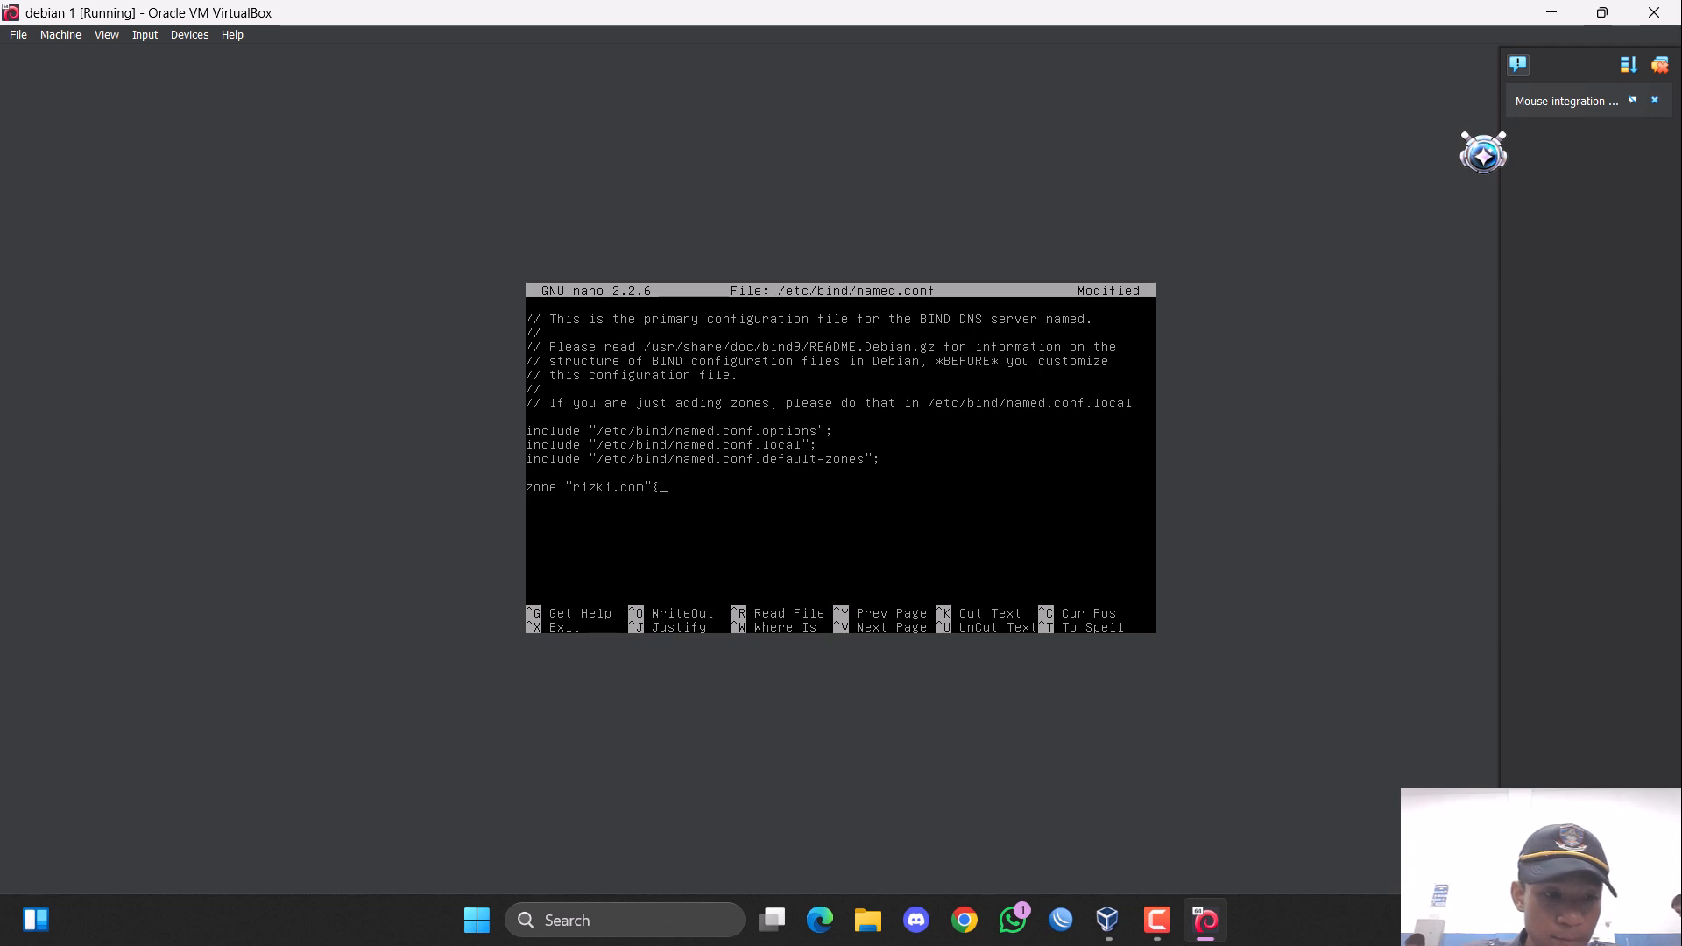
pyautogui.write('type')
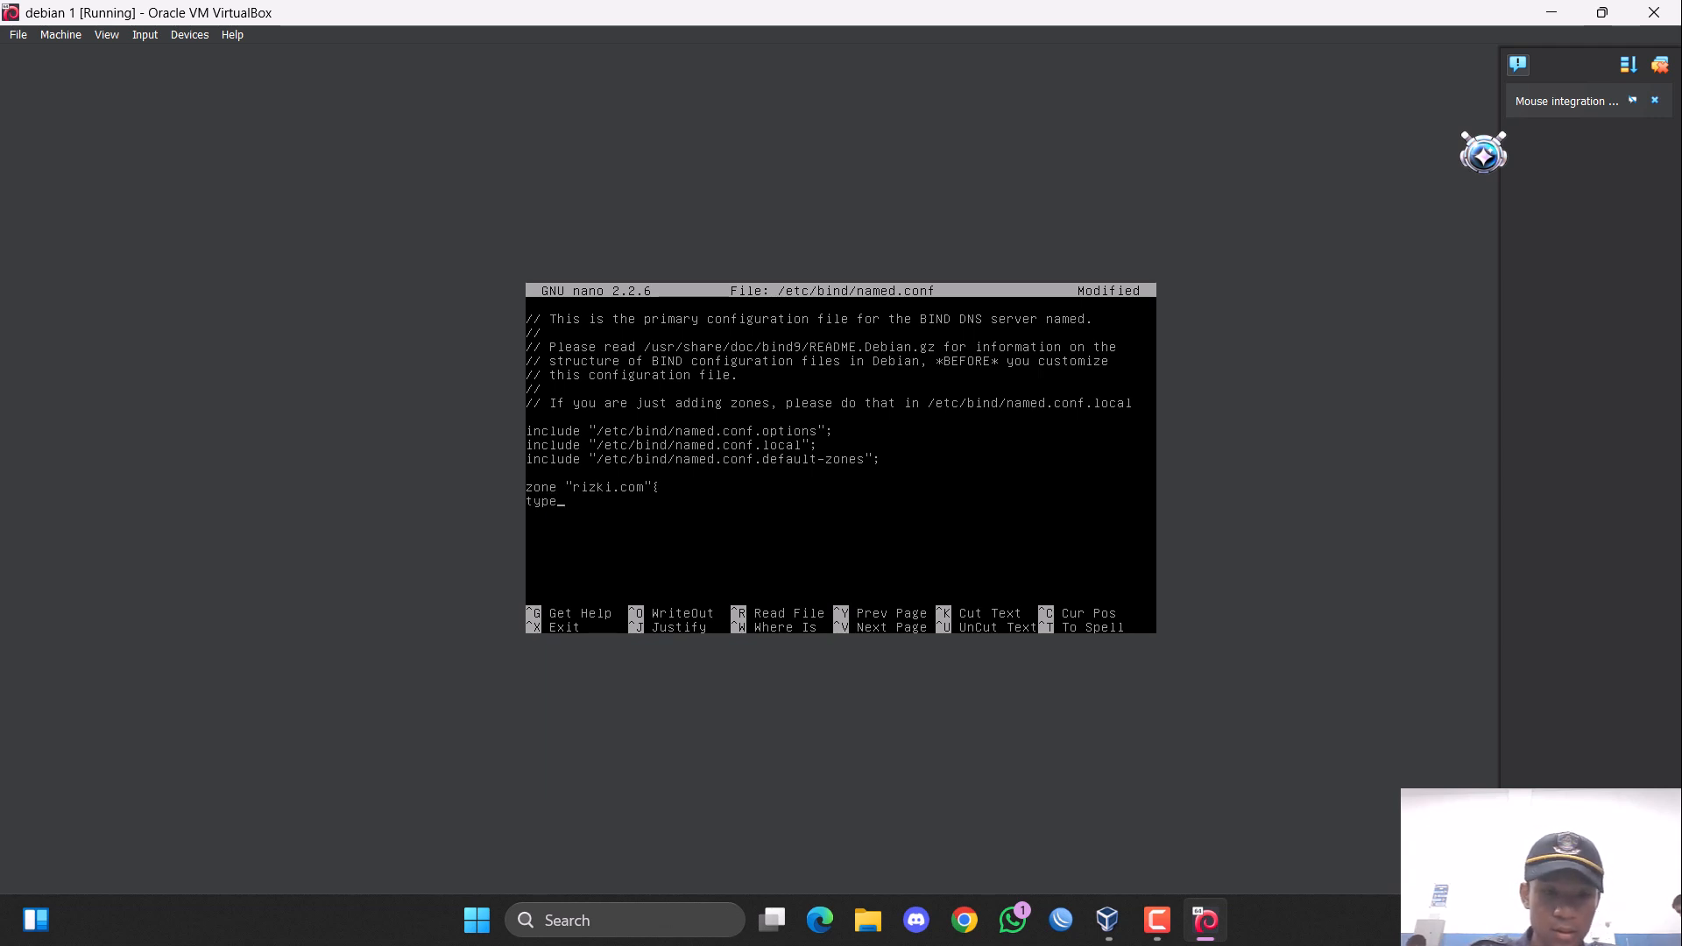
pyautogui.write(' master; fi')
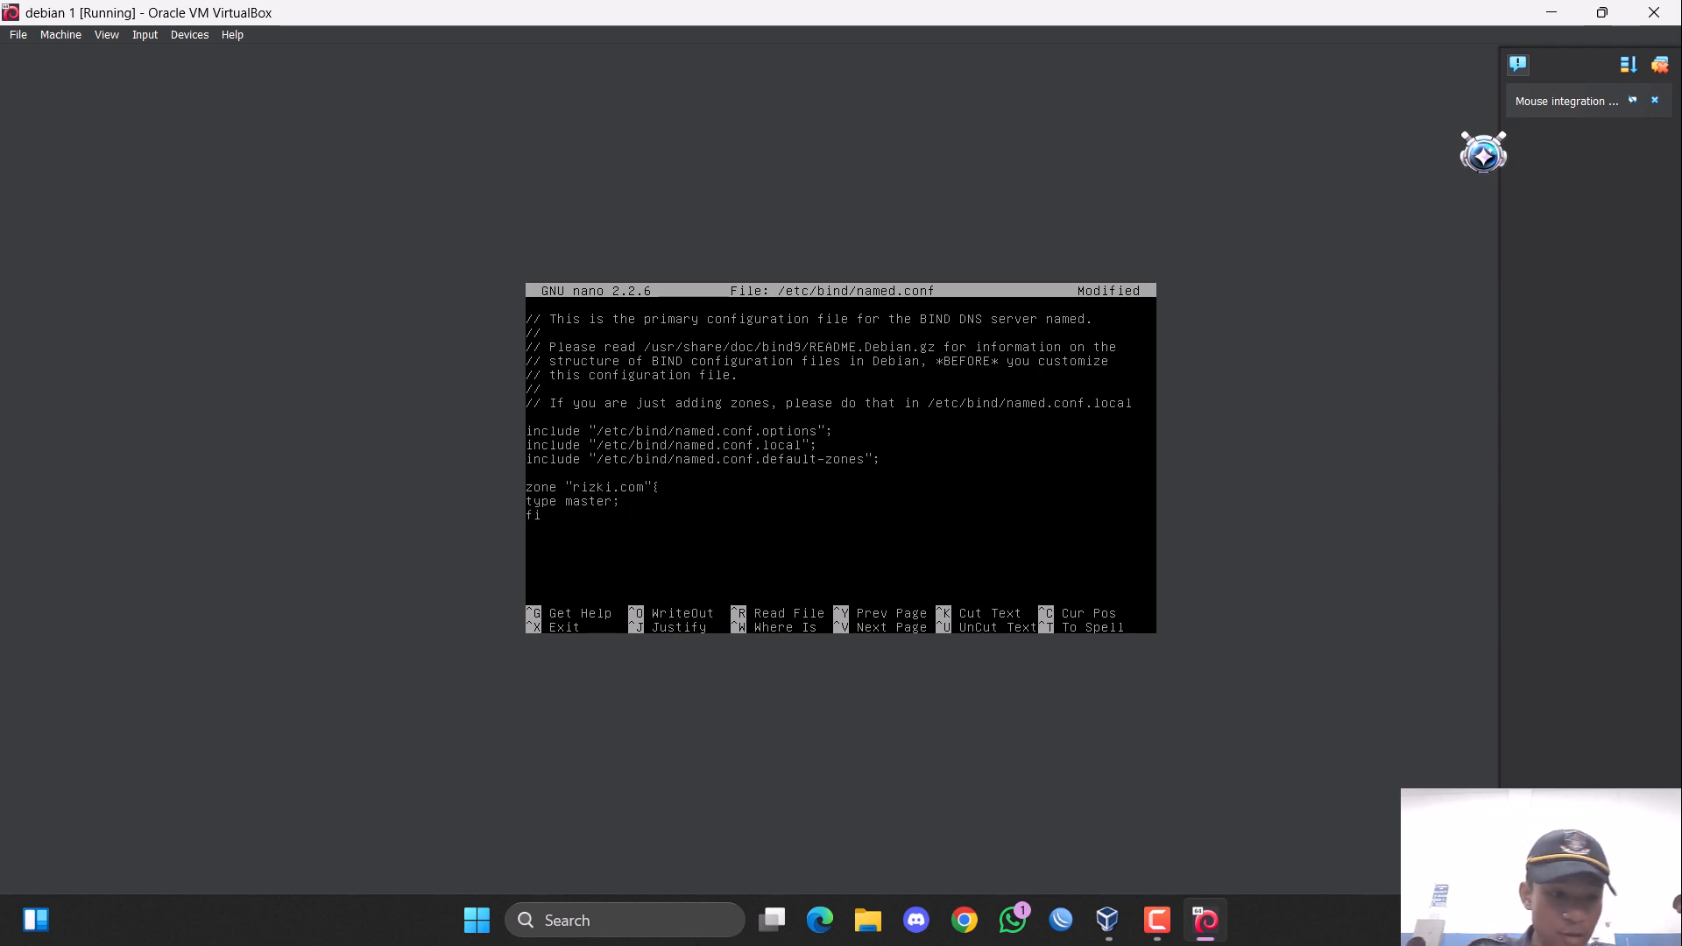
pyautogui.write('le "/etc/bind/db.')
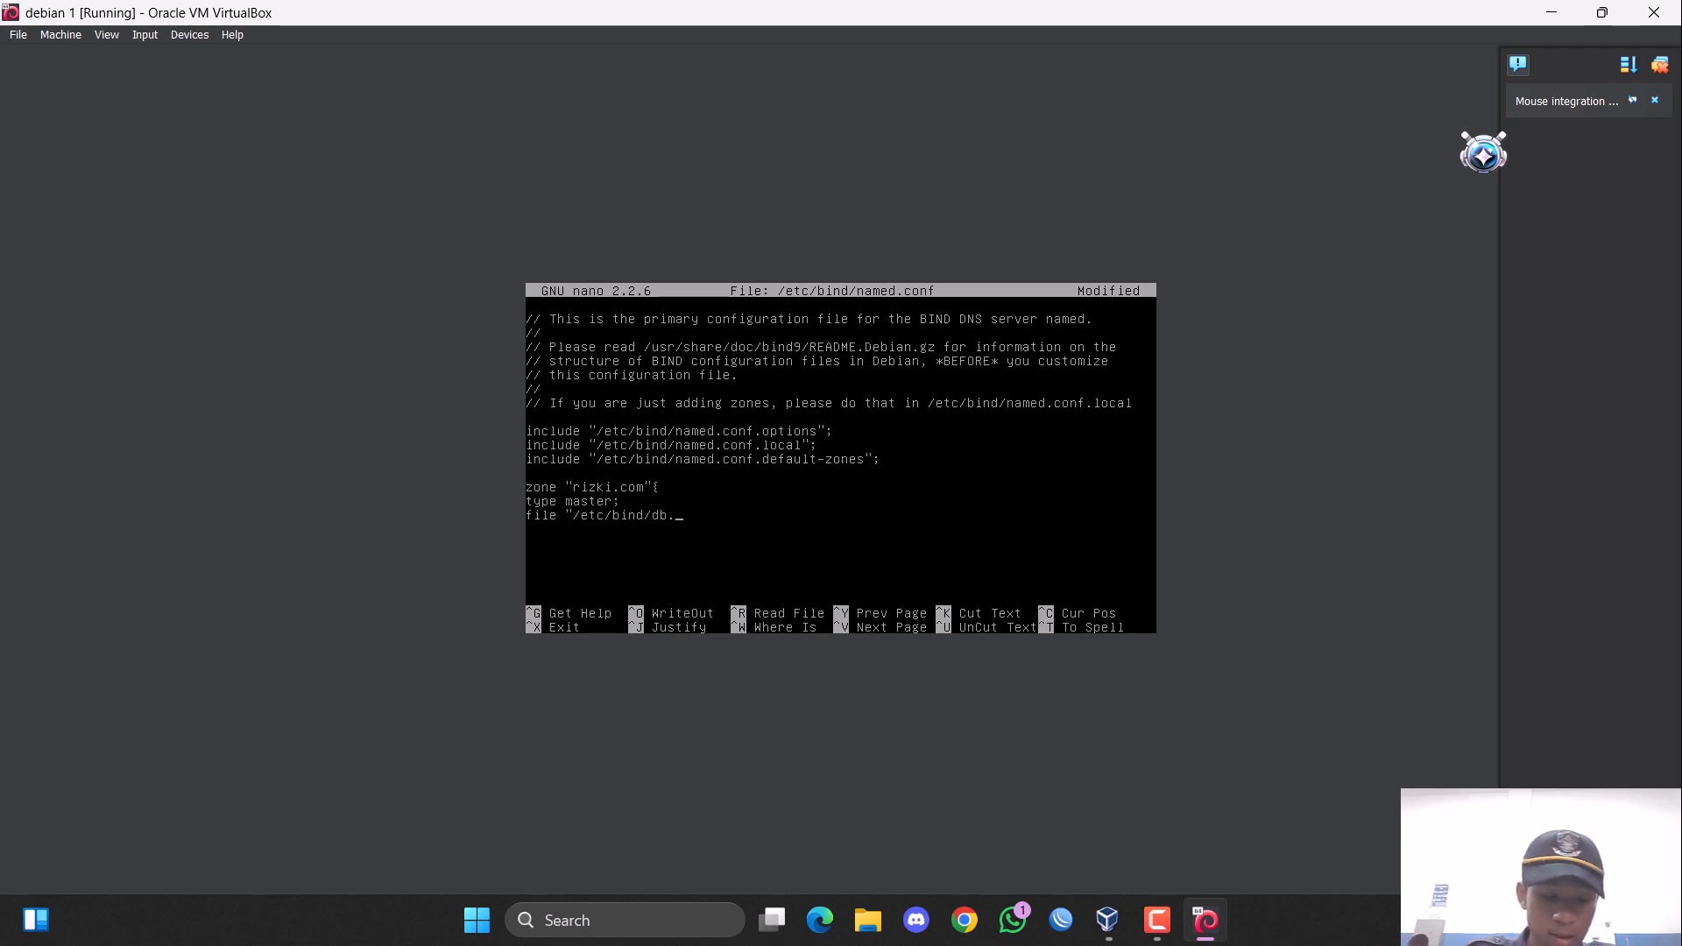
# Set the zone's type to master and its file to "/etc/bind/db.rizki", and close the zone block.
pyautogui.write('rizki";')
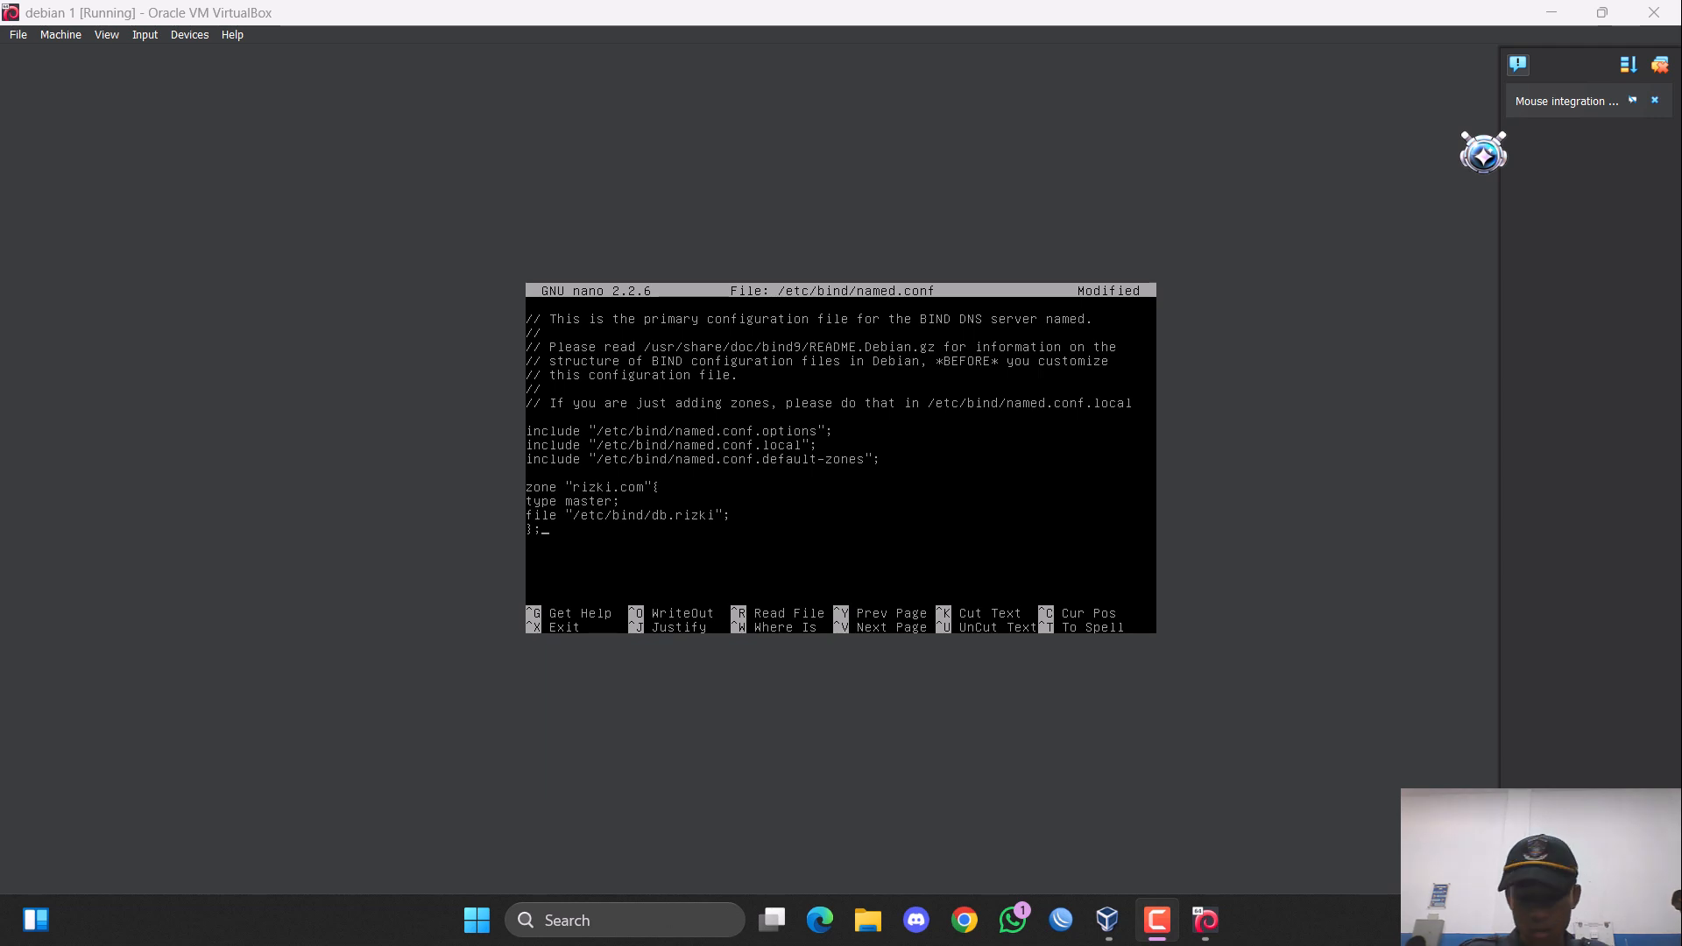
# Cut the rizki.com zone block and paste it back three times, with a blank line between the copies.
pyautogui.click(707, 729)
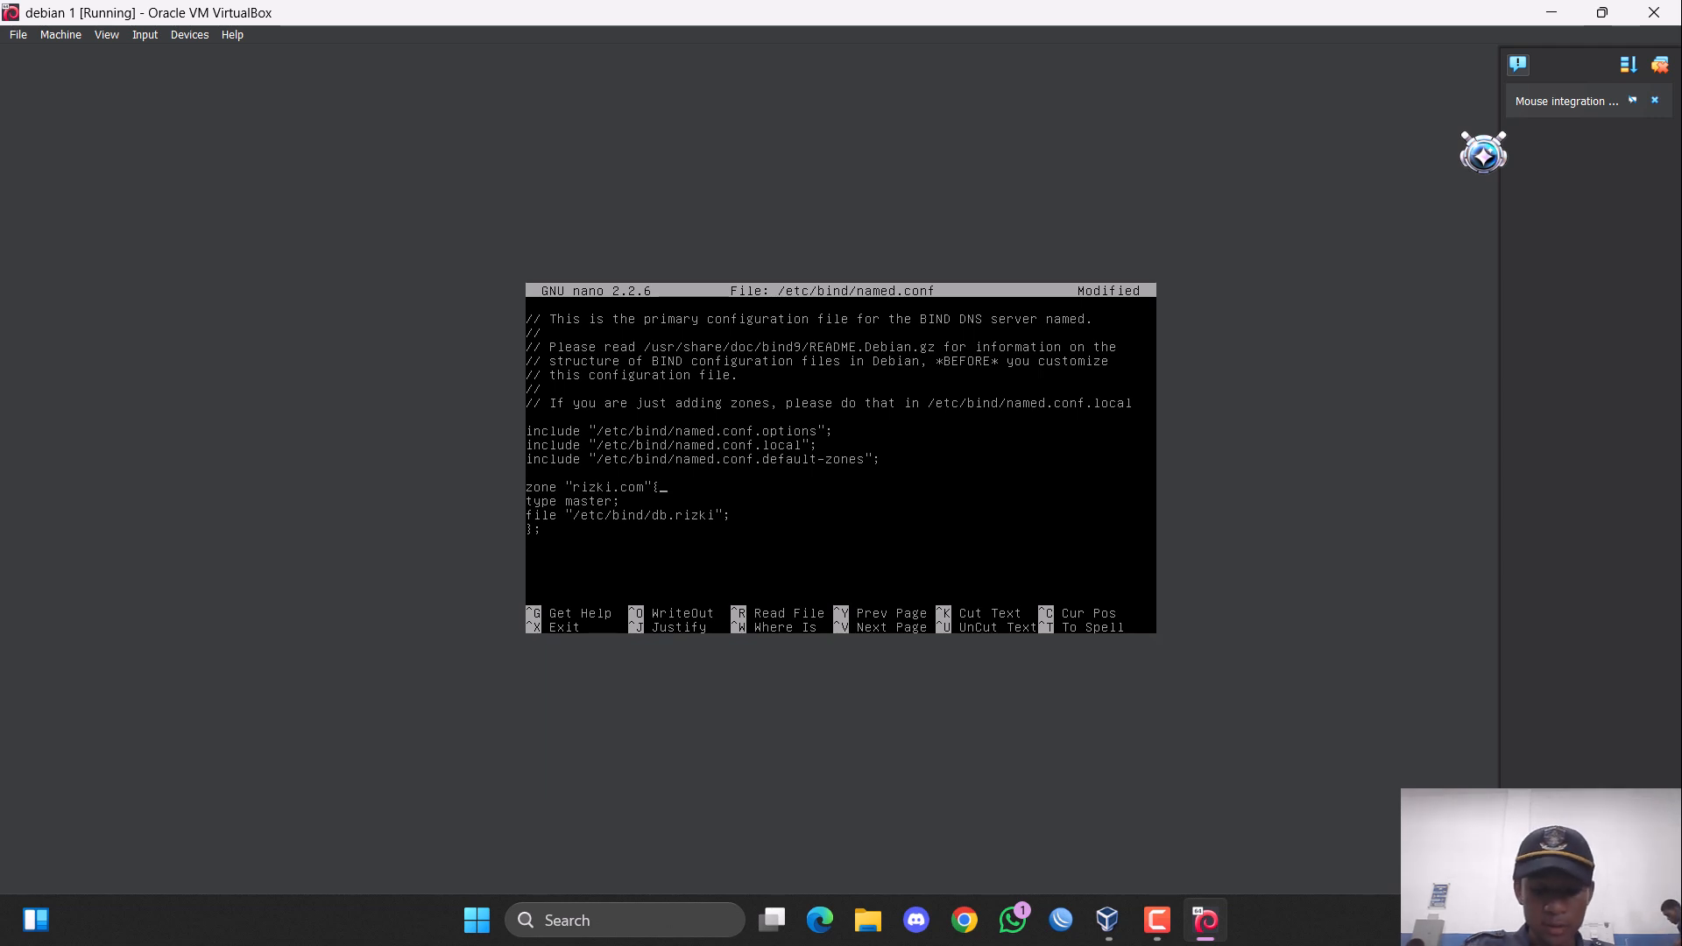
pyautogui.hotkey('ctrl', 'k')
pyautogui.hotkey('ctrl', 'k')
pyautogui.hotkey('ctrl', 'k')
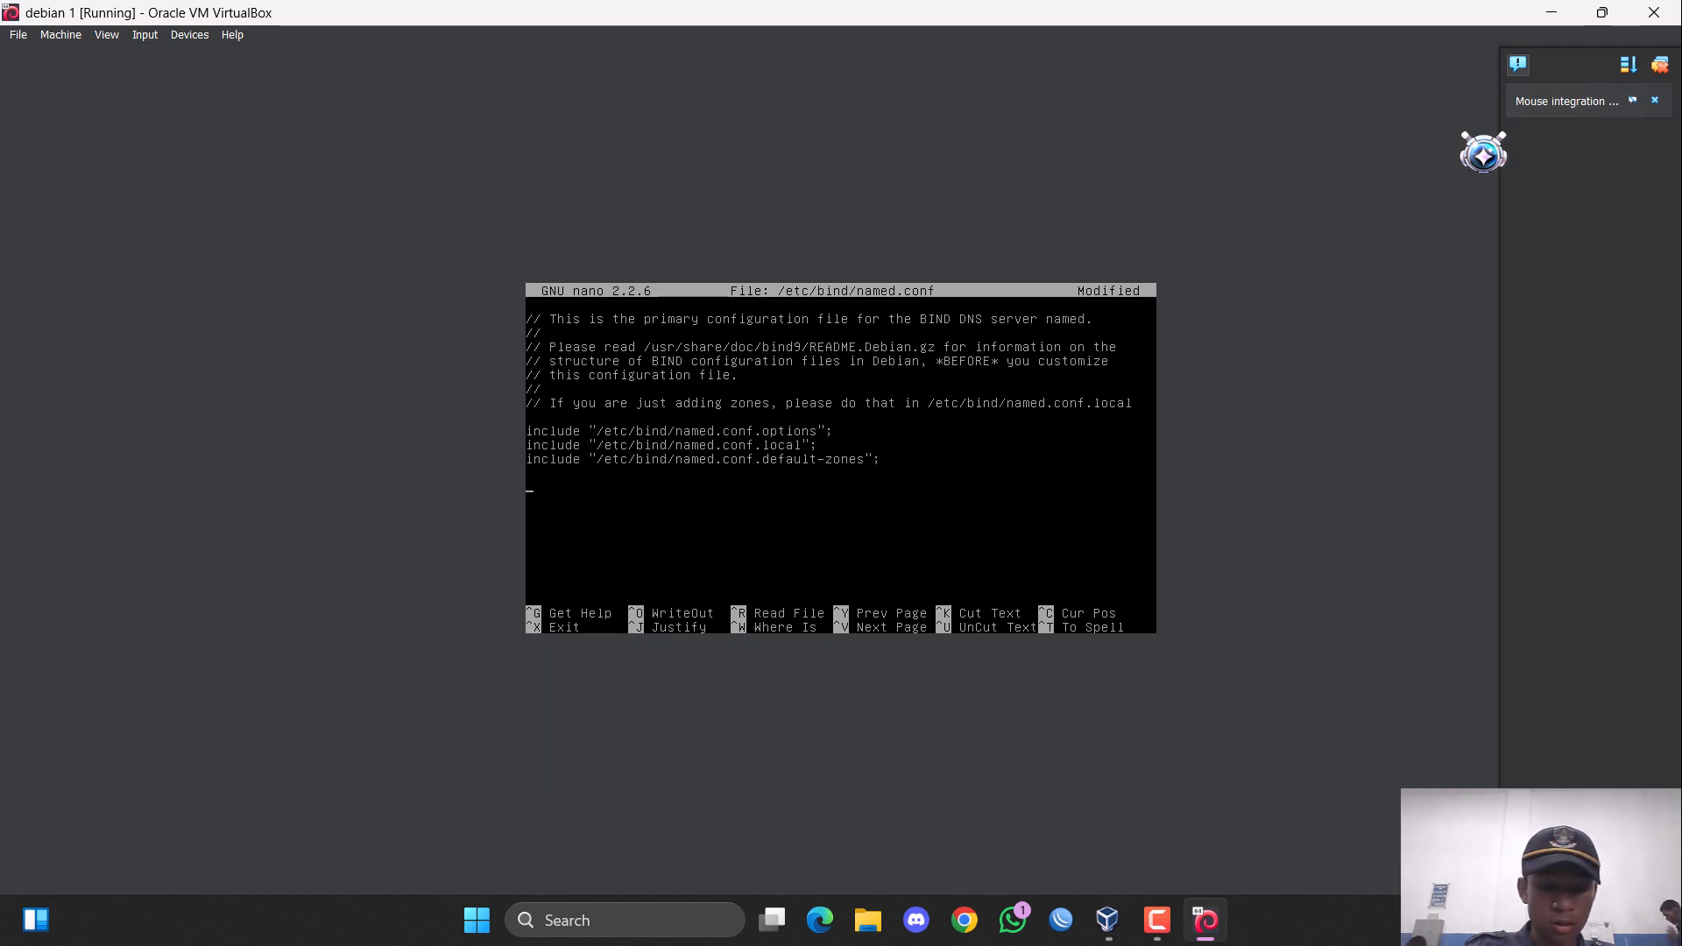
pyautogui.hotkey('ctrl', 'u')
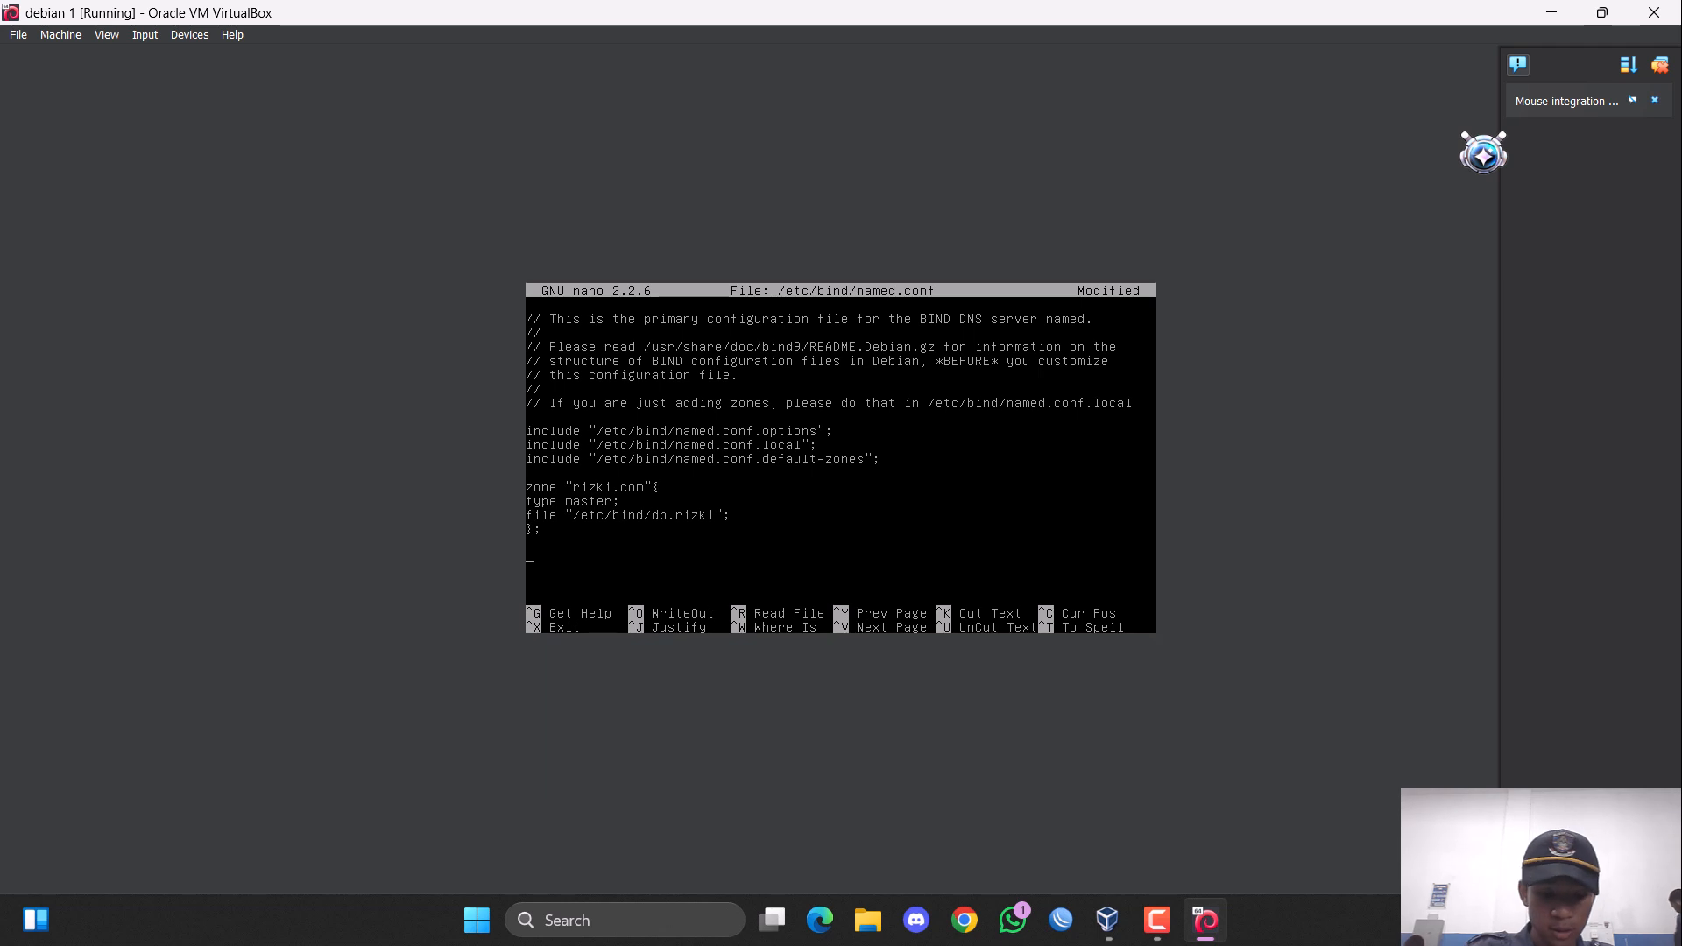
pyautogui.hotkey('ctrl', 'u')
pyautogui.hotkey('ctrl', 'u')
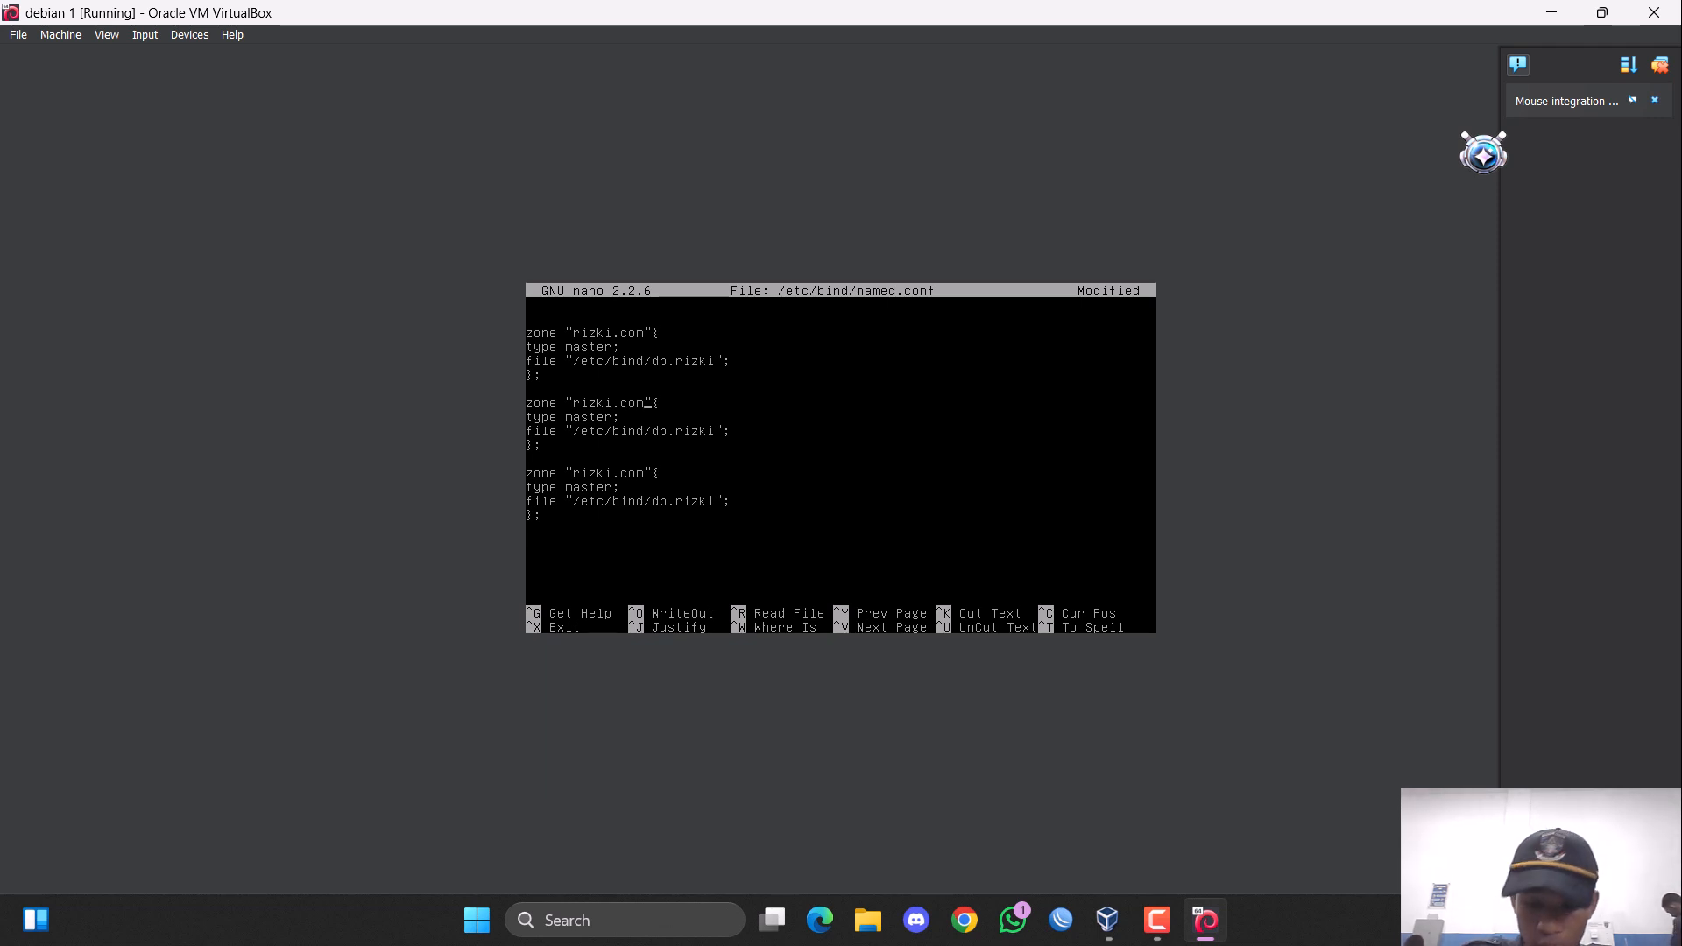
# Rename the zone in the second block to "ardi.or.id".
pyautogui.press('BackSpace')
pyautogui.press('BackSpace')
pyautogui.press('BackSpace')
pyautogui.press('BackSpace')
pyautogui.press('BackSpace')
pyautogui.press('BackSpace')
pyautogui.press('BackSpace')
pyautogui.press('BackSpace')
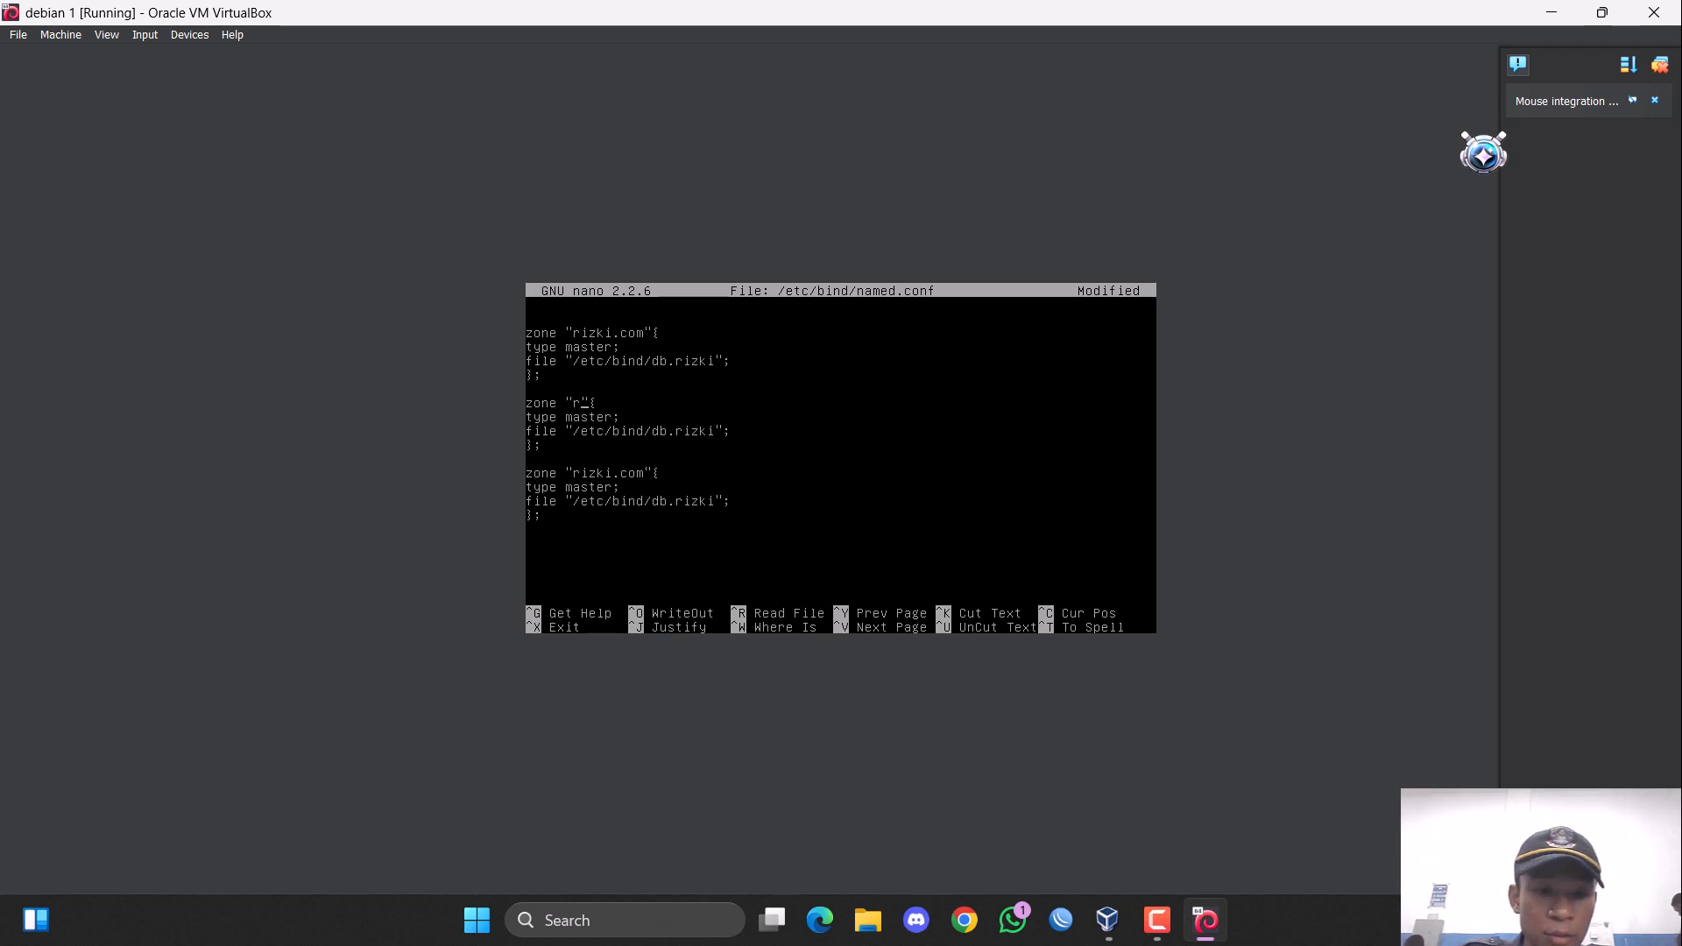
pyautogui.press('BackSpace')
pyautogui.write('ardi')
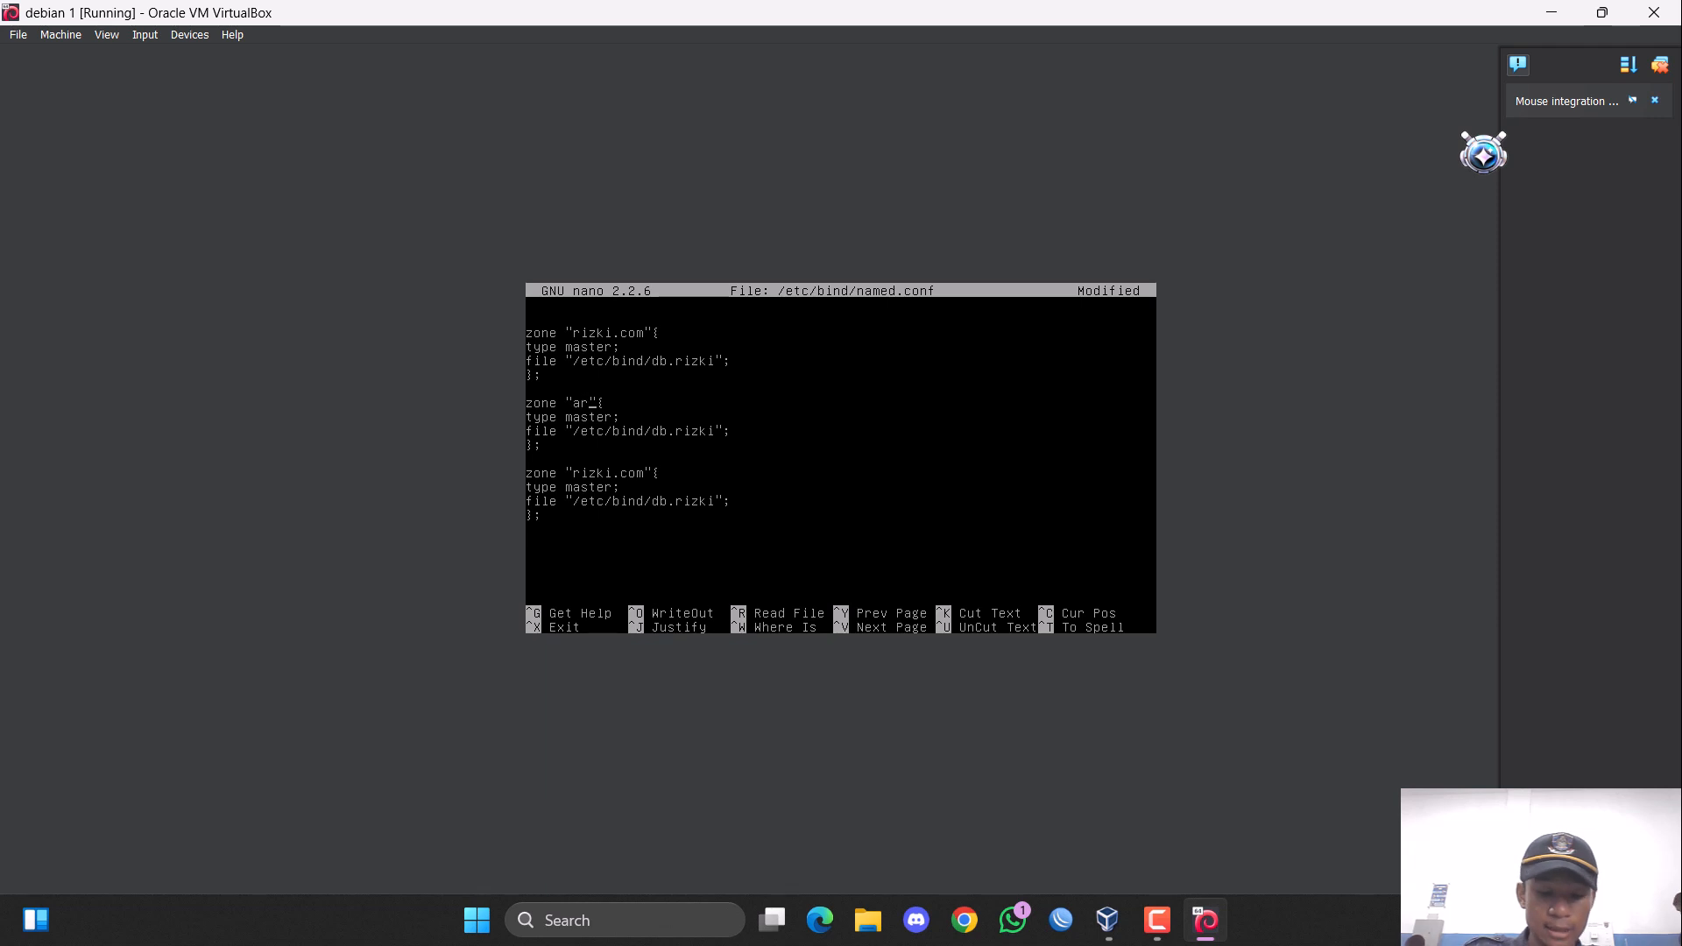
pyautogui.write('.or.id')
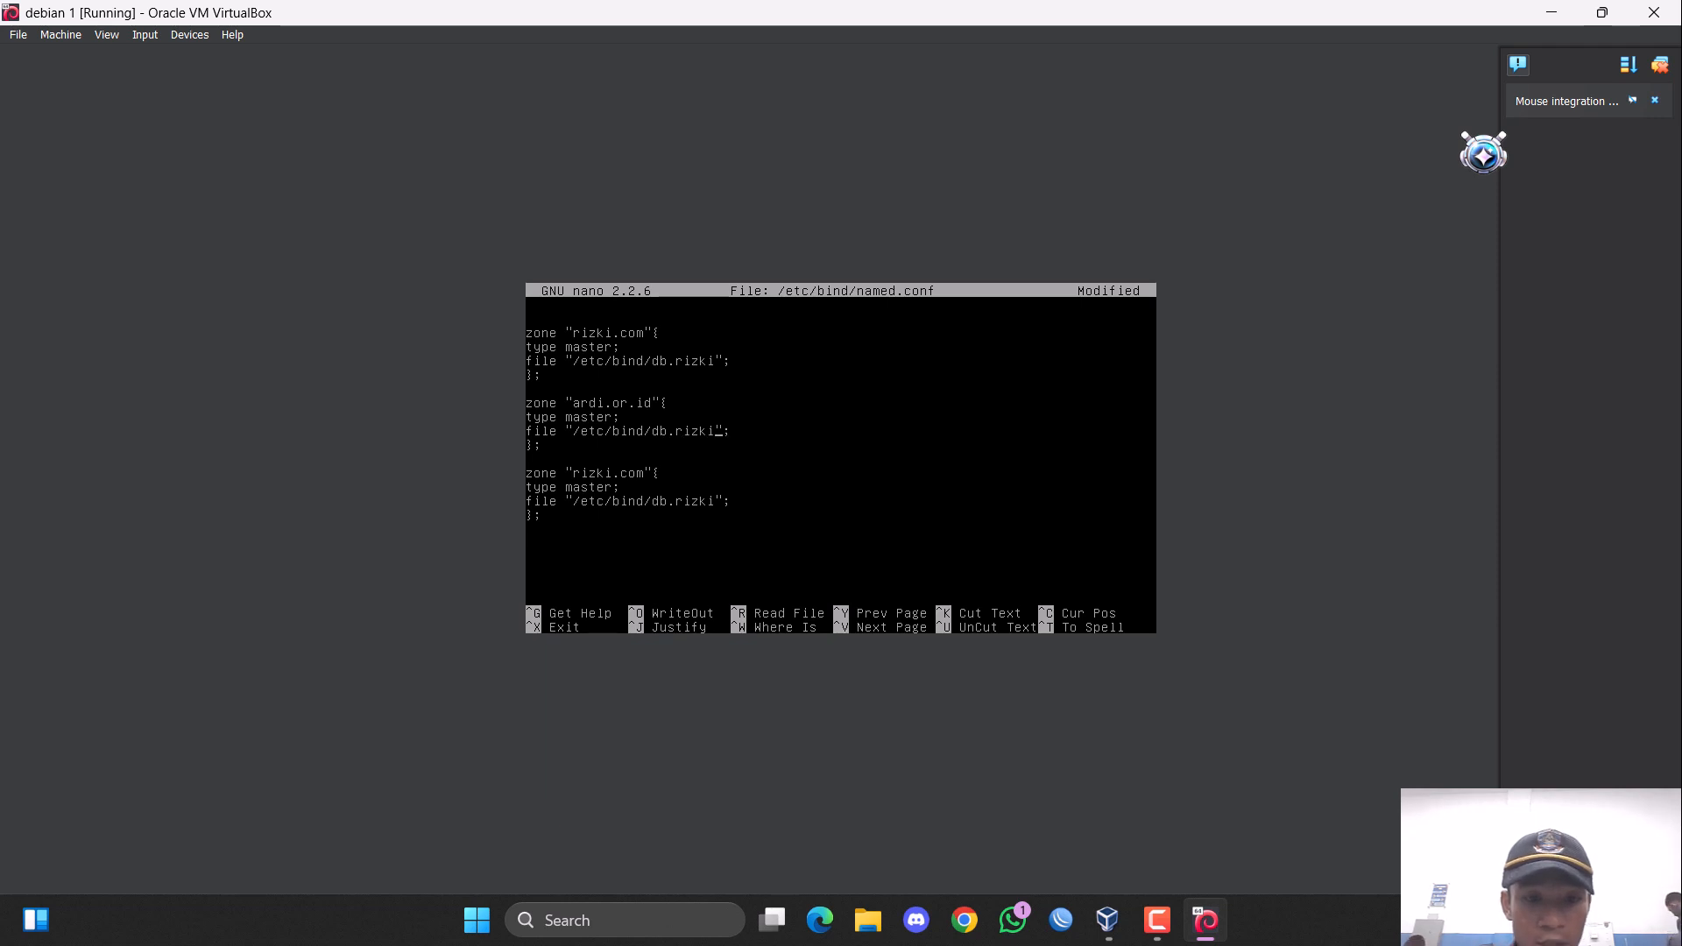
# Set the ardi.or.id zone's file to "/etc/bind/db.ardi".
pyautogui.press('BackSpace')
pyautogui.press('BackSpace')
pyautogui.press('BackSpace')
pyautogui.press('BackSpace')
pyautogui.press('BackSpace')
pyautogui.write('ardi')
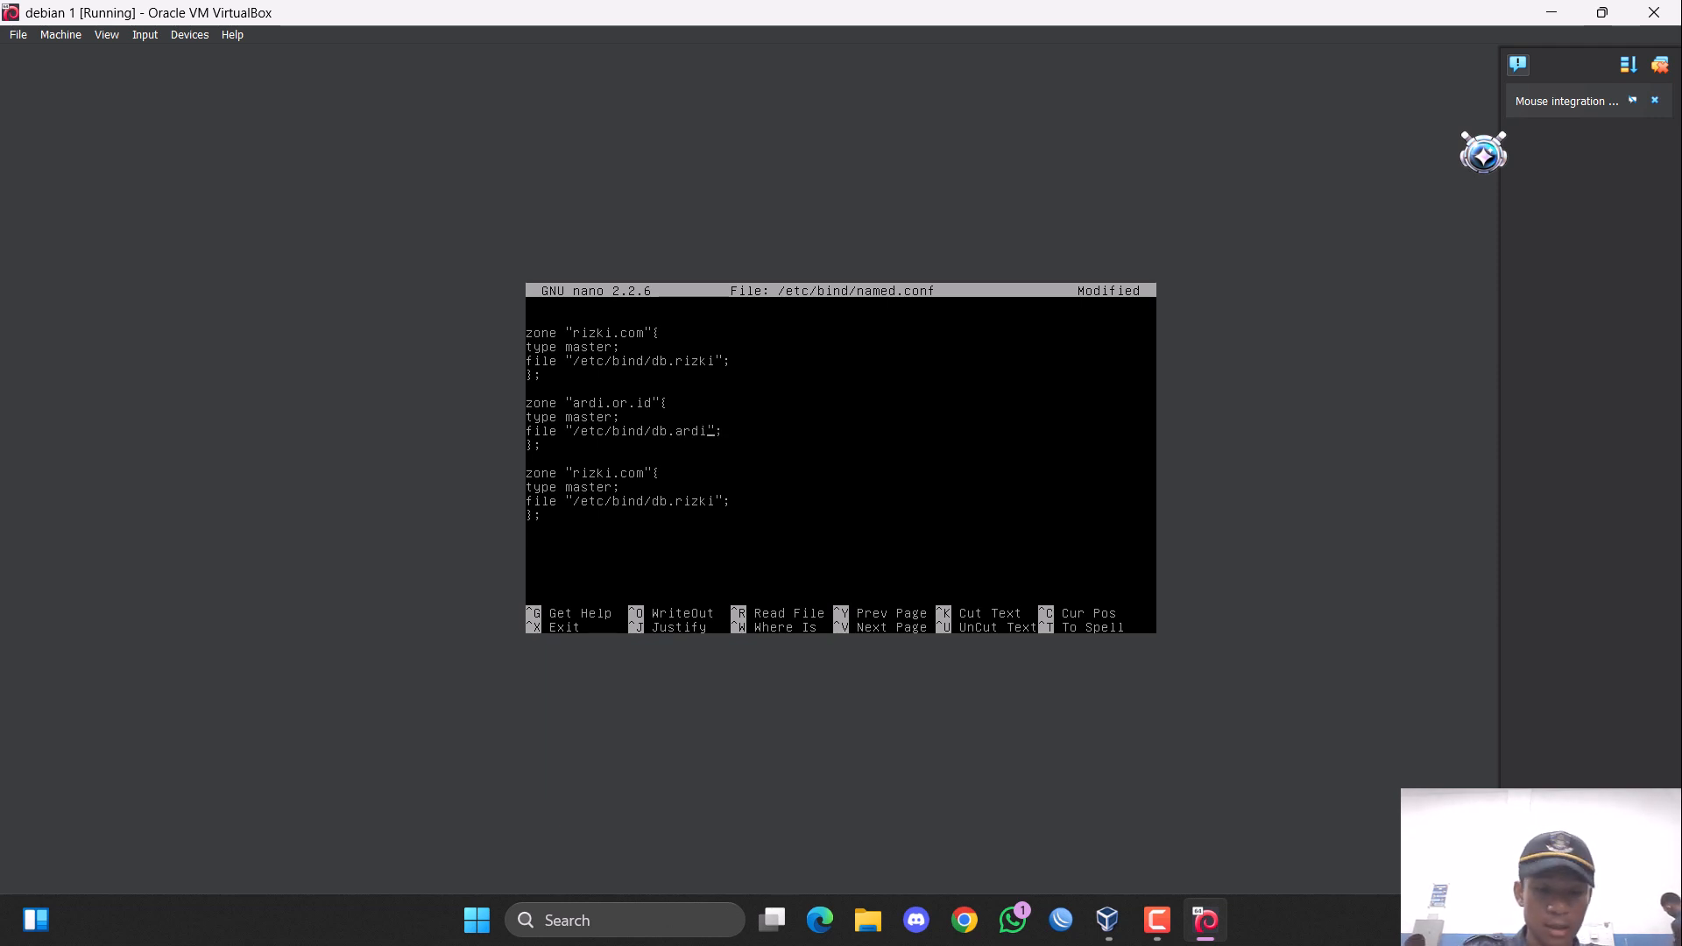
# Rename the zone in the third block to the reverse zone "1.100.200.in-addr.arpa".
pyautogui.press('Down')
pyautogui.press('Down')
pyautogui.press('Down')
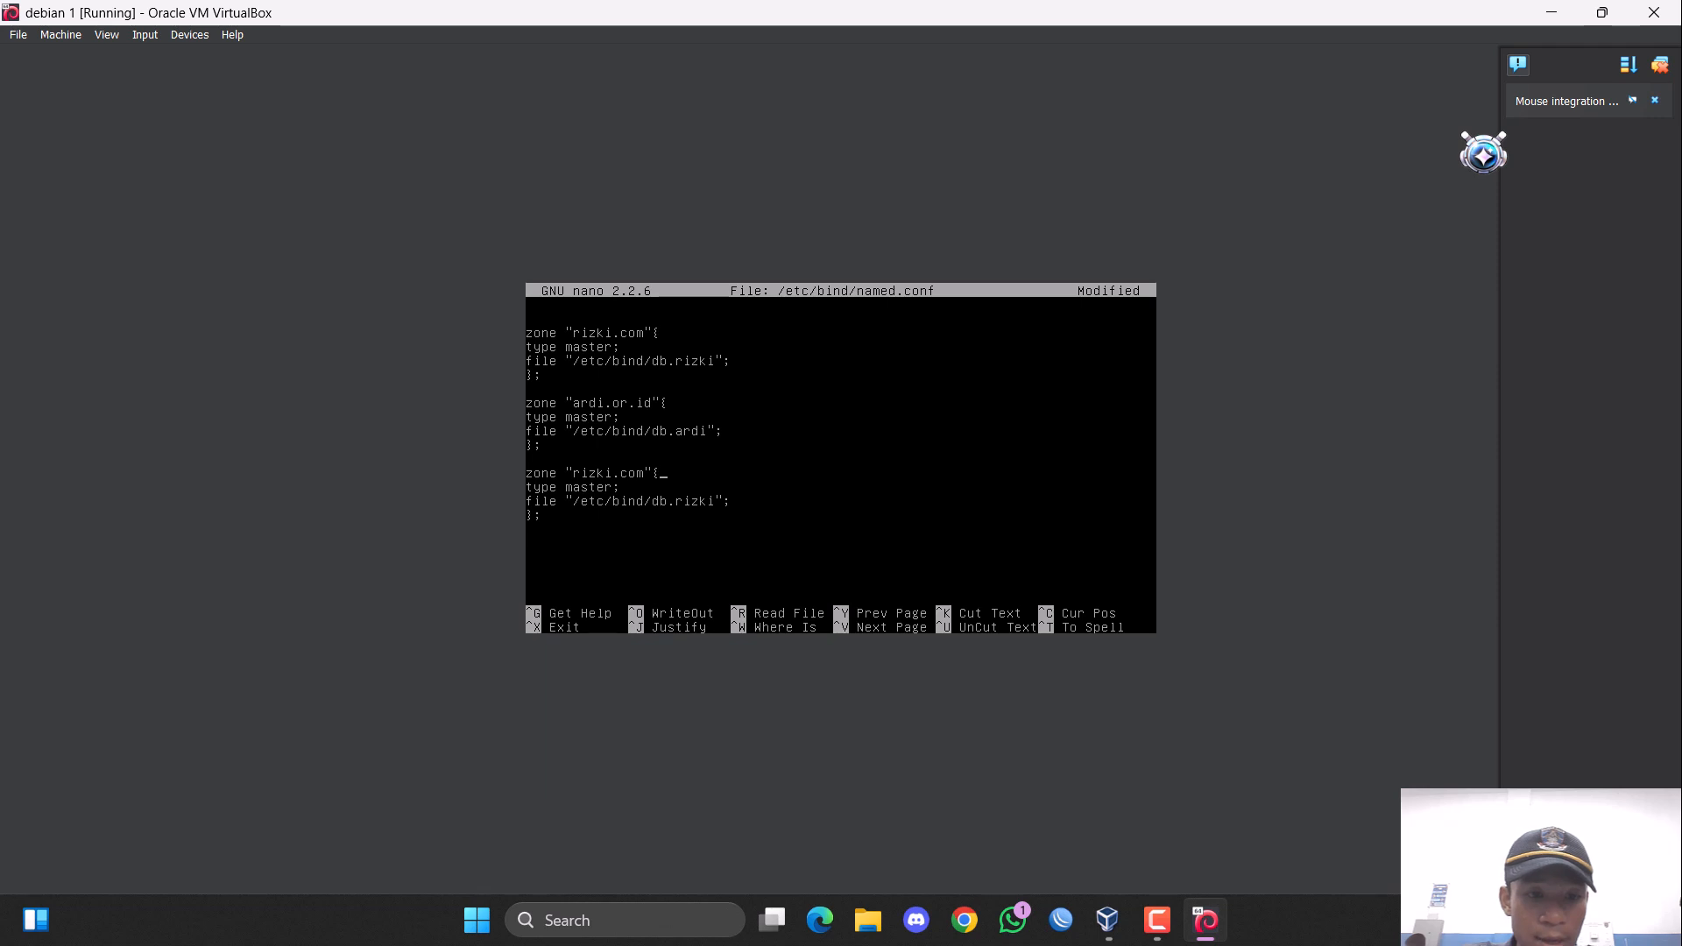
pyautogui.press('BackSpace')
pyautogui.press('BackSpace')
pyautogui.press('BackSpace')
pyautogui.press('BackSpace')
pyautogui.press('BackSpace')
pyautogui.press('BackSpace')
pyautogui.press('BackSpace')
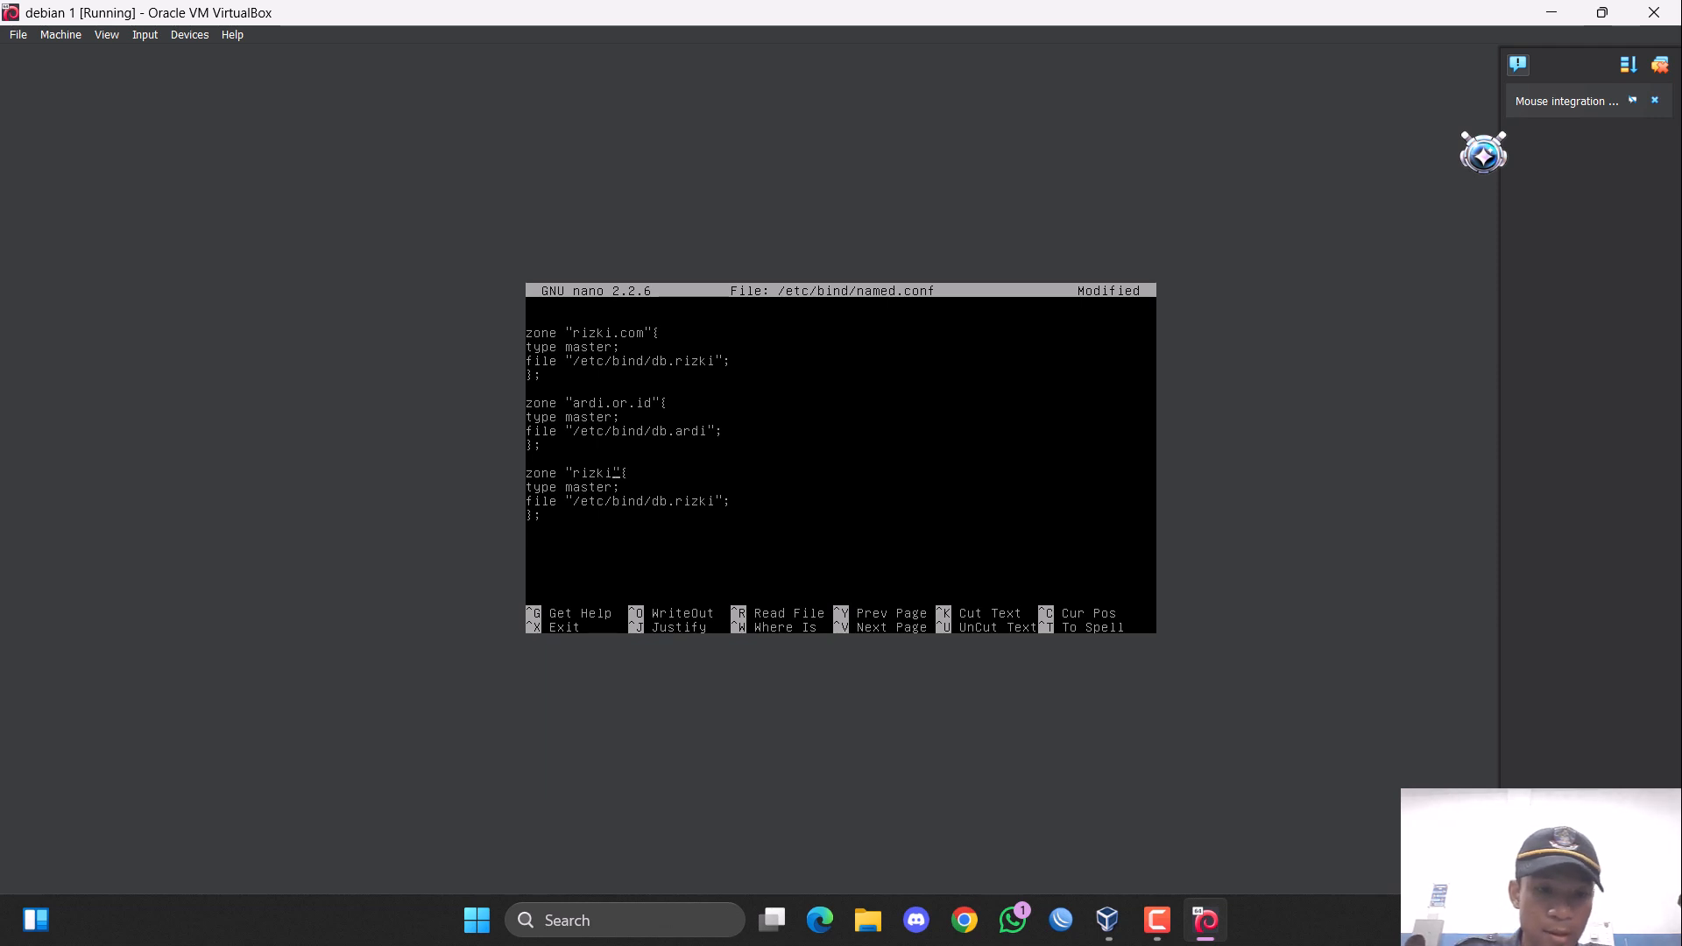
pyautogui.press('BackSpace')
pyautogui.press('BackSpace')
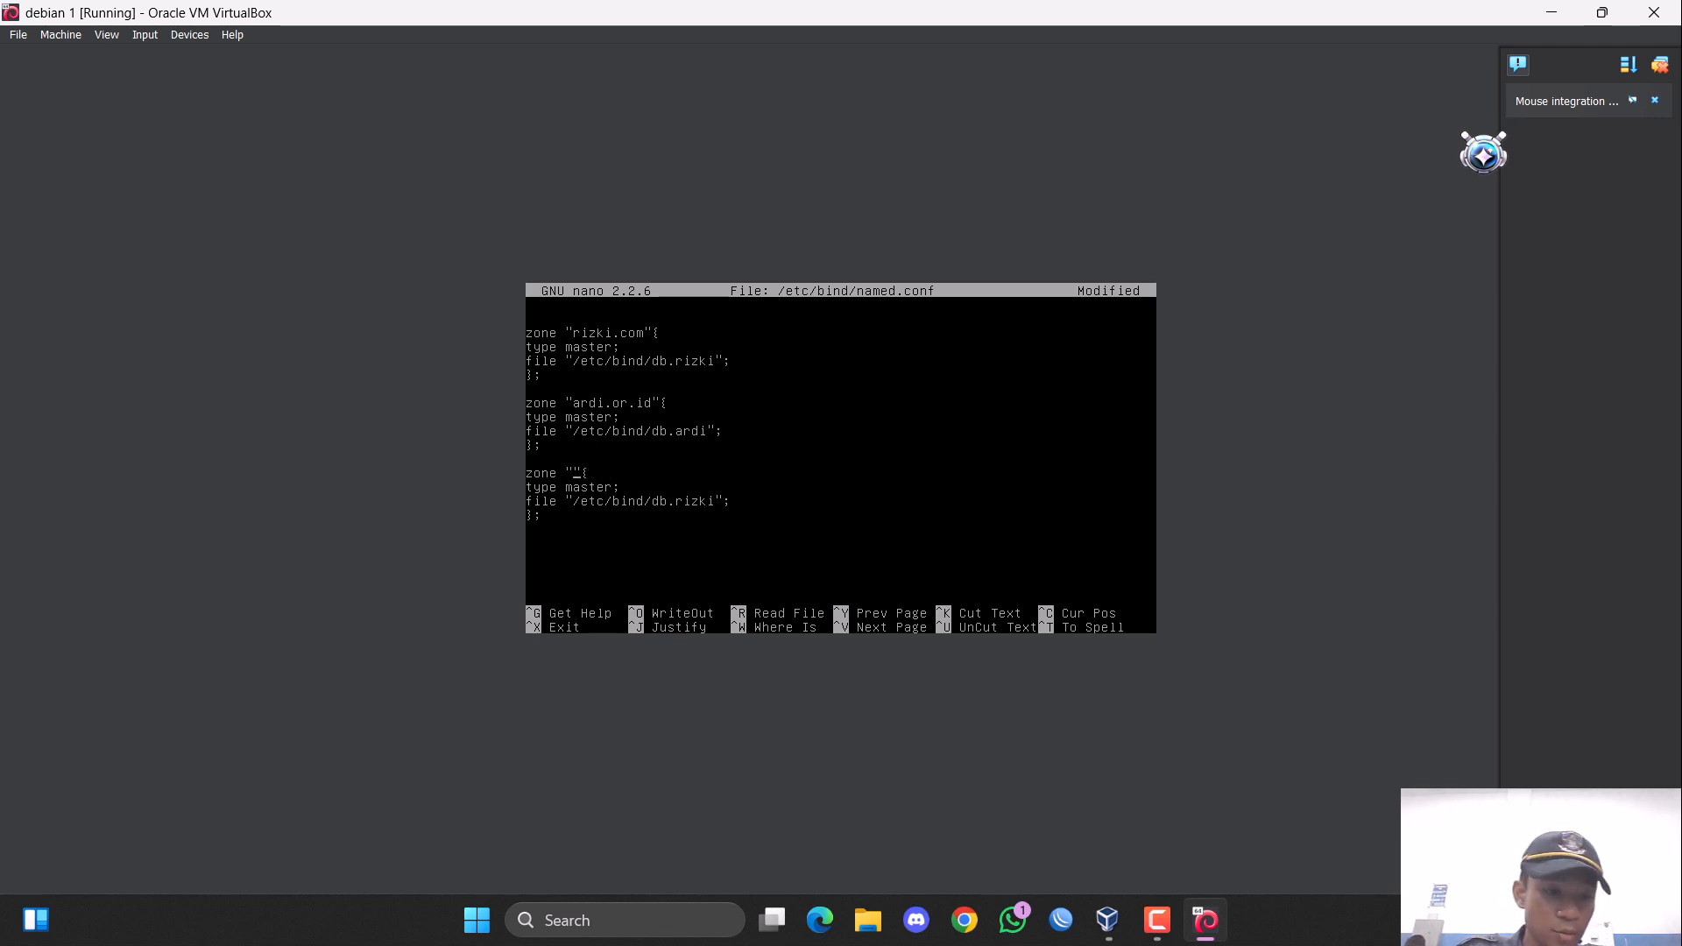
pyautogui.write('1.100.2')
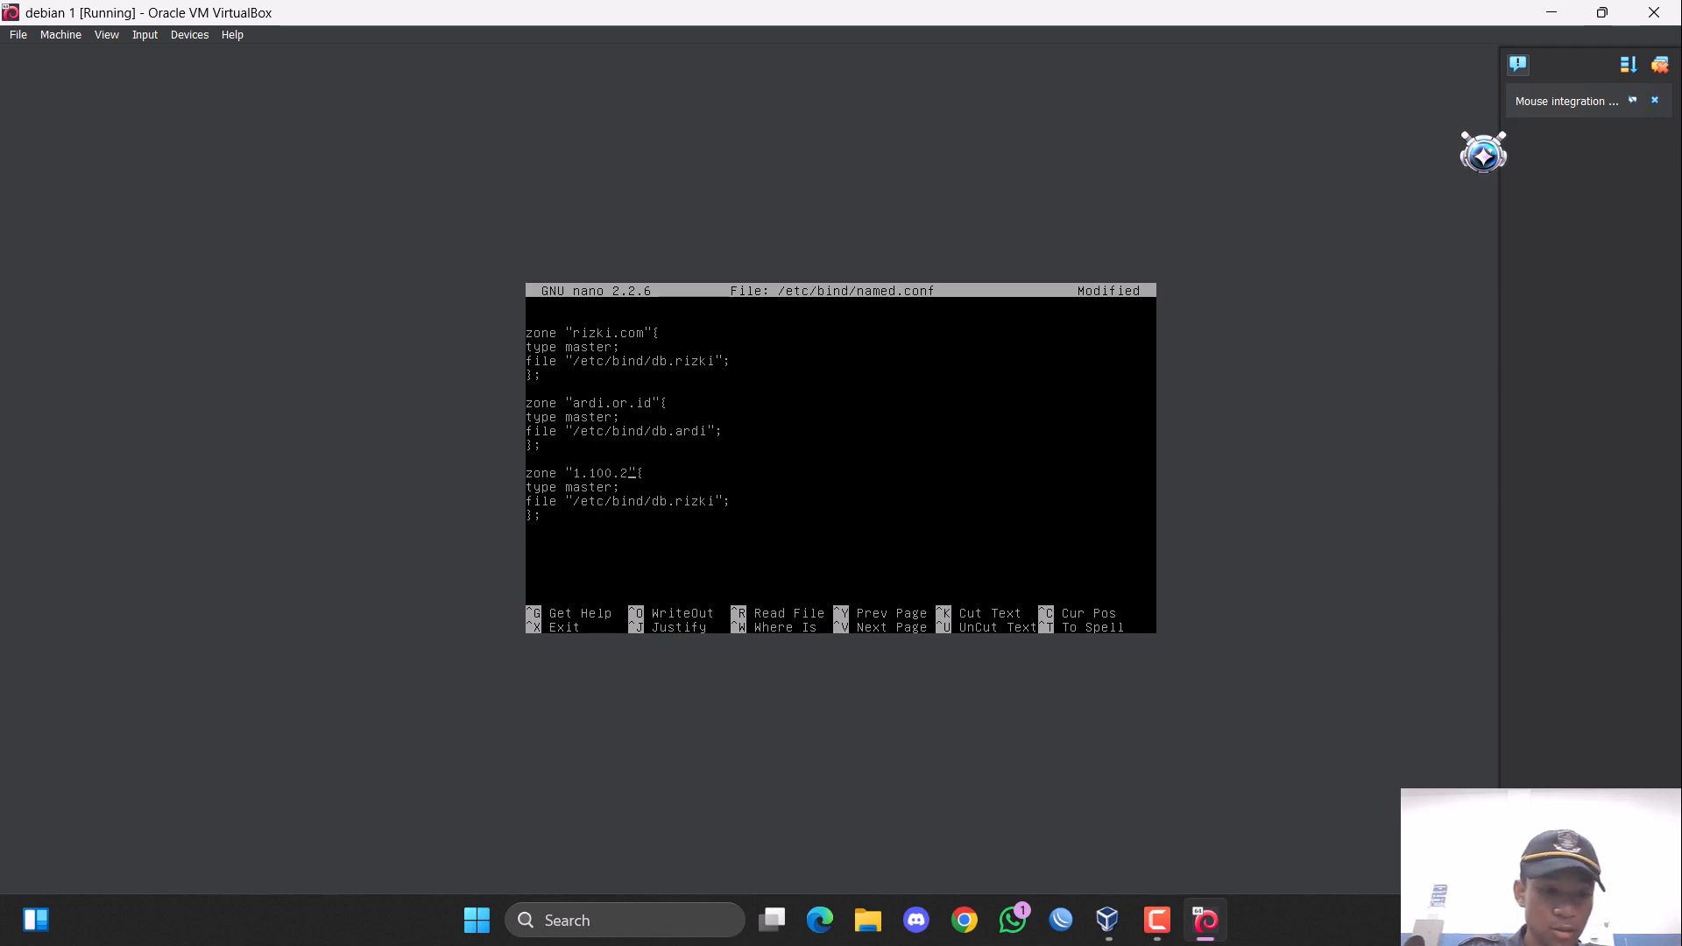
pyautogui.write('00')
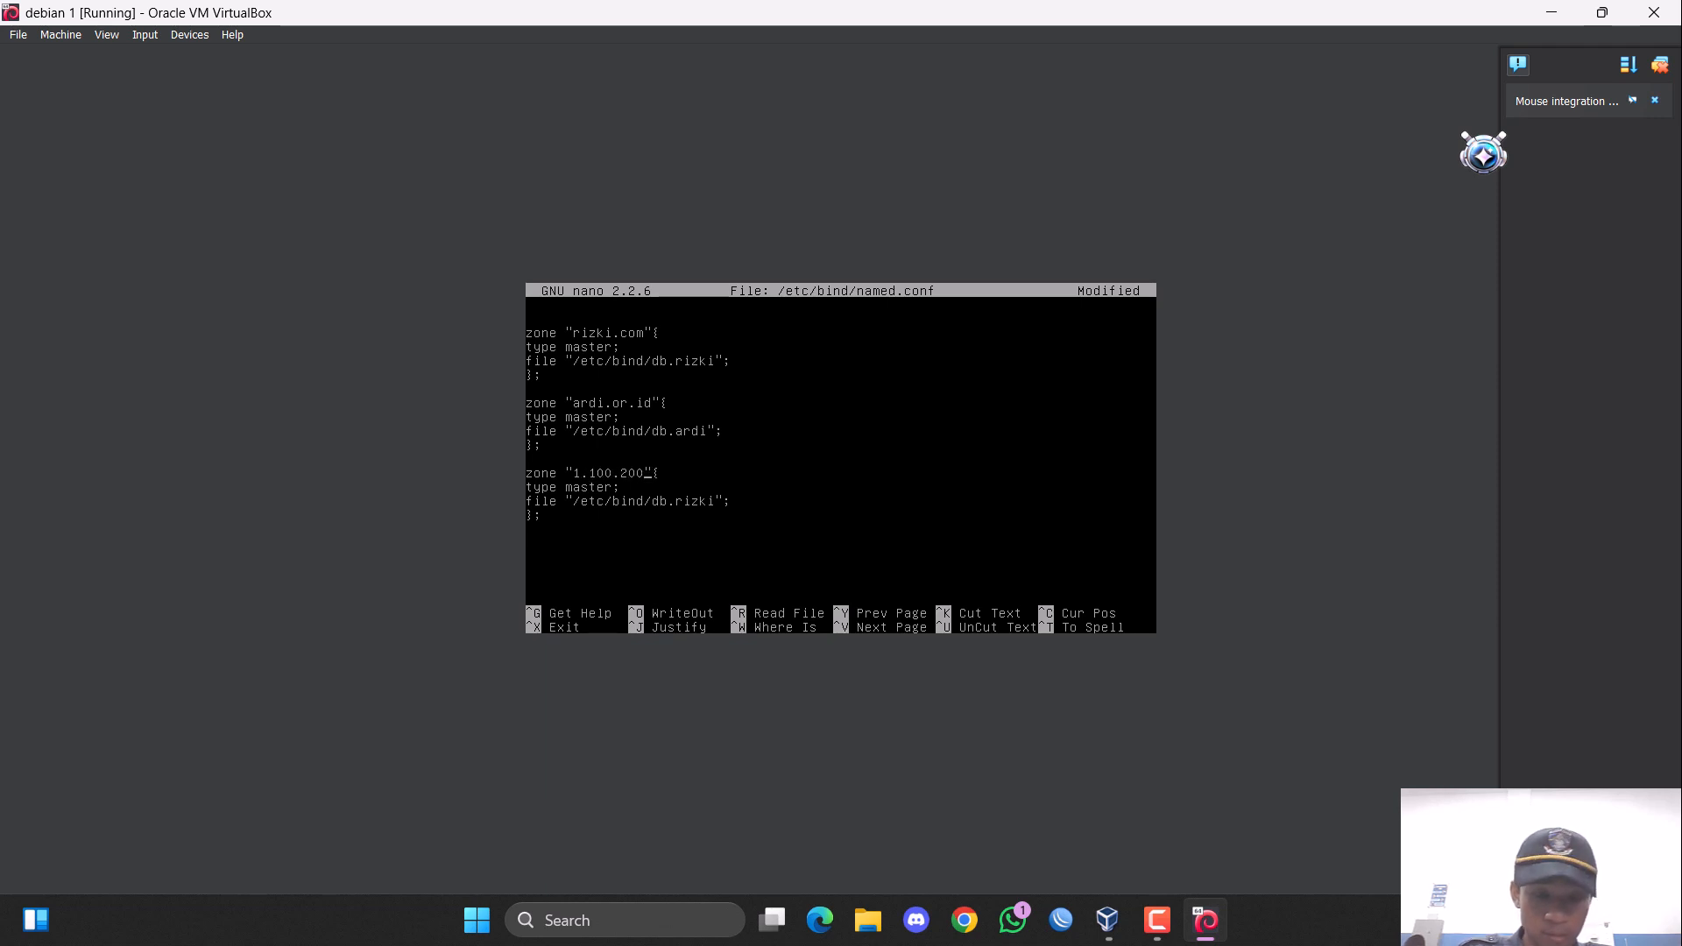
pyautogui.write('.in-add')
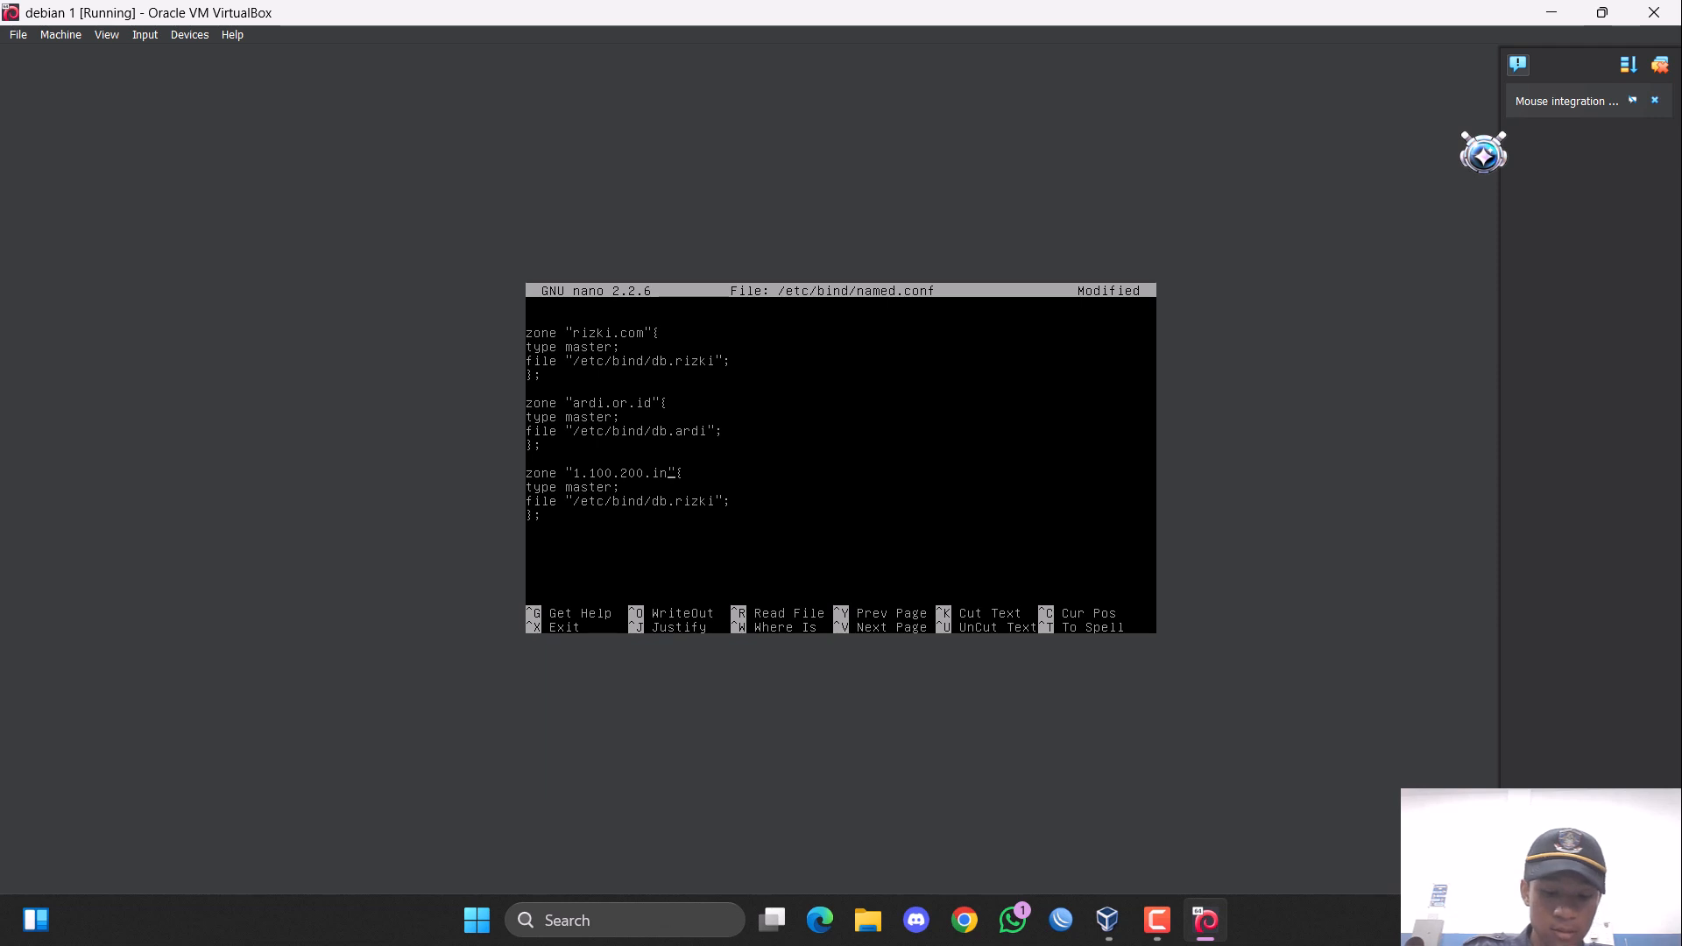
pyautogui.write('r.')
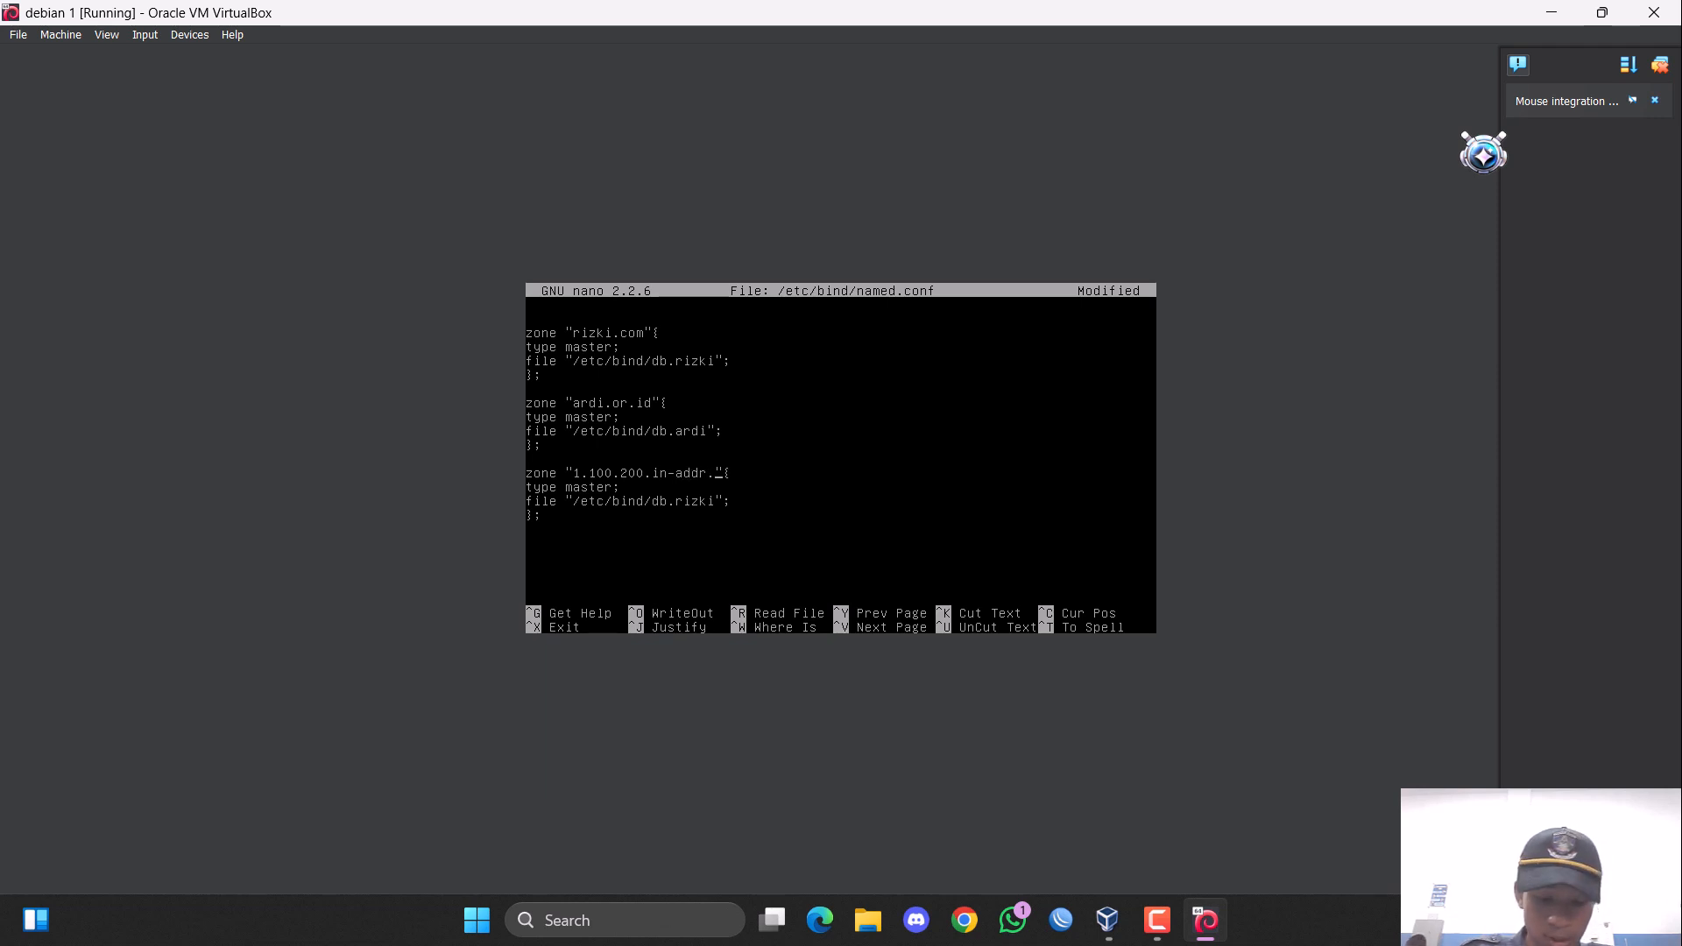
pyautogui.write('arpa')
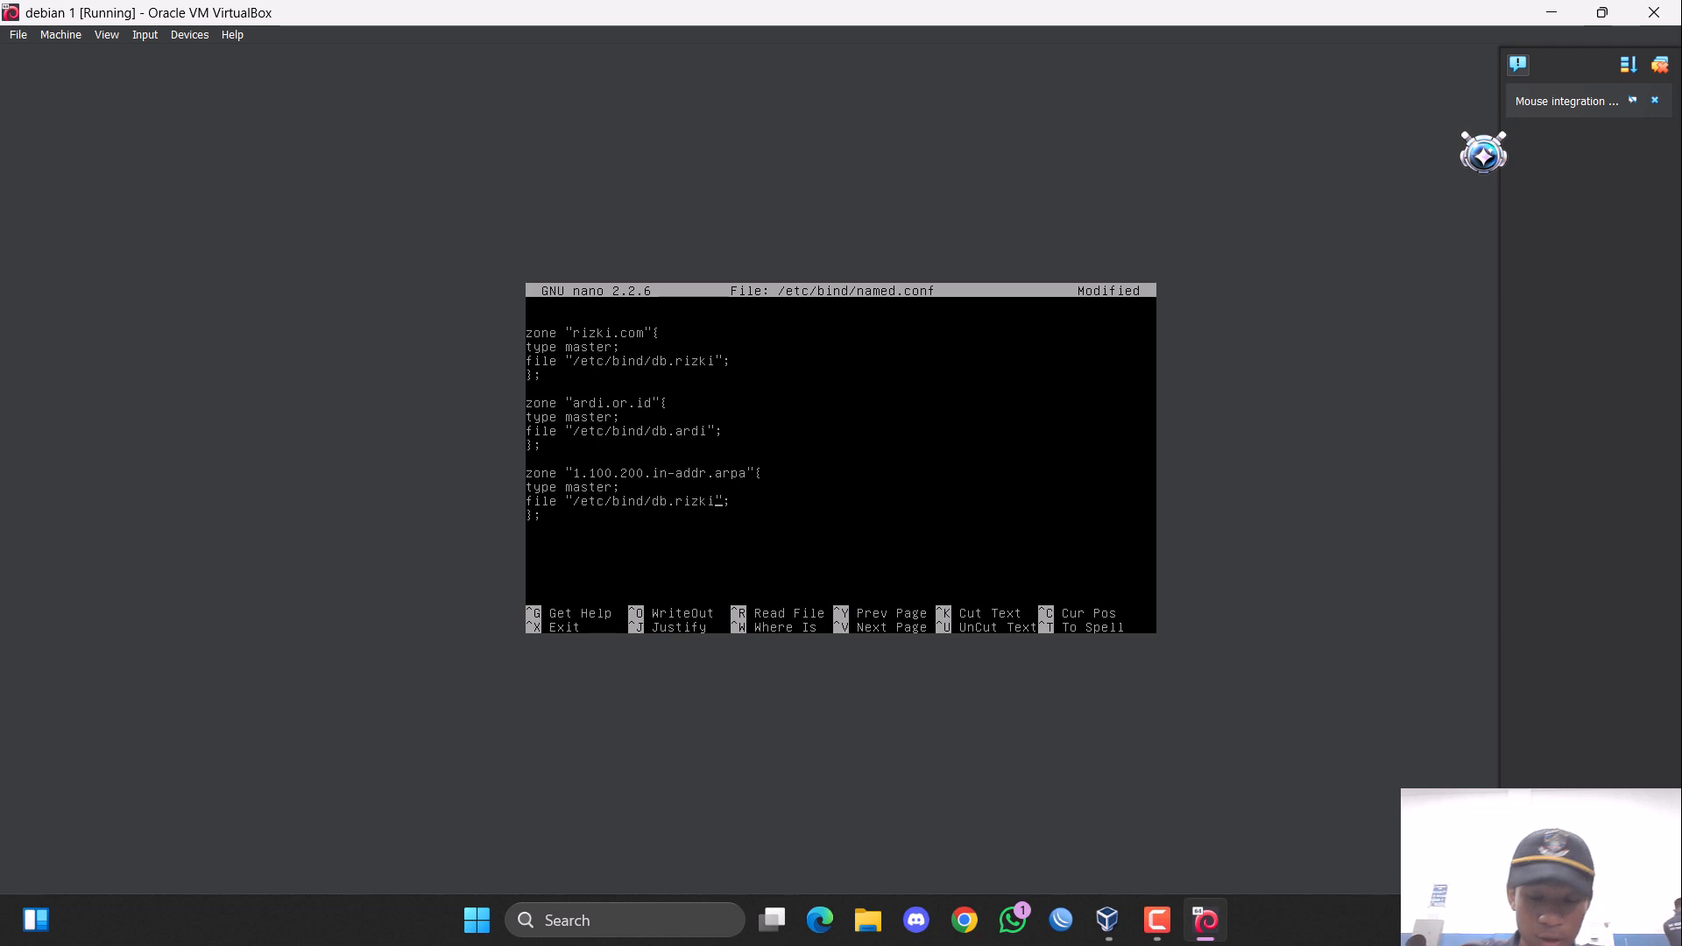
# Set the reverse zone's file to "/etc/bind/db.200", and save named.conf under its existing name while exiting nano.
pyautogui.press('BackSpace')
pyautogui.press('BackSpace')
pyautogui.press('BackSpace')
pyautogui.press('BackSpace')
pyautogui.write('00')
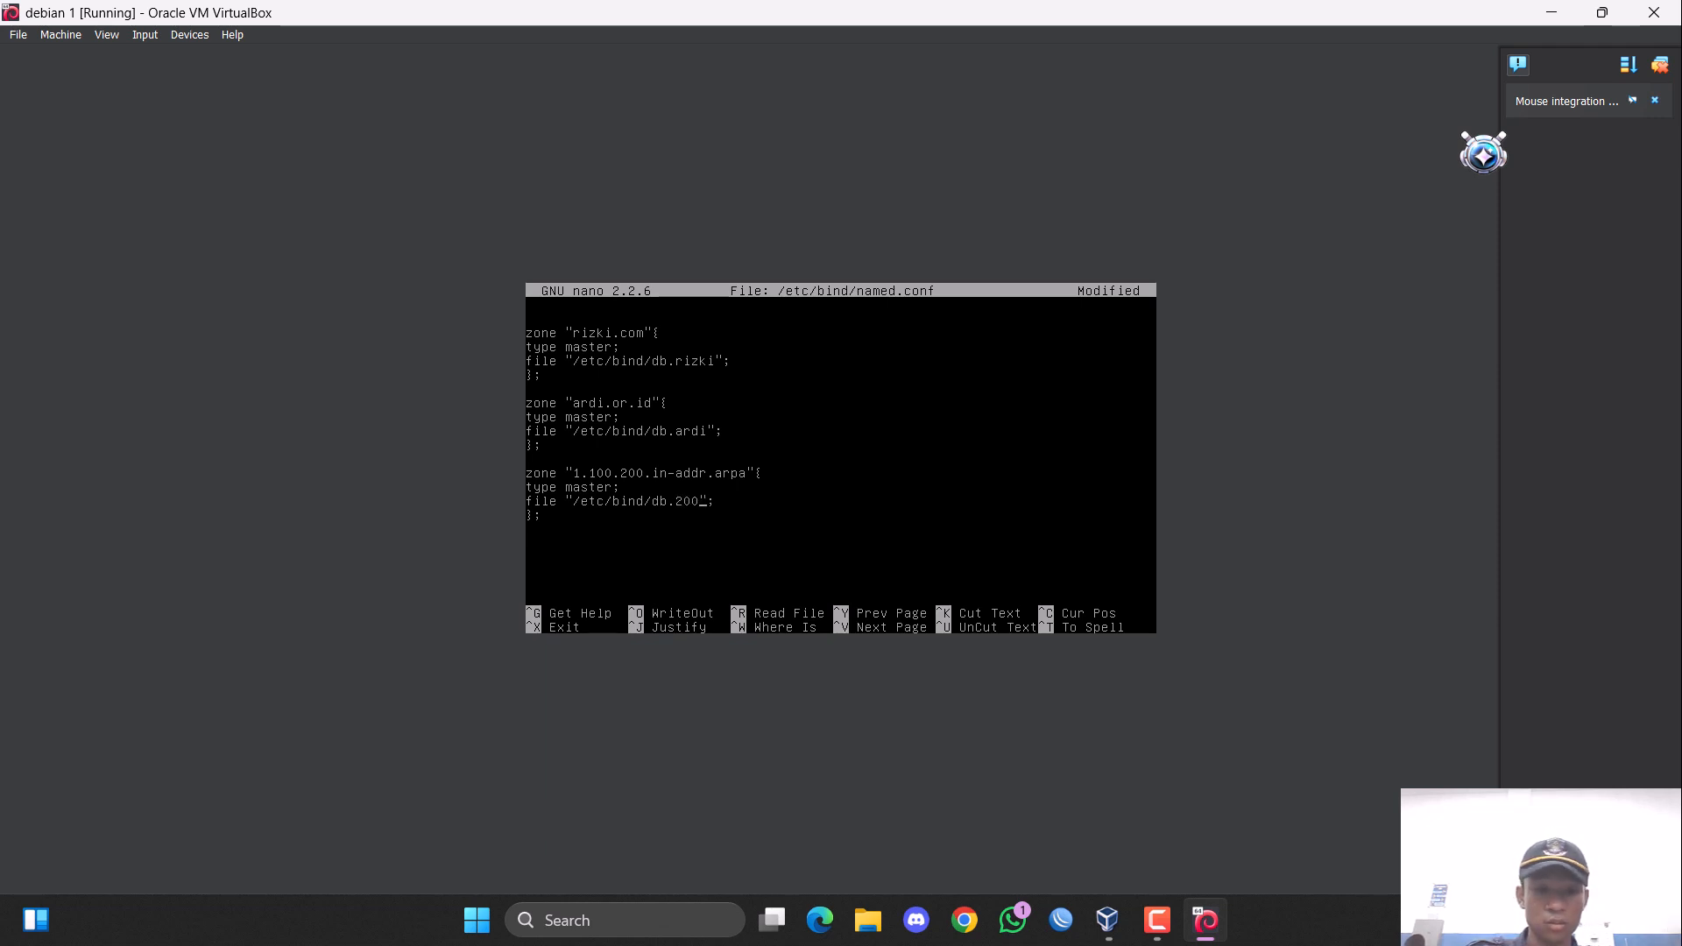
pyautogui.hotkey('ctrl', 'x')
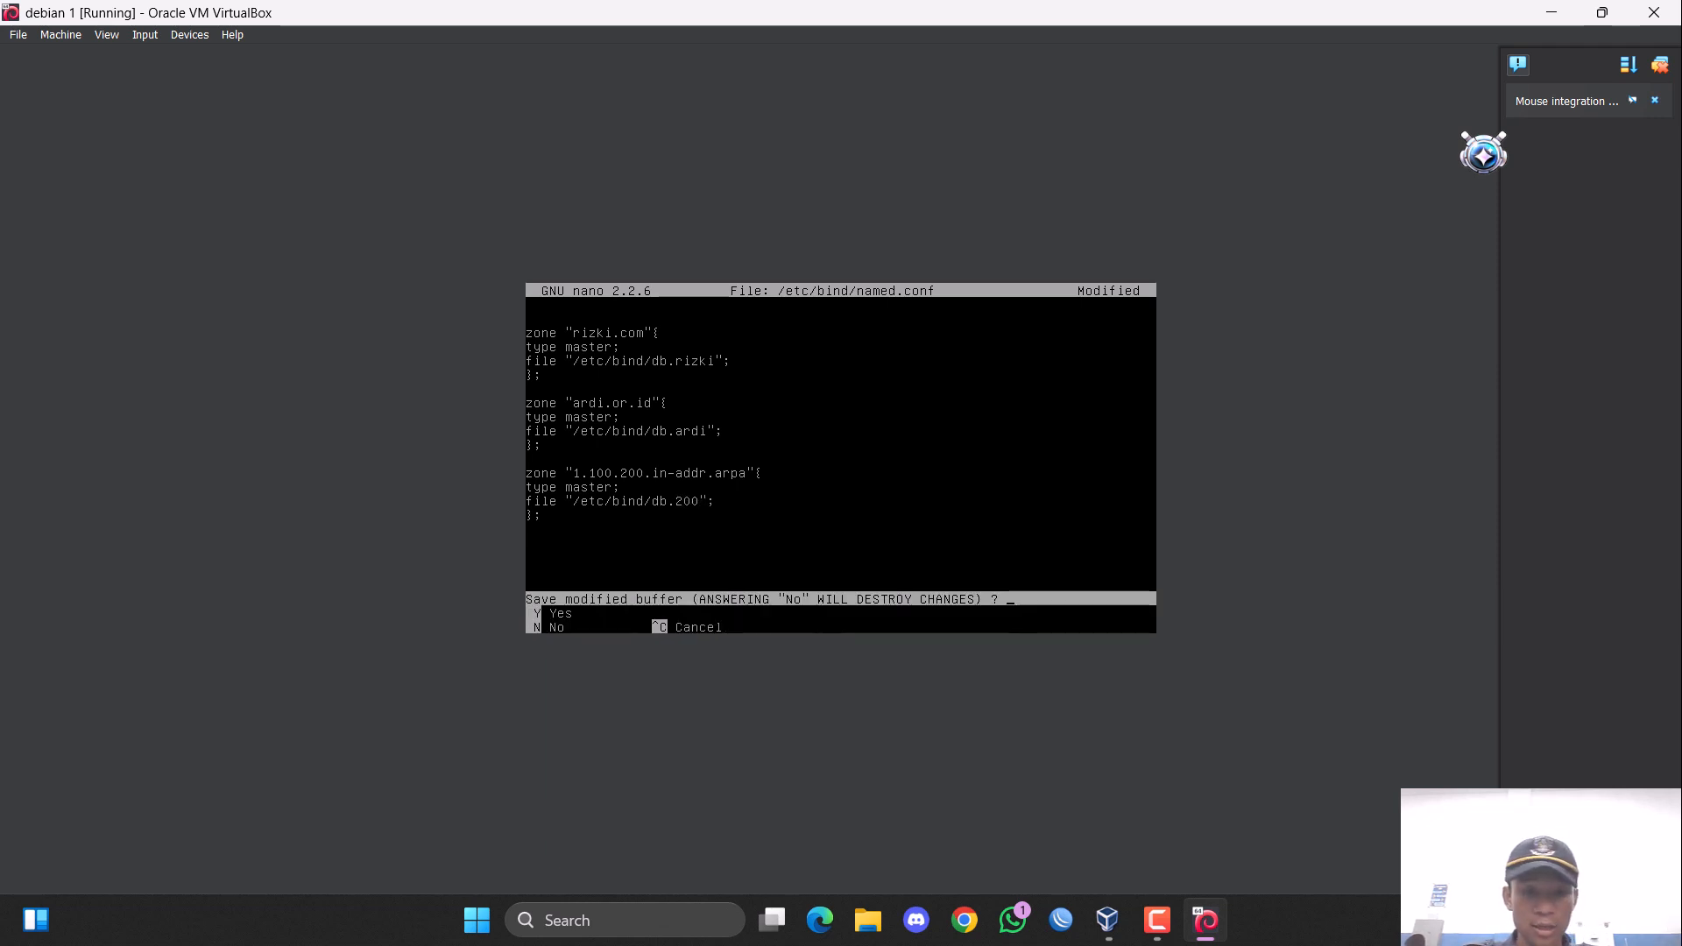
pyautogui.press('y')
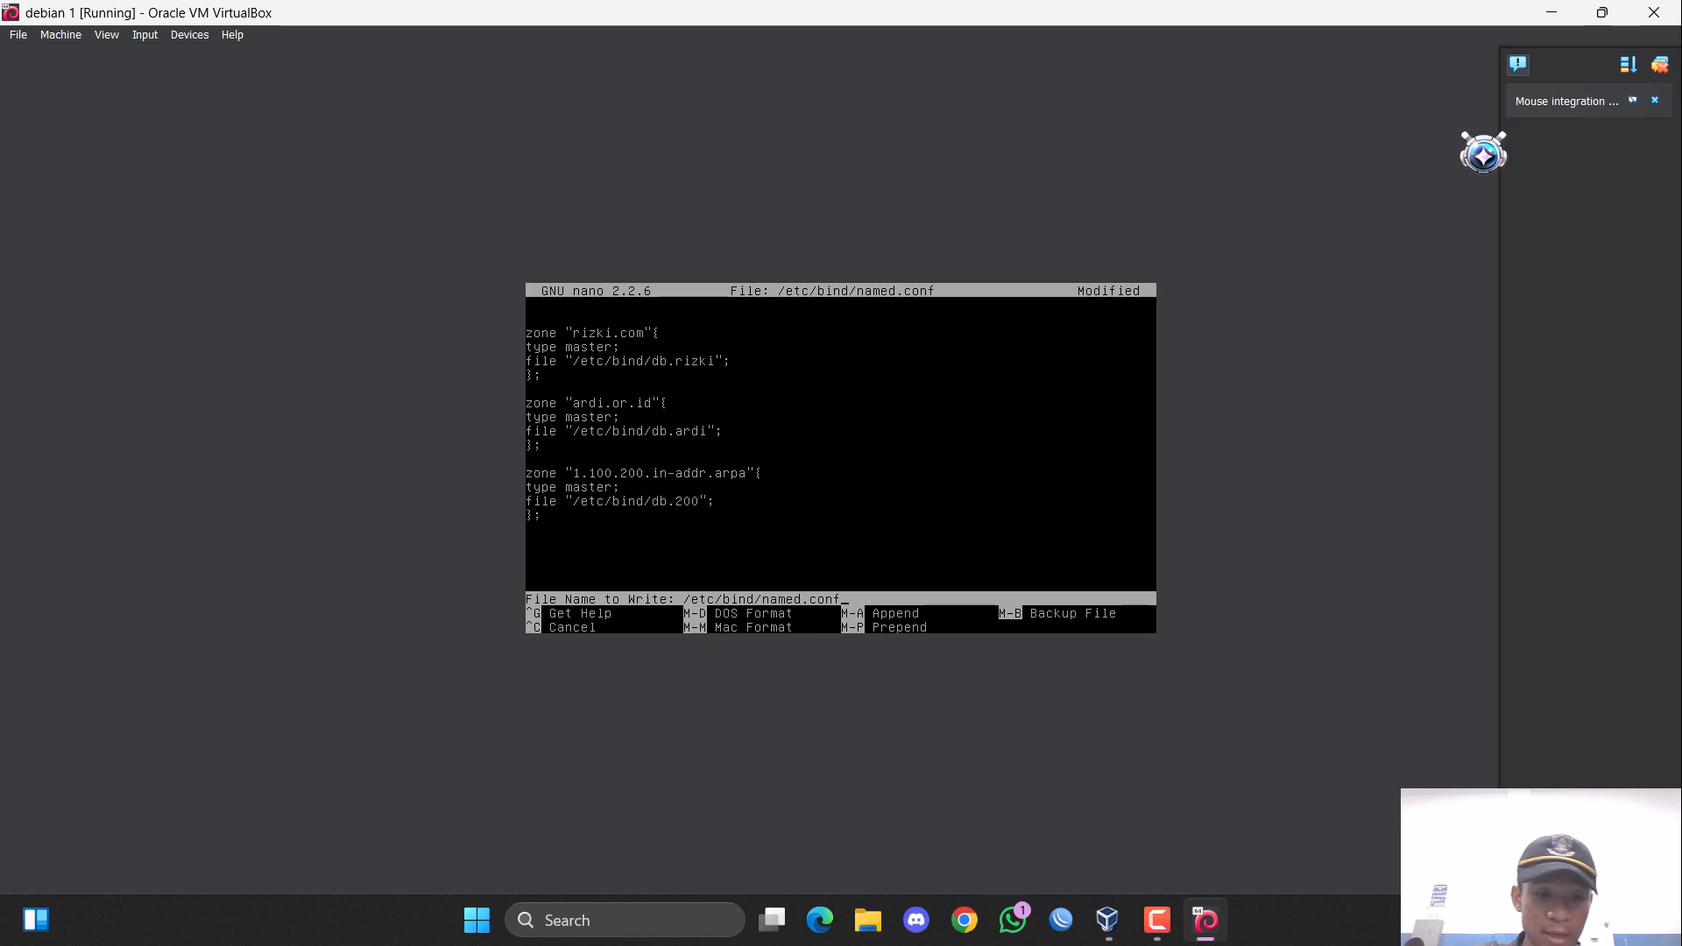
pyautogui.press('Return')
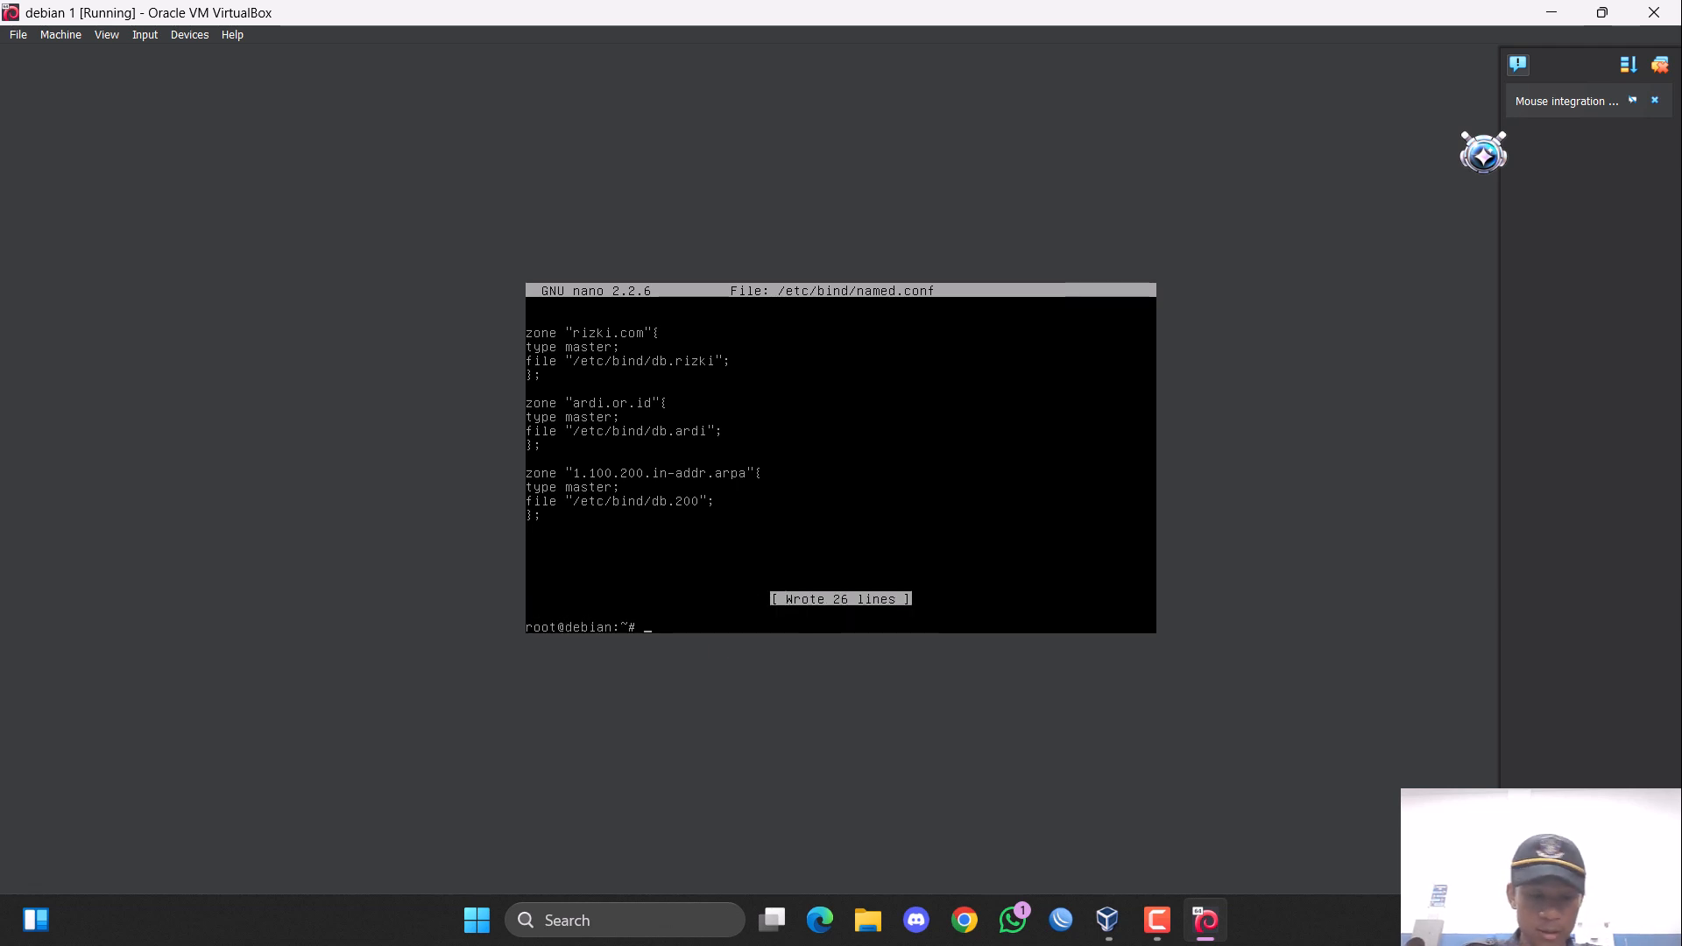
# Change the working directory to /etc/bind.
pyautogui.write('cd')
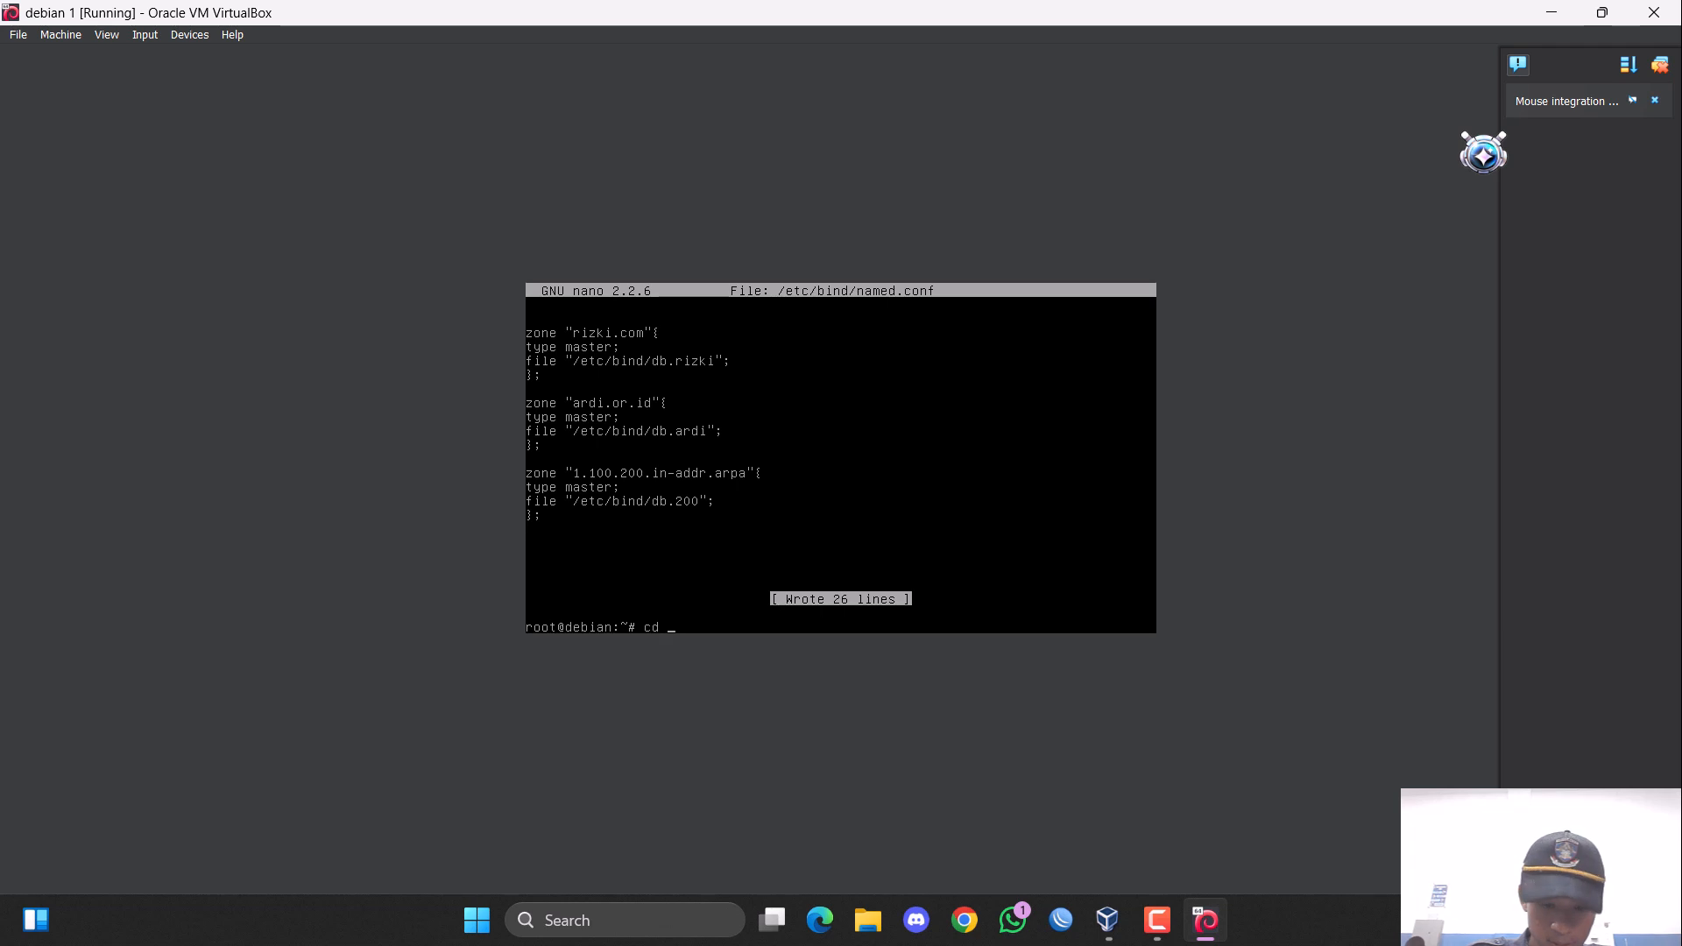
pyautogui.write('/etc')
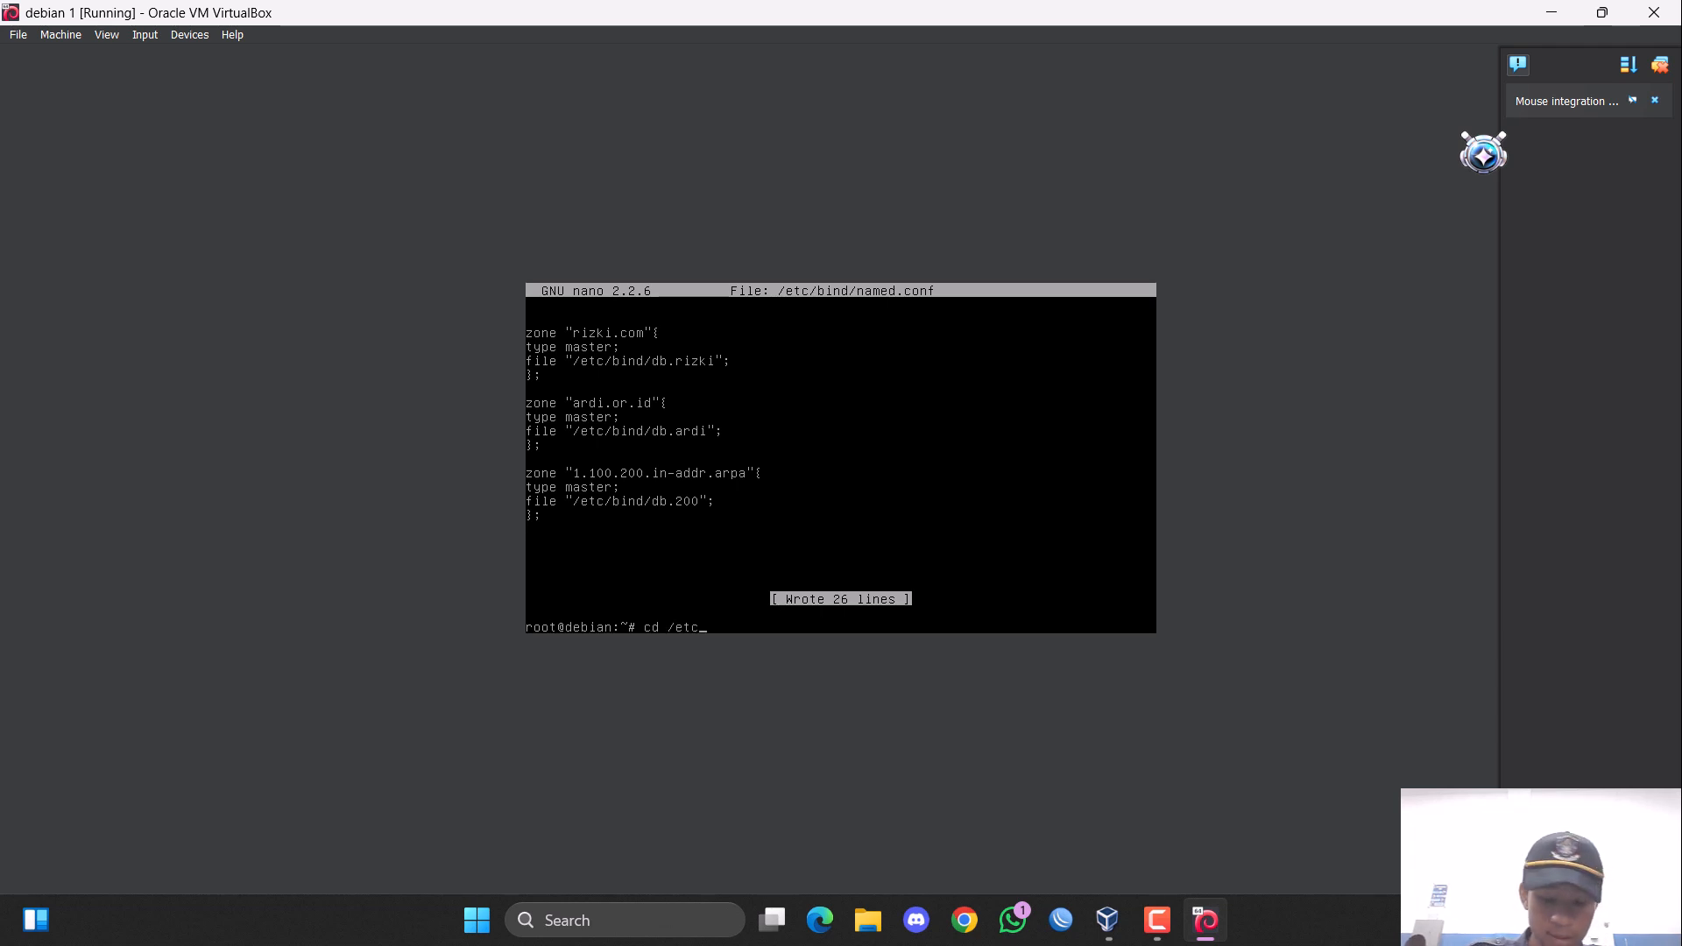
pyautogui.write('/bind')
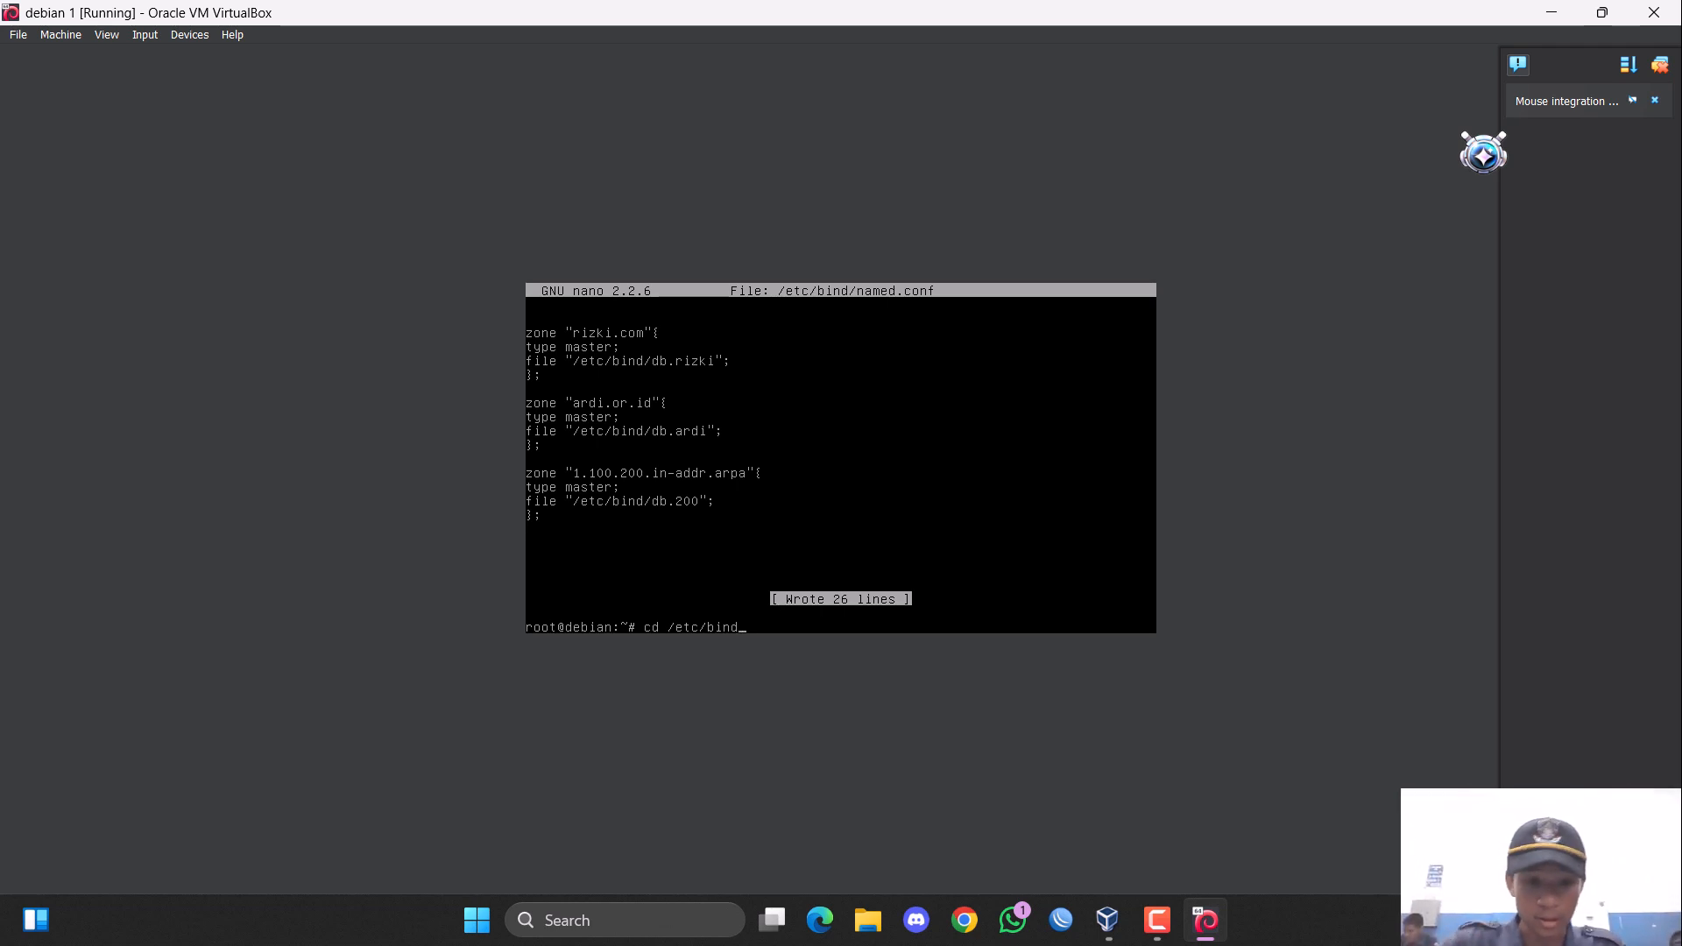
pyautogui.press('Return')
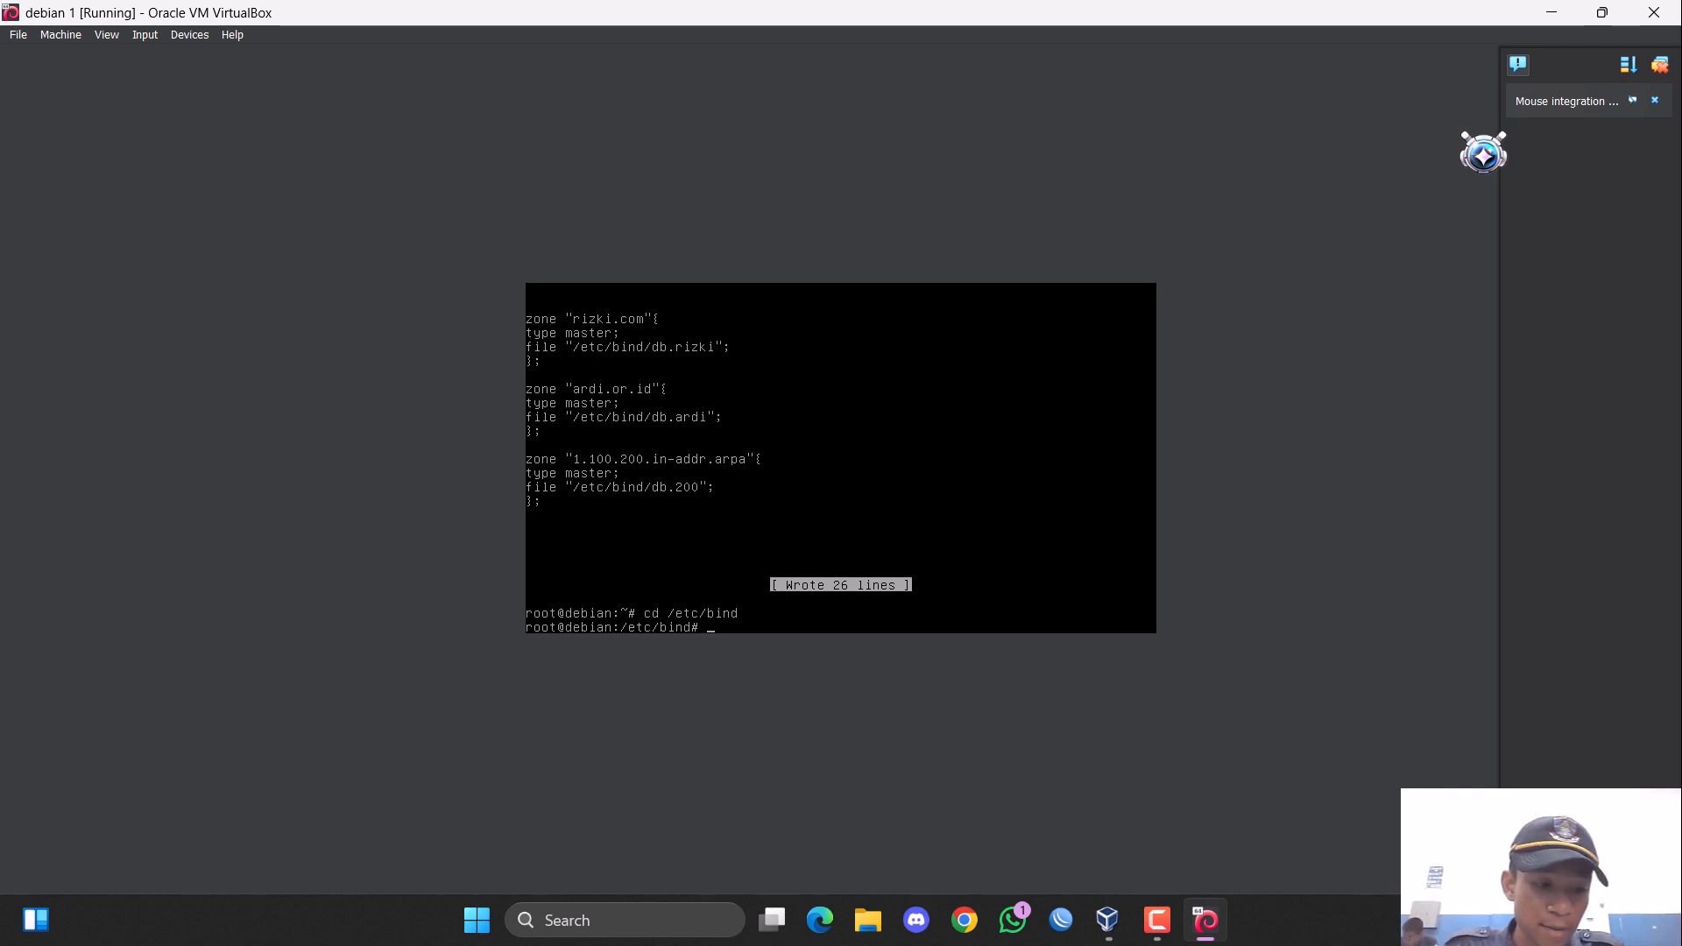
# Copy the db.local file to db.rizki in the current directory.
pyautogui.write('cp')
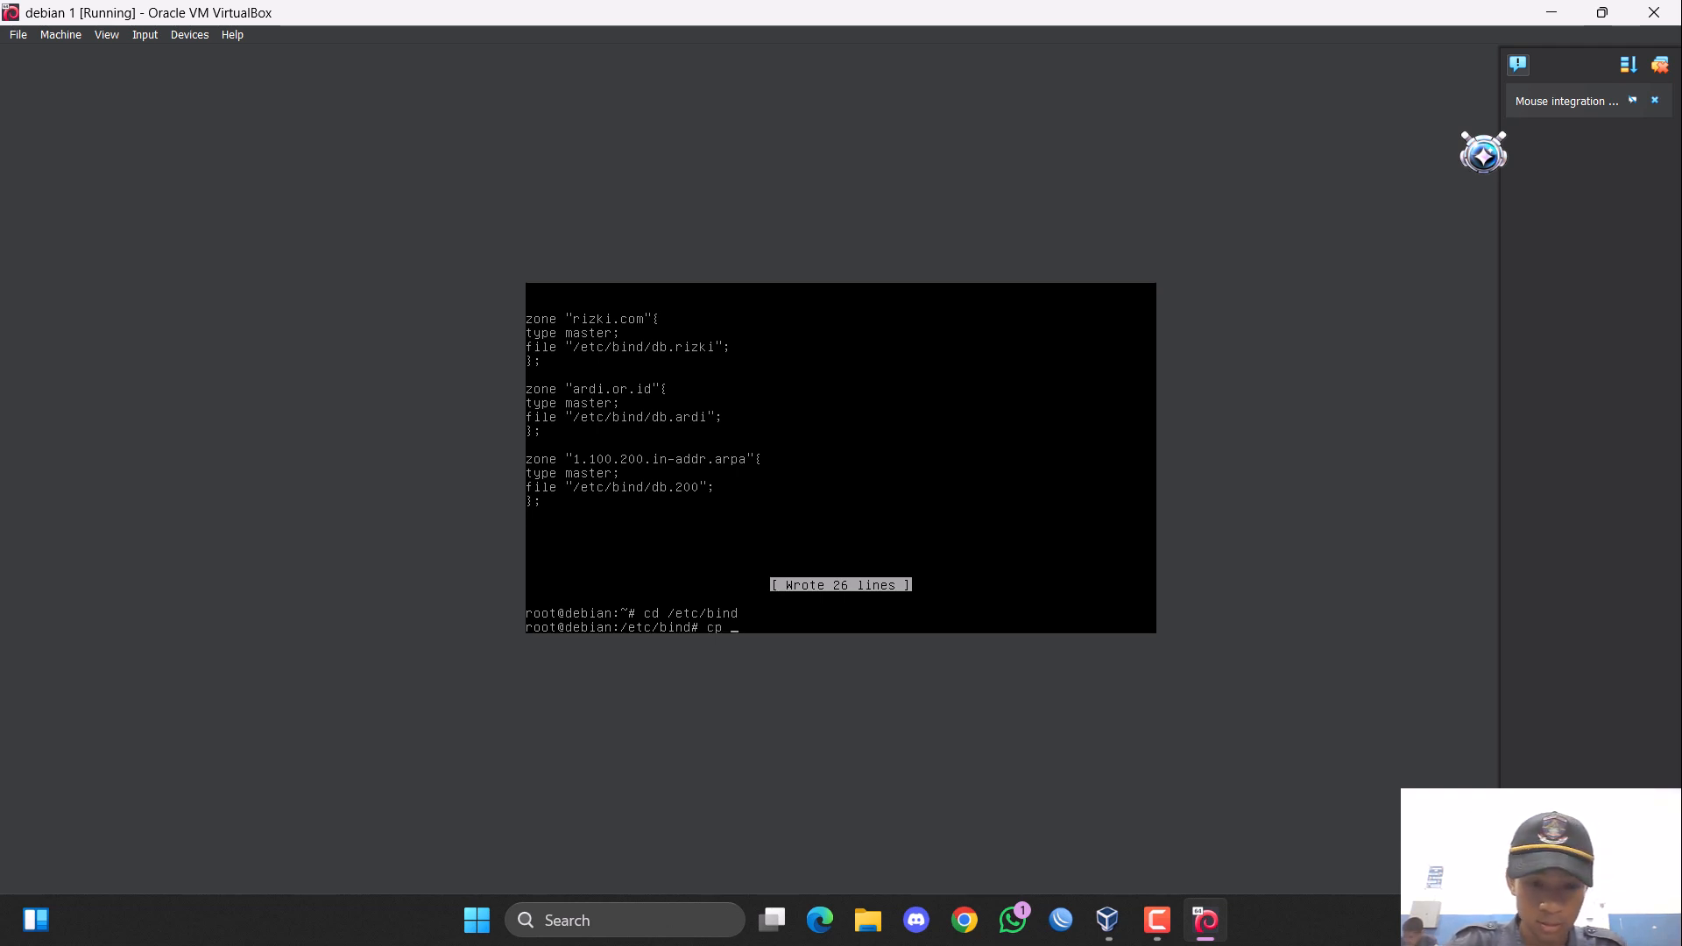
pyautogui.write(' db.local')
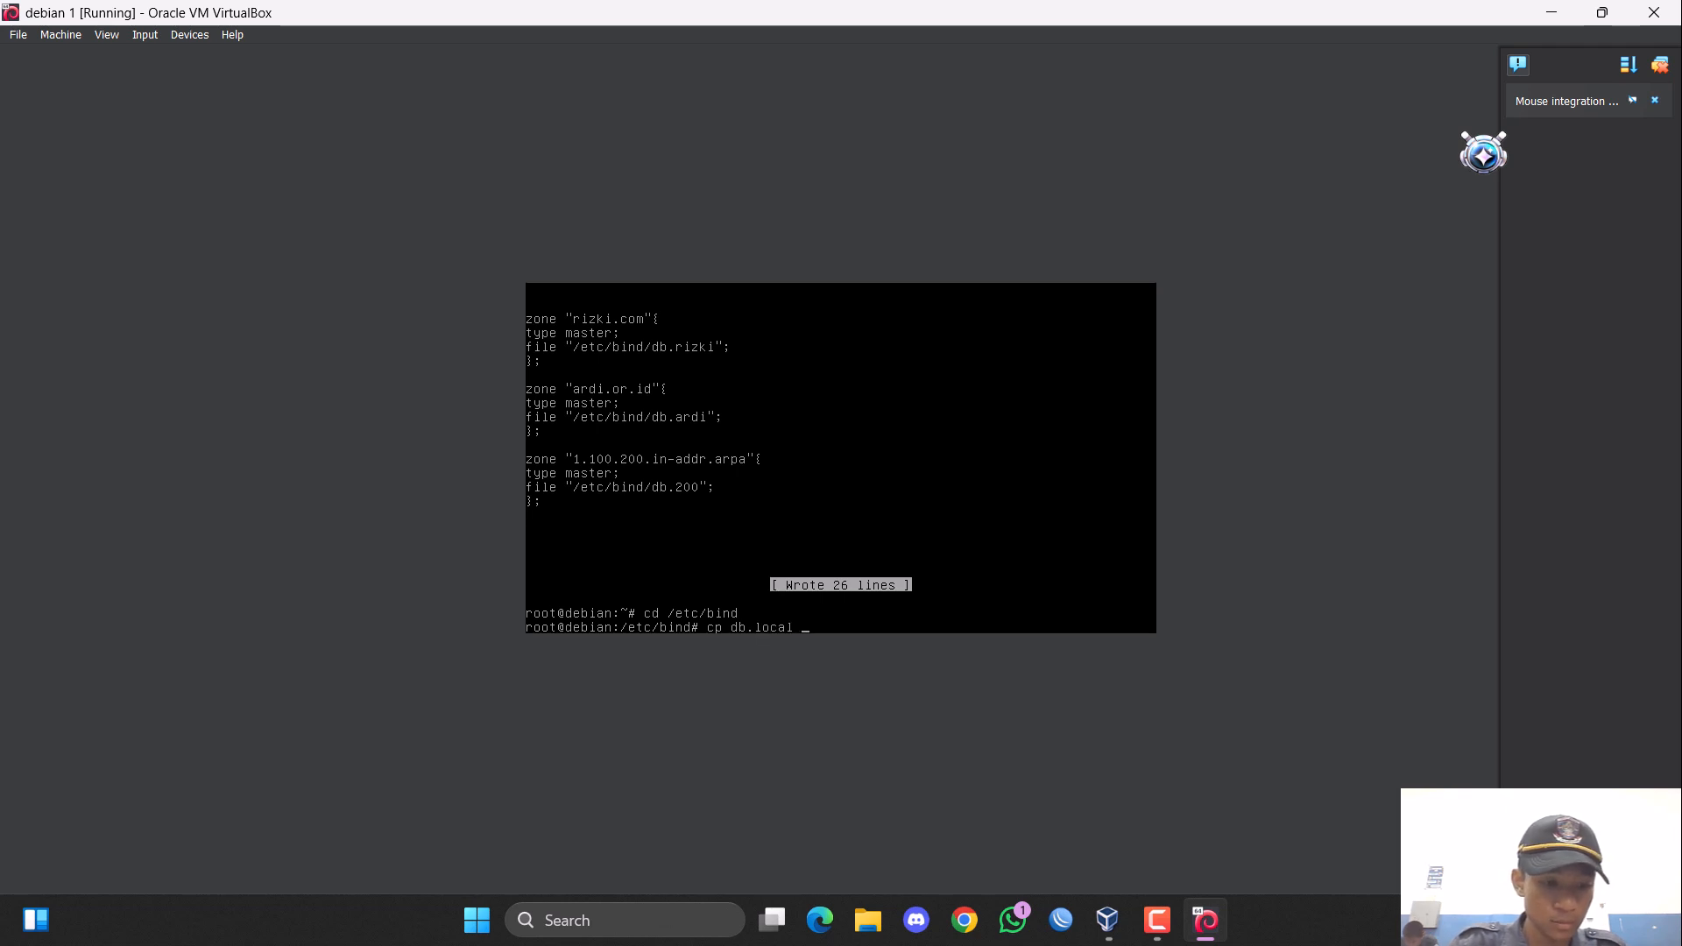
pyautogui.write(' db.ri')
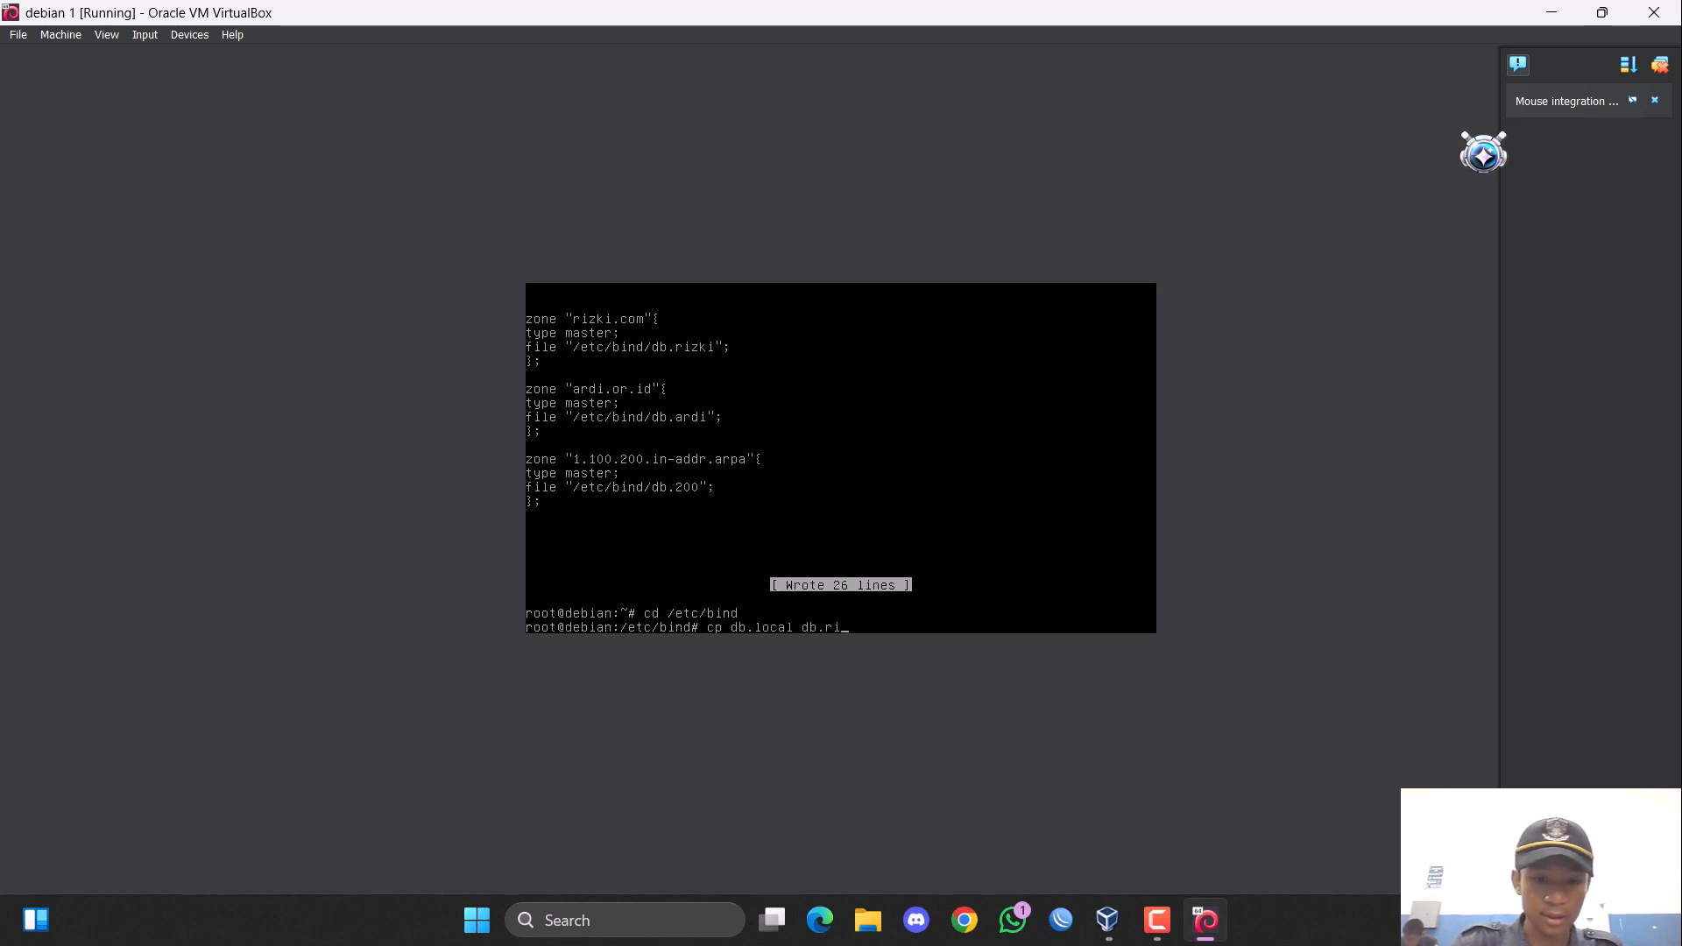
pyautogui.write('zki')
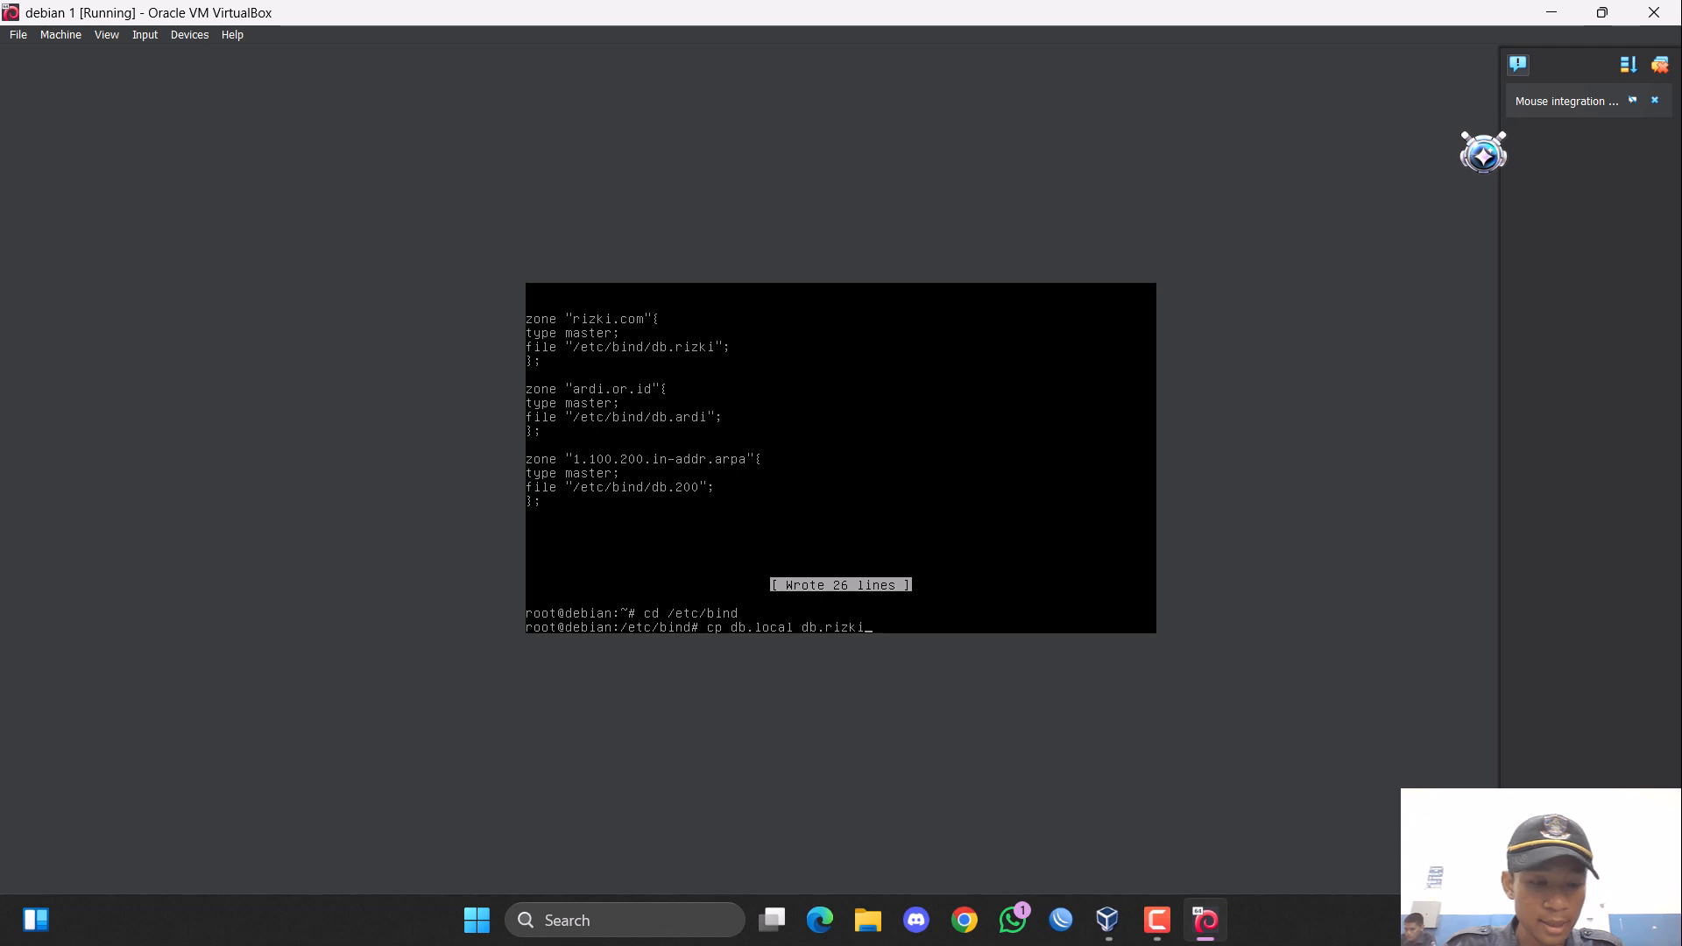
pyautogui.press('Return')
# Reuse the previous copy command to copy db.local to db.ardi.
pyautogui.press('Up')
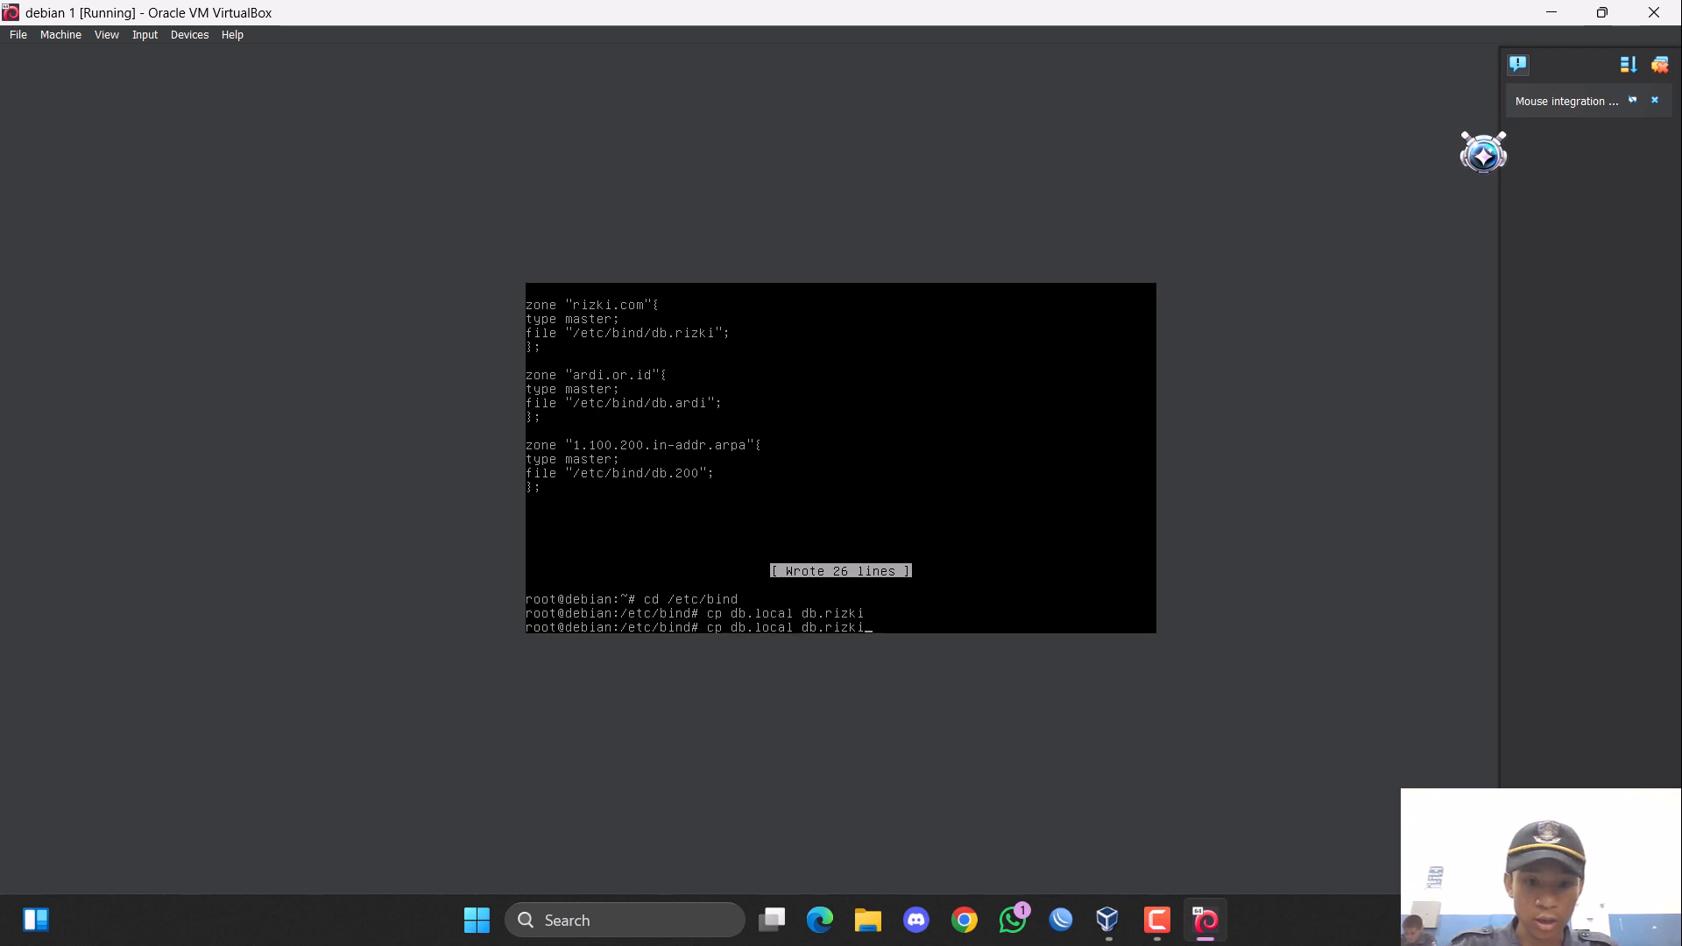
pyautogui.press('BackSpace')
pyautogui.press('BackSpace')
pyautogui.press('BackSpace')
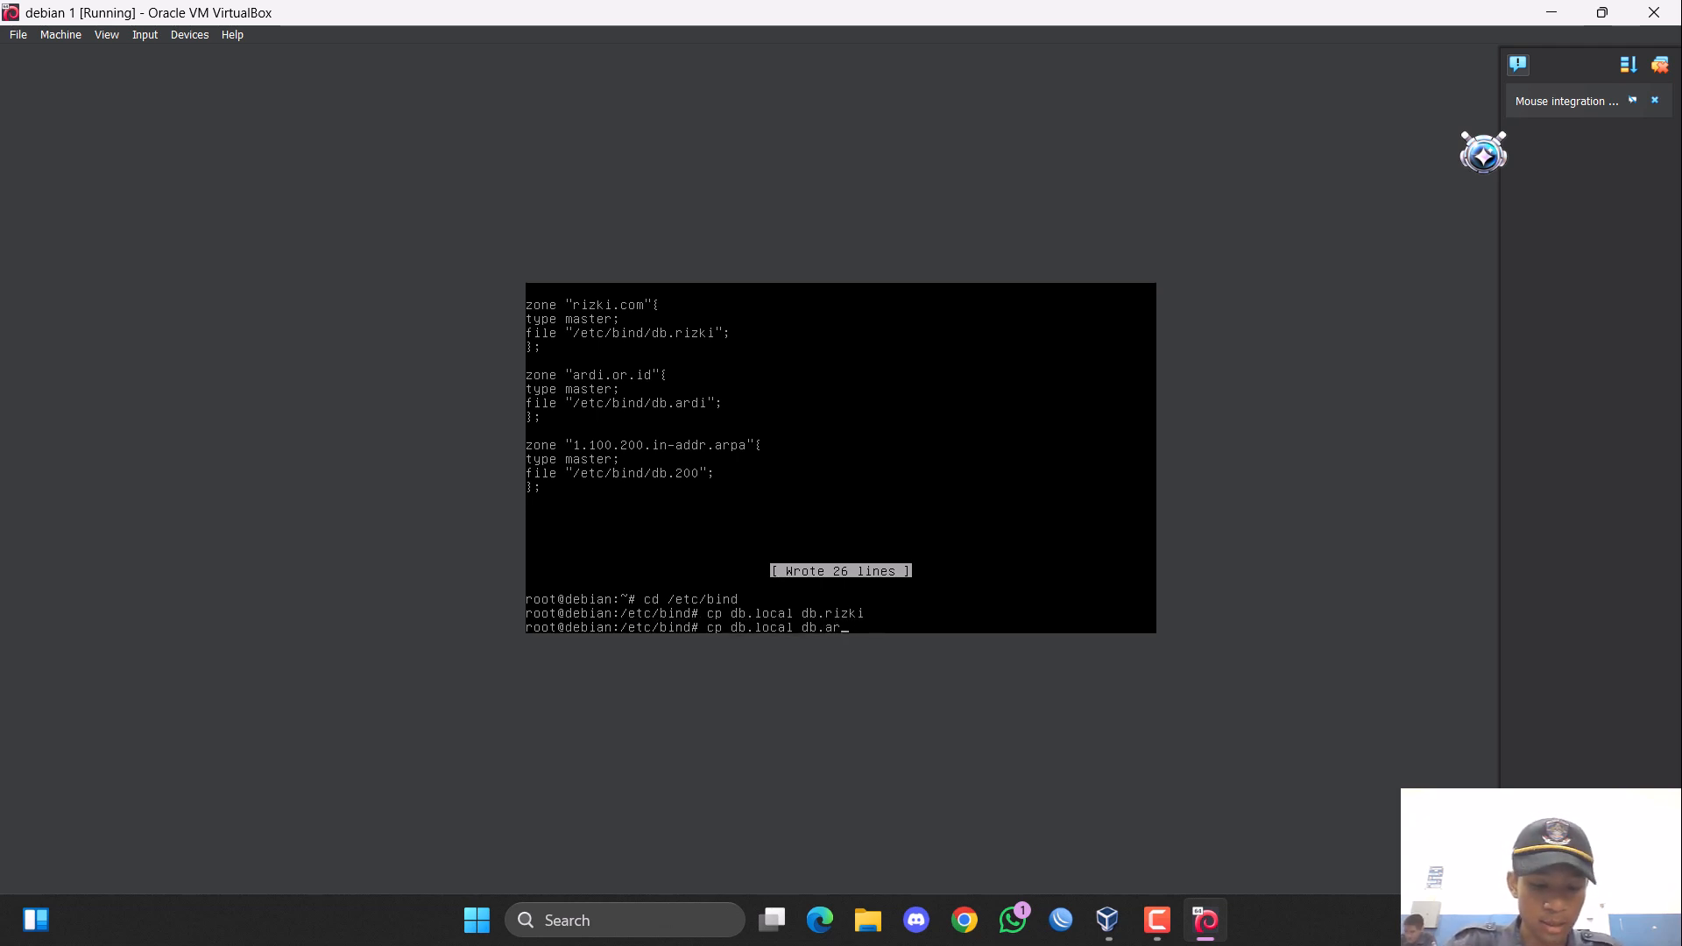
pyautogui.write('di')
pyautogui.press('Return')
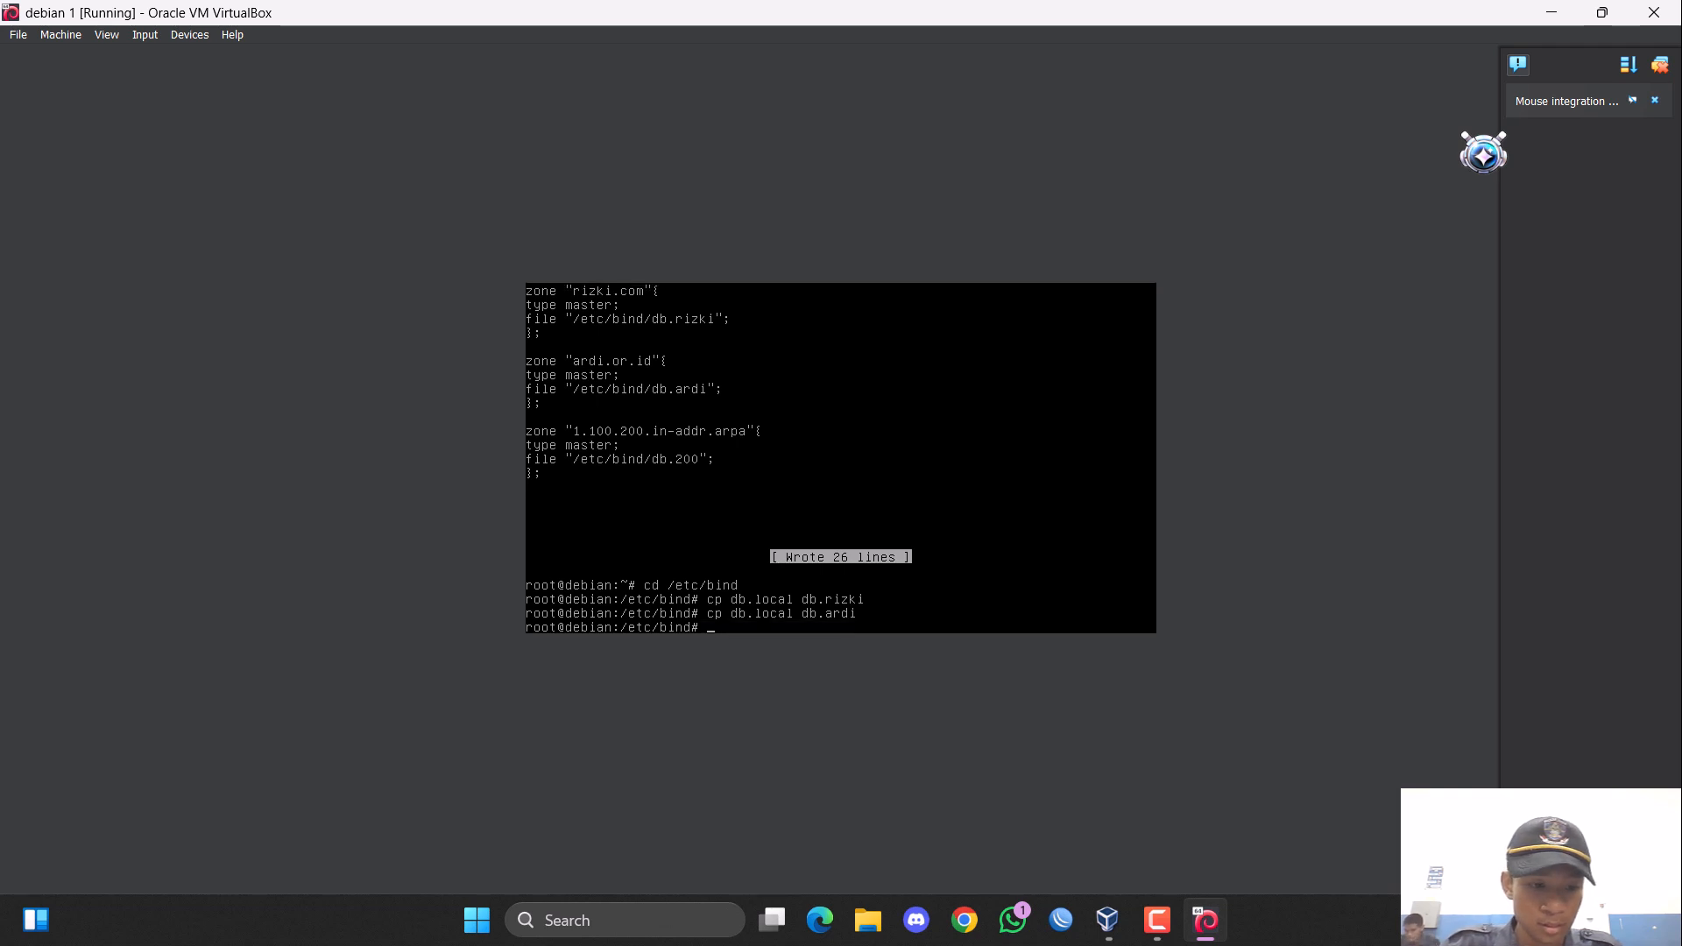
# Reuse the previous copy command to copy db.127 to db.200 in the current directory.
pyautogui.press('Up')
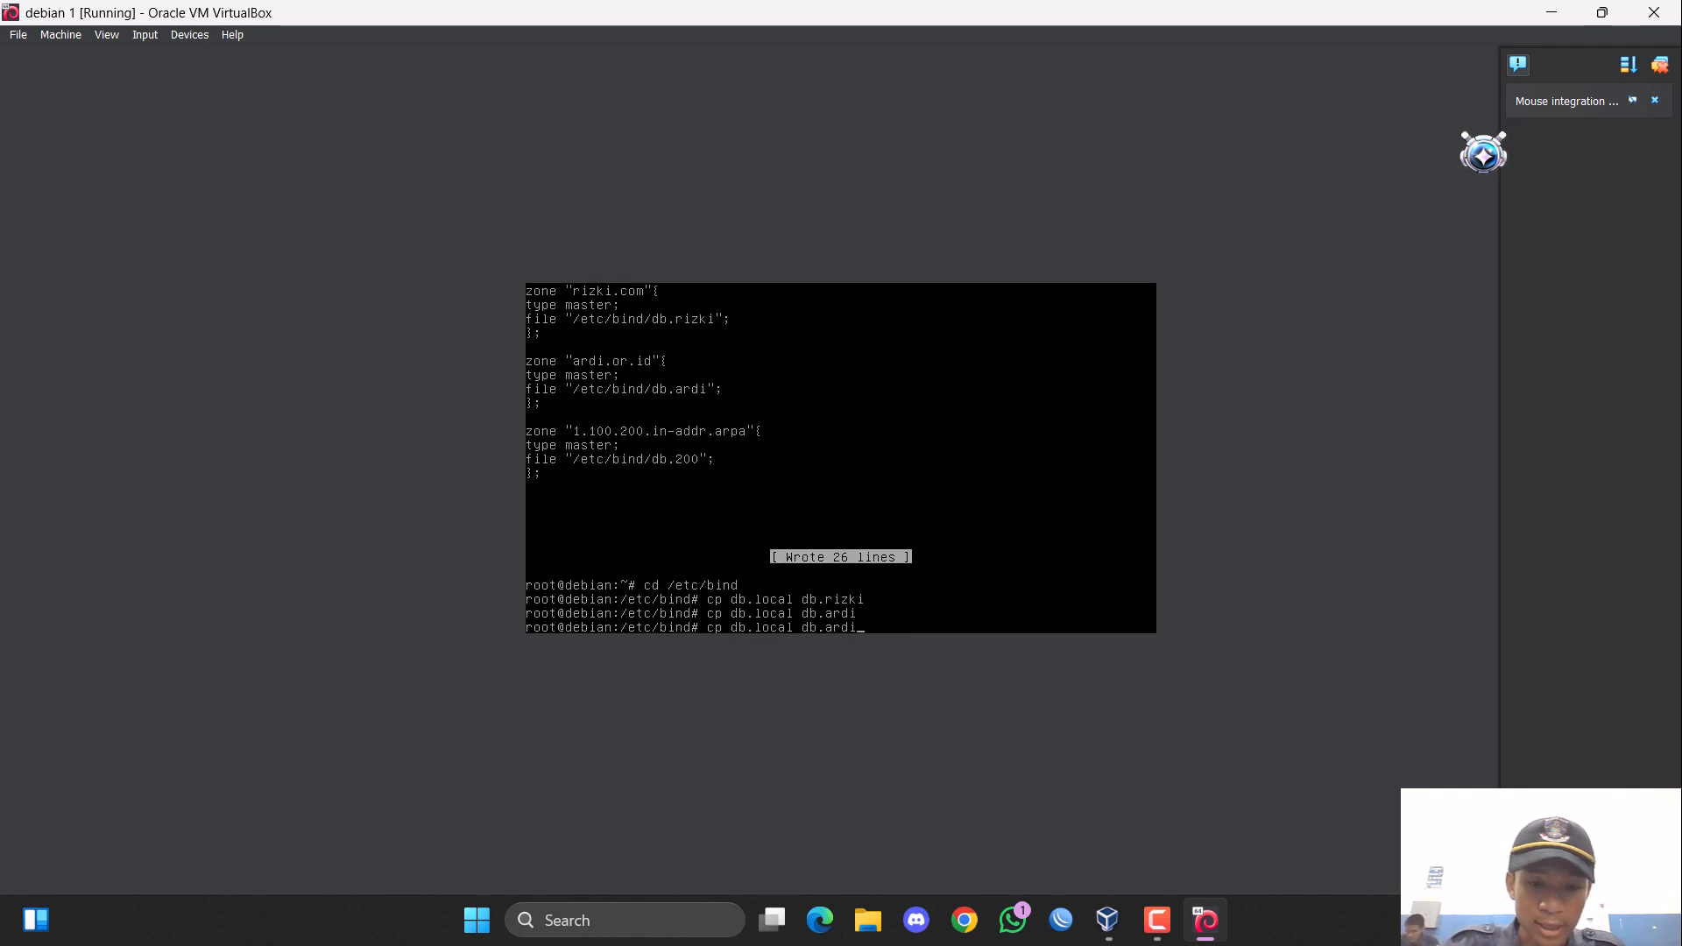
pyautogui.press('BackSpace')
pyautogui.press('BackSpace')
pyautogui.press('BackSpace')
pyautogui.press('BackSpace')
pyautogui.write('200')
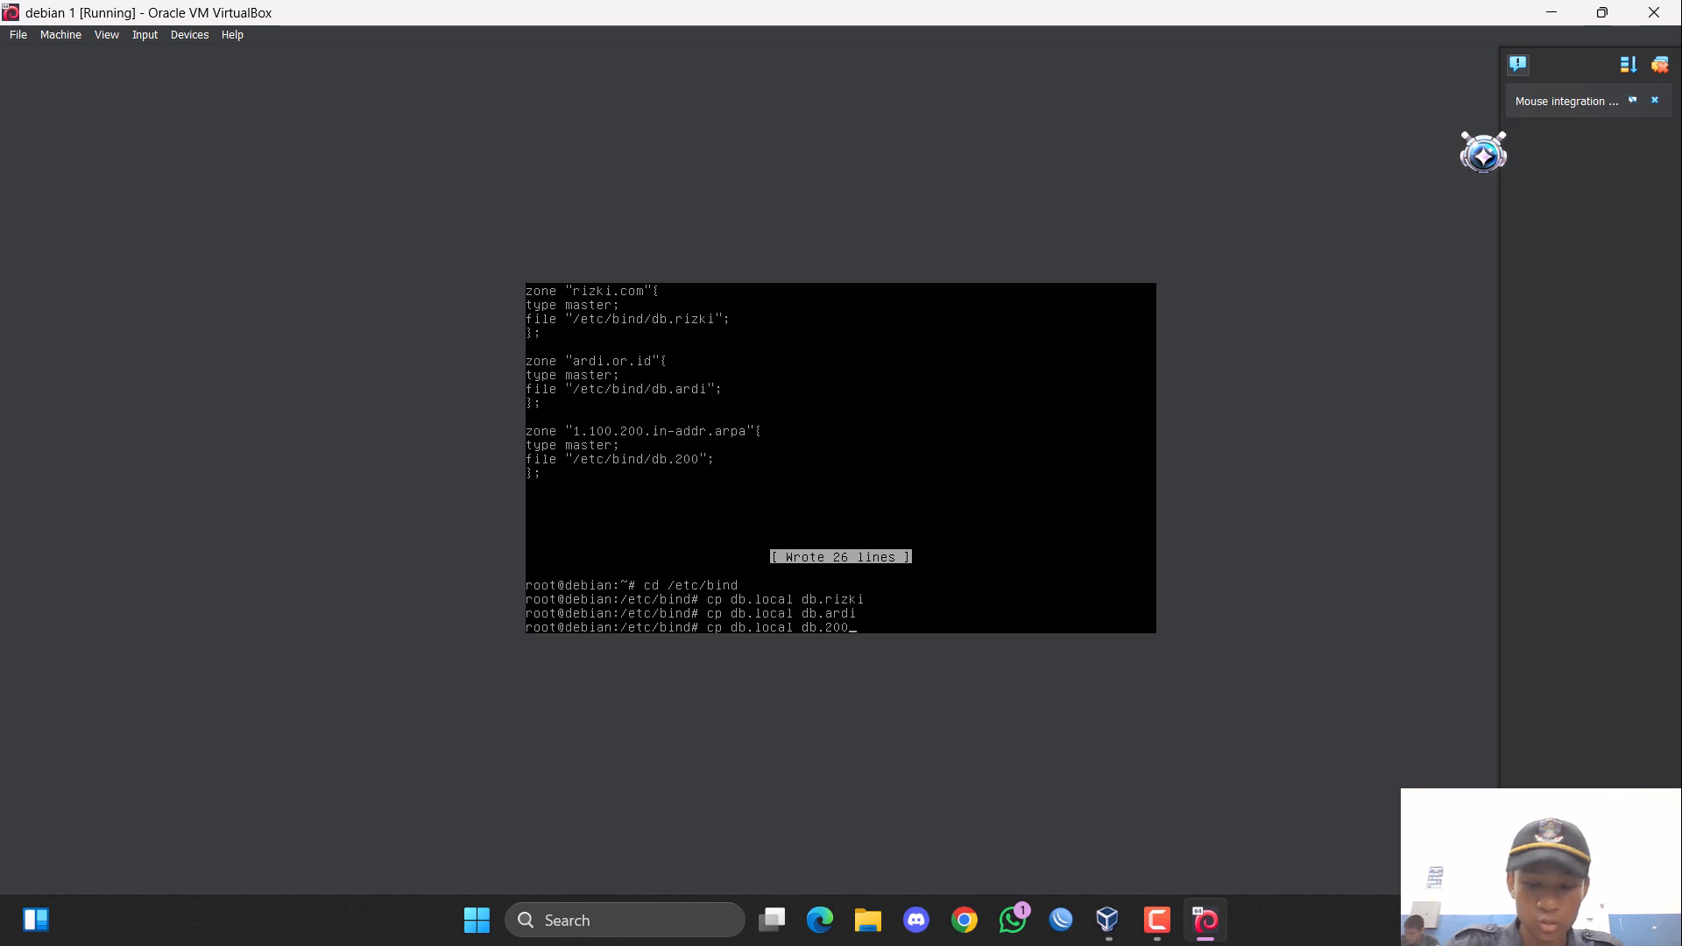
pyautogui.press('BackSpace')
pyautogui.press('BackSpace')
pyautogui.press('BackSpace')
pyautogui.press('BackSpace')
pyautogui.press('BackSpace')
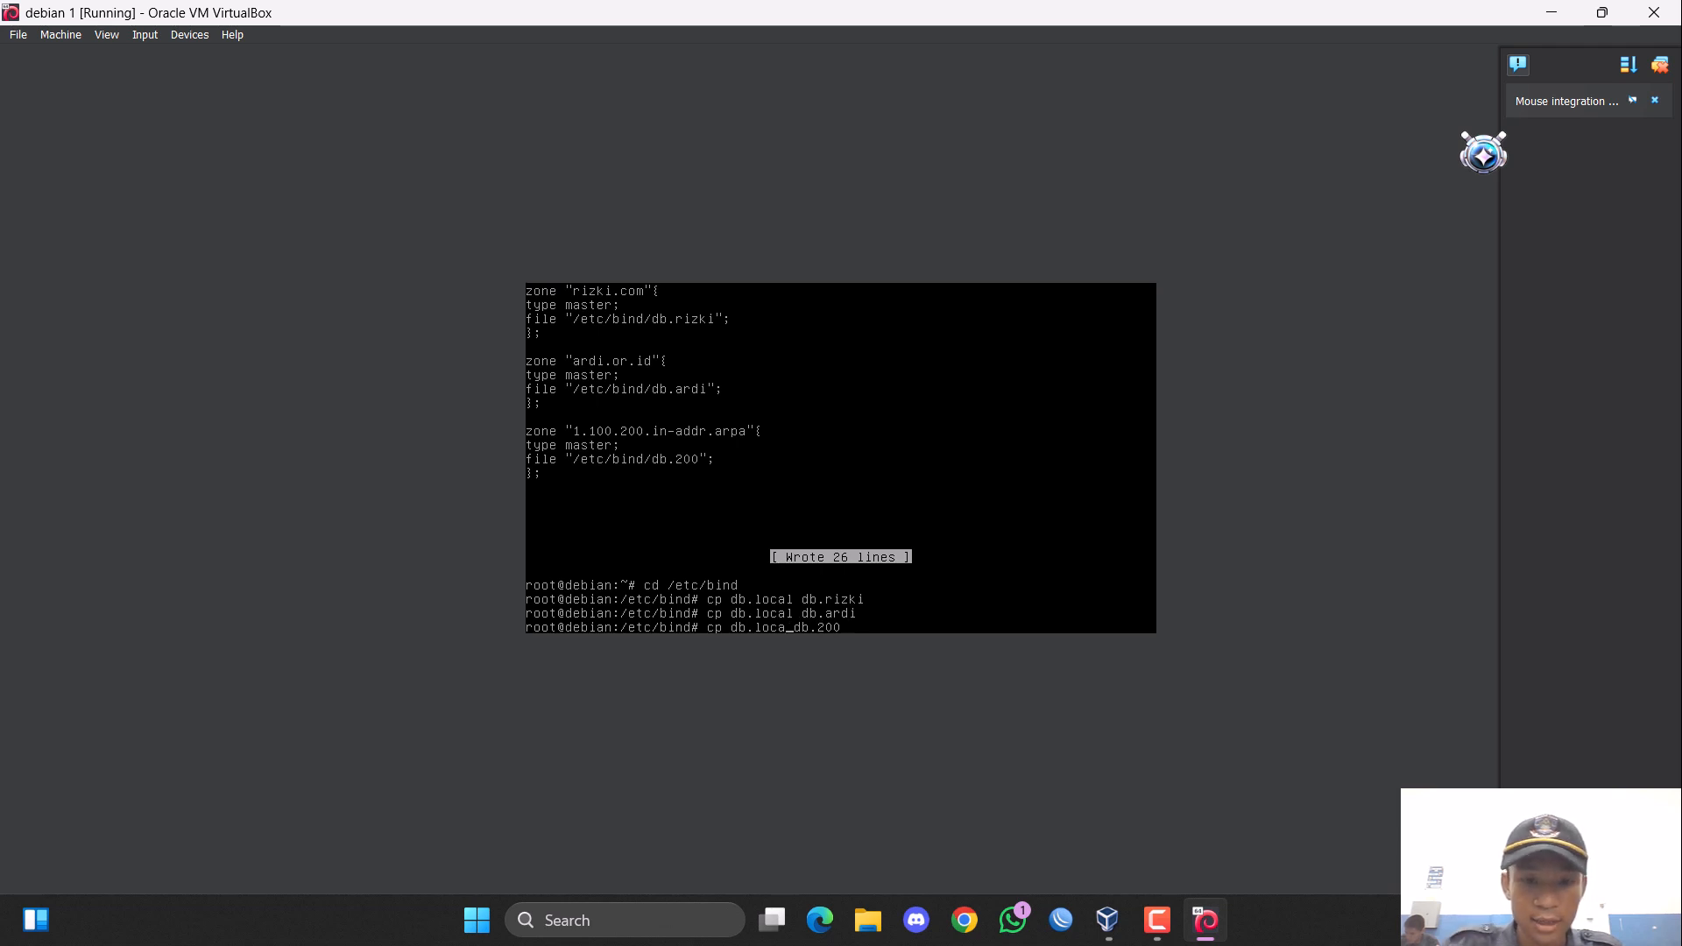
pyautogui.write('127')
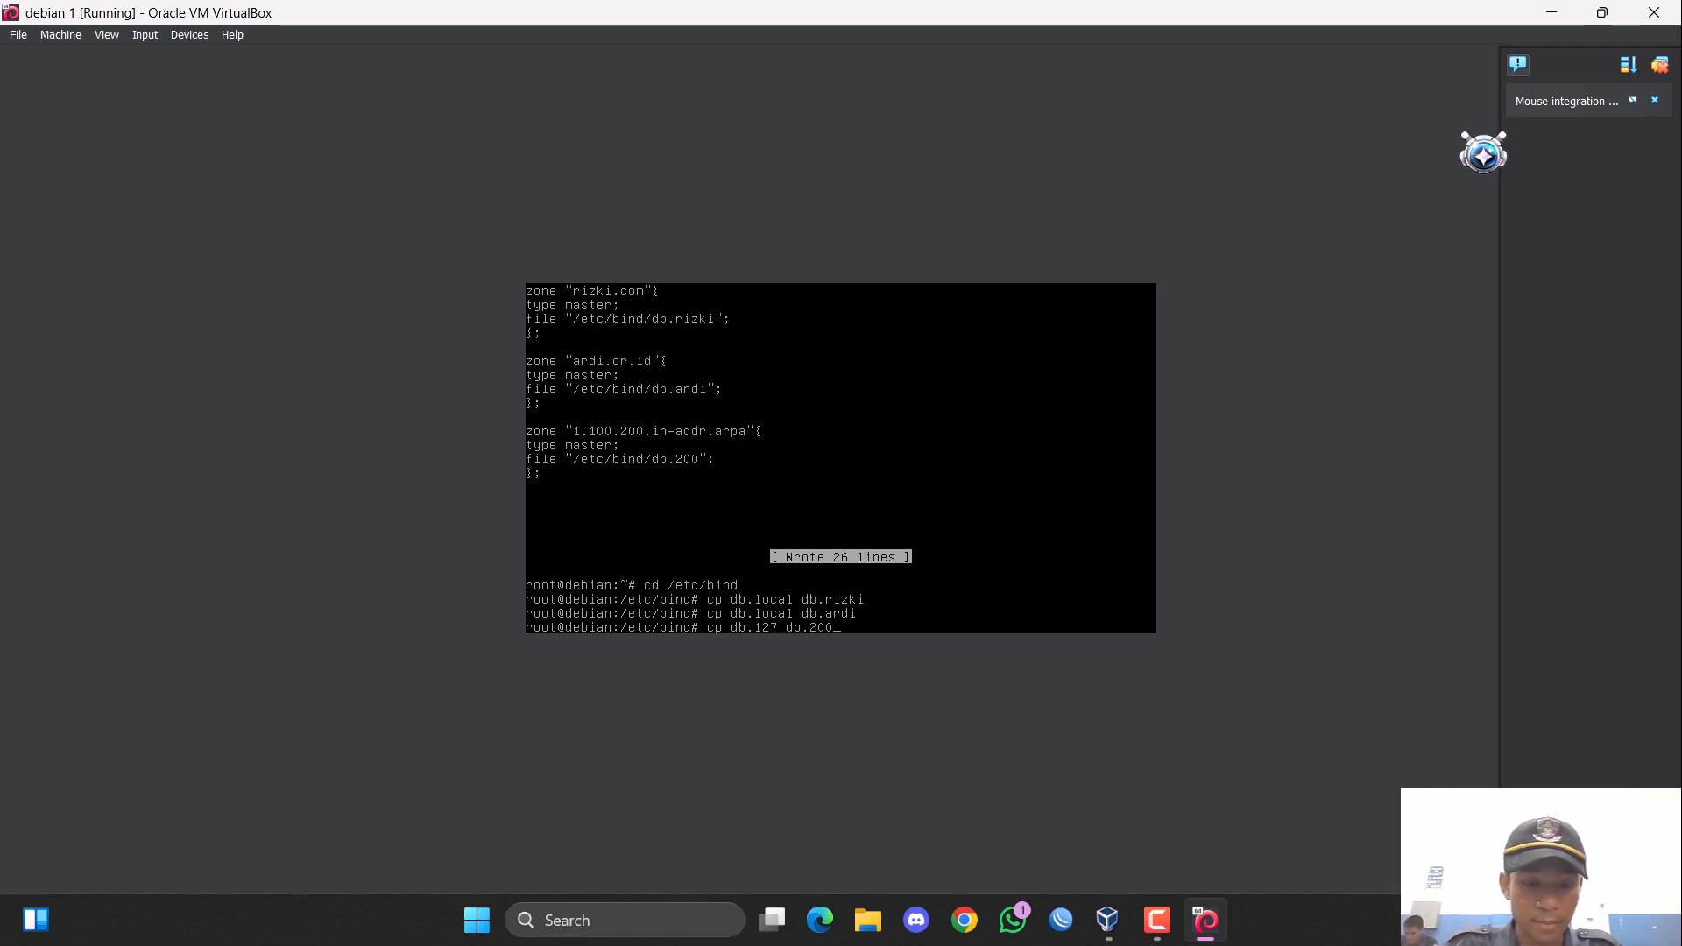
pyautogui.press('Return')
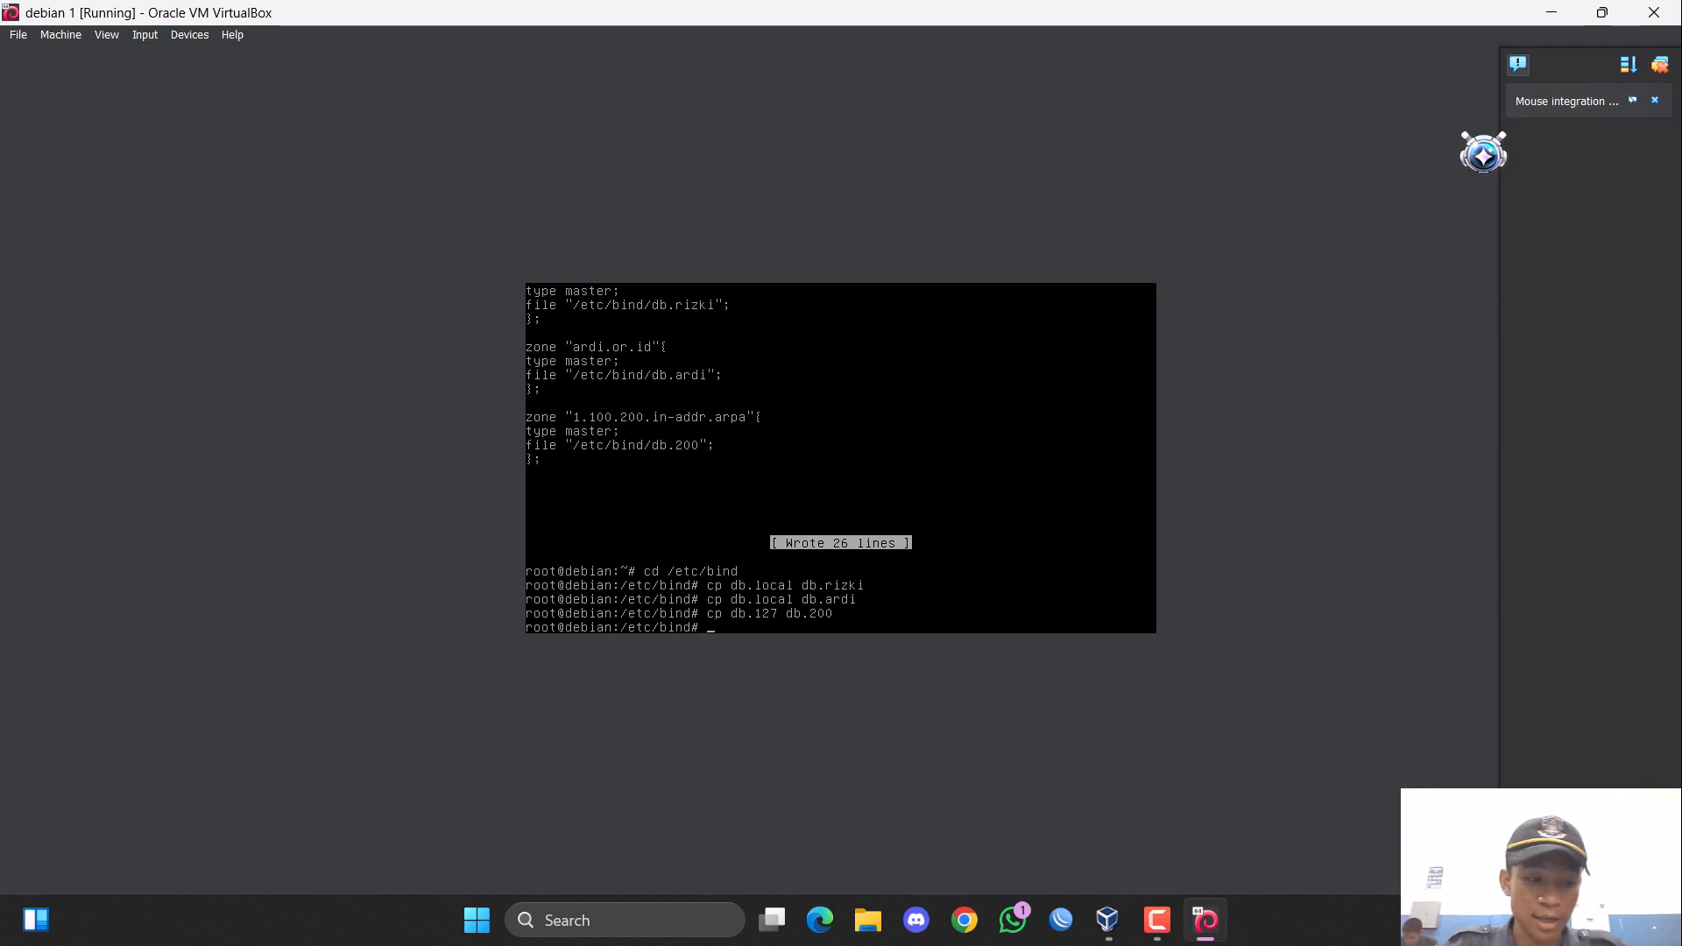
# Open the db.rizki zone file in nano.
pyautogui.write('nan')
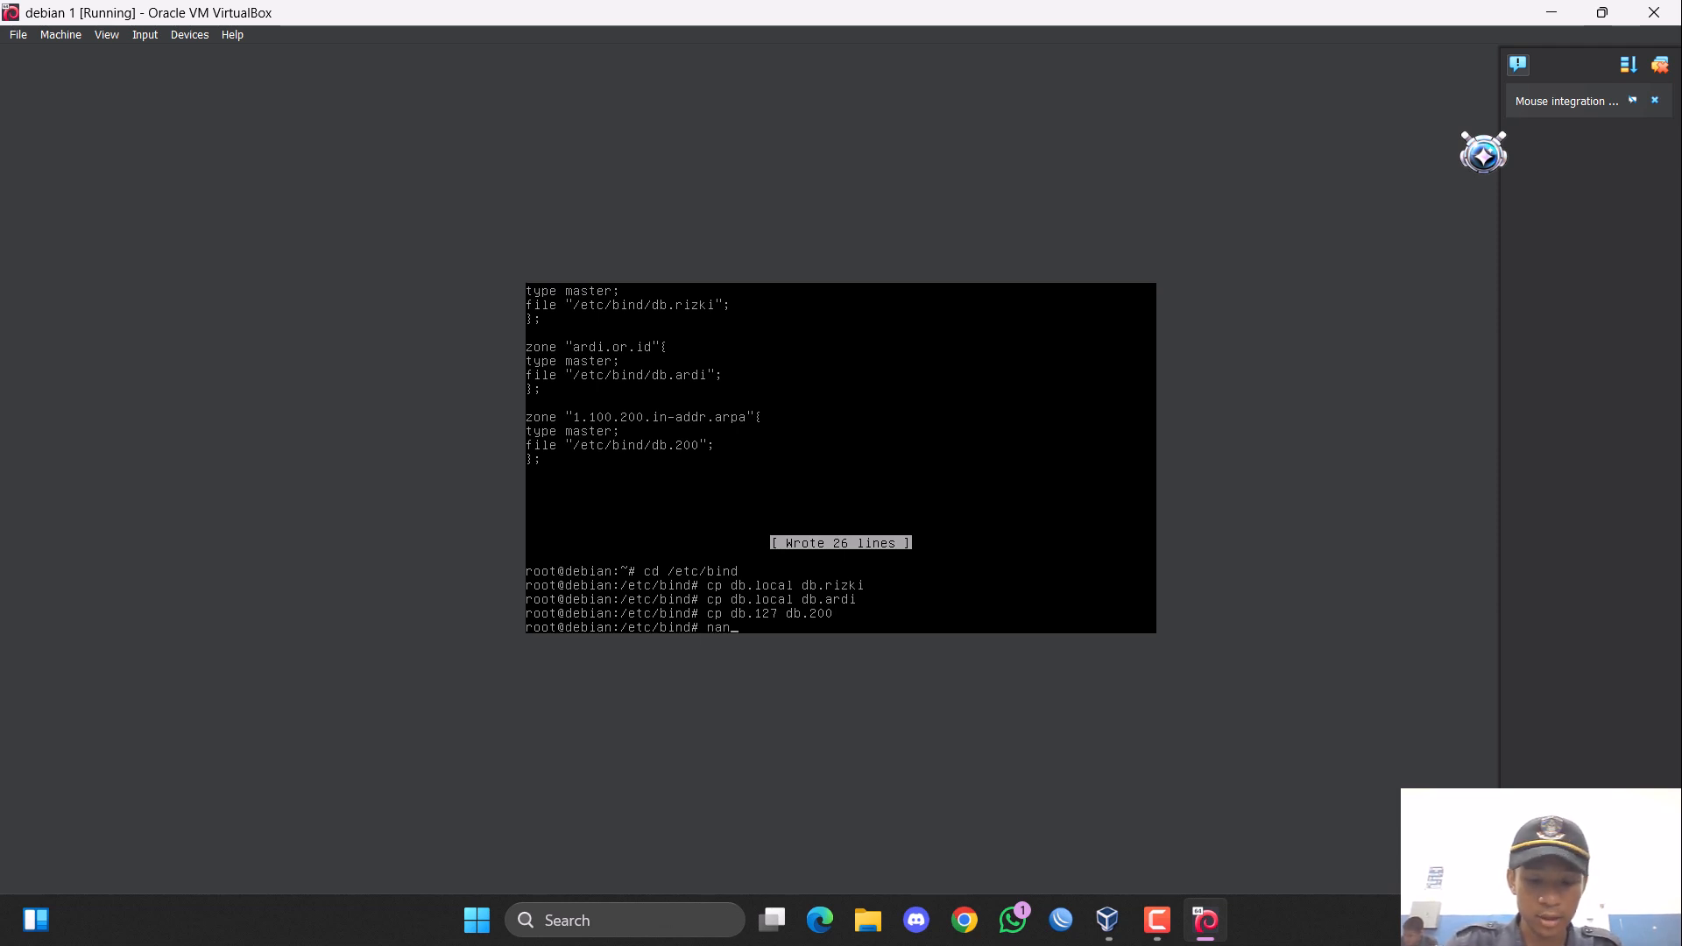
pyautogui.write('o')
pyautogui.write(' db.rizki')
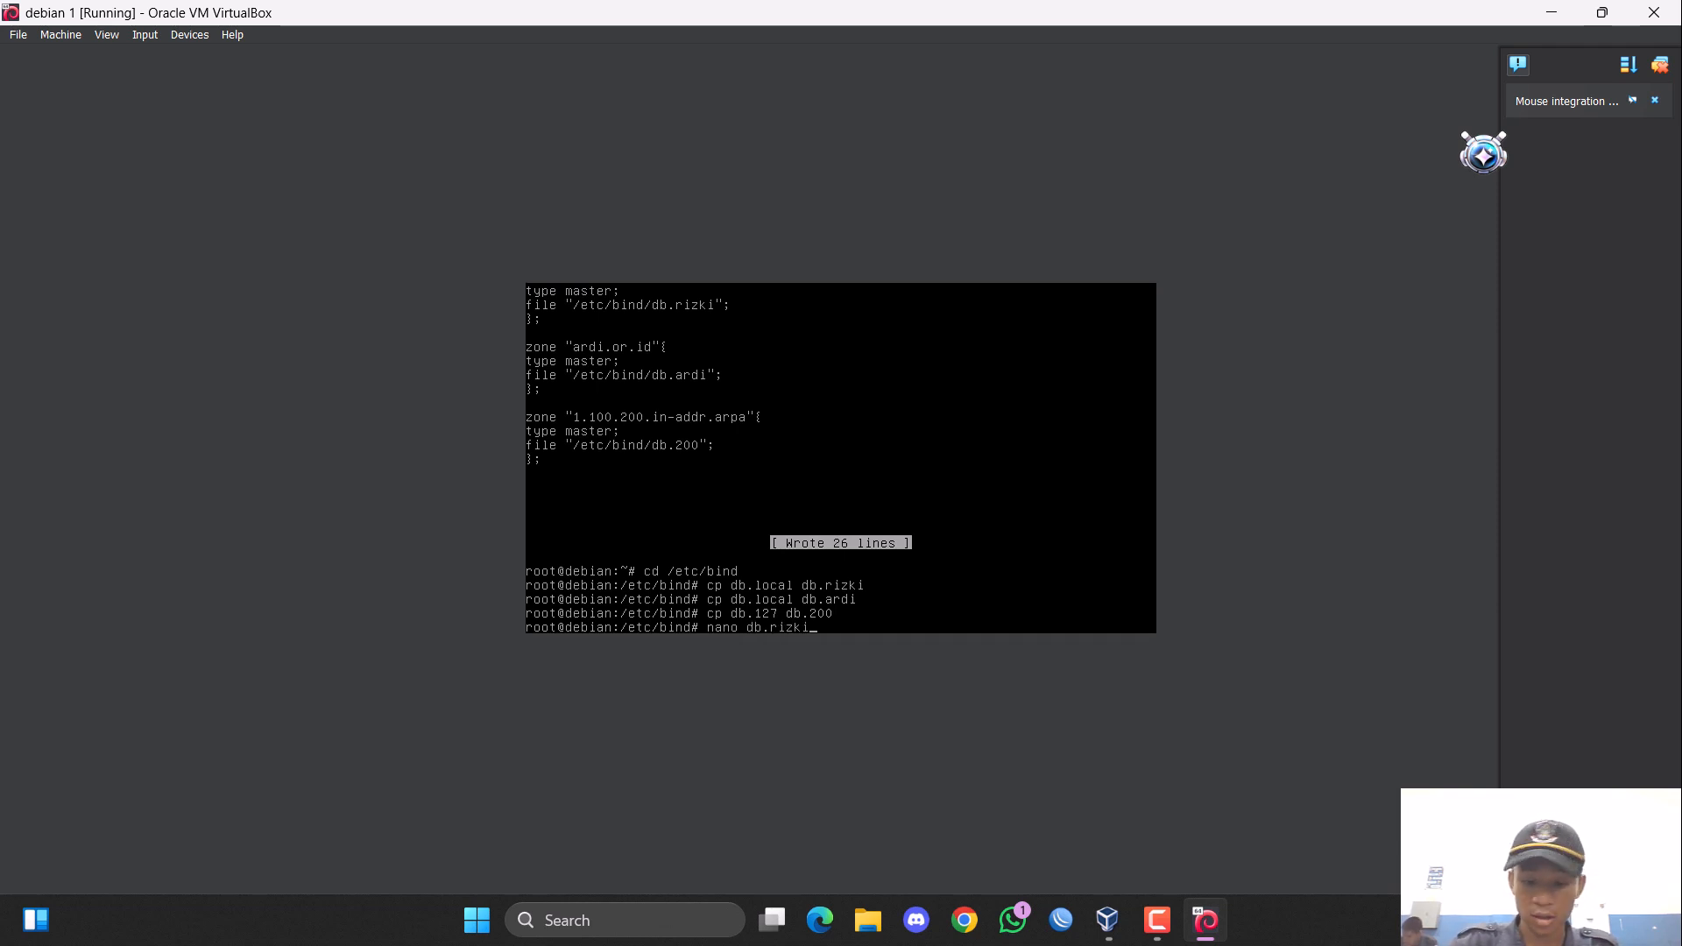
pyautogui.press('Return')
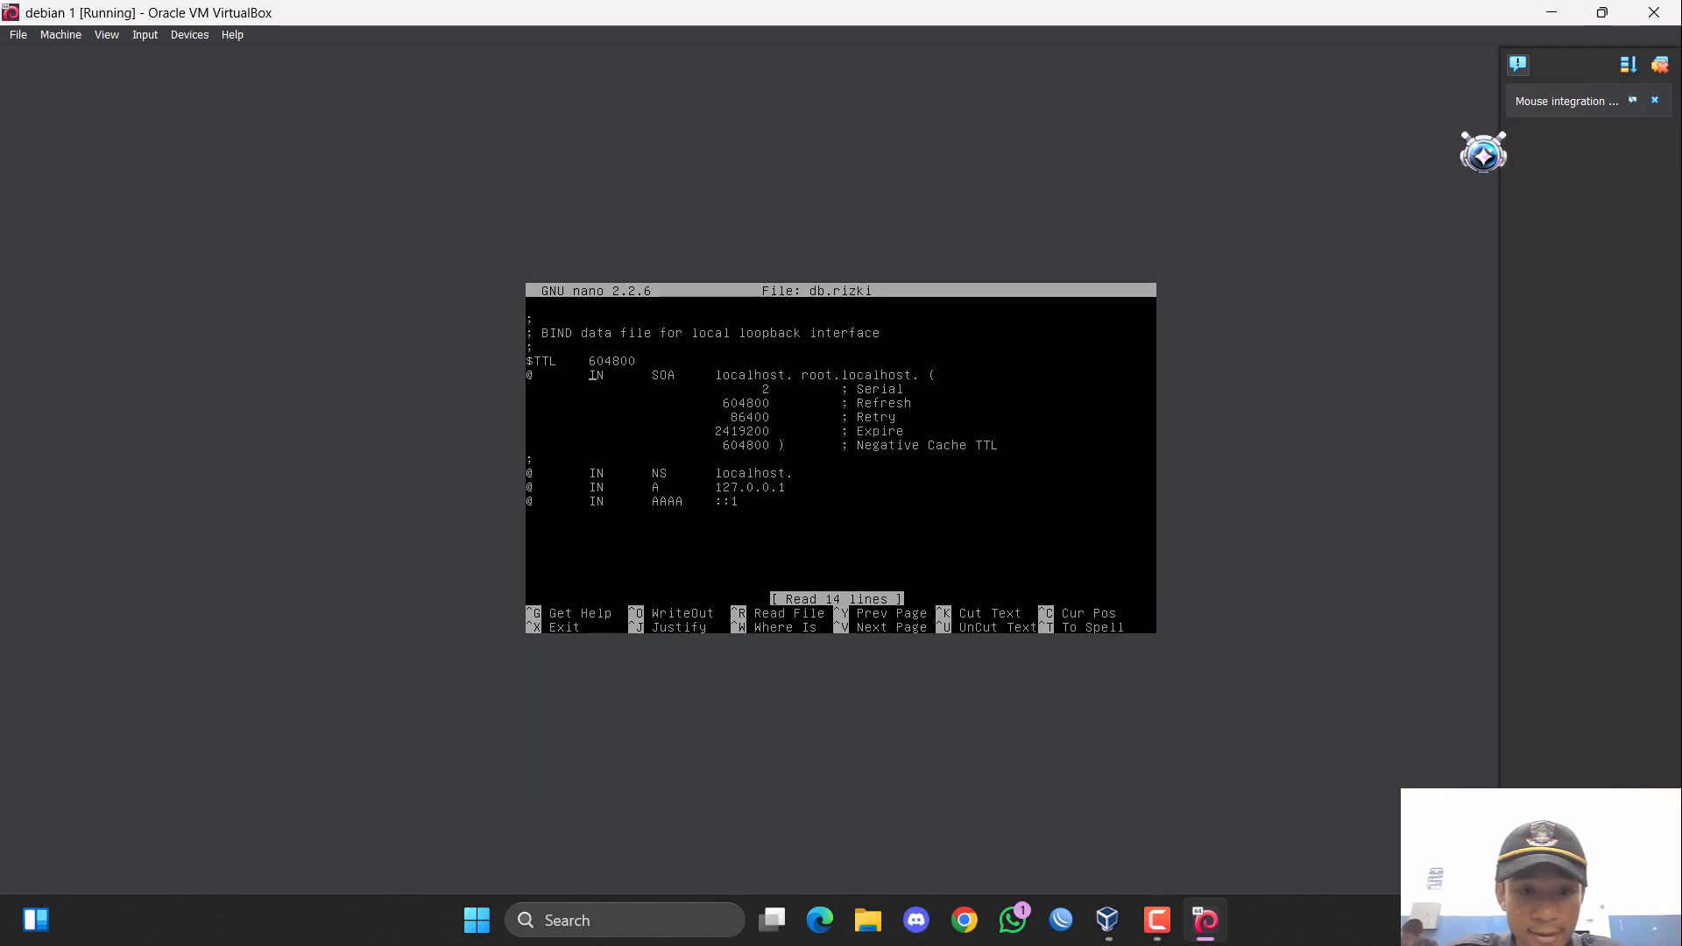
# Replace localhost with rizki.com as the primary server name in the SOA record, keeping the trailing dot.
pyautogui.press('Right')
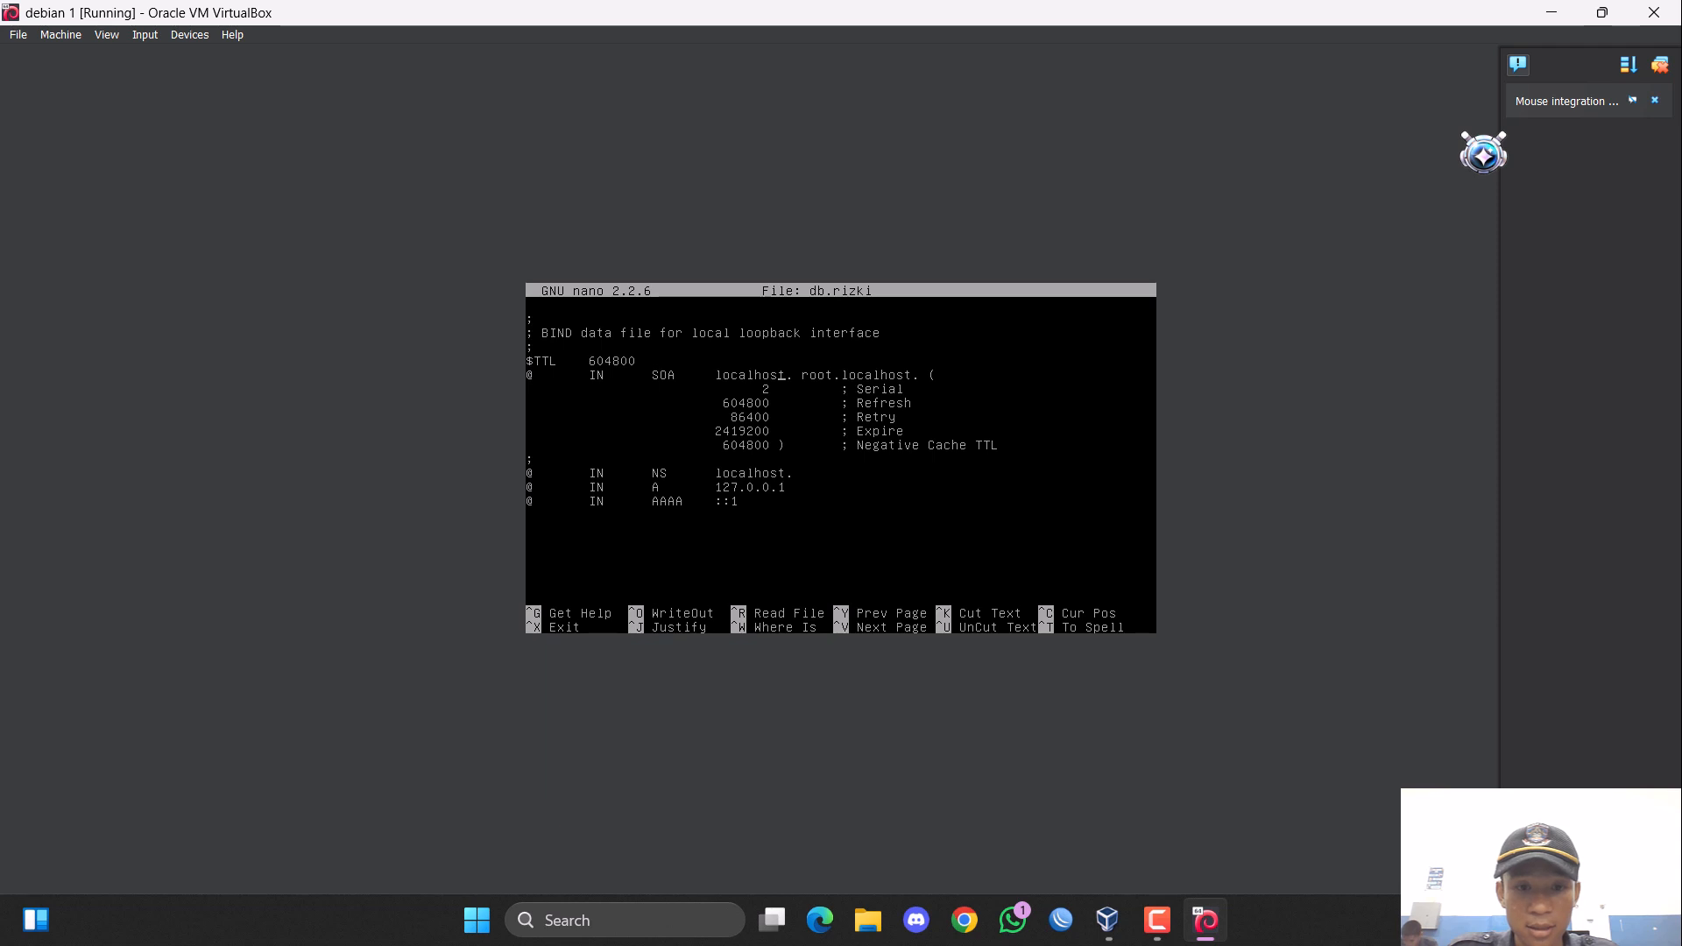
pyautogui.press('BackSpace')
pyautogui.press('BackSpace')
pyautogui.press('BackSpace')
pyautogui.press('BackSpace')
pyautogui.press('BackSpace')
pyautogui.press('BackSpace')
pyautogui.press('BackSpace')
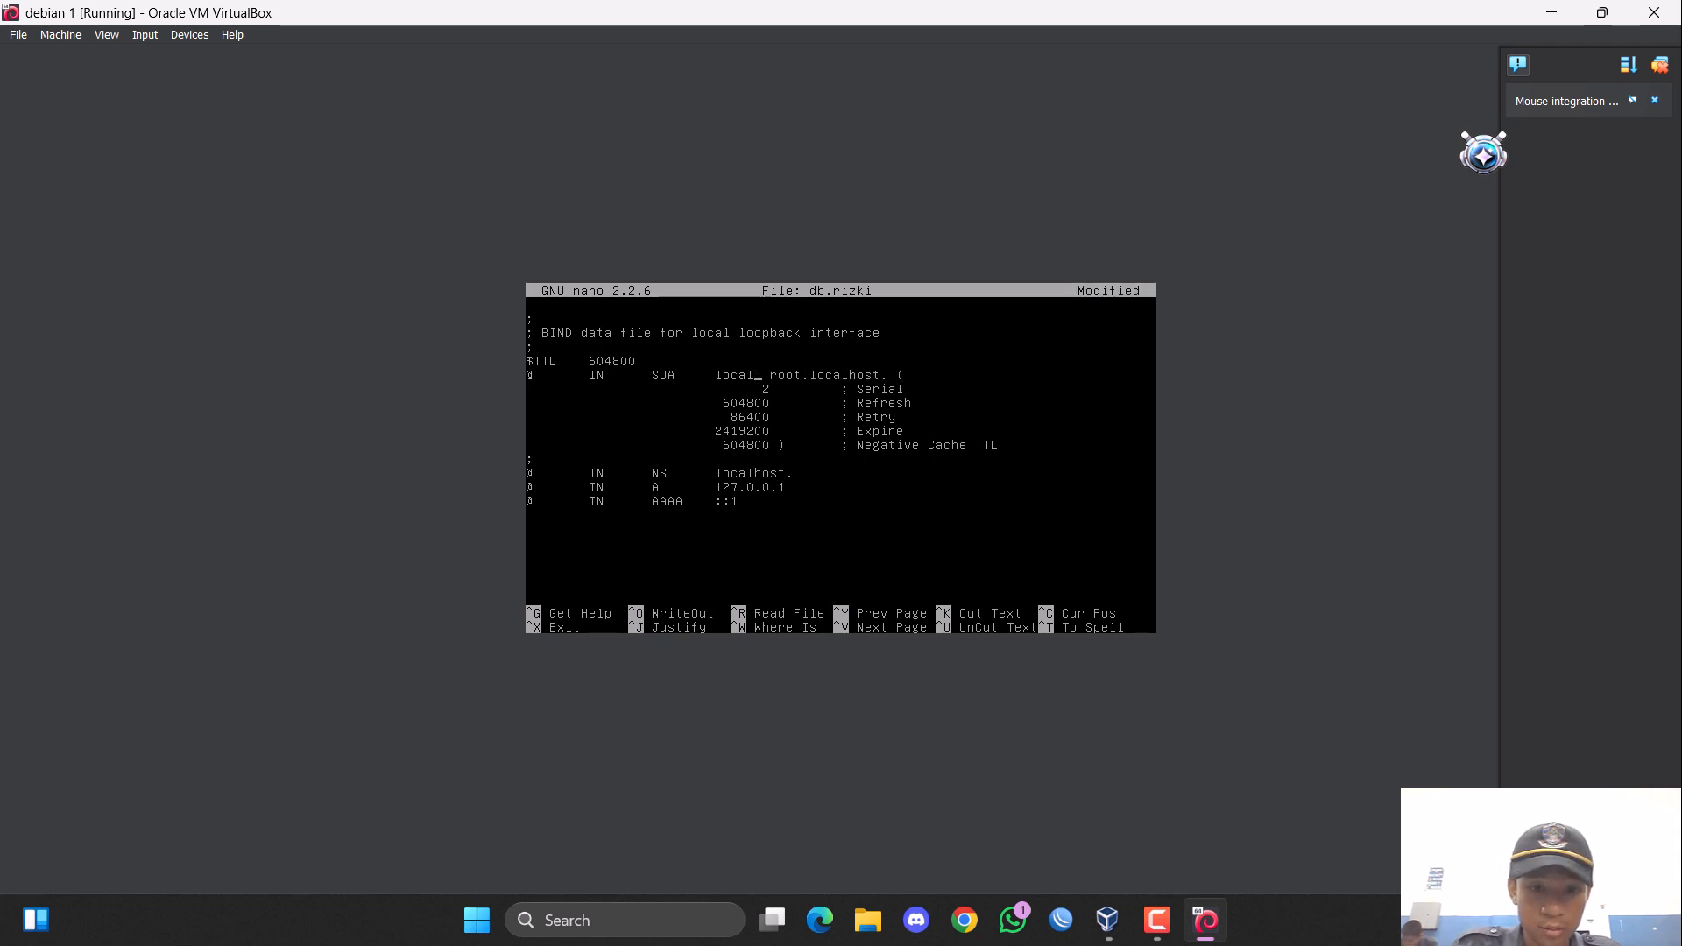
pyautogui.press('BackSpace')
pyautogui.press('BackSpace')
pyautogui.write('rizki.')
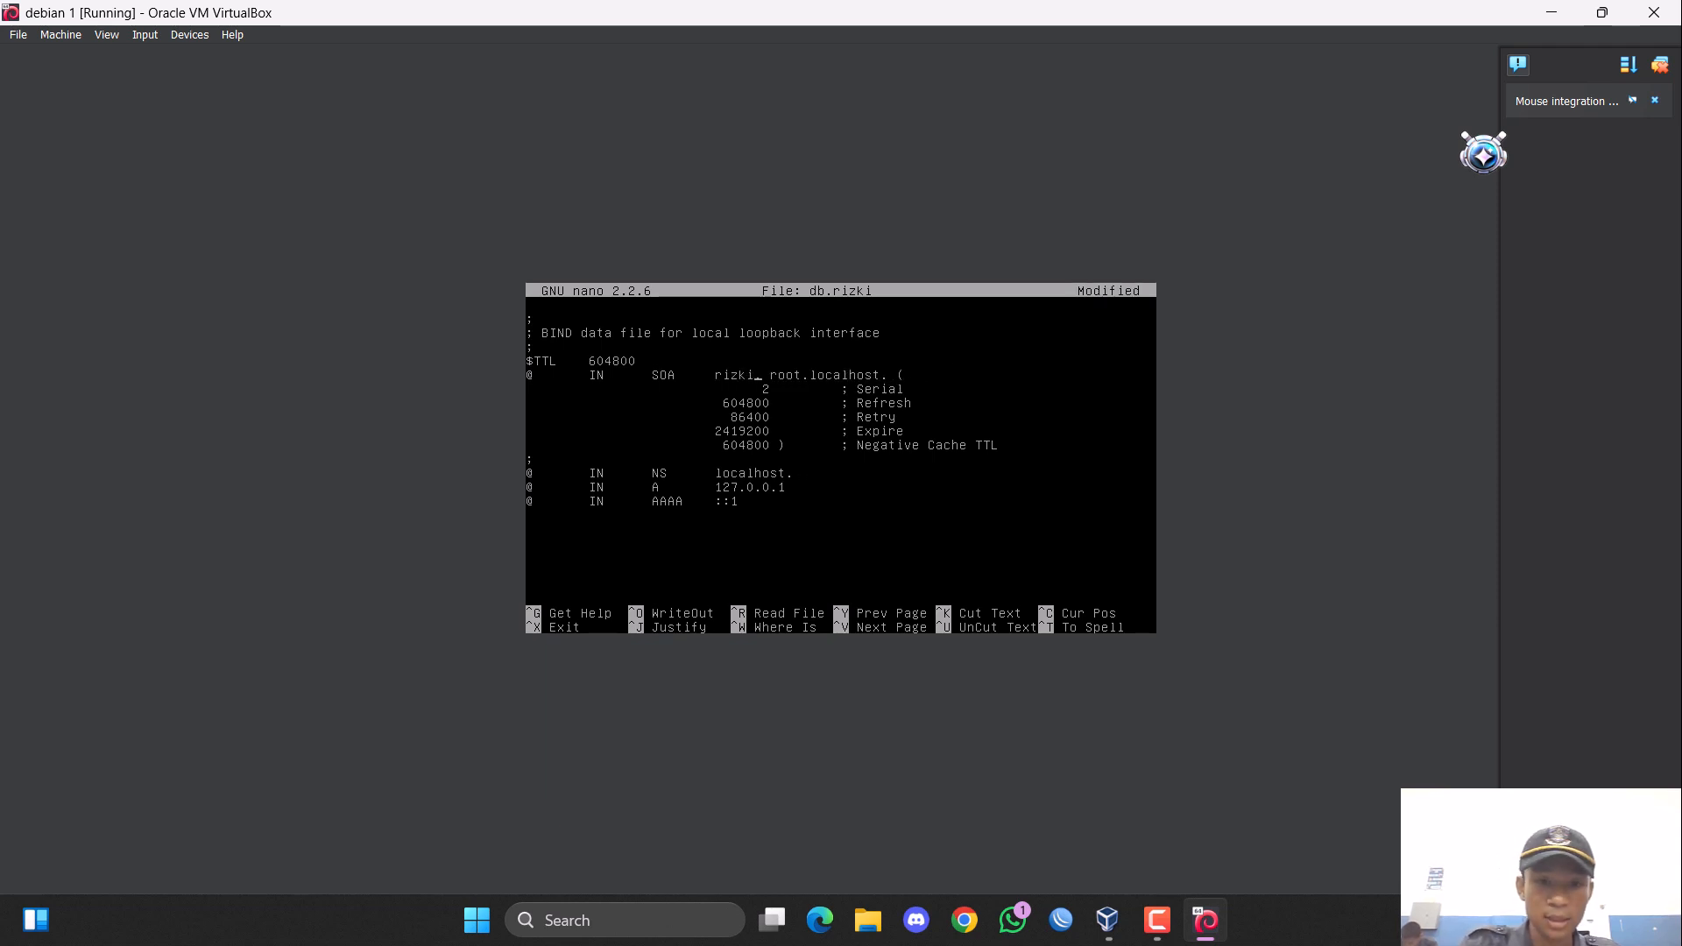
pyautogui.write('com.')
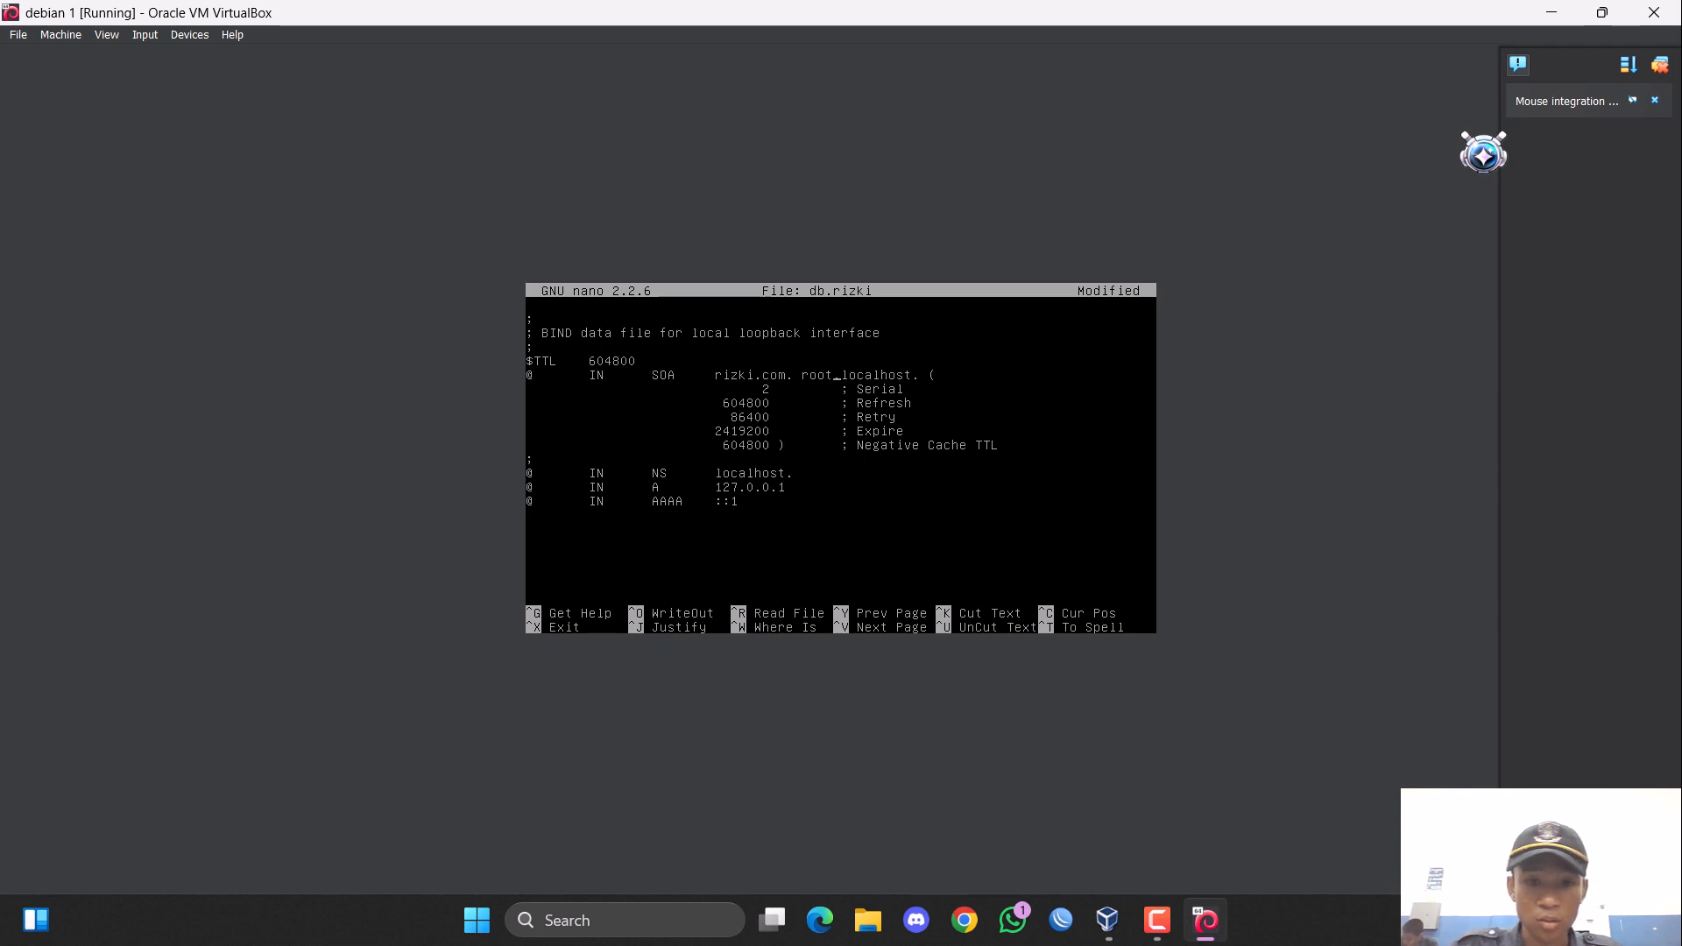
# Change the SOA record's contact from root.localhost. to root.rizki.com.
pyautogui.press('BackSpace')
pyautogui.press('BackSpace')
pyautogui.press('BackSpace')
pyautogui.press('BackSpace')
pyautogui.press('BackSpace')
pyautogui.press('BackSpace')
pyautogui.press('BackSpace')
pyautogui.press('BackSpace')
pyautogui.press('BackSpace')
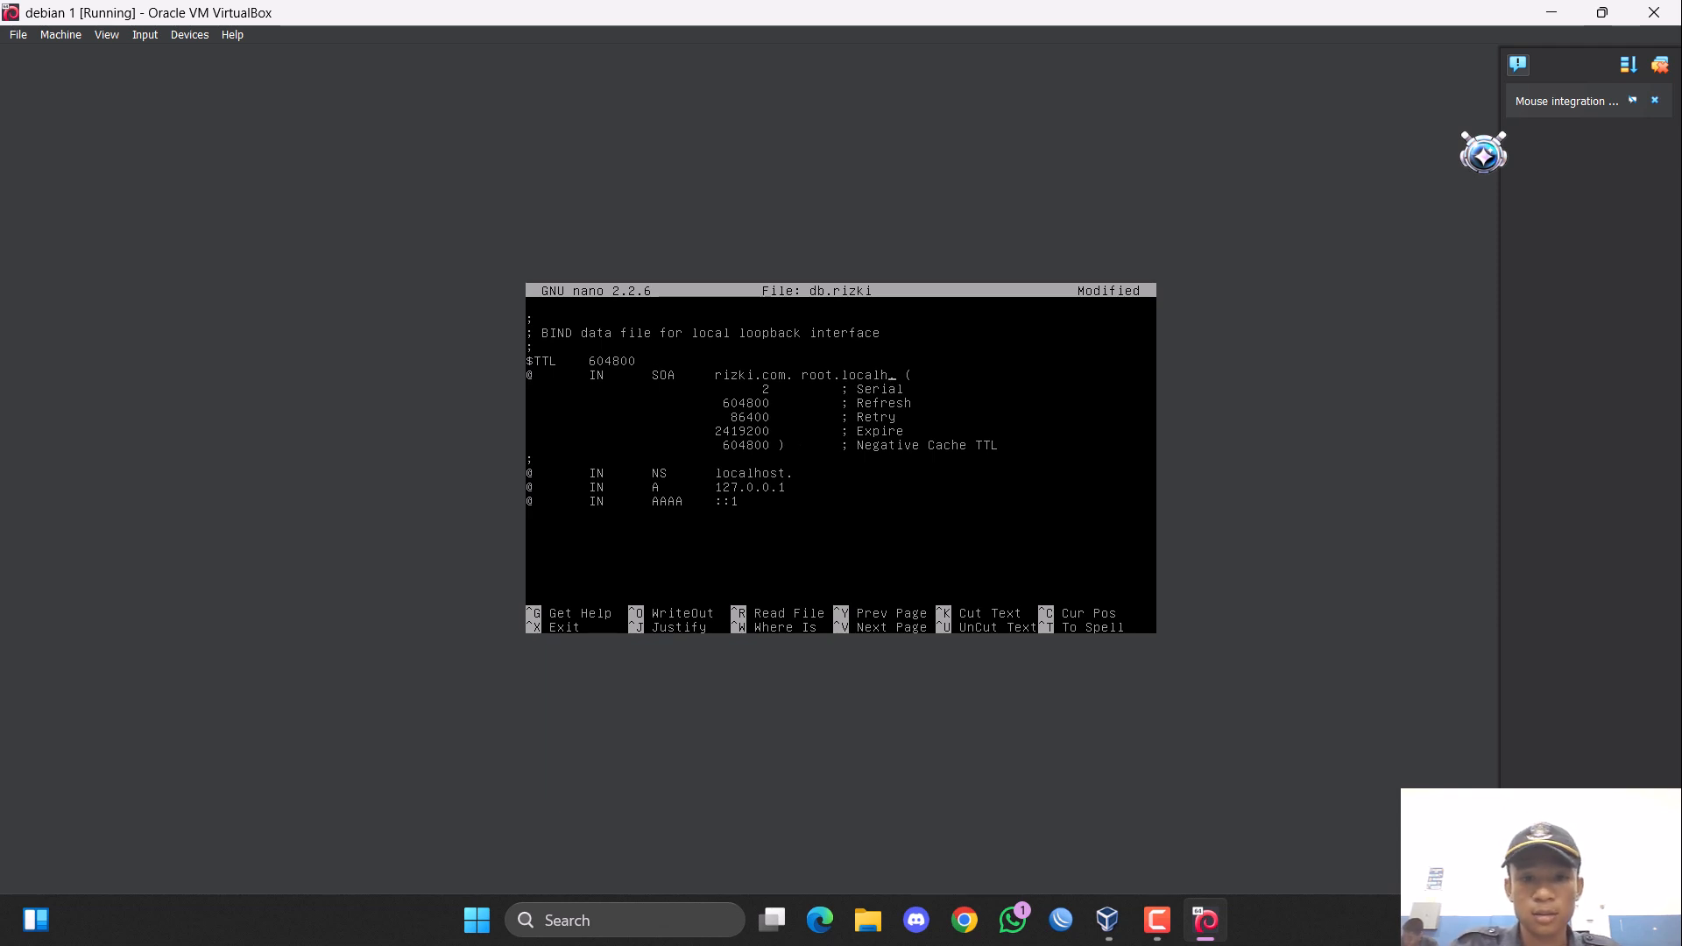
pyautogui.write('rizk')
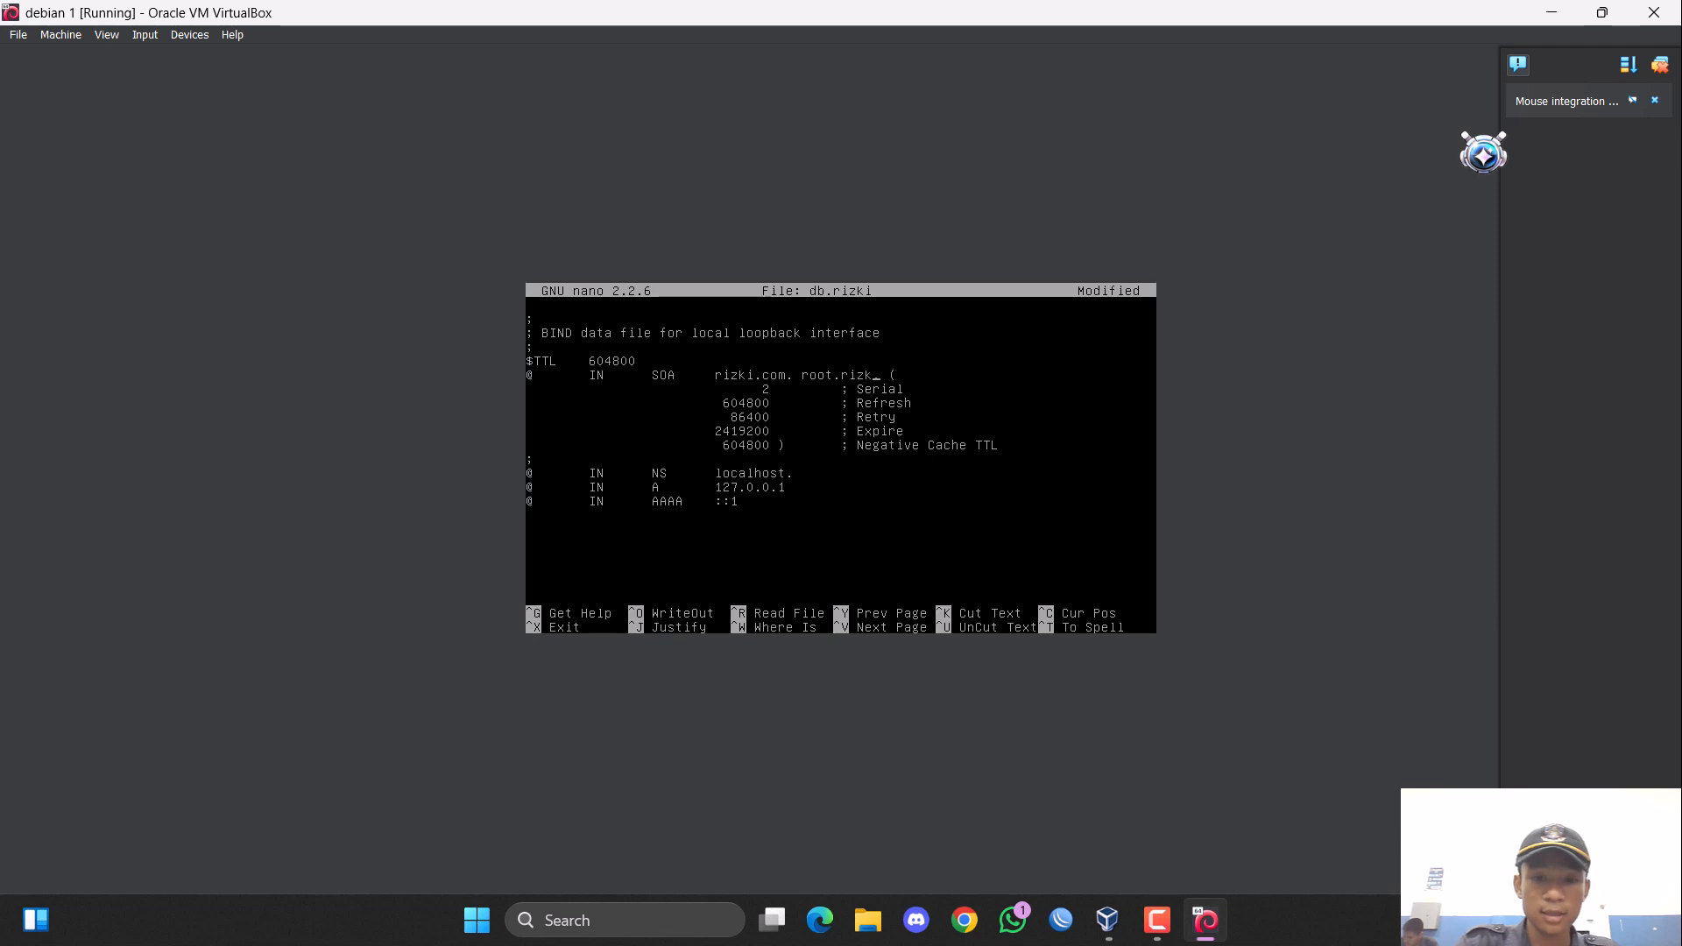
pyautogui.write('i.com.')
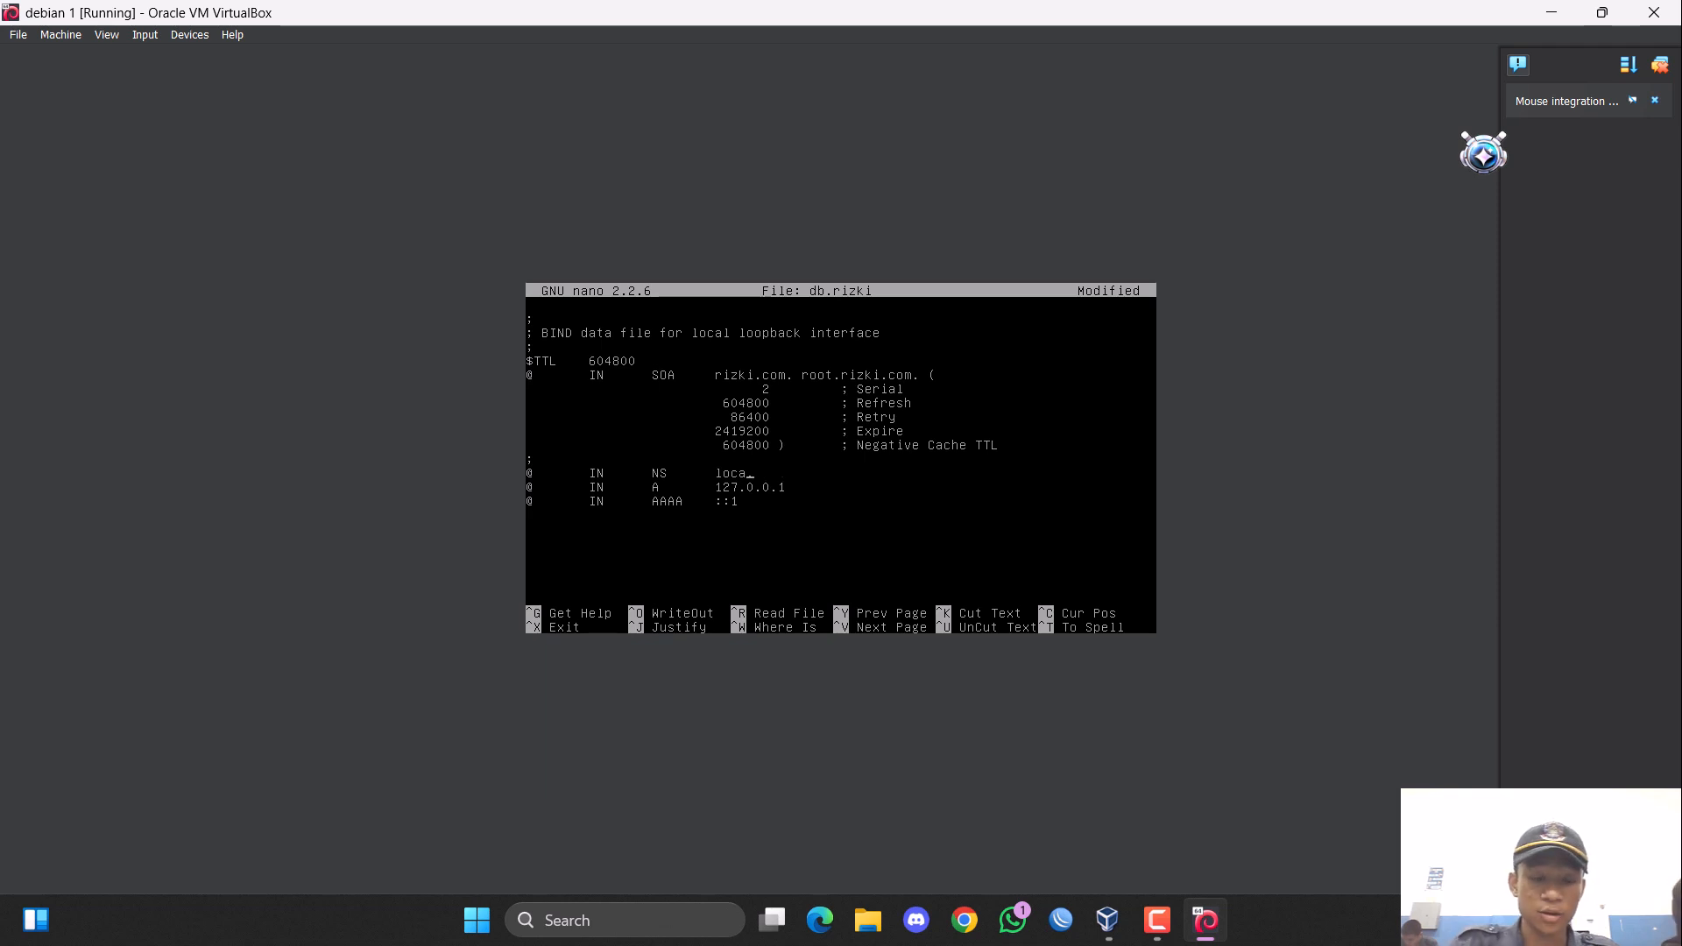
# Set the NS record's target to "rizki.com." in place of localhost.
pyautogui.press('BackSpace')
pyautogui.press('BackSpace')
pyautogui.press('BackSpace')
pyautogui.press('BackSpace')
pyautogui.press('BackSpace')
pyautogui.press('BackSpace')
pyautogui.press('BackSpace')
pyautogui.write('rizki')
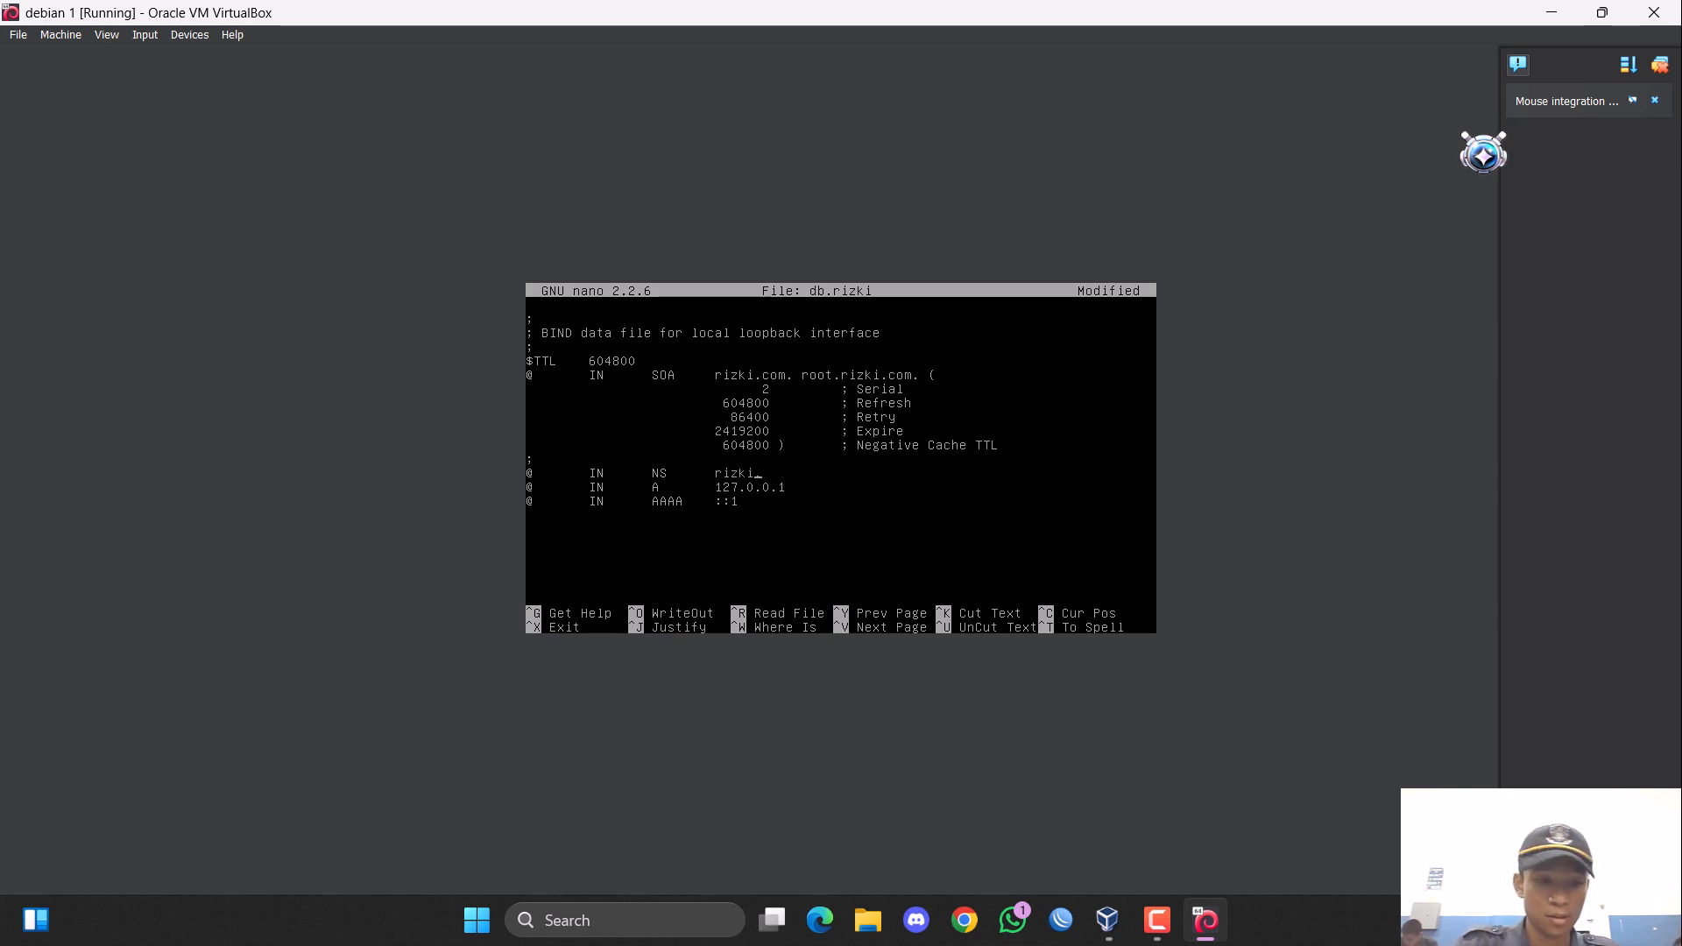
pyautogui.write('.com.')
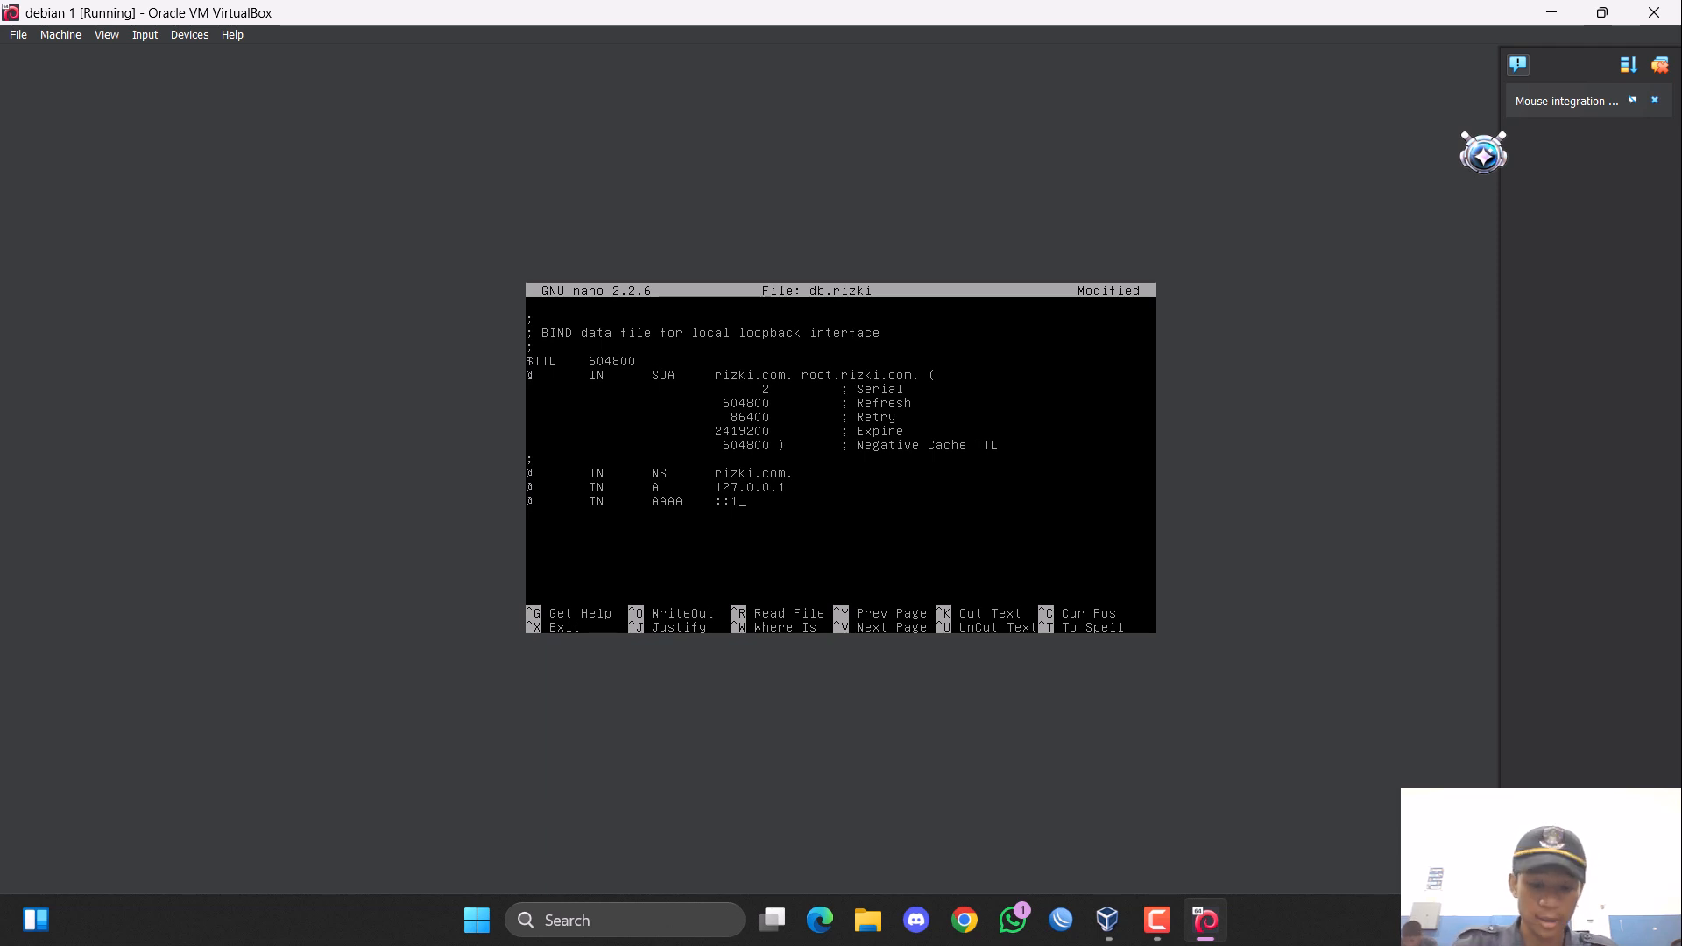
# Remove the AAAA record line and set the A record's address to 200.100.1.30.
pyautogui.hotkey('ctrl', 'k')
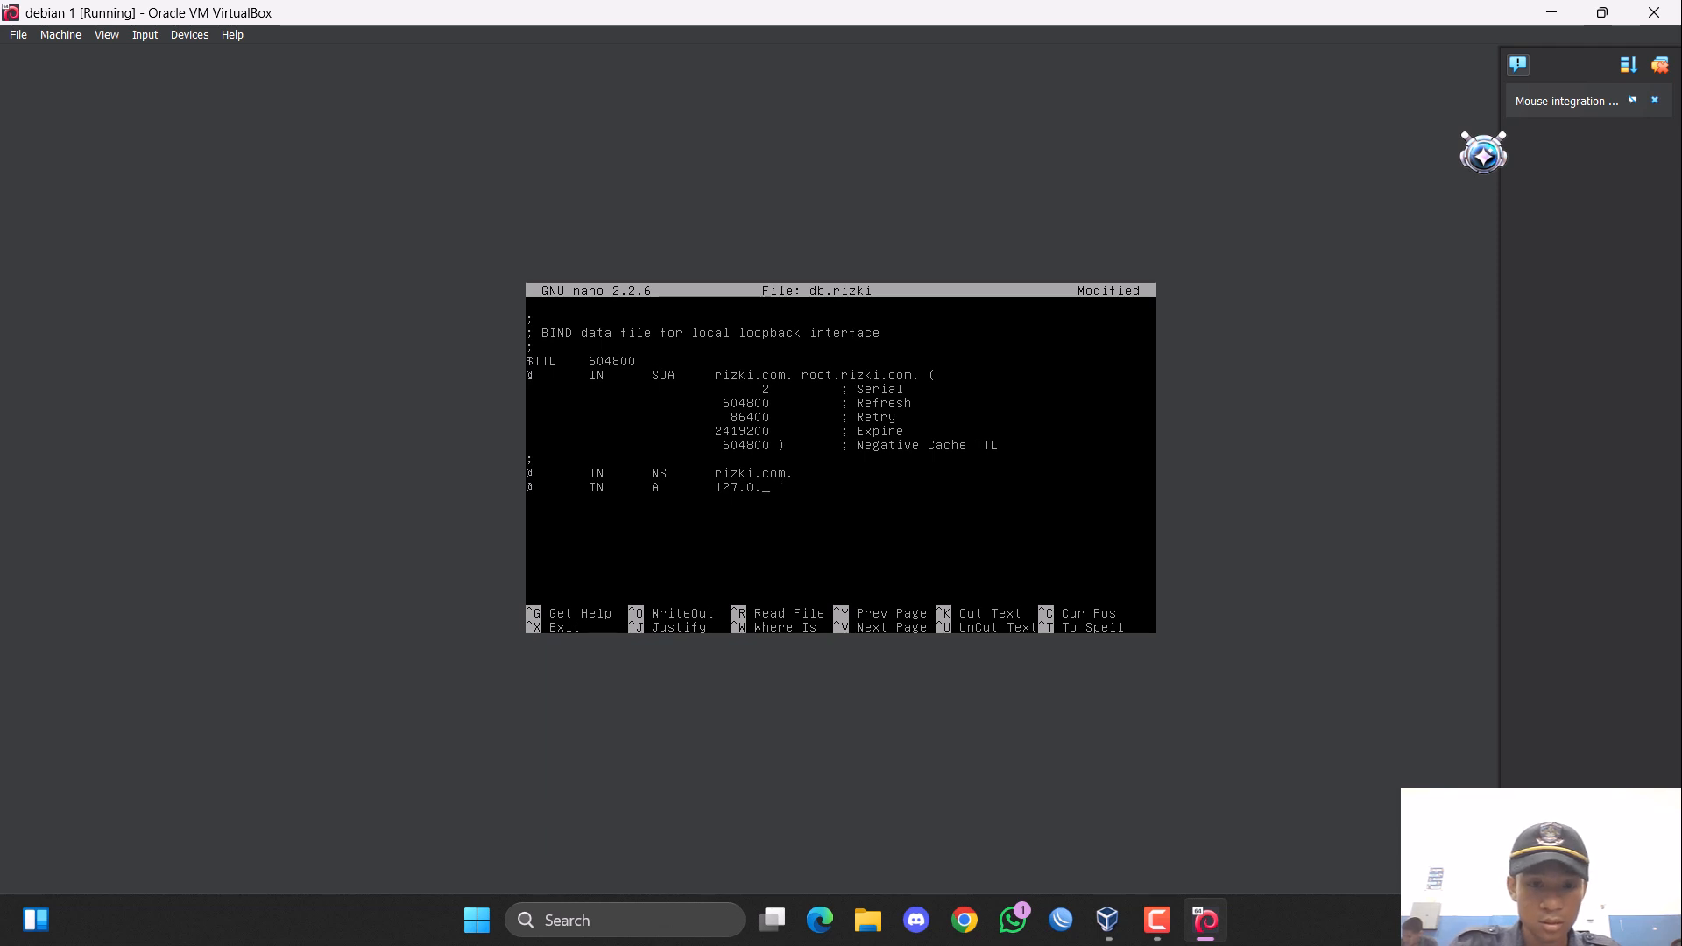
pyautogui.press('BackSpace')
pyautogui.press('BackSpace')
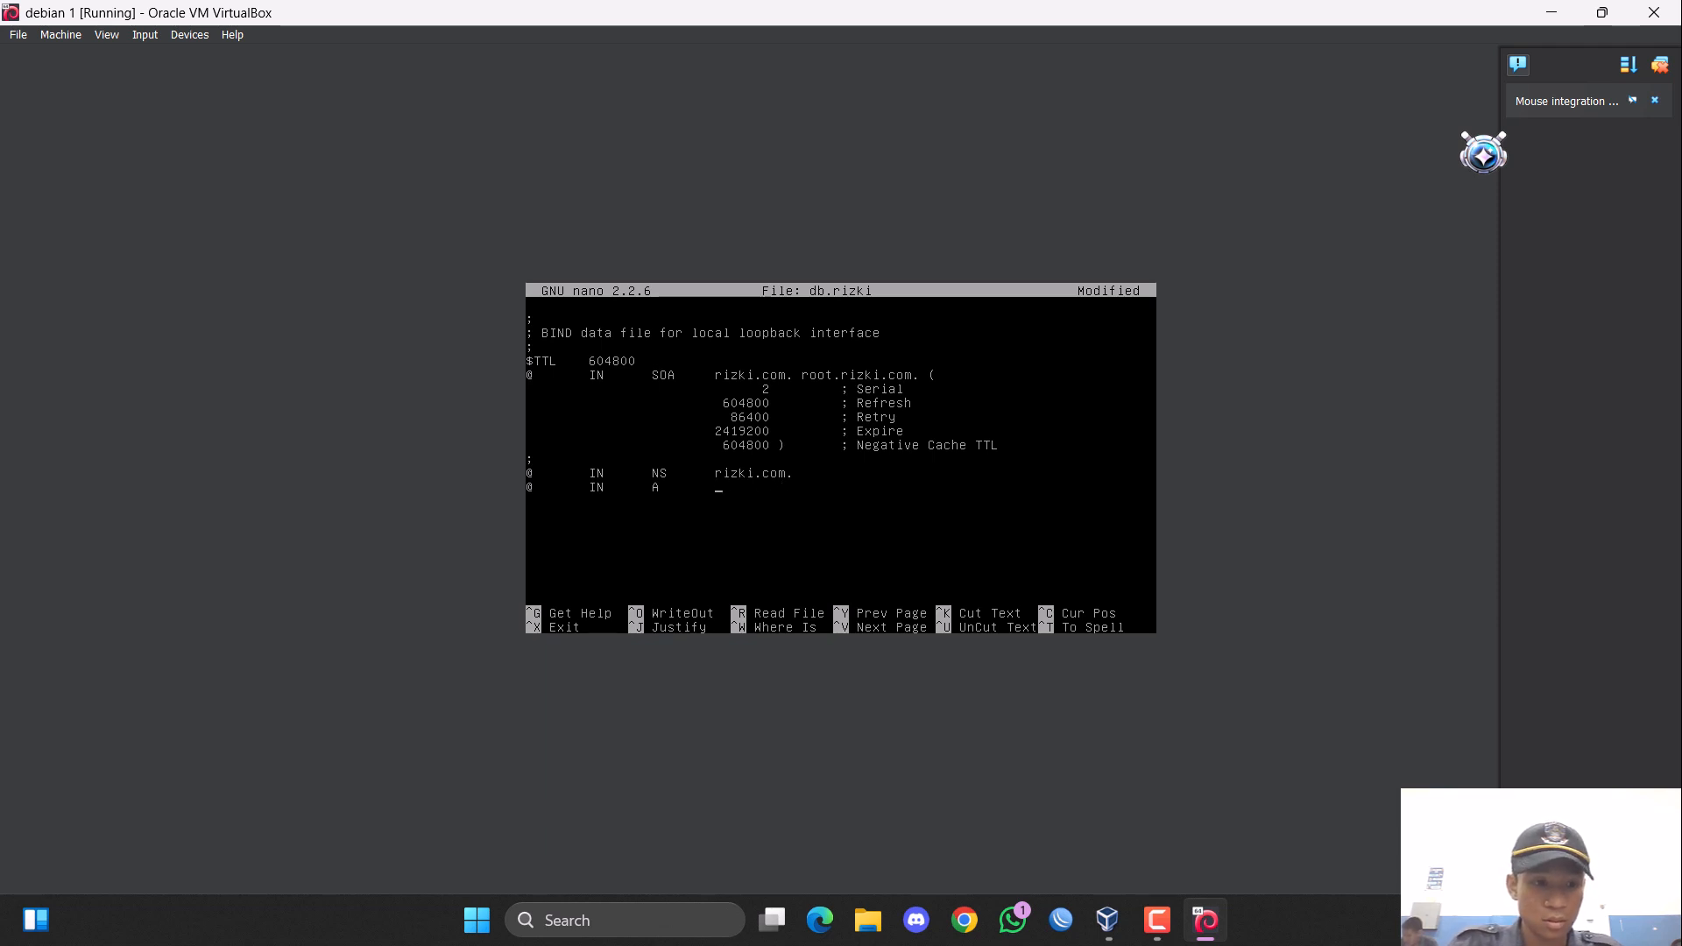
pyautogui.write('00.10')
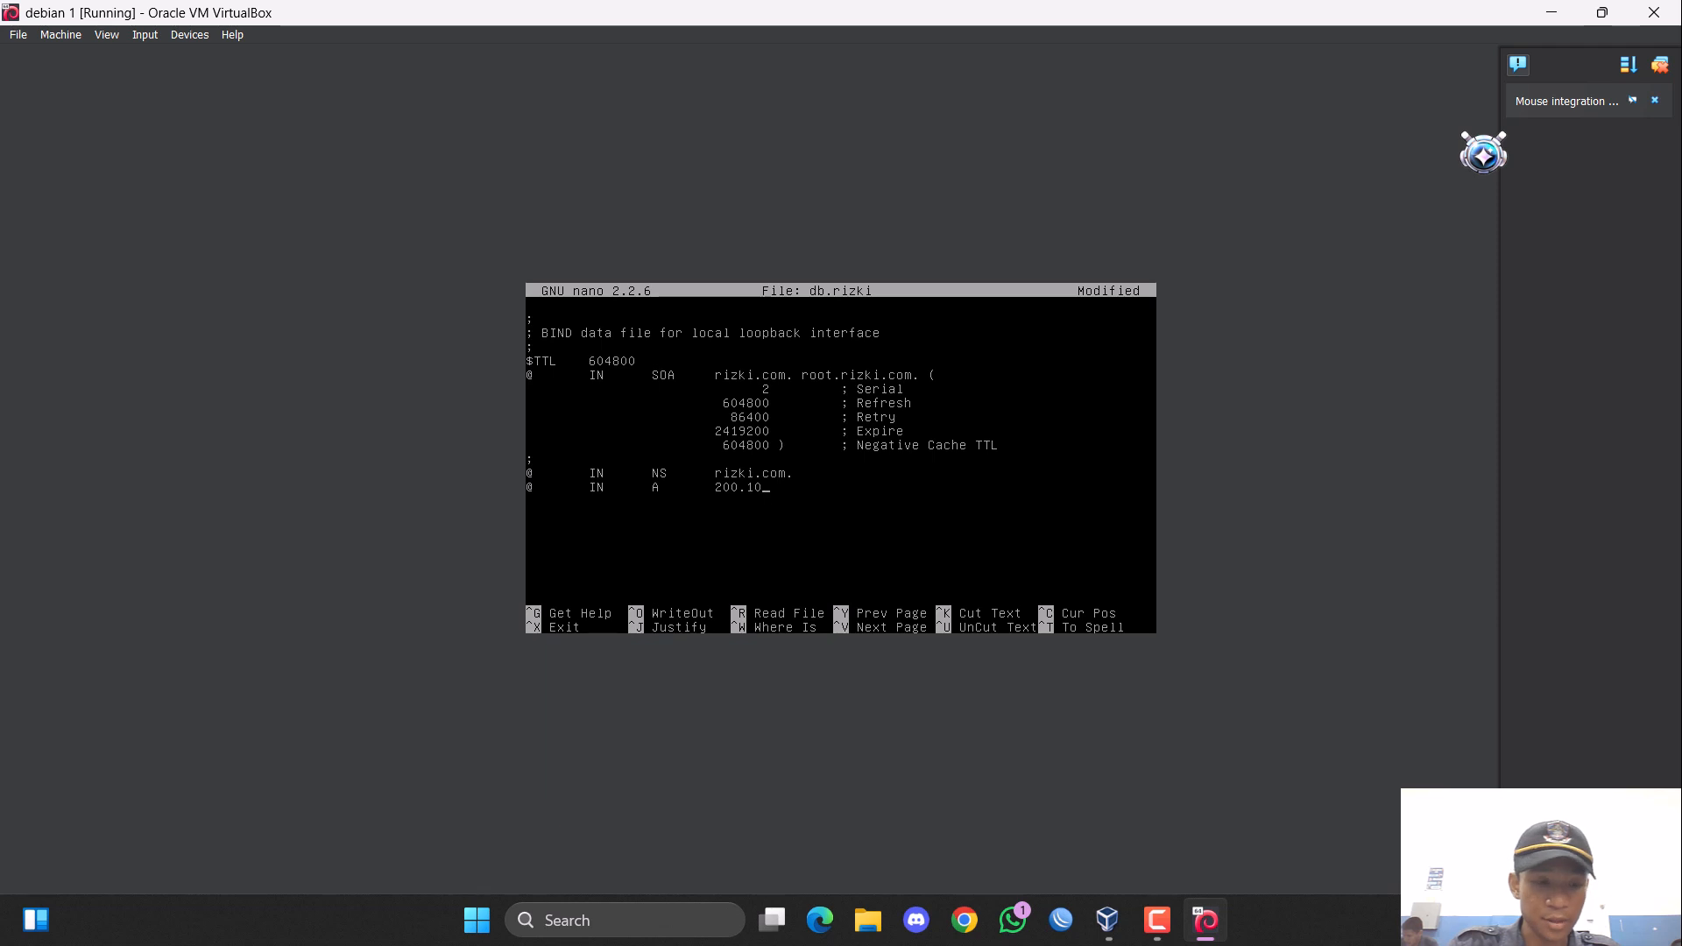
pyautogui.write('0.1.')
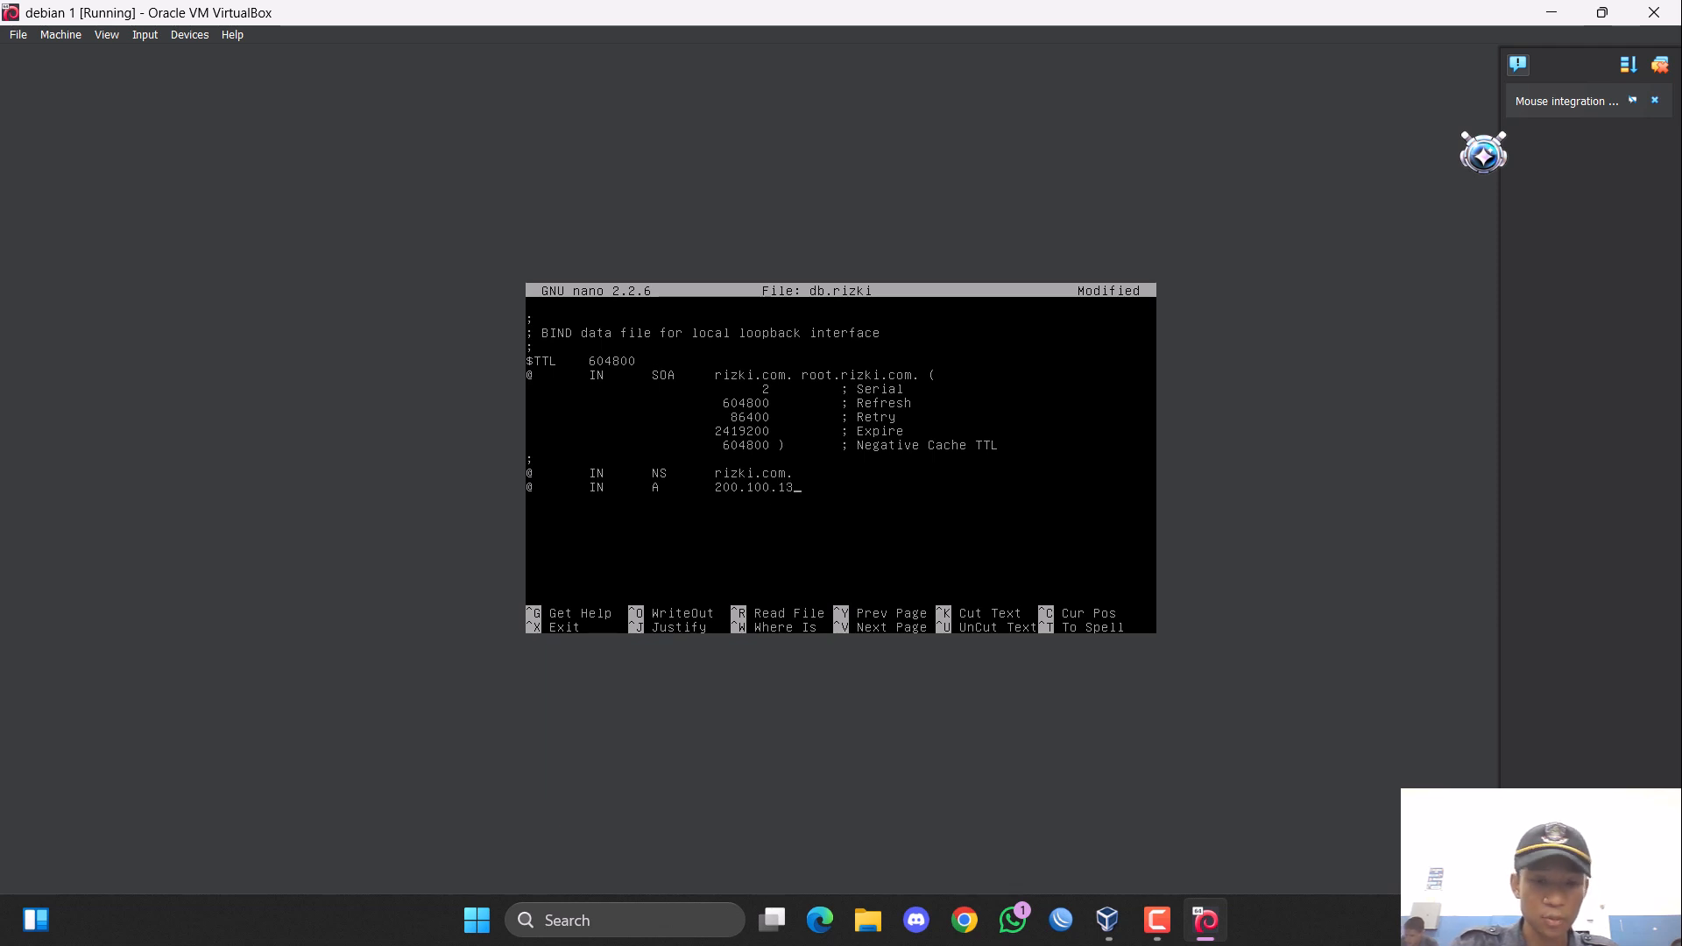
pyautogui.write('3')
pyautogui.press('BackSpace')
pyautogui.write('.30')
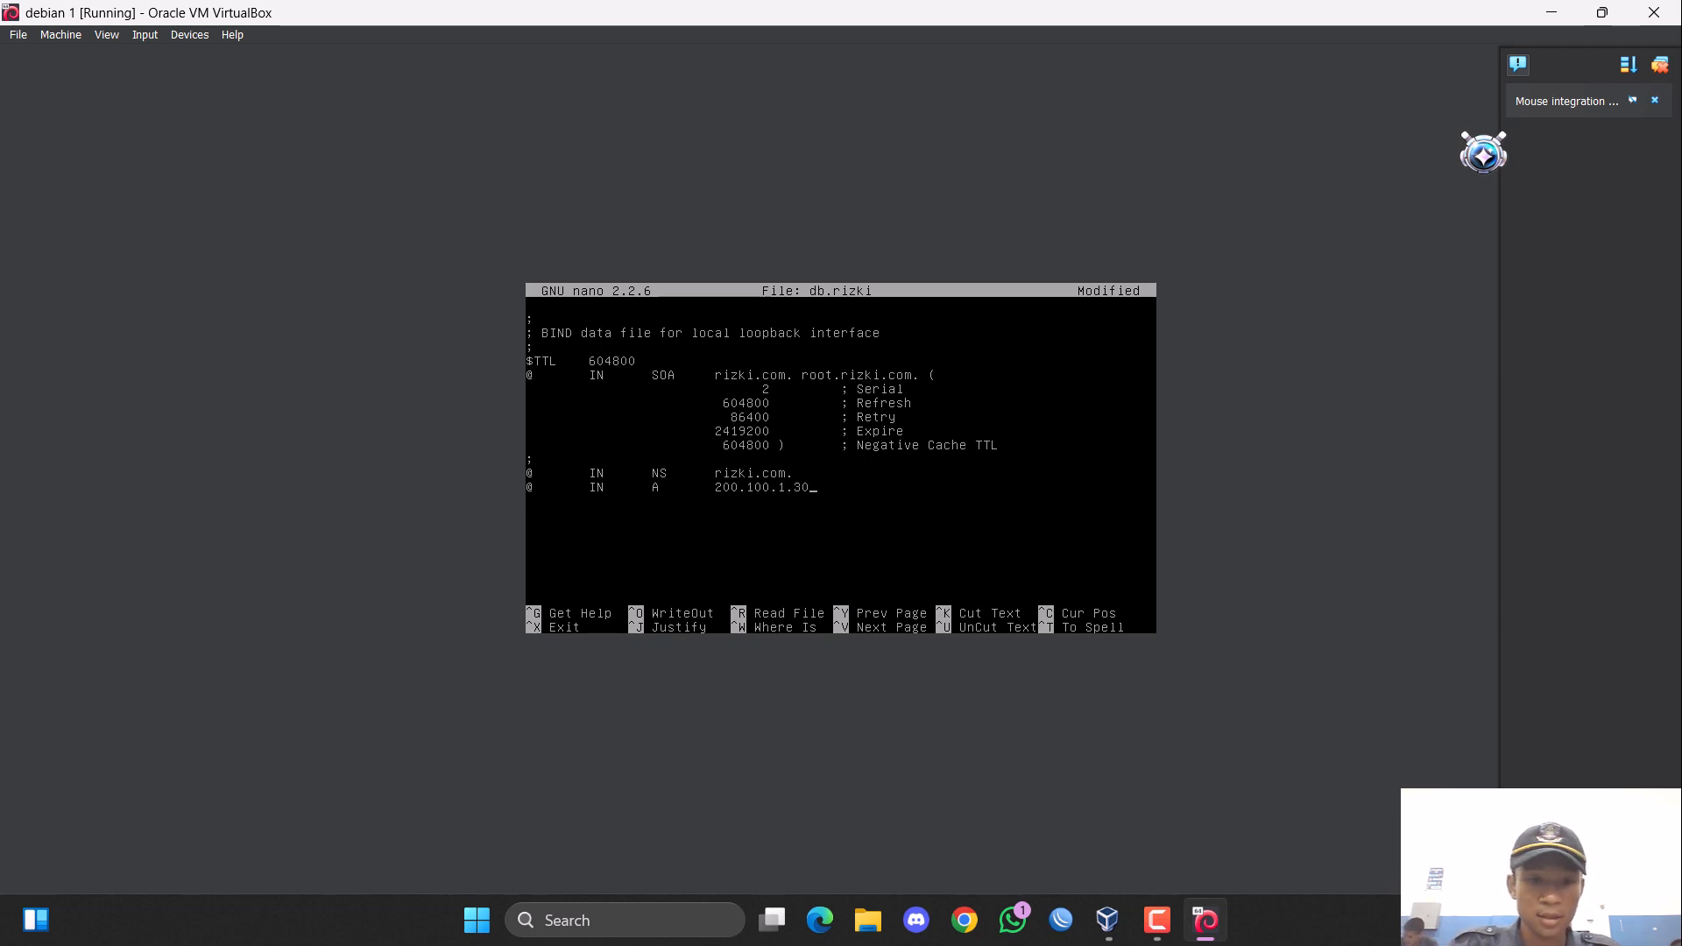
# Duplicate the A record line for 200.100.1.30 so that three identical A records remain.
pyautogui.hotkey('ctrl', 'k')
pyautogui.hotkey('ctrl', 'u')
pyautogui.hotkey('ctrl', 'u')
pyautogui.hotkey('ctrl', 'u')
pyautogui.hotkey('ctrl', 'u')
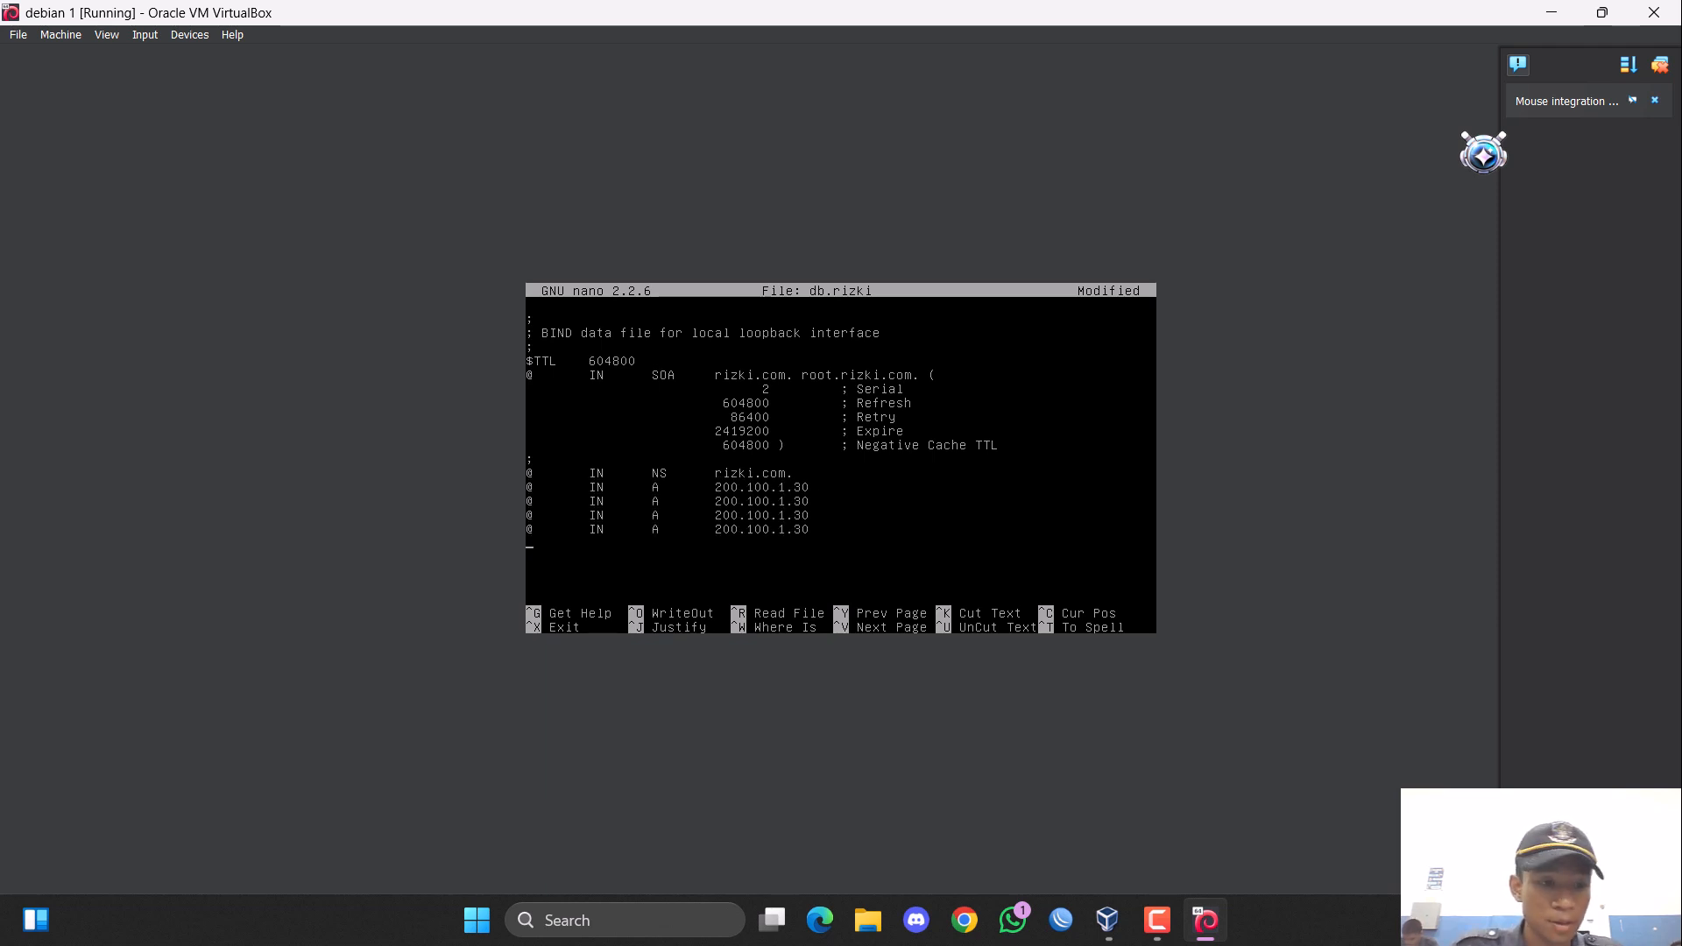
pyautogui.press('Up')
pyautogui.press('Right')
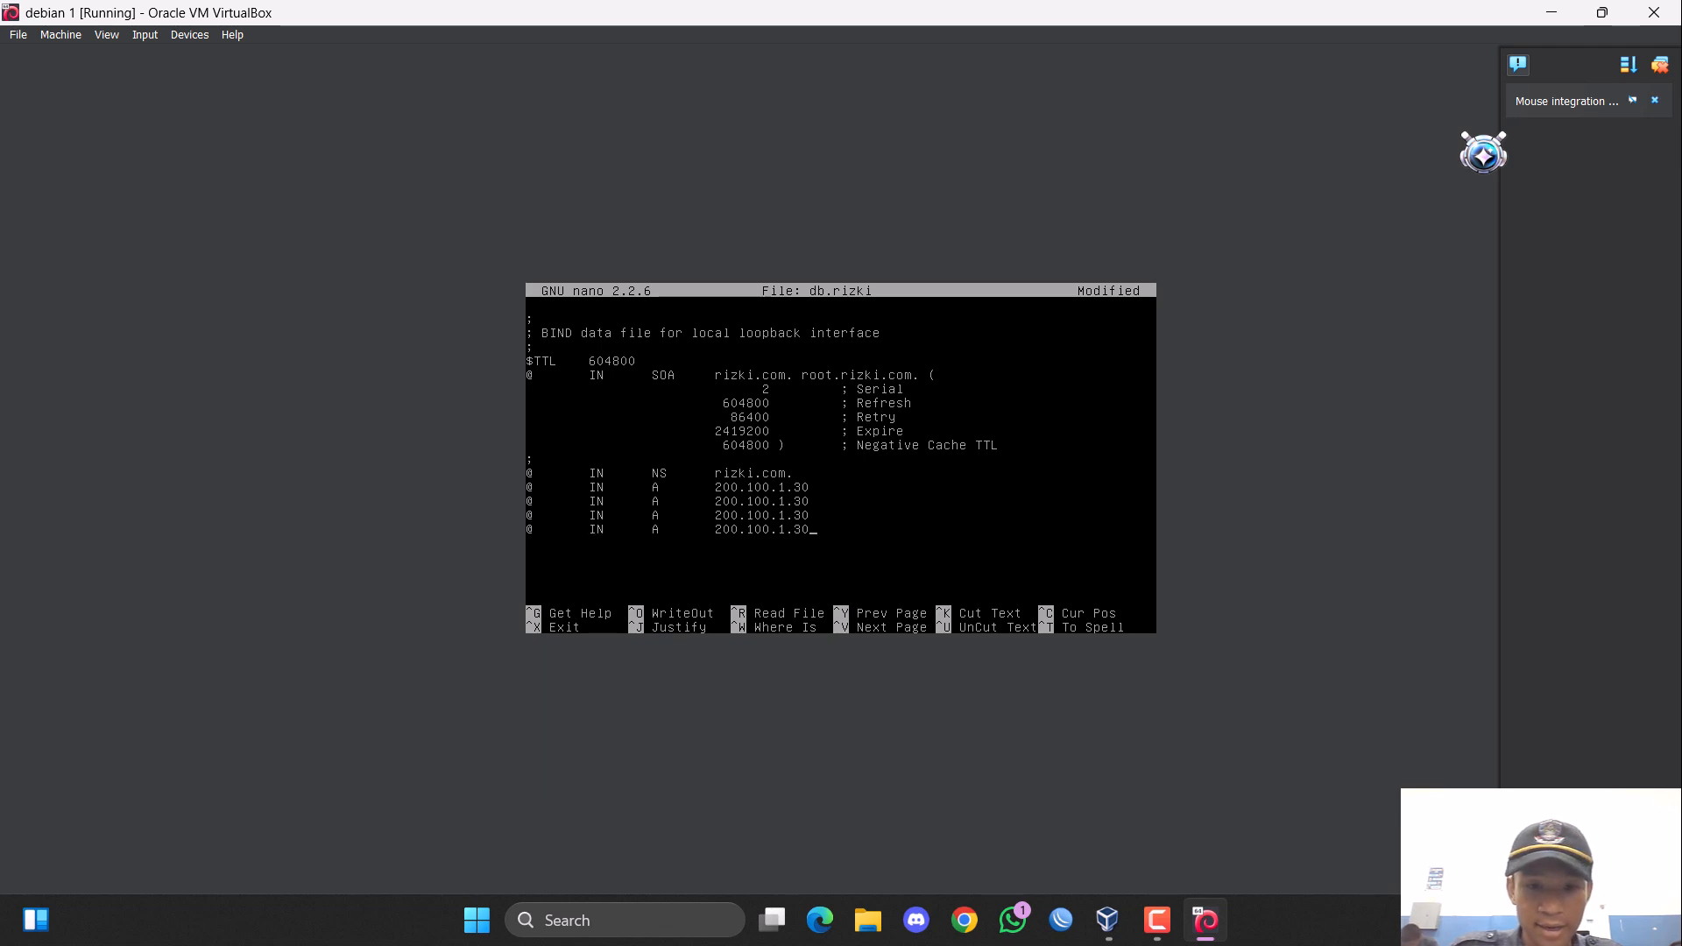
pyautogui.hotkey('ctrl', 'k')
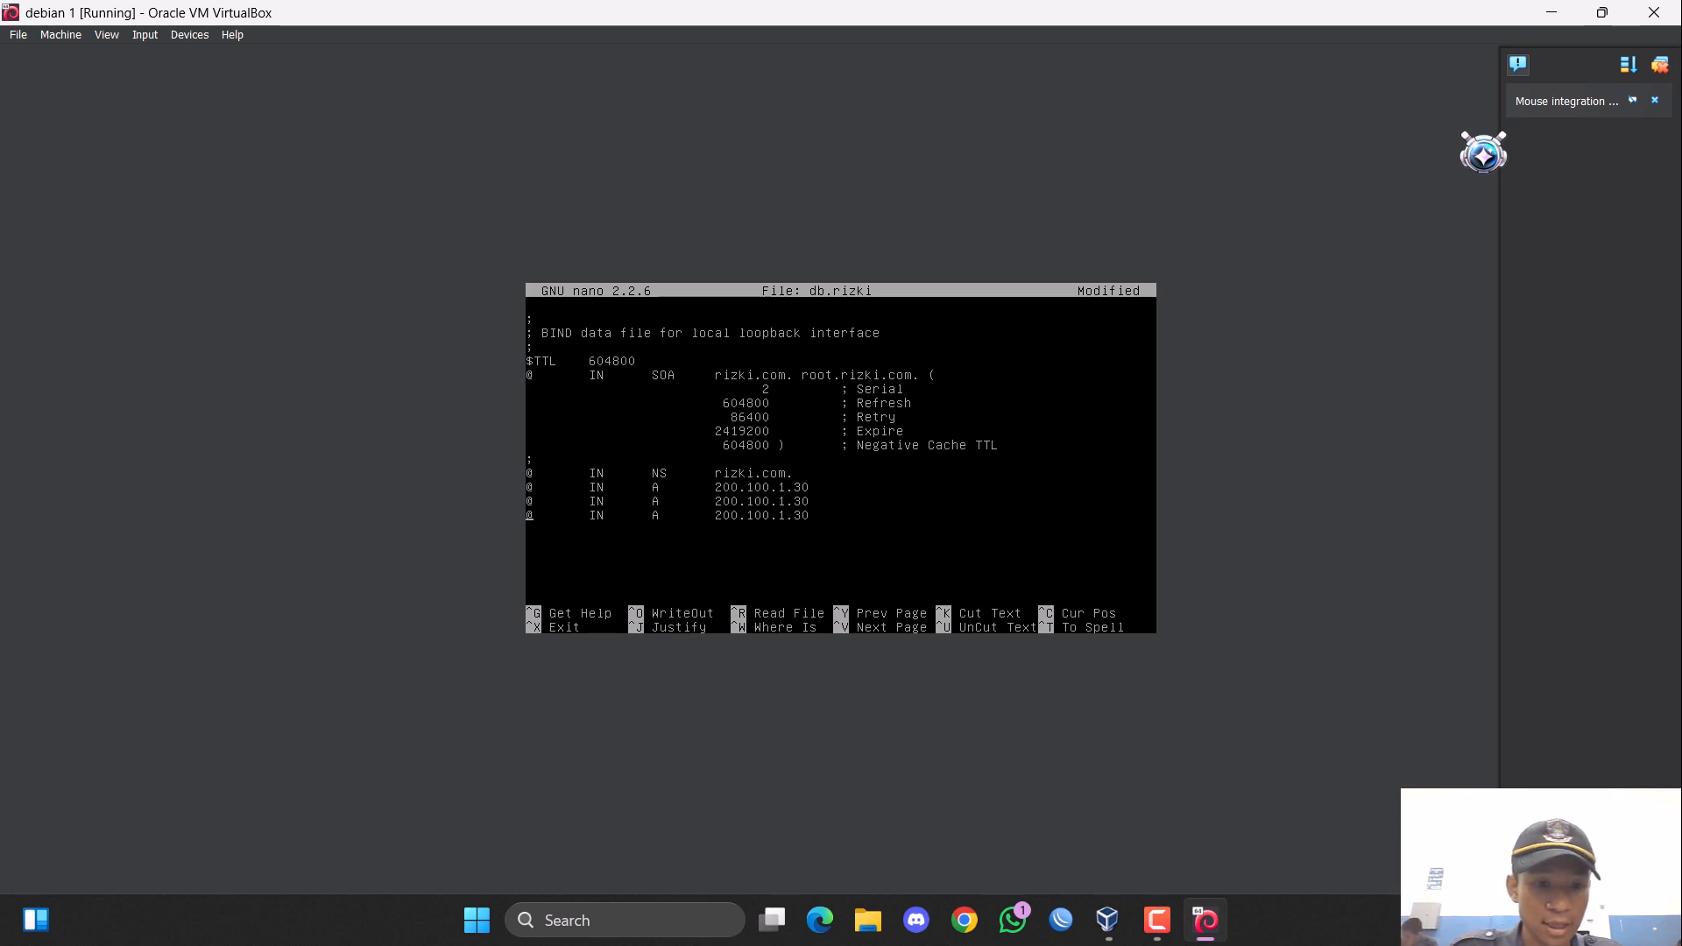
pyautogui.press('BackSpace')
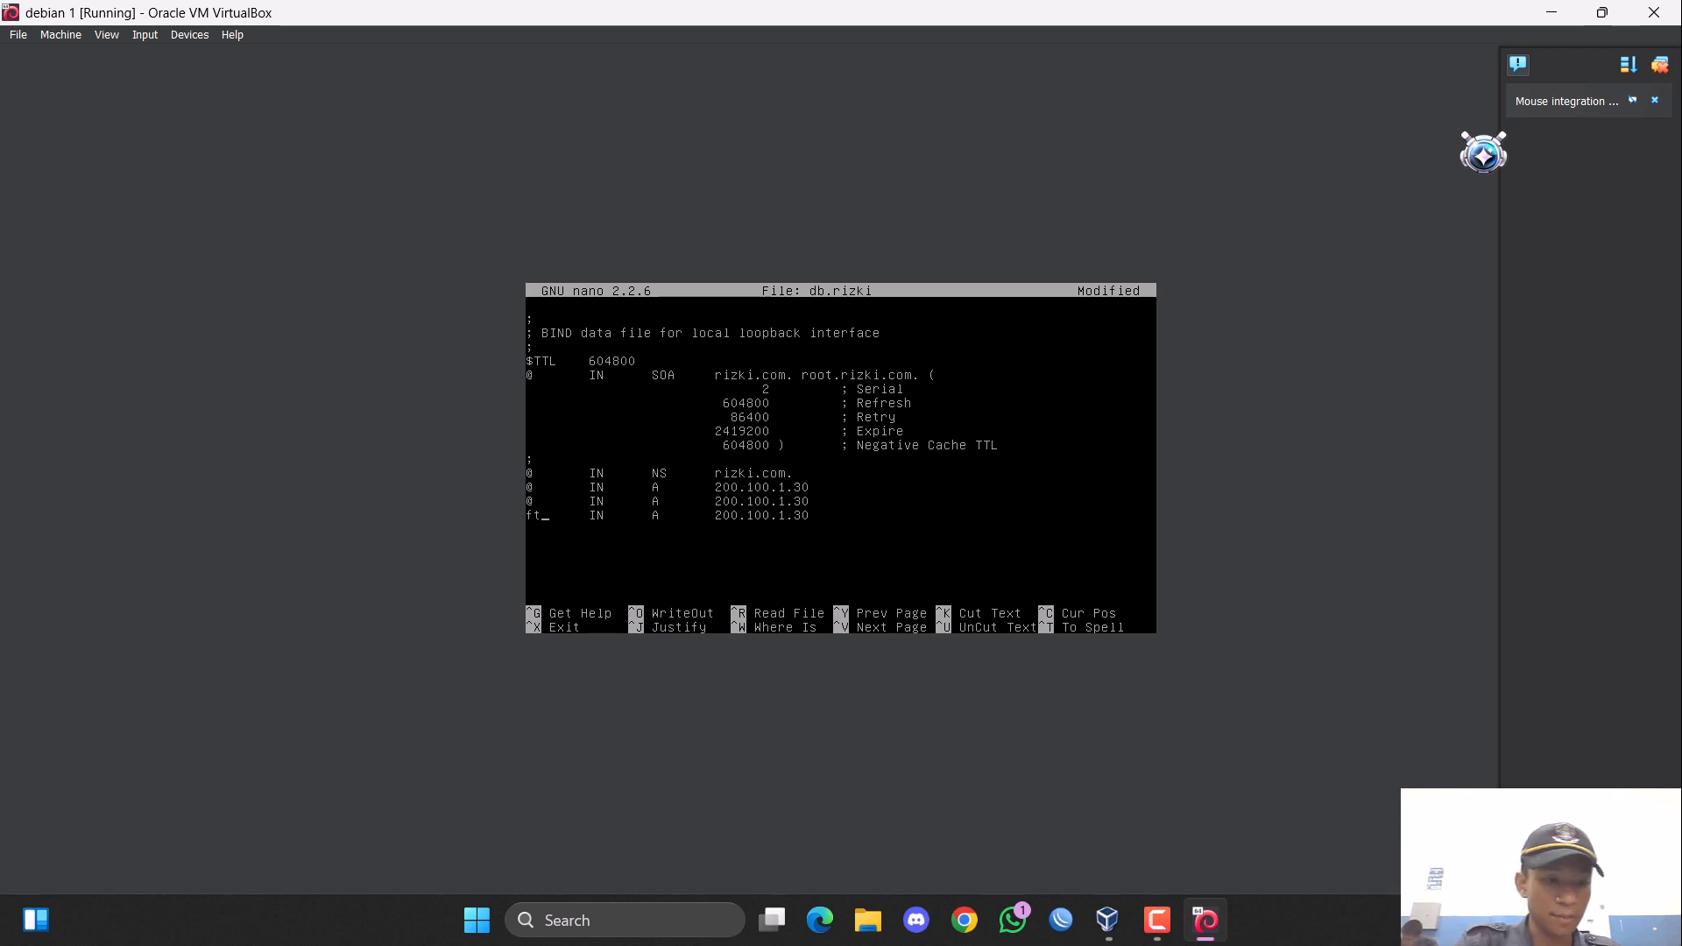
pyautogui.write('ftp')
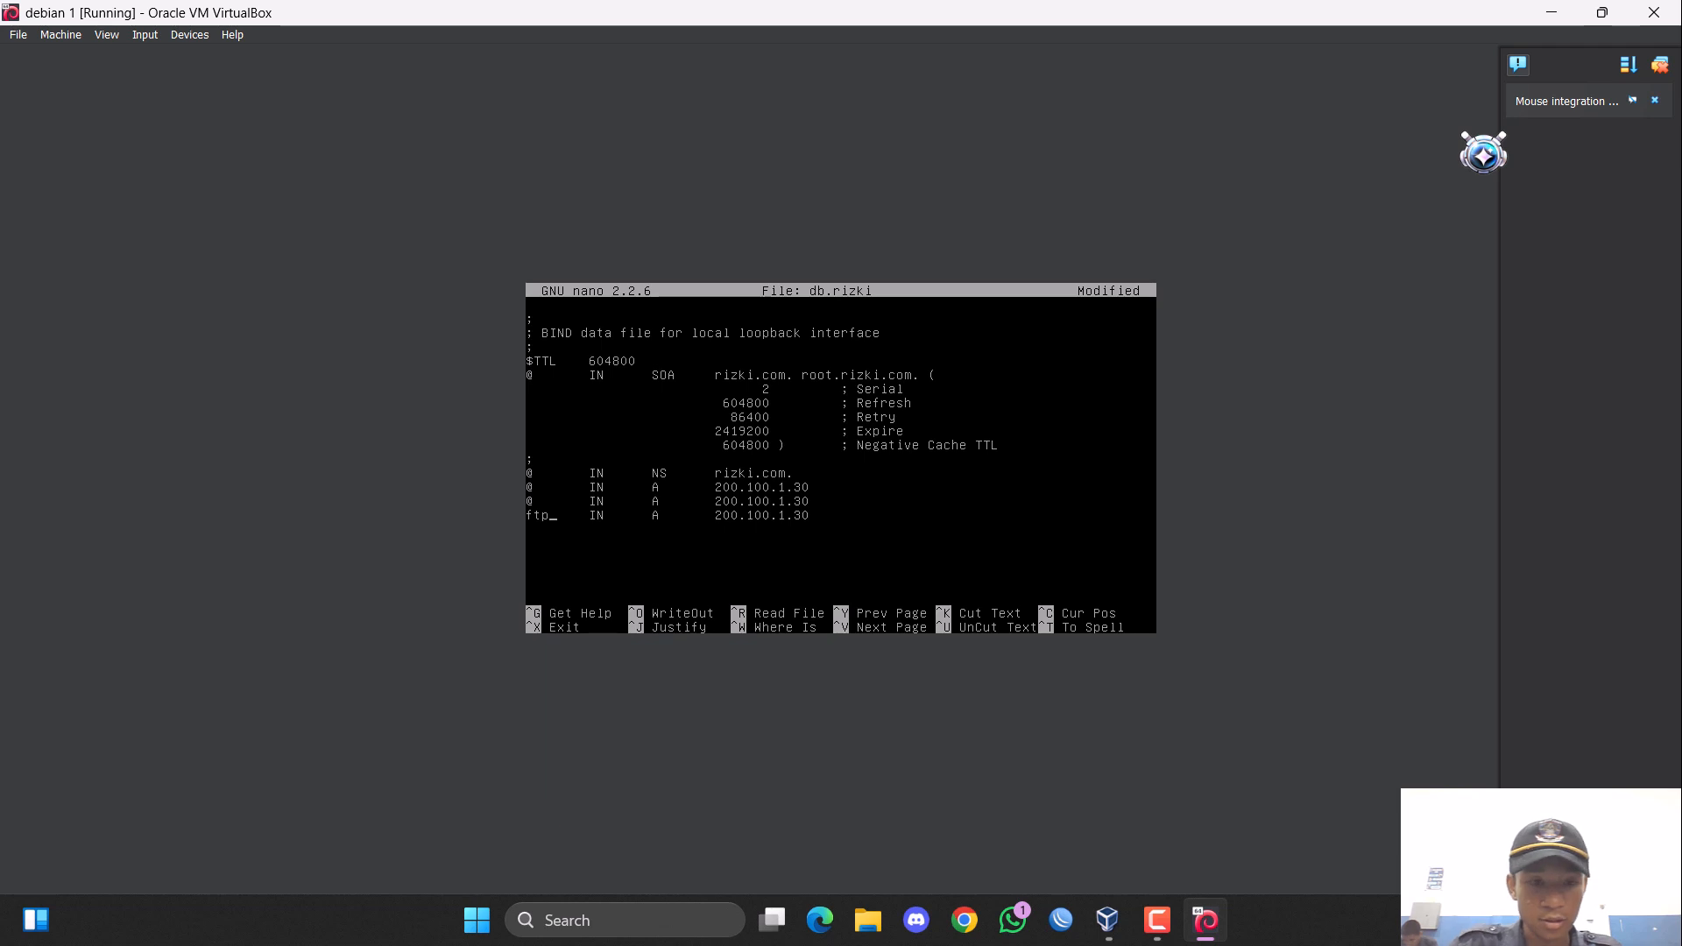
pyautogui.write('www')
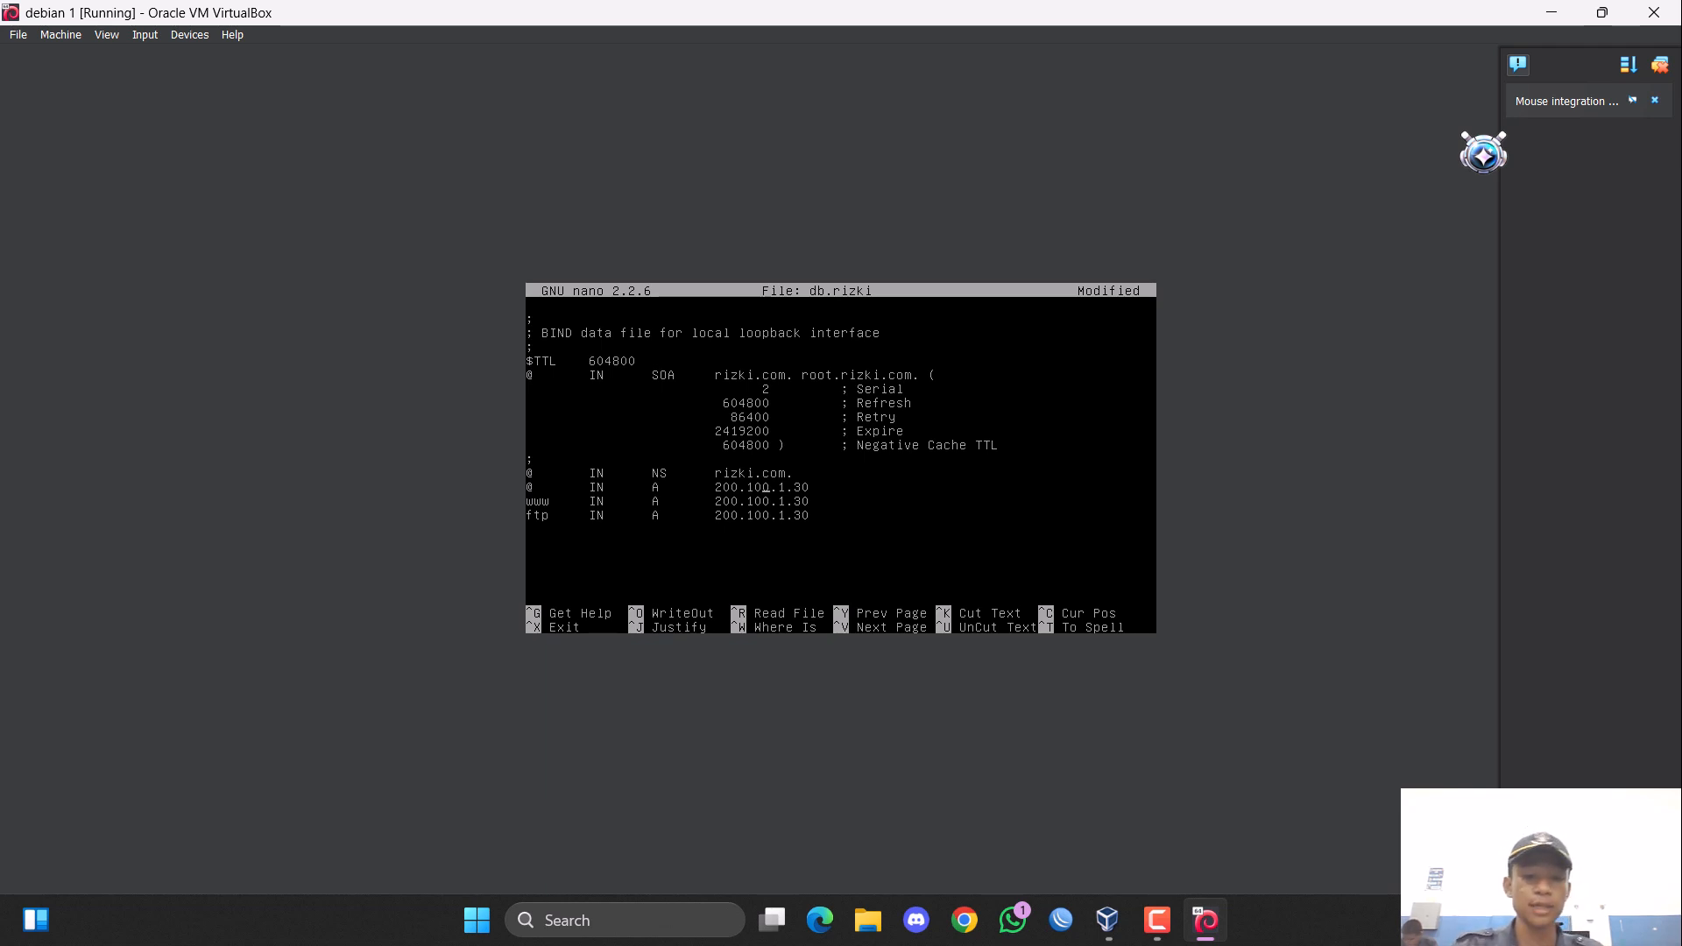
# Save the zone file under its existing name db.rizki and exit nano.
pyautogui.hotkey('ctrl', 'o')
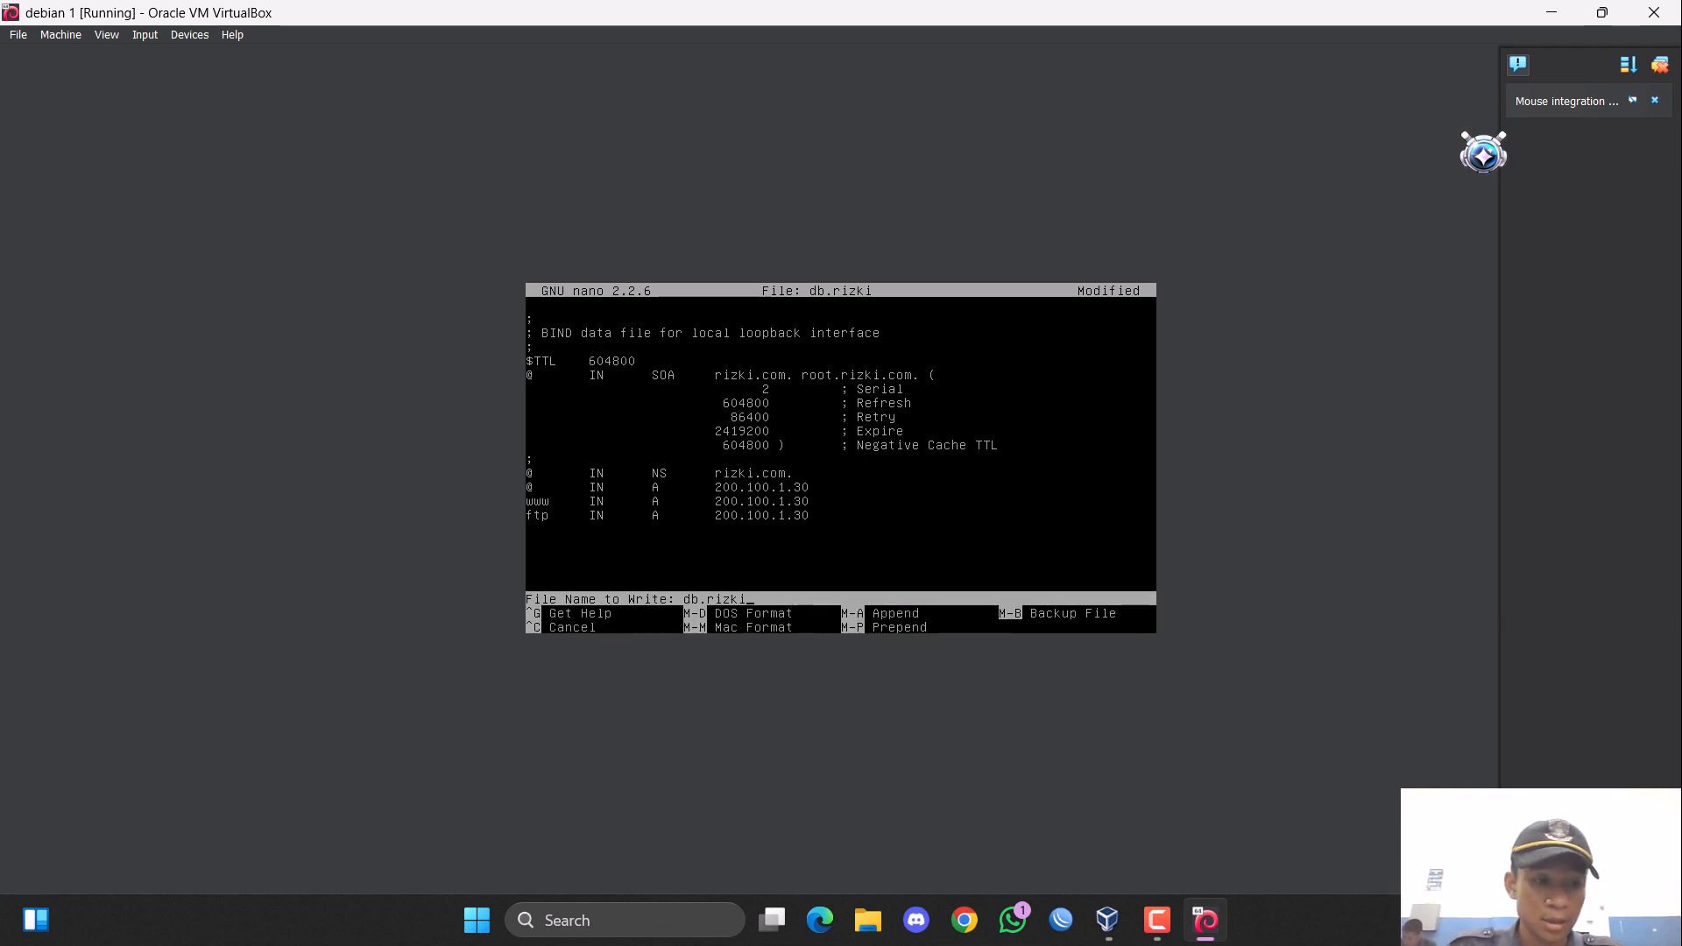
pyautogui.press('Return')
pyautogui.hotkey('ctrl', 'x')
# Reuse the previous nano command to open the db.ardi zone file.
pyautogui.press('Up')
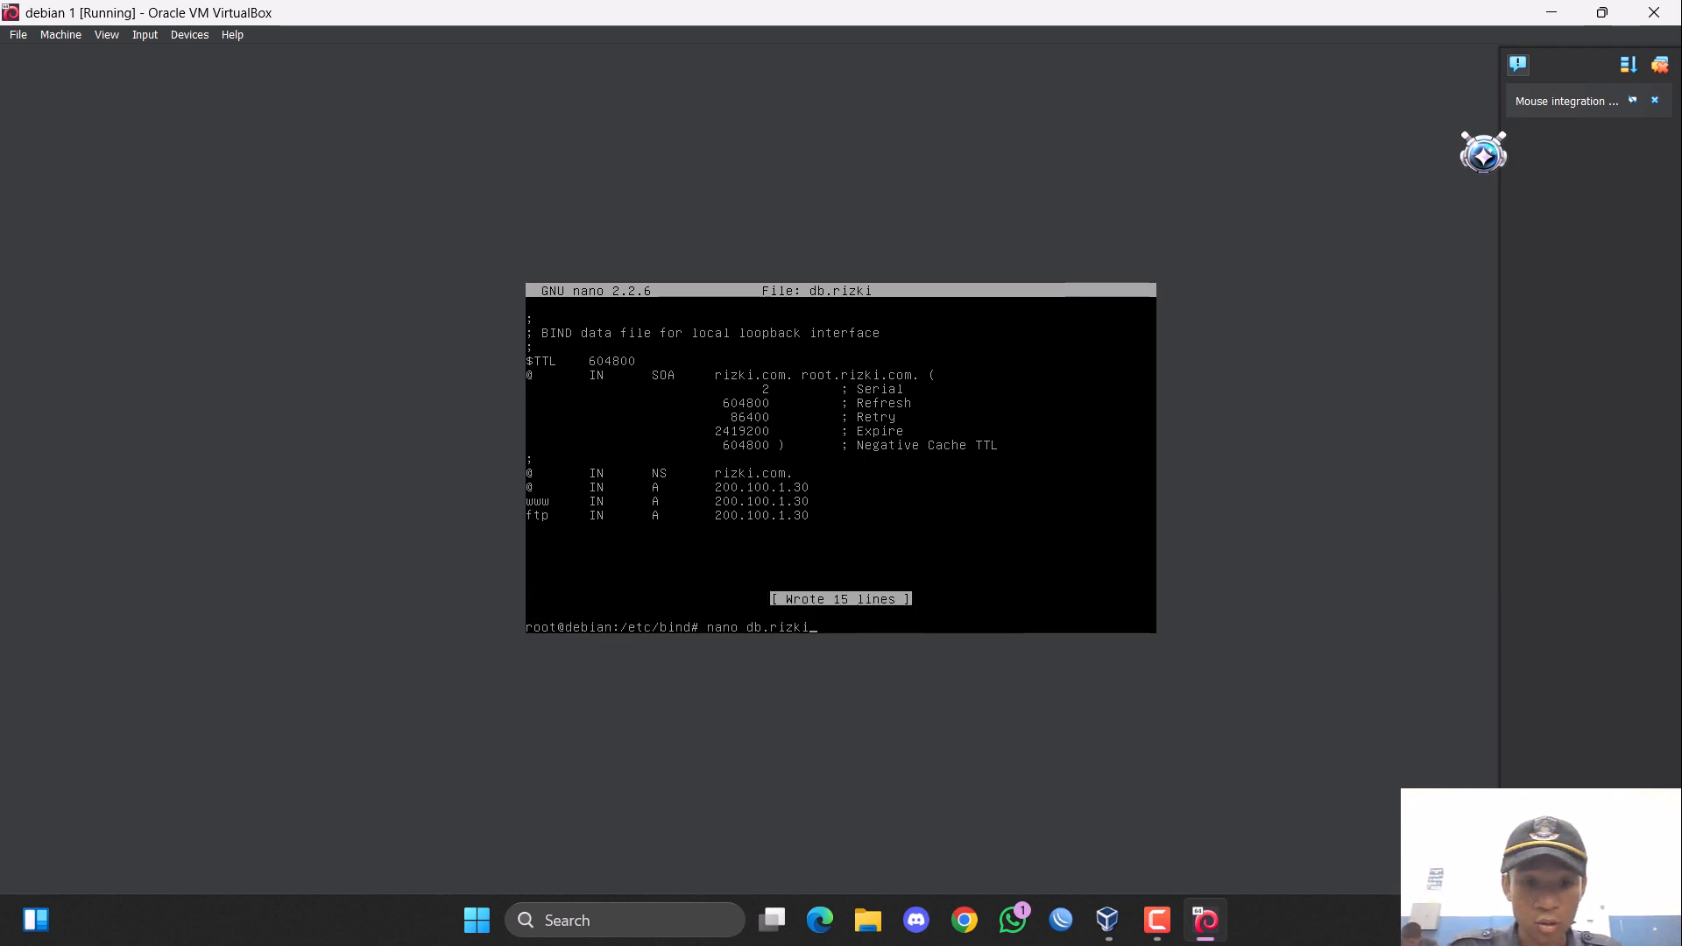
pyautogui.press('BackSpace')
pyautogui.press('BackSpace')
pyautogui.press('BackSpace')
pyautogui.press('BackSpace')
pyautogui.write('ar')
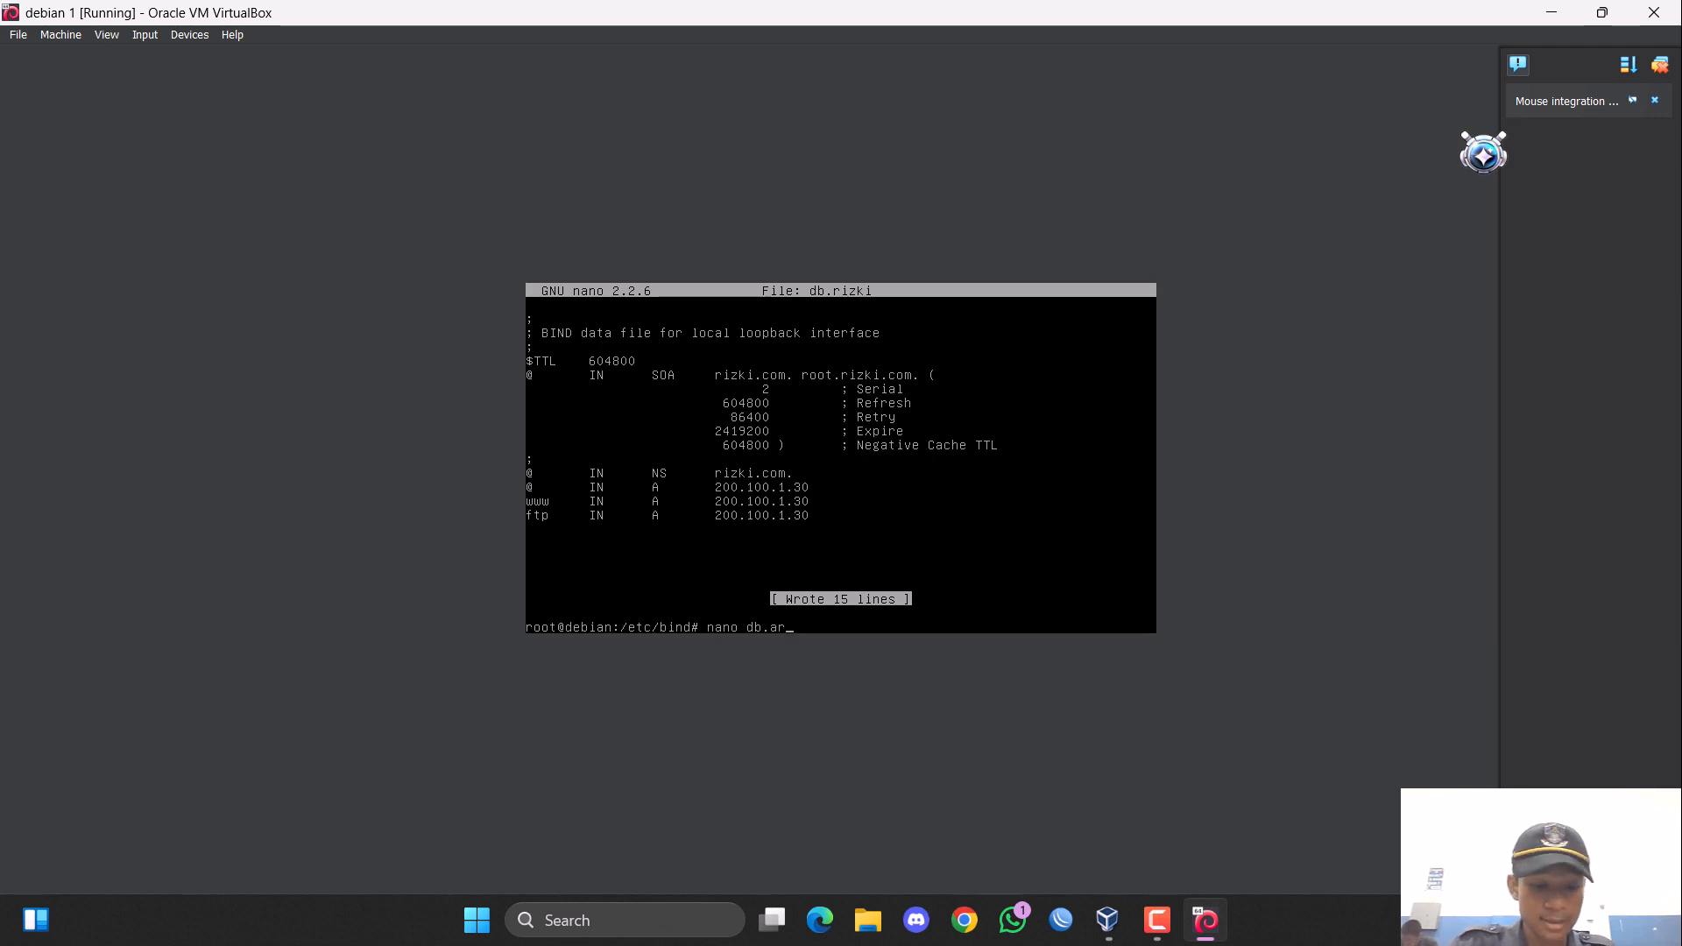
pyautogui.write('di')
pyautogui.press('Return')
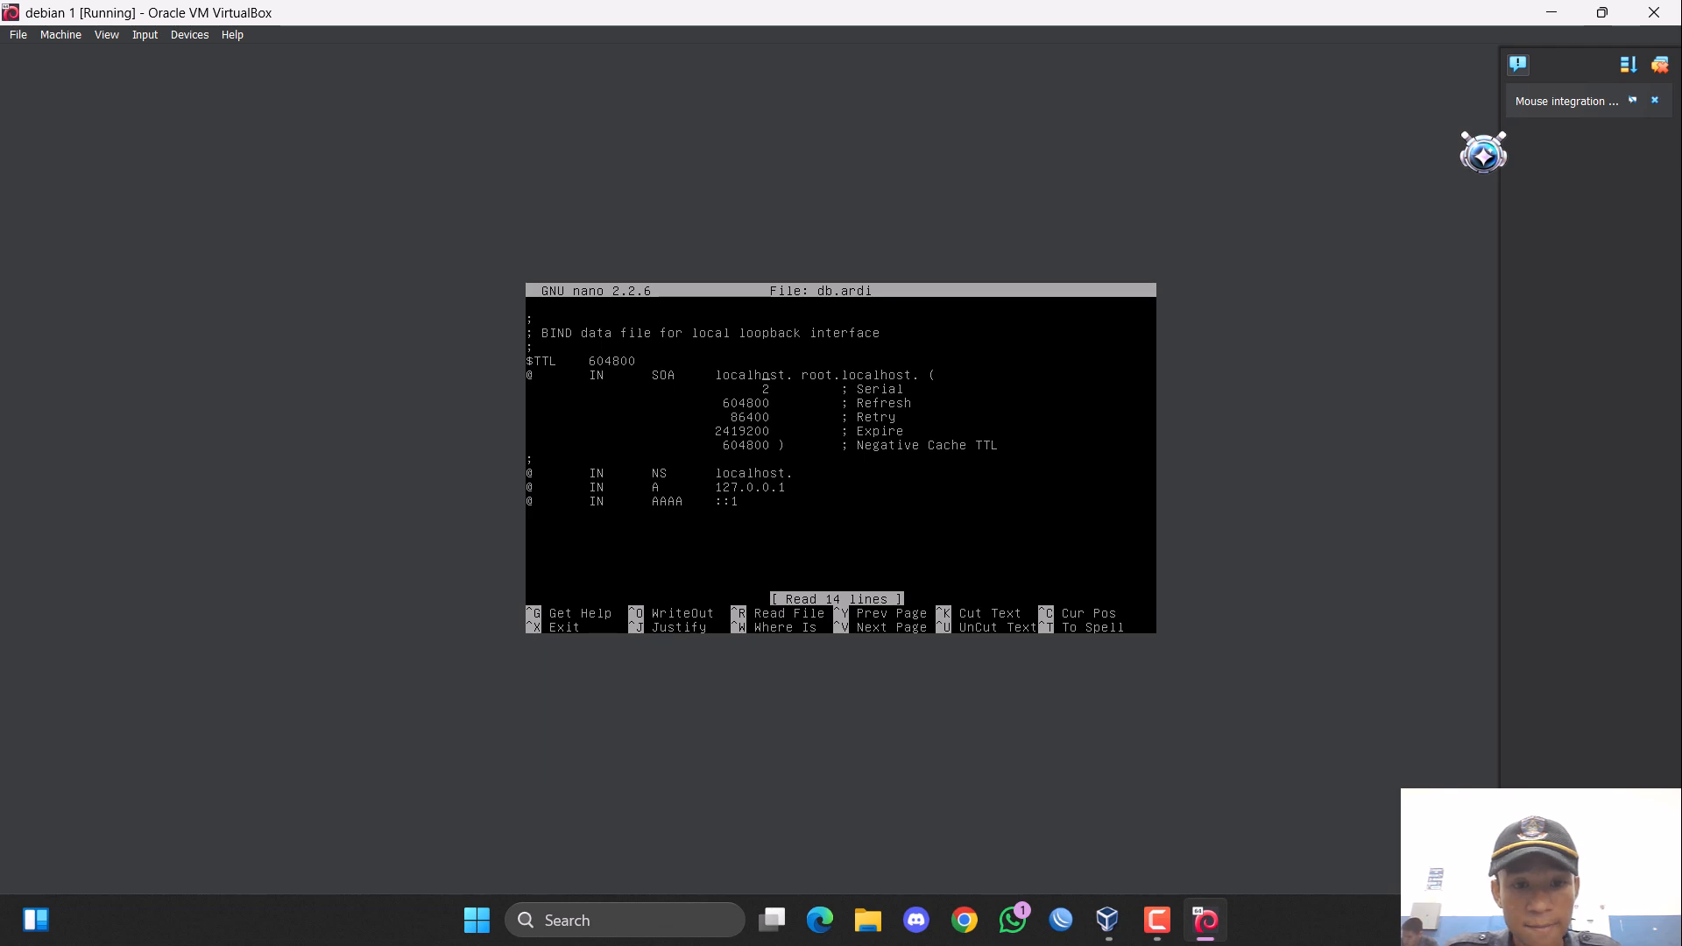
# Replace localhost with ardi.or.id as the primary name server in the SOA record of db.ardi.
pyautogui.press('BackSpace')
pyautogui.press('BackSpace')
pyautogui.press('BackSpace')
pyautogui.press('BackSpace')
pyautogui.press('BackSpace')
pyautogui.press('BackSpace')
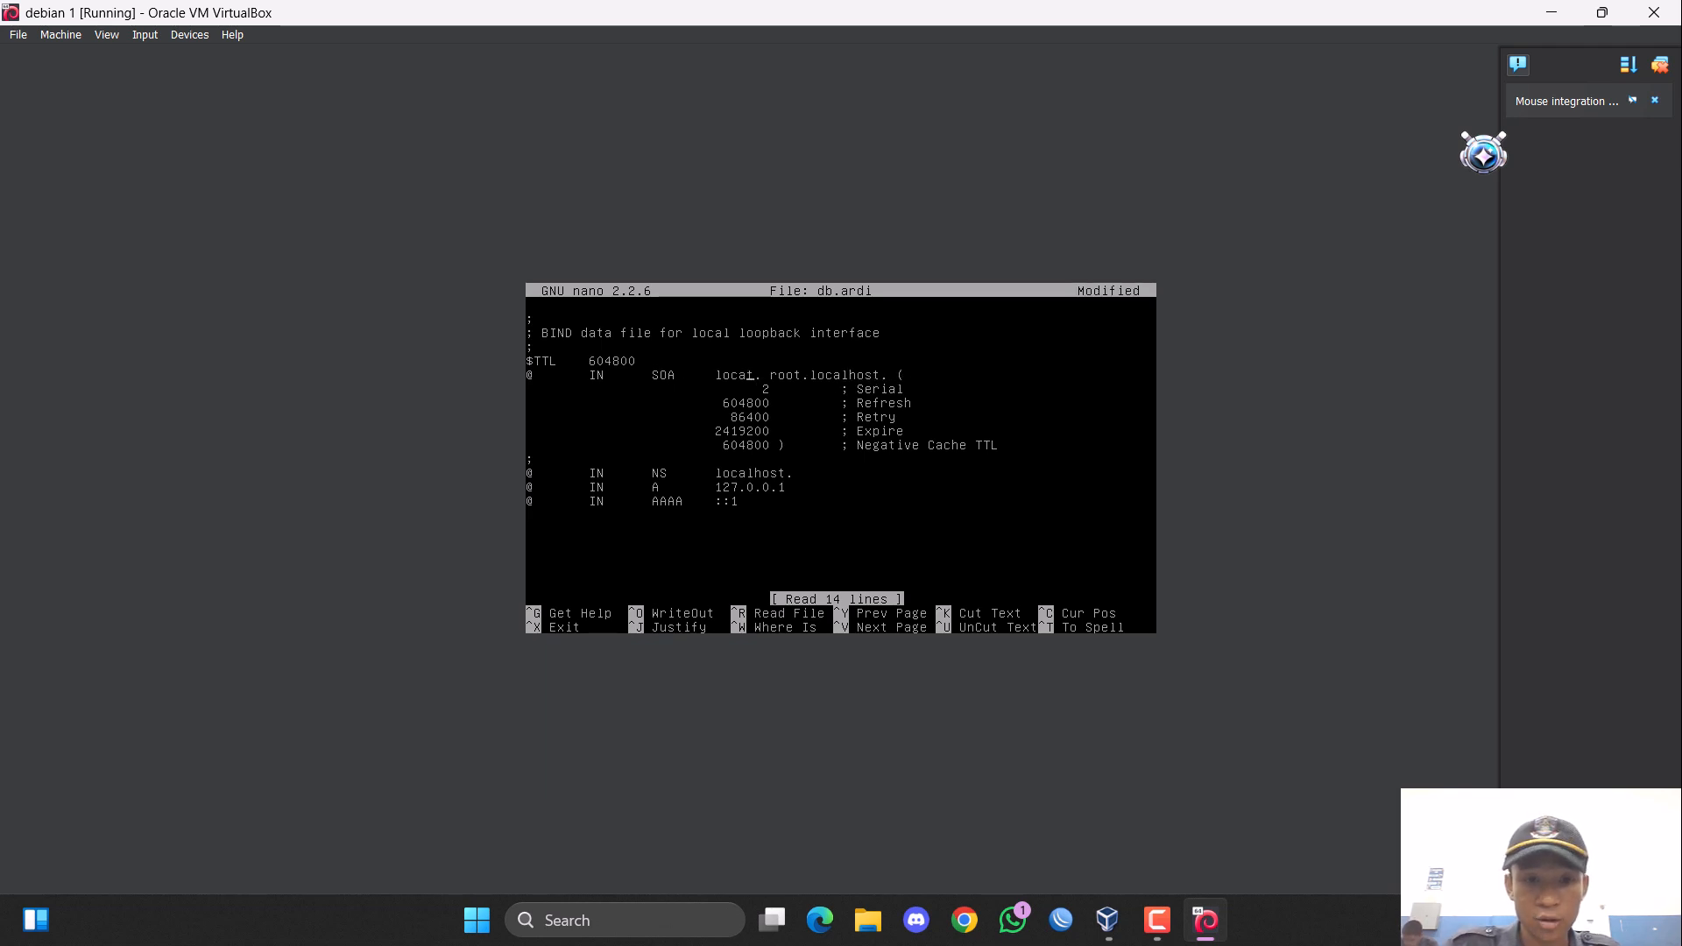
pyautogui.press('BackSpace')
pyautogui.press('BackSpace')
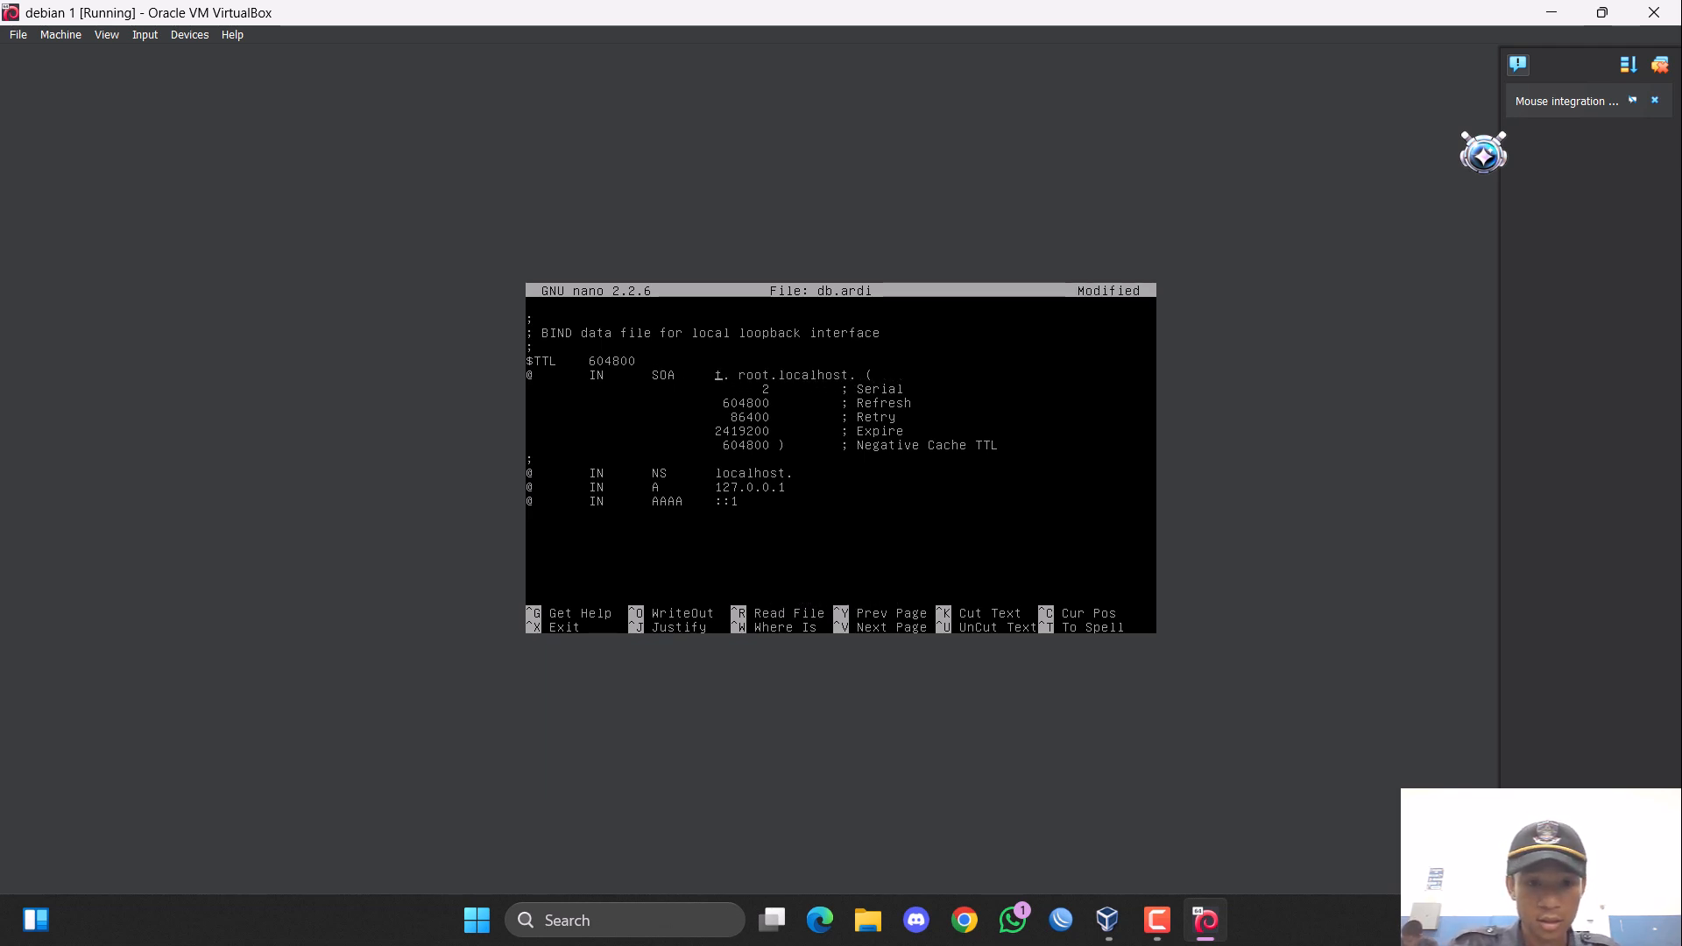
pyautogui.press('Delete')
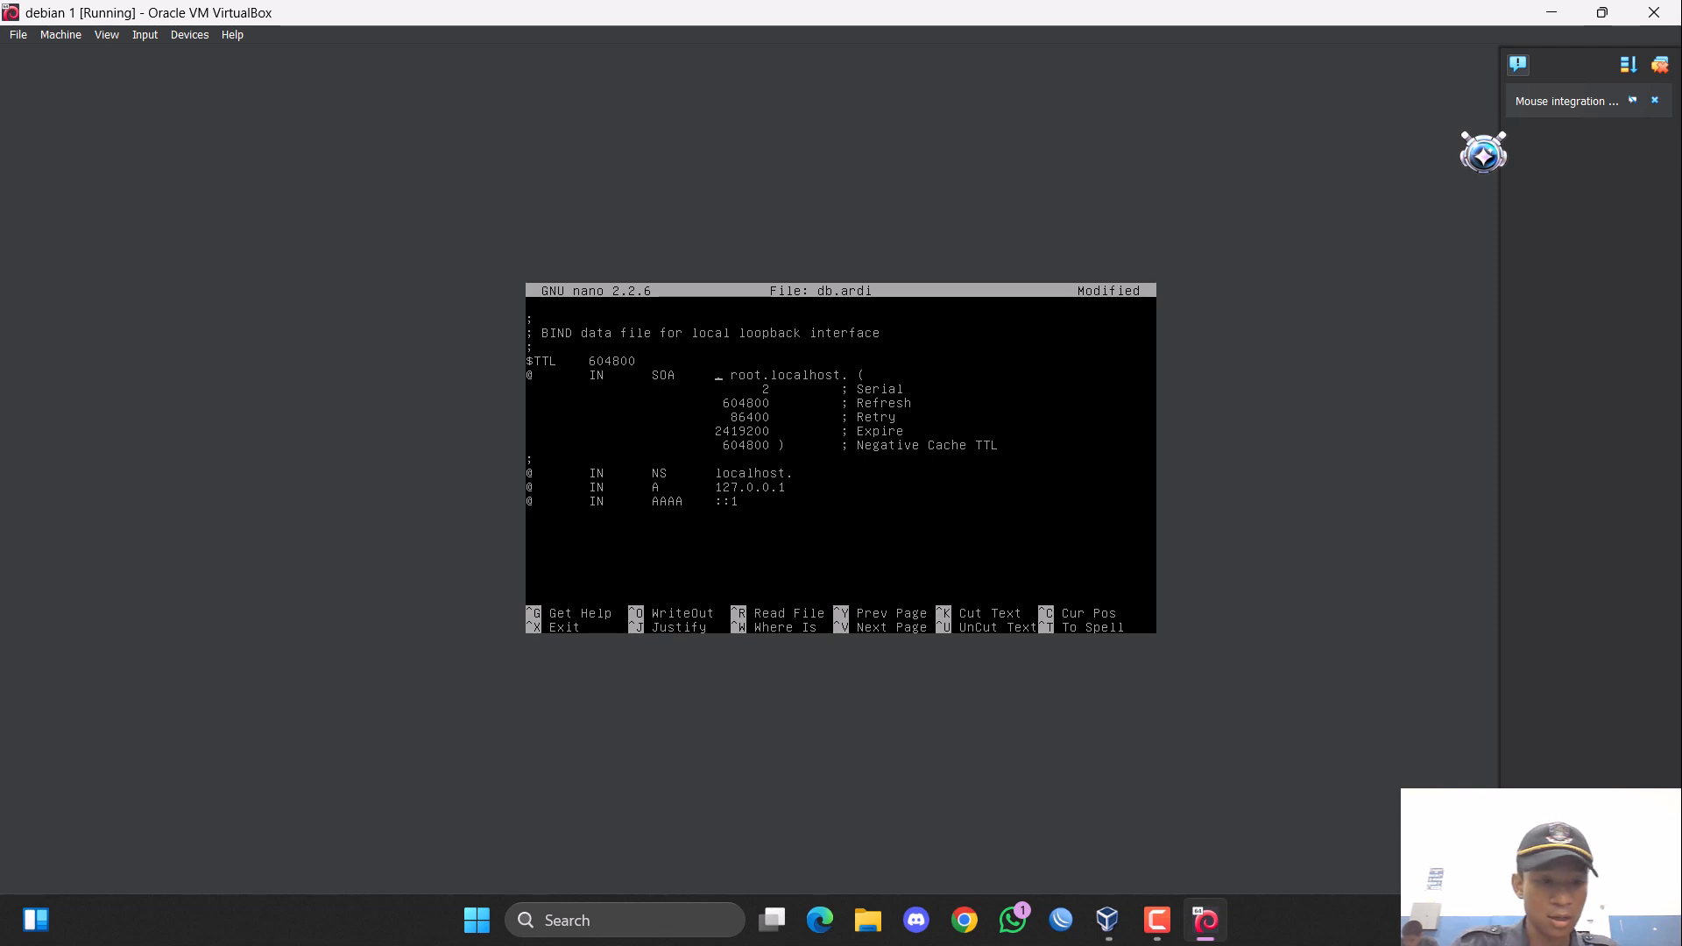
pyautogui.write('ar')
pyautogui.write('di.or')
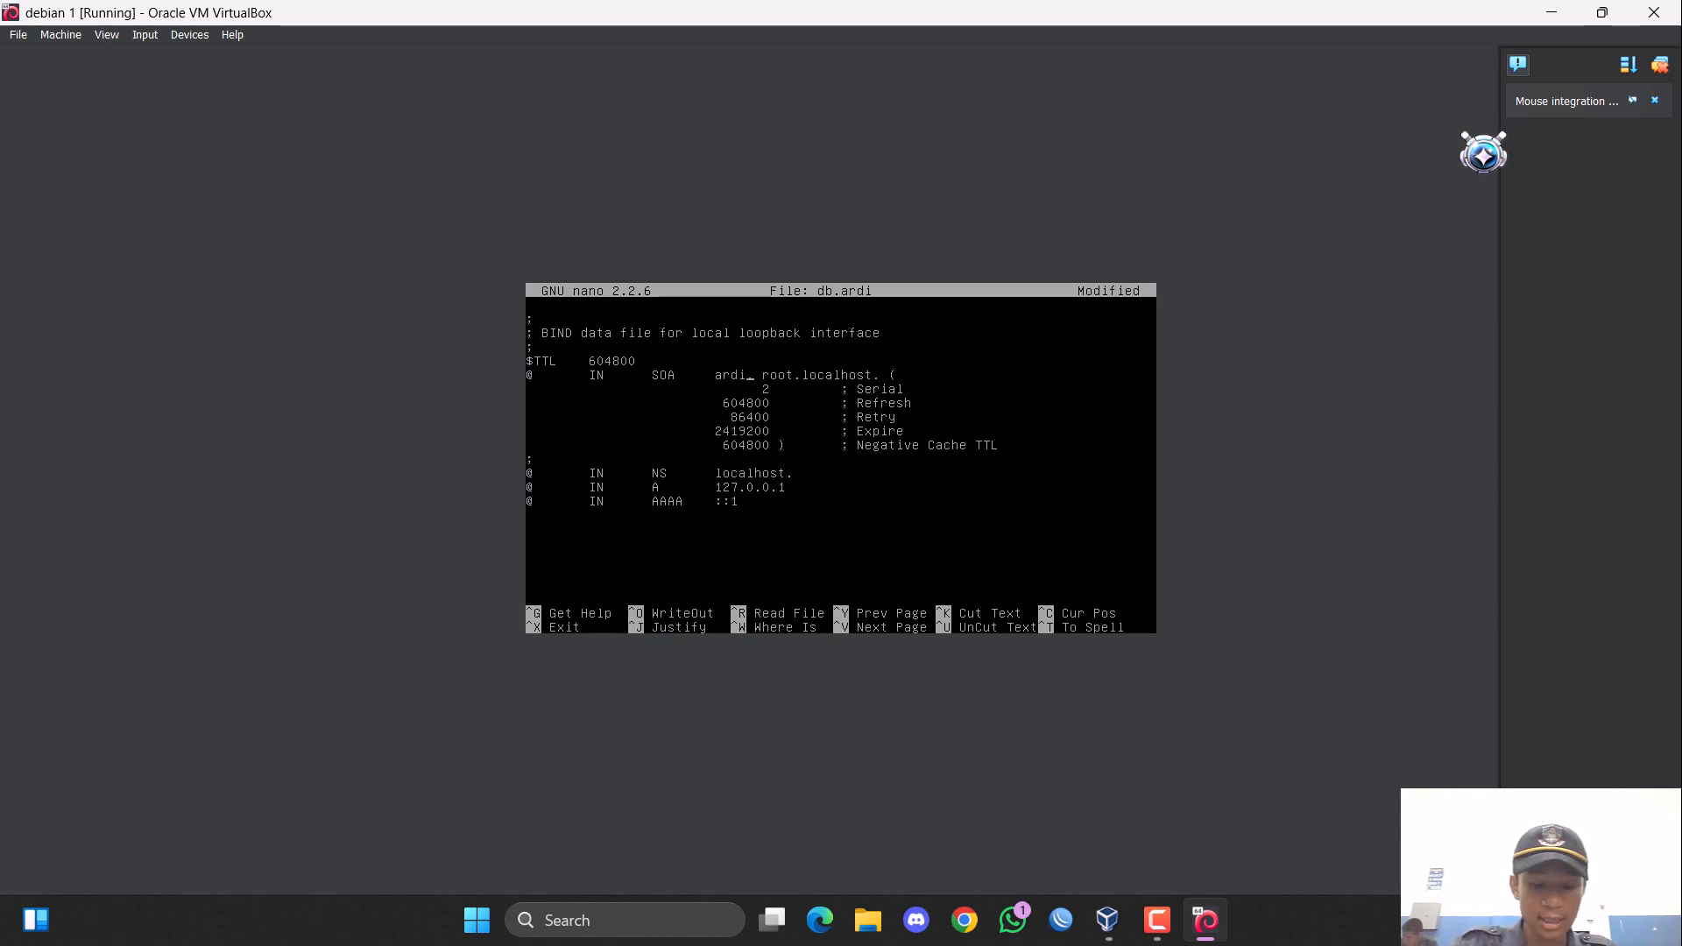
pyautogui.write('.id.')
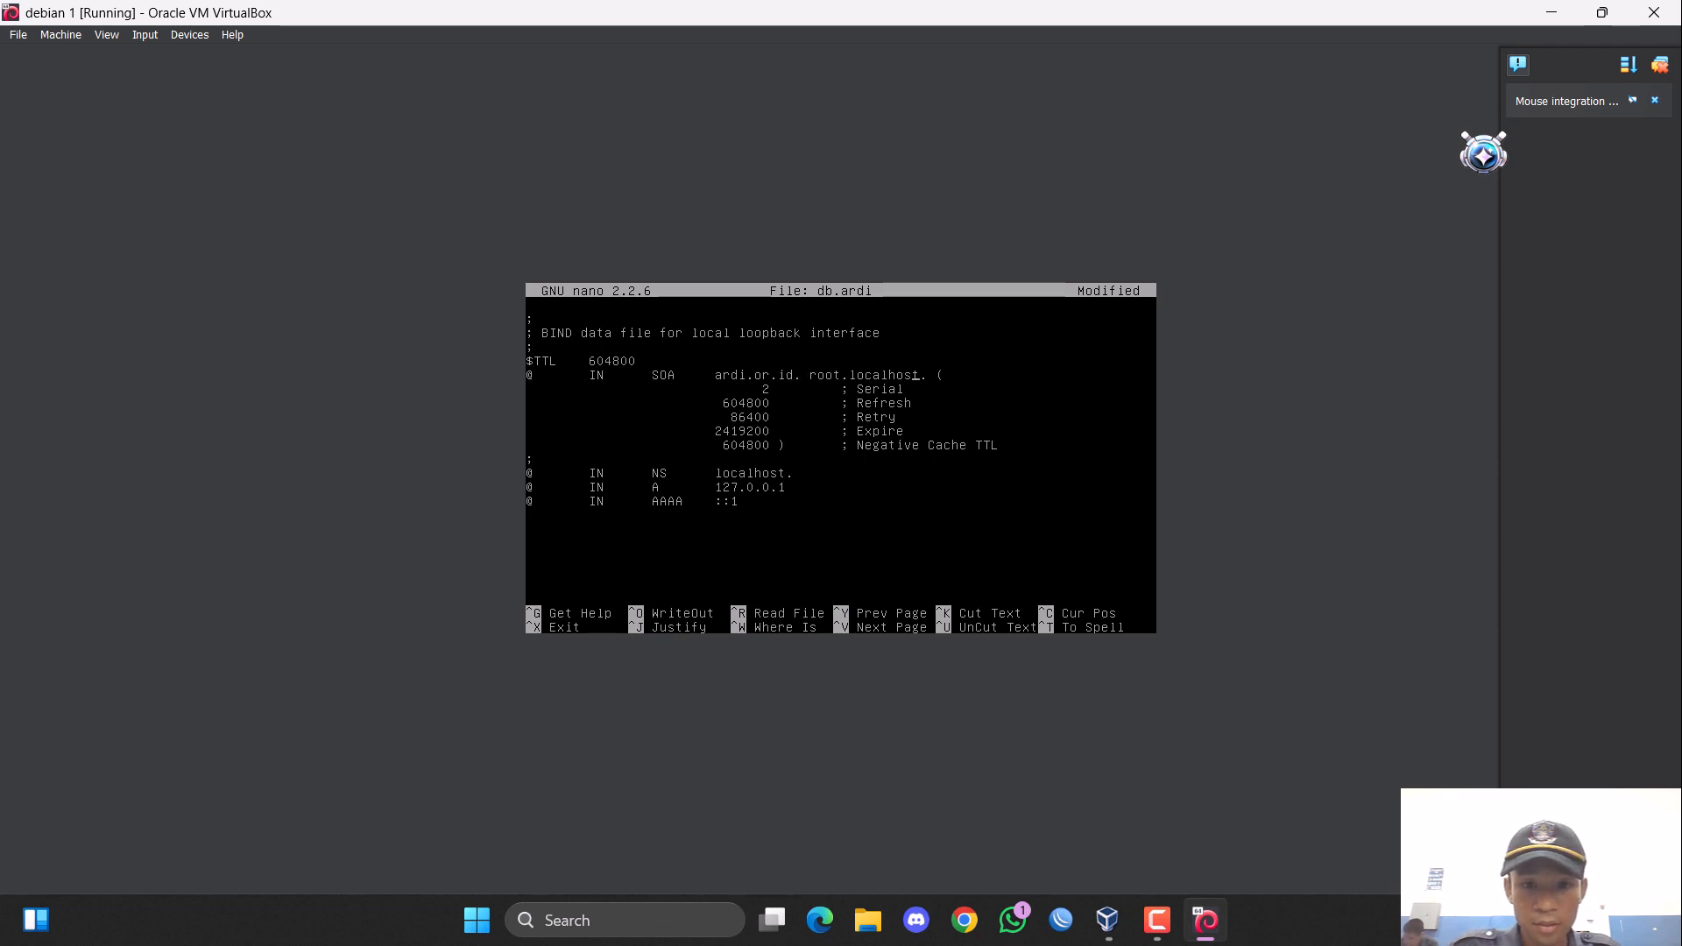
# Change the SOA record's contact to root.ardi.or.id, keeping the trailing dot.
pyautogui.press('BackSpace')
pyautogui.press('BackSpace')
pyautogui.press('BackSpace')
pyautogui.press('BackSpace')
pyautogui.press('BackSpace')
pyautogui.press('BackSpace')
pyautogui.press('BackSpace')
pyautogui.press('BackSpace')
pyautogui.press('BackSpace')
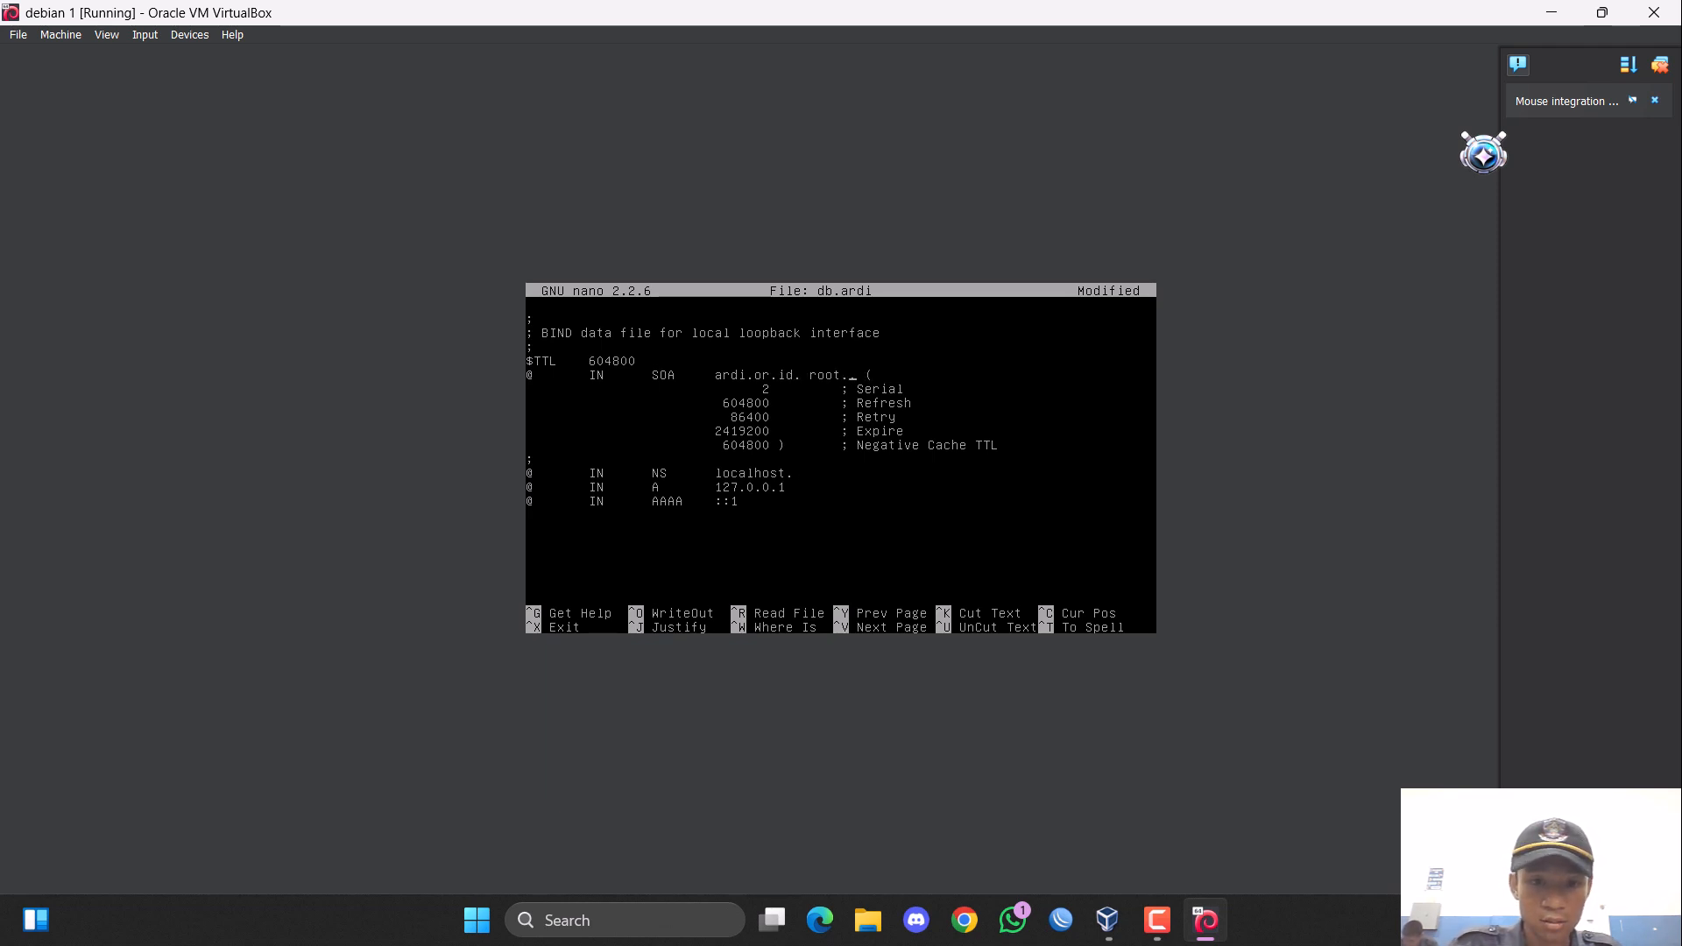
pyautogui.write('ardi.or')
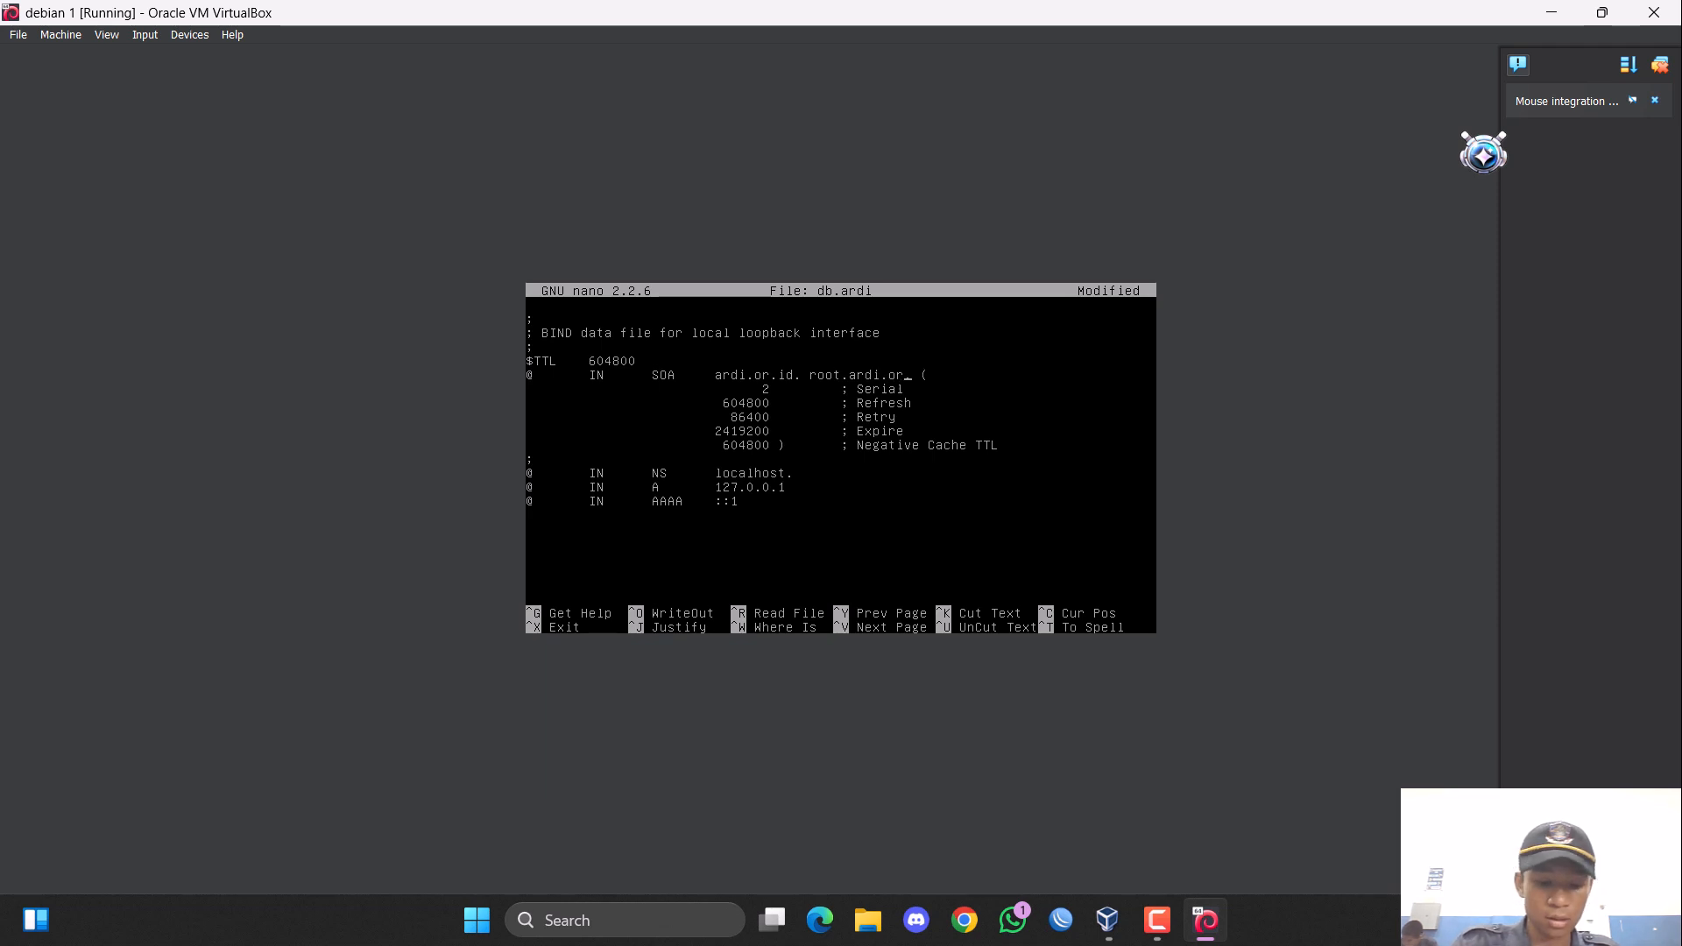
pyautogui.write('.id')
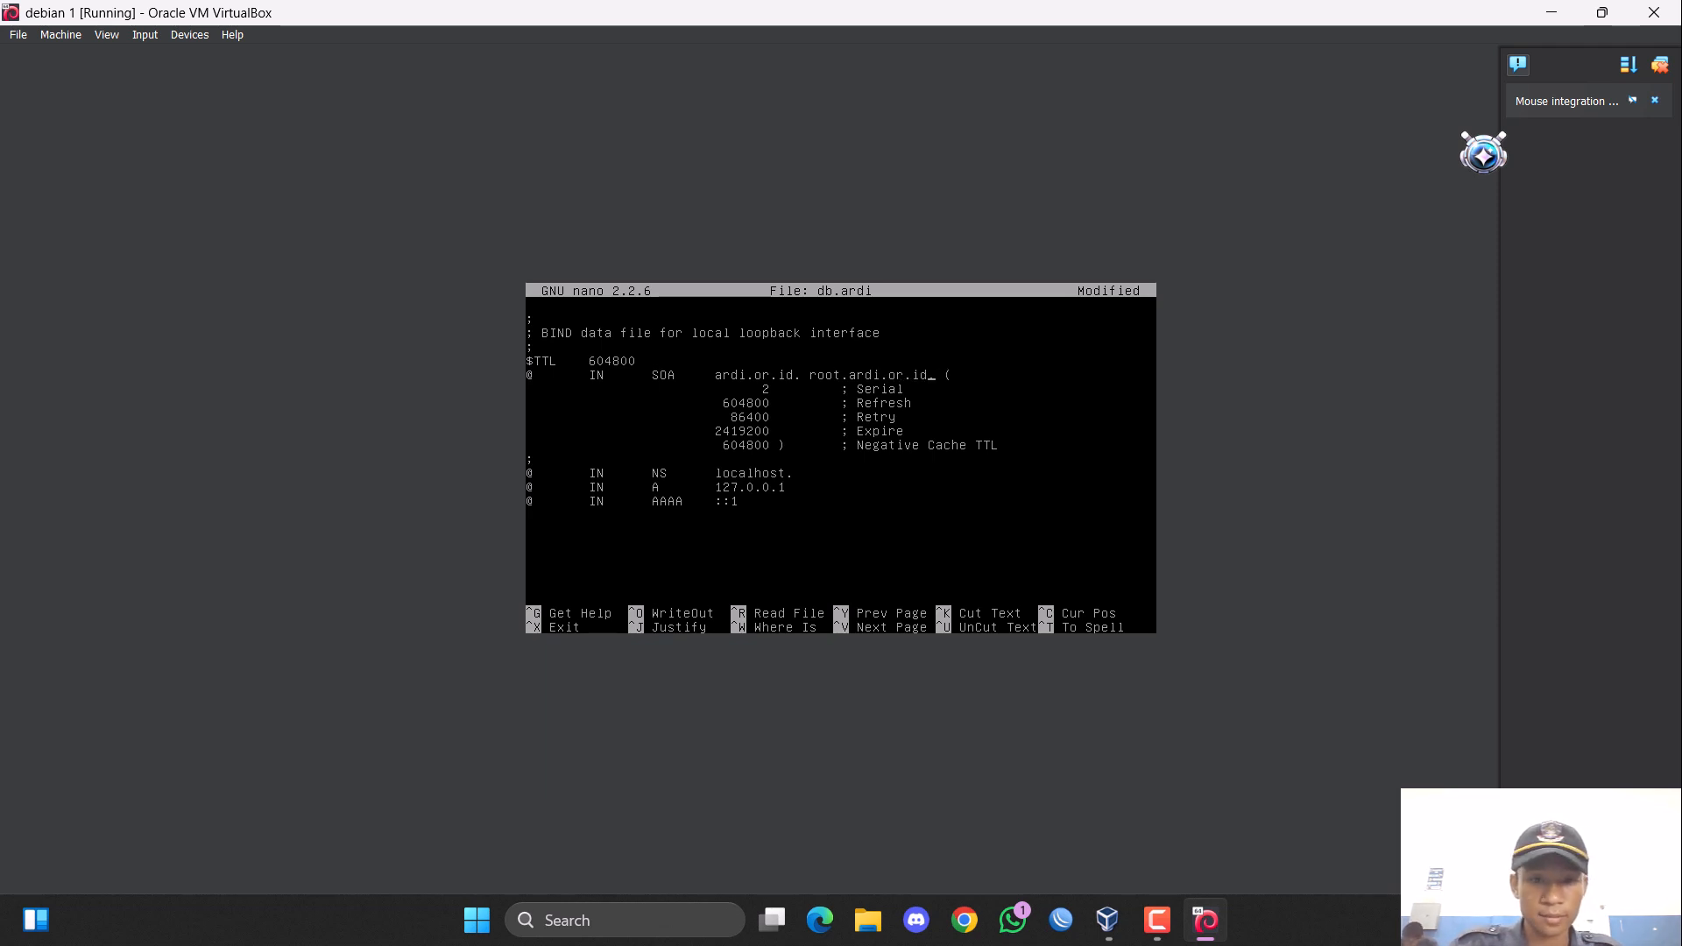
# Remove the AAAA record line from the end of the db.ardi zone file.
pyautogui.press('Down')
pyautogui.press('Down')
pyautogui.press('Down')
pyautogui.press('Down')
pyautogui.press('Down')
pyautogui.press('Down')
pyautogui.press('Down')
pyautogui.press('Down')
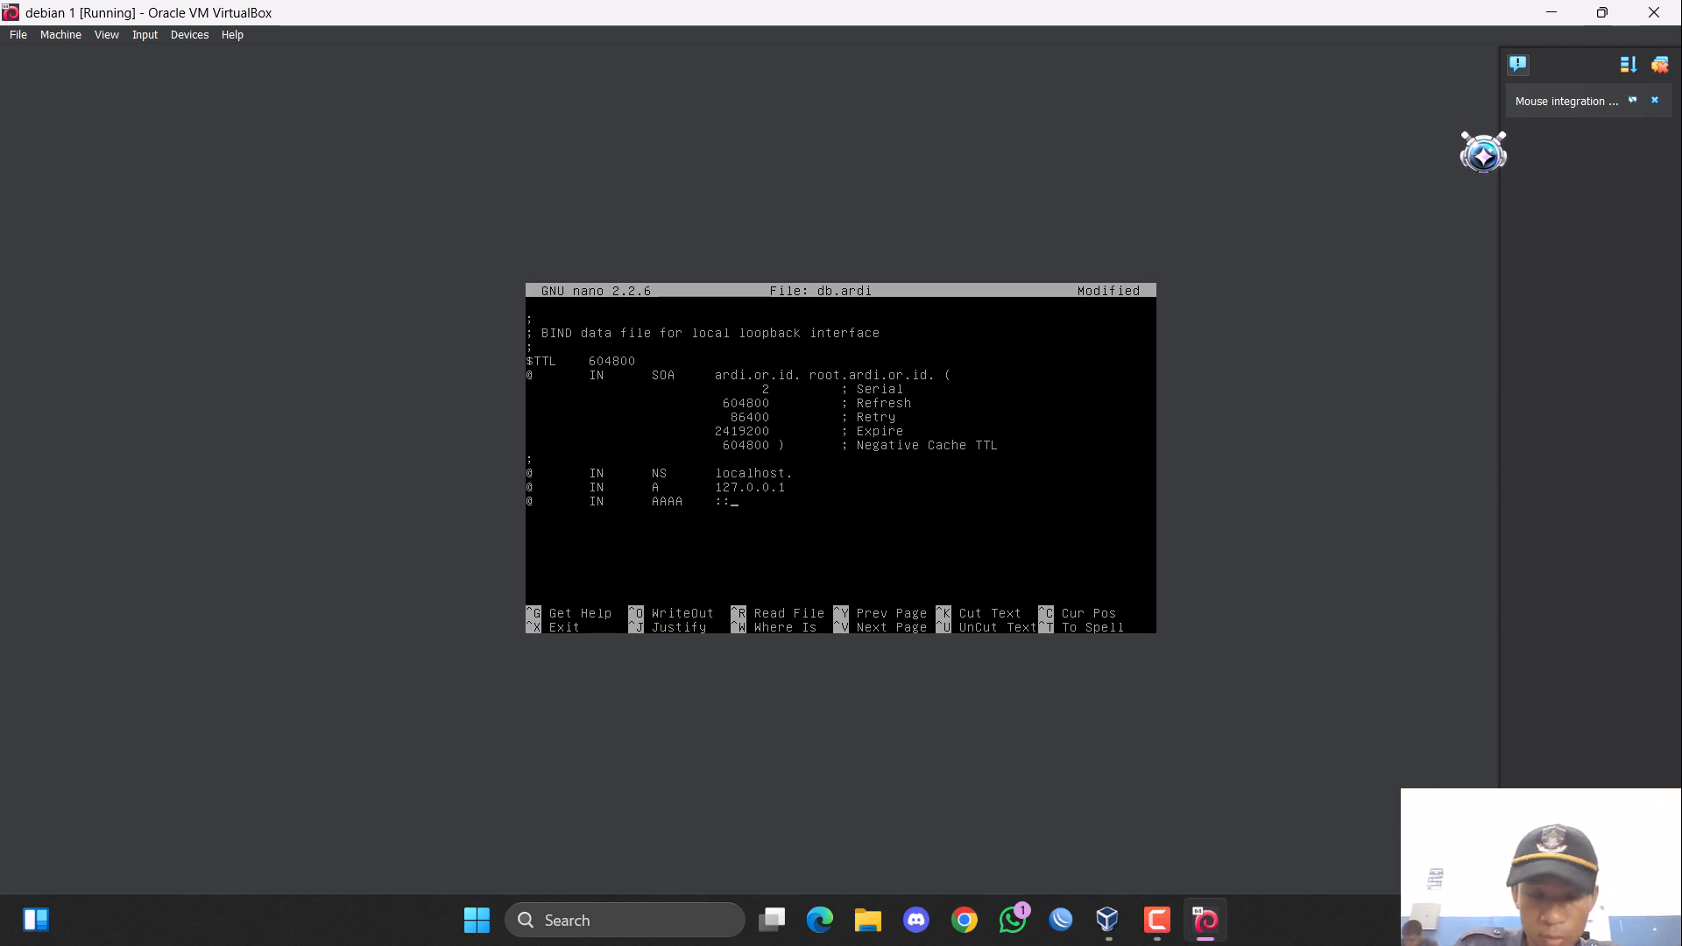
pyautogui.press('BackSpace')
pyautogui.press('BackSpace')
pyautogui.press('BackSpace')
pyautogui.press('BackSpace')
pyautogui.press('BackSpace')
pyautogui.press('BackSpace')
pyautogui.press('BackSpace')
pyautogui.press('BackSpace')
pyautogui.press('BackSpace')
pyautogui.press('BackSpace')
pyautogui.press('BackSpace')
pyautogui.press('BackSpace')
# Set the address of the remaining A record to 200.100.1.31.
pyautogui.press('BackSpace')
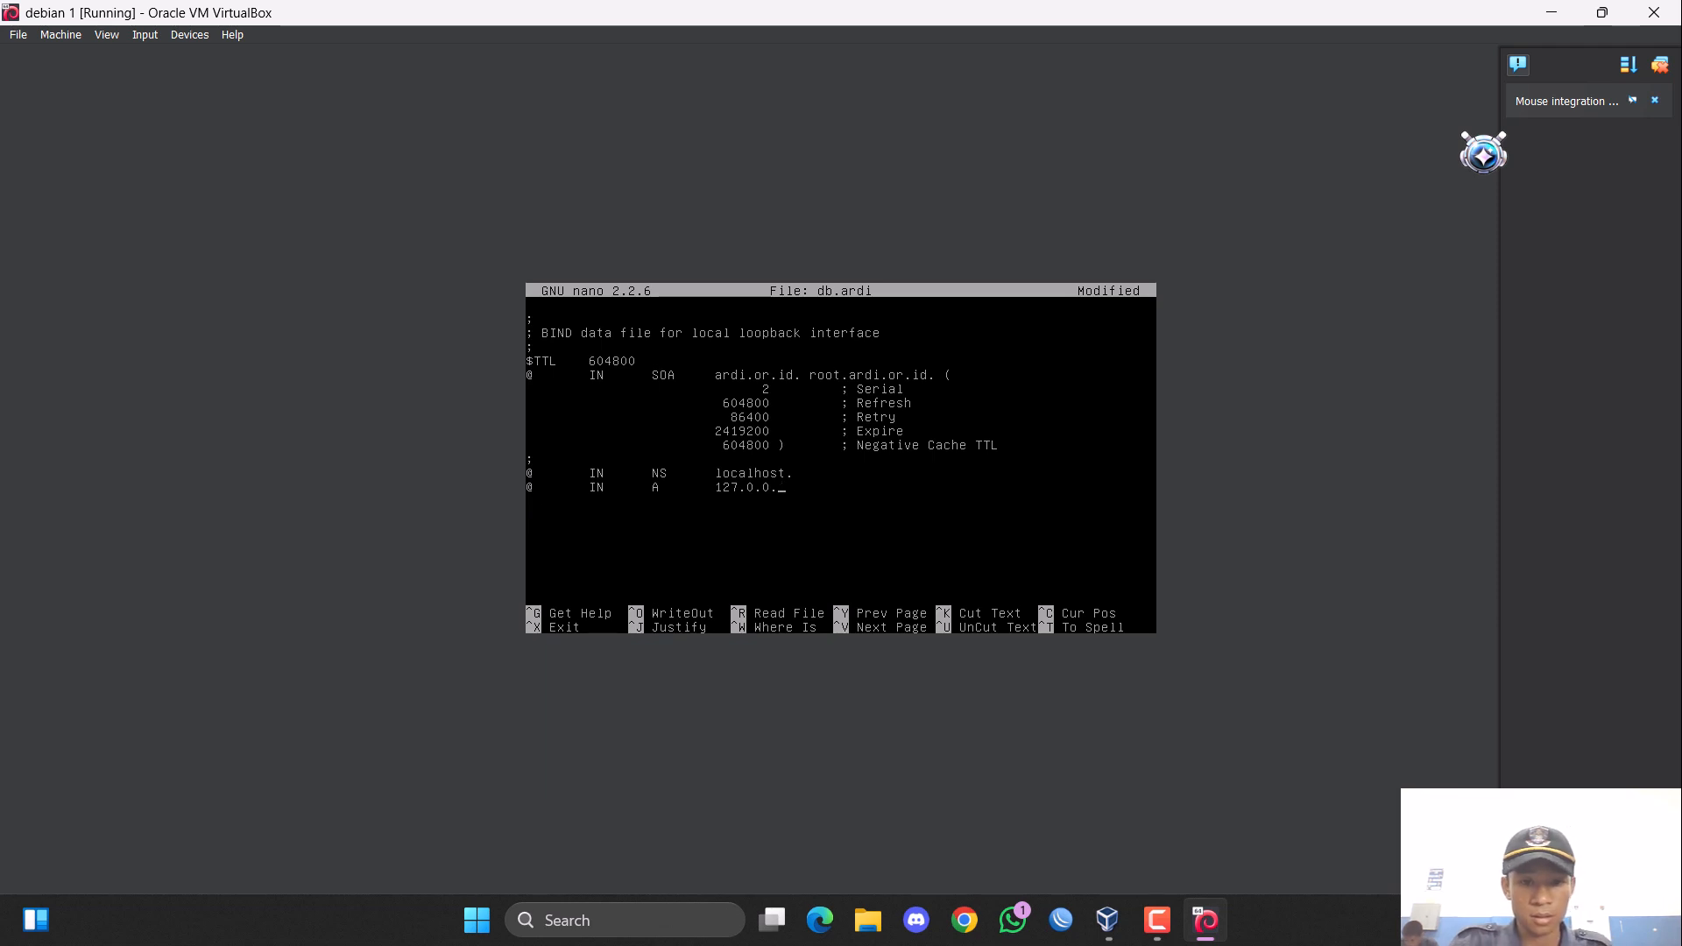
pyautogui.press('BackSpace')
pyautogui.press('BackSpace')
pyautogui.press('BackSpace')
pyautogui.press('BackSpace')
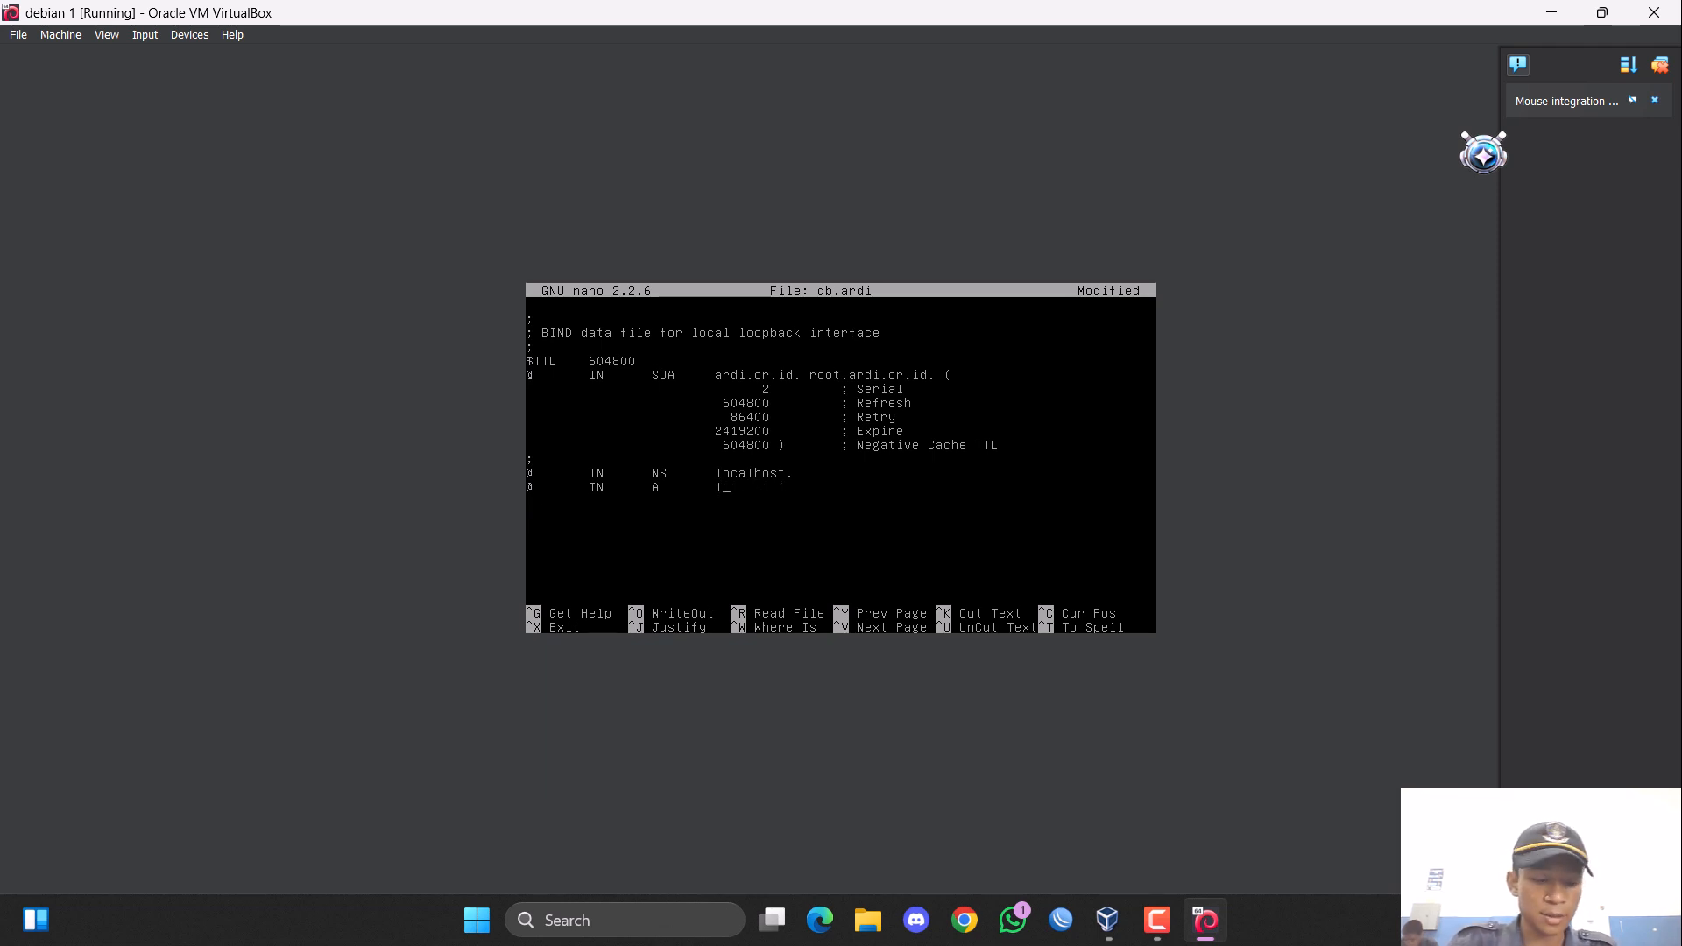
pyautogui.write('00.')
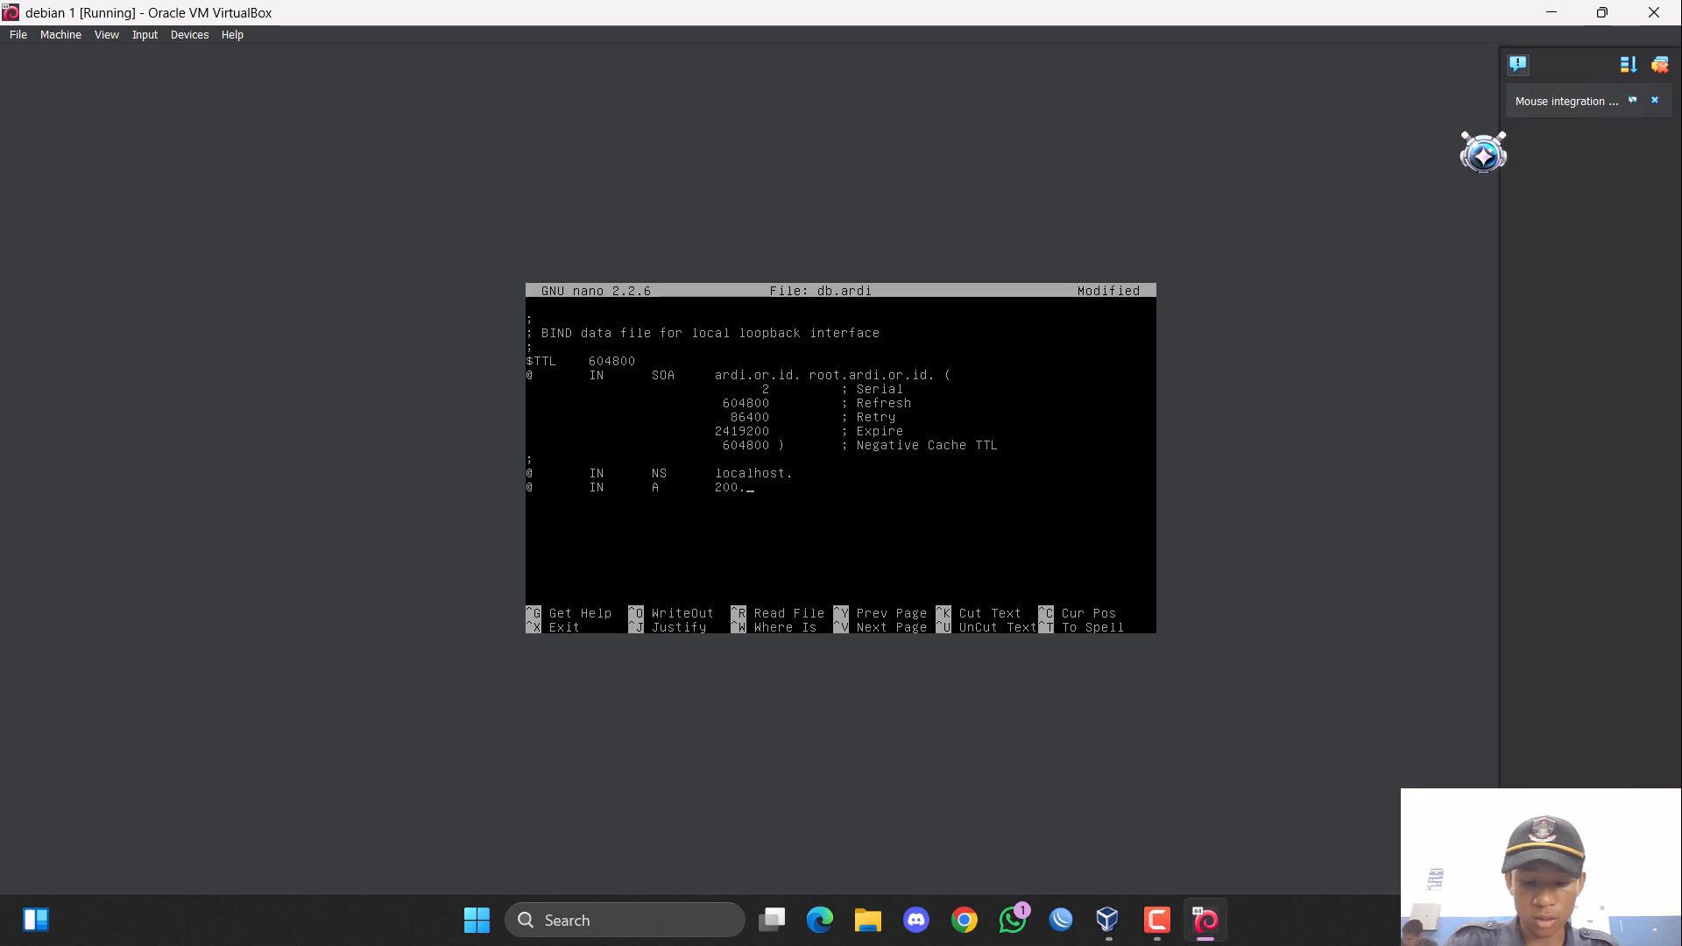
pyautogui.write('100.1.31')
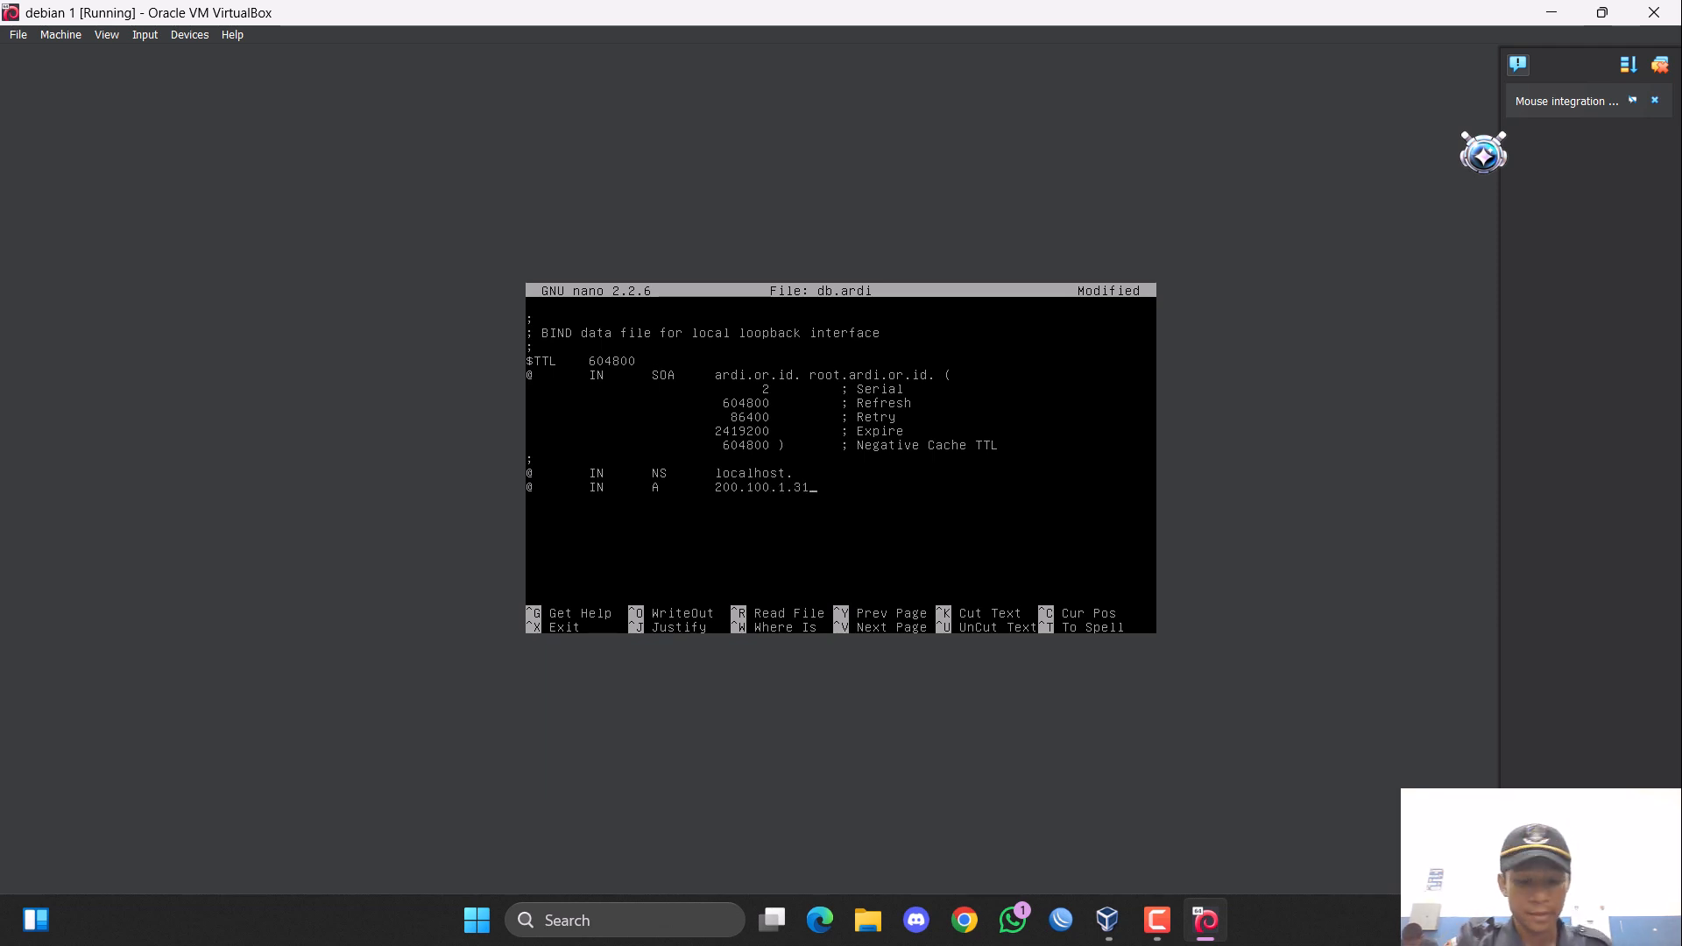
# Duplicate the A record line for 200.100.1.31 so that the file holds three identical A records.
pyautogui.hotkey('ctrl', 'k')
pyautogui.hotkey('ctrl', 'u')
pyautogui.hotkey('ctrl', 'u')
pyautogui.hotkey('ctrl', 'u')
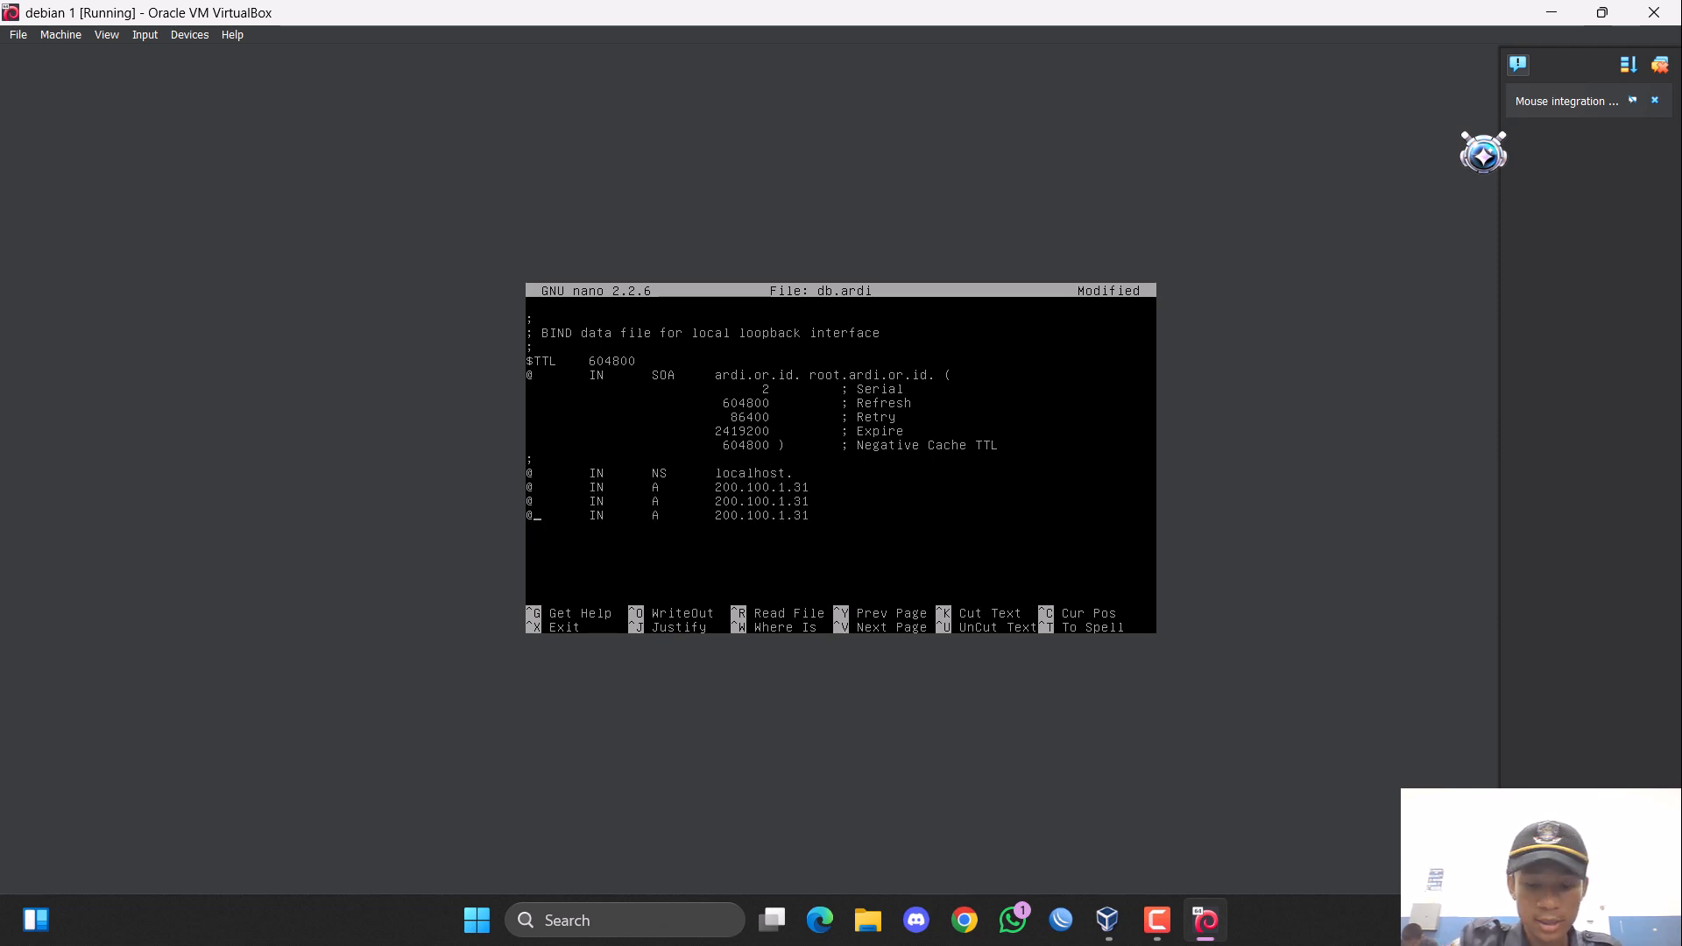
pyautogui.press('BackSpace')
pyautogui.write('ftp')
pyautogui.press('Up')
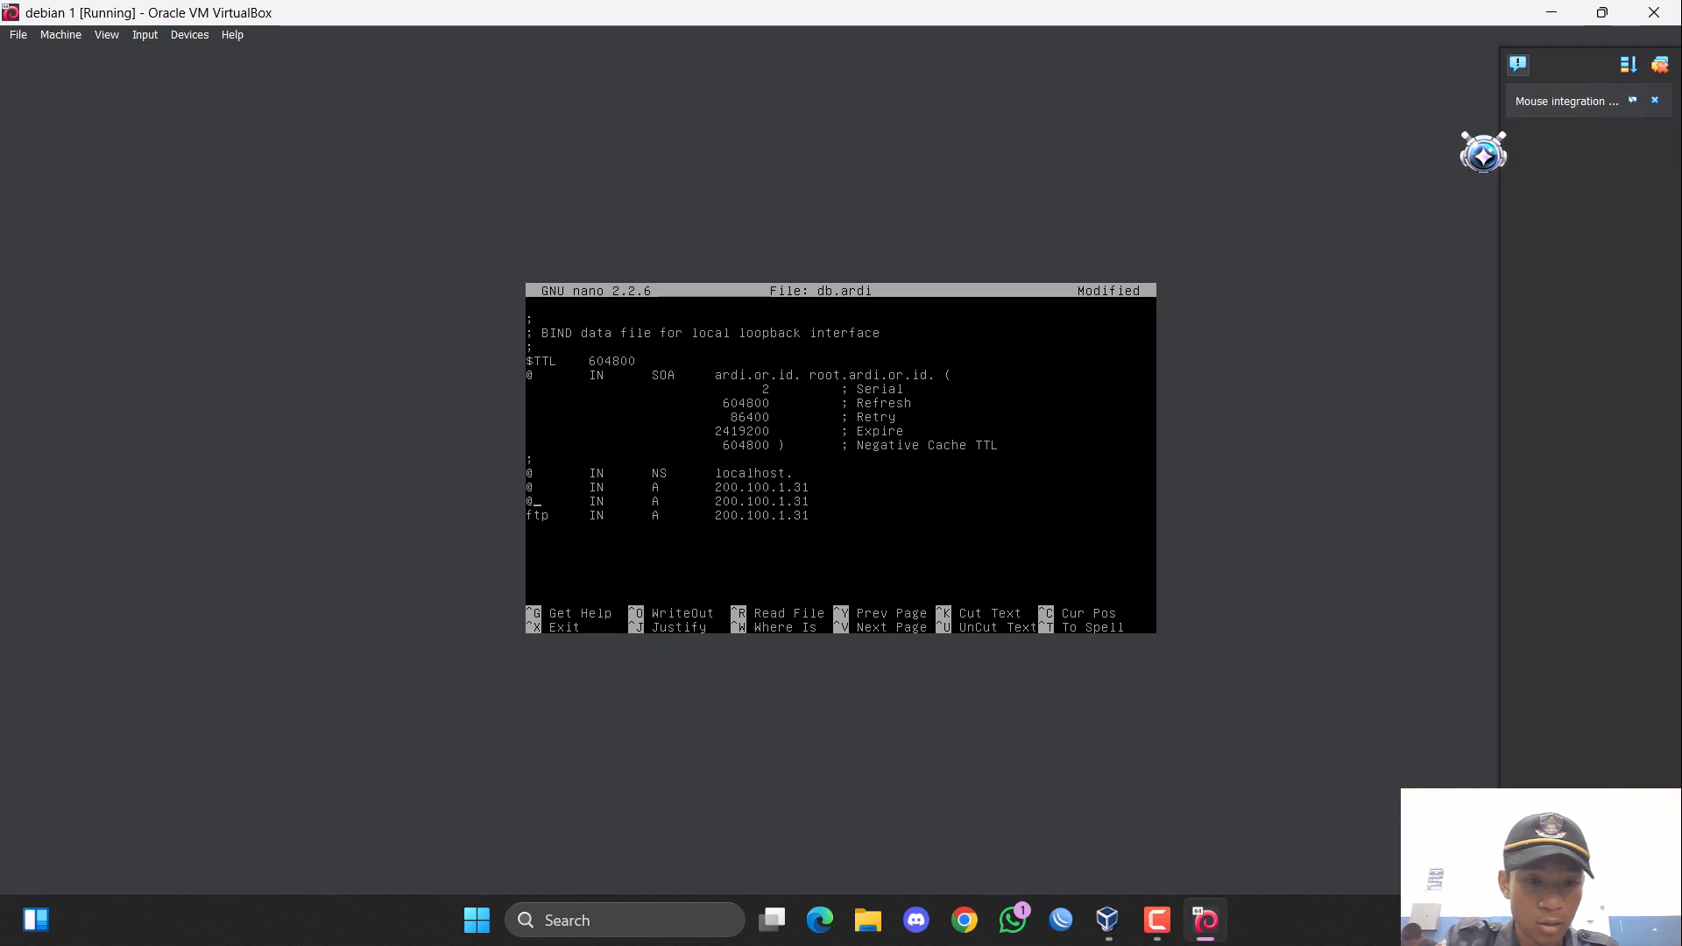
pyautogui.press('BackSpace')
pyautogui.write('www')
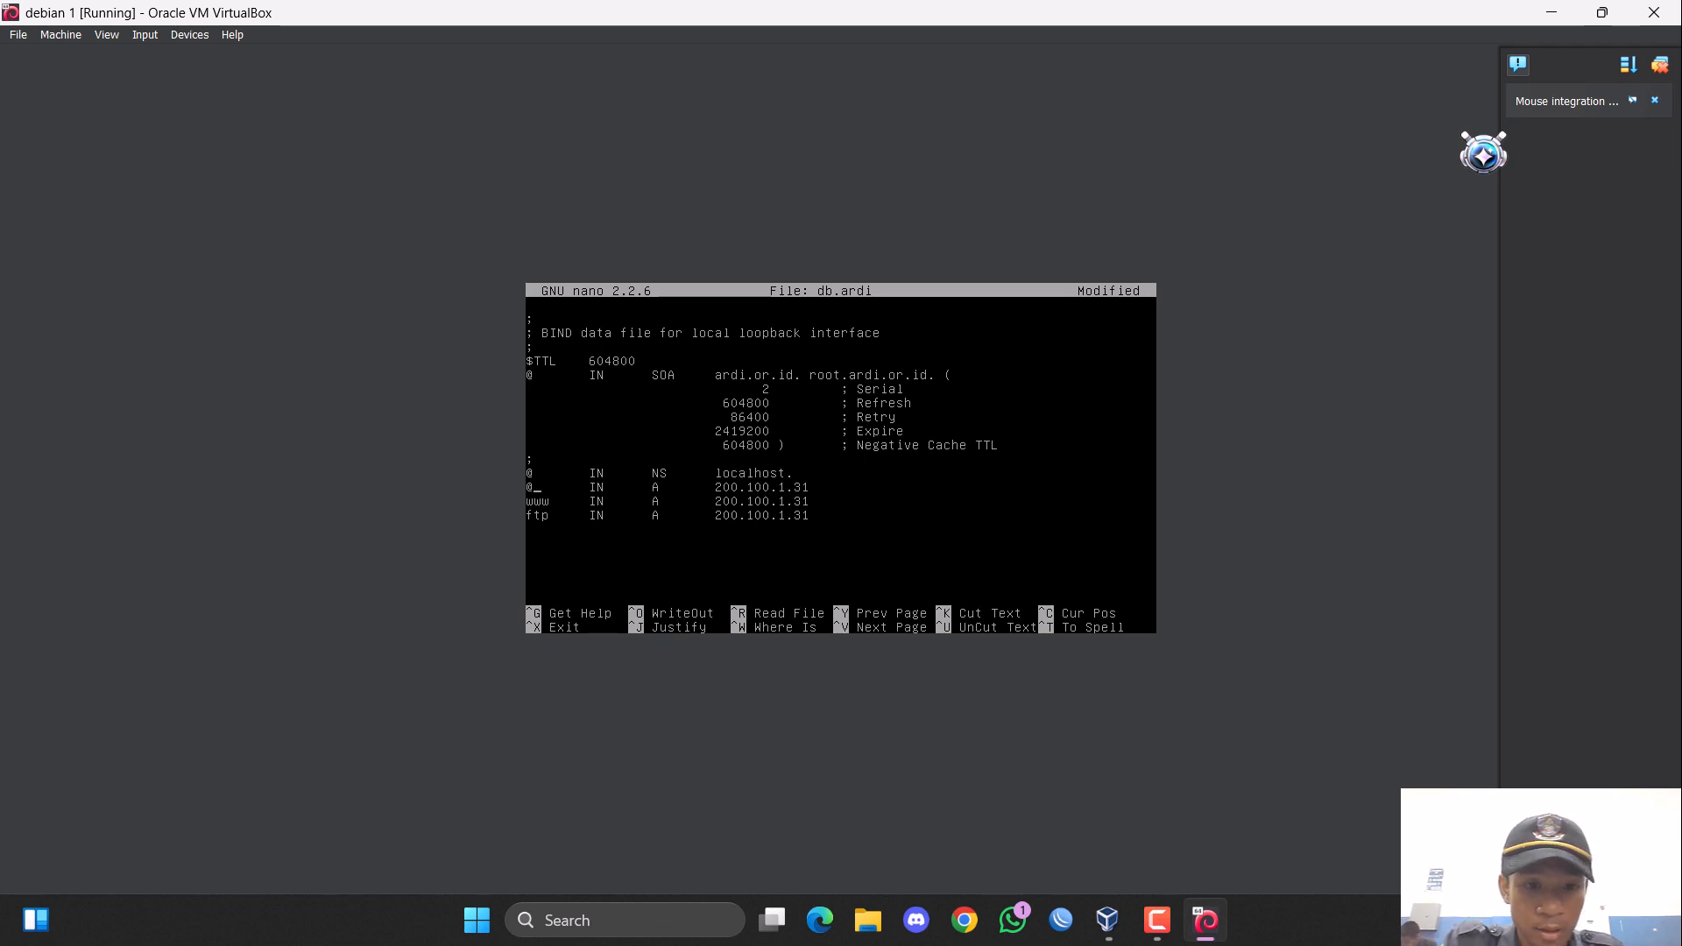
# Replace localhost in the NS record of db.ardi with ardi.or.id, keeping the trailing dot.
pyautogui.press('Up')
pyautogui.press('Up')
pyautogui.press('Right')
pyautogui.press('Right')
pyautogui.press('Right')
pyautogui.press('Right')
pyautogui.press('Right')
pyautogui.press('Right')
pyautogui.press('Right')
pyautogui.press('Right')
pyautogui.press('Right')
pyautogui.press('Right')
pyautogui.press('Right')
pyautogui.press('Right')
pyautogui.press('Right')
pyautogui.press('Right')
pyautogui.press('Right')
pyautogui.press('Right')
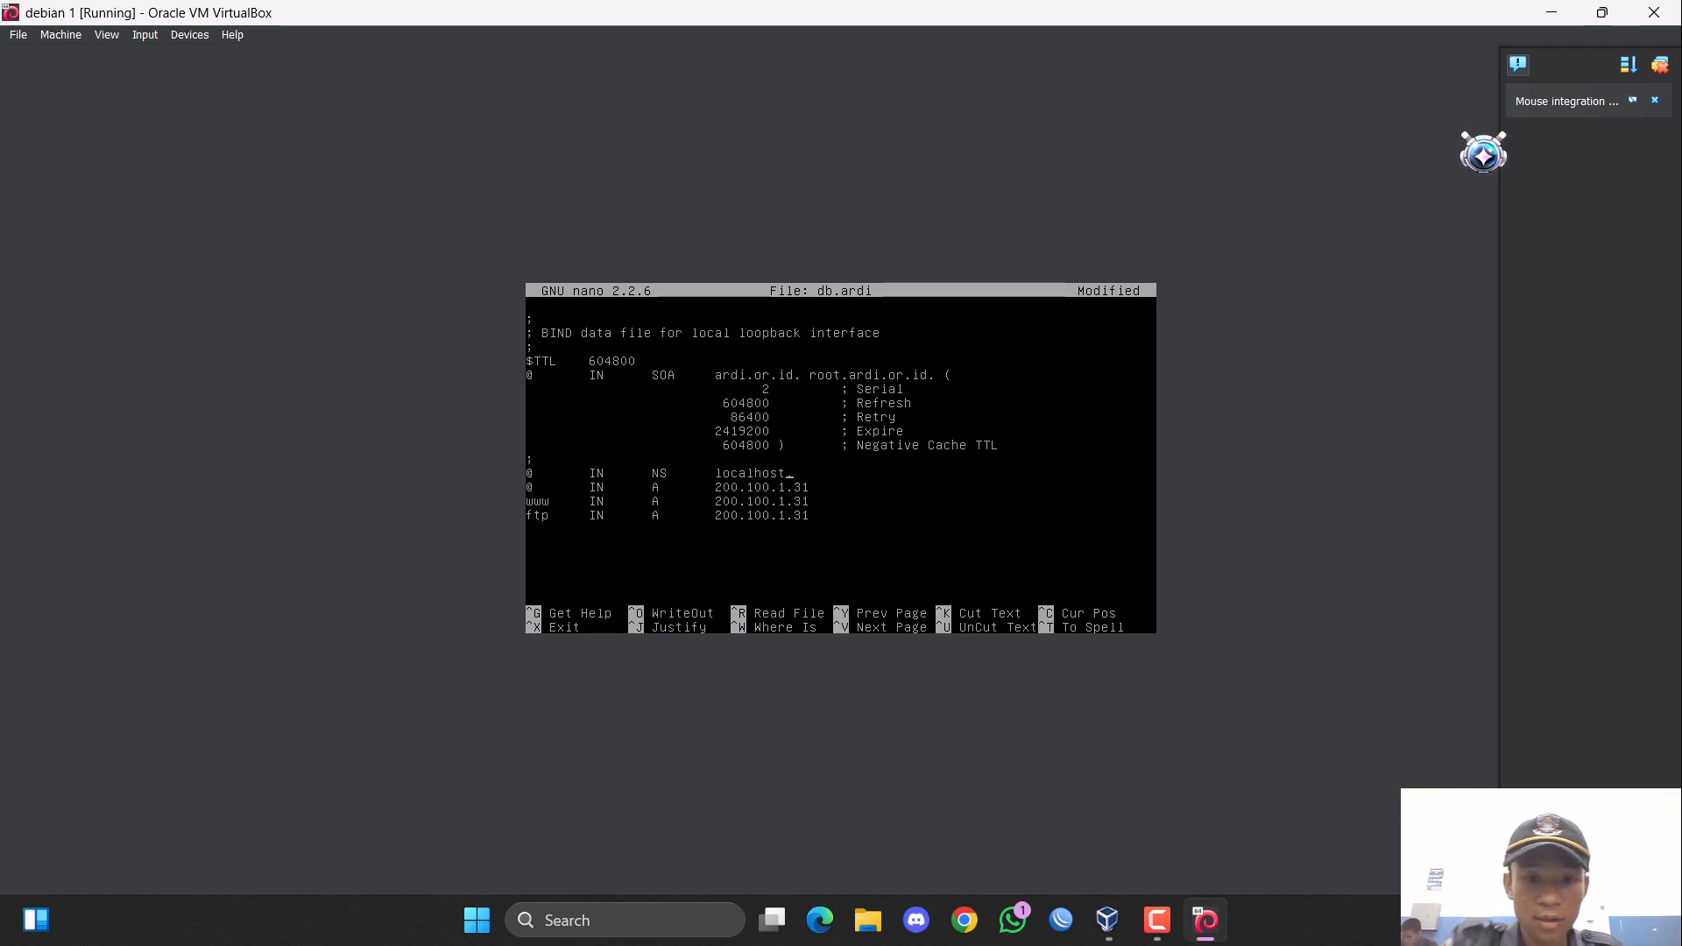
pyautogui.press('BackSpace')
pyautogui.press('BackSpace')
pyautogui.press('BackSpace')
pyautogui.press('BackSpace')
pyautogui.press('BackSpace')
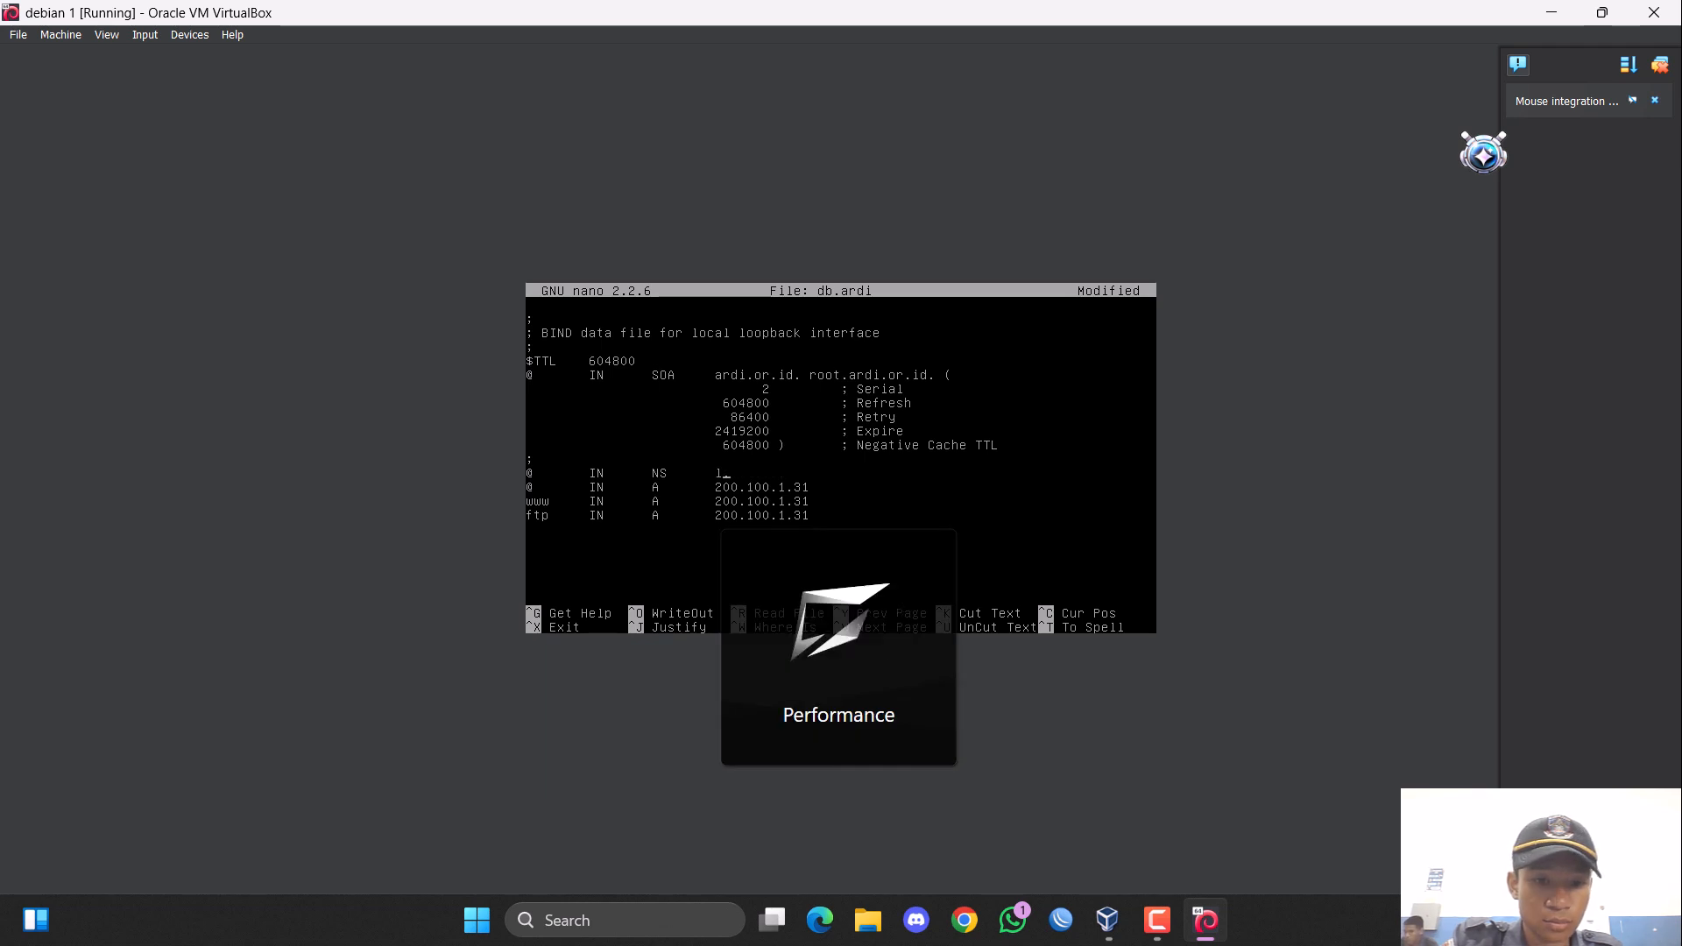
pyautogui.press('BackSpace')
pyautogui.press('BackSpace')
pyautogui.write('ardi')
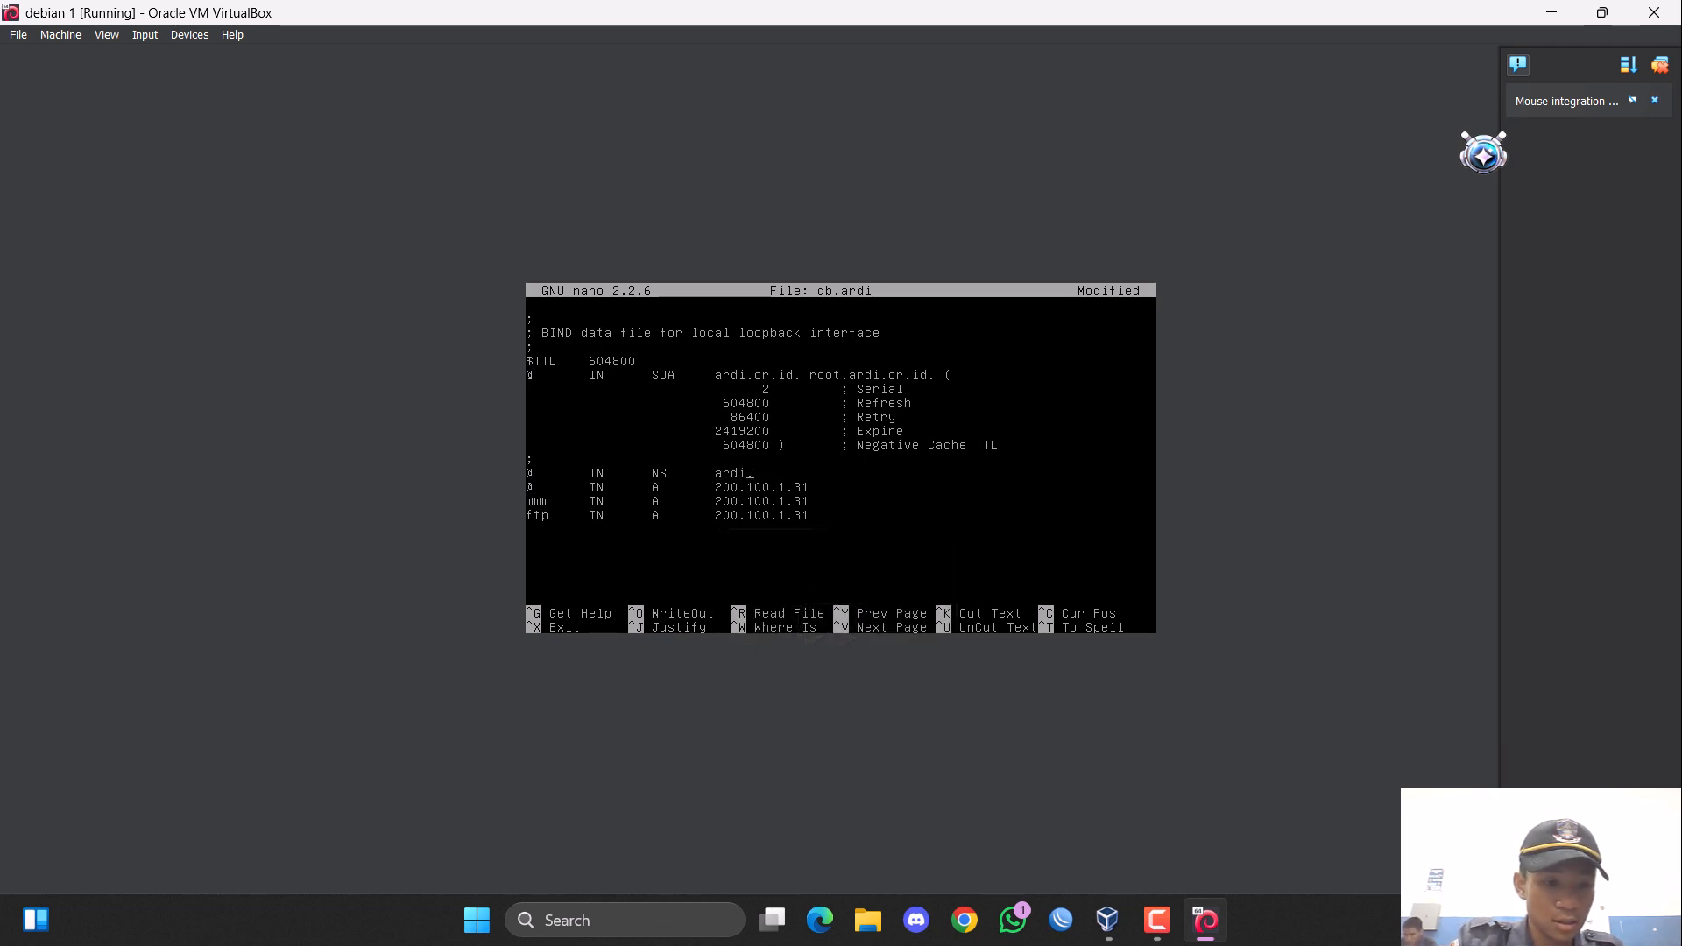
pyautogui.write('.or.id.')
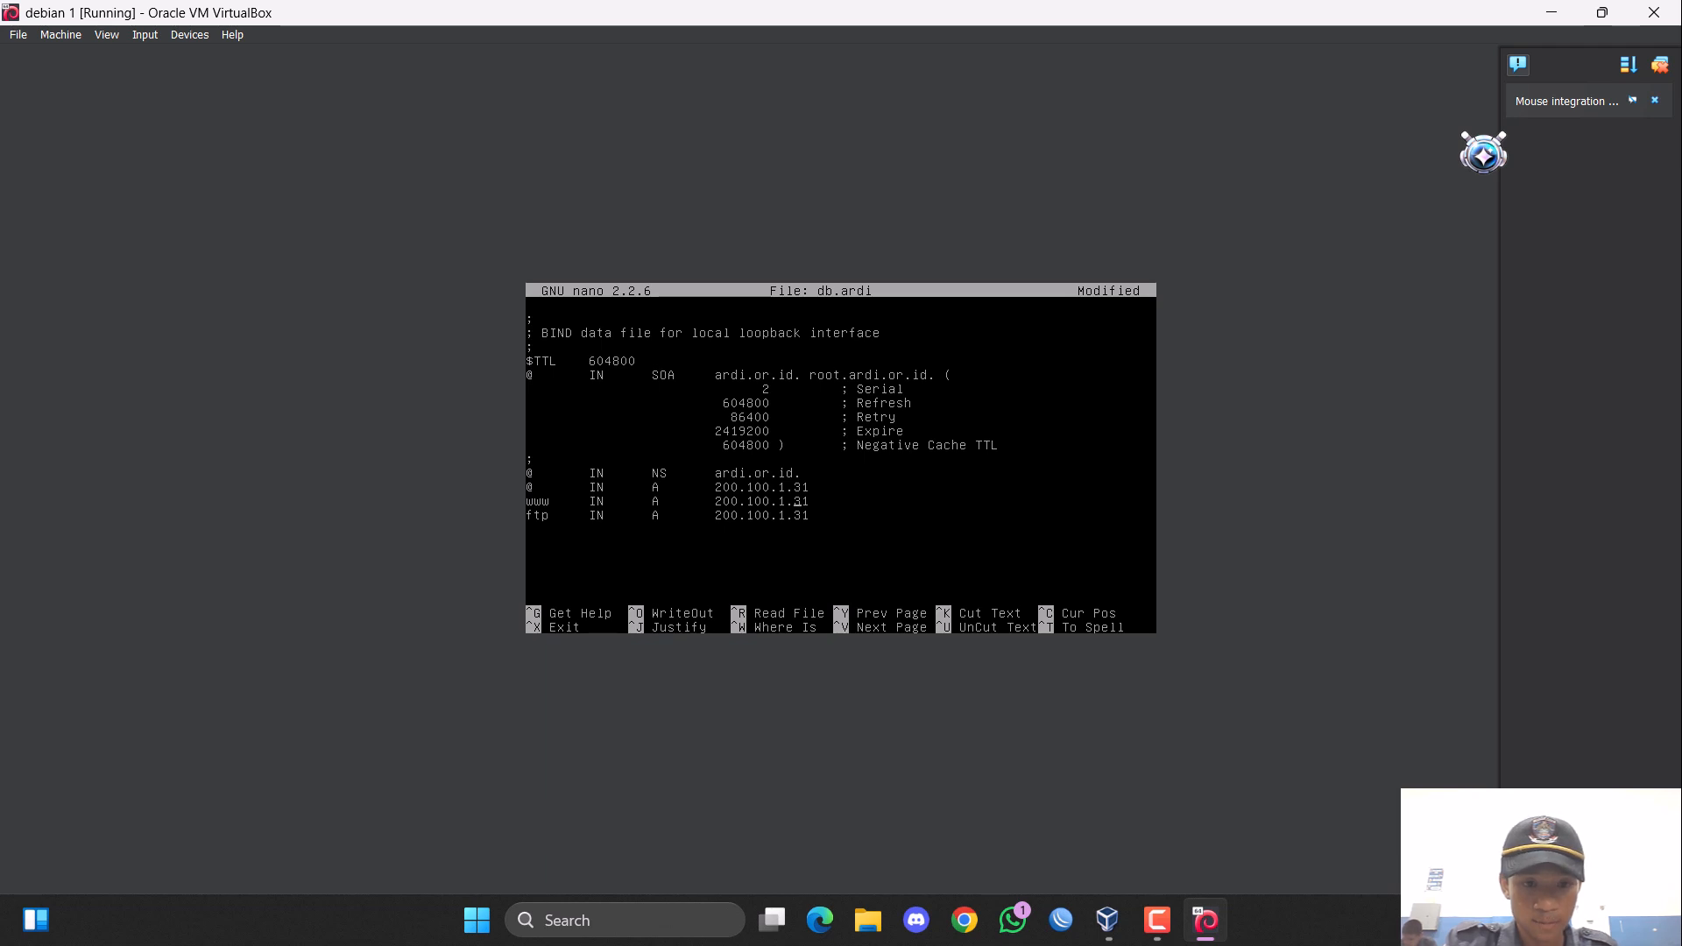
# Save the zone file under its existing name db.ardi and exit nano.
pyautogui.hotkey('ctrl', 'x')
pyautogui.press('y')
pyautogui.press('Return')
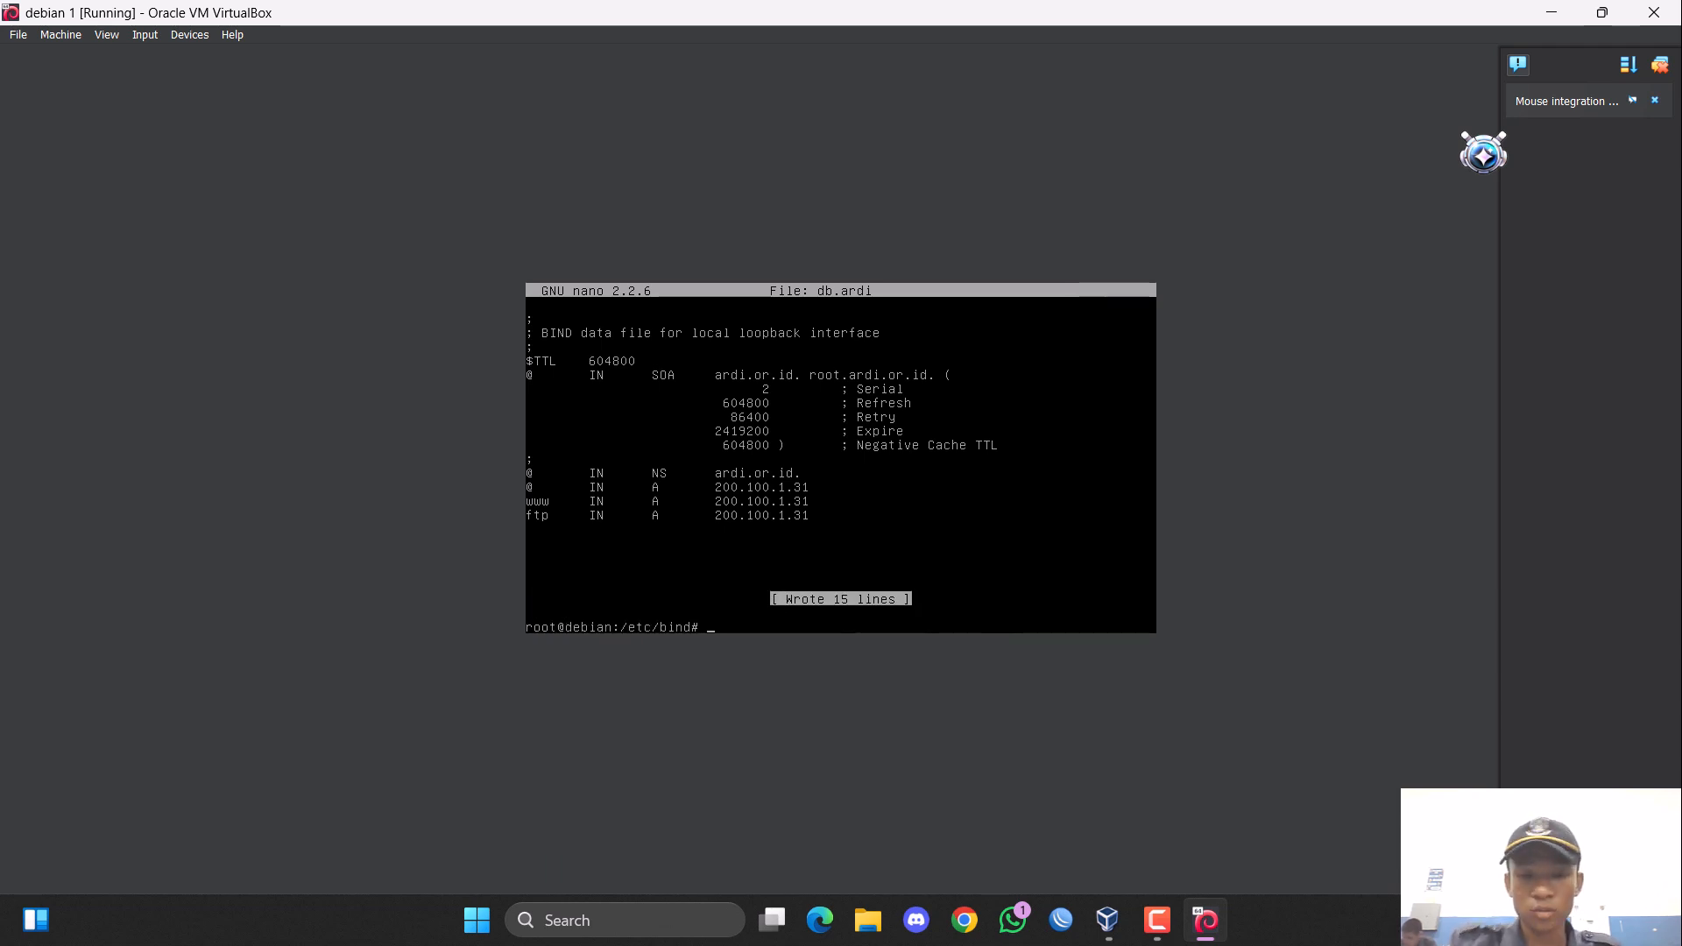
# Open the reverse zone file db.200 in nano.
pyautogui.write('nano db.rizki')
pyautogui.press('BackSpace')
pyautogui.press('BackSpace')
pyautogui.press('BackSpace')
pyautogui.press('BackSpace')
pyautogui.press('BackSpace')
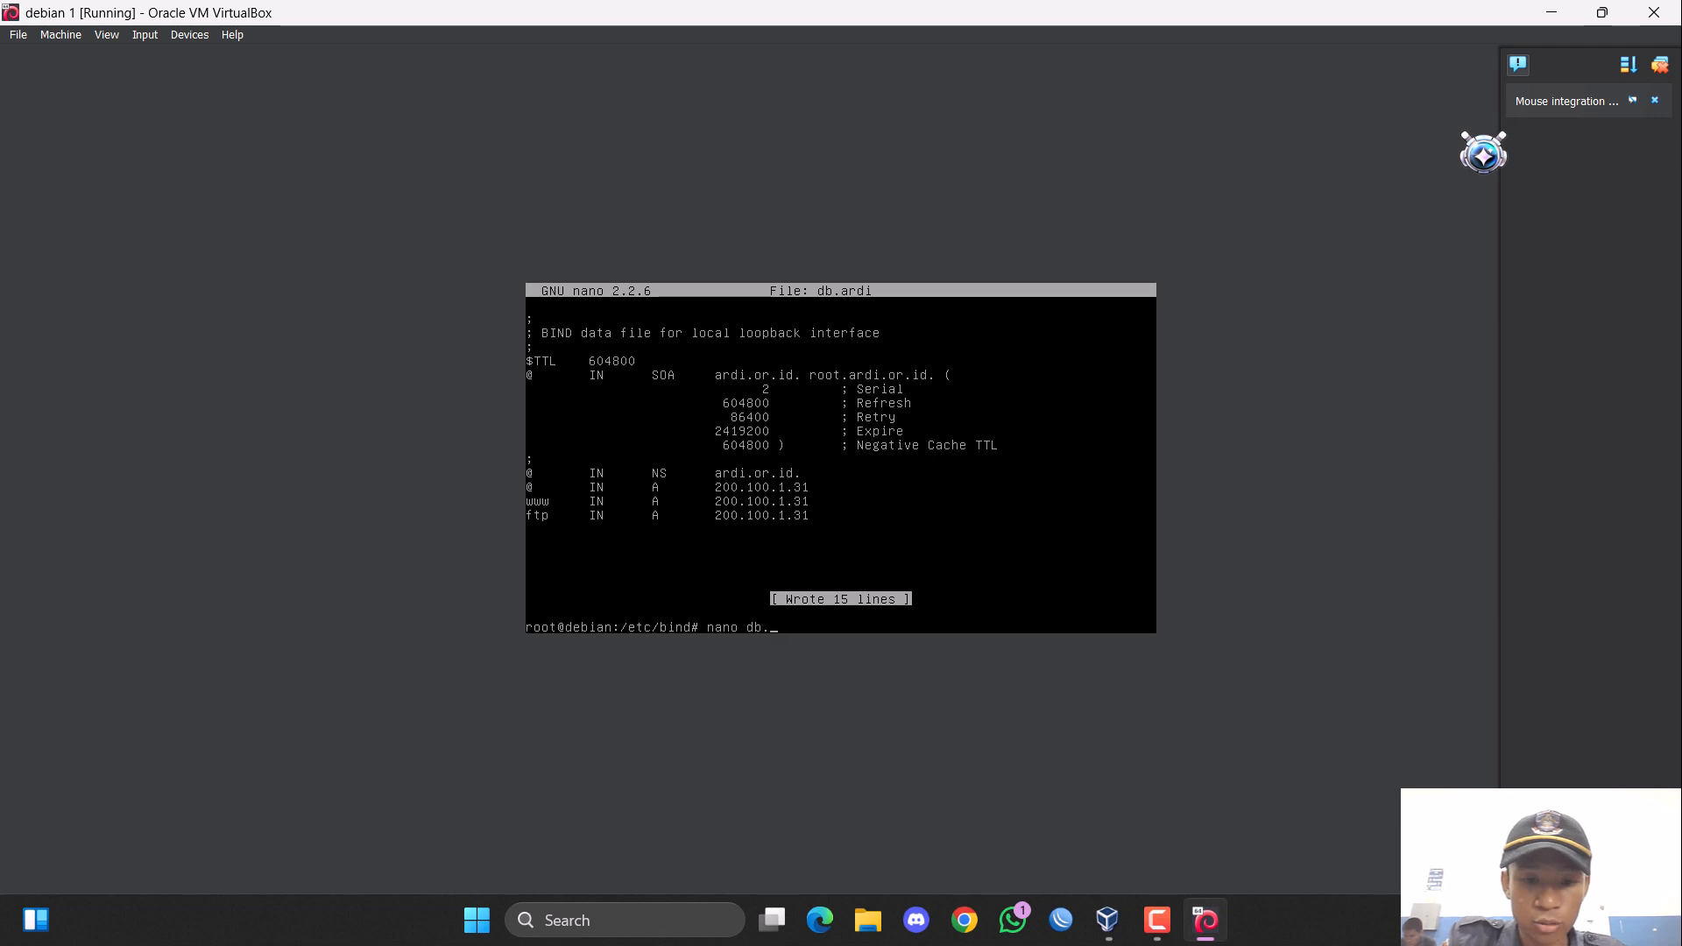
pyautogui.write('200')
pyautogui.press('Return')
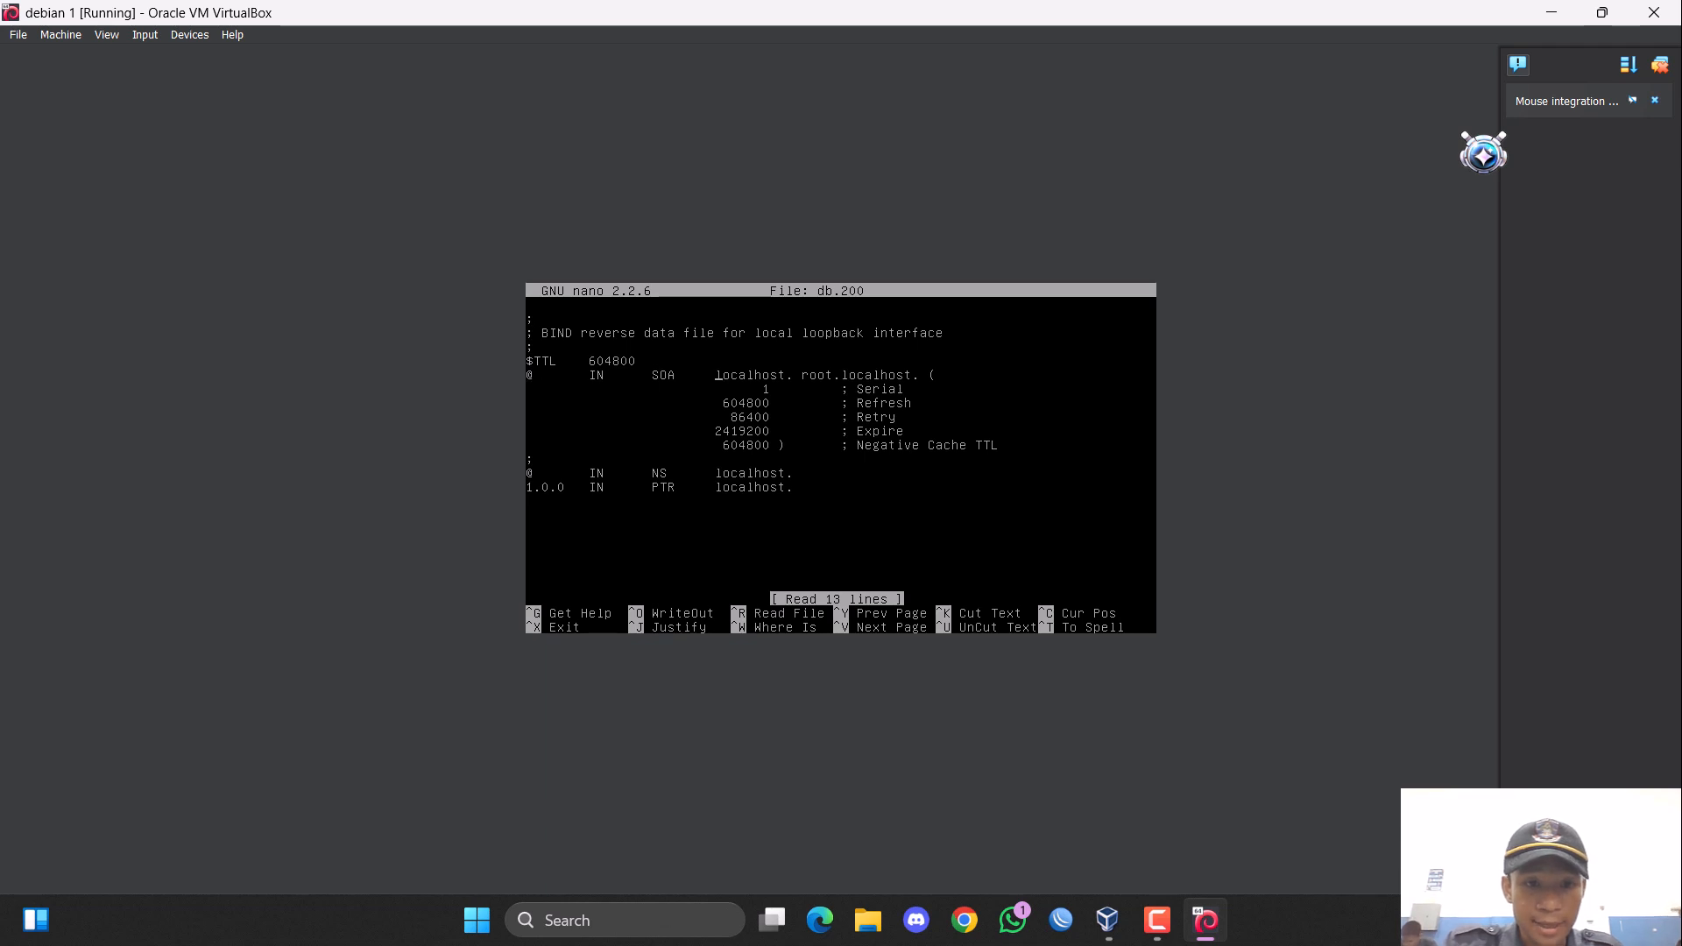
# Replace localhost with rizki.com as the primary name server in the SOA record of db.200.
pyautogui.press('Right')
pyautogui.press('Right')
pyautogui.press('Right')
pyautogui.press('Right')
pyautogui.press('Right')
pyautogui.press('Right')
pyautogui.press('BackSpace')
pyautogui.press('BackSpace')
pyautogui.press('BackSpace')
pyautogui.press('BackSpace')
pyautogui.press('BackSpace')
pyautogui.press('BackSpace')
pyautogui.press('BackSpace')
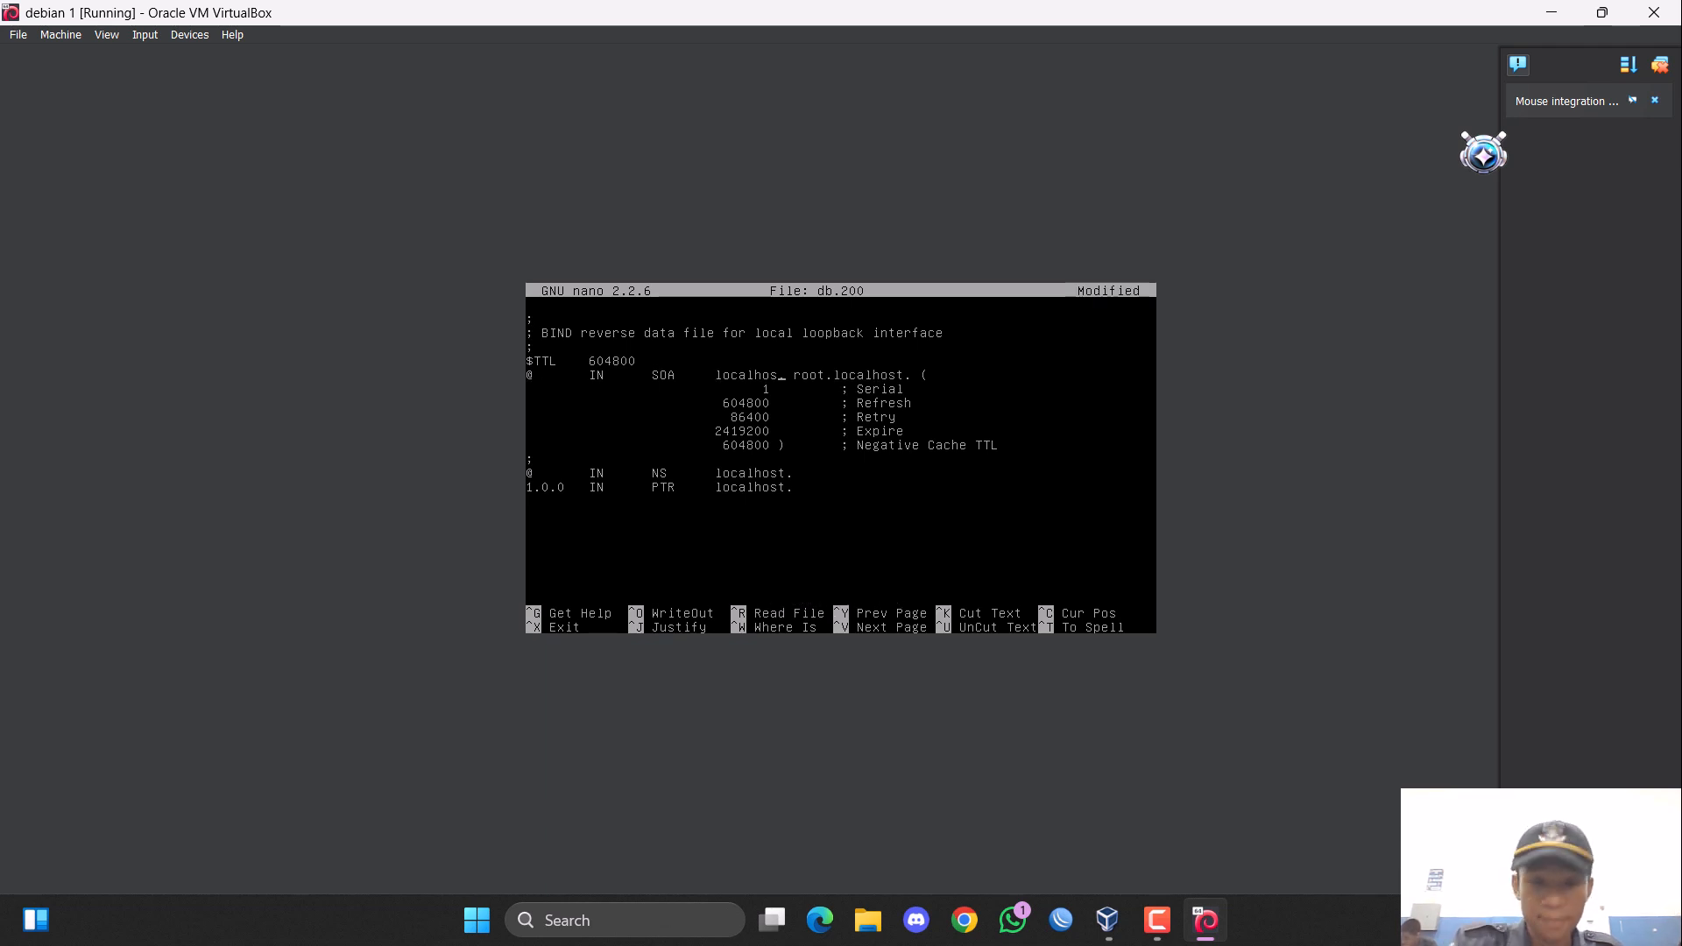
pyautogui.press('BackSpace')
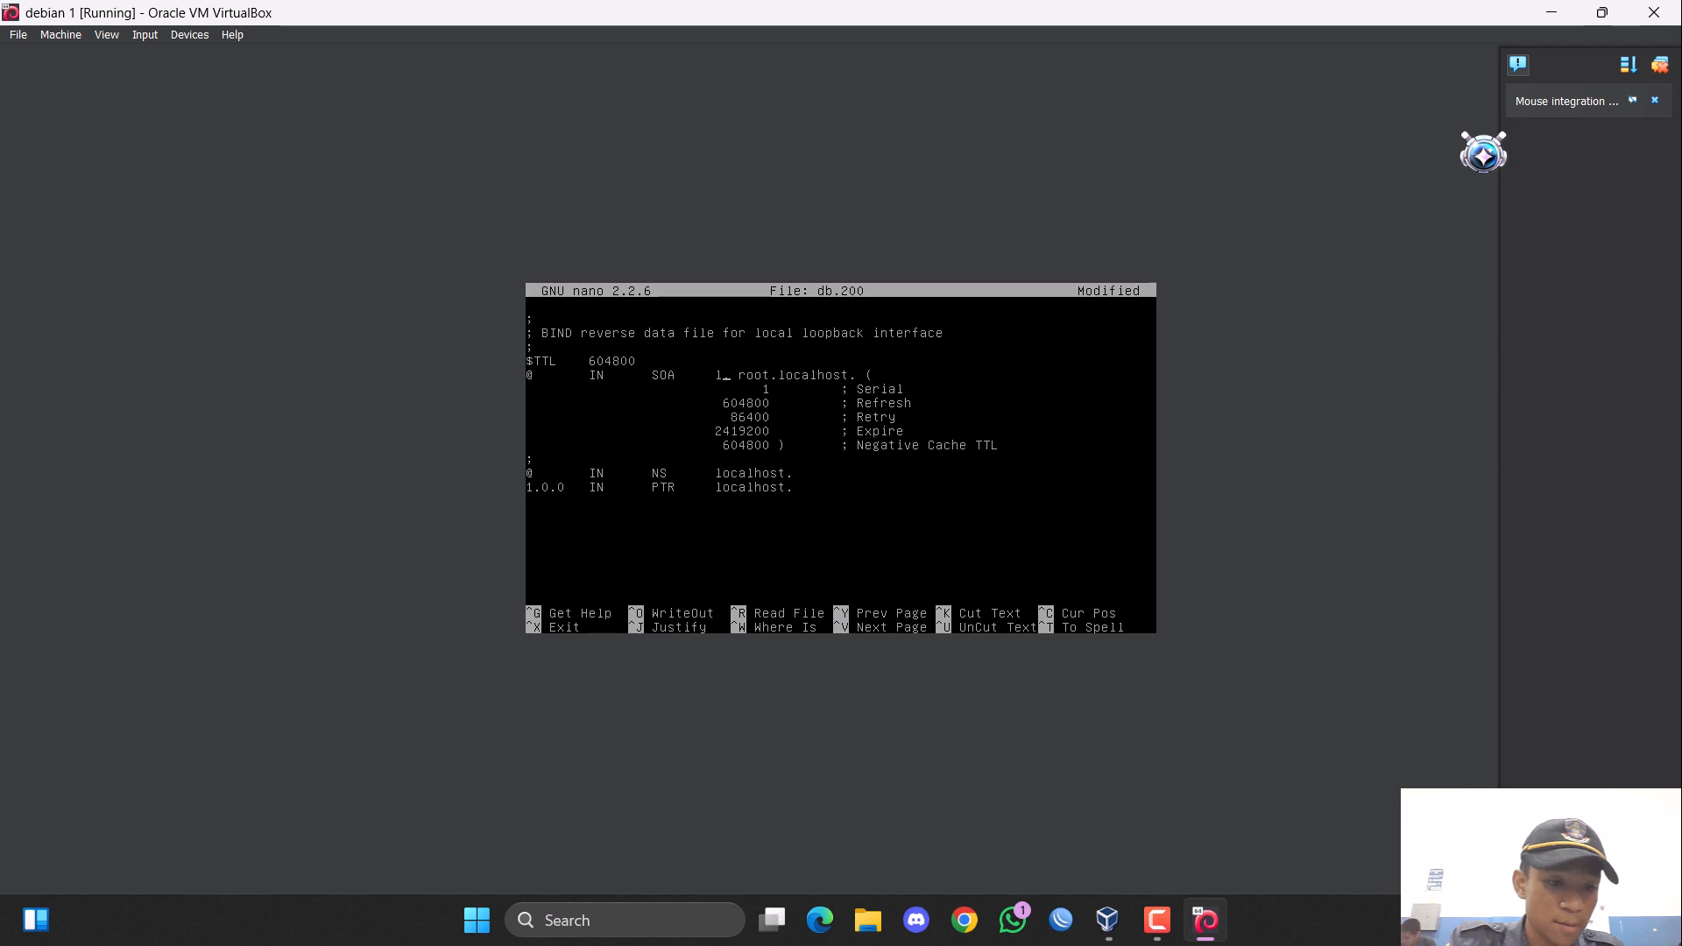
pyautogui.press('BackSpace')
pyautogui.write('rizki.')
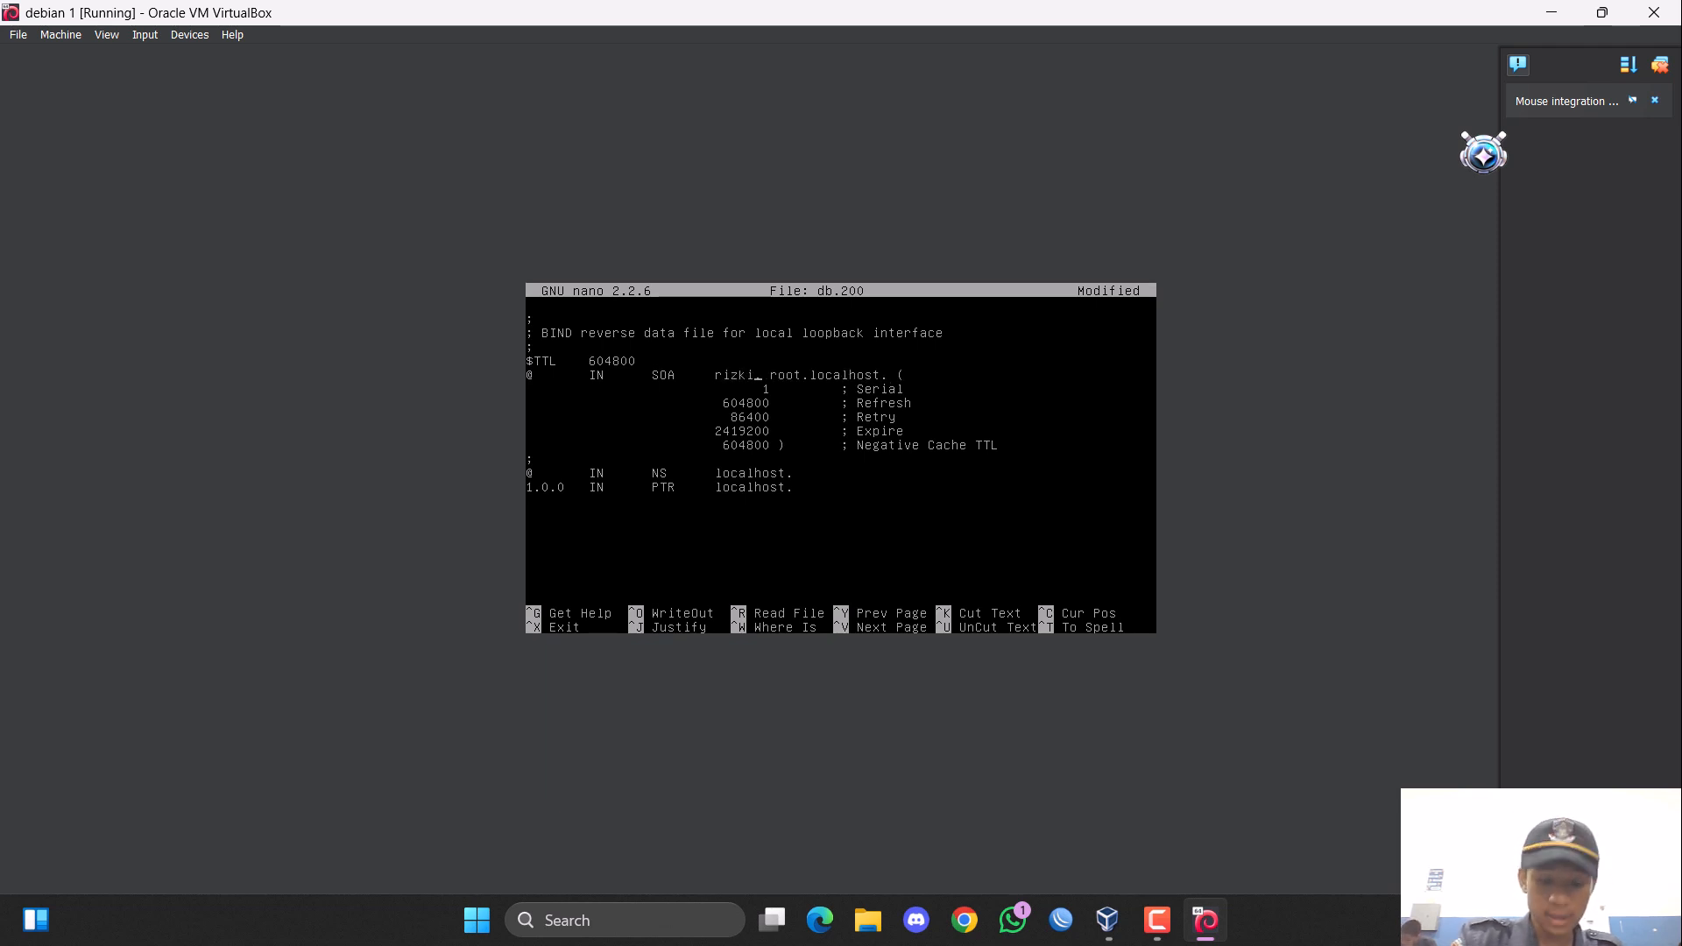
pyautogui.write('com.')
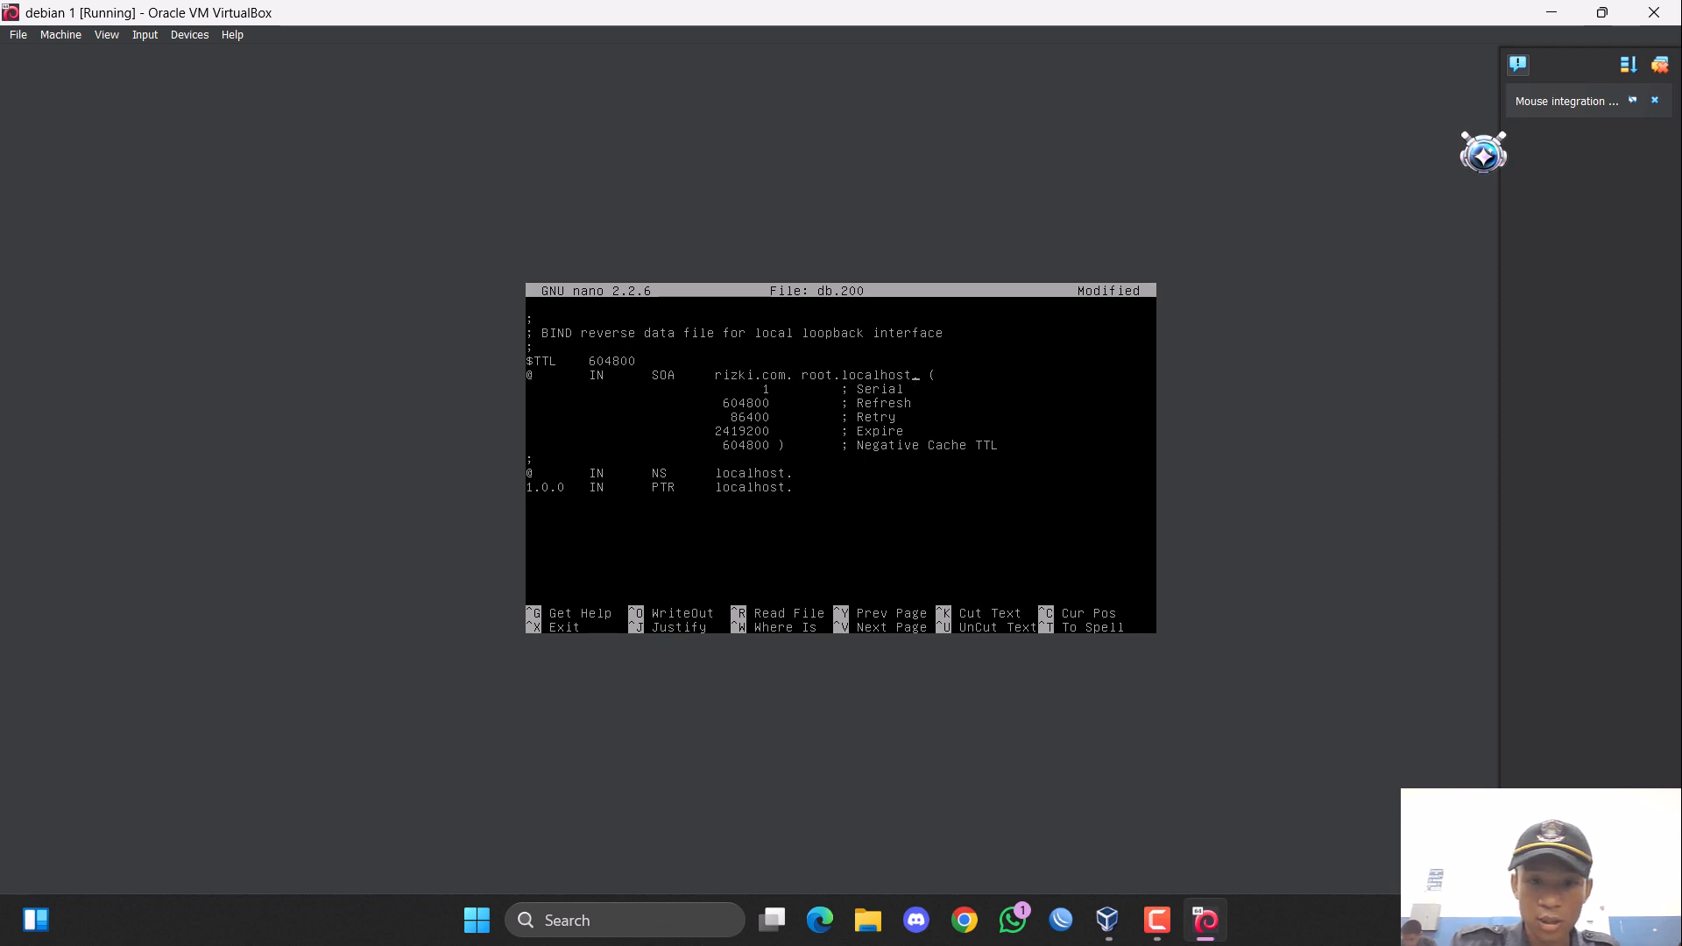
# Change the reverse zone's SOA contact to root.rizki.com, keeping the trailing dot.
pyautogui.press('BackSpace')
pyautogui.press('BackSpace')
pyautogui.press('BackSpace')
pyautogui.press('BackSpace')
pyautogui.press('BackSpace')
pyautogui.press('BackSpace')
pyautogui.write('r')
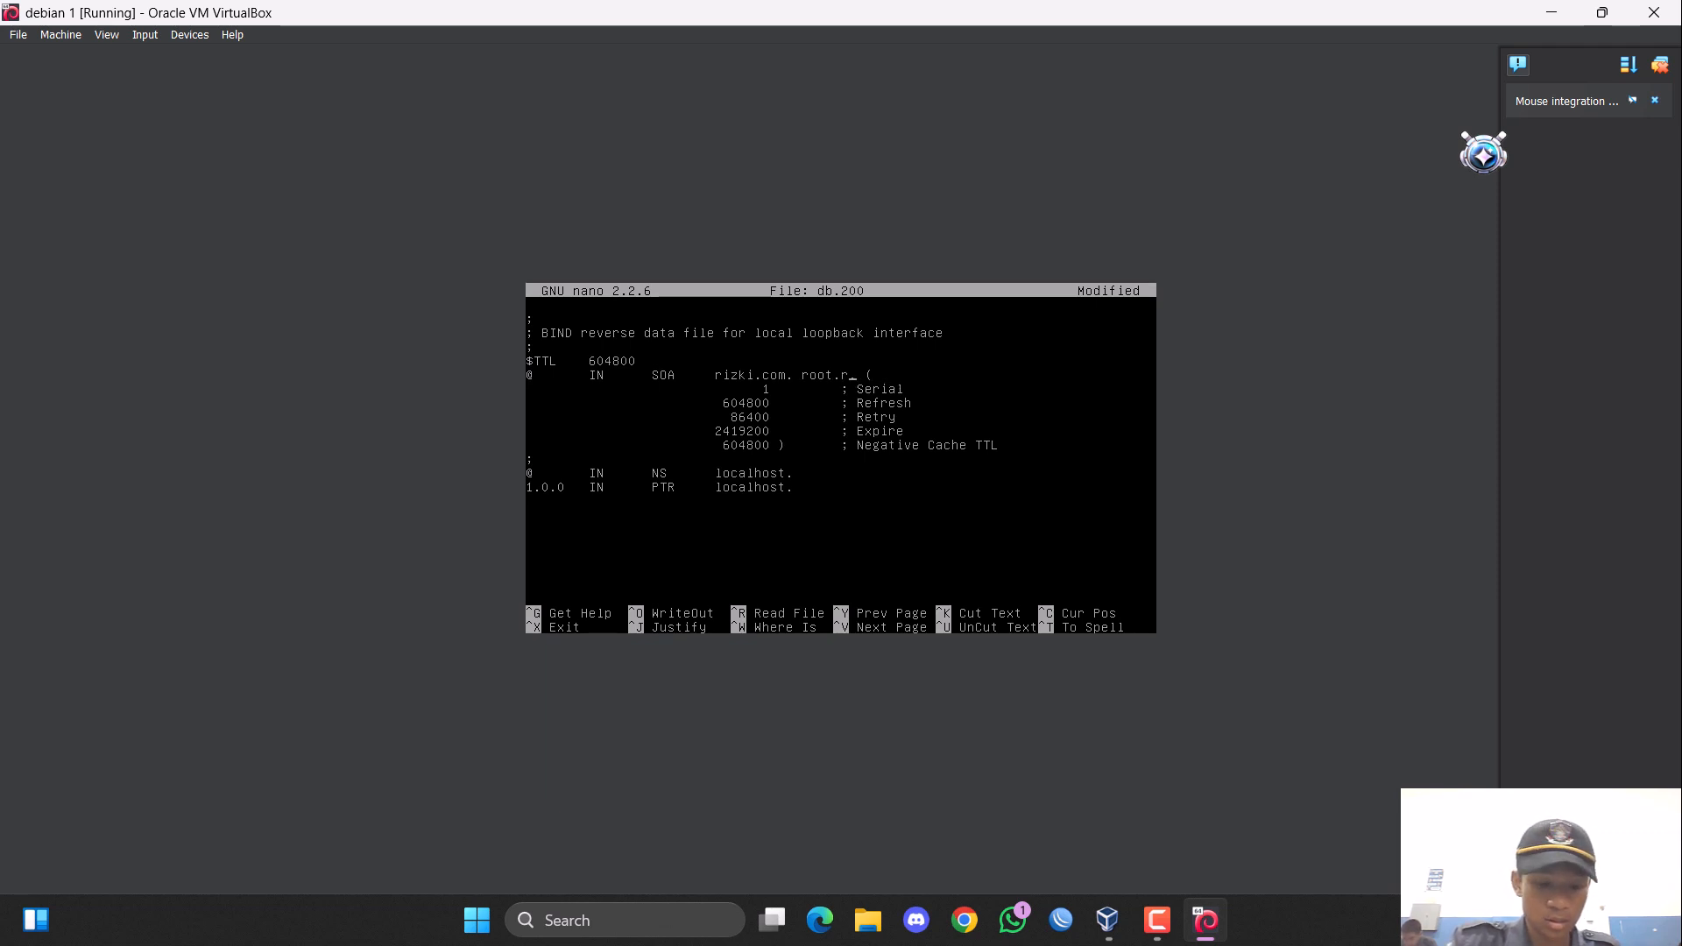
pyautogui.write('izk')
pyautogui.write('om.')
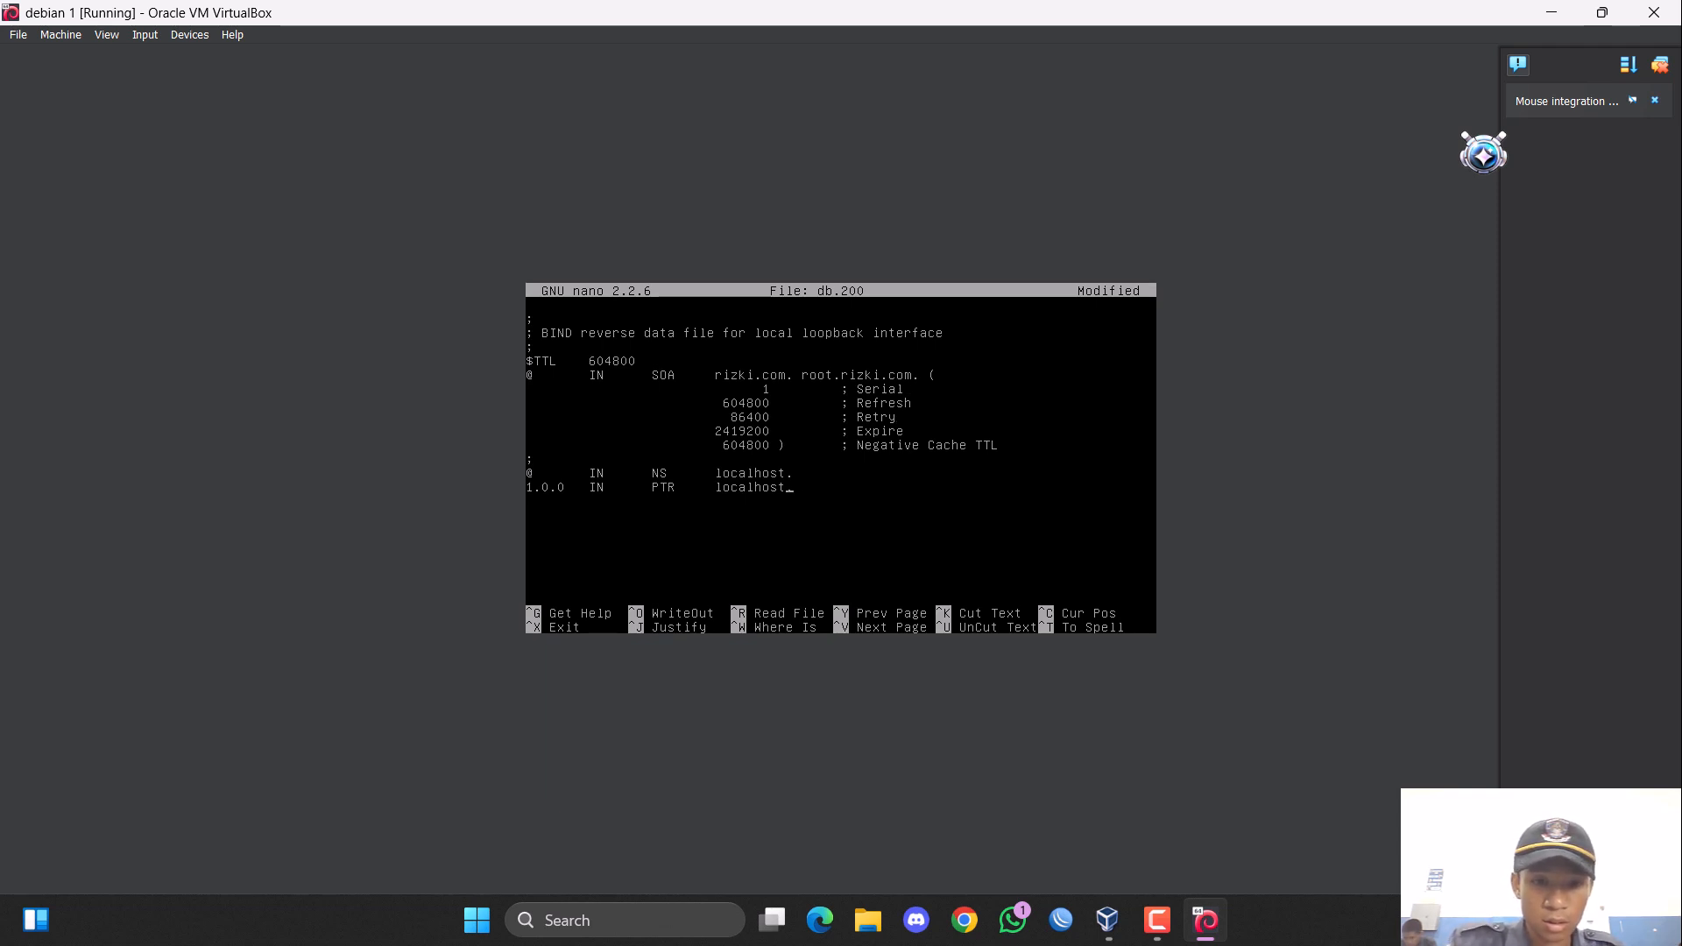
# Replace localhost in the NS record of the reverse zone with rizki.com, keeping the trailing dot.
pyautogui.press('BackSpace')
pyautogui.press('BackSpace')
pyautogui.press('BackSpace')
pyautogui.press('BackSpace')
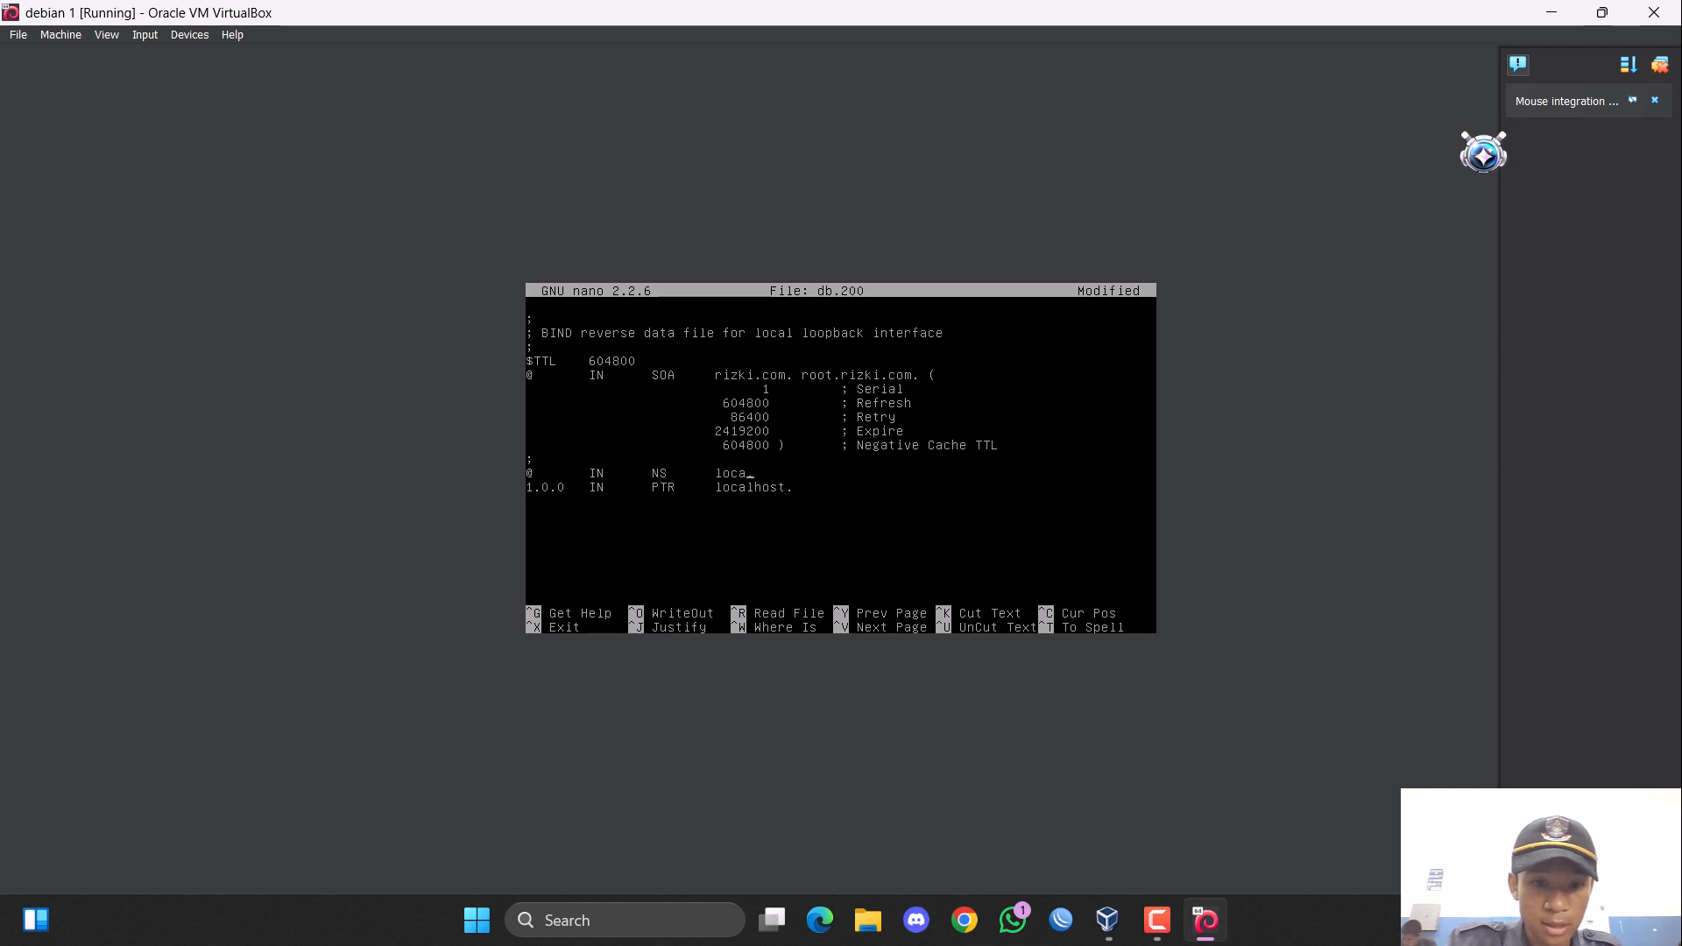
pyautogui.write('ri')
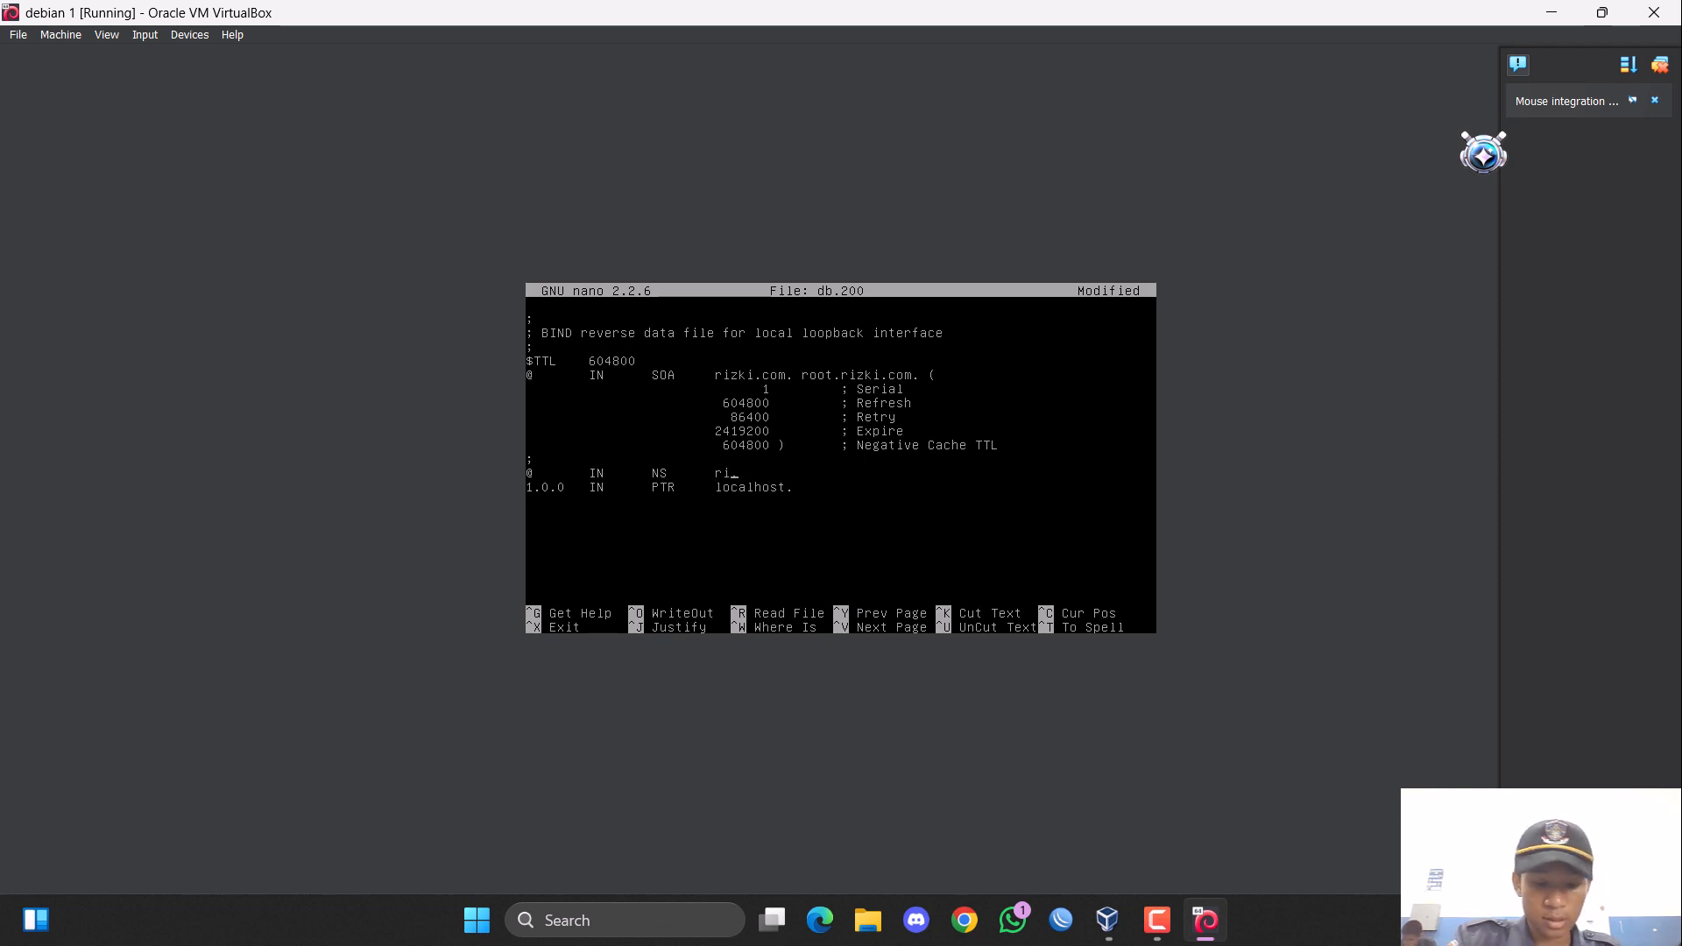
pyautogui.write('zki.com.')
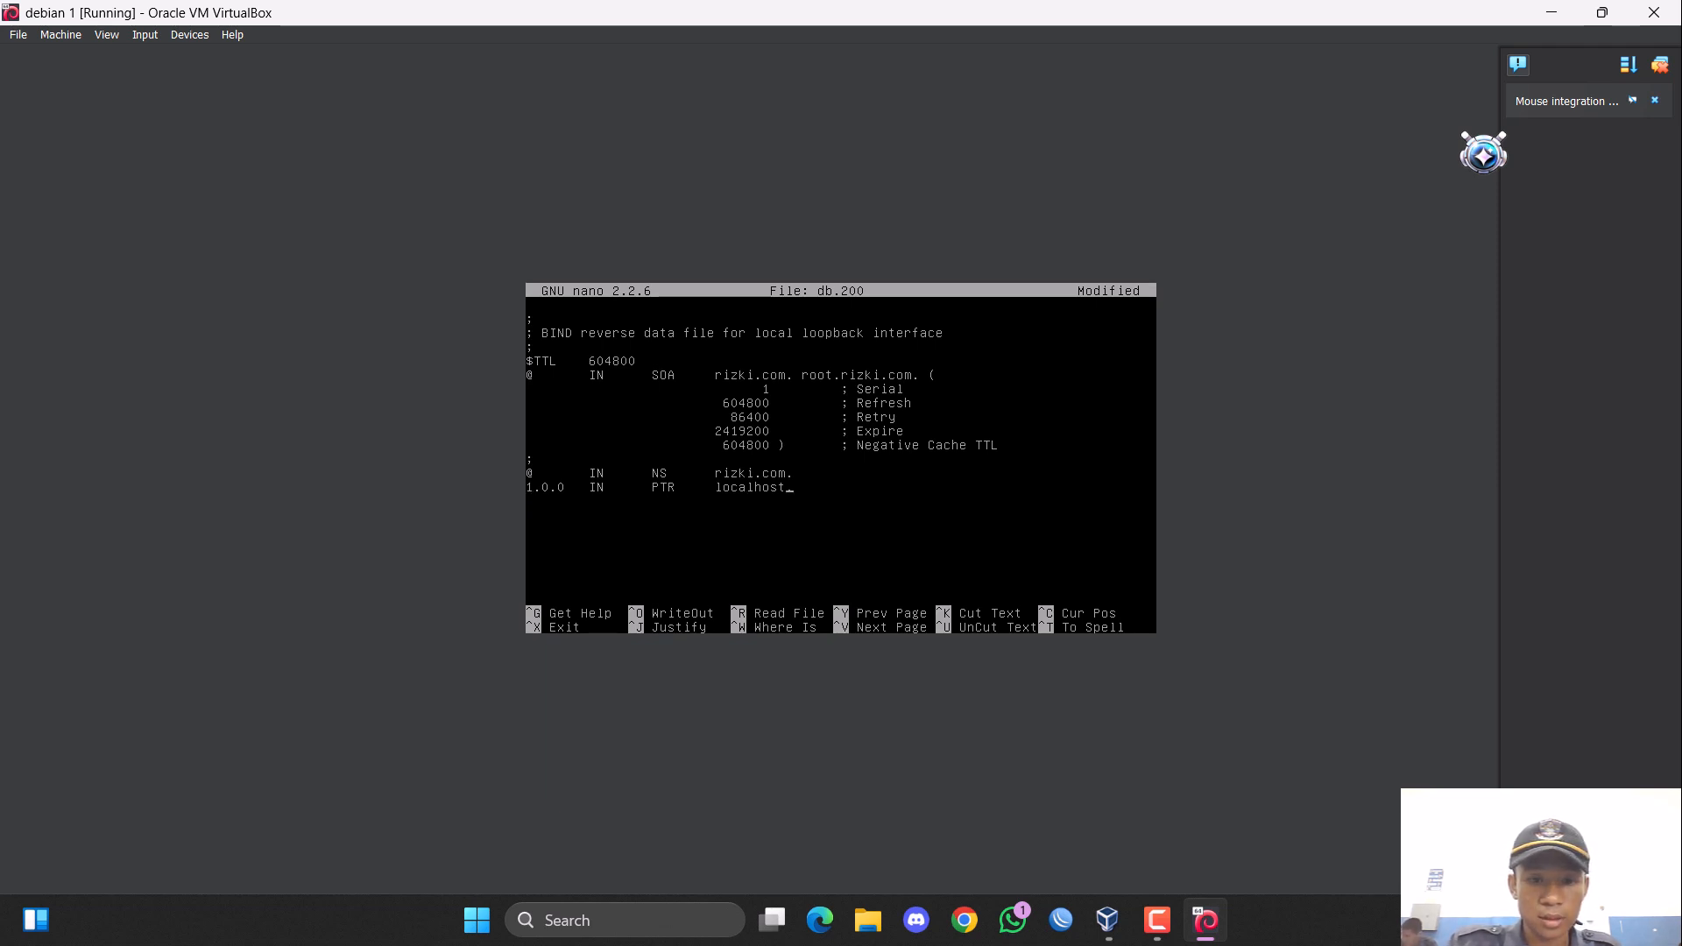
# Point the PTR record to rizki.com instead of localhost, keeping the trailing dot.
pyautogui.press('BackSpace')
pyautogui.press('BackSpace')
pyautogui.press('BackSpace')
pyautogui.press('BackSpace')
pyautogui.press('BackSpace')
pyautogui.press('BackSpace')
pyautogui.press('BackSpace')
pyautogui.press('BackSpace')
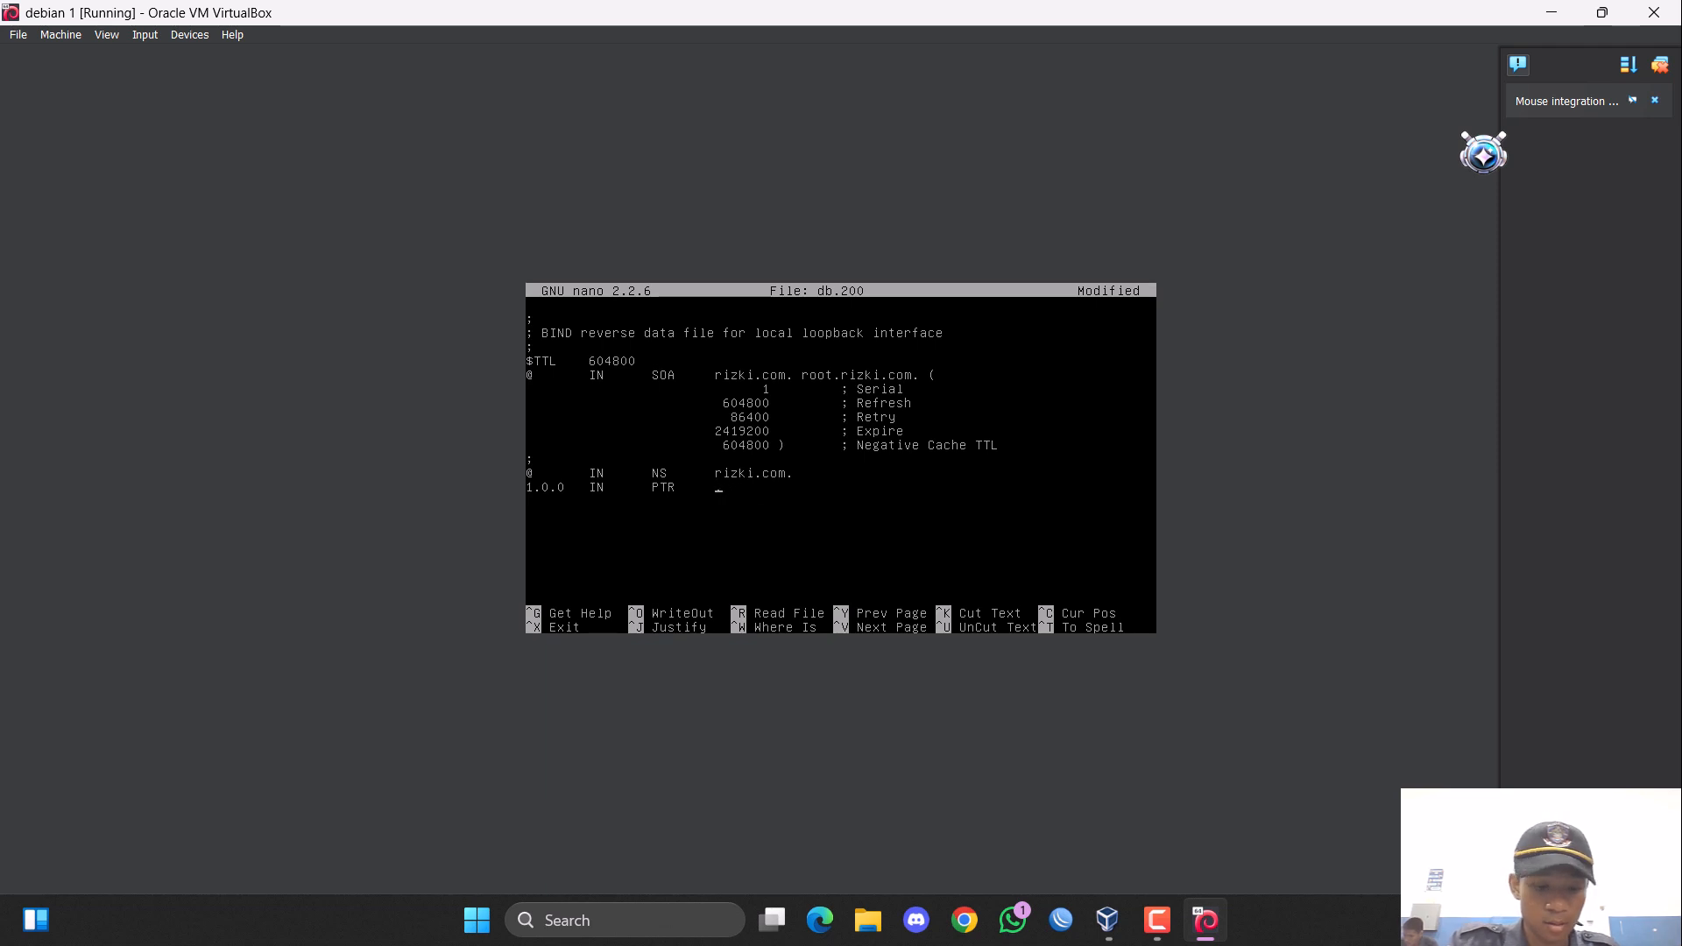
pyautogui.write('rizki.com')
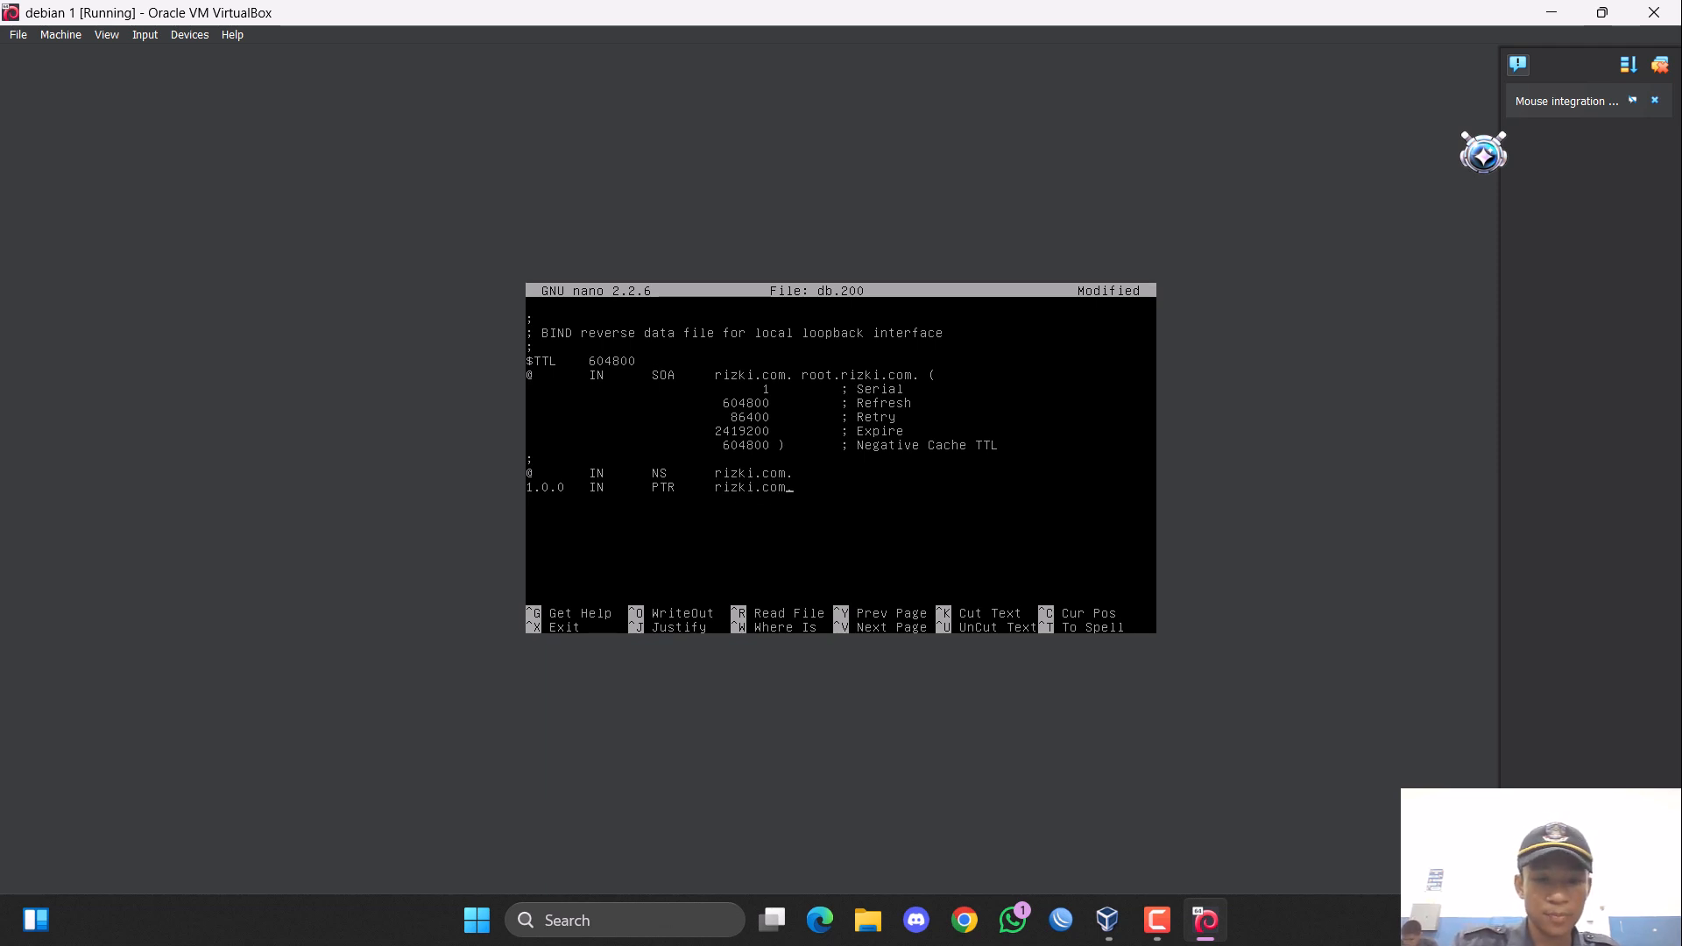
# Replace the 1.0.0 host part of the PTR record in db.200 with 30.
pyautogui.press('Left')
pyautogui.press('Left')
pyautogui.press('Left')
pyautogui.press('Left')
pyautogui.press('Left')
pyautogui.press('Left')
pyautogui.press('Left')
pyautogui.press('Left')
pyautogui.press('Left')
pyautogui.press('Left')
pyautogui.press('Left')
pyautogui.press('Left')
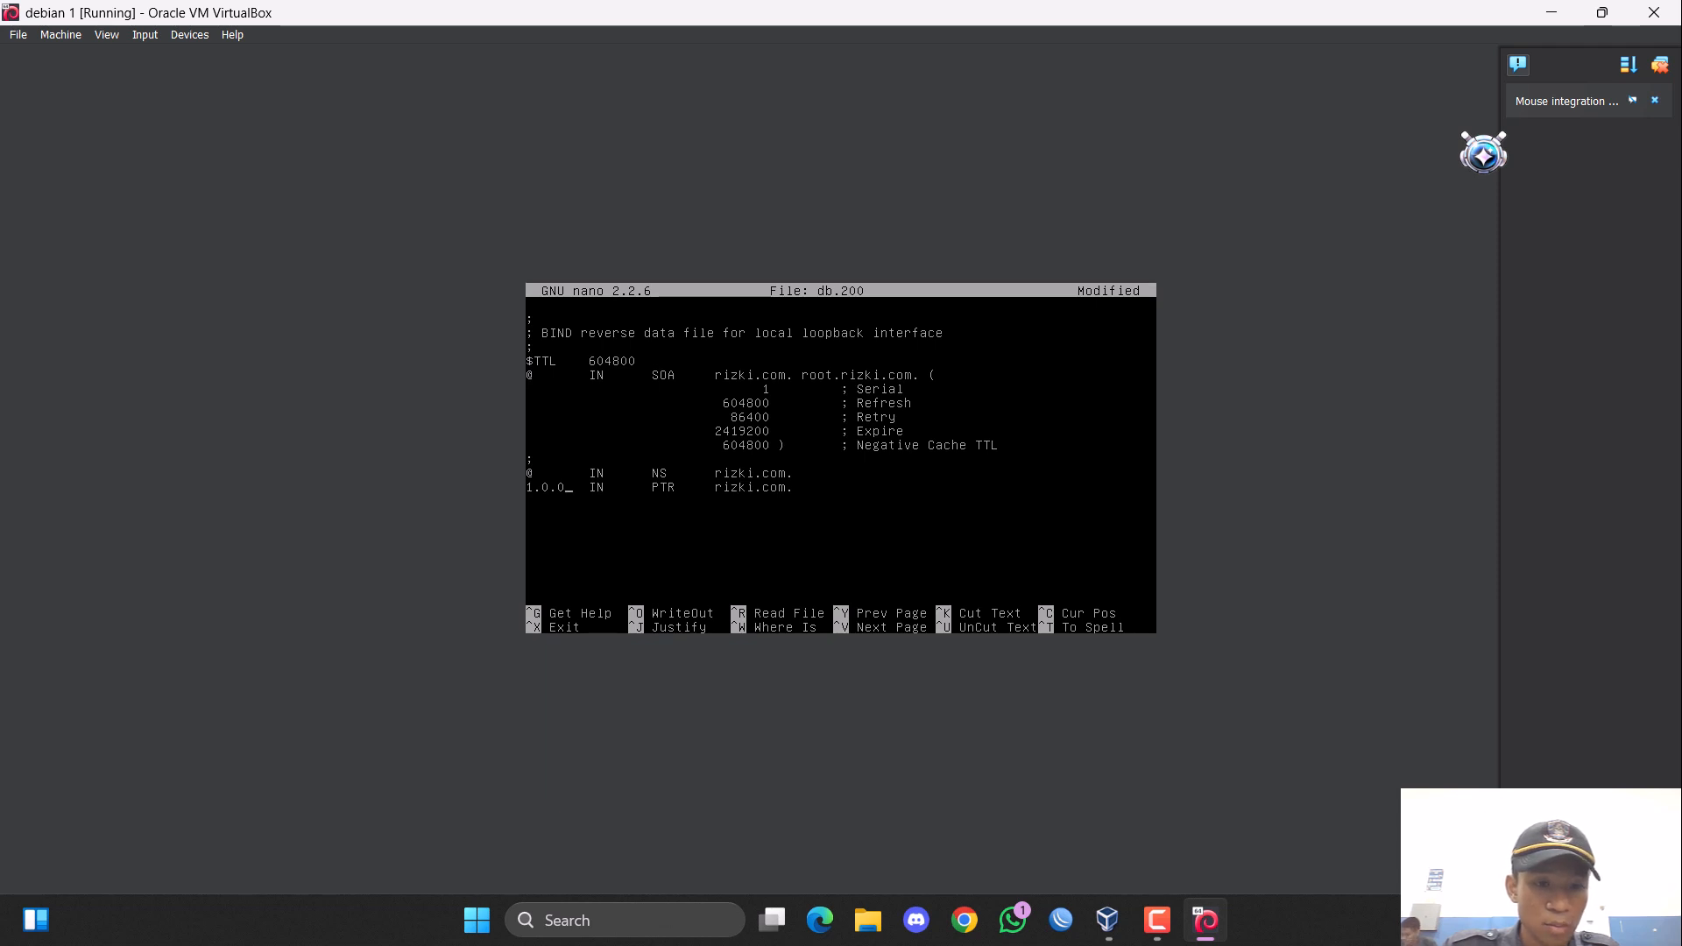
pyautogui.press('BackSpace')
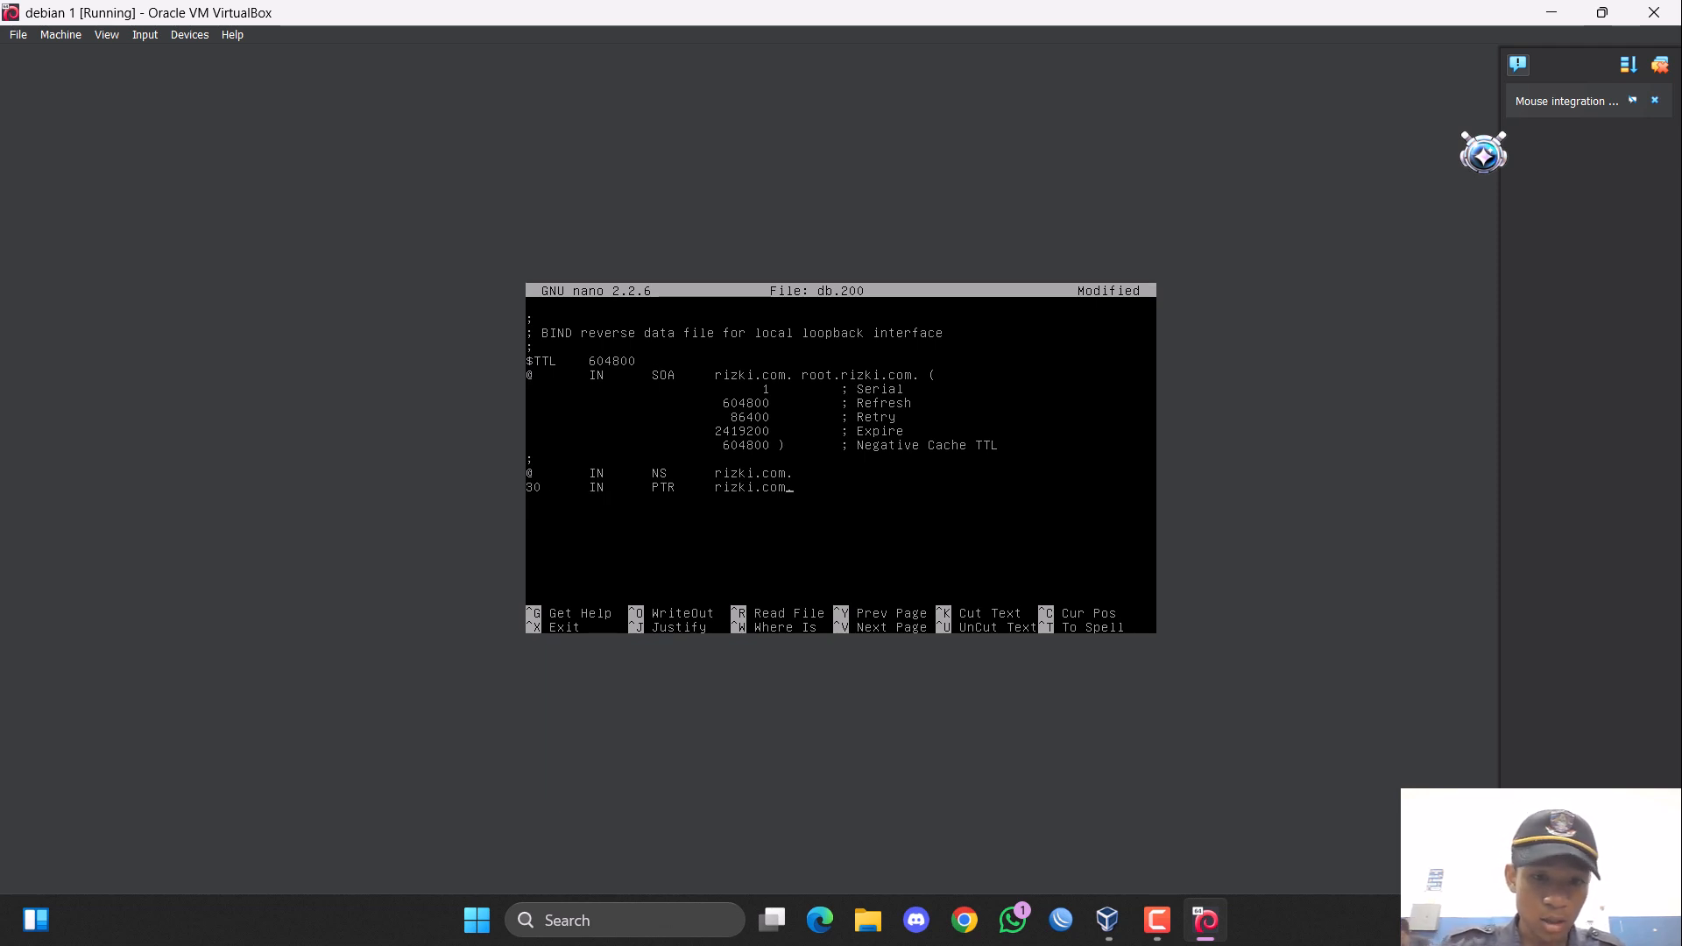
# Duplicate the PTR record for host 30 to make four identical lines below the NS record.
pyautogui.hotkey('ctrl', 'k')
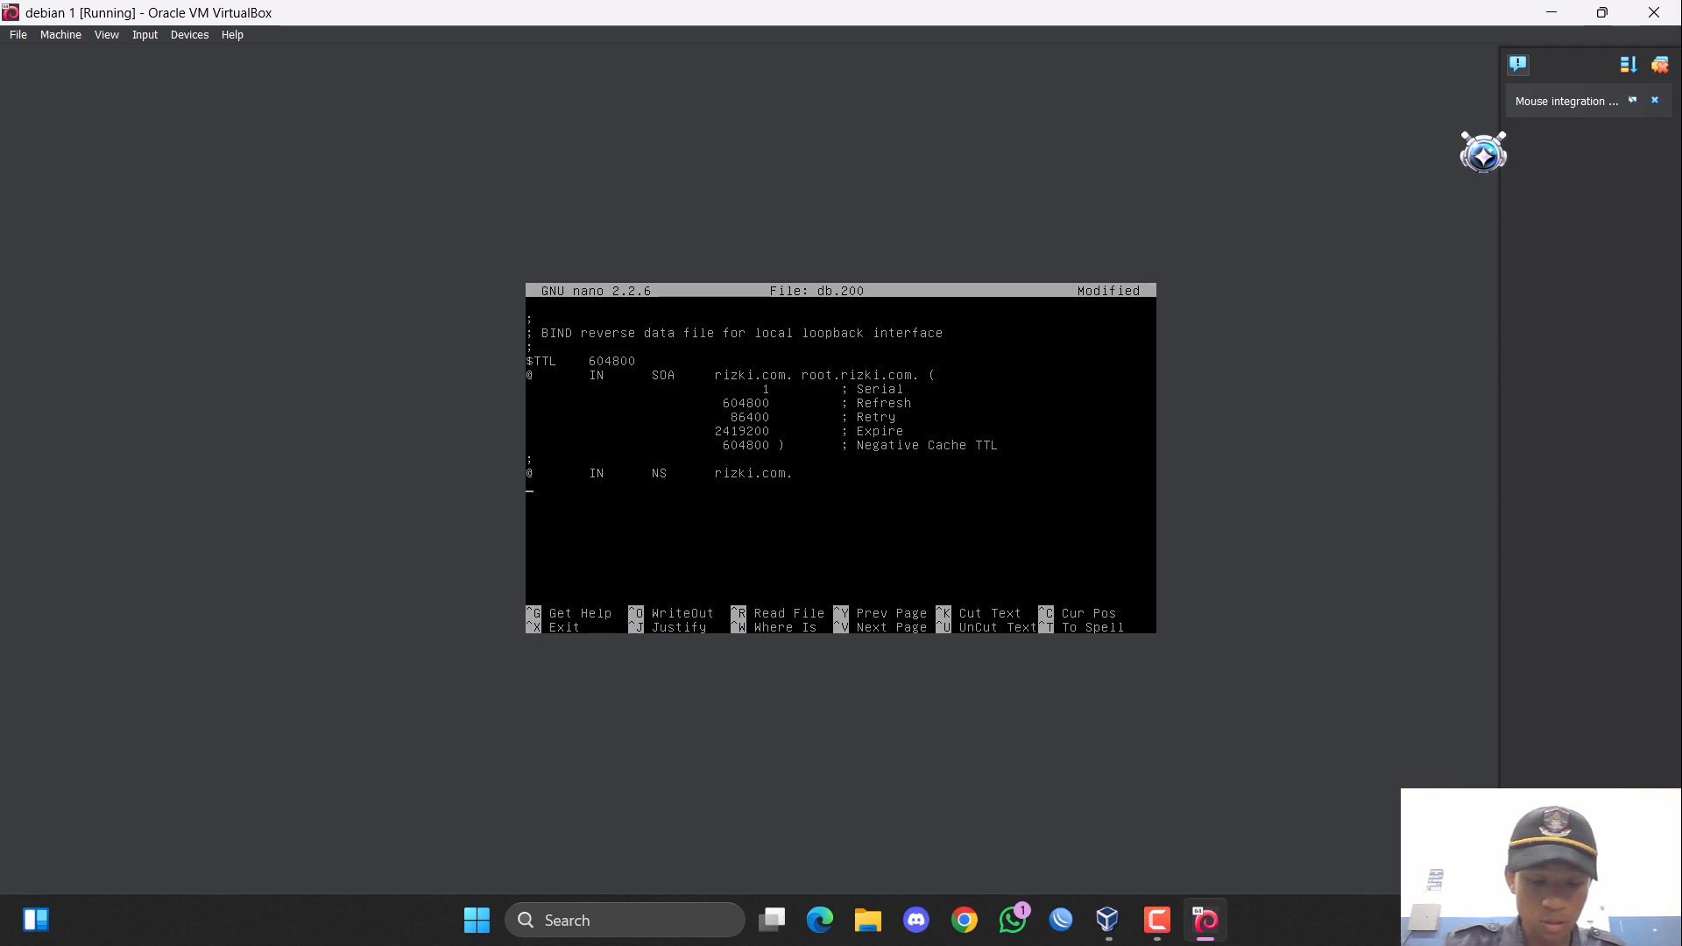
pyautogui.hotkey('ctrl', 'u')
pyautogui.hotkey('ctrl', 'u')
pyautogui.hotkey('ctrl', 'u')
pyautogui.hotkey('ctrl', 'u')
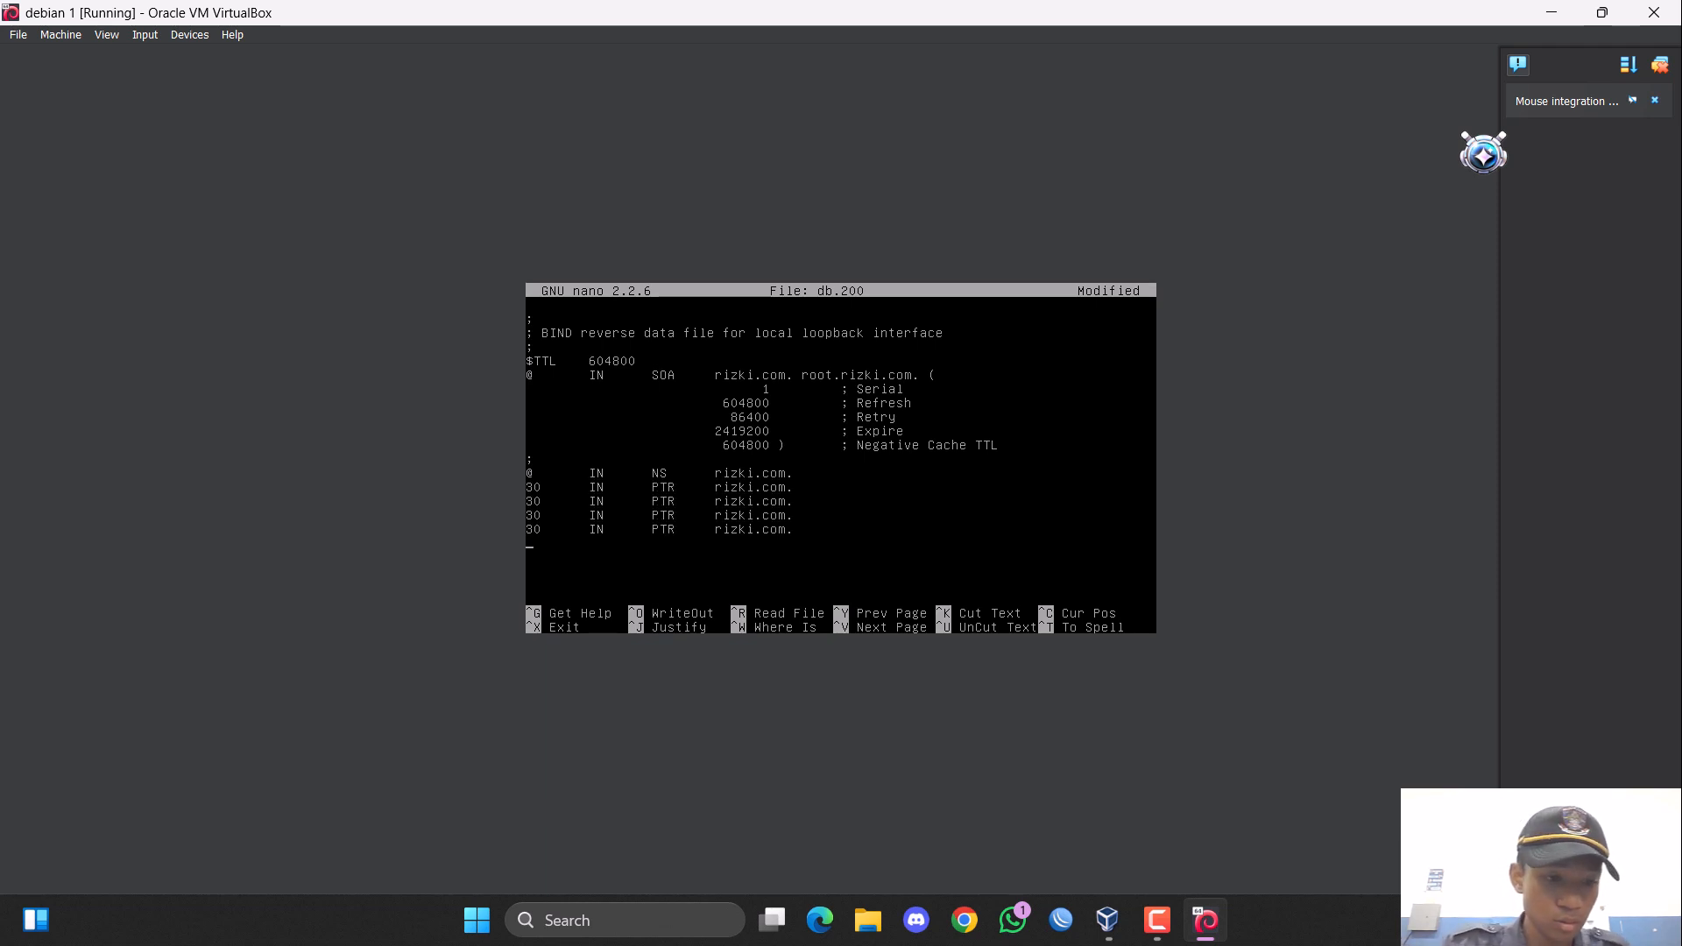
pyautogui.press('BackSpace')
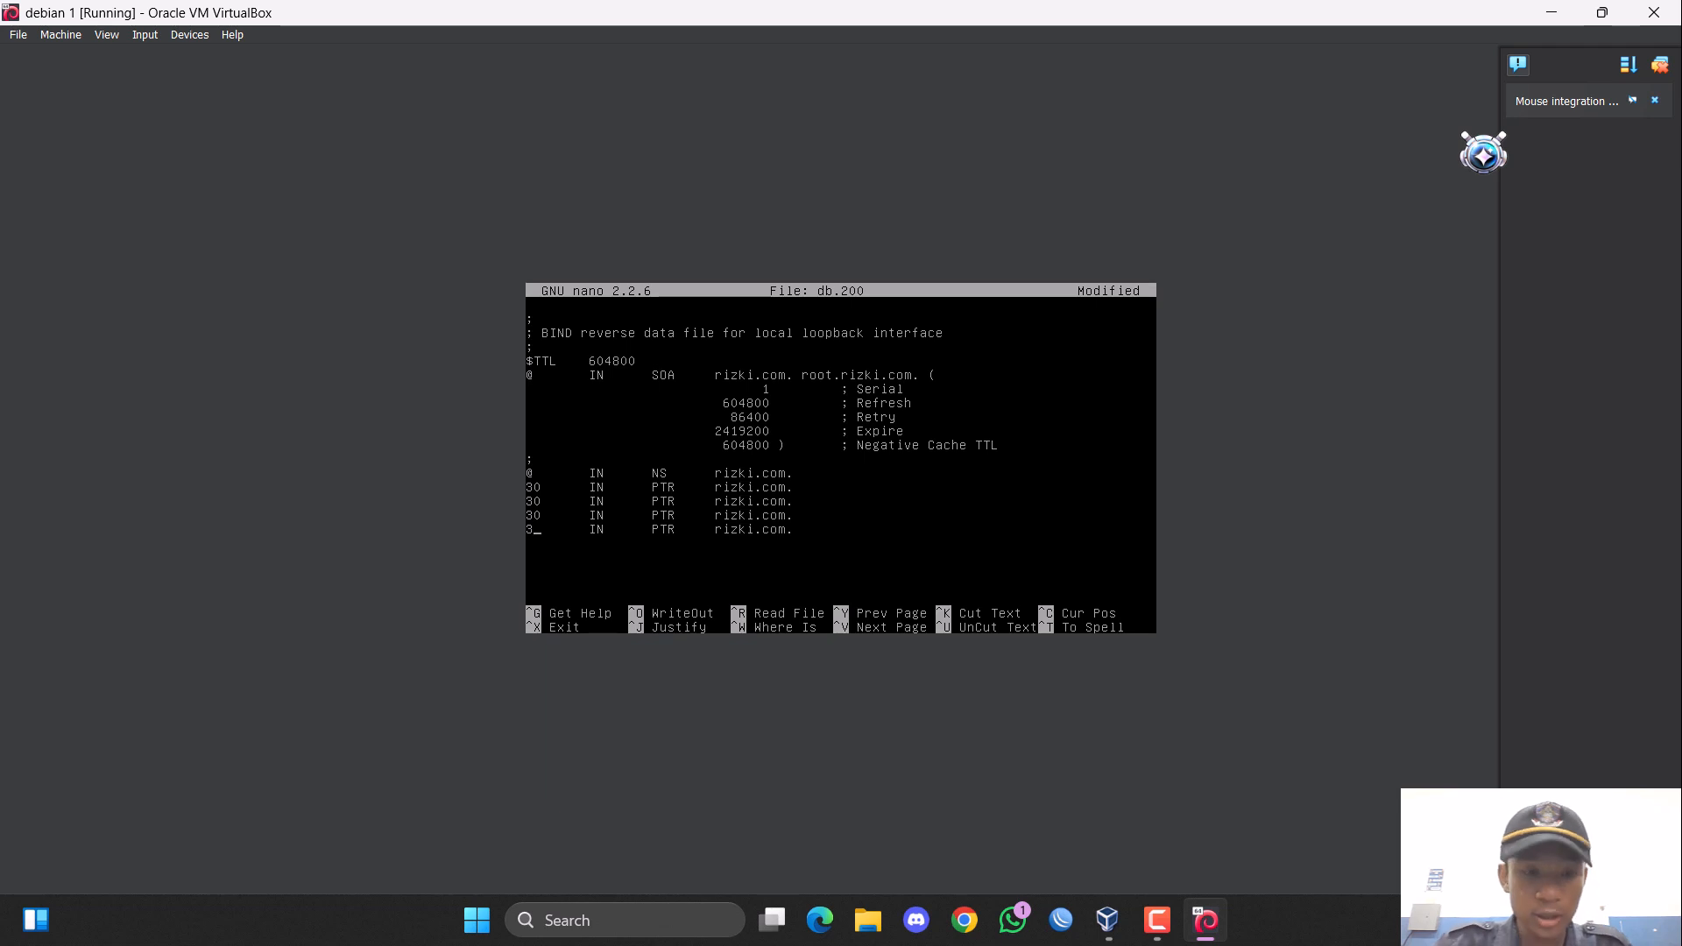
pyautogui.write('1')
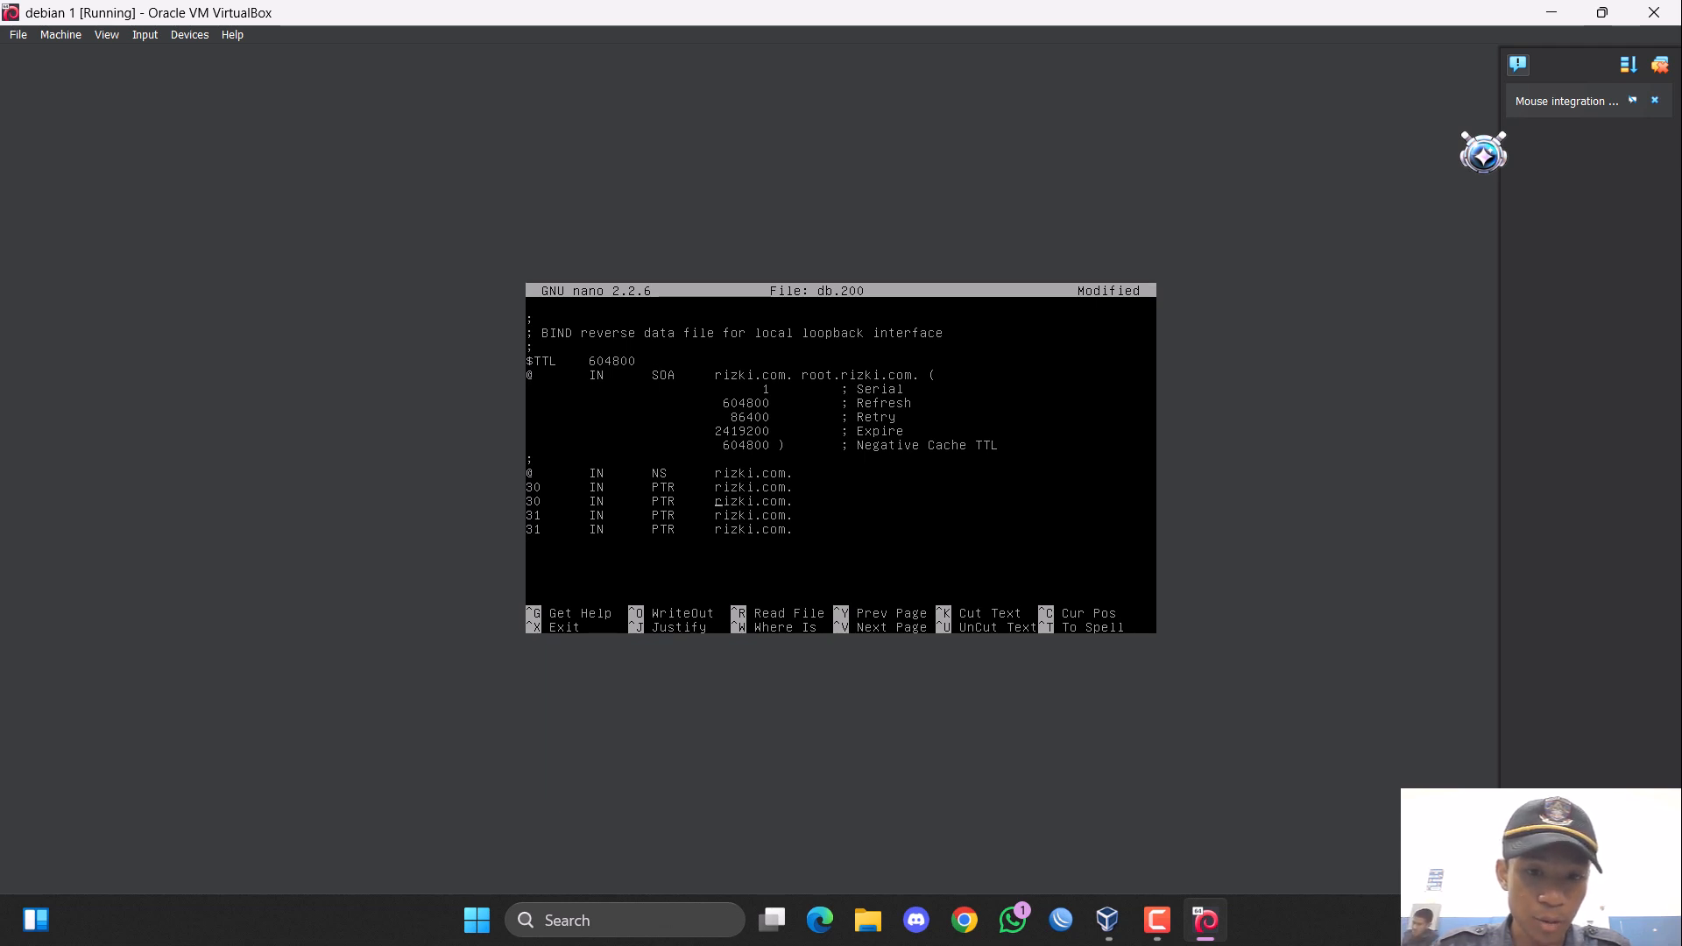
pyautogui.write('www.')
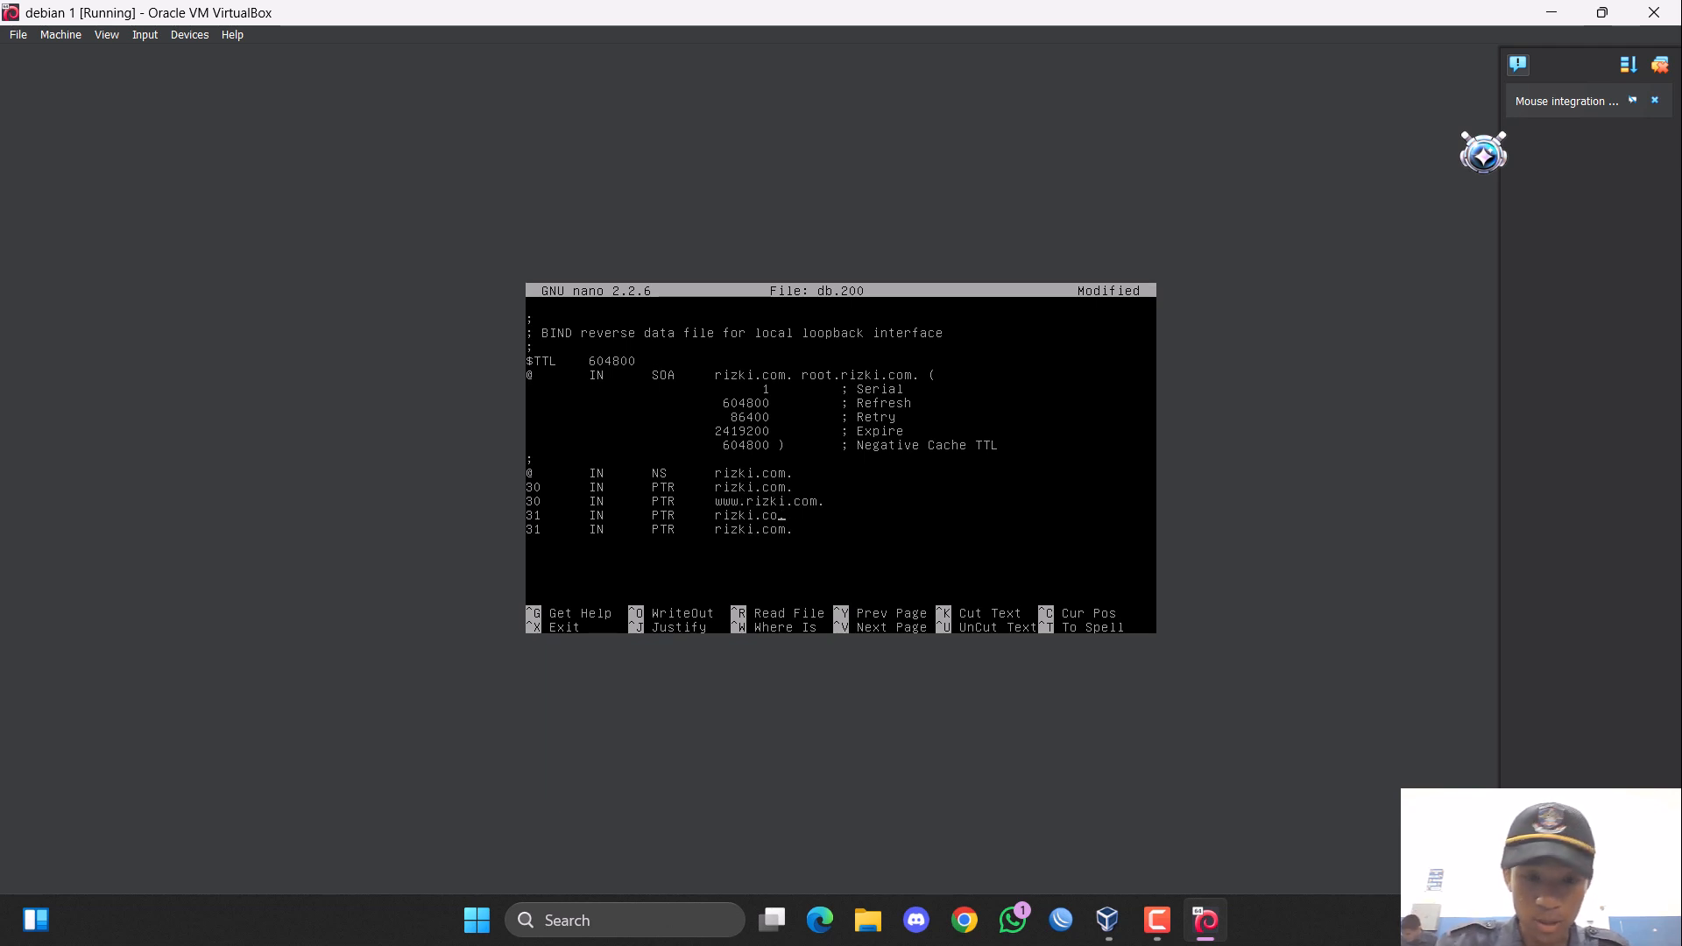
# Point the first PTR record for host 31 to ardi.or.id, keeping the trailing dot.
pyautogui.press('BackSpace')
pyautogui.press('BackSpace')
pyautogui.press('BackSpace')
pyautogui.press('BackSpace')
pyautogui.press('BackSpace')
pyautogui.press('BackSpace')
pyautogui.write('ww')
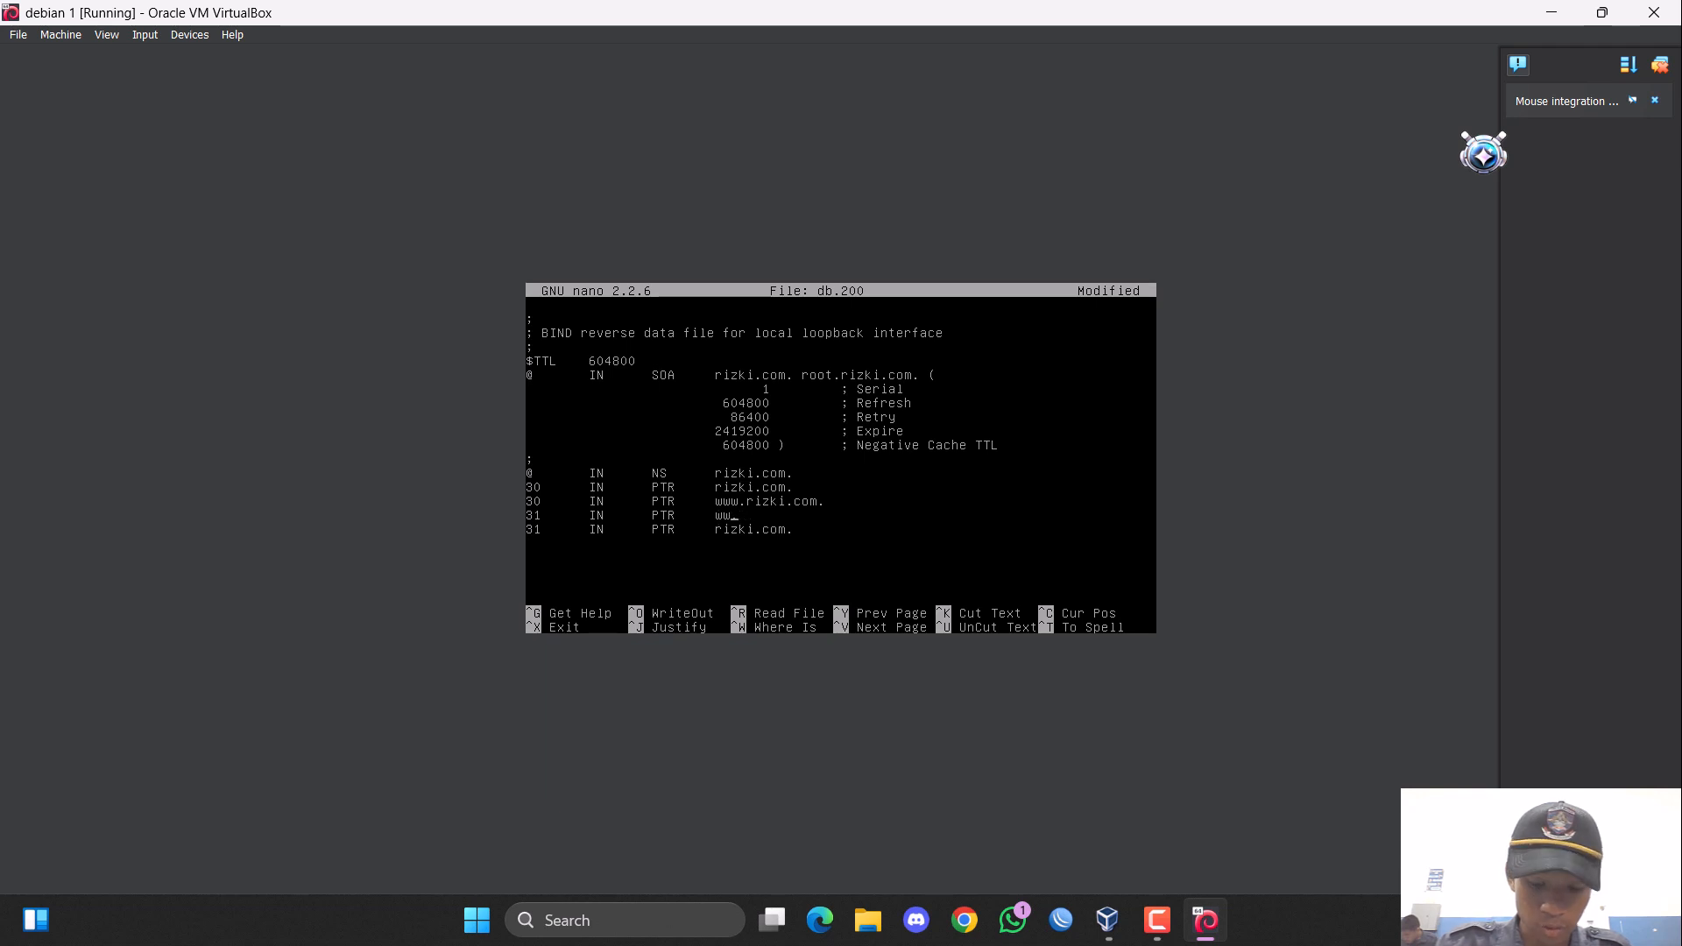
pyautogui.write('w.ard')
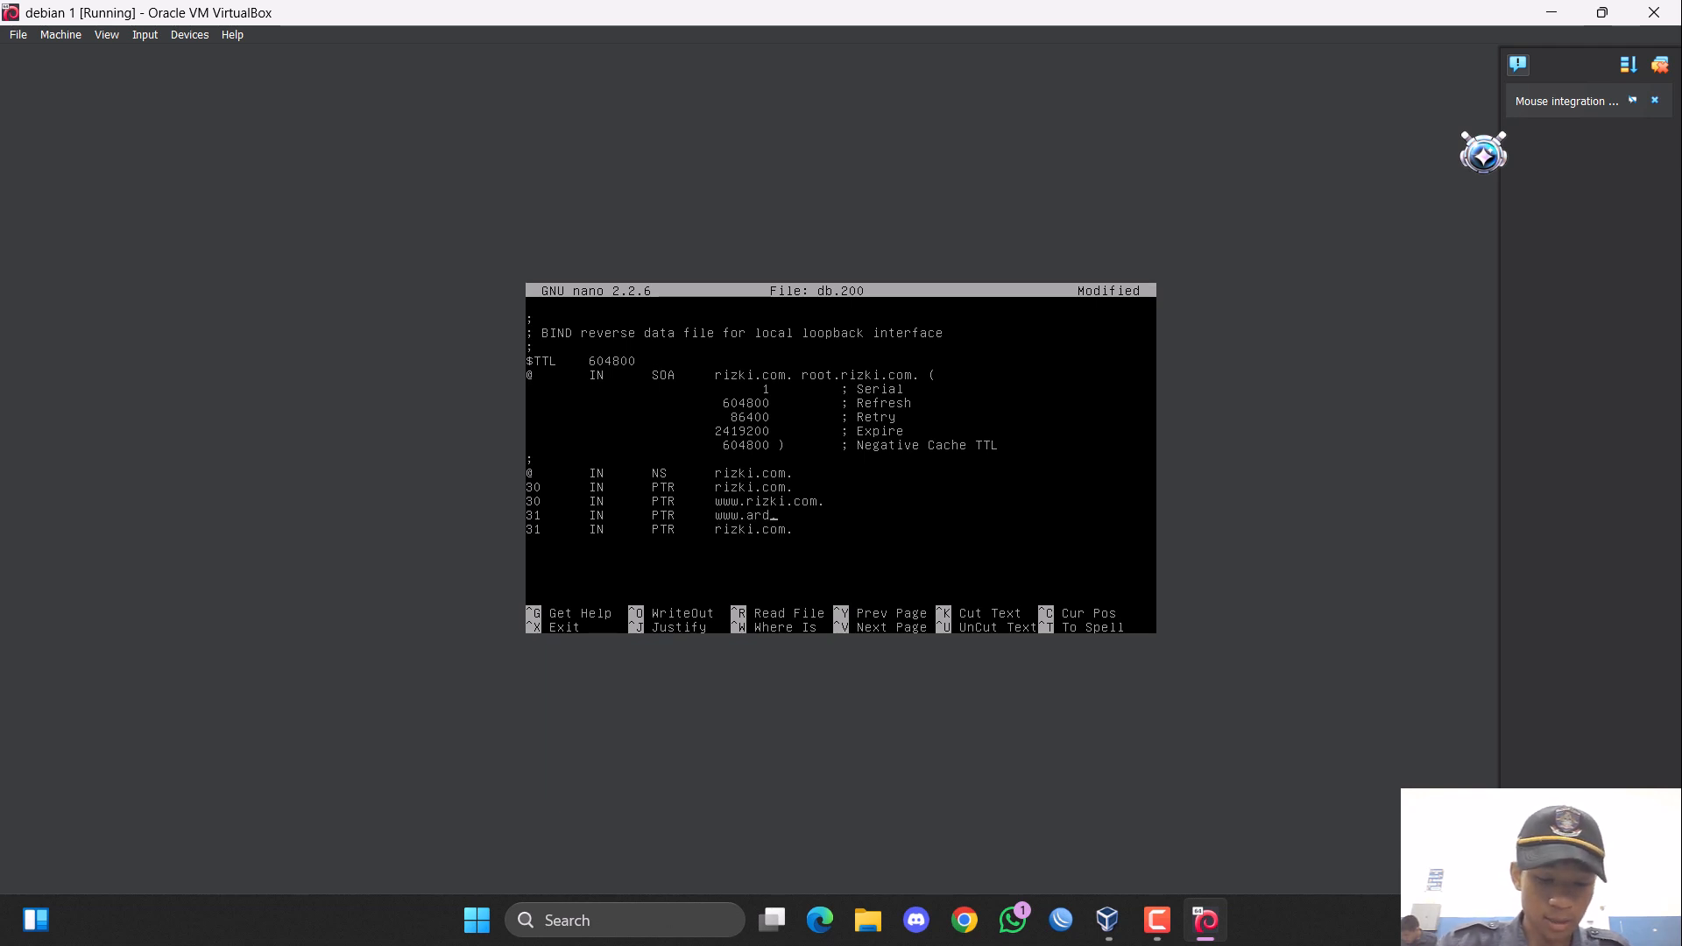
pyautogui.write('i.or.id')
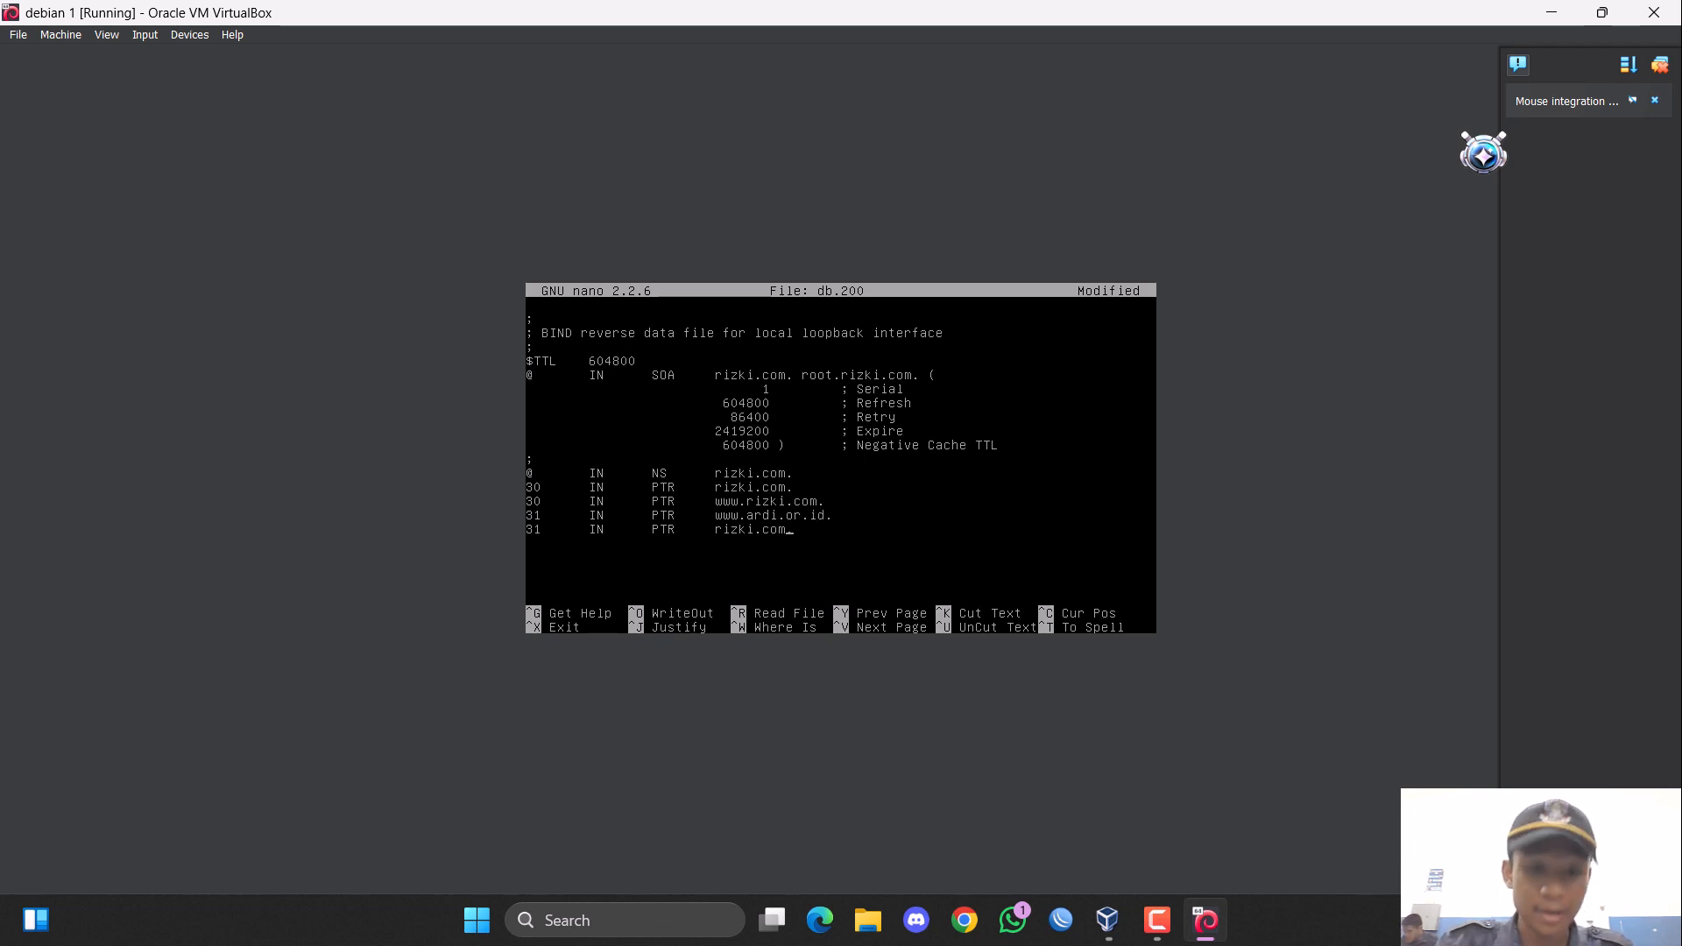
pyautogui.write('.')
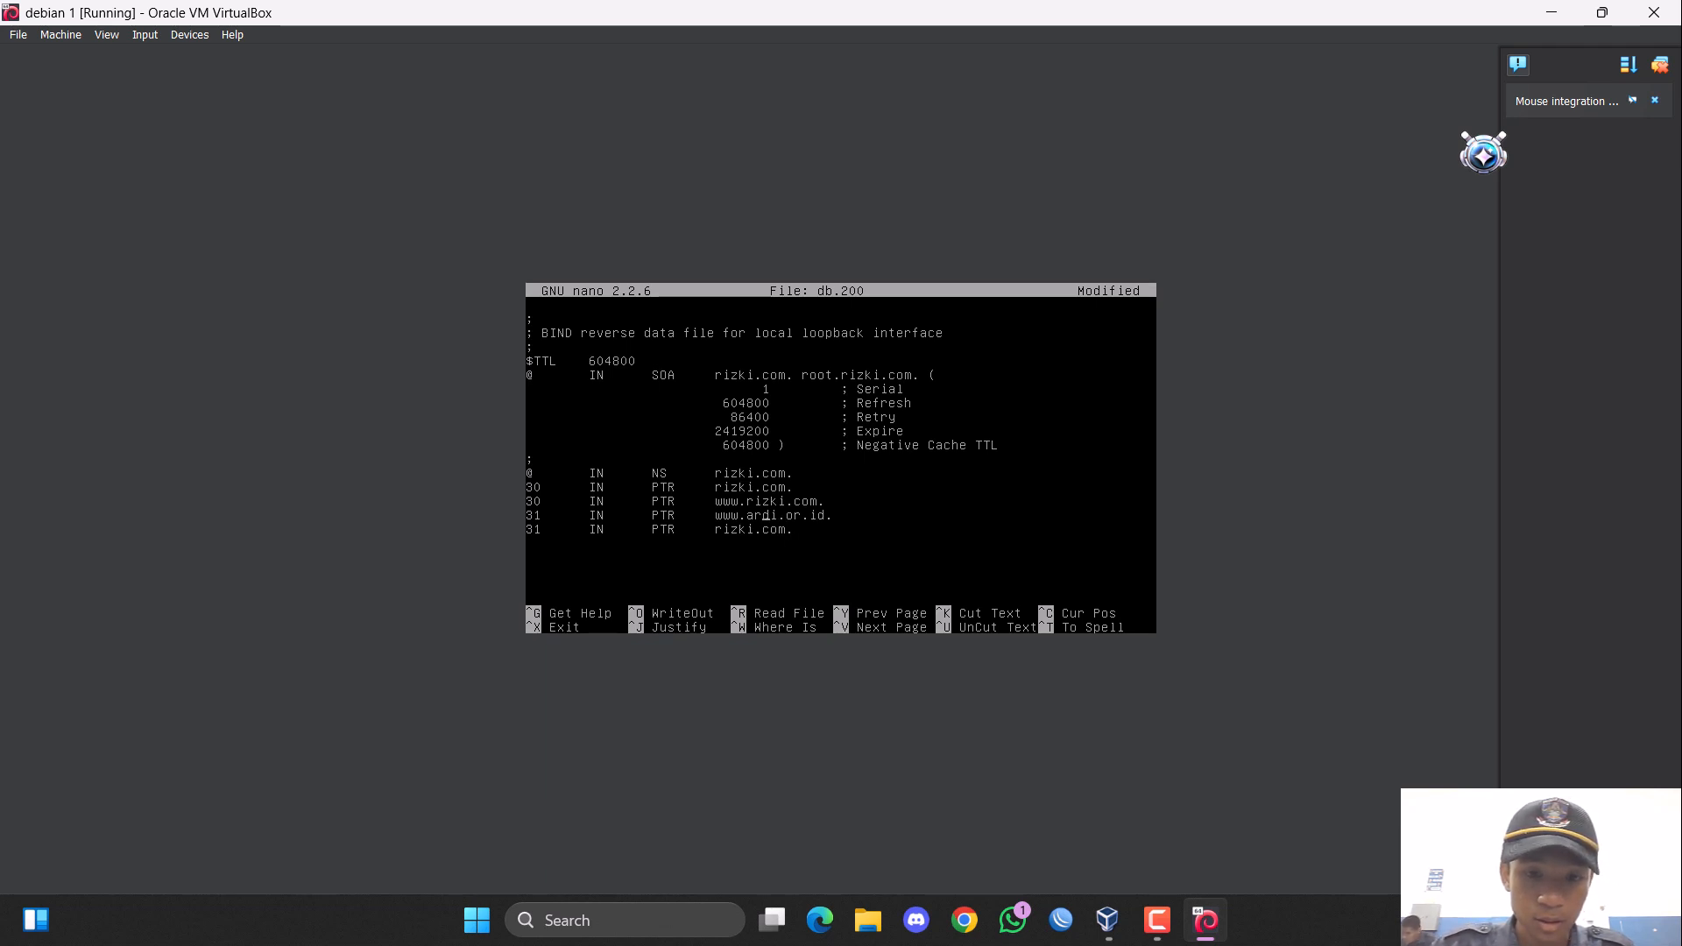
pyautogui.press('BackSpace')
pyautogui.press('BackSpace')
pyautogui.press('BackSpace')
pyautogui.press('BackSpace')
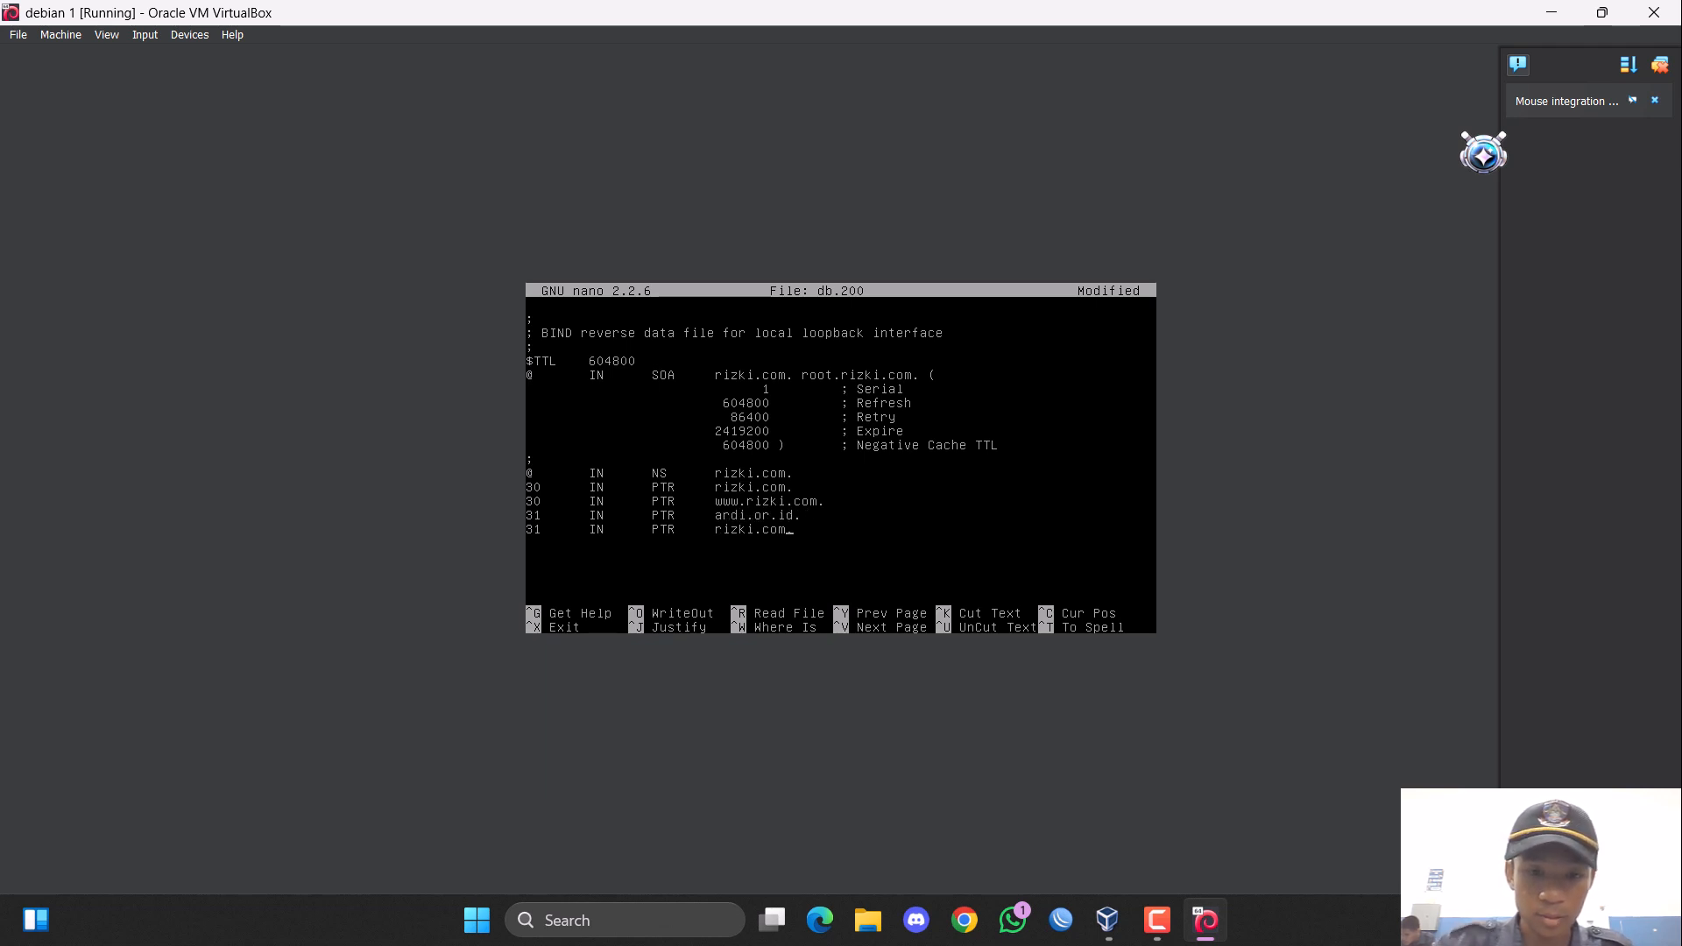
pyautogui.press('BackSpace')
pyautogui.press('BackSpace')
pyautogui.press('BackSpace')
pyautogui.press('BackSpace')
pyautogui.press('BackSpace')
pyautogui.press('BackSpace')
pyautogui.press('BackSpace')
pyautogui.press('BackSpace')
pyautogui.press('BackSpace')
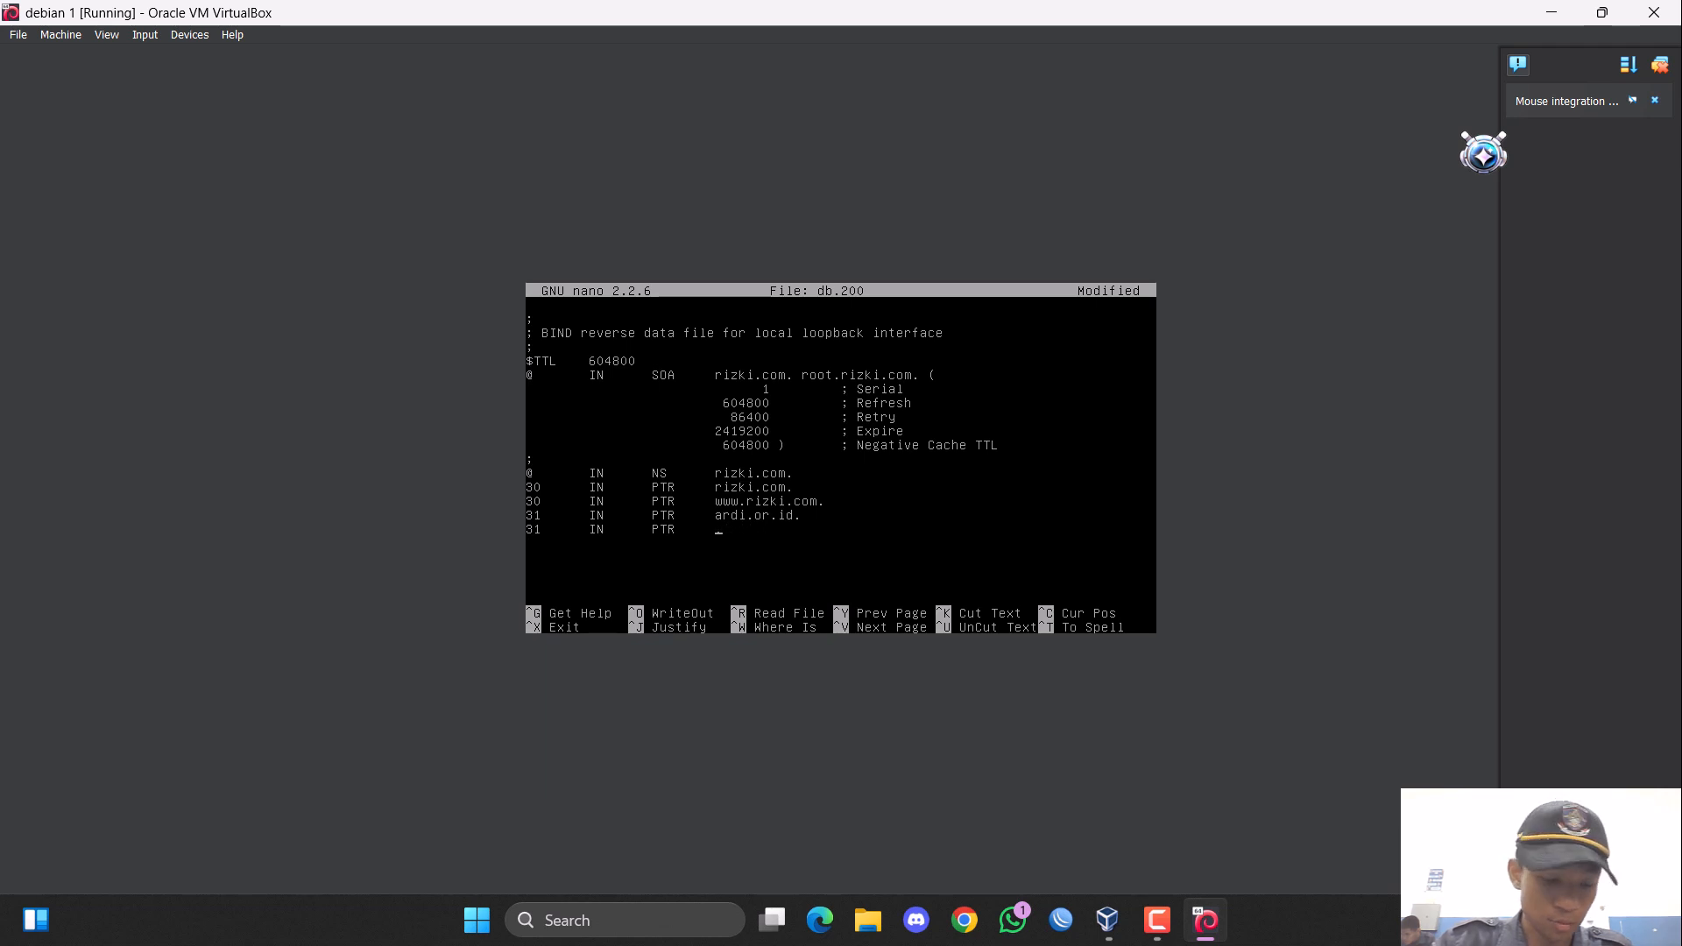
pyautogui.write('www.a')
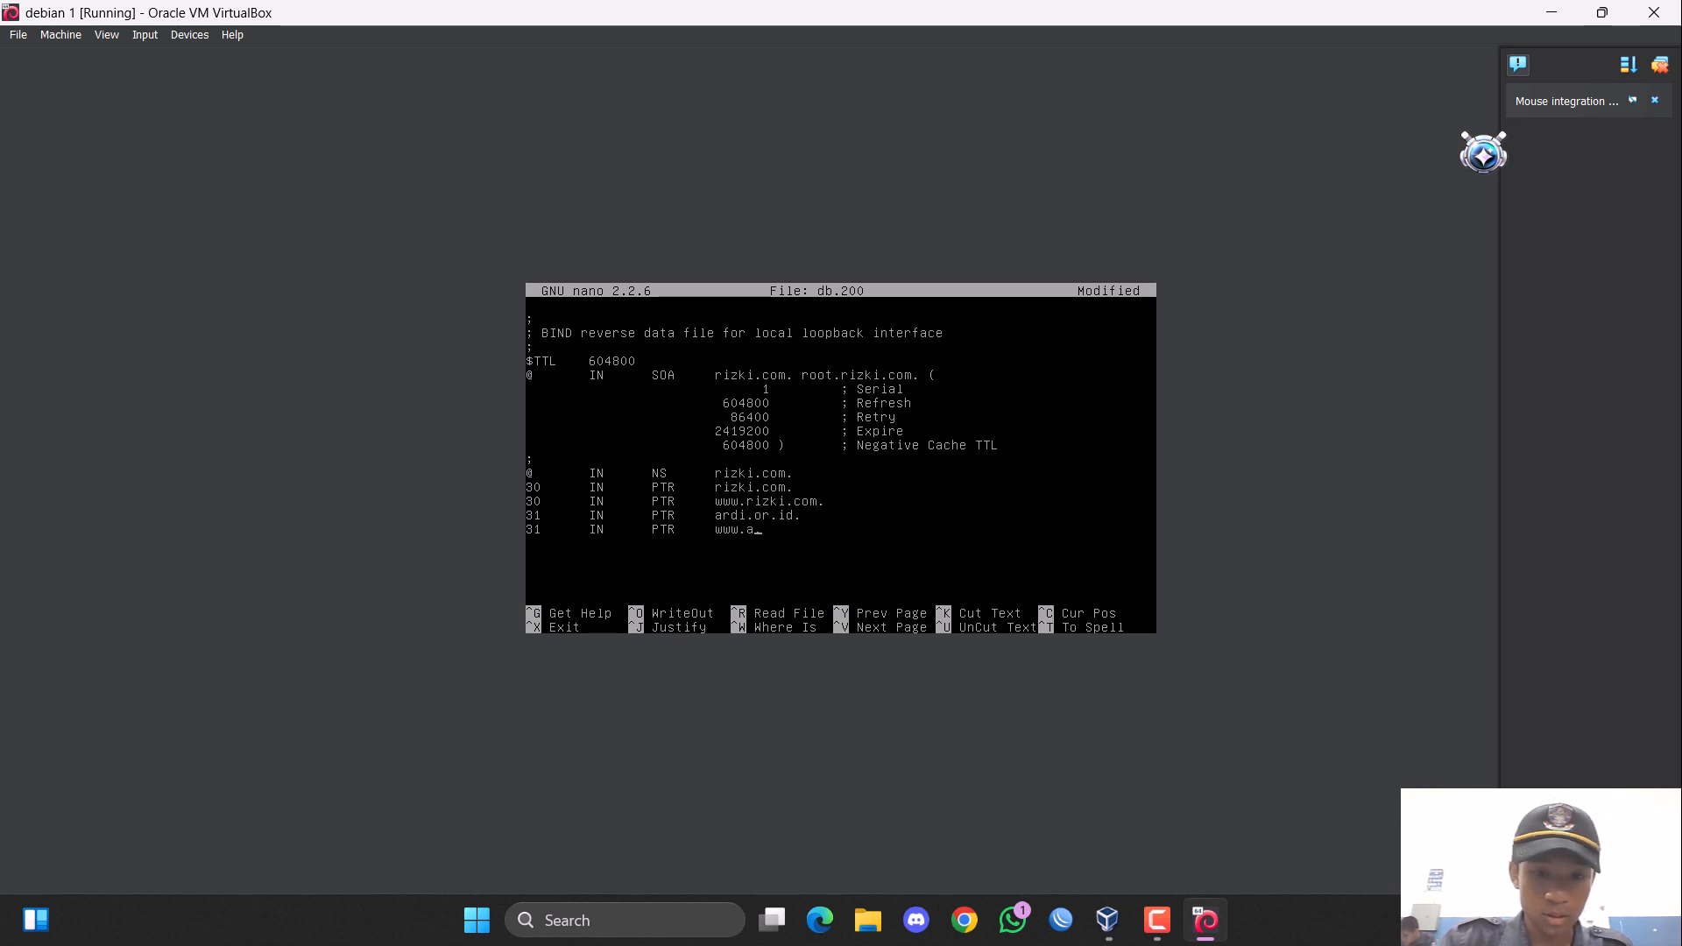
pyautogui.write('rdi.or.i')
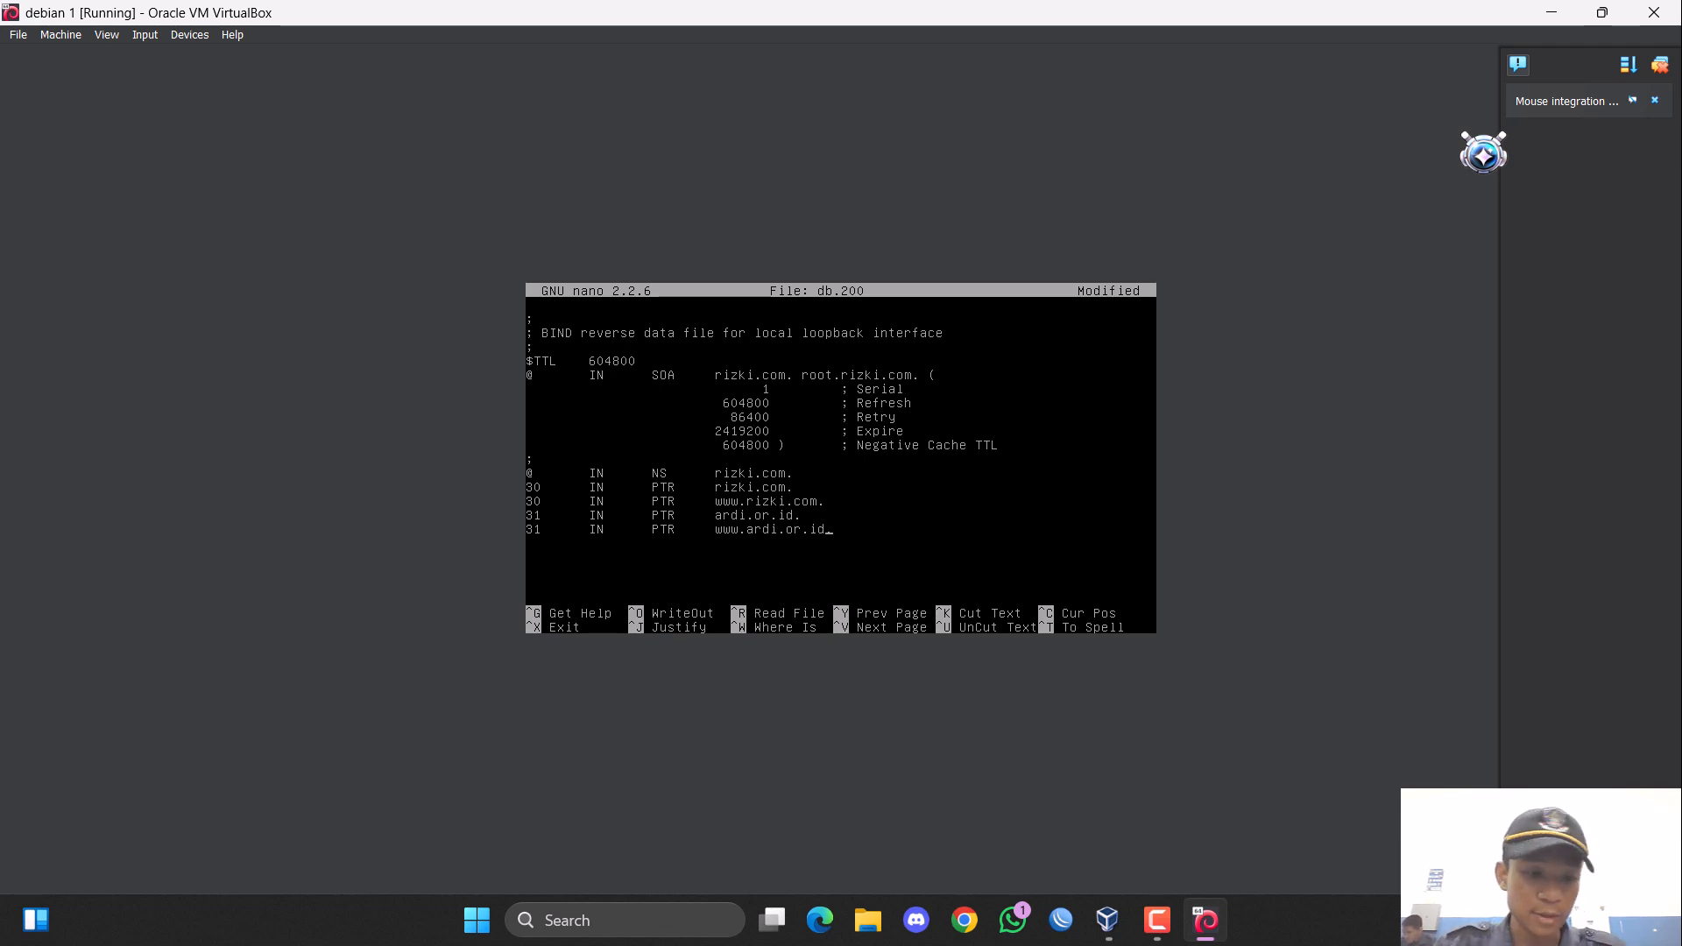
pyautogui.write('d')
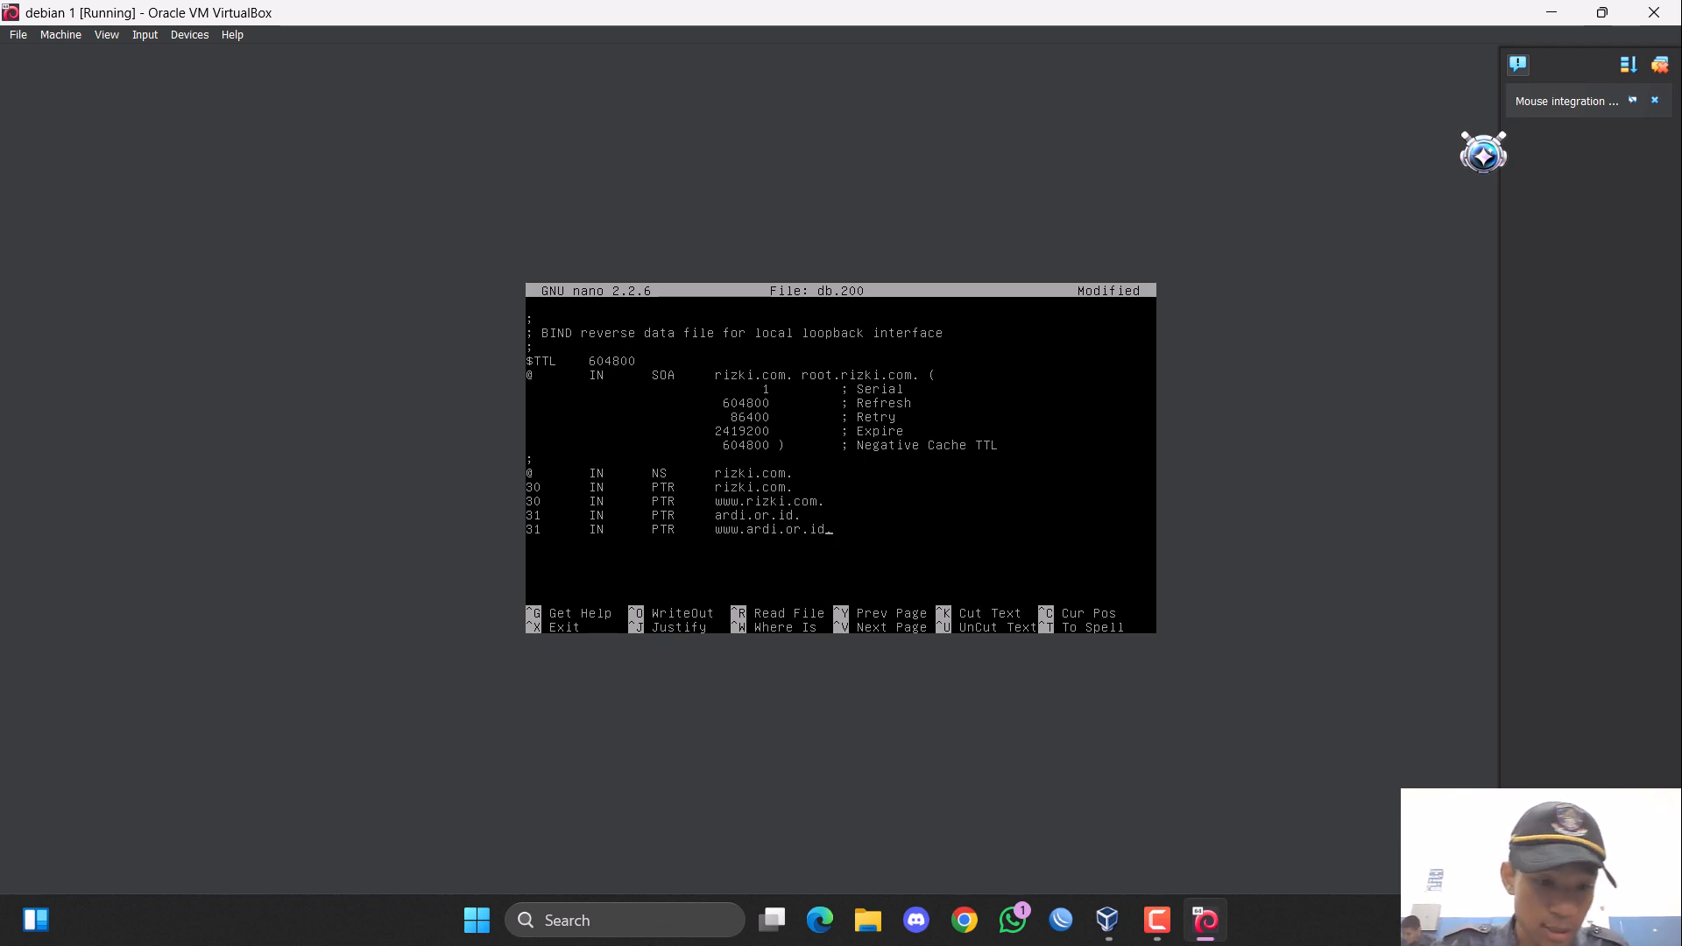
pyautogui.write('.')
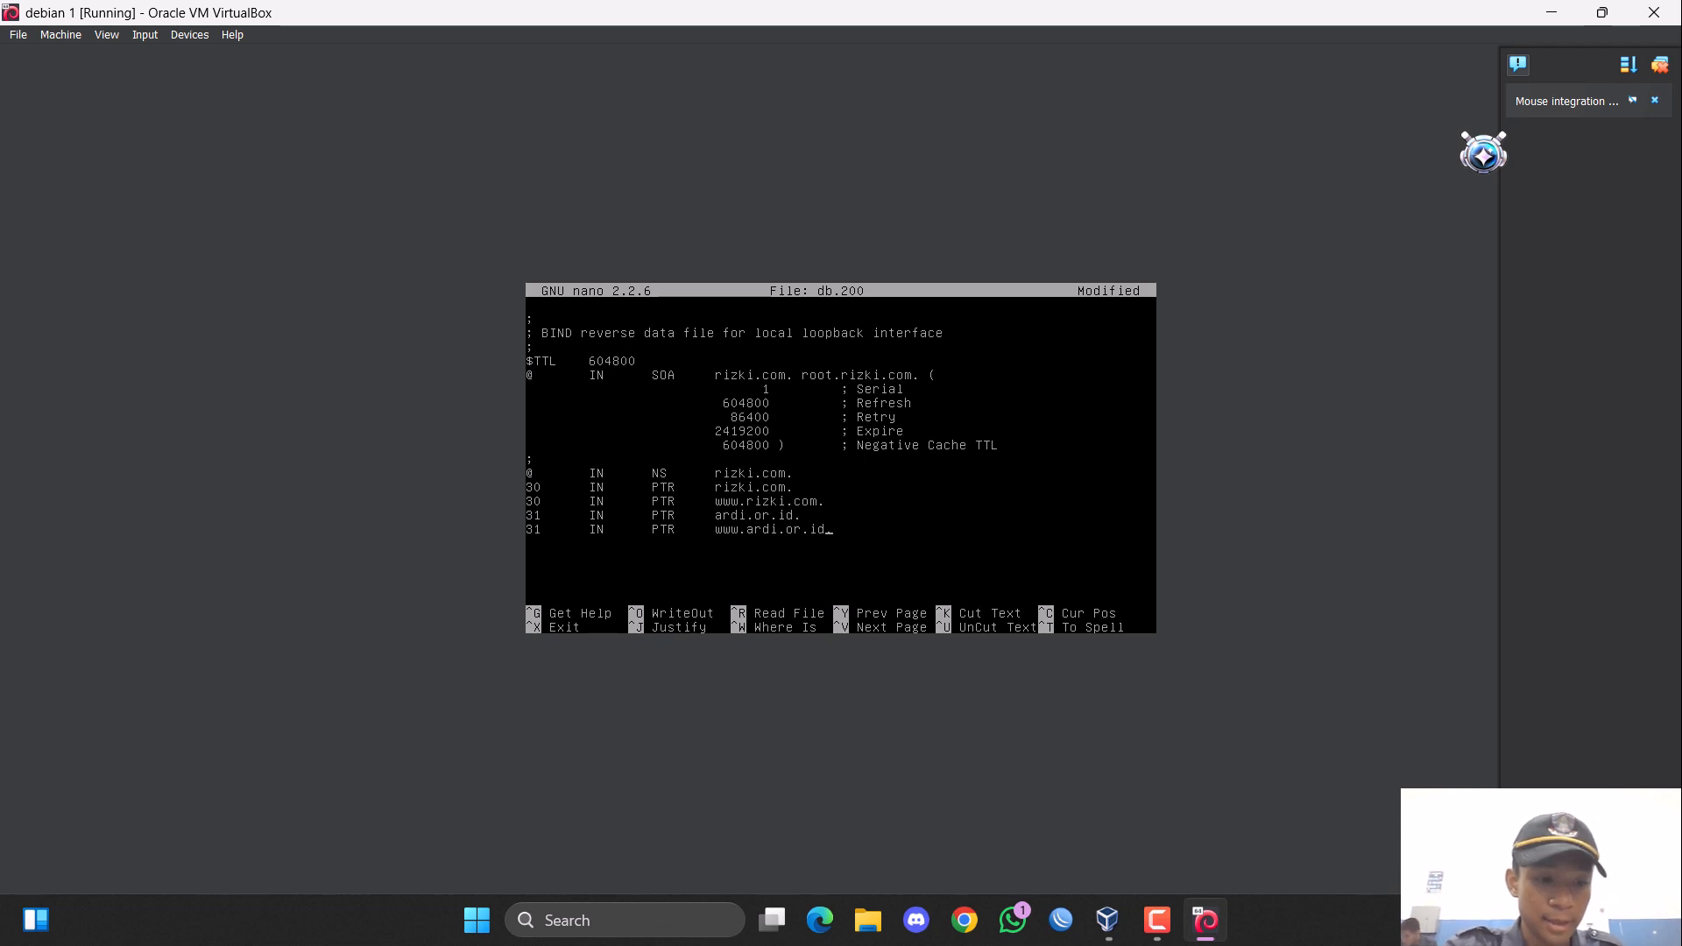
# Save the reverse zone file as db.200 and exit the editor.
pyautogui.hotkey('ctrl', 'x')
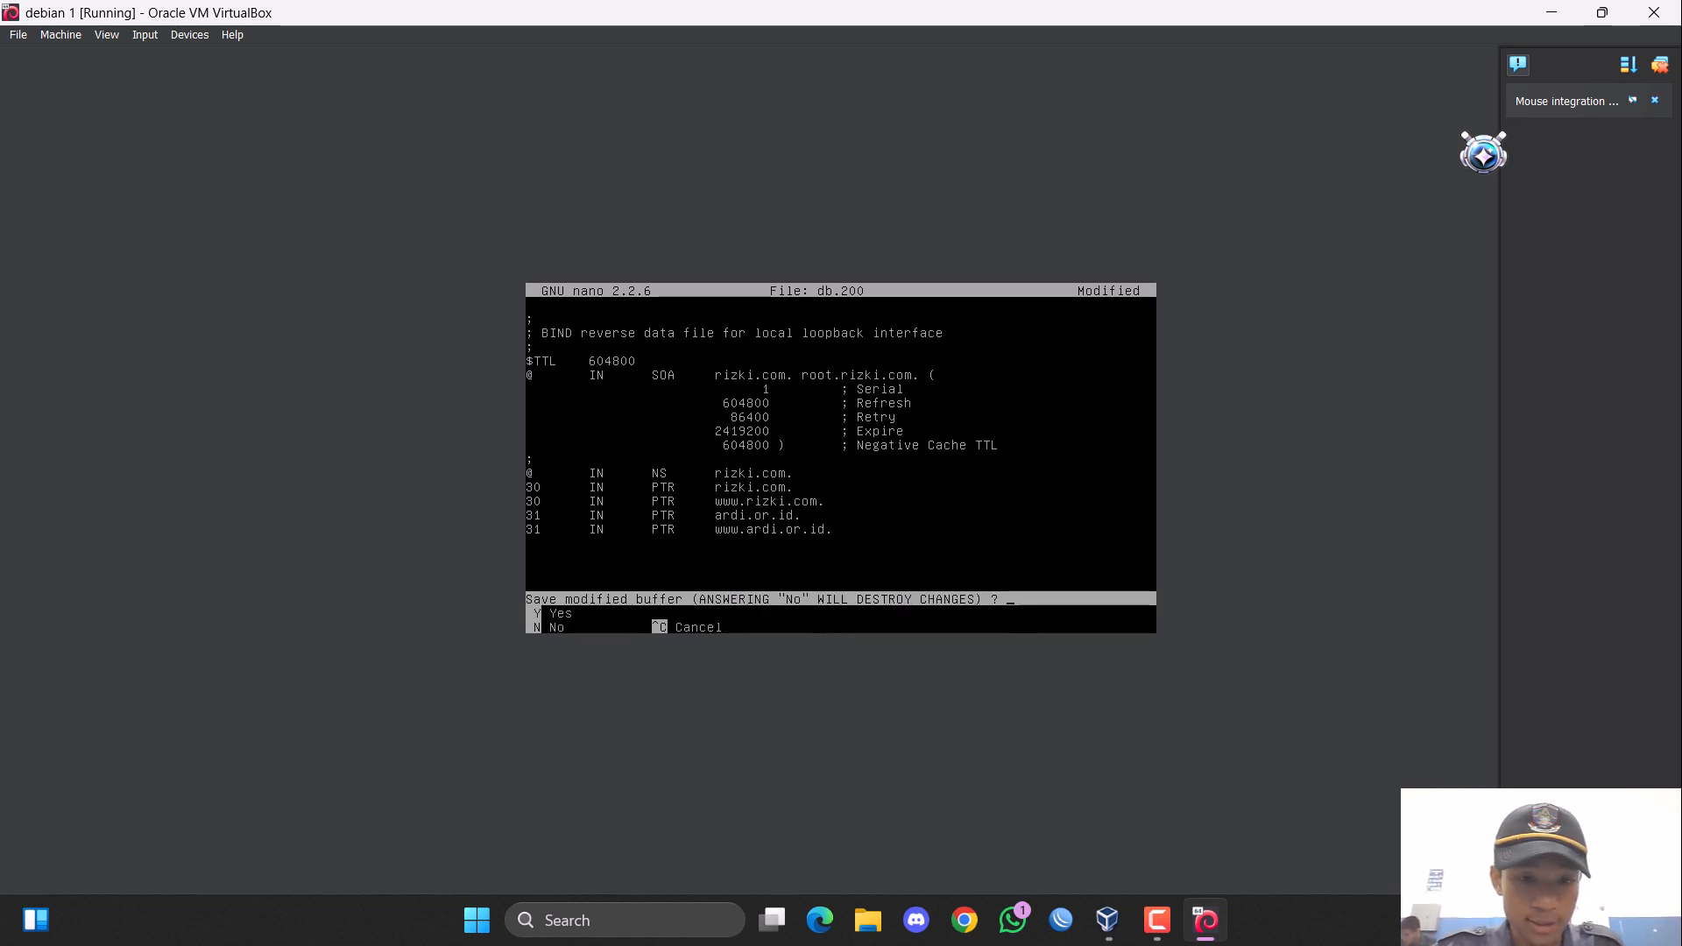
pyautogui.press('y')
pyautogui.press('Return')
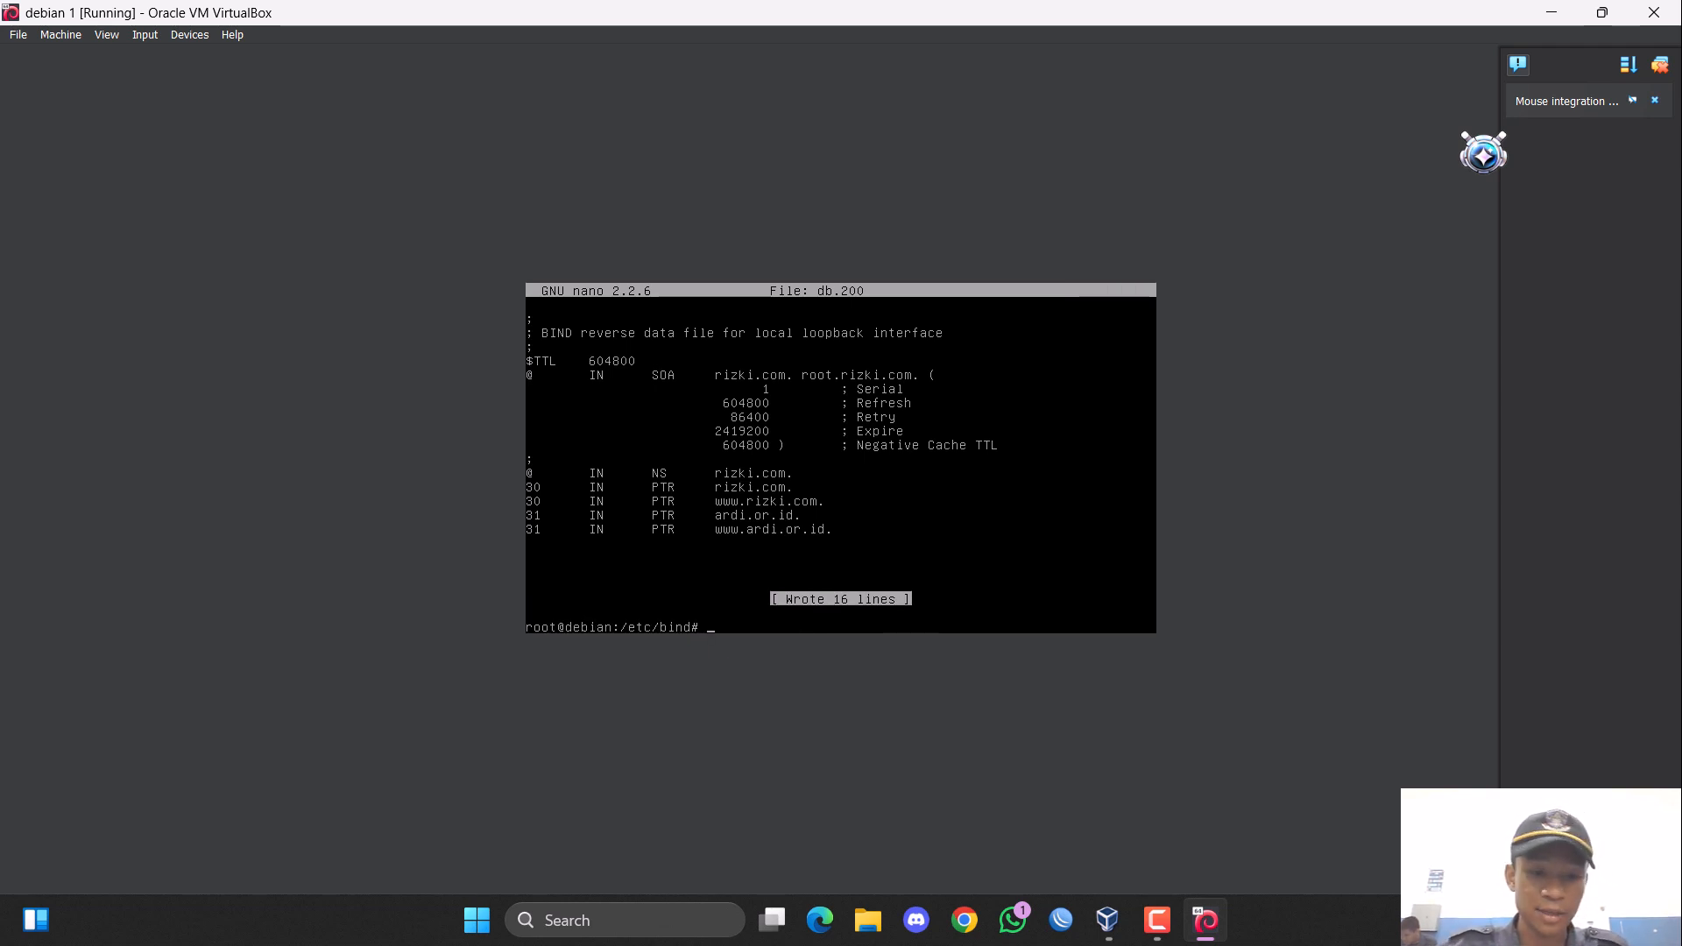
# Open /etc/resolv.conf in nano.
pyautogui.write('nano')
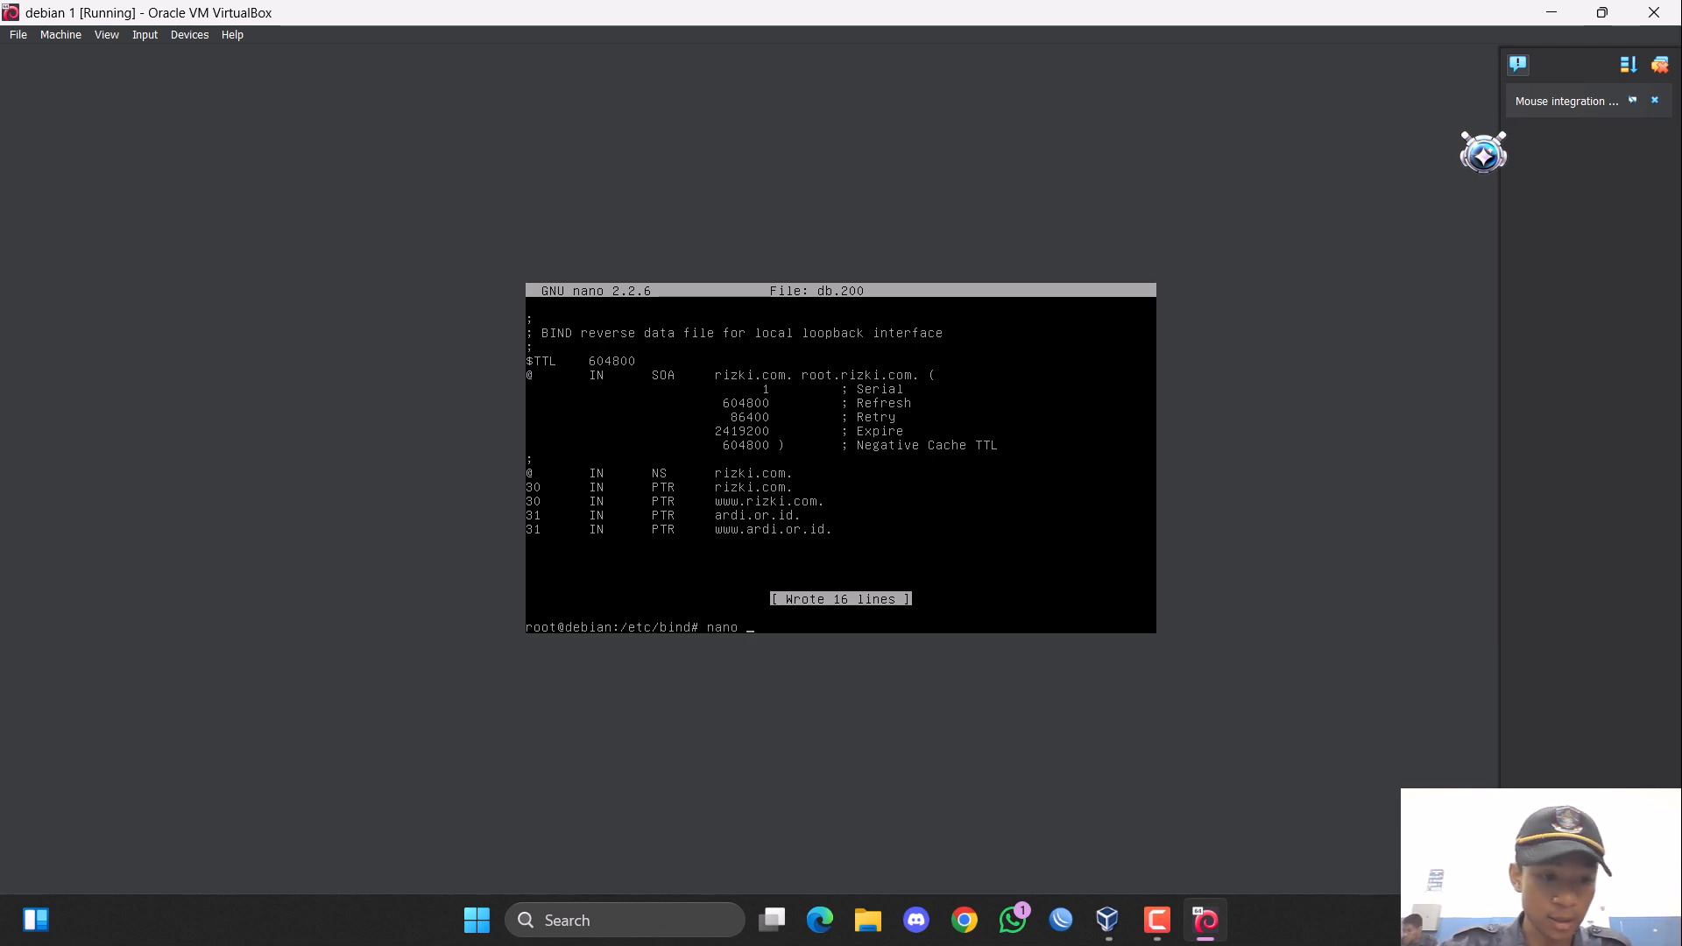
pyautogui.write(' /etc/')
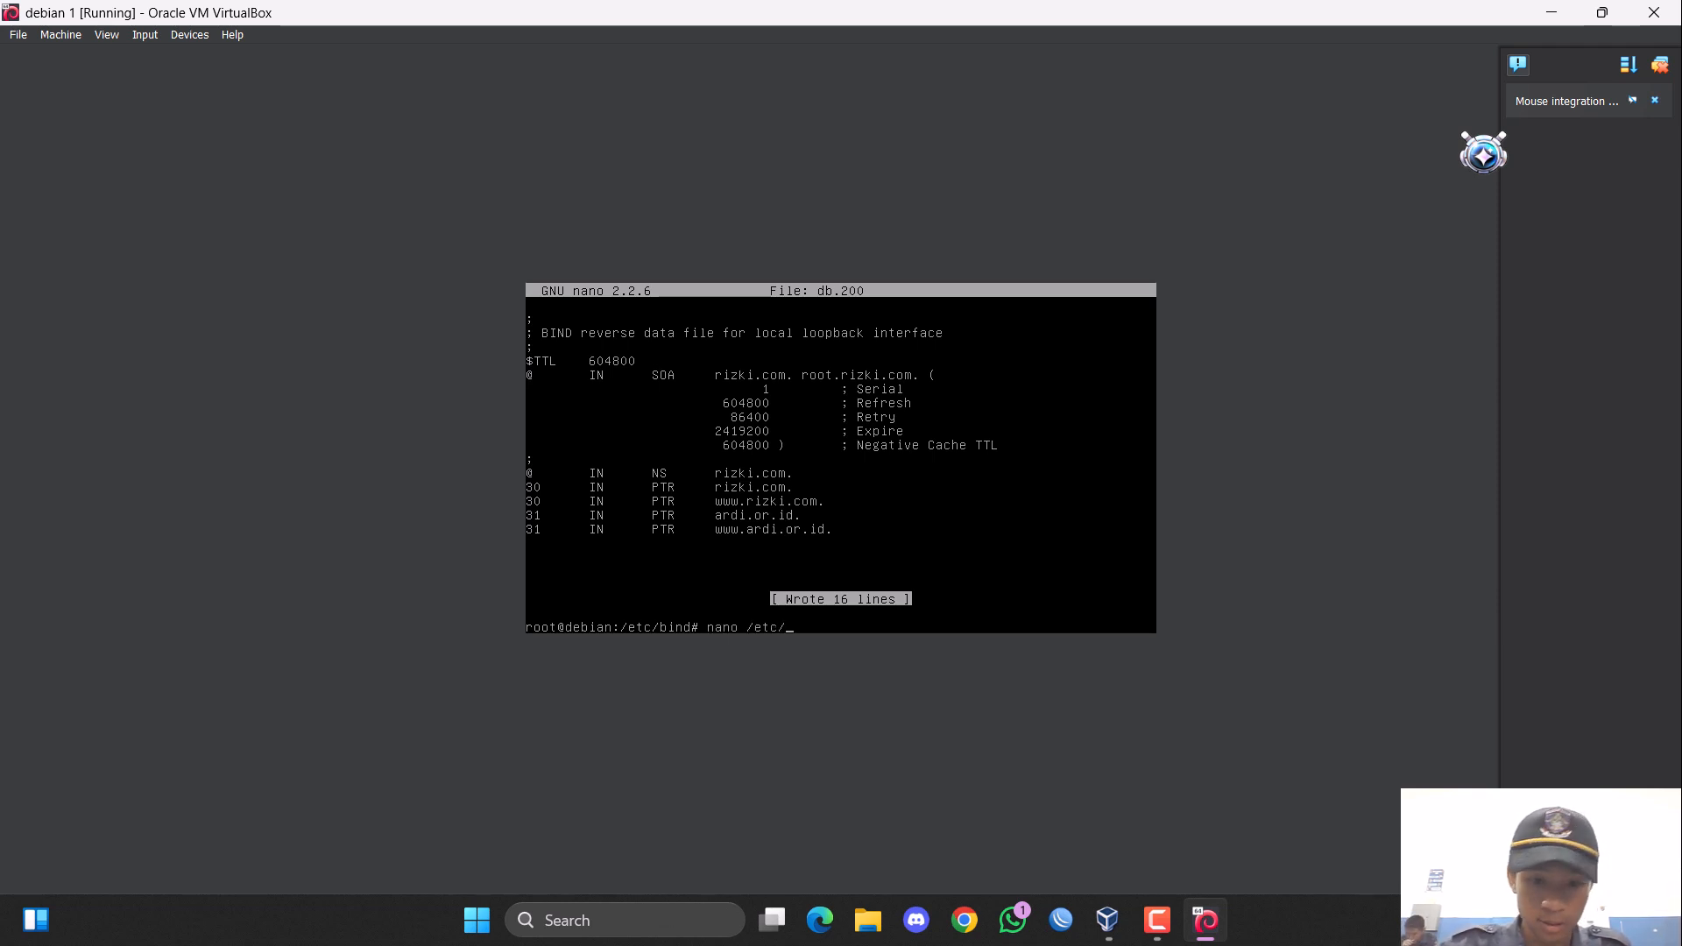
pyautogui.write('resolv.conf')
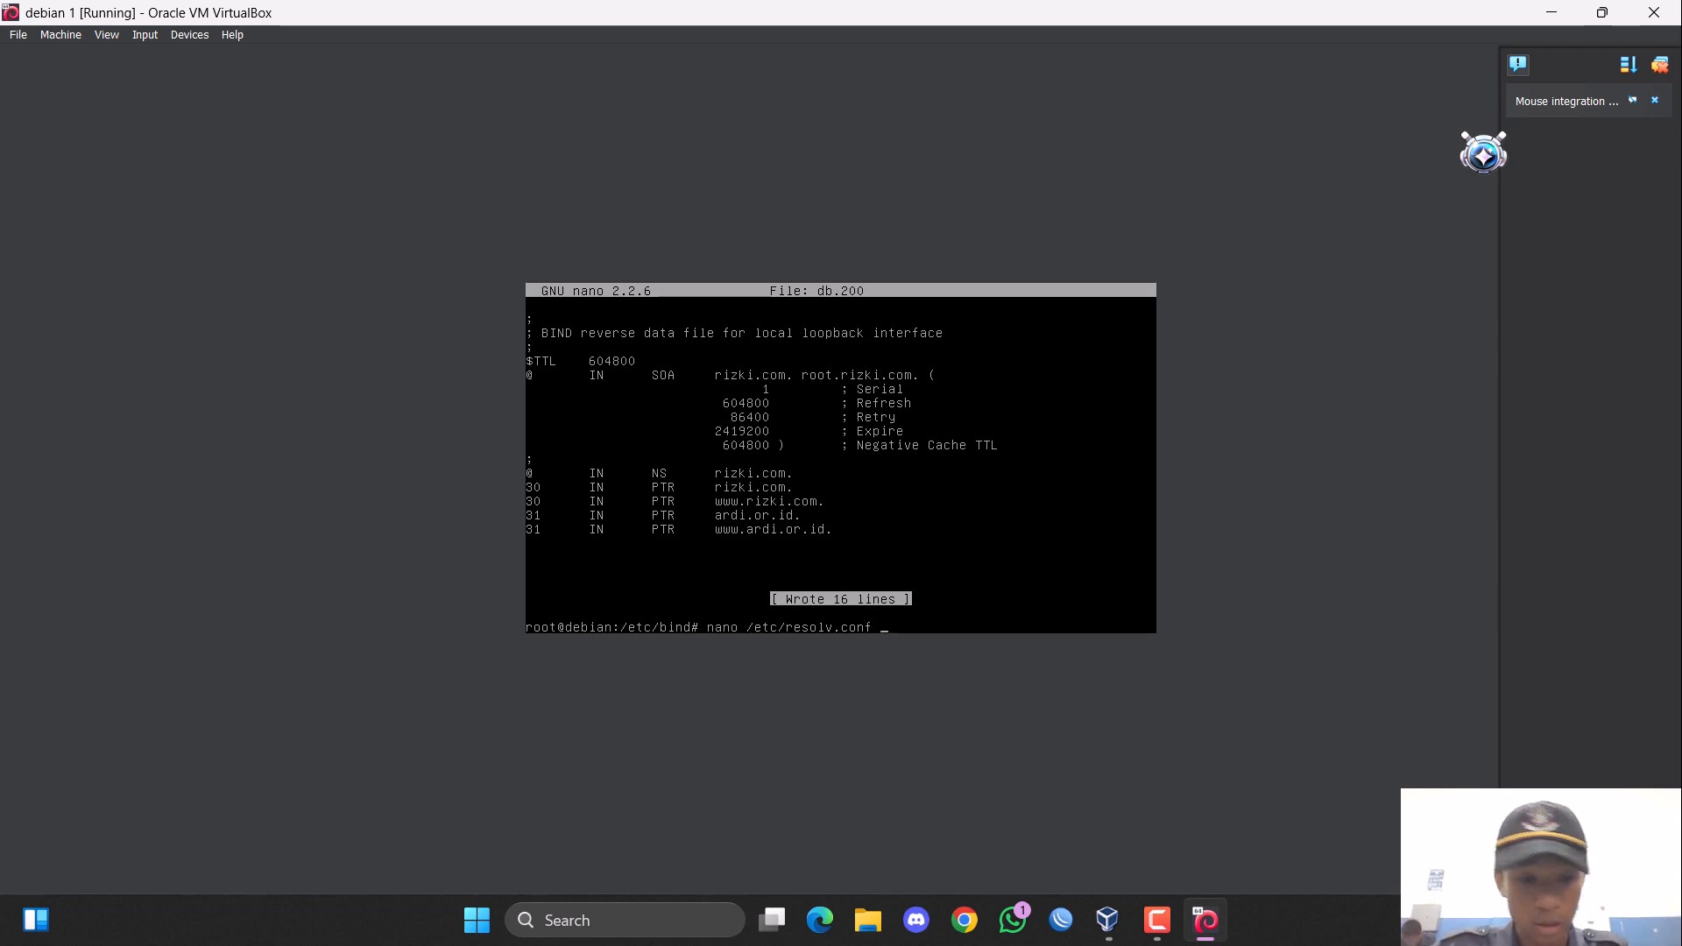
pyautogui.press('Return')
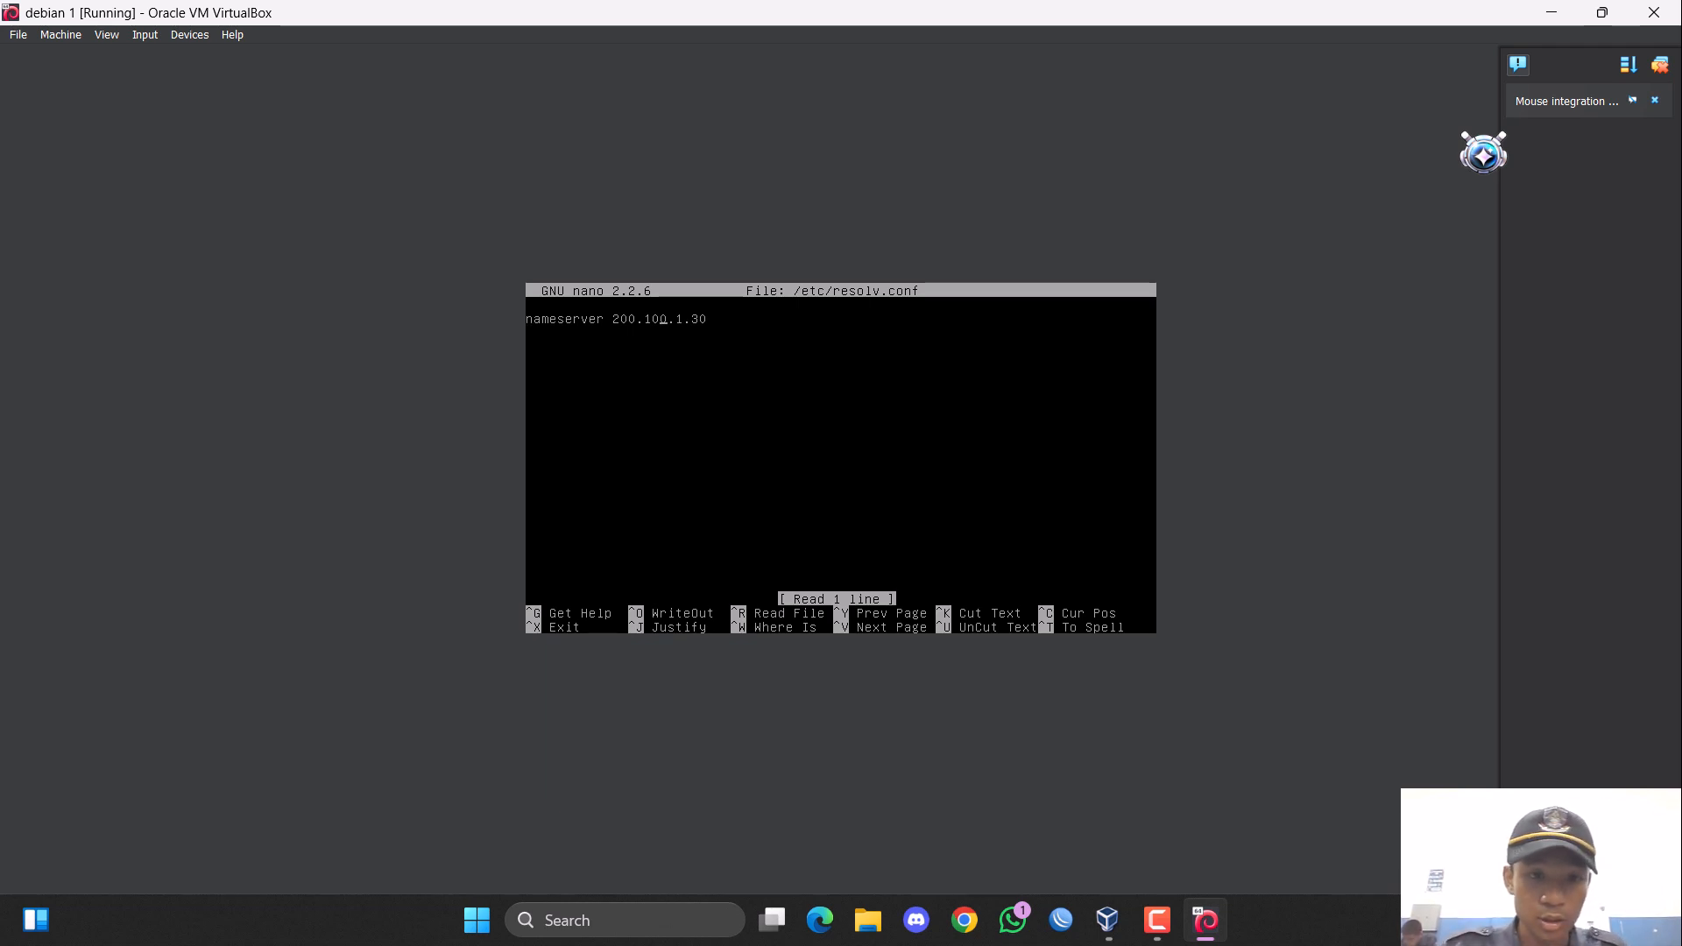
# Remove the existing nameserver line from resolv.conf and enter "search rizki.com" as the first line.
pyautogui.hotkey('ctrl', 'k')
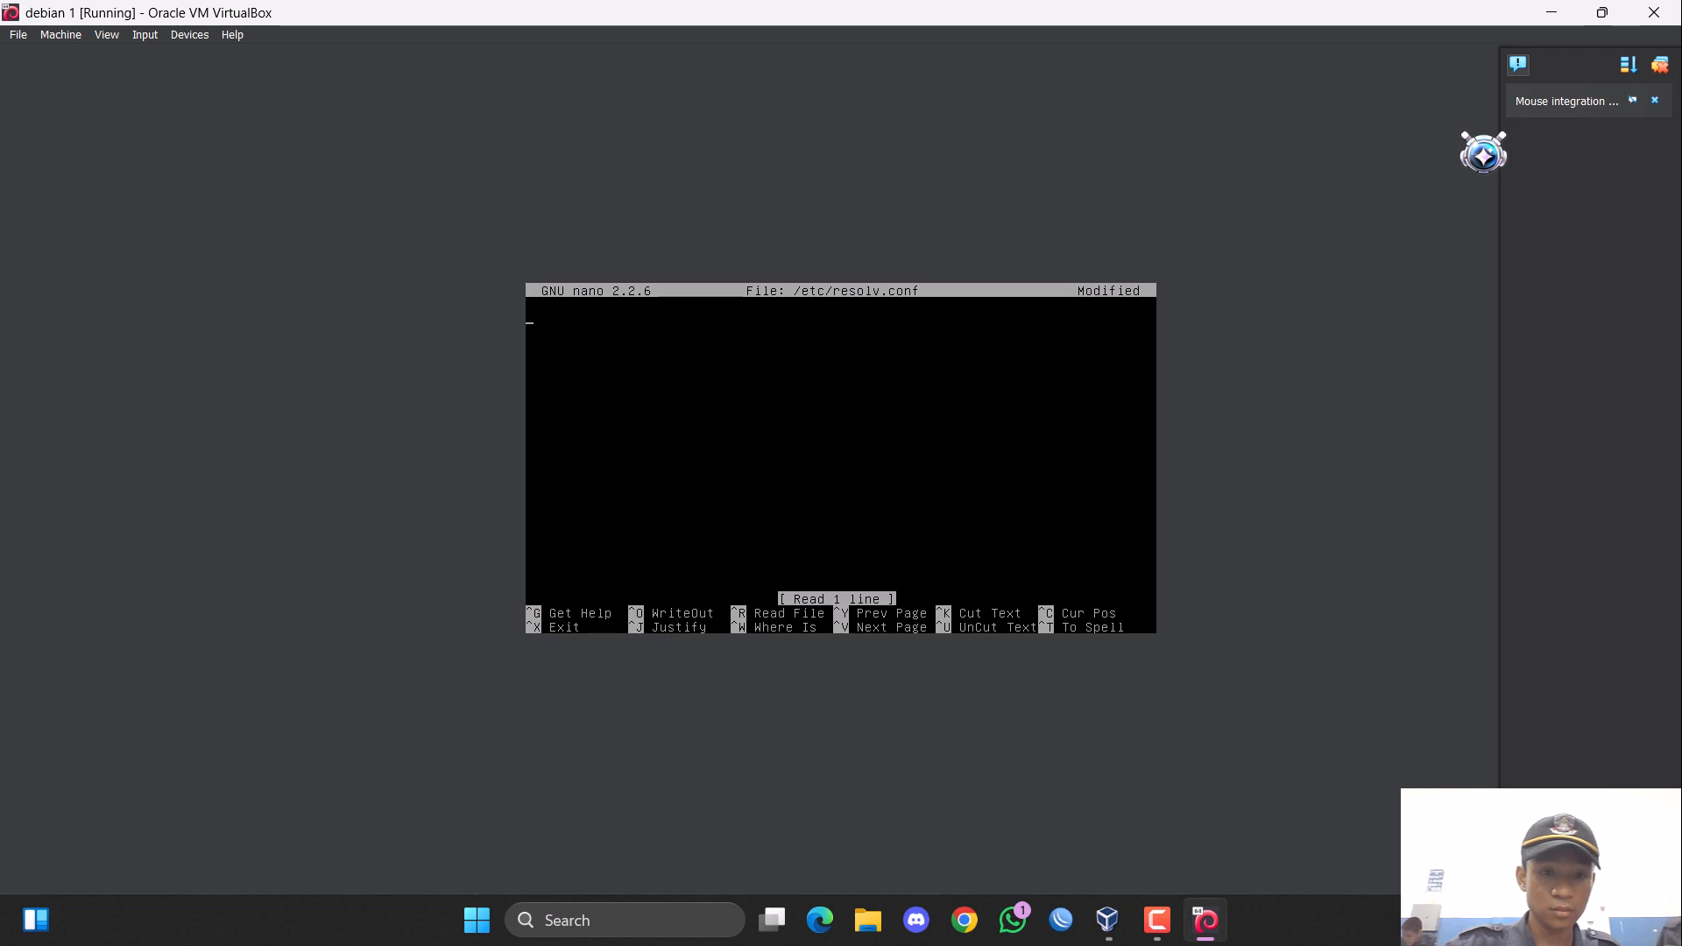
pyautogui.write('sea')
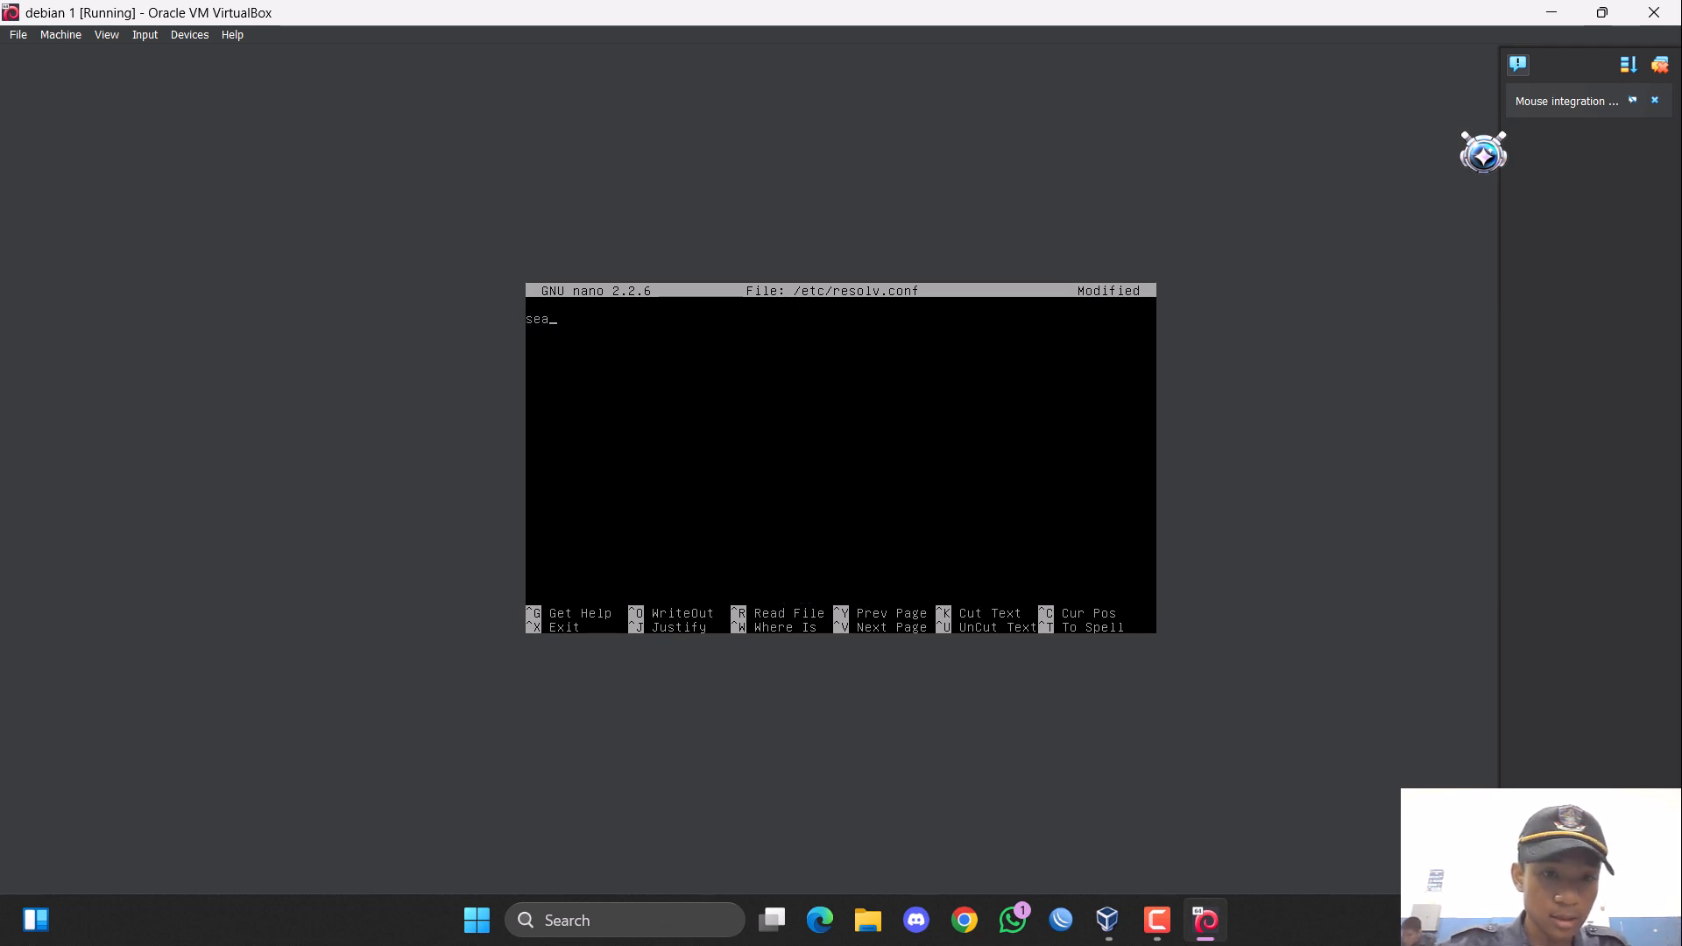
pyautogui.write('rch')
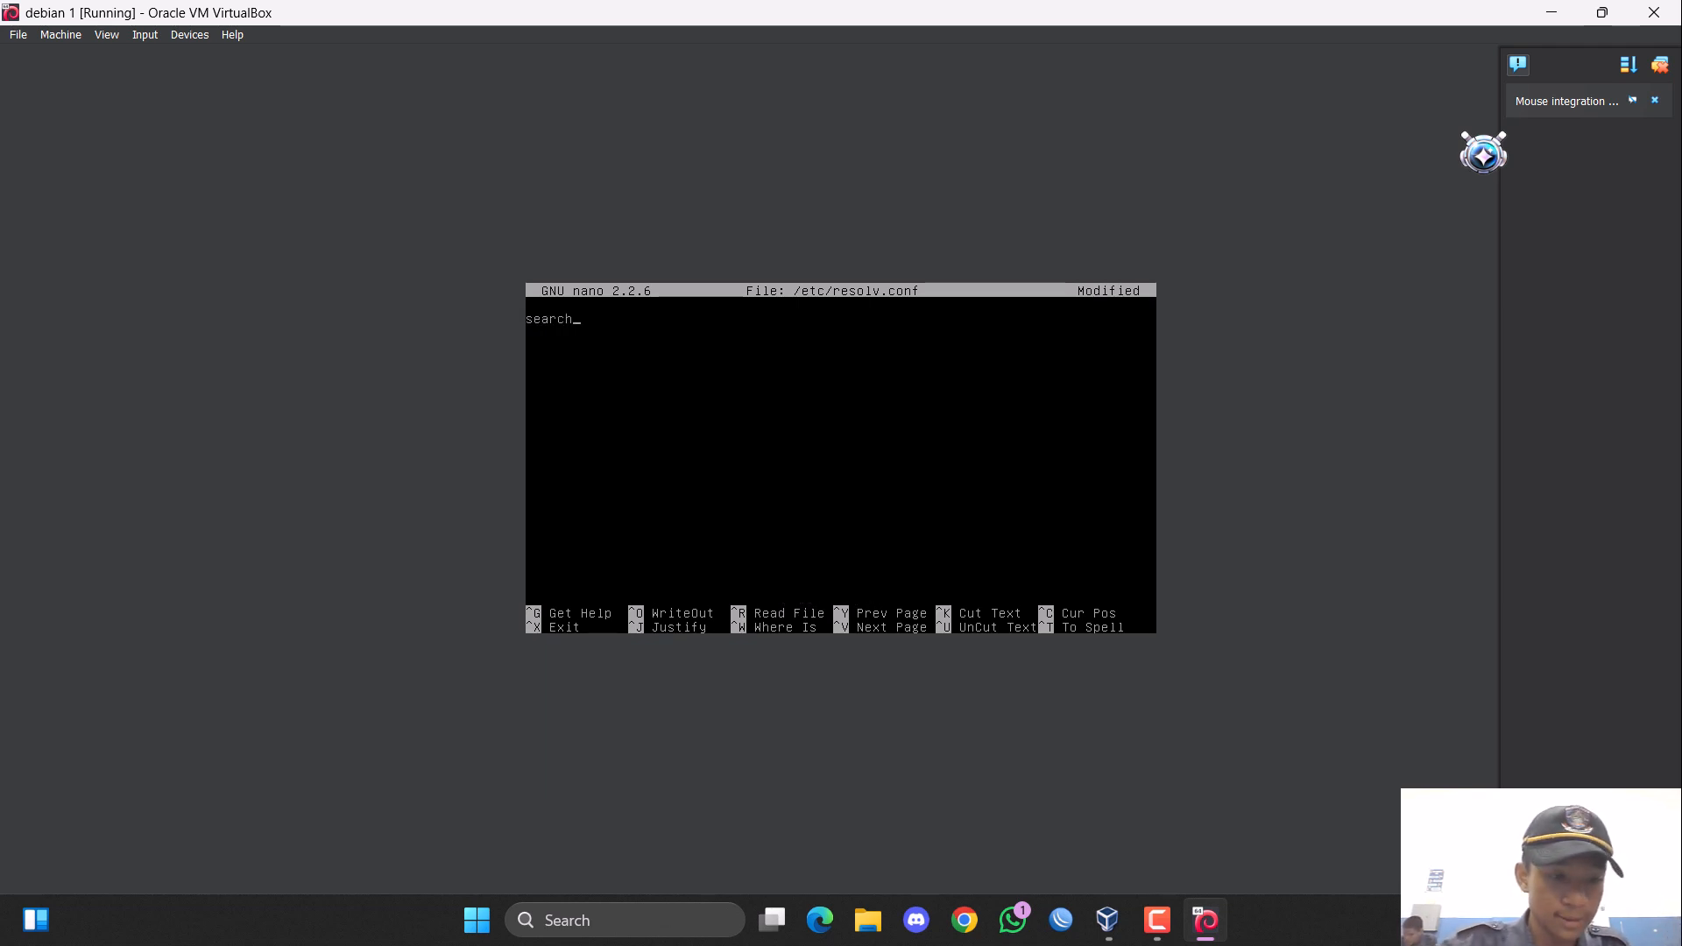
pyautogui.write(' rizki')
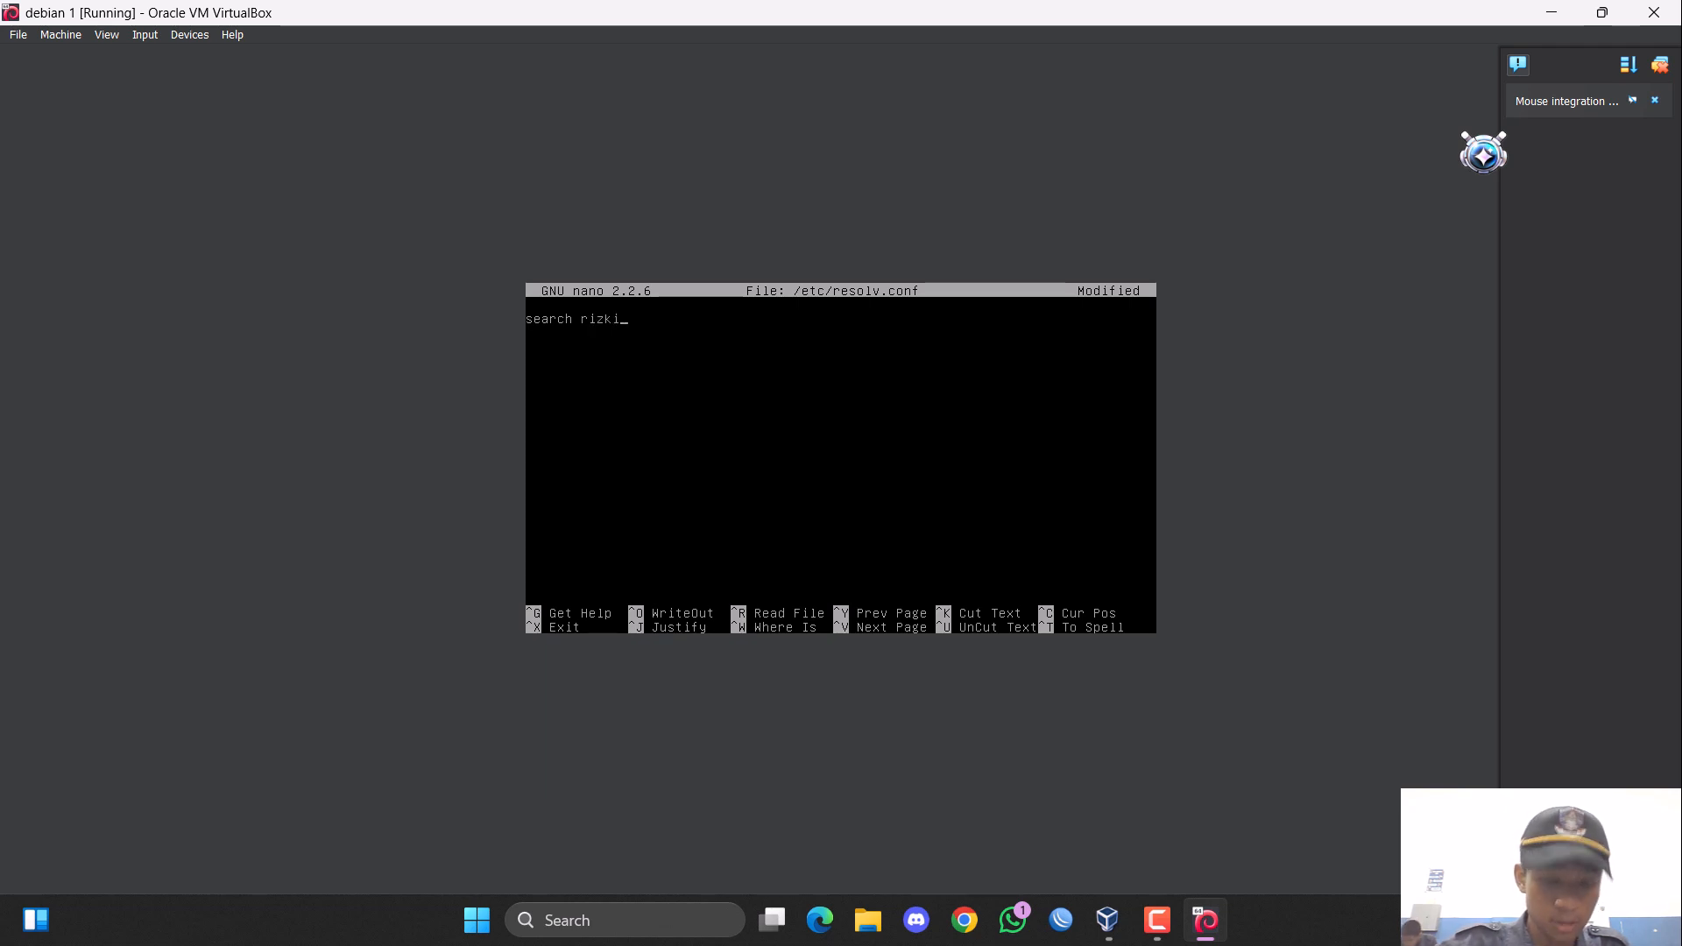
pyautogui.write('.co')
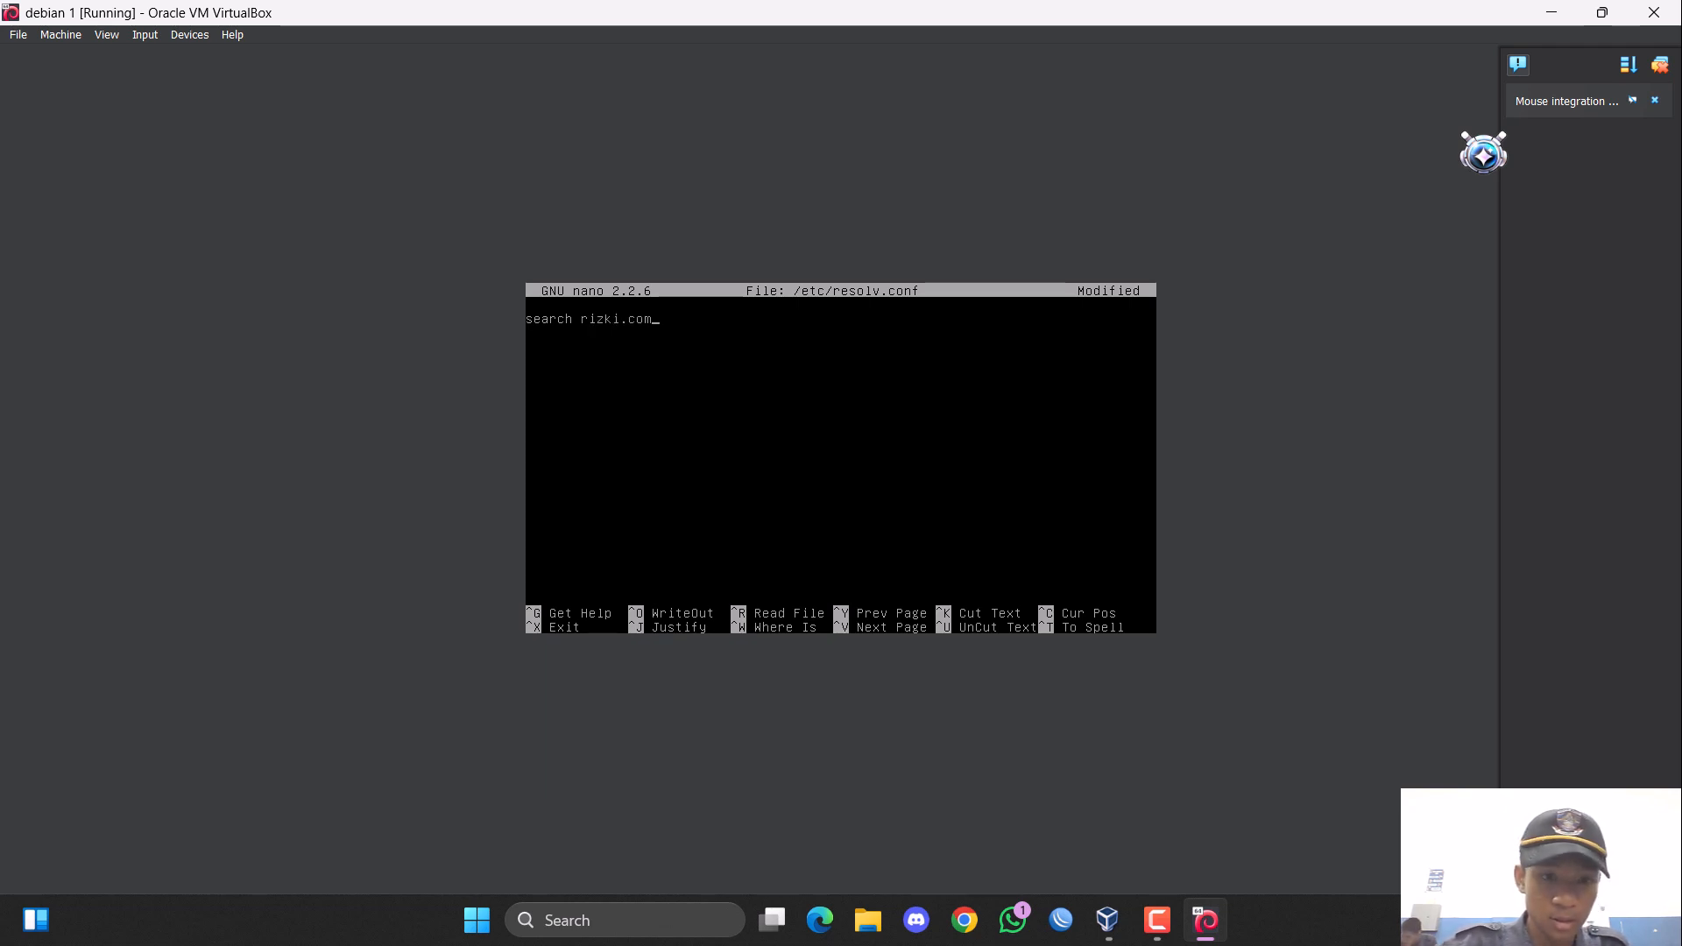
pyautogui.write('m')
pyautogui.press('Return')
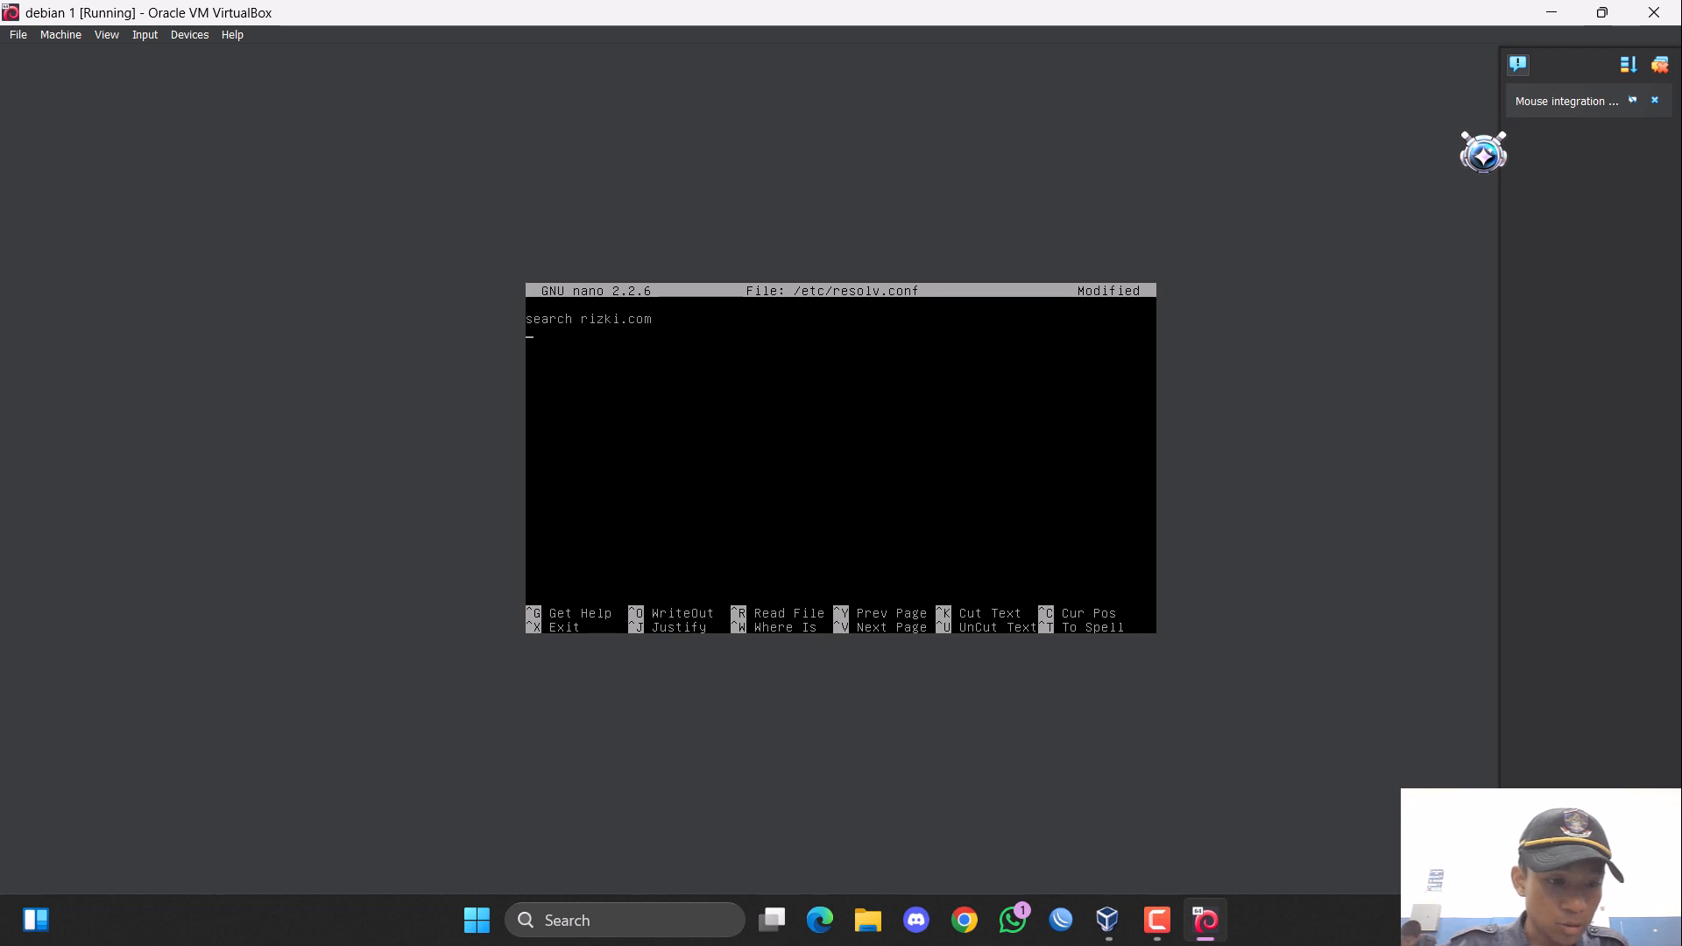
# Add the line "nameserver 200.100.1.30" below the search entry.
pyautogui.write('namese')
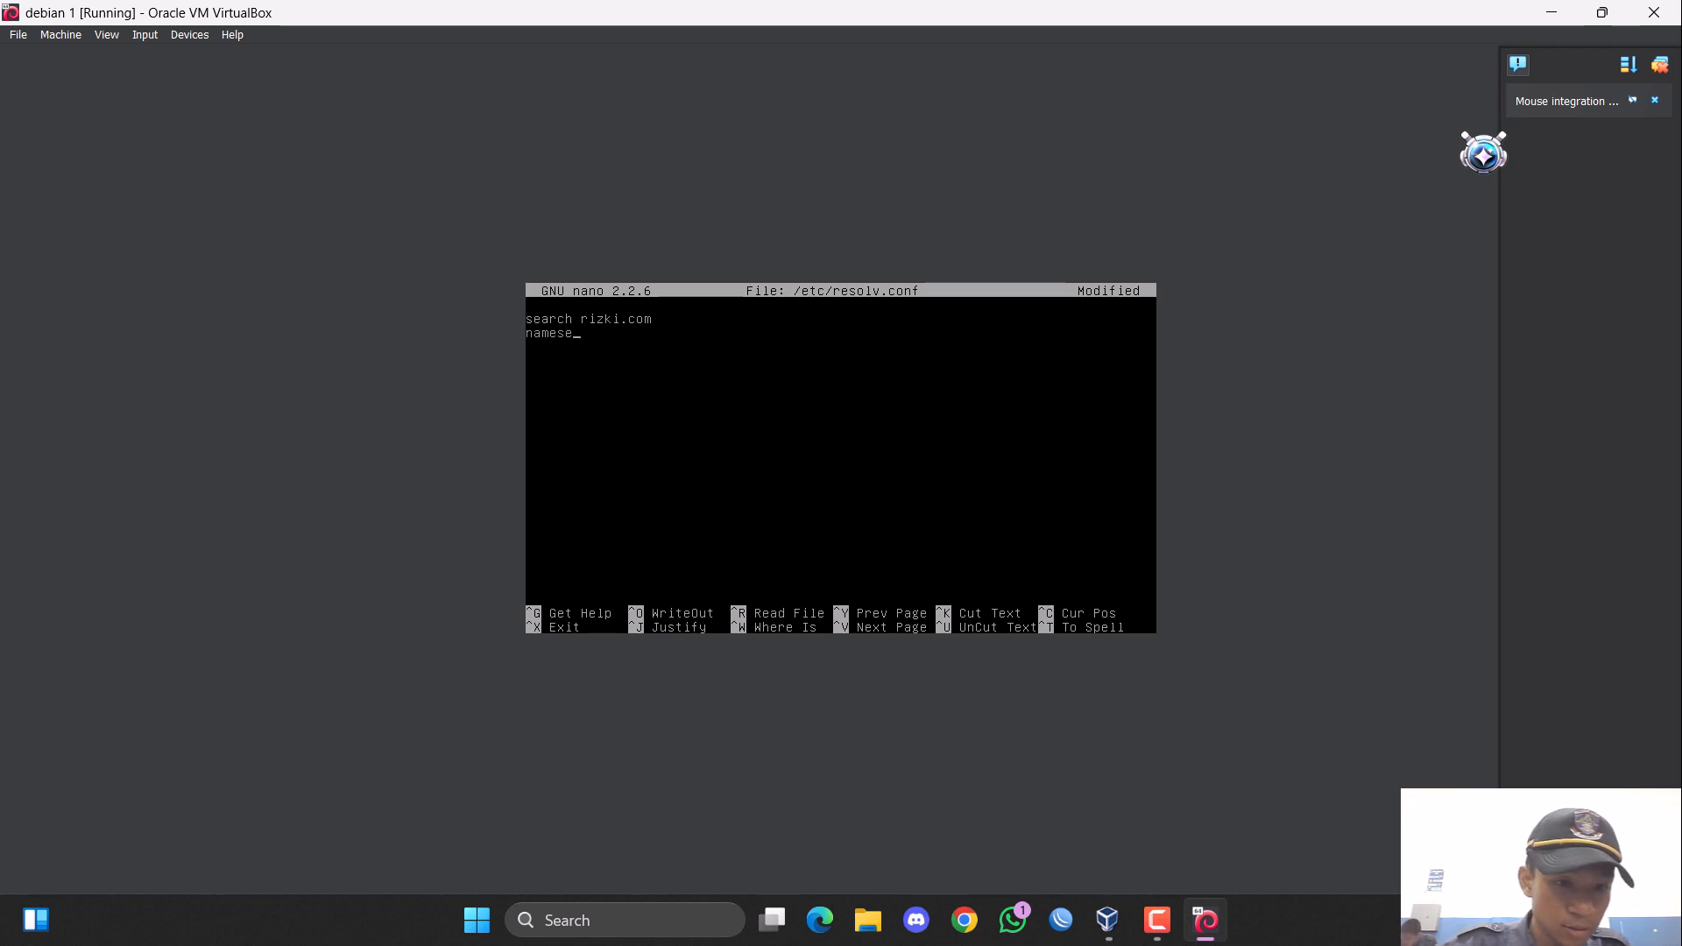
pyautogui.write('rver')
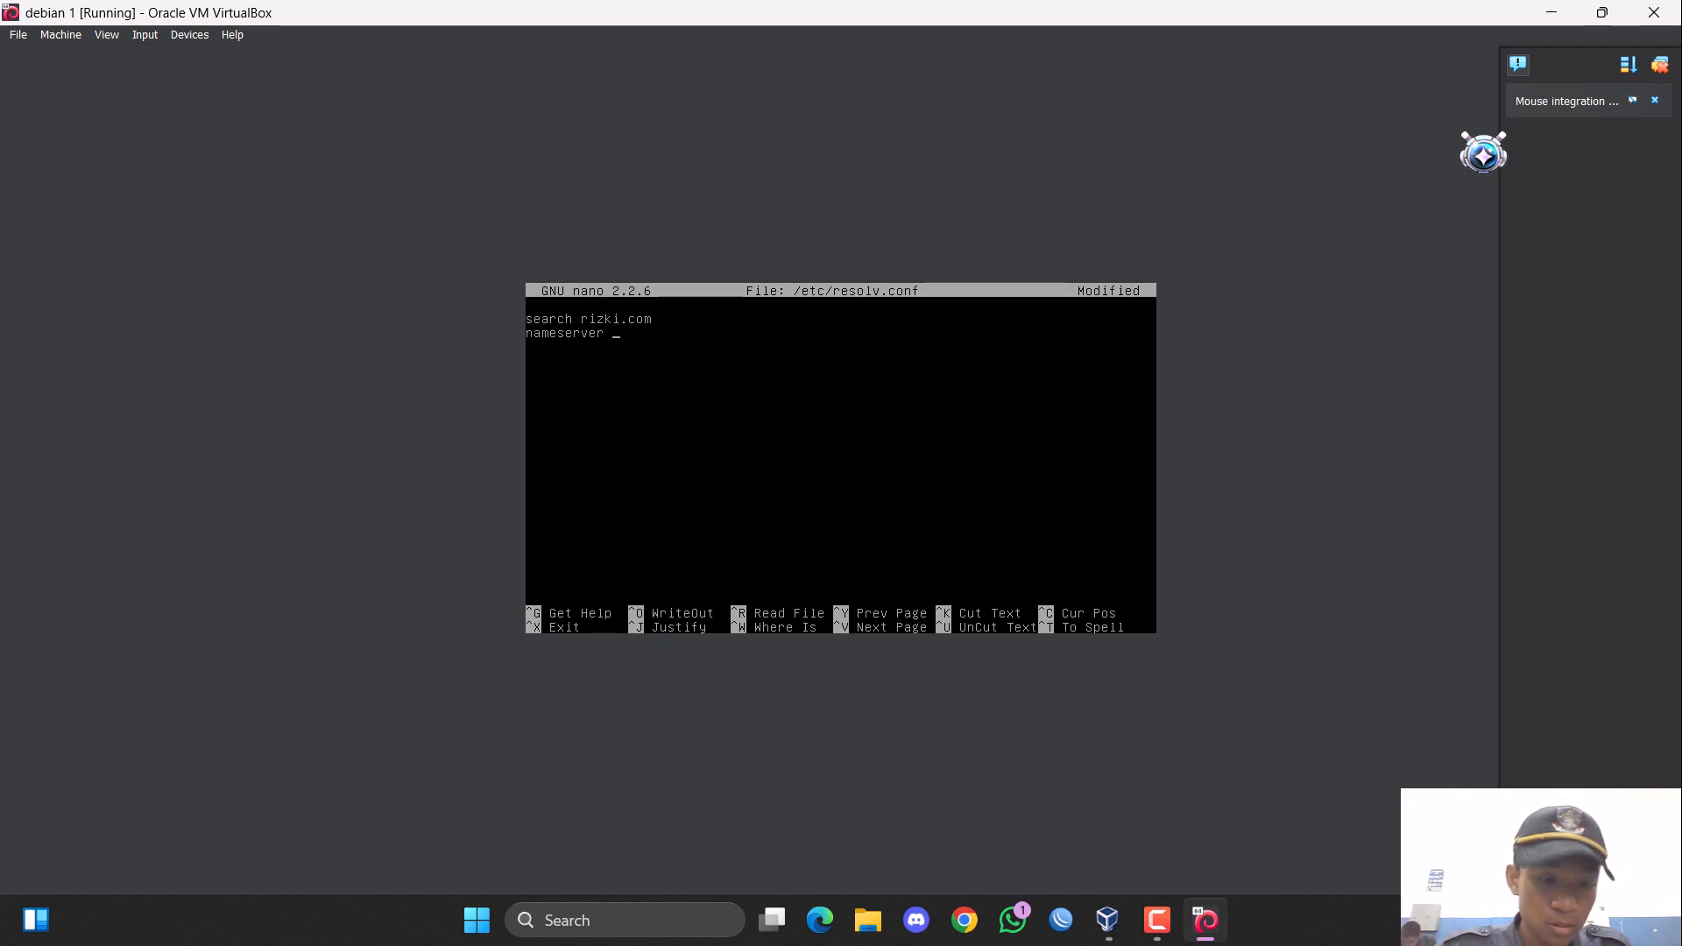
pyautogui.write(' 200.100')
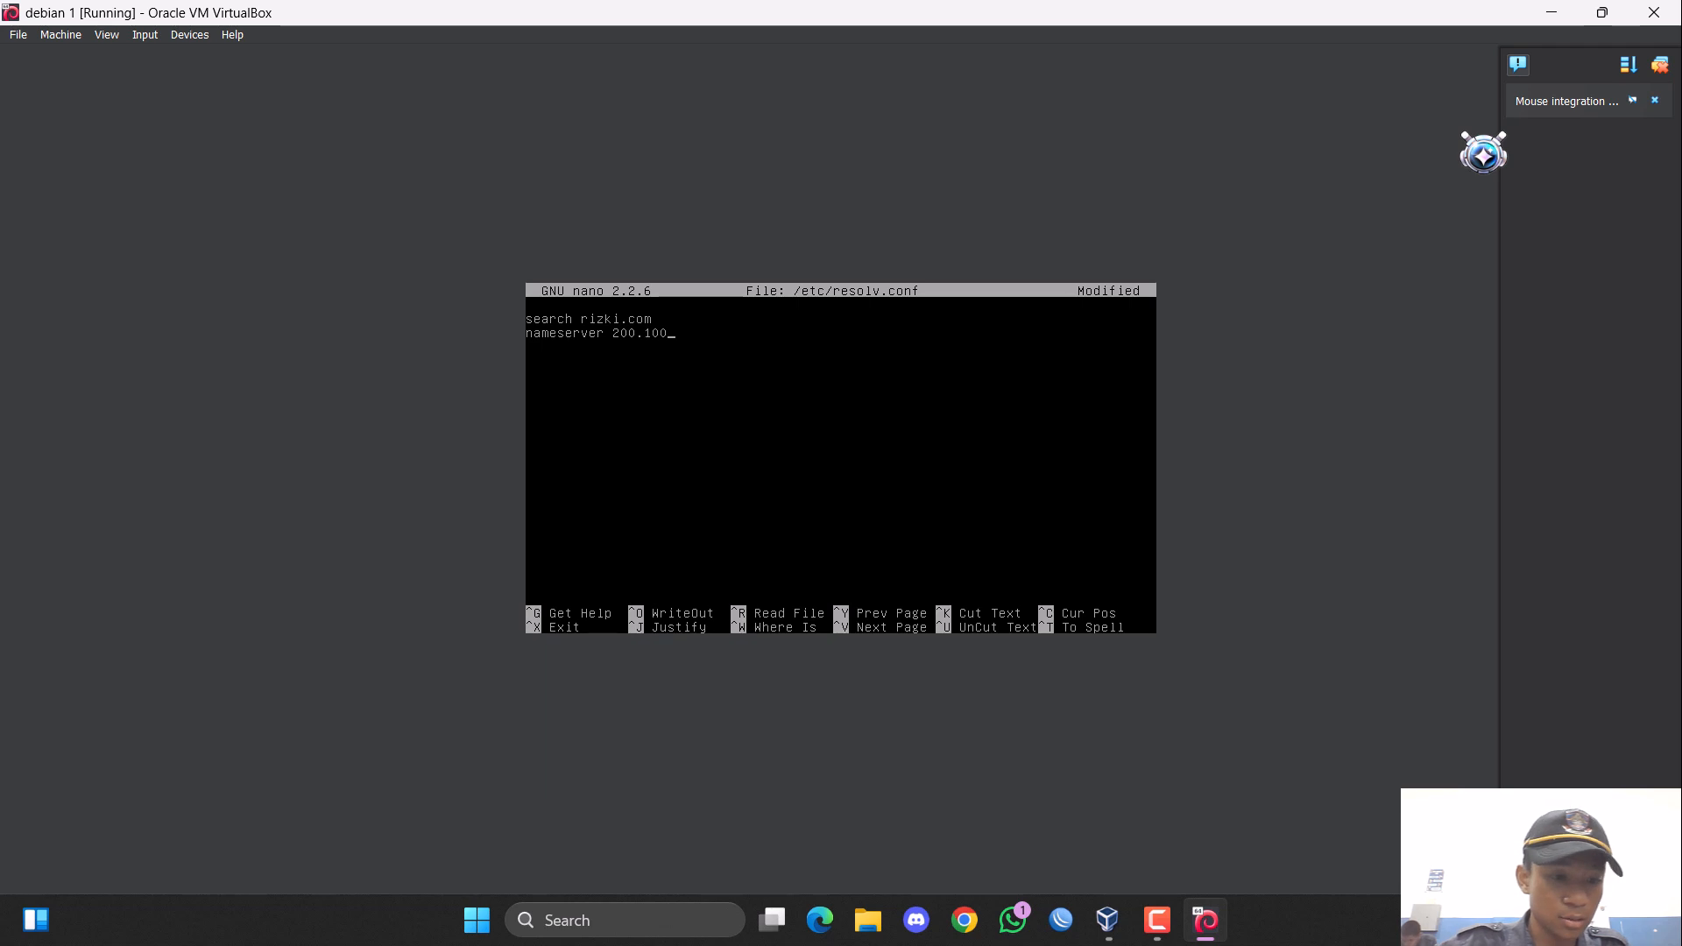
pyautogui.write('.')
pyautogui.write('1.31')
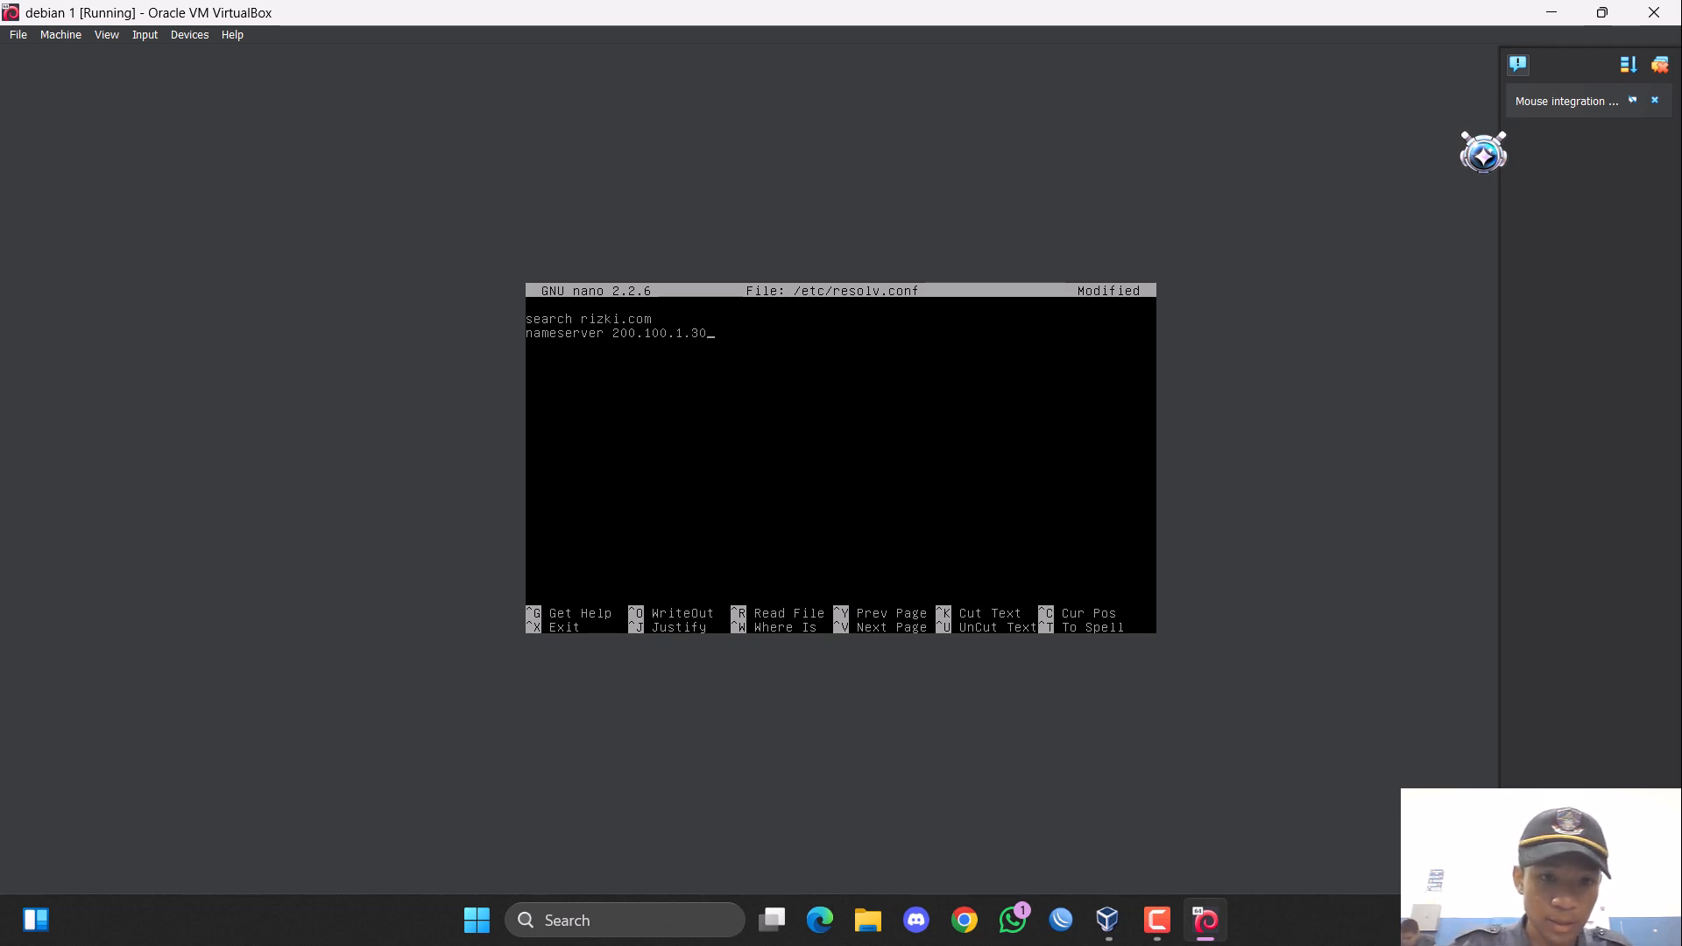
# Duplicate the search and nameserver lines below the originals, separated by a blank line.
pyautogui.hotkey('ctrl', 'k')
pyautogui.hotkey('ctrl', 'k')
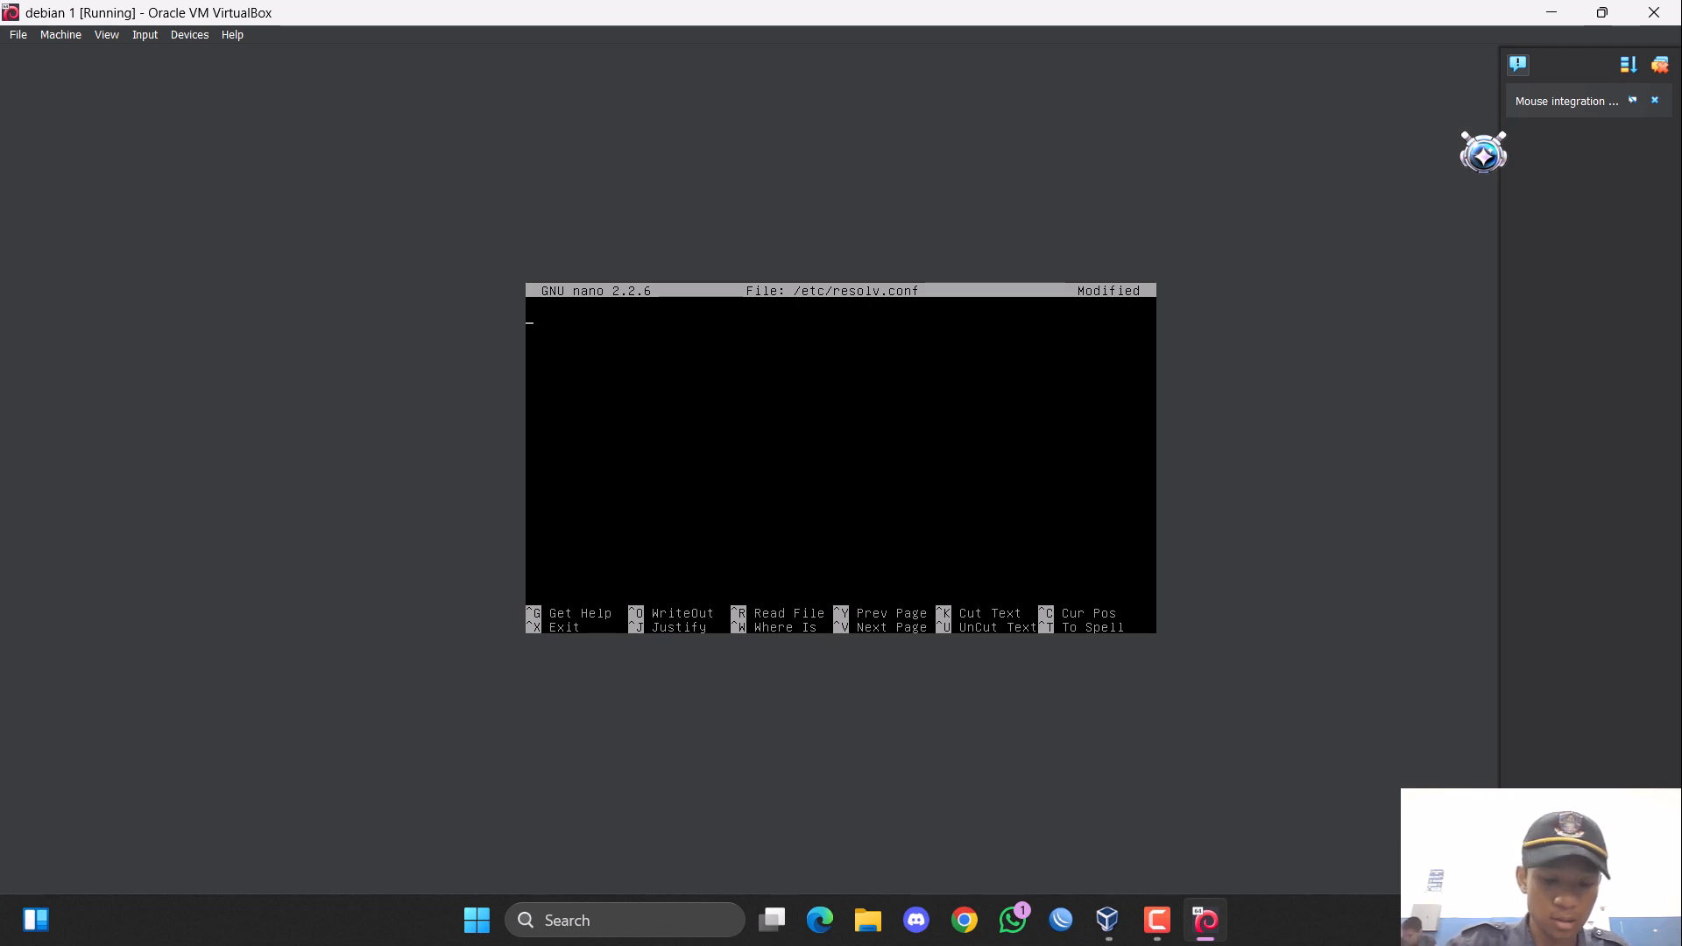
pyautogui.hotkey('ctrl', 'u')
pyautogui.hotkey('ctrl', 'u')
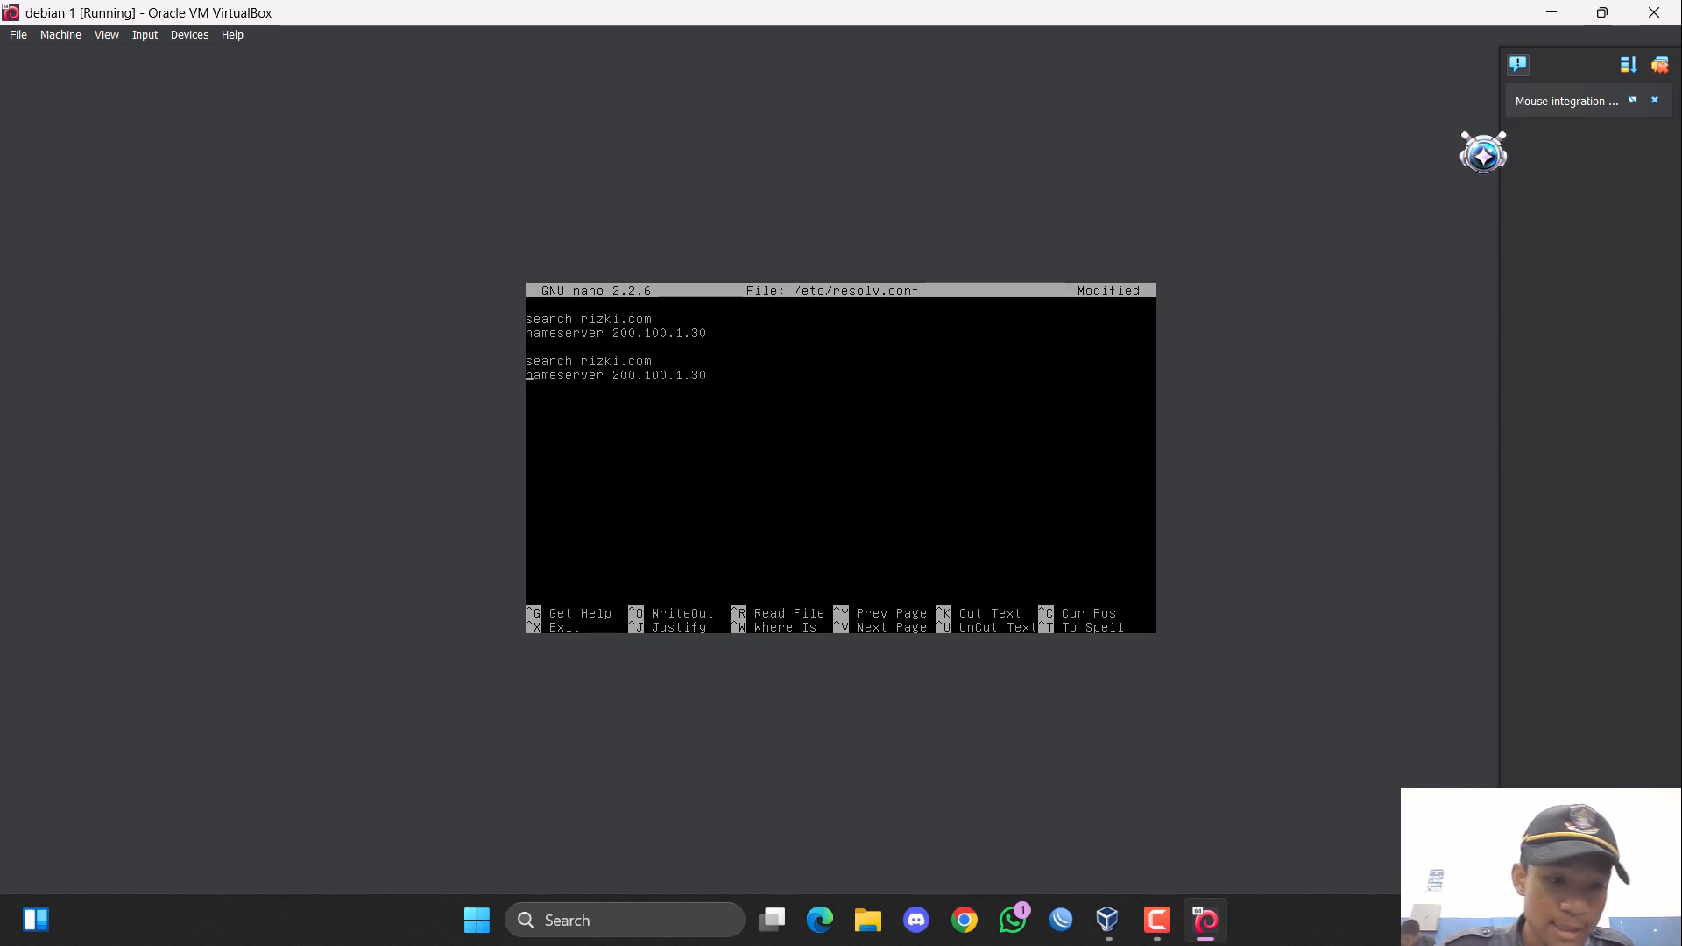
pyautogui.press('BackSpace')
pyautogui.press('BackSpace')
pyautogui.hotkey('ctrl', 'z')
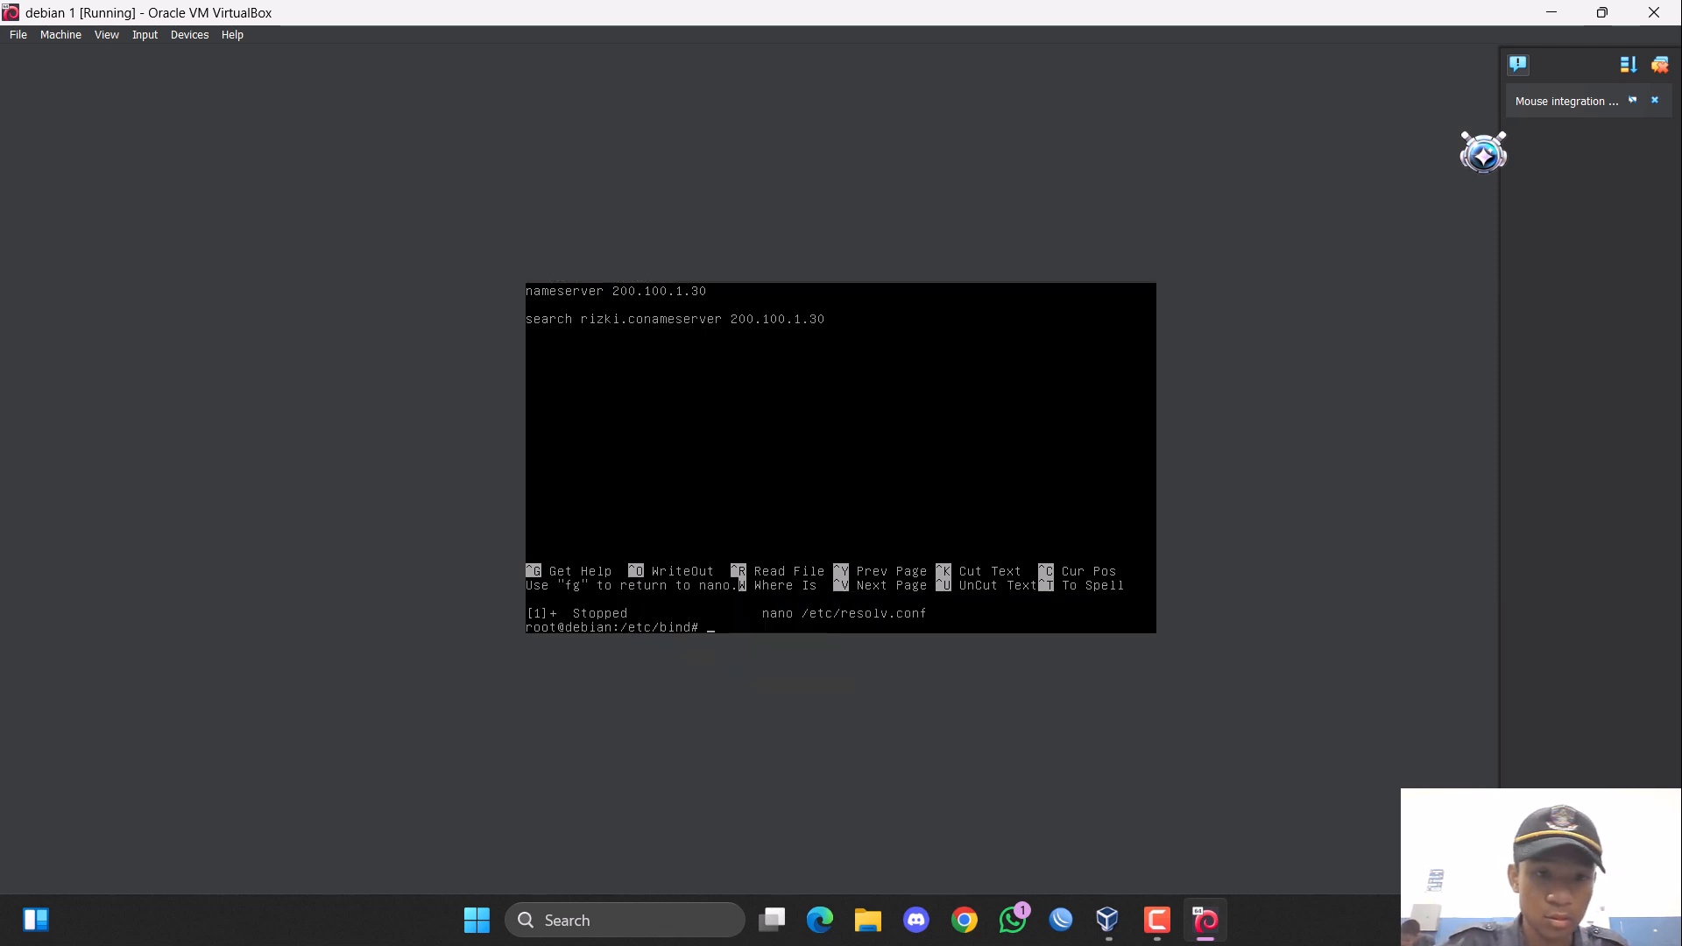
# Reopen /etc/resolv.conf in nano and replace its nameserver line with "search rizki.com".
pyautogui.press('Up')
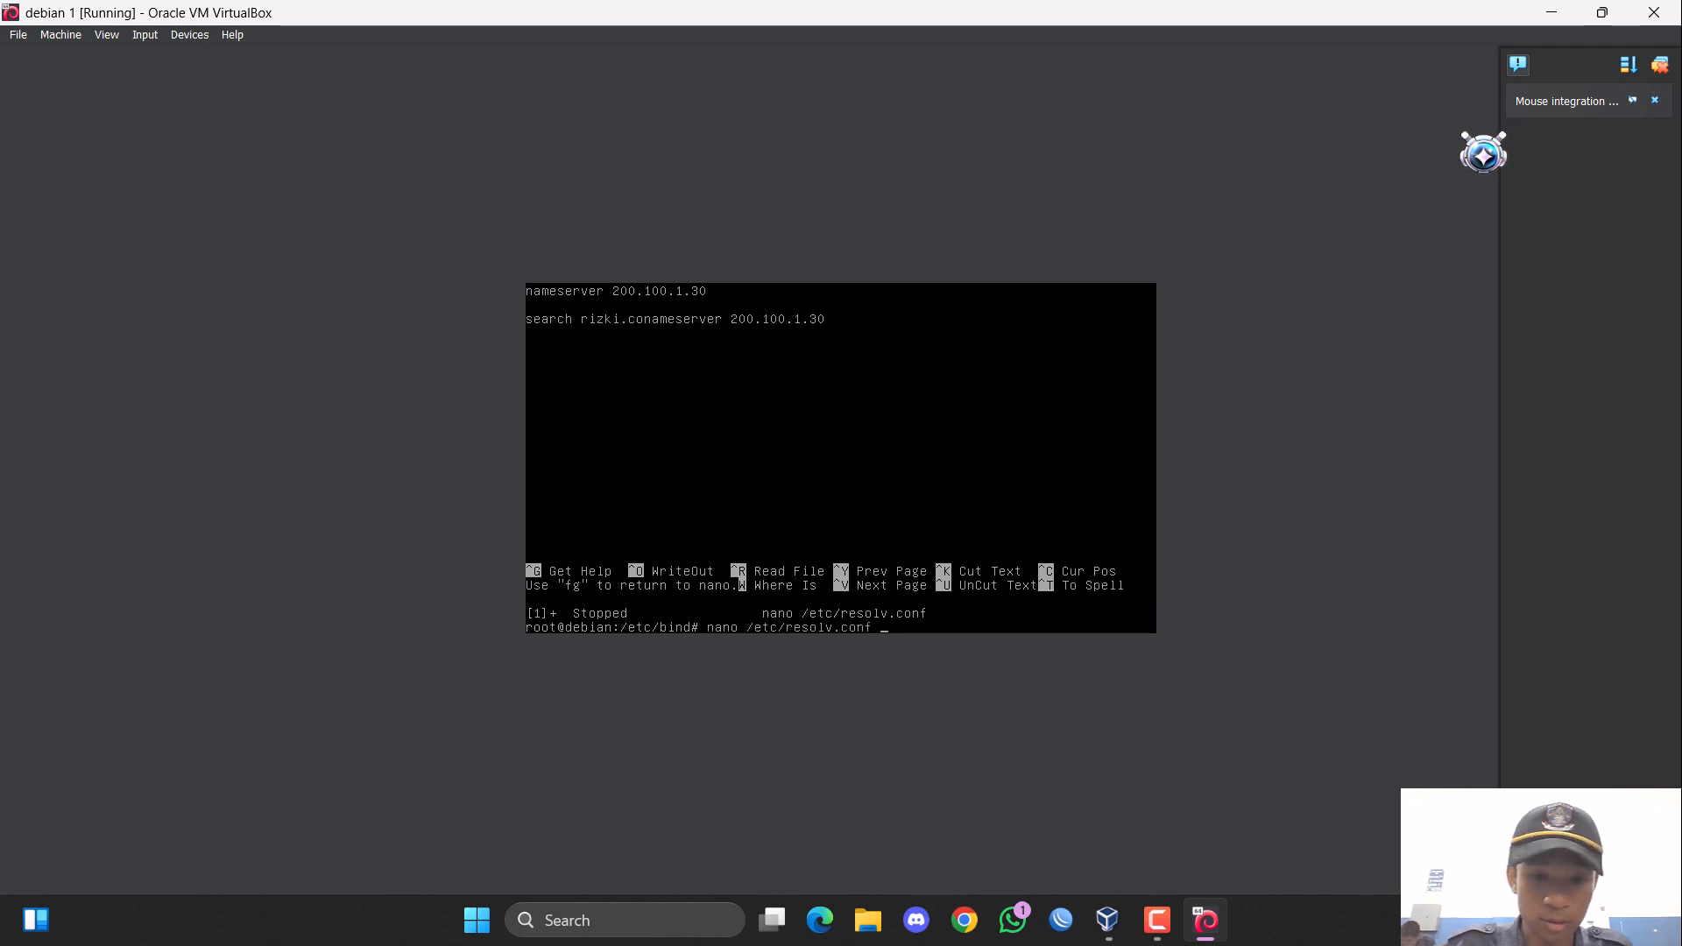
pyautogui.press('Return')
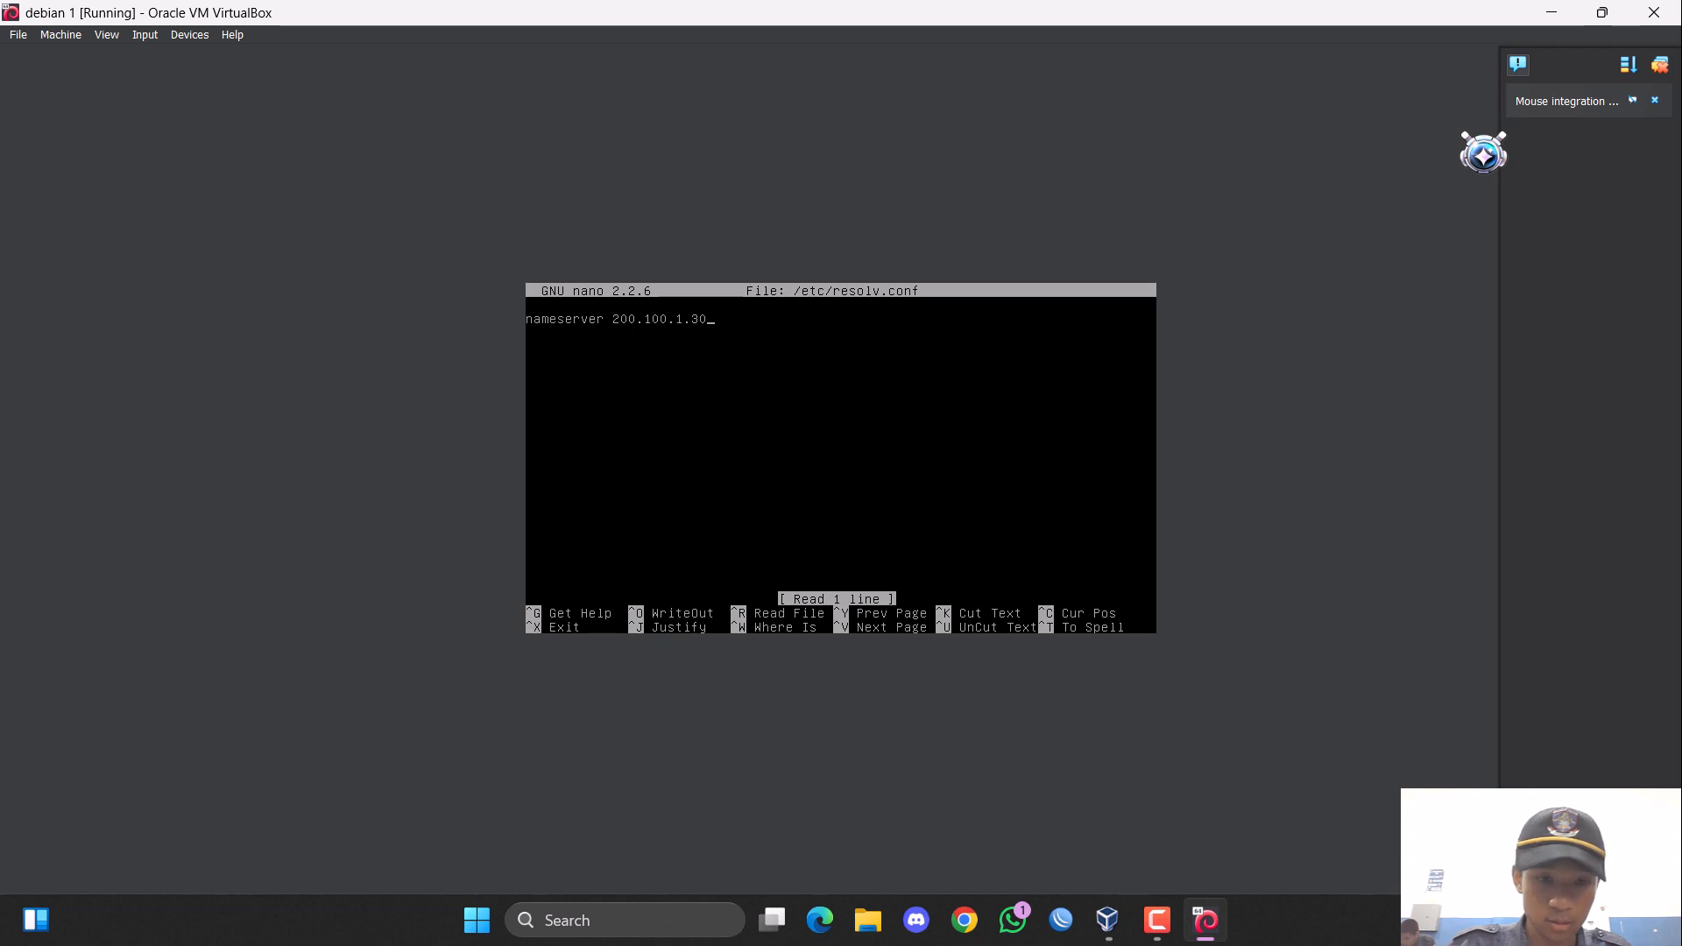
pyautogui.hotkey('ctrl', 'k')
pyautogui.write('search')
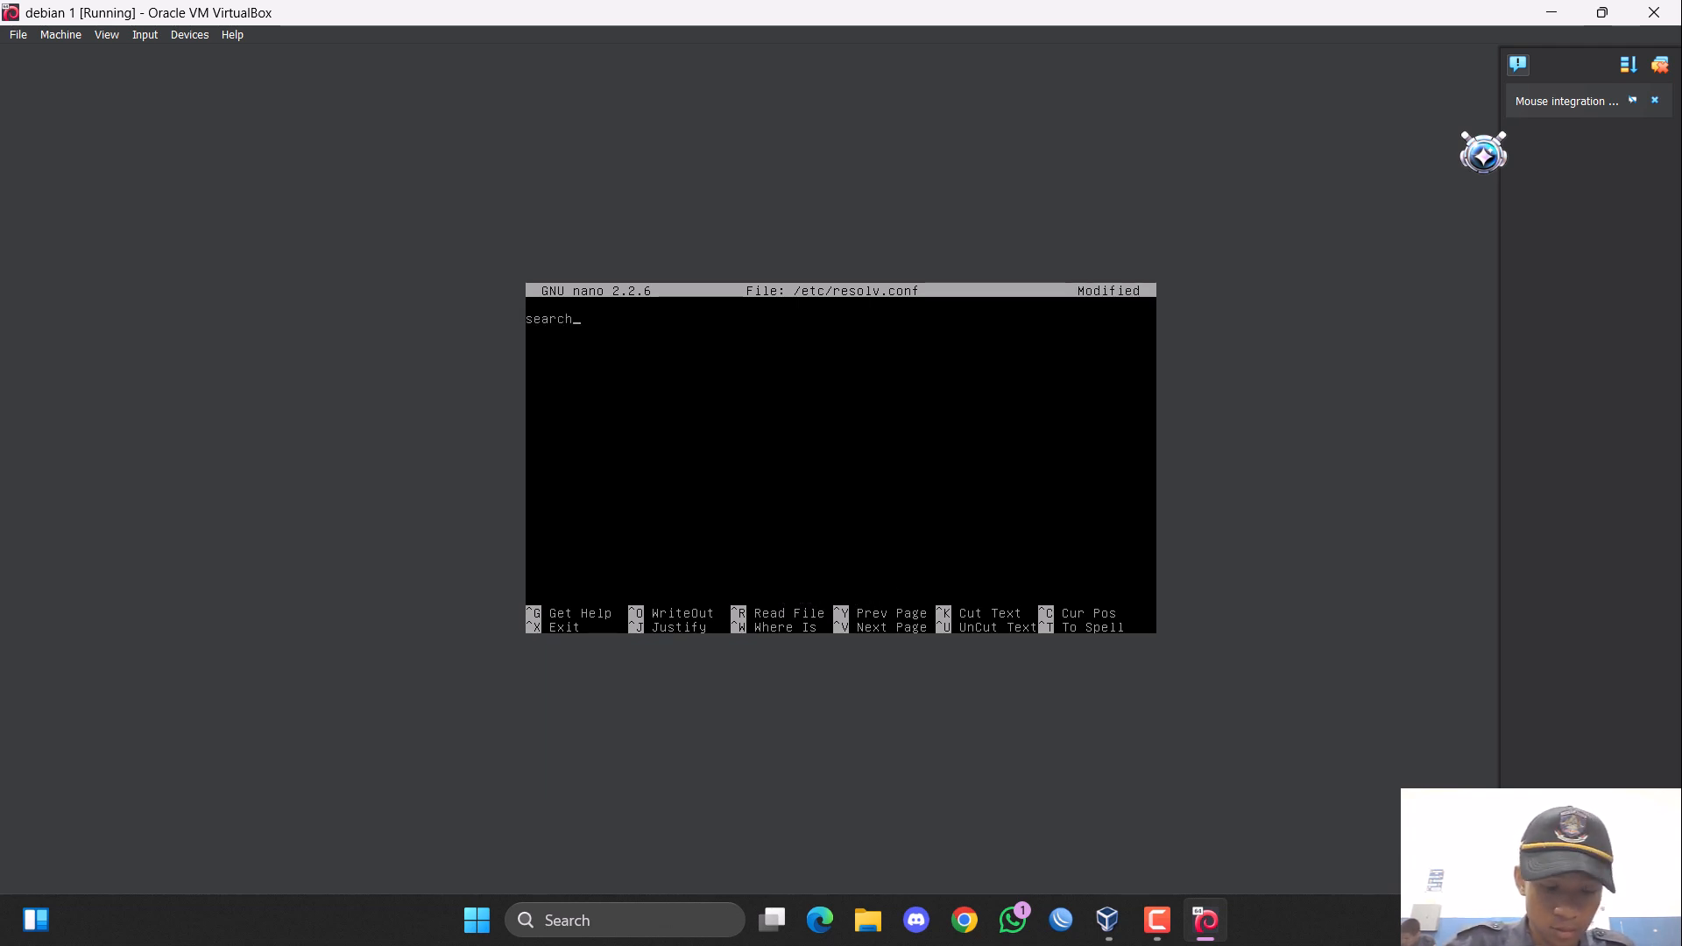
pyautogui.write(' r')
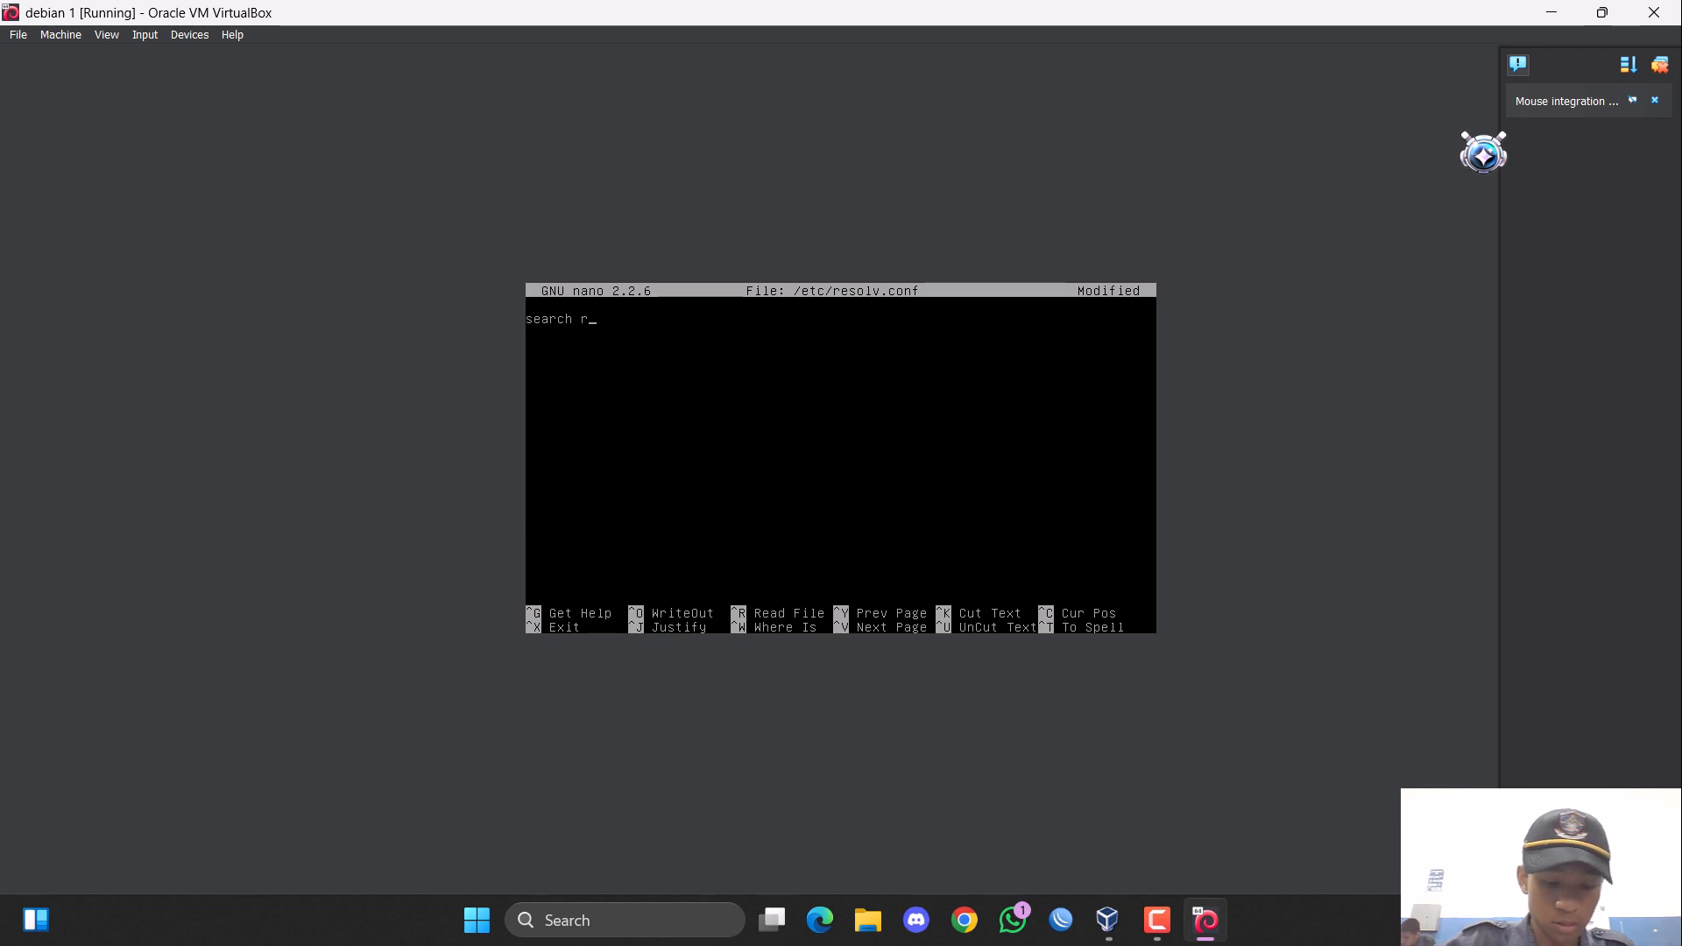
pyautogui.write('izki.com')
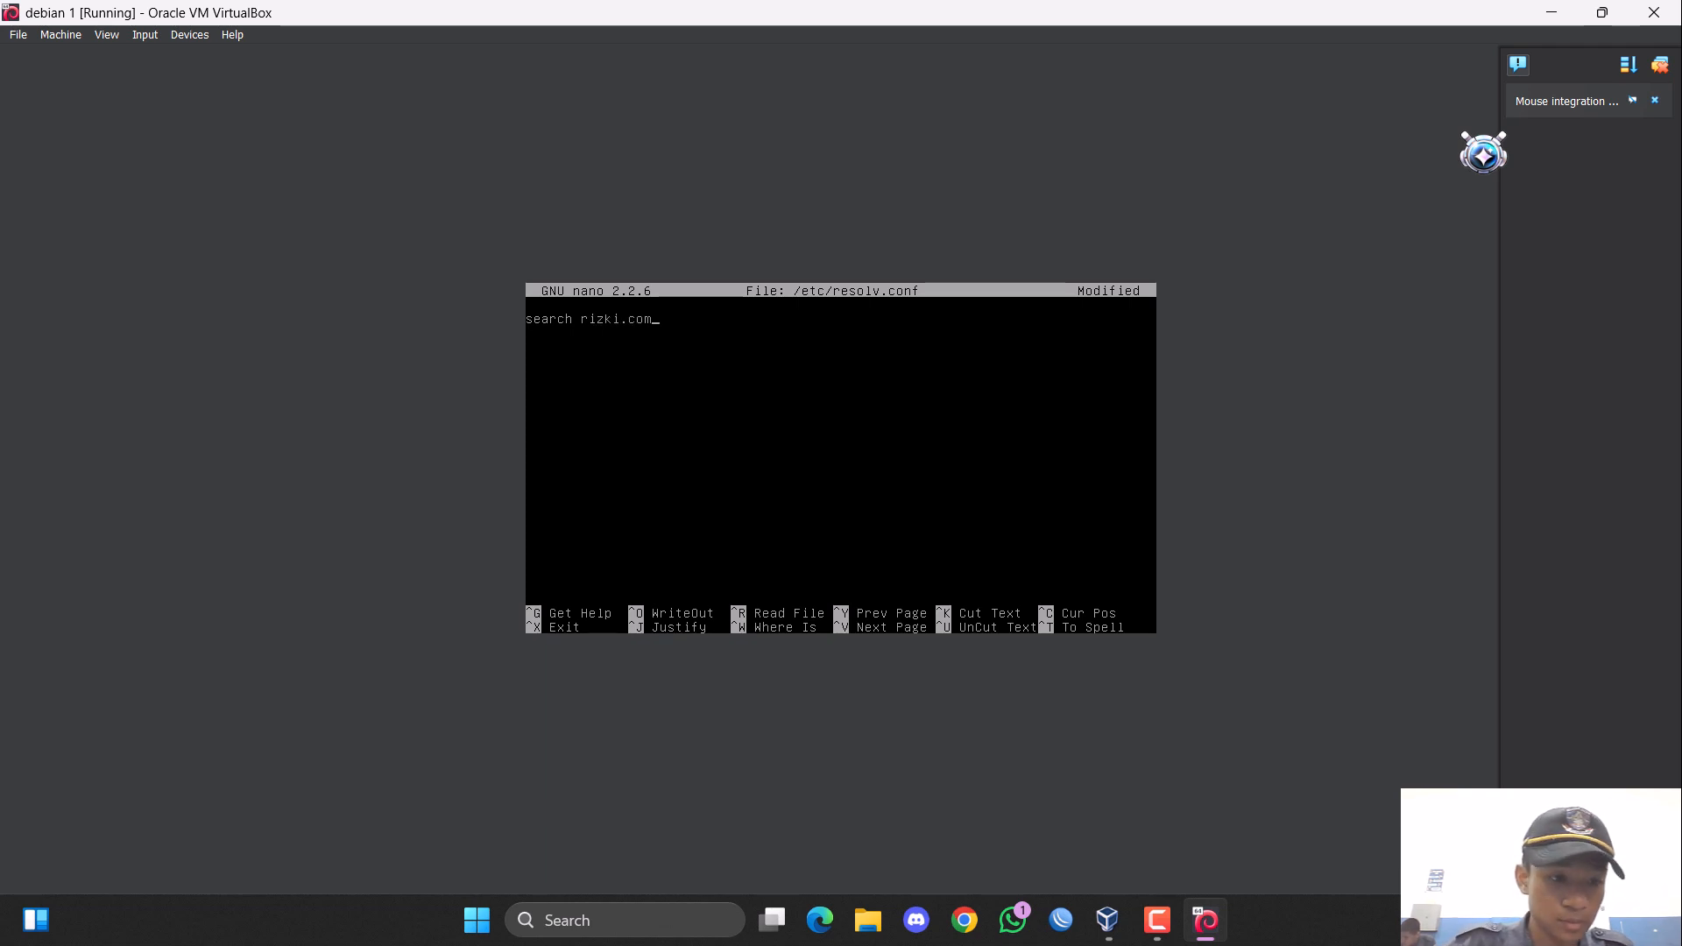
# Add the line "nameserver 200.100.1.30" directly below the rizki.com search entry.
pyautogui.press('Return')
pyautogui.write('na')
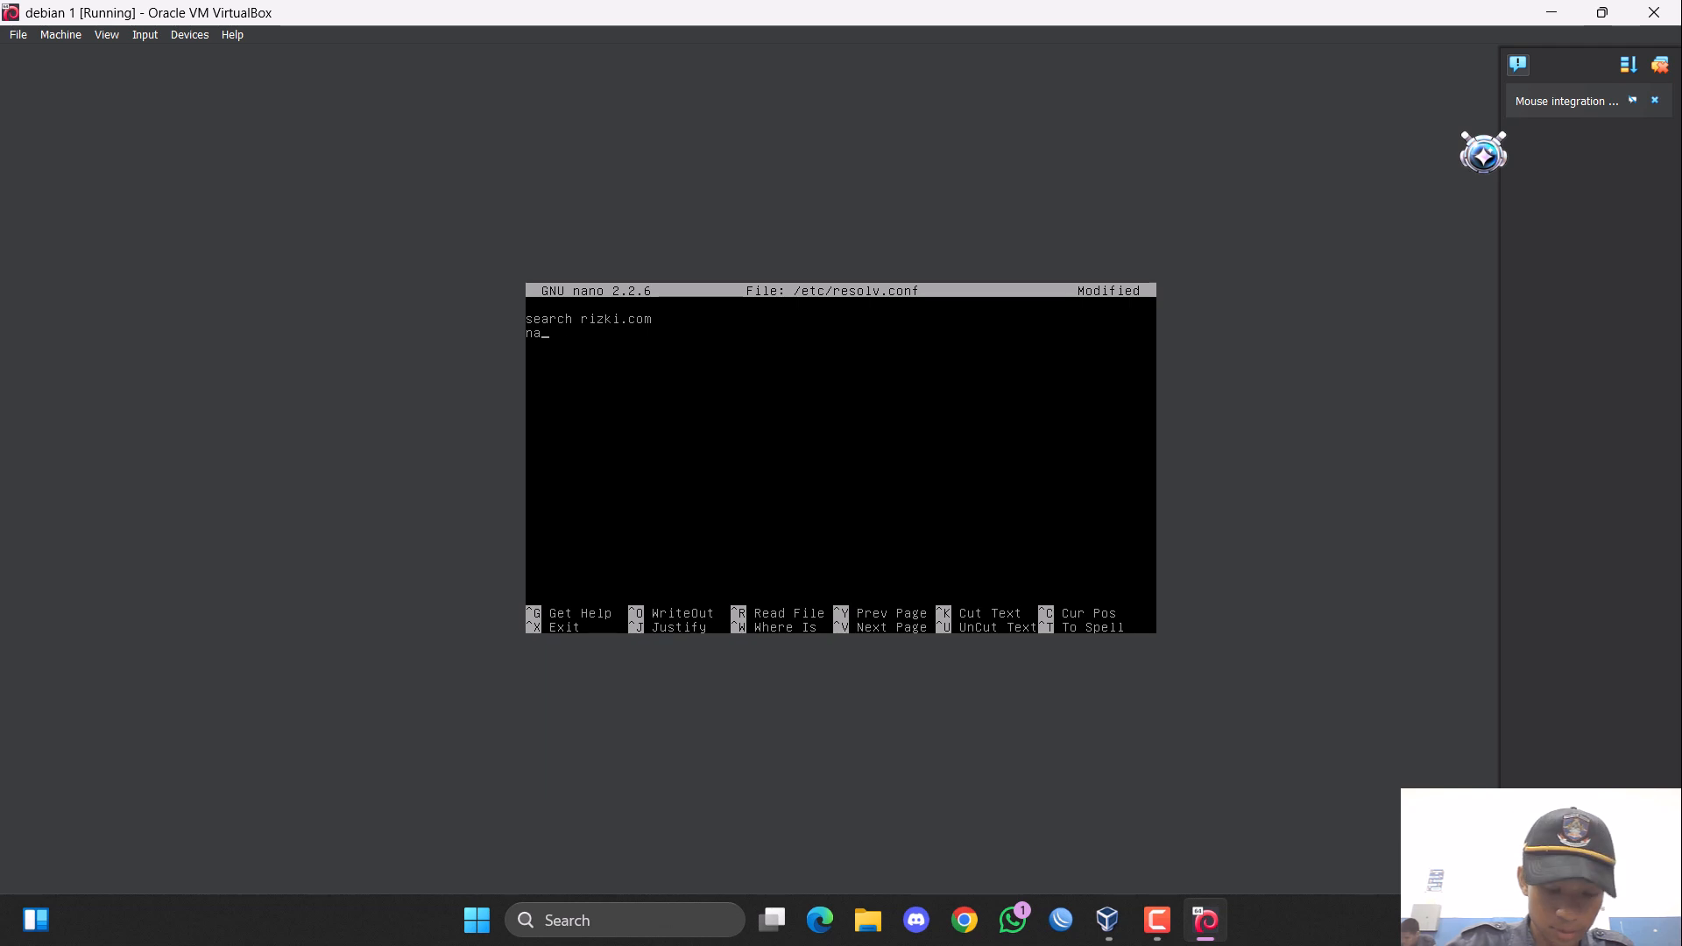
pyautogui.write('meserver')
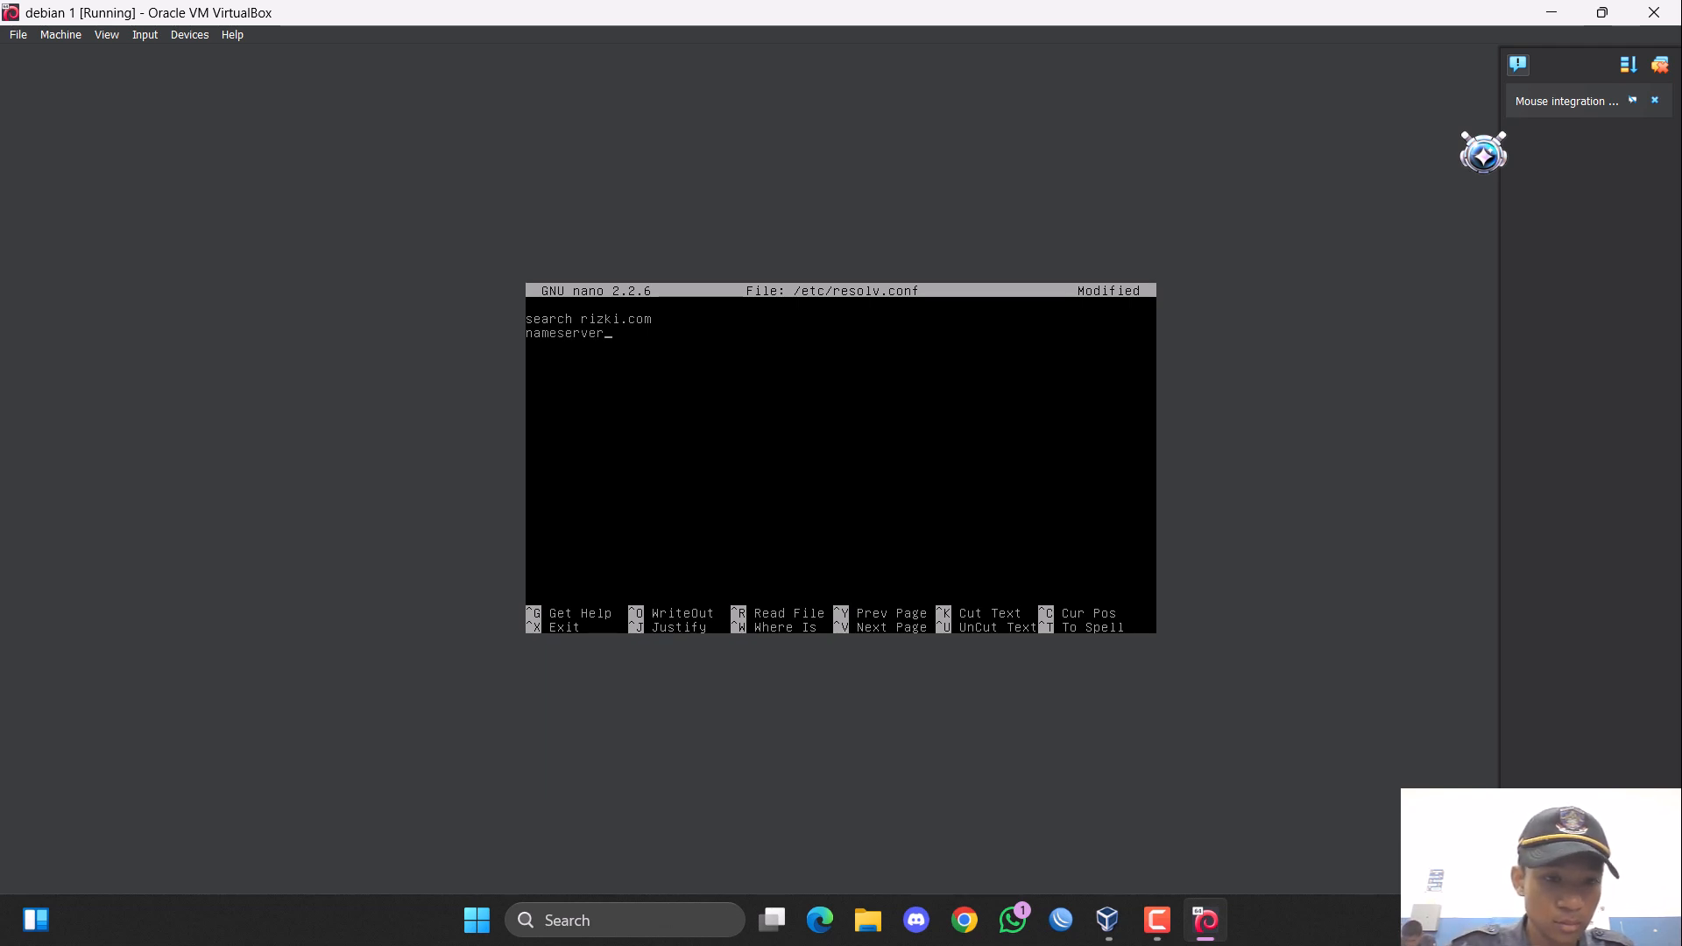
pyautogui.write(' 200')
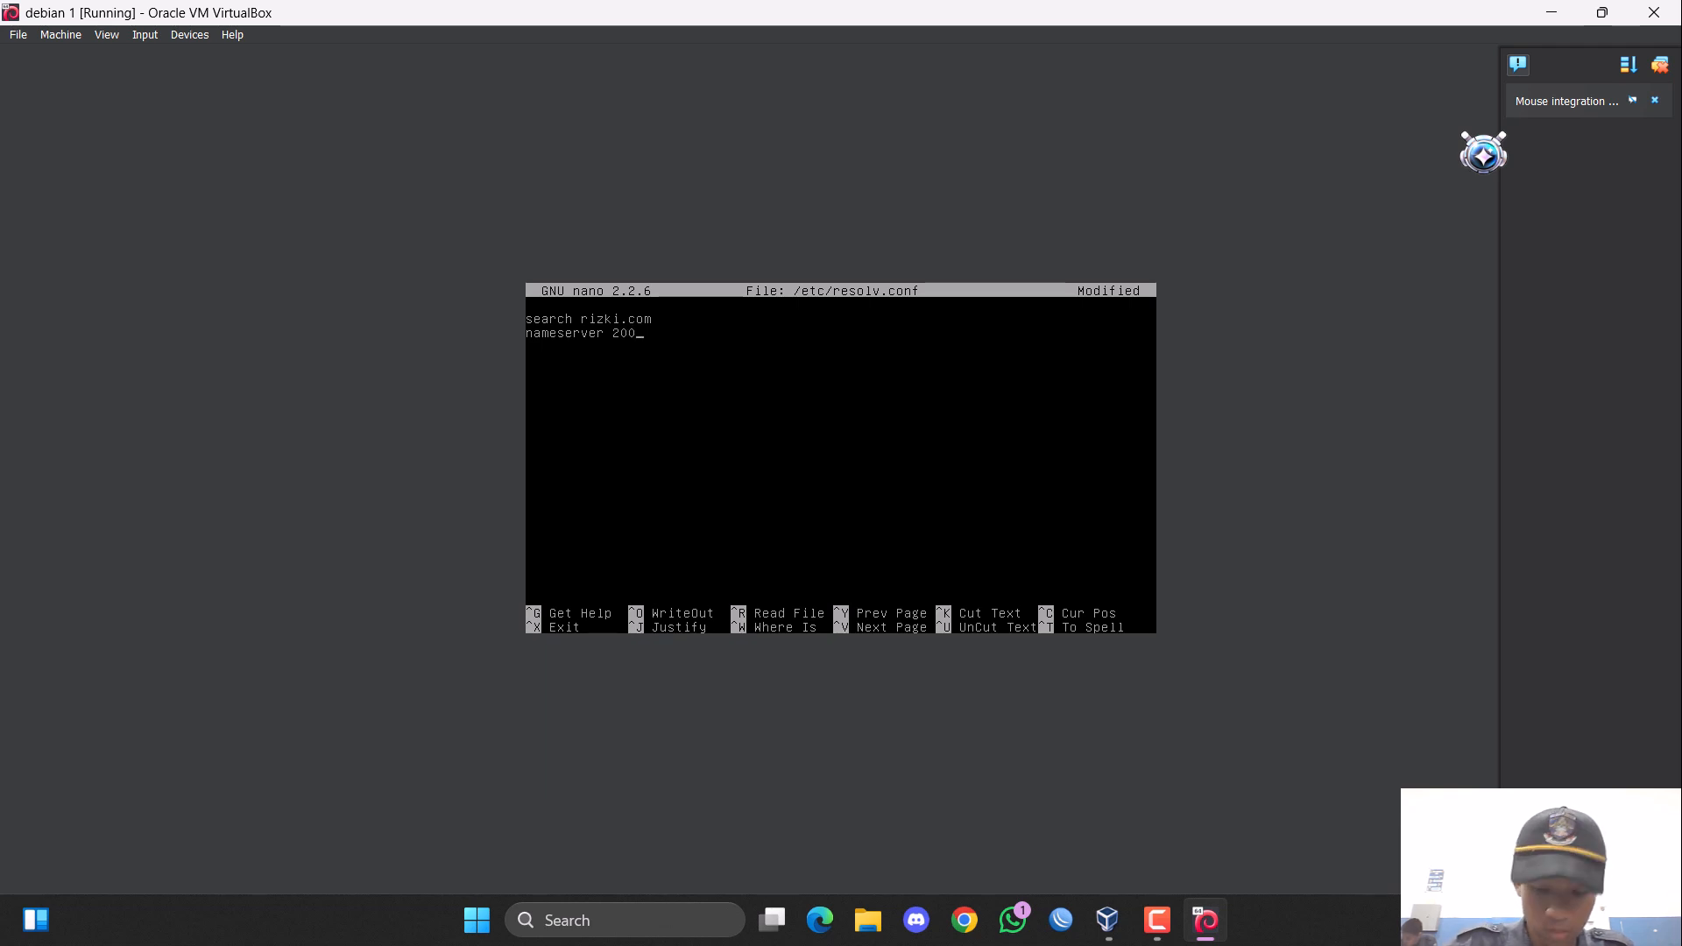
pyautogui.write('.100.')
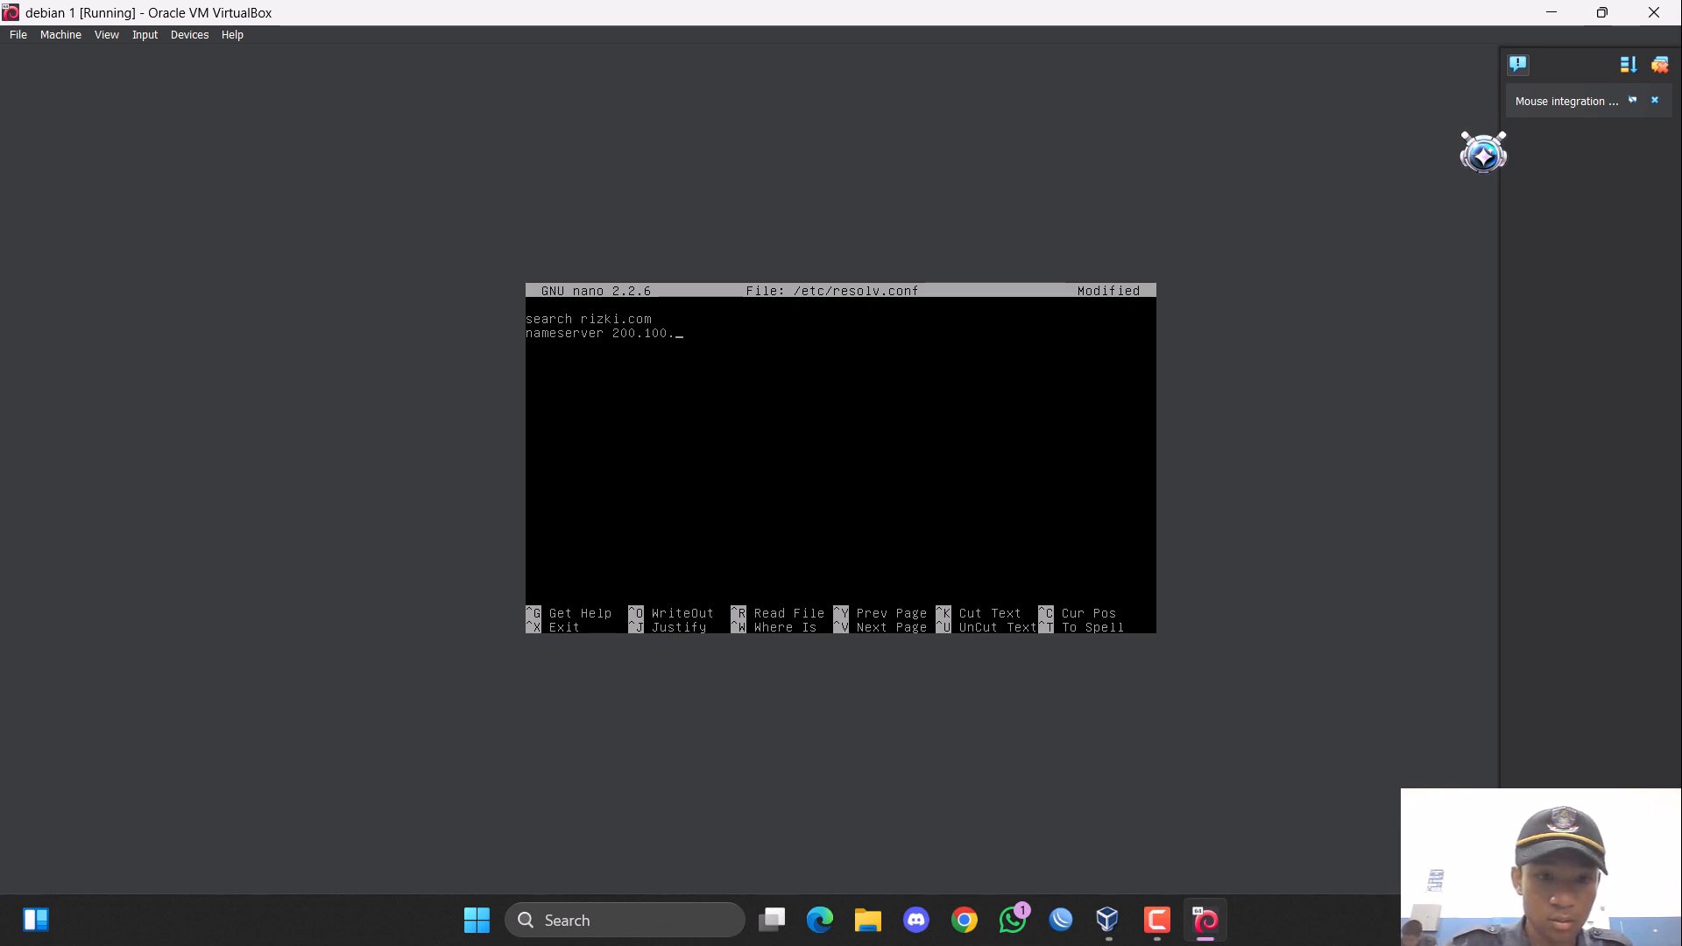
pyautogui.write('1.30')
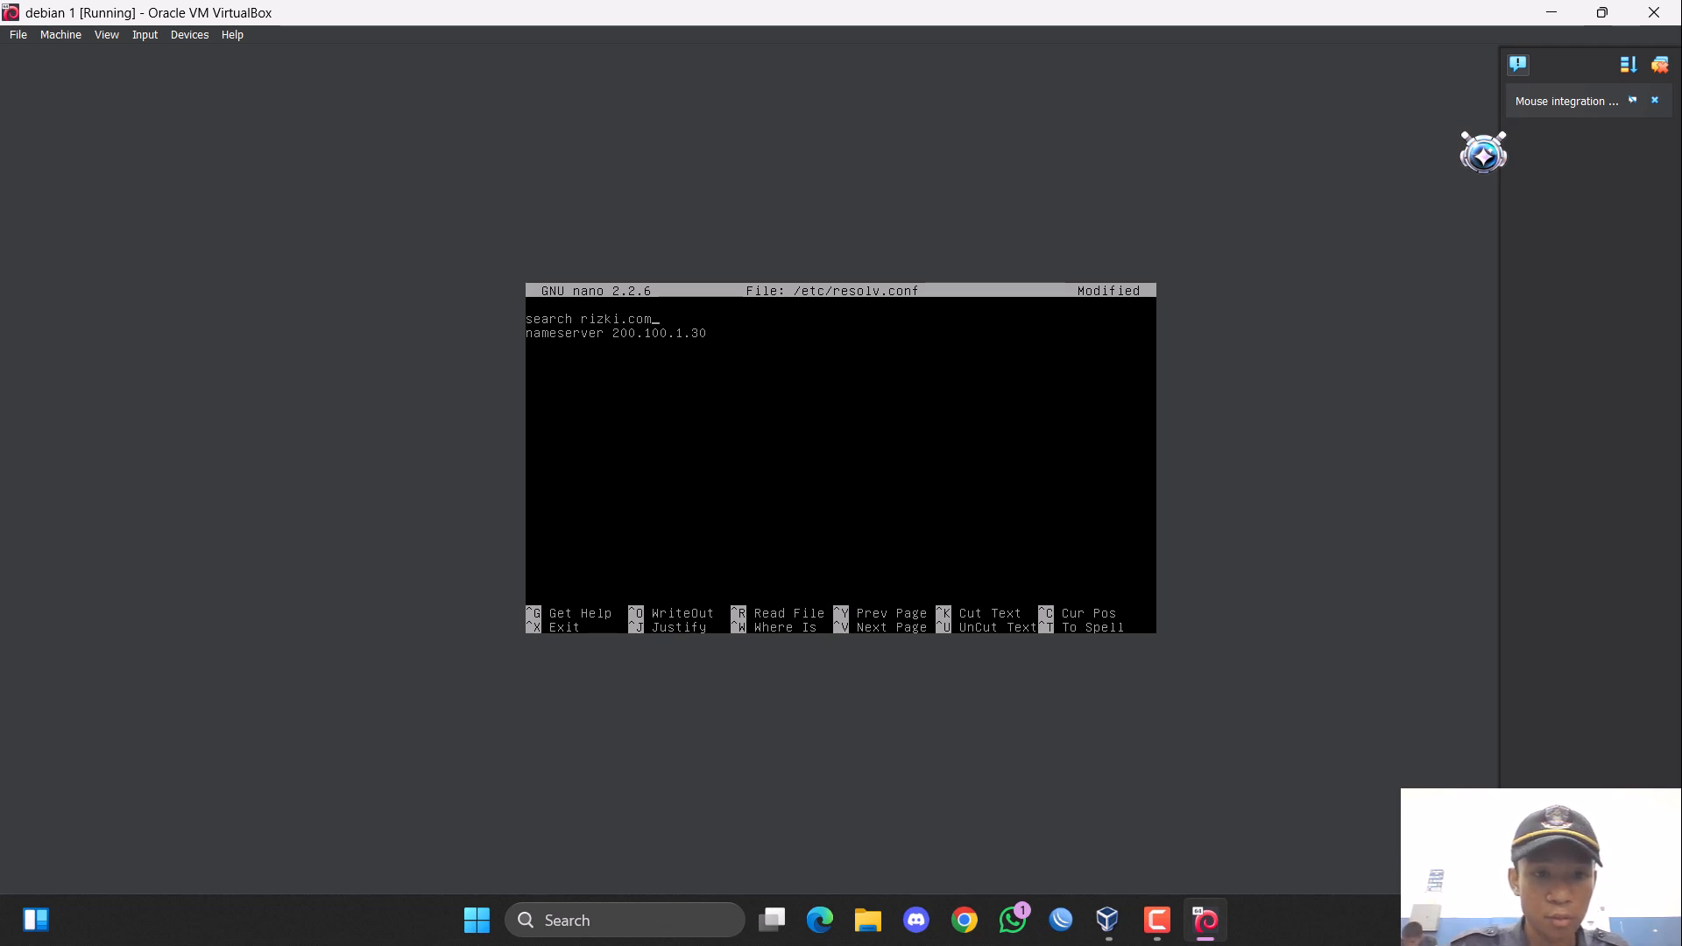
# Copy the search and nameserver lines below the originals, leaving one blank line between the two pairs.
pyautogui.hotkey('ctrl', 'k')
pyautogui.hotkey('ctrl', 'k')
pyautogui.hotkey('ctrl', 'u')
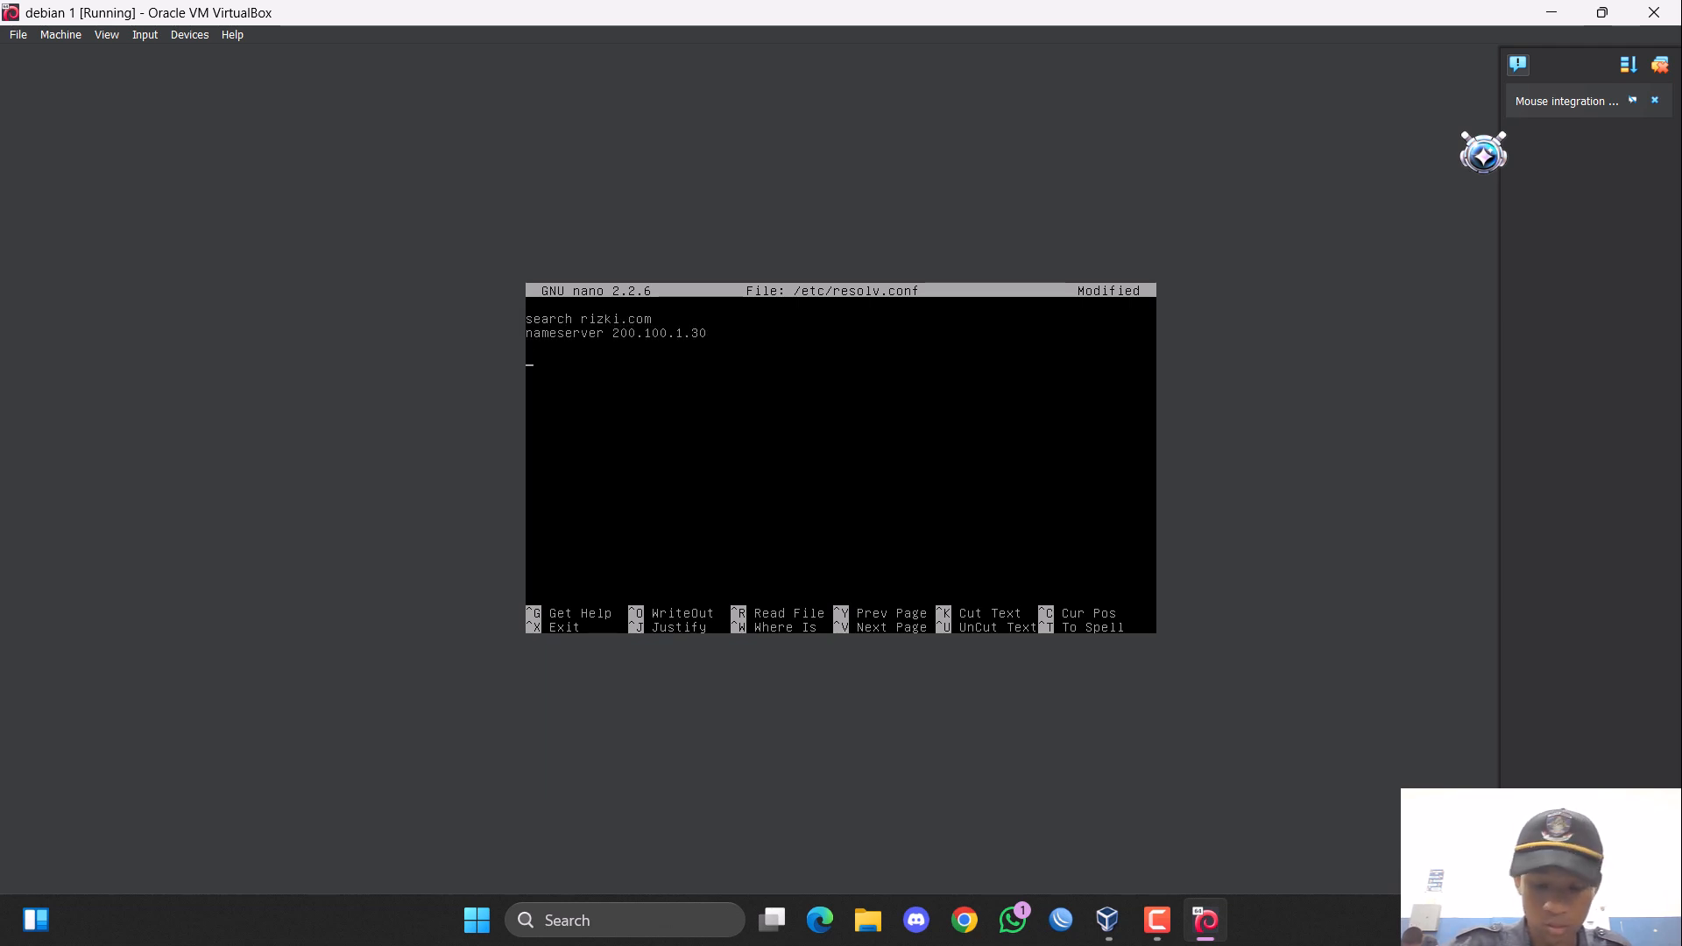
pyautogui.hotkey('ctrl', 'u')
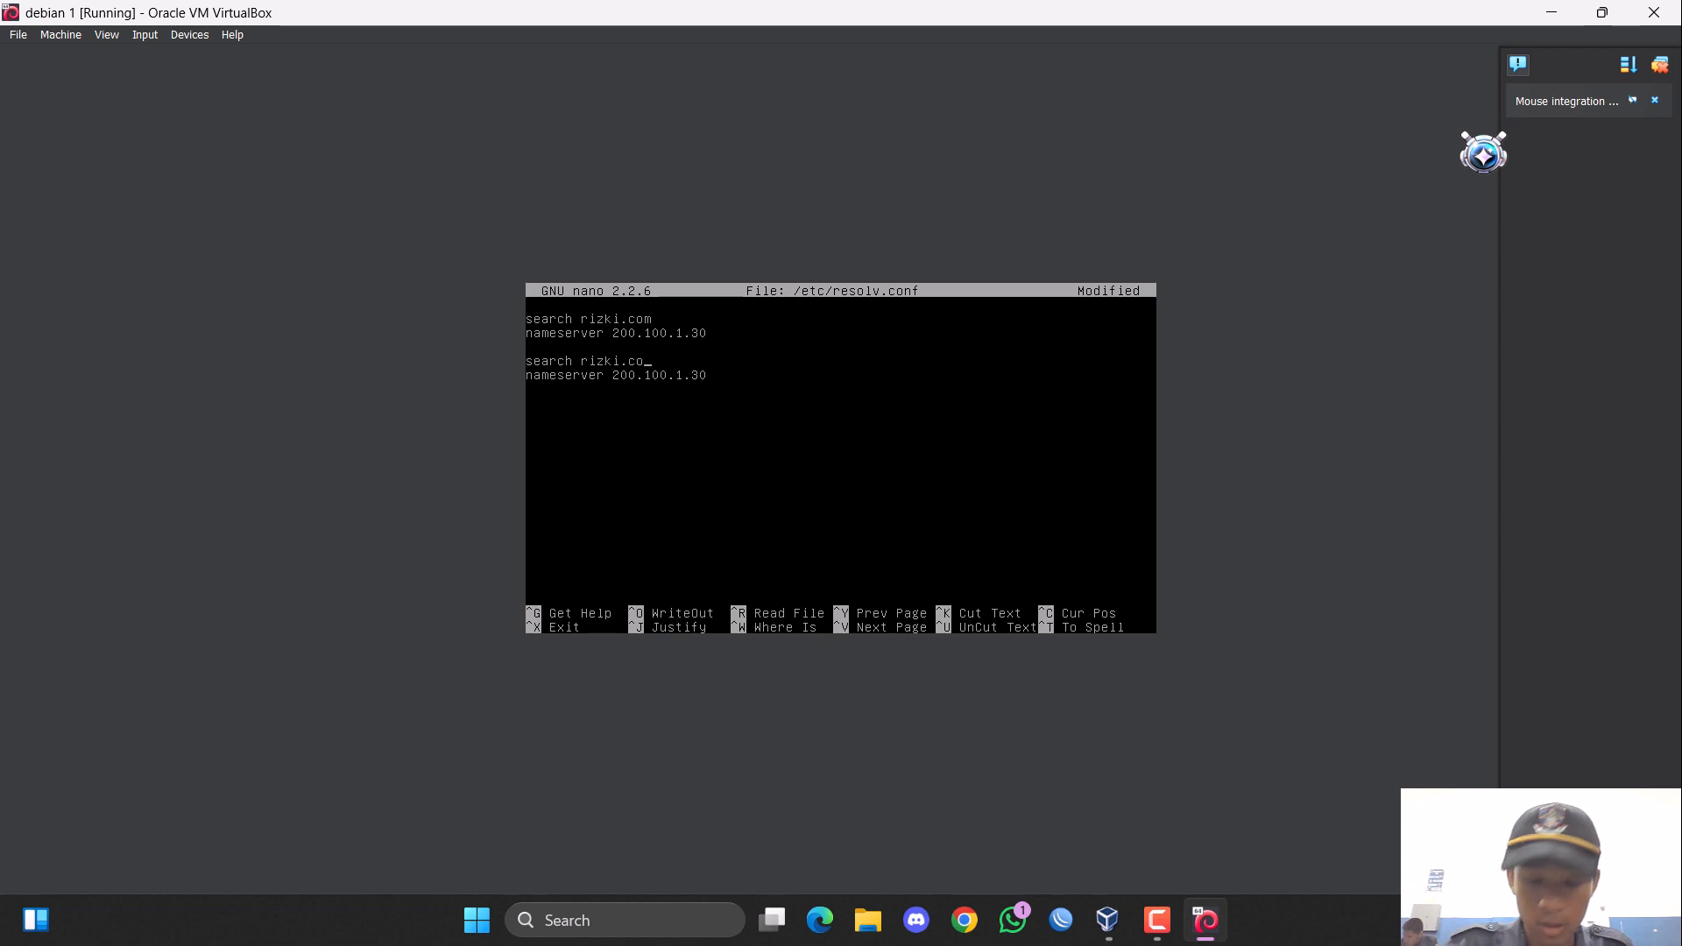
# Change the domain in the second search line to ardi.or.id.
pyautogui.press('BackSpace')
pyautogui.press('BackSpace')
pyautogui.press('BackSpace')
pyautogui.press('BackSpace')
pyautogui.press('BackSpace')
pyautogui.press('BackSpace')
pyautogui.press('BackSpace')
pyautogui.press('BackSpace')
pyautogui.press('BackSpace')
pyautogui.write('ar')
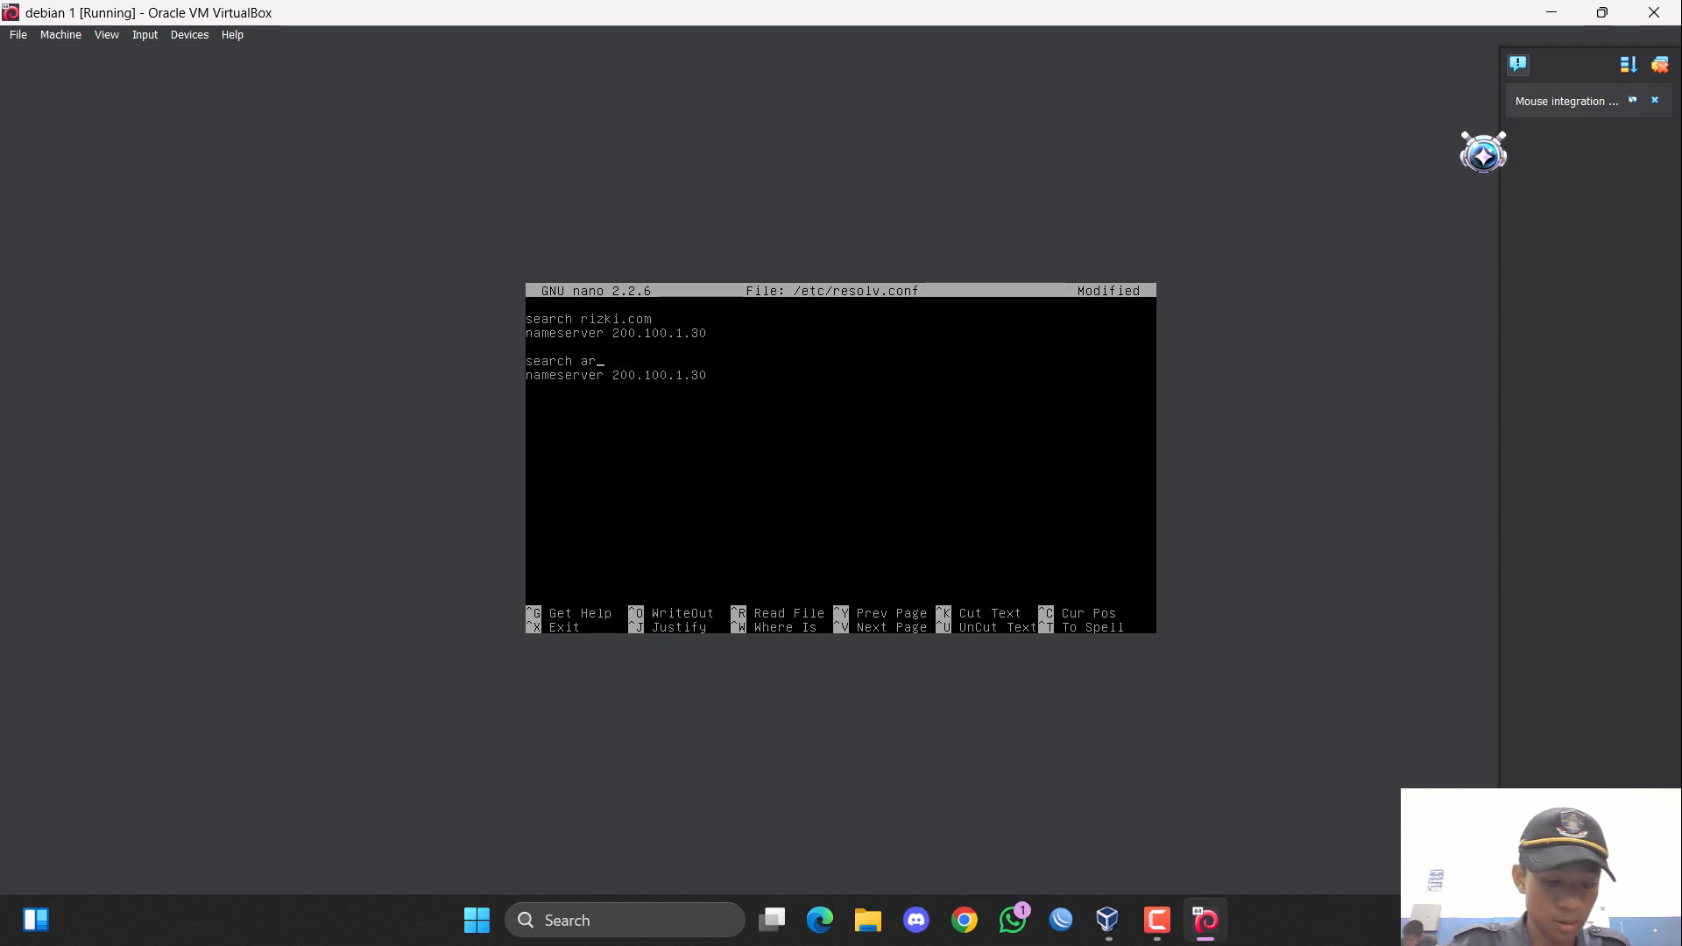
pyautogui.write('di.or.id')
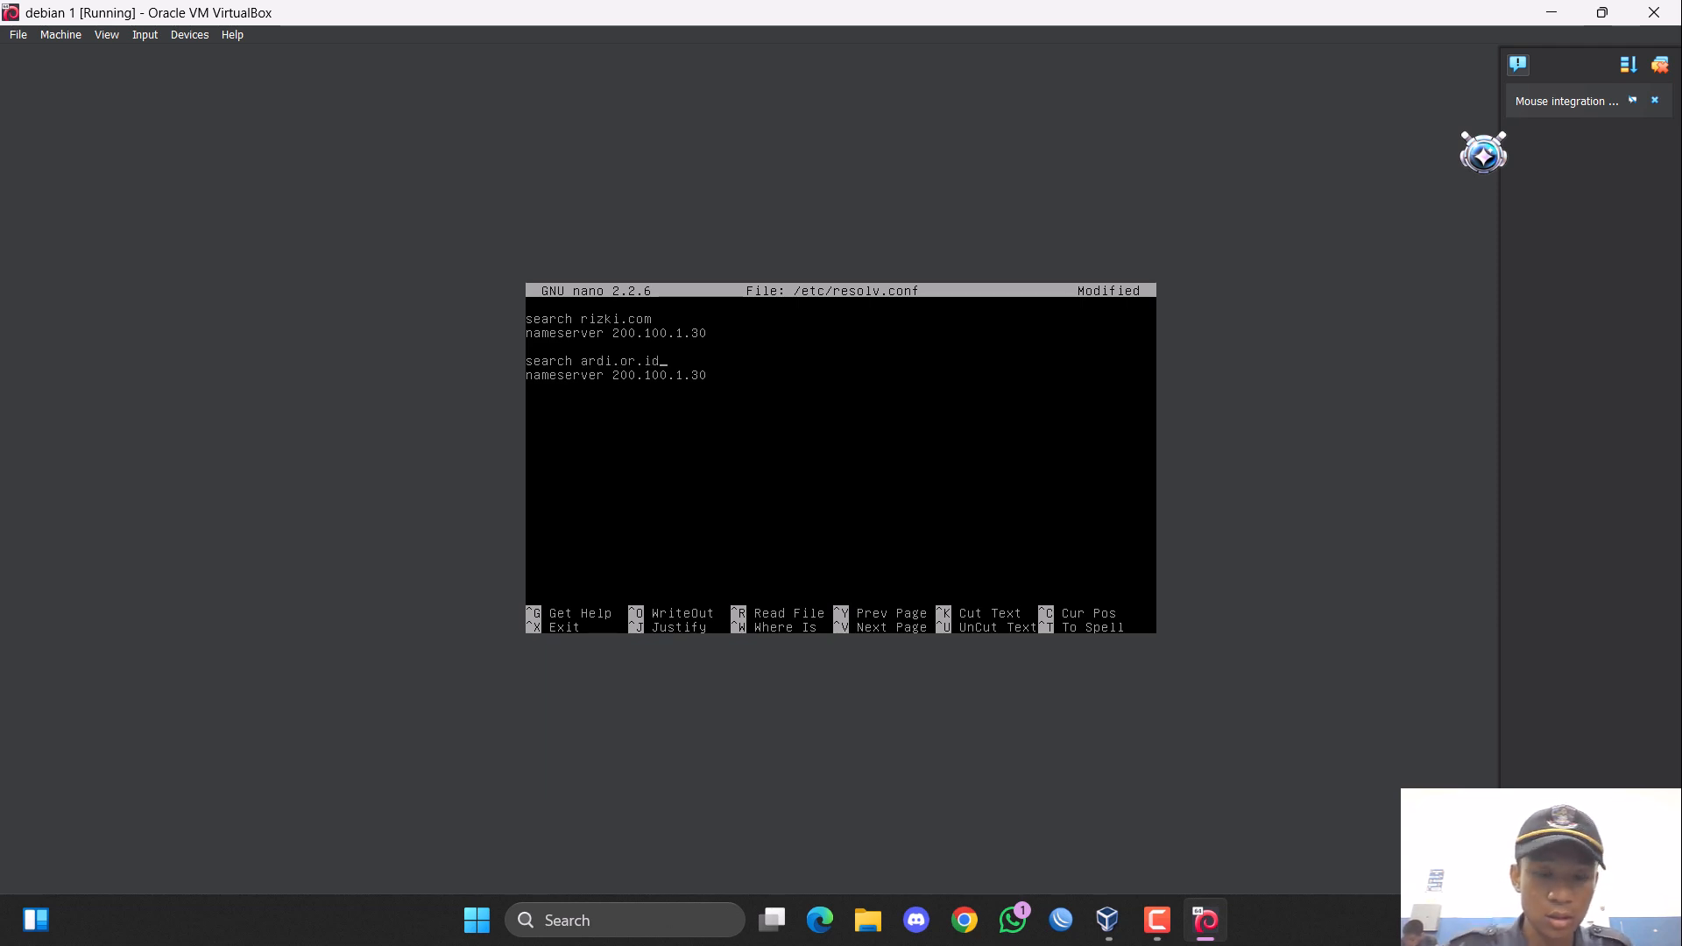
# Set the second nameserver address, below the ardi.or.id entry, to 200.100.1.31.
pyautogui.press('Down')
pyautogui.press('Right')
pyautogui.press('Right')
pyautogui.press('Right')
pyautogui.press('Right')
pyautogui.press('Right')
pyautogui.press('Right')
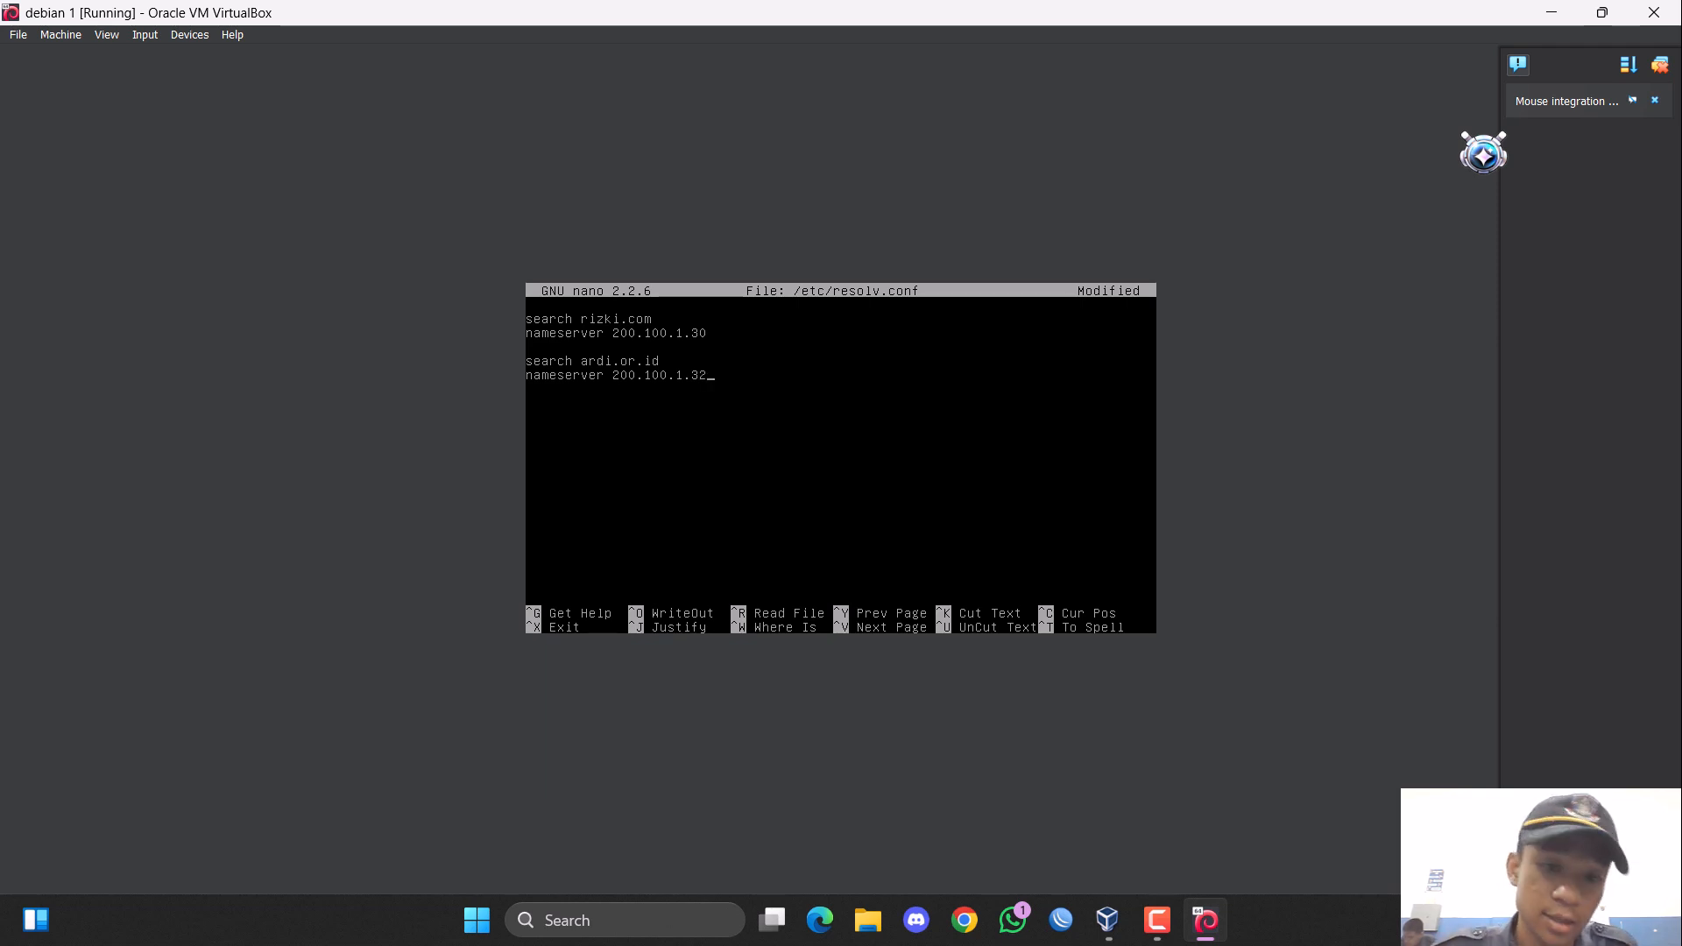
pyautogui.press('BackSpace')
pyautogui.write('1')
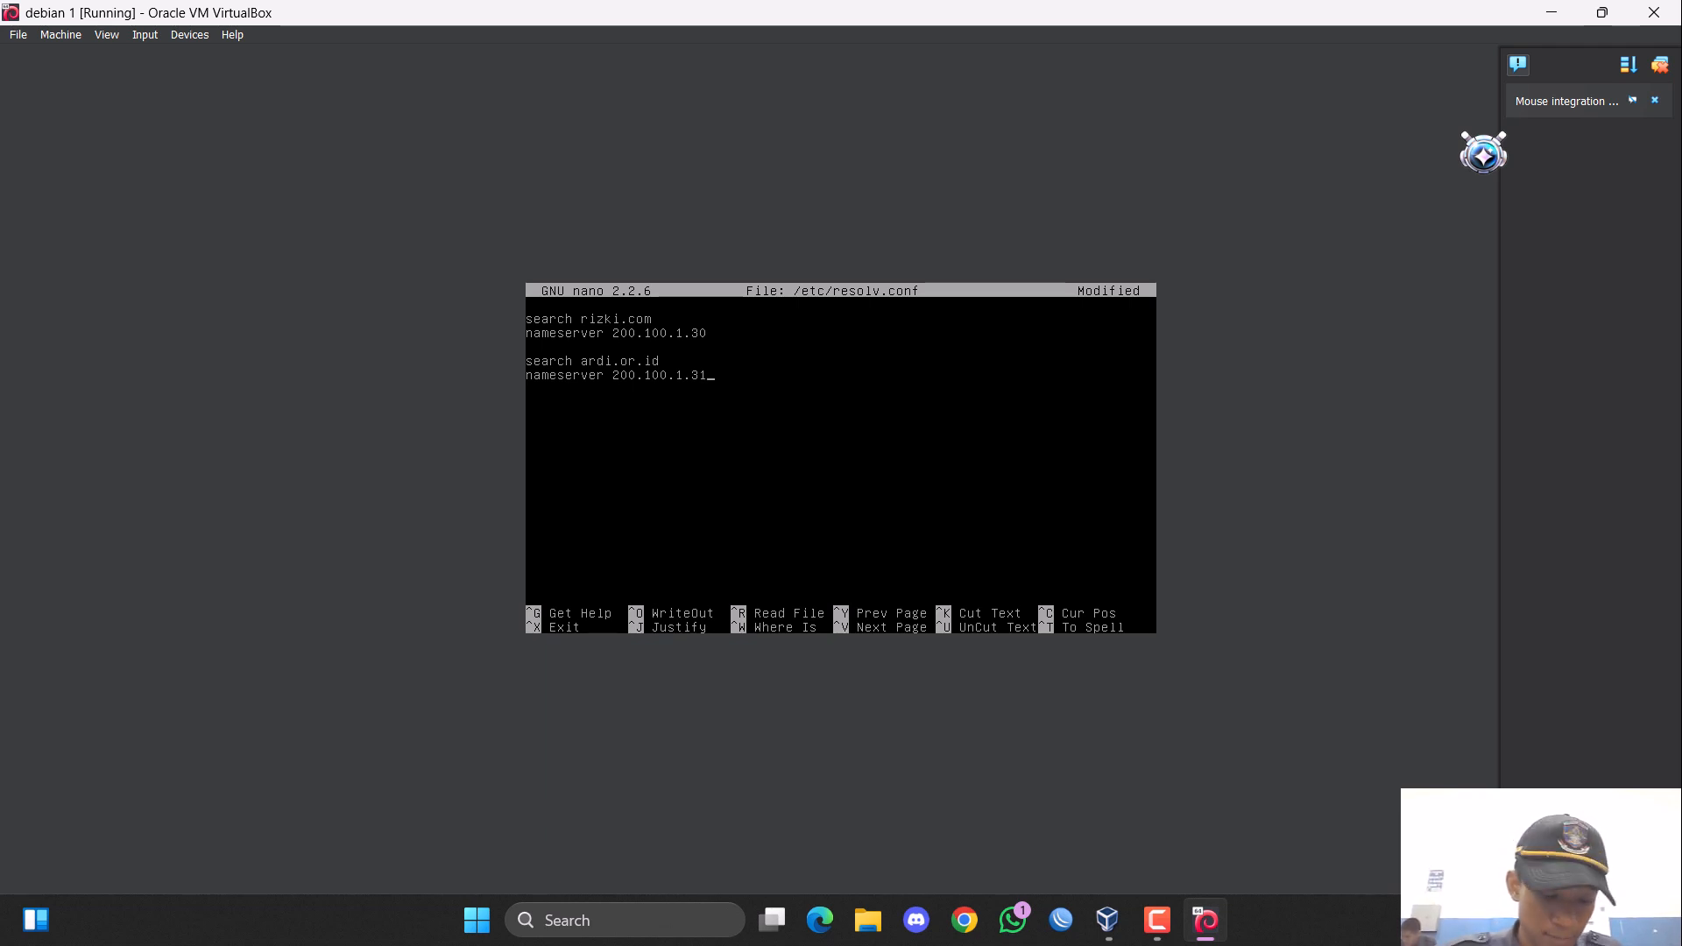
# Save the changes to /etc/resolv.conf under the same file name and exit nano.
pyautogui.hotkey('ctrl', 'x')
pyautogui.write('y')
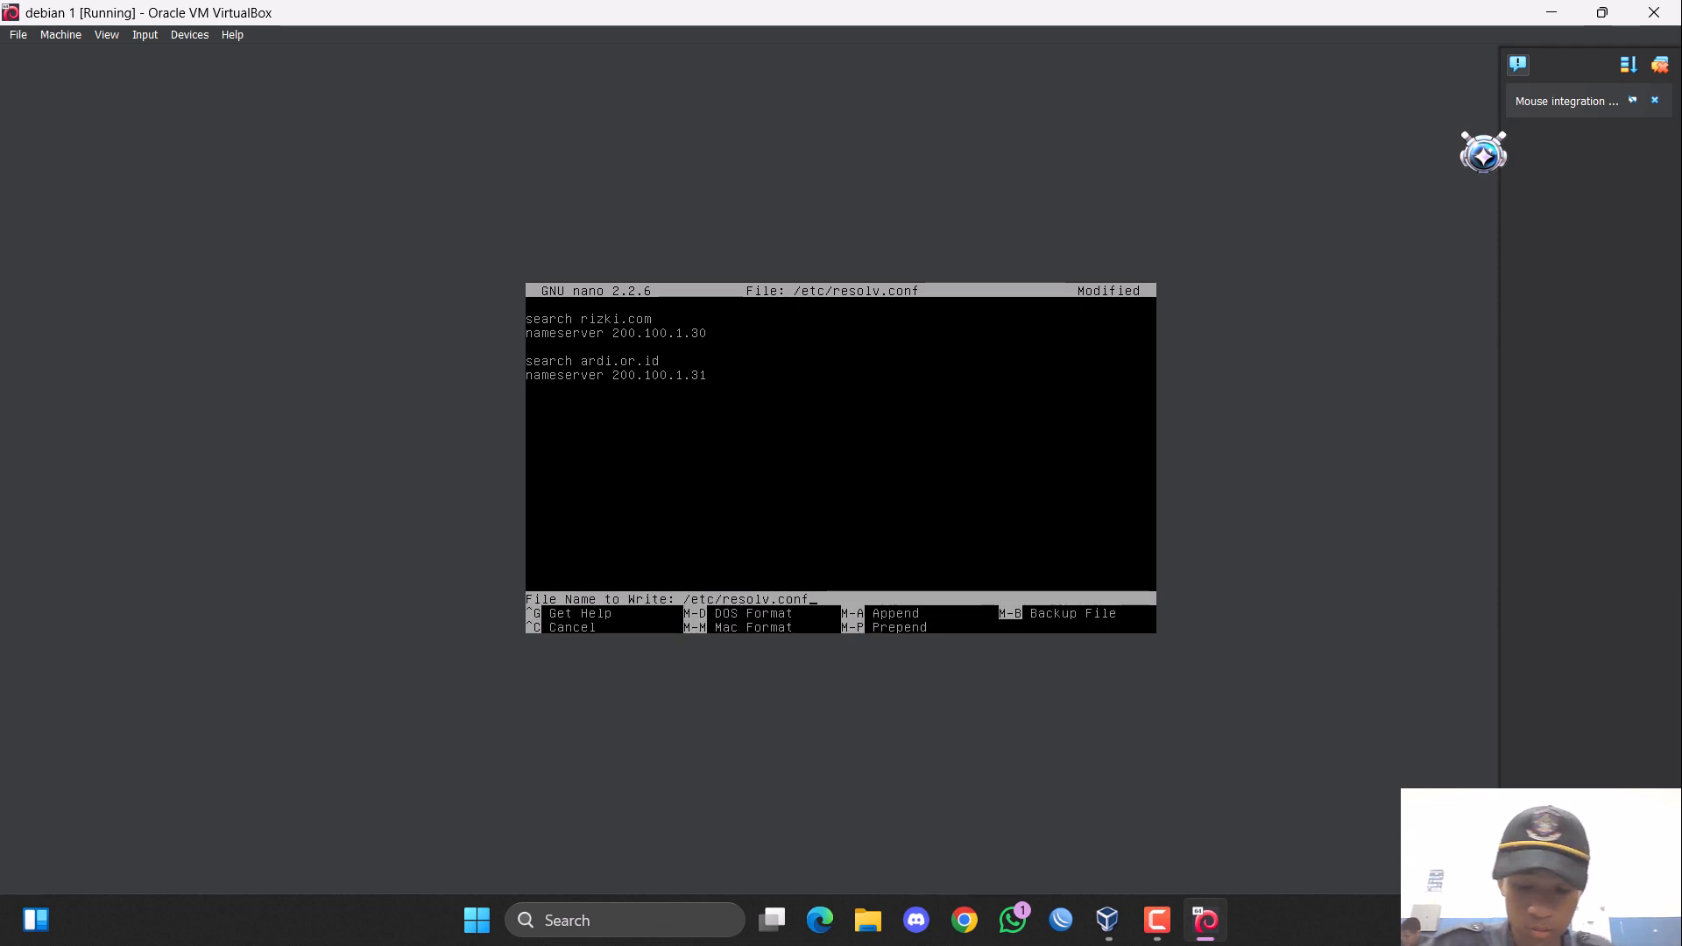
pyautogui.write('\\')
pyautogui.press('Return')
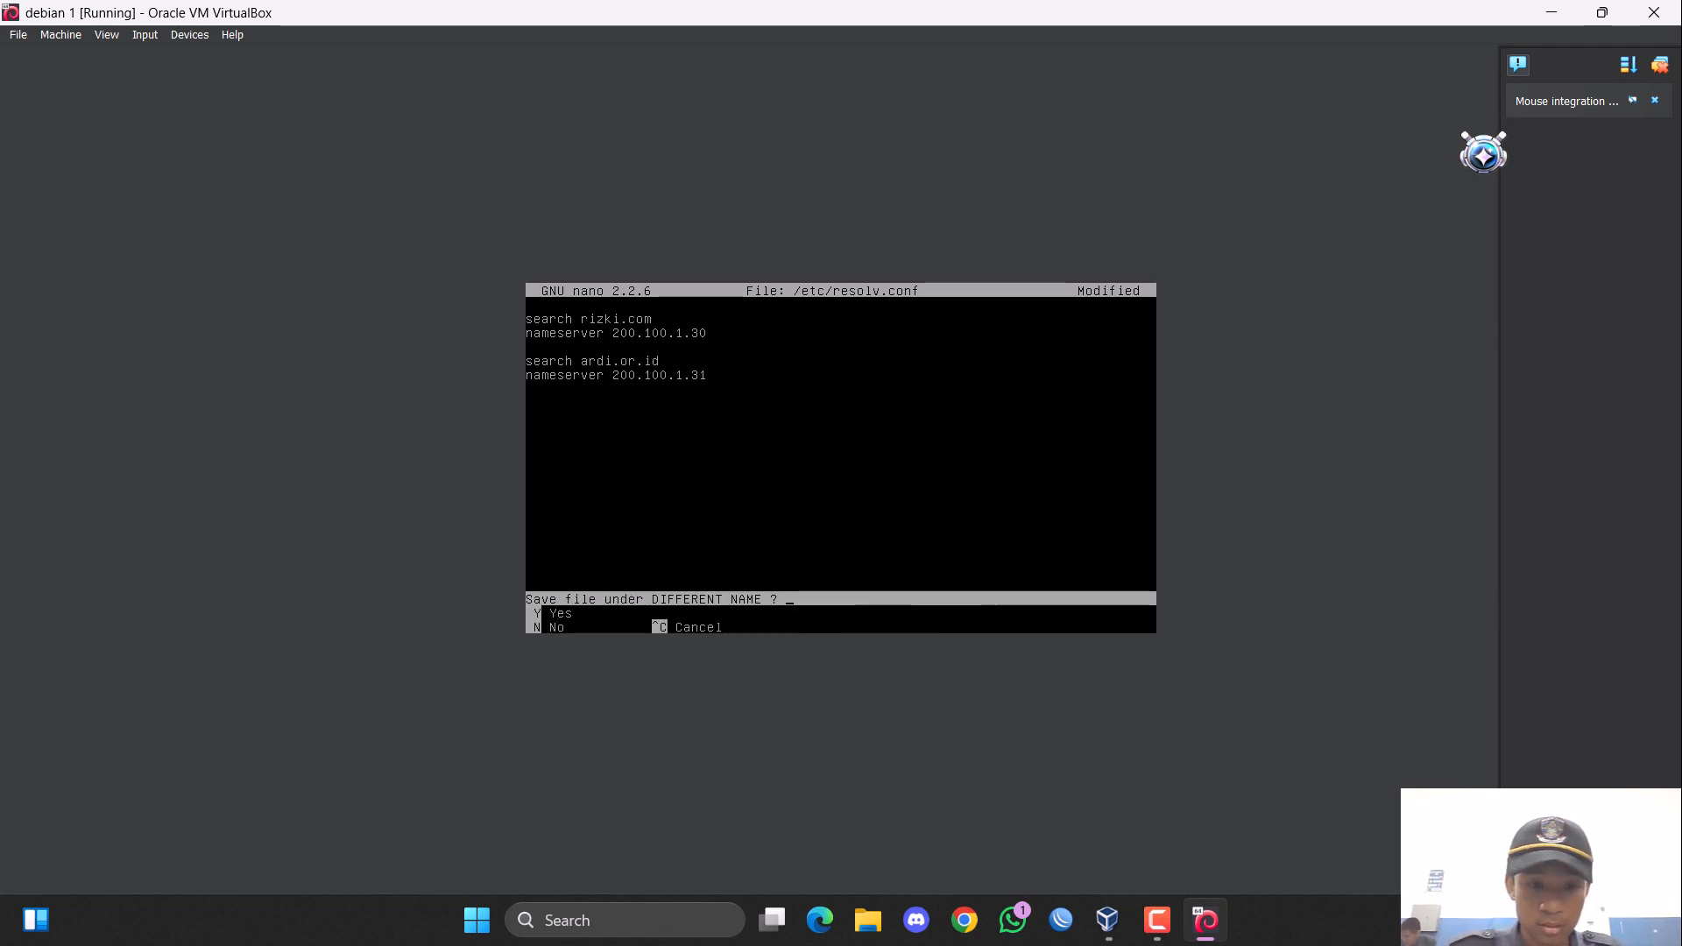
pyautogui.press('n')
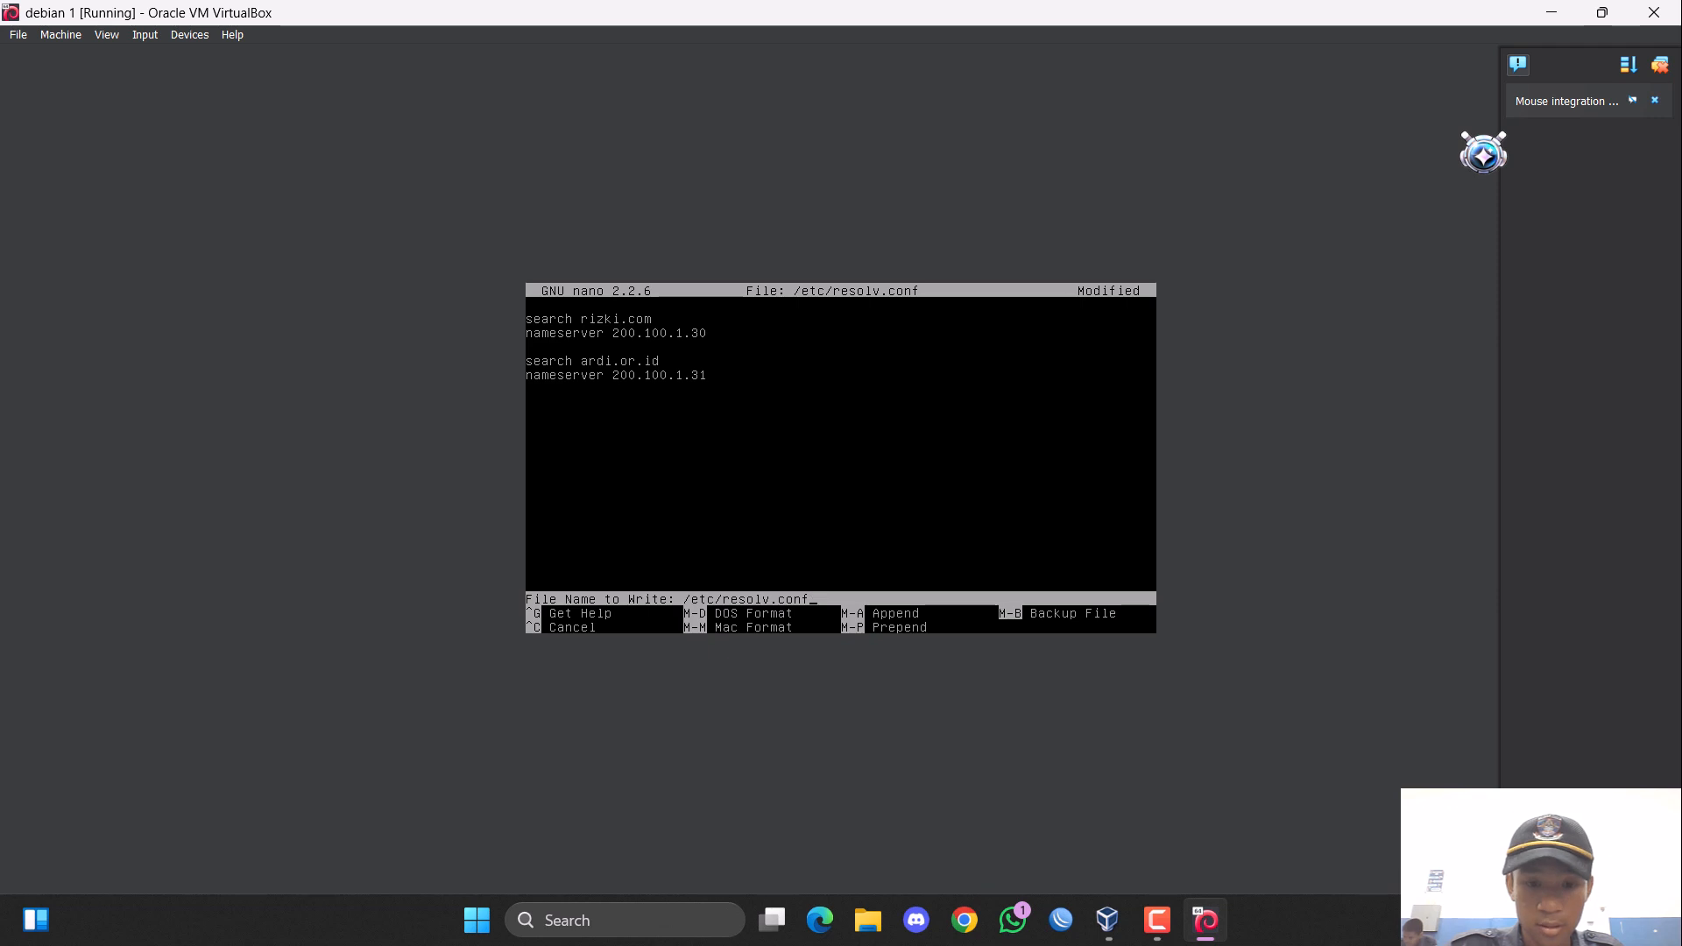
pyautogui.press('Return')
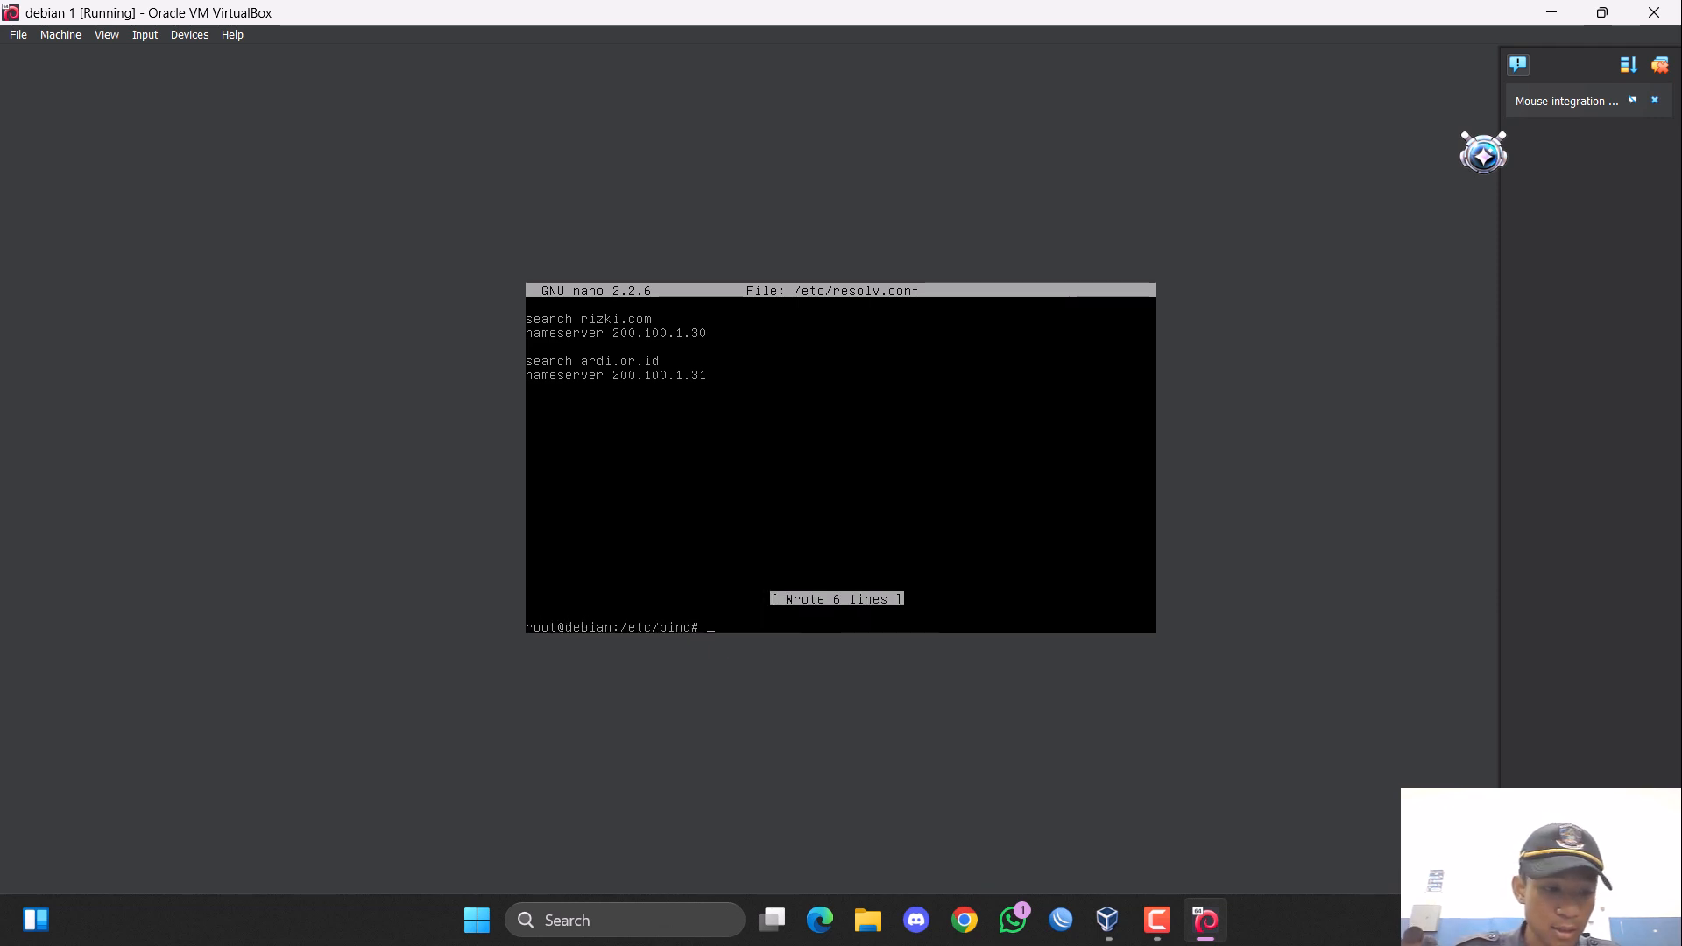
# Restart the DNS service with the command "service bind9 restart".
pyautogui.write('service ')
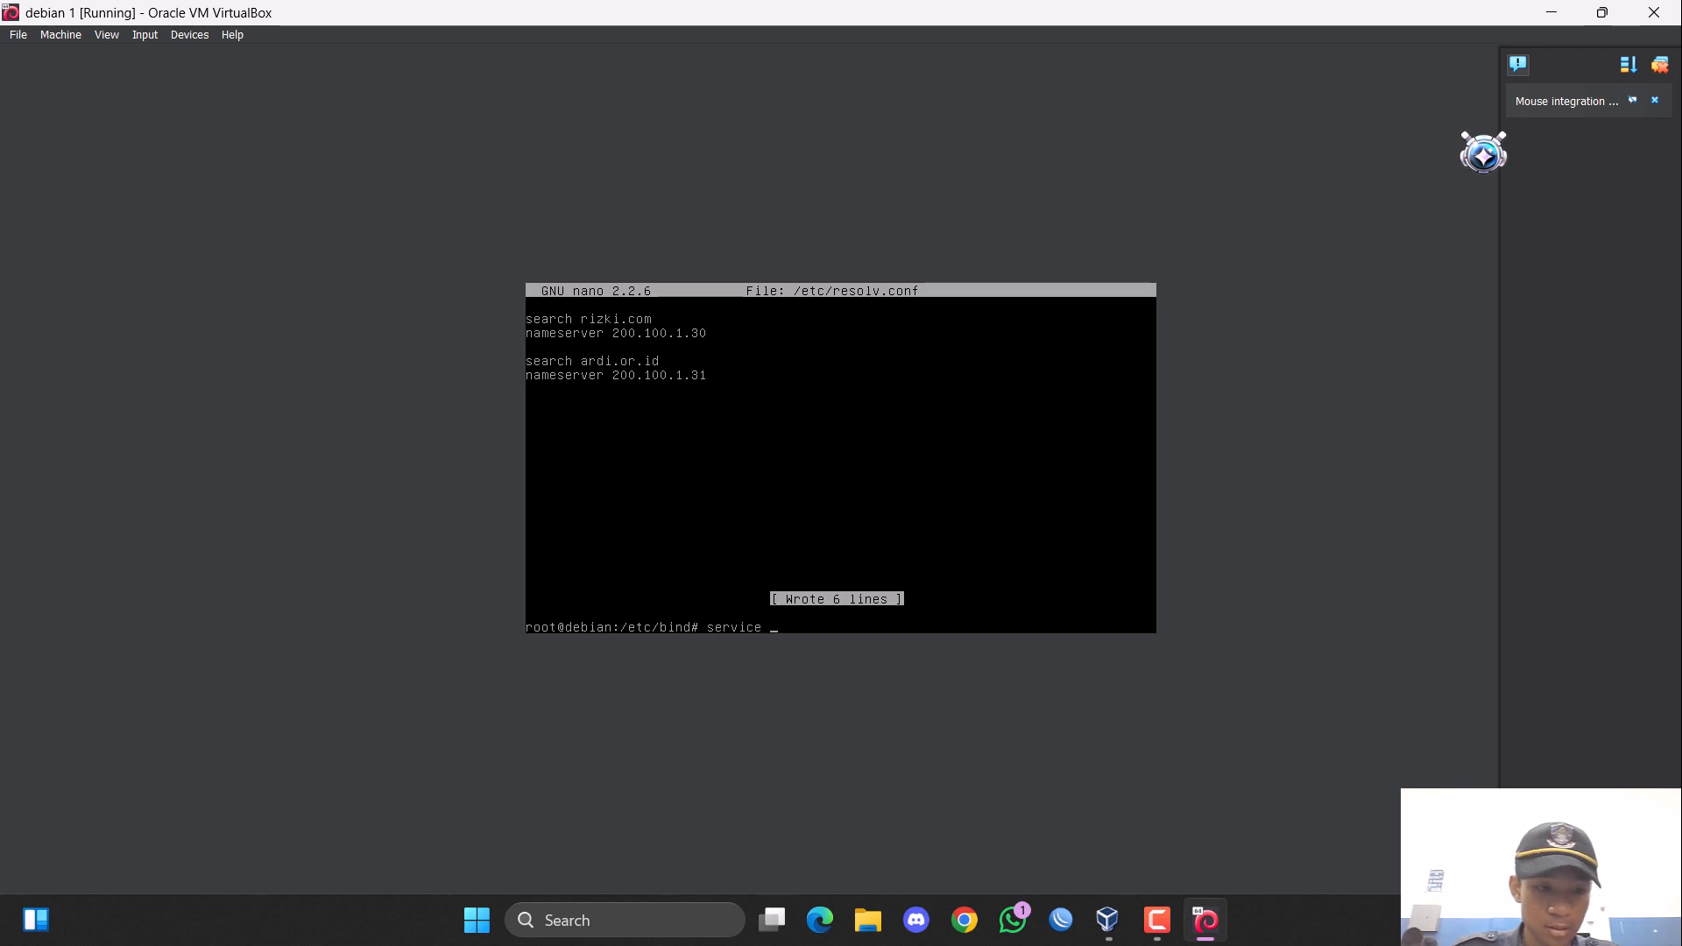
pyautogui.write('bind9 restart')
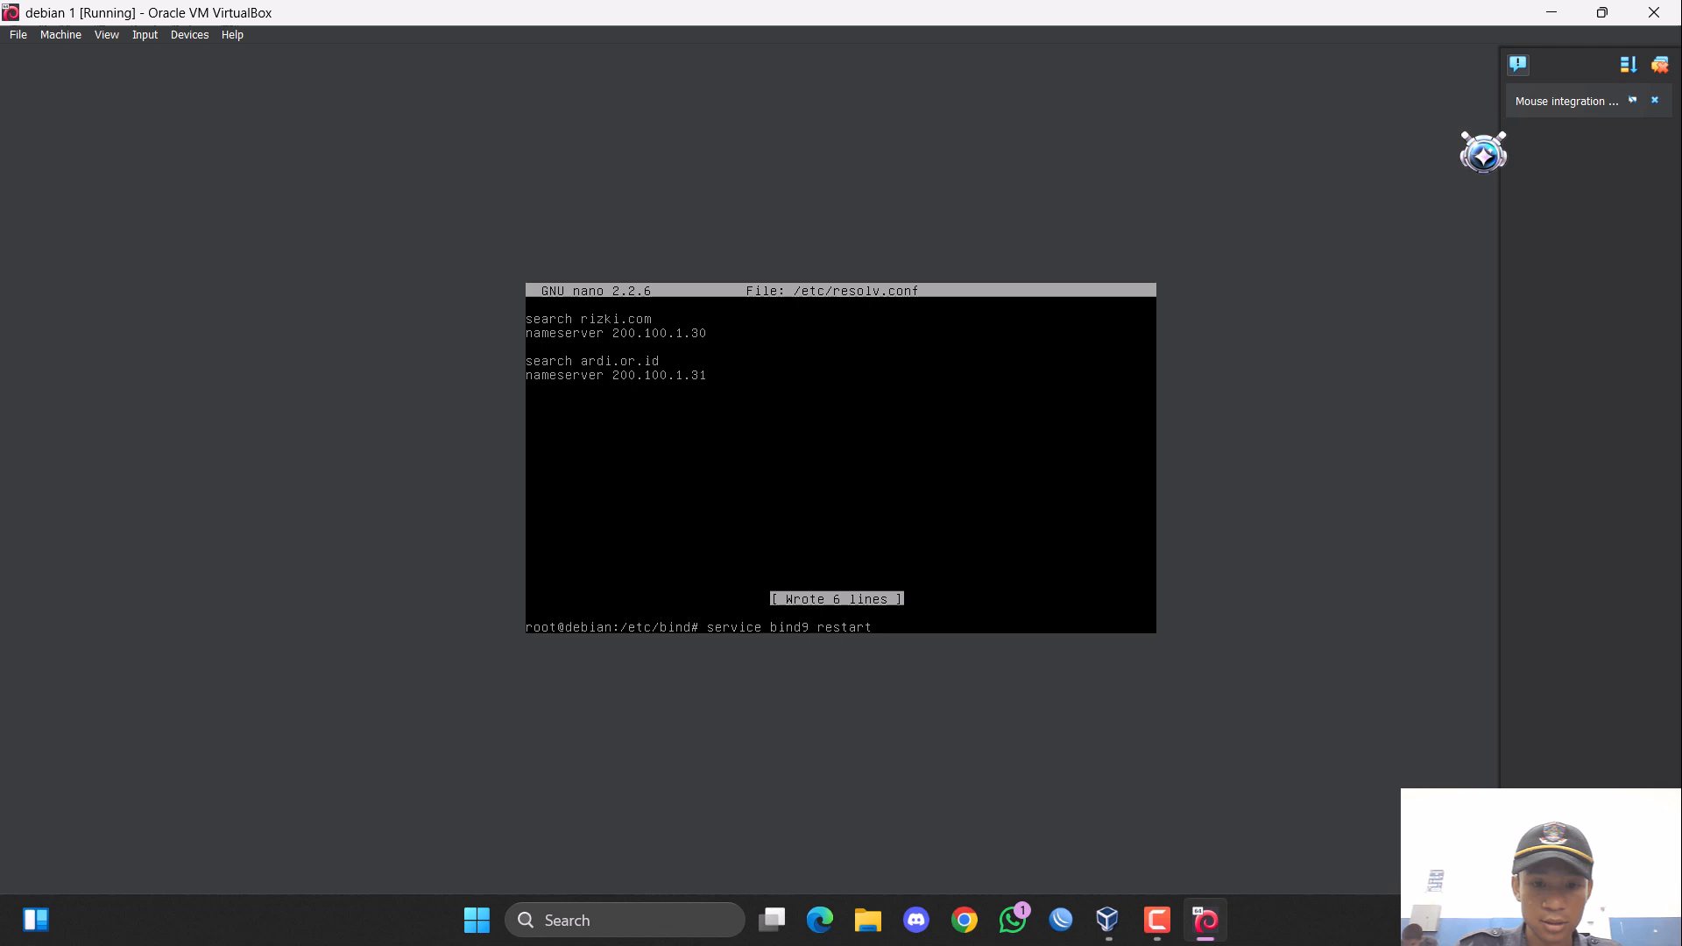
pyautogui.press('Return')
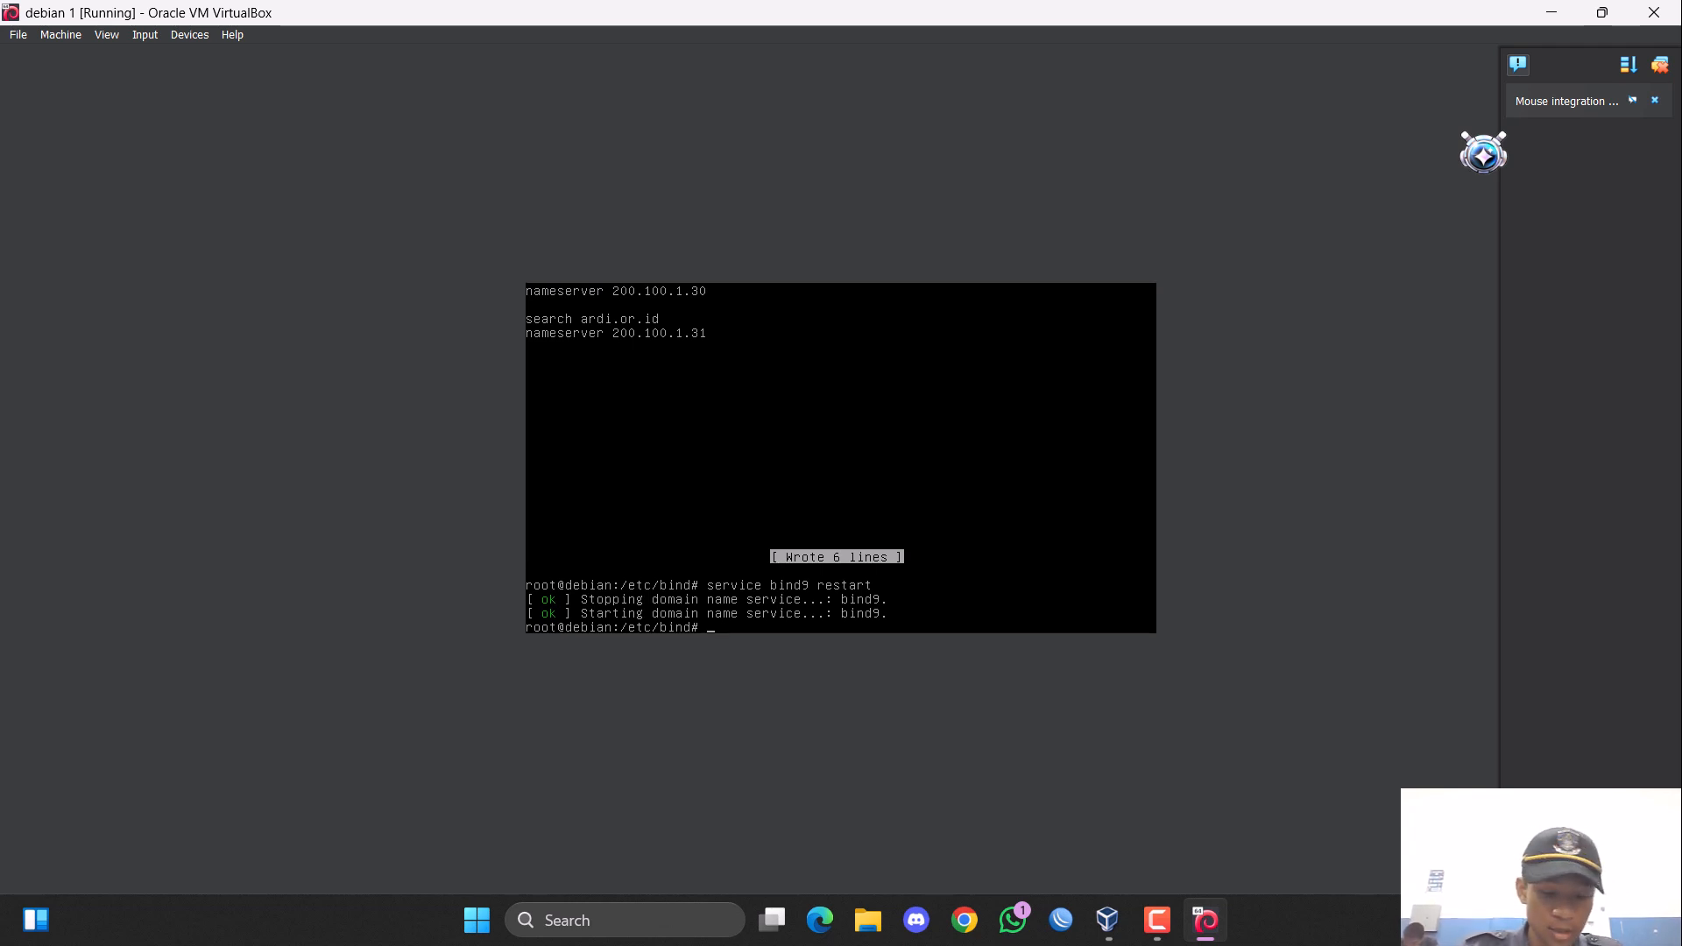
# Test name resolution of the first domain by running "nslookup rizki.com".
pyautogui.write('nslookkup')
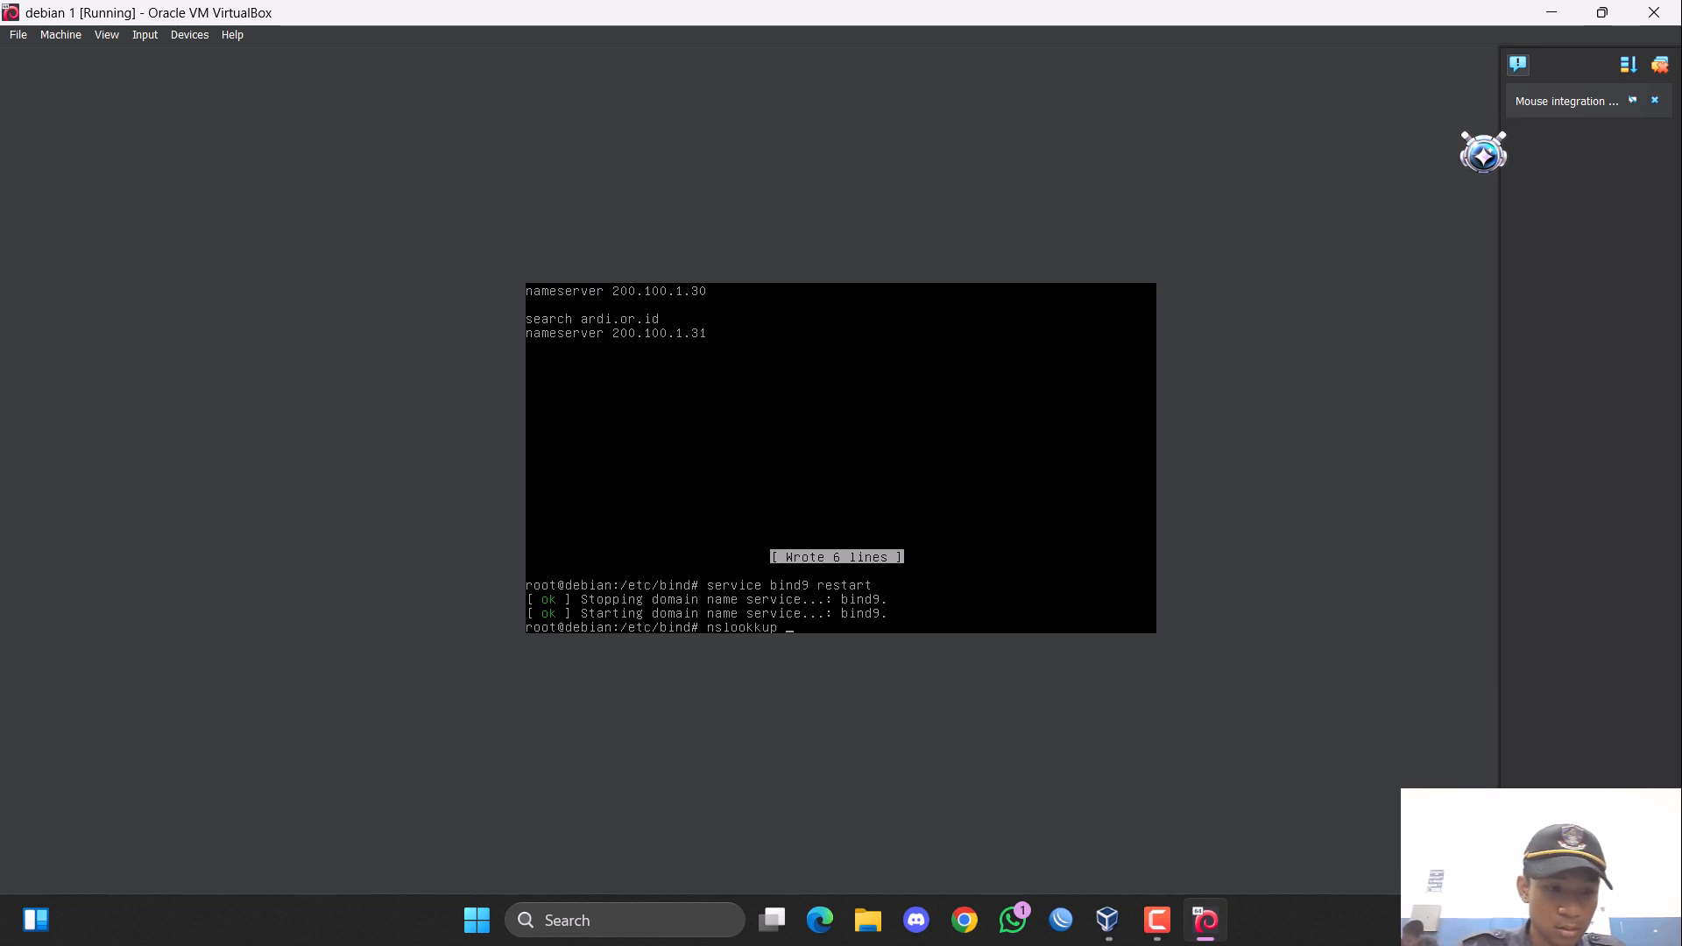
pyautogui.write(' rizki')
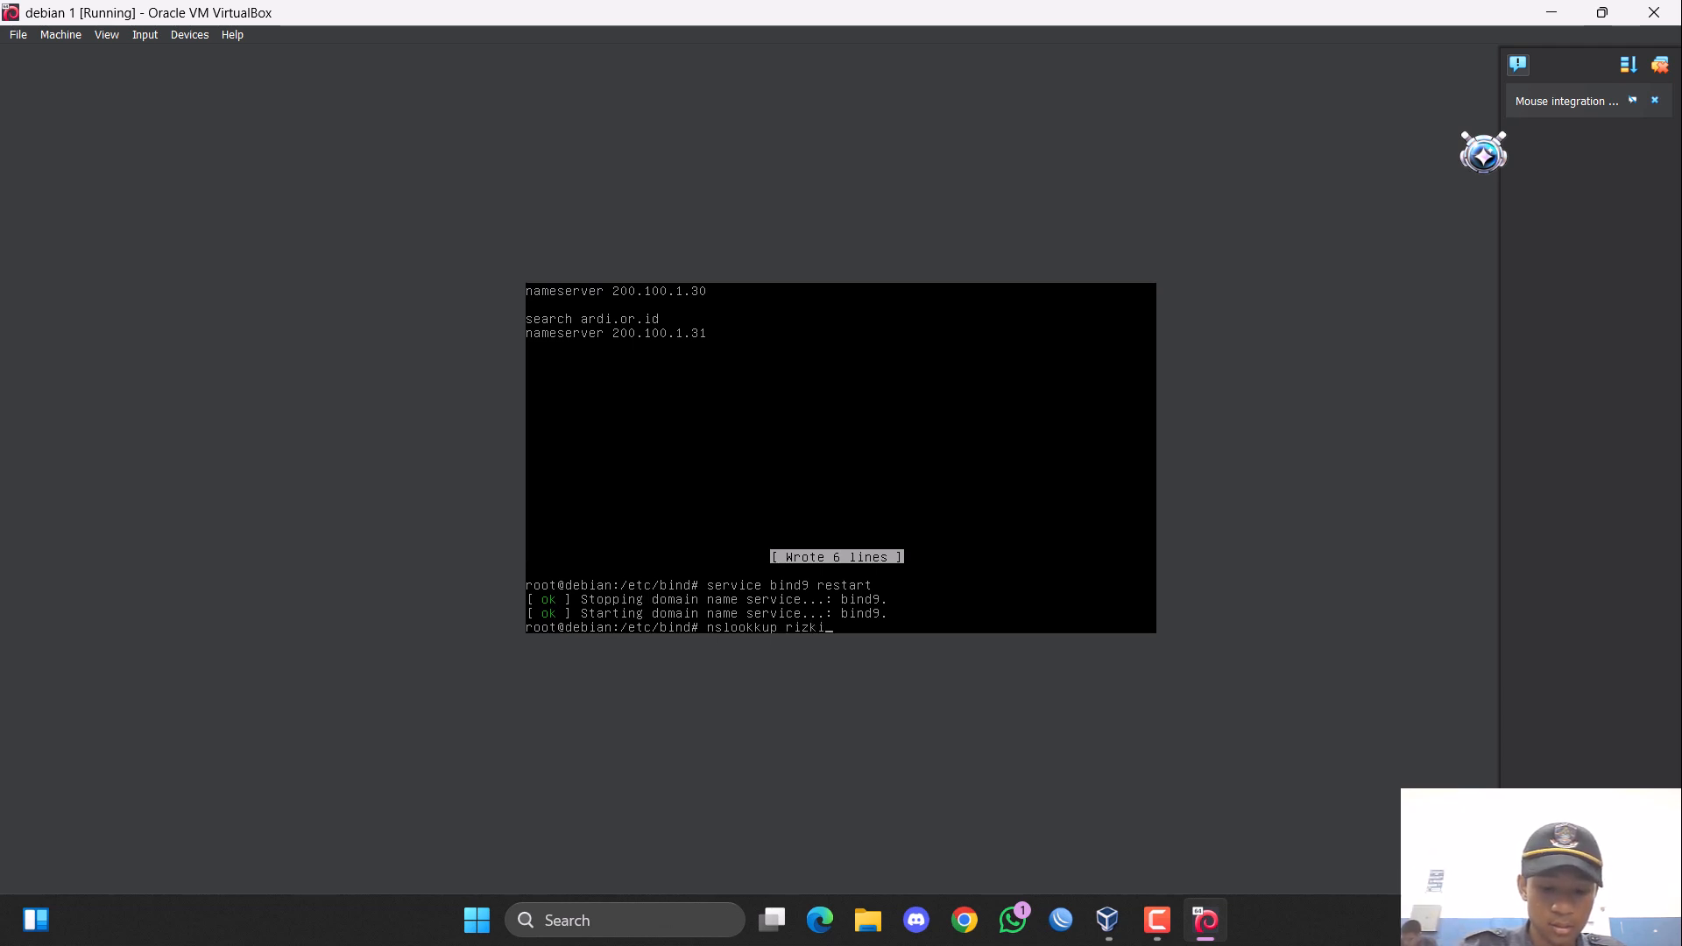
pyautogui.write('.com')
pyautogui.press('Return')
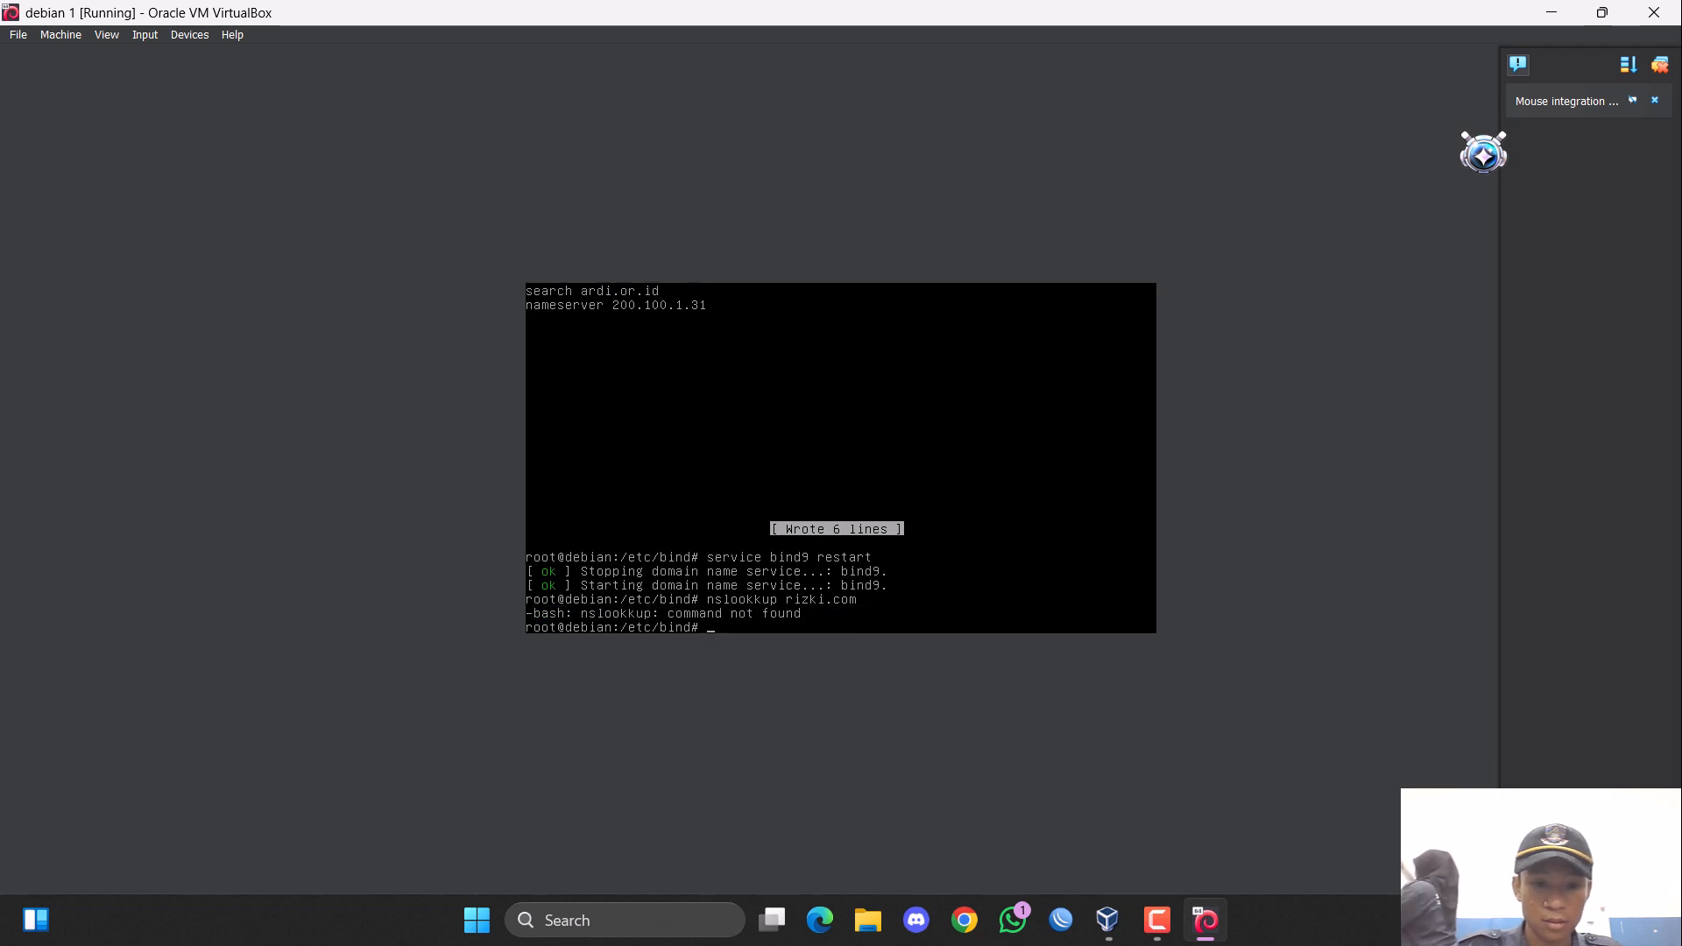
pyautogui.press('Up')
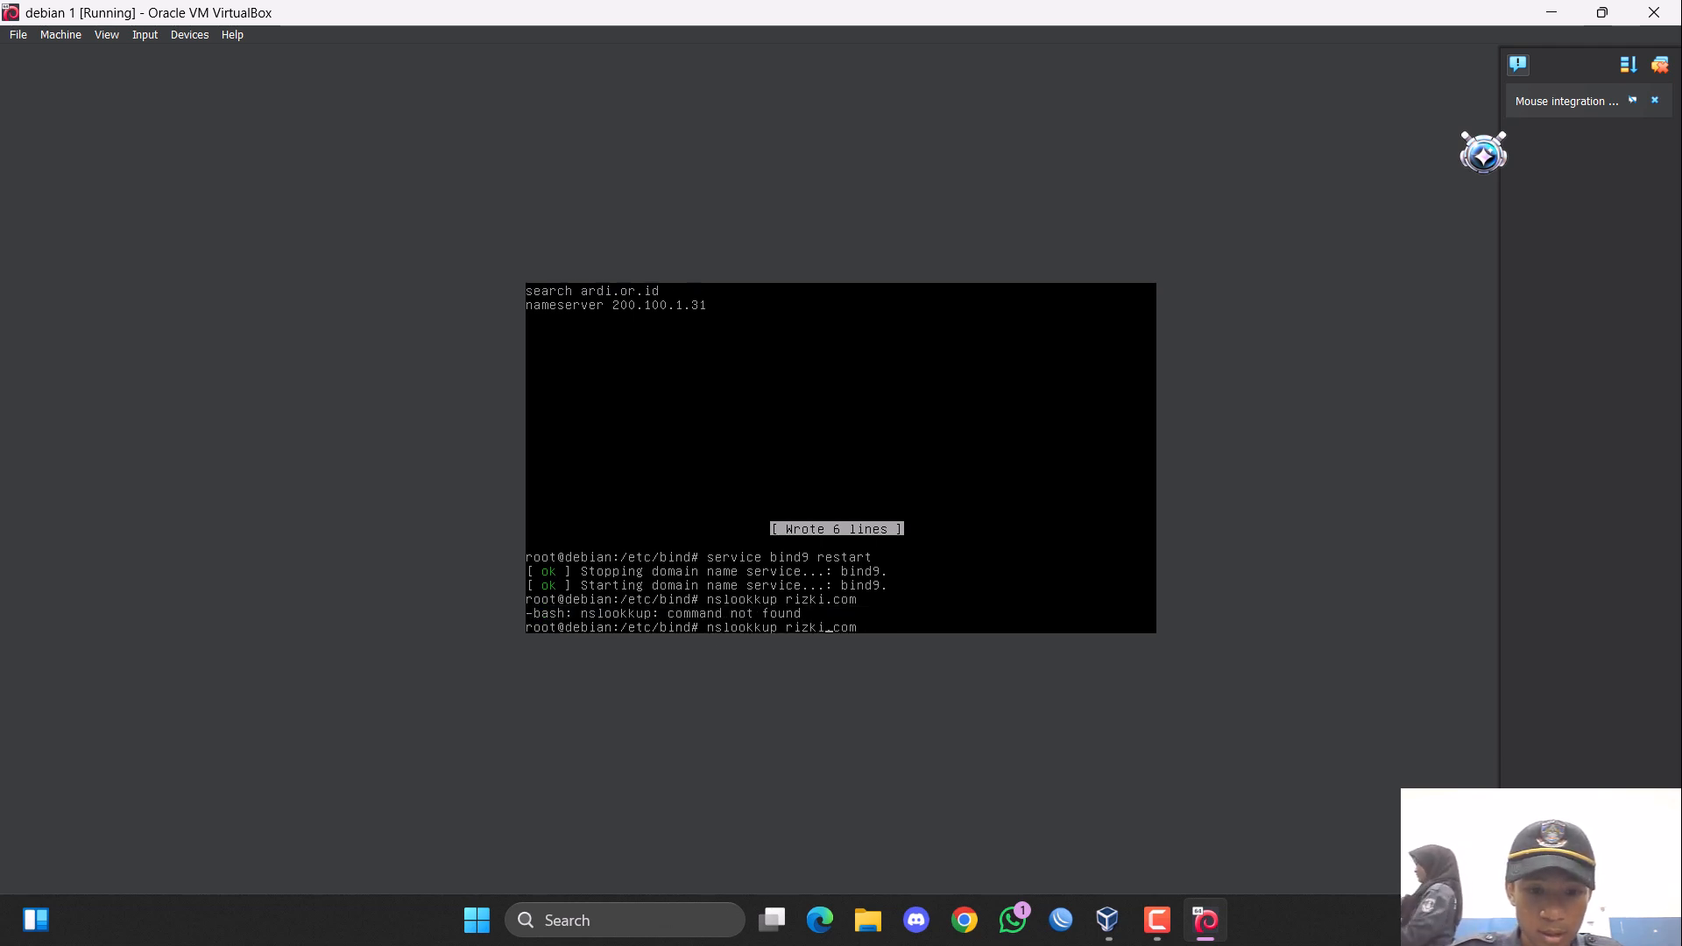
pyautogui.press('Left')
pyautogui.press('Left')
pyautogui.press('Left')
pyautogui.press('Left')
pyautogui.press('Left')
pyautogui.press('Left')
pyautogui.press('Left')
pyautogui.press('Left')
pyautogui.press('Left')
pyautogui.press('Left')
pyautogui.press('Left')
pyautogui.press('Left')
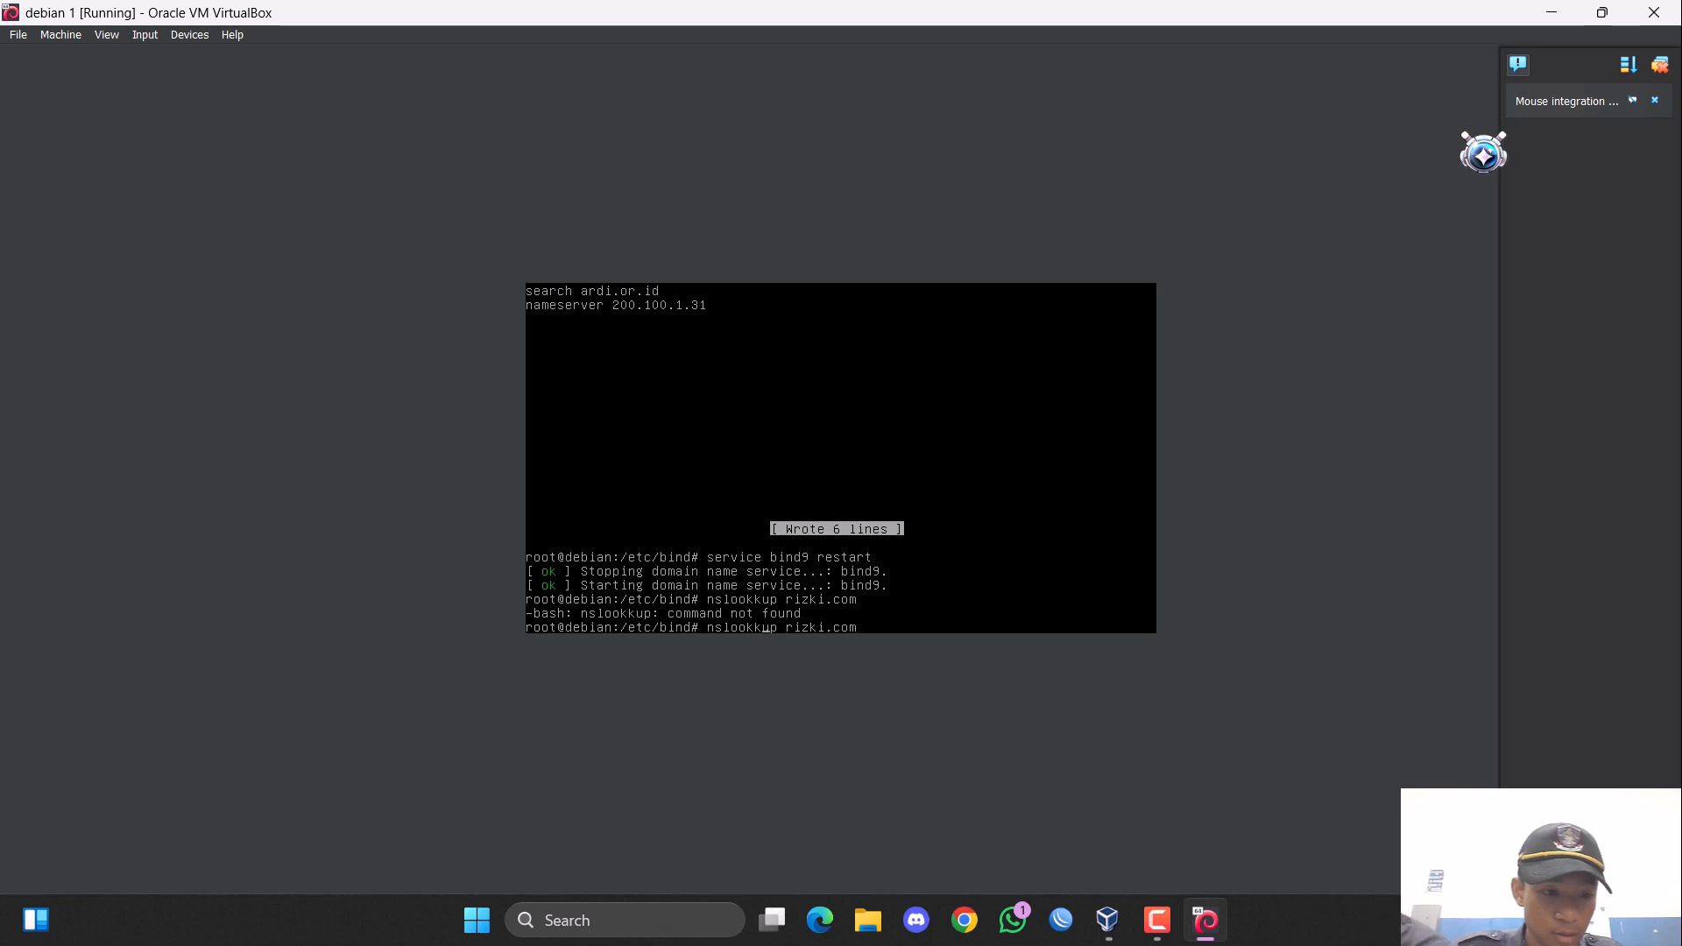
pyautogui.press('BackSpace')
pyautogui.press('BackSpace')
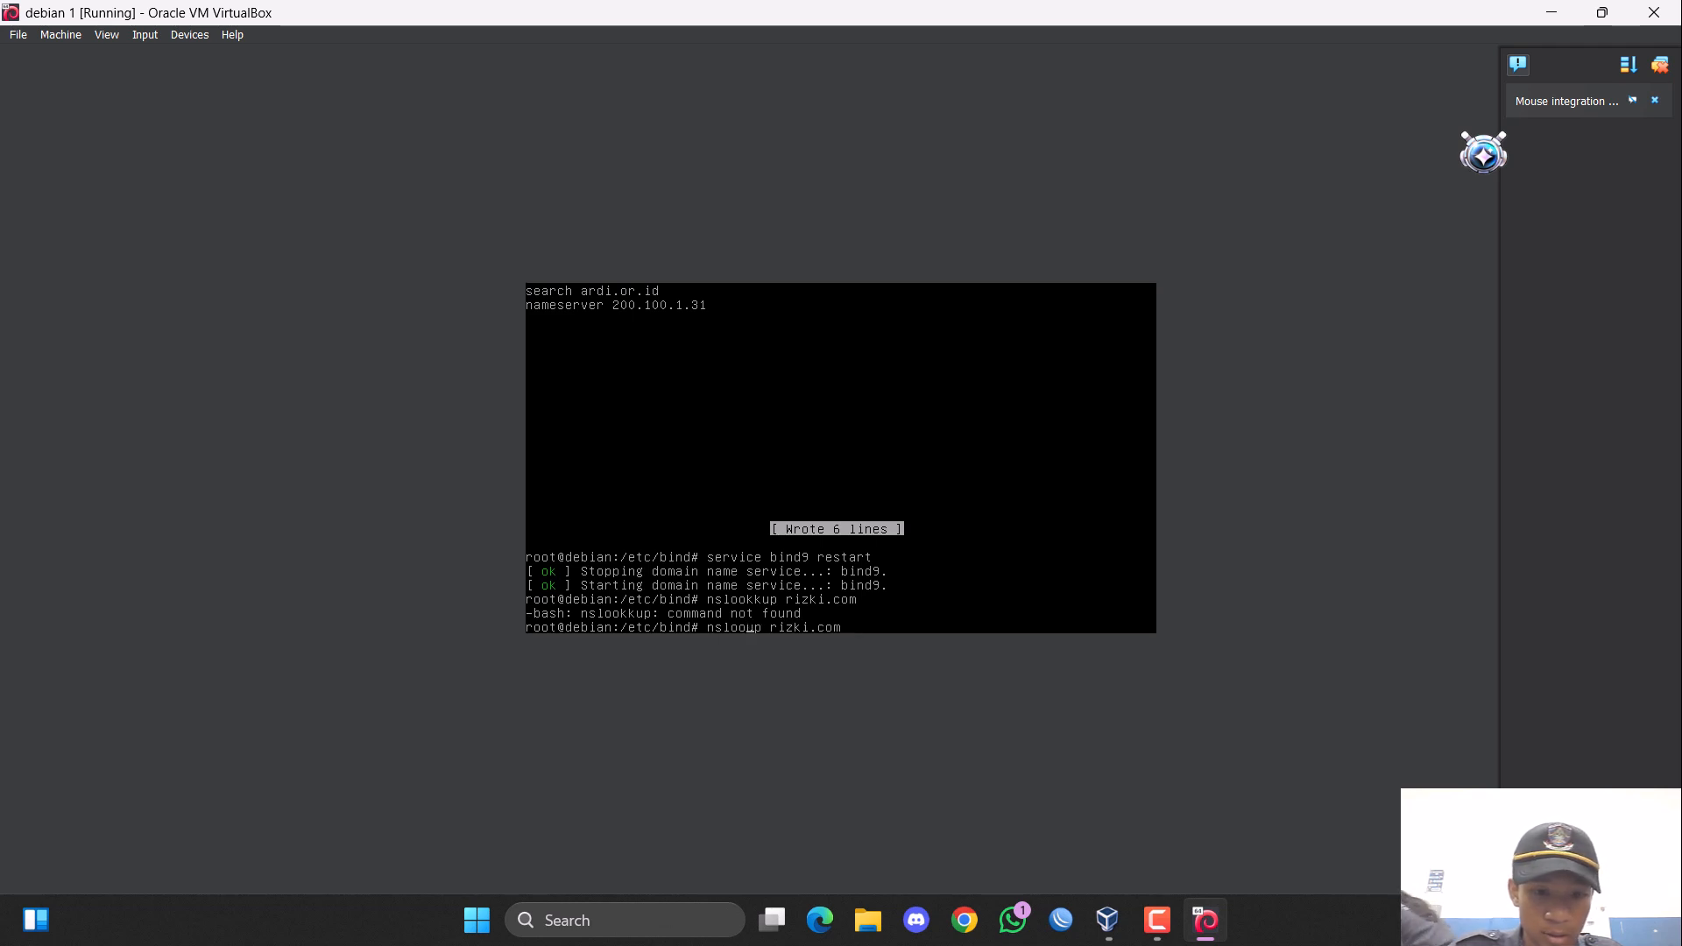
pyautogui.write('ku')
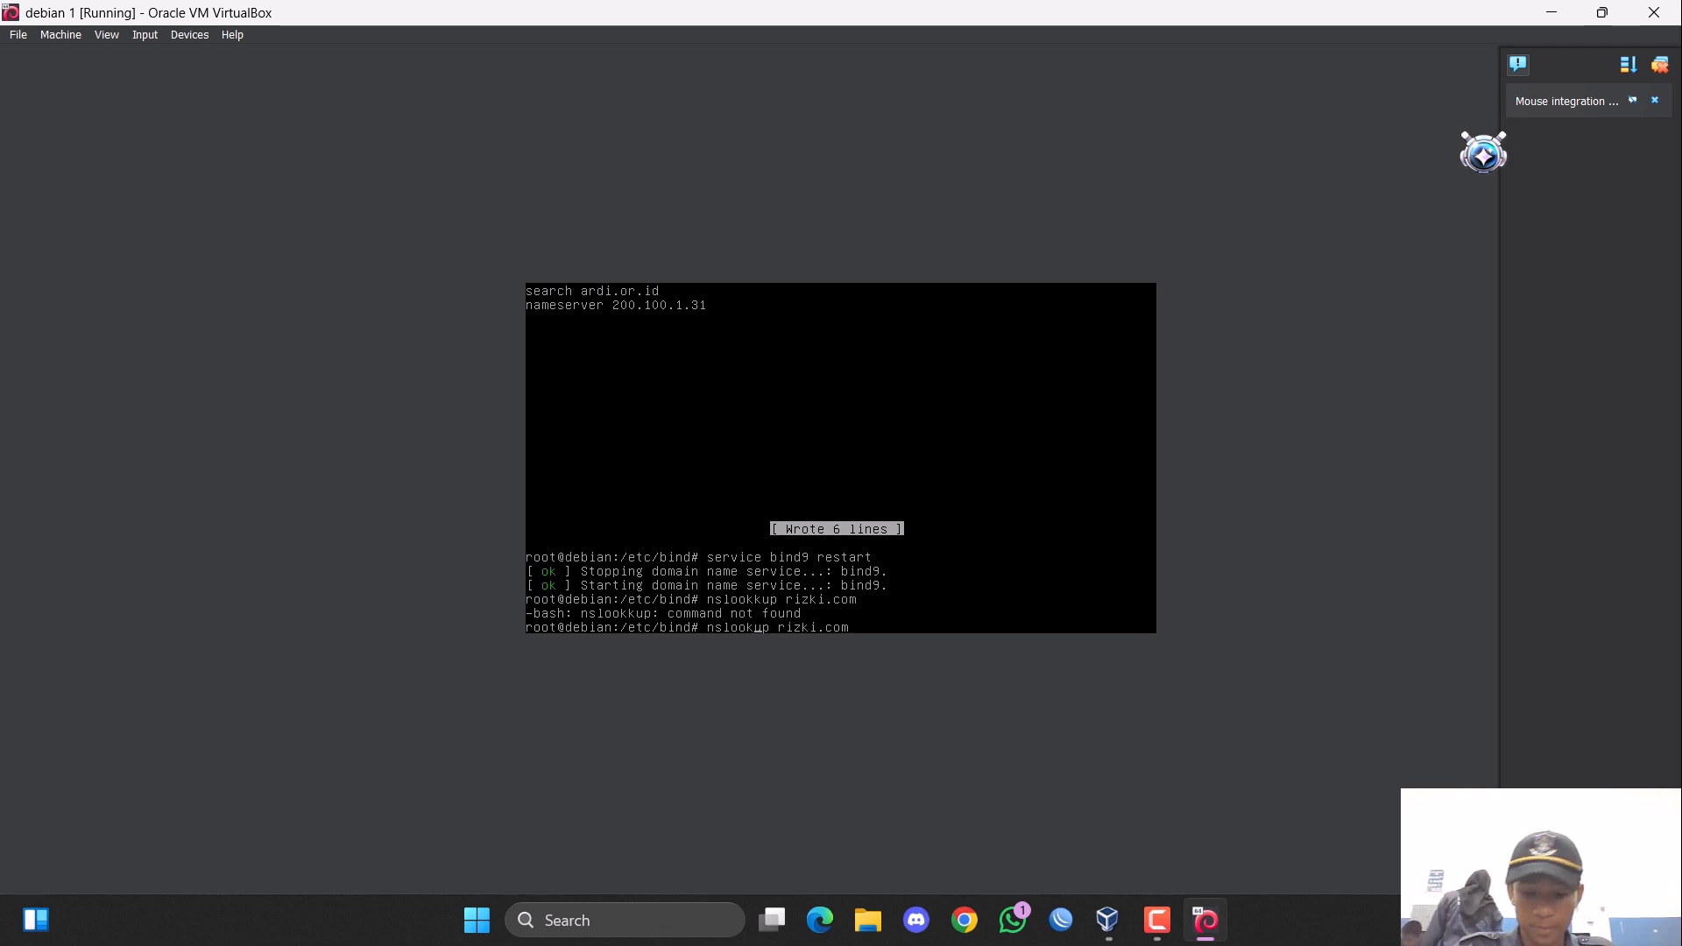
pyautogui.press('Return')
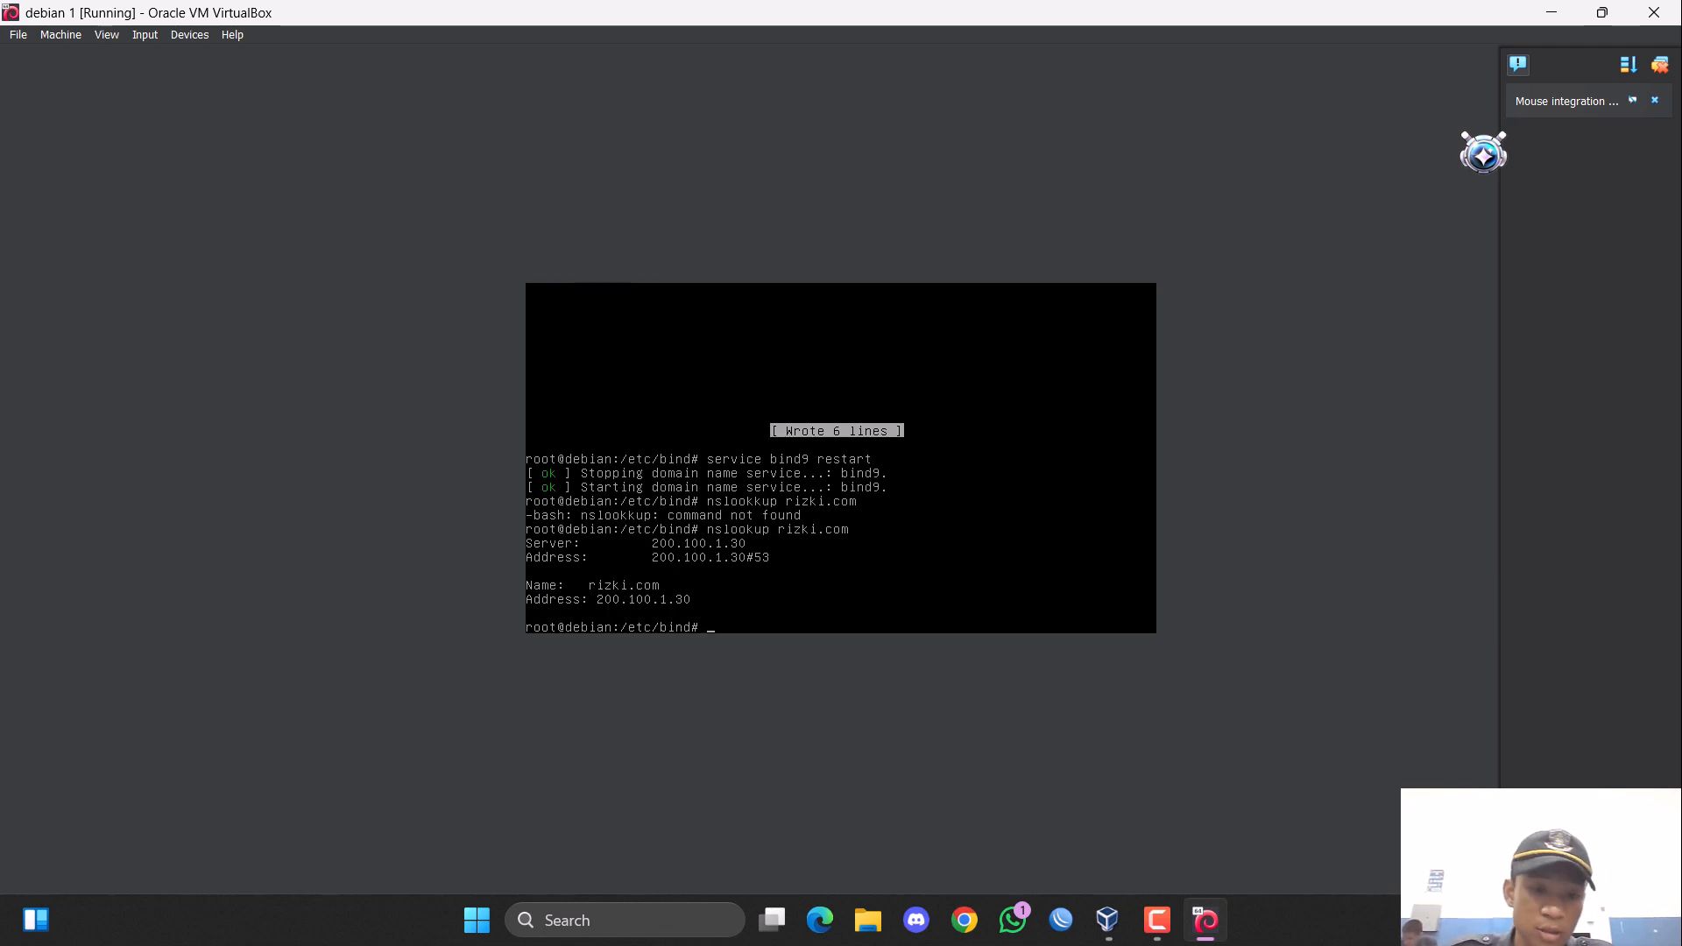
# Test name resolution of the second domain by running "nslookup ardi.or.id".
pyautogui.press('Up')
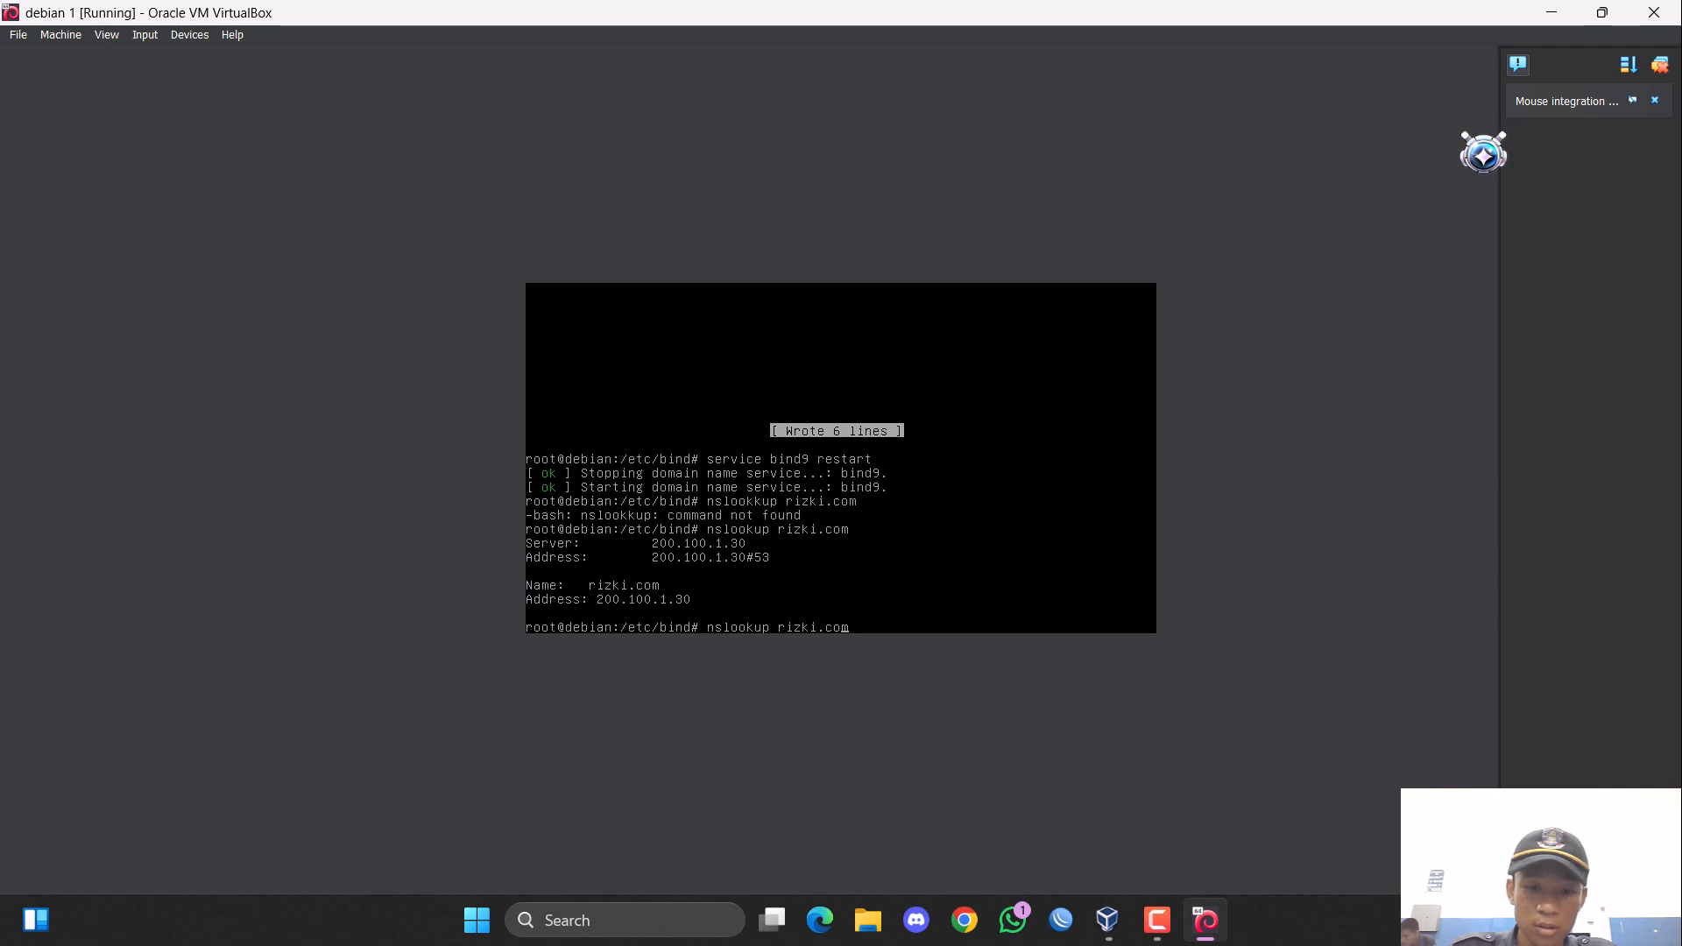
pyautogui.press('BackSpace')
pyautogui.press('BackSpace')
pyautogui.press('BackSpace')
pyautogui.press('BackSpace')
pyautogui.press('BackSpace')
pyautogui.press('BackSpace')
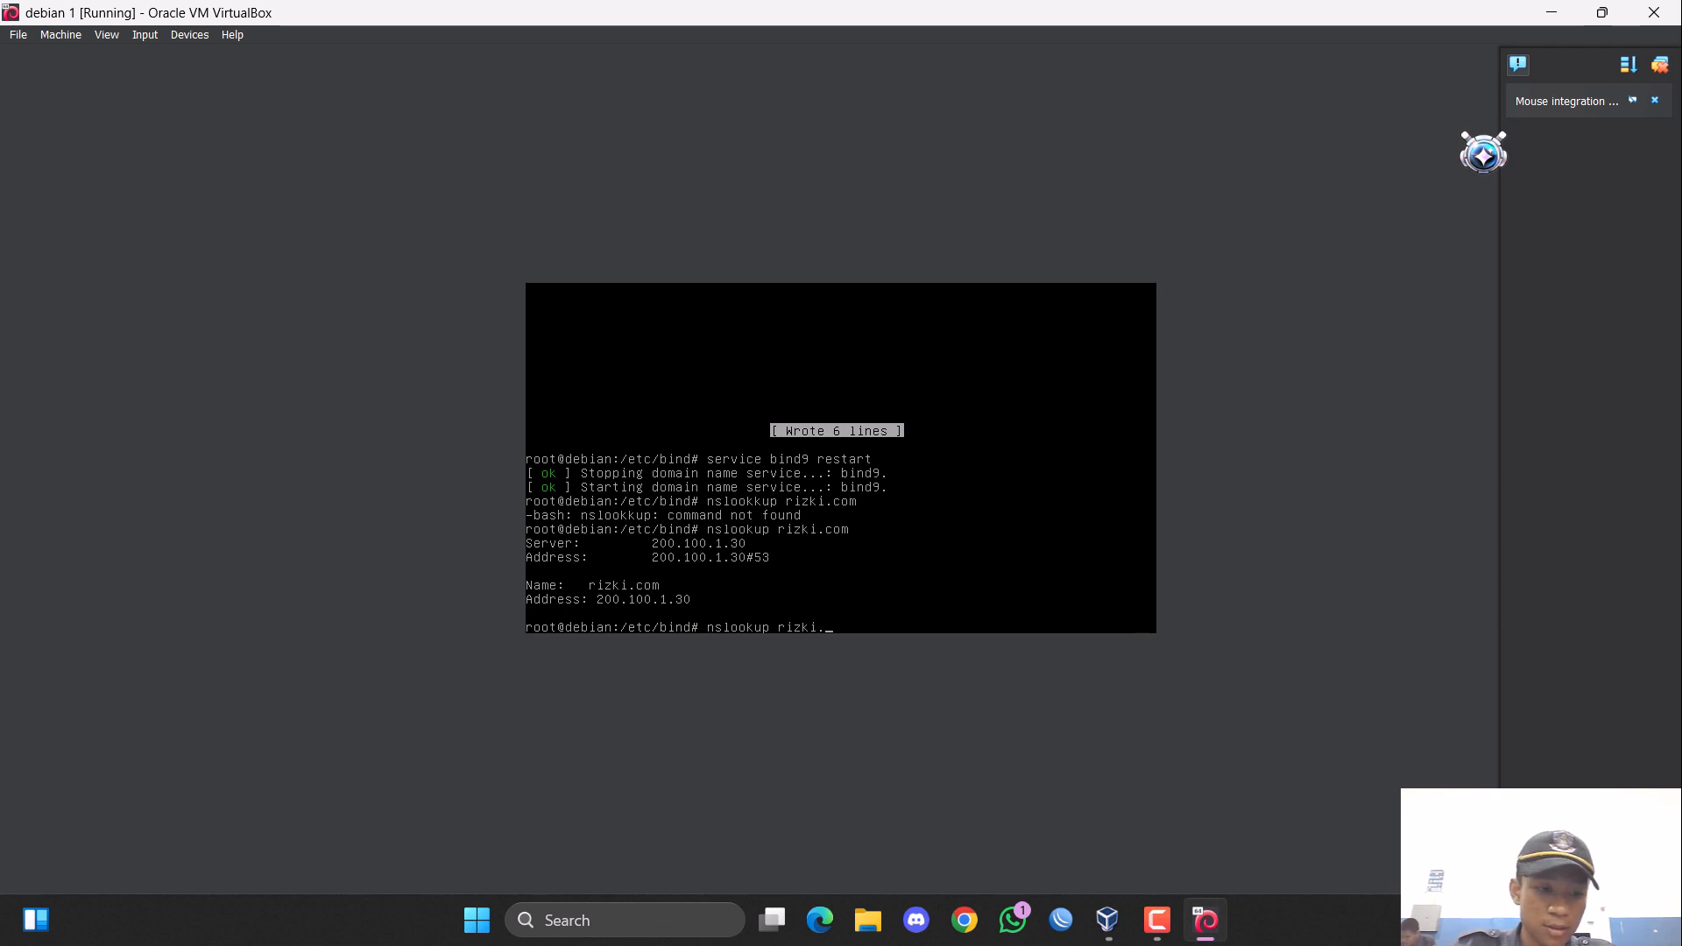
pyautogui.press('BackSpace')
pyautogui.write('ardi.or.id')
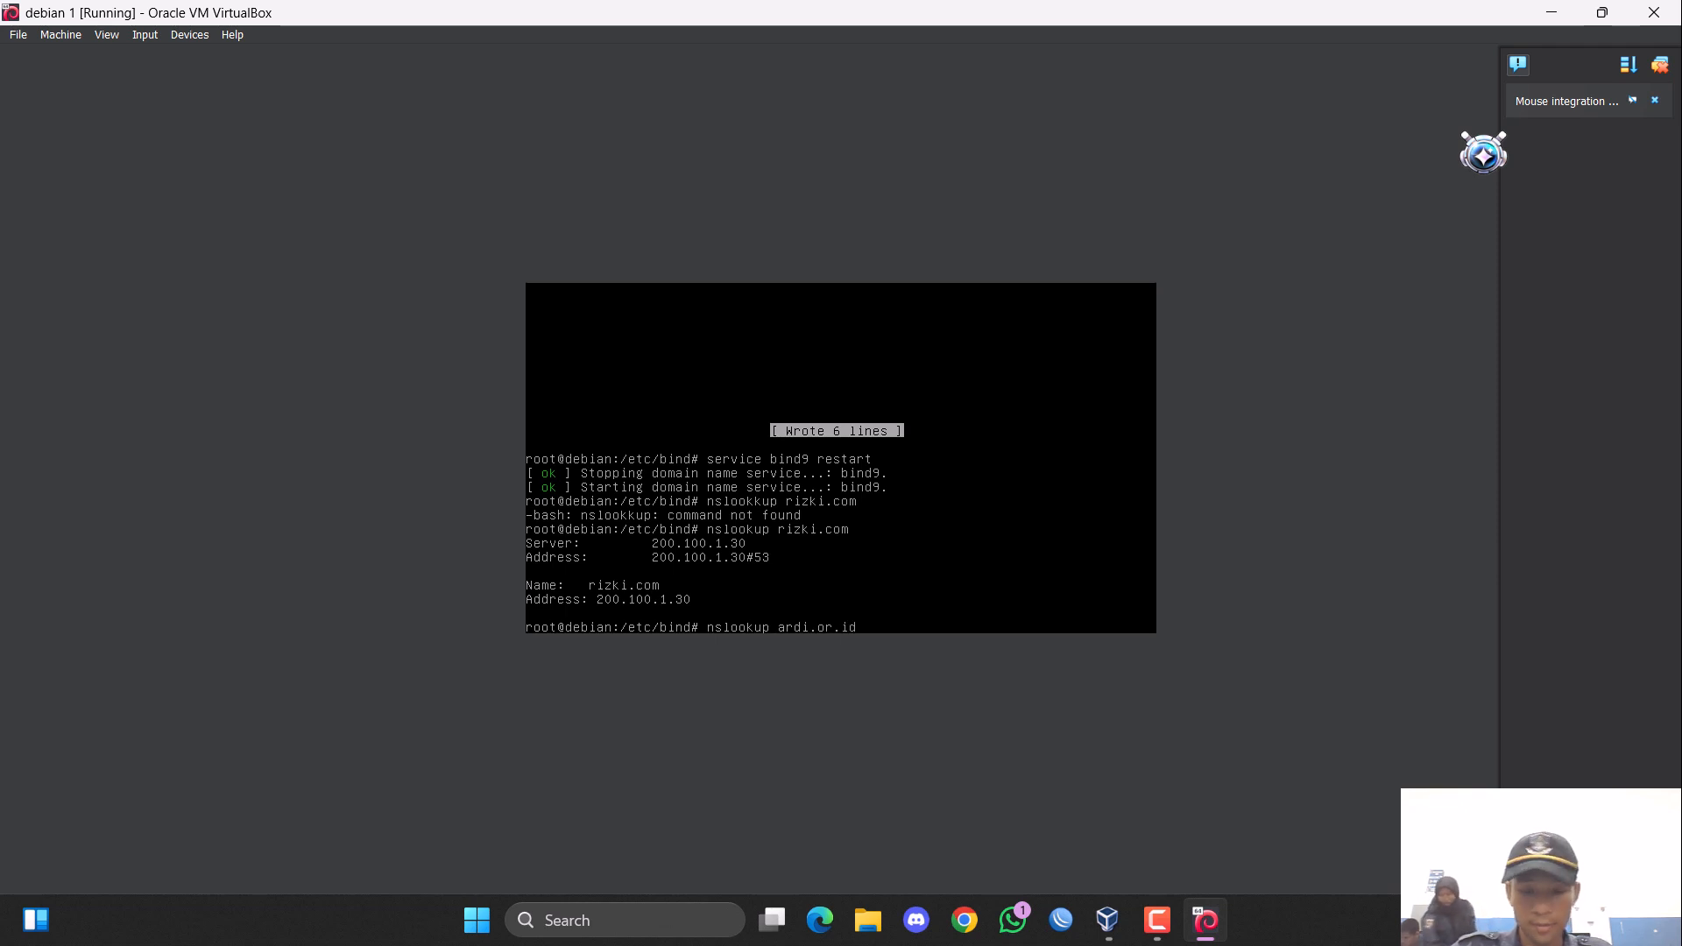
pyautogui.press('Return')
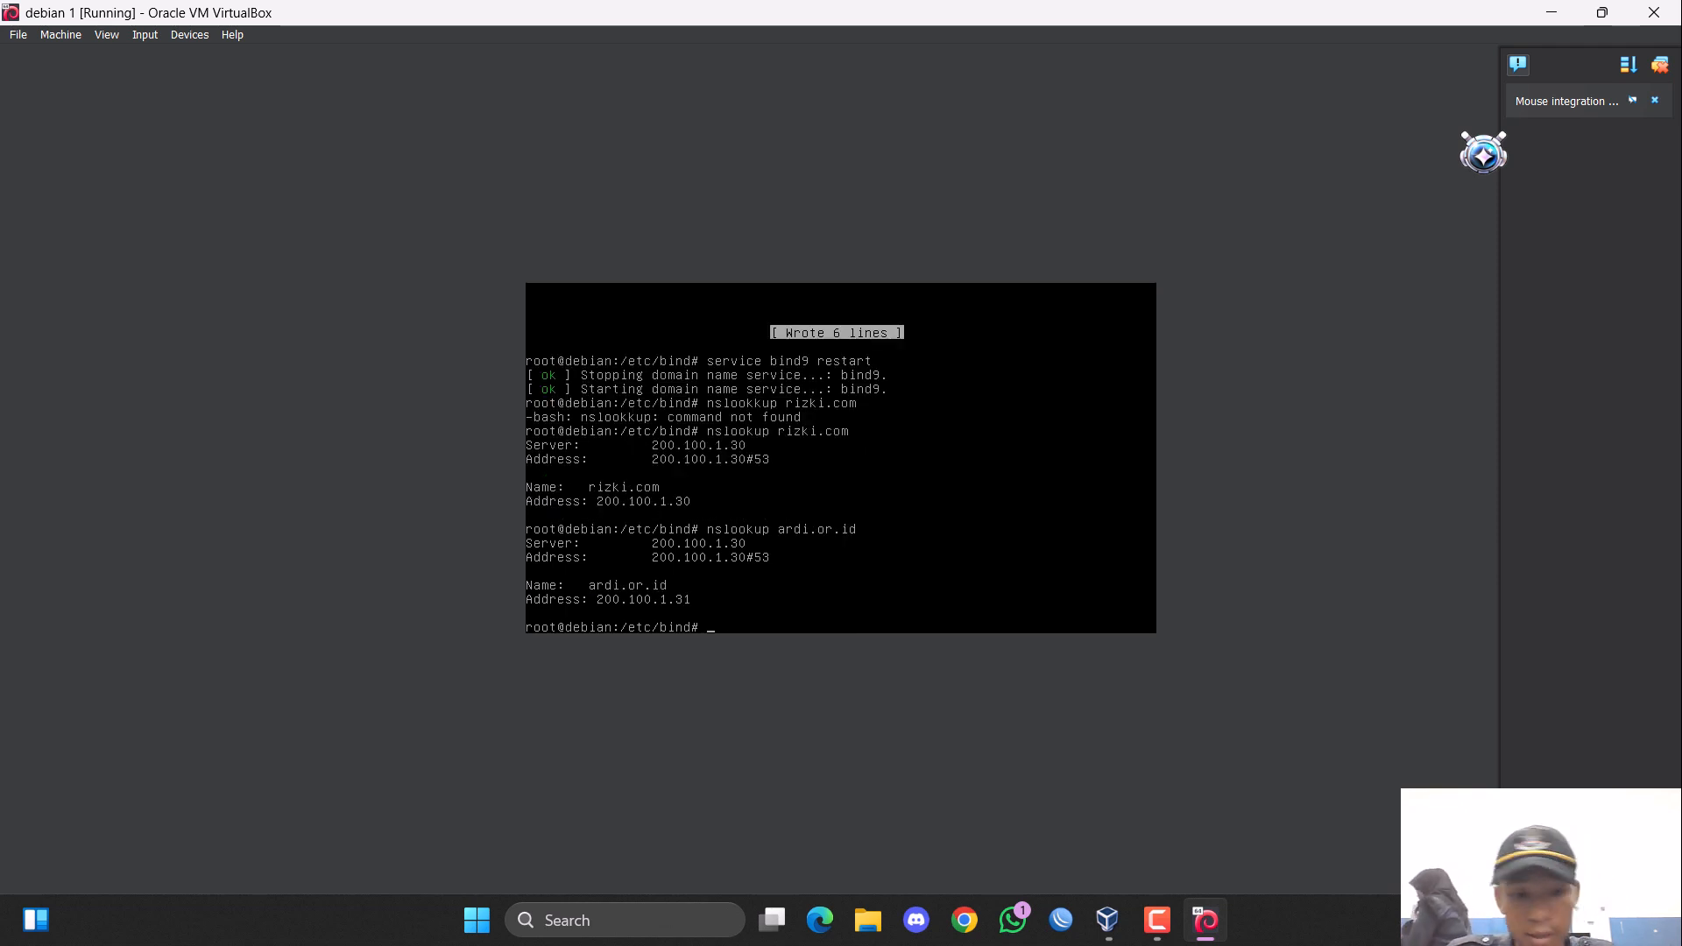
# Test reverse resolution of both server addresses by running "nslookup 200.100.1.30" and "nslookup 200.100.1.31".
pyautogui.press('Up')
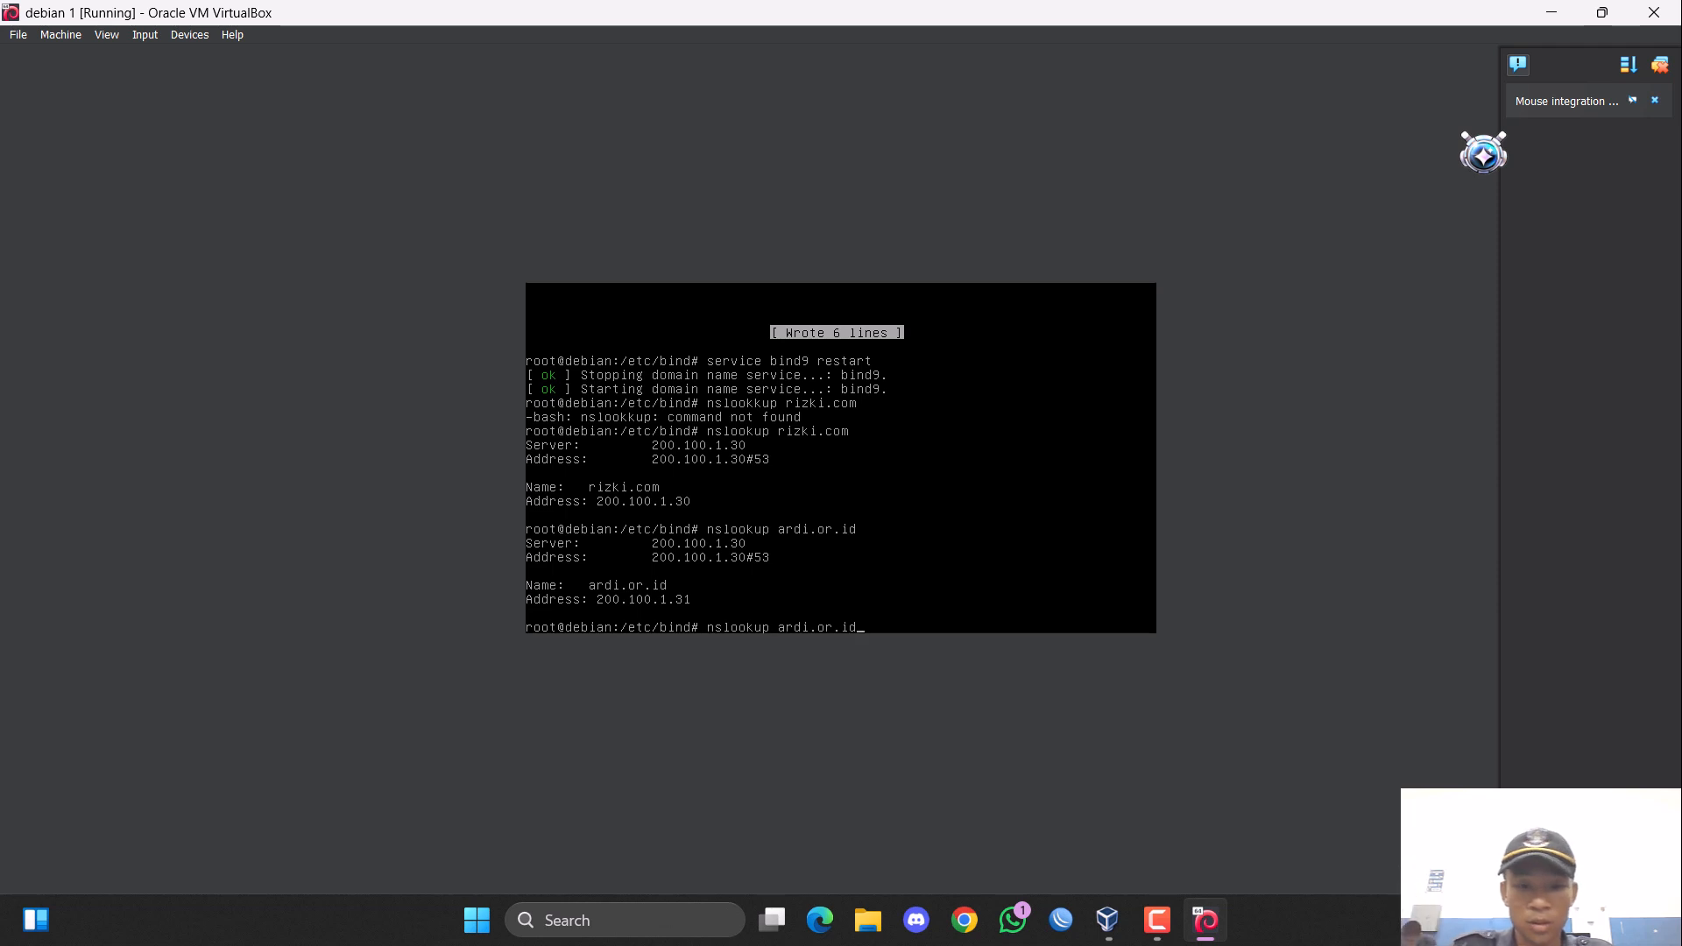
pyautogui.press('BackSpace')
pyautogui.press('BackSpace')
pyautogui.press('BackSpace')
pyautogui.press('BackSpace')
pyautogui.press('BackSpace')
pyautogui.press('BackSpace')
pyautogui.press('BackSpace')
pyautogui.press('BackSpace')
pyautogui.press('BackSpace')
pyautogui.press('BackSpace')
pyautogui.press('BackSpace')
pyautogui.press('BackSpace')
pyautogui.press('BackSpace')
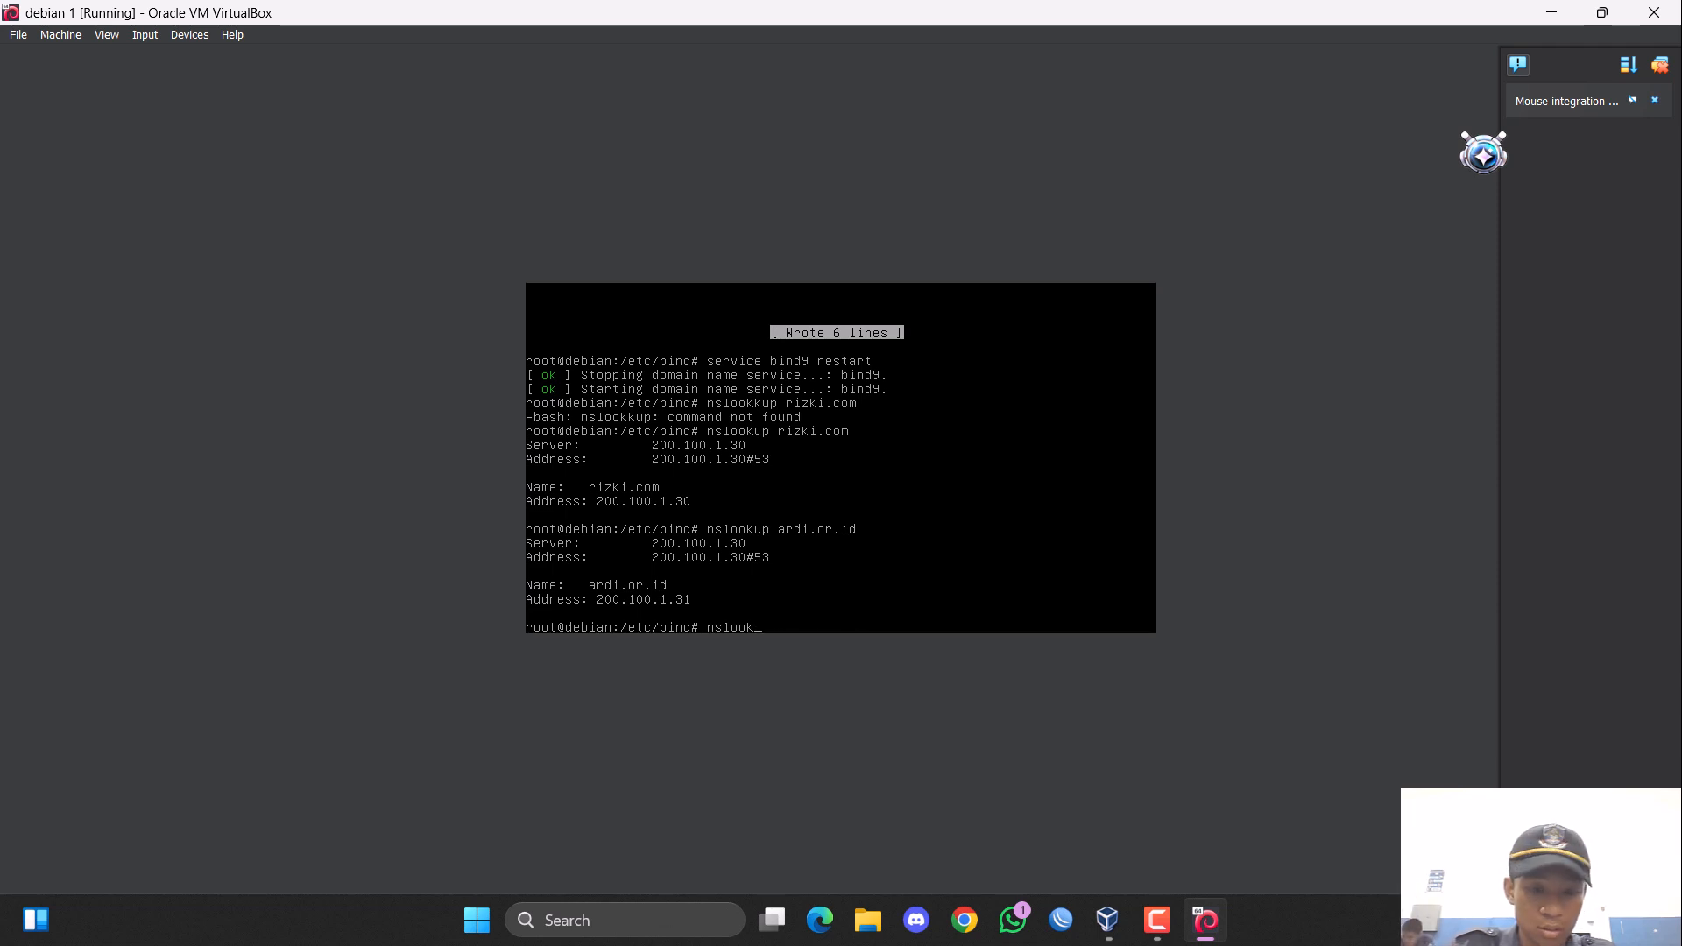
pyautogui.write('up 200')
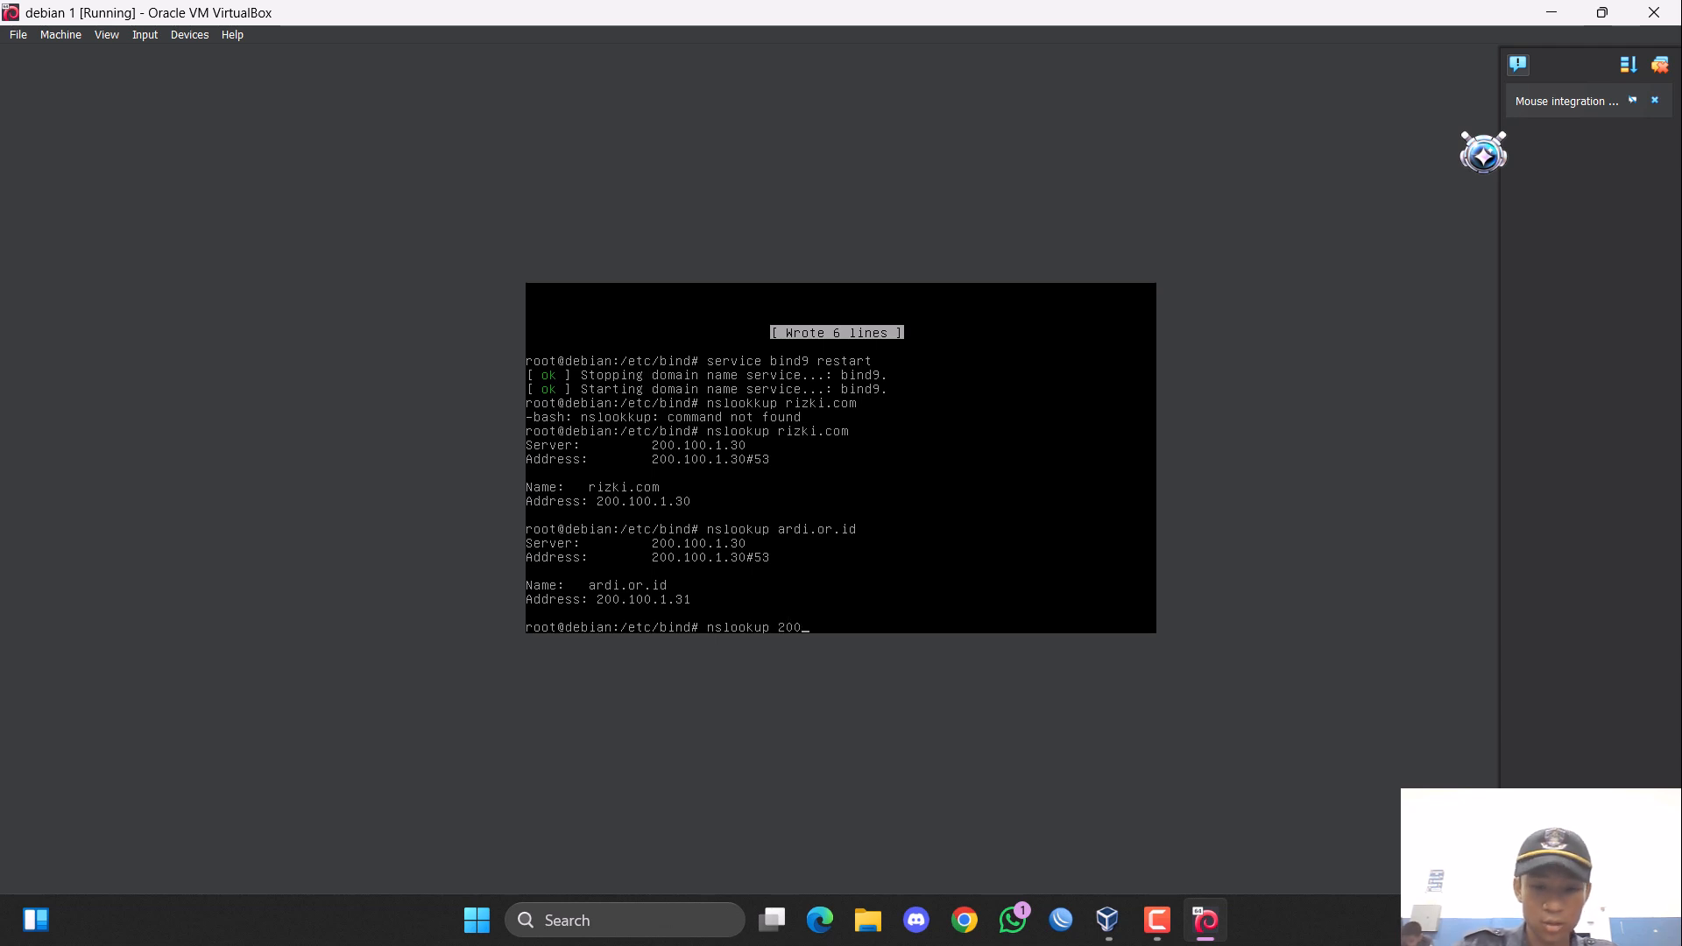
pyautogui.write('/10')
pyautogui.press('BackSpace')
pyautogui.press('BackSpace')
pyautogui.press('BackSpace')
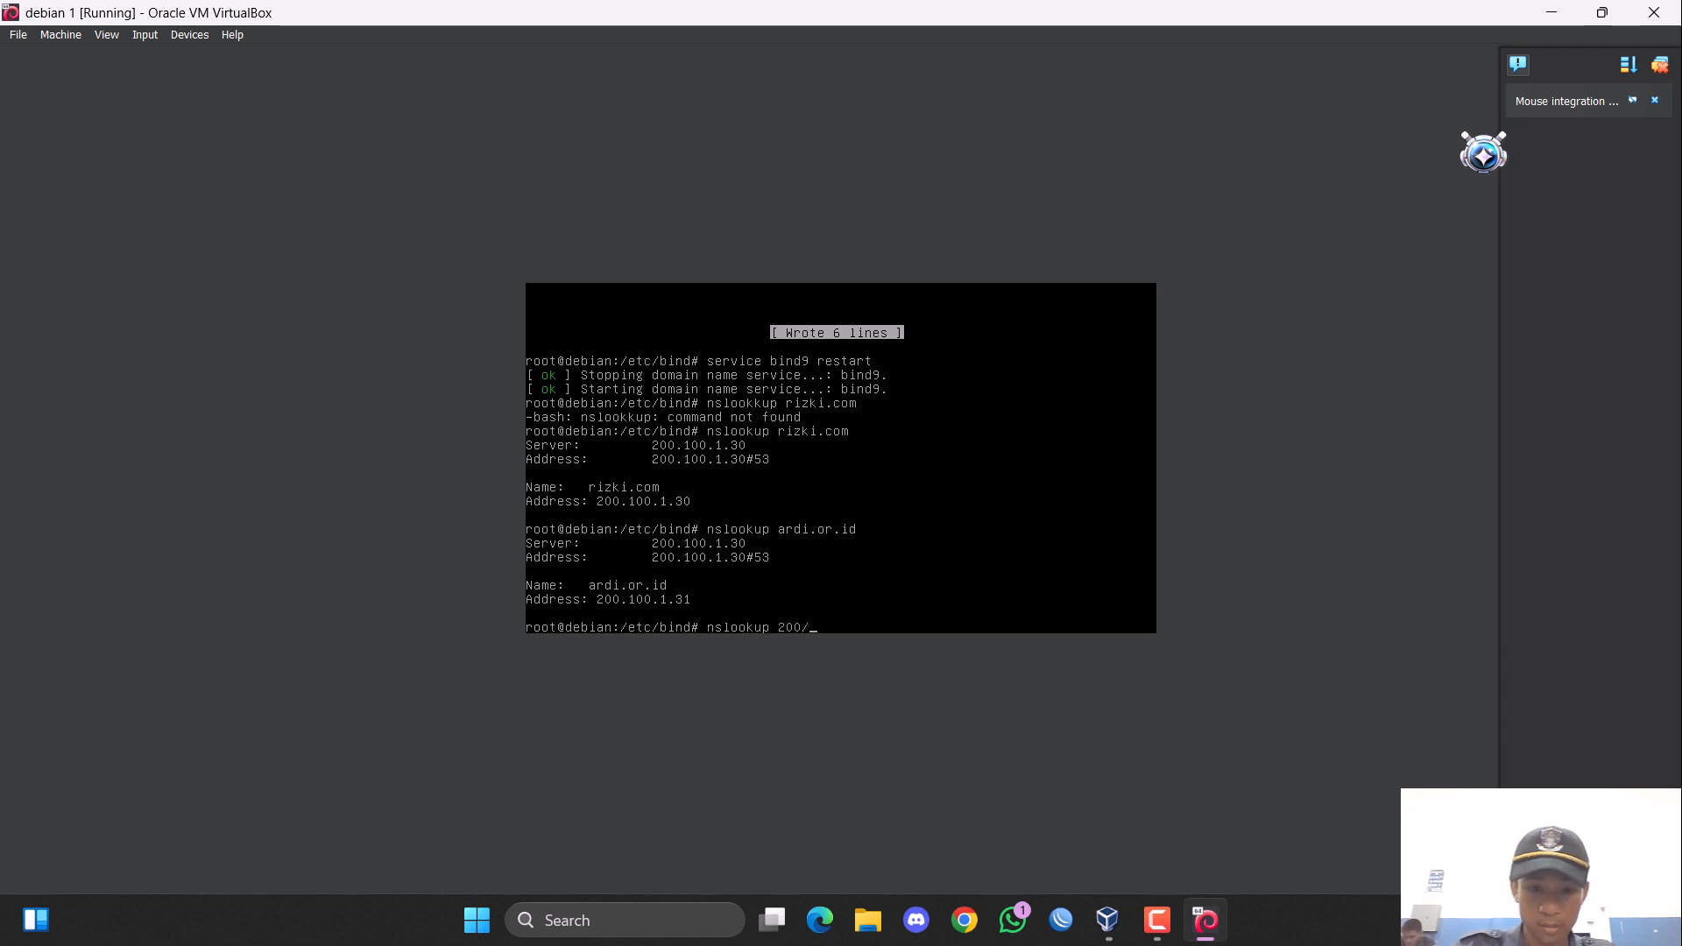
pyautogui.write('.1')
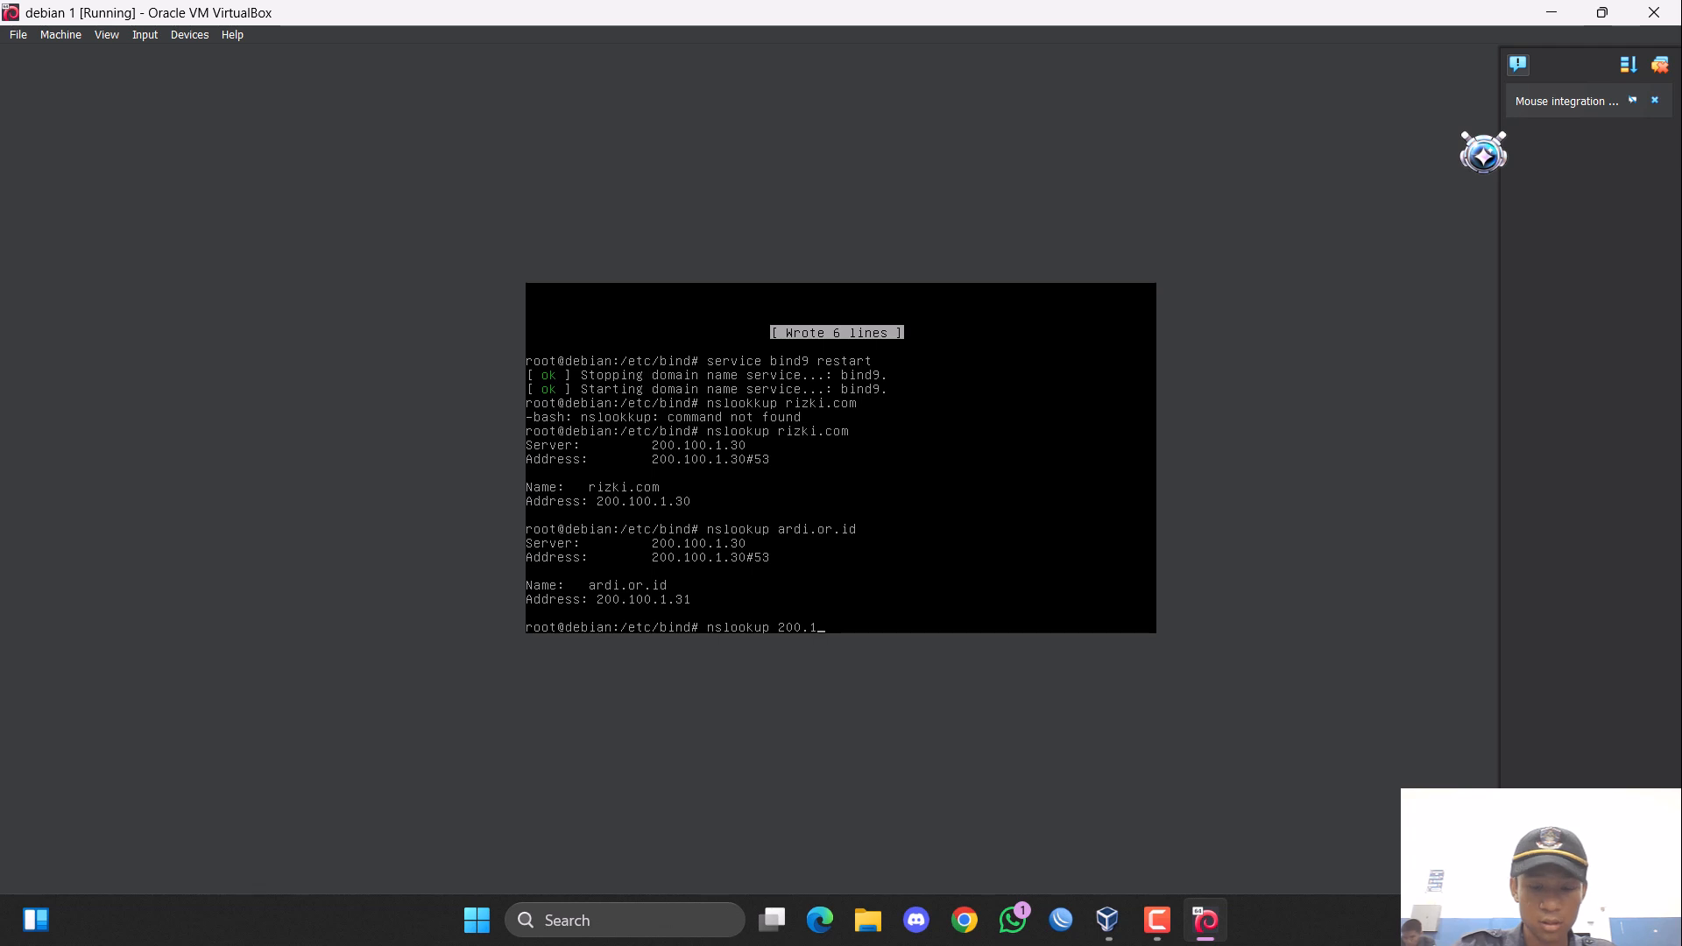
pyautogui.write('00.1.')
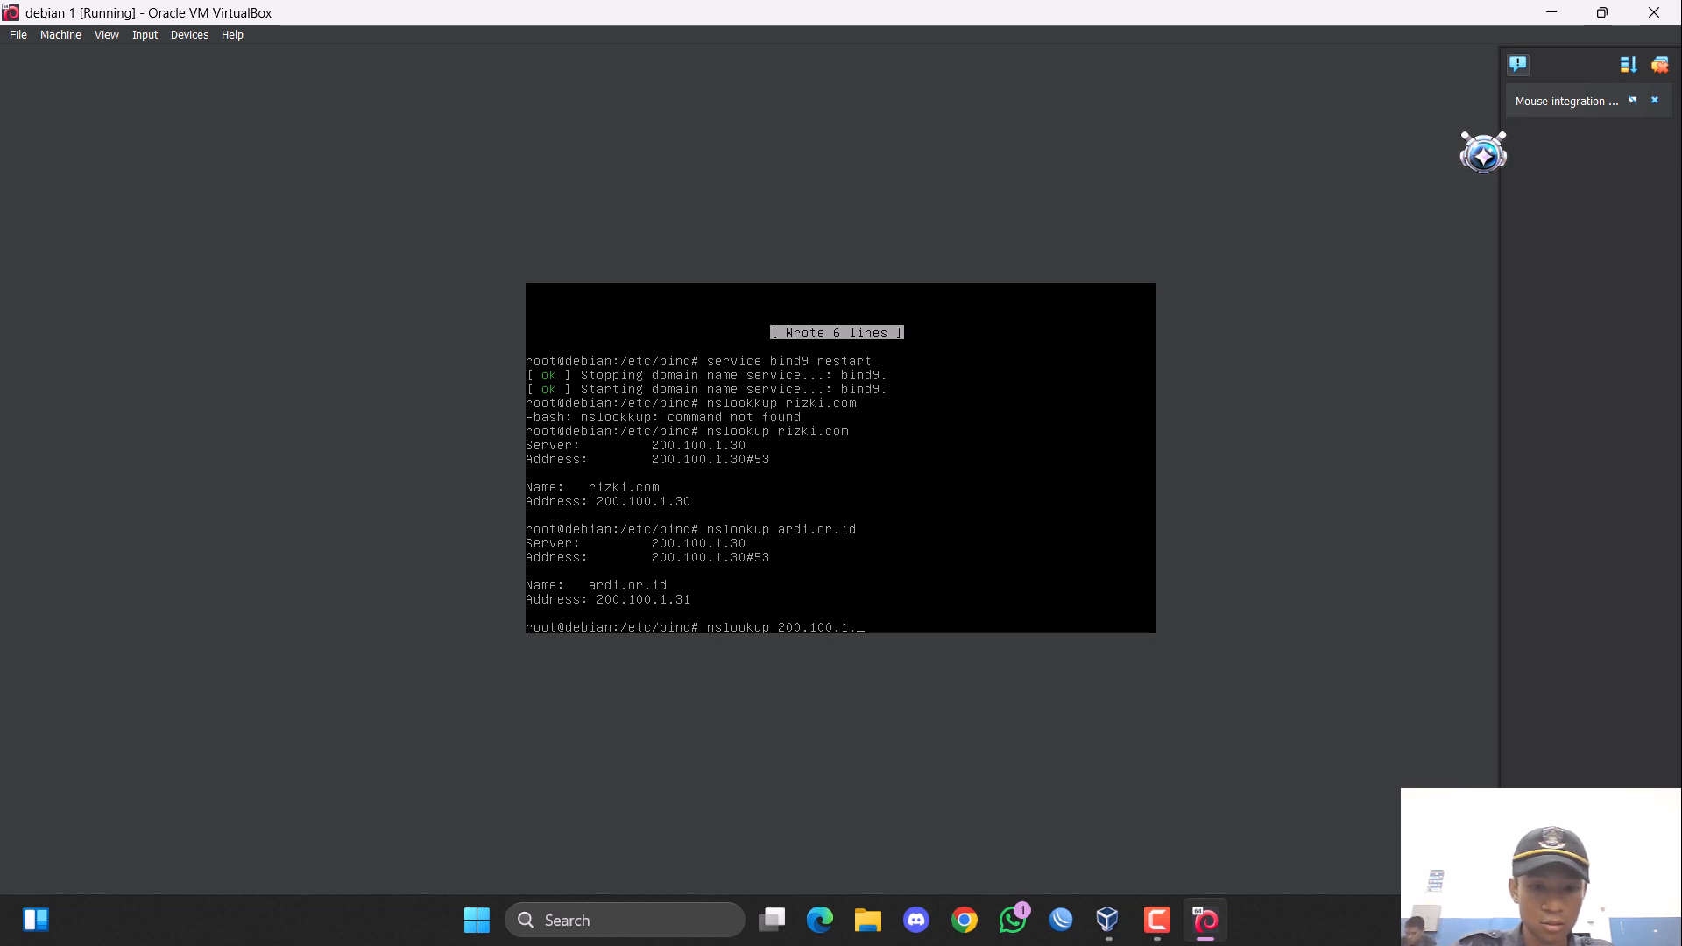
pyautogui.write('30')
pyautogui.press('Return')
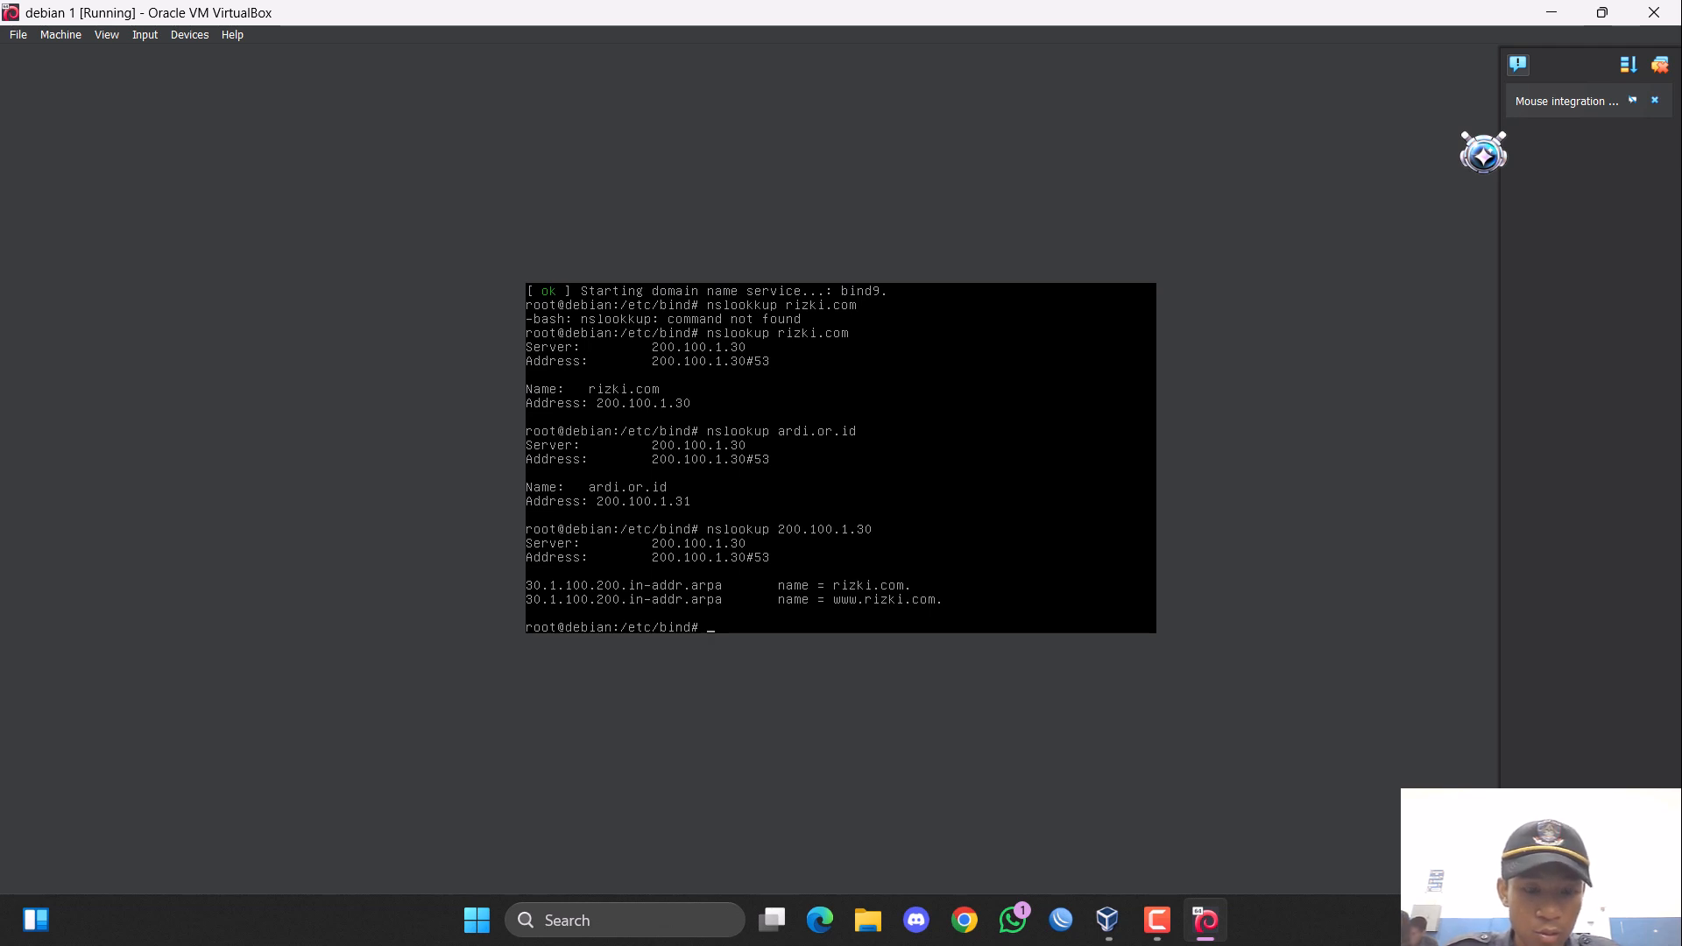
pyautogui.press('Up')
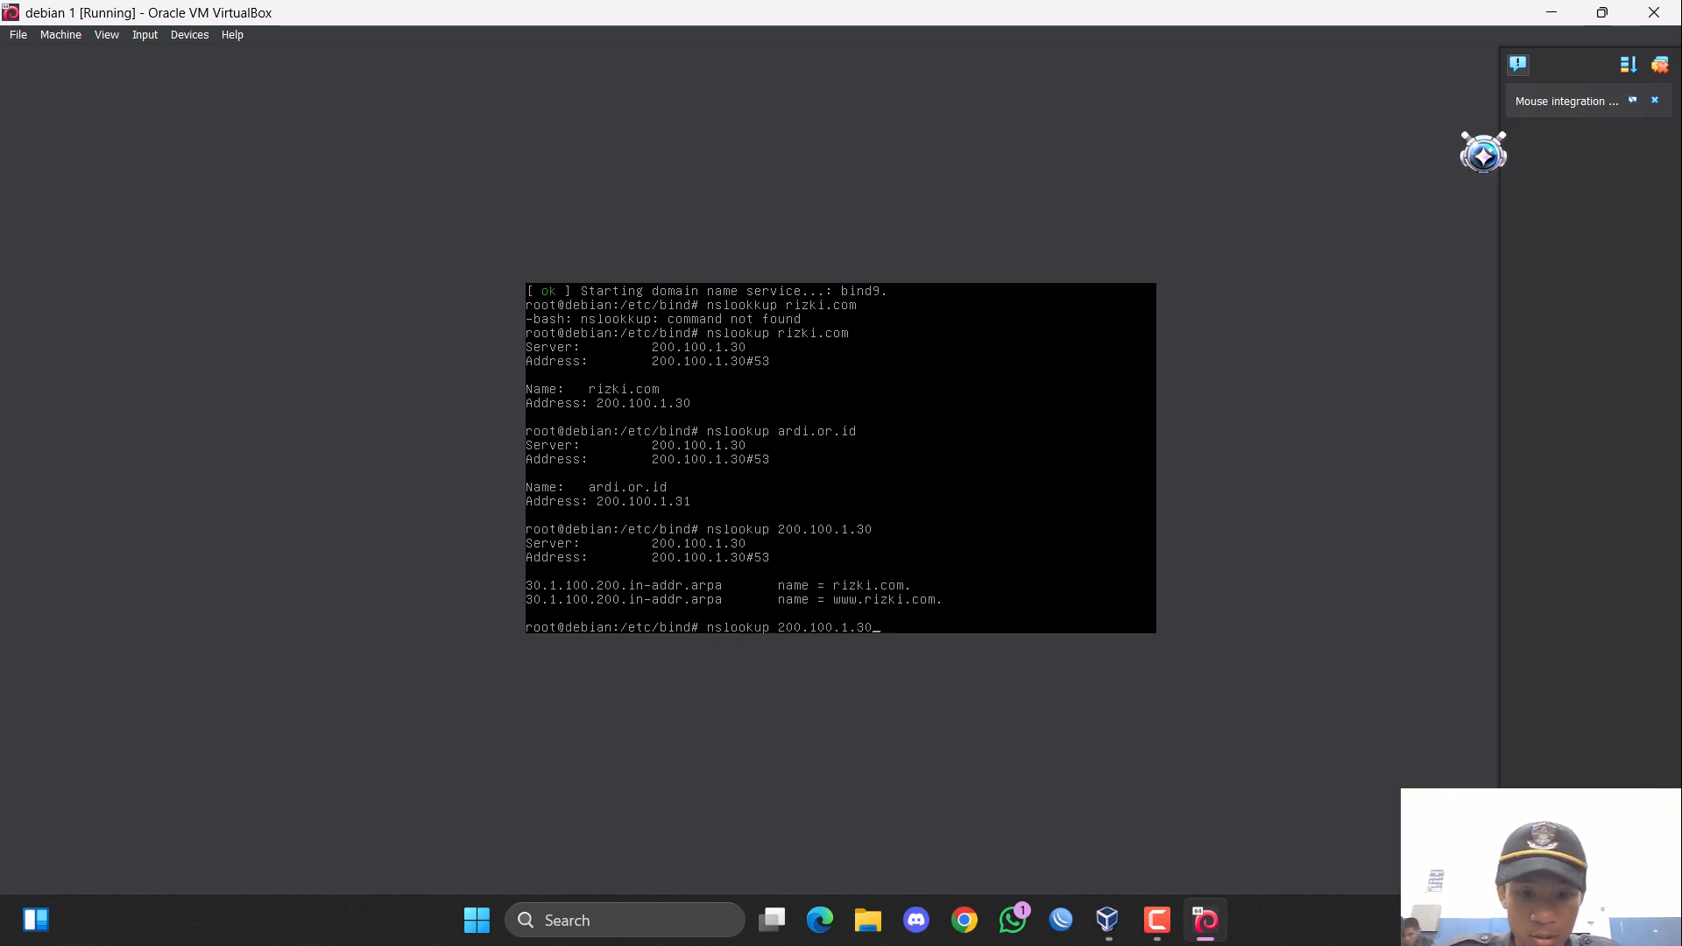
pyautogui.press('Return')
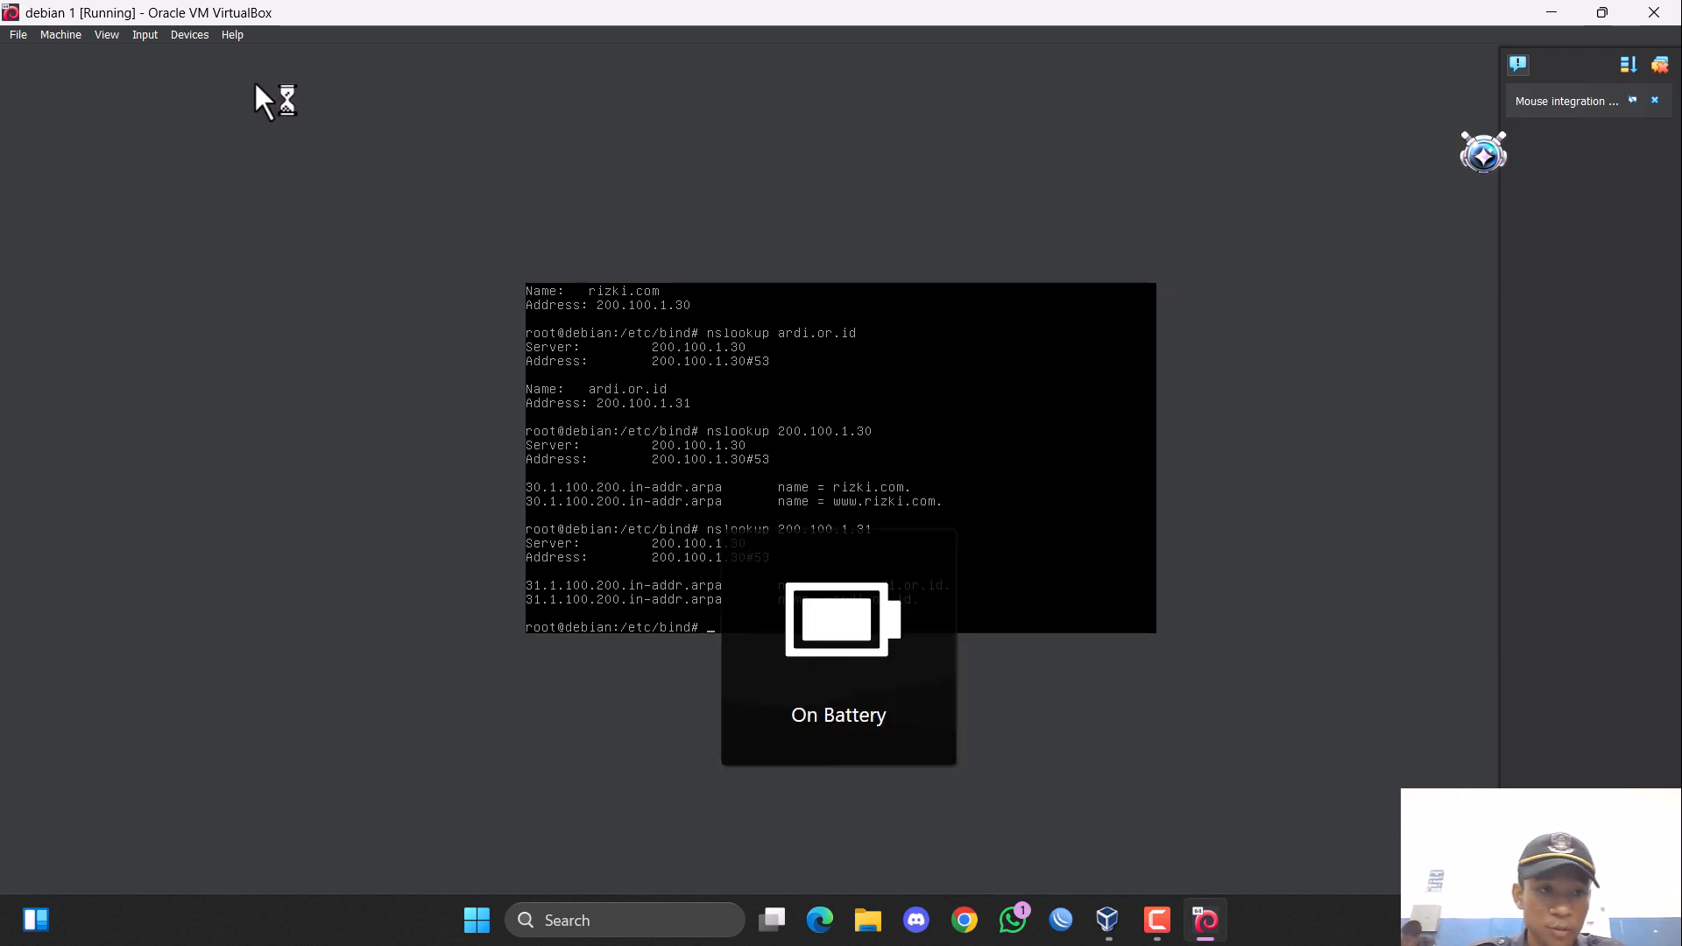
pyautogui.click(60, 34)
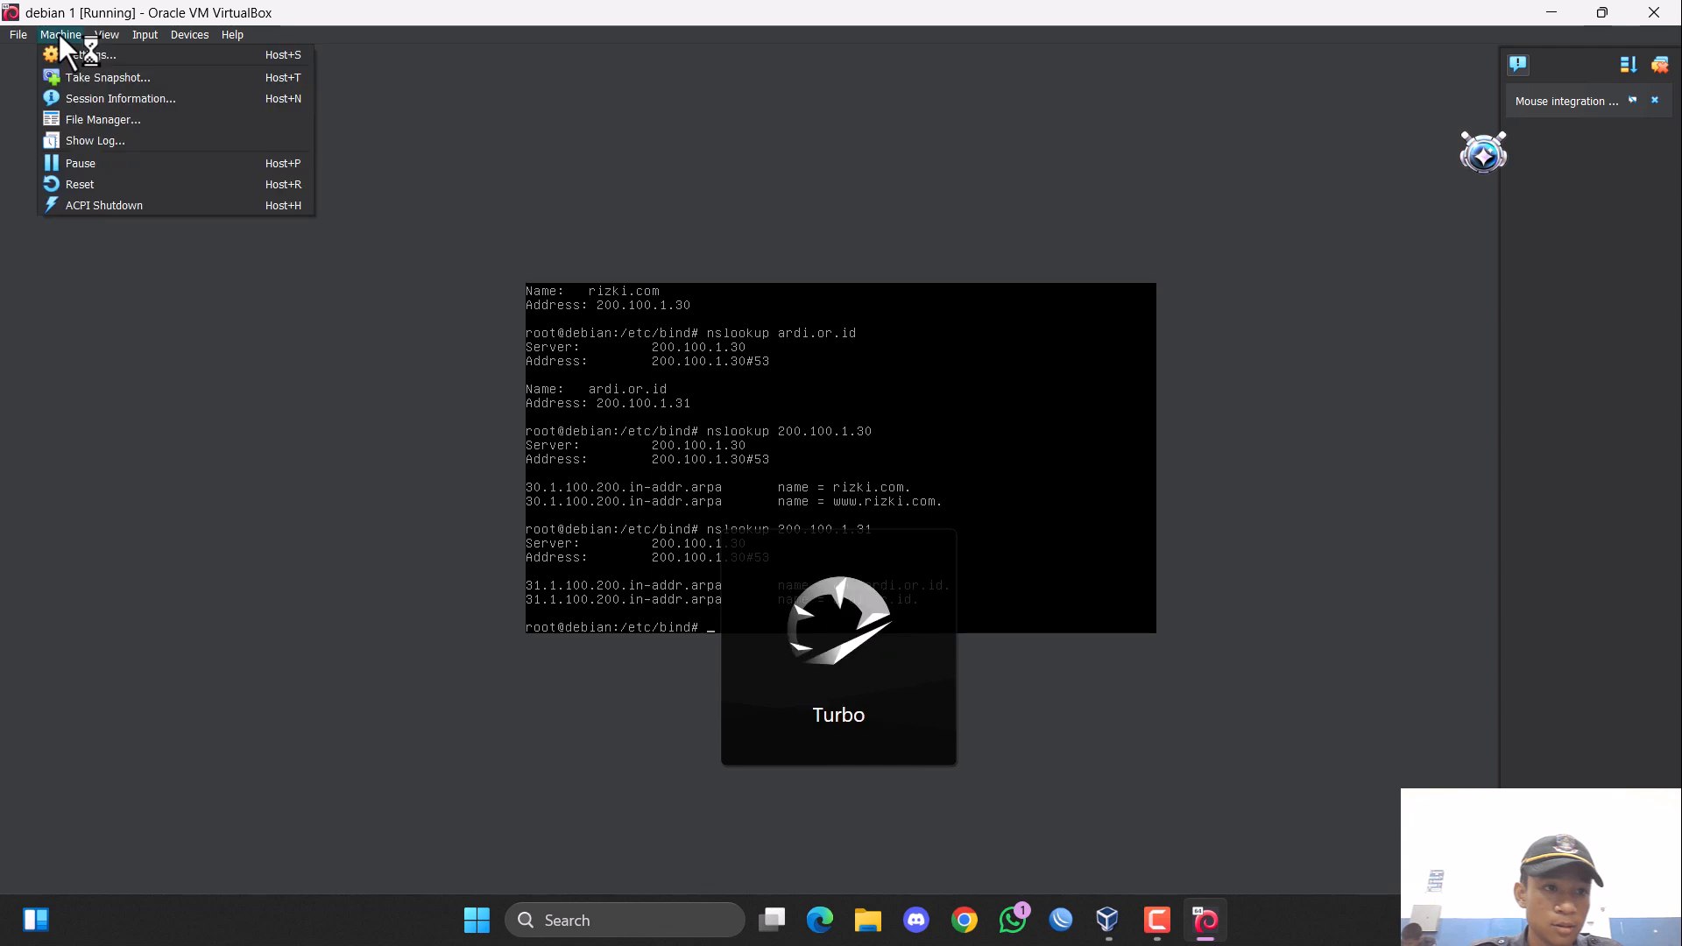
pyautogui.click(115, 55)
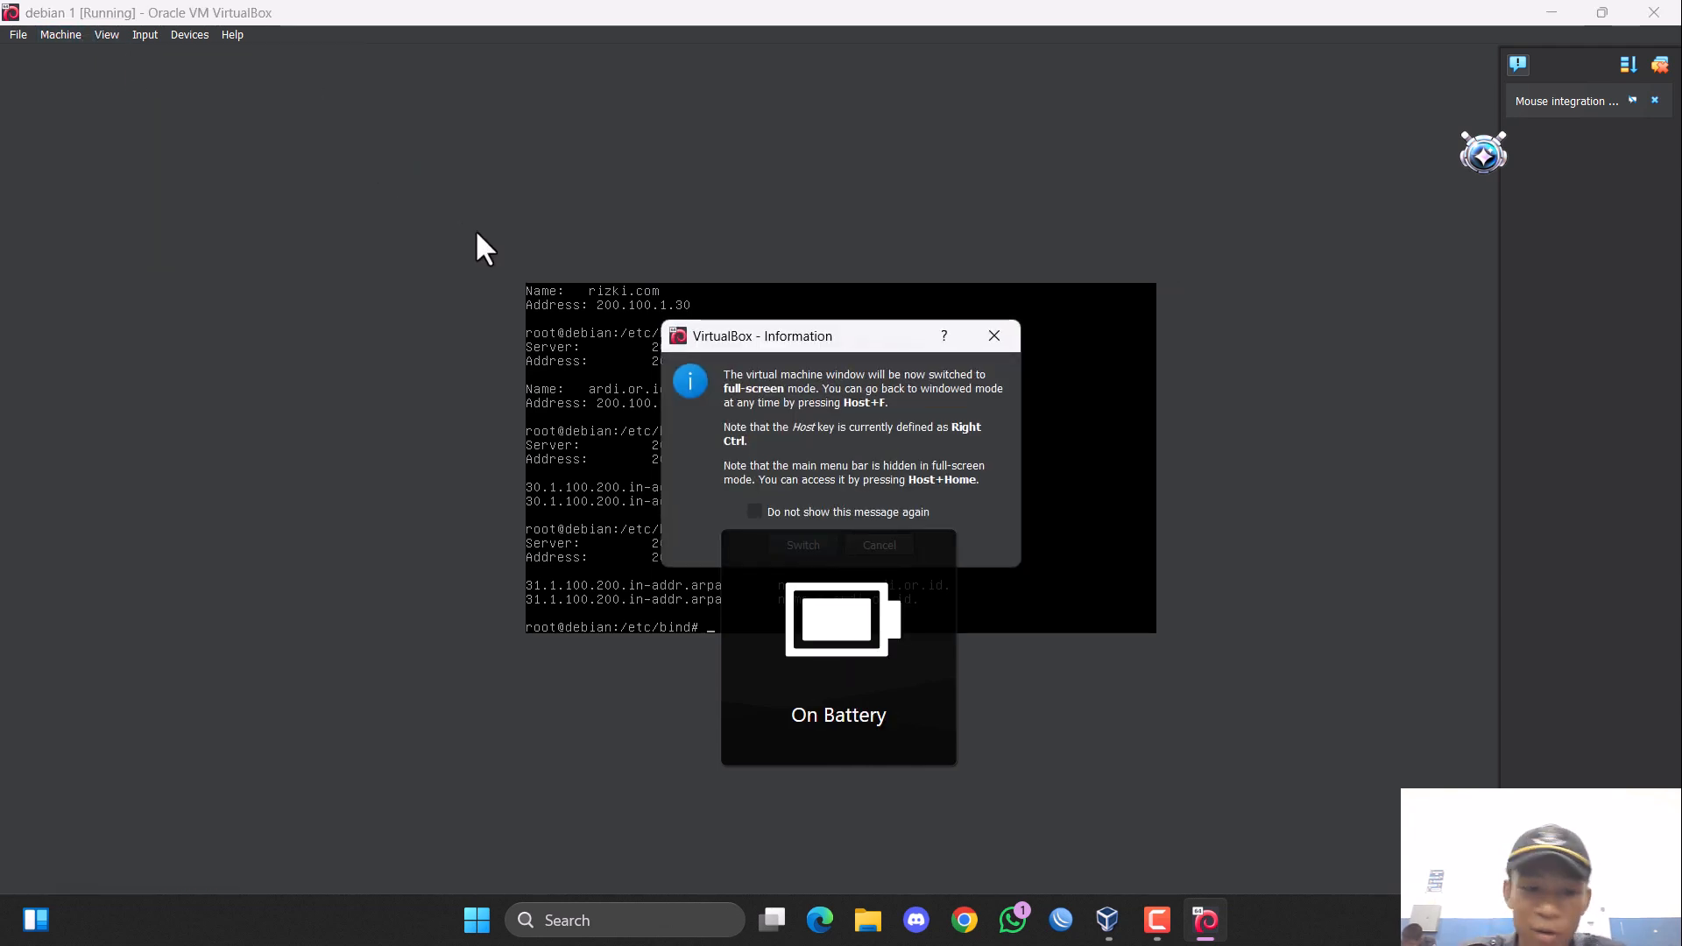
pyautogui.click(999, 333)
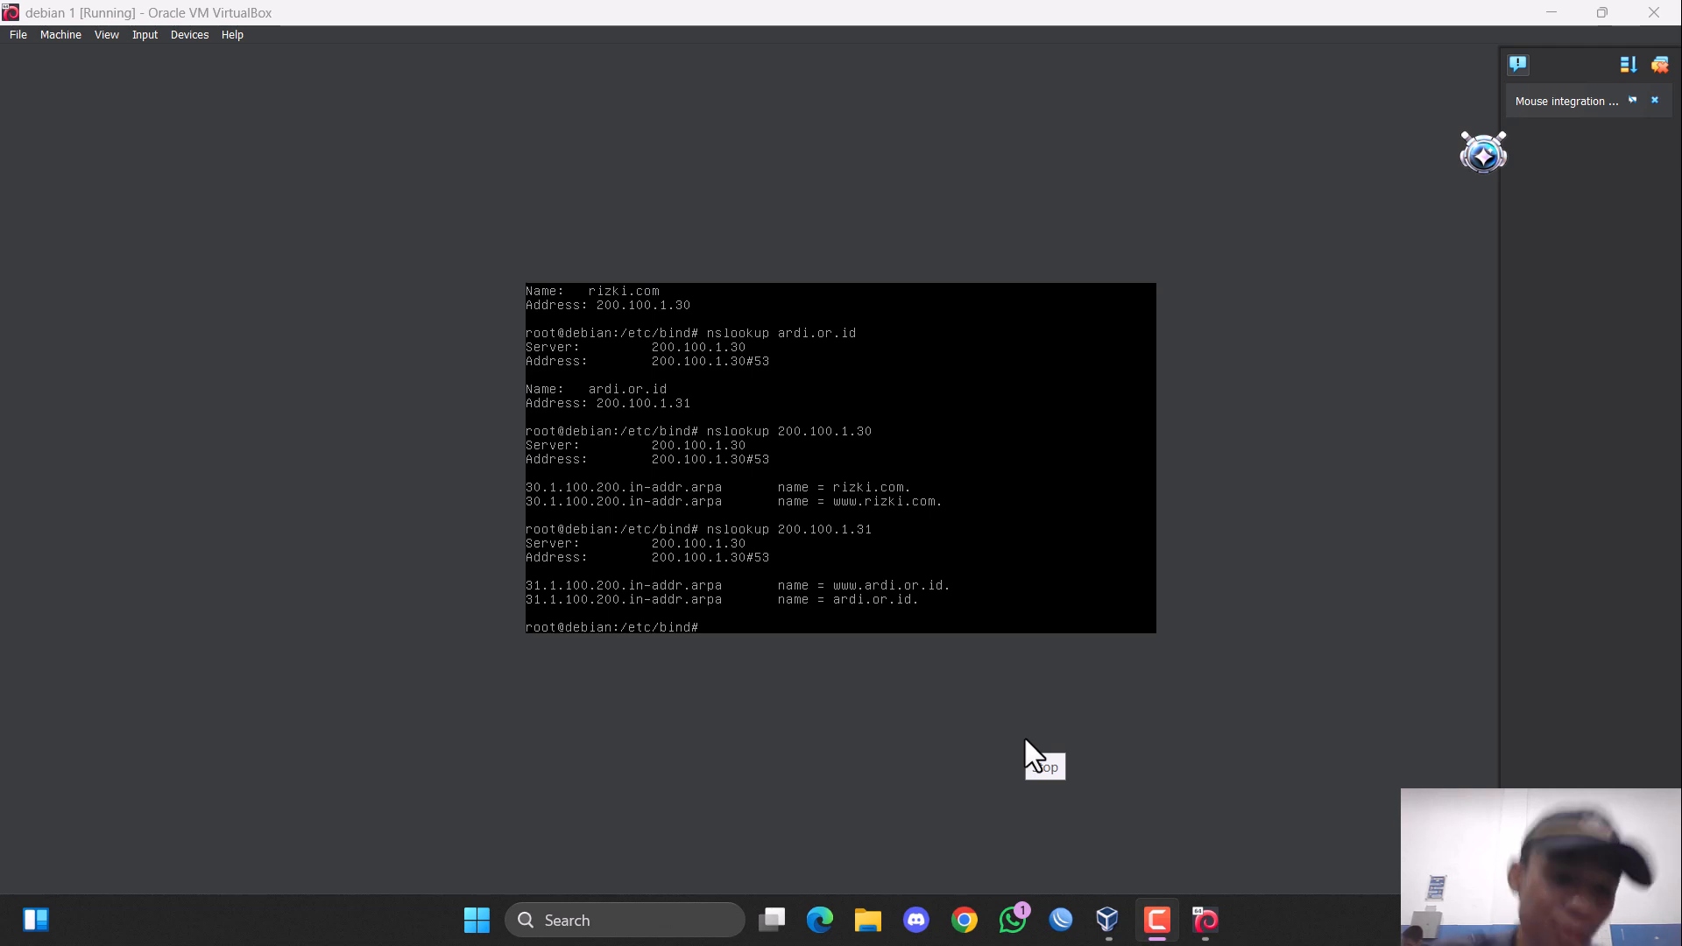
# Change the disc in the virtual machine's IDE optical drive to debian-7.11.0-amd64-DVD-2.iso and apply the storage settings.
pyautogui.click(60, 35)
pyautogui.click(85, 53)
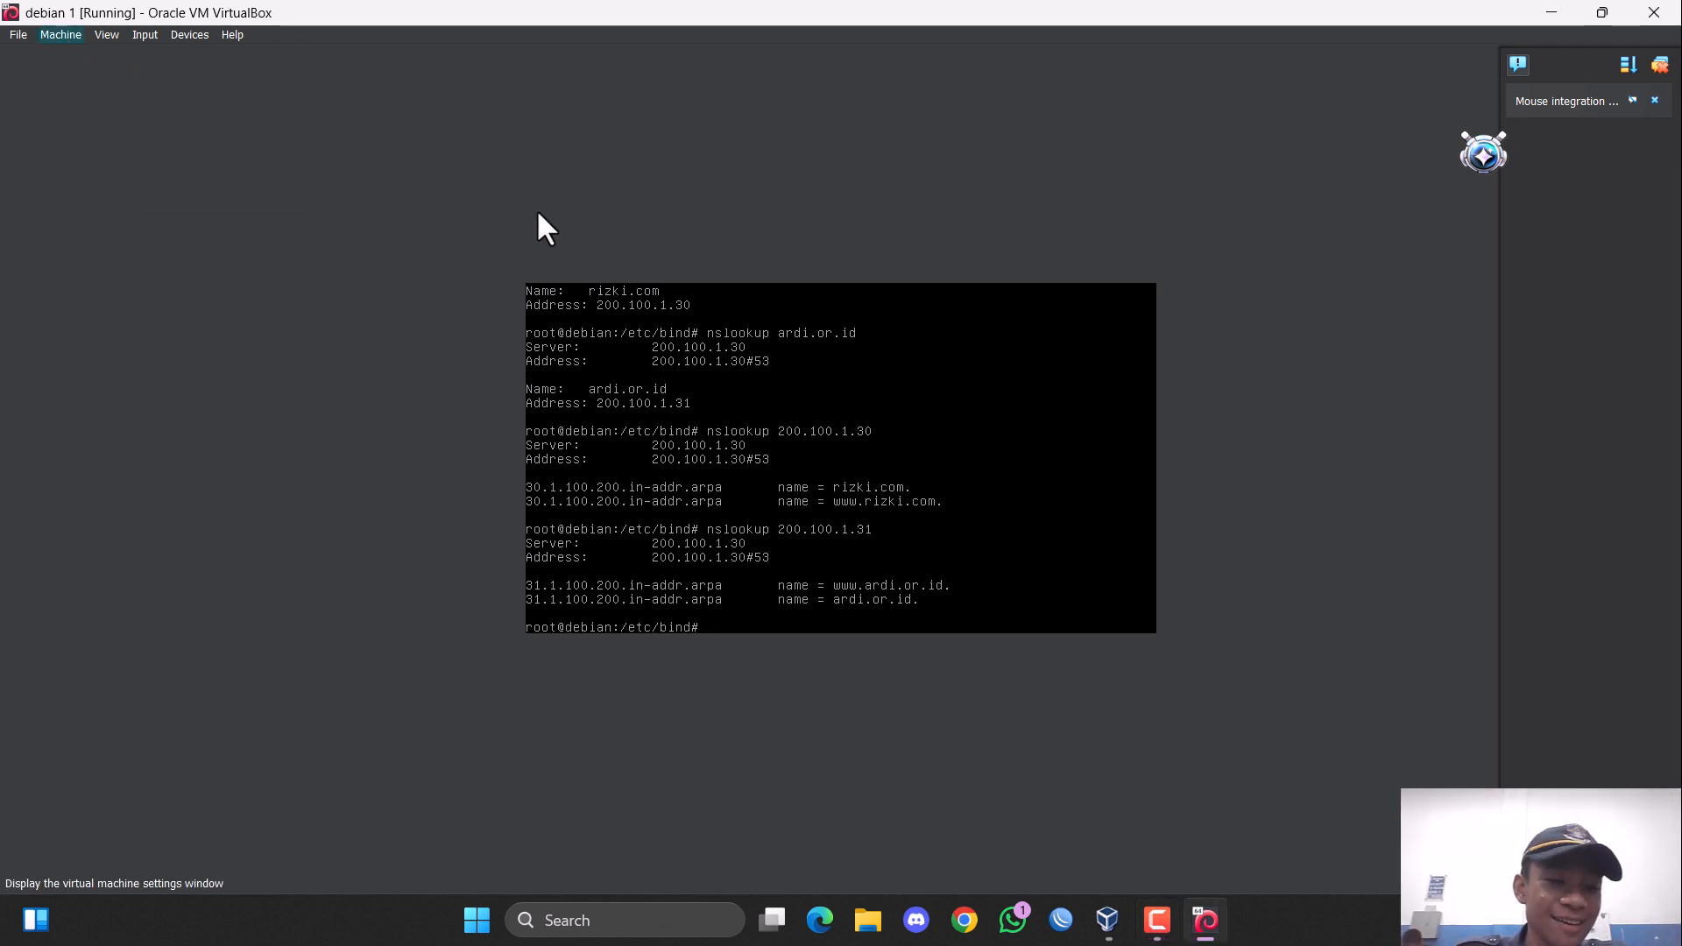
pyautogui.click(612, 356)
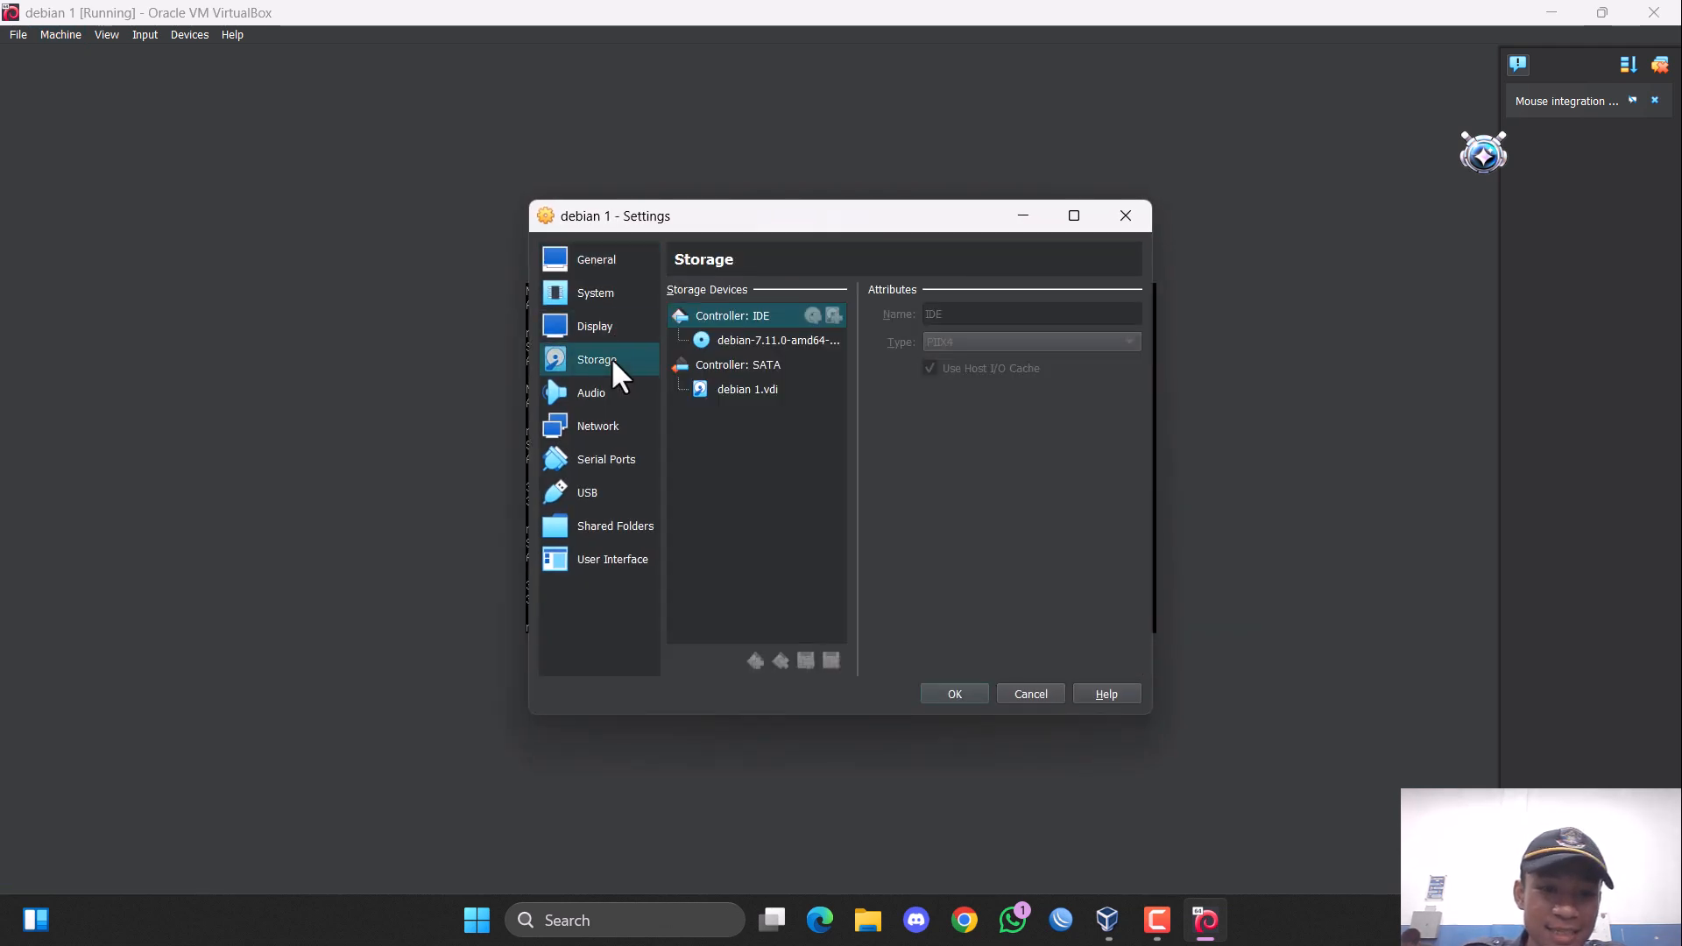
pyautogui.click(761, 341)
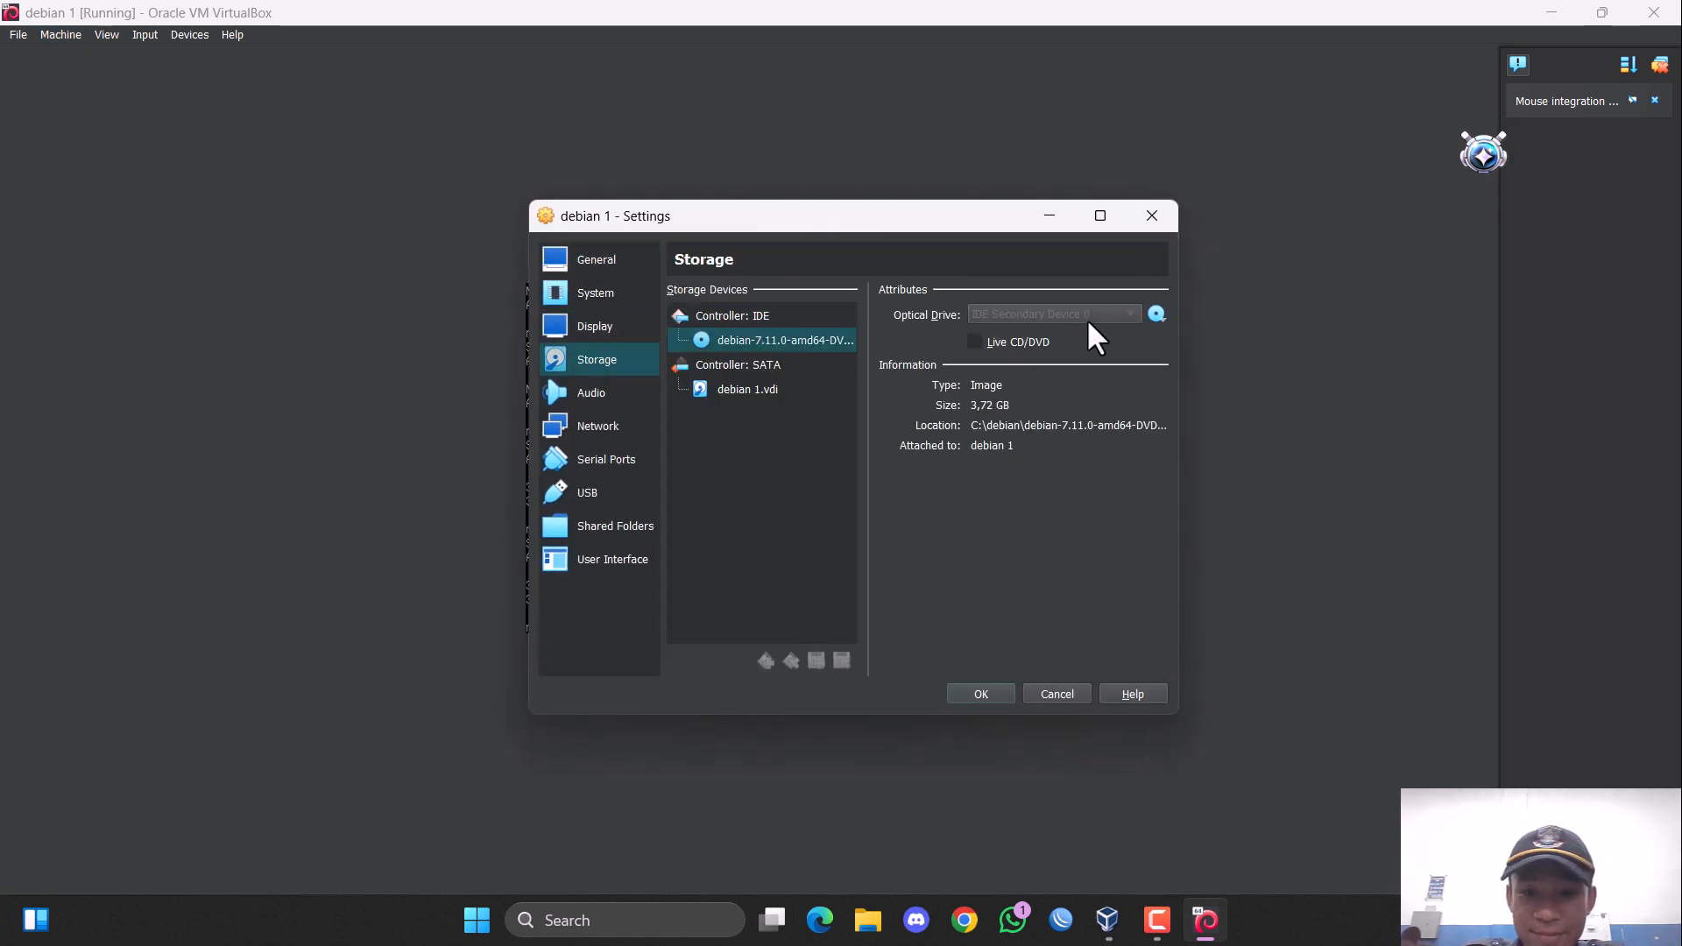
pyautogui.click(1156, 314)
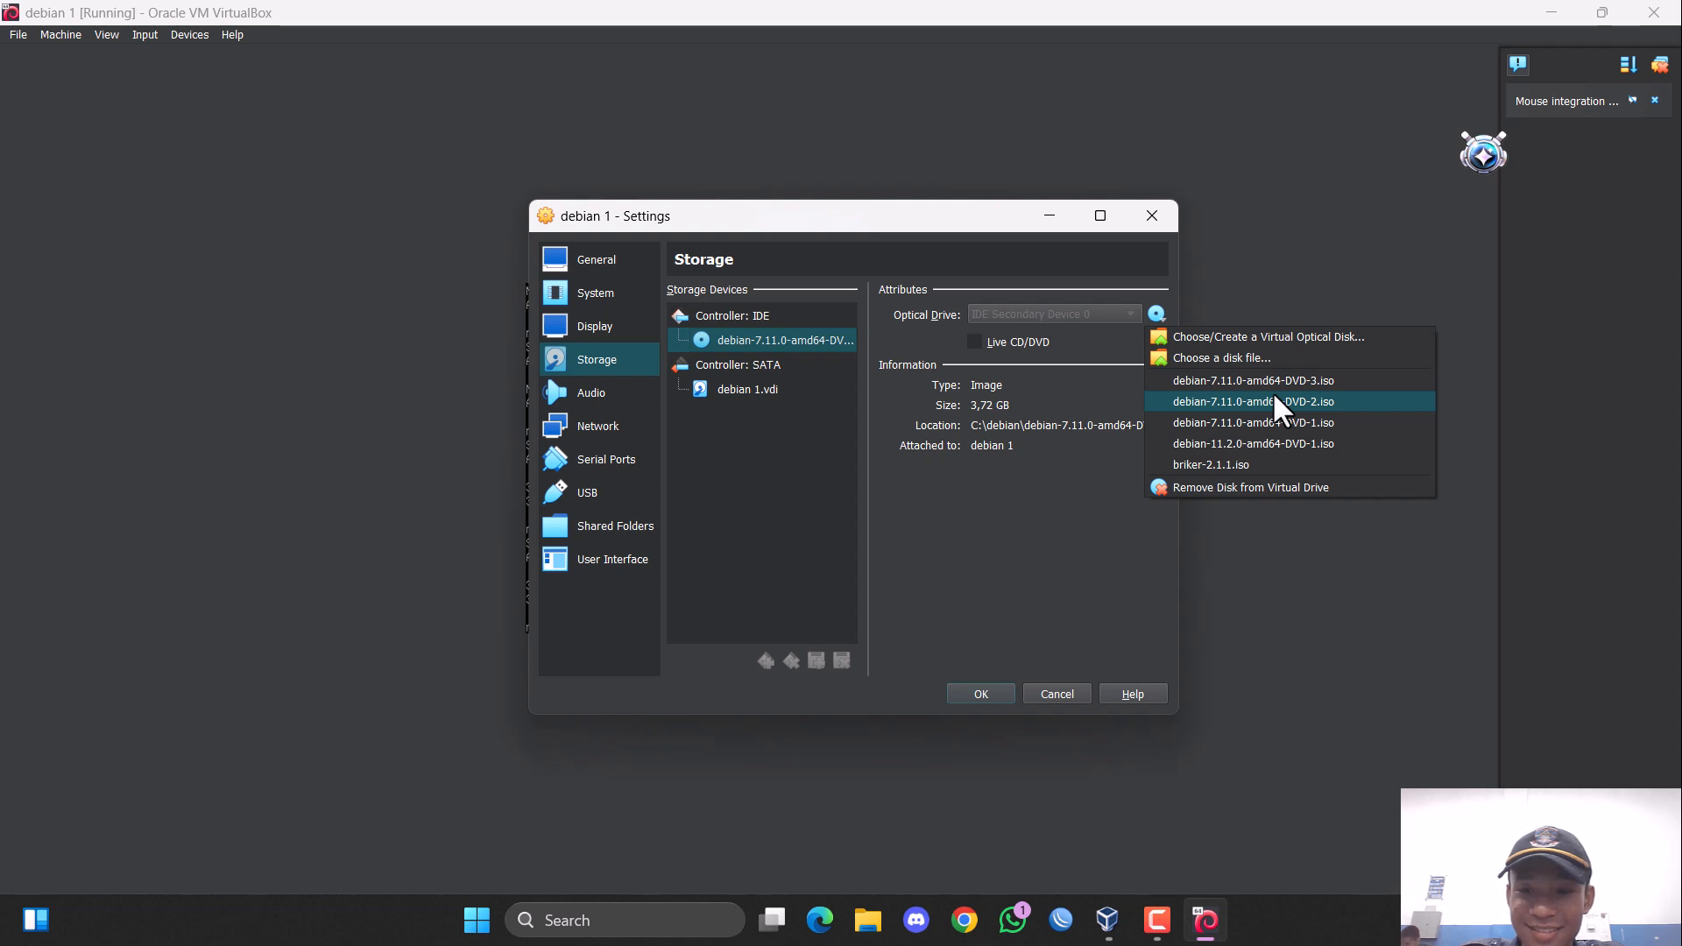
pyautogui.click(1273, 402)
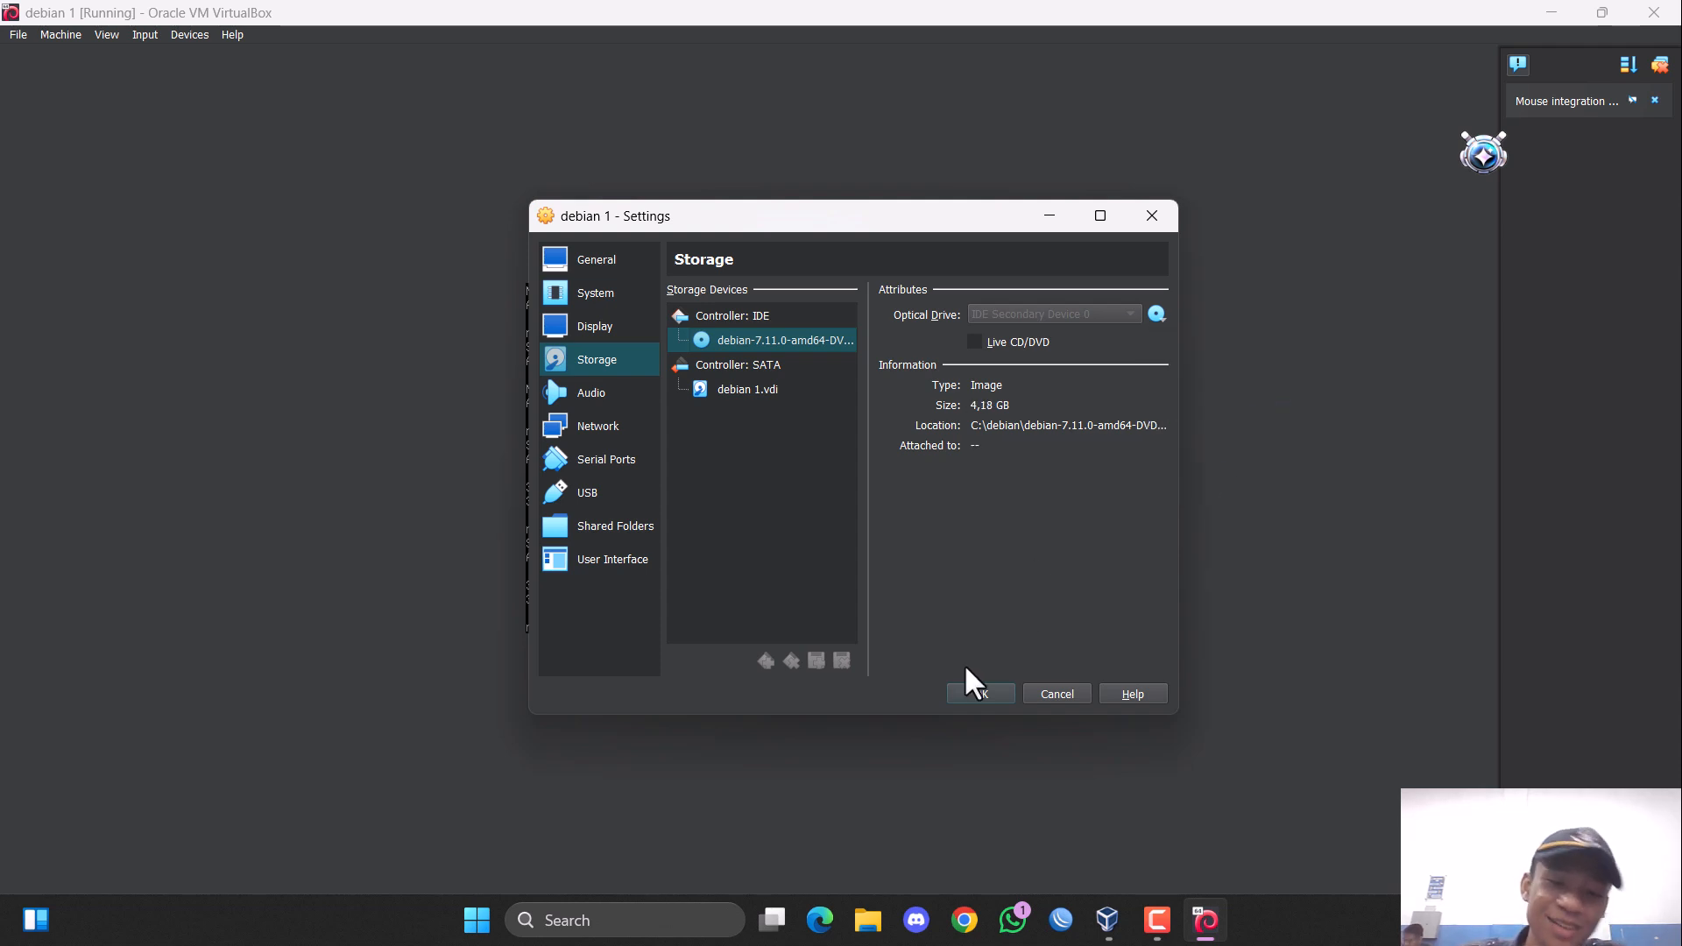
pyautogui.click(996, 692)
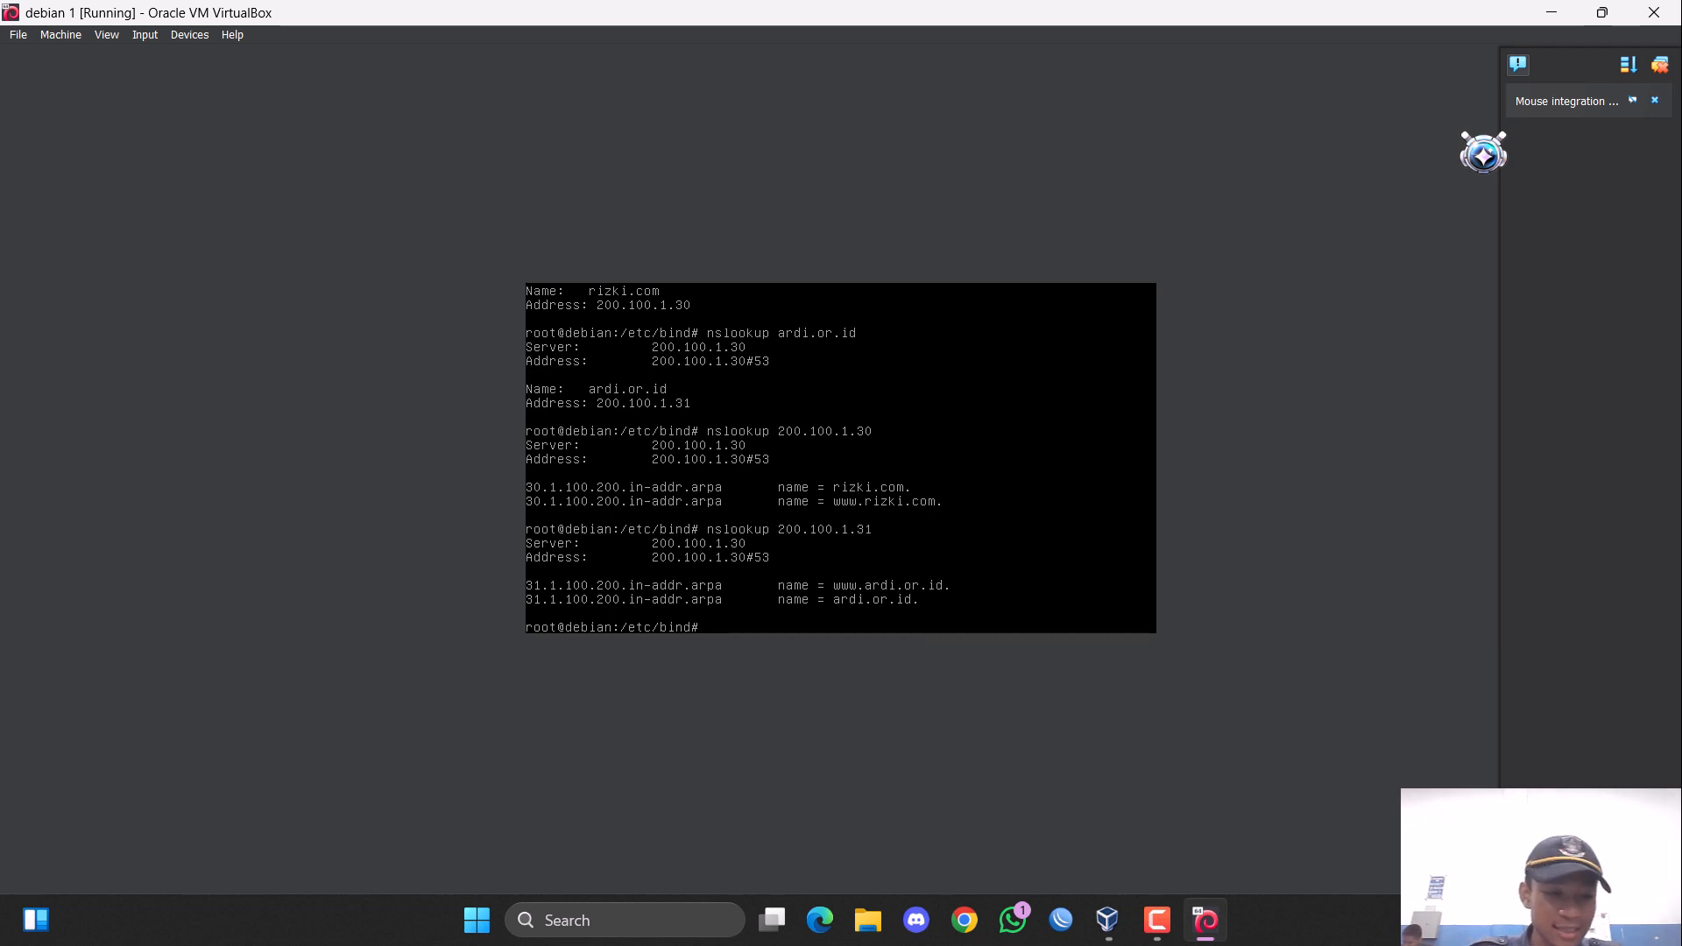
# Identify the inserted disc with the command "apt-cdrom ident", running it a second time.
pyautogui.write('apt')
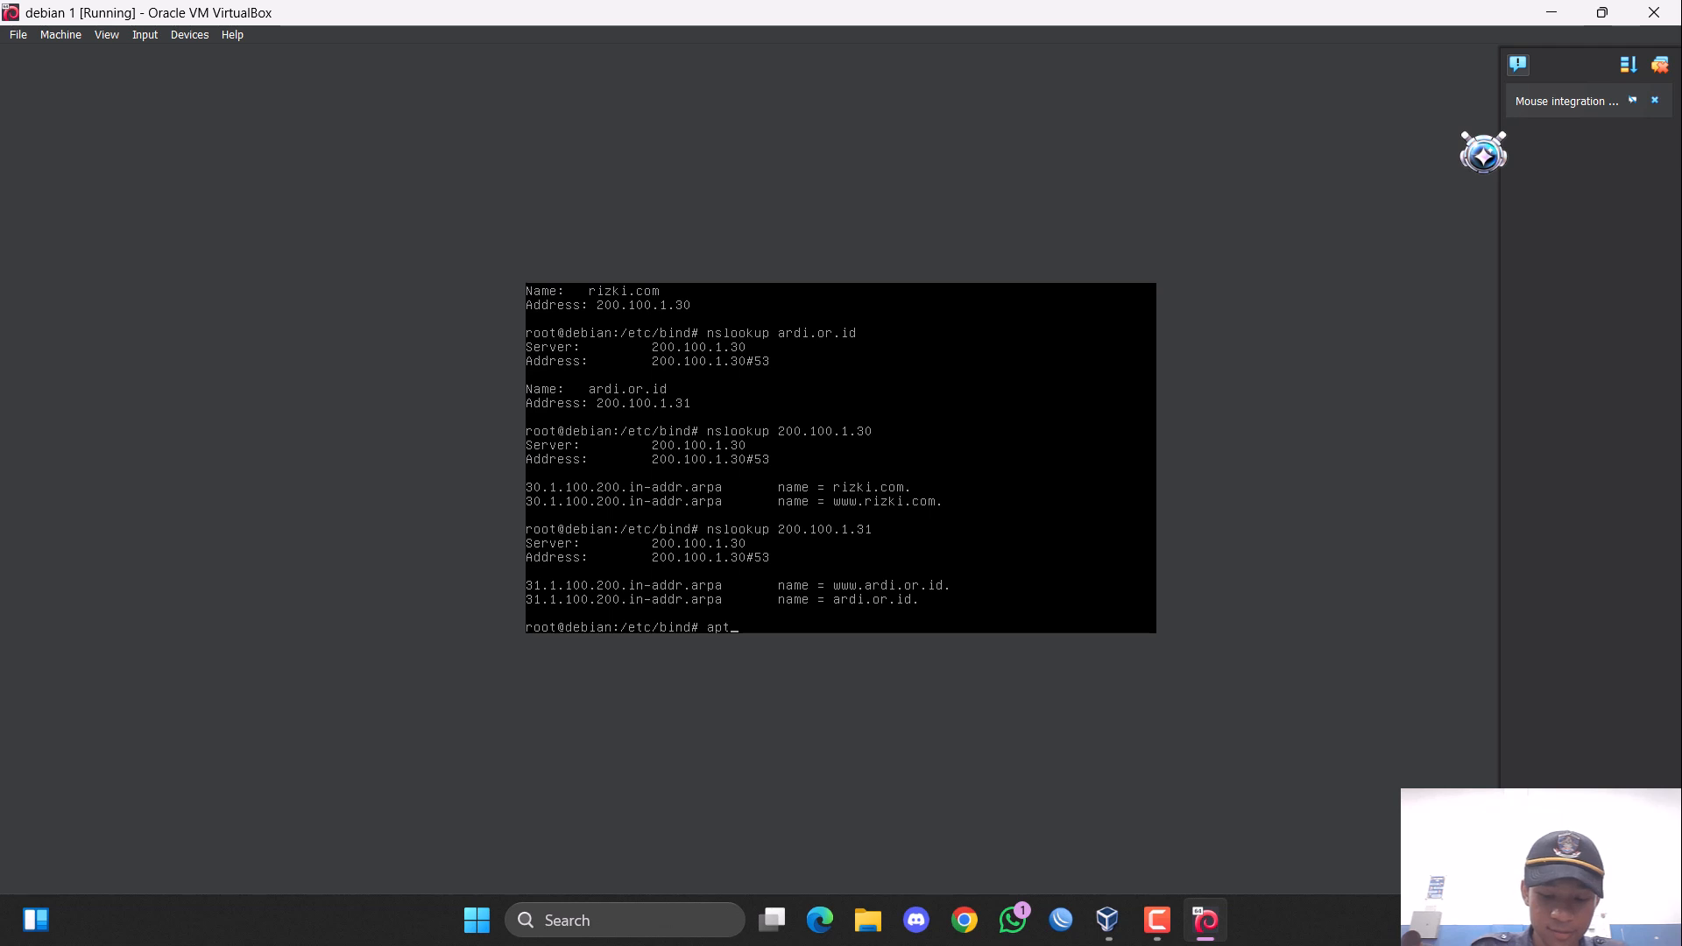
pyautogui.write('-cdrom ')
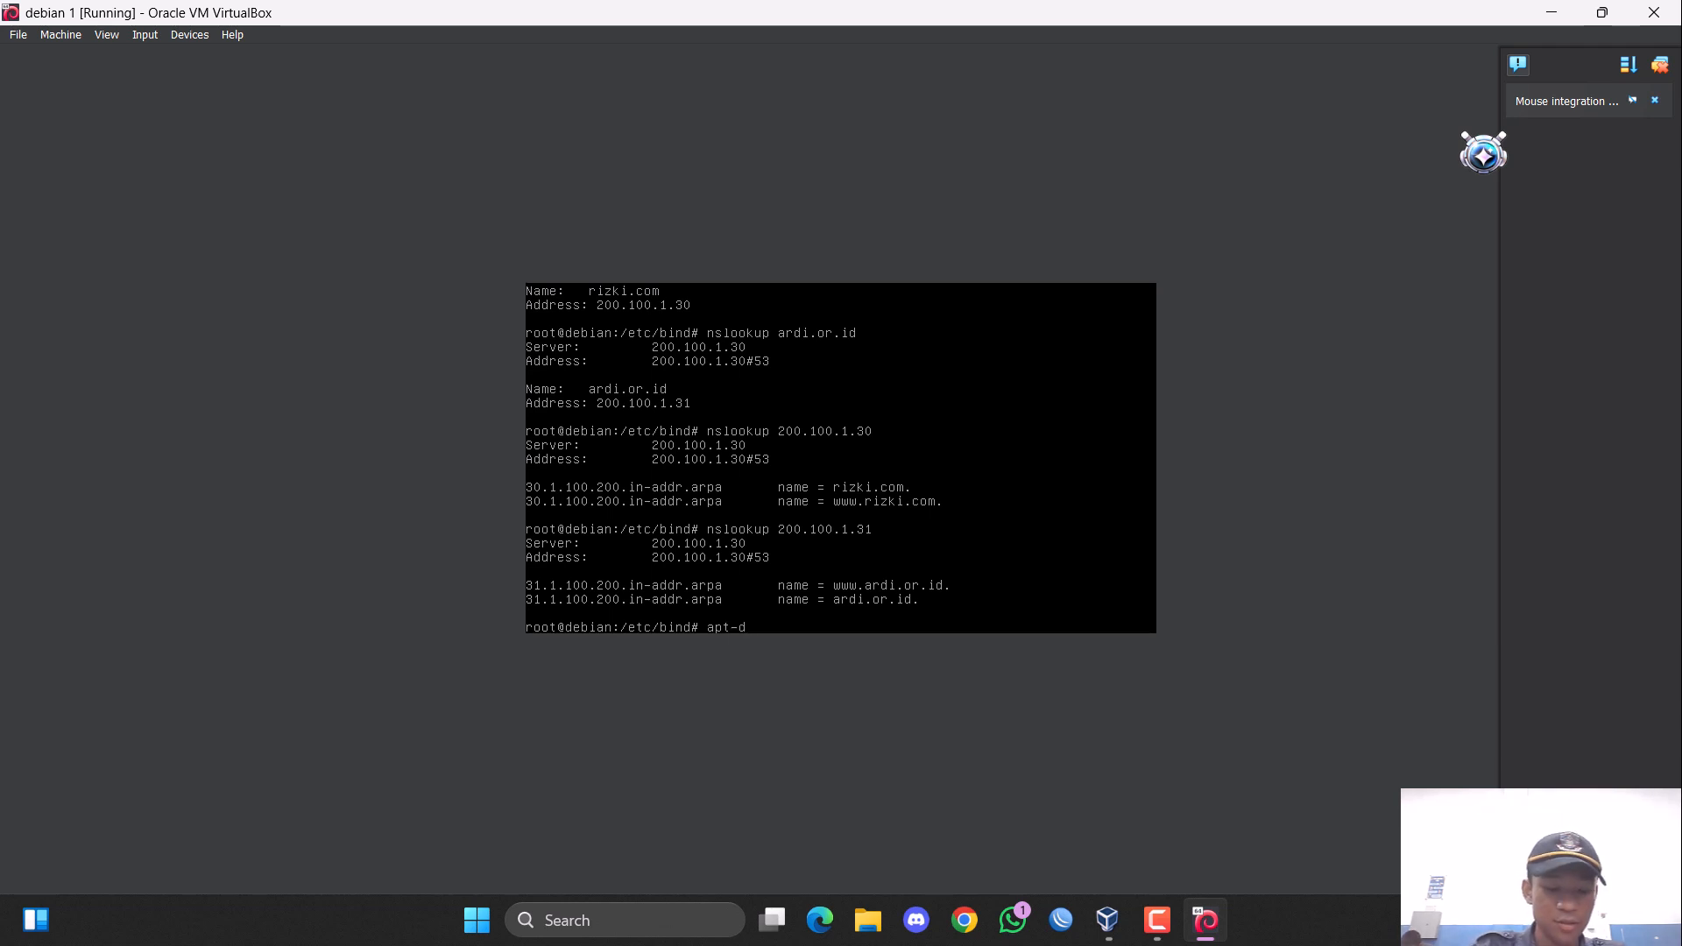
pyautogui.write('iden')
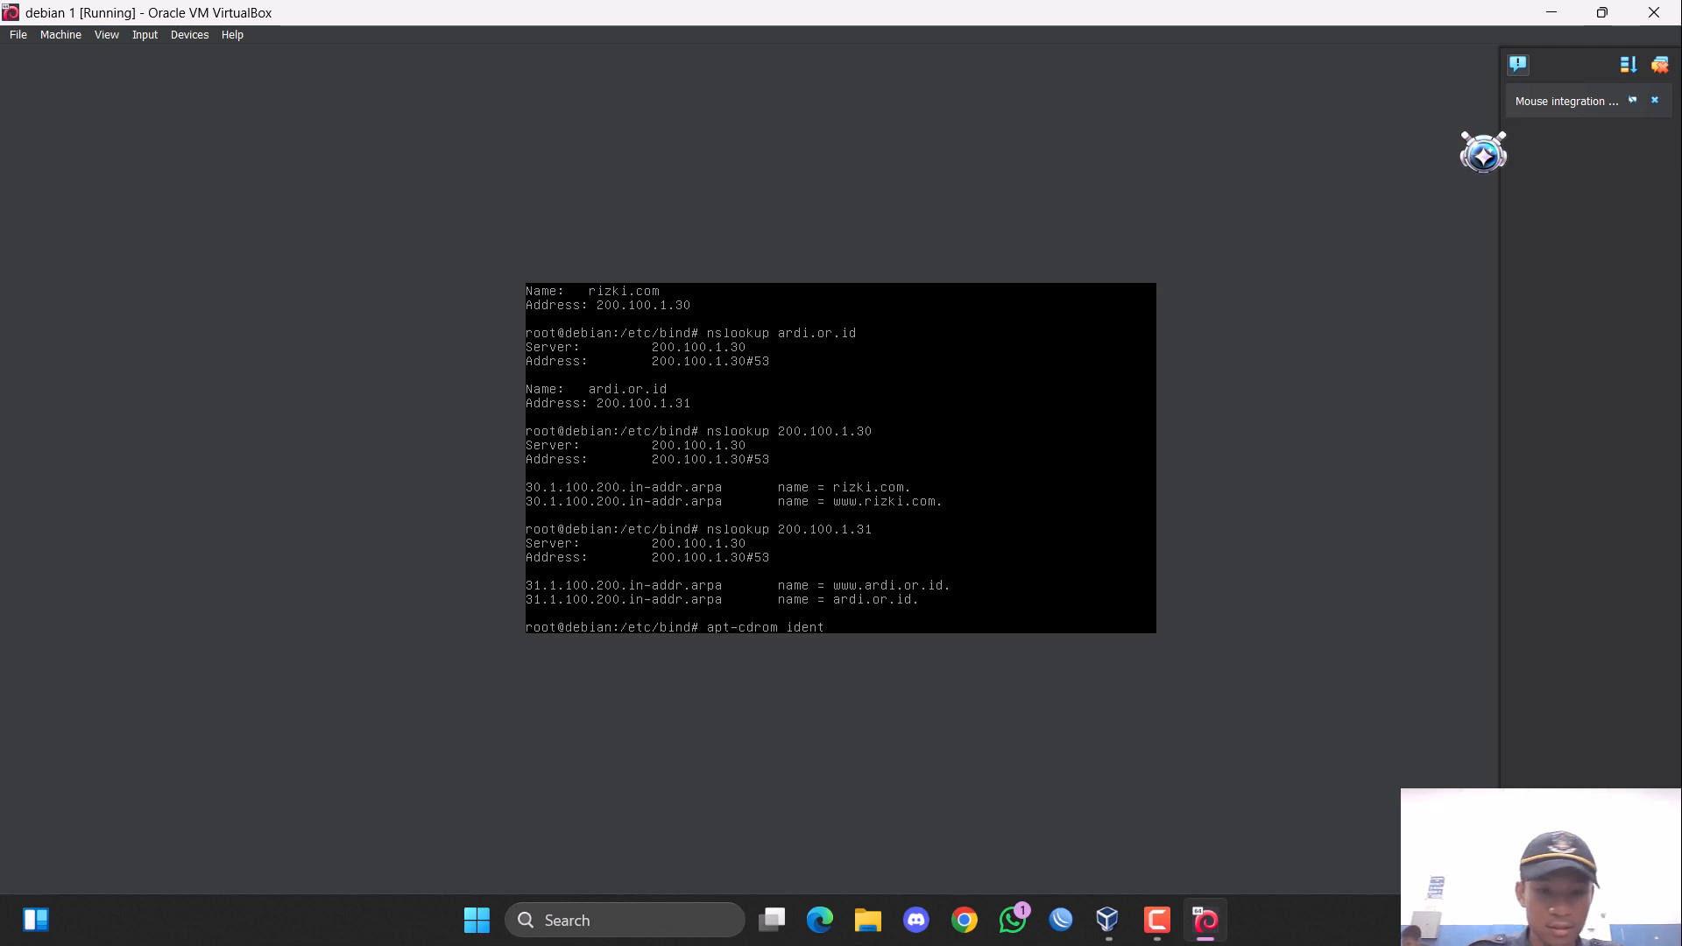
pyautogui.write('t')
pyautogui.press('Return')
pyautogui.press('Up')
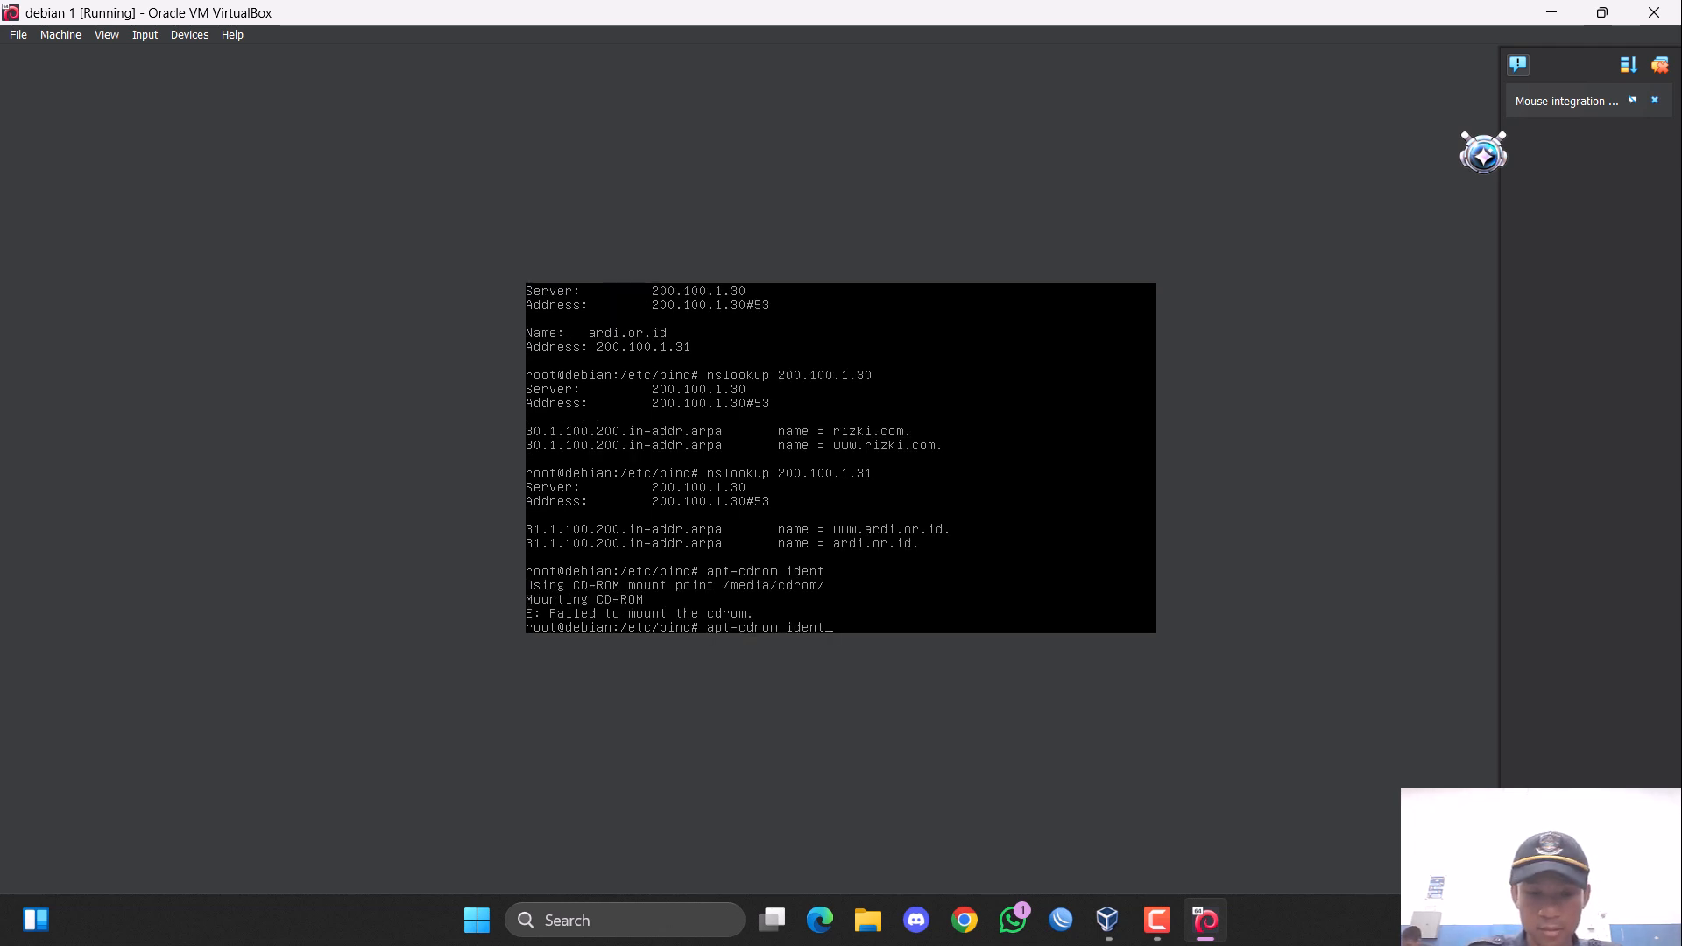
pyautogui.press('Return')
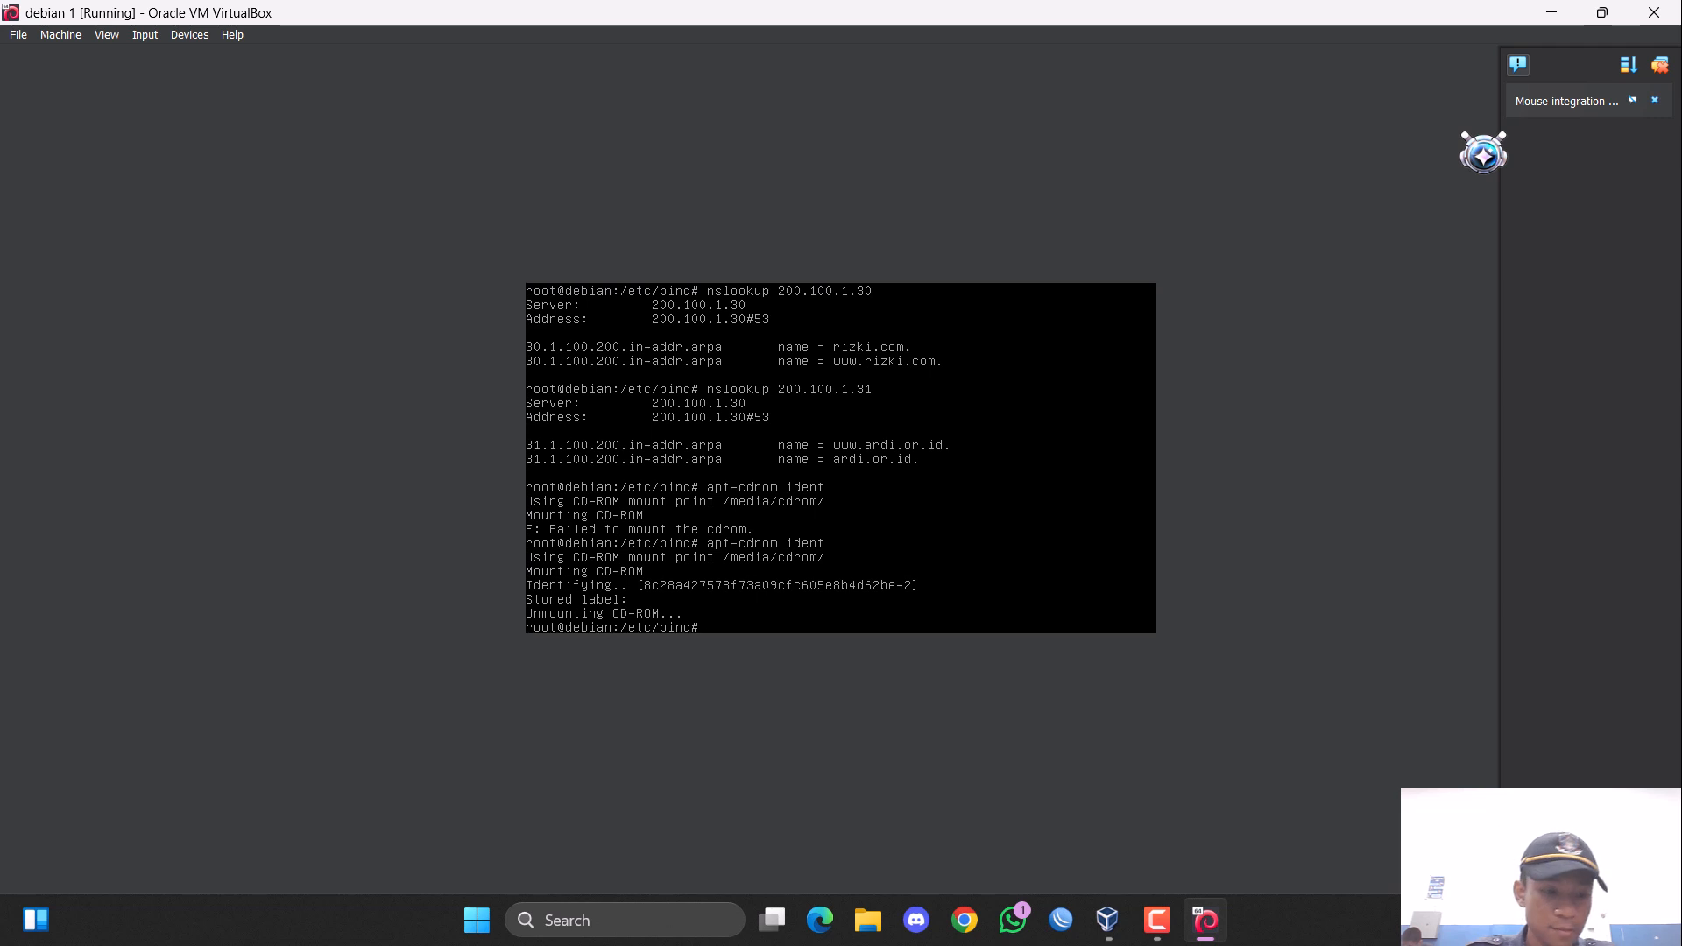
# Register the inserted disc as a package source with the command "apt-cdrom add".
pyautogui.press('Up')
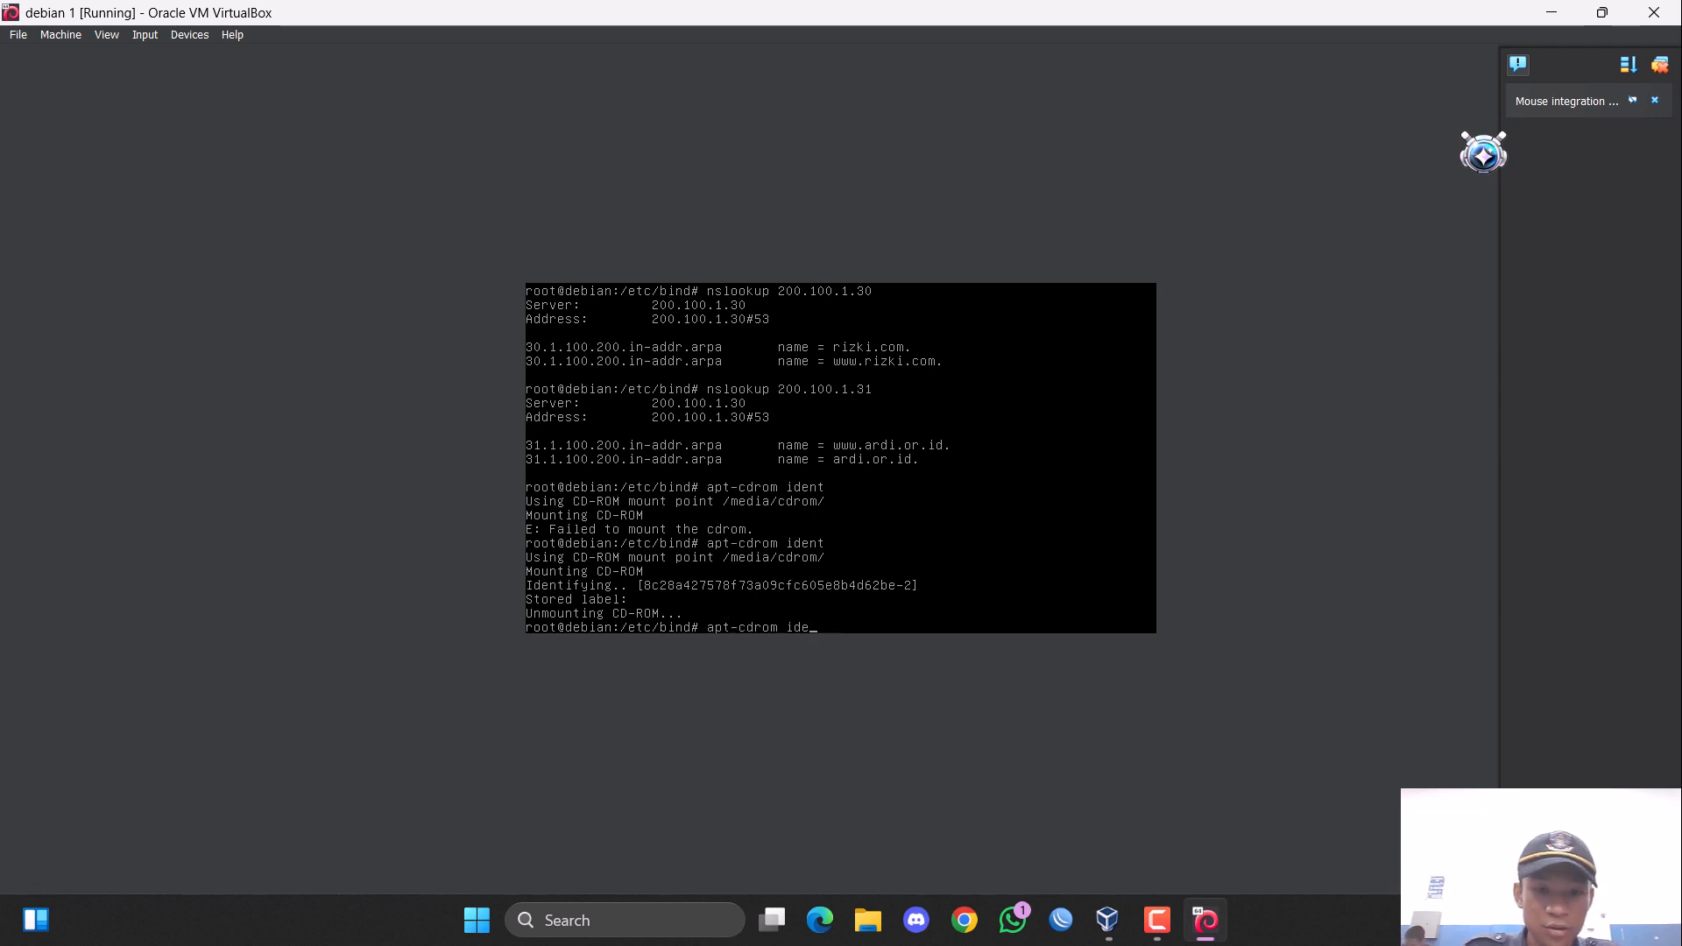
pyautogui.press('BackSpace')
pyautogui.press('BackSpace')
pyautogui.write('add')
pyautogui.press('Return')
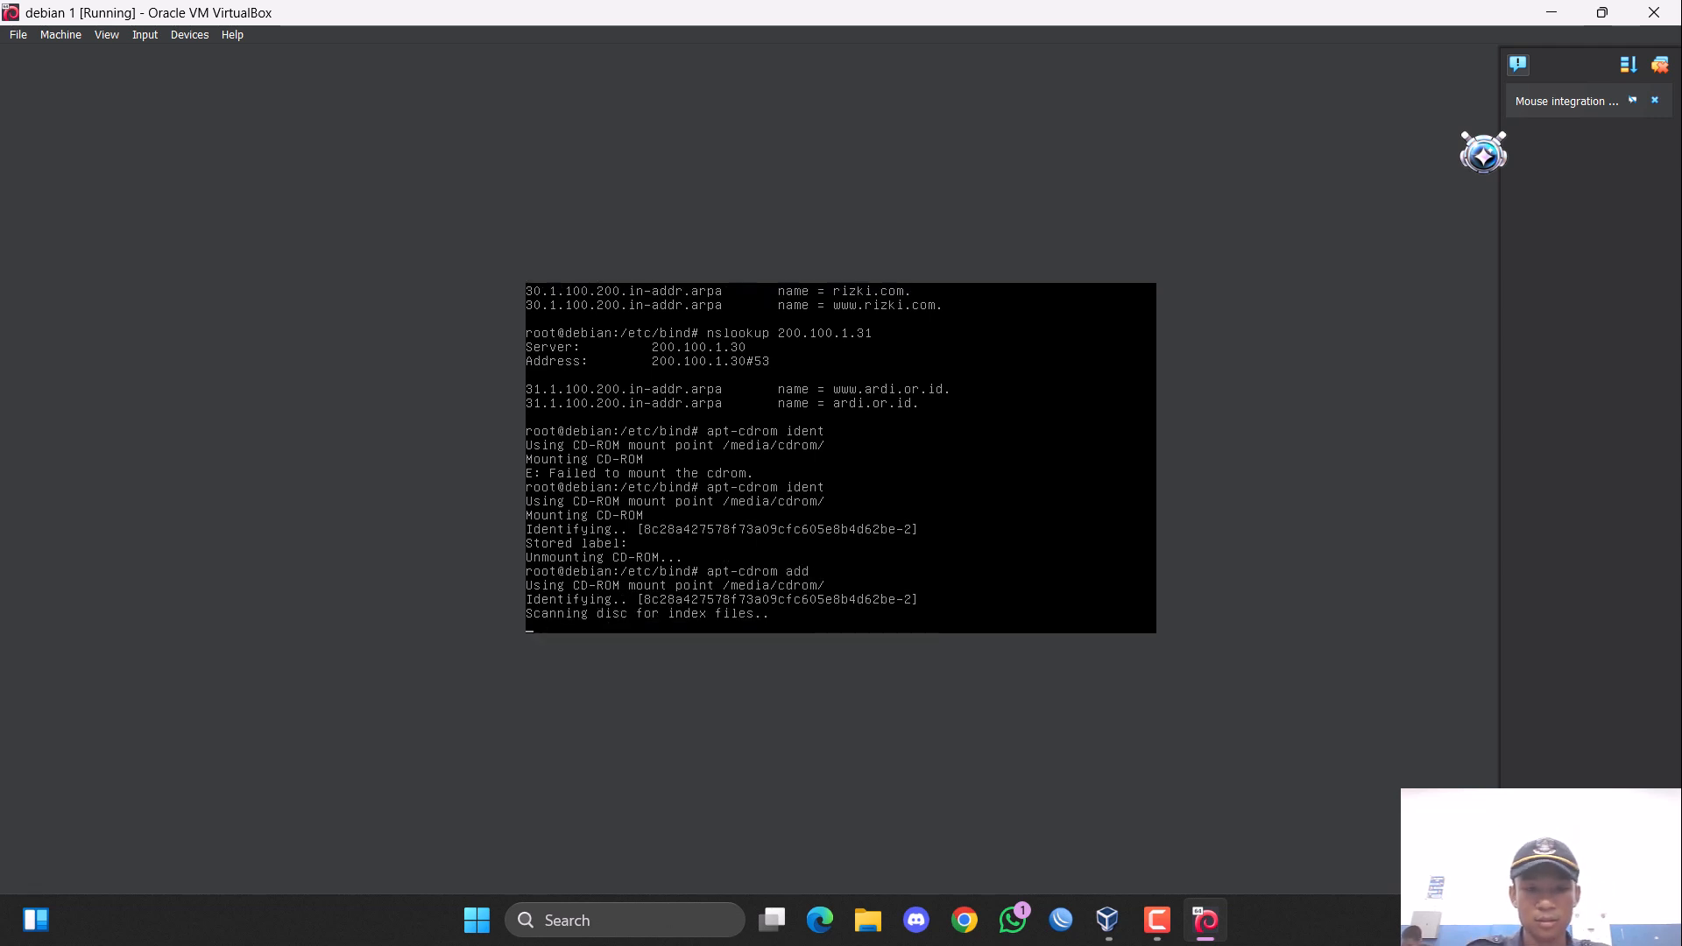
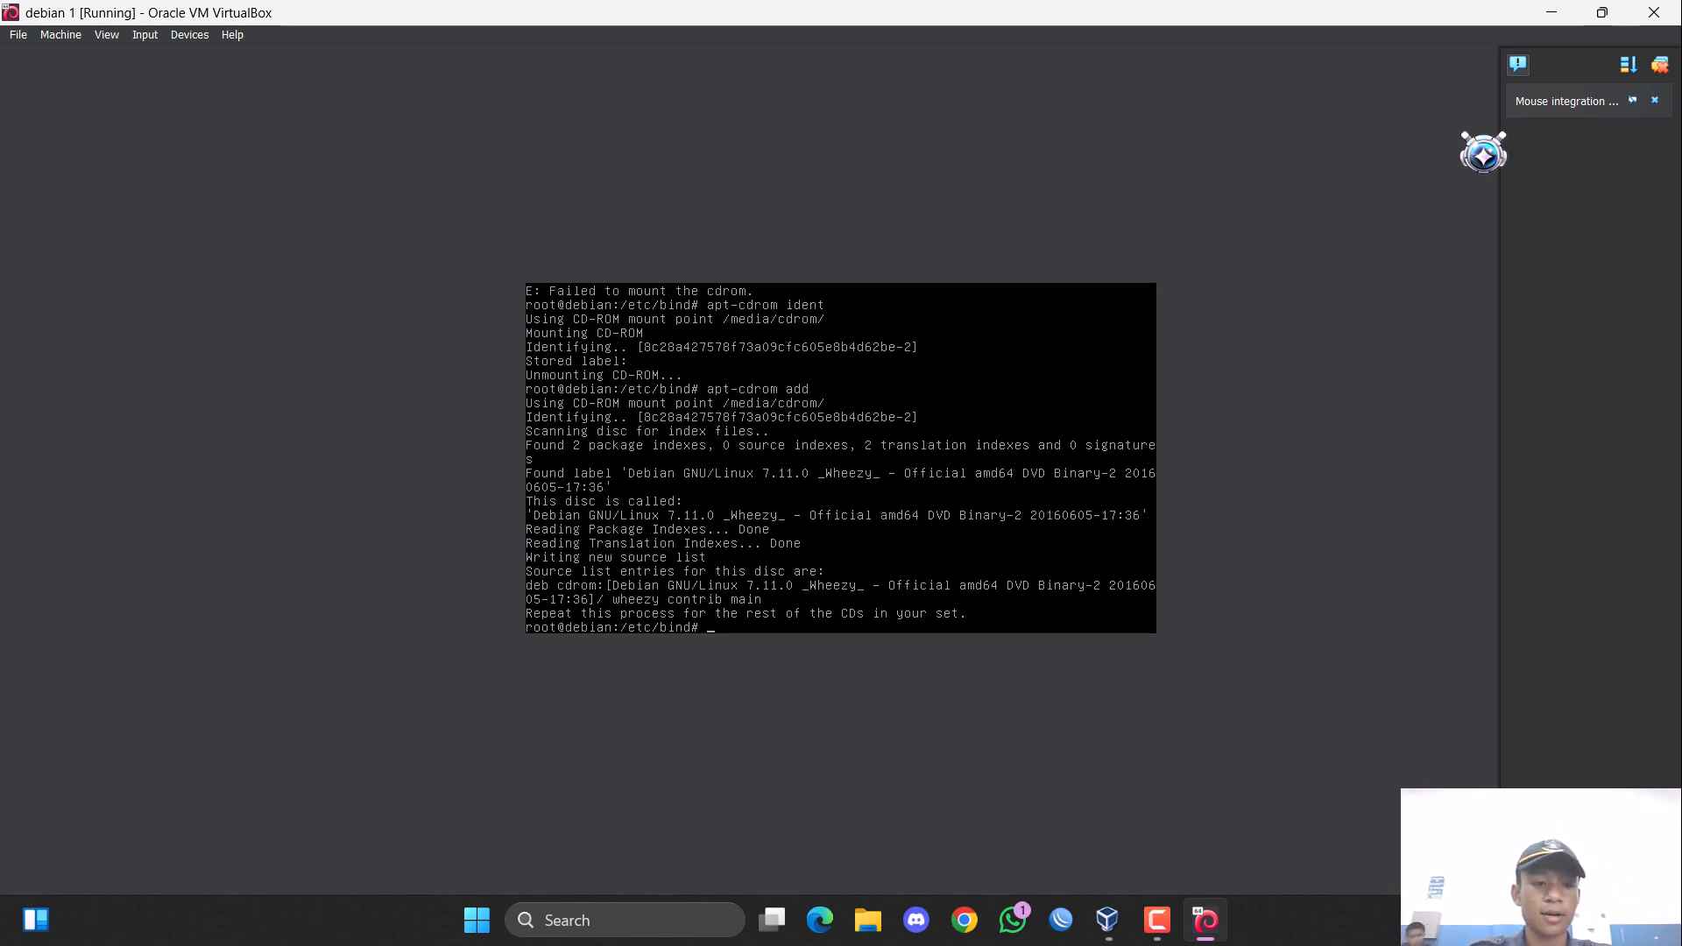
# Install the ProFTPD package with the command "apt-get install proftpd" and agree to continue.
pyautogui.write('apt')
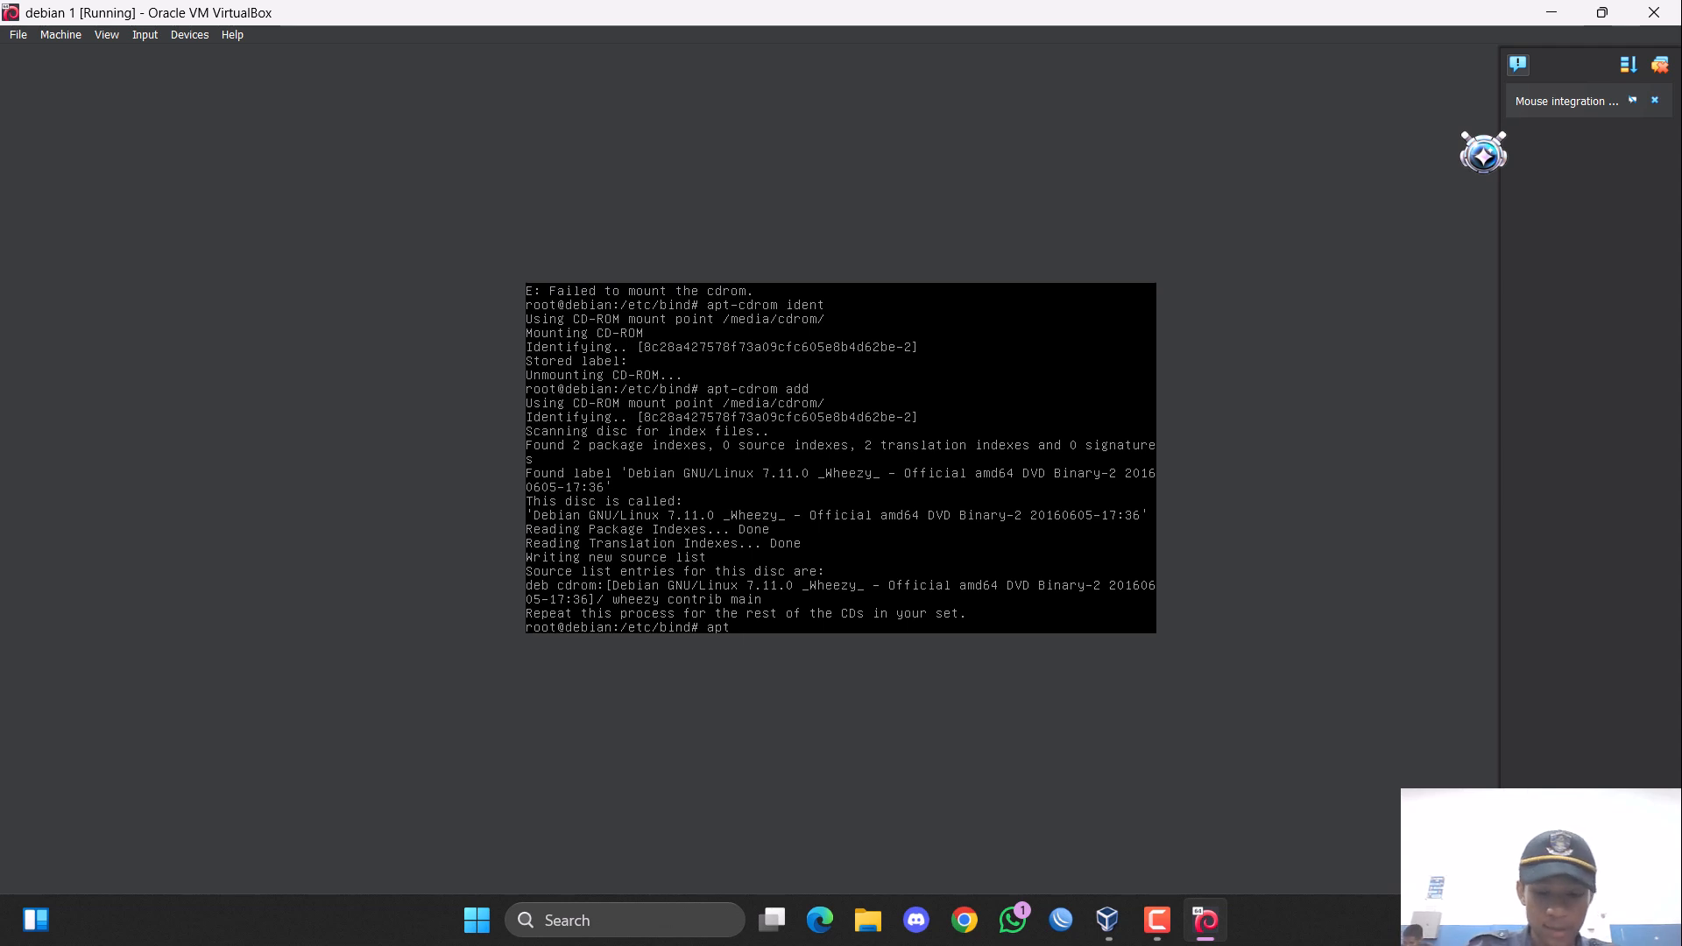
pyautogui.write('-')
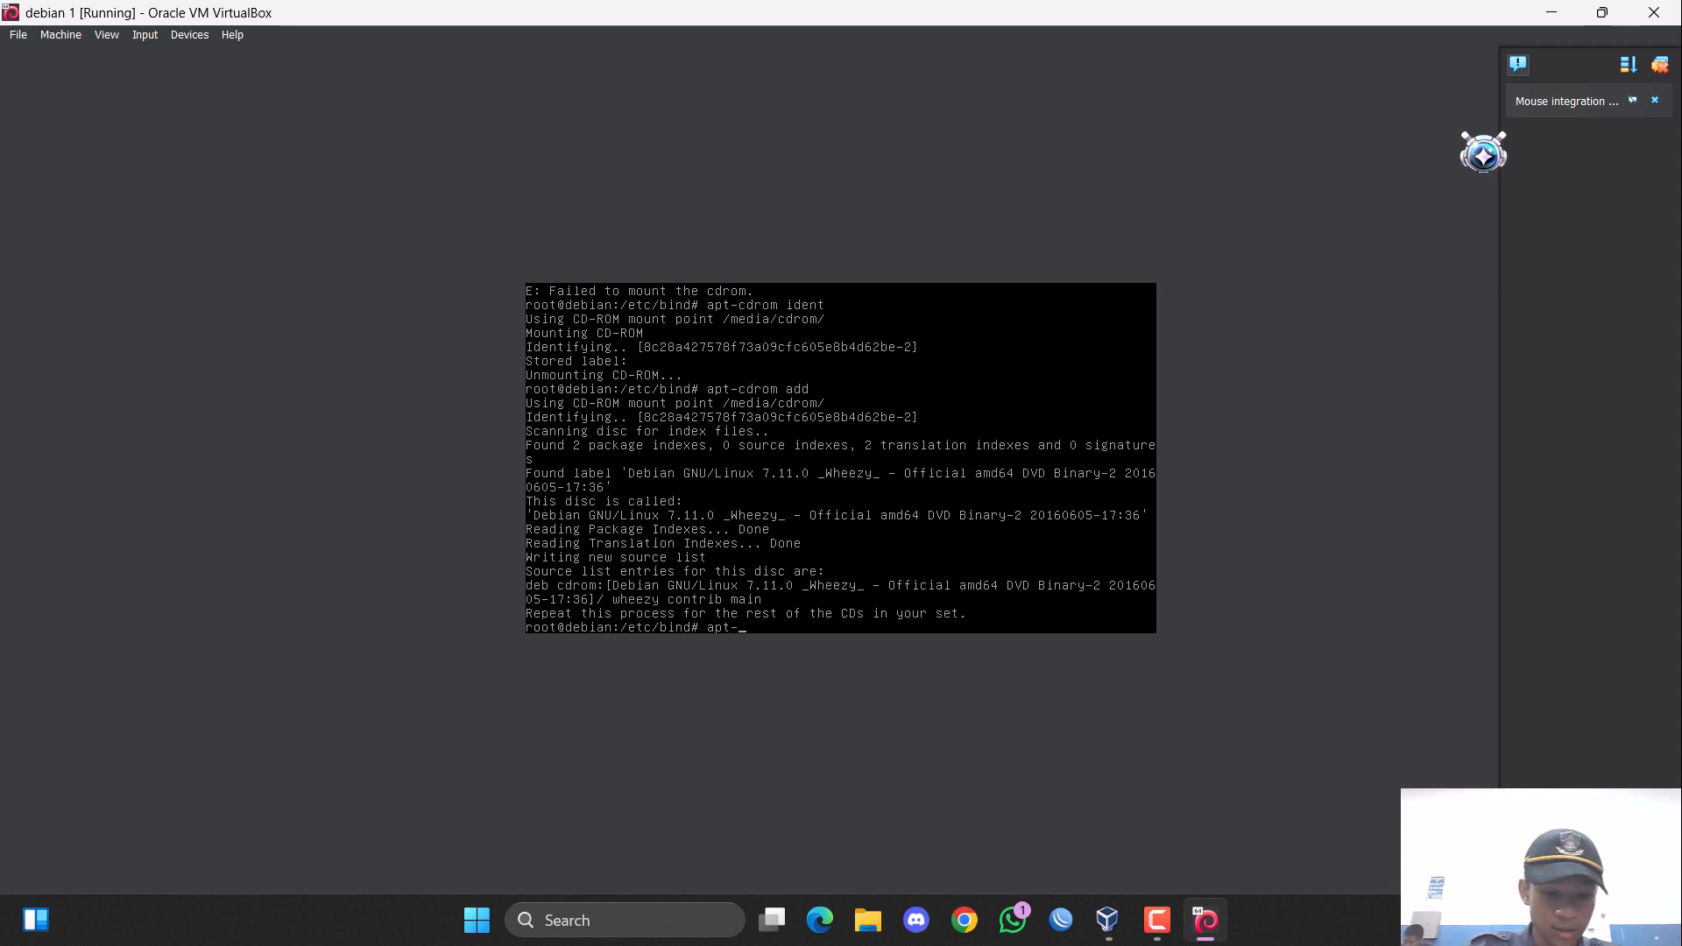
pyautogui.write('get install')
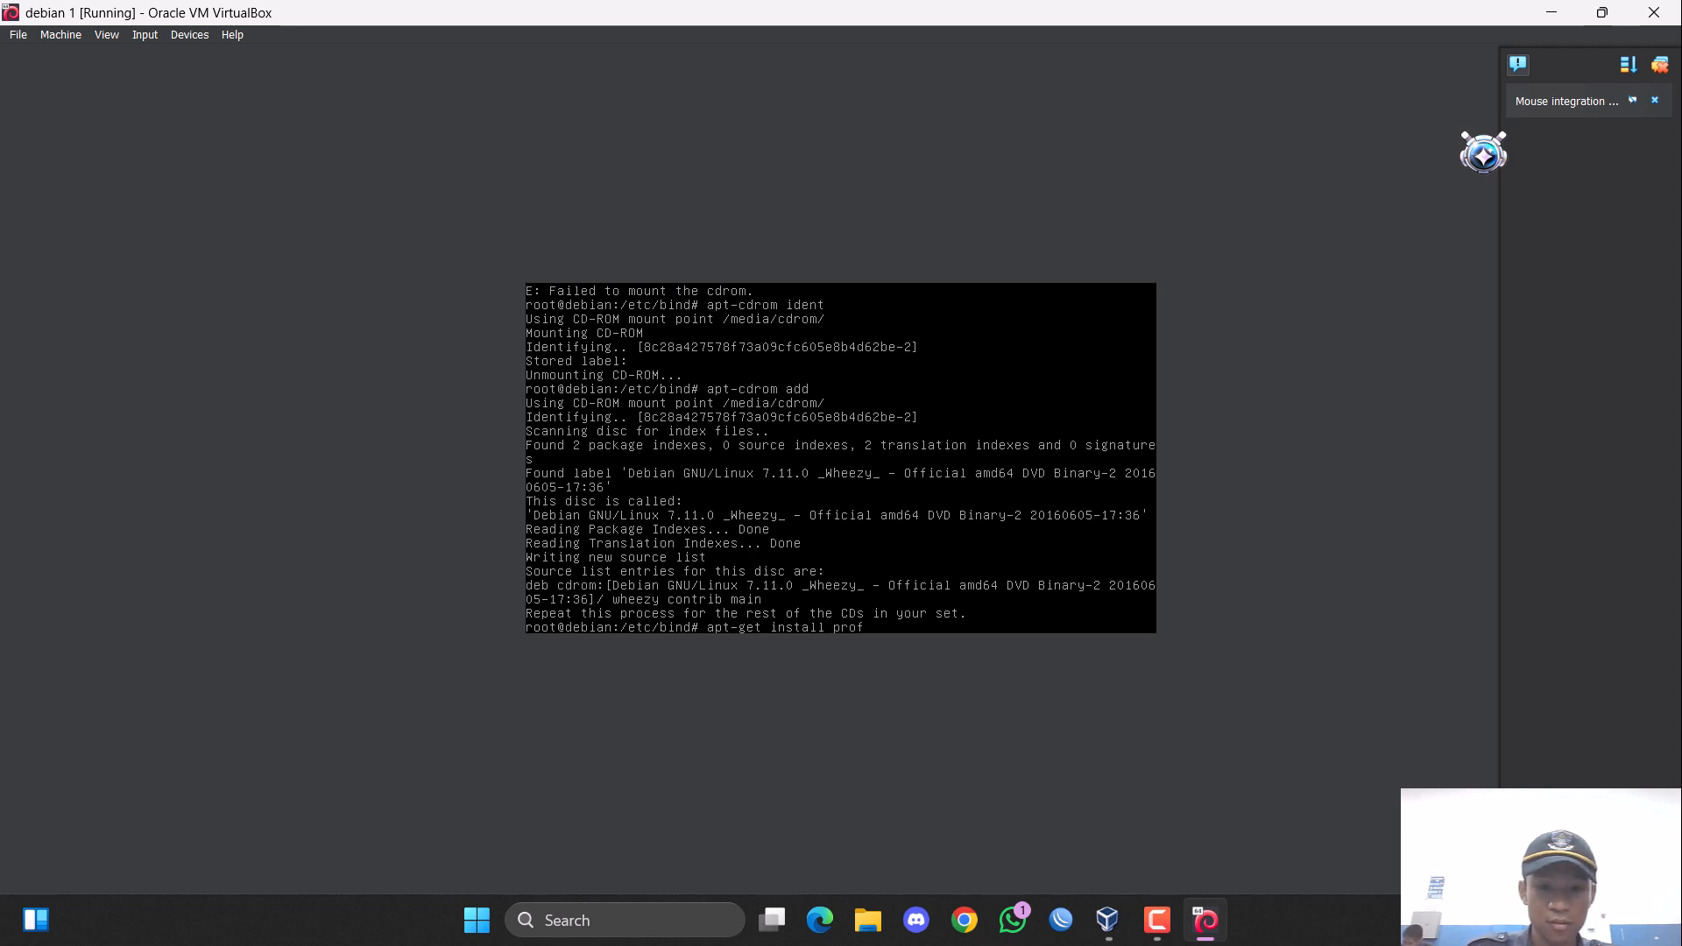
pyautogui.write(' prof')
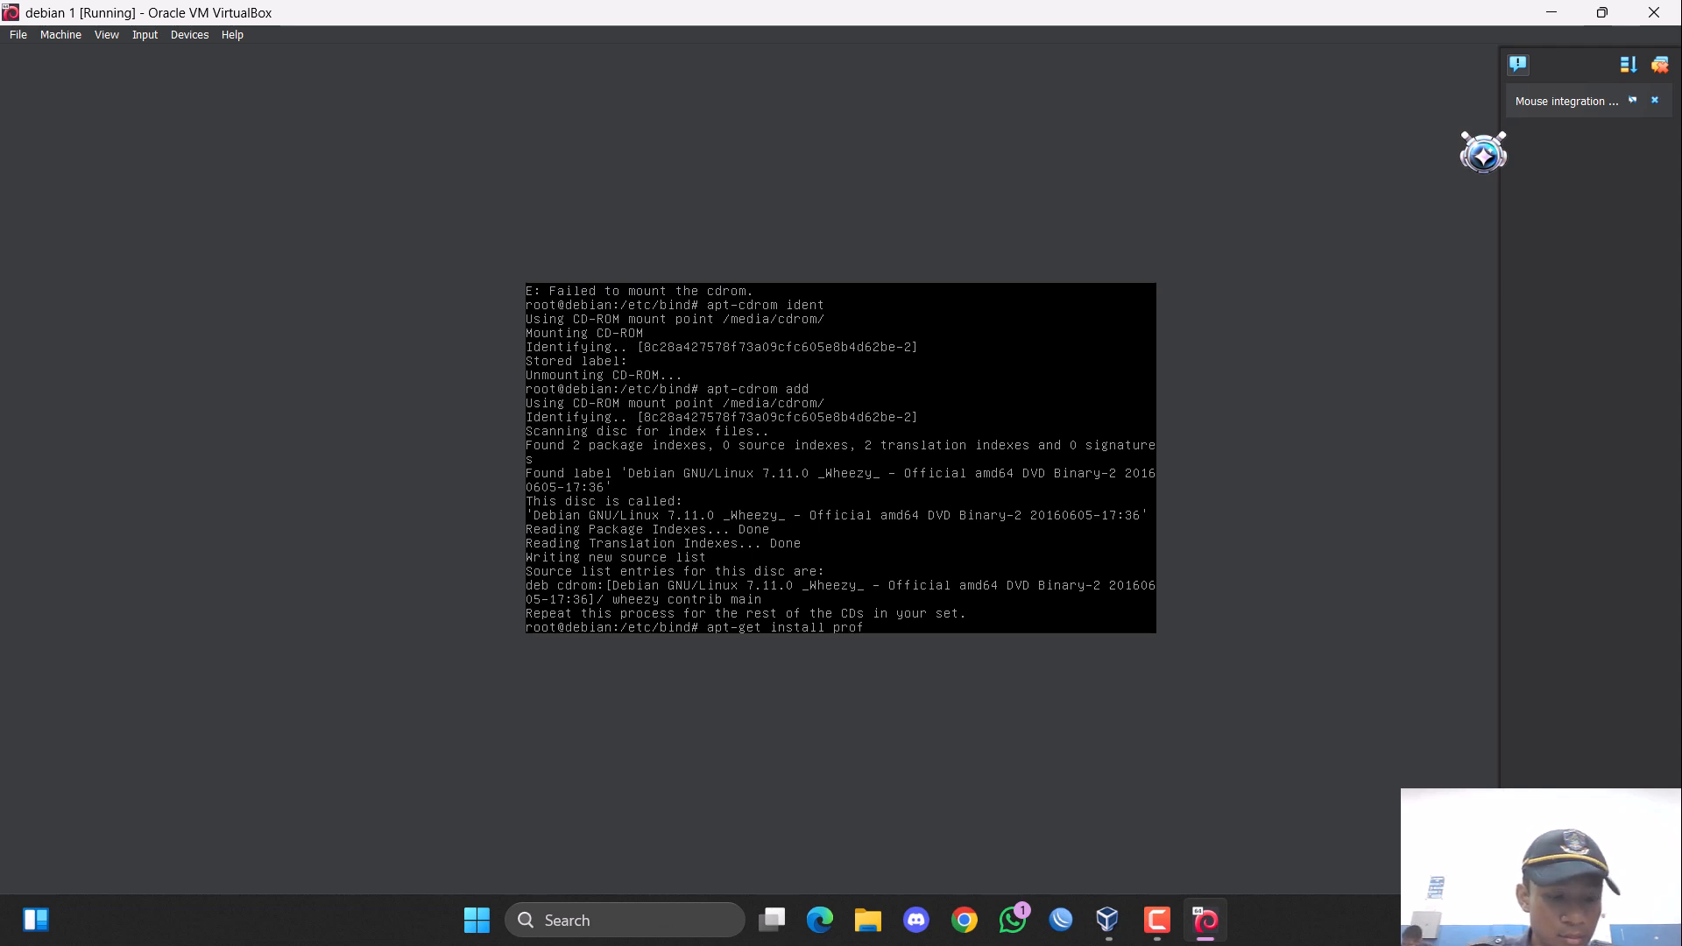
pyautogui.write('tpd')
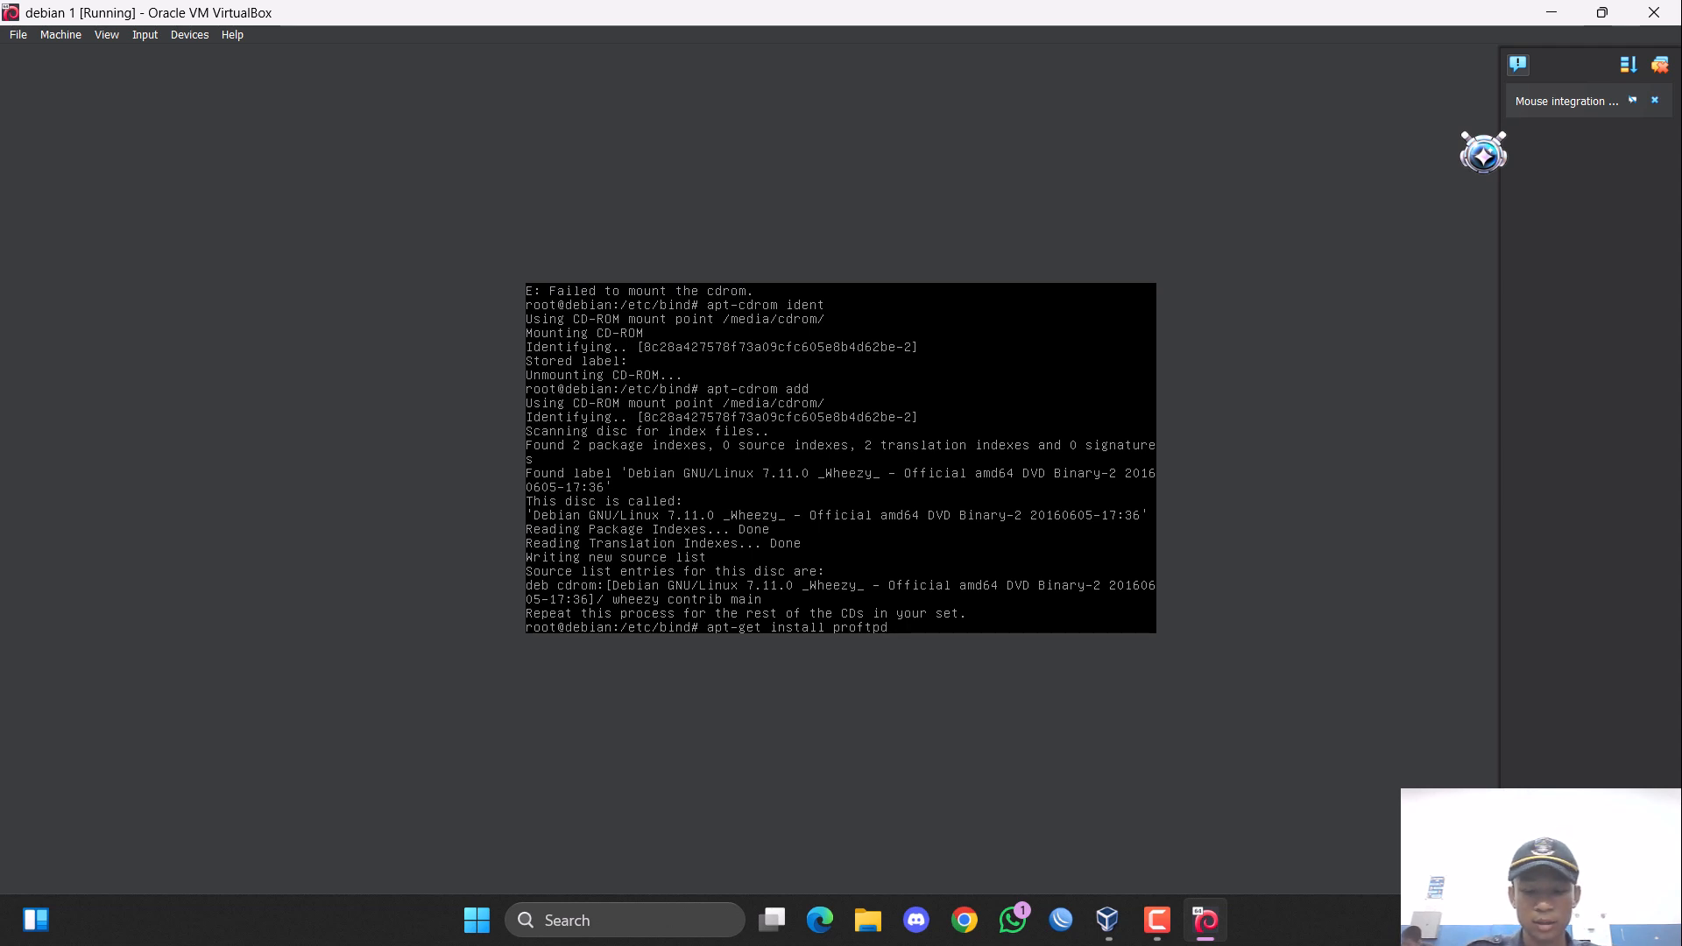
pyautogui.press('Return')
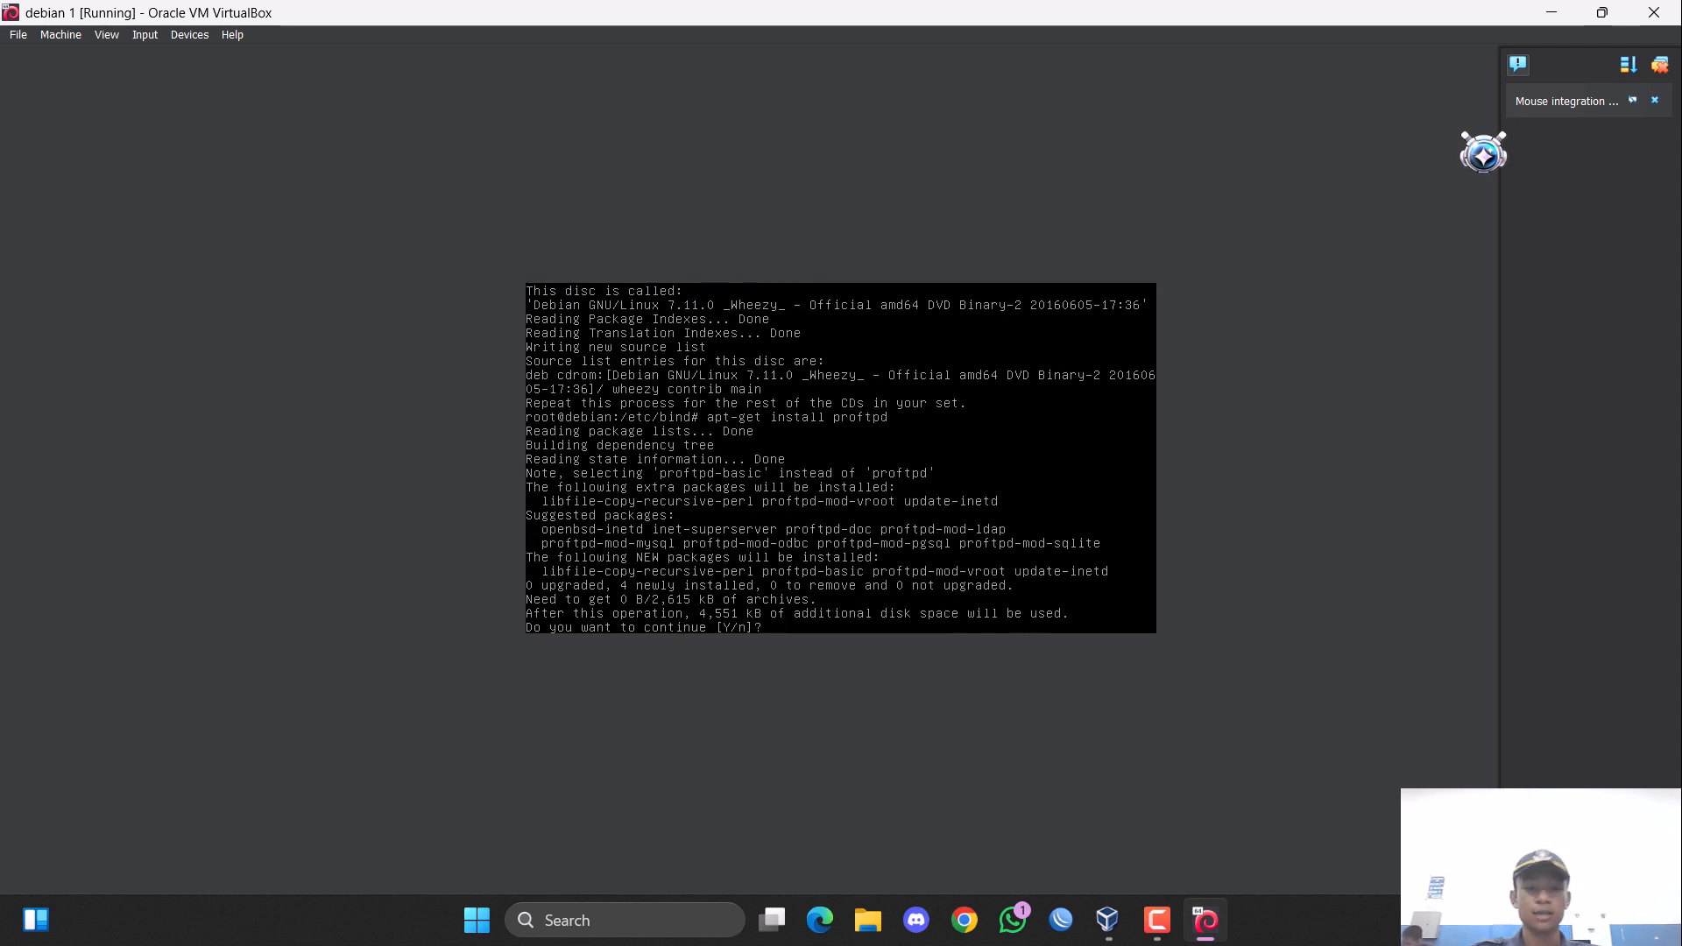
pyautogui.write('y')
pyautogui.press('Return')
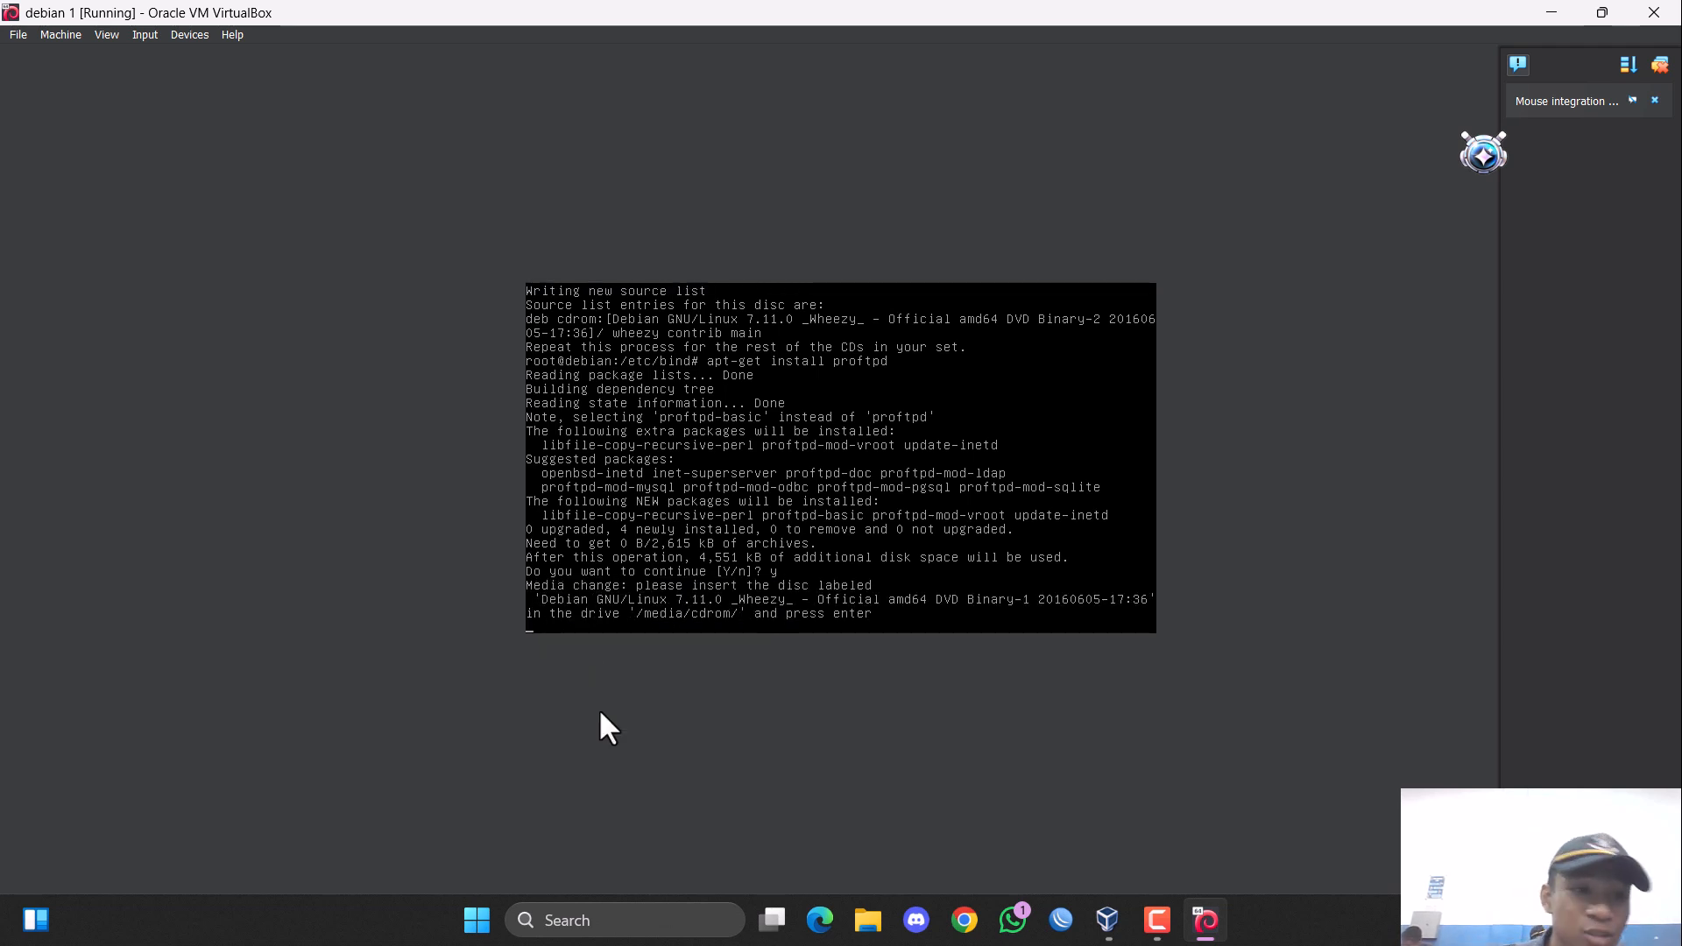
# Change the virtual machine's optical disc to debian-7.11.0-amd64-DVD-1.iso, apply the storage settings and resume the package installation.
pyautogui.click(60, 28)
pyautogui.click(80, 31)
pyautogui.click(65, 31)
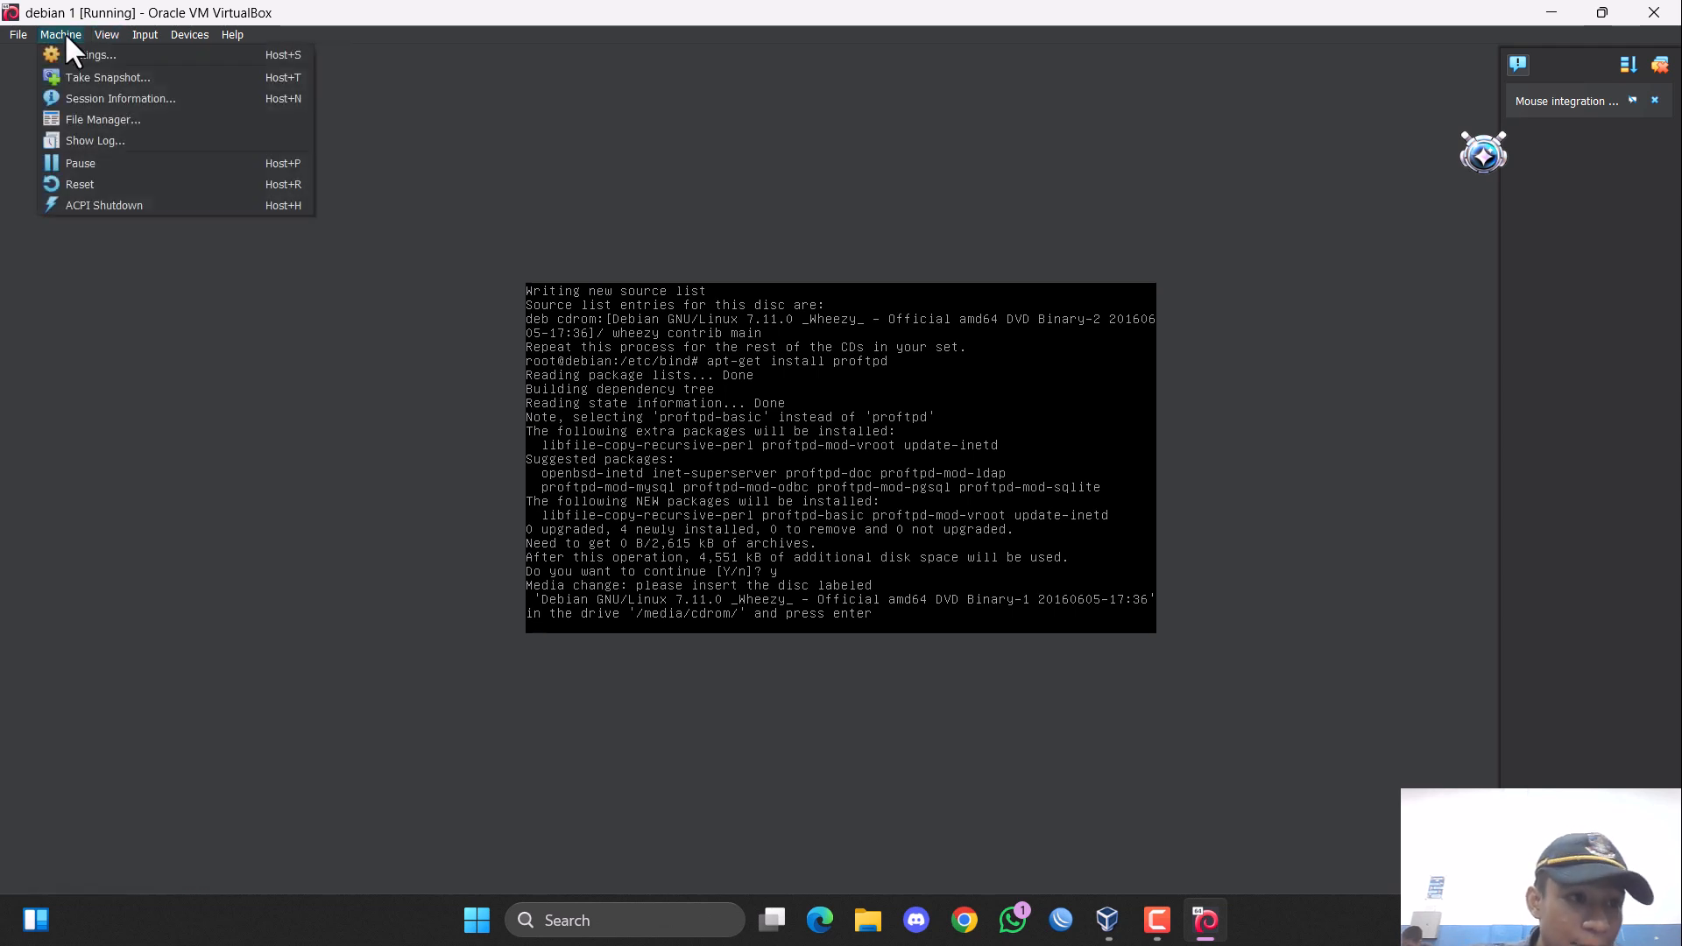
pyautogui.click(74, 54)
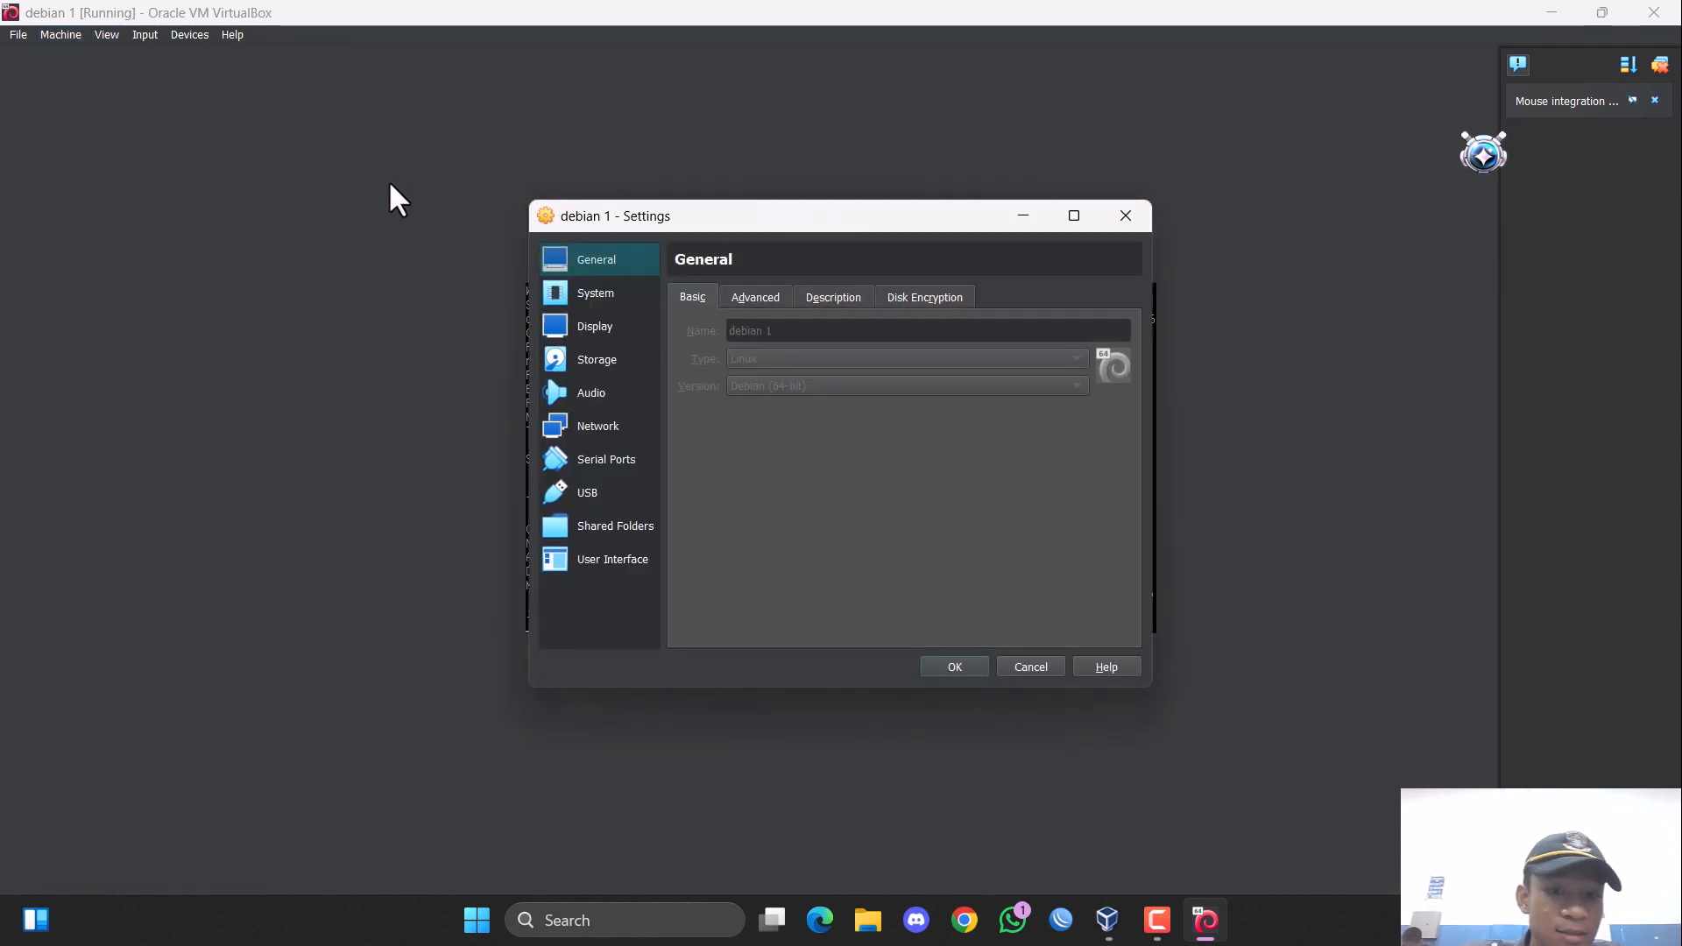
pyautogui.click(602, 325)
pyautogui.click(596, 359)
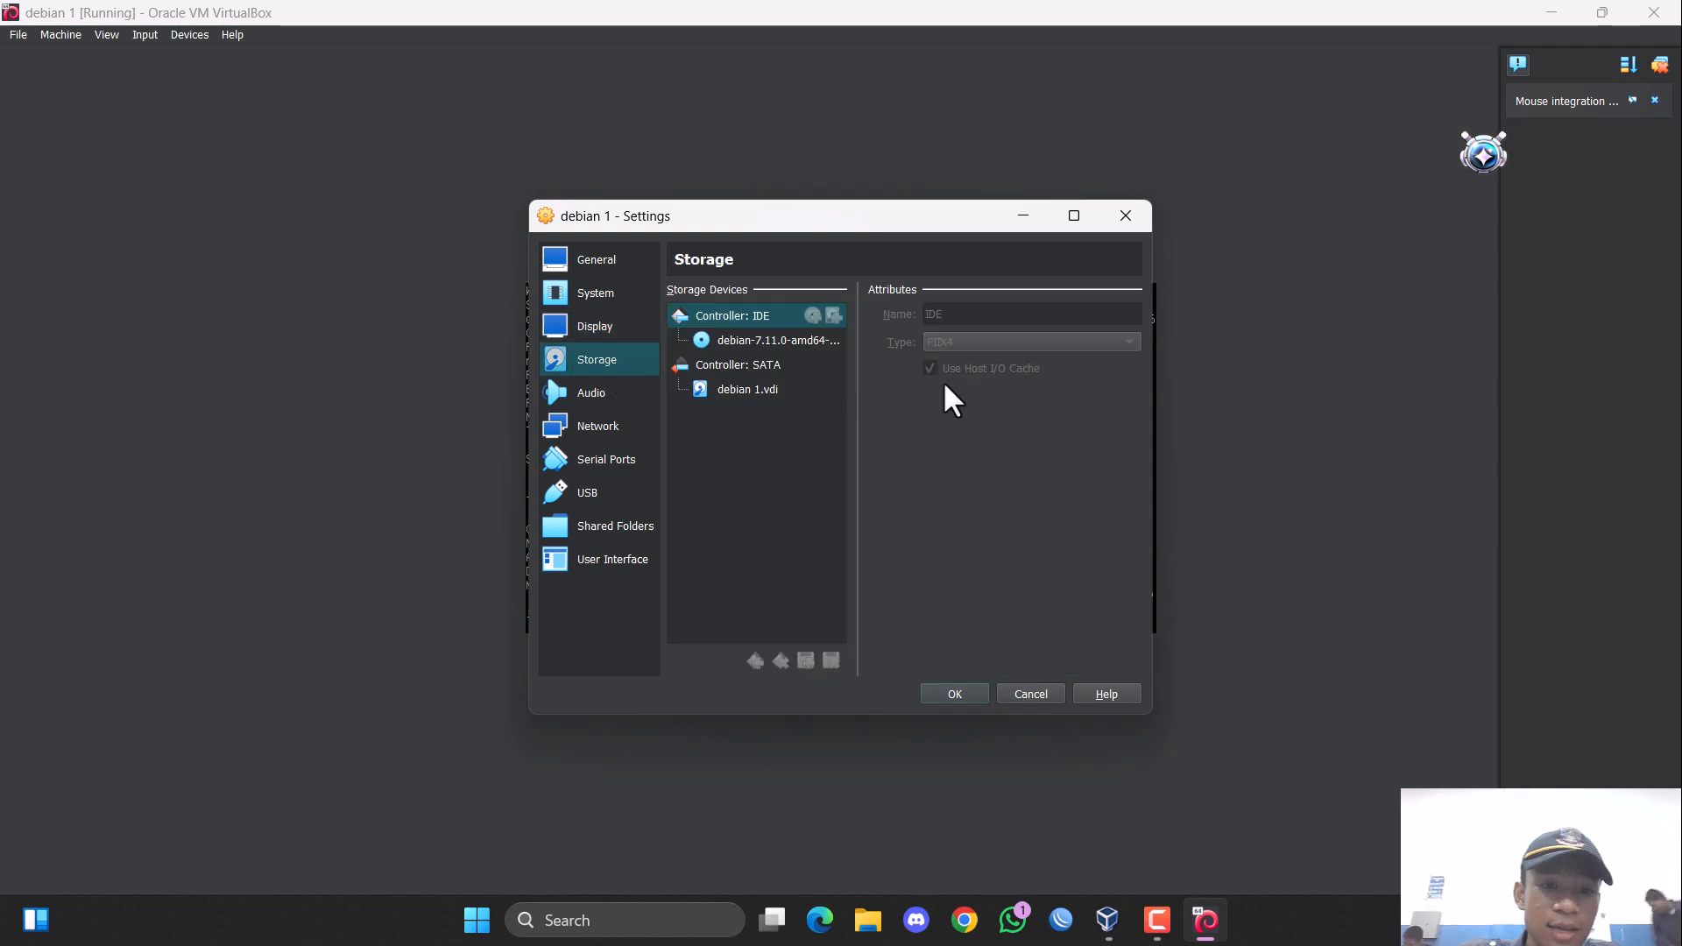
pyautogui.click(788, 340)
pyautogui.click(1156, 314)
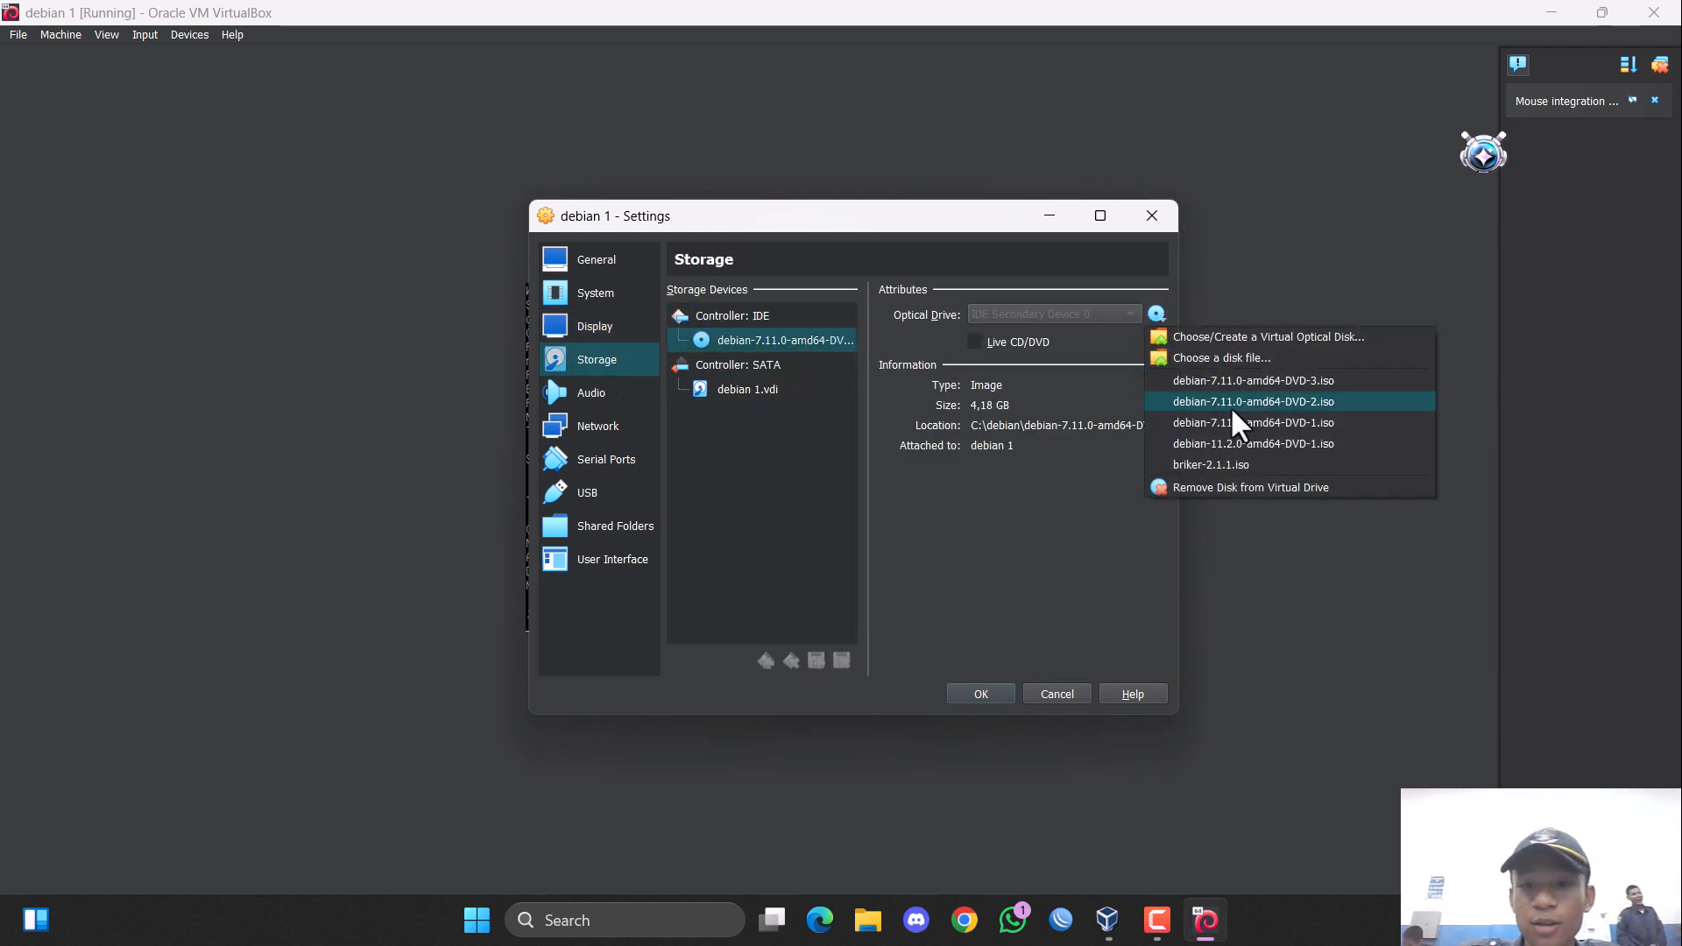
pyautogui.click(1322, 423)
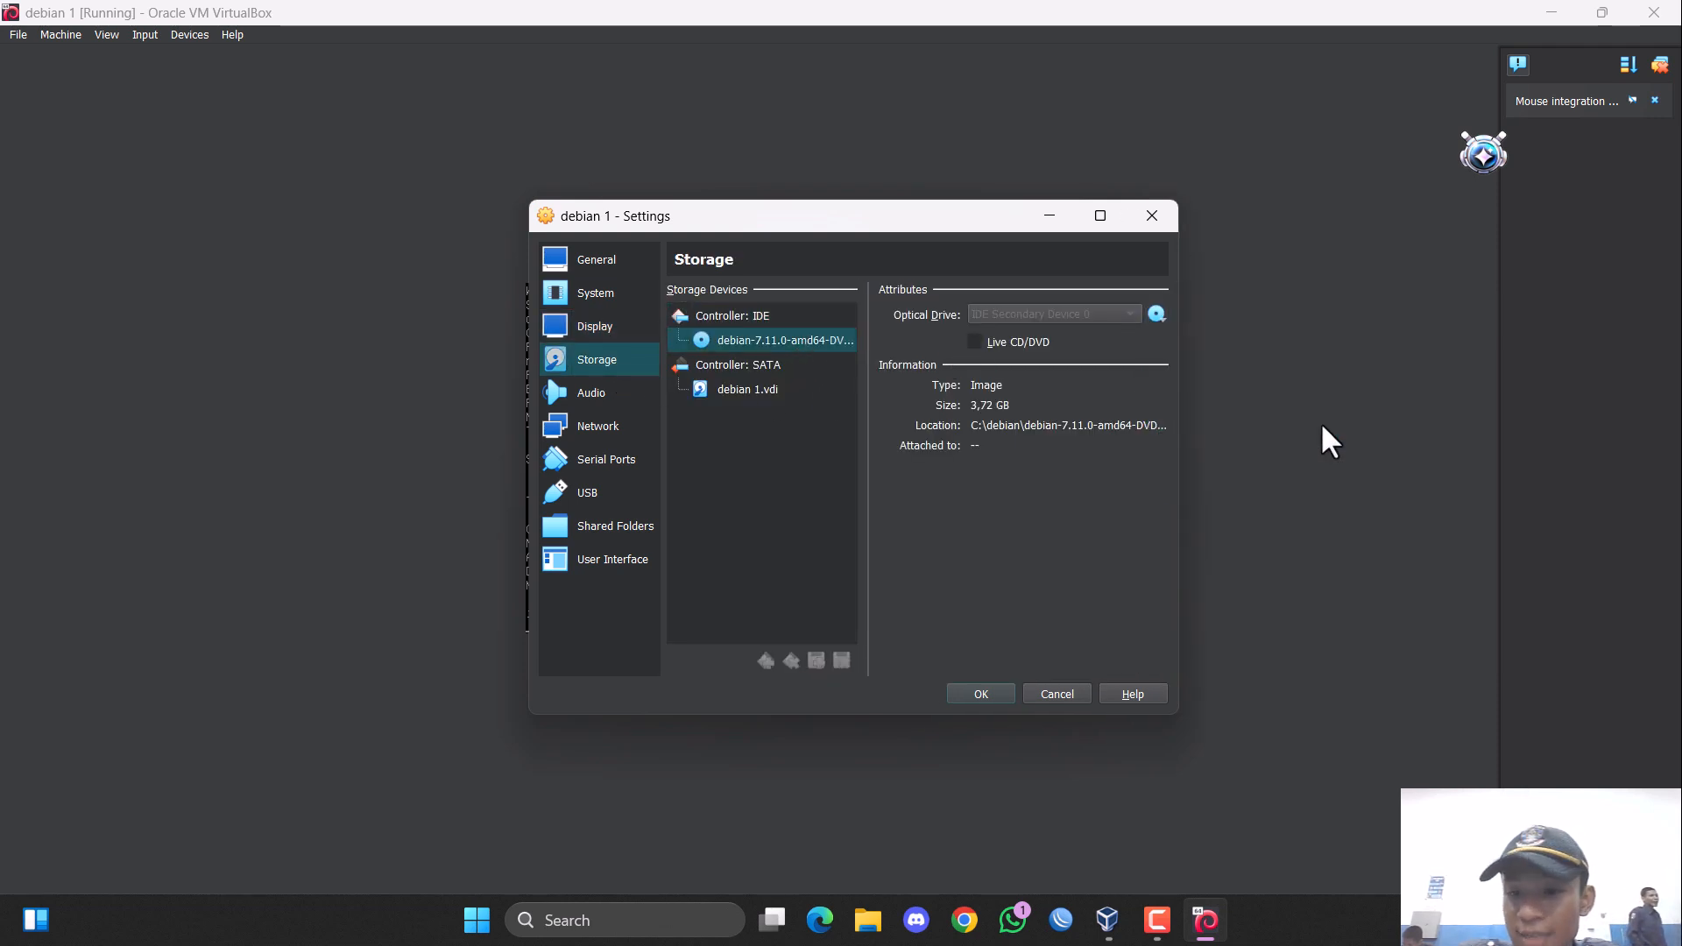
pyautogui.click(988, 691)
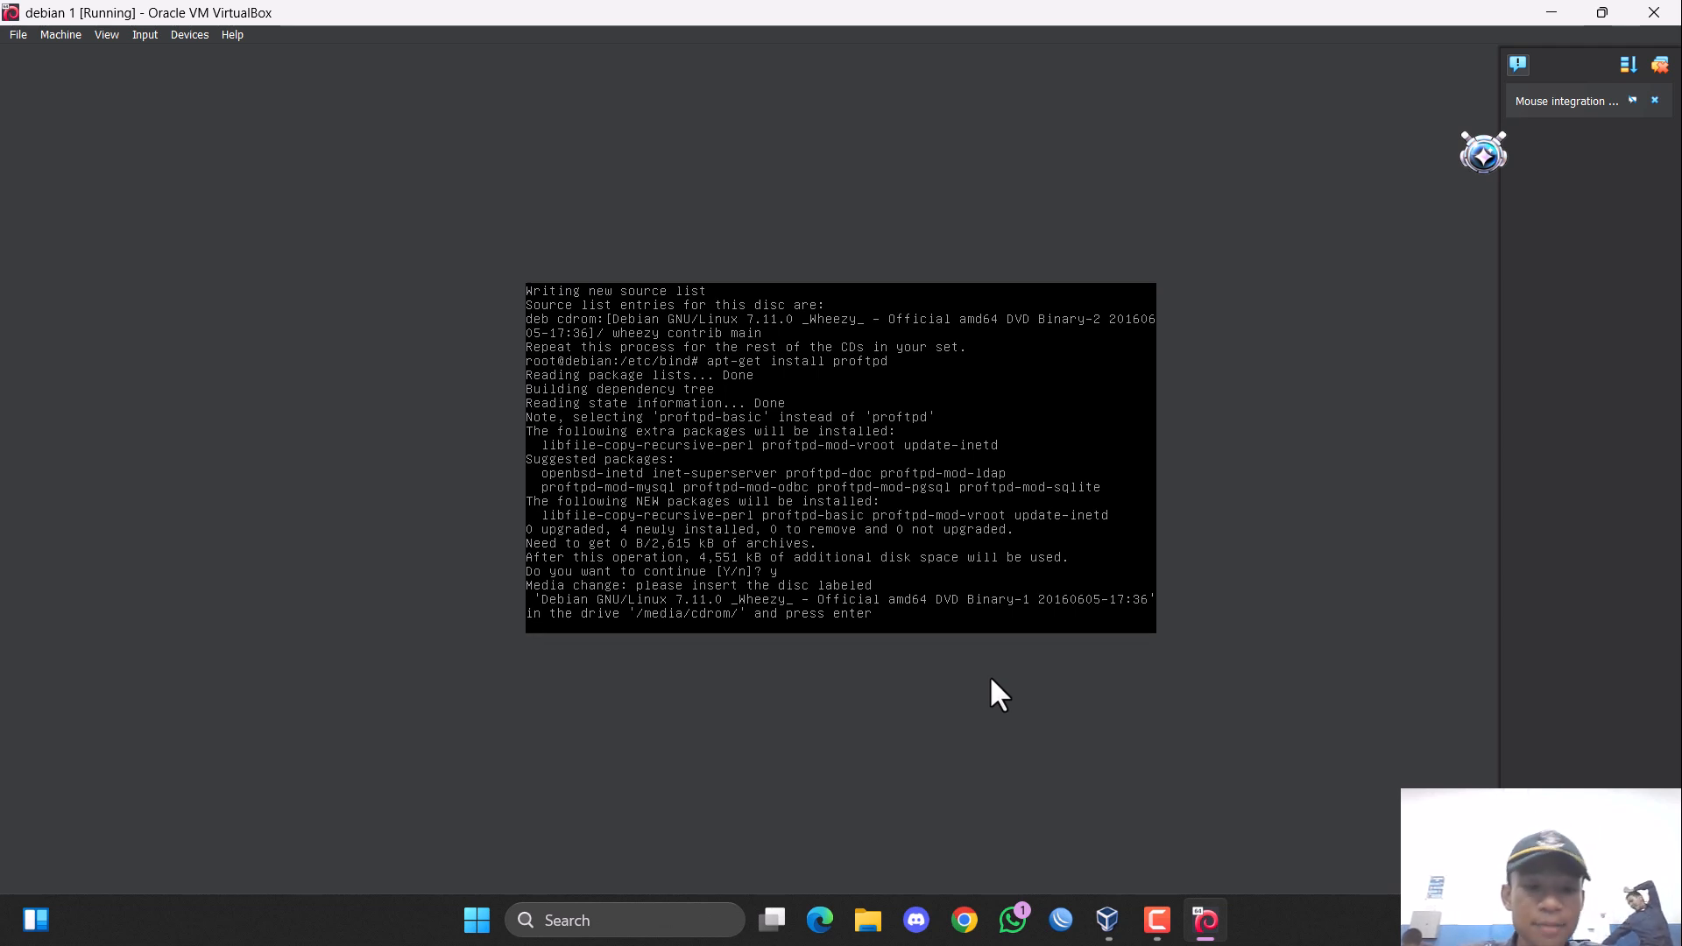
pyautogui.press('Return')
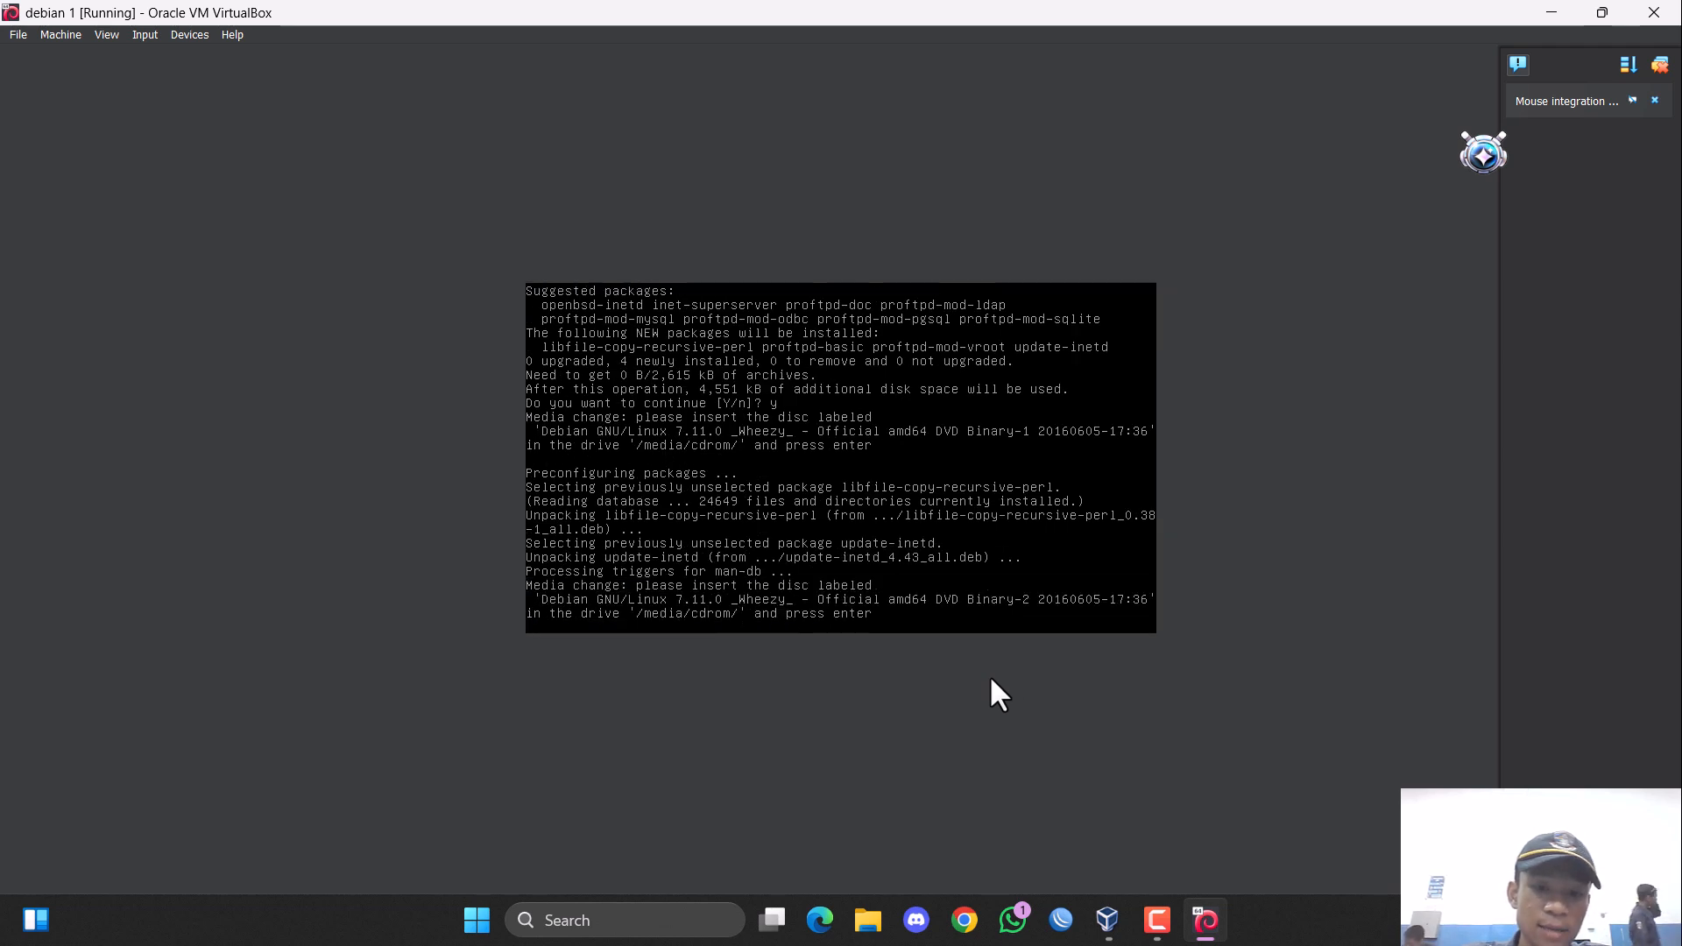
# Switch the virtual machine's optical disc back to debian-7.11.0-amd64-DVD-2.iso and apply the storage settings.
pyautogui.click(15, 35)
pyautogui.click(68, 54)
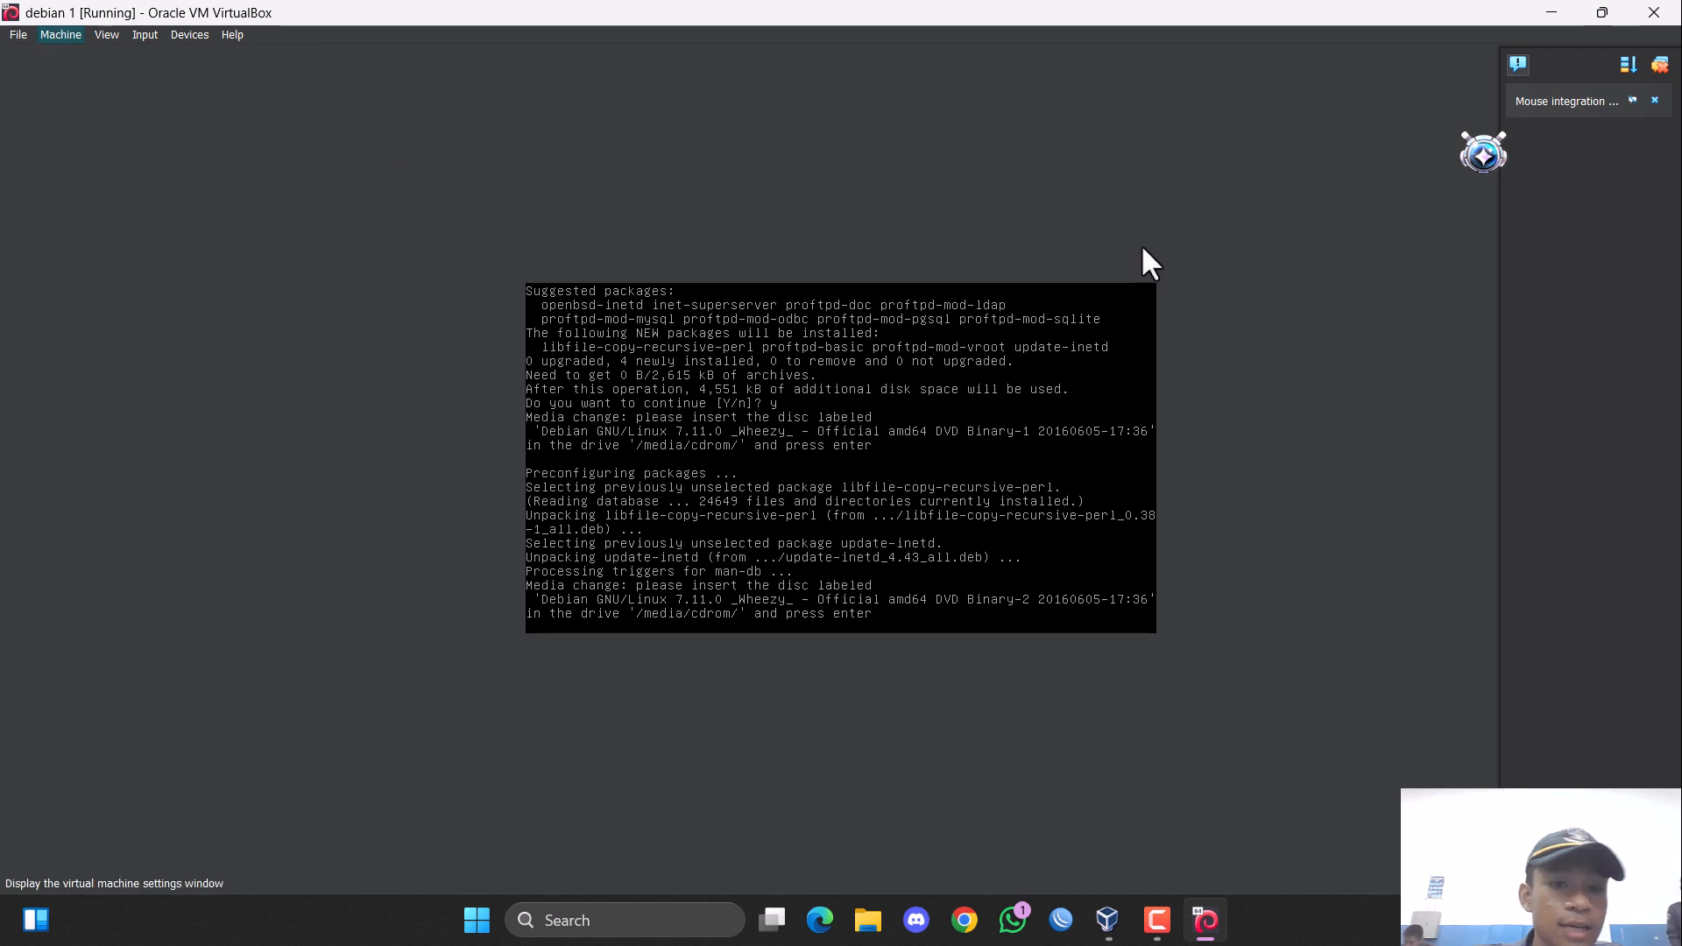
pyautogui.click(624, 366)
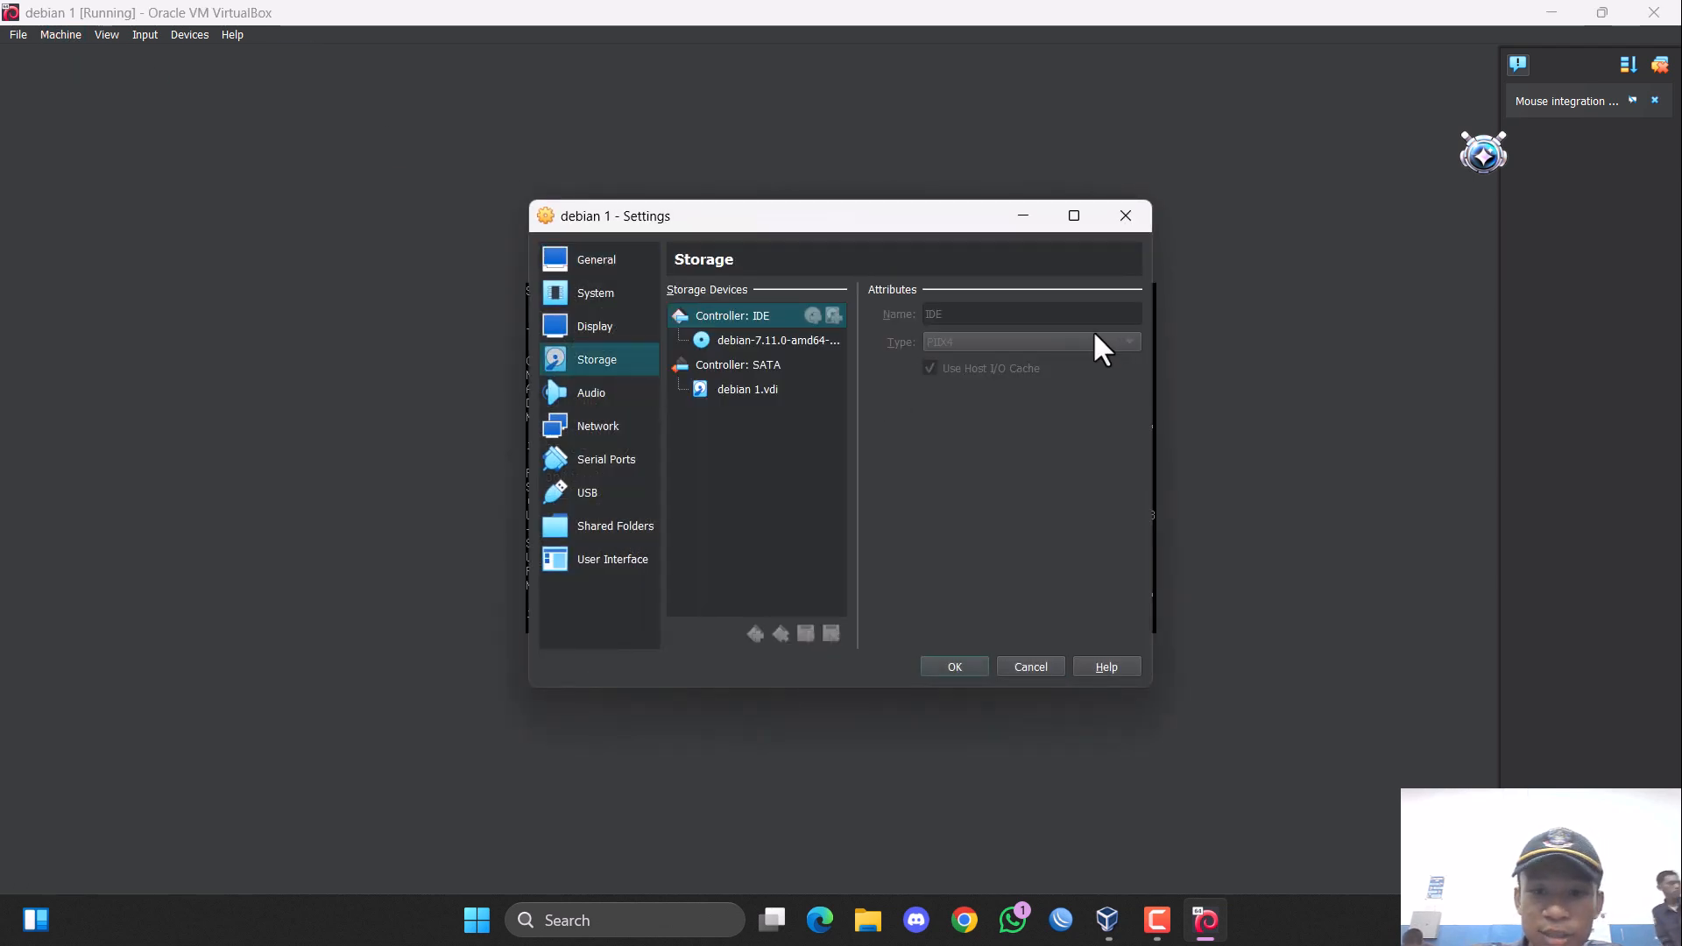
pyautogui.click(776, 341)
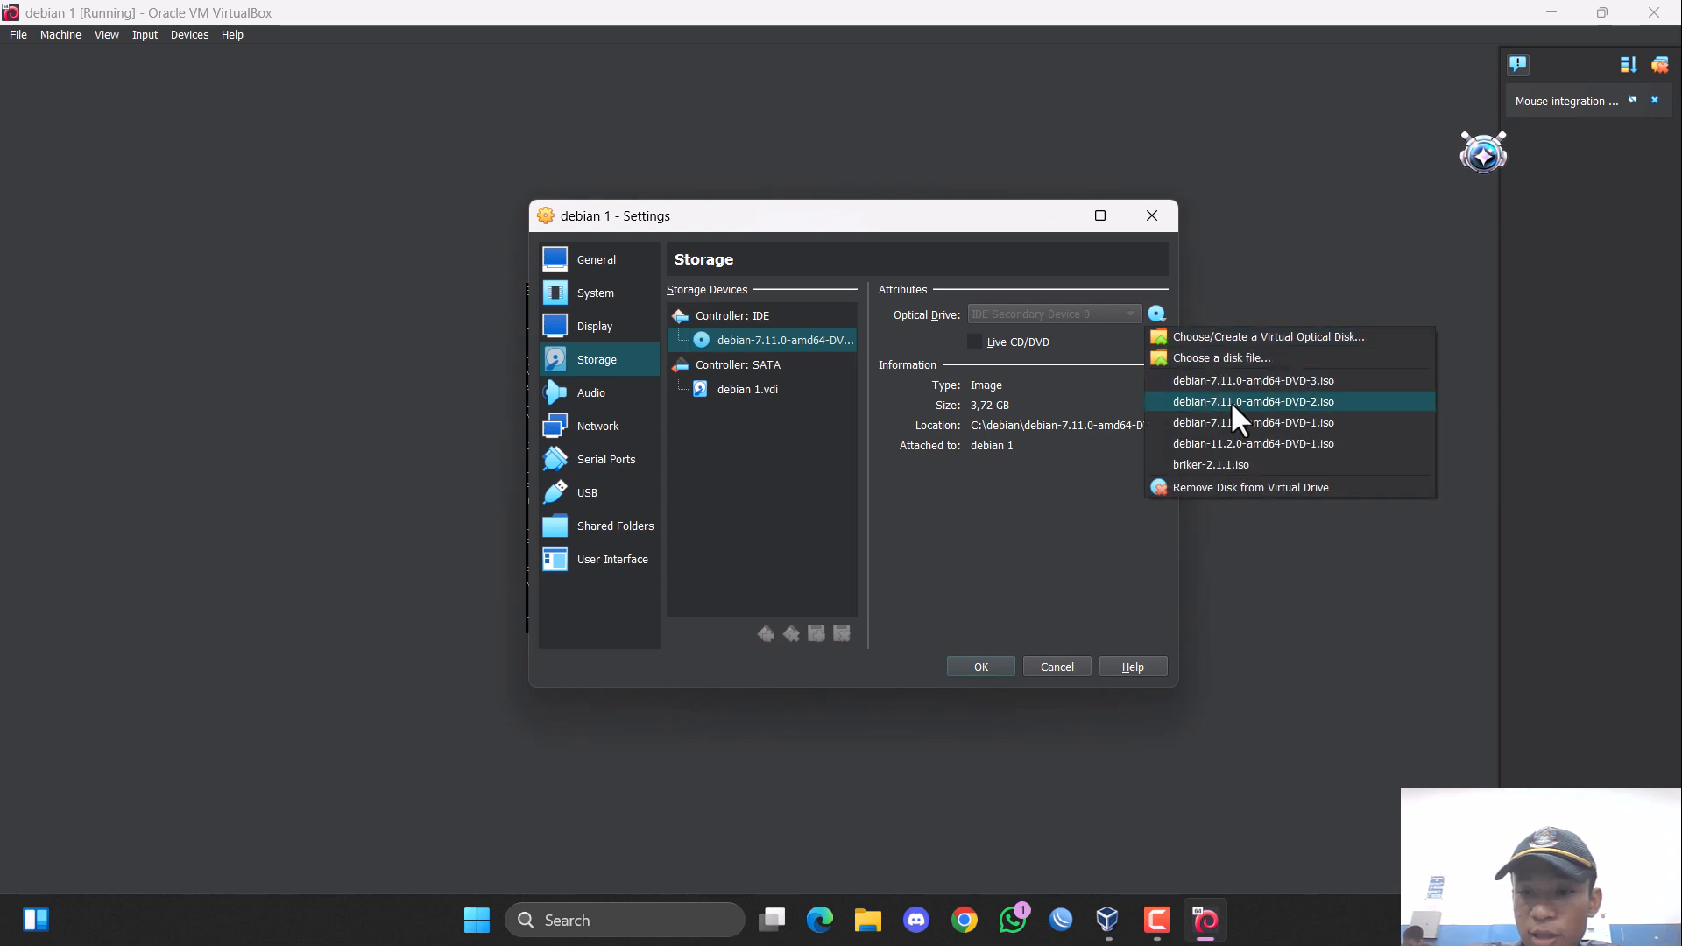
pyautogui.click(1231, 401)
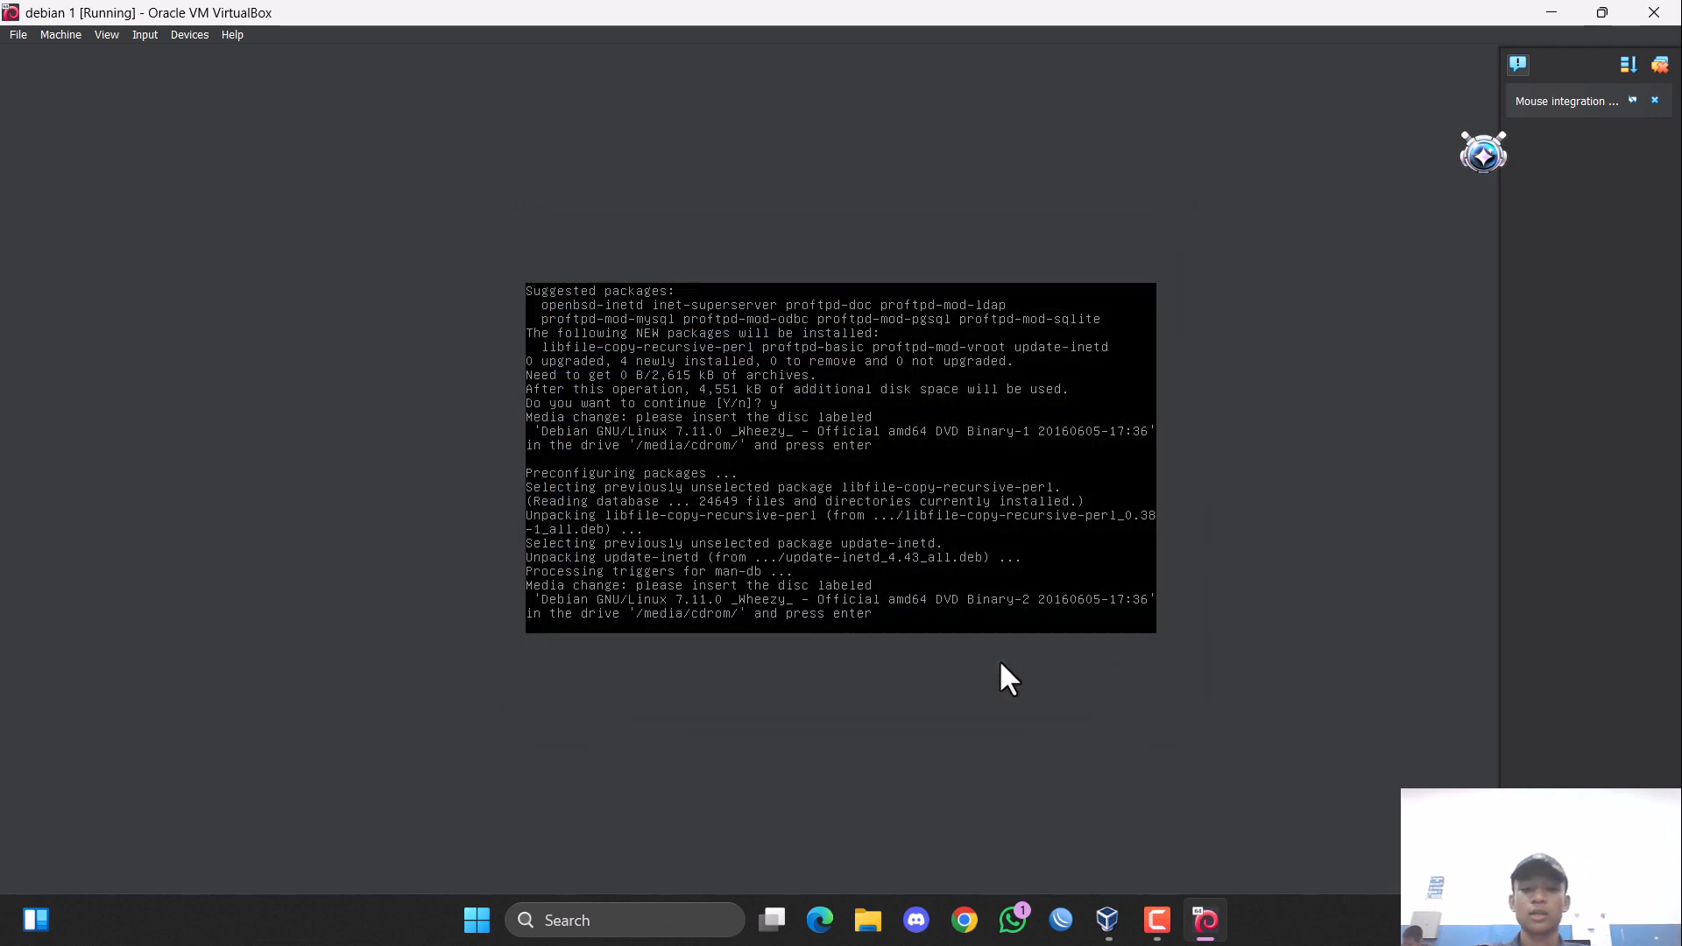
# Resume the package installation and configure ProFTPD to run as a standalone server.
pyautogui.press('Return')
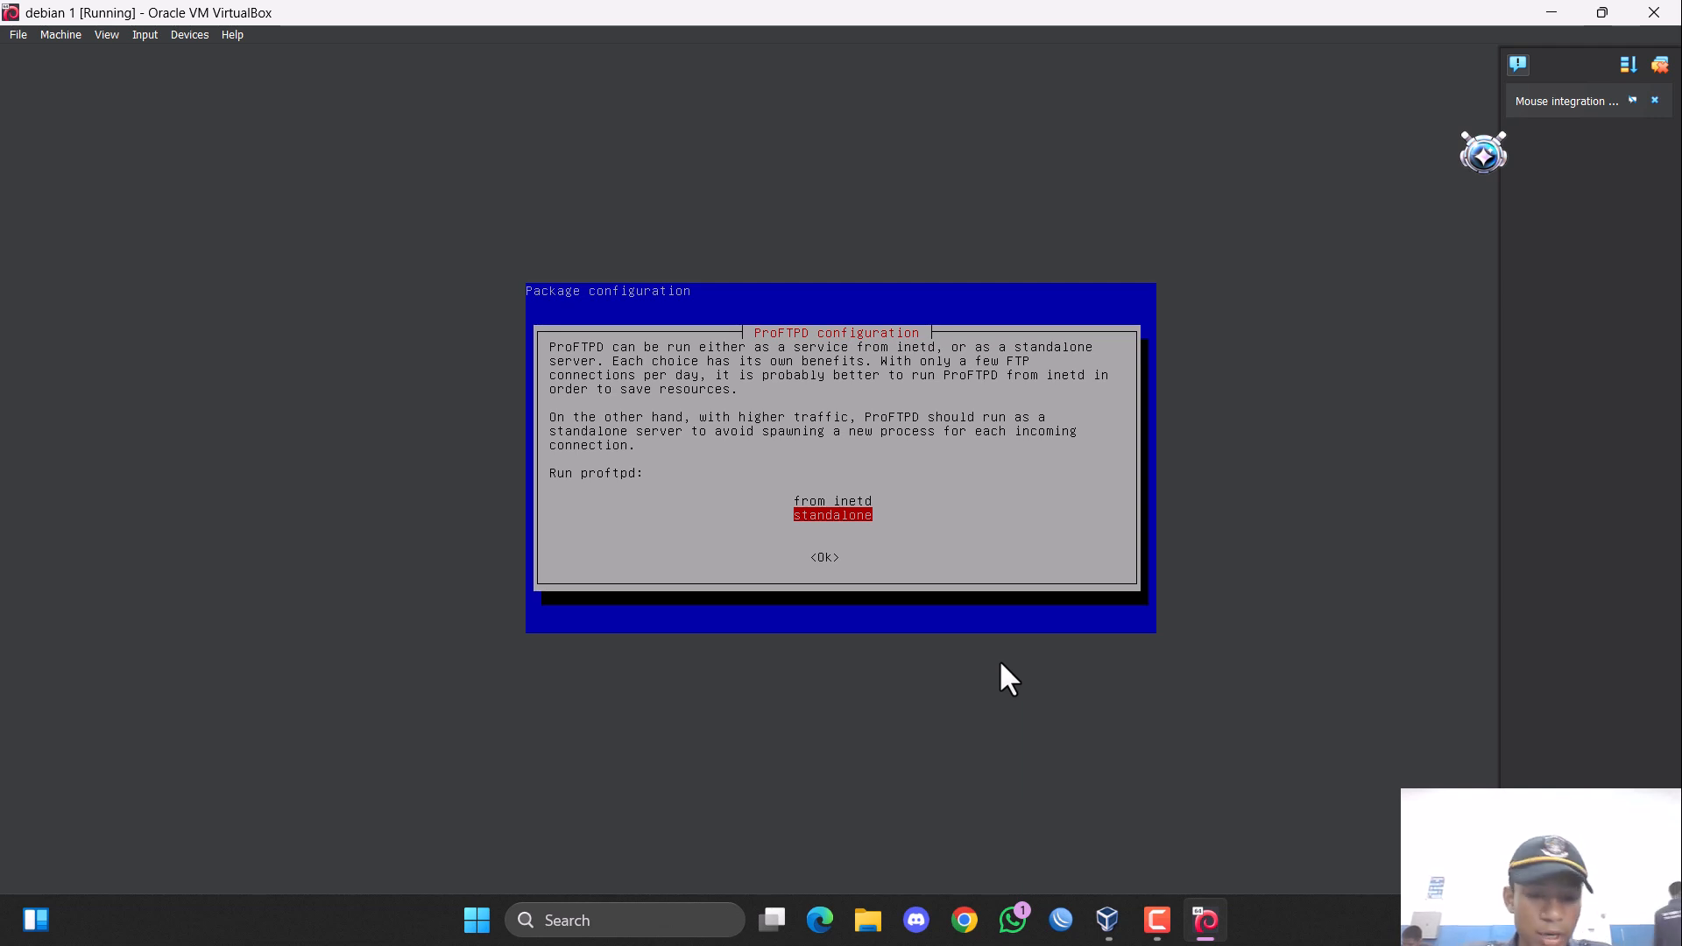
pyautogui.press('Tab')
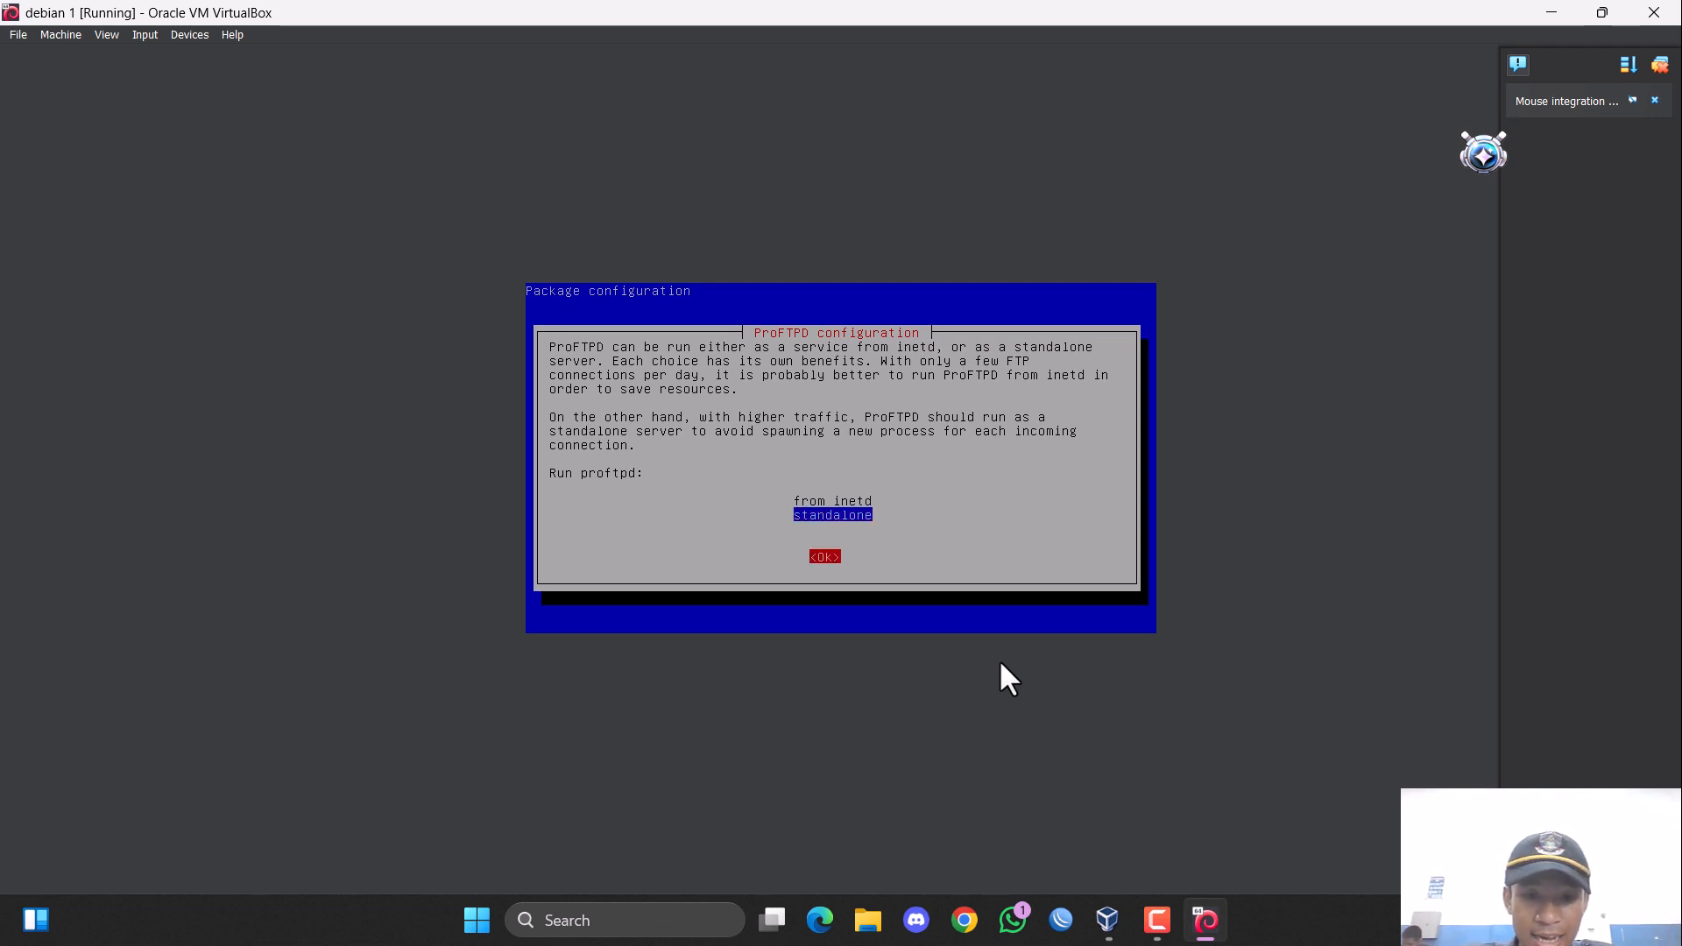
pyautogui.press('Return')
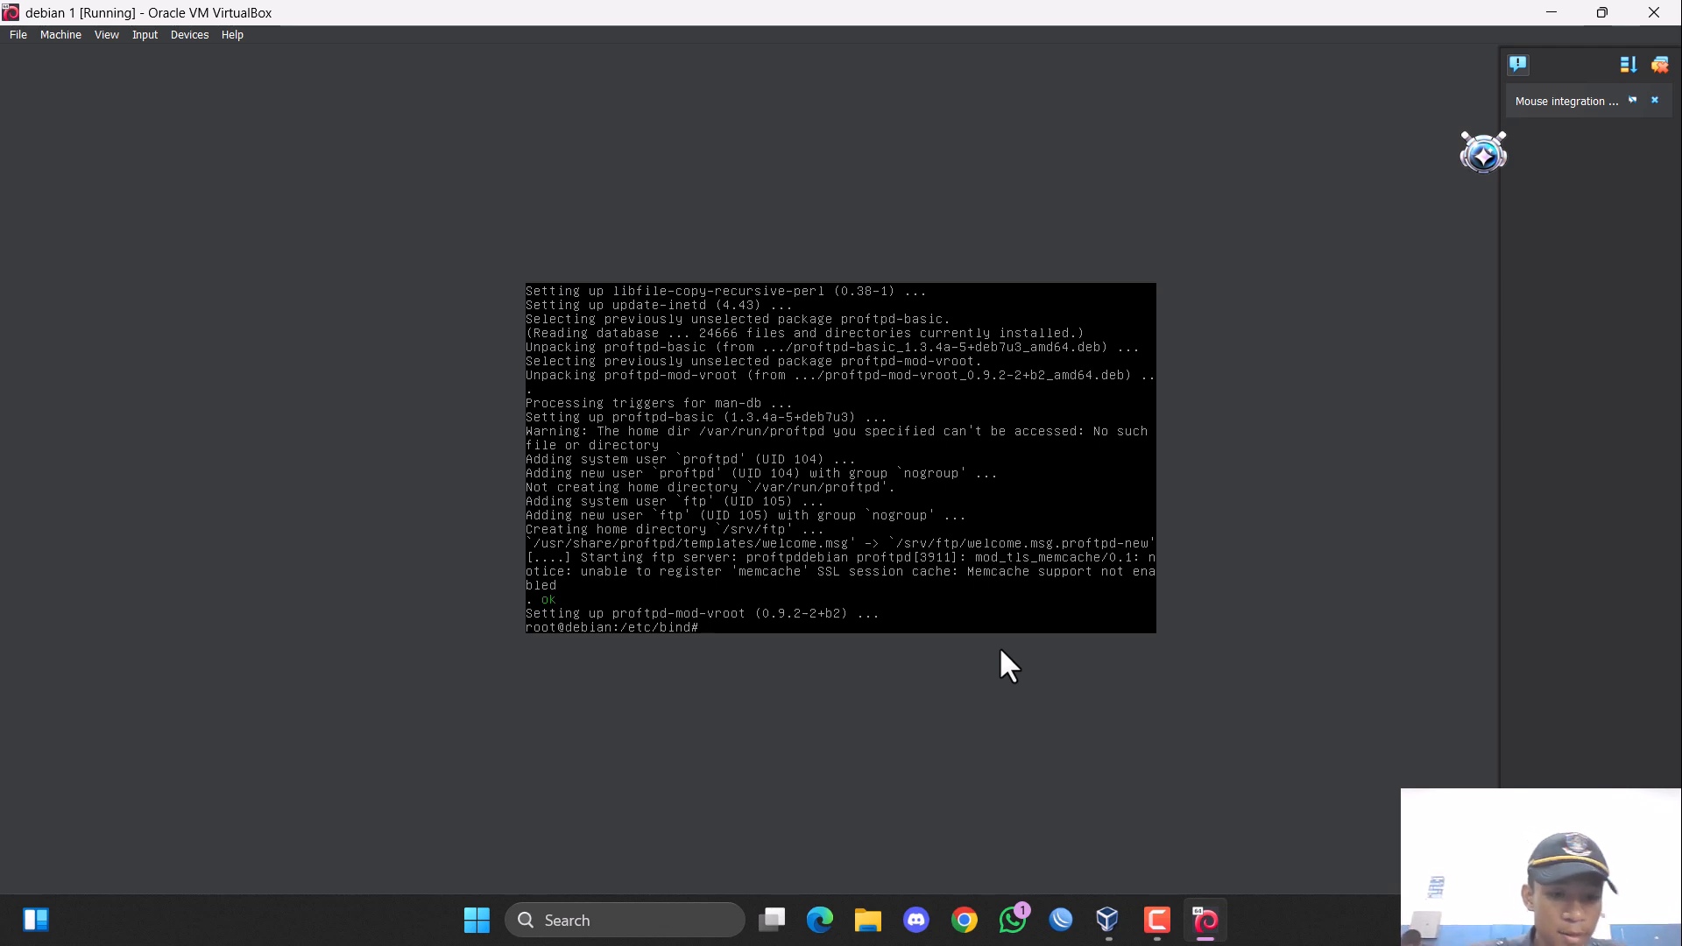
# Open the ProFTPD configuration file with the command "nano /etc/proftpd/proftpd.conf".
pyautogui.write('nan')
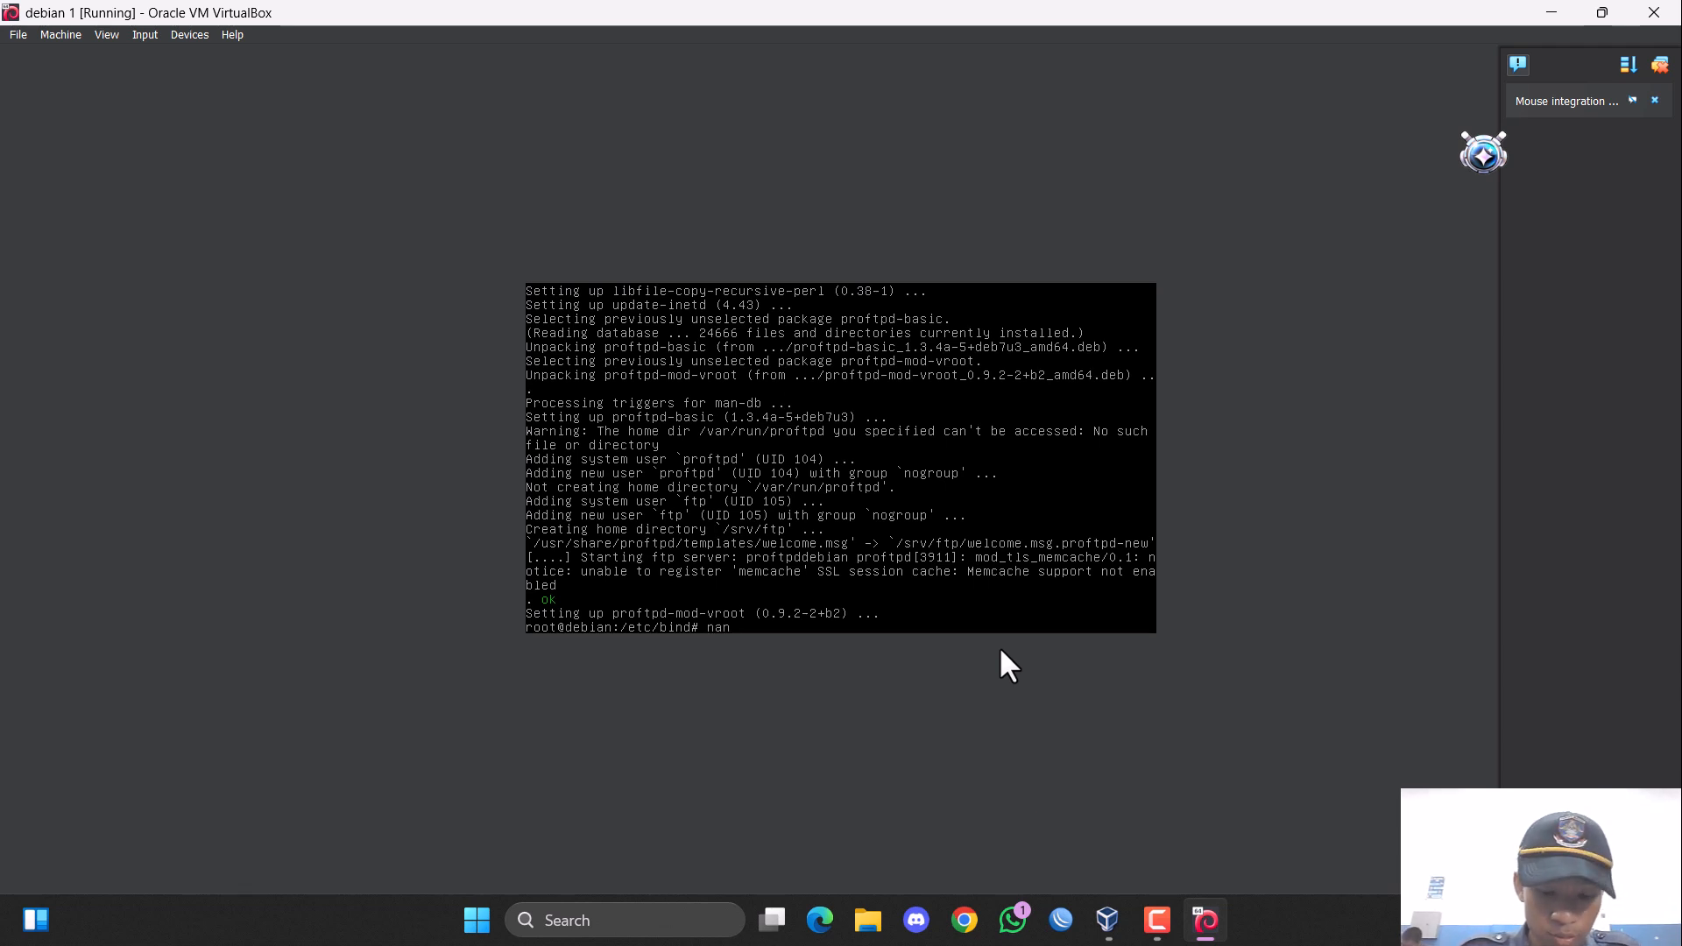
pyautogui.write('o /etc/')
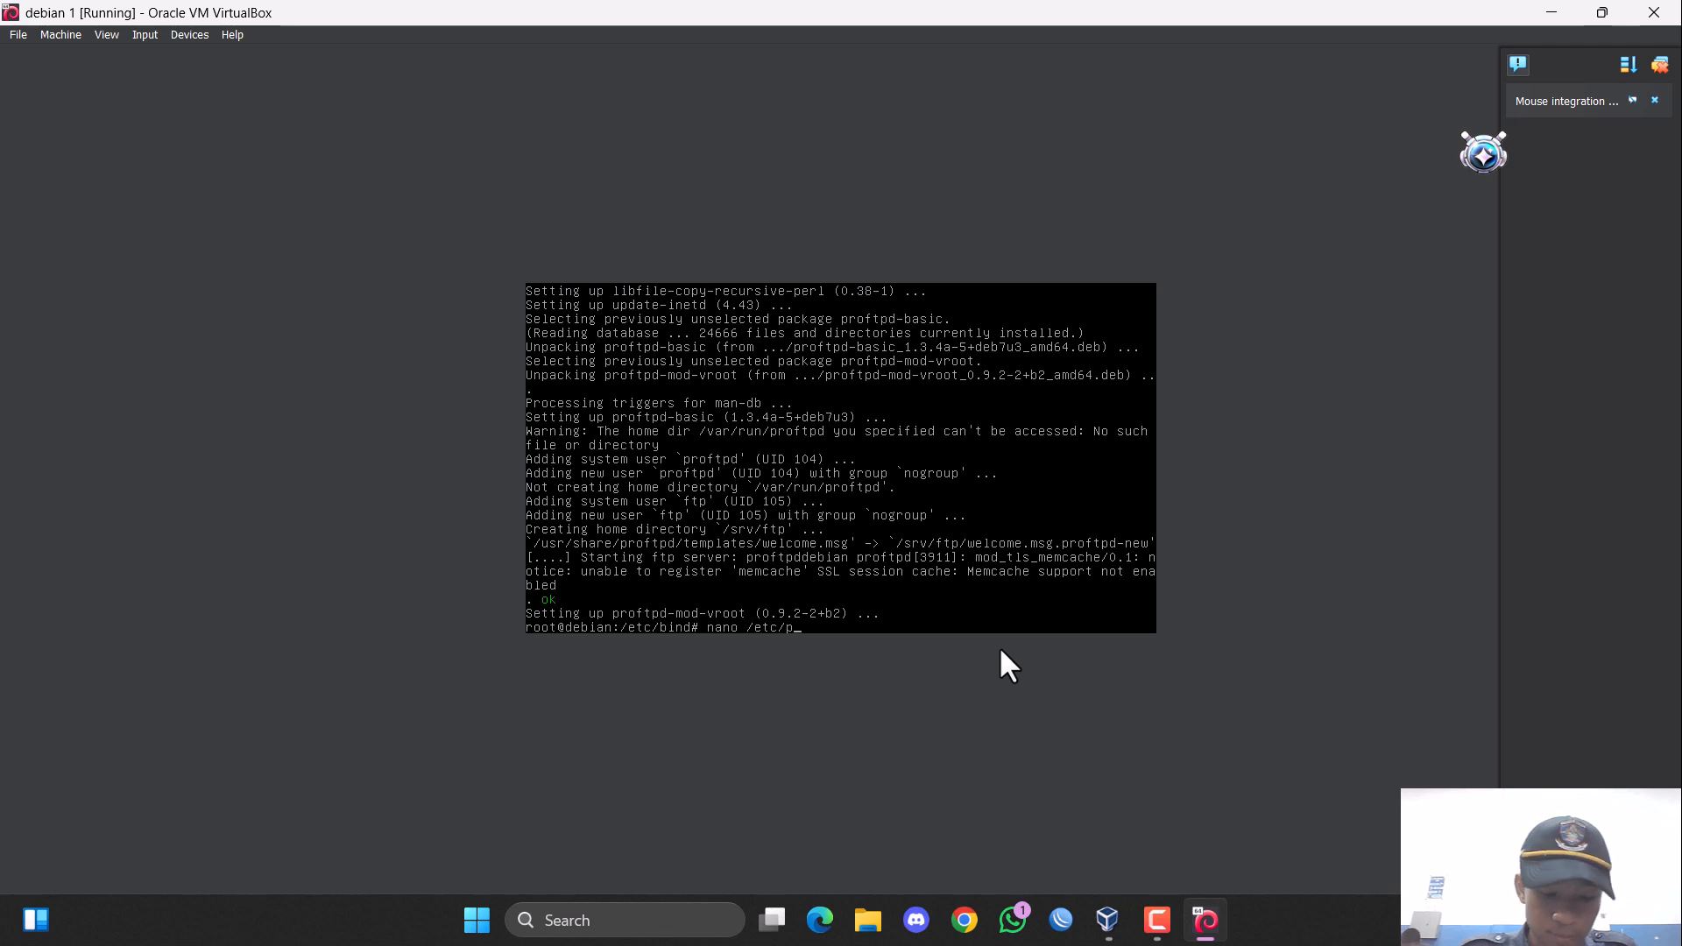
pyautogui.write('proft')
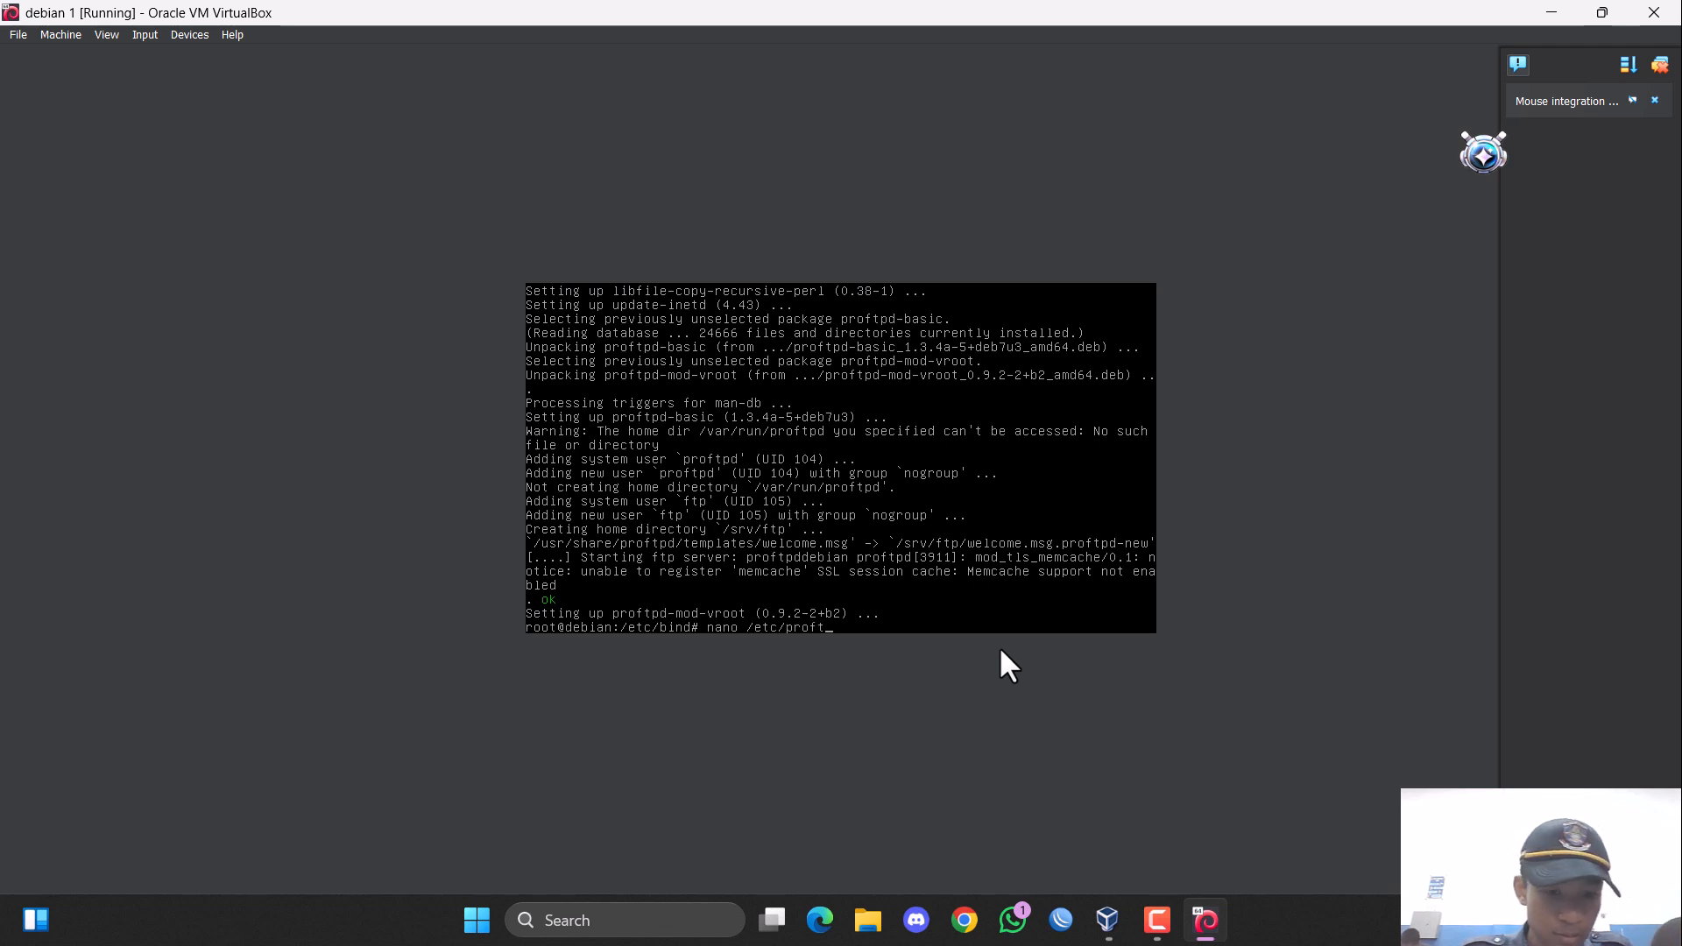
pyautogui.press('Tab')
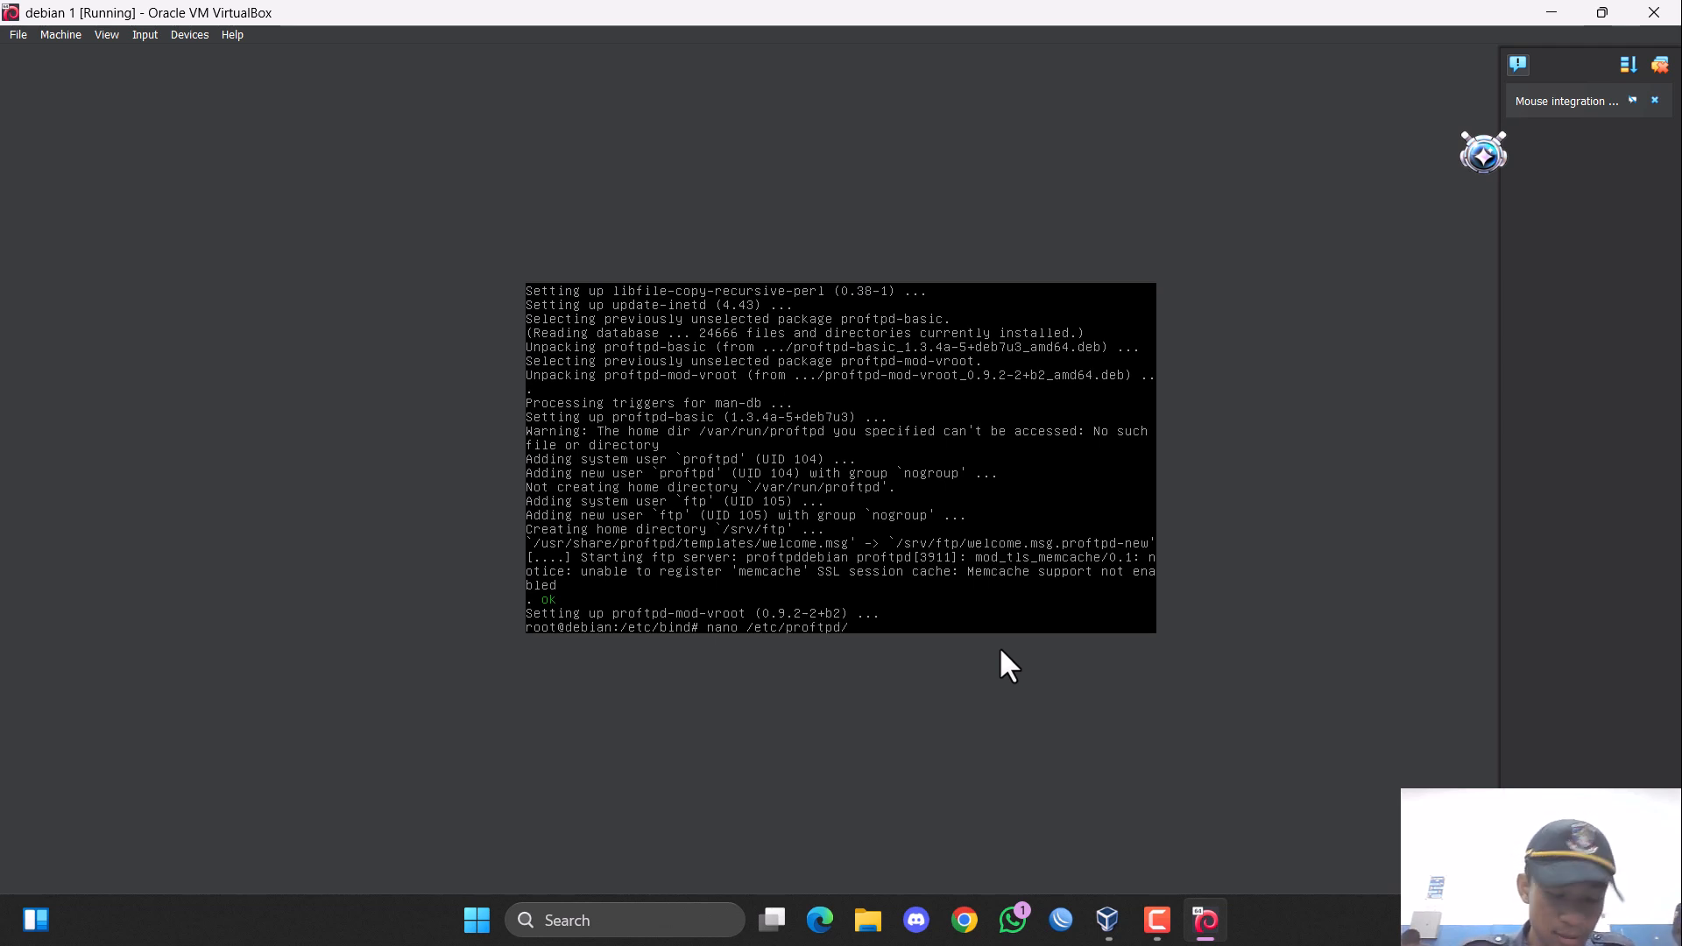
pyautogui.write('pr')
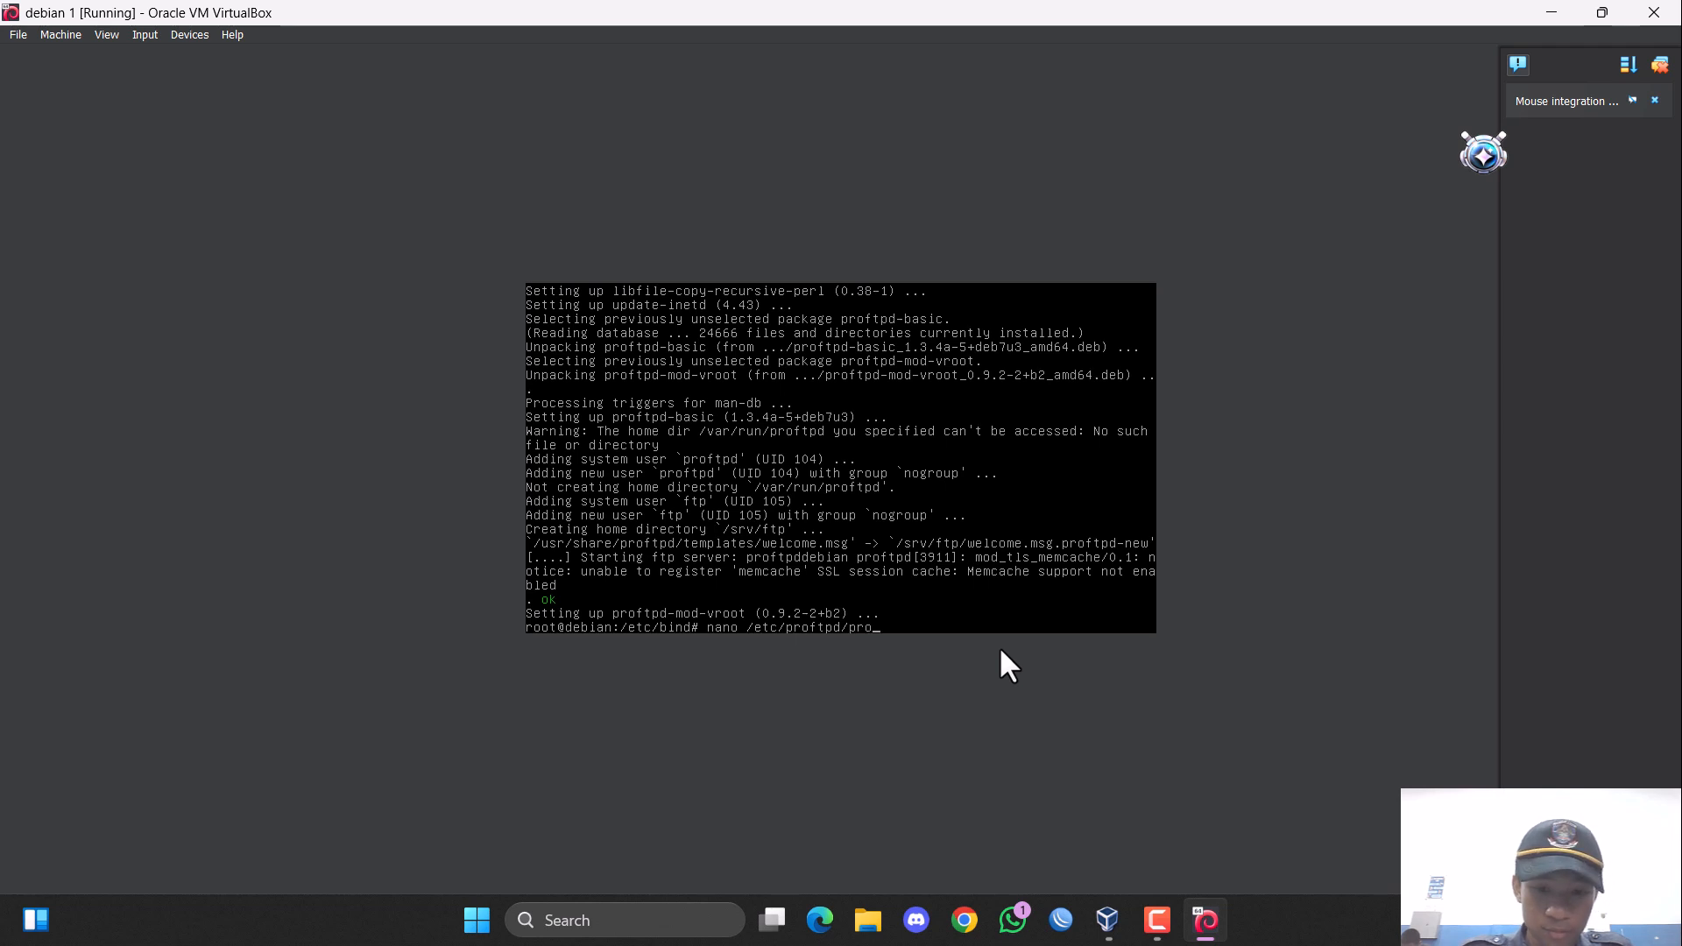
pyautogui.write('o')
pyautogui.press('Tab')
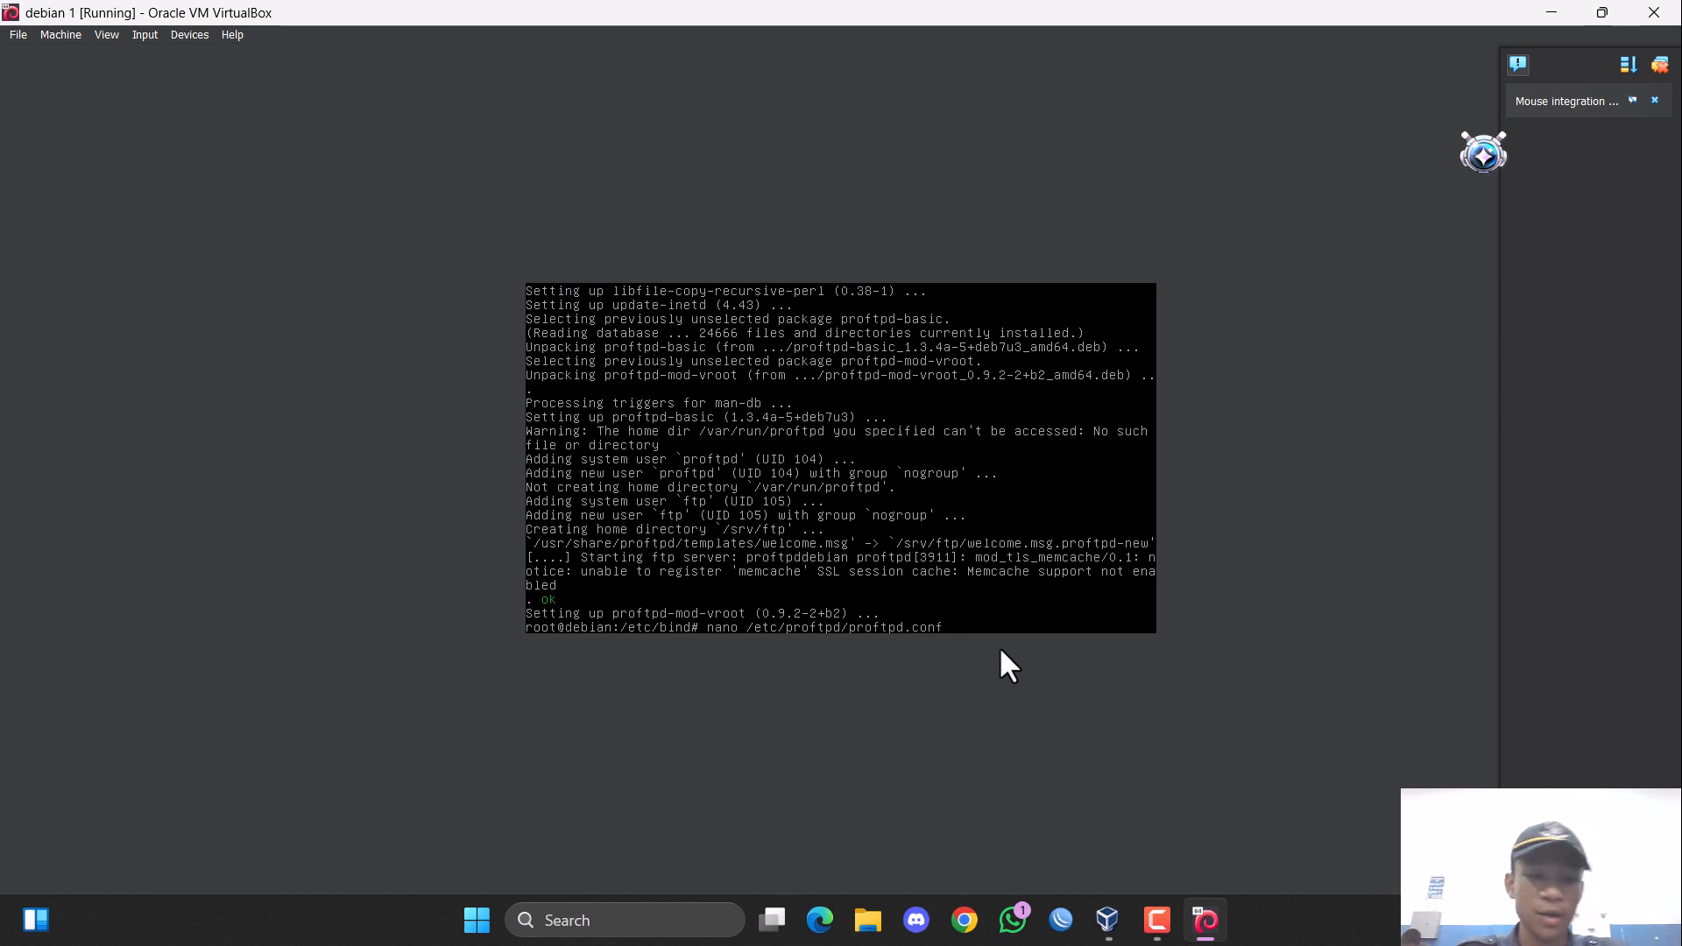
pyautogui.press('Return')
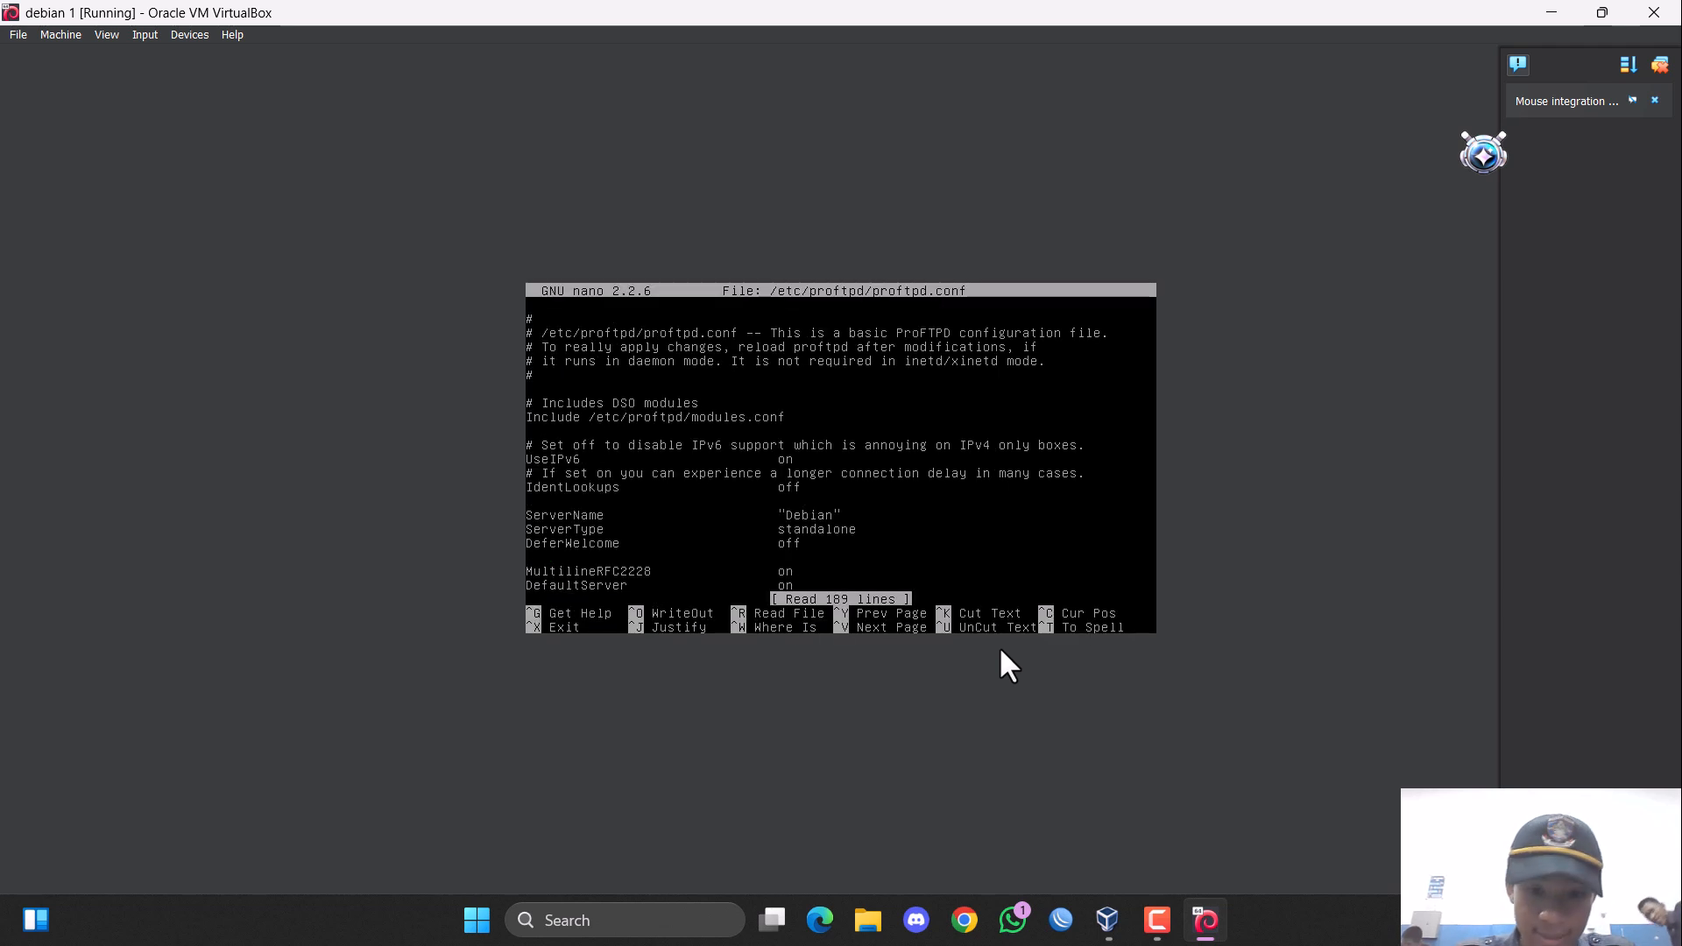
# Set the ServerName directive in proftpd.conf to "rizki.com".
pyautogui.press('Down')
pyautogui.press('Down')
pyautogui.press('Down')
pyautogui.press('Down')
pyautogui.press('Down')
pyautogui.press('Down')
pyautogui.press('Down')
pyautogui.press('Down')
pyautogui.press('Down')
pyautogui.press('Down')
pyautogui.press('Down')
pyautogui.press('Down')
pyautogui.press('Down')
pyautogui.press('Down')
pyautogui.press('Down')
pyautogui.press('Down')
pyautogui.press('Down')
pyautogui.press('Down')
pyautogui.press('Down')
pyautogui.press('Down')
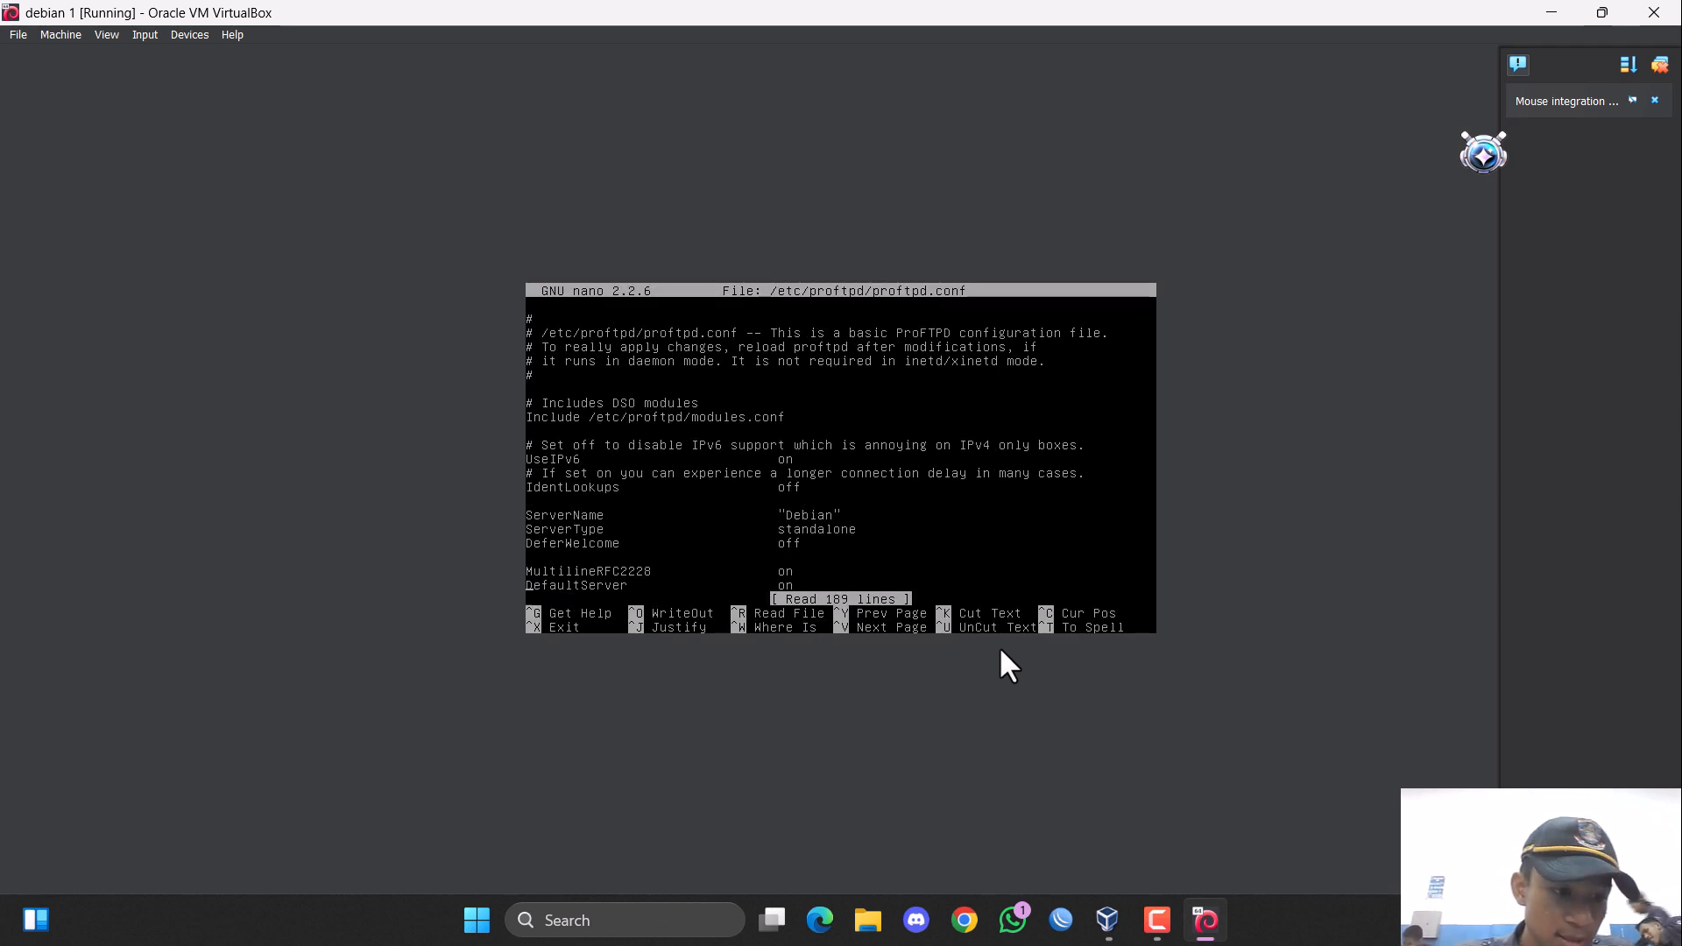
pyautogui.press('Down')
pyautogui.press('Down')
pyautogui.press('Down')
pyautogui.press('Down')
pyautogui.press('Down')
pyautogui.press('Down')
pyautogui.press('Down')
pyautogui.press('Down')
pyautogui.press('Down')
pyautogui.press('Down')
pyautogui.press('Down')
pyautogui.press('Up')
pyautogui.press('Up')
pyautogui.press('Up')
pyautogui.press('Up')
pyautogui.press('Up')
pyautogui.press('Up')
pyautogui.press('Up')
pyautogui.press('Up')
pyautogui.press('Up')
pyautogui.press('Up')
pyautogui.press('Up')
pyautogui.press('Up')
pyautogui.press('Up')
pyautogui.press('Up')
pyautogui.press('Up')
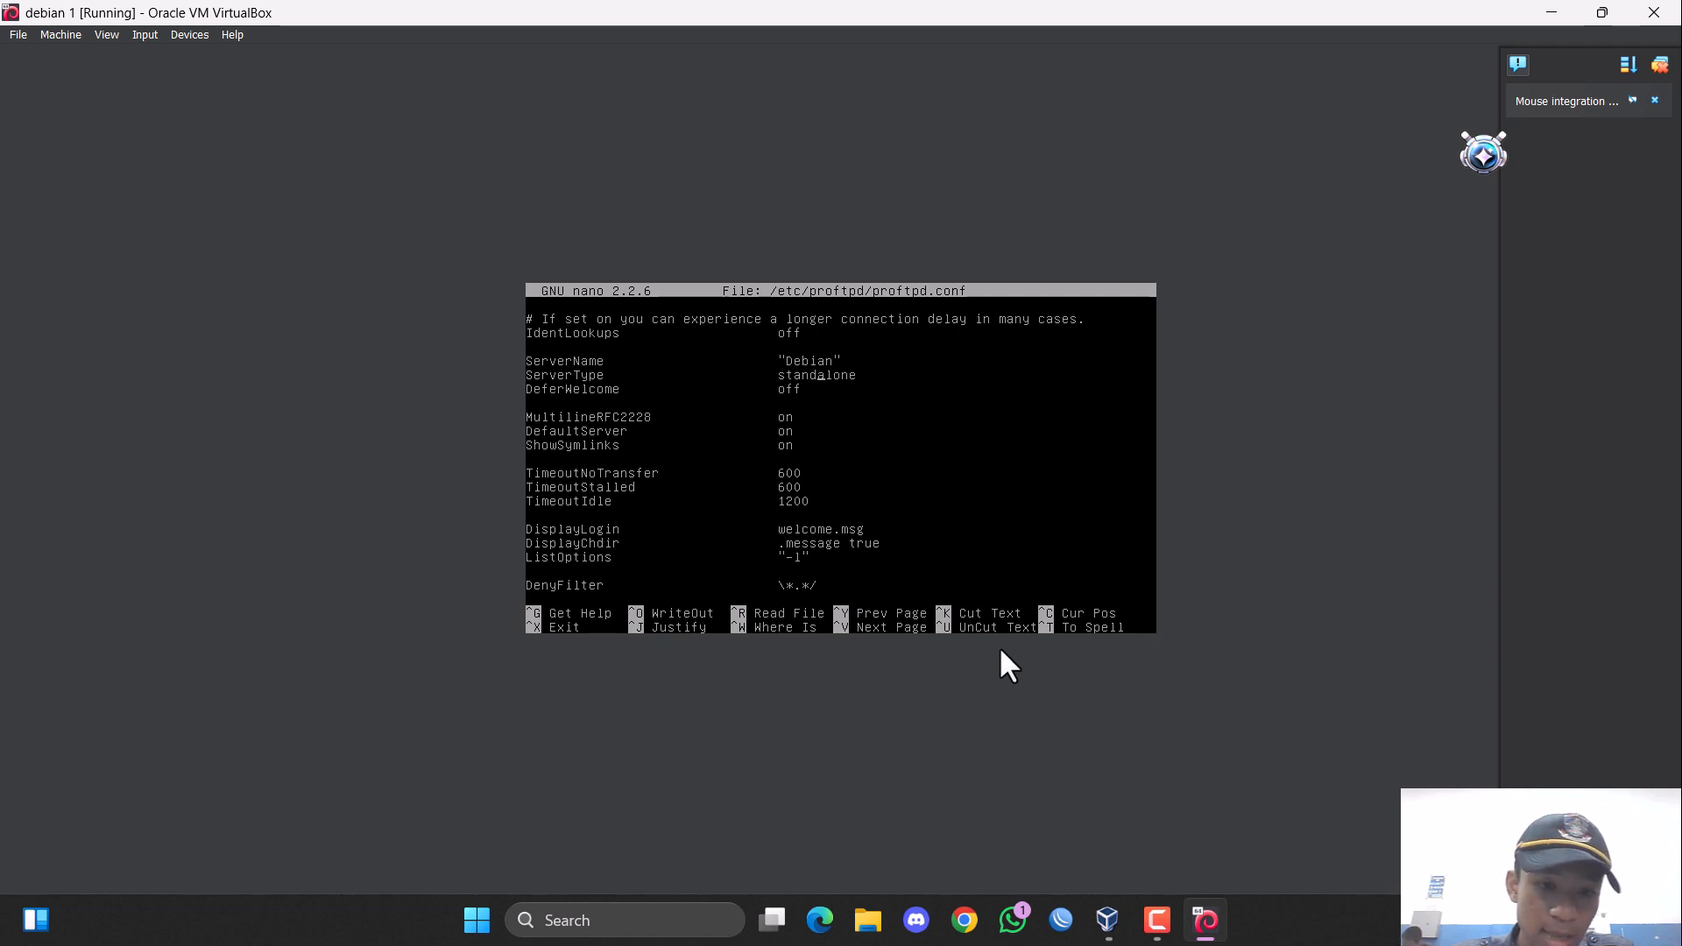
pyautogui.press('Up')
pyautogui.press('Right')
pyautogui.press('Right')
pyautogui.press('Right')
pyautogui.press('Right')
pyautogui.press('Right')
pyautogui.press('Right')
pyautogui.press('Right')
pyautogui.press('Right')
pyautogui.press('Right')
pyautogui.press('Right')
pyautogui.press('Right')
pyautogui.press('Right')
pyautogui.press('Right')
pyautogui.press('Right')
pyautogui.press('Right')
pyautogui.press('Right')
pyautogui.press('Right')
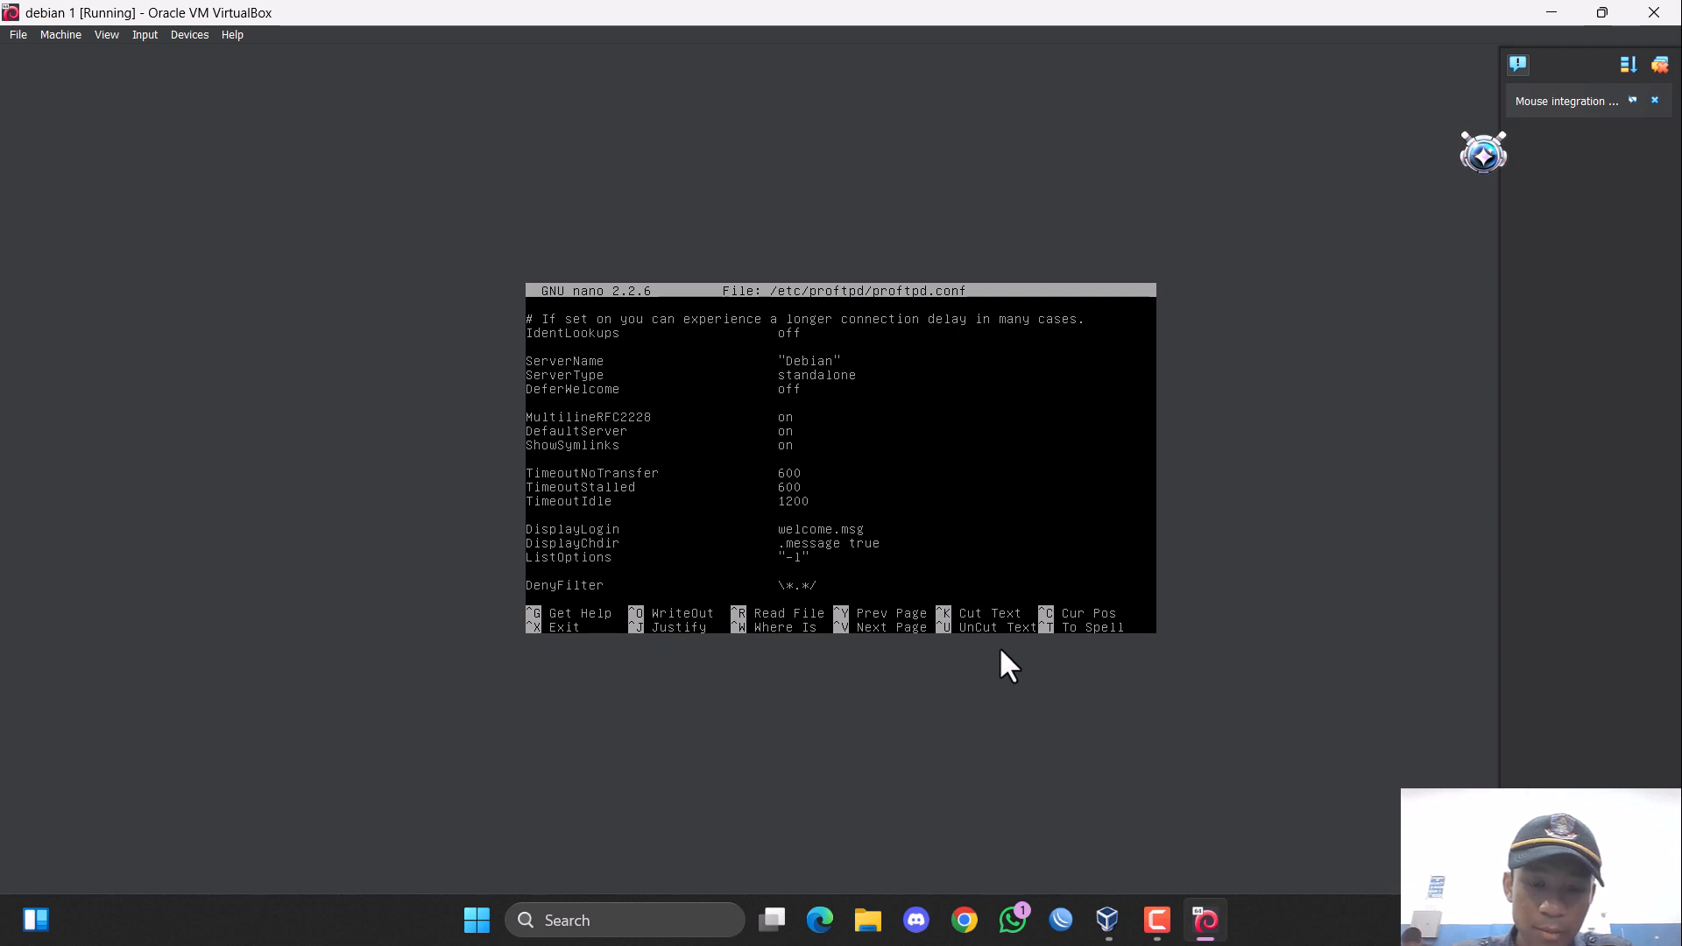
pyautogui.press('BackSpace')
pyautogui.press('BackSpace')
pyautogui.press('BackSpace')
pyautogui.press('BackSpace')
pyautogui.press('BackSpace')
pyautogui.press('BackSpace')
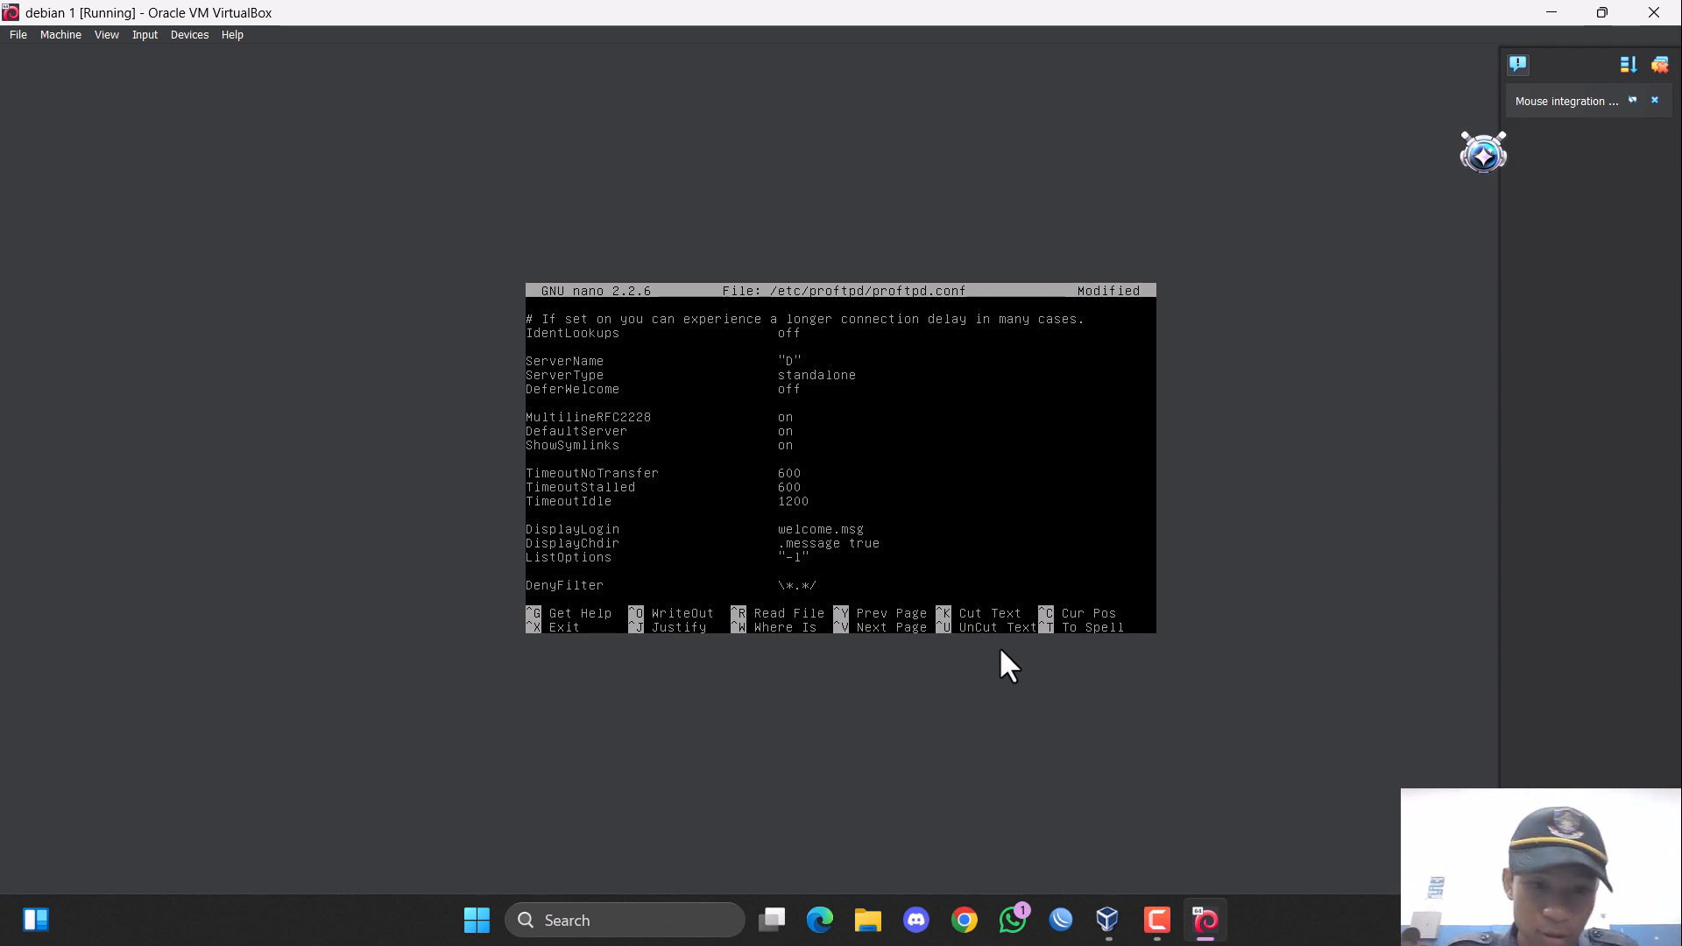
pyautogui.write('riz')
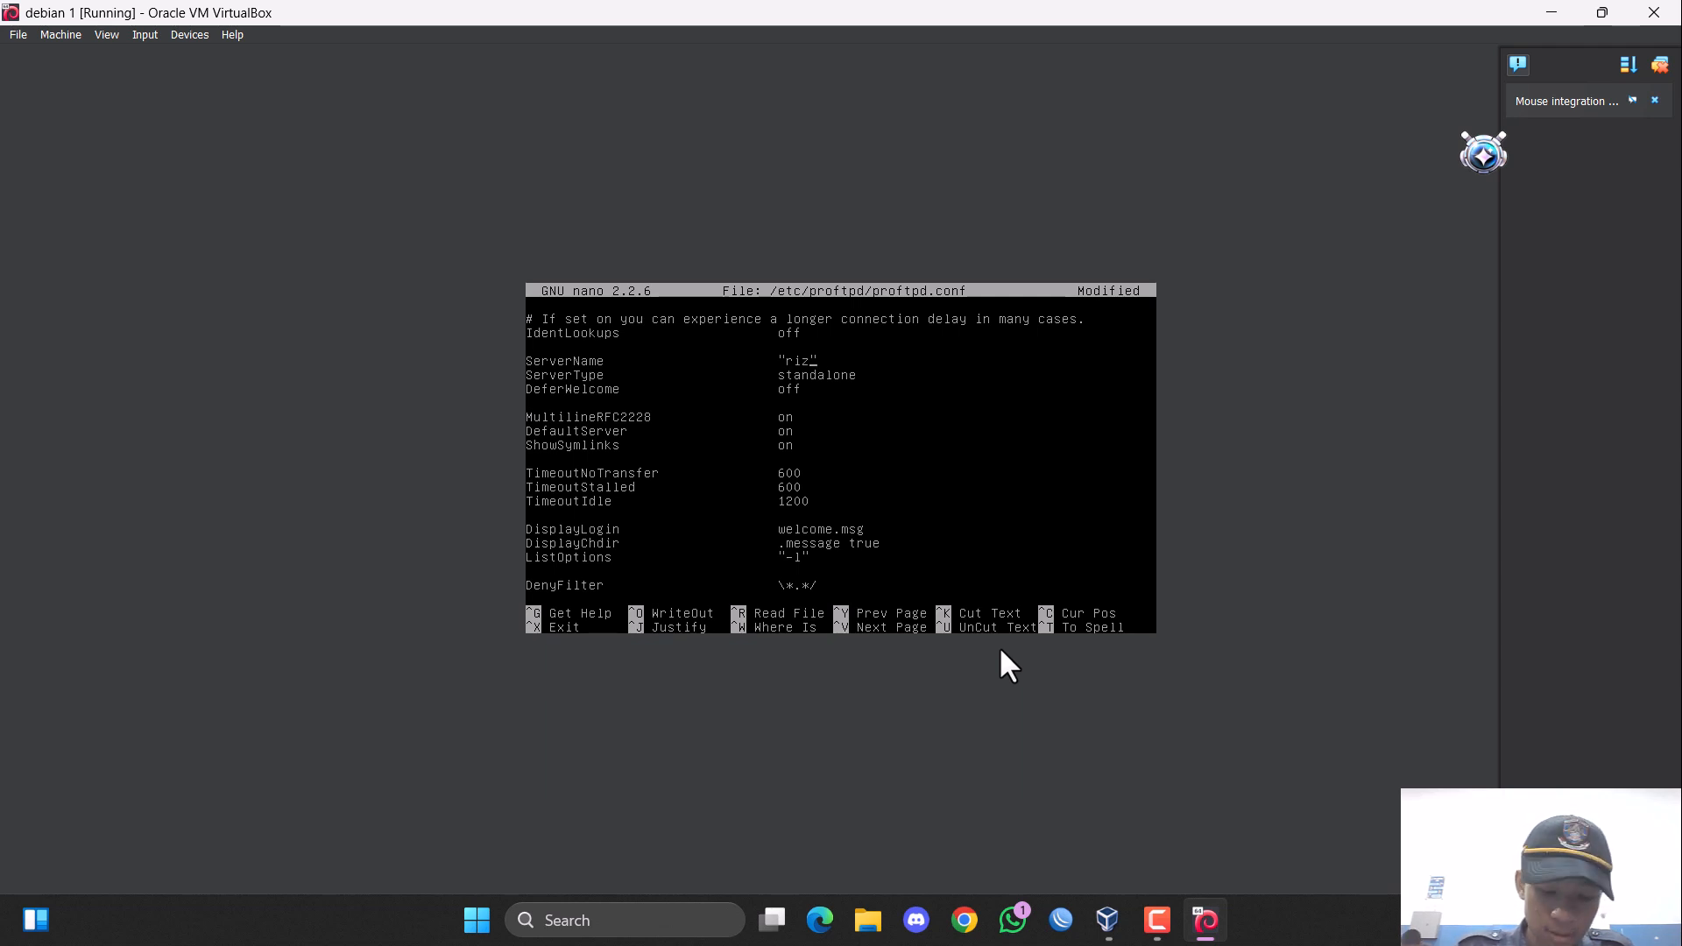
pyautogui.write('ki.com')
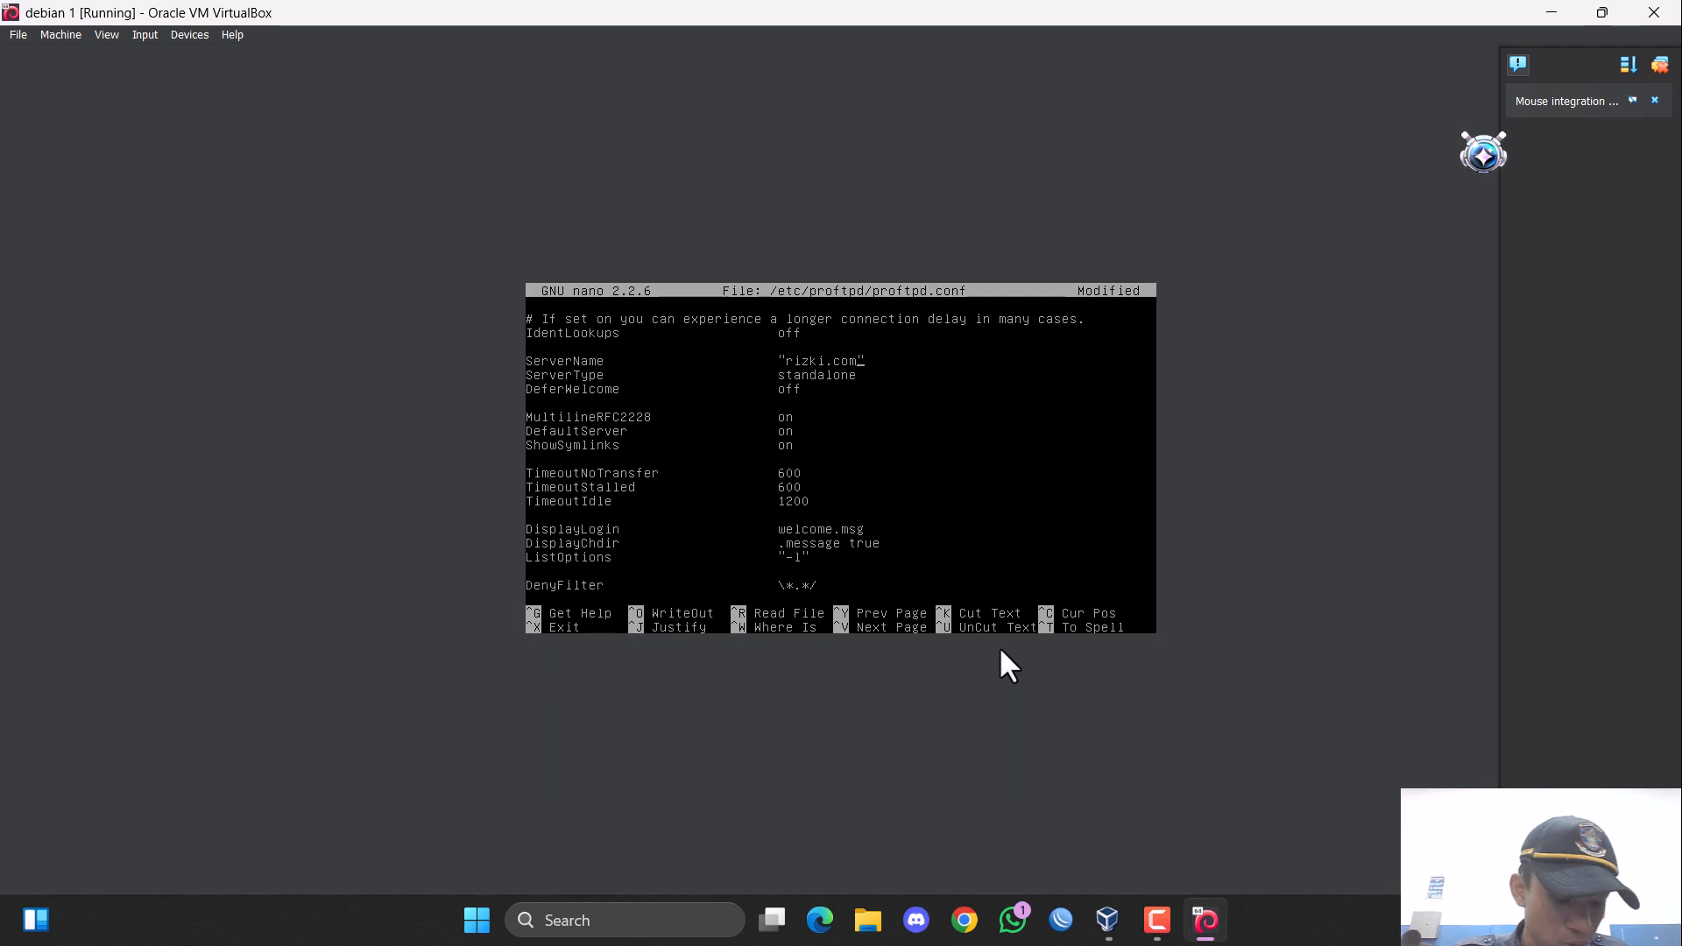
# Save the changes to /etc/proftpd/proftpd.conf under the same file name and exit the editor.
pyautogui.hotkey('ctrl', 'x')
pyautogui.press('y')
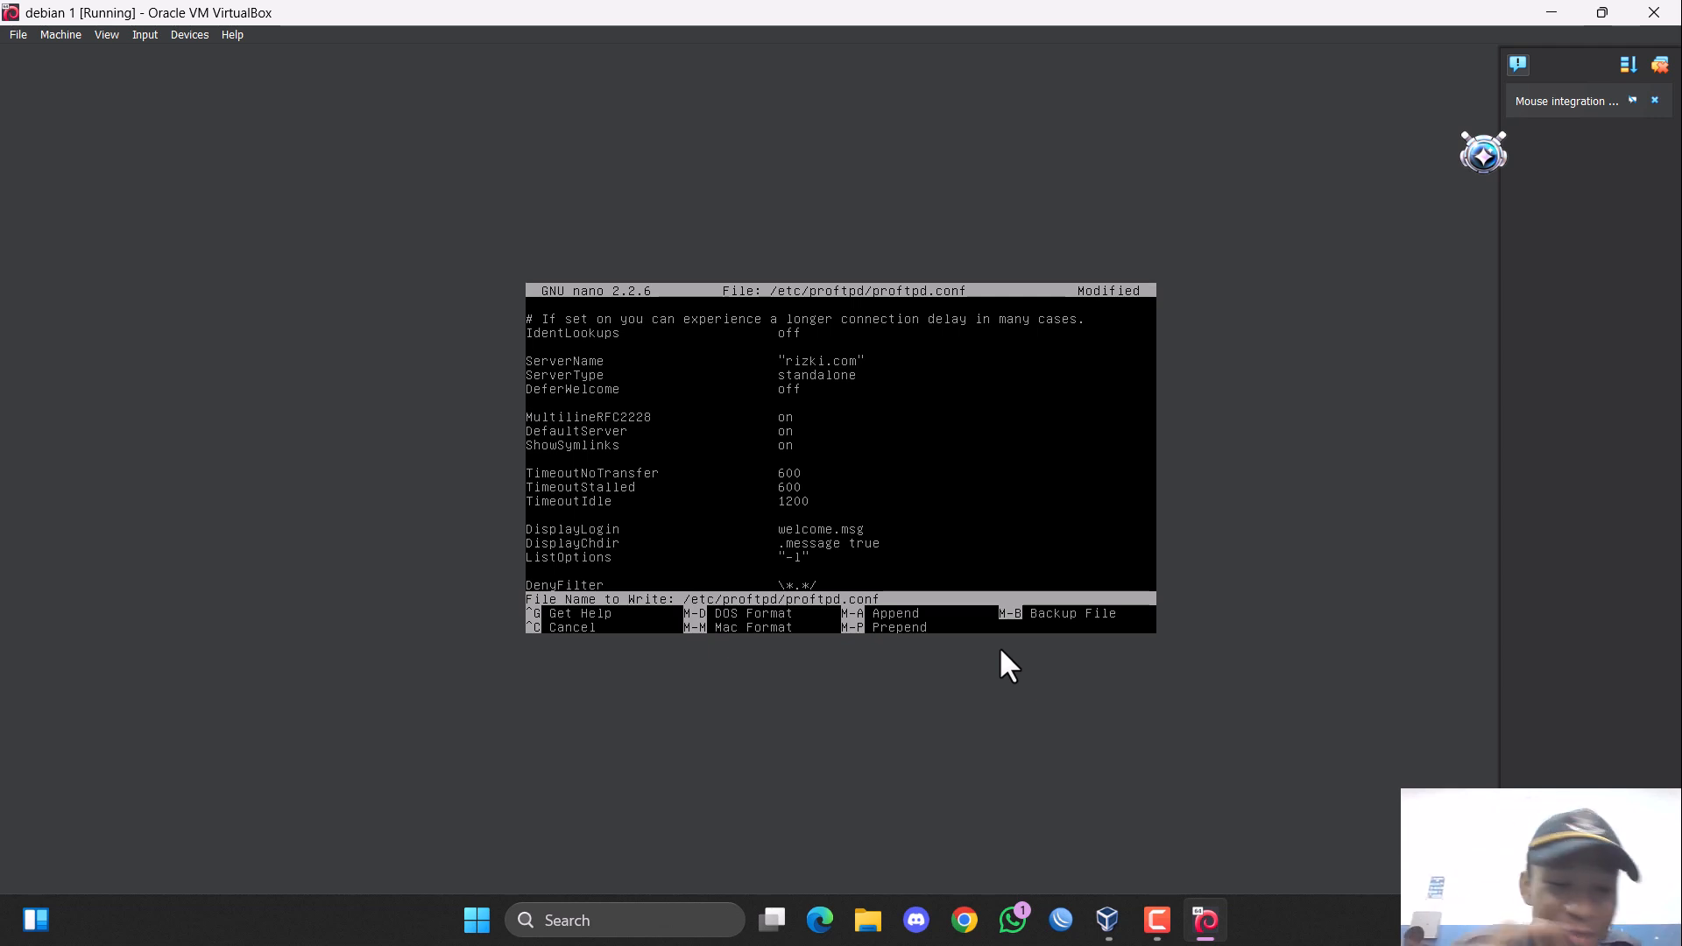
pyautogui.press('Return')
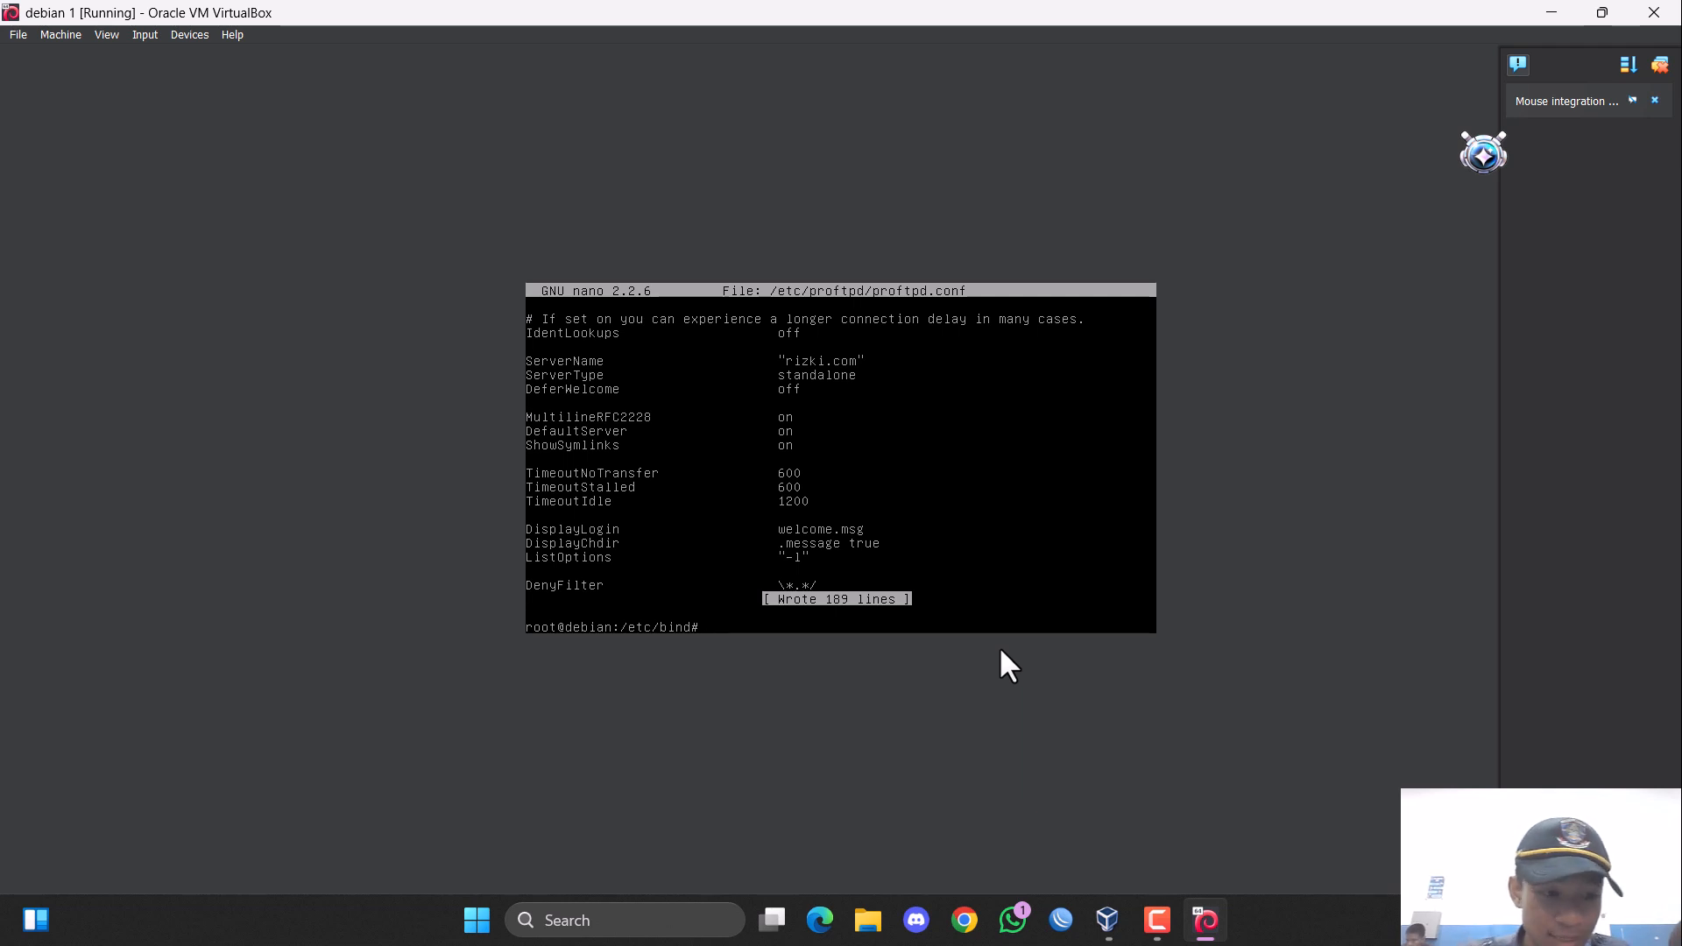
pyautogui.write('mkdir')
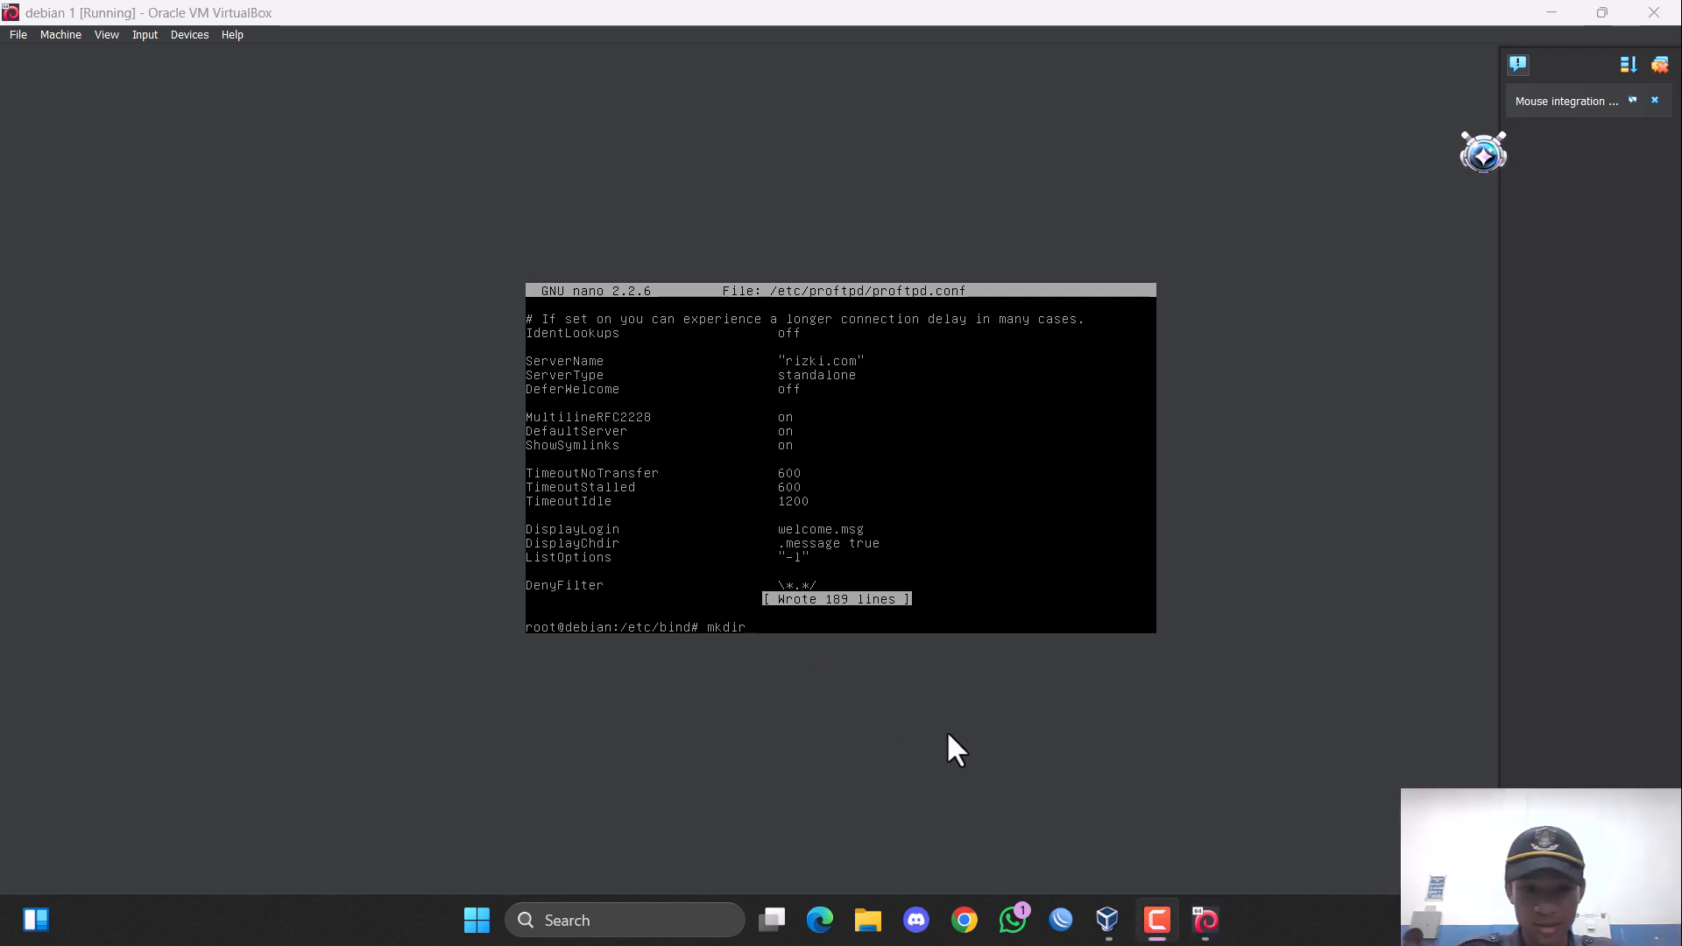
pyautogui.click(948, 733)
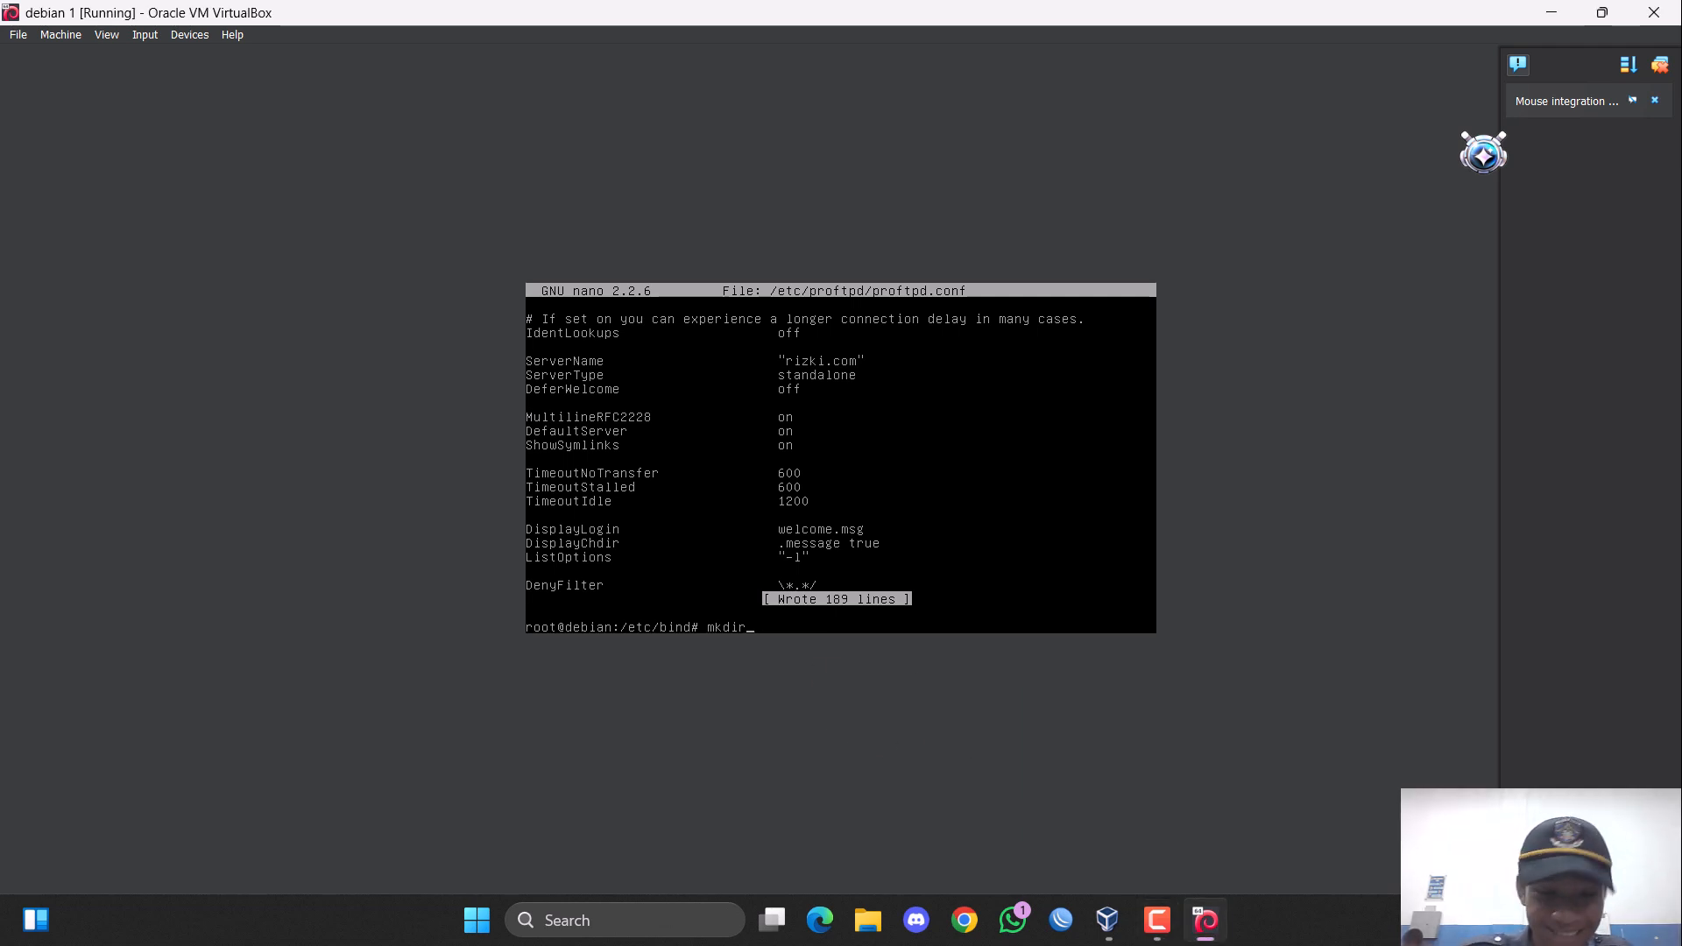
pyautogui.press('BackSpace')
pyautogui.press('BackSpace')
pyautogui.press('BackSpace')
pyautogui.press('BackSpace')
pyautogui.press('BackSpace')
pyautogui.write('nan')
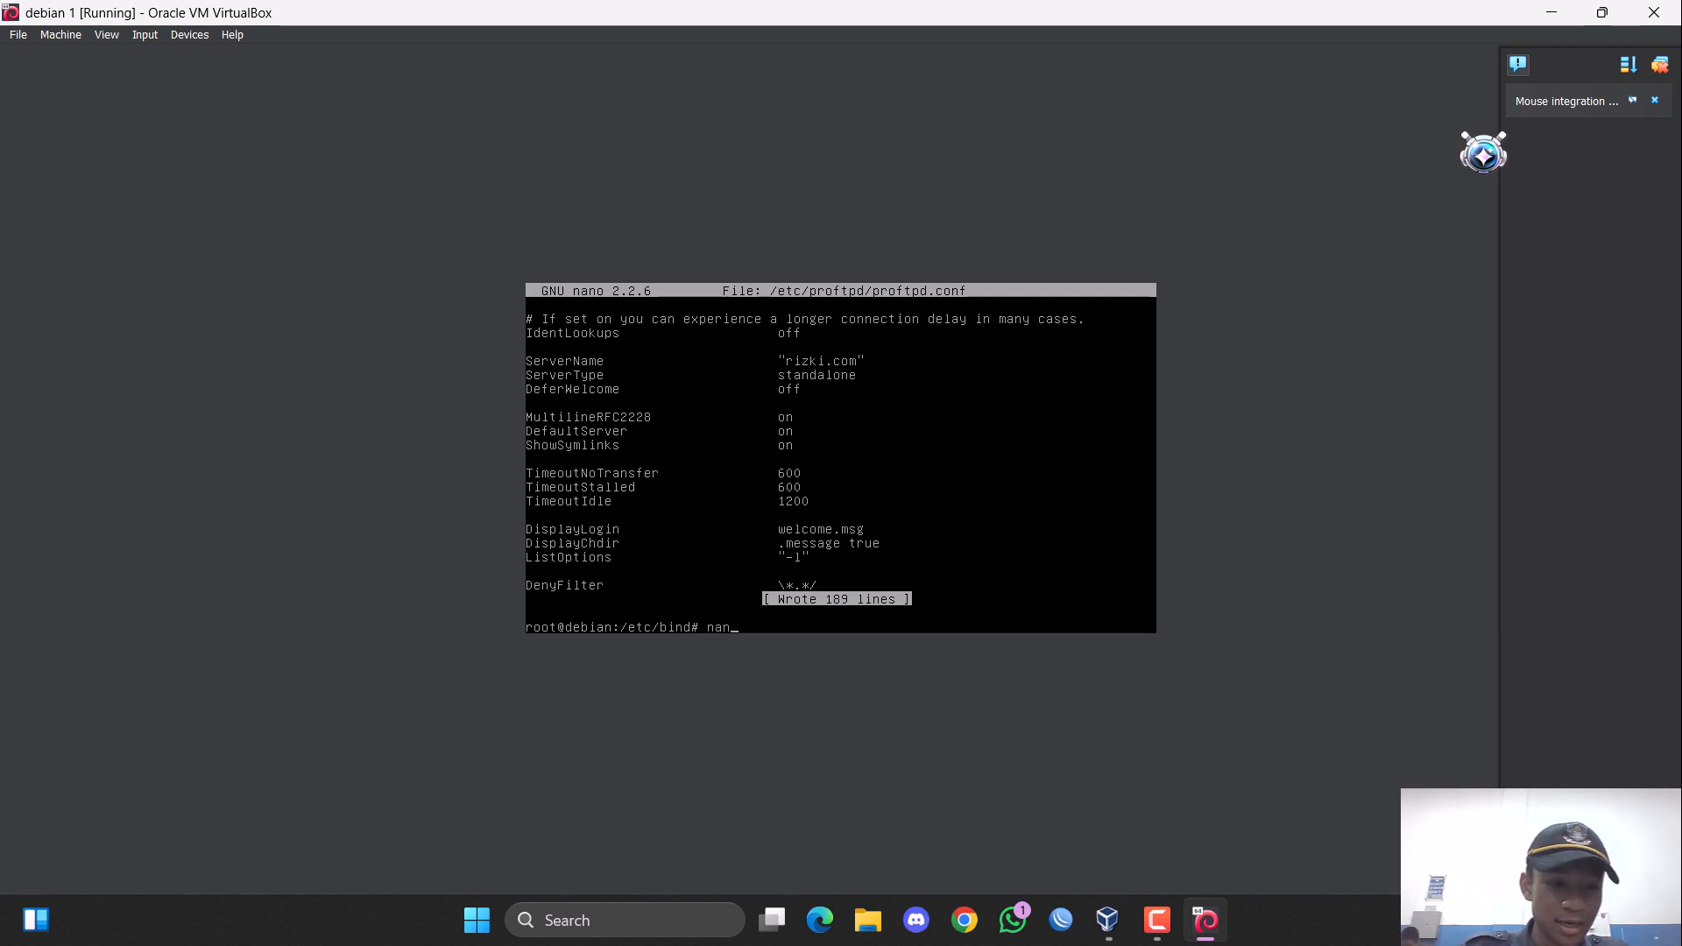
pyautogui.write('o /etc/')
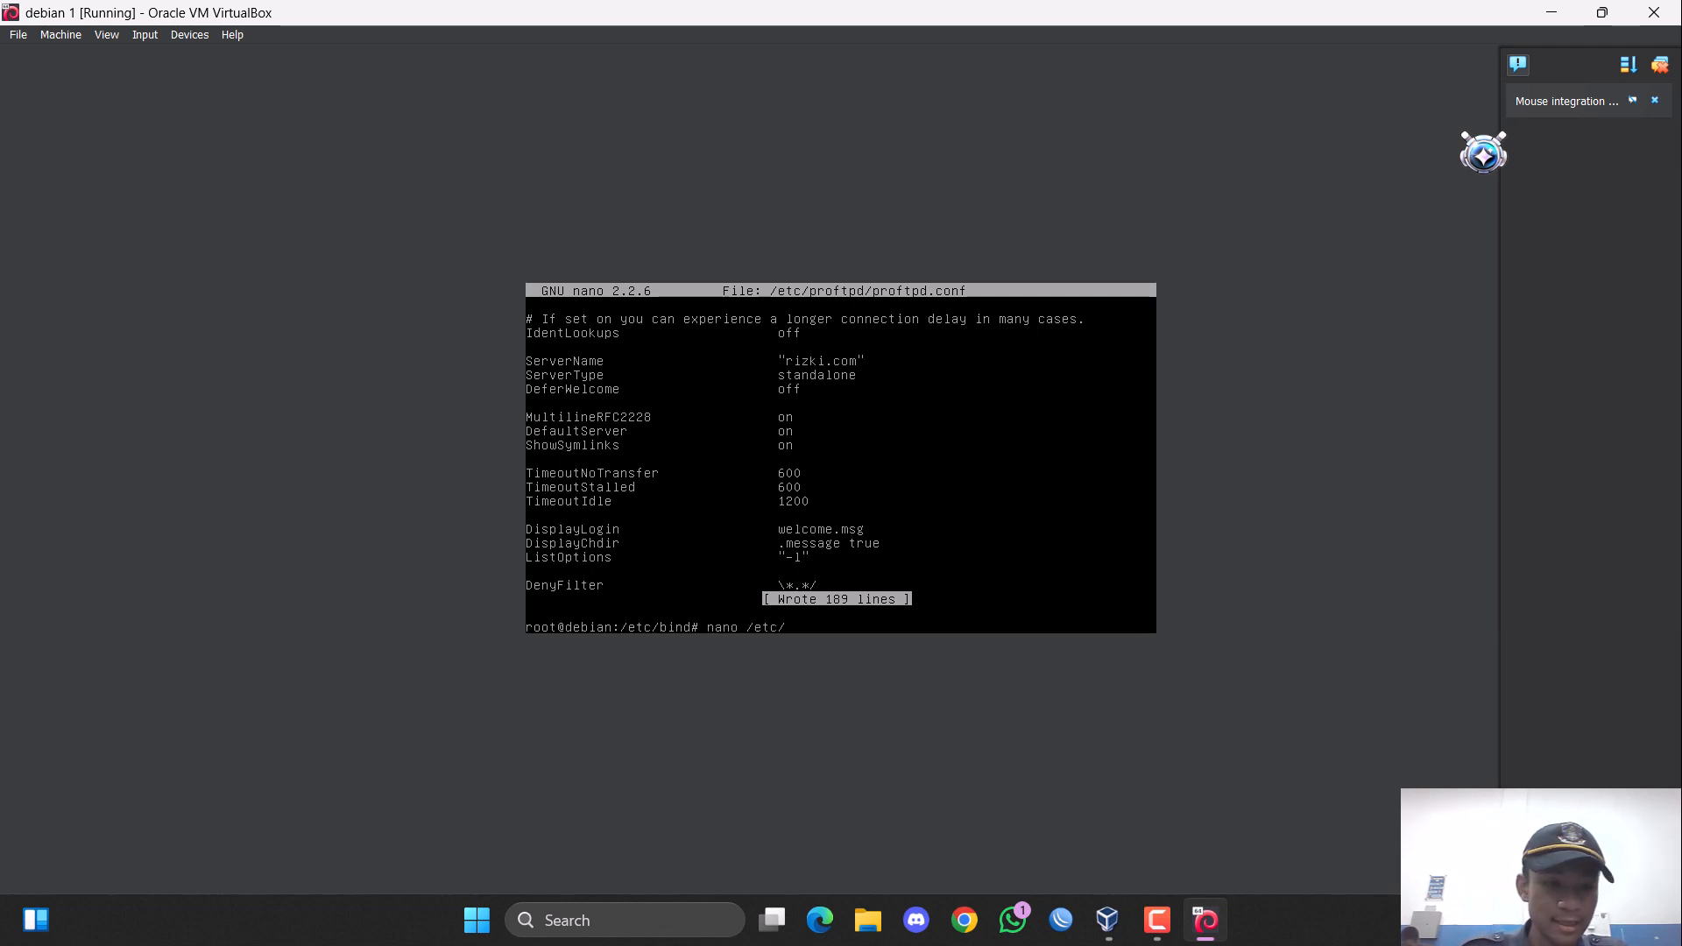
pyautogui.write('pro')
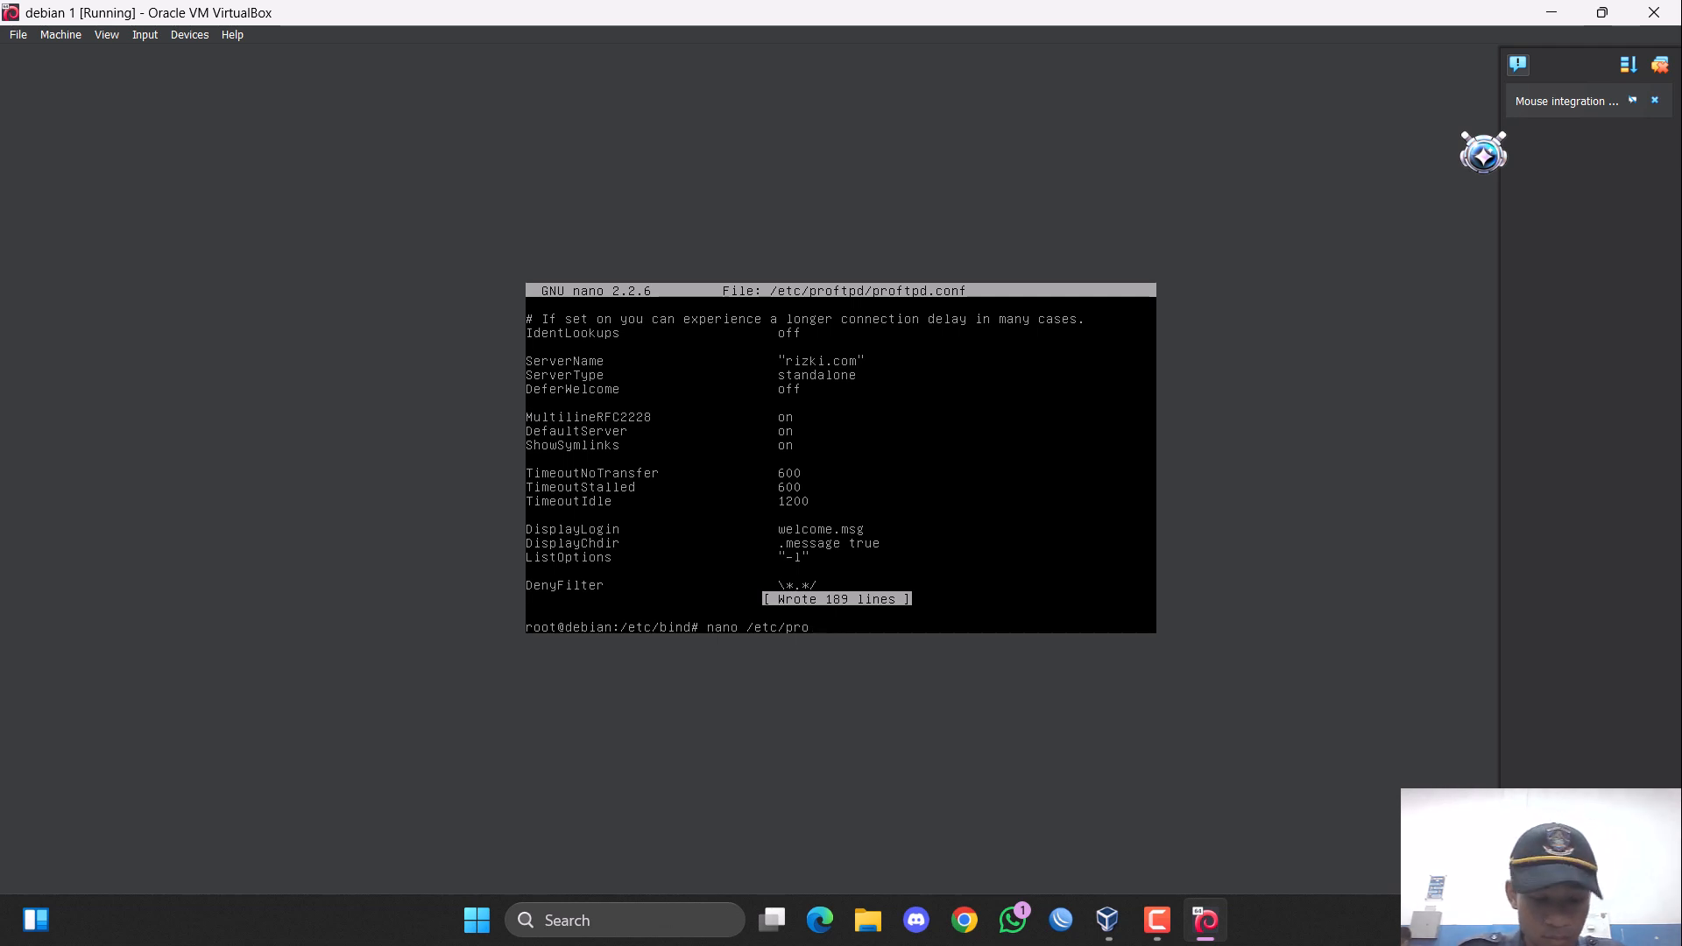
pyautogui.write('f')
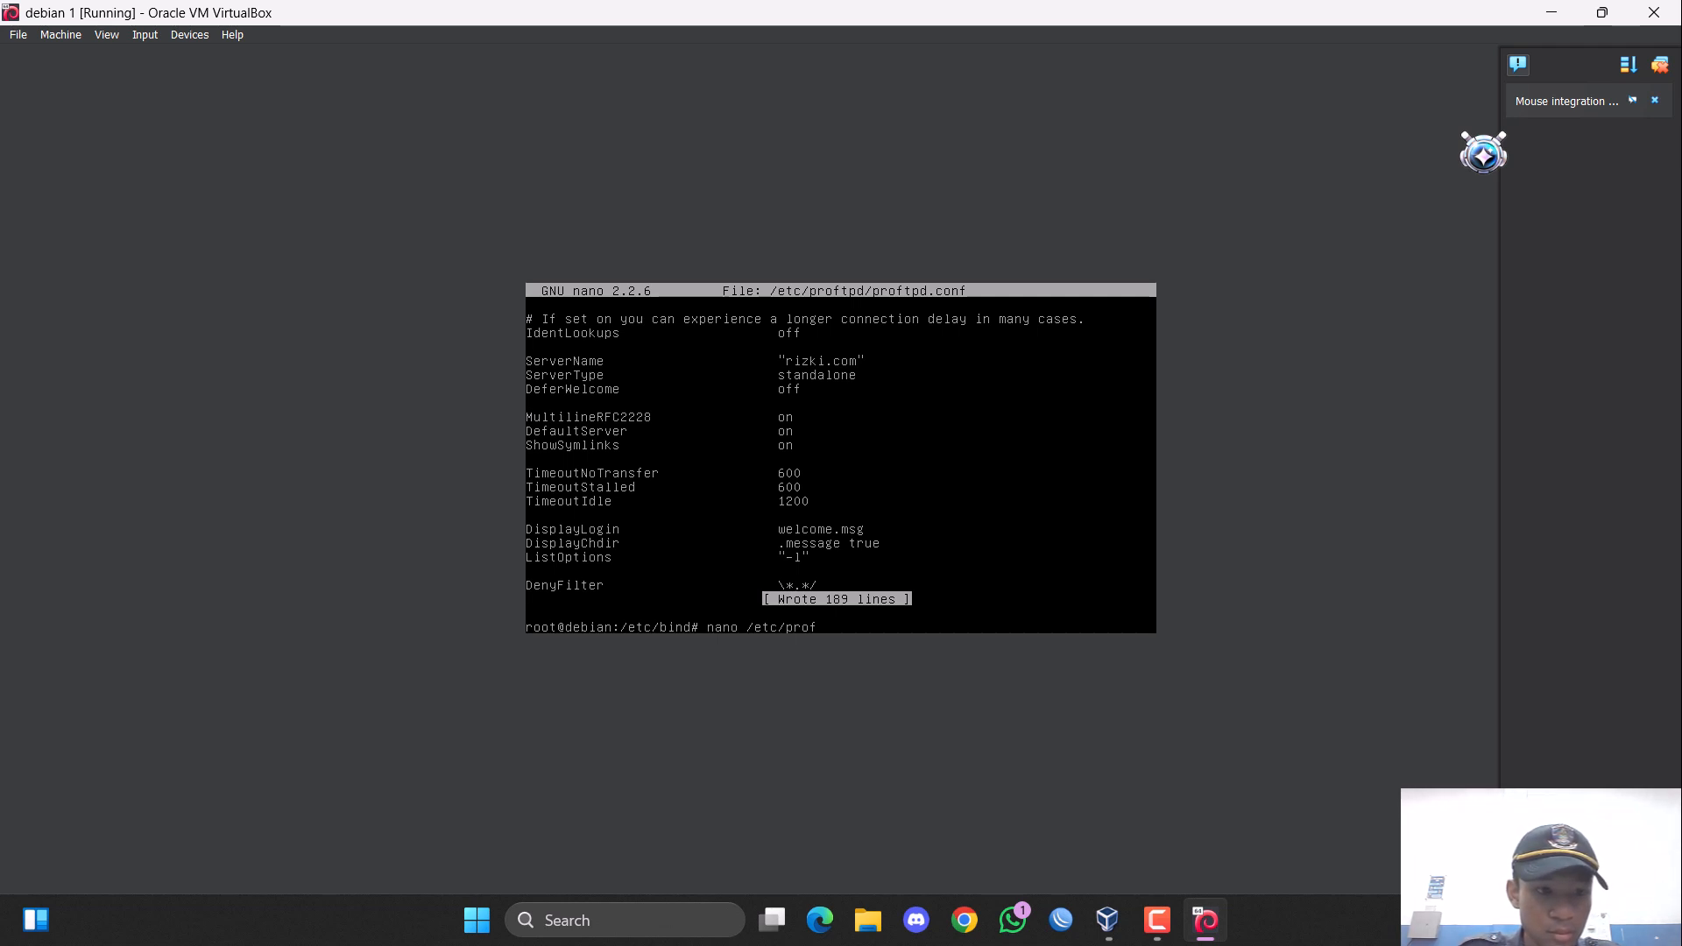
pyautogui.press('BackSpace')
pyautogui.press('BackSpace')
pyautogui.press('BackSpace')
pyautogui.press('BackSpace')
pyautogui.press('BackSpace')
pyautogui.press('BackSpace')
pyautogui.press('BackSpace')
pyautogui.press('BackSpace')
pyautogui.press('BackSpace')
pyautogui.press('BackSpace')
pyautogui.press('BackSpace')
pyautogui.press('BackSpace')
pyautogui.press('BackSpace')
pyautogui.press('BackSpace')
pyautogui.press('Up')
pyautogui.press('Up')
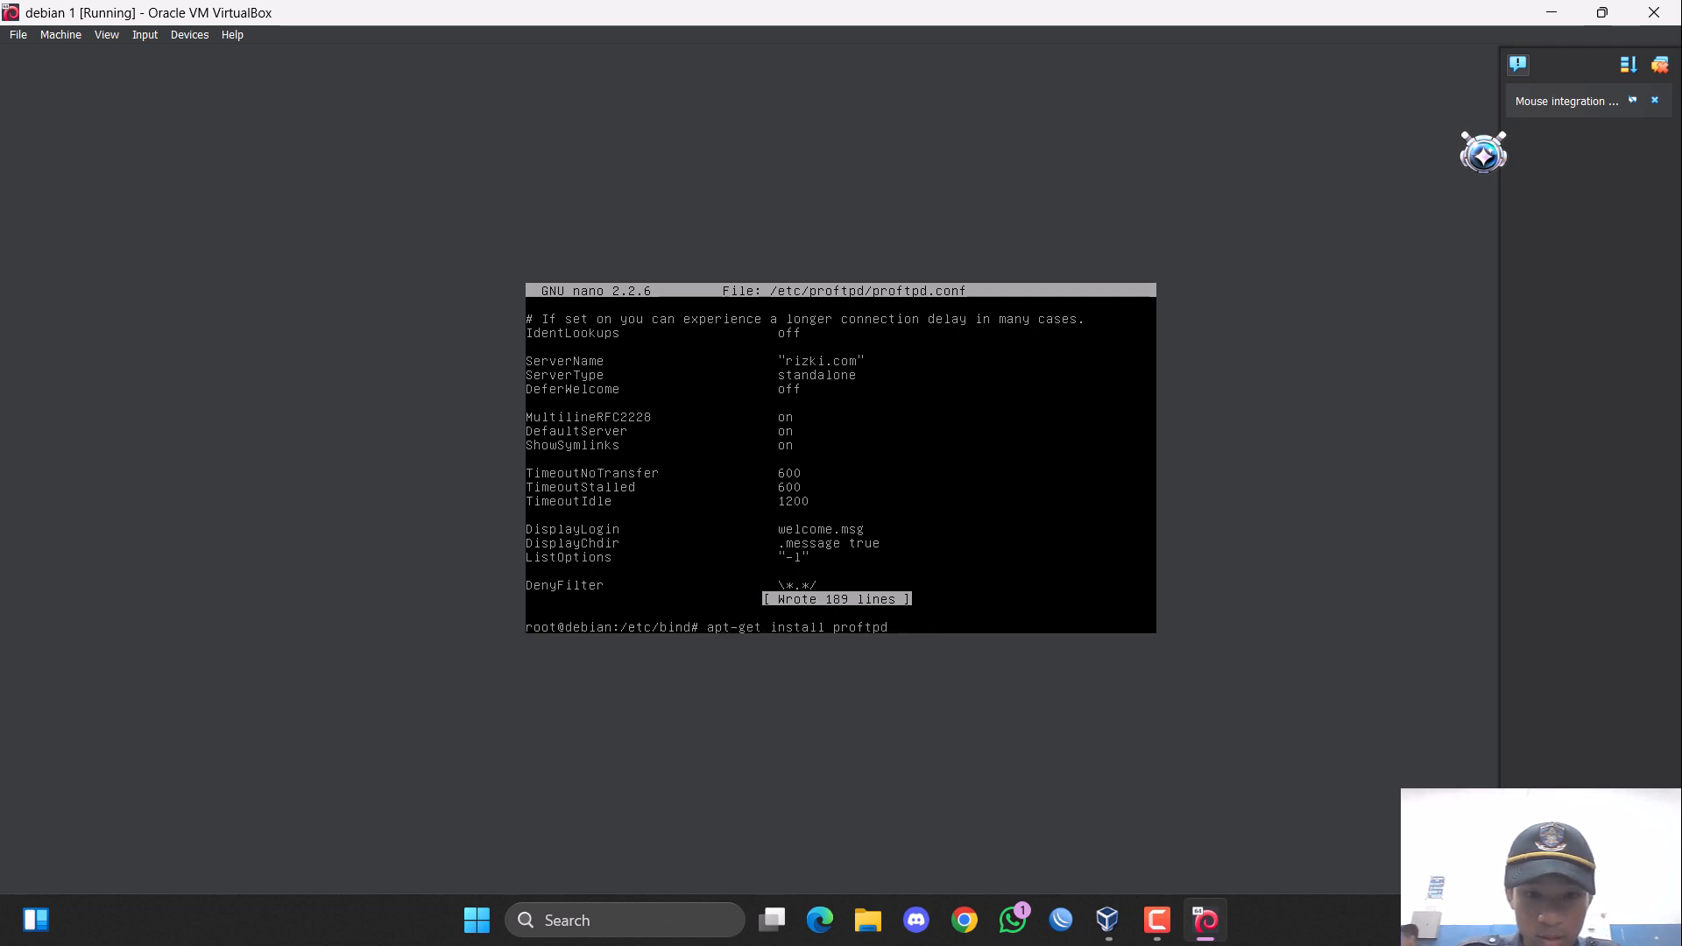
pyautogui.press('Down')
pyautogui.press('BackSpace')
pyautogui.press('BackSpace')
pyautogui.press('BackSpace')
pyautogui.press('BackSpace')
pyautogui.press('BackSpace')
pyautogui.press('BackSpace')
pyautogui.press('BackSpace')
pyautogui.press('BackSpace')
pyautogui.press('BackSpace')
pyautogui.press('BackSpace')
pyautogui.press('BackSpace')
pyautogui.press('BackSpace')
pyautogui.press('BackSpace')
pyautogui.press('BackSpace')
pyautogui.press('BackSpace')
pyautogui.press('BackSpace')
pyautogui.press('BackSpace')
pyautogui.press('BackSpace')
pyautogui.press('BackSpace')
pyautogui.press('BackSpace')
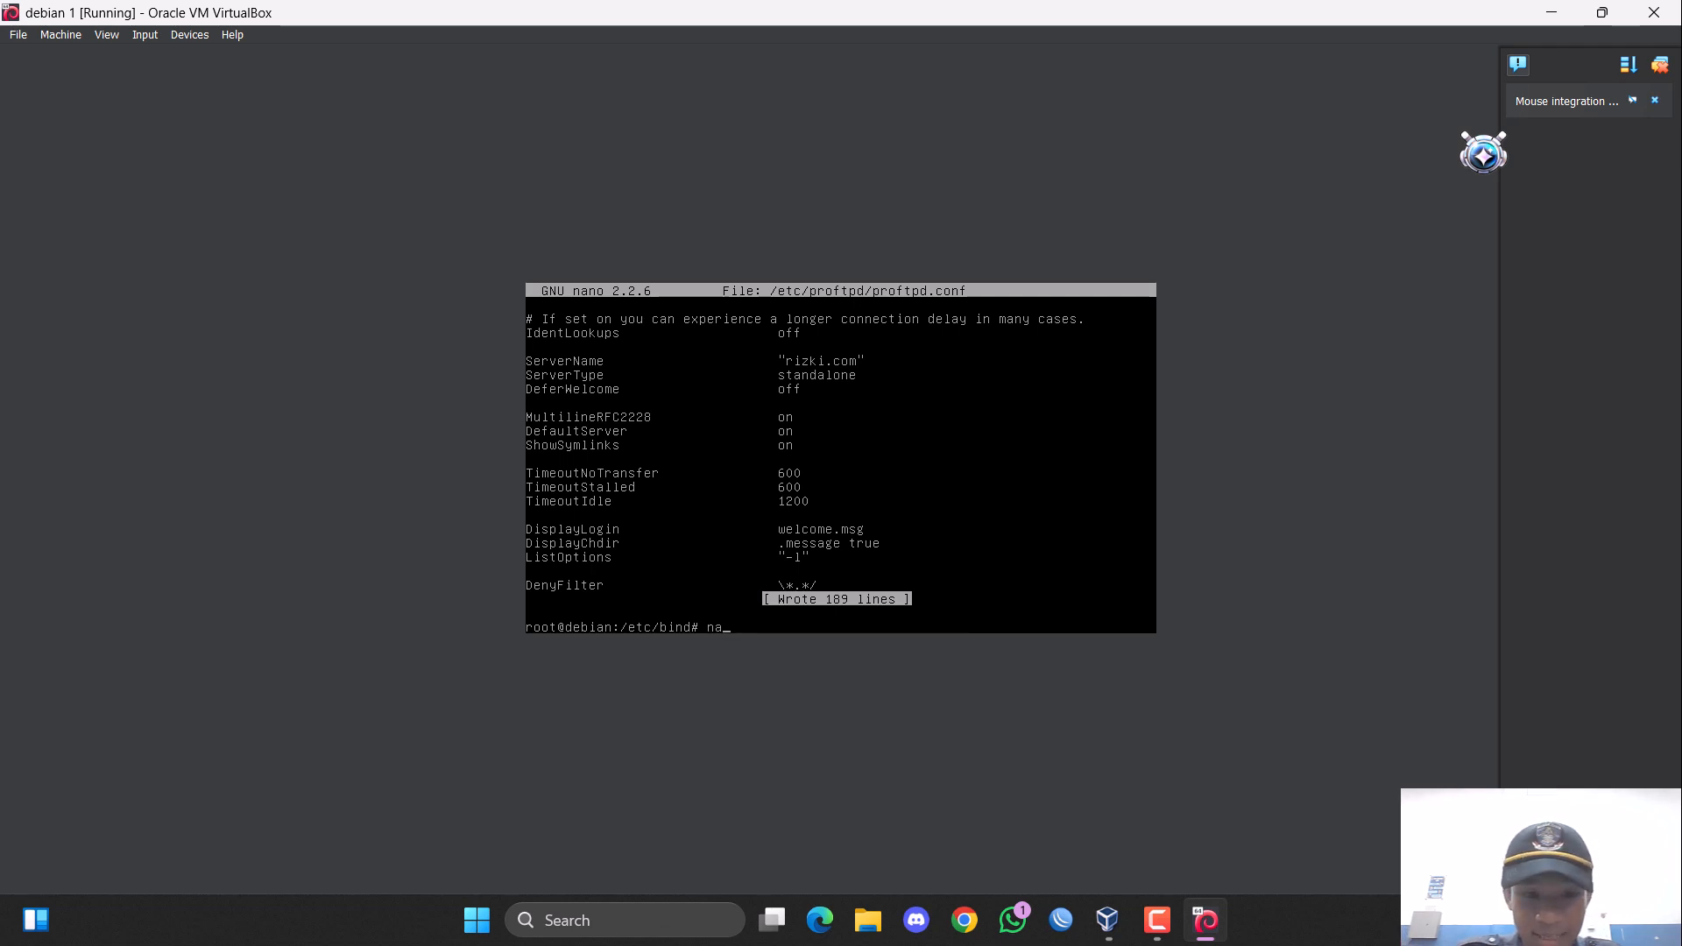
# Reopen the ProFTPD configuration file with the command "nano /etc/proftpd/proftpd.conf".
pyautogui.press('Up')
pyautogui.press('Up')
pyautogui.press('Down')
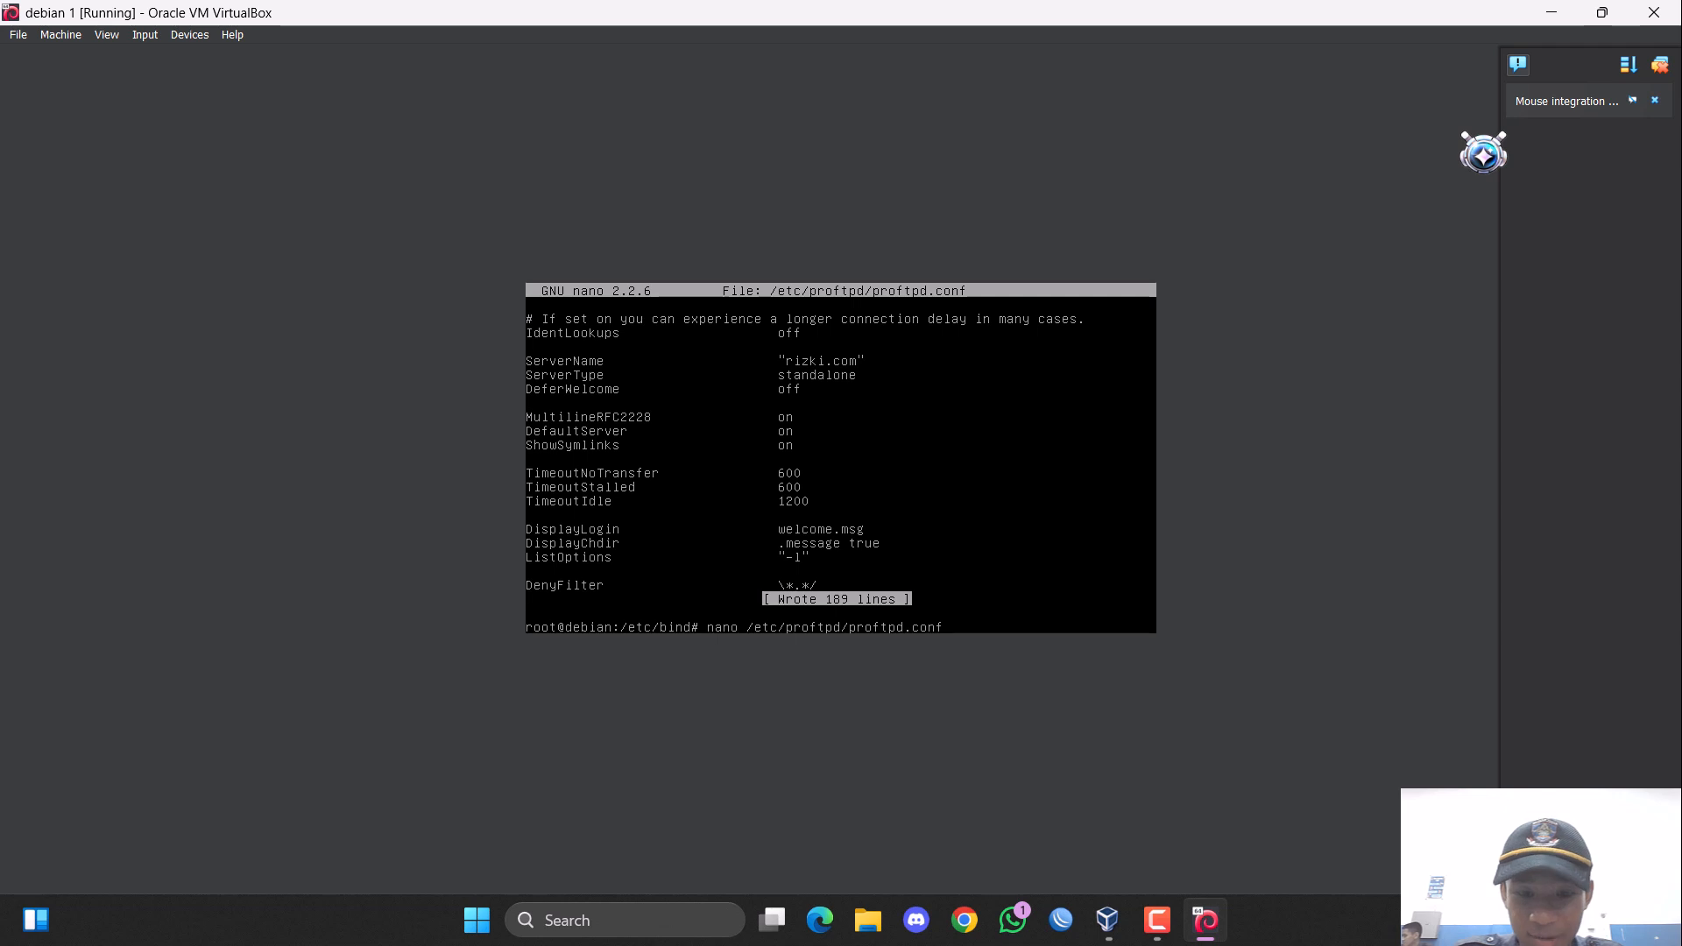
pyautogui.press('Return')
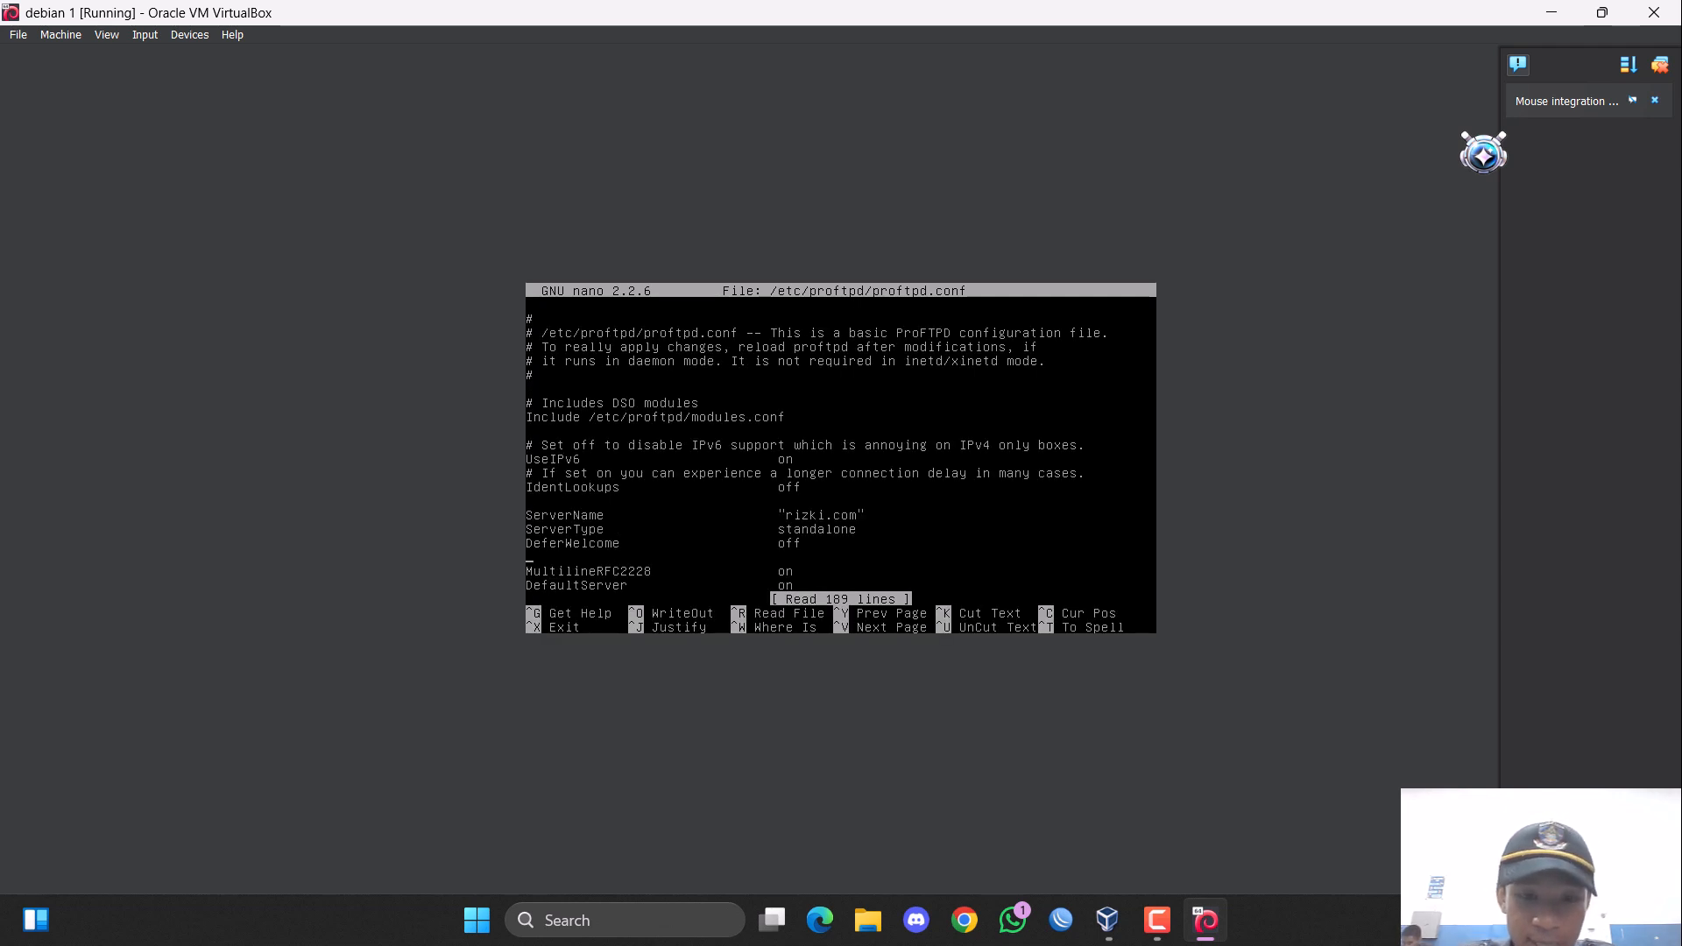
# Add the opening line "<Anonymous /fileftp>" at the end of the file, below the Include /etc/proftpd/conf.d/ line.
pyautogui.press('Down')
pyautogui.press('Down')
pyautogui.press('Down')
pyautogui.press('Down')
pyautogui.press('Down')
pyautogui.press('Down')
pyautogui.press('Down')
pyautogui.press('Down')
pyautogui.press('Down')
pyautogui.press('Down')
pyautogui.press('Down')
pyautogui.press('Down')
pyautogui.press('Down')
pyautogui.press('Down')
pyautogui.press('Down')
pyautogui.press('Down')
pyautogui.press('Down')
pyautogui.press('Down')
pyautogui.press('Down')
pyautogui.press('Down')
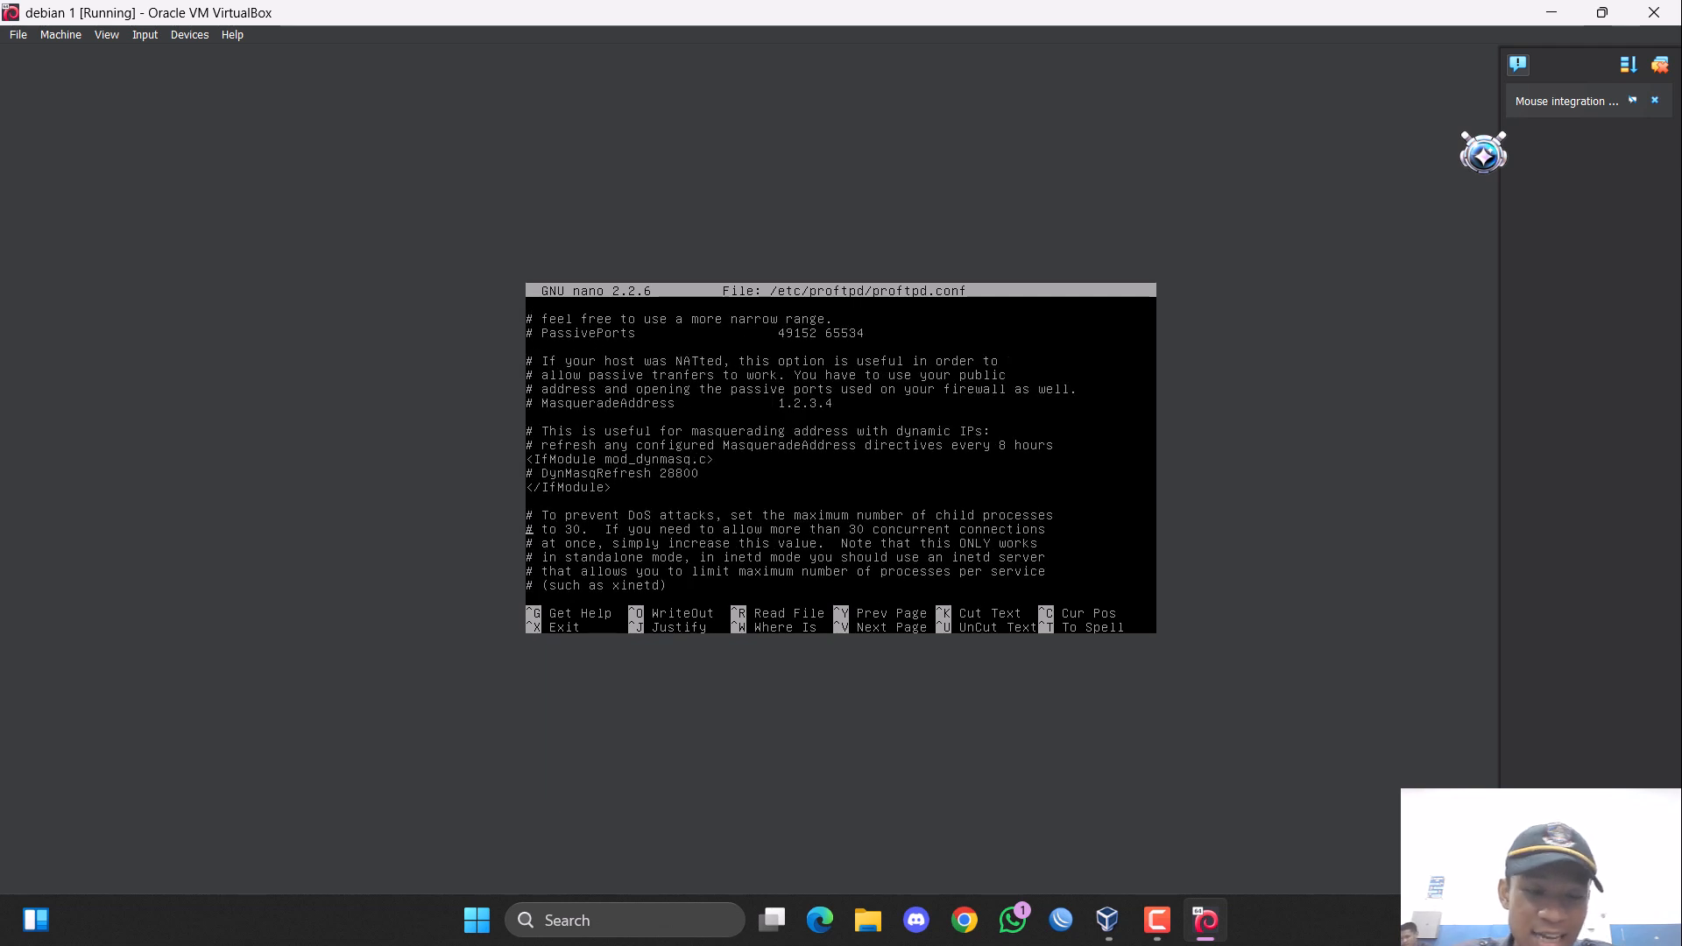
pyautogui.press('Down')
pyautogui.press('Down')
pyautogui.press('Down')
pyautogui.press('Down')
pyautogui.press('Down')
pyautogui.press('Down')
pyautogui.press('Down')
pyautogui.press('Down')
pyautogui.press('Down')
pyautogui.press('Down')
pyautogui.press('Down')
pyautogui.press('Down')
pyautogui.press('Down')
pyautogui.press('Down')
pyautogui.press('Down')
pyautogui.press('Down')
pyautogui.press('Down')
pyautogui.press('Down')
pyautogui.press('Down')
pyautogui.press('Down')
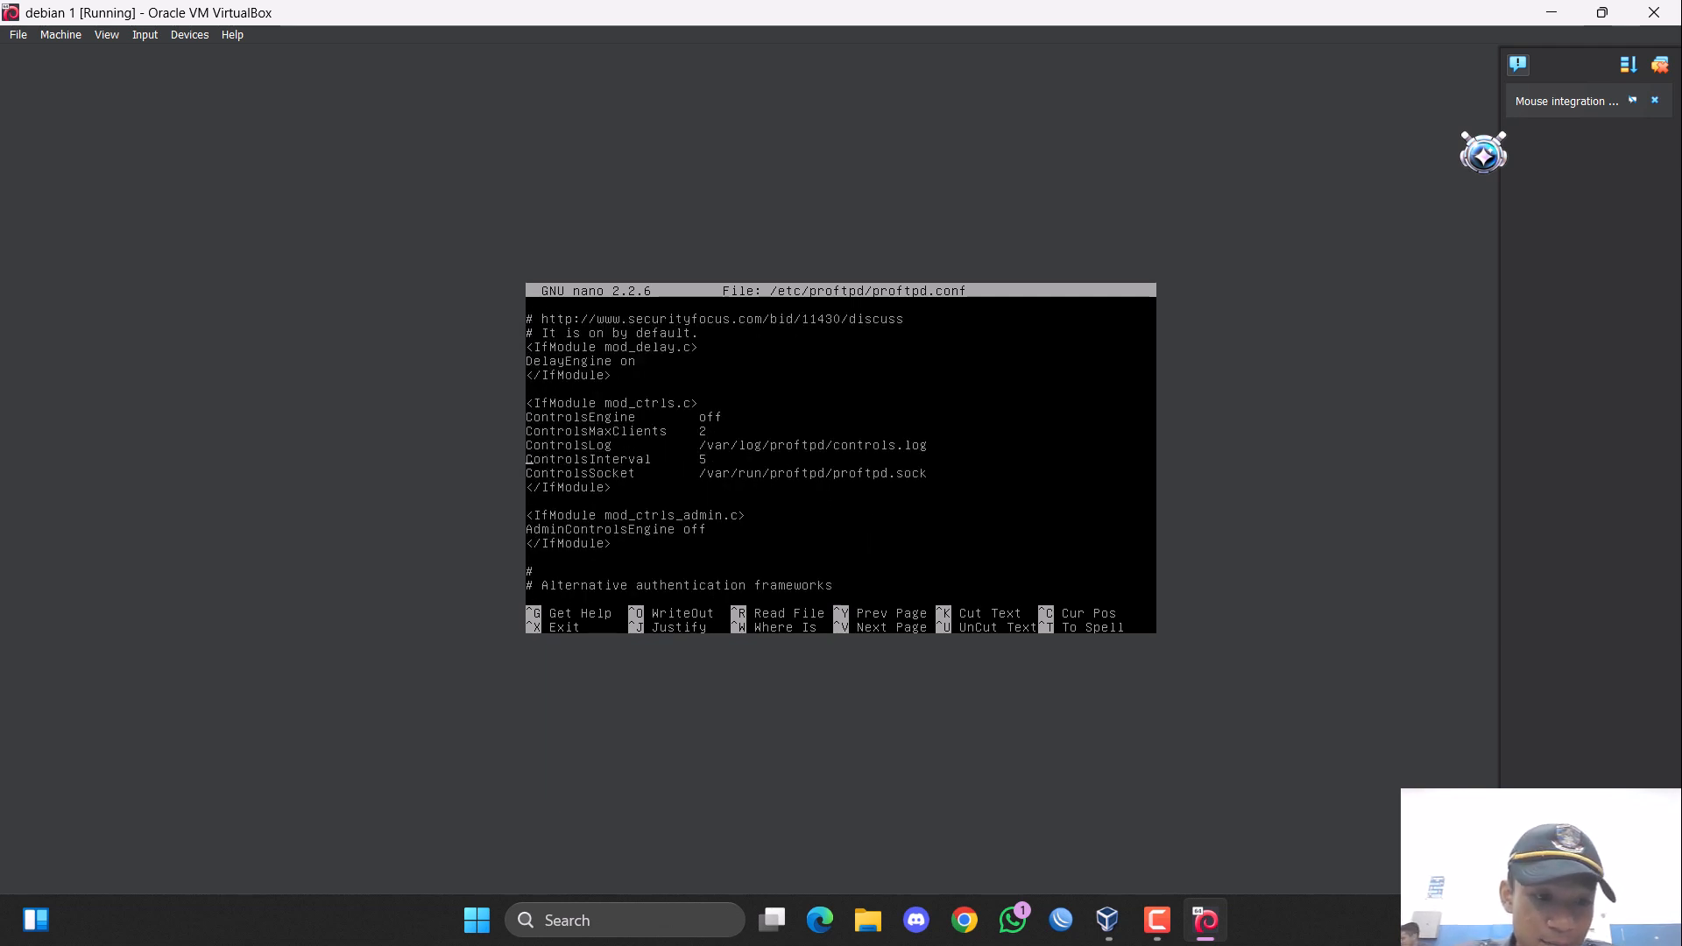
pyautogui.press('Down')
pyautogui.press('Down')
pyautogui.press('Down')
pyautogui.press('Down')
pyautogui.press('Down')
pyautogui.press('Down')
pyautogui.press('Down')
pyautogui.press('Down')
pyautogui.press('Down')
pyautogui.press('Down')
pyautogui.press('Down')
pyautogui.press('Down')
pyautogui.press('Down')
pyautogui.press('Down')
pyautogui.press('Down')
pyautogui.press('Down')
pyautogui.press('Down')
pyautogui.press('Down')
pyautogui.press('Down')
pyautogui.press('Down')
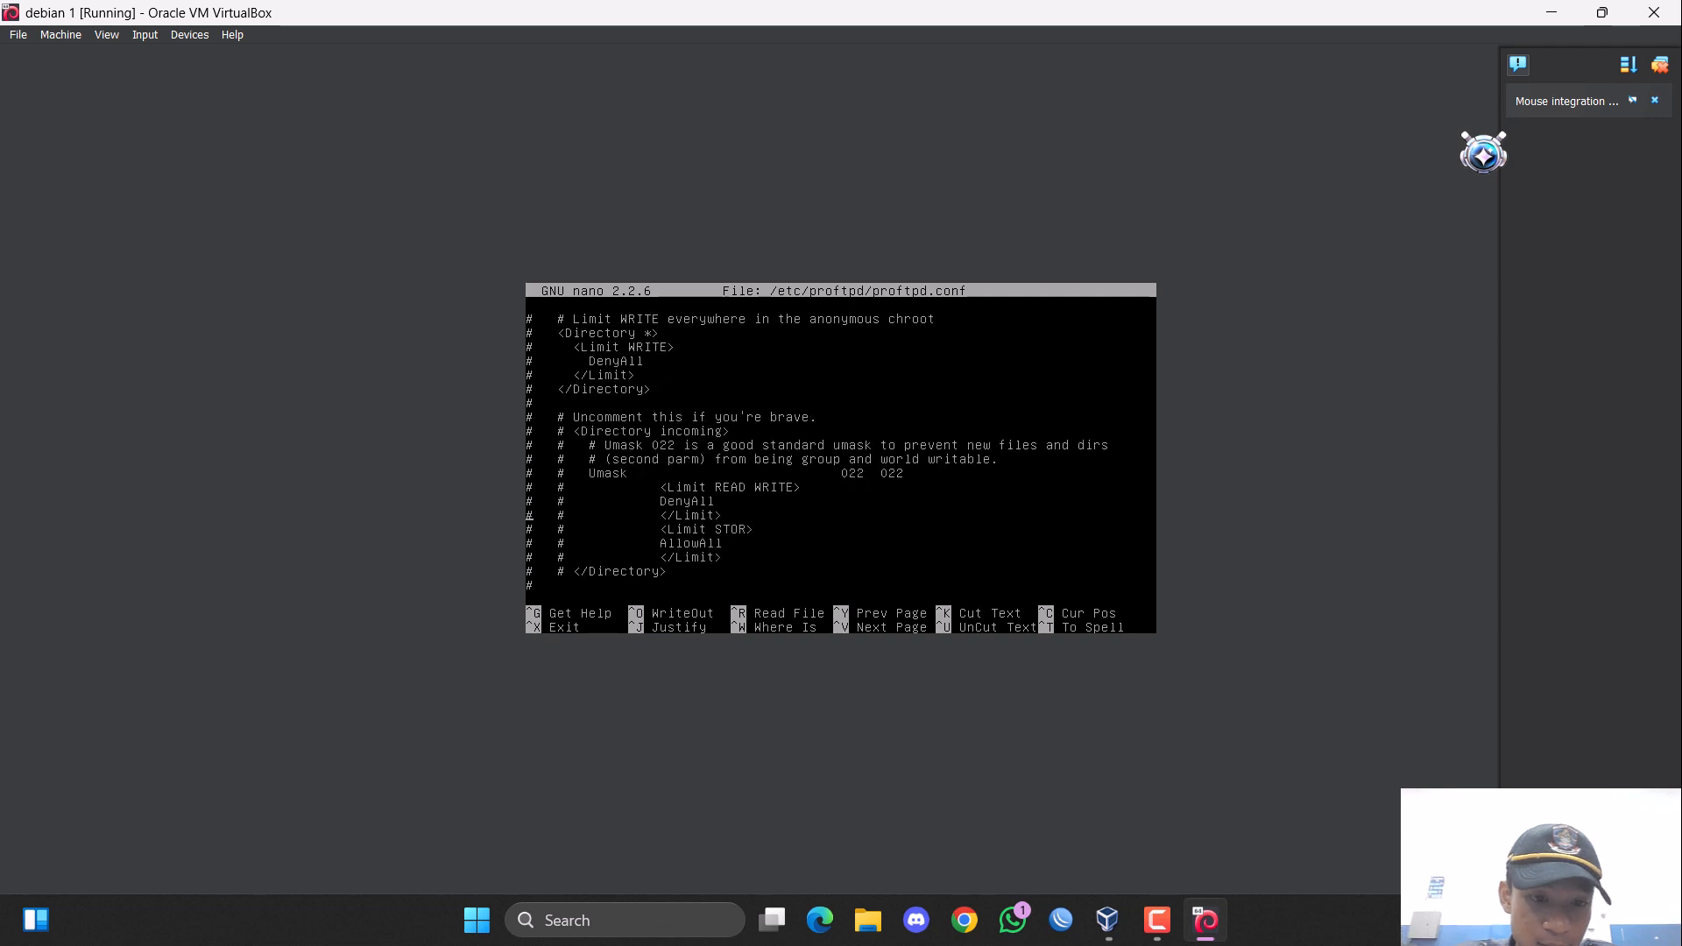
pyautogui.press('Down')
pyautogui.press('Down')
pyautogui.press('Down')
pyautogui.press('Down')
pyautogui.press('Down')
pyautogui.press('Down')
pyautogui.press('Down')
pyautogui.press('Down')
pyautogui.press('Down')
pyautogui.press('Down')
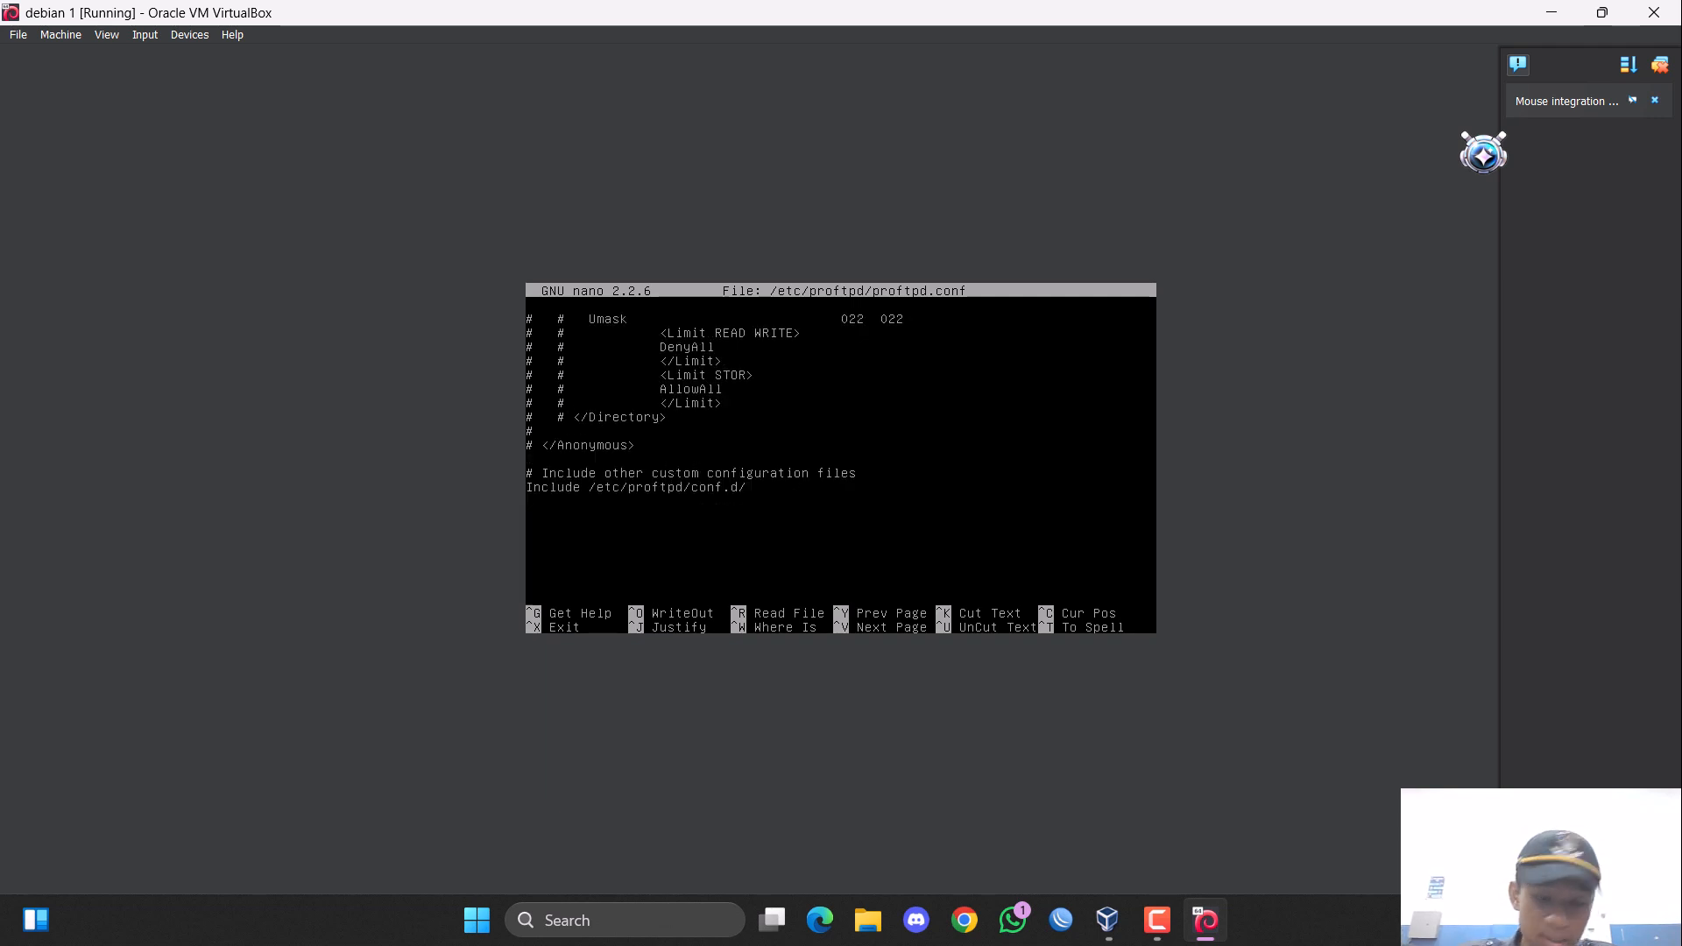
pyautogui.press('Return')
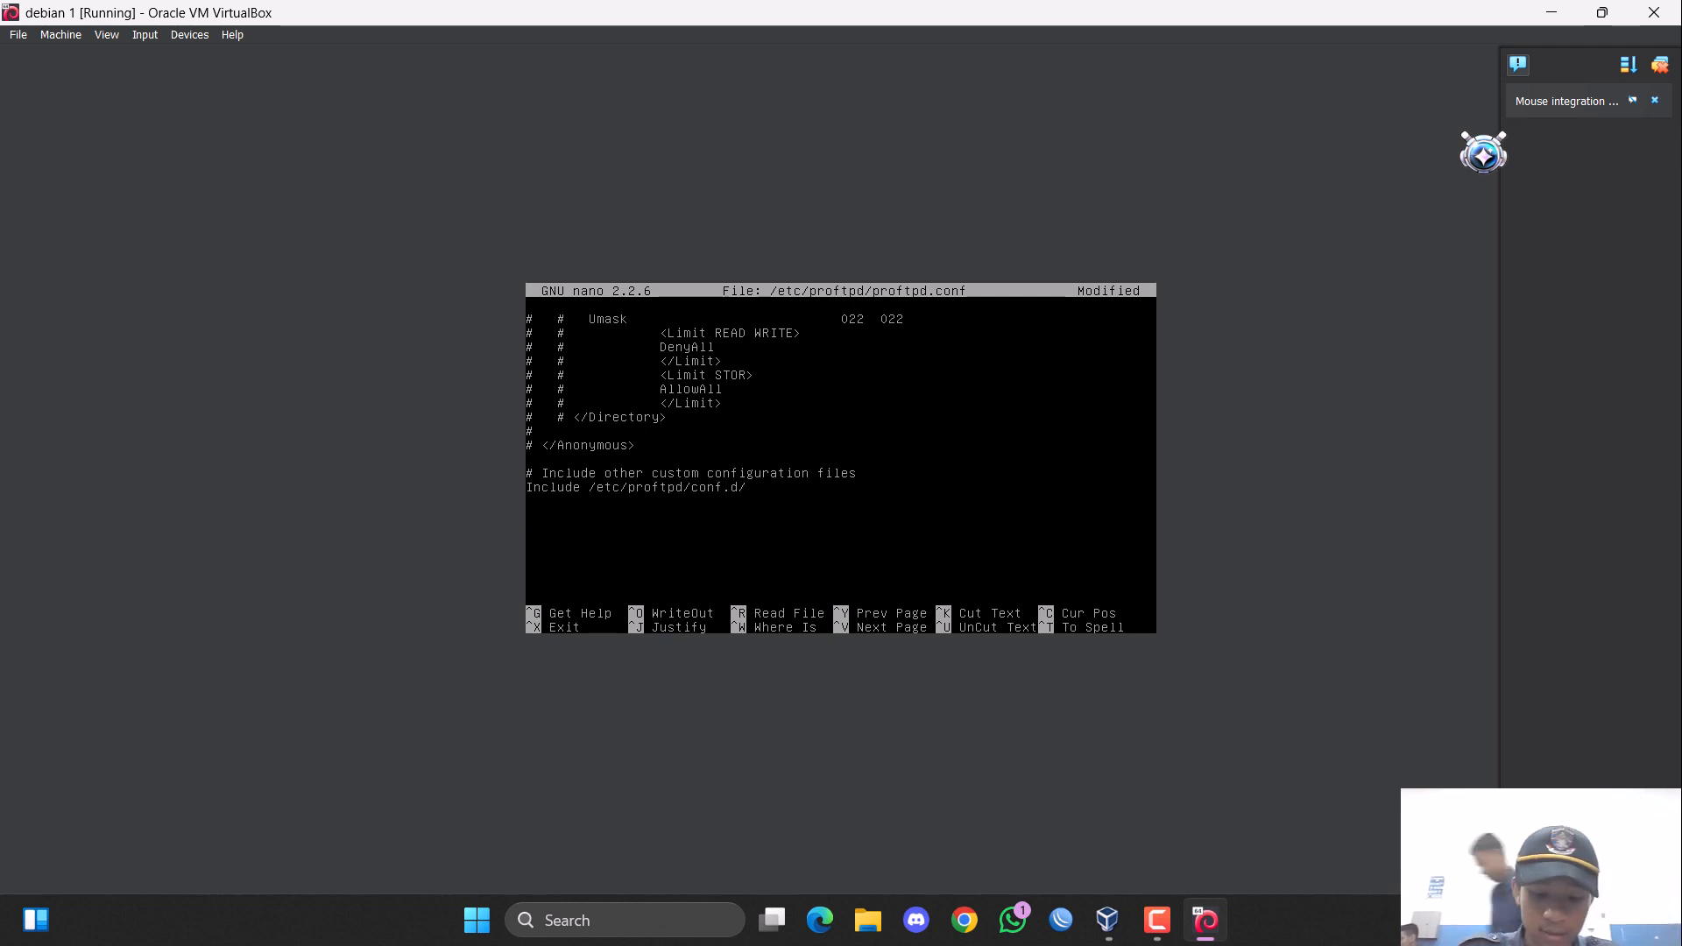
pyautogui.write('<An')
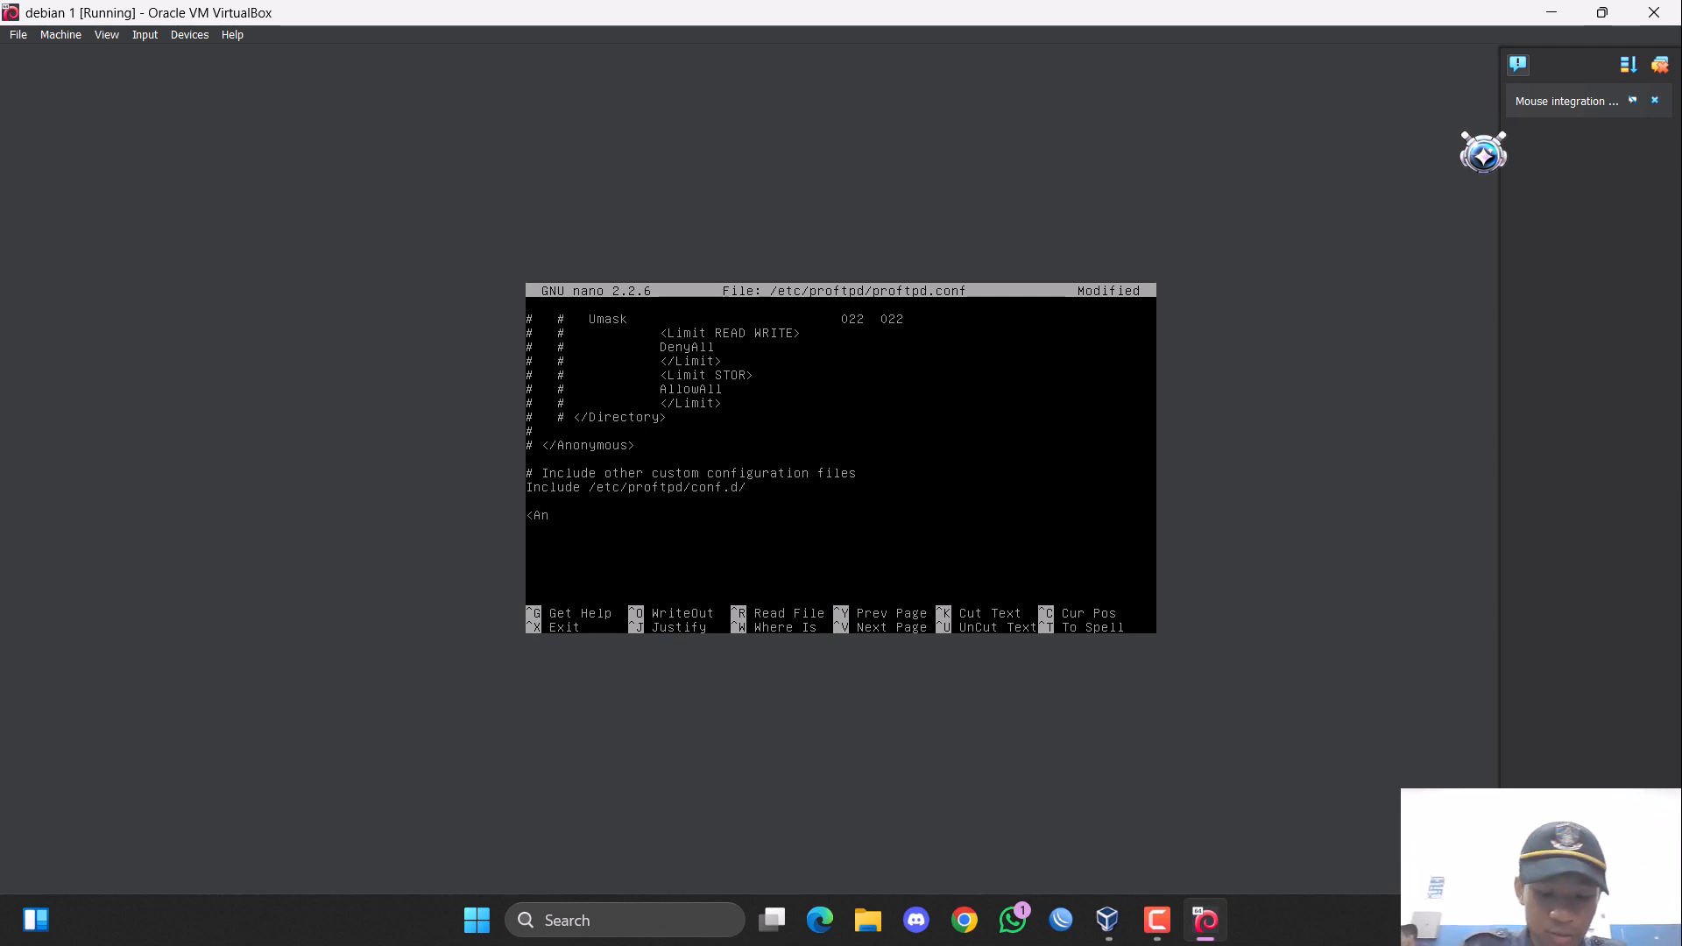
pyautogui.write('onymous')
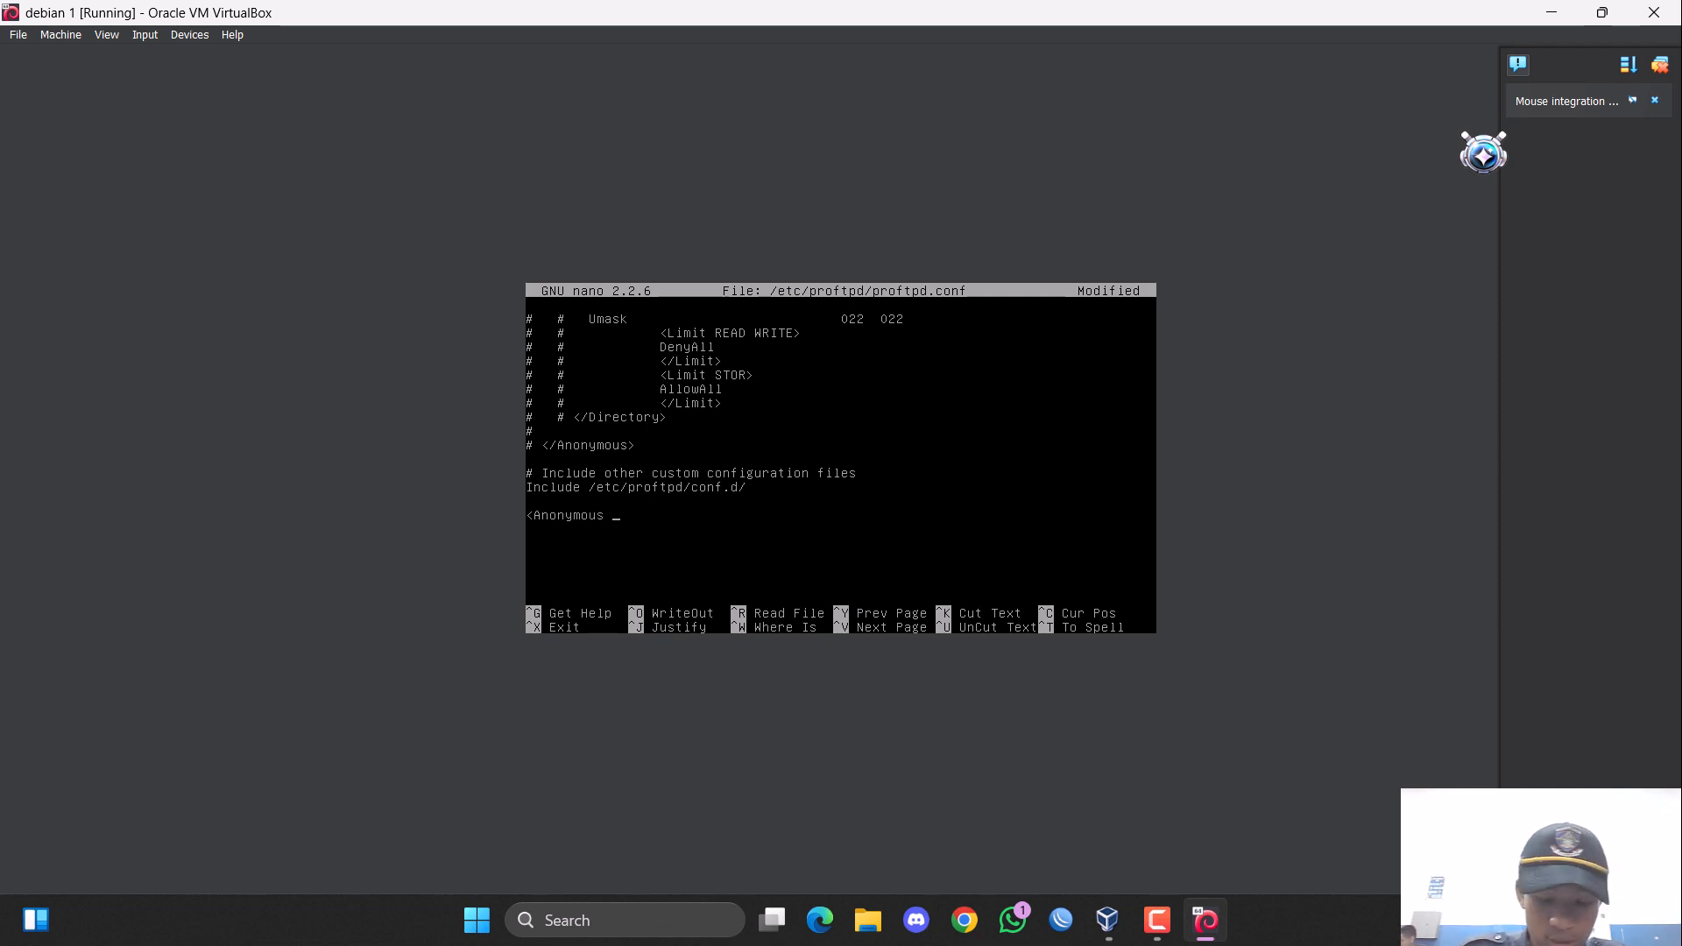
pyautogui.write(' /filef')
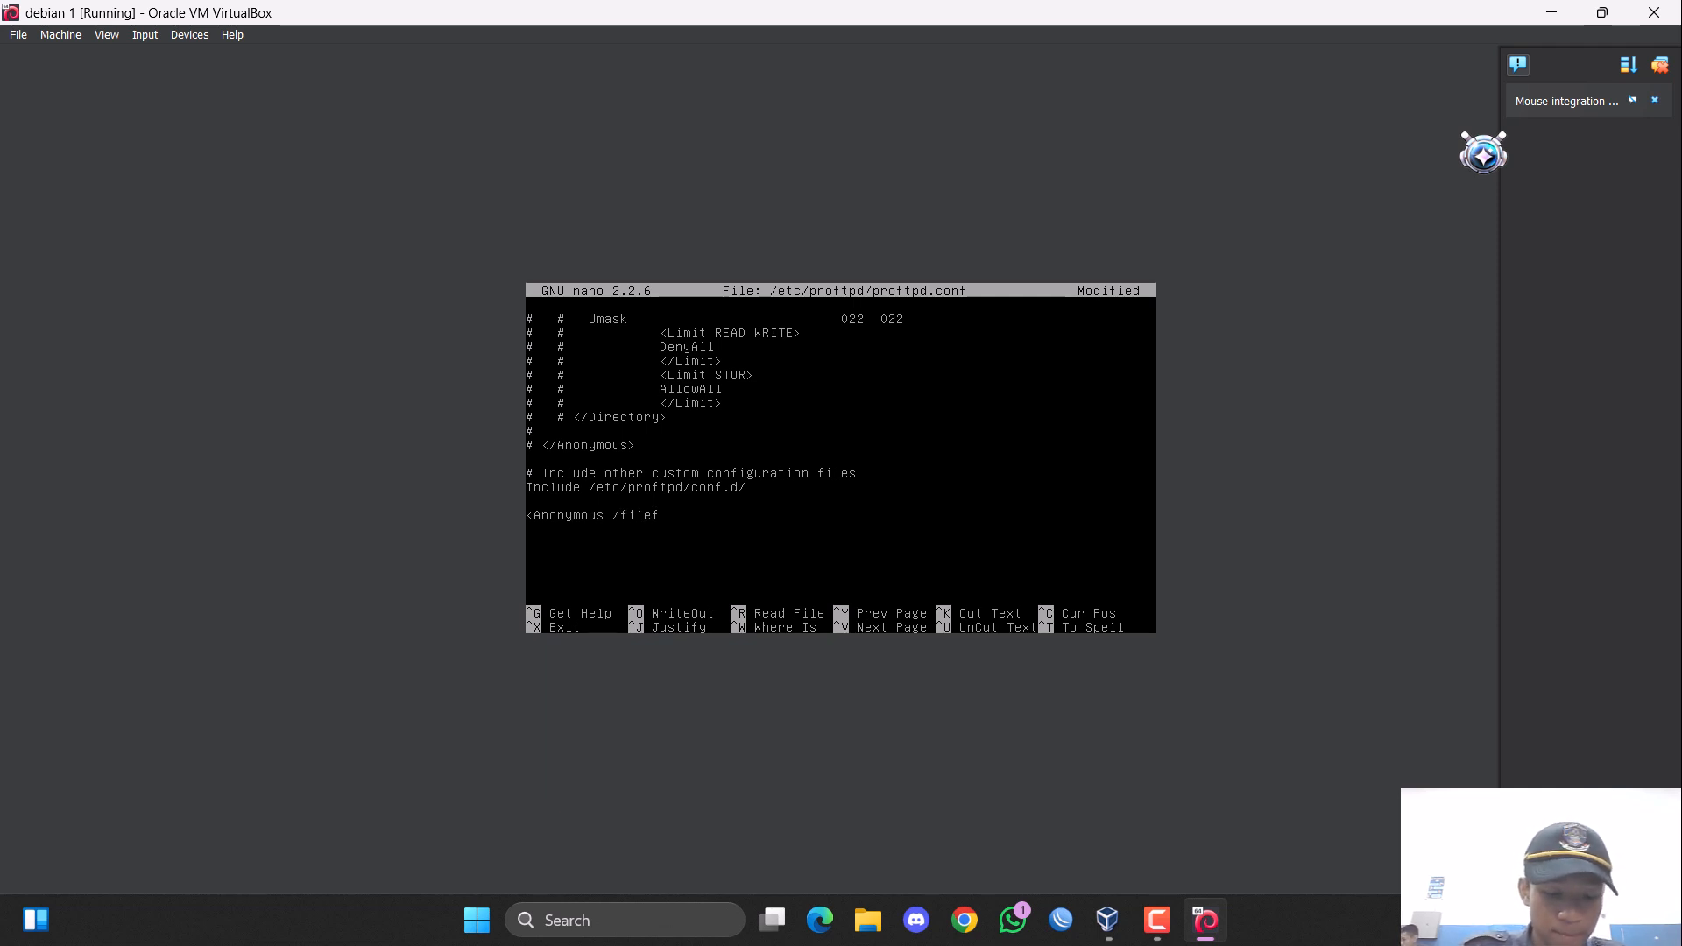
pyautogui.write('tp>')
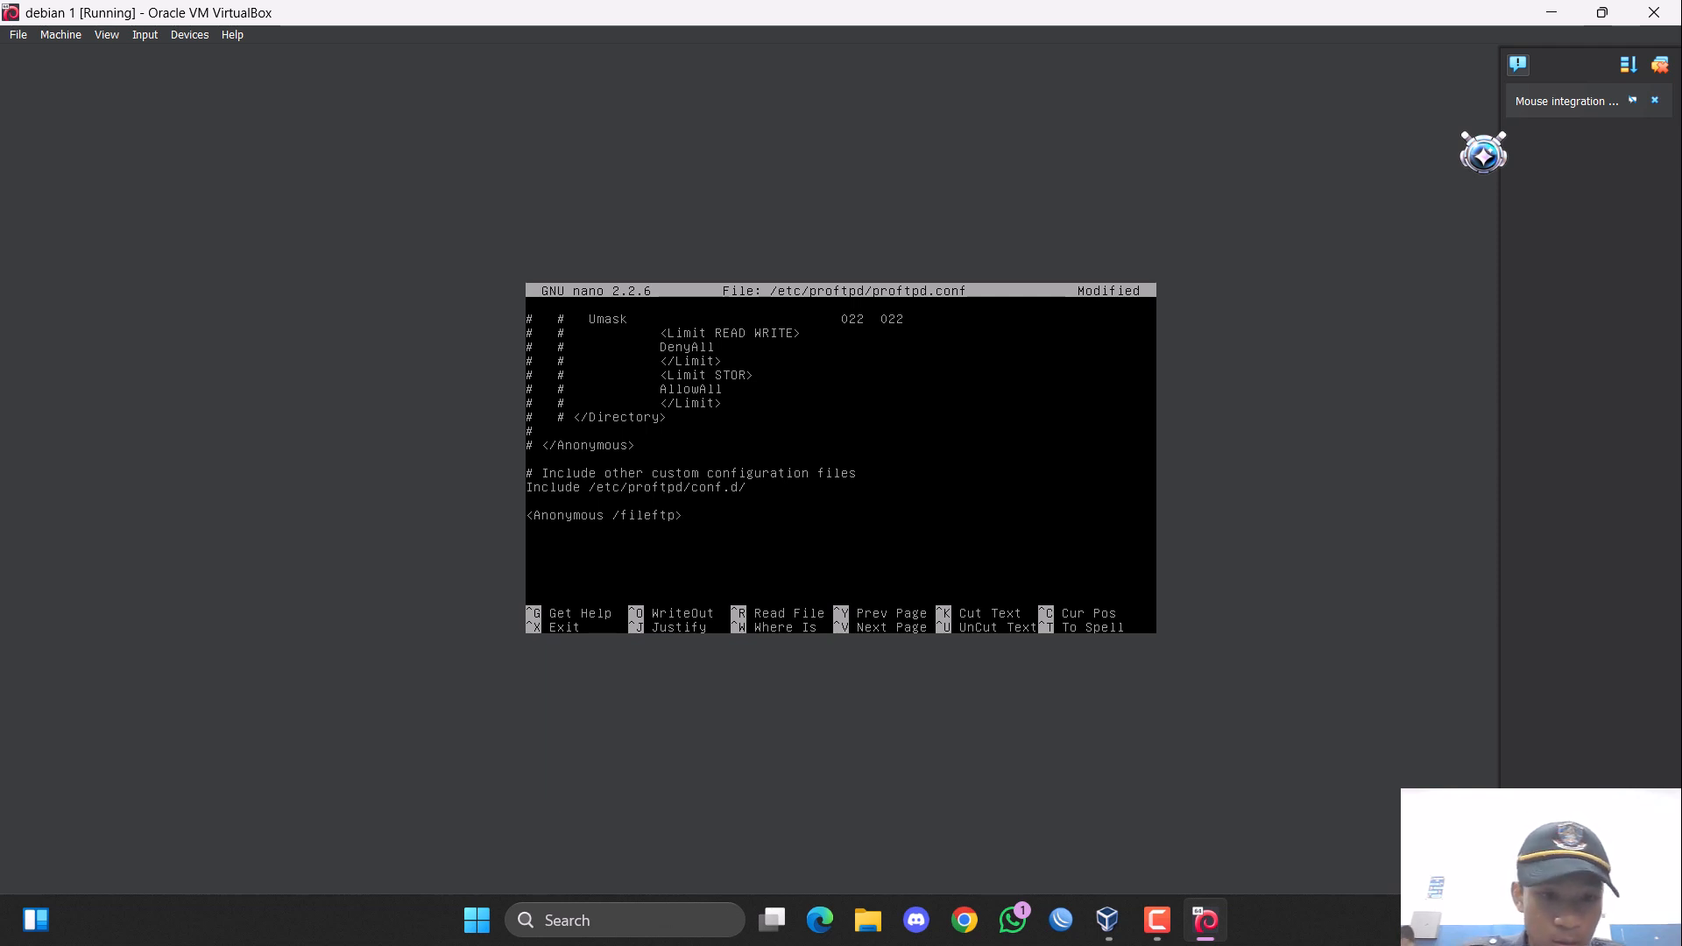
pyautogui.write('User')
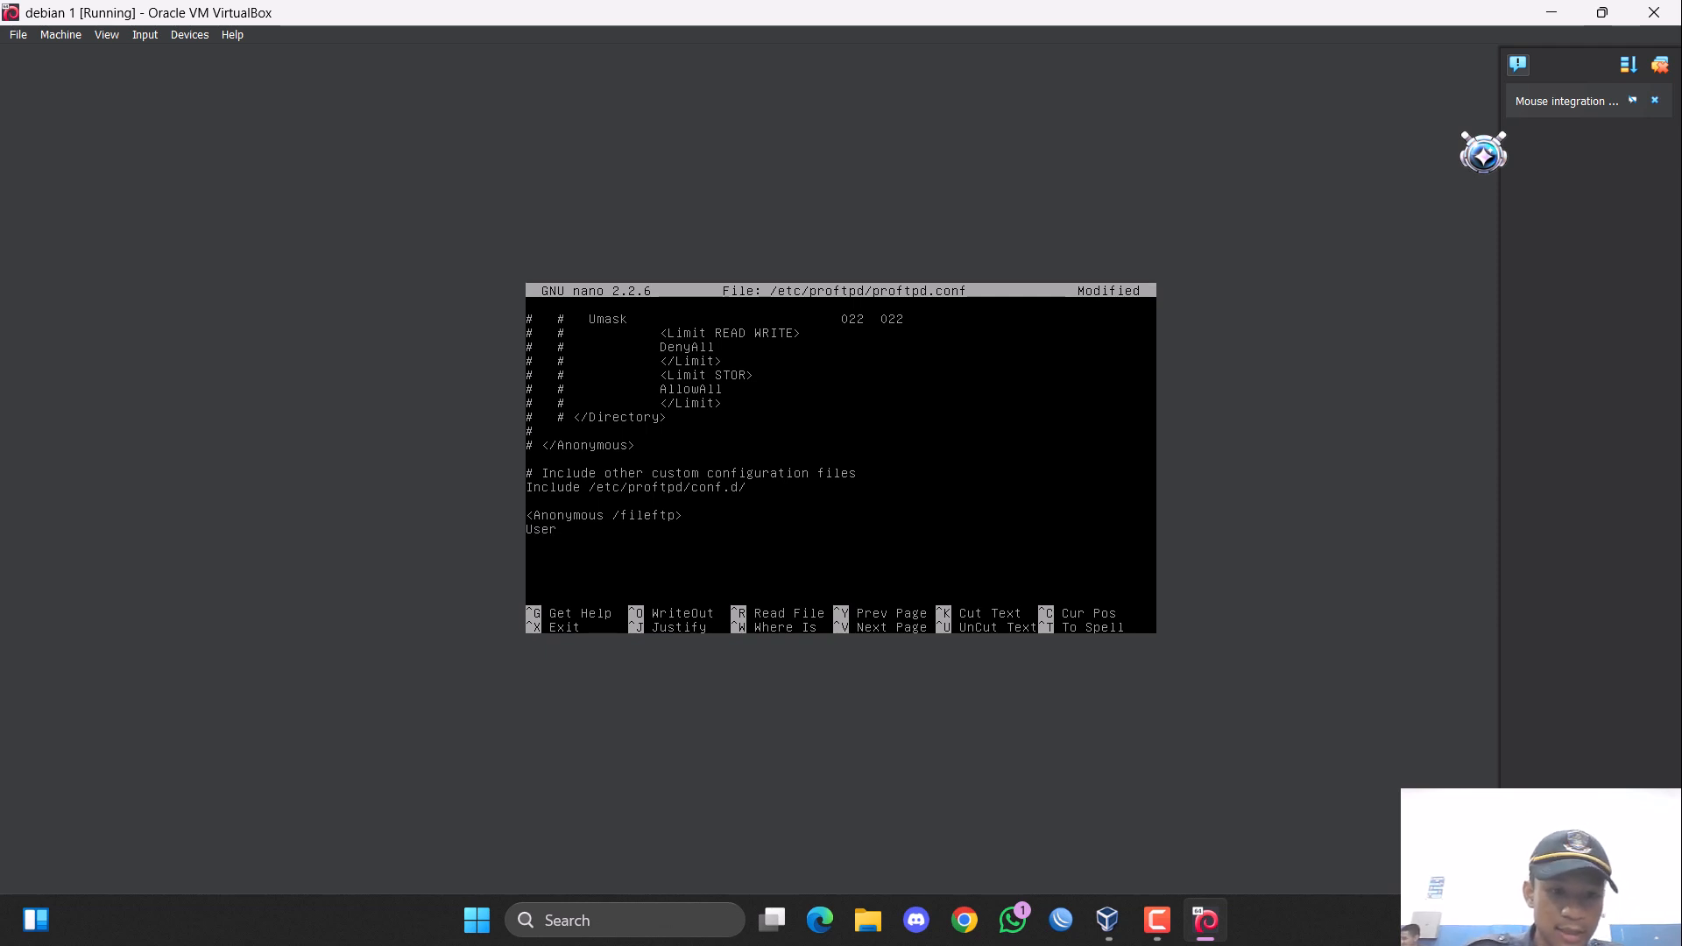
pyautogui.write('\tA')
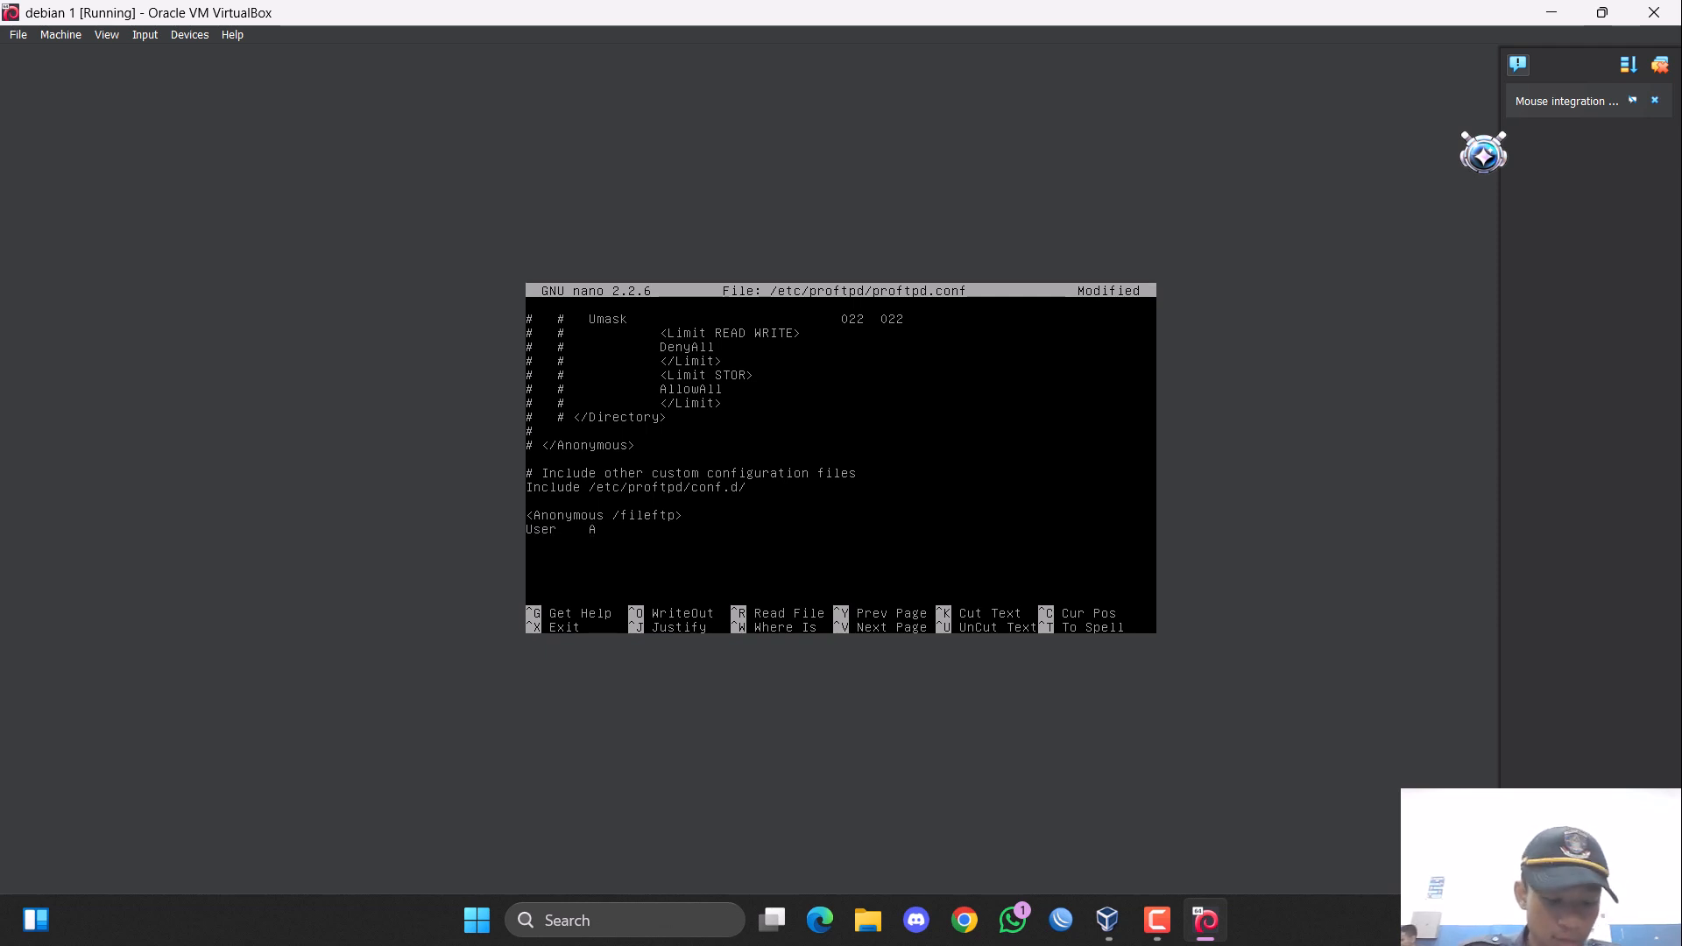
pyautogui.write('dmin')
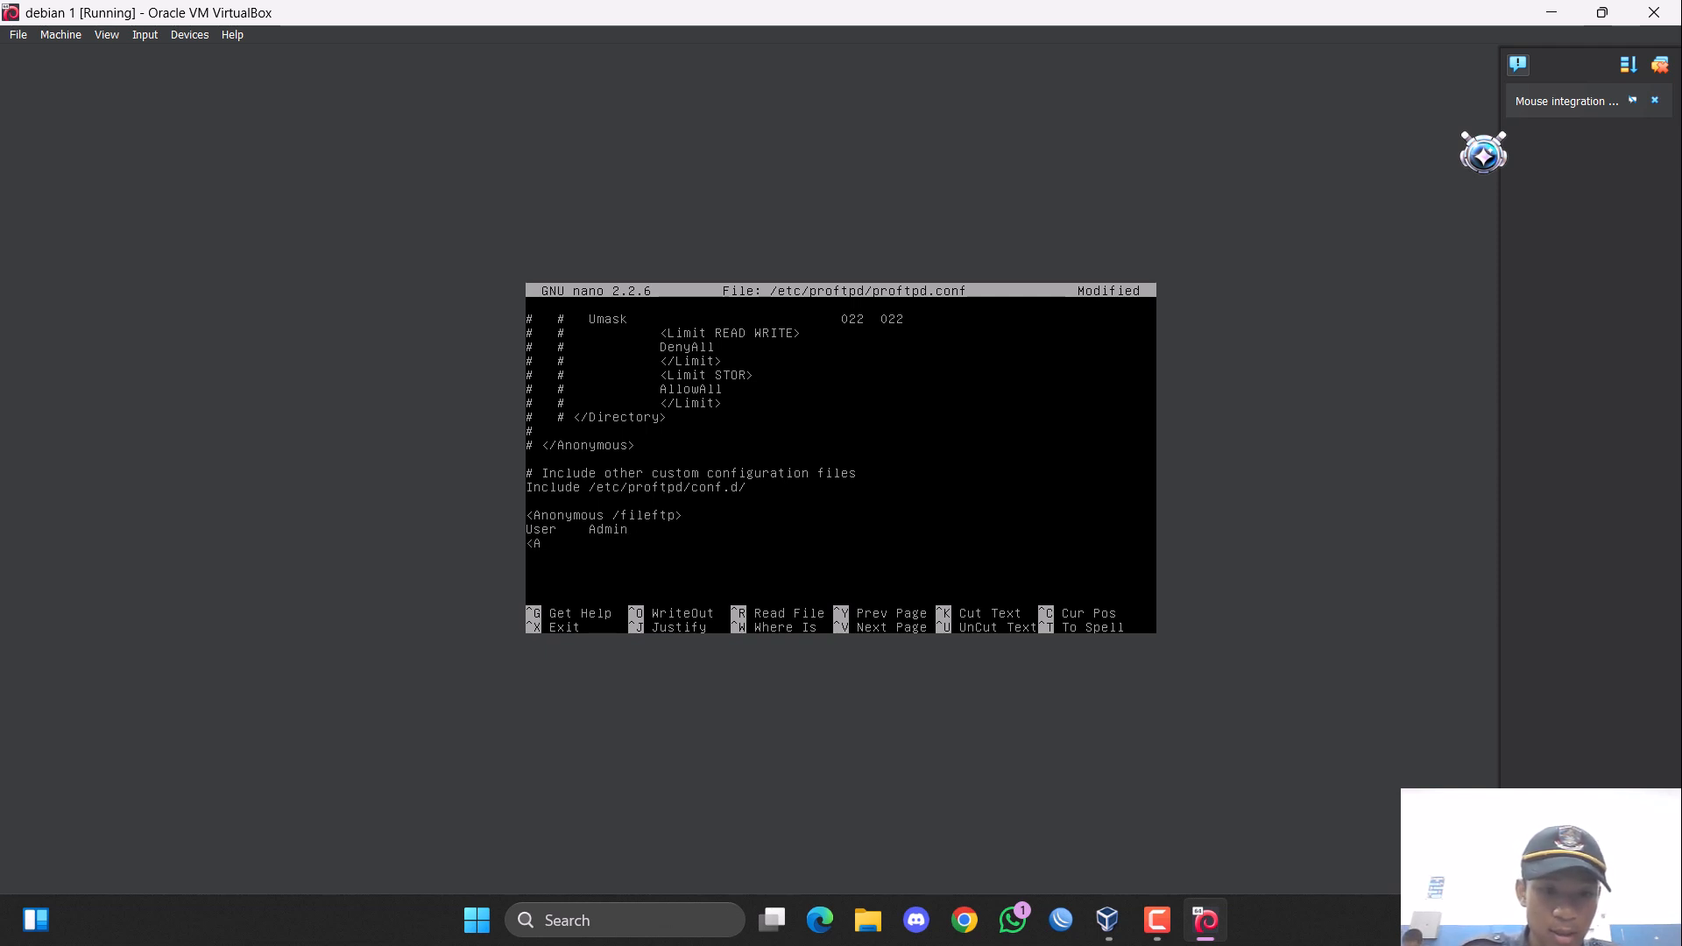
pyautogui.write('<Anony')
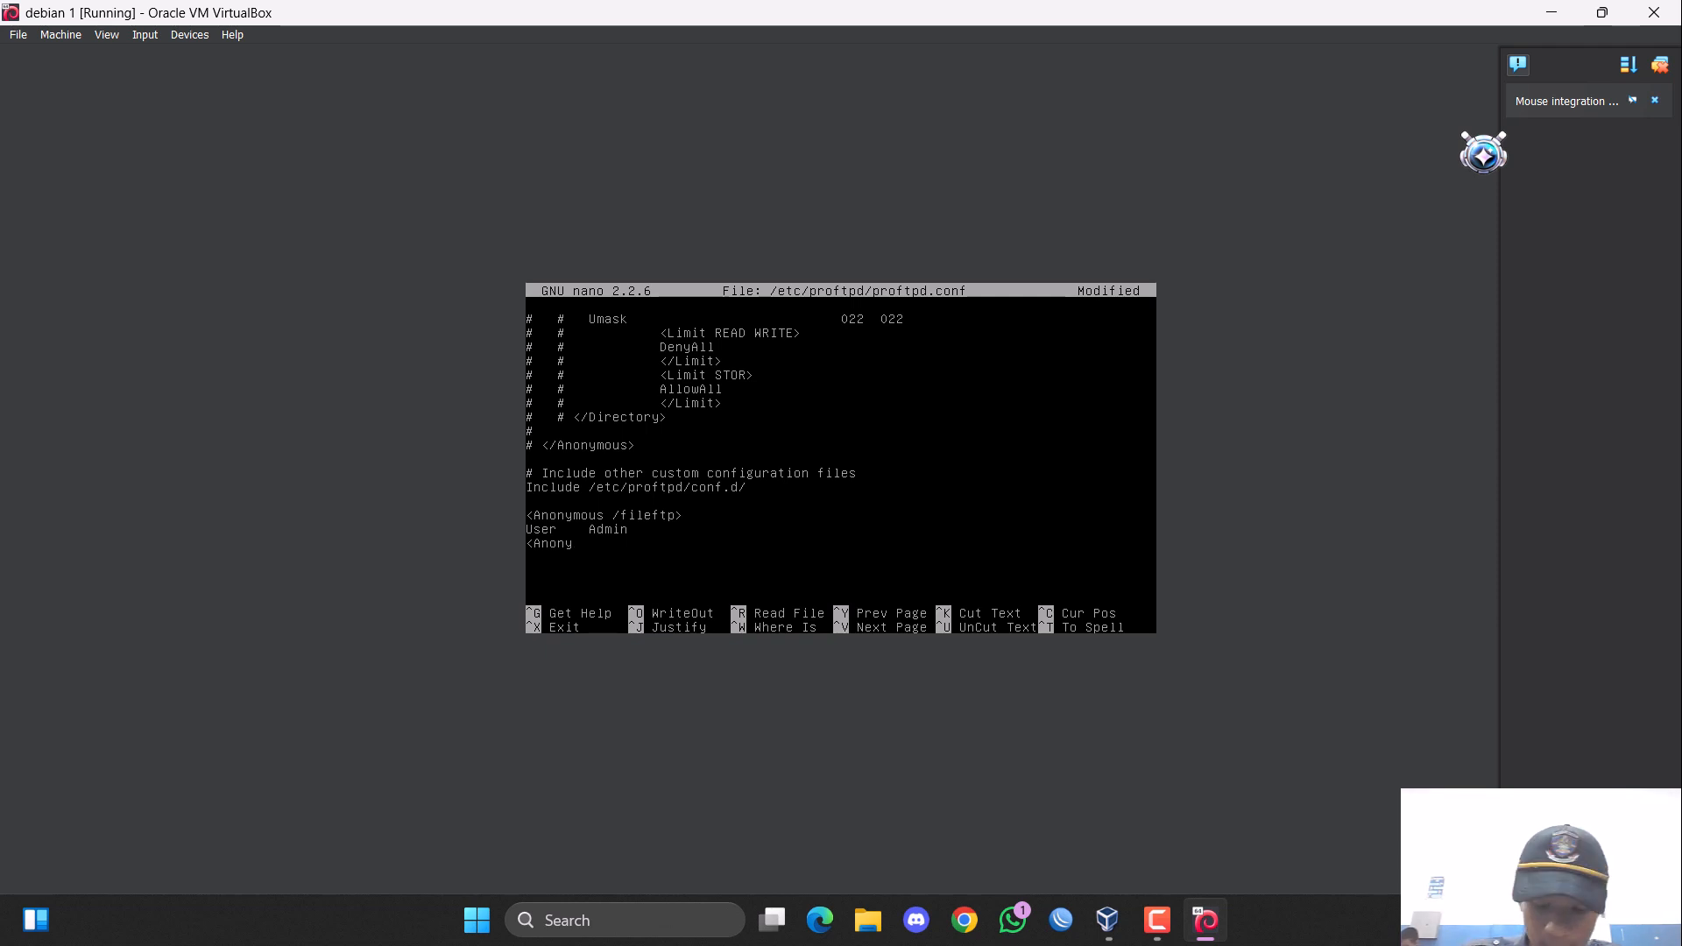
pyautogui.write('/')
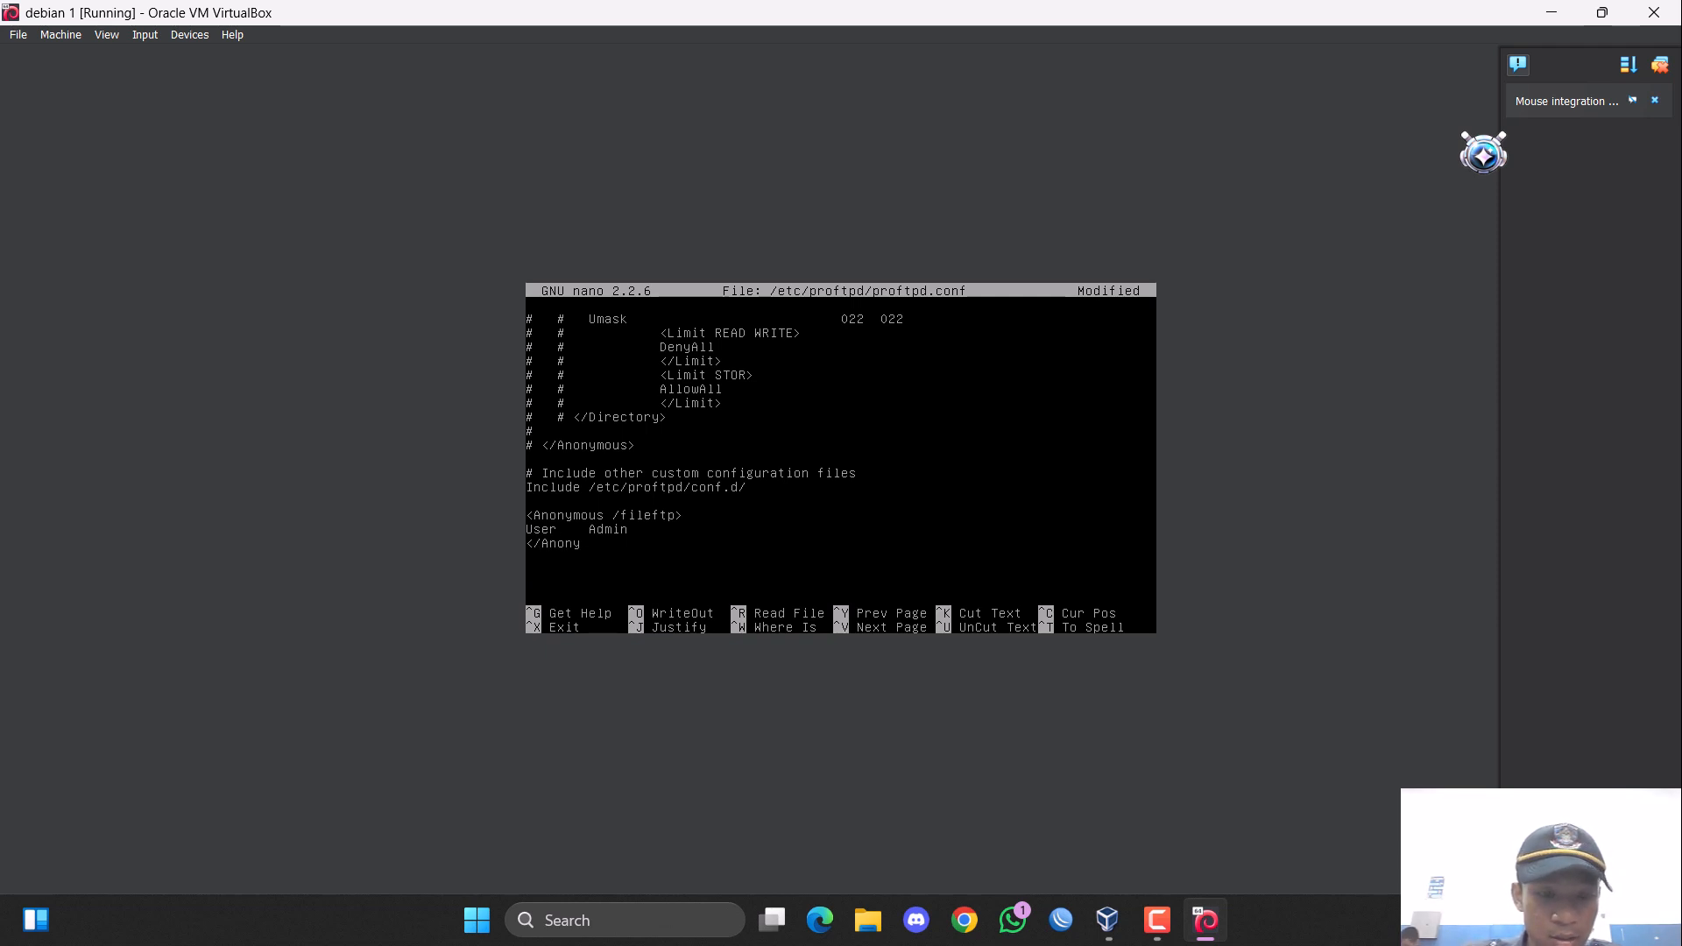
pyautogui.write('mous>')
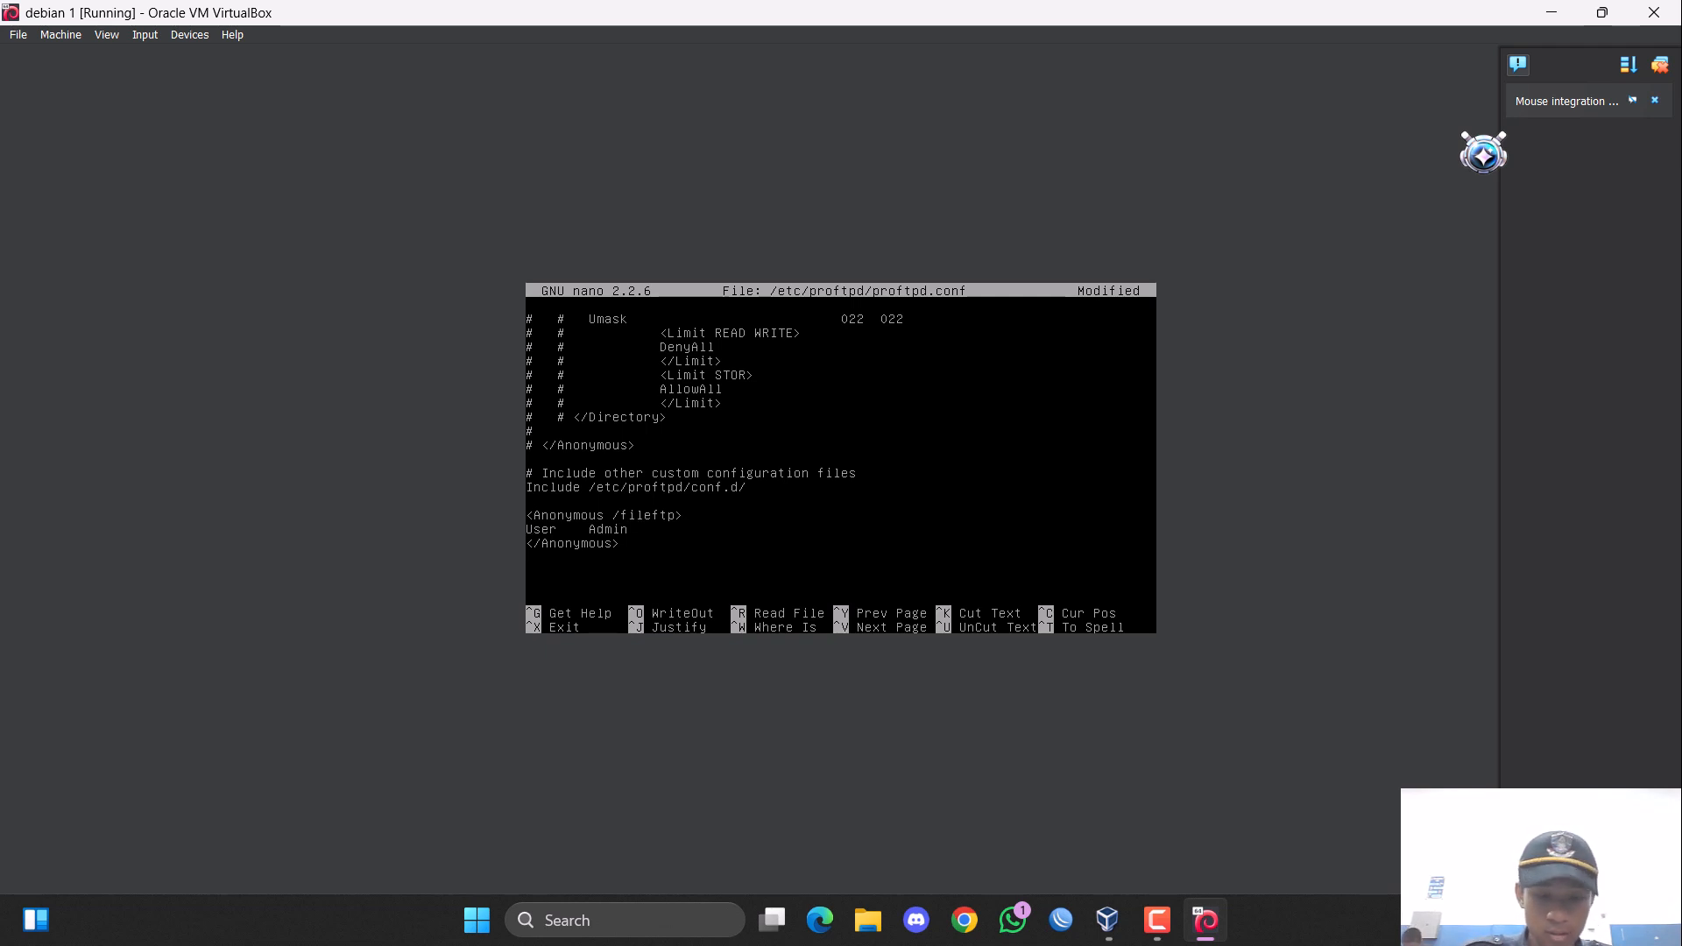
# Duplicate the three-line Anonymous /fileftp block below the original, separated by a blank line.
pyautogui.hotkey('ctrl', 'k')
pyautogui.hotkey('ctrl', 'k')
pyautogui.hotkey('ctrl', 'k')
pyautogui.hotkey('ctrl', 'u')
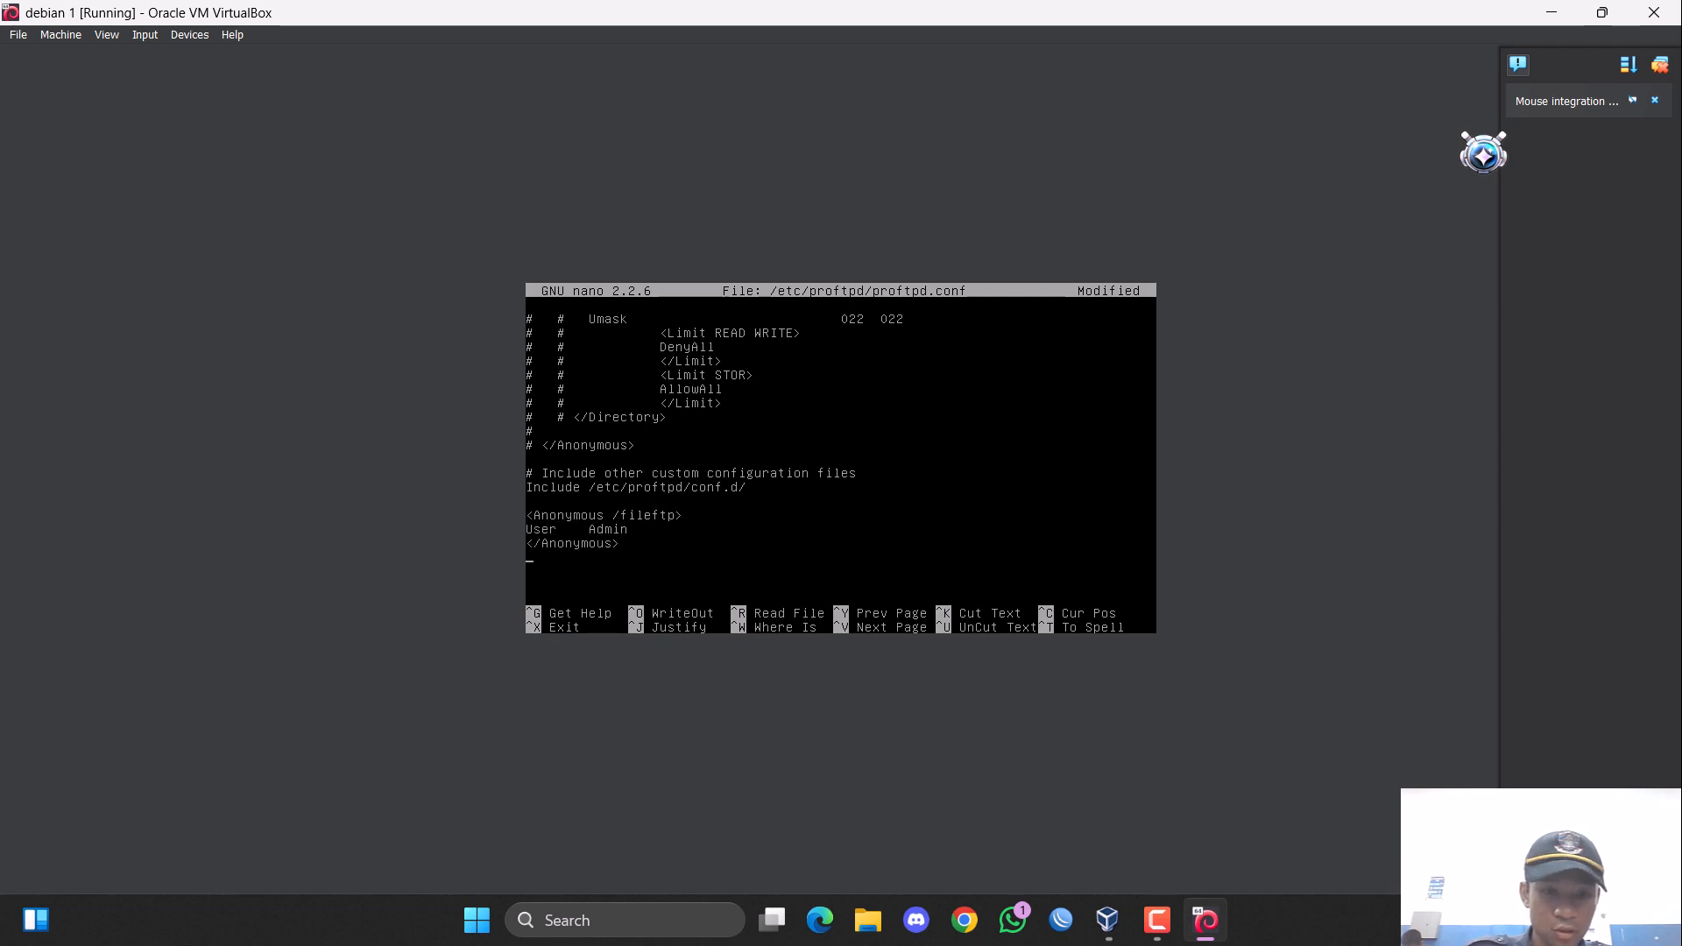
pyautogui.press('Return')
pyautogui.hotkey('ctrl', 'u')
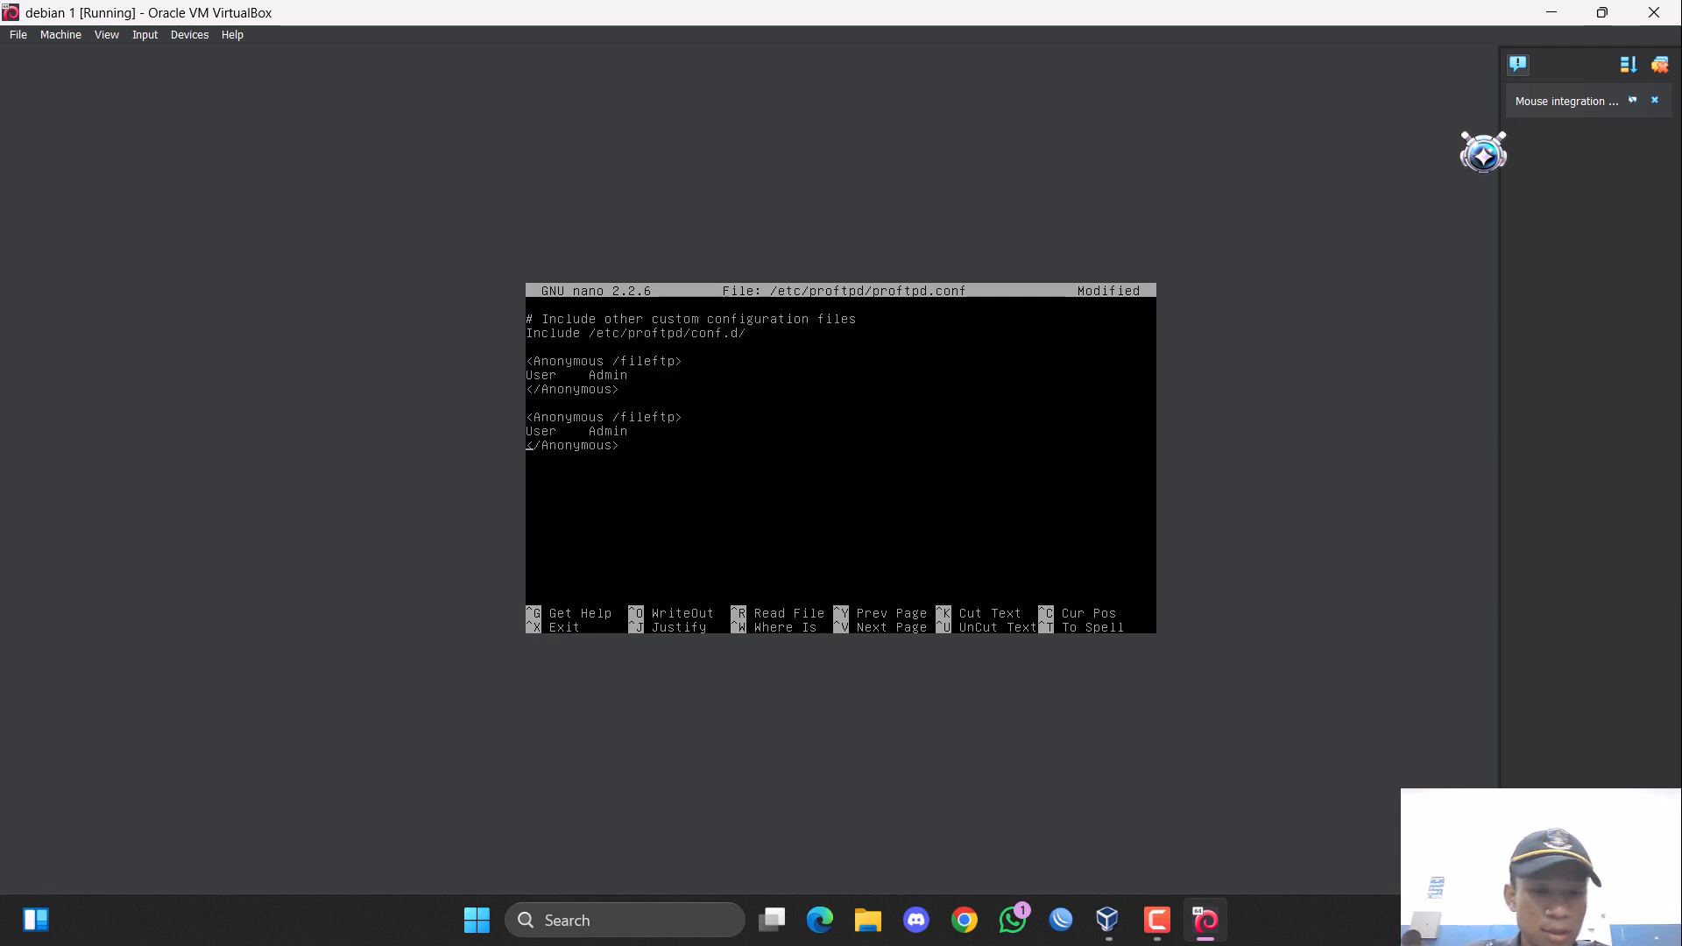
# Insert "anonymous" before Admin on the User line of the second Anonymous /fileftp block.
pyautogui.press('Right')
pyautogui.press('Right')
pyautogui.press('Right')
pyautogui.press('Right')
pyautogui.press('Right')
pyautogui.press('Right')
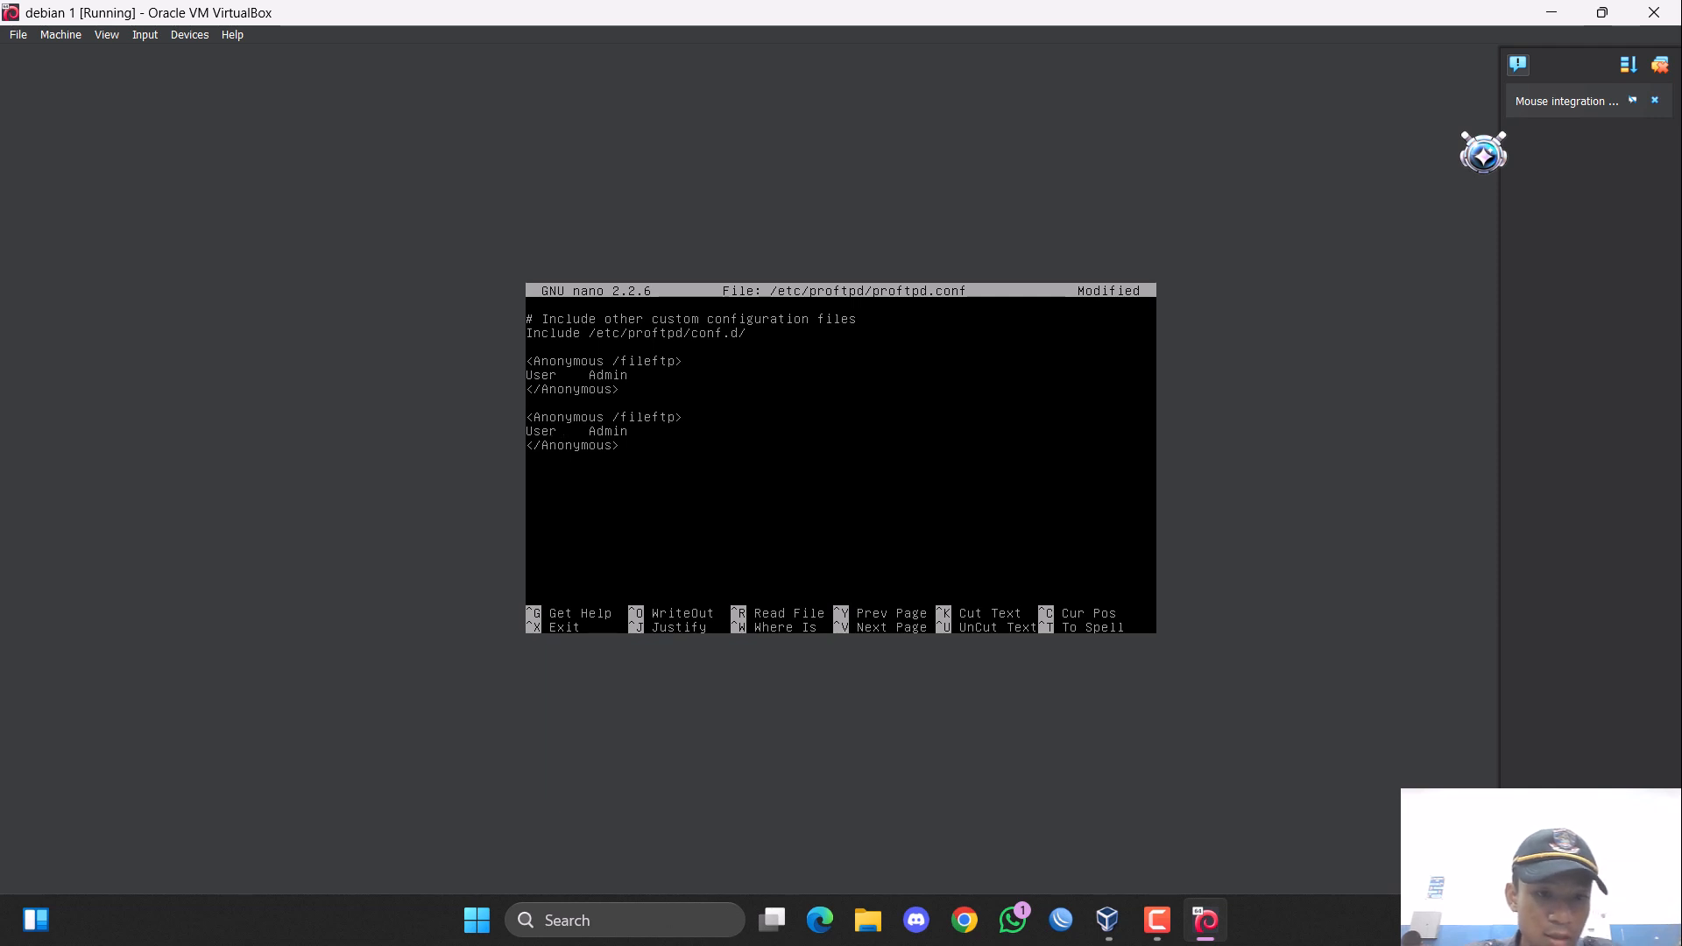
pyautogui.press('Tab')
pyautogui.write('a')
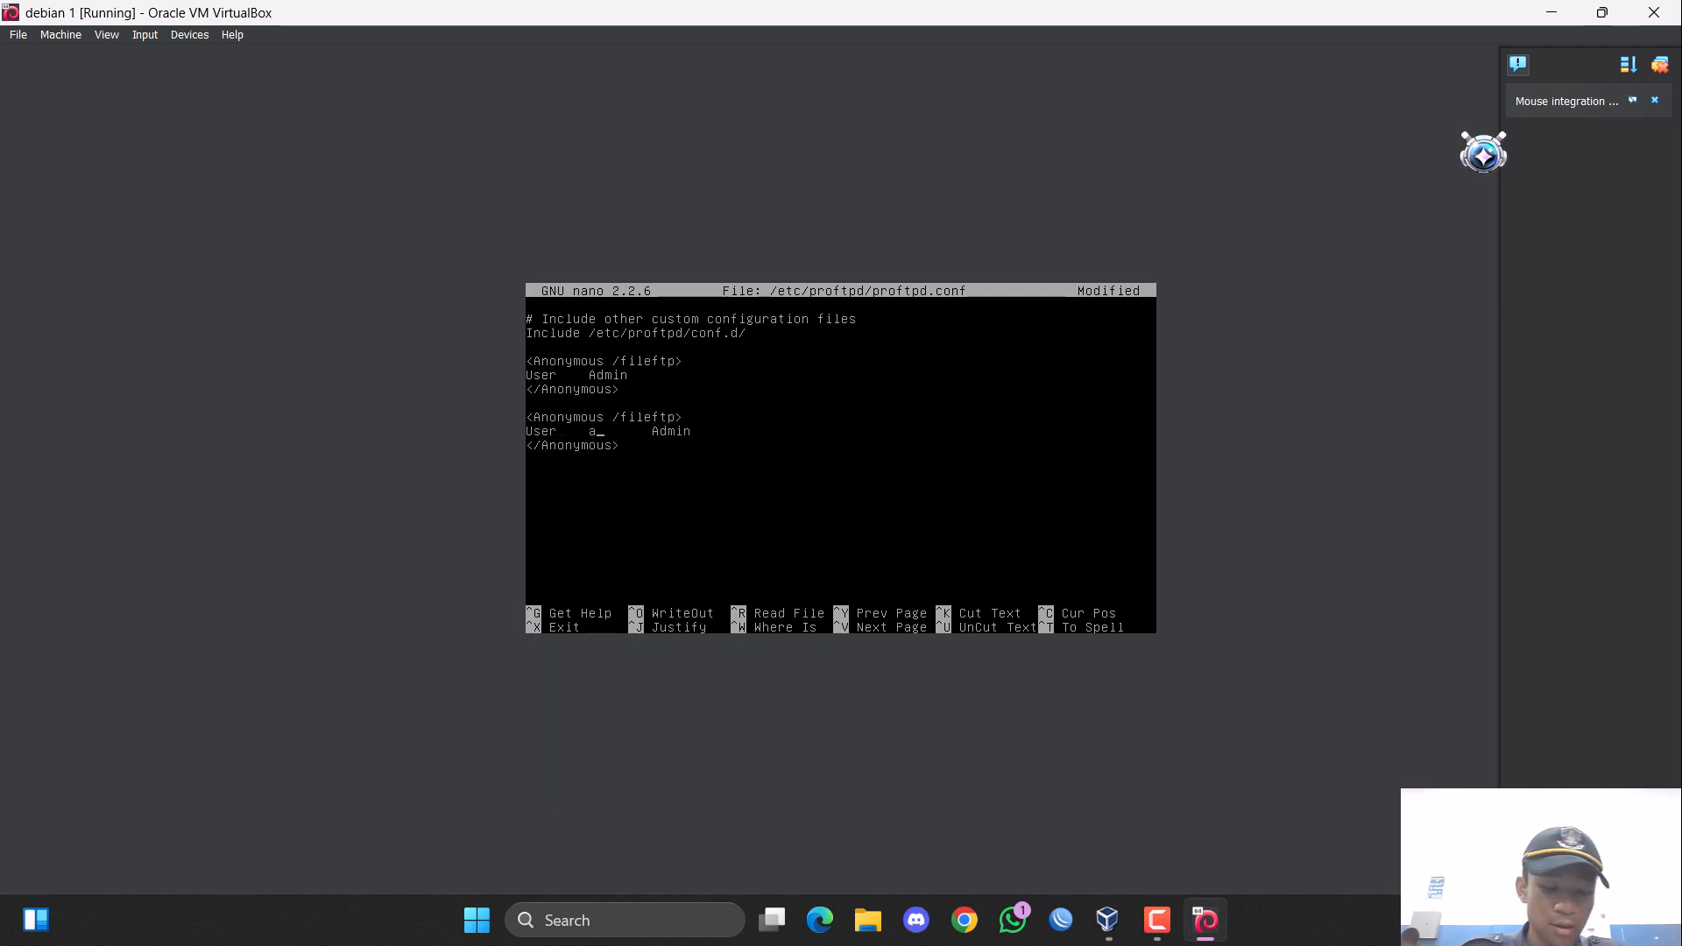
pyautogui.write('non')
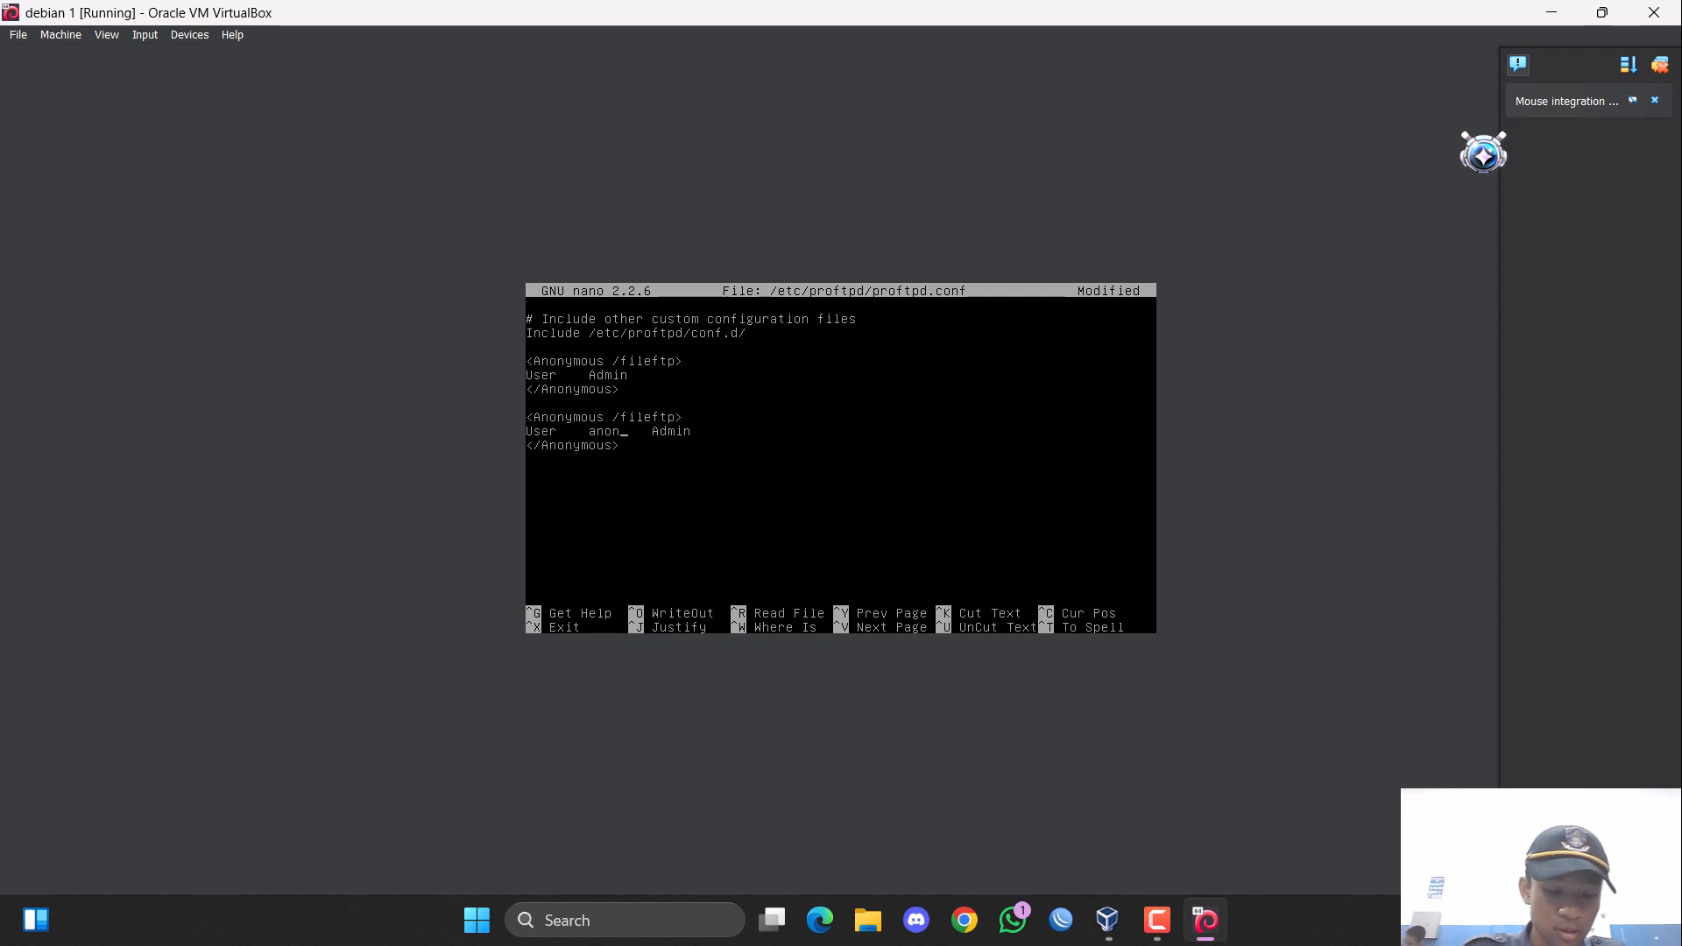
pyautogui.write('ymo')
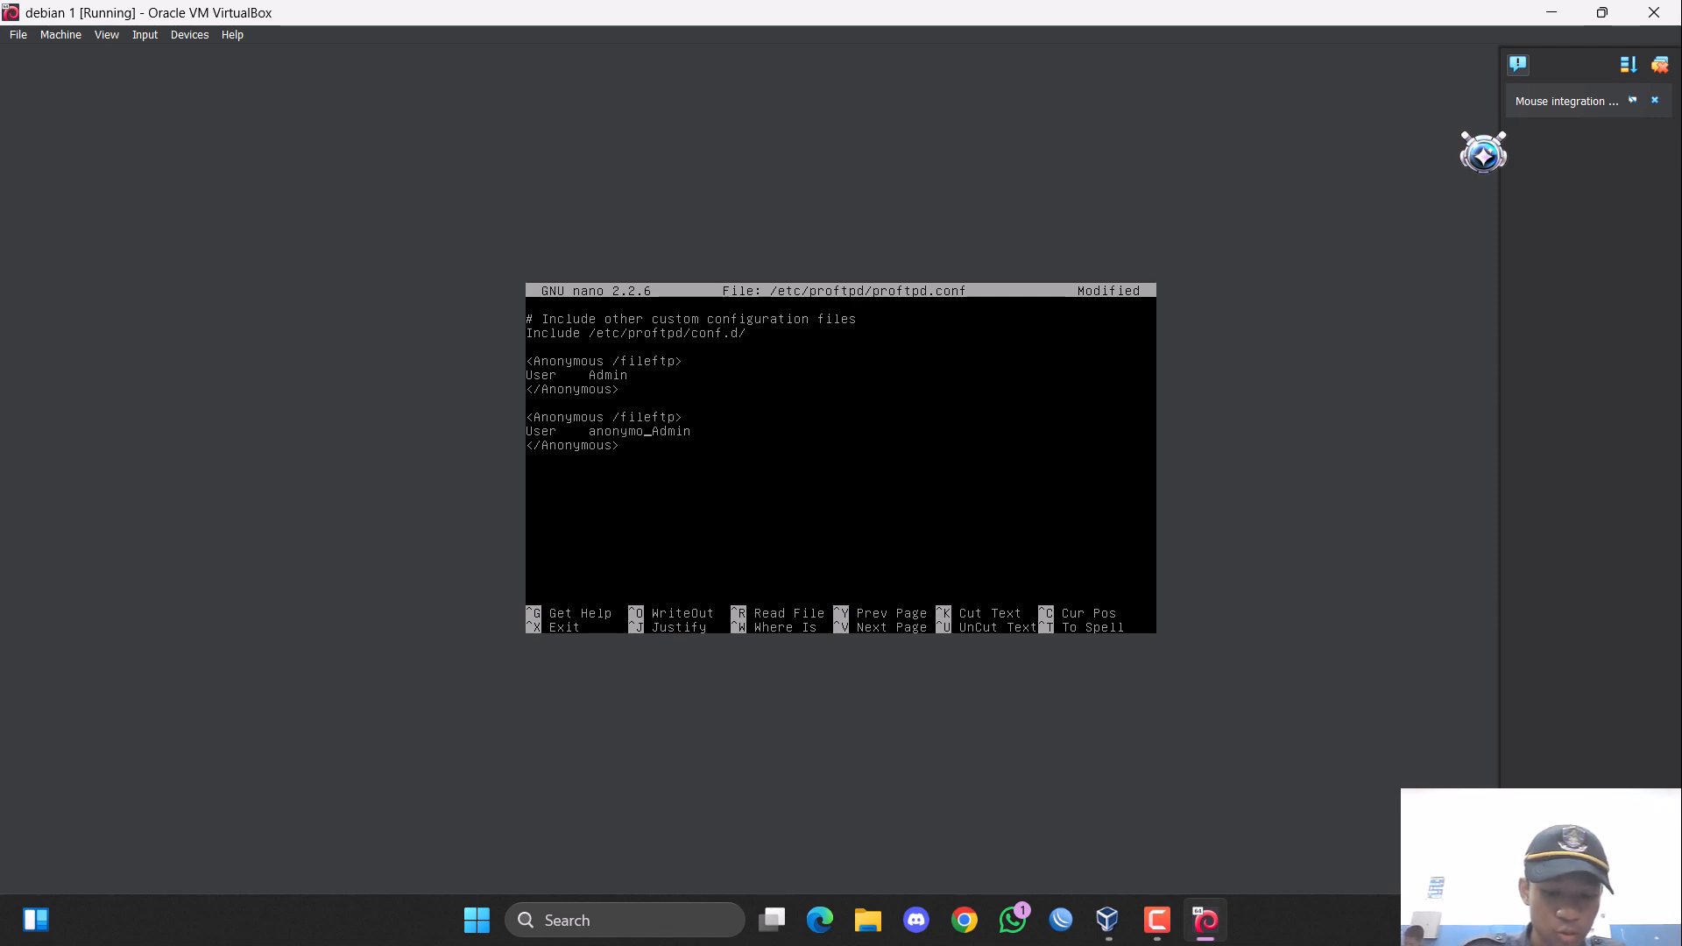
pyautogui.write('us')
# Change Admin to lowercase "admin" on the second block's User line, and save and close proftpd.conf.
pyautogui.press('Right')
pyautogui.press('Right')
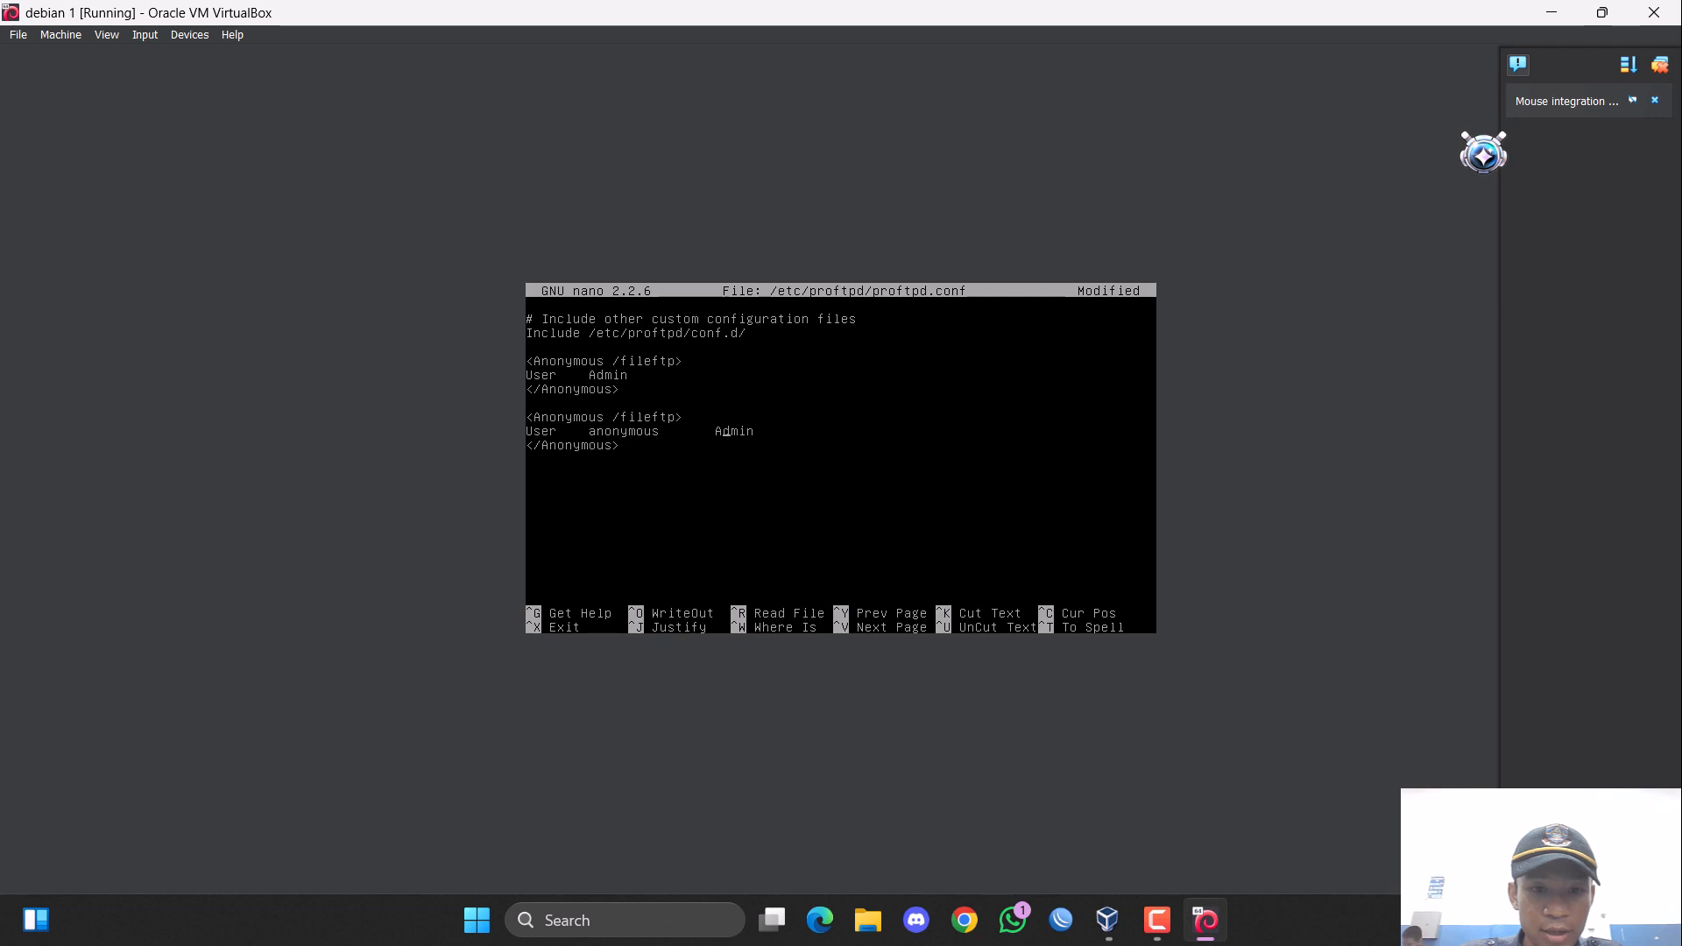
pyautogui.press('BackSpace')
pyautogui.write('a')
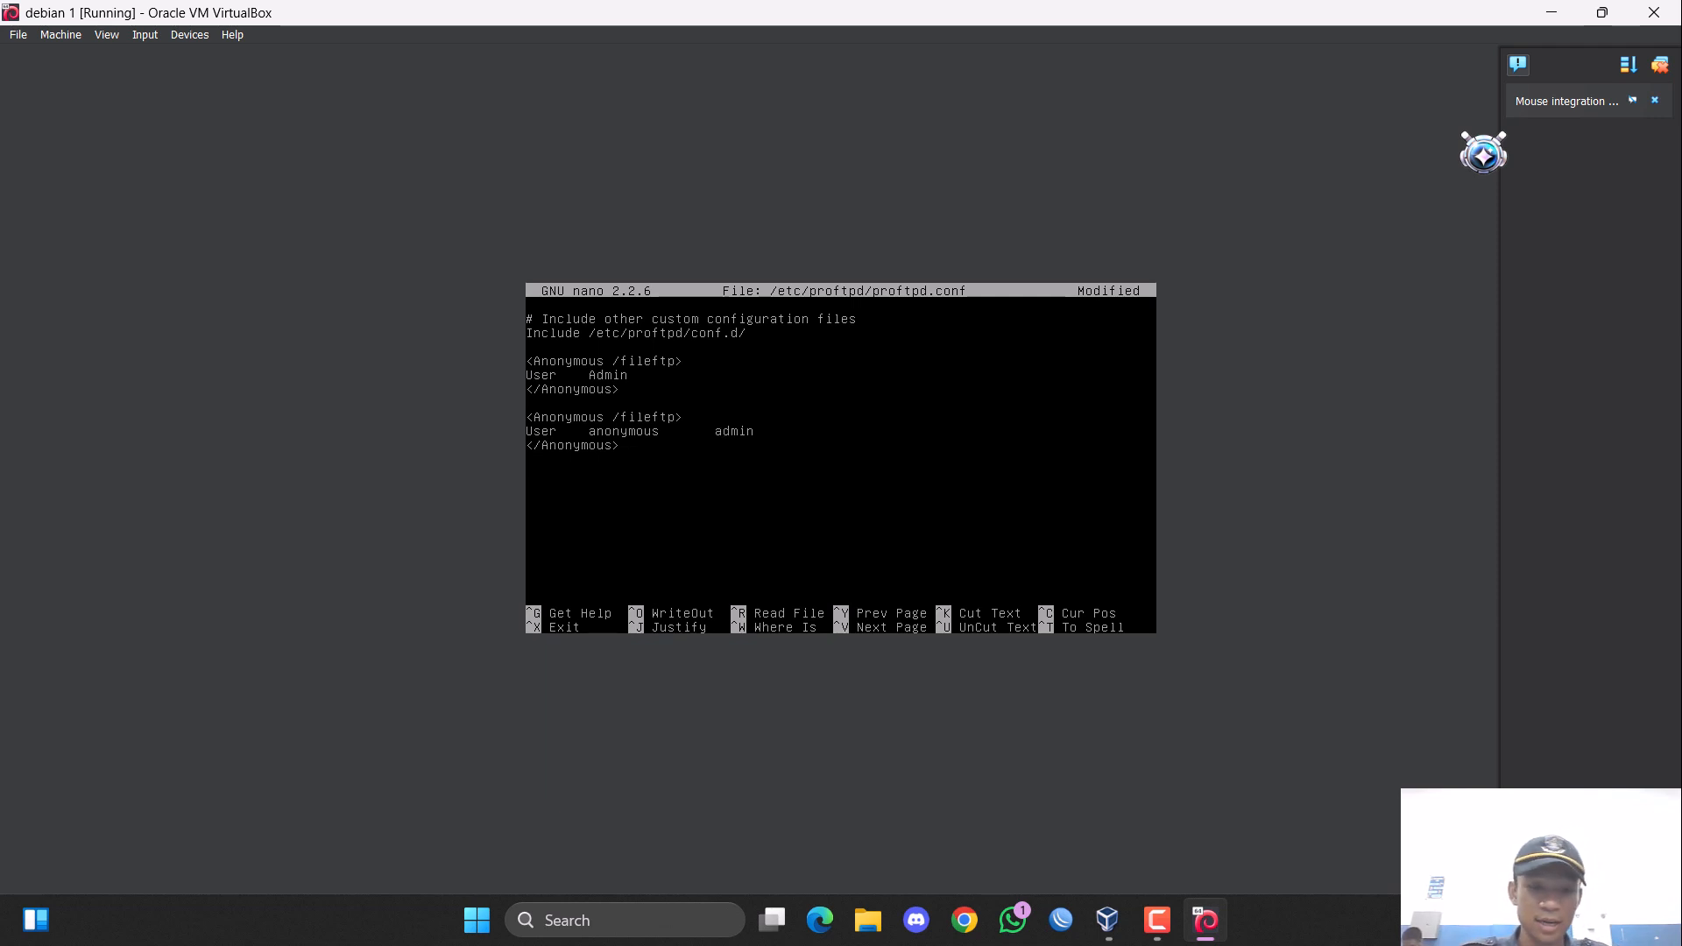
pyautogui.press('Down')
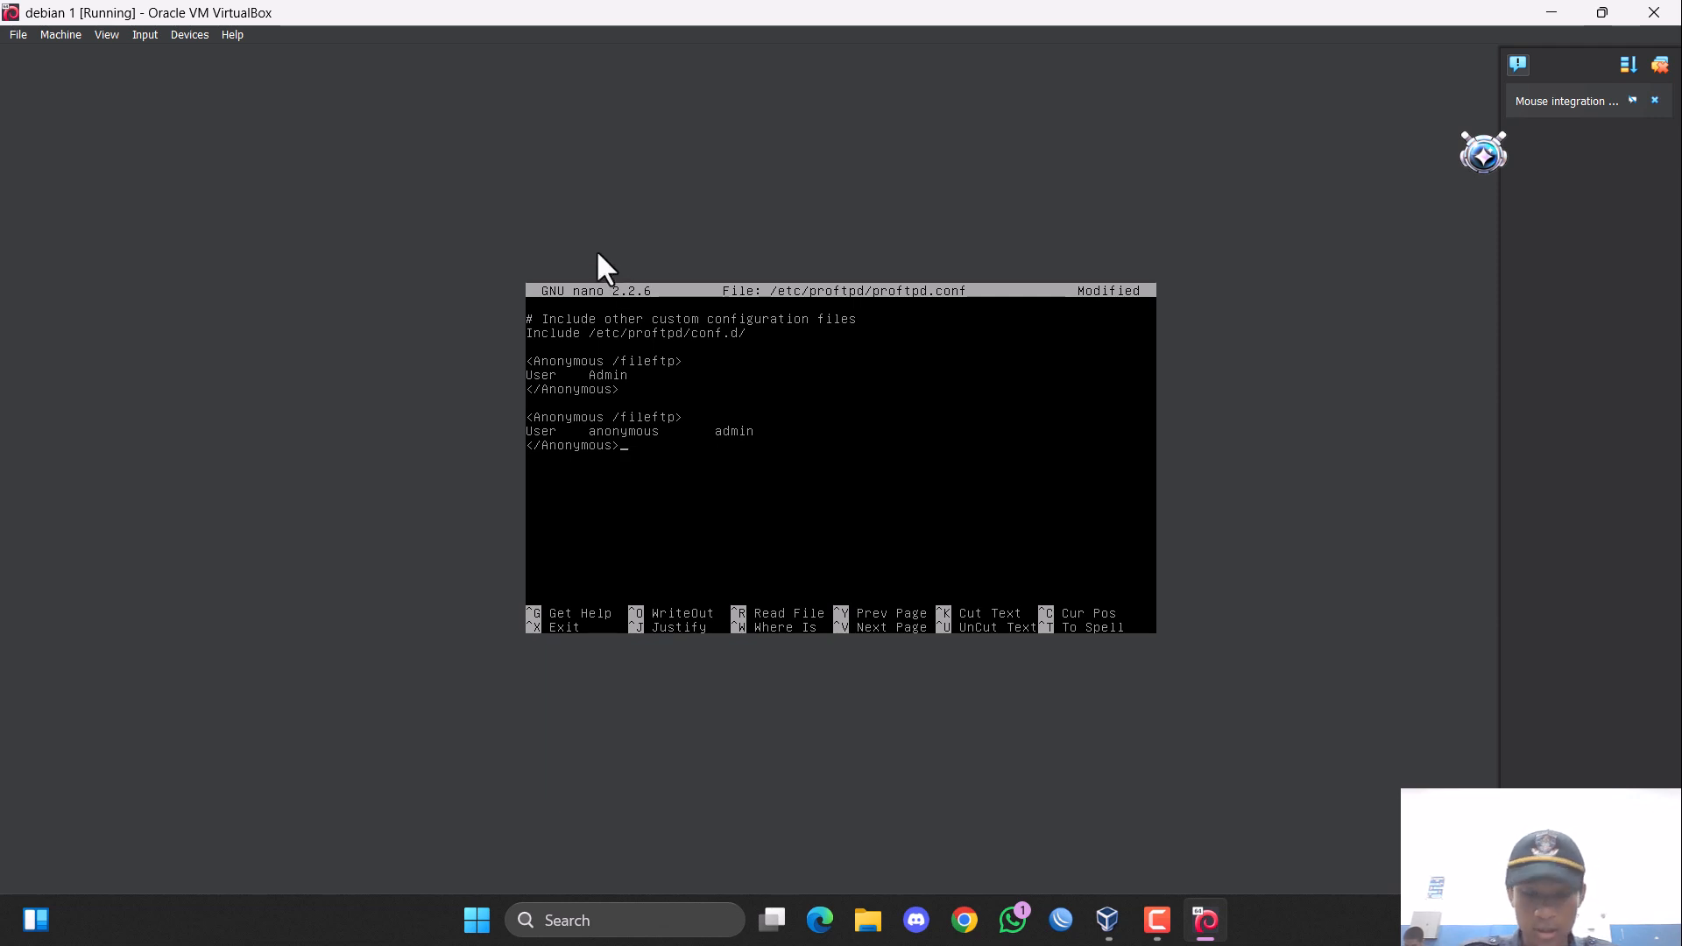
pyautogui.hotkey('ctrl', 'x')
pyautogui.press('y')
pyautogui.press('Return')
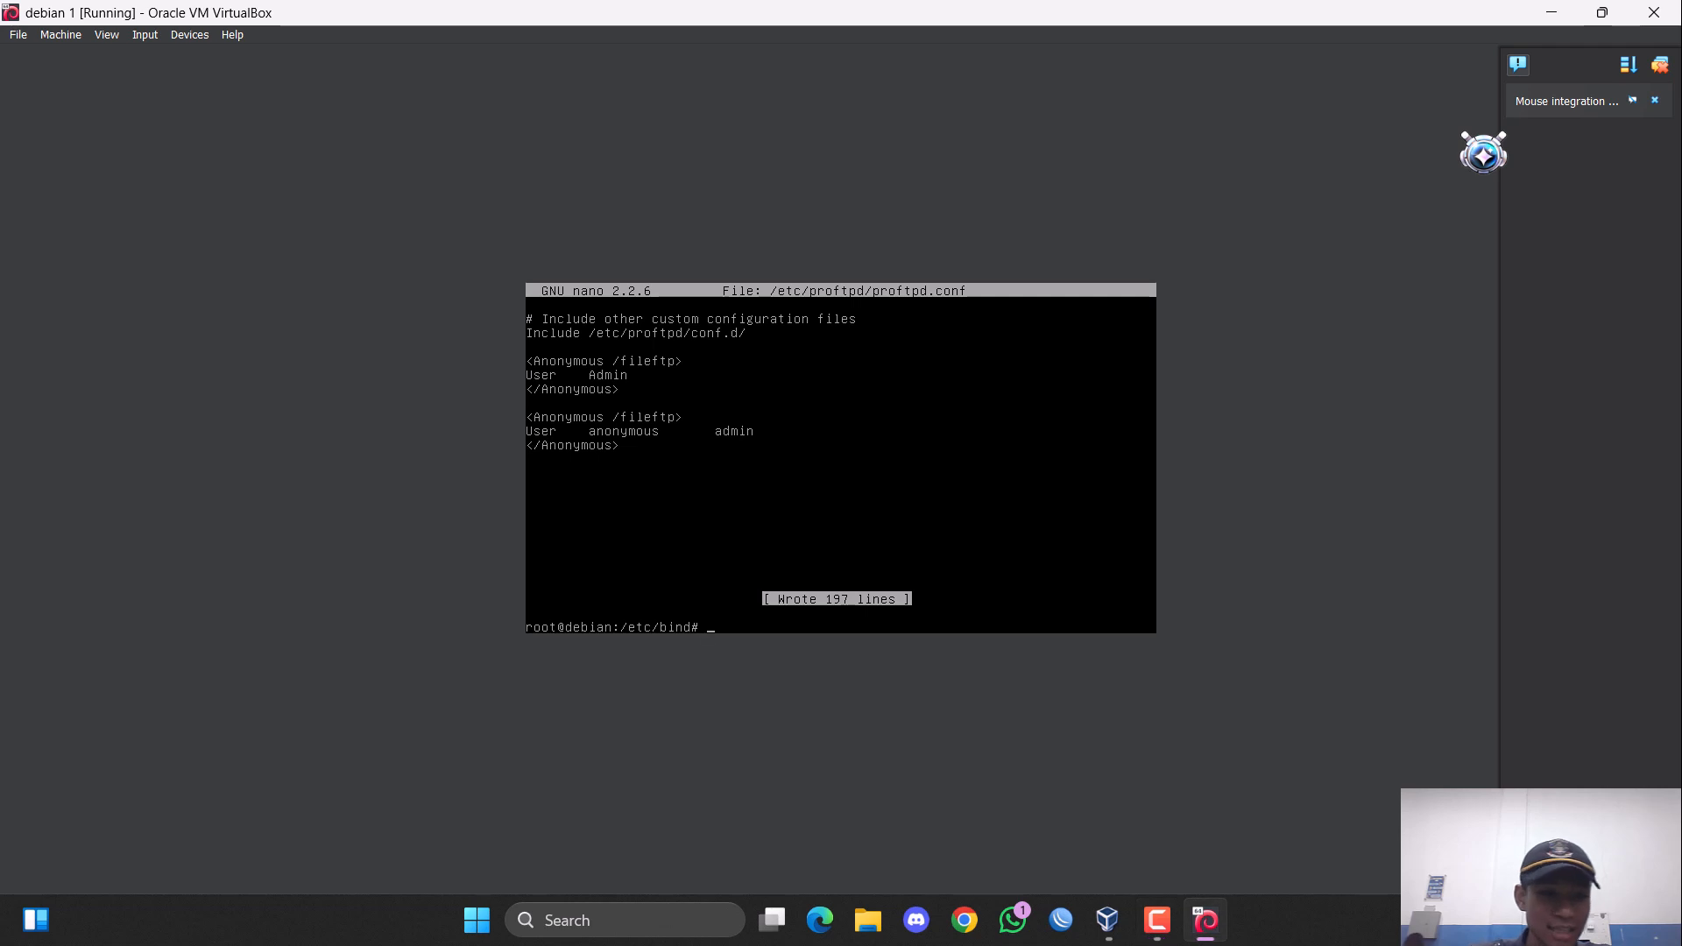
# Create the directory /fileftp with mkdir and open its permissions with the command "chmod -R 777 /fileftp".
pyautogui.write('mkdir /fileftp')
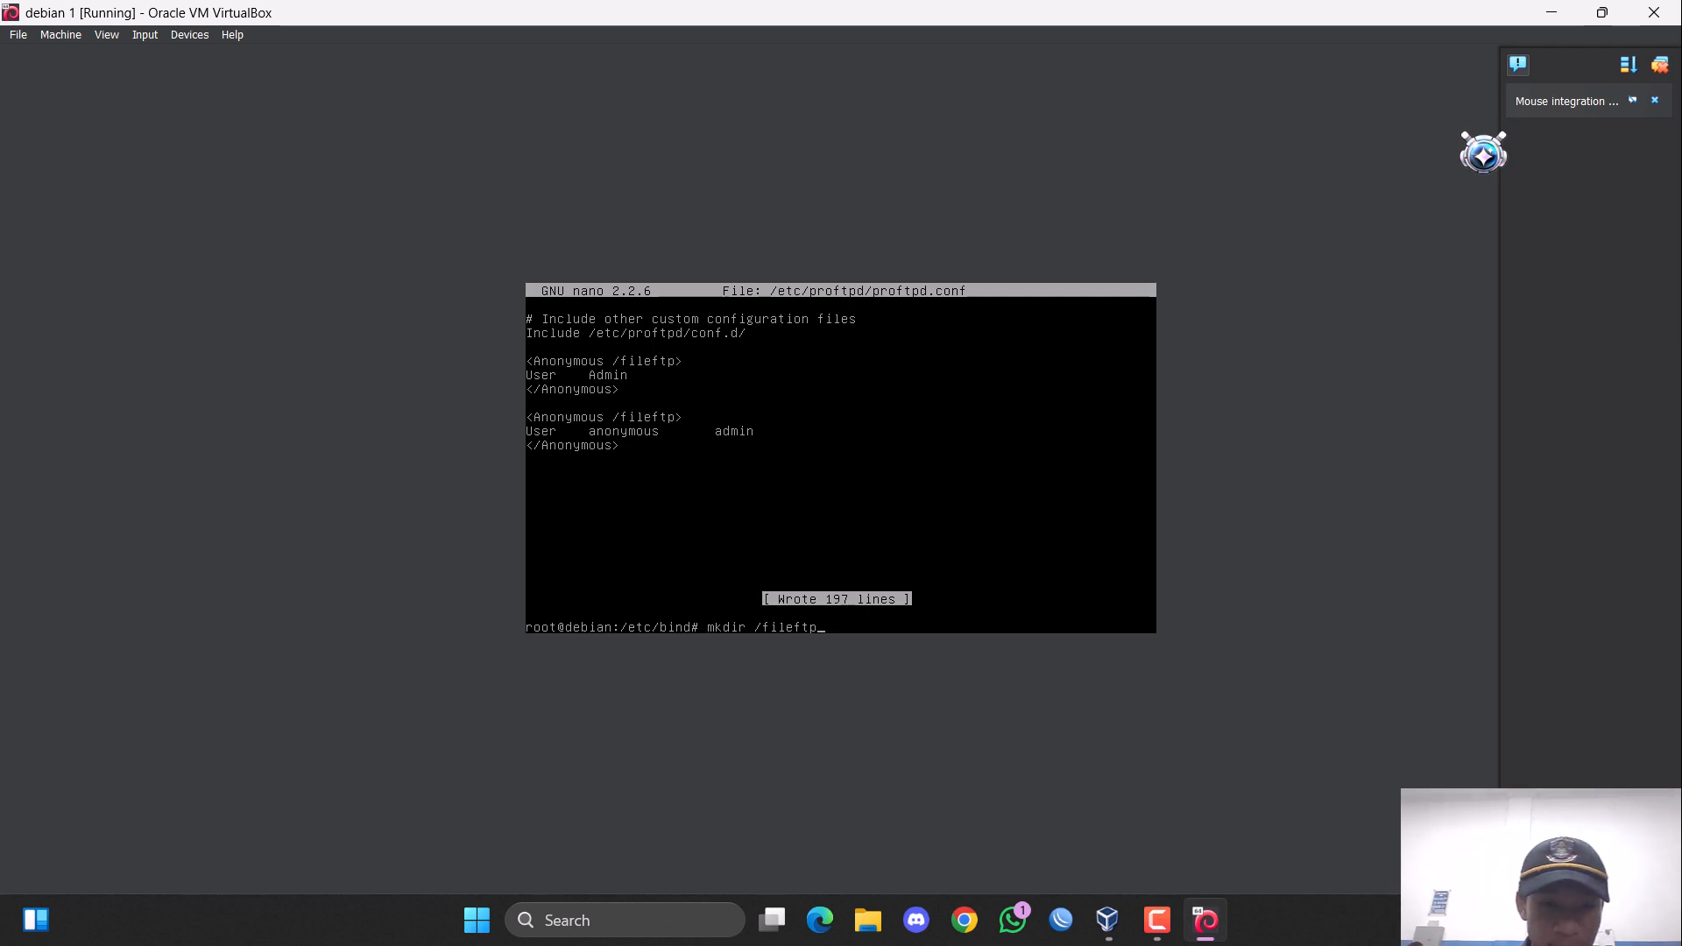
pyautogui.press('Return')
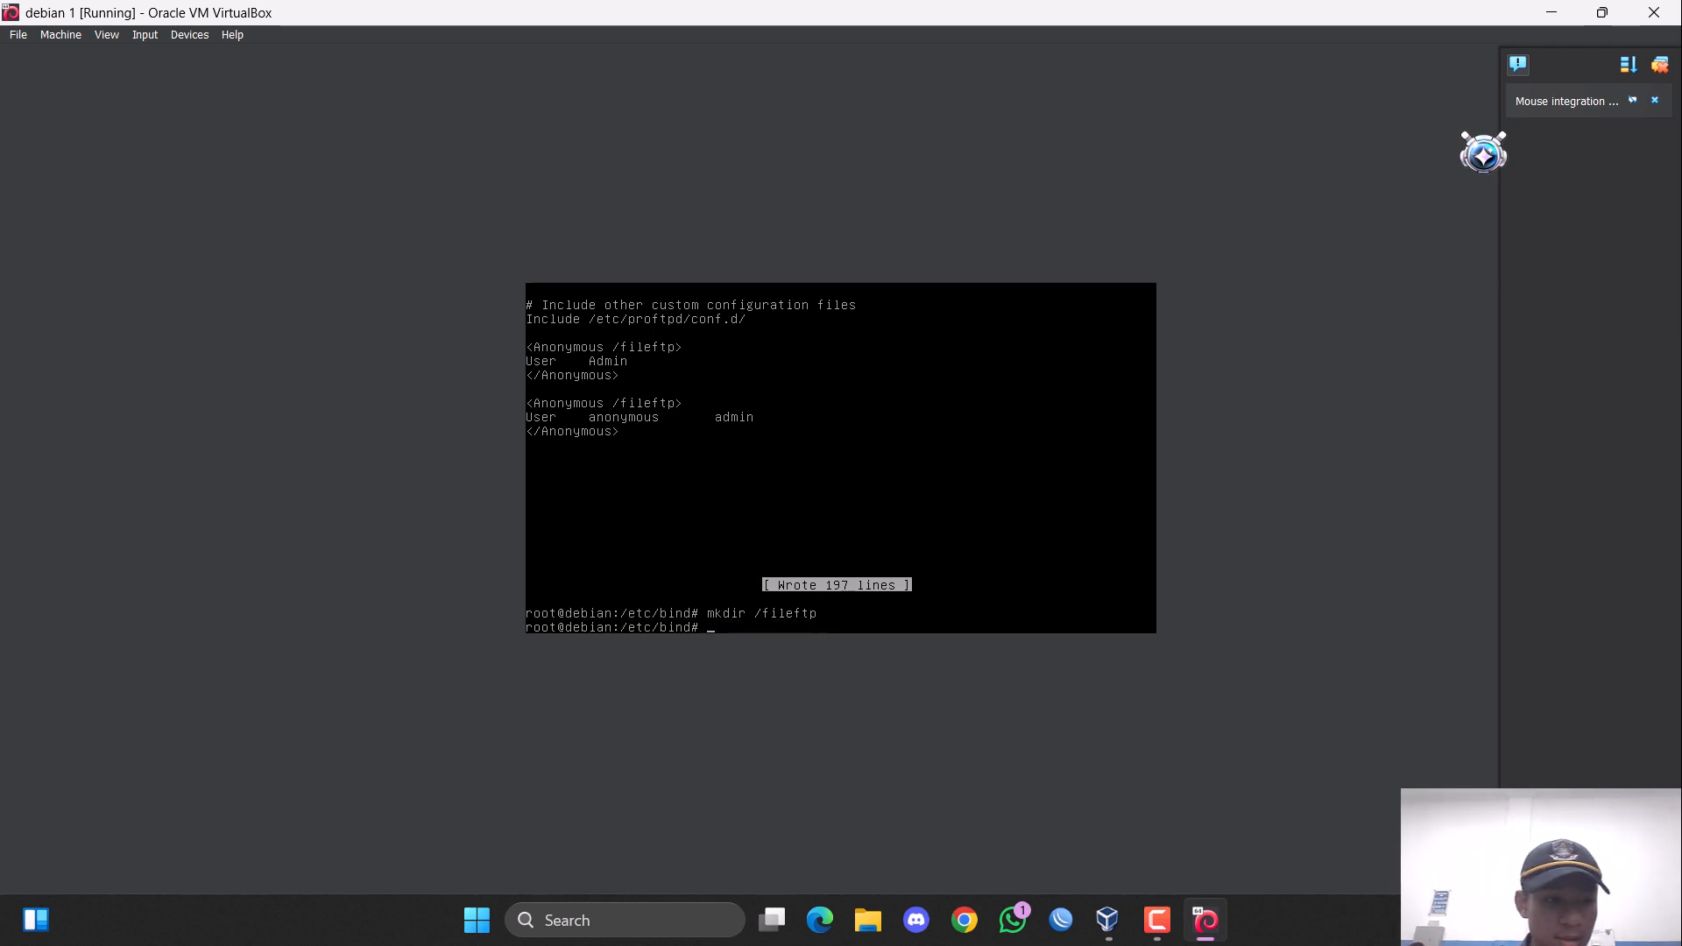
pyautogui.write('ch')
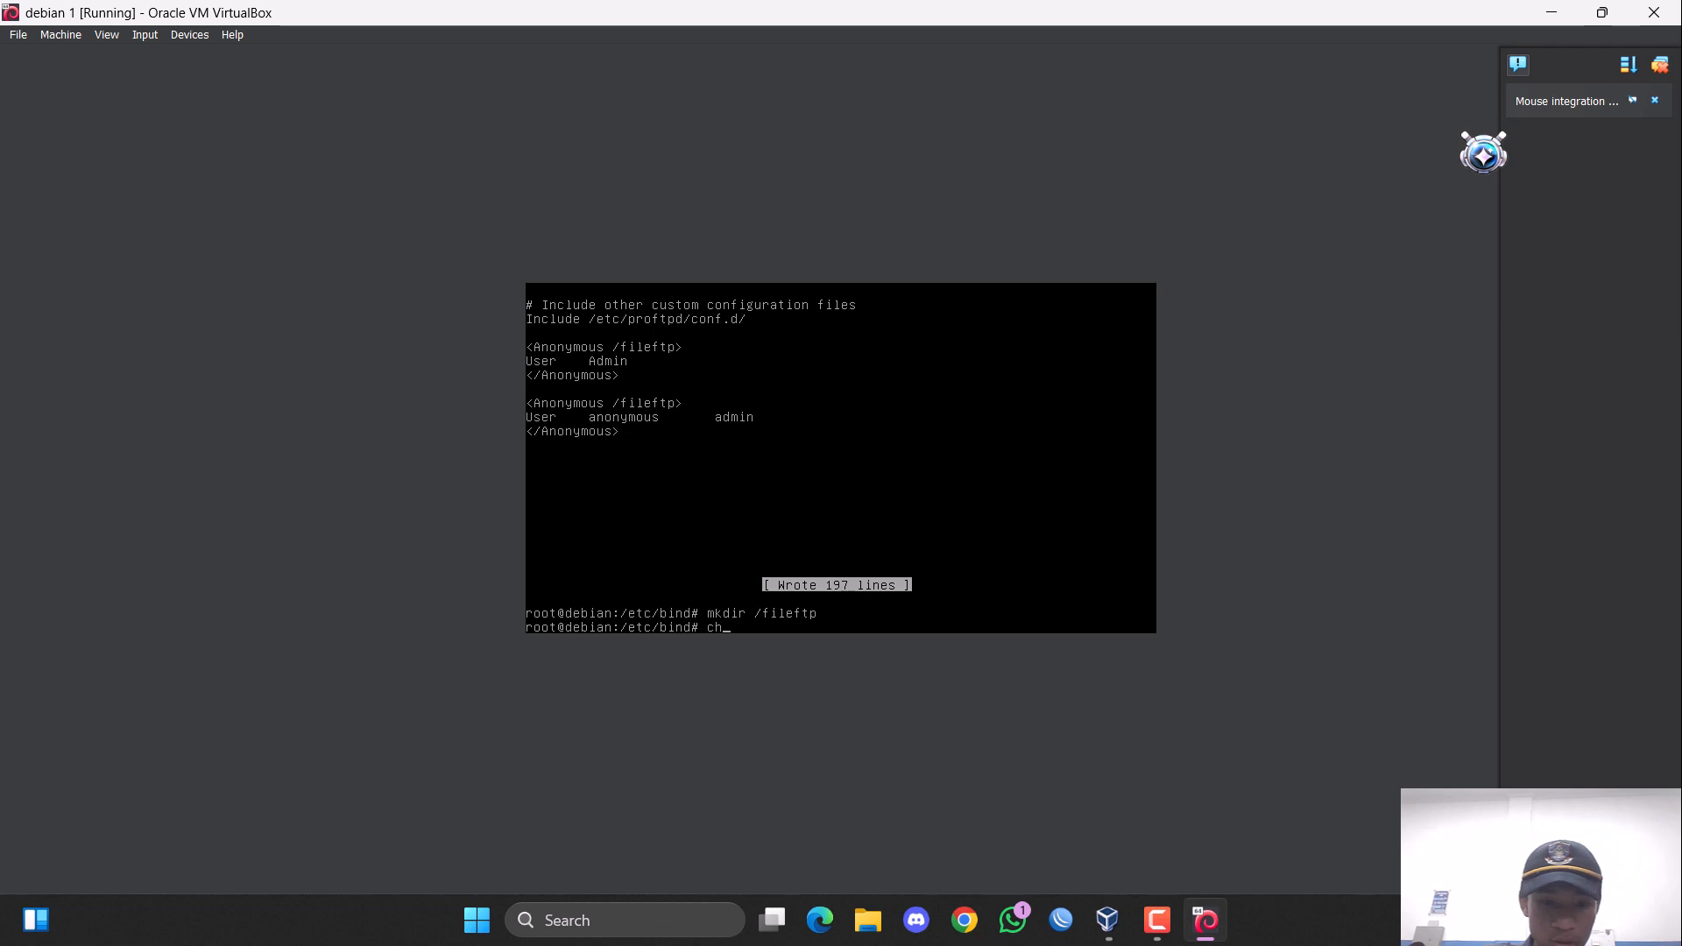
pyautogui.write('mod  ')
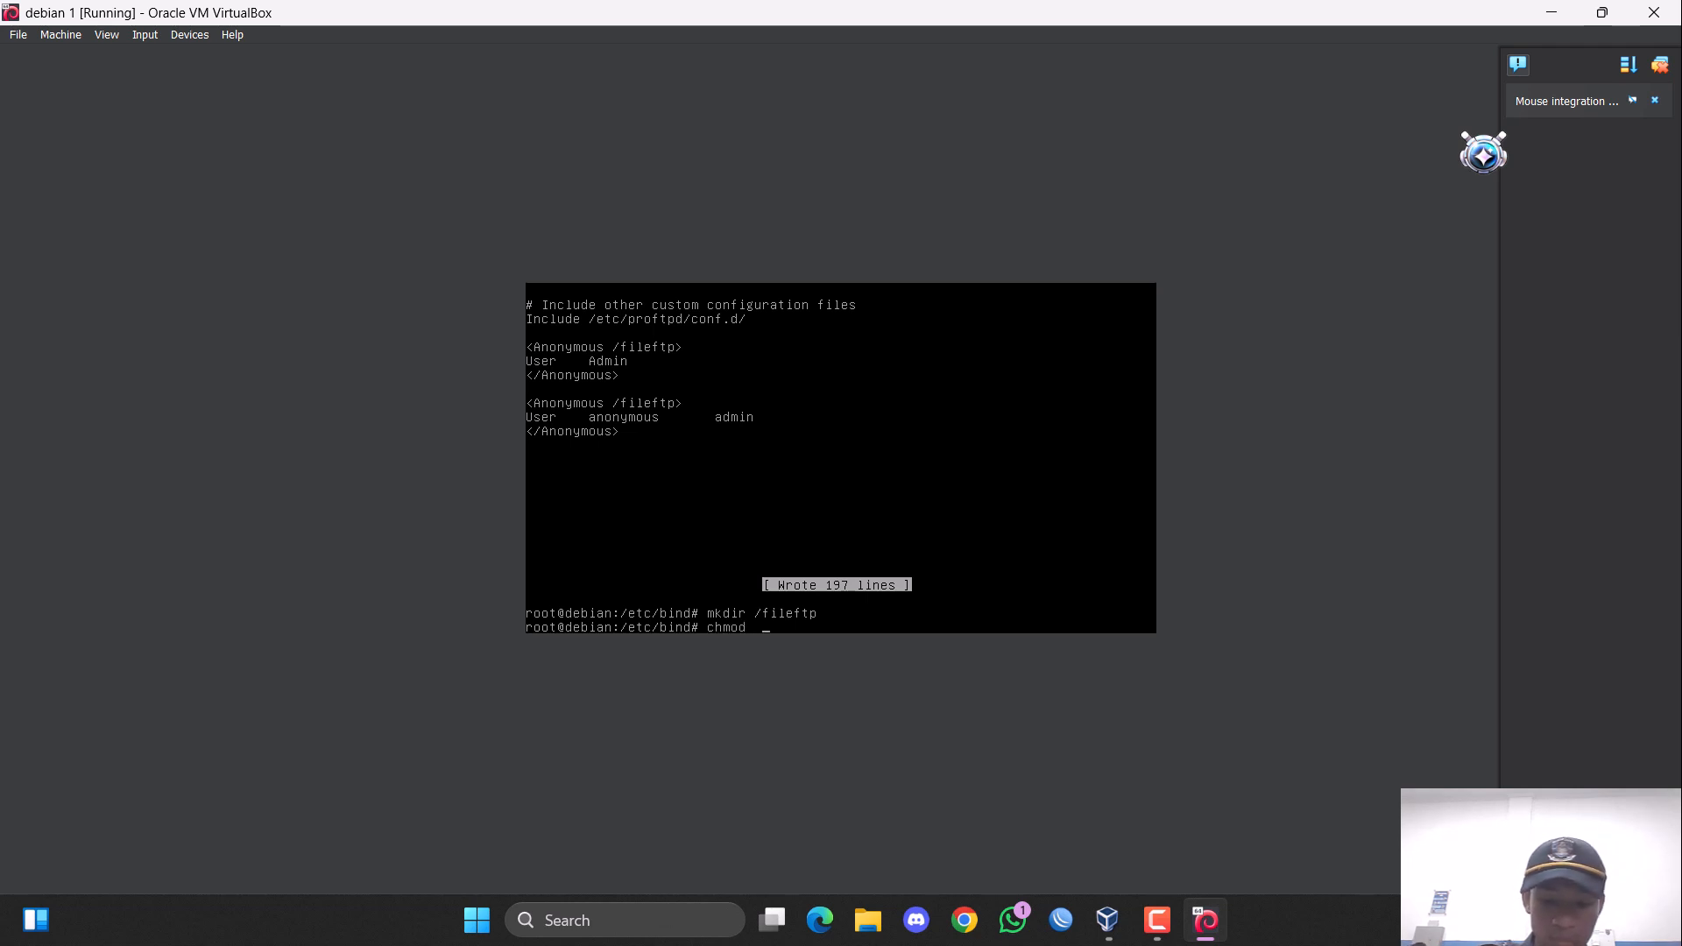
pyautogui.write('-')
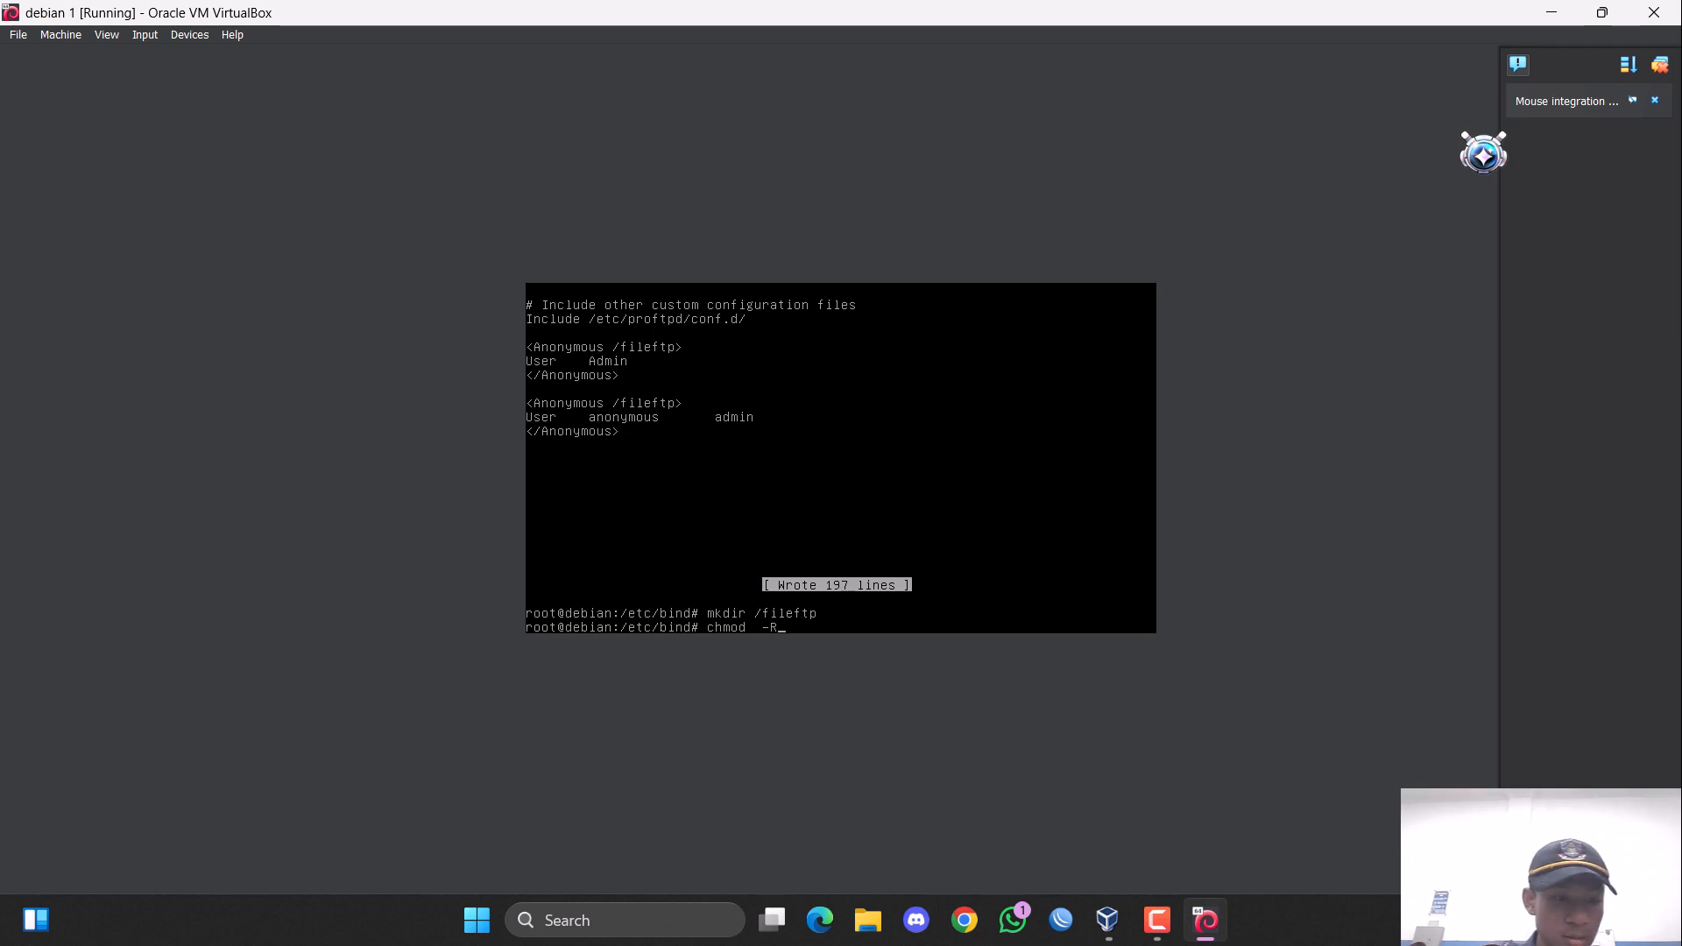
pyautogui.write('R /fileftp')
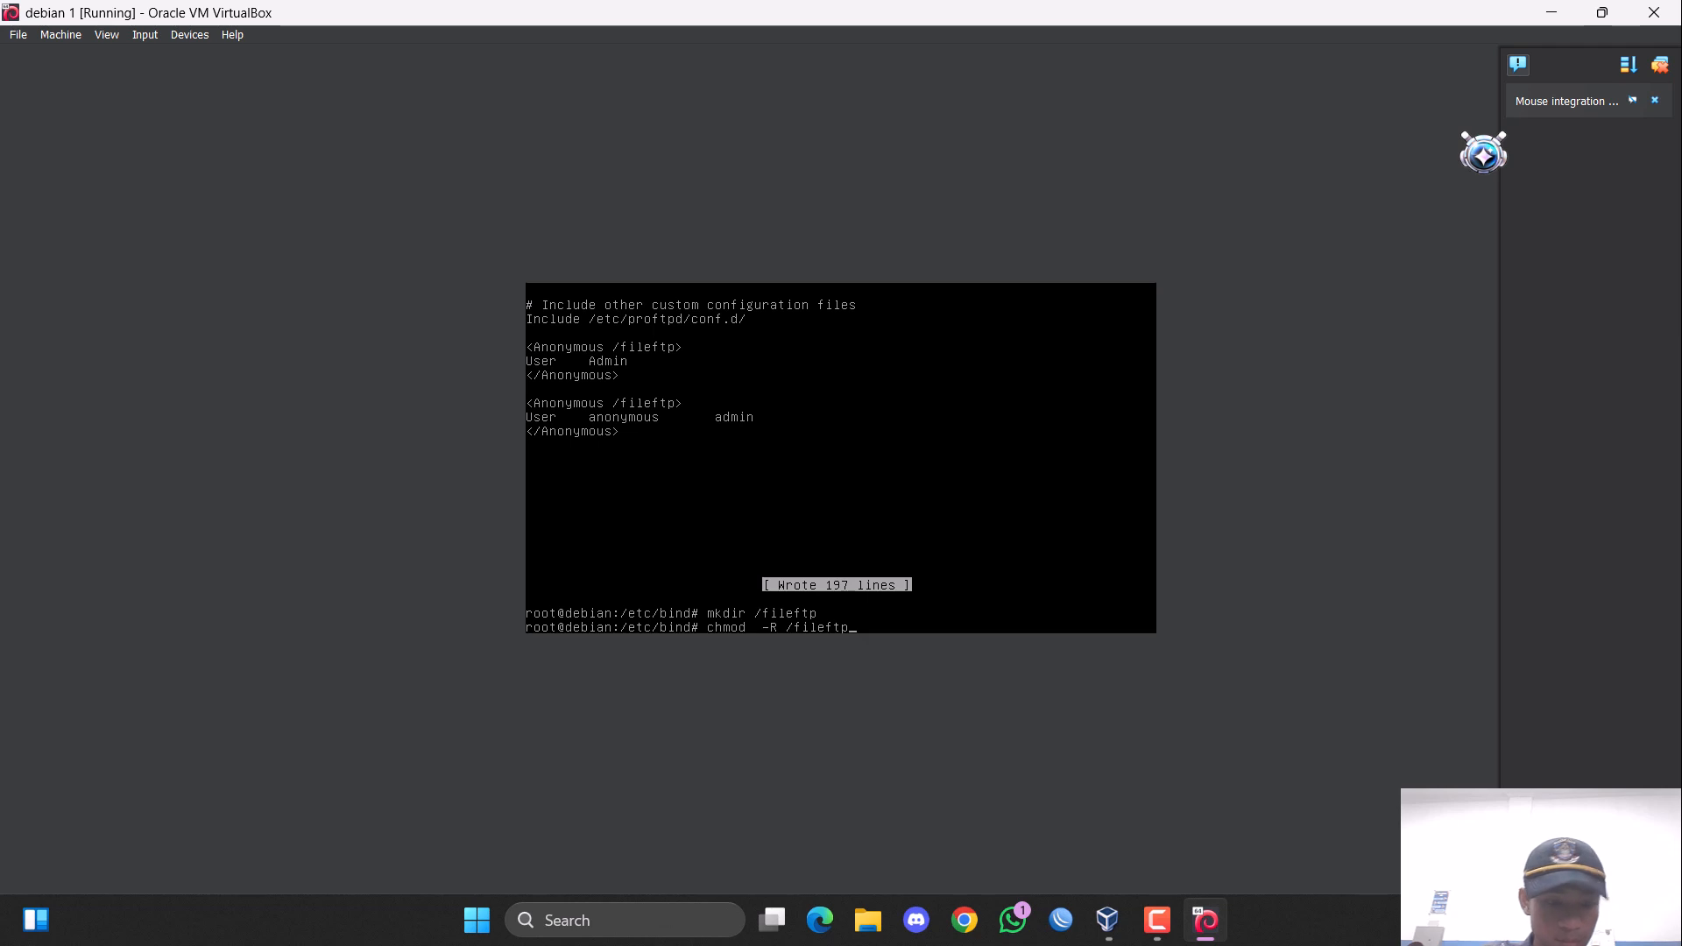
pyautogui.write('/ admin')
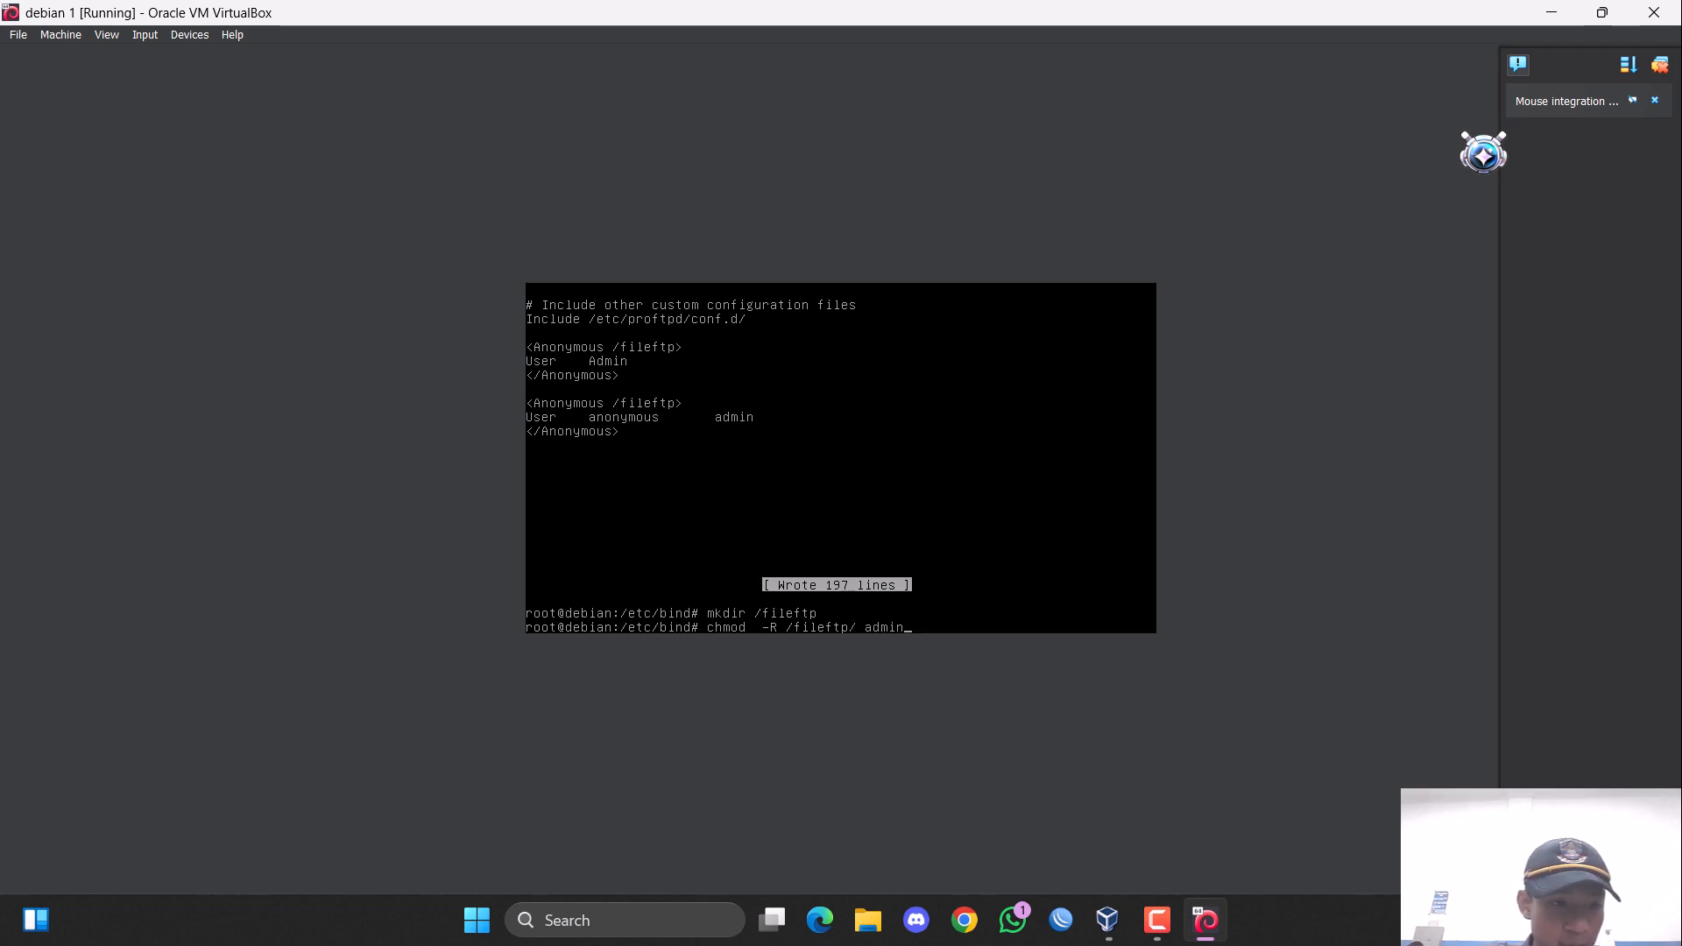
pyautogui.press('BackSpace')
pyautogui.press('BackSpace')
pyautogui.press('BackSpace')
pyautogui.press('BackSpace')
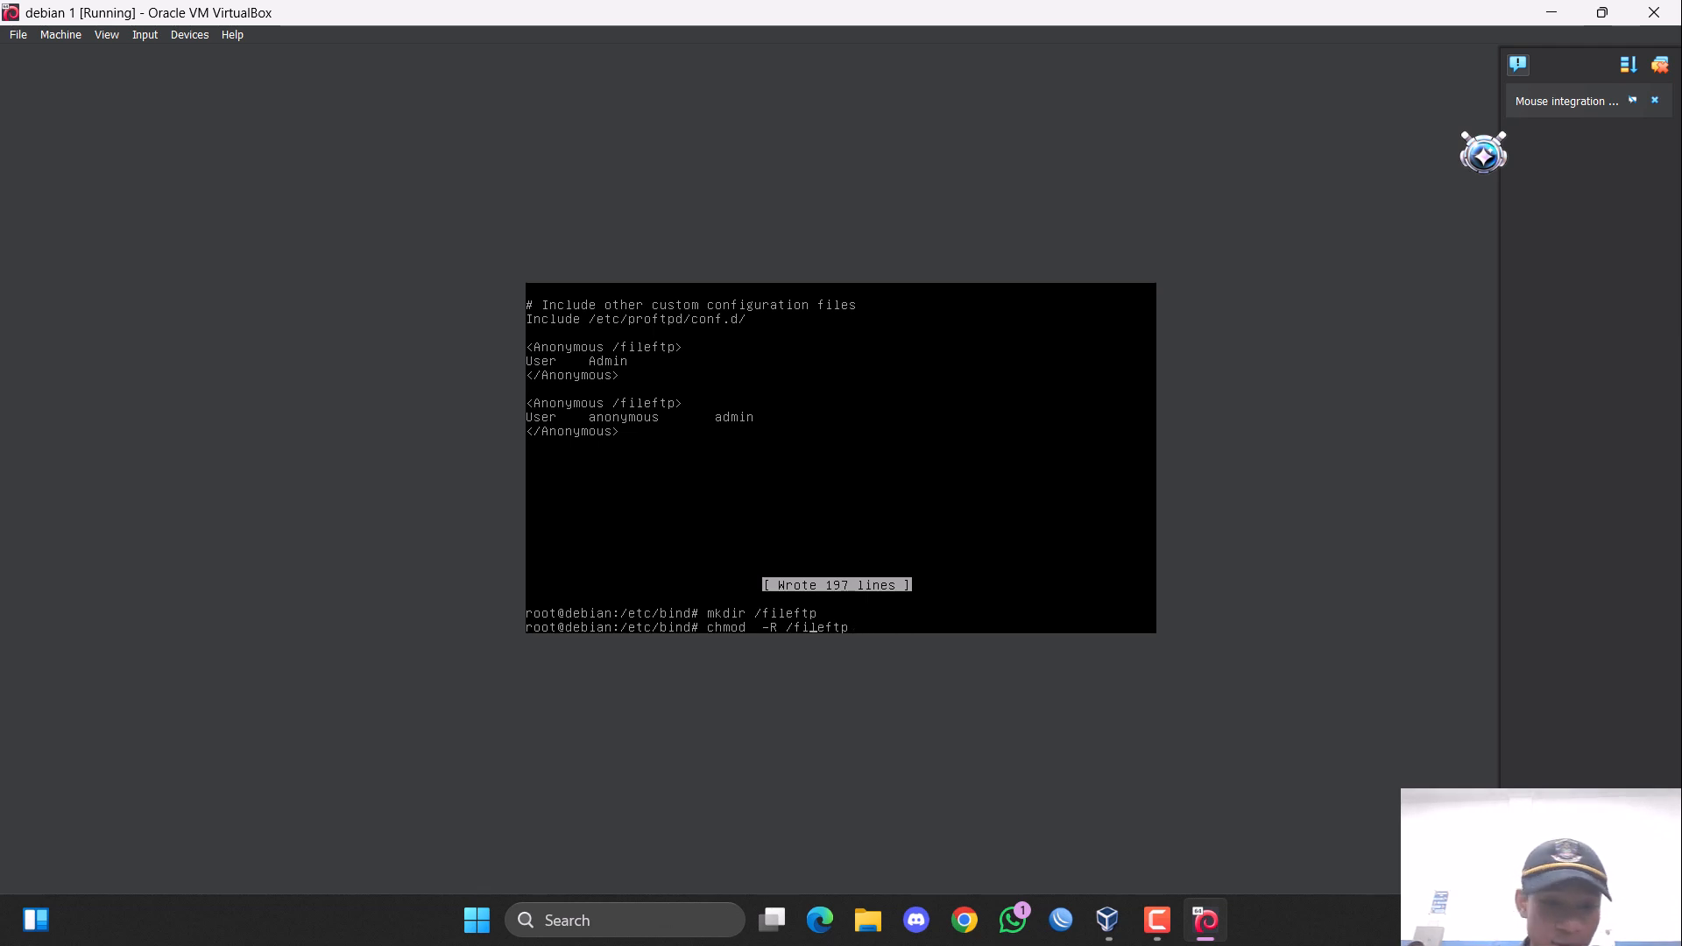
pyautogui.write('777')
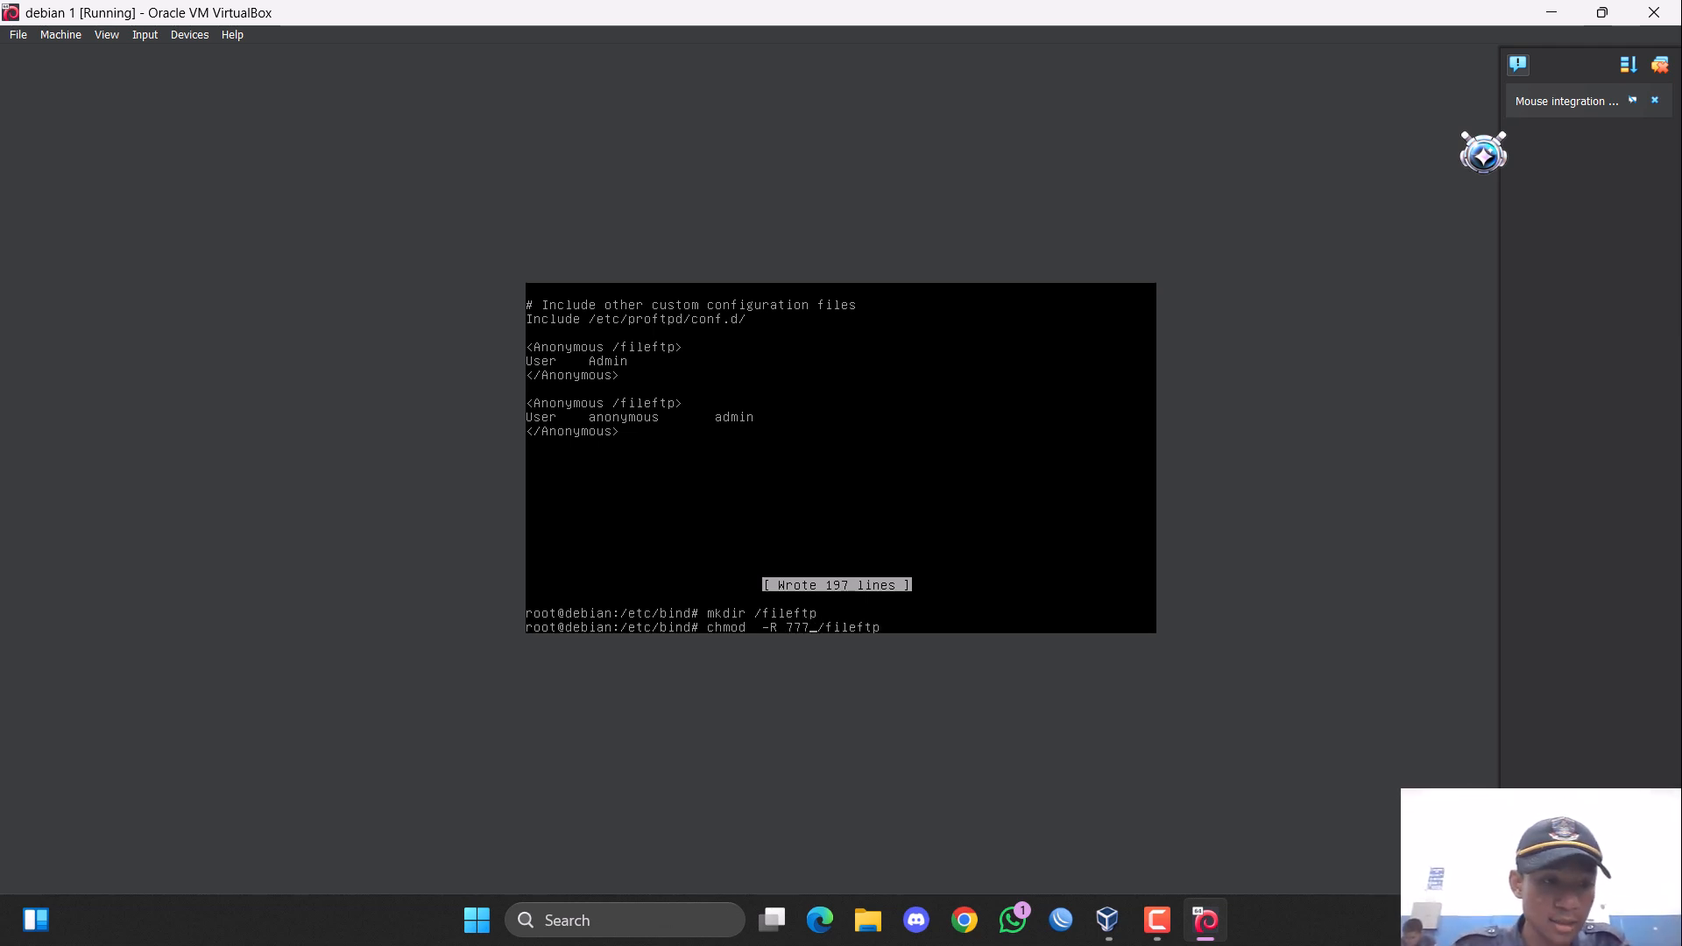
pyautogui.press('Return')
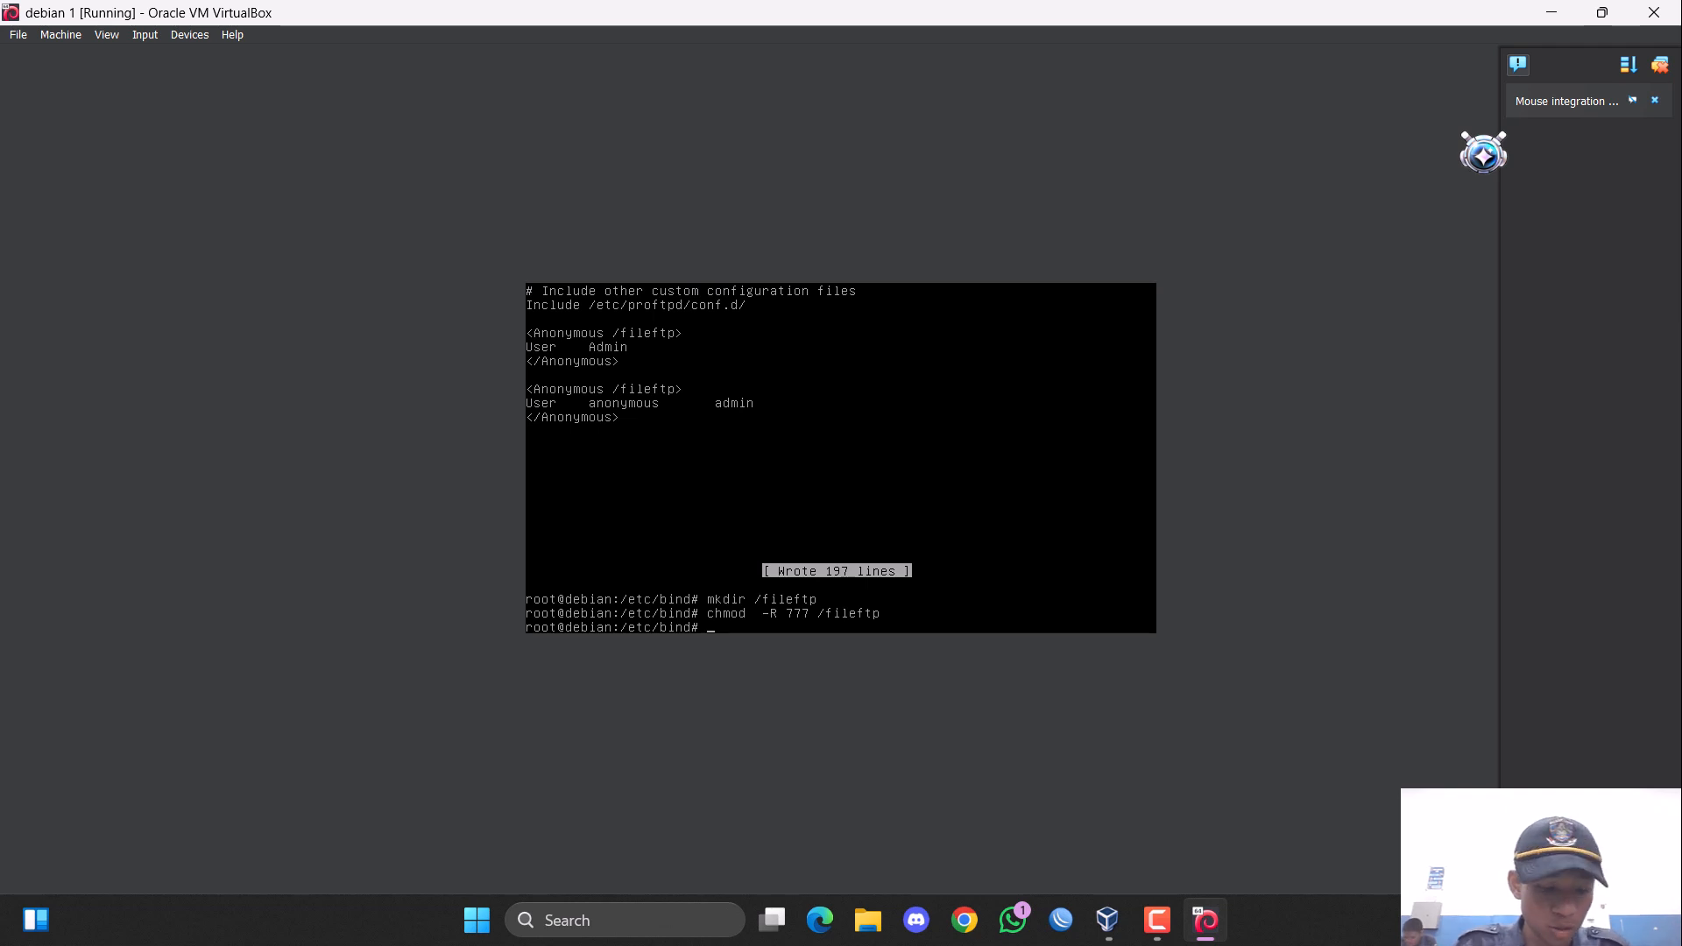
# Change the working directory to /fileftp with the command "cd /fileftp".
pyautogui.write('cd')
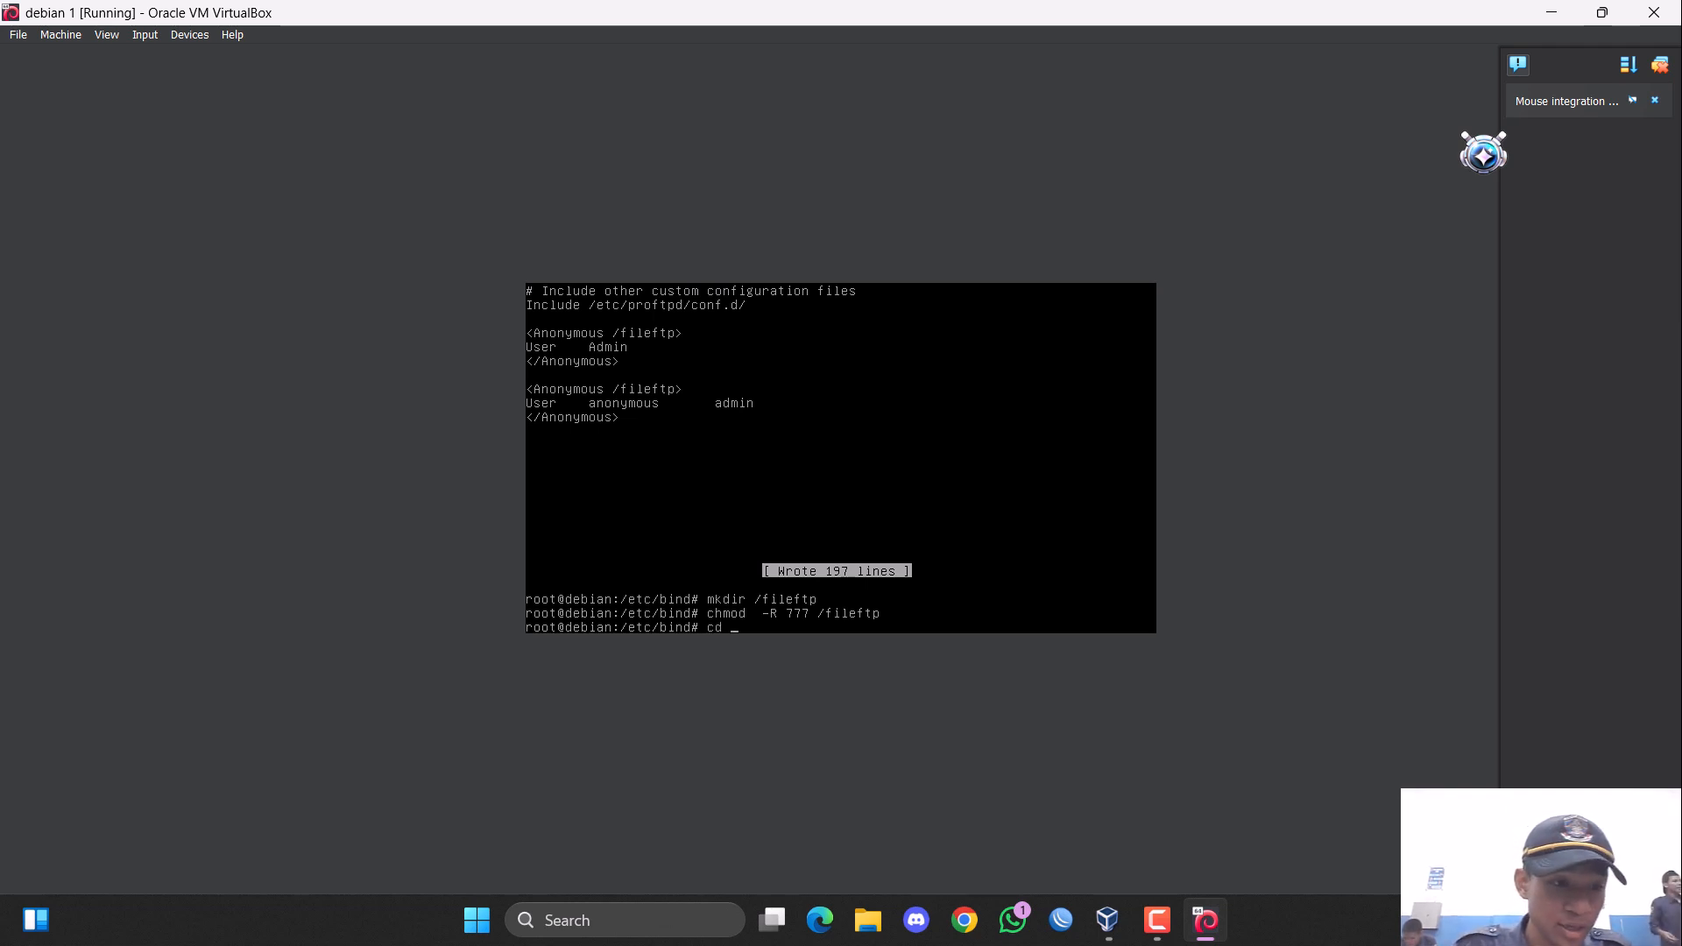
pyautogui.write(' /')
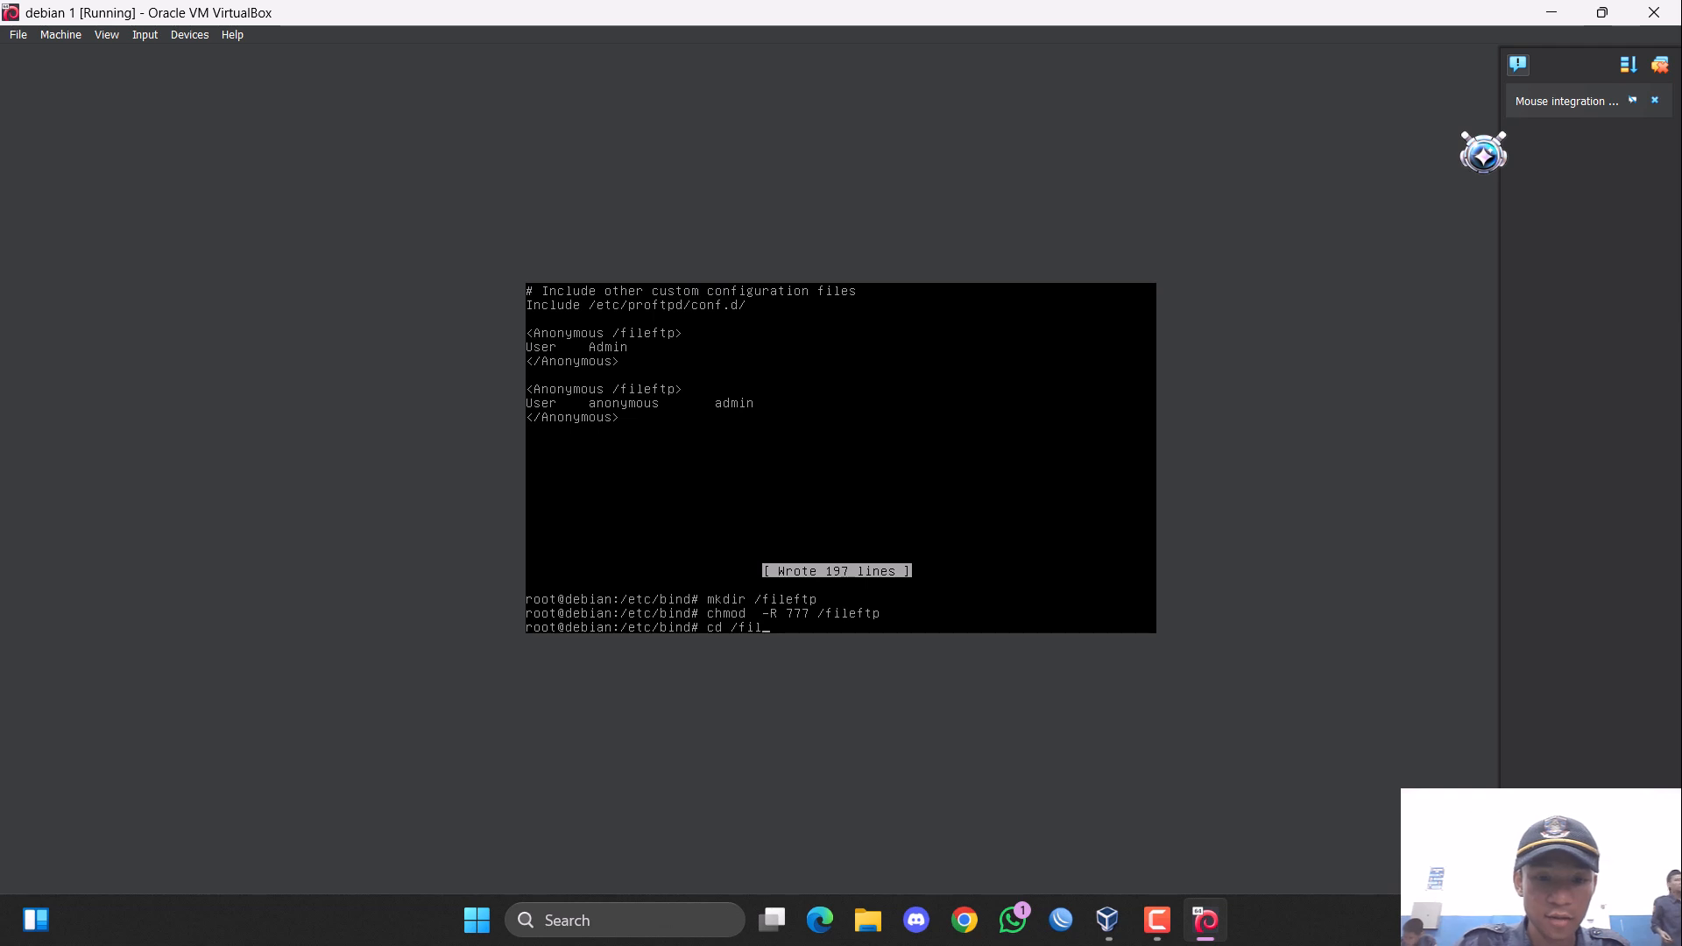
pyautogui.write('f')
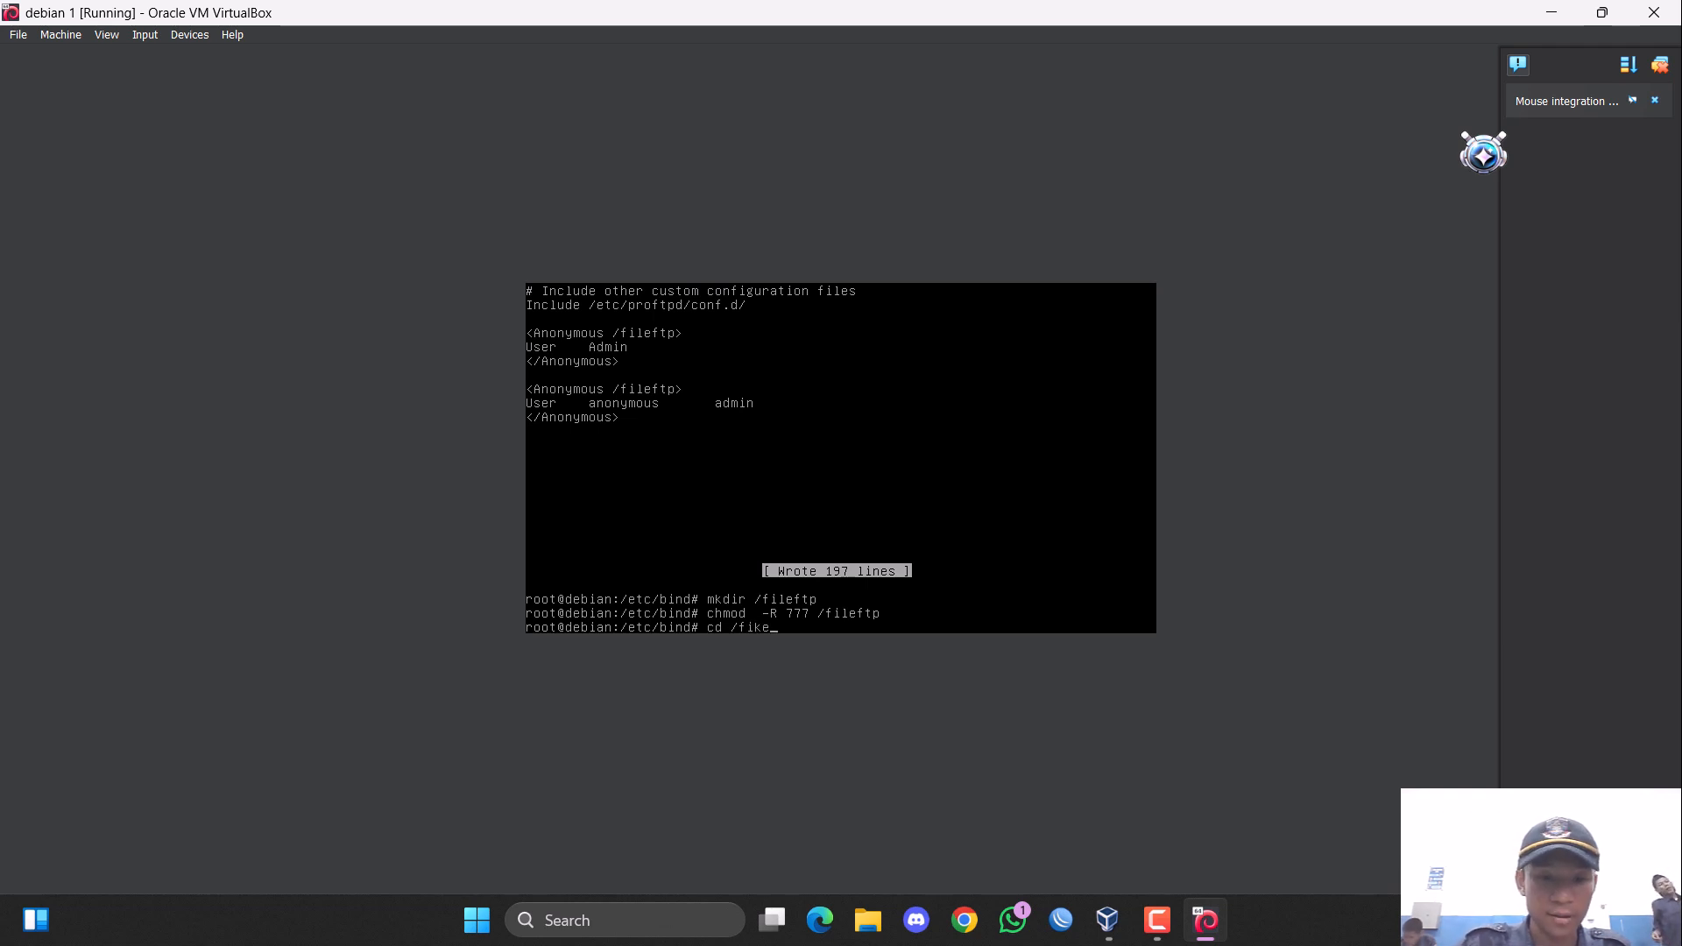
pyautogui.write('ileft')
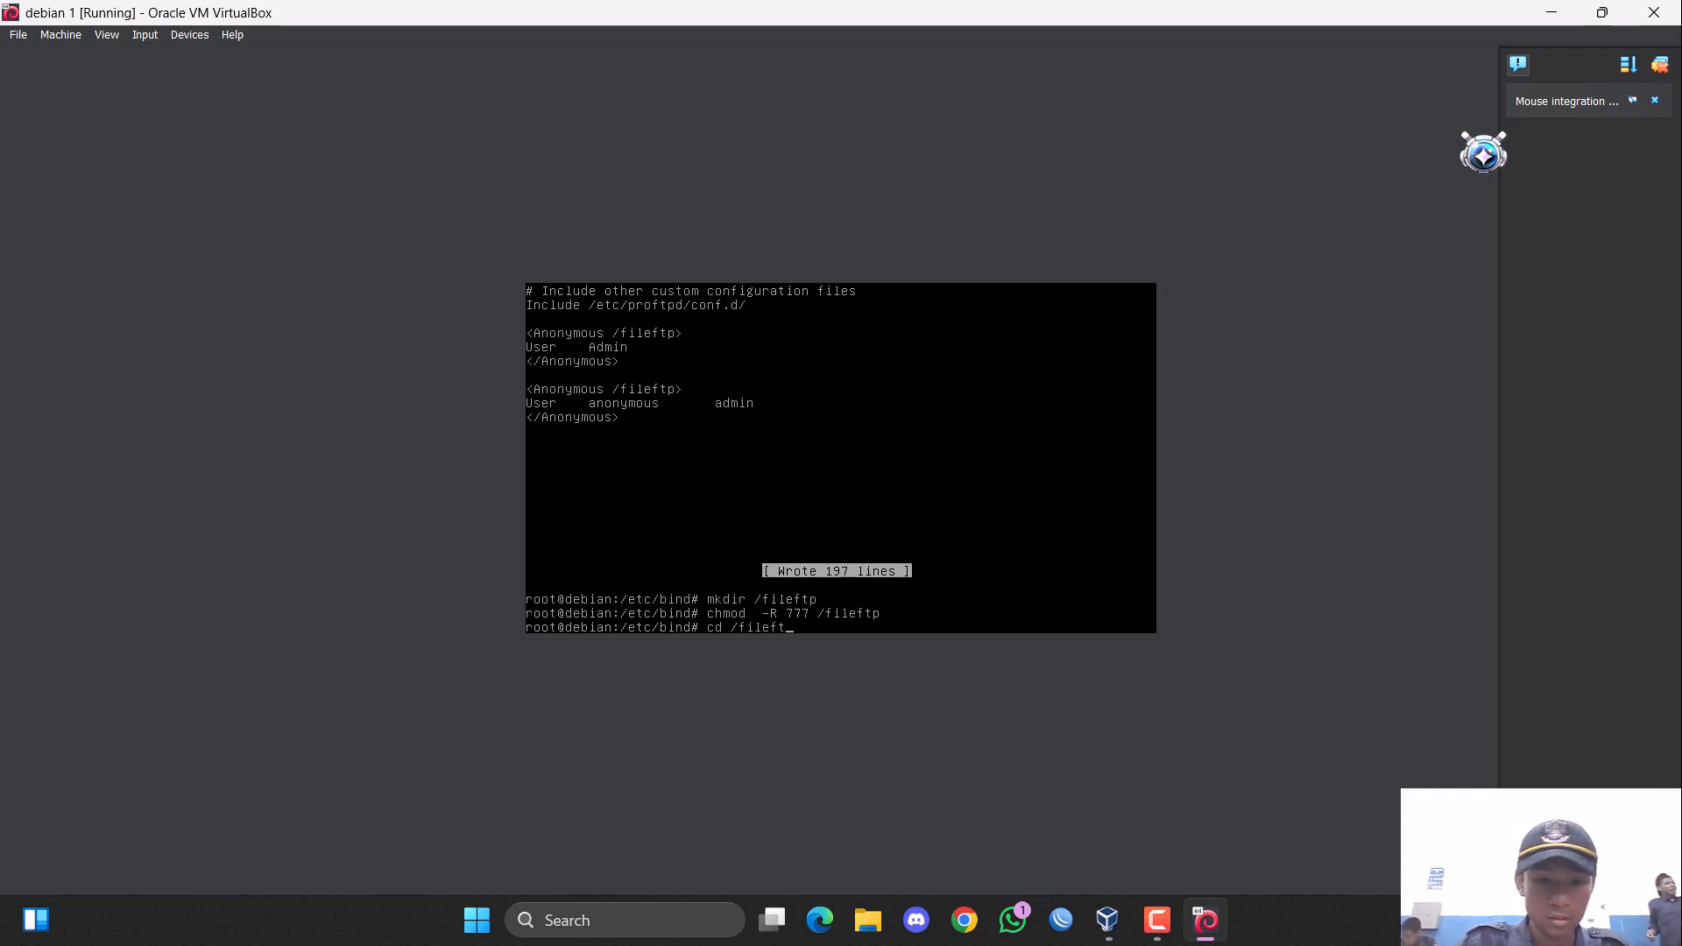
pyautogui.write('p')
pyautogui.press('Return')
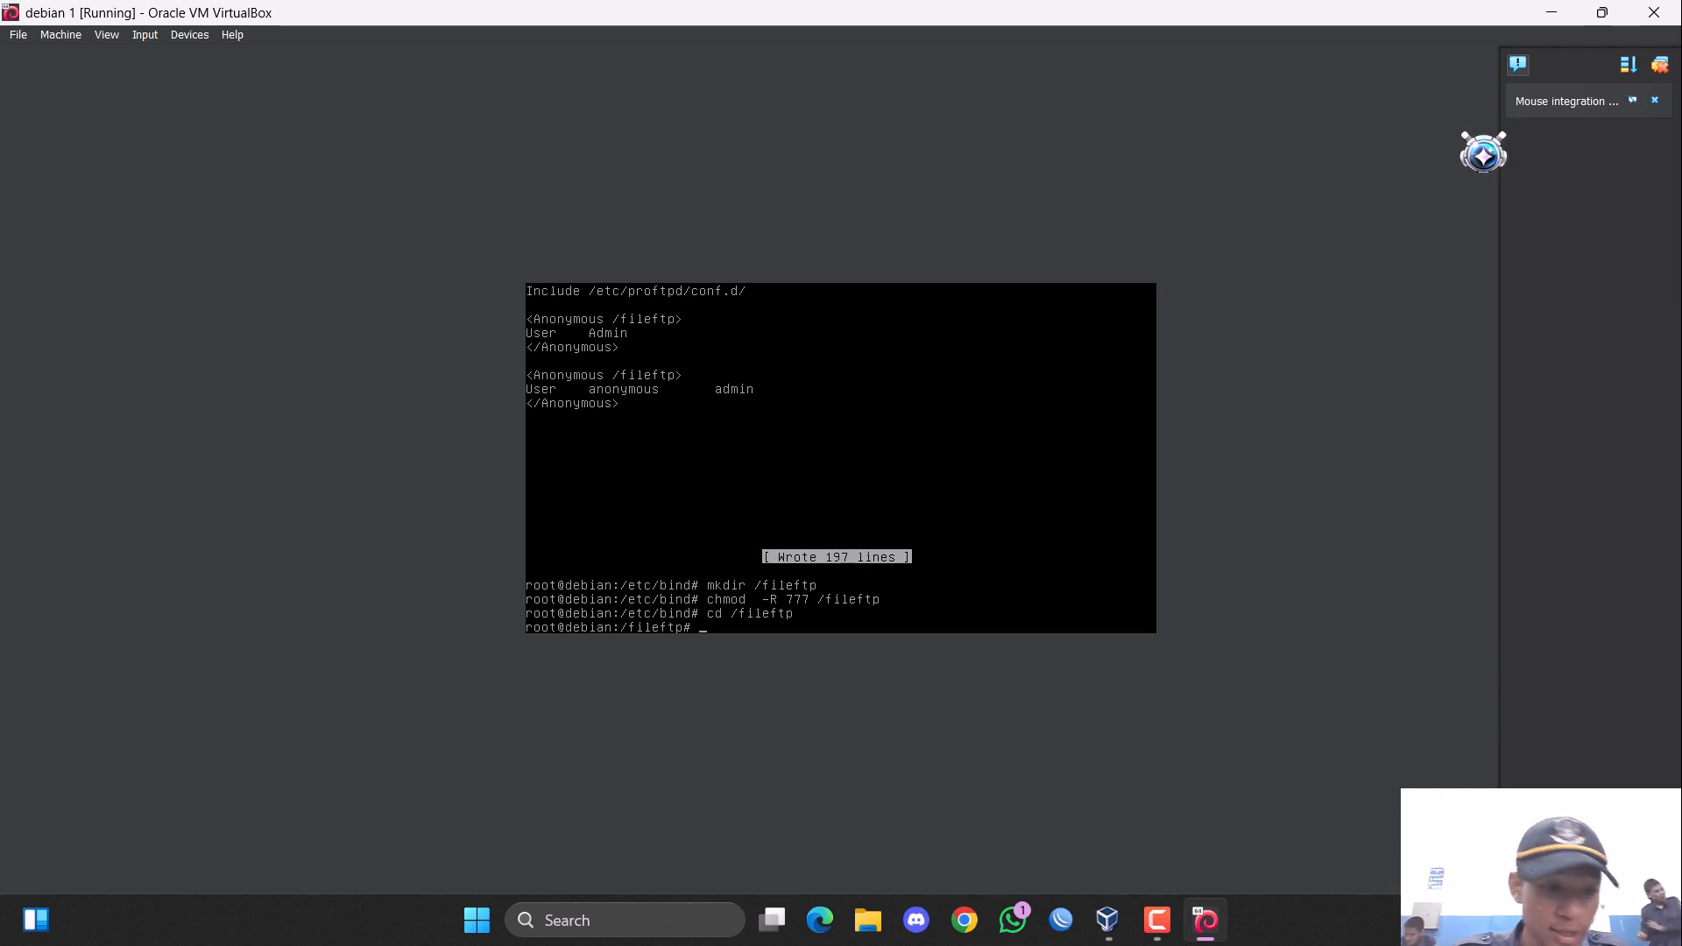
# Create three subdirectories inside /fileftp with the command "mkdir file1 file2 file3".
pyautogui.write('di')
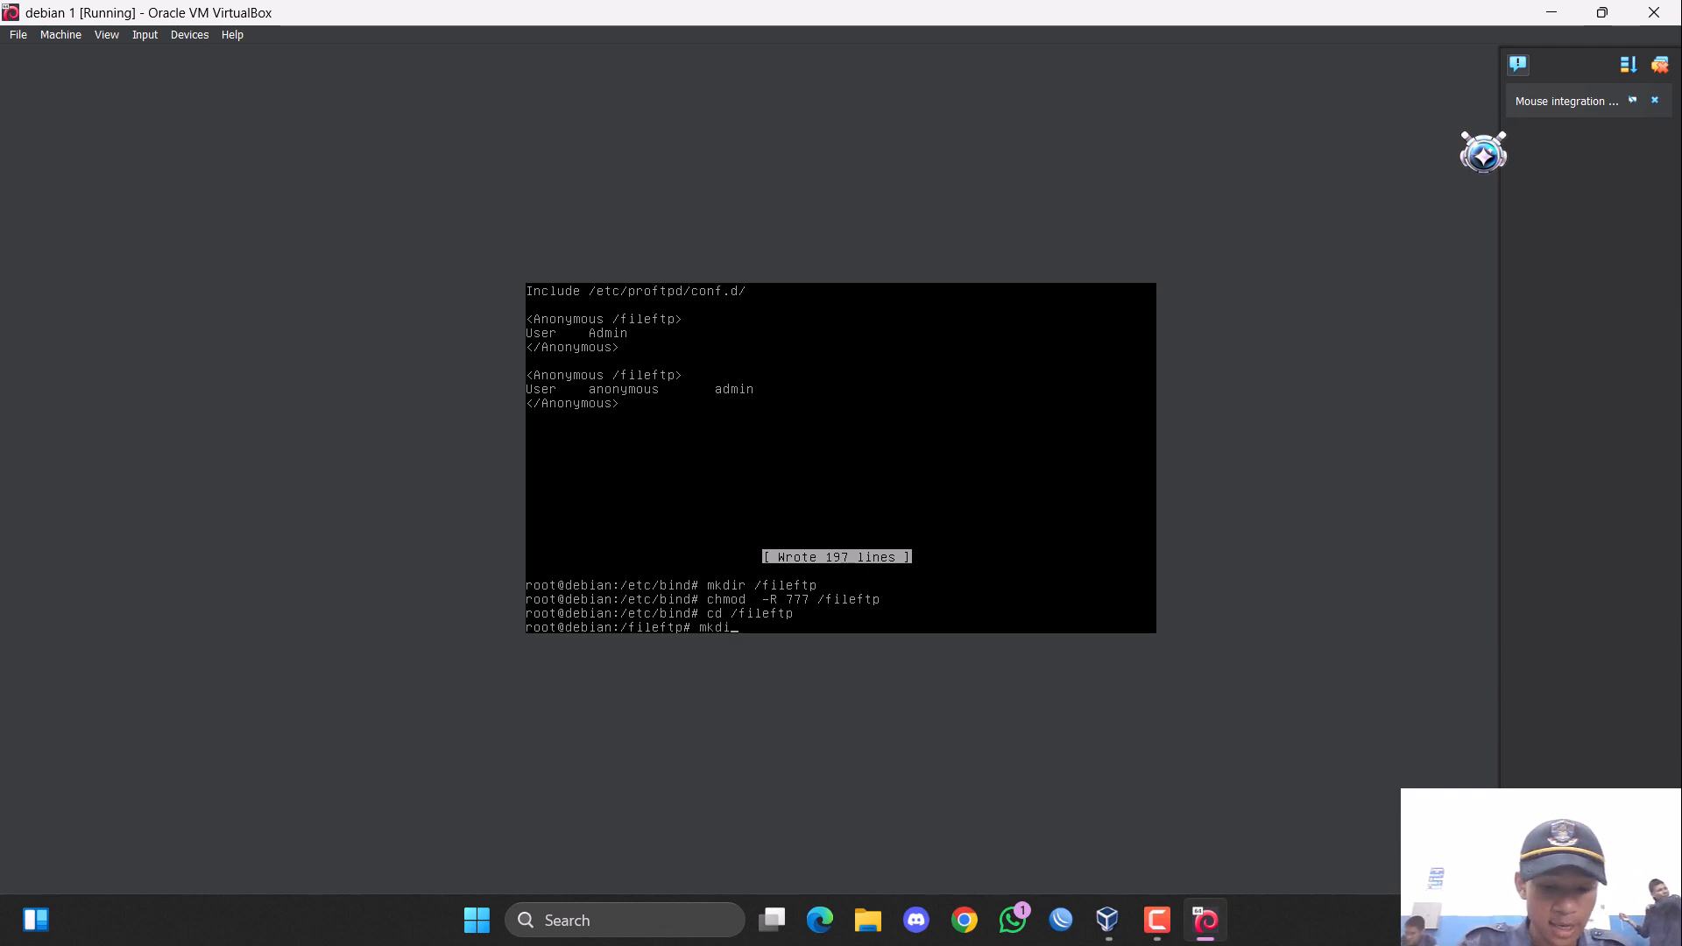
pyautogui.write('r f')
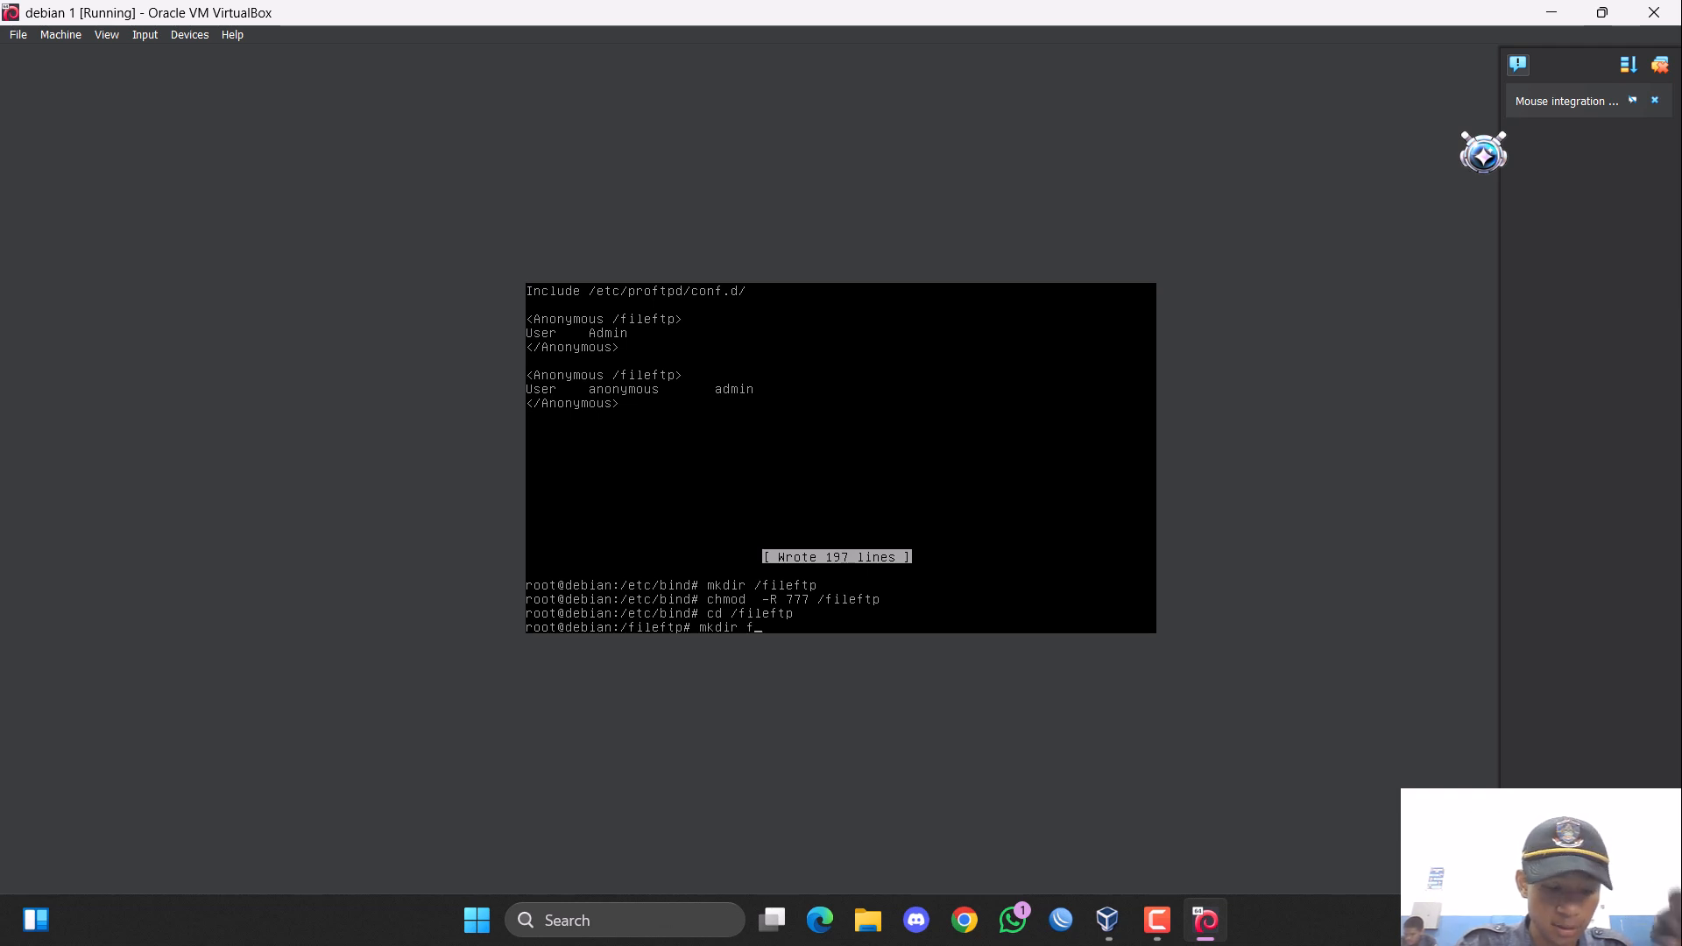
pyautogui.write('ile1')
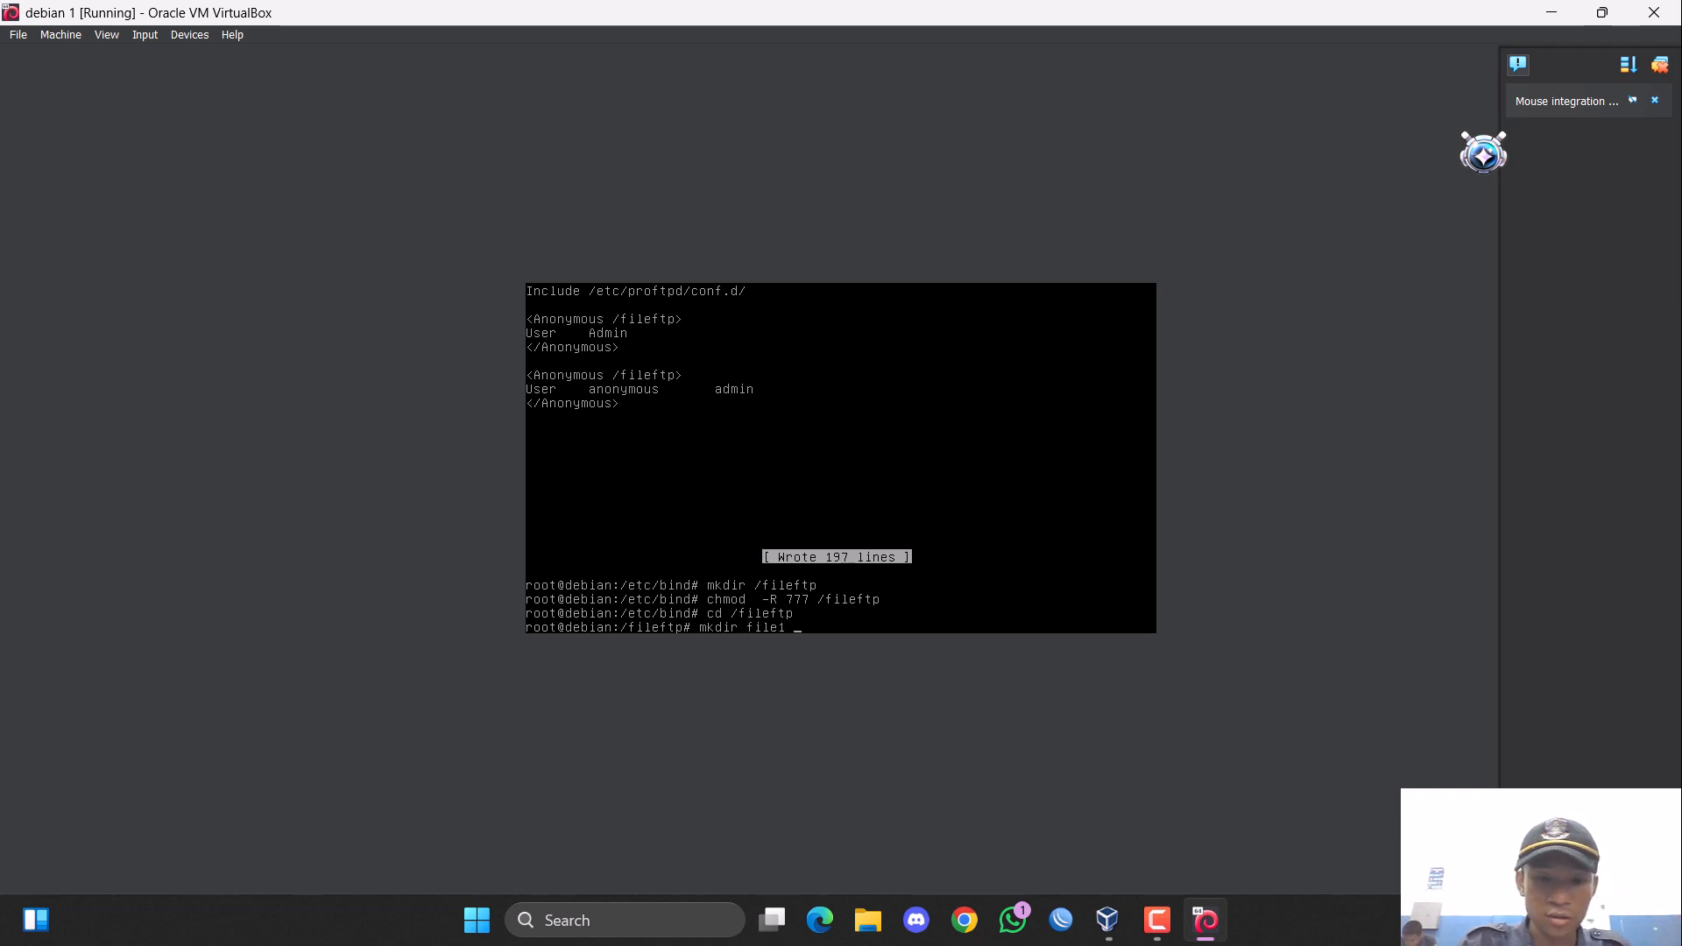
pyautogui.write(' file2')
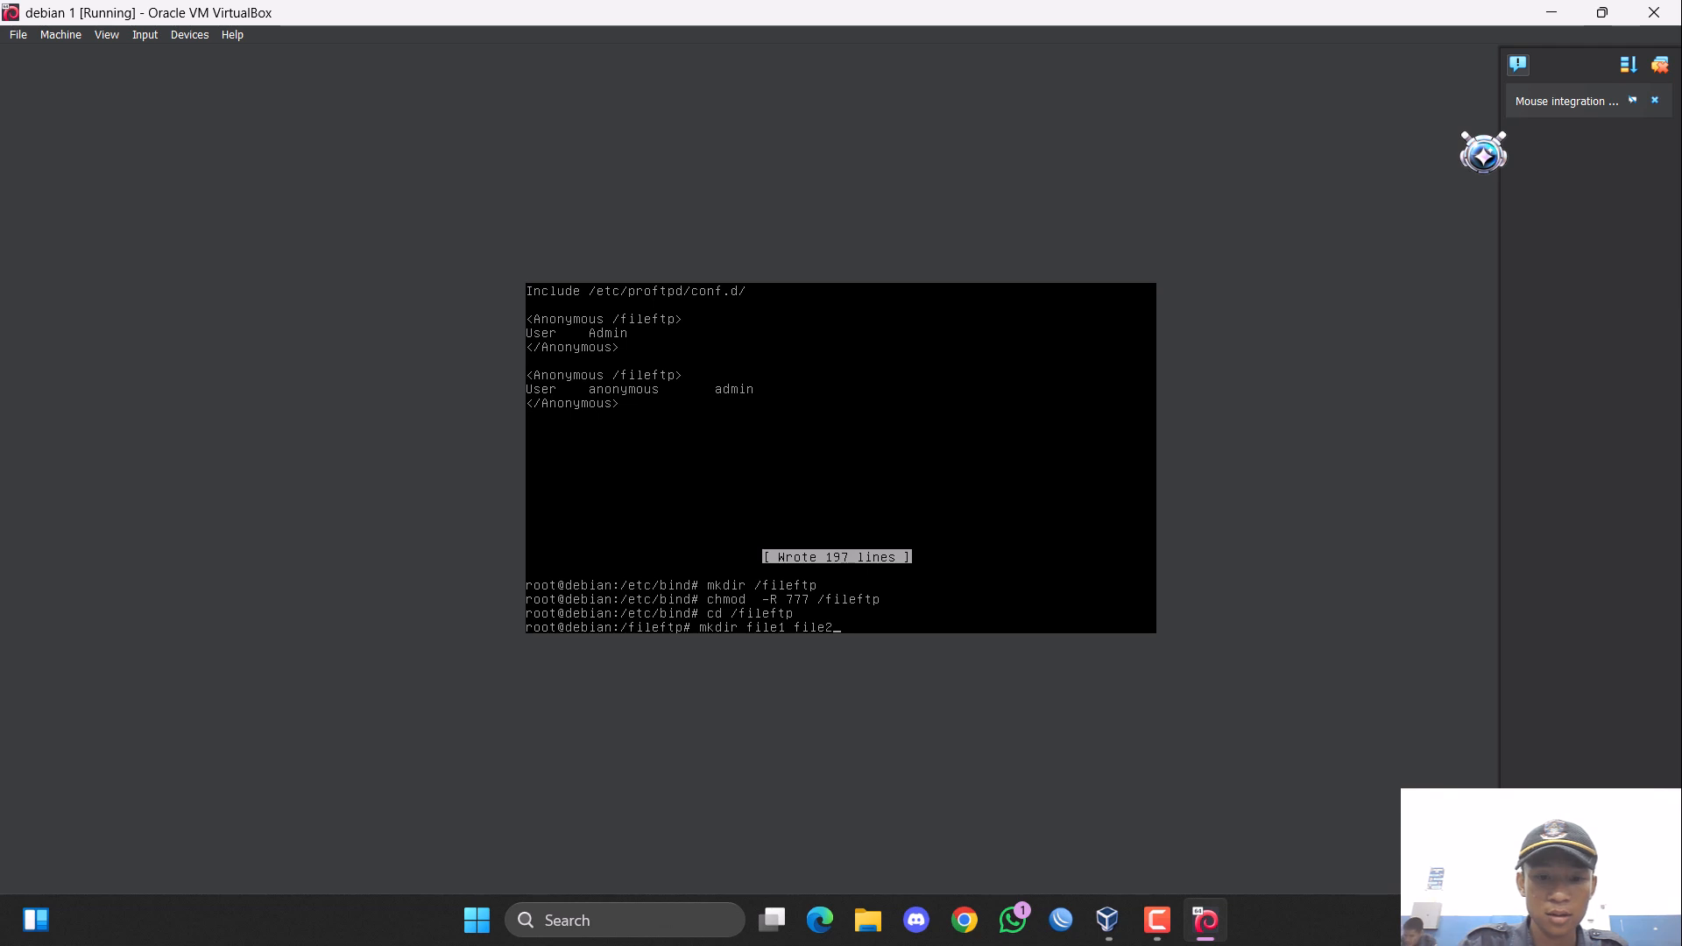
pyautogui.write(' file')
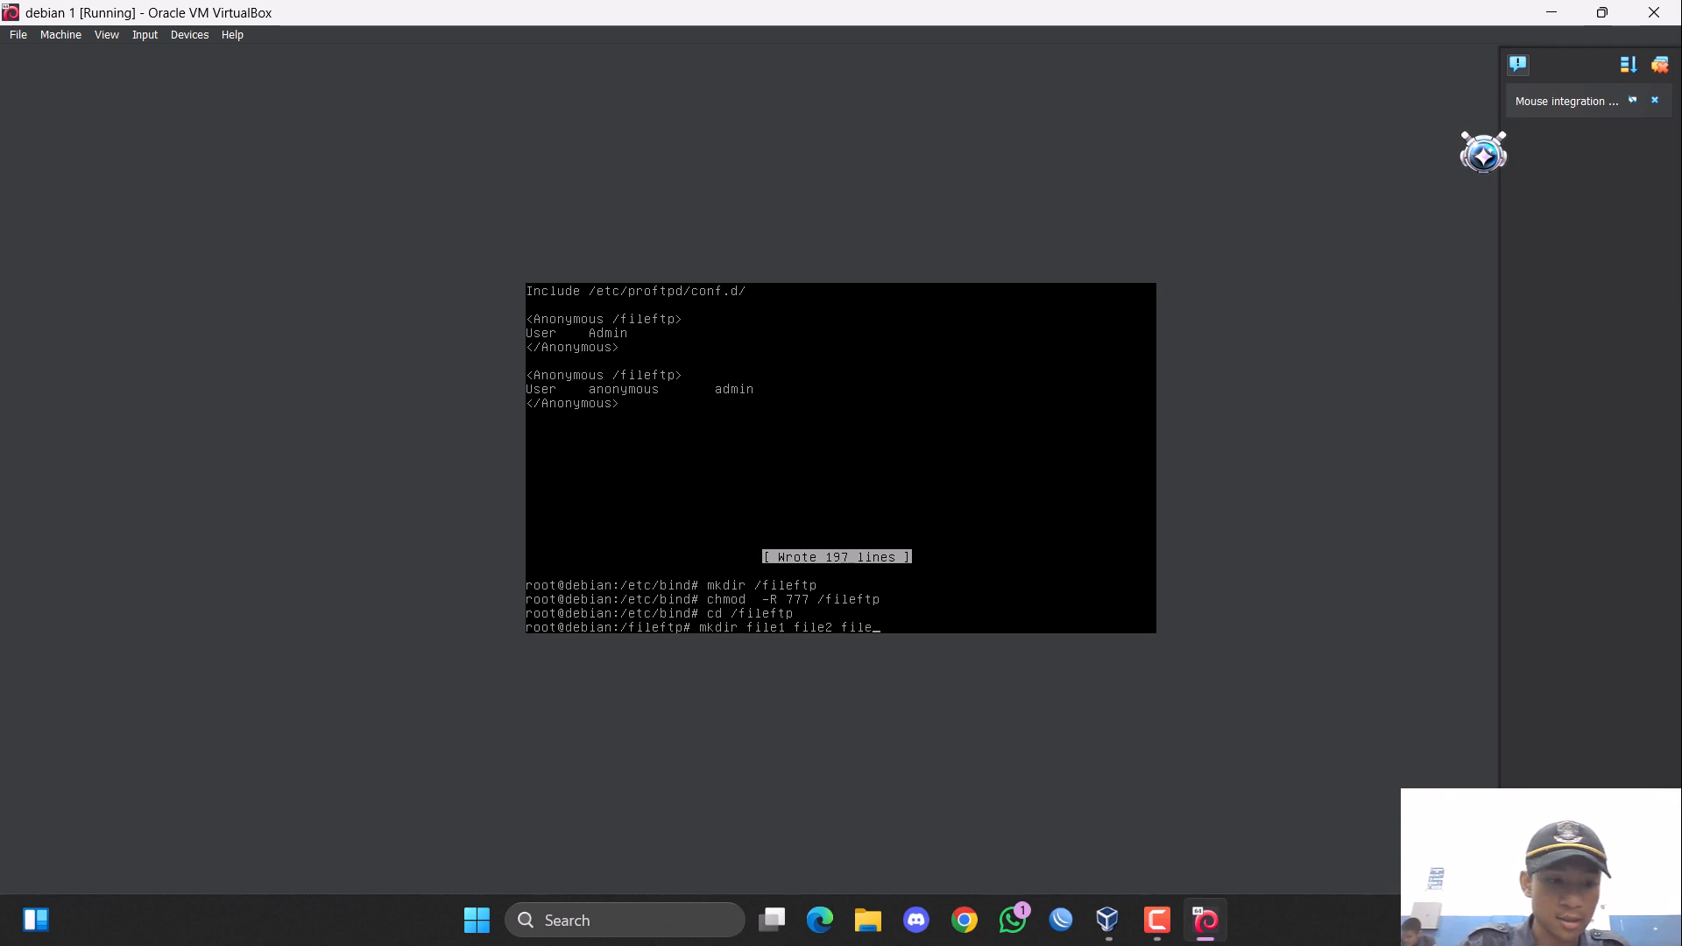
pyautogui.write('3')
pyautogui.press('Return')
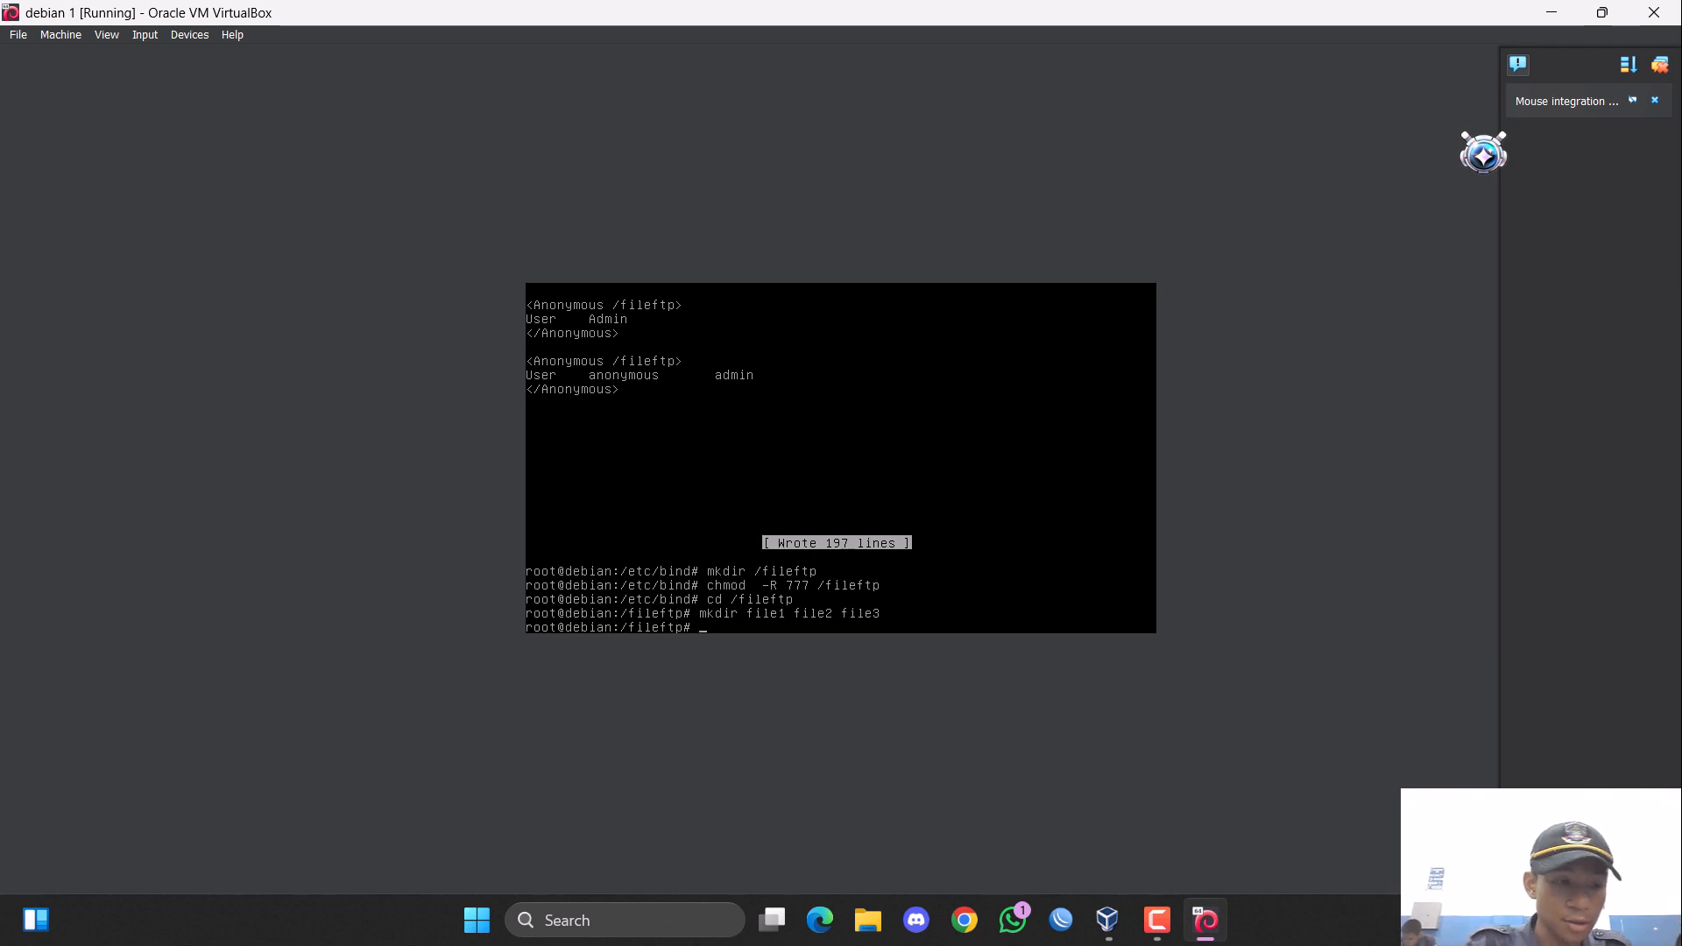
# Create the user admin with /fileftp/ as home directory using the command "useradd -d /fileftp/ admin".
pyautogui.write('us')
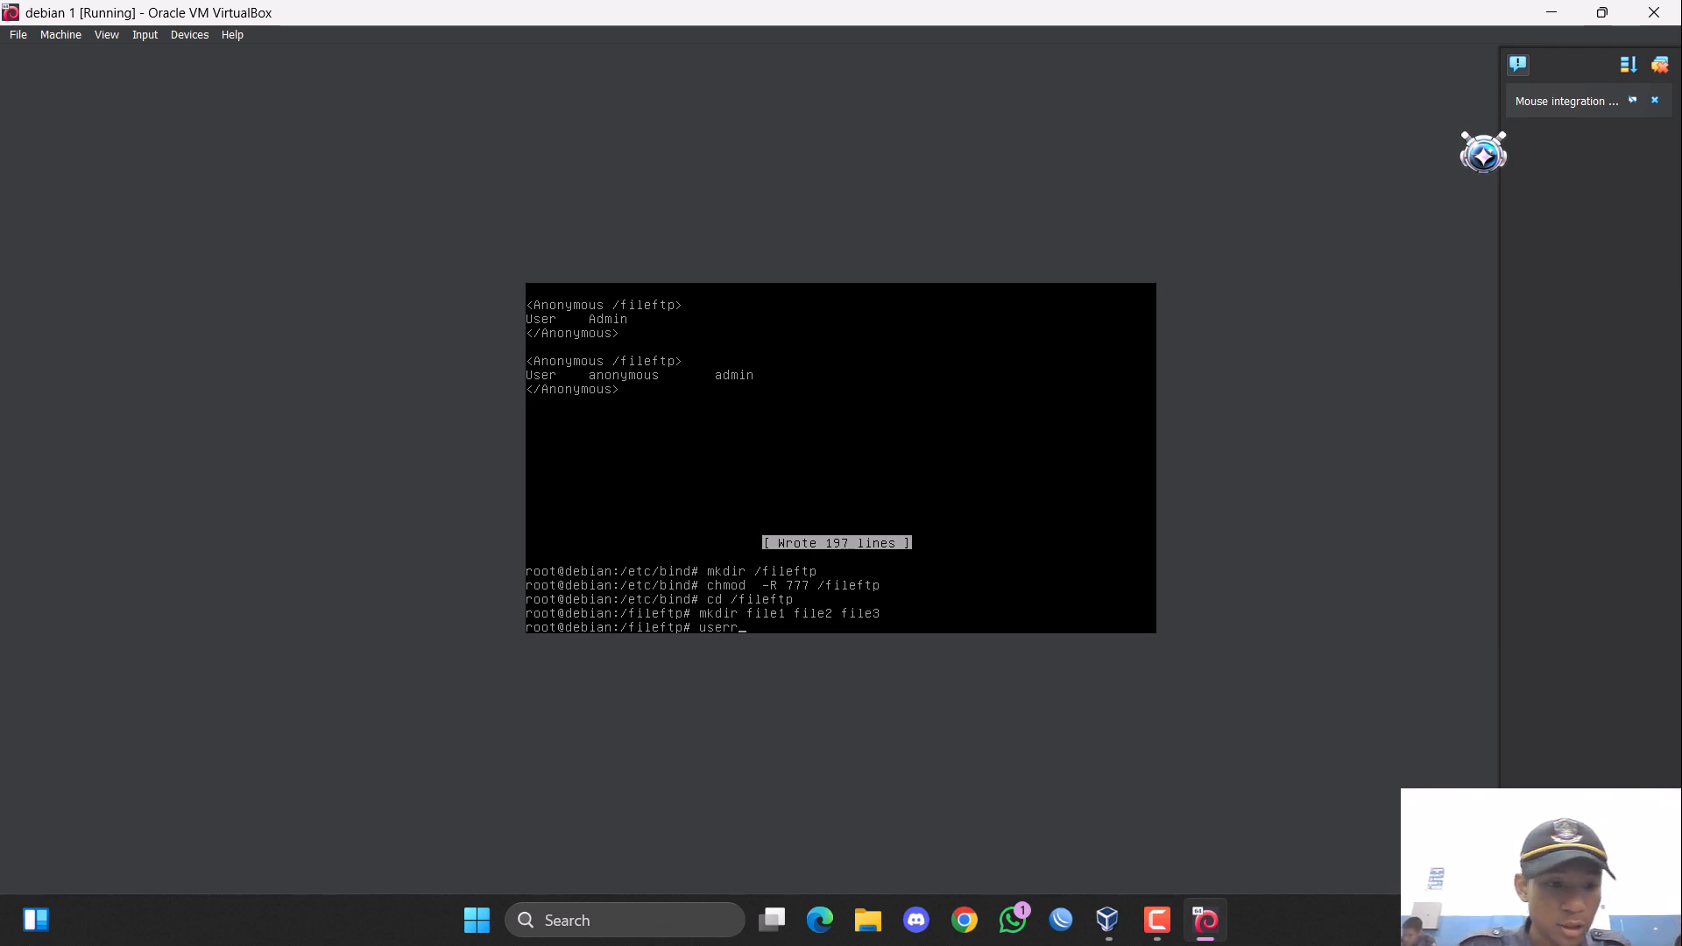
pyautogui.write('er')
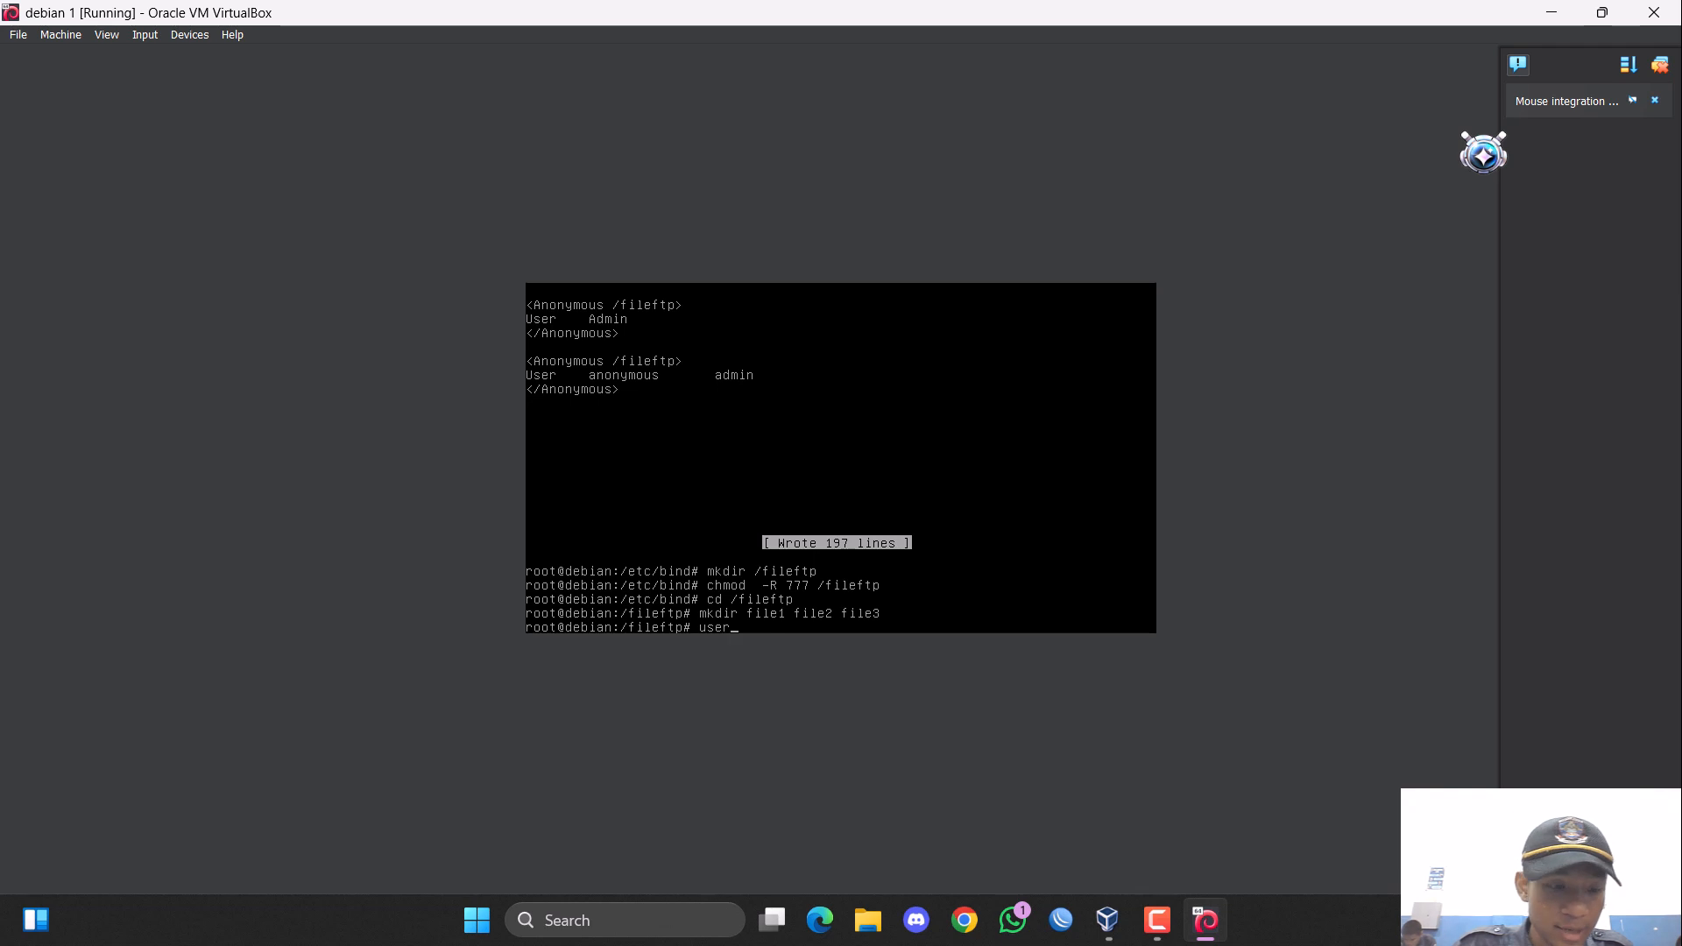
pyautogui.write('add')
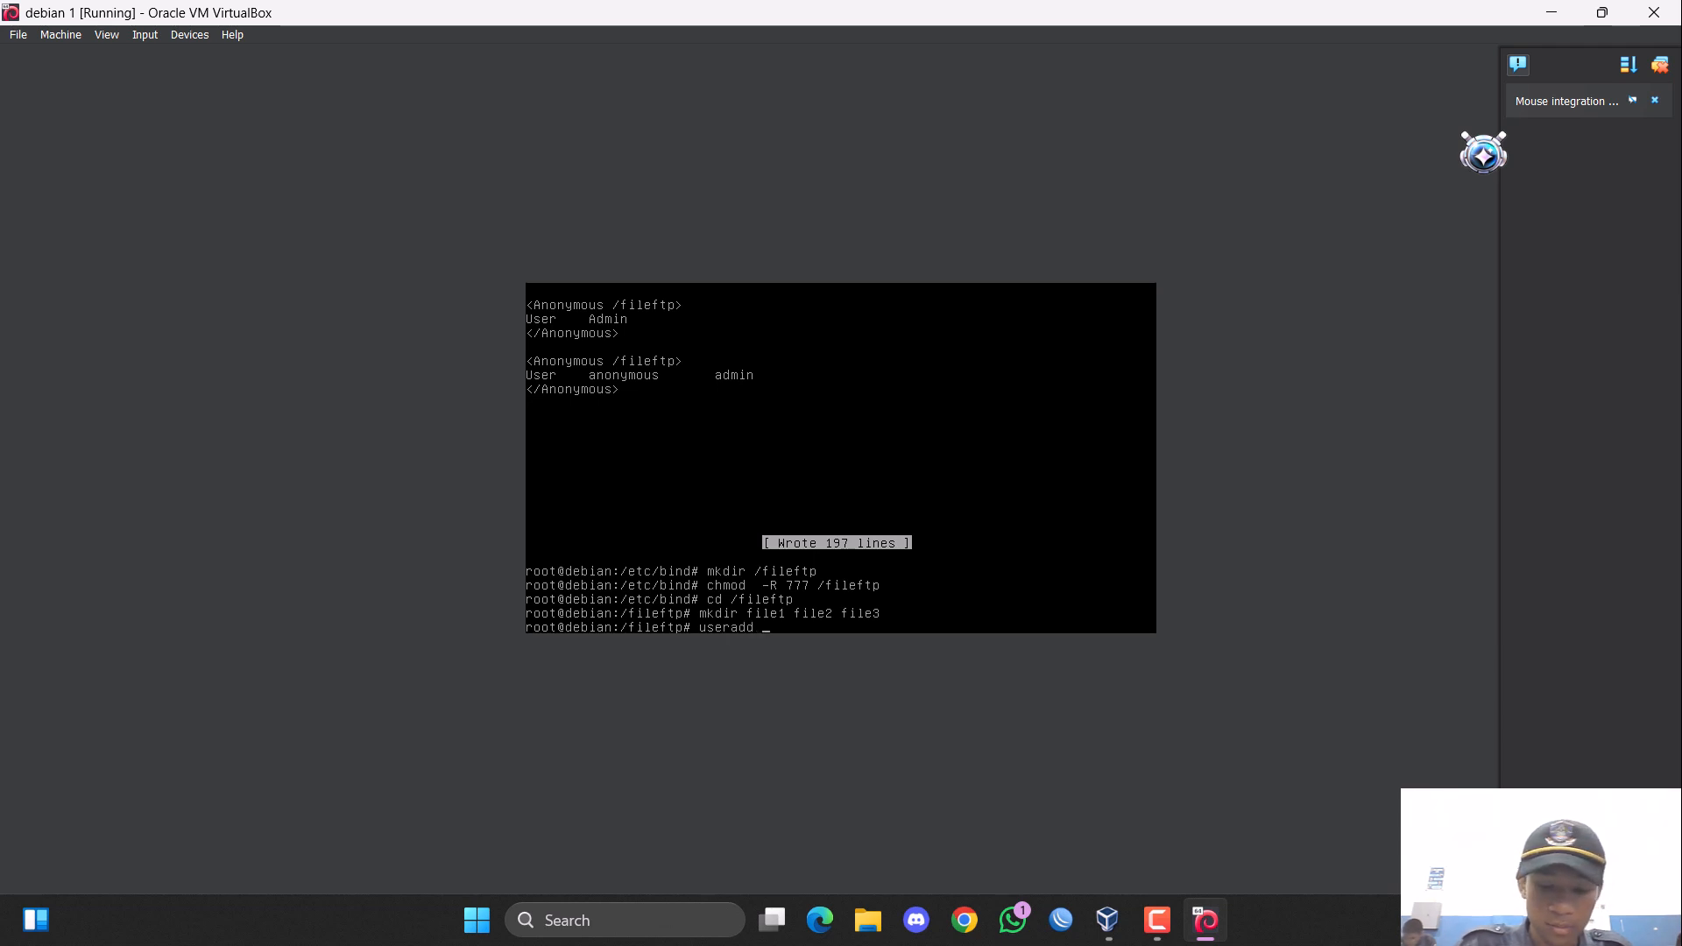
pyautogui.write(' -d /')
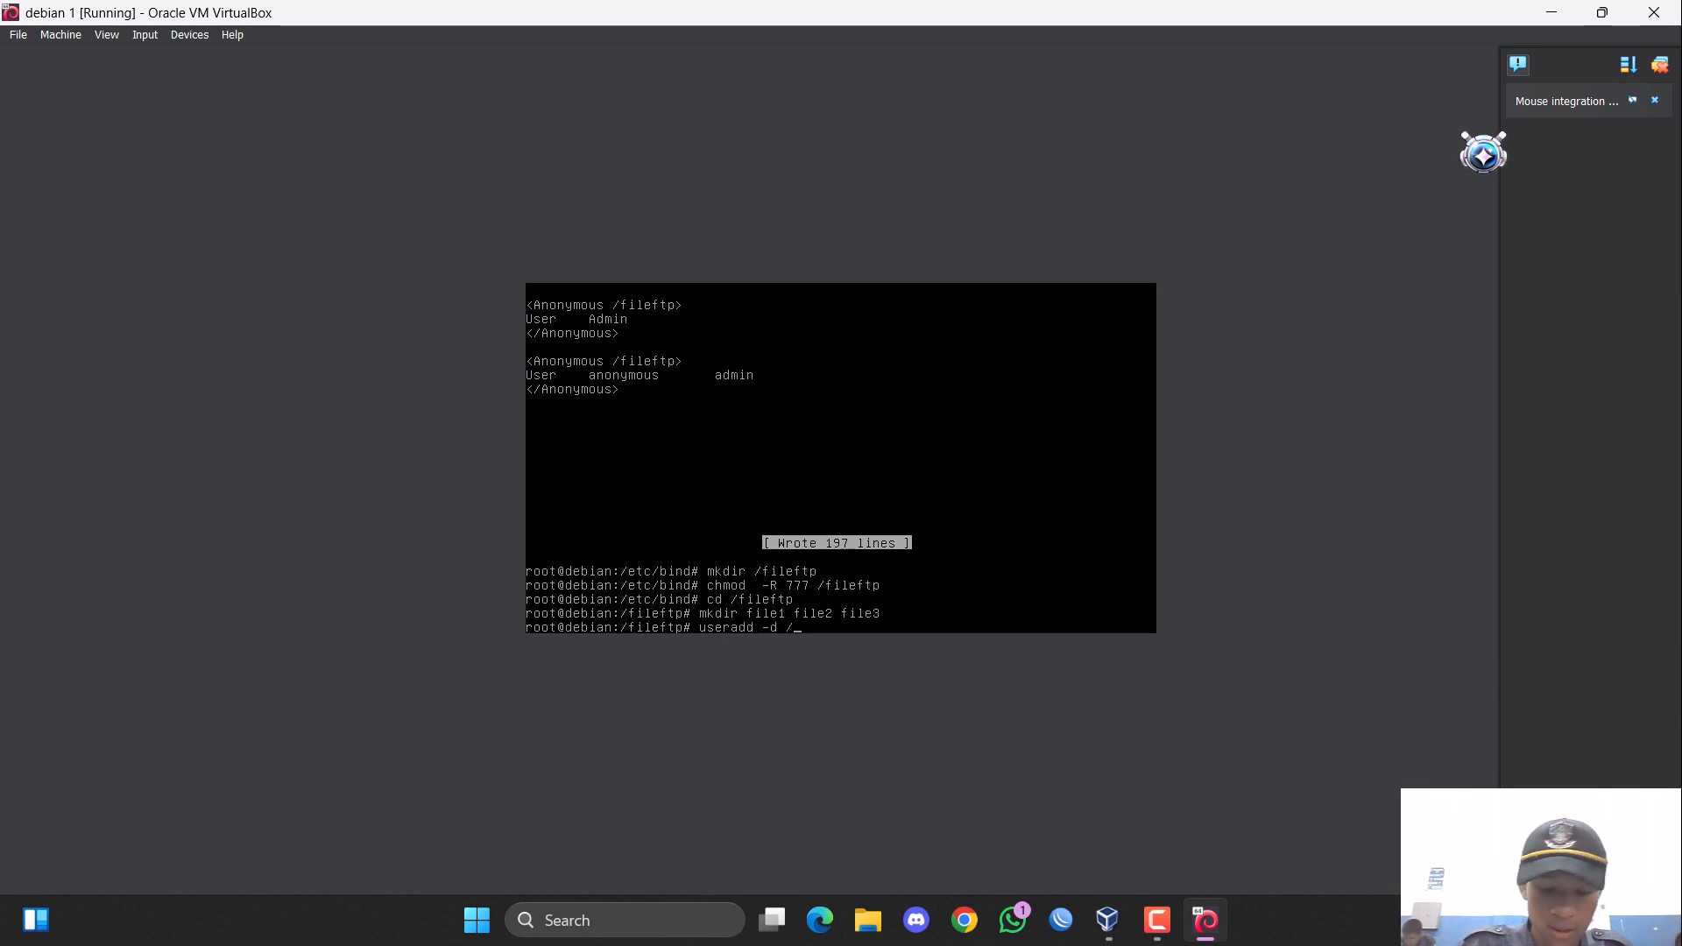
pyautogui.write('fileftp/')
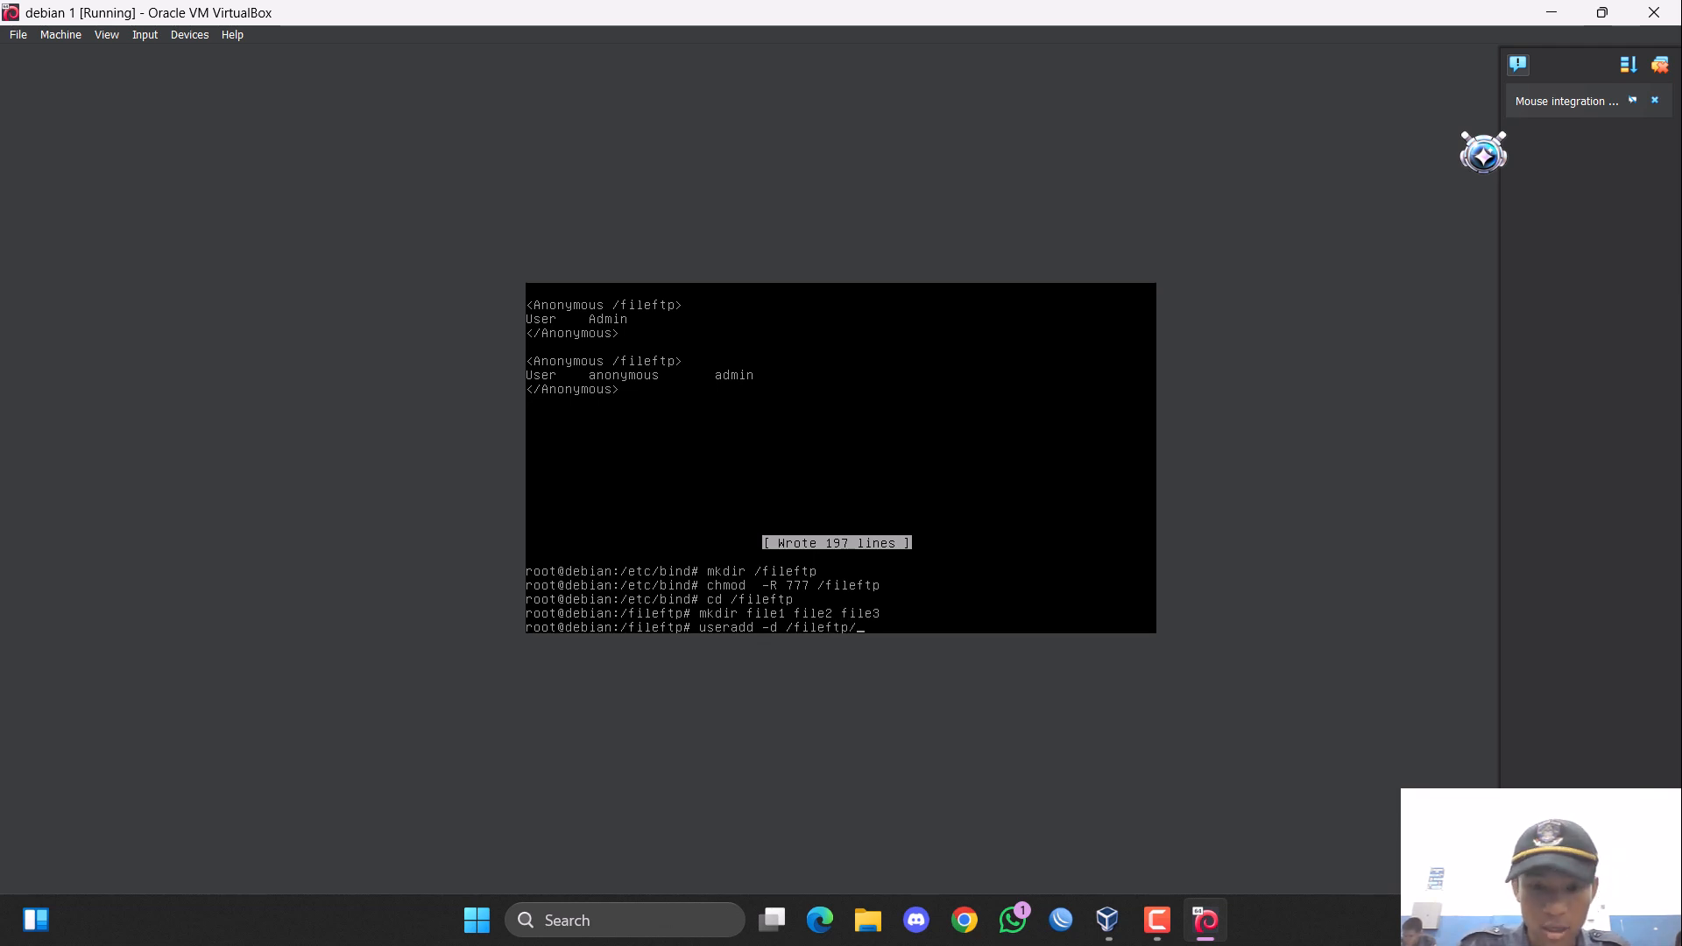
pyautogui.write(' admin')
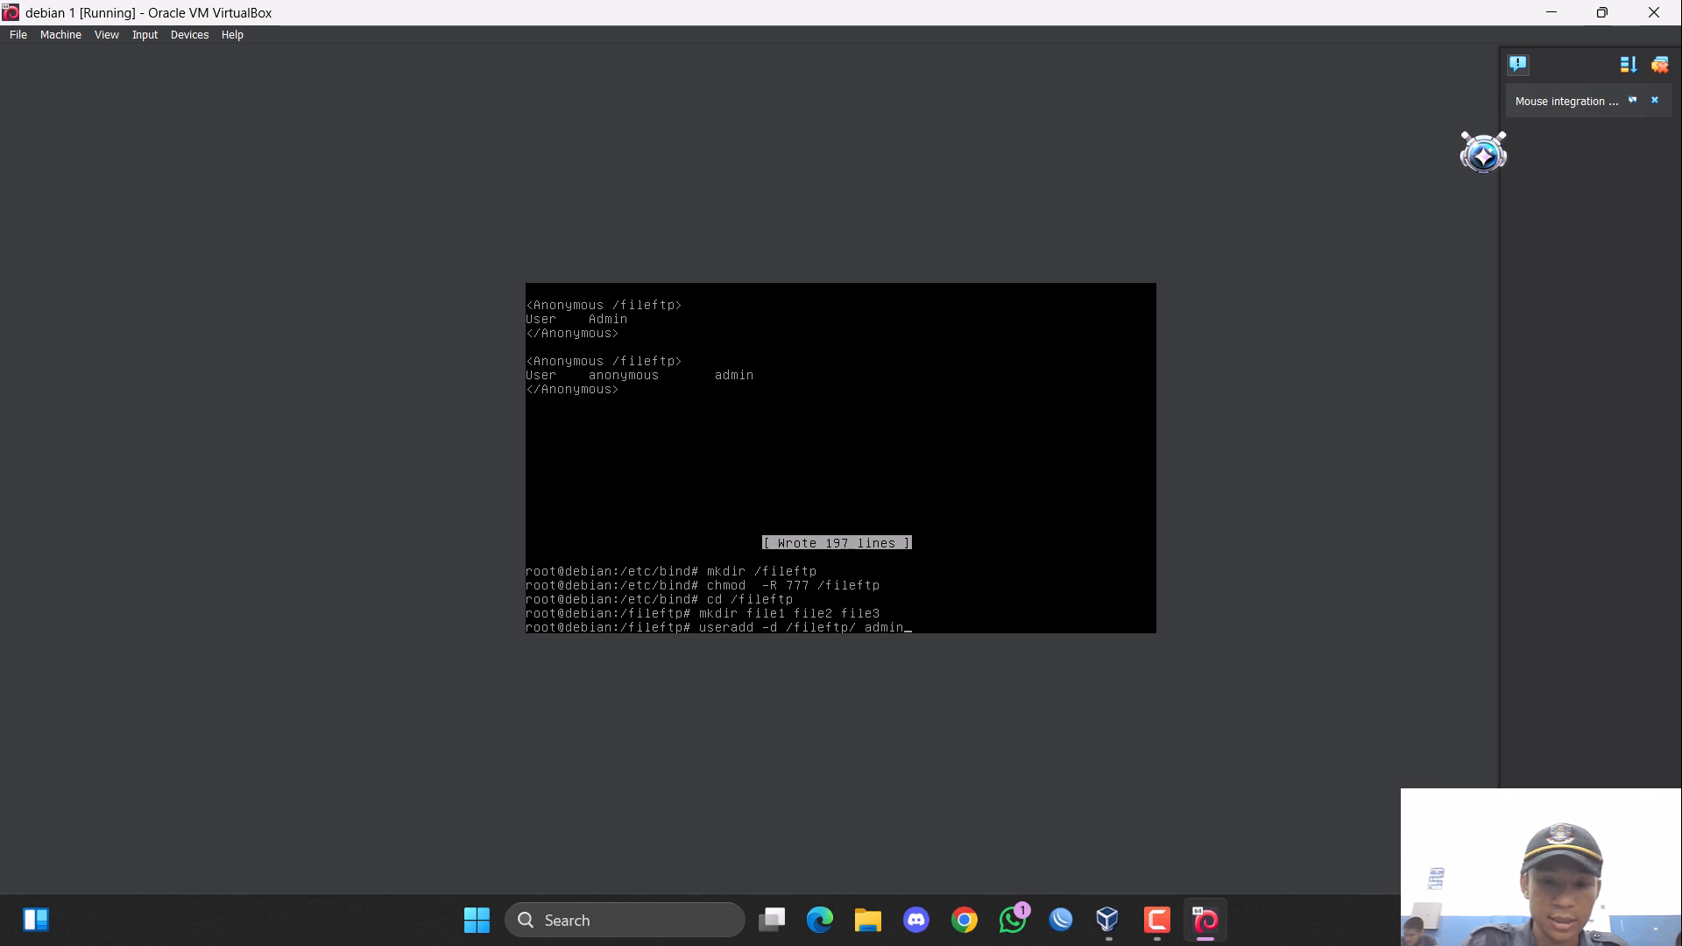
pyautogui.press('Return')
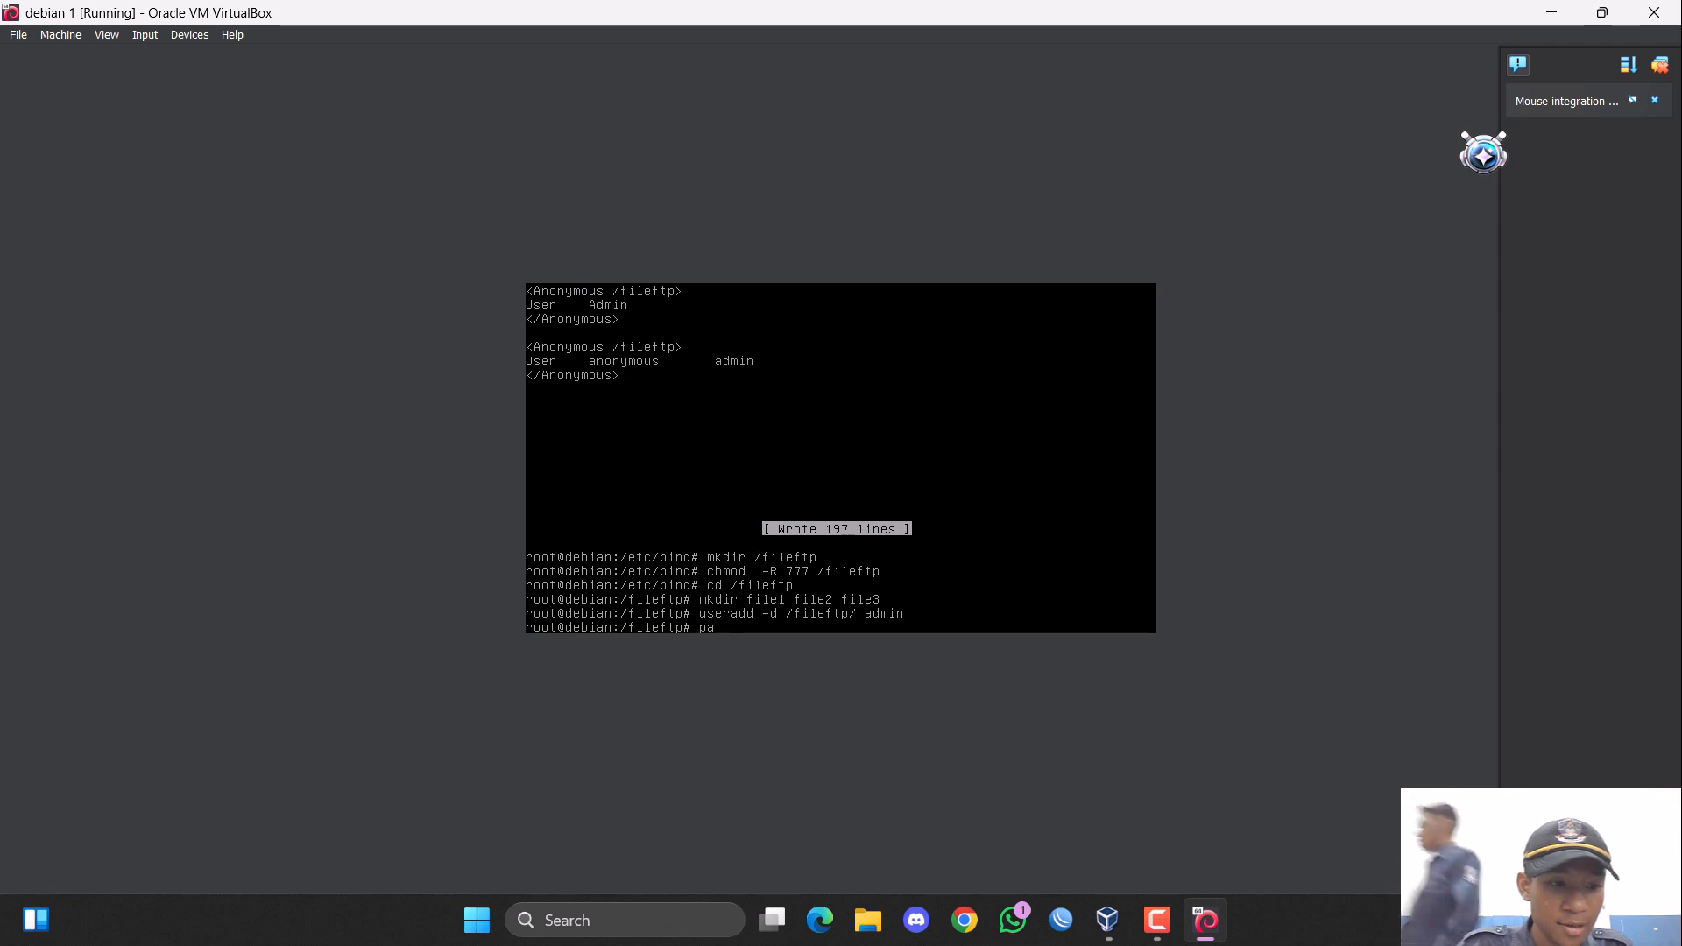
# Set the admin user's password with "passwd admin", entering the new UNIX password and retyping it.
pyautogui.write('passwd')
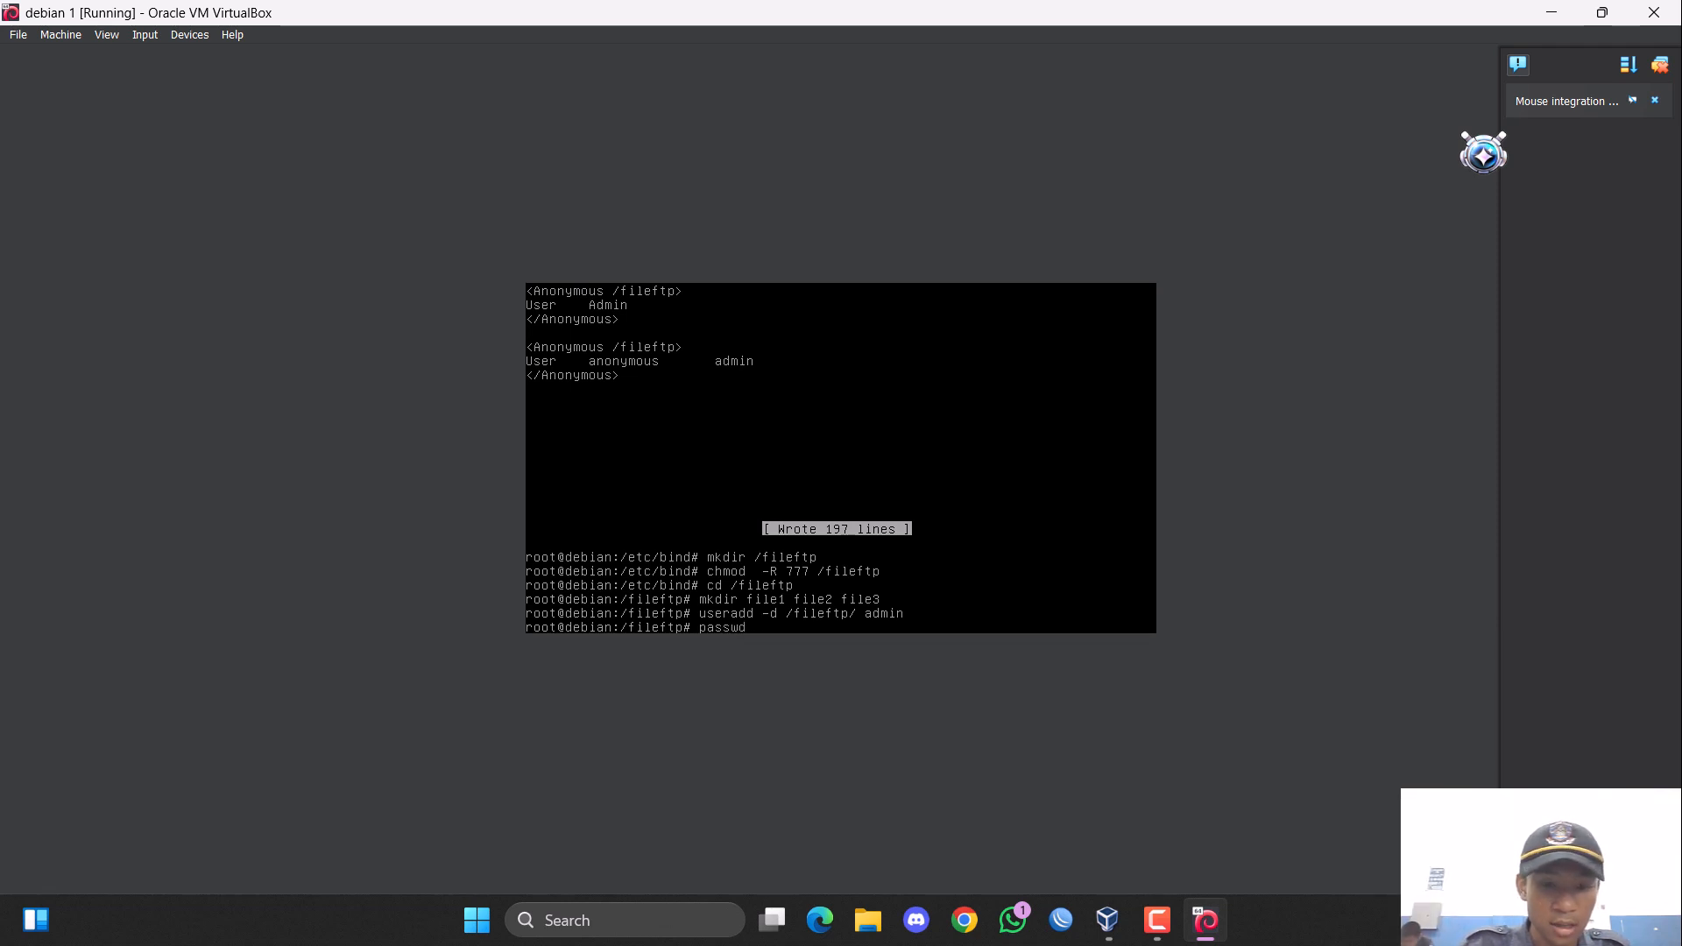
pyautogui.write(' admin')
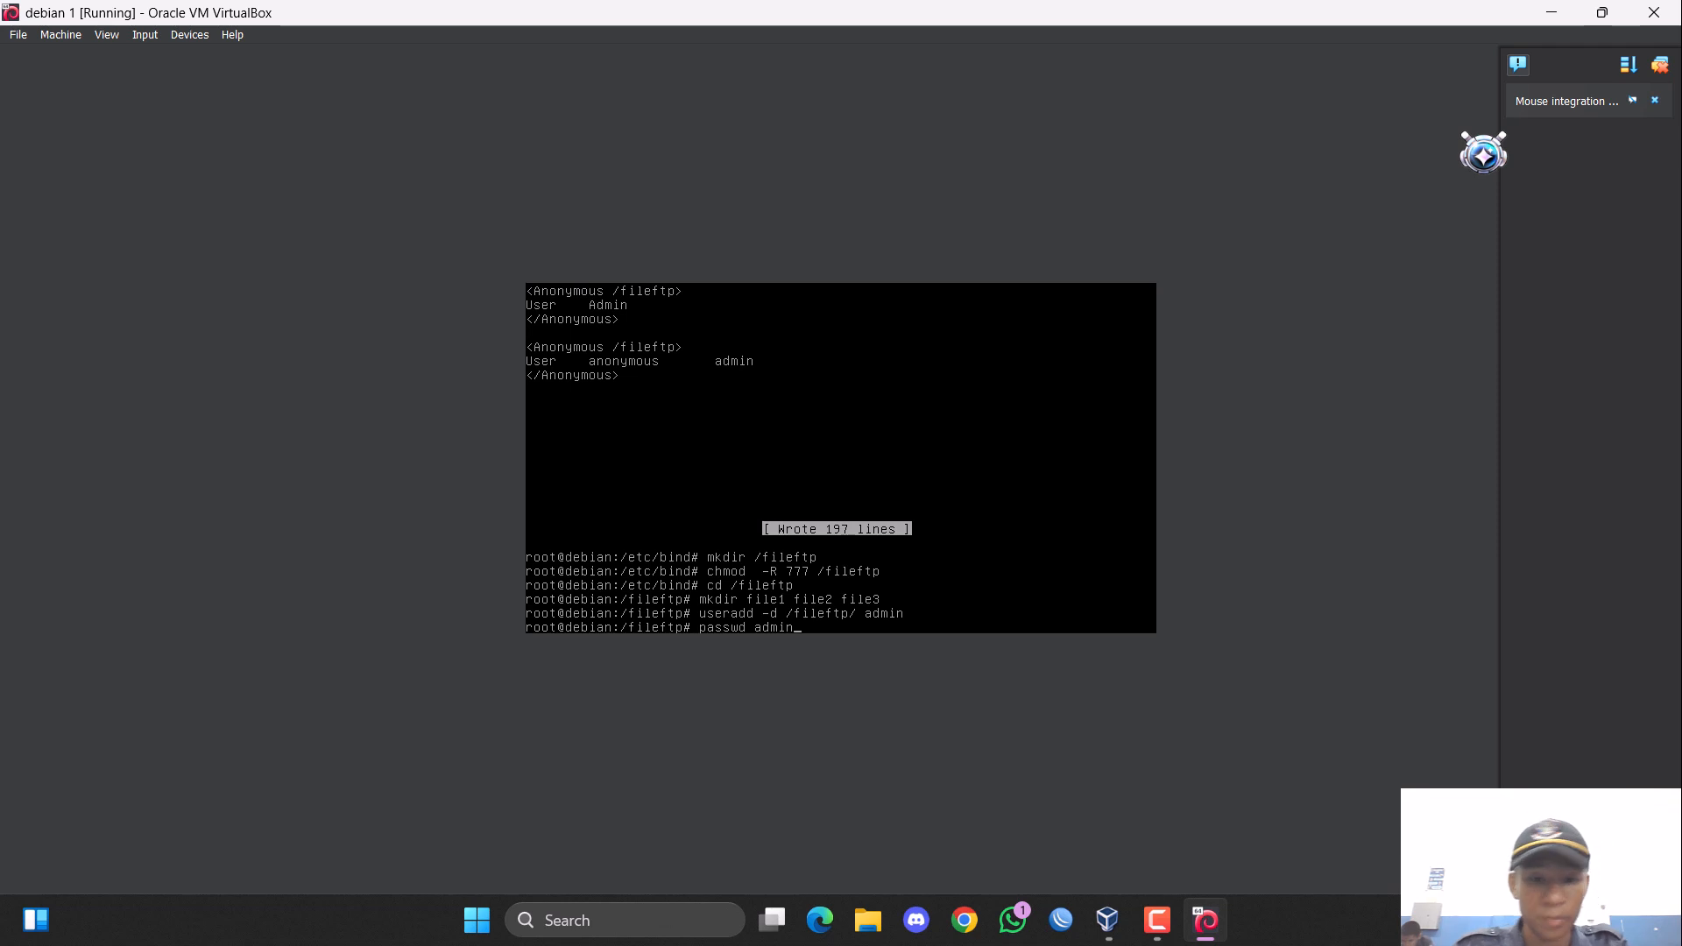
pyautogui.press('Return')
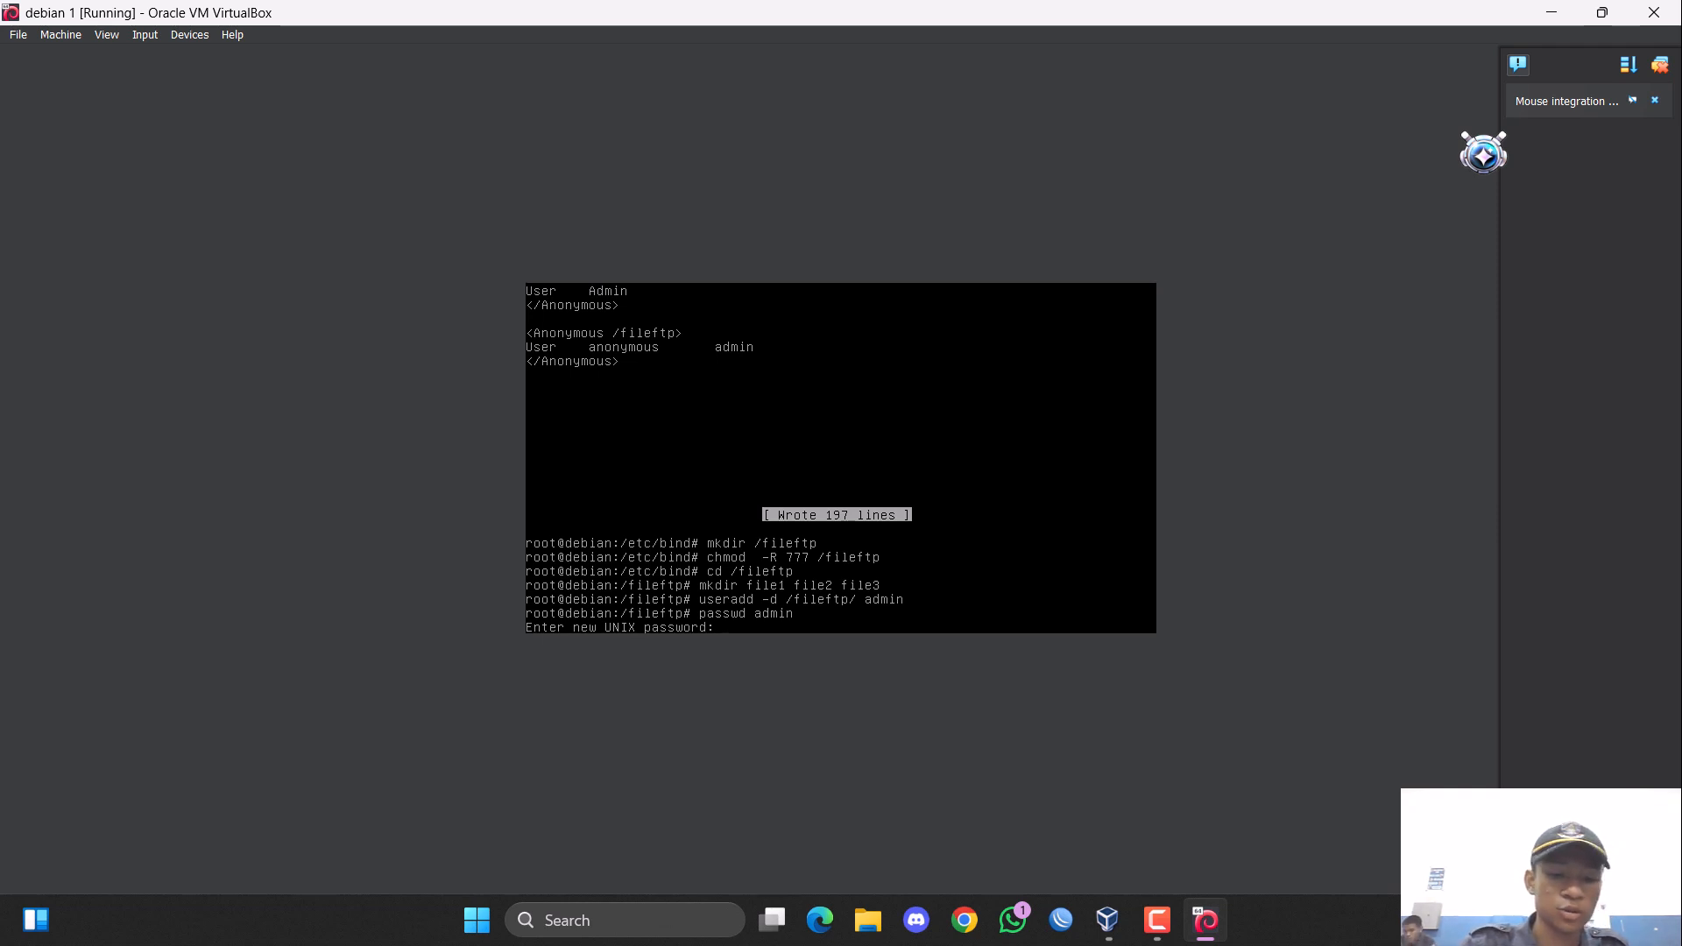
pyautogui.press('Return')
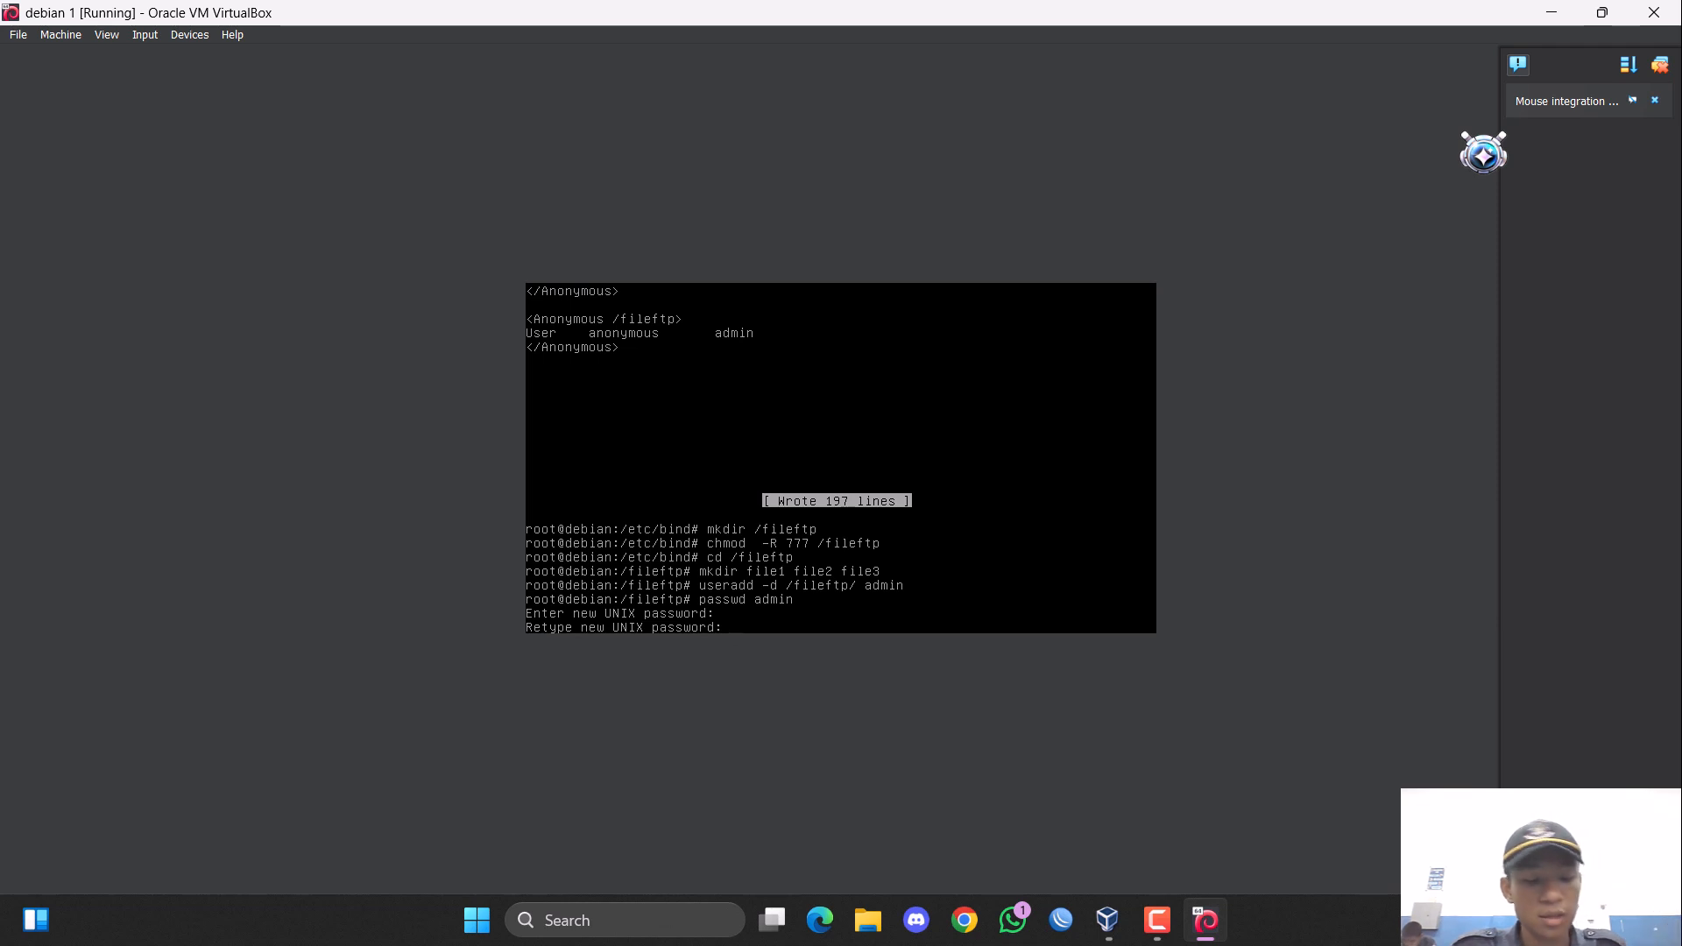
pyautogui.press('Return')
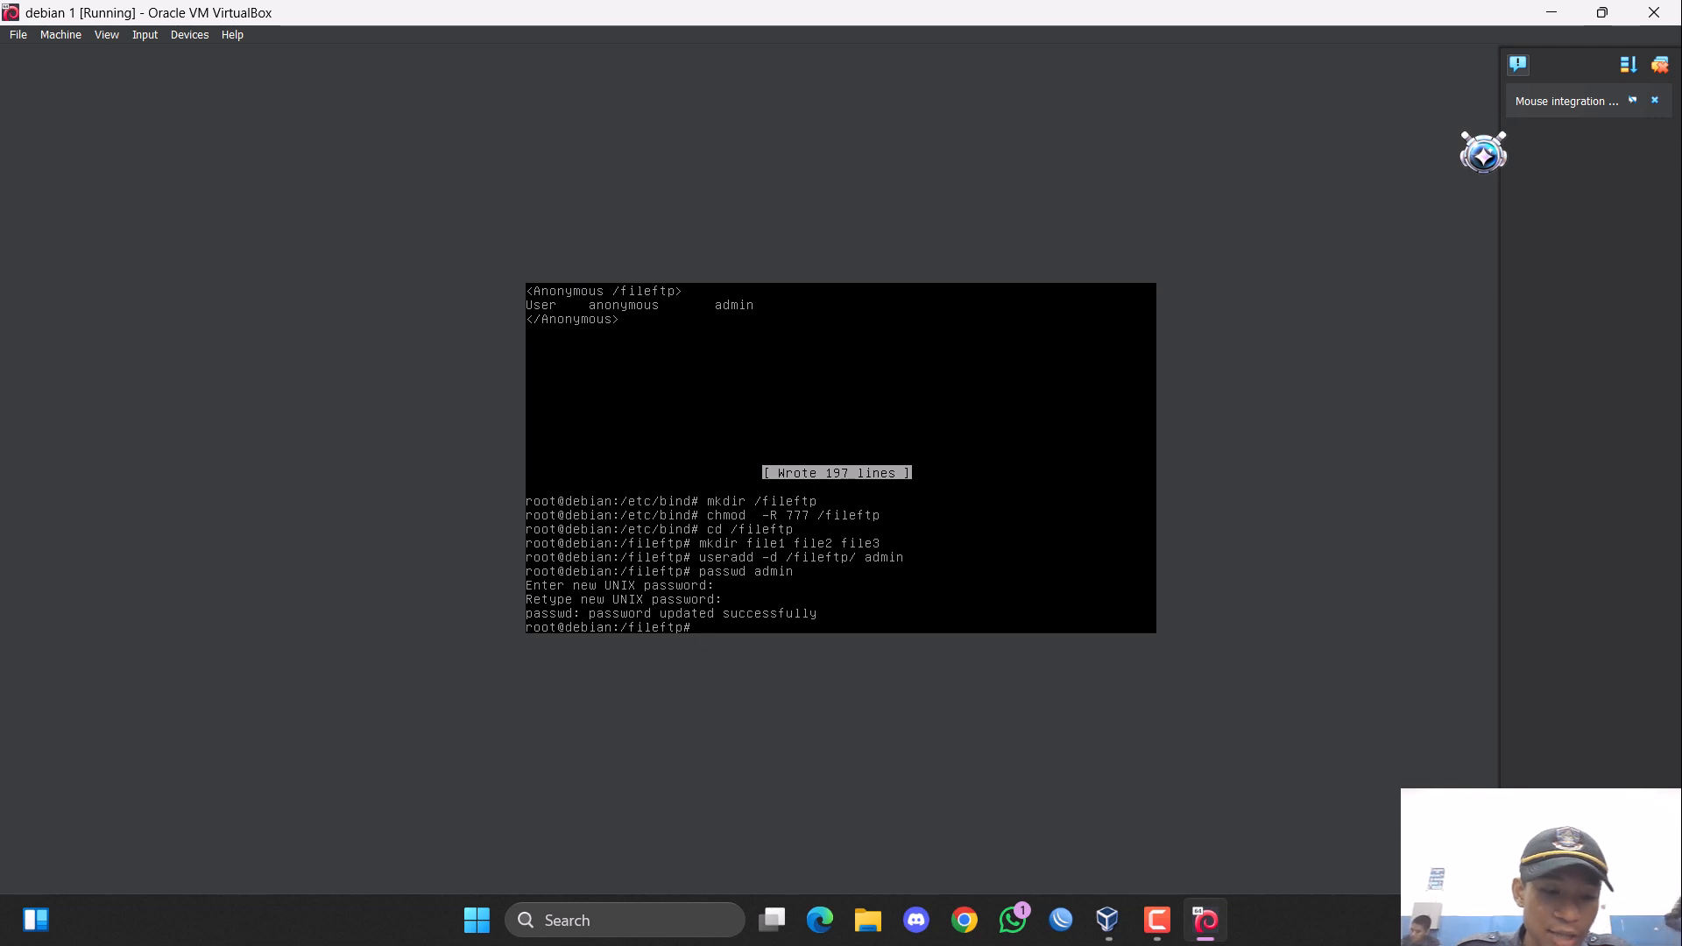
# Restart the FTP server with the command "service proftpd restart".
pyautogui.write('se')
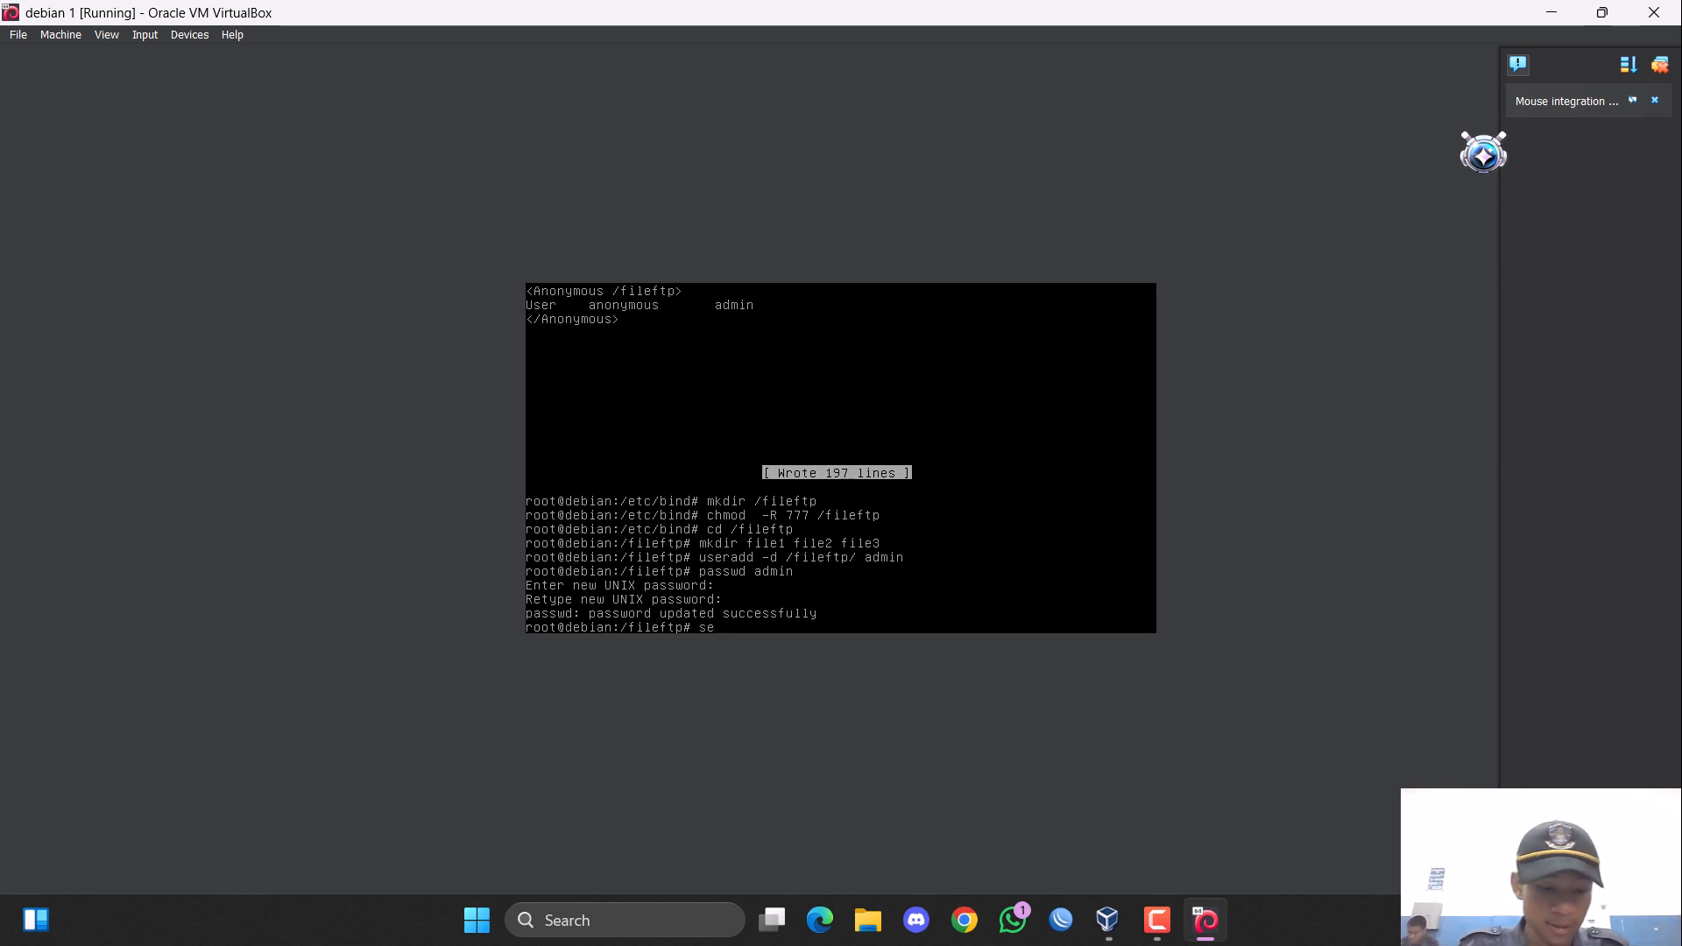
pyautogui.write('rvice prod')
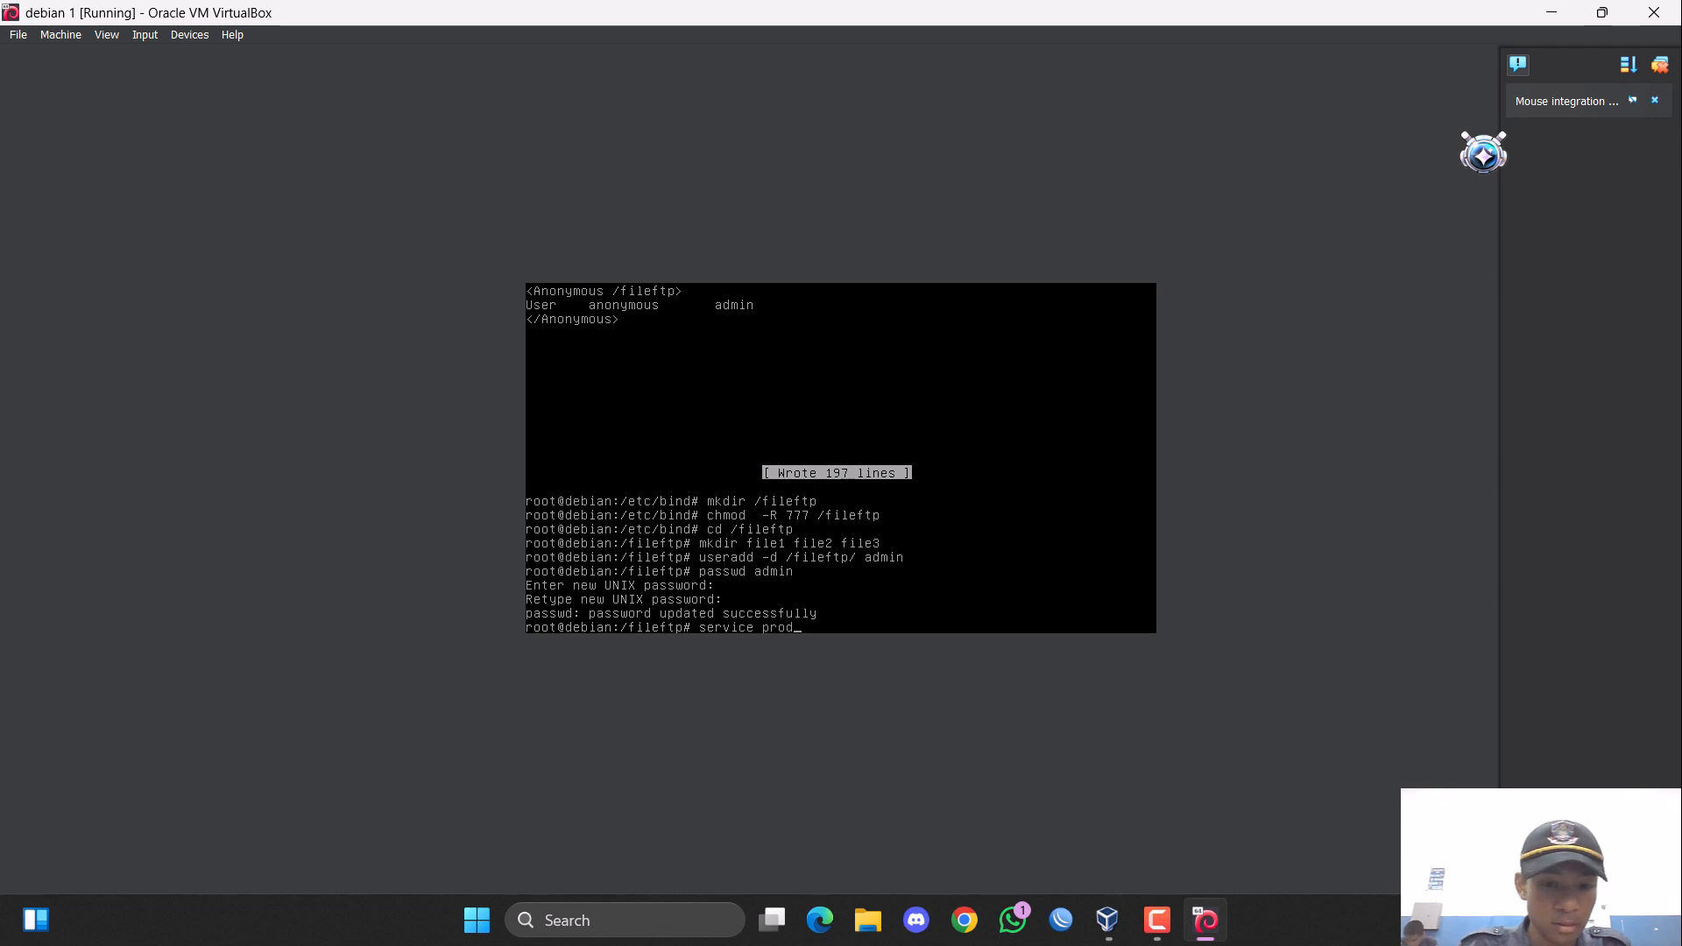
pyautogui.press('BackSpace')
pyautogui.write('ftpd')
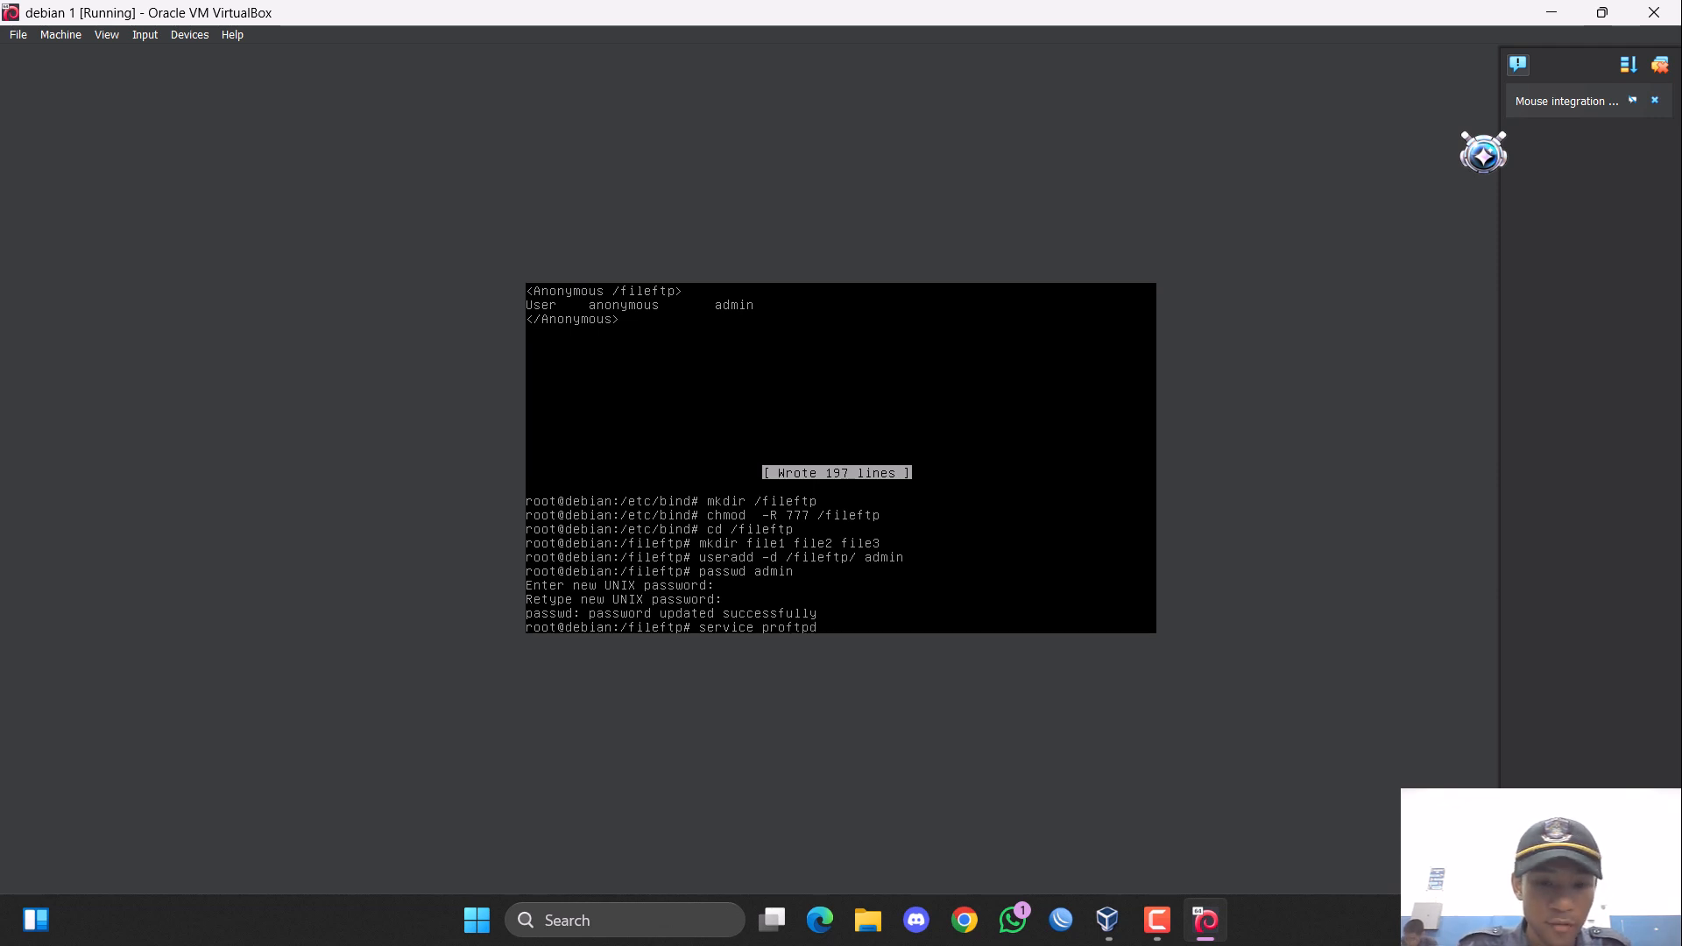
pyautogui.write(' restart')
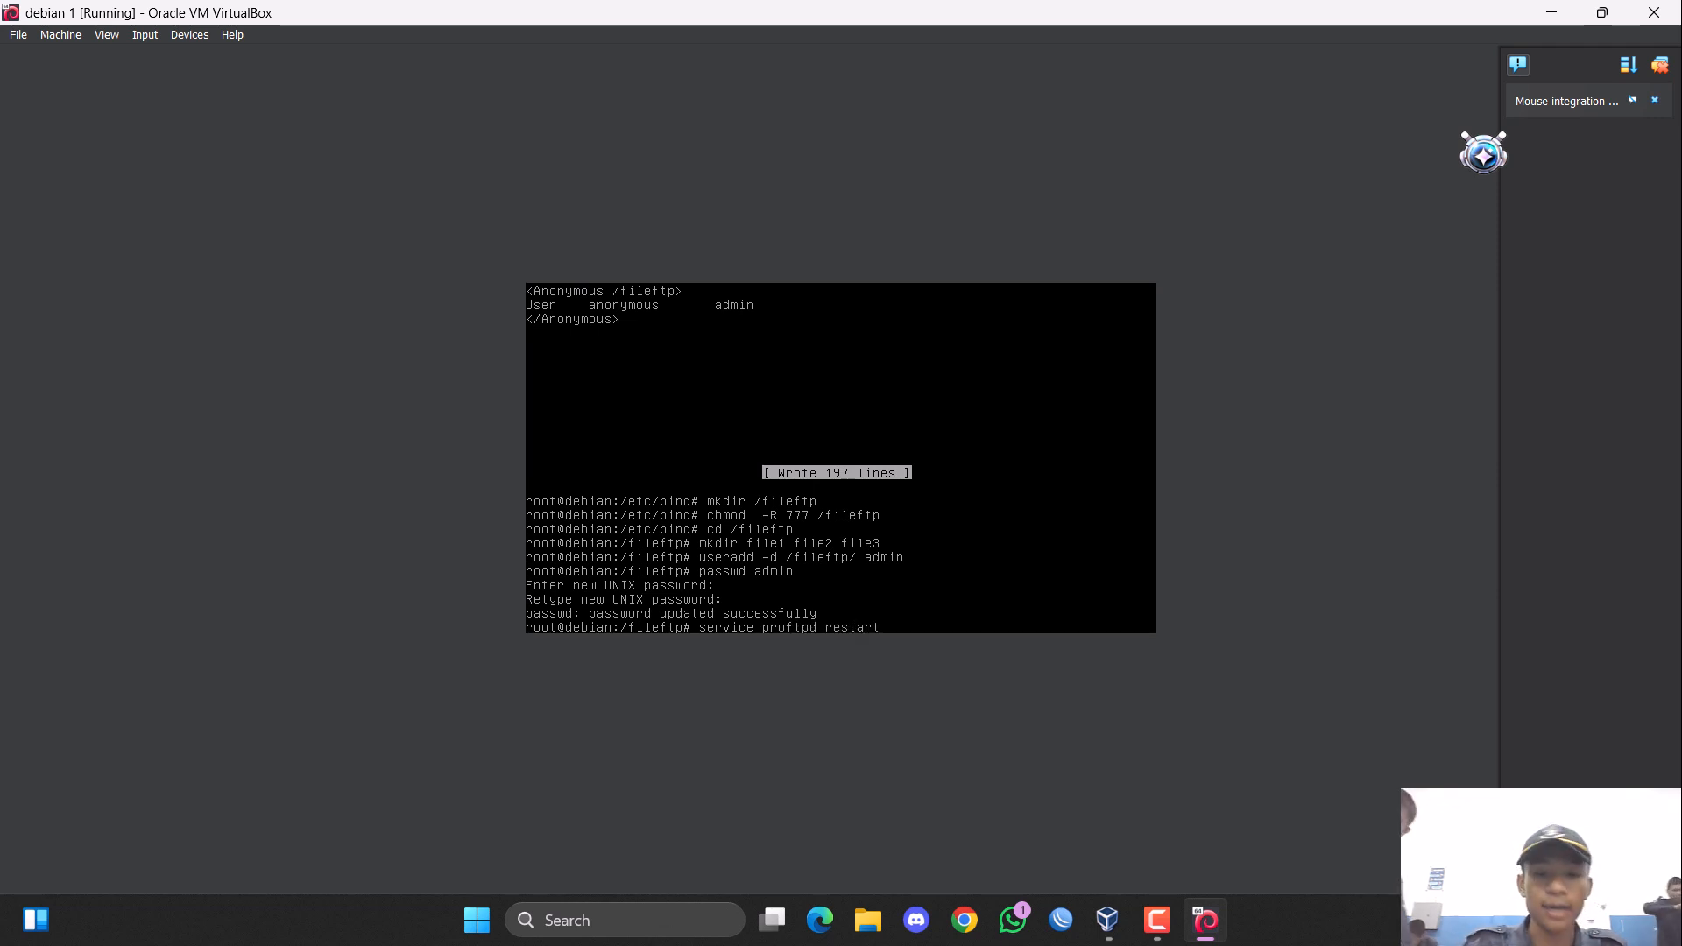
pyautogui.press('Return')
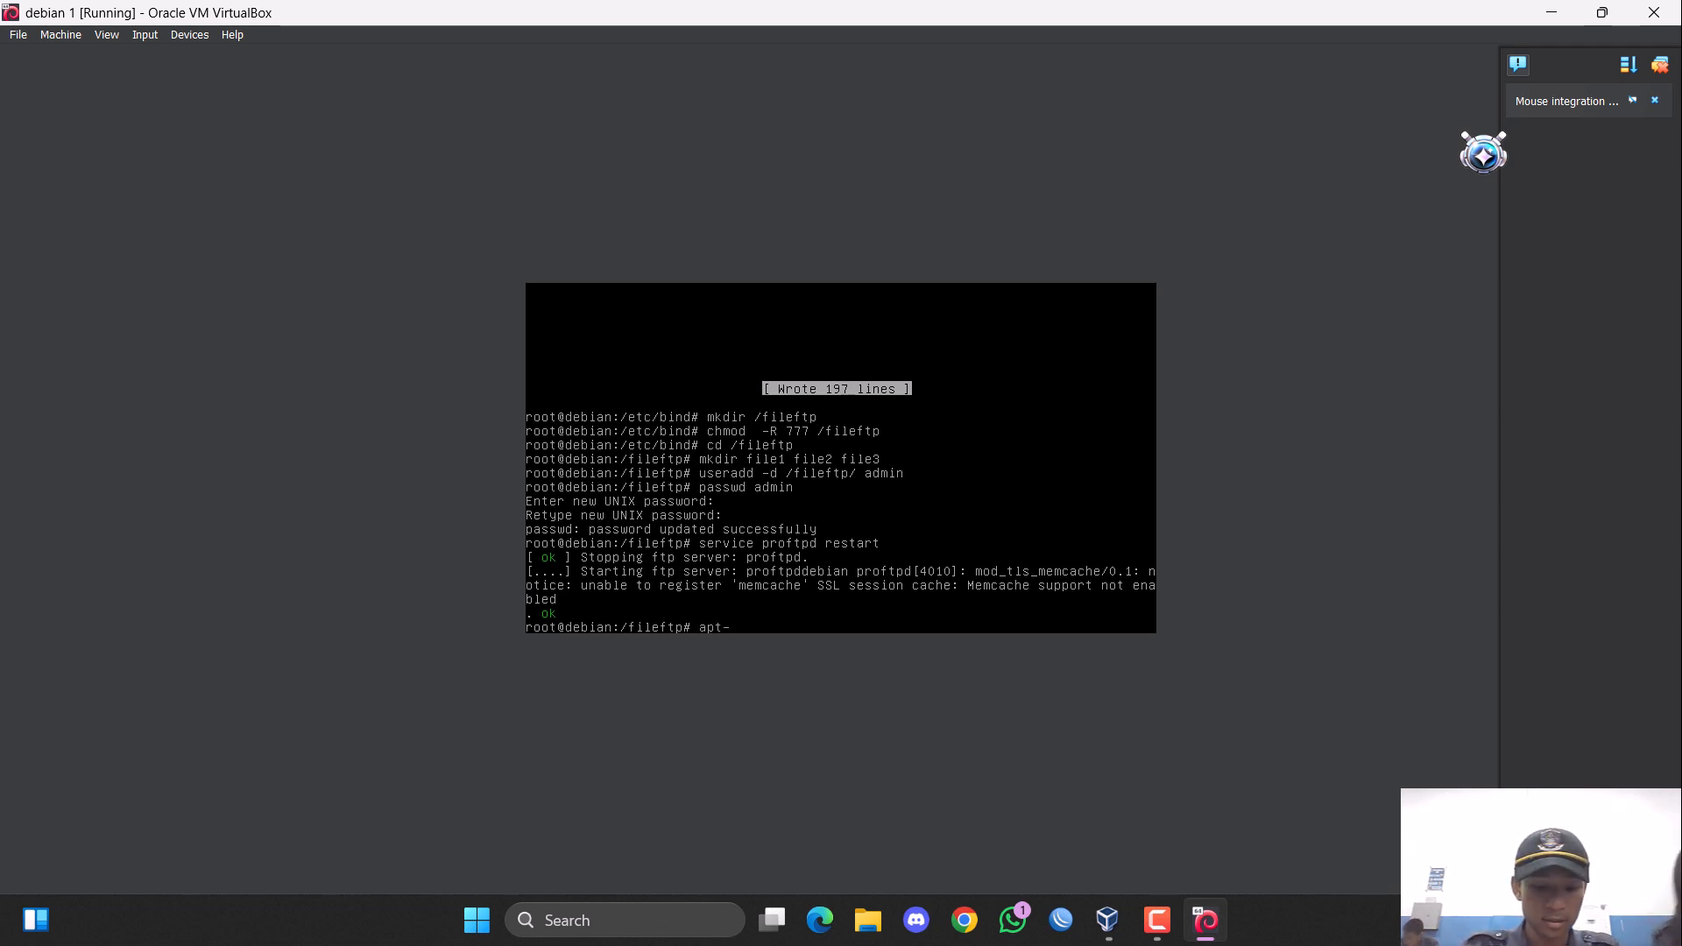
# Start installing Apache and PHP with "apt-get install apache2 php5" and answer y to continue.
pyautogui.write('get install ')
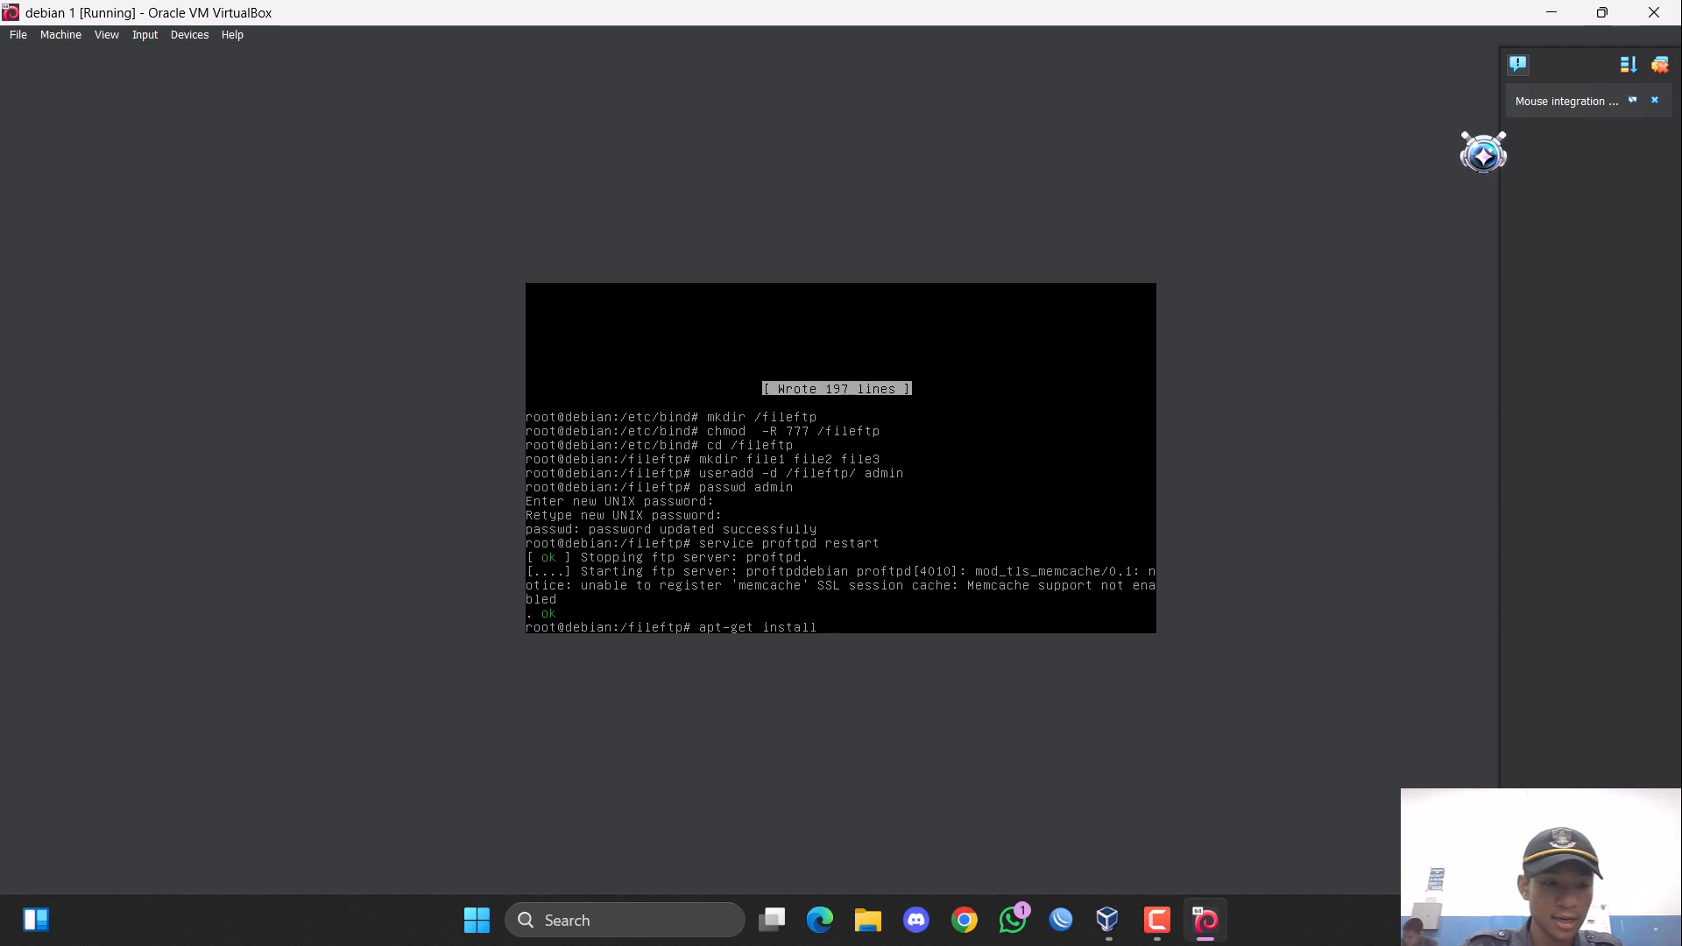
pyautogui.write('apa')
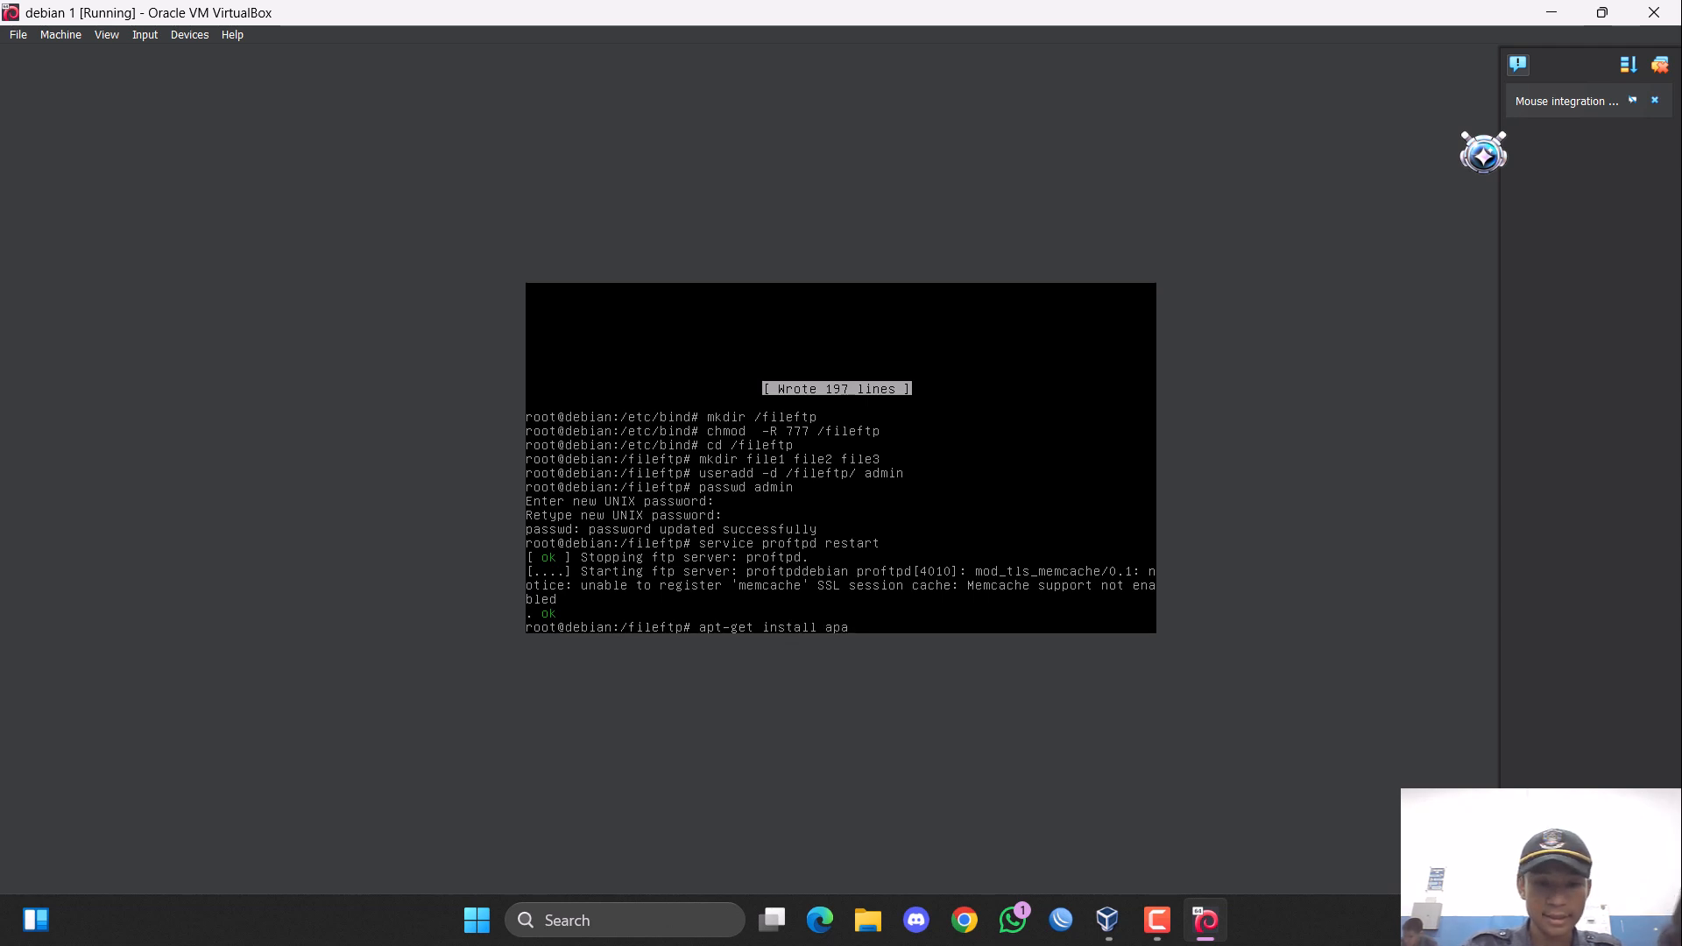
pyautogui.write('che2pg')
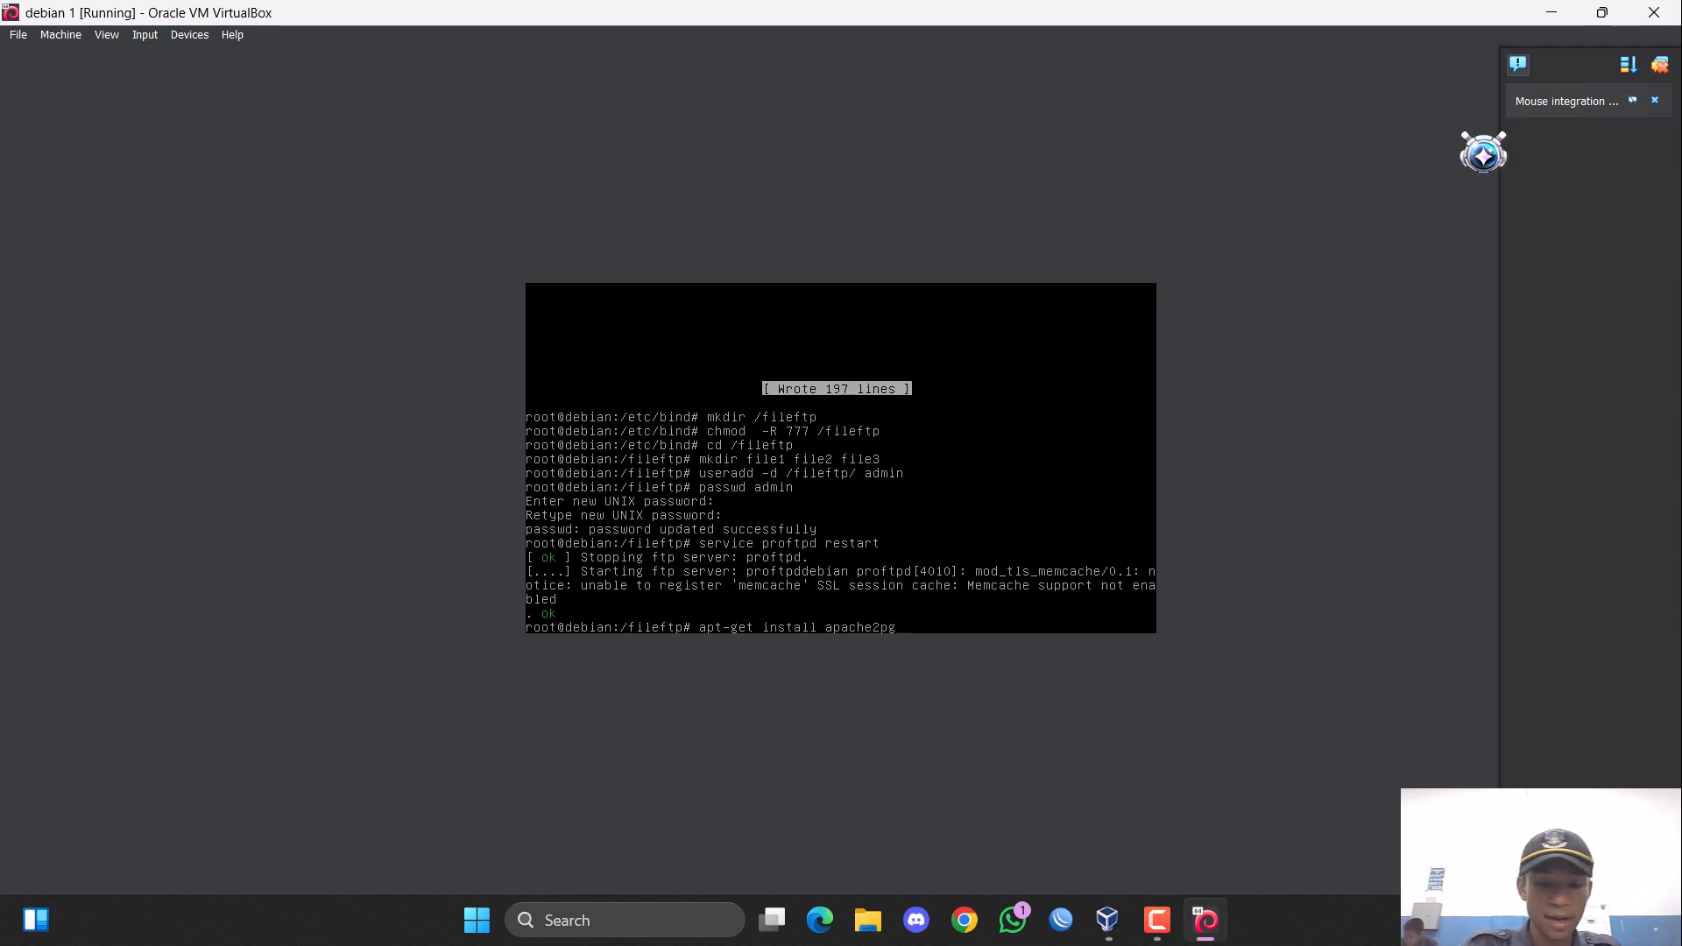
pyautogui.press('BackSpace')
pyautogui.press('BackSpace')
pyautogui.write('php')
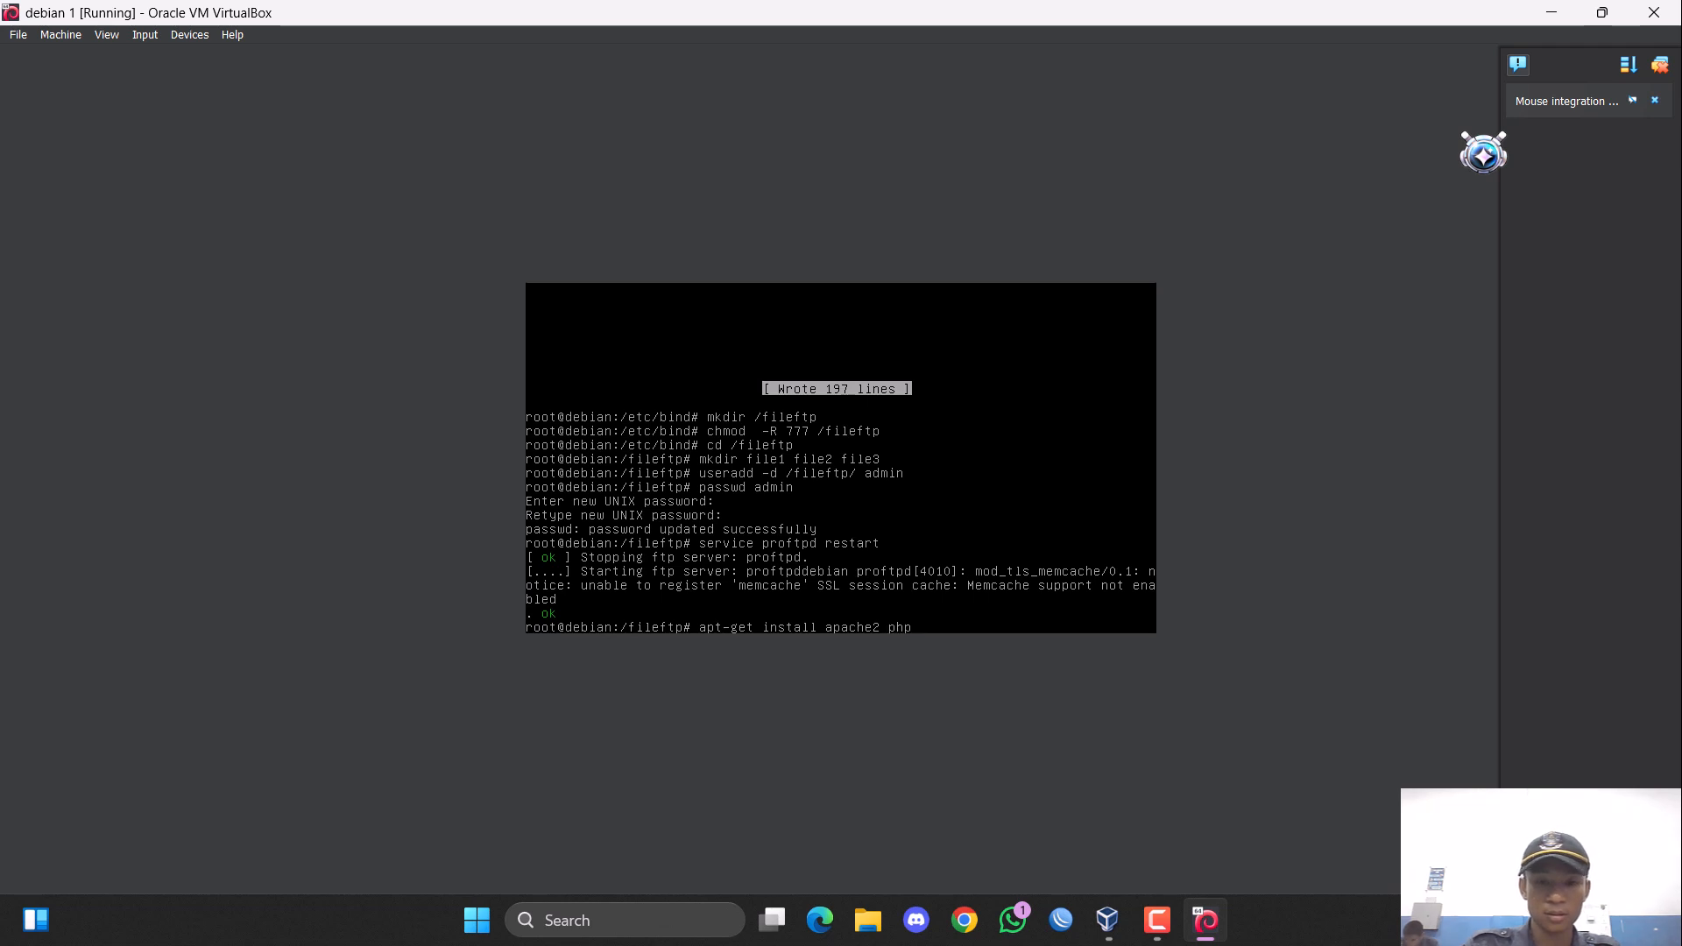
pyautogui.write('5')
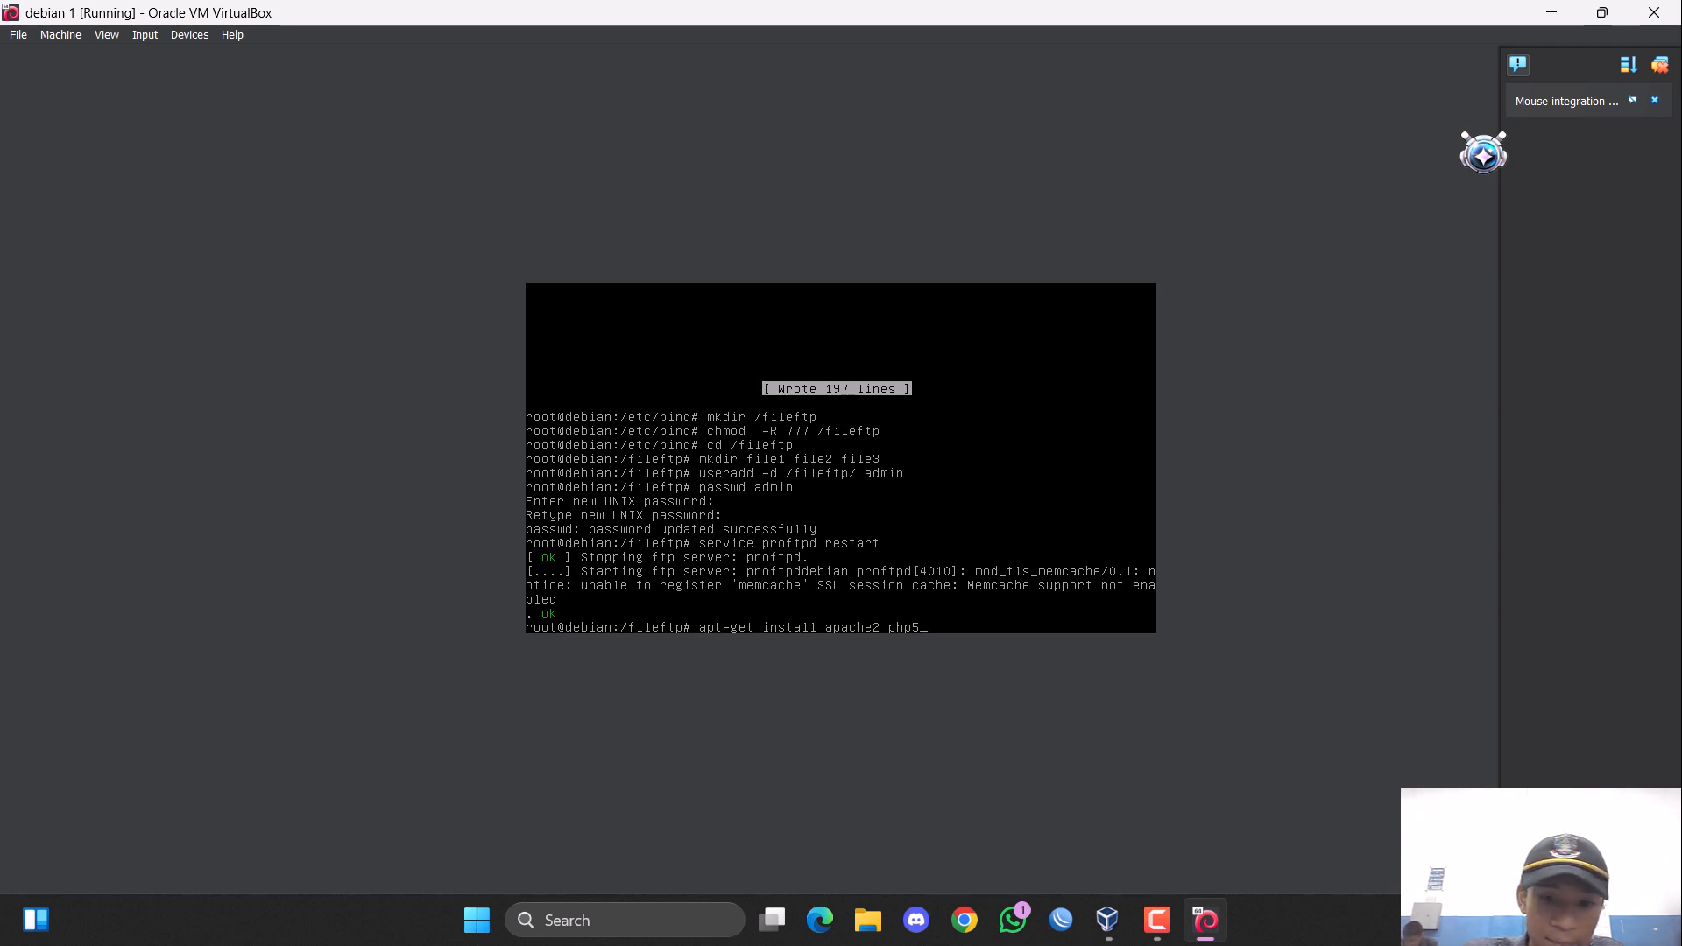
pyautogui.press('Return')
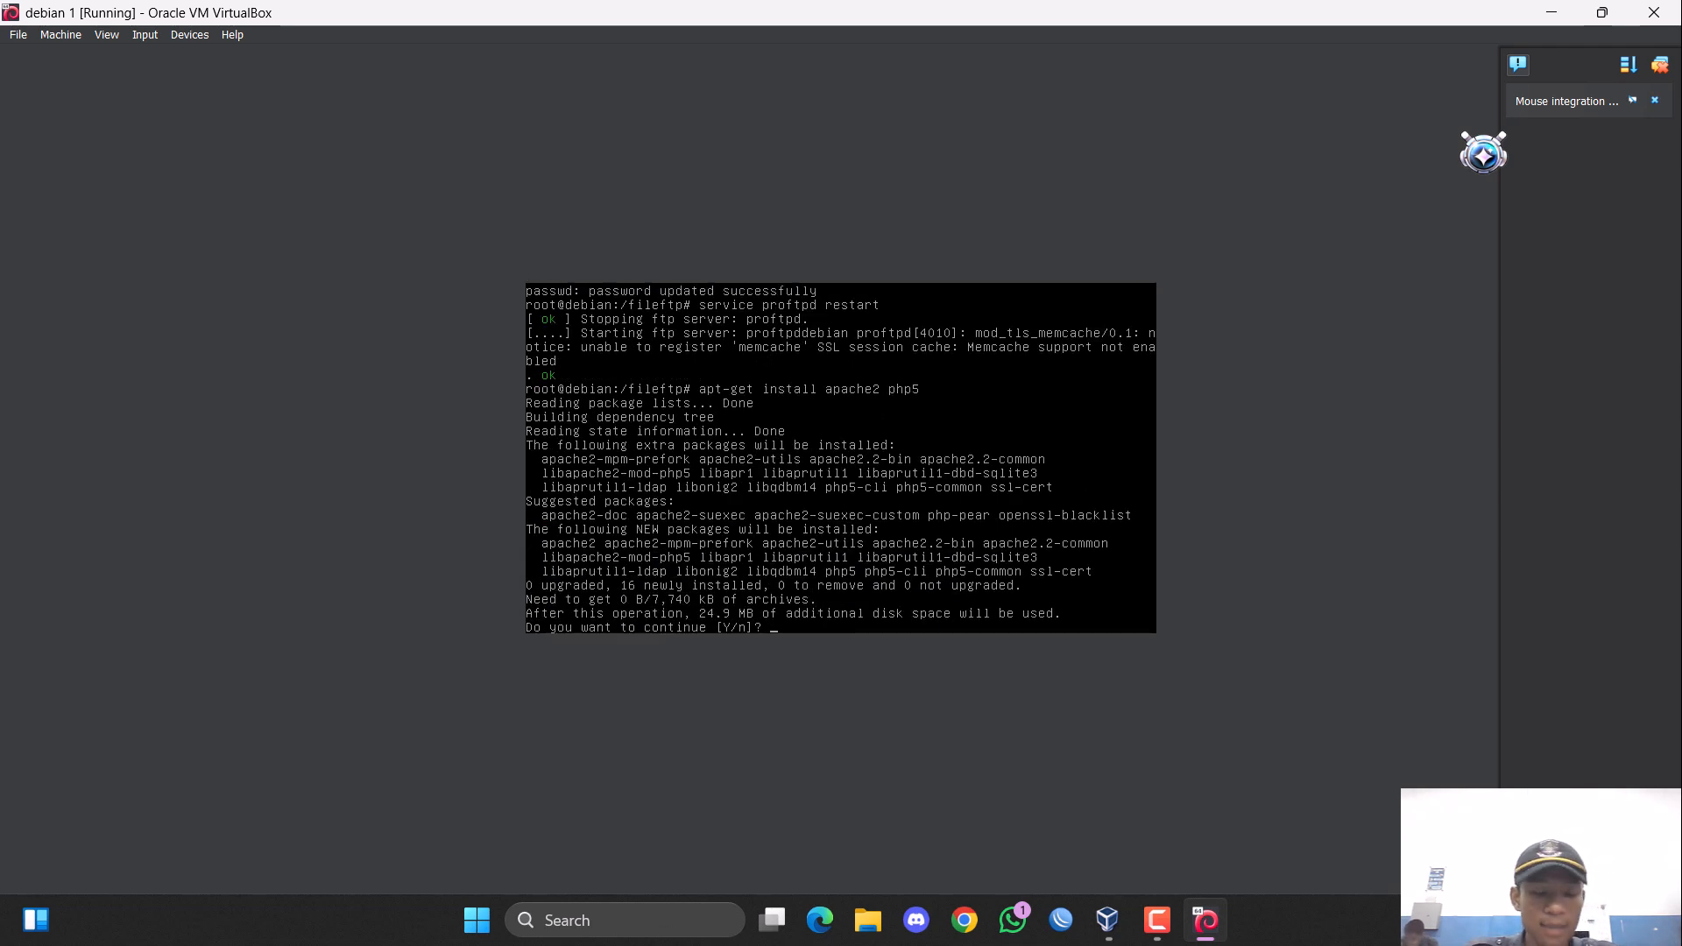
pyautogui.write('y')
pyautogui.press('Return')
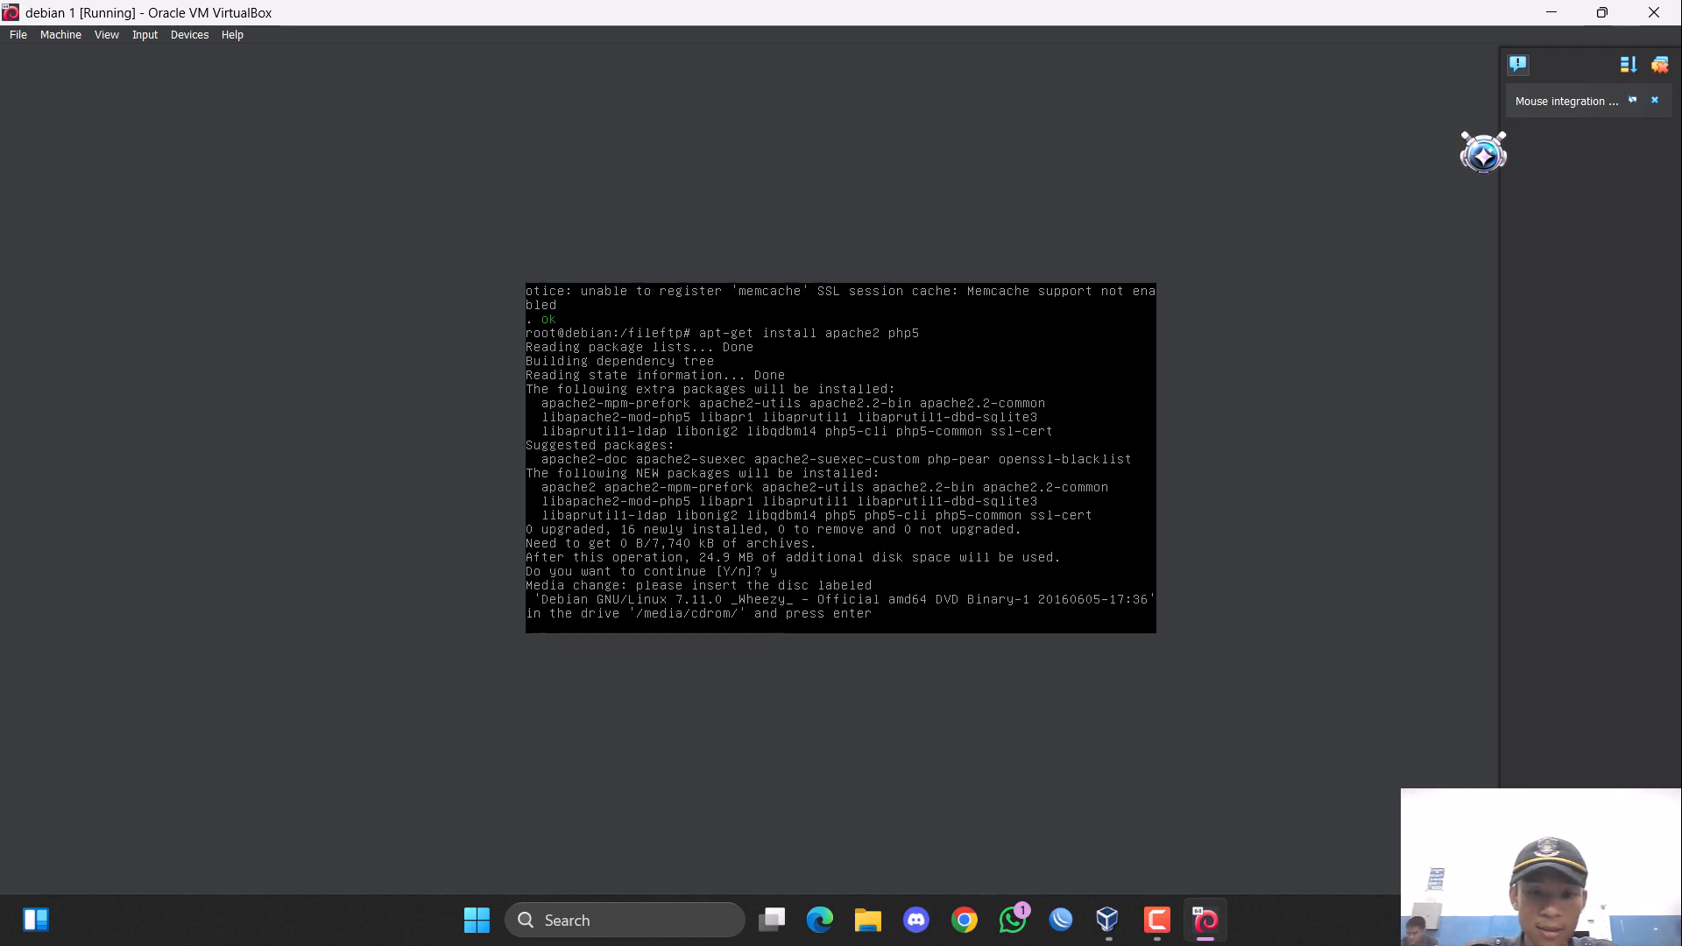
# Swap the virtual machine's optical disc for the Debian 7.11.0 amd64 DVD Binary-1 image and resume the package installation.
pyautogui.click(77, 36)
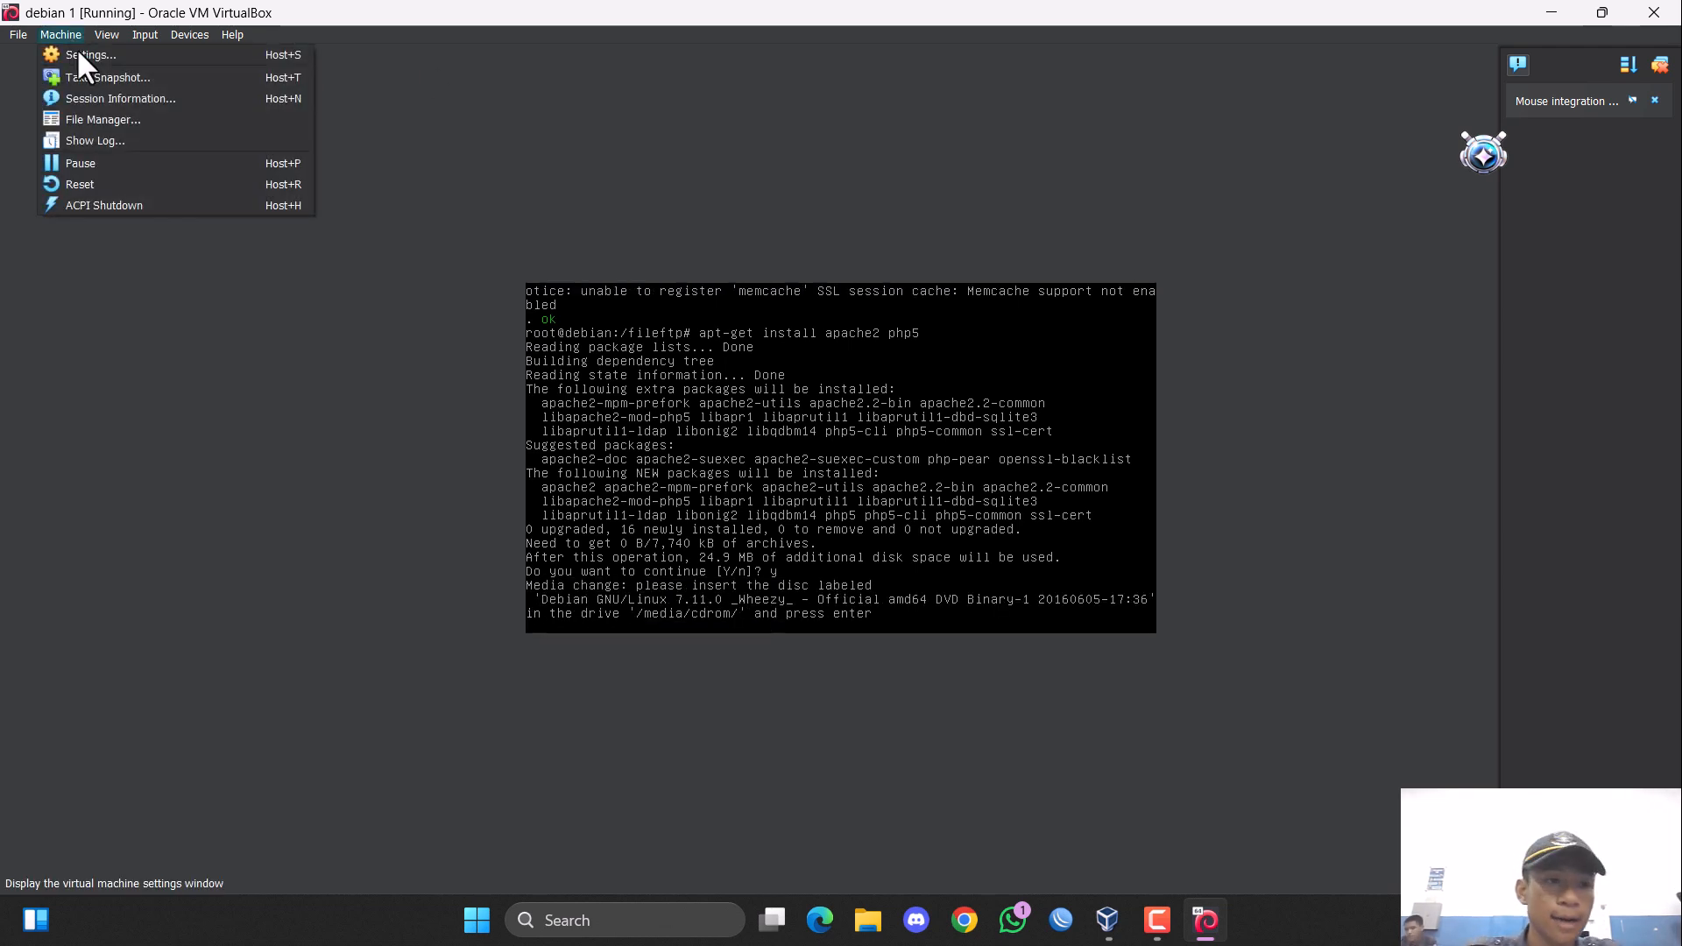
pyautogui.click(112, 51)
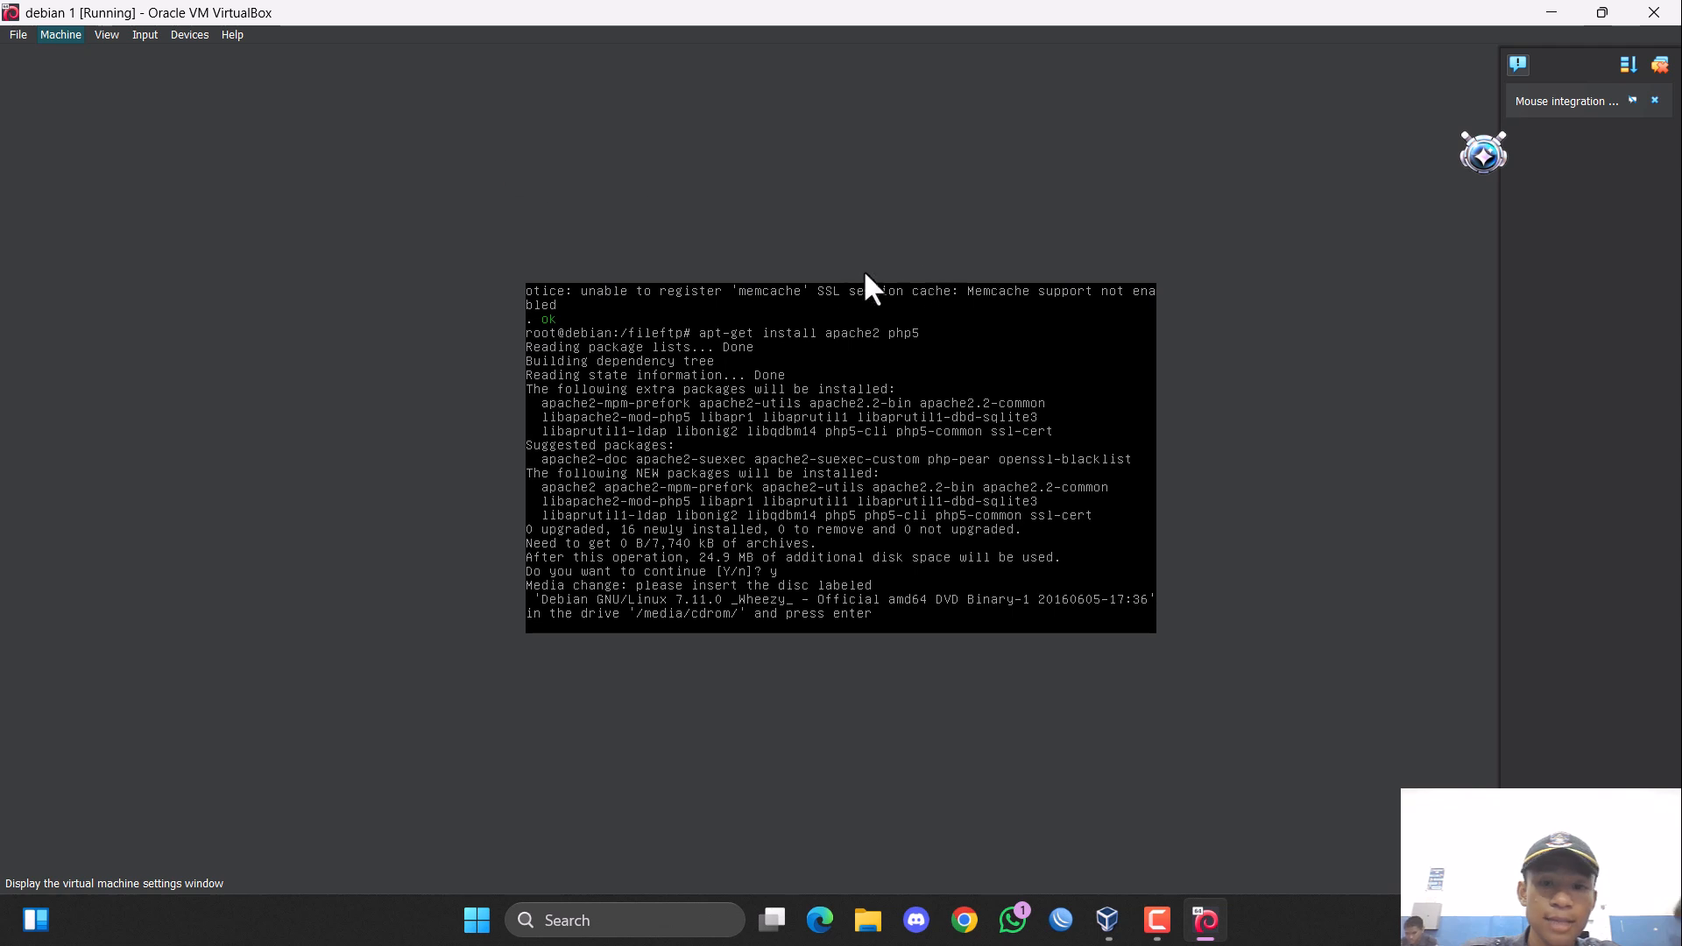
pyautogui.click(653, 361)
pyautogui.click(784, 341)
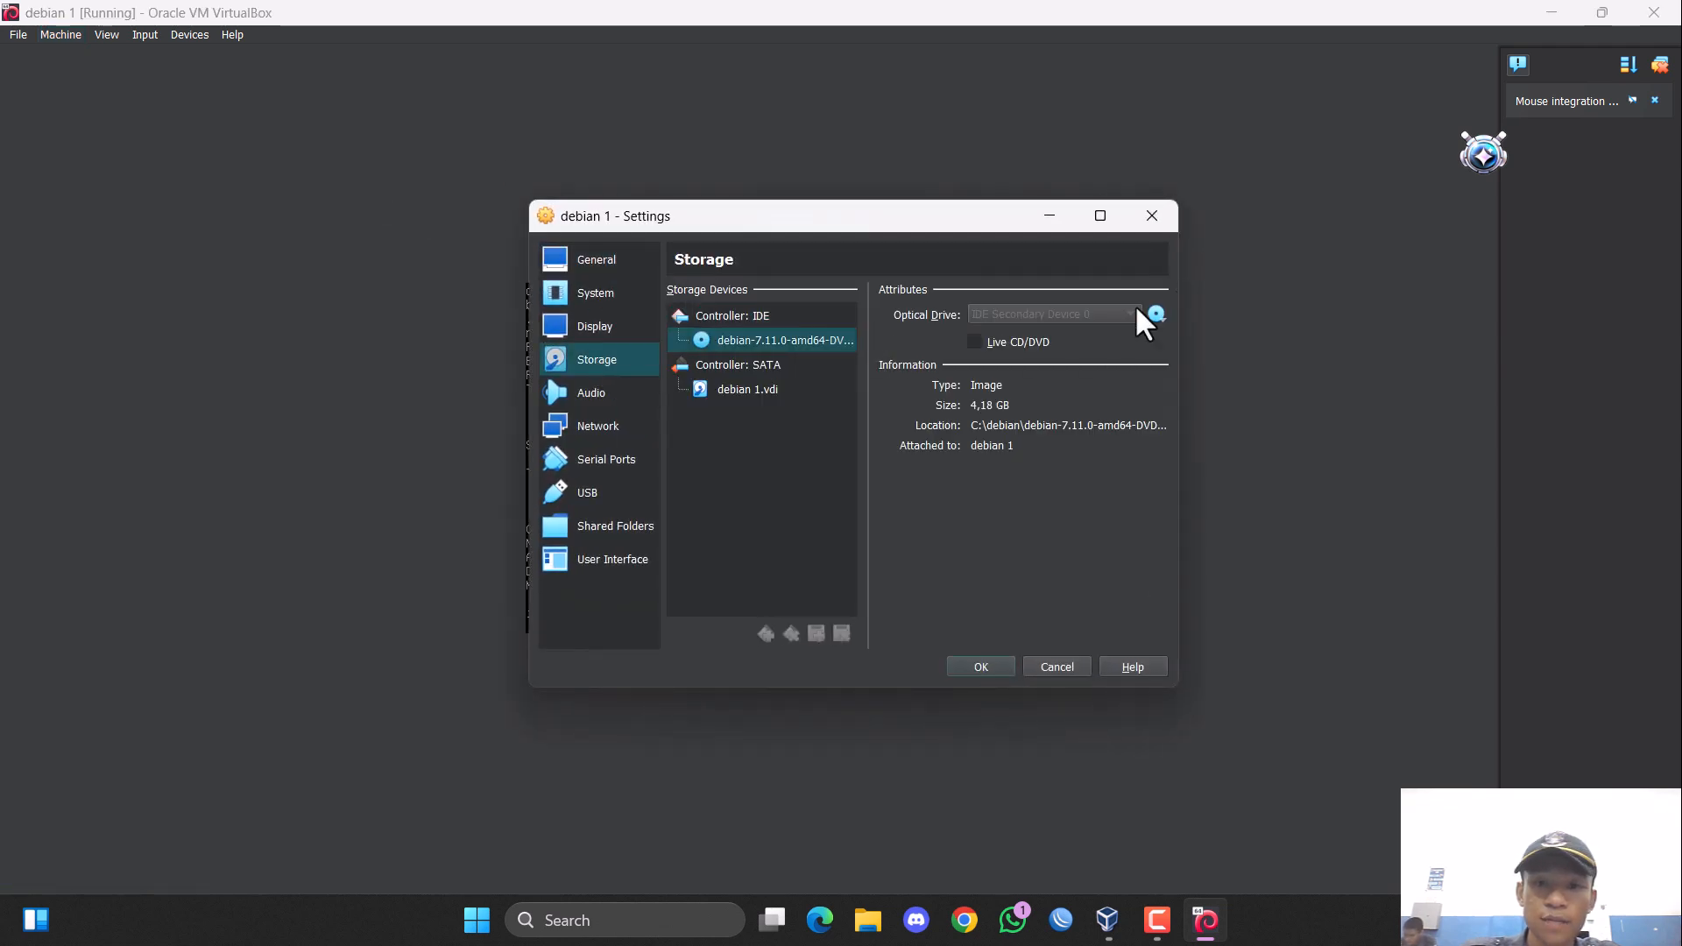
pyautogui.click(1156, 315)
pyautogui.click(1313, 423)
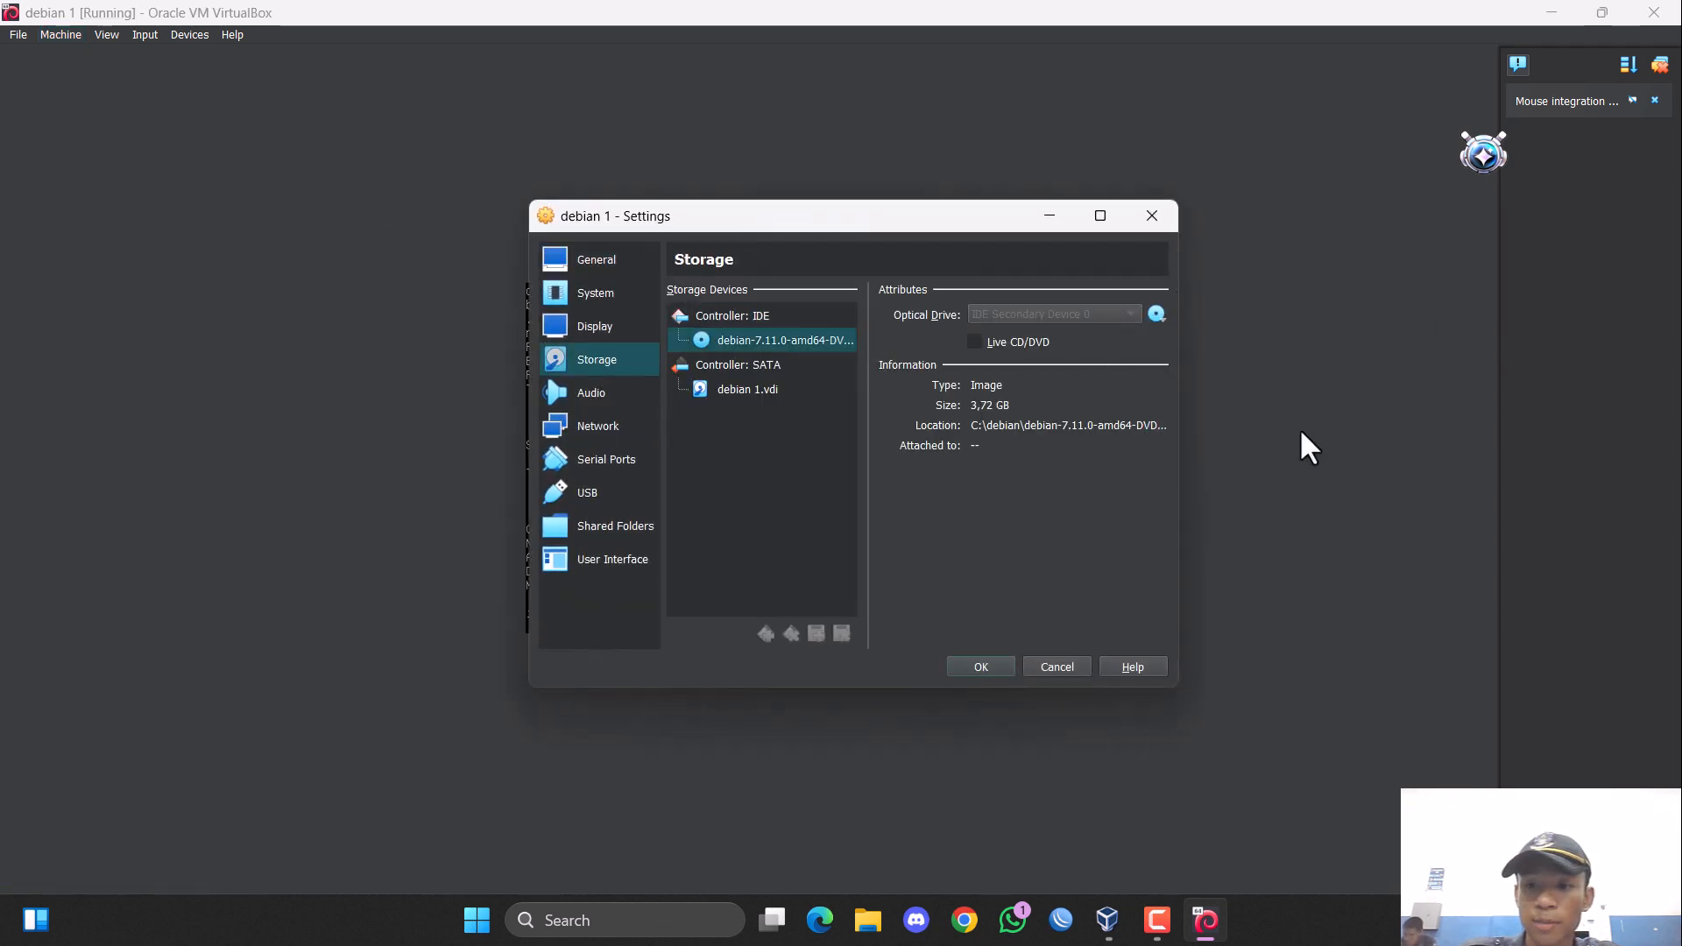
pyautogui.click(981, 666)
pyautogui.press('Return')
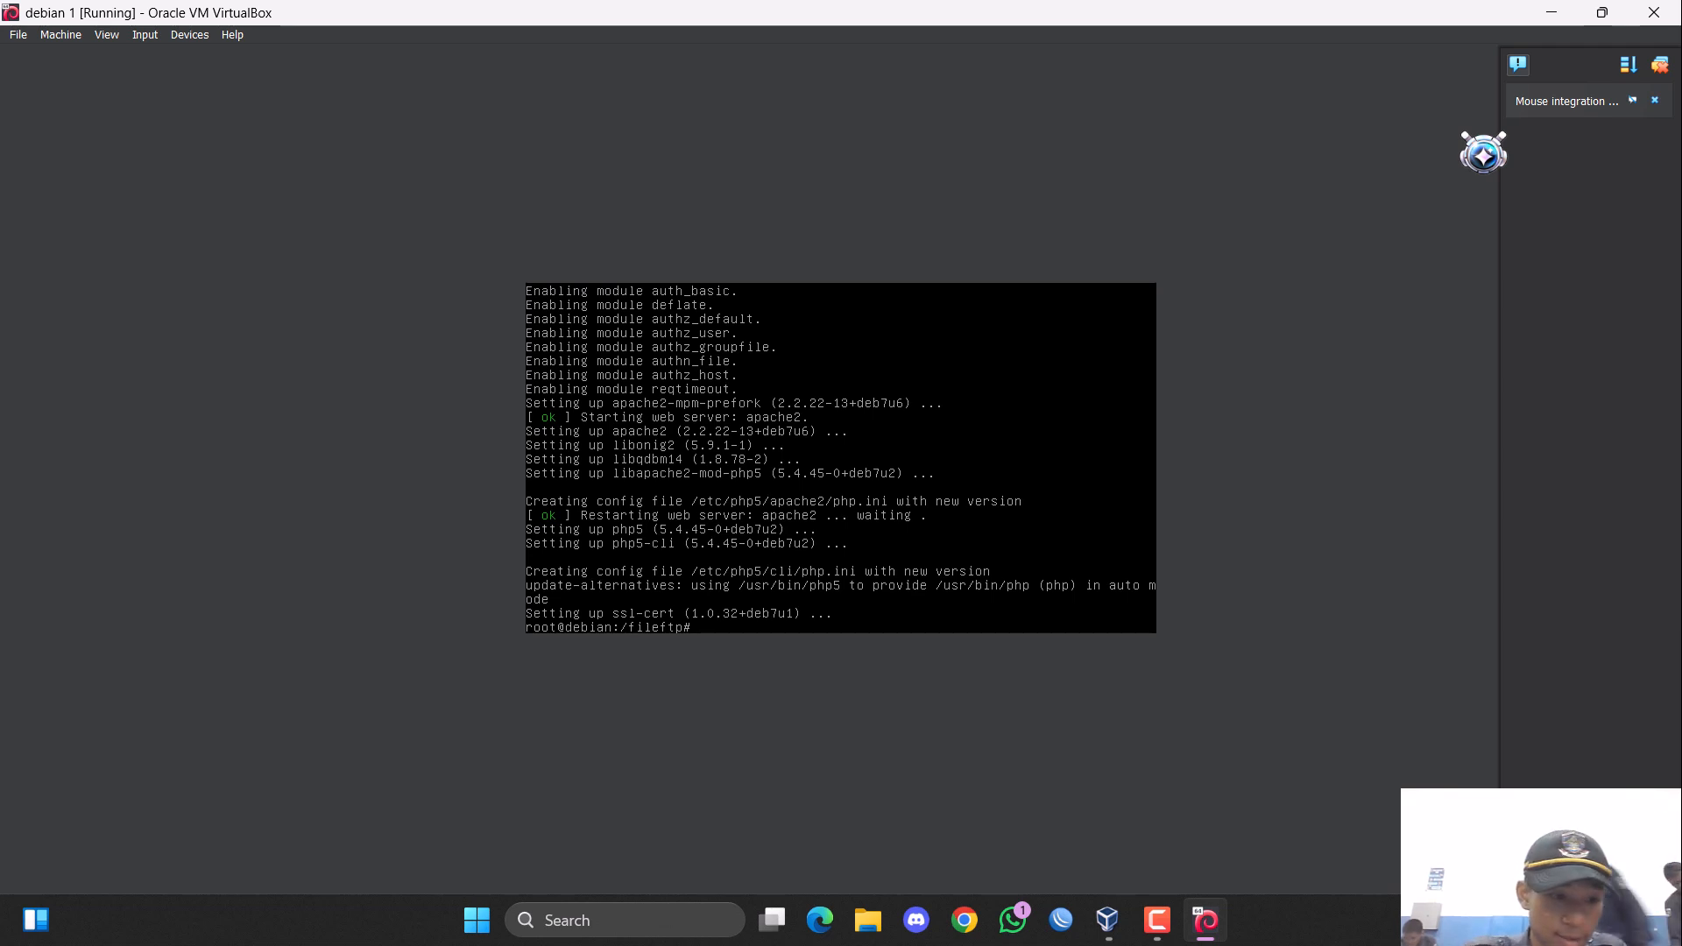
# Open the Apache default site configuration with "nano /etc/apache2/sites-available/default".
pyautogui.write('nano')
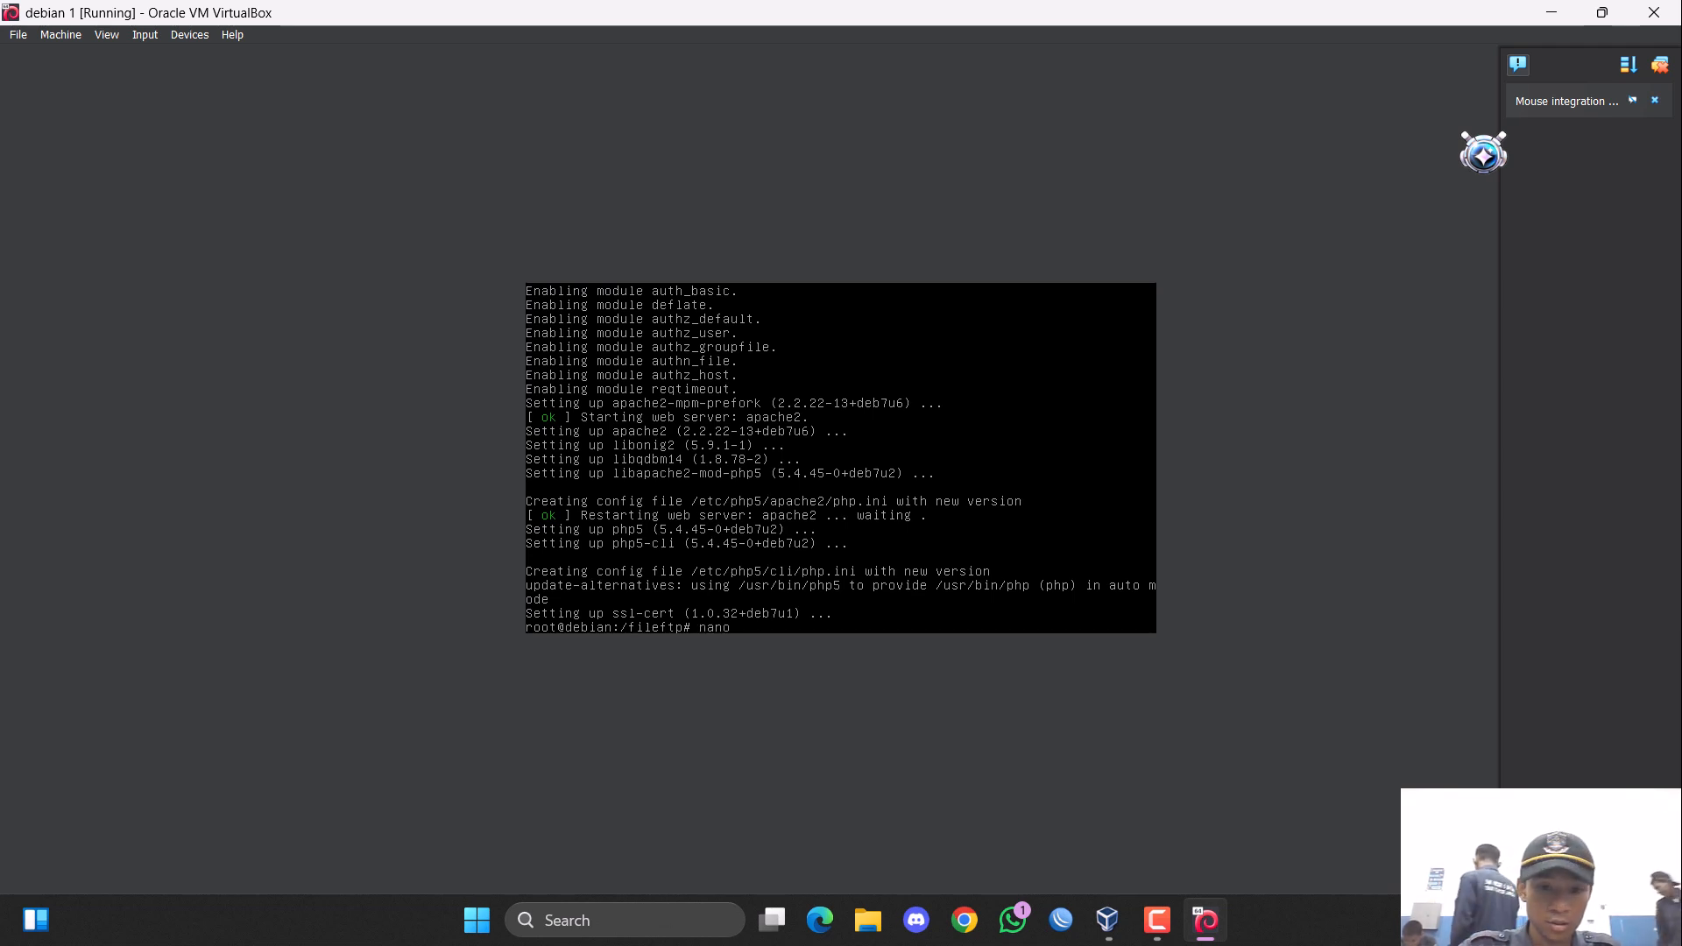
pyautogui.write(' /ey')
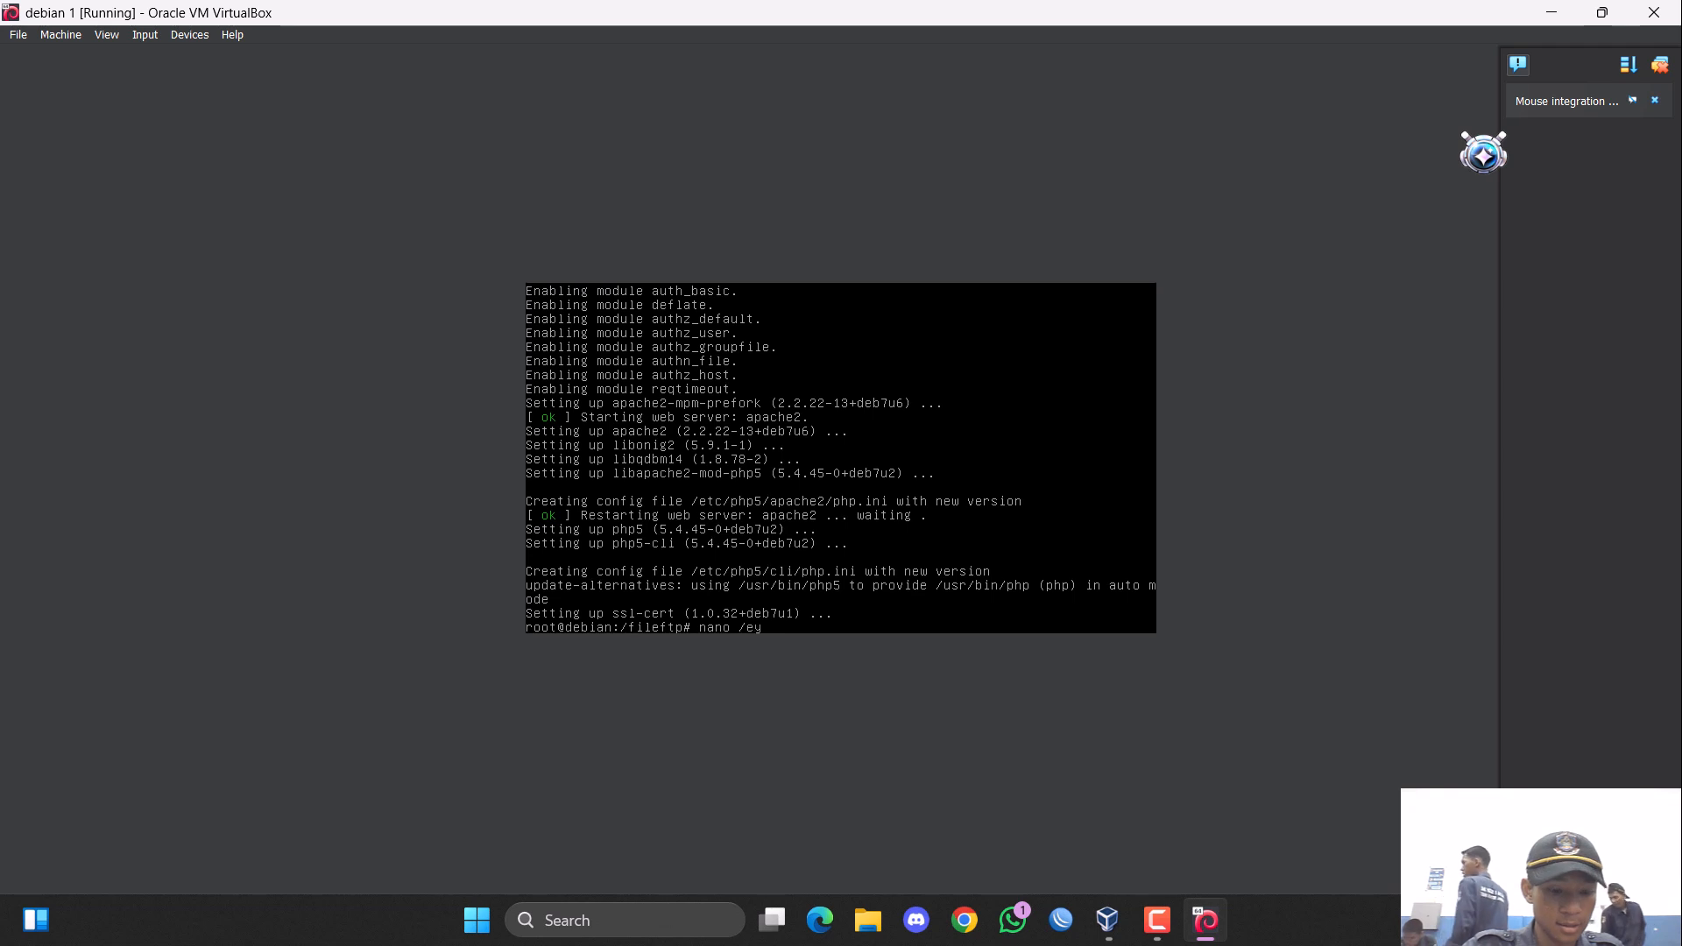
pyautogui.press('BackSpace')
pyautogui.write('tc/')
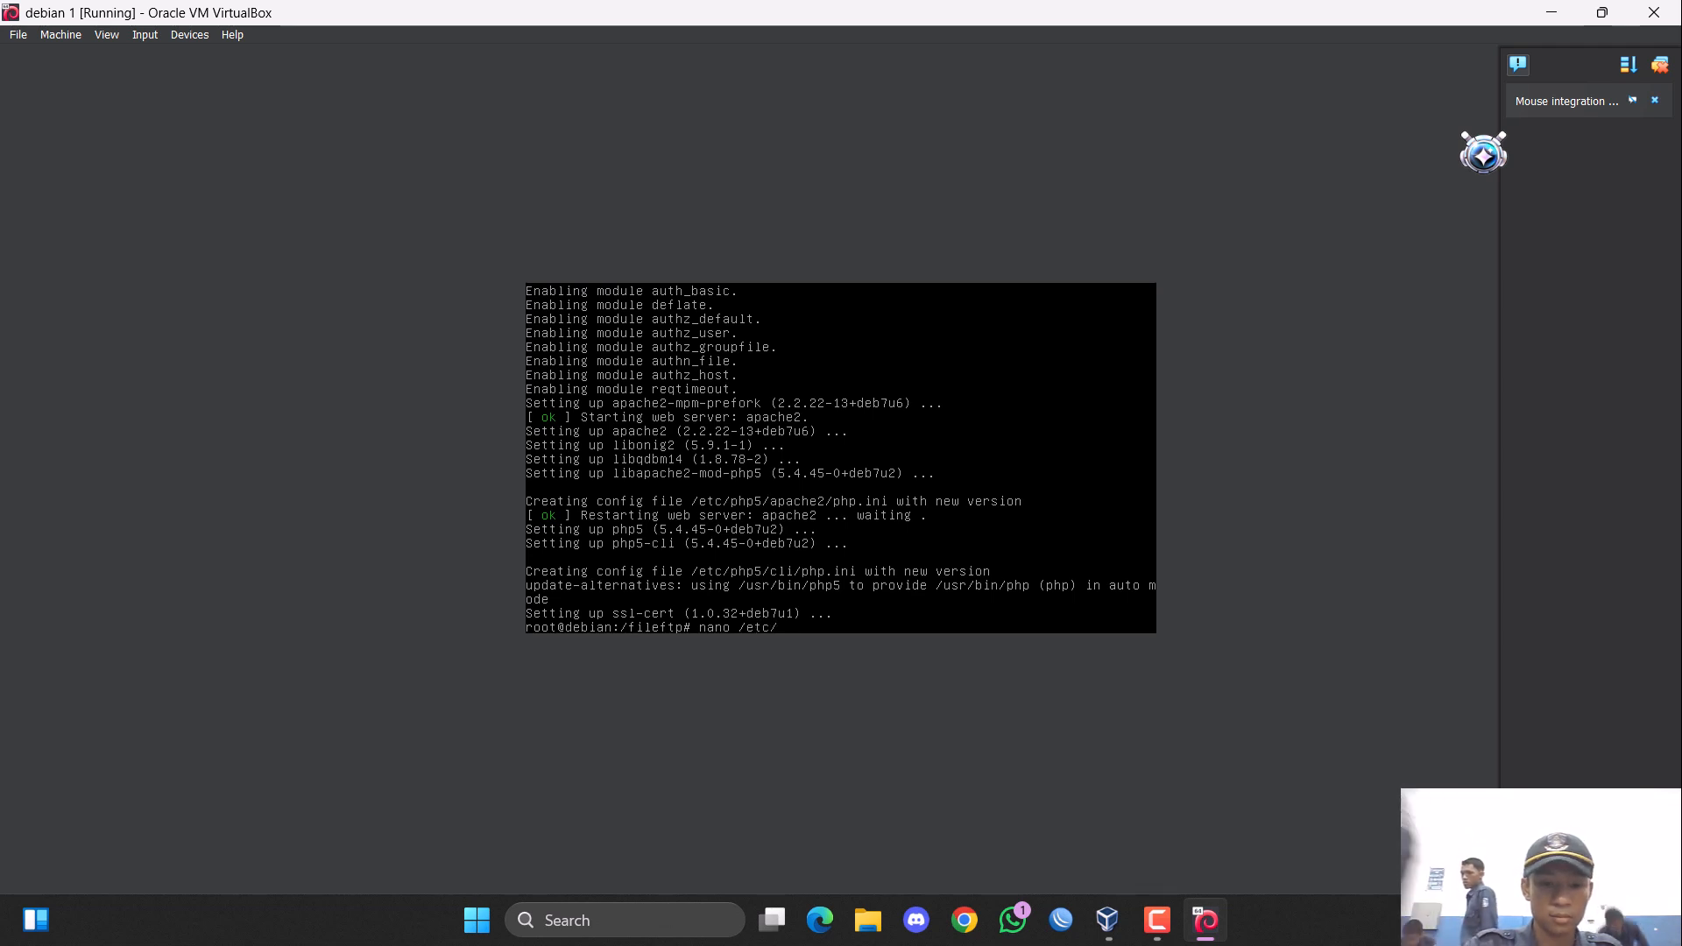
pyautogui.write('apache2/')
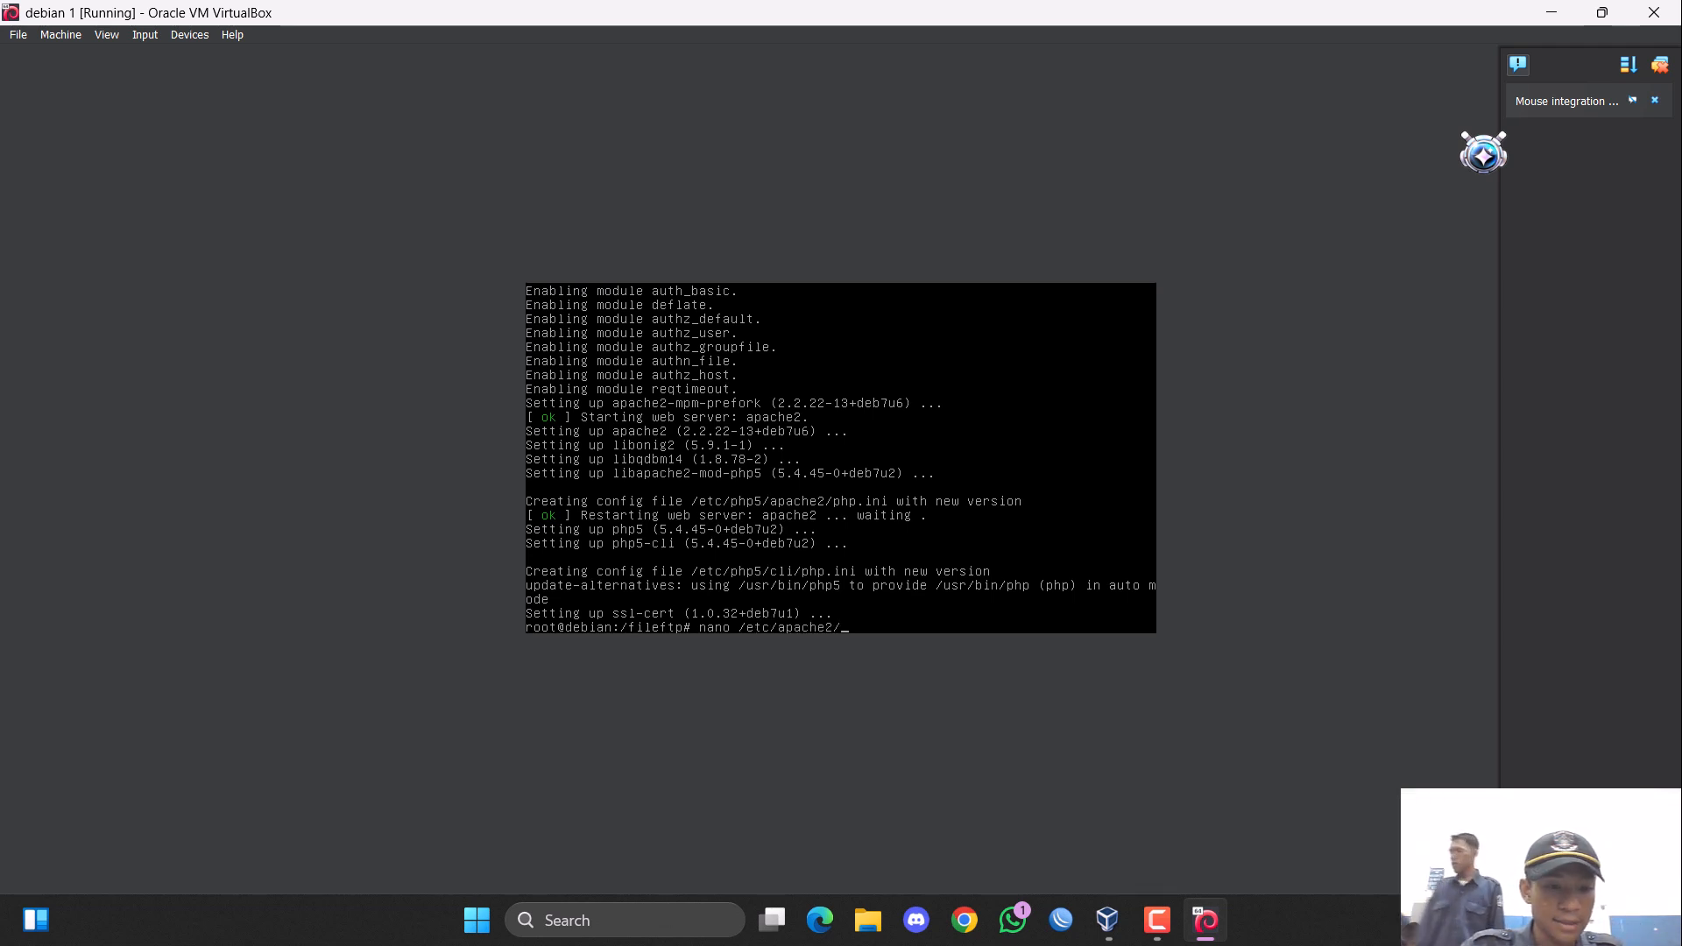
pyautogui.write('sites-')
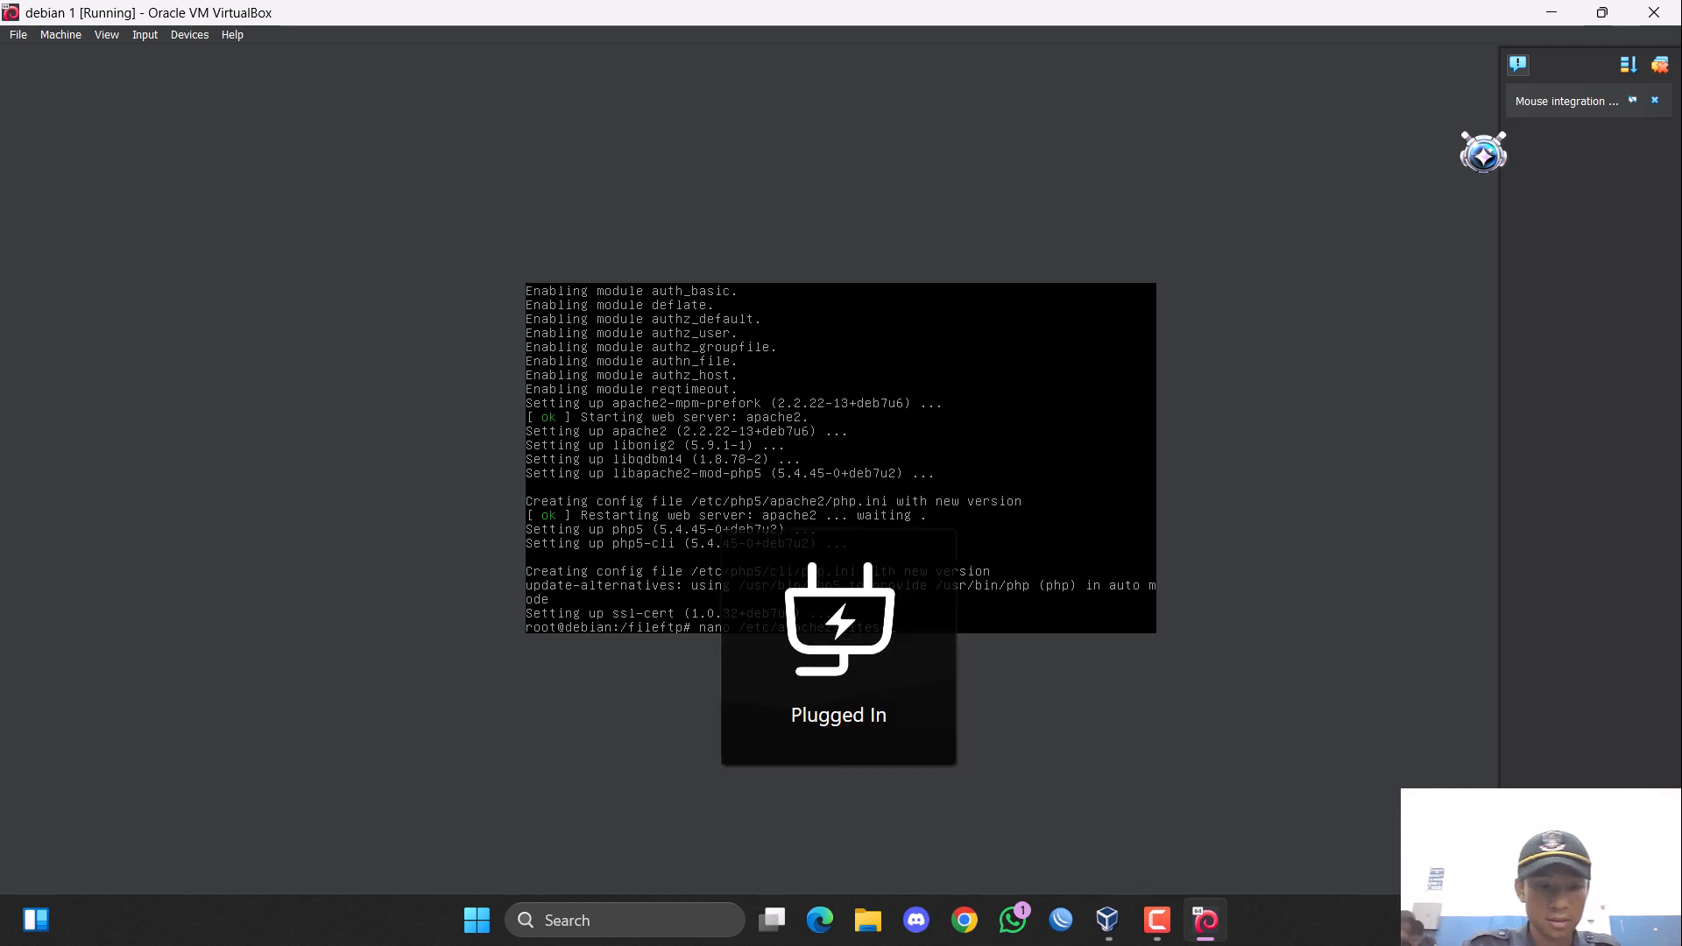
pyautogui.write('available/')
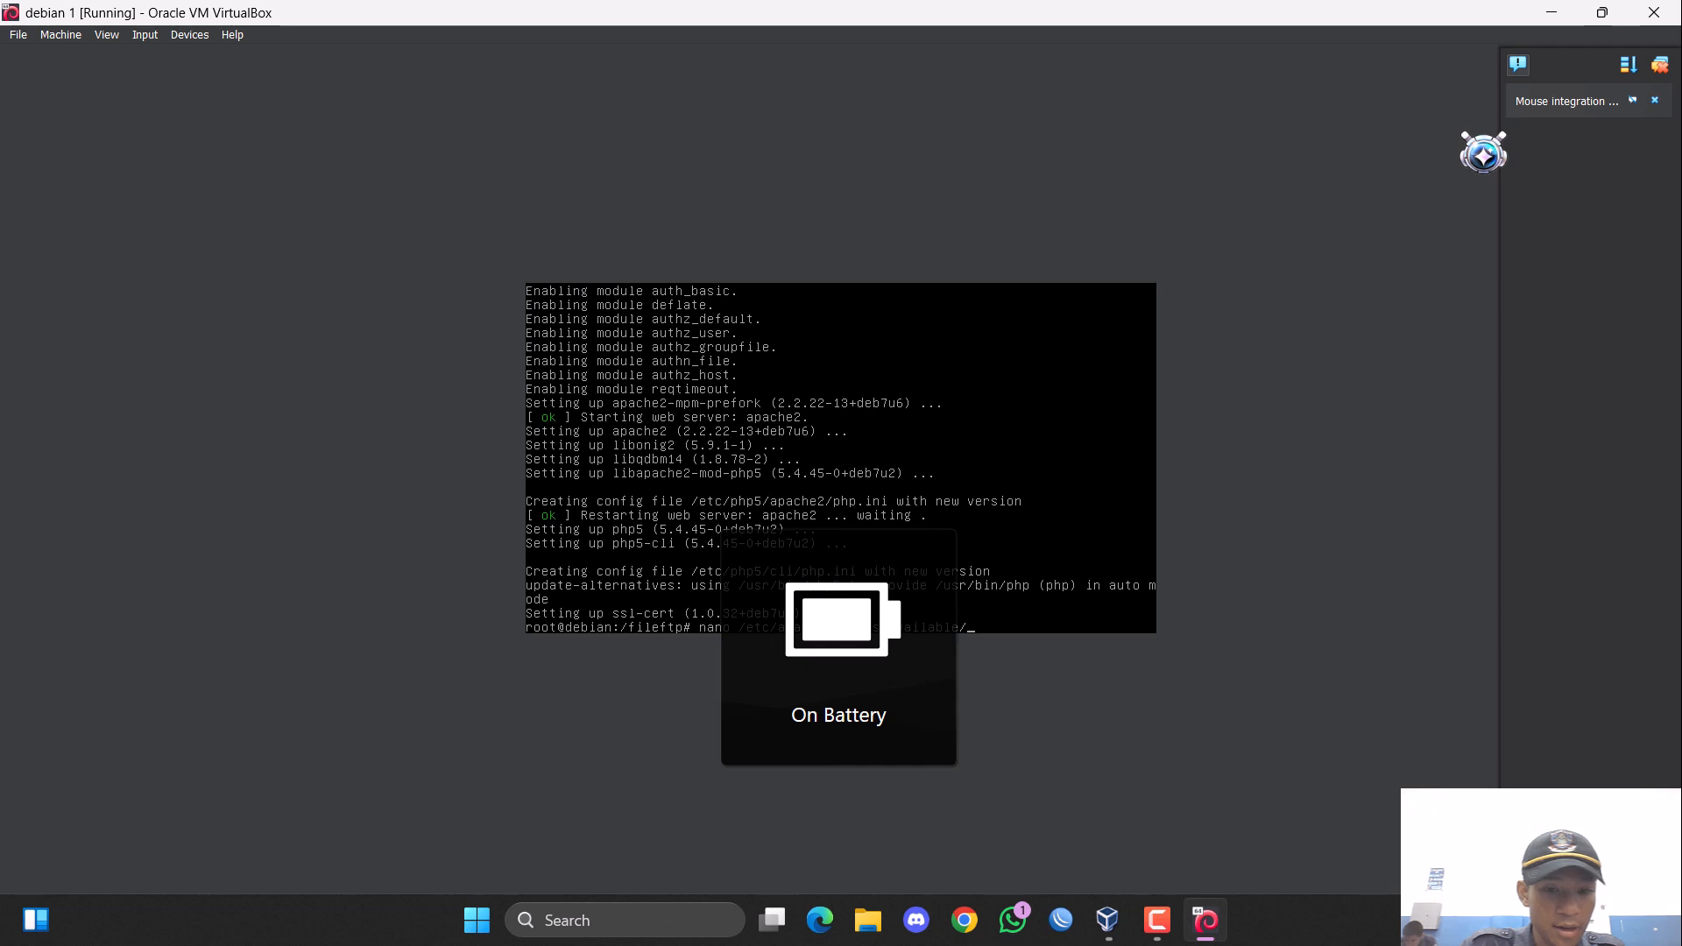
pyautogui.write('dddddde')
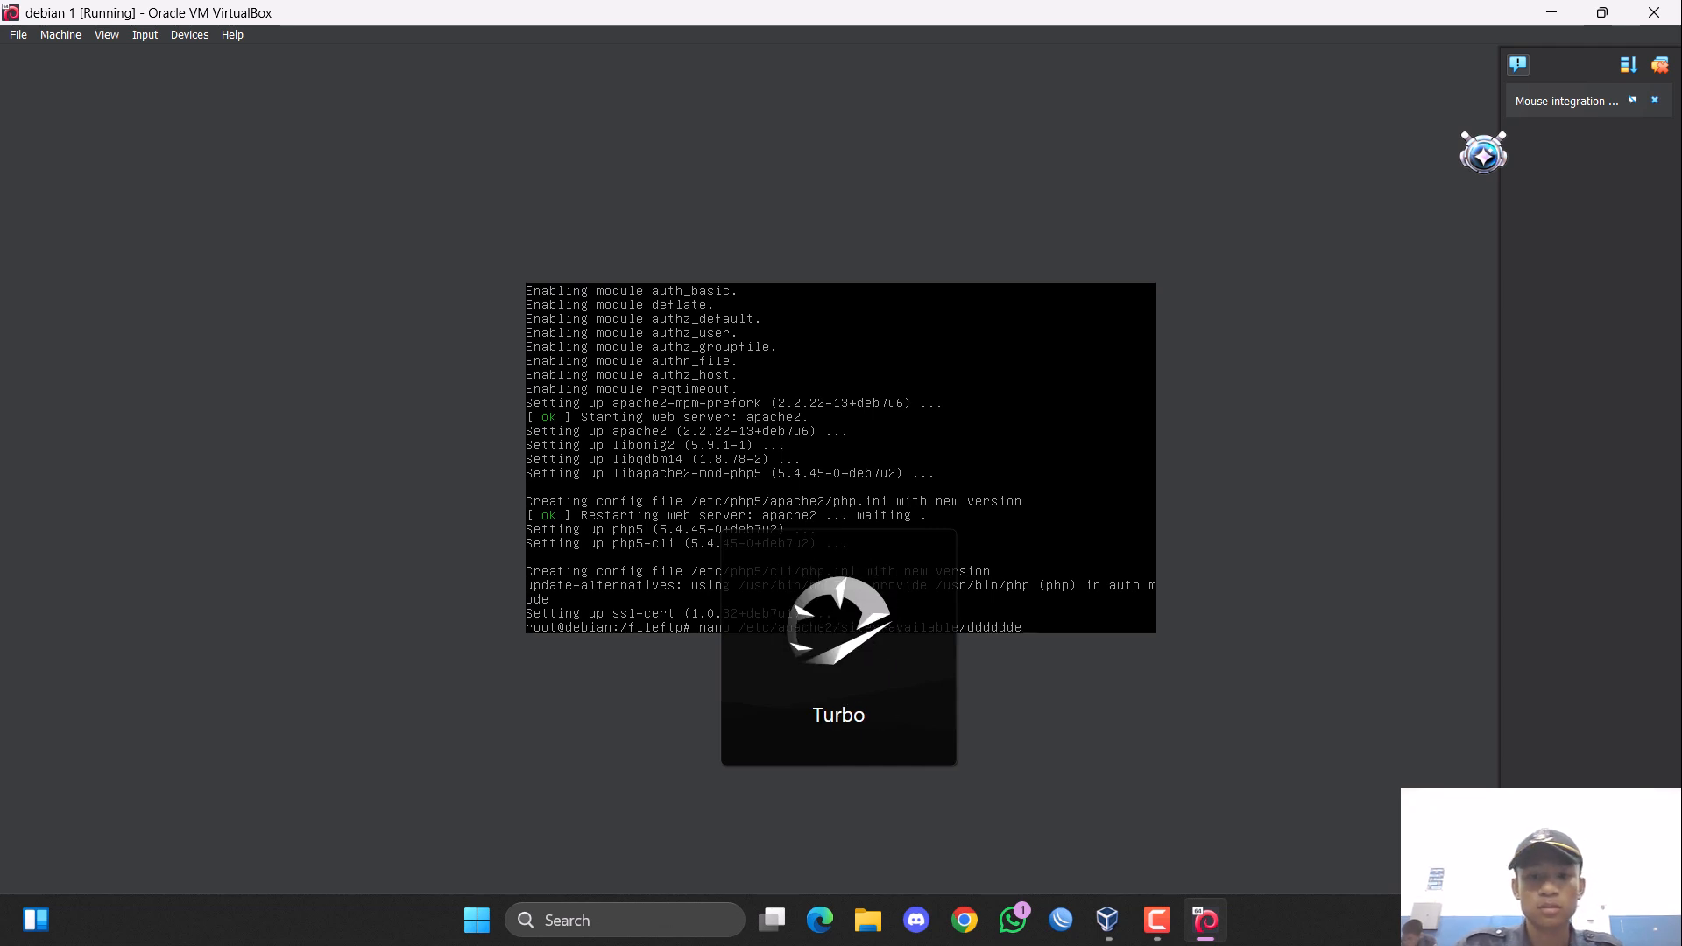
pyautogui.press('BackSpace')
pyautogui.press('BackSpace')
pyautogui.press('BackSpace')
pyautogui.press('BackSpace')
pyautogui.press('BackSpace')
pyautogui.press('BackSpace')
pyautogui.press('BackSpace')
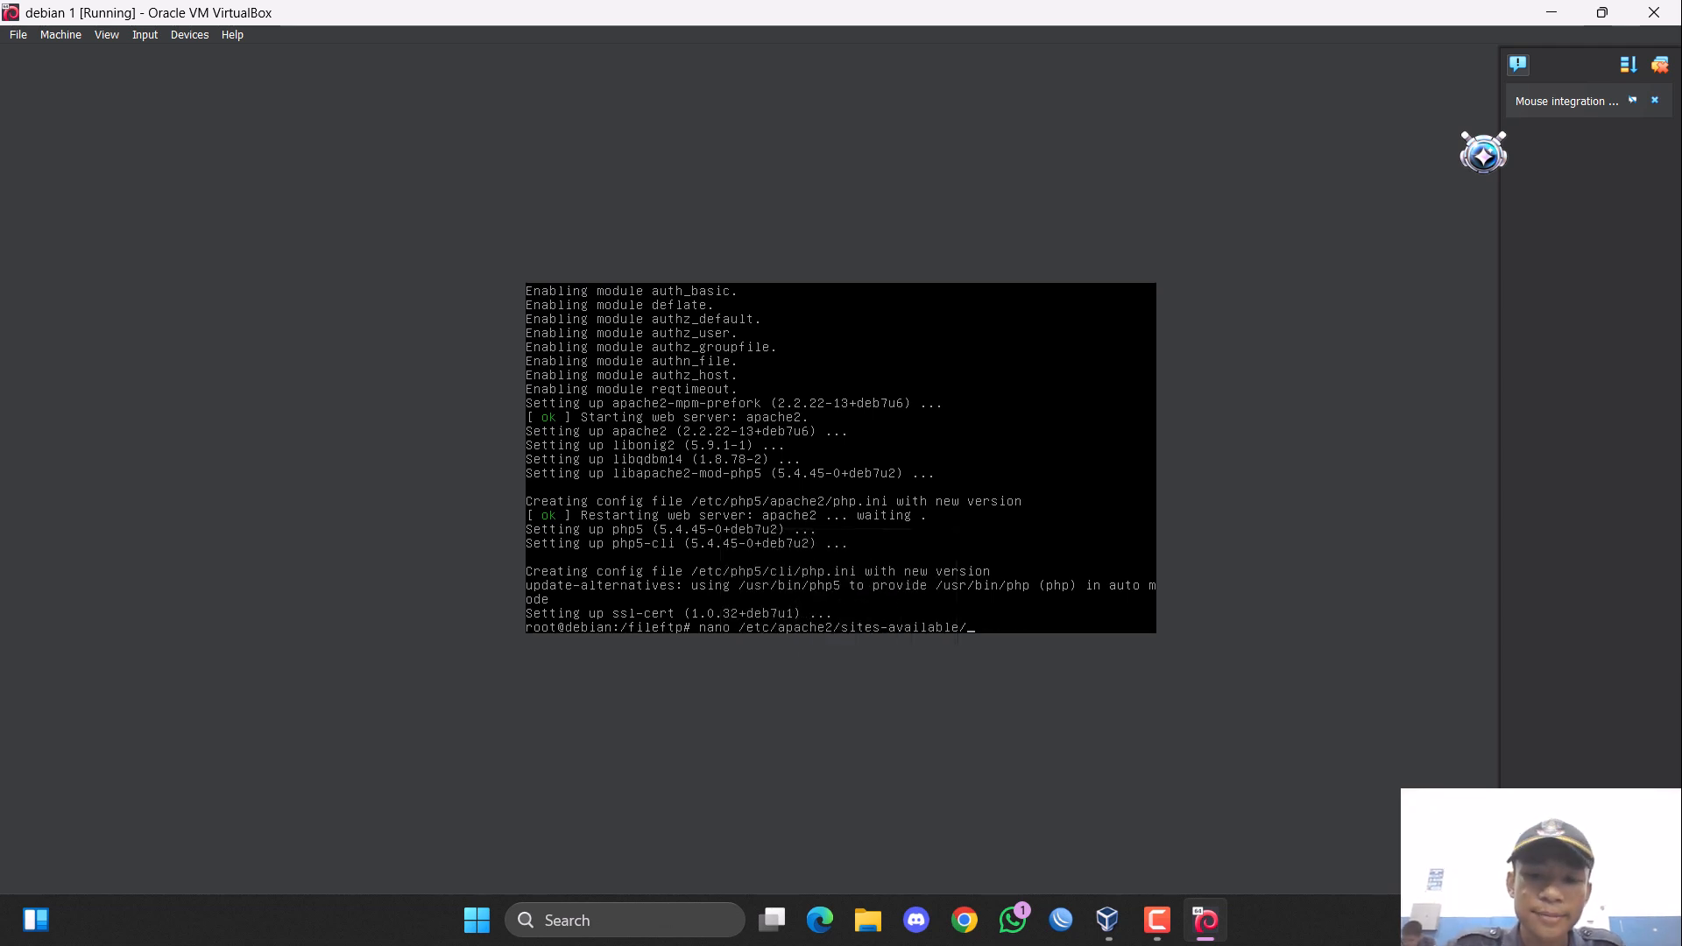
pyautogui.write('de')
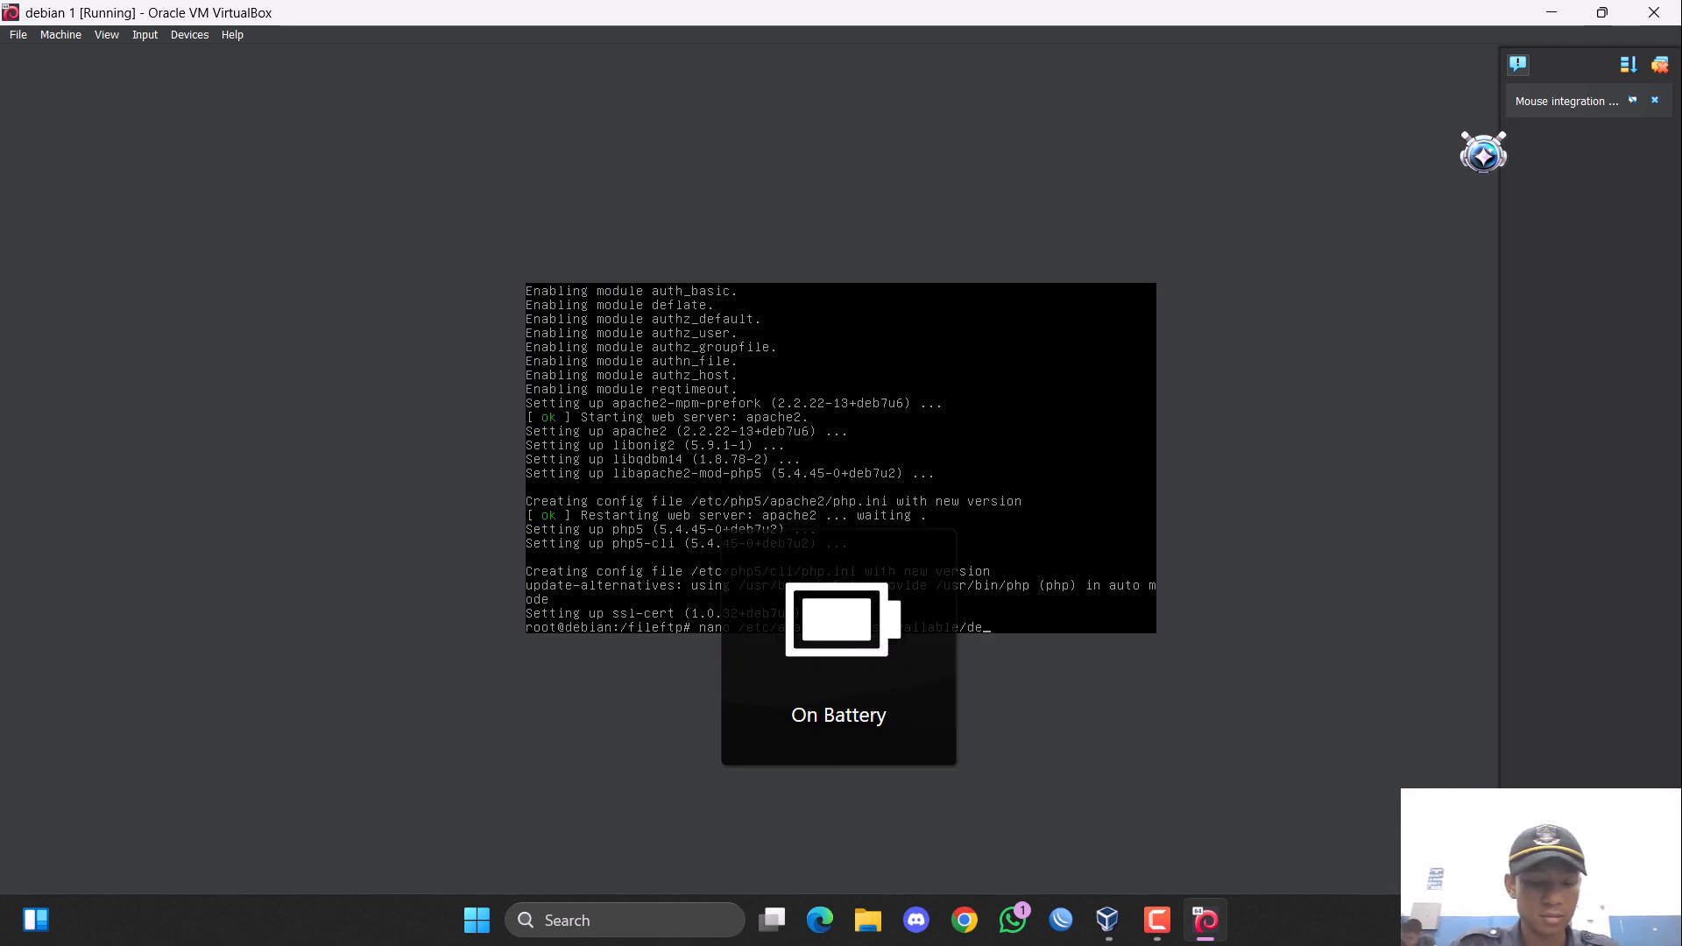
pyautogui.press('Tab')
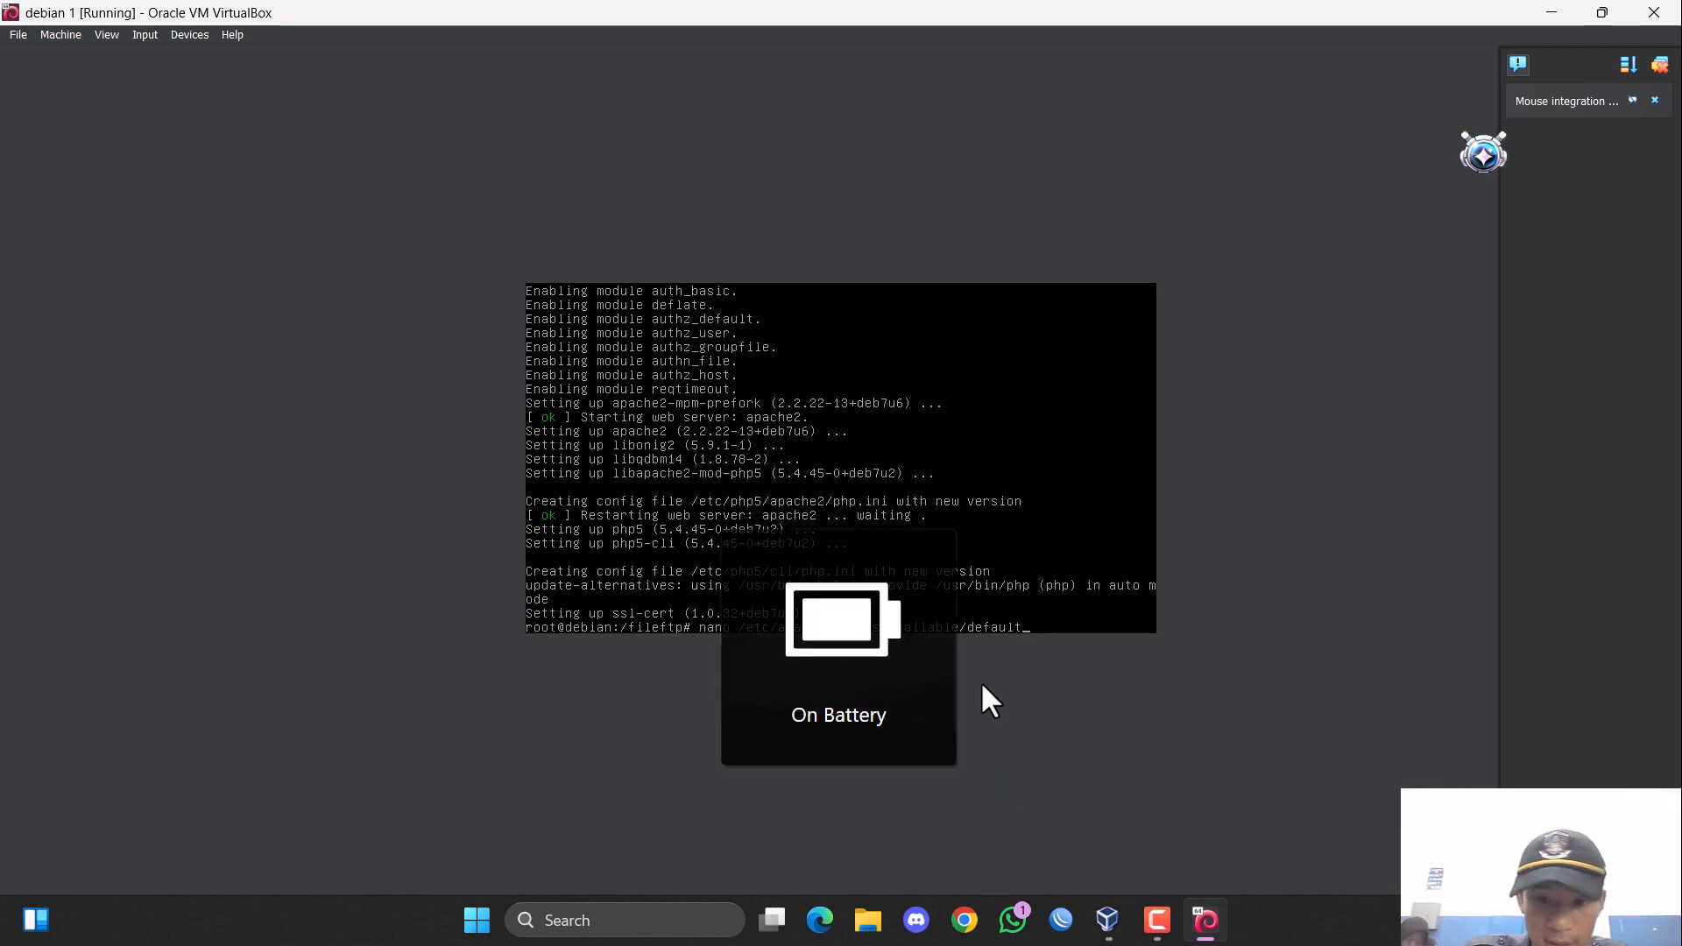
pyautogui.press('Return')
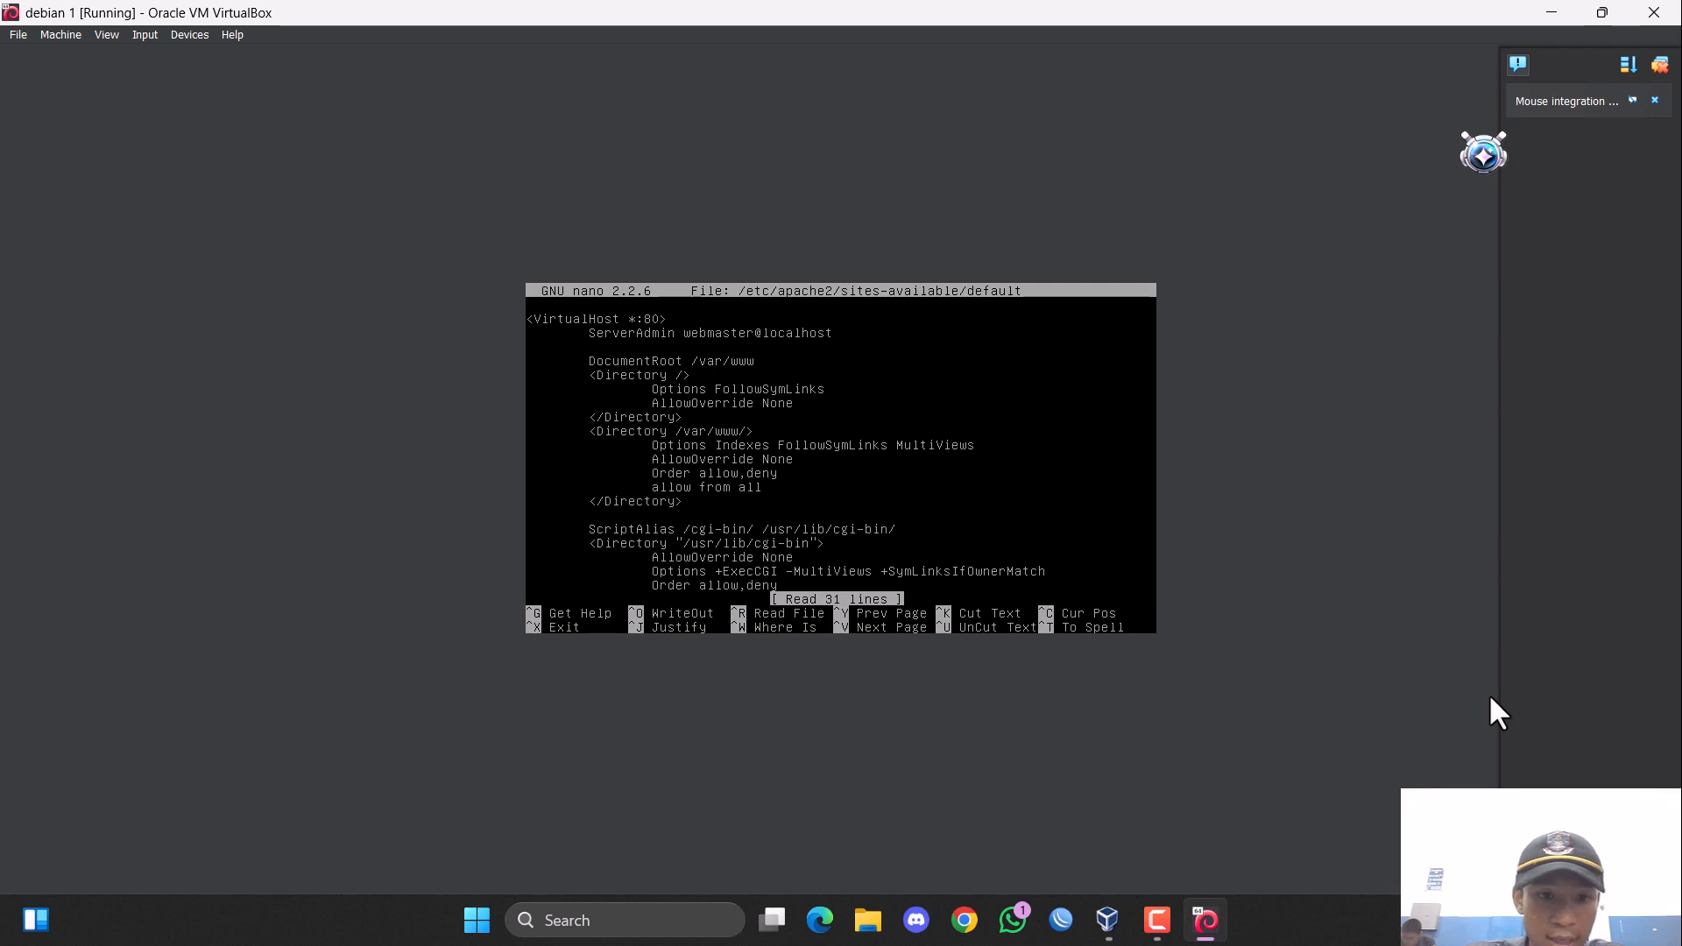
# Replace the domain of the ServerAdmin address in the virtual host block with rizki.com.
pyautogui.press('Right')
pyautogui.press('Right')
pyautogui.press('Right')
pyautogui.press('Right')
pyautogui.press('Right')
pyautogui.press('Right')
pyautogui.press('Right')
pyautogui.press('Right')
pyautogui.press('Right')
pyautogui.press('Right')
pyautogui.press('Right')
pyautogui.press('Right')
pyautogui.press('Right')
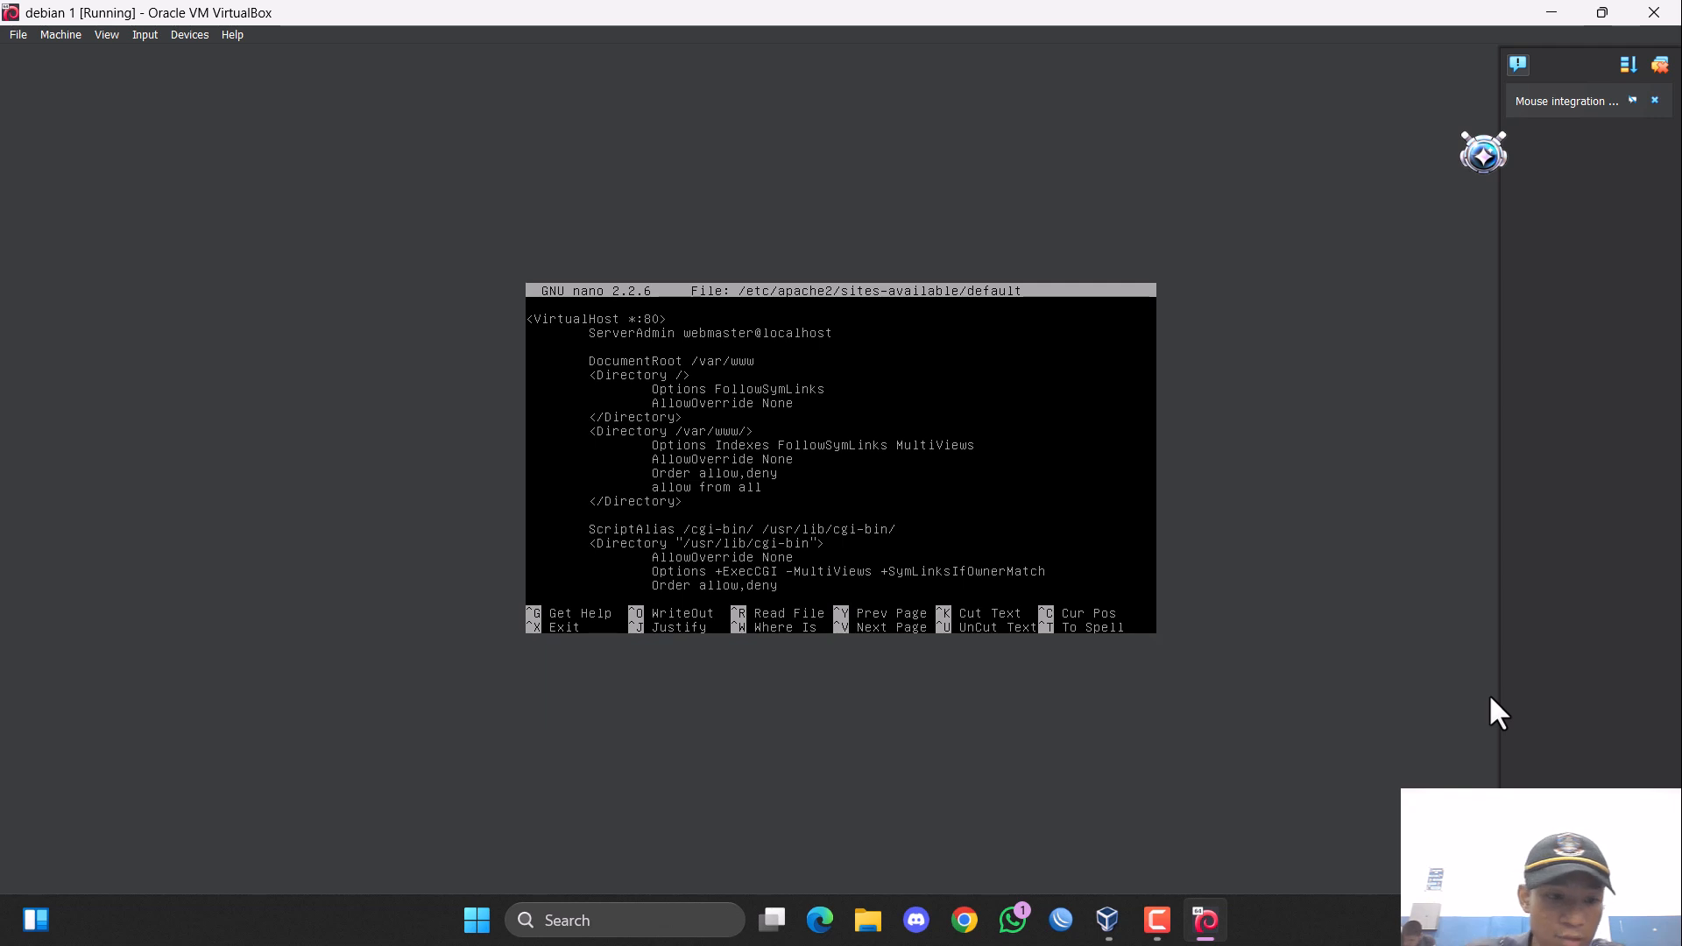
pyautogui.press('Delete')
pyautogui.press('Delete')
pyautogui.press('BackSpace')
pyautogui.press('BackSpace')
pyautogui.press('BackSpace')
pyautogui.press('BackSpace')
pyautogui.press('BackSpace')
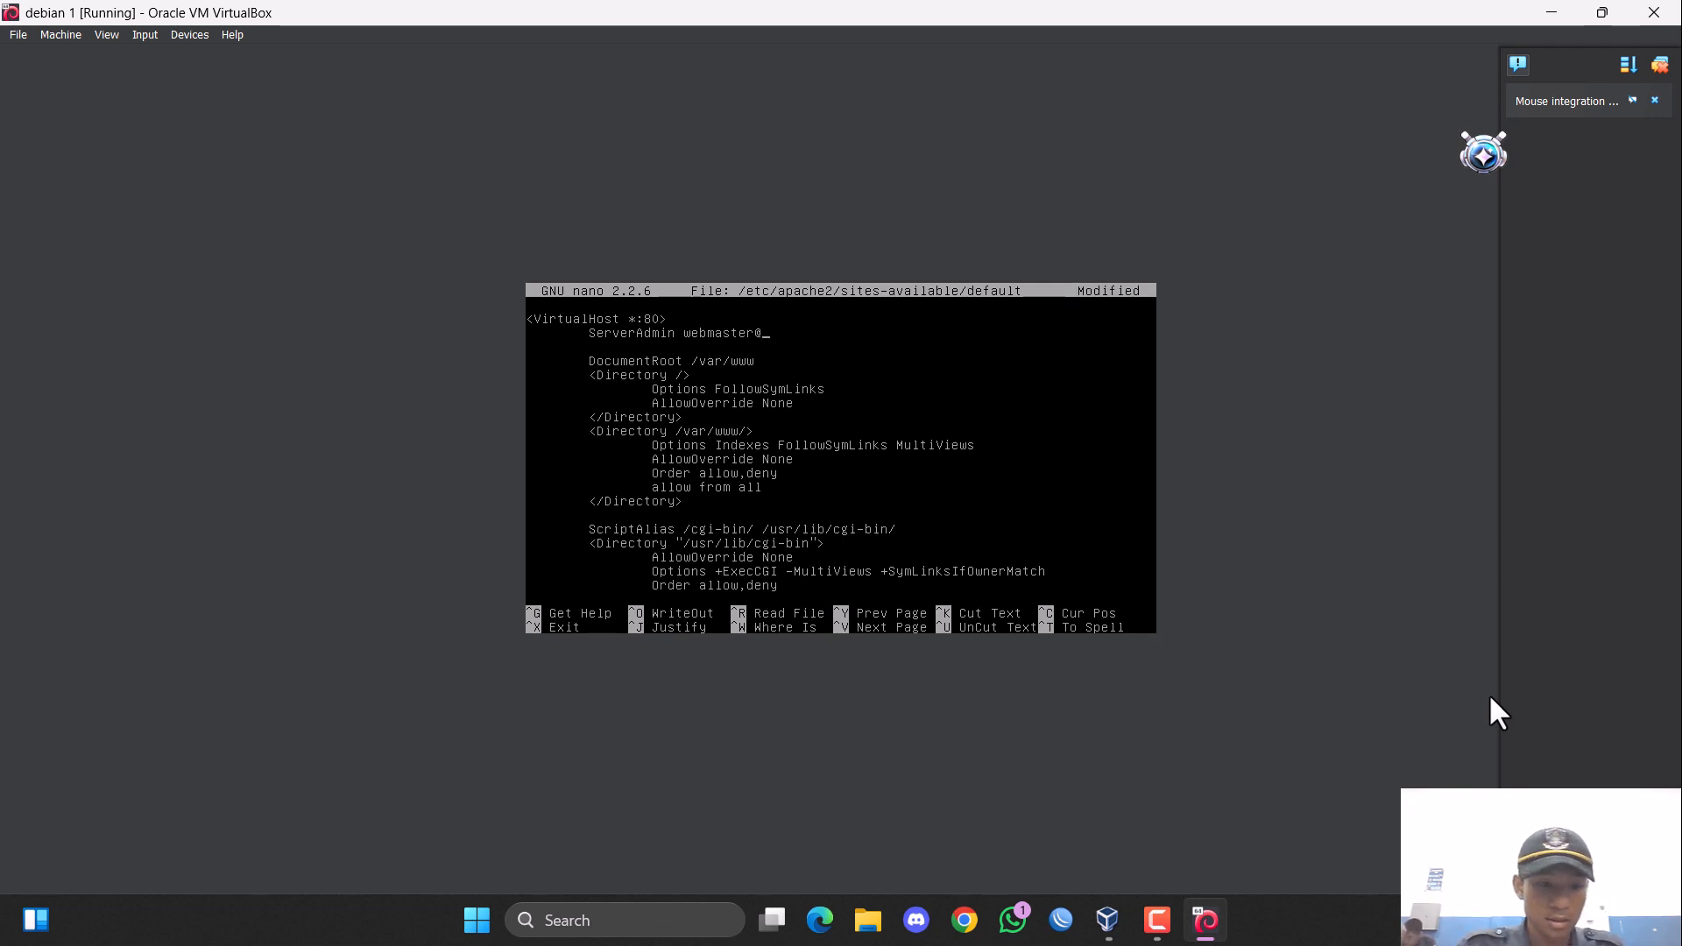
pyautogui.write('rizk')
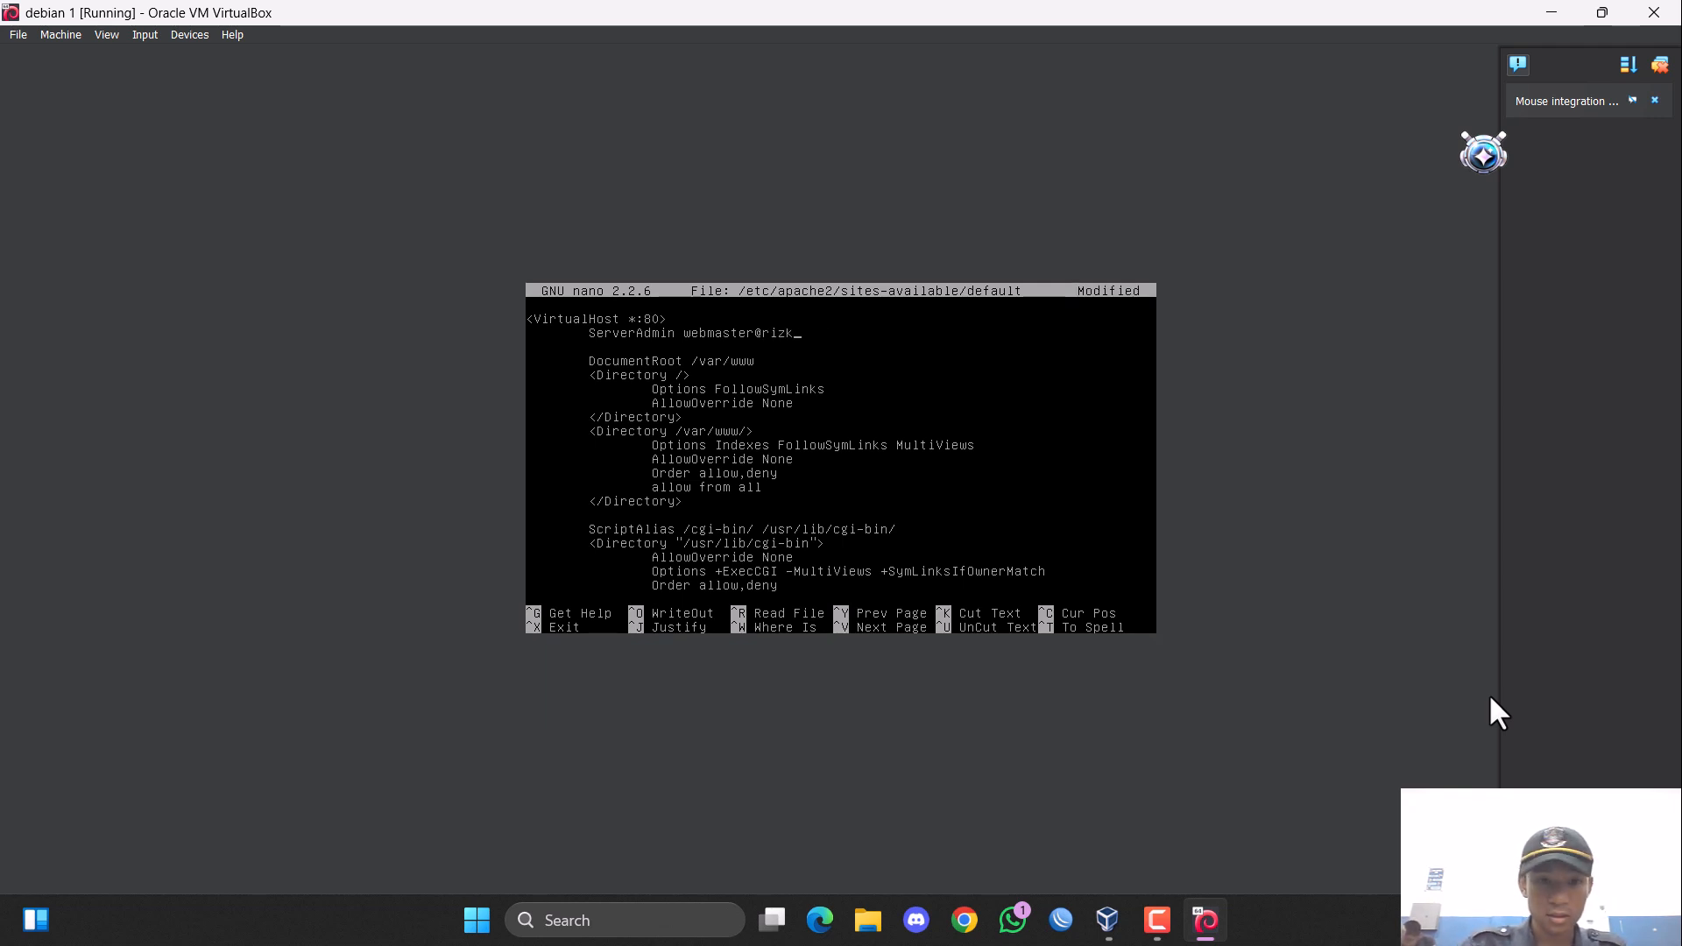
pyautogui.write('i.co')
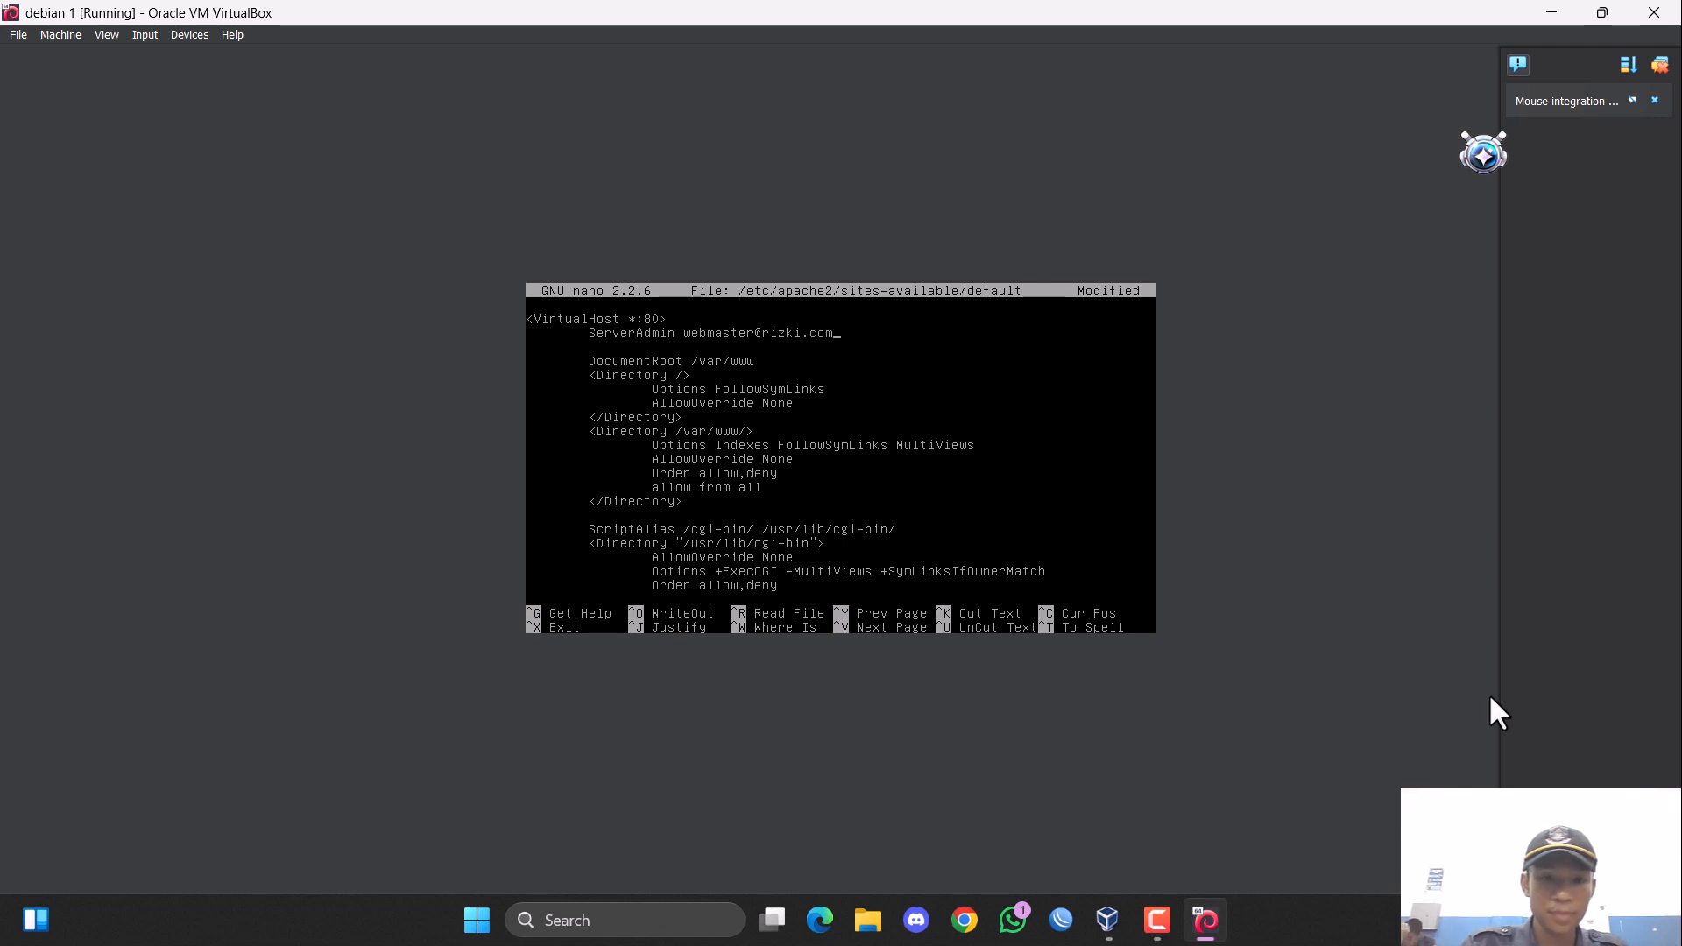
pyautogui.write('m')
pyautogui.press('Return')
pyautogui.press('Tab')
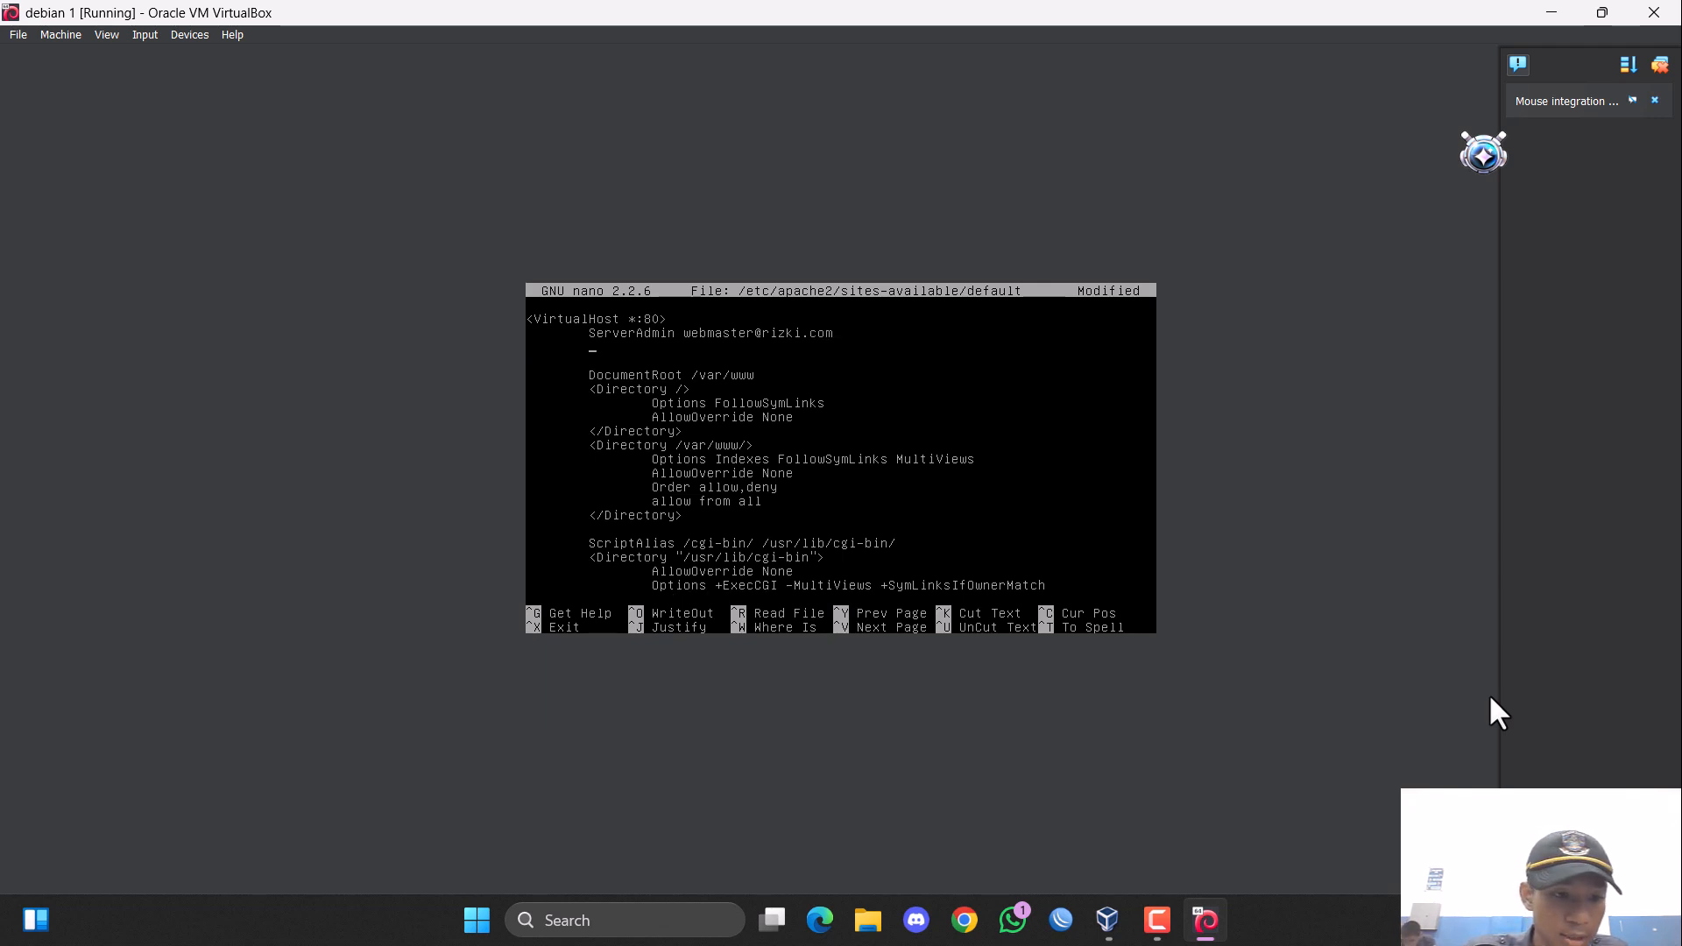
pyautogui.write('Ser')
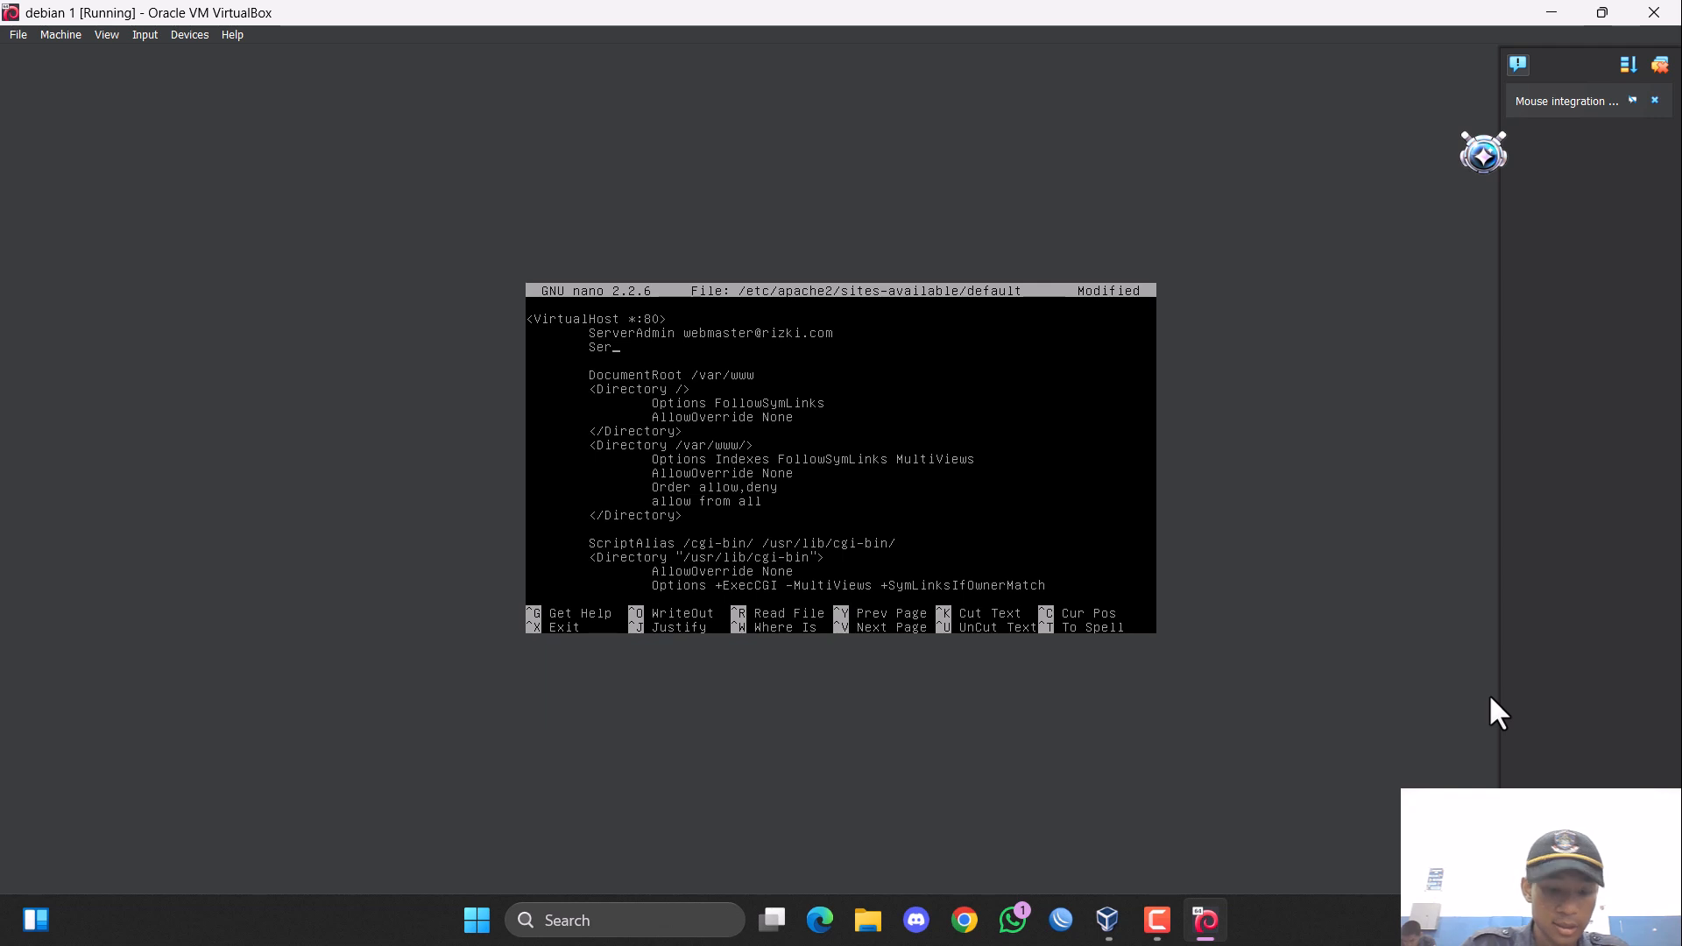
pyautogui.write('verN')
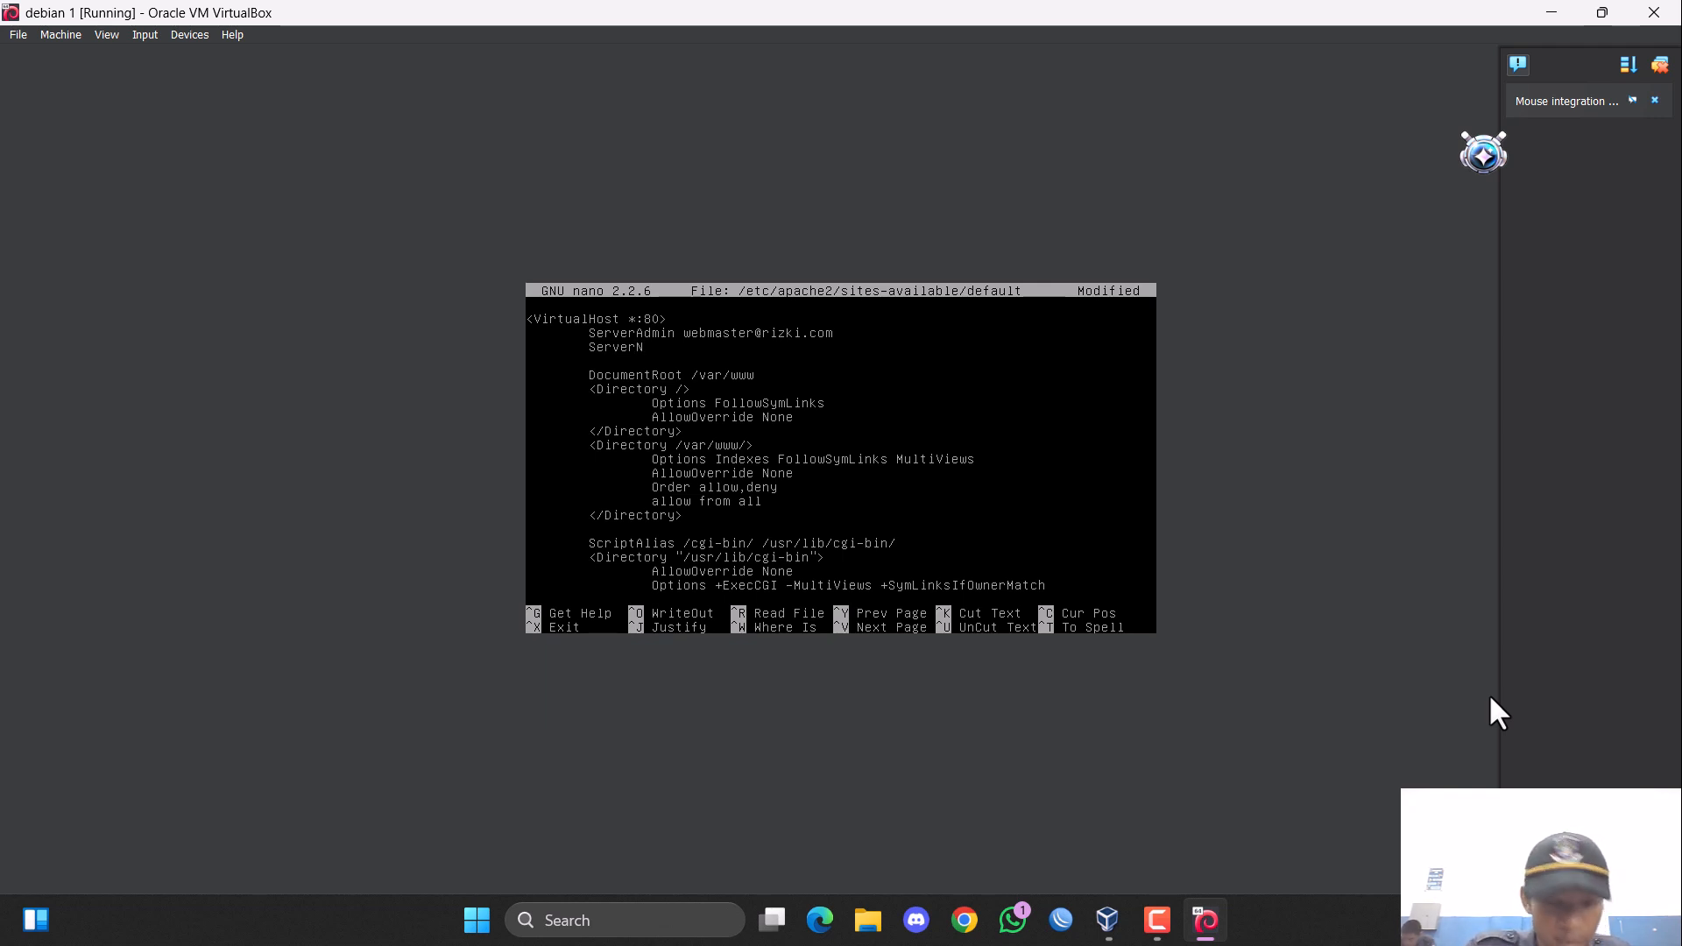
pyautogui.write('ame w')
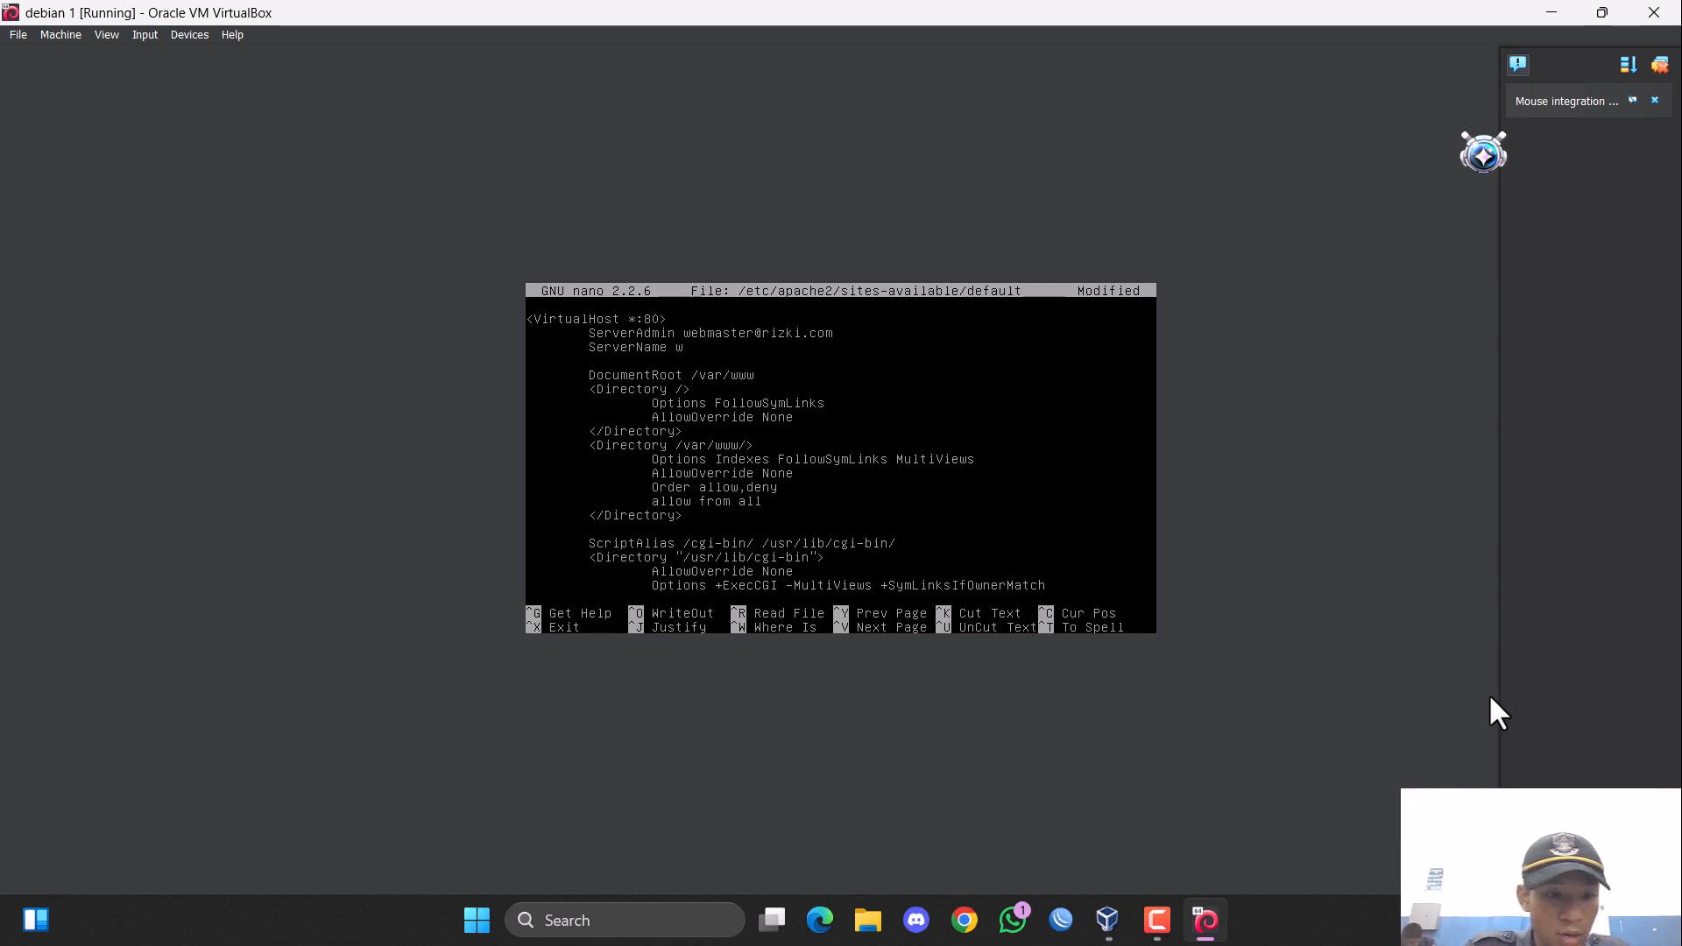
pyautogui.write('ww.riz')
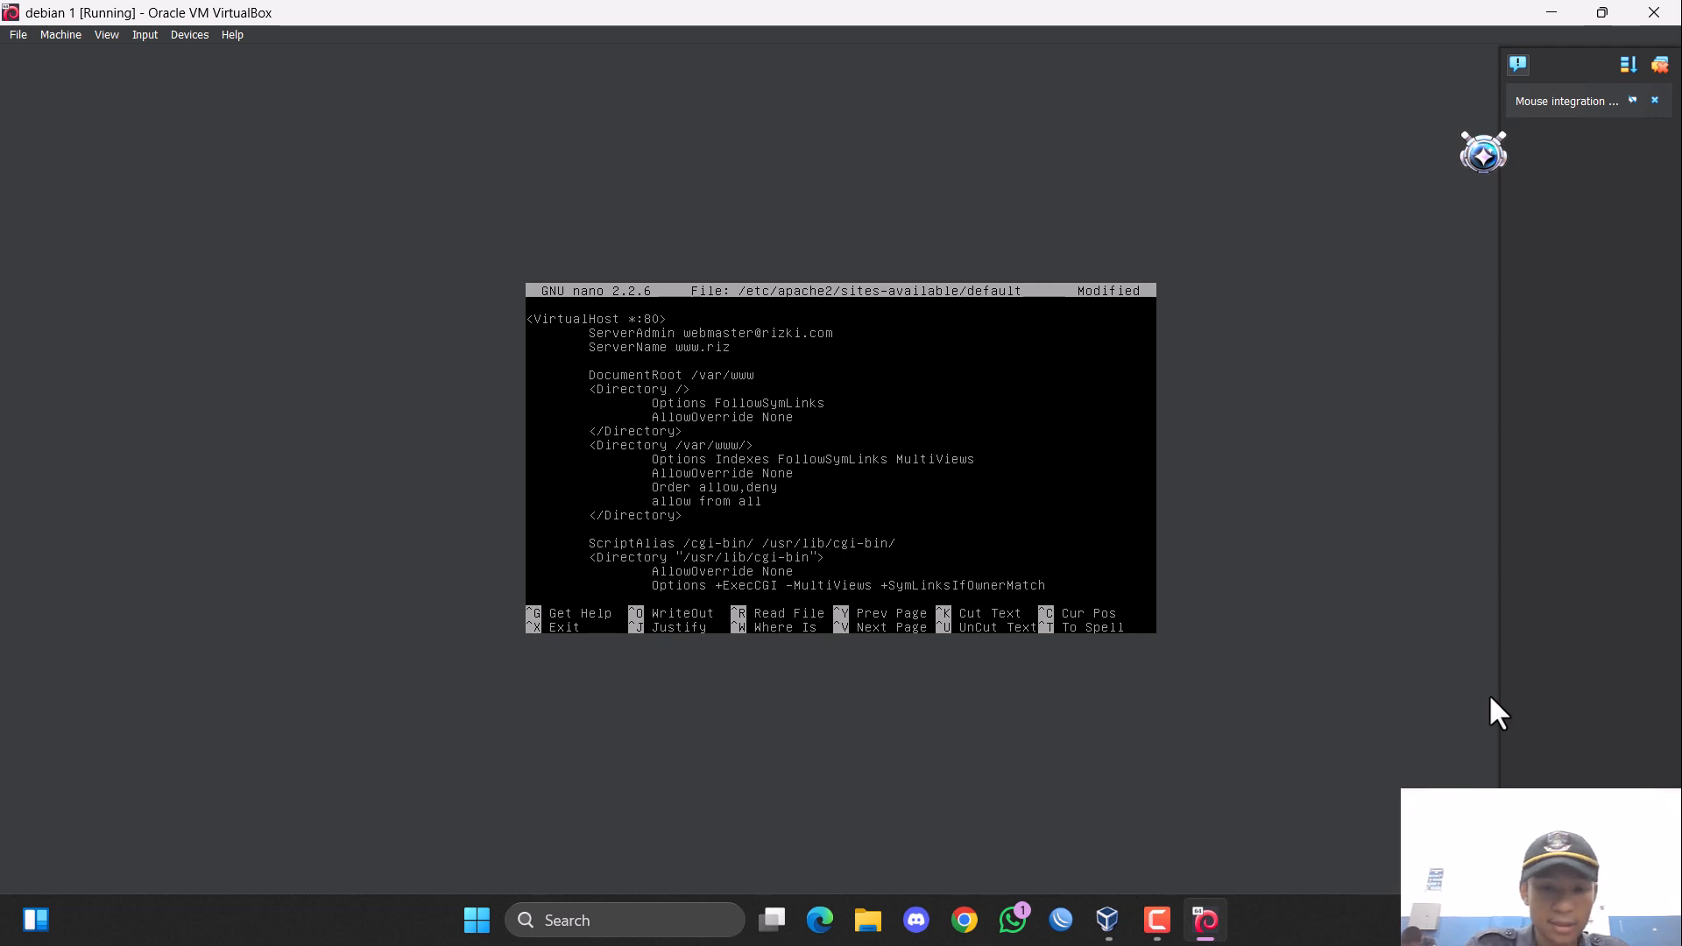
pyautogui.write('ki.c')
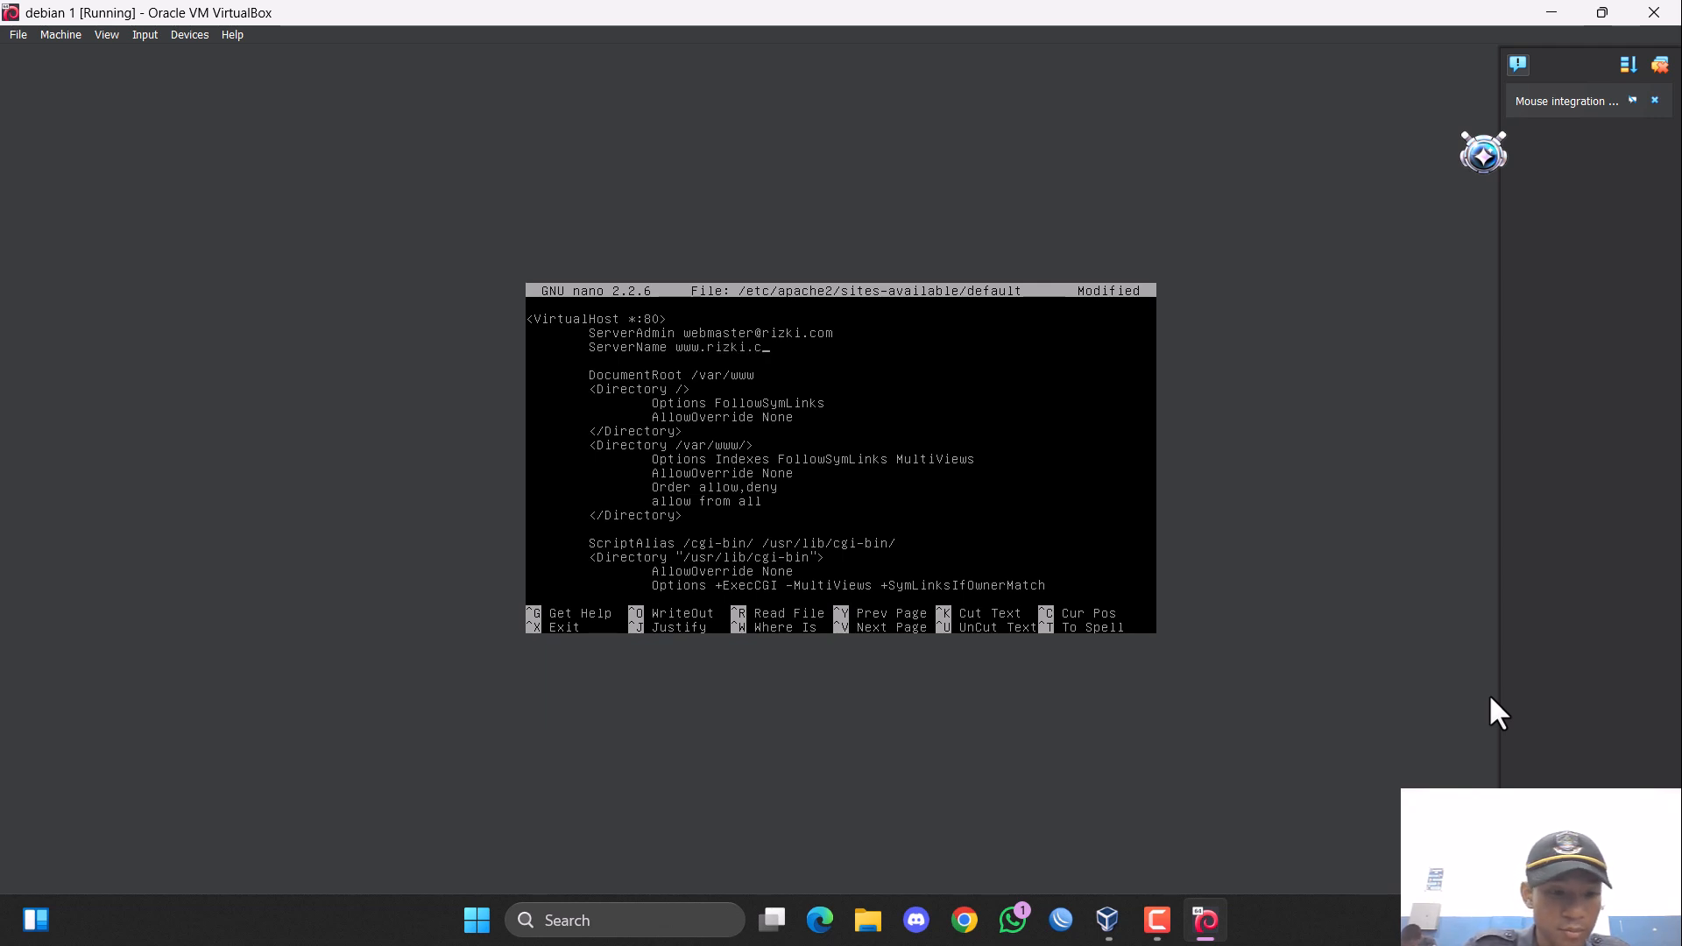
pyautogui.write('om')
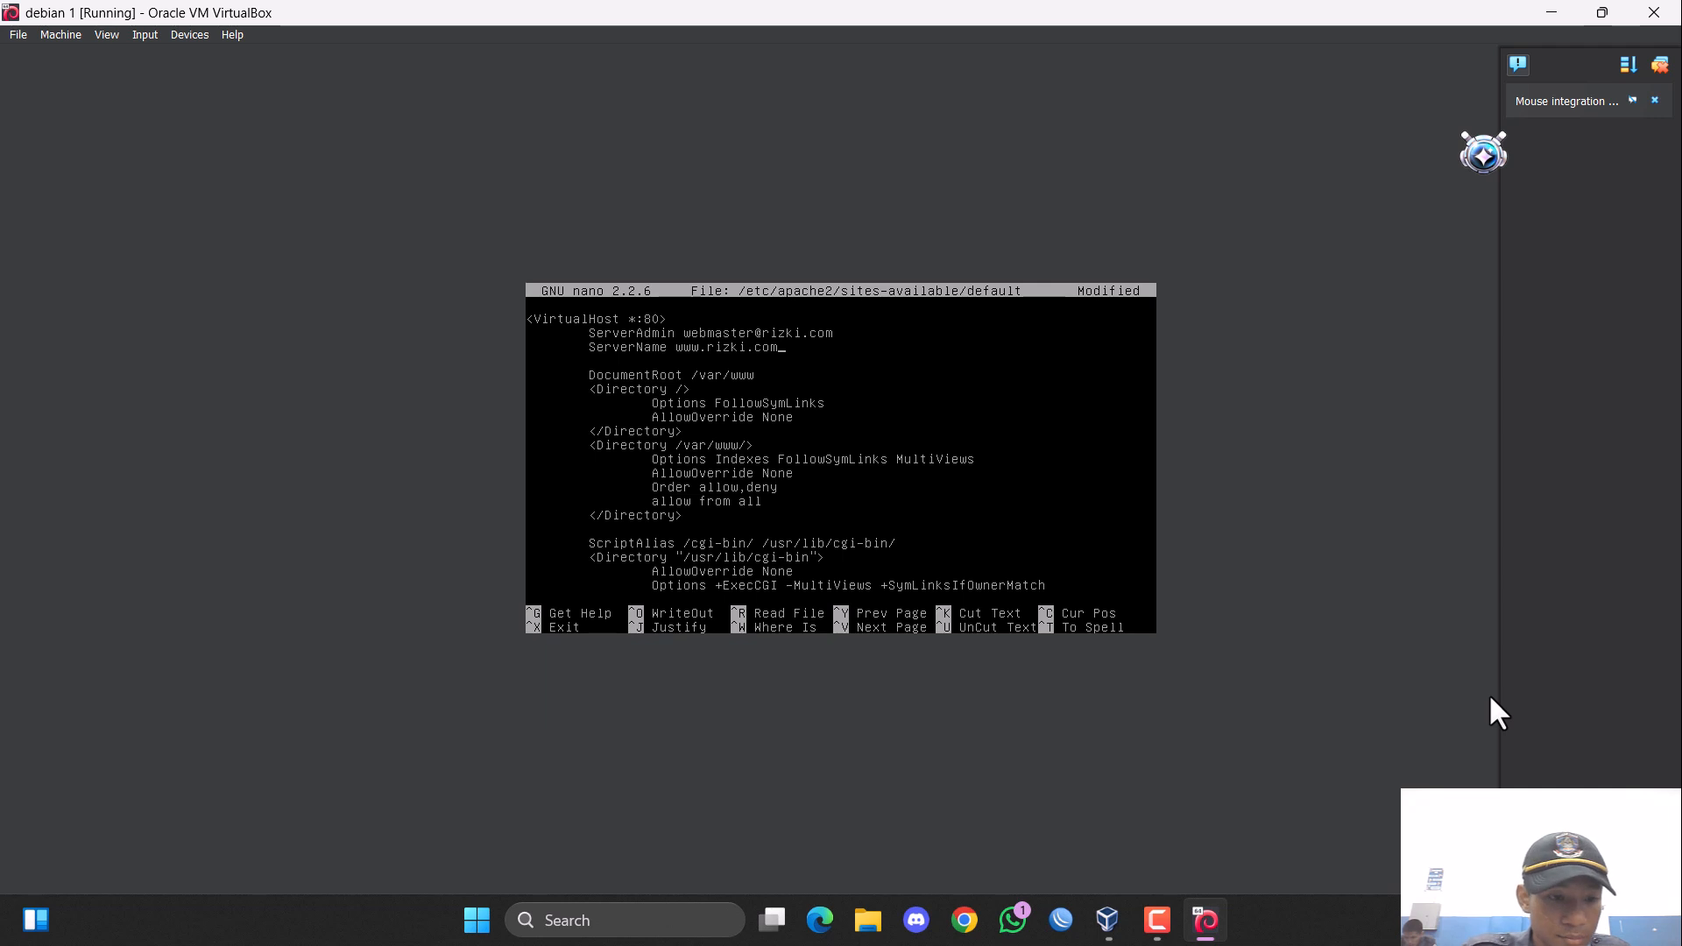
# Add an indented line "ServerAlias rizki.com" directly below the ServerName line.
pyautogui.press('Return')
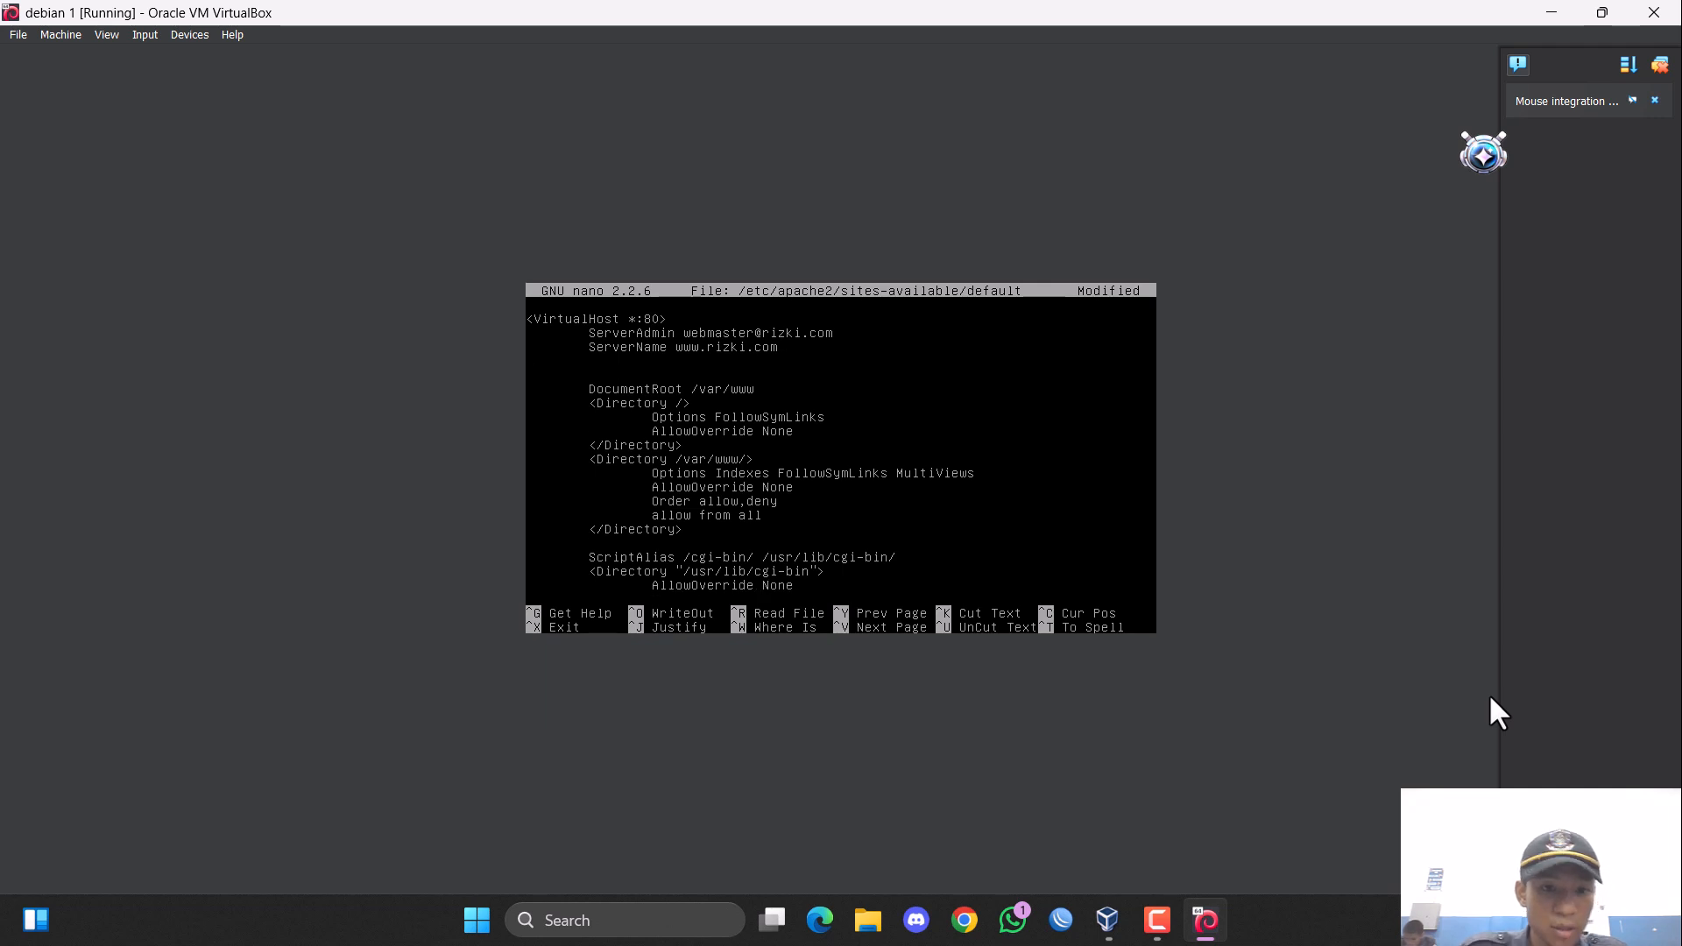
pyautogui.write('Ser')
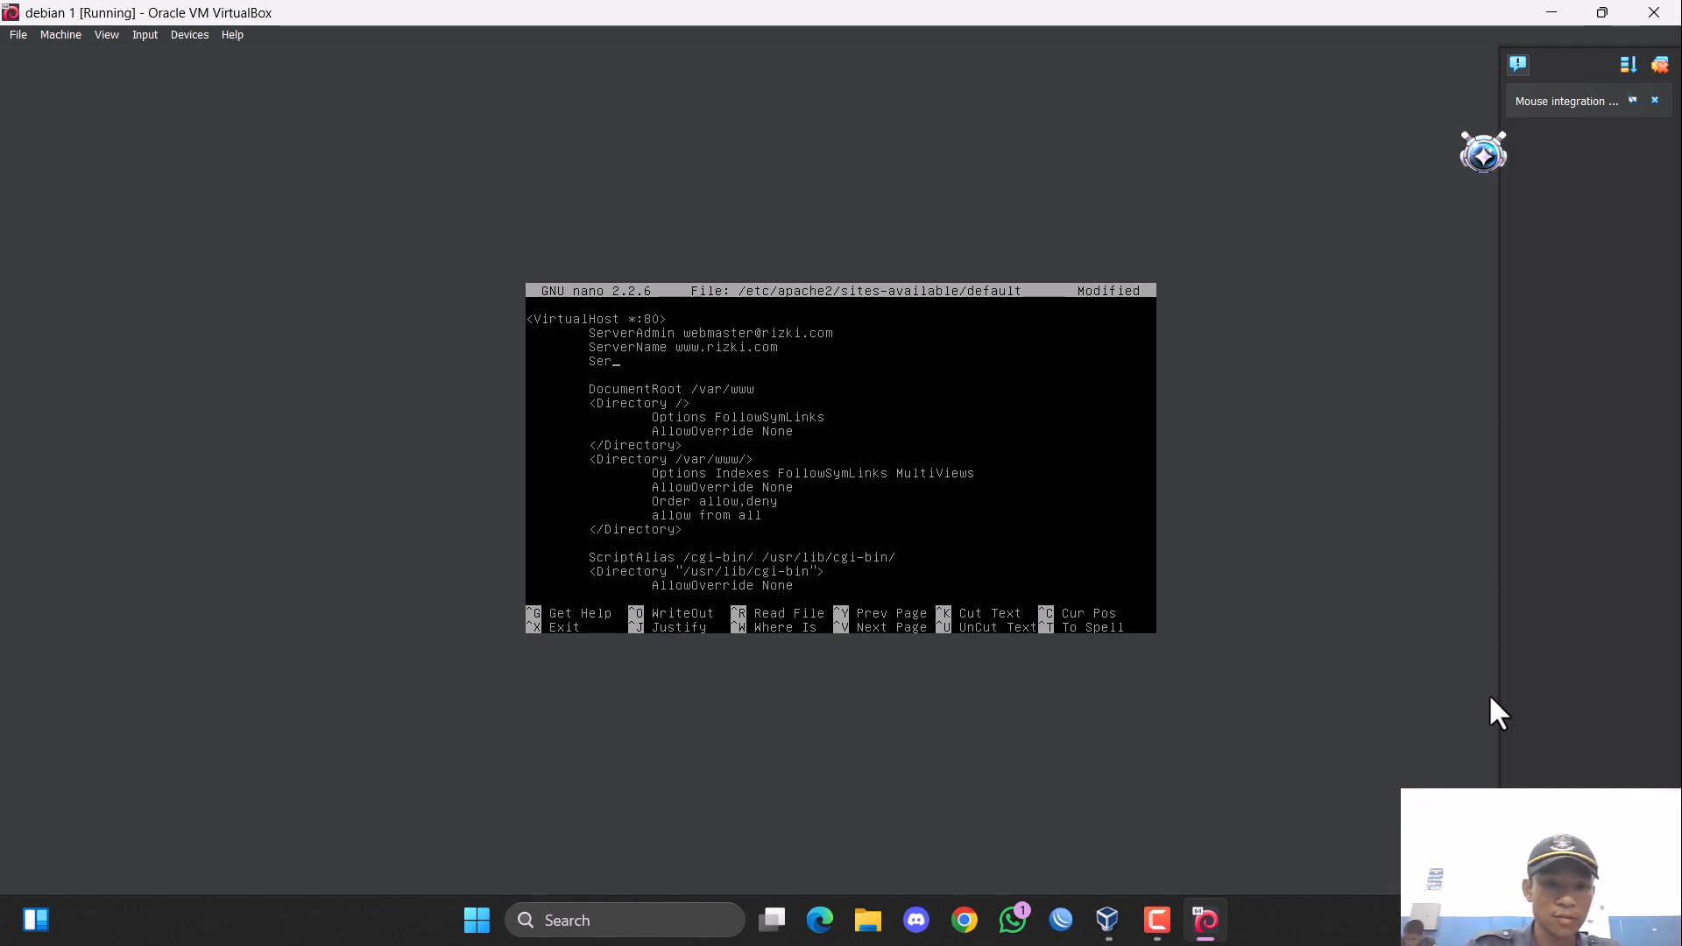
pyautogui.write('ver')
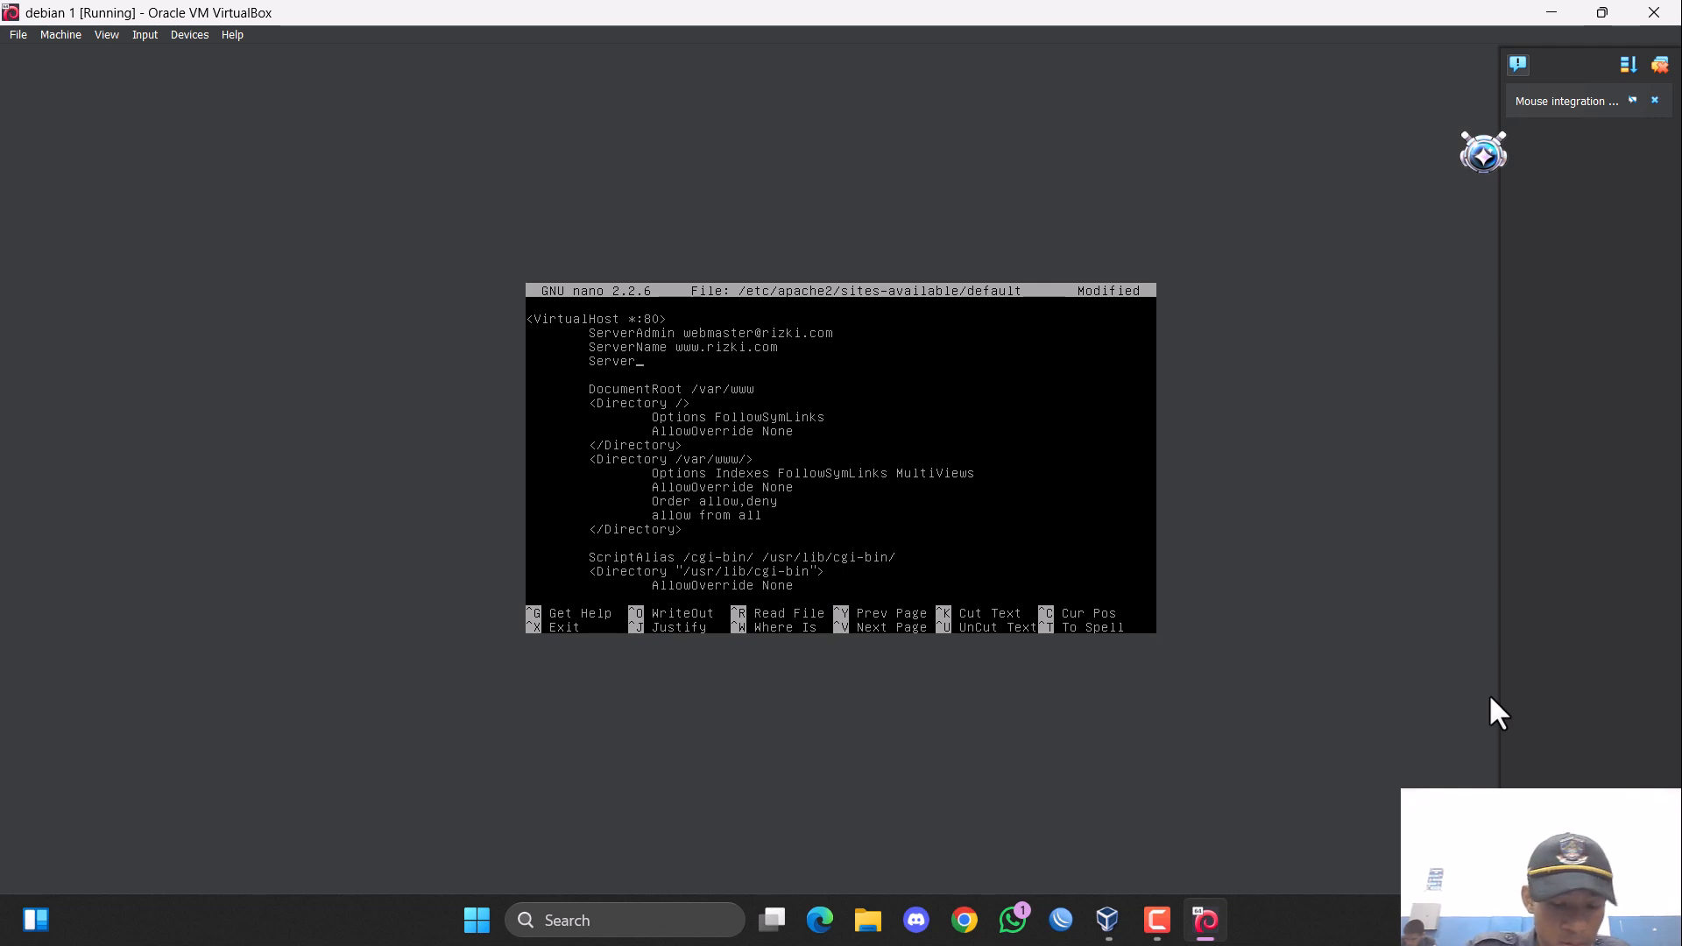
pyautogui.write('Alias')
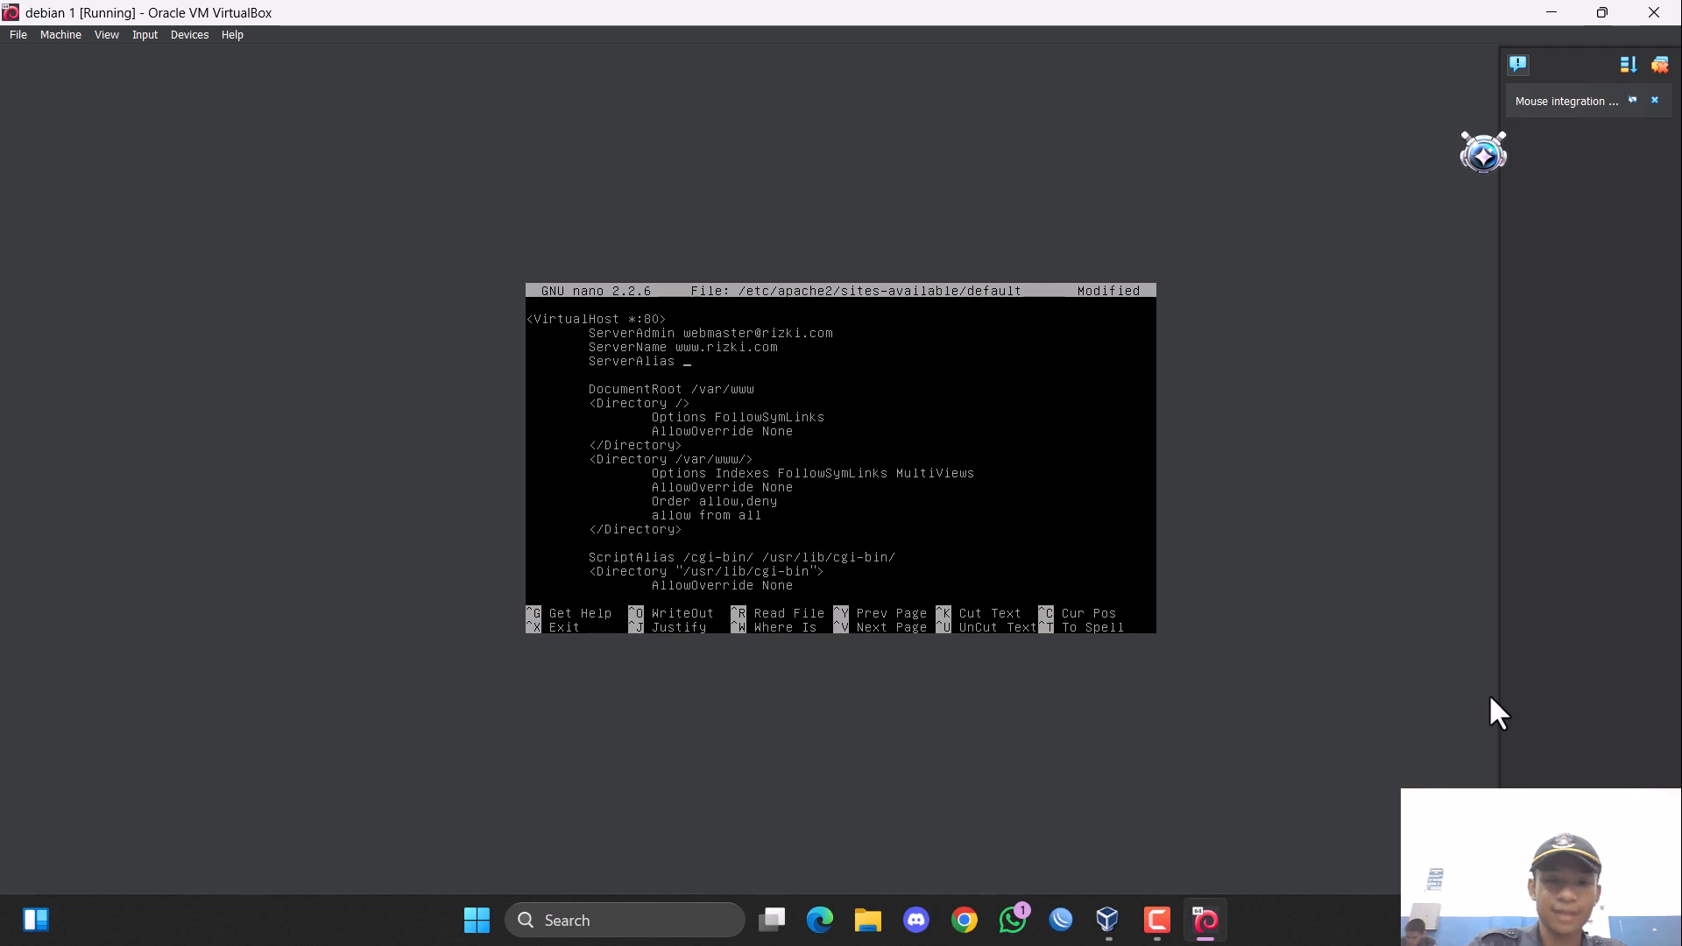
pyautogui.write(' rizki.')
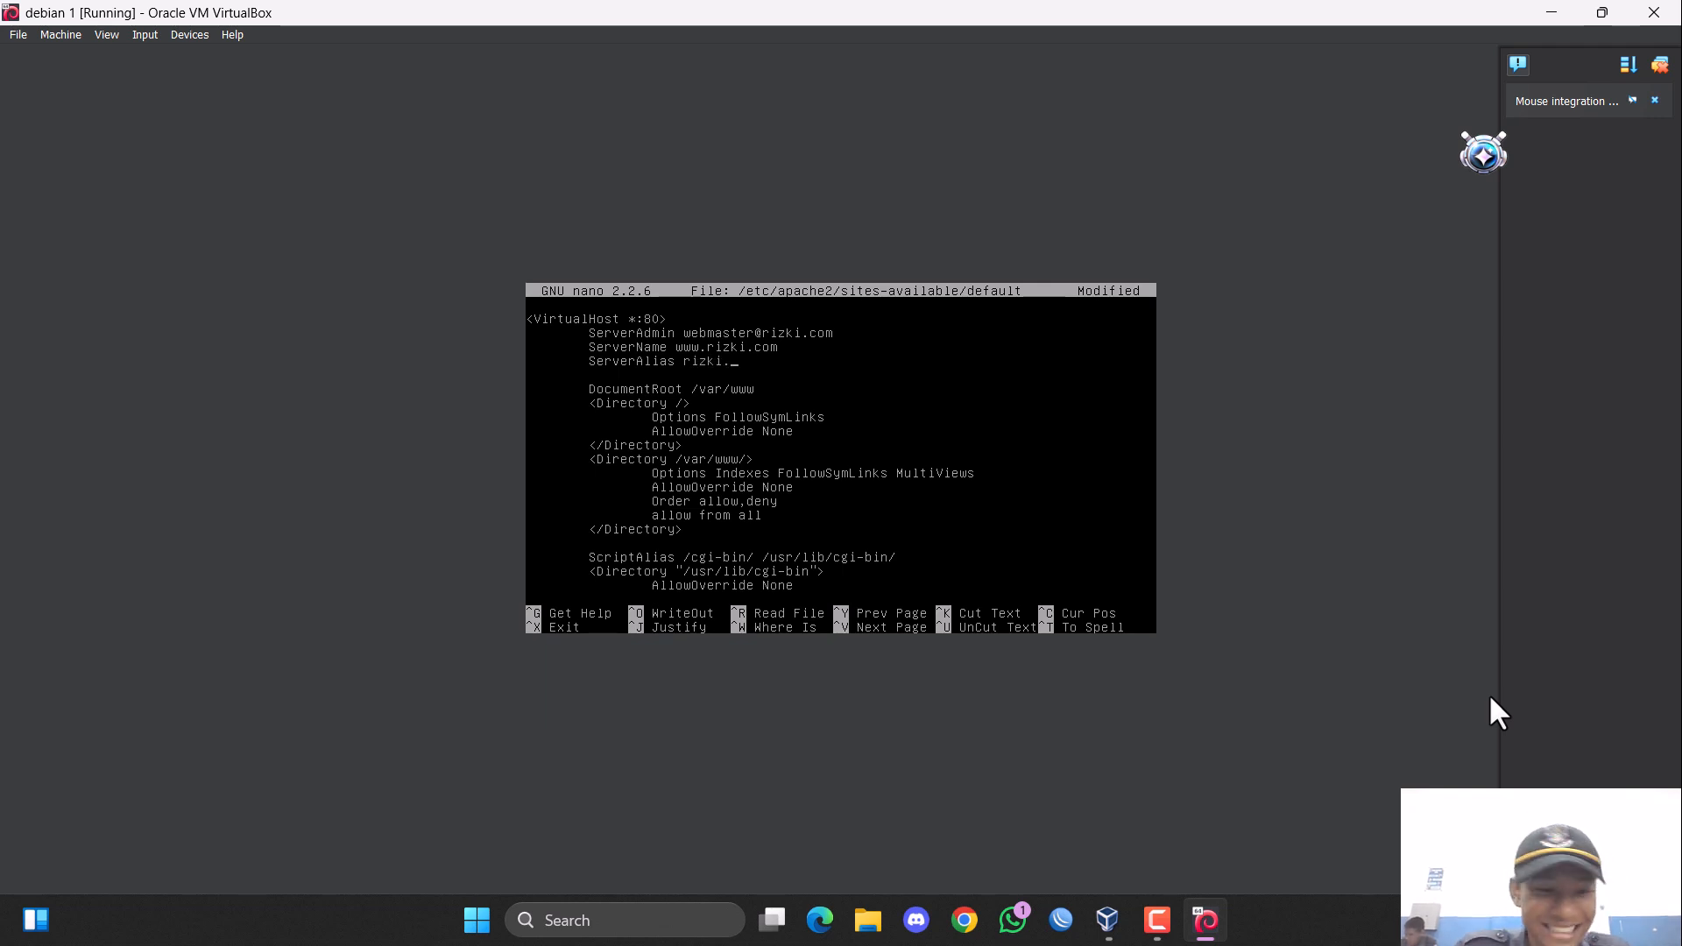
pyautogui.write('com')
pyautogui.press('Down')
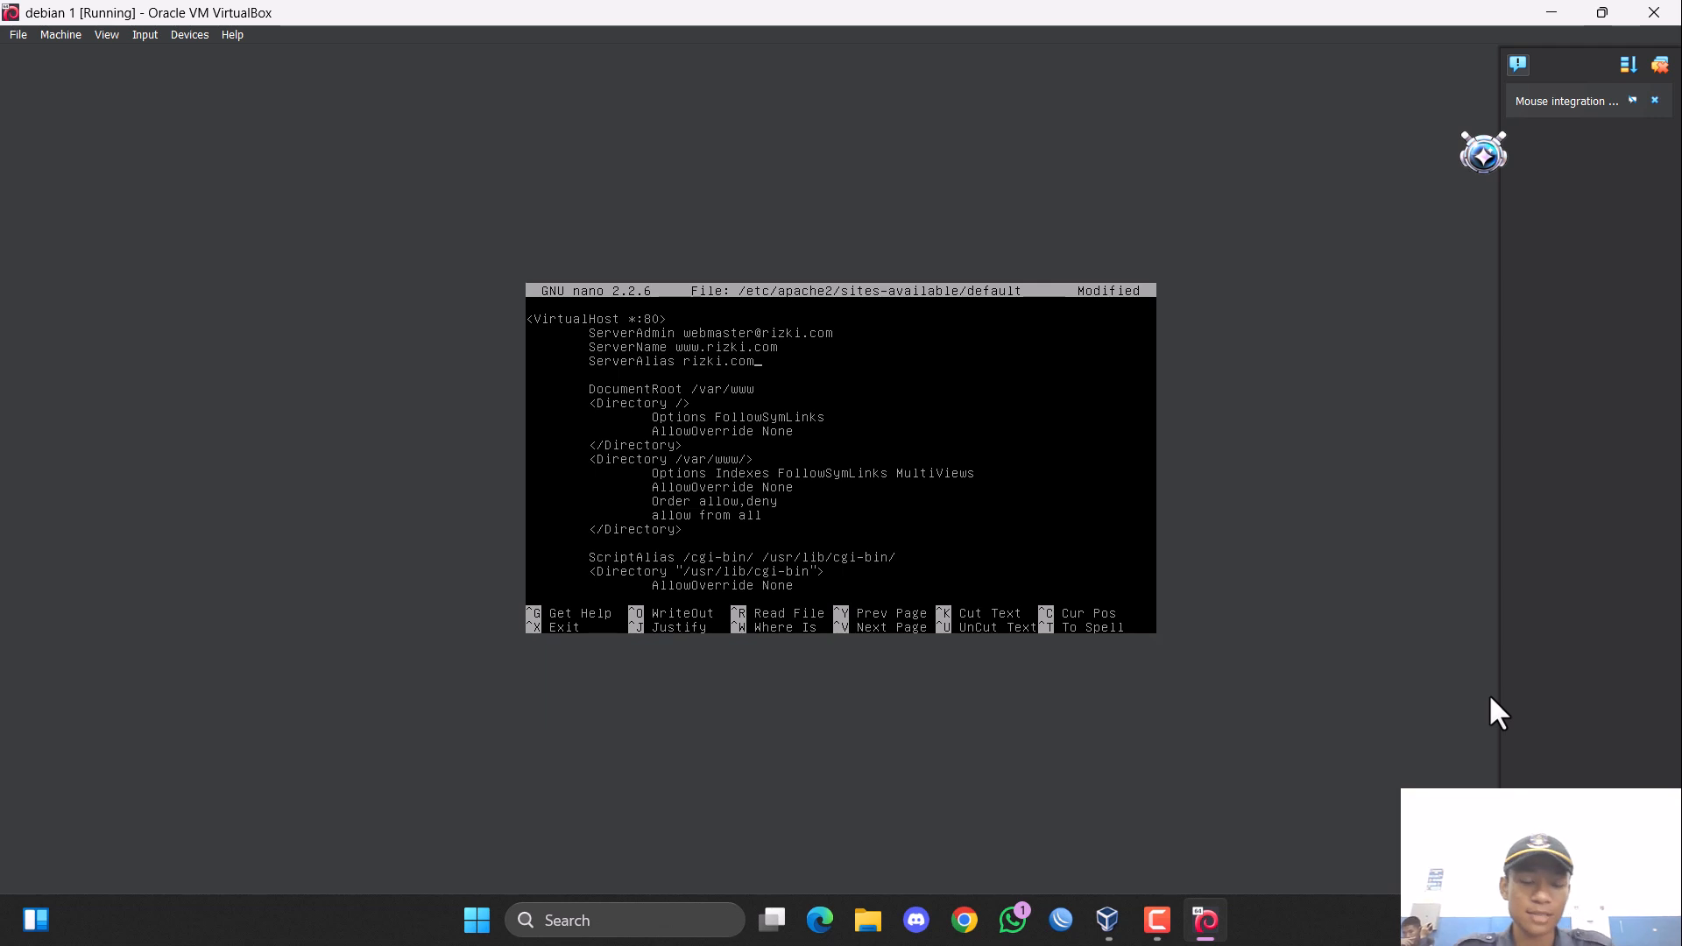
# Save the default site configuration under its existing name and exit nano.
pyautogui.hotkey('ctrl', 'x')
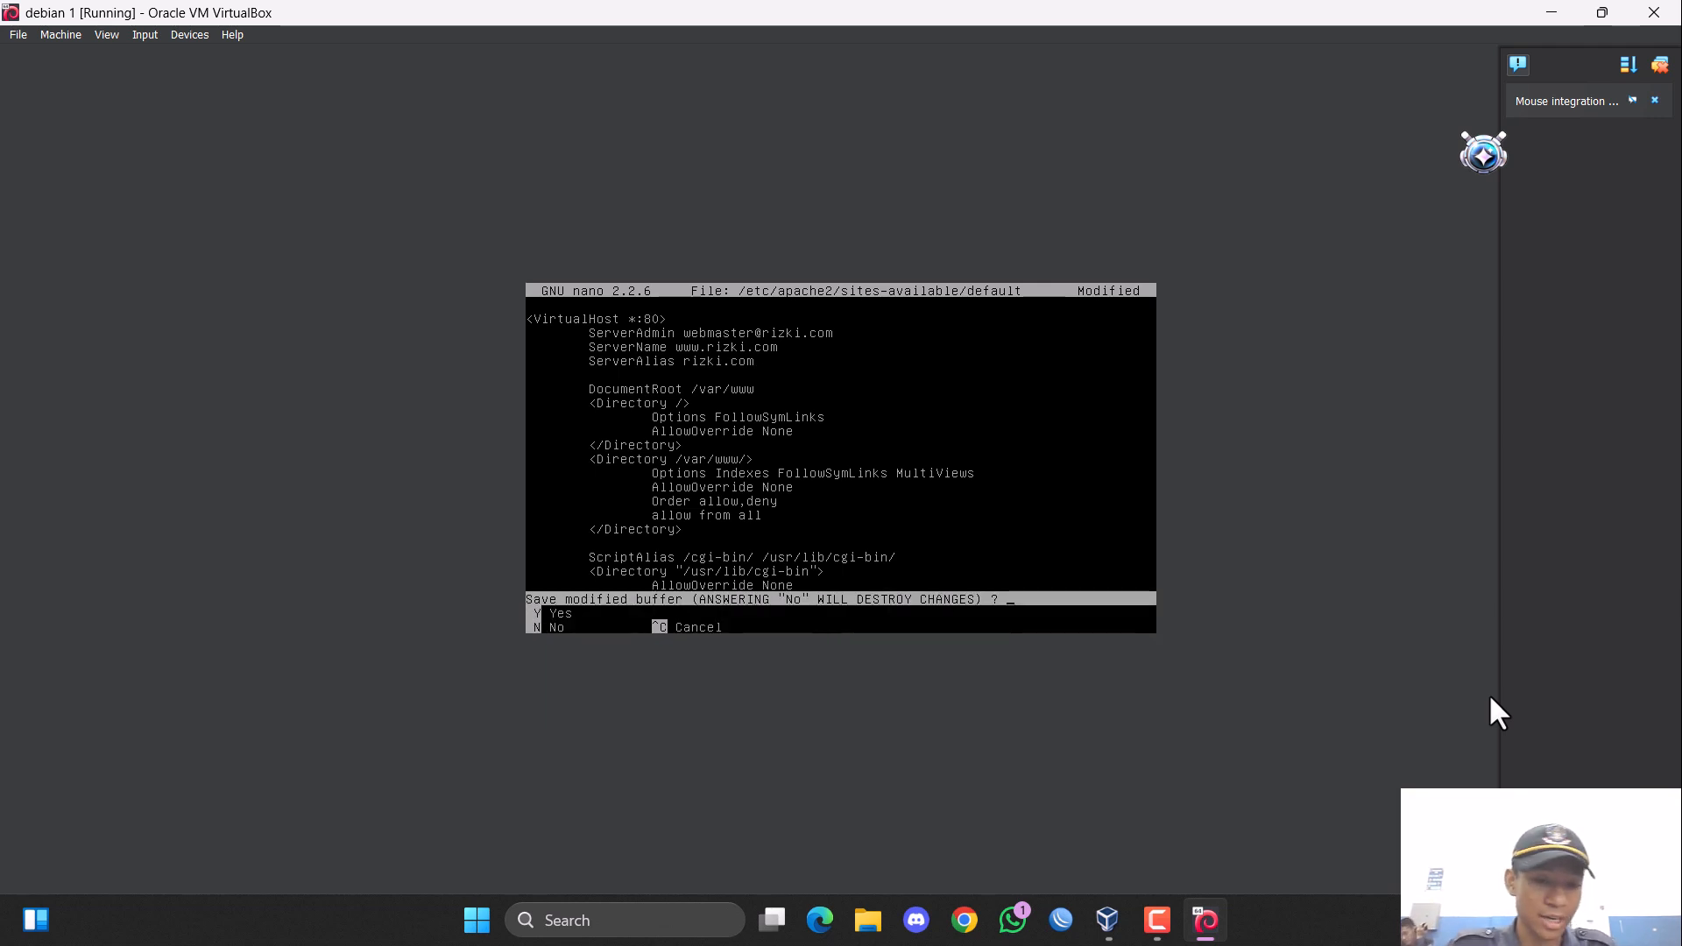
pyautogui.press('y')
pyautogui.press('Return')
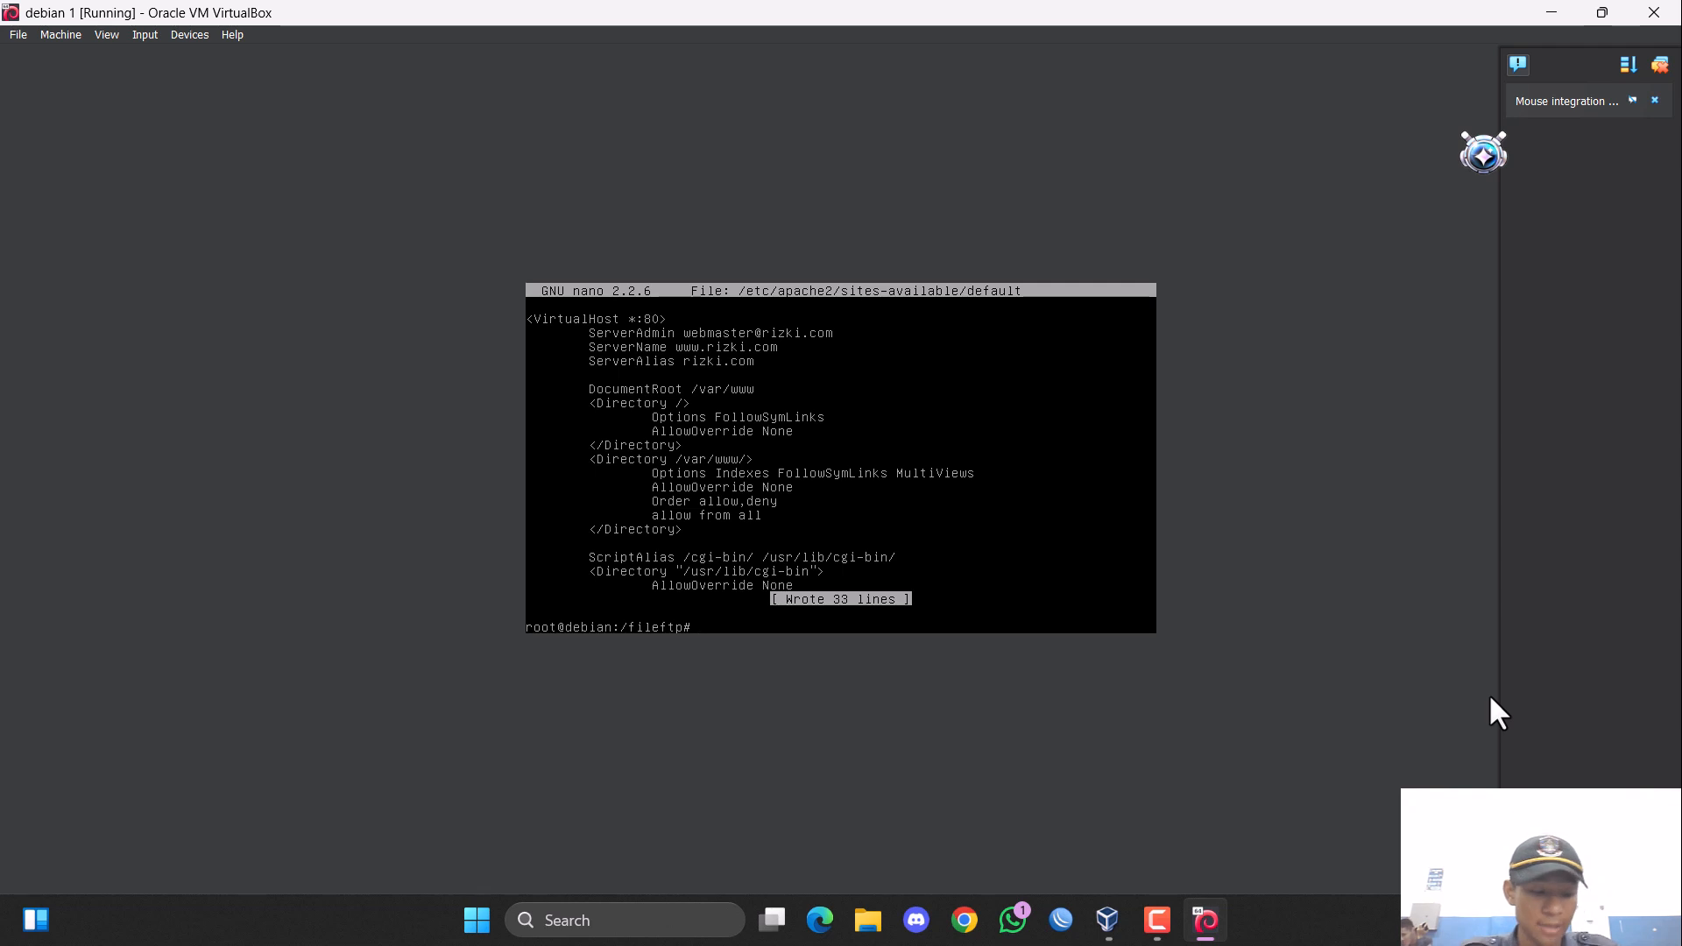
# Restart the web server with the command "service apache2 restart".
pyautogui.write('service apache2')
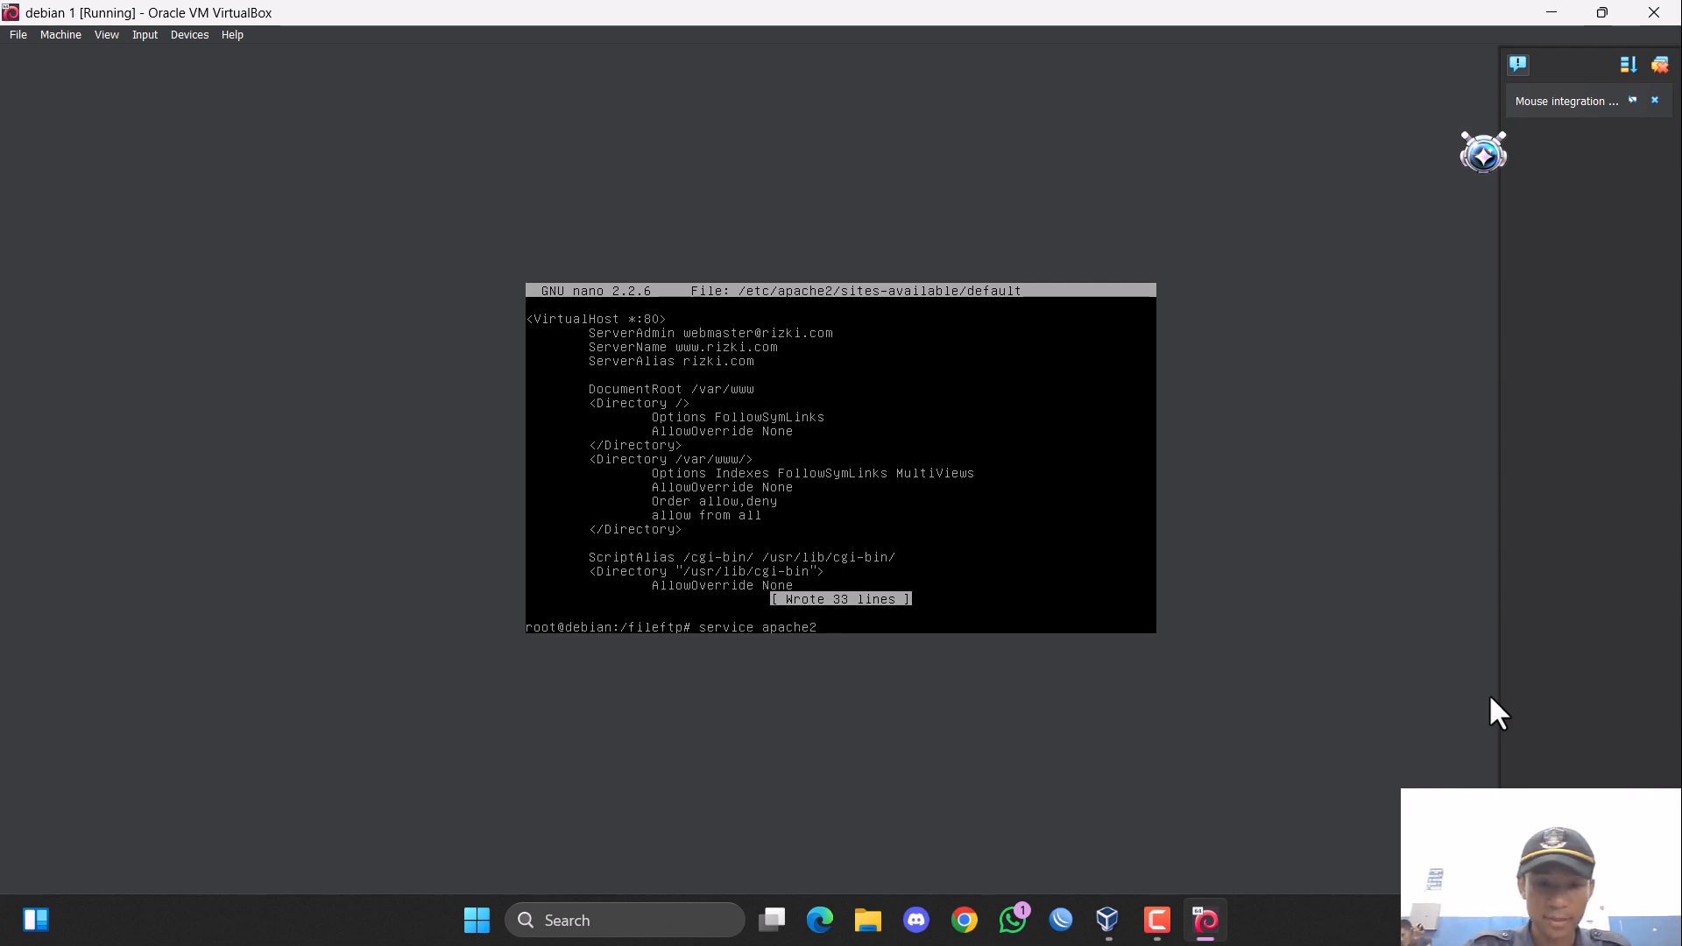
pyautogui.write(' restart')
pyautogui.press('Return')
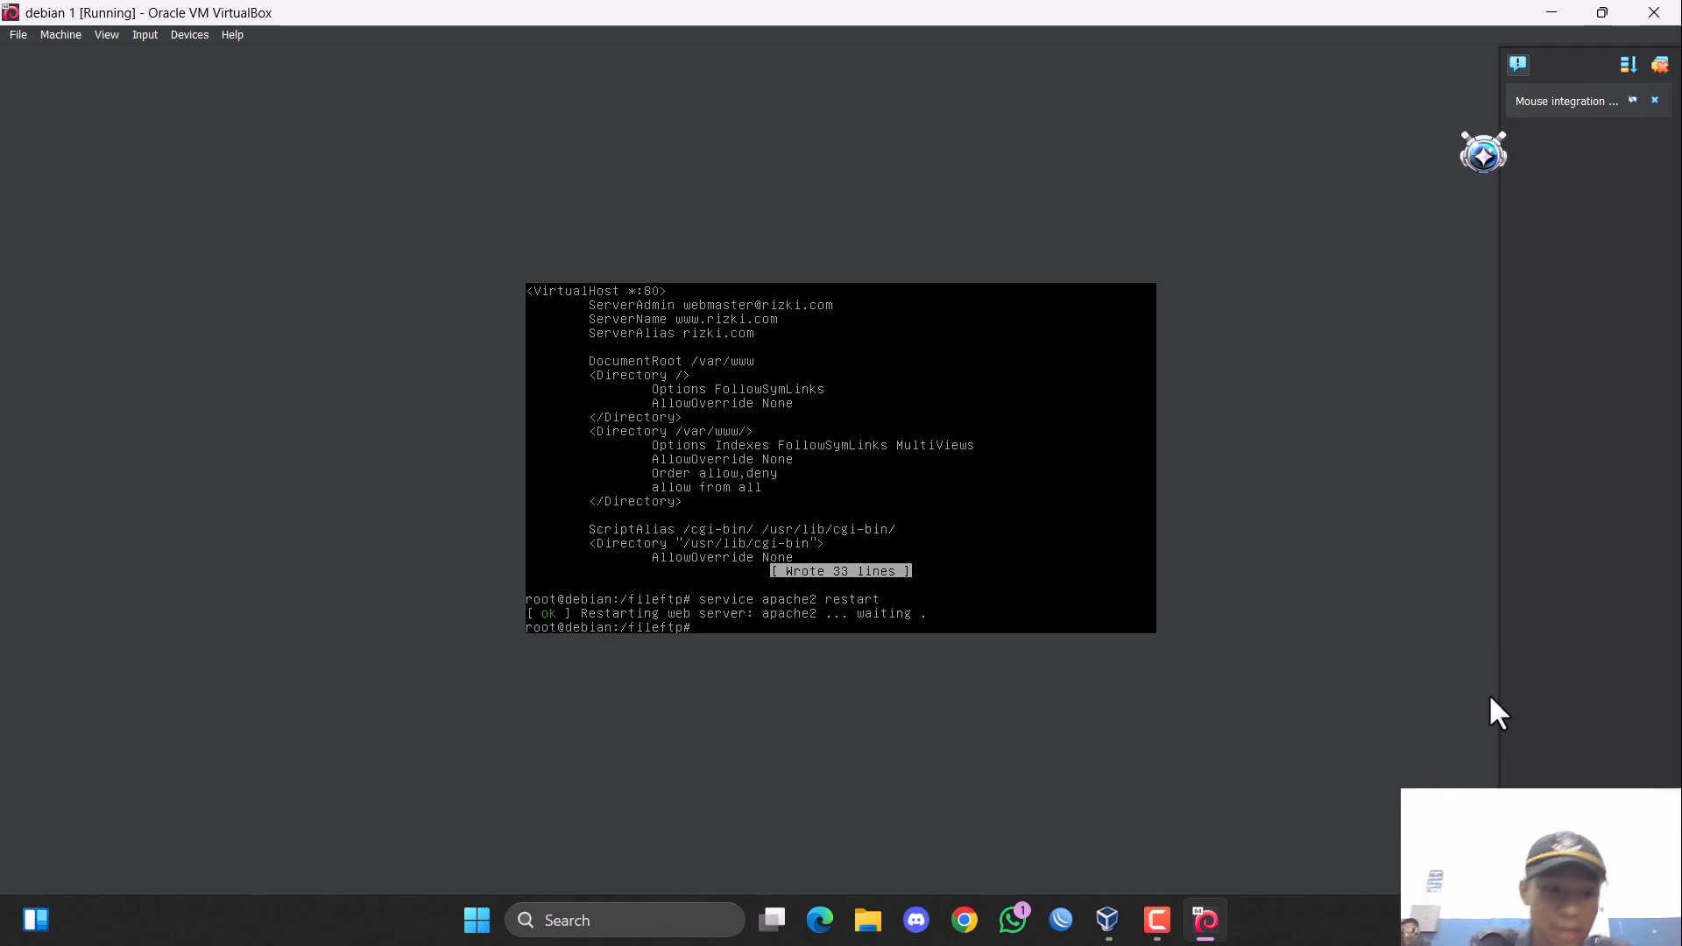
# Open the web page file /var/www/index.html in nano.
pyautogui.write('nan')
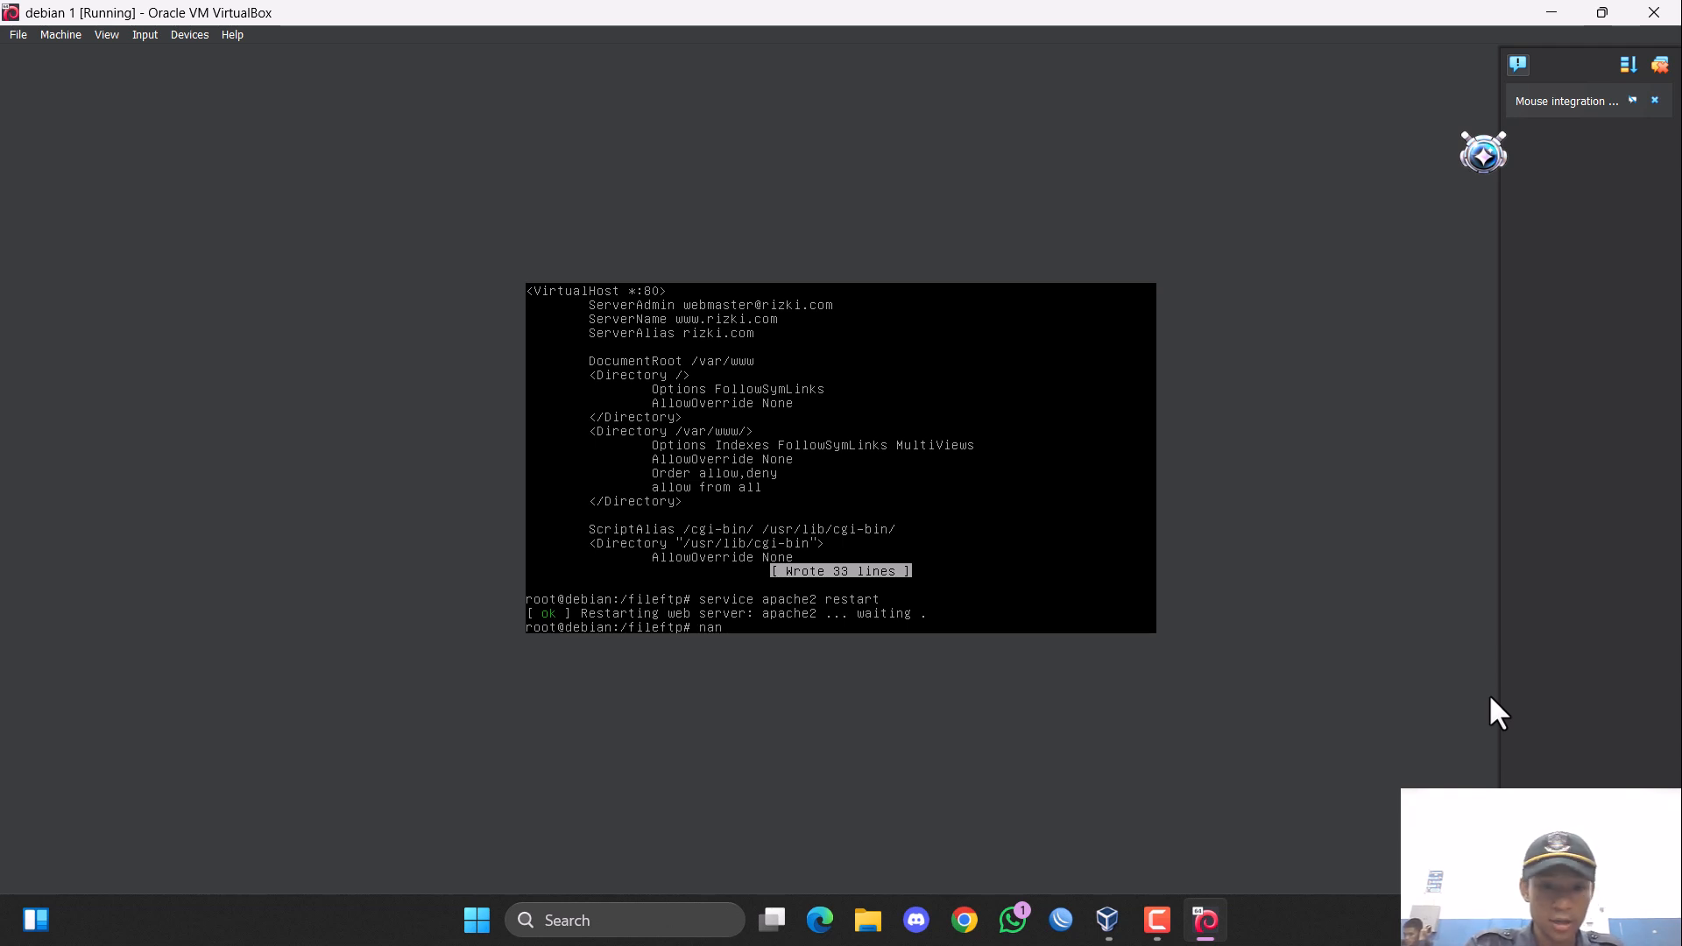
pyautogui.write('o /var')
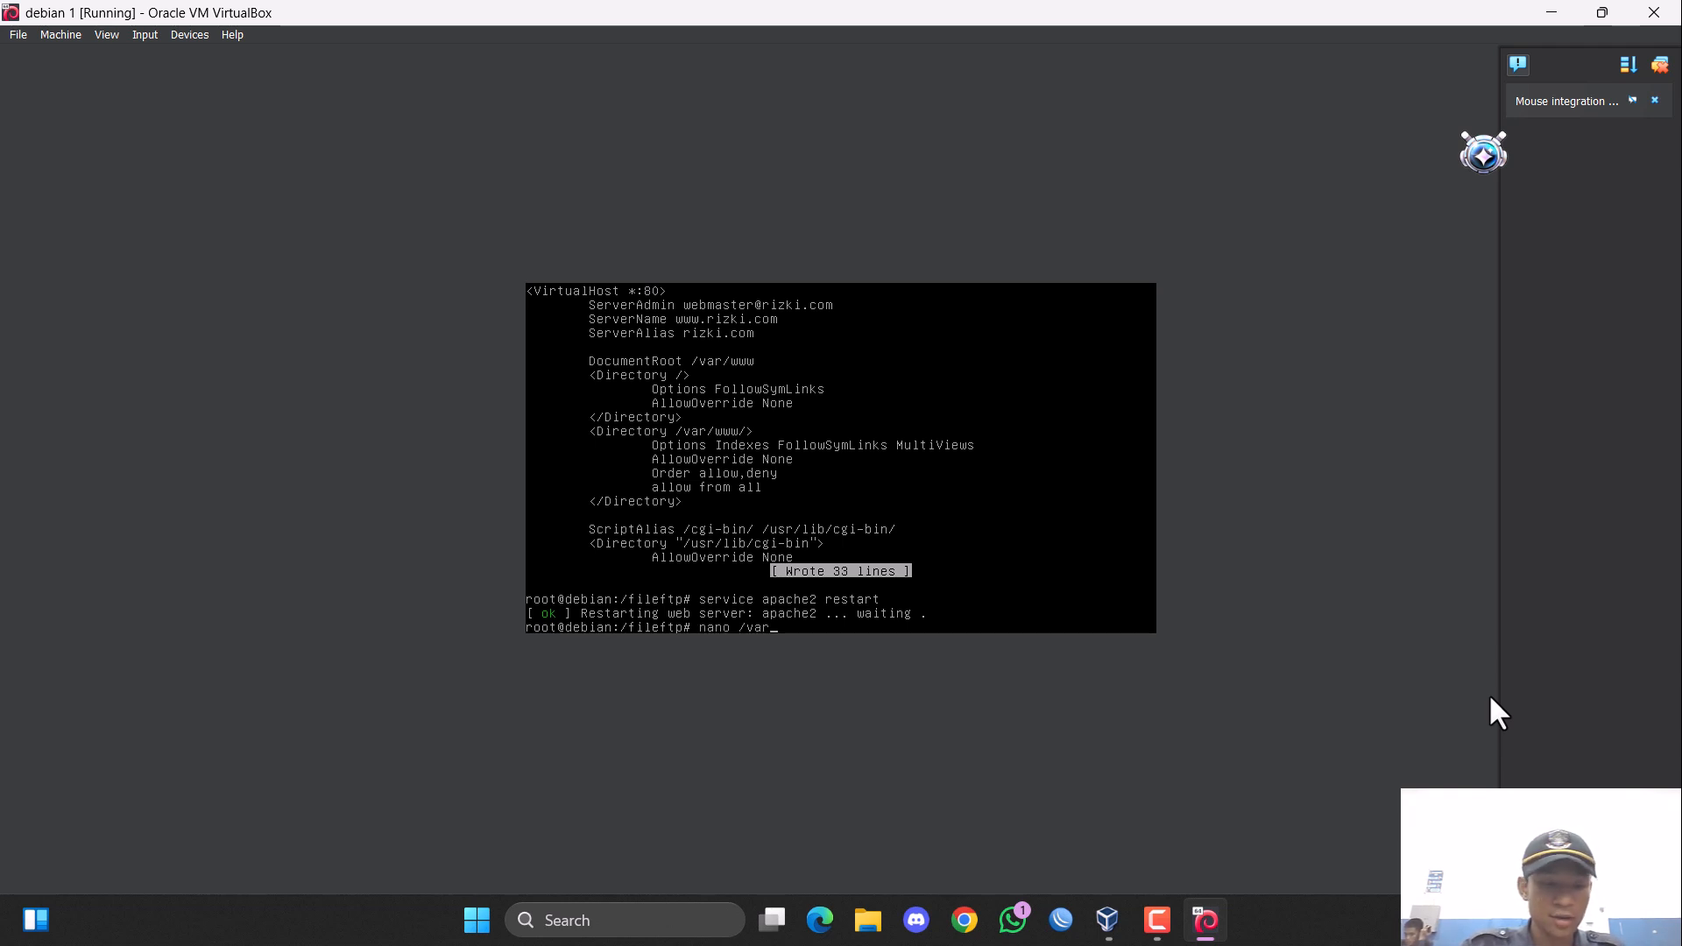
pyautogui.write('/www/')
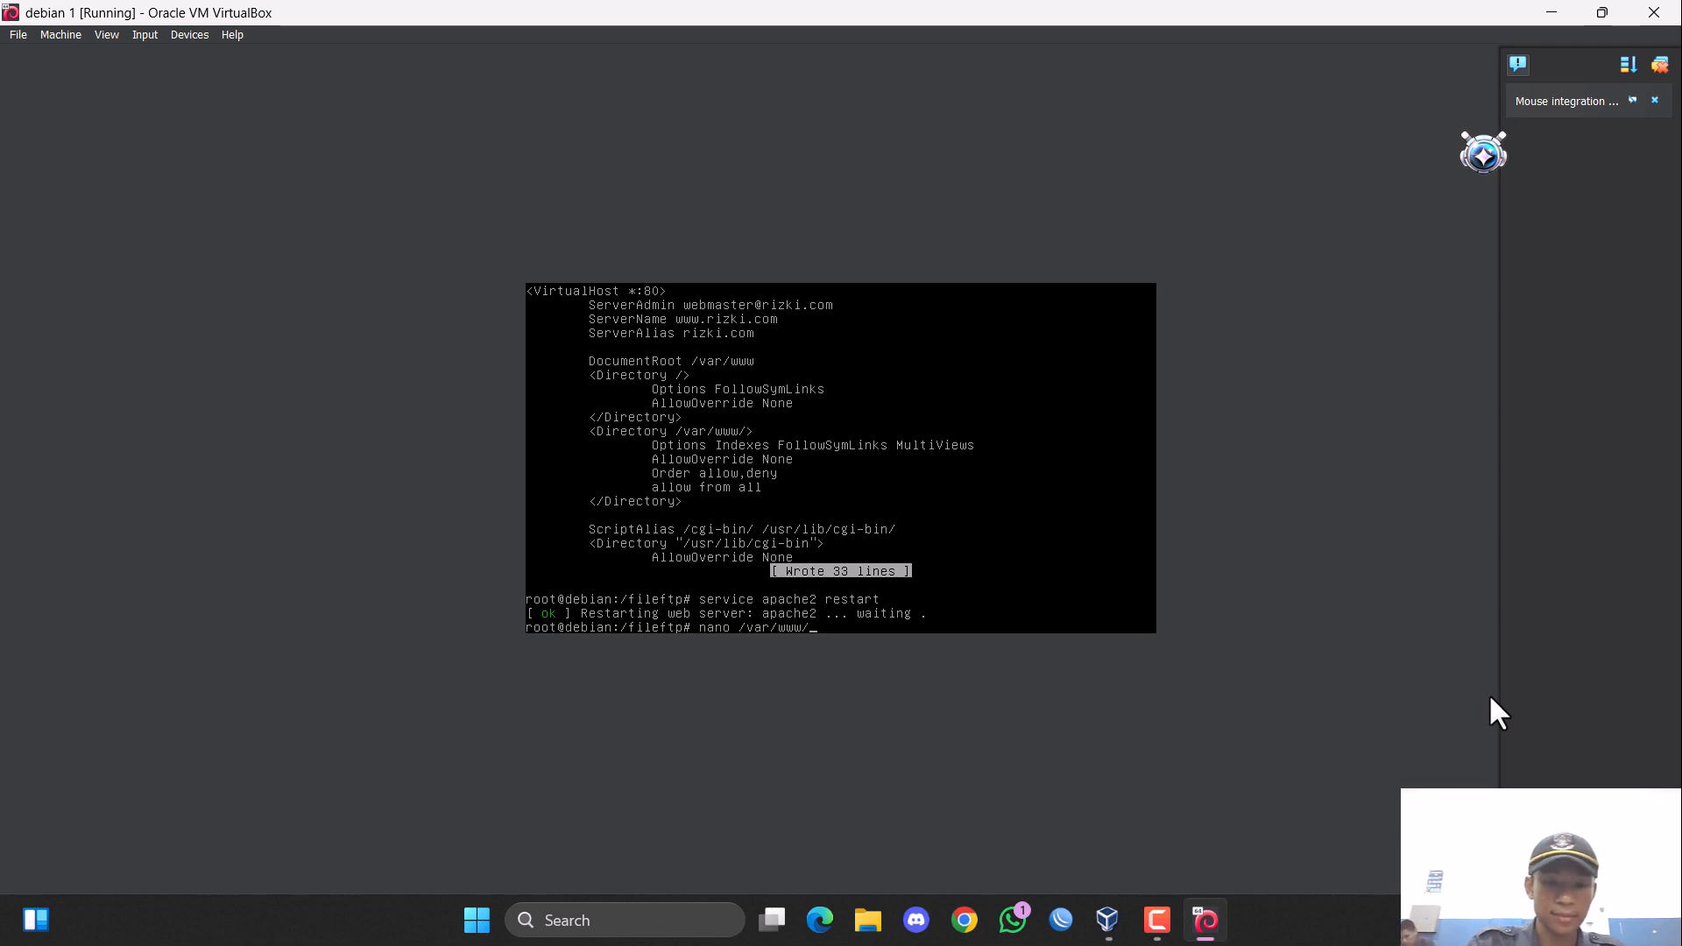
pyautogui.write('in')
pyautogui.press('Tab')
pyautogui.press('Return')
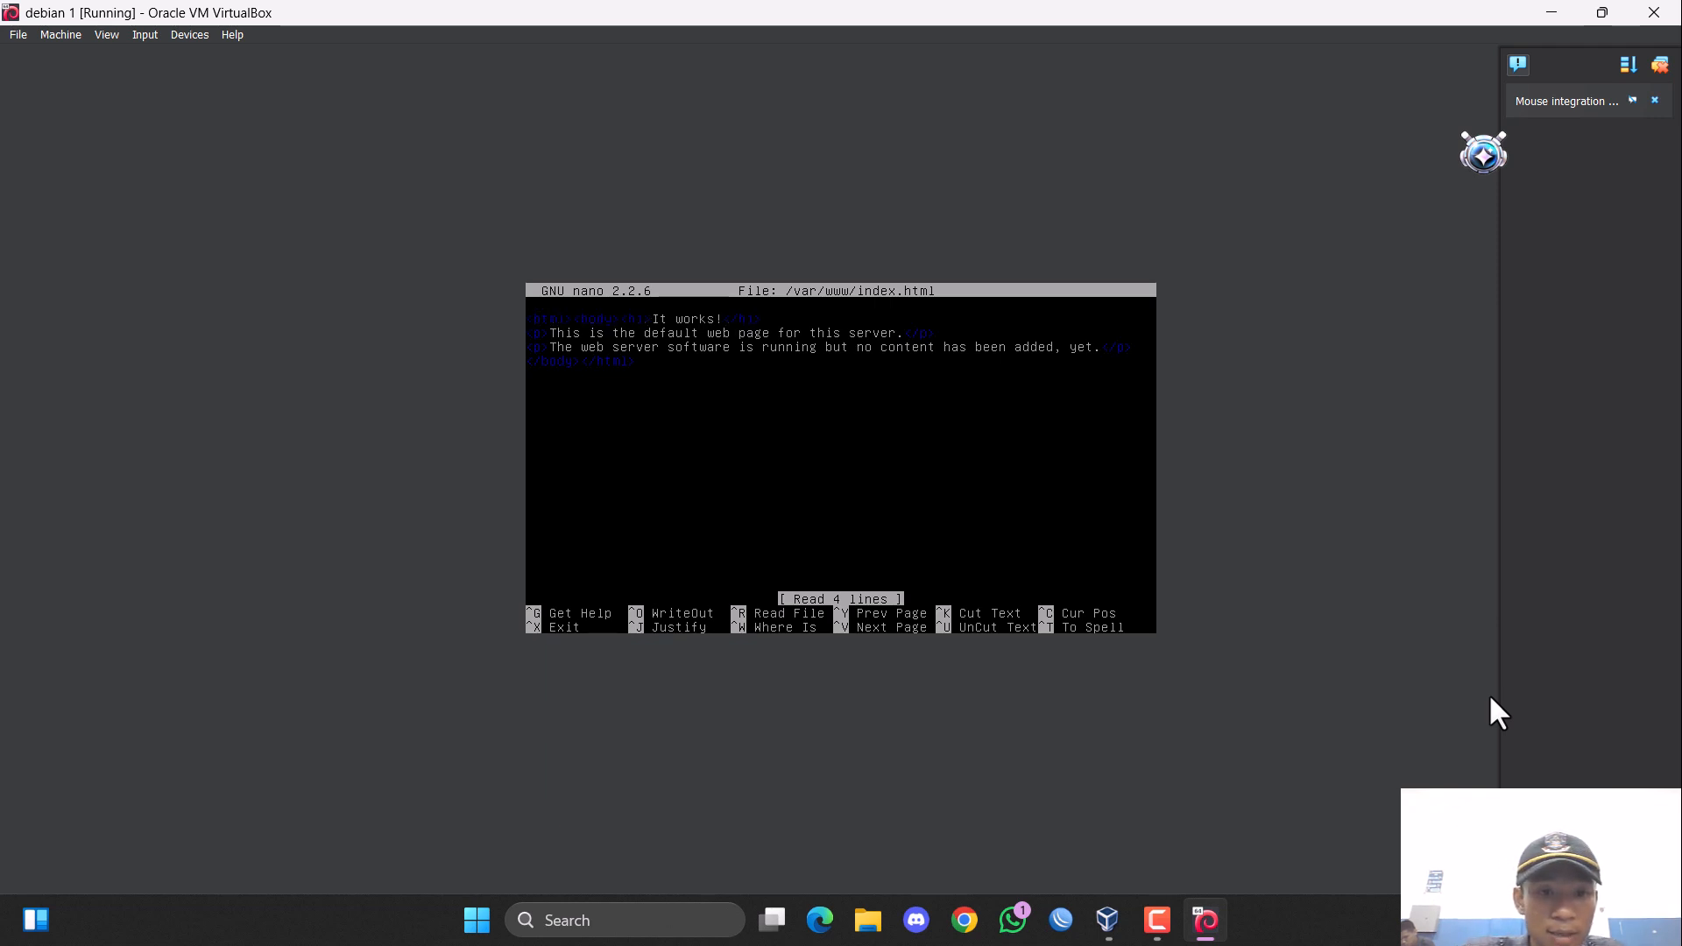
# Replace the "It works!" heading text with the site owner's full name, keeping the surrounding heading tags.
pyautogui.press('Right')
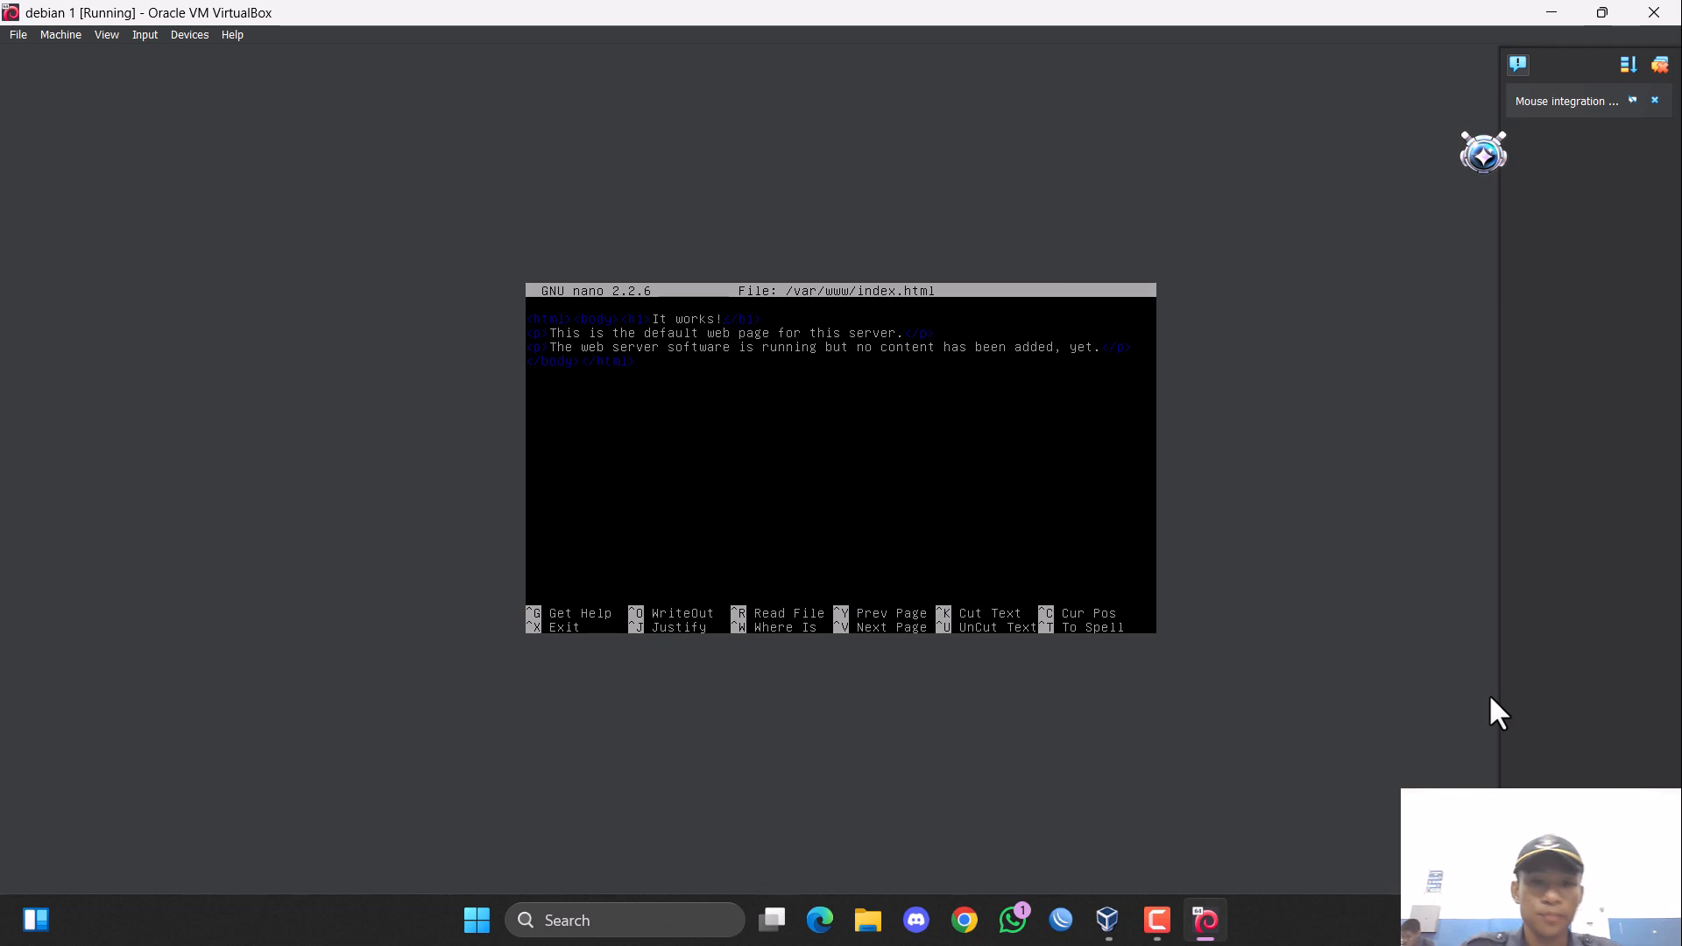
pyautogui.press('BackSpace')
pyautogui.press('BackSpace')
pyautogui.press('BackSpace')
pyautogui.press('BackSpace')
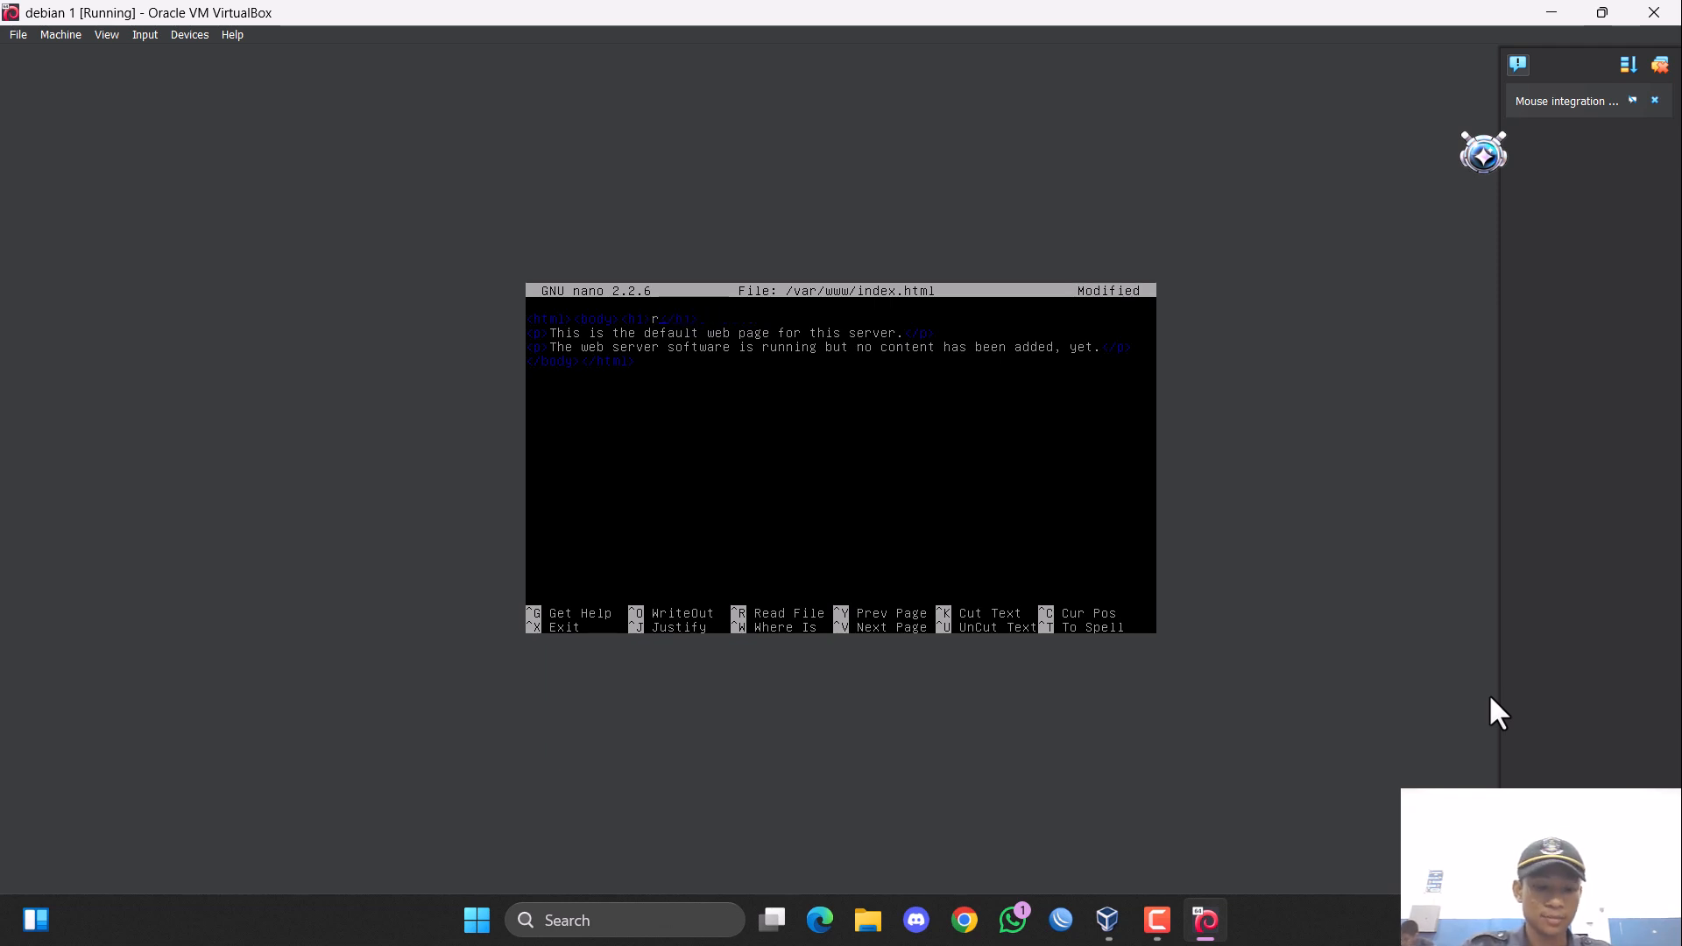
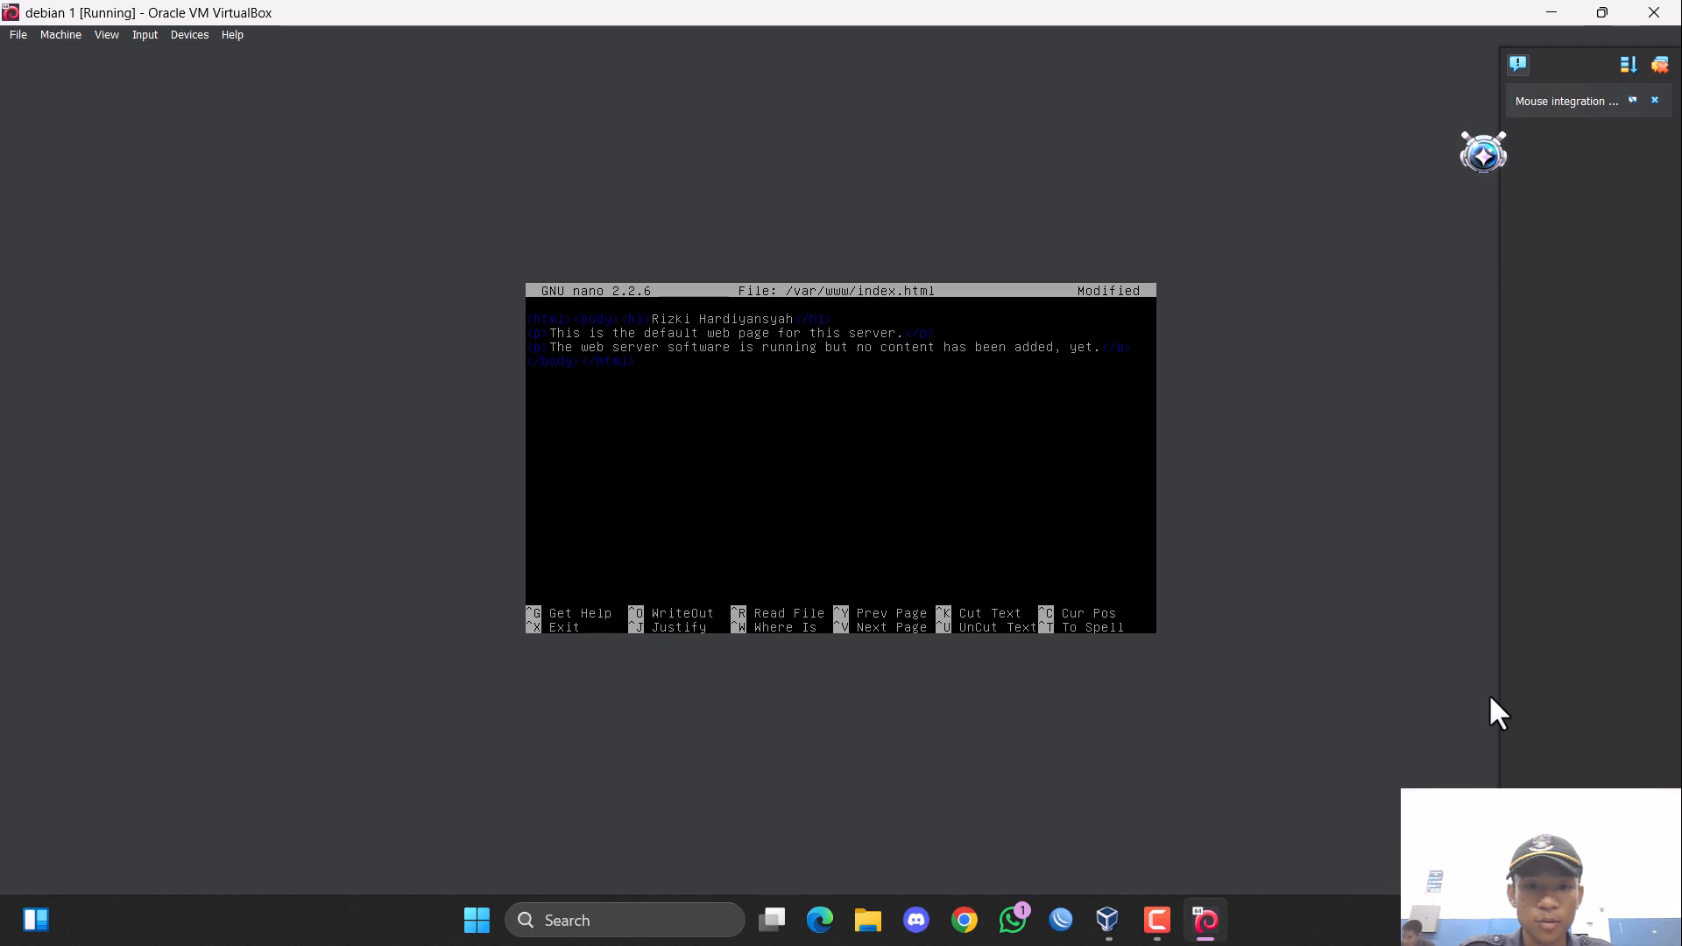
# Replace the text of the first paragraph with the database e-mail address at the rizki.com domain, keeping the paragraph tags.
pyautogui.press('F10')
pyautogui.click(944, 739)
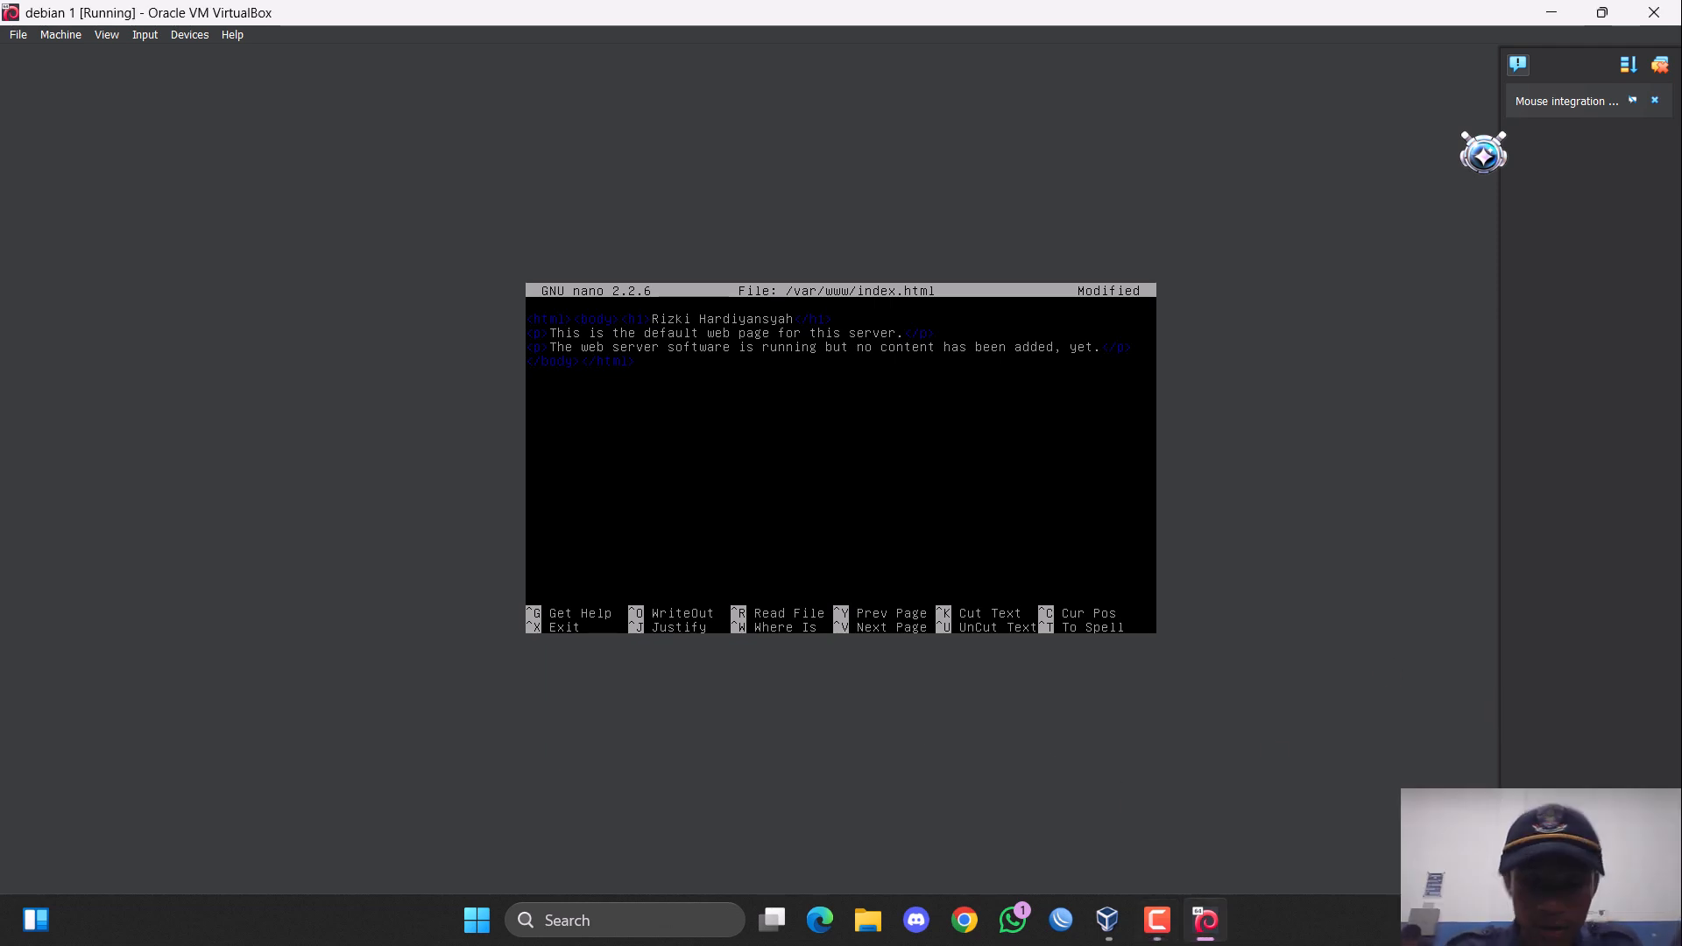
pyautogui.press('Right')
pyautogui.press('BackSpace')
pyautogui.press('BackSpace')
pyautogui.press('BackSpace')
pyautogui.press('BackSpace')
pyautogui.press('BackSpace')
pyautogui.press('BackSpace')
pyautogui.press('BackSpace')
pyautogui.press('BackSpace')
pyautogui.press('BackSpace')
pyautogui.press('BackSpace')
pyautogui.press('BackSpace')
pyautogui.press('BackSpace')
pyautogui.press('BackSpace')
pyautogui.press('BackSpace')
pyautogui.press('BackSpace')
pyautogui.press('BackSpace')
pyautogui.press('BackSpace')
pyautogui.press('BackSpace')
pyautogui.press('BackSpace')
pyautogui.press('BackSpace')
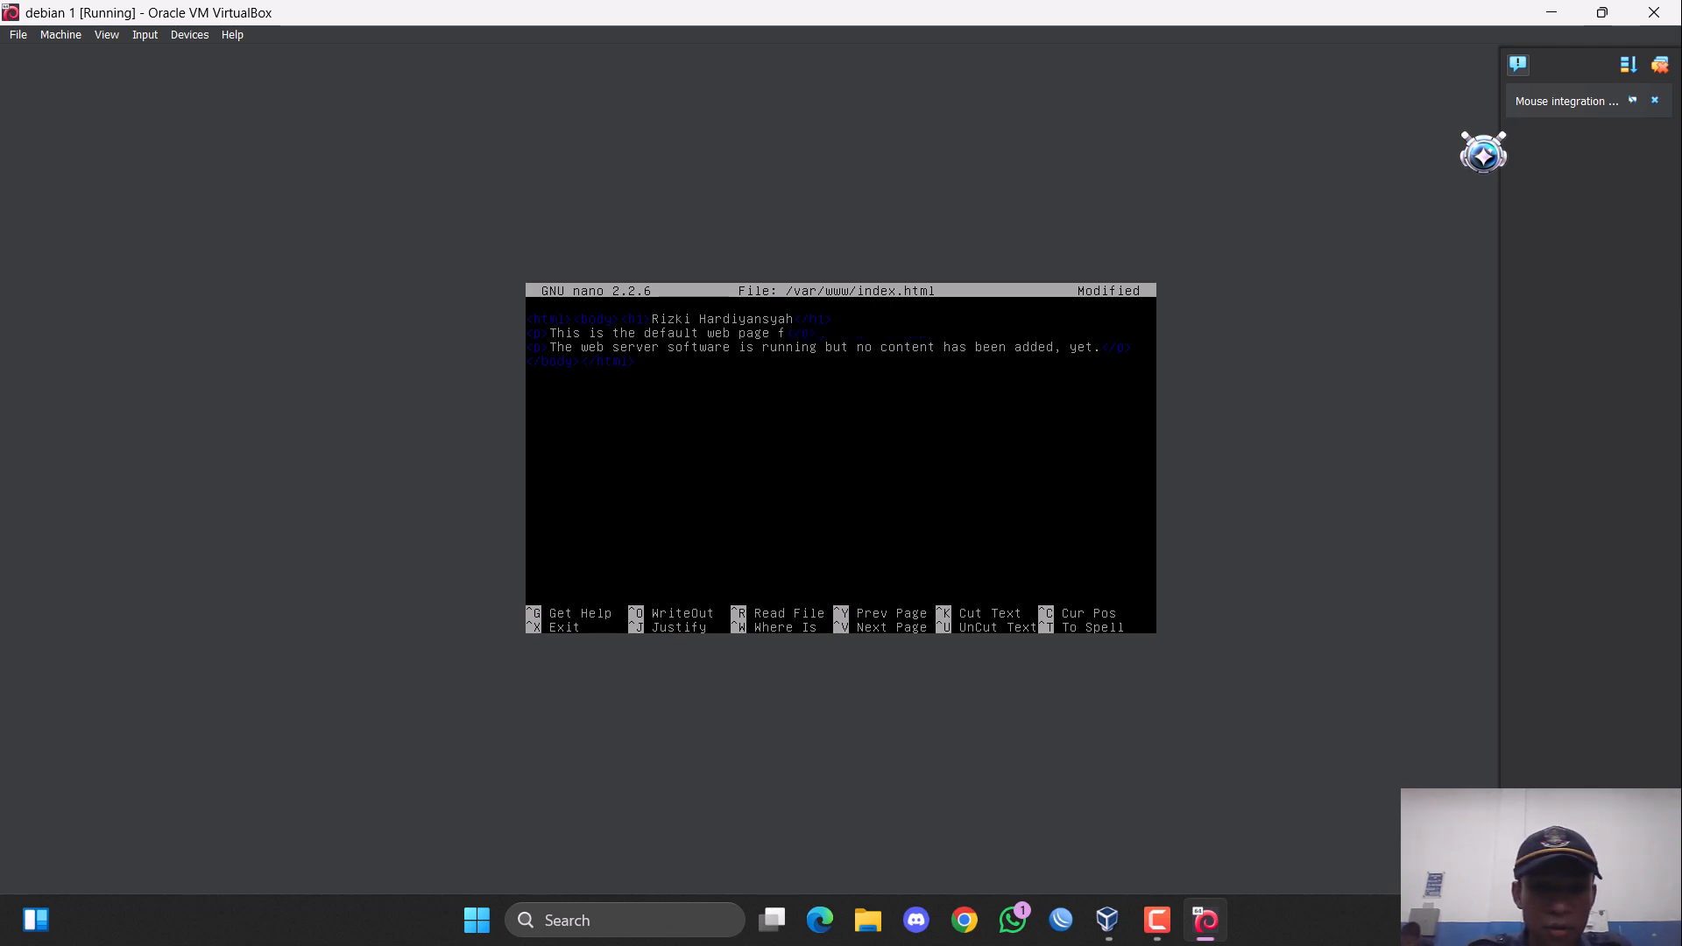
pyautogui.press('BackSpace')
pyautogui.press('BackSpace')
pyautogui.press('BackSpace')
pyautogui.press('BackSpace')
pyautogui.press('BackSpace')
pyautogui.press('BackSpace')
pyautogui.press('BackSpace')
pyautogui.press('BackSpace')
pyautogui.press('BackSpace')
pyautogui.press('BackSpace')
pyautogui.press('BackSpace')
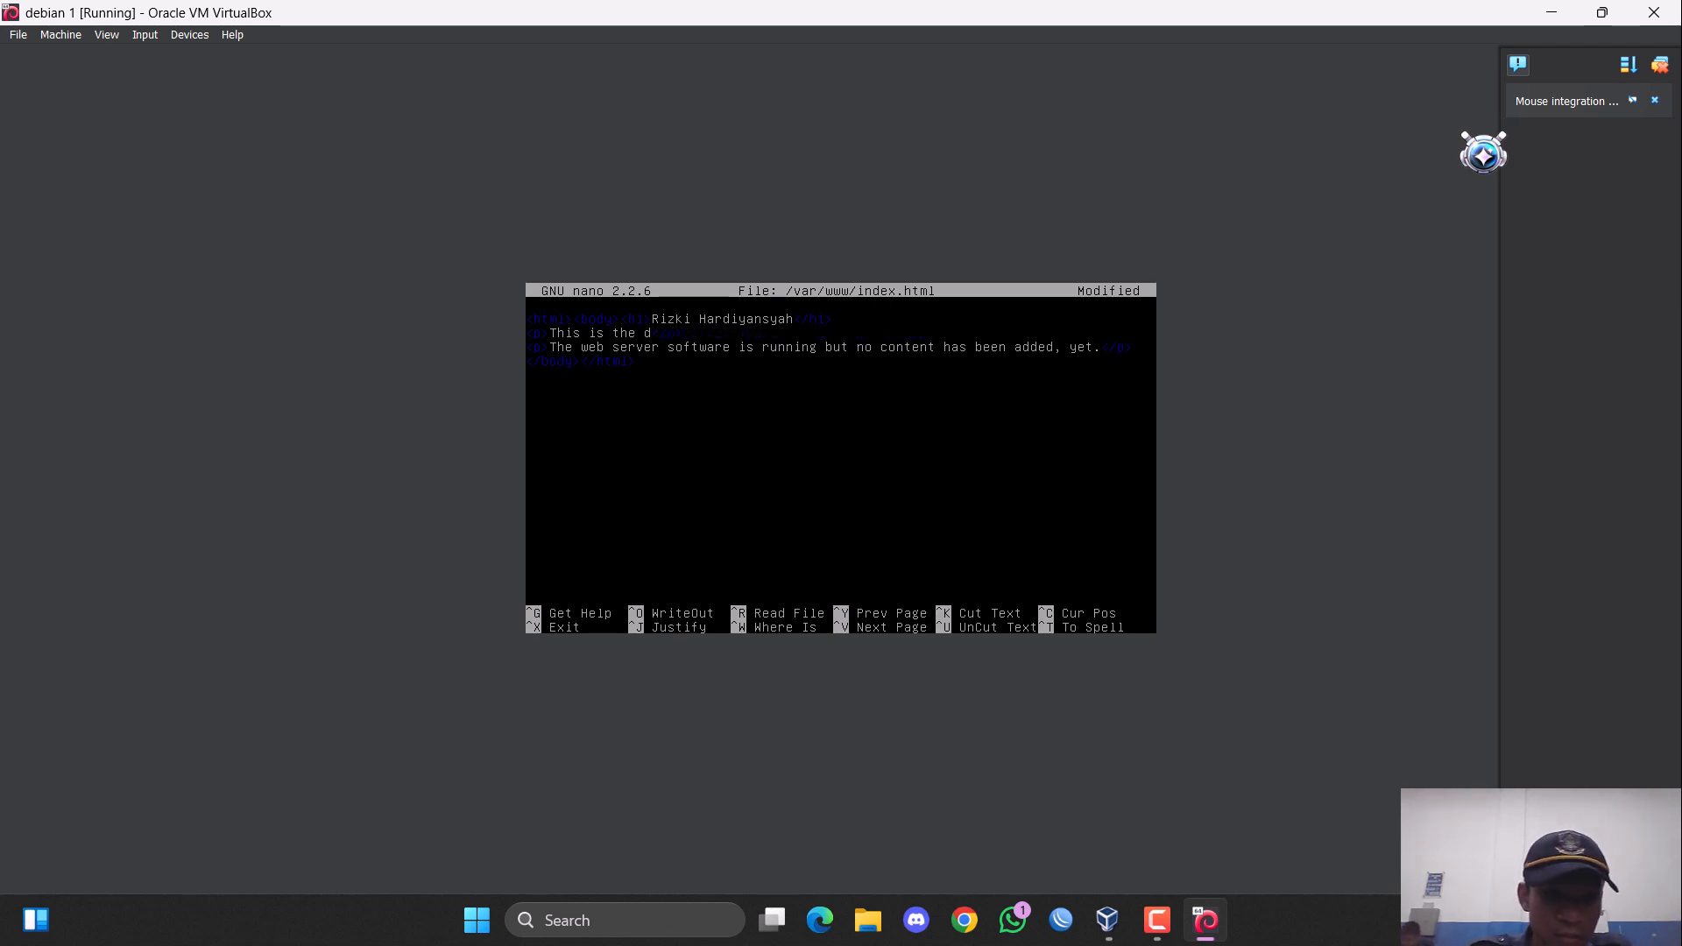
pyautogui.press('BackSpace')
pyautogui.press('BackSpace')
pyautogui.press('BackSpace')
pyautogui.press('BackSpace')
pyautogui.press('BackSpace')
pyautogui.press('BackSpace')
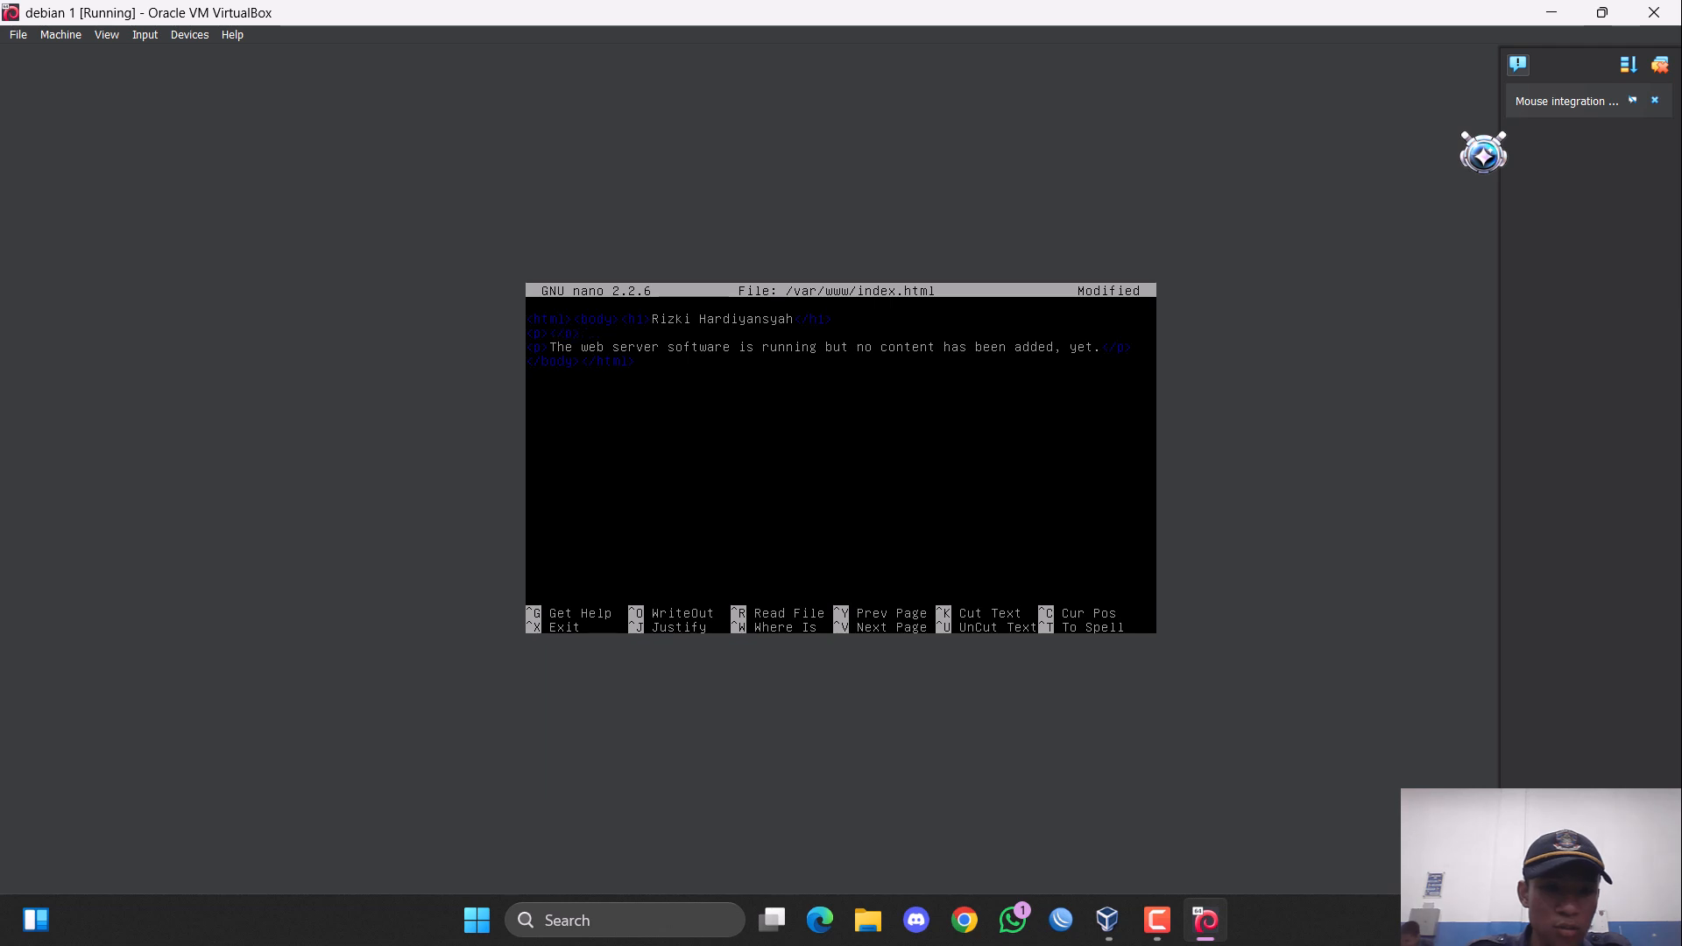
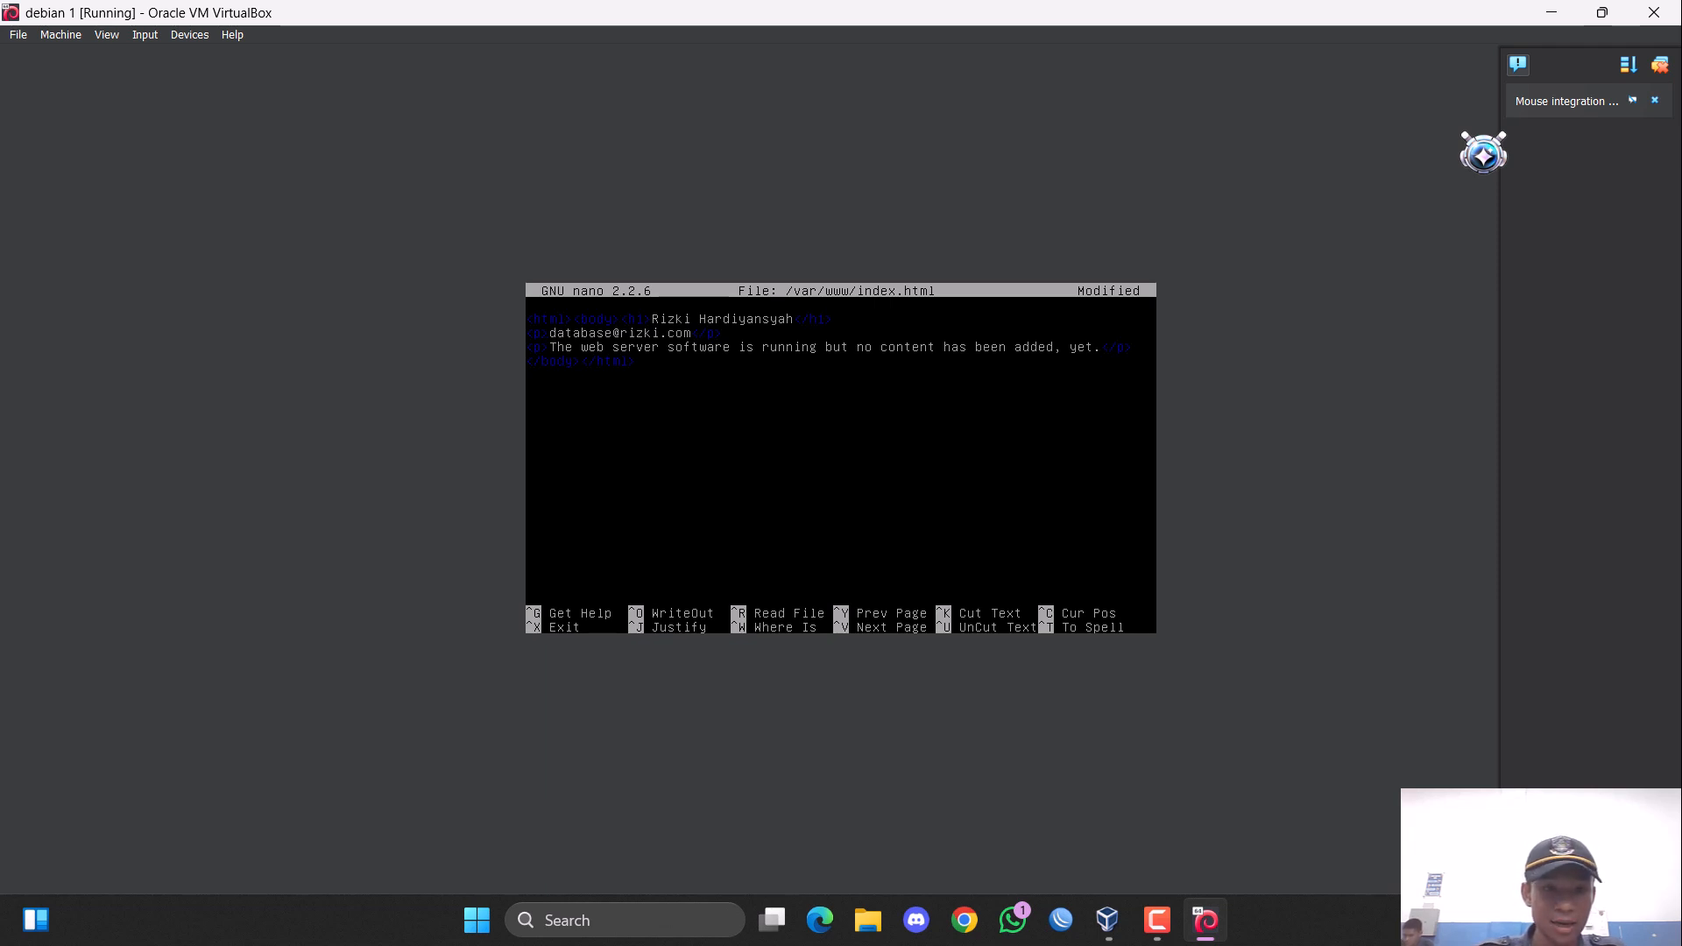
# Wrap the database e-mail text inside its paragraph in a link with href="phpmyadmin", including the closing </a> tag.
pyautogui.write('<')
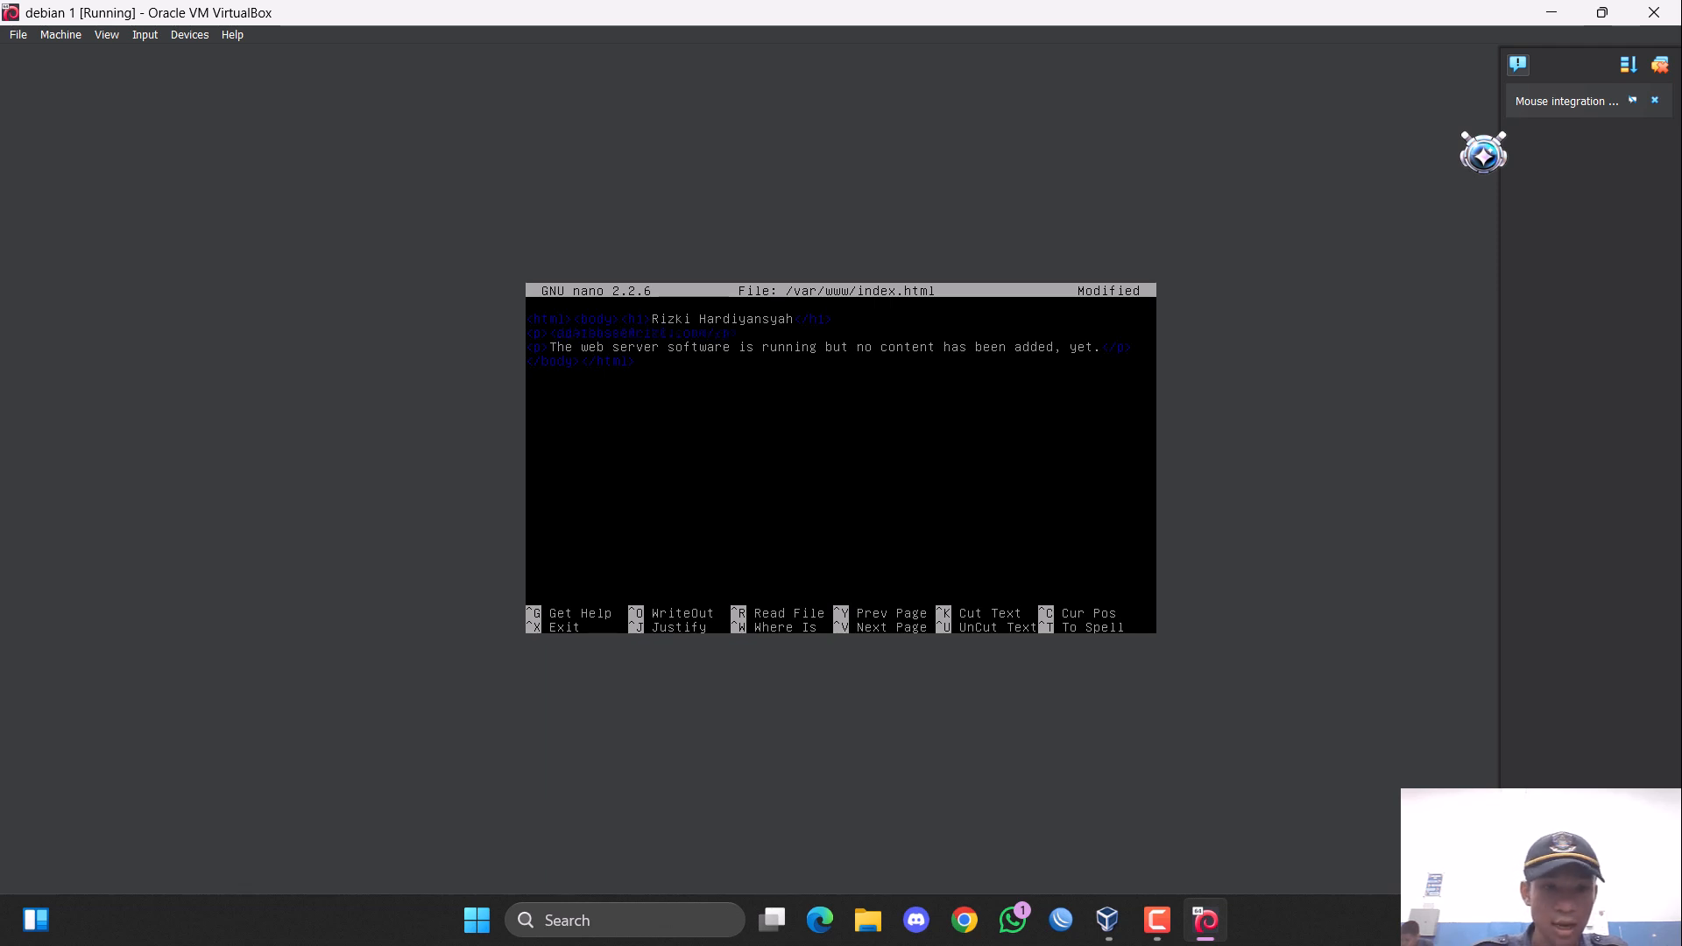
pyautogui.write('p>')
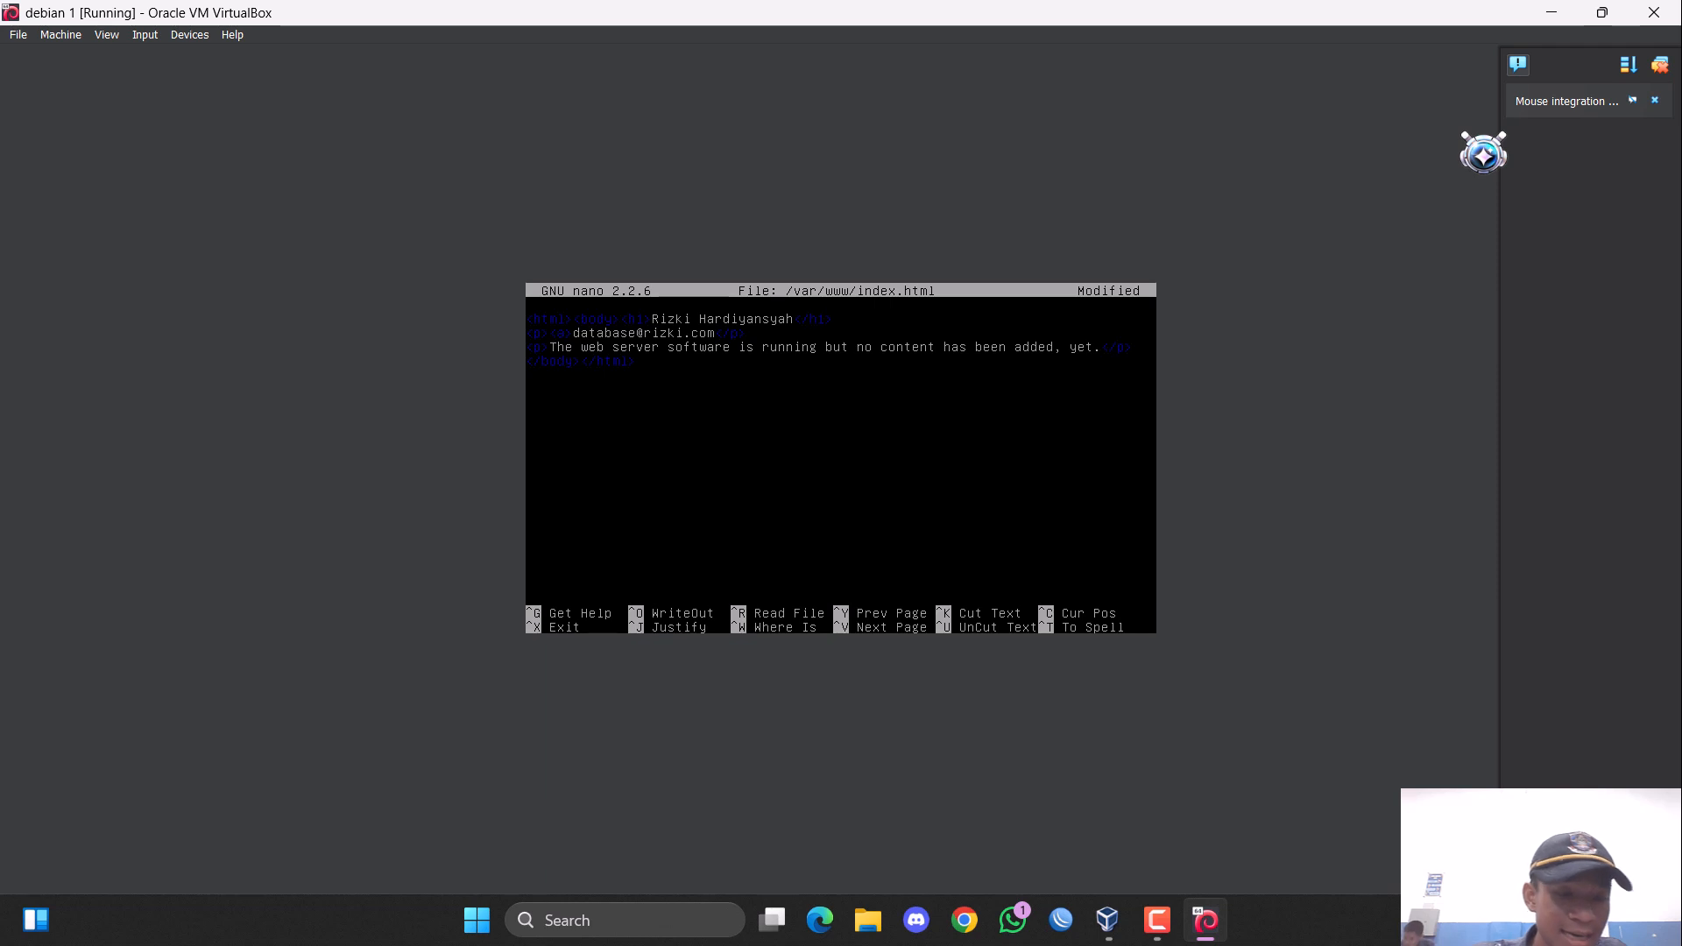
pyautogui.write('<a ')
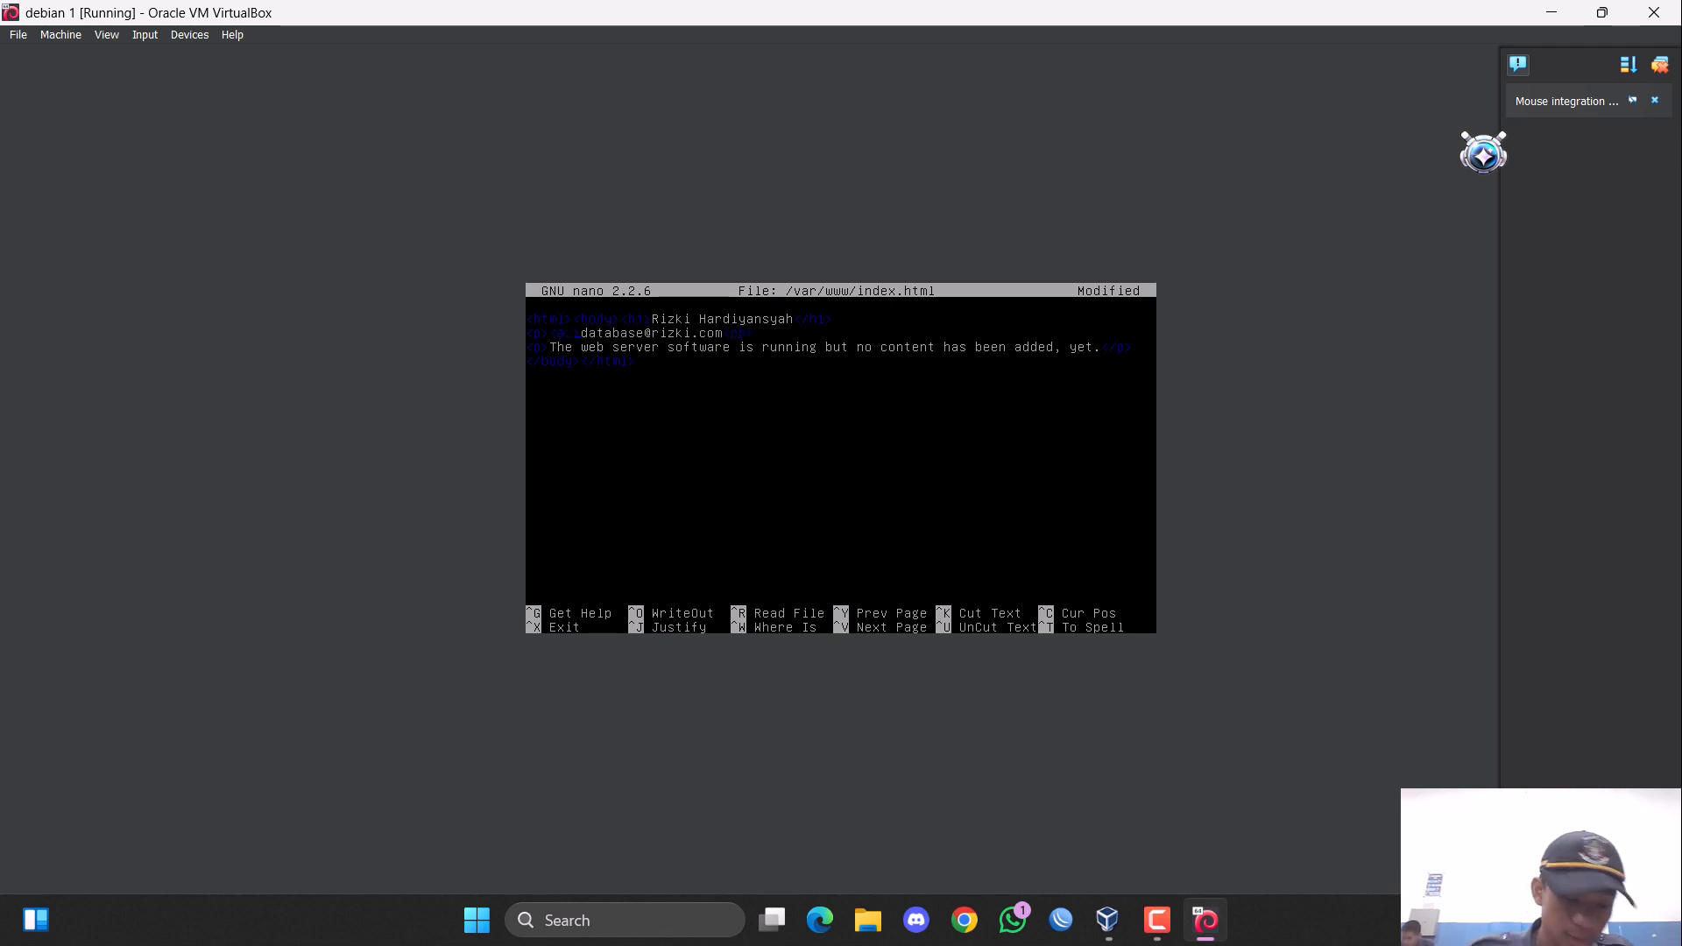
pyautogui.write('h')
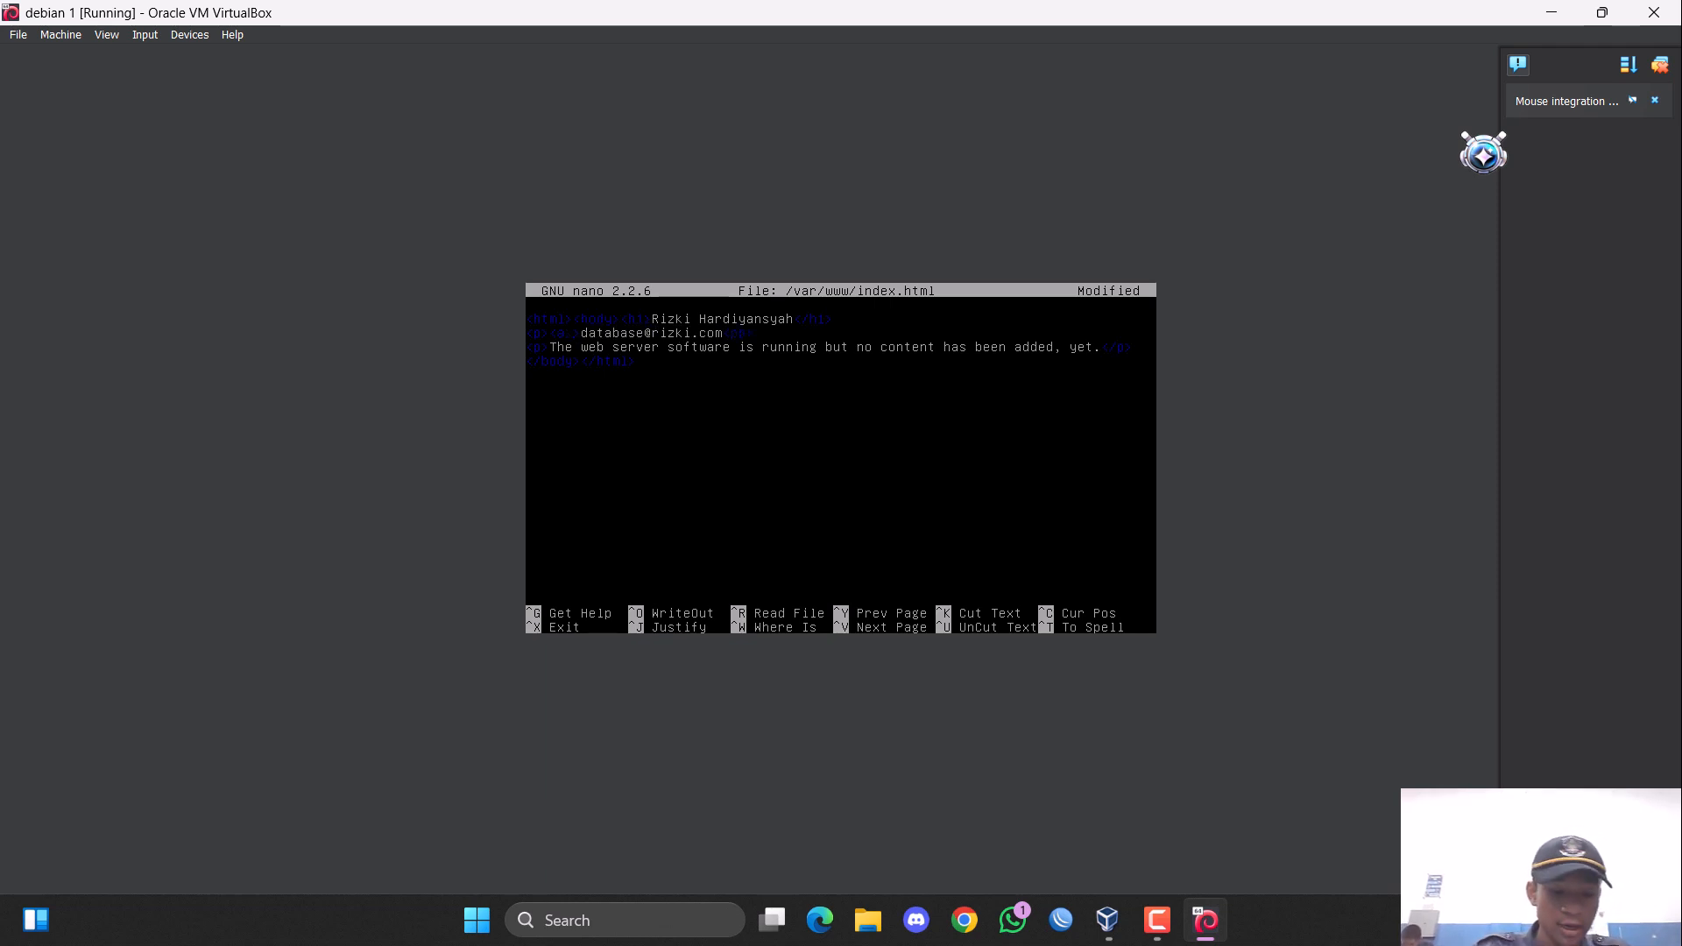
pyautogui.write('ref')
pyautogui.write('=')
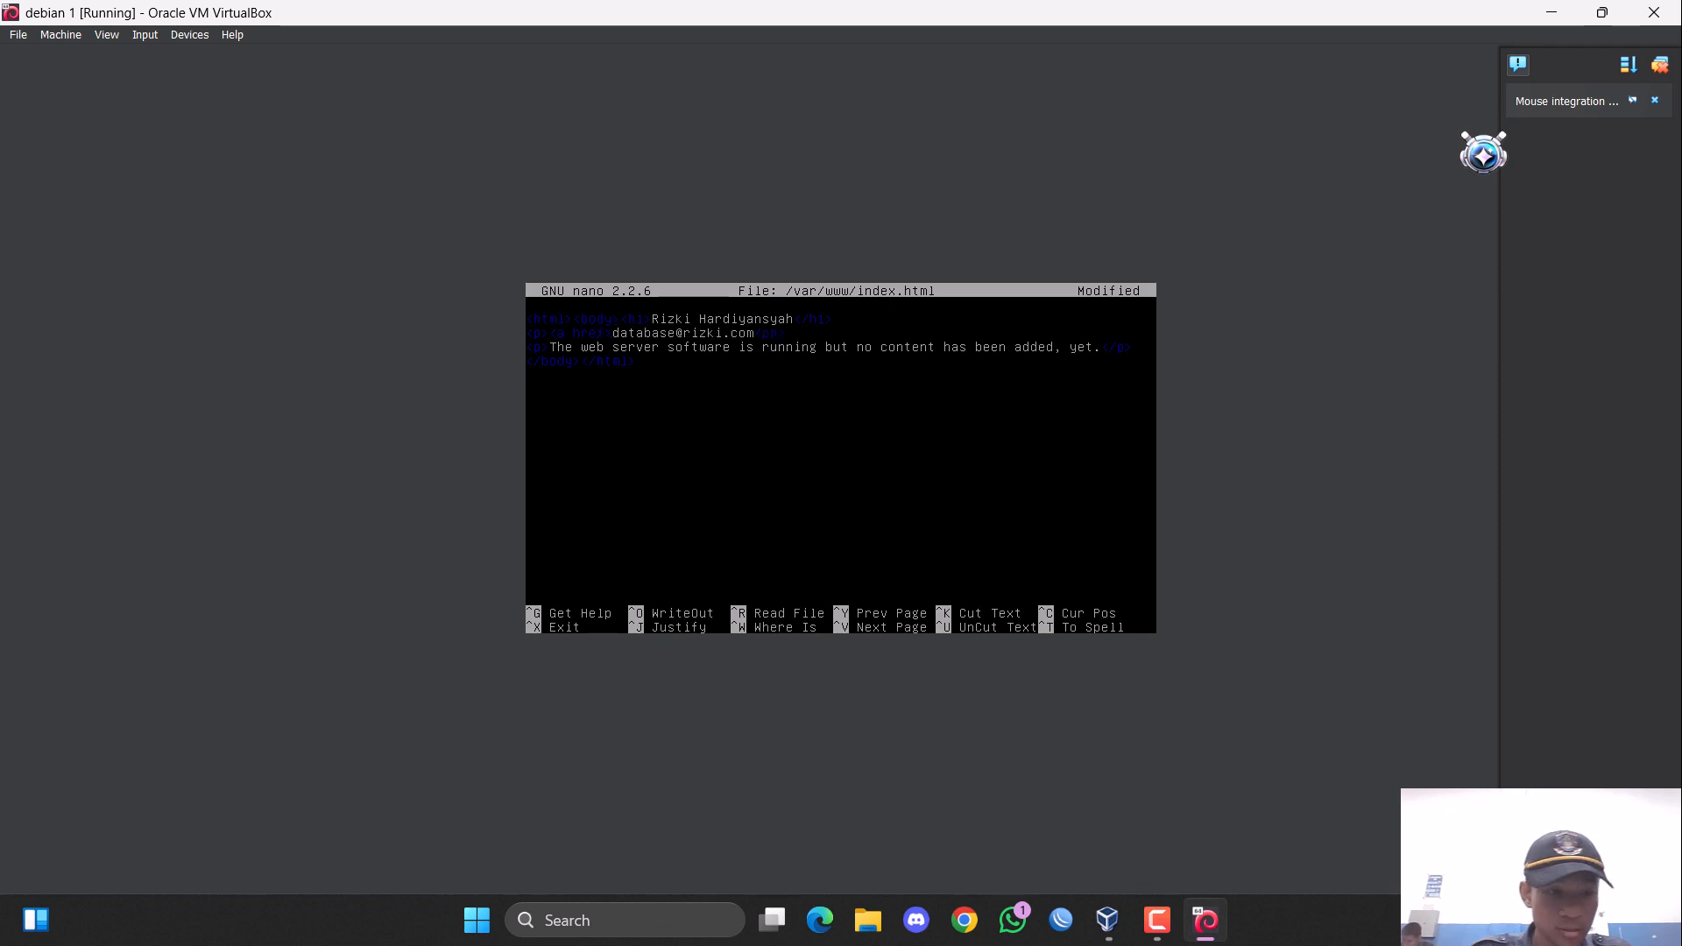
pyautogui.write('"')
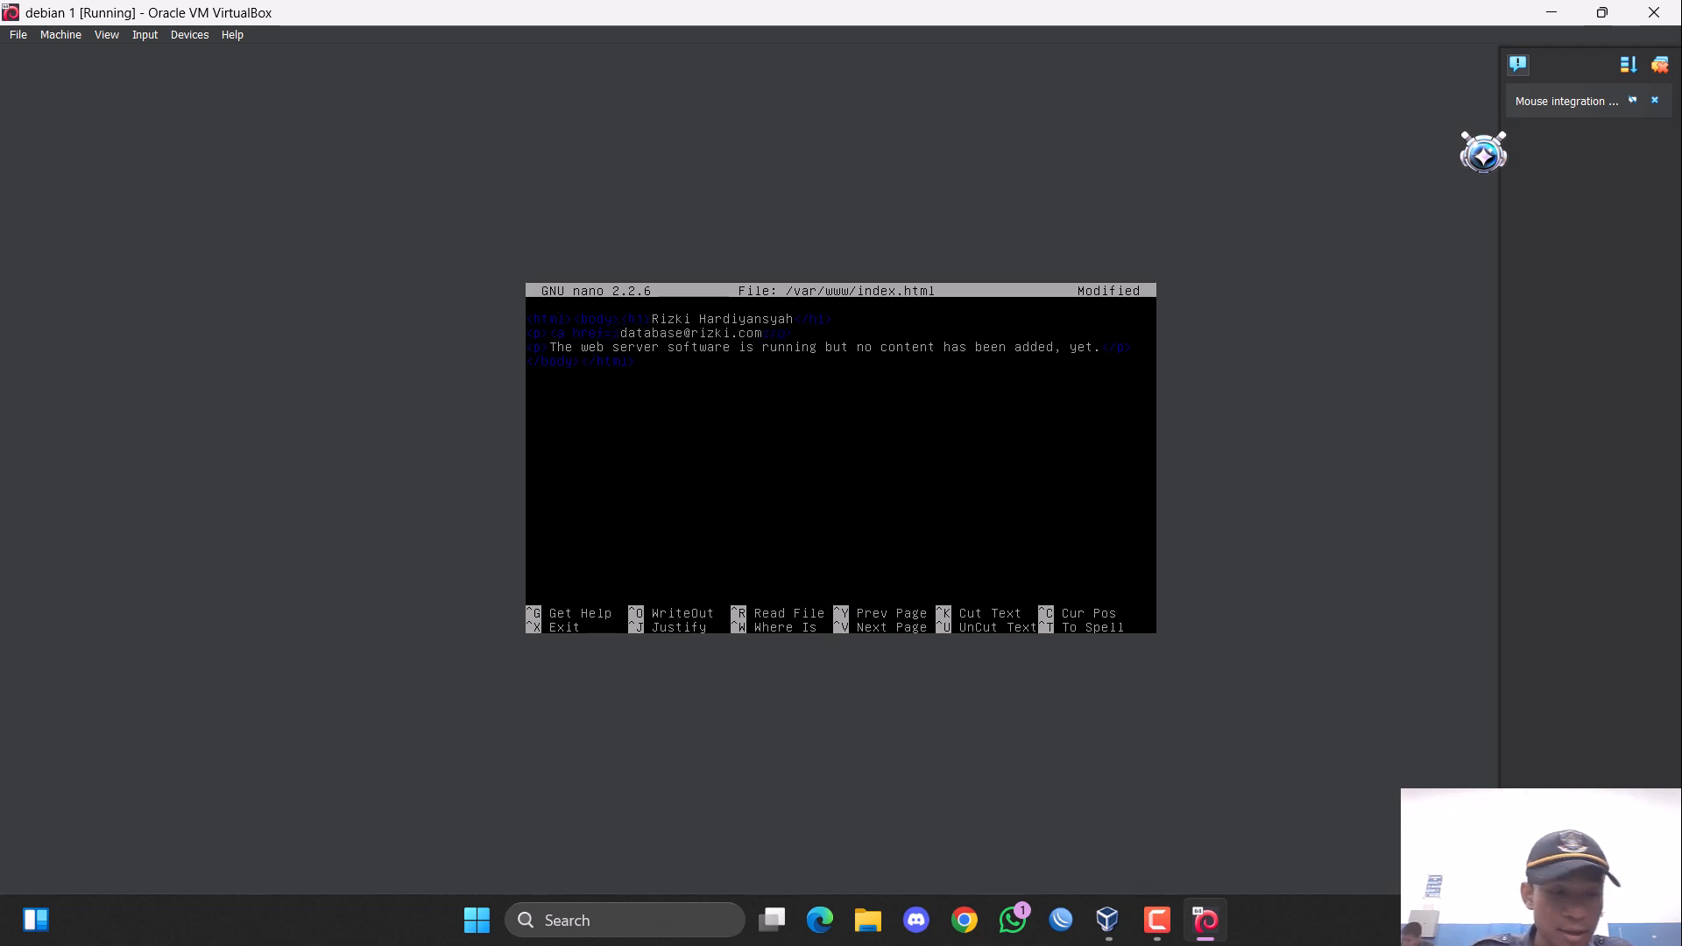
pyautogui.write('"')
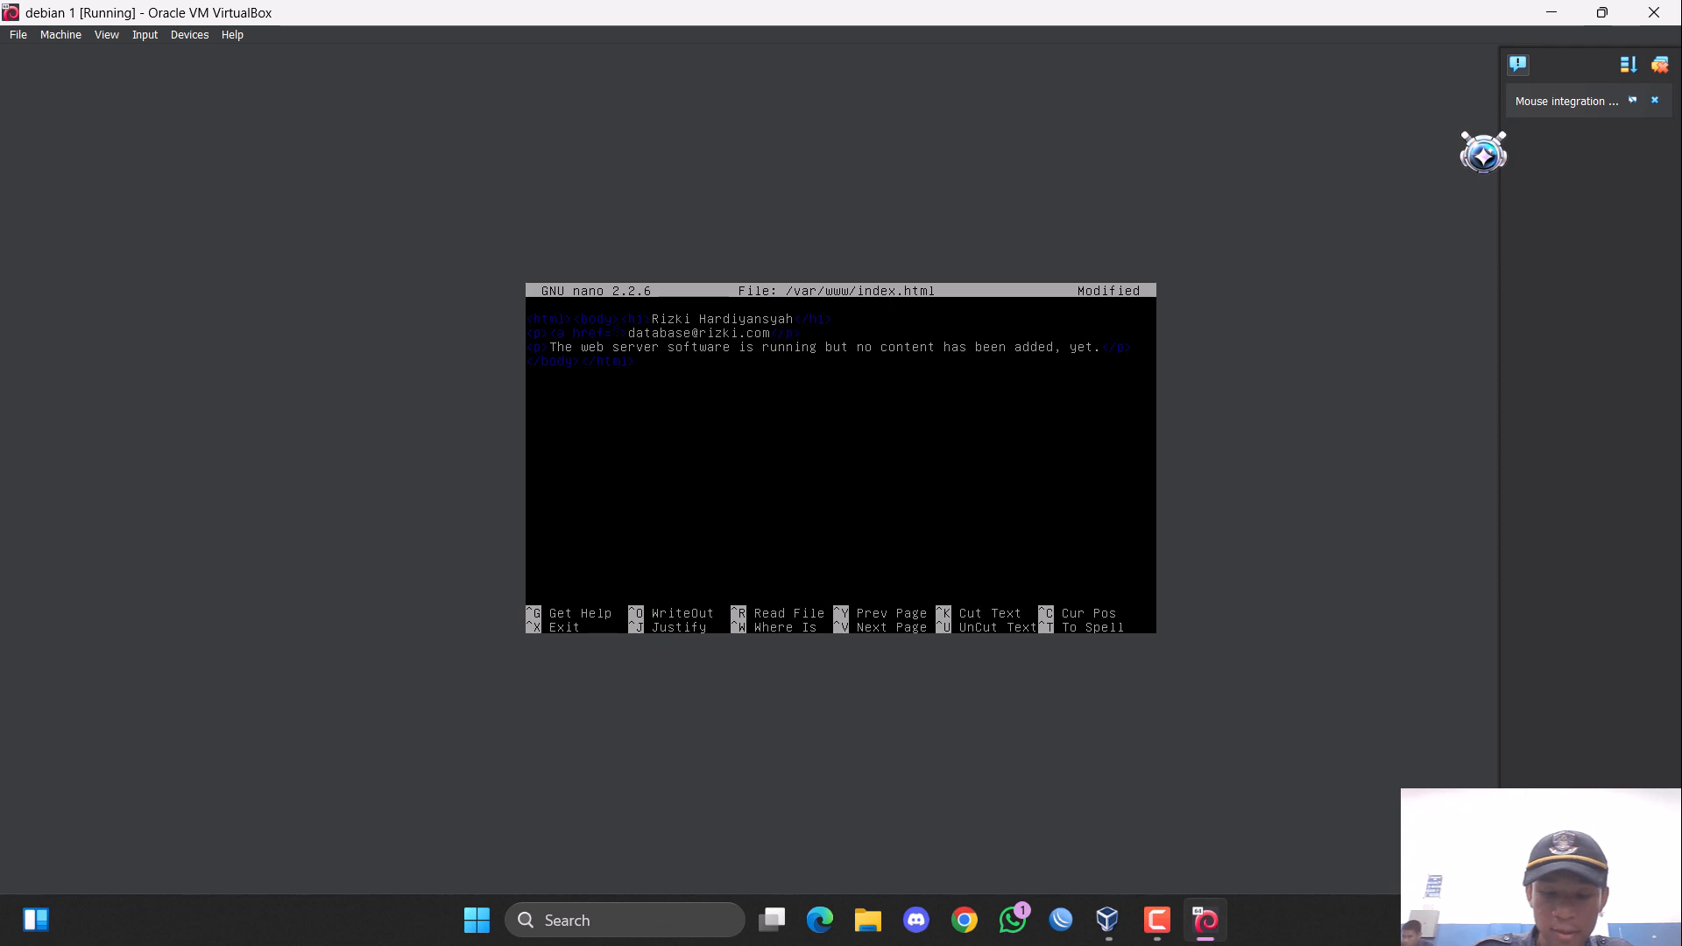
pyautogui.write('www')
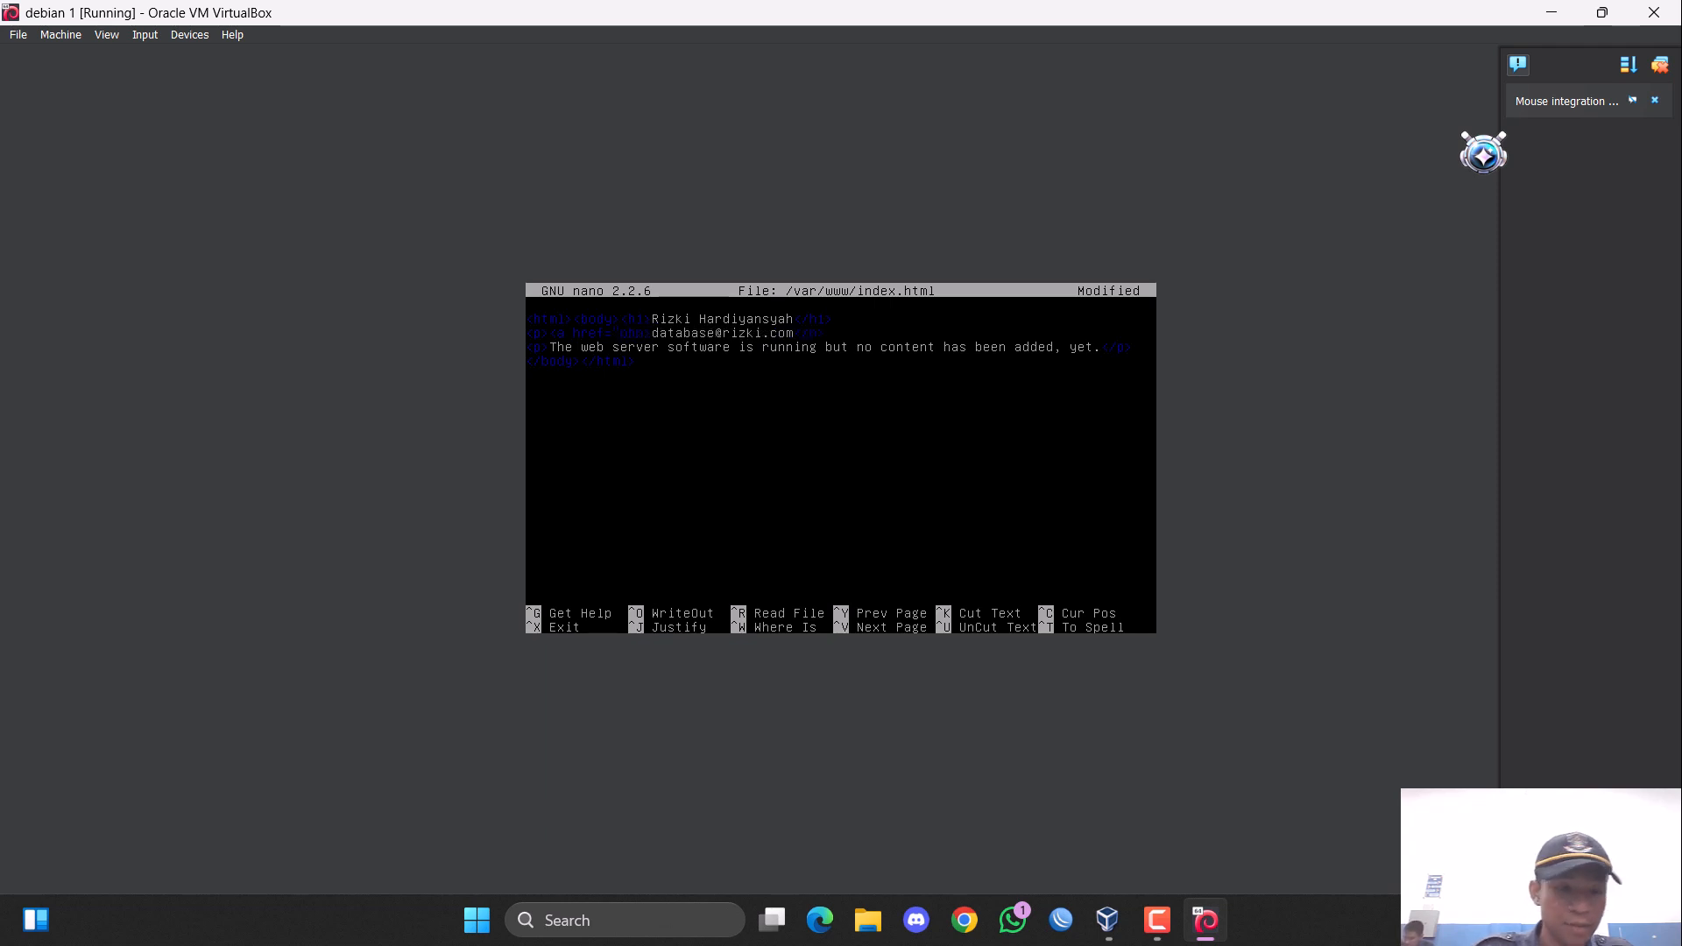
pyautogui.write('myadmin')
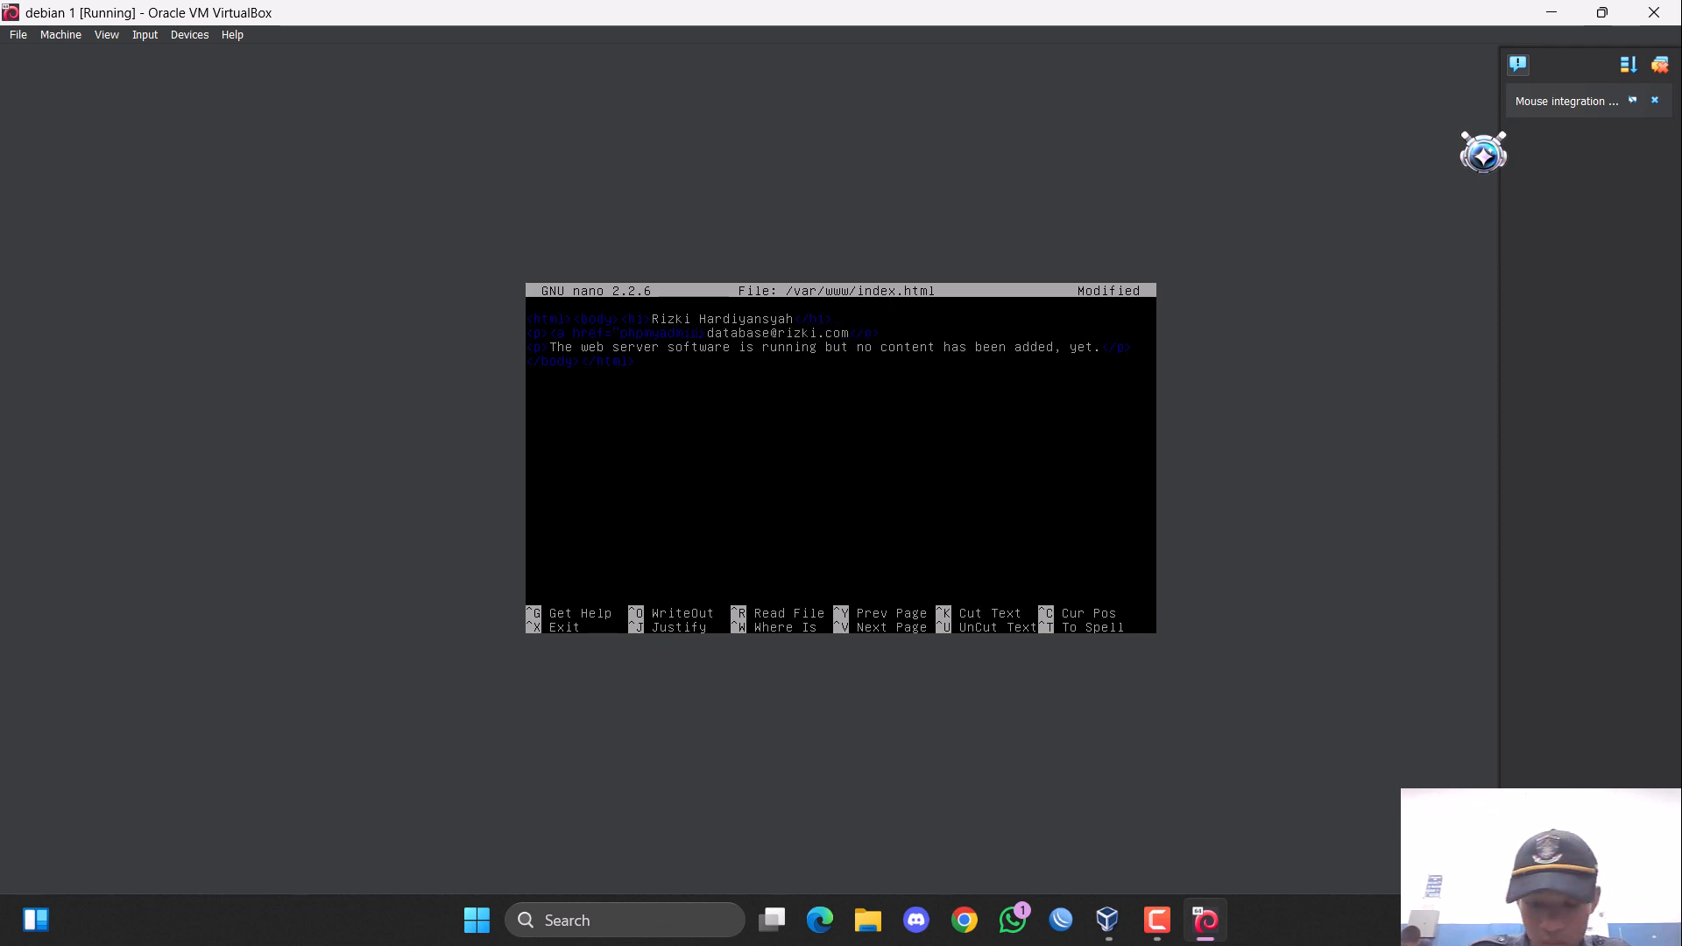
pyautogui.write('"')
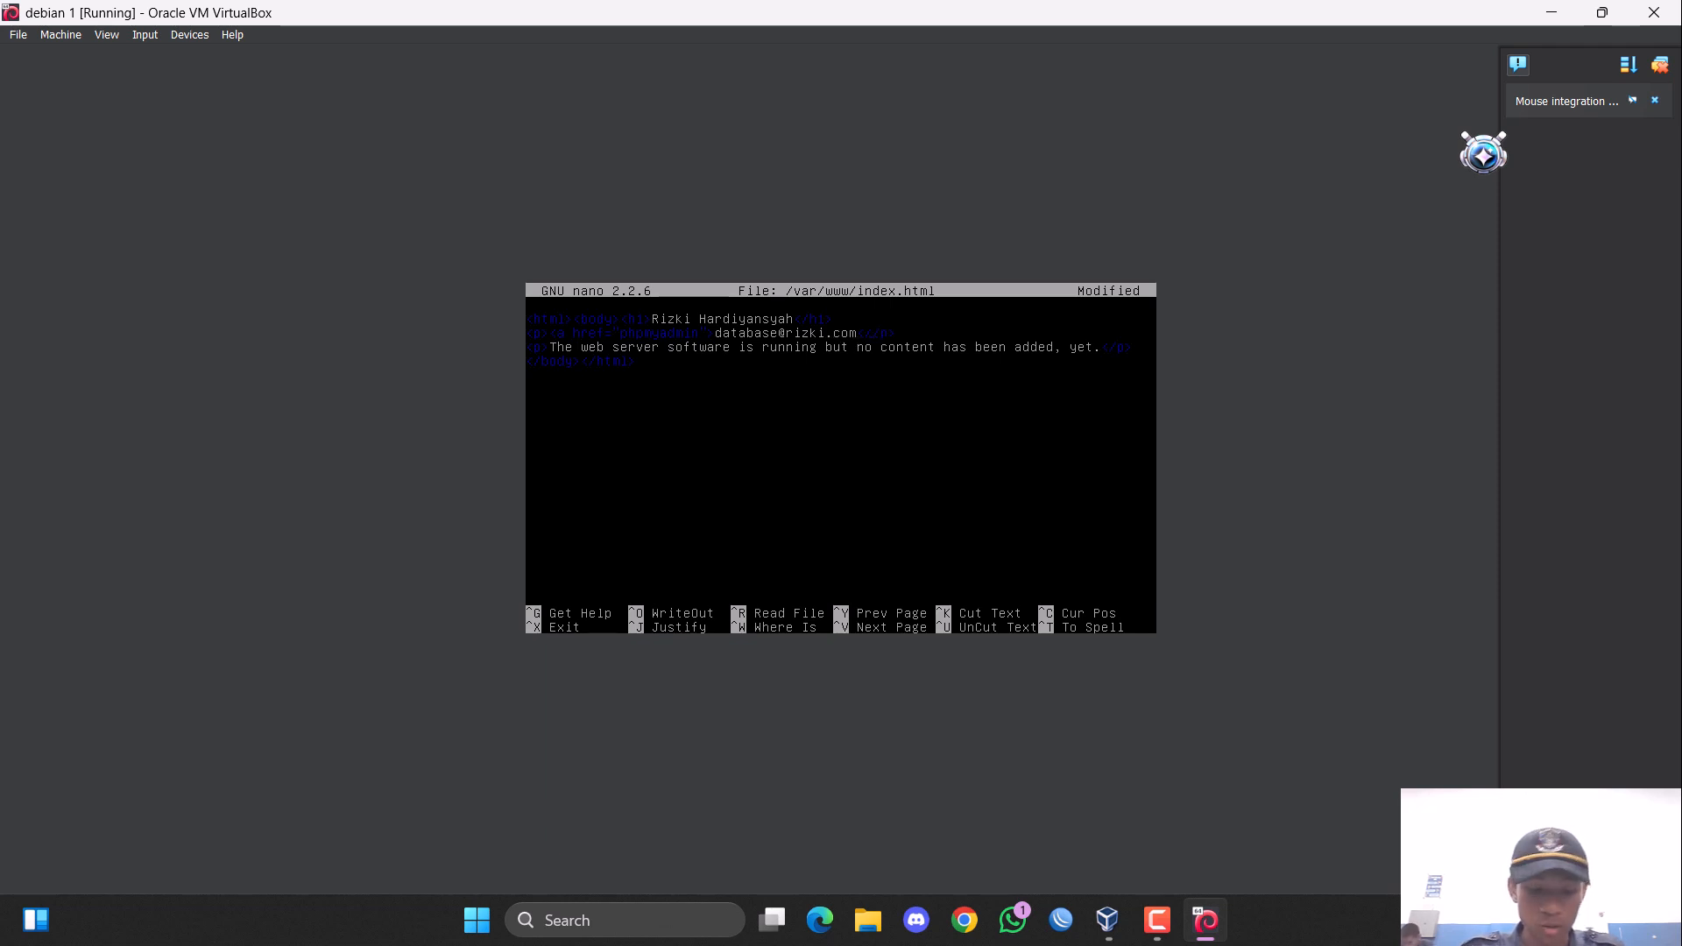
pyautogui.write('</a>')
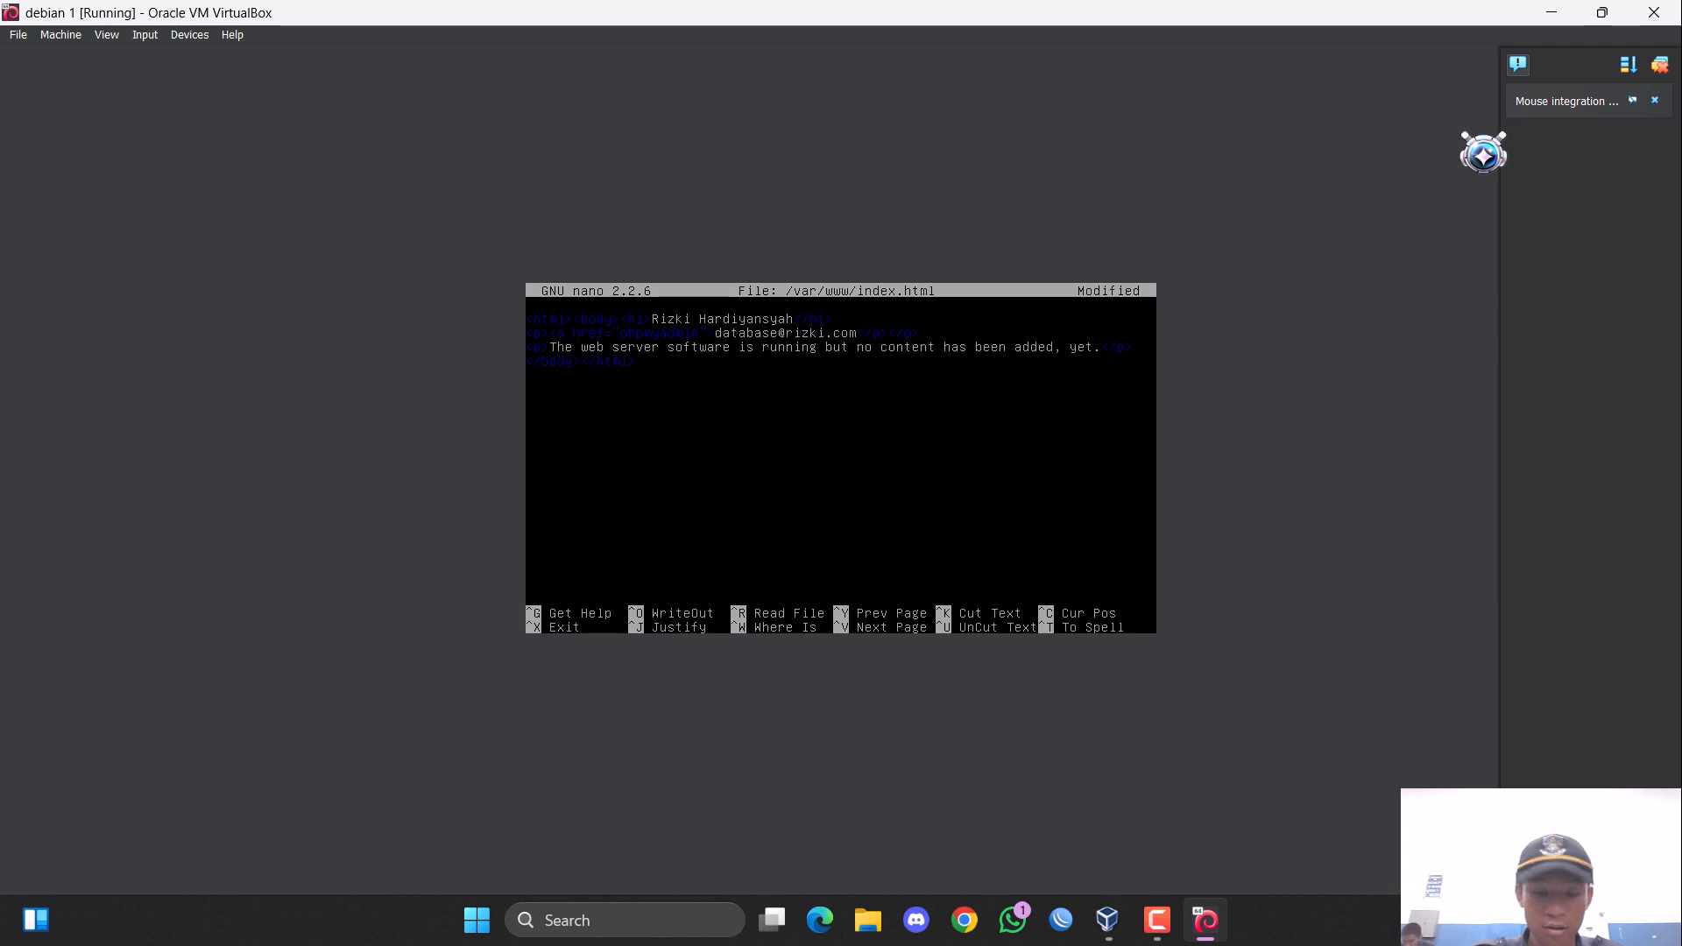
# Duplicate the phpmyadmin link line so that three identical copies stand below the heading.
pyautogui.hotkey('ctrl', 'k')
pyautogui.hotkey('ctrl', 'u')
pyautogui.hotkey('ctrl', 'u')
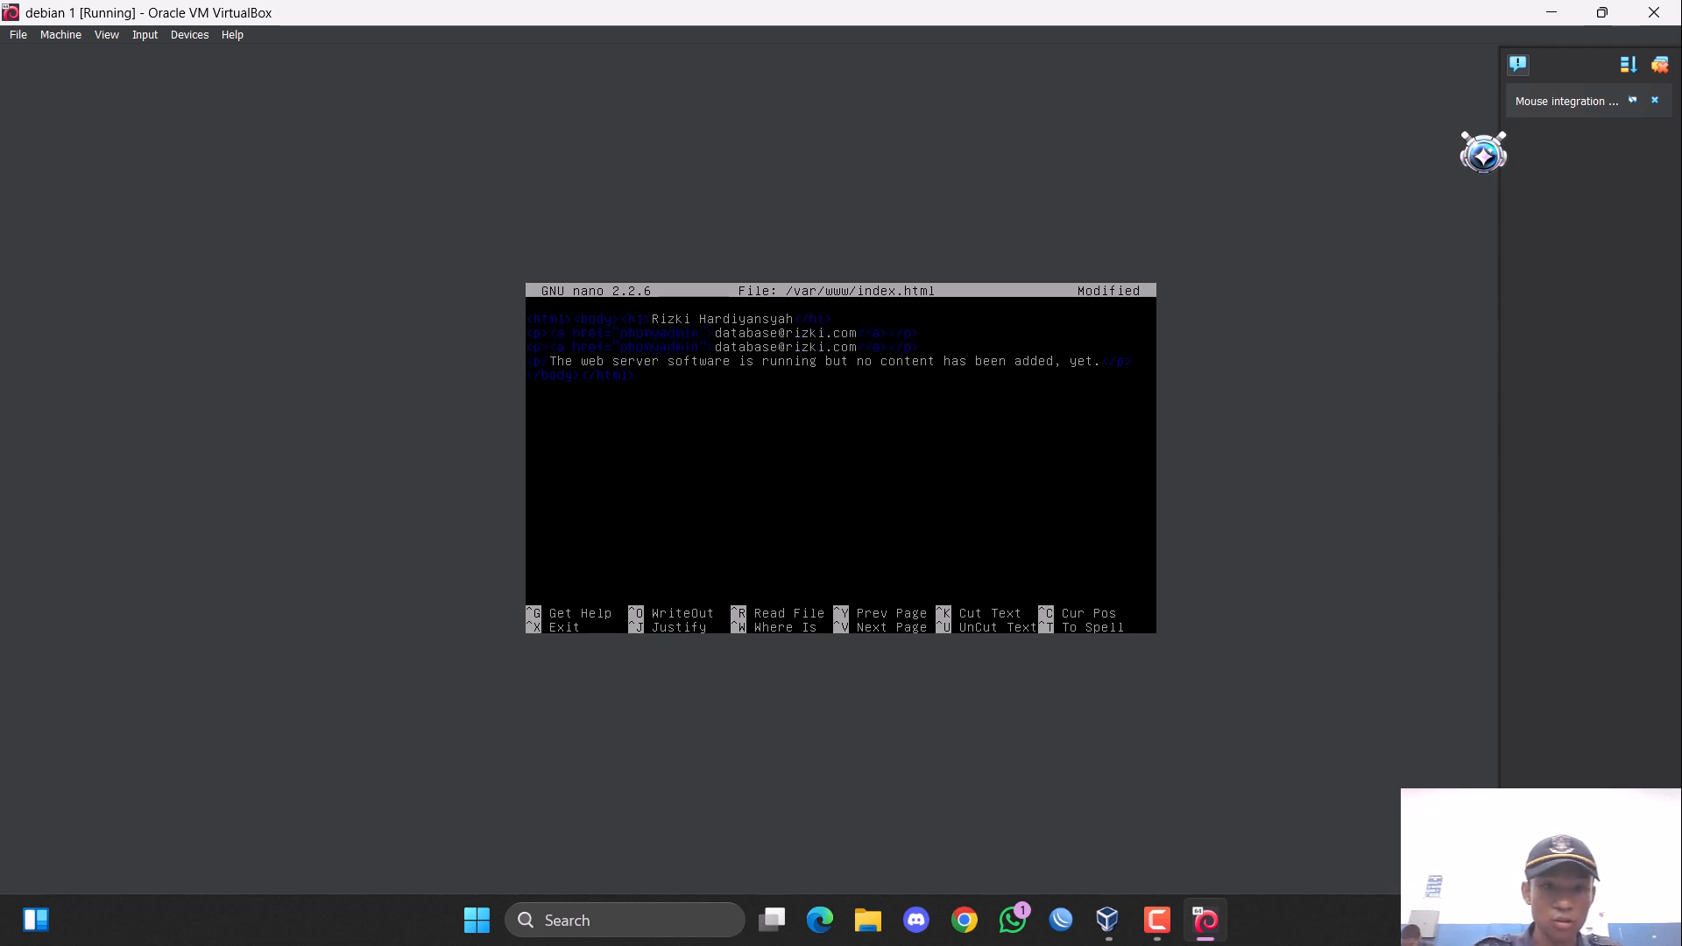
pyautogui.hotkey('ctrl', 'u')
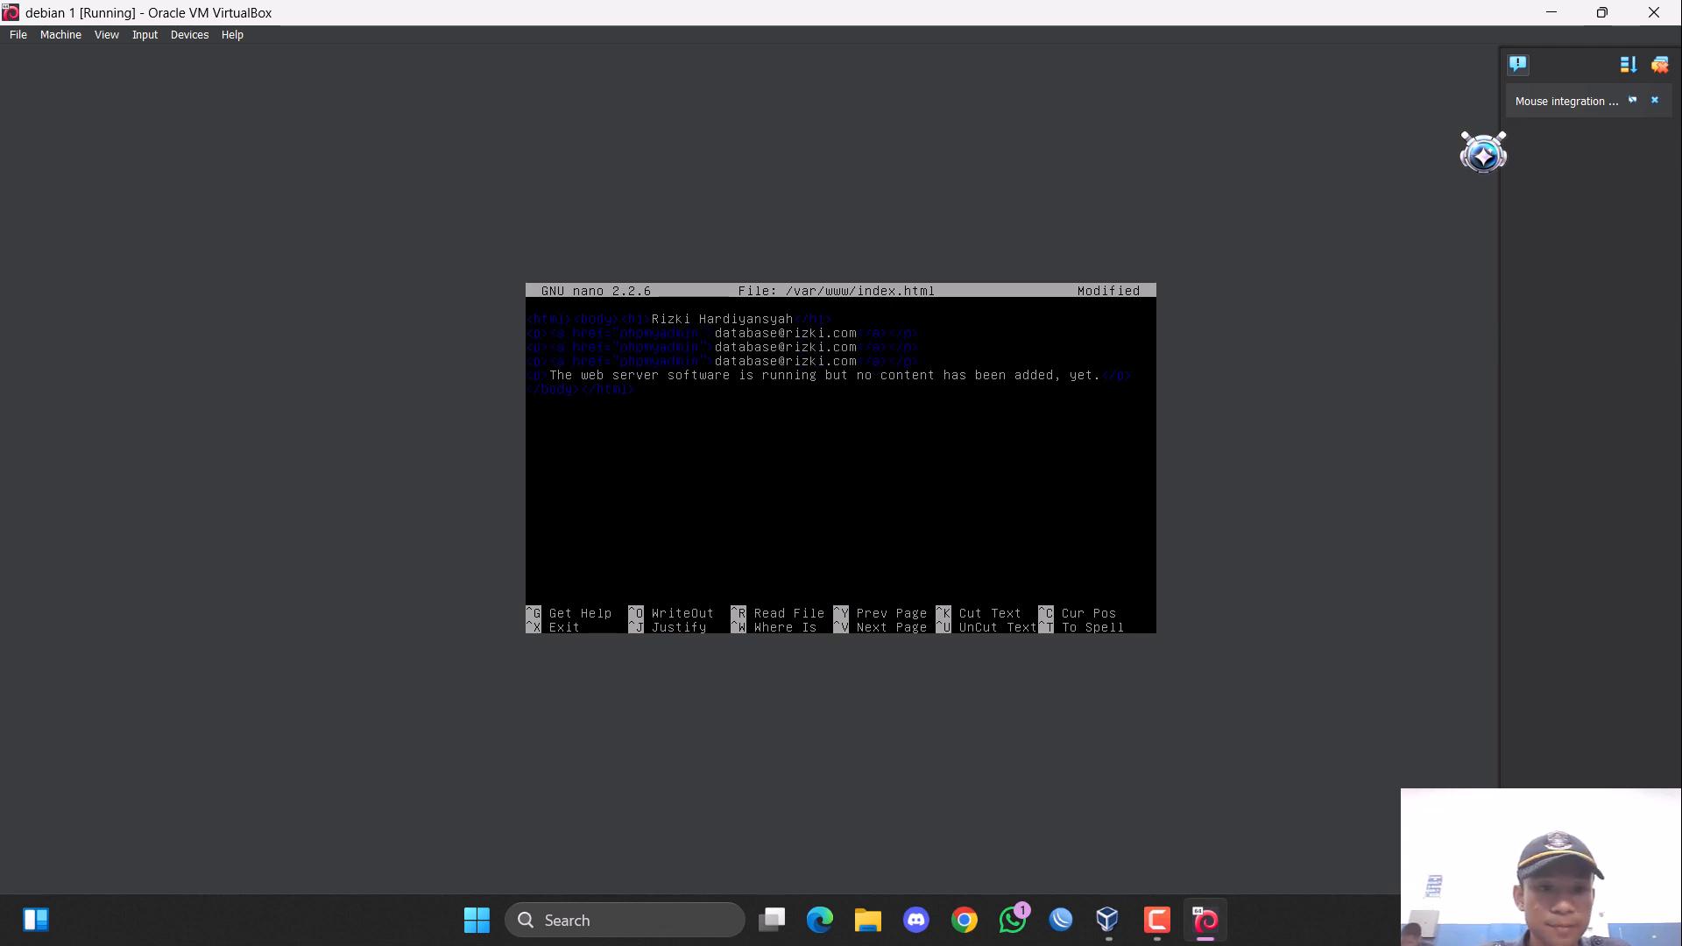
# Change the href of the second link line to "//rizki.com".
pyautogui.press('Up')
pyautogui.press('Up')
pyautogui.press('Right')
pyautogui.press('Right')
pyautogui.press('Right')
pyautogui.press('Right')
pyautogui.press('Right')
pyautogui.press('Right')
pyautogui.press('Right')
pyautogui.press('Right')
pyautogui.press('Right')
pyautogui.press('Right')
pyautogui.press('Right')
pyautogui.press('Right')
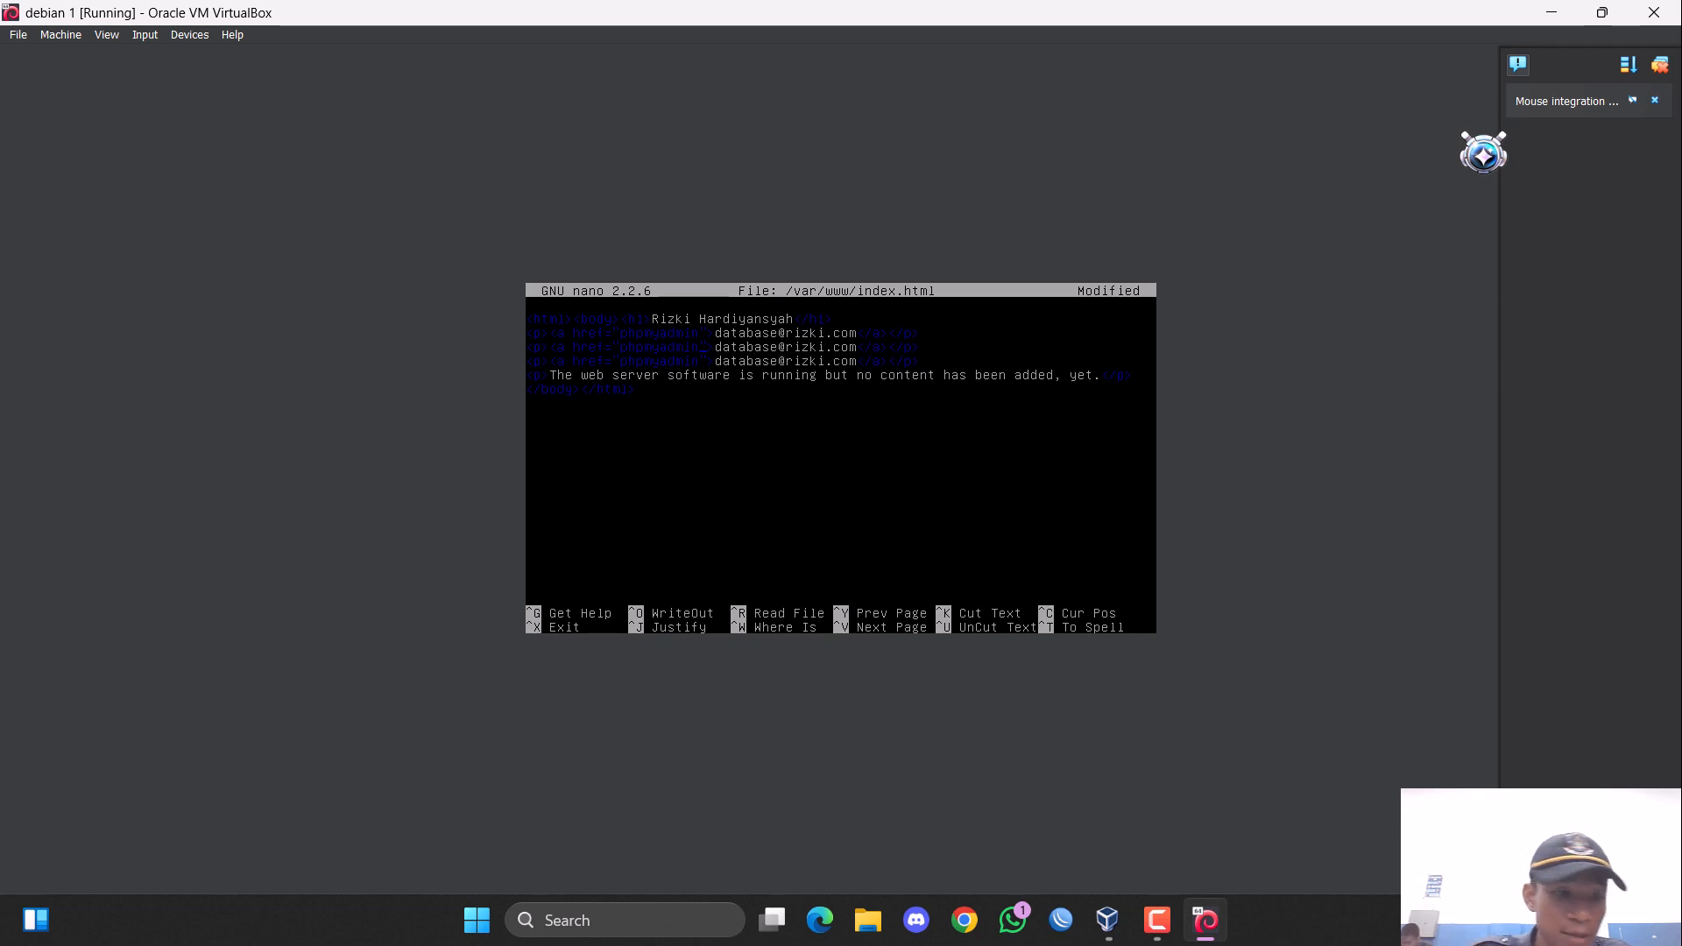
pyautogui.press('BackSpace')
pyautogui.press('BackSpace')
pyautogui.press('BackSpace')
pyautogui.press('BackSpace')
pyautogui.press('BackSpace')
pyautogui.press('BackSpace')
pyautogui.press('BackSpace')
pyautogui.press('BackSpace')
pyautogui.press('BackSpace')
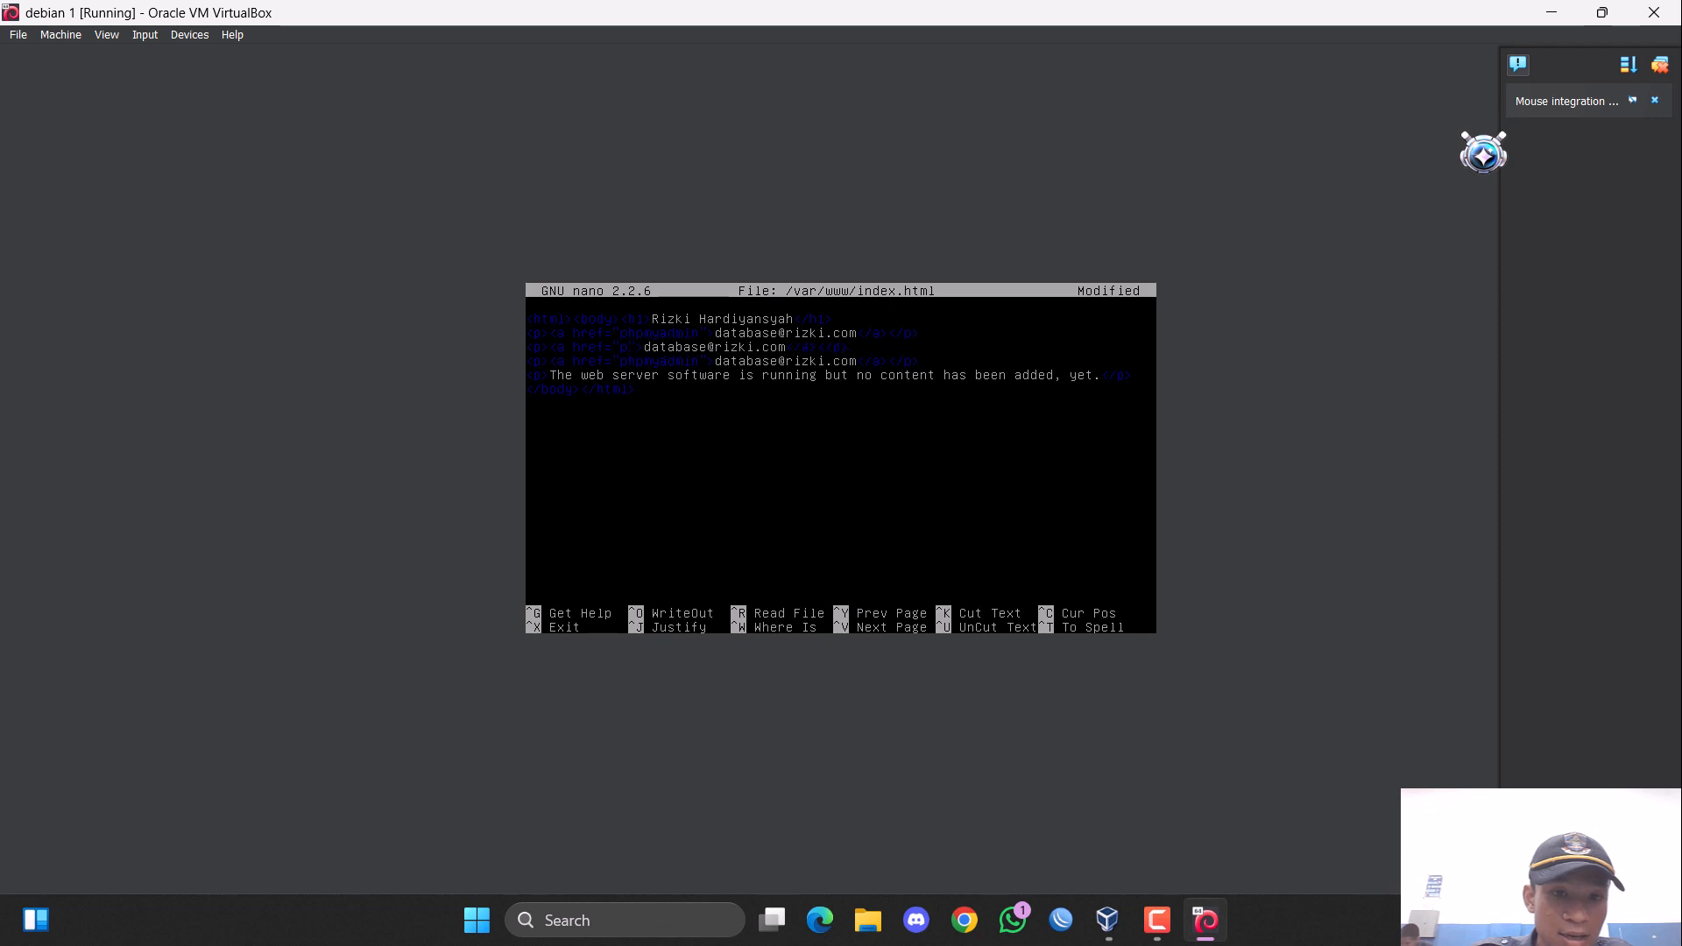
pyautogui.press('BackSpace')
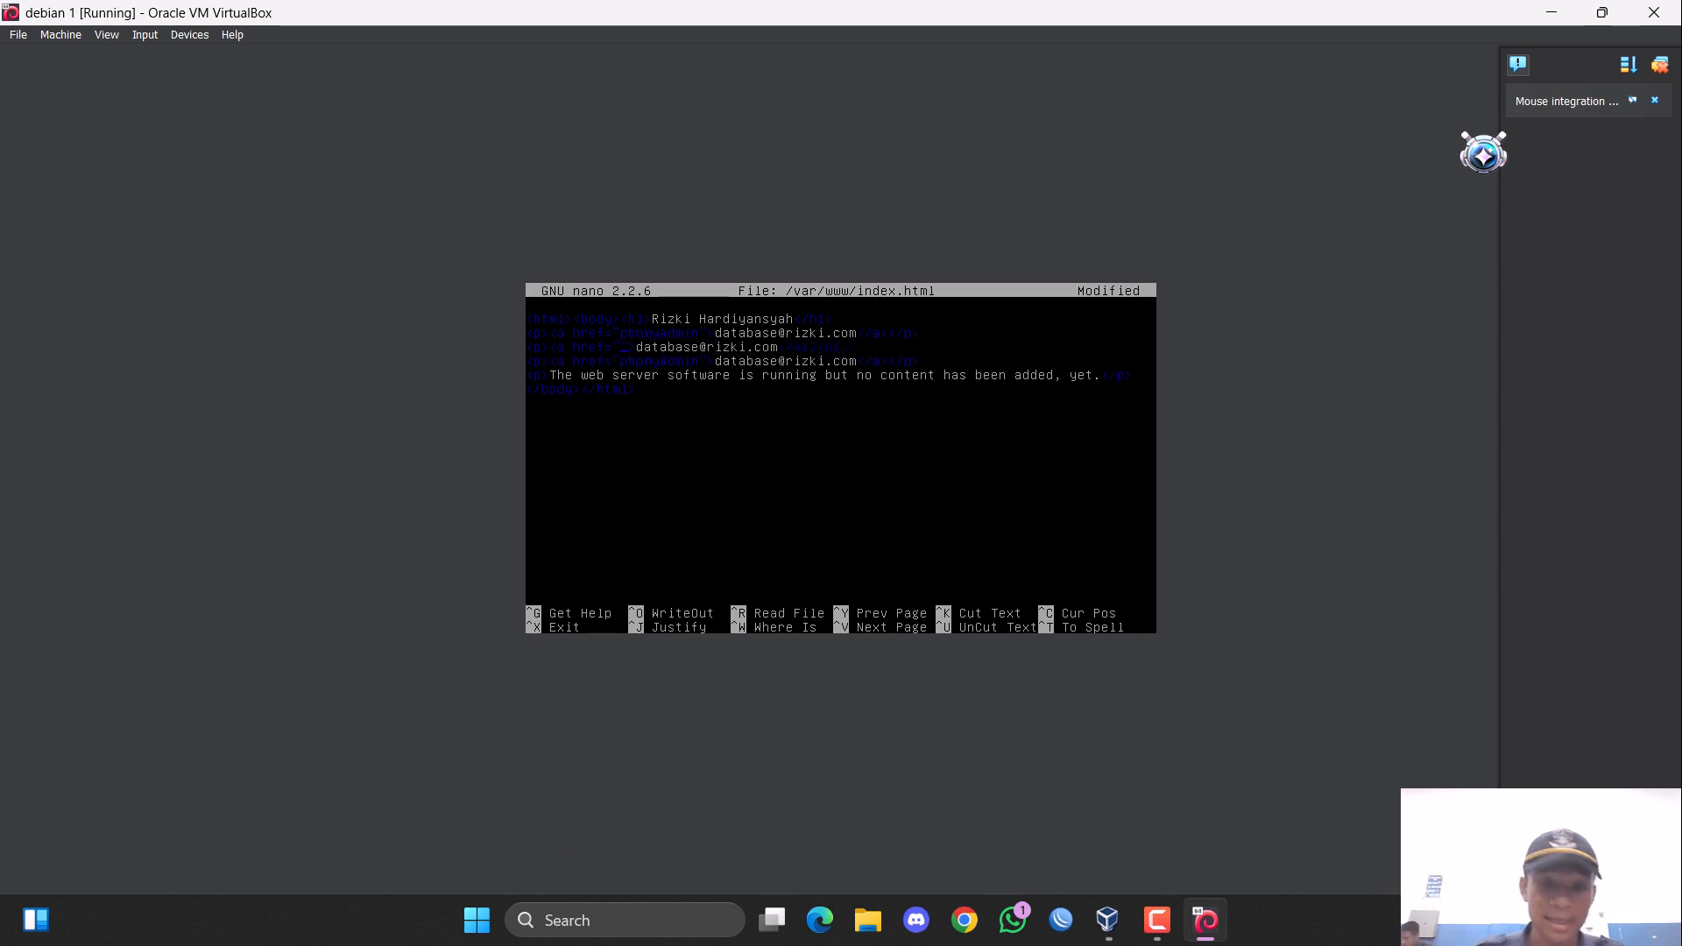
pyautogui.write('//')
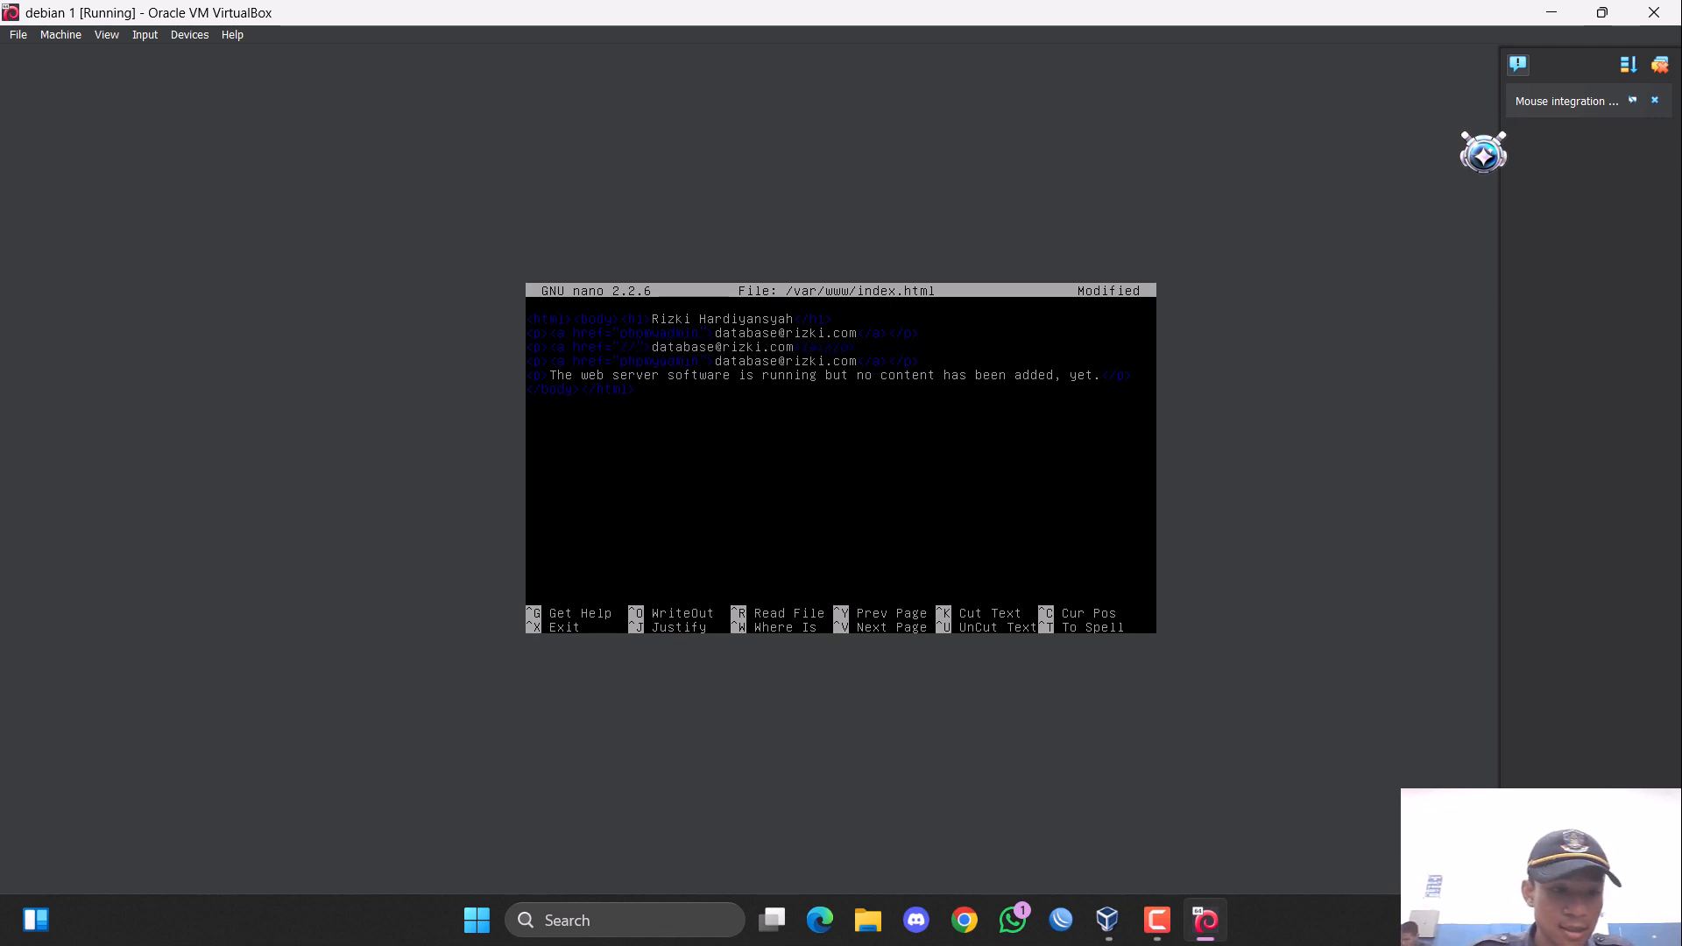
pyautogui.write('rizki')
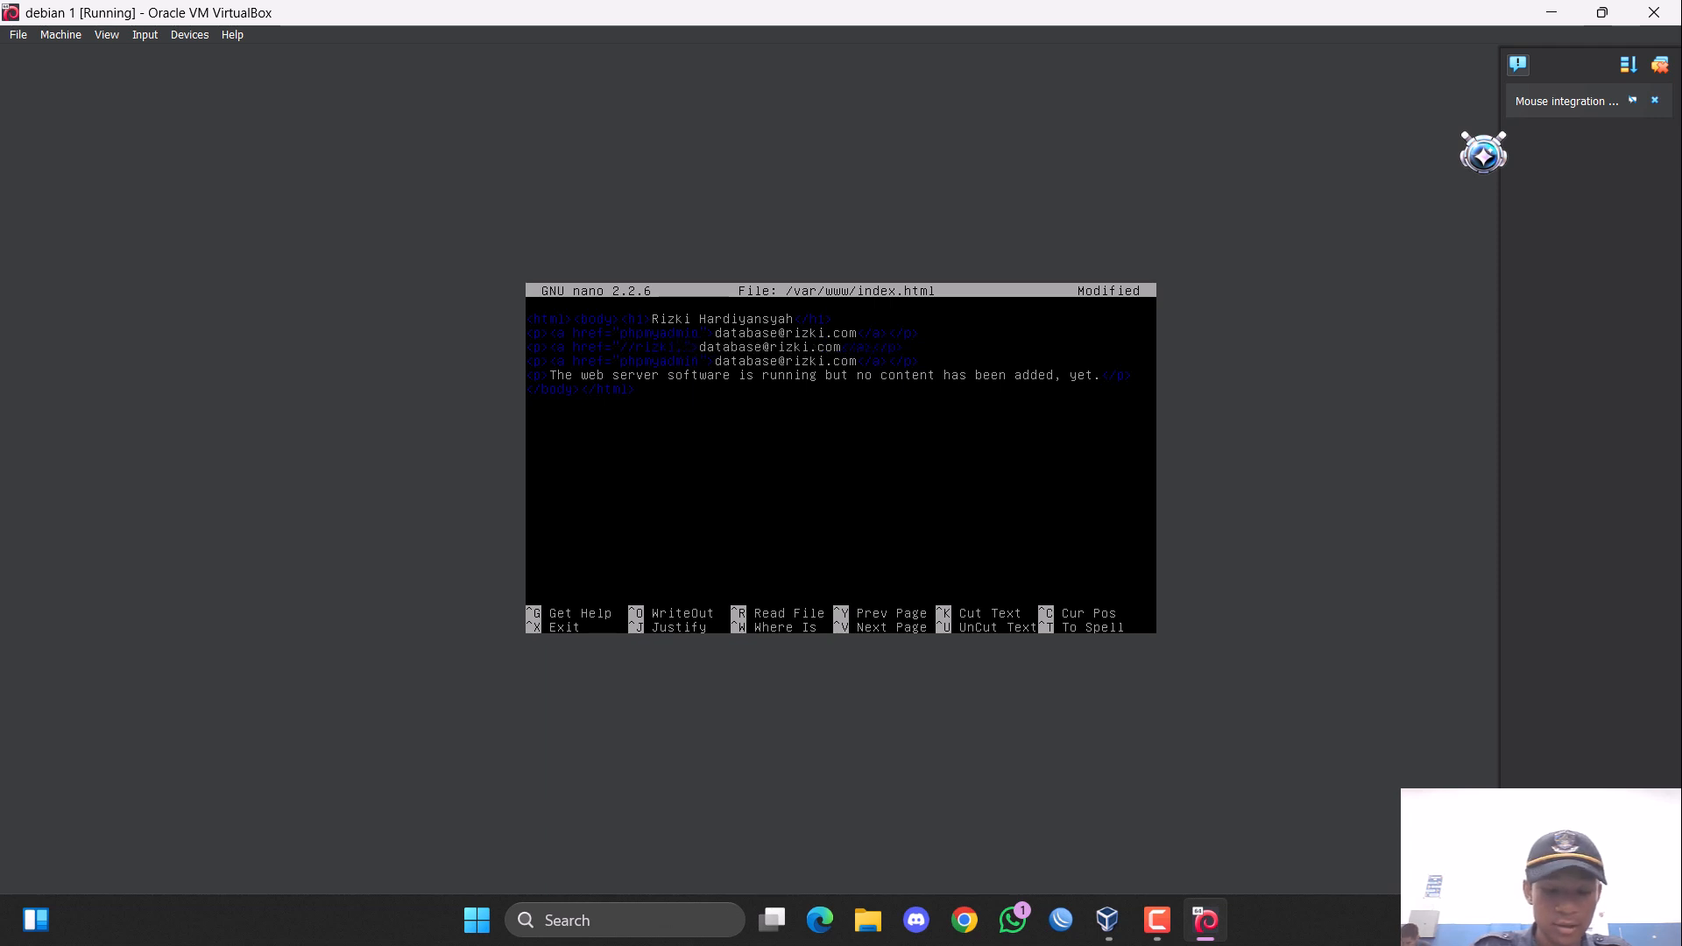
pyautogui.write('.com')
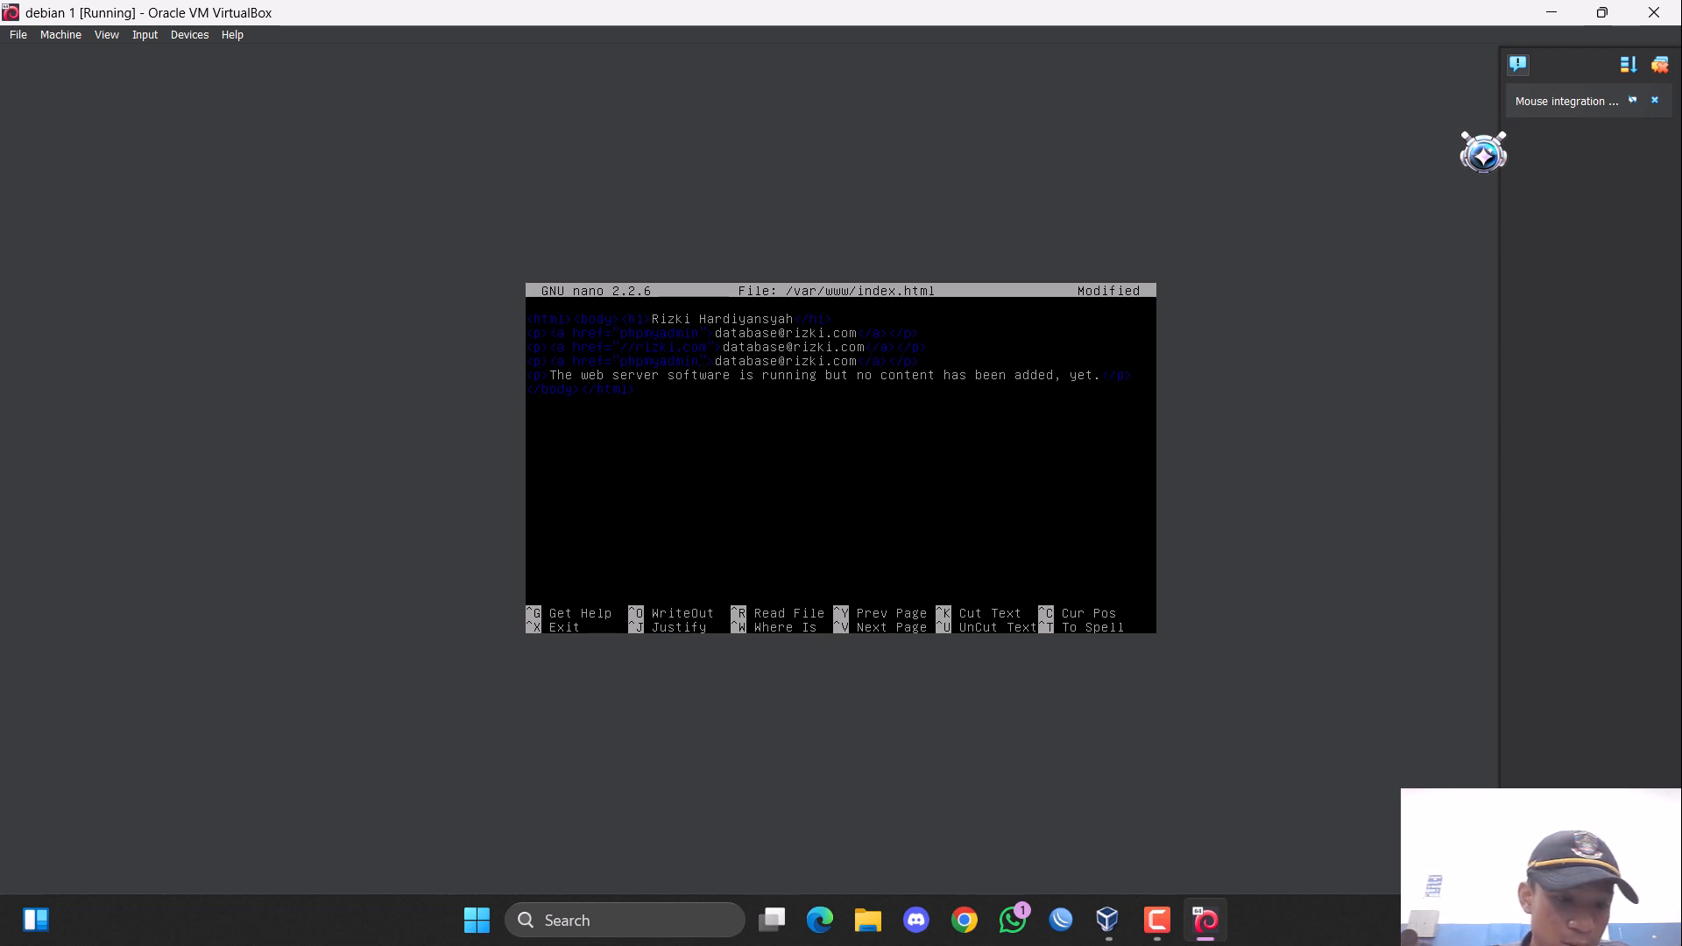
# Change the href of the third link line to "//ardi.or.id".
pyautogui.press('BackSpace')
pyautogui.press('BackSpace')
pyautogui.press('BackSpace')
pyautogui.press('BackSpace')
pyautogui.press('BackSpace')
pyautogui.press('BackSpace')
pyautogui.press('BackSpace')
pyautogui.press('BackSpace')
pyautogui.press('BackSpace')
pyautogui.press('BackSpace')
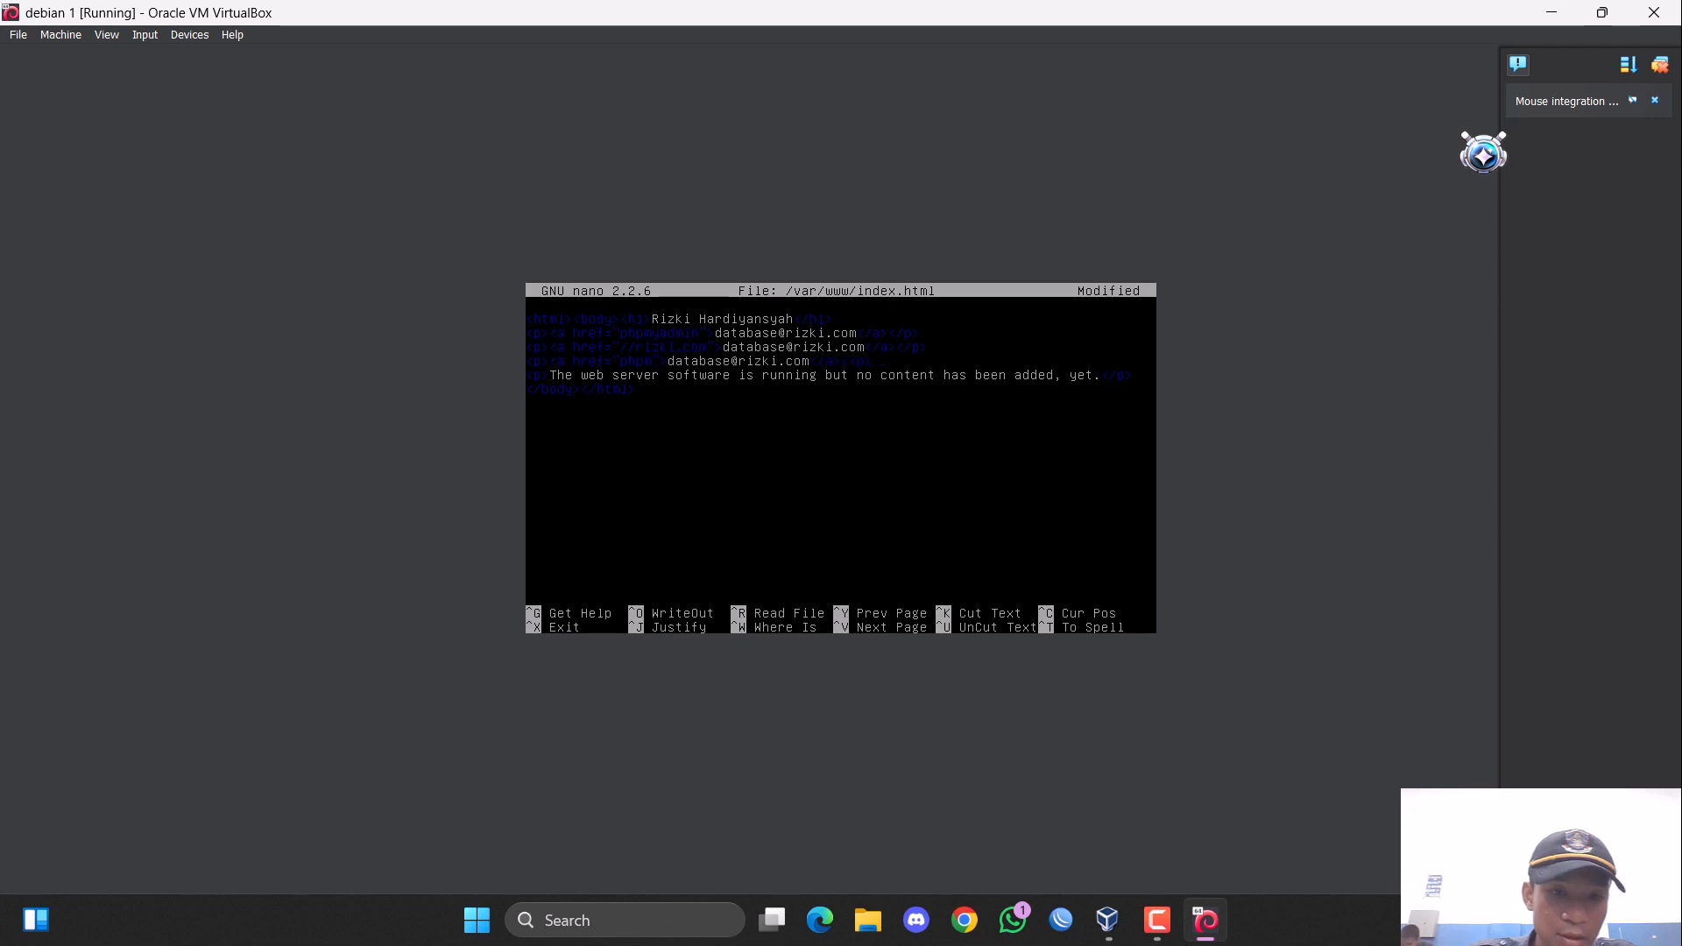
pyautogui.write('/')
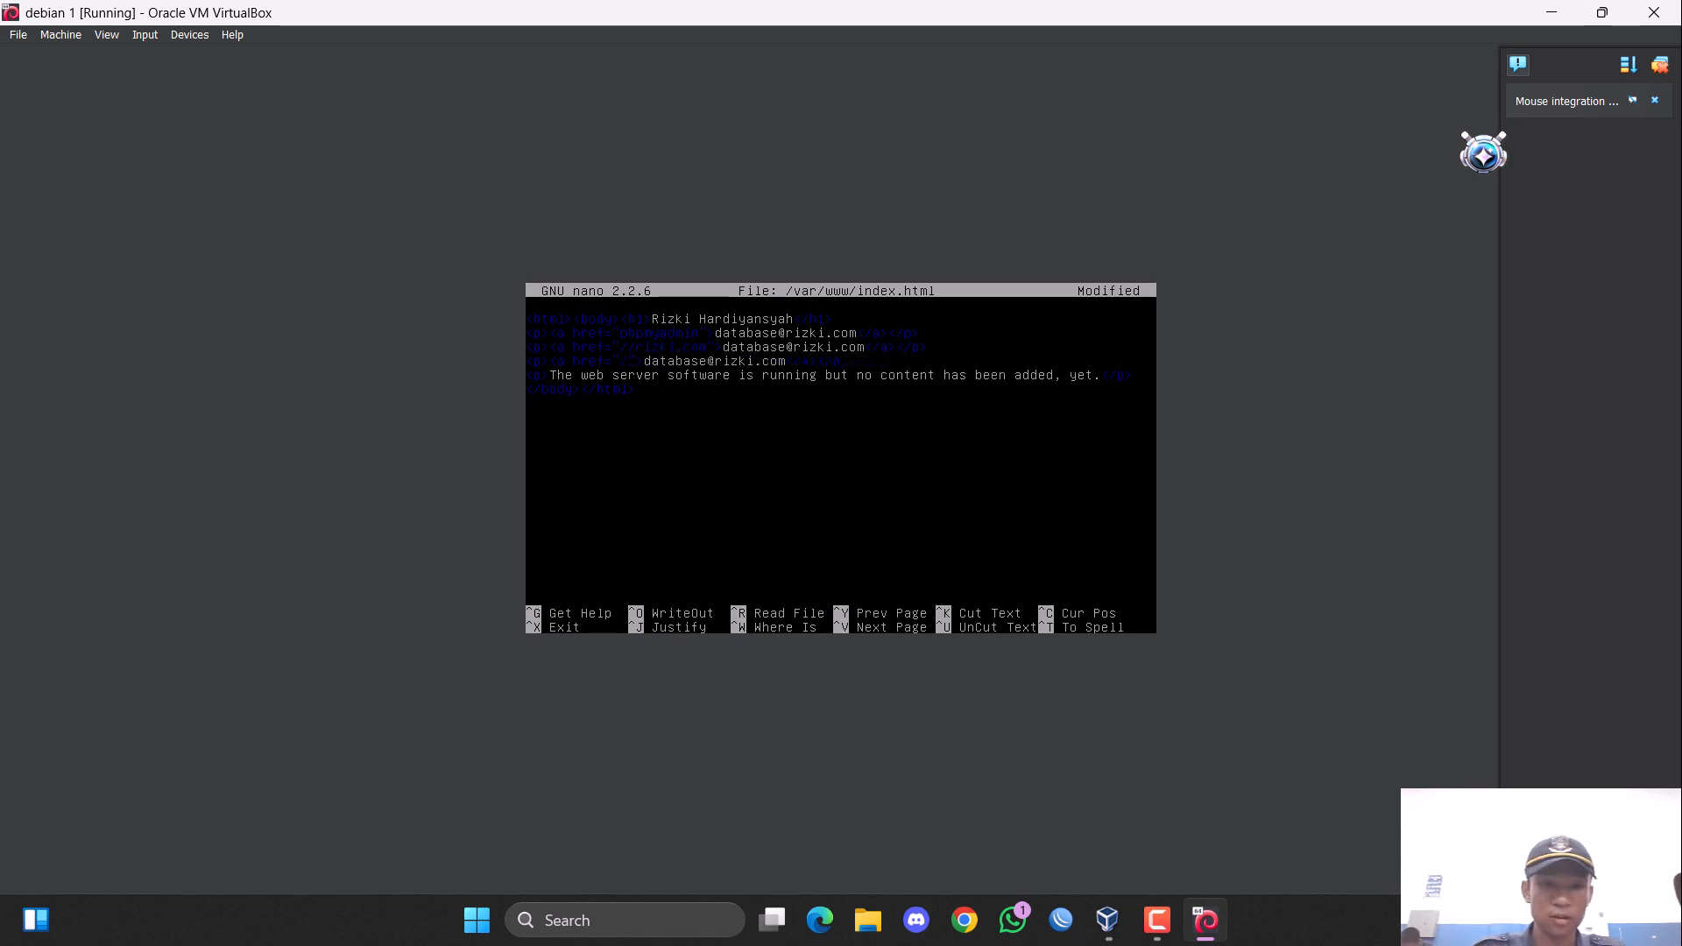
pyautogui.write('/')
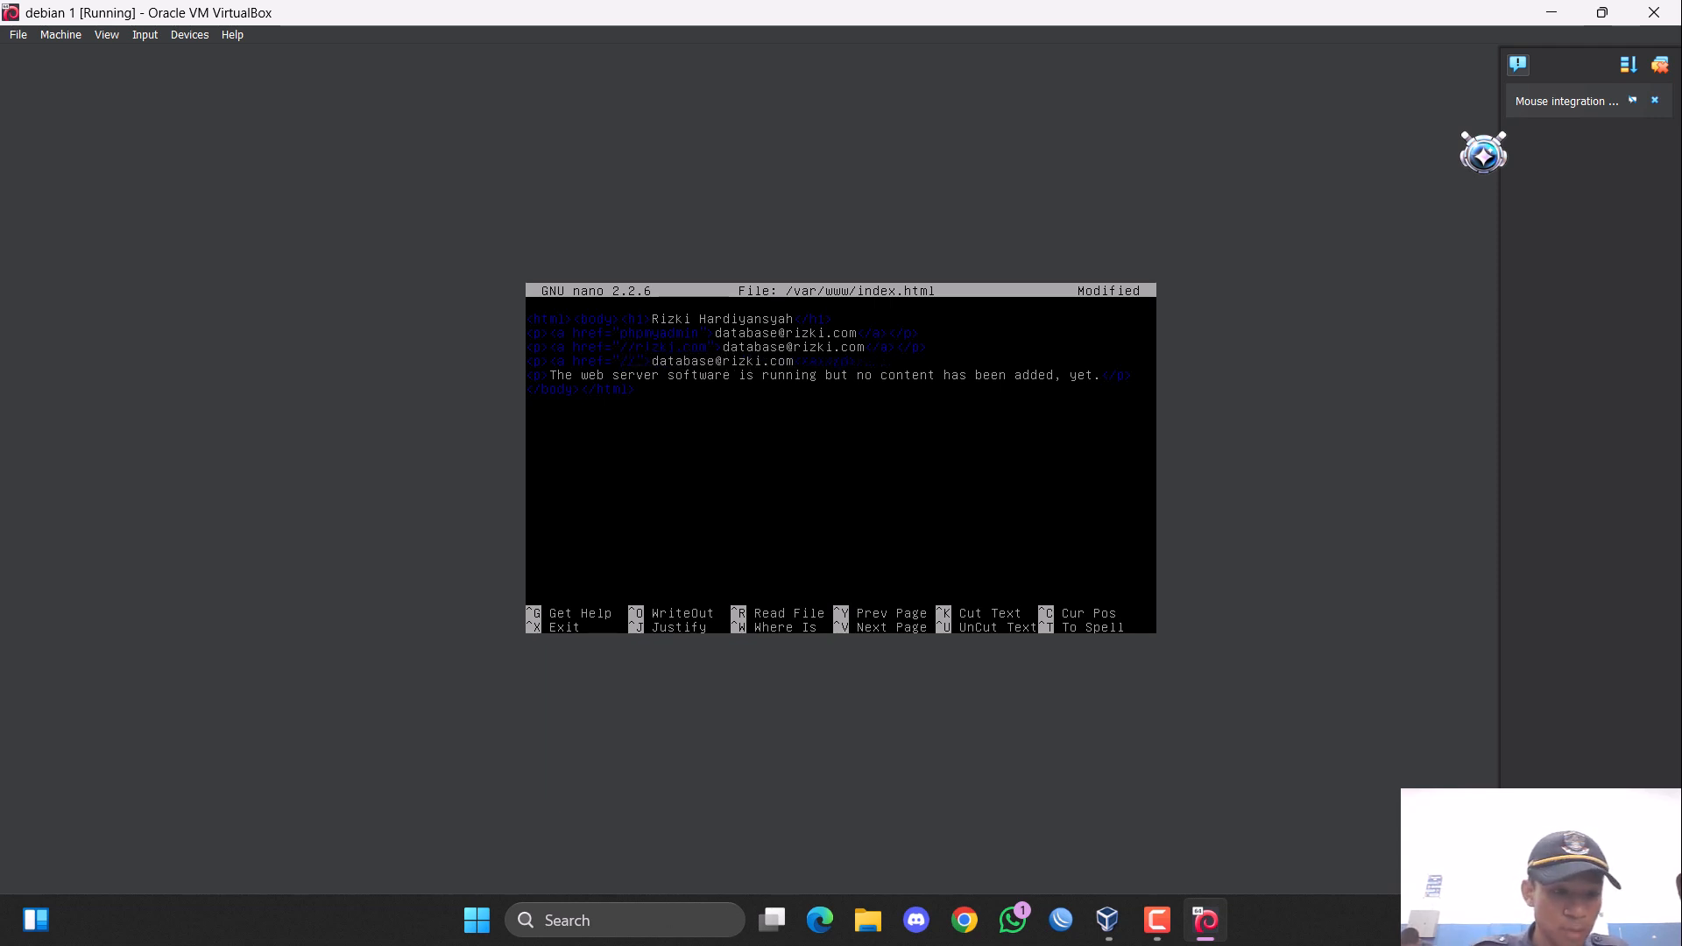
pyautogui.write('ardi.')
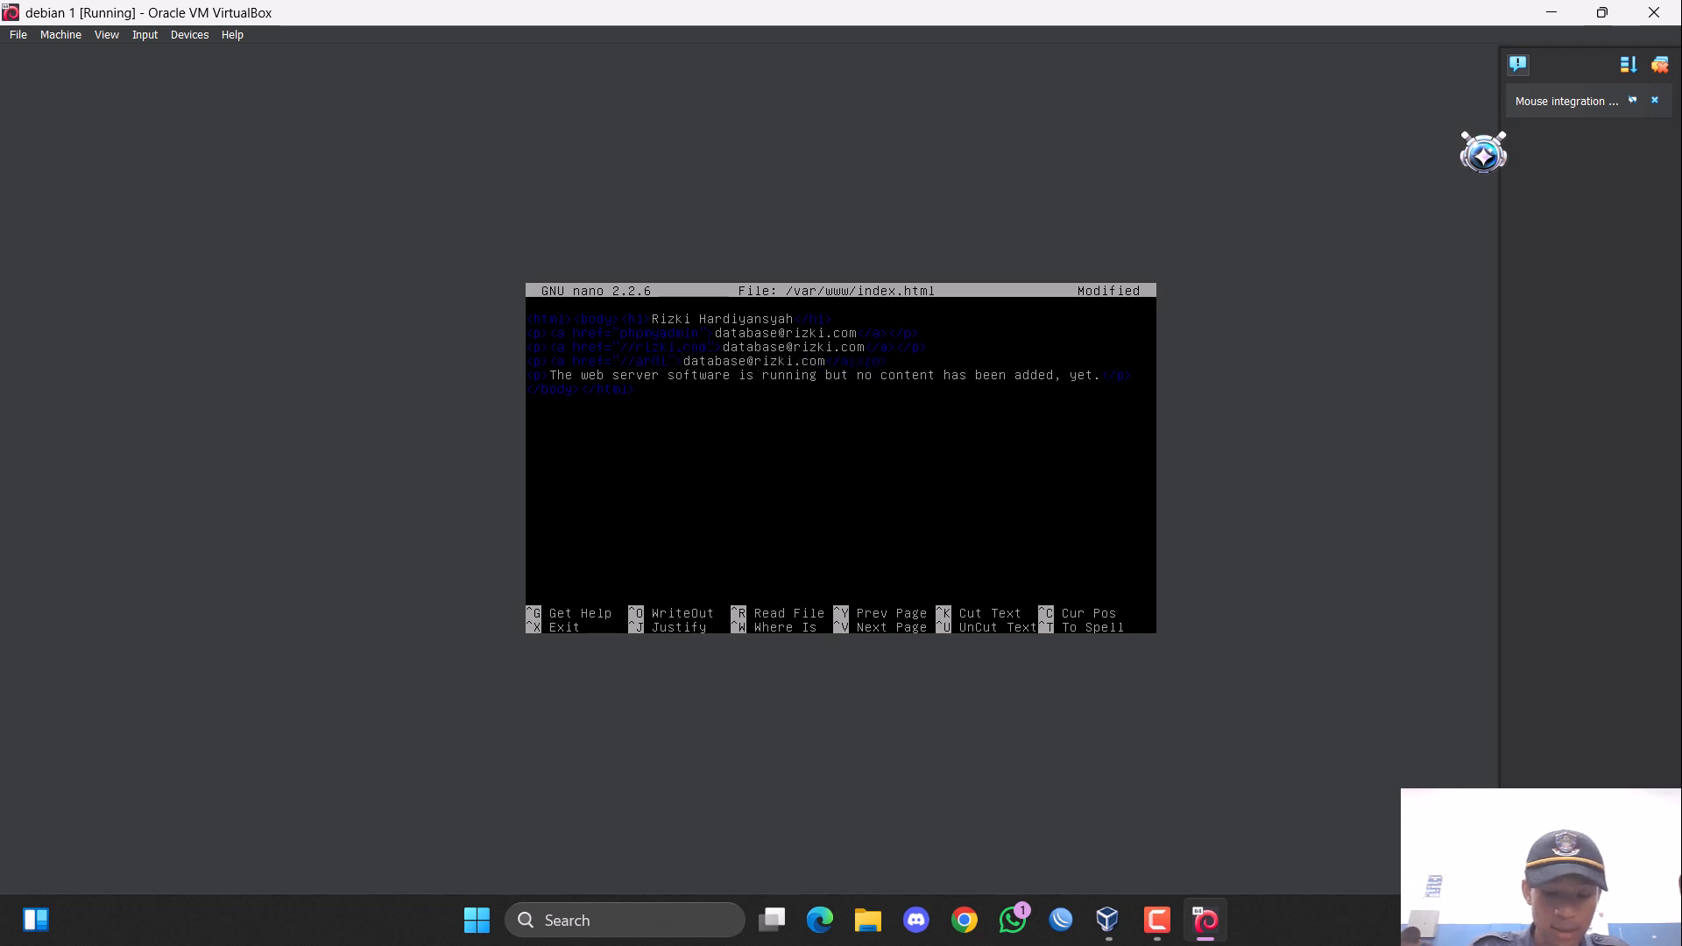
pyautogui.write('org')
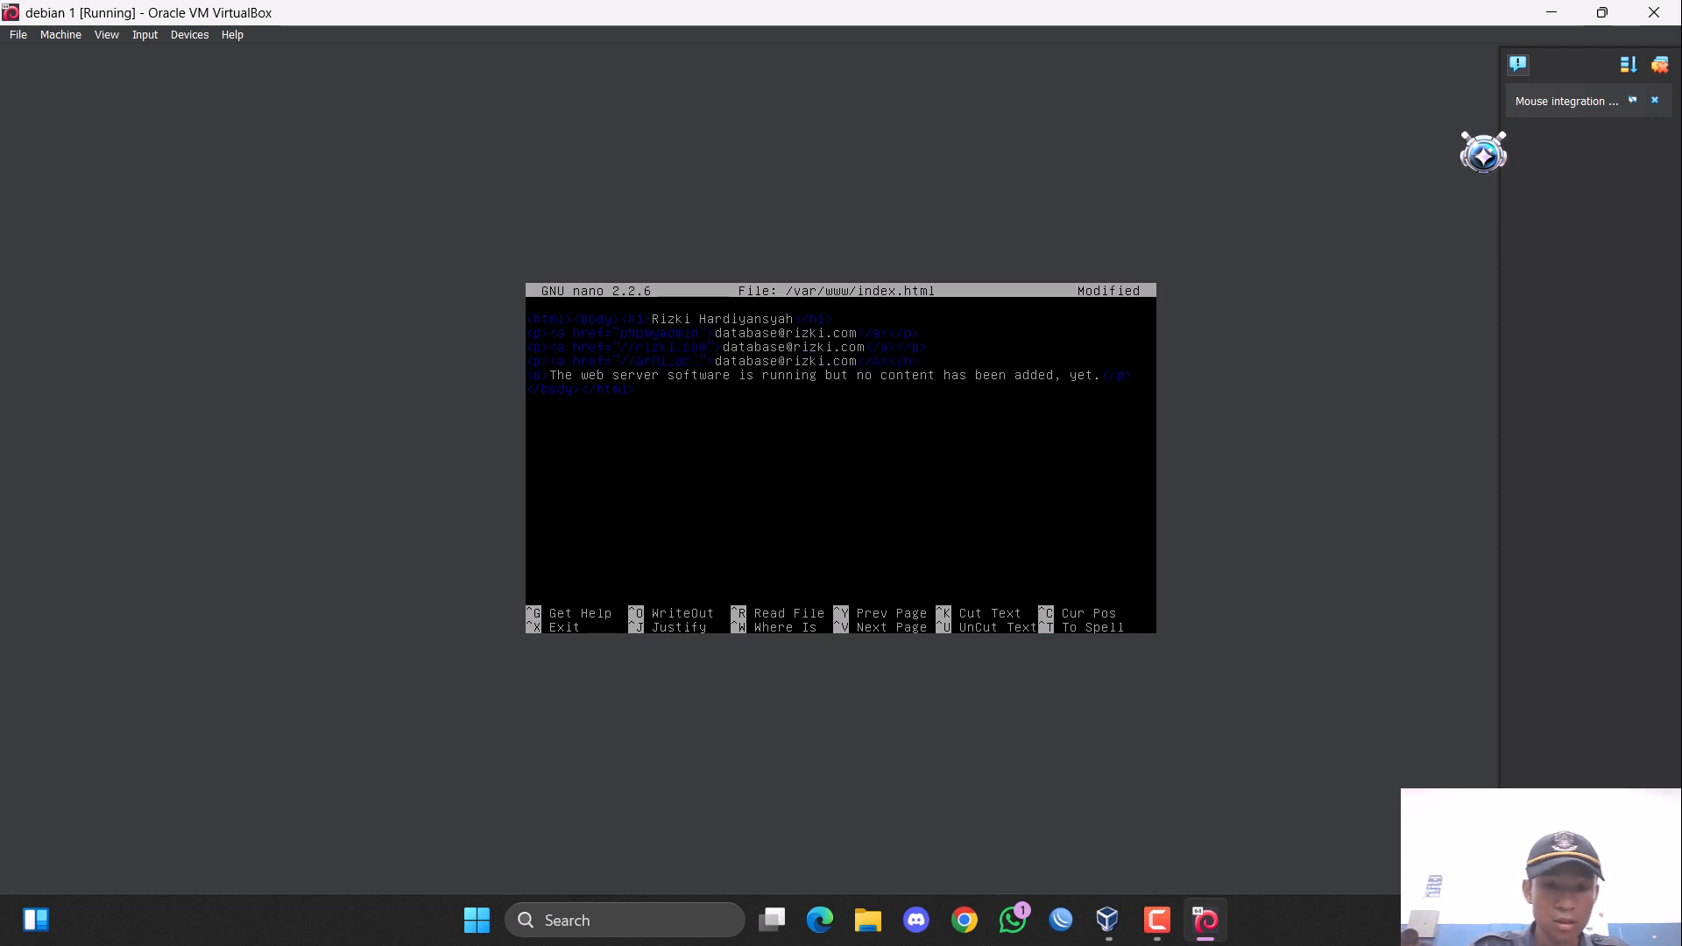
pyautogui.write('id')
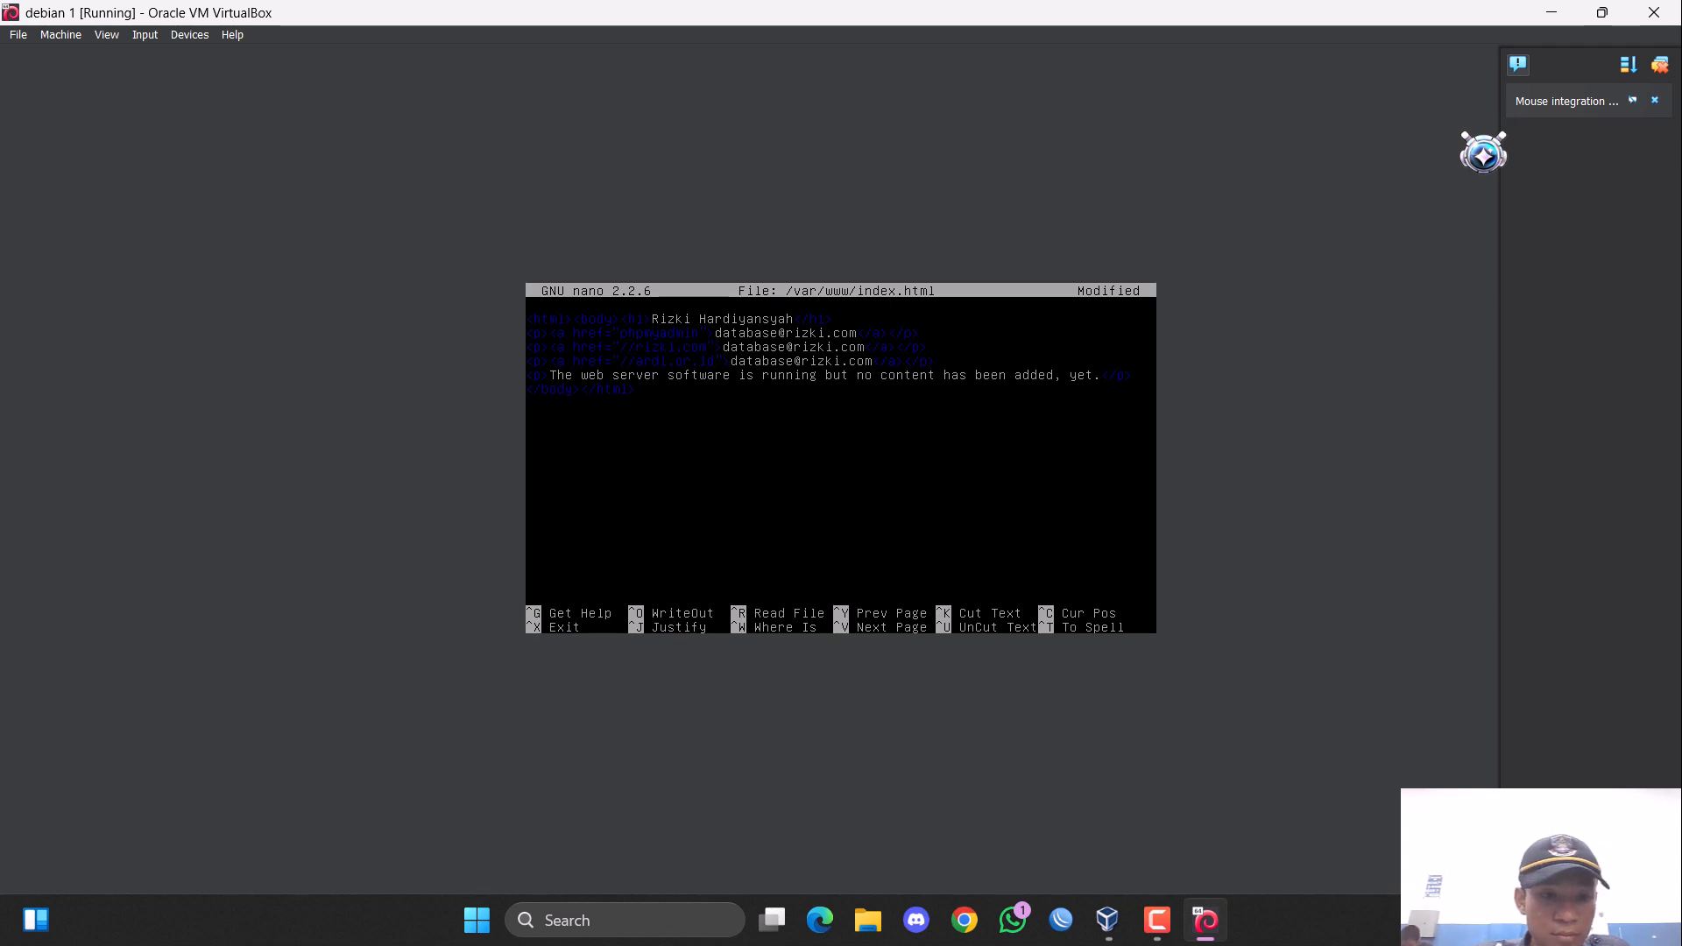
# Replace the second link's text with the web e-mail address at the rizki.com domain, keeping its closing tags.
pyautogui.press('Up')
pyautogui.press('Right')
pyautogui.press('Right')
pyautogui.press('Right')
pyautogui.press('Right')
pyautogui.press('Right')
pyautogui.press('Right')
pyautogui.press('Right')
pyautogui.press('Right')
pyautogui.press('Right')
pyautogui.press('Right')
pyautogui.press('Right')
pyautogui.press('Right')
pyautogui.press('Right')
pyautogui.press('Right')
pyautogui.press('Right')
pyautogui.press('Right')
pyautogui.press('Right')
pyautogui.press('Right')
pyautogui.press('Delete')
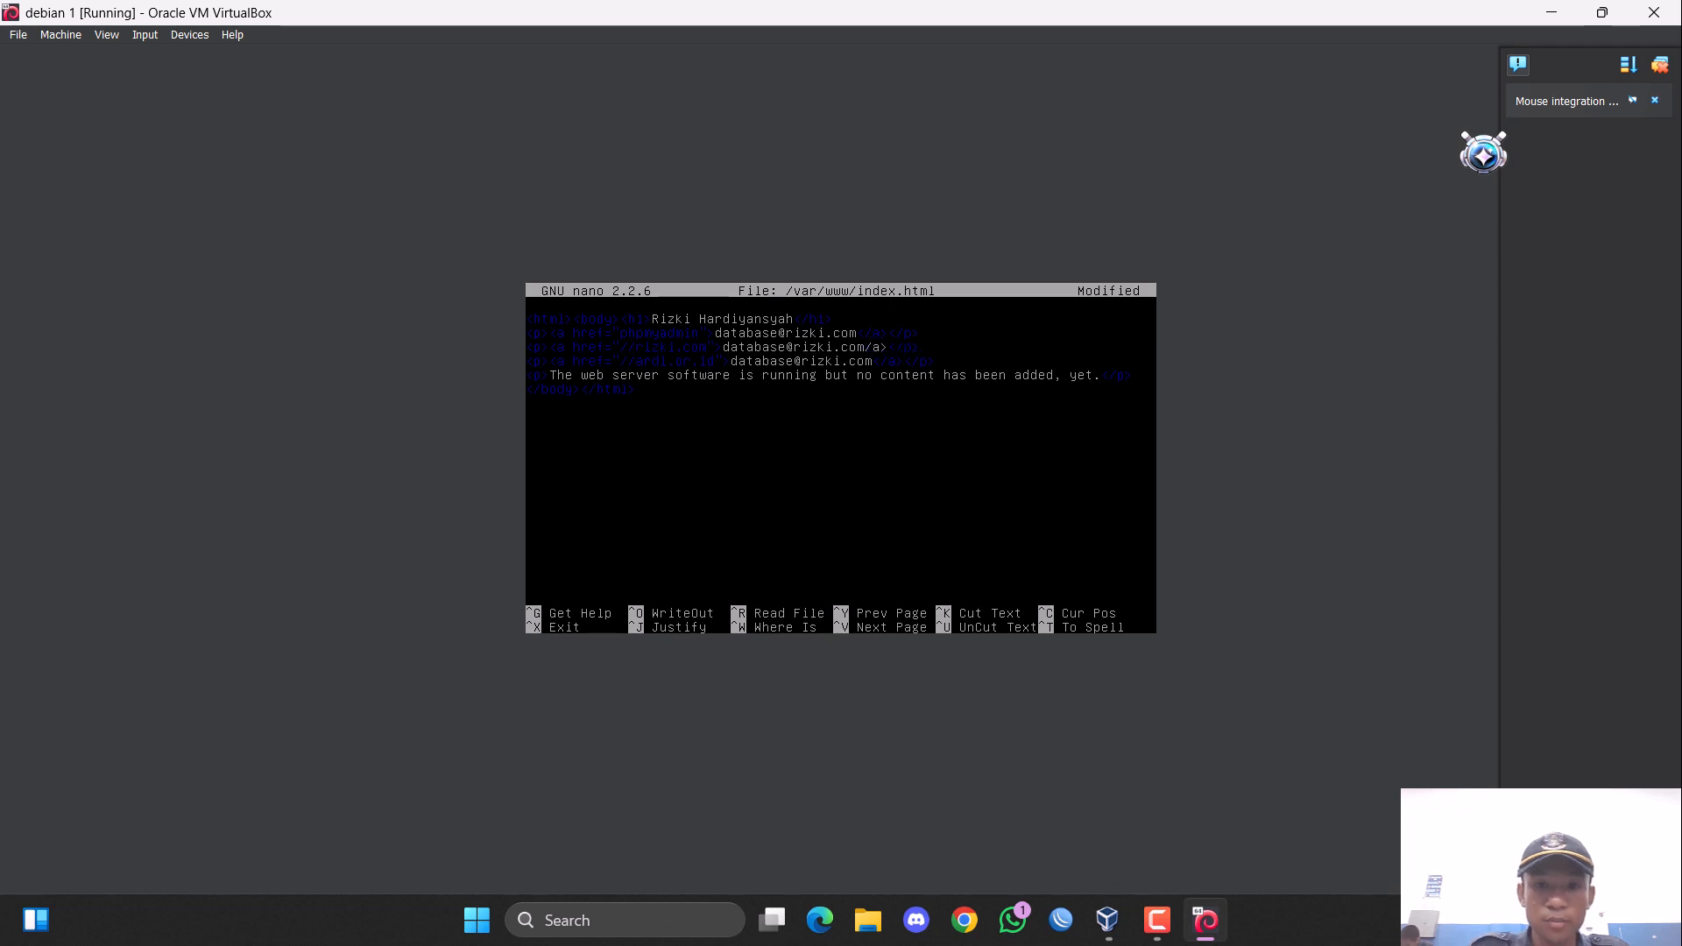
pyautogui.write('<')
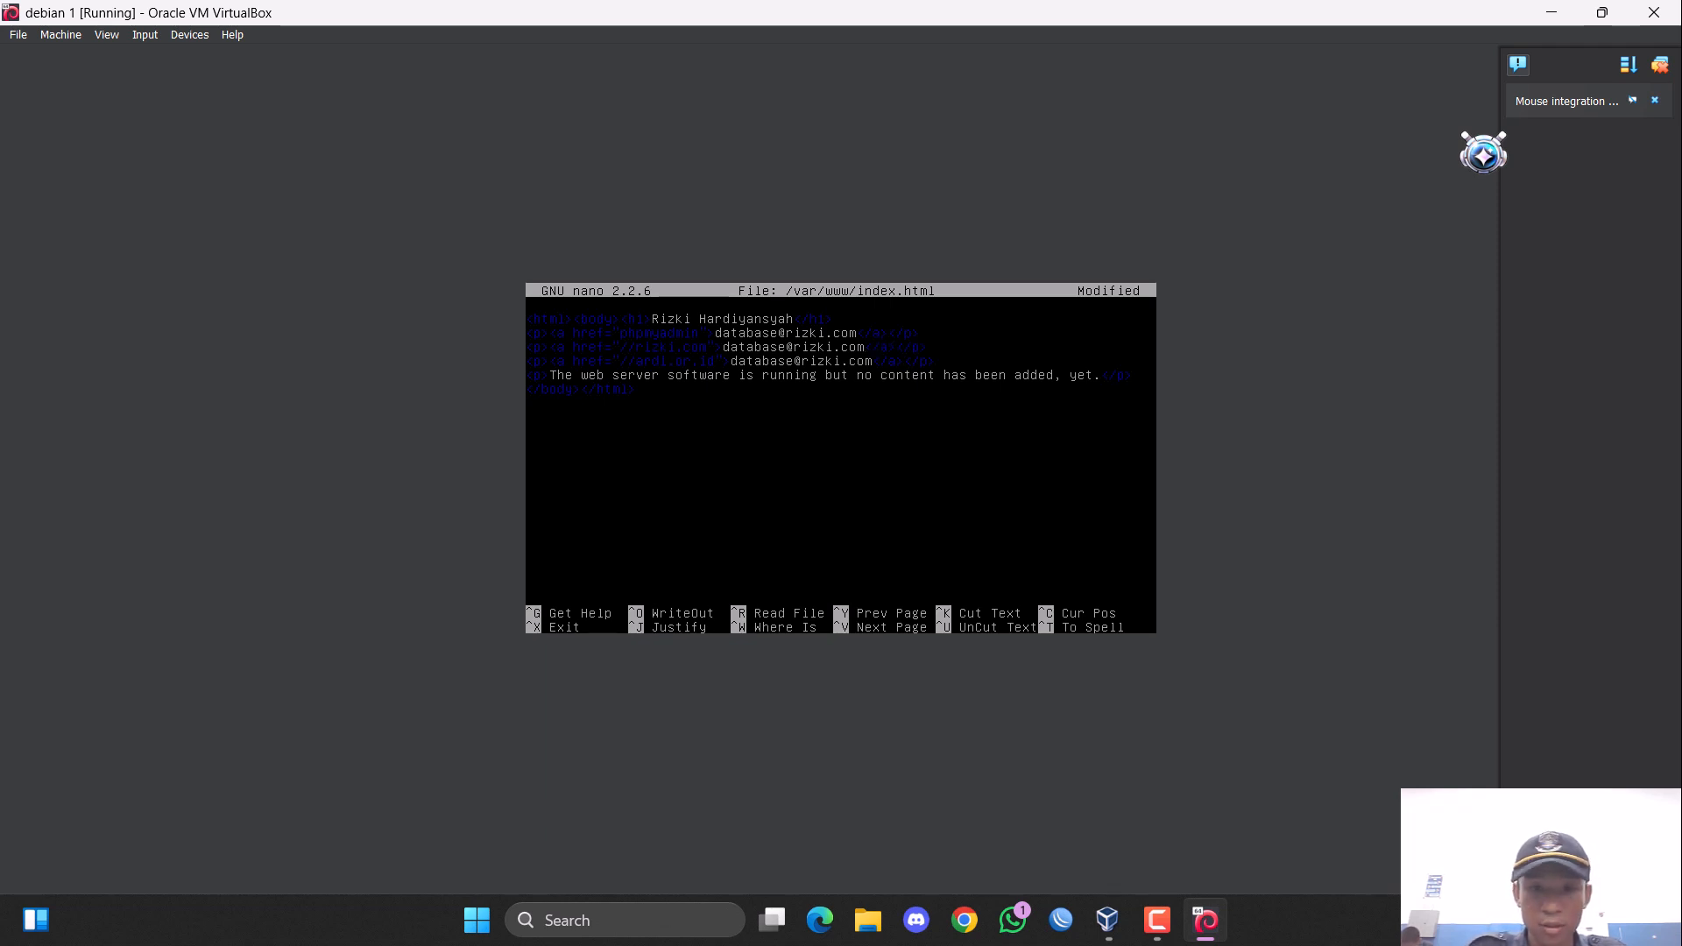
pyautogui.press('BackSpace')
pyautogui.press('BackSpace')
pyautogui.press('BackSpace')
pyautogui.press('BackSpace')
pyautogui.press('BackSpace')
pyautogui.press('BackSpace')
pyautogui.press('BackSpace')
pyautogui.press('BackSpace')
pyautogui.press('BackSpace')
pyautogui.press('BackSpace')
pyautogui.press('BackSpace')
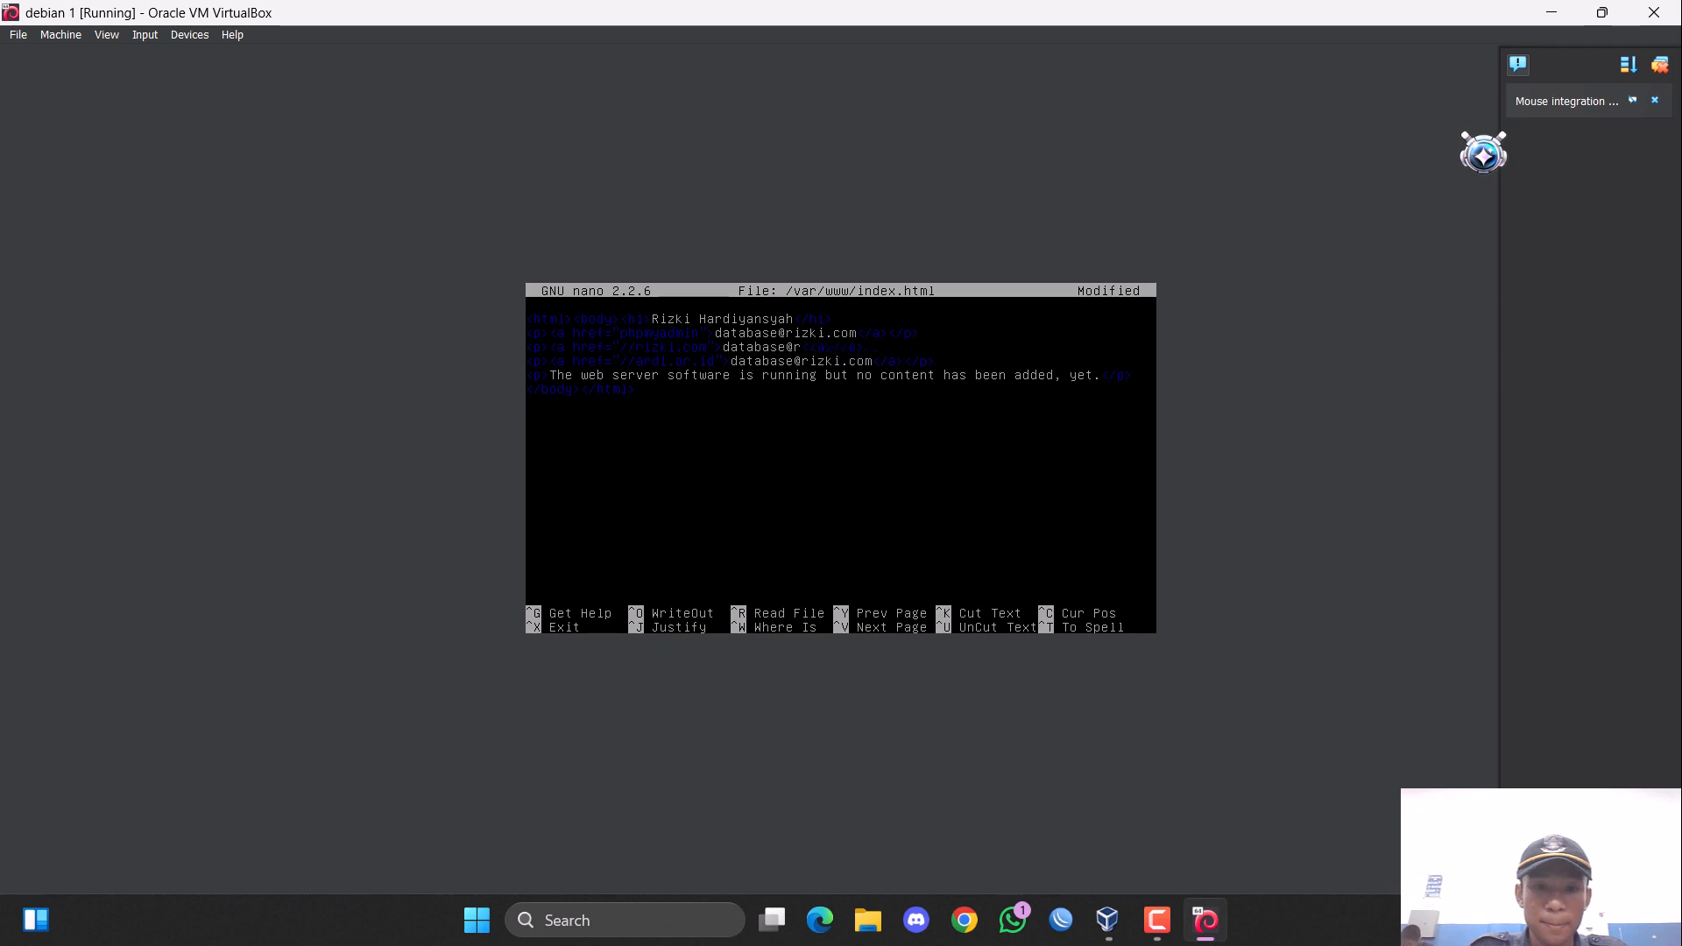
pyautogui.press('BackSpace')
pyautogui.press('BackSpace')
pyautogui.press('BackSpace')
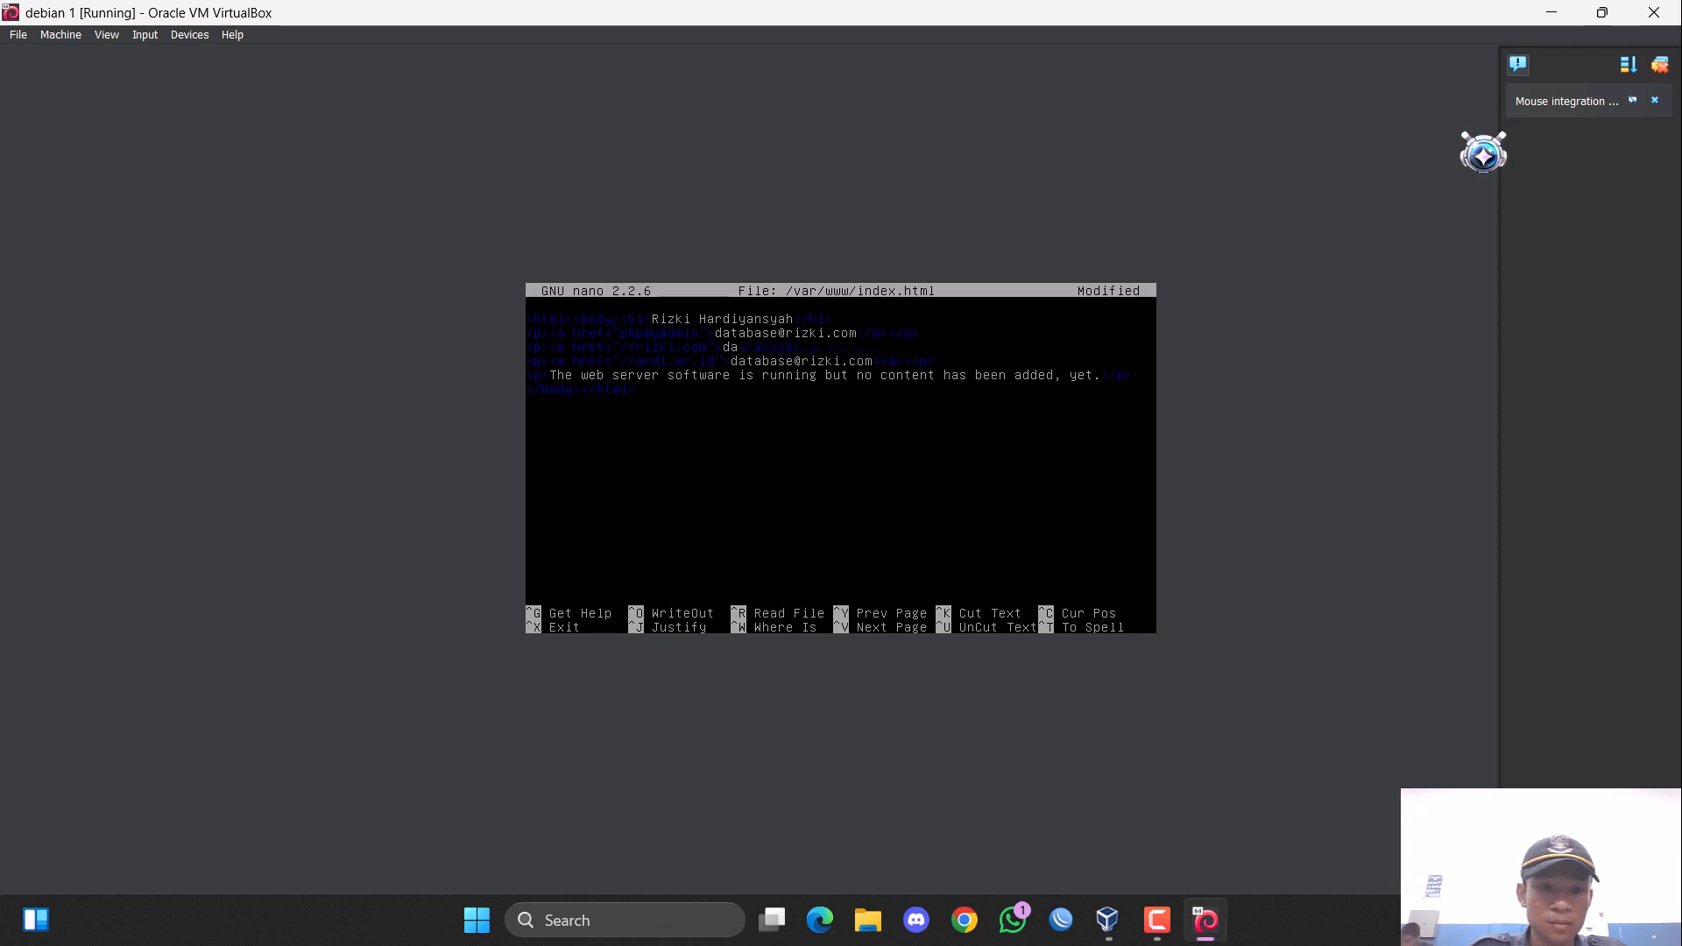
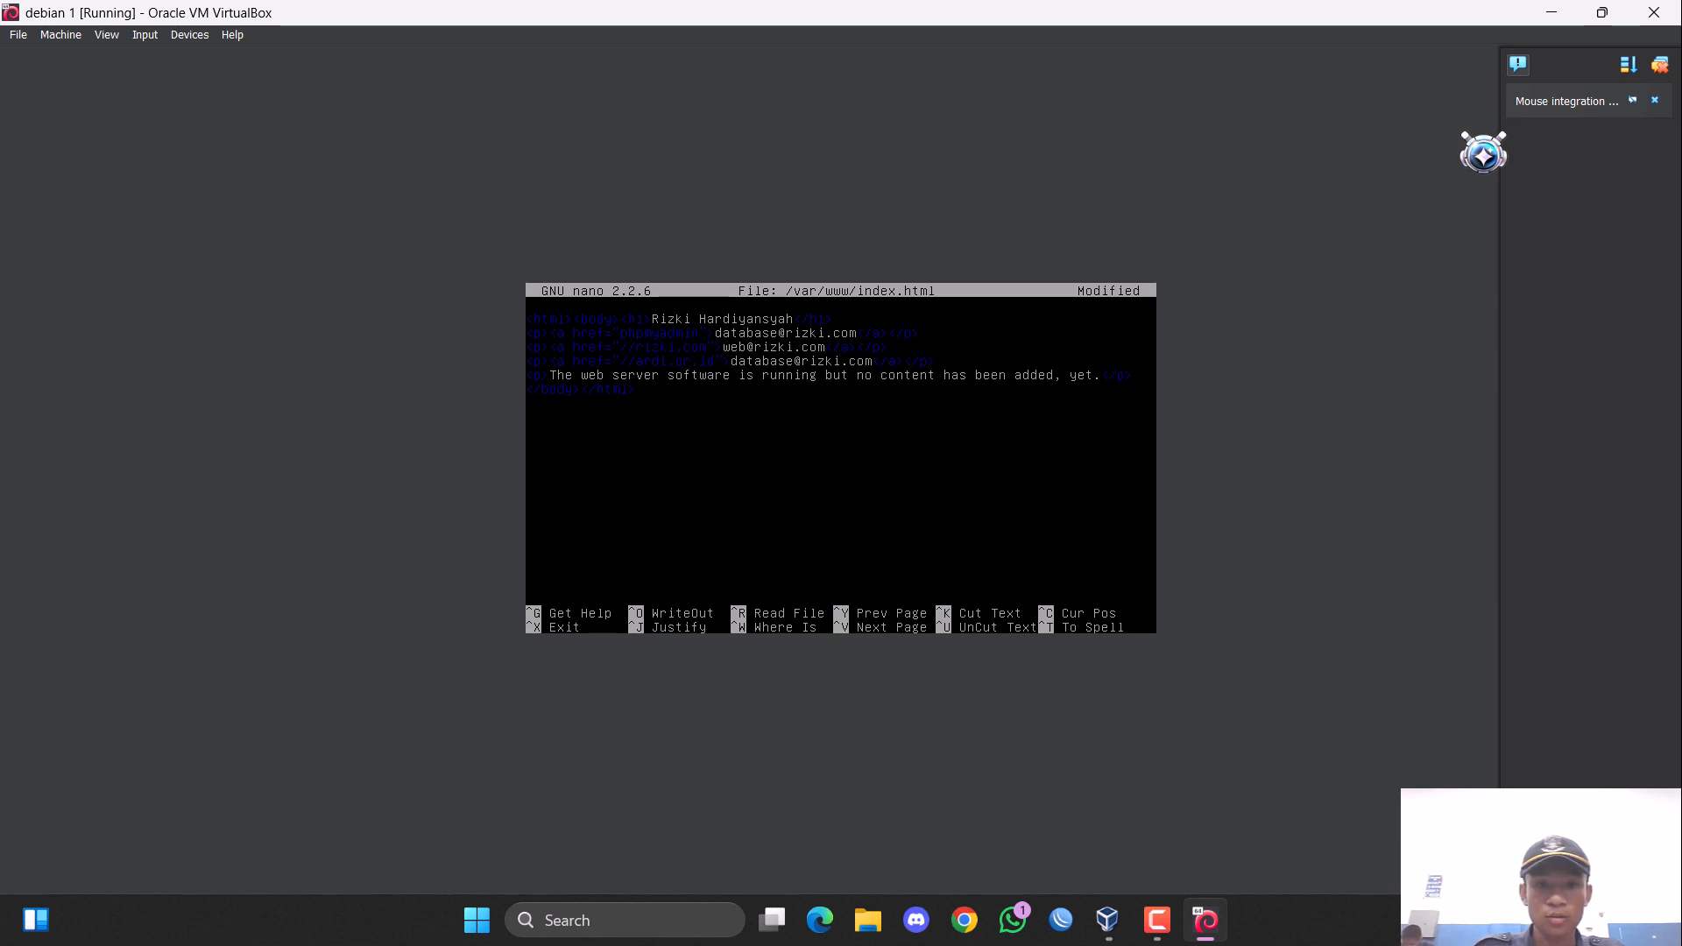
# Replace the third link's text with the web e-mail address at the ardi.or.id domain.
pyautogui.press('BackSpace')
pyautogui.press('BackSpace')
pyautogui.press('BackSpace')
pyautogui.press('BackSpace')
pyautogui.press('BackSpace')
pyautogui.press('BackSpace')
pyautogui.press('BackSpace')
pyautogui.press('BackSpace')
pyautogui.press('BackSpace')
pyautogui.press('BackSpace')
pyautogui.press('BackSpace')
pyautogui.press('BackSpace')
pyautogui.press('BackSpace')
pyautogui.press('BackSpace')
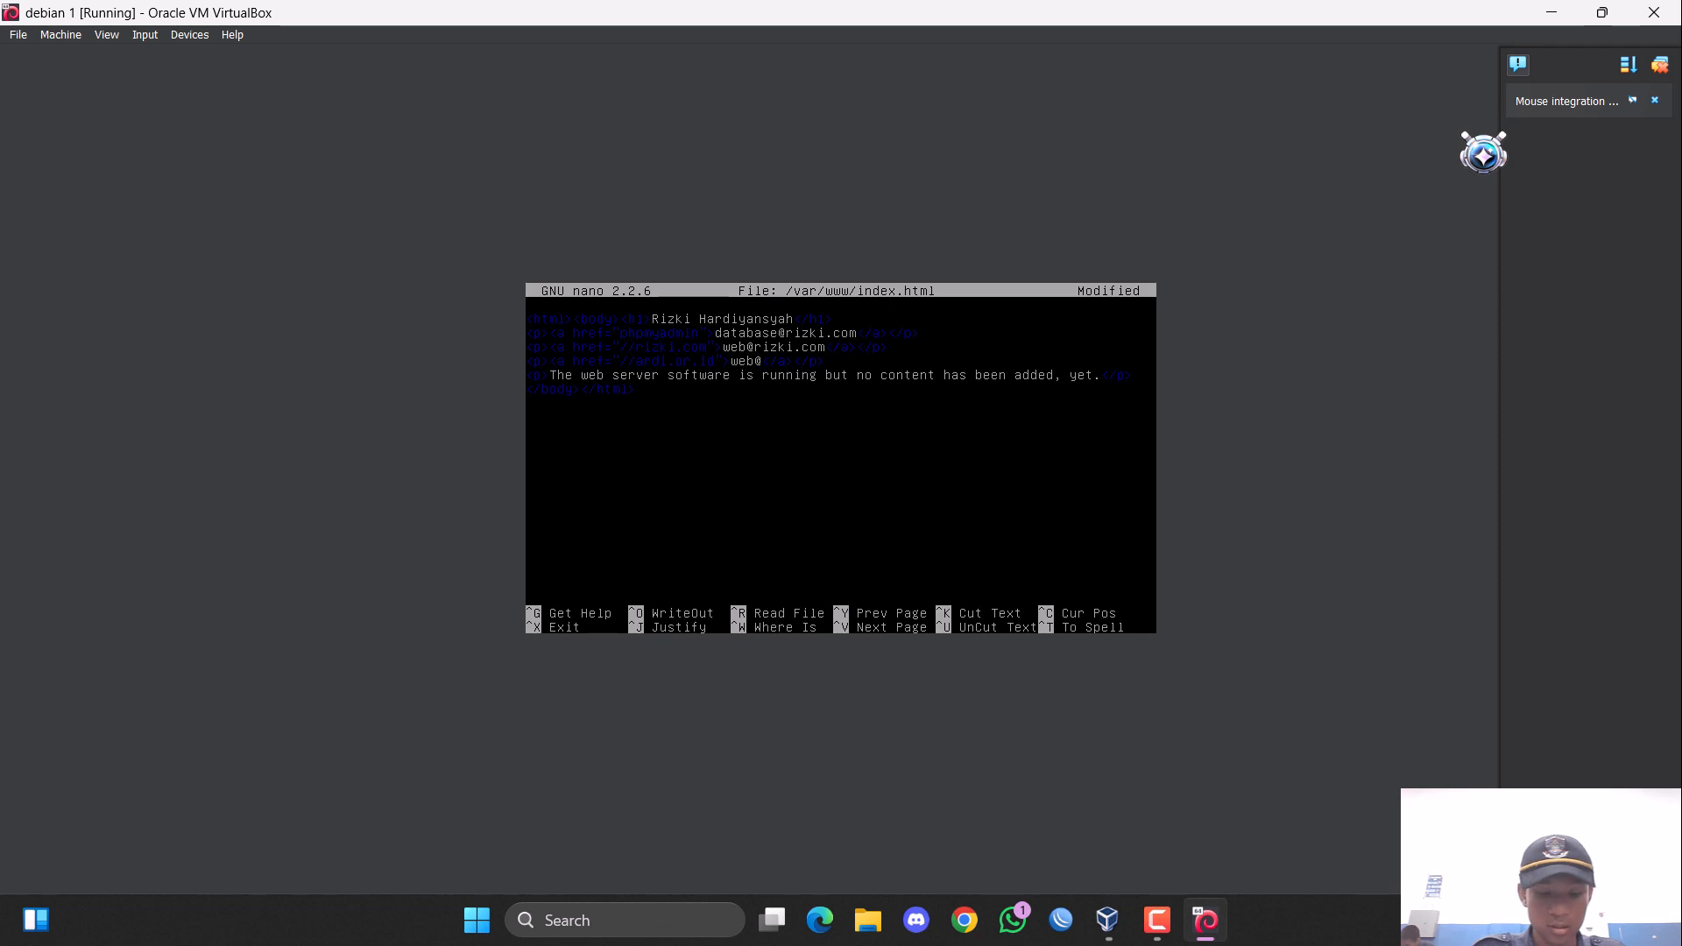
pyautogui.write('ardi')
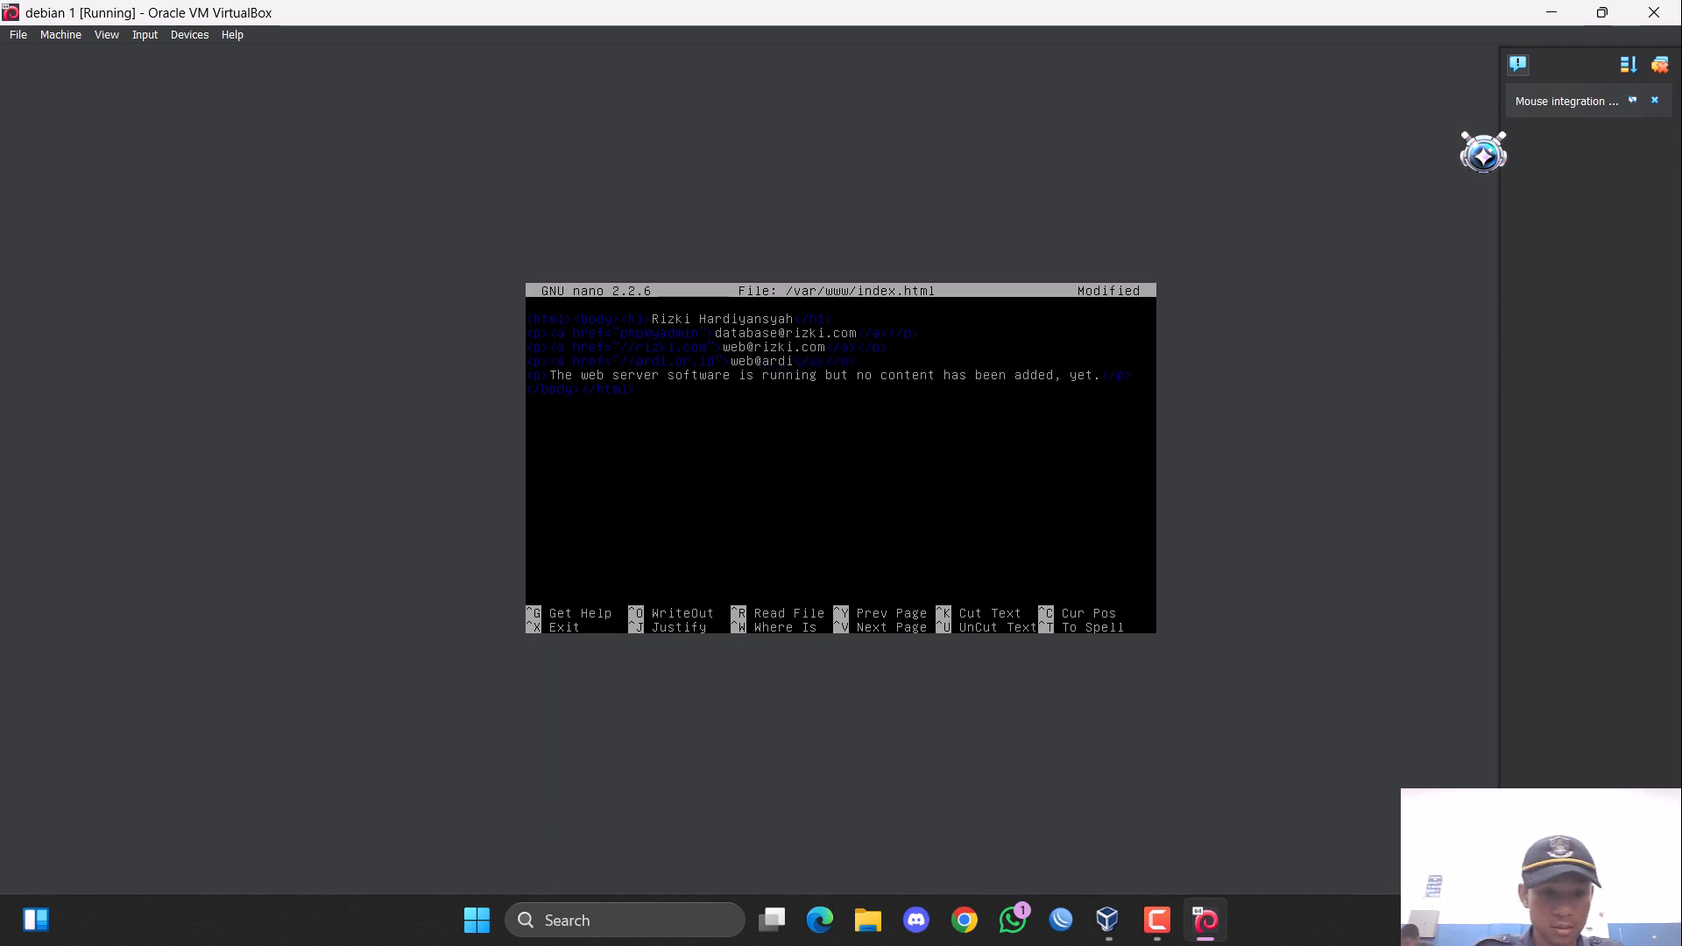
pyautogui.write('.or')
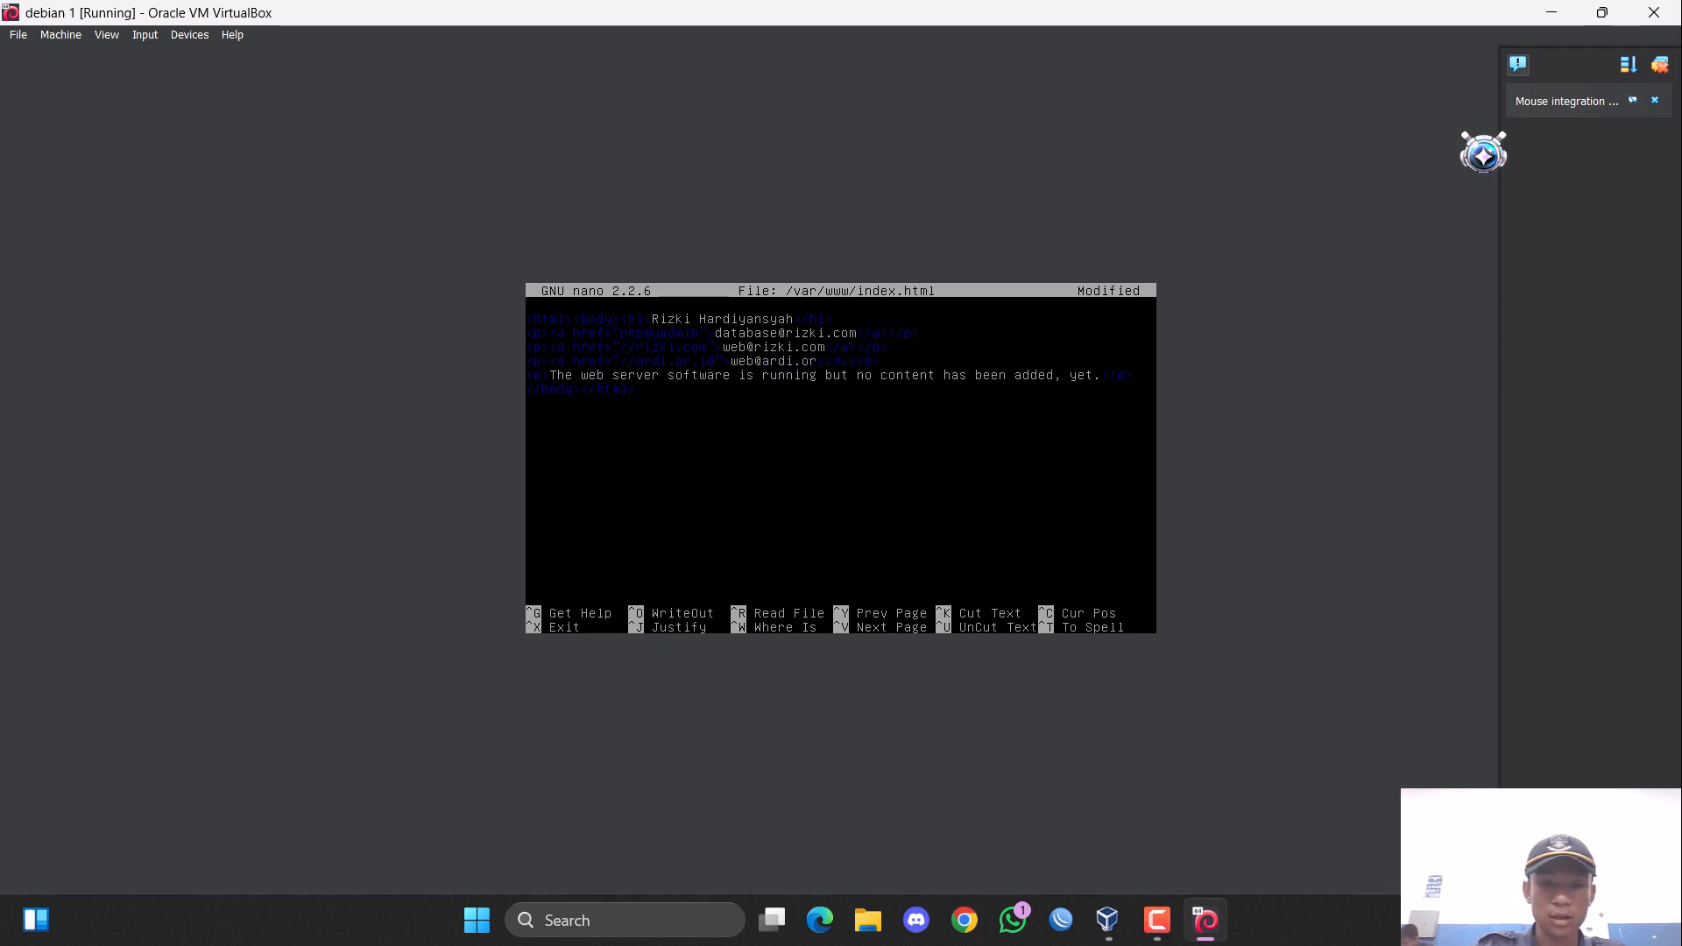
pyautogui.write('.id')
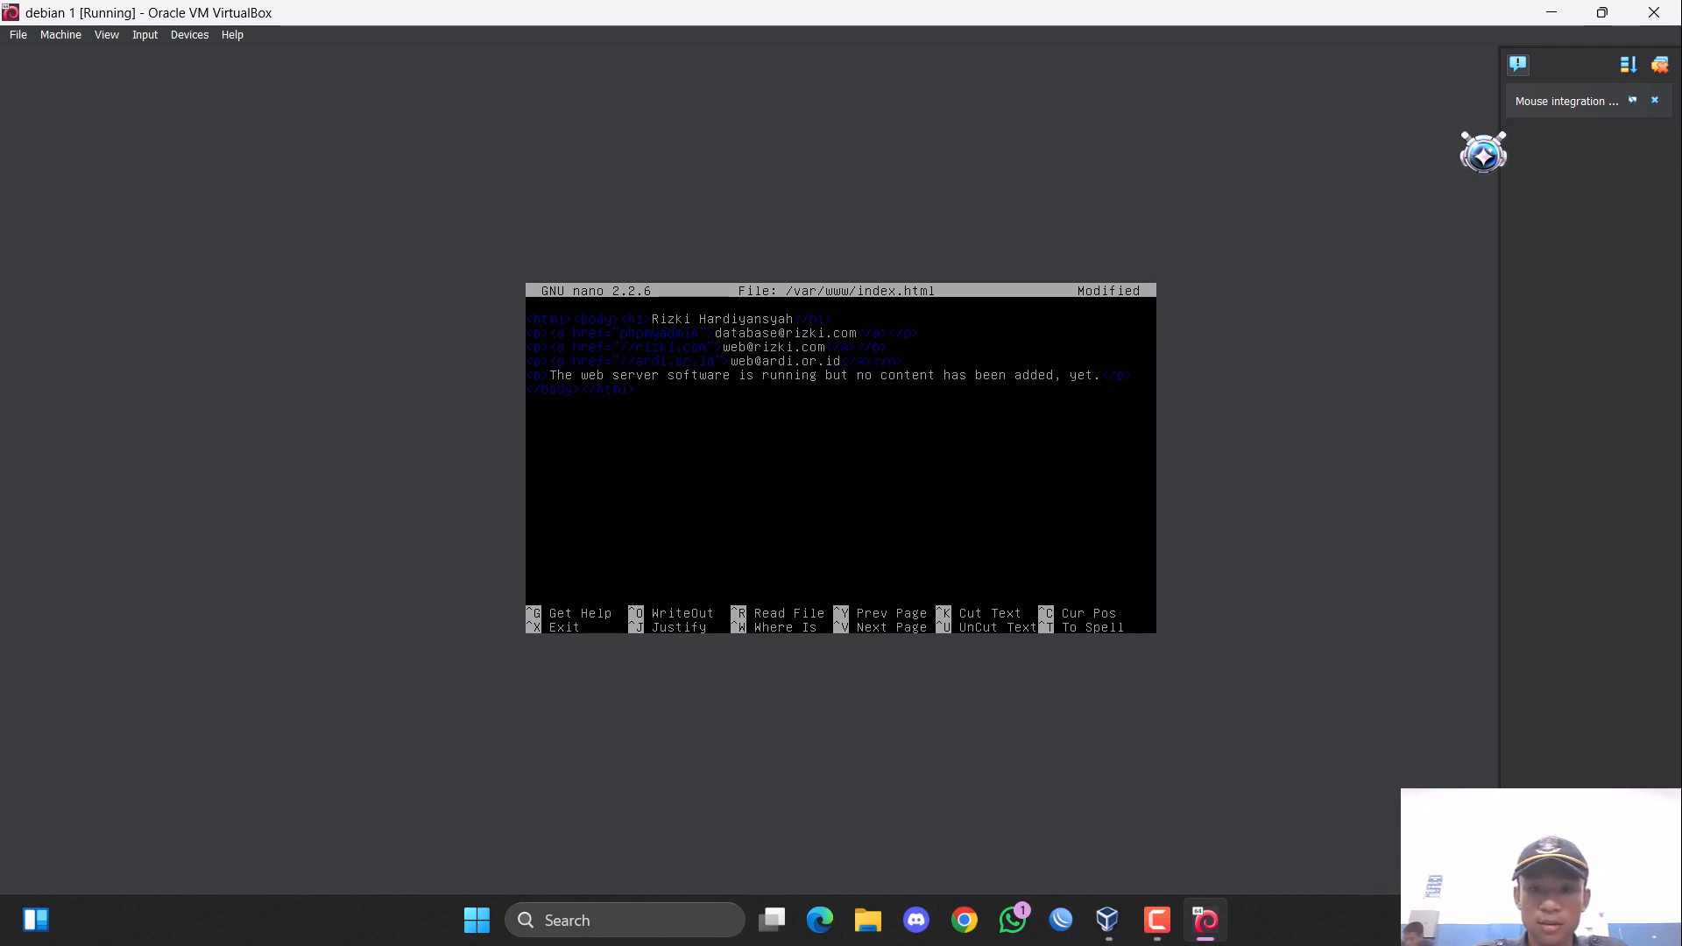
# Replace the last paragraph's text with "Terimkasi Telah Berkunjung di Website" followed by the site owner's full name, inside <p> tags.
pyautogui.press('BackSpace')
pyautogui.press('BackSpace')
pyautogui.press('BackSpace')
pyautogui.press('BackSpace')
pyautogui.press('BackSpace')
pyautogui.press('BackSpace')
pyautogui.press('BackSpace')
pyautogui.press('BackSpace')
pyautogui.press('BackSpace')
pyautogui.press('BackSpace')
pyautogui.press('BackSpace')
pyautogui.press('BackSpace')
pyautogui.press('BackSpace')
pyautogui.press('BackSpace')
pyautogui.press('BackSpace')
pyautogui.press('BackSpace')
pyautogui.press('BackSpace')
pyautogui.press('BackSpace')
pyautogui.press('BackSpace')
pyautogui.press('BackSpace')
pyautogui.press('BackSpace')
pyautogui.press('BackSpace')
pyautogui.press('BackSpace')
pyautogui.press('BackSpace')
pyautogui.press('BackSpace')
pyautogui.press('BackSpace')
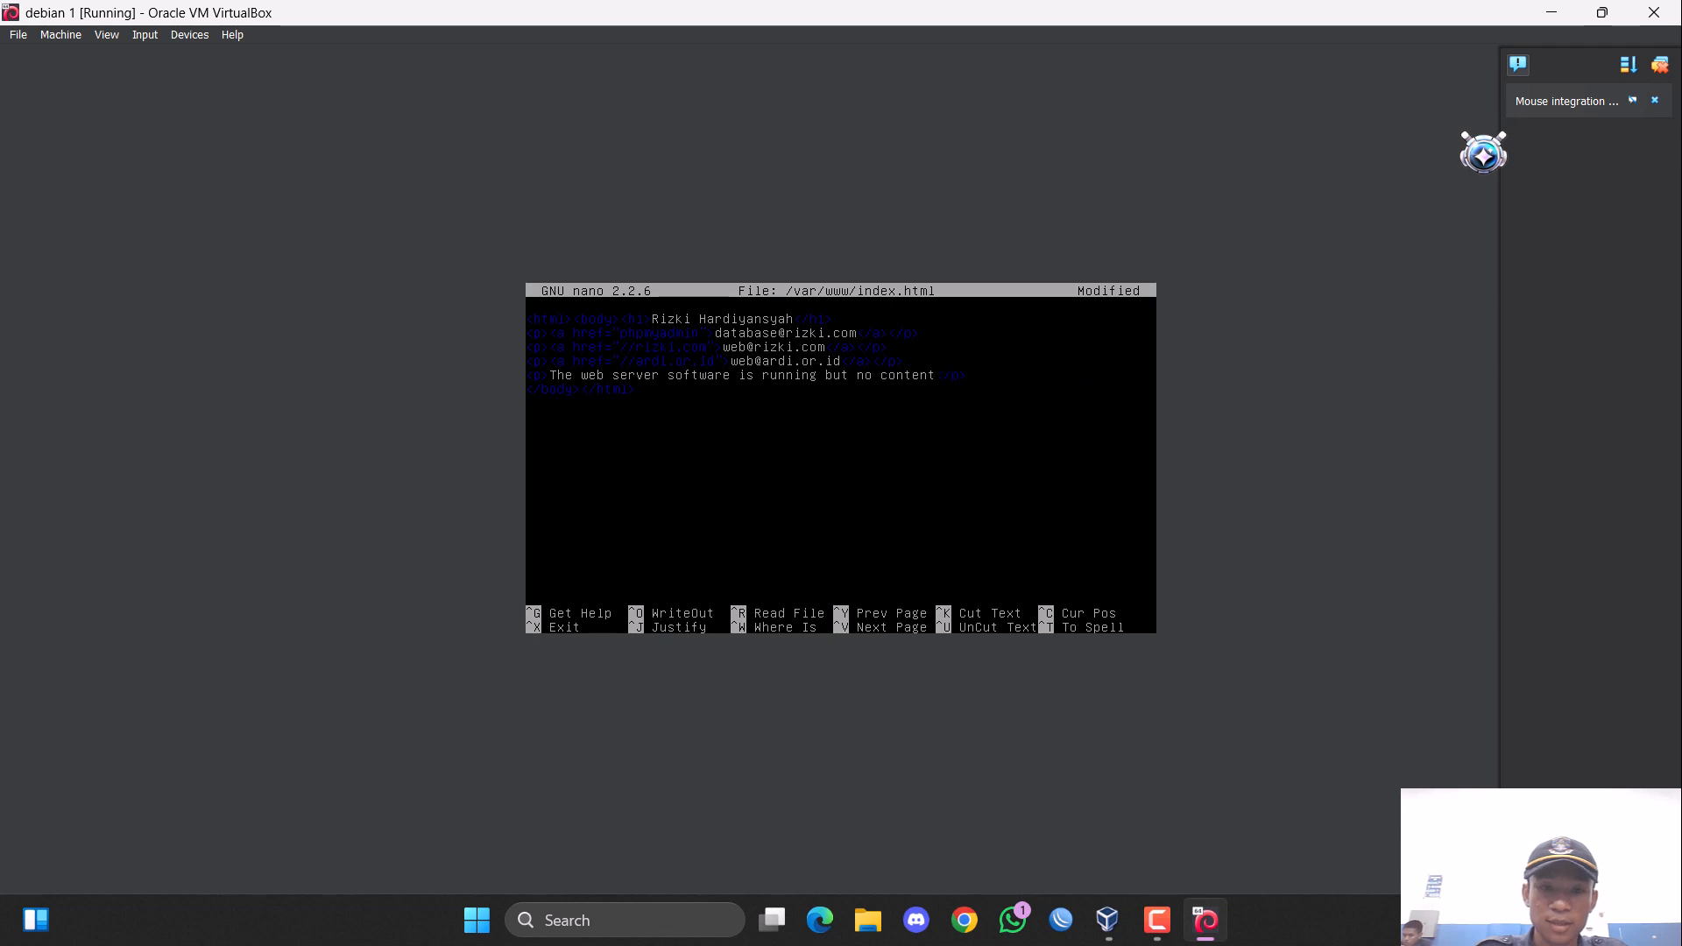
pyautogui.press('BackSpace')
pyautogui.press('BackSpace')
pyautogui.press('BackSpace')
pyautogui.press('BackSpace')
pyautogui.press('BackSpace')
pyautogui.press('BackSpace')
pyautogui.press('BackSpace')
pyautogui.press('BackSpace')
pyautogui.press('BackSpace')
pyautogui.press('BackSpace')
pyautogui.press('BackSpace')
pyautogui.press('BackSpace')
pyautogui.press('BackSpace')
pyautogui.press('BackSpace')
pyautogui.press('BackSpace')
pyautogui.press('BackSpace')
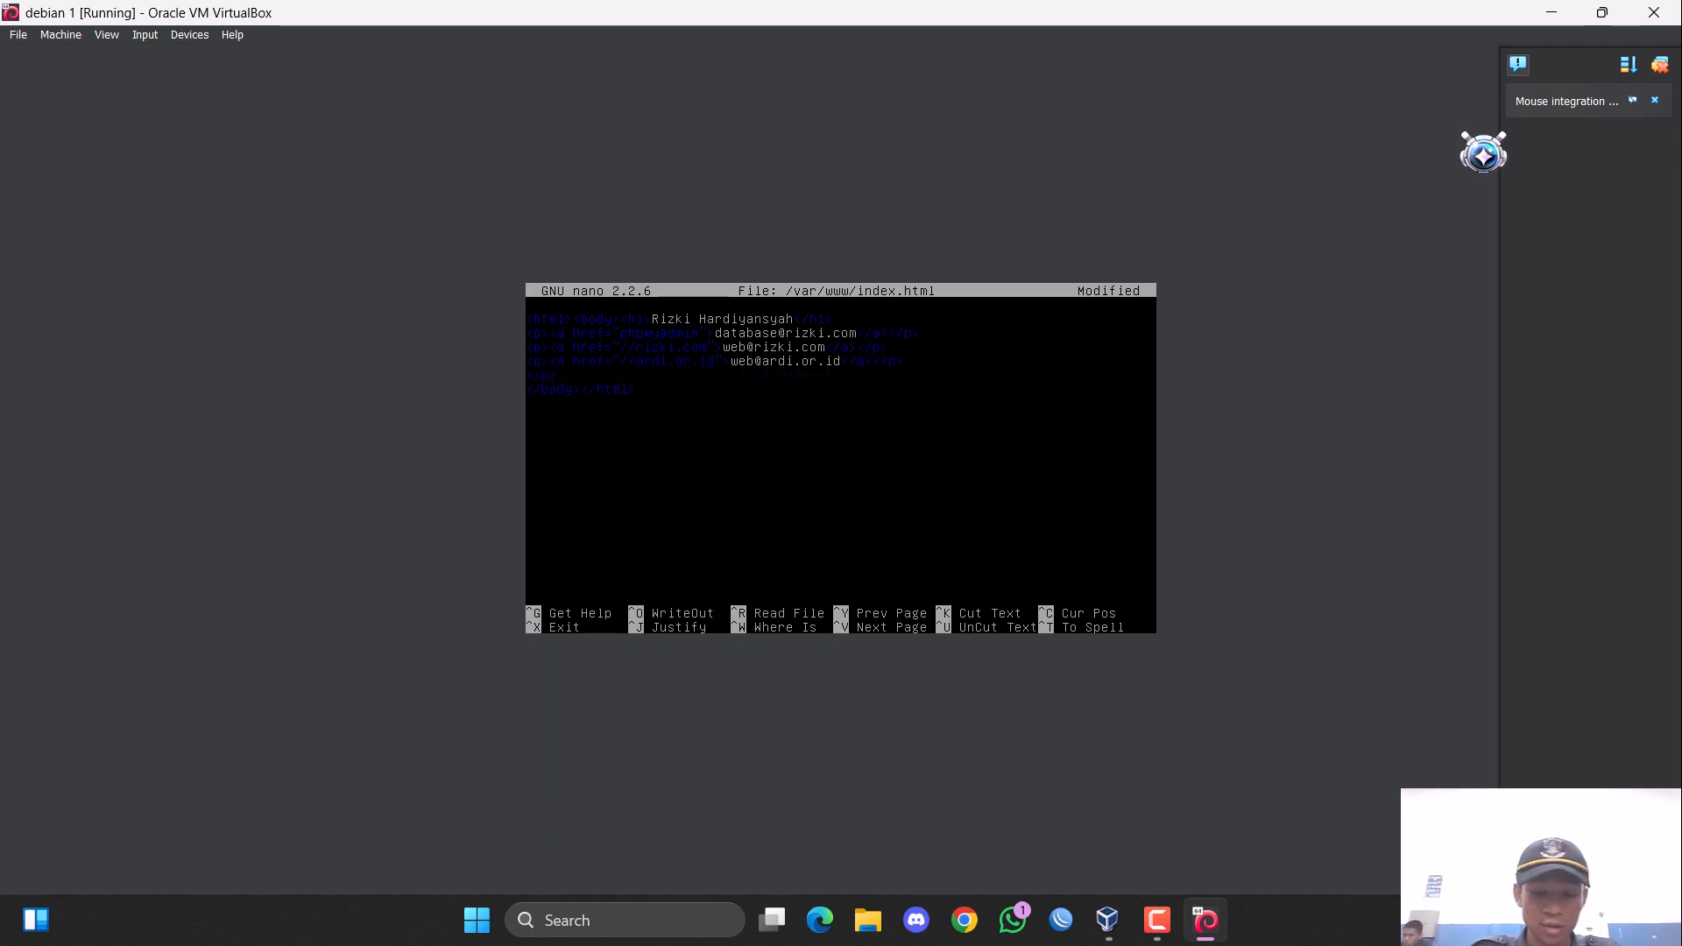
pyautogui.write('<p>')
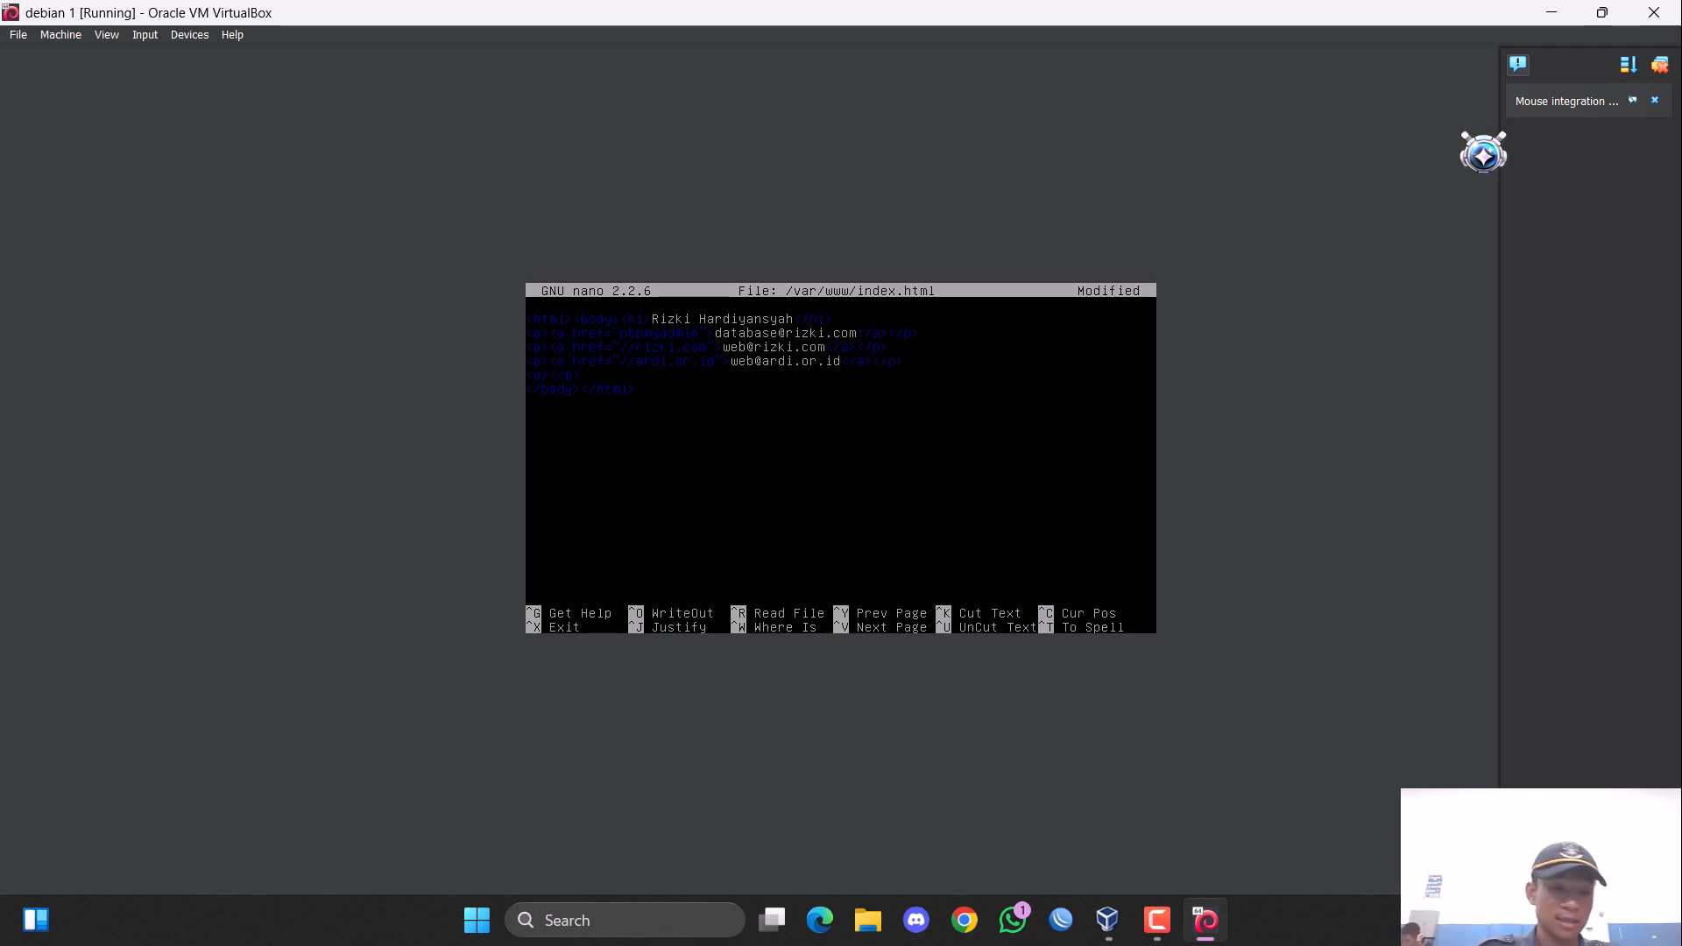
pyautogui.write('Terimkasi Te')
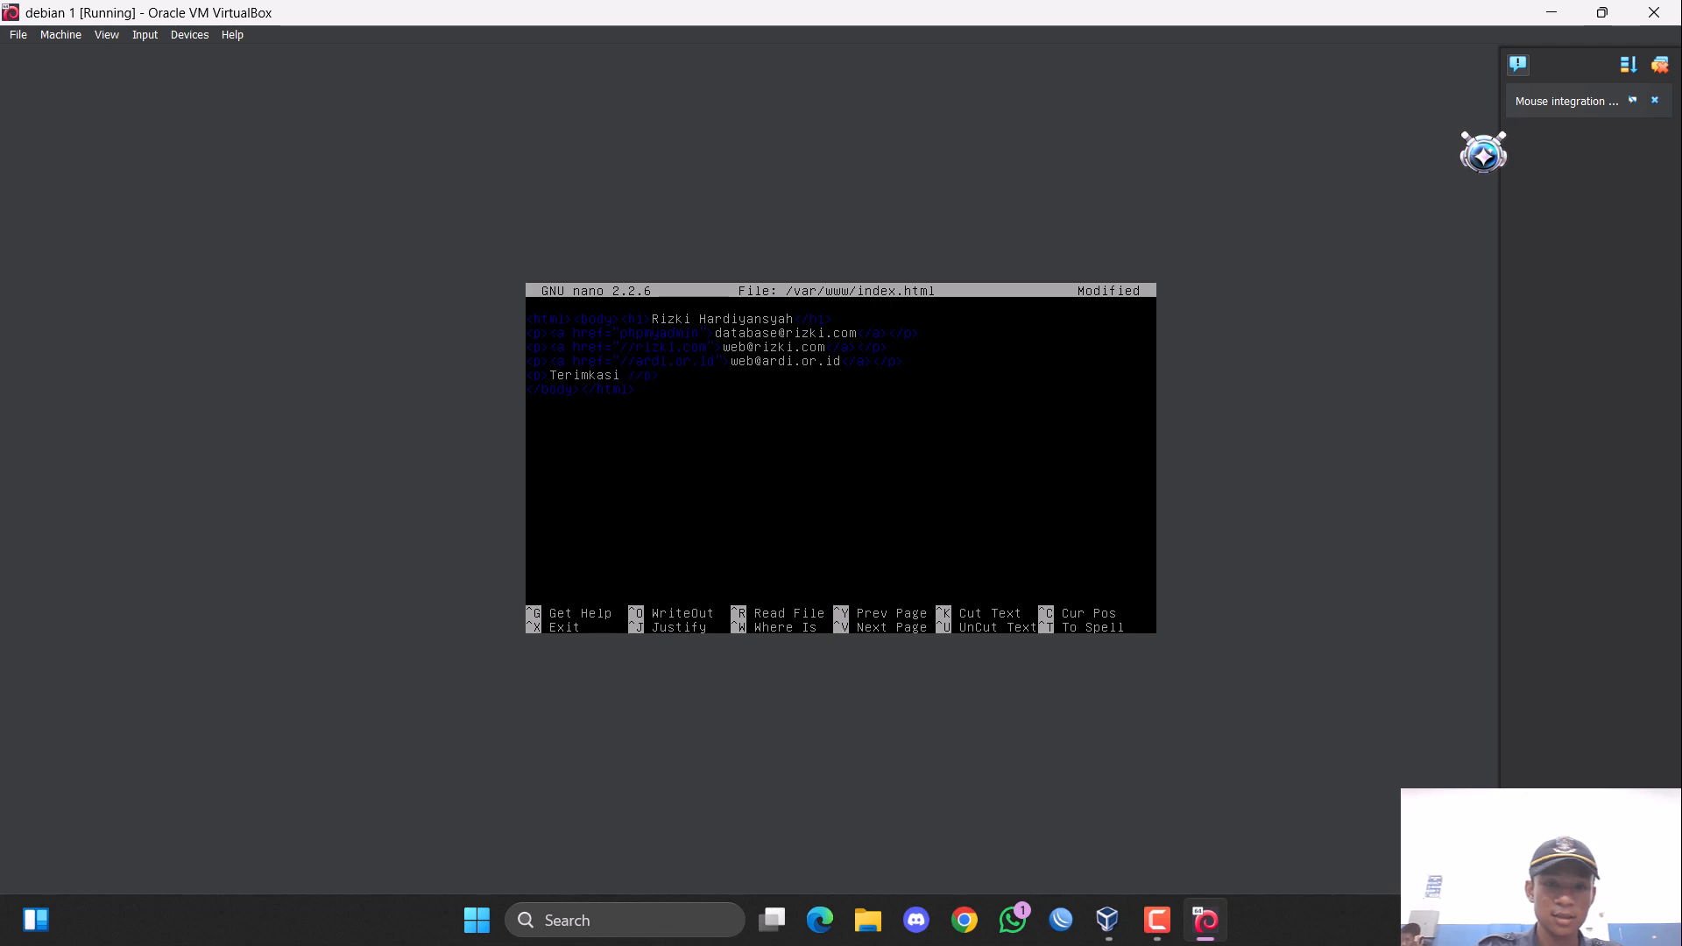
pyautogui.write('lah ber')
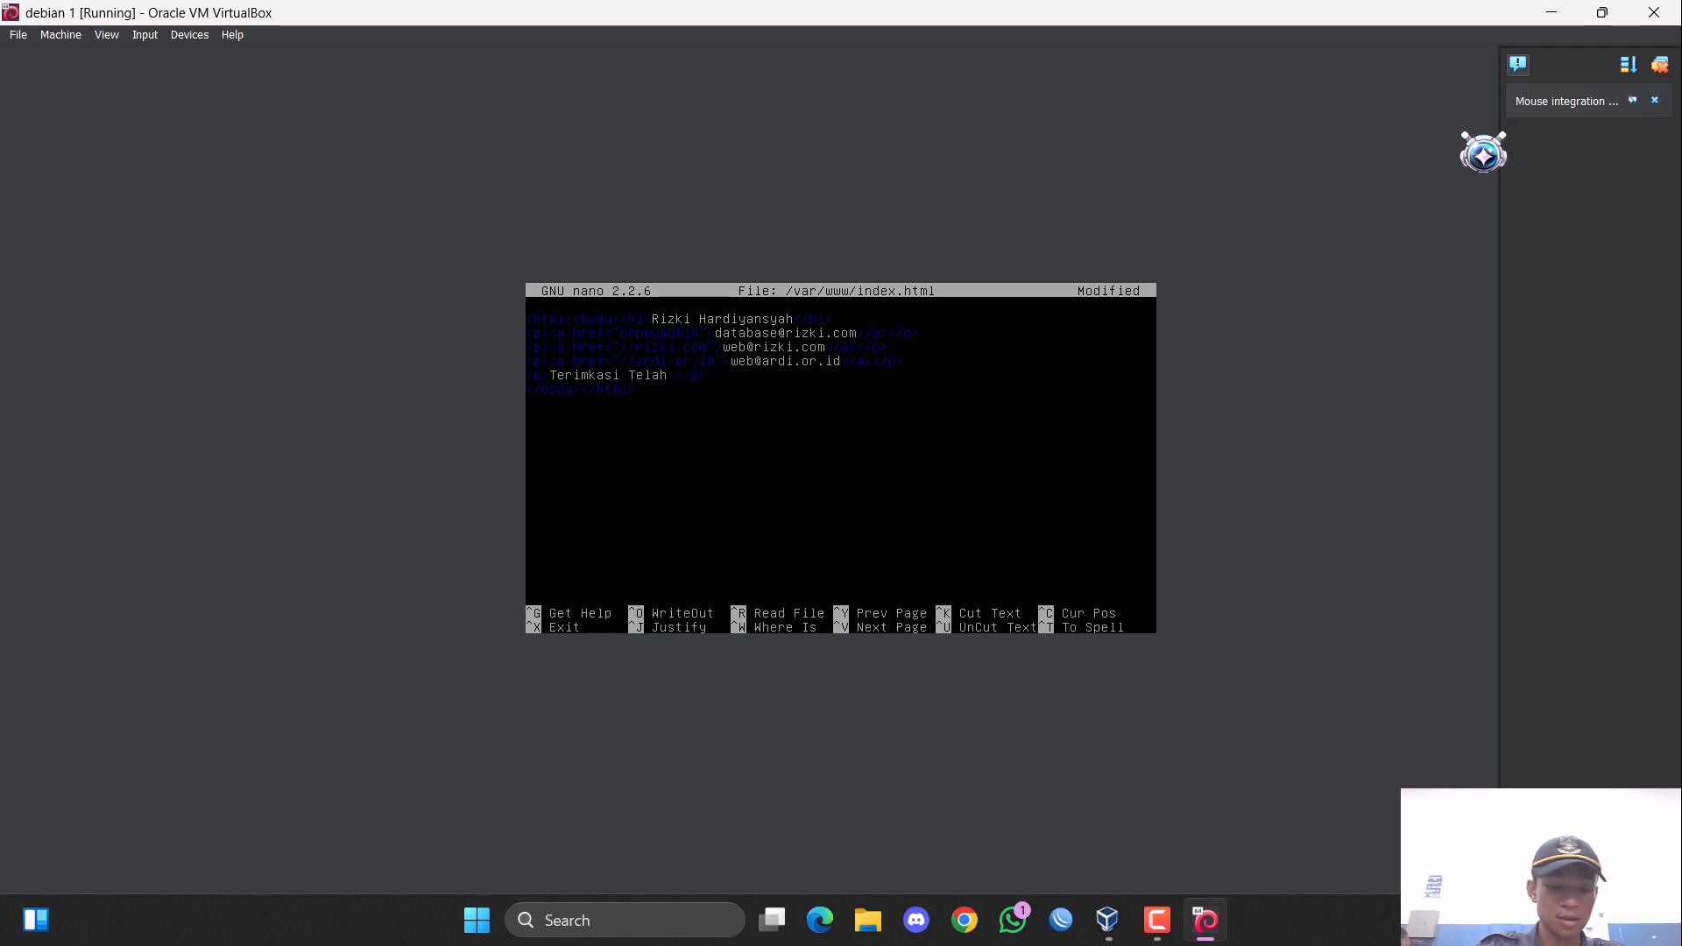
pyautogui.write('ku')
pyautogui.press('BackSpace')
pyautogui.press('BackSpace')
pyautogui.press('BackSpace')
pyautogui.press('BackSpace')
pyautogui.press('BackSpace')
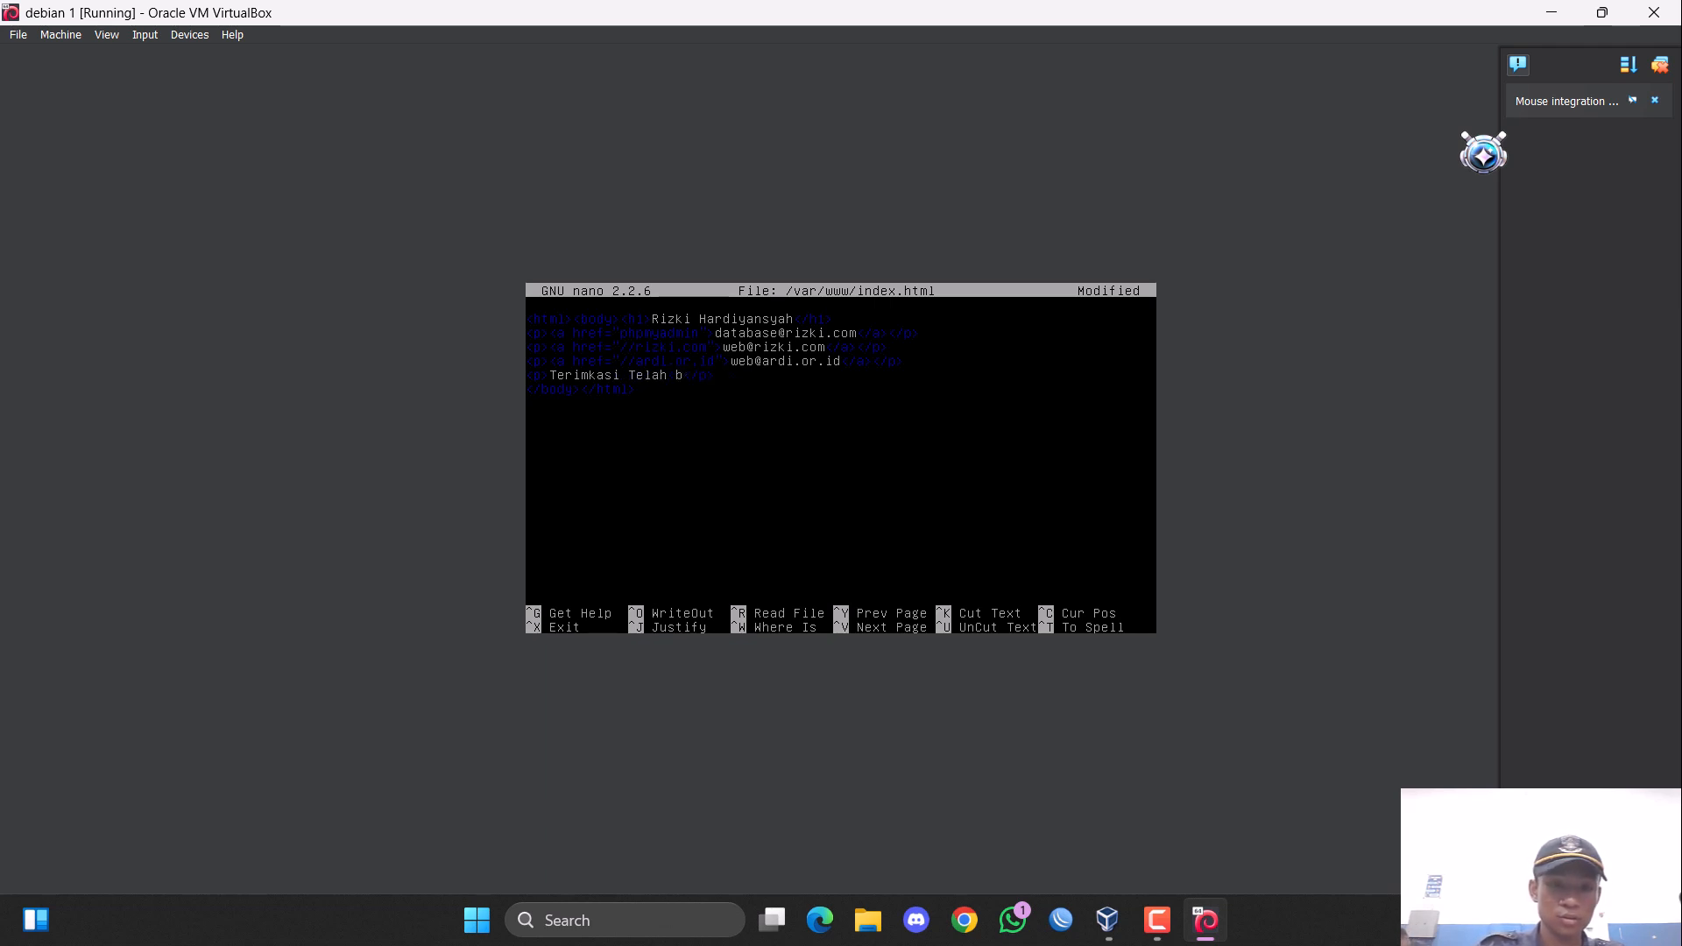
pyautogui.write('Berkun')
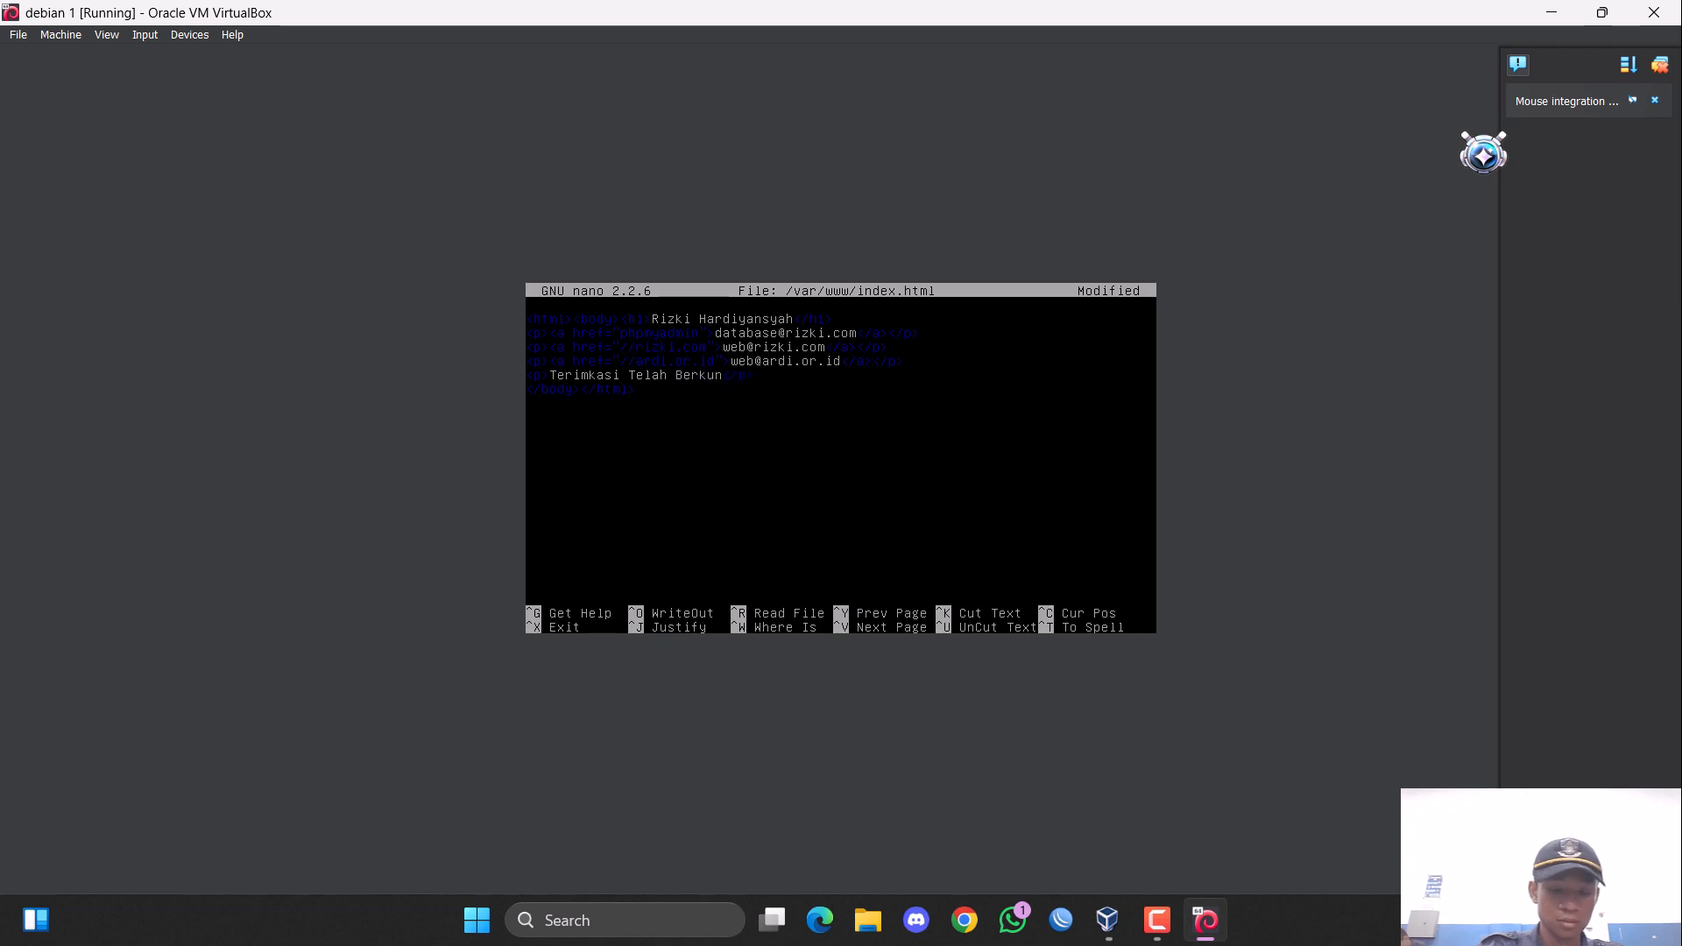
pyautogui.write('ju')
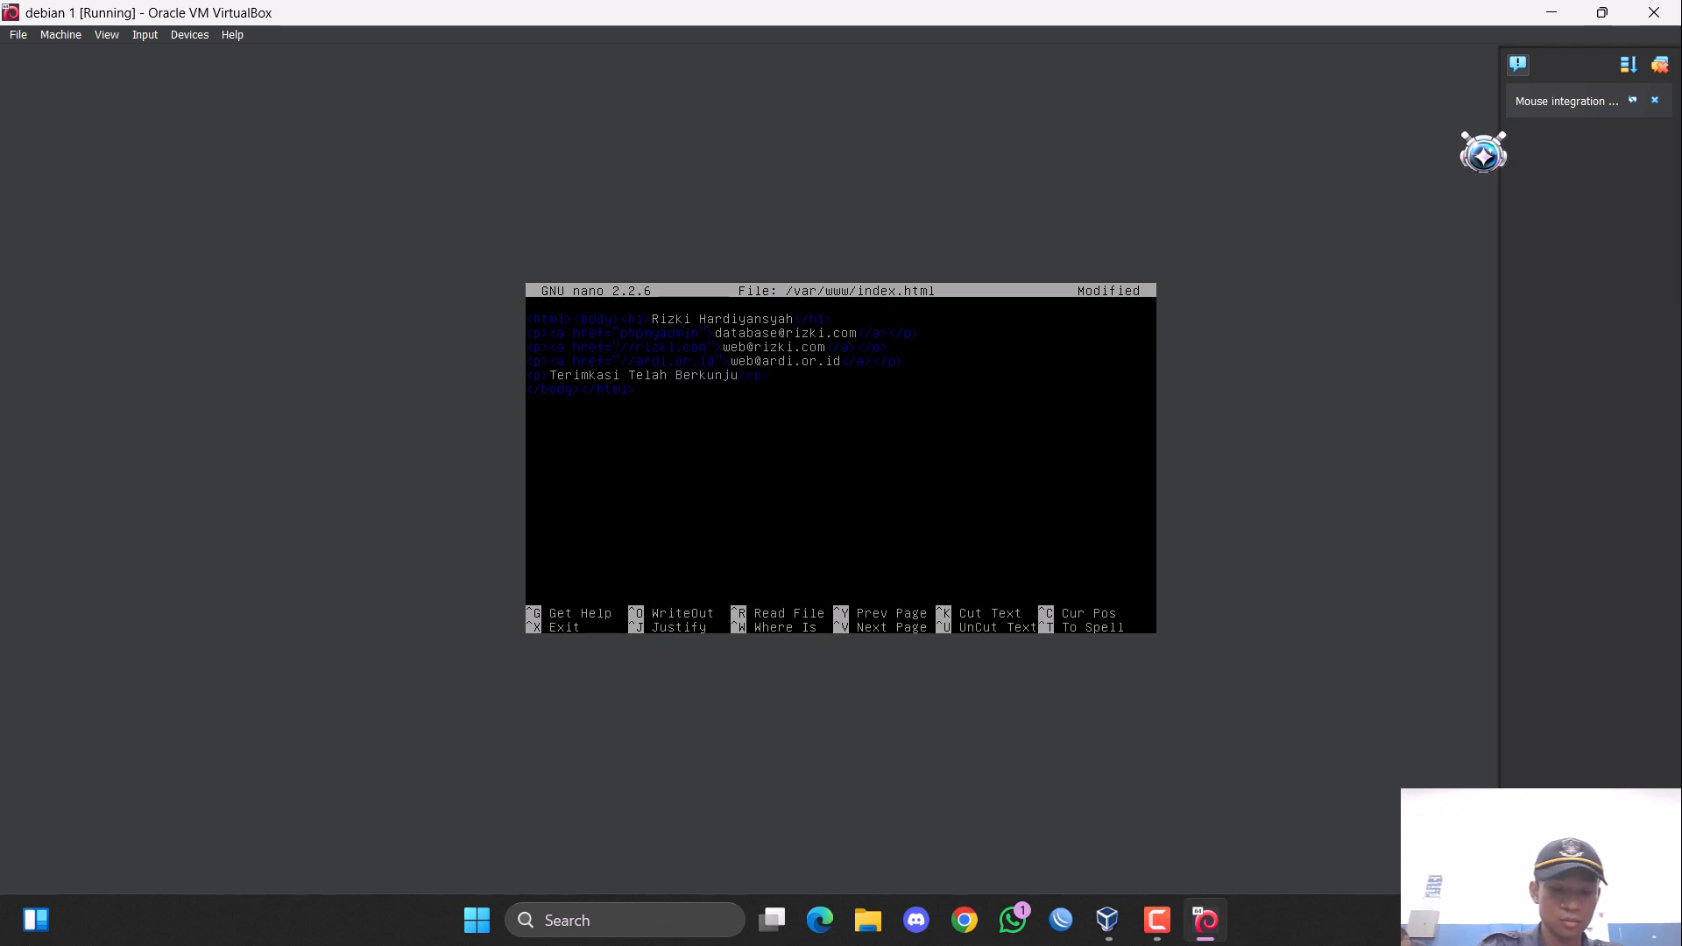
pyautogui.write('ng di ')
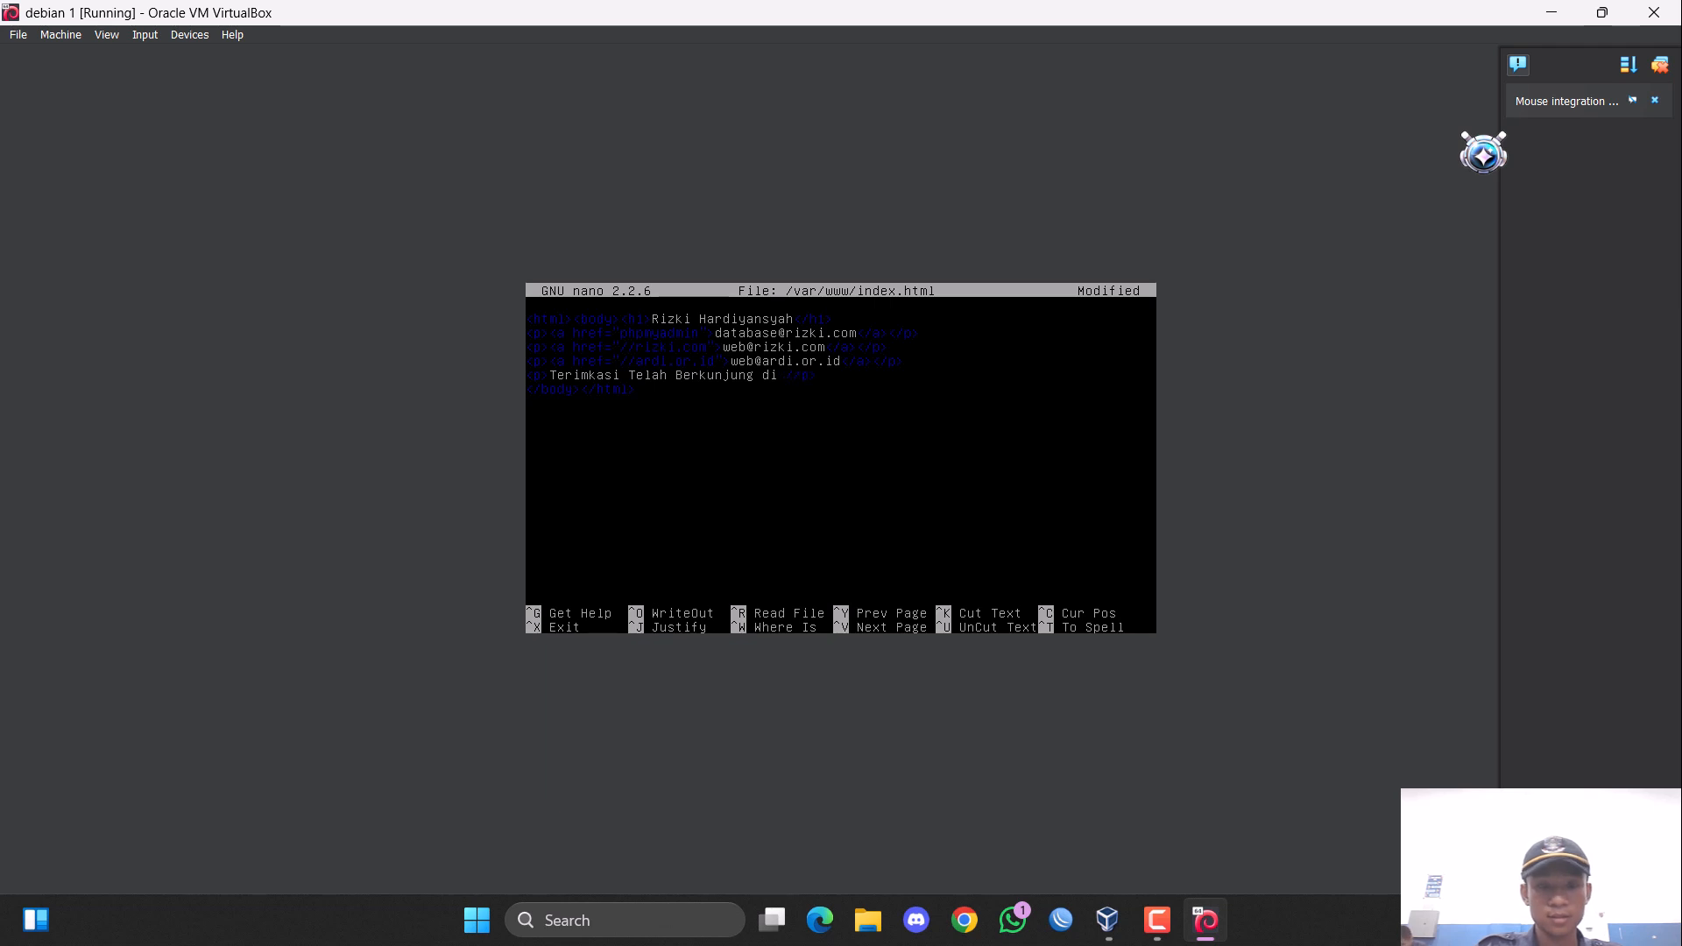
pyautogui.write('We')
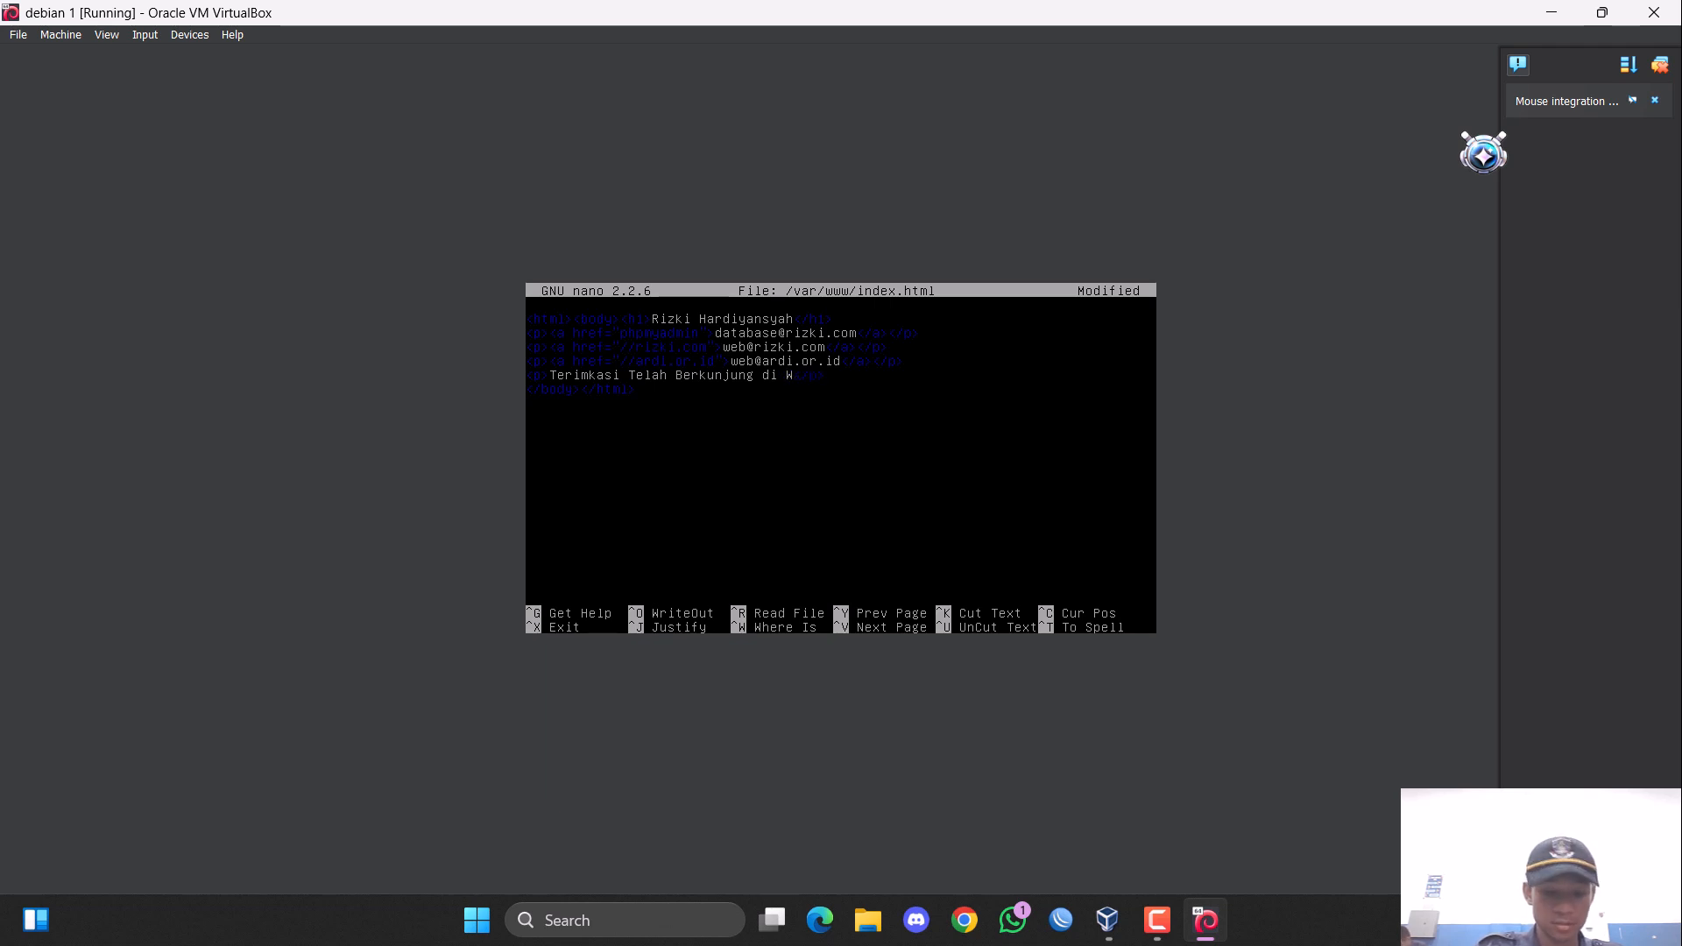
pyautogui.write('bsite ')
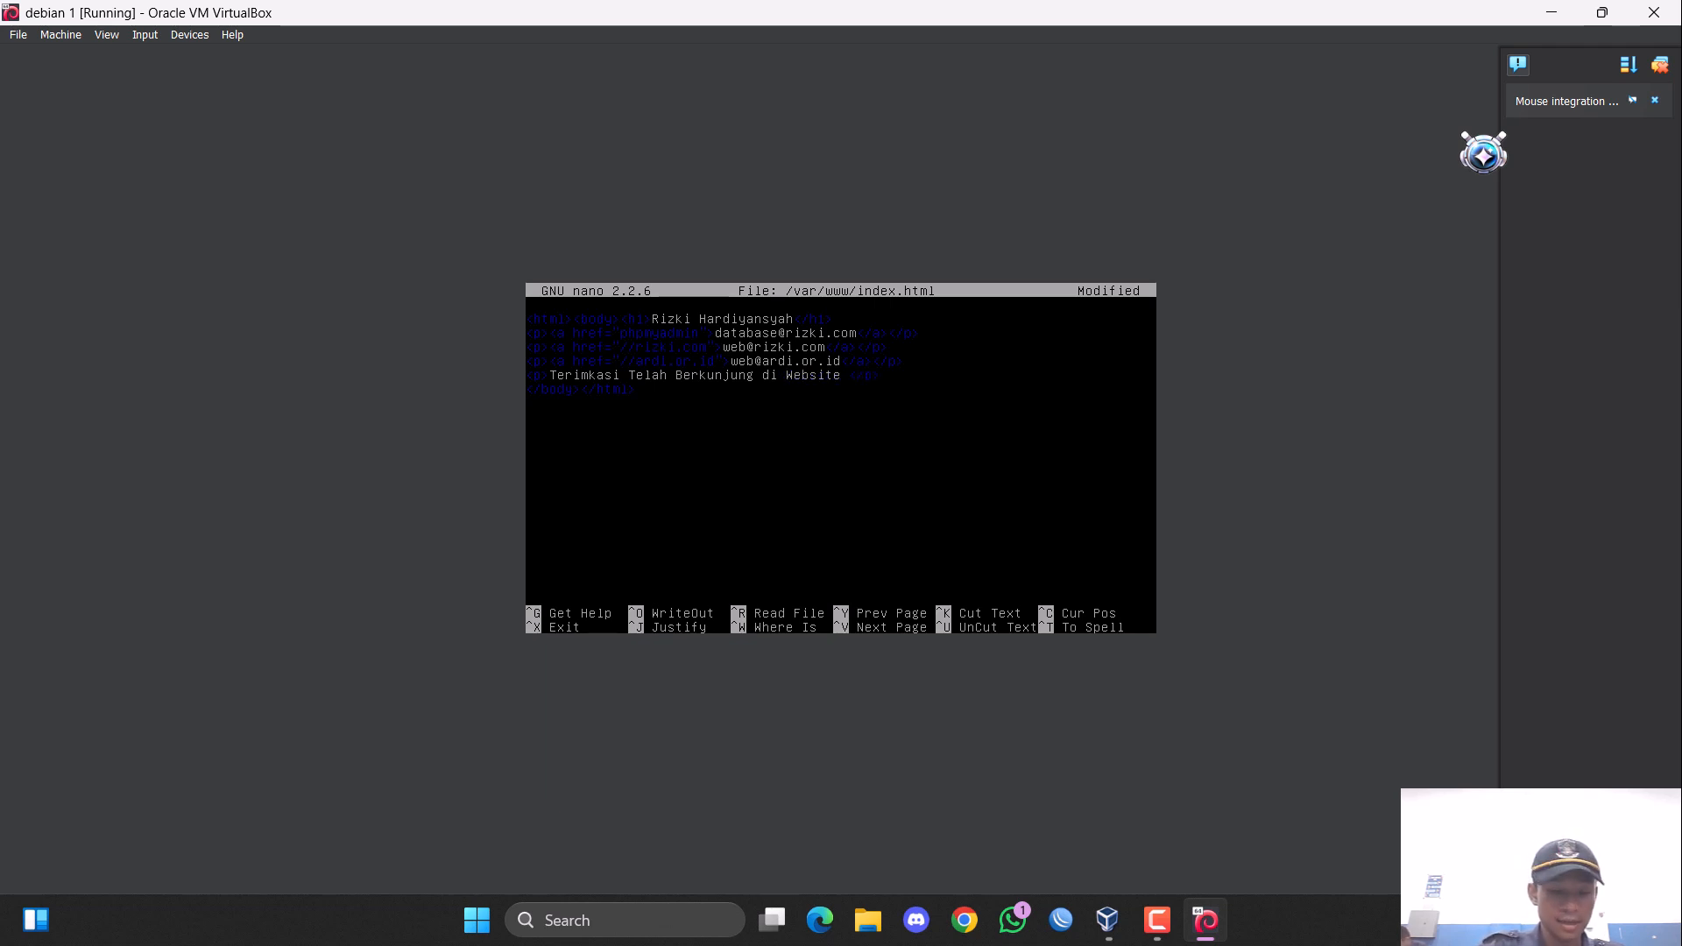
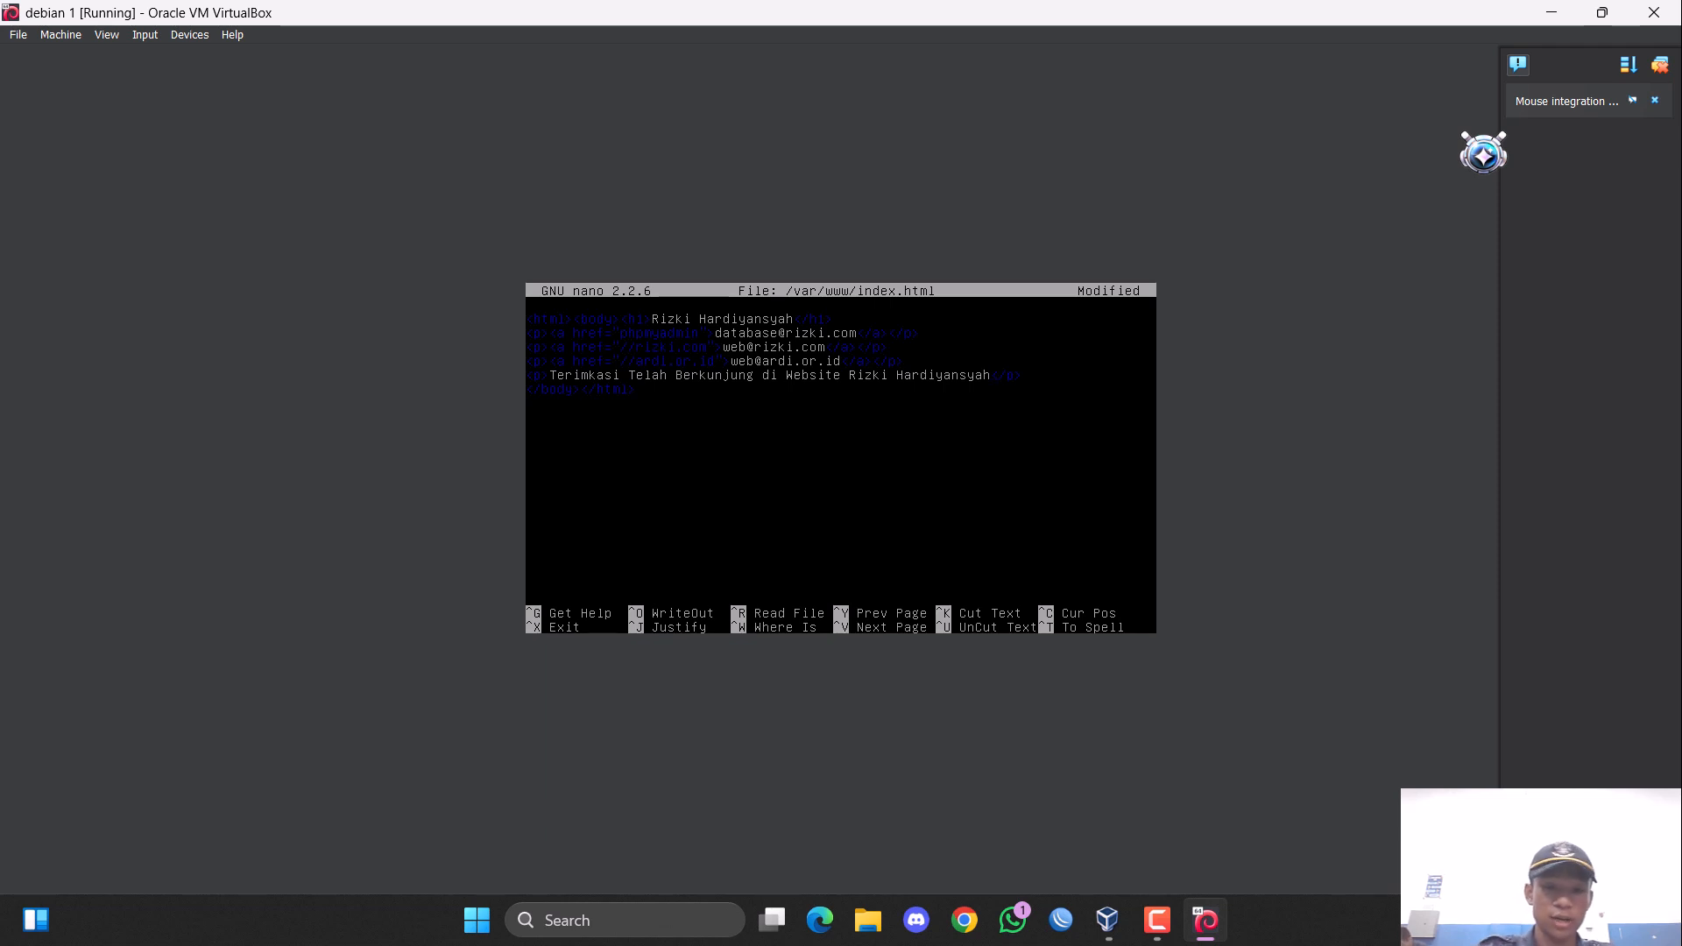
# Save the changes to /var/www/index.html under the same name and exit the nano editor.
pyautogui.hotkey('ctrl', 'x')
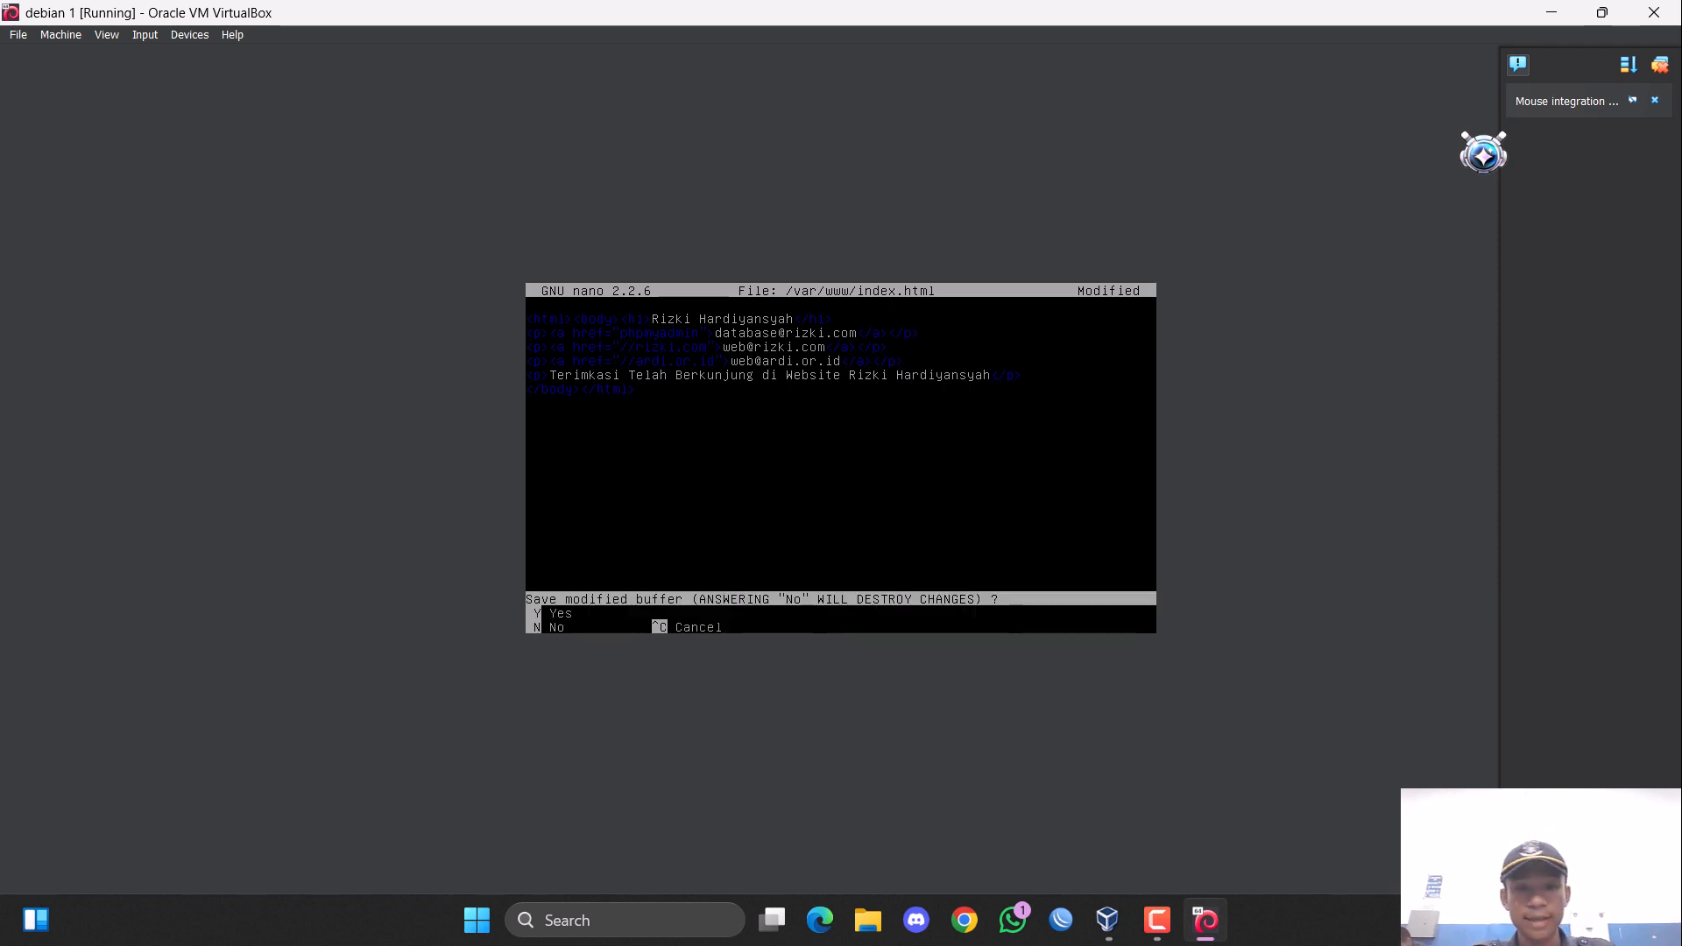
pyautogui.press('y')
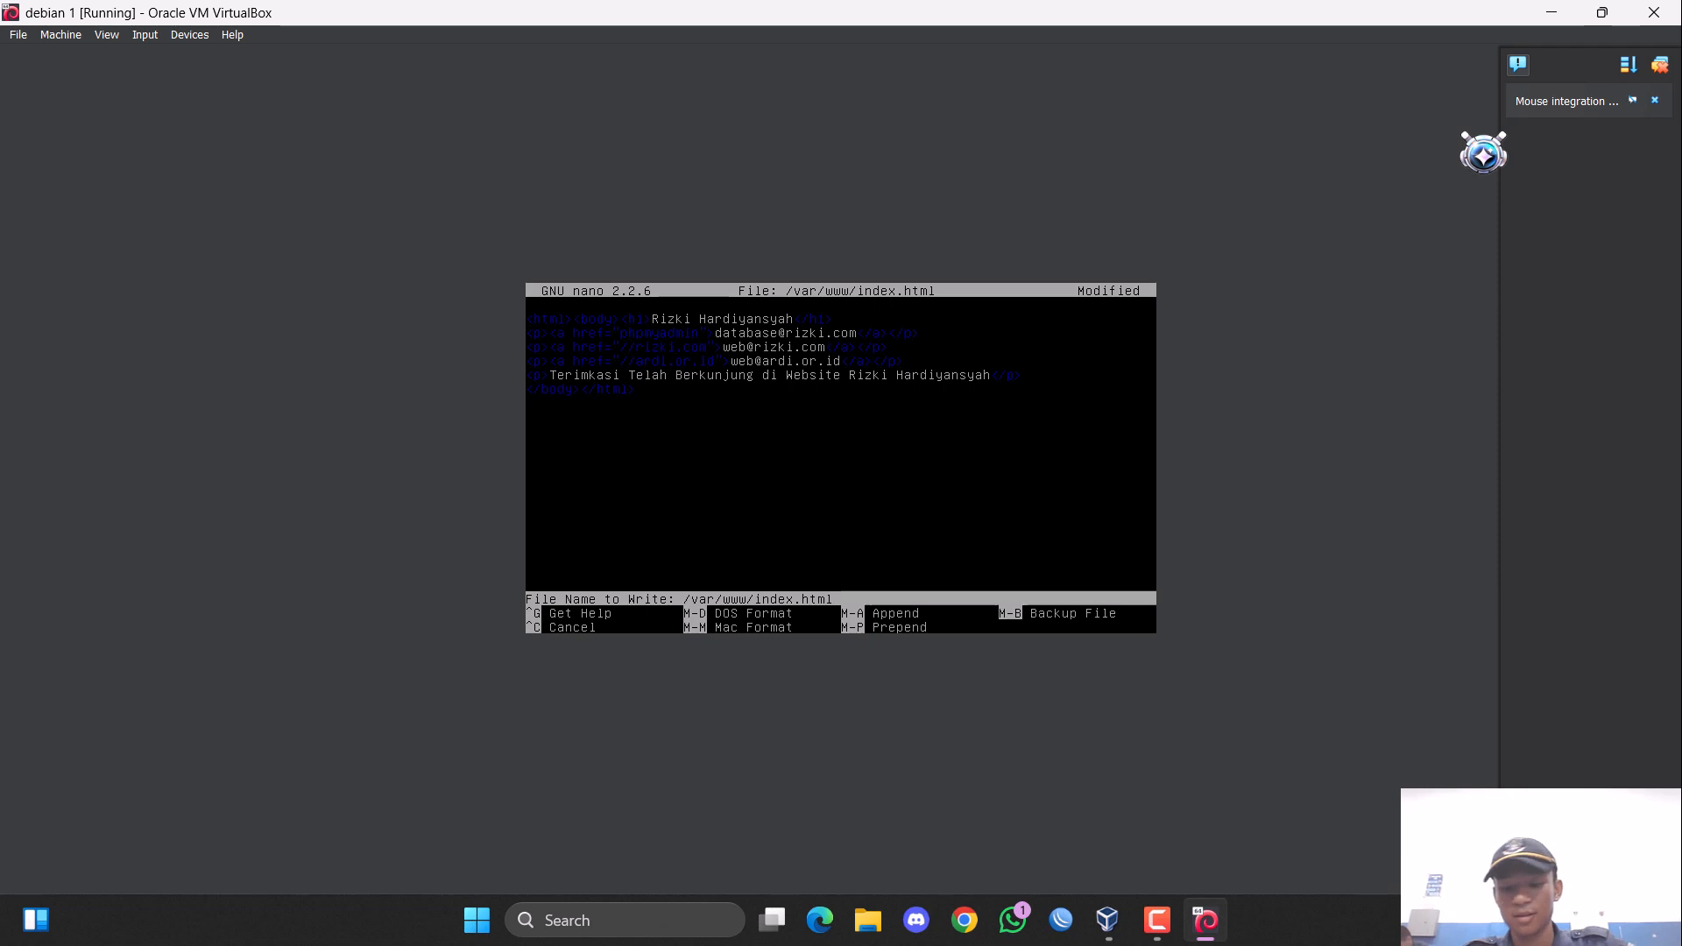
pyautogui.press('Return')
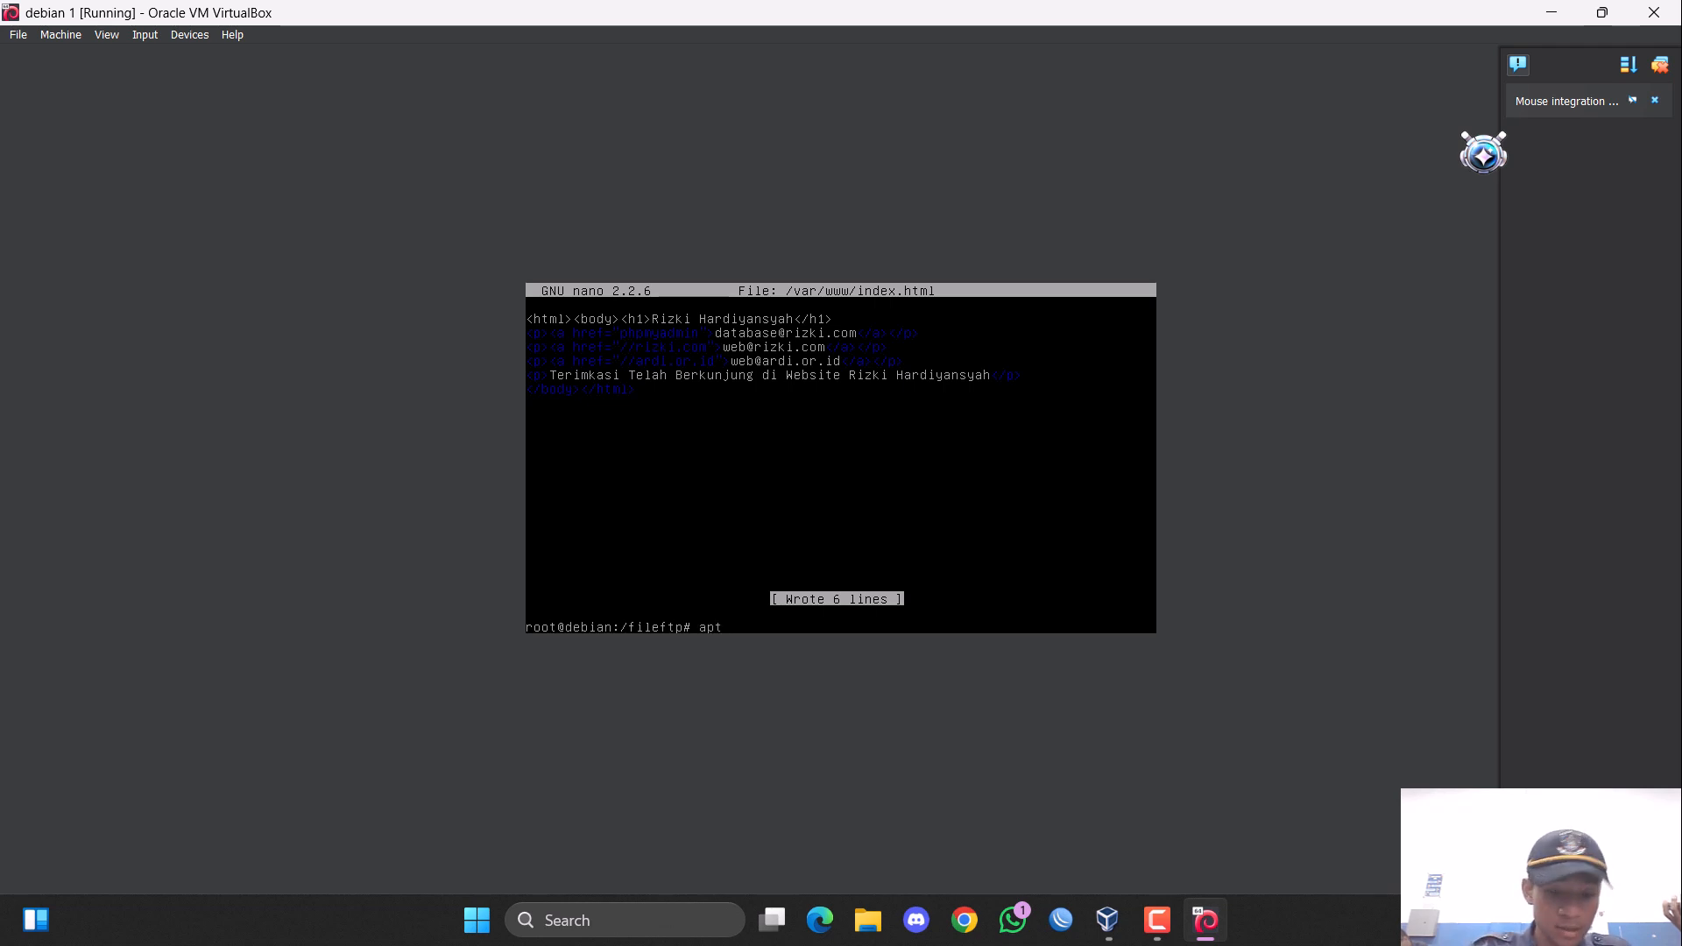
# Install the mysql-server and mysql-client packages with apt-get and agree to continue the installation.
pyautogui.write('get')
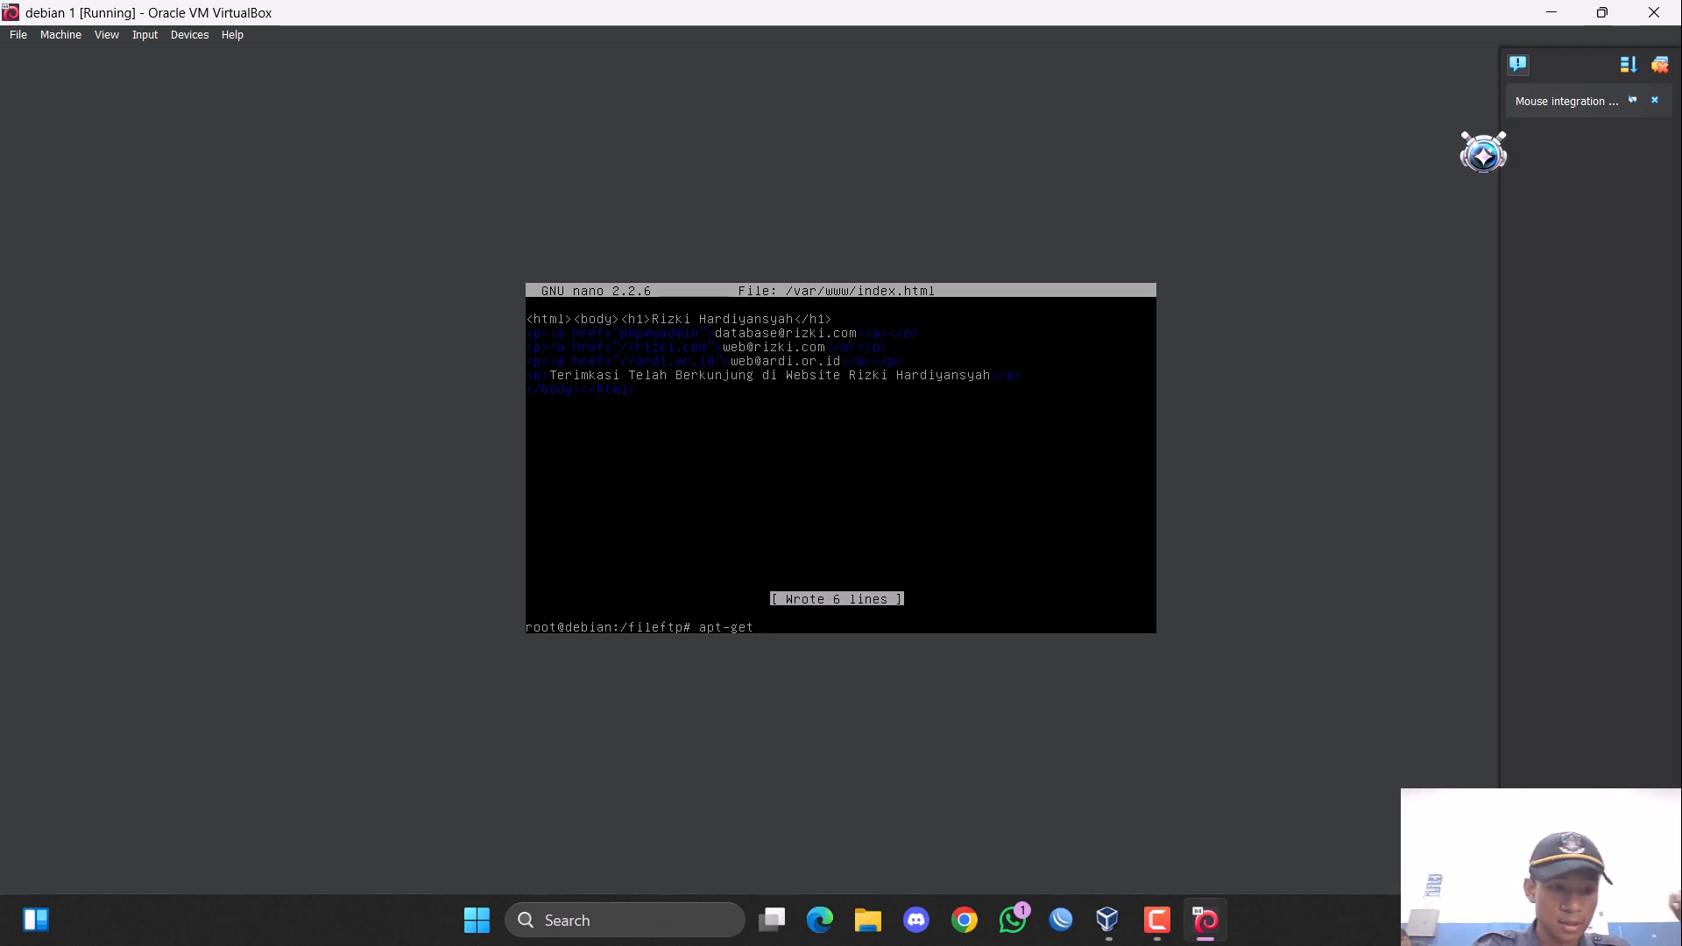
pyautogui.write(' install ')
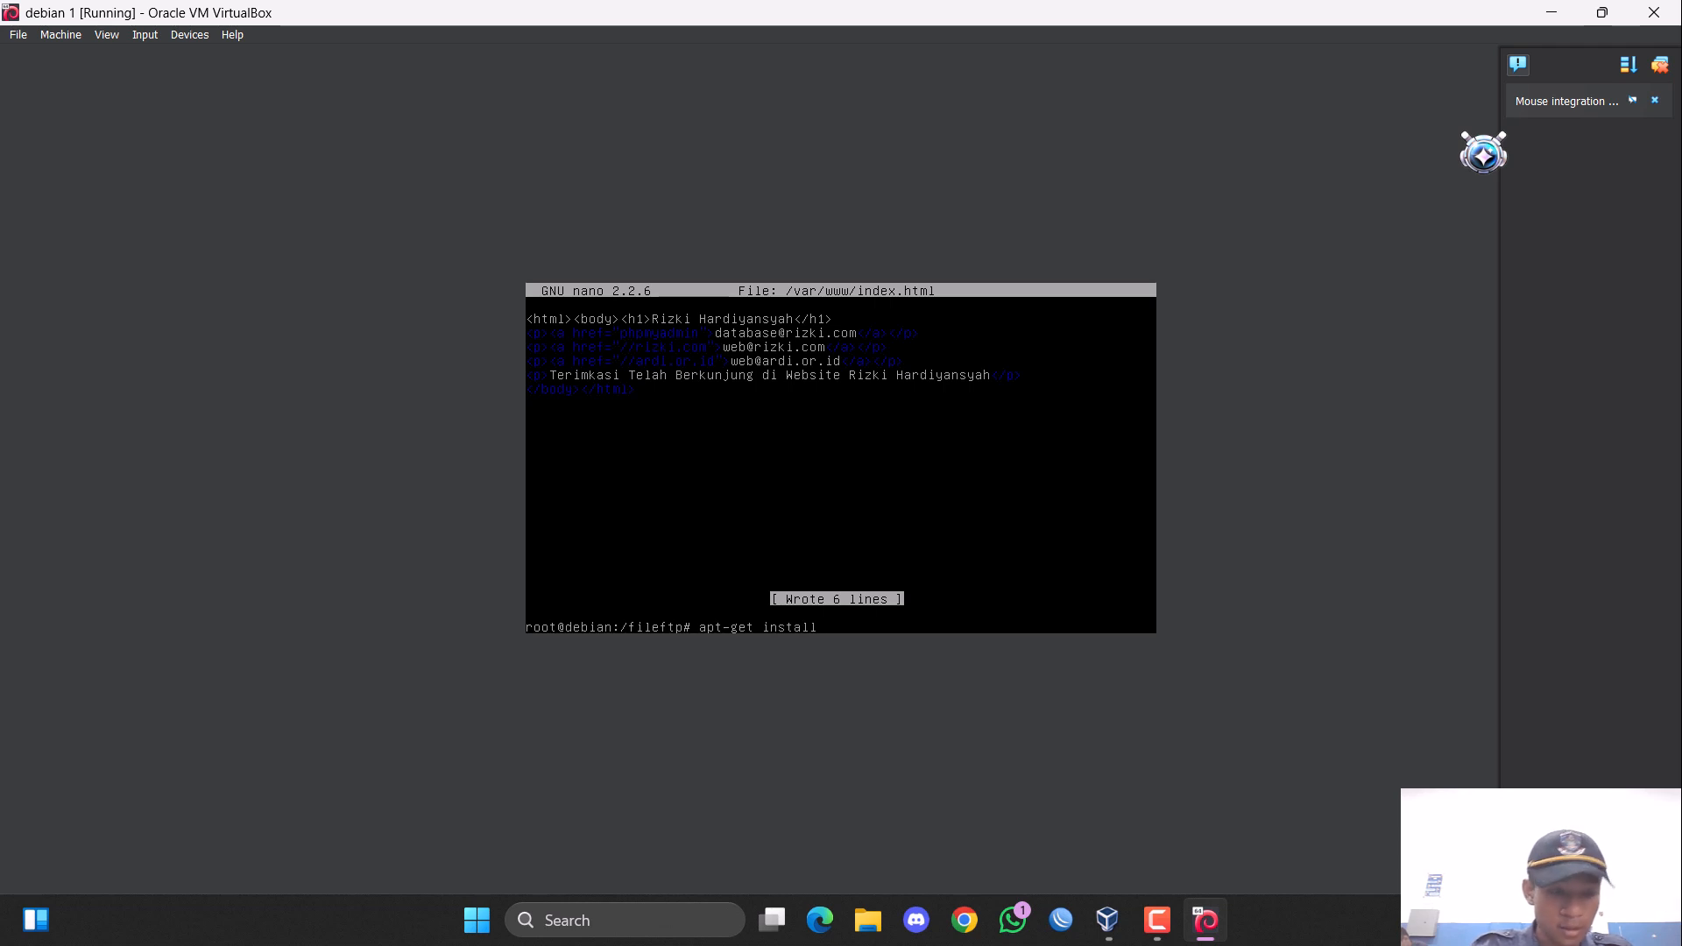
pyautogui.write('ms')
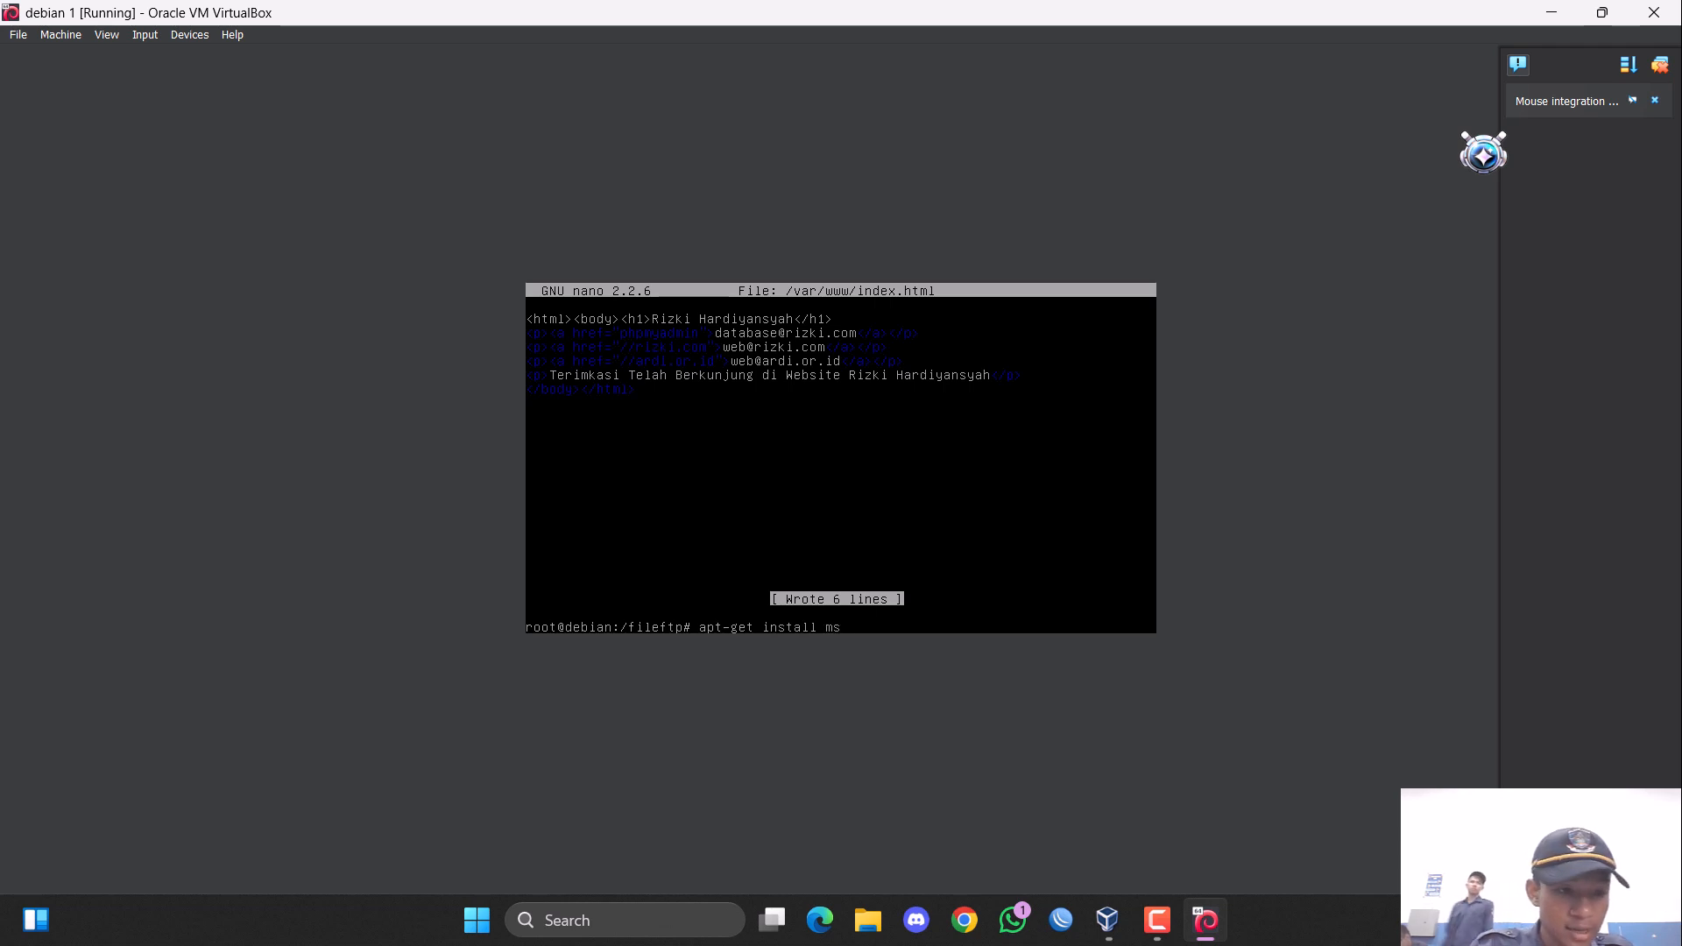
pyautogui.write('y')
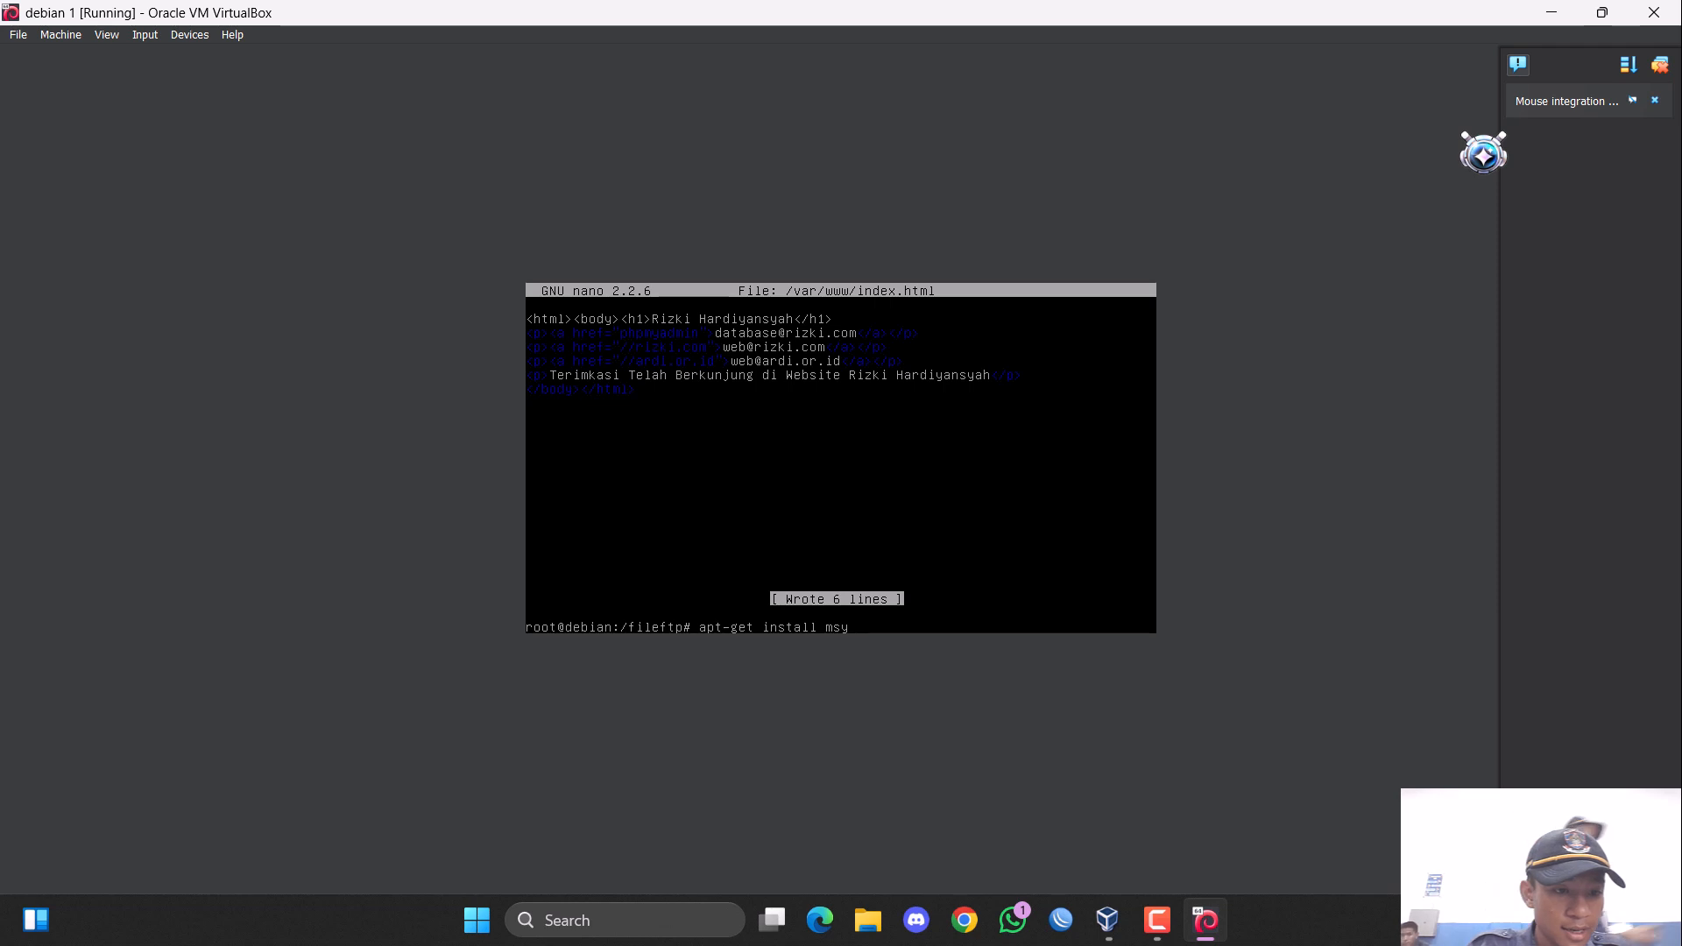
pyautogui.press('BackSpace')
pyautogui.press('BackSpace')
pyautogui.write('ysq')
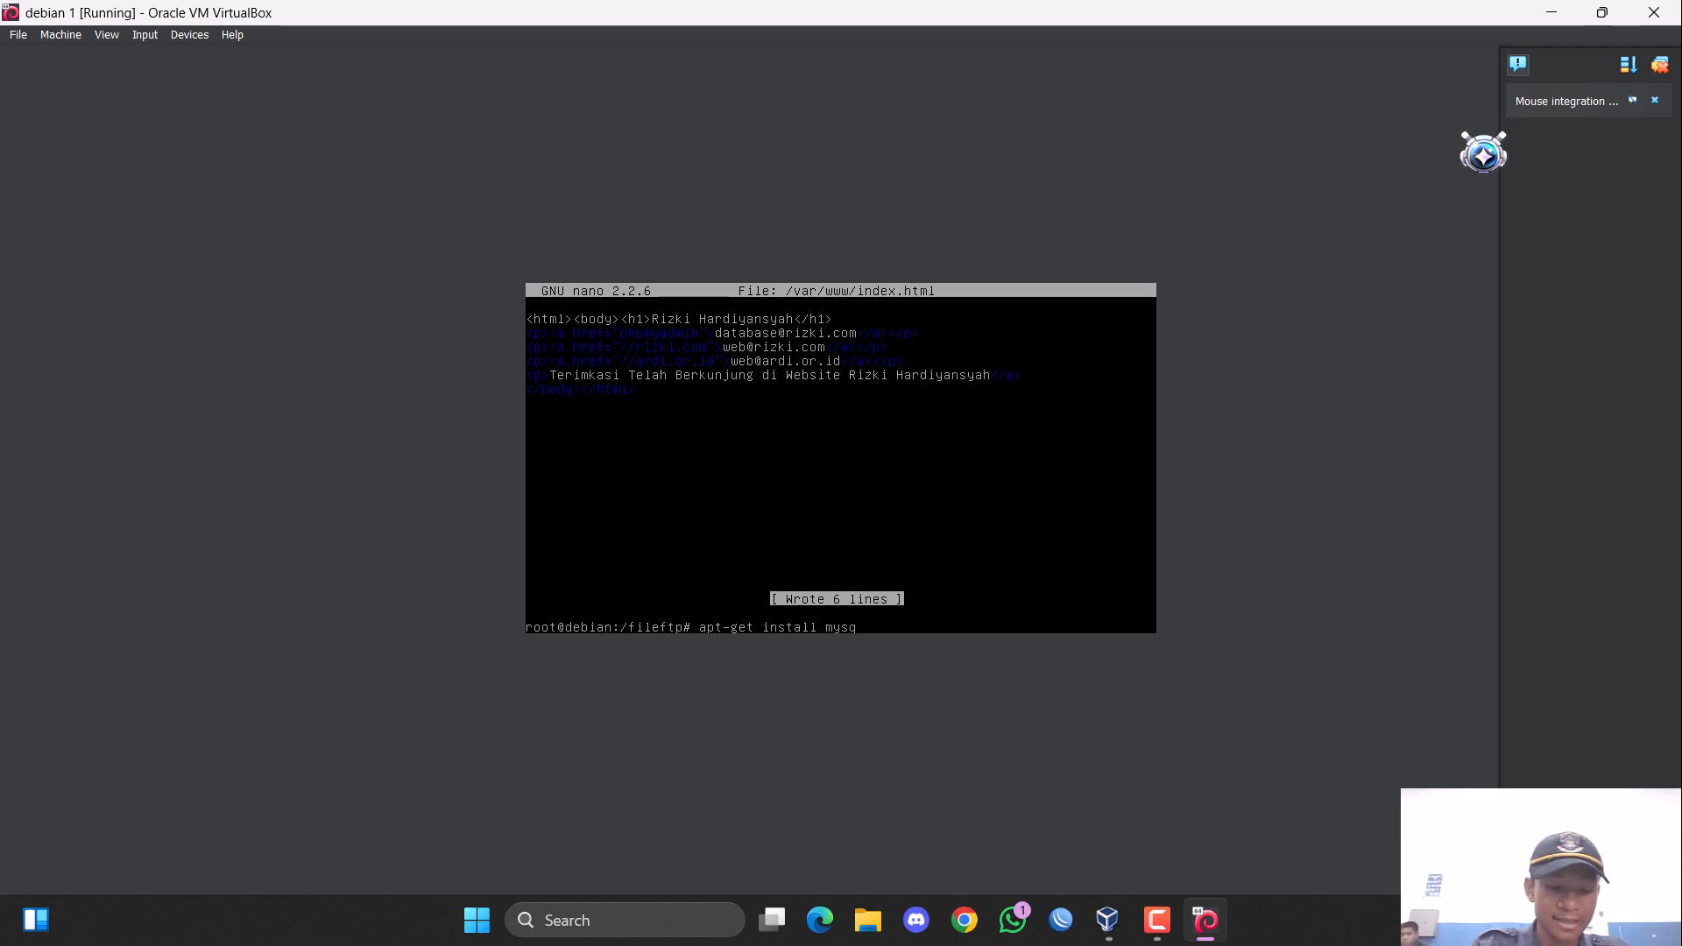
pyautogui.write('l-')
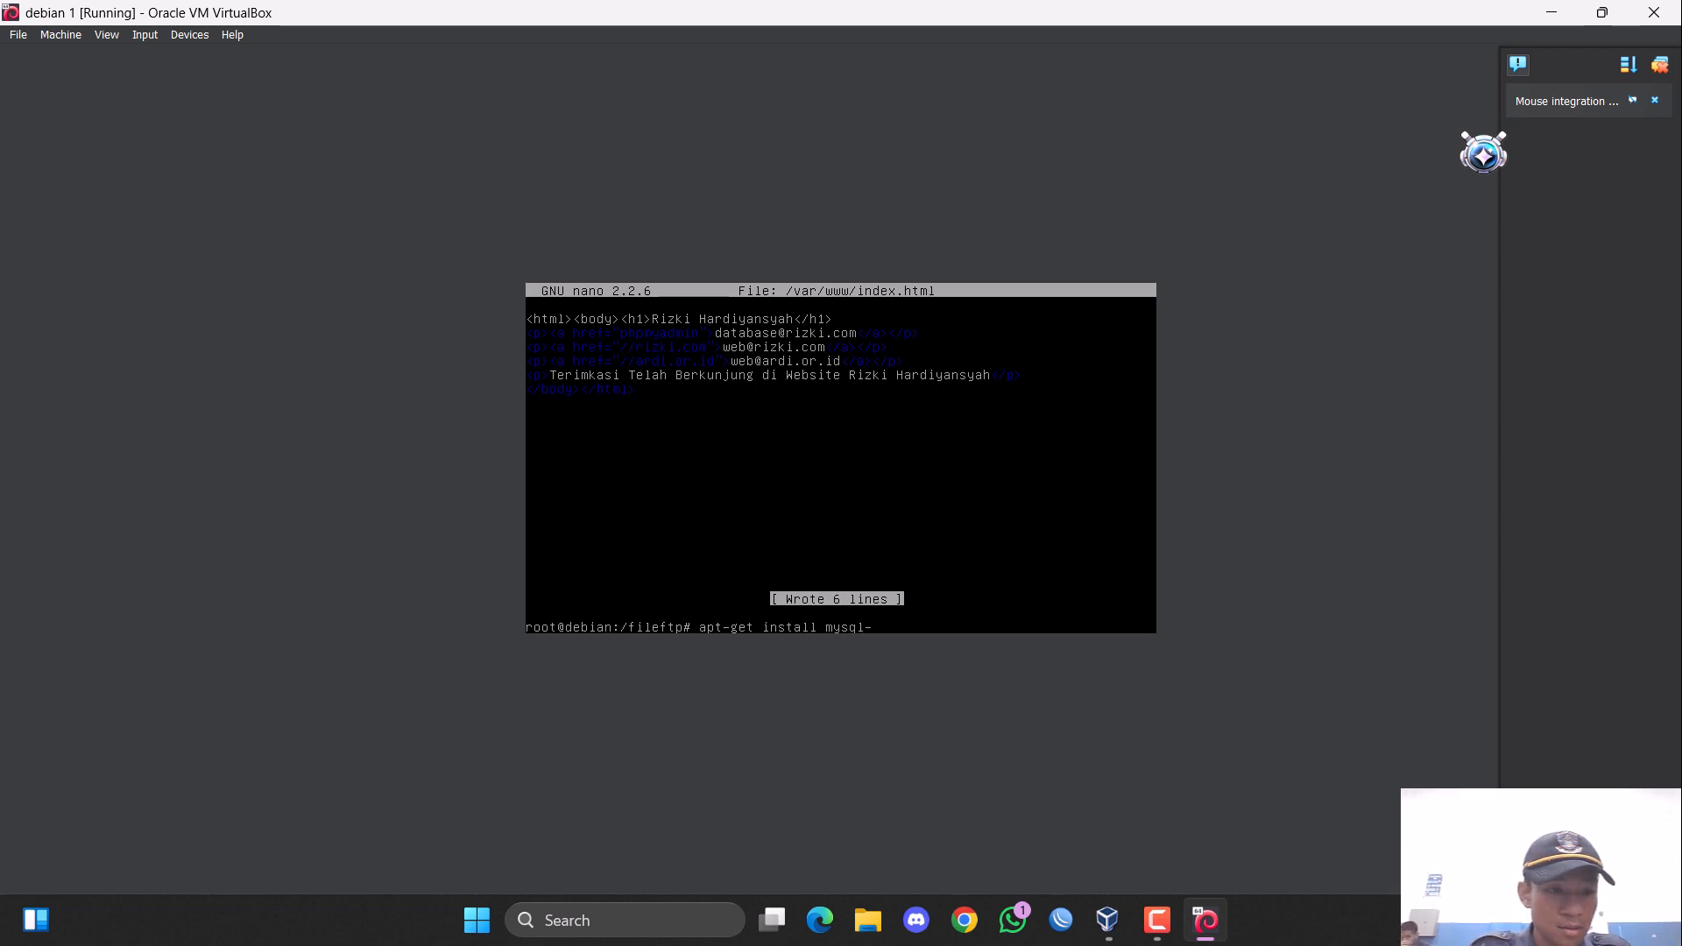
pyautogui.write('server')
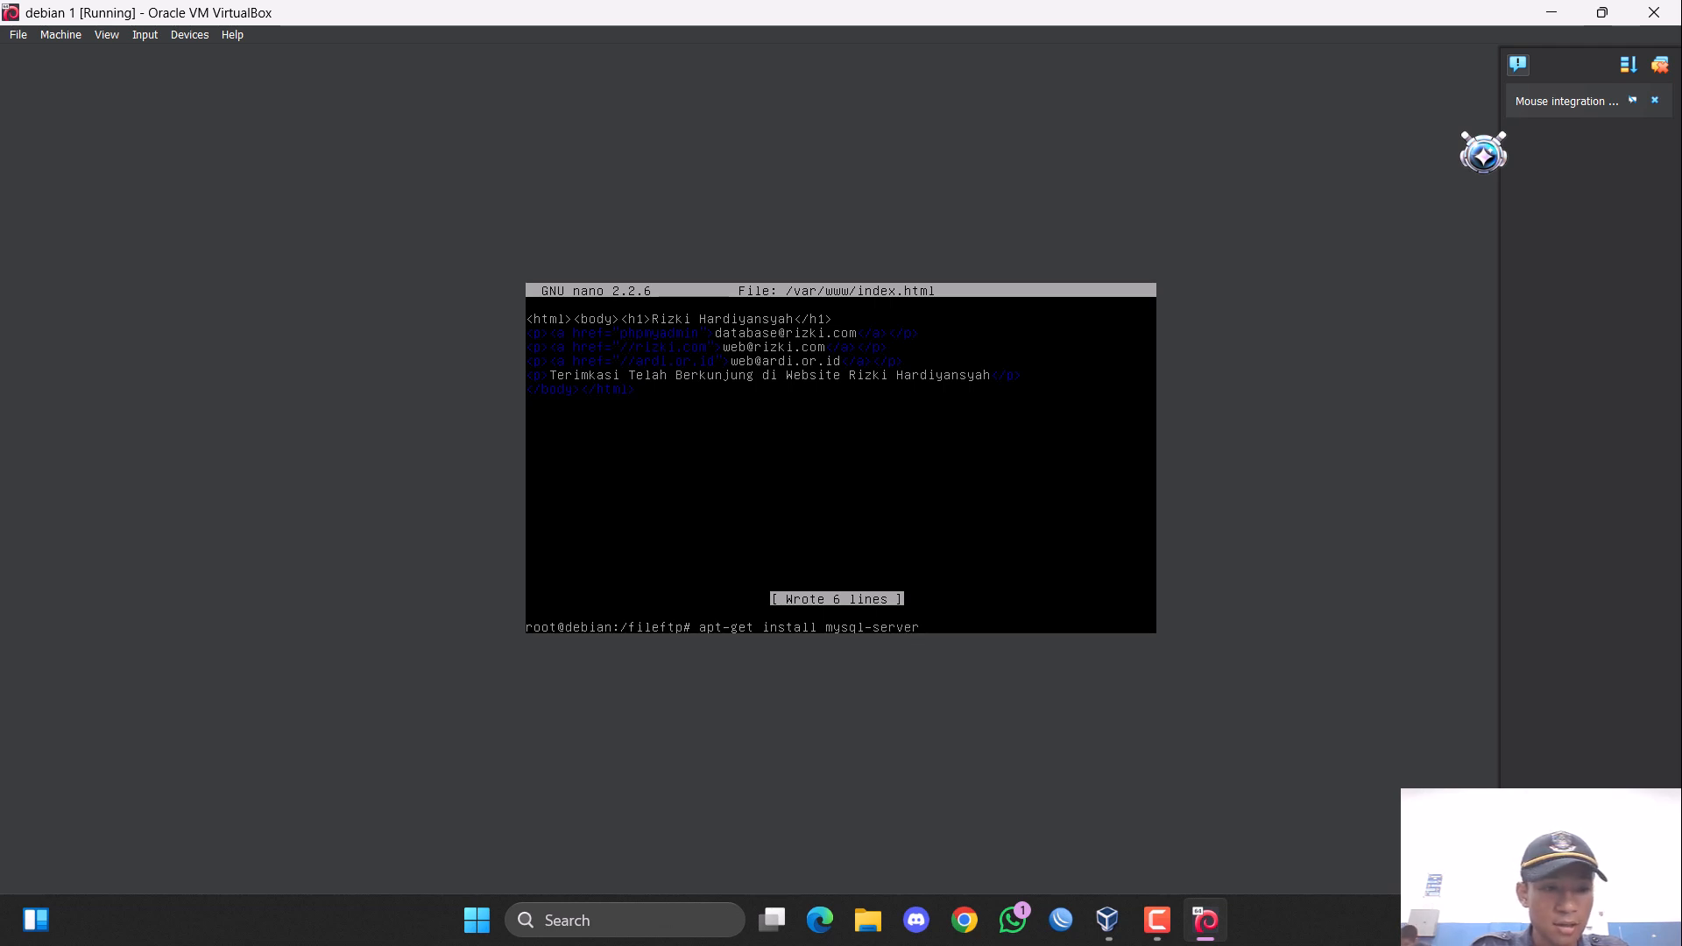
pyautogui.write('my')
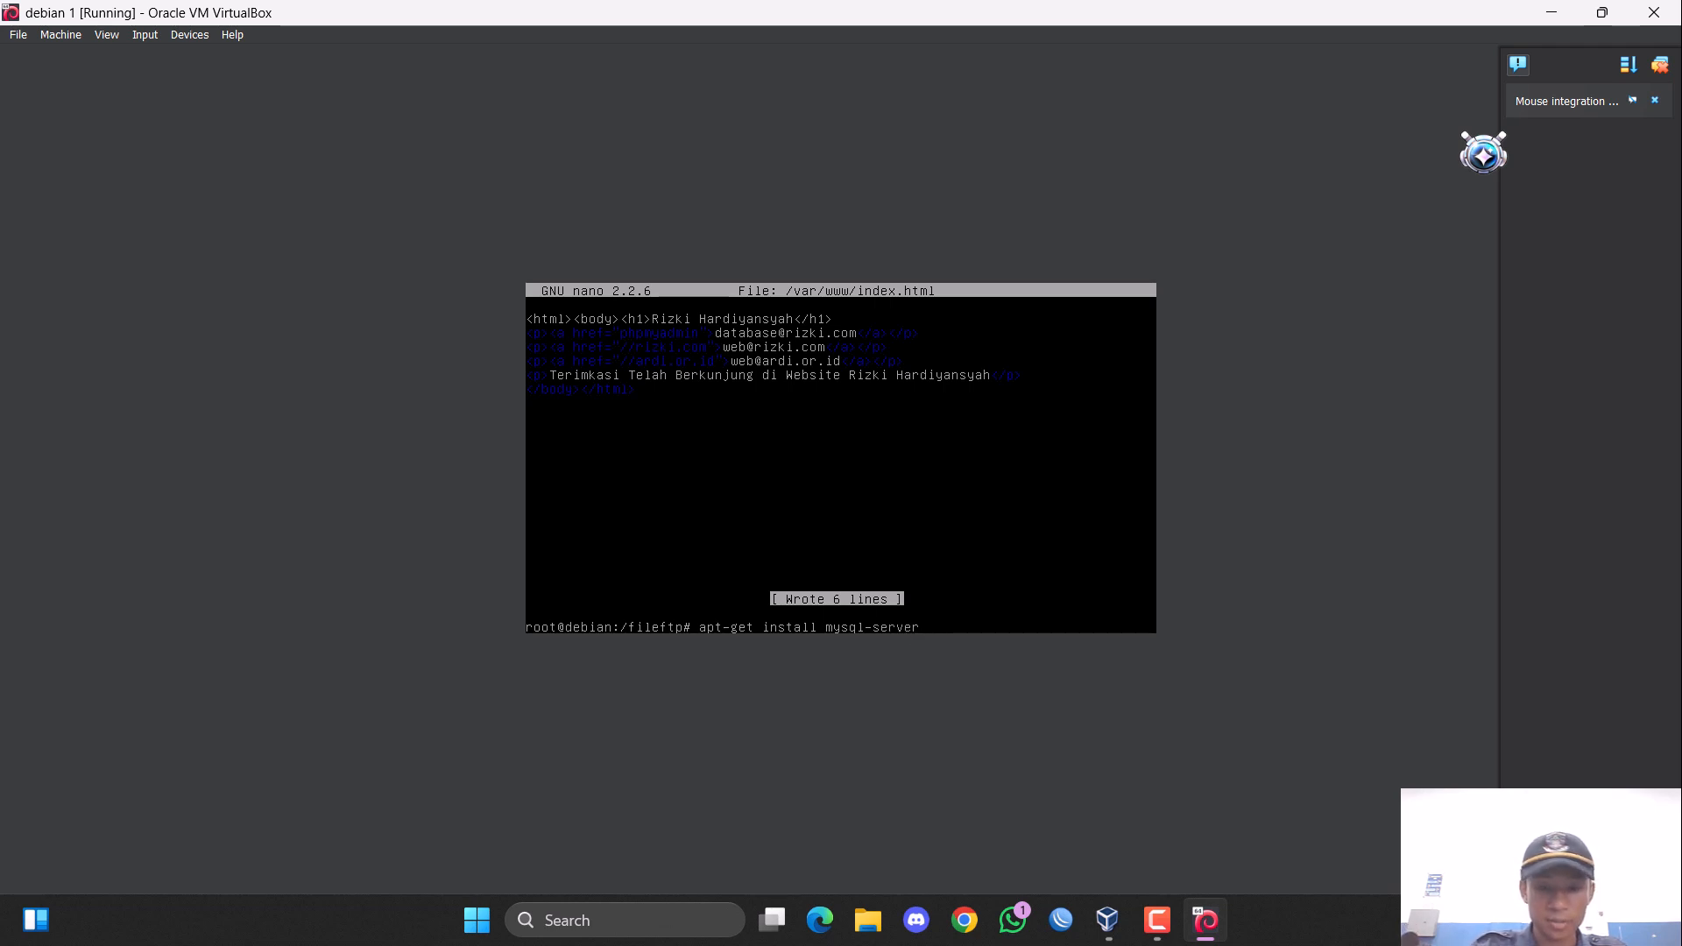
pyautogui.write(' my')
pyautogui.press('BackSpace')
pyautogui.press('BackSpace')
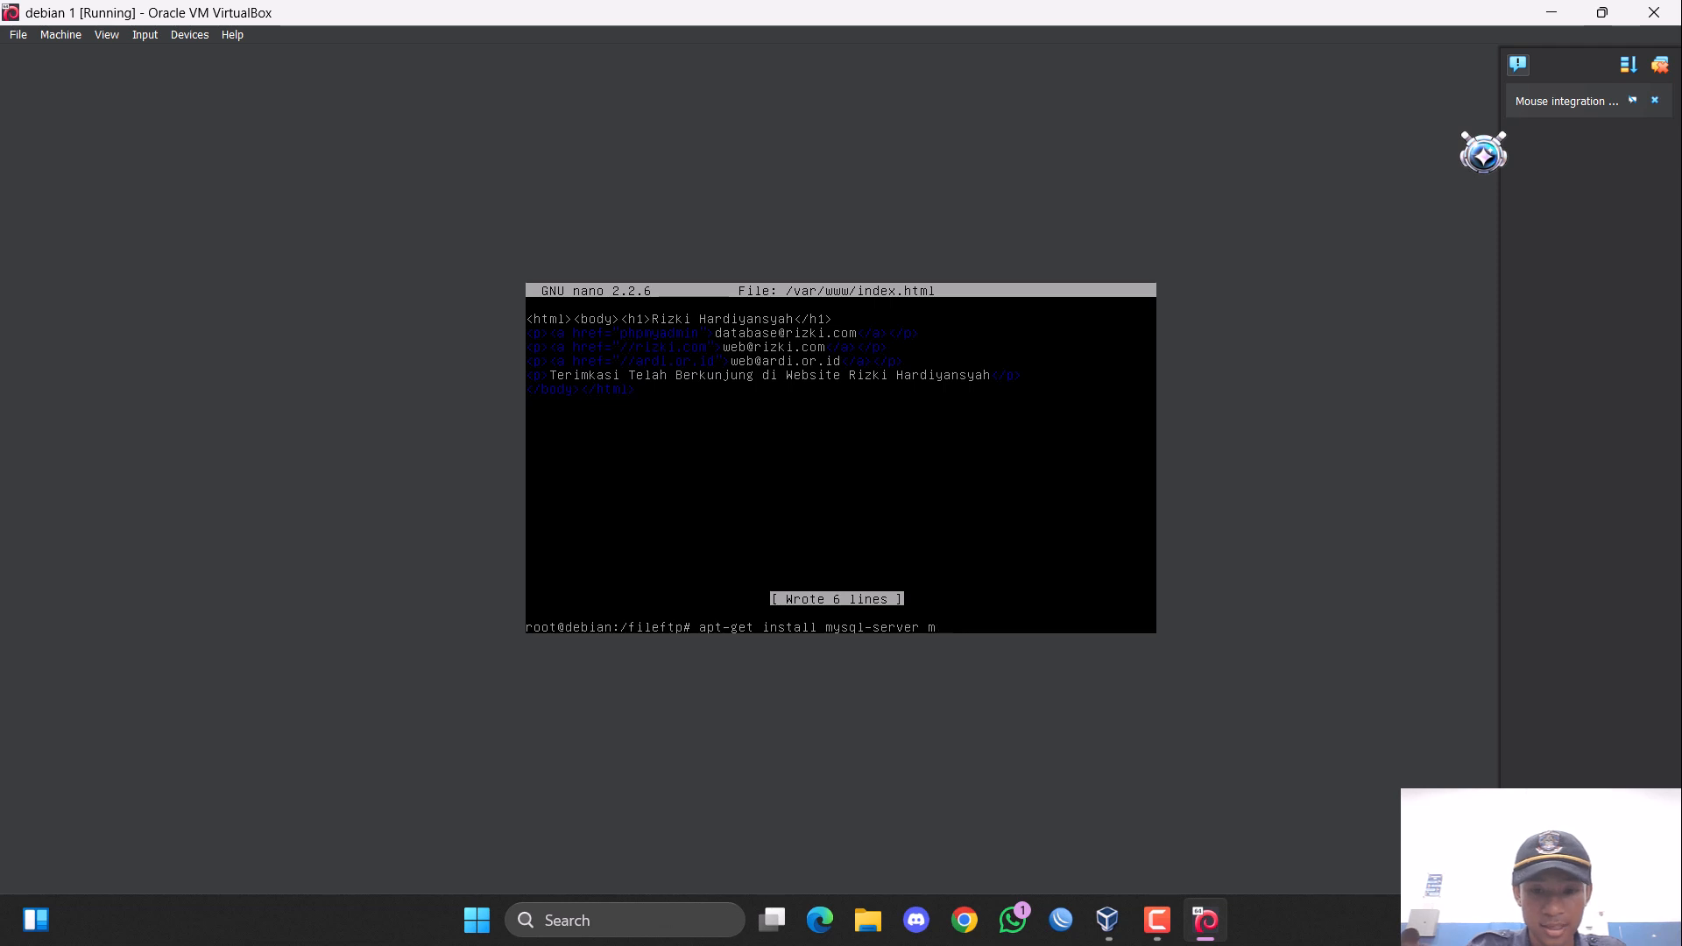
pyautogui.write('ysql-')
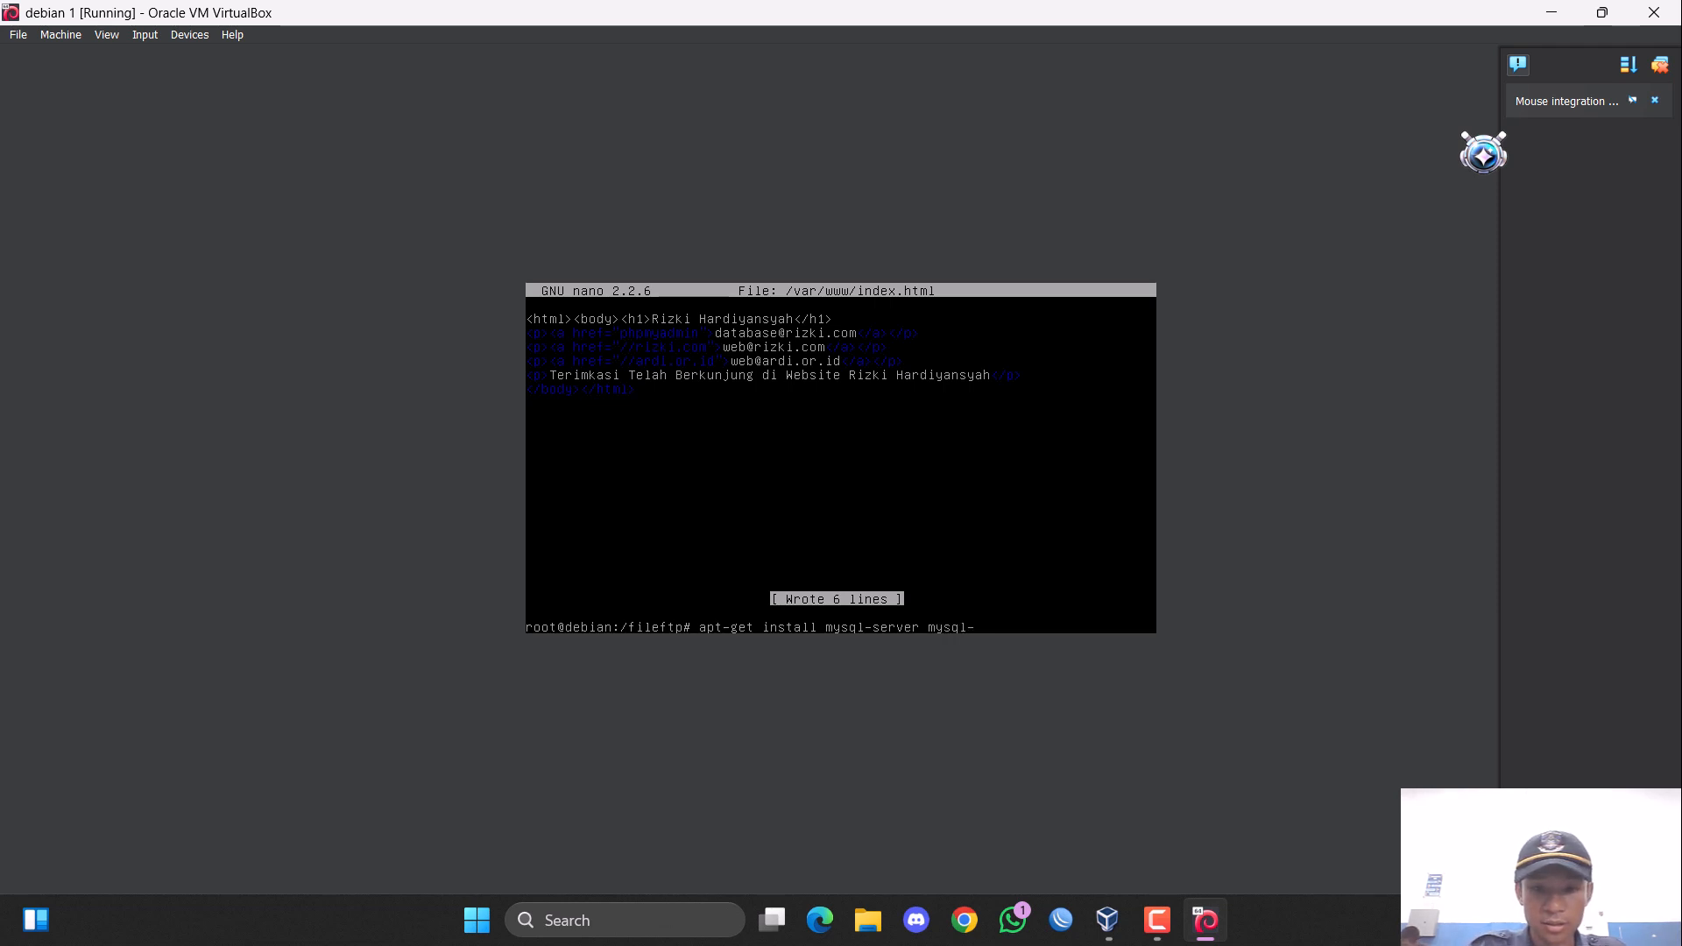
pyautogui.write('cl')
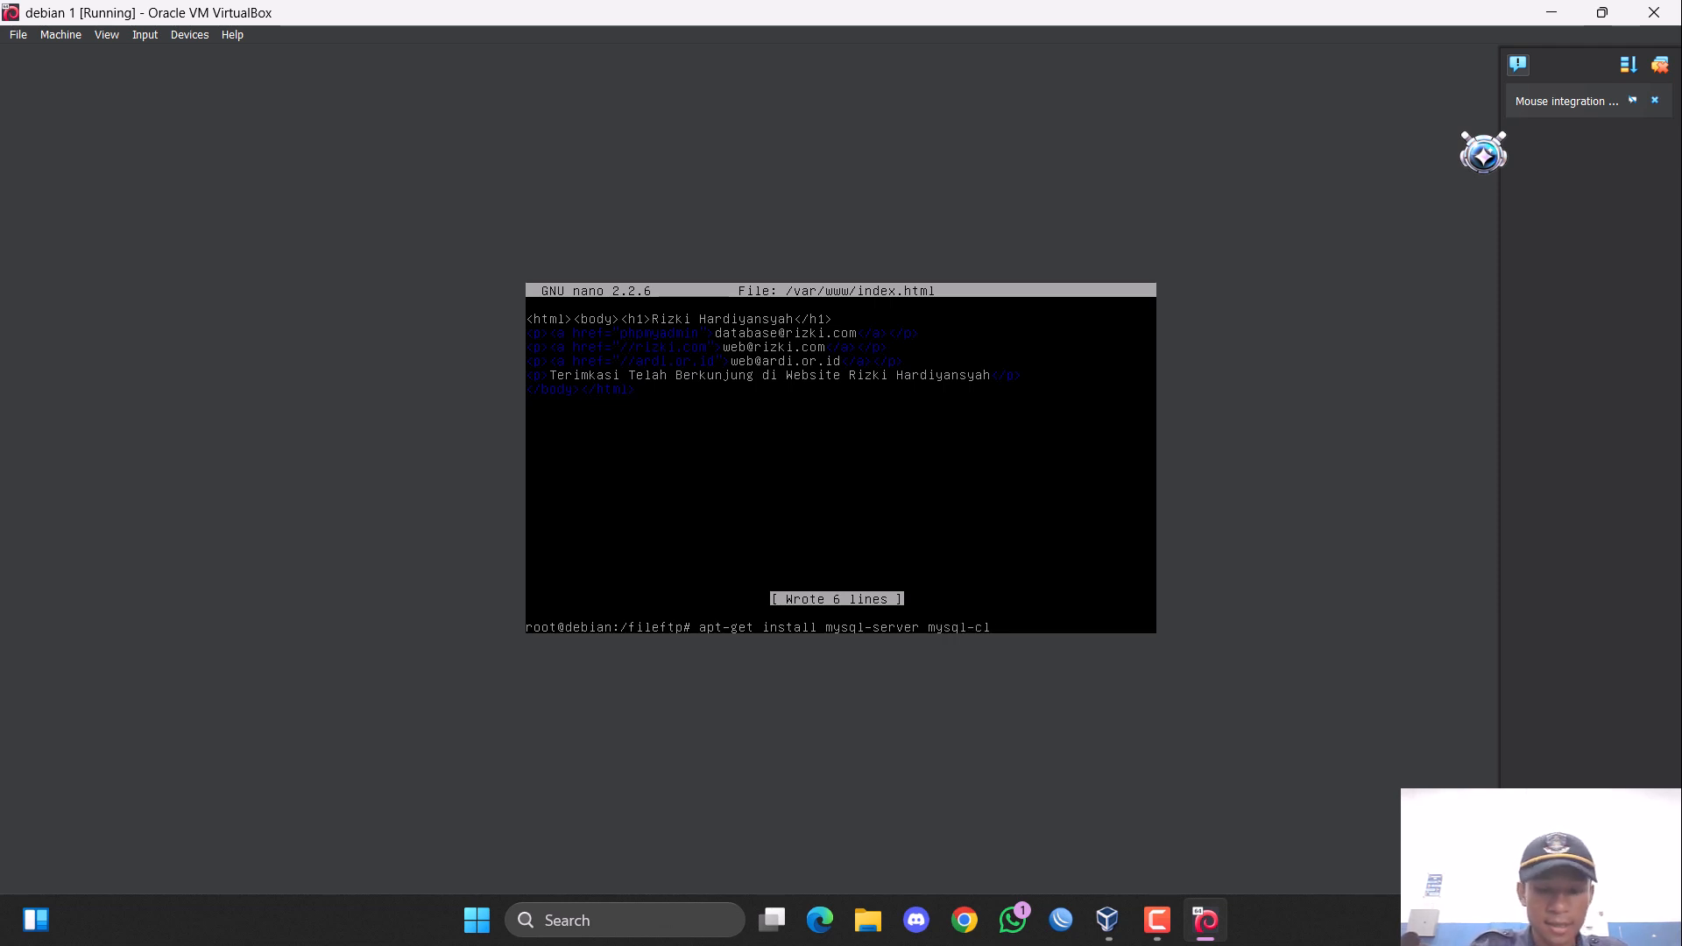
pyautogui.write('ient')
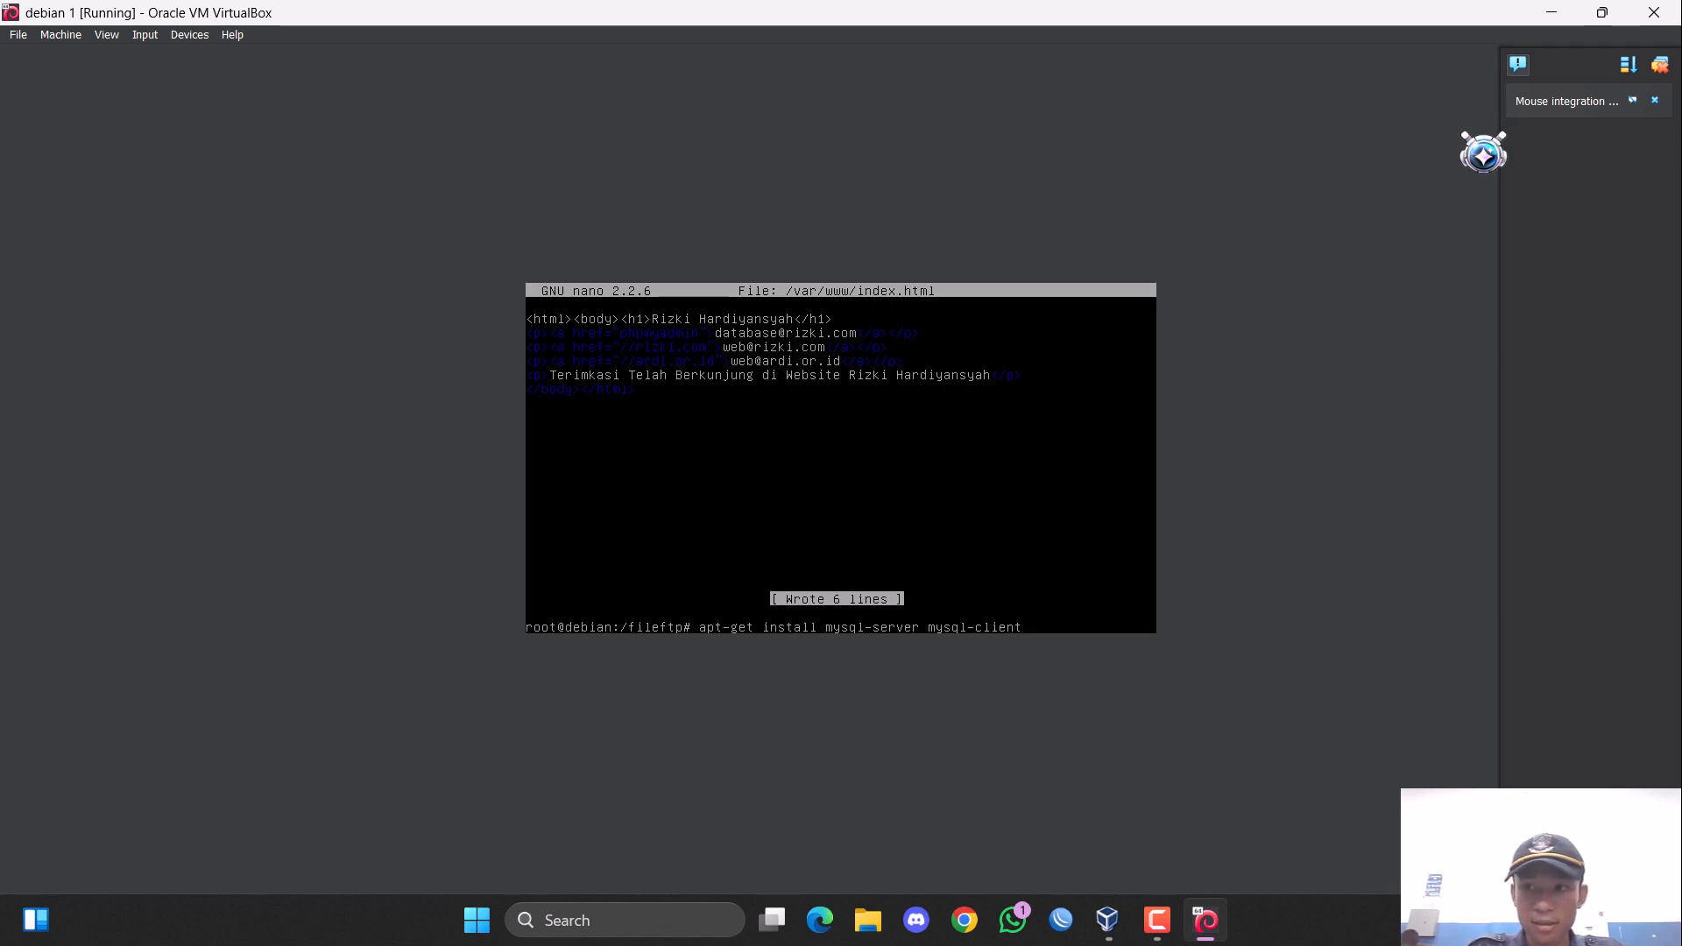
pyautogui.press('Return')
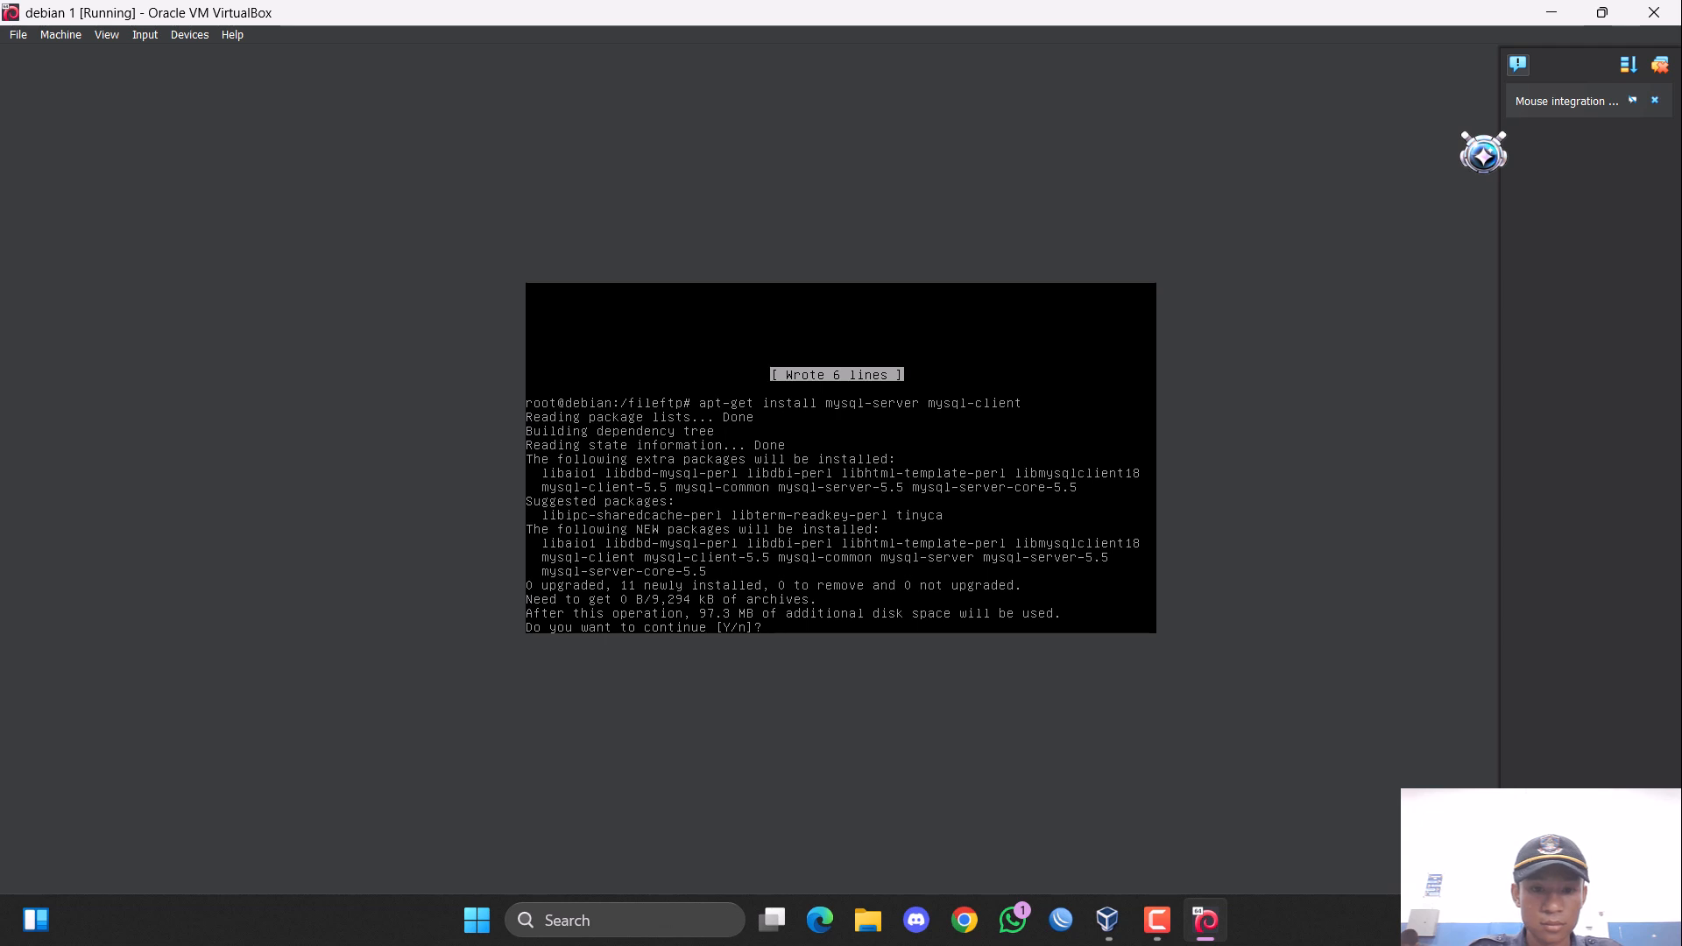
pyautogui.write('y')
pyautogui.press('Return')
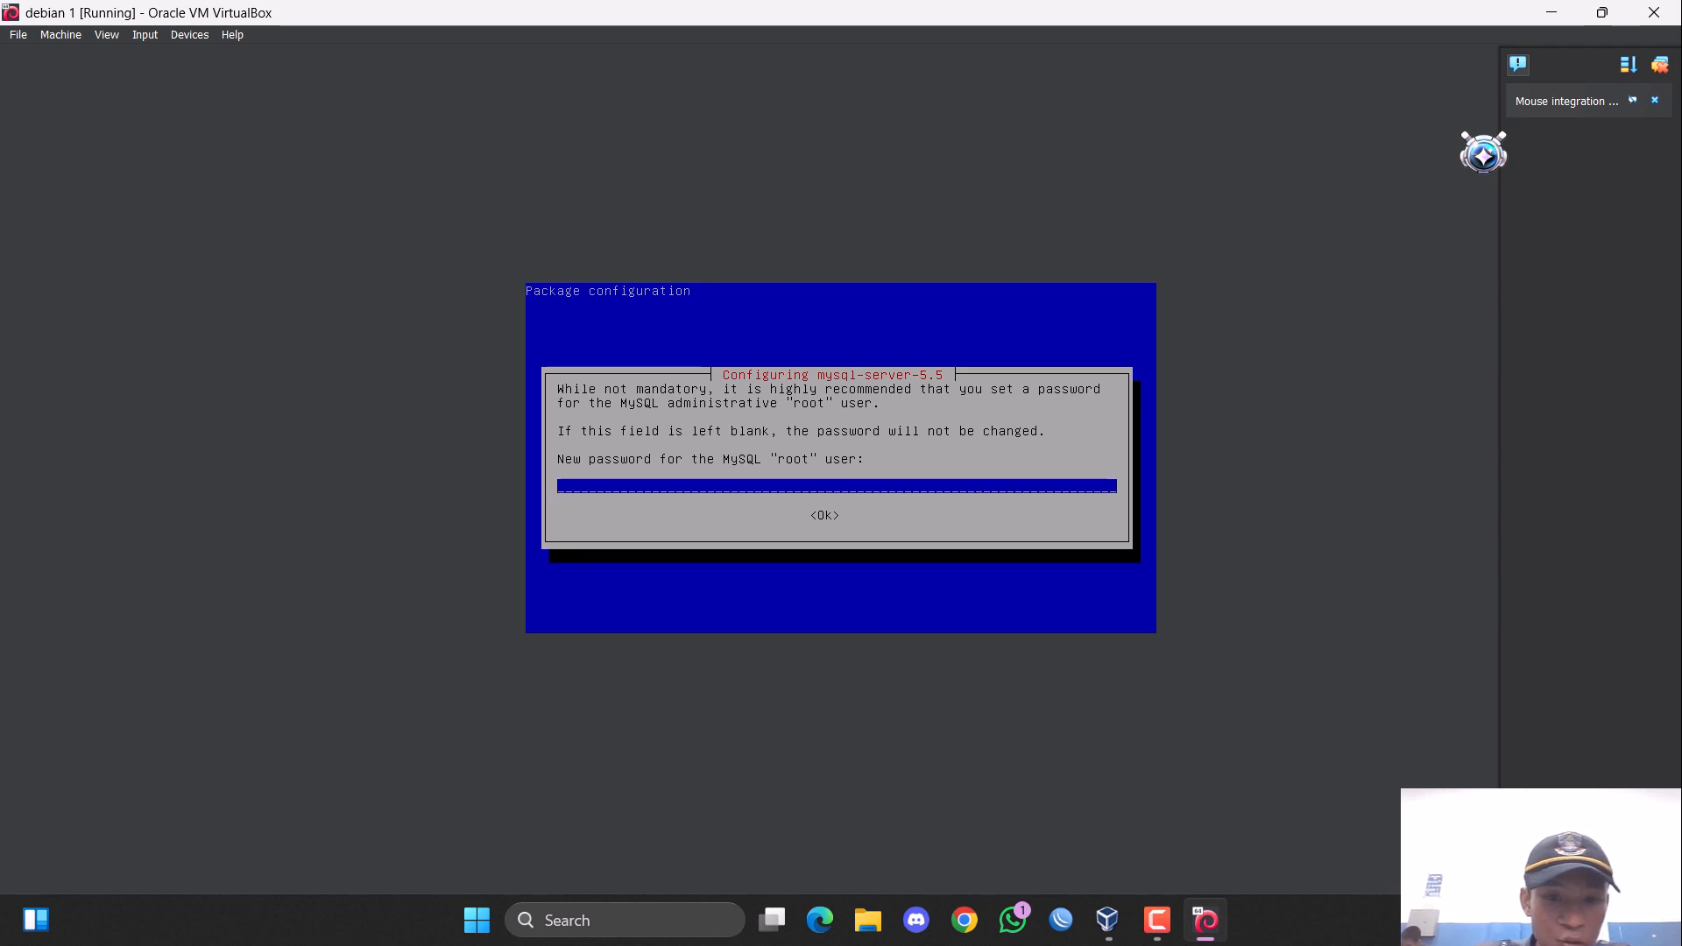
# Set the password for the MySQL "root" user and repeat it to continue the mysql-server-5.5 configuration.
pyautogui.write('********')
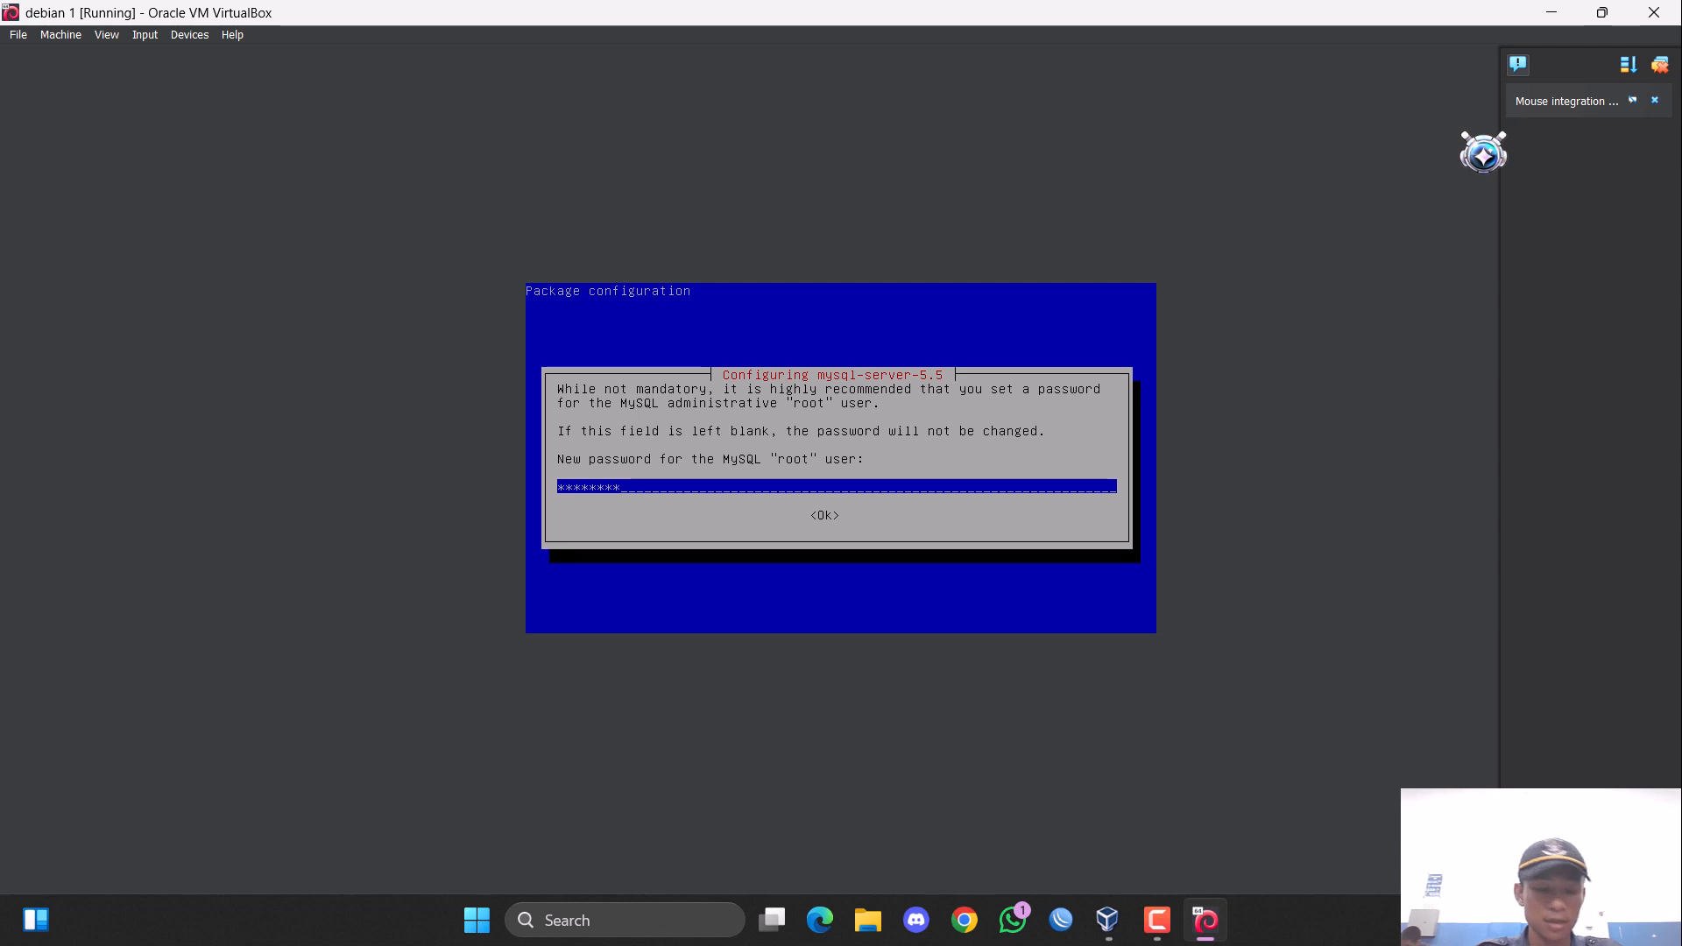
pyautogui.press('Tab')
pyautogui.press('Return')
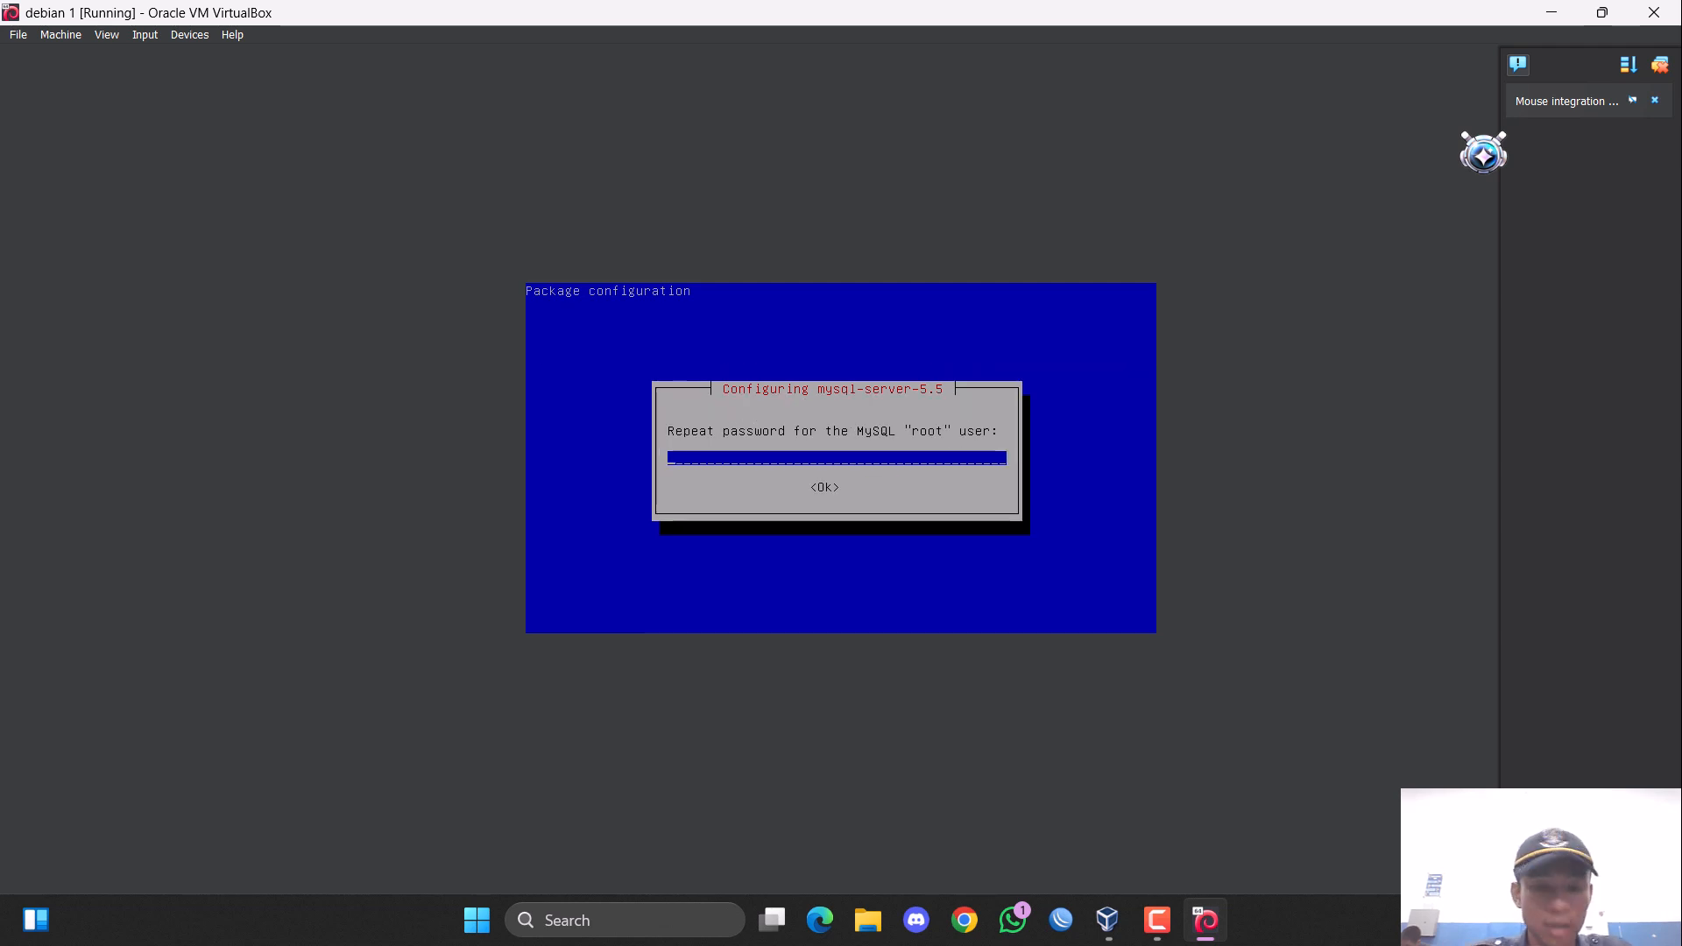
pyautogui.write('******')
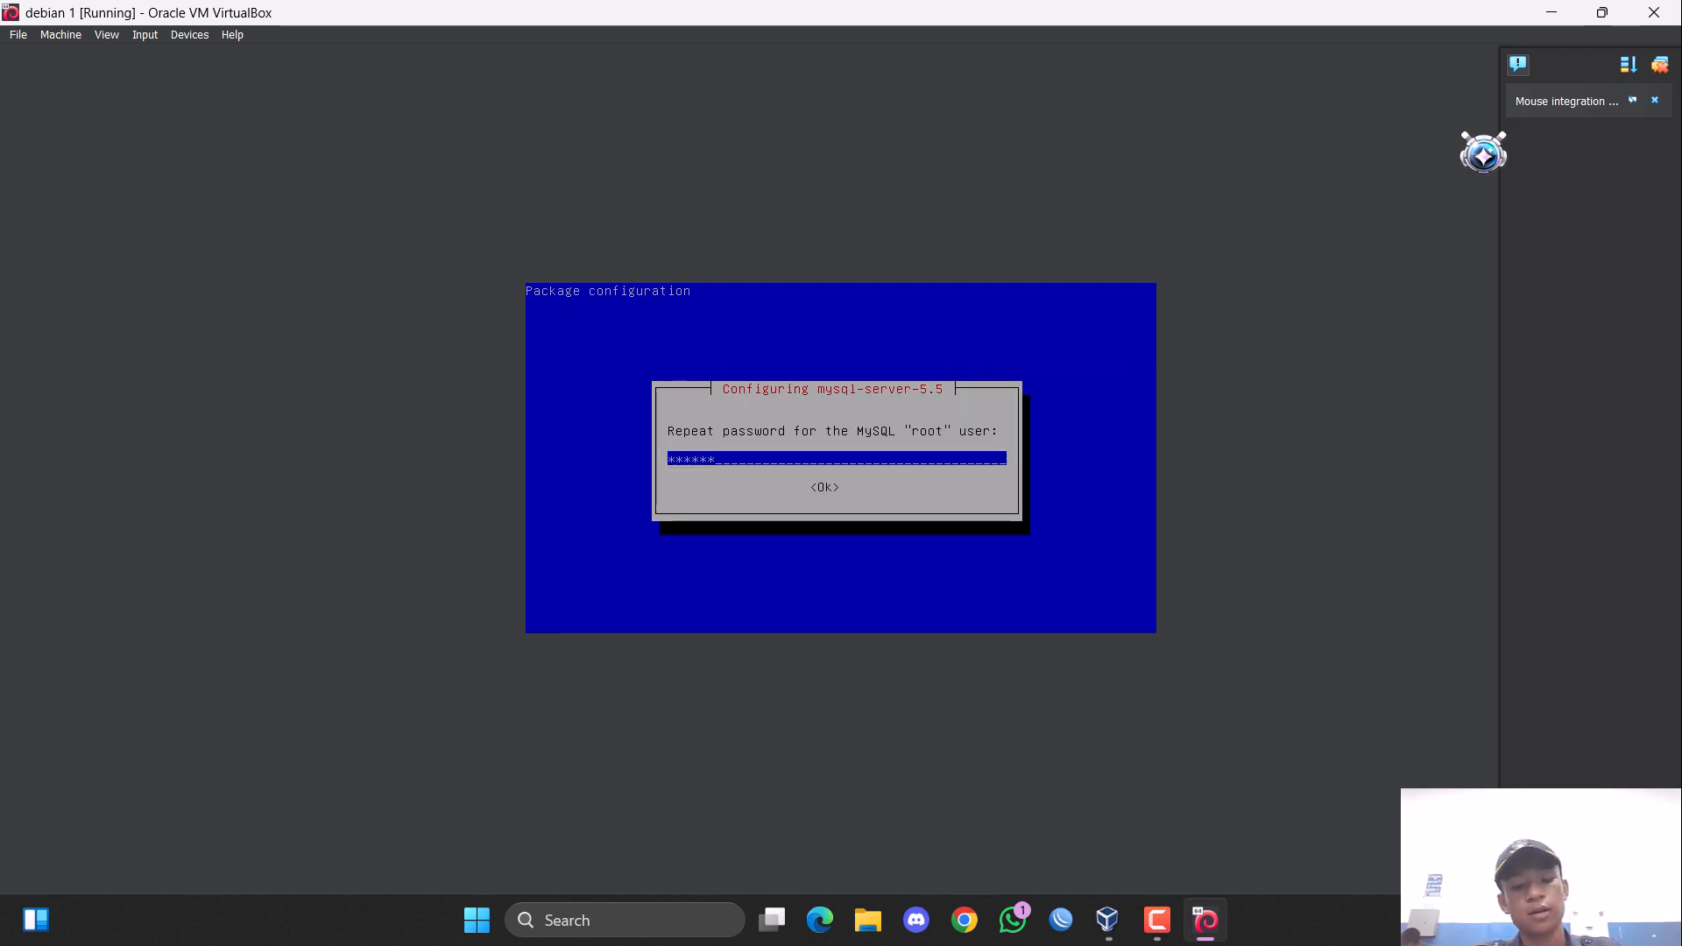
pyautogui.write('**')
pyautogui.press('Tab')
pyautogui.press('Return')
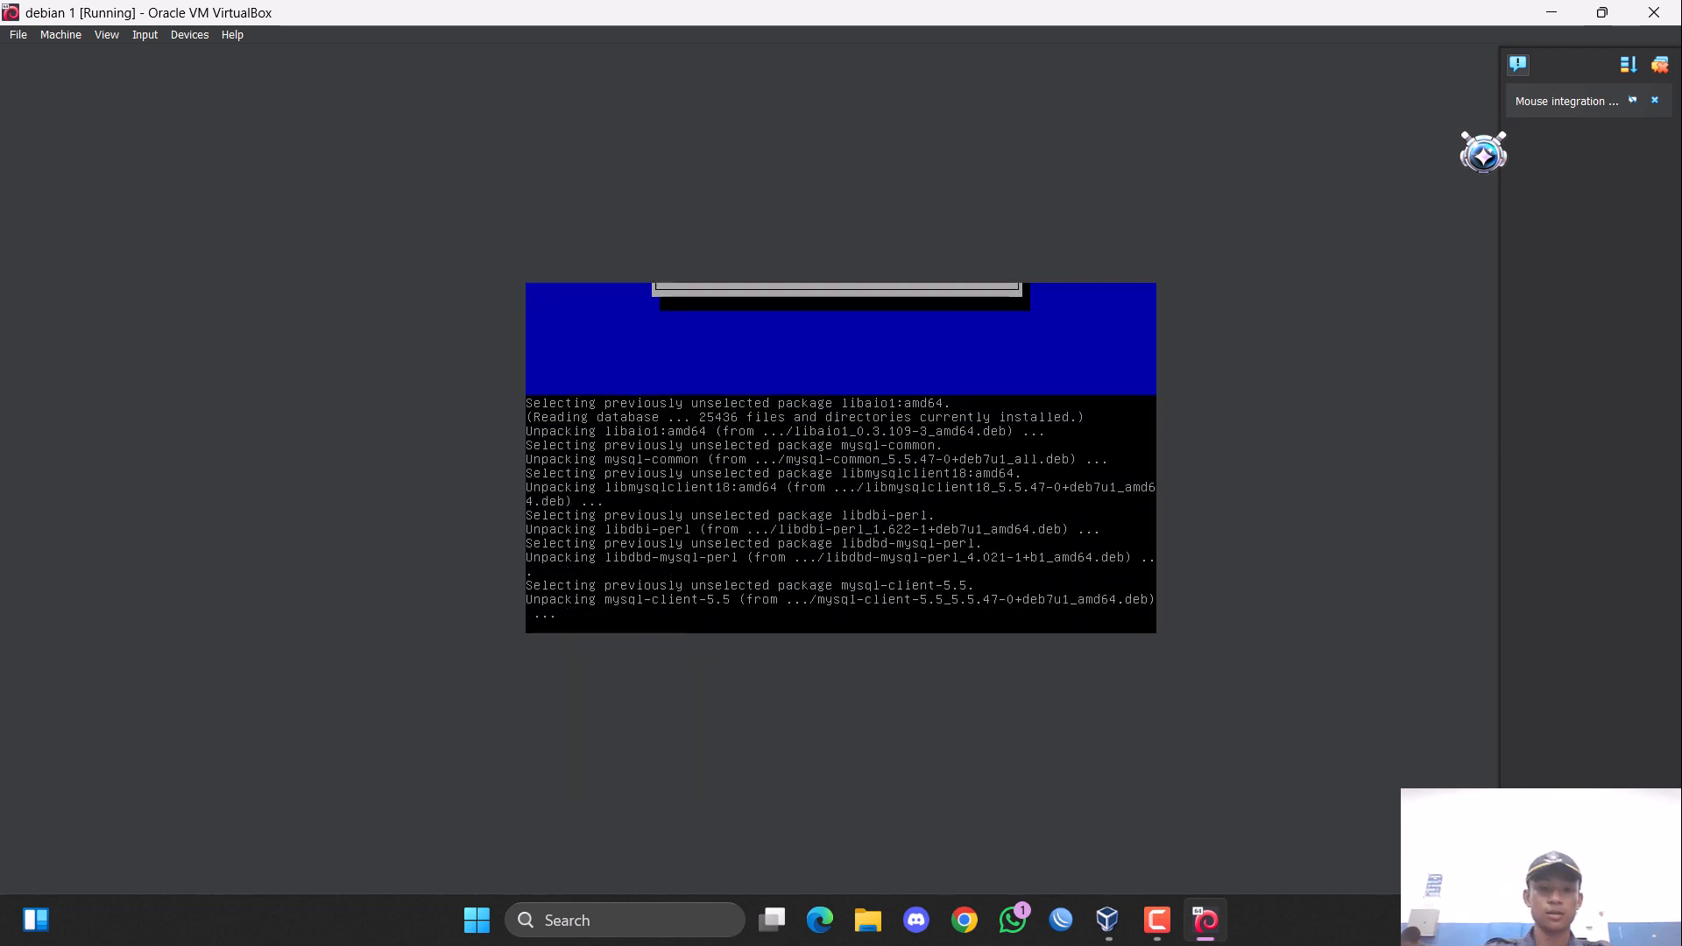
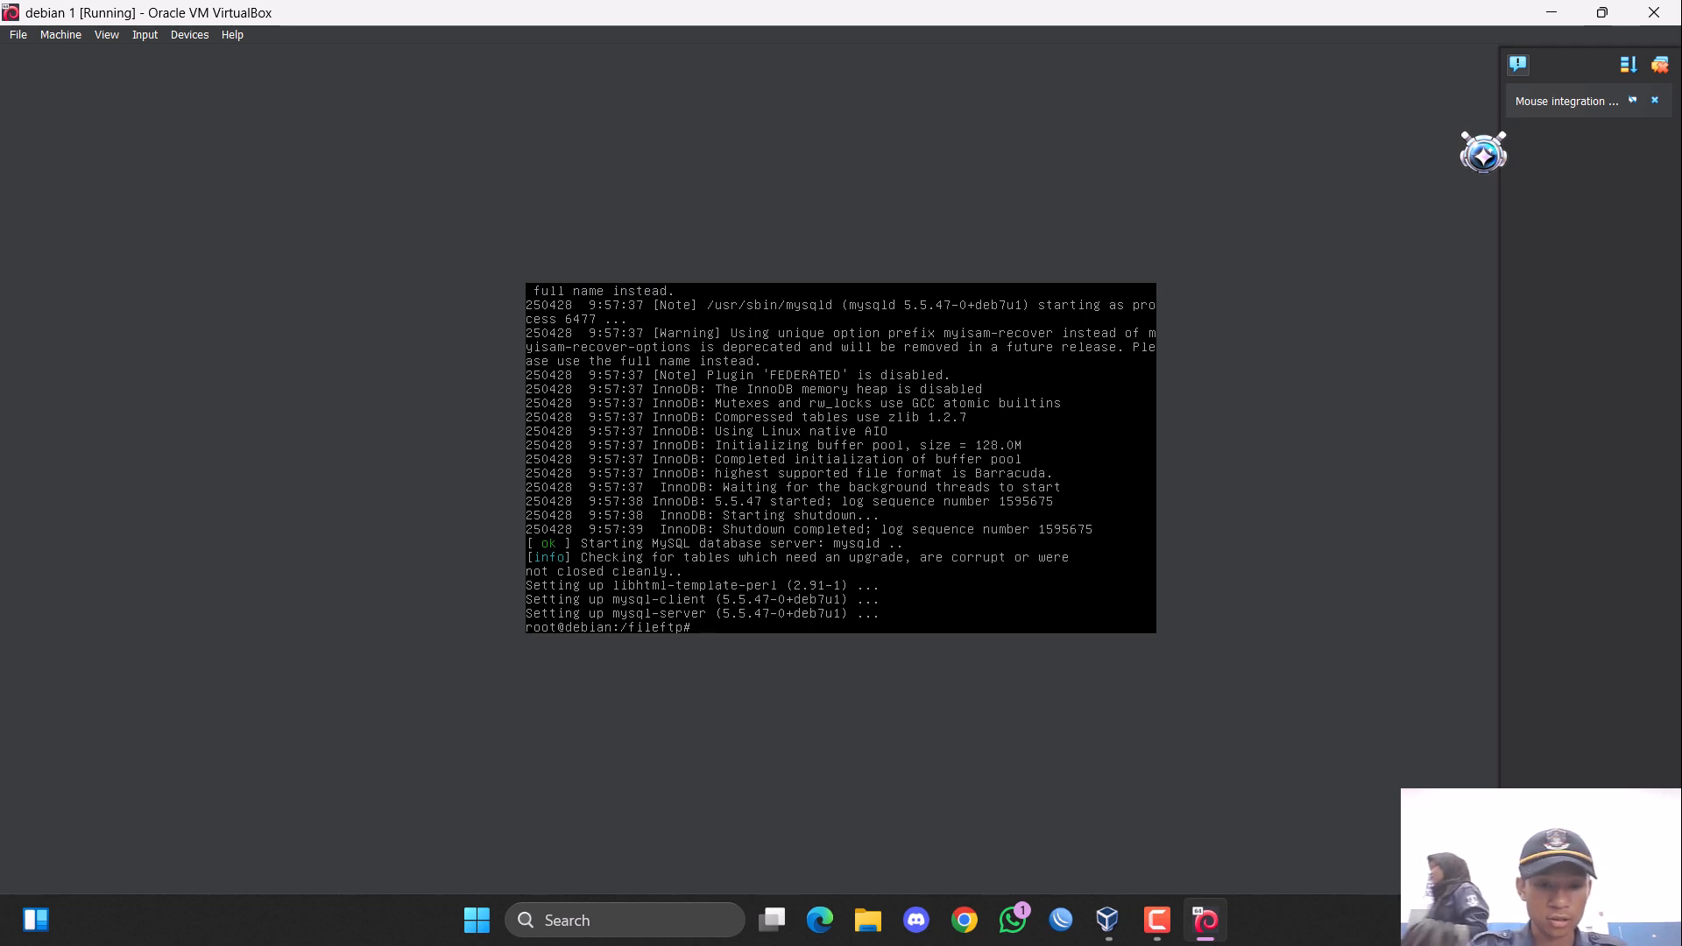
# Install the phpmyadmin package with apt-get and agree to continue the installation.
pyautogui.write('apt')
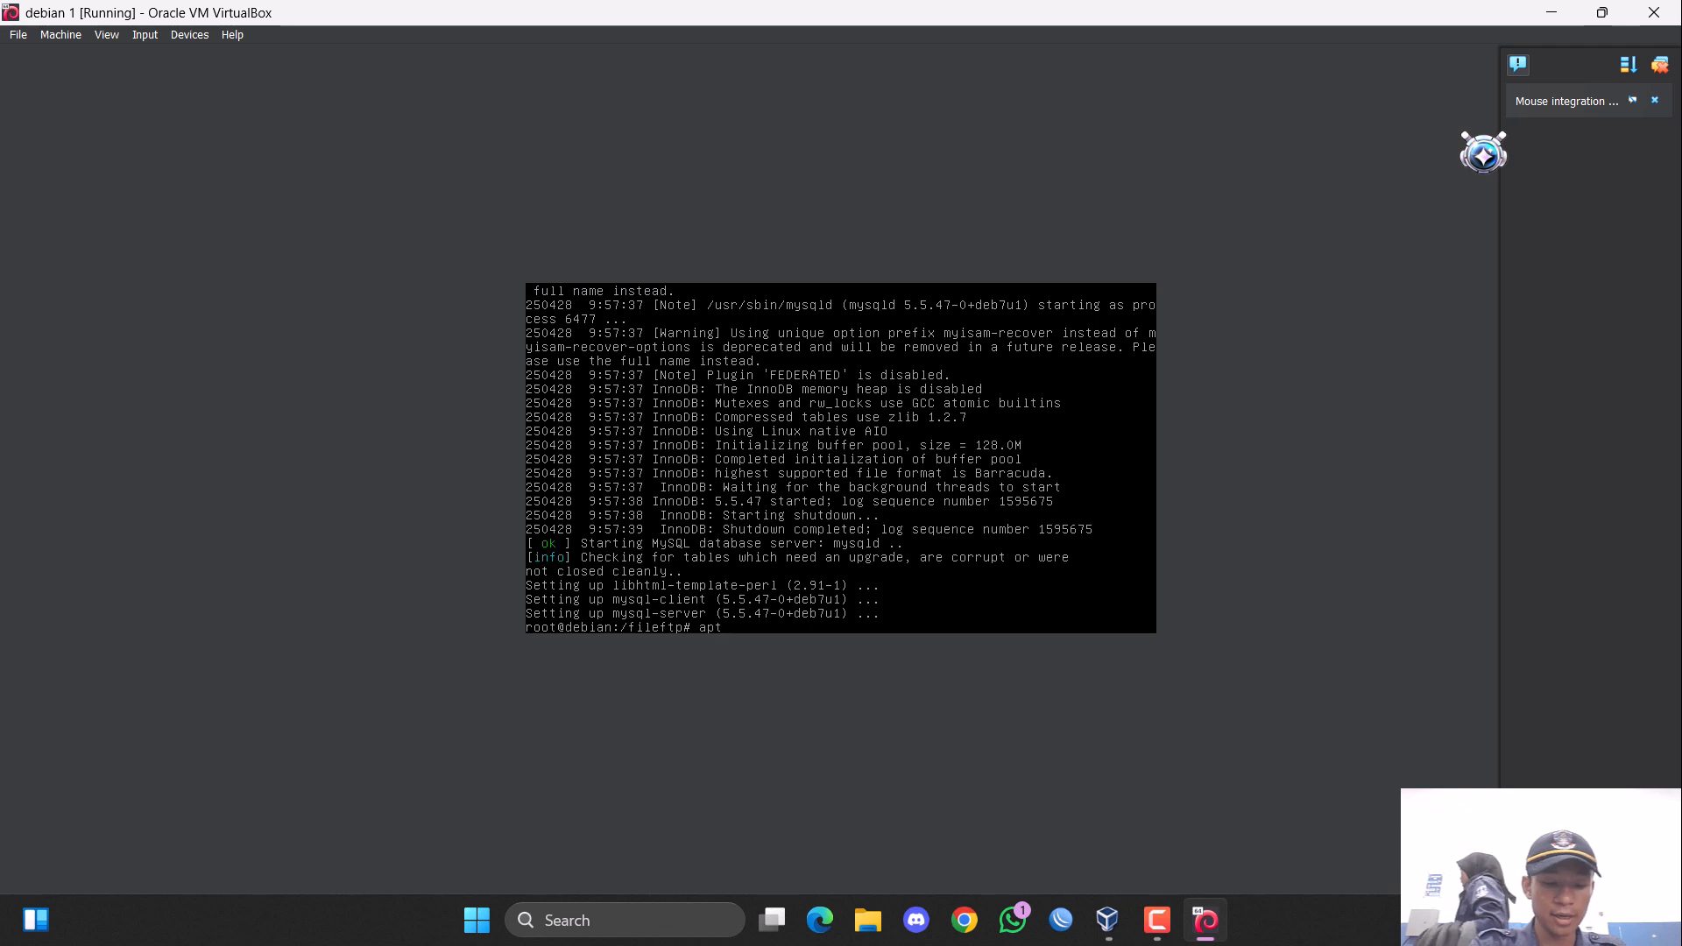
pyautogui.write('-get')
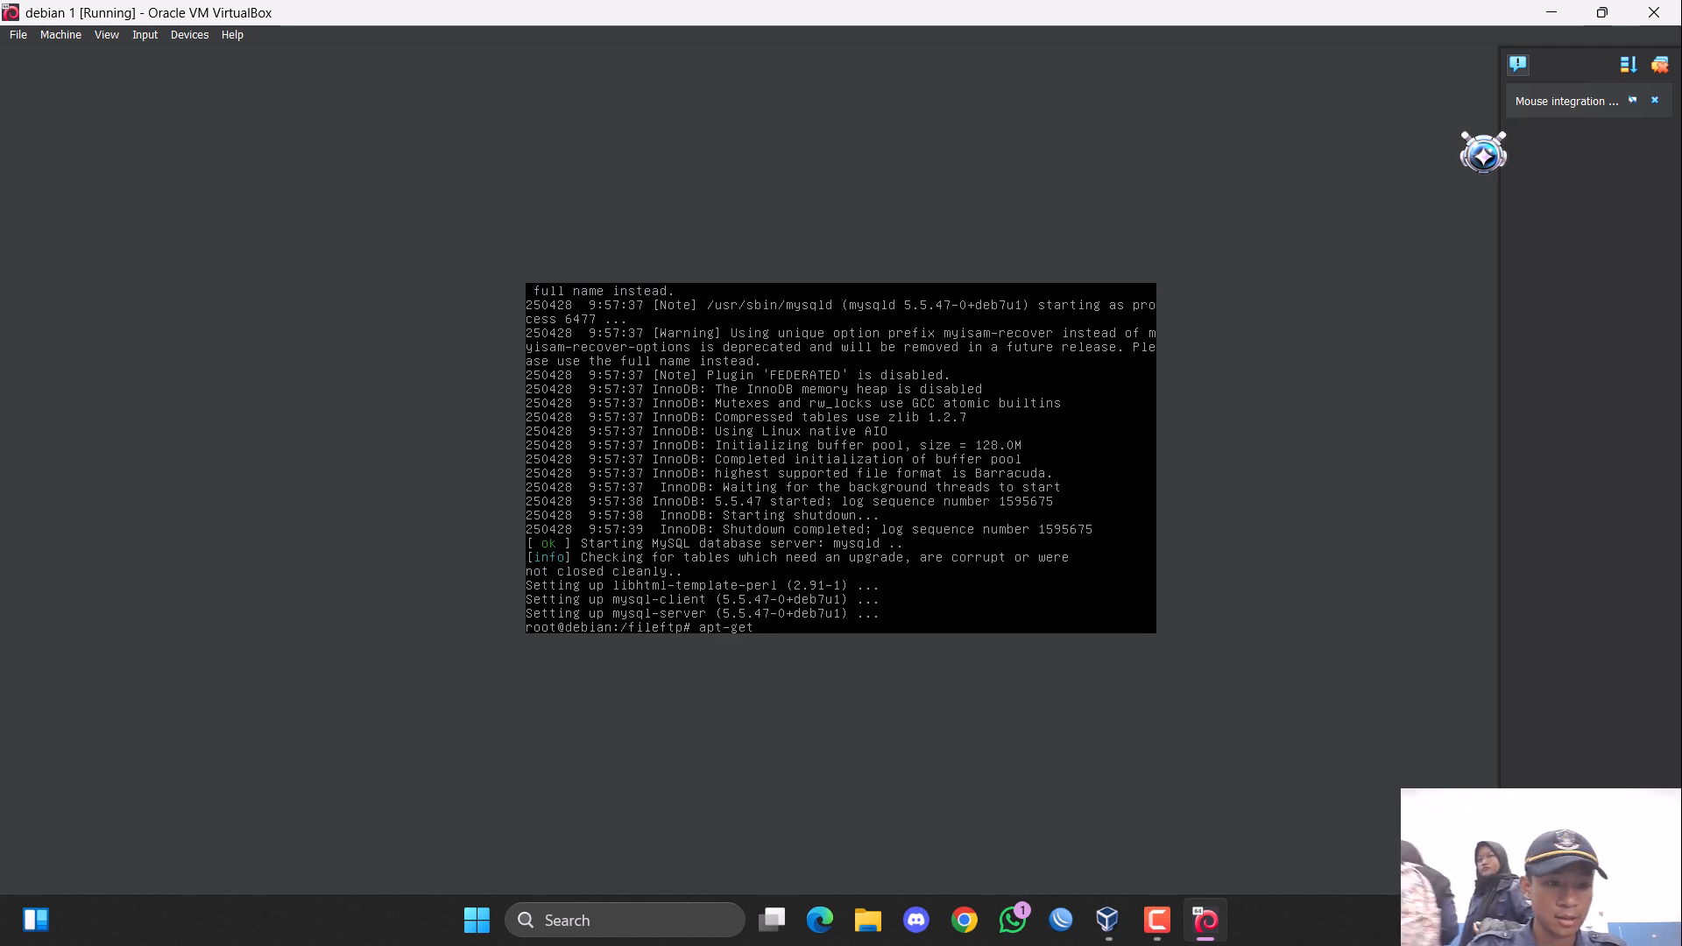
pyautogui.write(' install ')
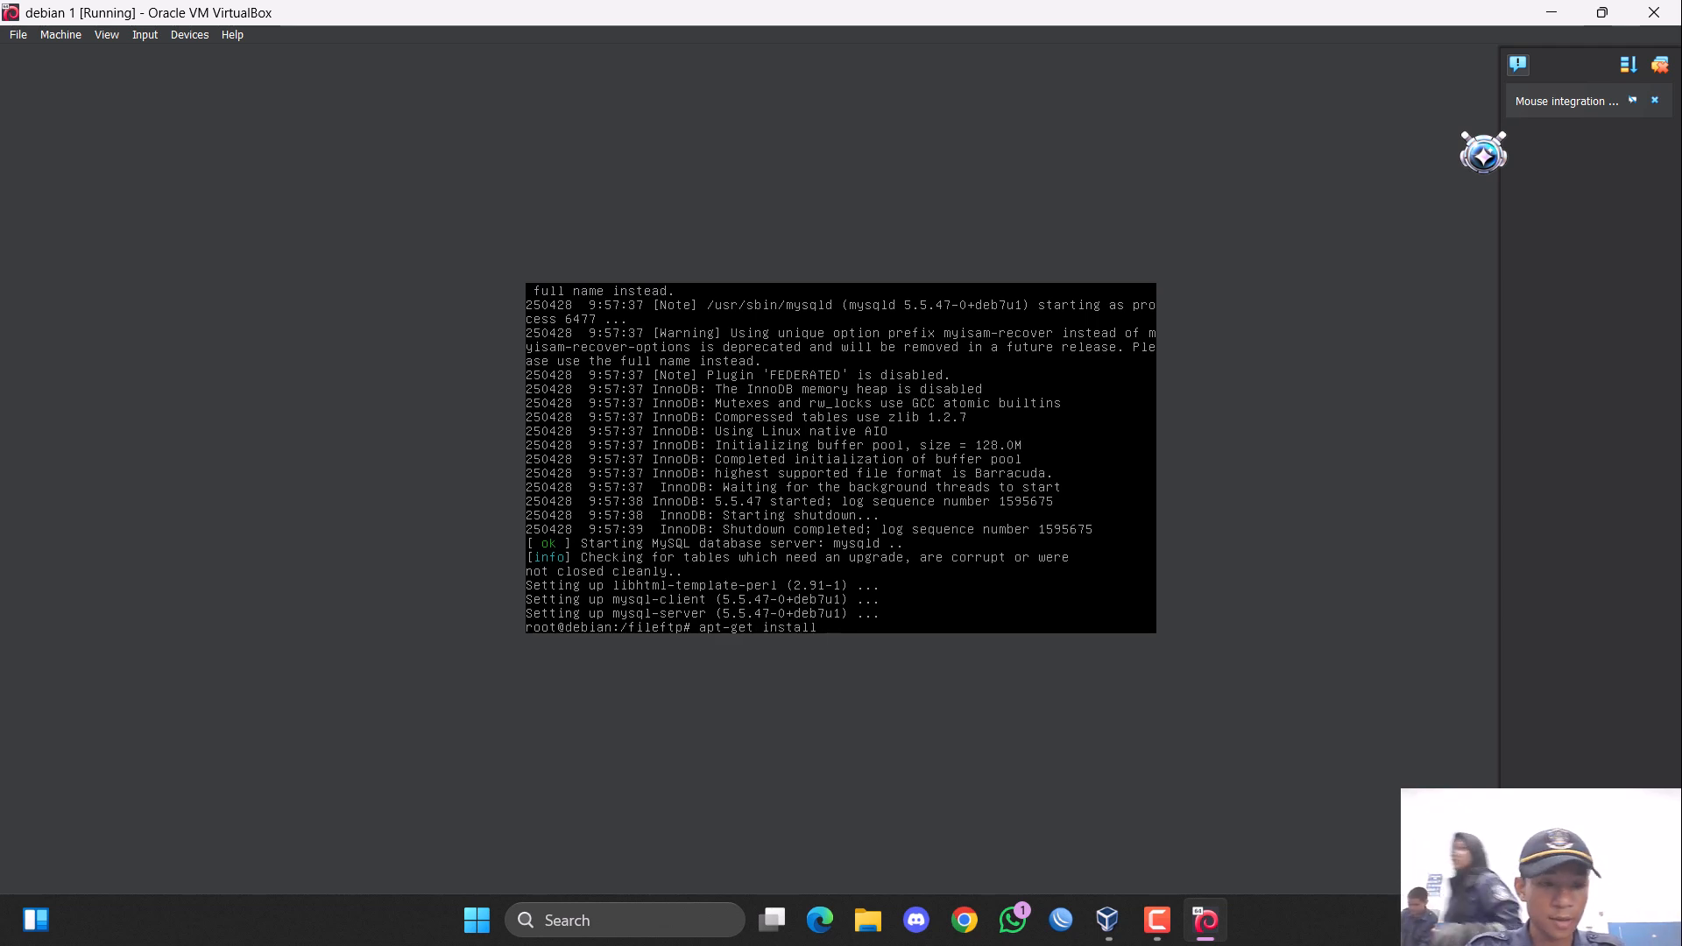
pyautogui.write('php')
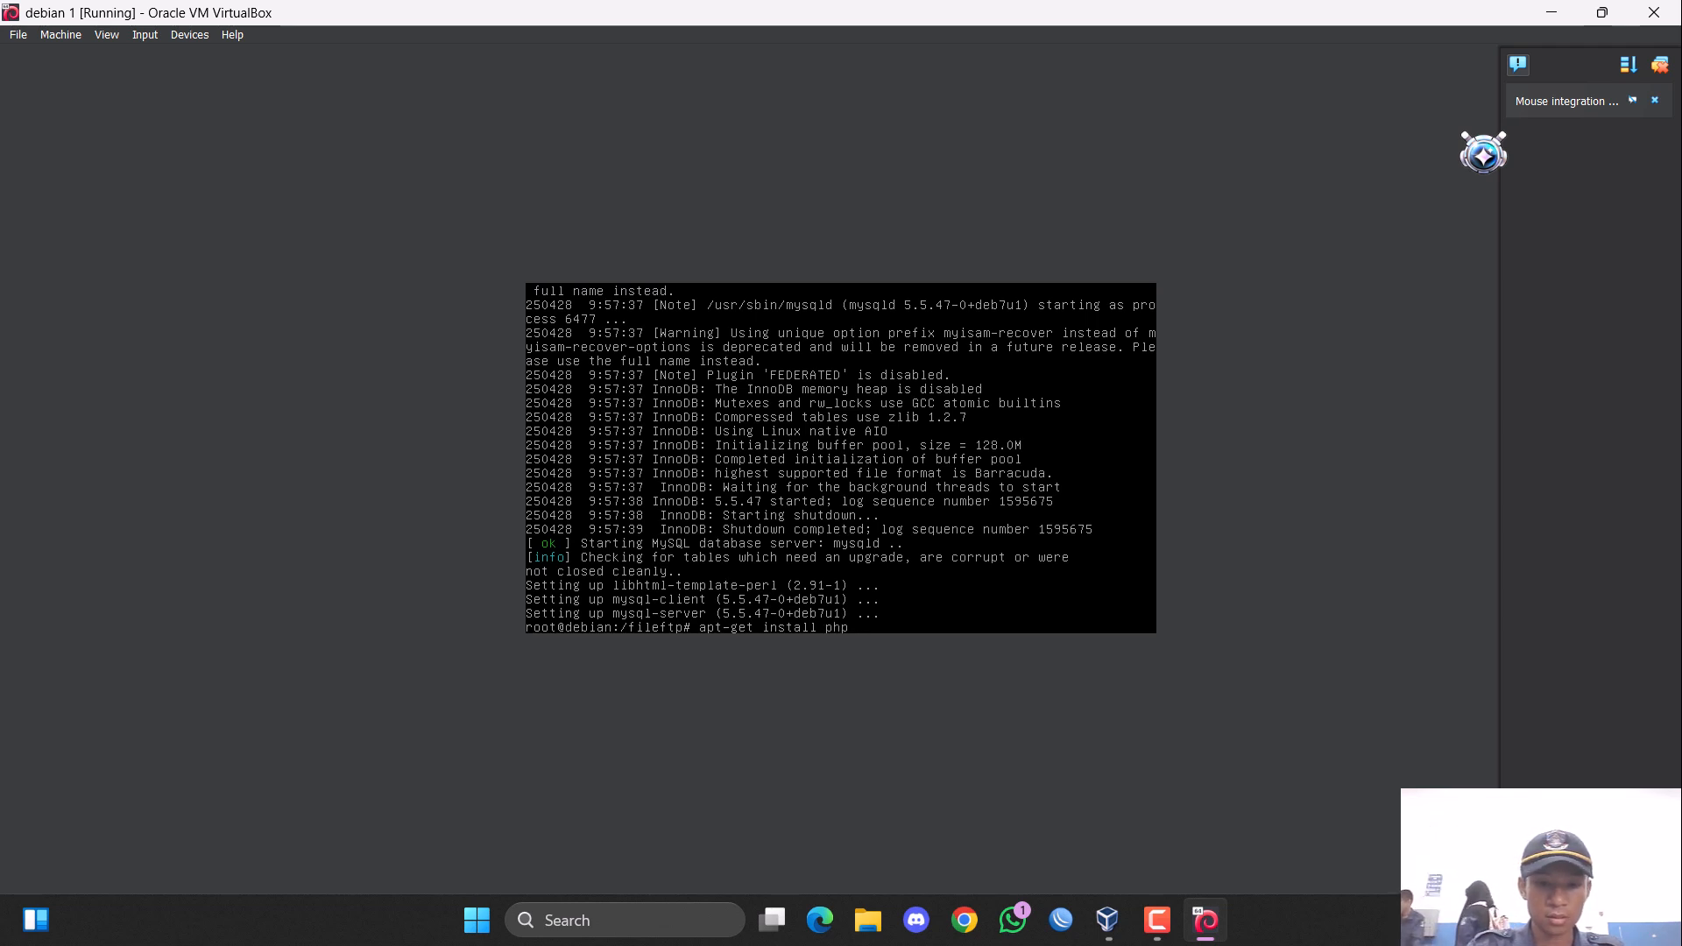
pyautogui.write('gmyadmin')
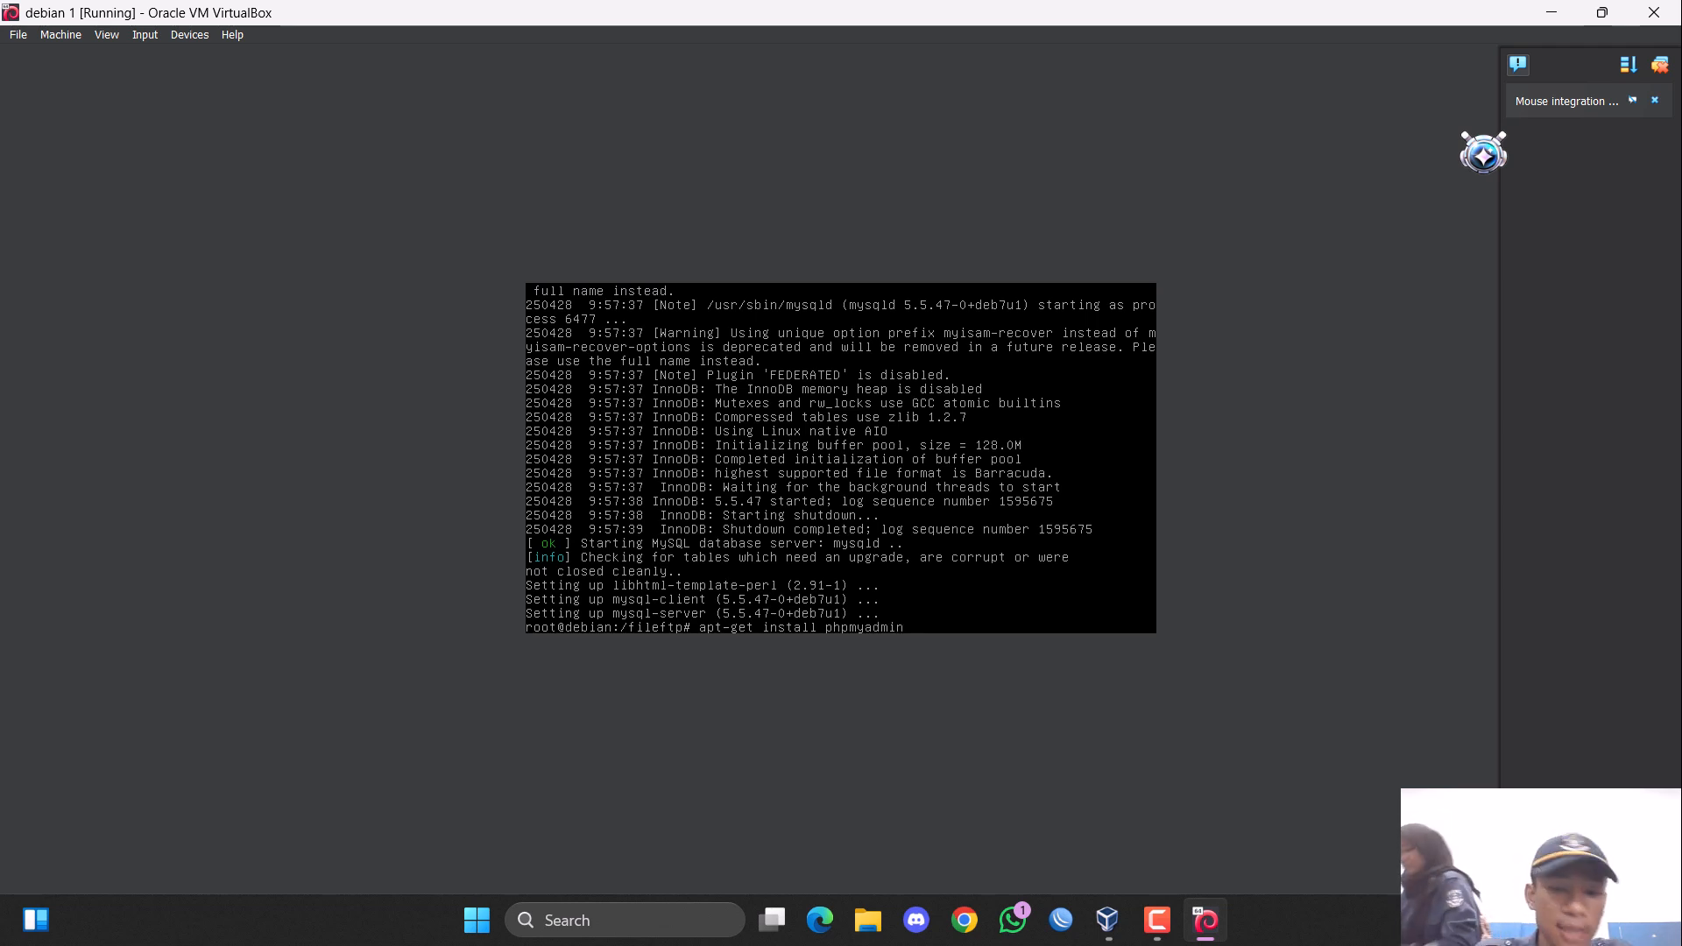
pyautogui.press('Return')
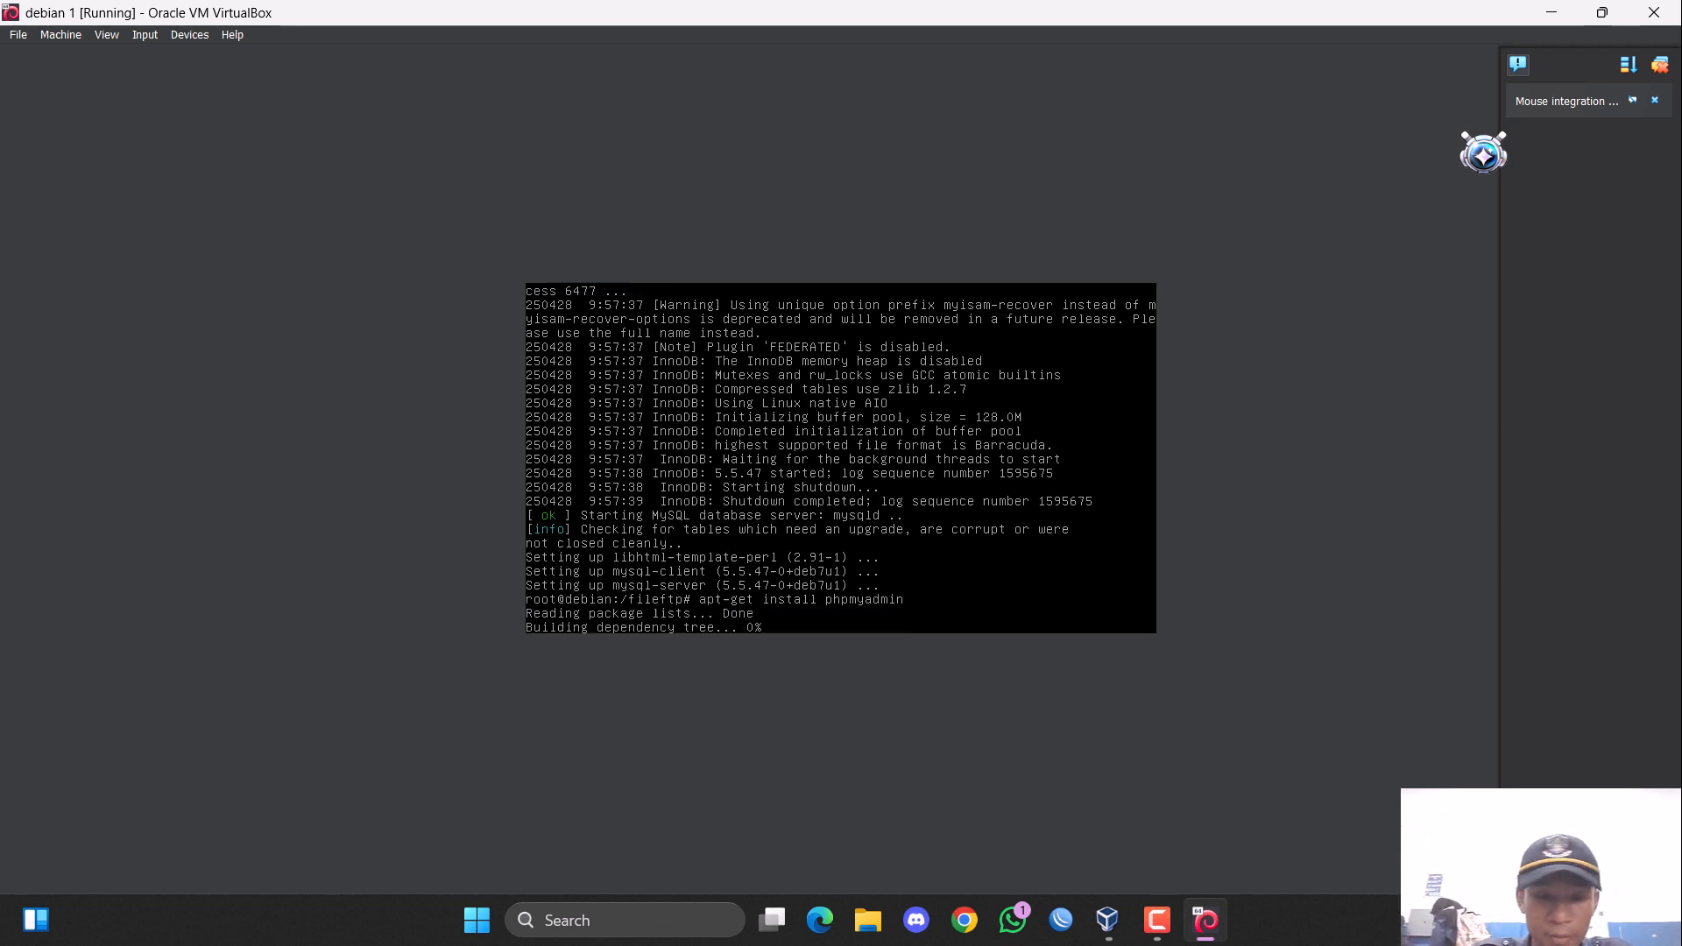
pyautogui.write('y')
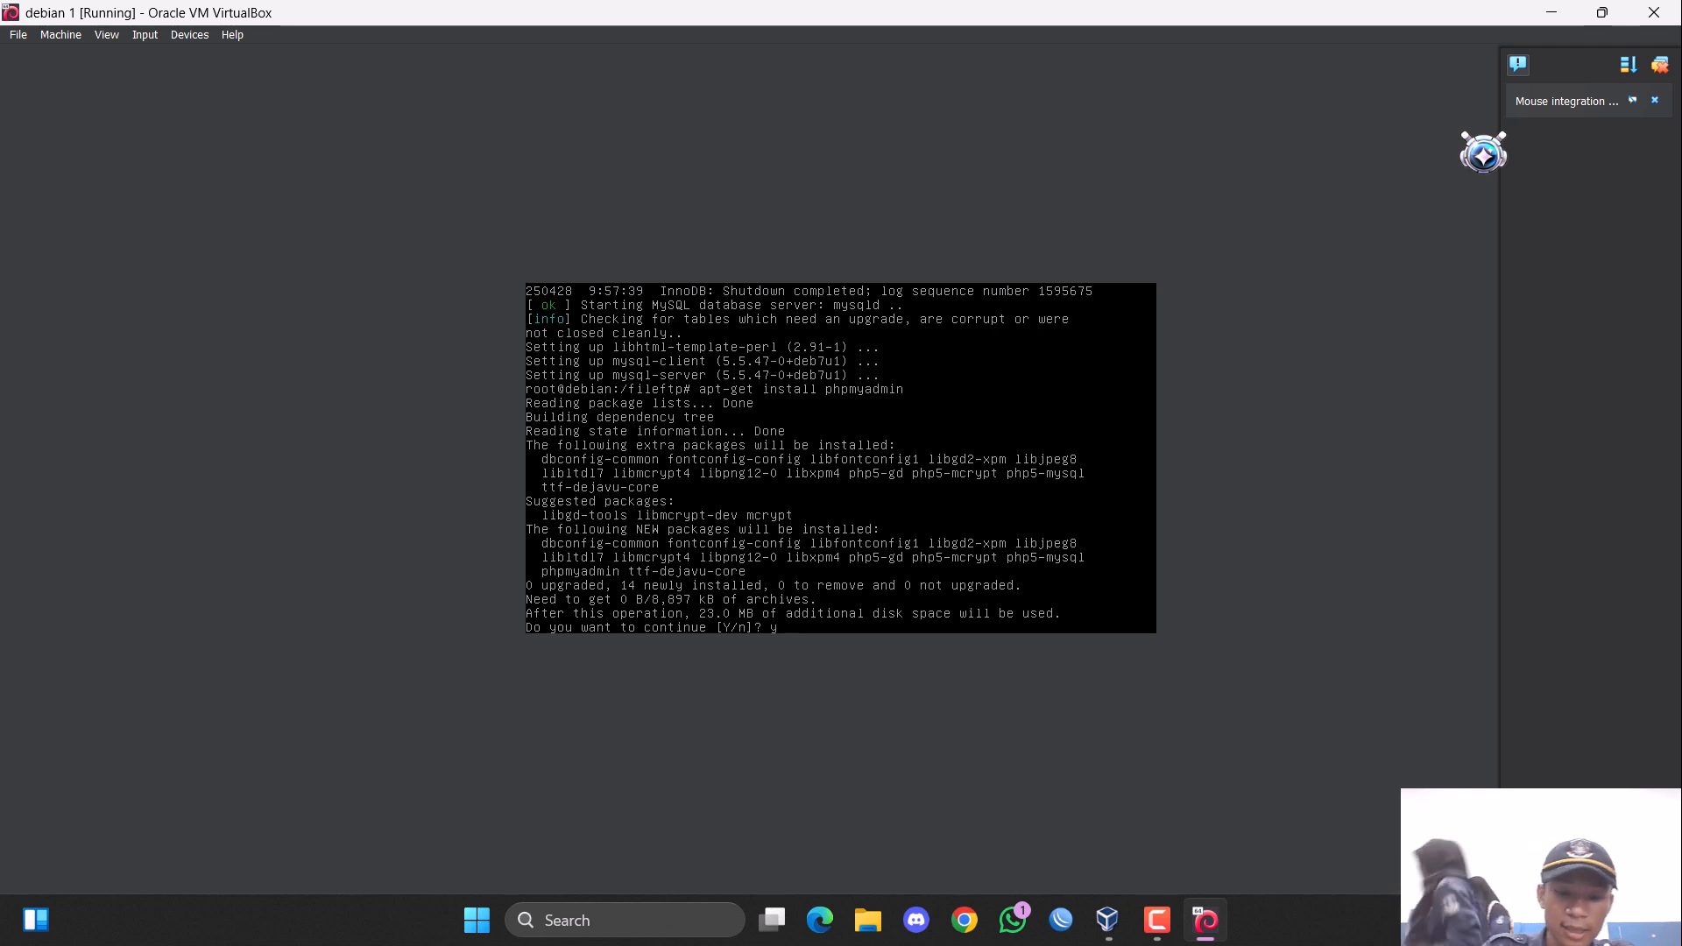
pyautogui.press('Return')
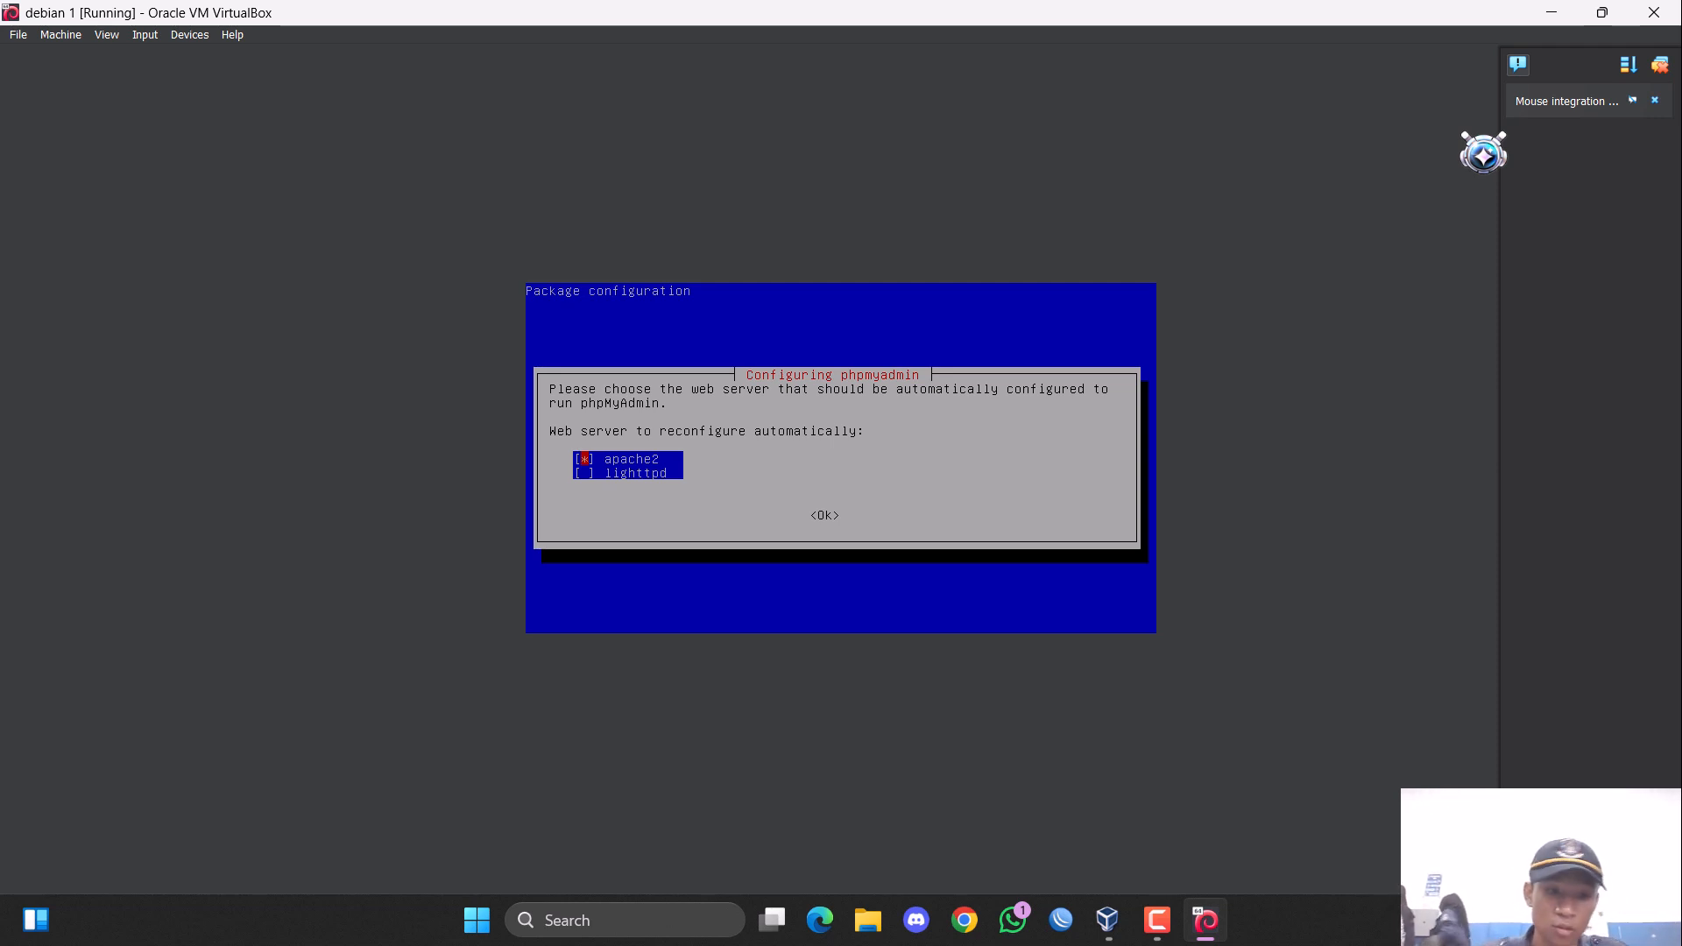
# Choose apache2 as the web server to reconfigure and accept configuring the phpmyadmin database with dbconfig-common.
pyautogui.press('Tab')
pyautogui.press('Return')
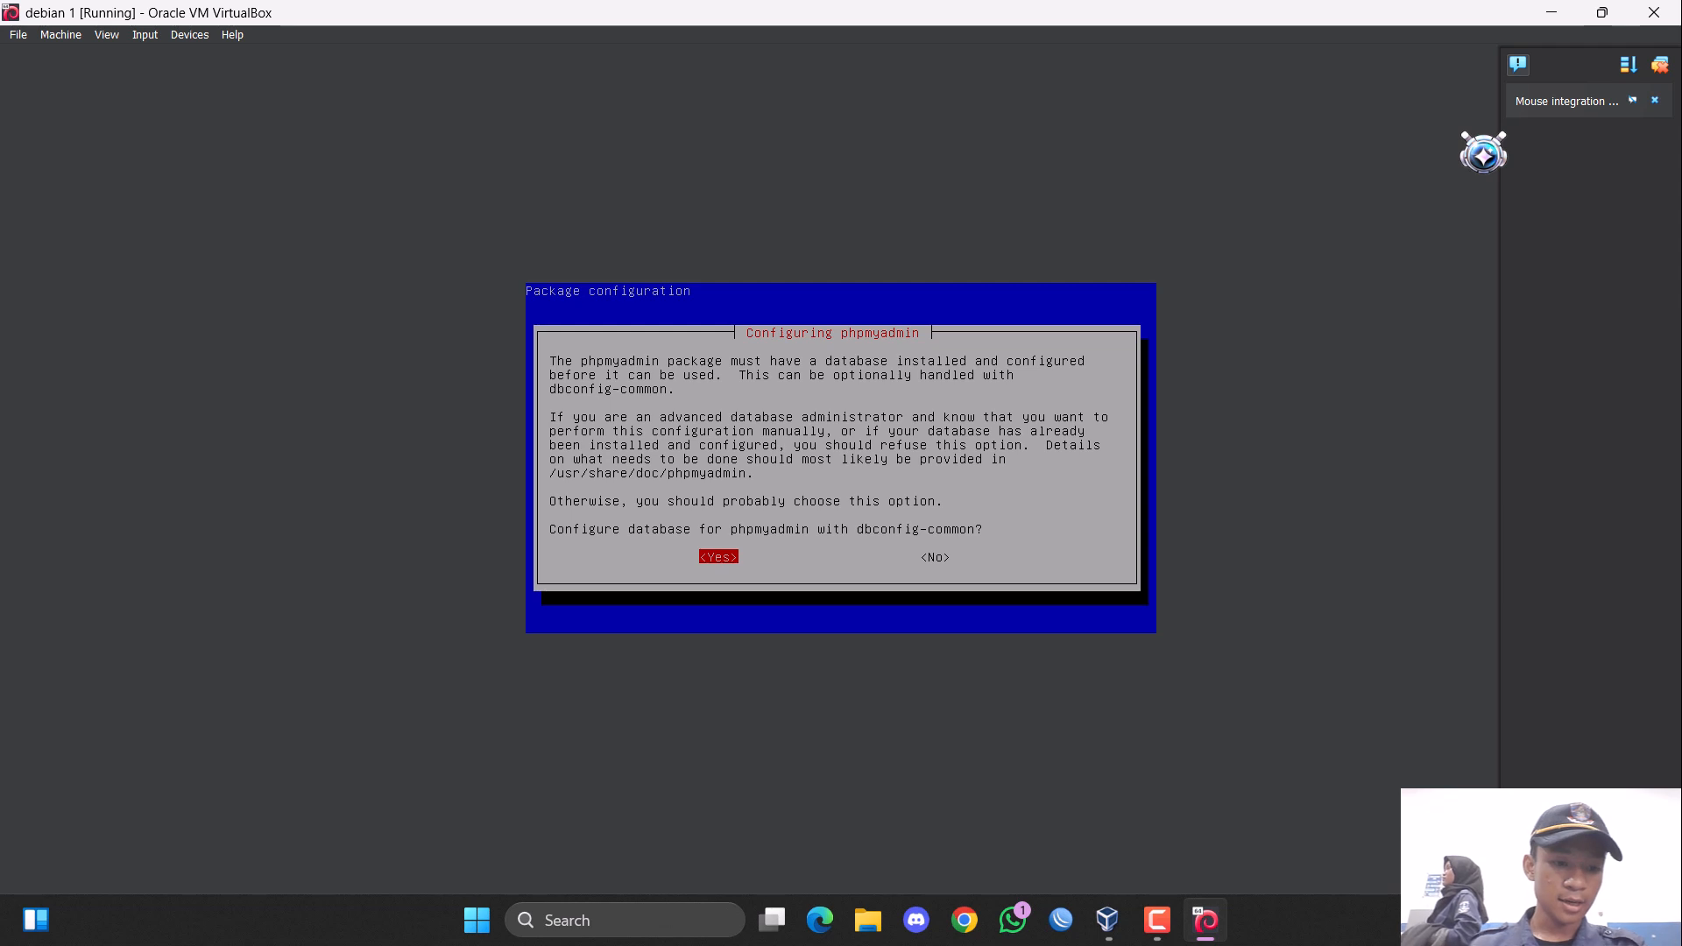
pyautogui.press('Return')
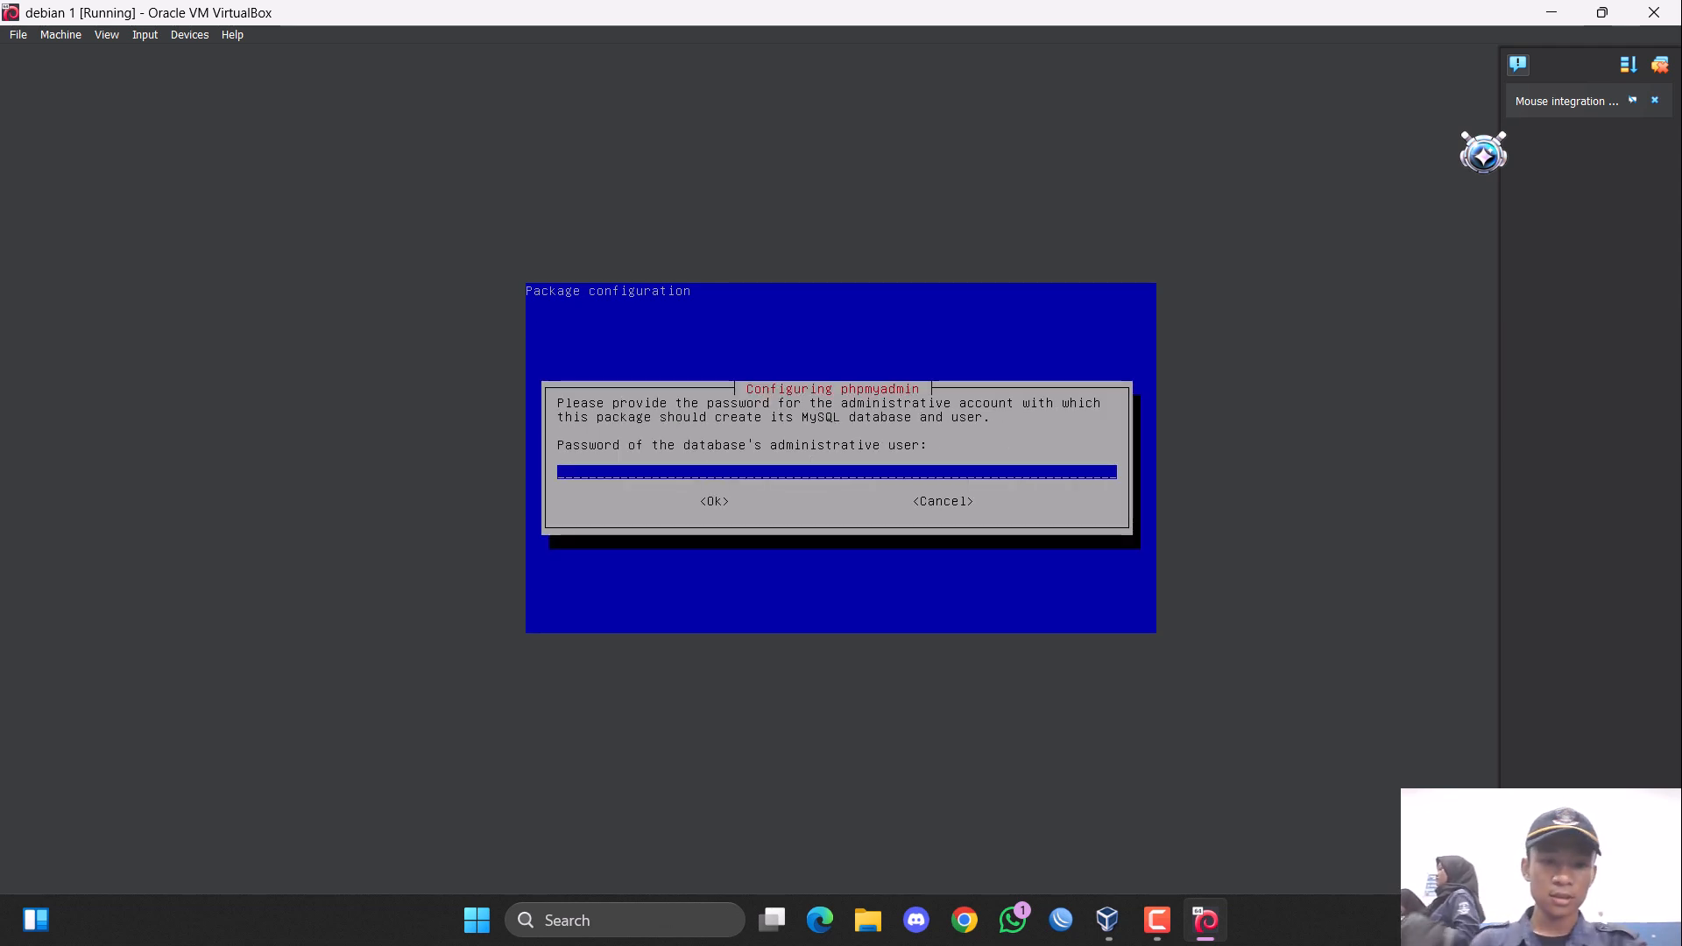
# Enter the password of the database's administrative user and accept it.
pyautogui.write('****')
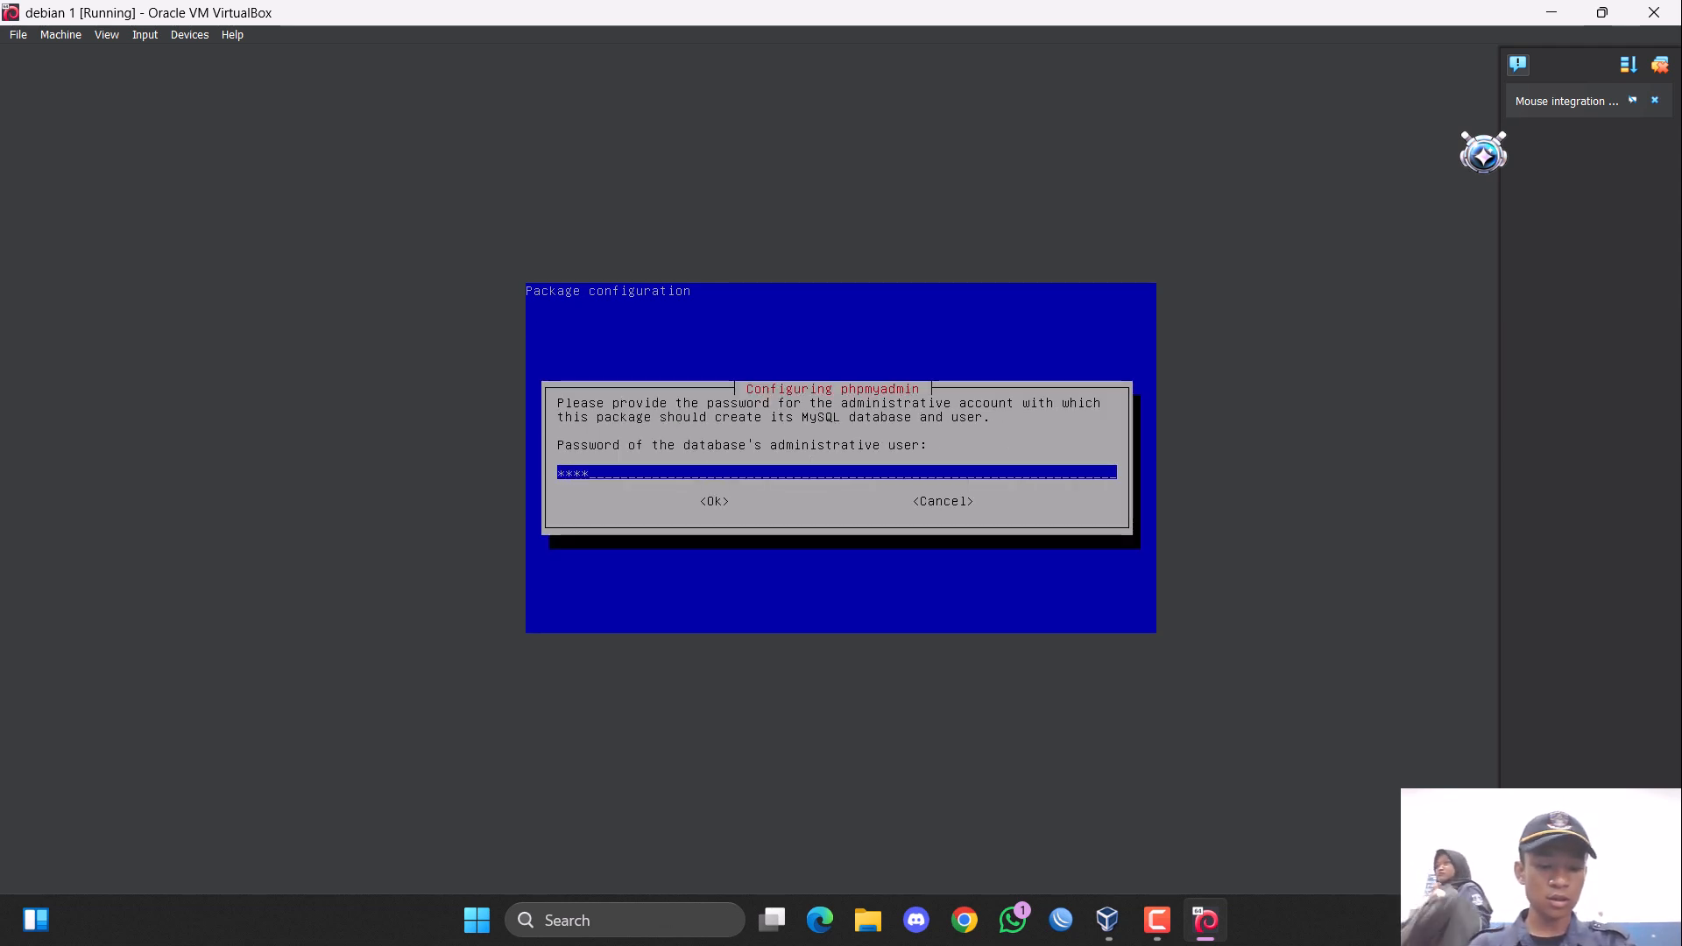
pyautogui.write('****')
pyautogui.press('Tab')
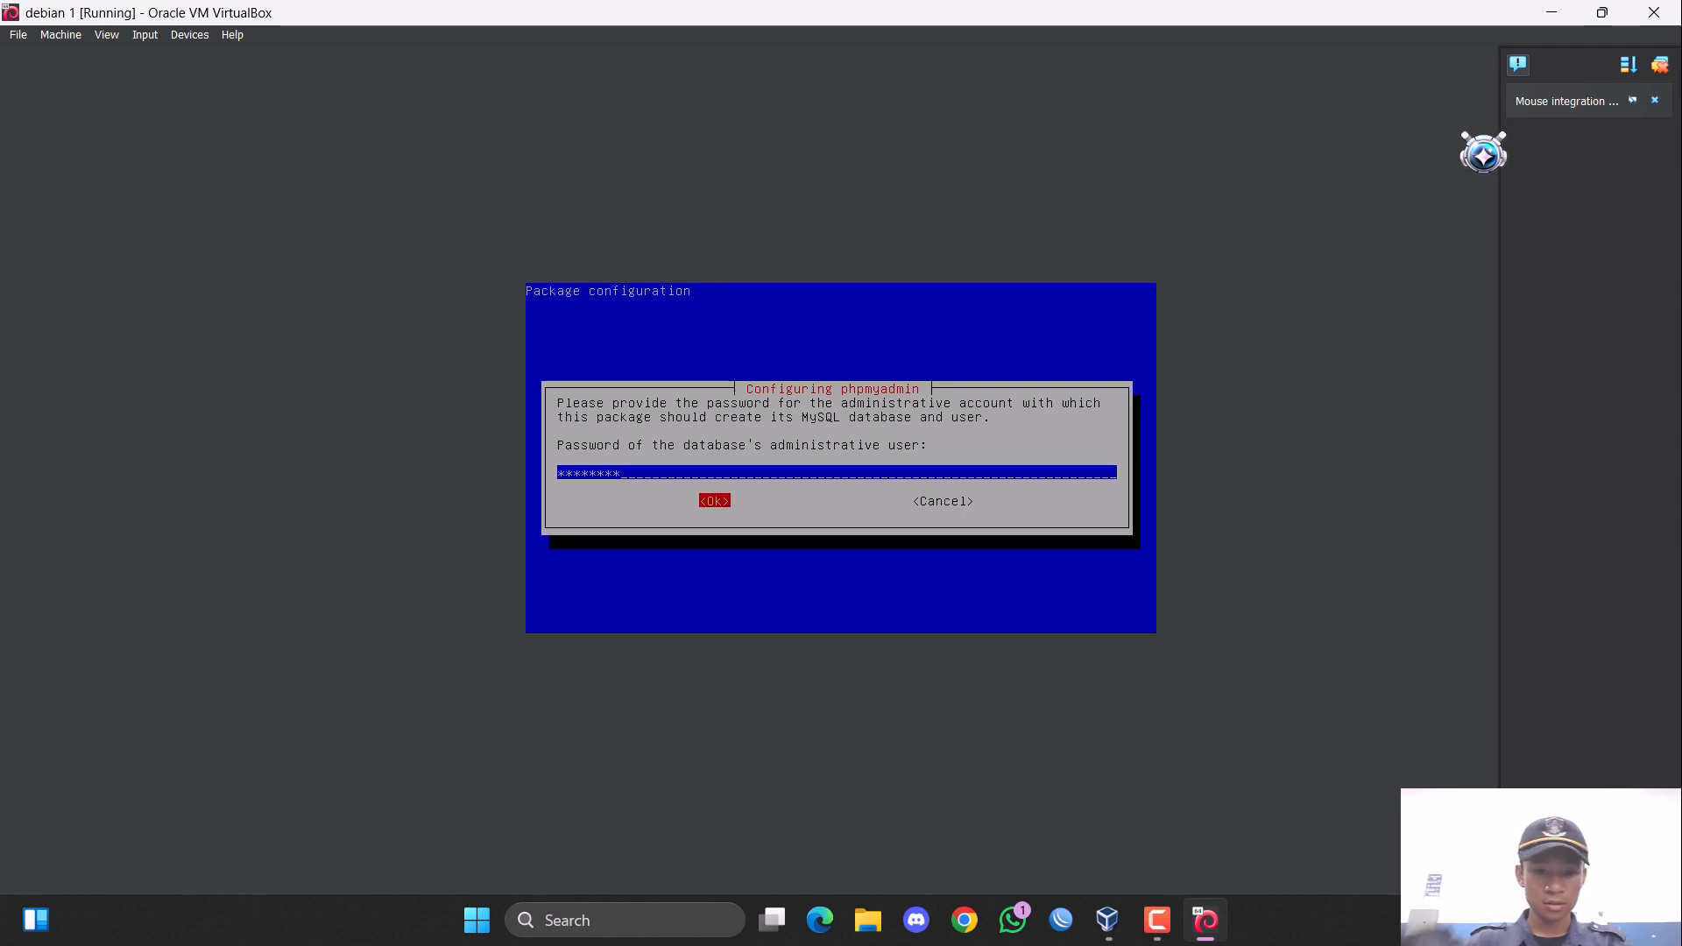
pyautogui.press('Return')
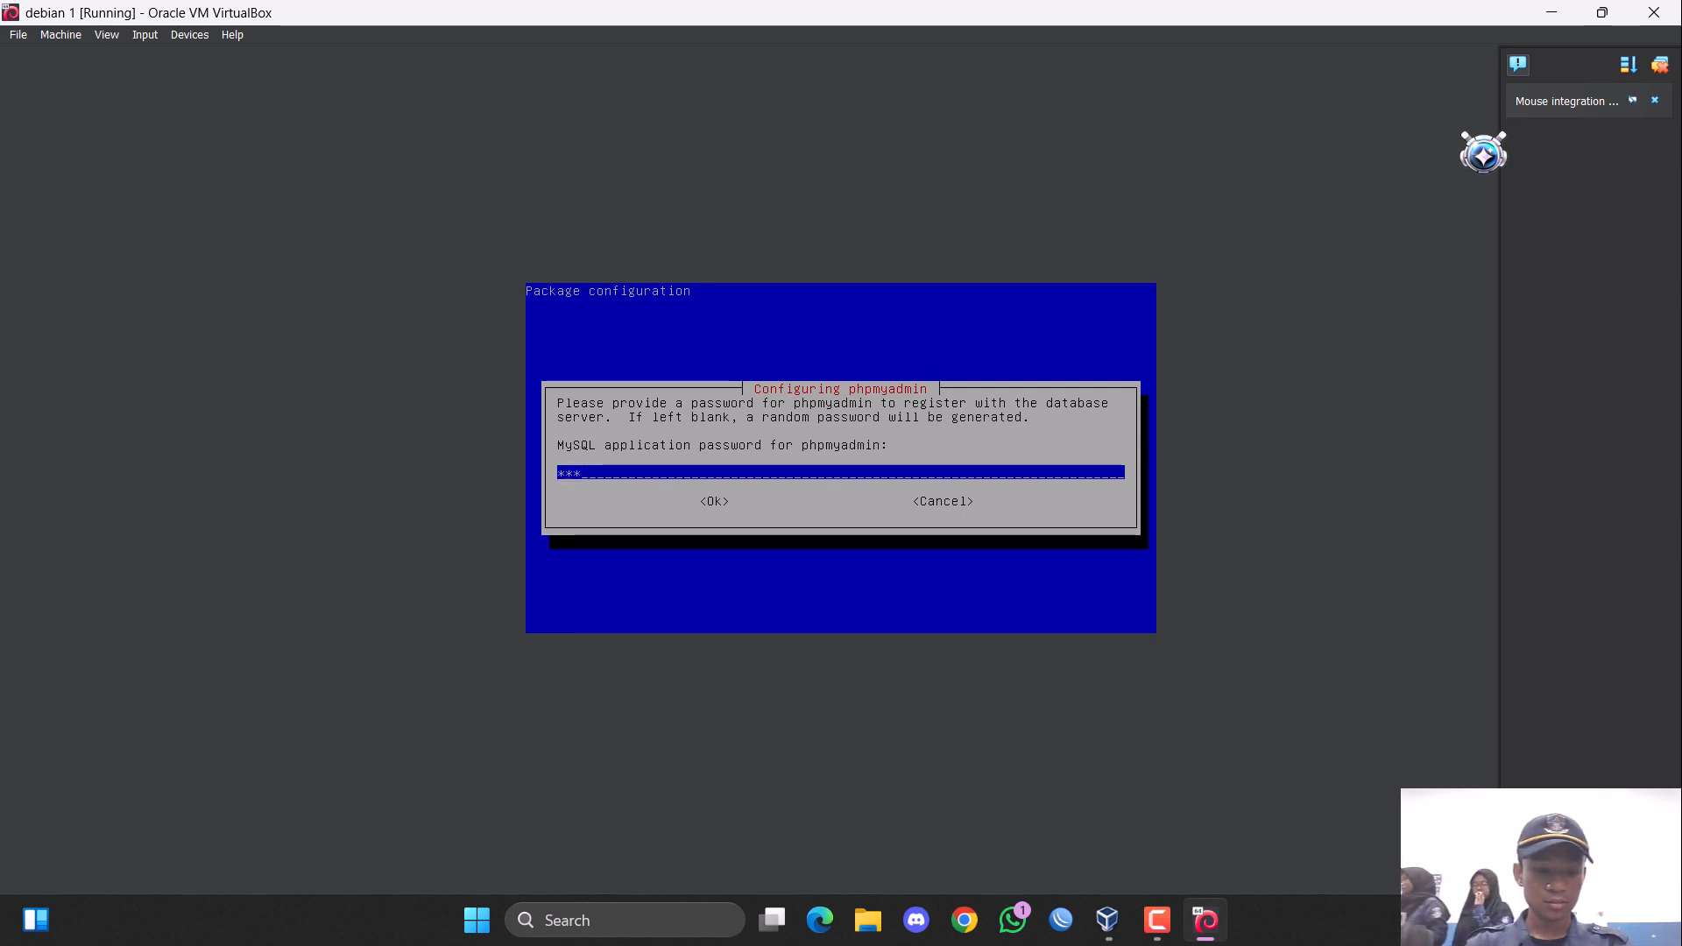
# Set the MySQL application password for phpmyadmin and repeat it in the password confirmation.
pyautogui.write('*****')
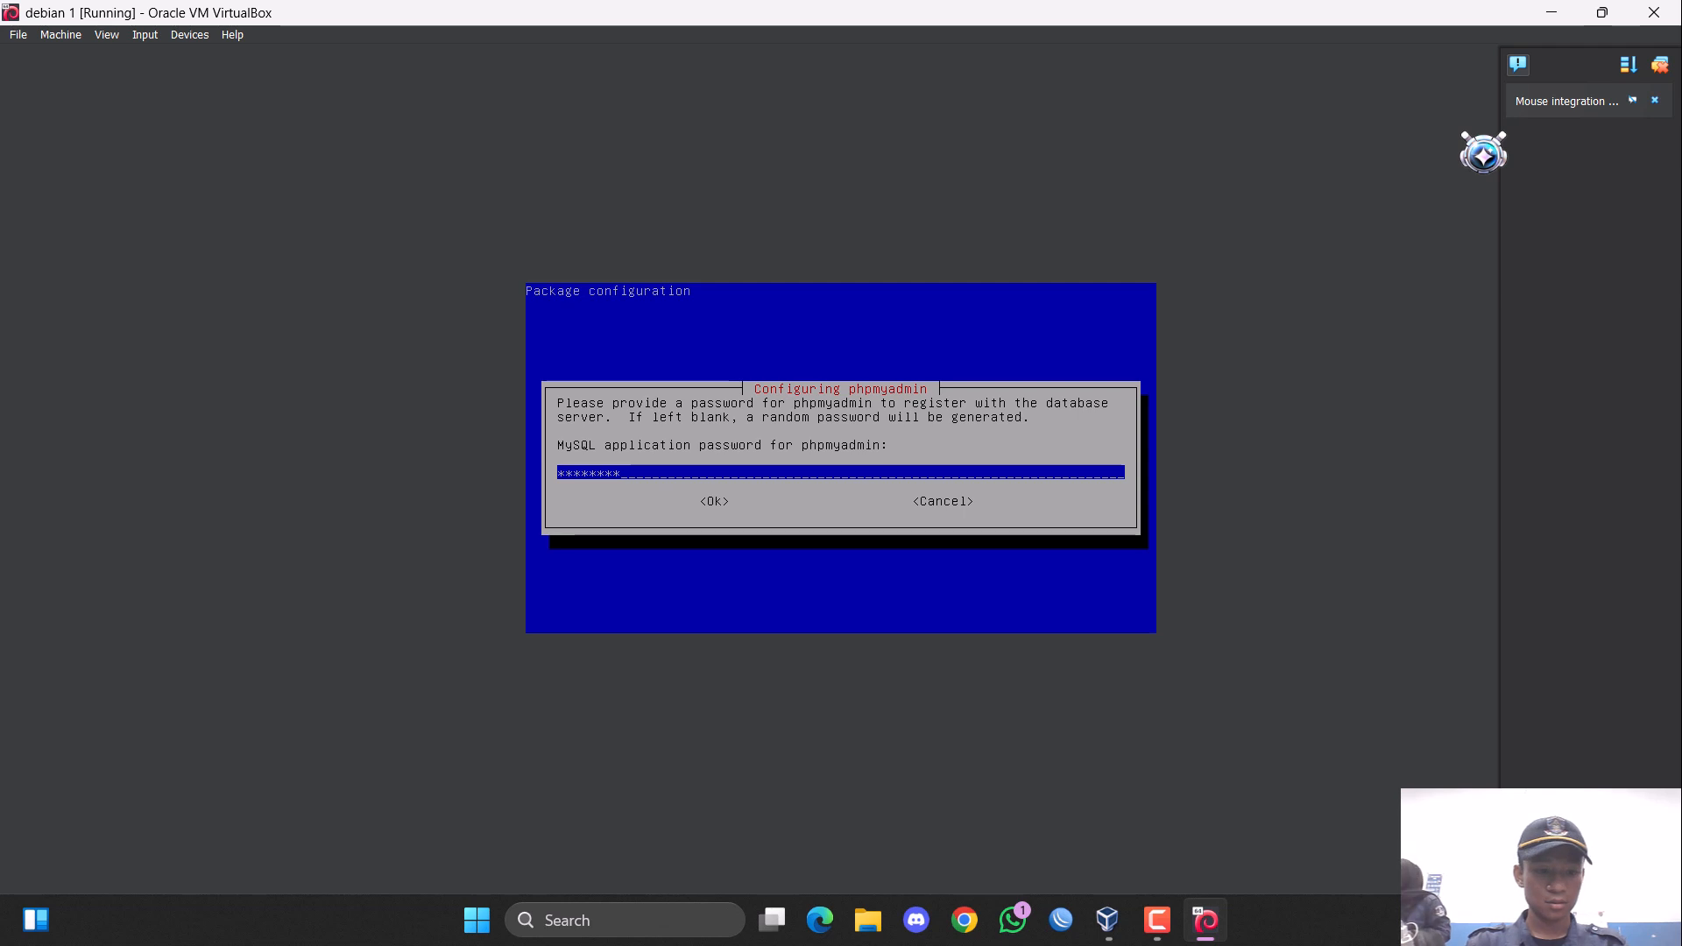
pyautogui.press('Tab')
pyautogui.press('Return')
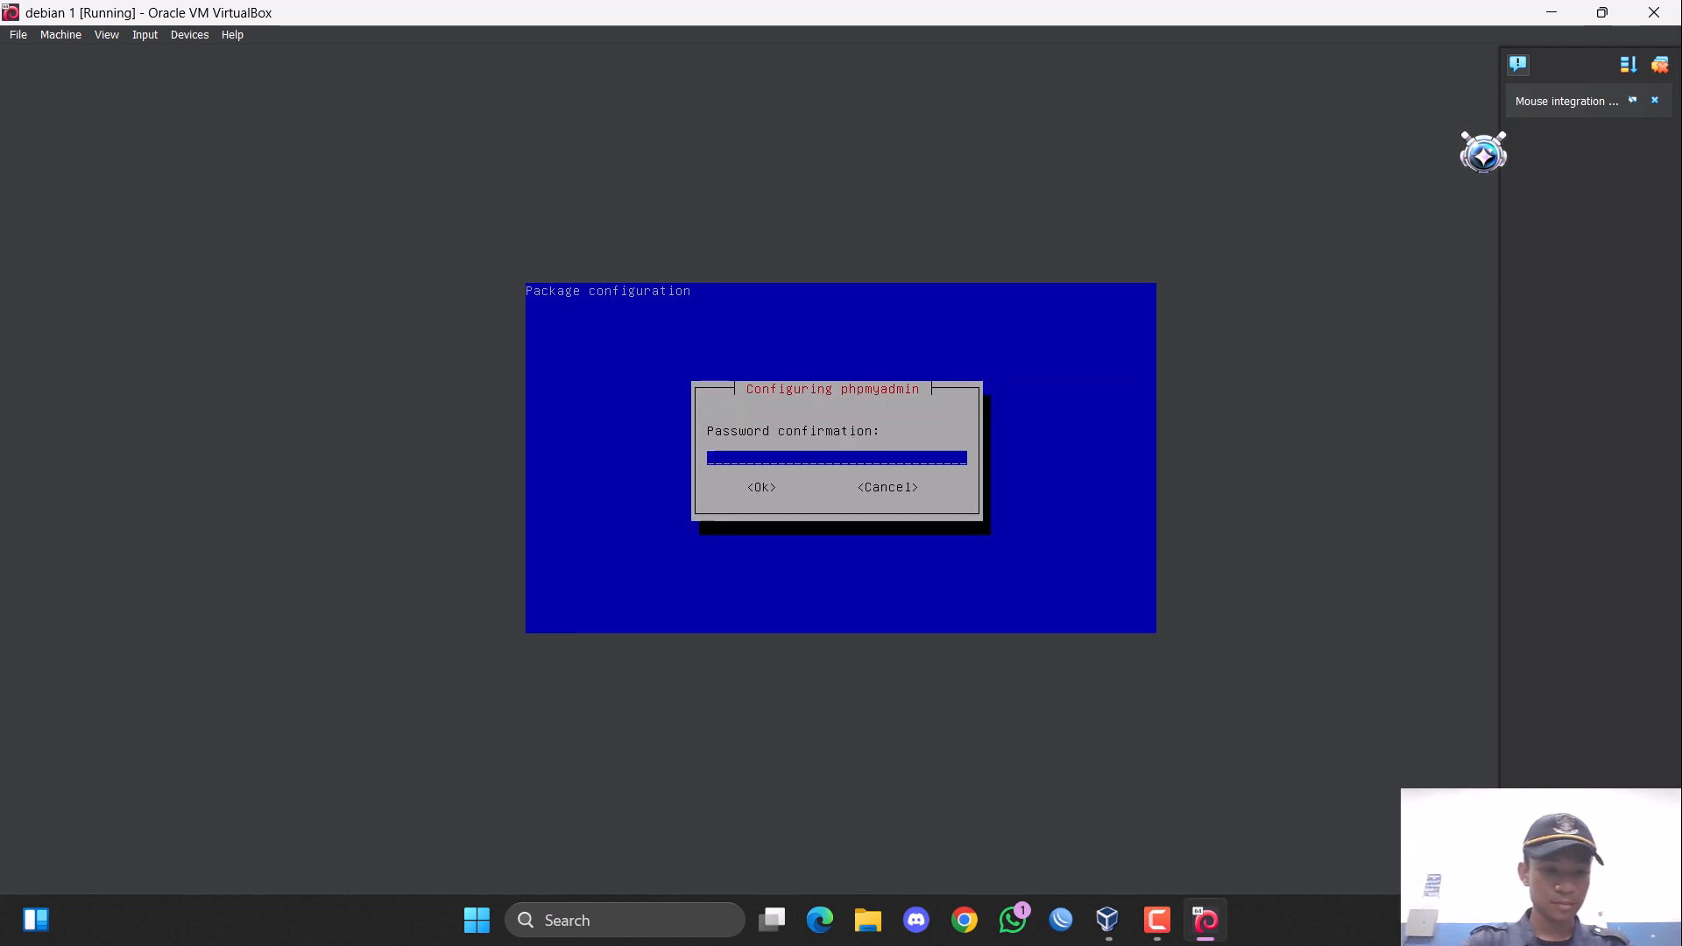
pyautogui.write('********')
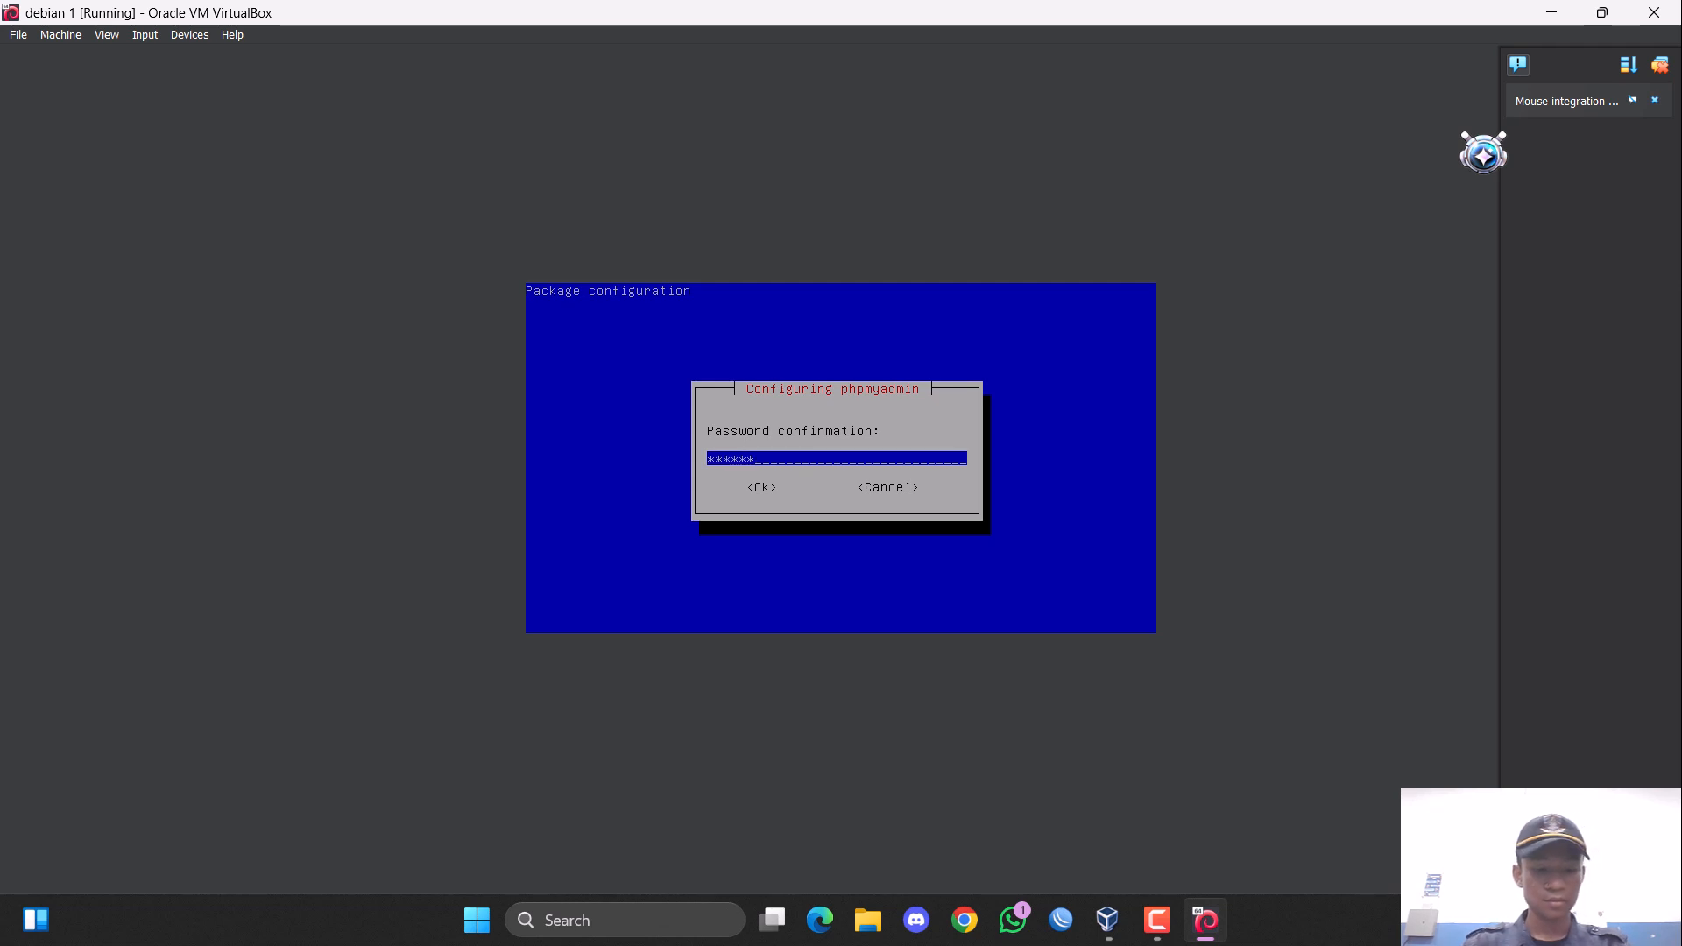
pyautogui.press('Tab')
pyautogui.press('Return')
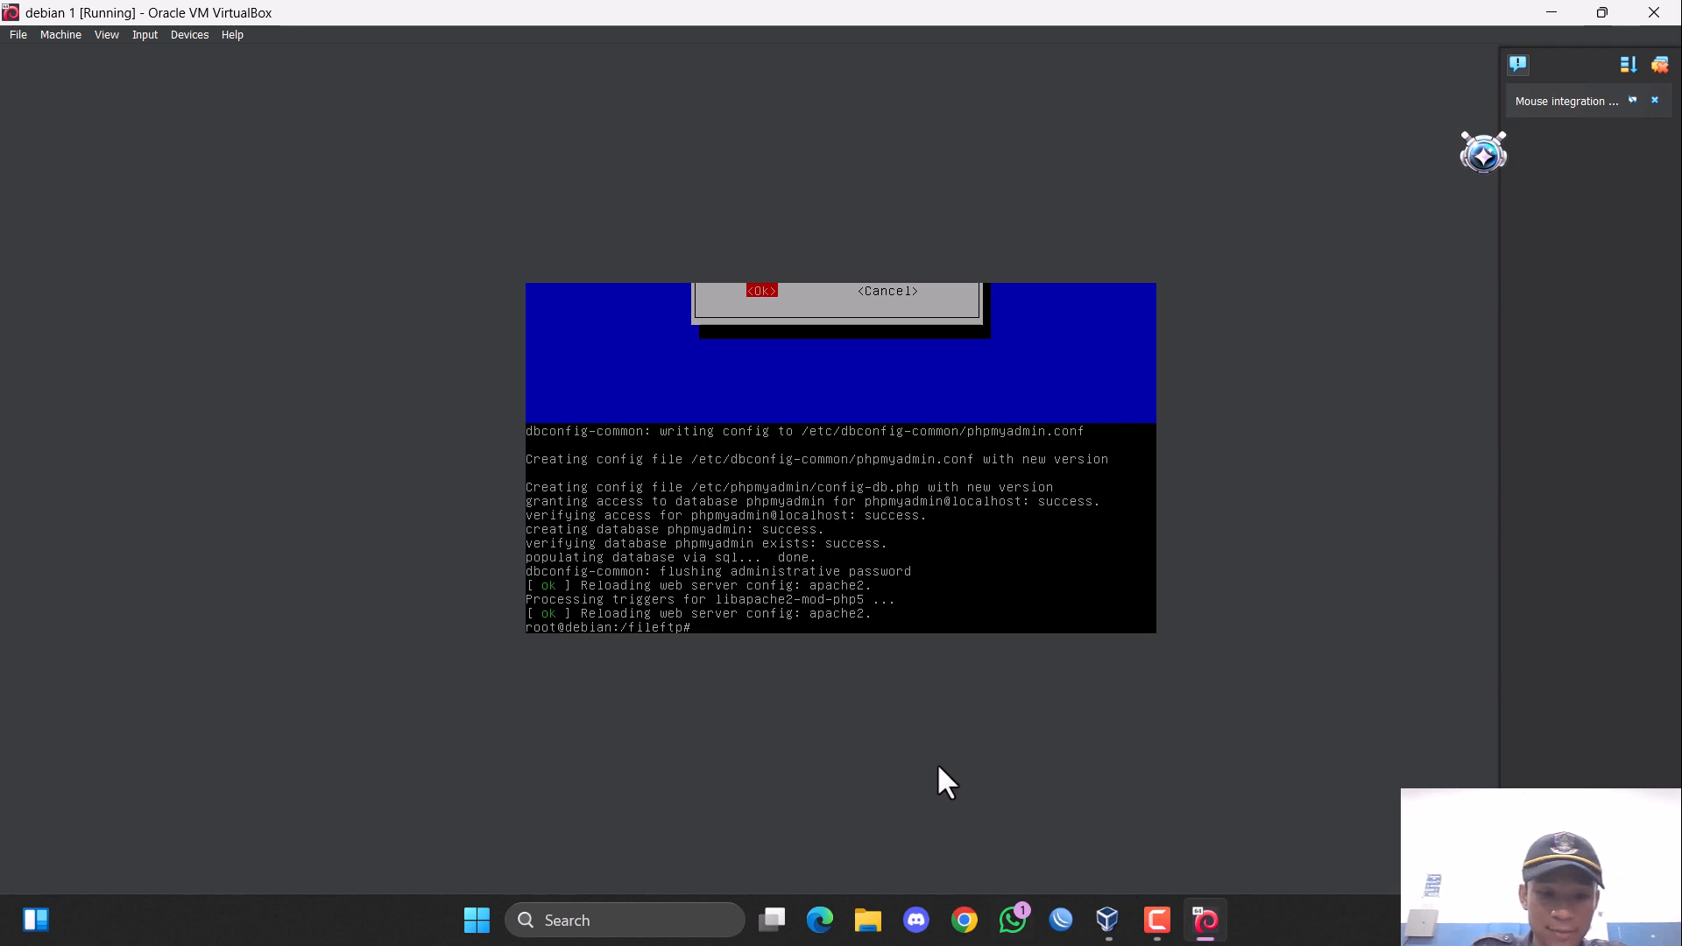
# Attach the virtual machine's network Adapter 1 to Host-only Adapter, using VirtualBox Host-Only Ethernet Adapter #3.
pyautogui.click(70, 35)
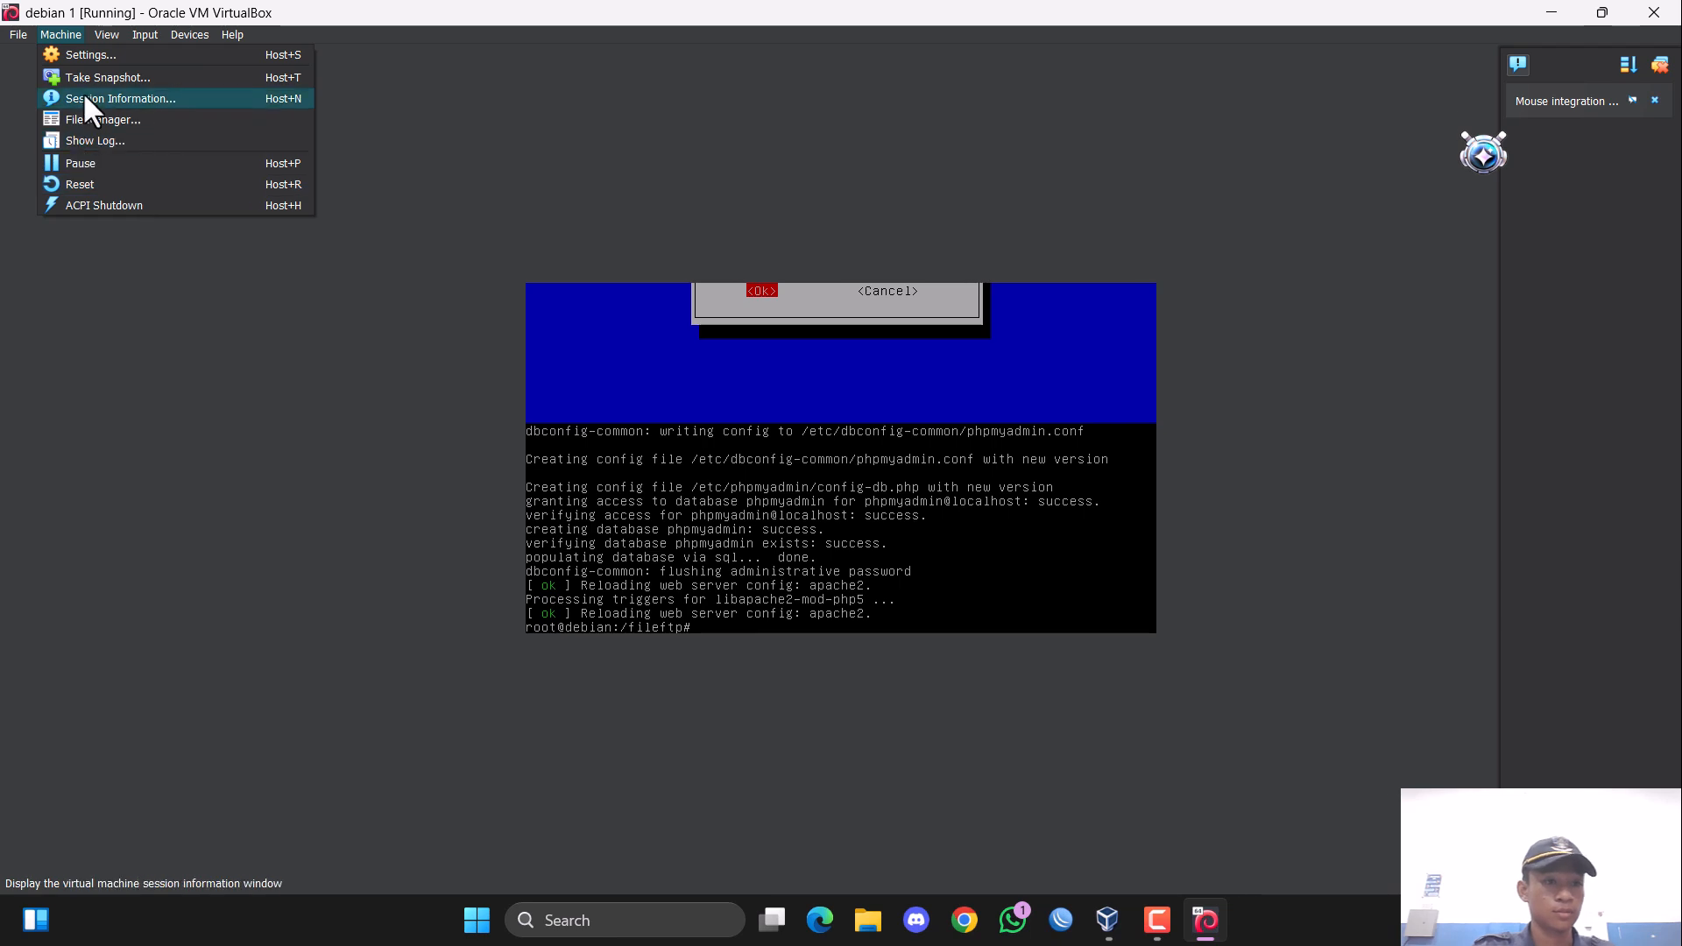
pyautogui.click(120, 58)
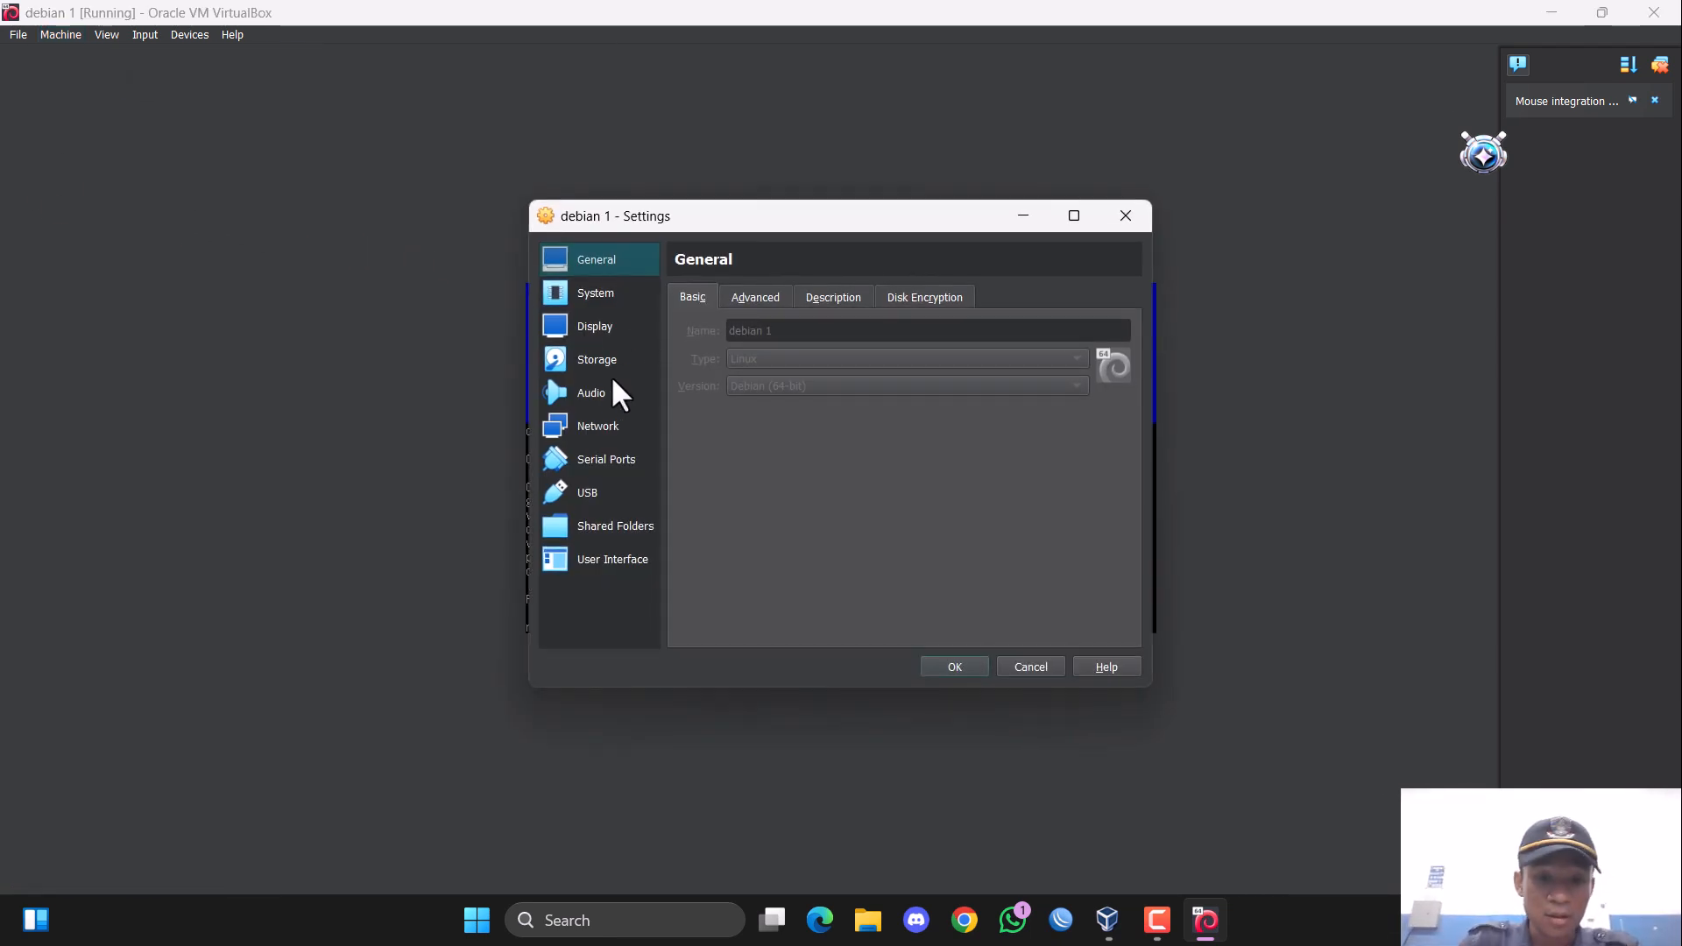
pyautogui.click(624, 302)
pyautogui.click(625, 363)
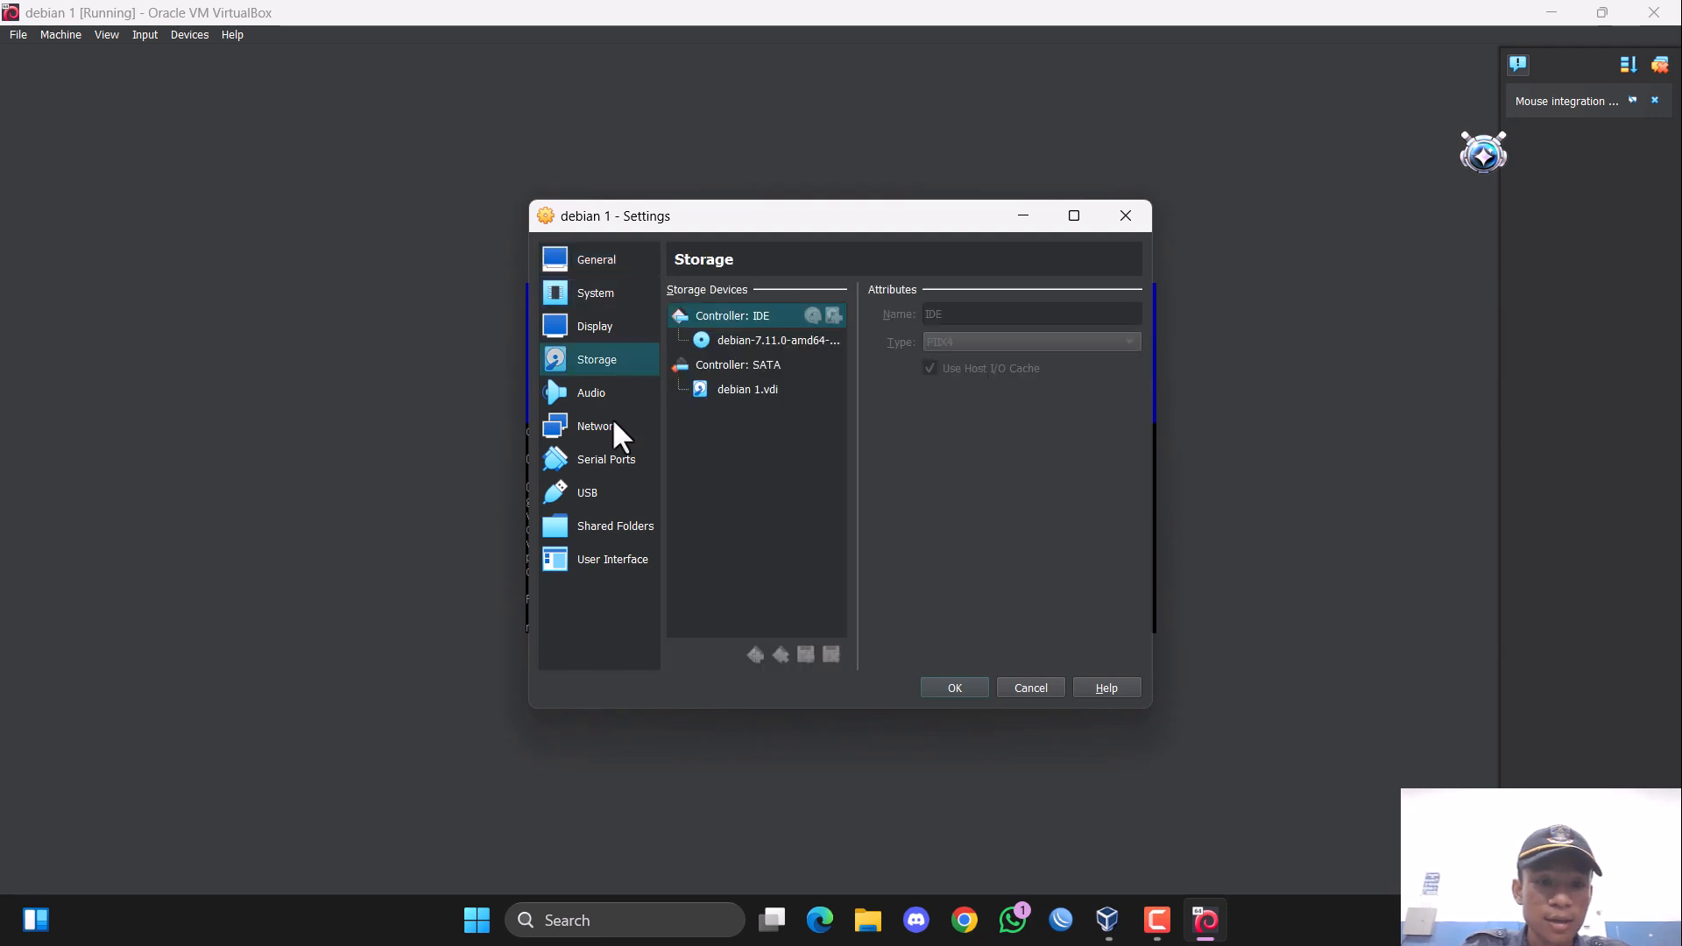
pyautogui.click(615, 427)
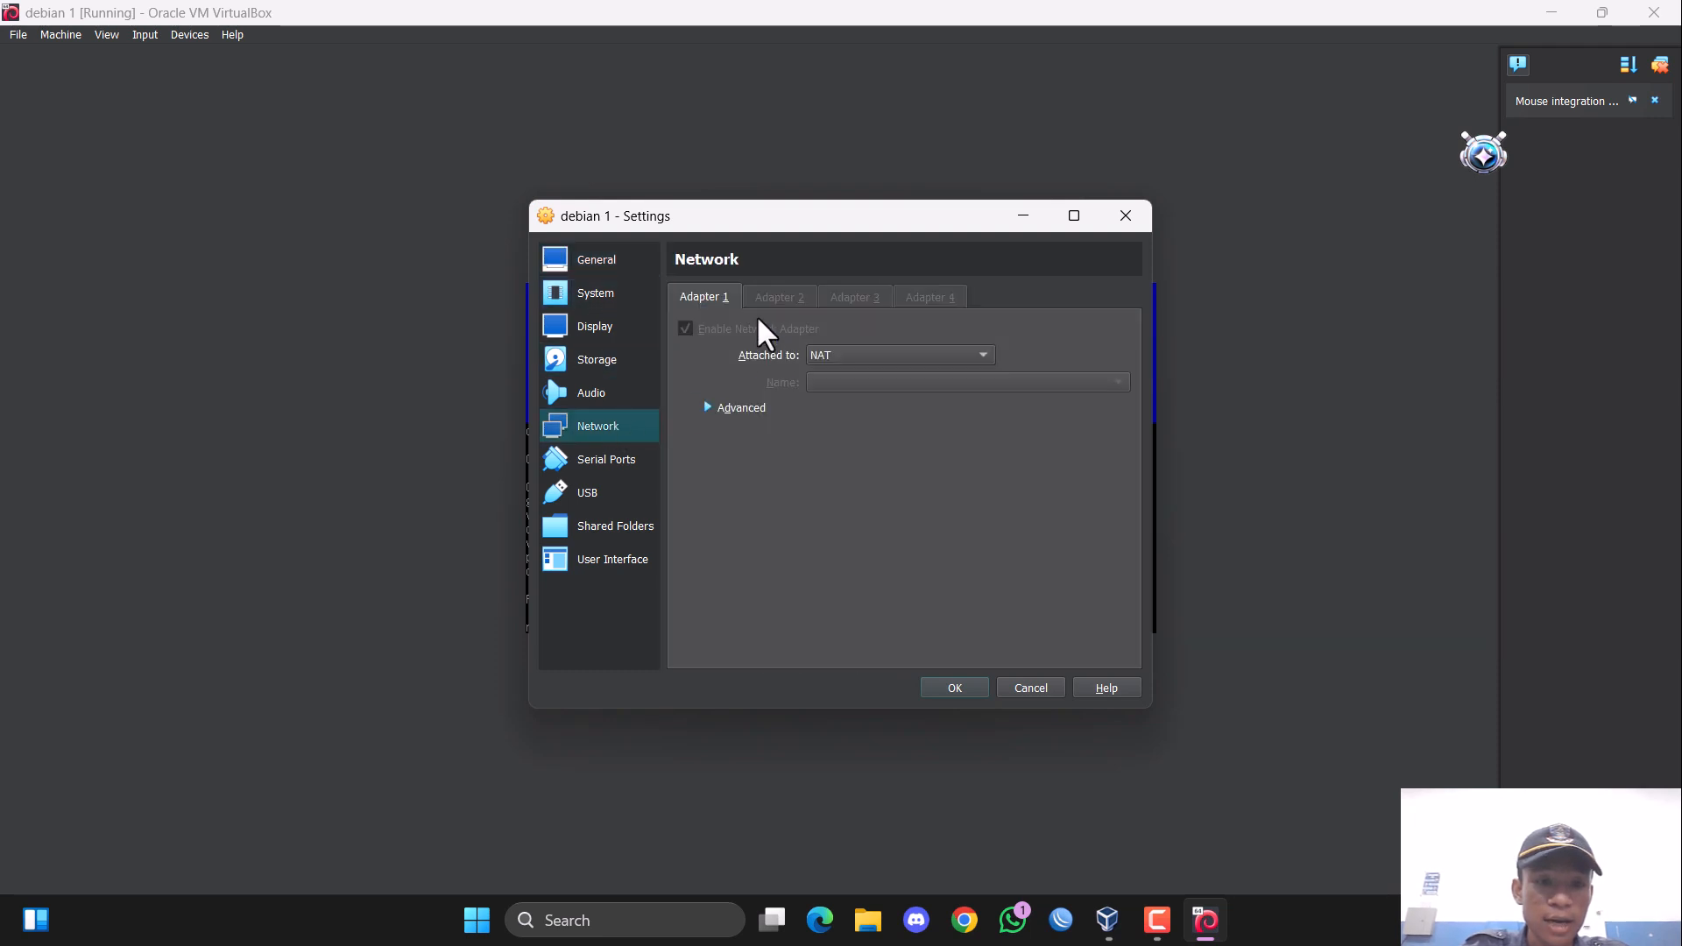
pyautogui.click(911, 354)
pyautogui.click(894, 417)
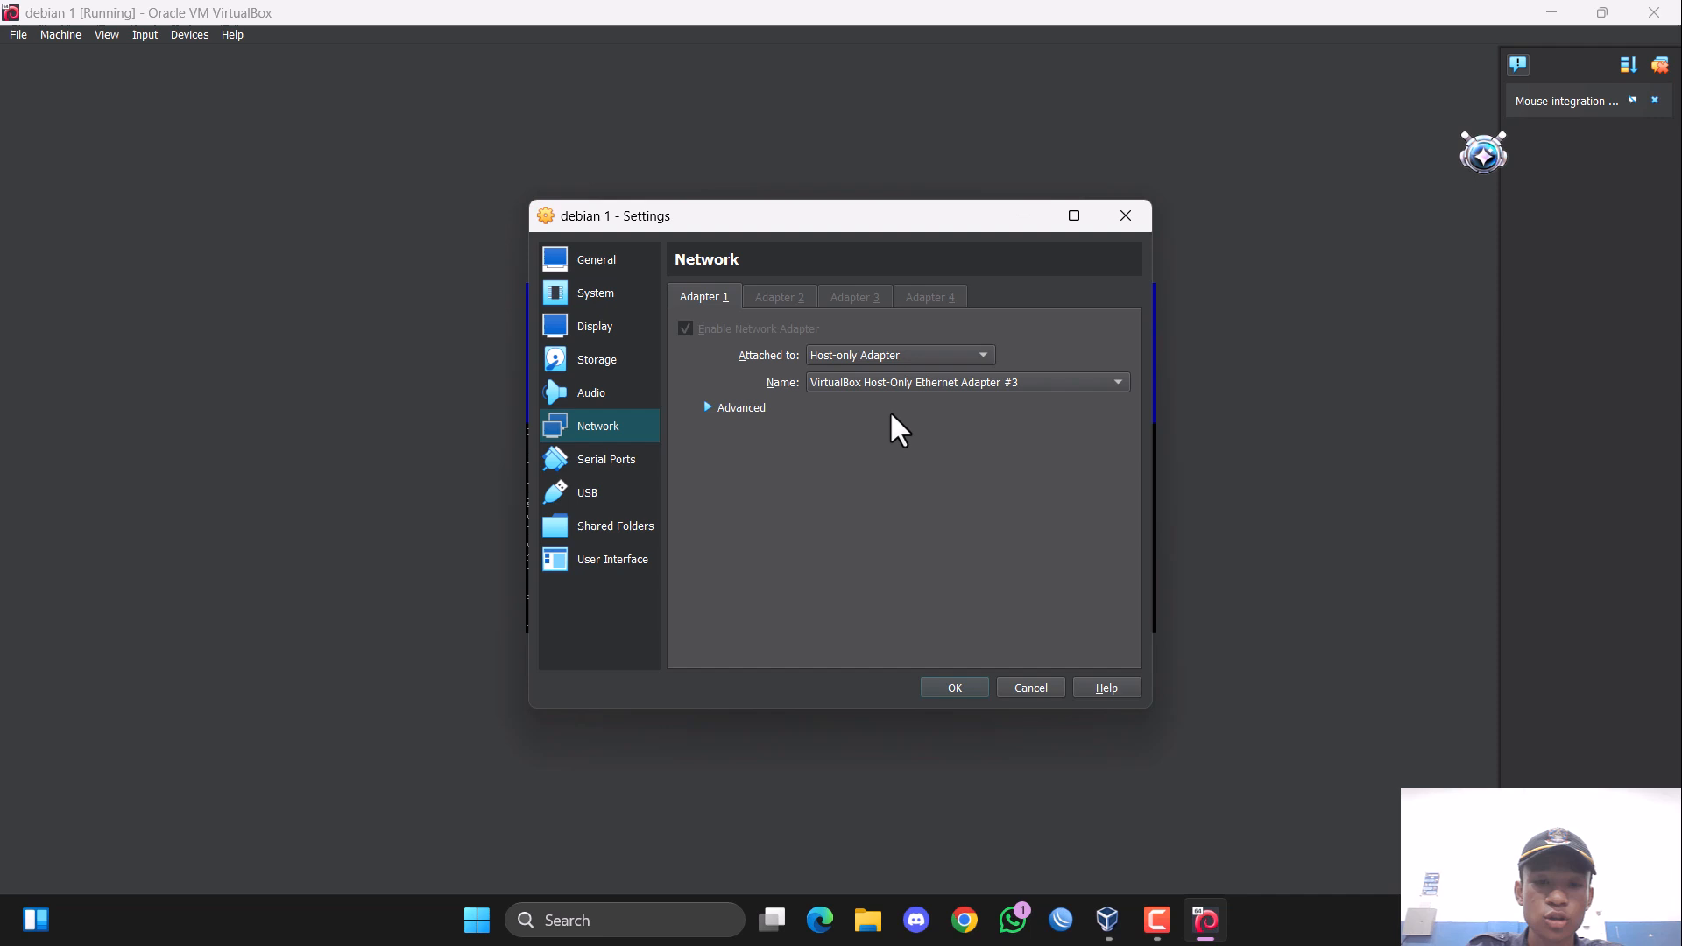
pyautogui.click(997, 382)
pyautogui.click(1011, 382)
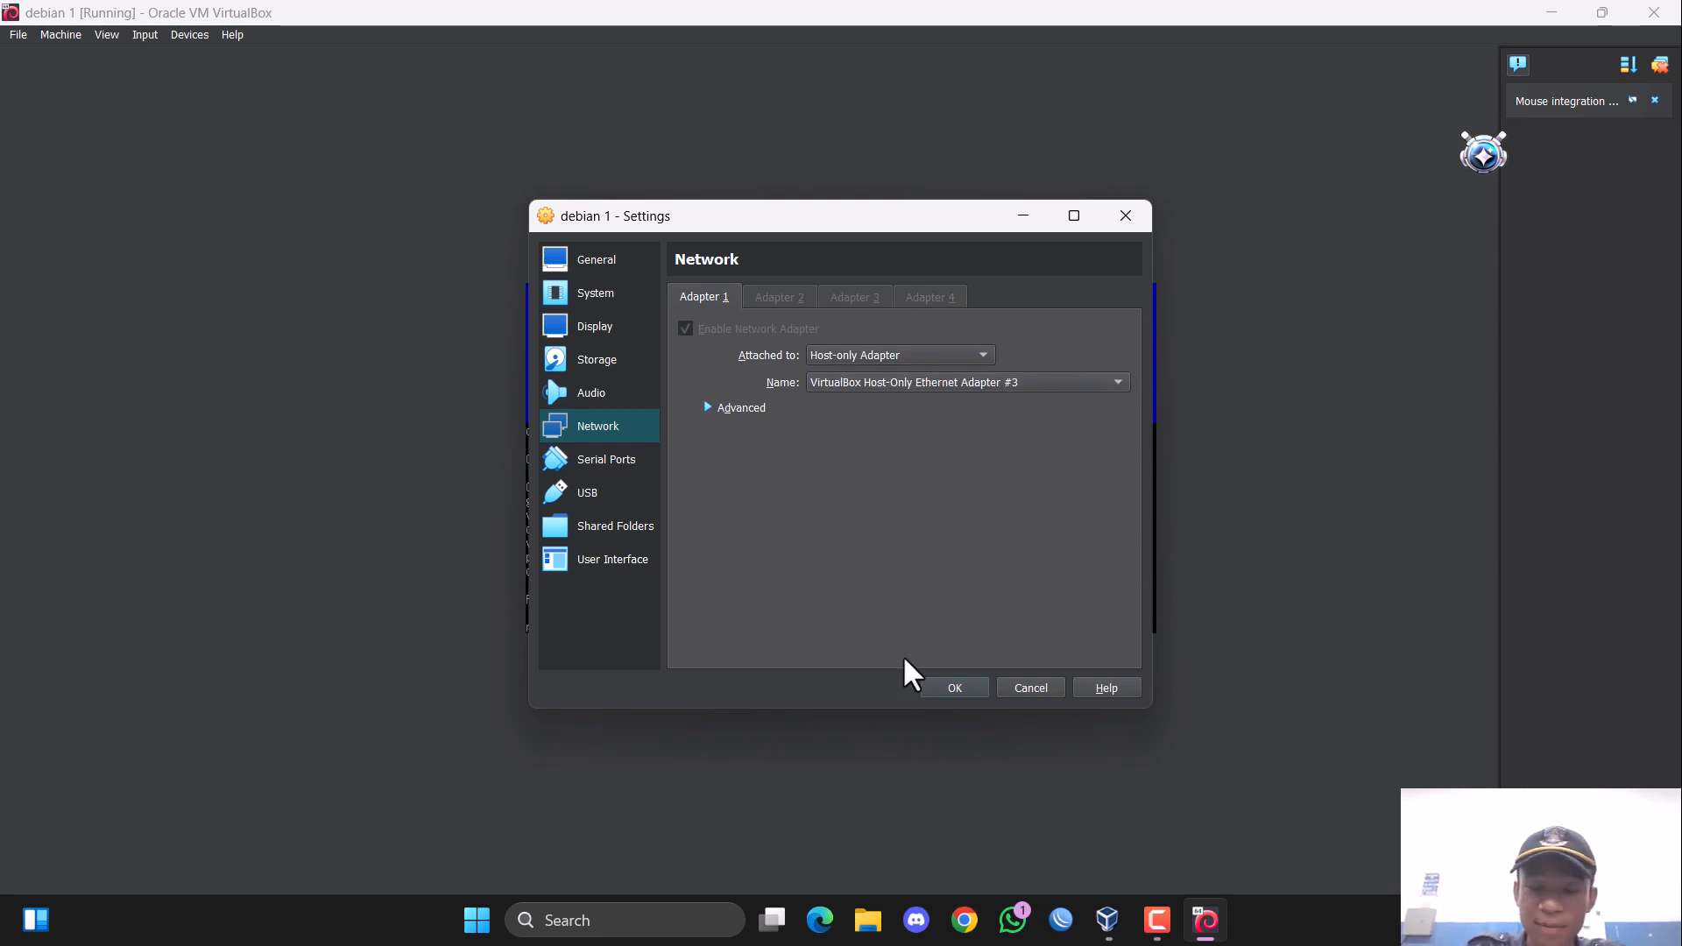
pyautogui.click(959, 690)
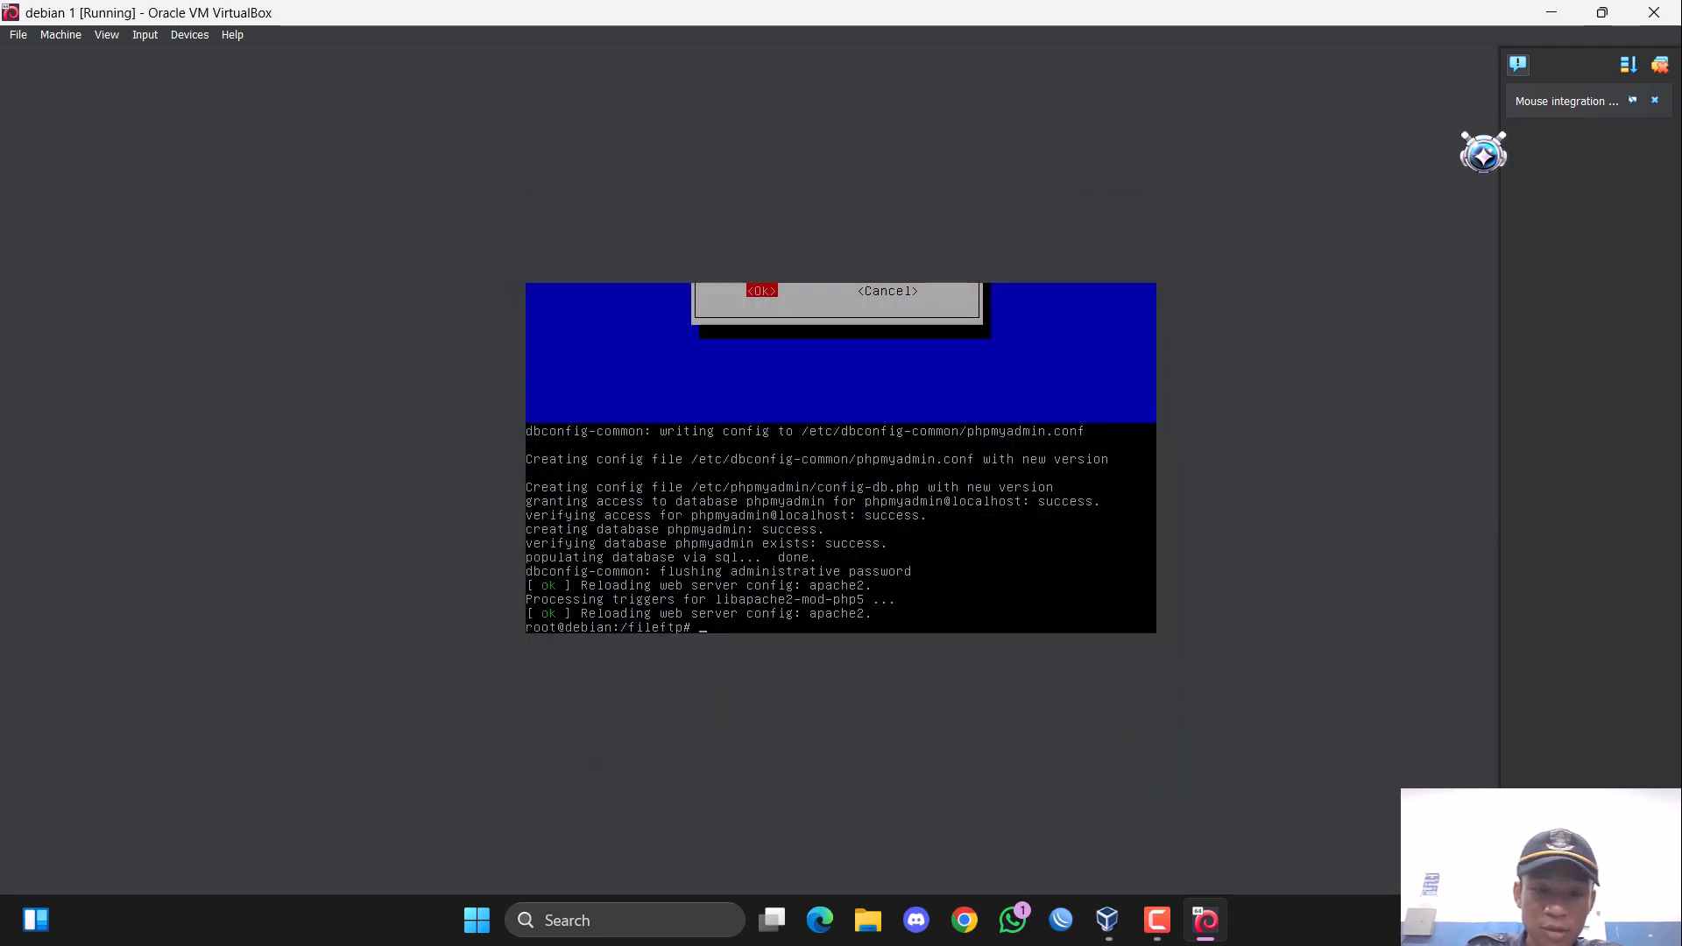
# Open the host's list of network adapters through the Control Panel's Network and Sharing Center.
pyautogui.click(645, 917)
pyautogui.write('c')
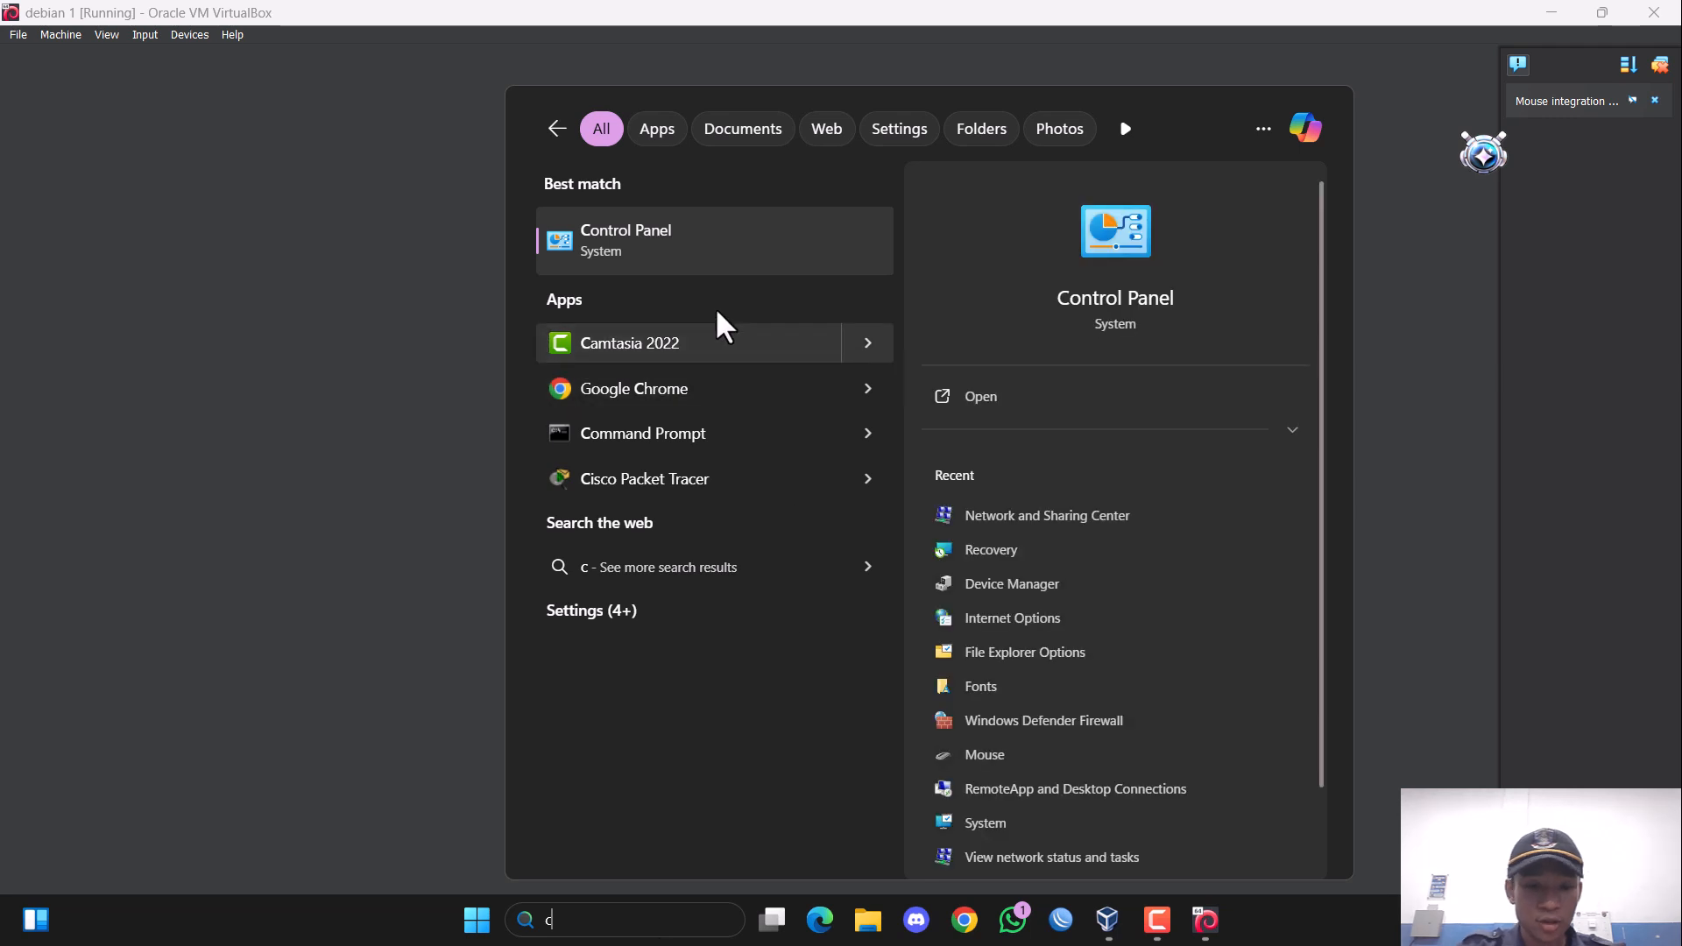
pyautogui.click(711, 255)
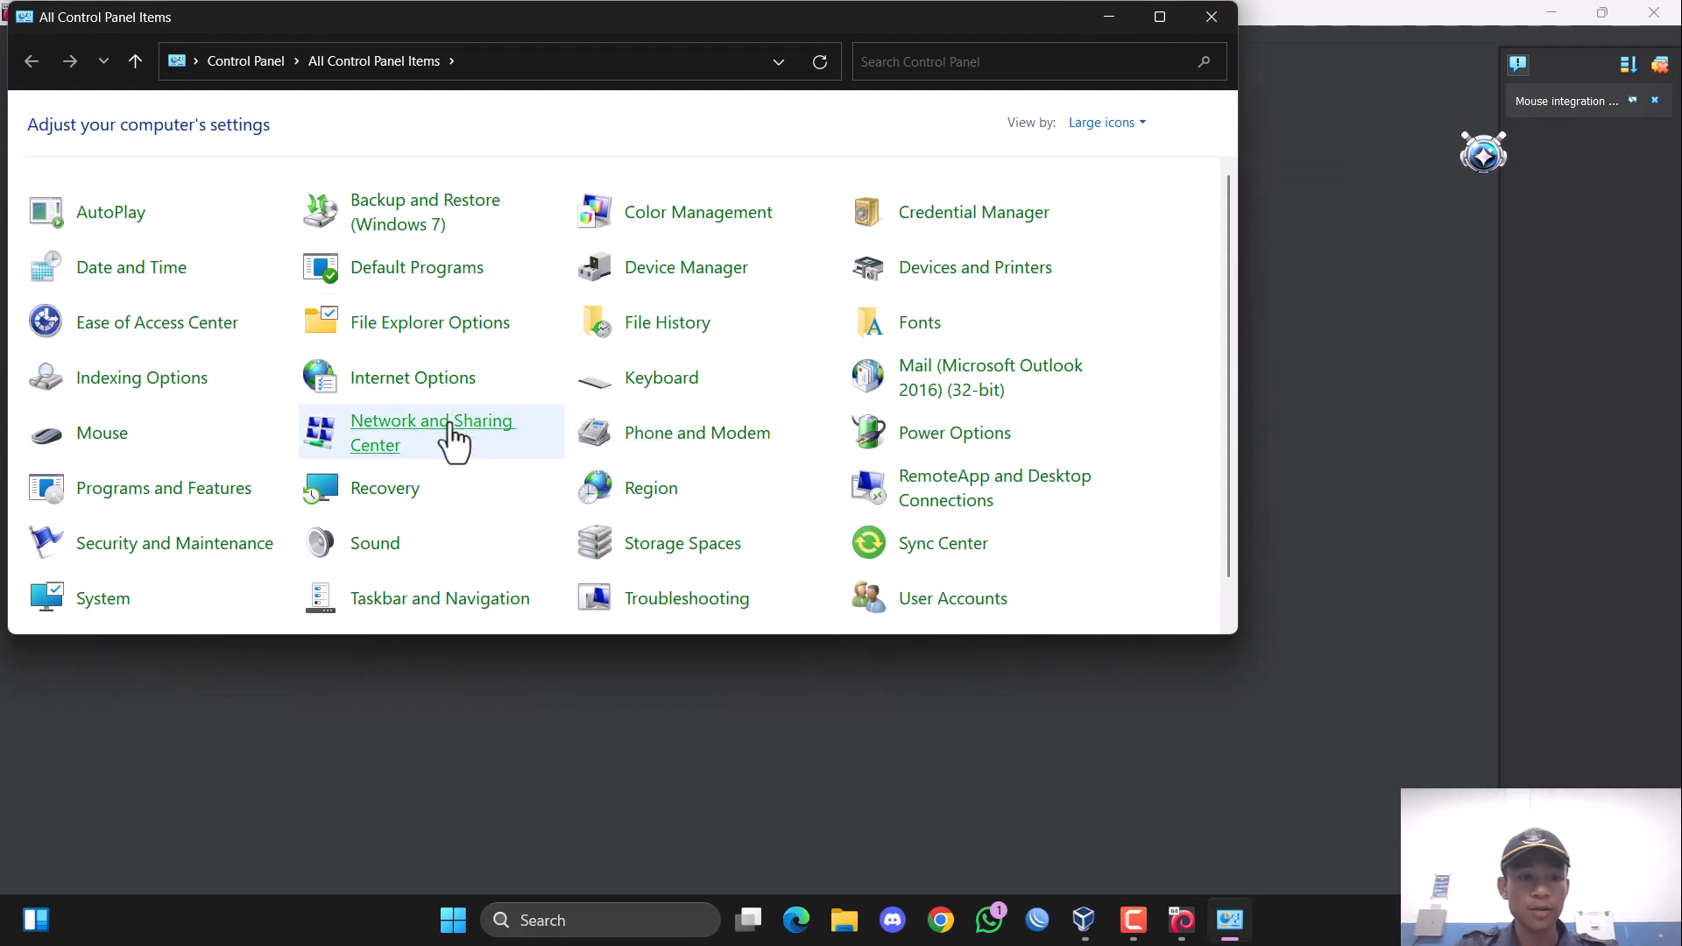
pyautogui.click(453, 435)
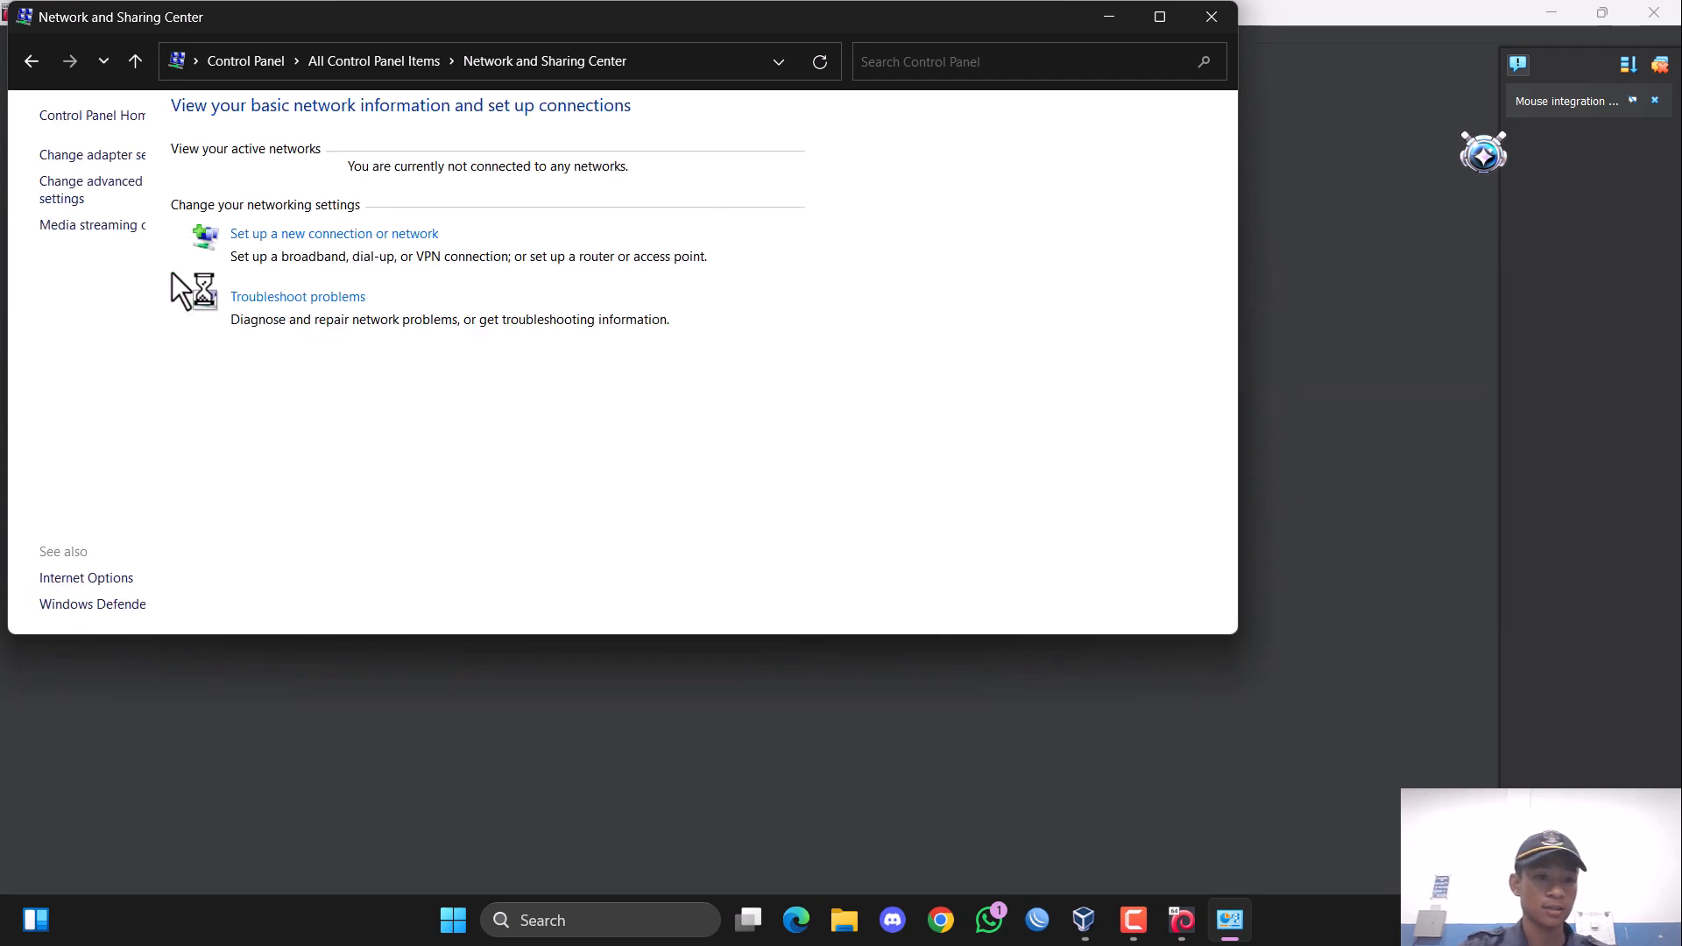
pyautogui.click(164, 158)
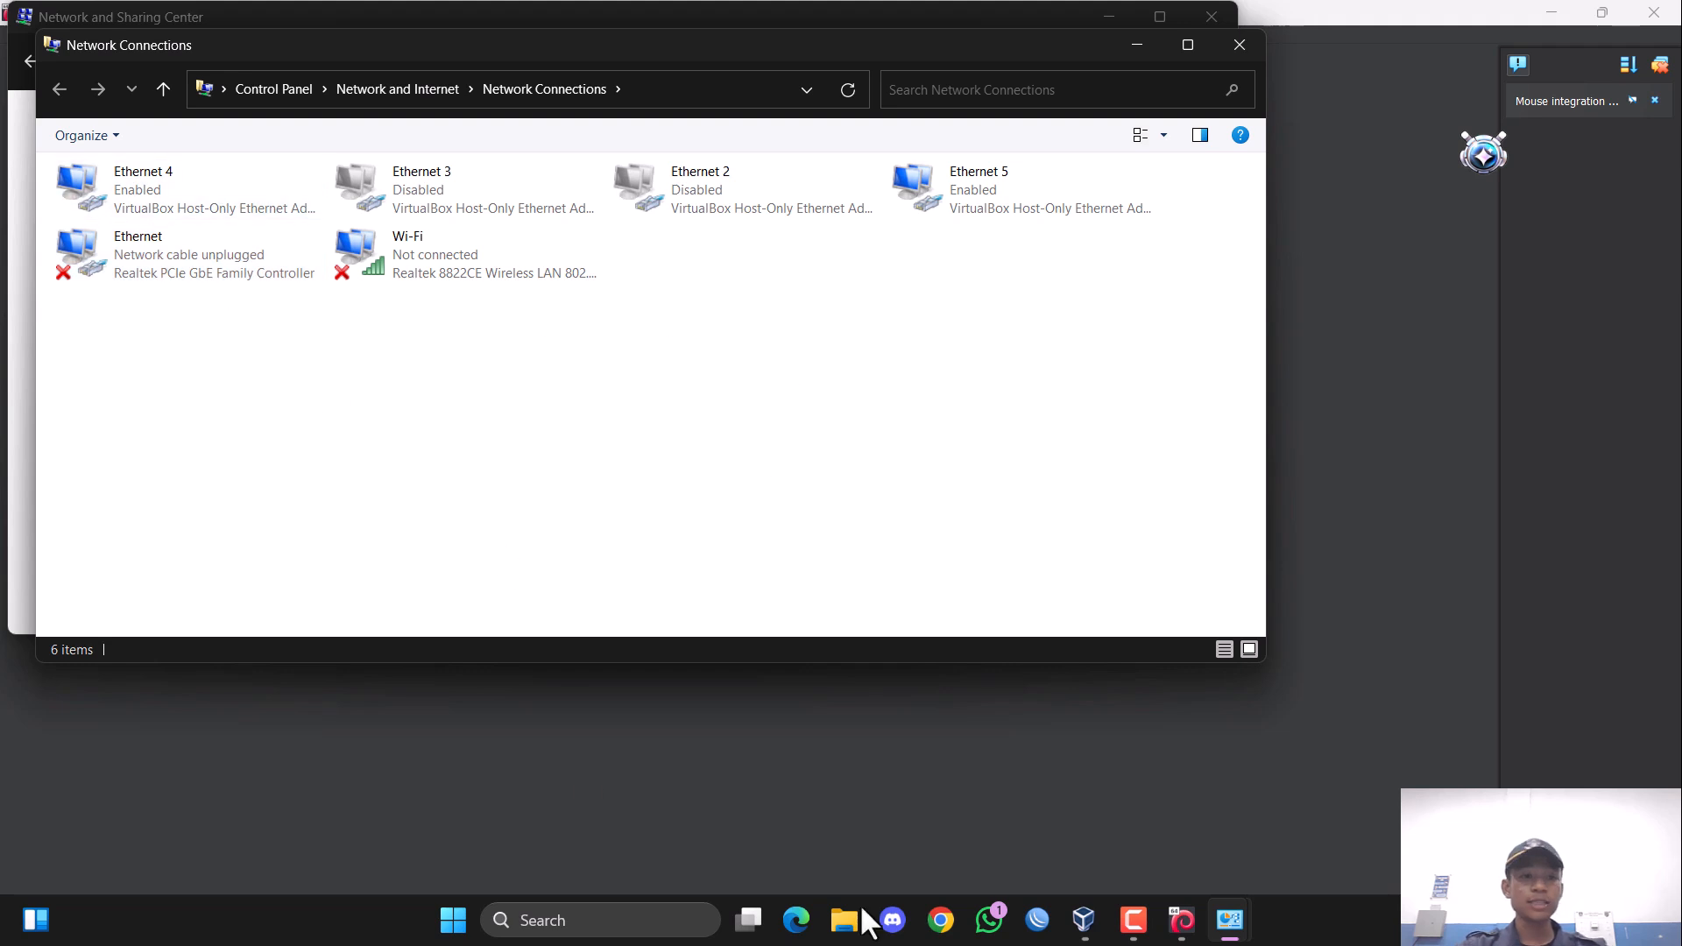
# Check the virtual machine's Adapter 1 network settings and return to the host's Network Connections to identify the matching adapter.
pyautogui.click(1302, 647)
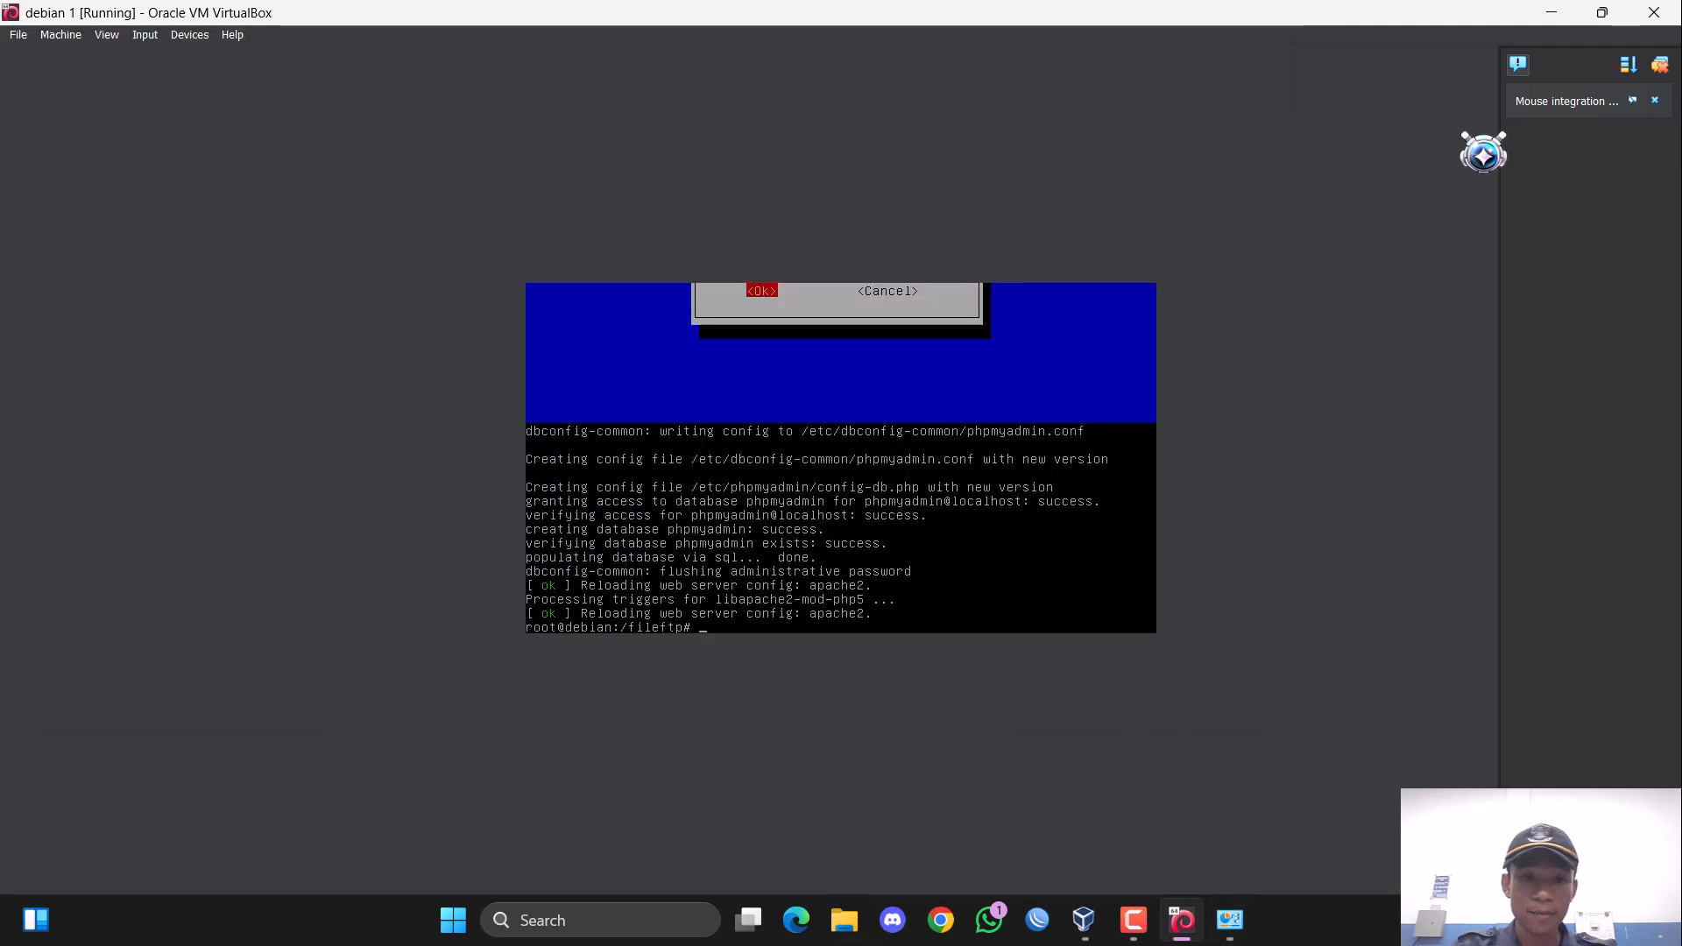
pyautogui.click(61, 35)
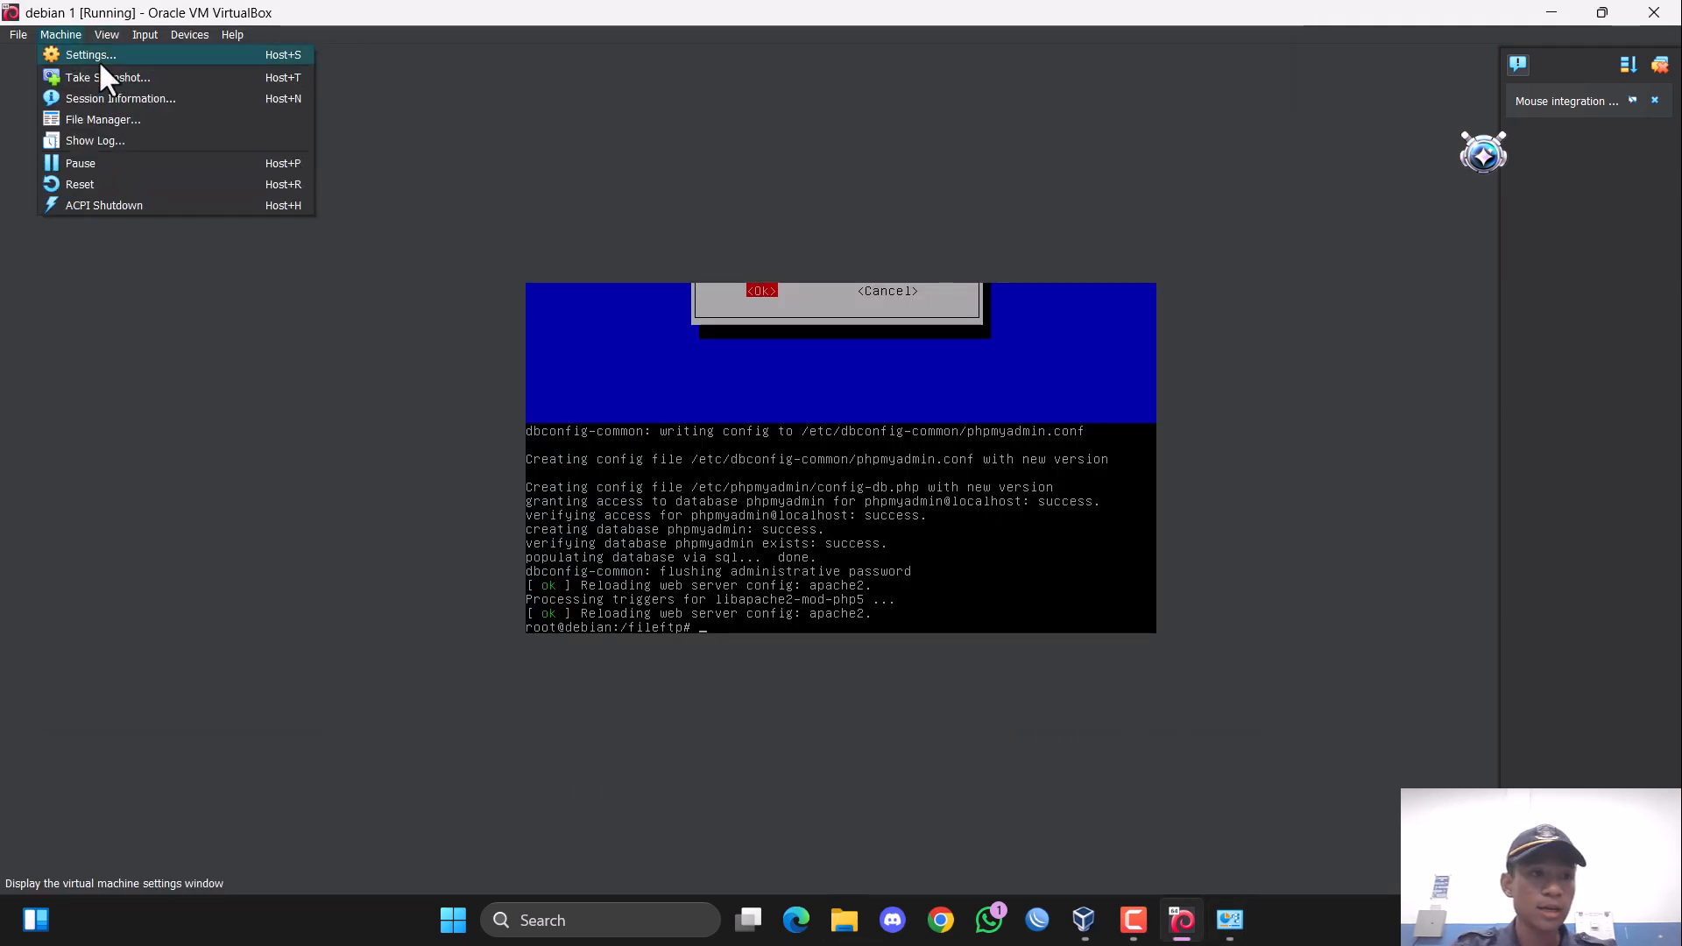
pyautogui.press('Escape')
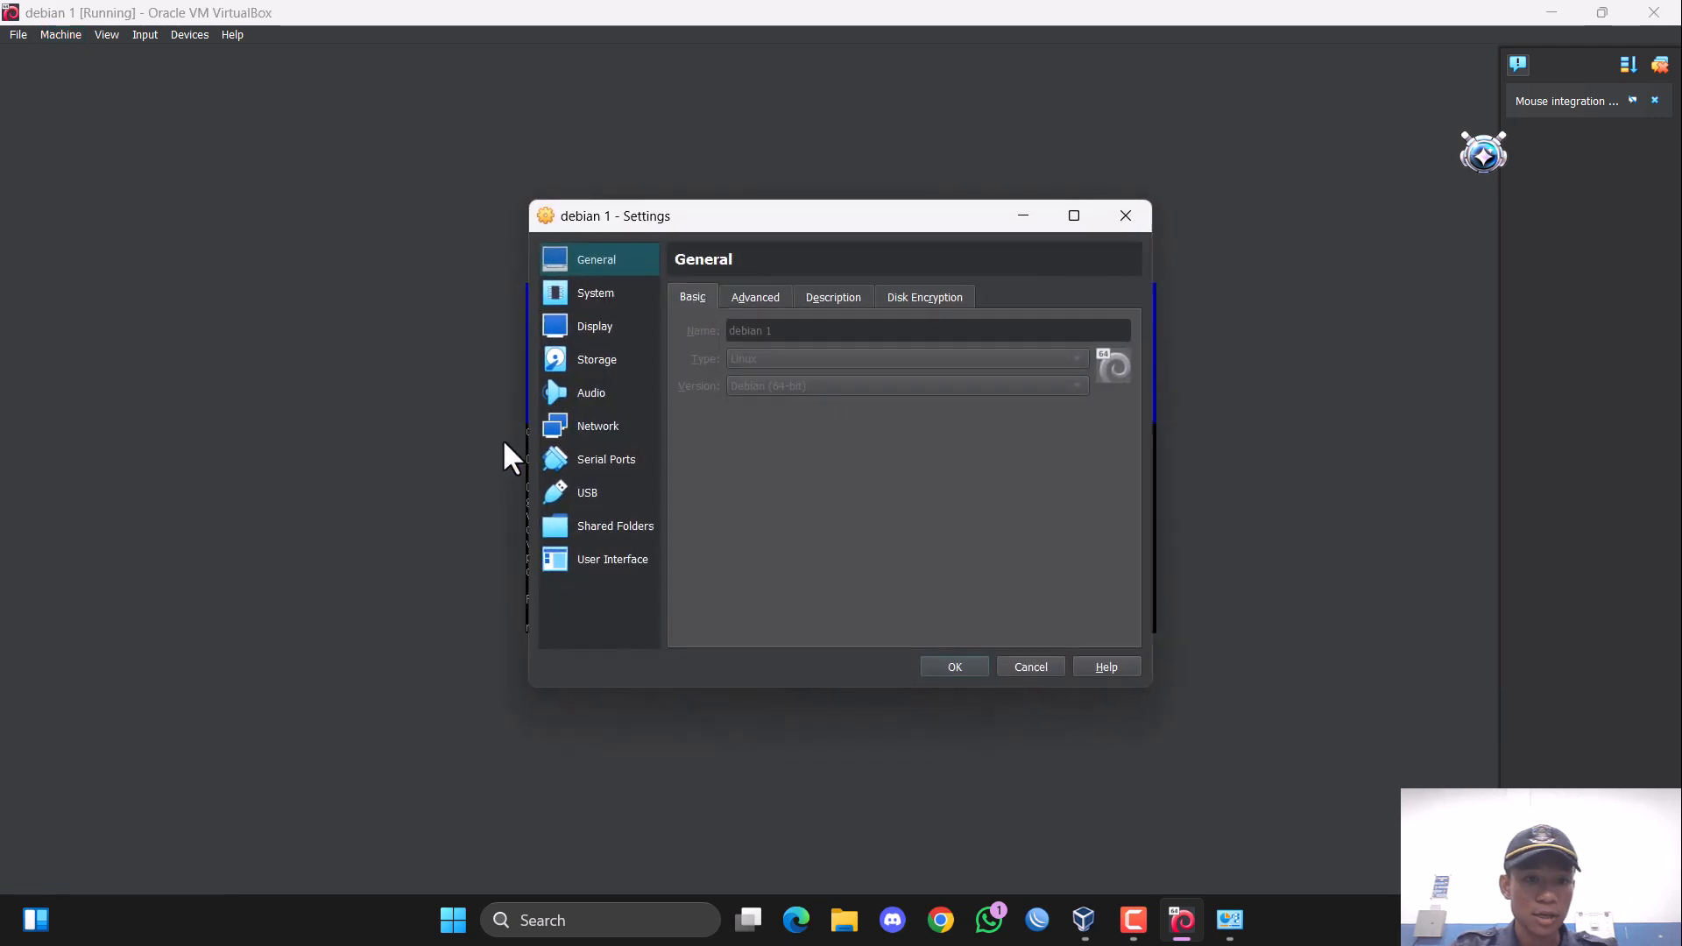
pyautogui.click(645, 361)
pyautogui.click(595, 393)
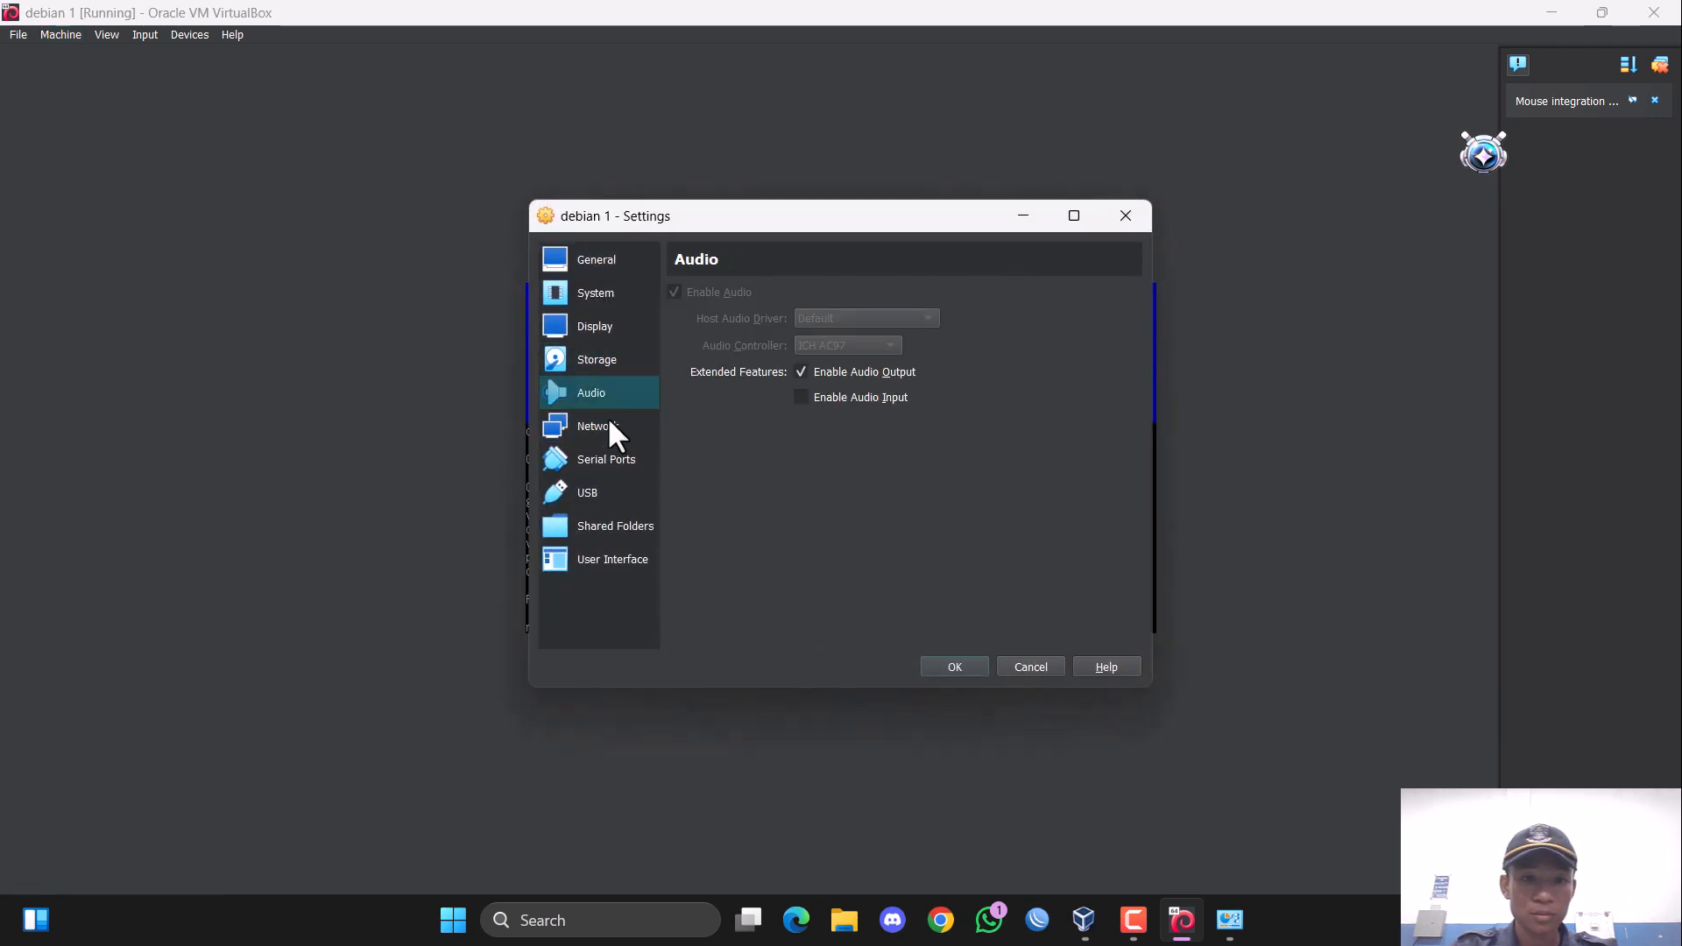
pyautogui.click(605, 425)
pyautogui.click(954, 666)
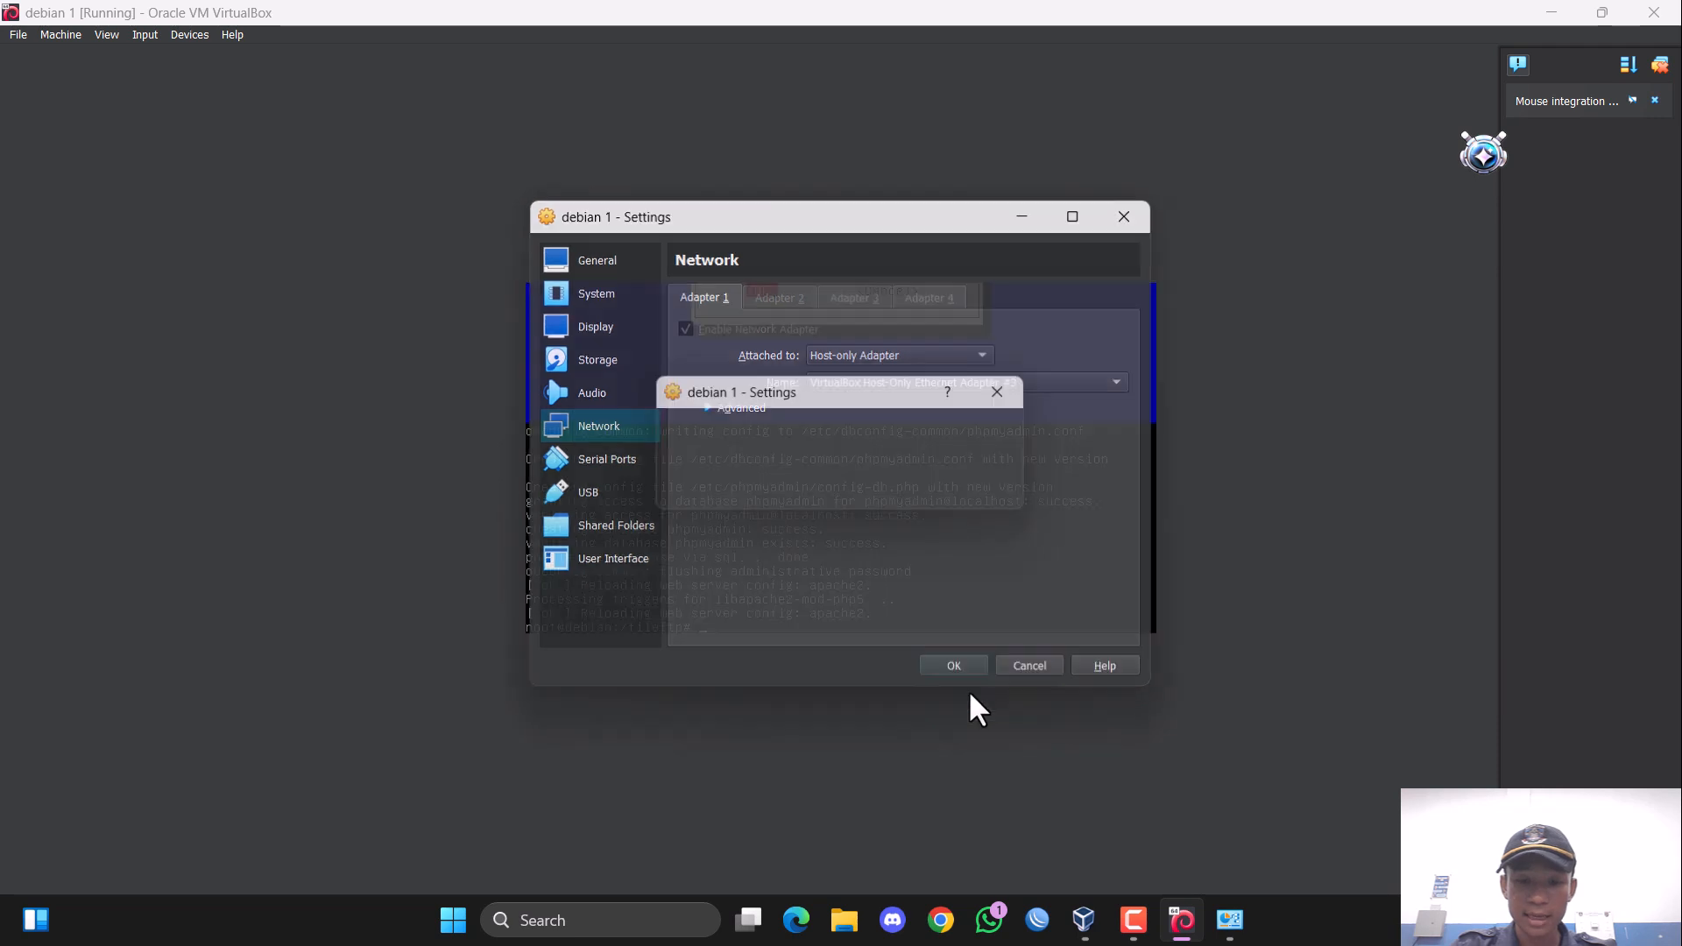
pyautogui.moveTo(1228, 934)
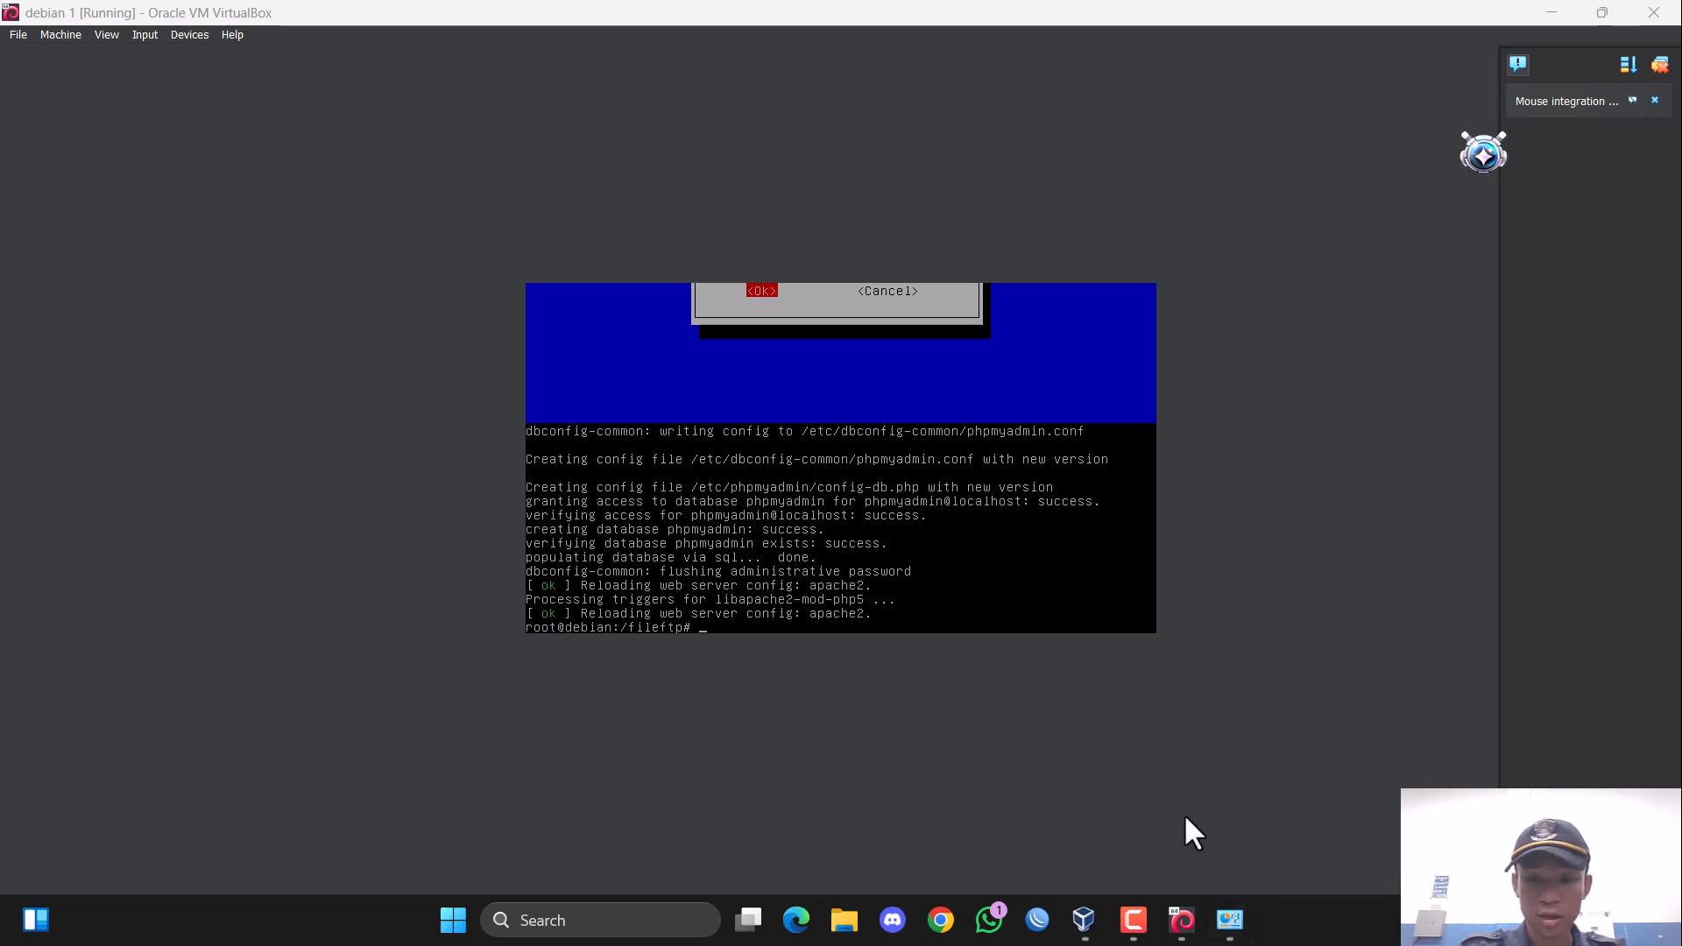
pyautogui.click(1551, 13)
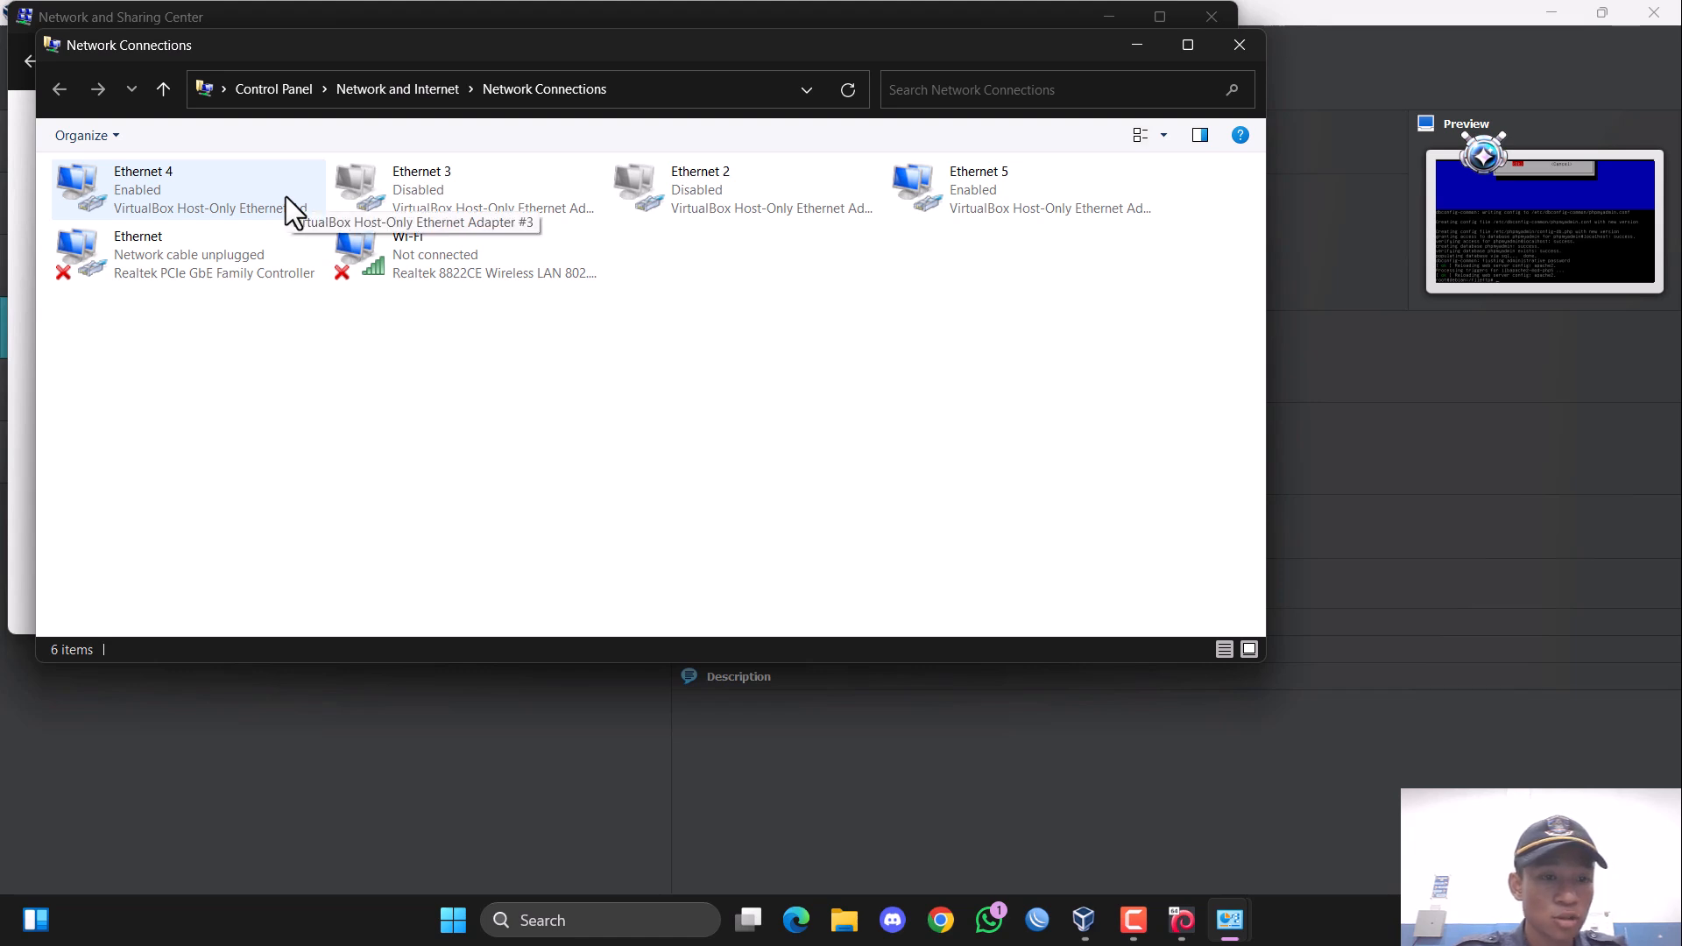
# Switch the Ethernet 4 adapter's IPv4 settings to obtain the IP address and DNS server address automatically.
pyautogui.click(187, 182)
pyautogui.rightClick(188, 182)
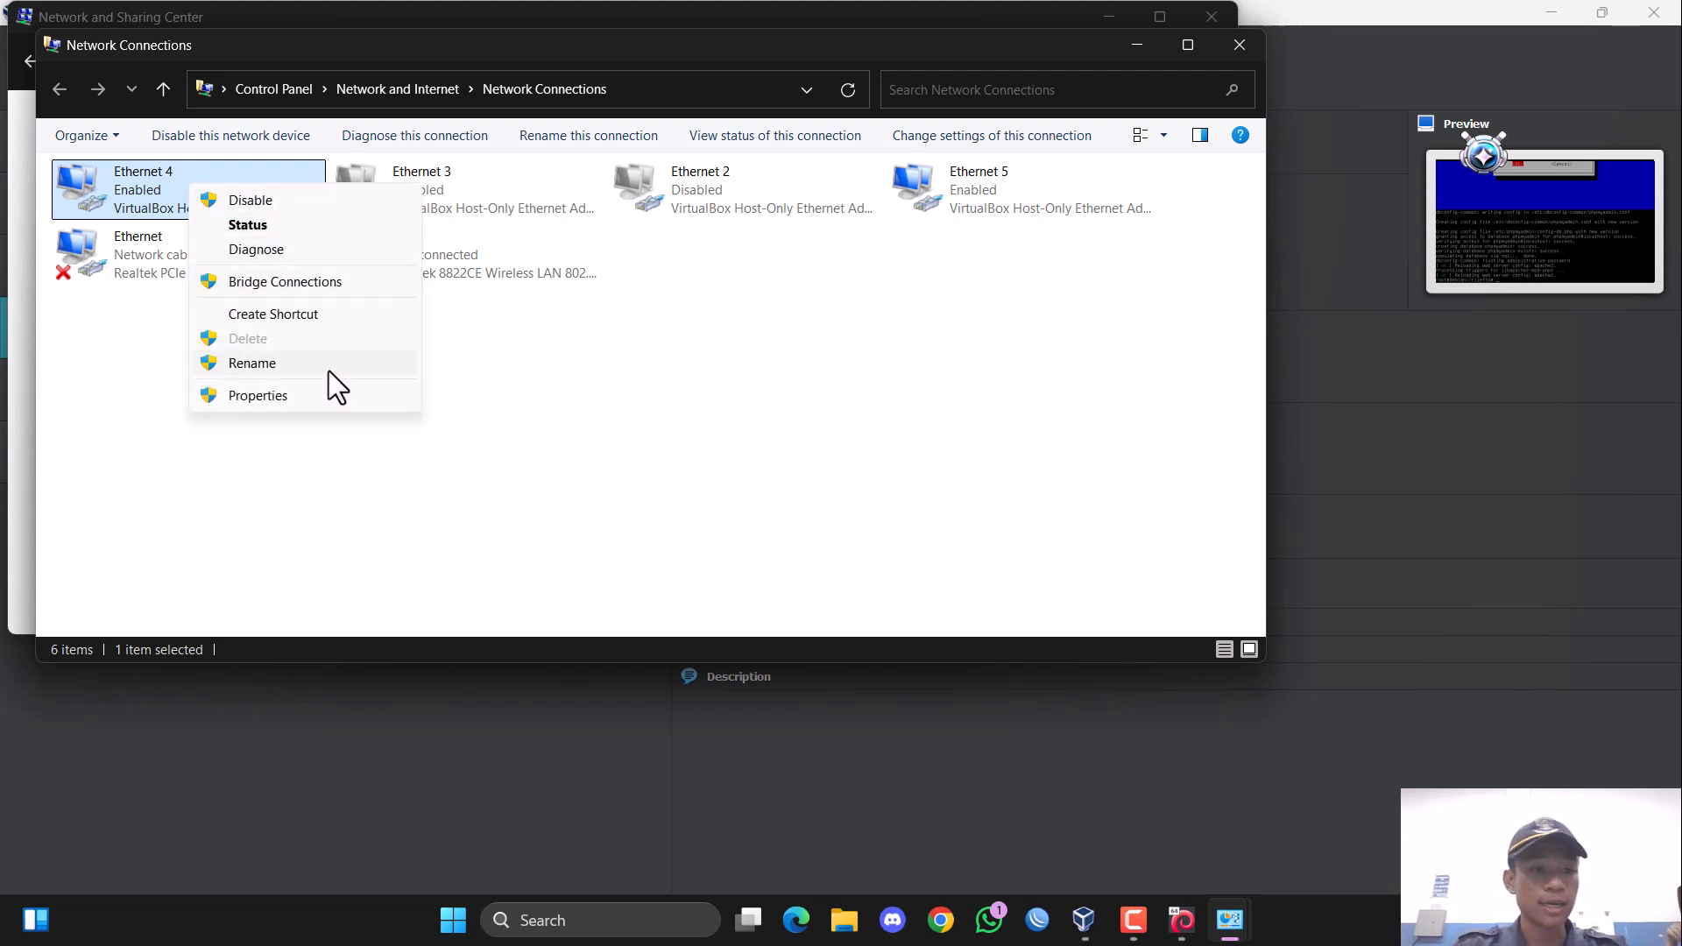
pyautogui.rightClick(119, 204)
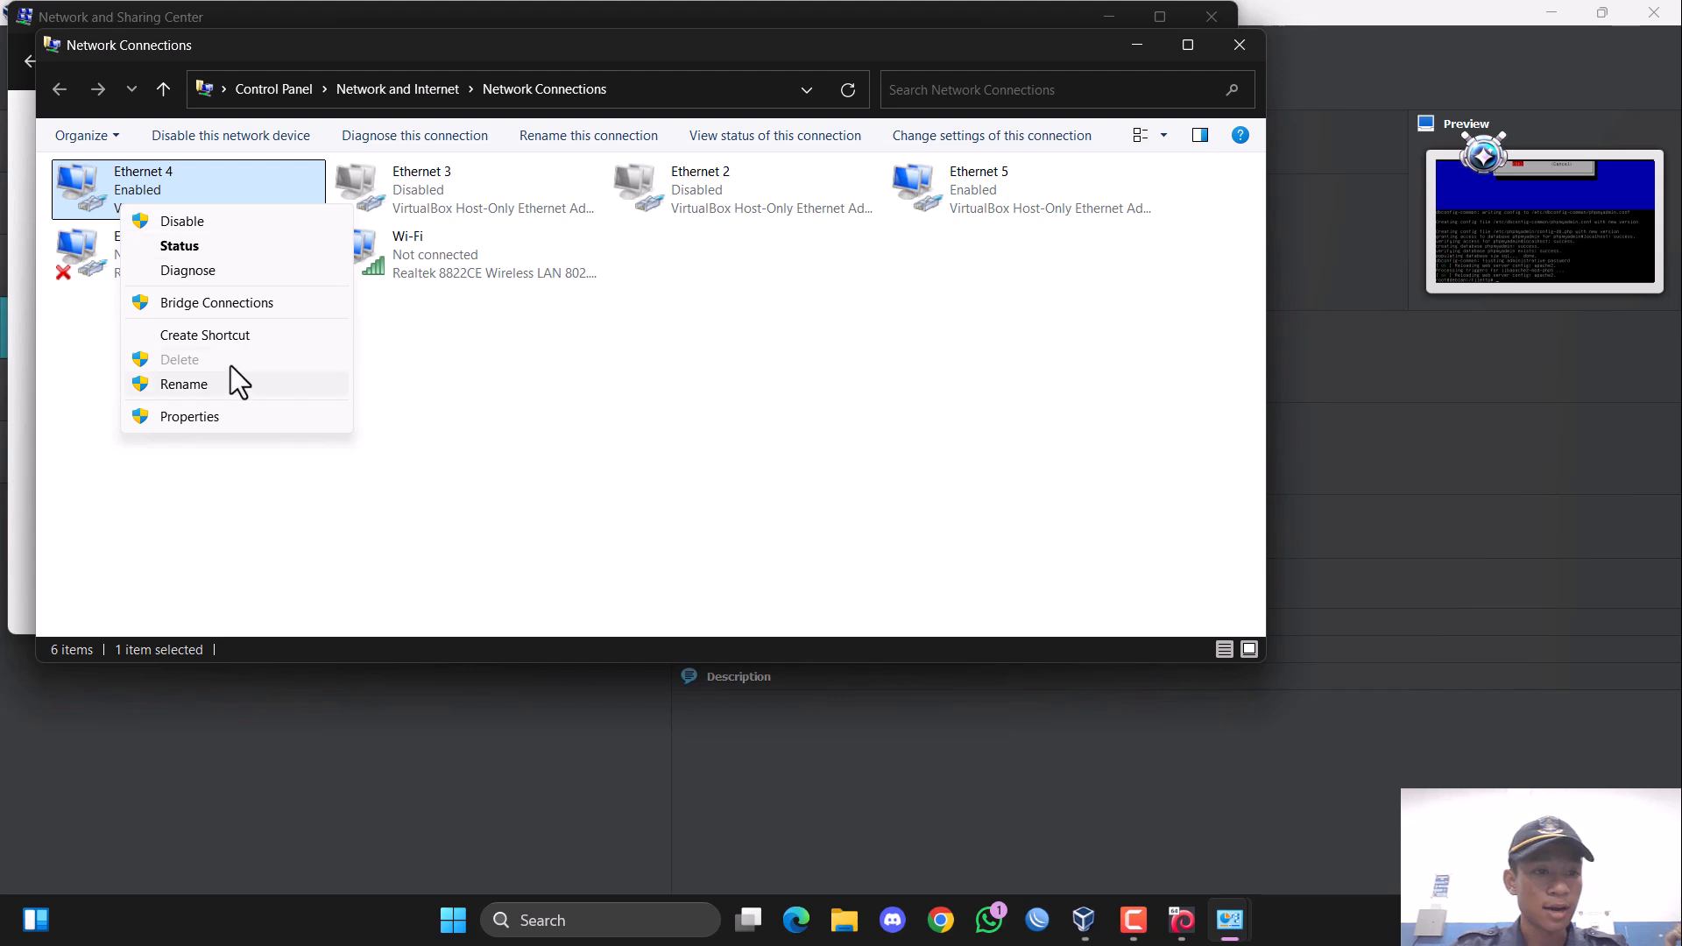
pyautogui.click(98, 177)
pyautogui.doubleClick(91, 182)
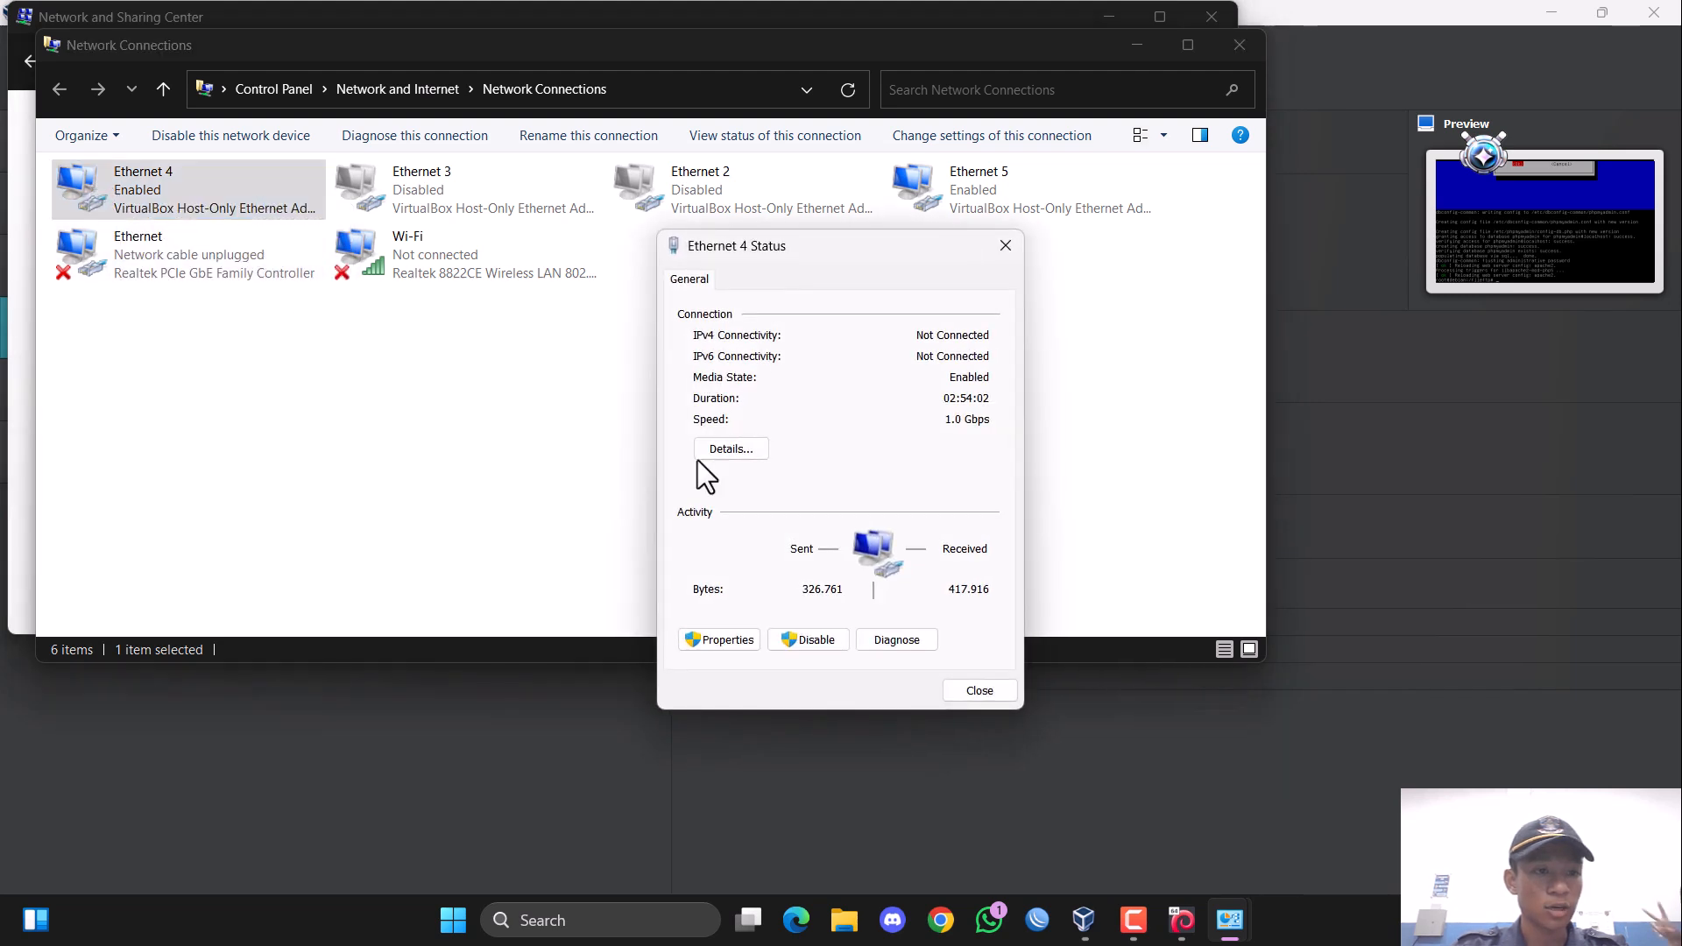
pyautogui.click(724, 639)
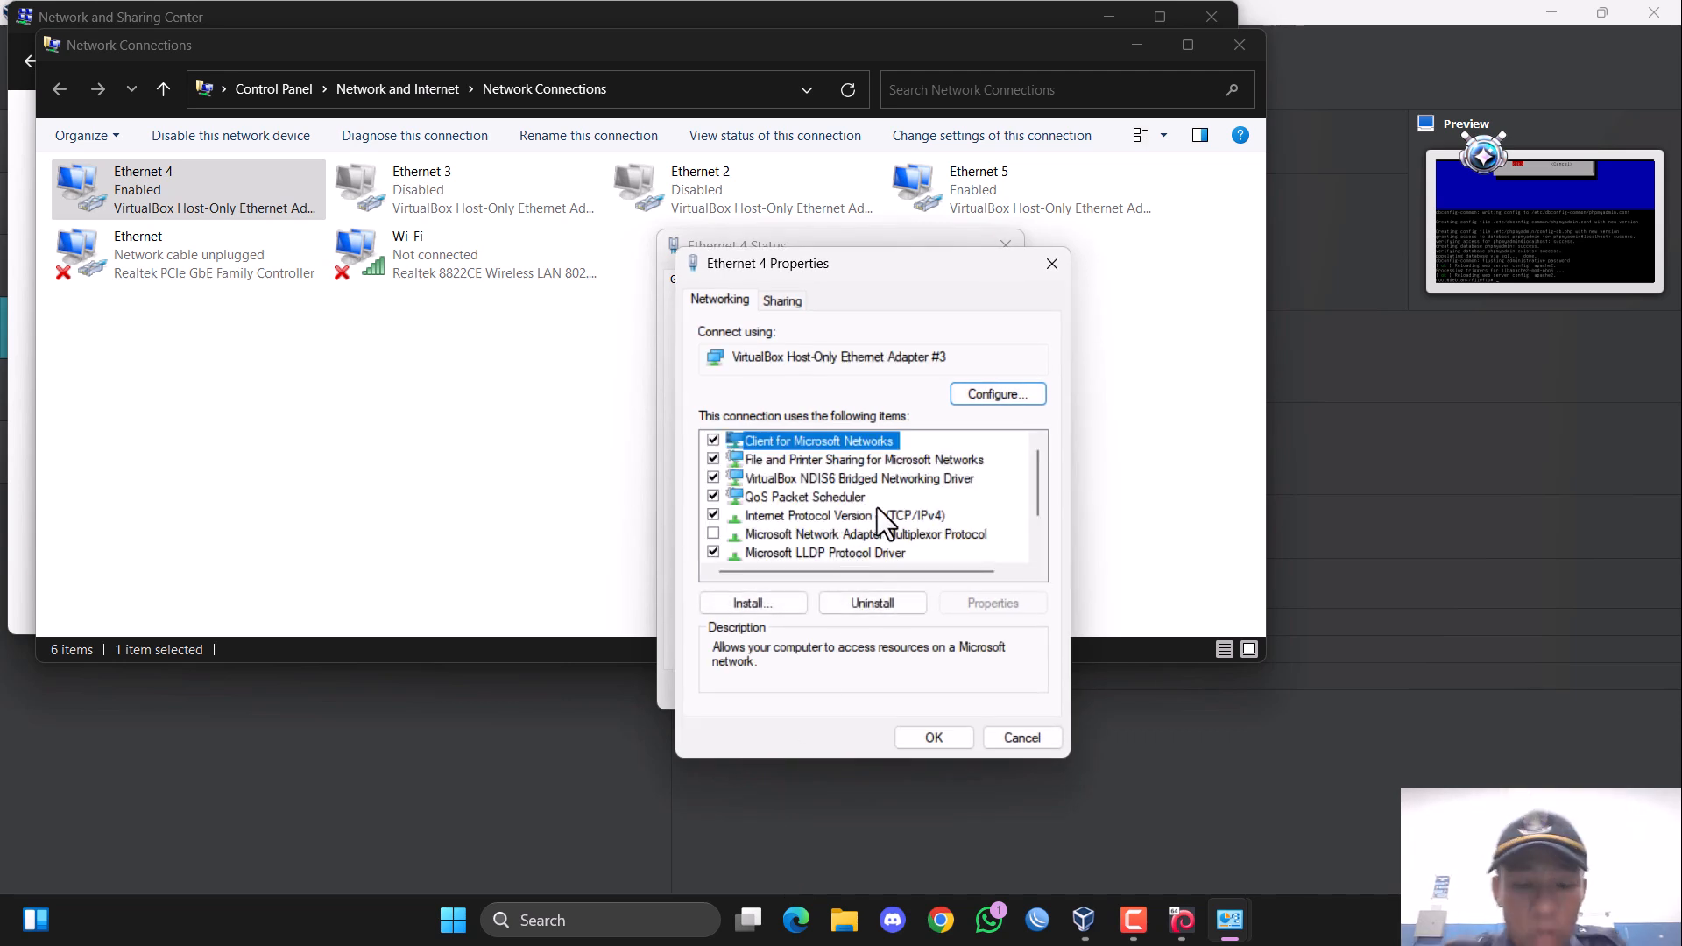
pyautogui.doubleClick(890, 516)
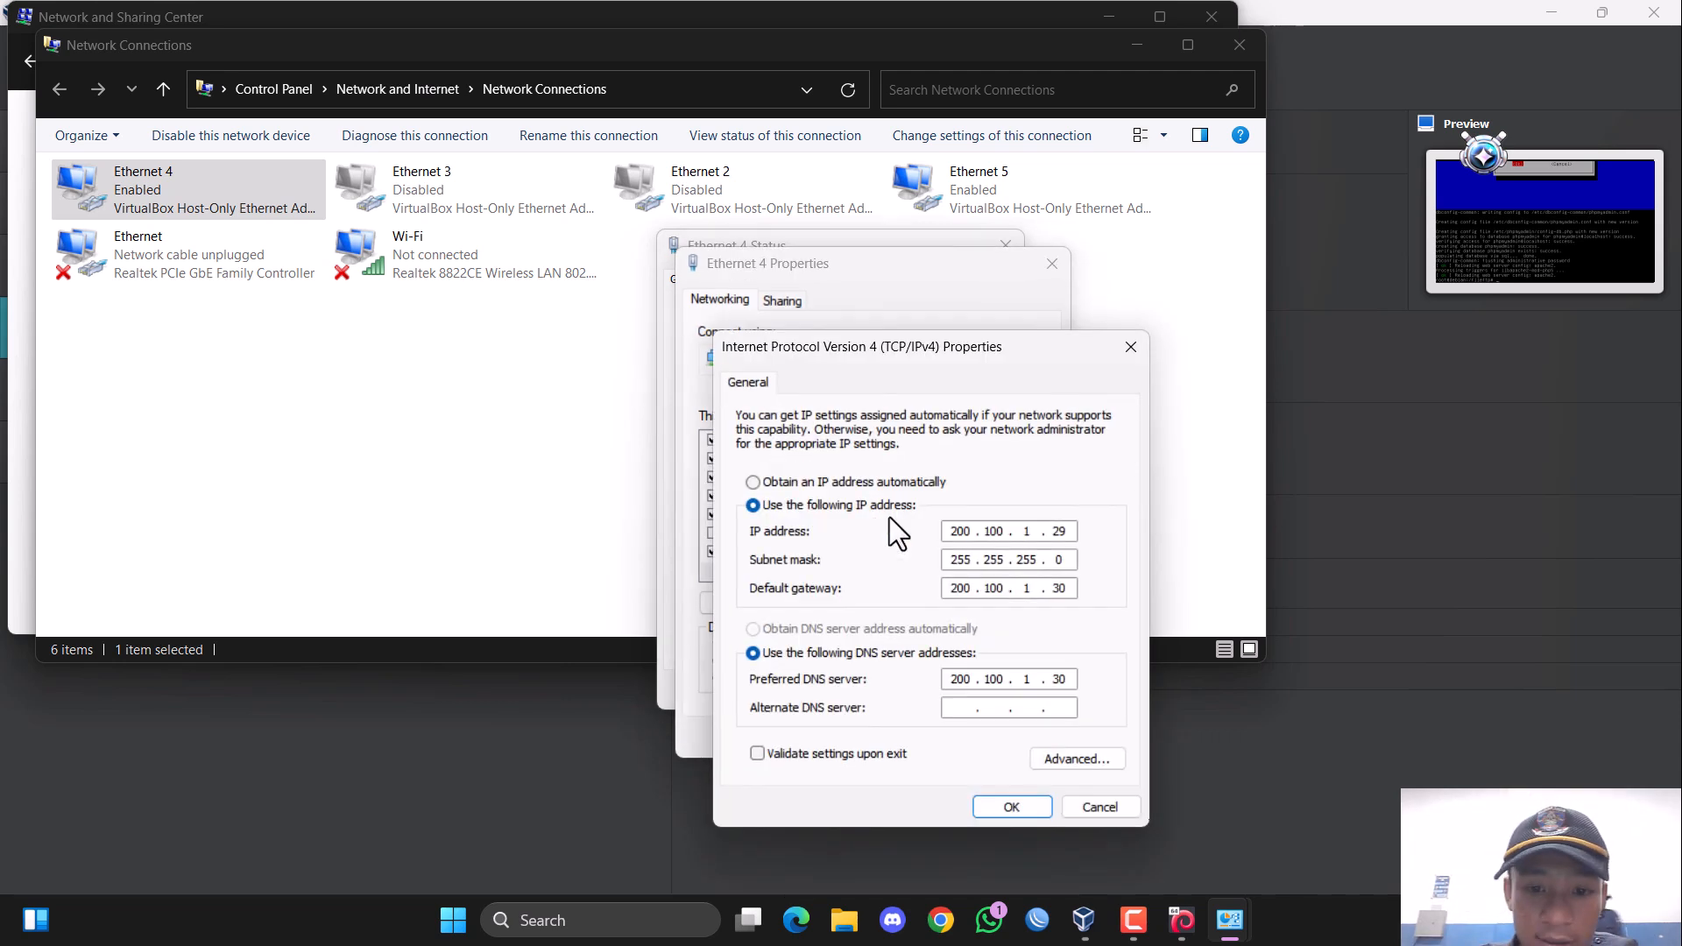
pyautogui.click(765, 483)
pyautogui.click(778, 627)
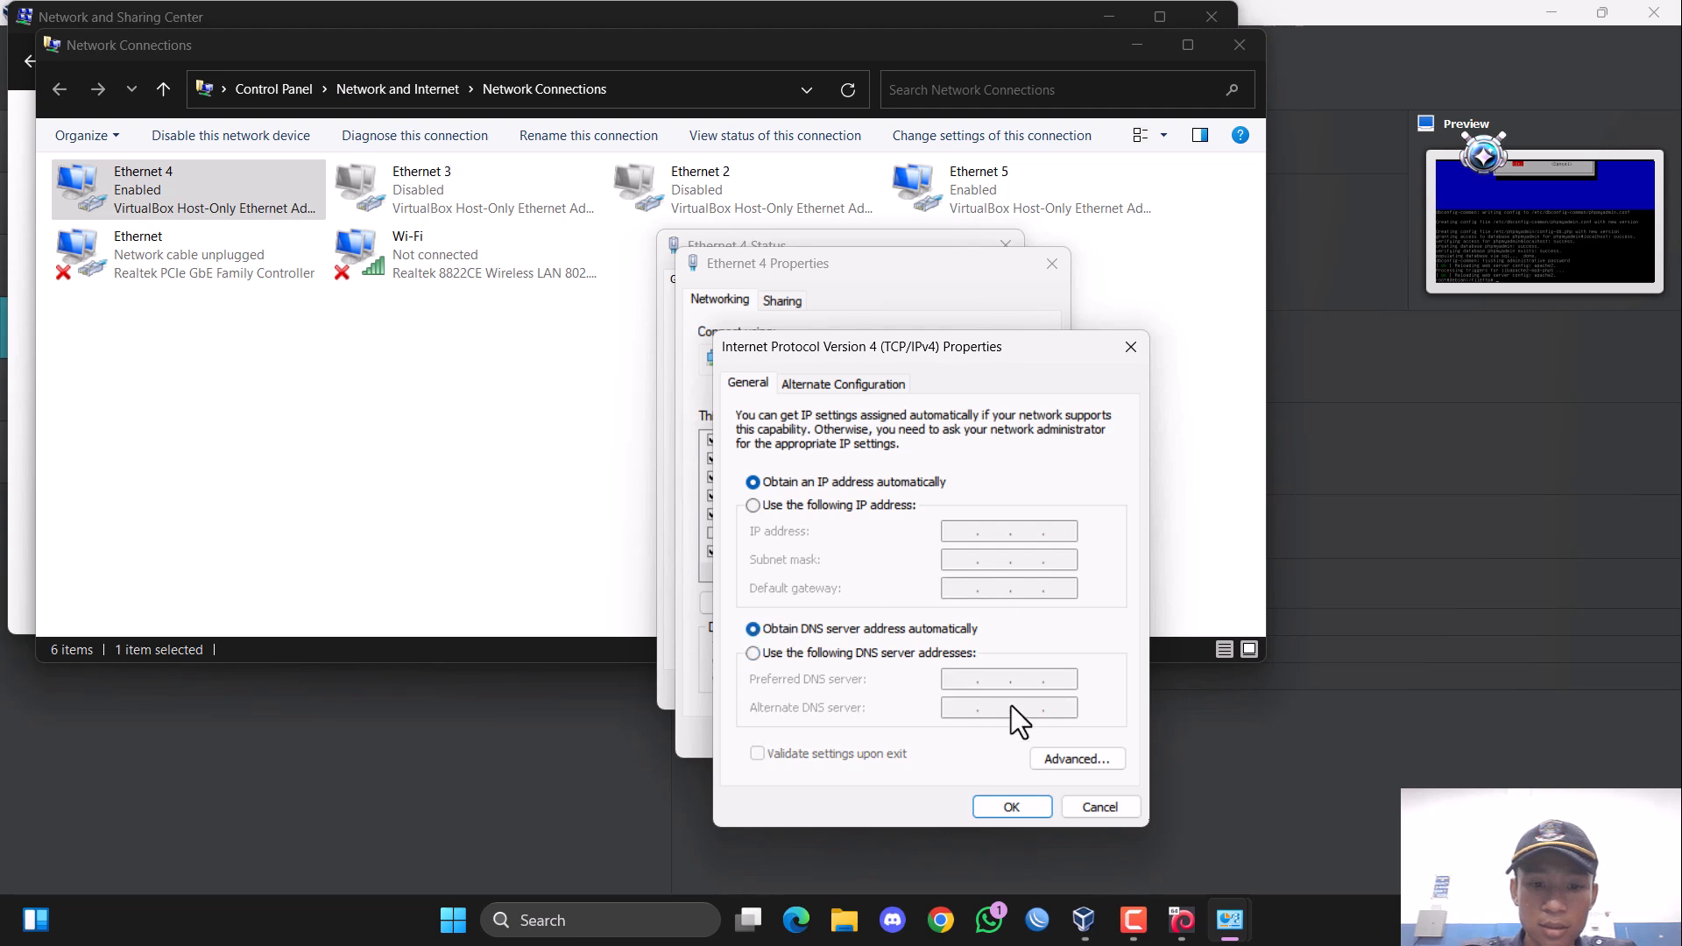
pyautogui.click(1009, 804)
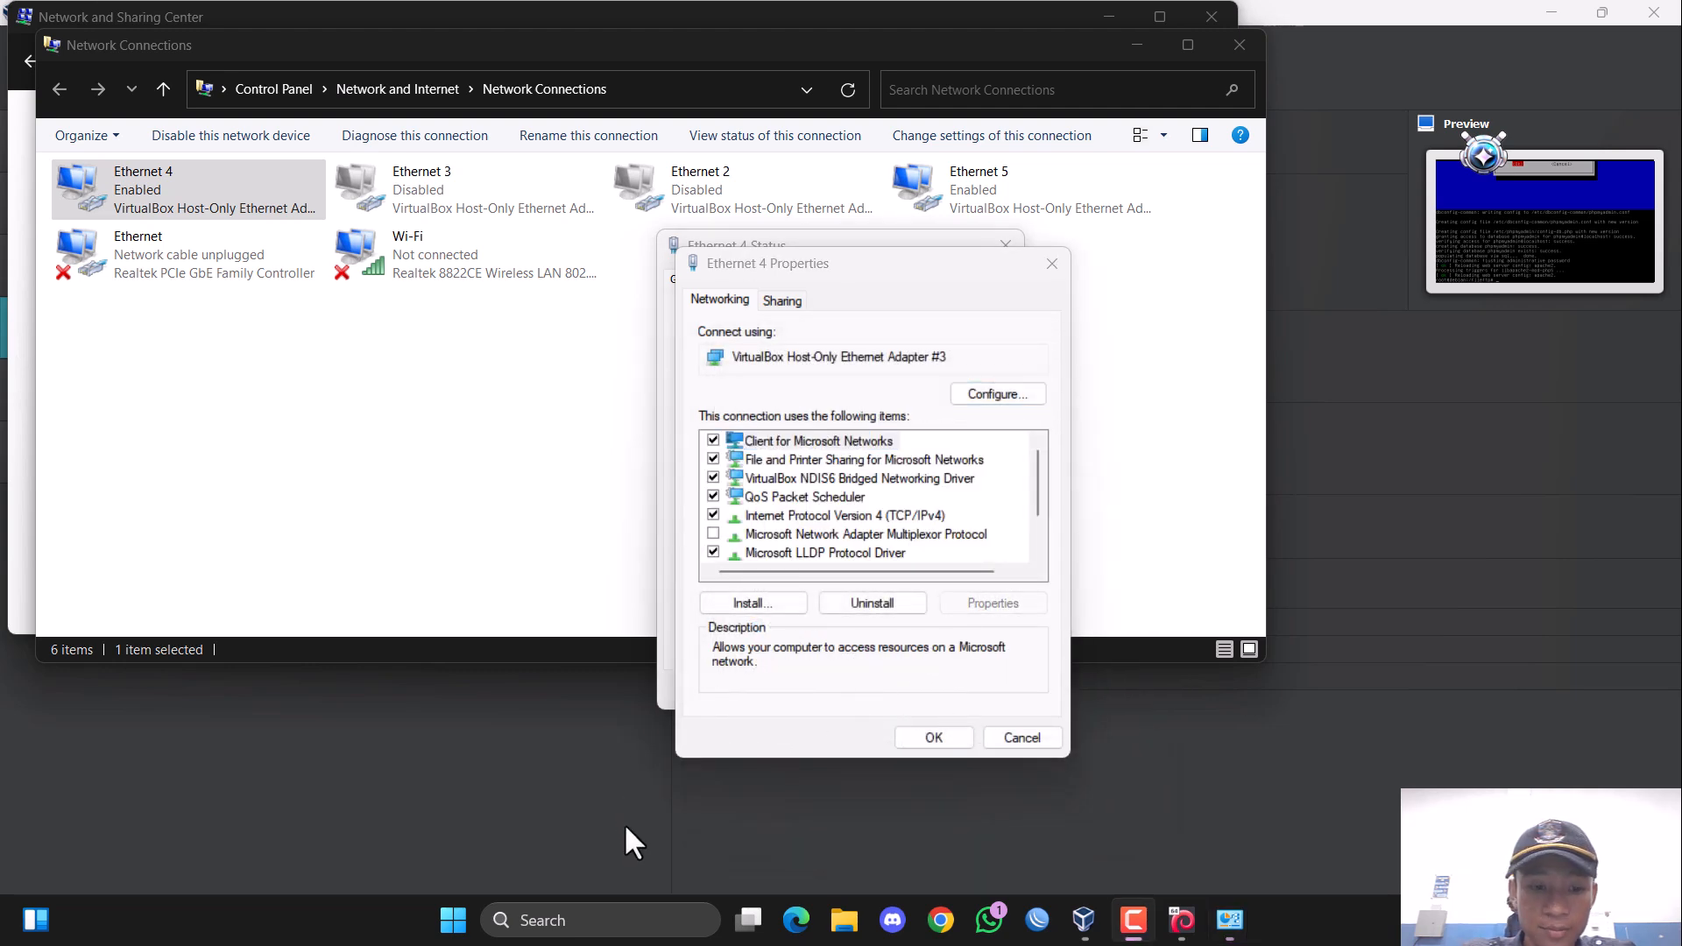
pyautogui.click(920, 738)
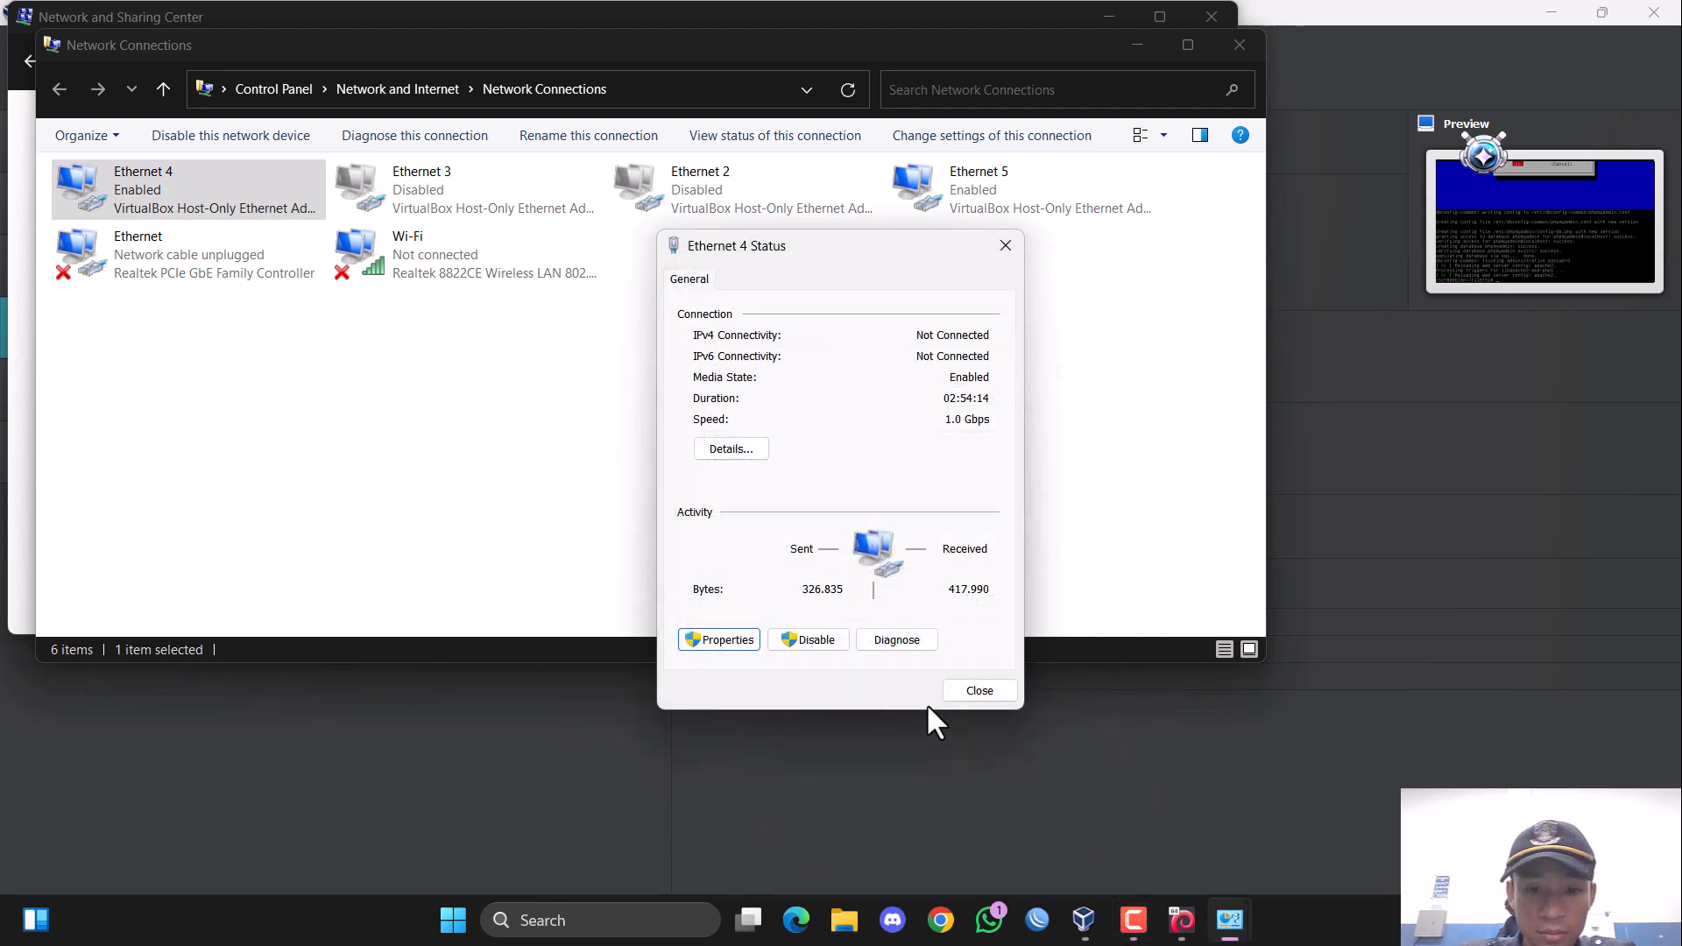
pyautogui.click(976, 689)
# Give the Ethernet 4 adapter a manual IPv4 address of 200.100.1.29 with subnet mask 255.255.255.0.
pyautogui.doubleClick(172, 176)
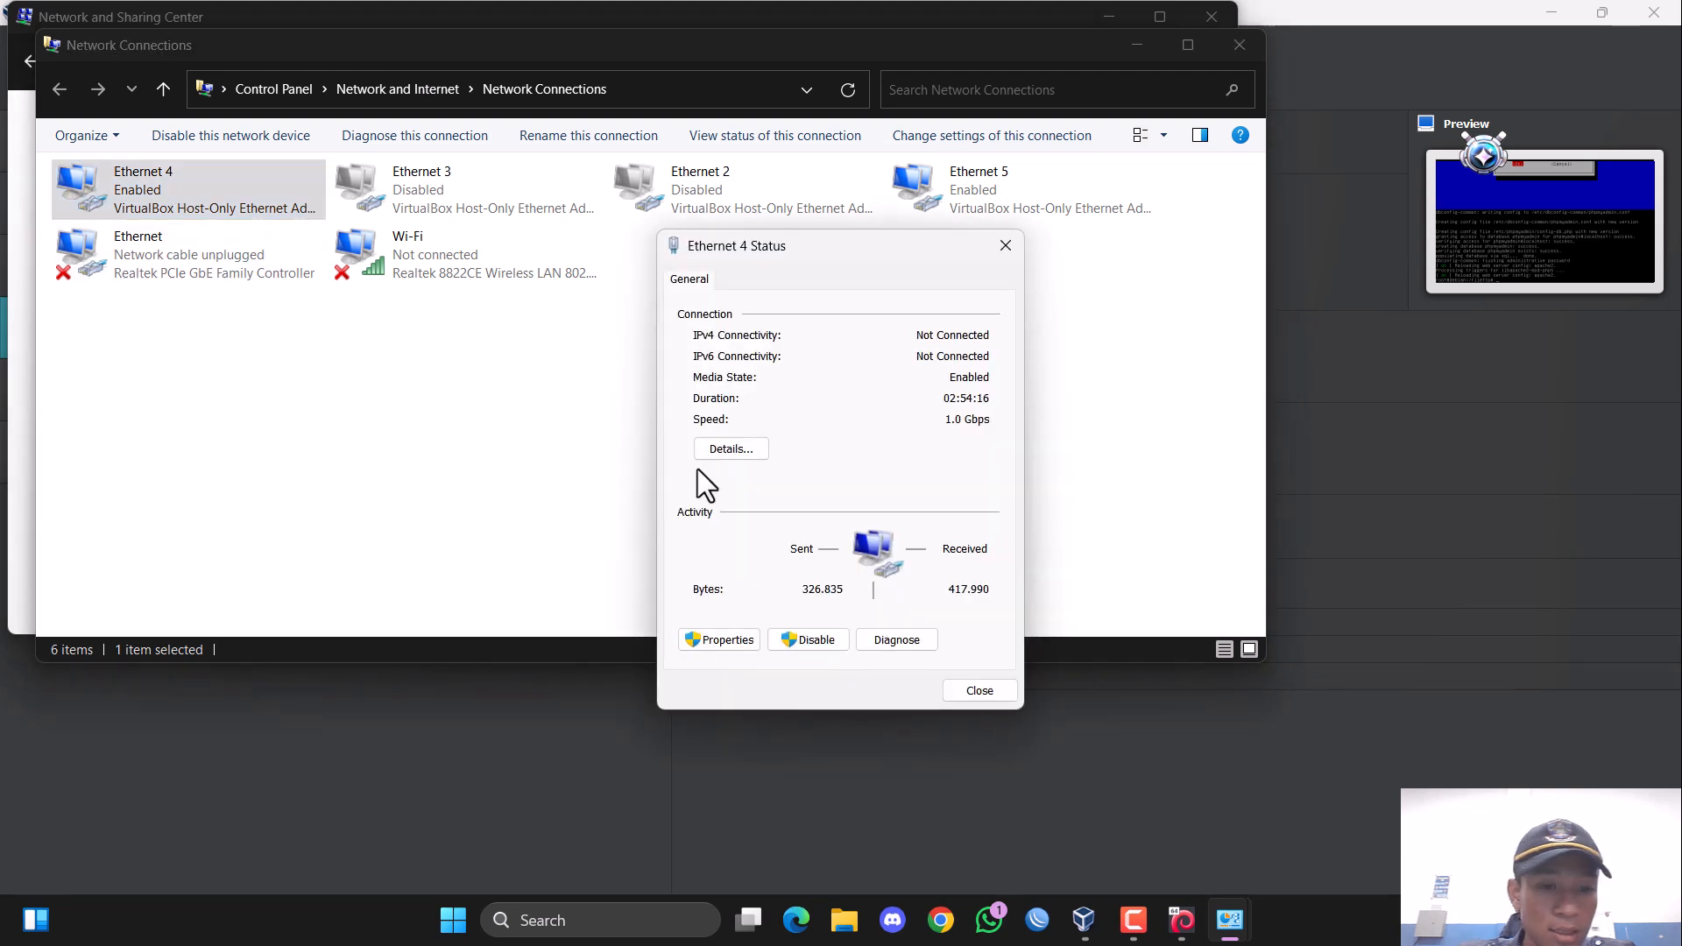
pyautogui.click(720, 639)
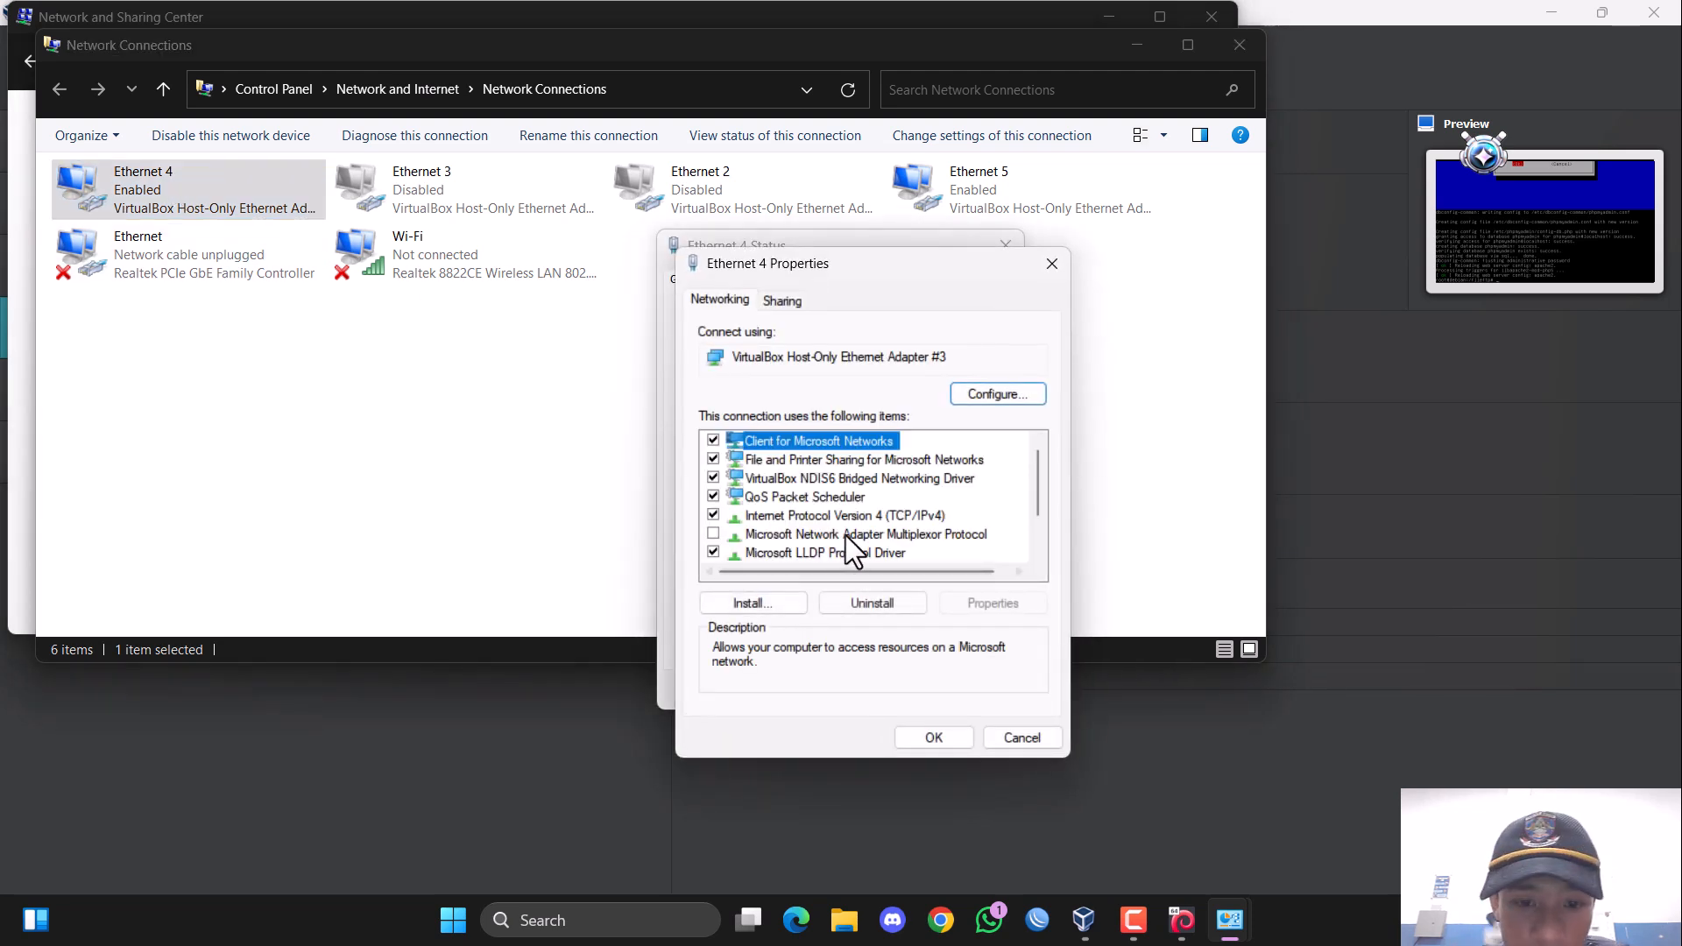
pyautogui.click(884, 519)
pyautogui.doubleClick(890, 521)
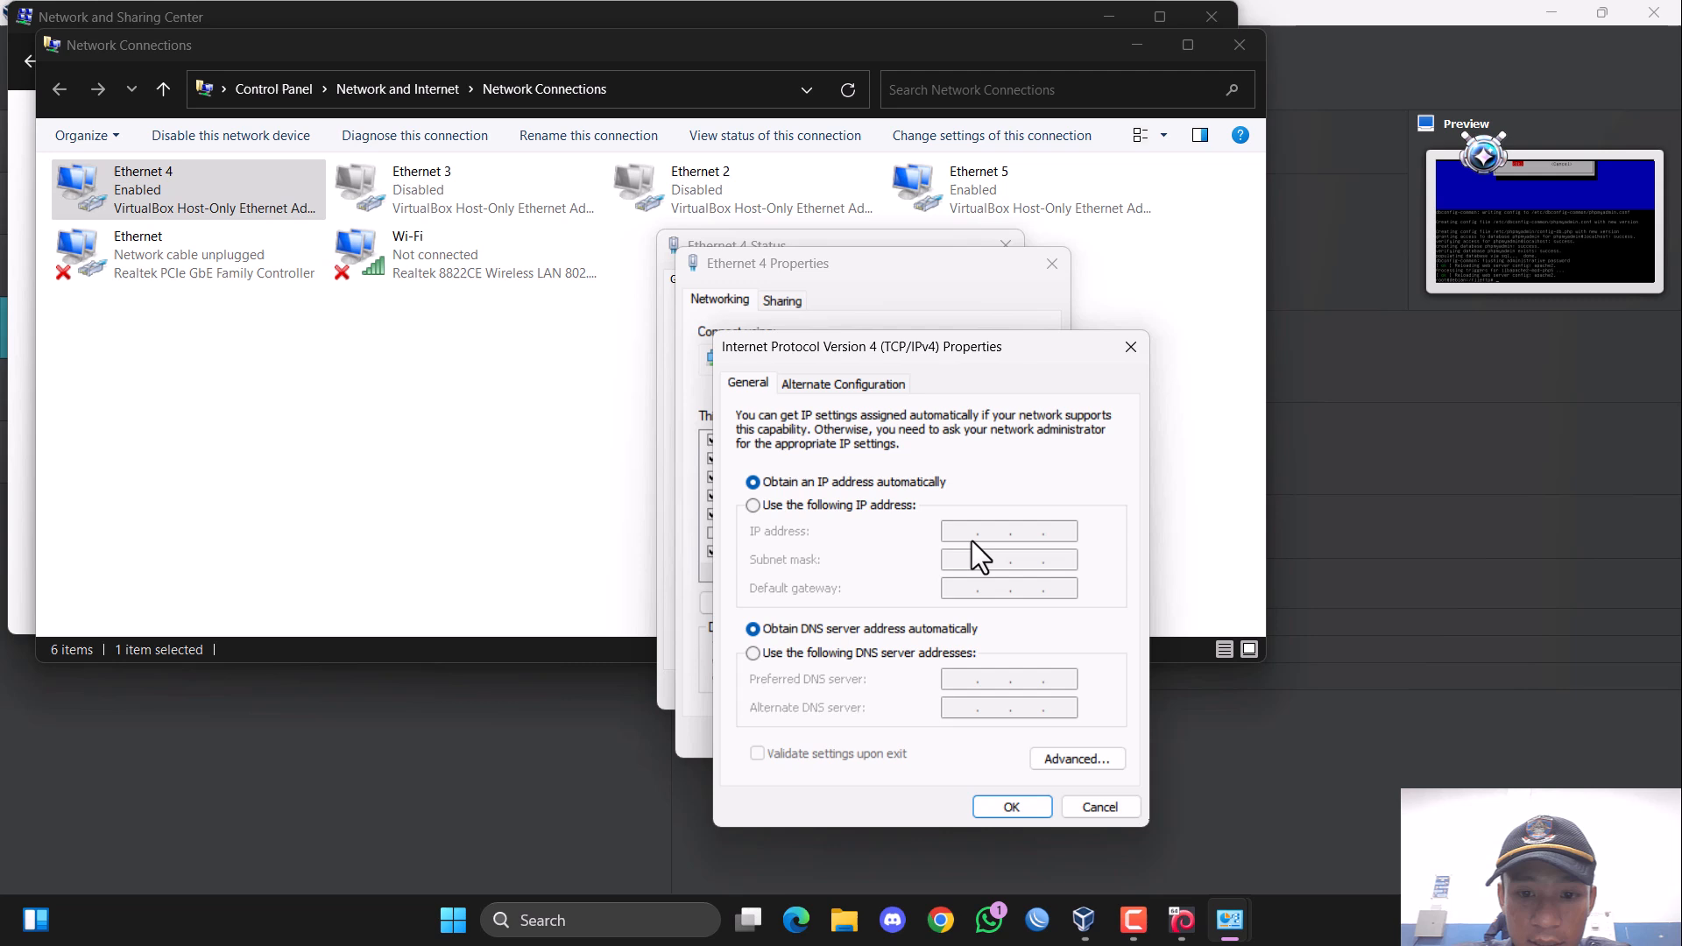
pyautogui.click(791, 506)
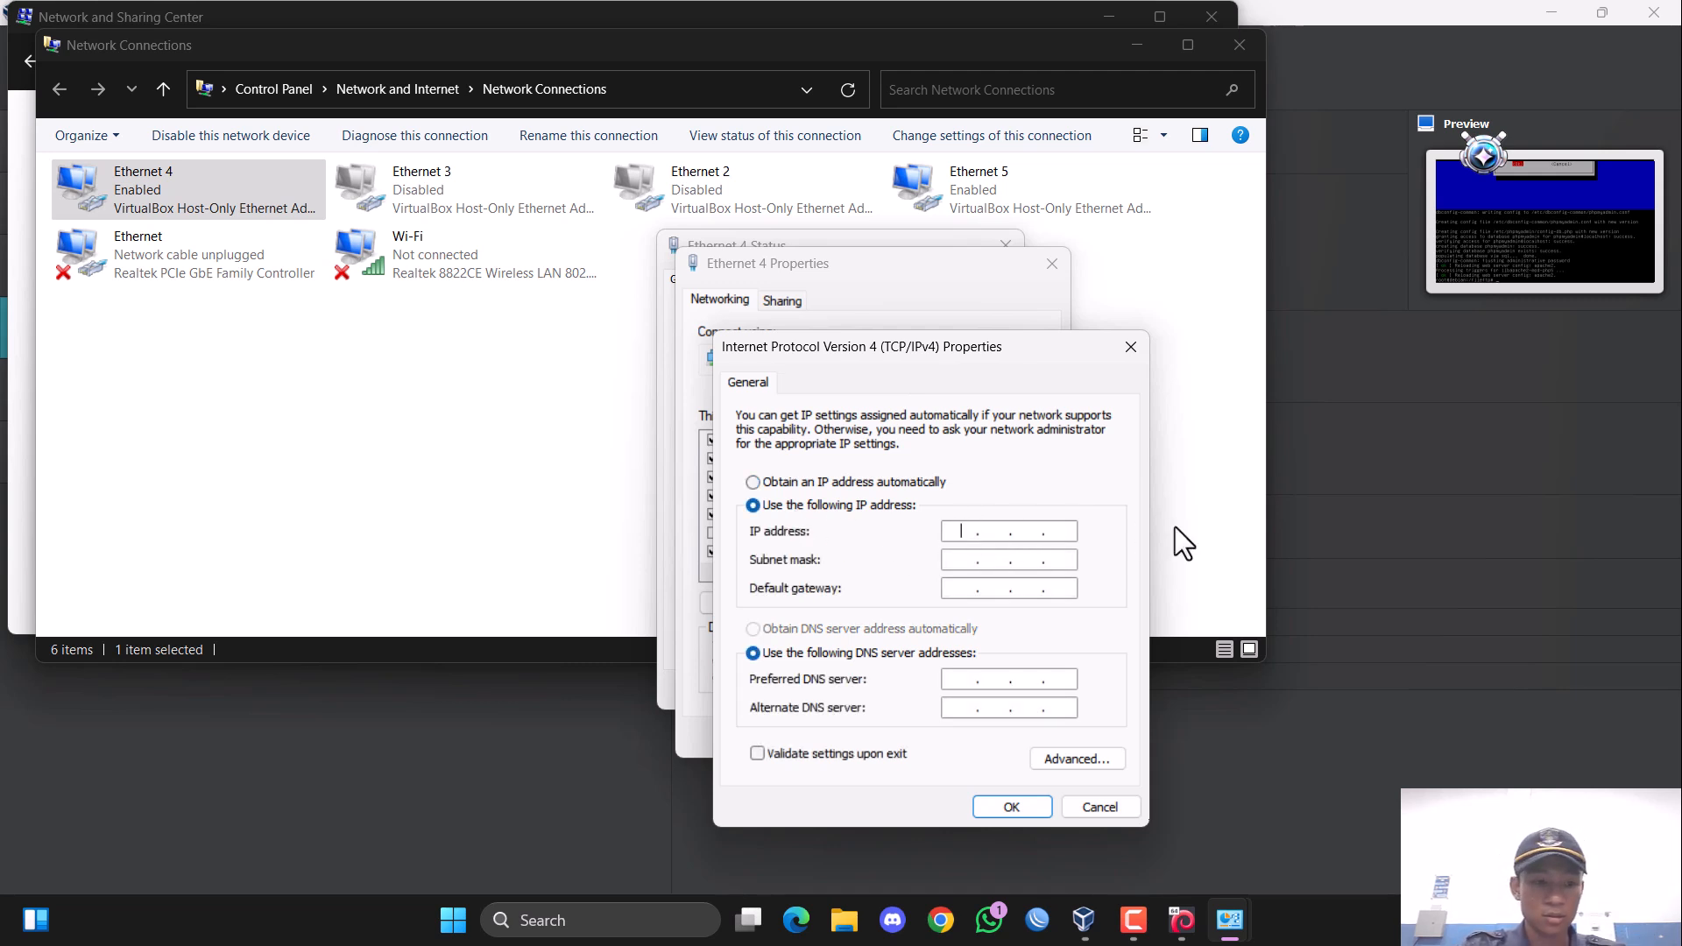
pyautogui.write('200 . ')
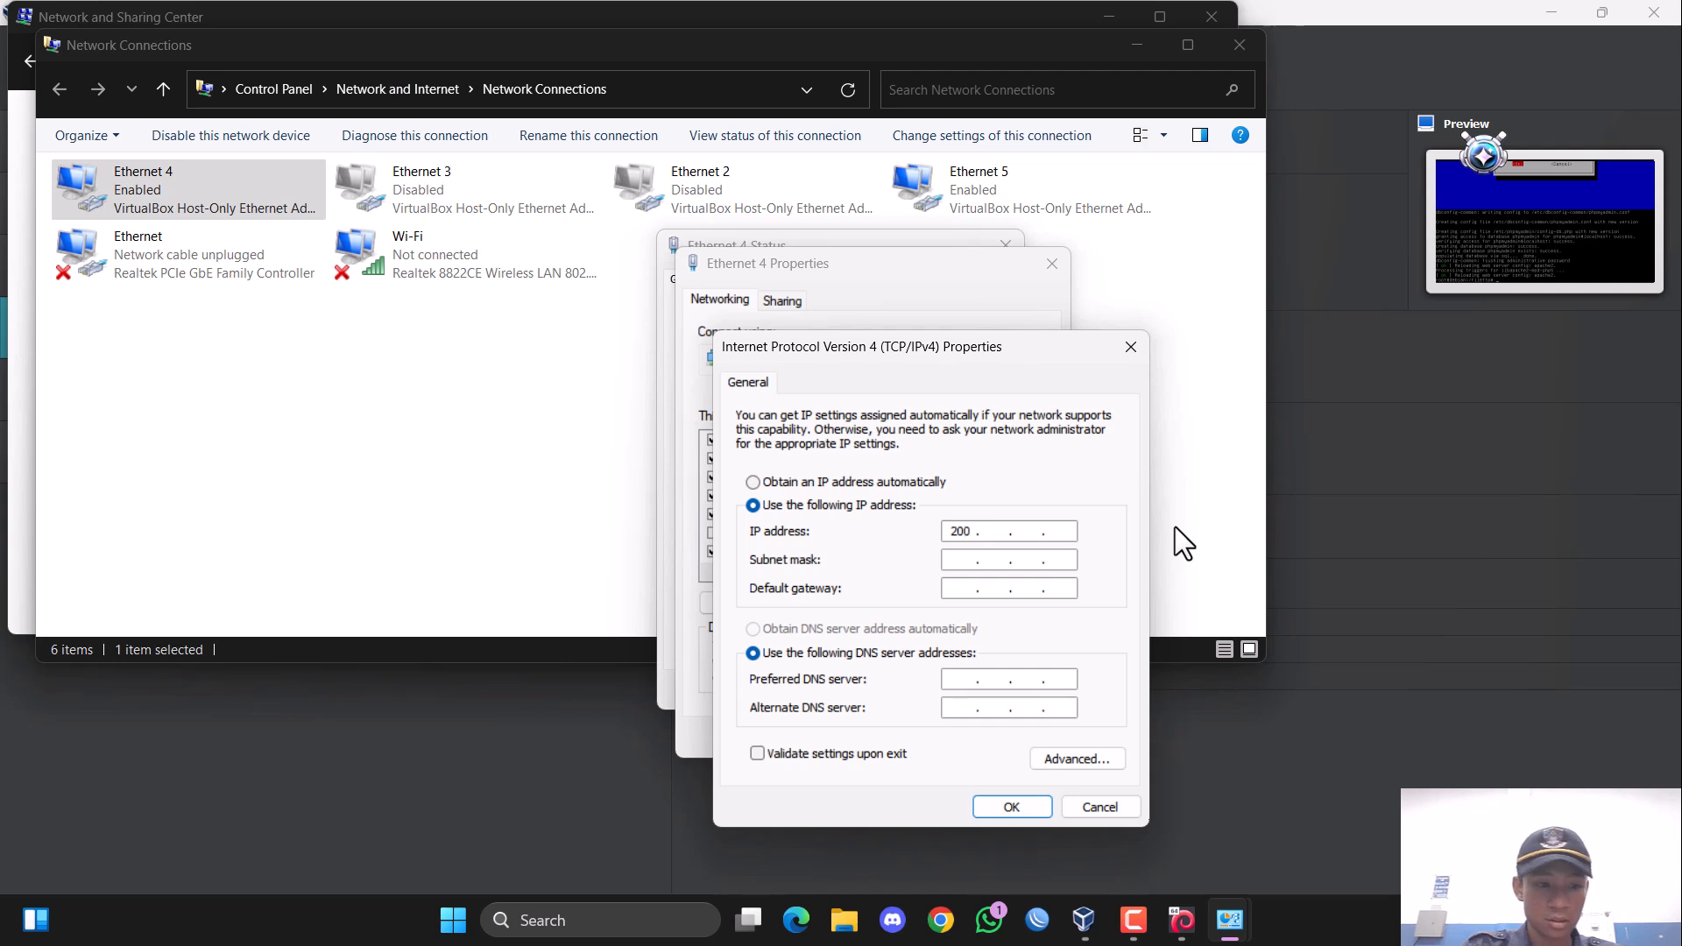
pyautogui.write('100')
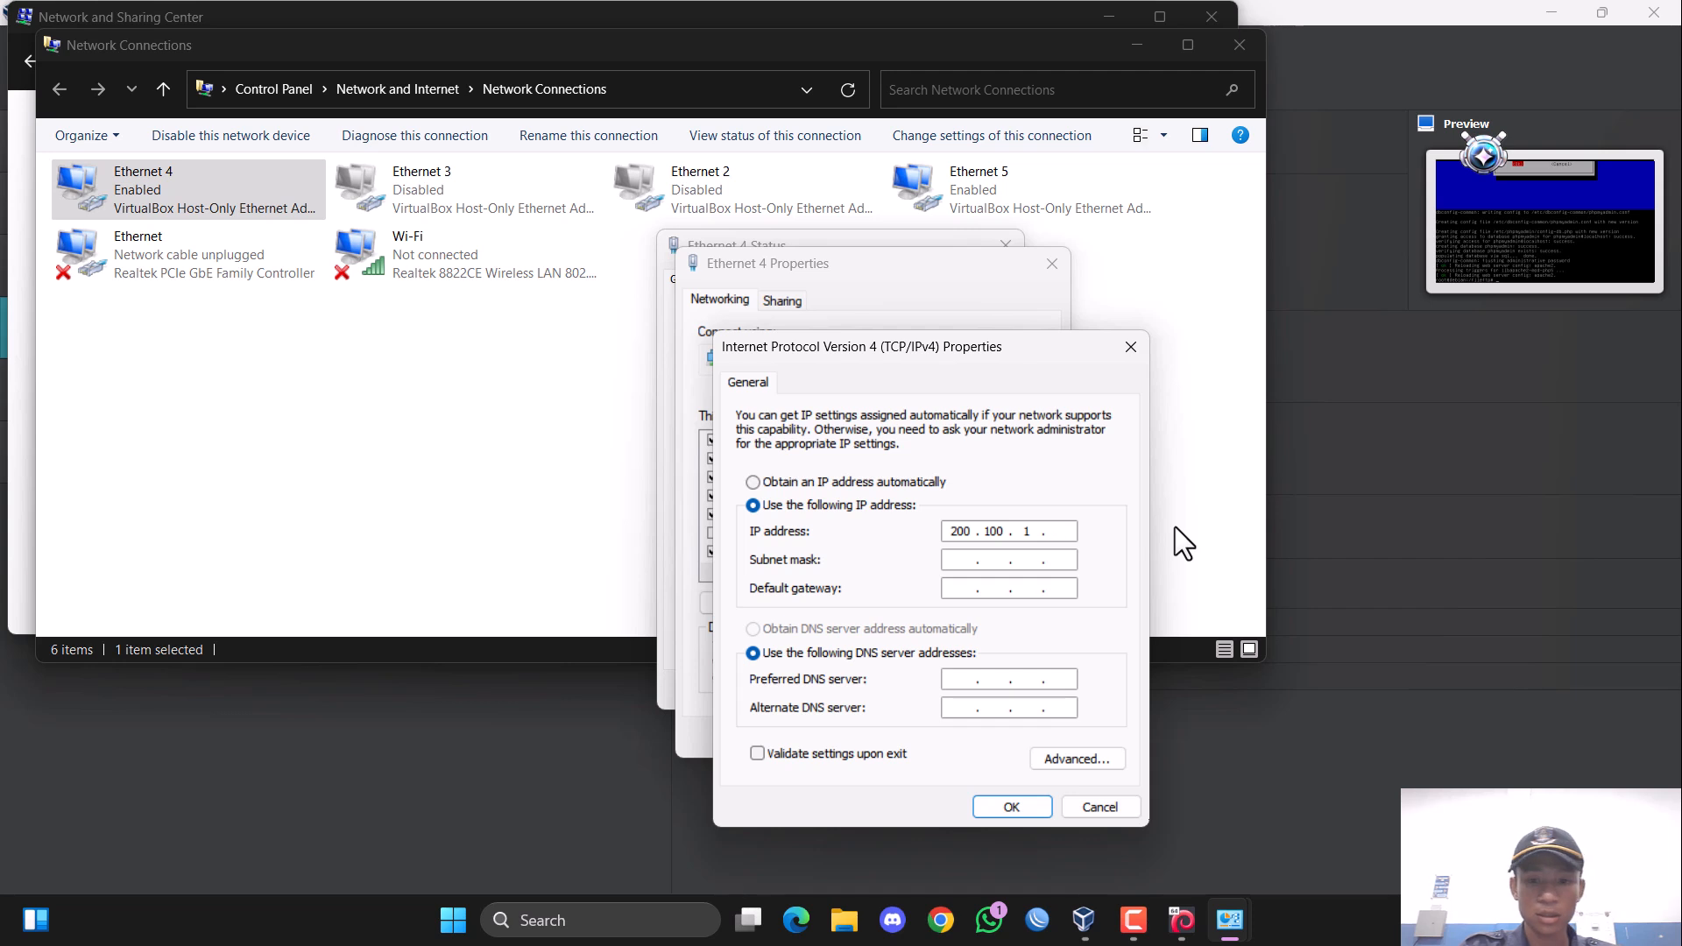
pyautogui.write('3')
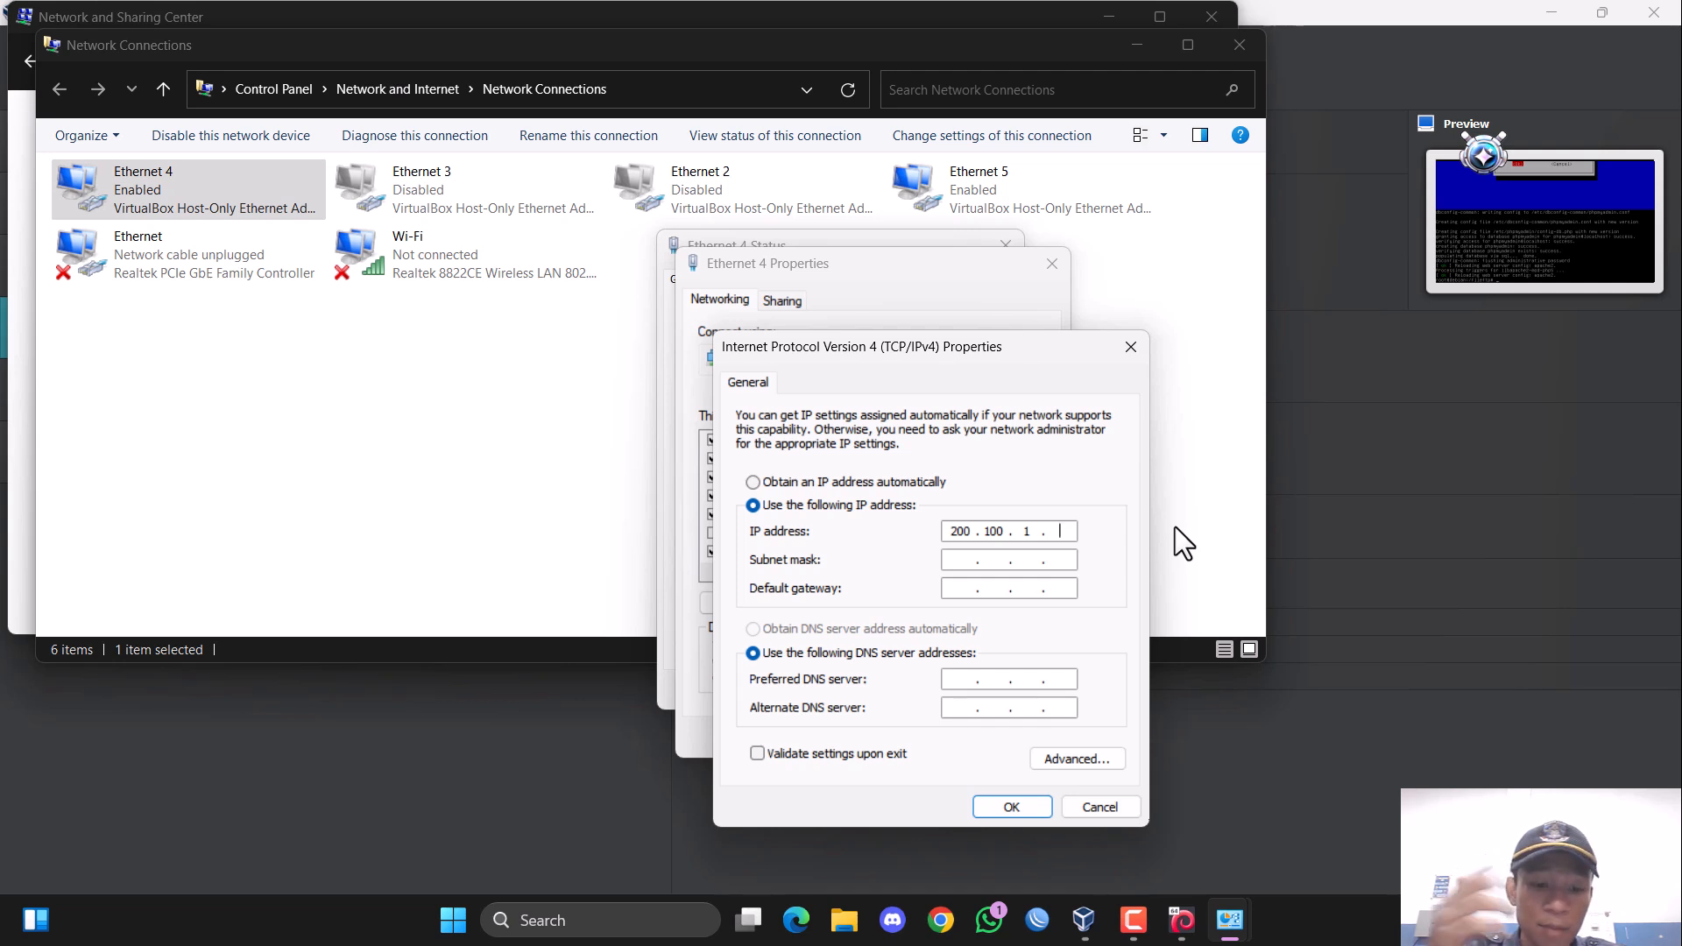
pyautogui.write('29')
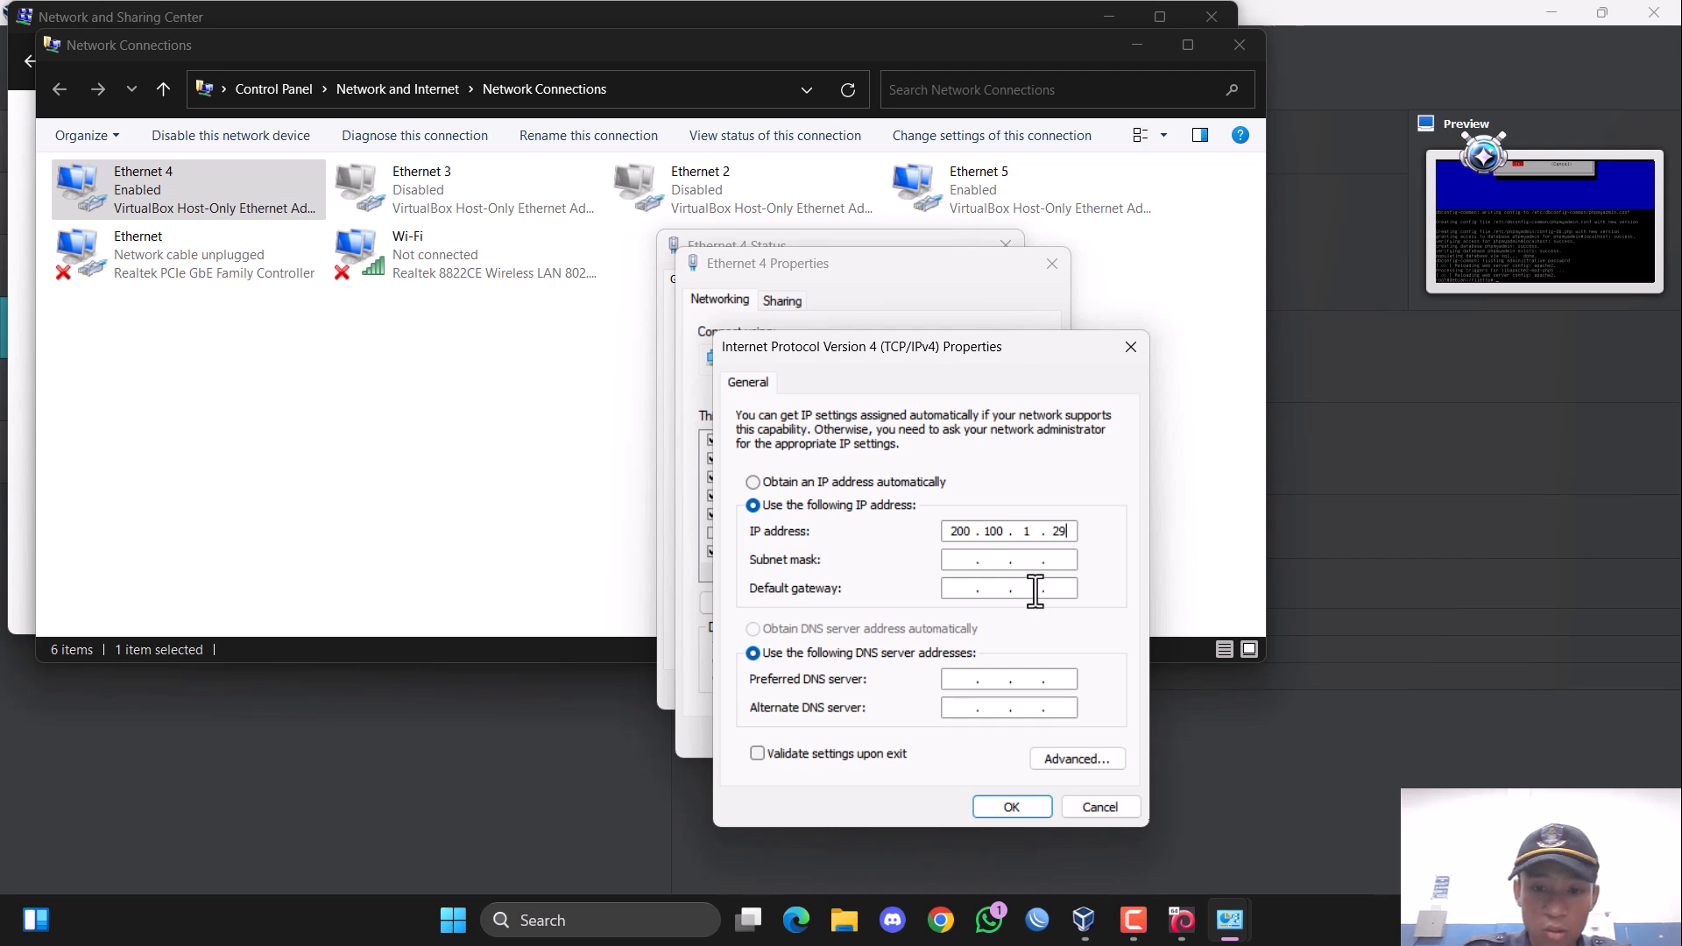
pyautogui.click(975, 562)
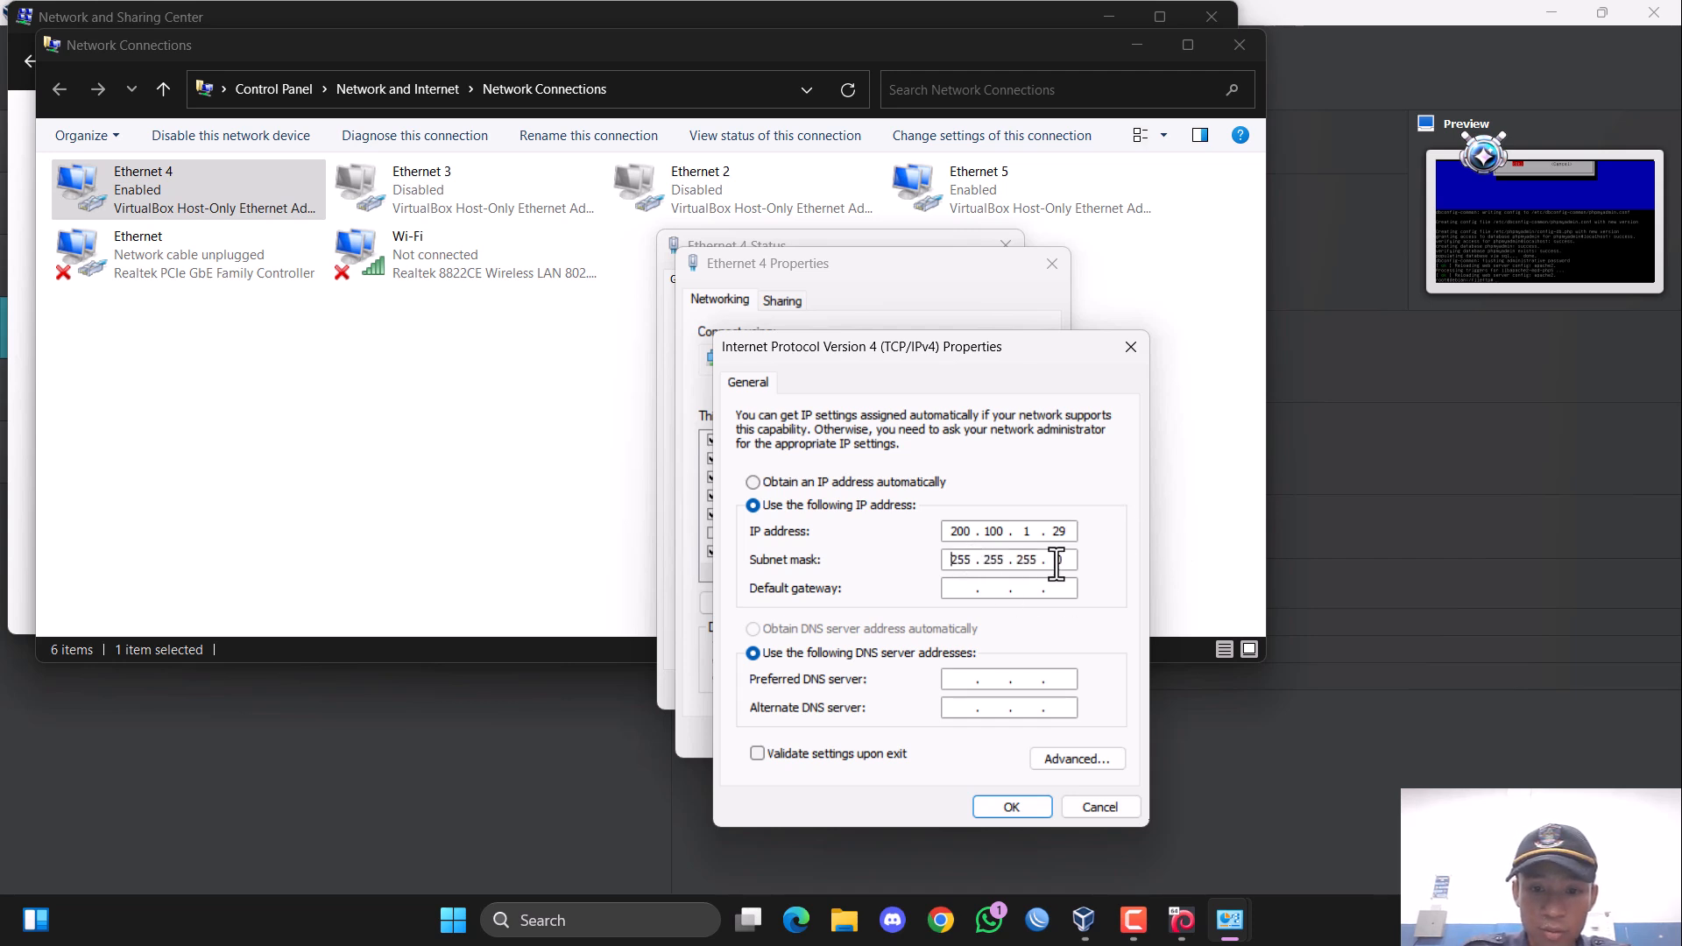
# Set the default gateway in the adapter's IPv4 properties to 200.100.1.30.
pyautogui.click(959, 591)
pyautogui.write('200 . ')
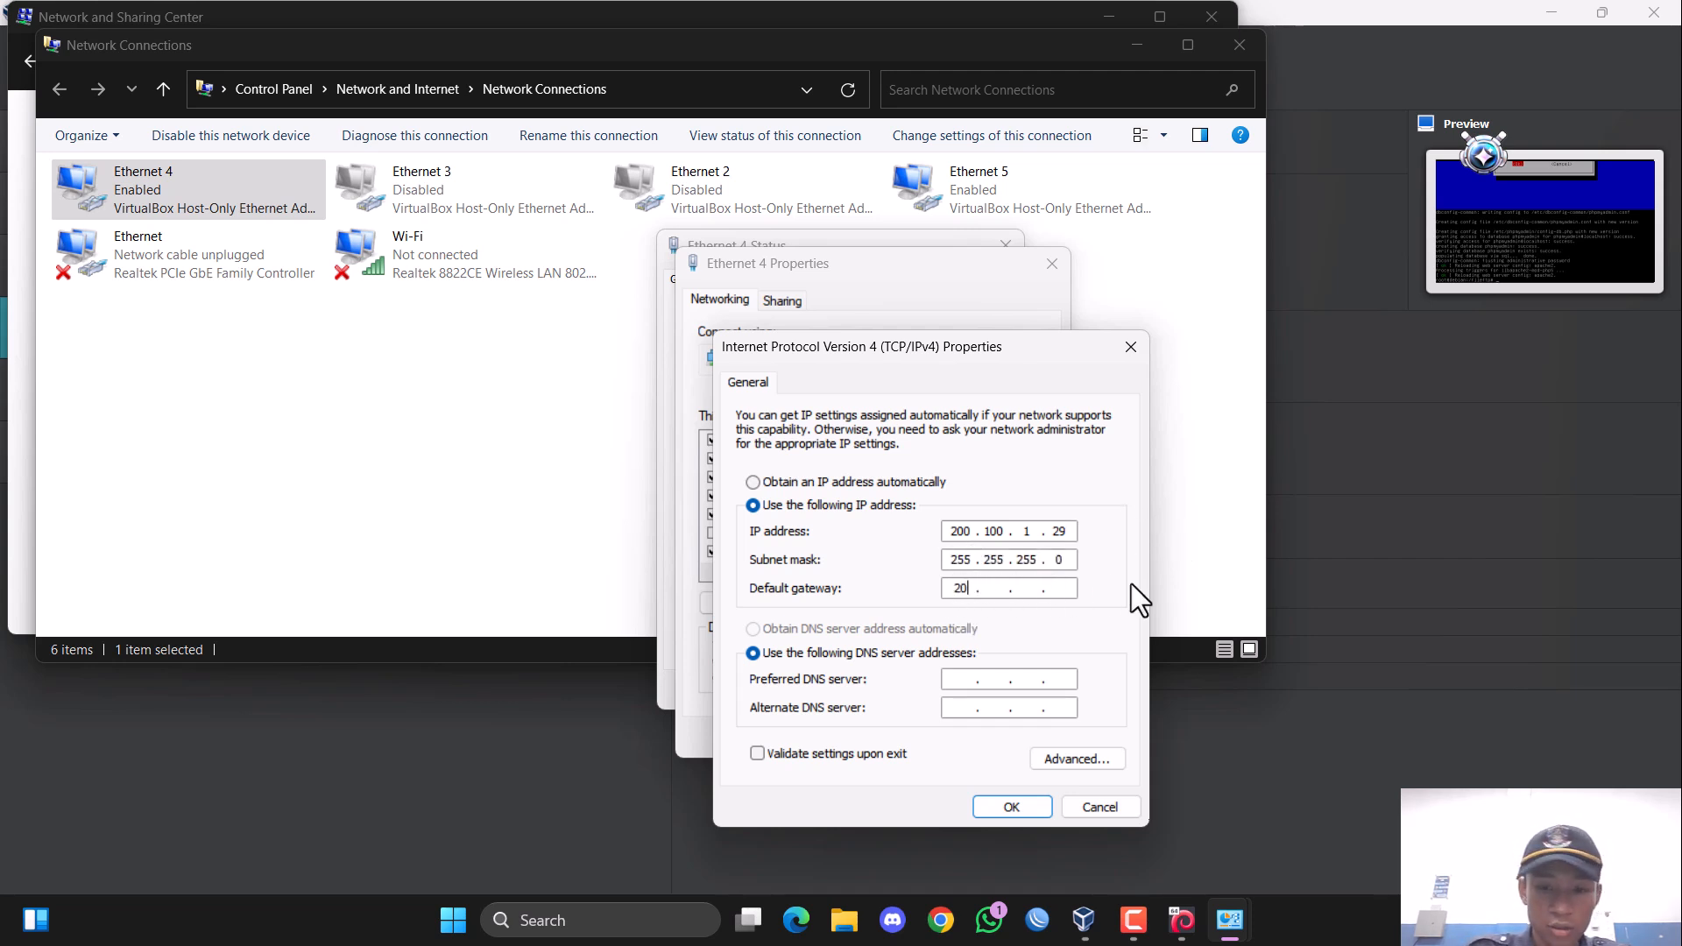
pyautogui.write('100 . ')
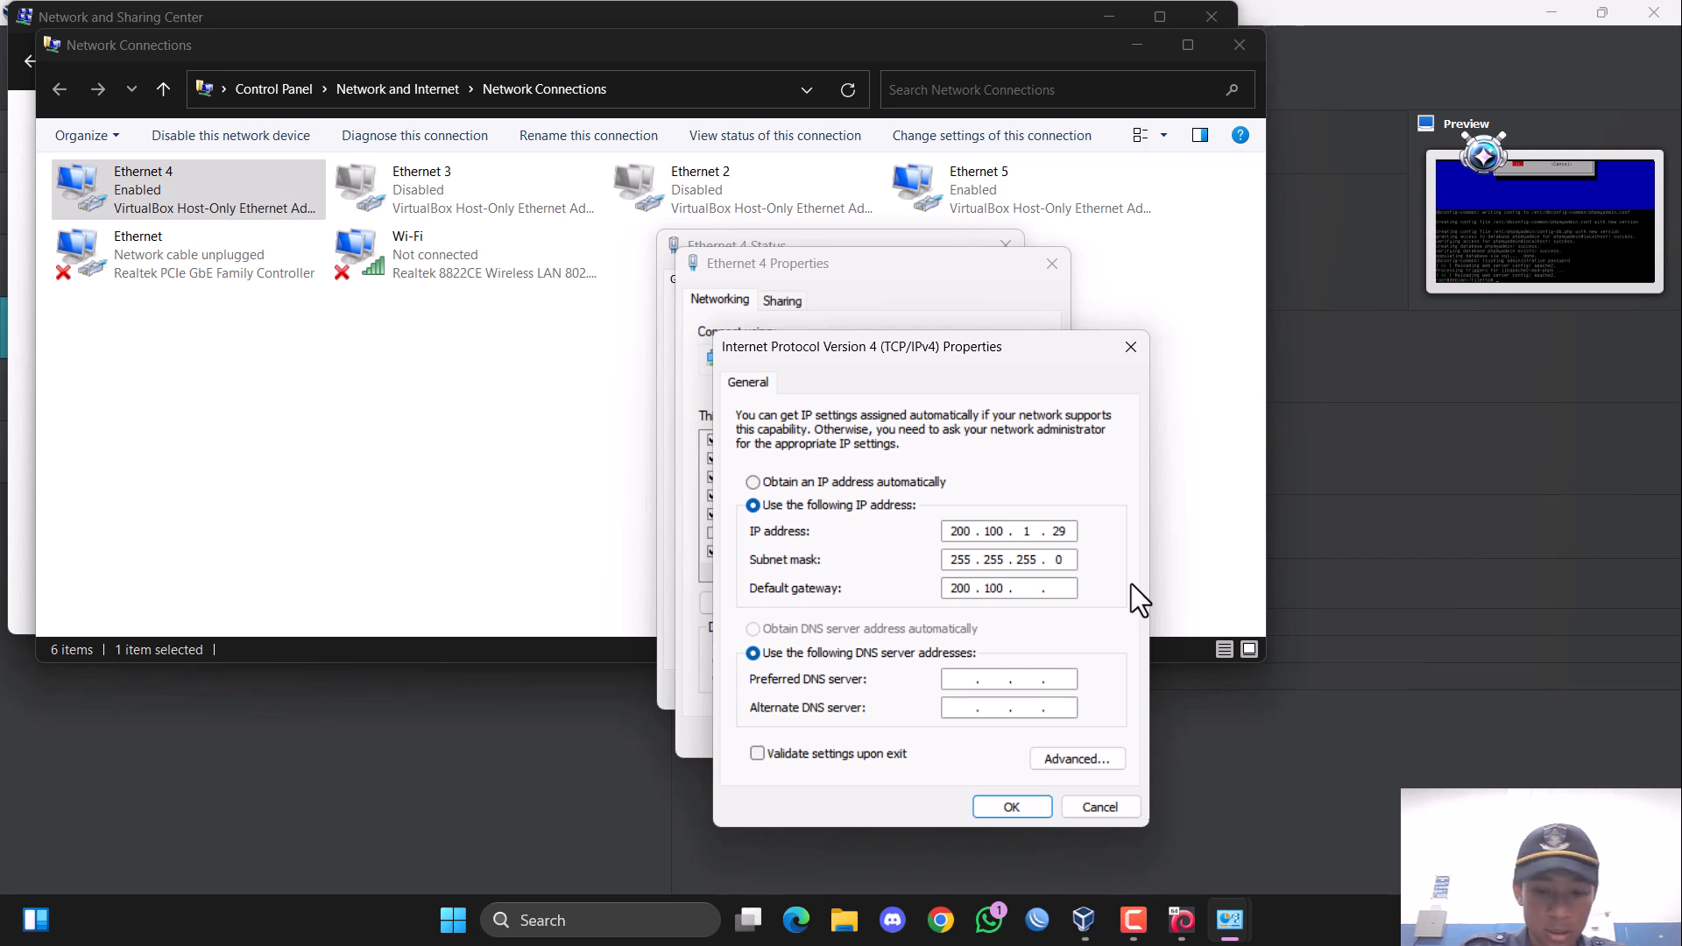
pyautogui.write('1 . 3')
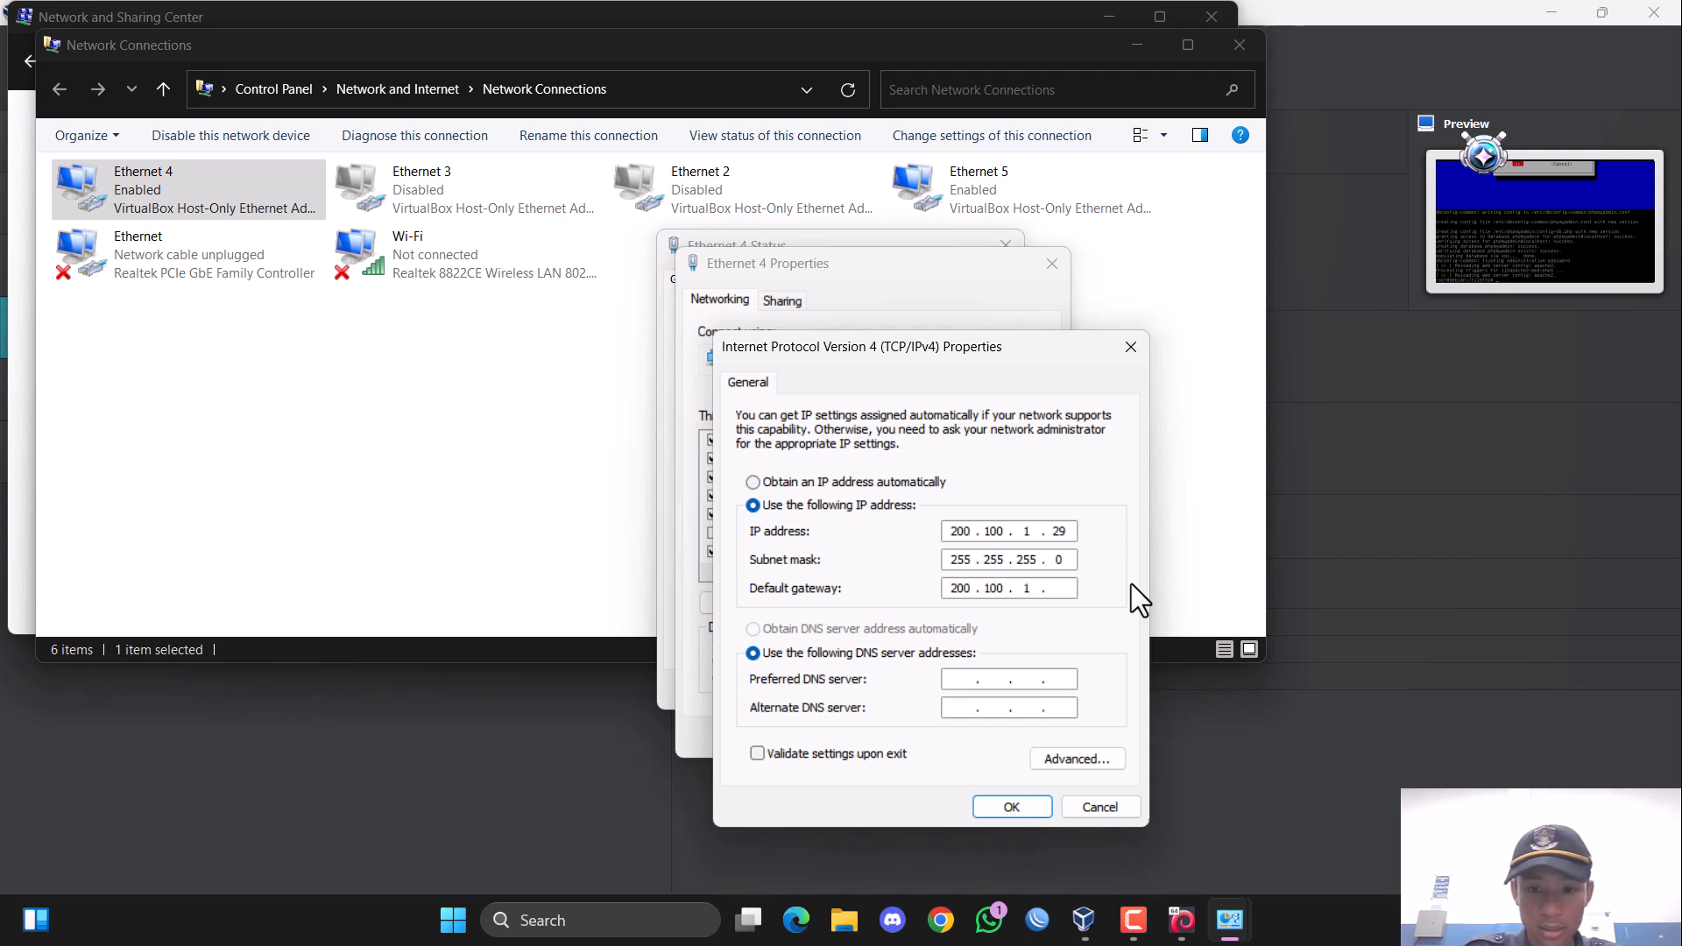
pyautogui.write('0')
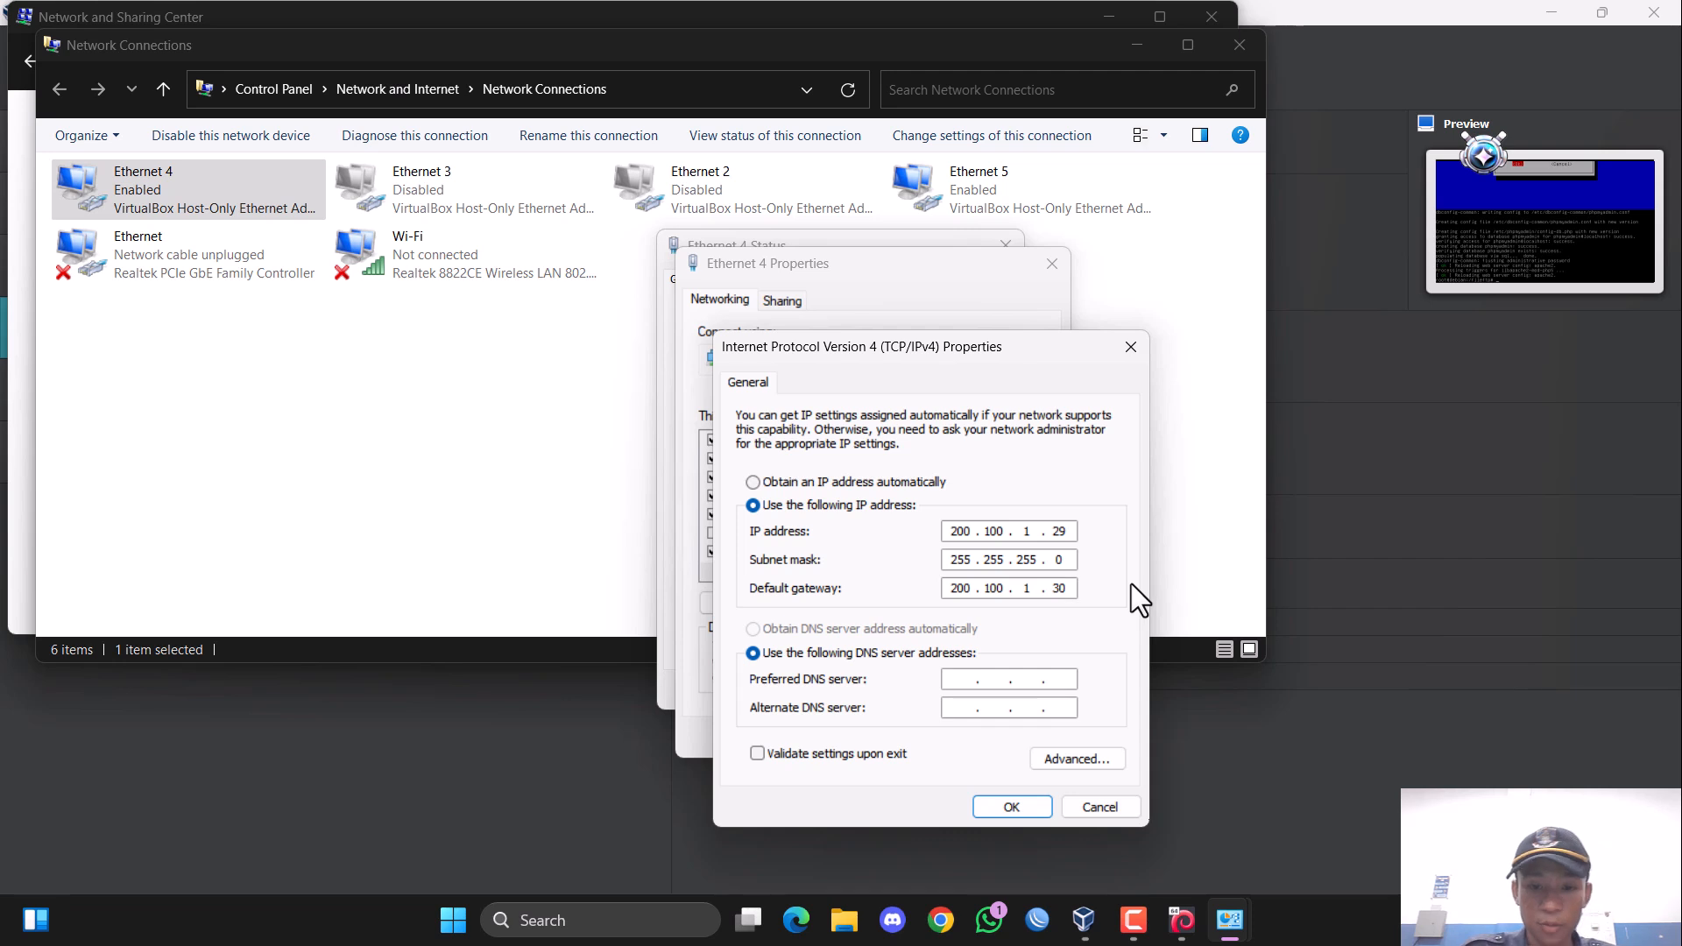
# Set the preferred DNS server to 200.100.1.30, apply the IPv4 settings and close the Ethernet 4 dialogs.
pyautogui.click(1000, 677)
pyautogui.write('200 . 10')
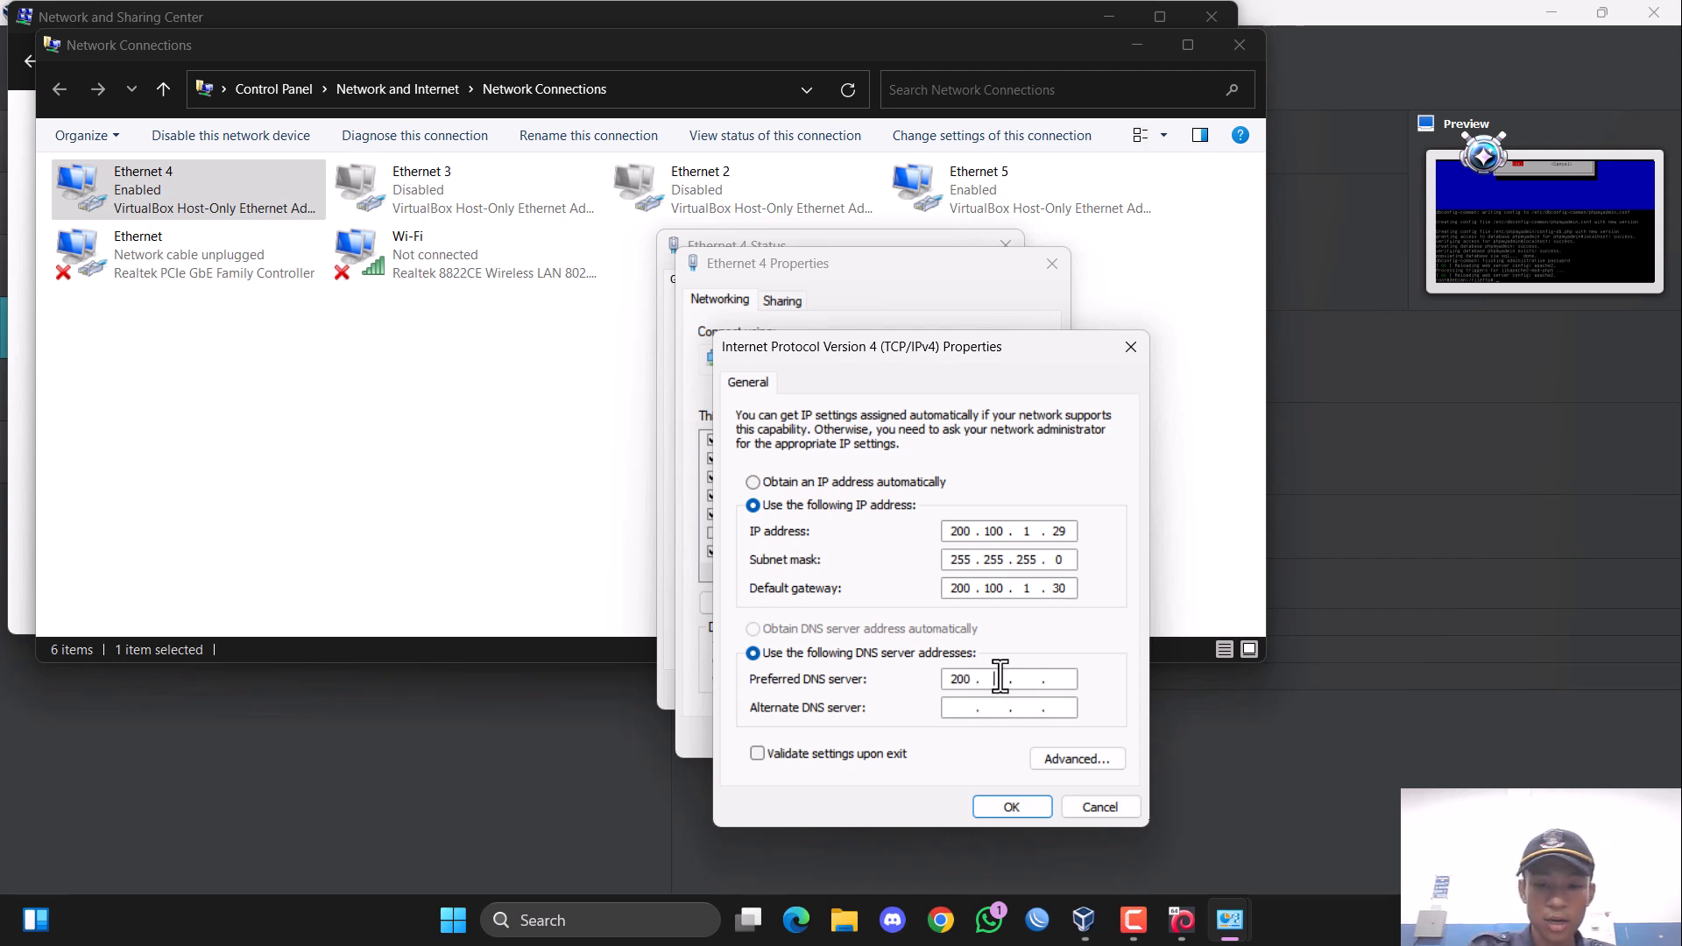
pyautogui.write('0 . 1 . 30')
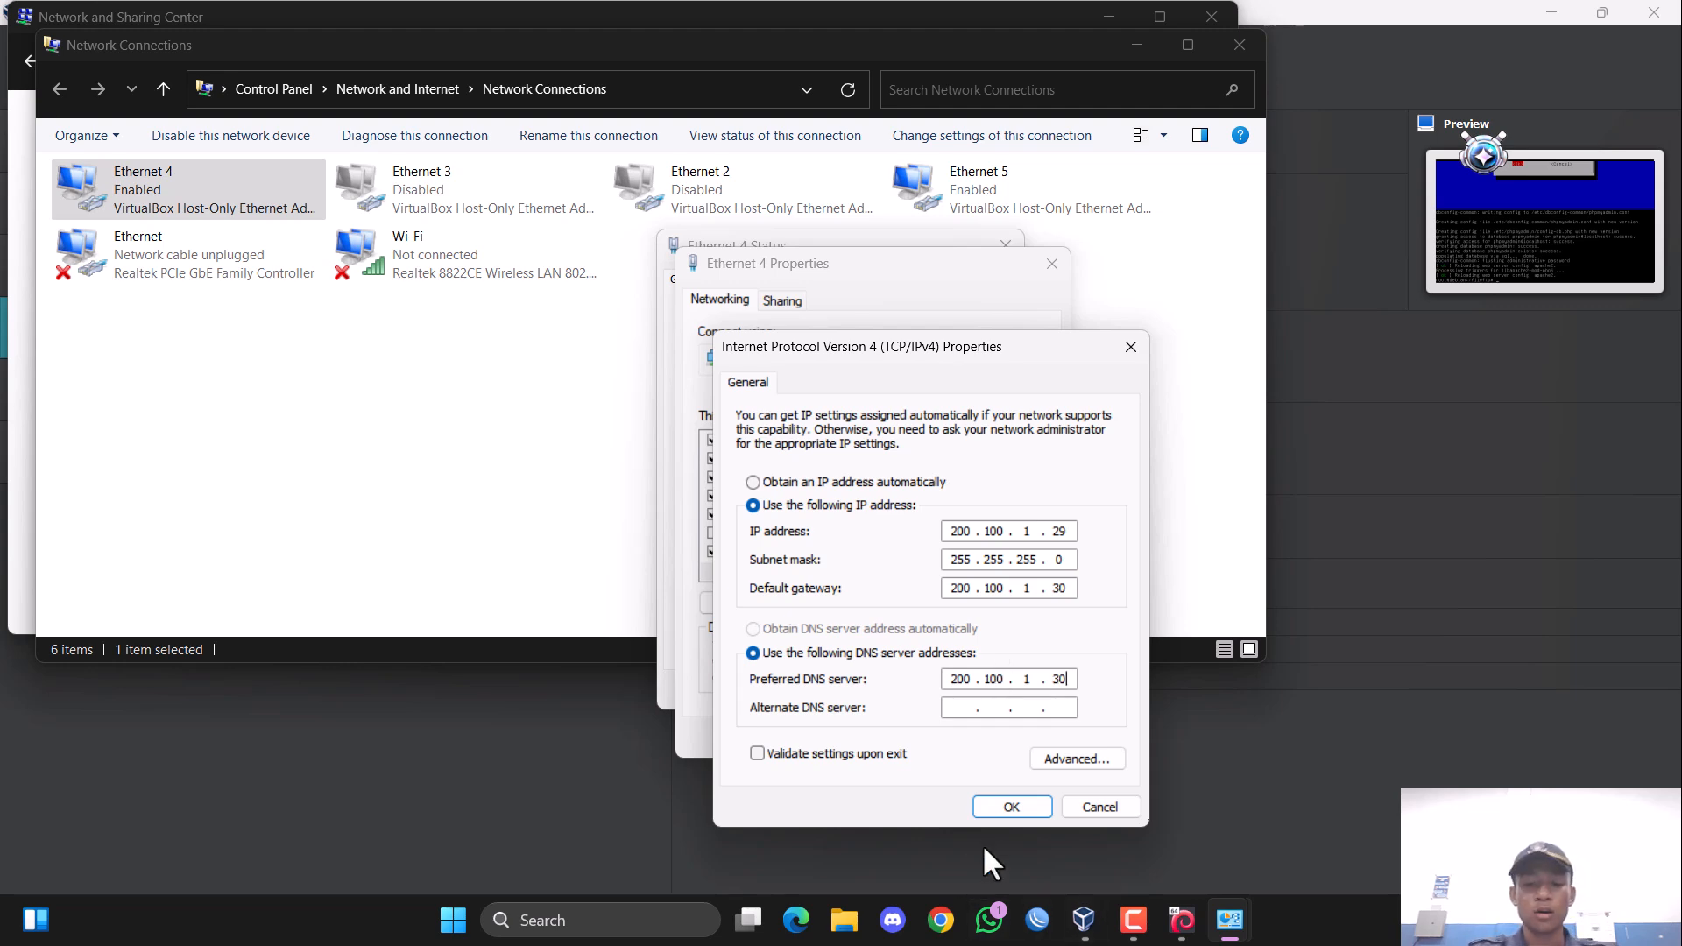
pyautogui.click(1011, 807)
pyautogui.click(931, 738)
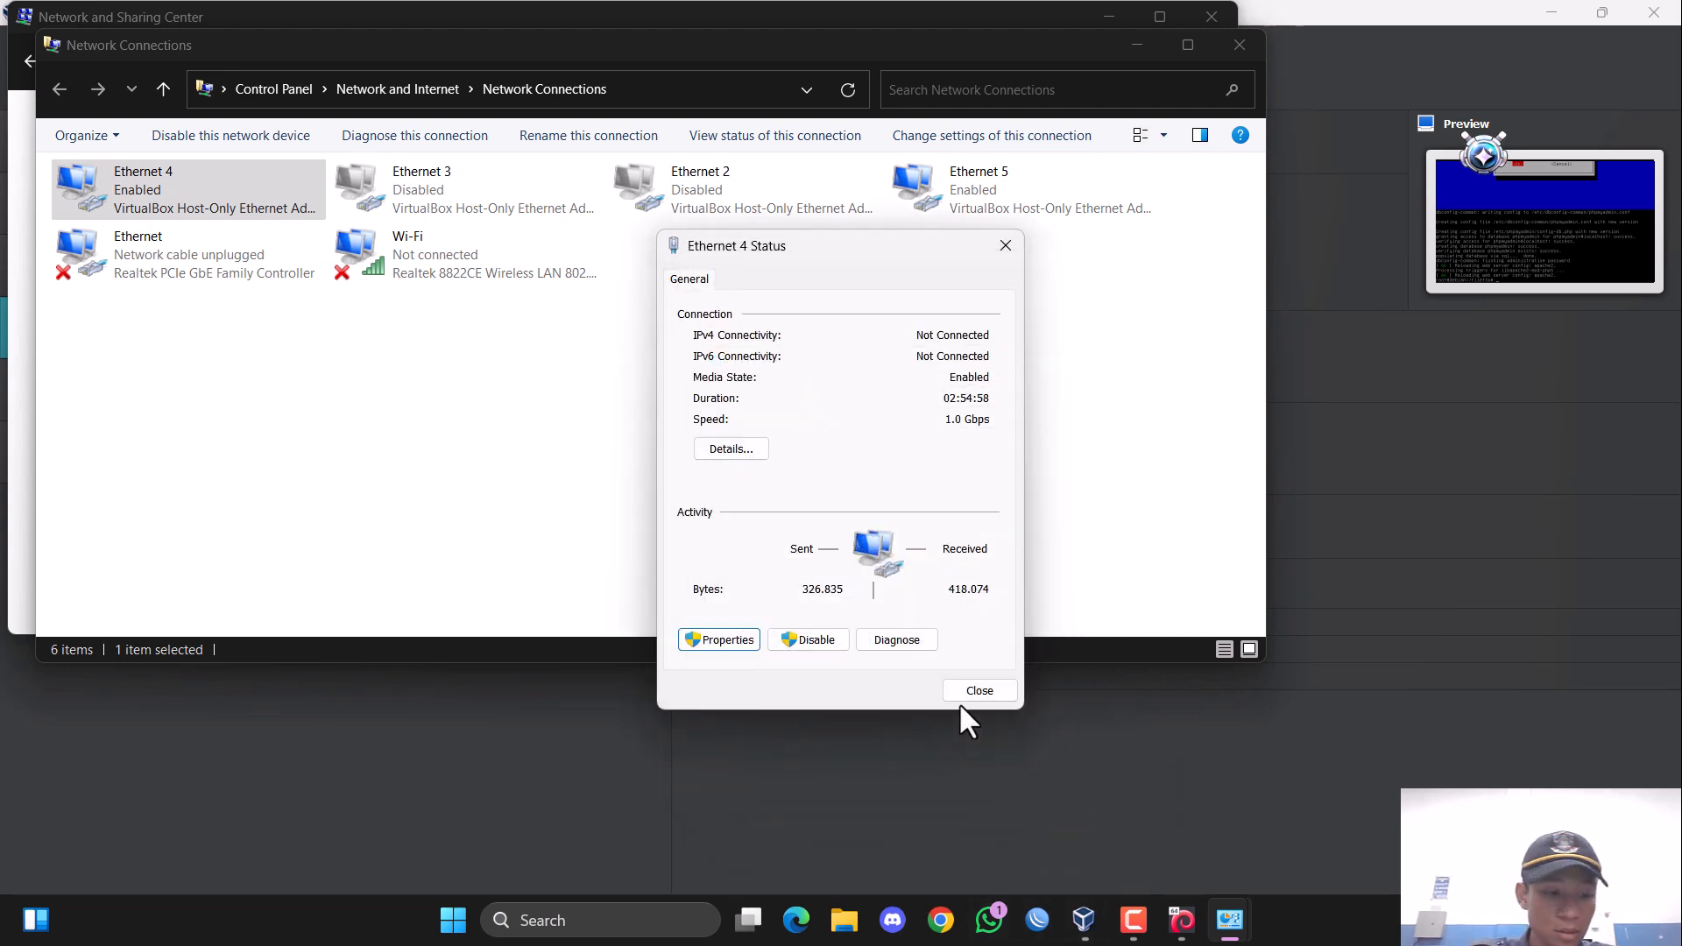
pyautogui.click(968, 692)
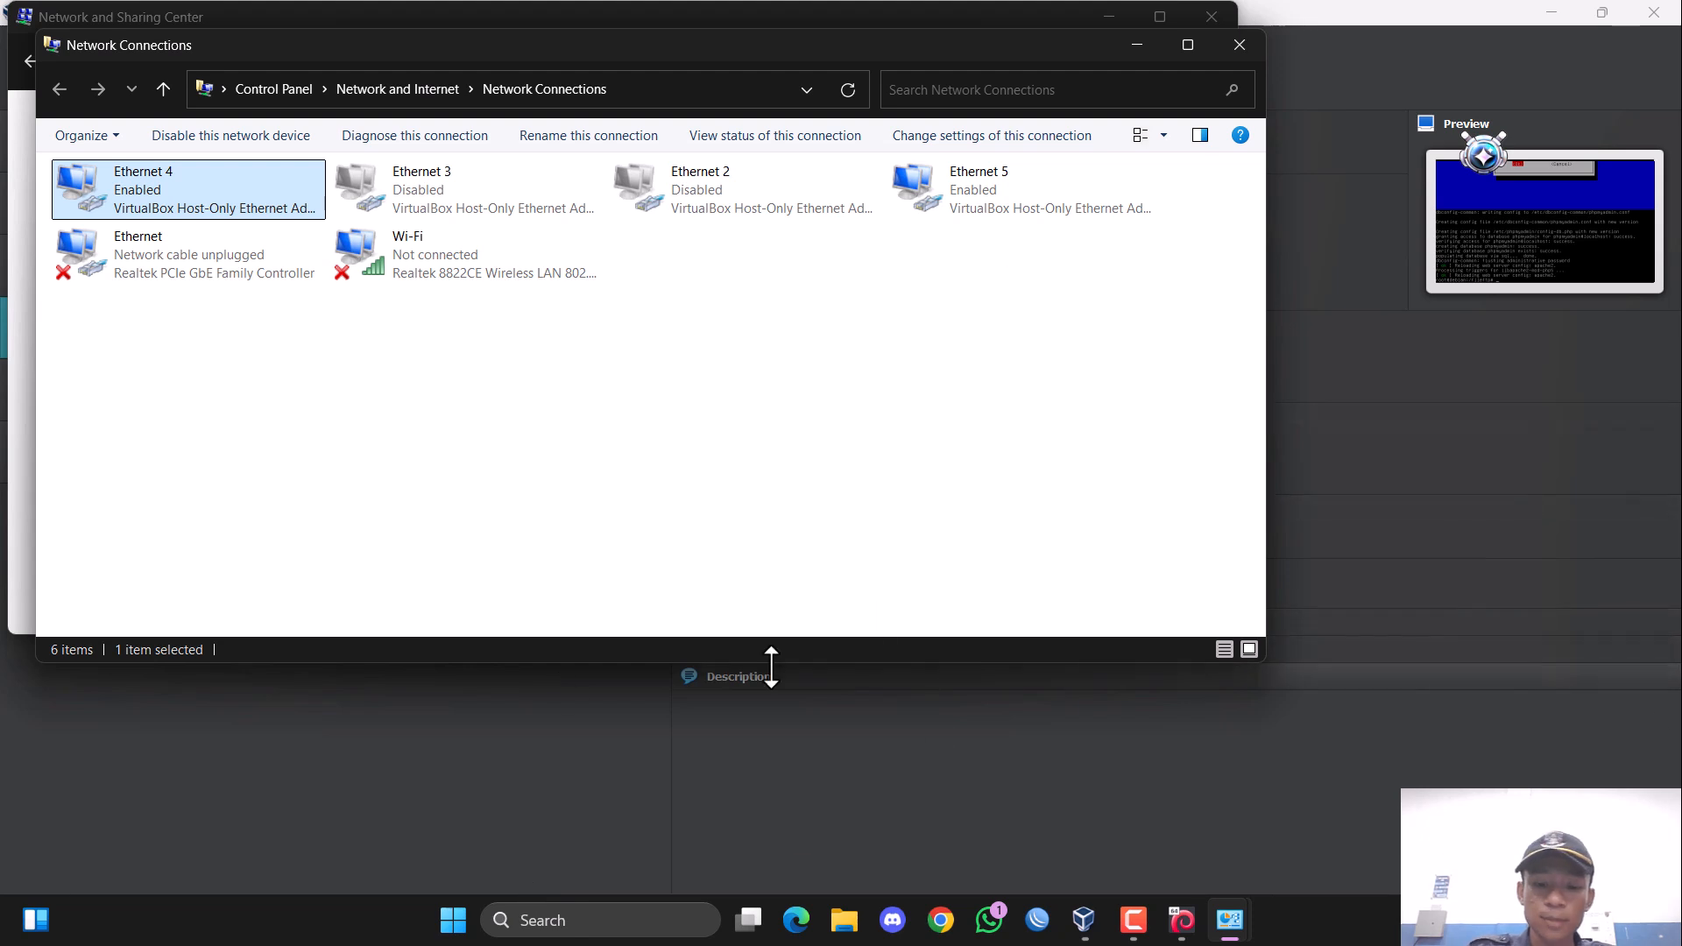
# Leave the network connections and open WinSCP by searching for it on the Windows host.
pyautogui.click(1457, 777)
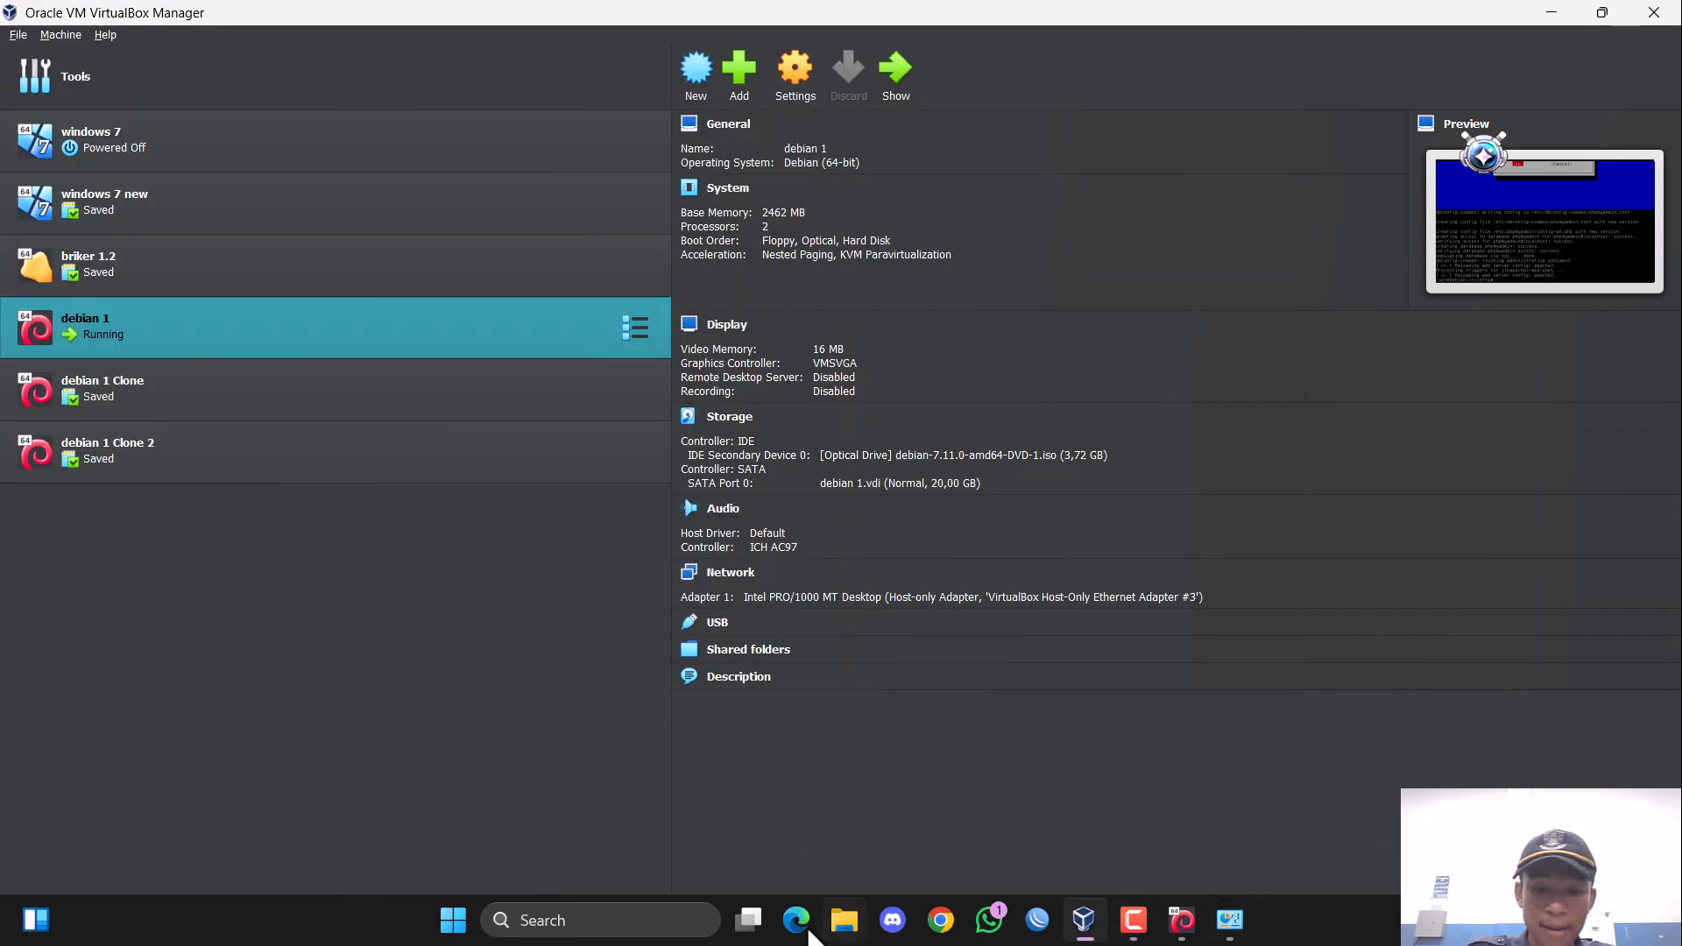
pyautogui.click(655, 916)
pyautogui.write('winSCP')
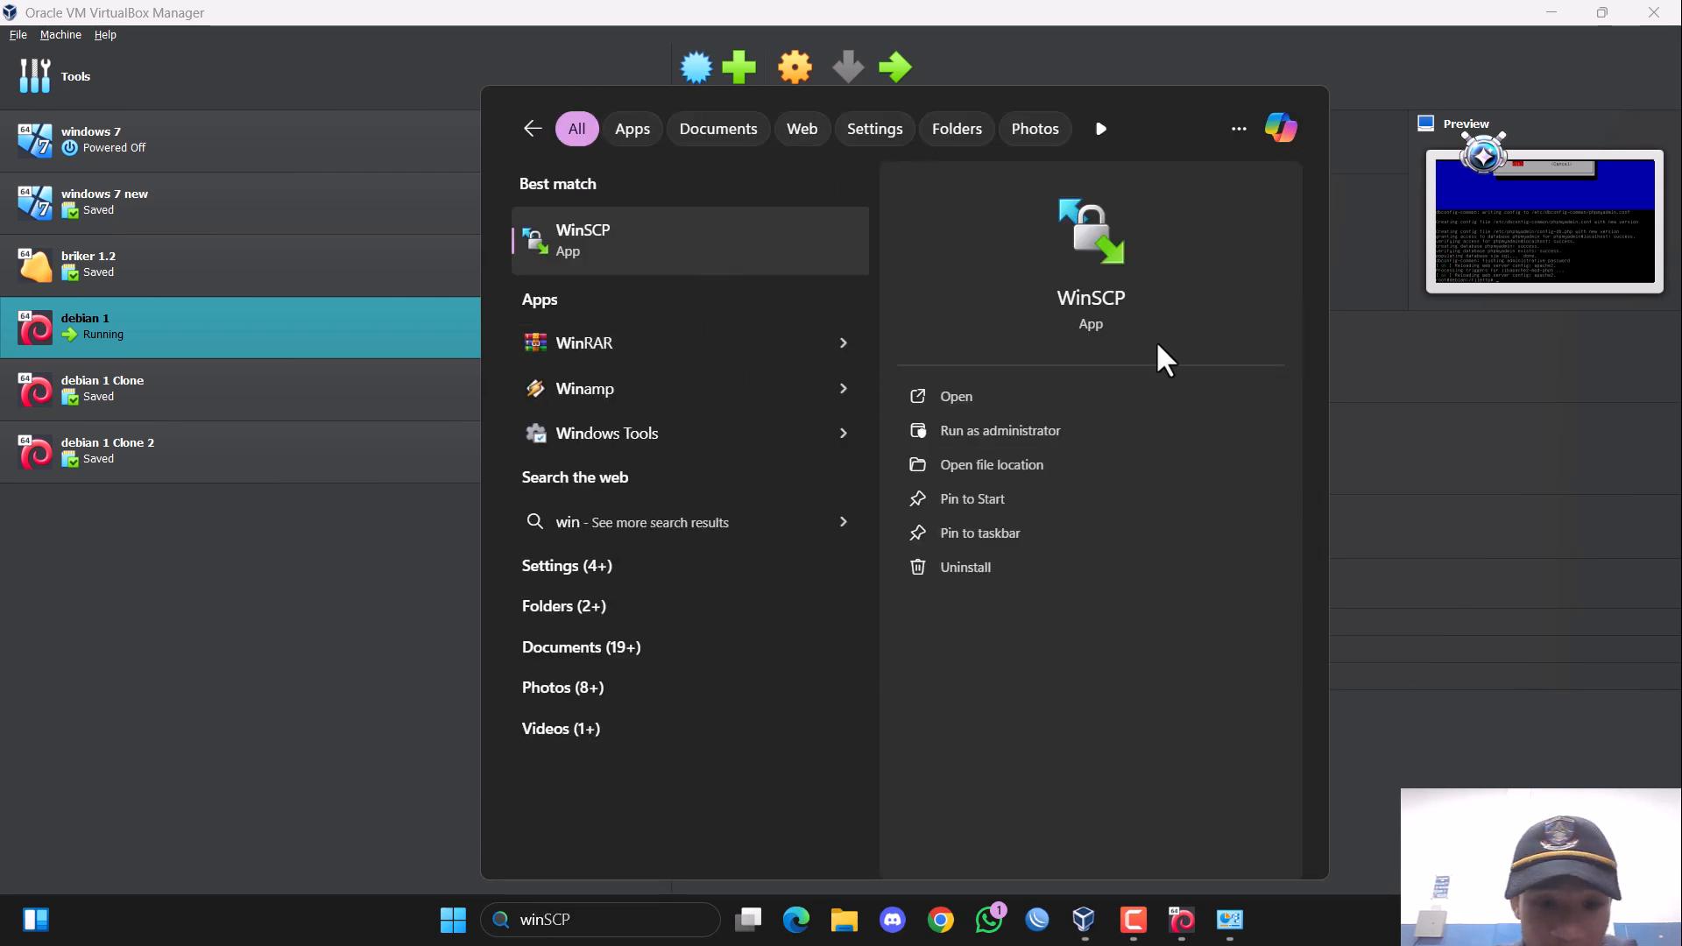
pyautogui.click(618, 229)
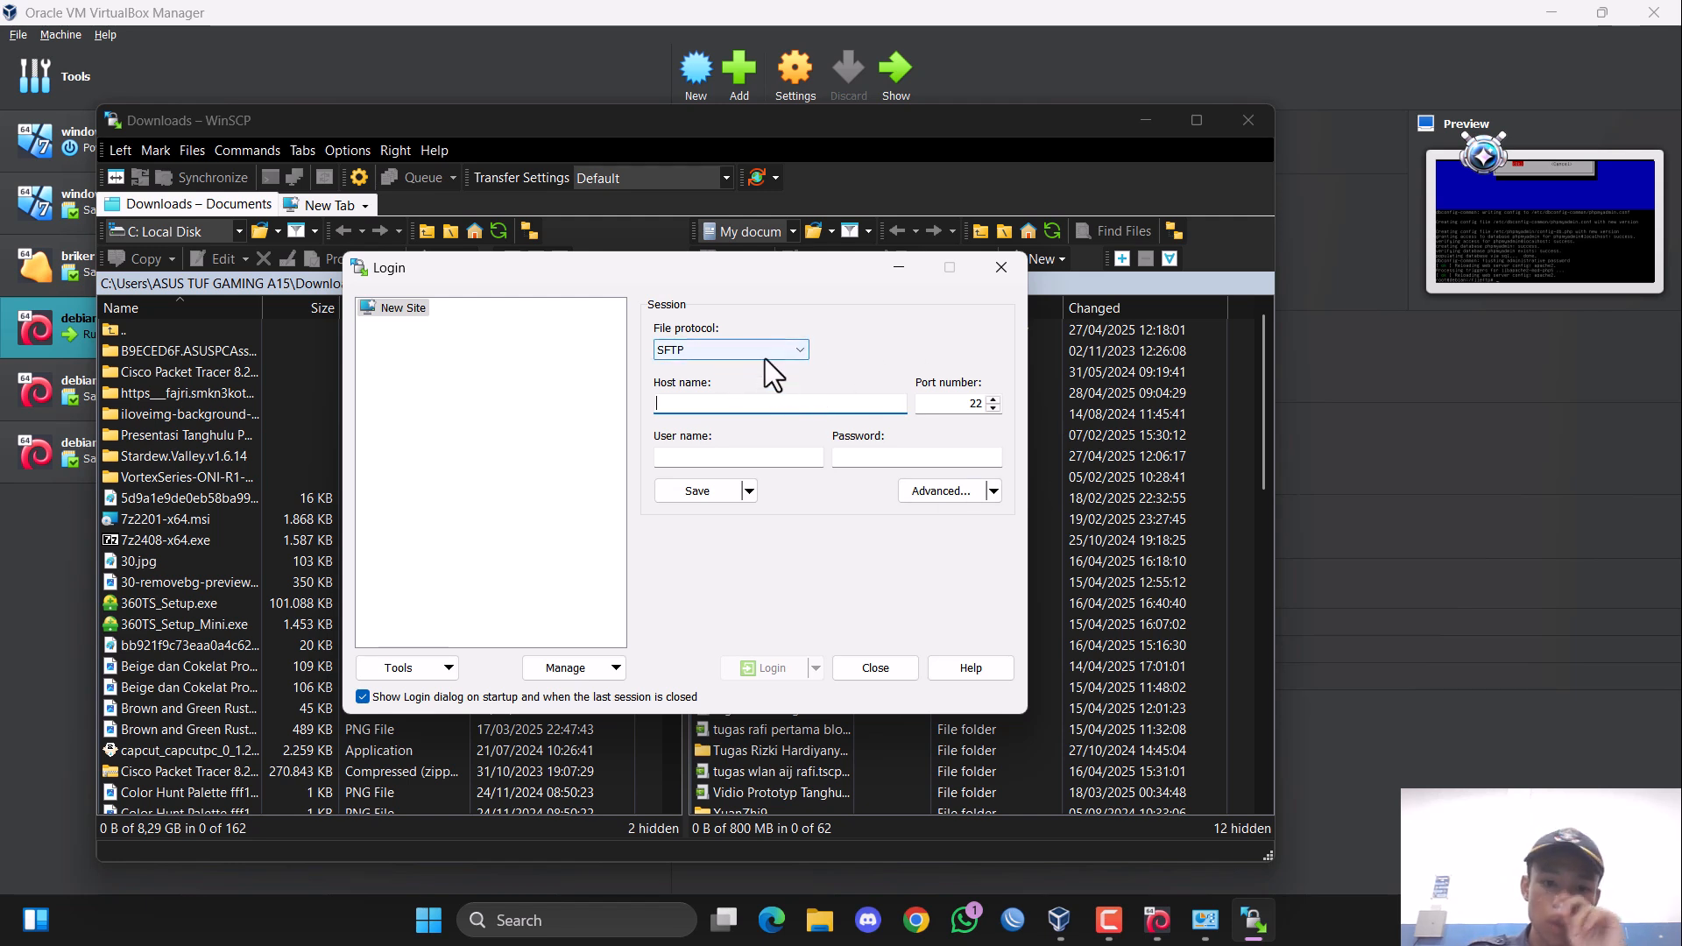
# Set the new site's file protocol to FTP and its host name to 200.100.1.30.
pyautogui.click(765, 350)
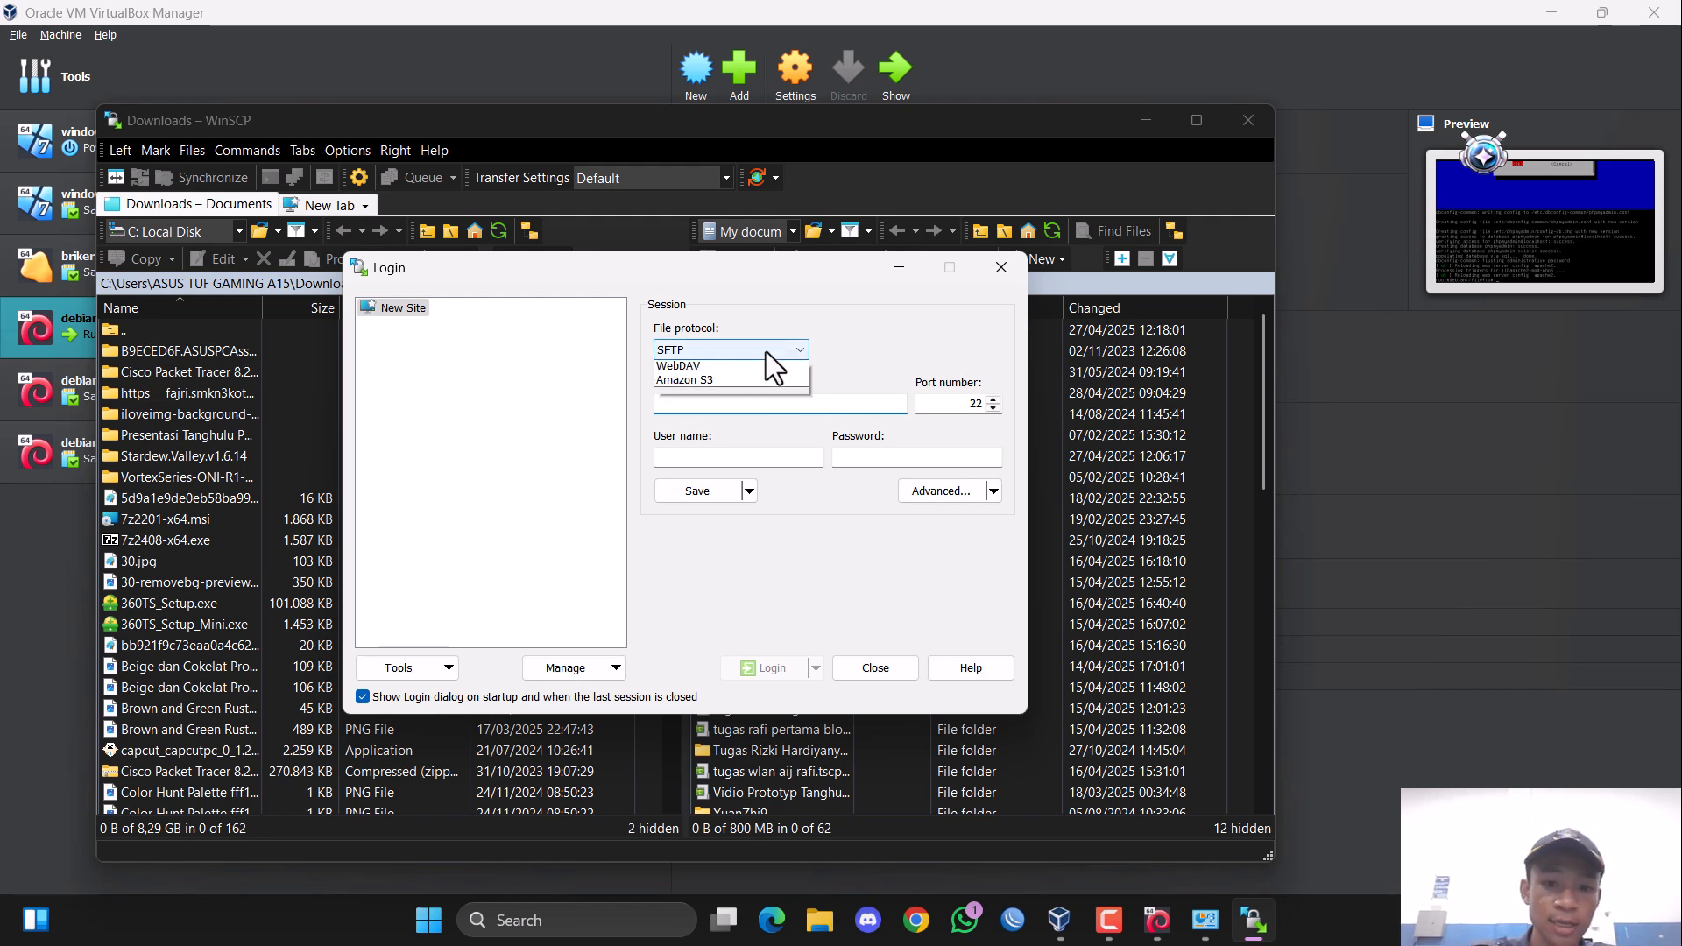
pyautogui.click(731, 394)
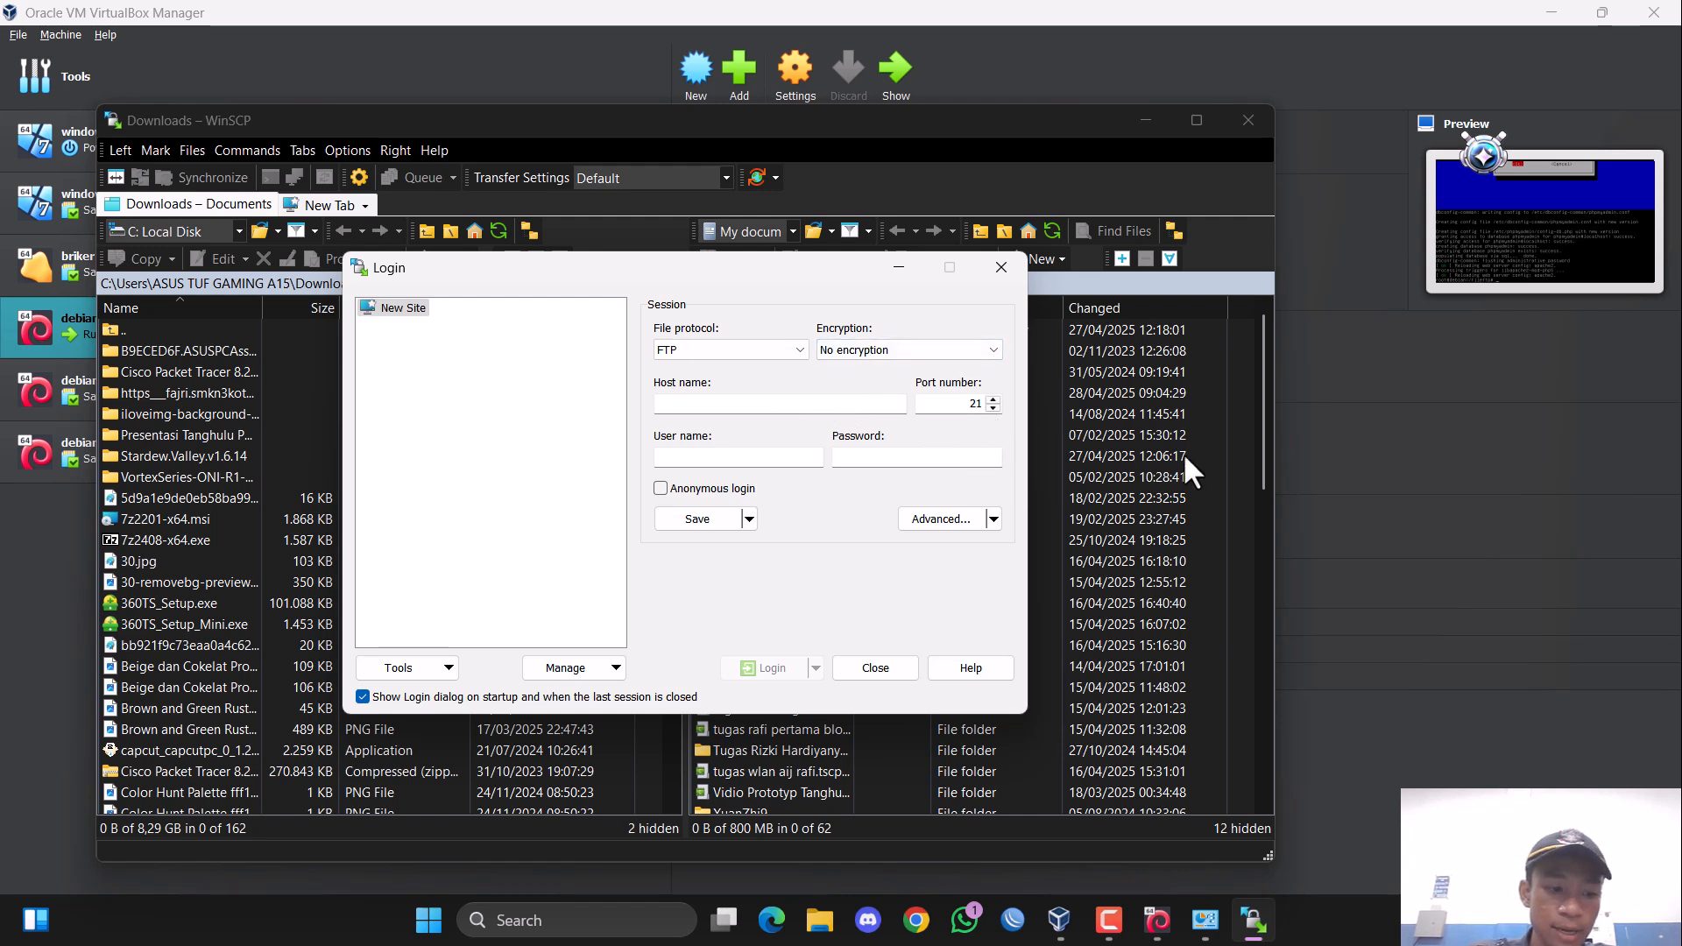
pyautogui.click(818, 407)
pyautogui.write('2')
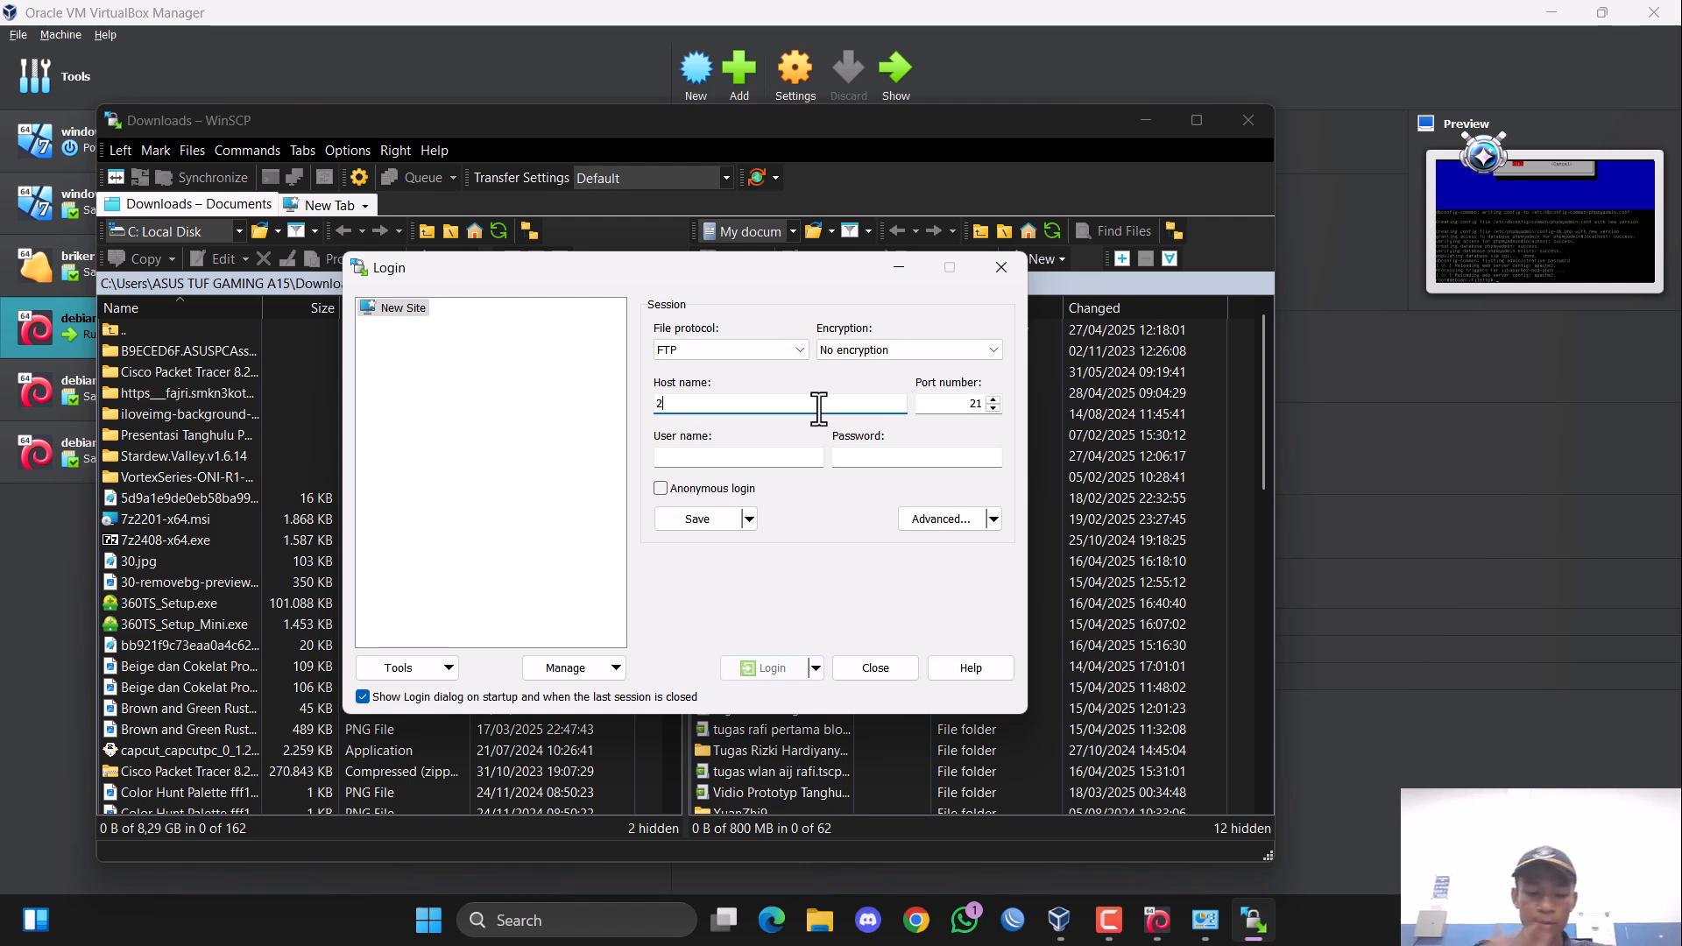
pyautogui.write('00.100')
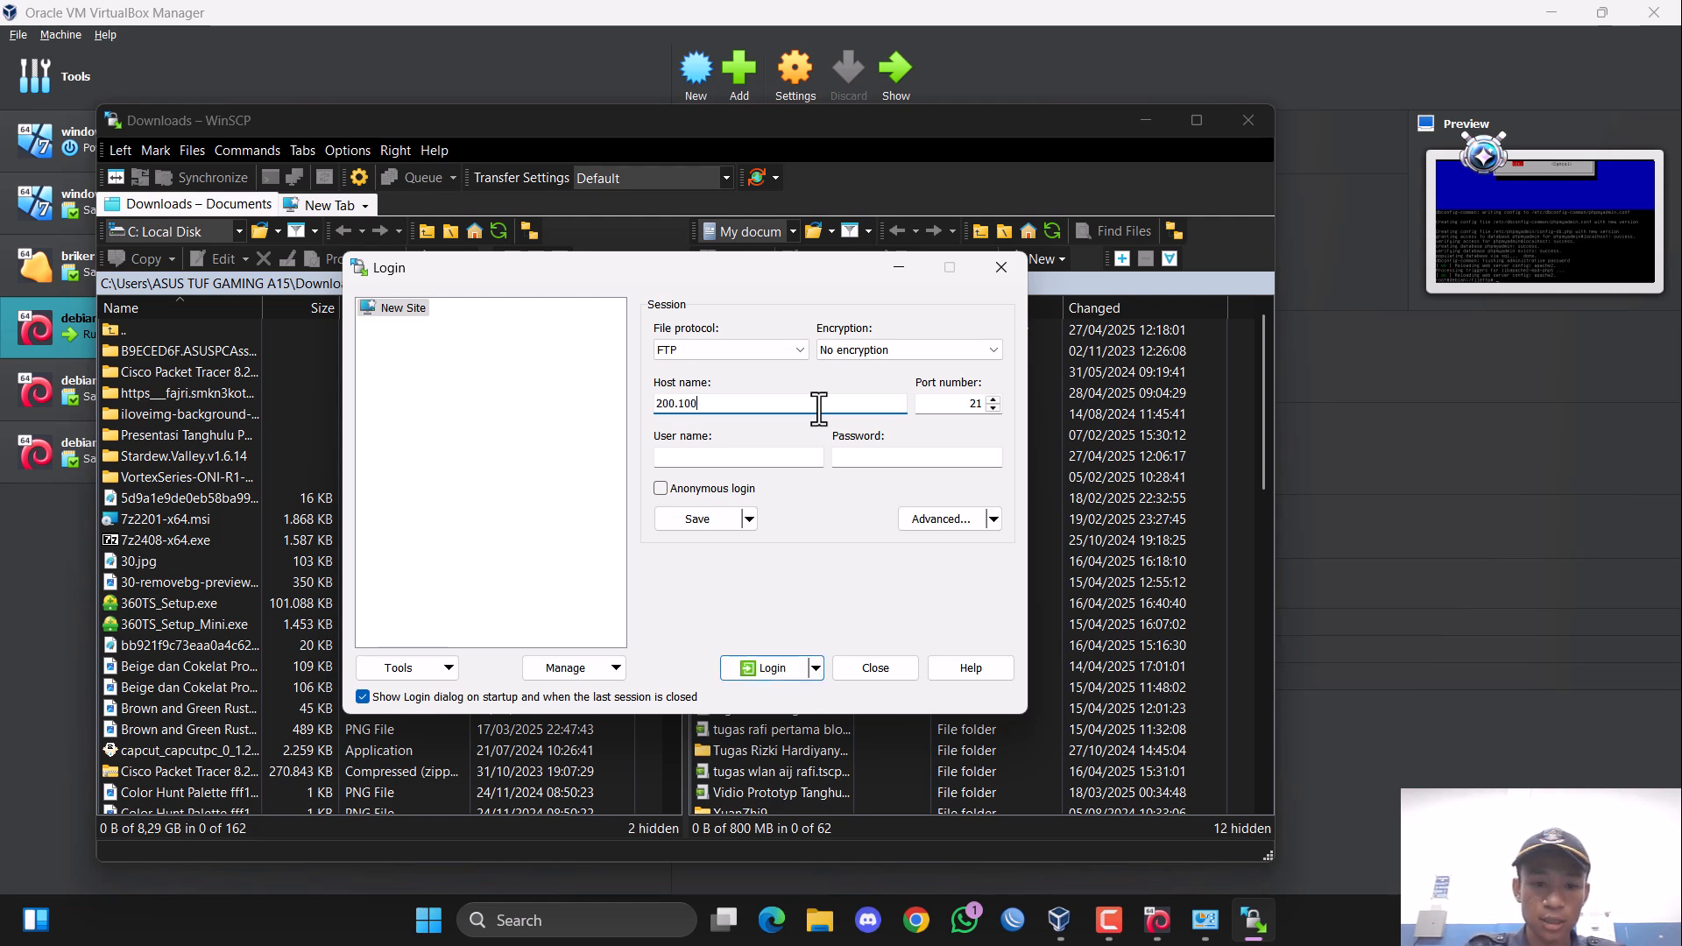
pyautogui.write('.1.30')
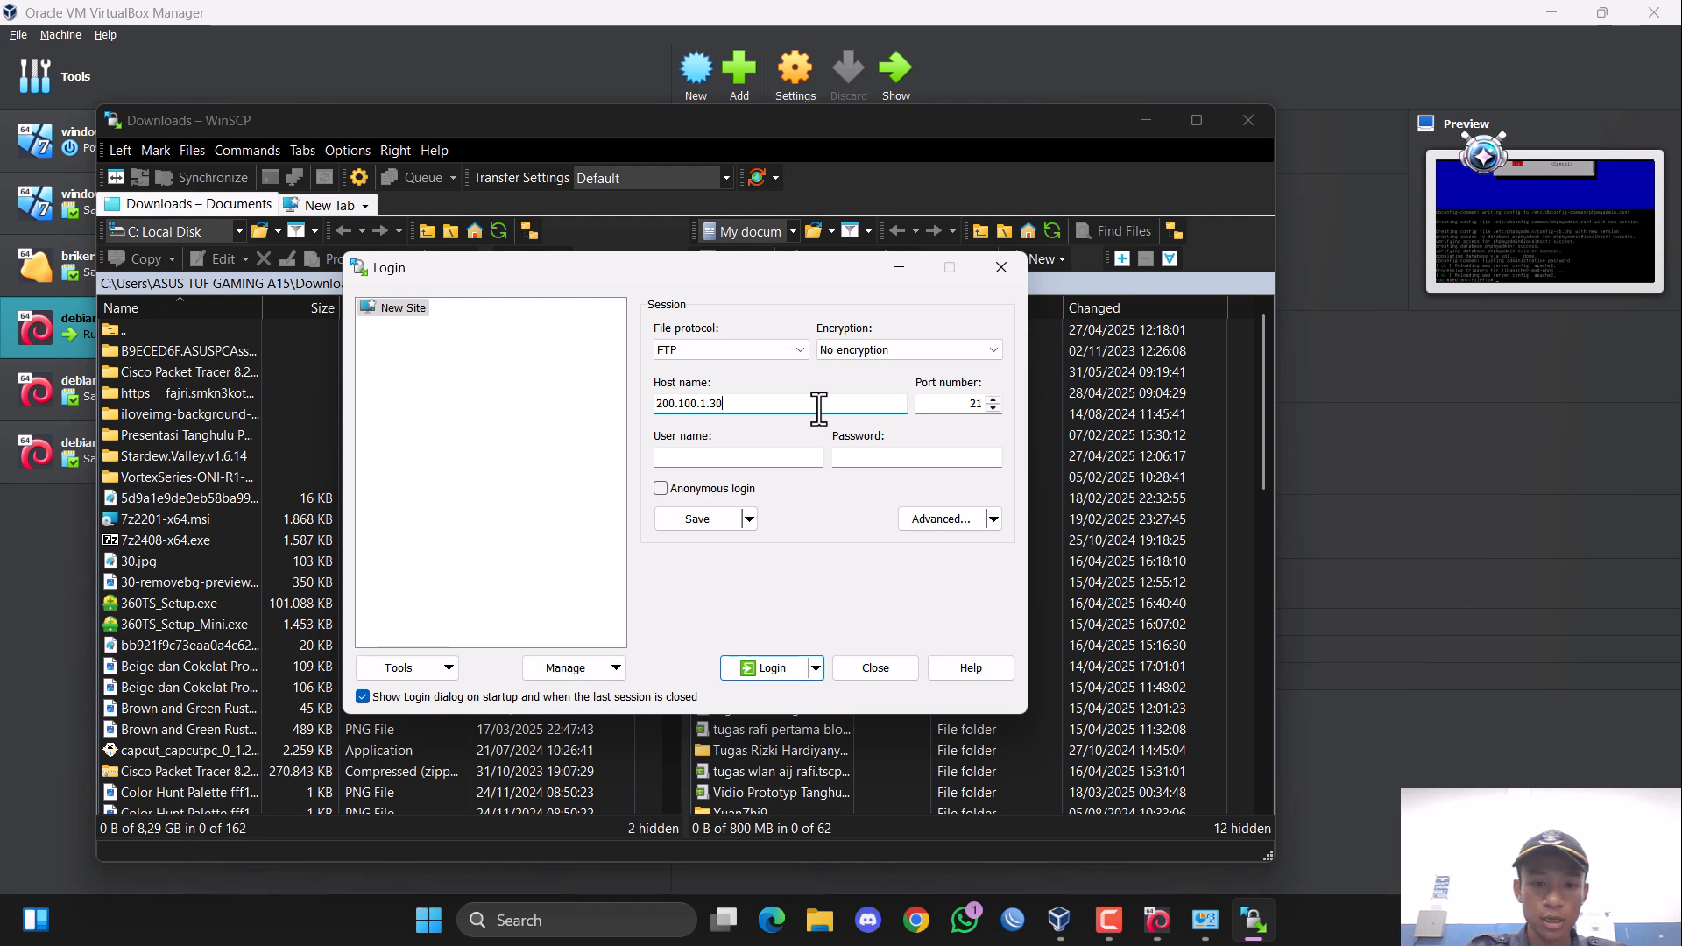
# Enter the user name admin and the account password for the FTP session.
pyautogui.click(720, 455)
pyautogui.write('admin')
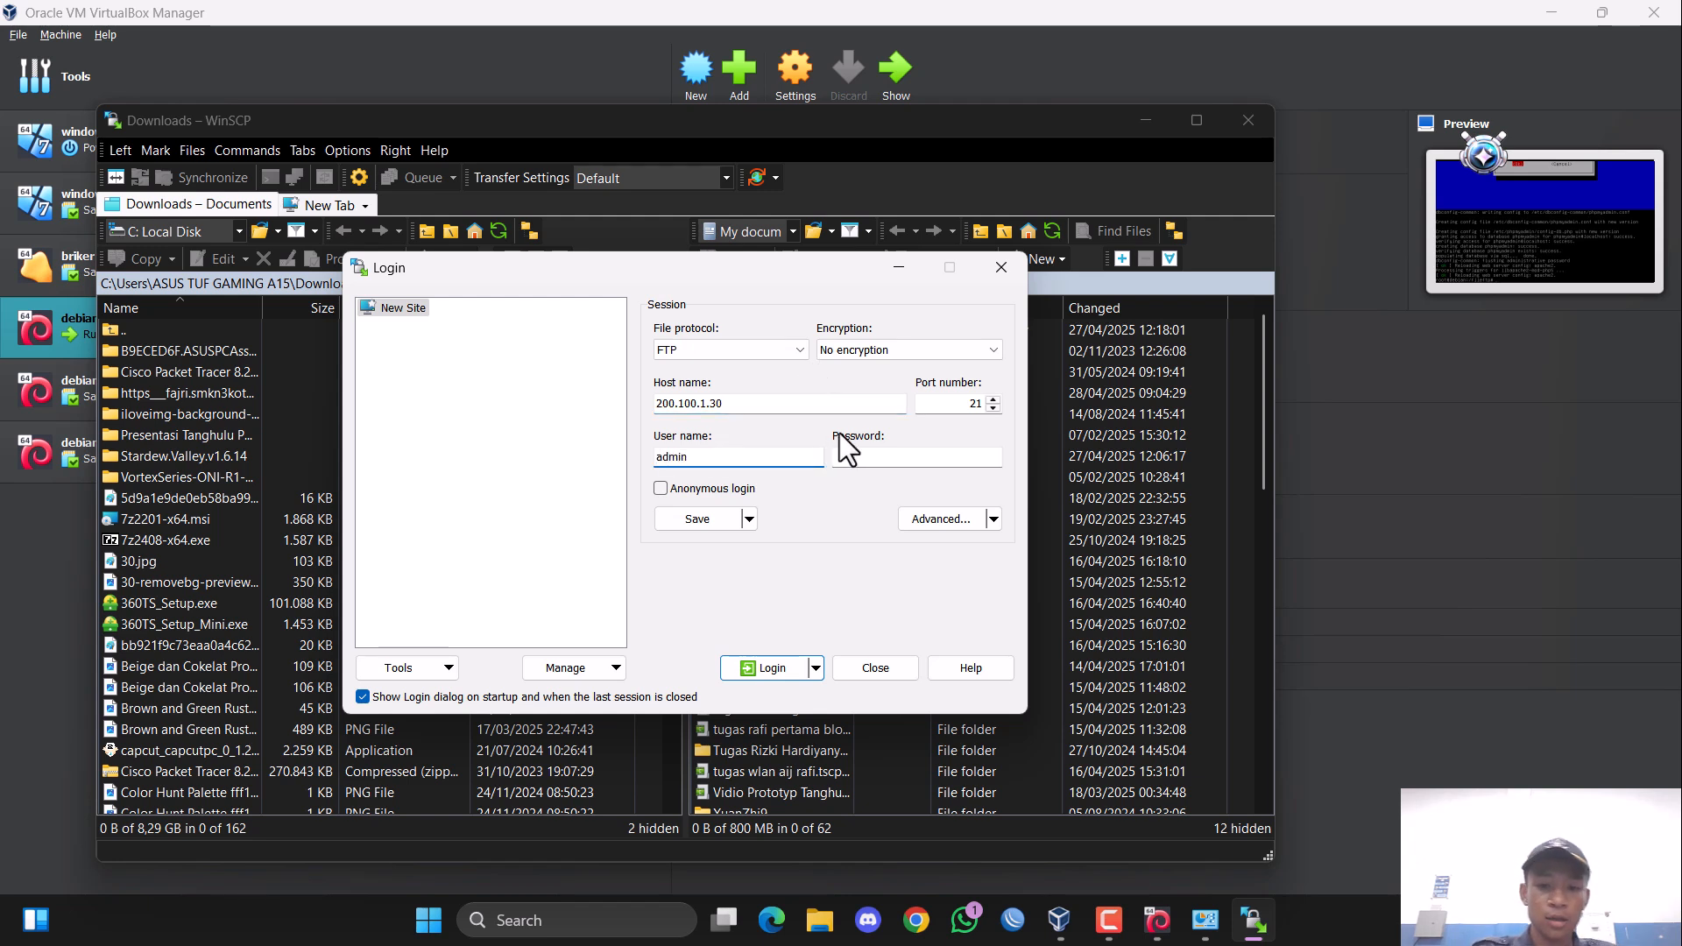
pyautogui.press('Tab')
pyautogui.write('admin')
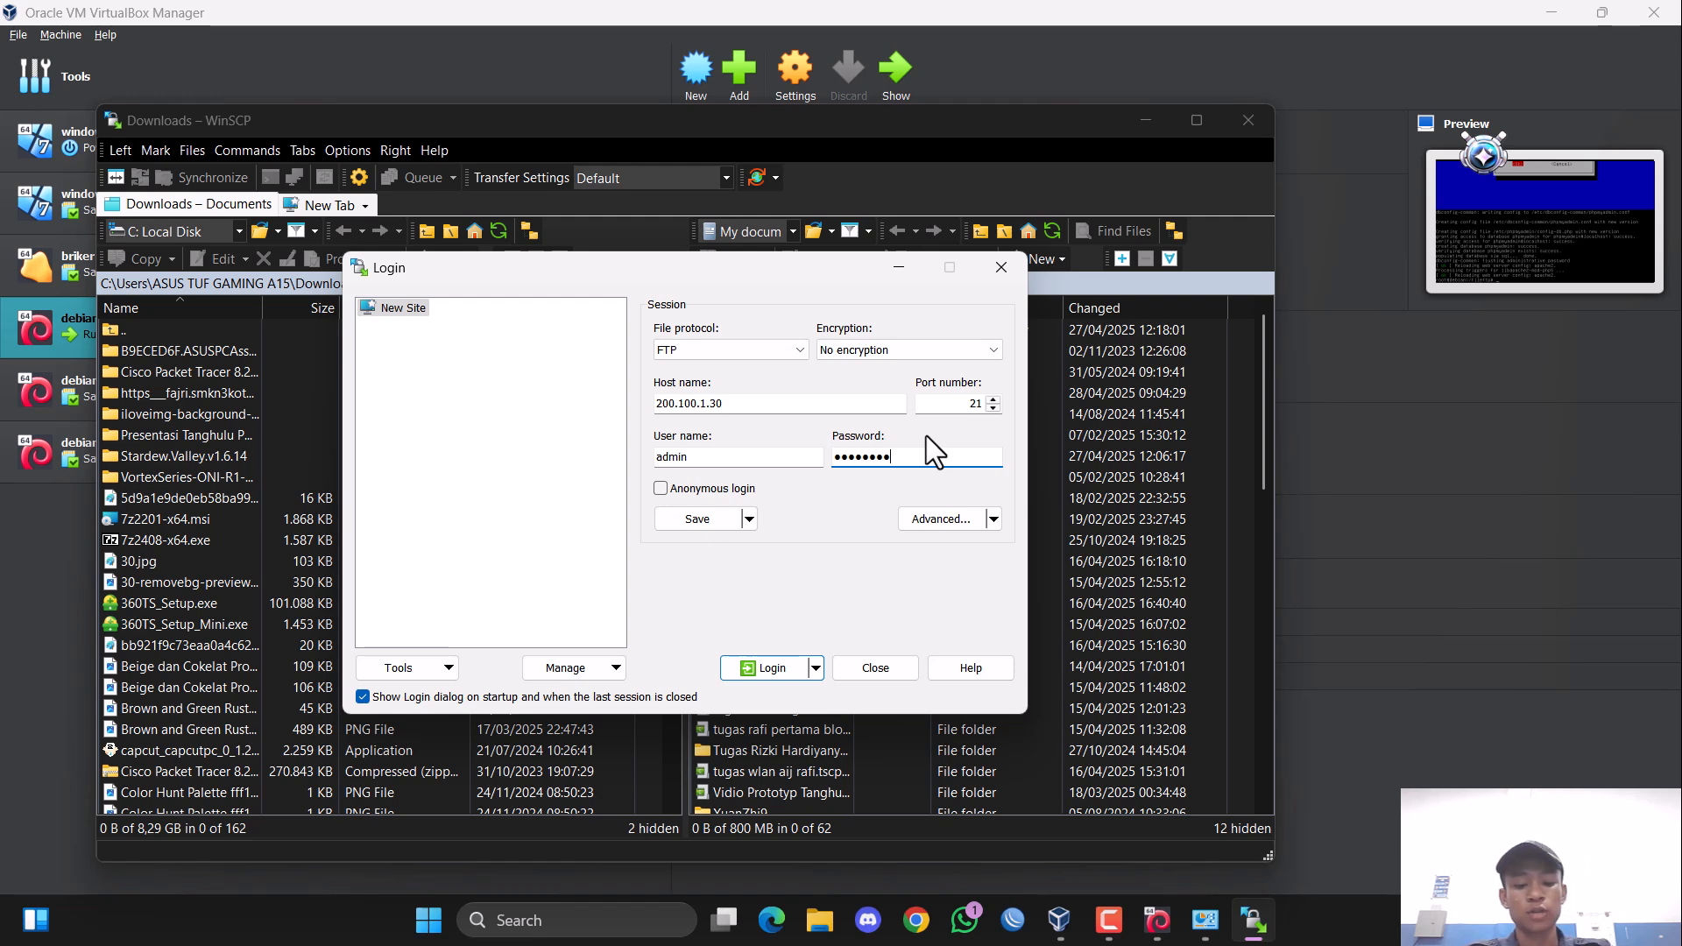
# Log in to the FTP session and upload wordpress-6.3-id_ID.zip from the local Downloads folder to /fileftp/.
pyautogui.click(781, 657)
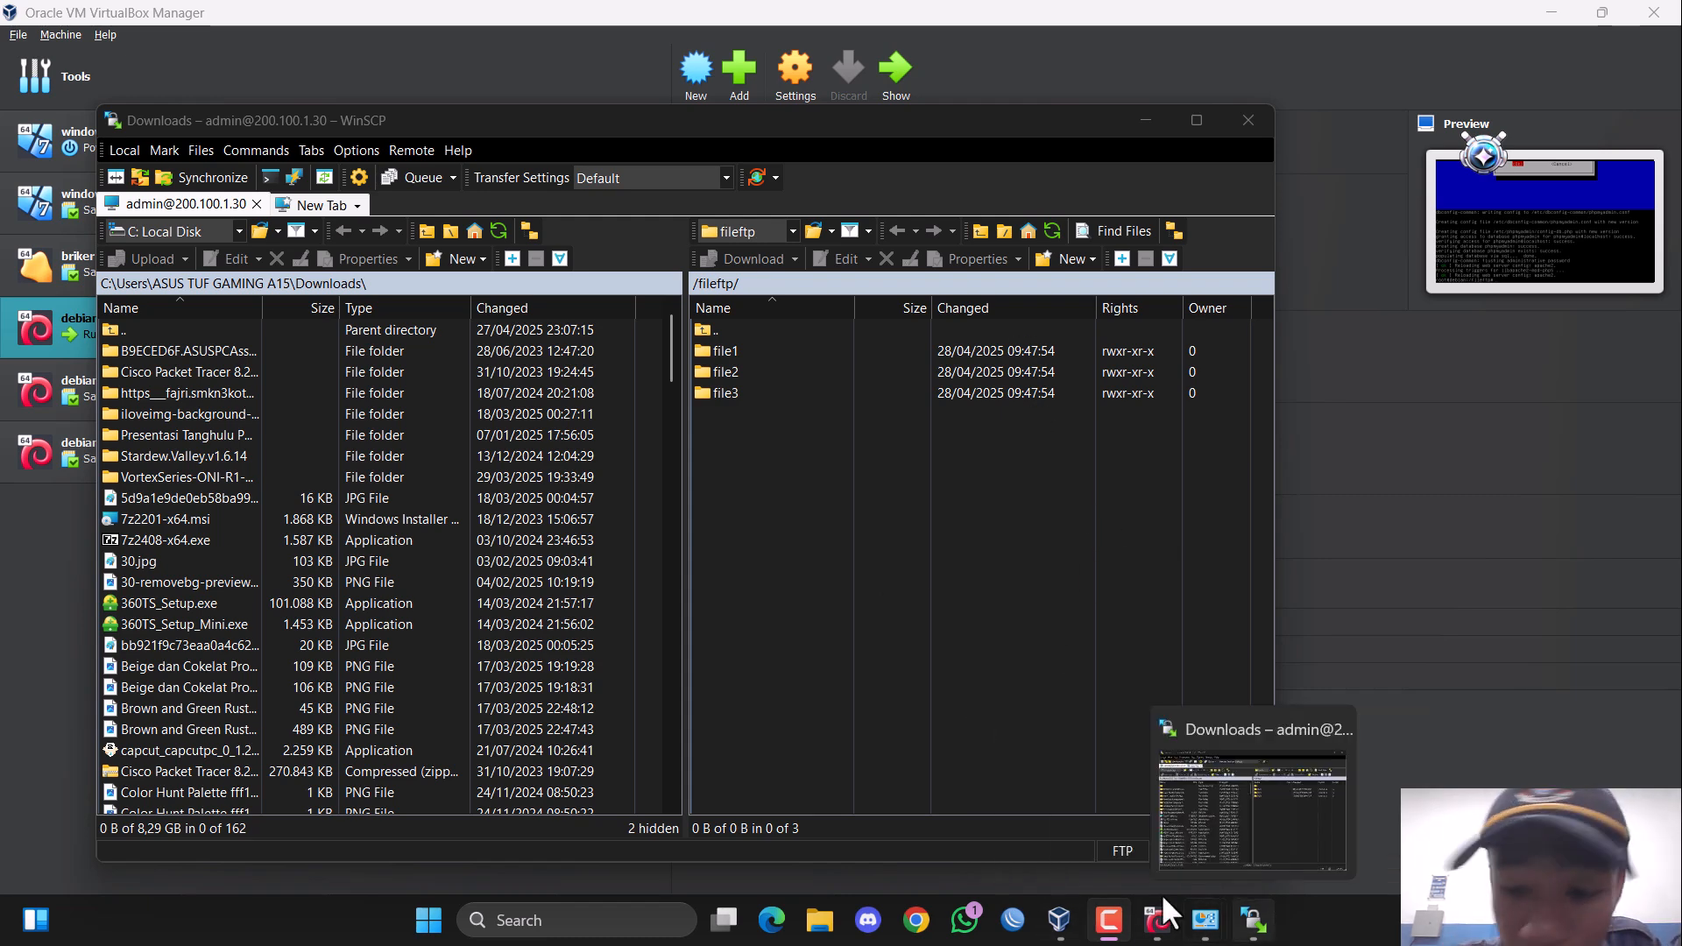
pyautogui.scroll(-8, 385, 525)
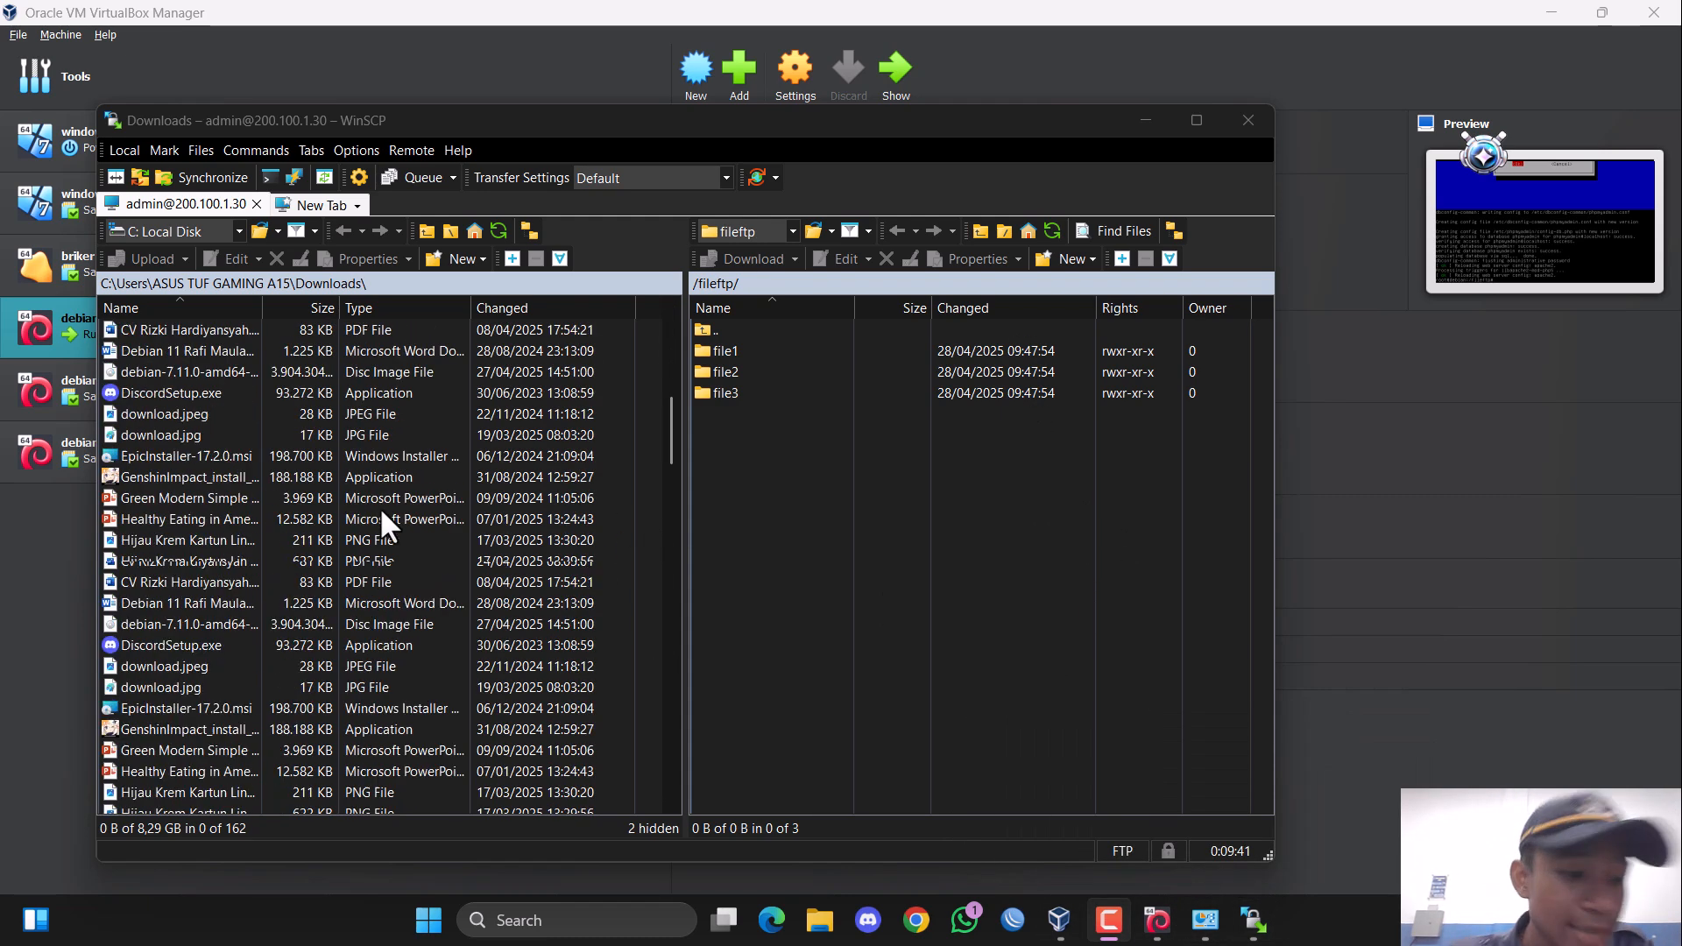
pyautogui.scroll(-20, 386, 526)
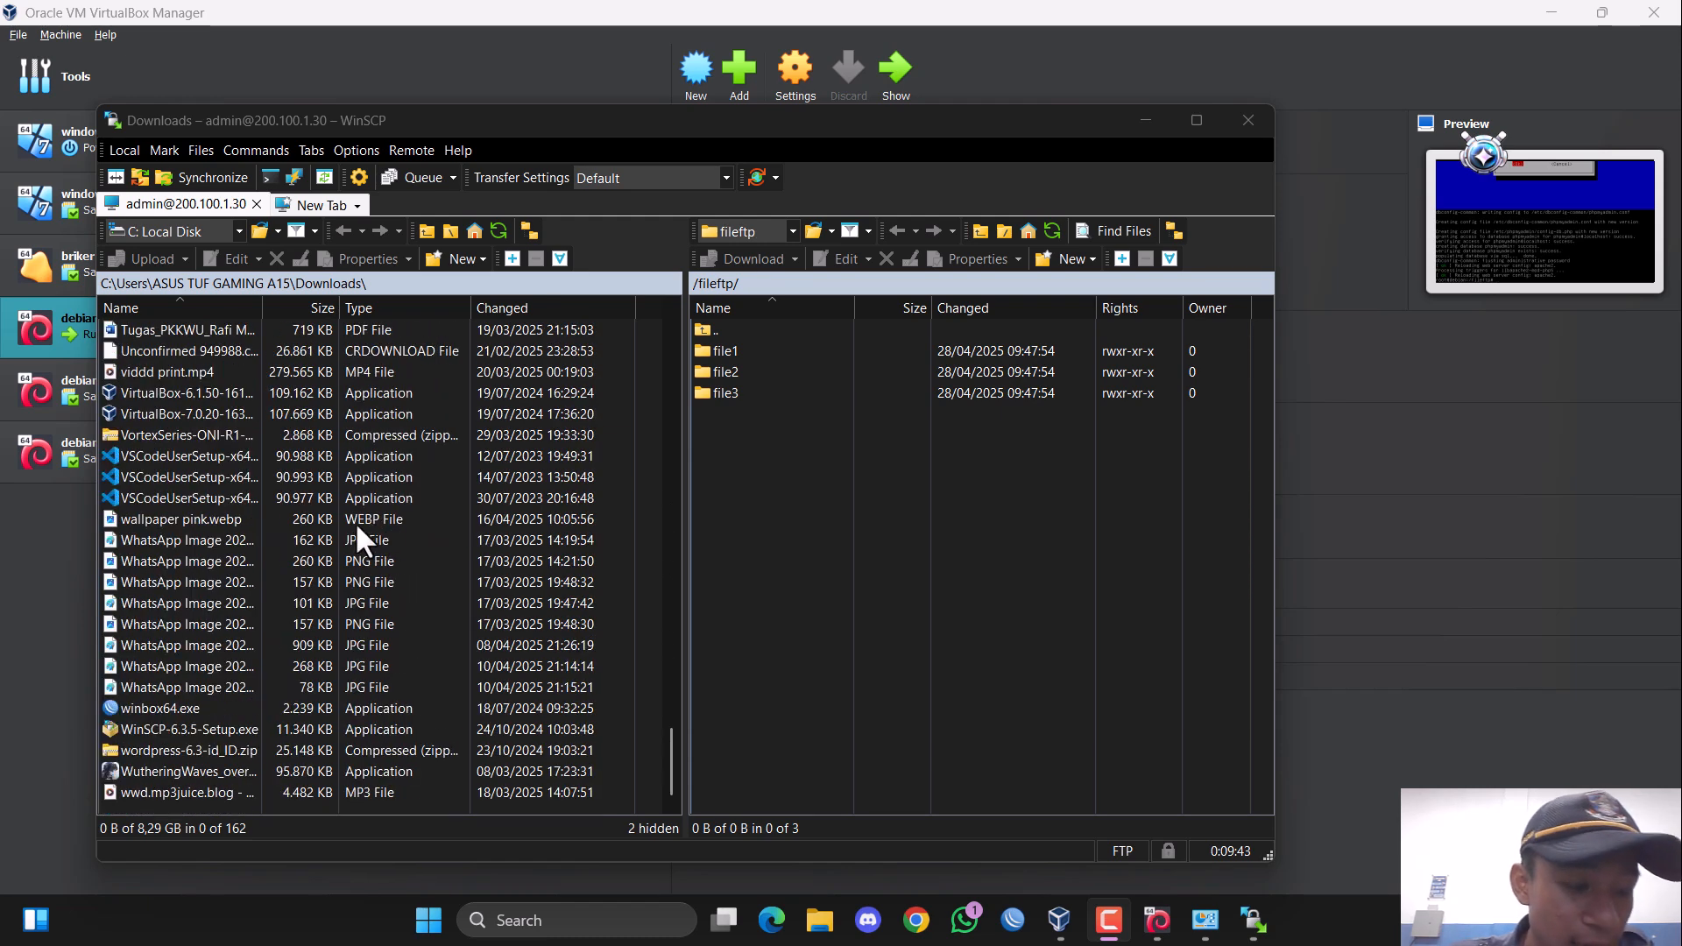
pyautogui.click(174, 752)
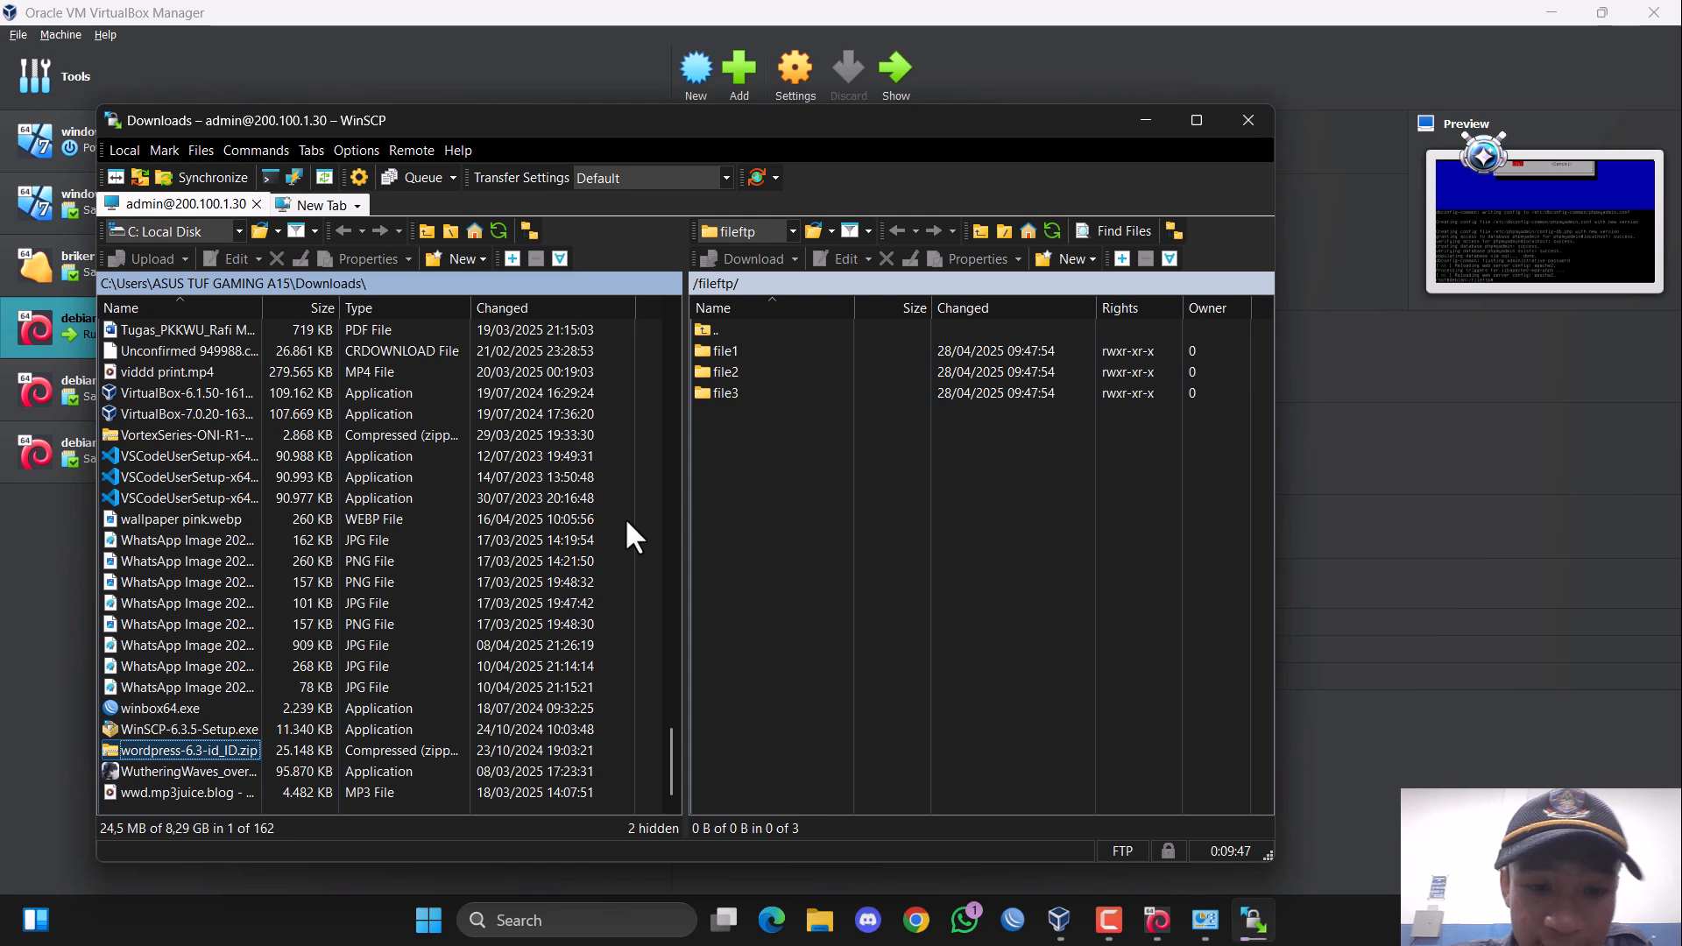
# Upload SURAT.zip from the local Downloads folder to the server's /fileftp/ folder.
pyautogui.scroll(7, 403, 519)
pyautogui.scroll(-5, 254, 605)
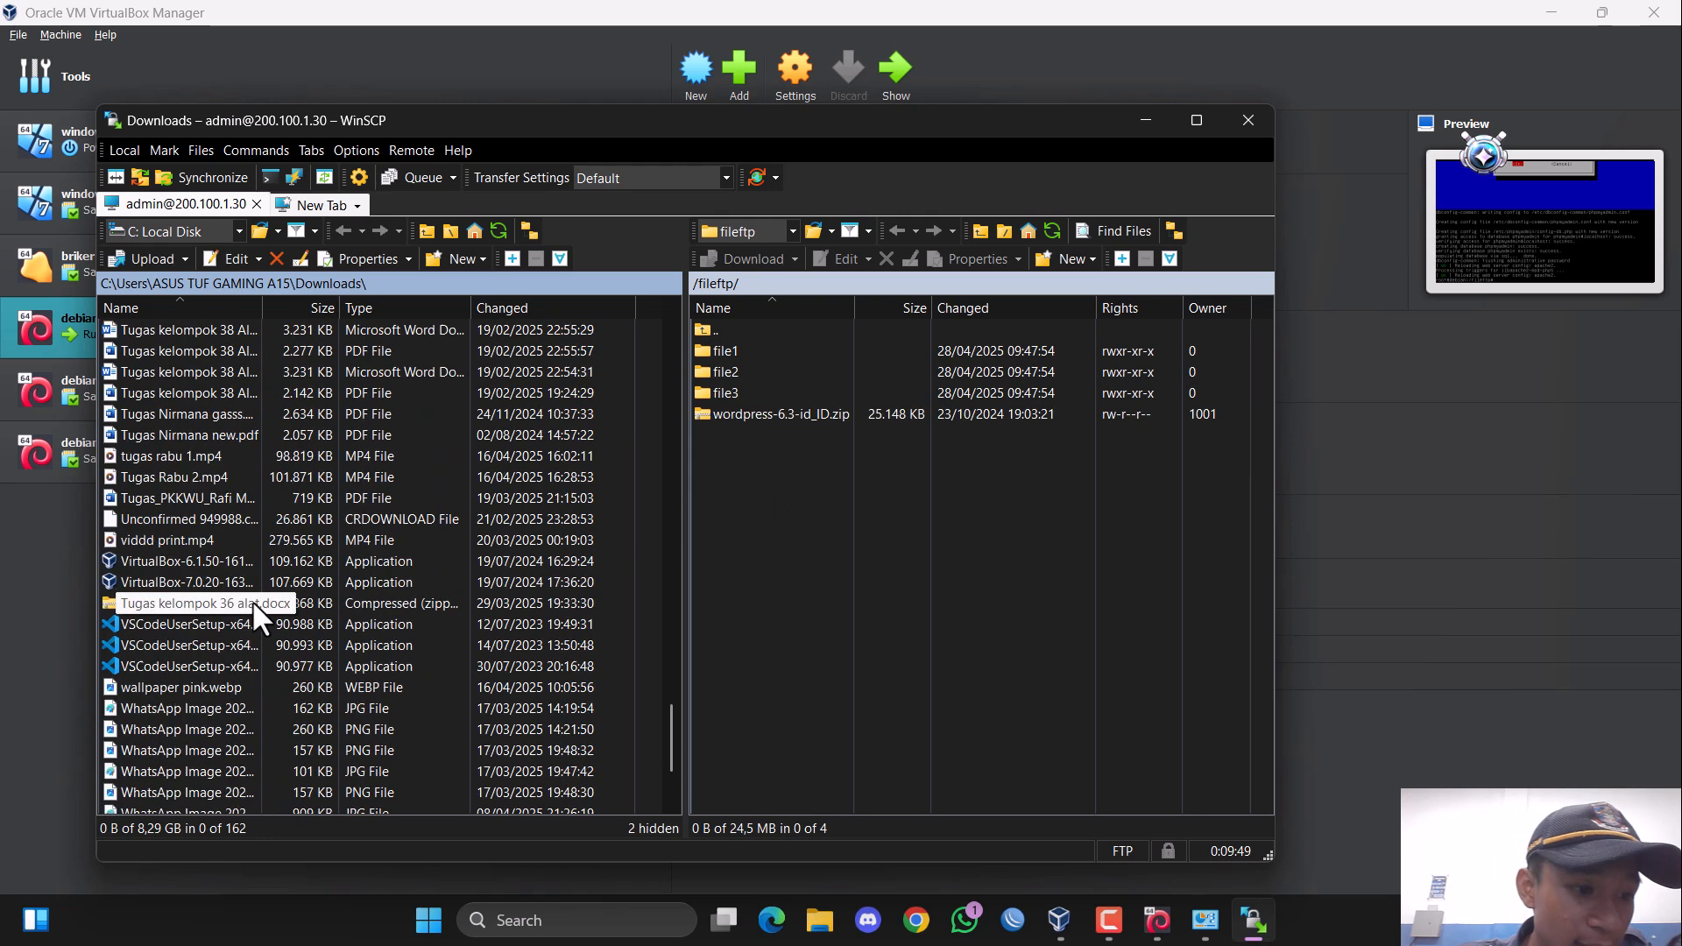
pyautogui.scroll(7, 254, 609)
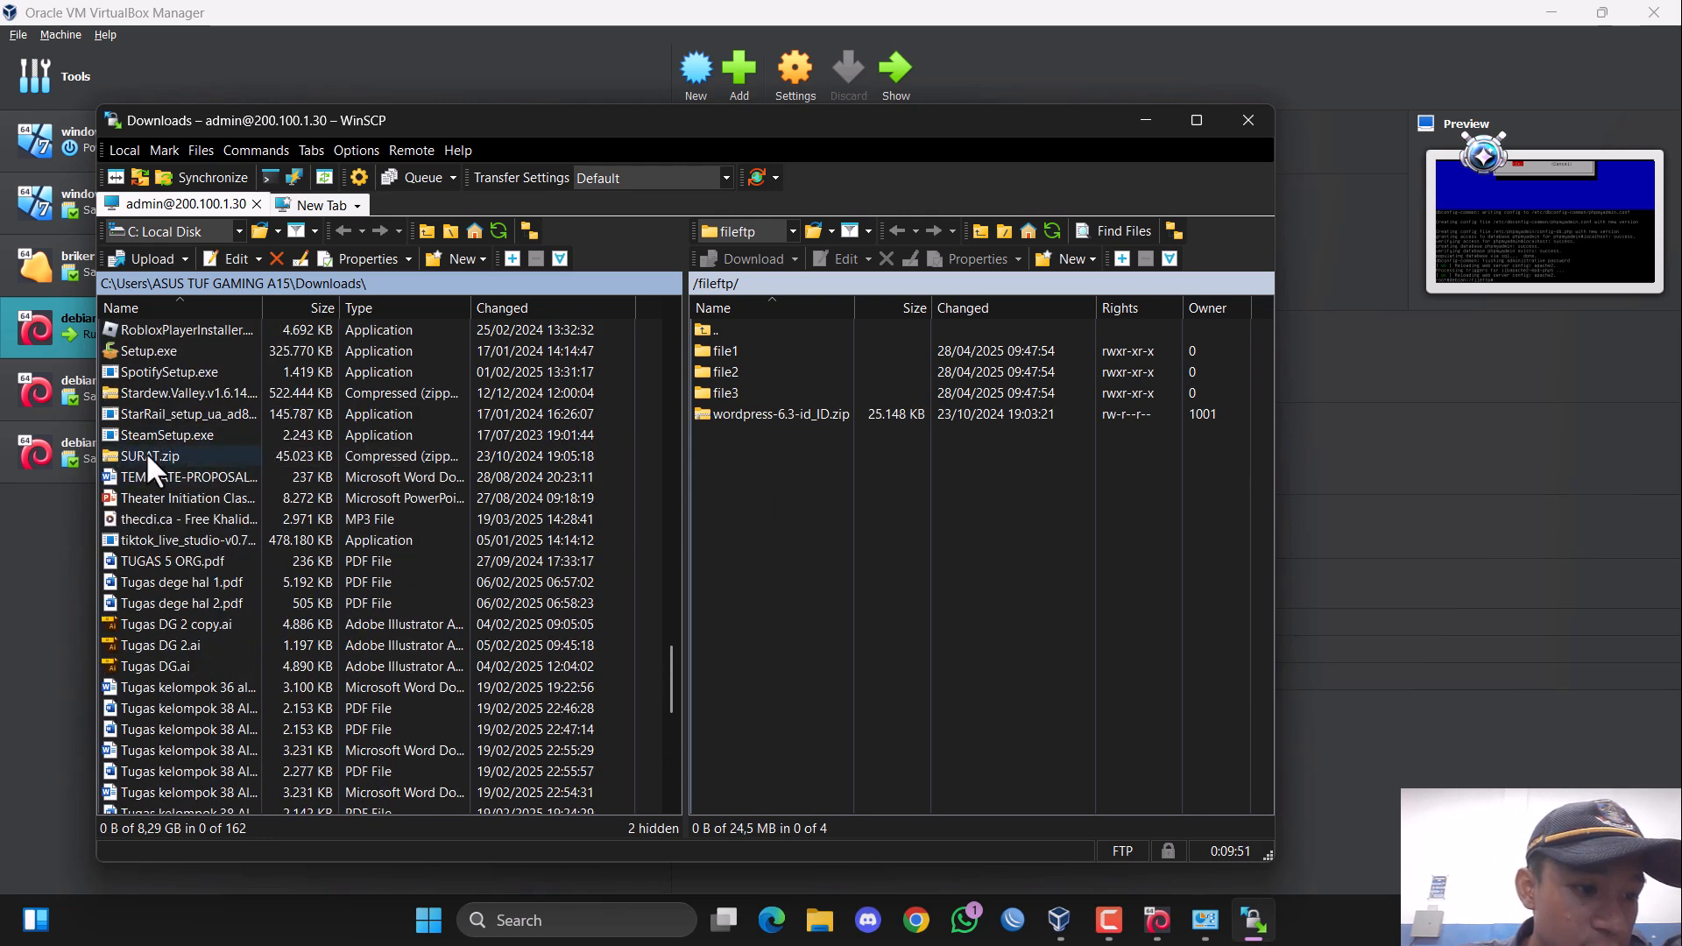
pyautogui.moveTo(151, 469); pyautogui.dragTo(825, 502)
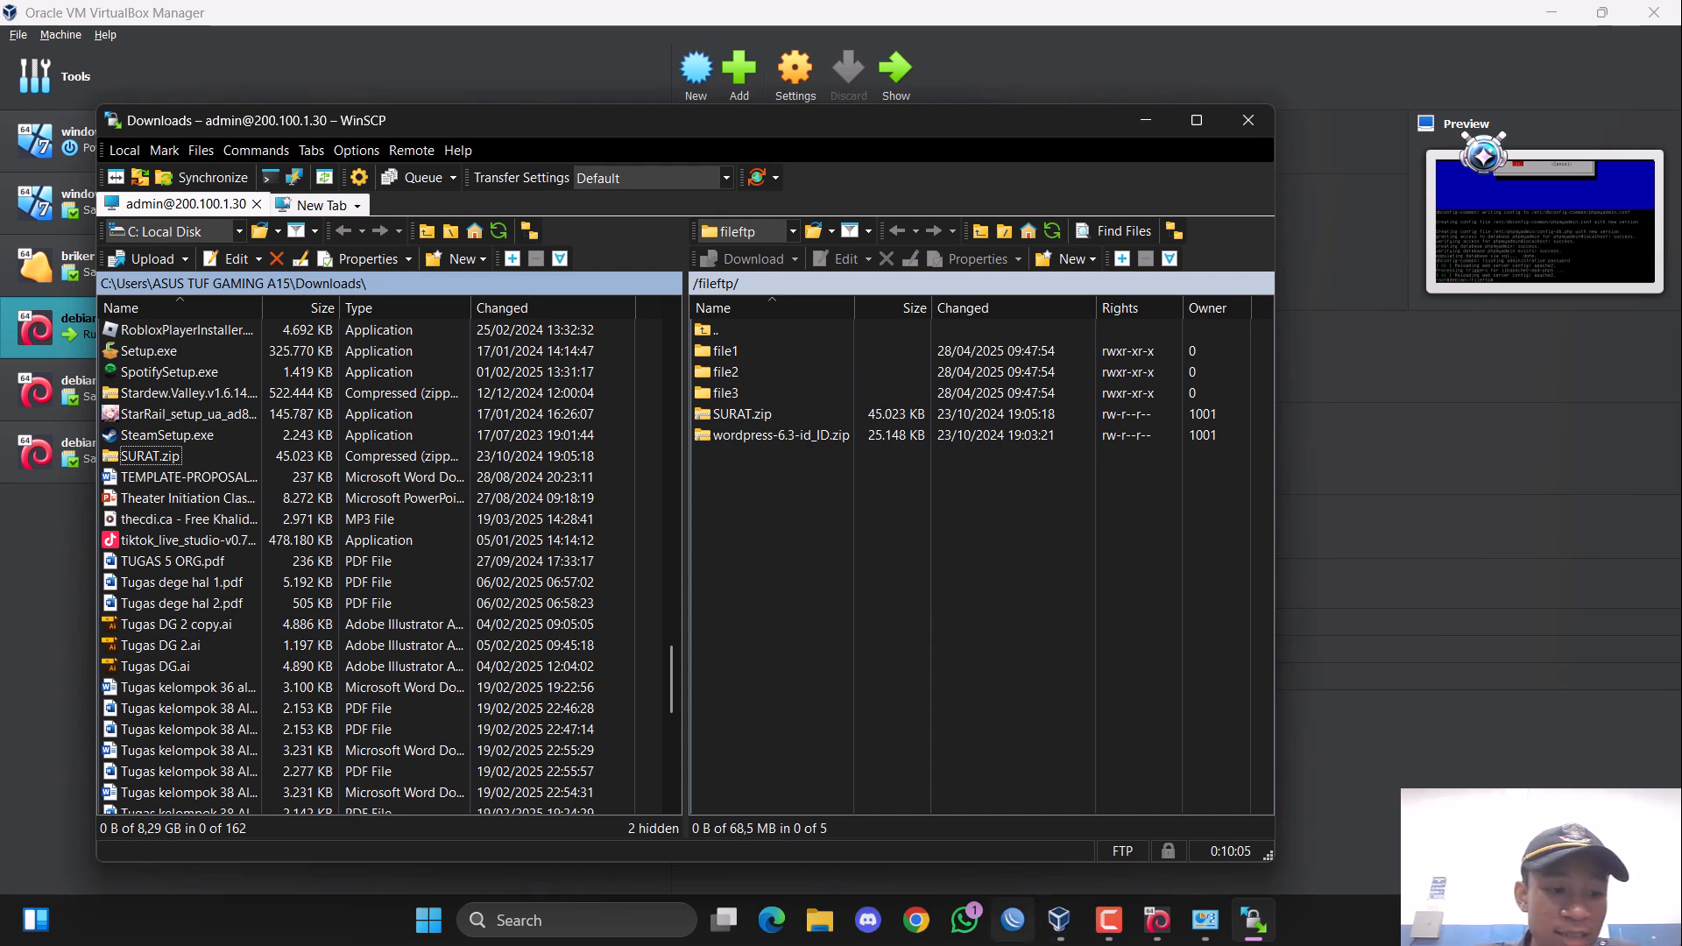
# Switch to Chrome, maximize its window and open the website rizki.com.
pyautogui.click(911, 920)
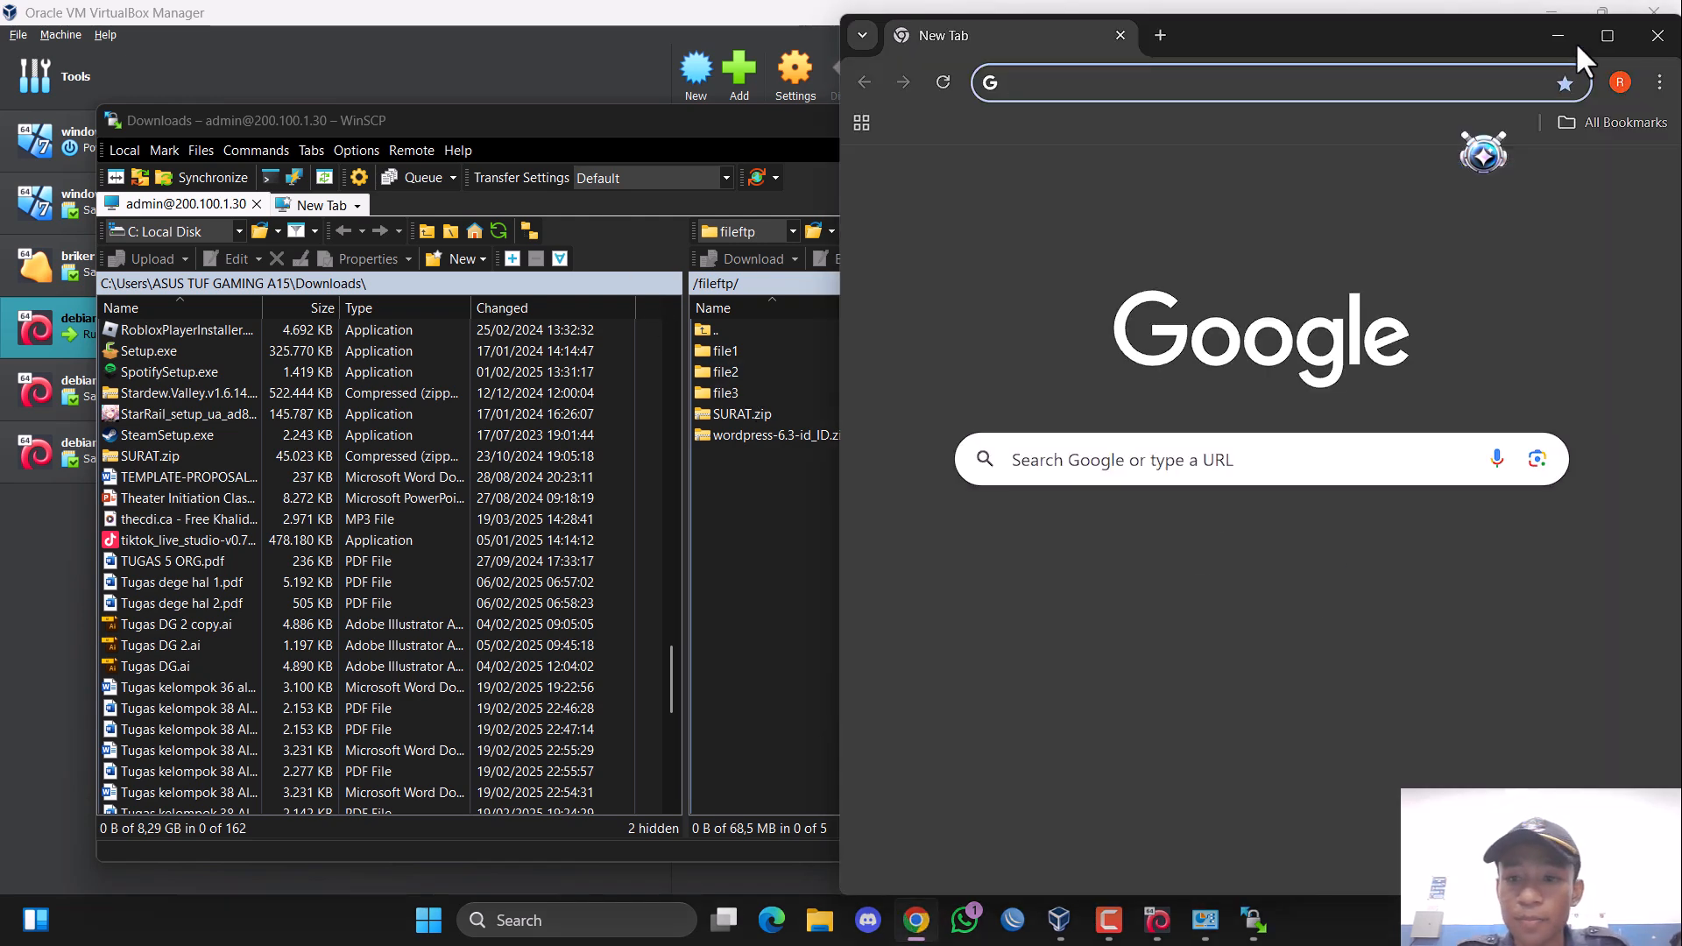
pyautogui.click(1607, 36)
pyautogui.click(639, 66)
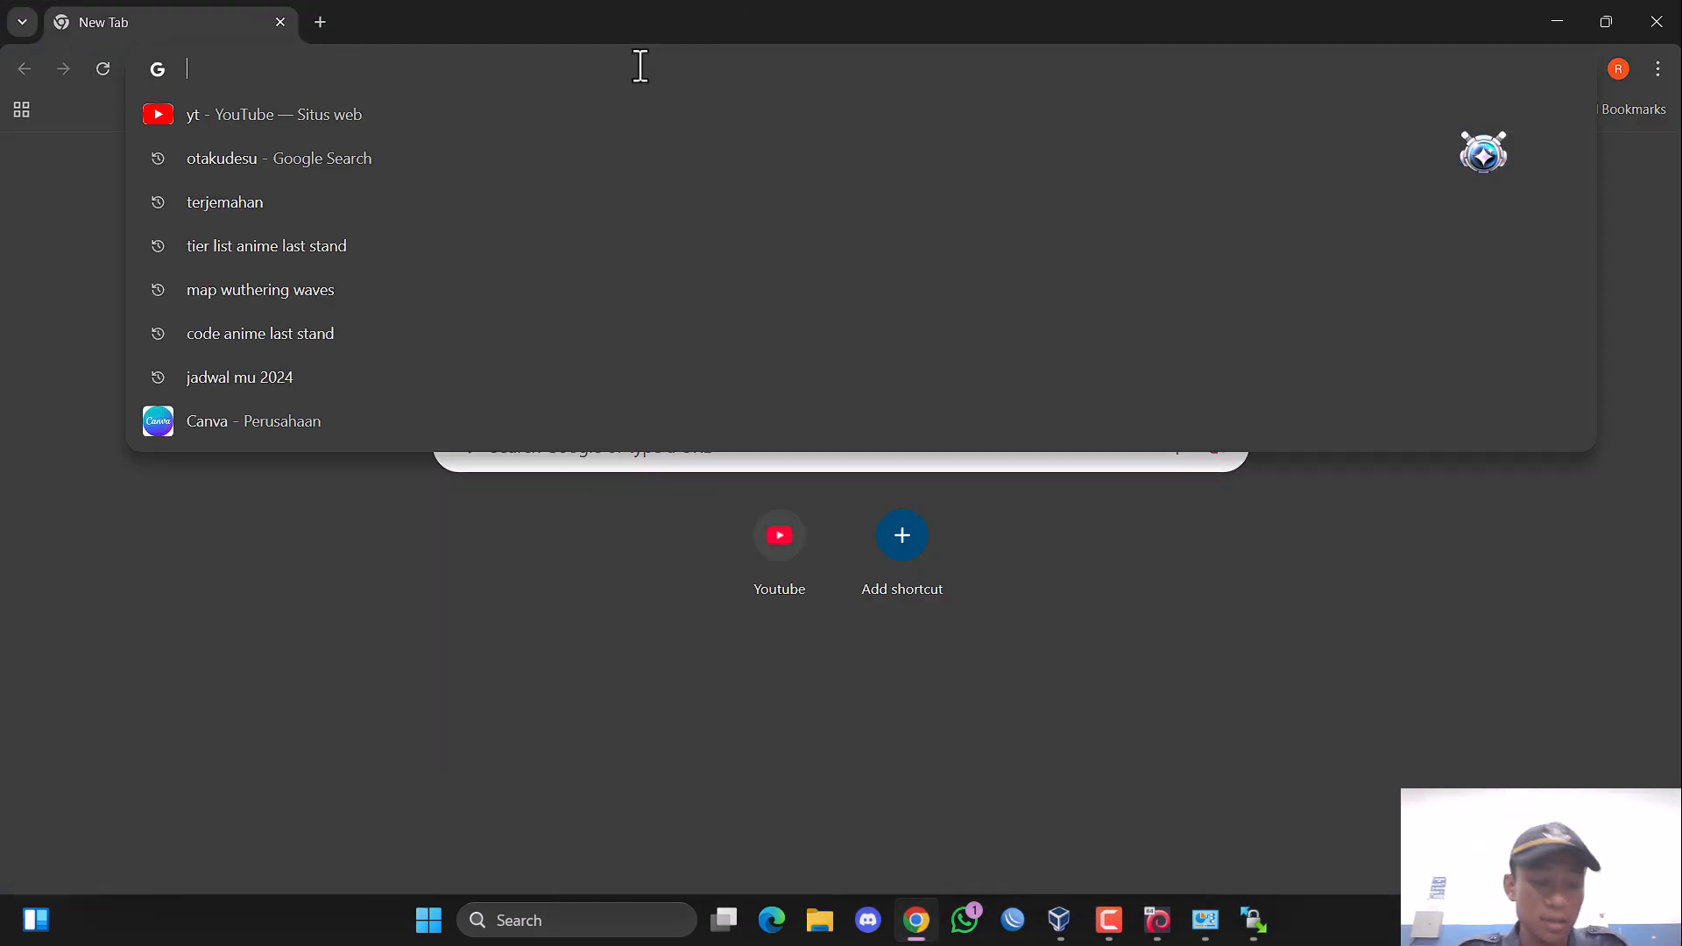
pyautogui.write('rizki')
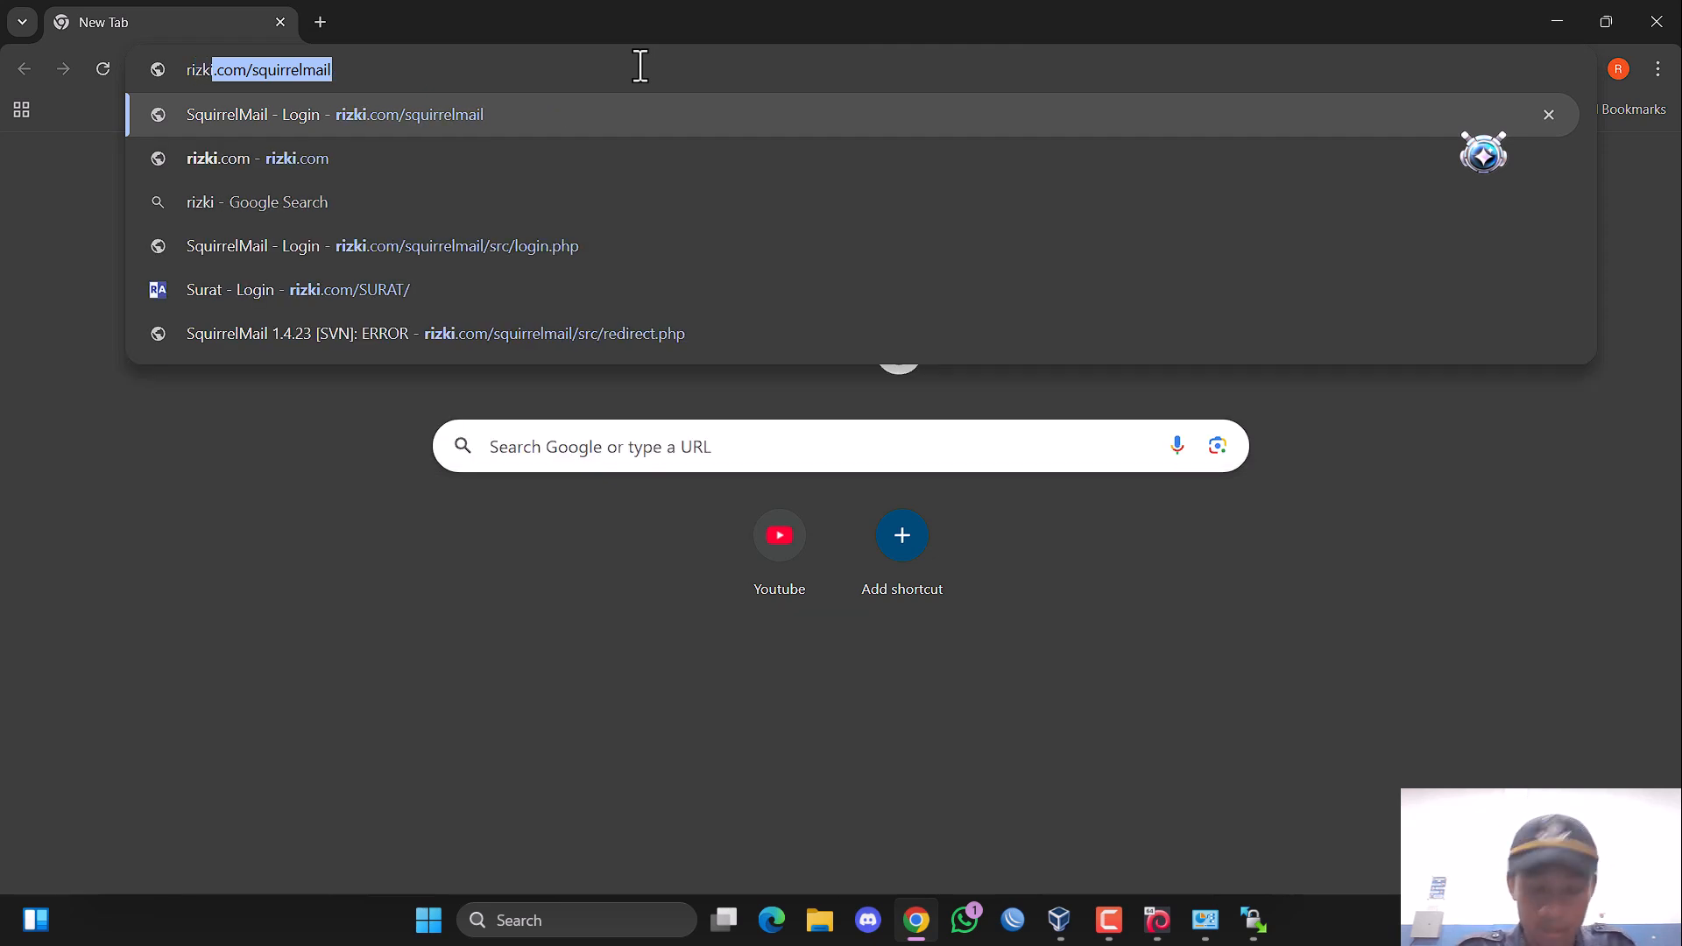
pyautogui.write('.com')
pyautogui.press('Return')
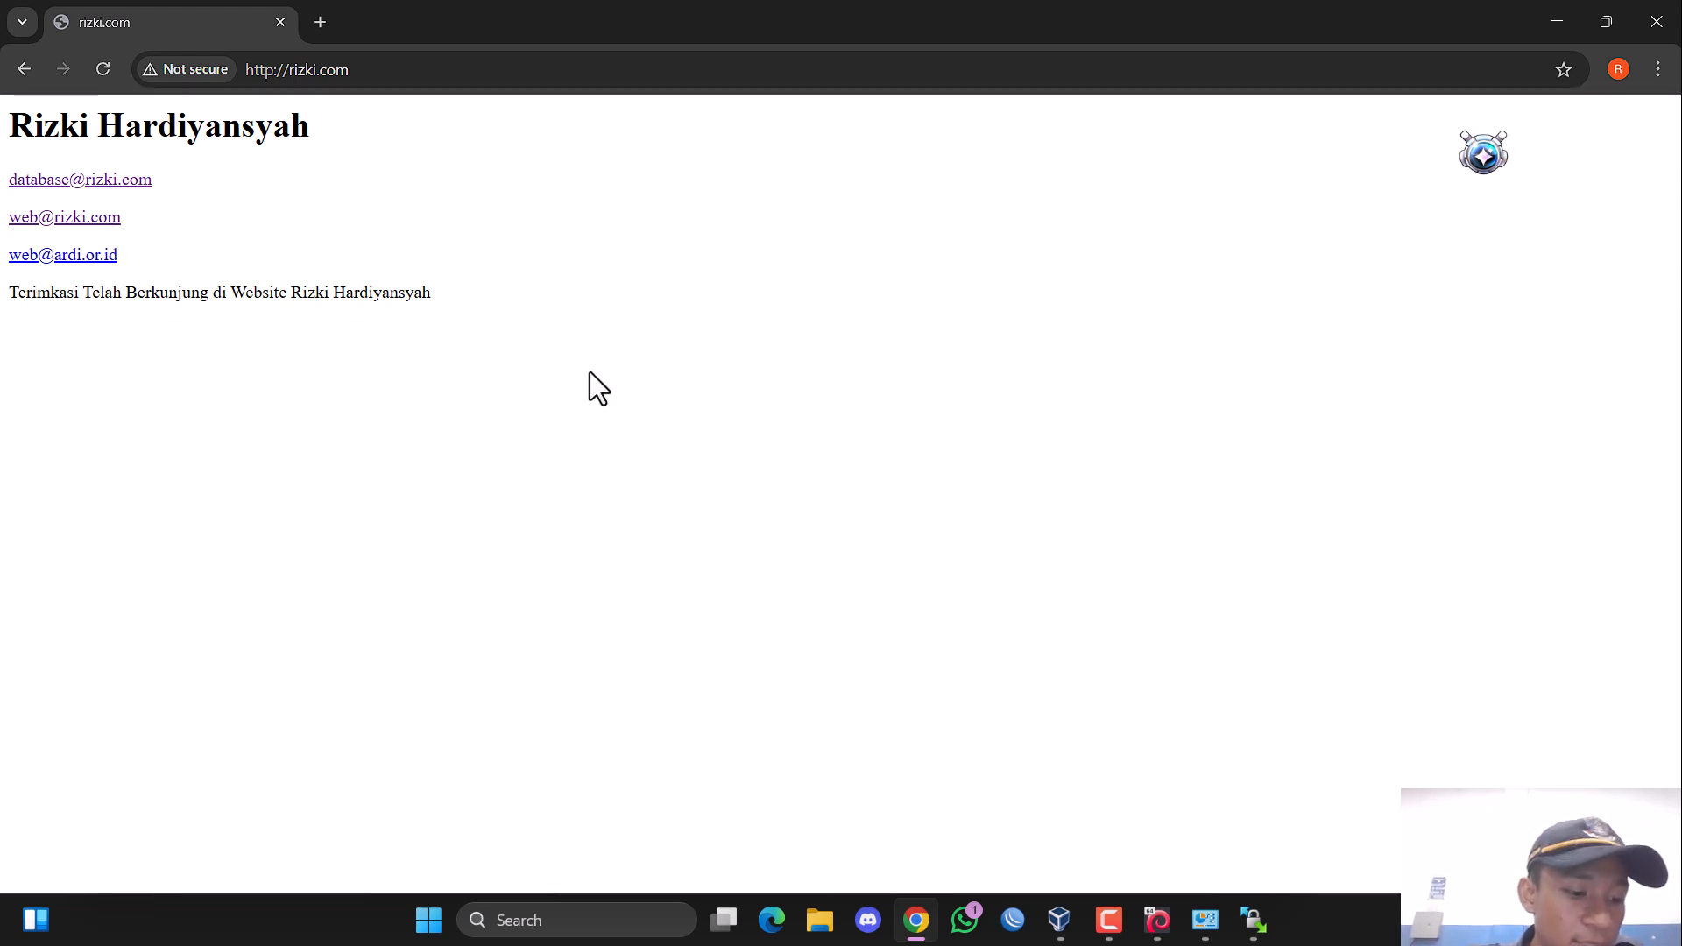
# Test the home page's database link to phpMyAdmin and its two web links, and minimize the browser.
pyautogui.click(135, 182)
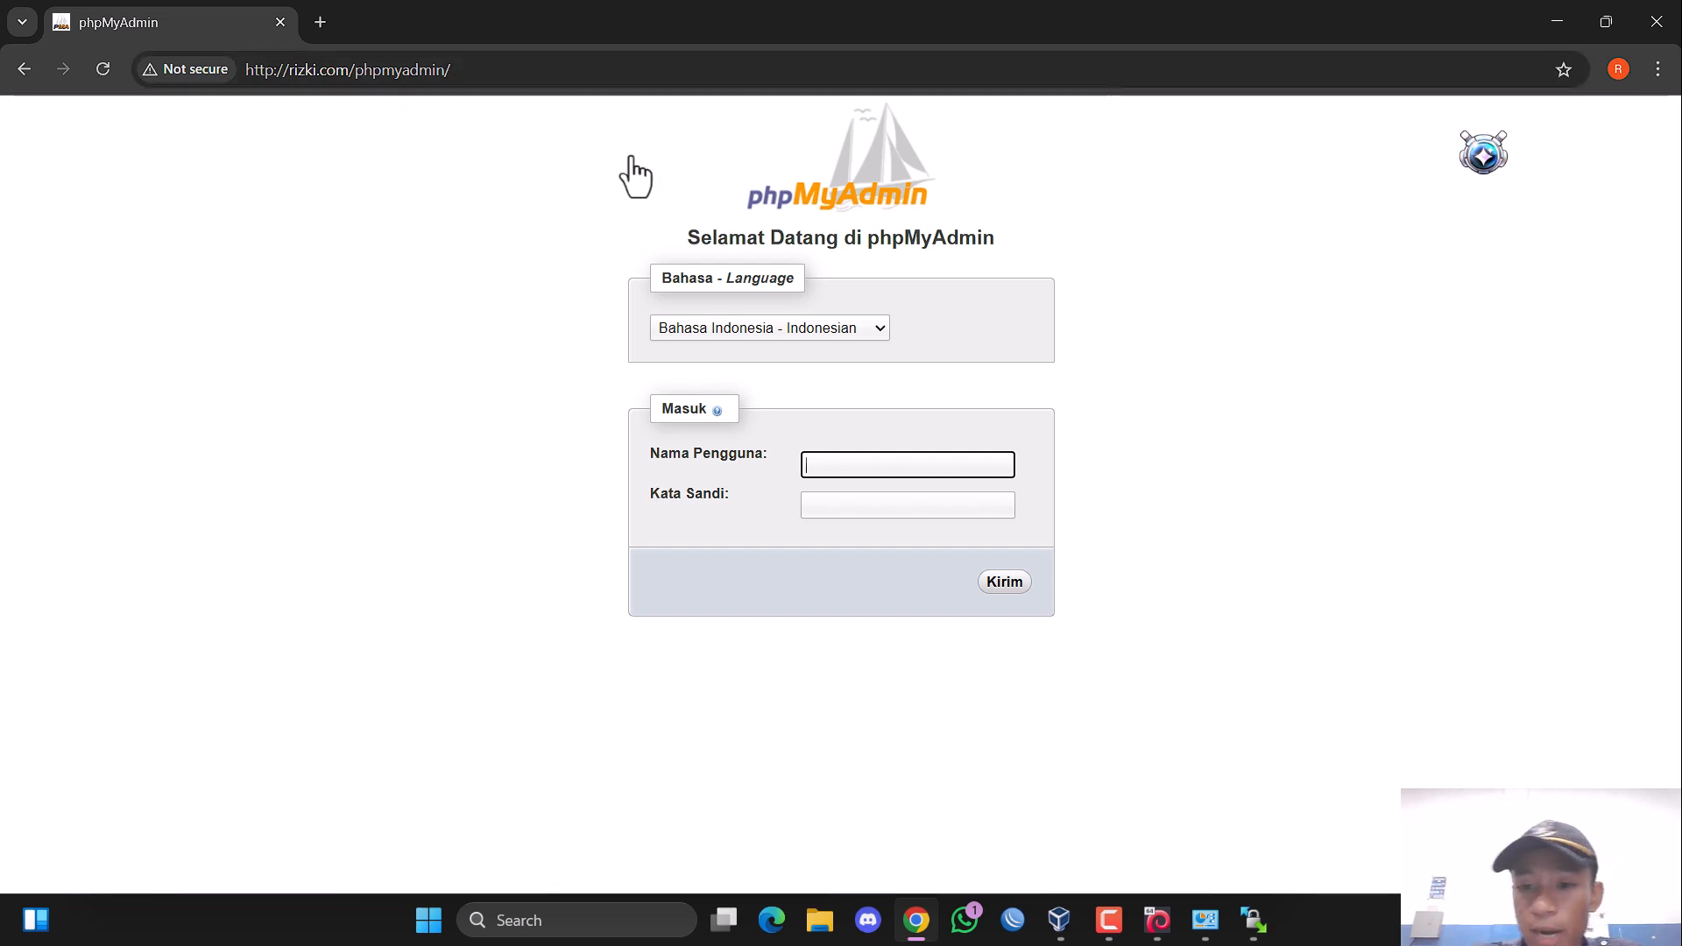
pyautogui.click(23, 69)
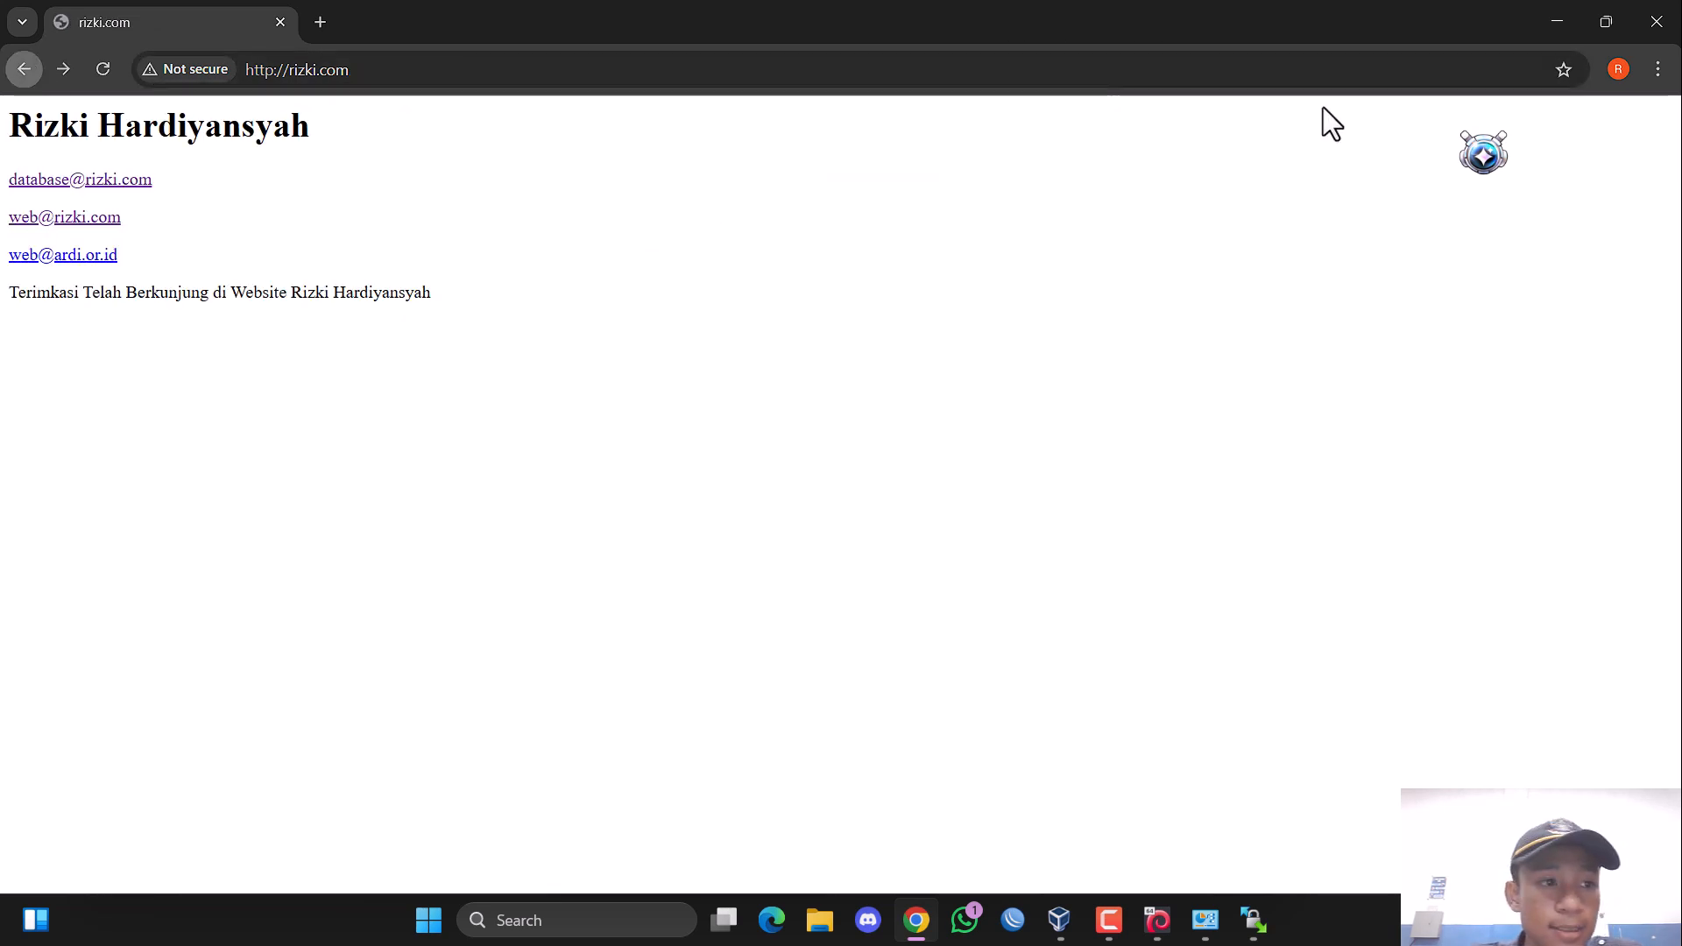
pyautogui.click(87, 260)
pyautogui.click(96, 221)
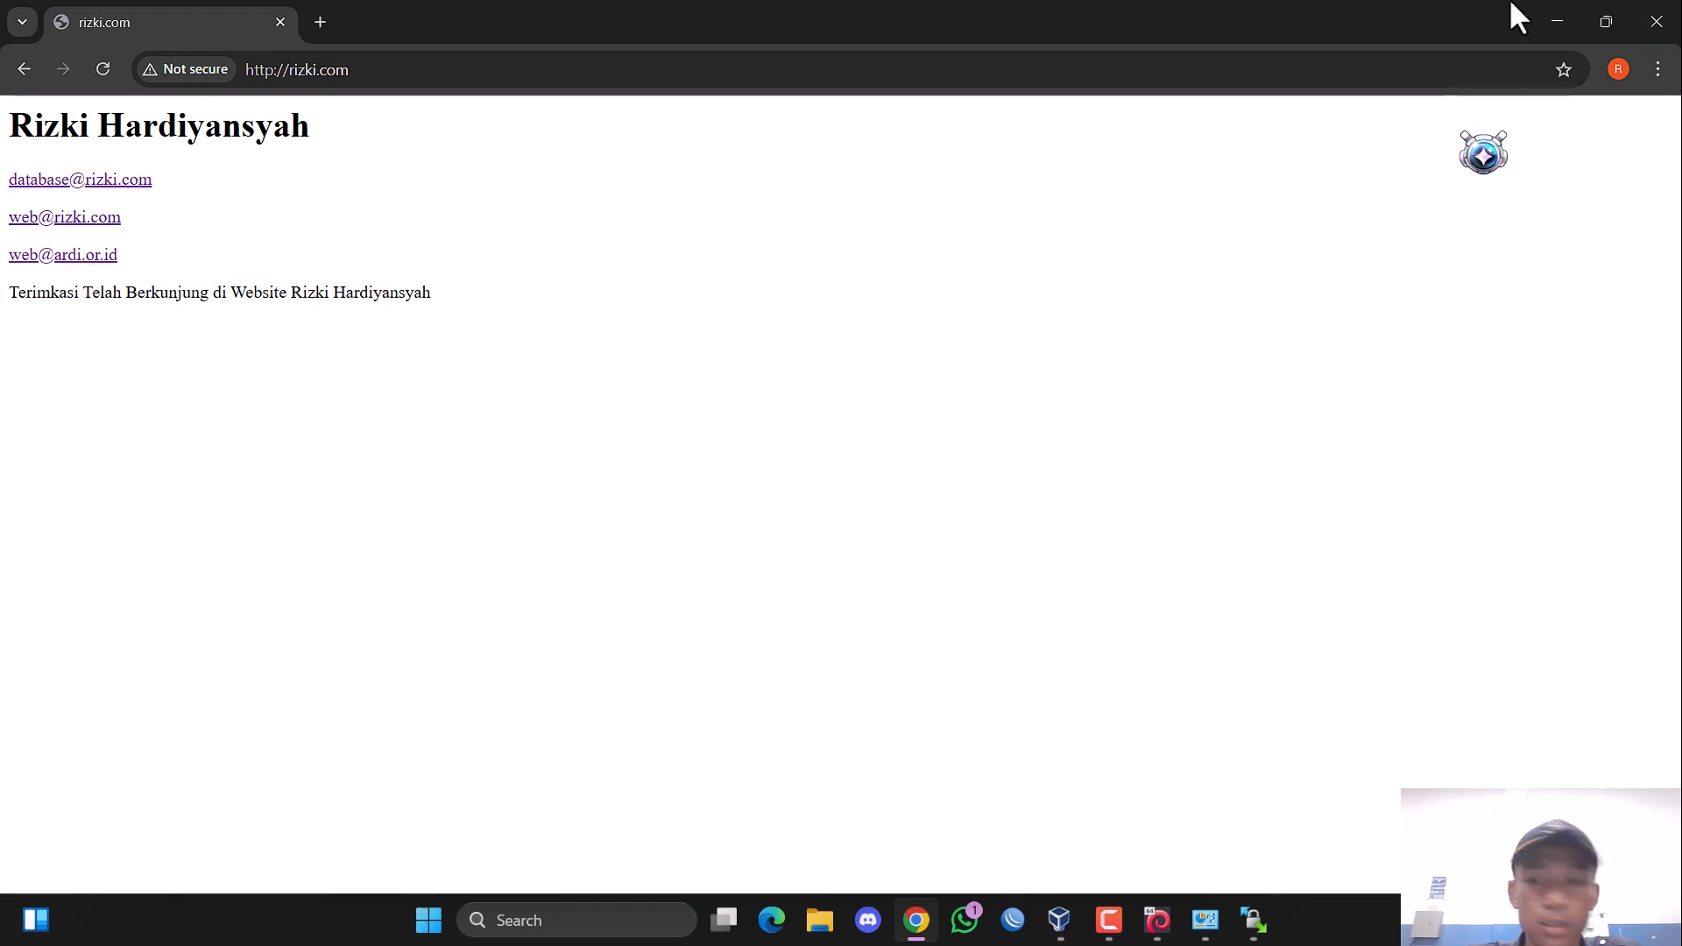
pyautogui.click(1547, 12)
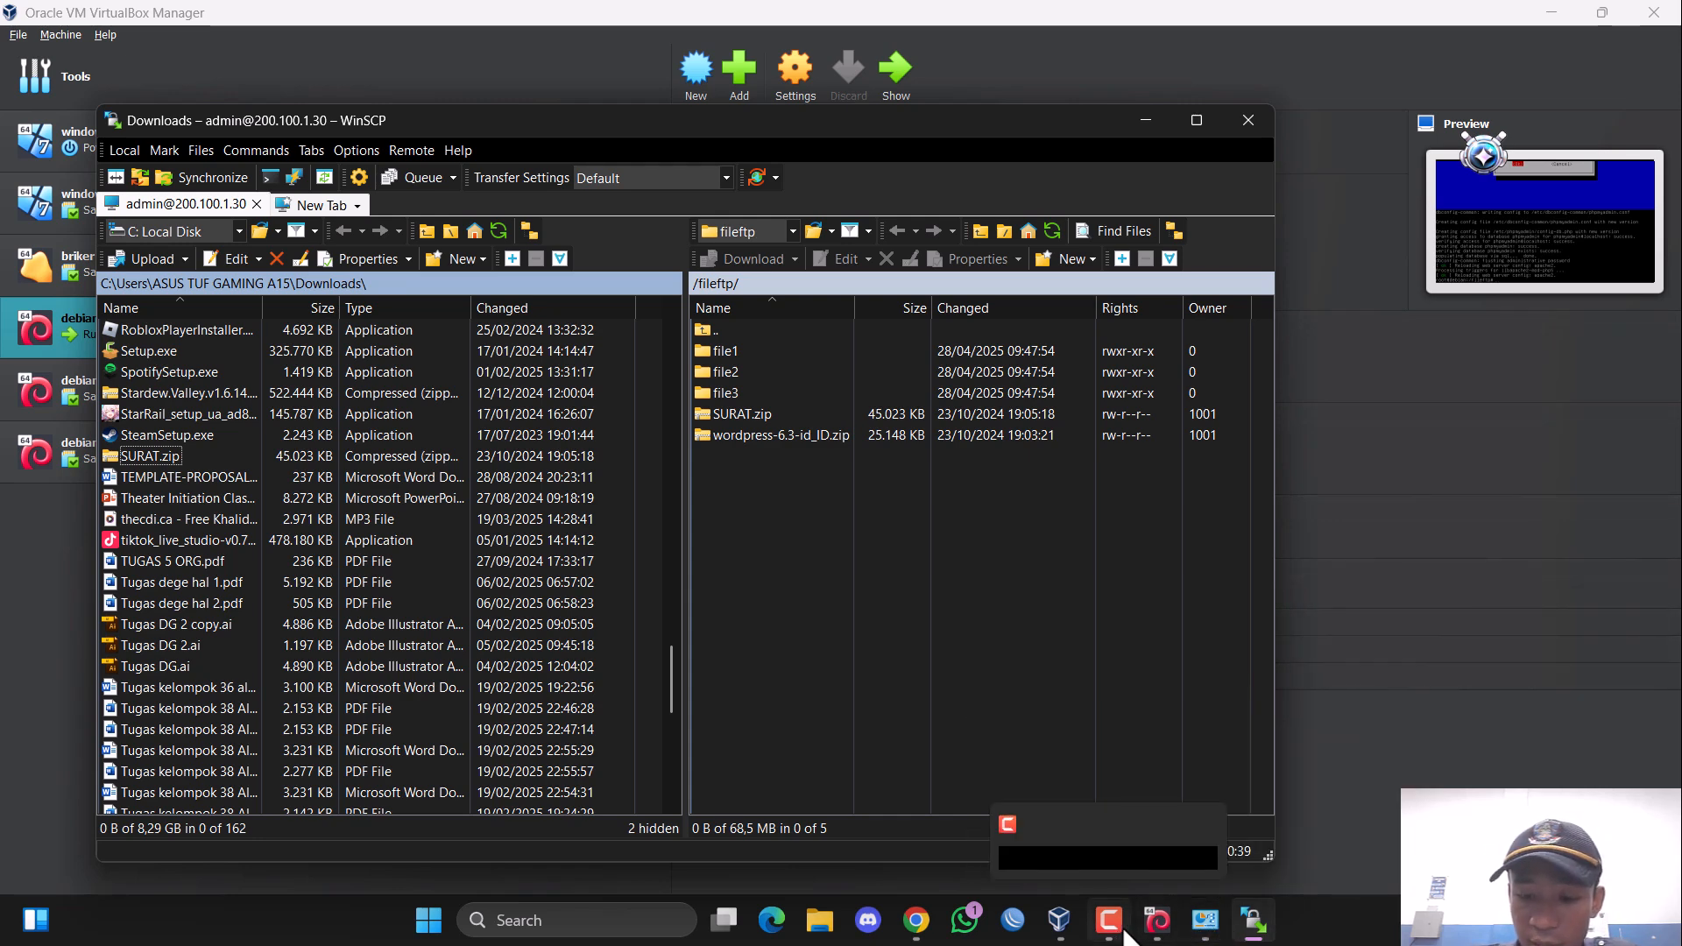
# Switch to the debian 1 virtual machine, list the contents of /fileftp and compare them with the remote files in WinSCP.
pyautogui.click(1112, 922)
pyautogui.moveTo(1156, 920)
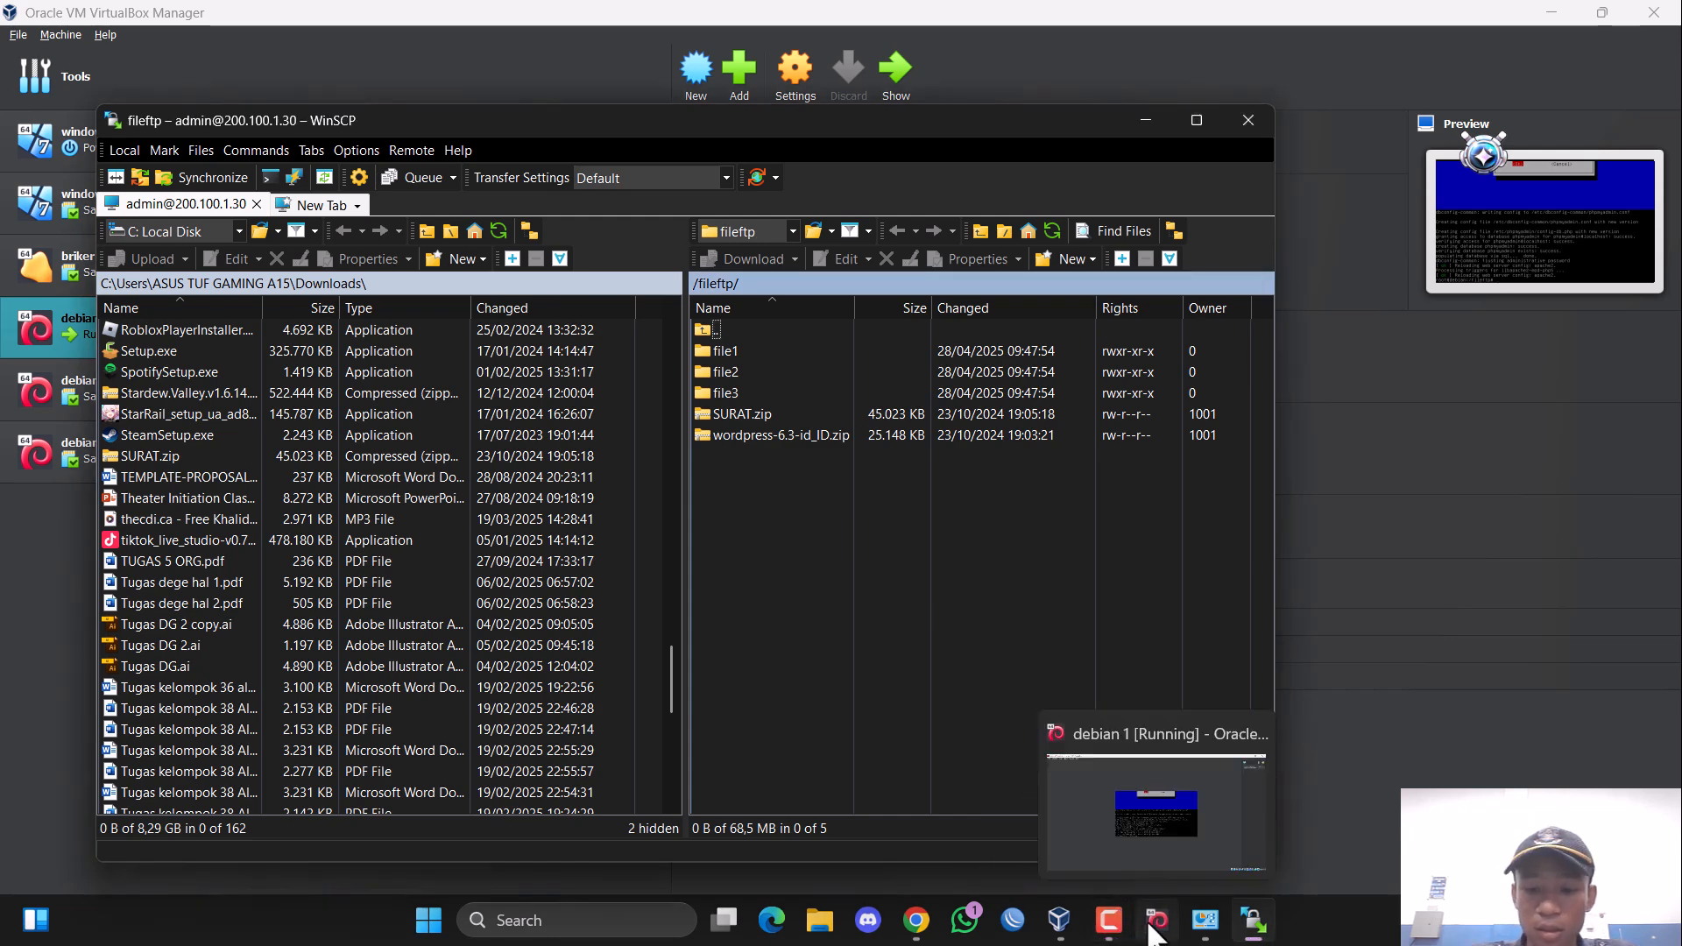
pyautogui.click(1048, 775)
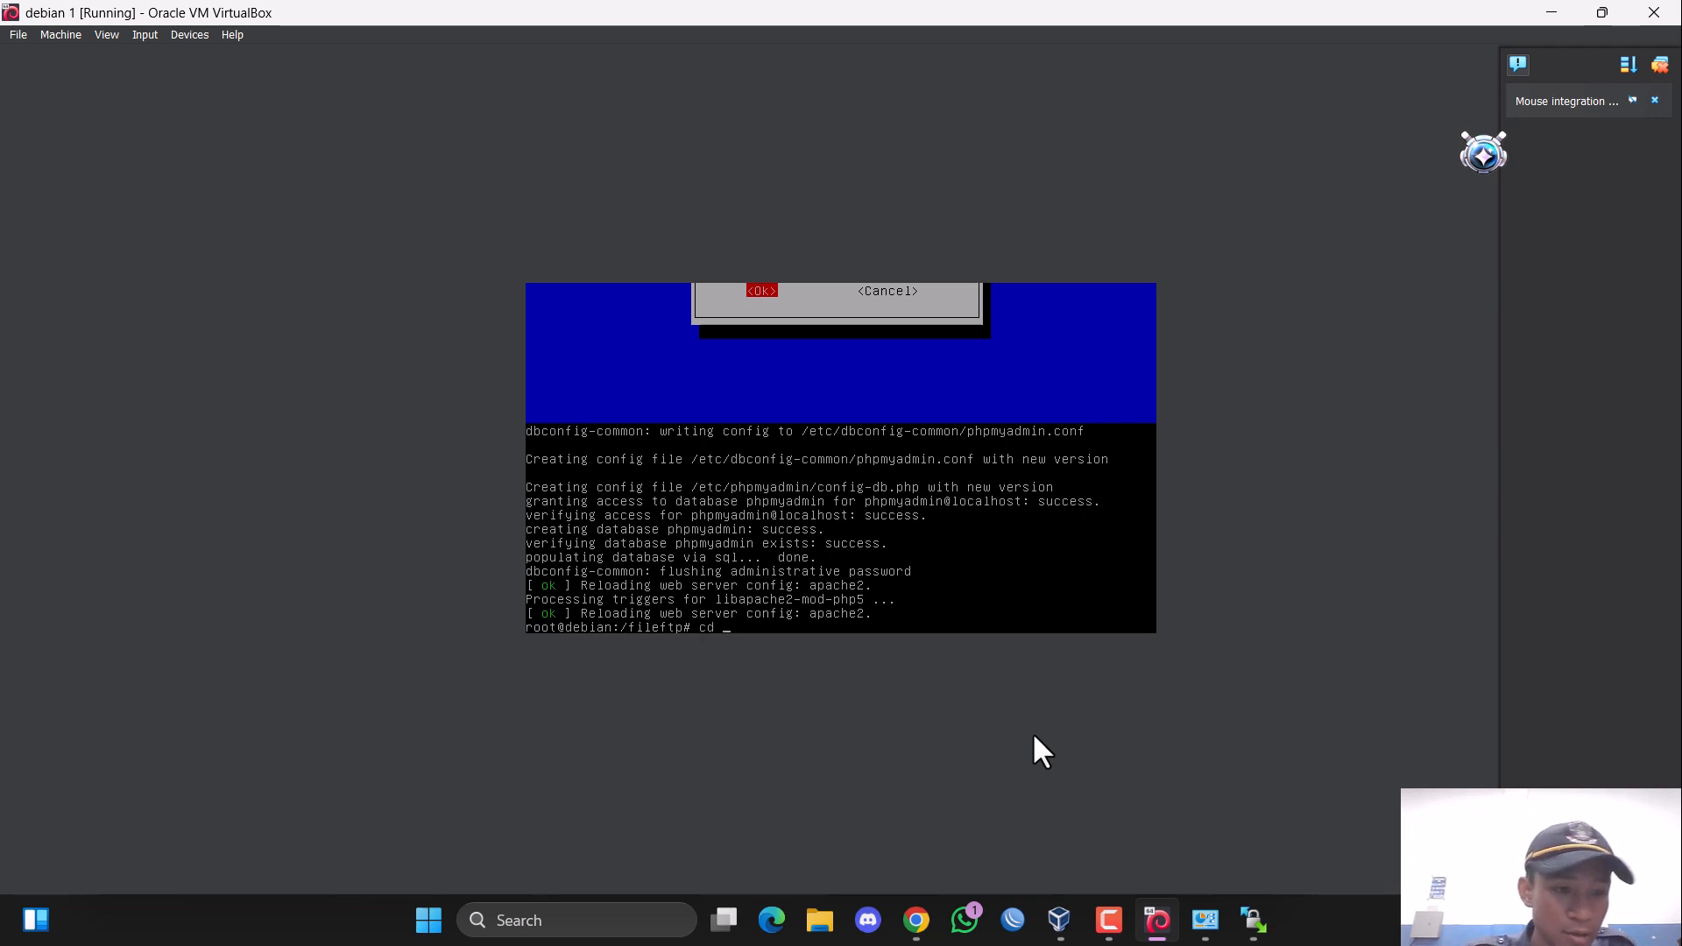
pyautogui.press('BackSpace')
pyautogui.press('BackSpace')
pyautogui.press('BackSpace')
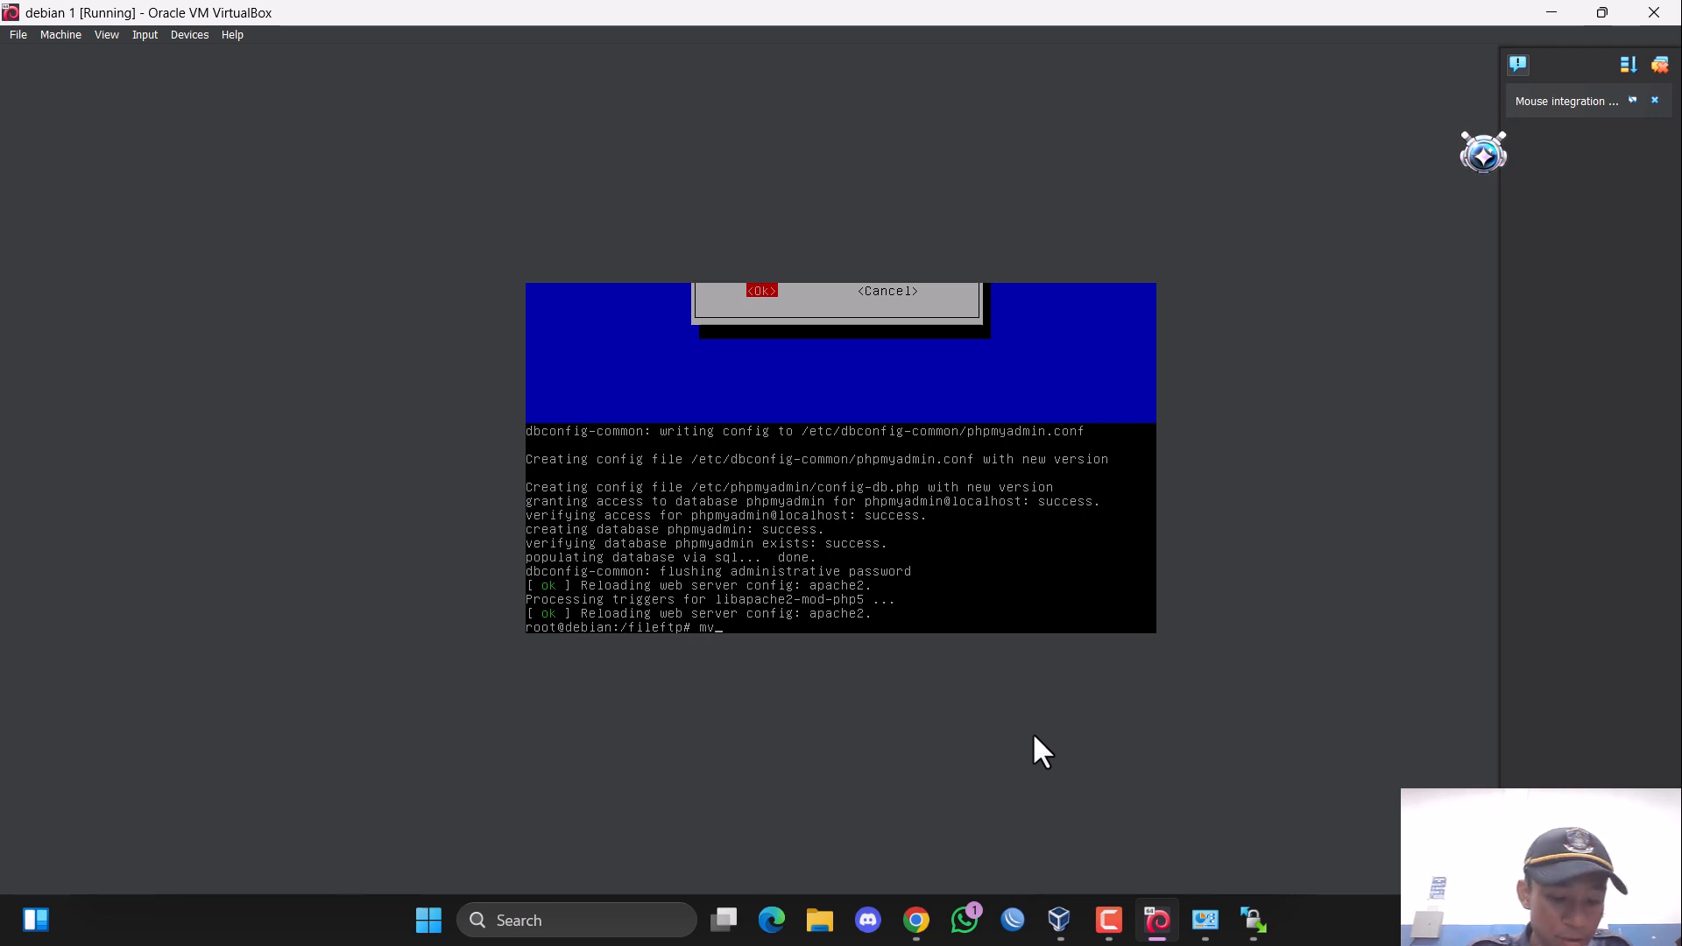
pyautogui.press('BackSpace')
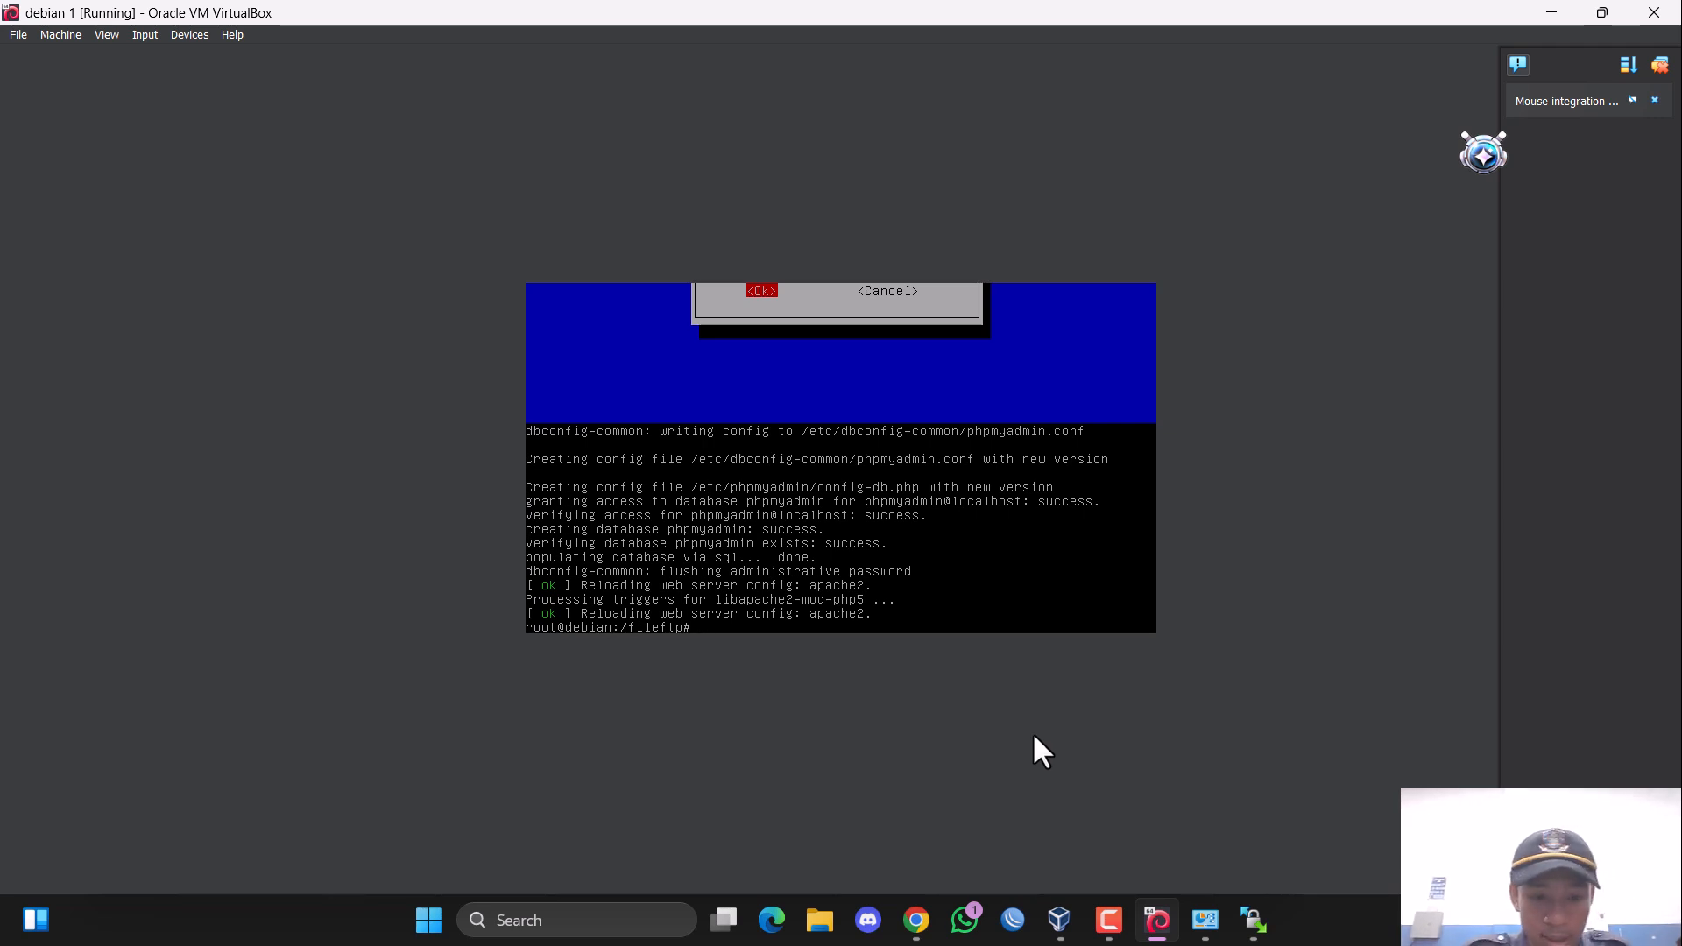
pyautogui.write('ls')
pyautogui.press('Return')
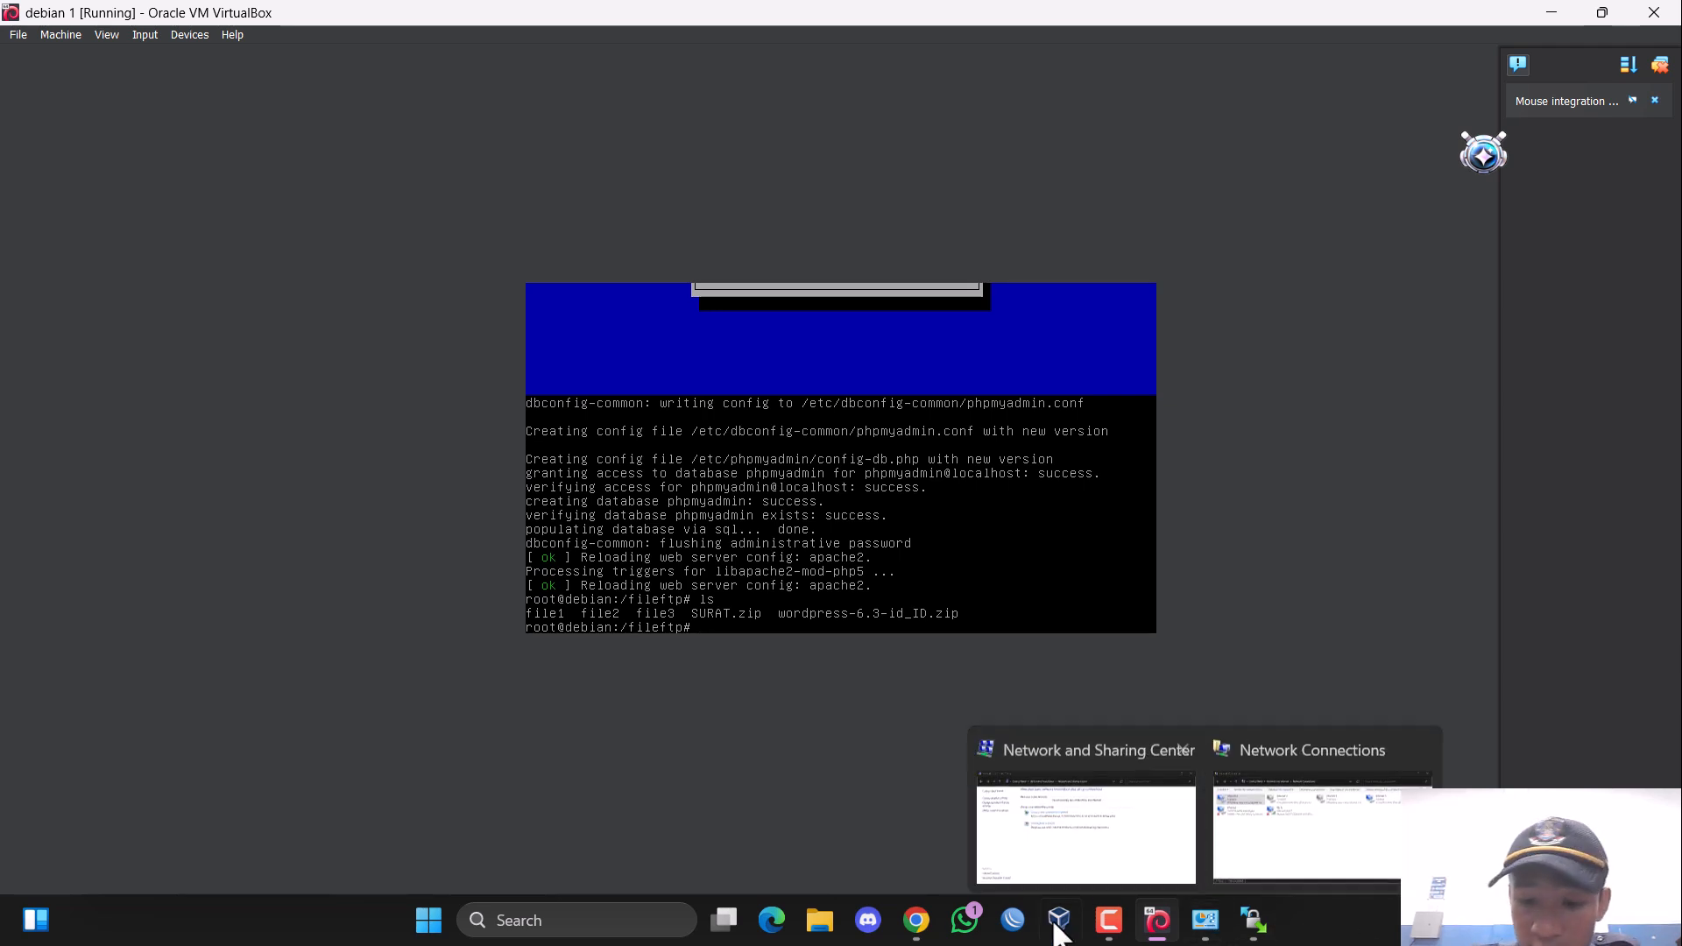
pyautogui.moveTo(1188, 933)
pyautogui.click(1254, 922)
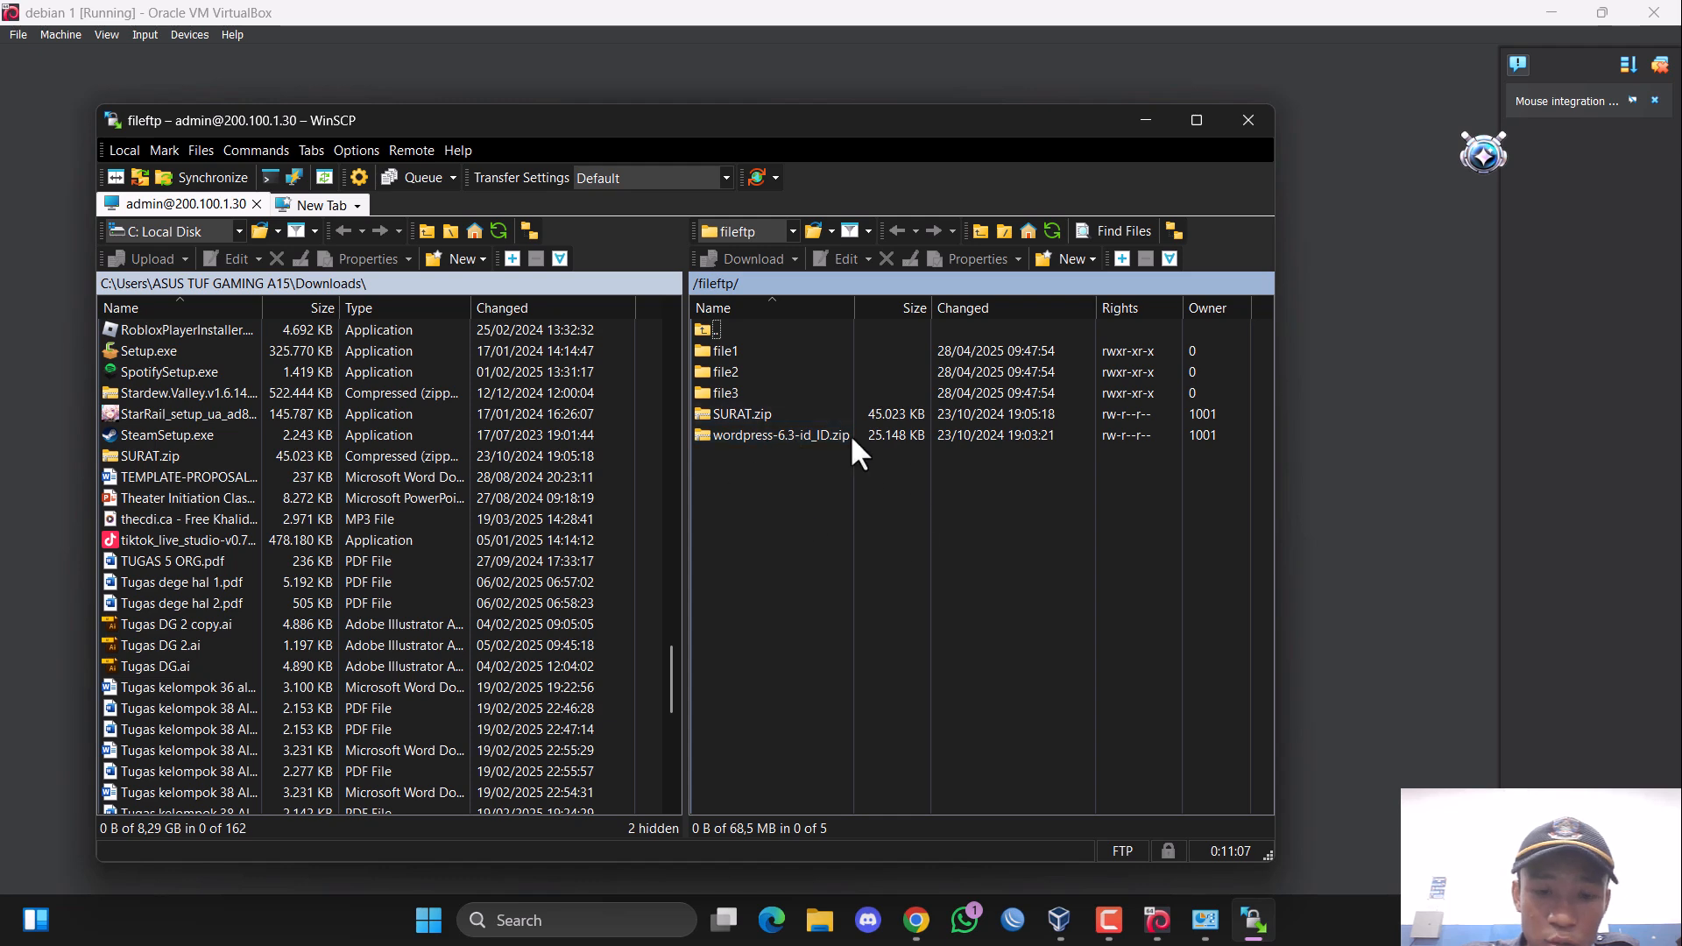
pyautogui.click(1254, 919)
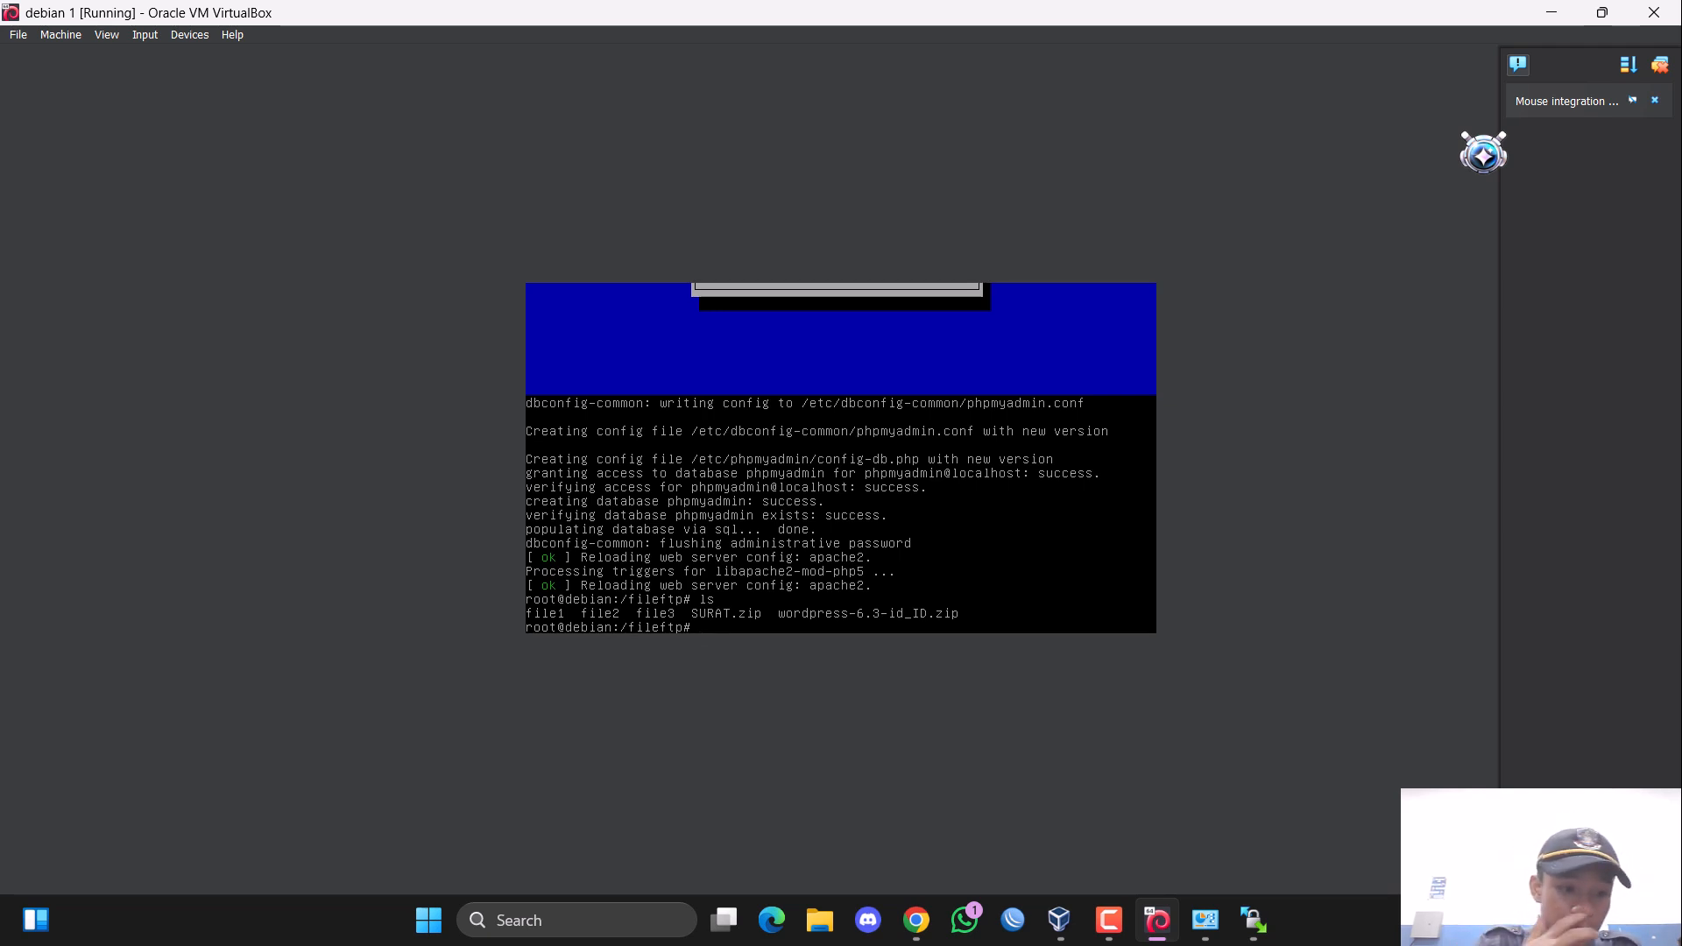
# Move wordpress-6.3-id_ID.zip from /fileftp to /var/www with the mv command.
pyautogui.write('mv wor')
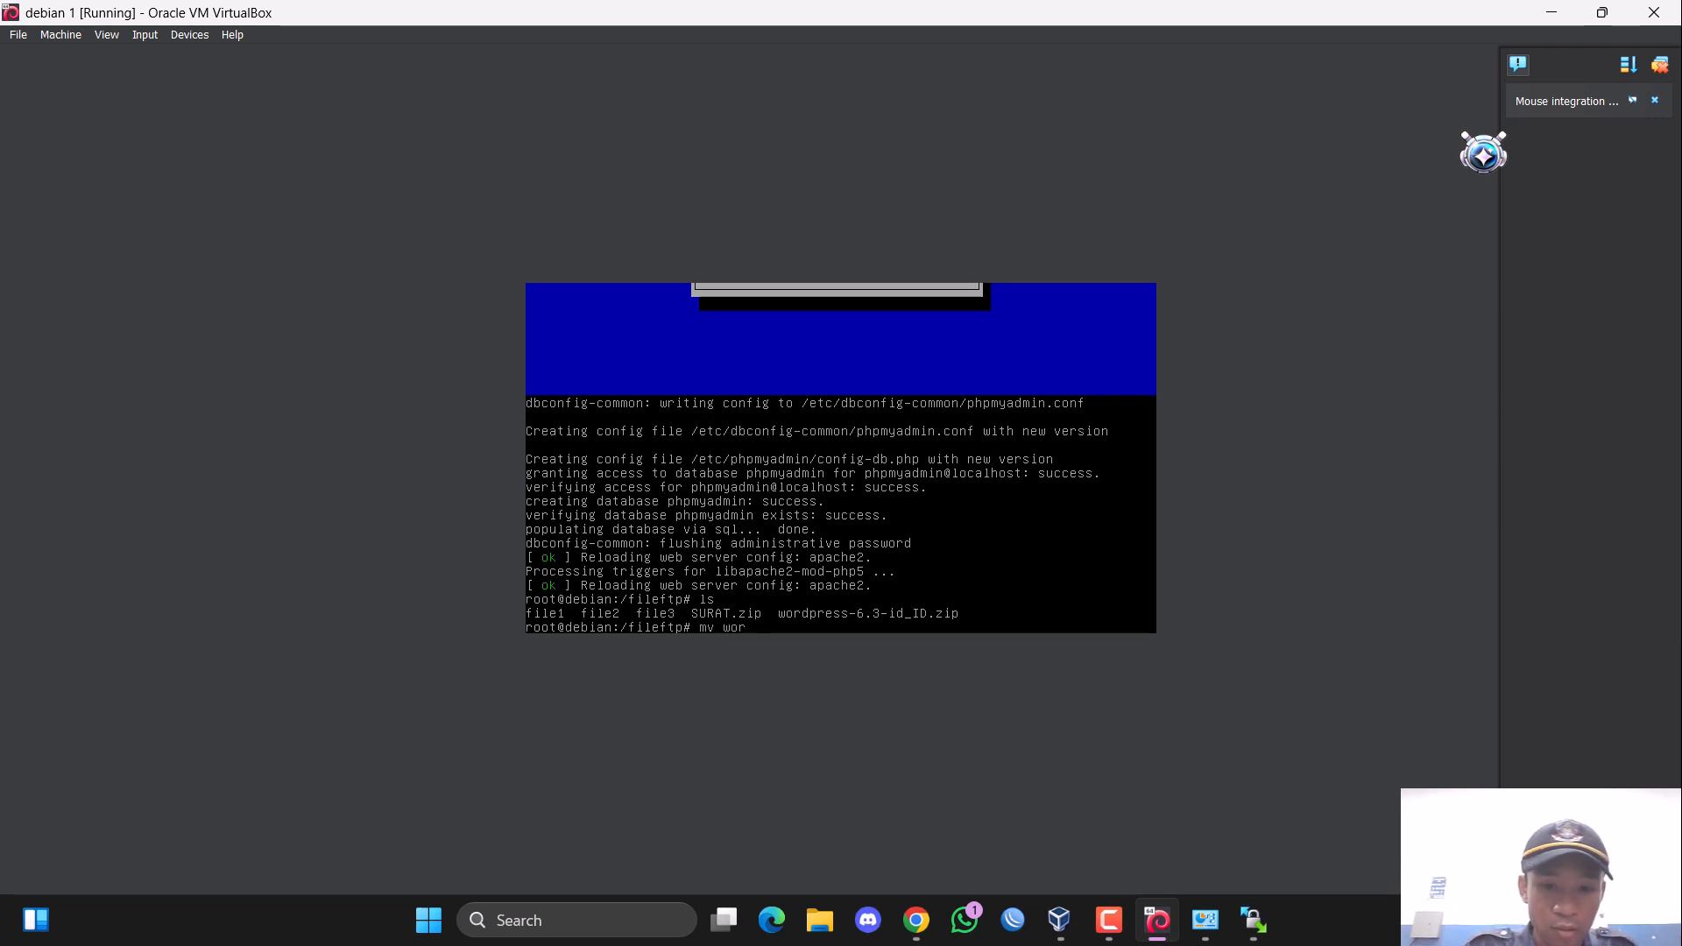
pyautogui.write('d')
pyautogui.press('Tab')
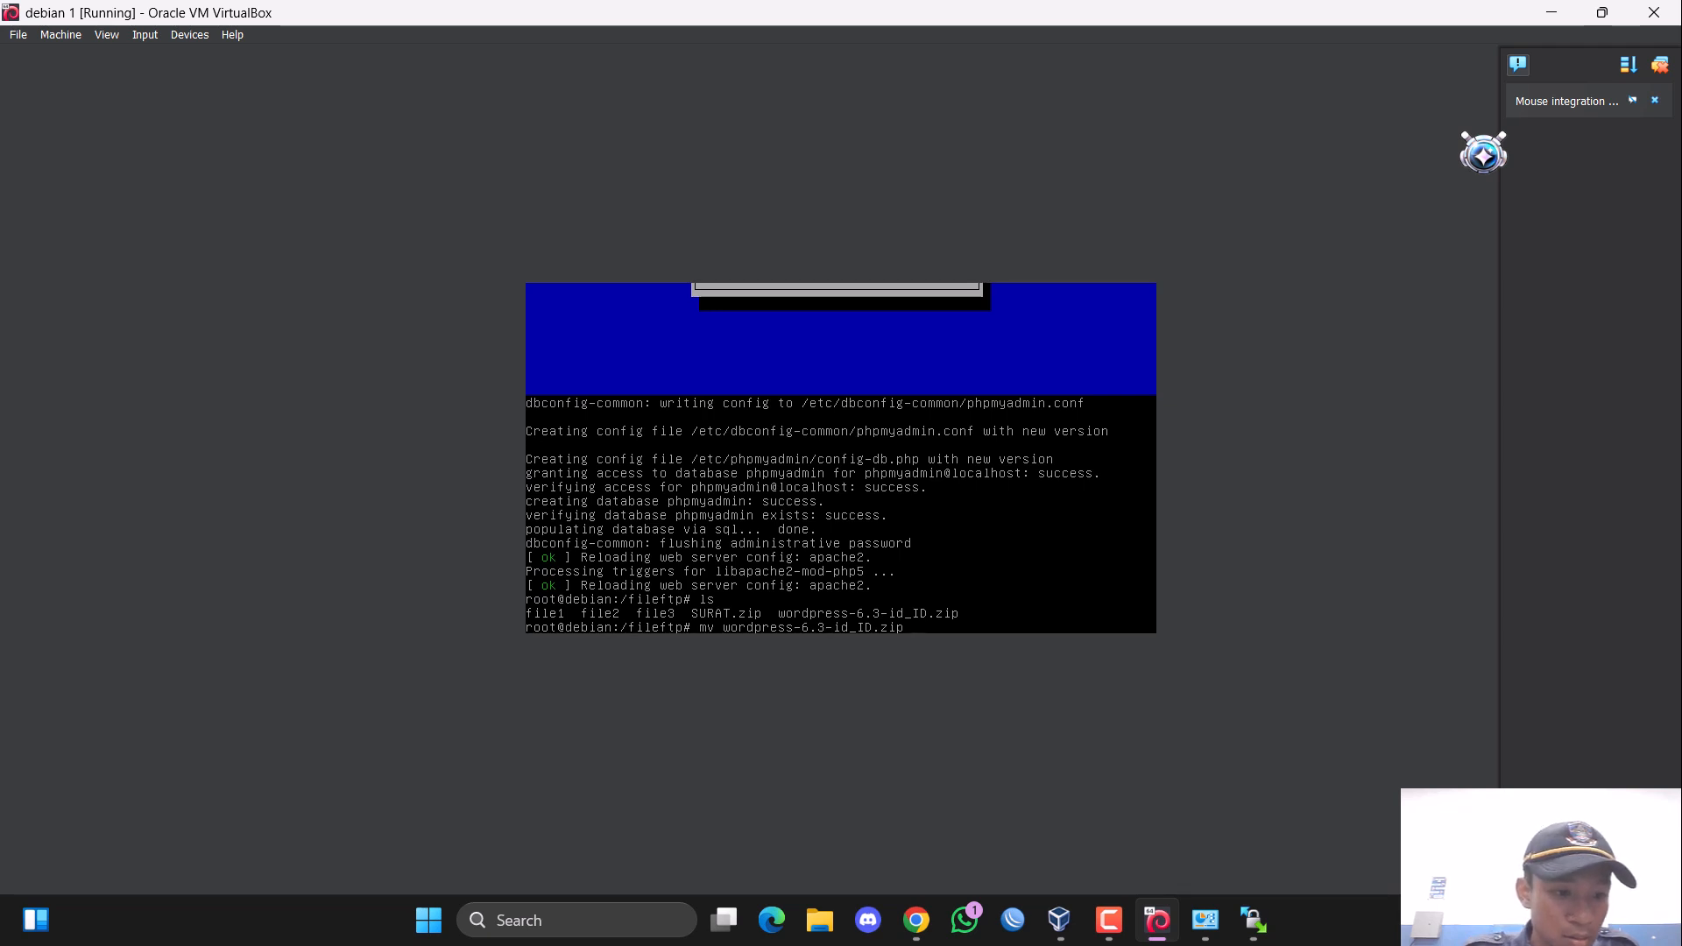
pyautogui.write('/')
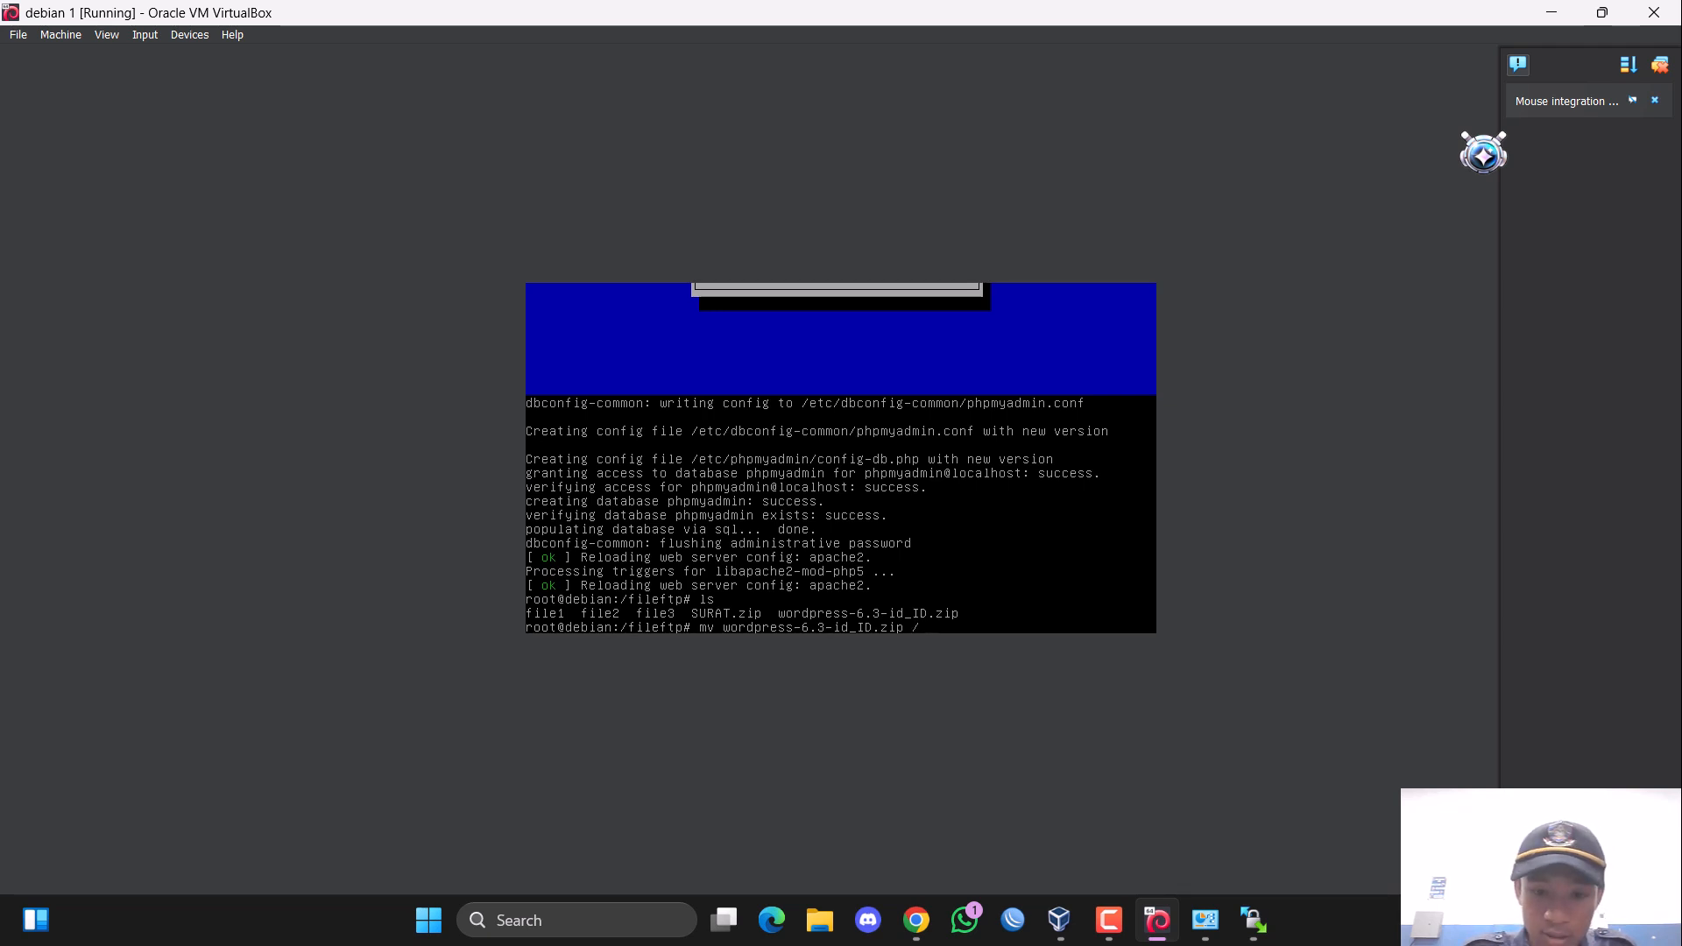
pyautogui.write('var')
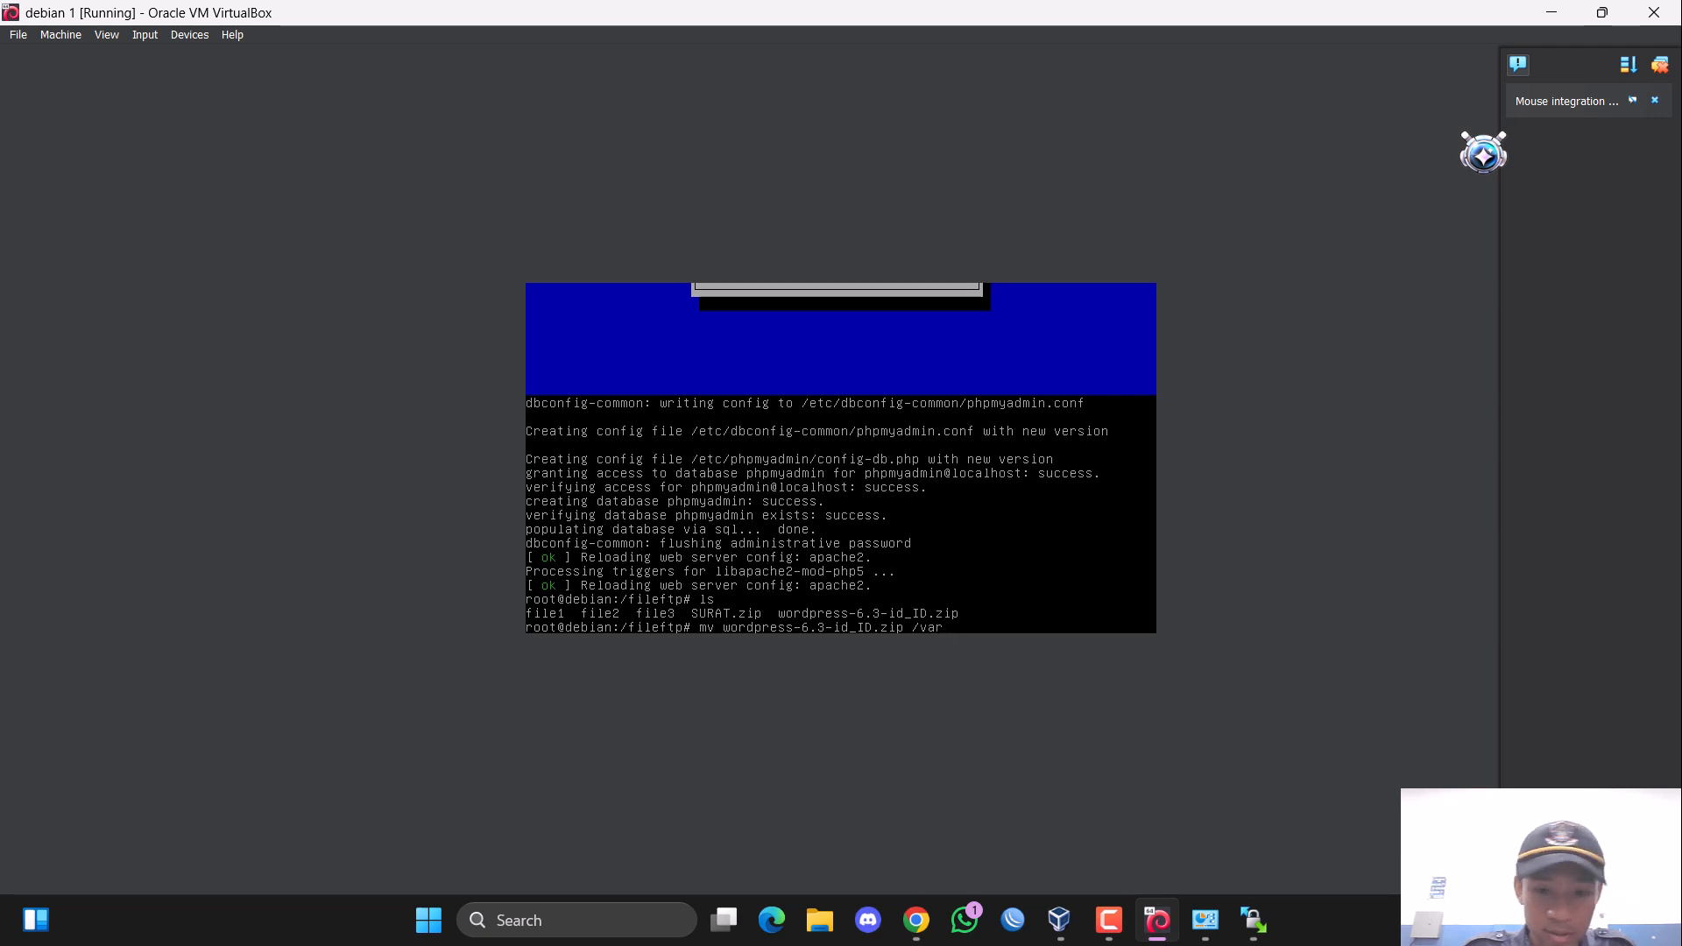
pyautogui.write('/www')
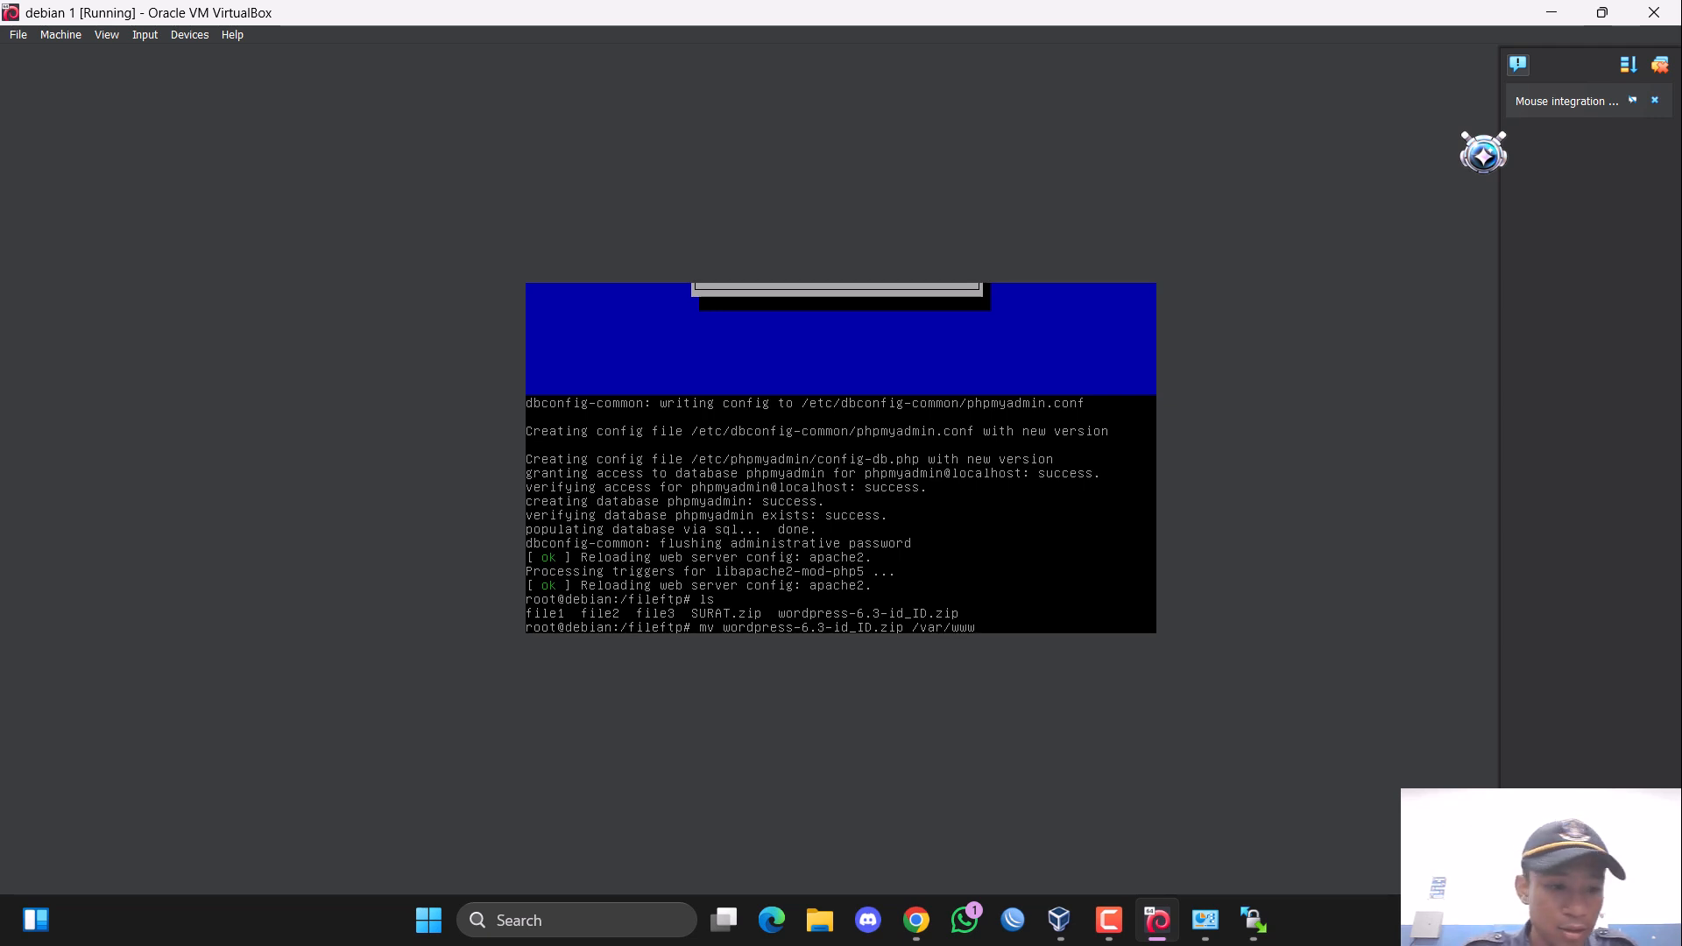
pyautogui.press('Return')
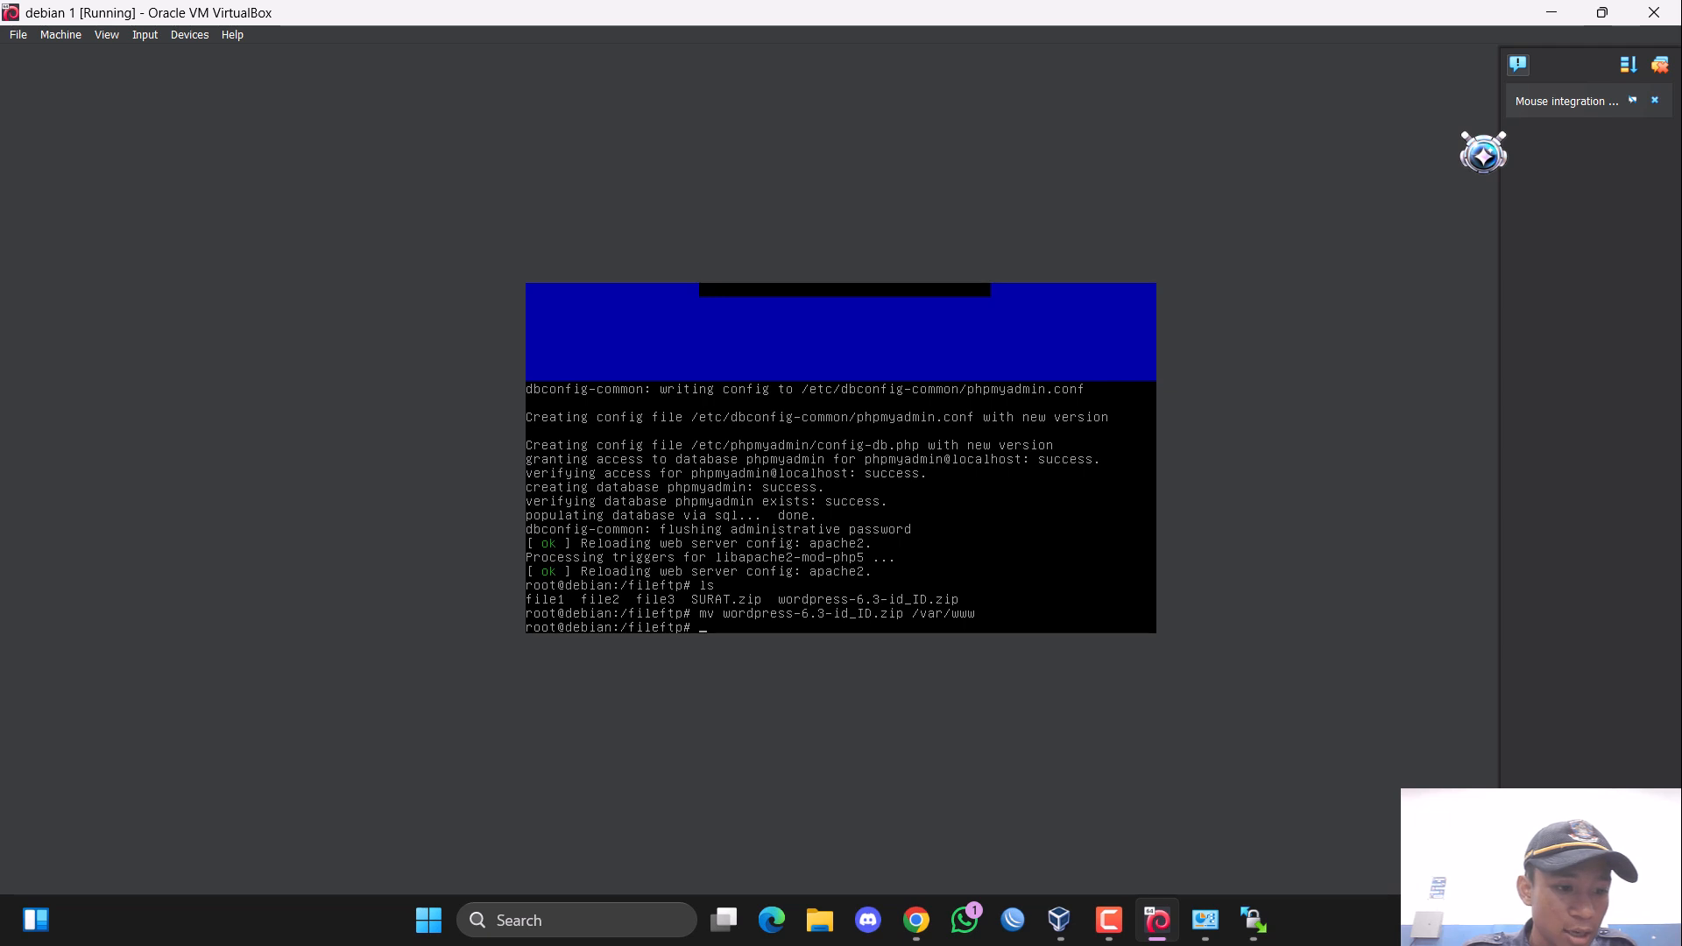
# Change to the /var/www directory and list its contents.
pyautogui.write('cd')
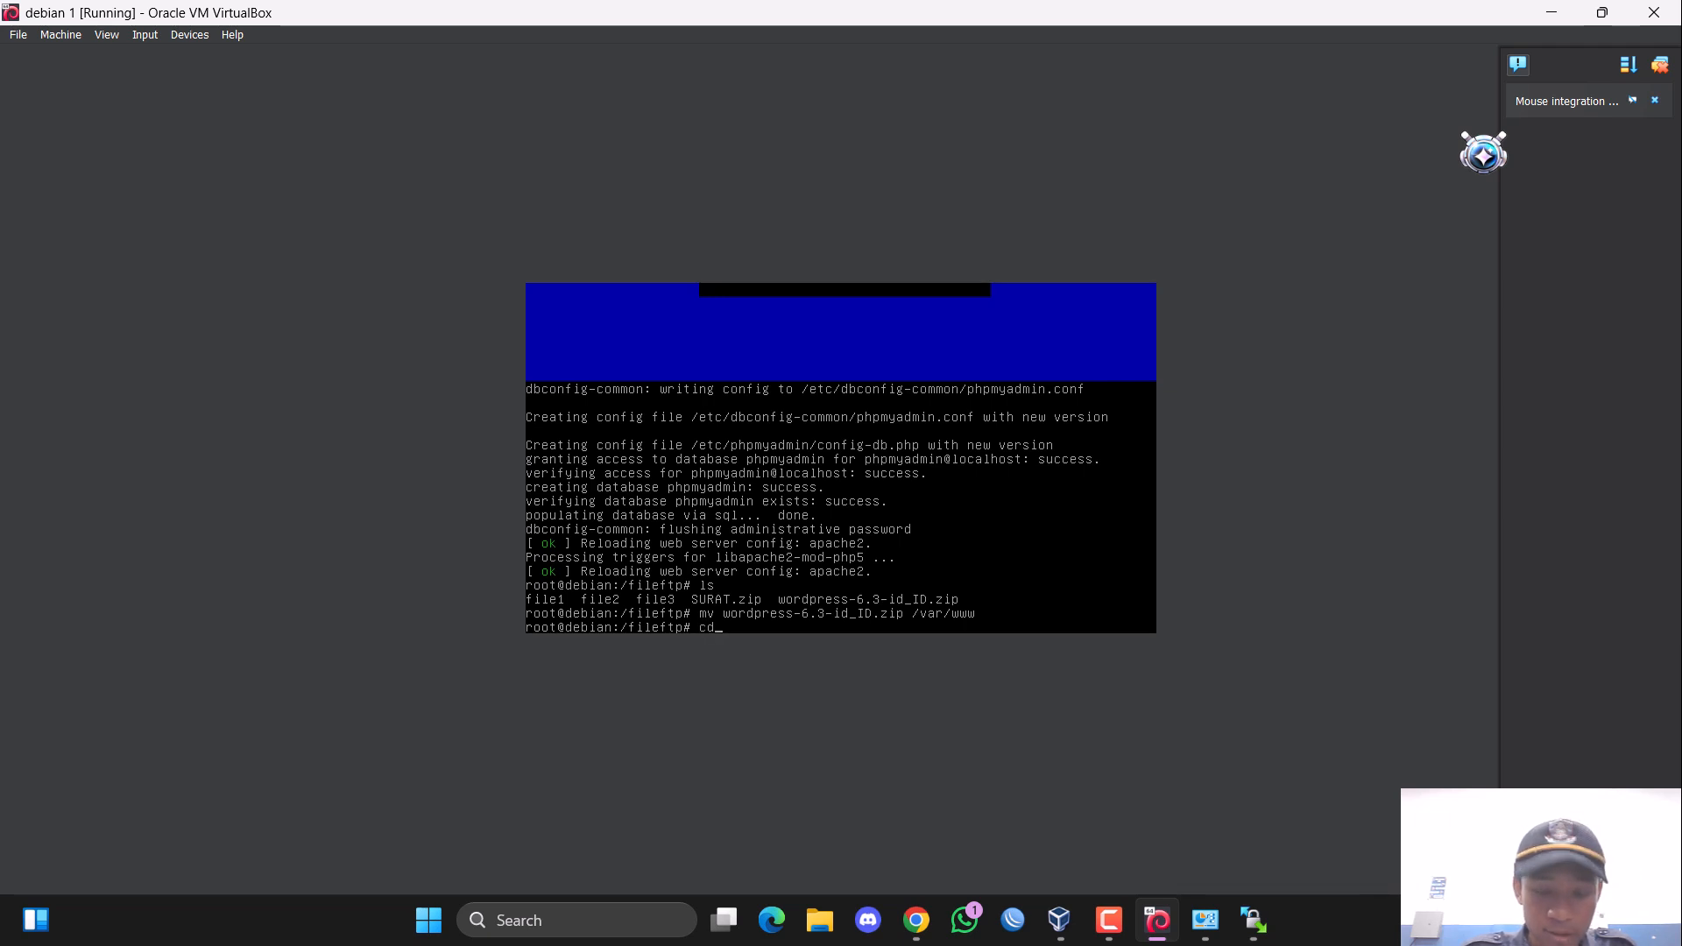
pyautogui.write(' /')
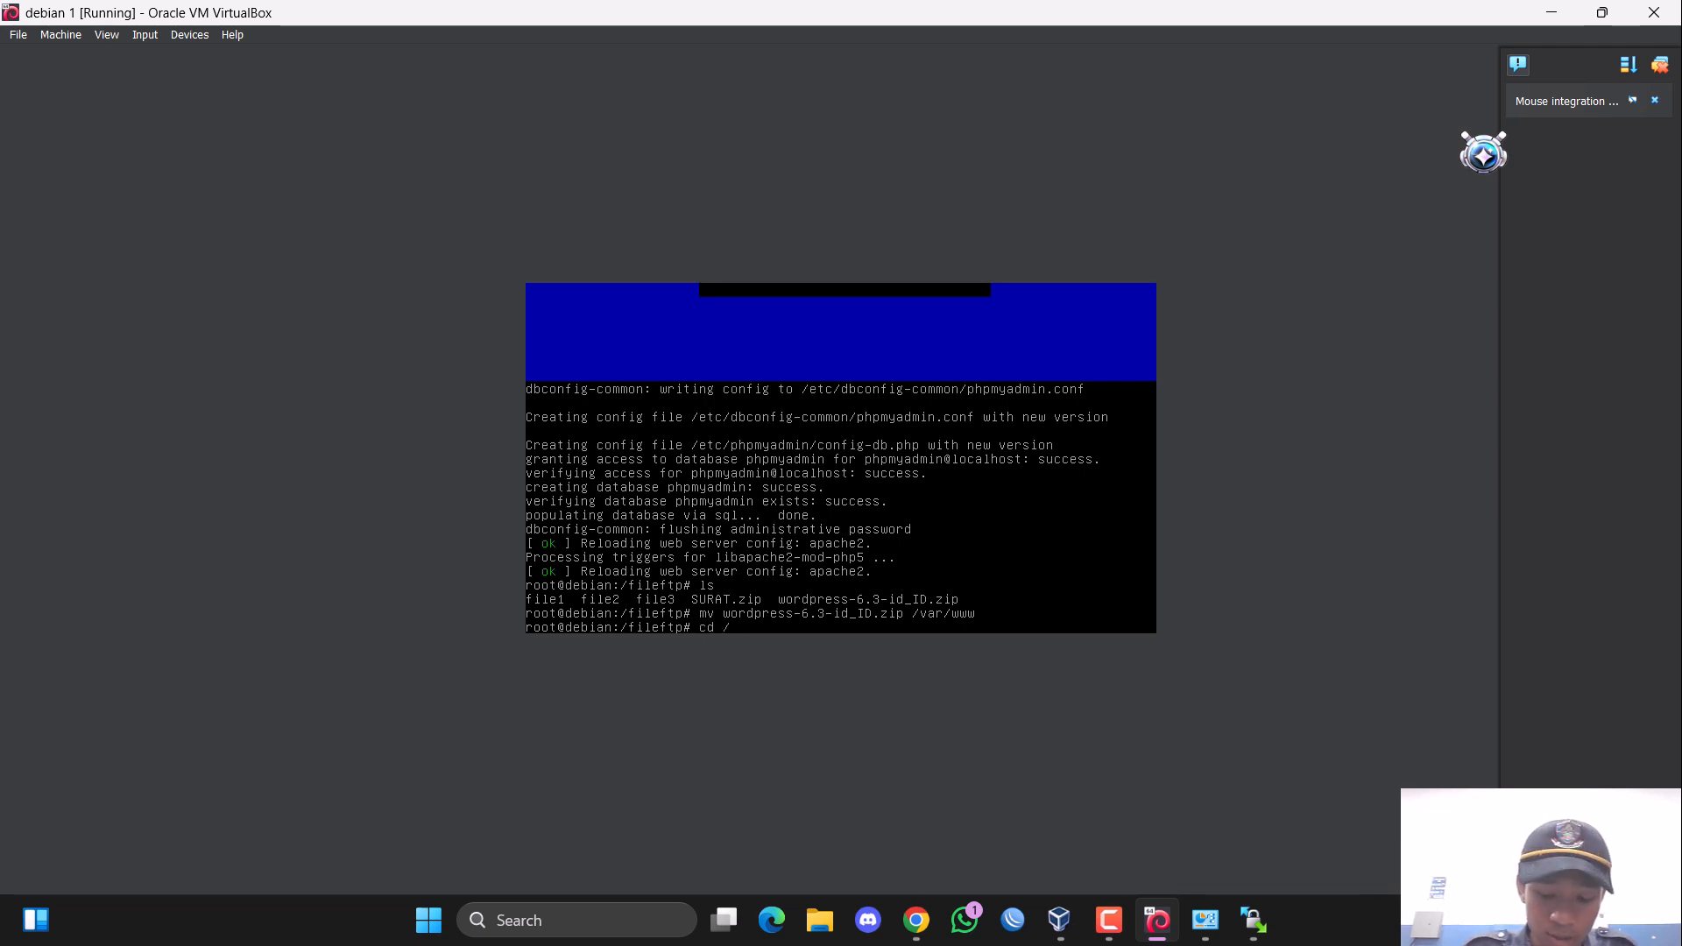
pyautogui.write('var/')
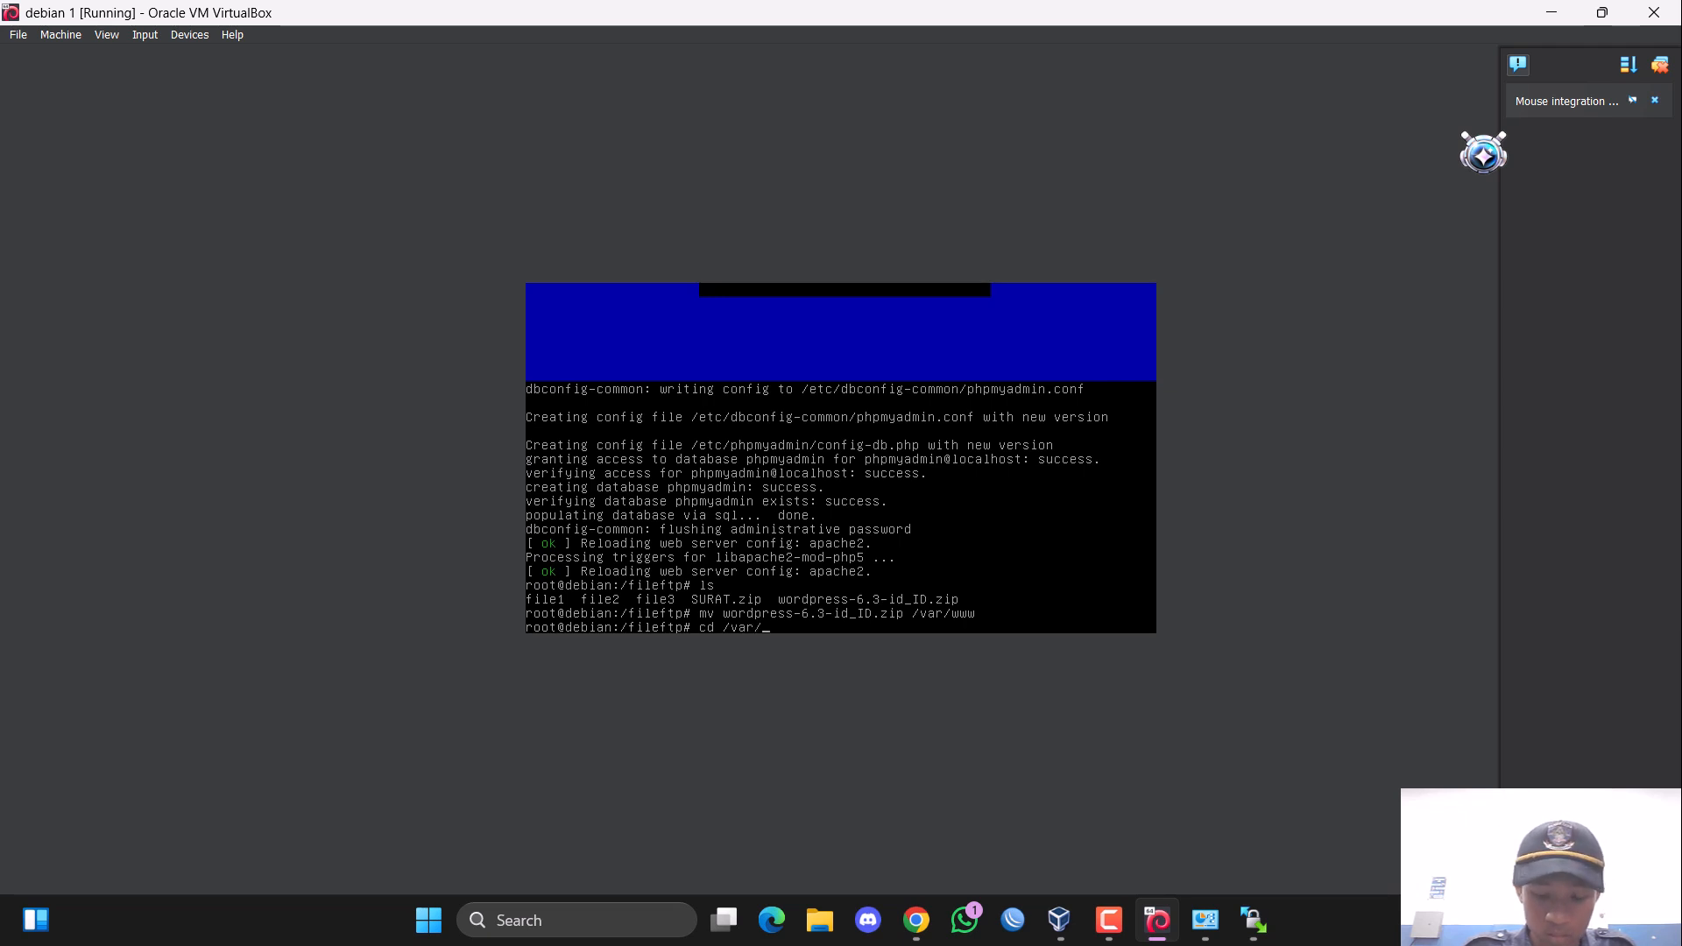
pyautogui.write('www')
pyautogui.press('Return')
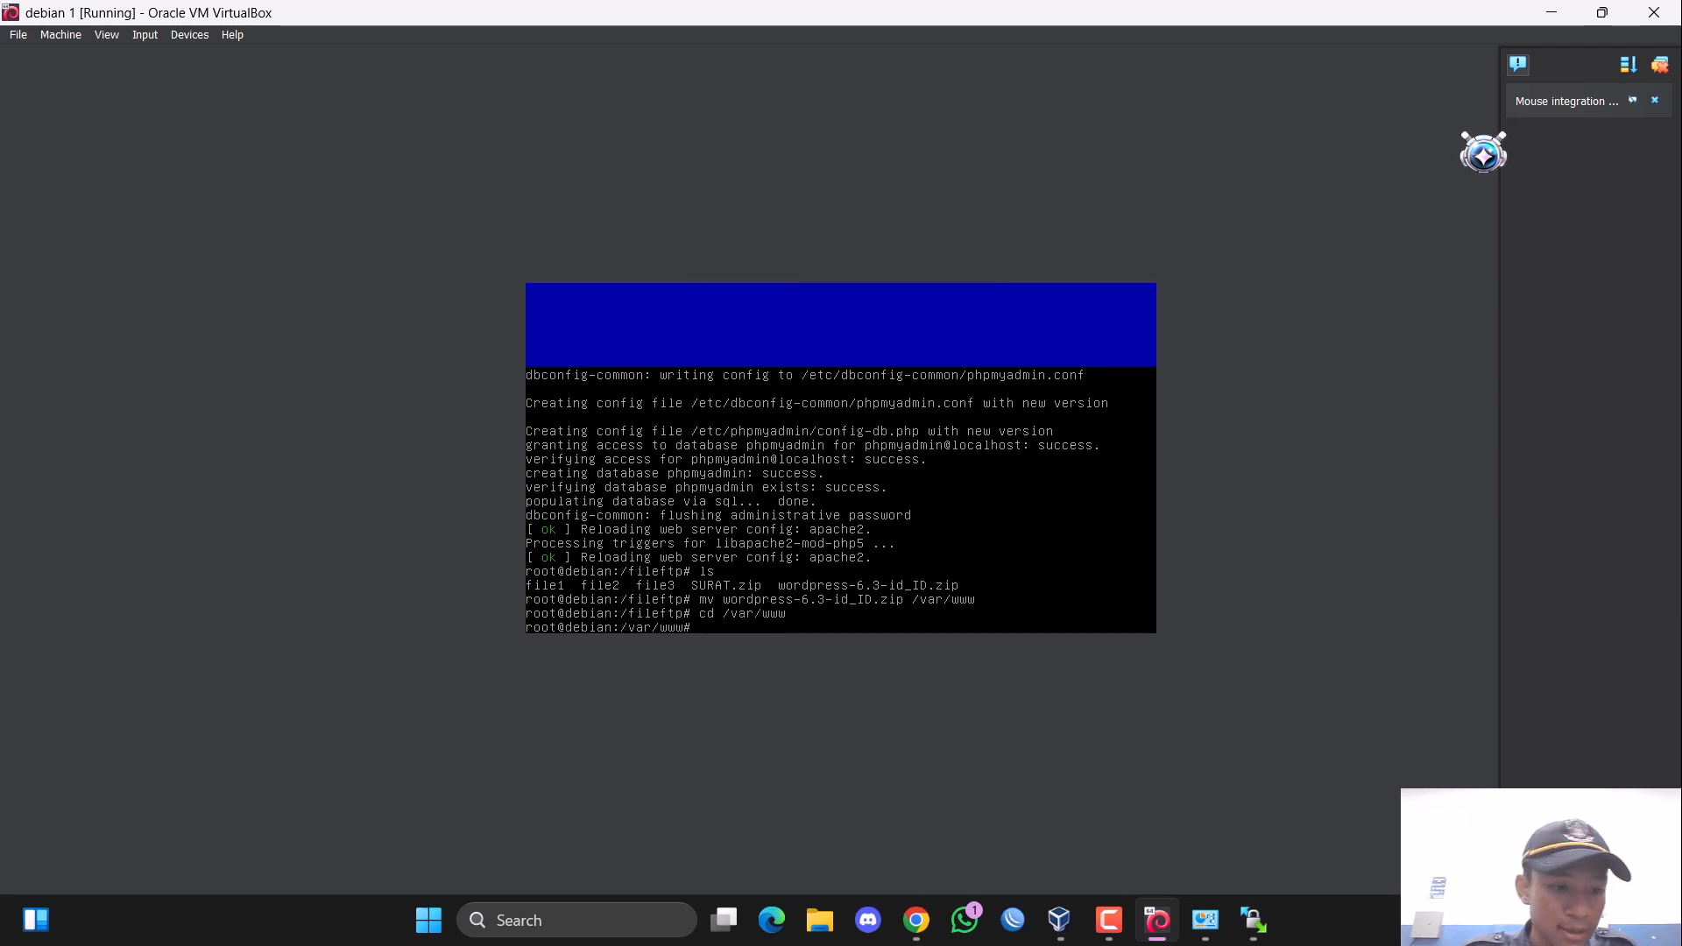
pyautogui.write('ls')
pyautogui.press('Return')
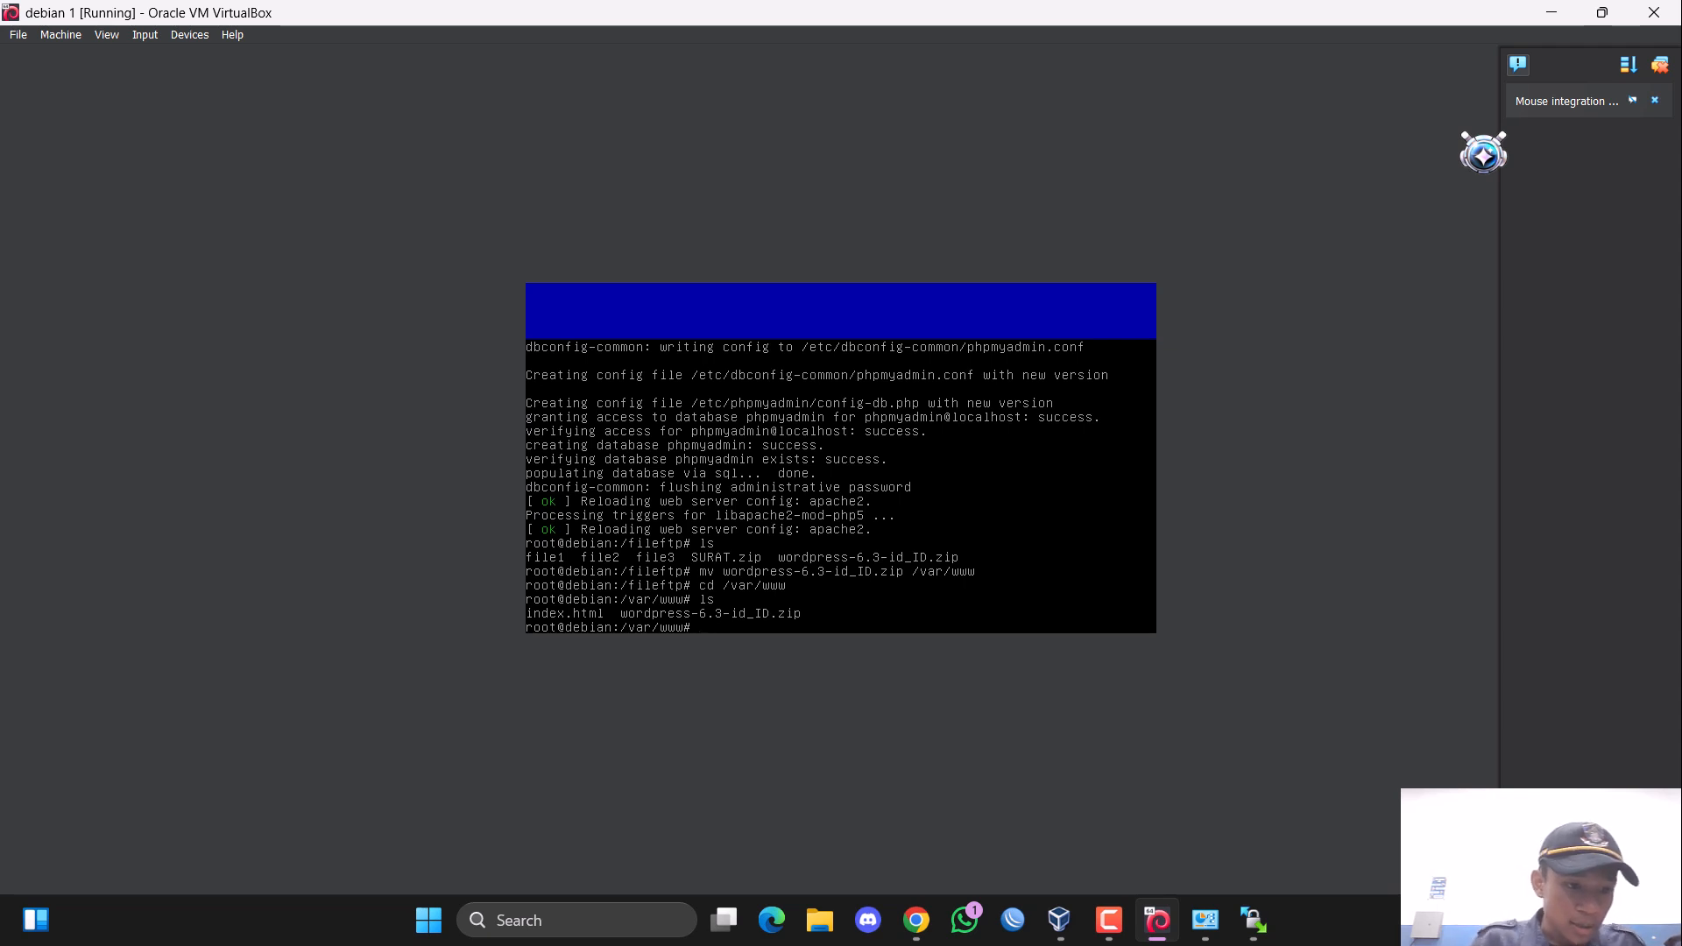
# Install the unzip package with apt-get.
pyautogui.write('ap')
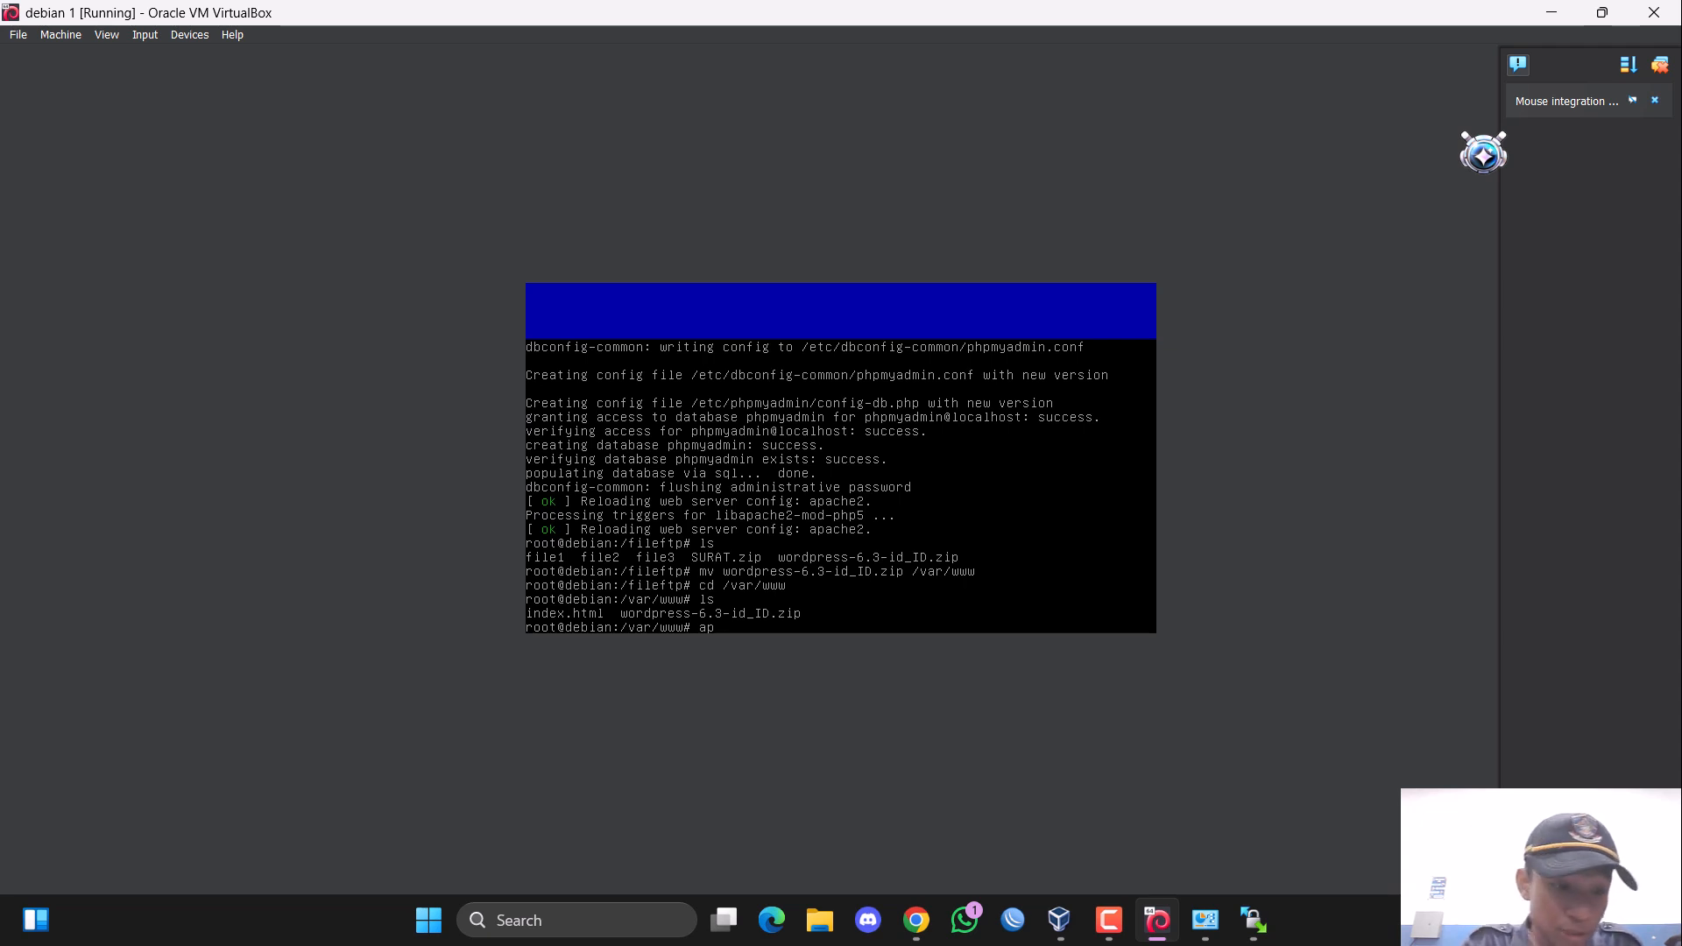
pyautogui.write('t-get ')
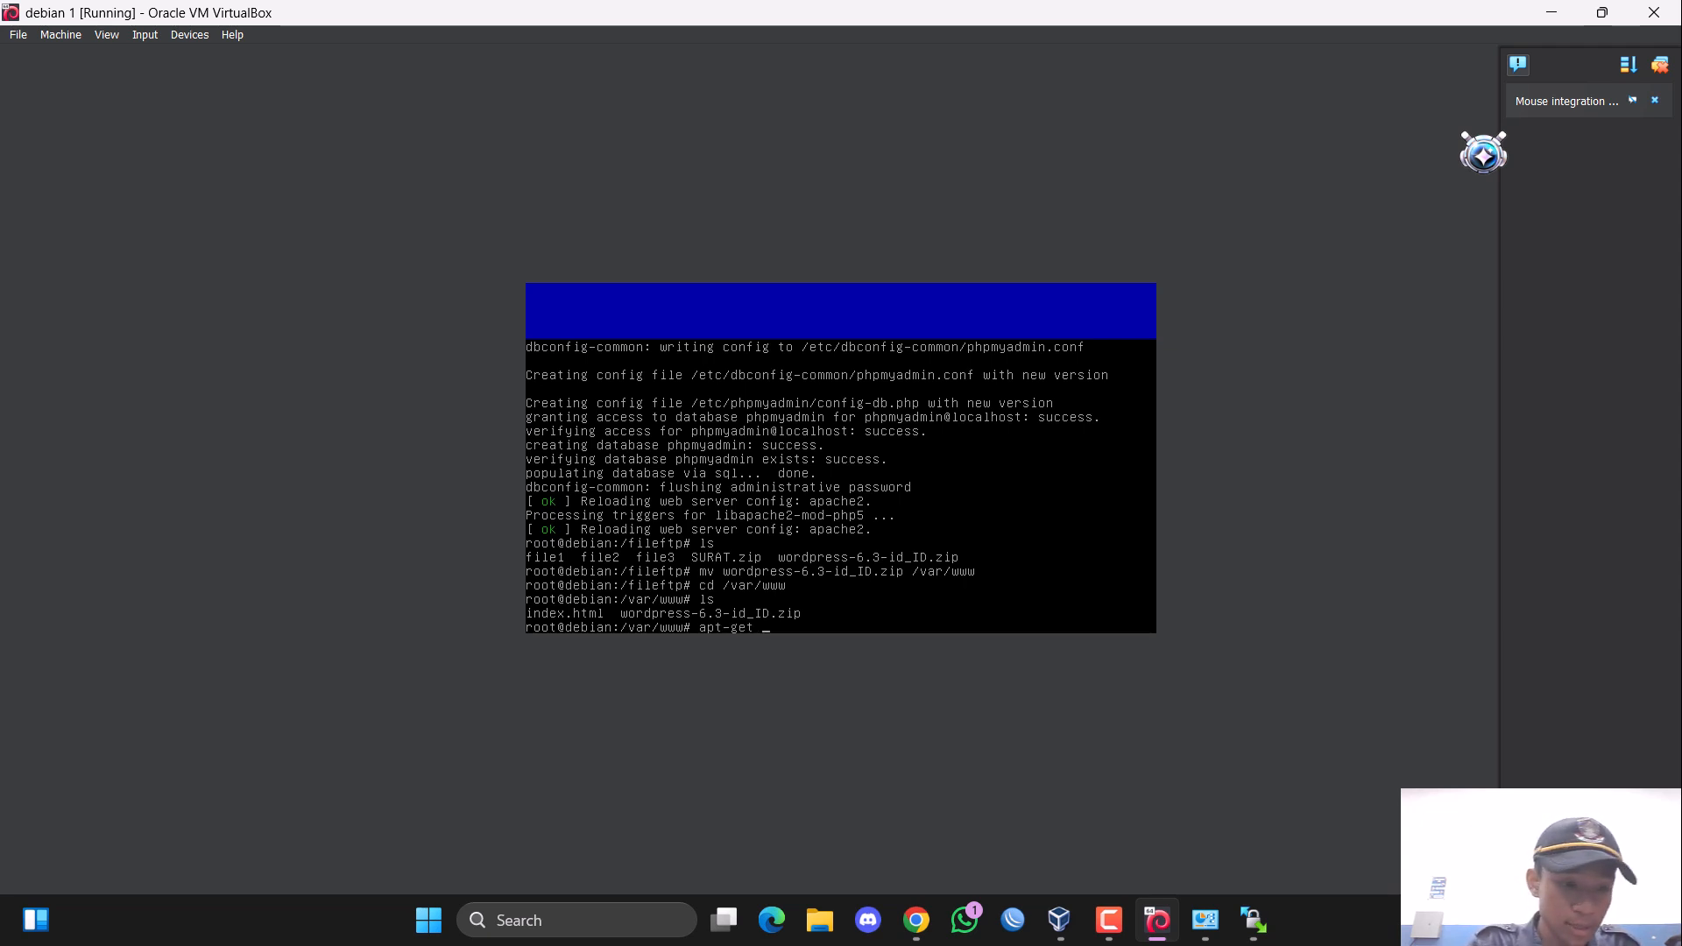
pyautogui.write('install ')
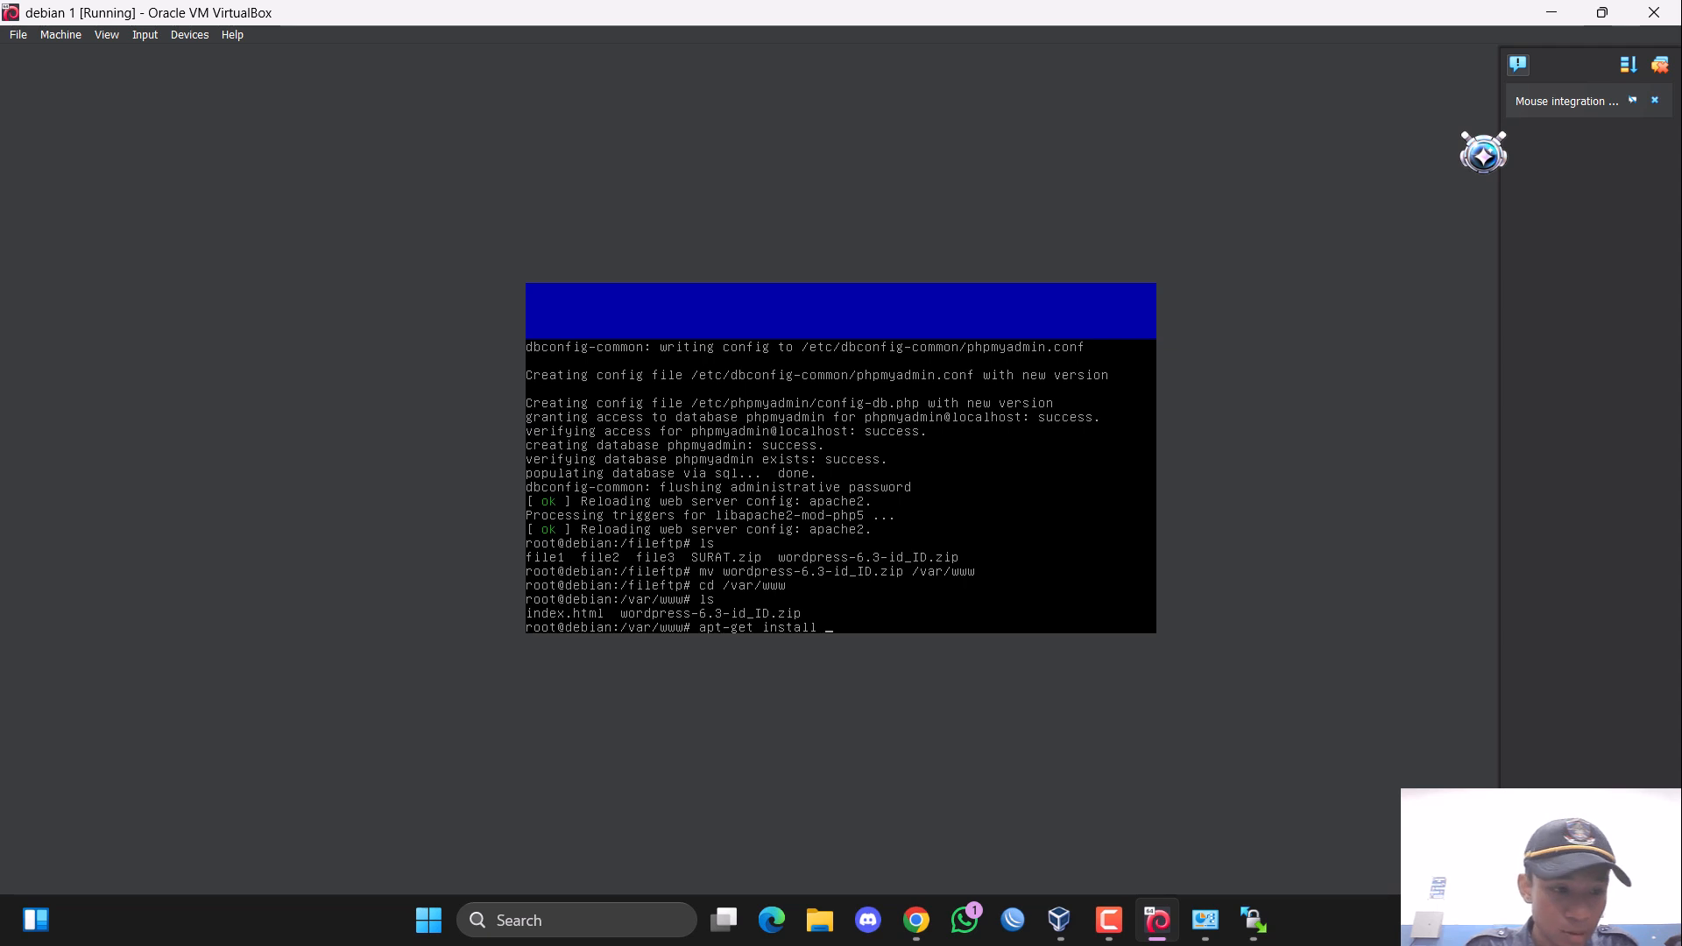
pyautogui.write('unzi')
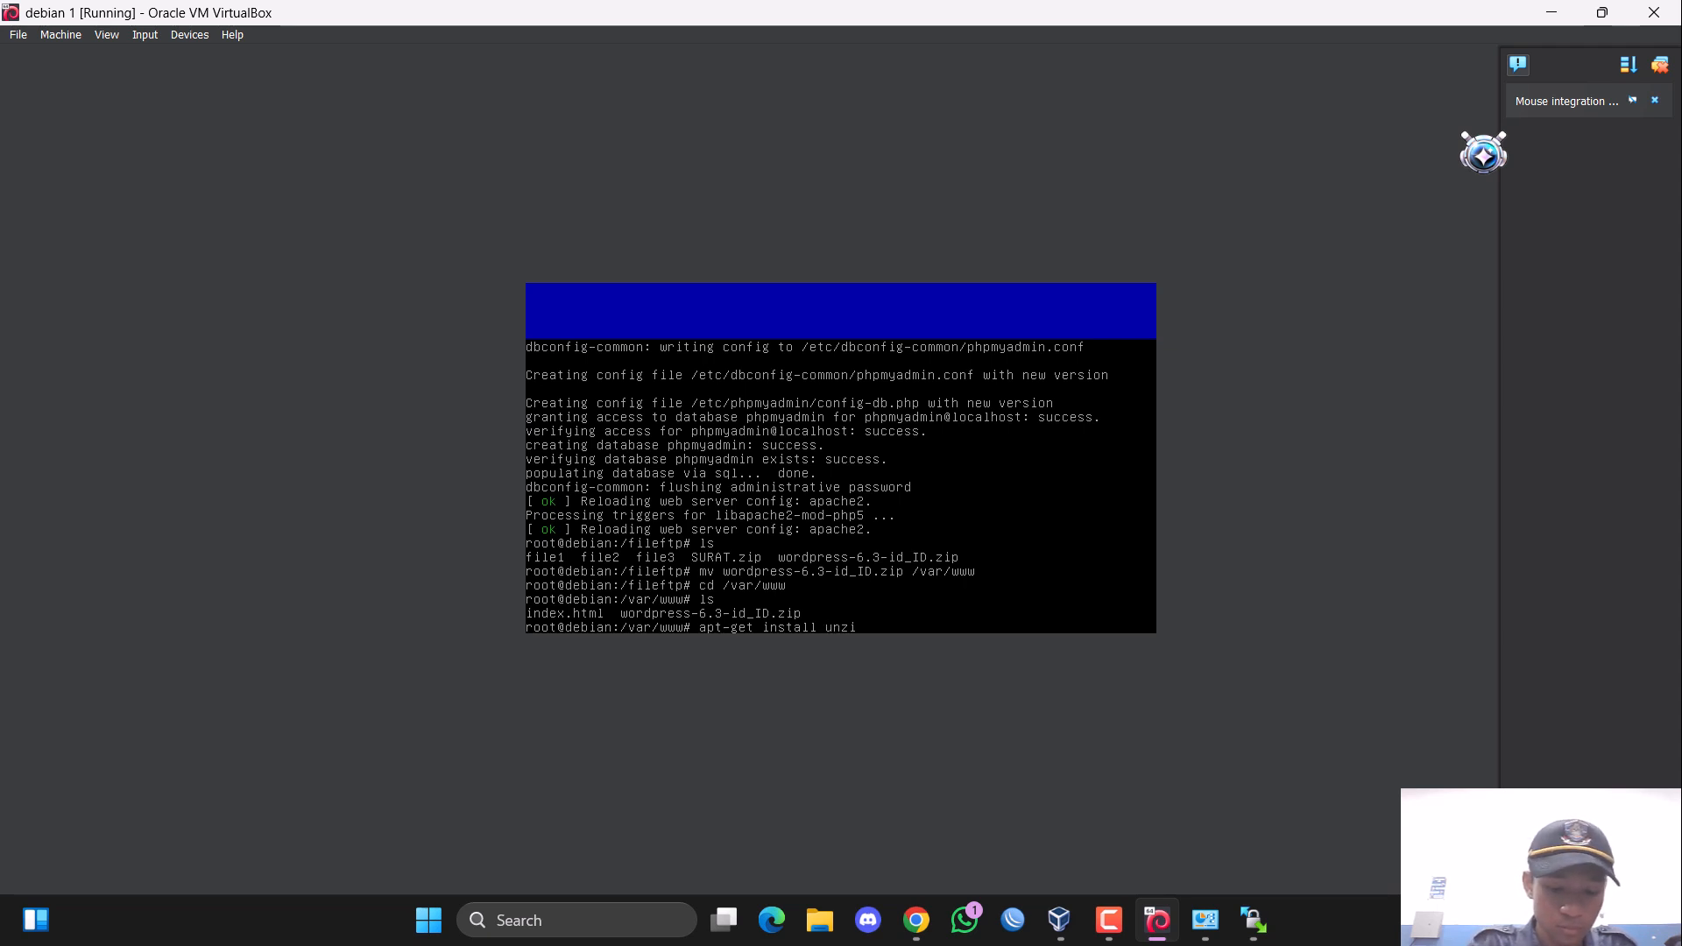
pyautogui.write('p')
pyautogui.press('Return')
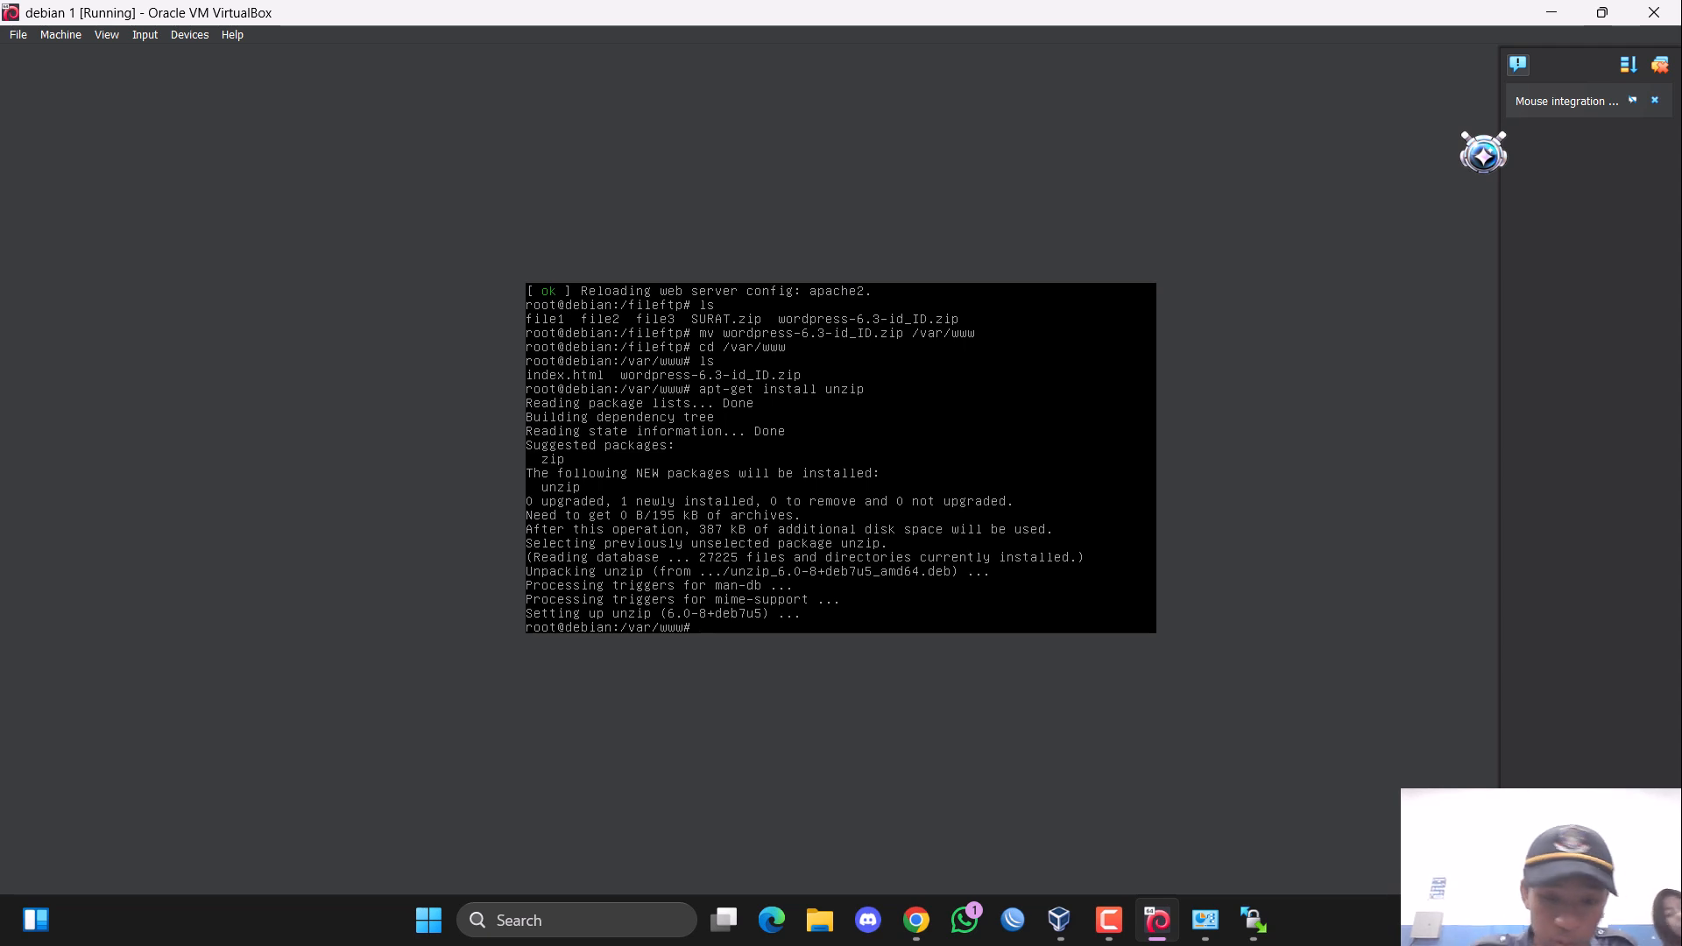
# Extract wordpress-6.3-id_ID.zip in /var/www with the unzip command.
pyautogui.write('nzip')
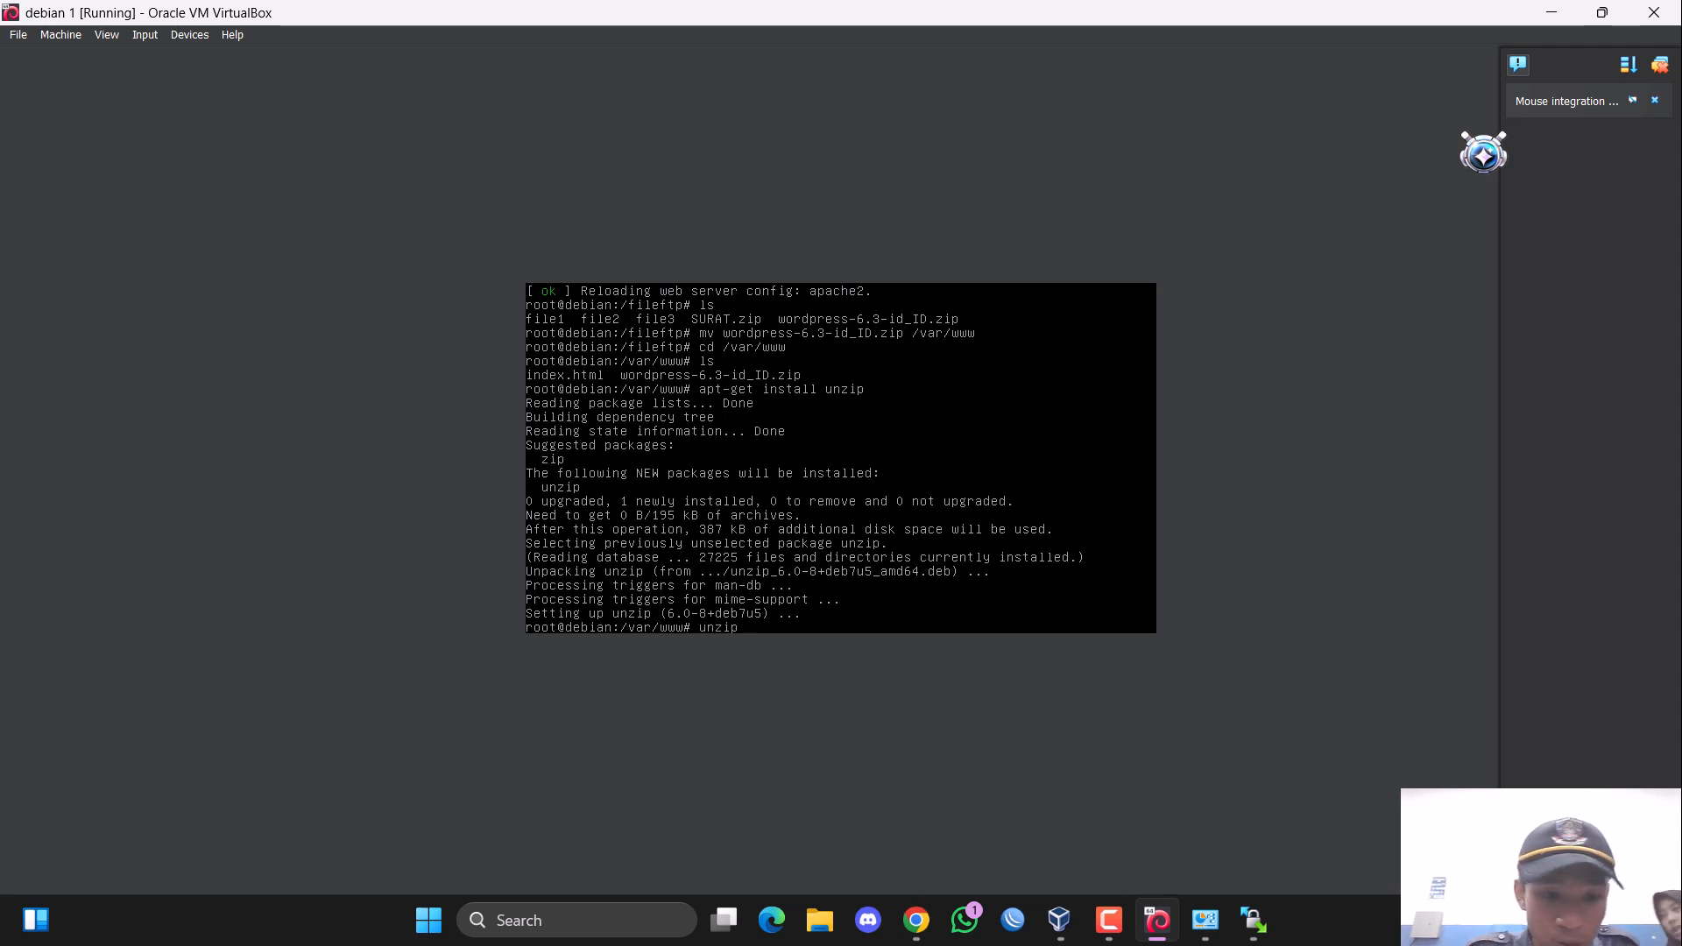
pyautogui.write(' w')
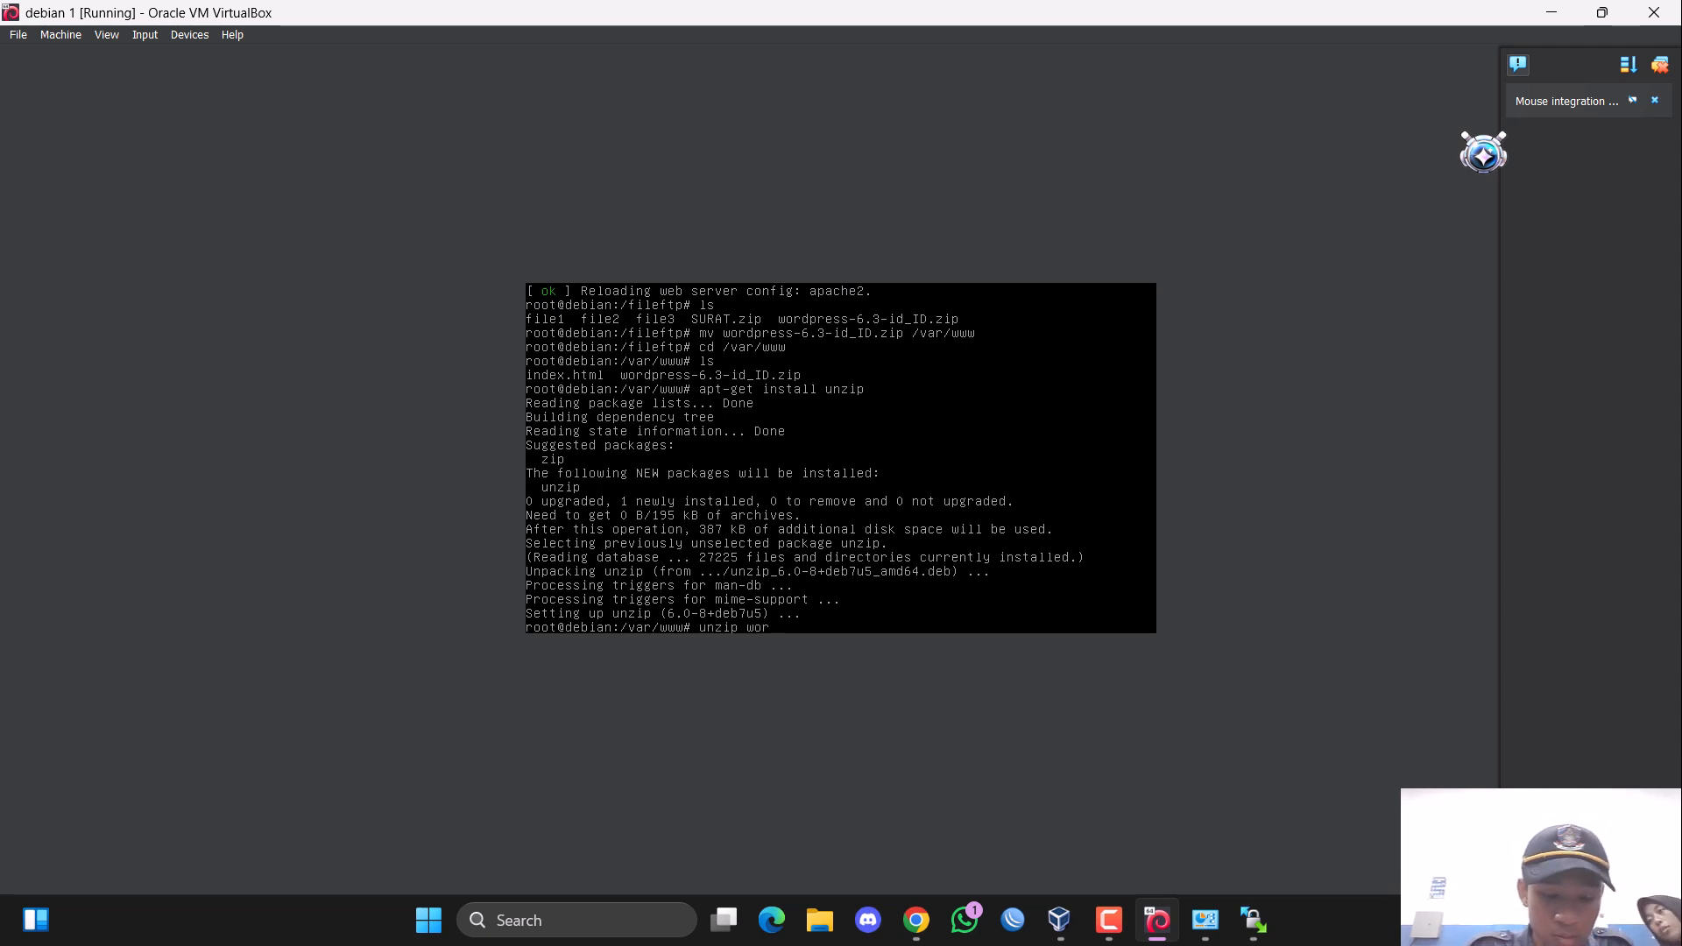
pyautogui.write('or')
pyautogui.press('Tab')
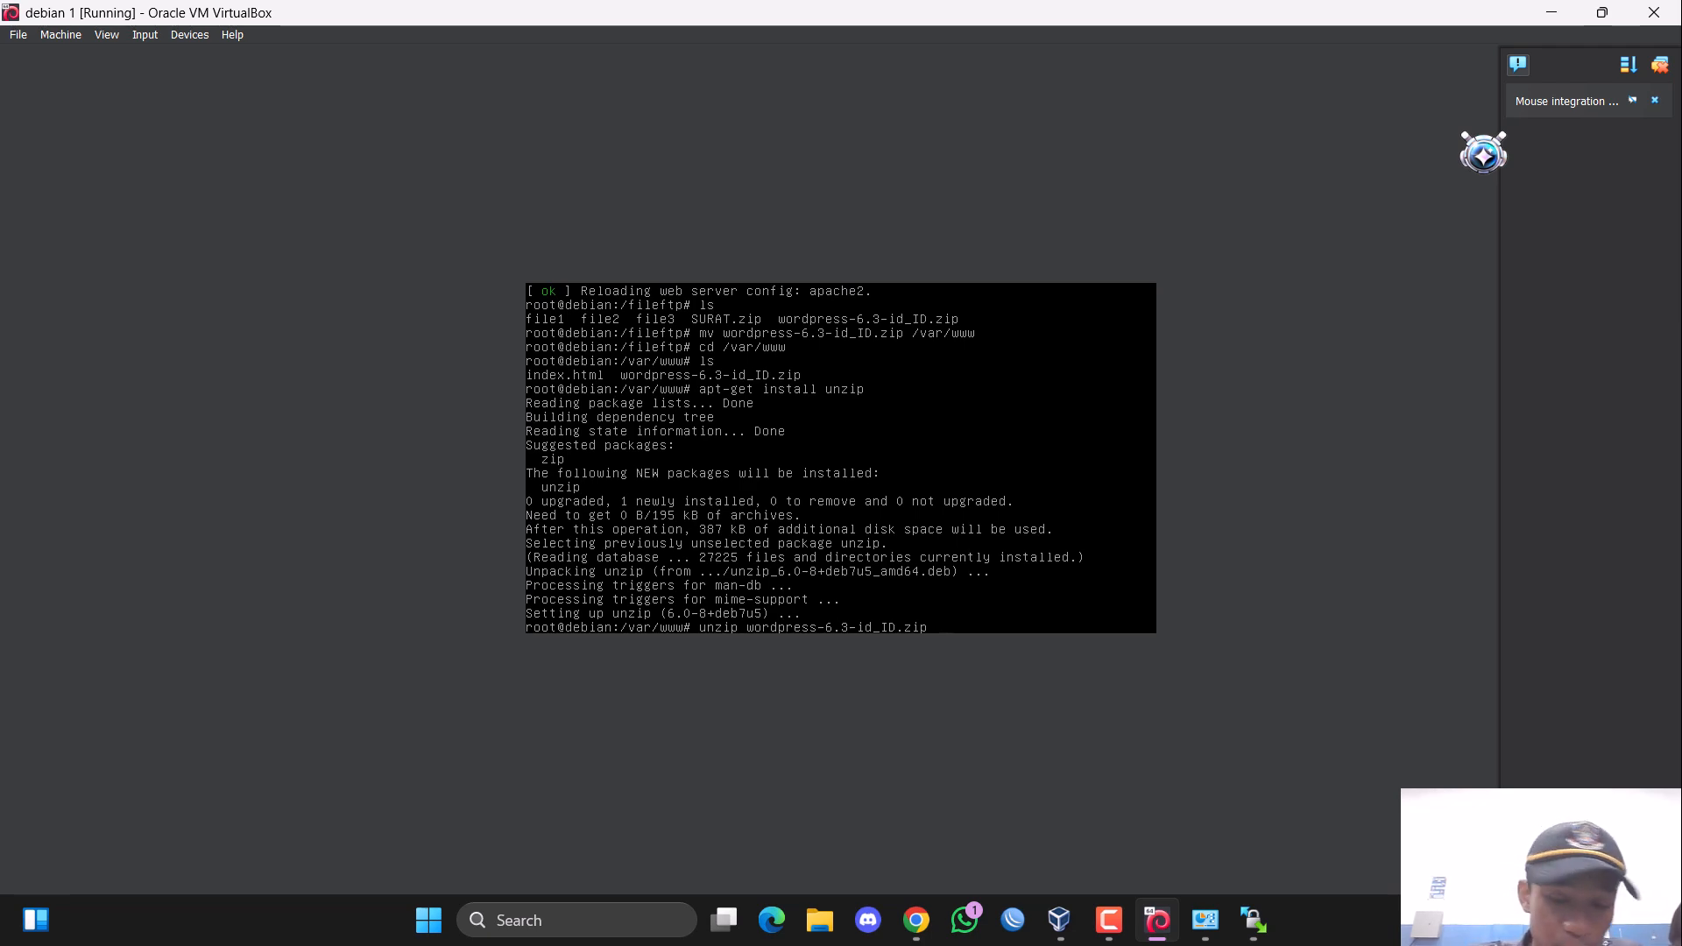
pyautogui.press('Return')
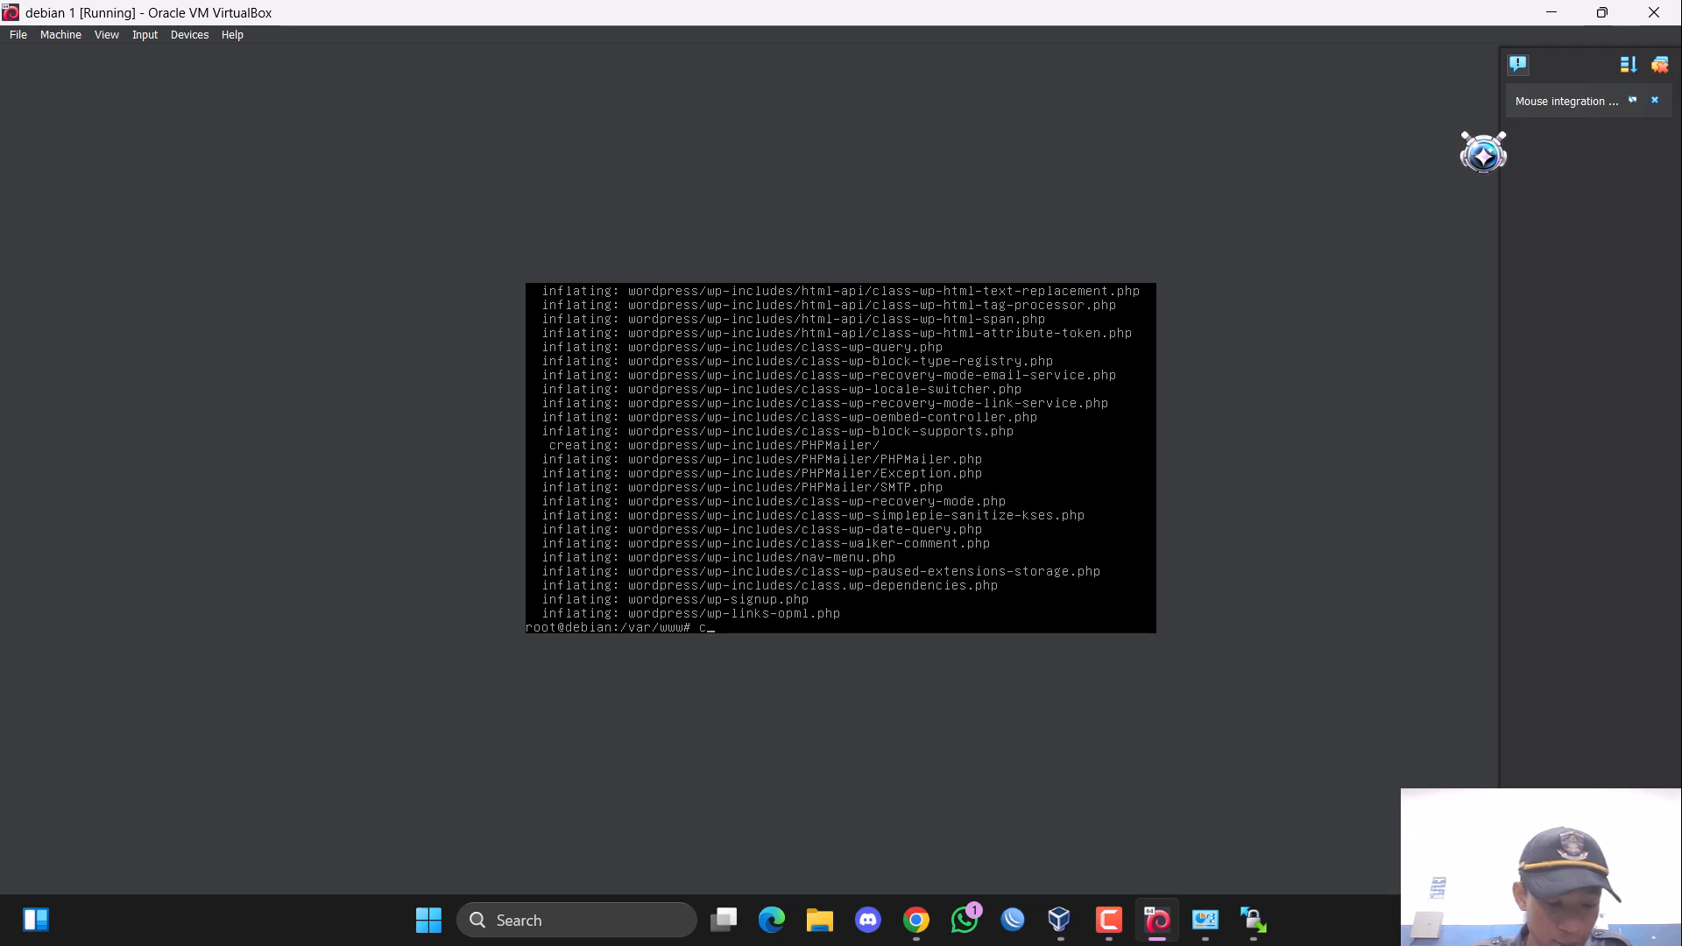
pyautogui.write('cd')
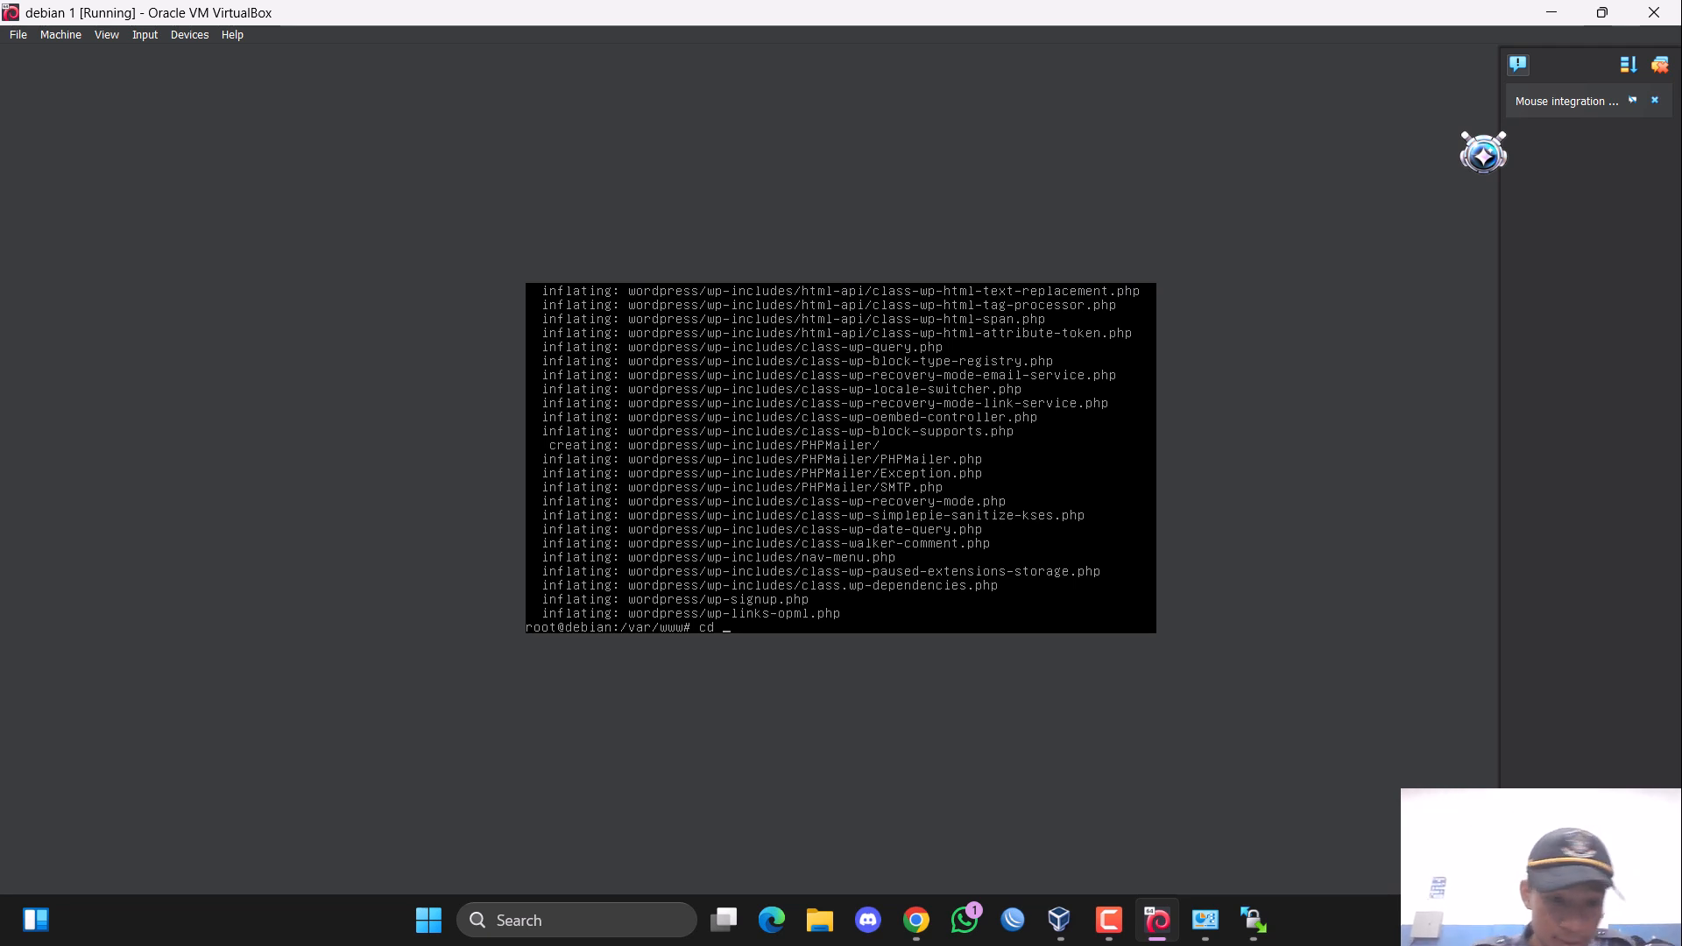
pyautogui.write('word')
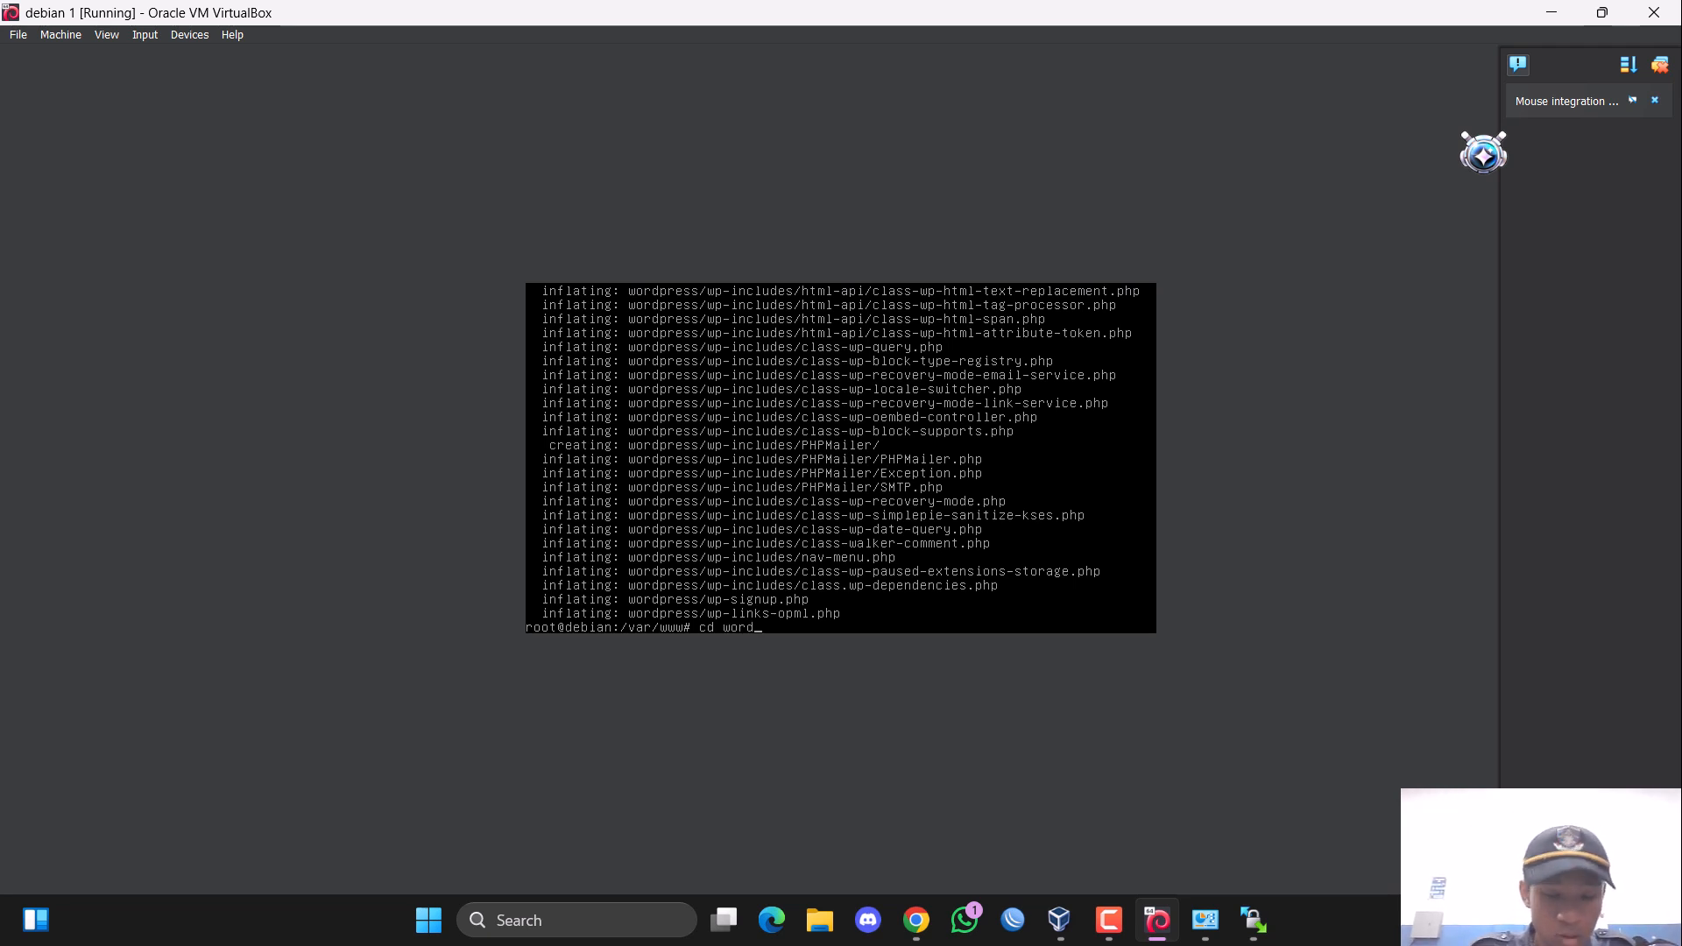
pyautogui.press('Tab')
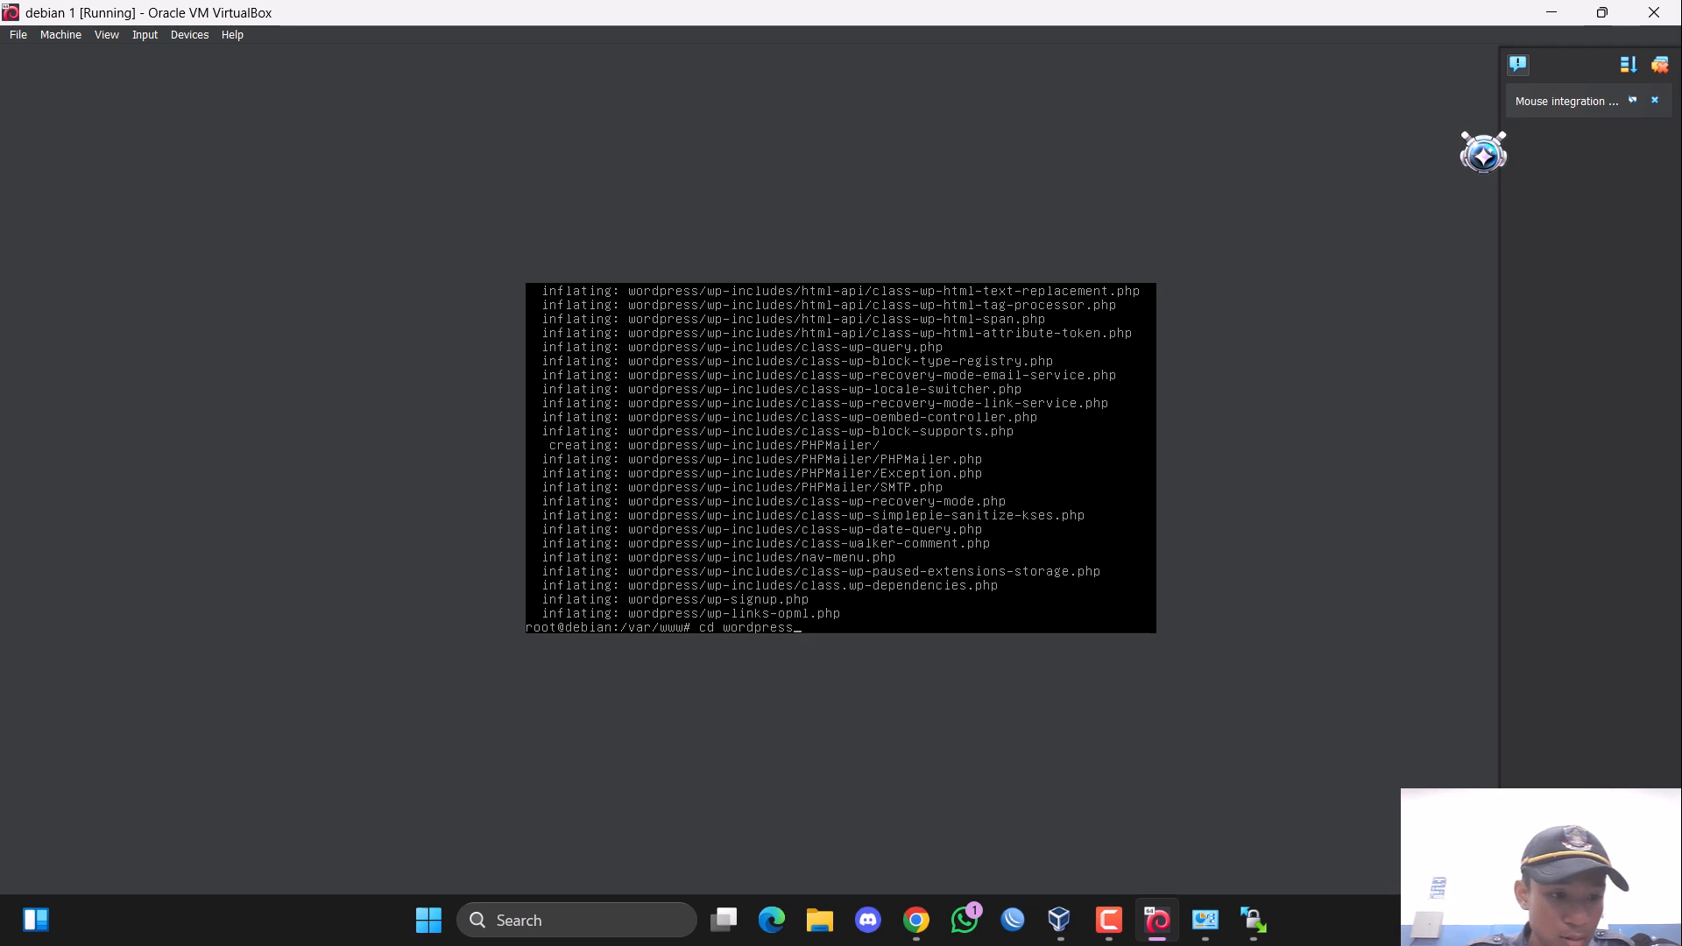
pyautogui.press('Return')
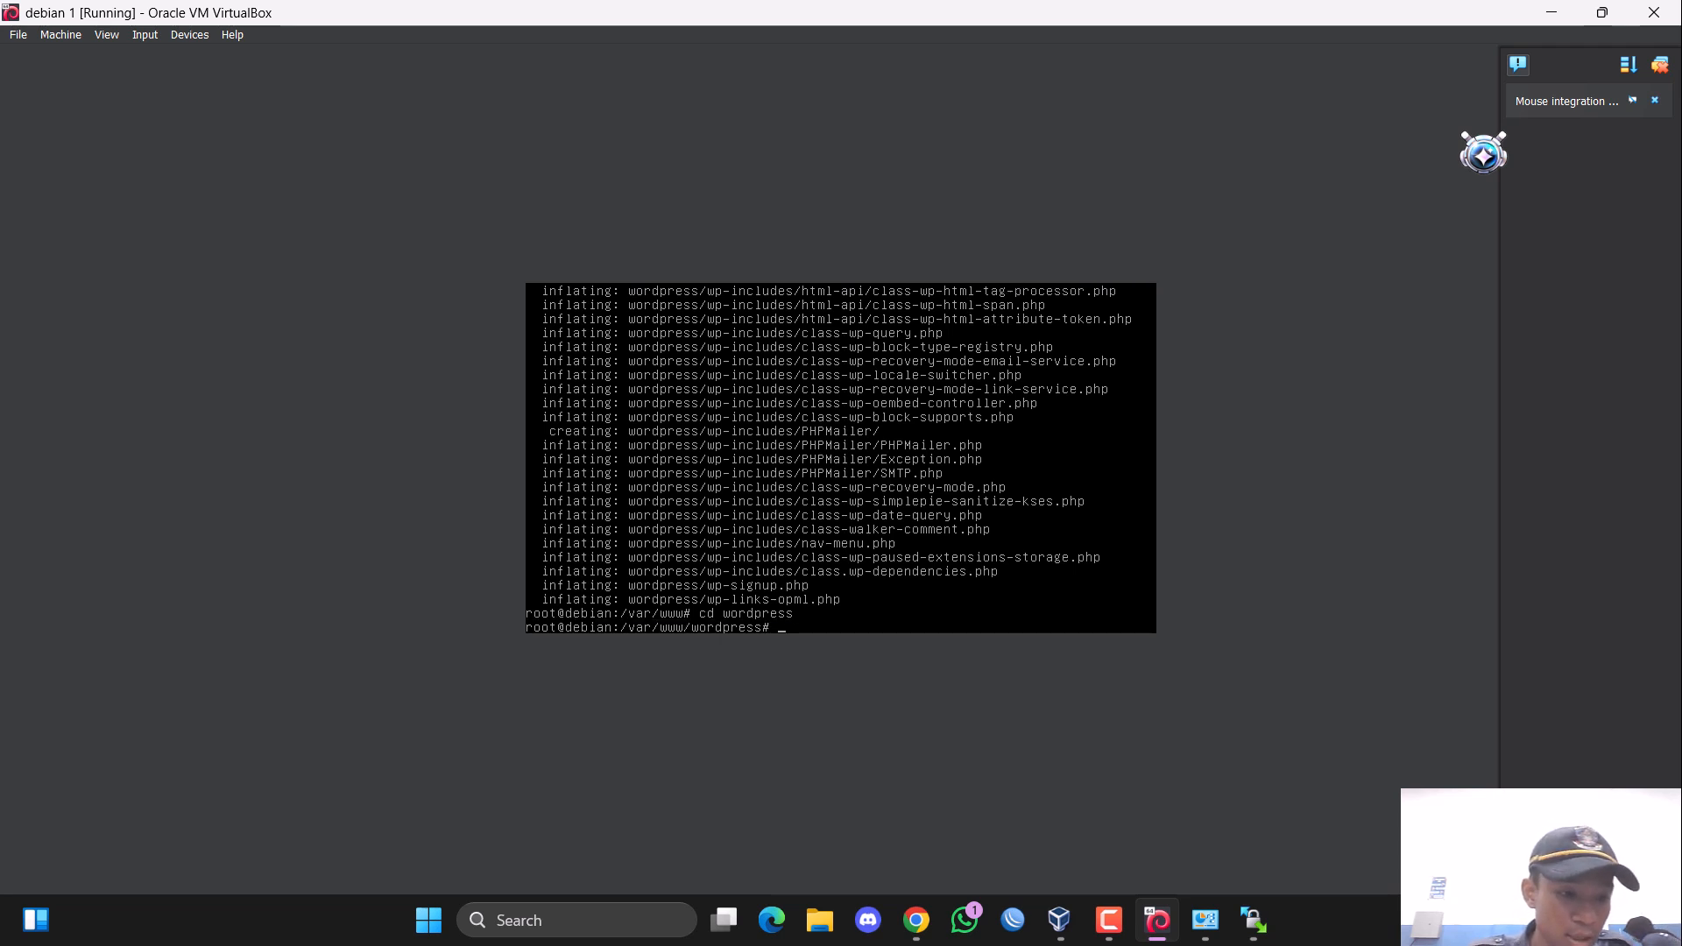
# Copy wp-config-sample.php to a new file named wp-config.php with the cp command.
pyautogui.write('cp wp-con')
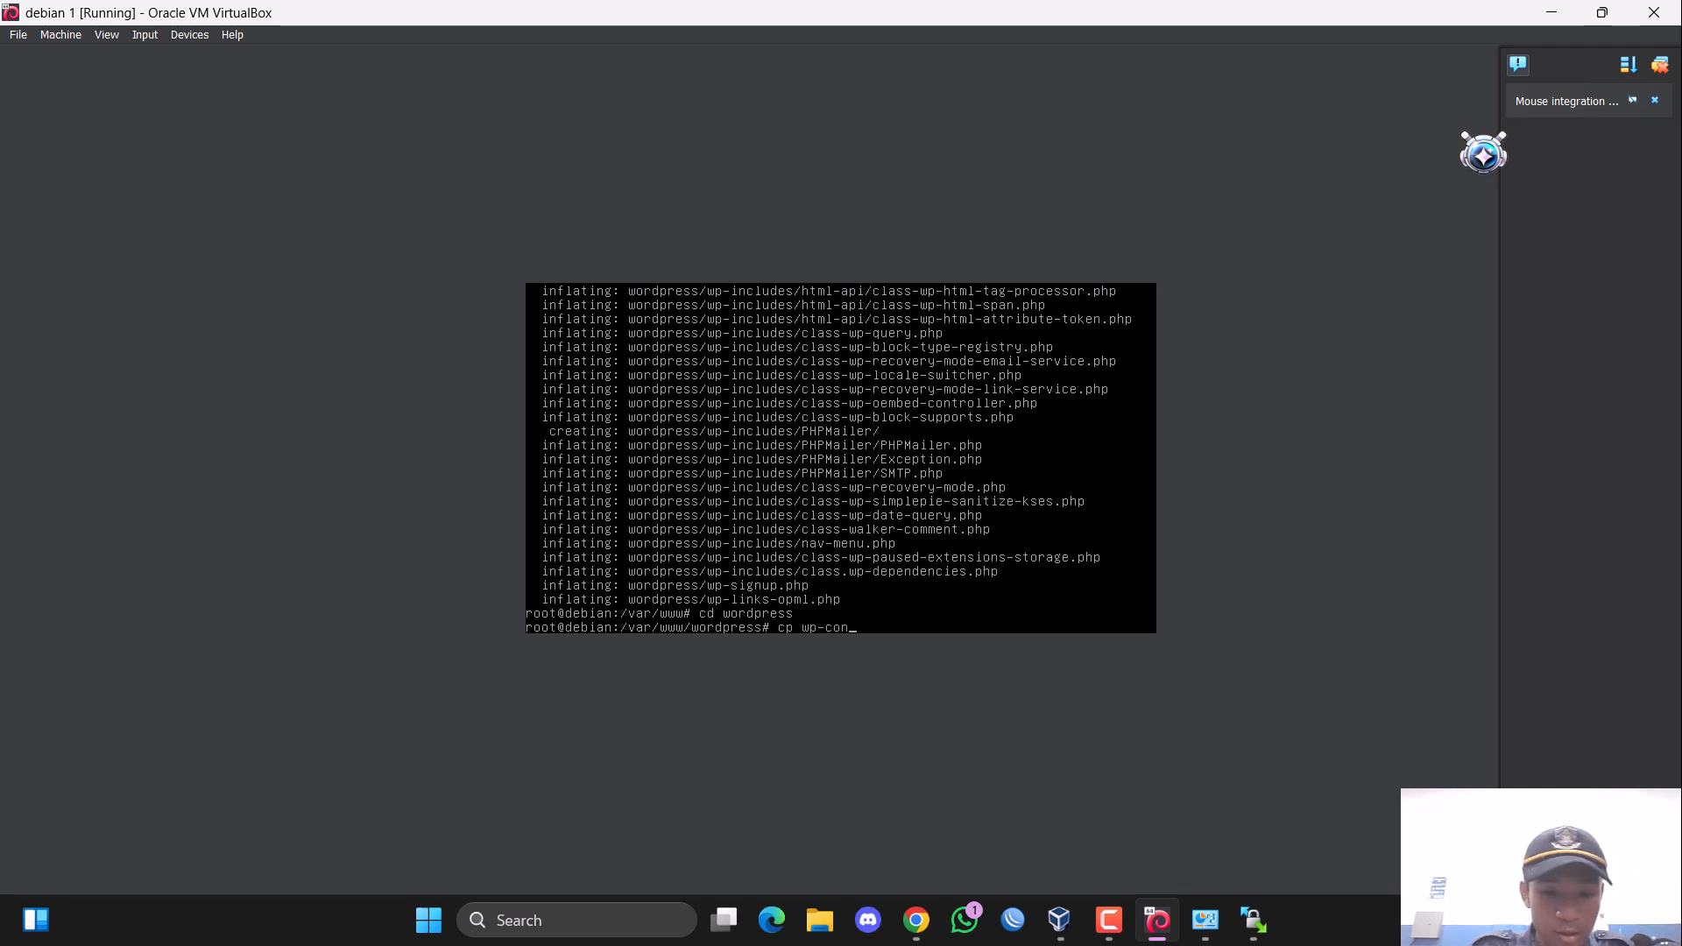
pyautogui.write('f')
pyautogui.press('Tab')
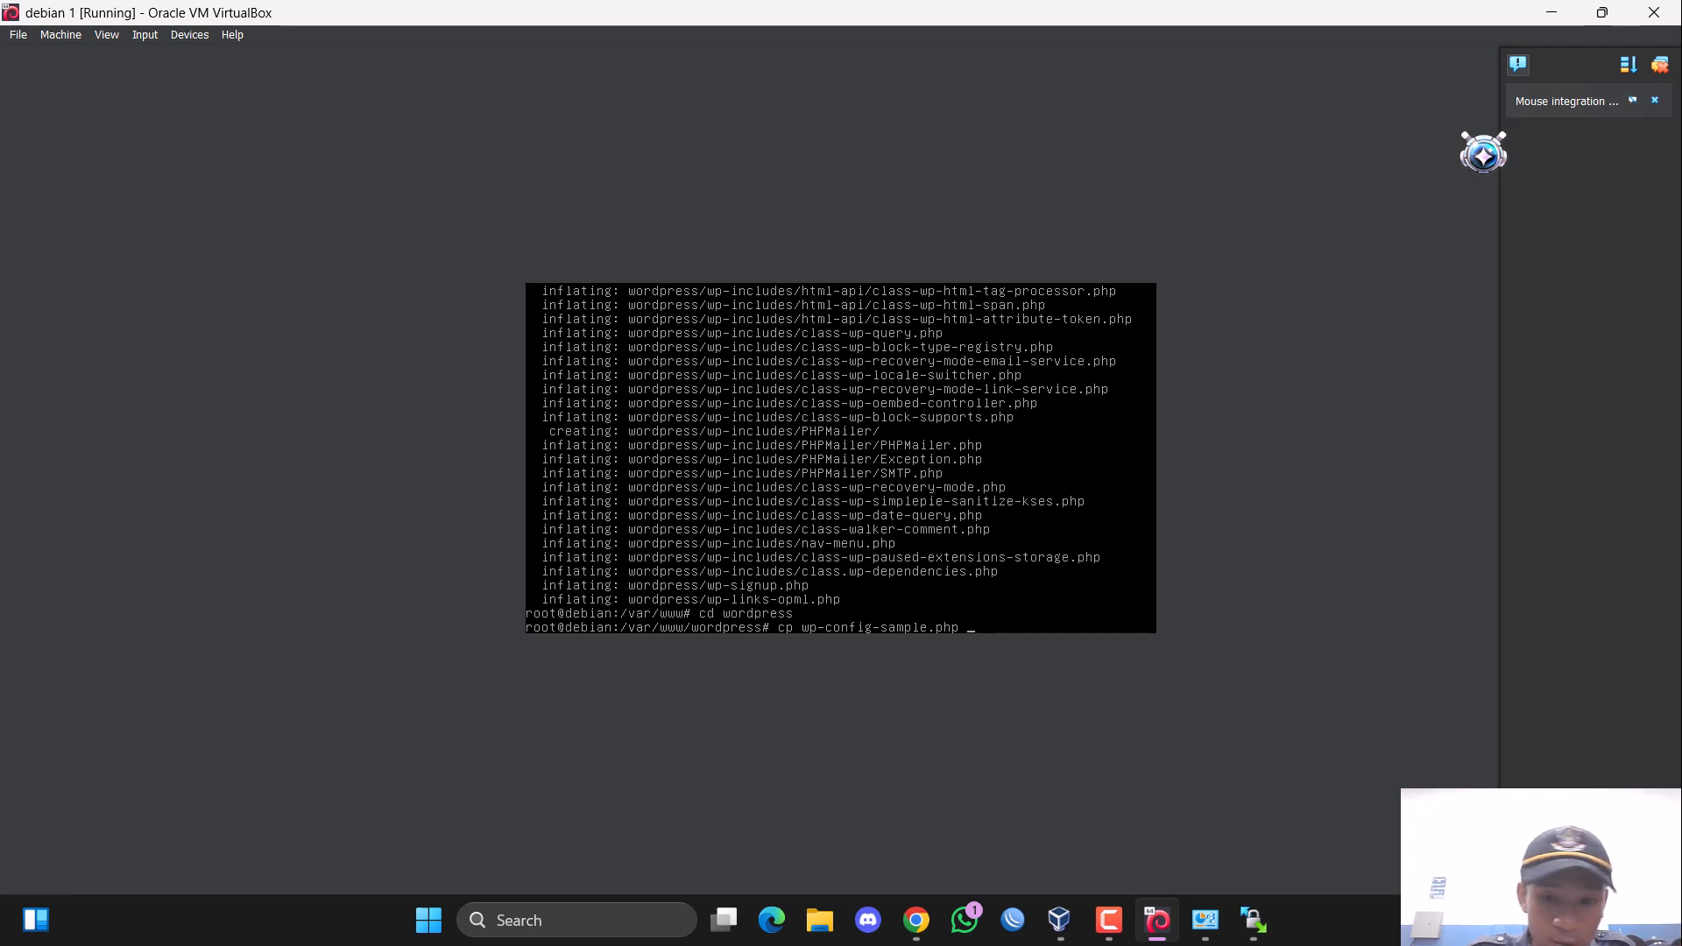
pyautogui.write('w')
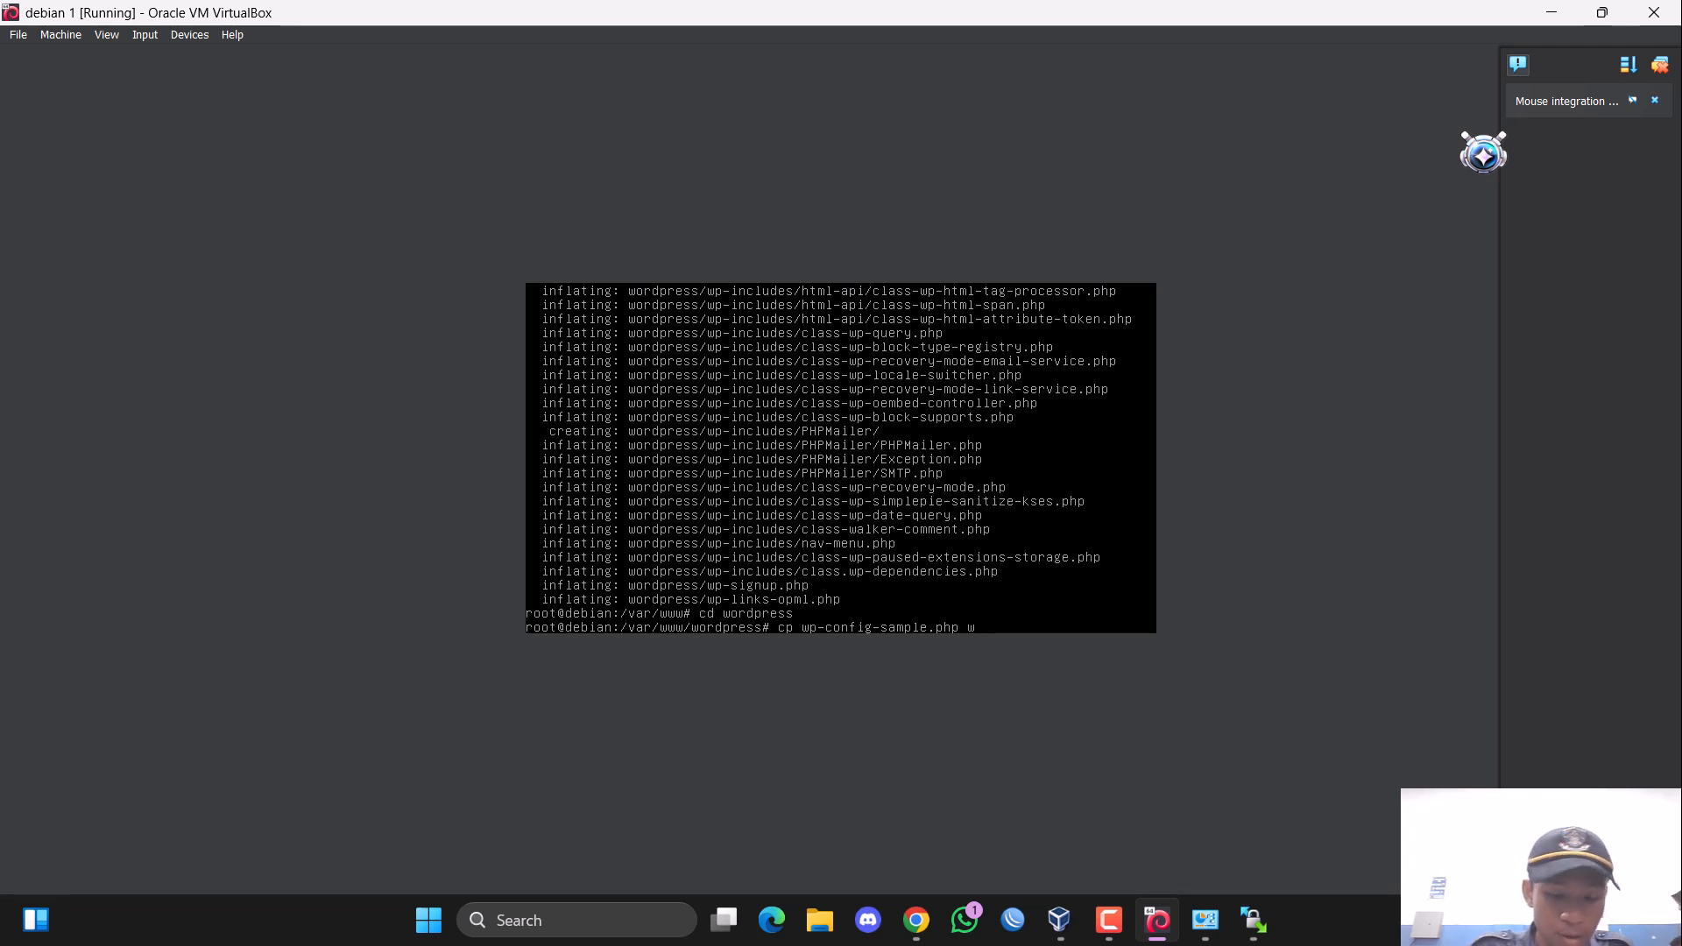
pyautogui.write('p-')
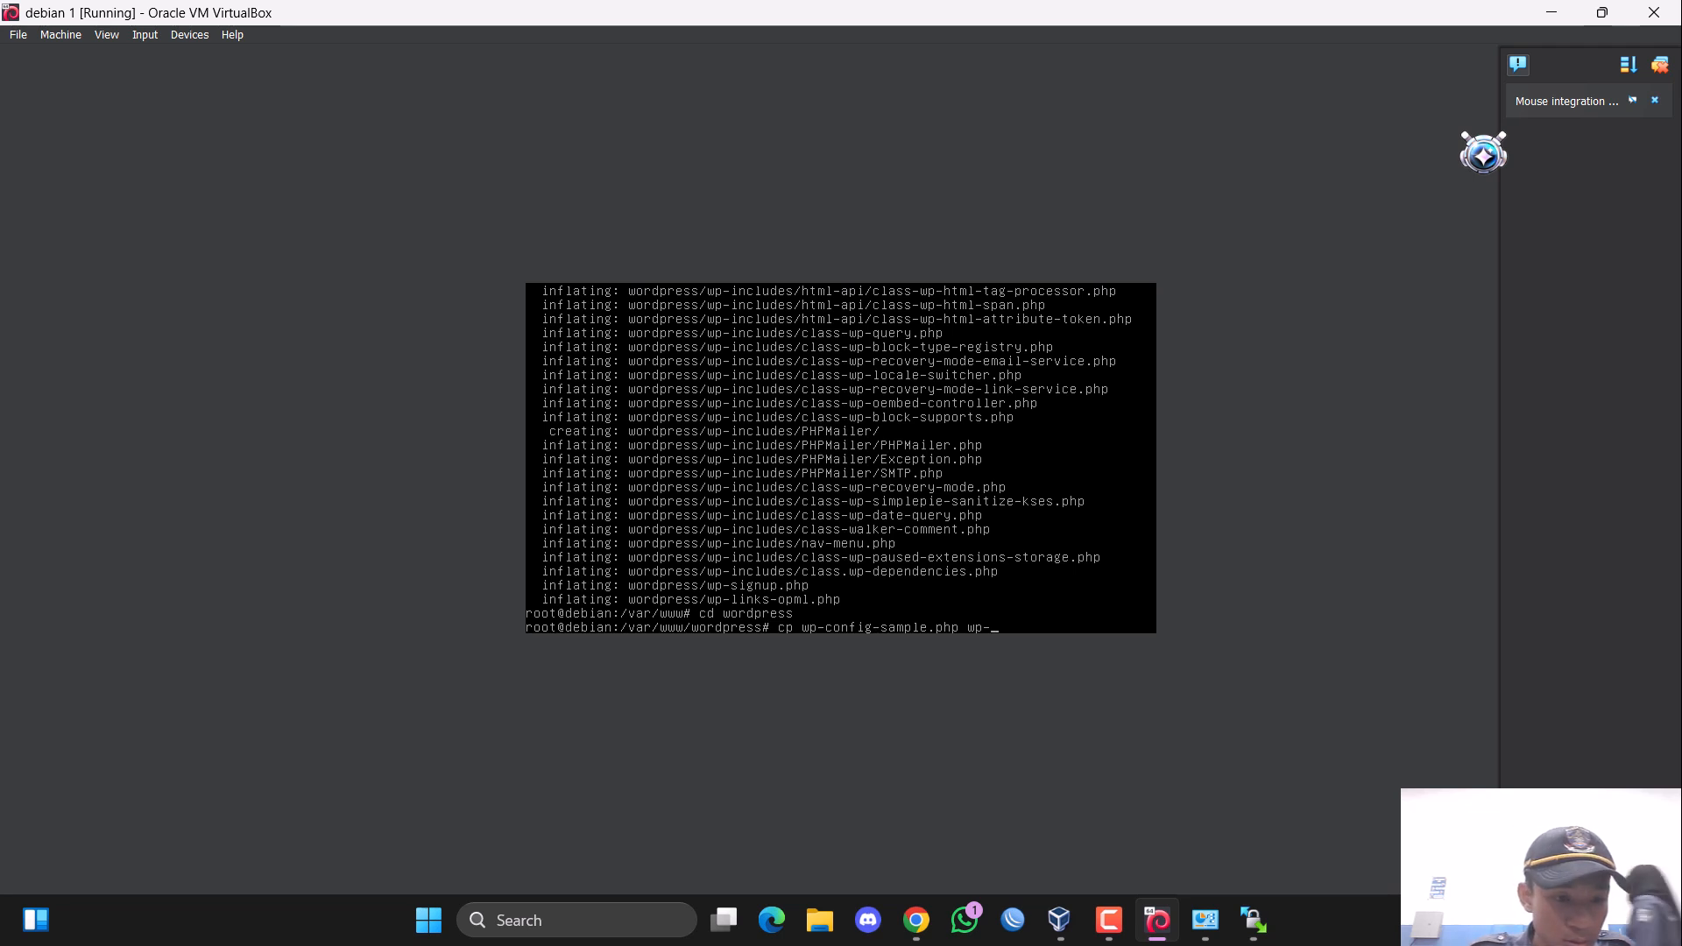
pyautogui.write('con')
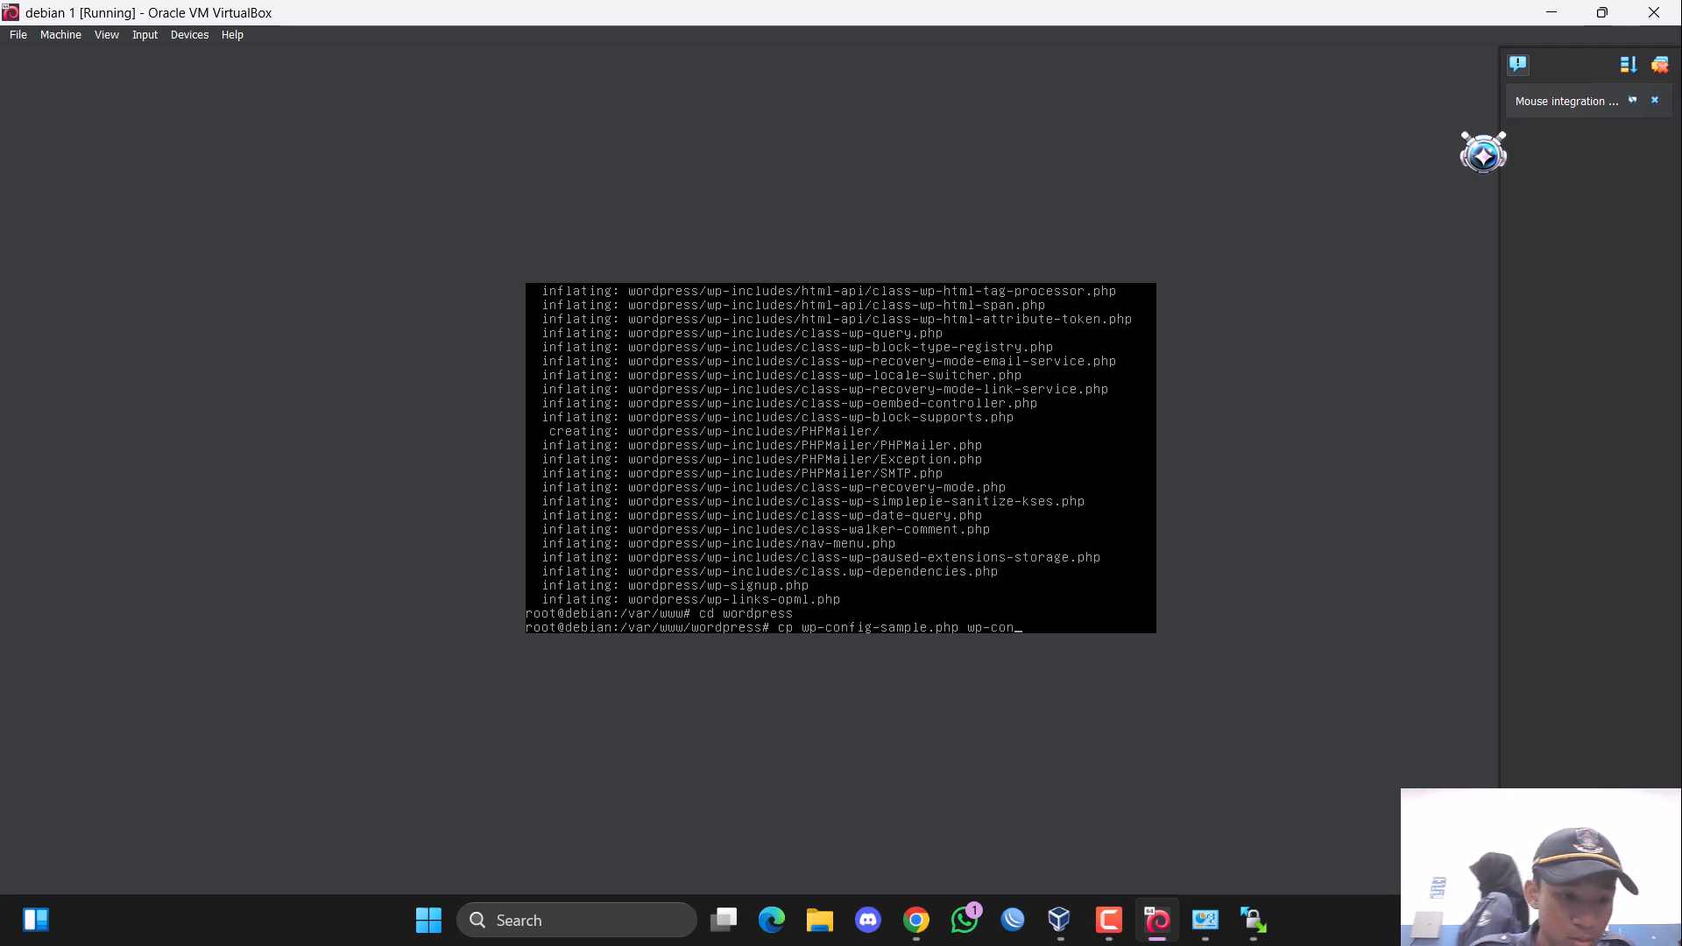
pyautogui.write('f')
pyautogui.press('Tab')
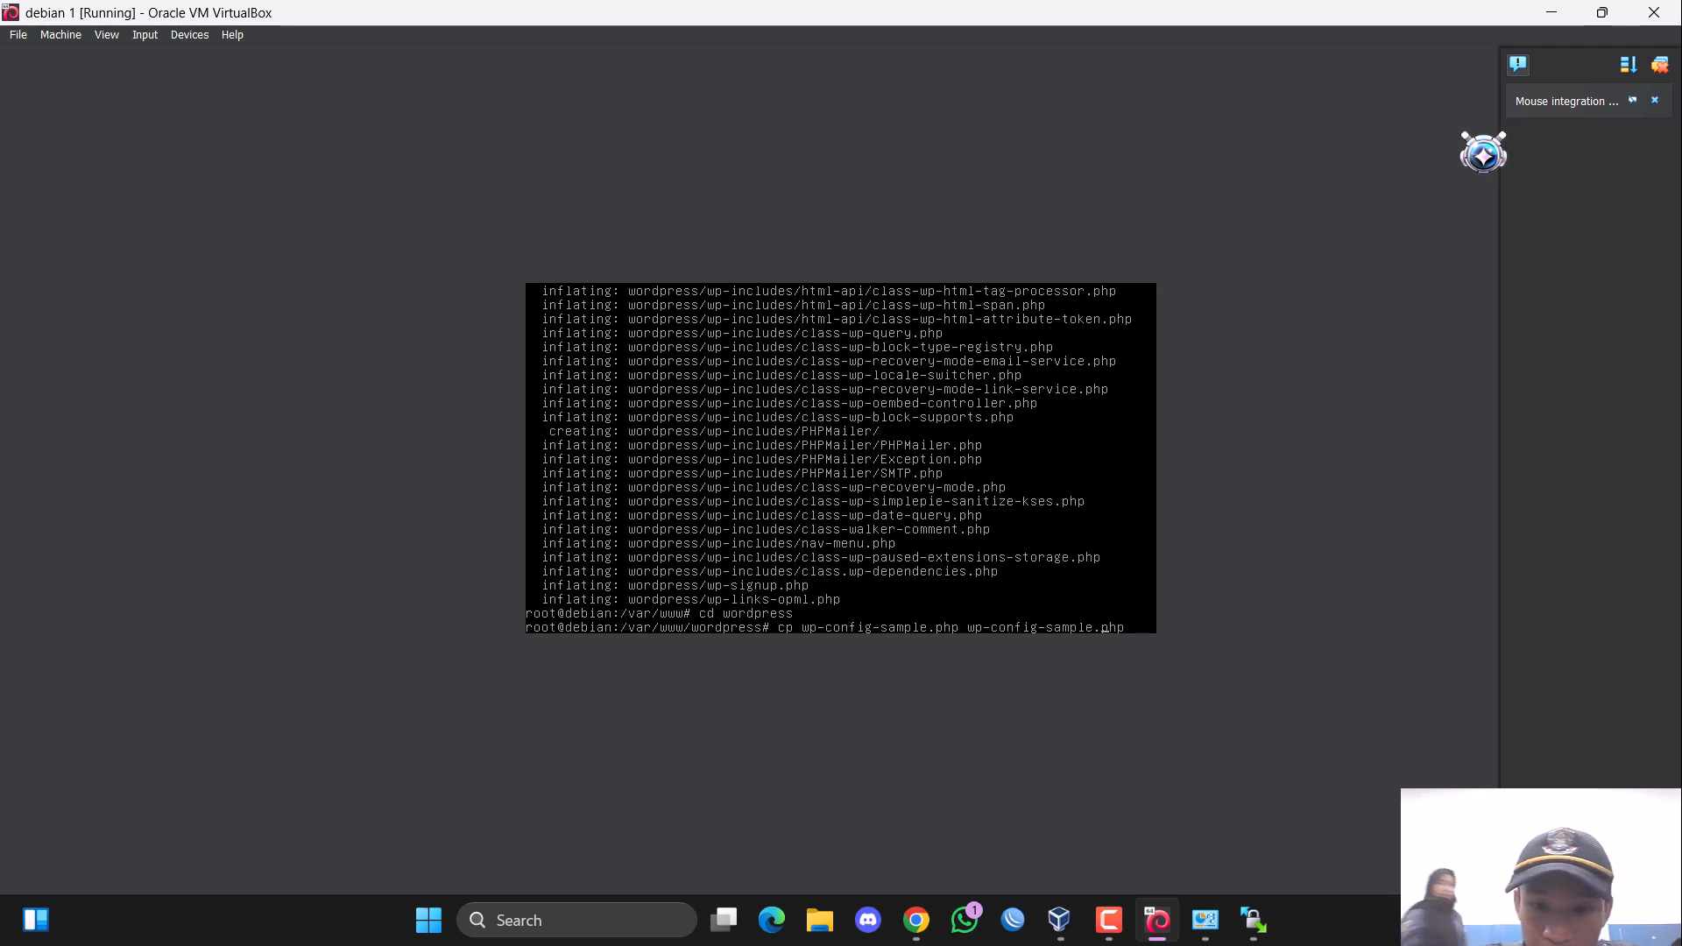
pyautogui.press('Left')
pyautogui.press('Left')
pyautogui.press('Left')
pyautogui.press('Left')
pyautogui.press('Left')
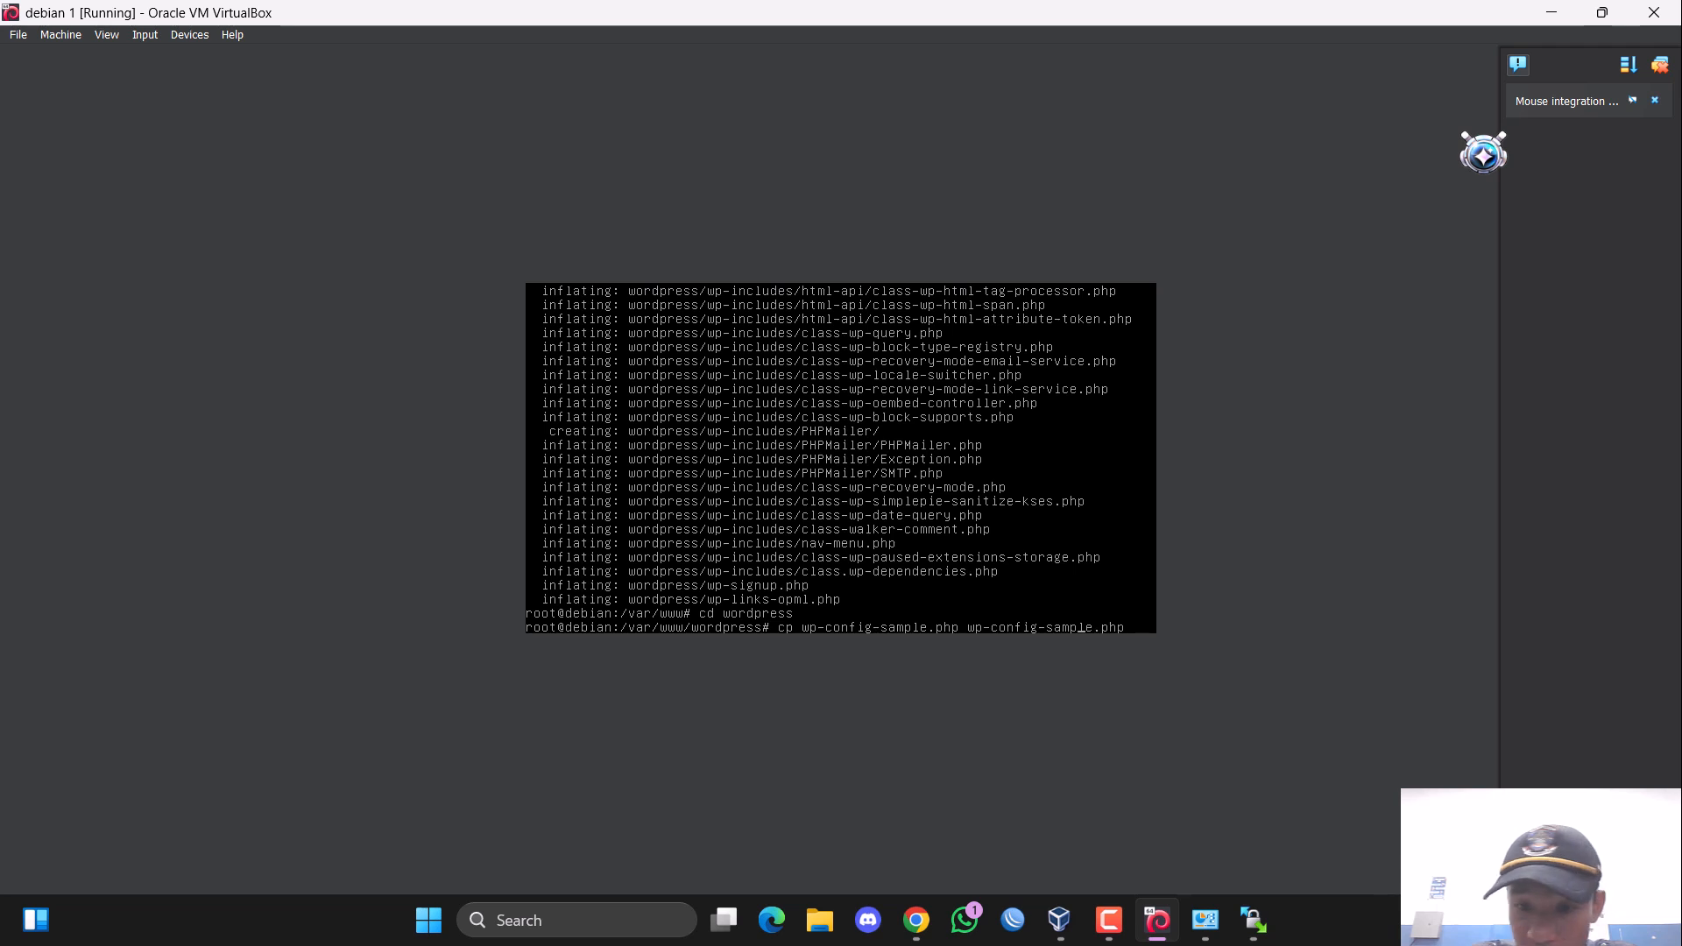
pyautogui.press('BackSpace')
pyautogui.press('BackSpace')
pyautogui.press('BackSpace')
pyautogui.press('BackSpace')
pyautogui.press('BackSpace')
pyautogui.press('BackSpace')
pyautogui.press('BackSpace')
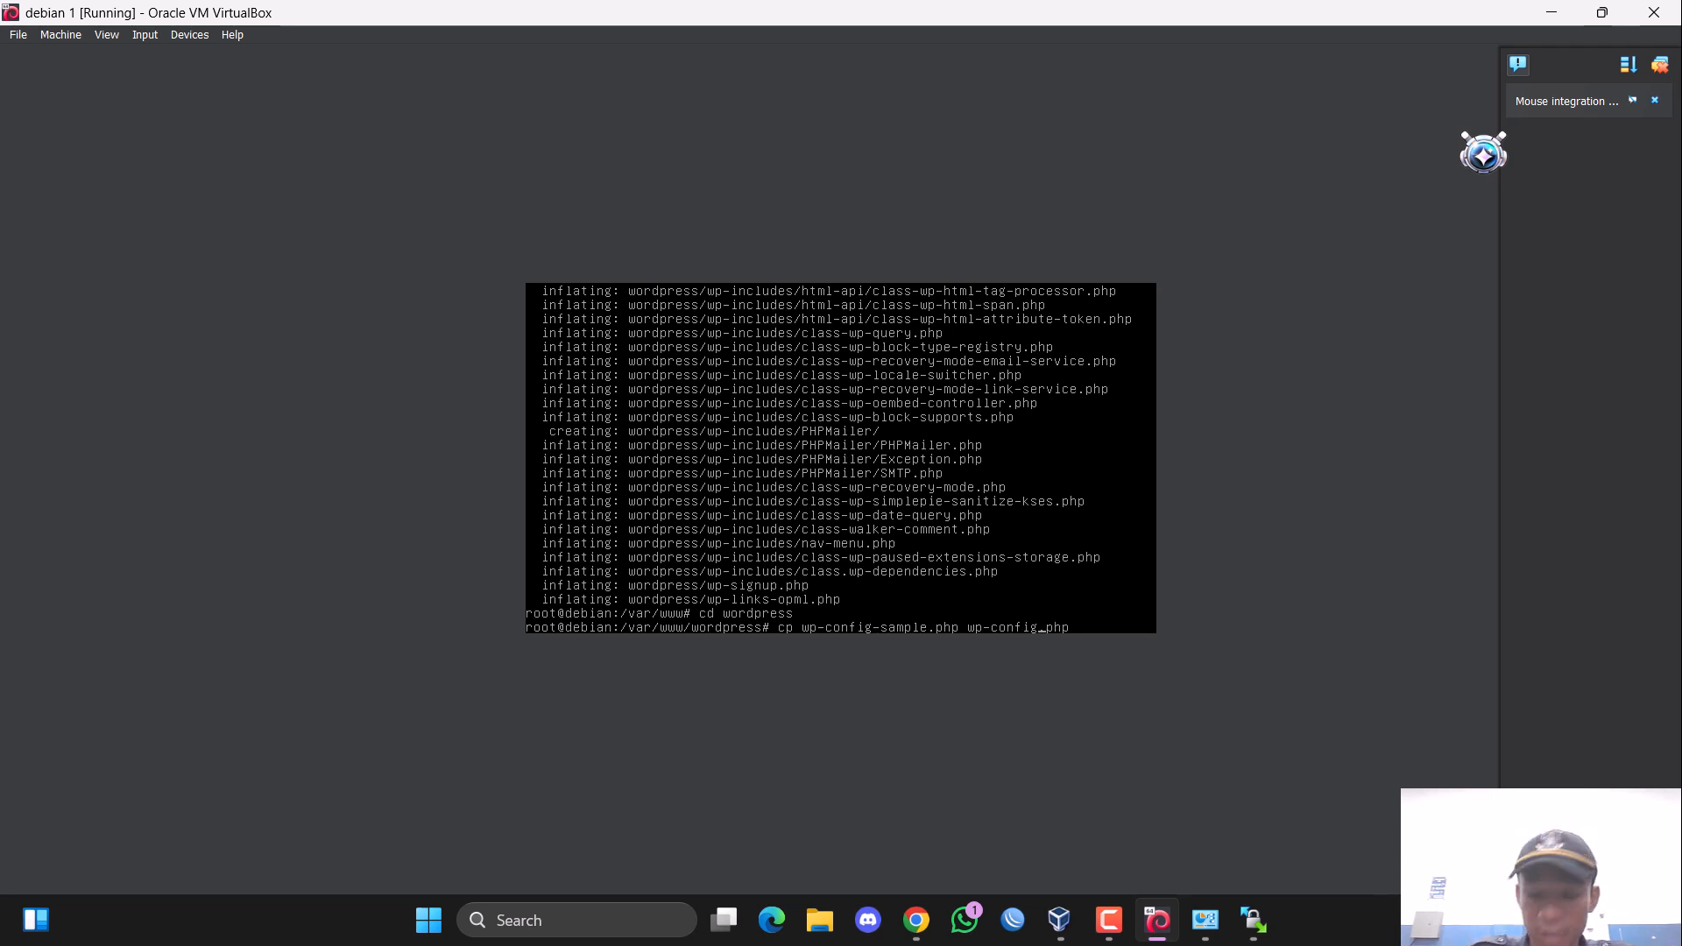
pyautogui.press('Return')
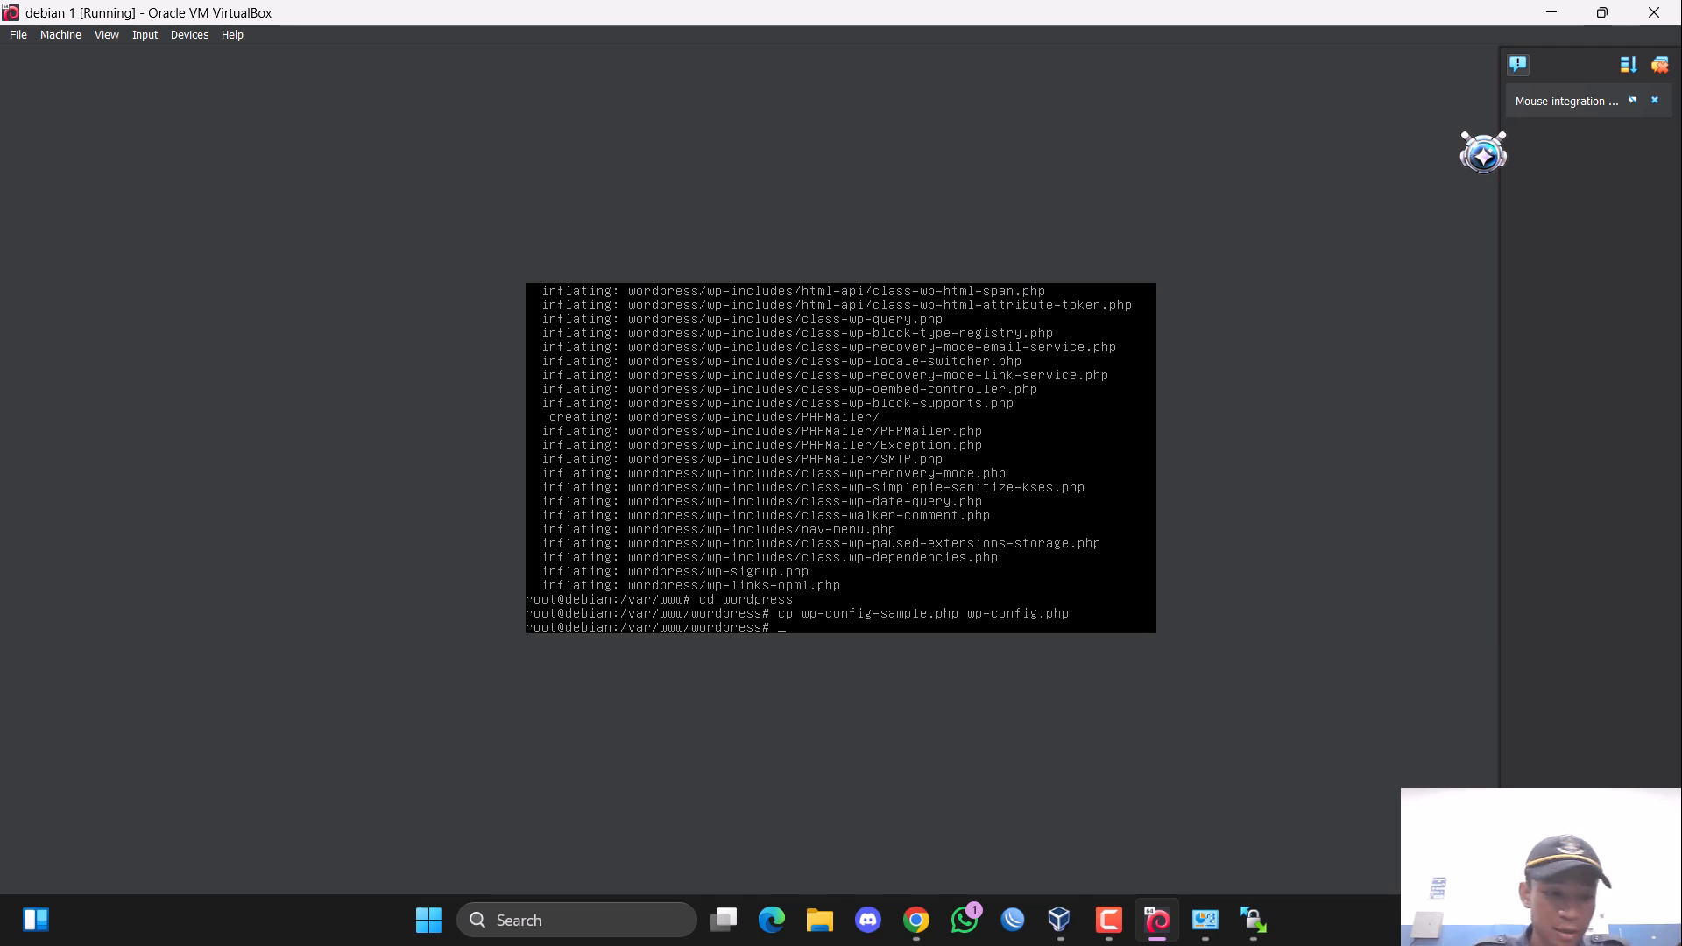
# Open wp-config.php in the nano editor.
pyautogui.write('na')
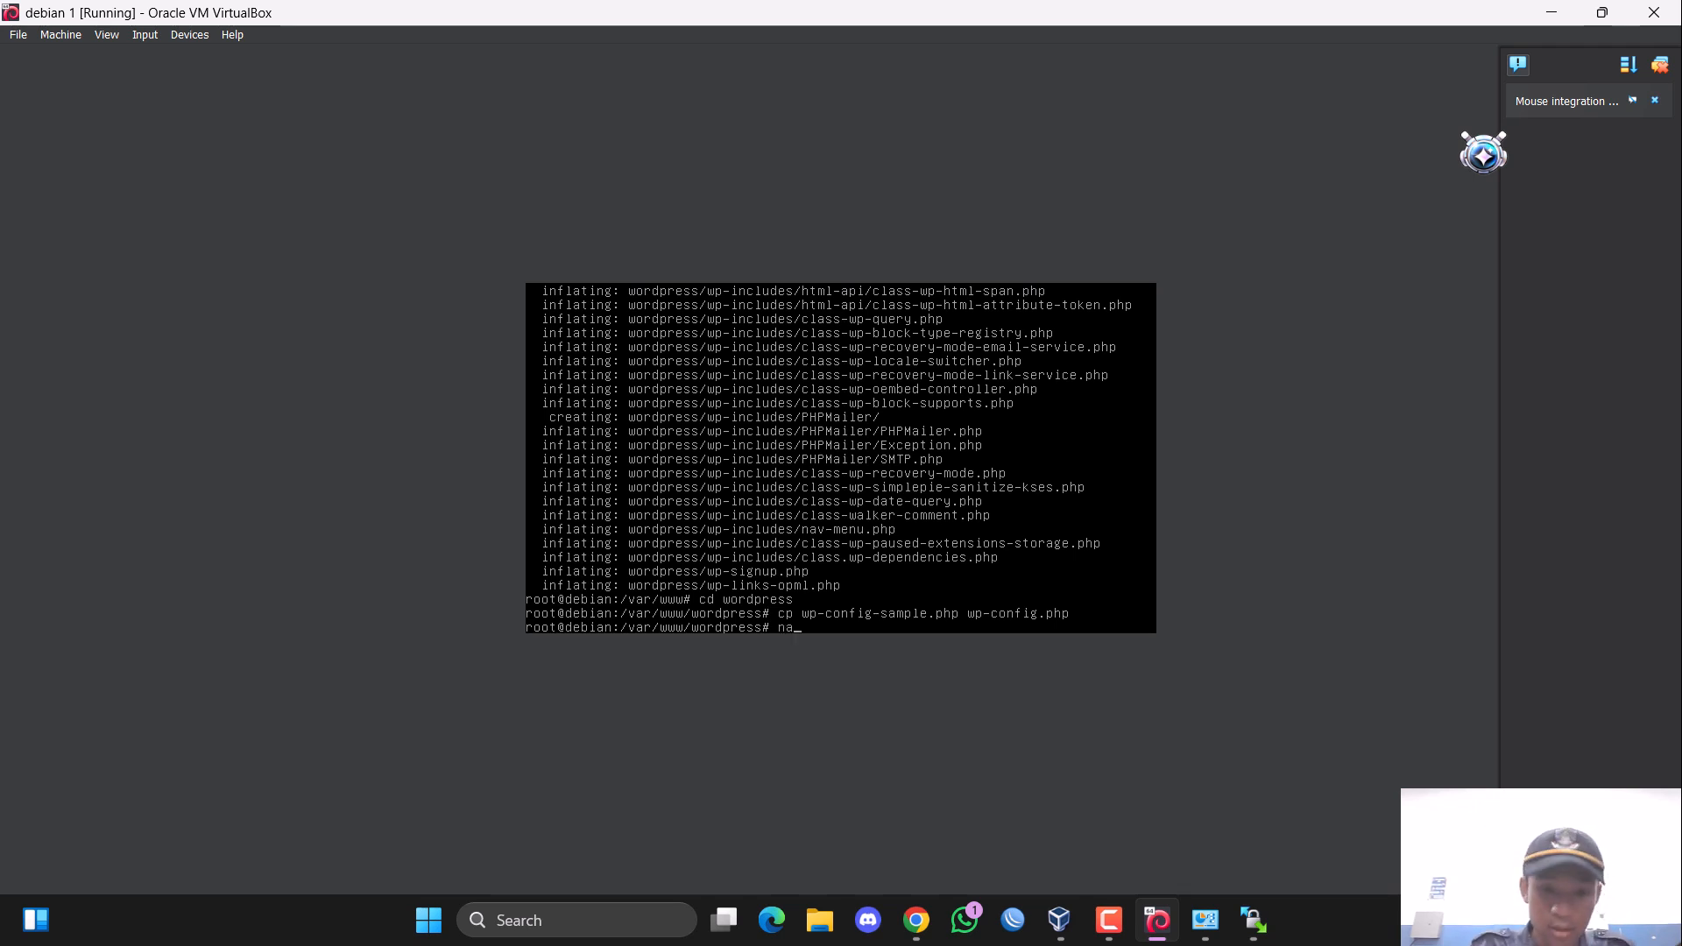
pyautogui.write('no wp')
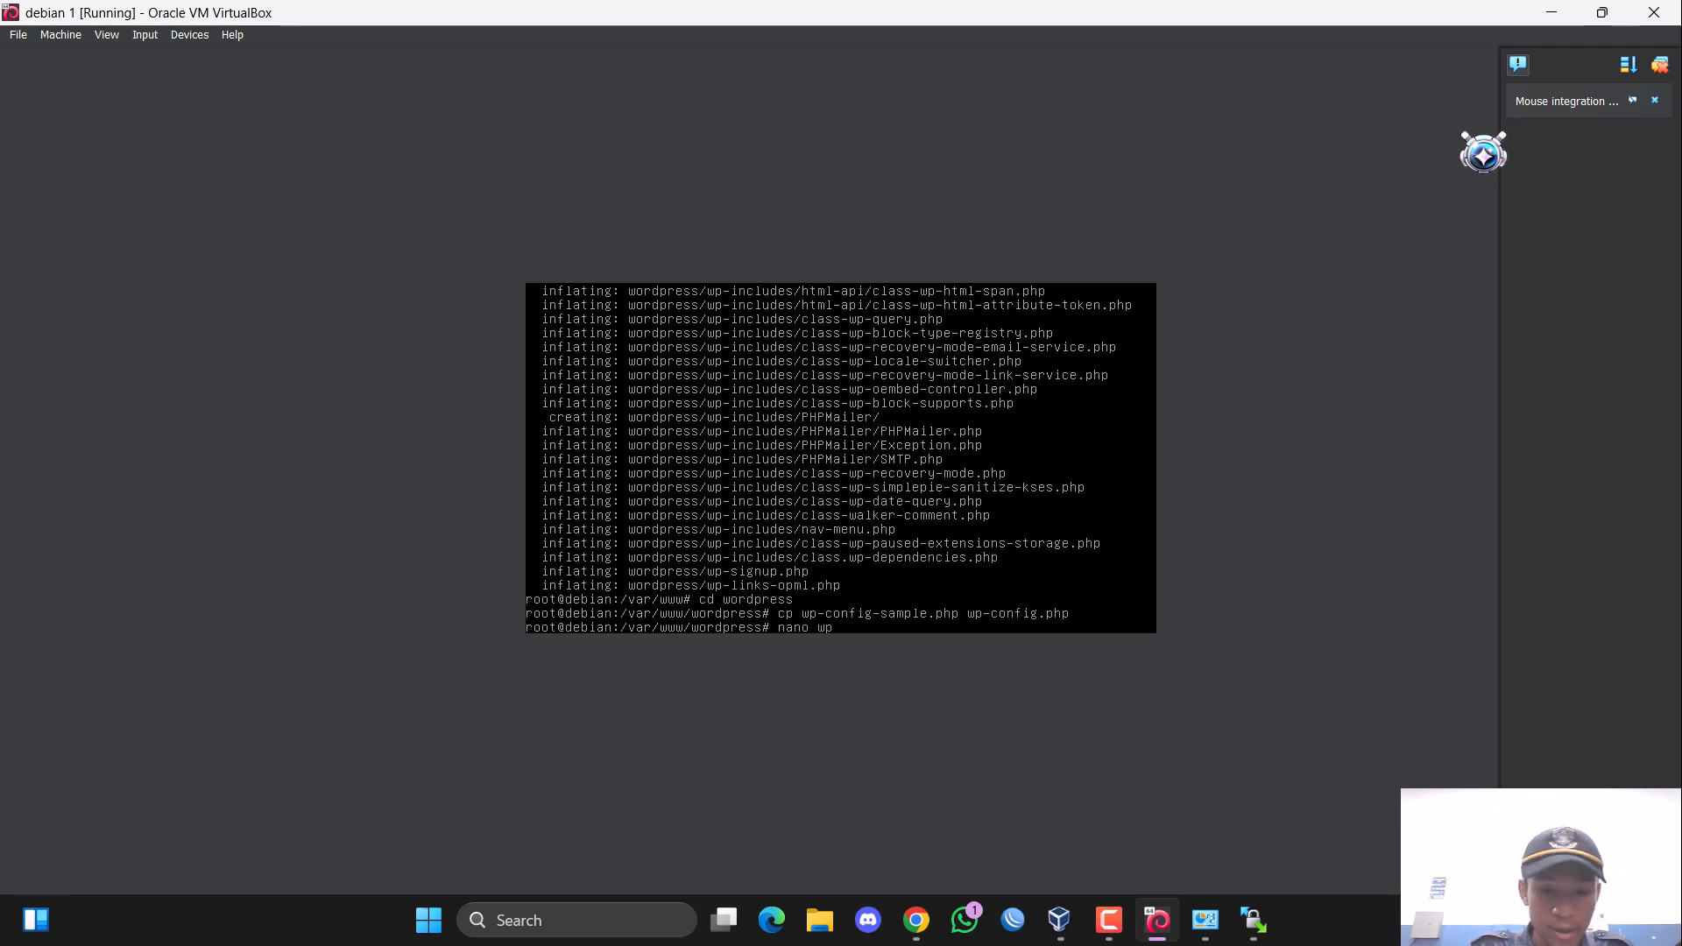
pyautogui.write('-con')
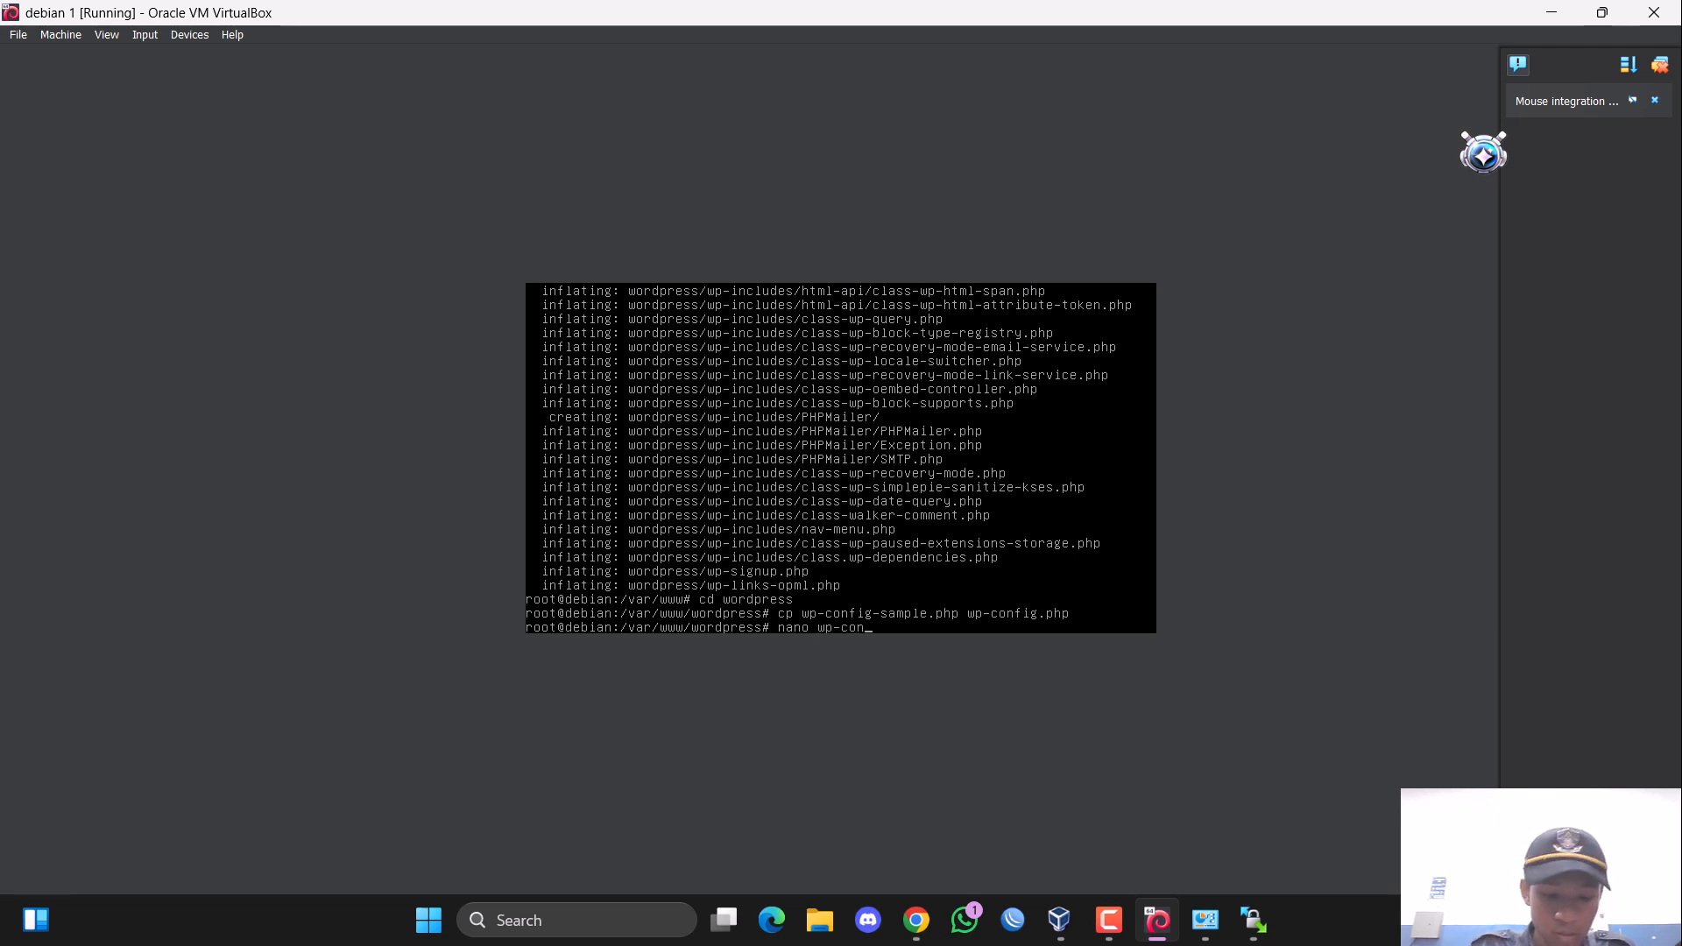
pyautogui.write('fig.php')
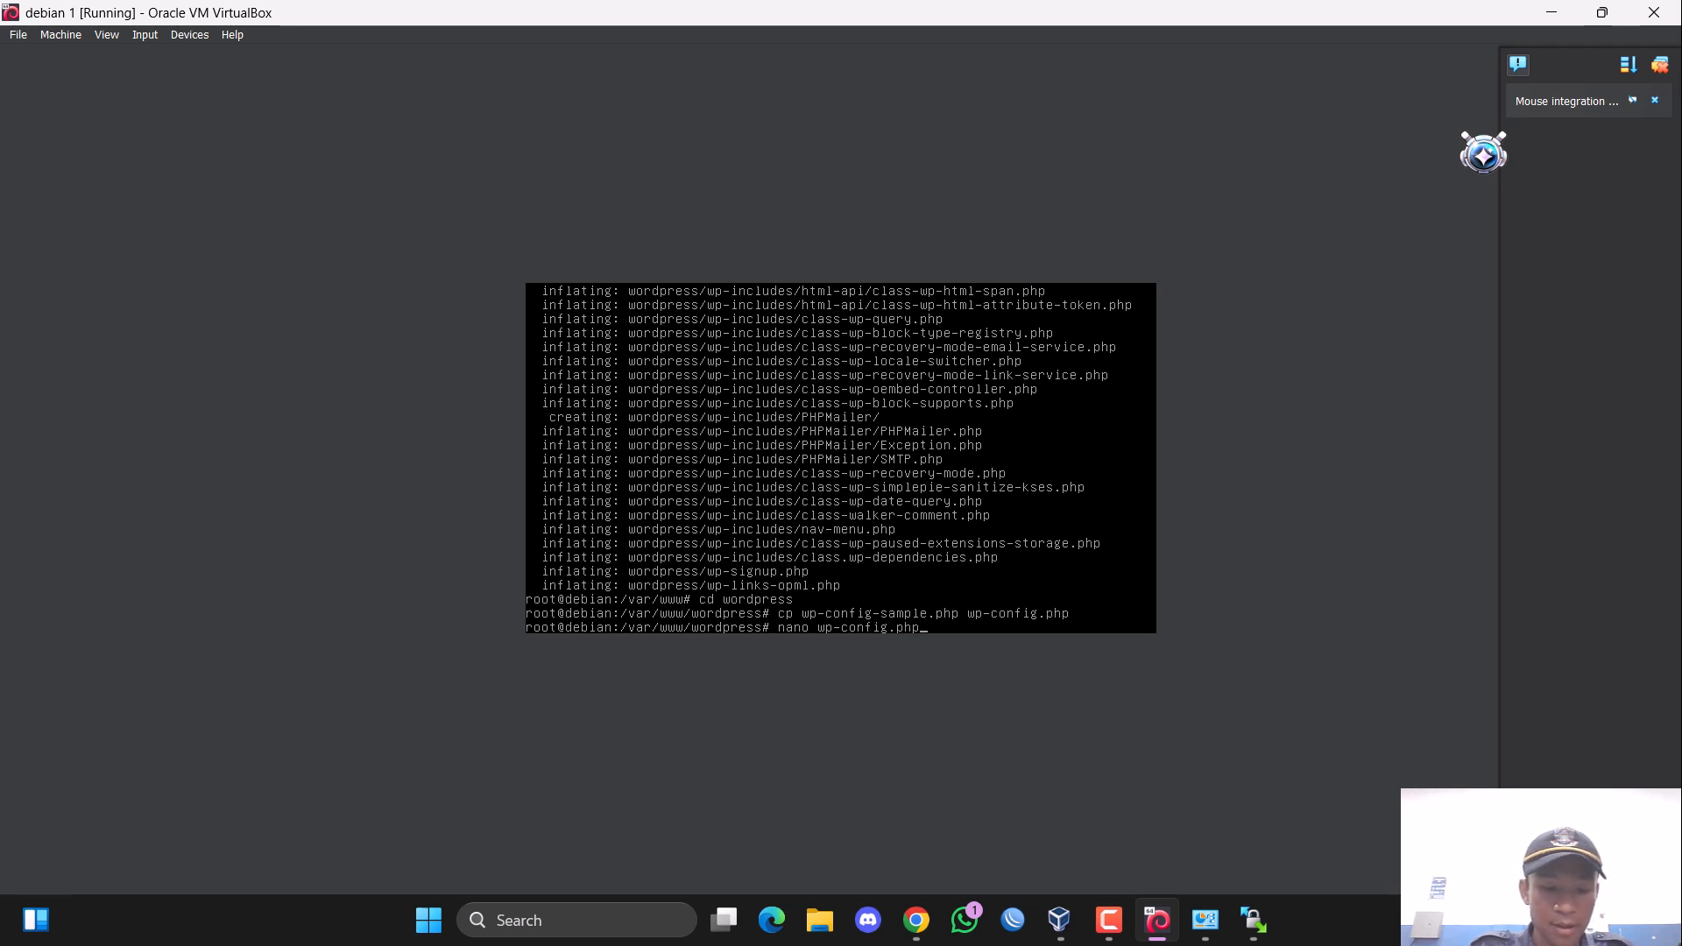
pyautogui.press('Return')
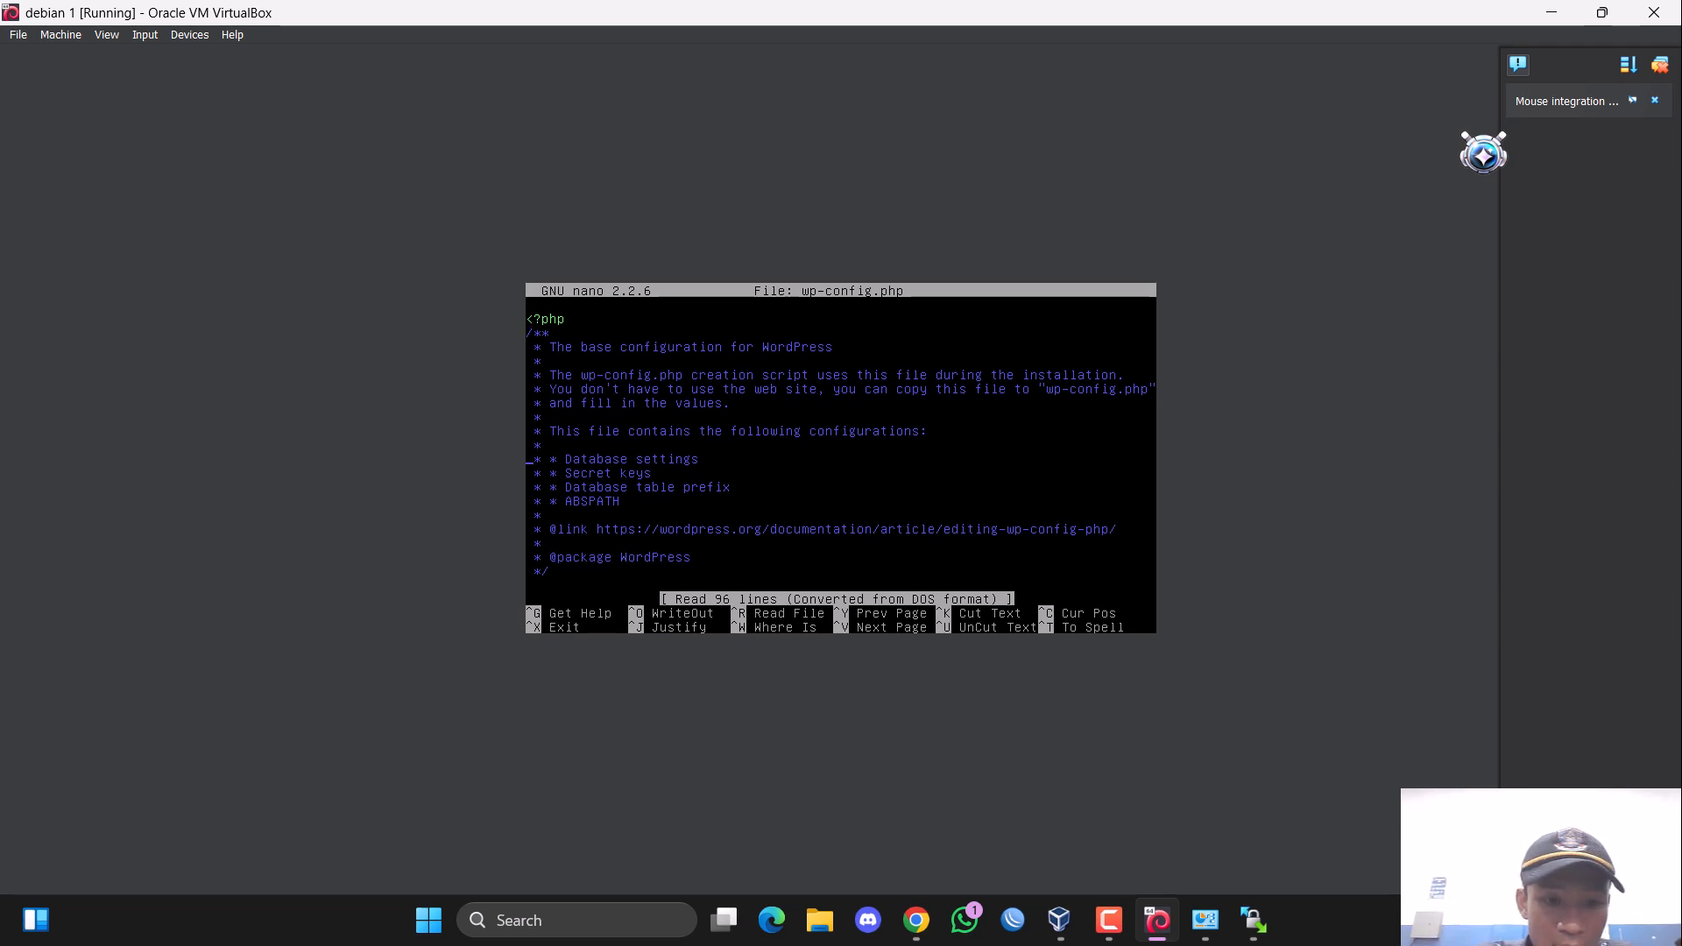
# Replace the placeholder database name in the DB_NAME definition with wordpress.
pyautogui.press('Down')
pyautogui.press('Down')
pyautogui.press('Down')
pyautogui.press('Down')
pyautogui.press('Down')
pyautogui.press('Down')
pyautogui.press('Down')
pyautogui.press('Down')
pyautogui.press('Down')
pyautogui.press('Down')
pyautogui.press('Down')
pyautogui.press('Down')
pyautogui.press('Down')
pyautogui.press('Down')
pyautogui.press('Down')
pyautogui.press('Down')
pyautogui.press('Down')
pyautogui.press('Down')
pyautogui.press('Down')
pyautogui.press('Down')
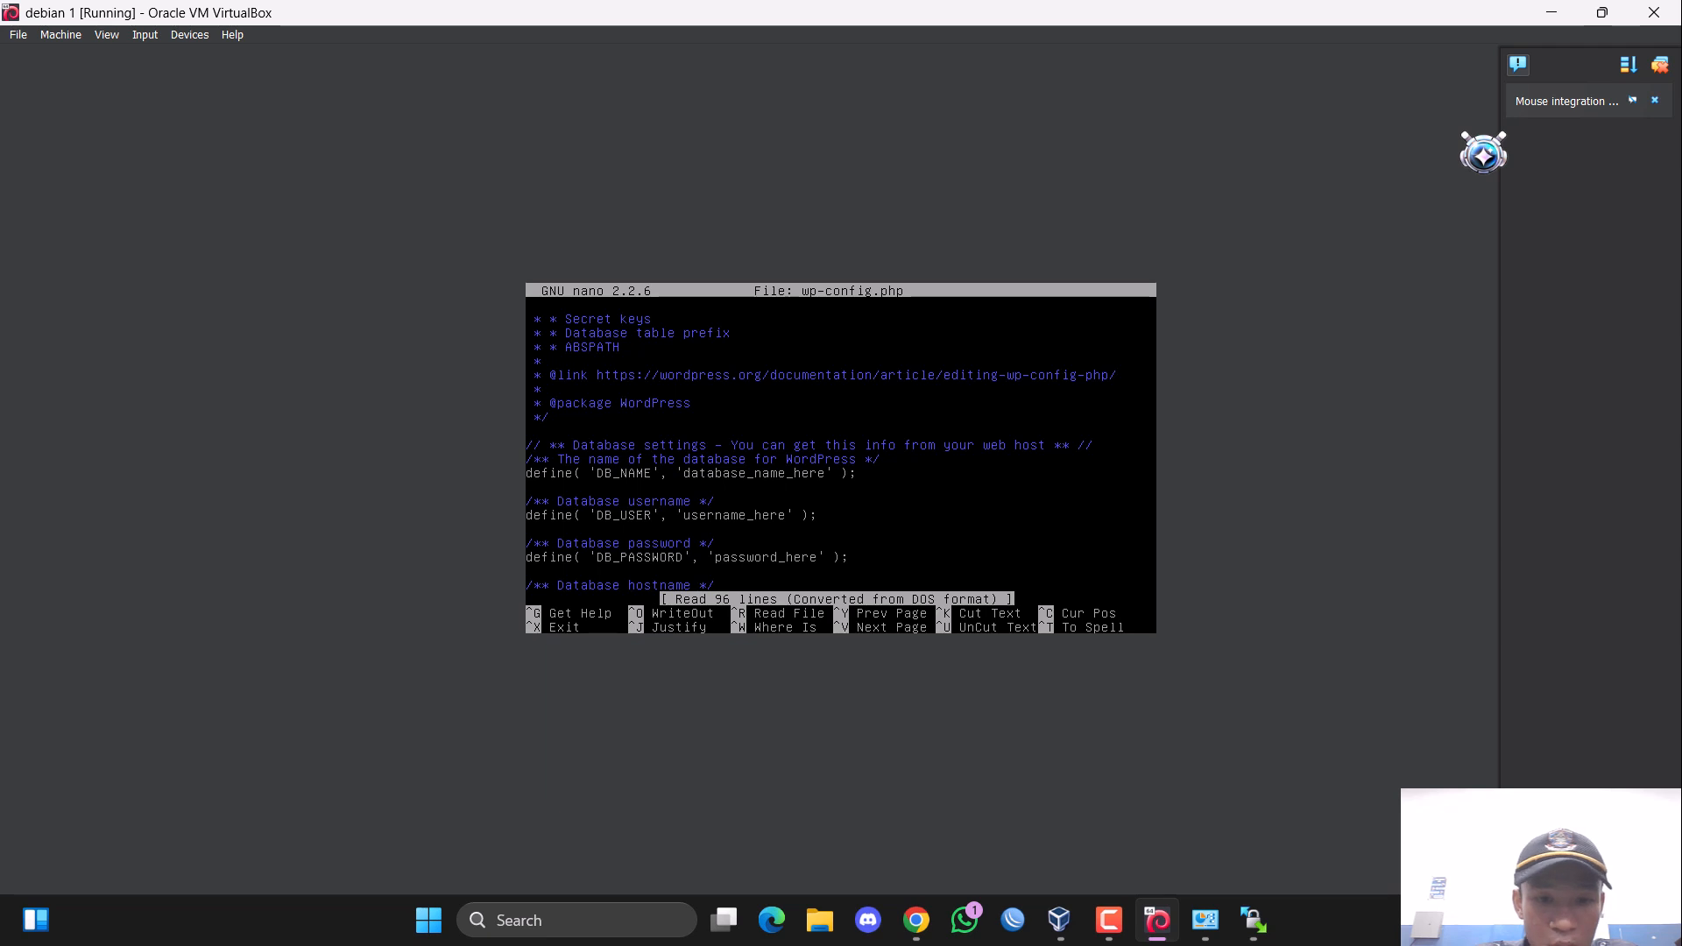
pyautogui.press('Down')
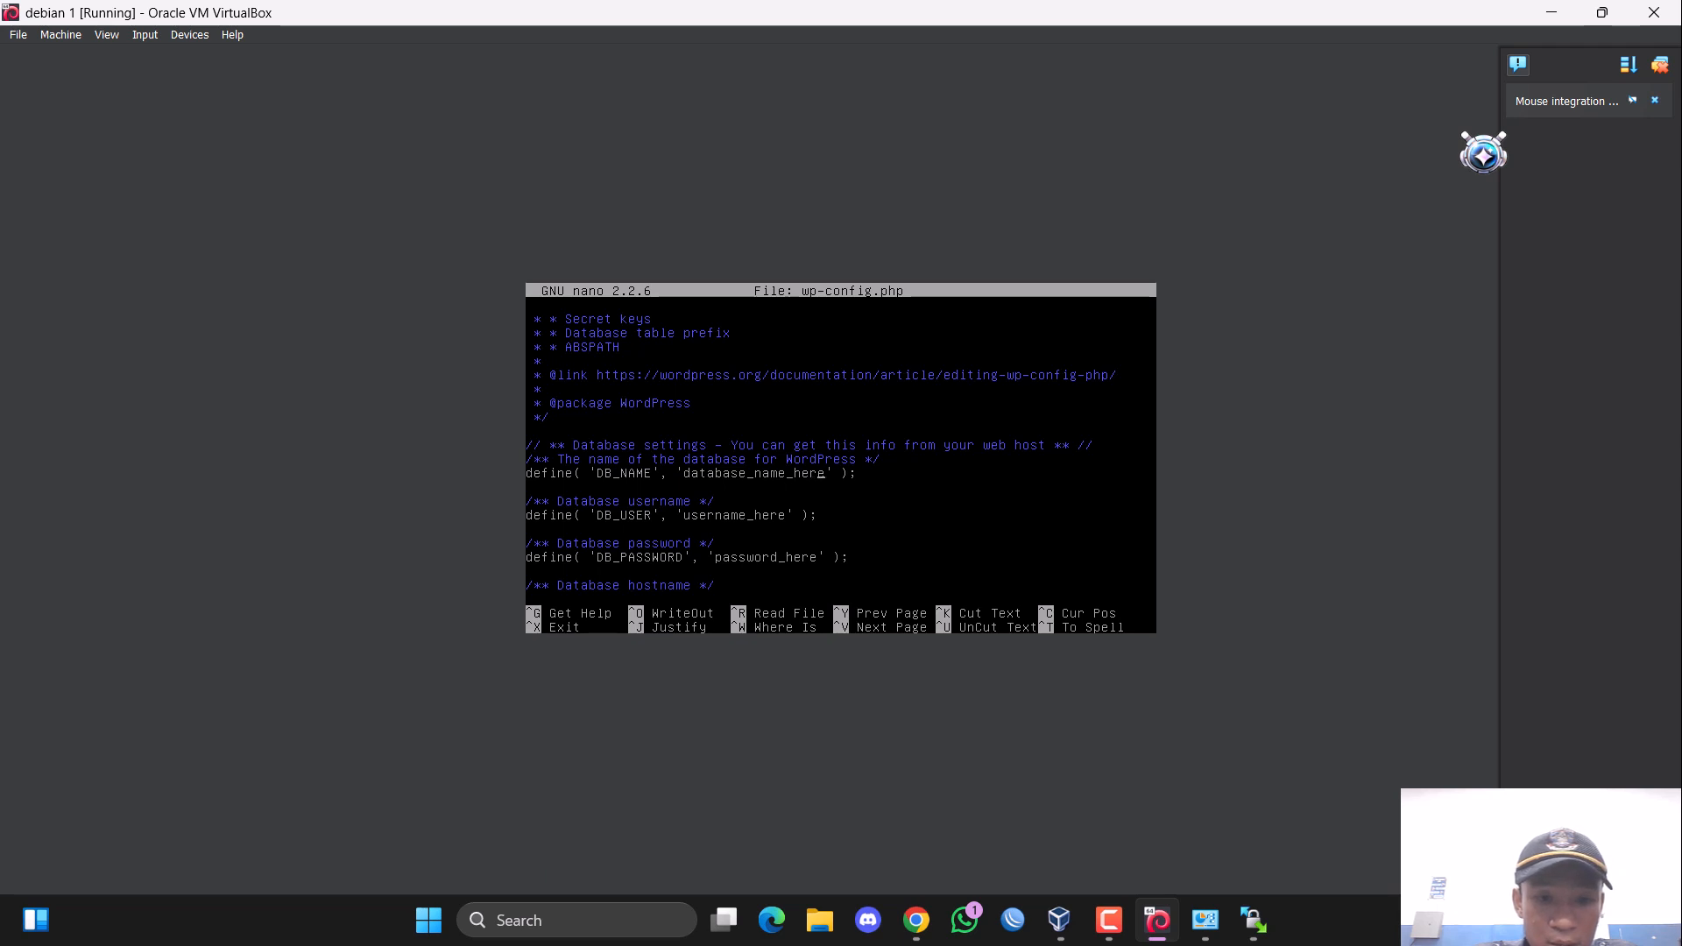
pyautogui.press('BackSpace')
pyautogui.press('BackSpace')
pyautogui.press('BackSpace')
pyautogui.press('BackSpace')
pyautogui.press('BackSpace')
pyautogui.press('BackSpace')
pyautogui.press('BackSpace')
pyautogui.press('BackSpace')
pyautogui.press('BackSpace')
pyautogui.press('BackSpace')
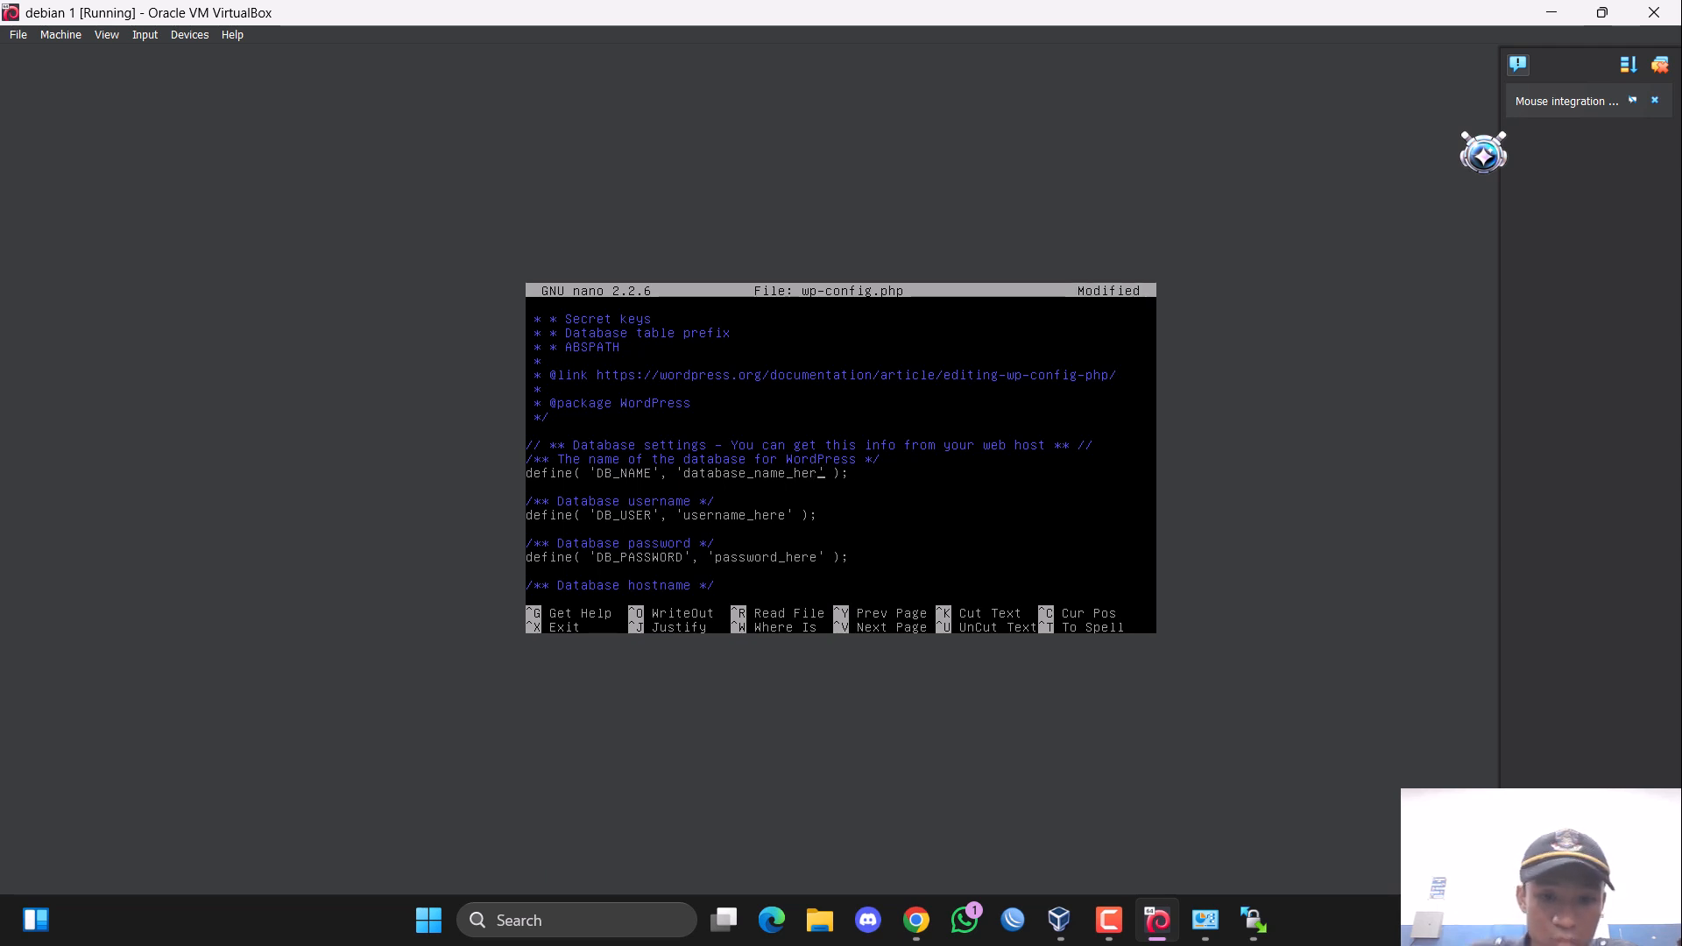
pyautogui.press('BackSpace')
pyautogui.press('BackSpace')
pyautogui.press('BackSpace')
pyautogui.press('BackSpace')
pyautogui.press('BackSpace')
pyautogui.press('BackSpace')
pyautogui.press('BackSpace')
pyautogui.press('BackSpace')
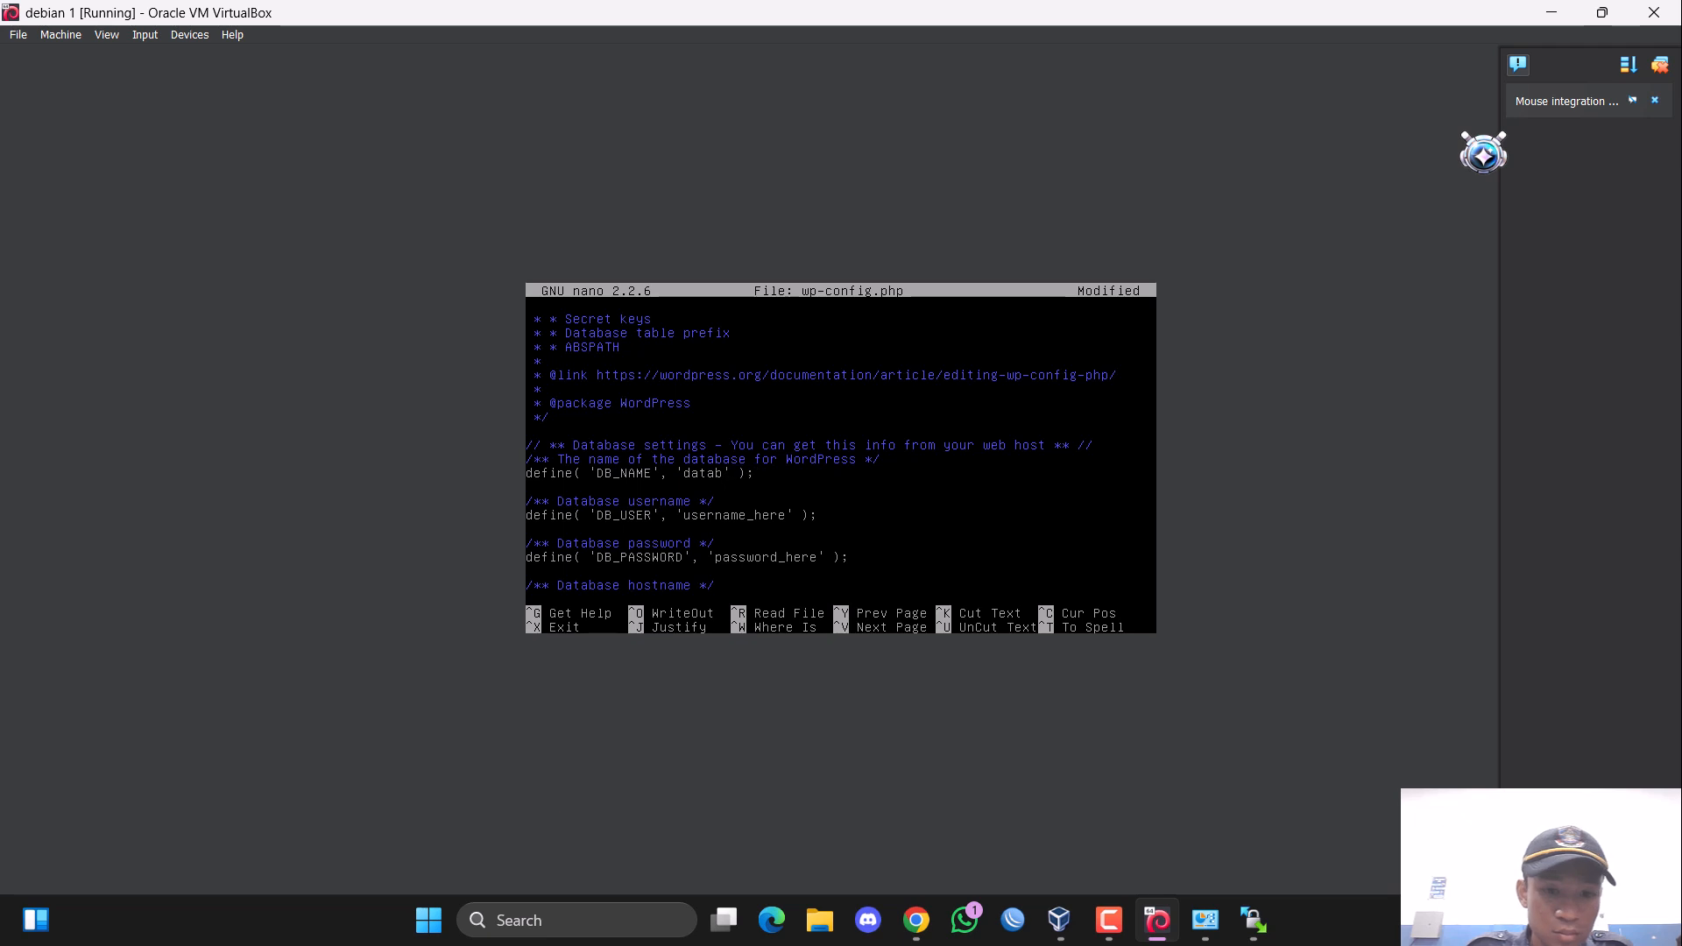
pyautogui.write('wor')
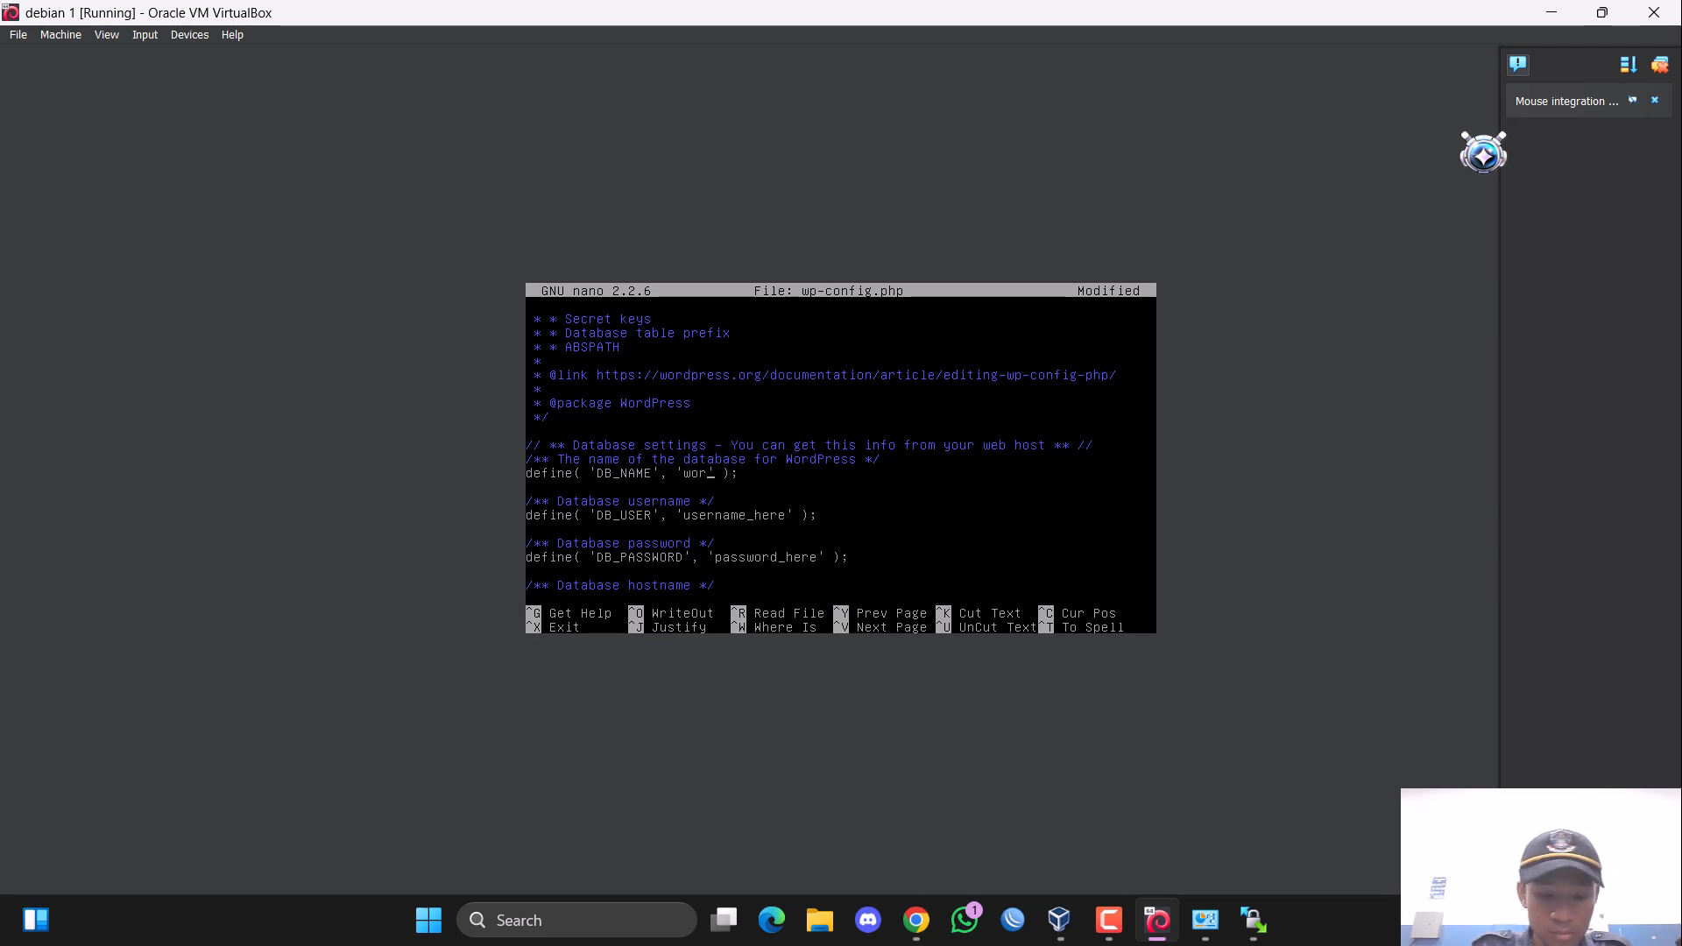
pyautogui.write('dpress')
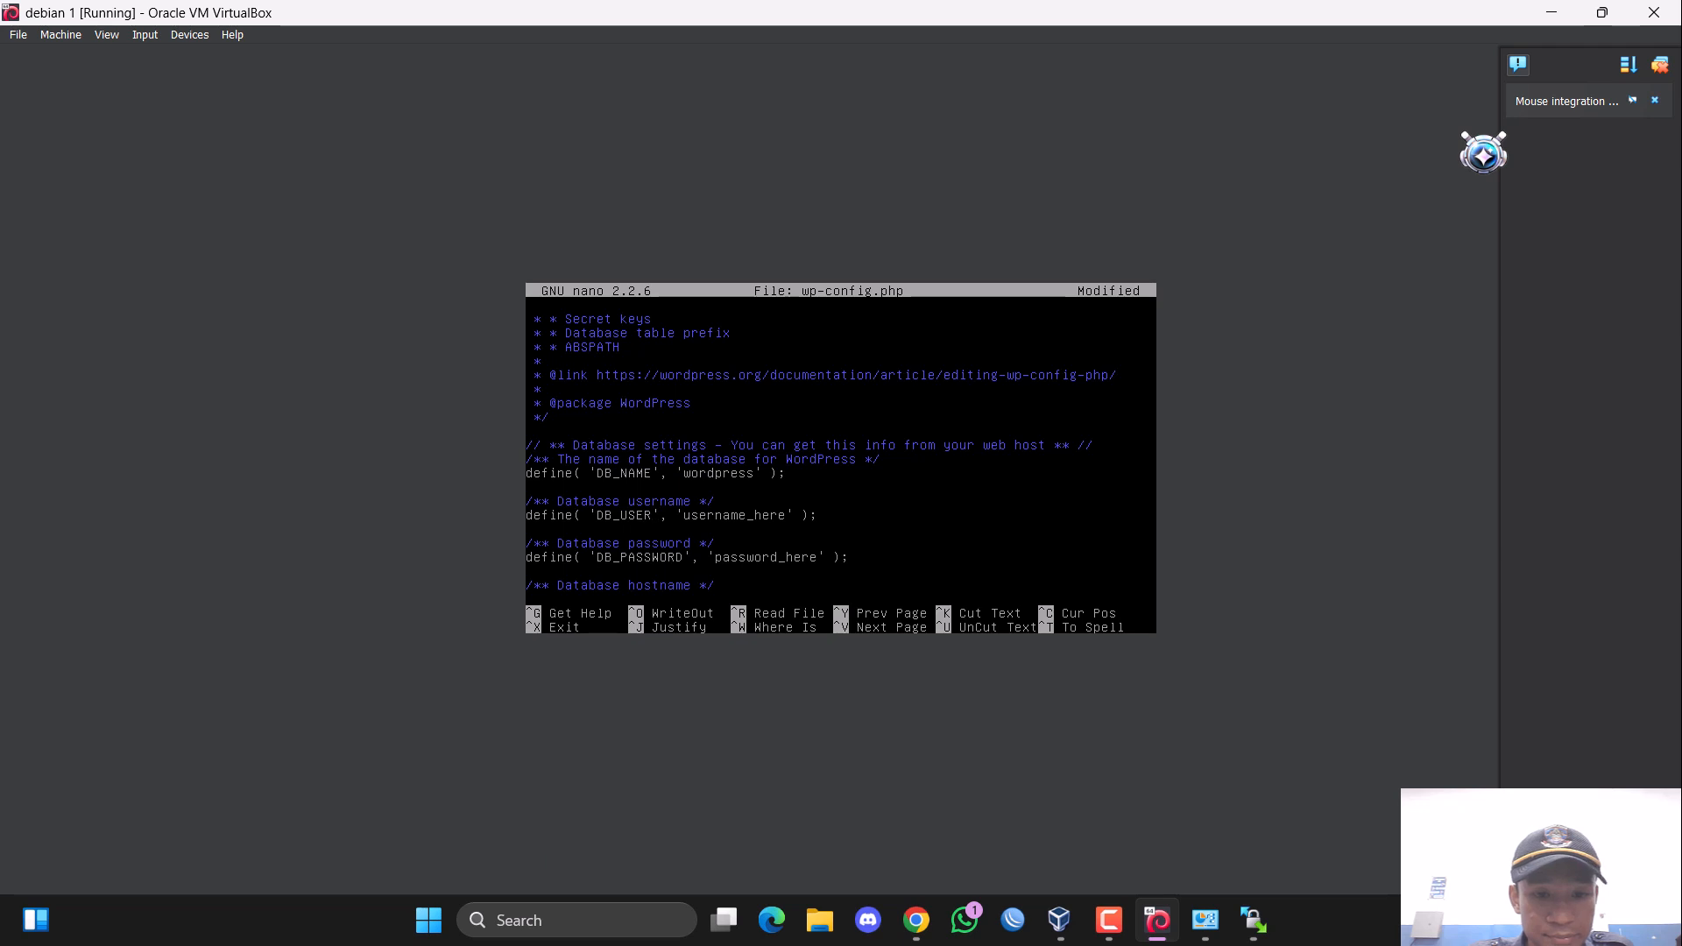
# Replace the placeholder database username in the DB_USER definition with root.
pyautogui.press('BackSpace')
pyautogui.press('BackSpace')
pyautogui.press('BackSpace')
pyautogui.press('BackSpace')
pyautogui.press('BackSpace')
pyautogui.press('BackSpace')
pyautogui.press('BackSpace')
pyautogui.press('BackSpace')
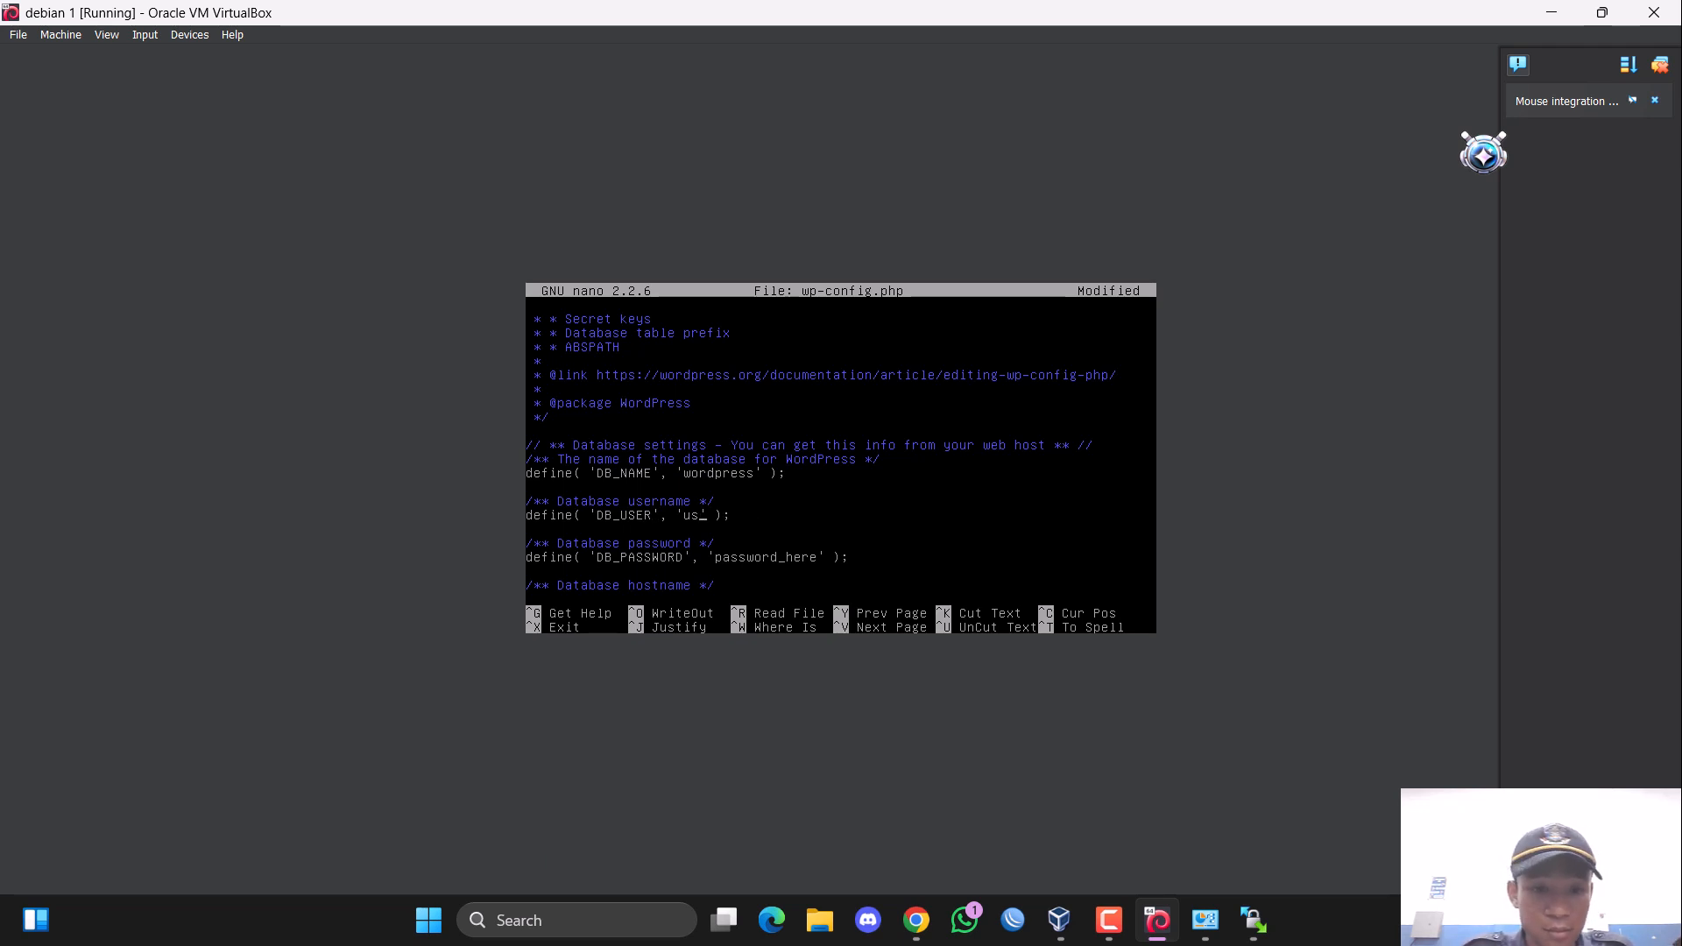
pyautogui.press('BackSpace')
pyautogui.press('BackSpace')
pyautogui.write('root')
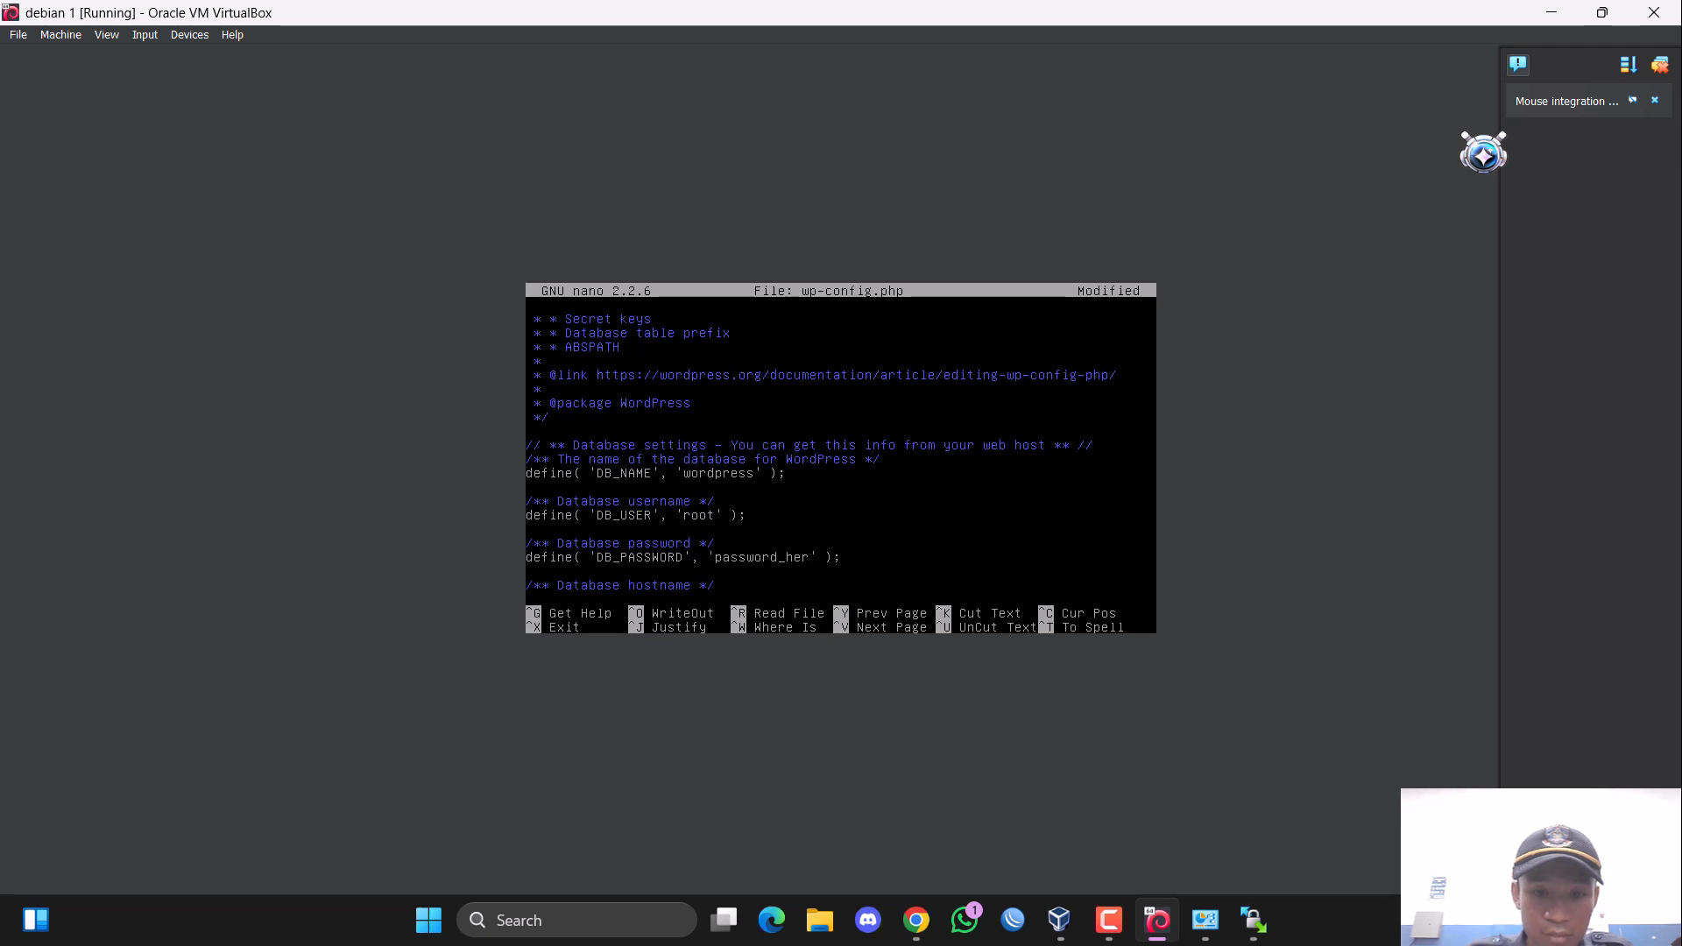
# Replace the placeholder in the DB_PASSWORD definition with the database password, and save and close wp-config.php.
pyautogui.press('BackSpace')
pyautogui.press('BackSpace')
pyautogui.press('BackSpace')
pyautogui.press('BackSpace')
pyautogui.press('BackSpace')
pyautogui.press('BackSpace')
pyautogui.press('BackSpace')
pyautogui.press('BackSpace')
pyautogui.press('BackSpace')
pyautogui.press('BackSpace')
pyautogui.press('BackSpace')
pyautogui.press('BackSpace')
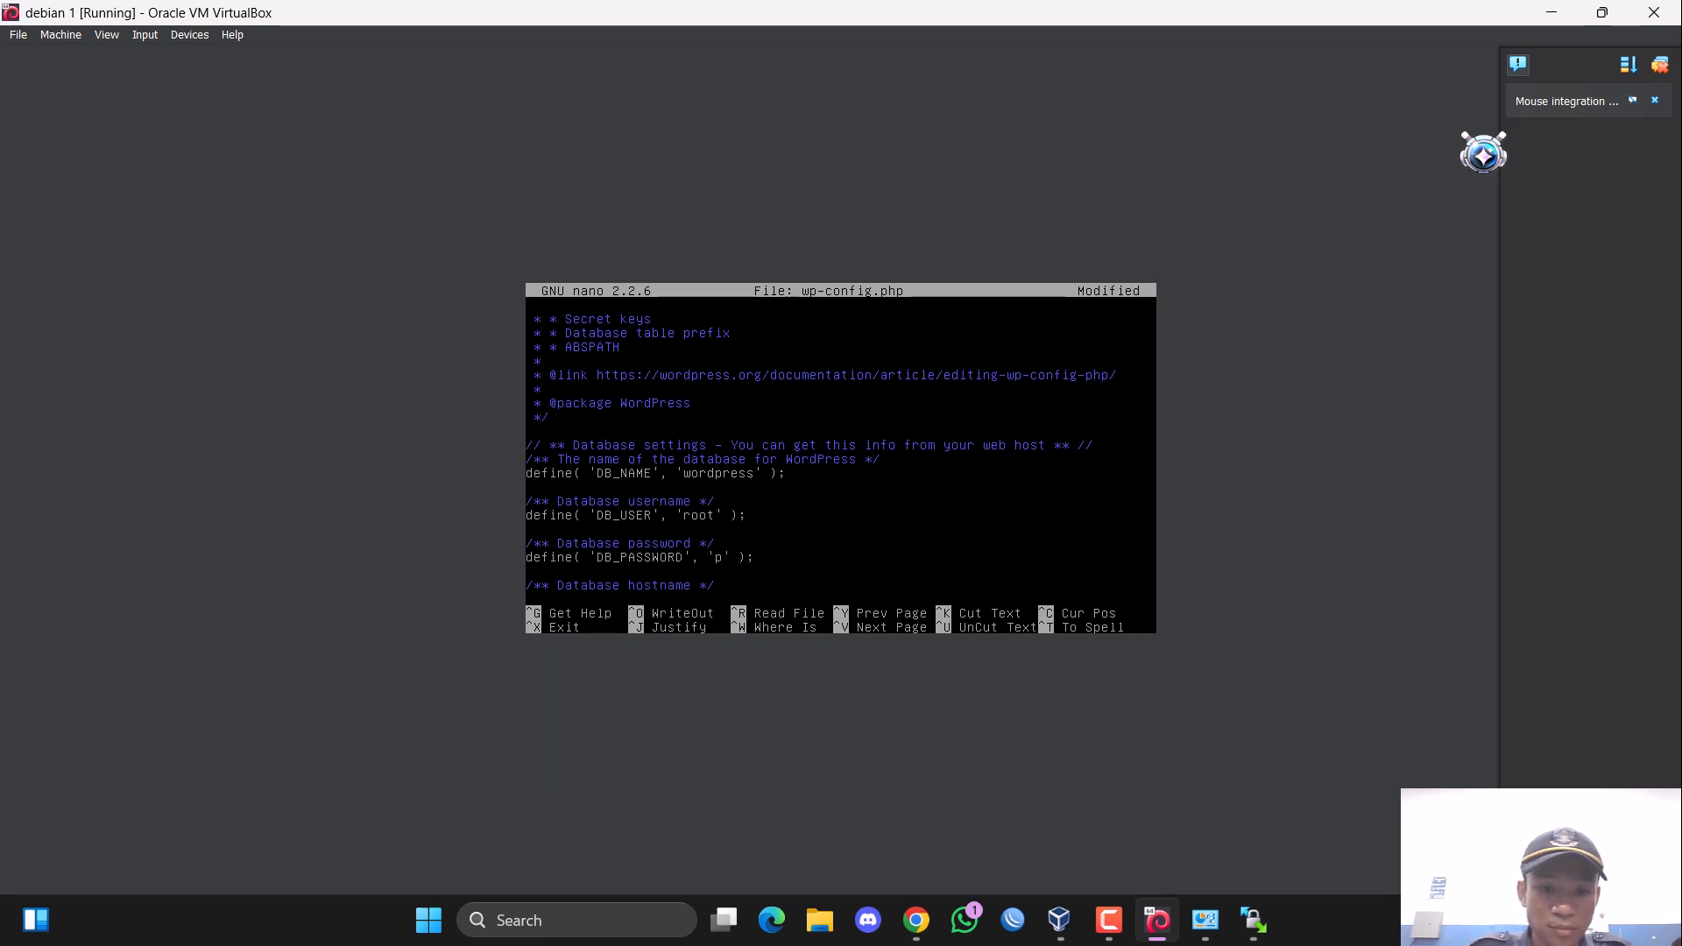
pyautogui.write('admin')
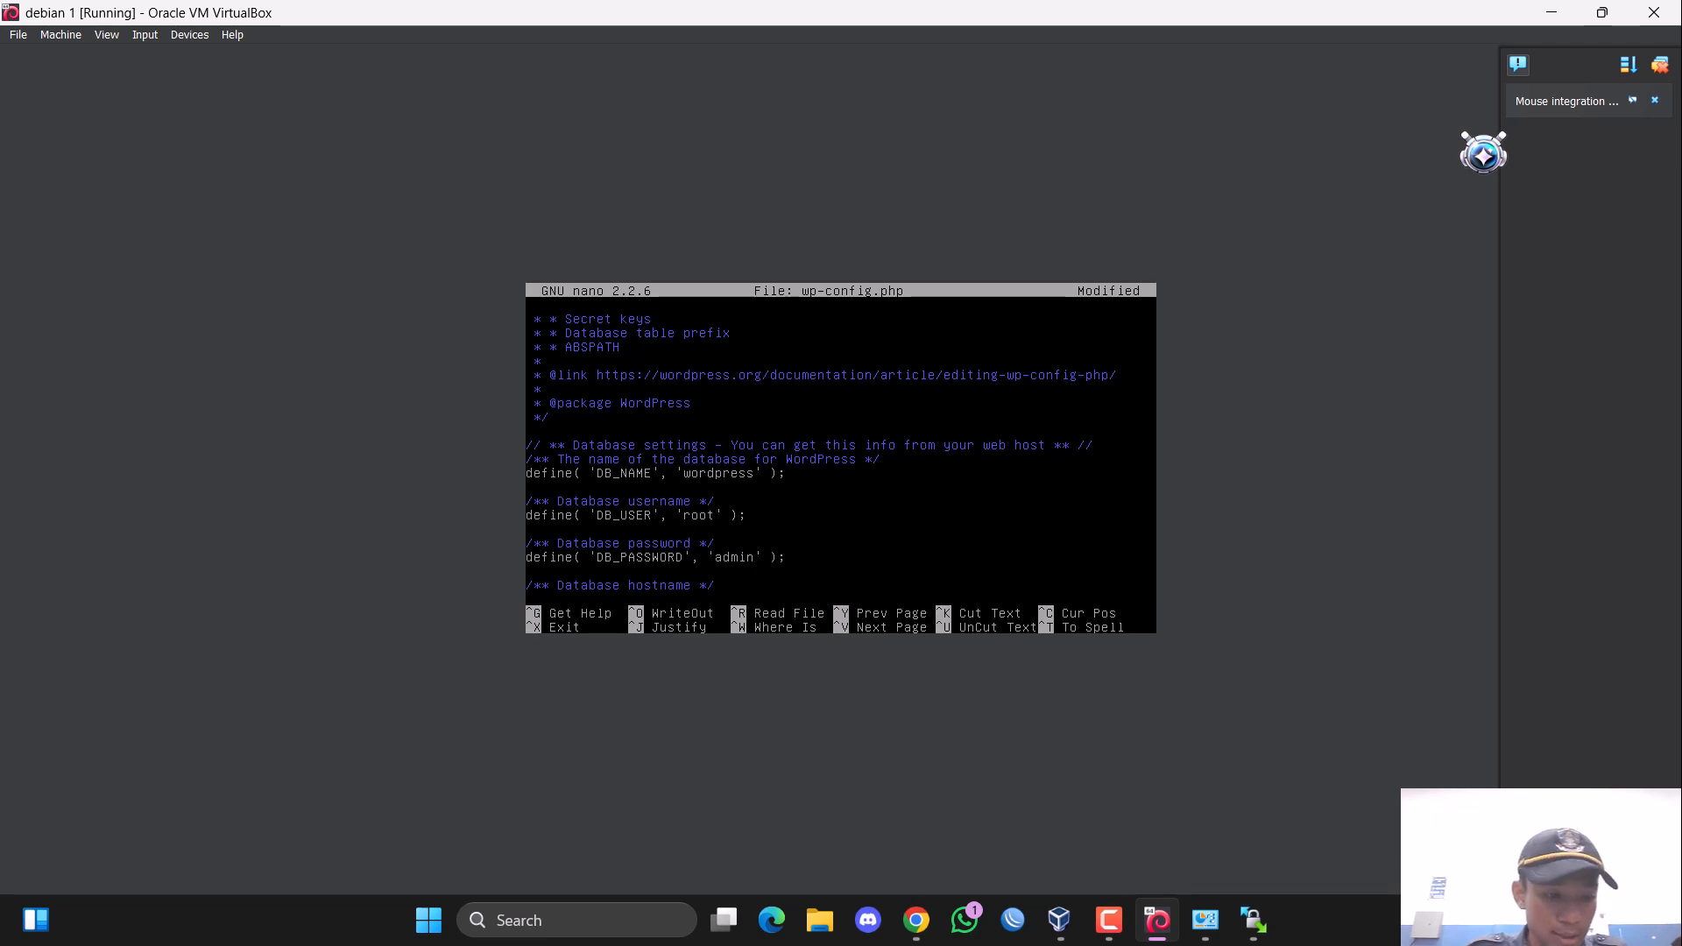
pyautogui.hotkey('ctrl', 'x')
pyautogui.press('y')
pyautogui.press('Return')
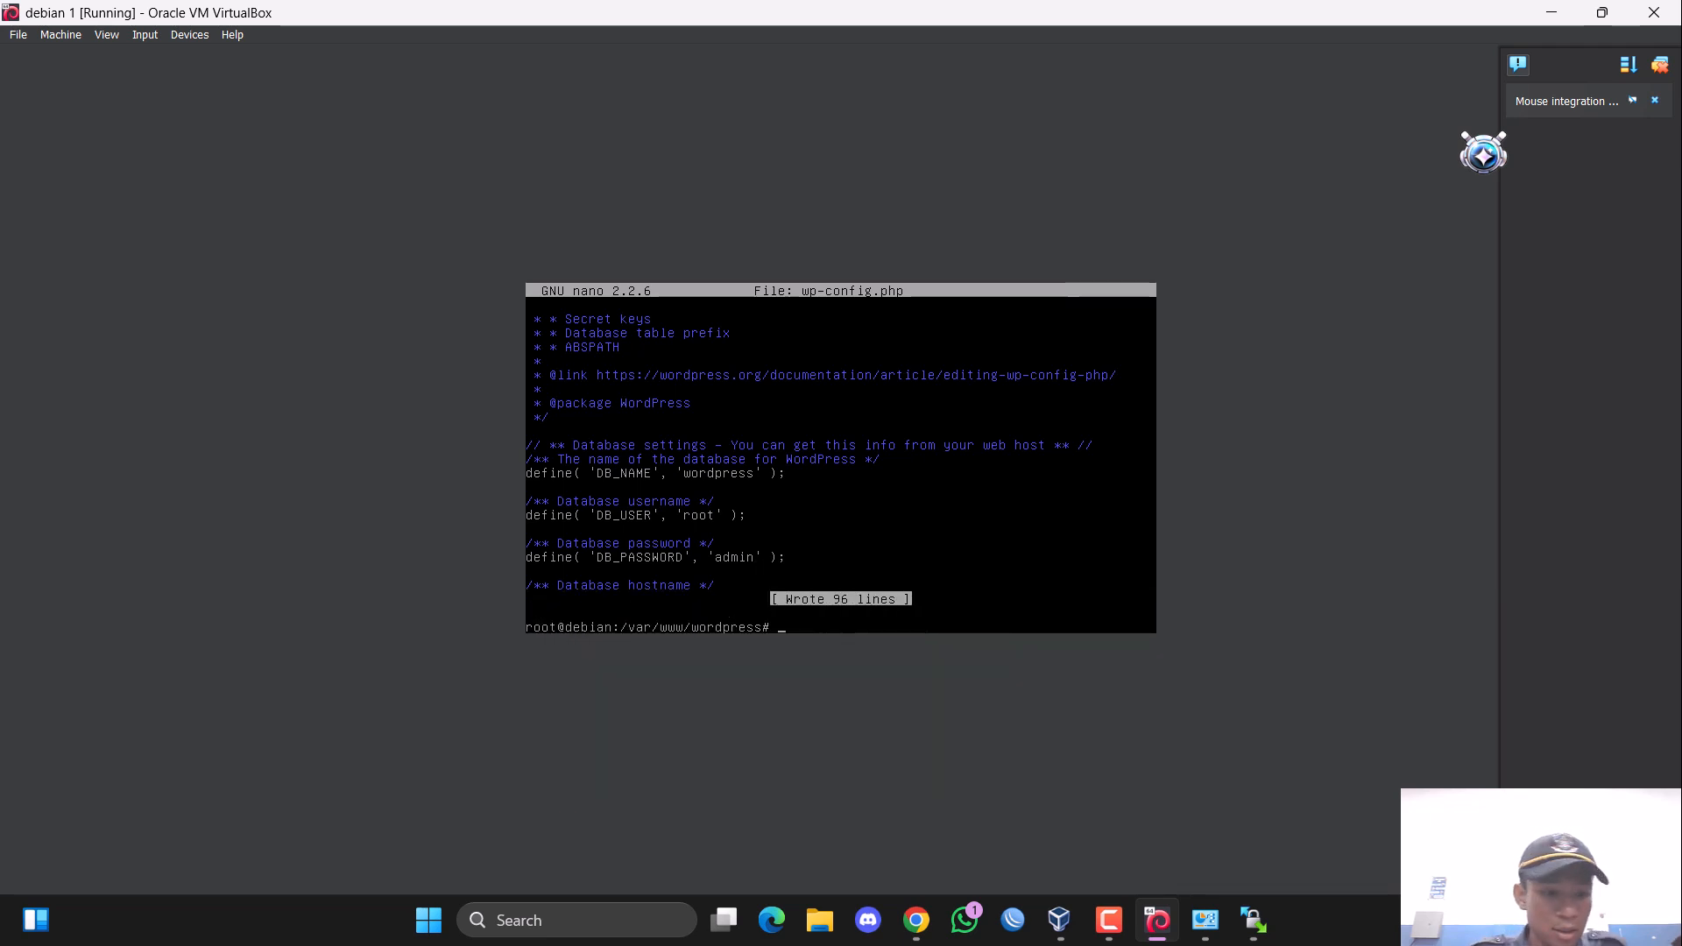
# Change to the /var/www directory and list its contents.
pyautogui.write('cd')
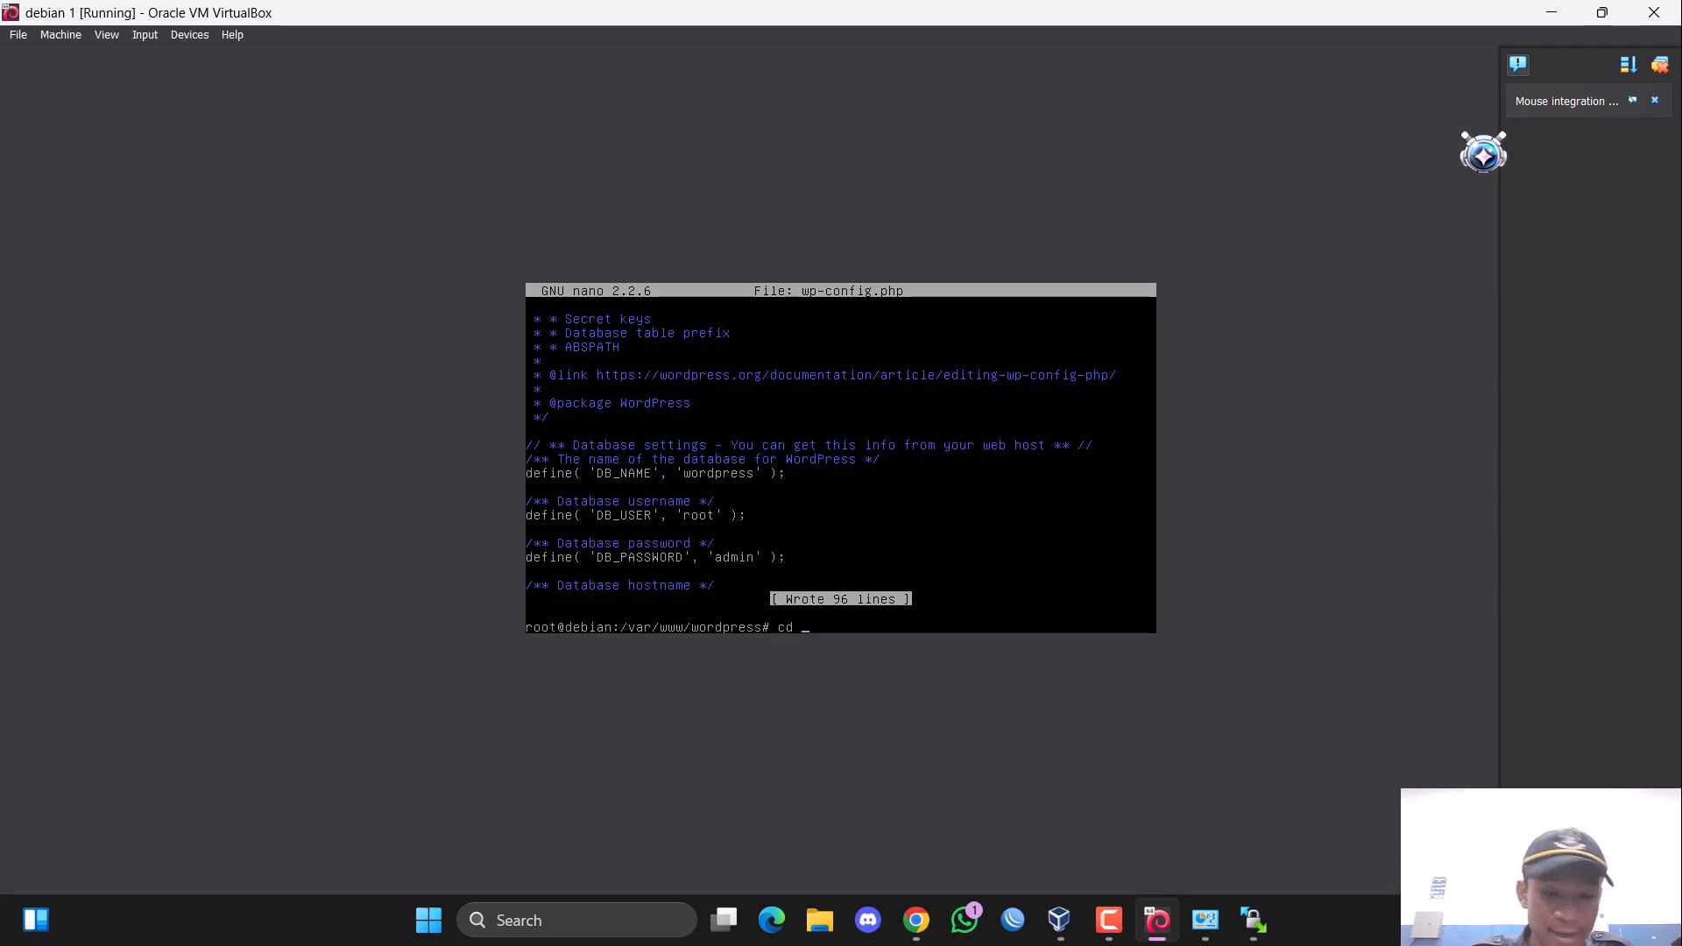
pyautogui.write(' /')
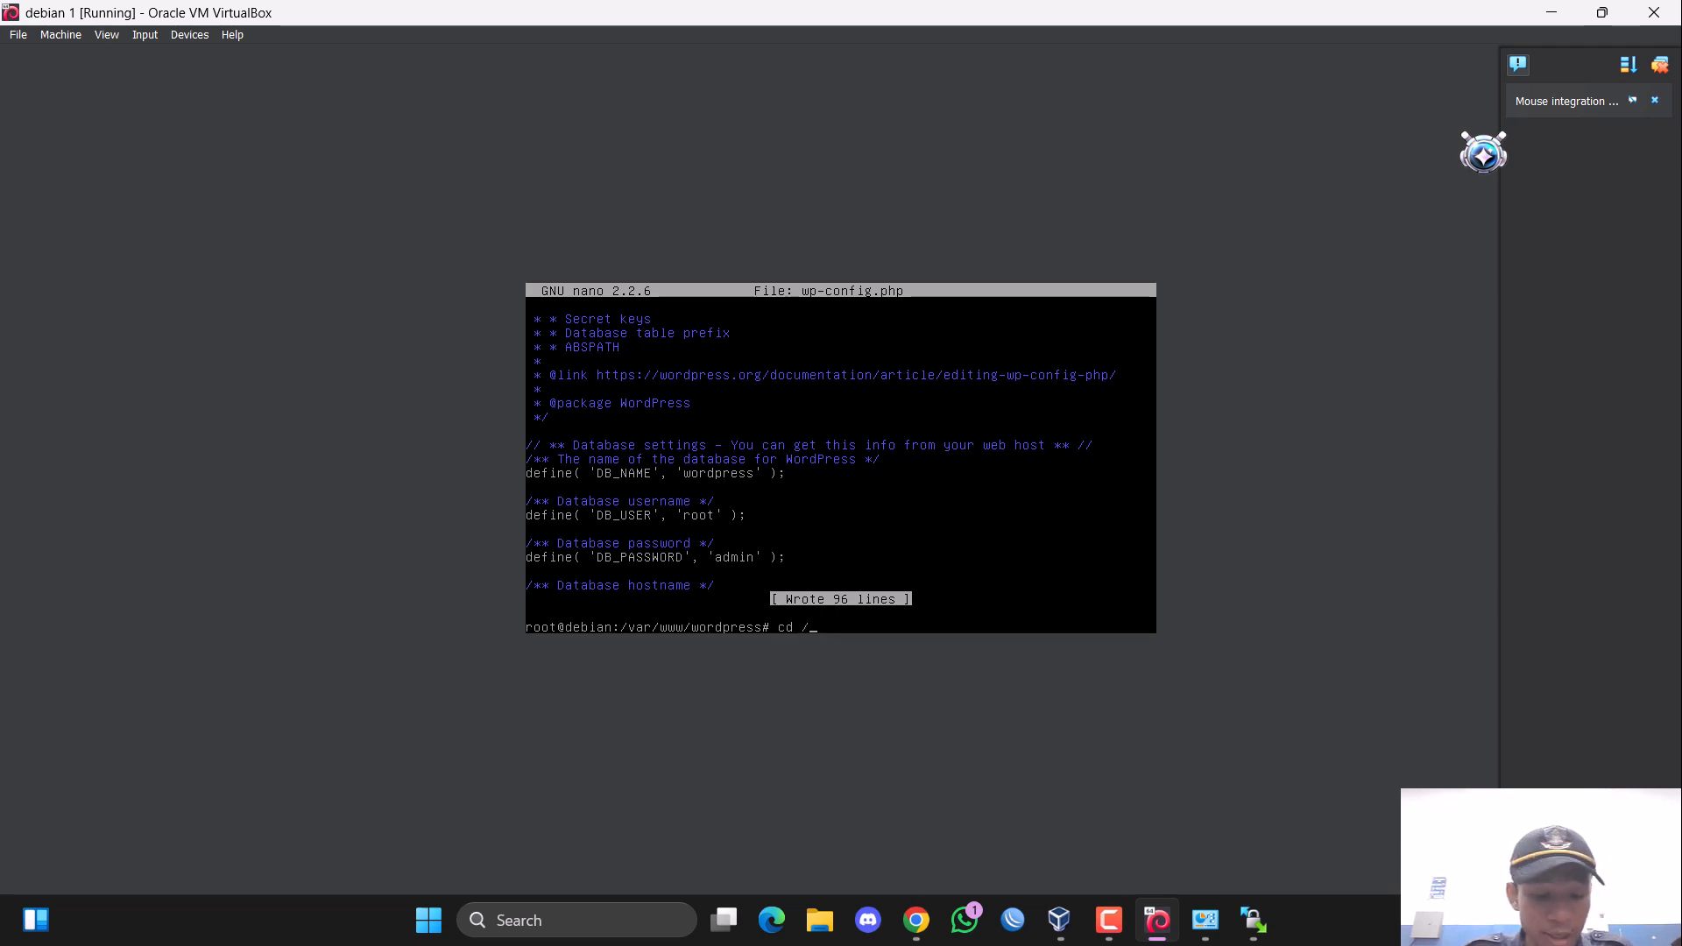
pyautogui.write('var/www')
pyautogui.press('Return')
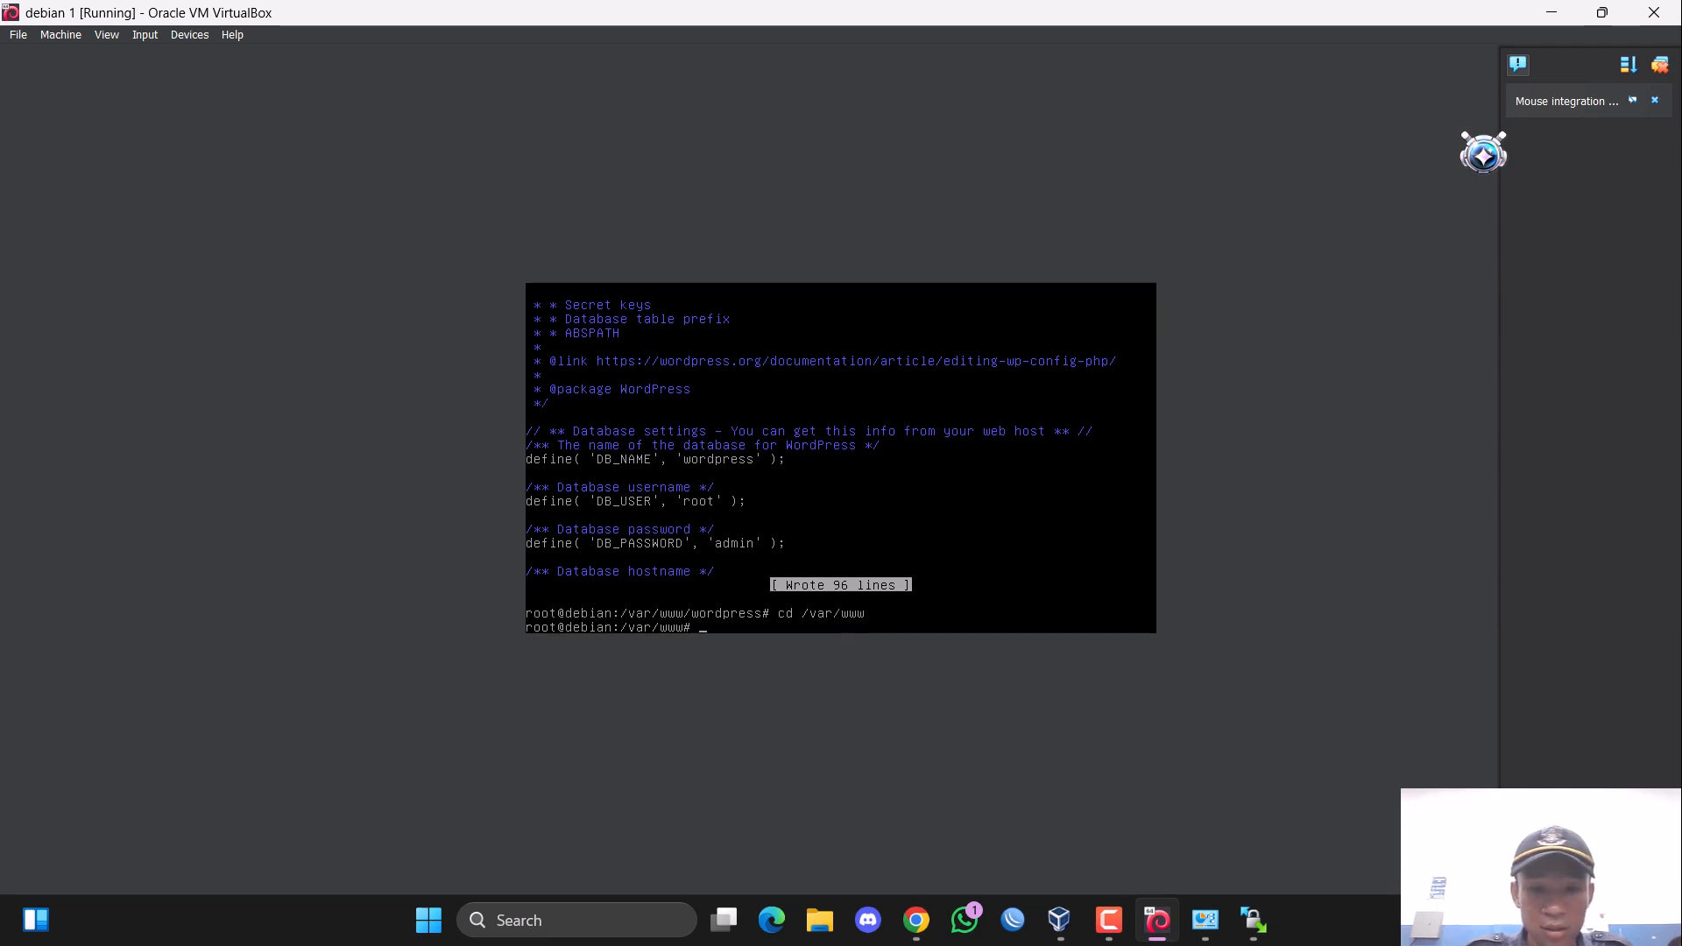
pyautogui.write('ls')
pyautogui.press('Return')
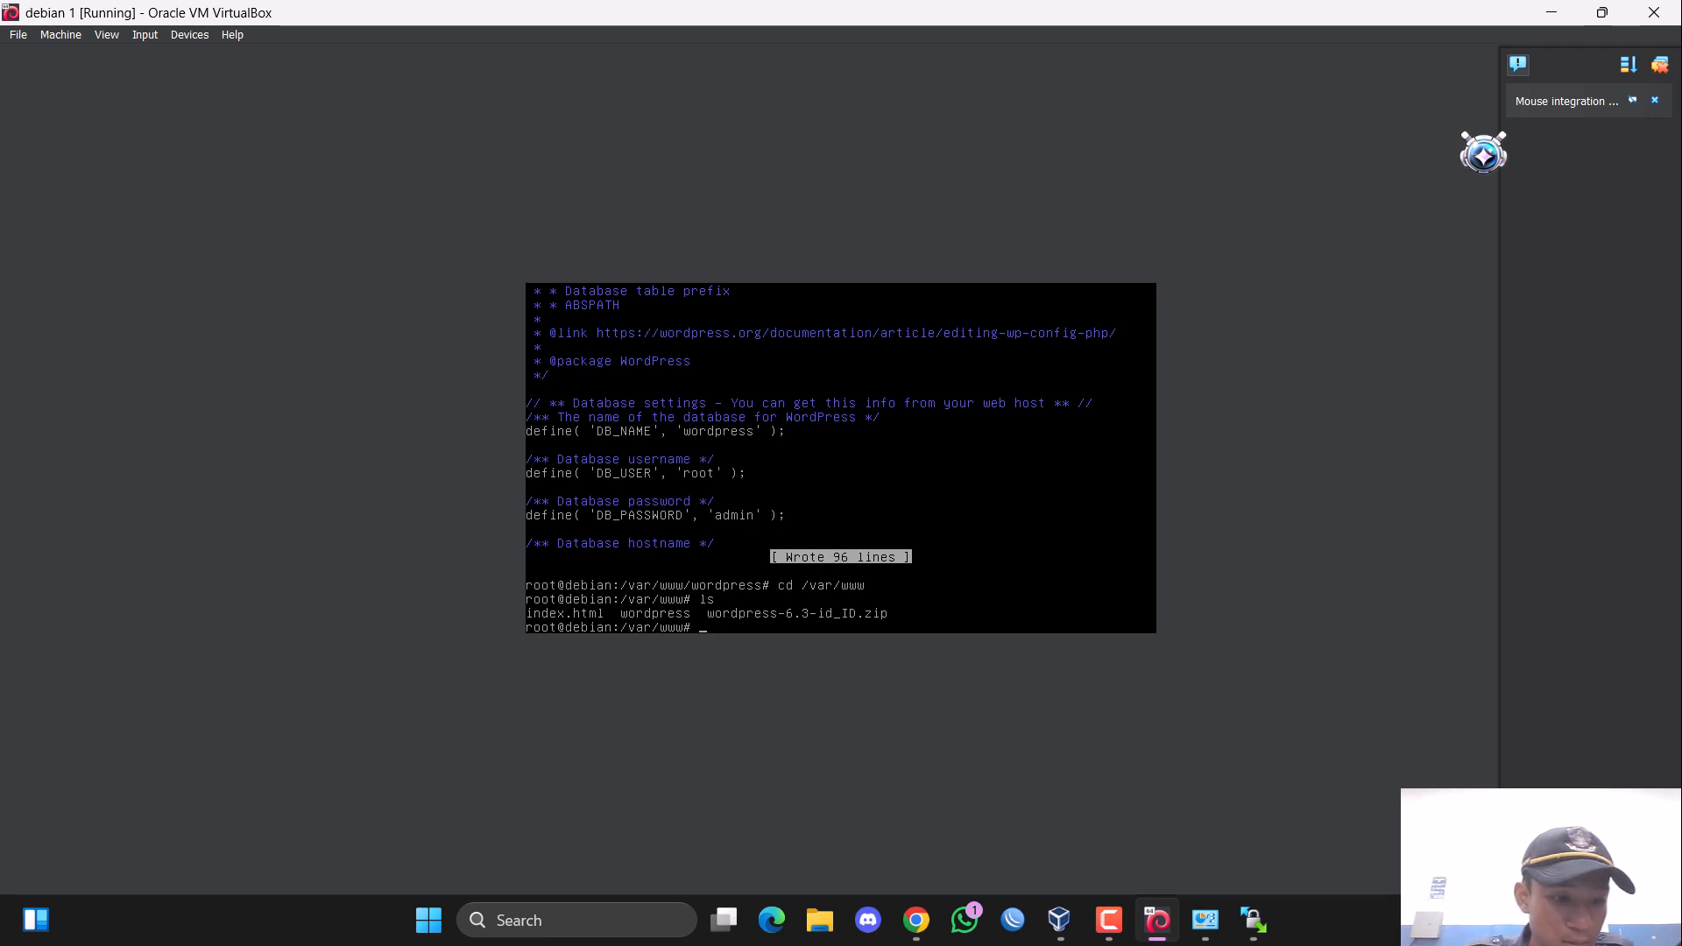
# Change to the /fileftp directory and list the files in it.
pyautogui.write('d fileftp')
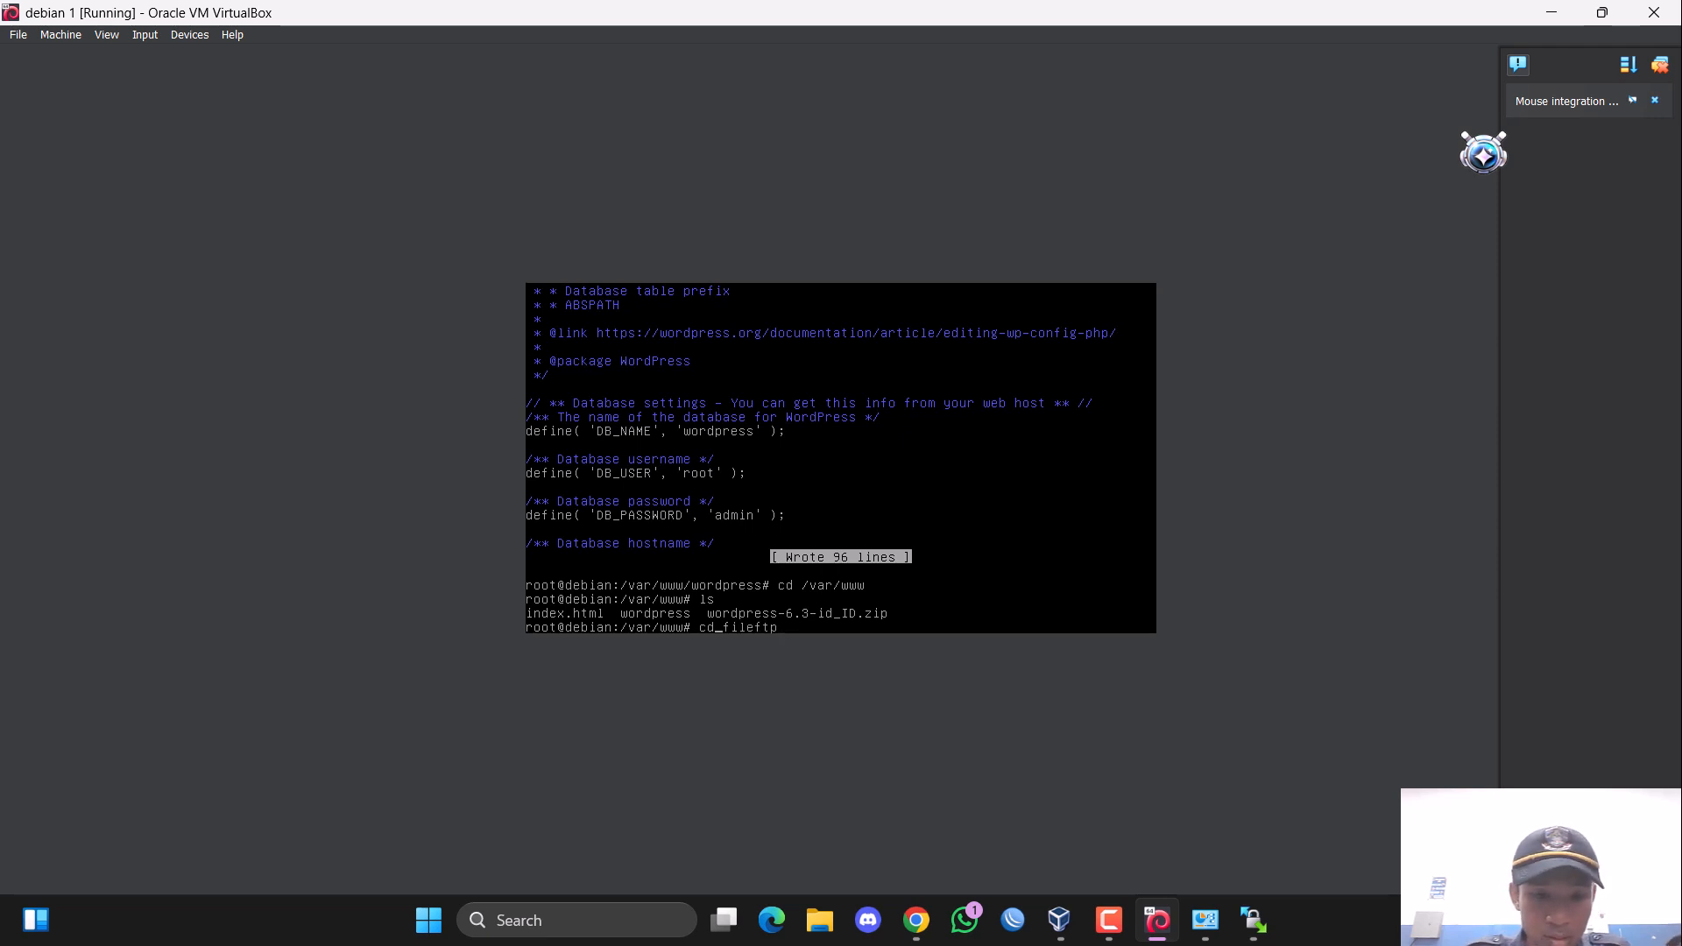
pyautogui.write('/')
pyautogui.press('Return')
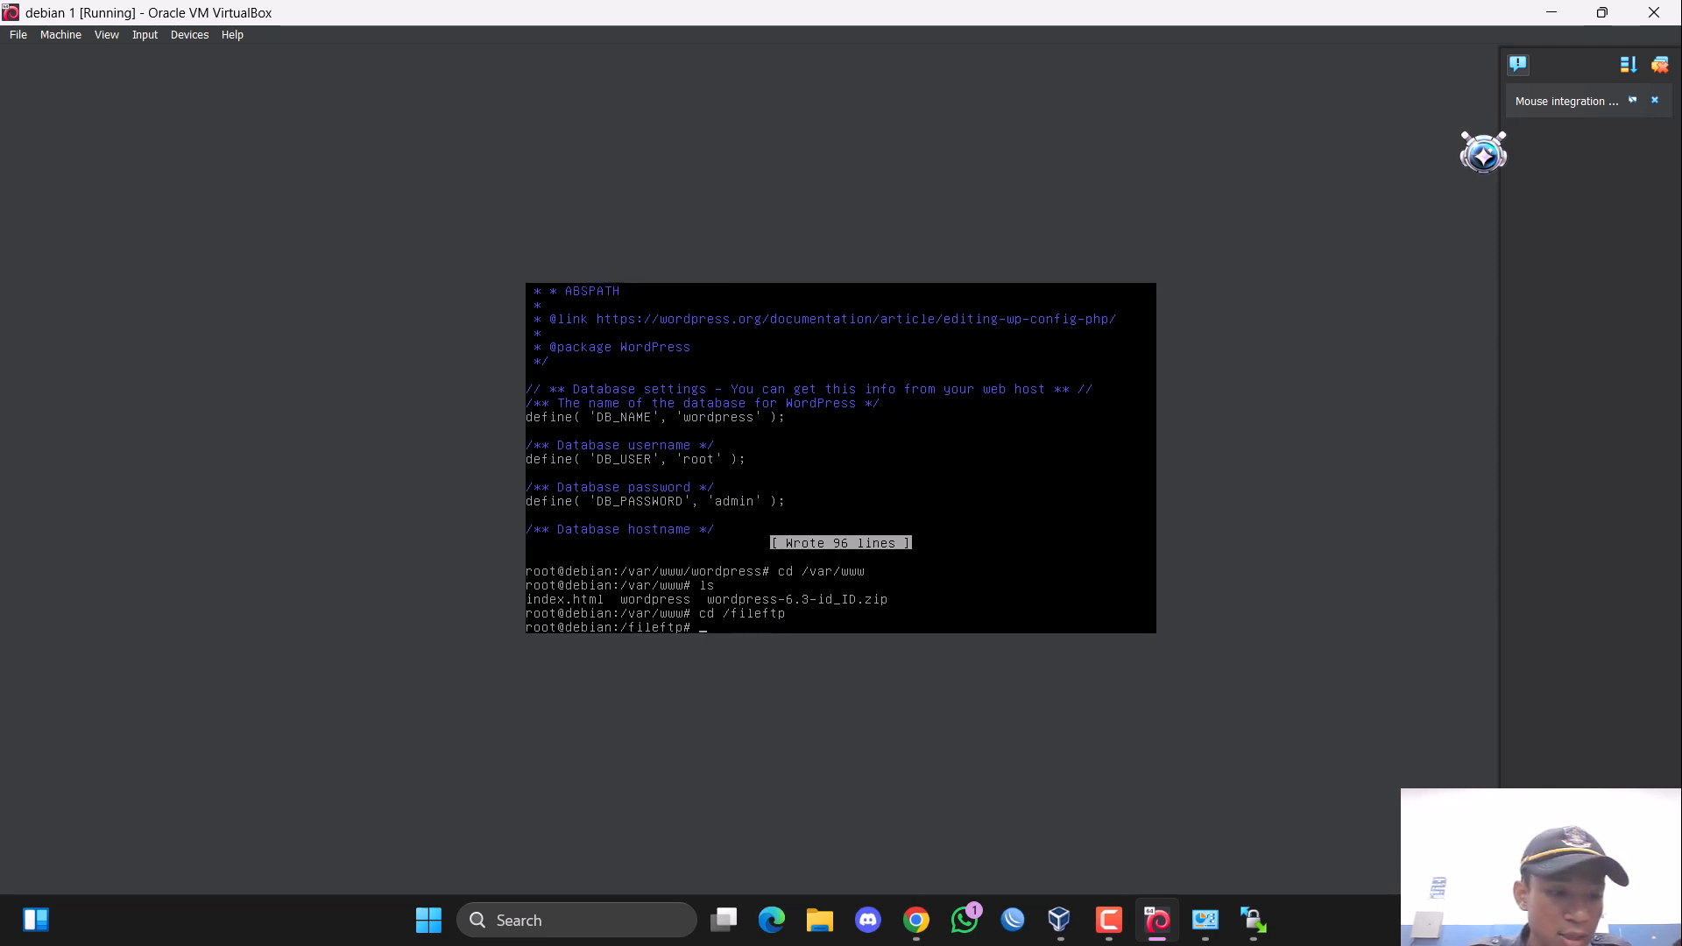
pyautogui.write('s')
pyautogui.press('Return')
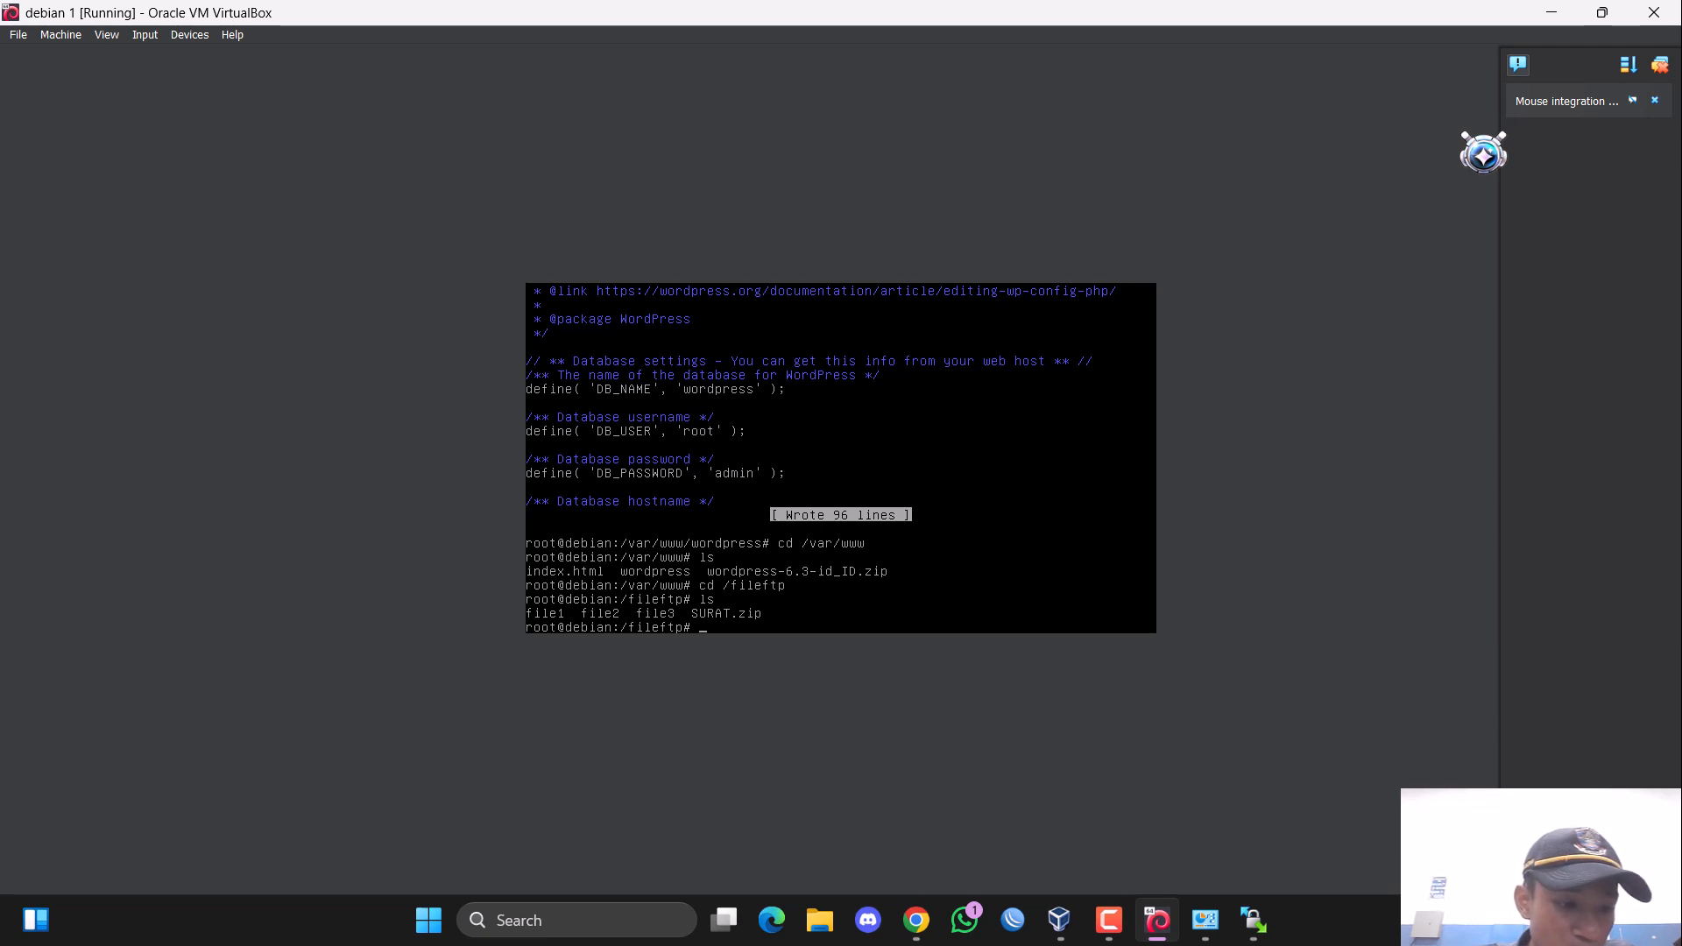
# Move SURAT.zip from /fileftp to /var/www with the mv command.
pyautogui.write('m')
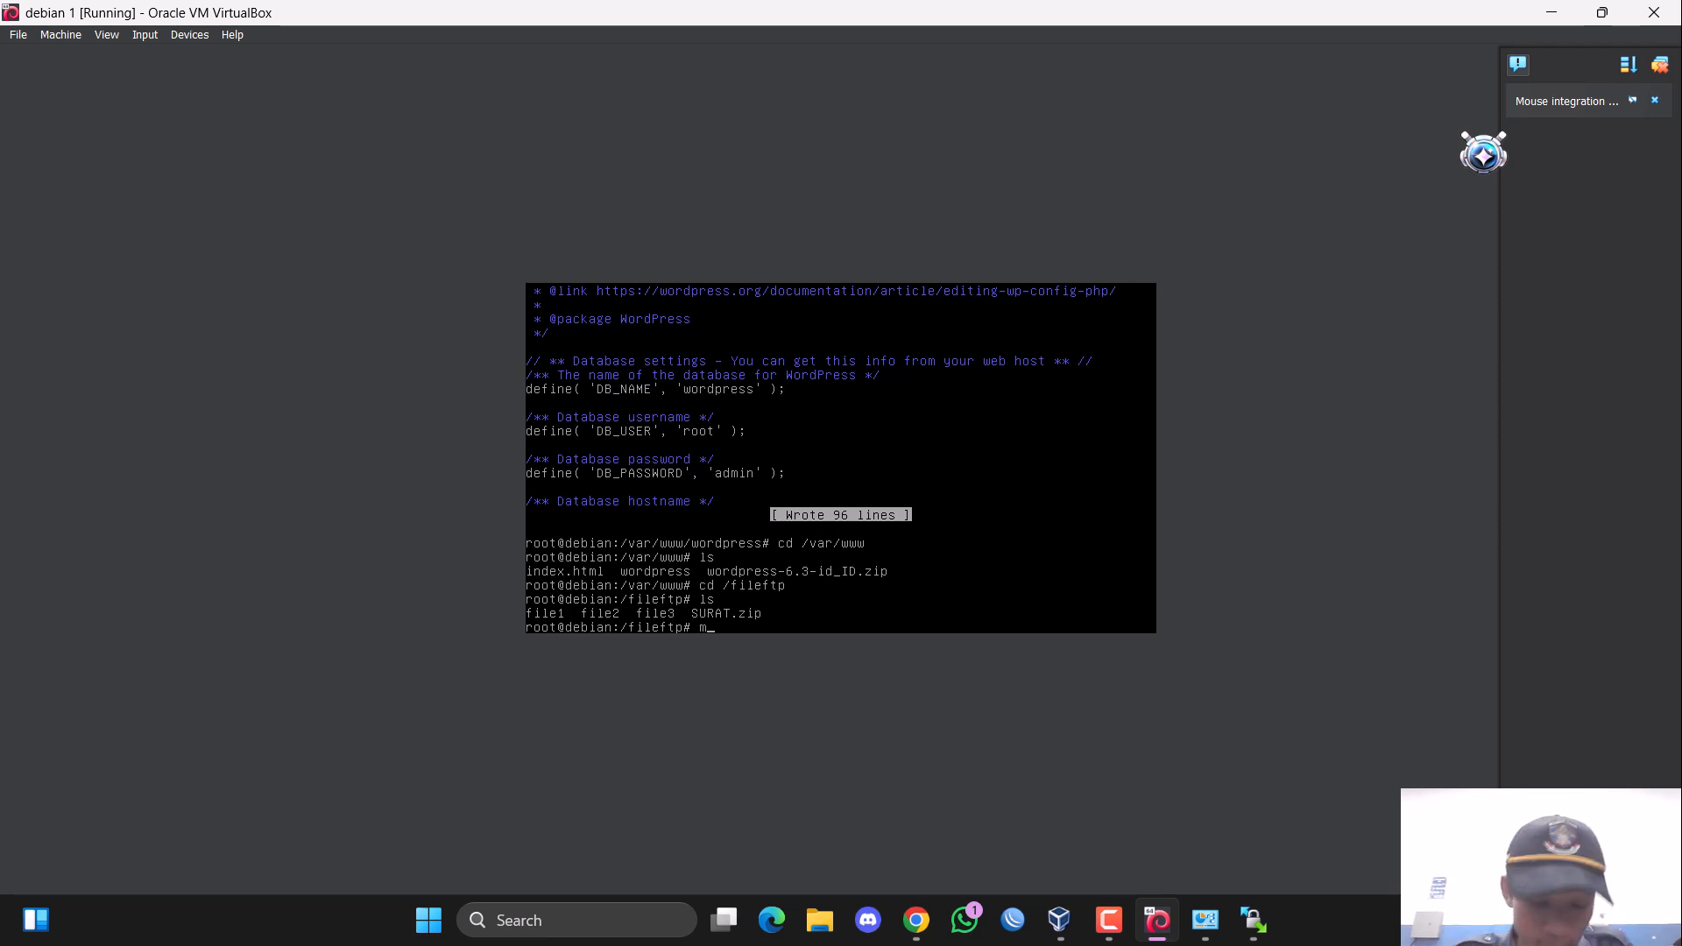
pyautogui.write('v ')
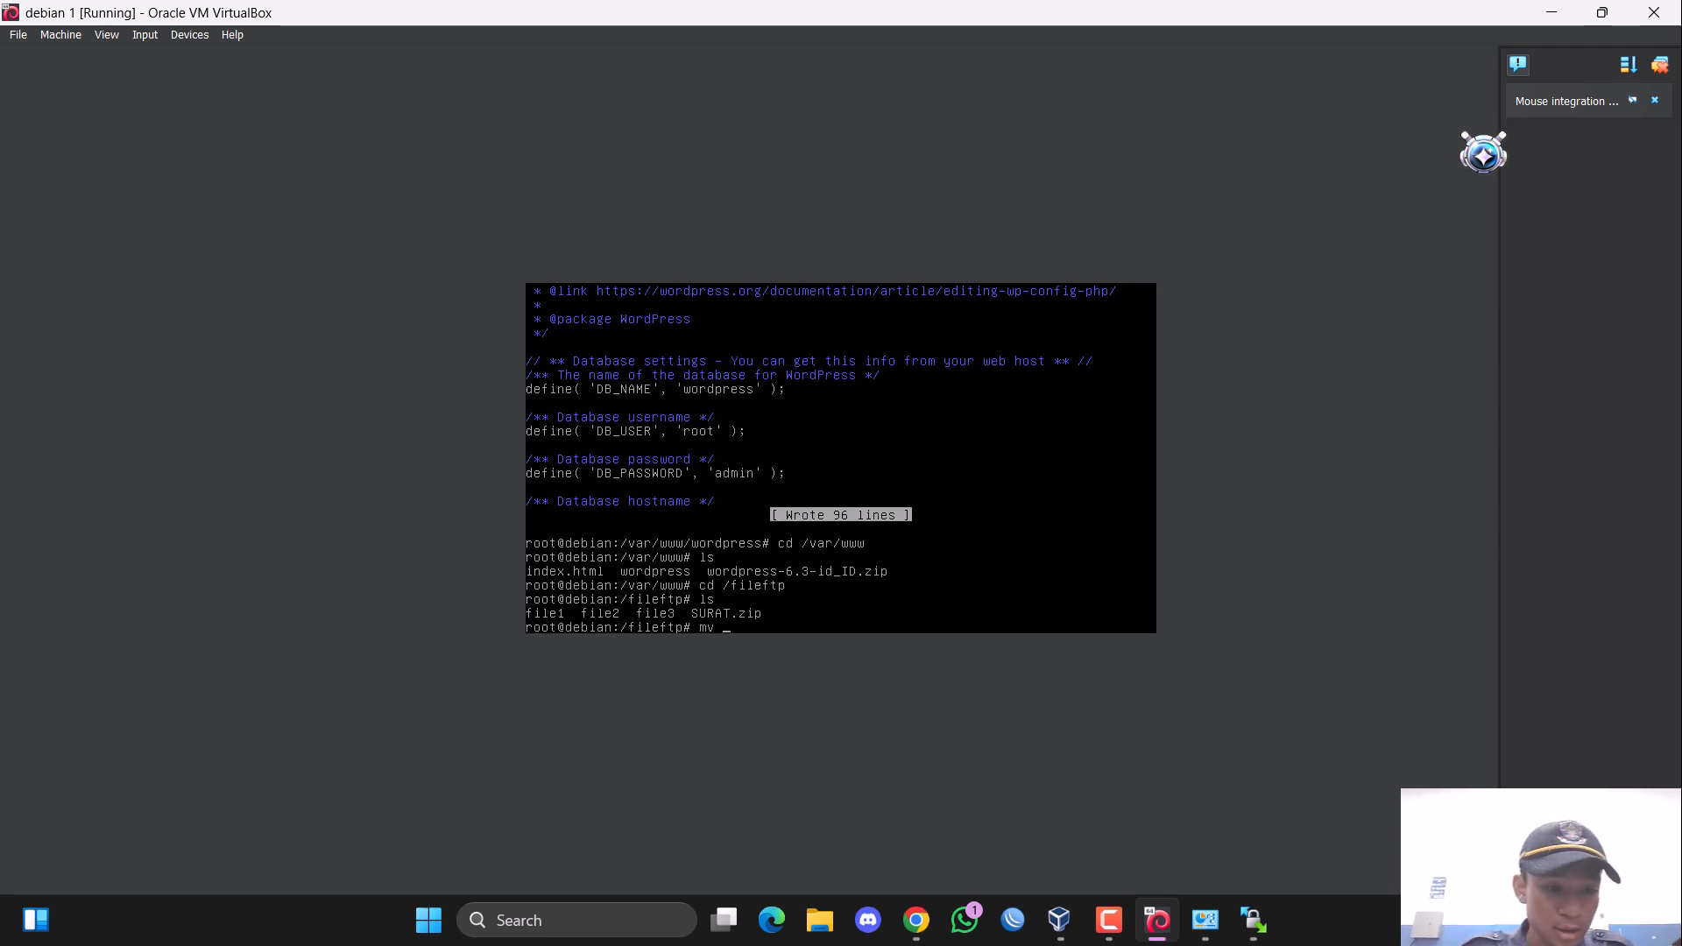
pyautogui.write('sur')
pyautogui.press('BackSpace')
pyautogui.press('BackSpace')
pyautogui.press('BackSpace')
pyautogui.write('S')
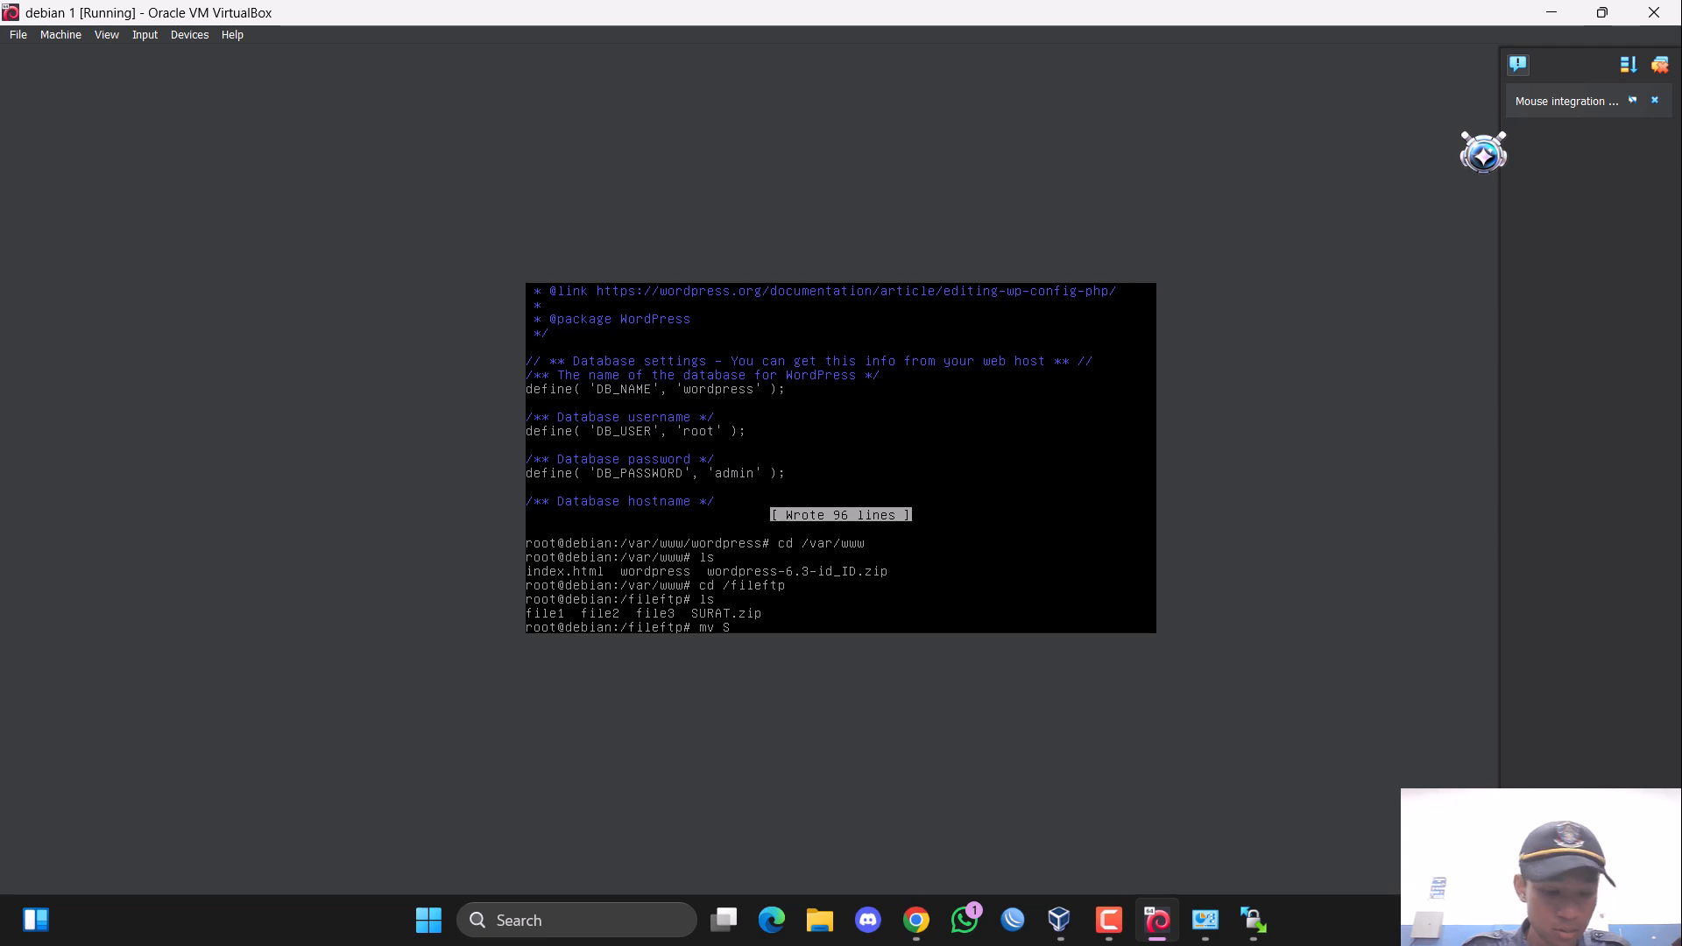
pyautogui.write('U')
pyautogui.press('Tab')
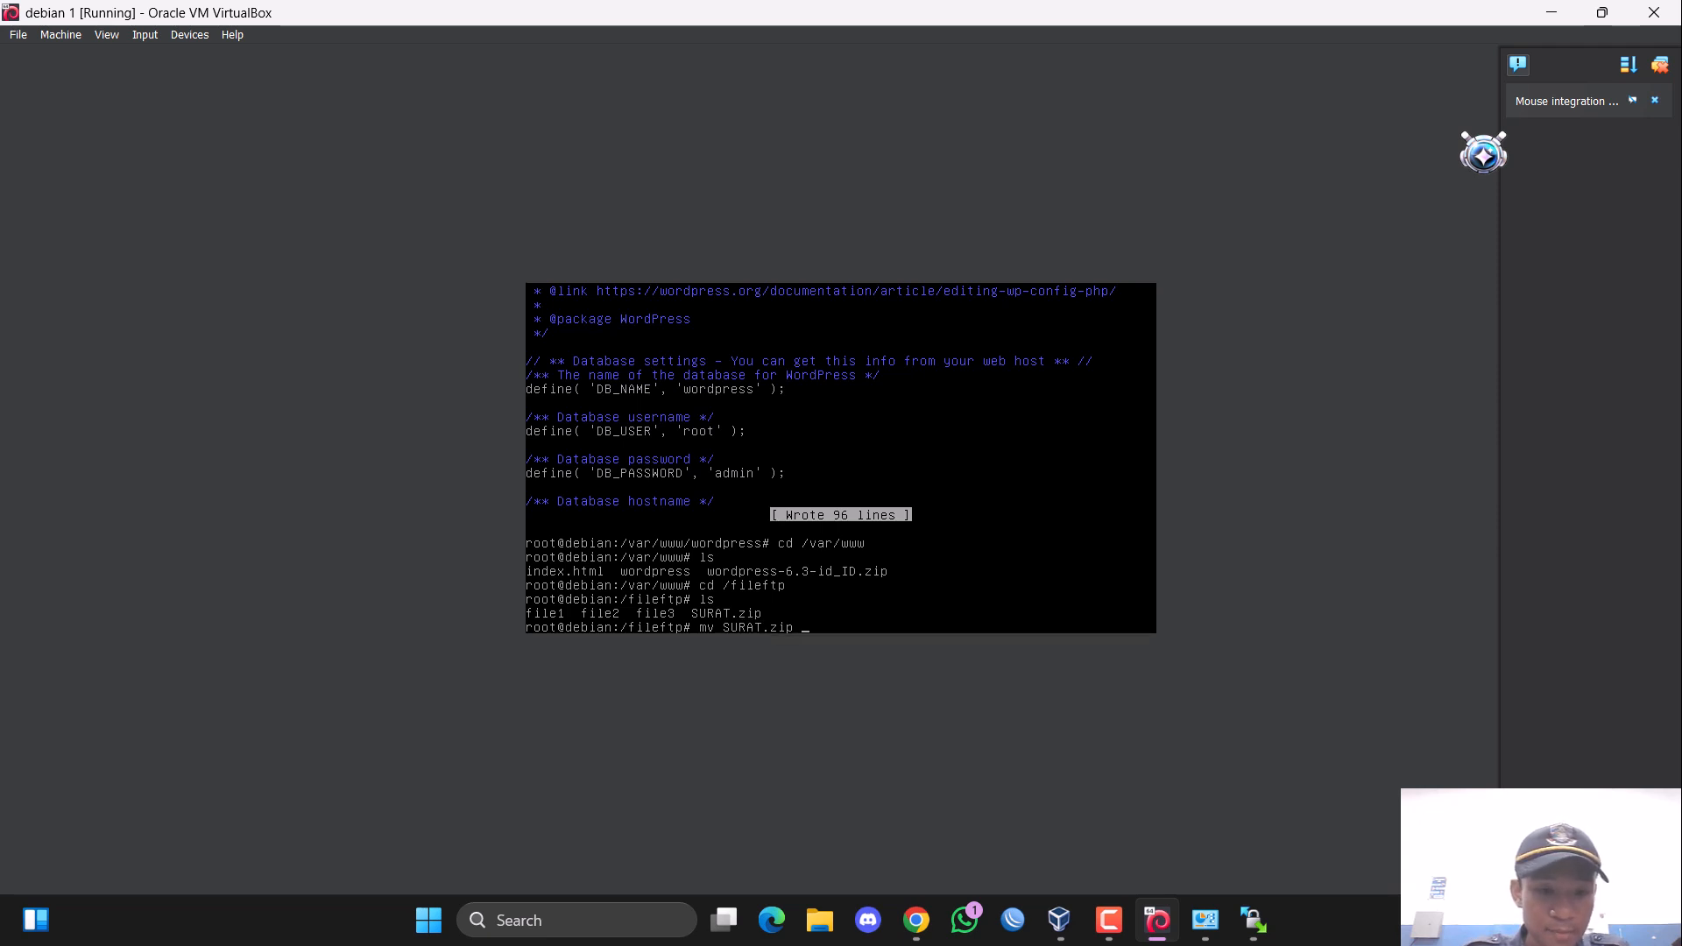
pyautogui.write('/var.')
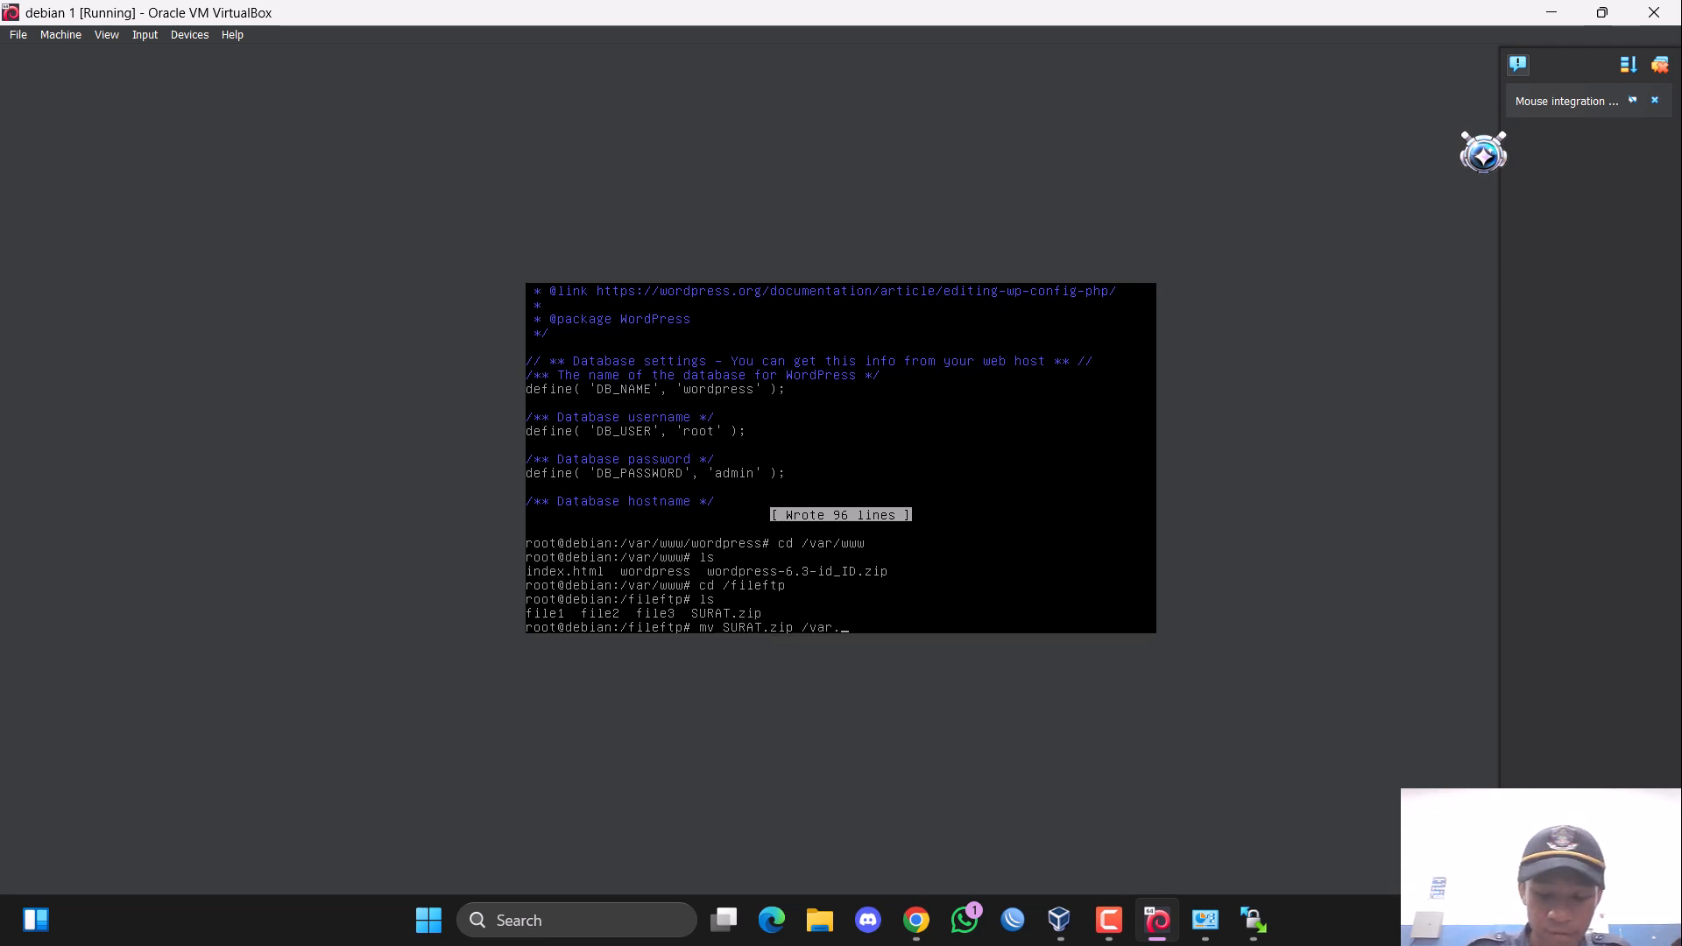
pyautogui.press('BackSpace')
pyautogui.write('/www')
pyautogui.press('Return')
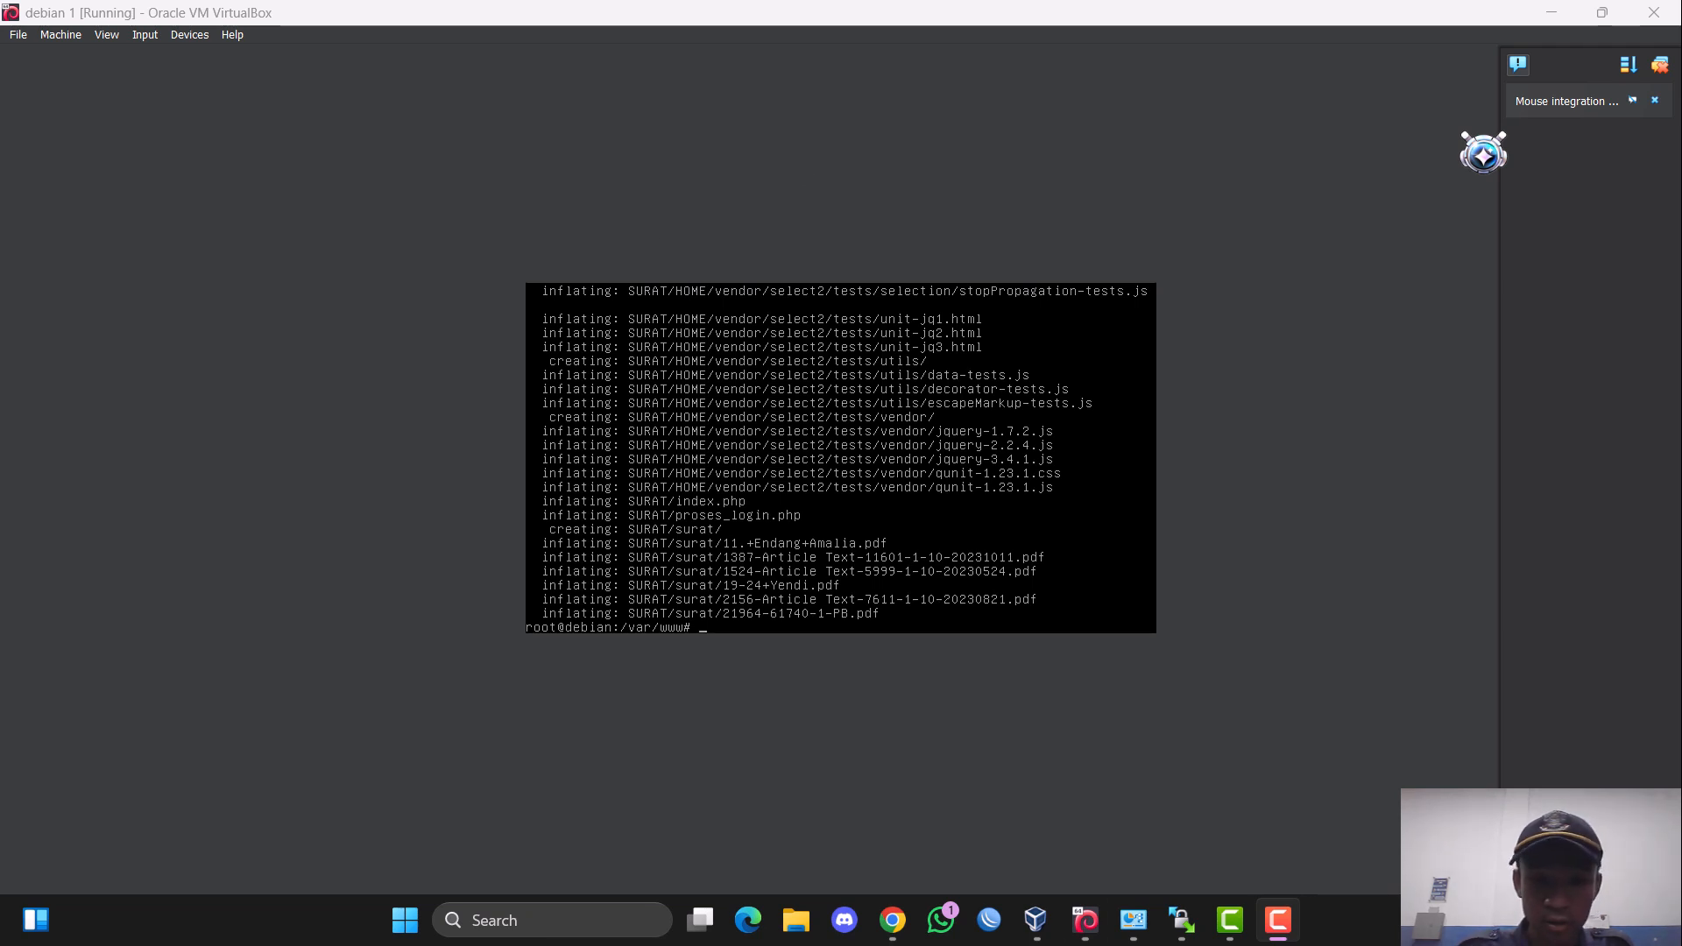
# Recall and run the earlier cd command for the /var/www directory.
pyautogui.write('apt-get install unzip')
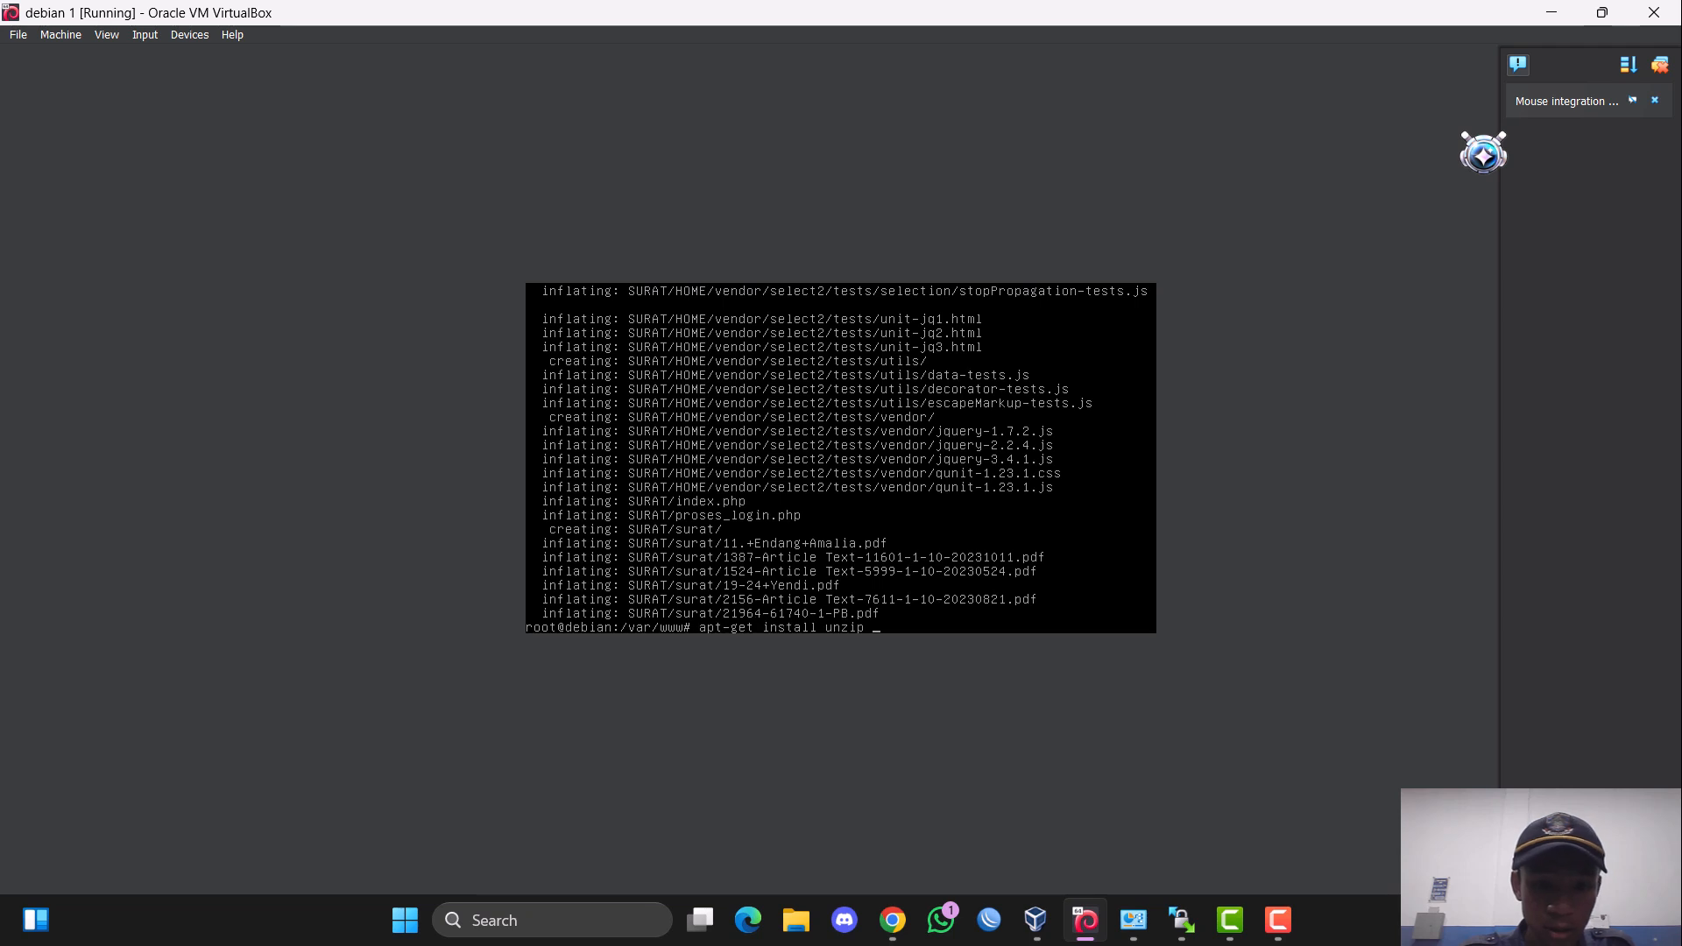
pyautogui.press('Up')
pyautogui.press('Up')
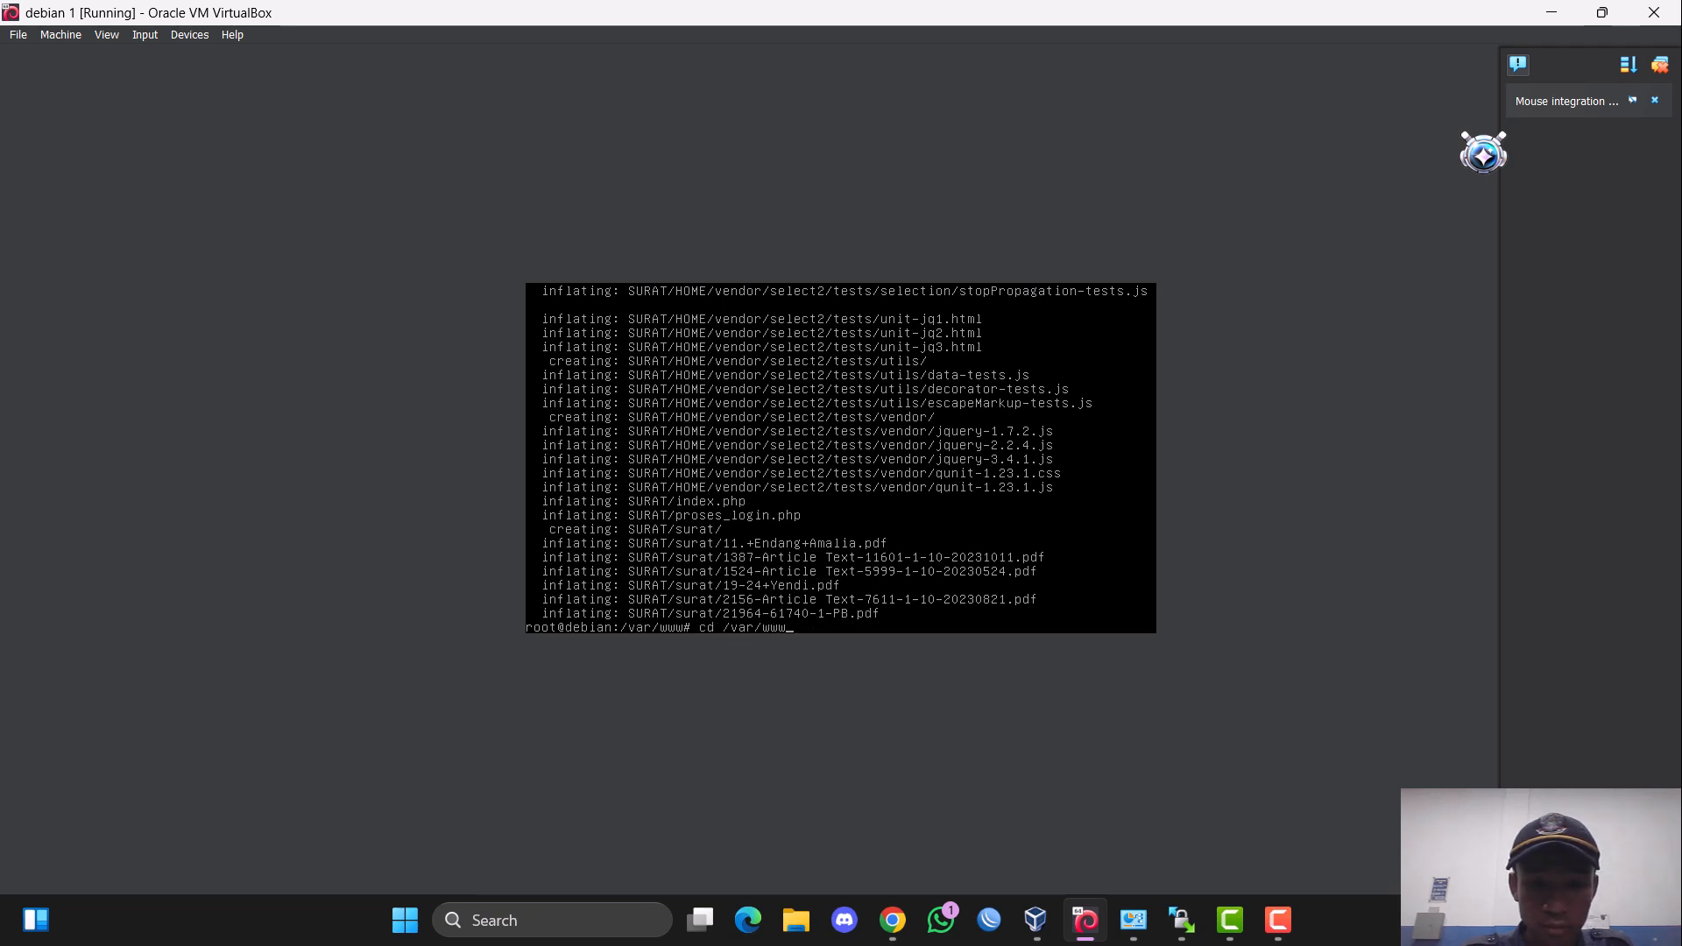
pyautogui.press('Up')
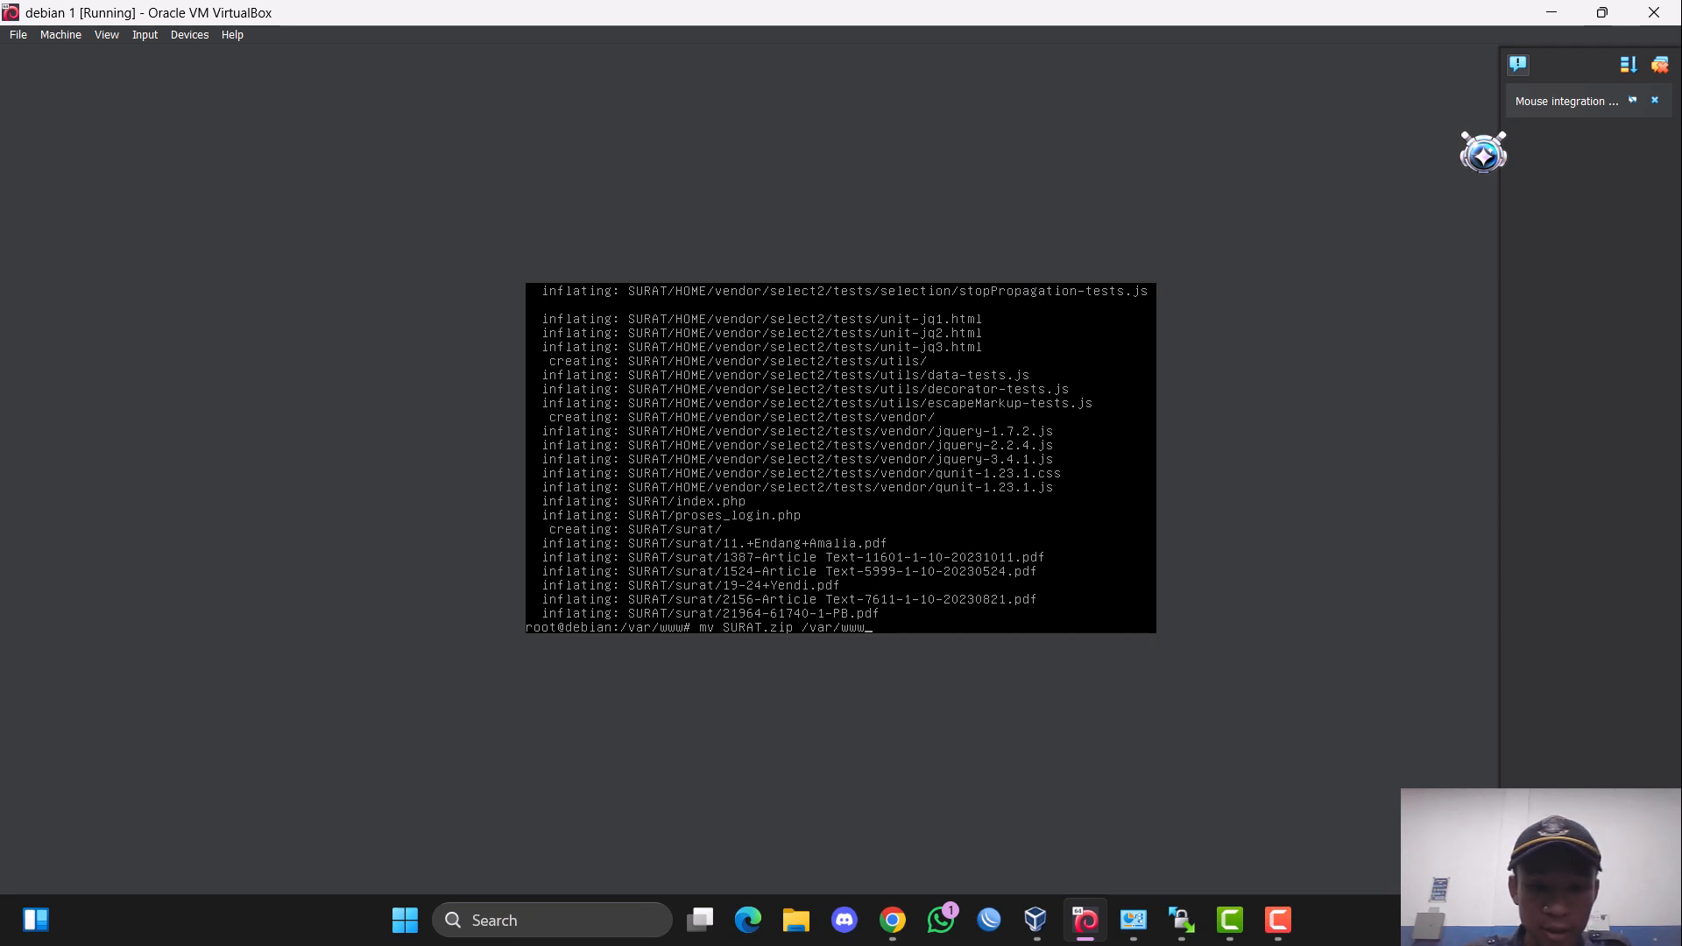
pyautogui.press('Down')
pyautogui.press('Return')
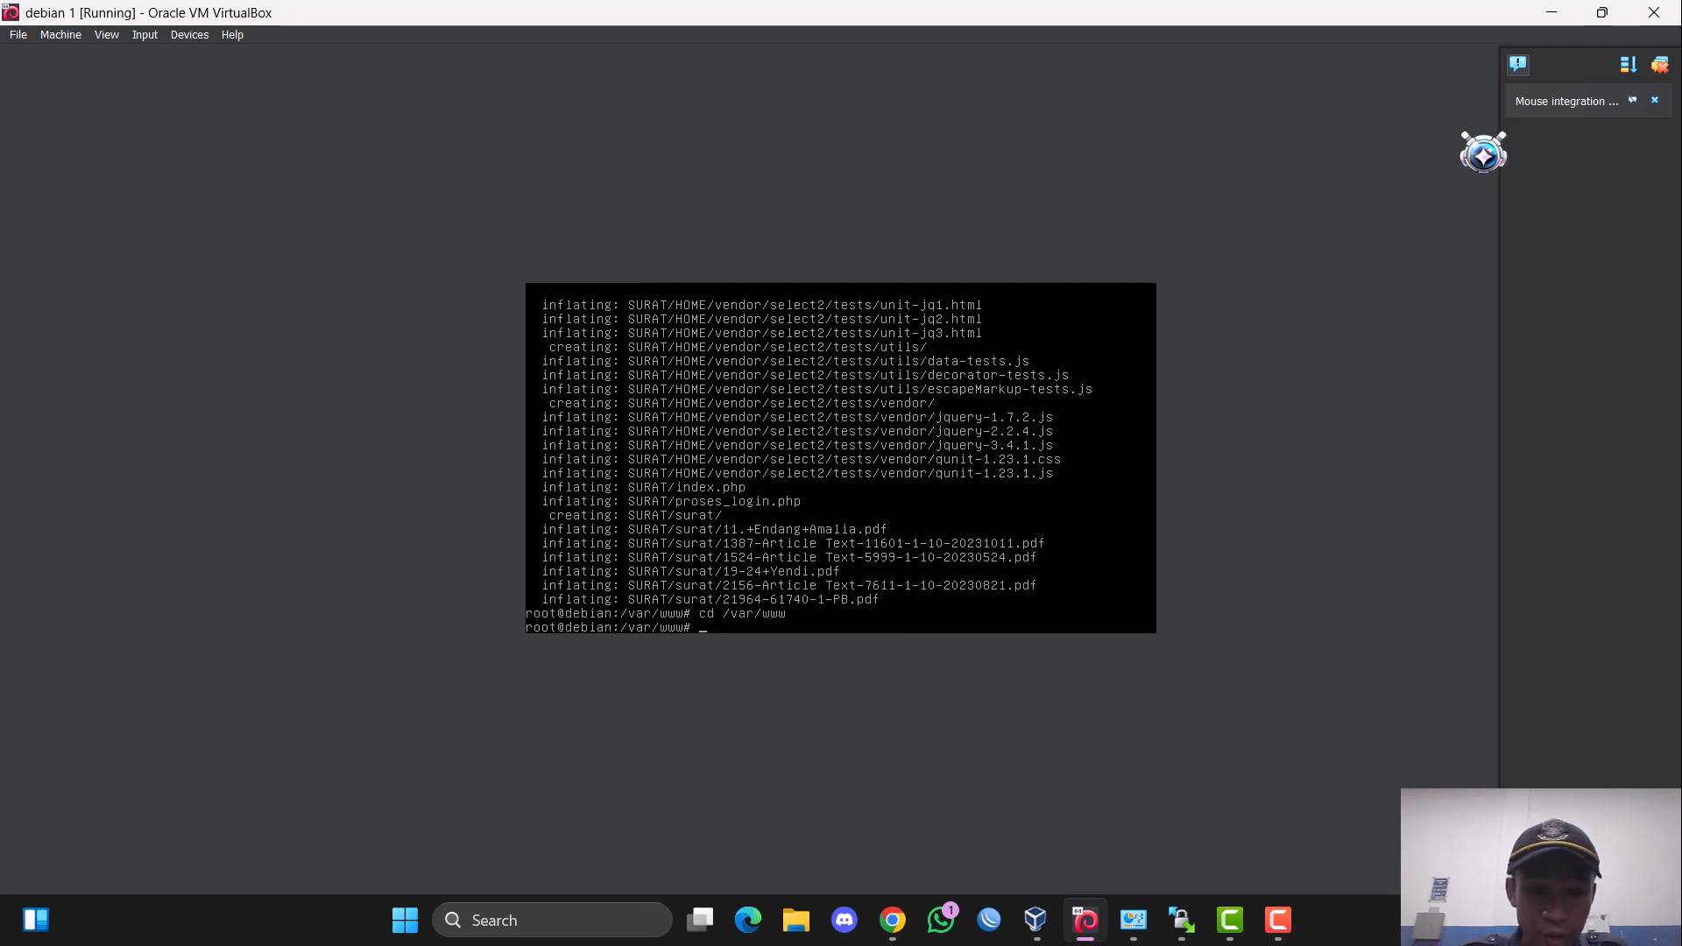
# Install the unzip package with apt-get.
pyautogui.press('Up')
pyautogui.press('Up')
pyautogui.press('Up')
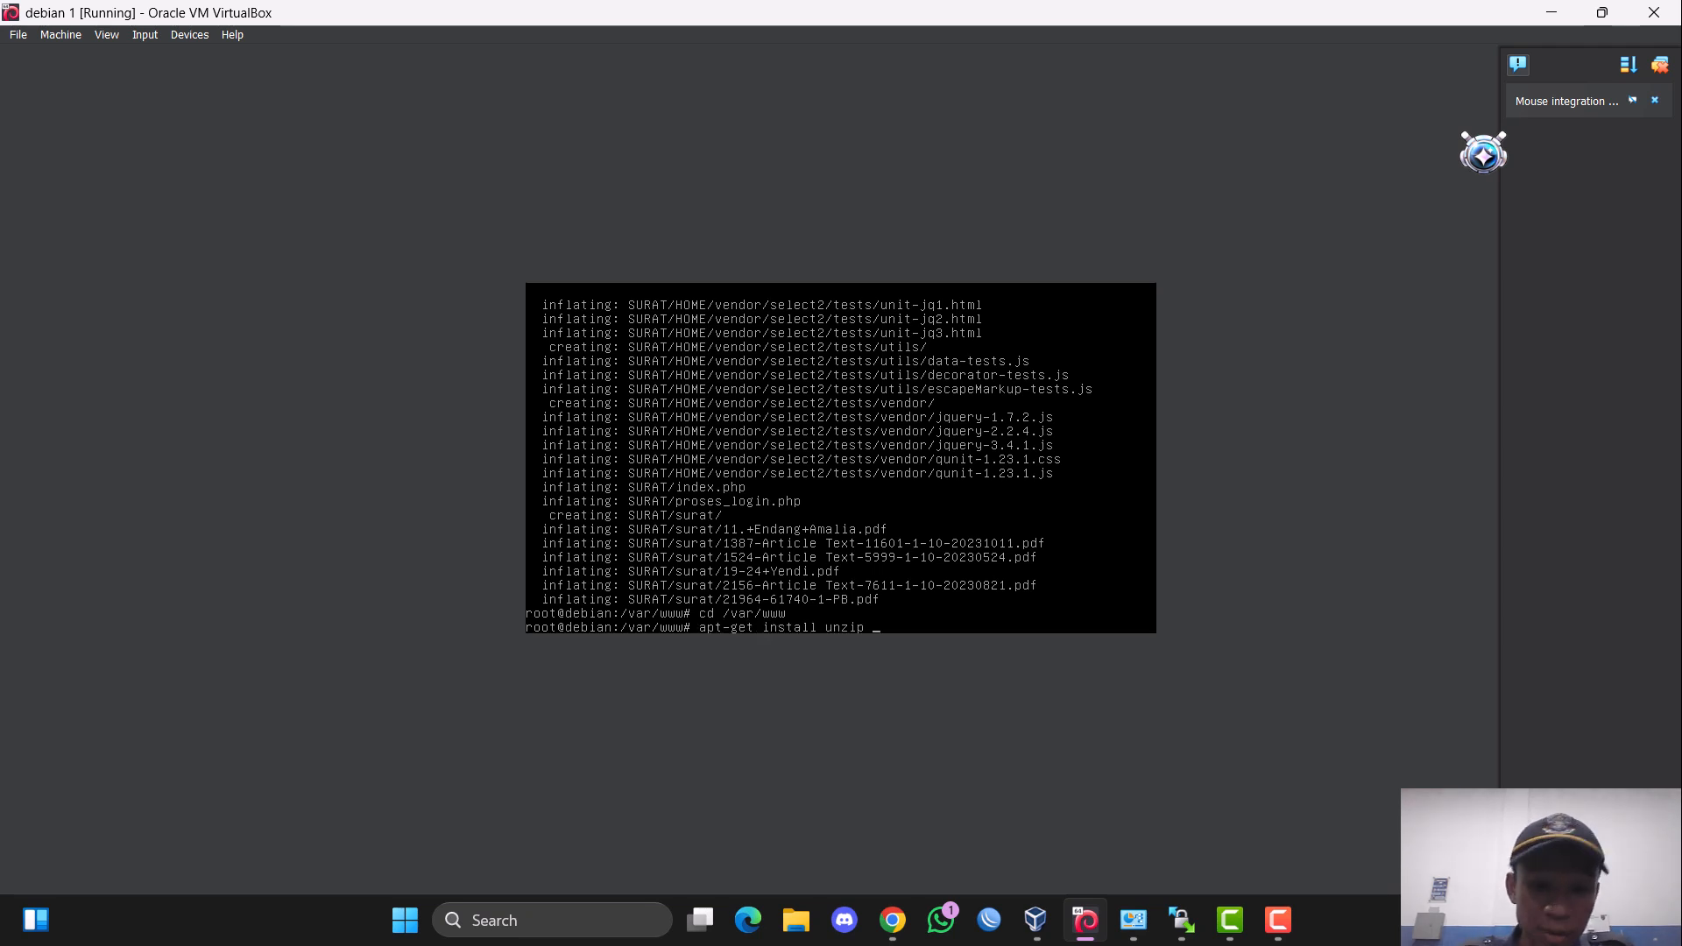
pyautogui.press('Return')
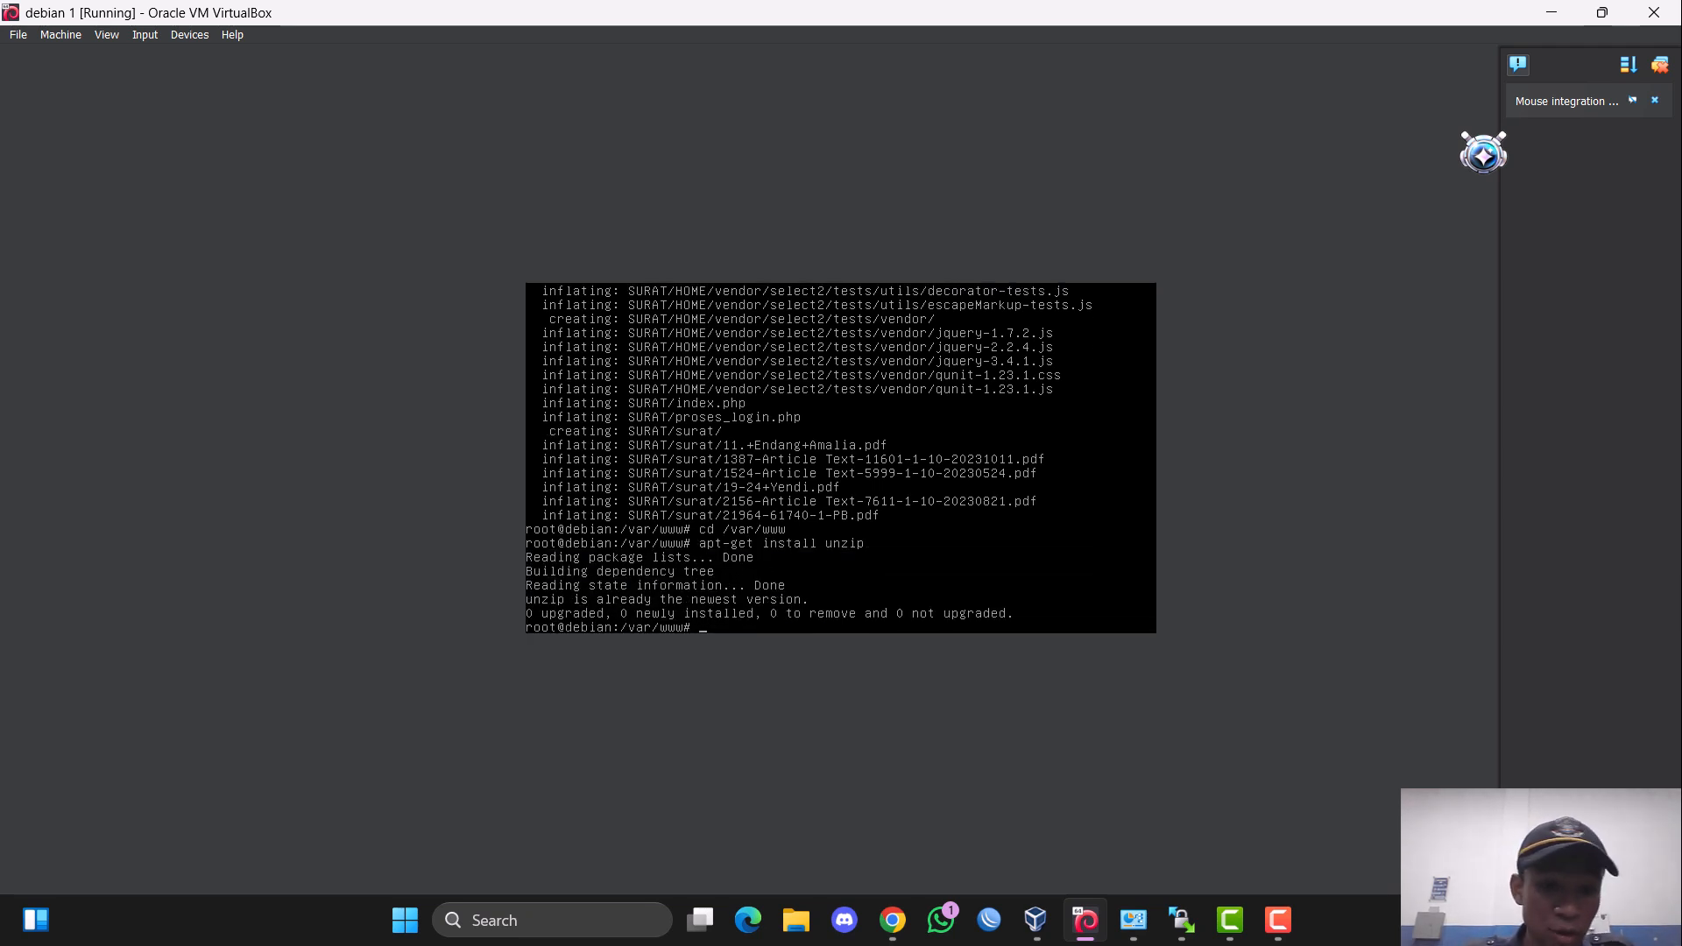
# Try to extract SURAT.zip in /var/www, declining to replace SURAT/bg1.jpg, and suspend the extraction at the dbsurat.sql prompt.
pyautogui.press('Up')
pyautogui.press('Up')
pyautogui.press('Up')
pyautogui.press('Up')
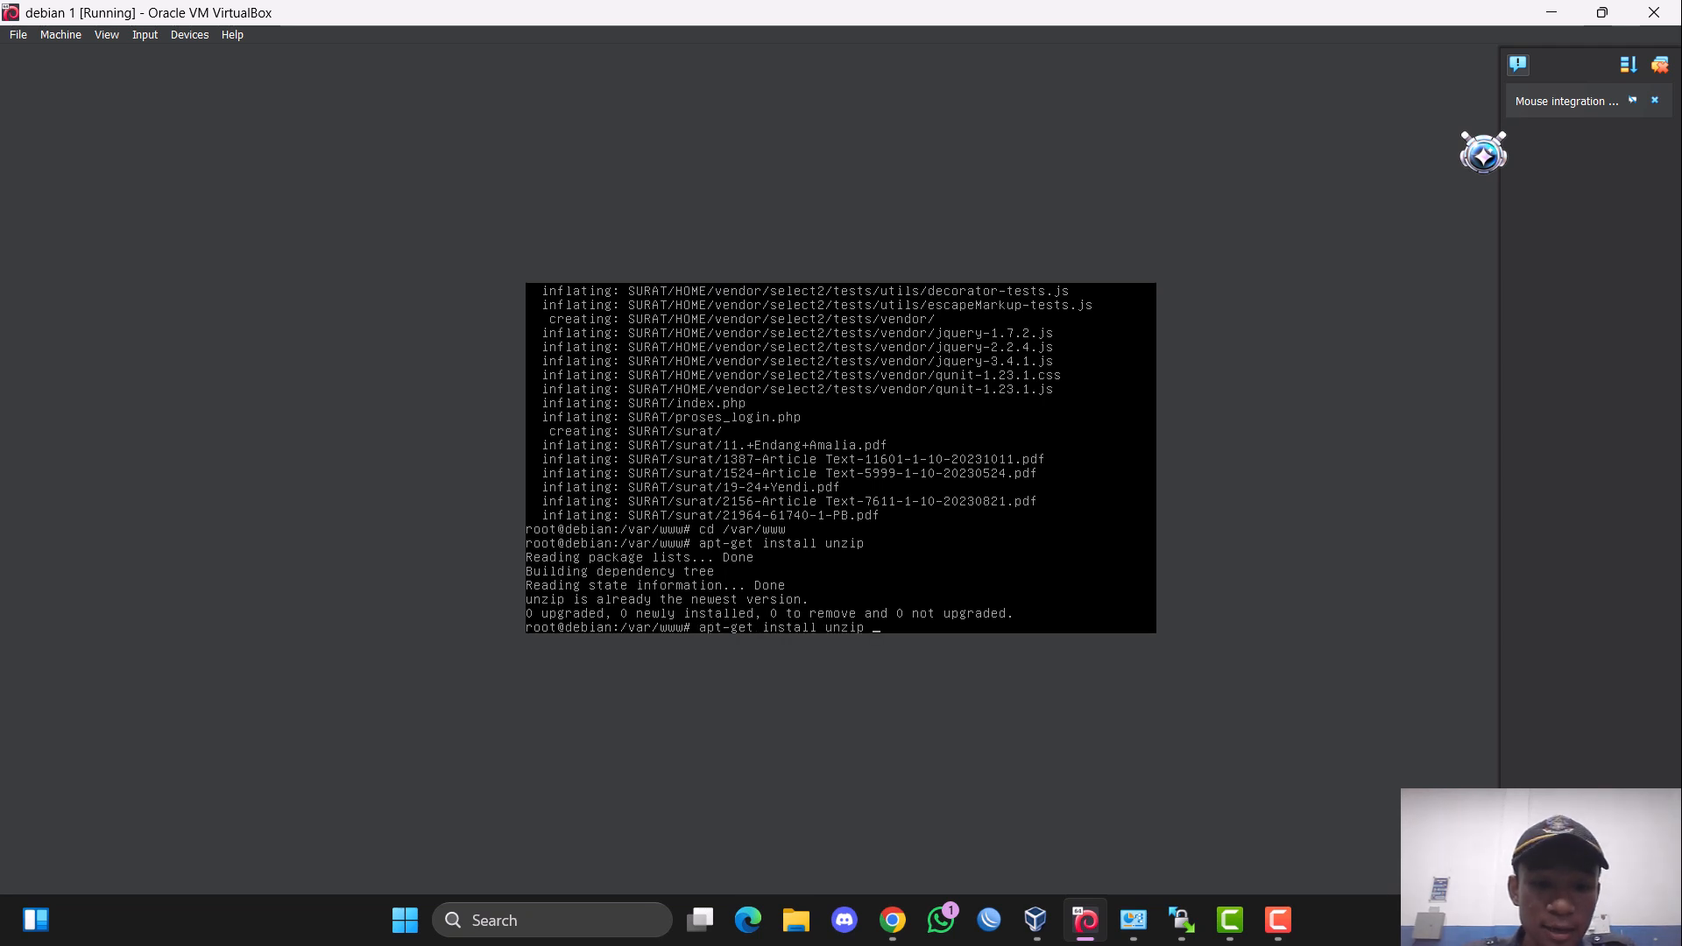
pyautogui.press('Down')
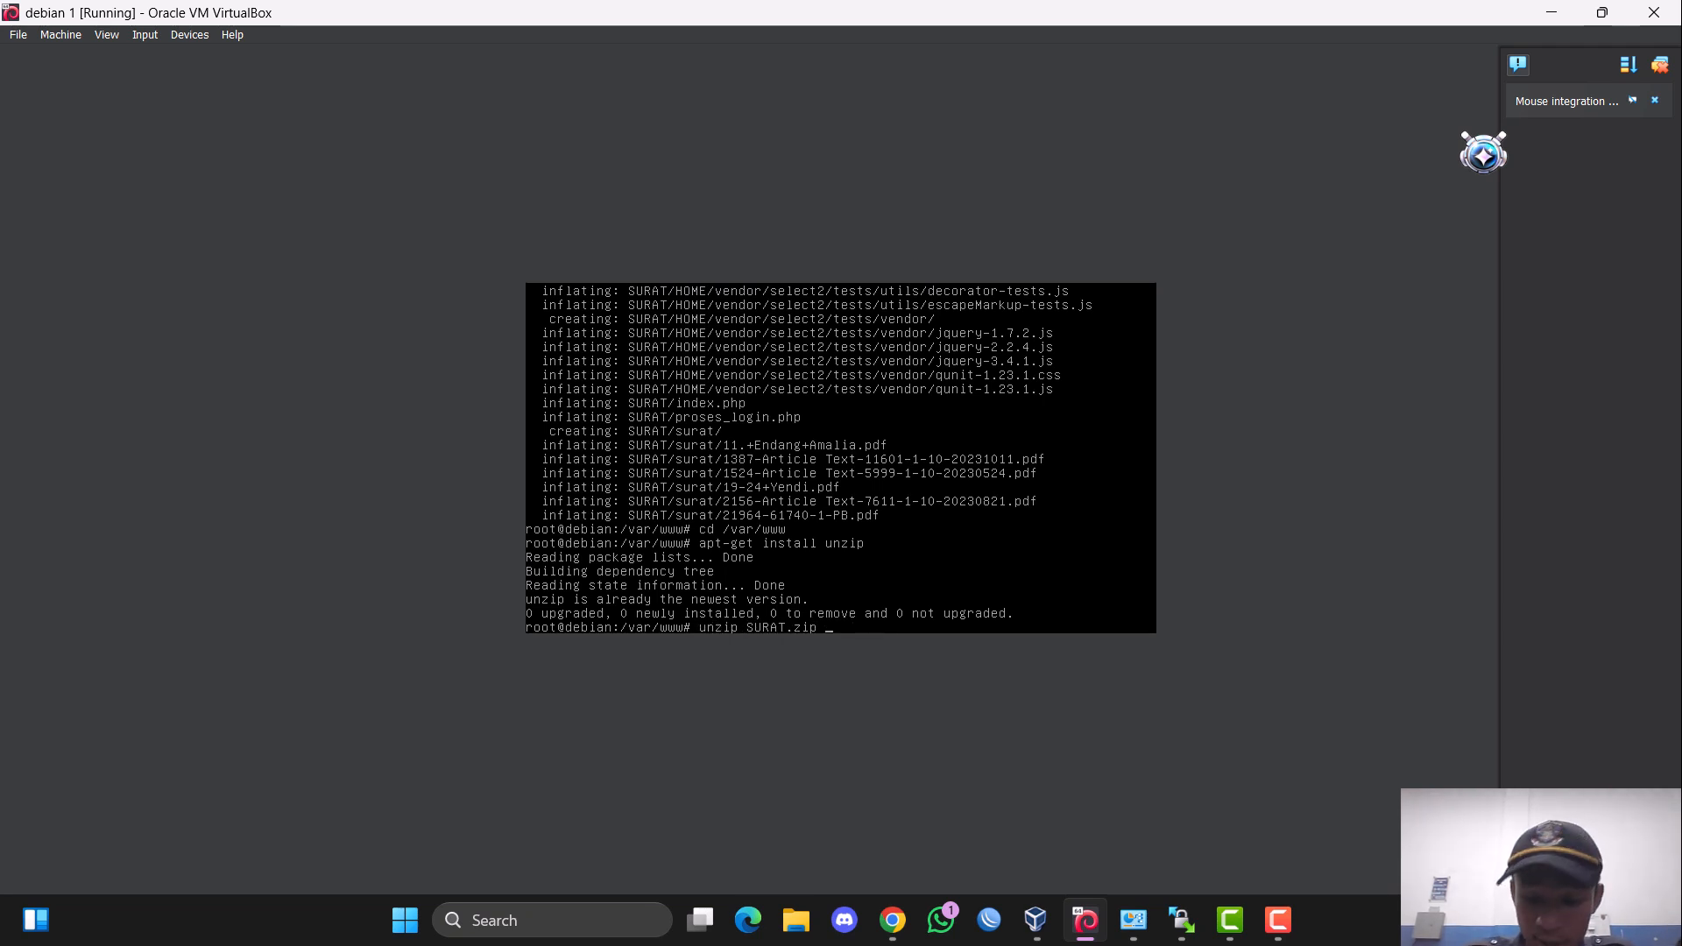
pyautogui.press('Return')
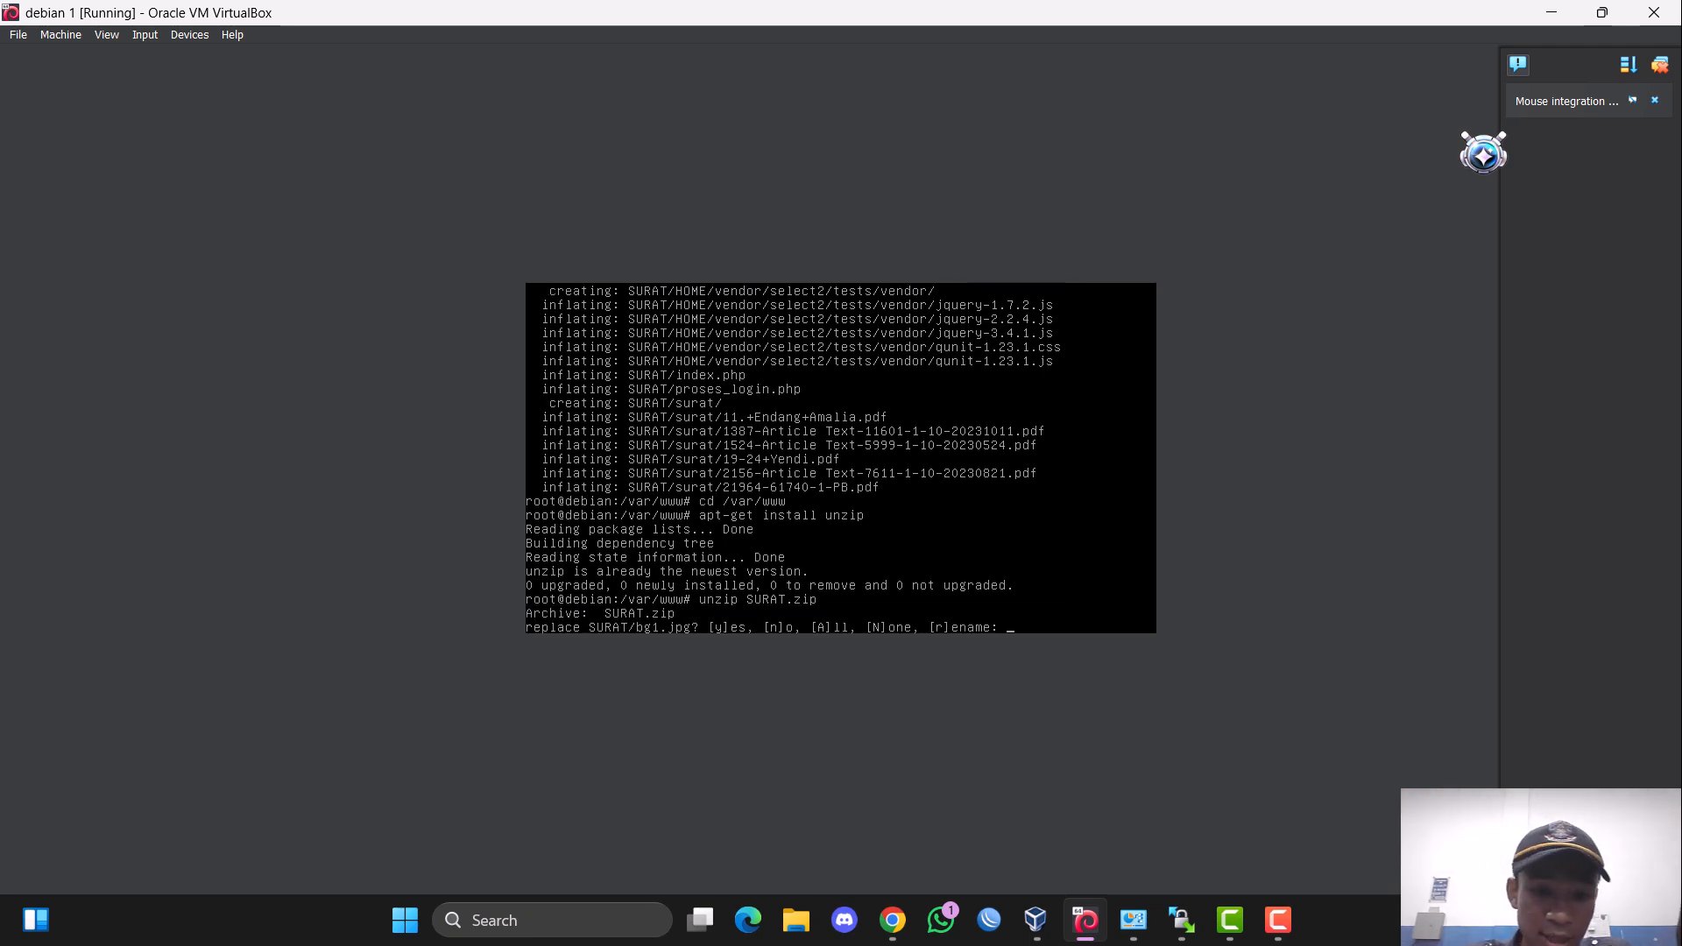
pyautogui.write('n')
pyautogui.press('Return')
pyautogui.press('Return')
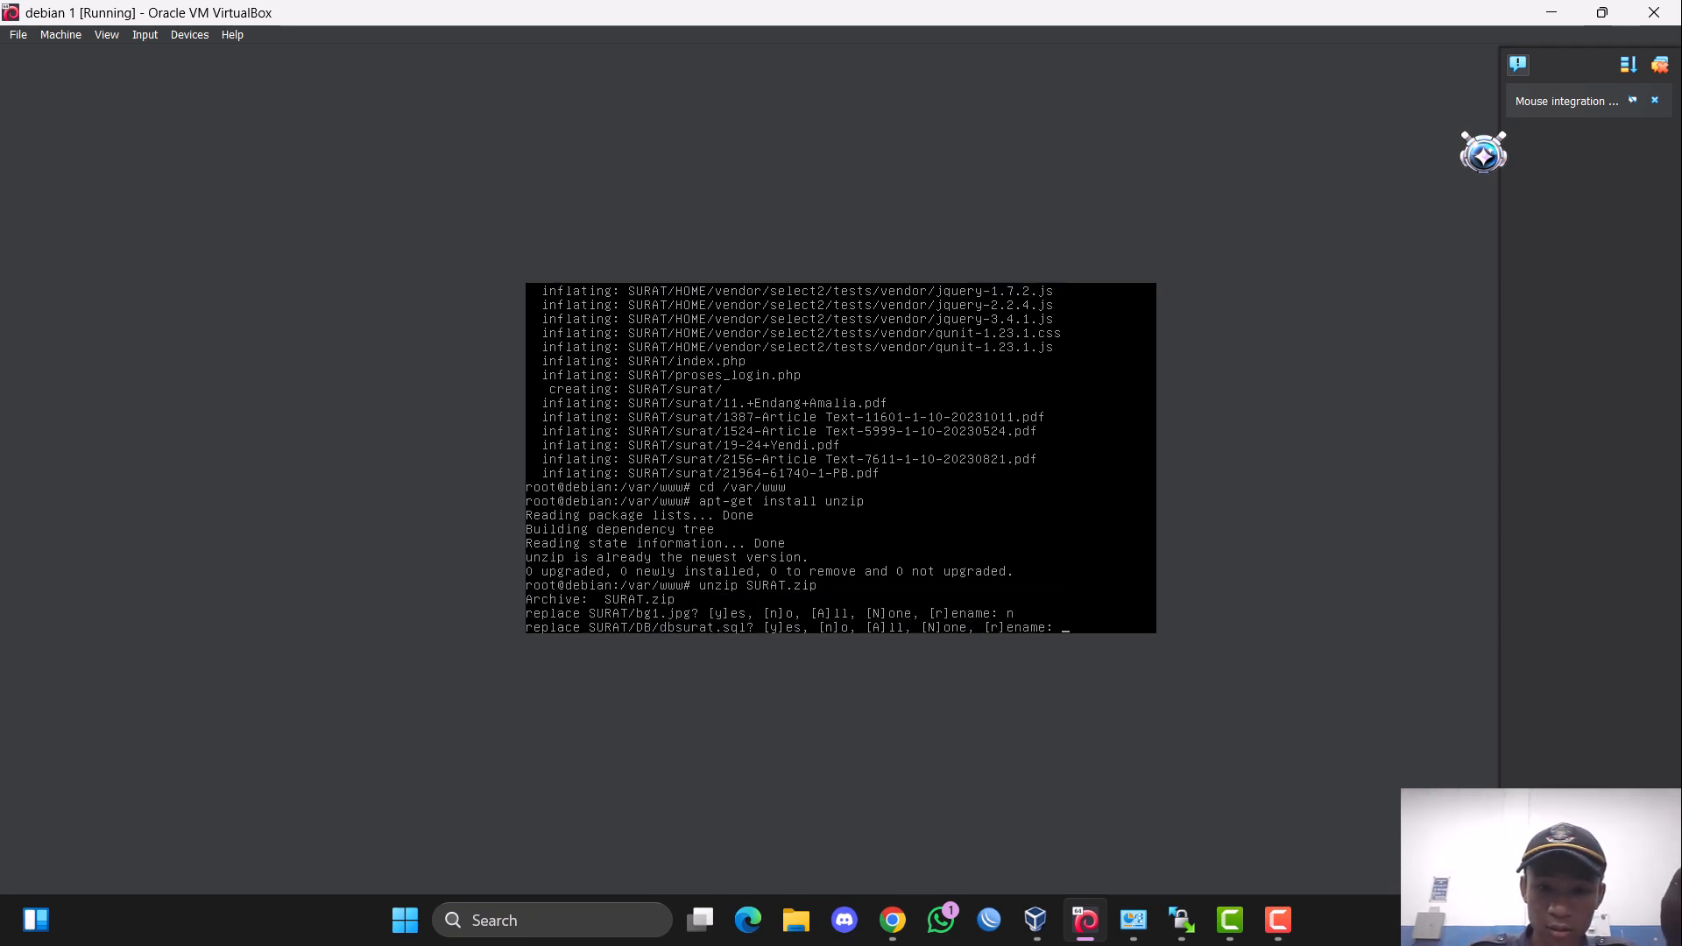
pyautogui.hotkey('ctrl', 'z')
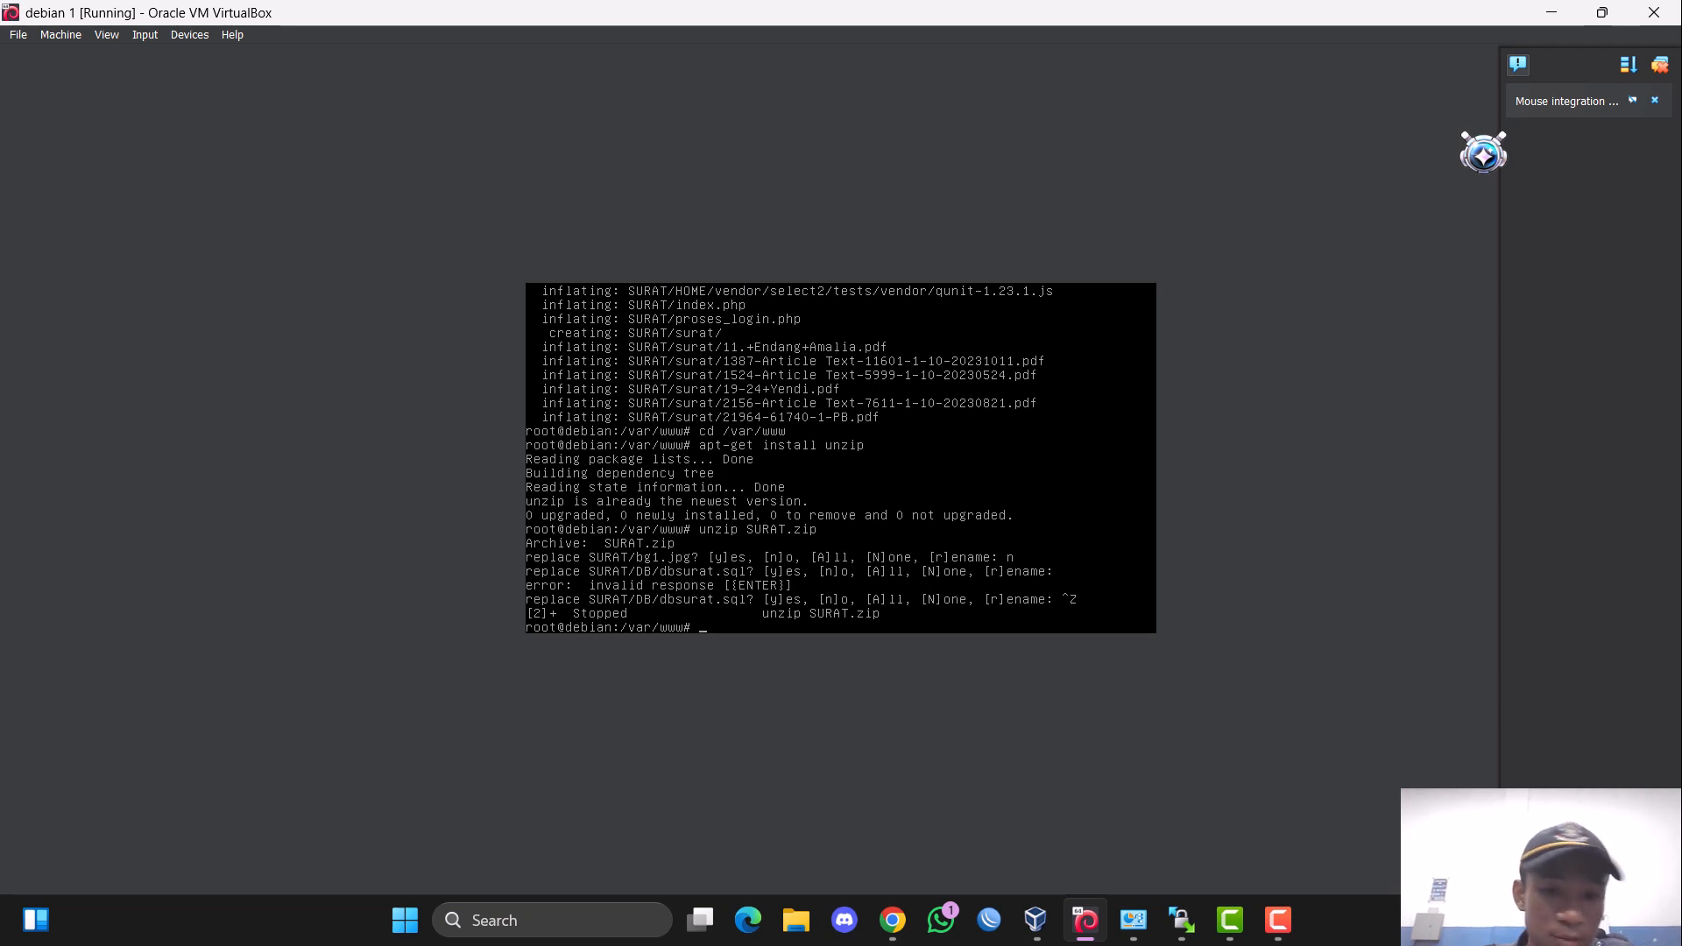
# Open a file named surat in the nano editor and exit back to the shell.
pyautogui.write('nano surat')
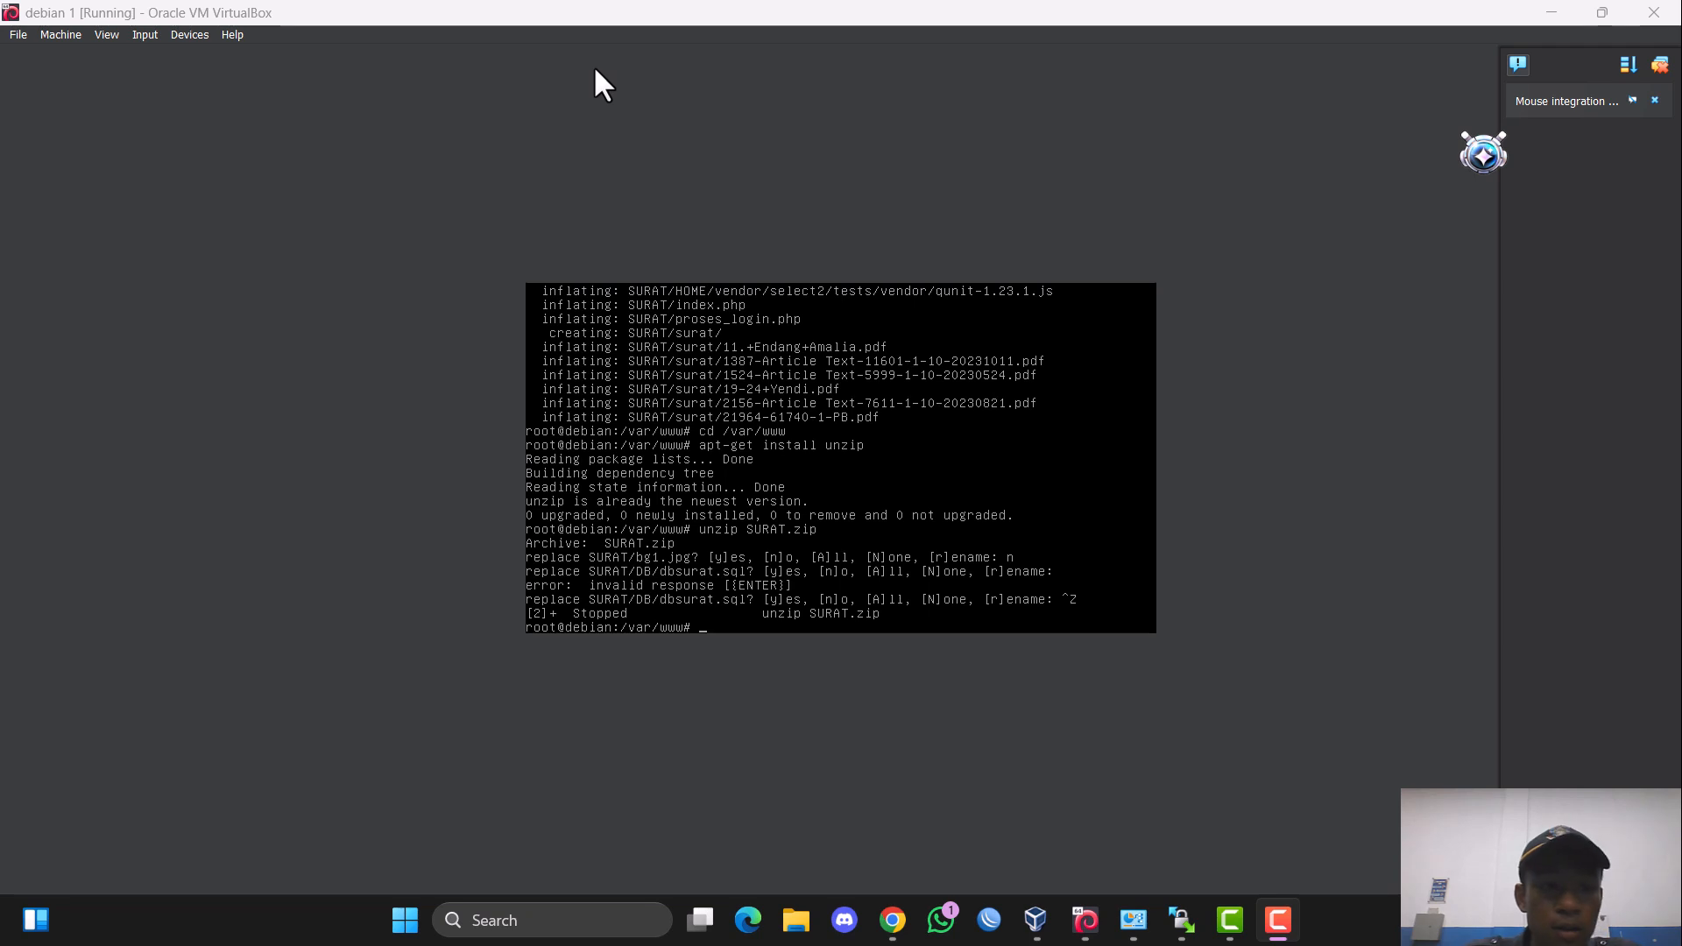
pyautogui.press('Return')
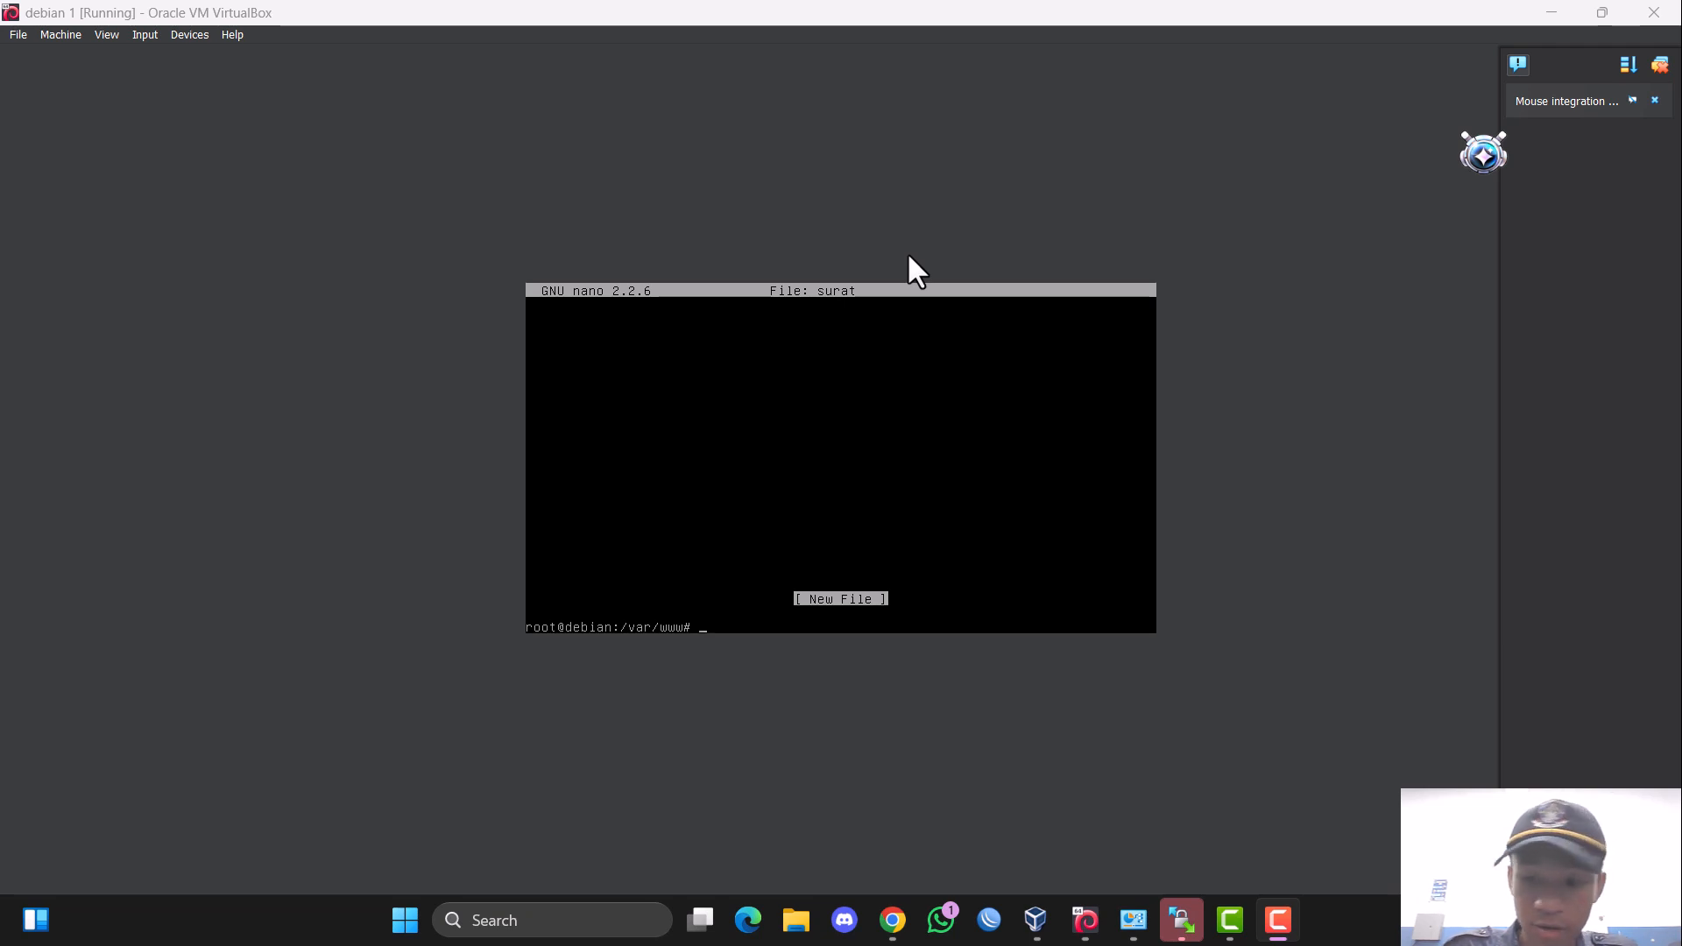
# List the contents of the /var/www directory to check the extracted site folders.
pyautogui.click(856, 267)
pyautogui.write('ls')
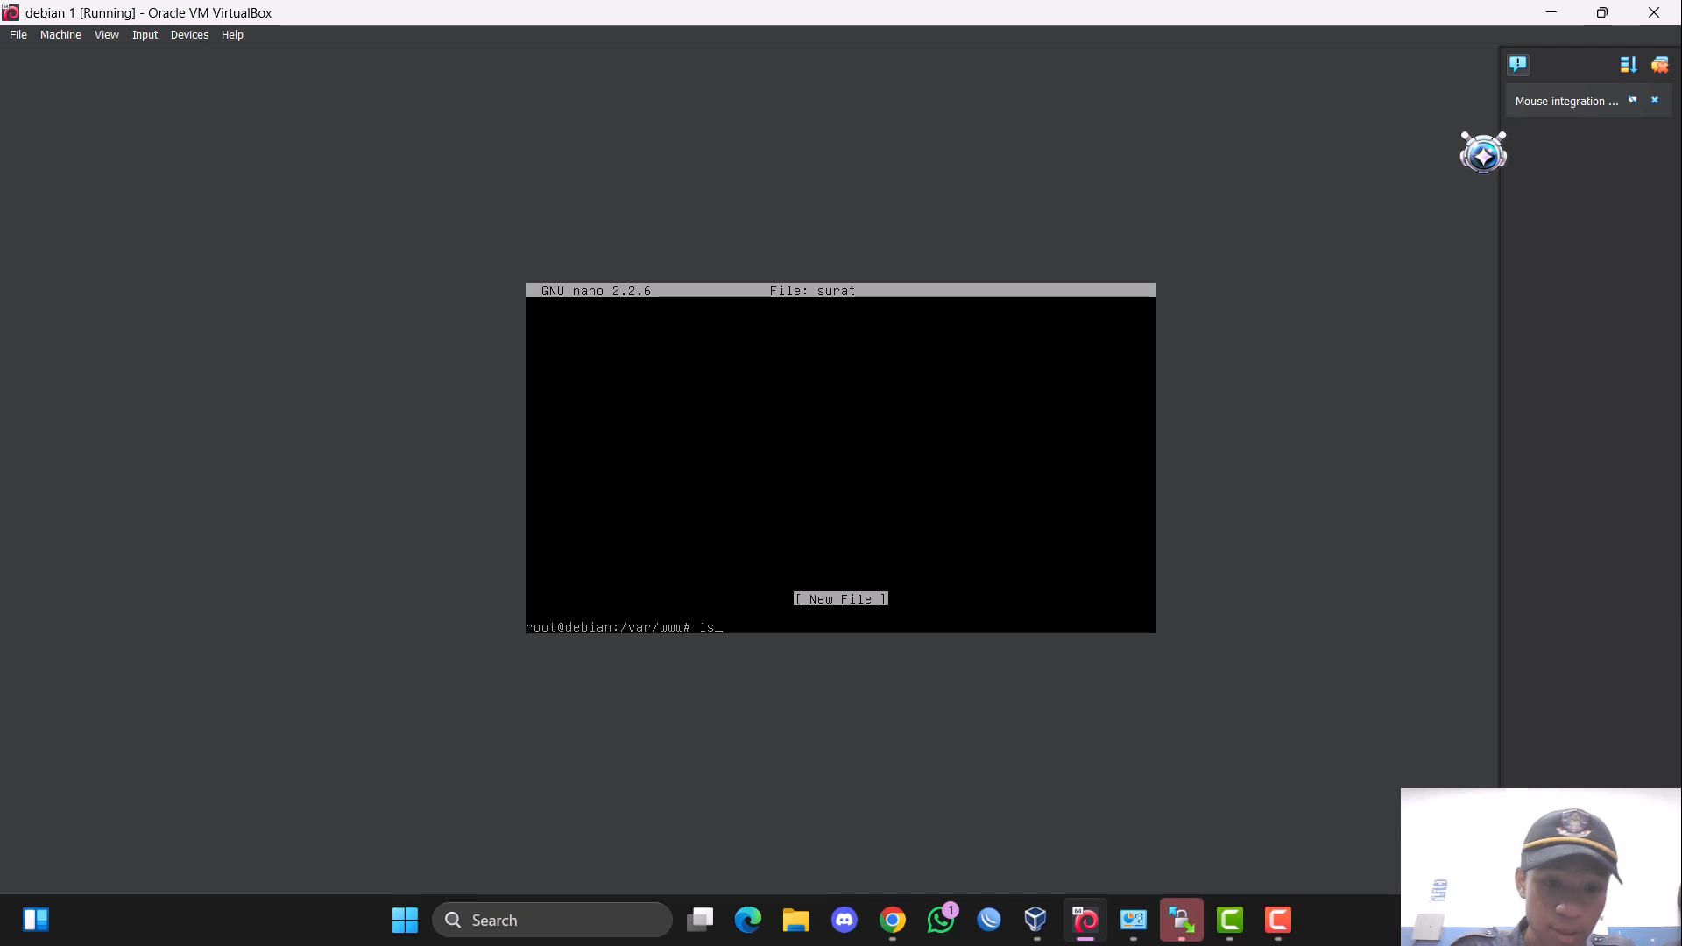
pyautogui.press('BackSpace')
pyautogui.press('BackSpace')
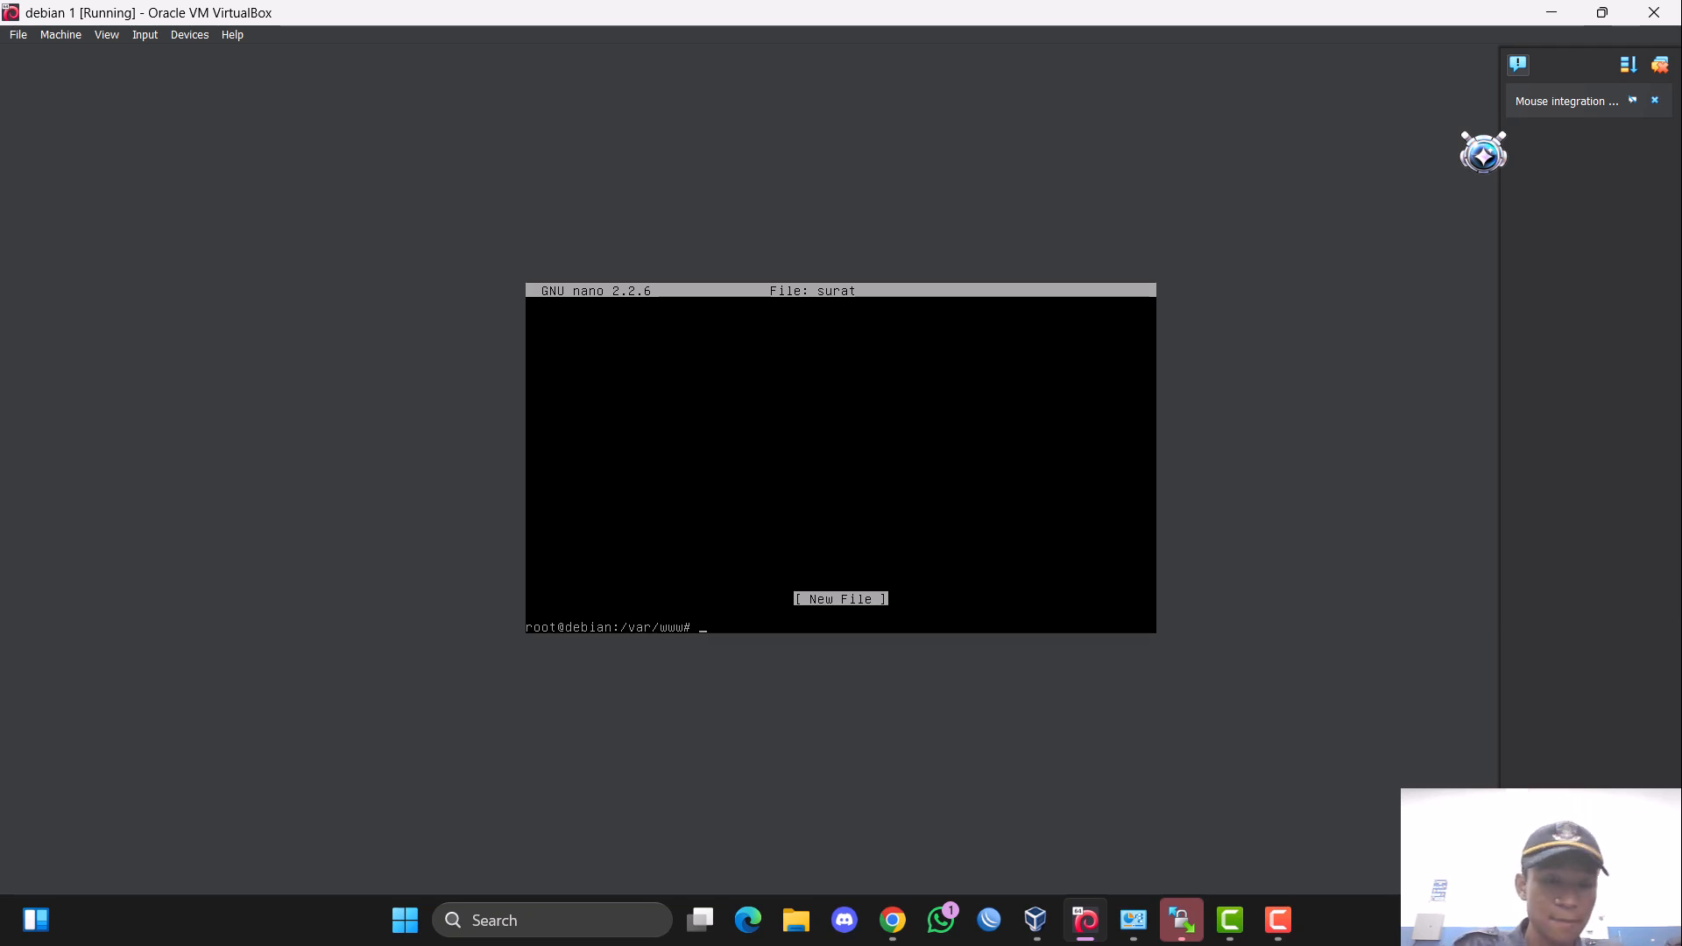
pyautogui.write('ls')
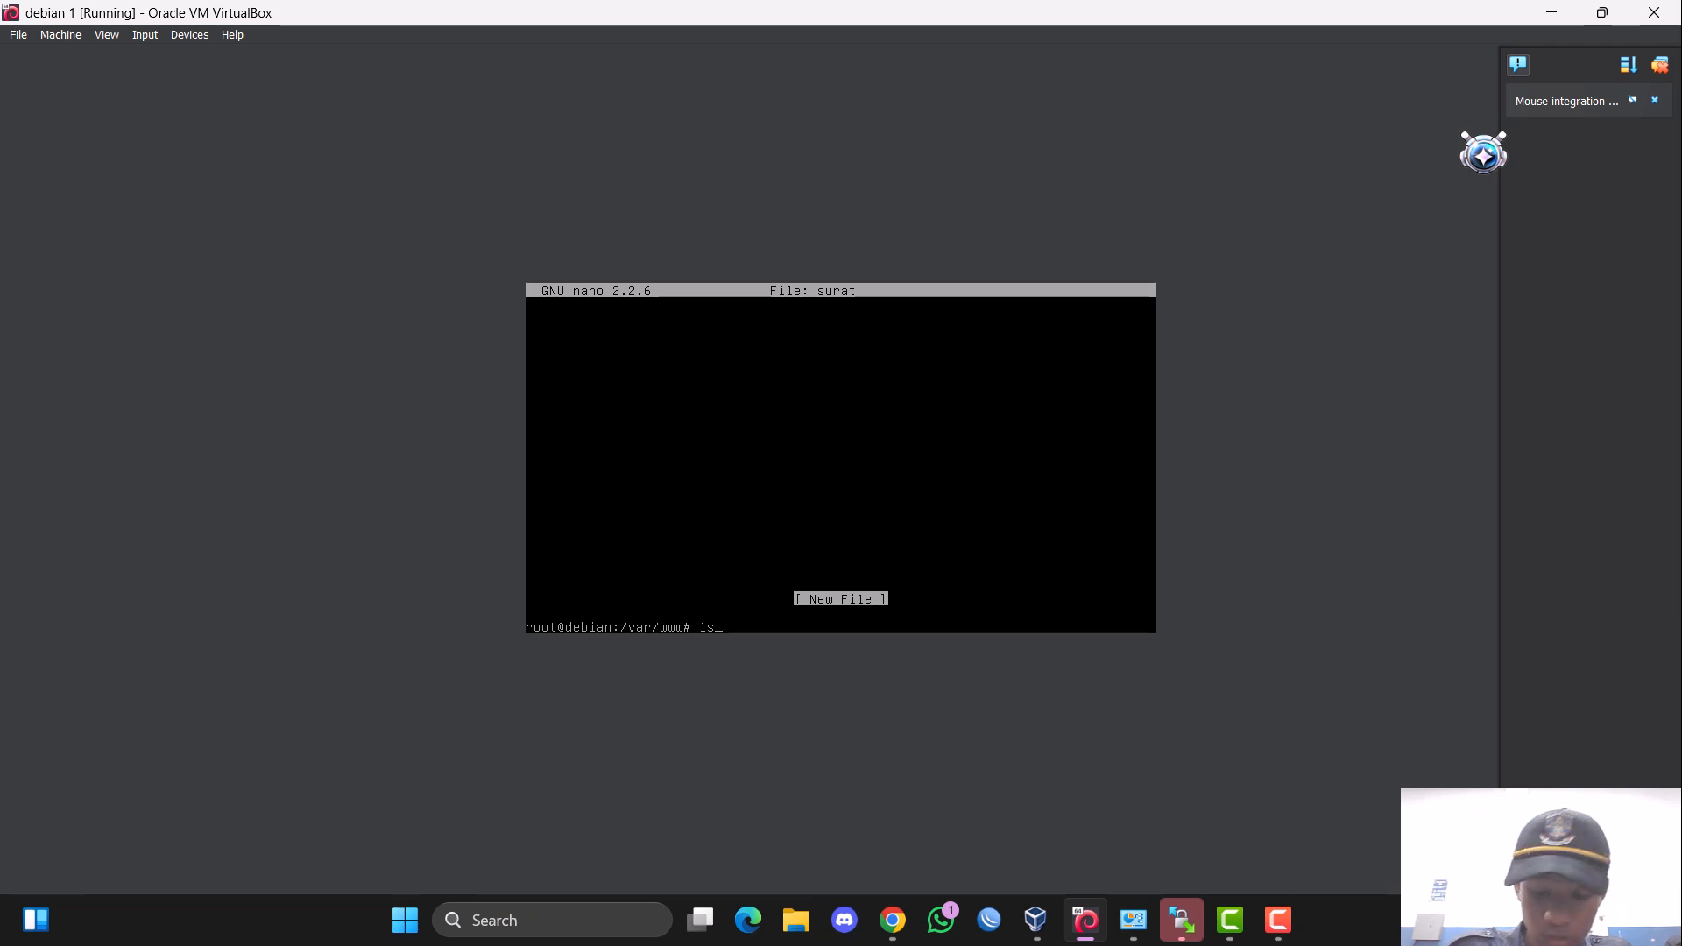
pyautogui.press('Return')
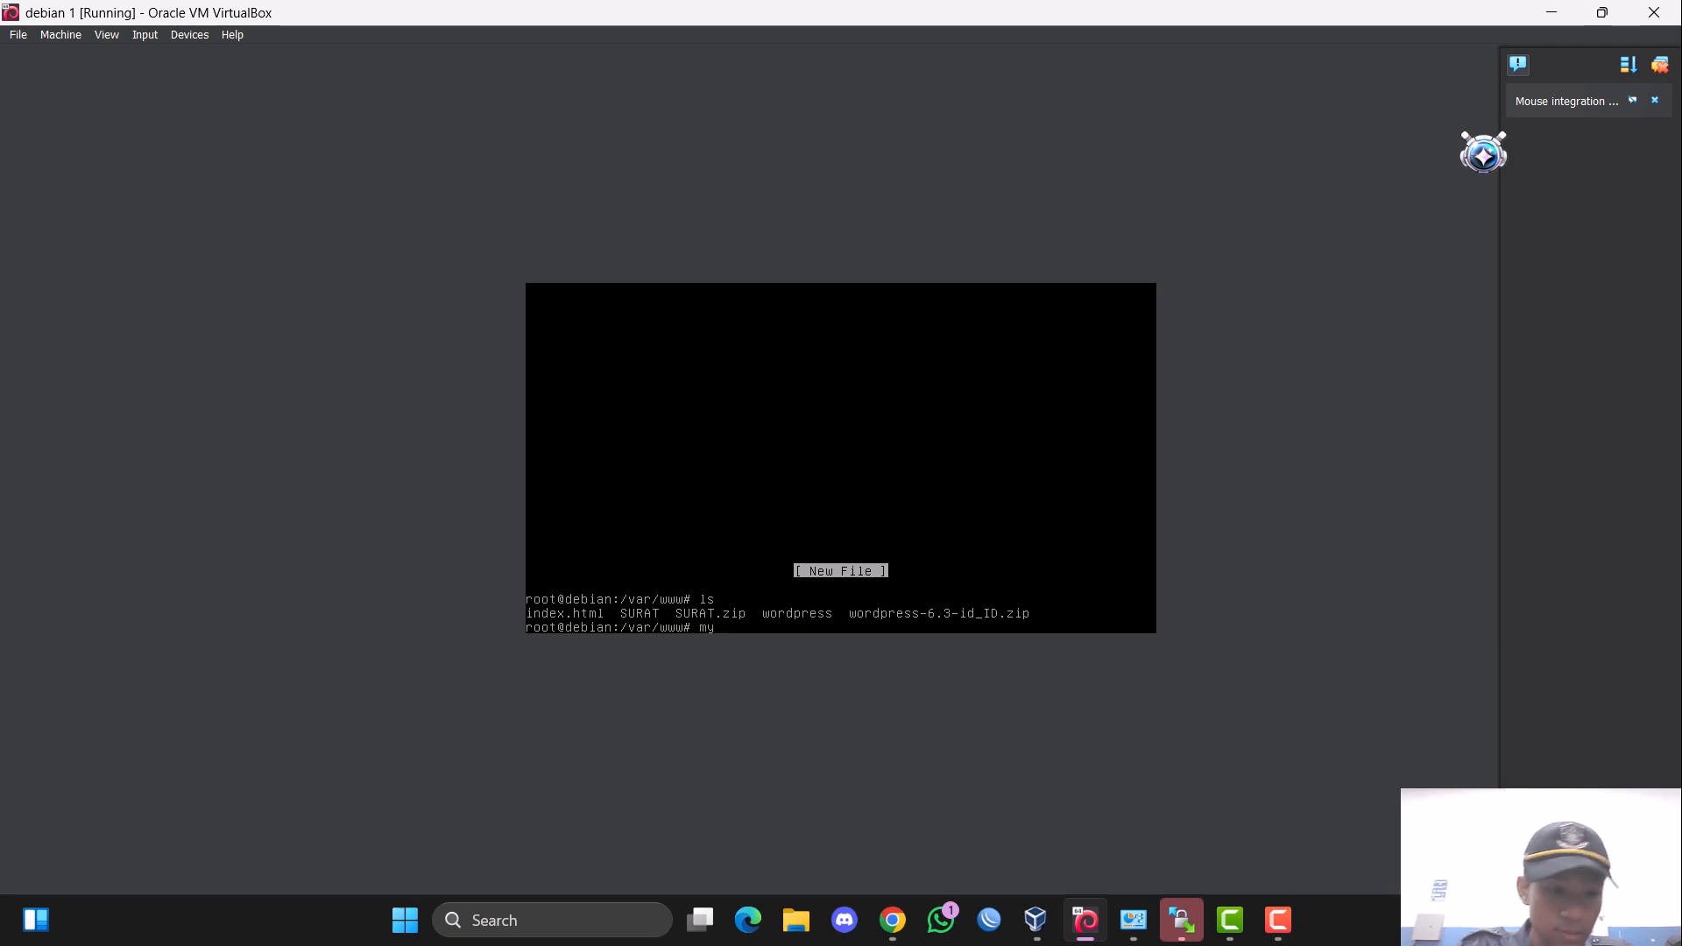
# Log in to the MySQL monitor as root with mysql -u root -p, entering the account password.
pyautogui.write('sq')
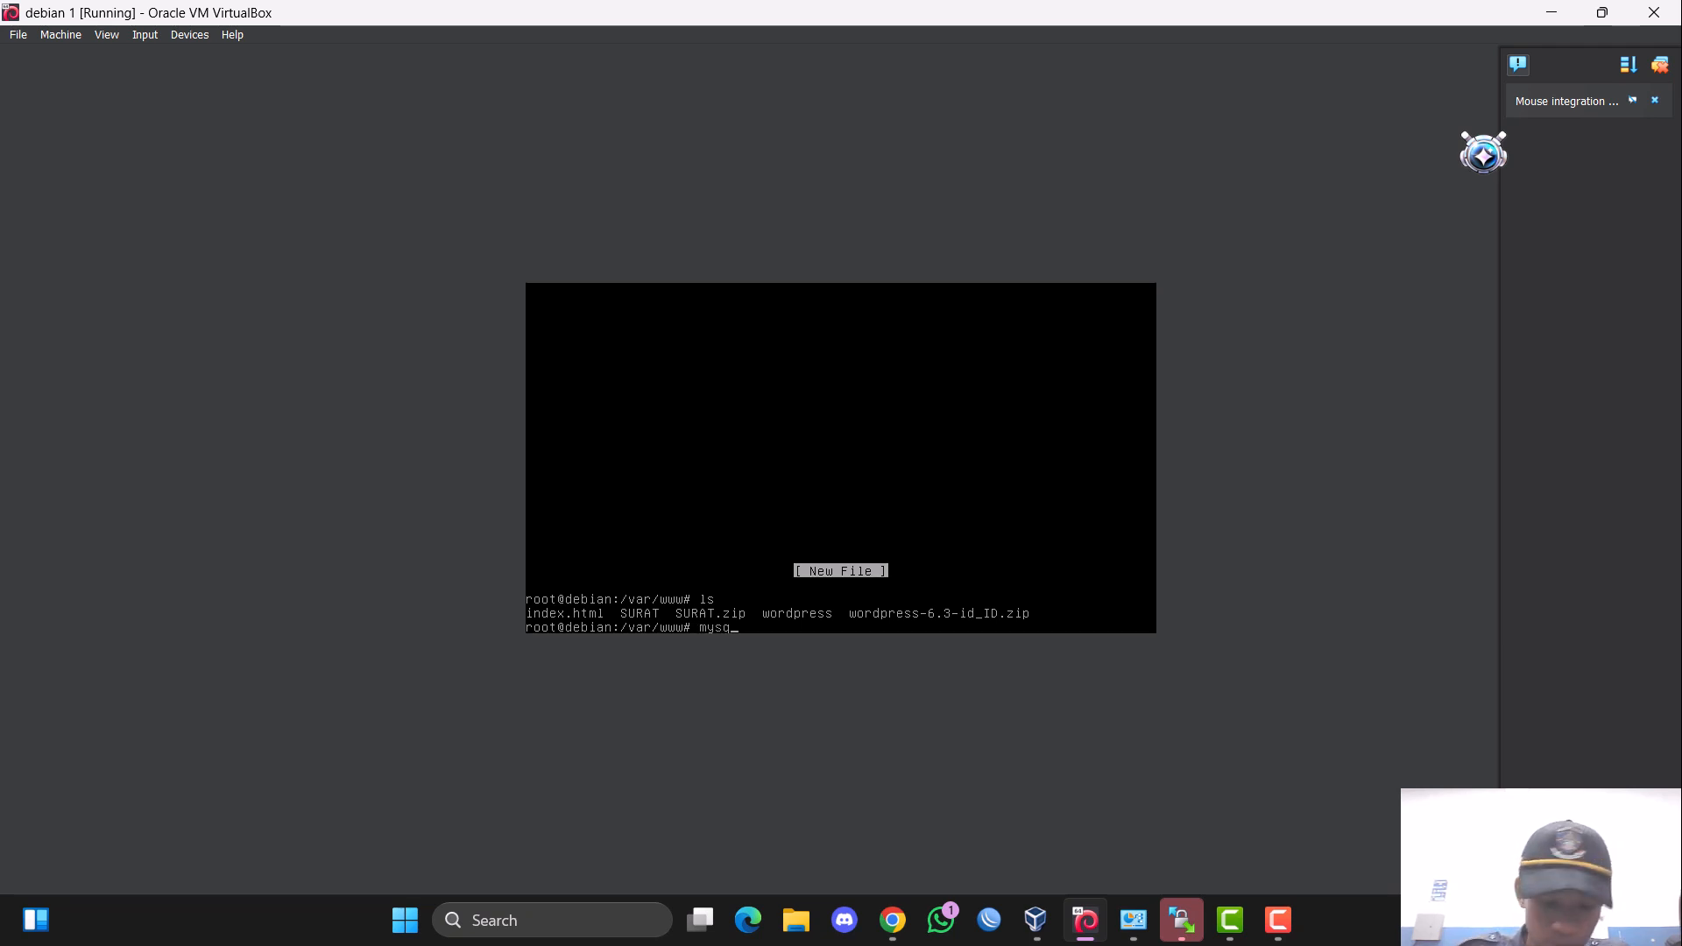
pyautogui.write('l -u')
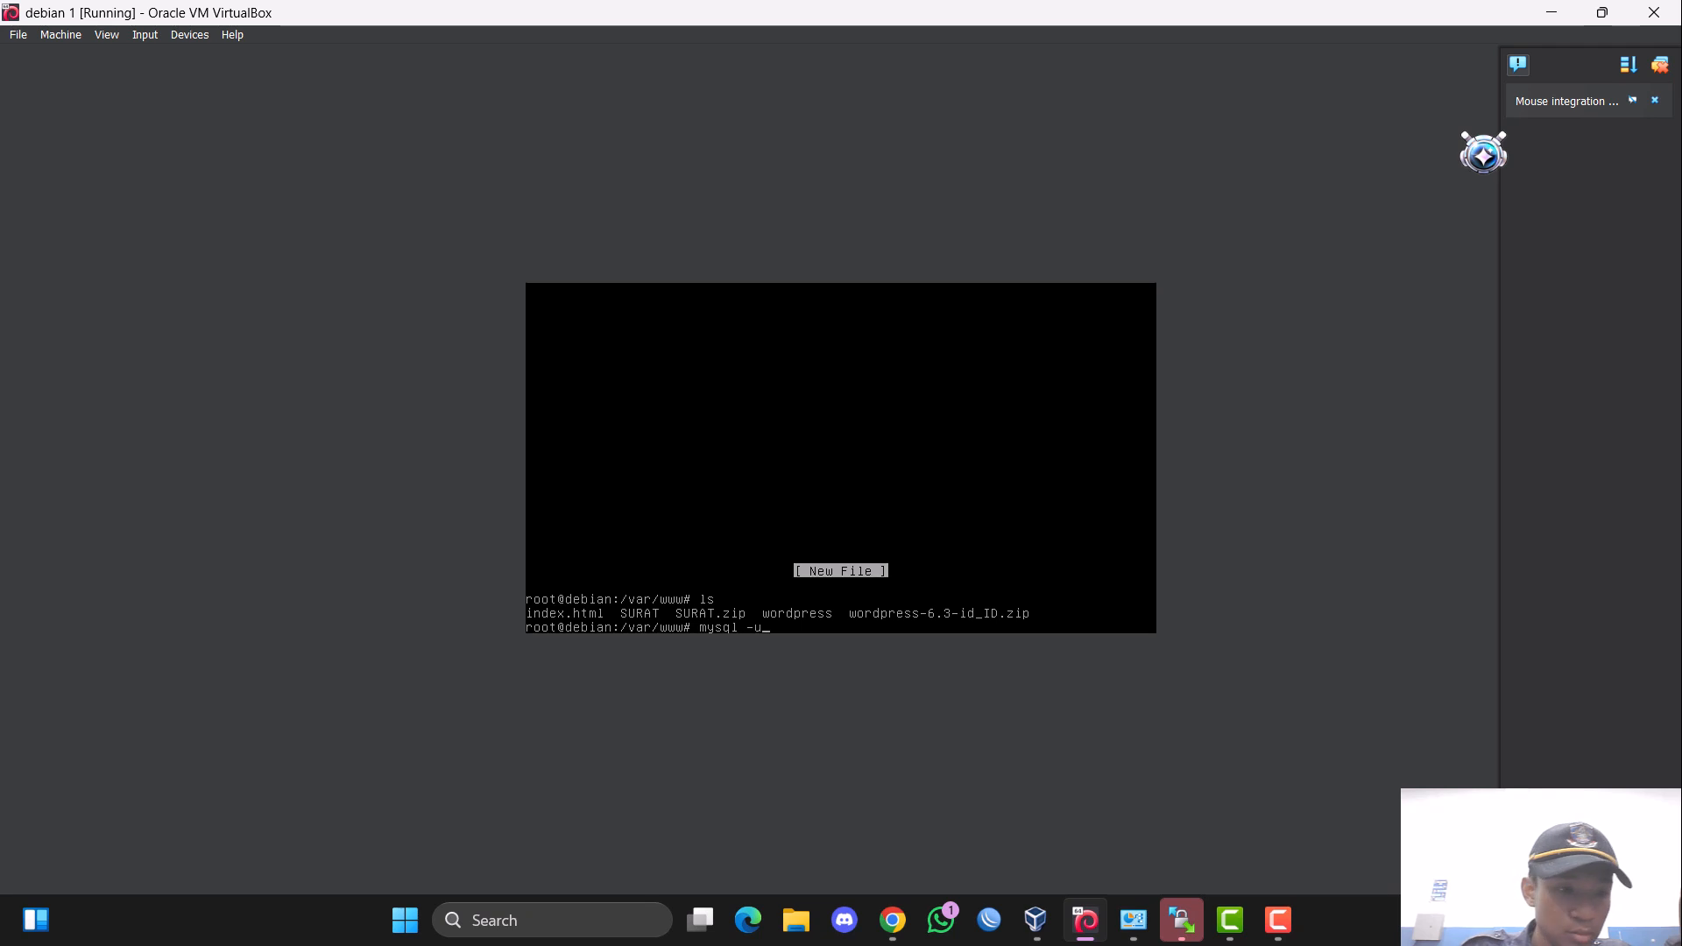
pyautogui.write(' root -p')
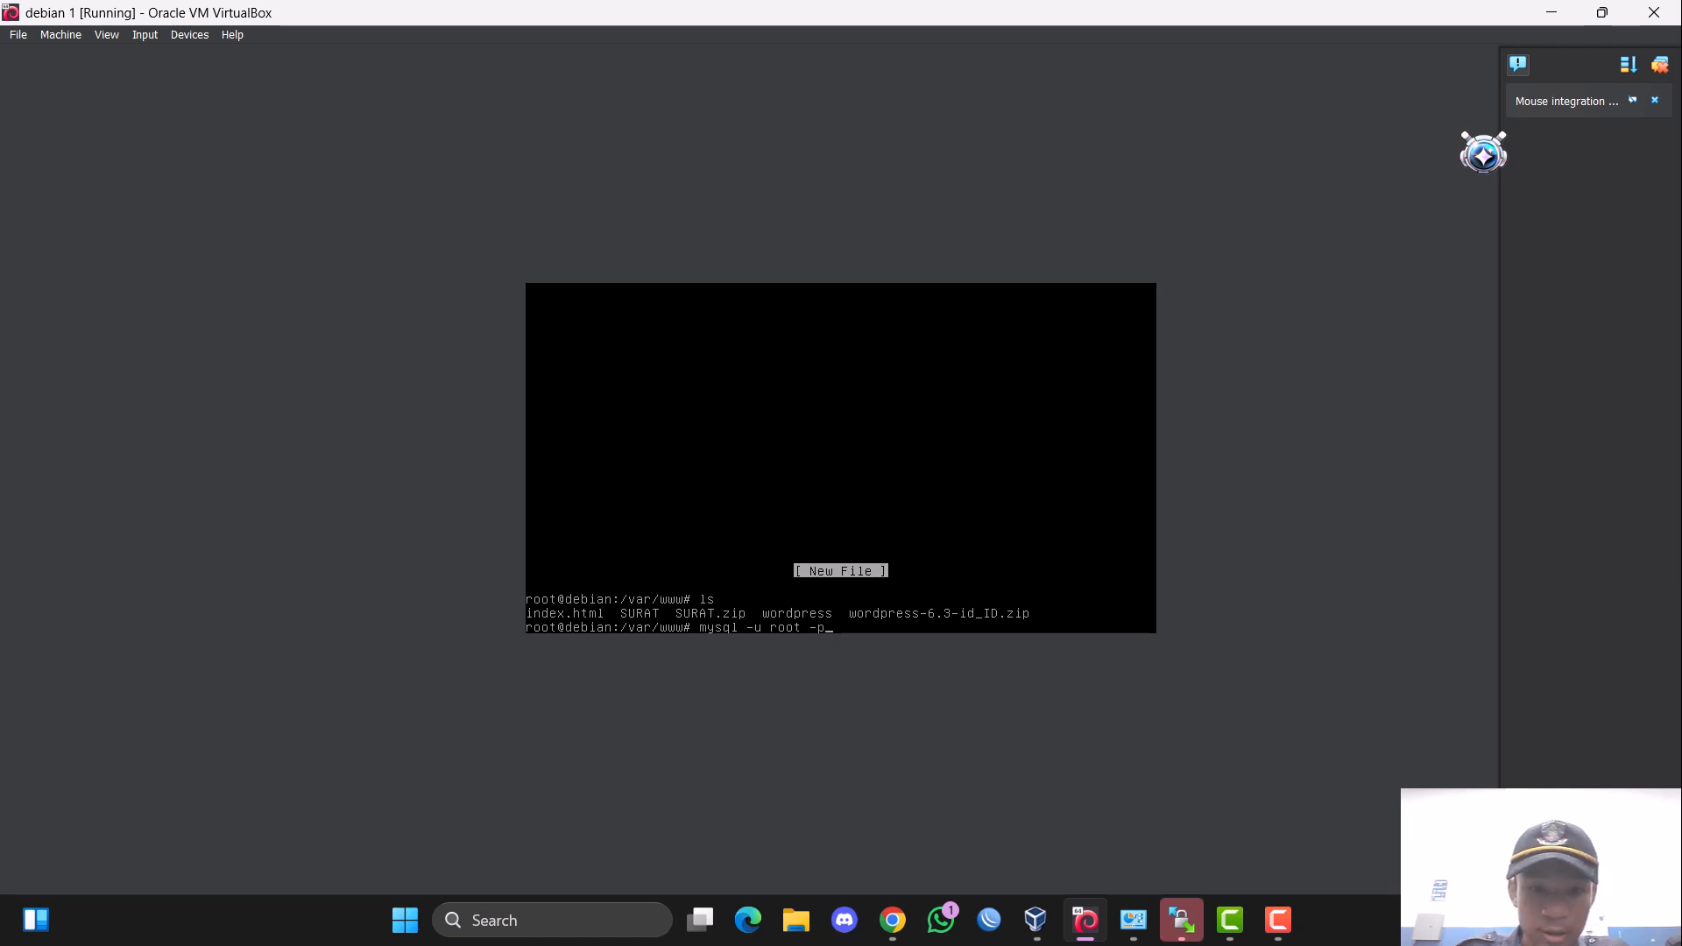
pyautogui.press('Return')
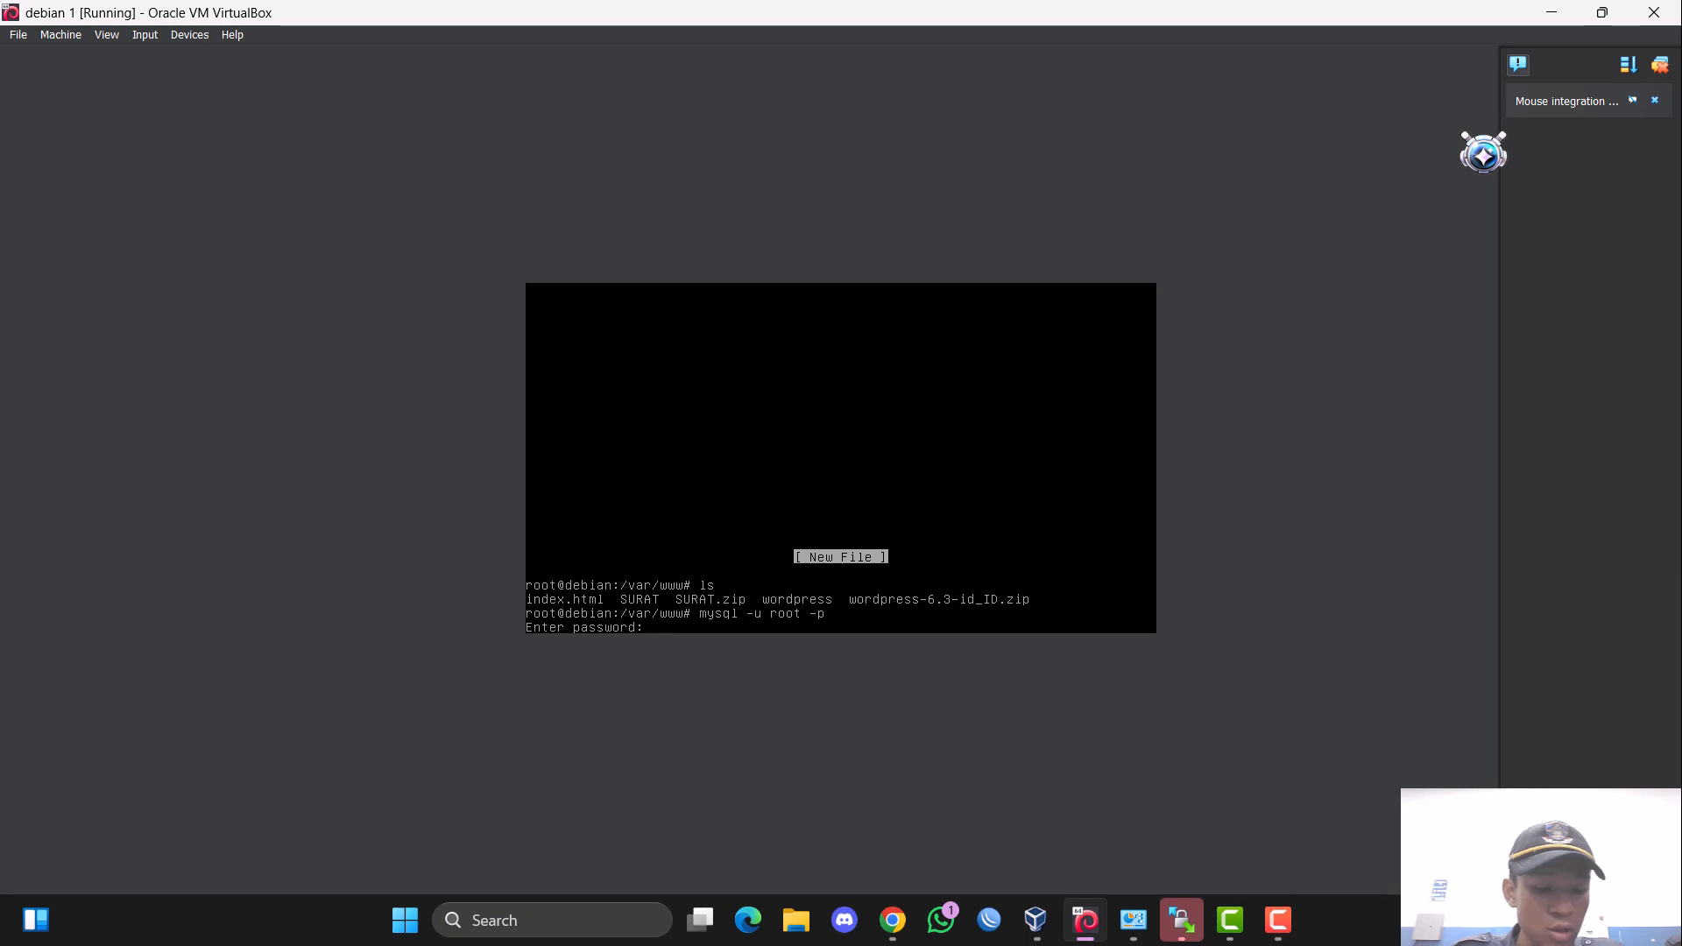
pyautogui.press('Return')
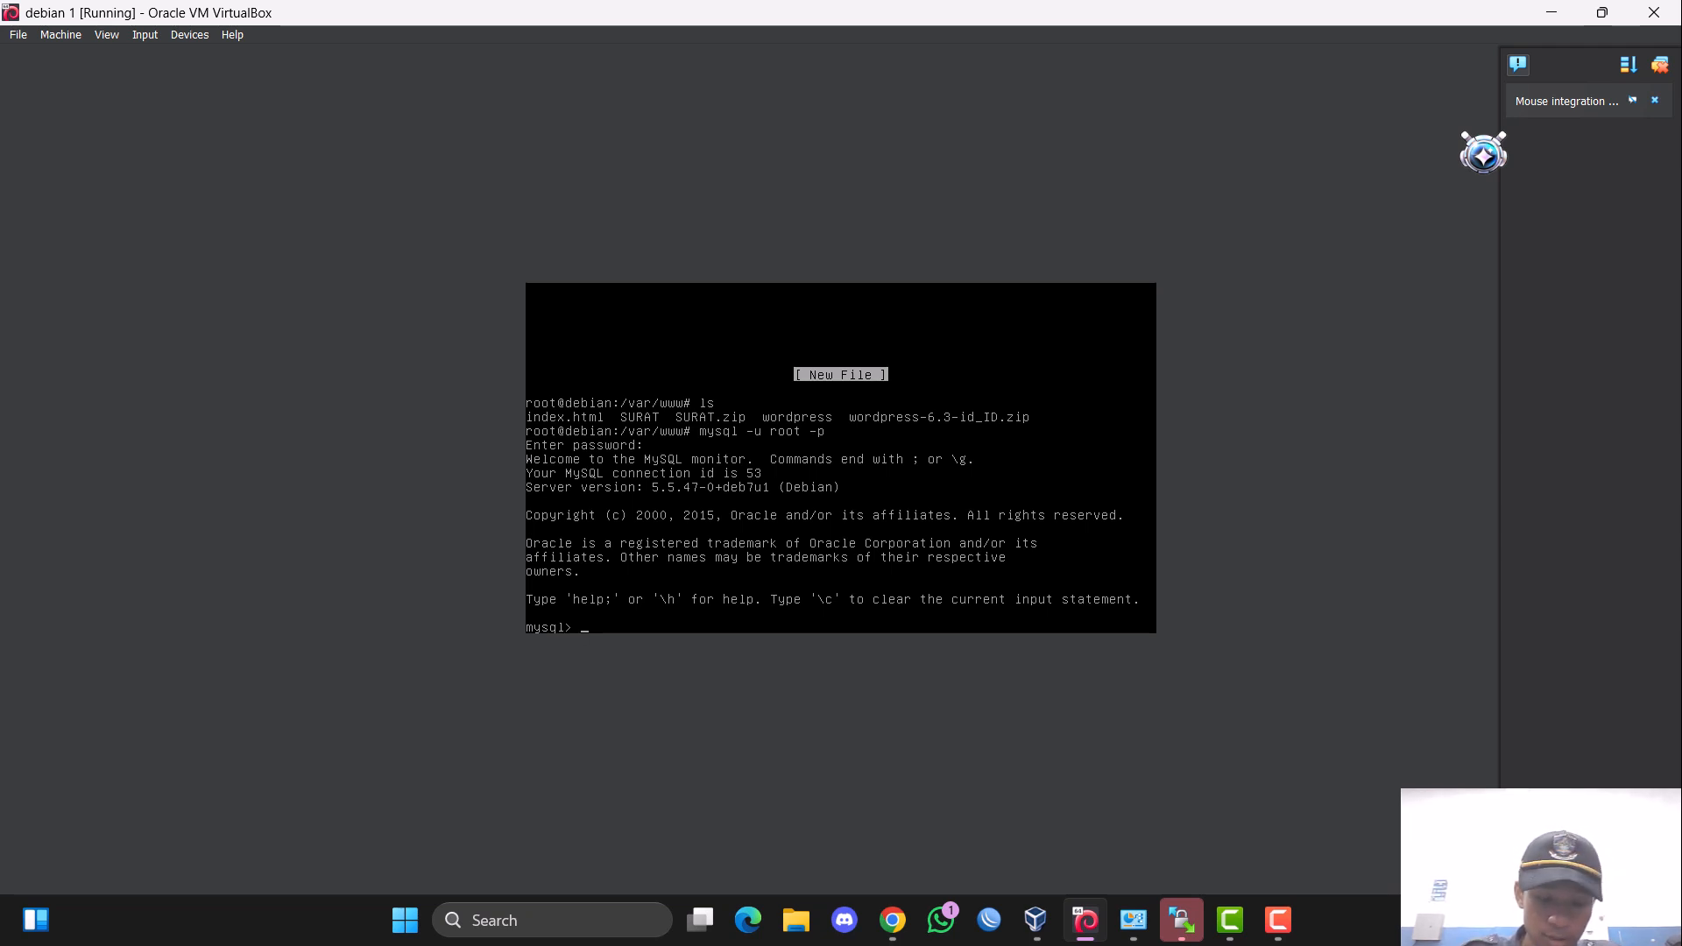
# Try to create a MySQL database named surat.
pyautogui.write('s')
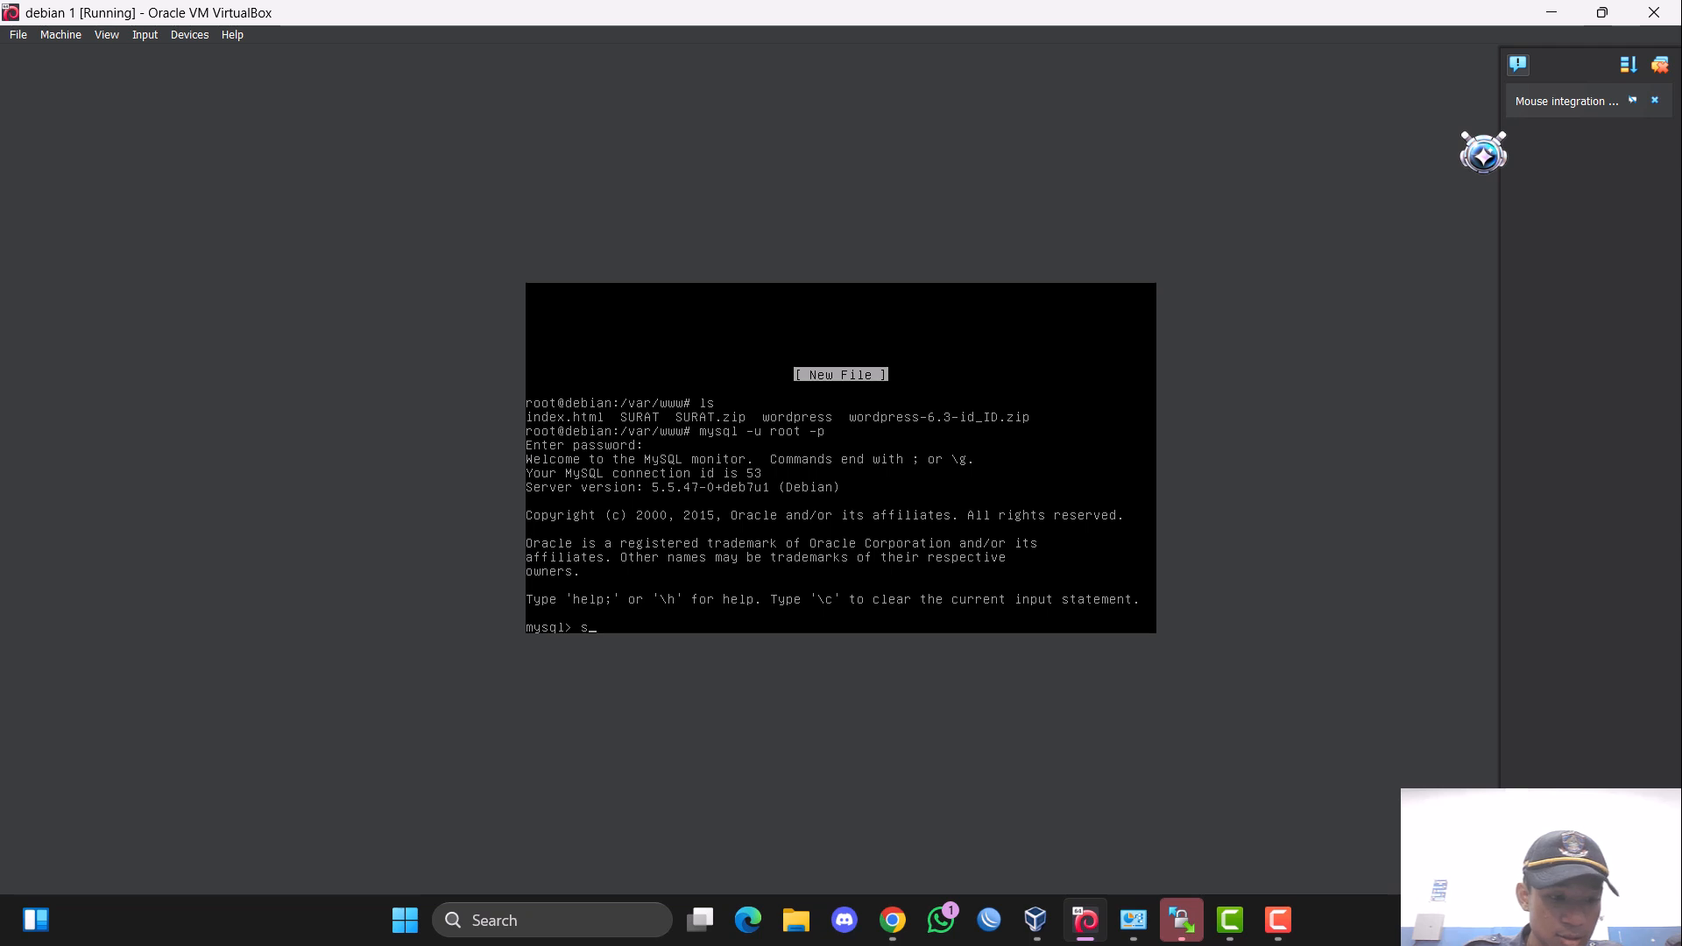
pyautogui.press('BackSpace')
pyautogui.write('crea')
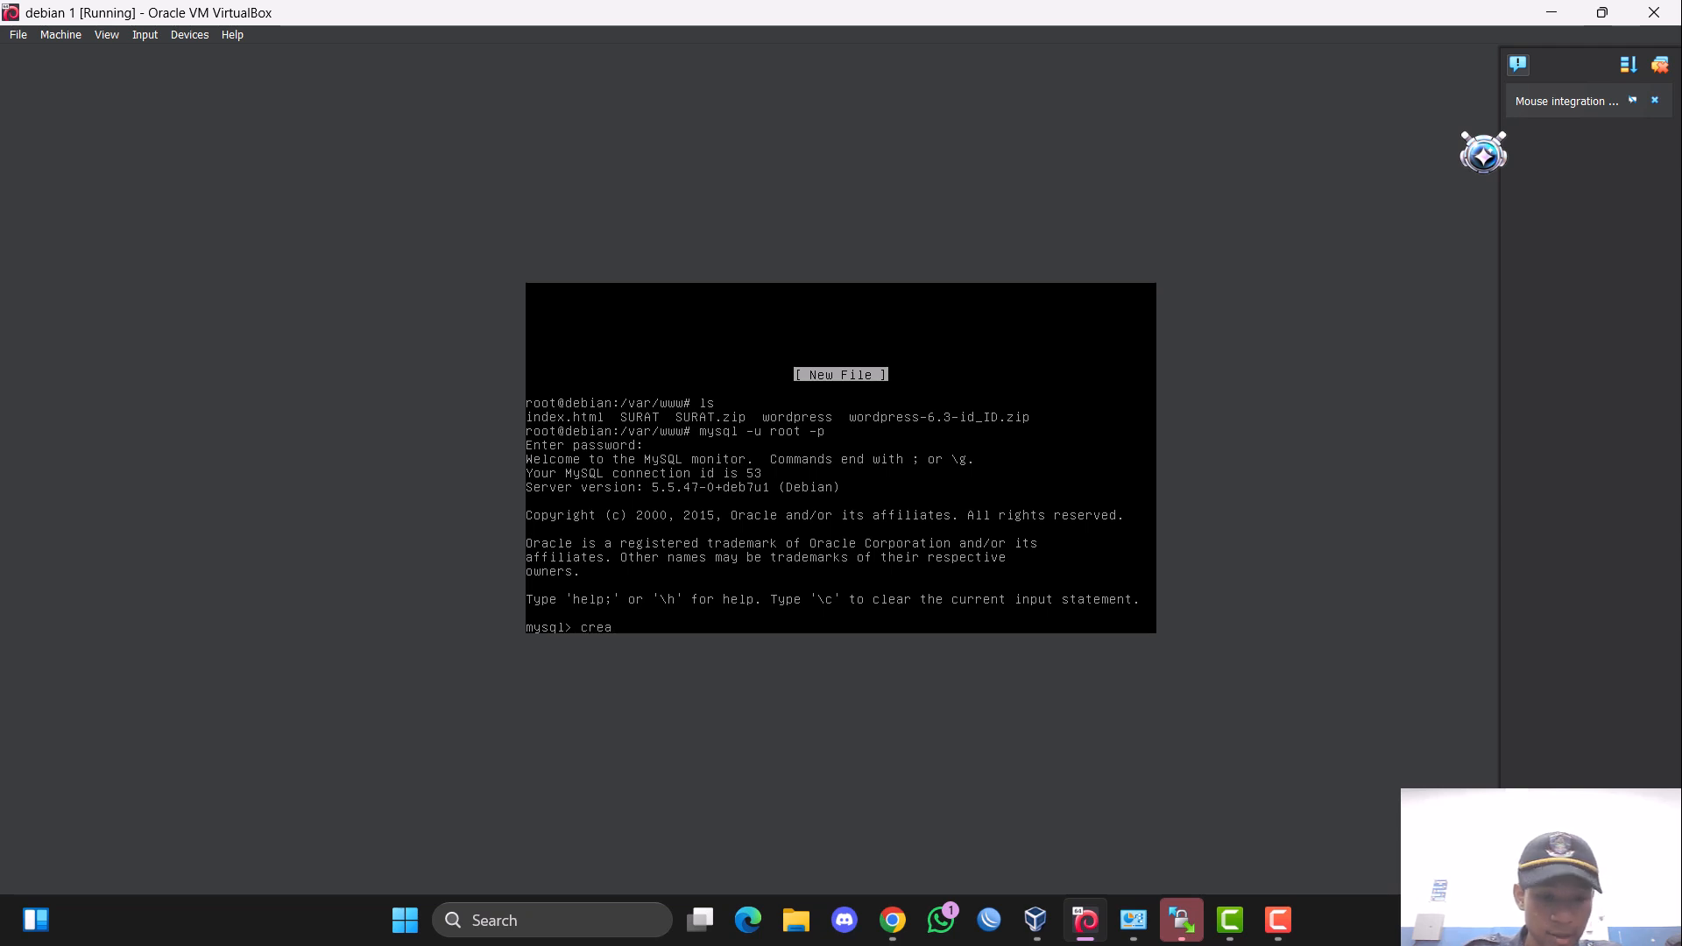
pyautogui.write('te ')
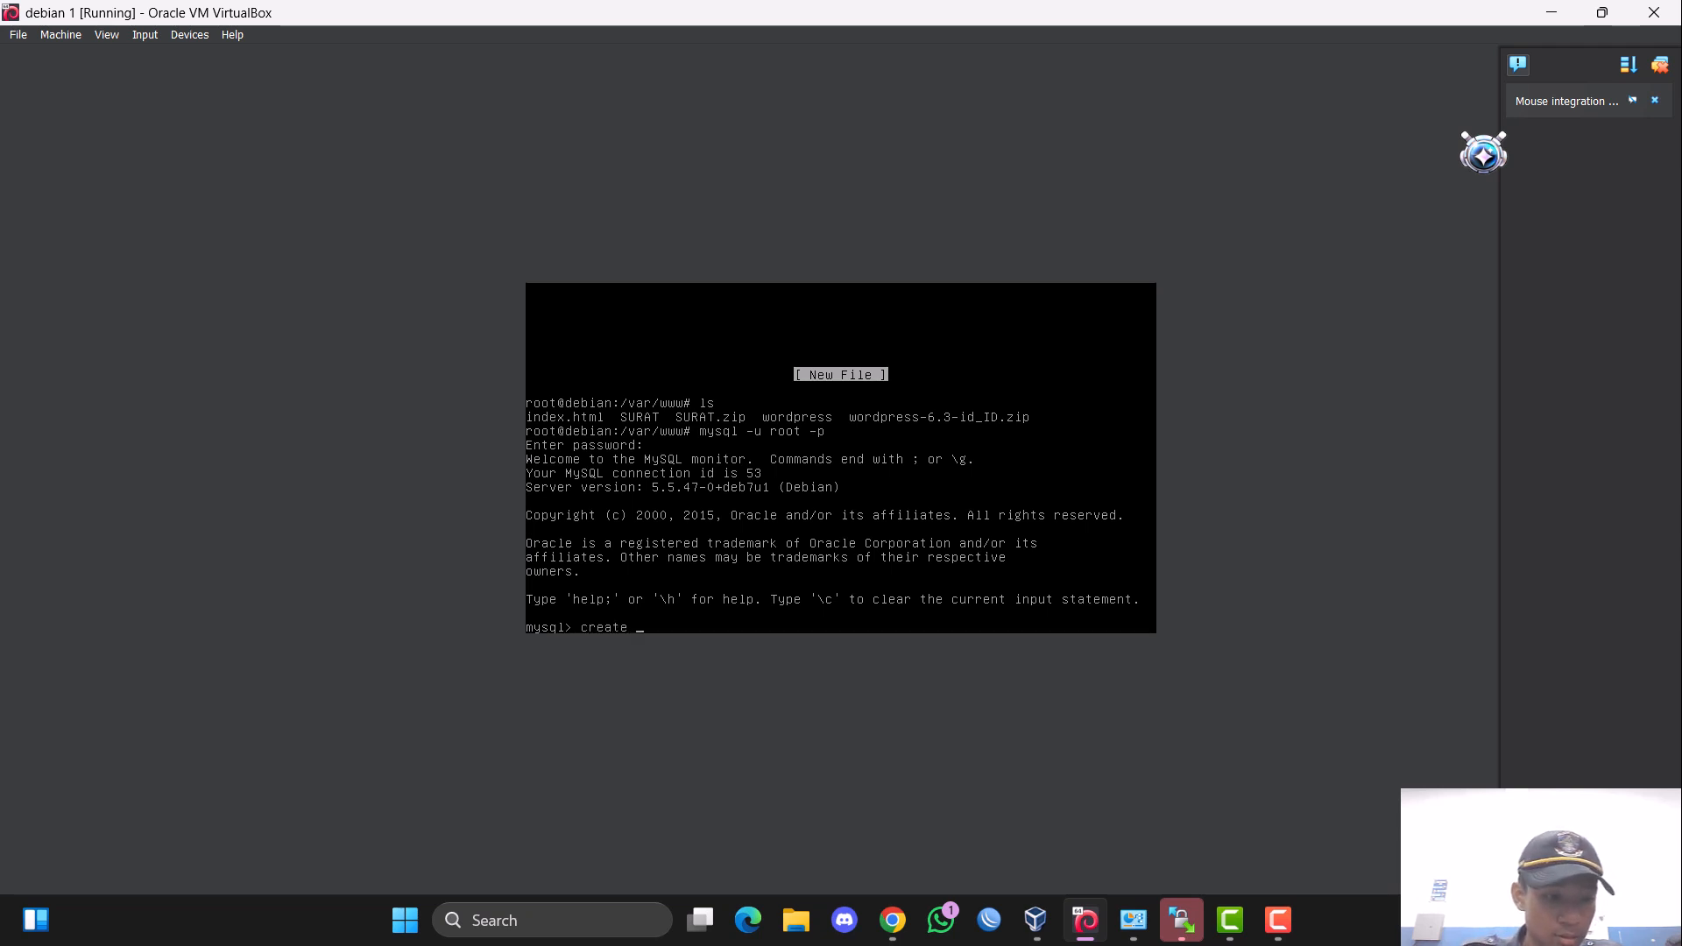
pyautogui.write('databas')
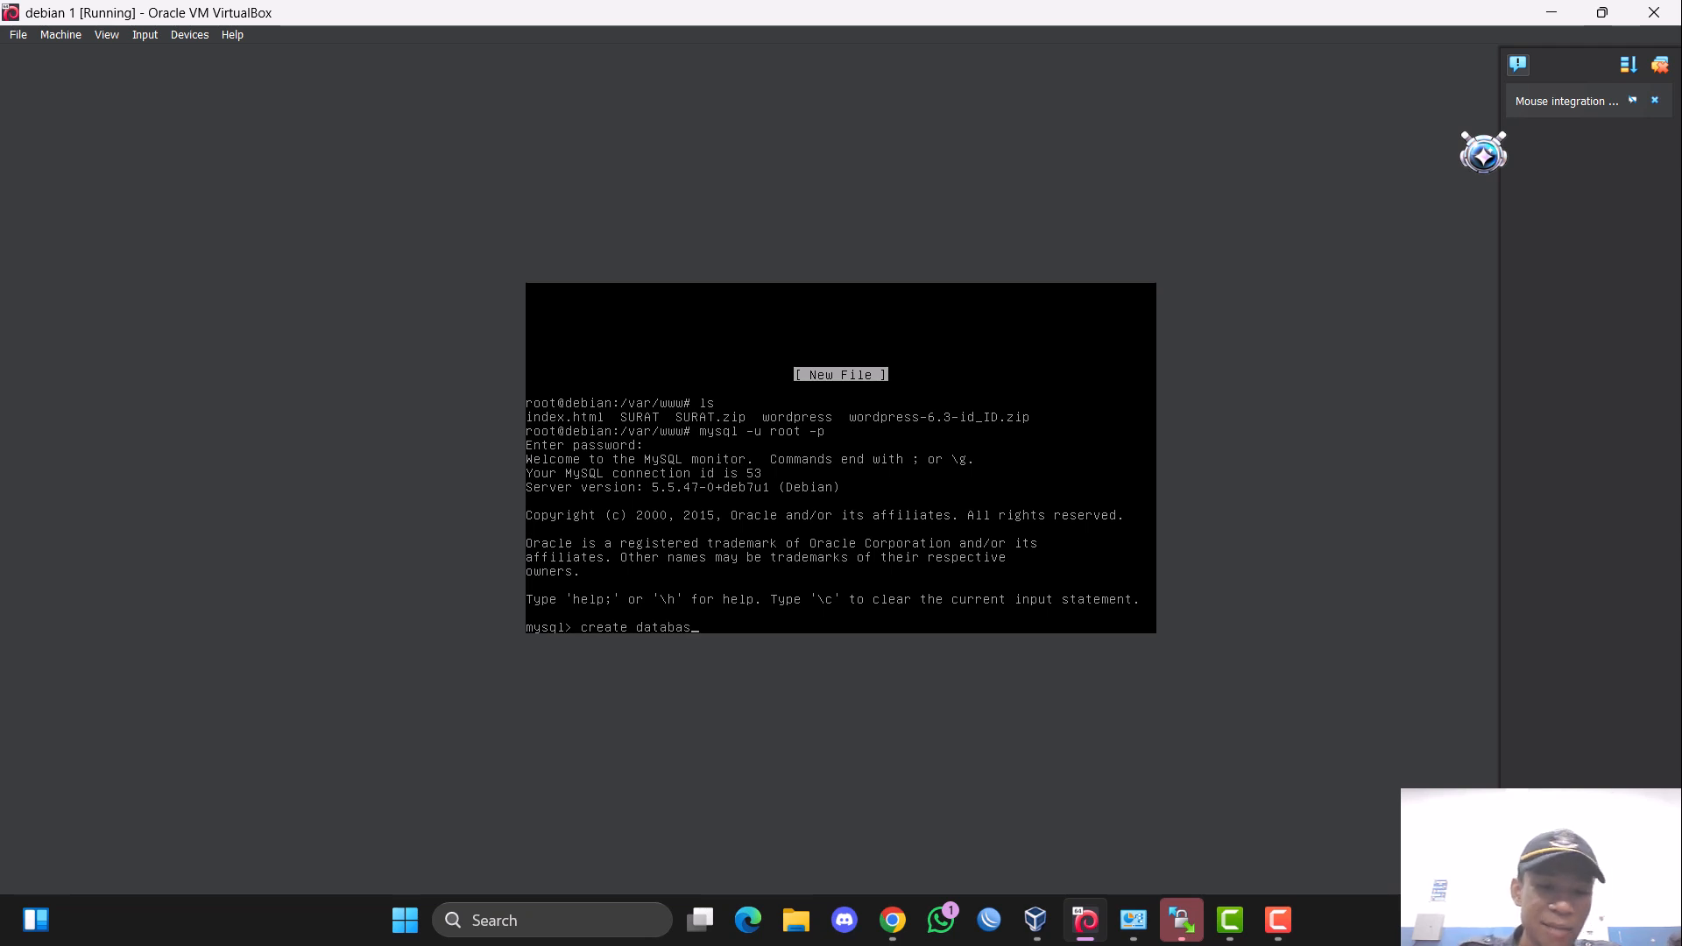
pyautogui.write('e')
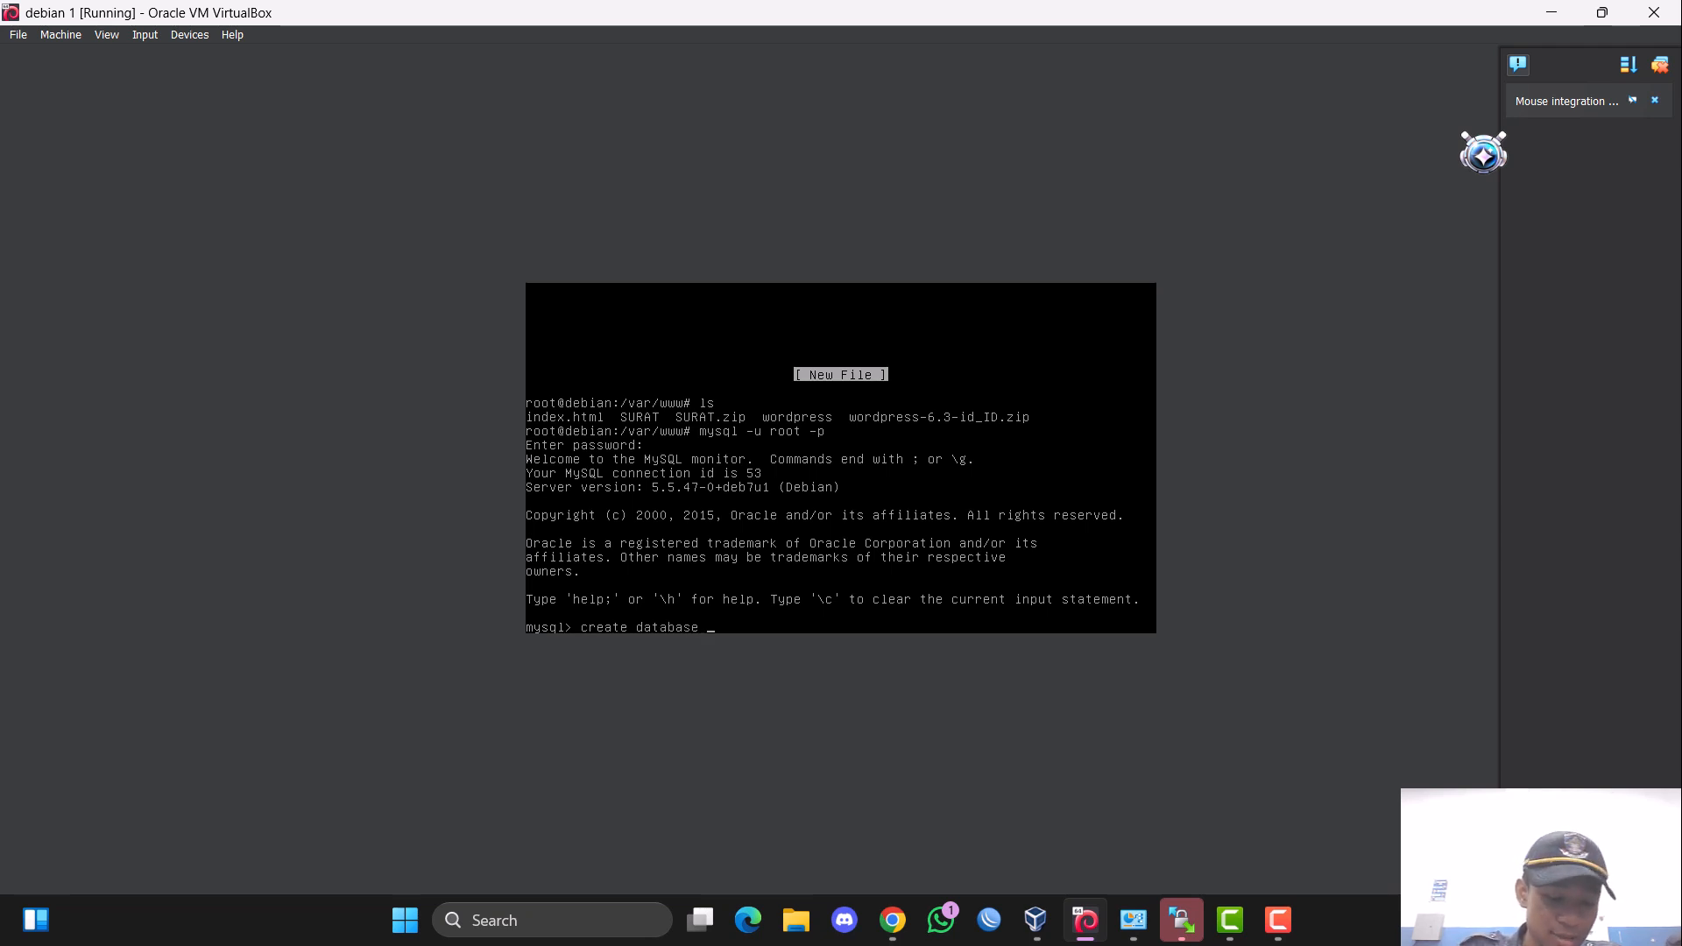
pyautogui.write(' surat;')
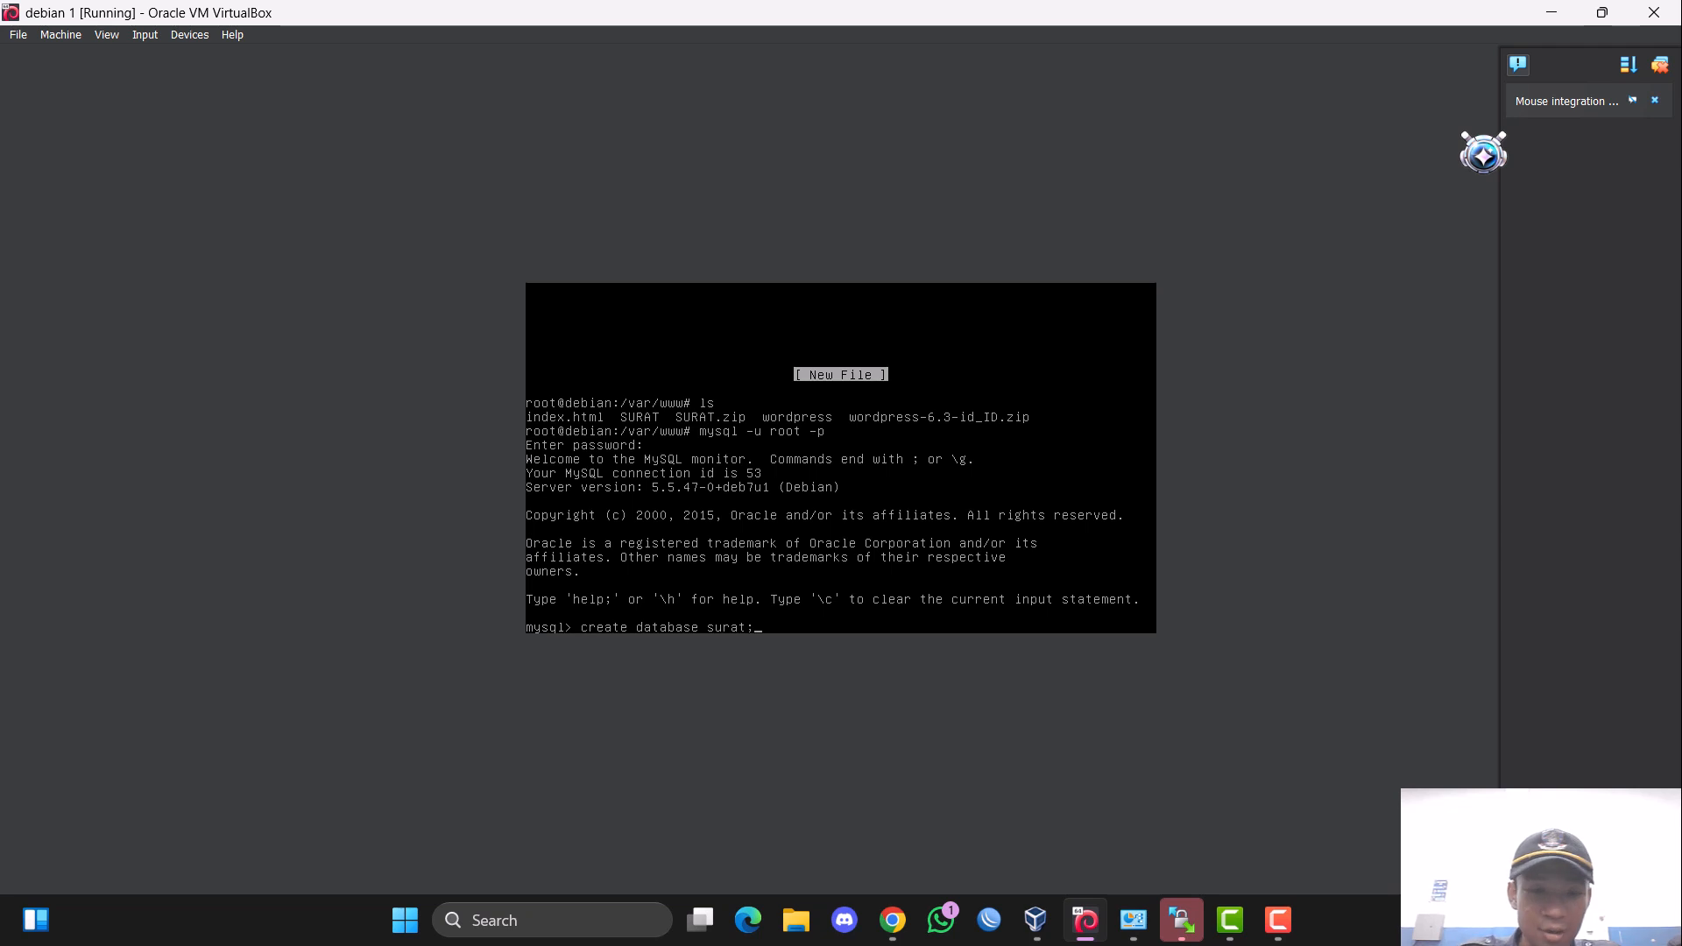
pyautogui.press('Return')
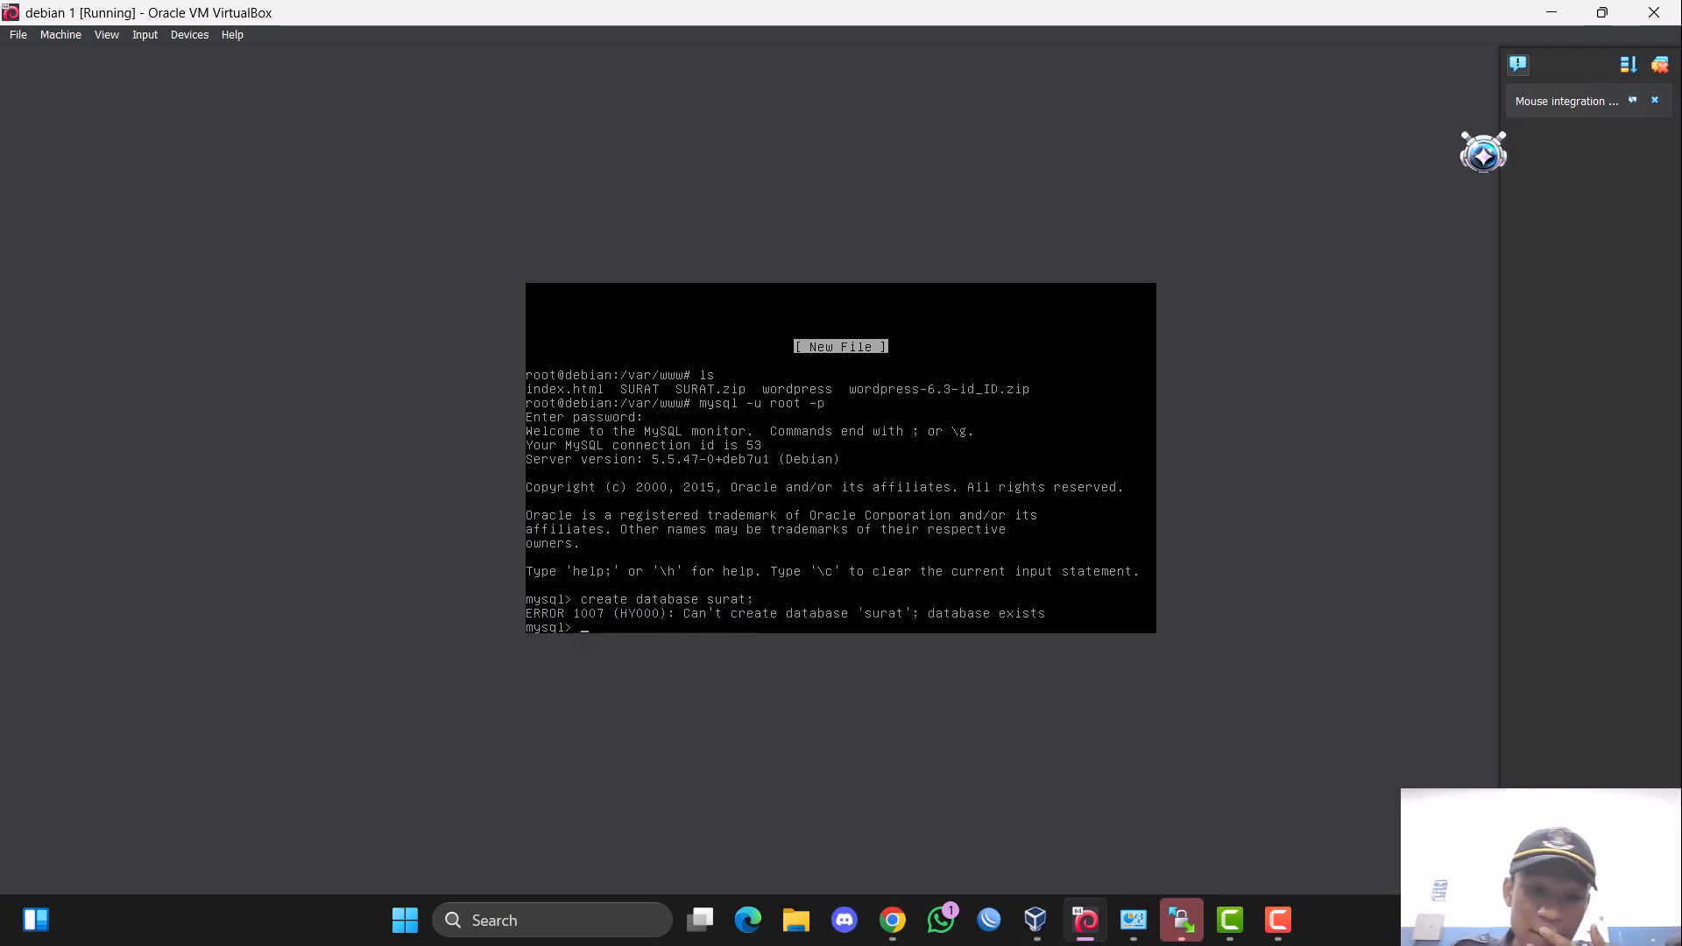
# List the existing MySQL databases, then suspend the MySQL monitor and clear the terminal screen.
pyautogui.press('Up')
pyautogui.press('BackSpace')
pyautogui.press('BackSpace')
pyautogui.press('BackSpace')
pyautogui.press('BackSpace')
pyautogui.press('BackSpace')
pyautogui.press('BackSpace')
pyautogui.press('BackSpace')
pyautogui.press('BackSpace')
pyautogui.press('BackSpace')
pyautogui.press('BackSpace')
pyautogui.press('BackSpace')
pyautogui.press('BackSpace')
pyautogui.press('BackSpace')
pyautogui.press('BackSpace')
pyautogui.press('BackSpace')
pyautogui.press('BackSpace')
pyautogui.press('BackSpace')
pyautogui.press('BackSpace')
pyautogui.press('BackSpace')
pyautogui.press('BackSpace')
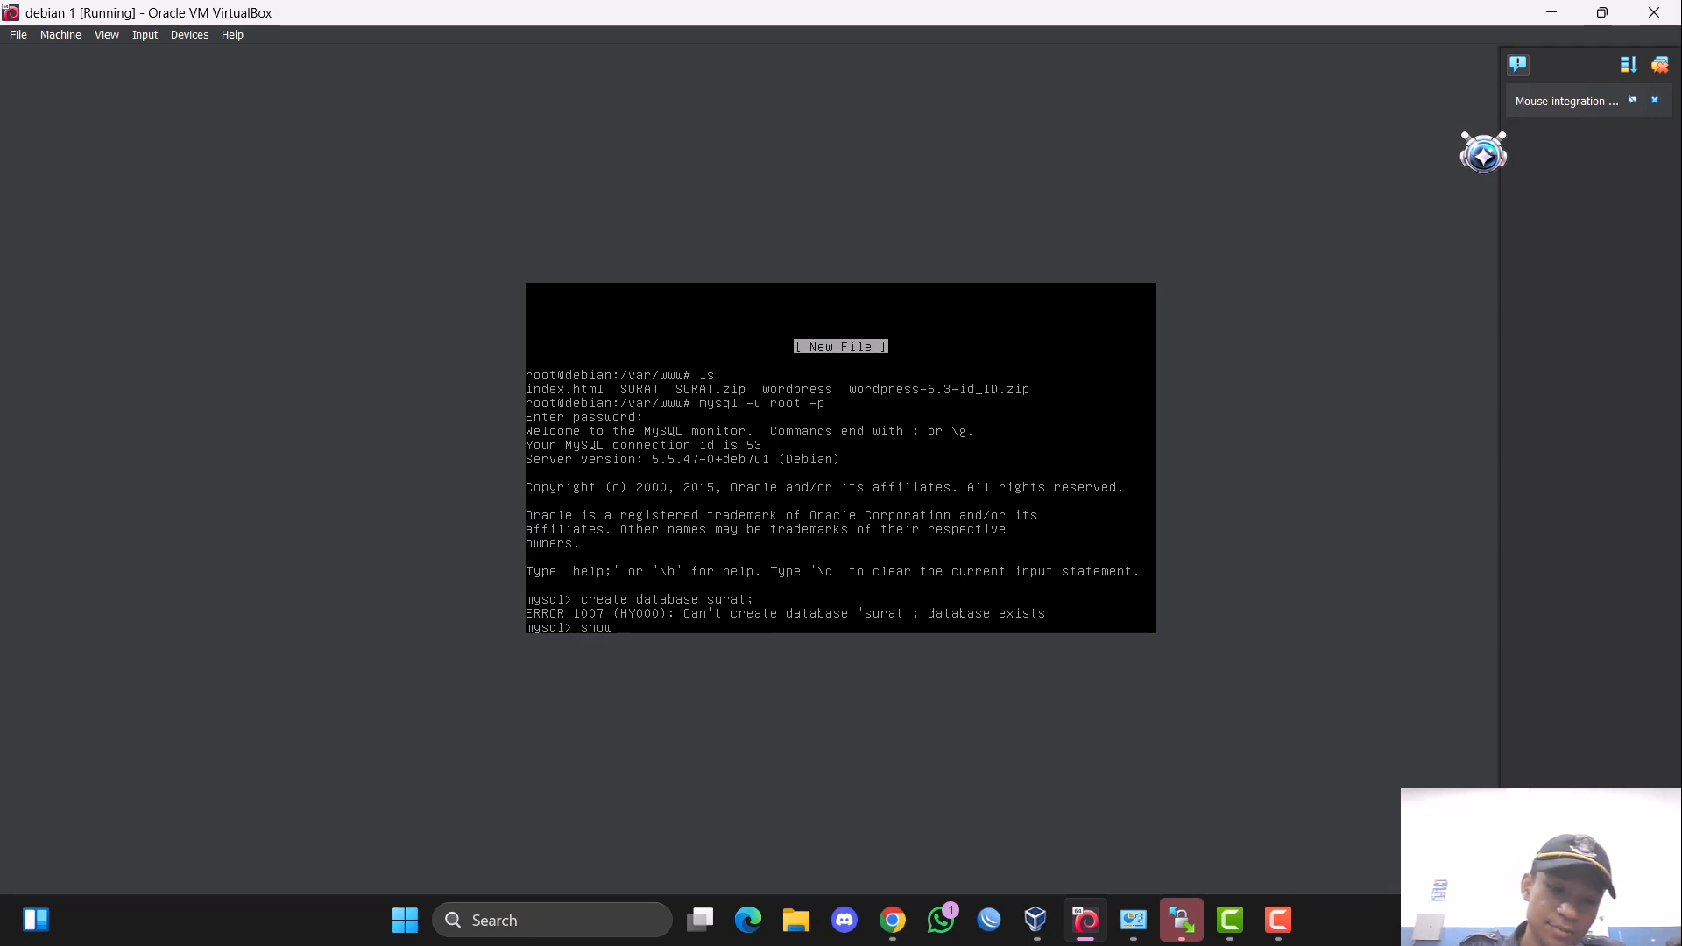
pyautogui.write('show databases;')
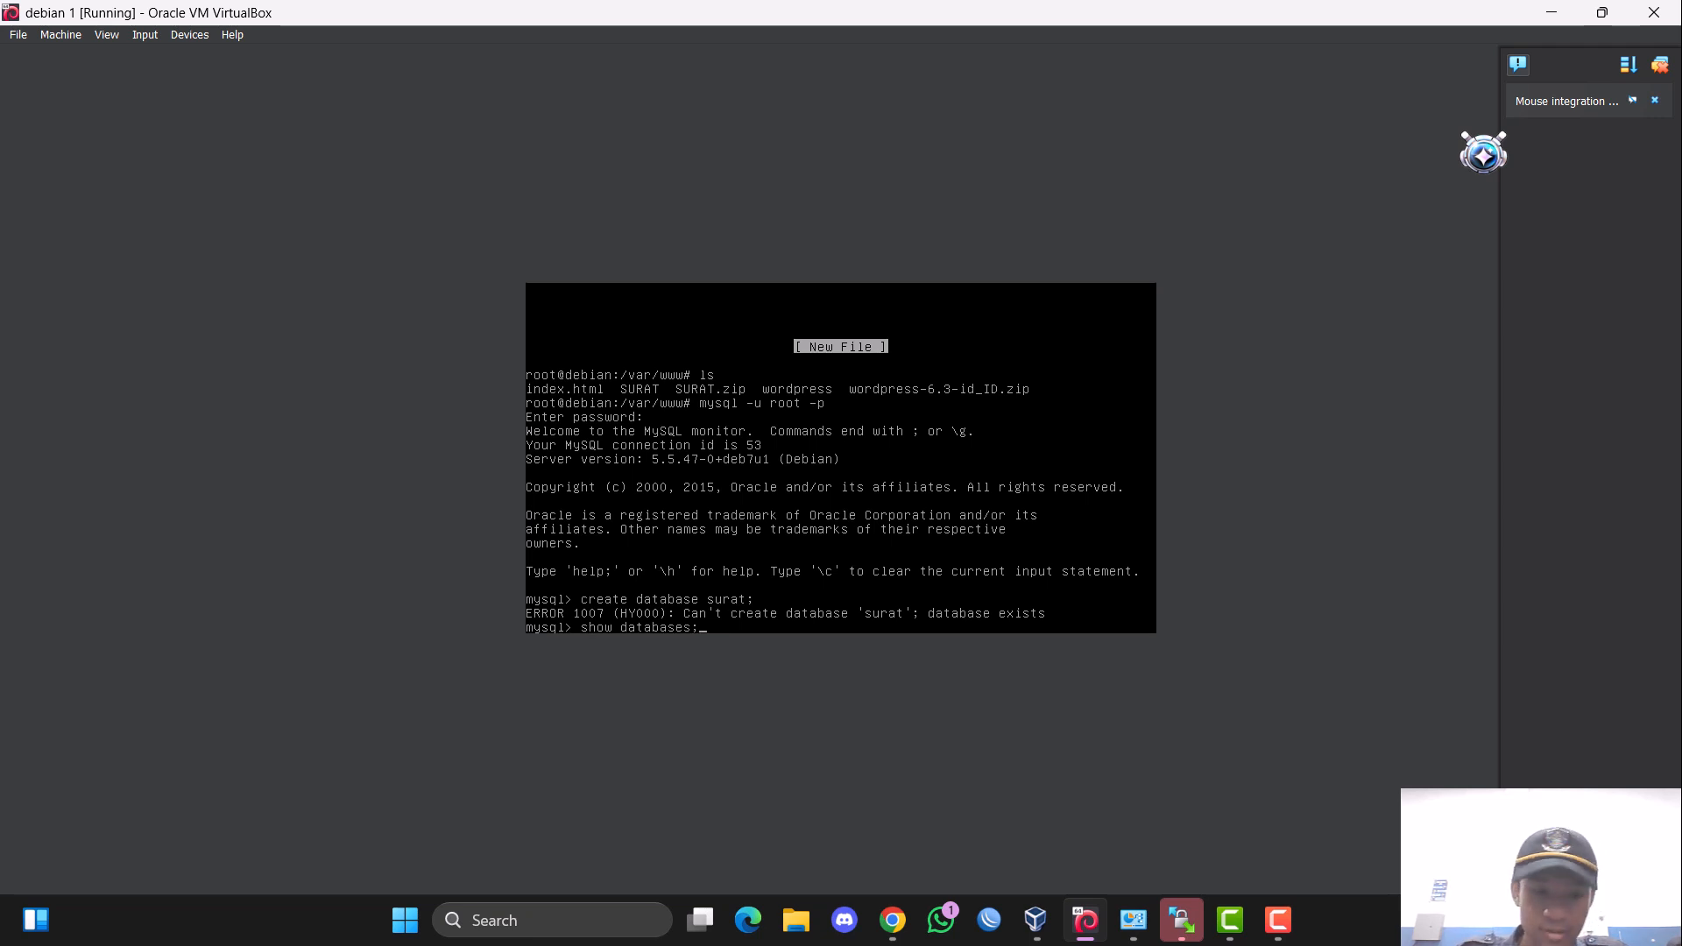
pyautogui.press('Return')
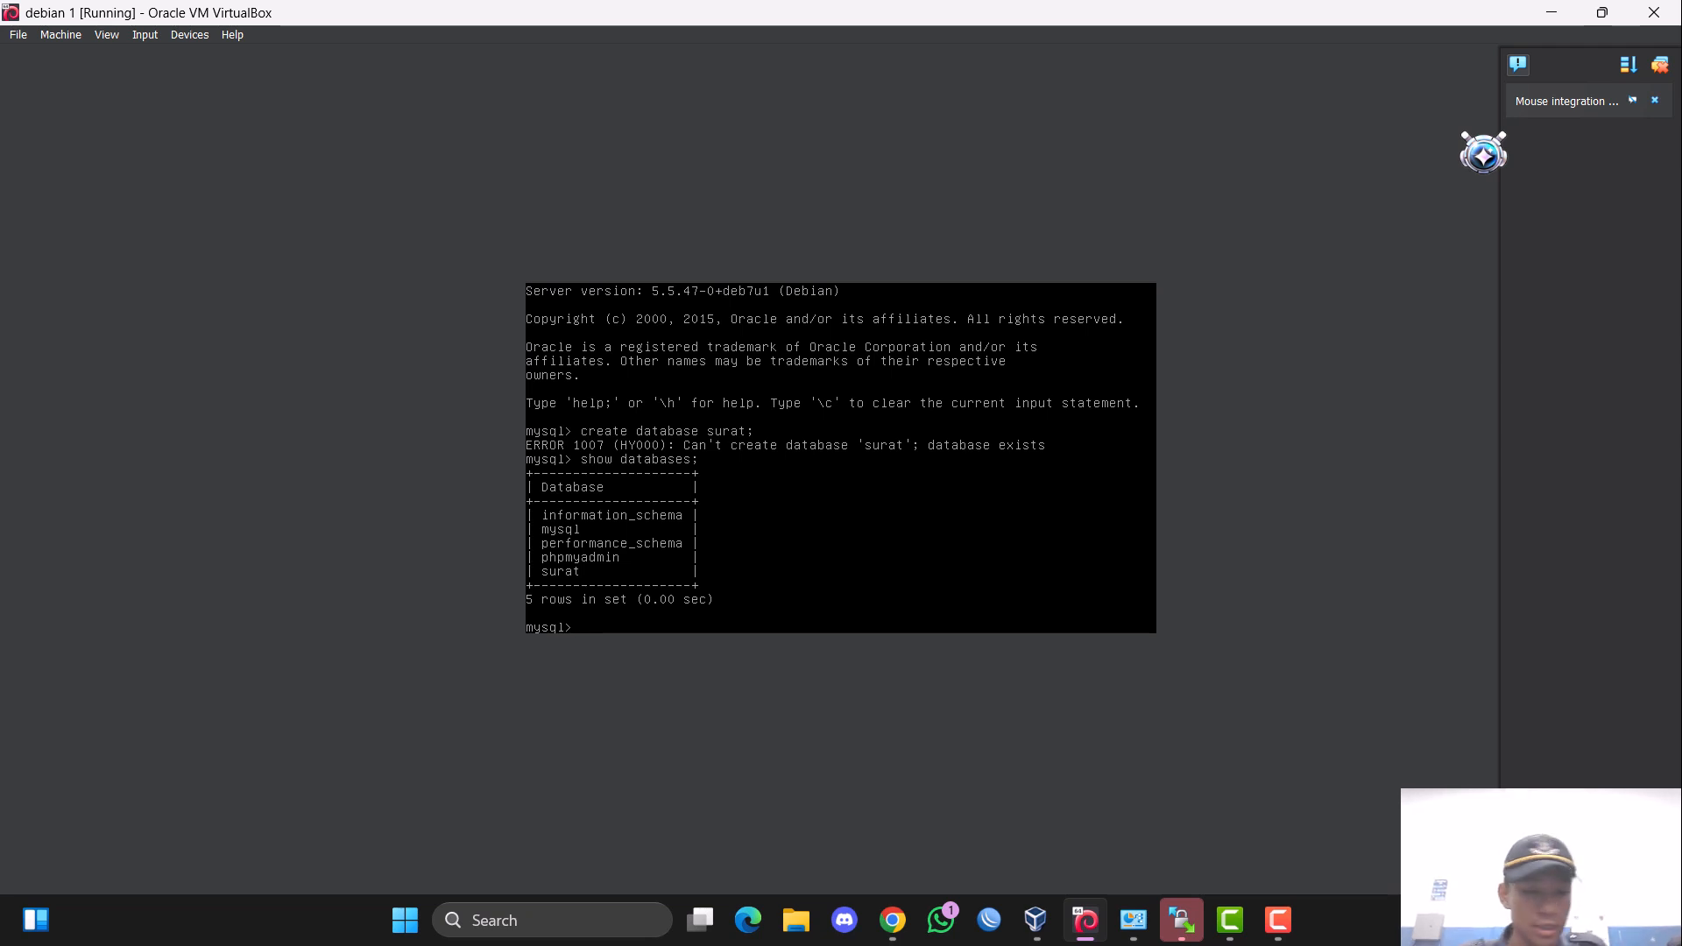
pyautogui.hotkey('ctrl', 'z')
pyautogui.hotkey('ctrl', 'l')
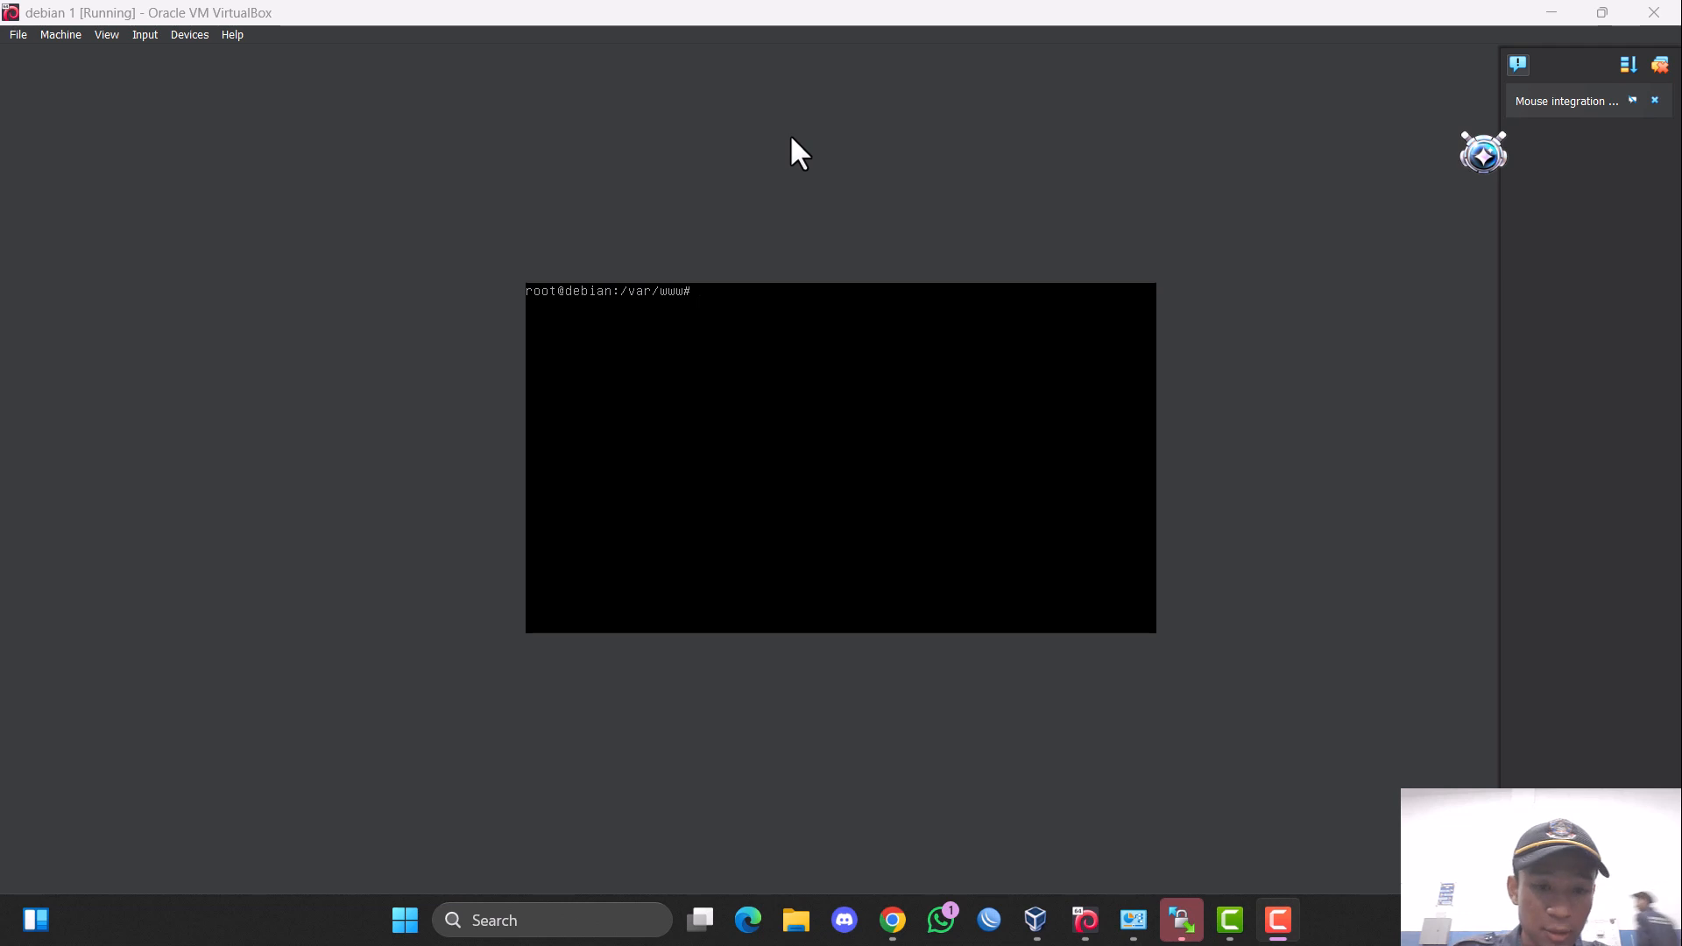
# Change to the /etc/apache2/sites-enabled directory and list its contents.
pyautogui.click(792, 139)
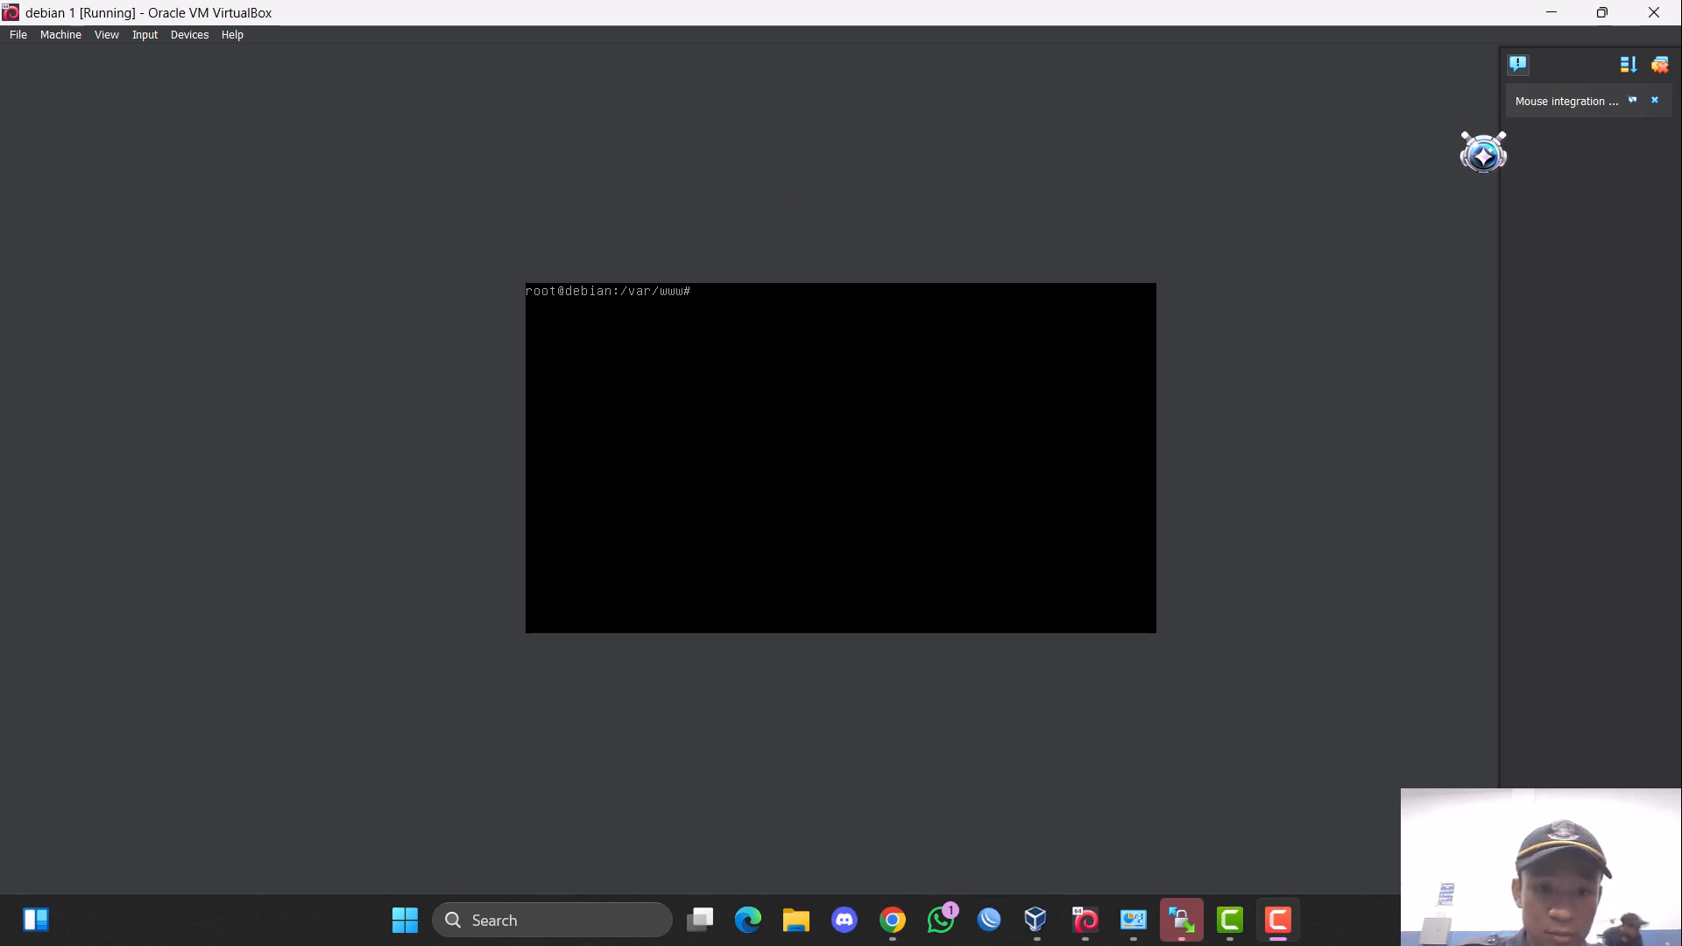
pyautogui.write('cd')
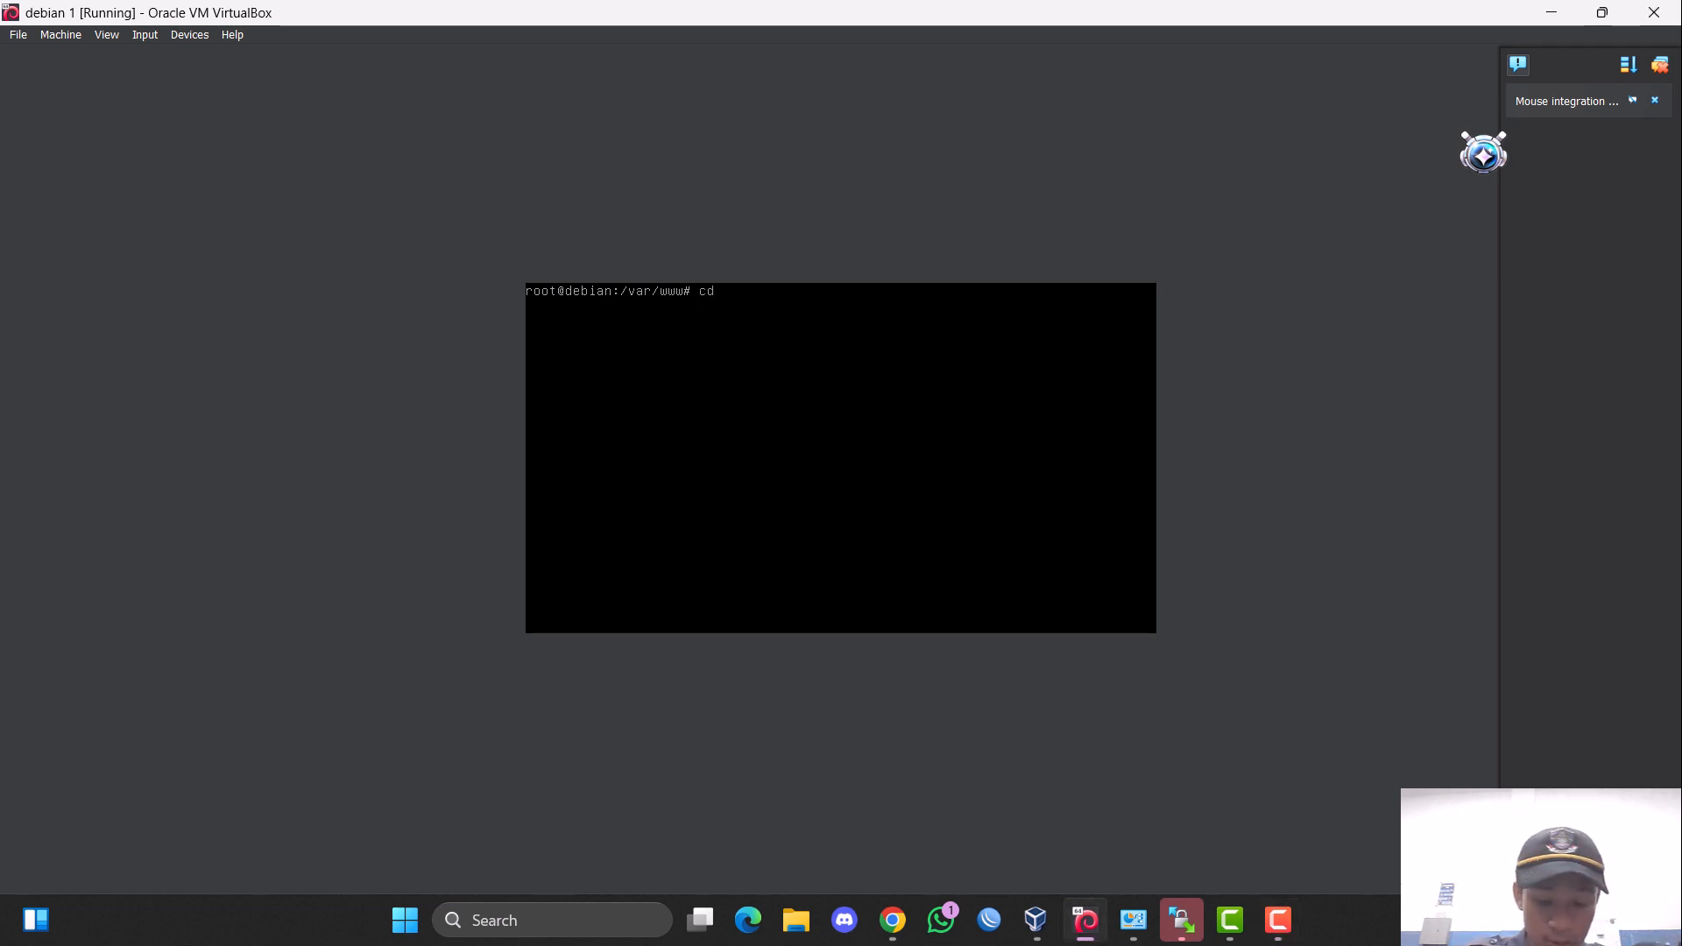
pyautogui.write(' /etc/')
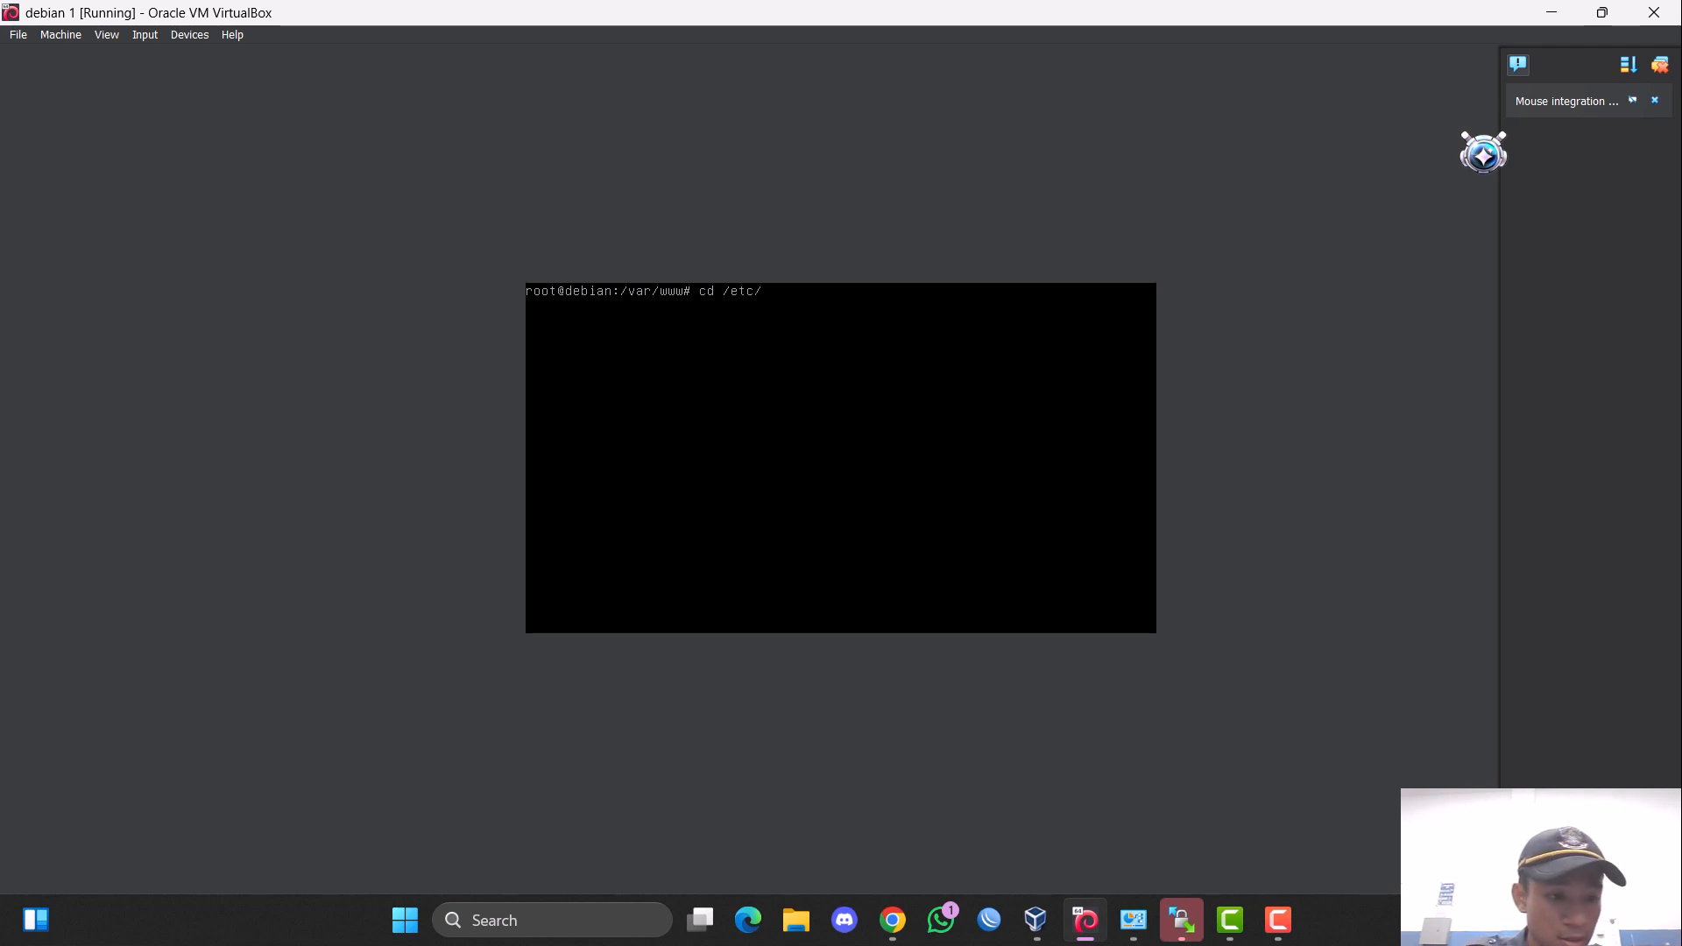
pyautogui.write('apache2/si')
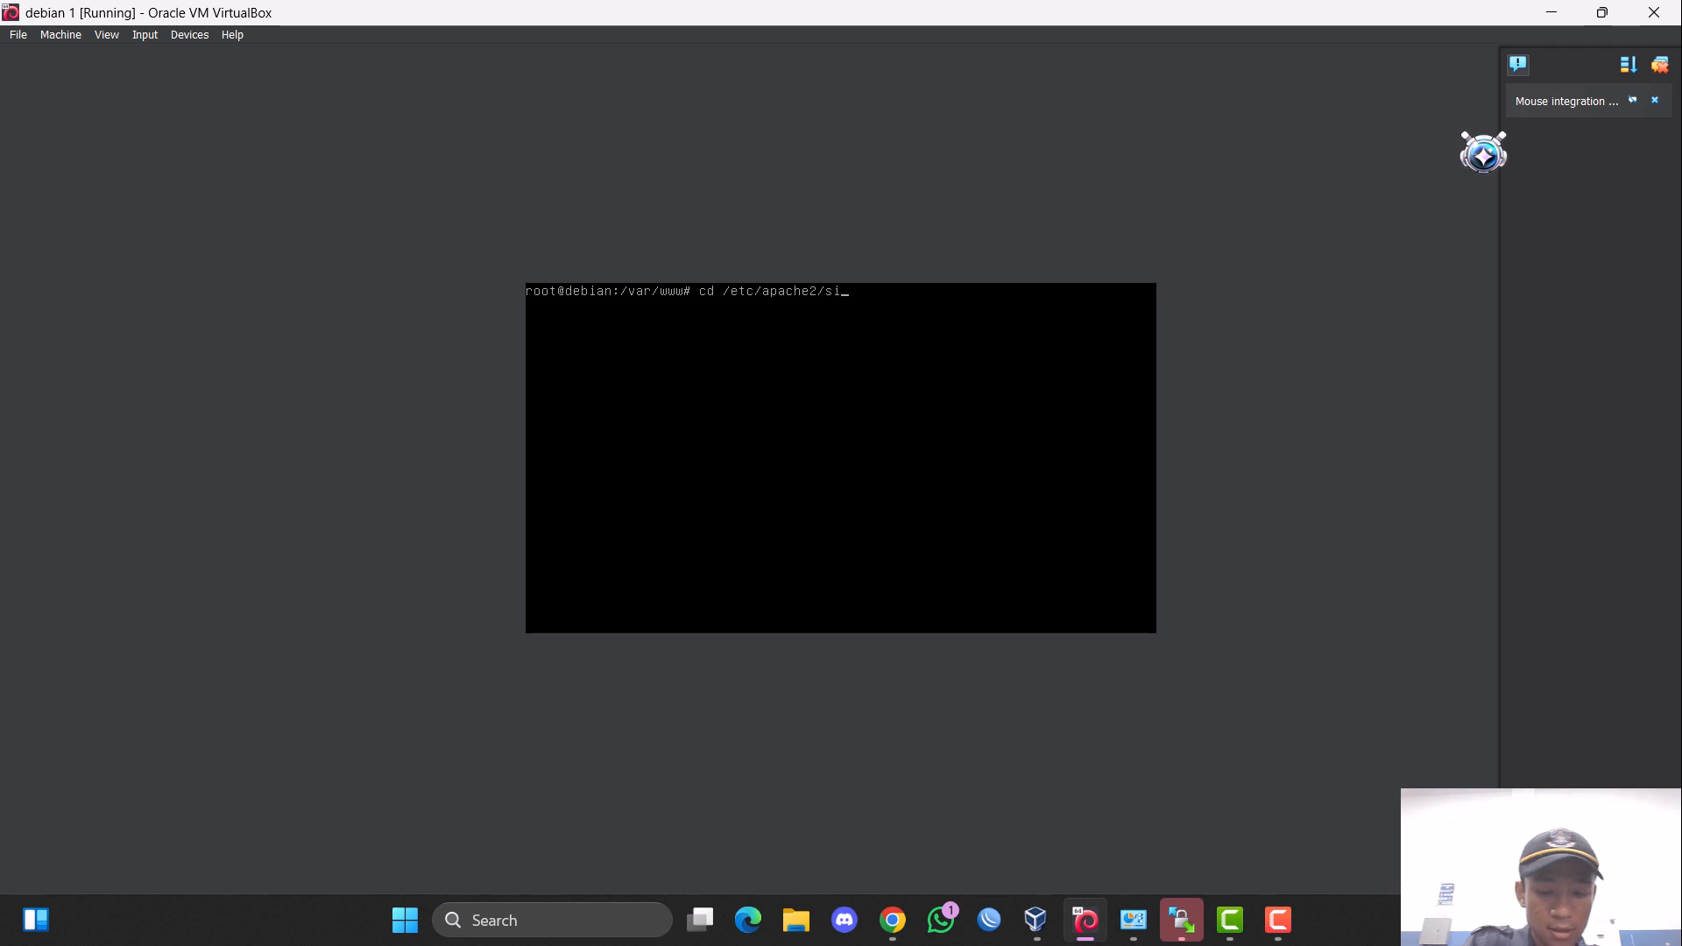
pyautogui.write('tes-enabled/')
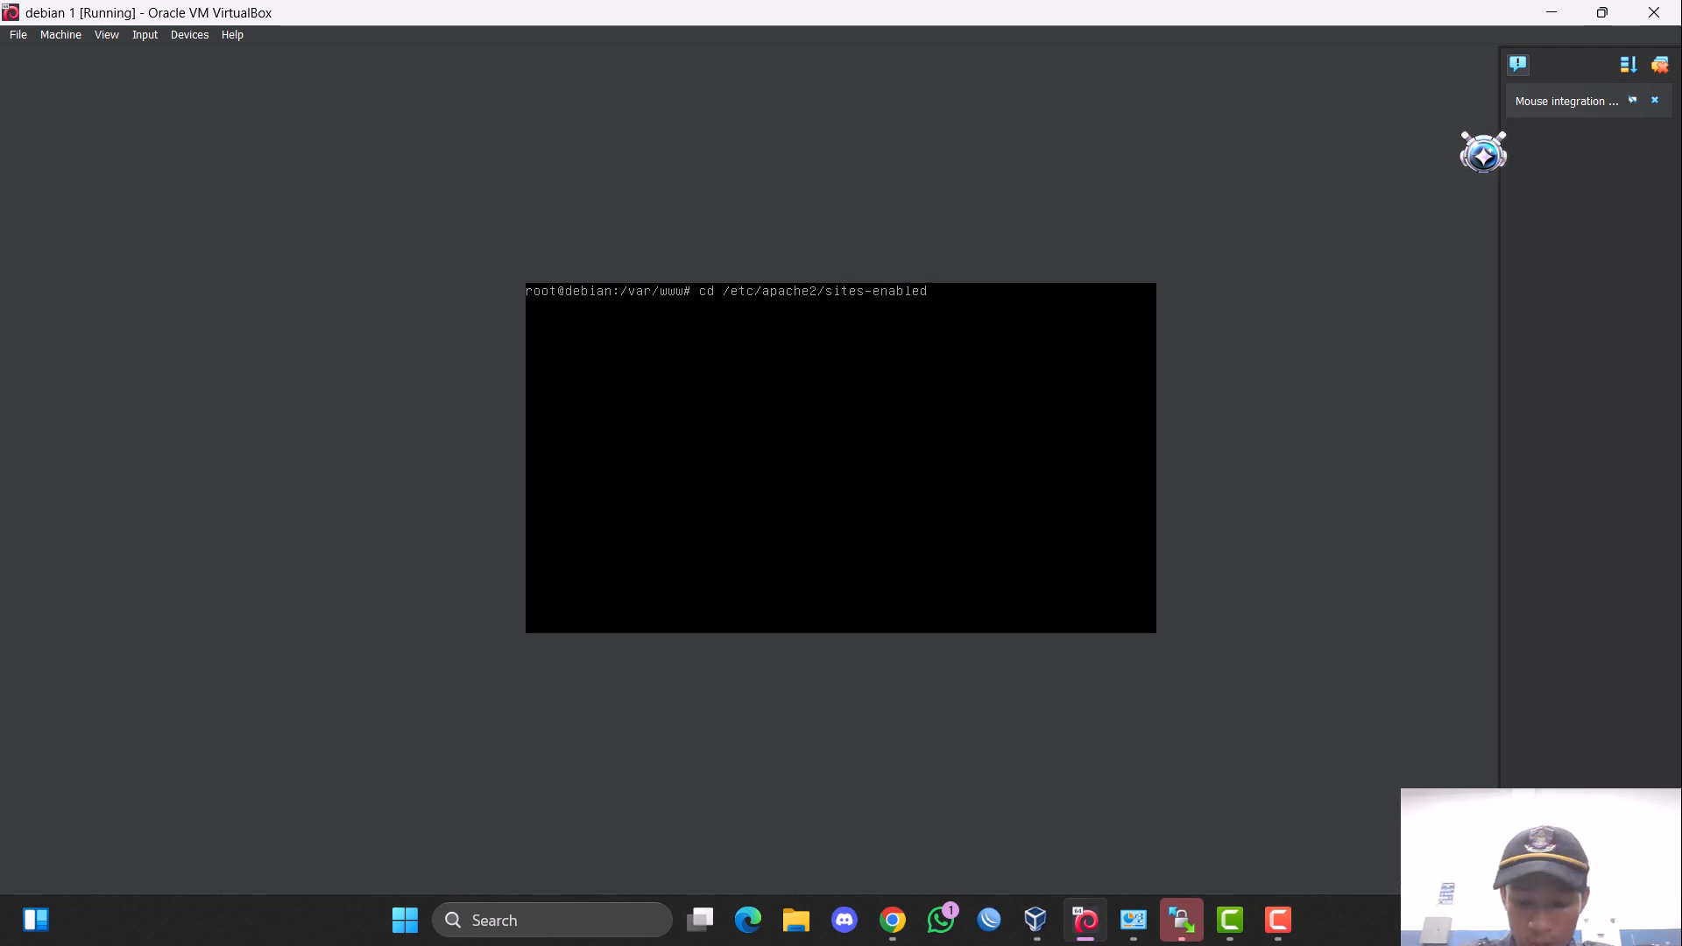
pyautogui.press('Return')
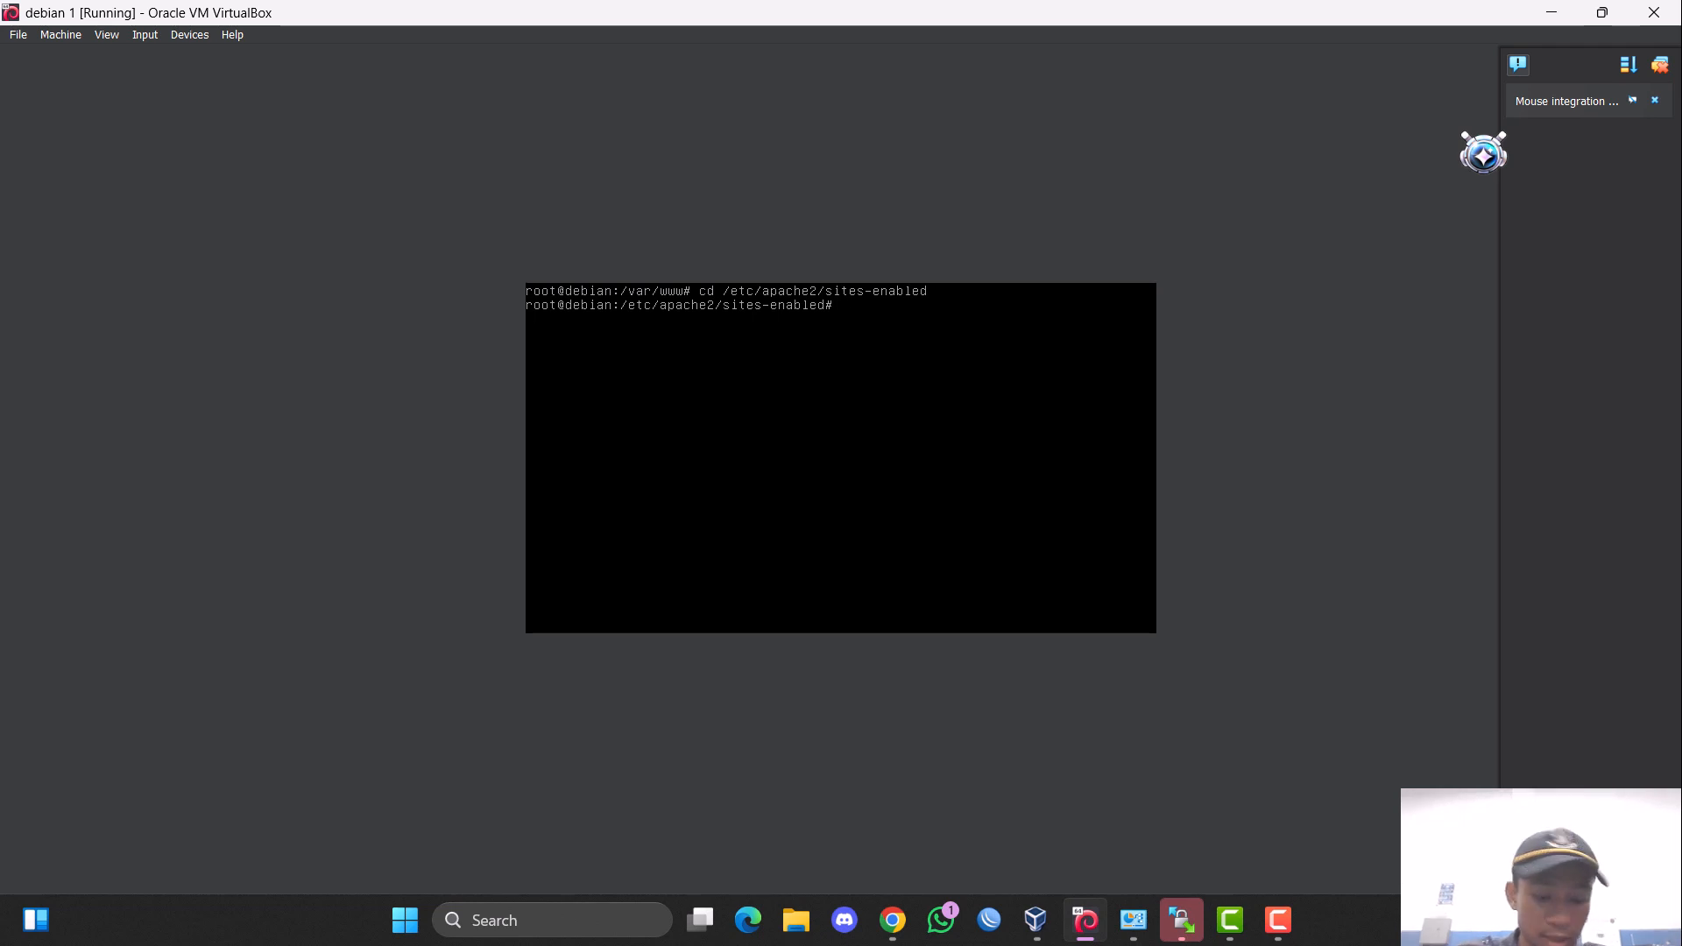
pyautogui.write('ls')
pyautogui.press('Return')
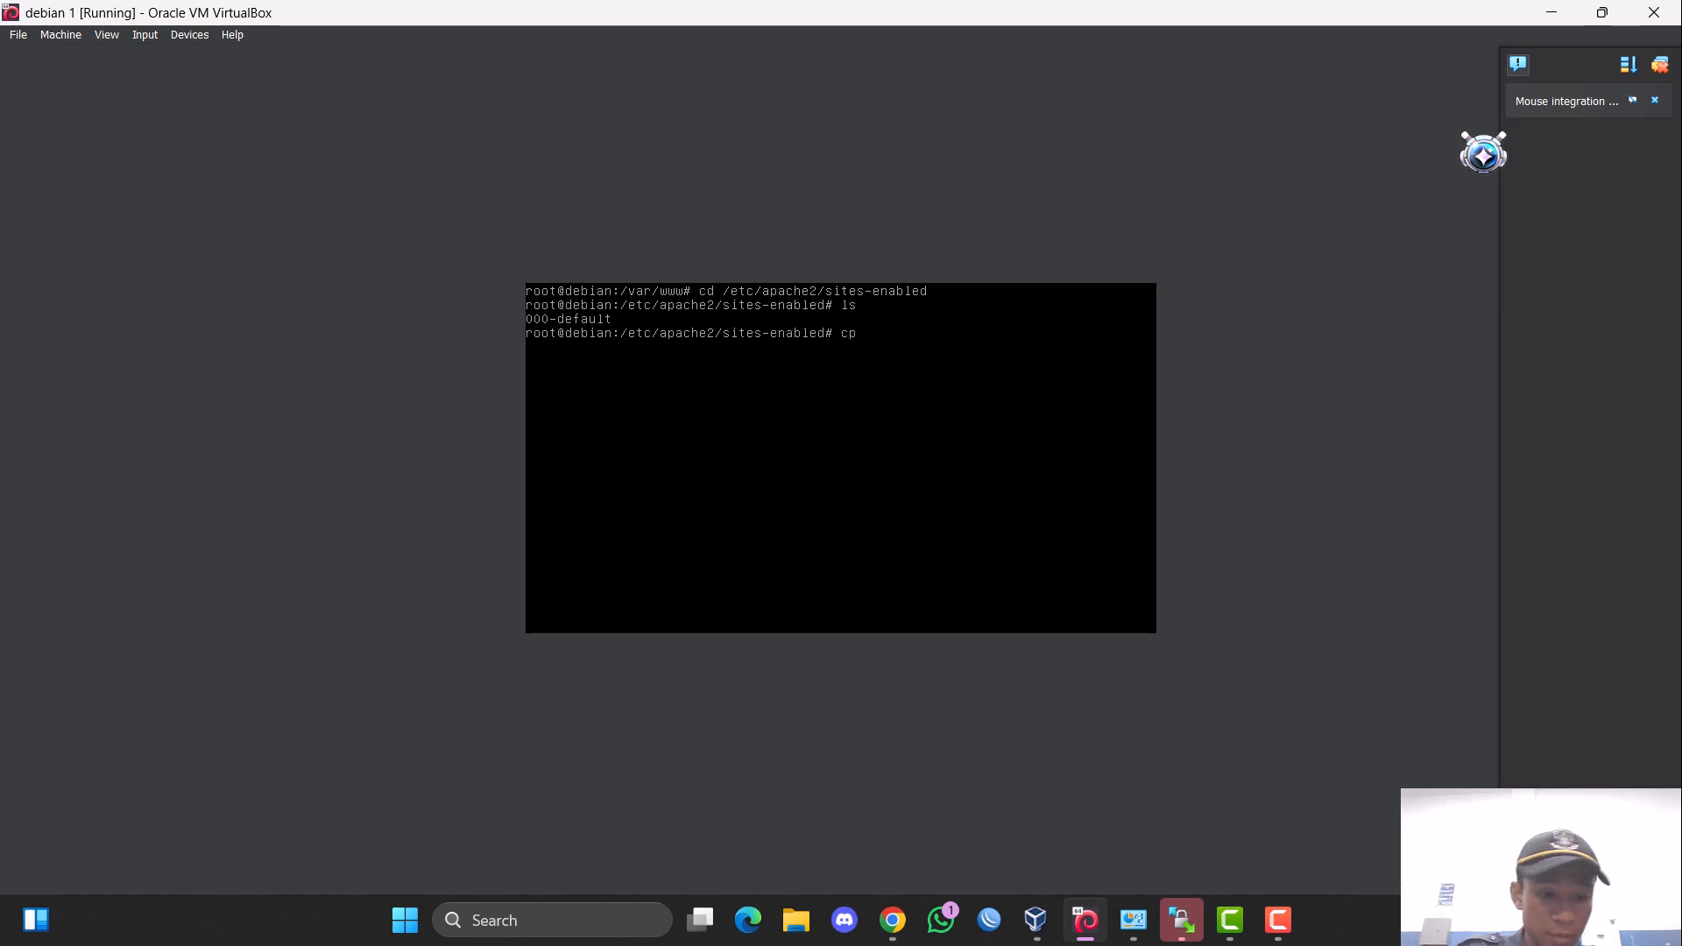
# Copy the 000-default site configuration to a new file named surat and list the directory to check it.
pyautogui.write('00')
pyautogui.press('Tab')
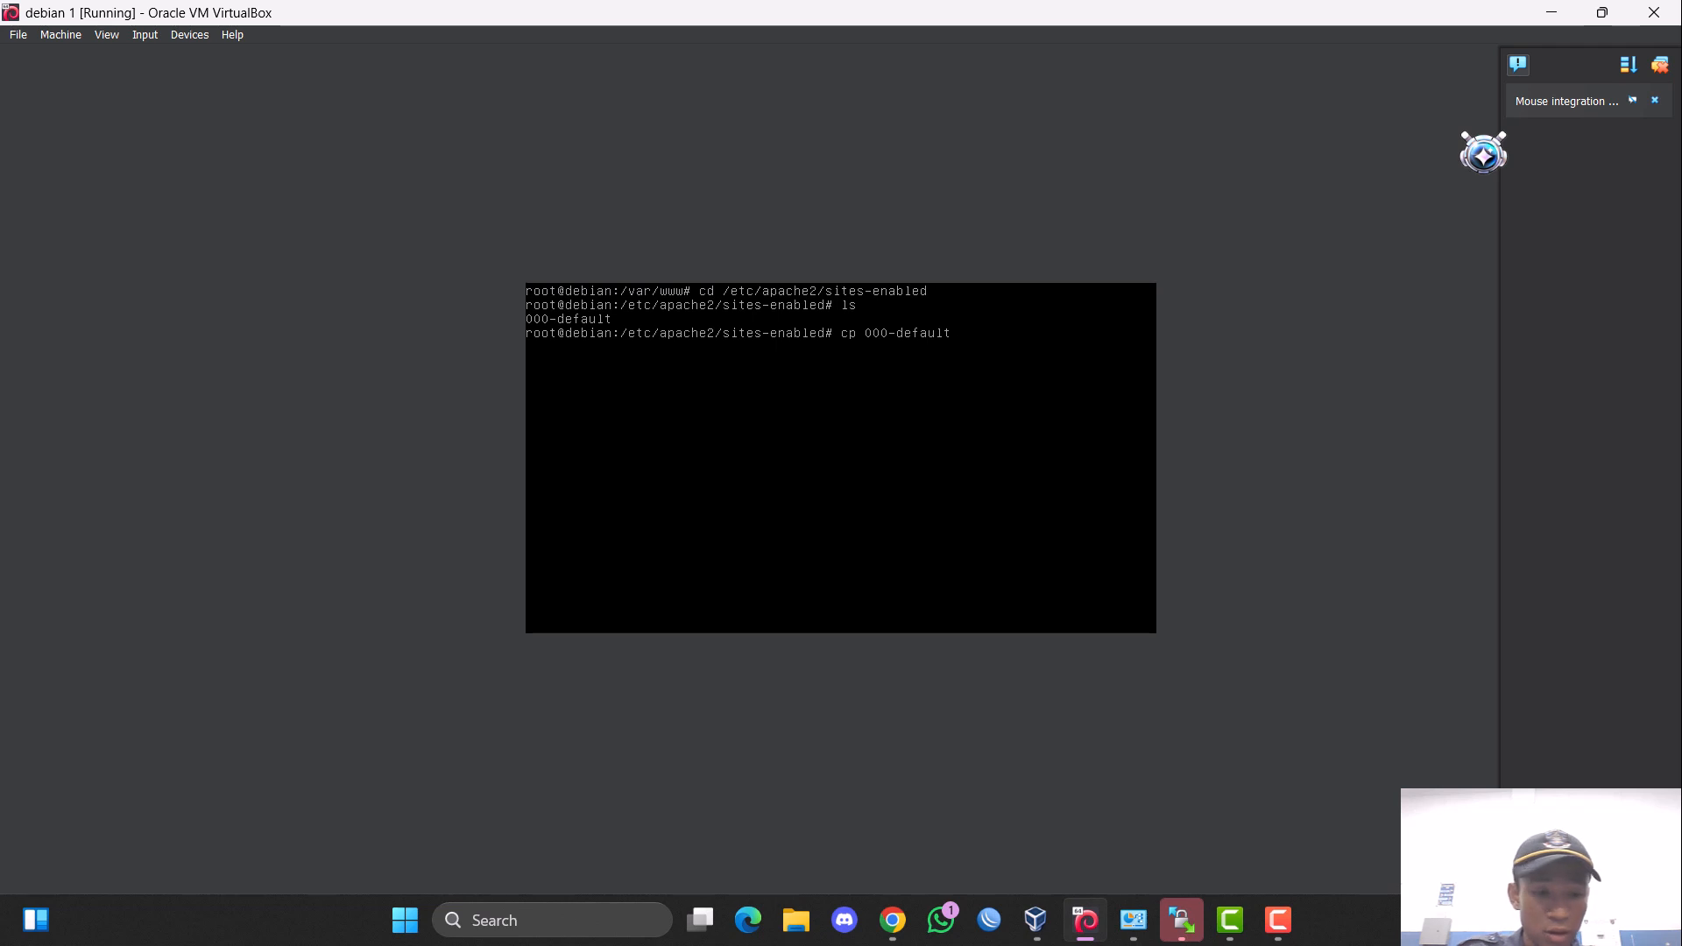
pyautogui.write('surat')
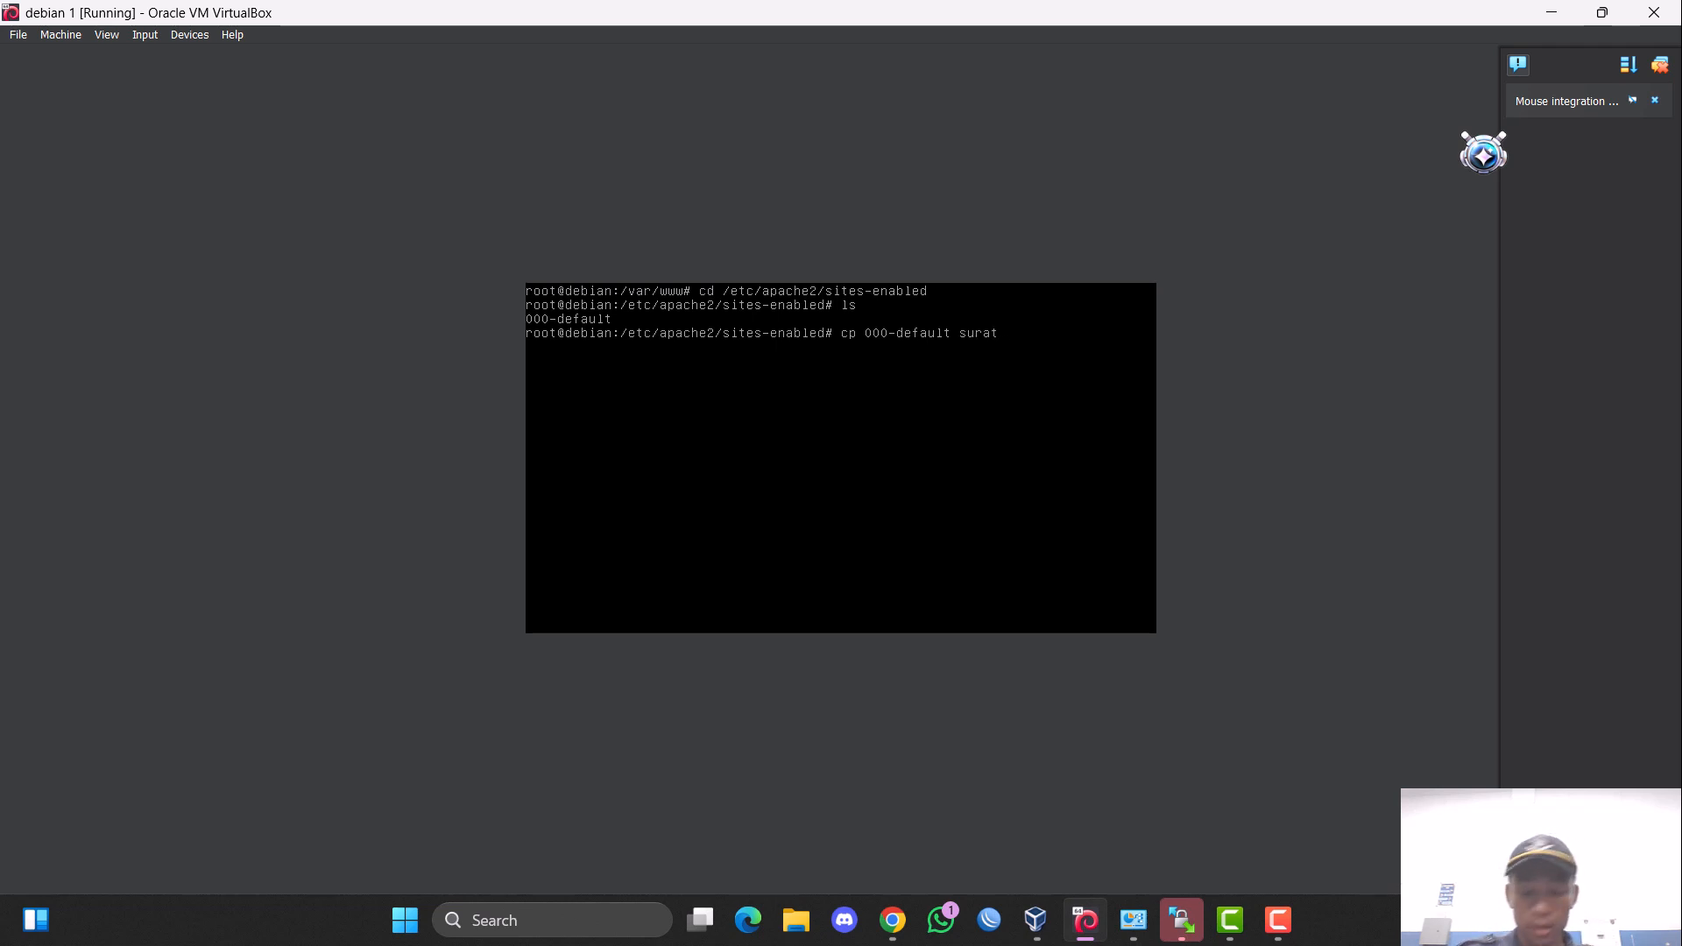
pyautogui.press('Return')
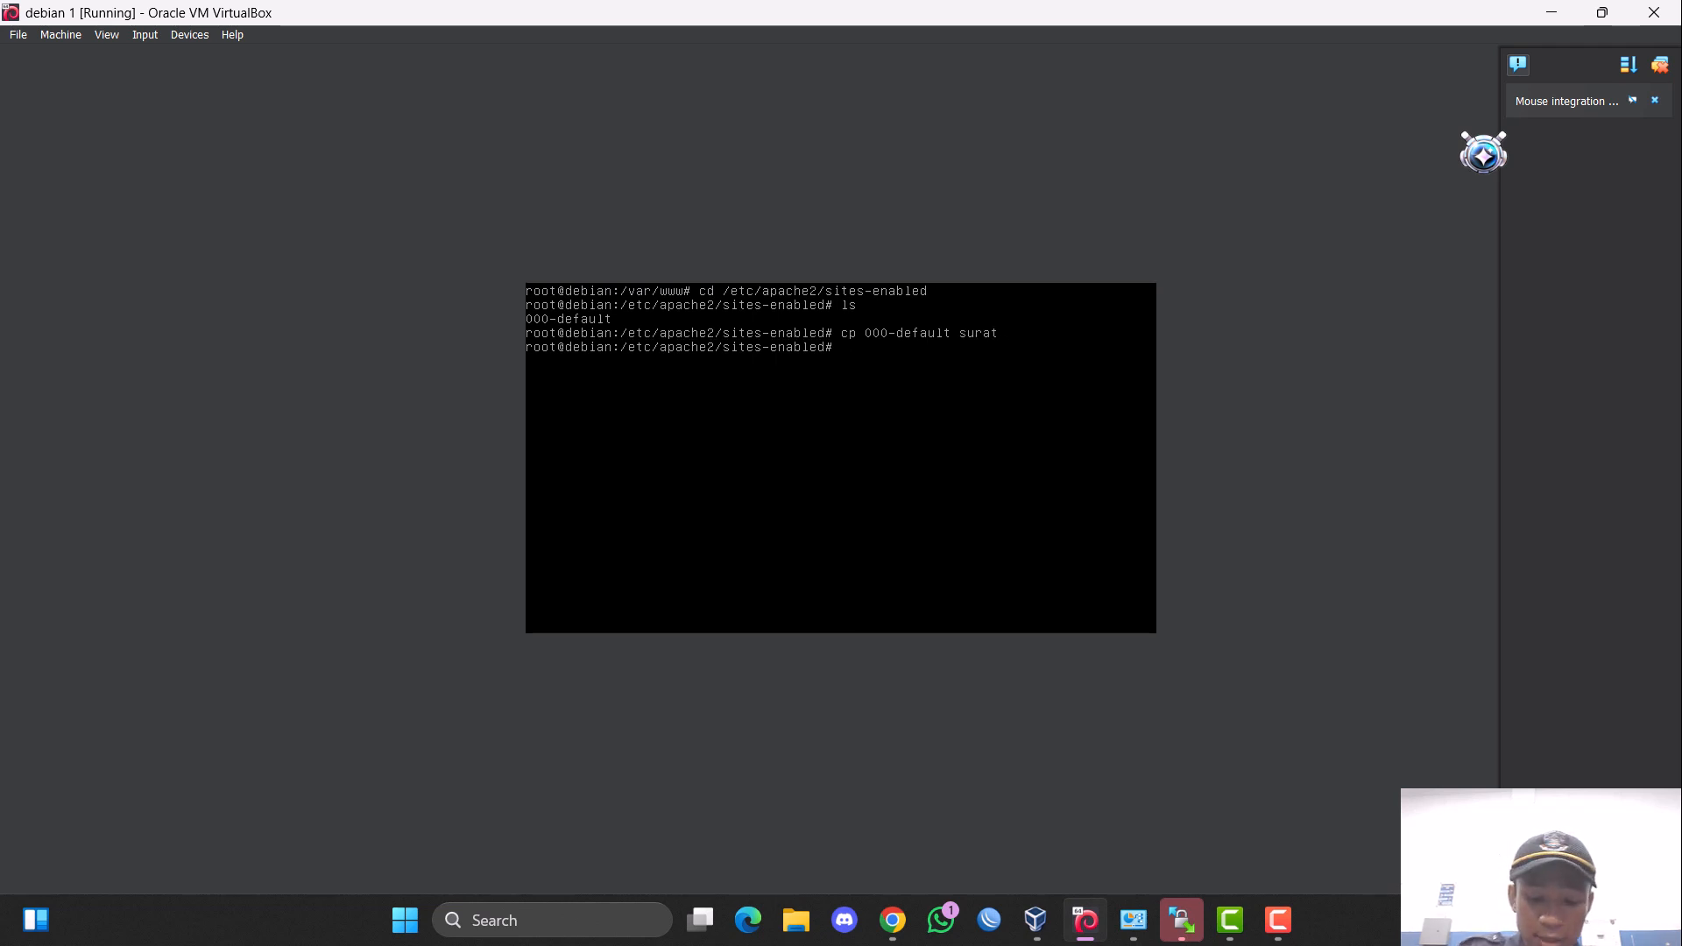
pyautogui.write('ls')
pyautogui.press('Return')
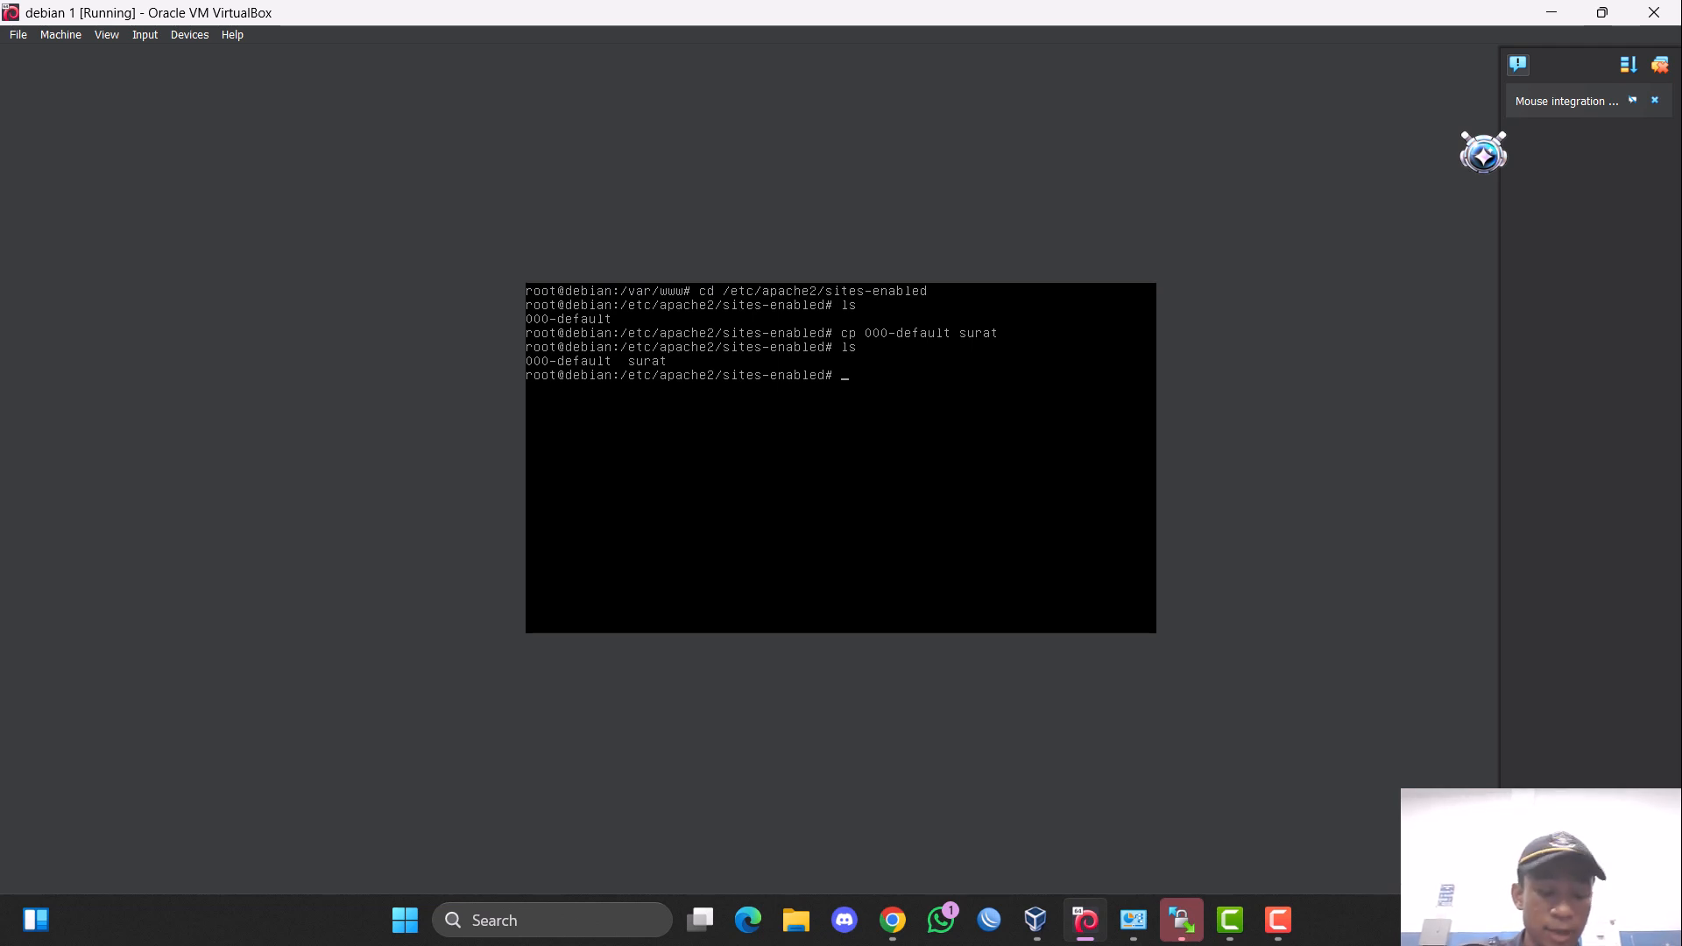
# Edit the surat site configuration in nano, setting DocumentRoot to /var/www/surat, and save the file.
pyautogui.write('nan')
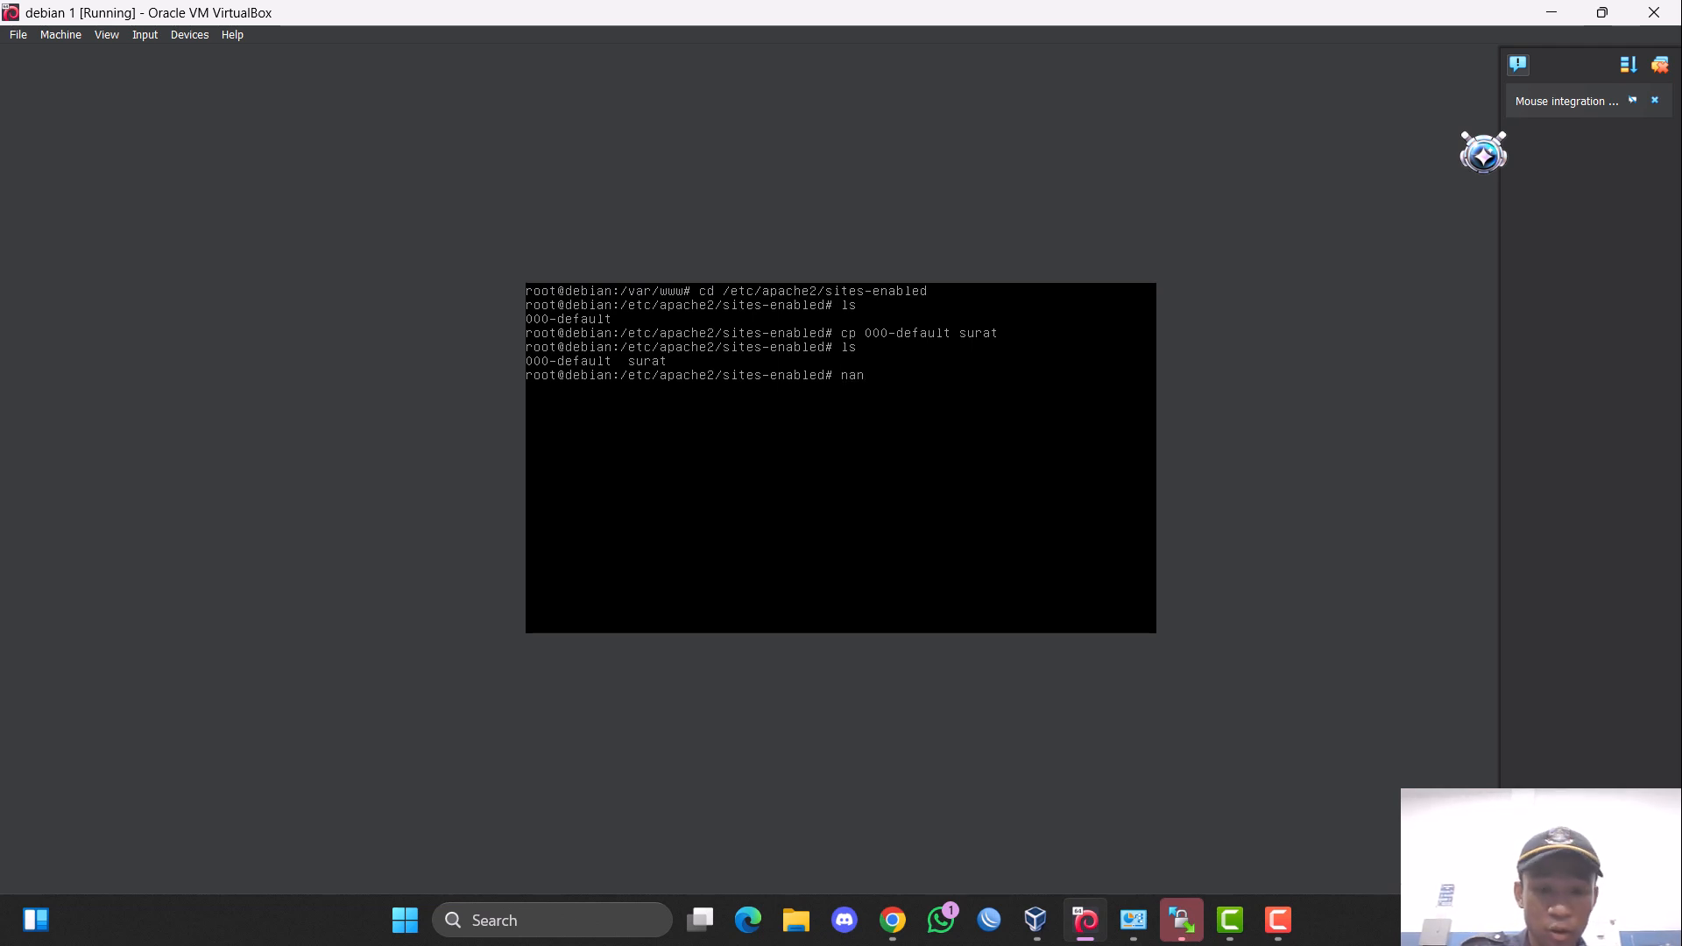
pyautogui.write('o surat')
pyautogui.press('Return')
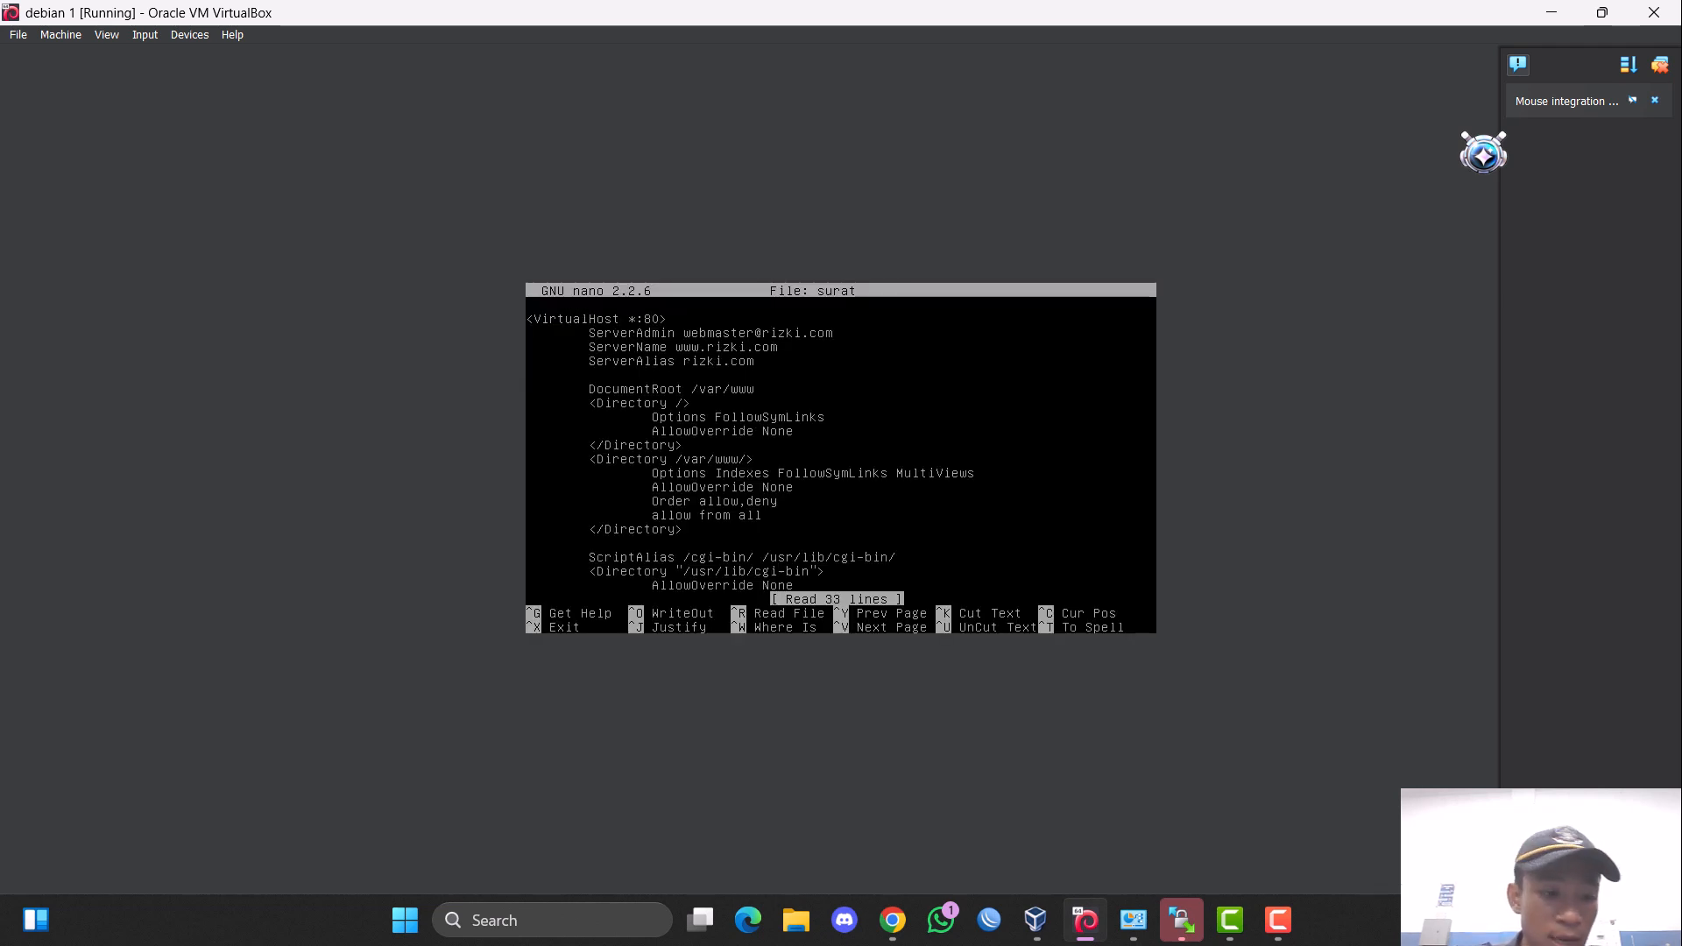
pyautogui.press('Down')
pyautogui.press('Down')
pyautogui.press('Right')
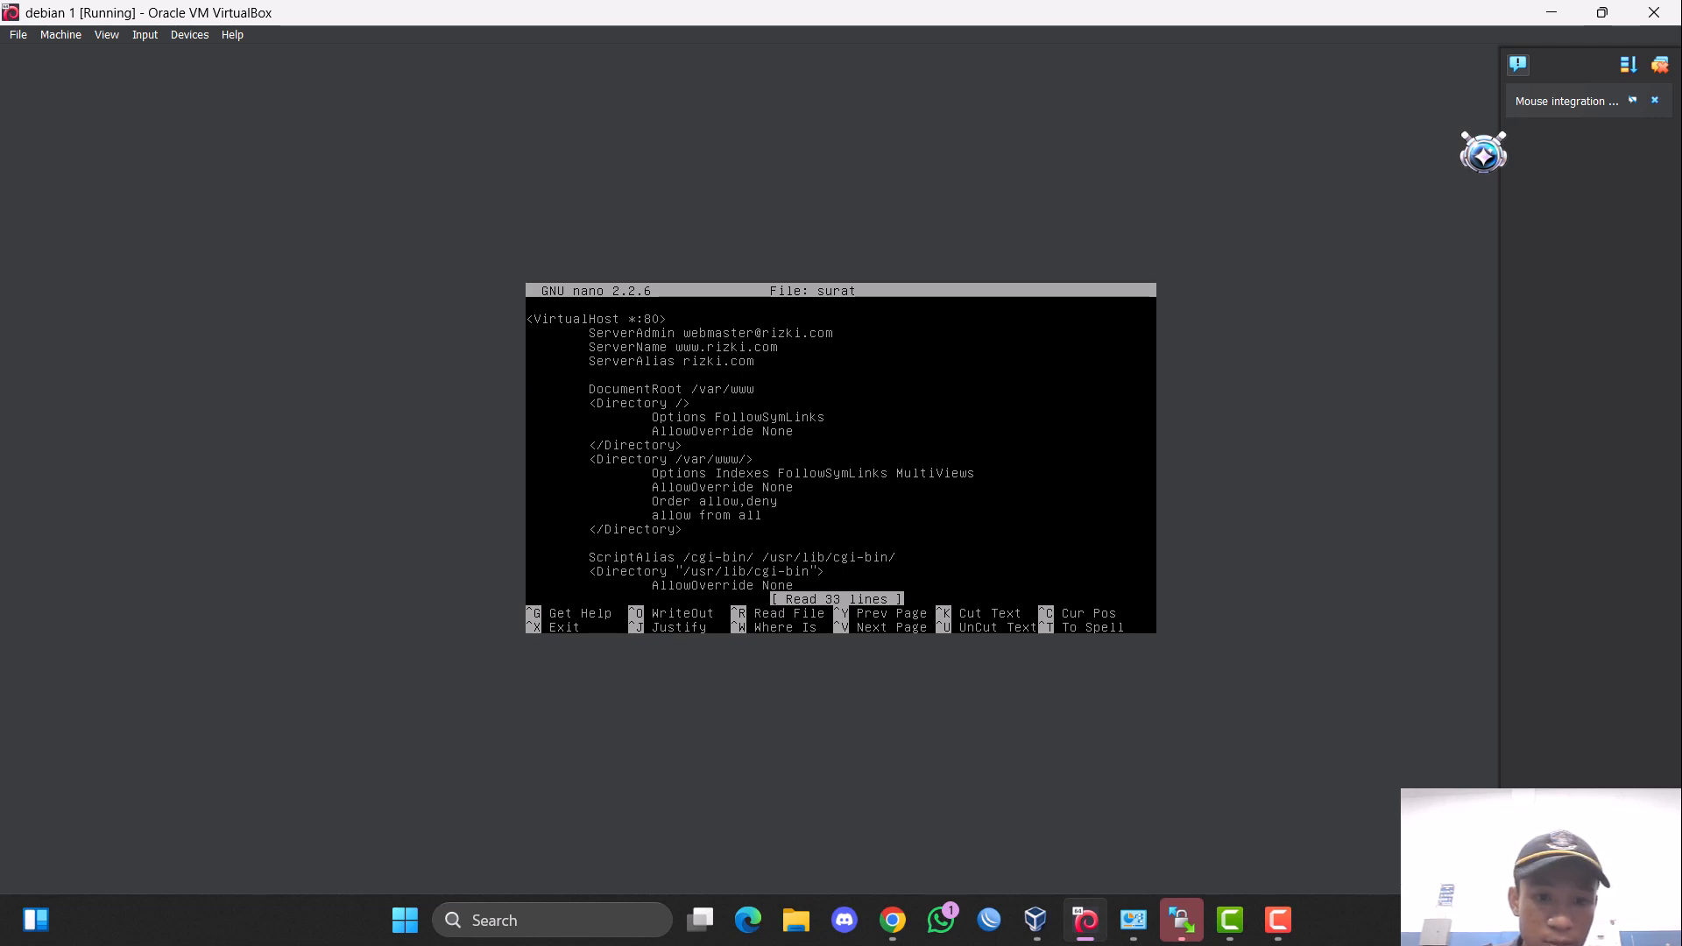
pyautogui.press('Right')
pyautogui.press('Right')
pyautogui.press('Right')
pyautogui.press('Right')
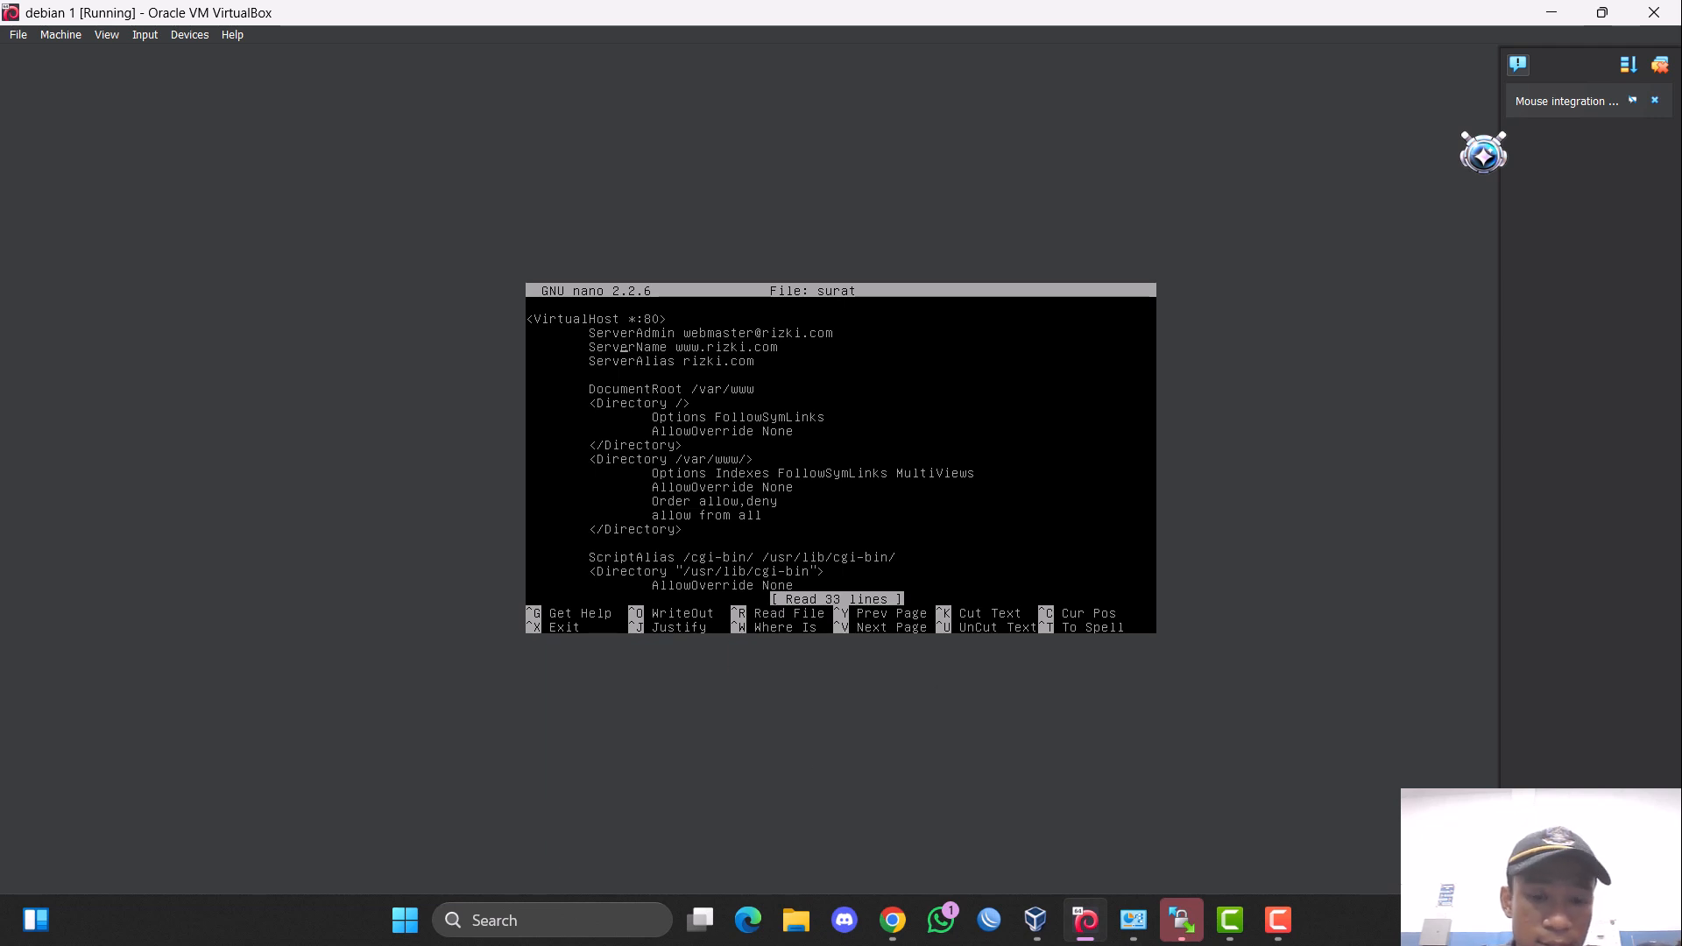
pyautogui.hotkey('alt', 'Tab')
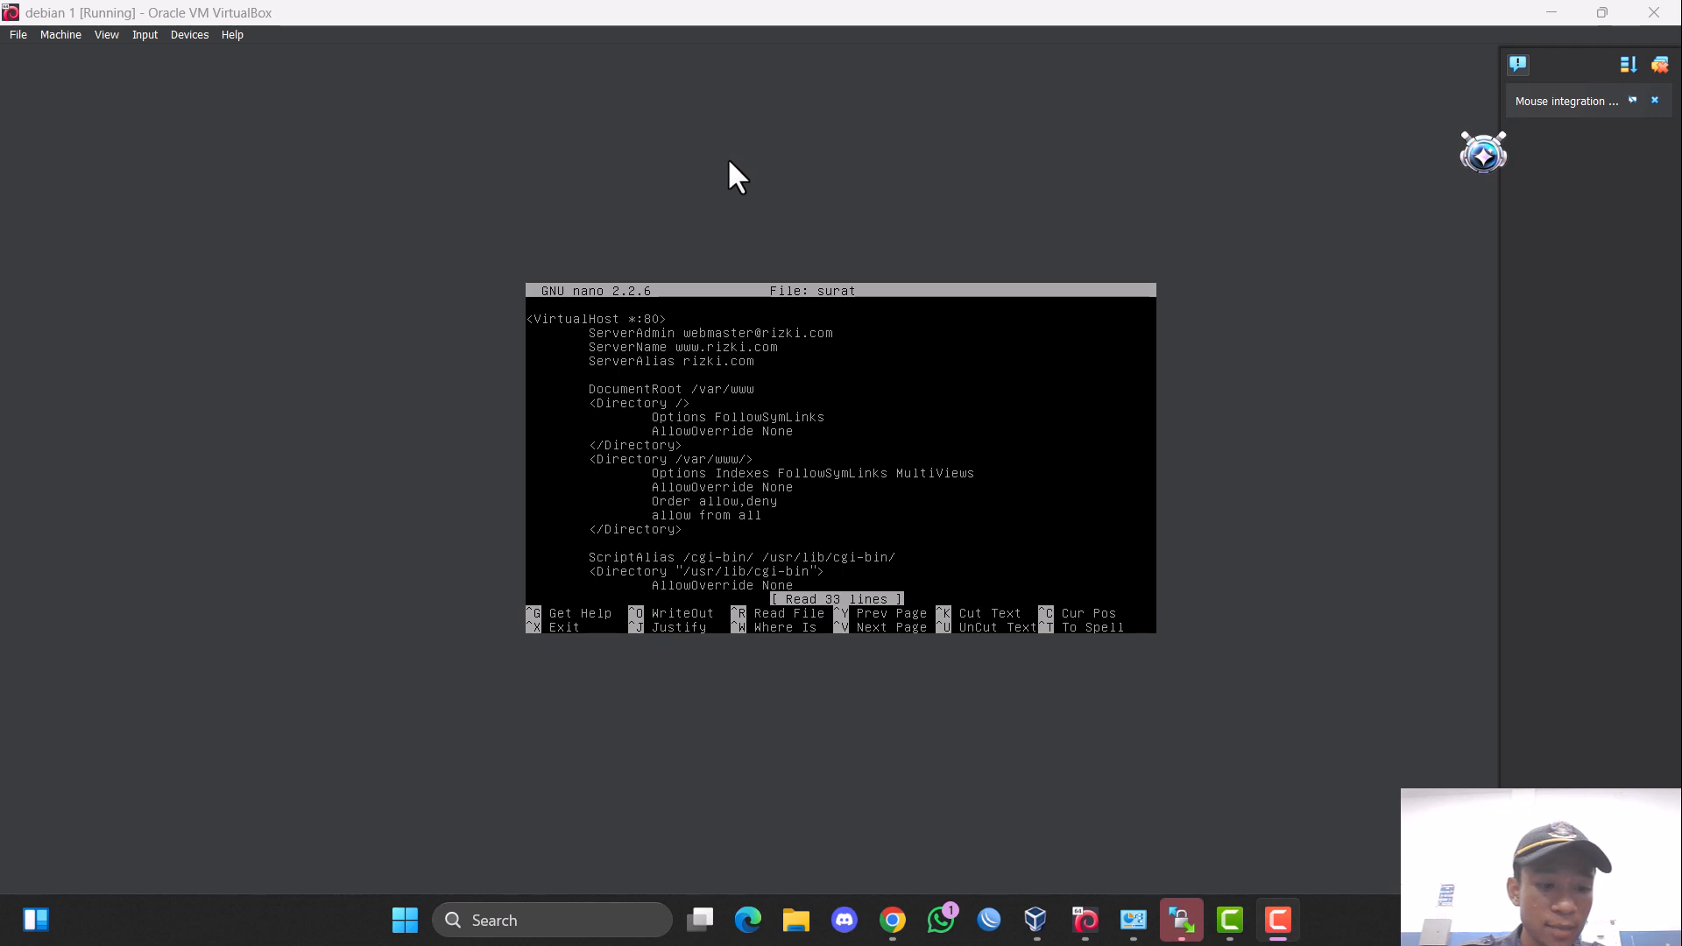
pyautogui.click(728, 160)
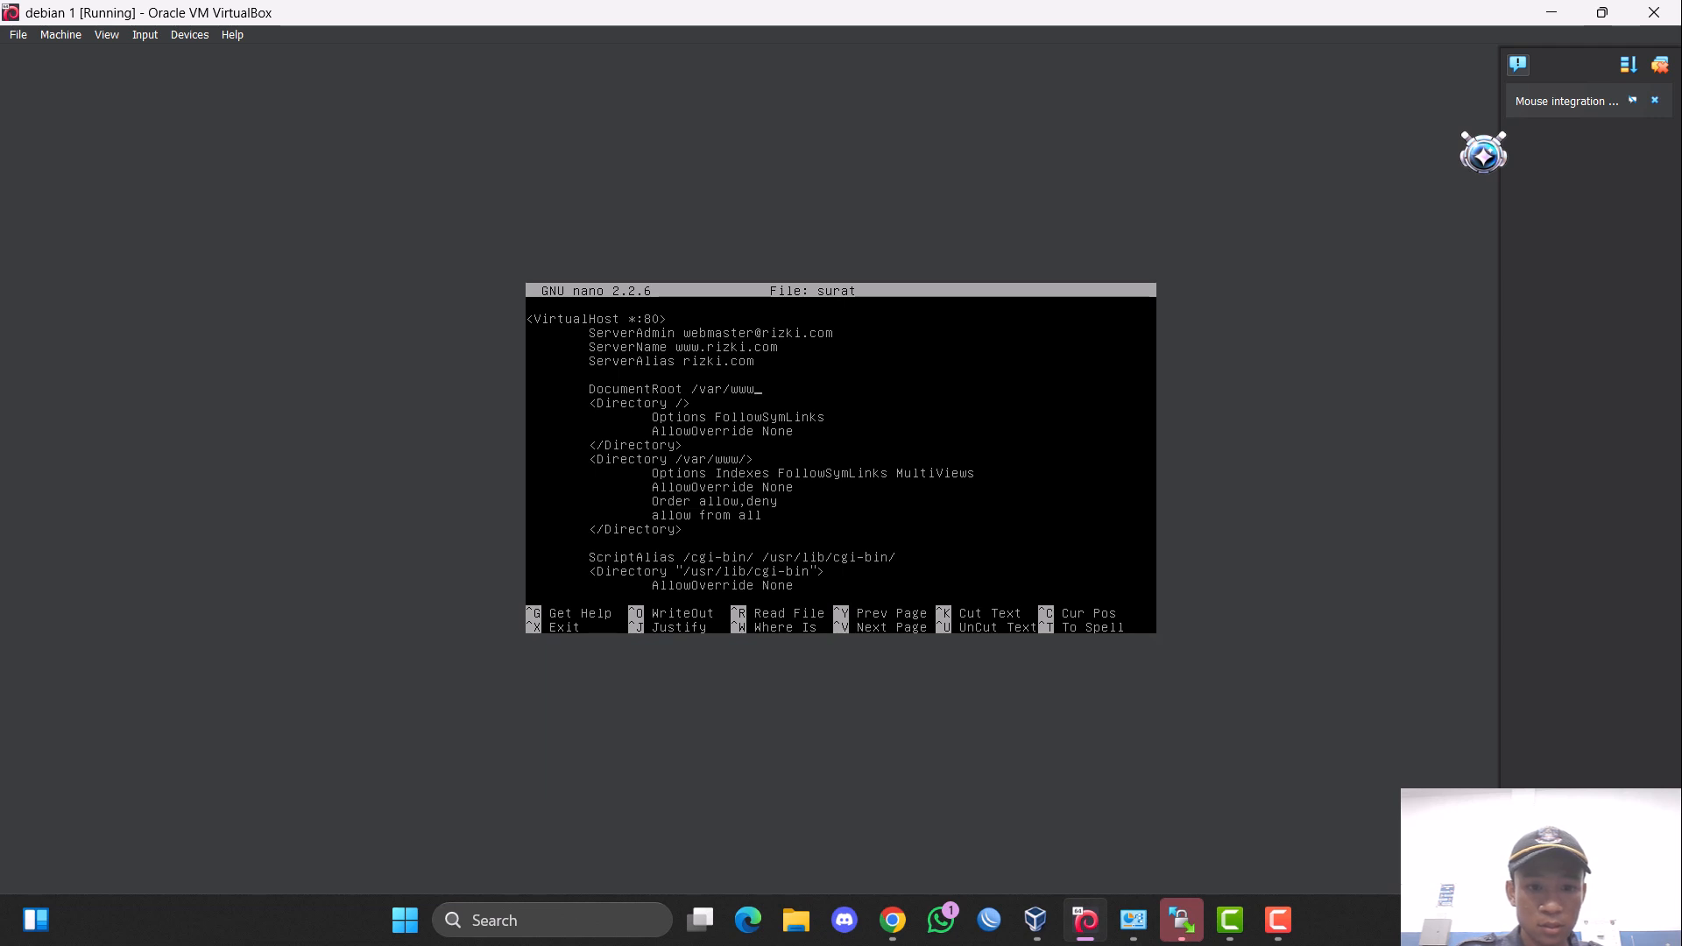
pyautogui.write('.')
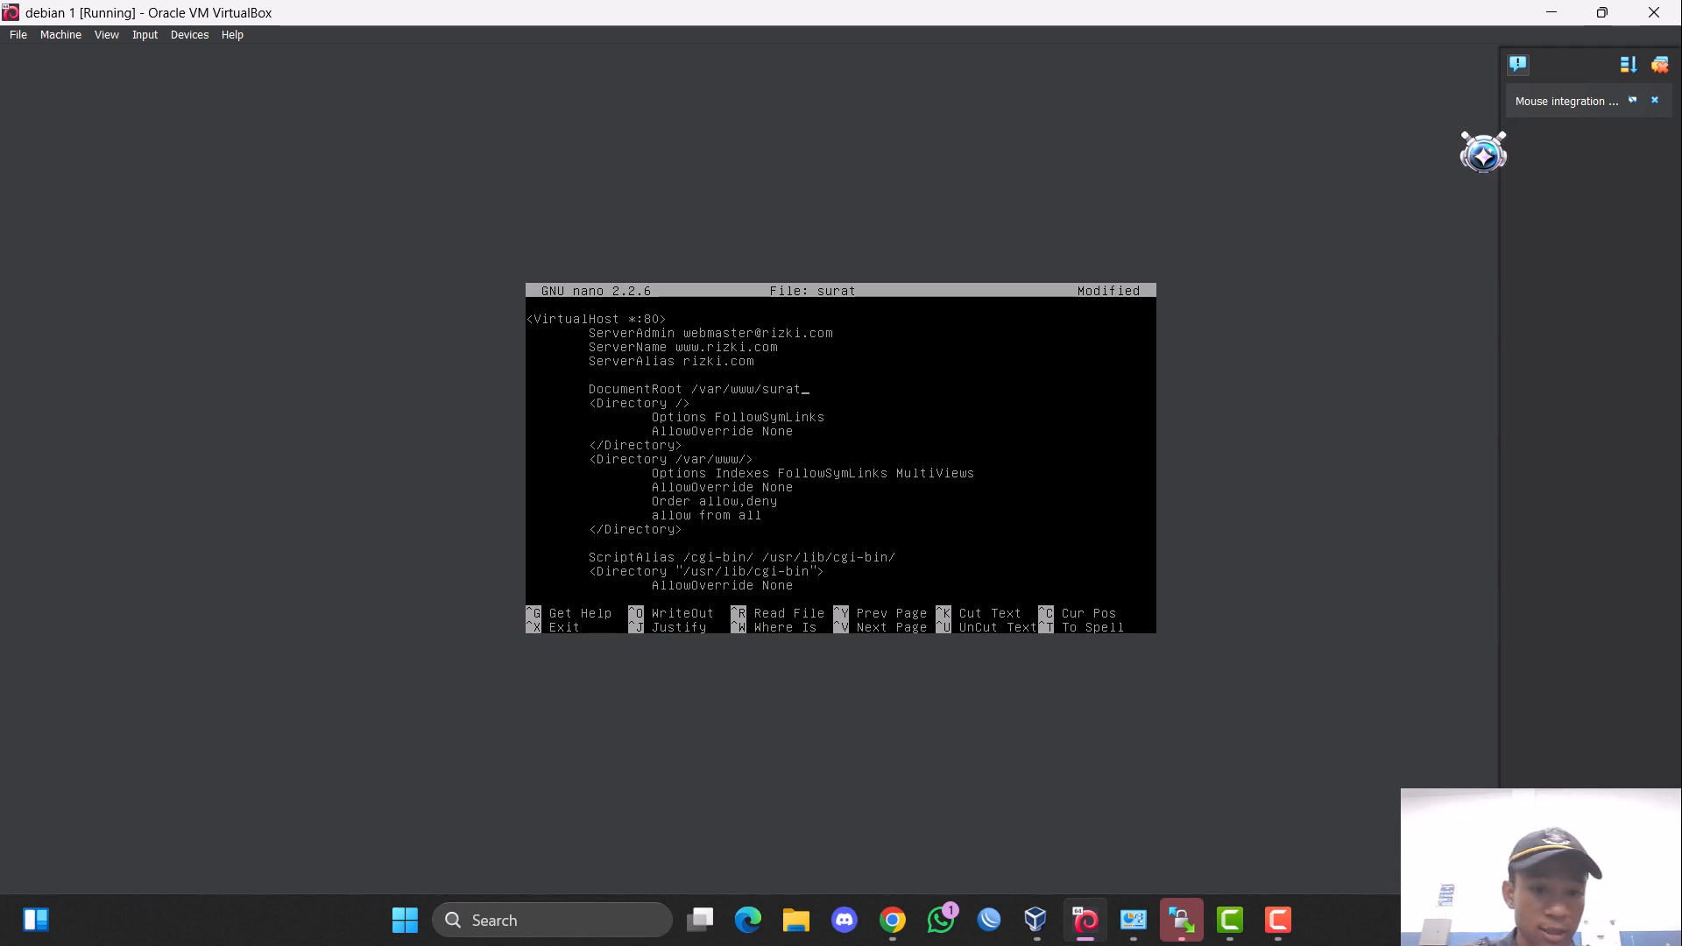
pyautogui.hotkey('ctrl', 'x')
pyautogui.press('y')
pyautogui.press('Return')
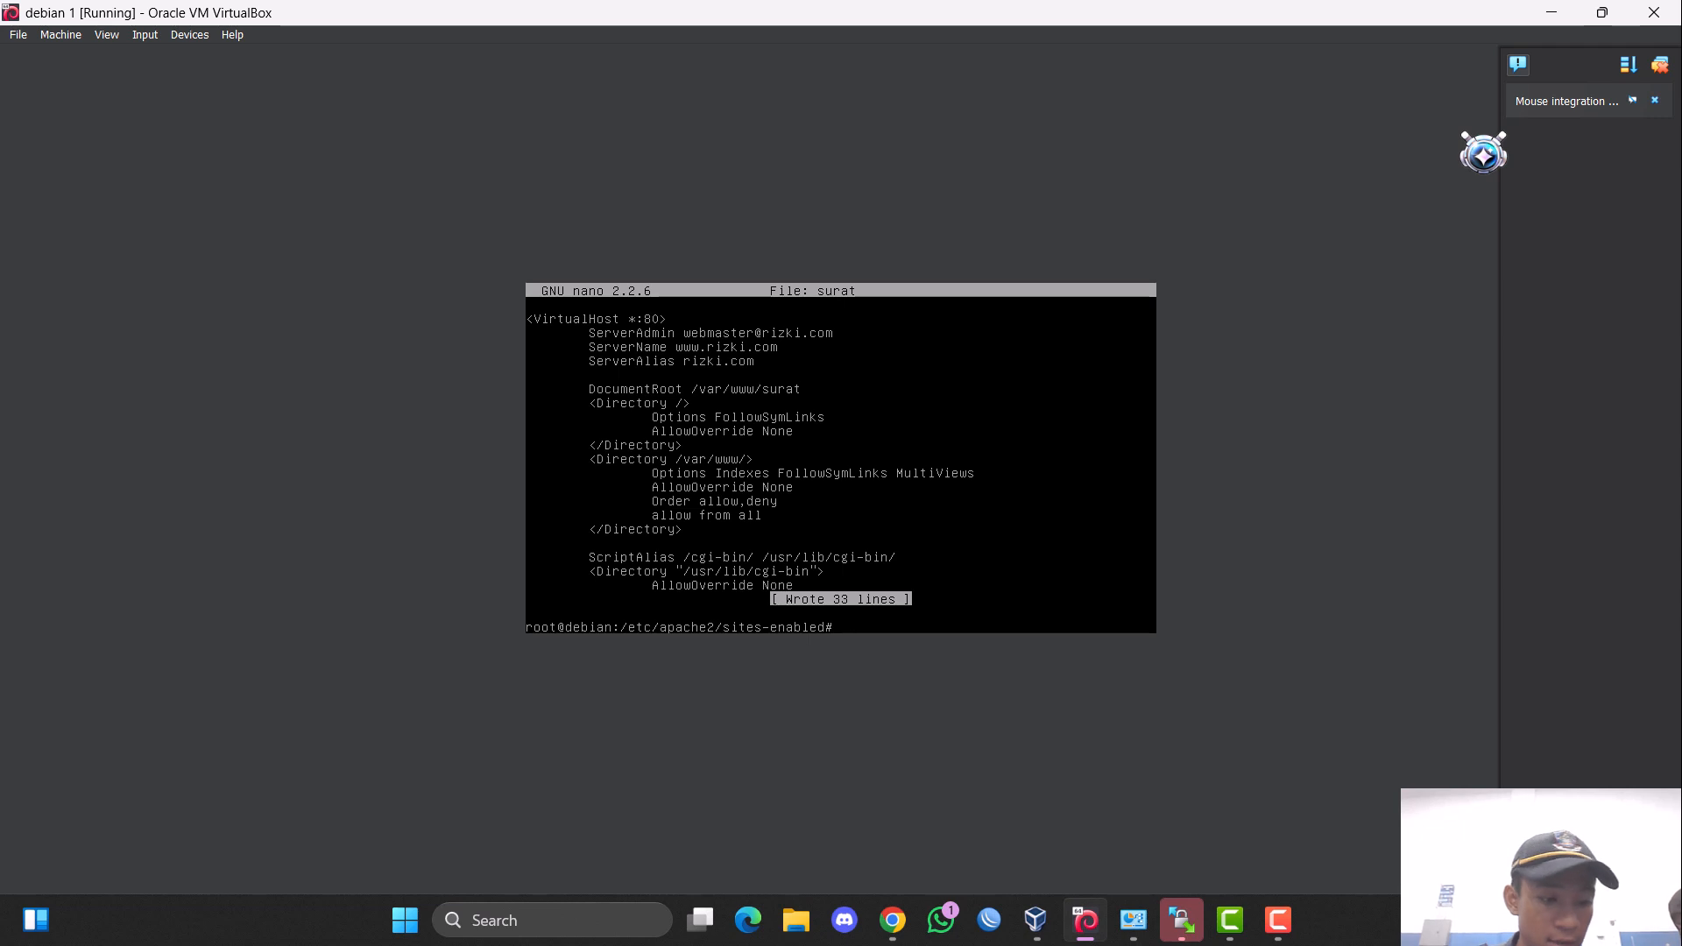
pyautogui.write('nano')
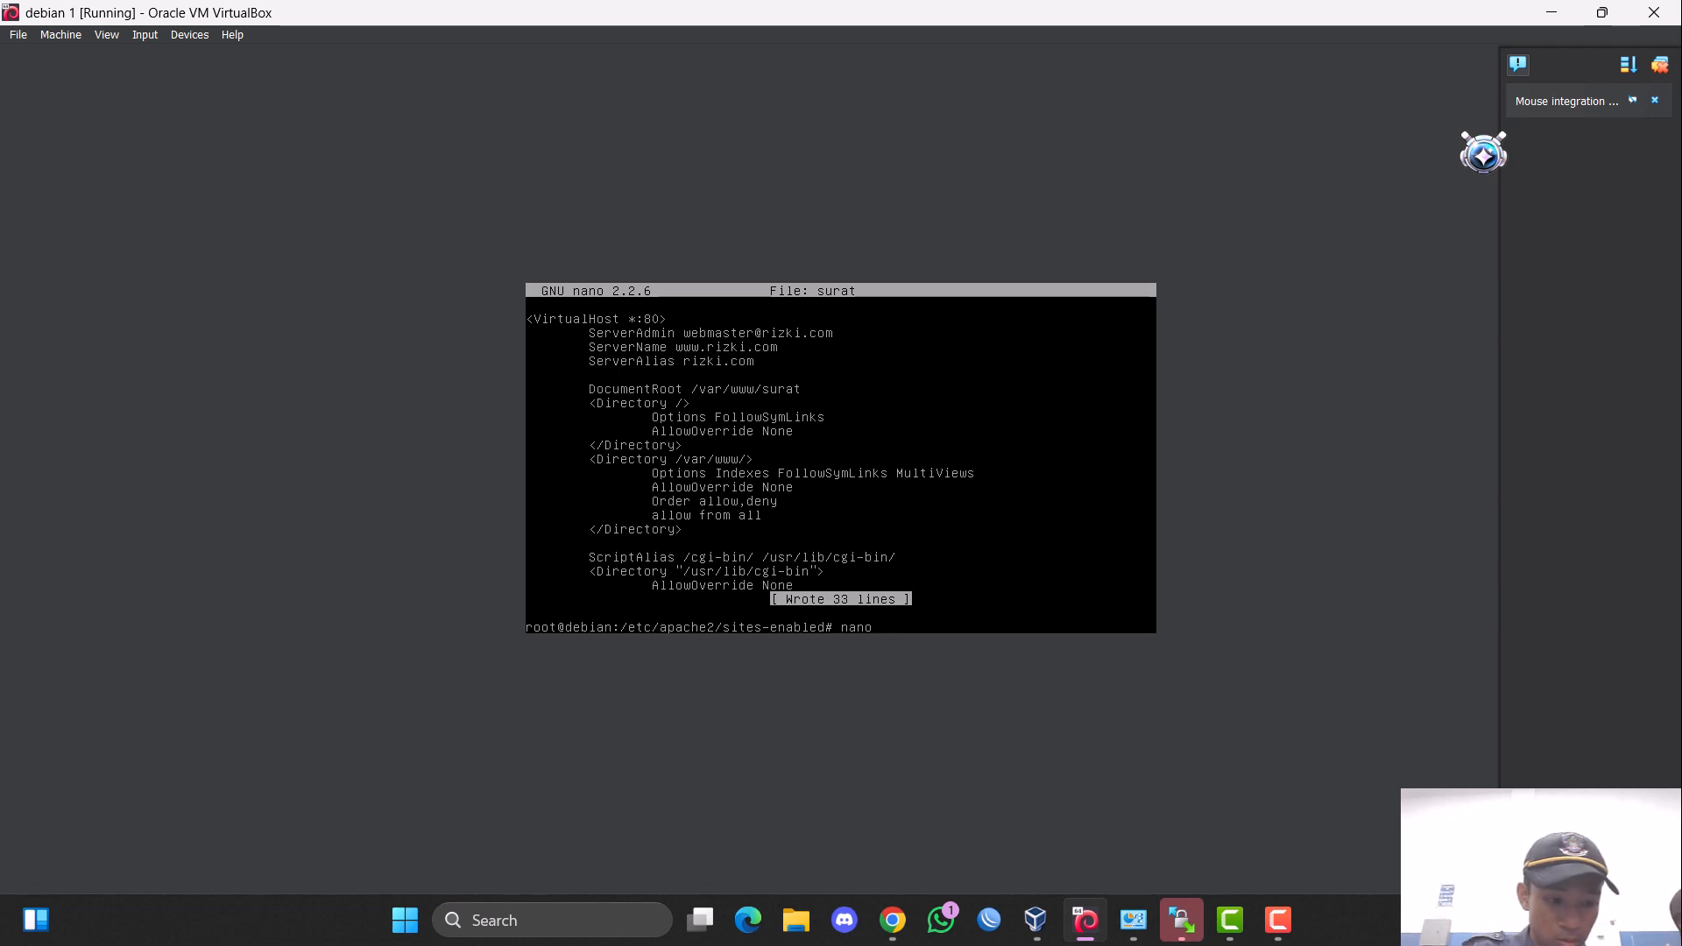
pyautogui.write(' kone')
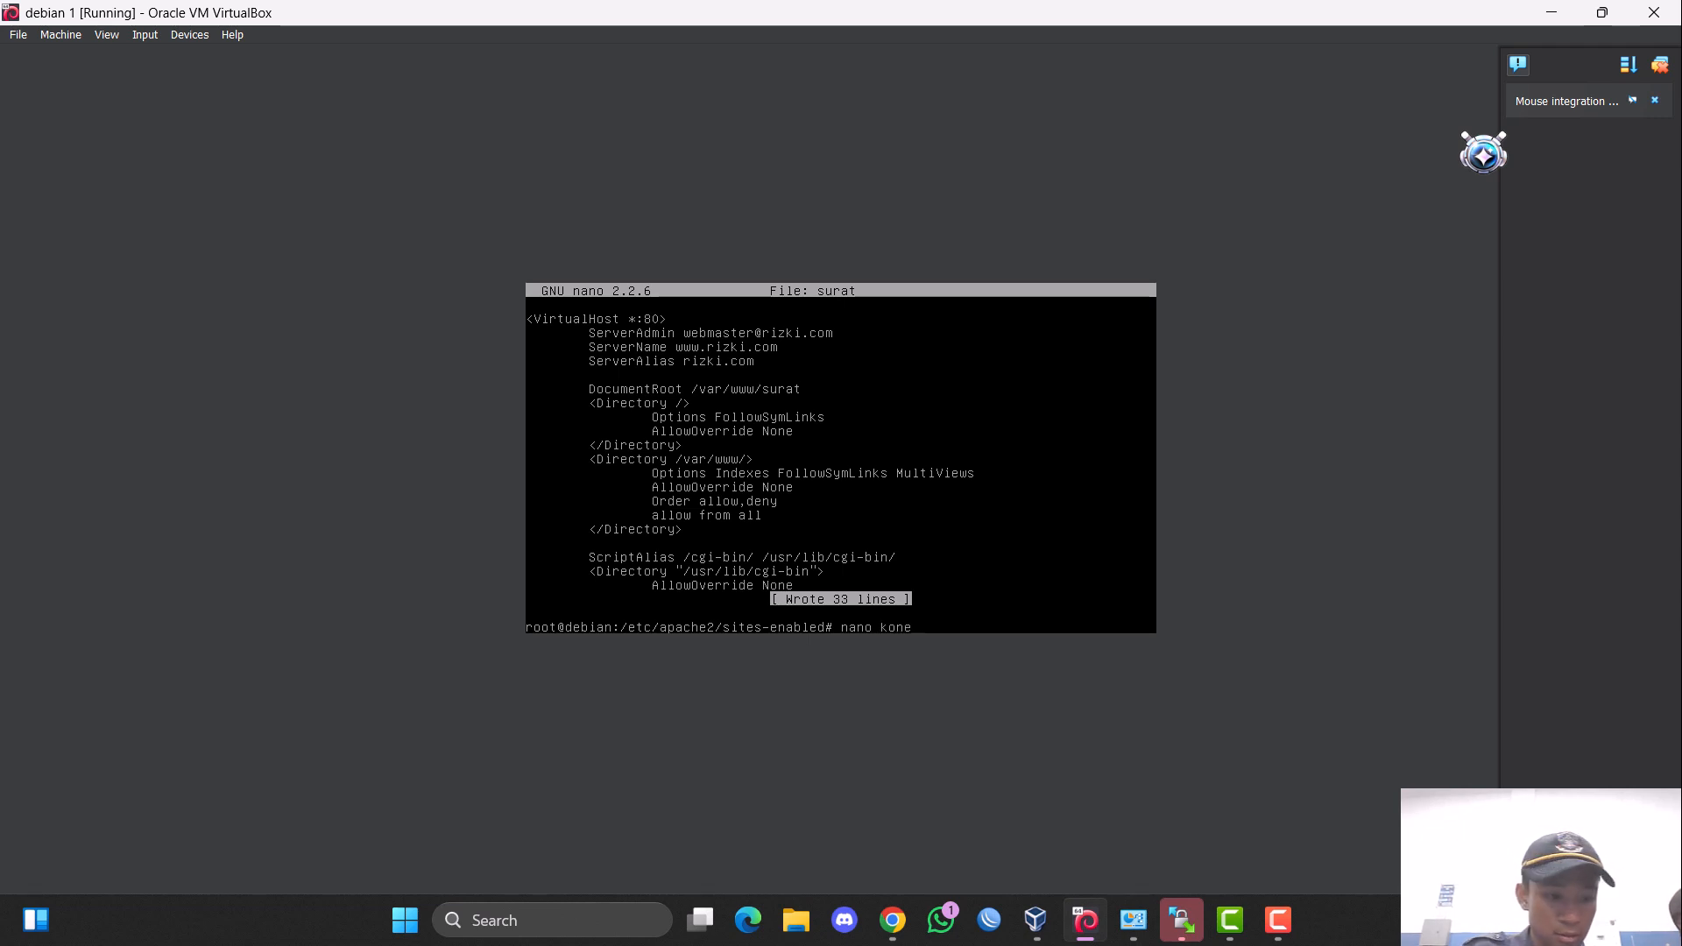
pyautogui.write('ksi')
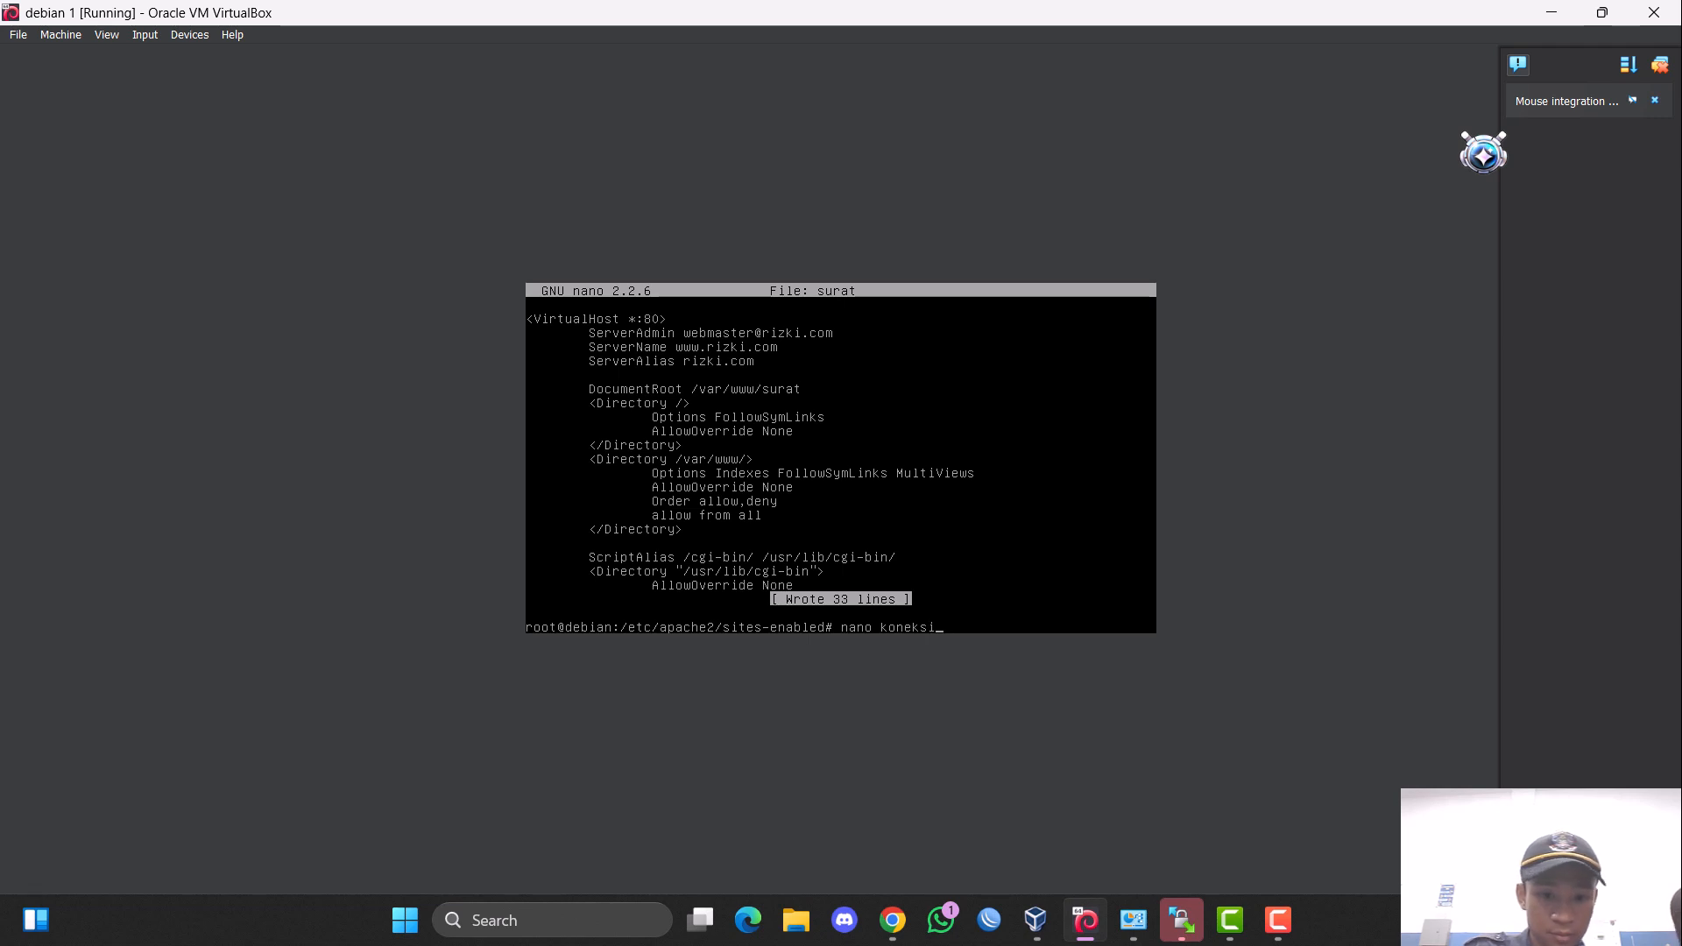
pyautogui.write('.')
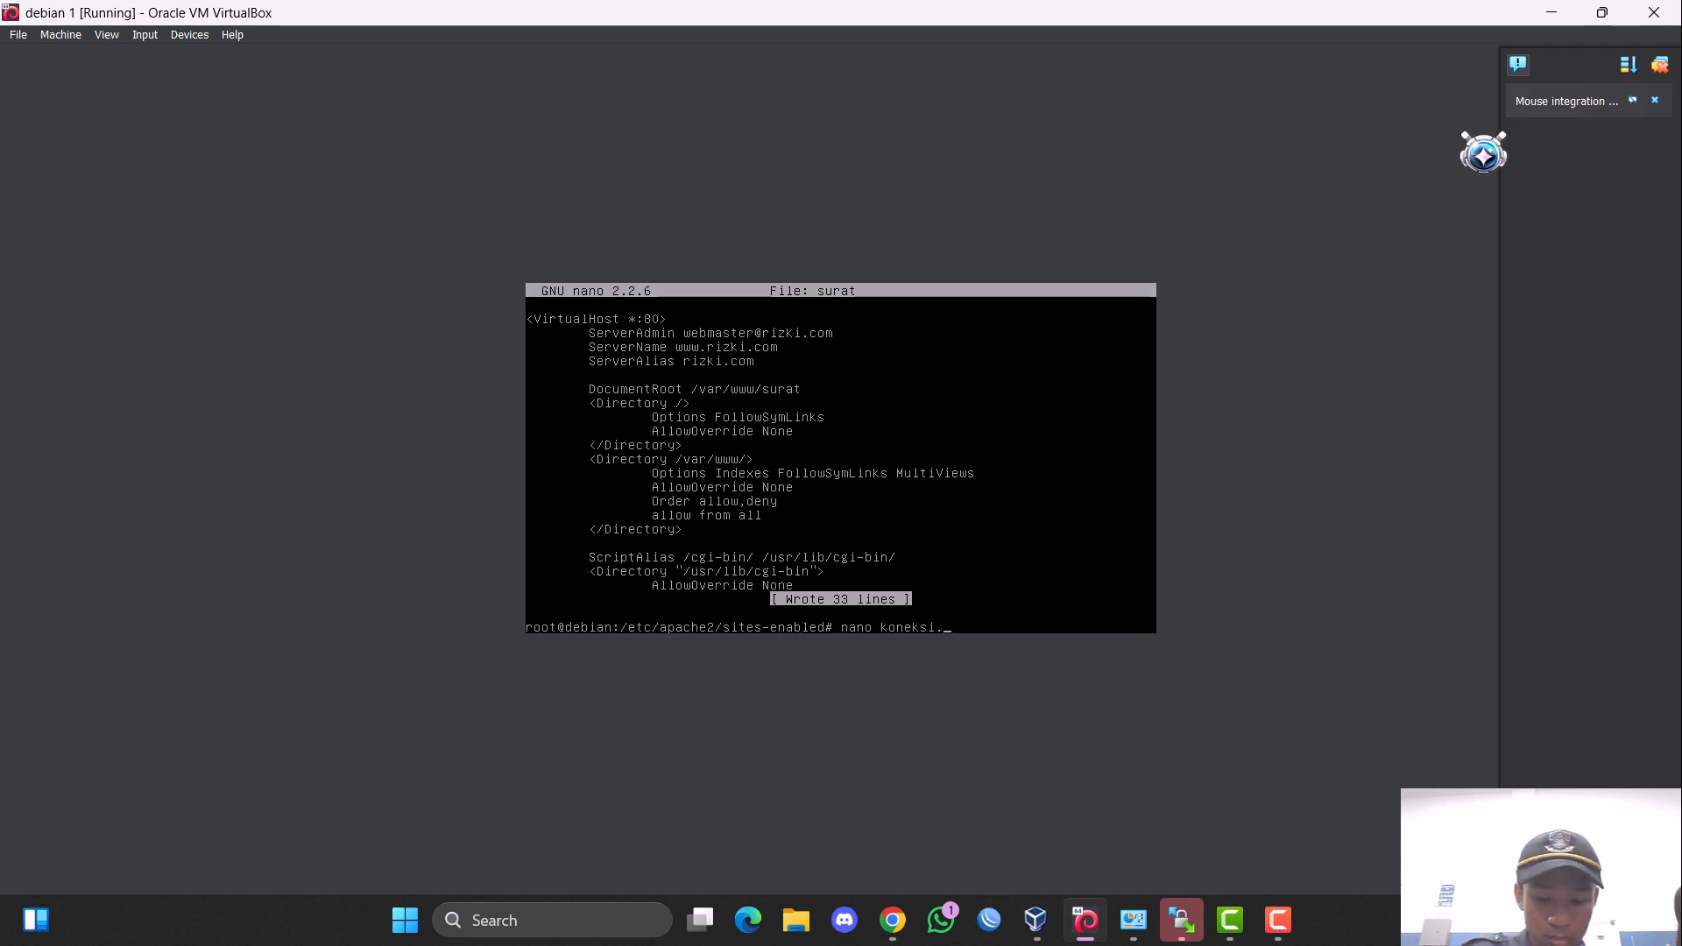
pyautogui.write('php')
pyautogui.press('Return')
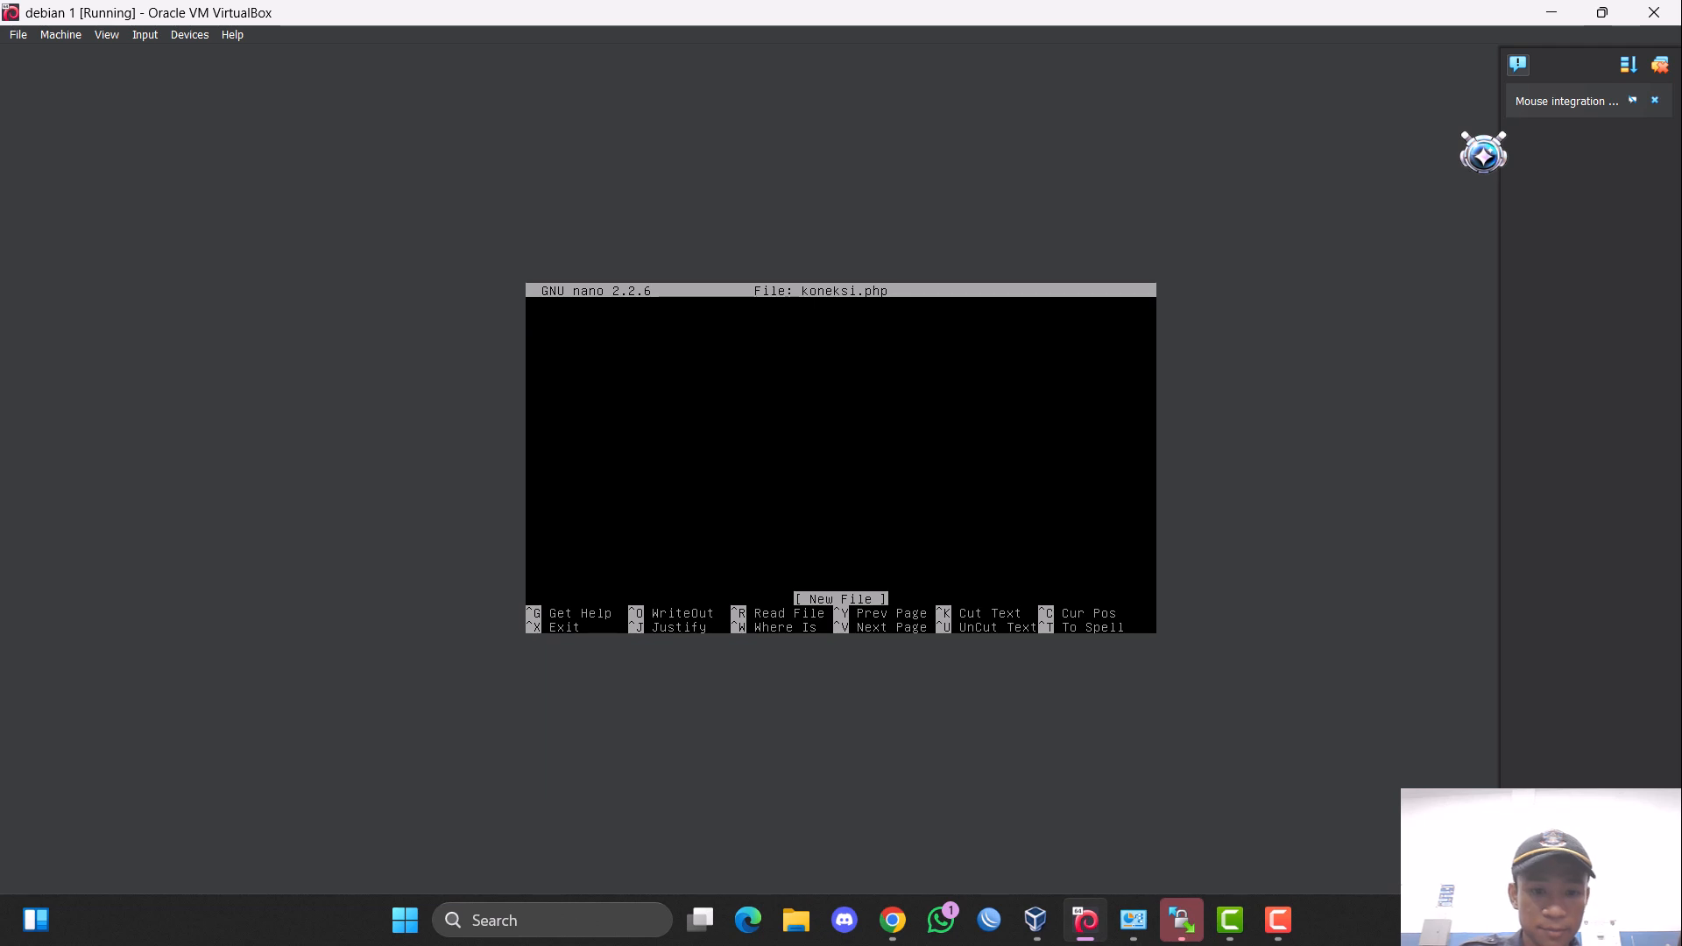
pyautogui.hotkey('ctrl', 'x')
pyautogui.press('Up')
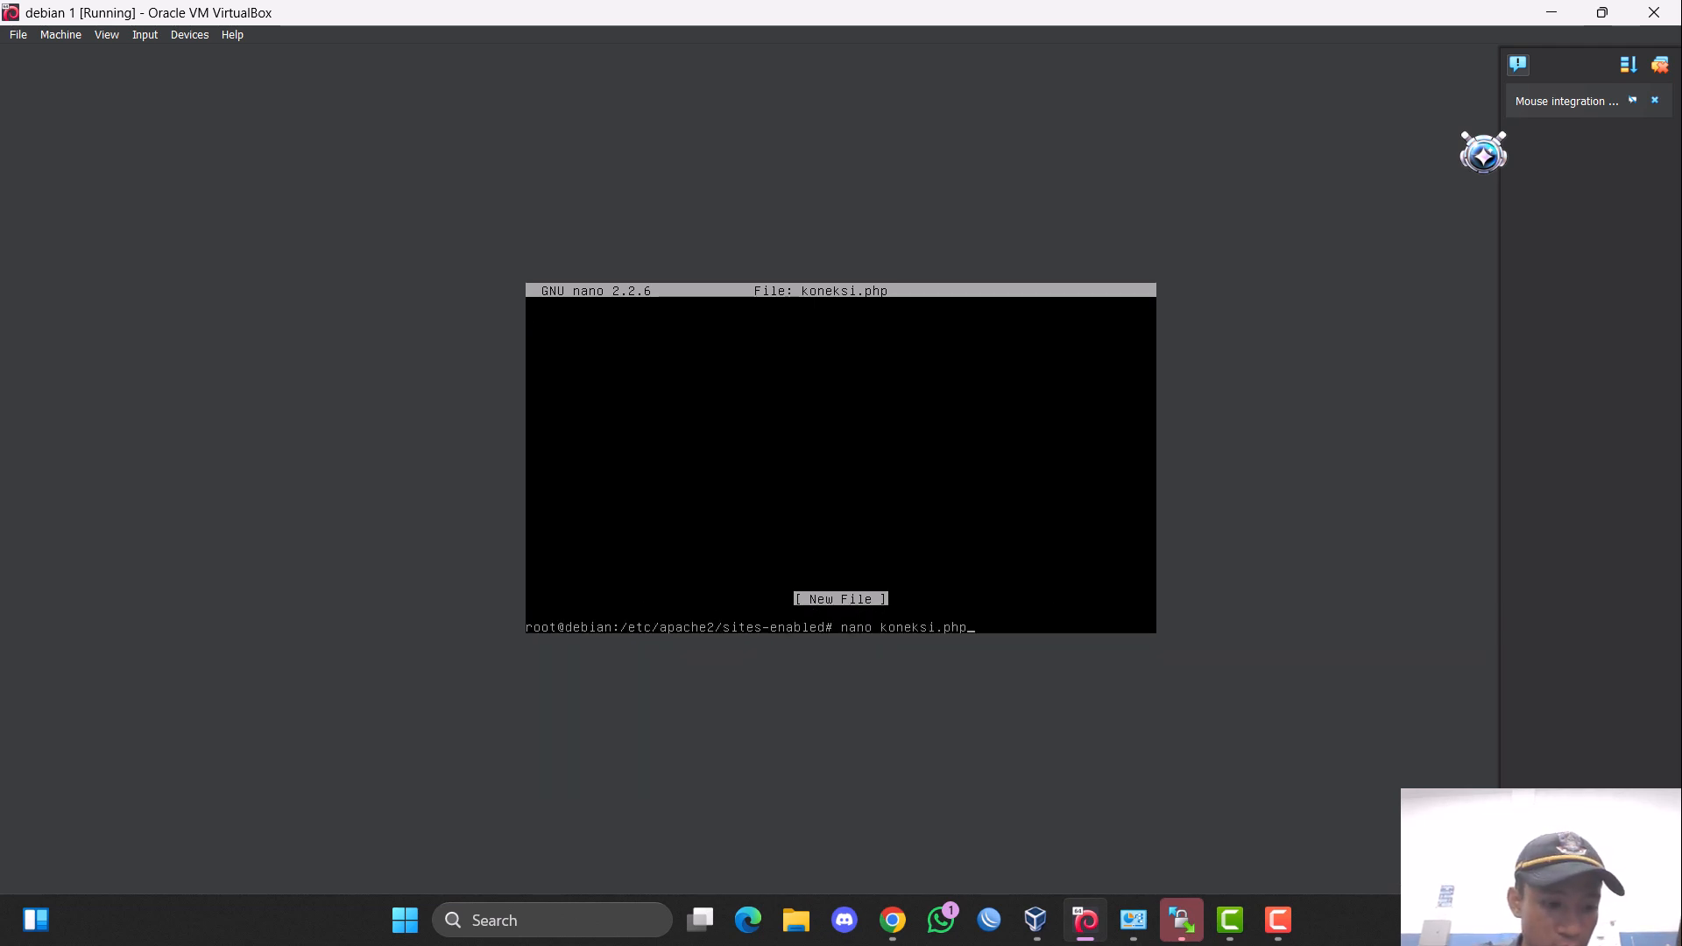
pyautogui.press('BackSpace')
pyautogui.press('BackSpace')
pyautogui.press('BackSpace')
pyautogui.press('BackSpace')
pyautogui.press('BackSpace')
pyautogui.press('BackSpace')
pyautogui.press('BackSpace')
pyautogui.press('BackSpace')
pyautogui.press('BackSpace')
pyautogui.press('BackSpace')
pyautogui.press('BackSpace')
pyautogui.press('BackSpace')
pyautogui.press('BackSpace')
pyautogui.press('BackSpace')
pyautogui.press('BackSpace')
pyautogui.press('BackSpace')
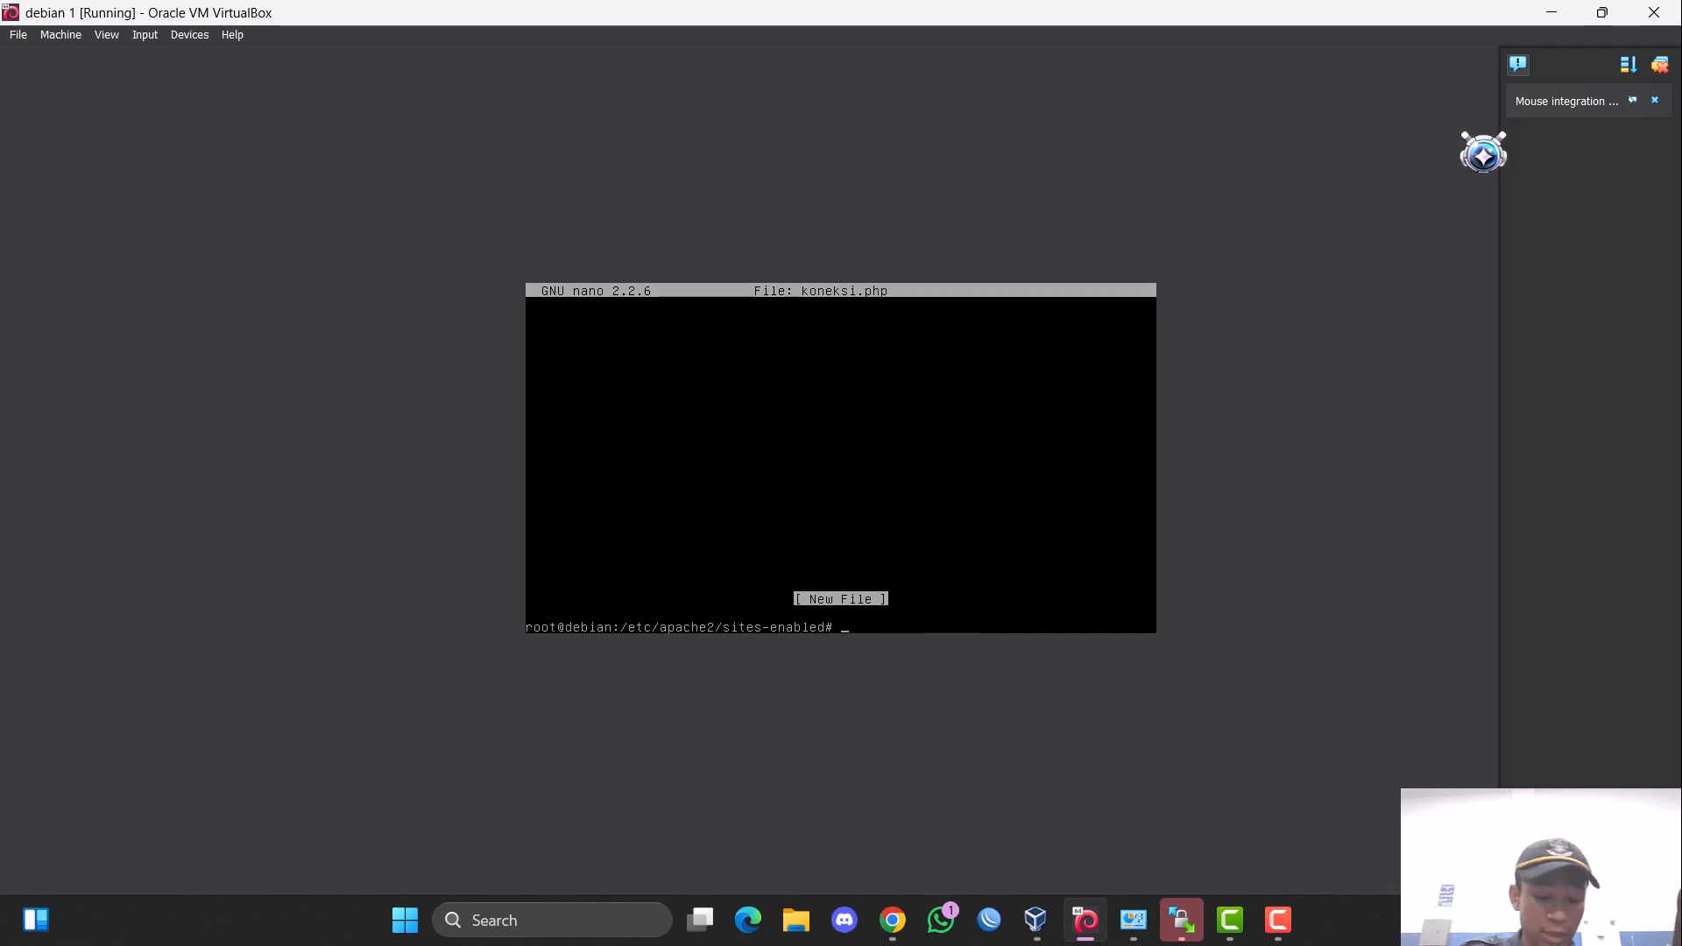
# Change to the /var/www/SURAT/HOME directory.
pyautogui.write('cp v')
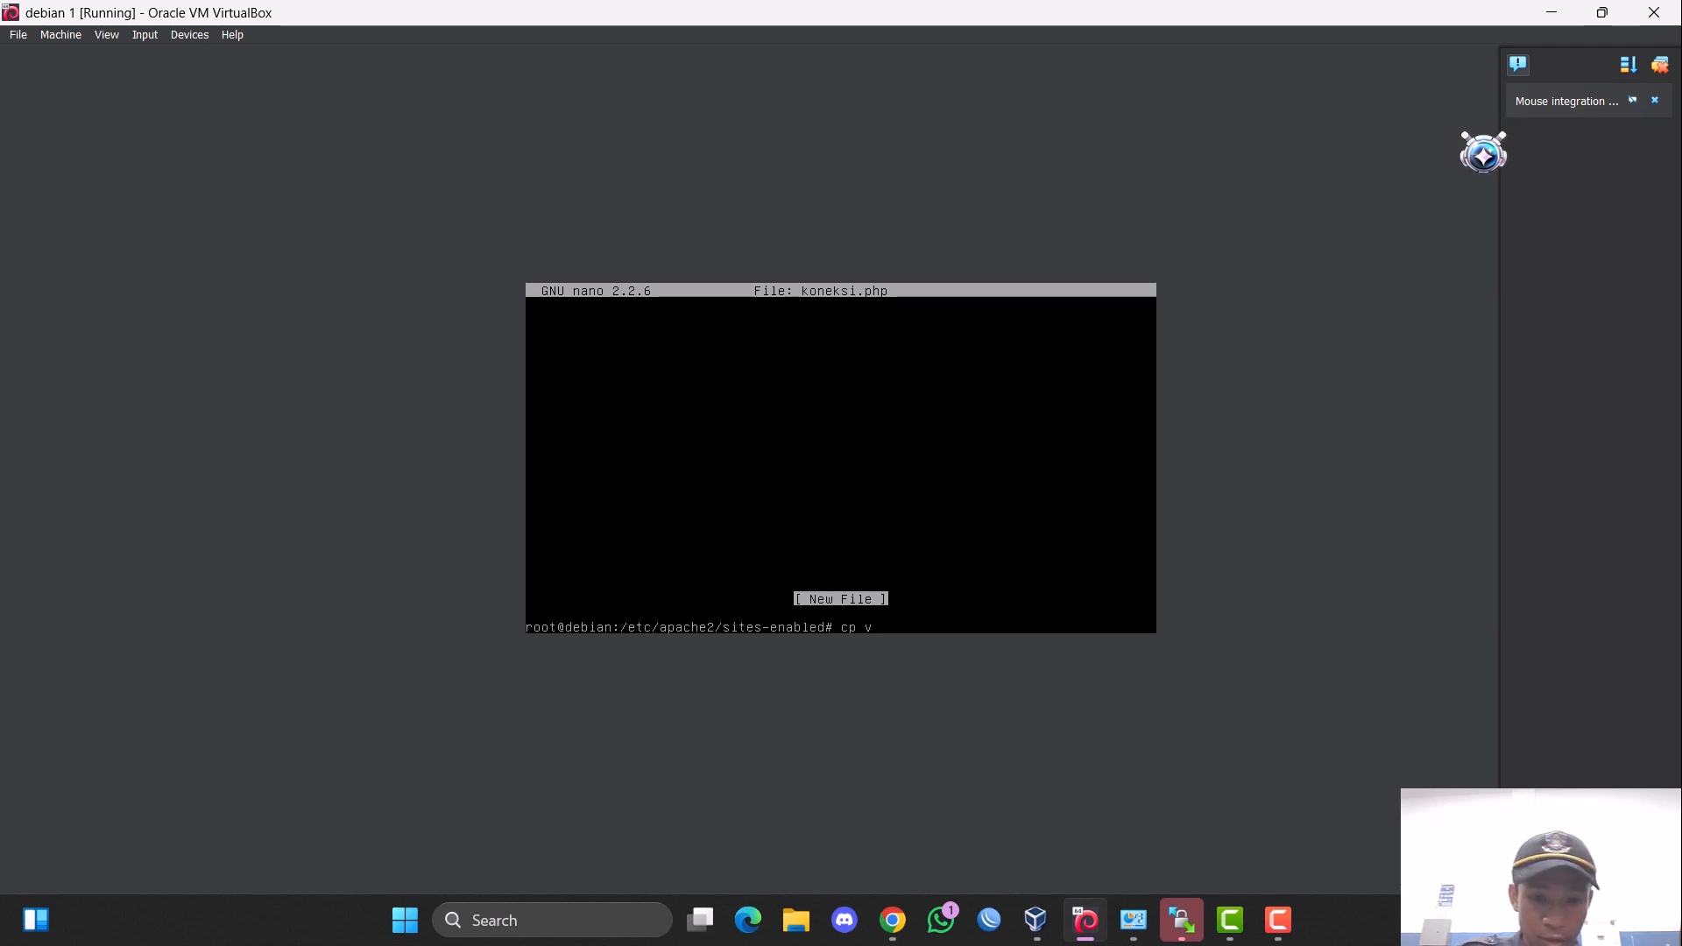
pyautogui.press('BackSpace')
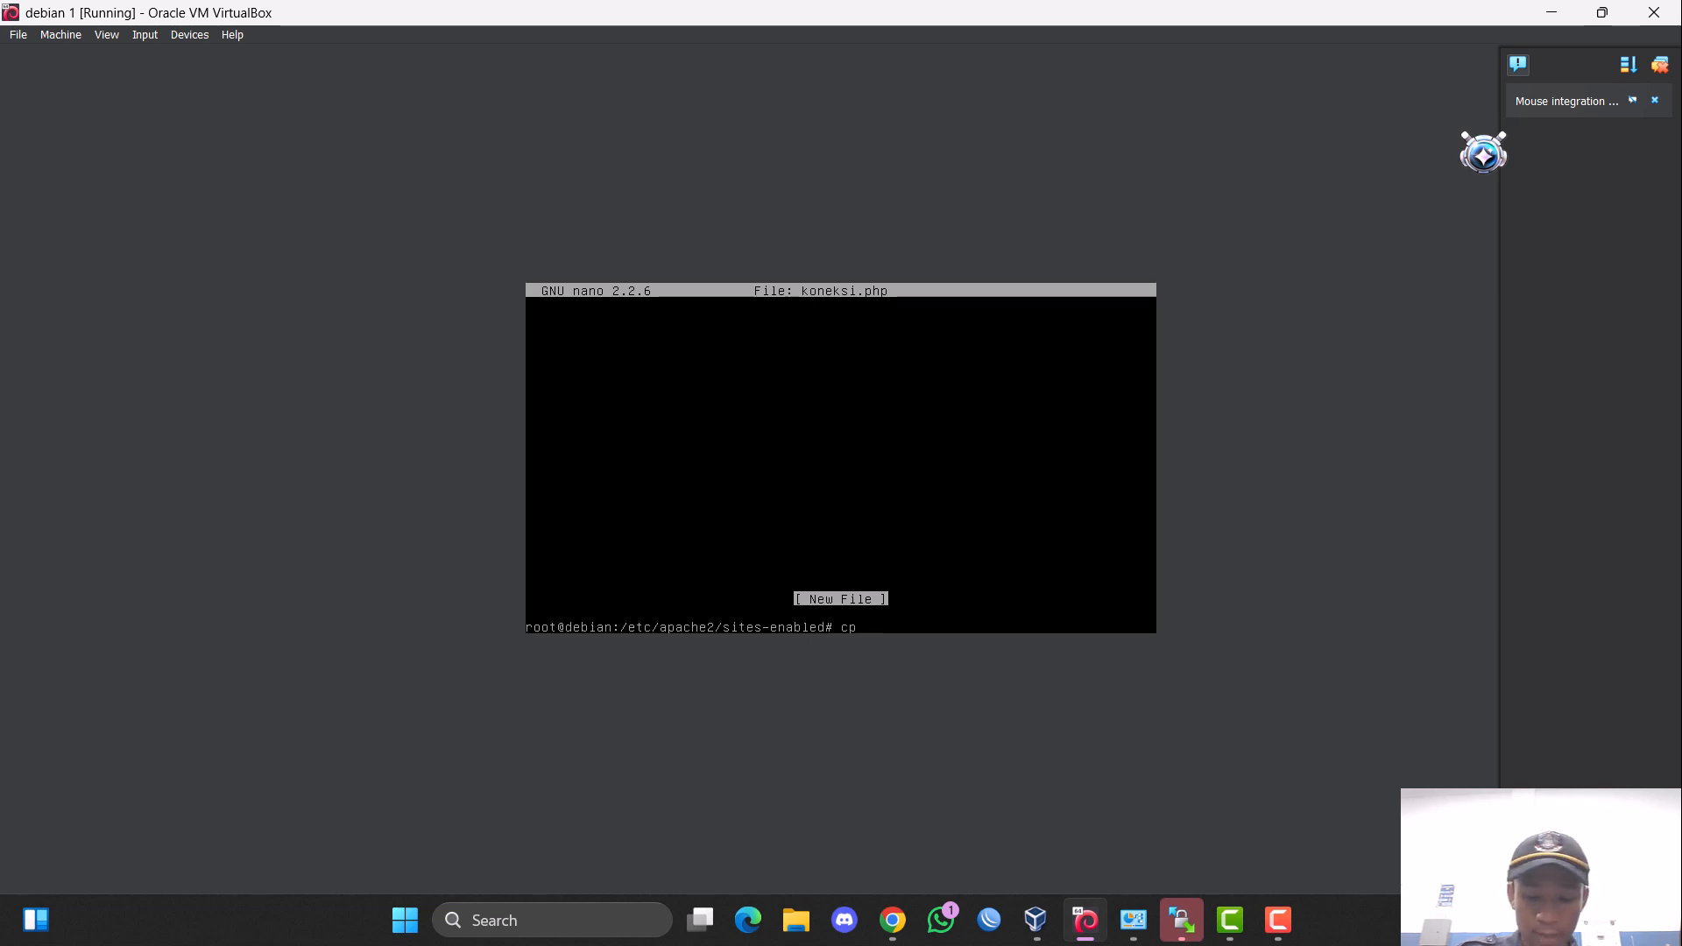
pyautogui.write('d /')
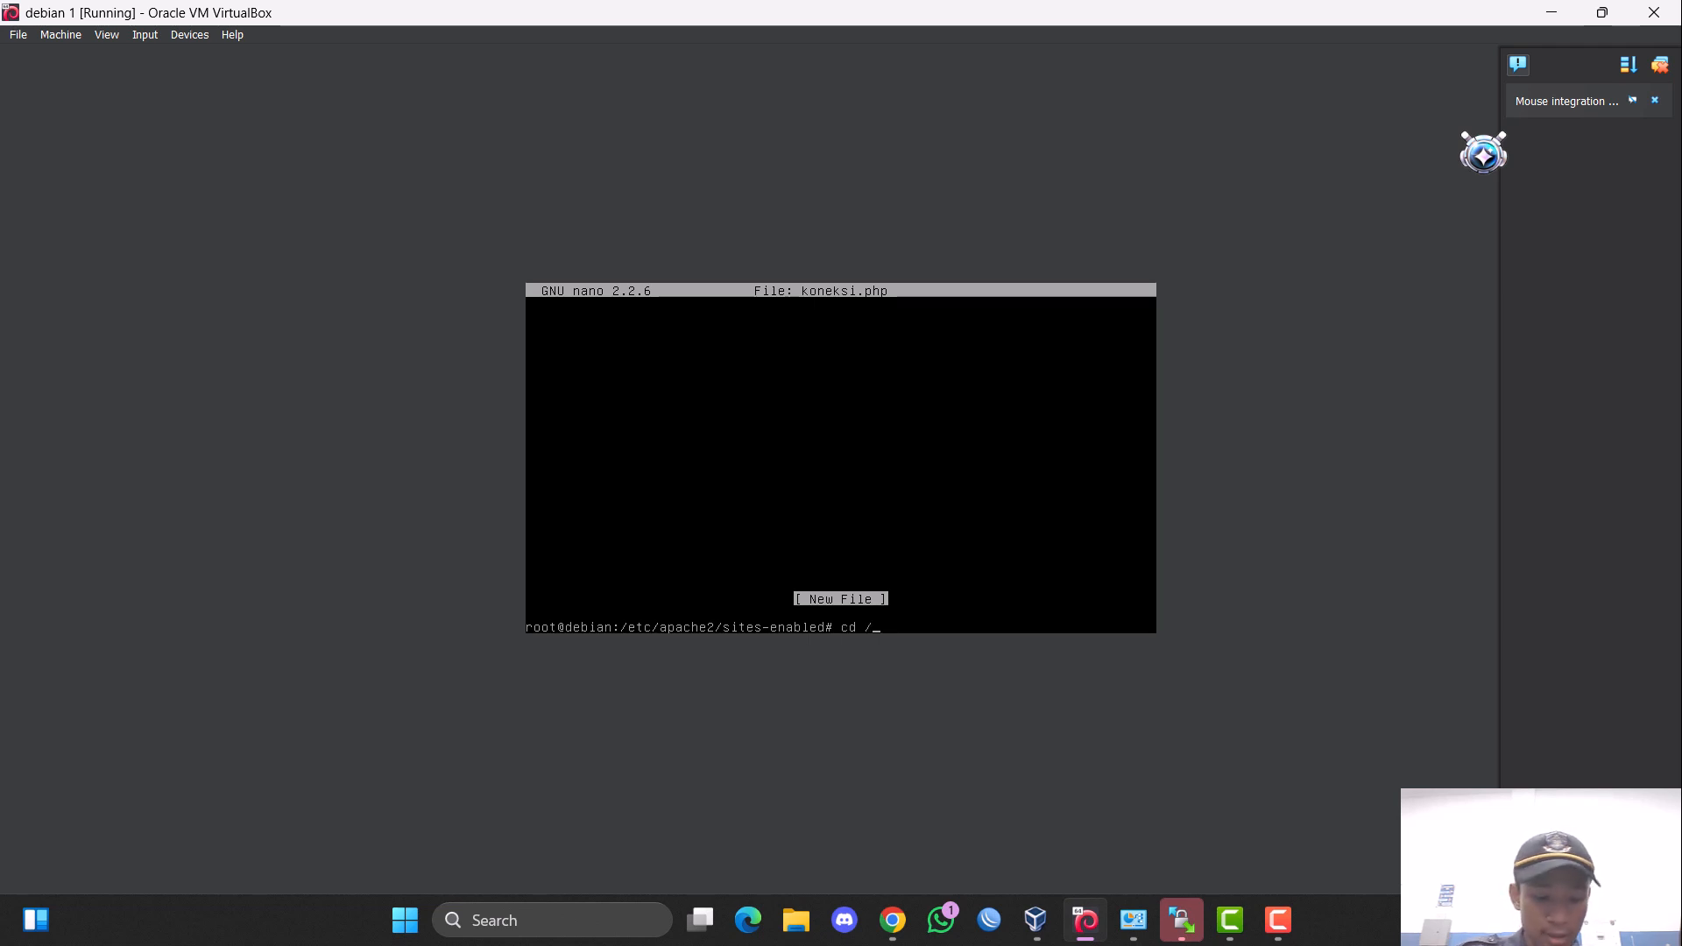
pyautogui.write('var/www')
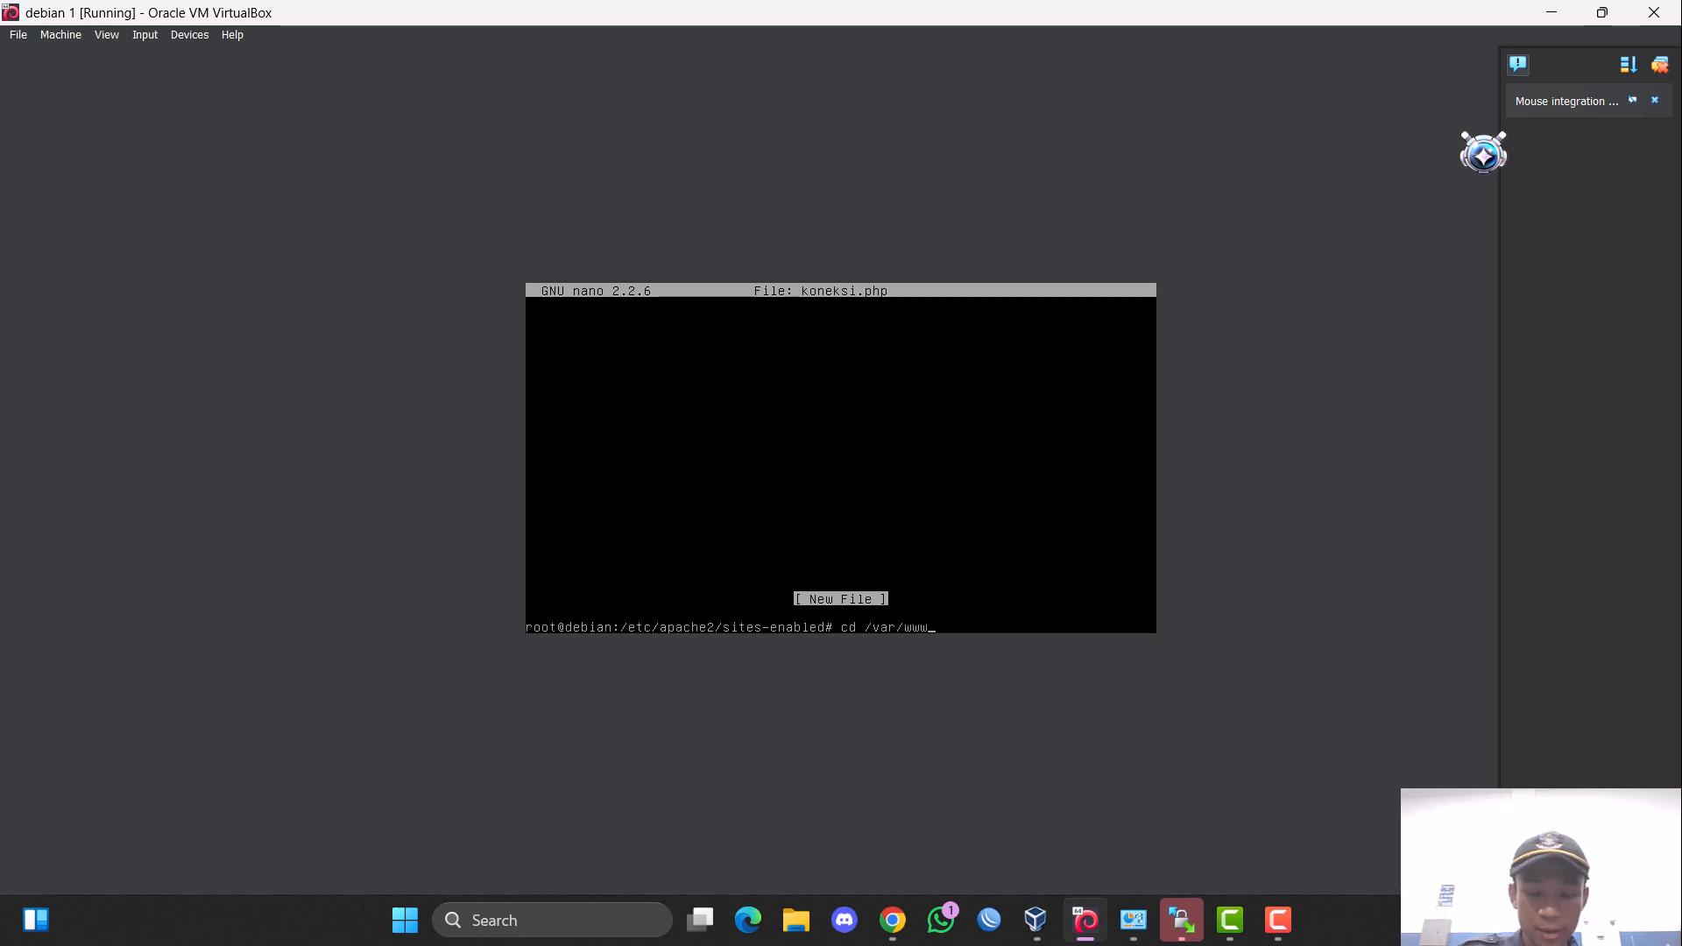
pyautogui.write('/SURAT/')
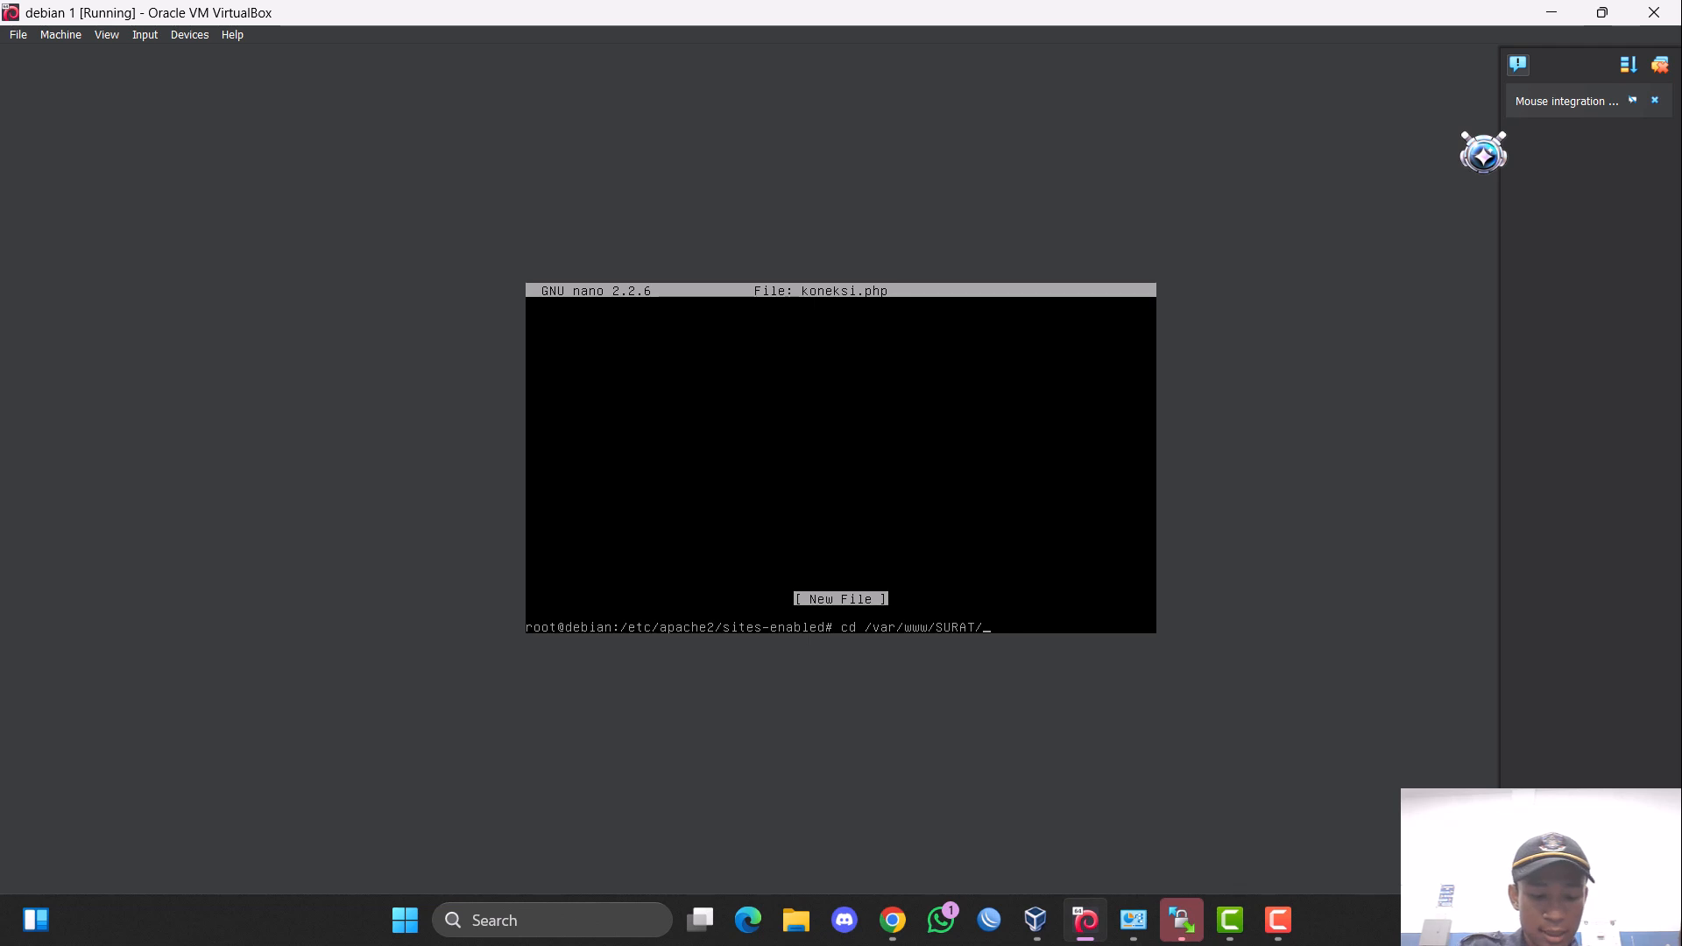
pyautogui.write('HO')
pyautogui.press('Tab')
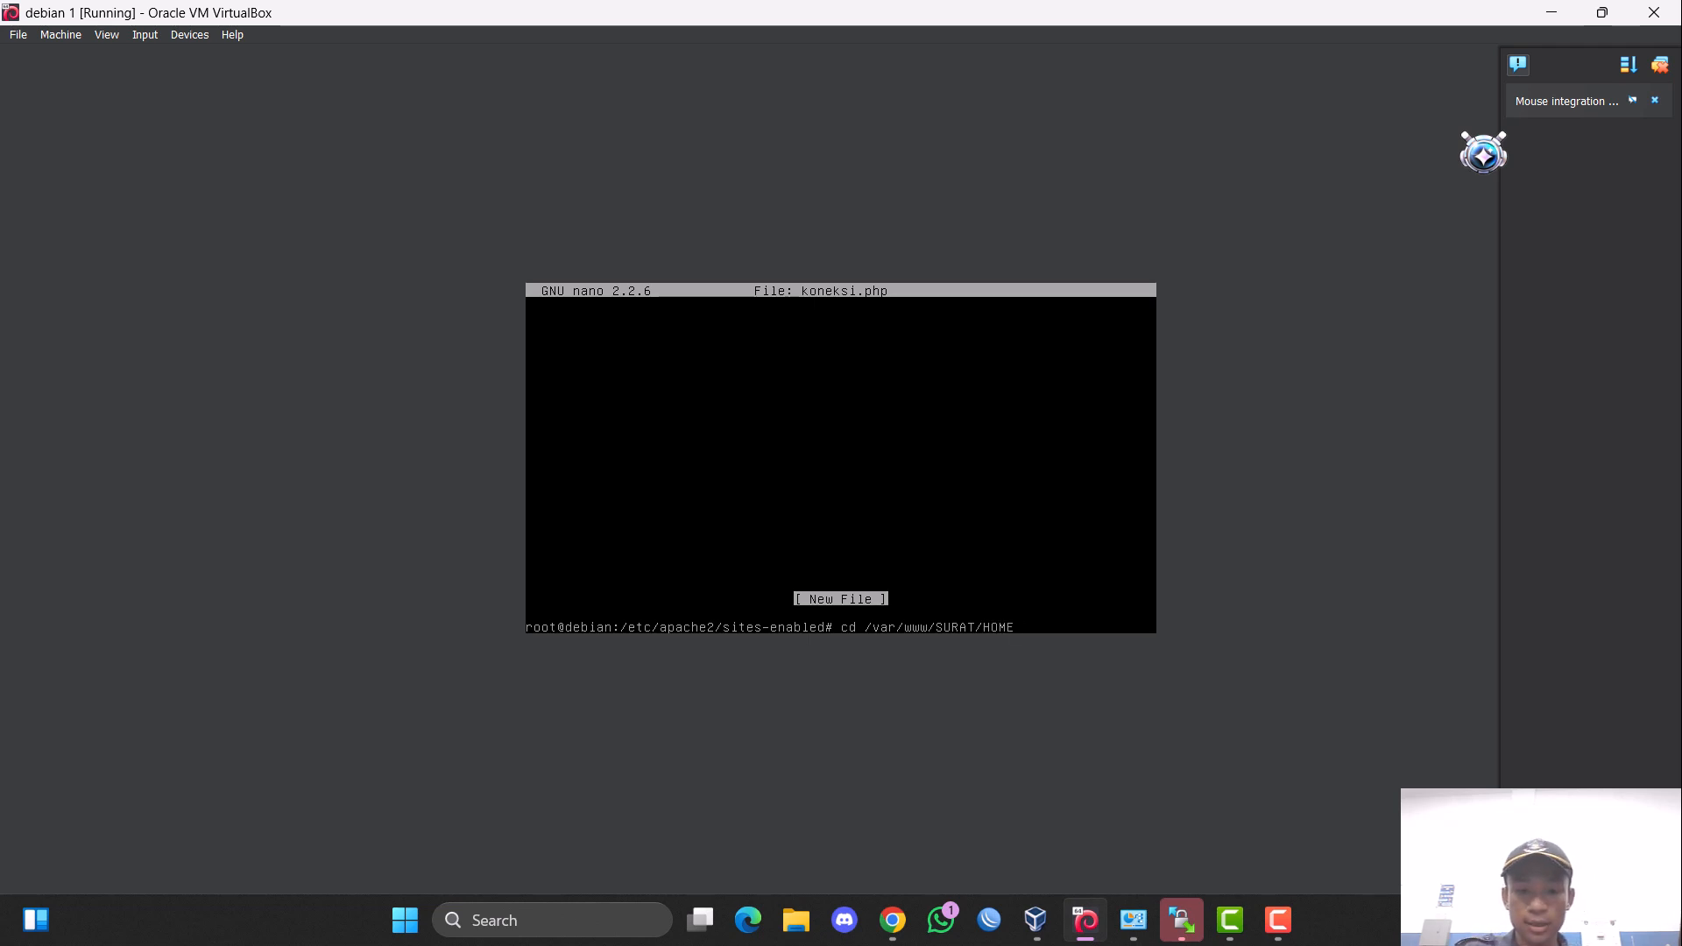
pyautogui.press('Return')
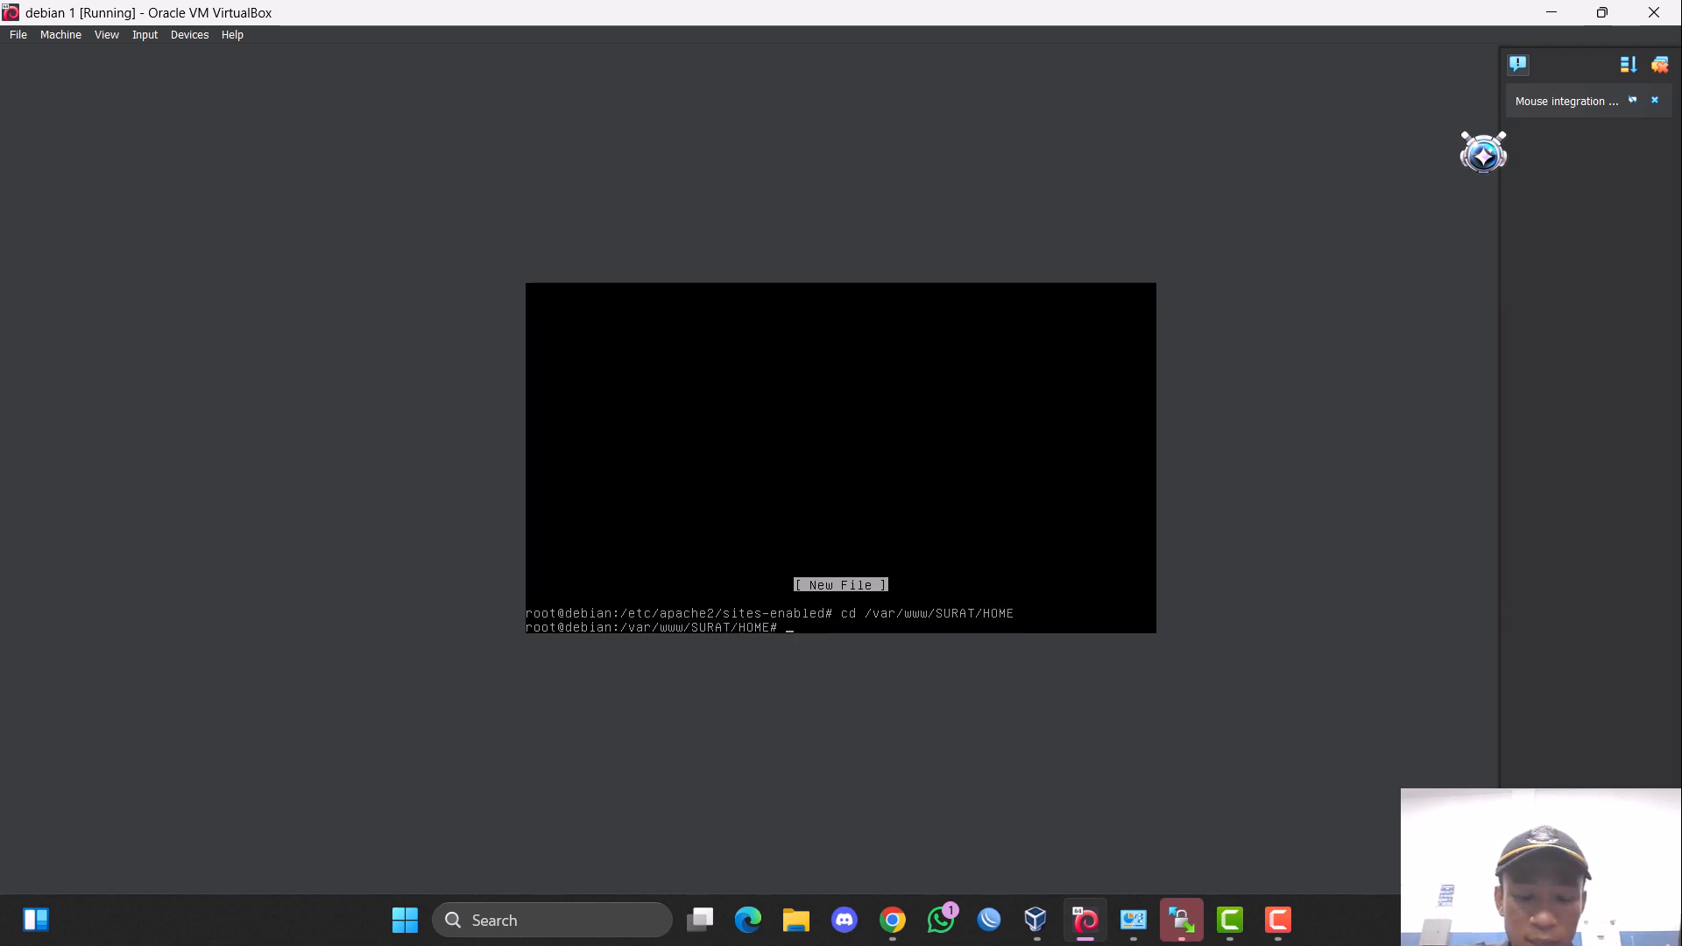
# Edit koneksi.php in nano, setting $db to "surat" and entering the database password in $pass, and save the file.
pyautogui.press('Up')
pyautogui.press('Up')
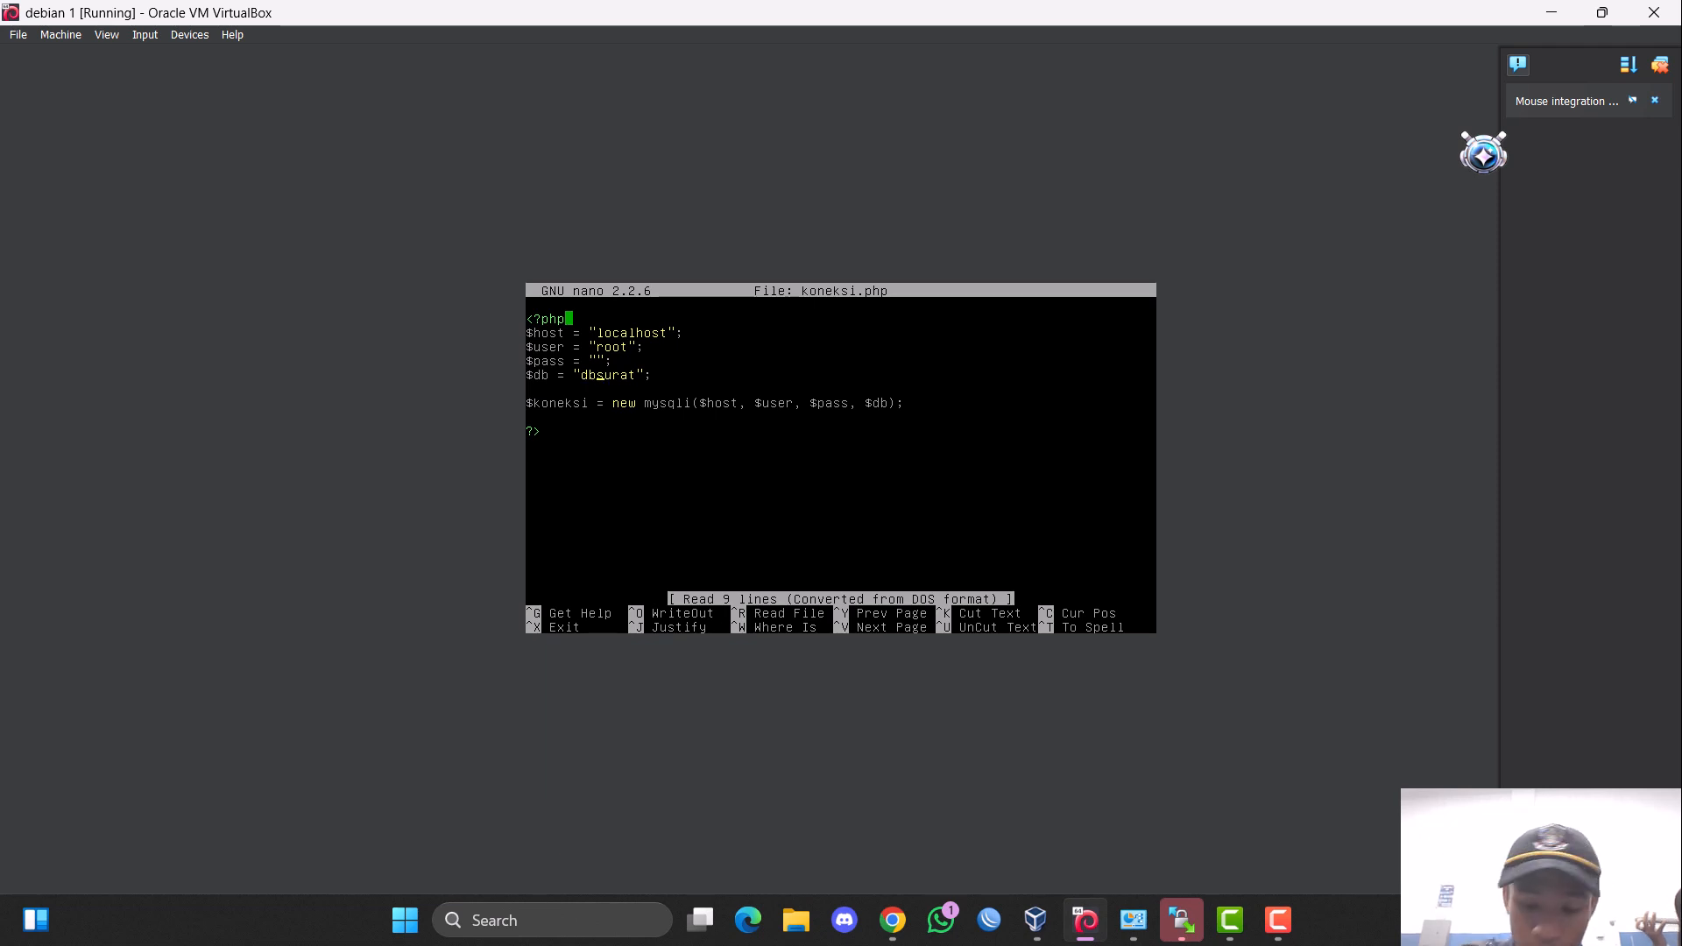
pyautogui.press('BackSpace')
pyautogui.press('BackSpace')
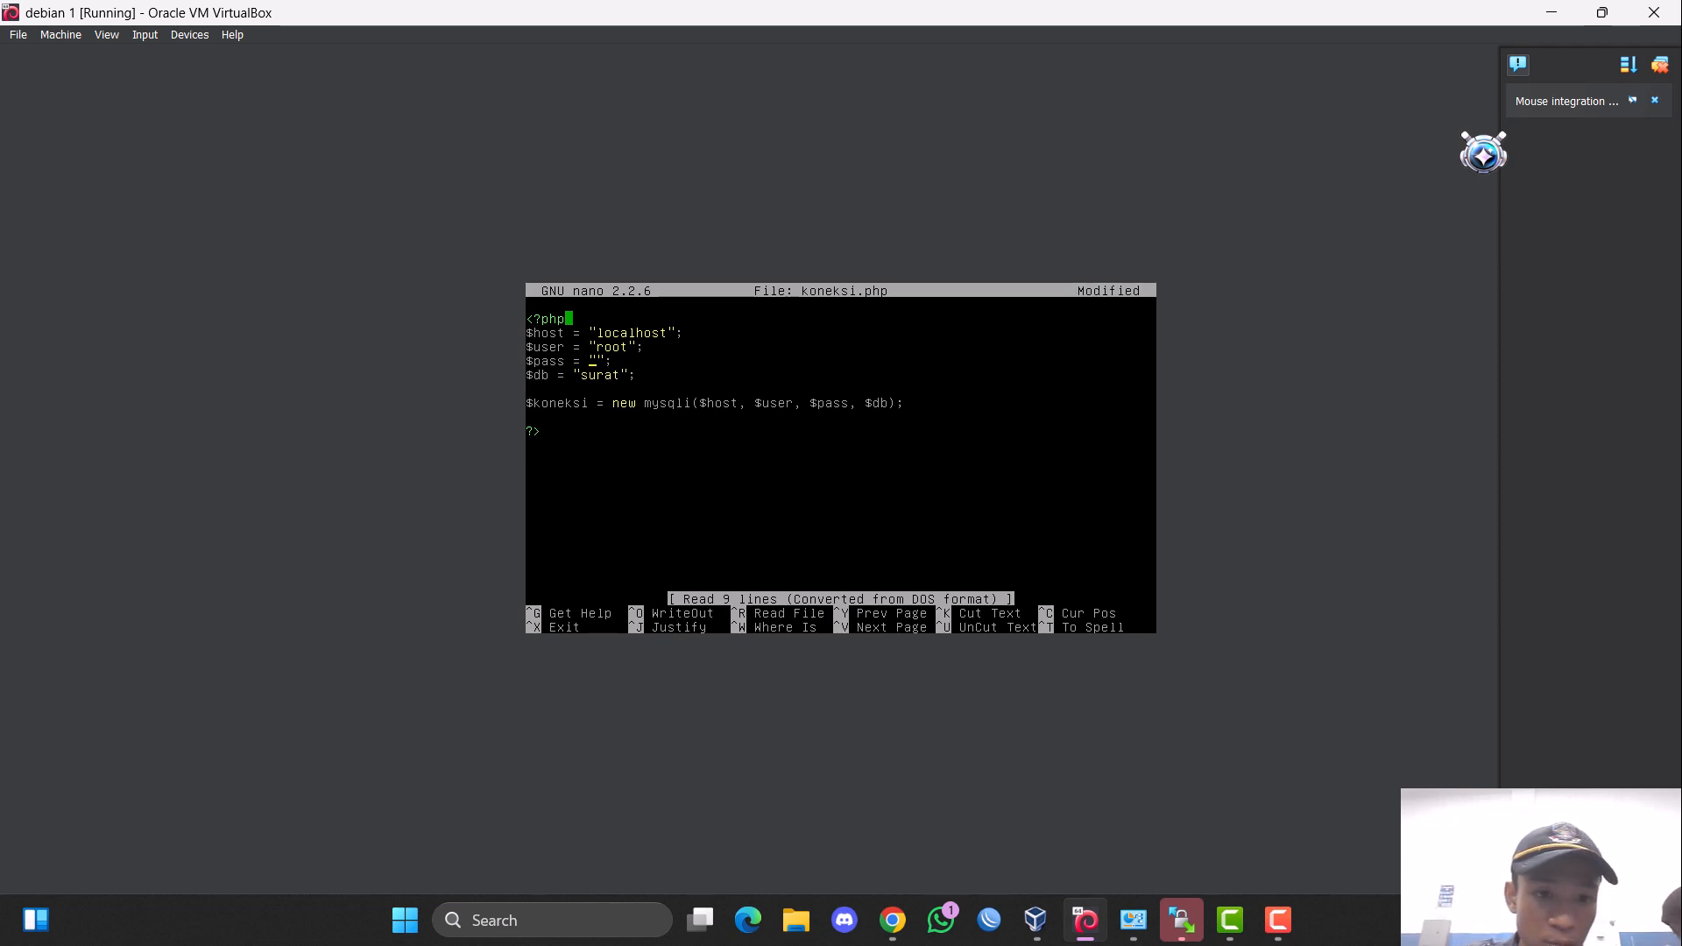
pyautogui.write('admin')
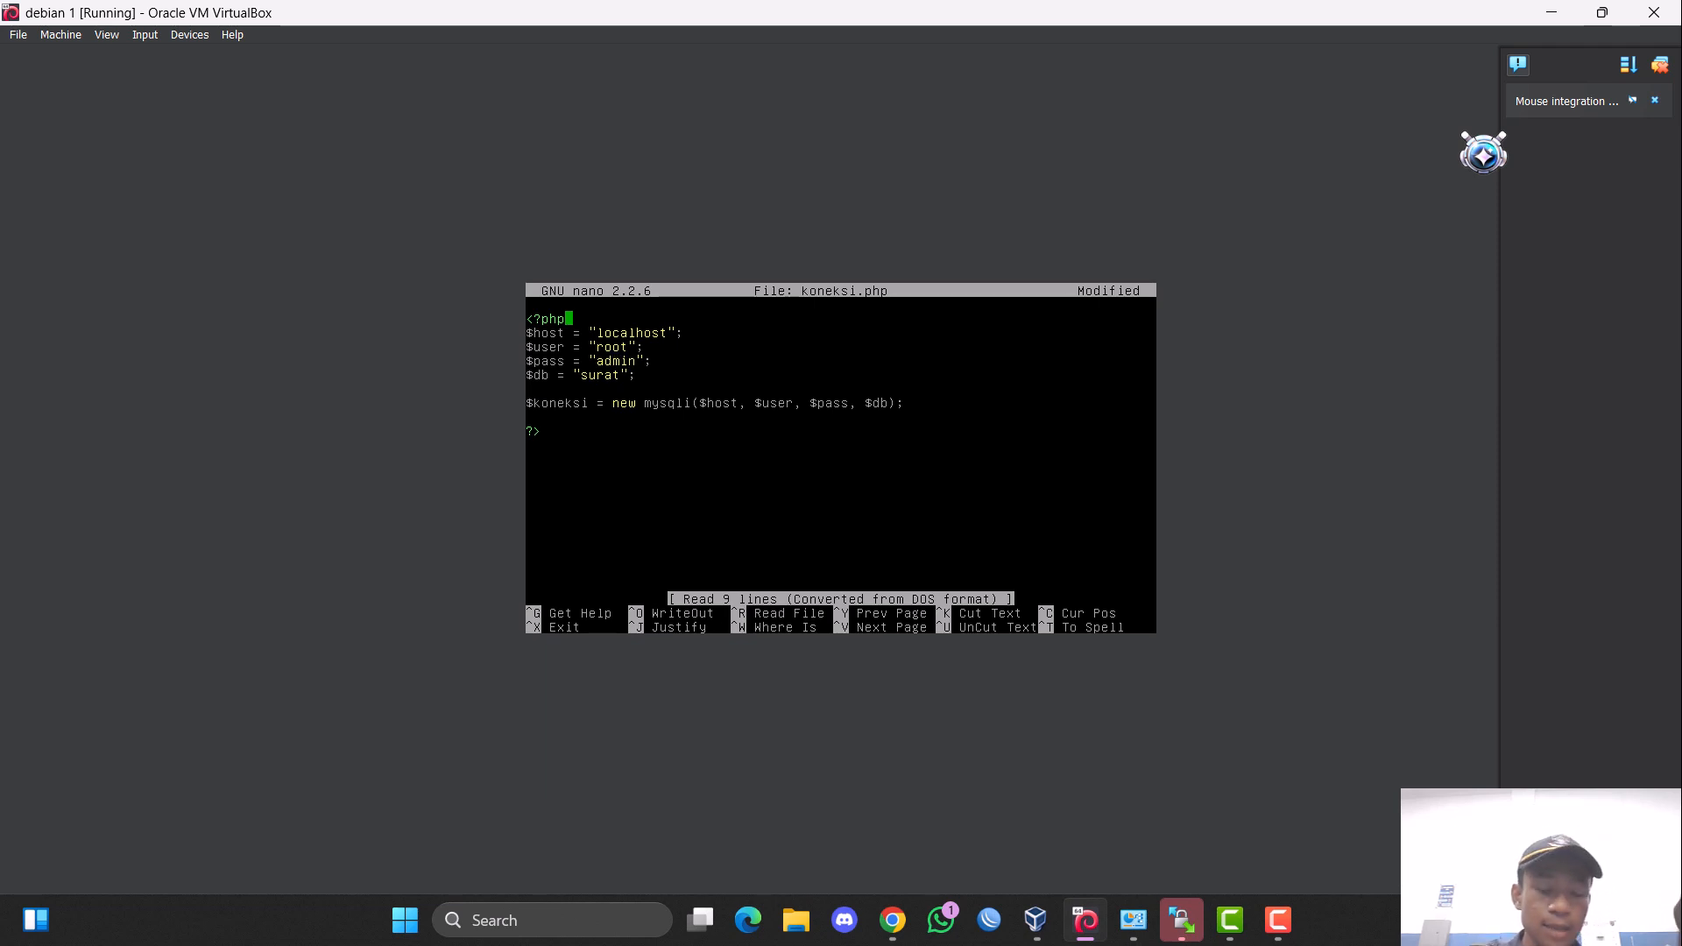
pyautogui.hotkey('ctrl', 'x')
pyautogui.press('y')
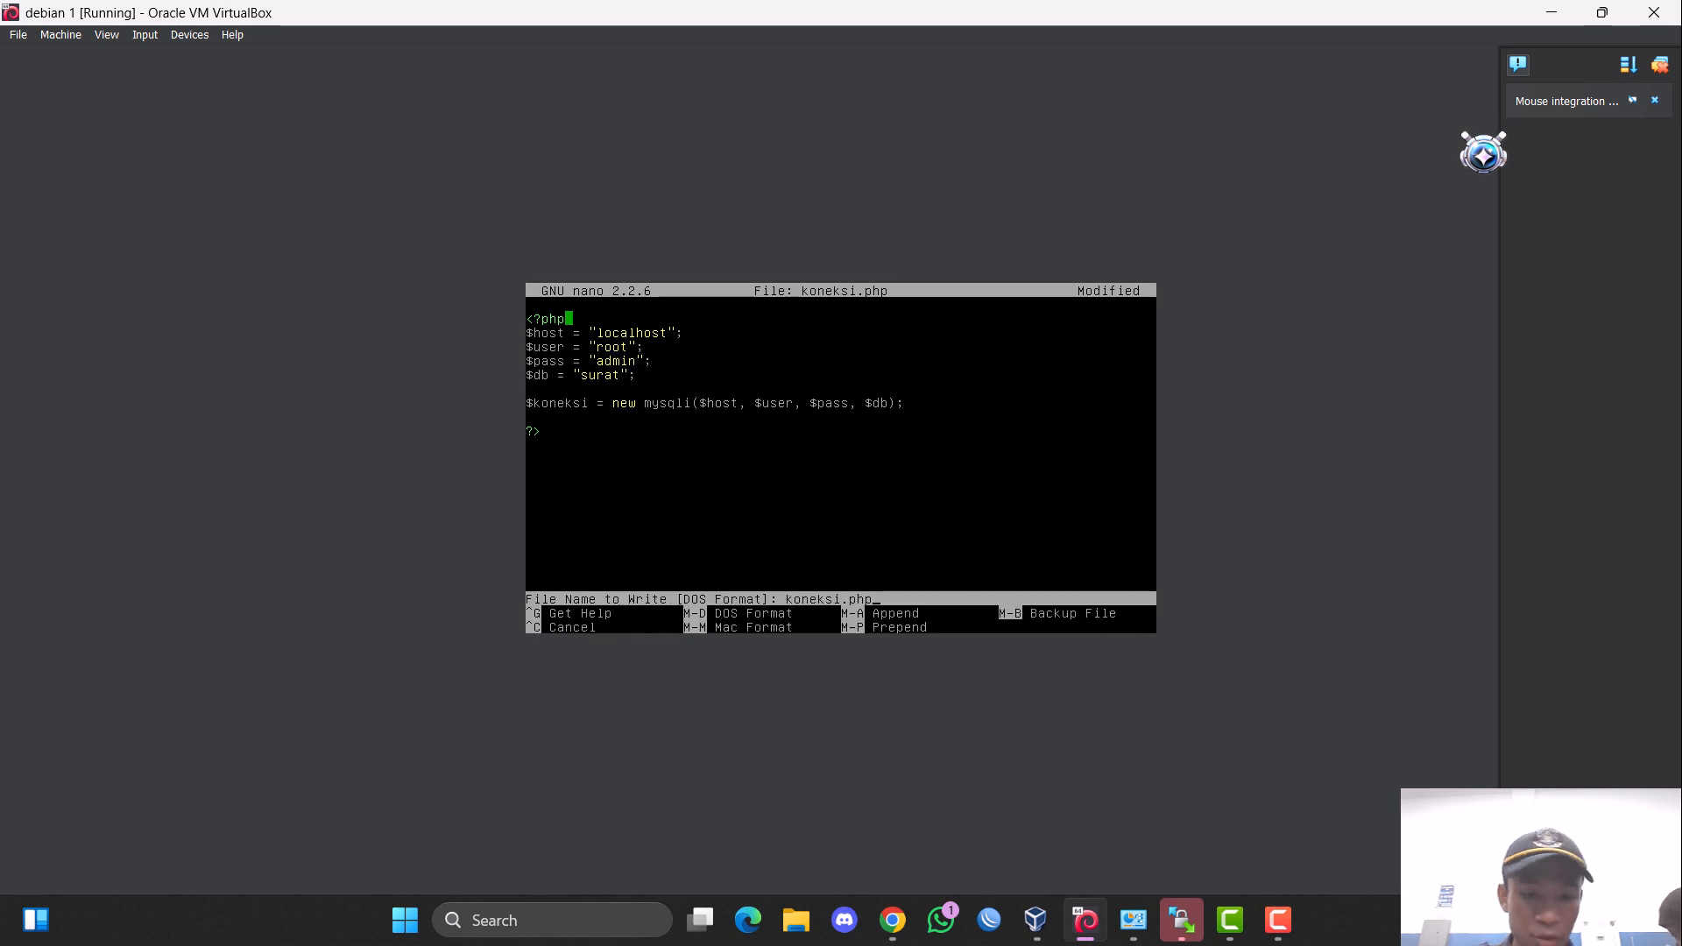
pyautogui.press('Return')
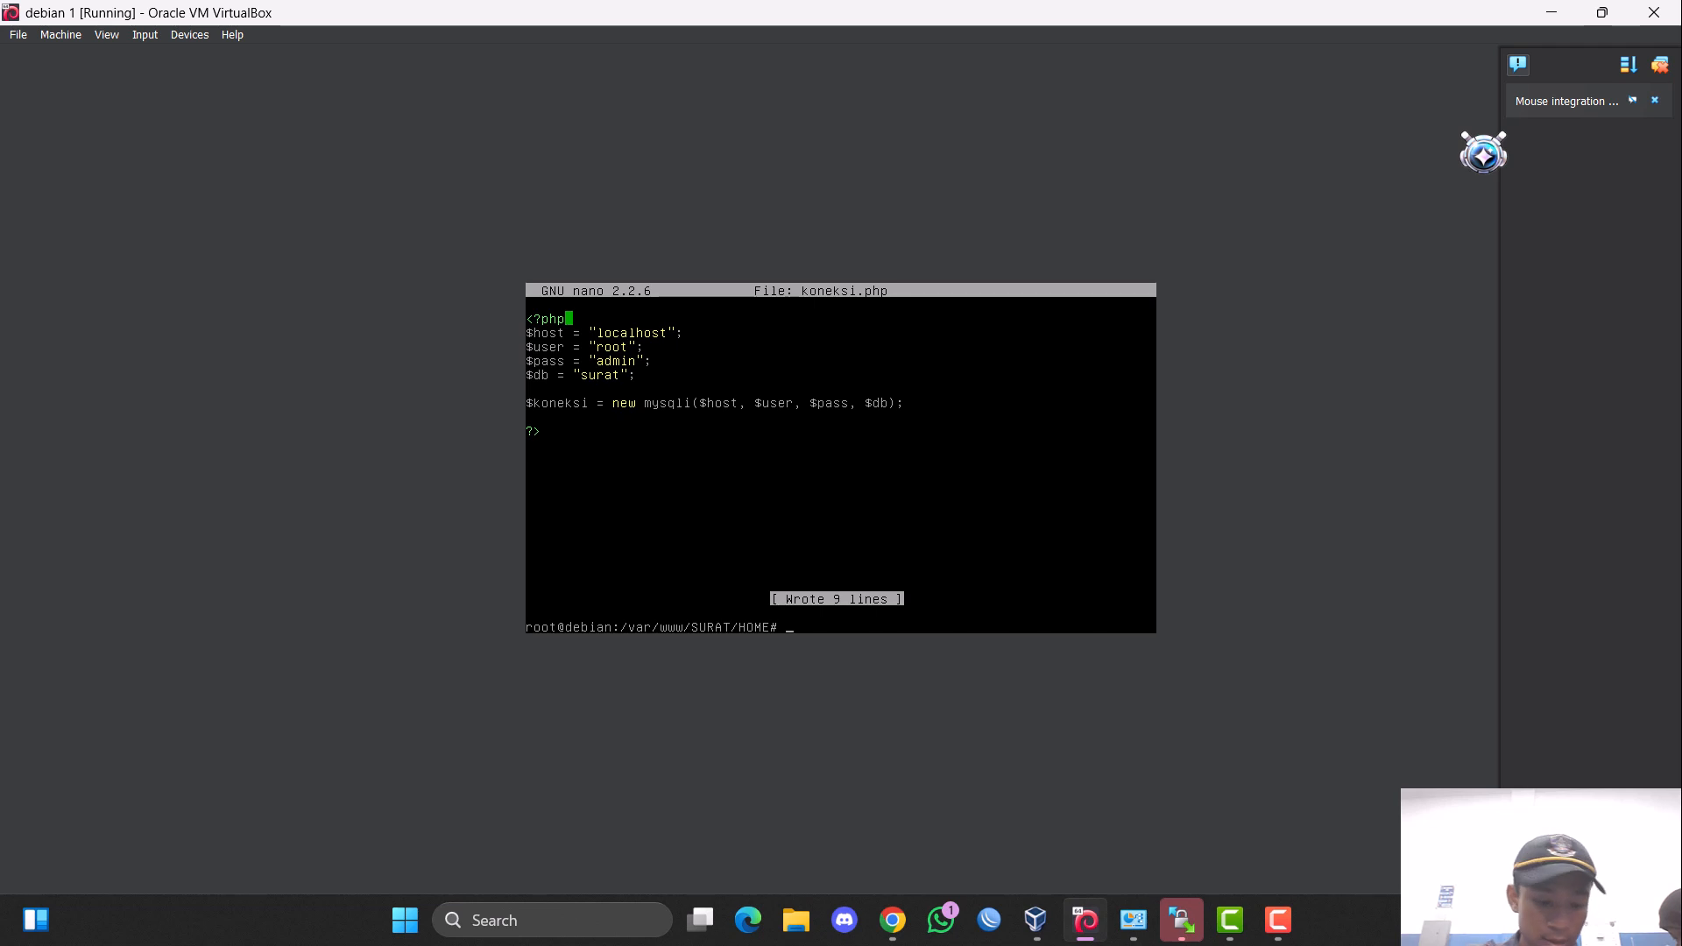
# Restart the apache2 service.
pyautogui.write('service a')
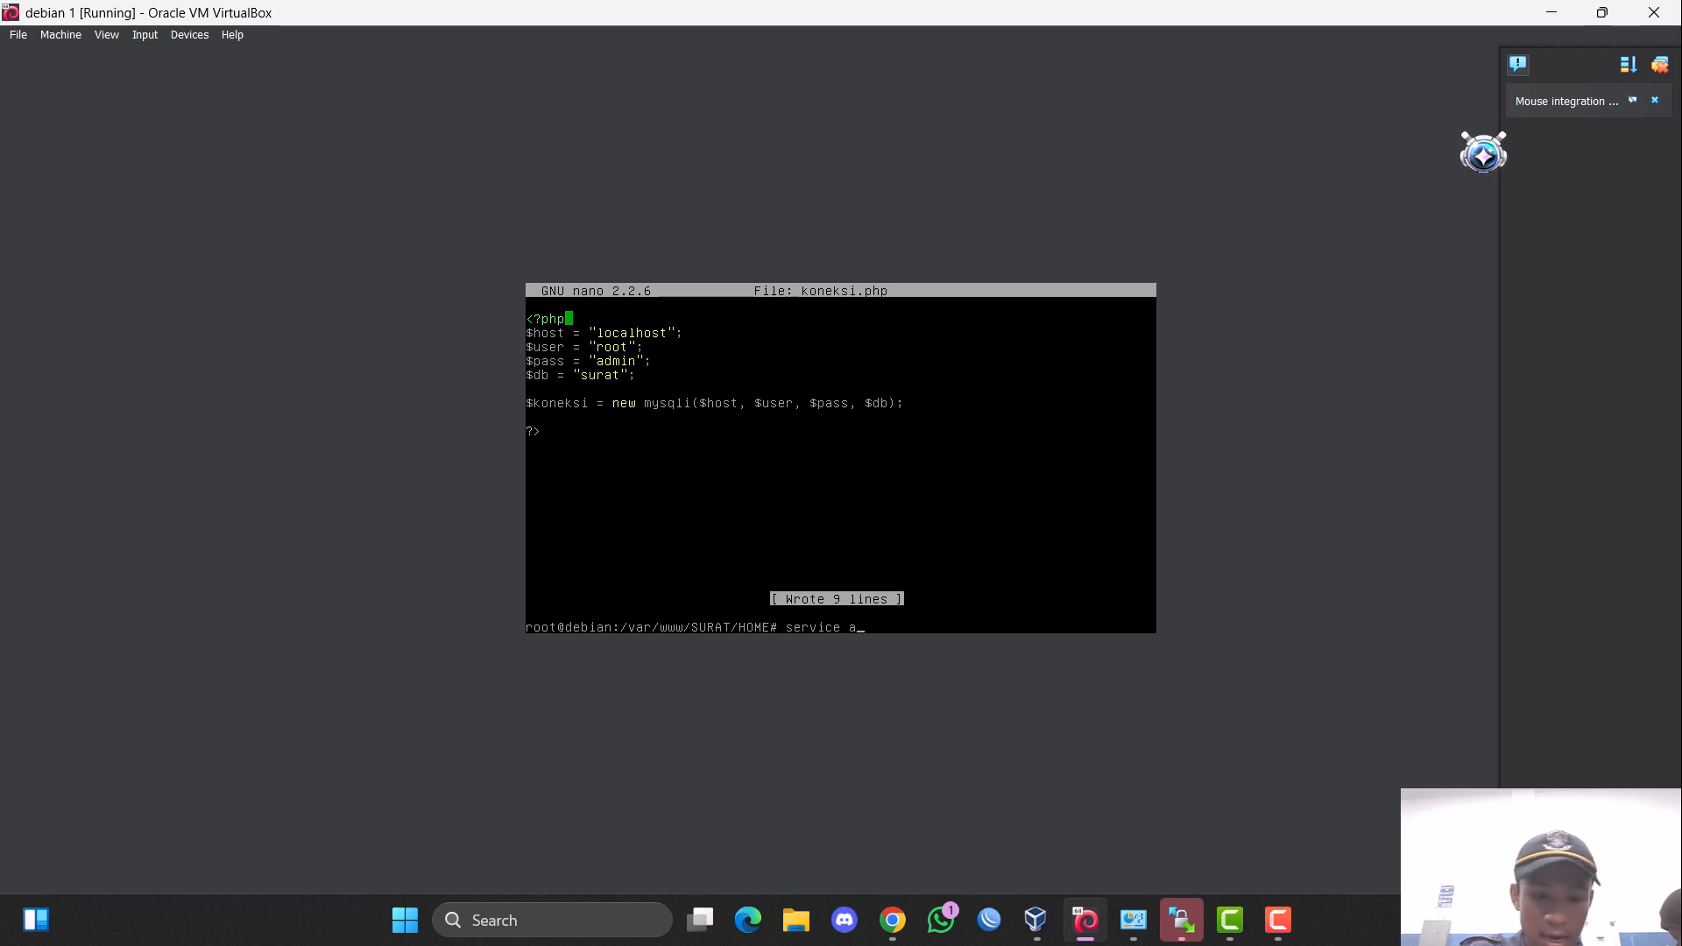
pyautogui.write('pache2 restart')
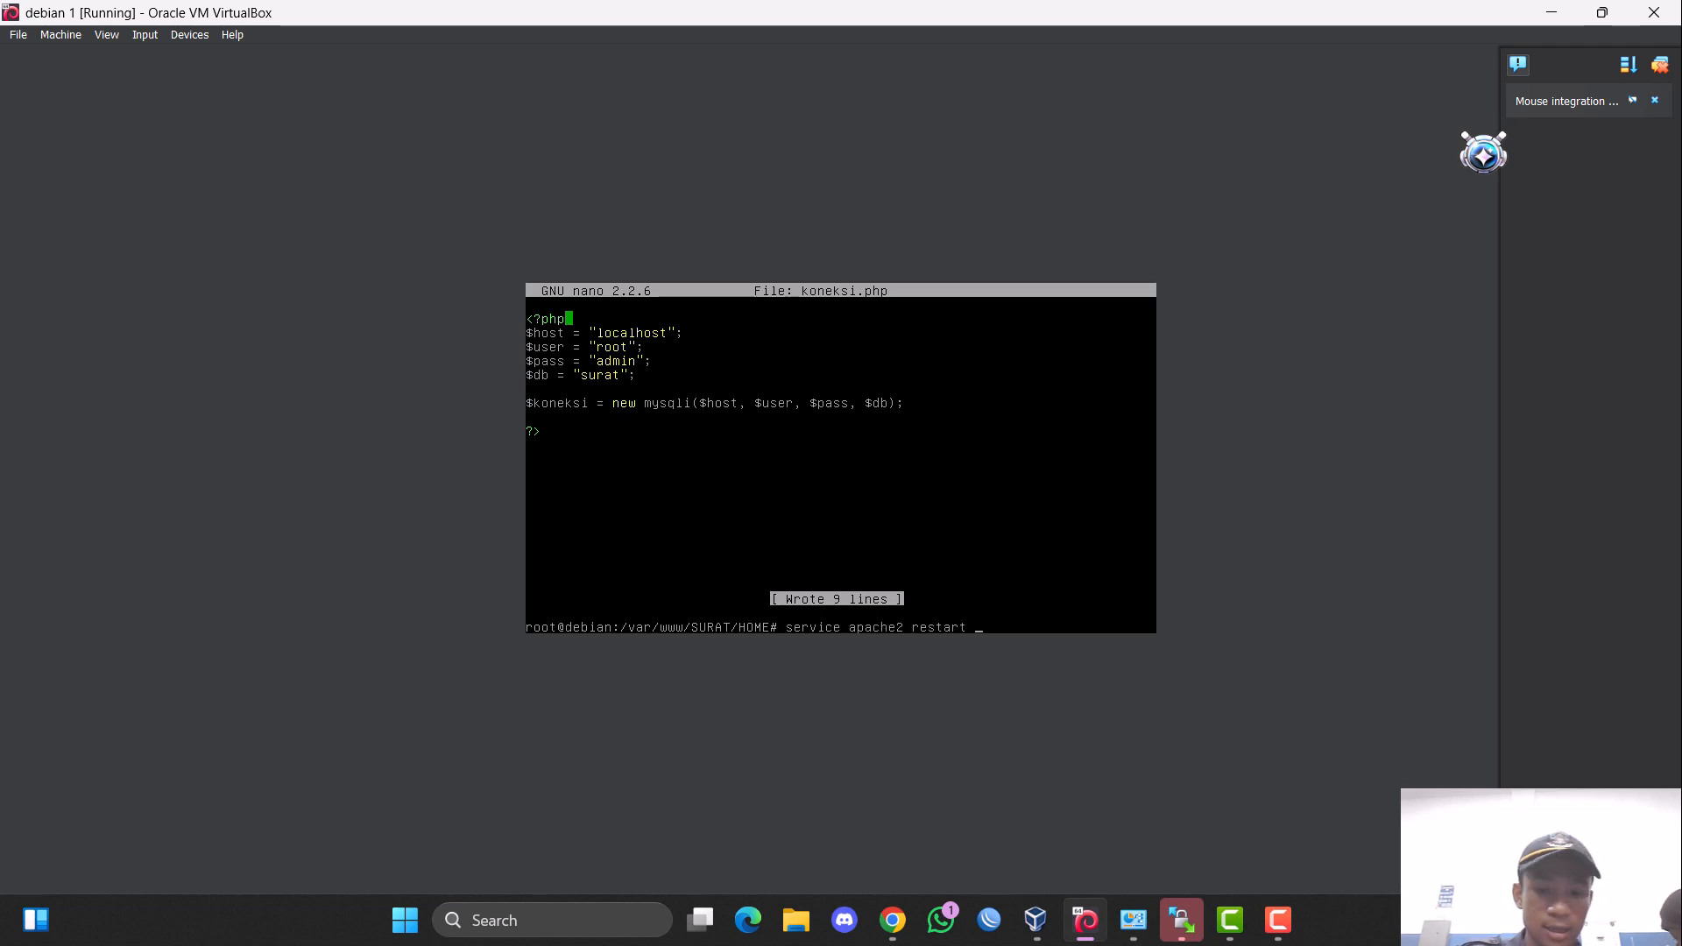
pyautogui.press('Return')
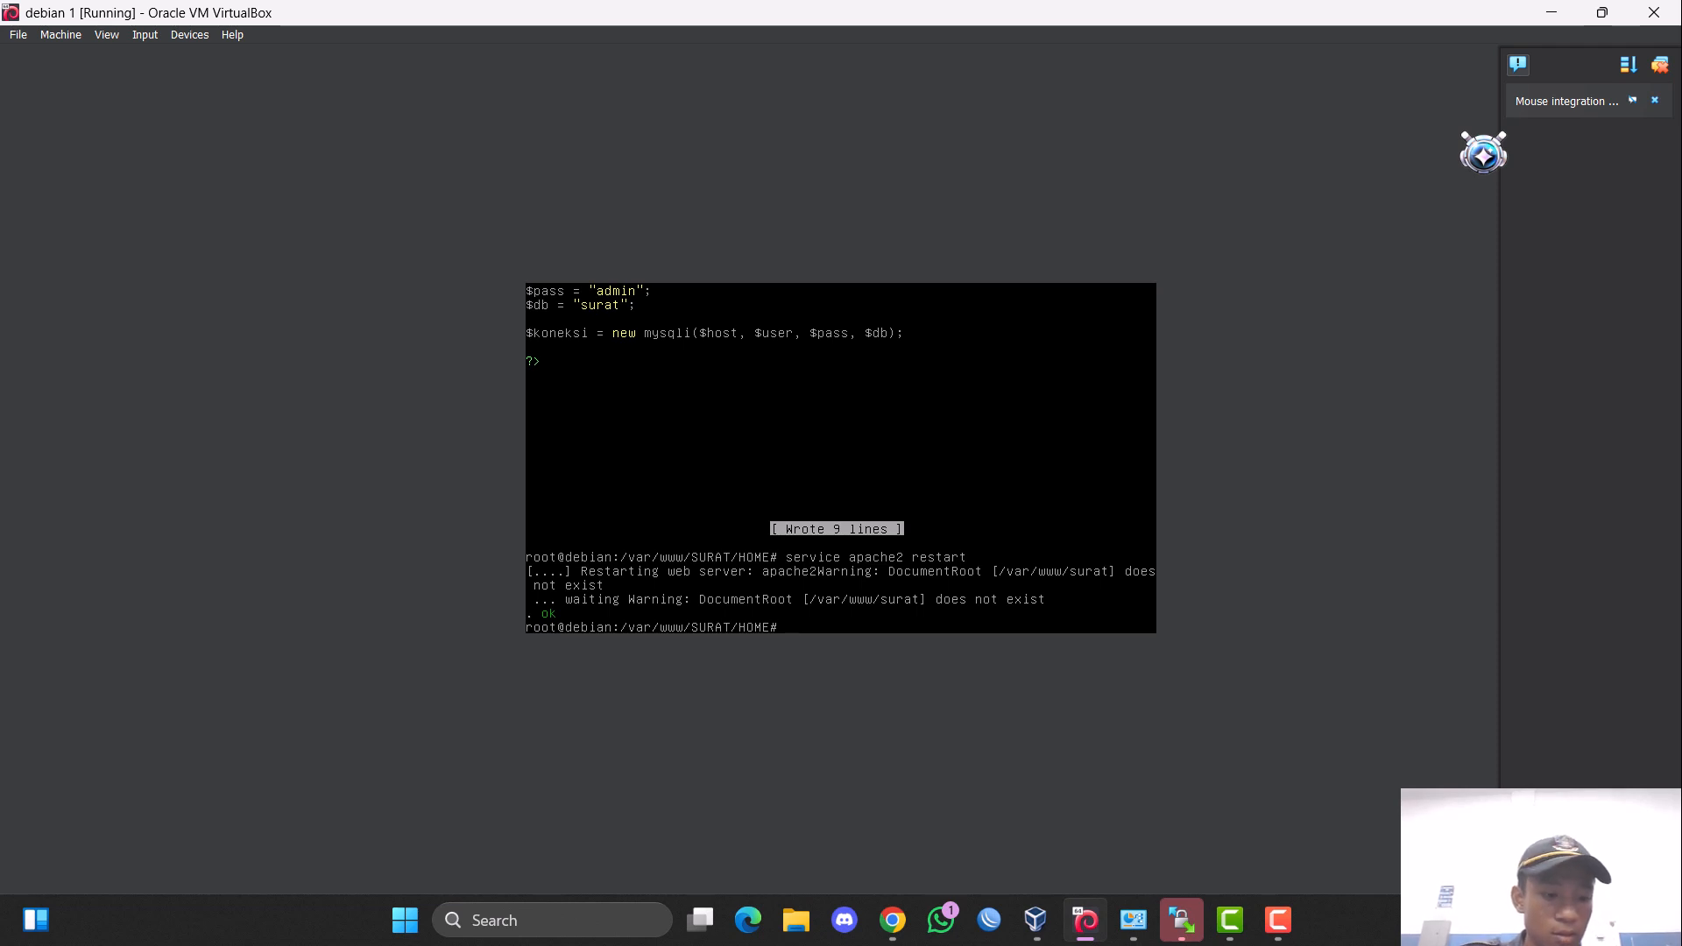
# Switch to Chrome, open the phpMyAdmin login page from the database link on rizki.com, and close the spare new tab.
pyautogui.click(891, 917)
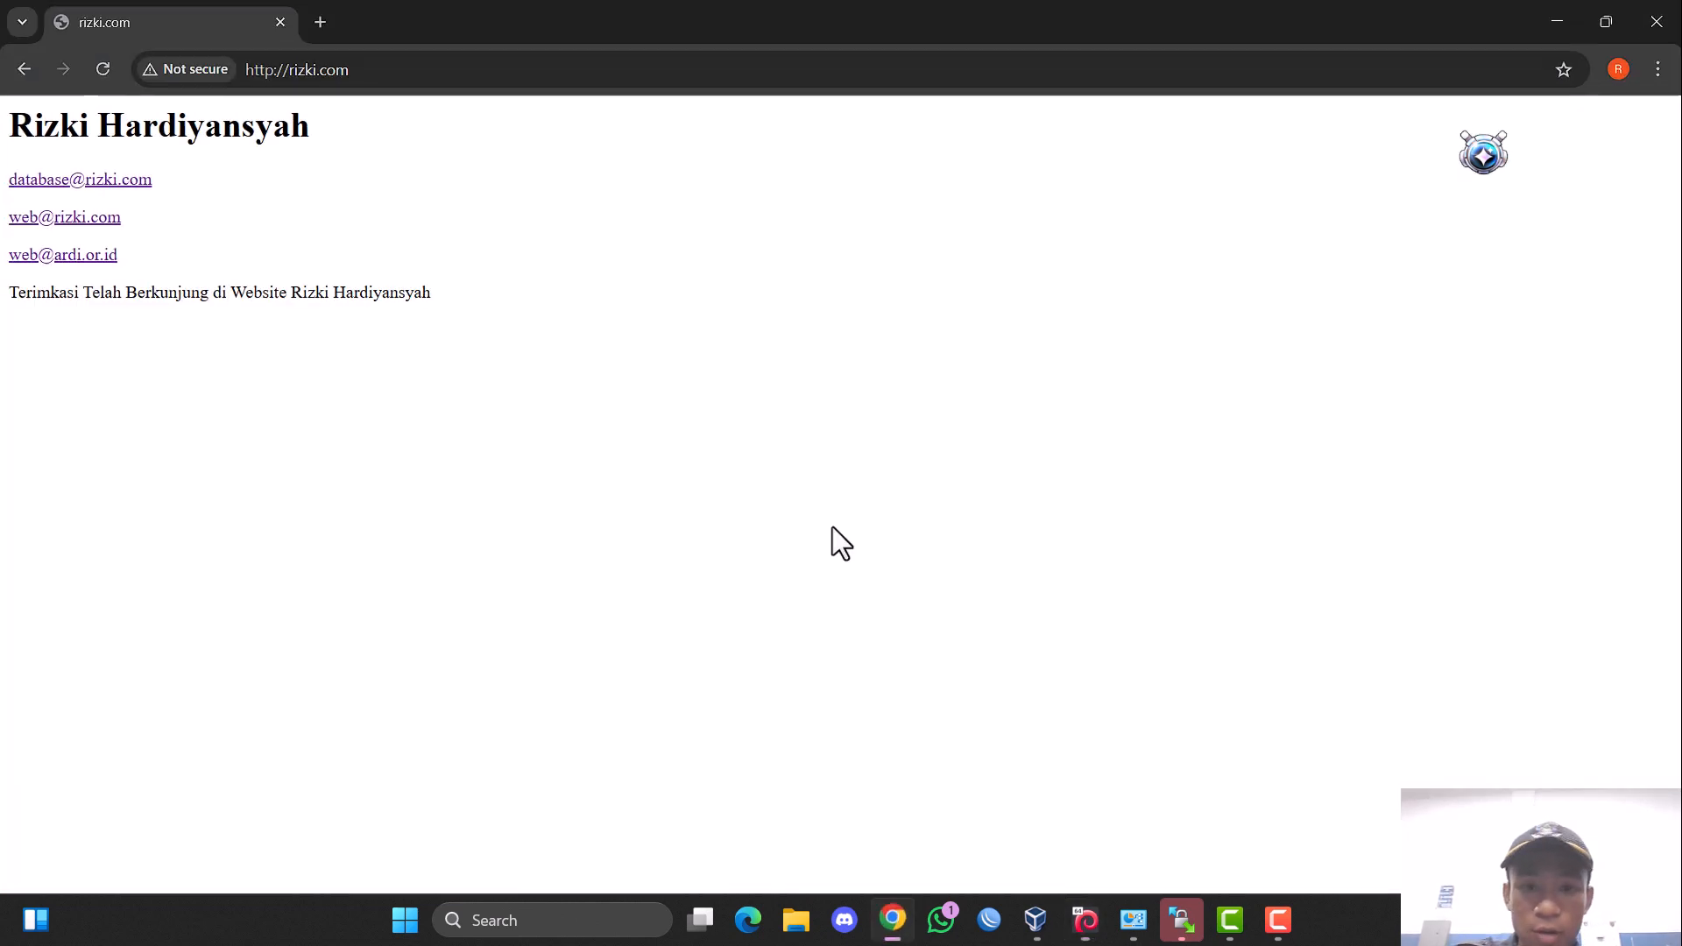
pyautogui.click(321, 22)
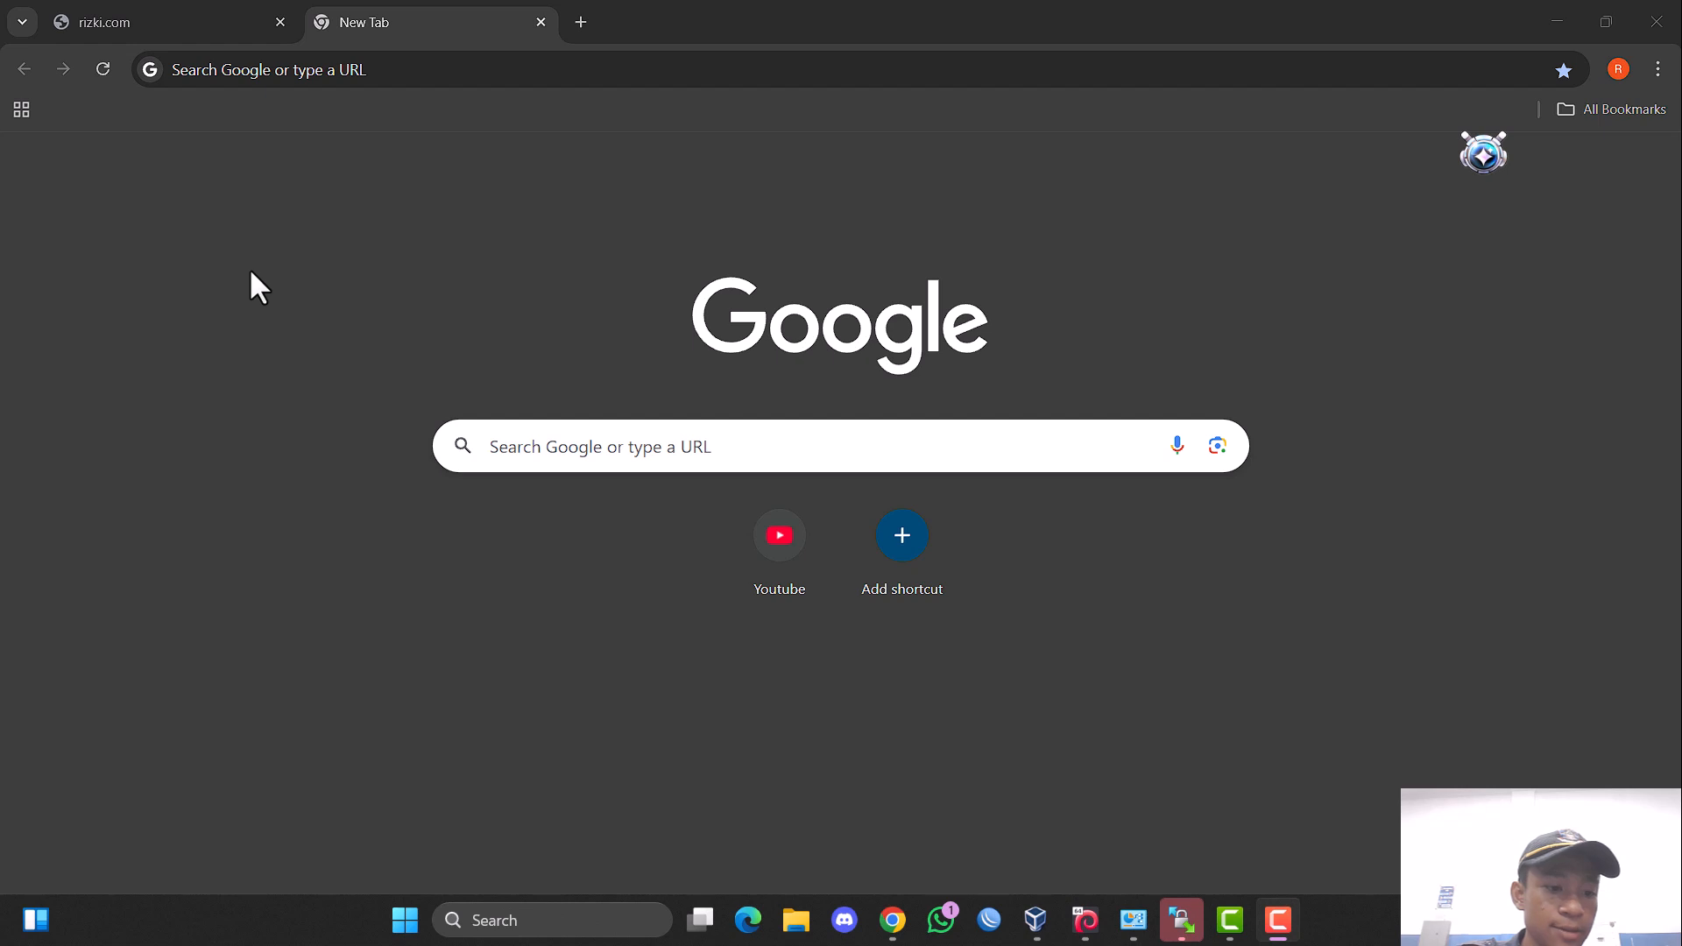
pyautogui.click(432, 67)
pyautogui.click(197, 27)
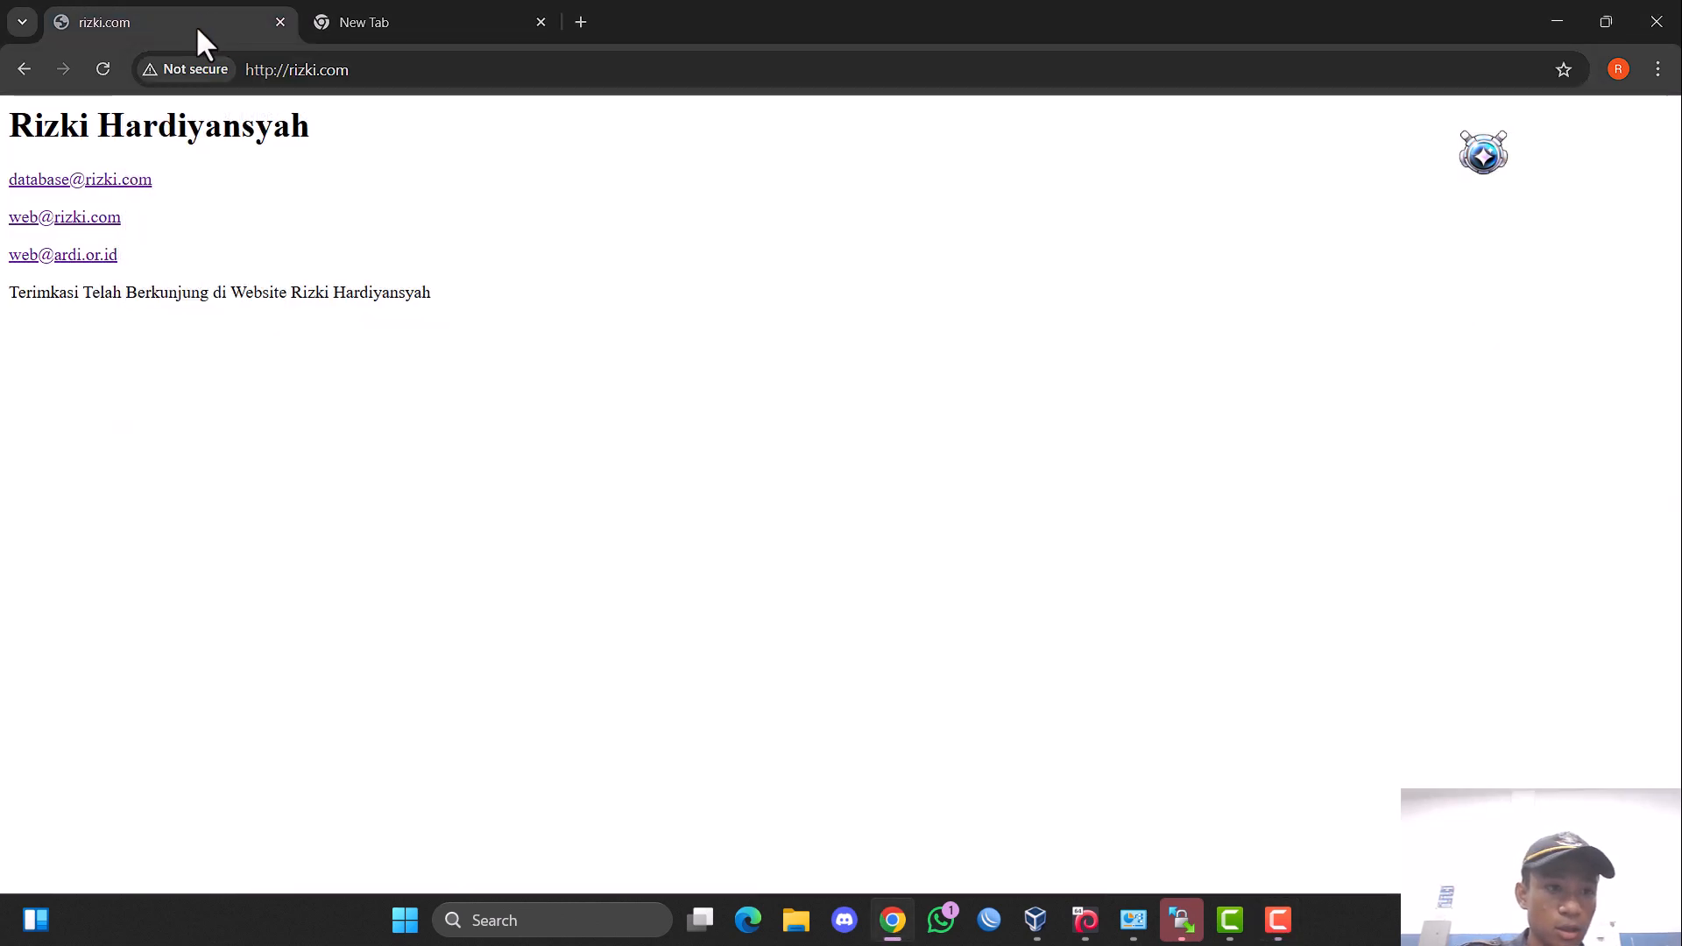
pyautogui.click(131, 180)
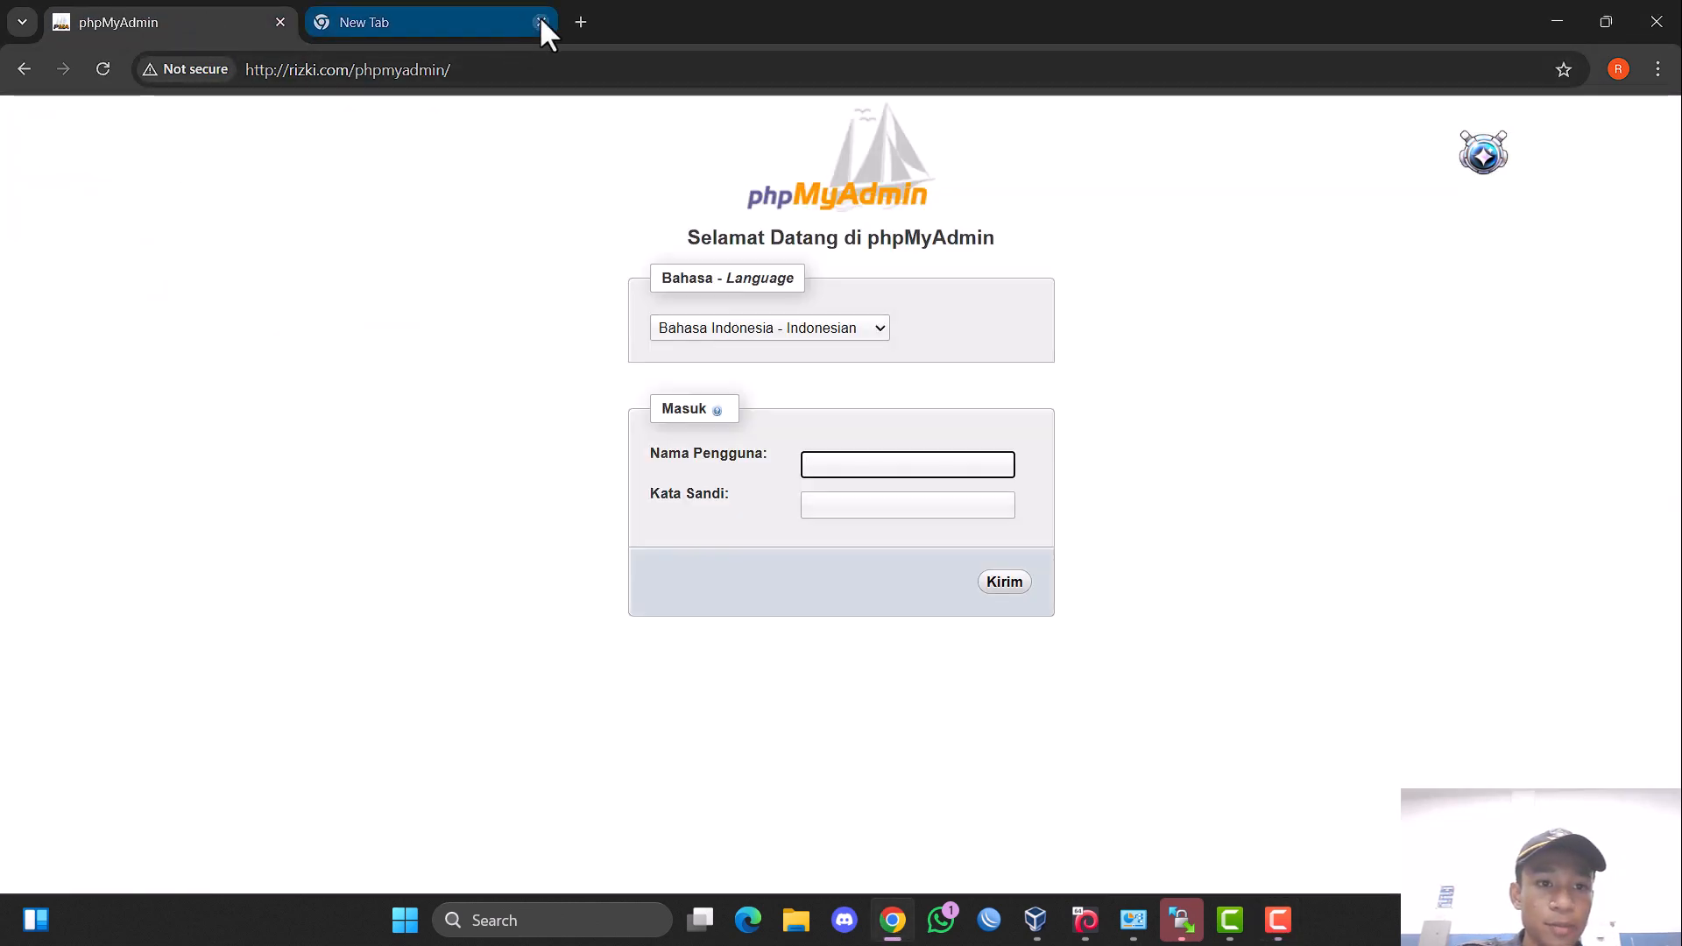
pyautogui.click(540, 22)
# Log in to phpMyAdmin with the username root and the account password.
pyautogui.click(843, 460)
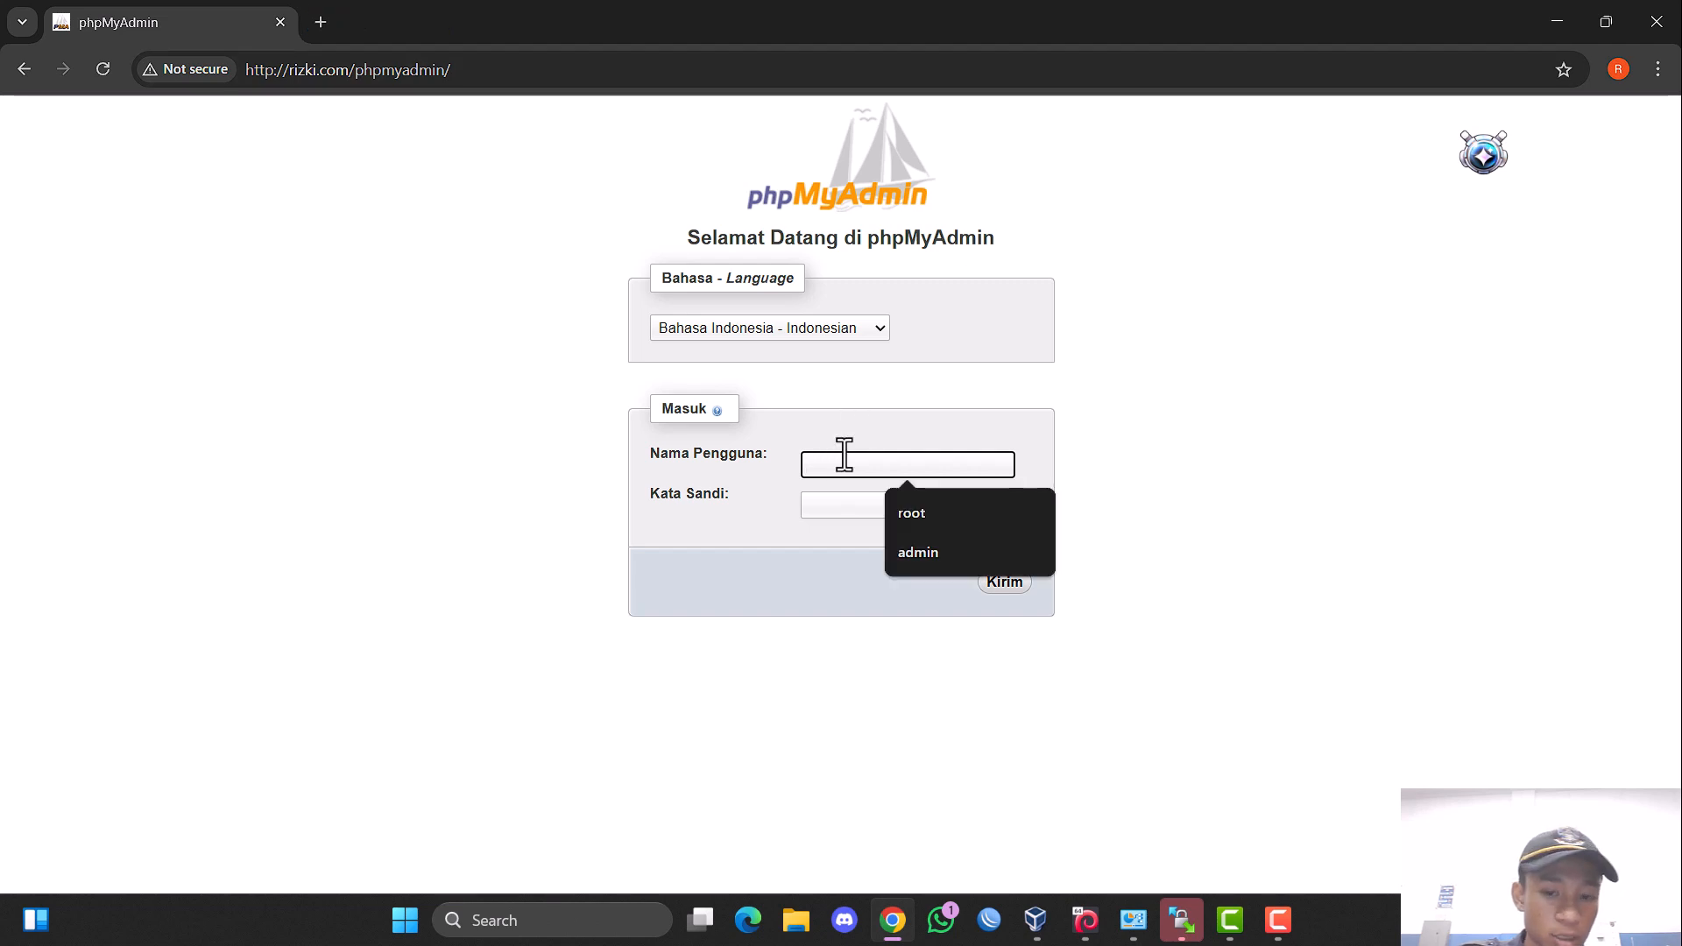
pyautogui.click(912, 509)
pyautogui.click(899, 508)
pyautogui.write('••')
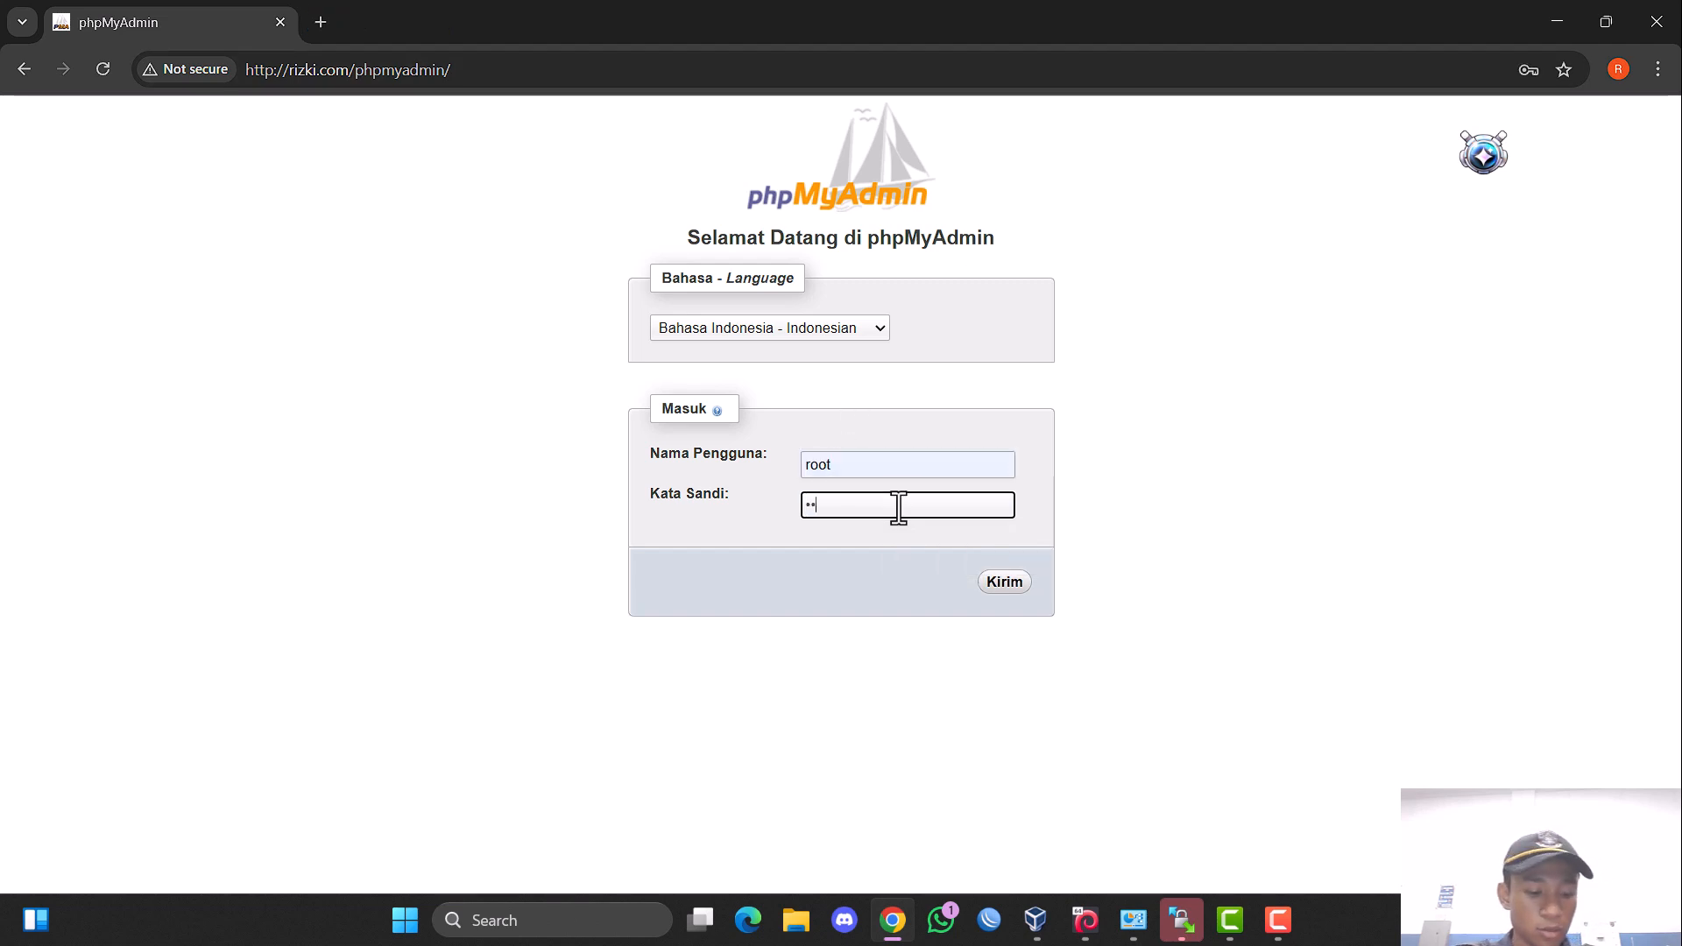
pyautogui.write('••••')
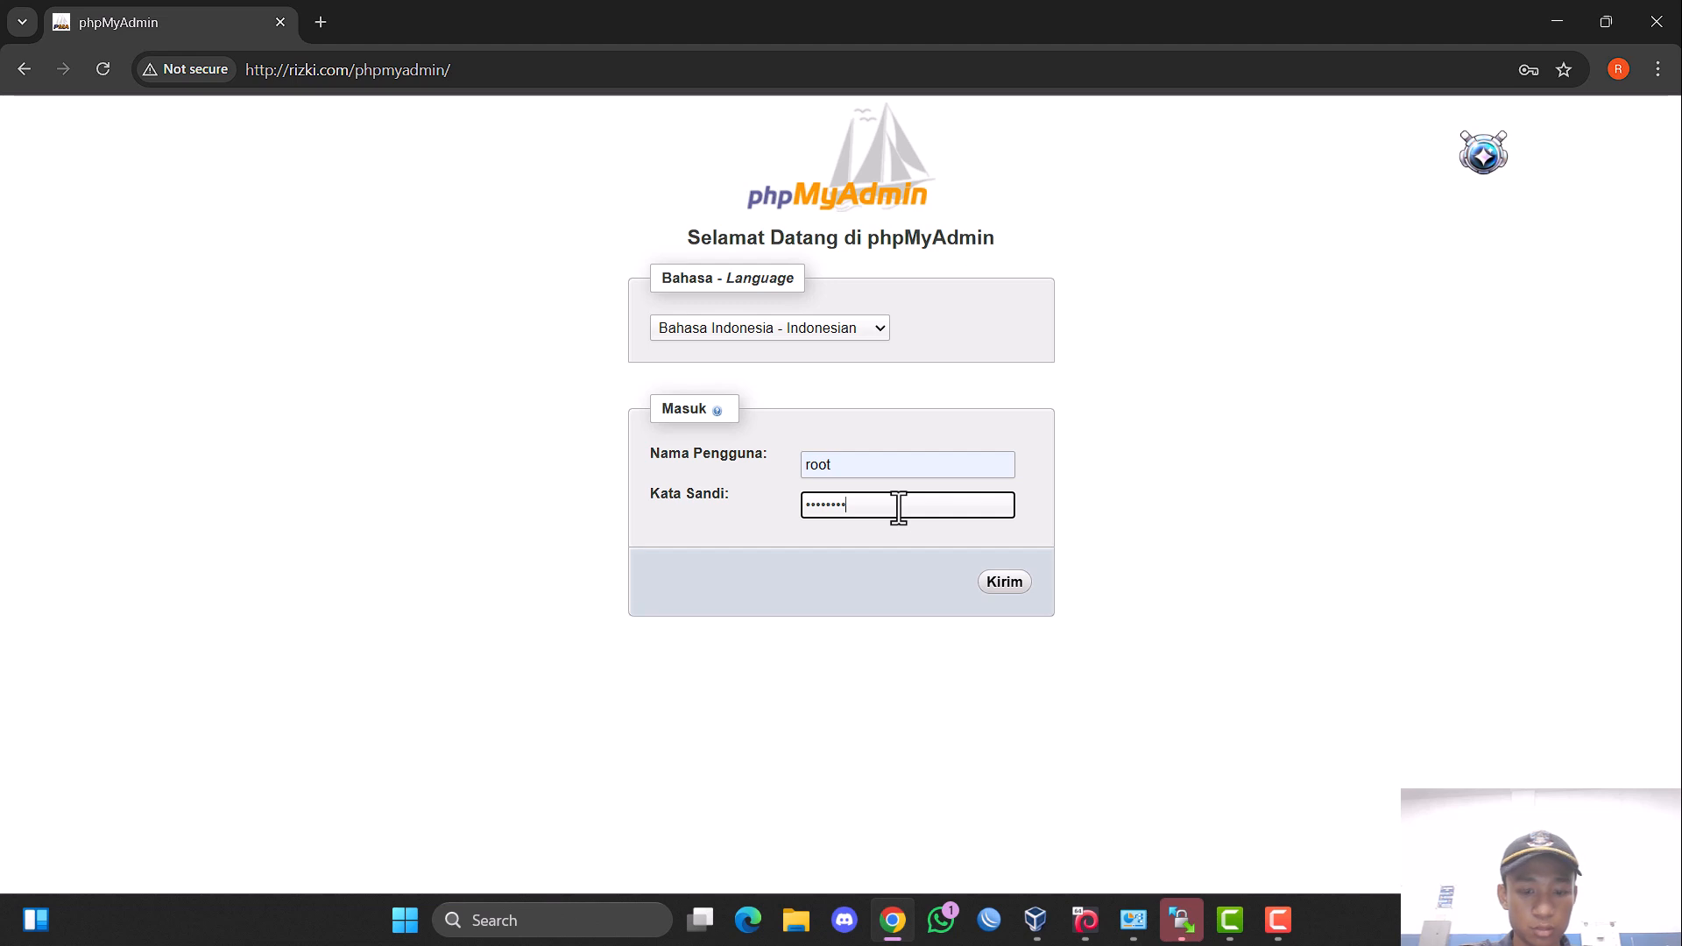
pyautogui.click(1018, 585)
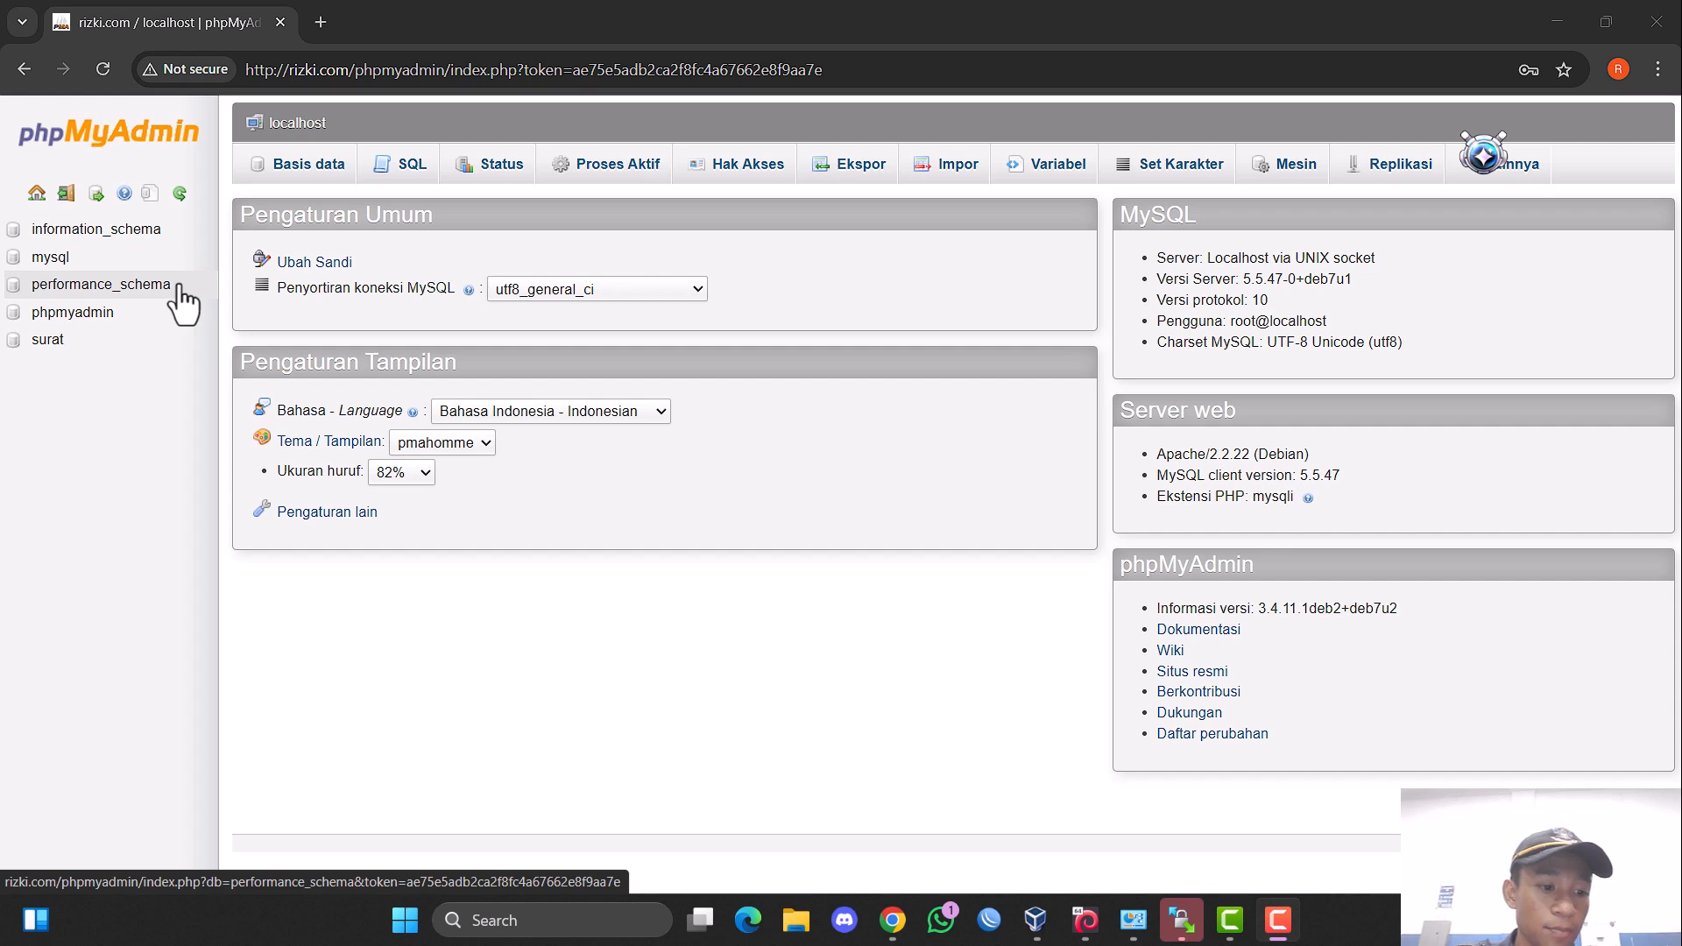
# Open the import page of the surat database and choose dbsurat.sql from Documents > sql database > DB as the import file.
pyautogui.click(109, 341)
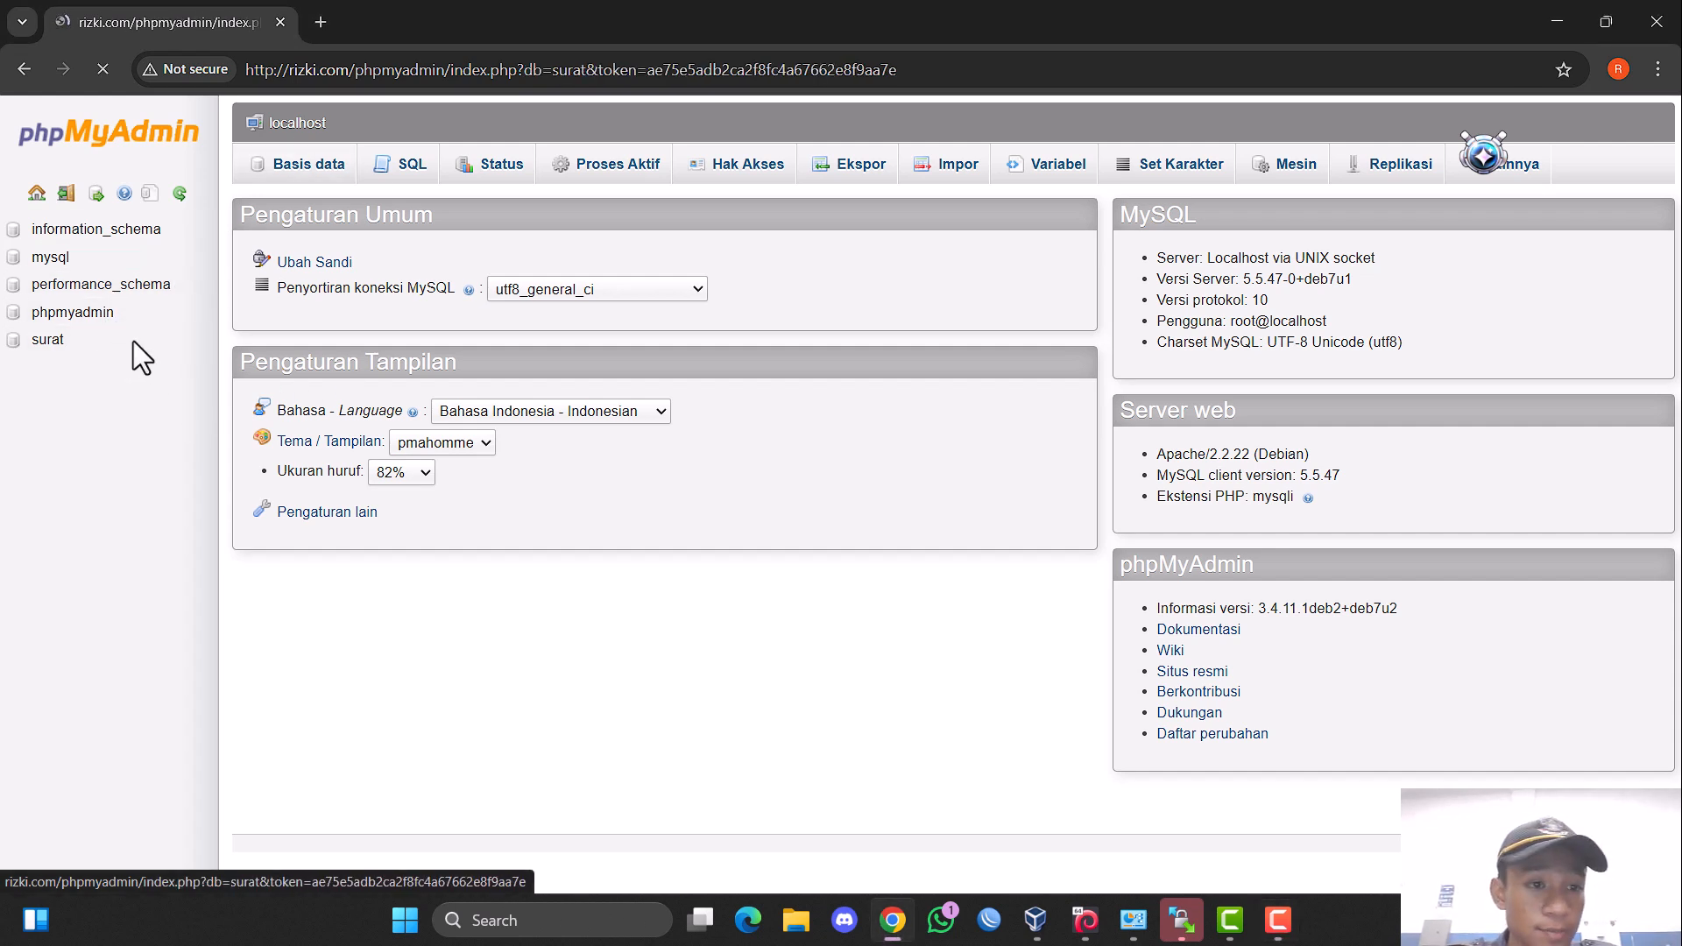
pyautogui.click(759, 172)
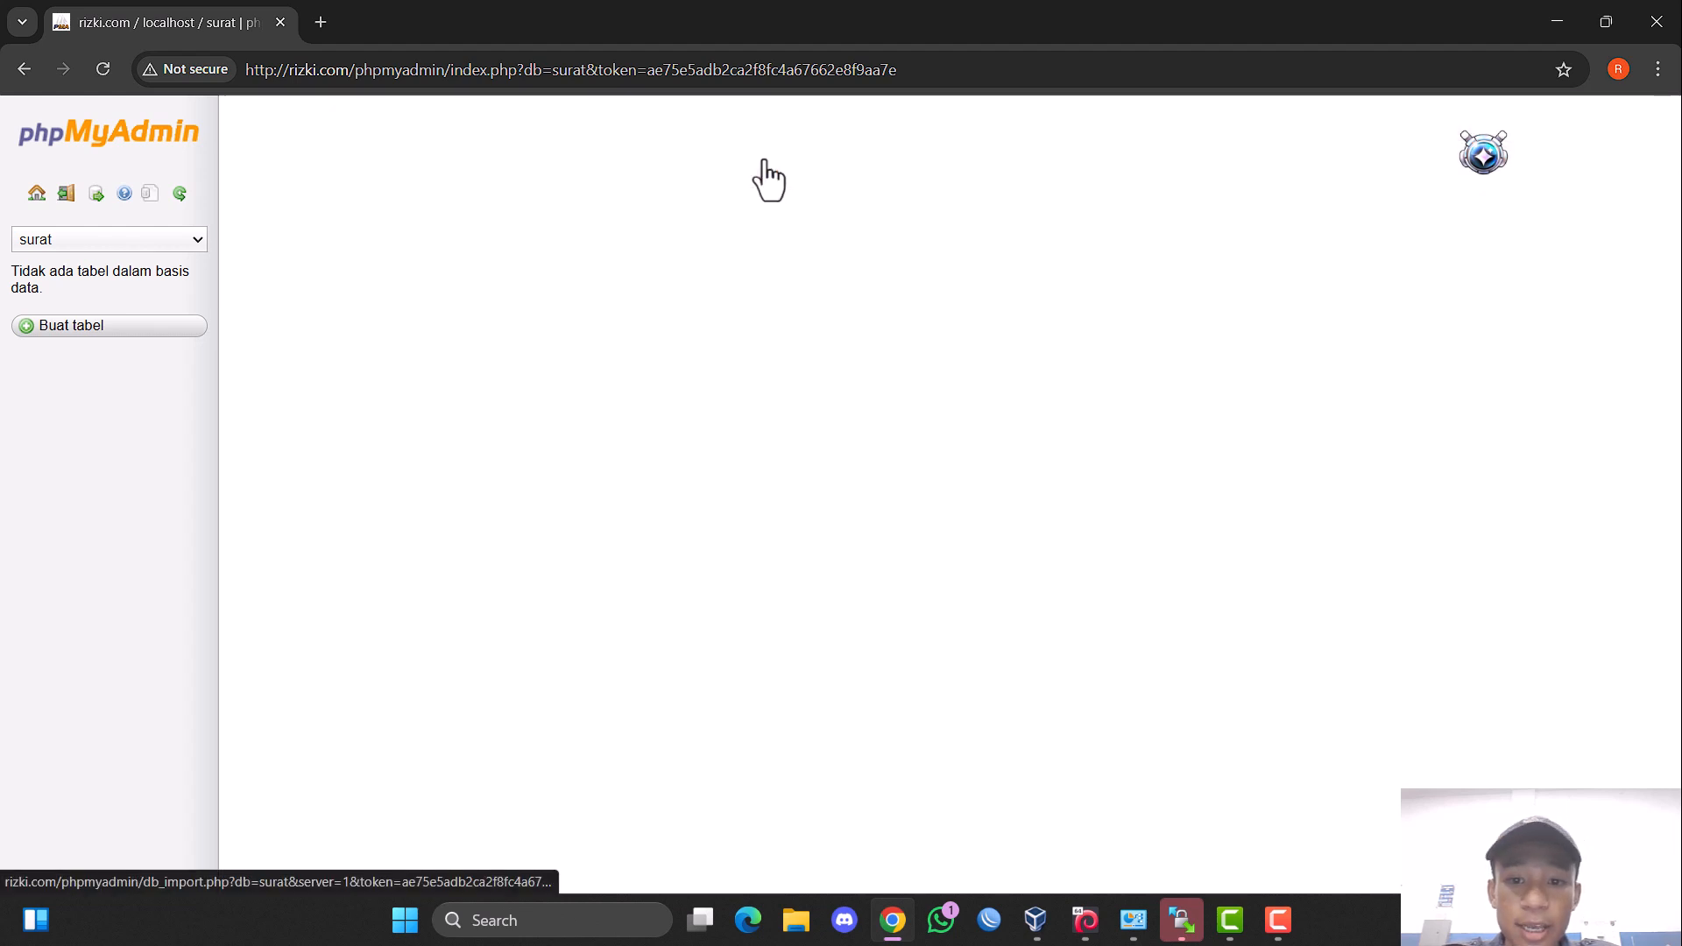
pyautogui.click(484, 387)
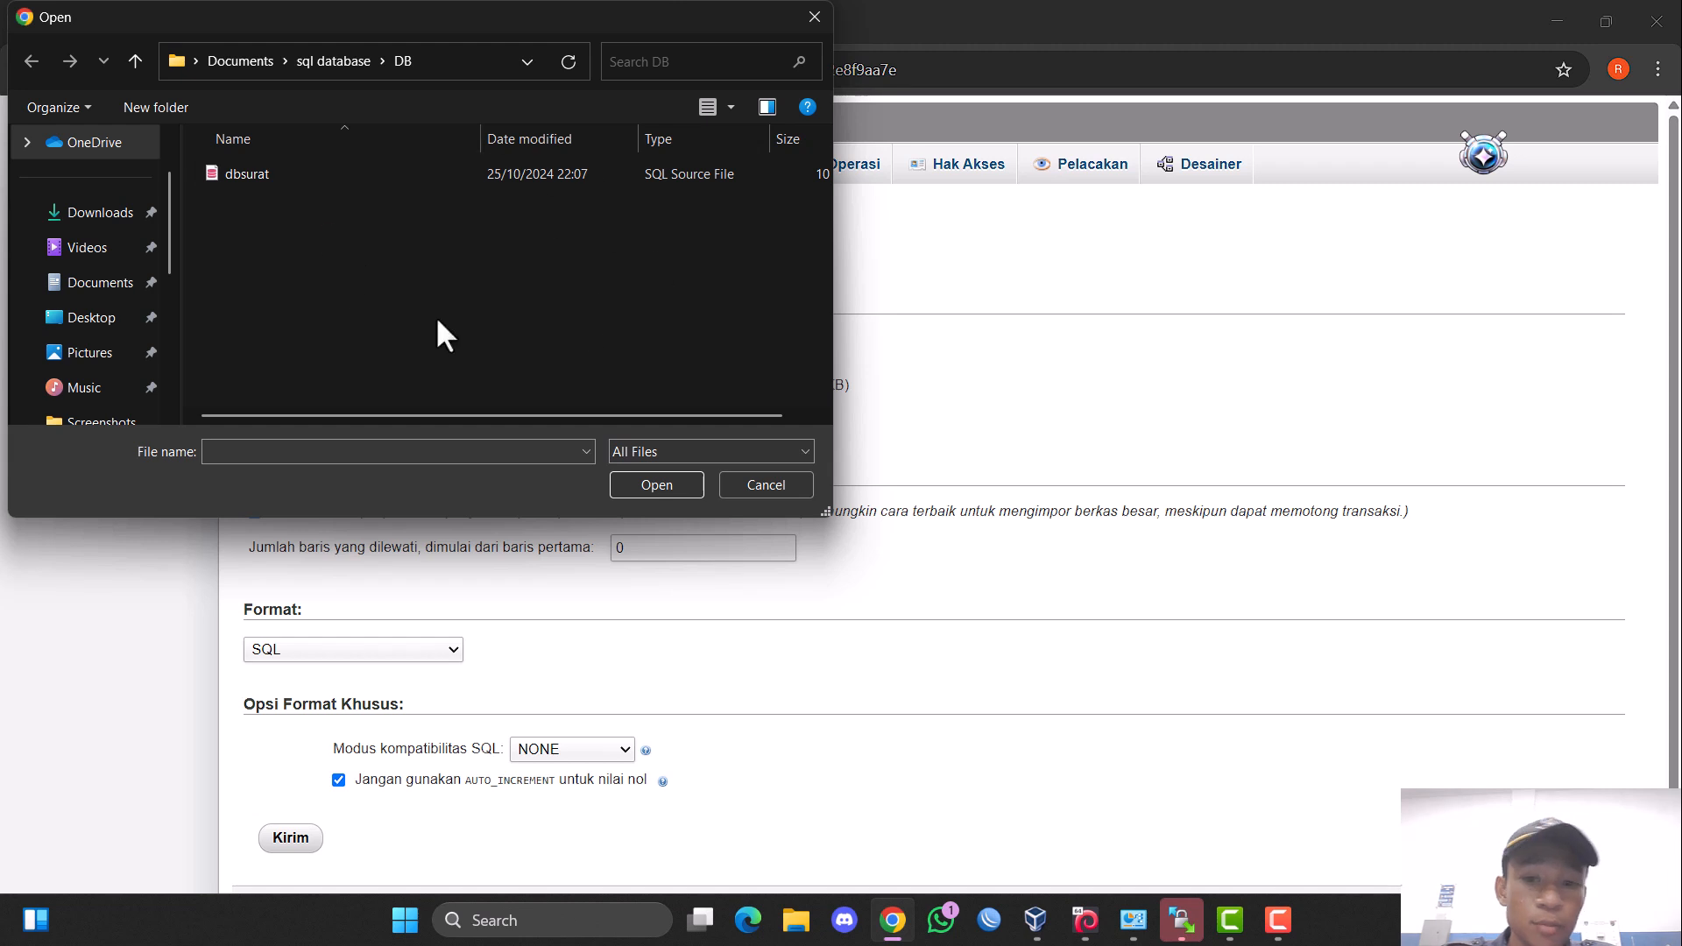
pyautogui.click(450, 171)
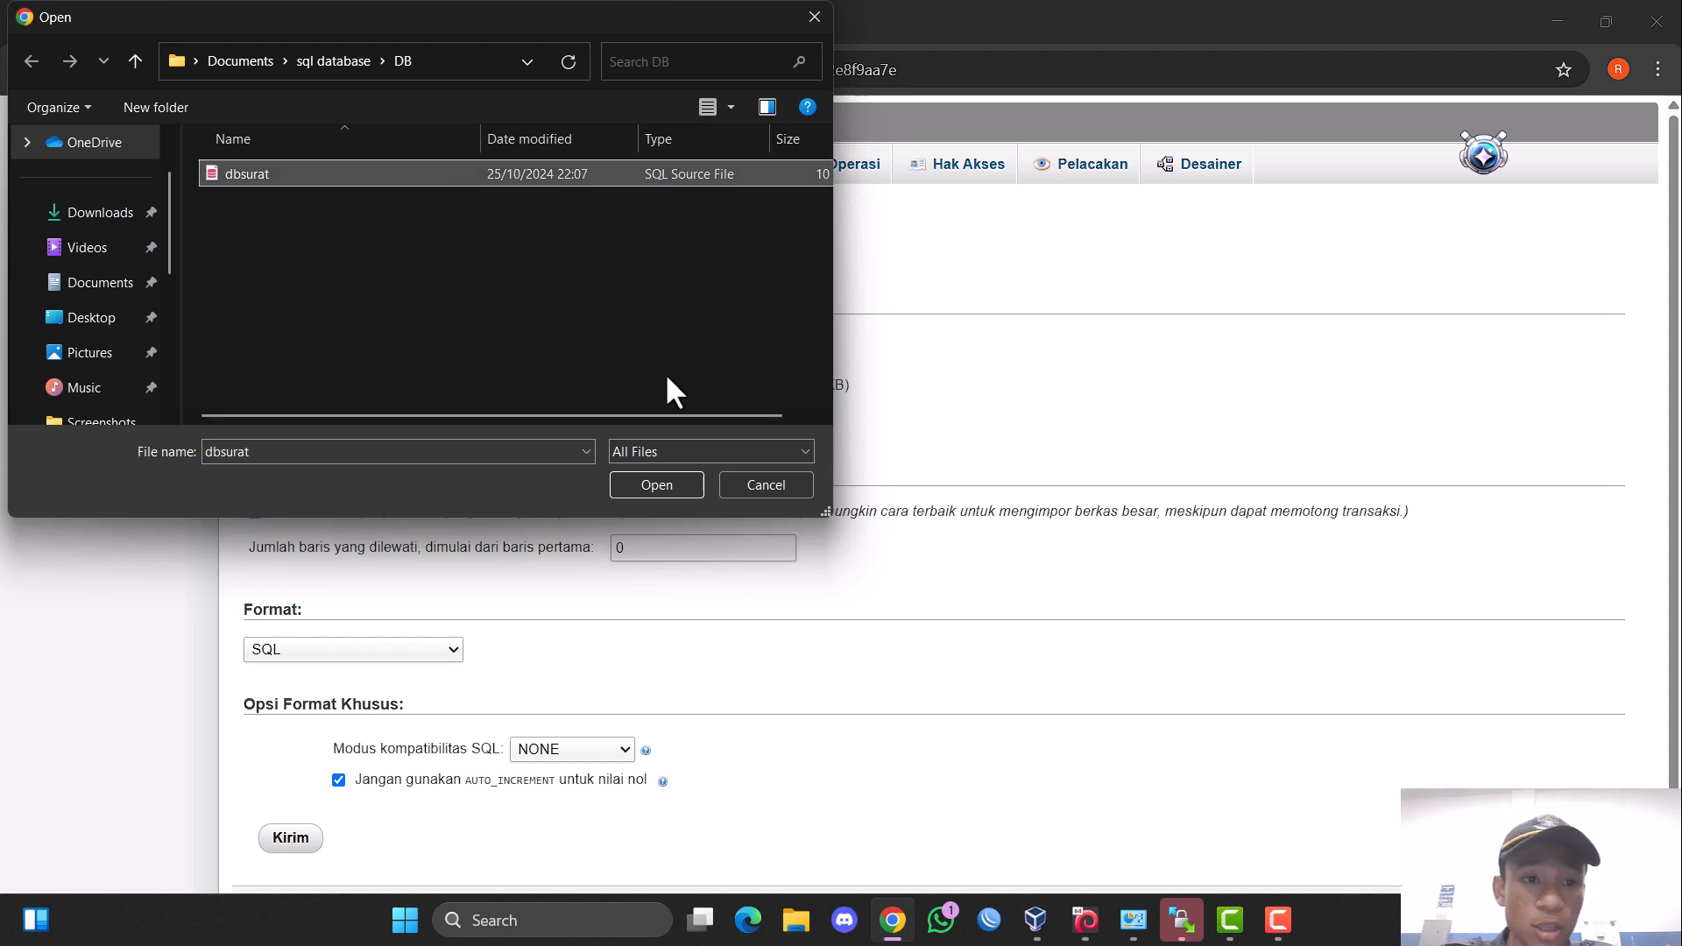
pyautogui.click(680, 484)
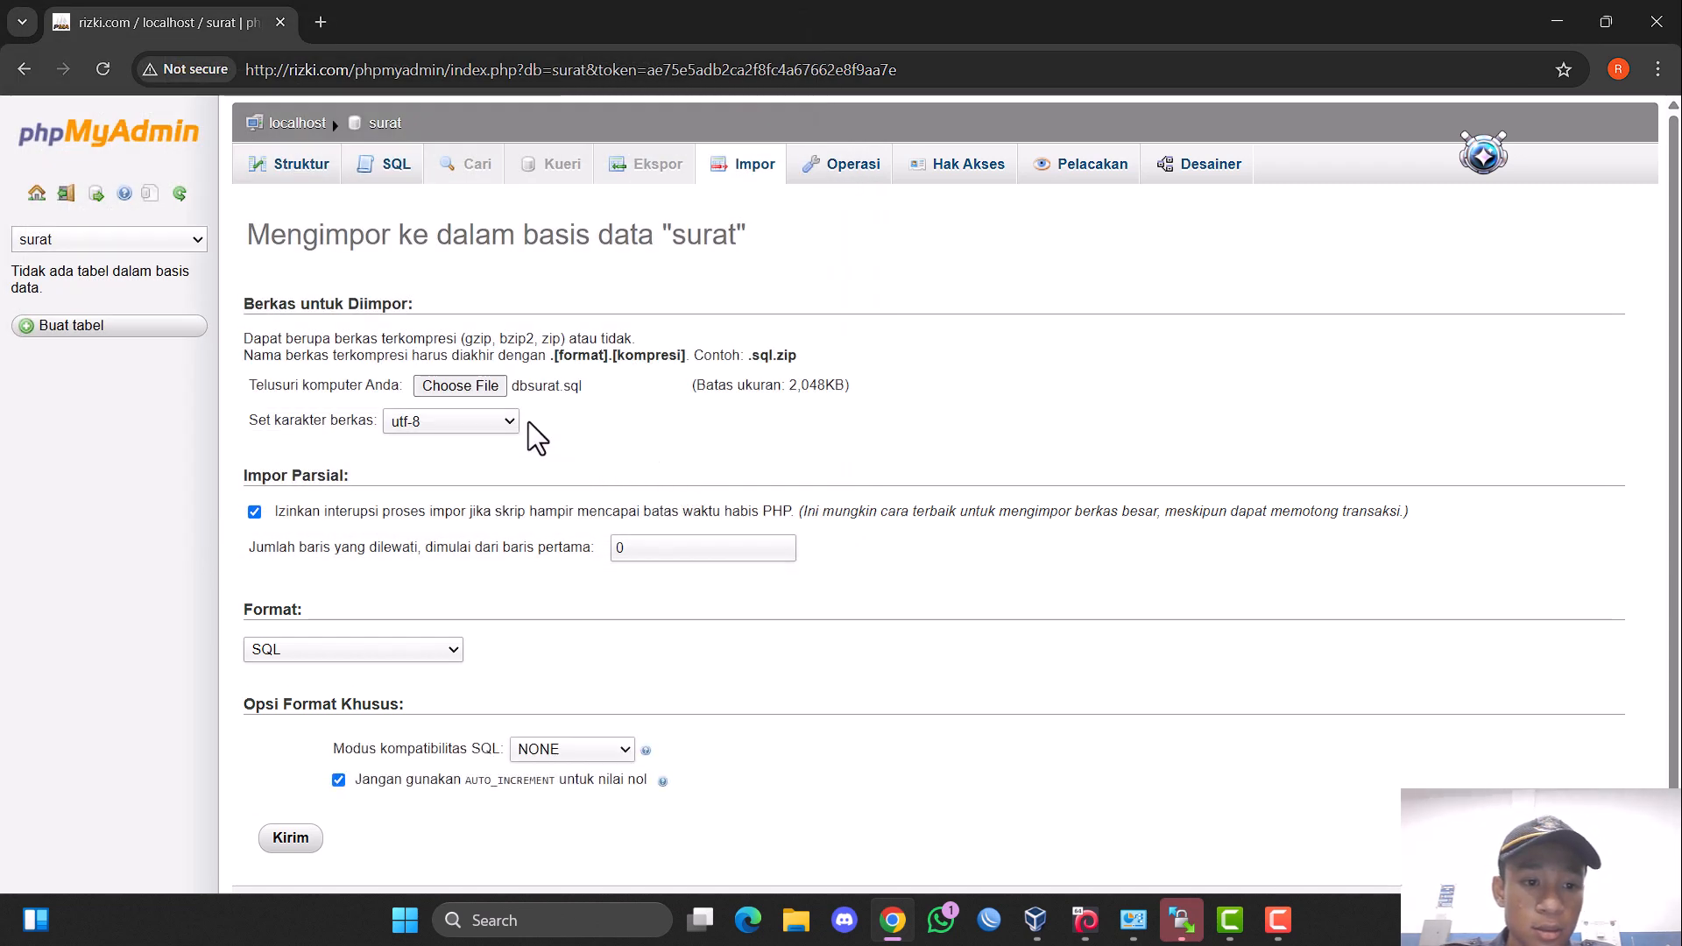
# Import dbsurat.sql into the surat database and open the database's table structure.
pyautogui.scroll(-1, 379, 674)
pyautogui.click(293, 817)
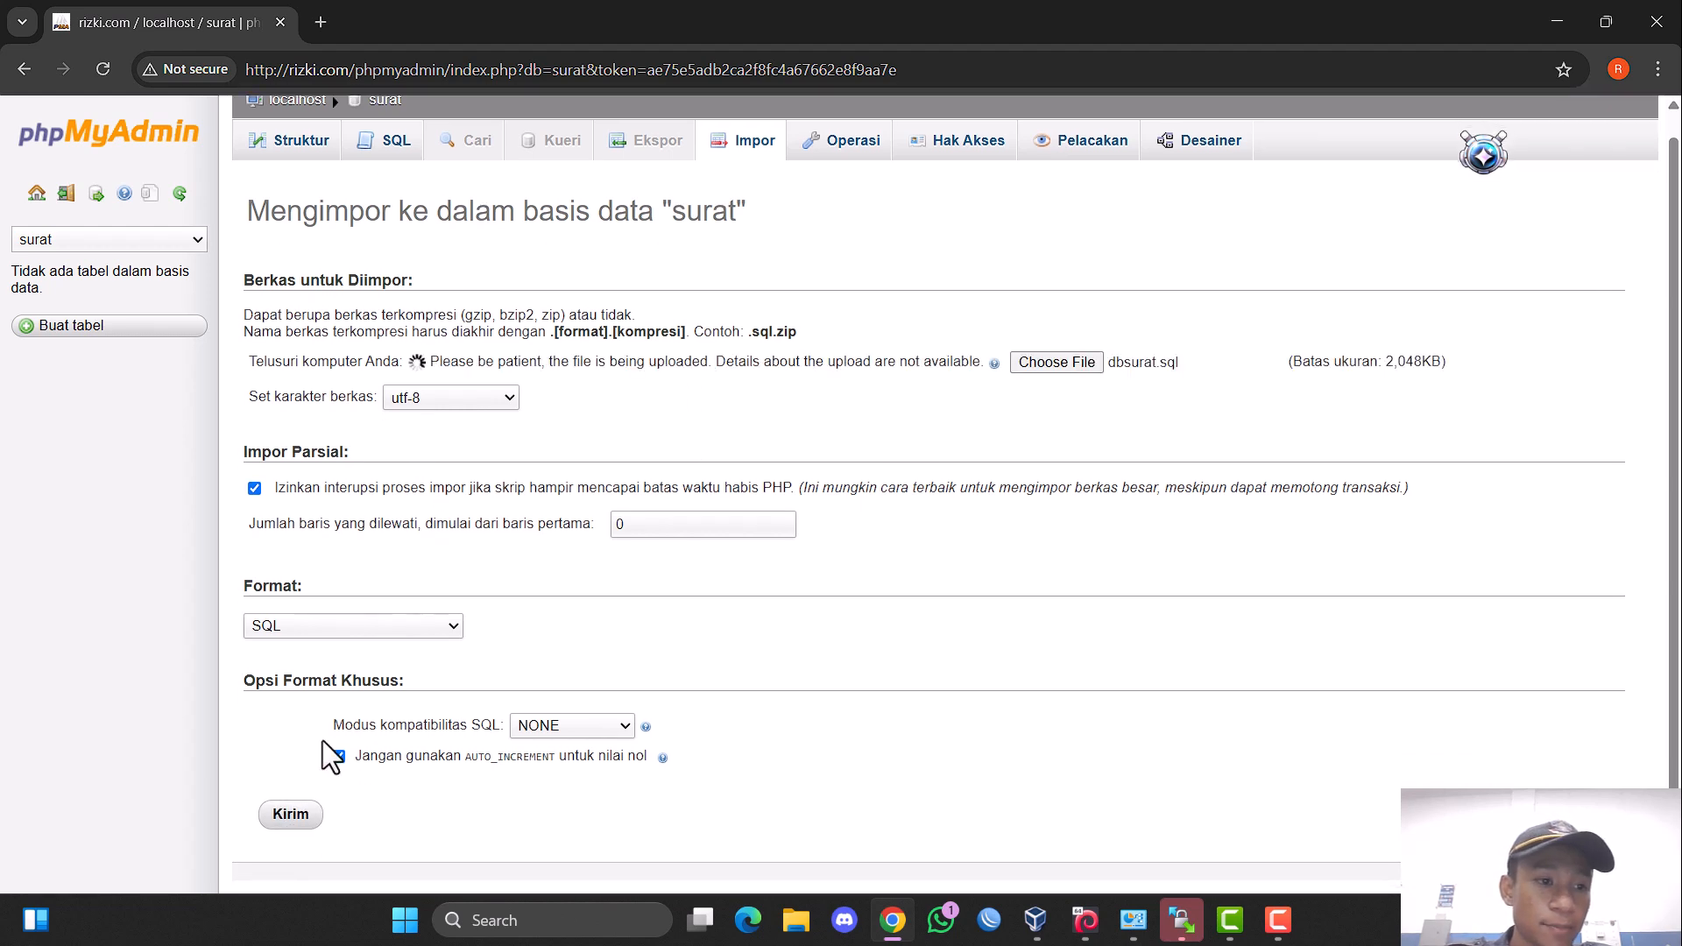
pyautogui.click(300, 164)
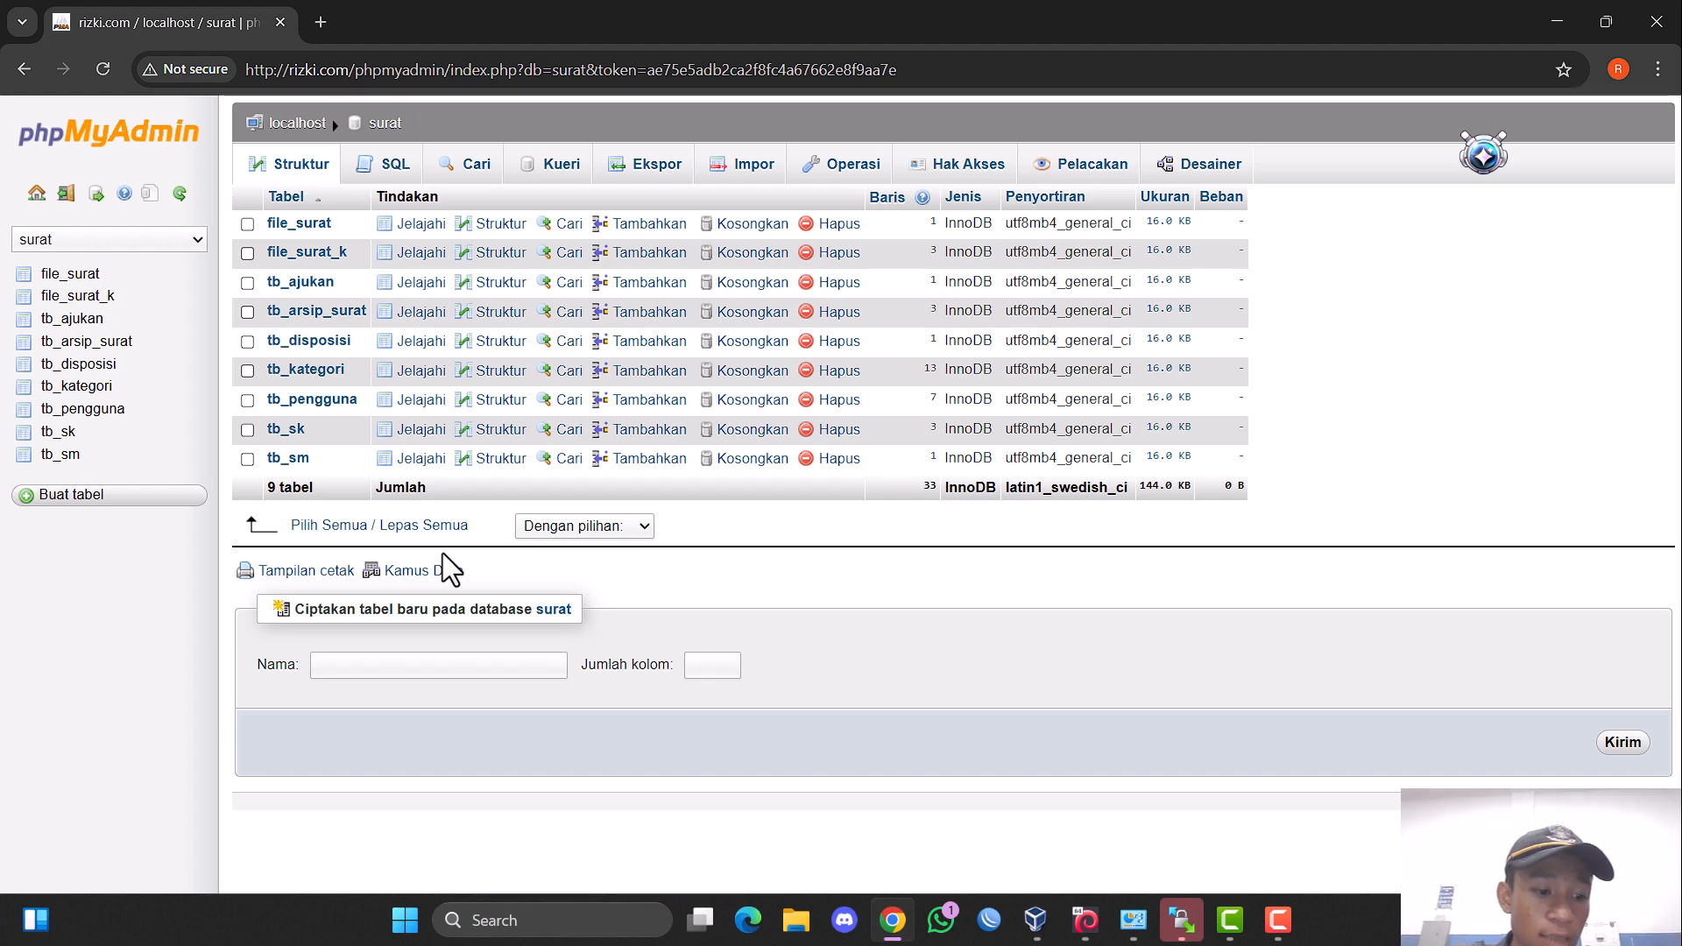
pyautogui.click(1348, 352)
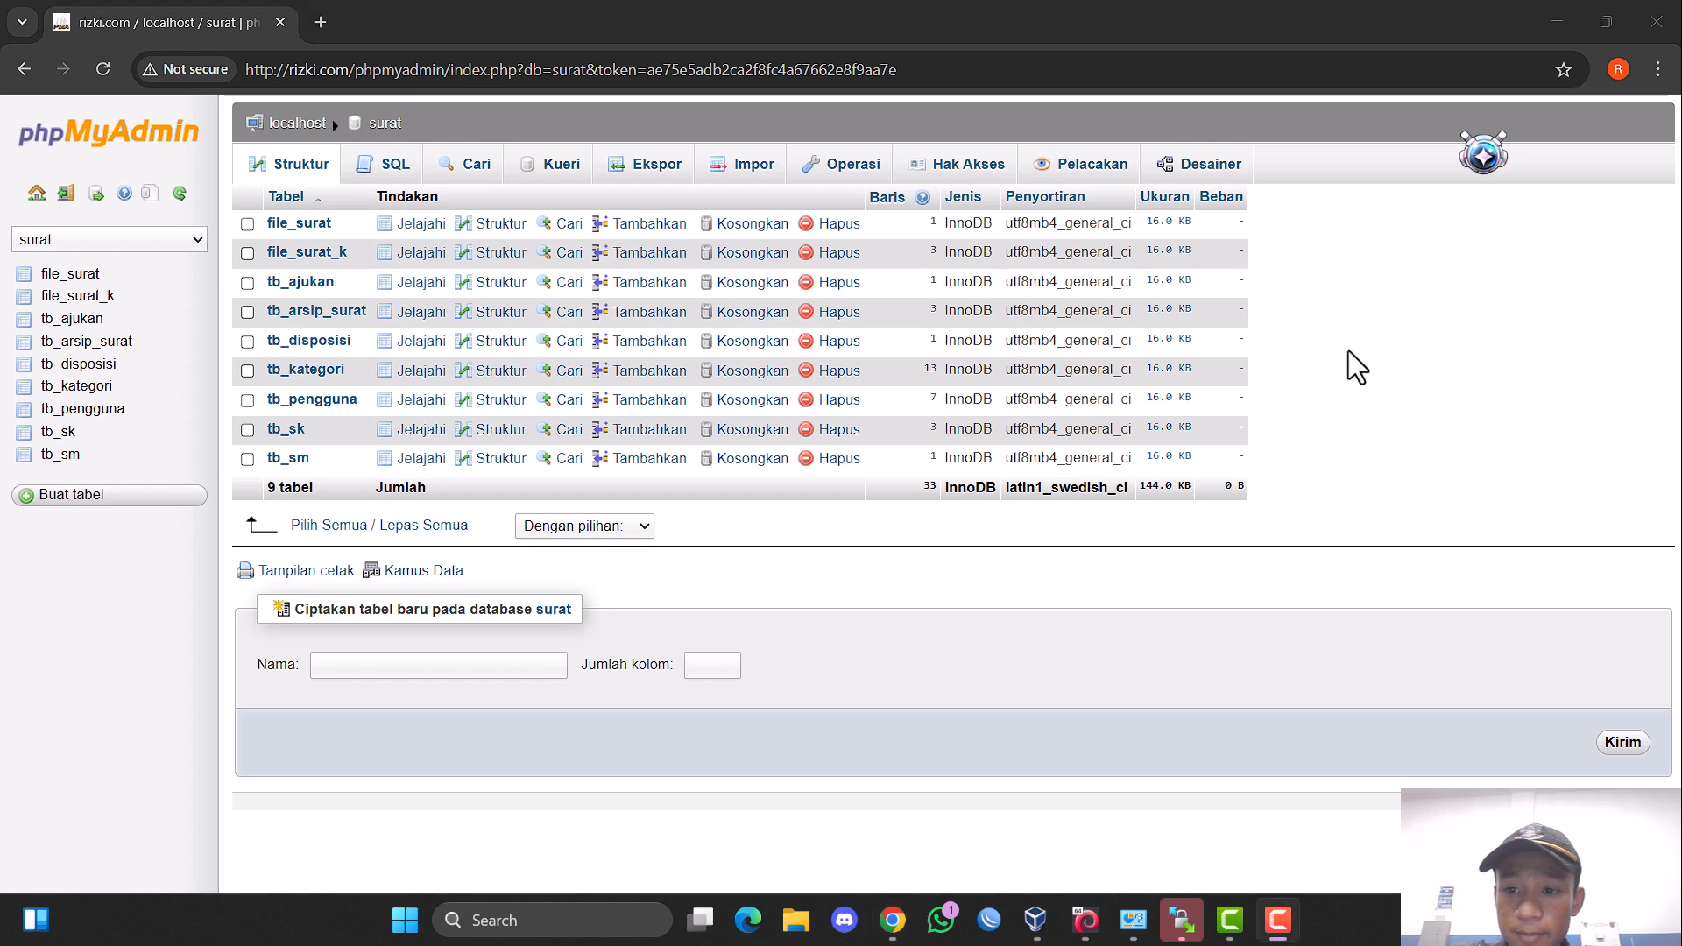
# Open rizki.com/SURAT/ in a new browser tab to check the SURAT login page.
pyautogui.click(320, 22)
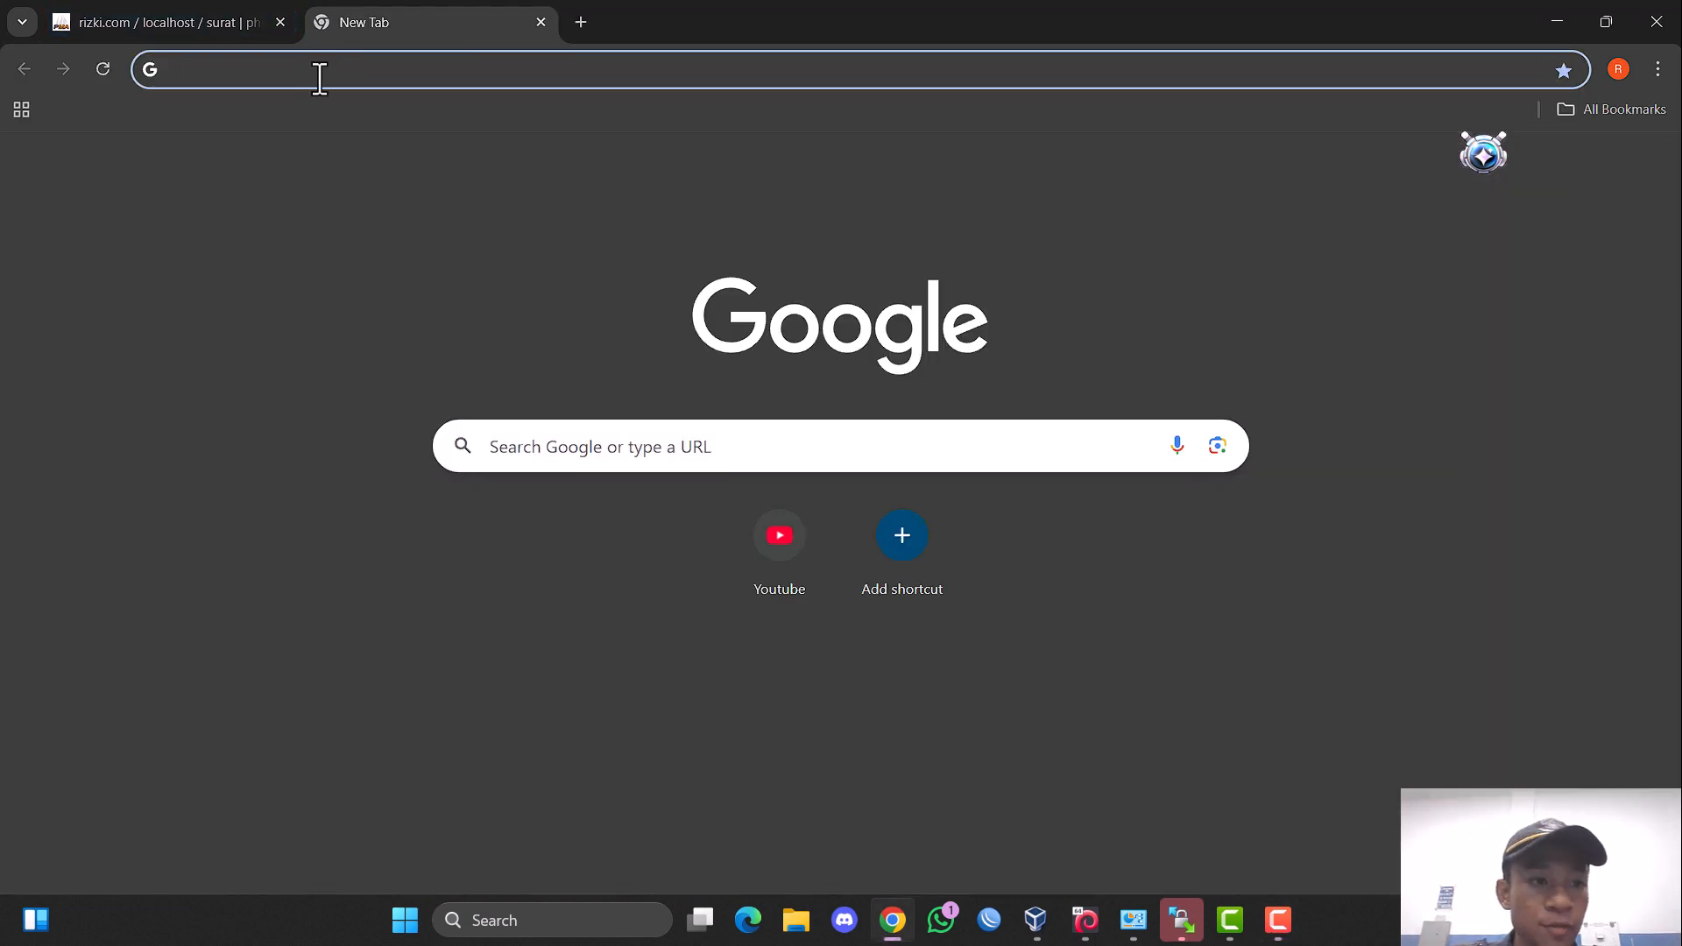
pyautogui.click(320, 75)
pyautogui.write('rizki')
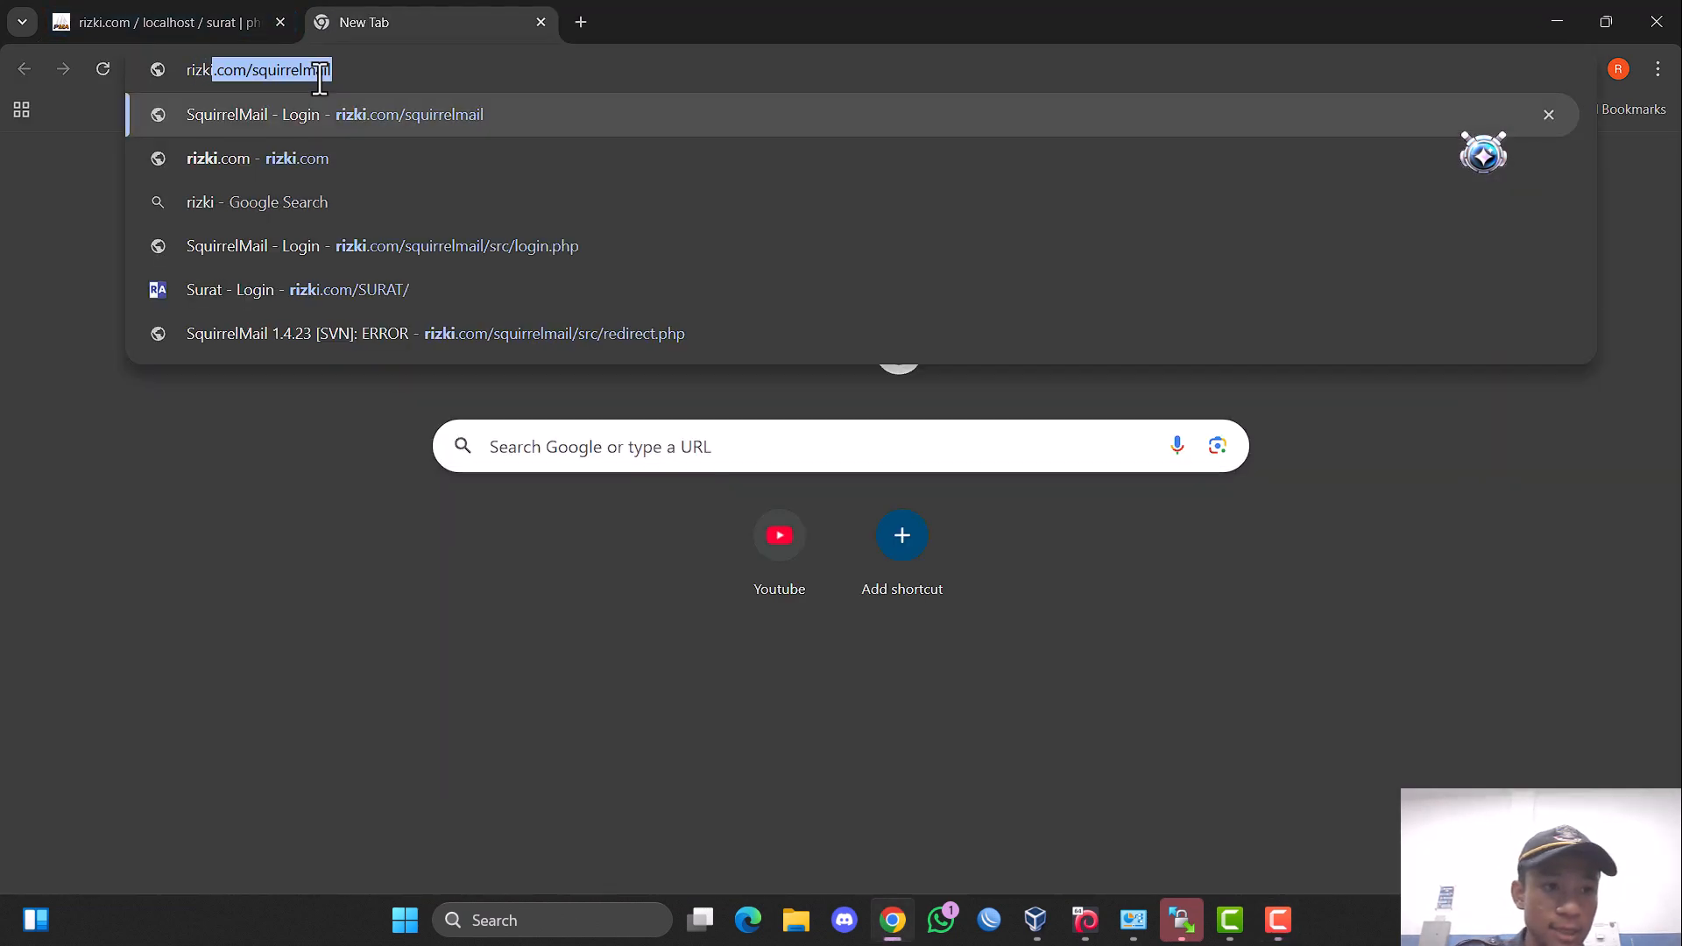
pyautogui.write('.com')
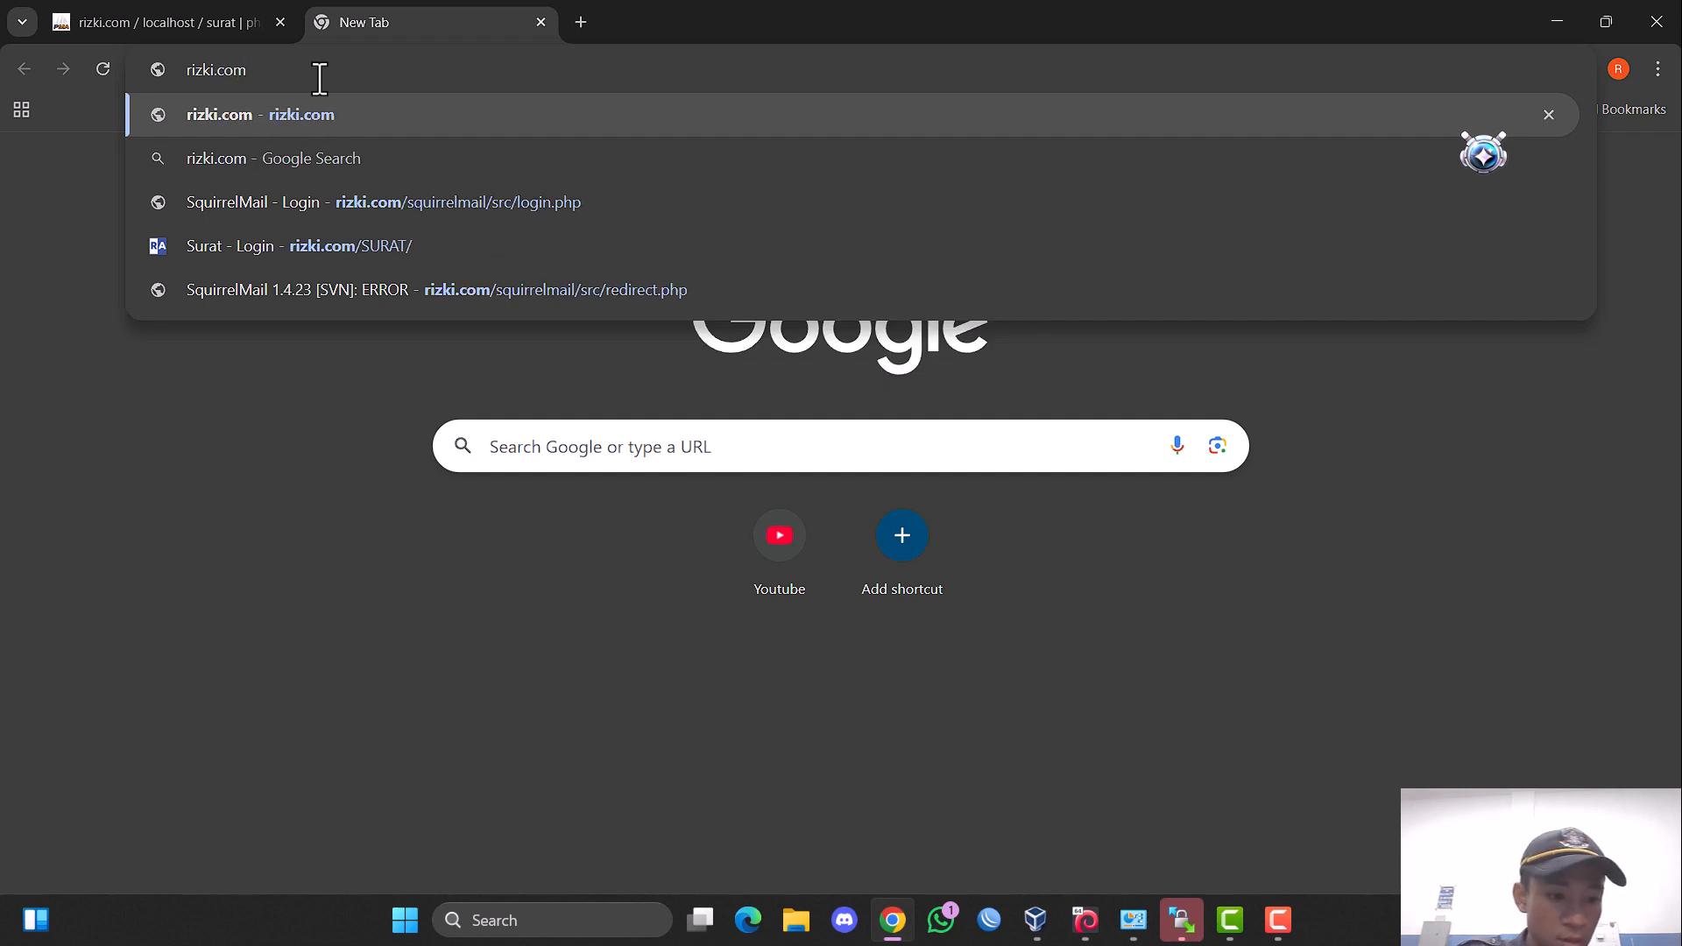
pyautogui.write('/SURA')
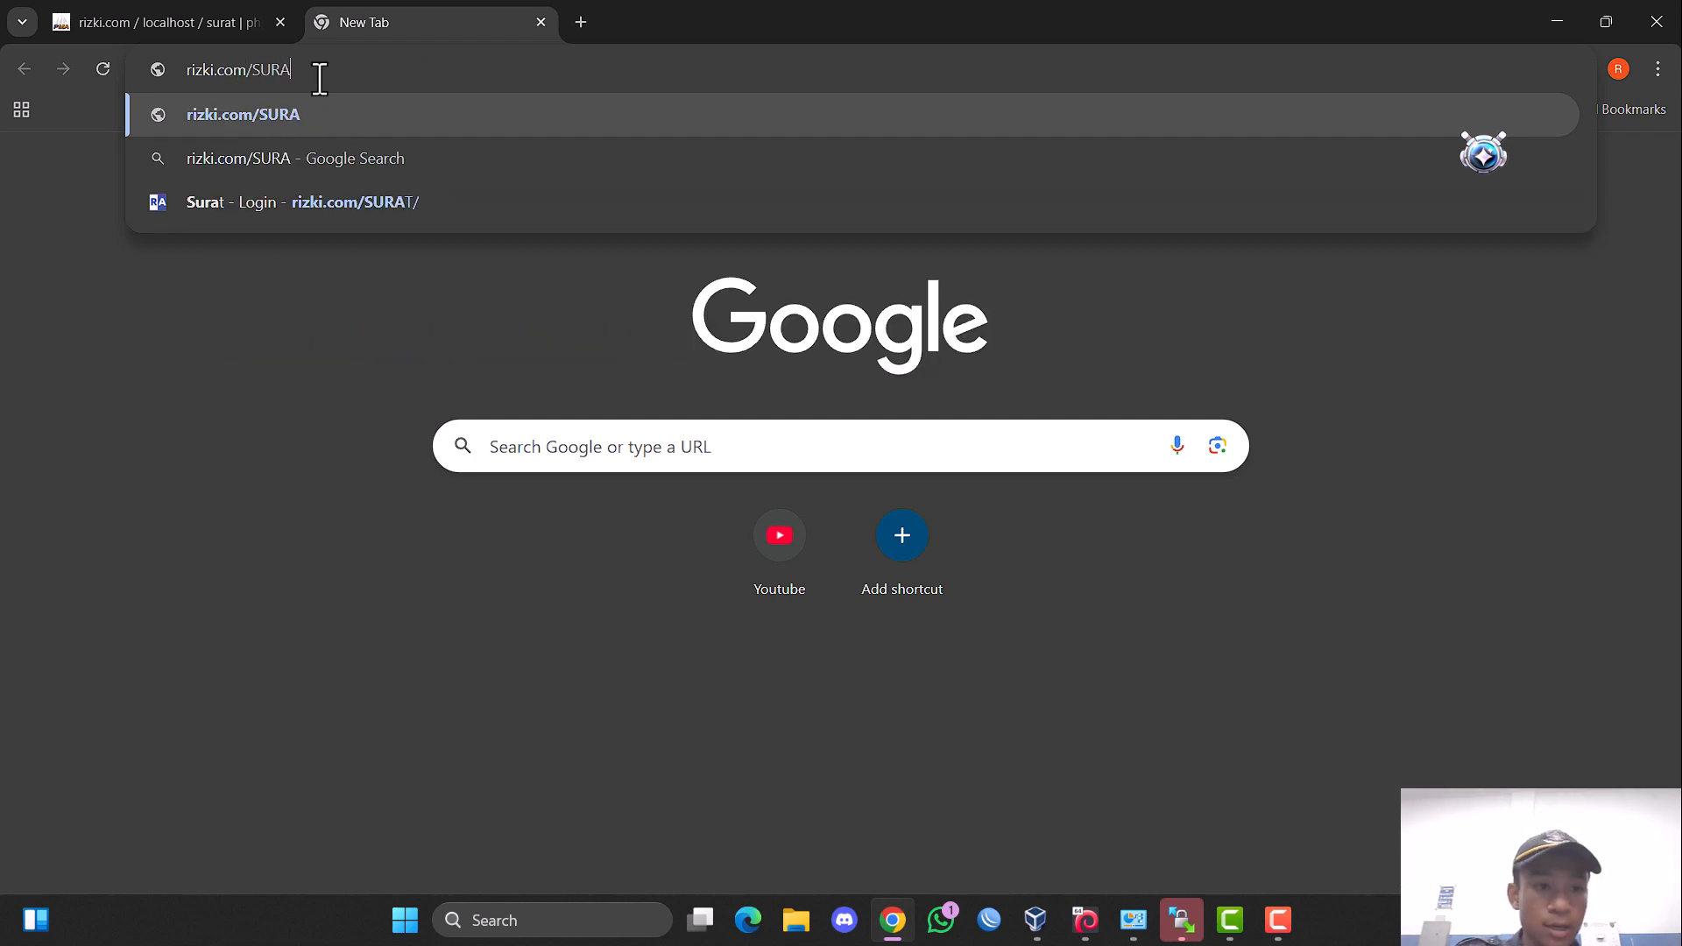
pyautogui.write('T/')
pyautogui.press('Return')
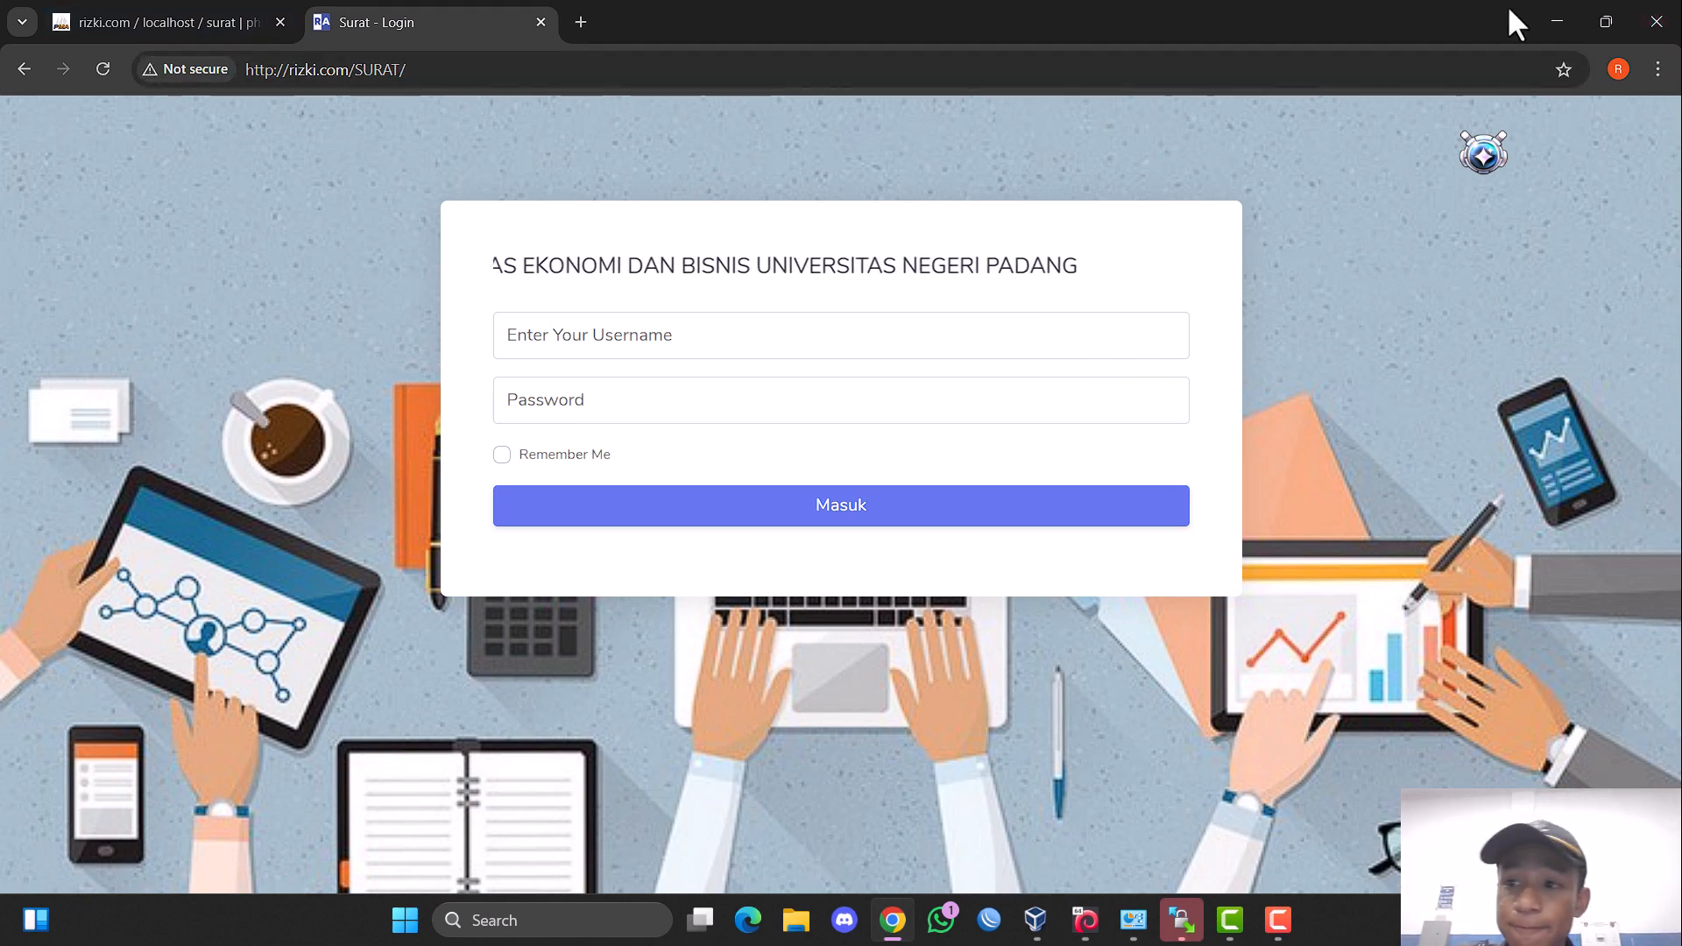
# Minimize Chrome, close the Network Connections and Network and Sharing Center windows, and switch to the debian 1 virtual machine.
pyautogui.click(1553, 11)
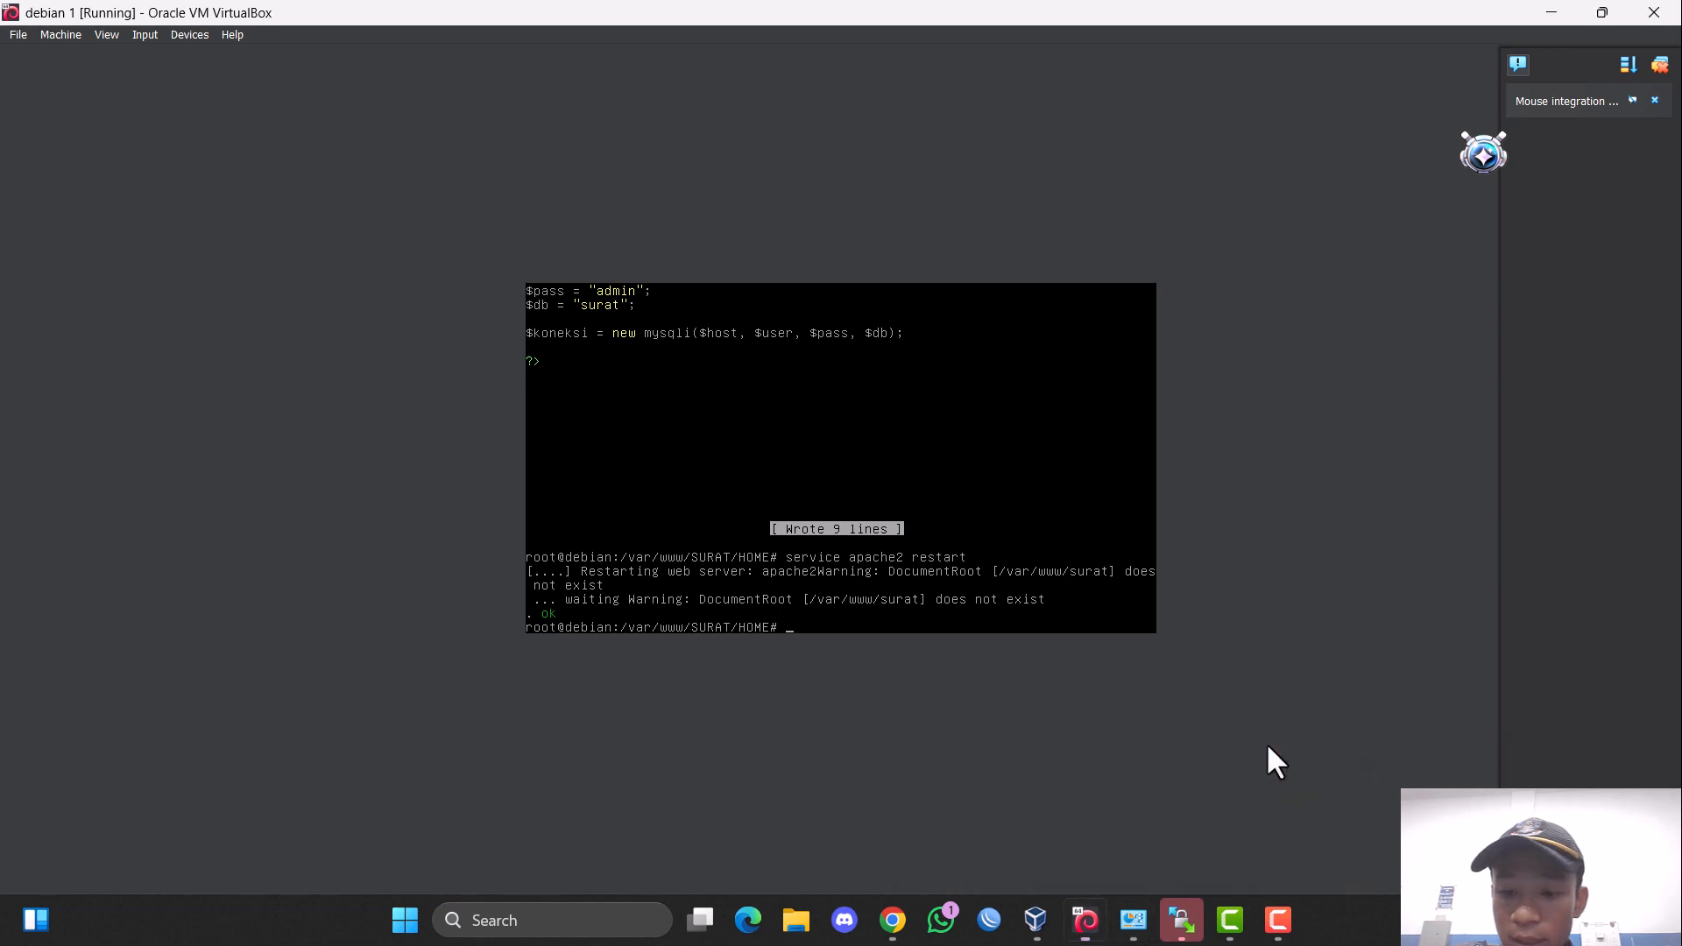
pyautogui.moveTo(1132, 920)
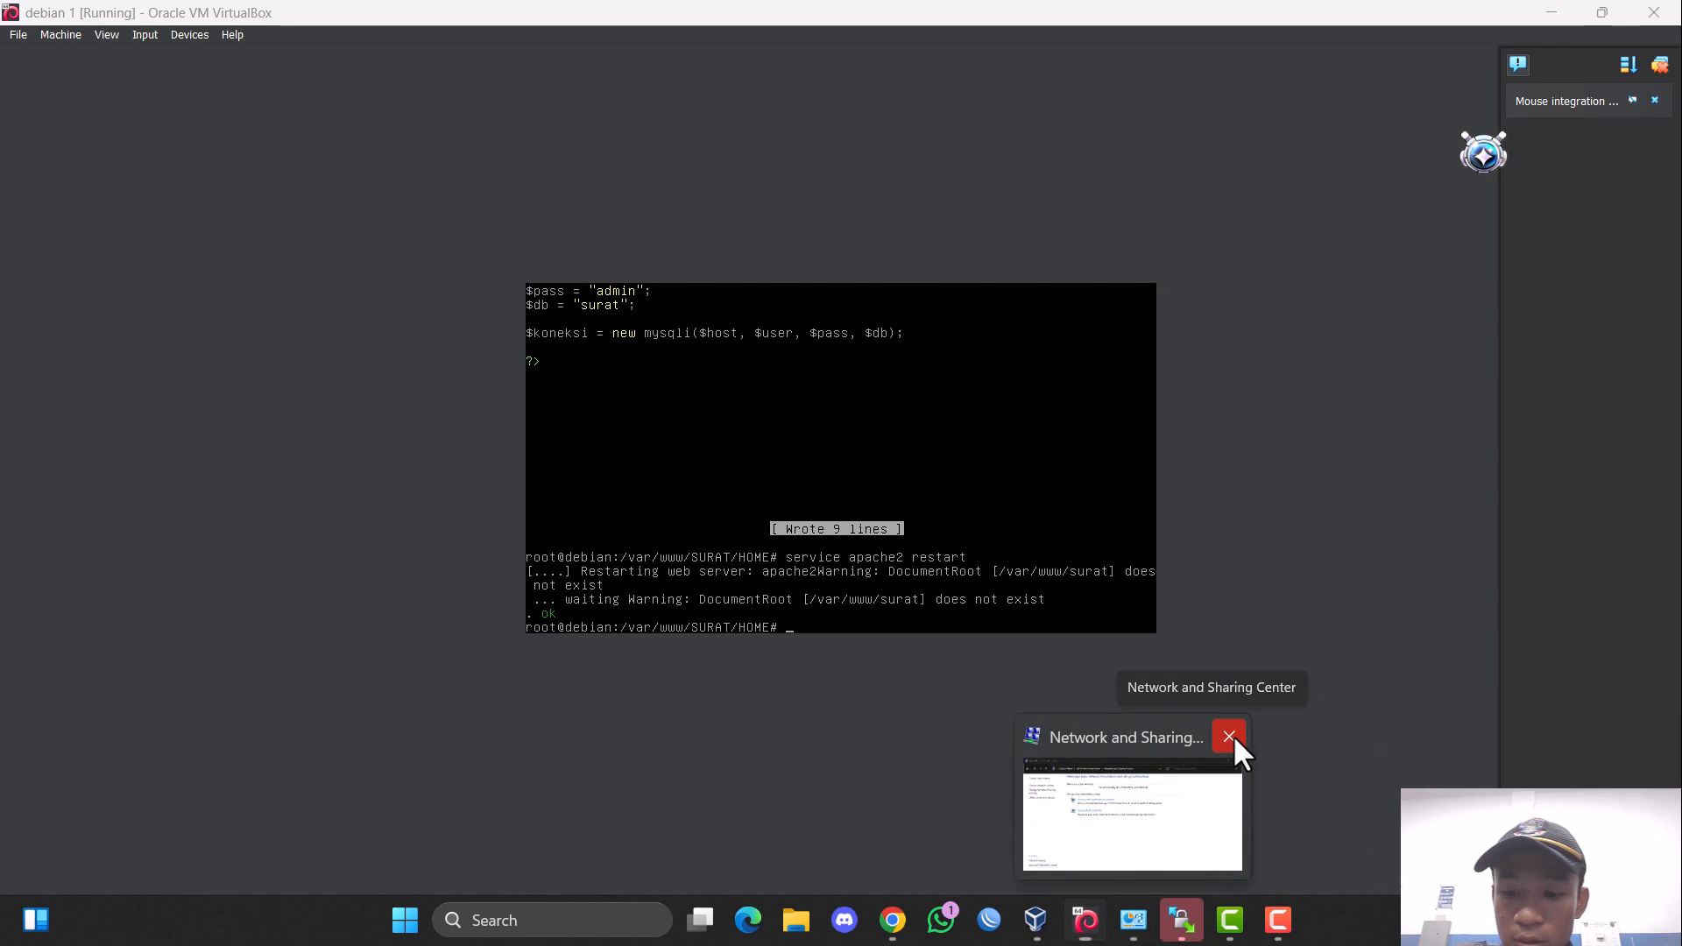
pyautogui.click(1230, 739)
pyautogui.click(1059, 919)
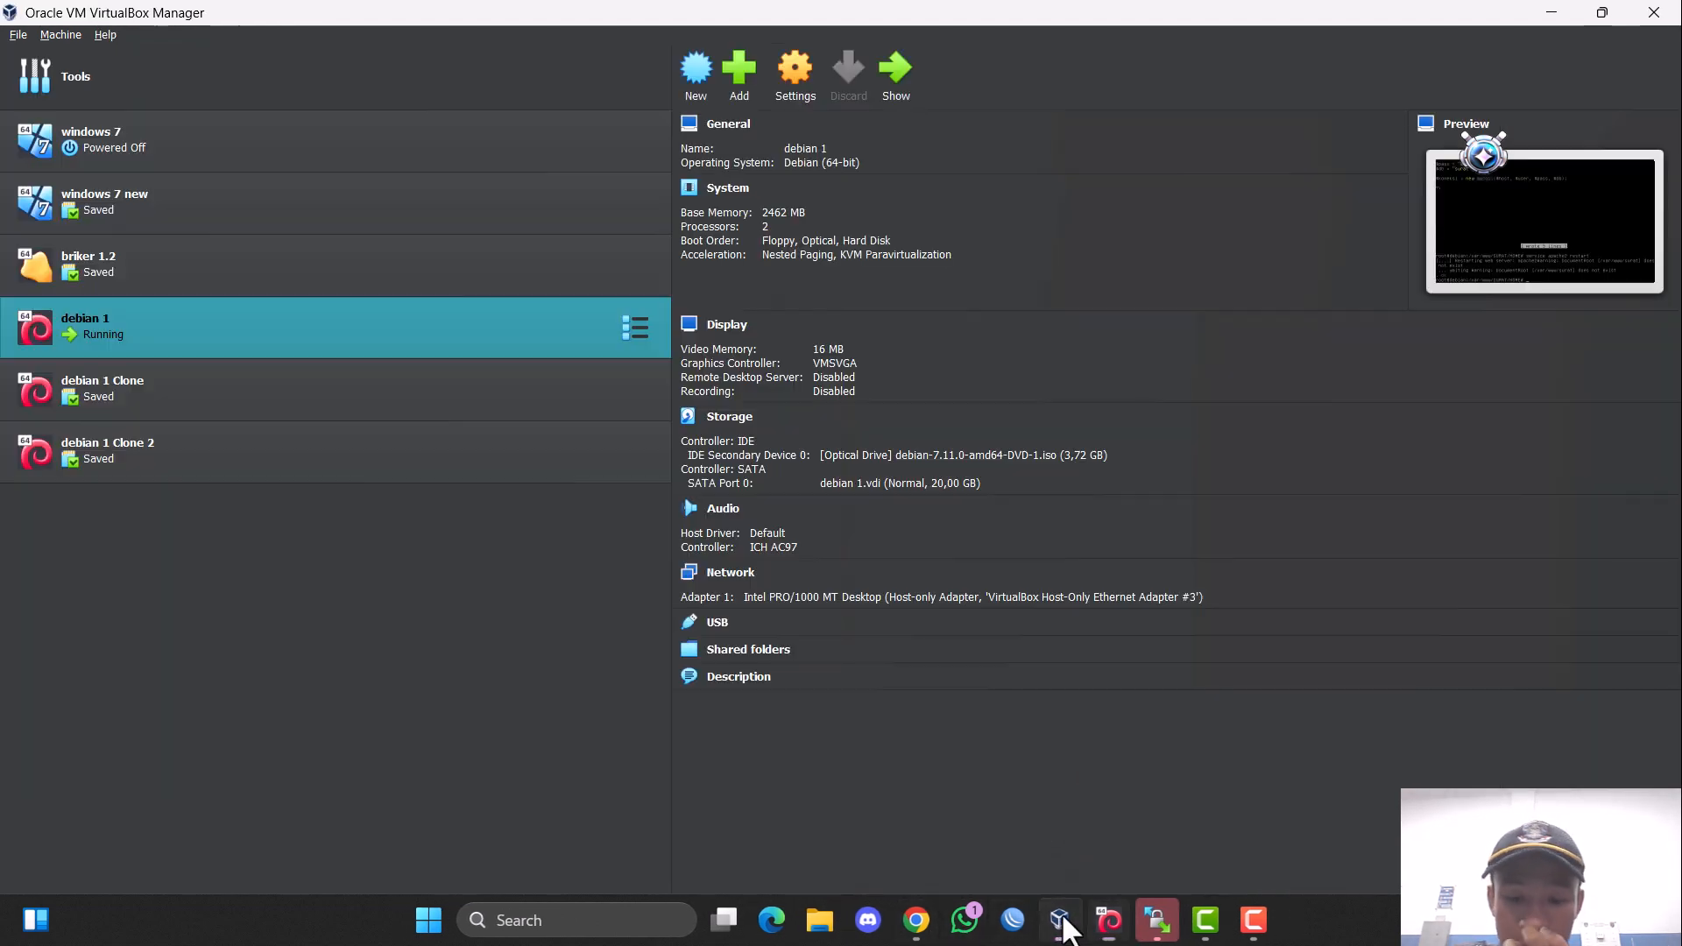
pyautogui.click(1109, 919)
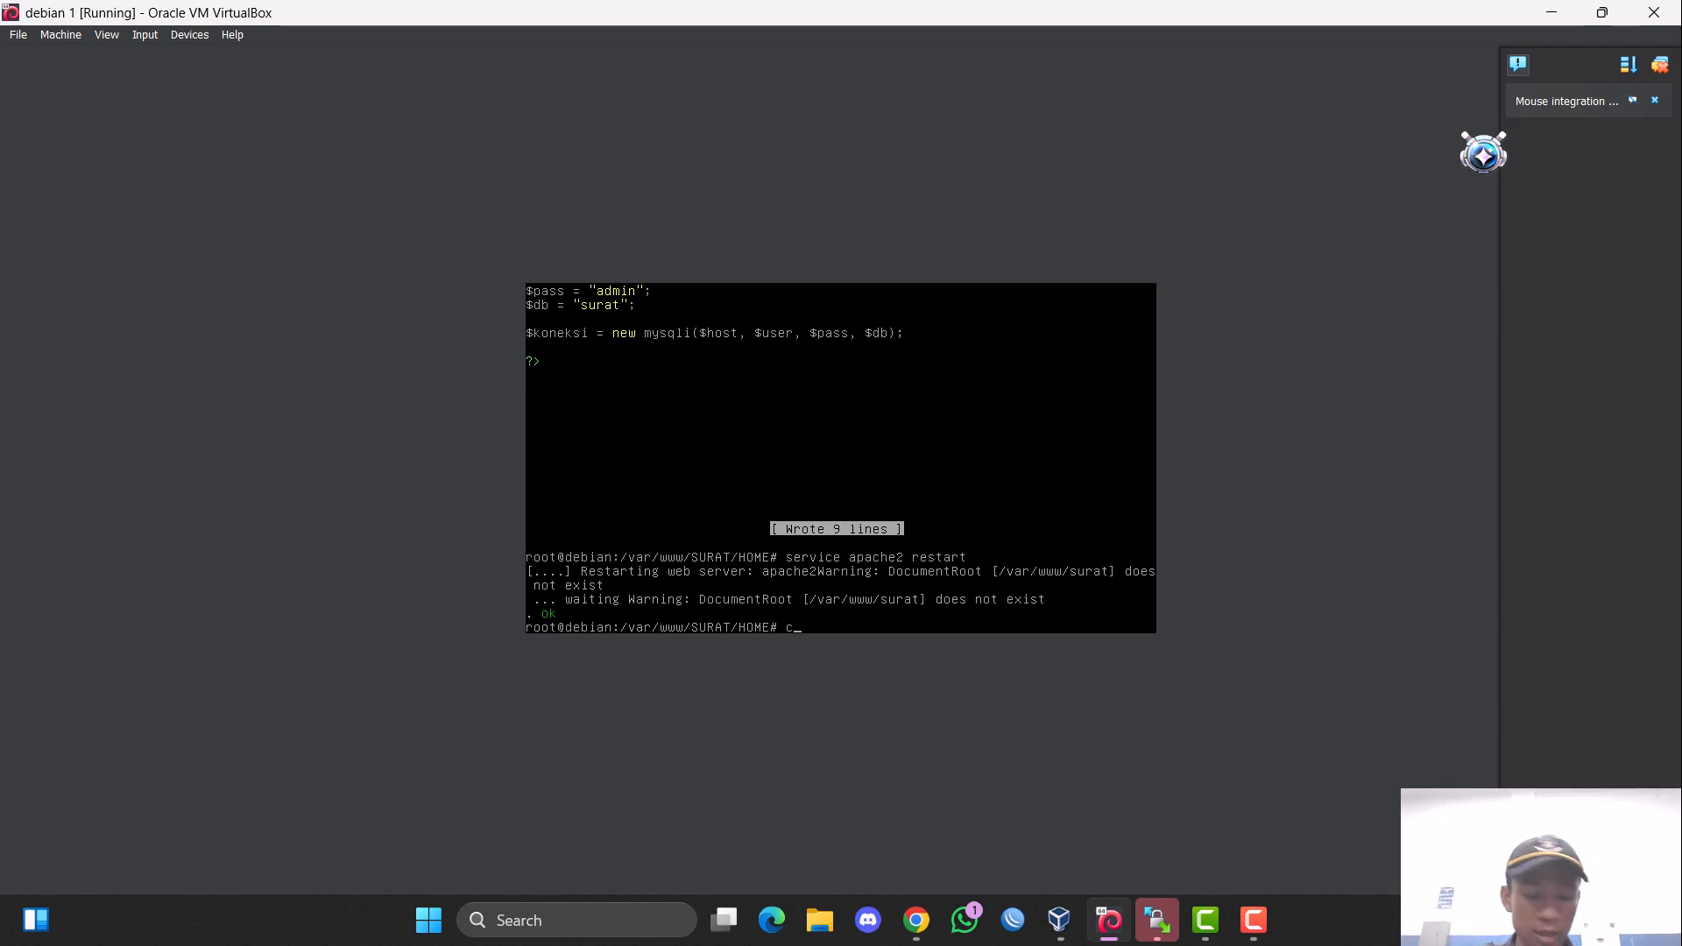
# Return to the home directory and review the package sources in /etc/apt/sources.list with nano, exiting without changes.
pyautogui.write('d')
pyautogui.press('Return')
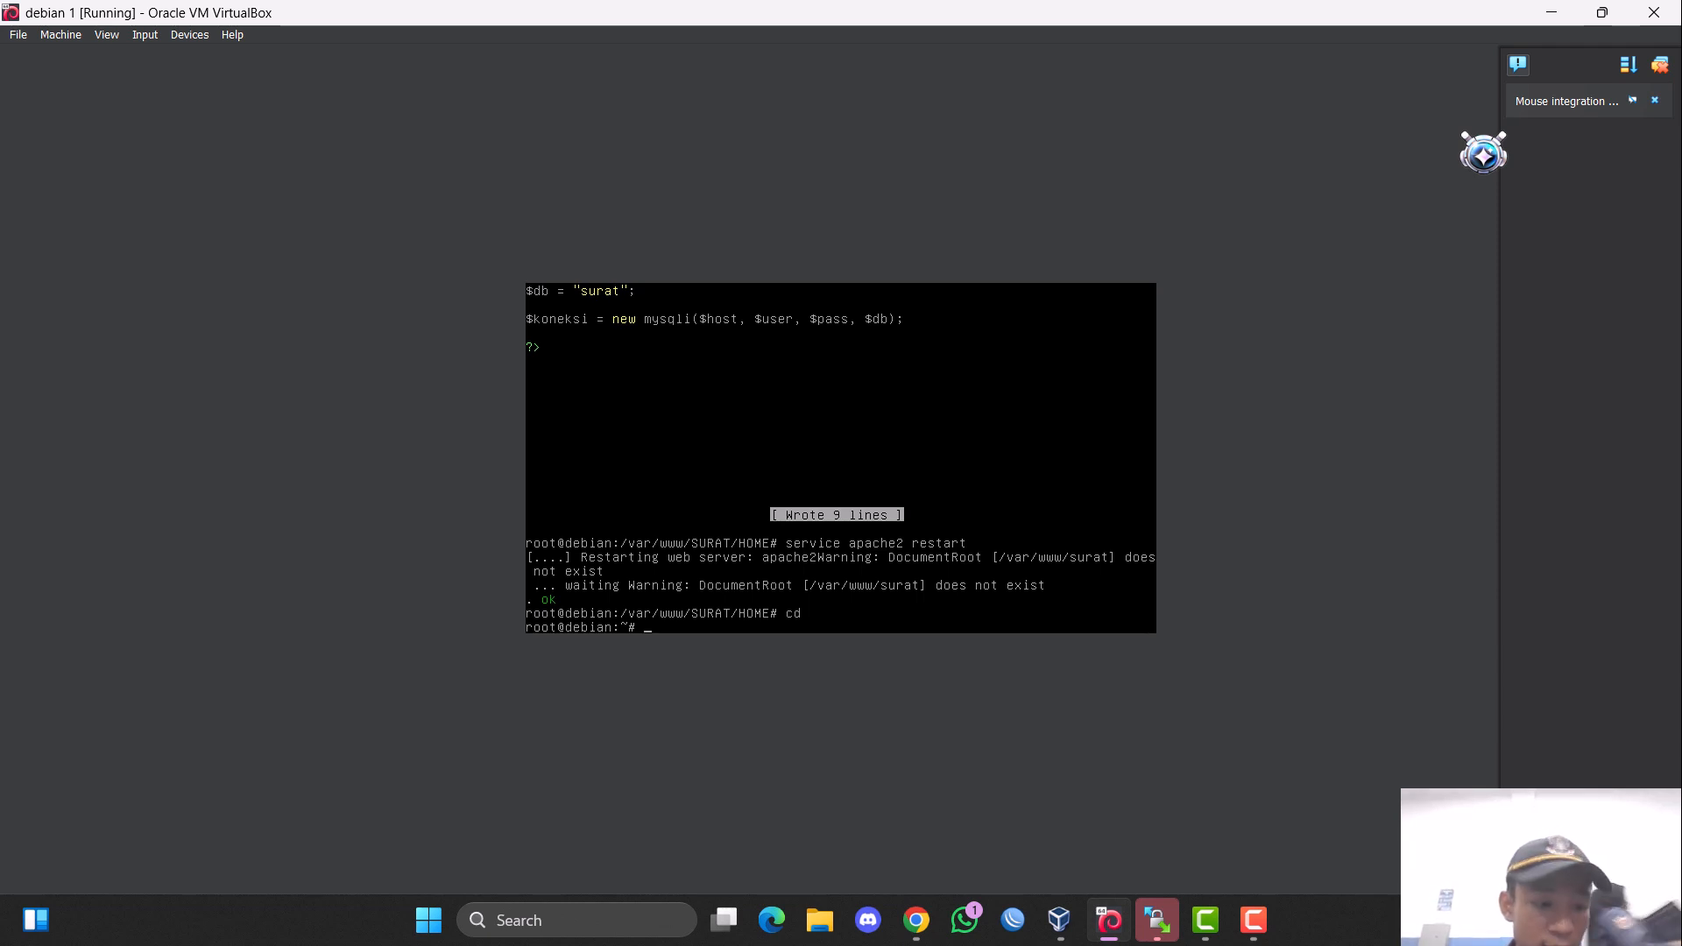
pyautogui.write('nano')
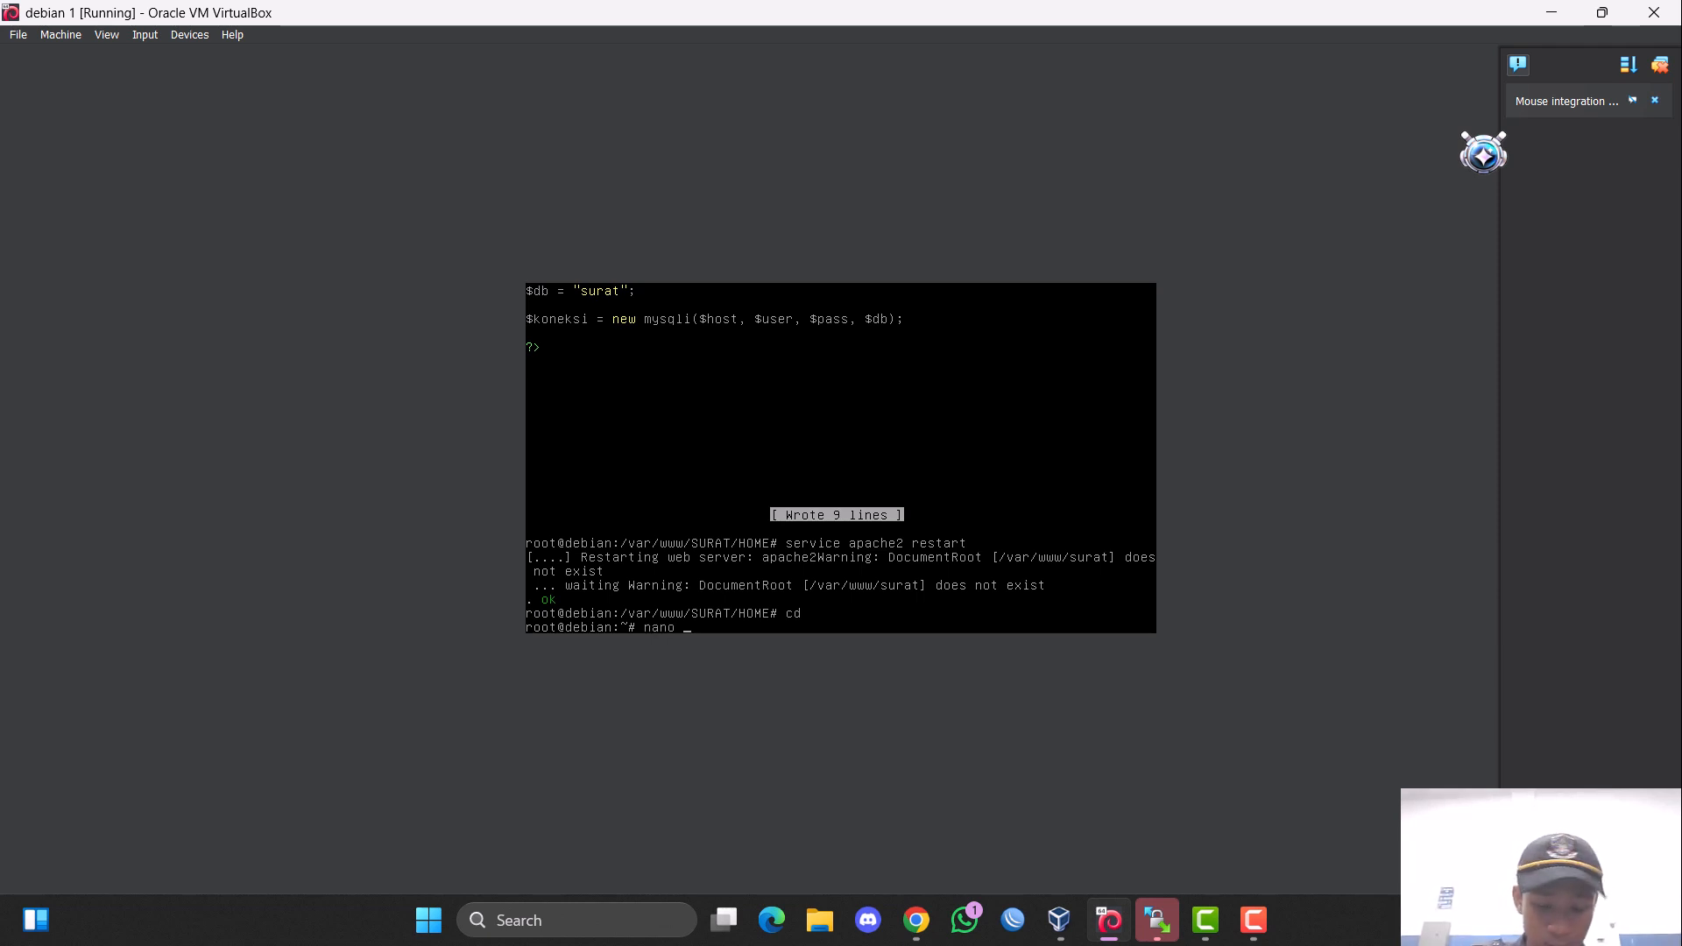
pyautogui.write(' /etc/a')
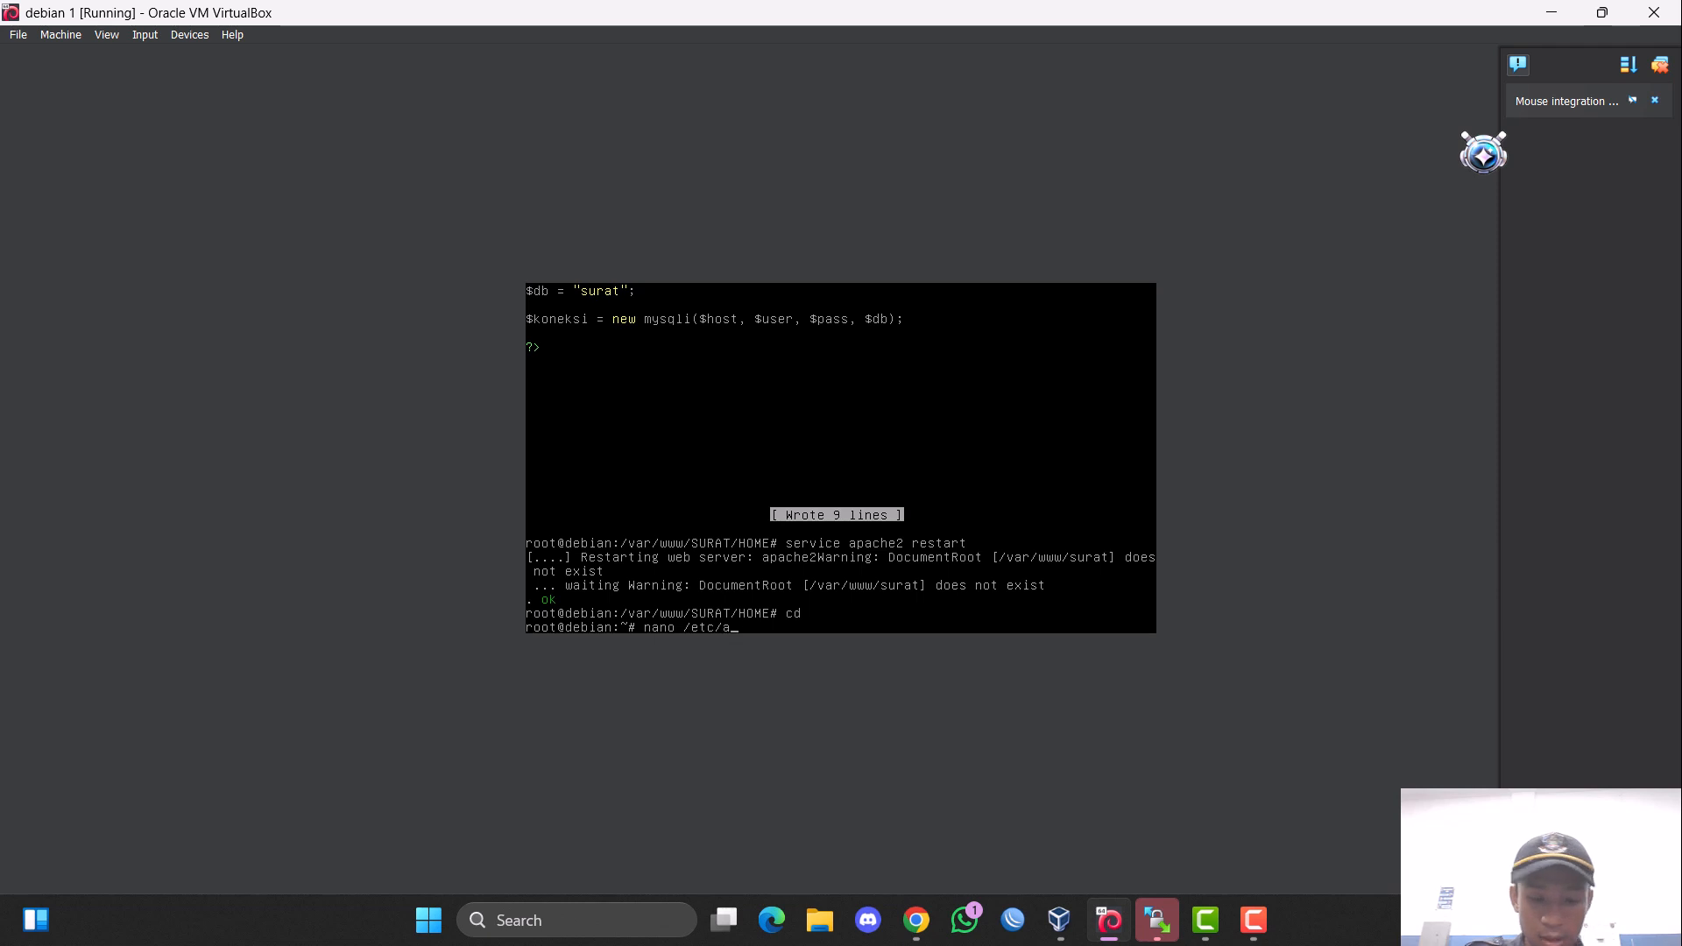
pyautogui.write('pt/')
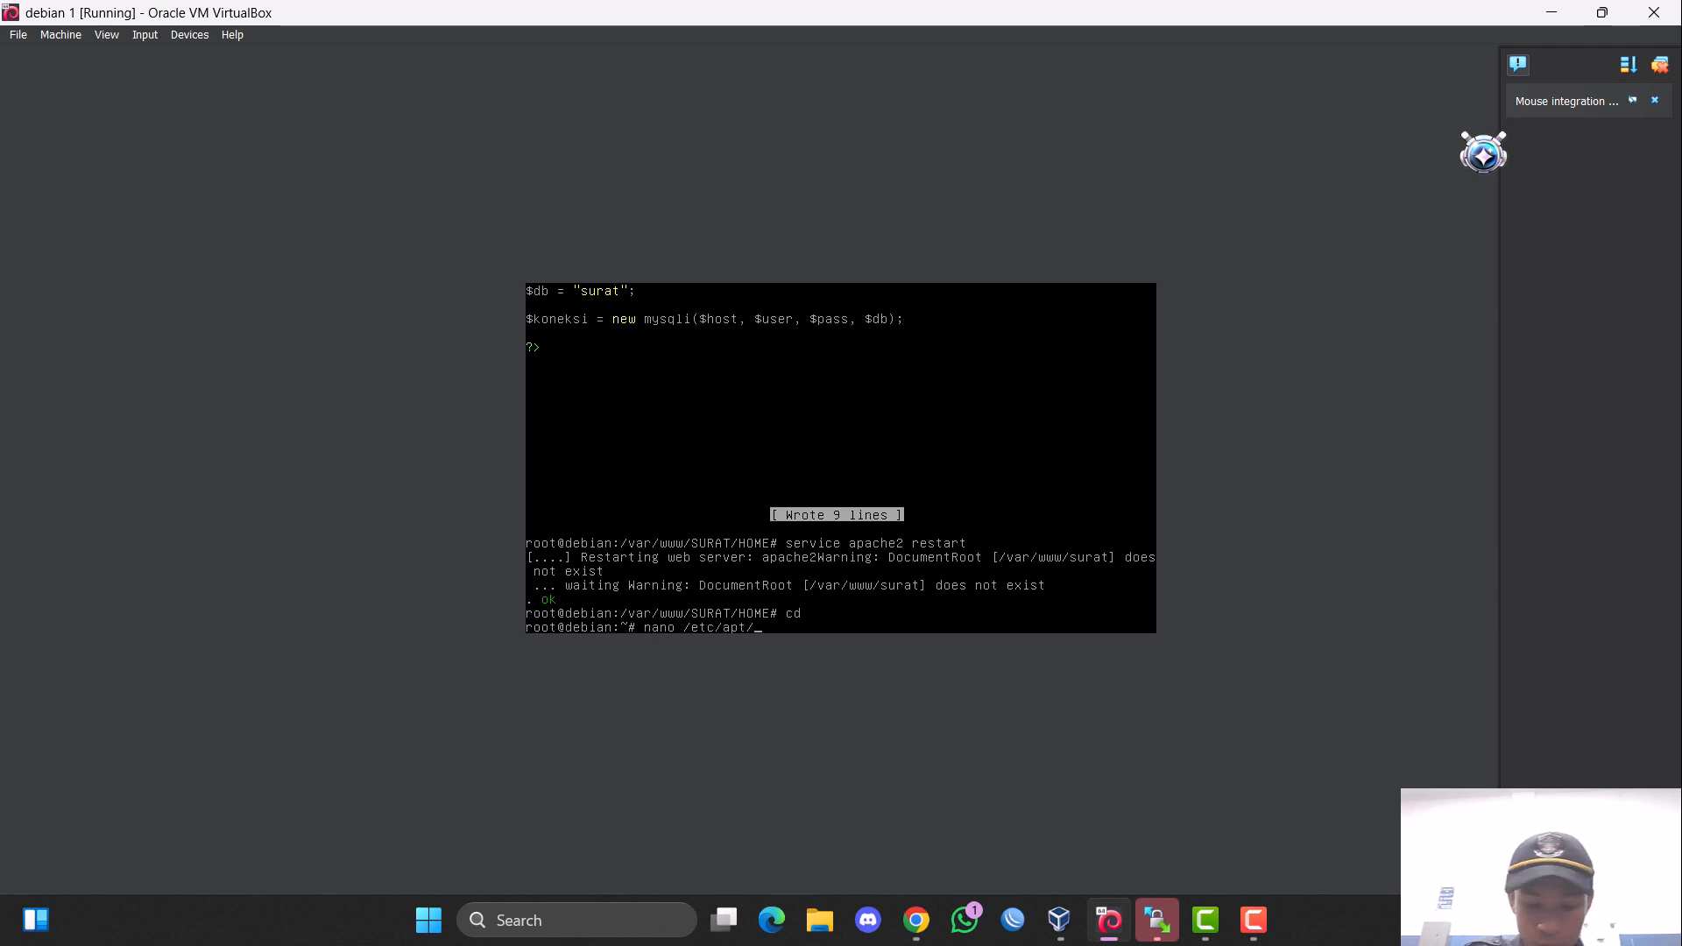
pyautogui.write('sor')
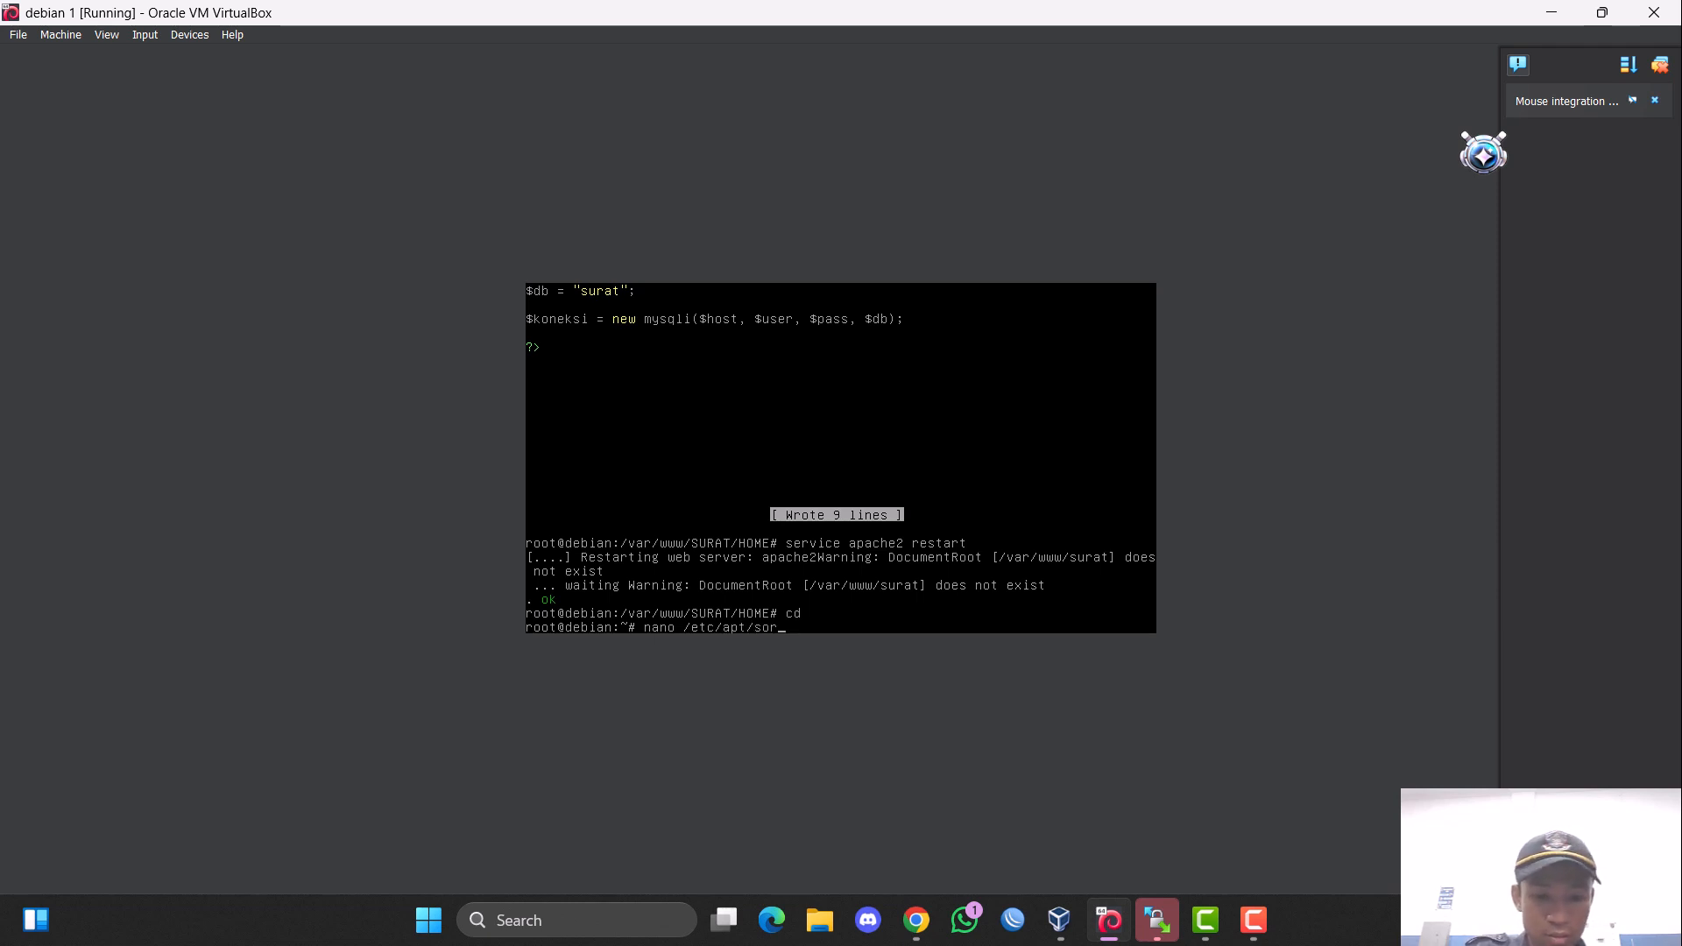
pyautogui.press('BackSpace')
pyautogui.write('u')
pyautogui.press('Tab')
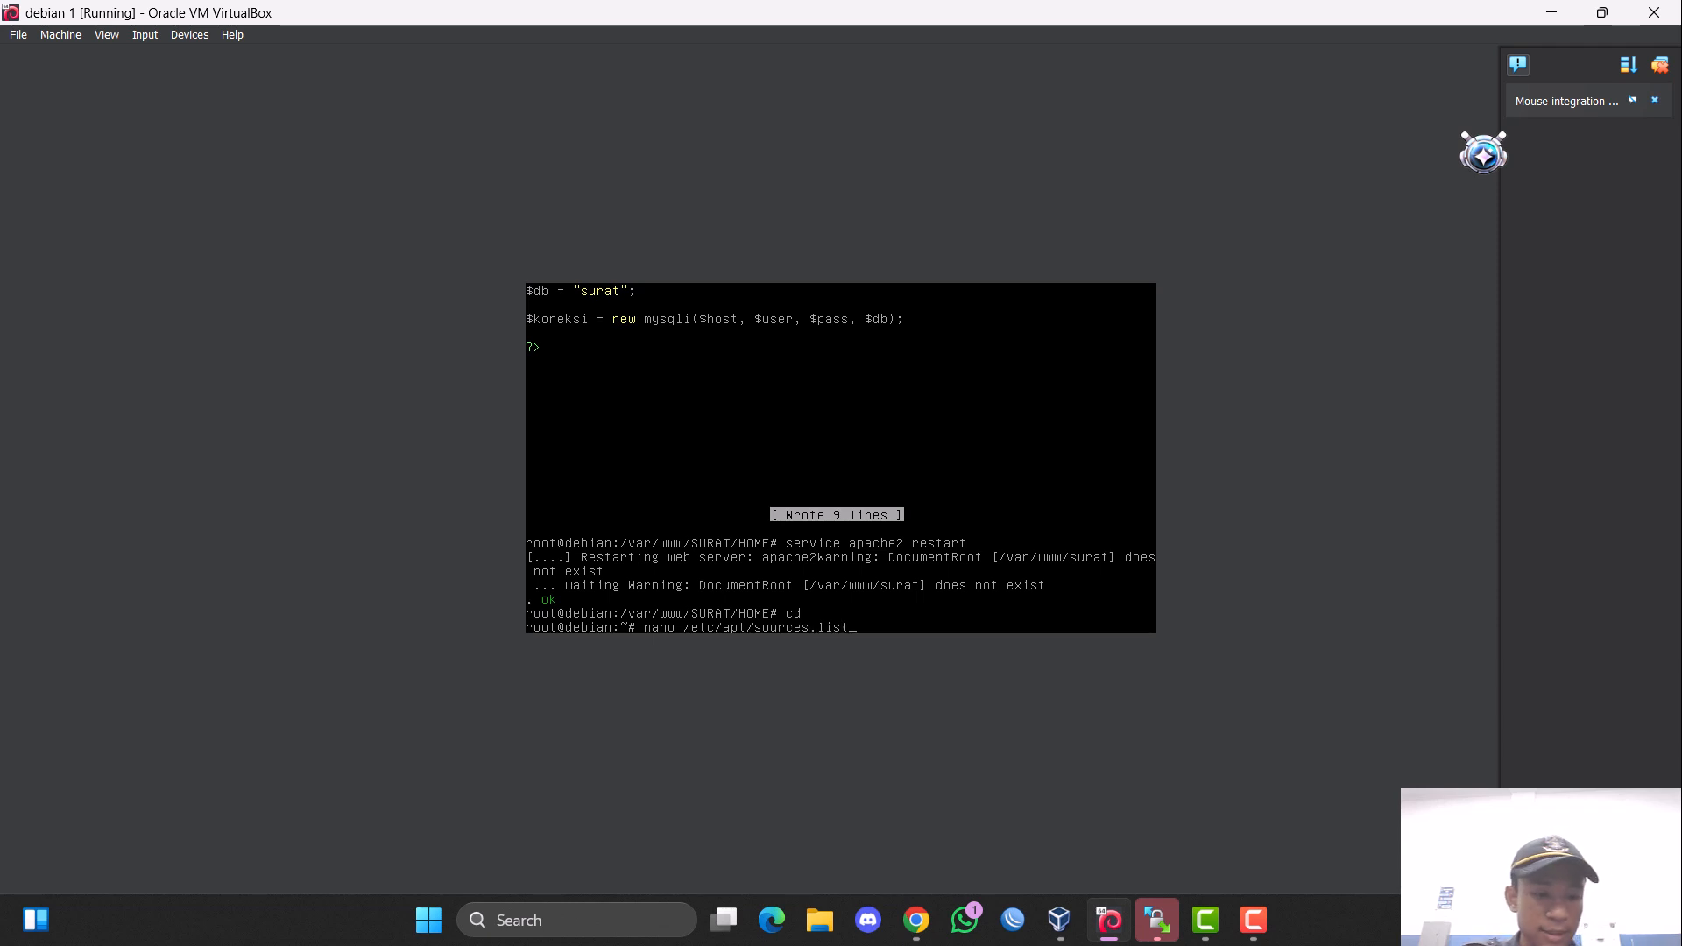
pyautogui.press('Return')
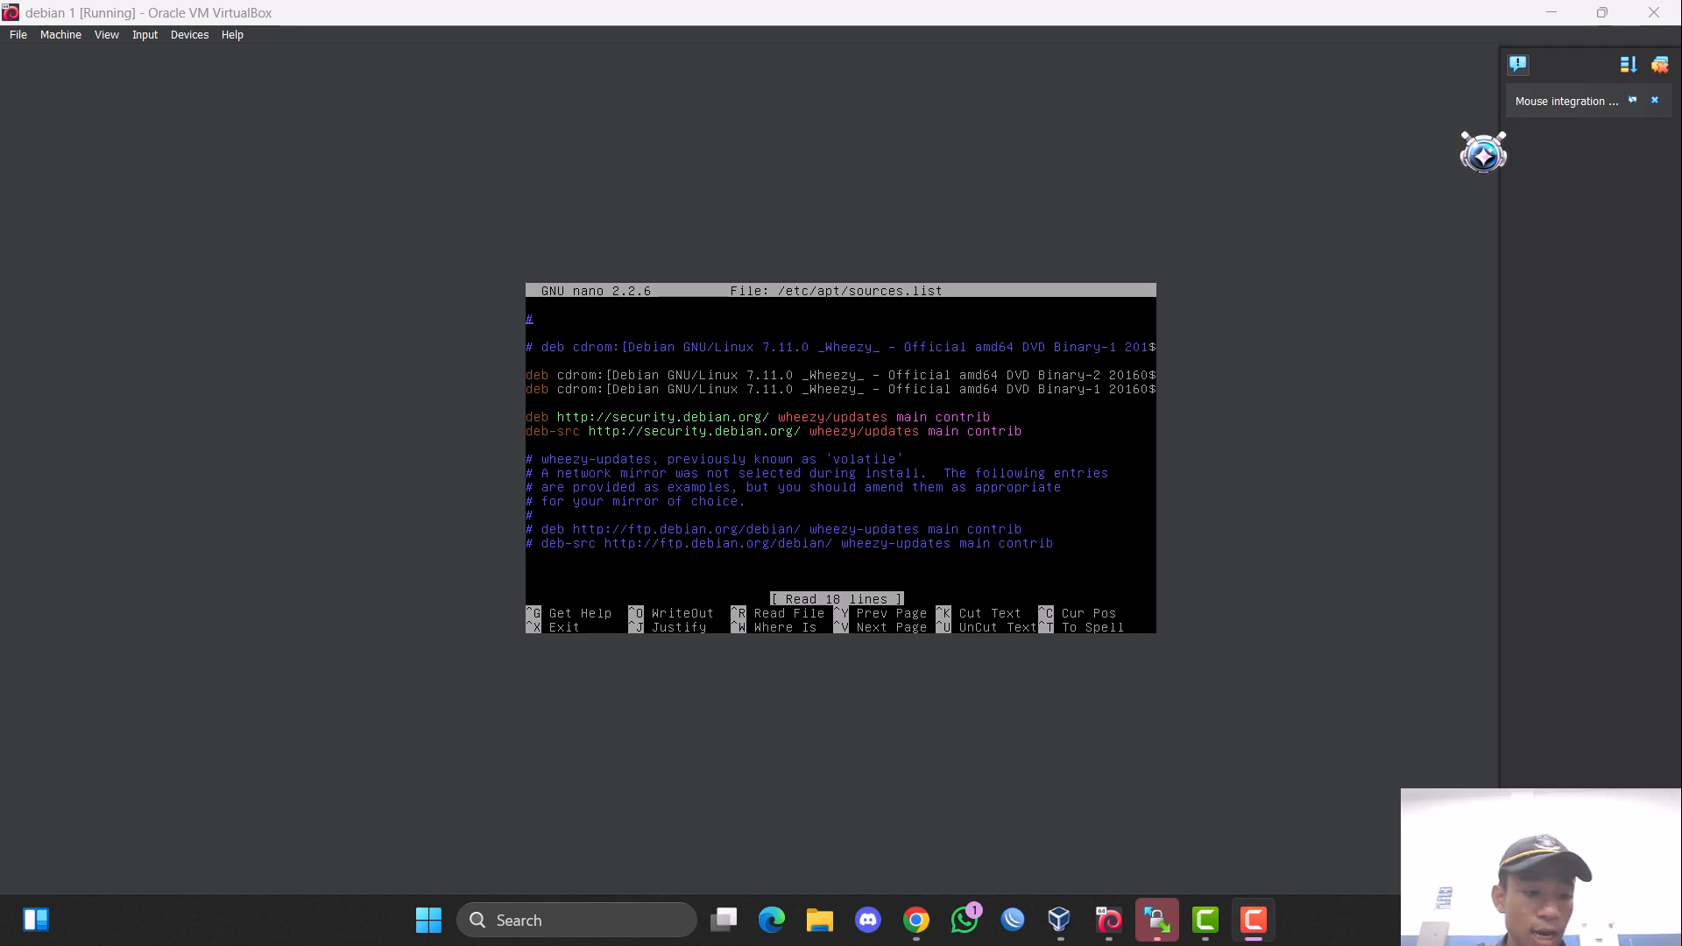
pyautogui.click(832, 561)
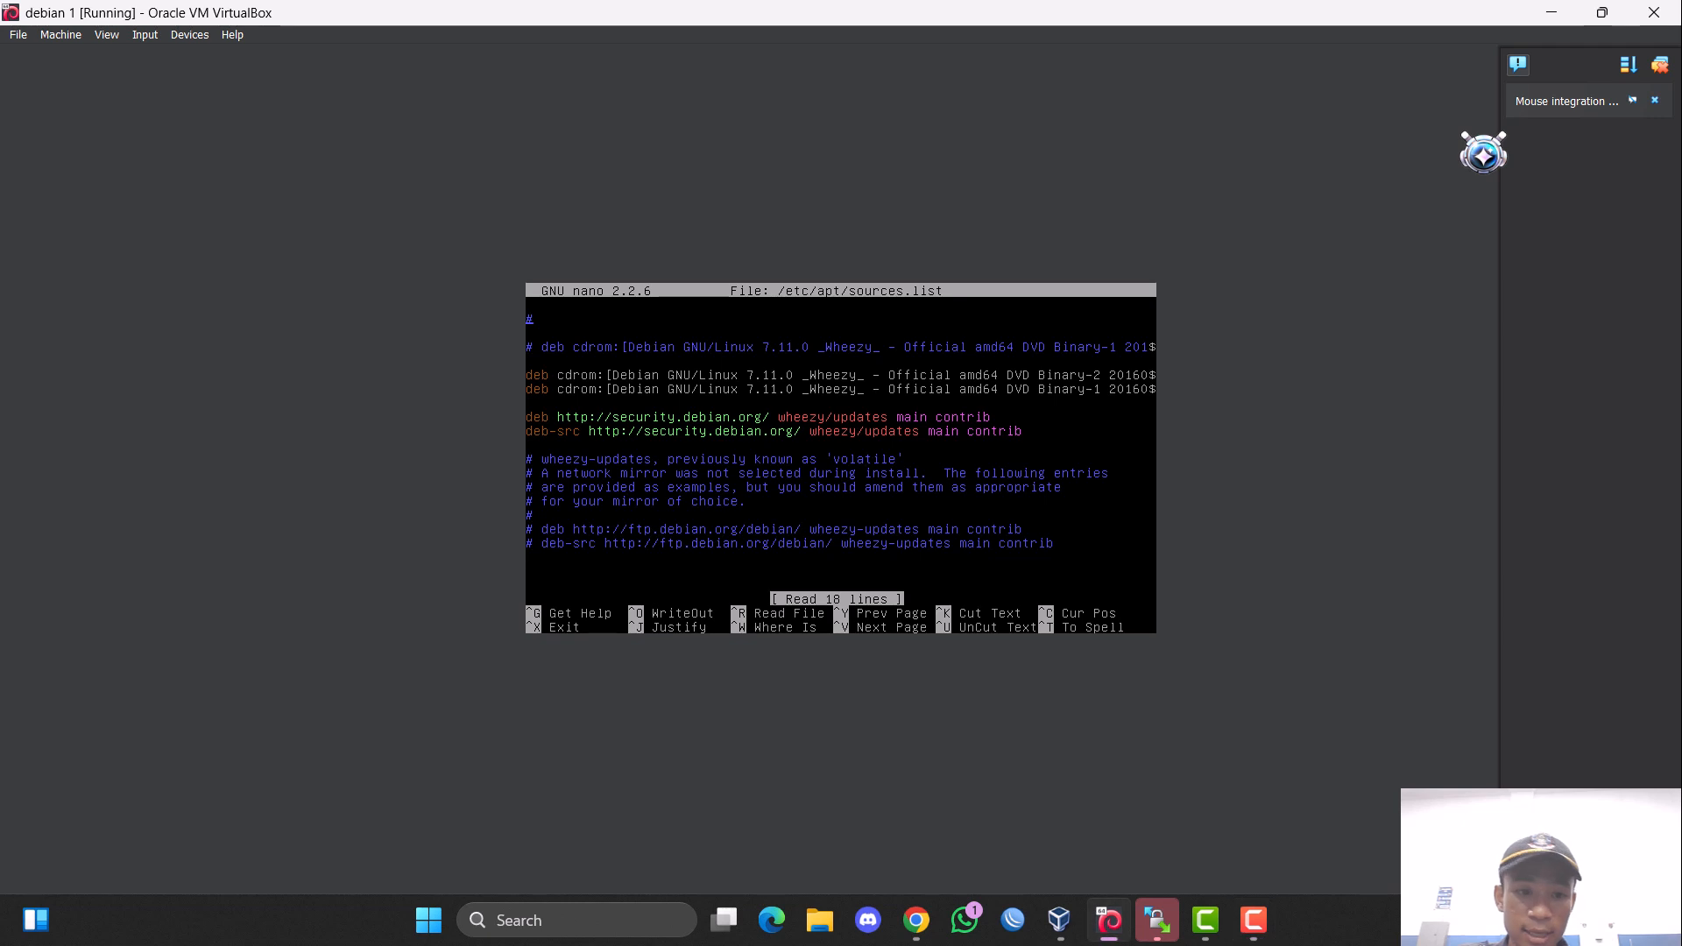
pyautogui.hotkey('ctrl', 'x')
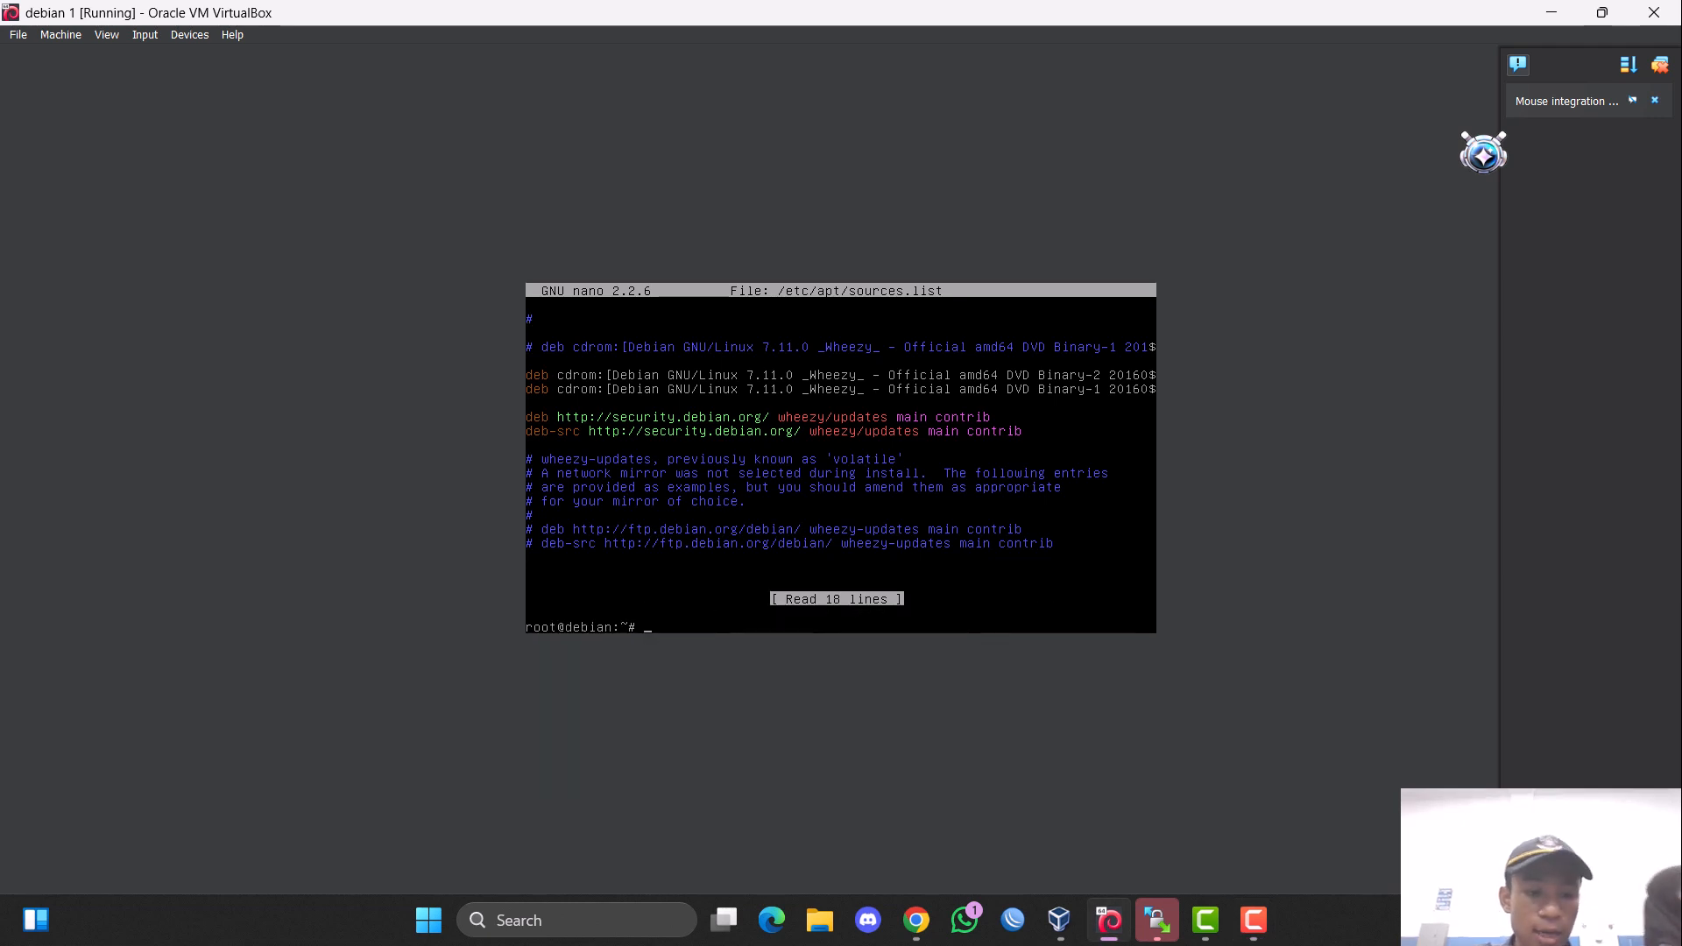
# Eject the current disc and load the Debian 7.11.0 amd64 DVD-3 image into debian 1's IDE optical drive.
pyautogui.write('eje')
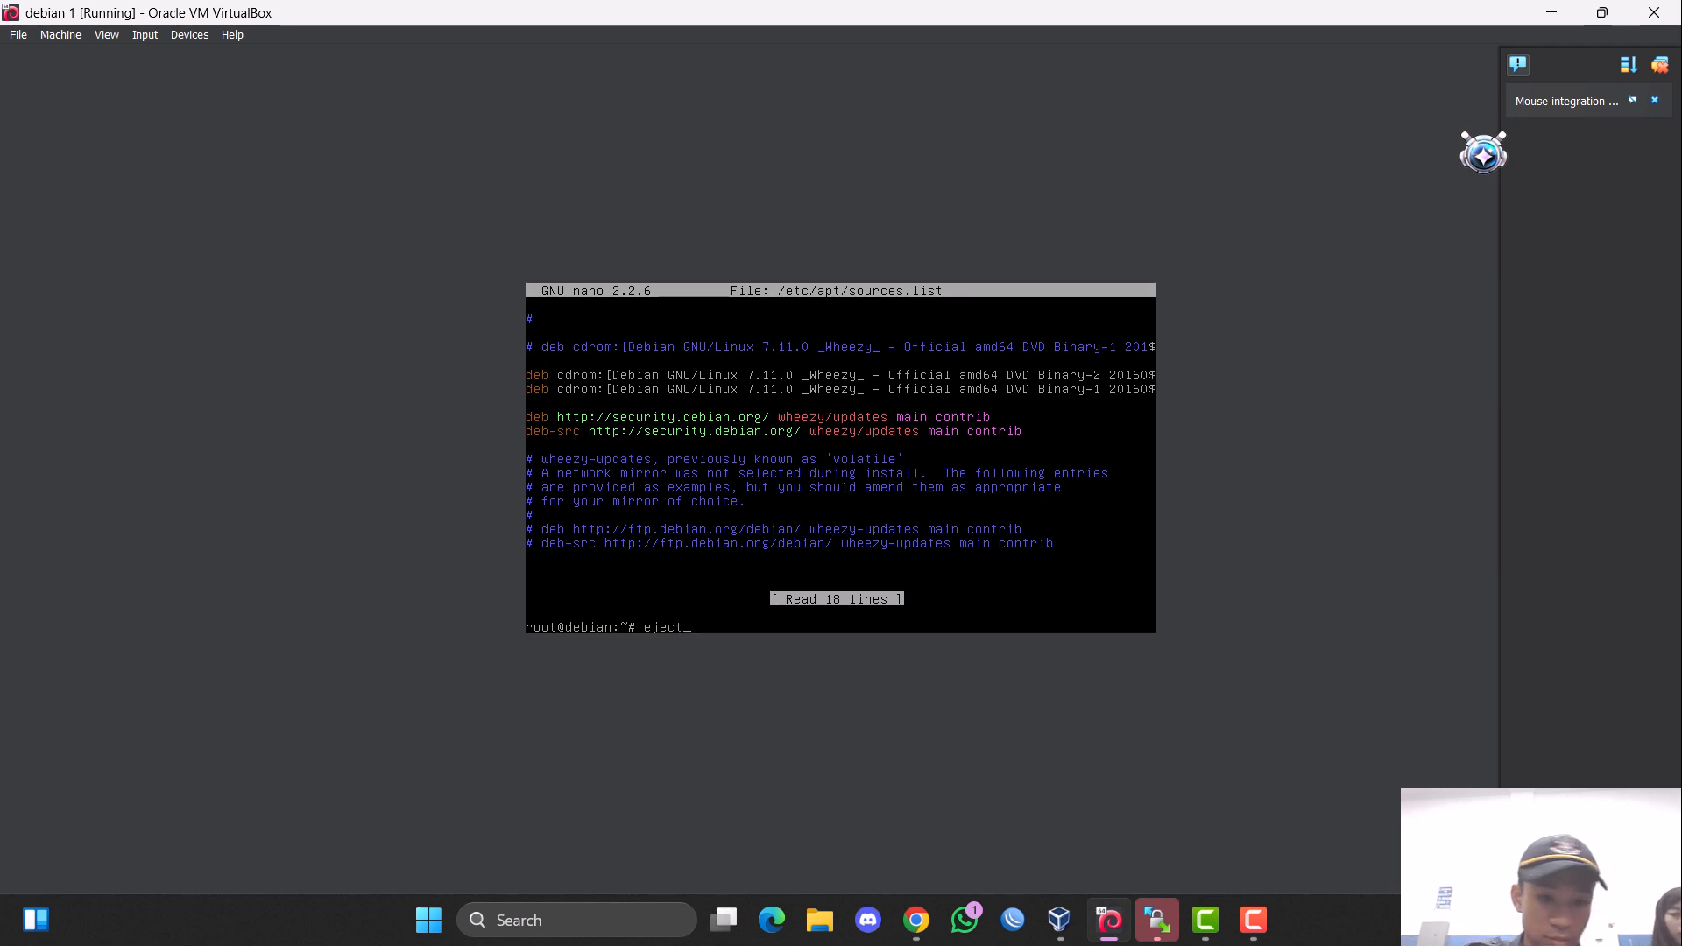
pyautogui.write('ct')
pyautogui.press('Return')
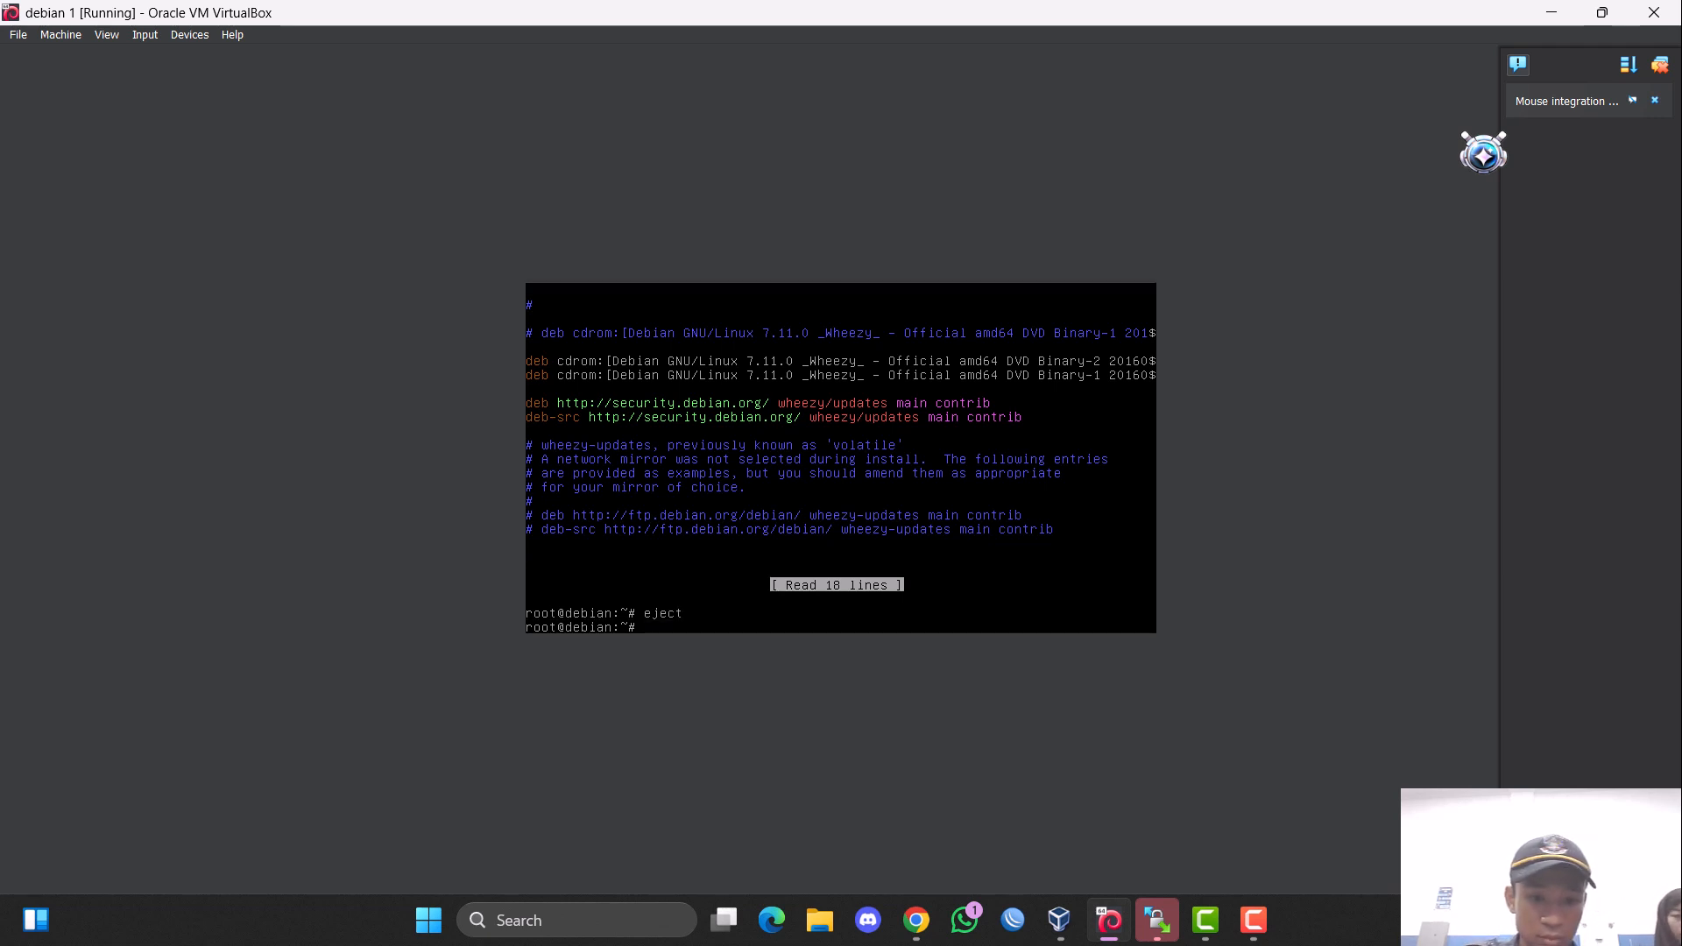
pyautogui.click(76, 39)
pyautogui.click(123, 51)
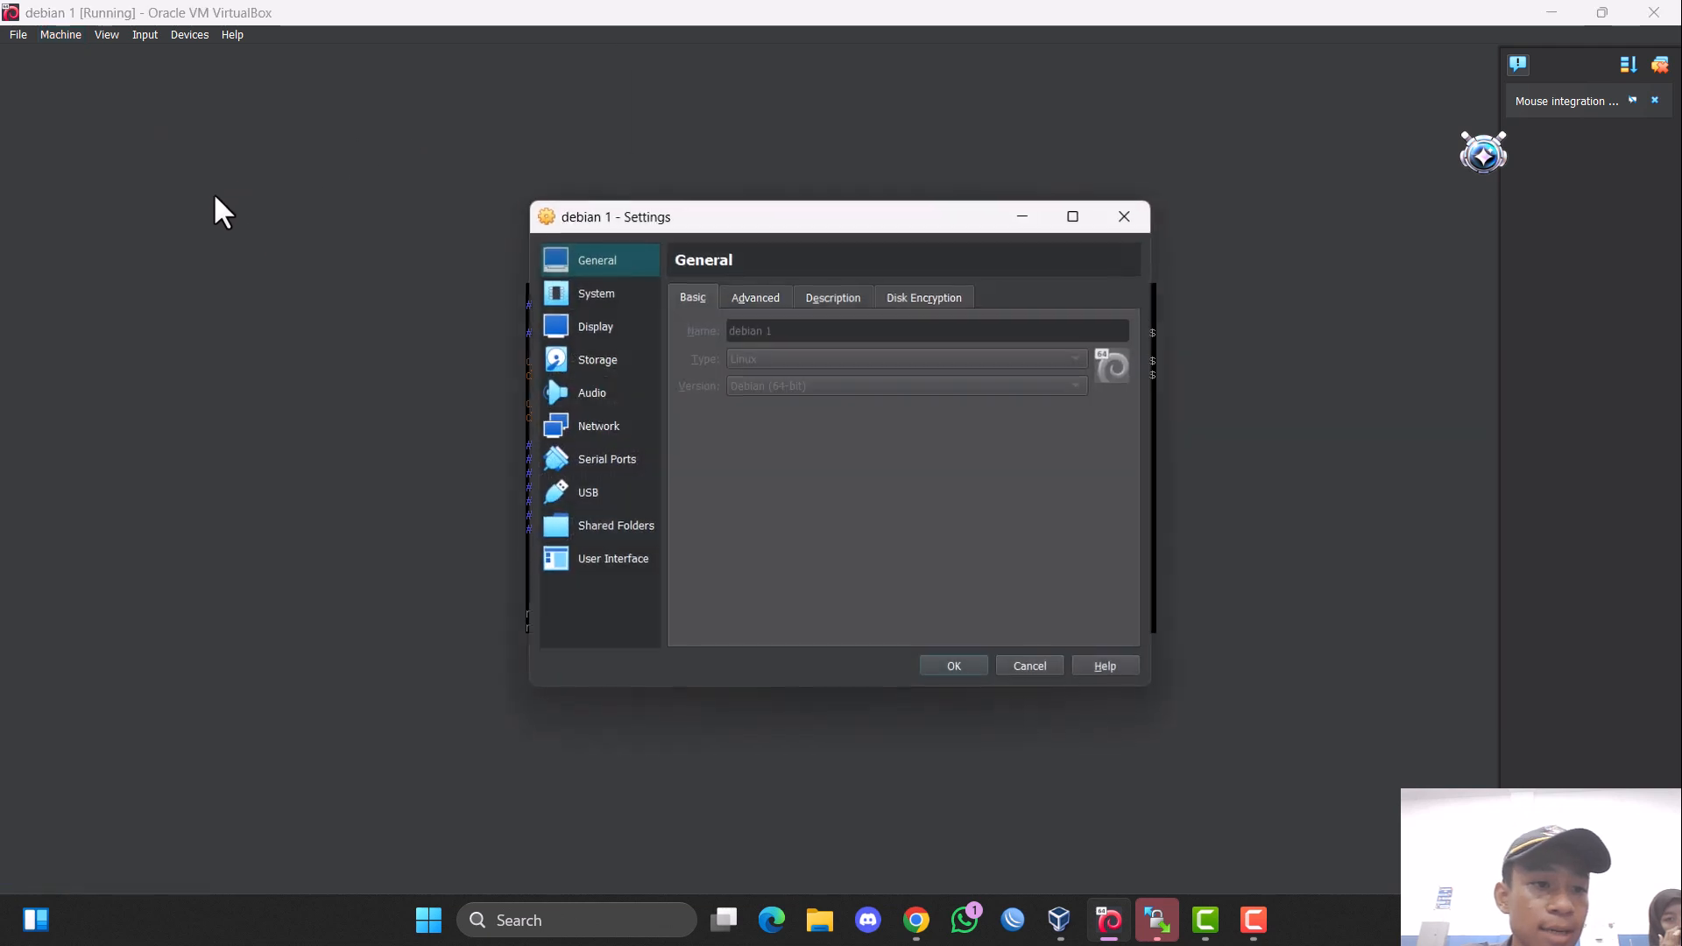
pyautogui.click(566, 368)
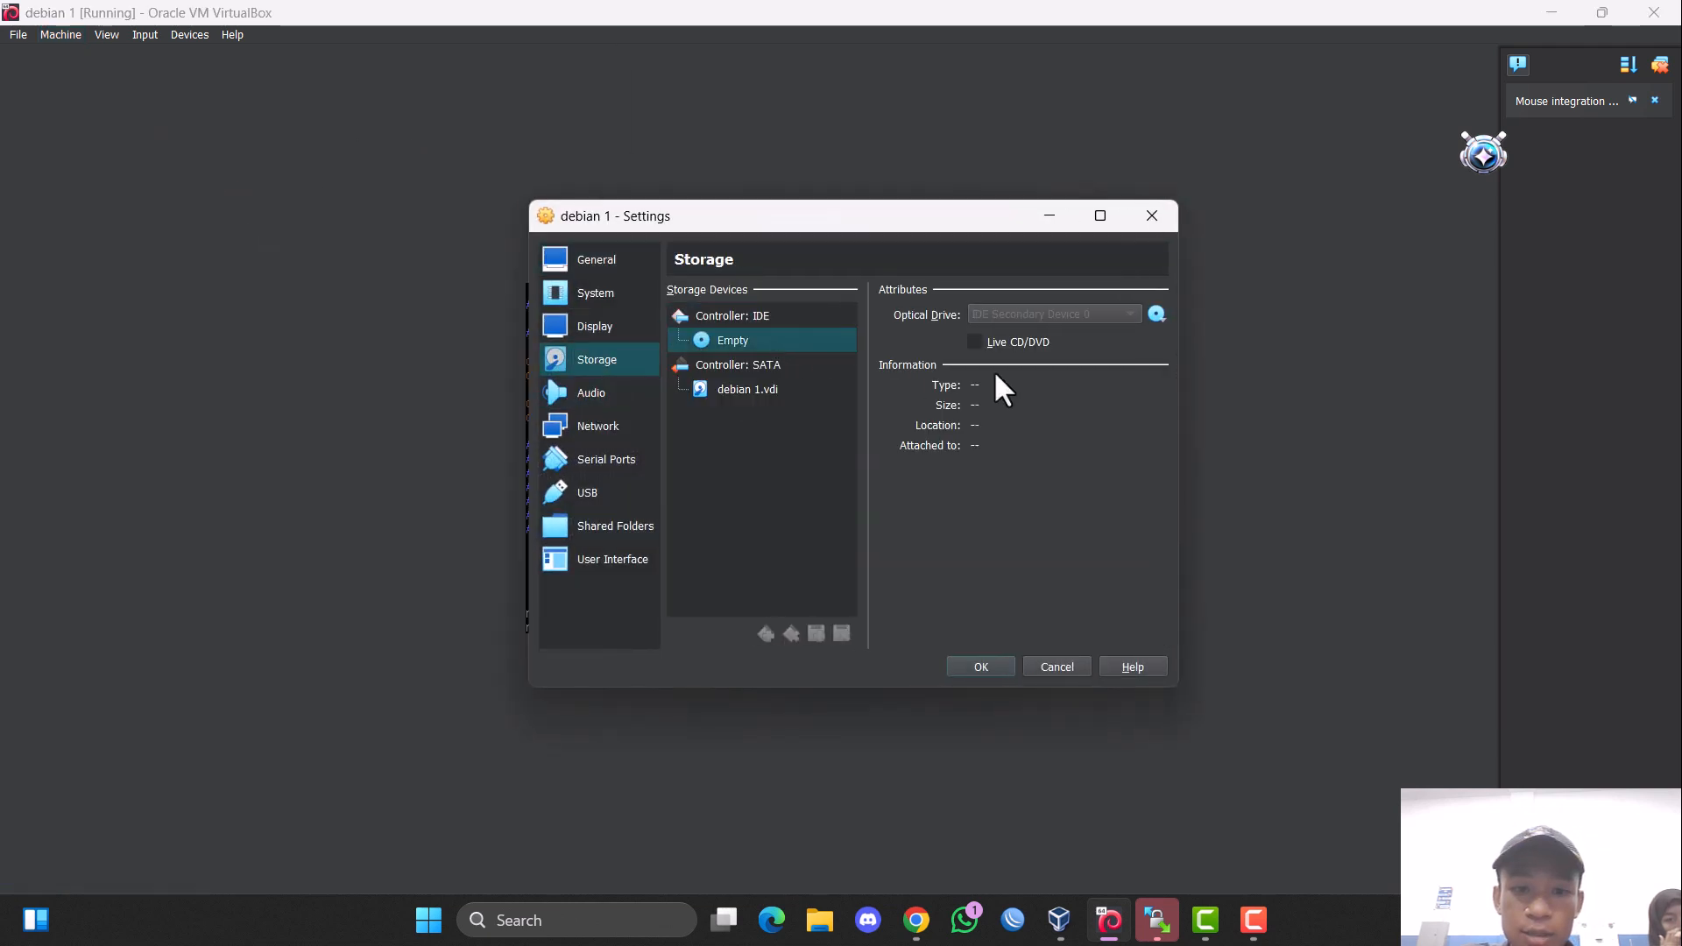
pyautogui.click(1157, 314)
pyautogui.click(1267, 383)
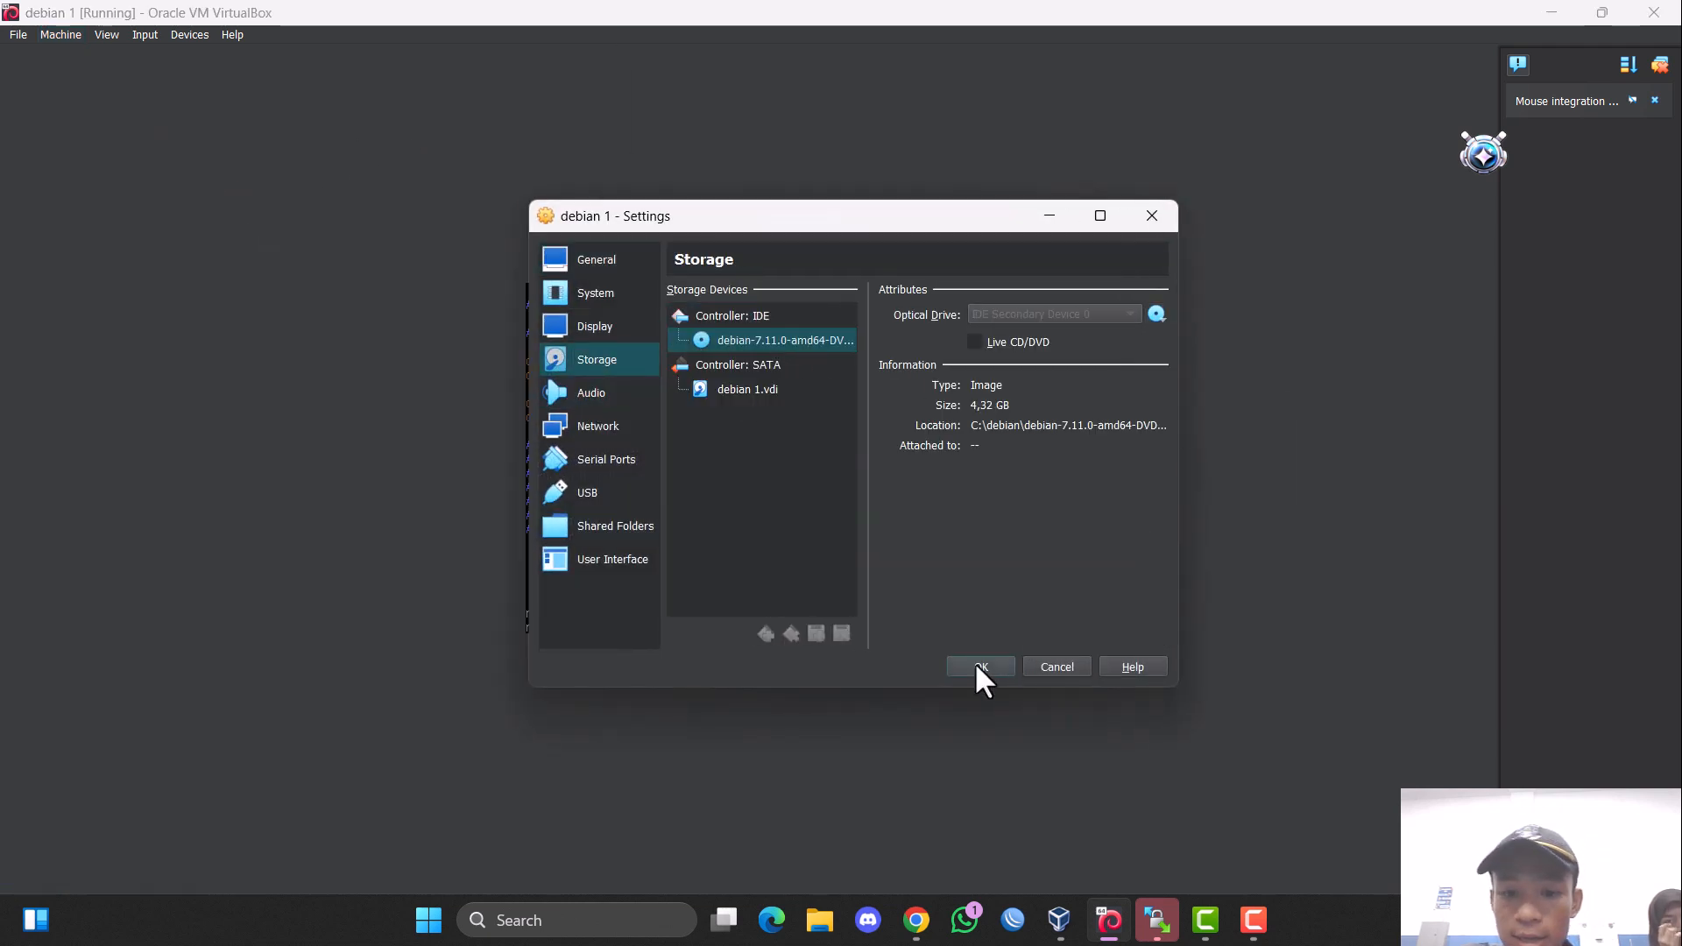
pyautogui.click(980, 667)
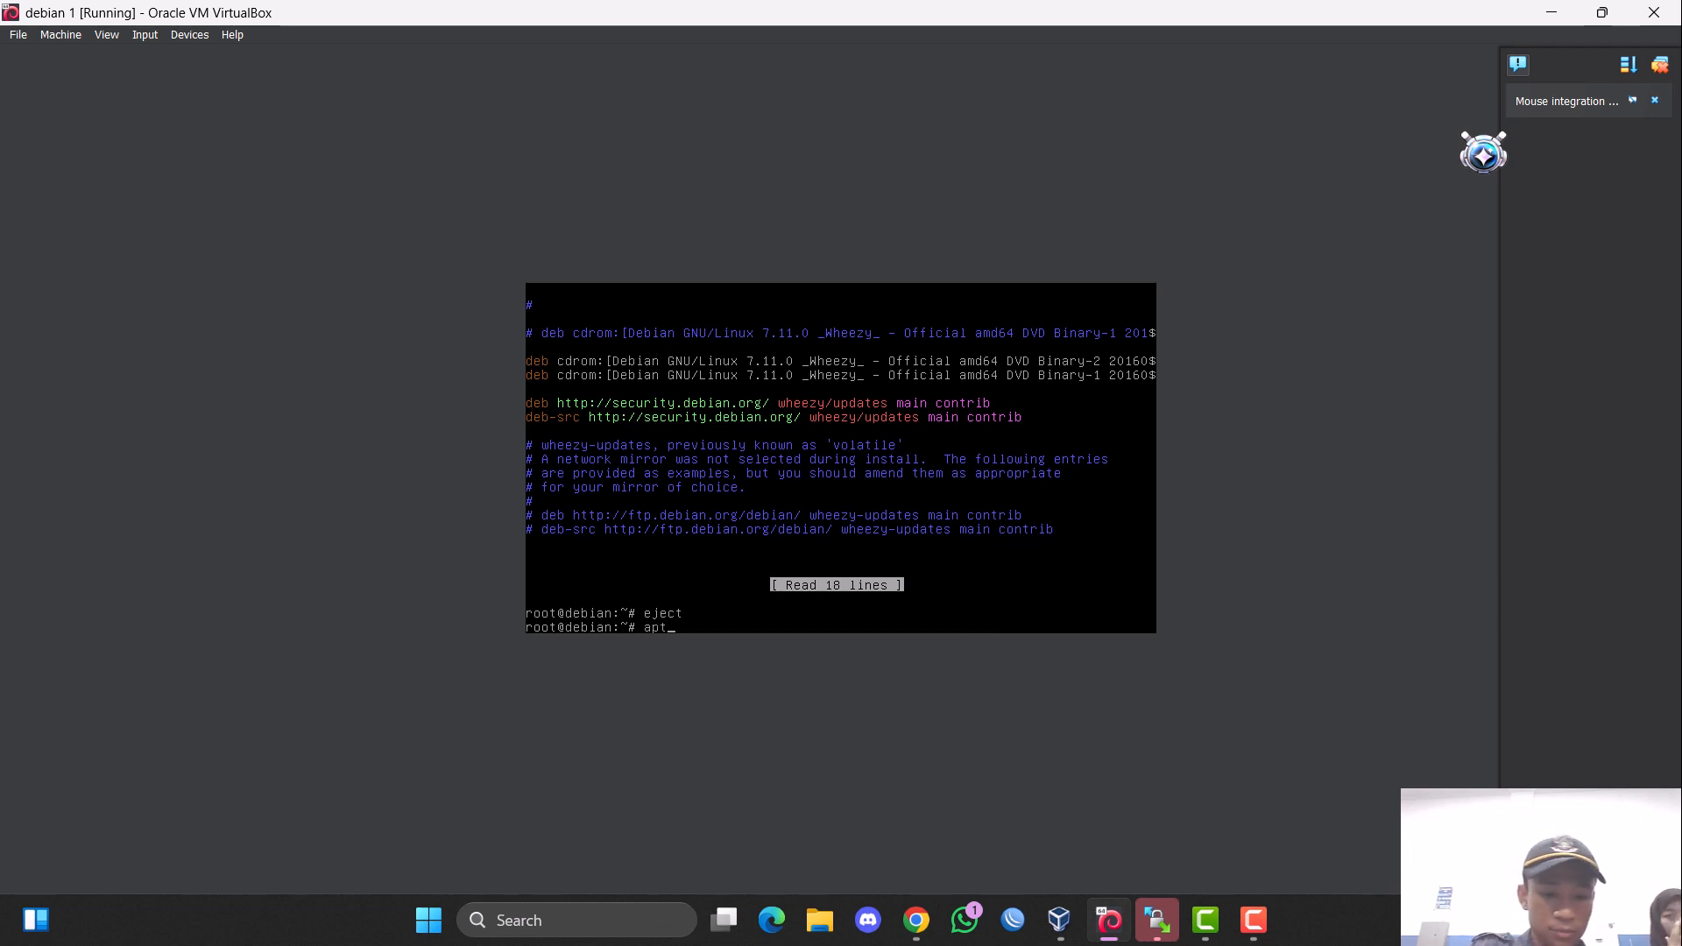
# Identify the inserted DVD with apt-cdrom ident, running the command a second time.
pyautogui.write('-cd')
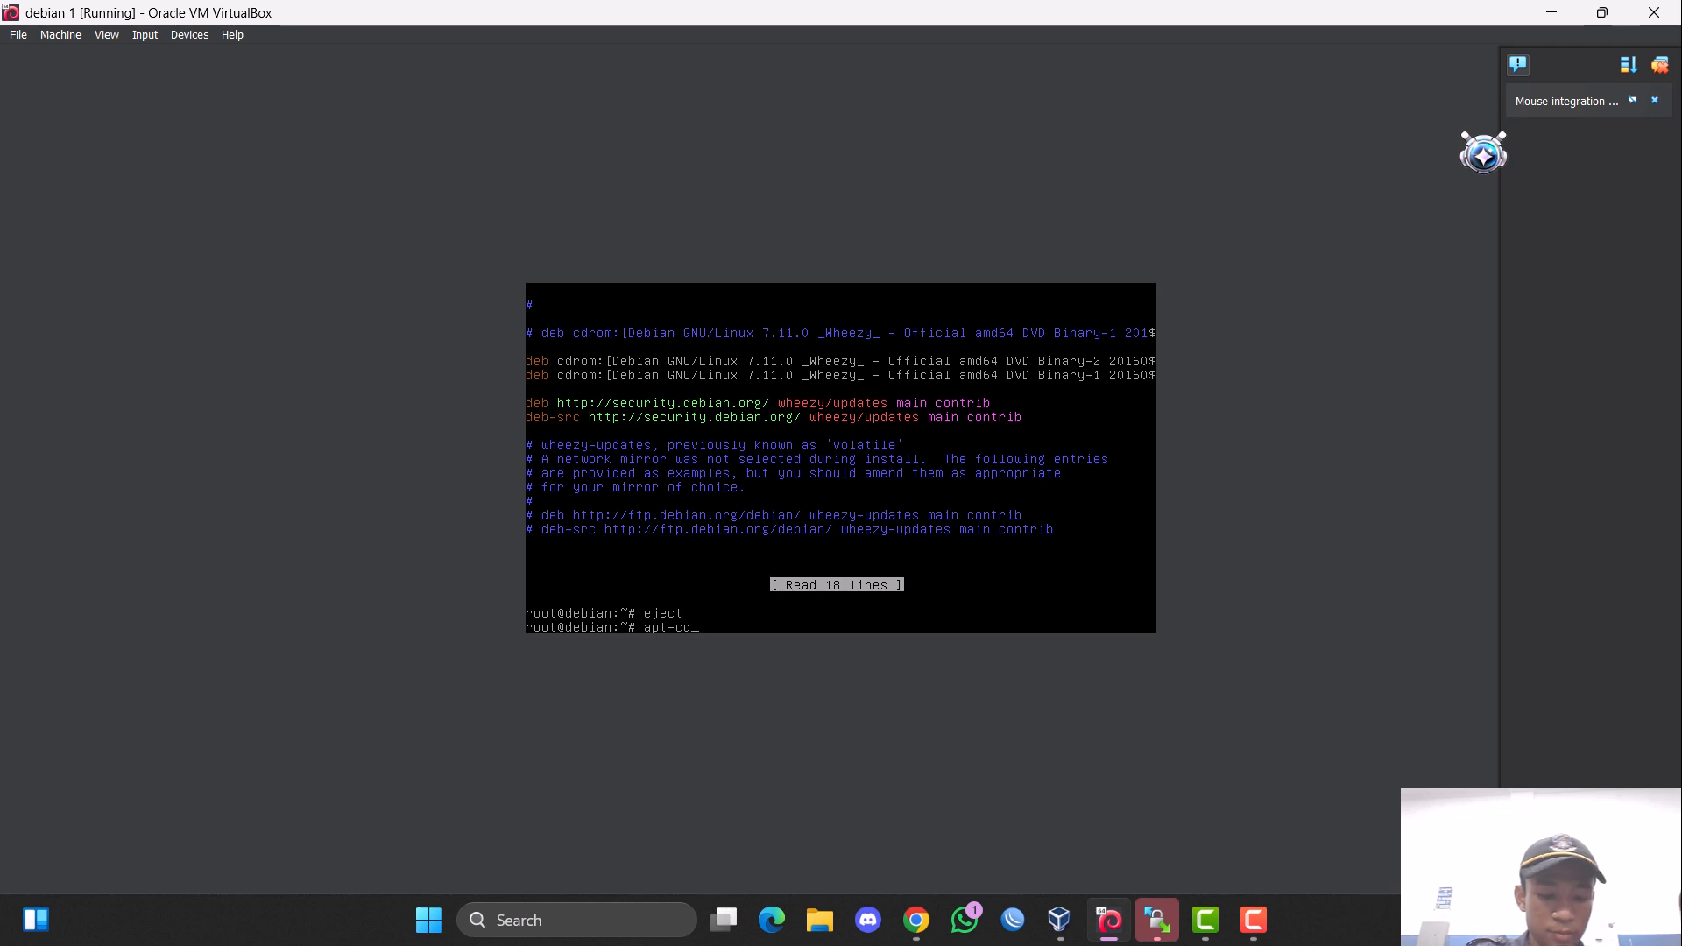
pyautogui.write('rom ide')
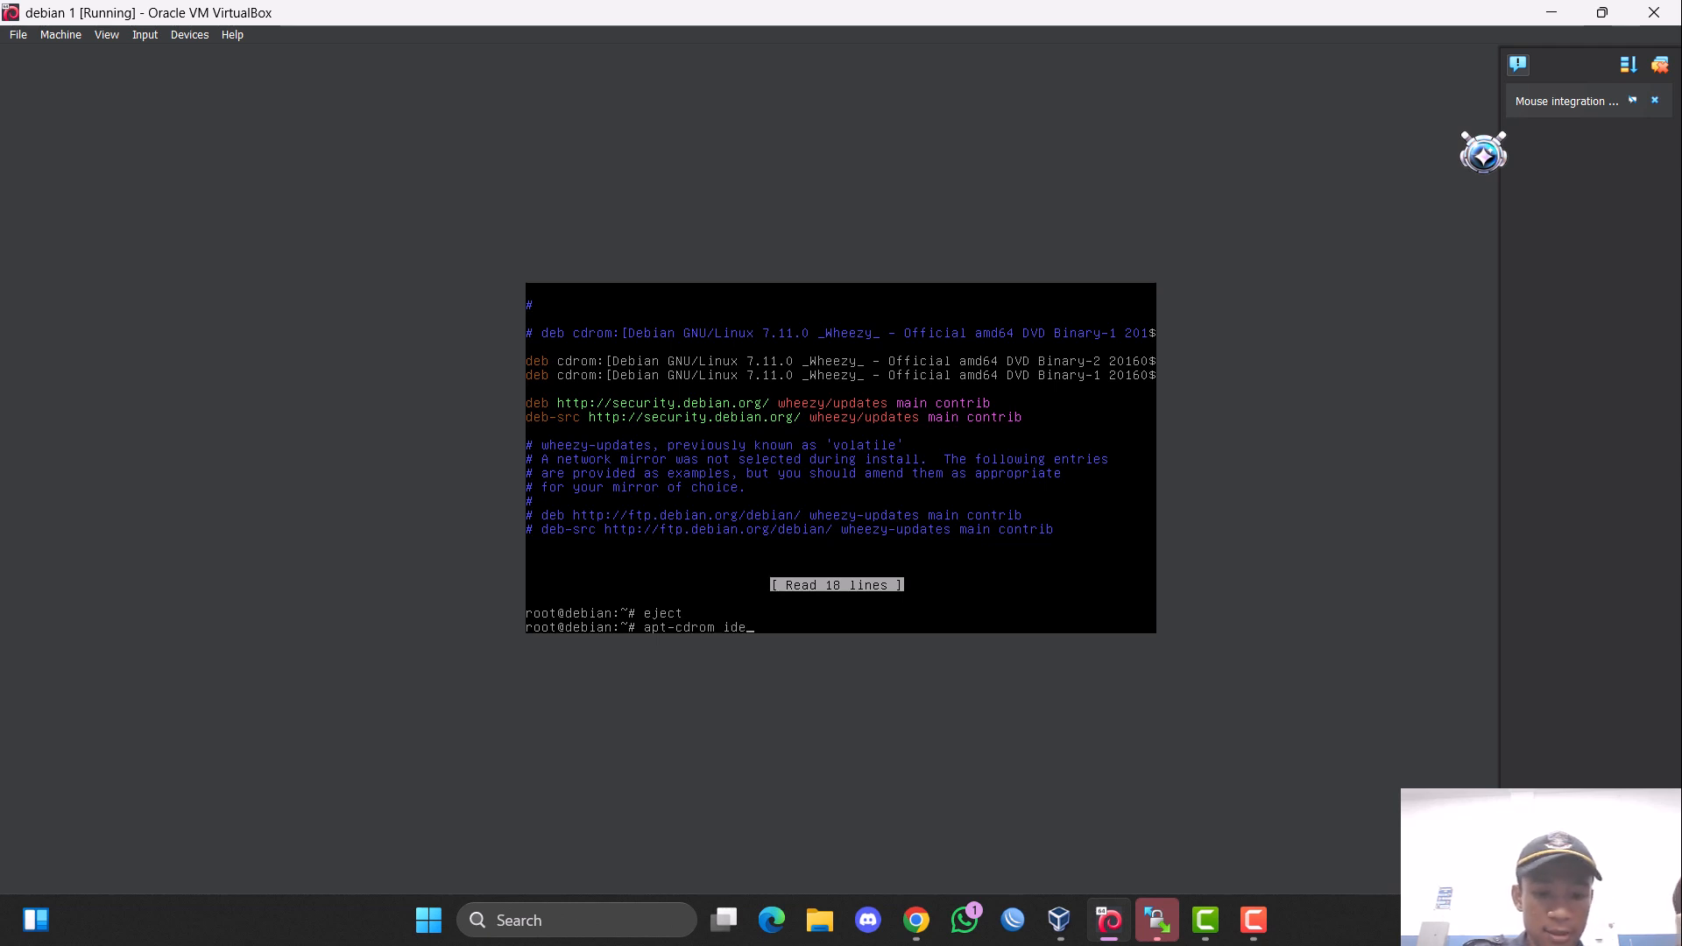
pyautogui.write('nt')
pyautogui.press('Return')
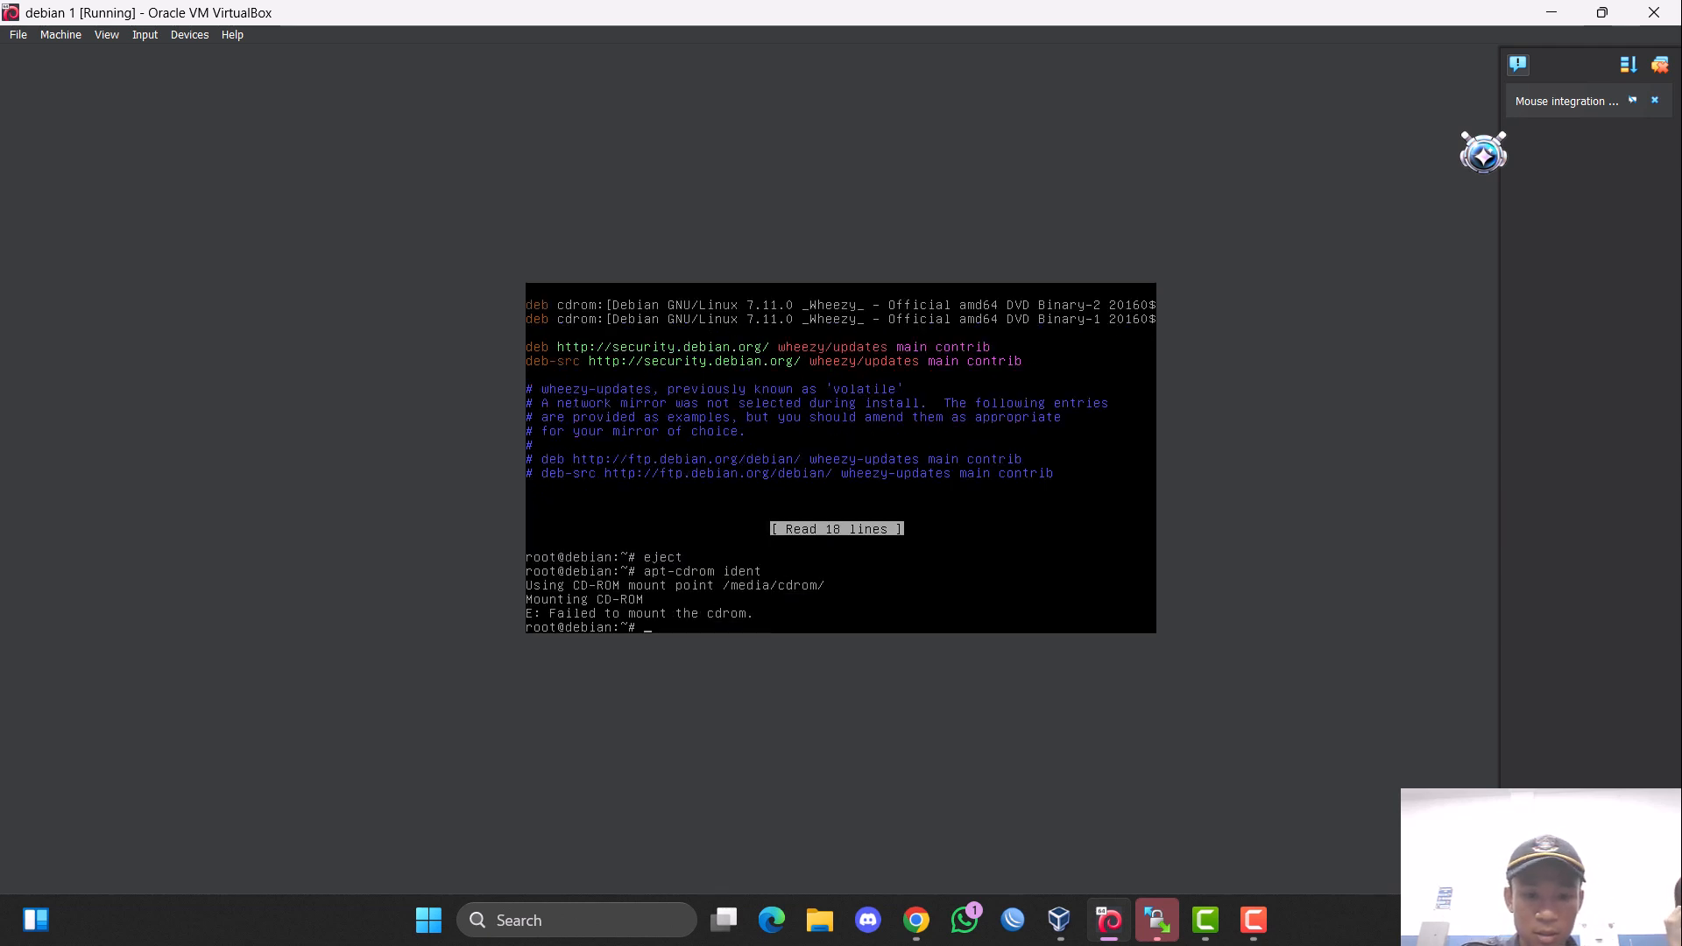
pyautogui.press('Up')
pyautogui.press('Return')
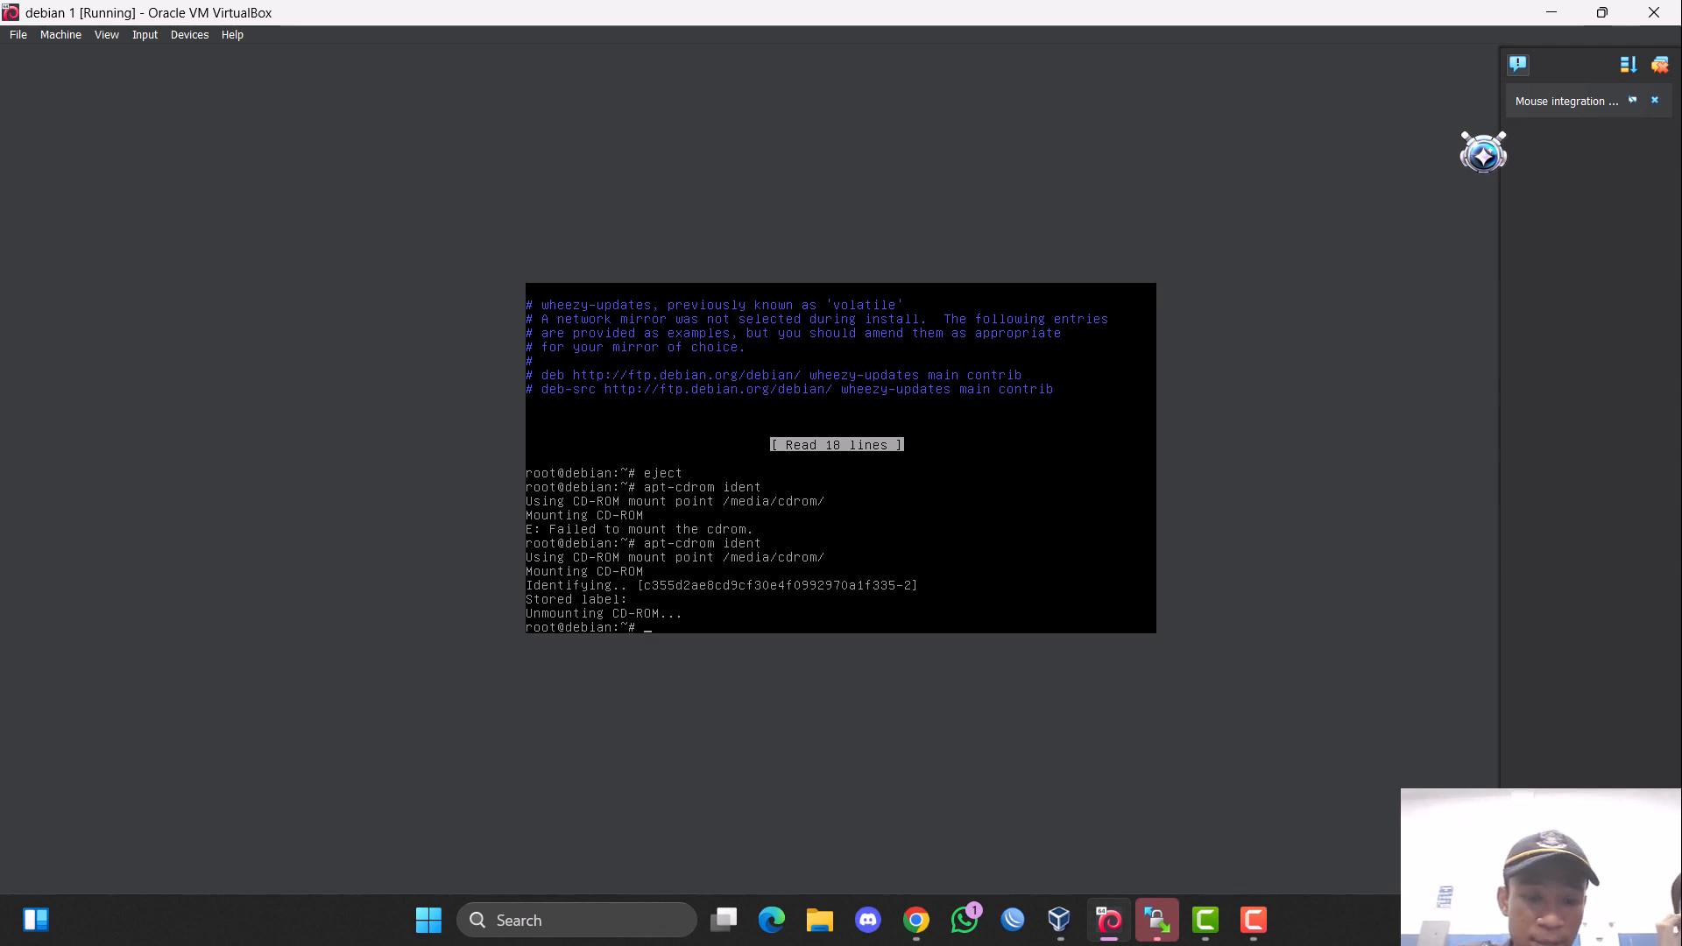
# Add the inserted DVD to the package sources with apt-cdrom add.
pyautogui.press('Up')
pyautogui.press('BackSpace')
pyautogui.press('BackSpace')
pyautogui.press('BackSpace')
pyautogui.press('BackSpace')
pyautogui.press('BackSpace')
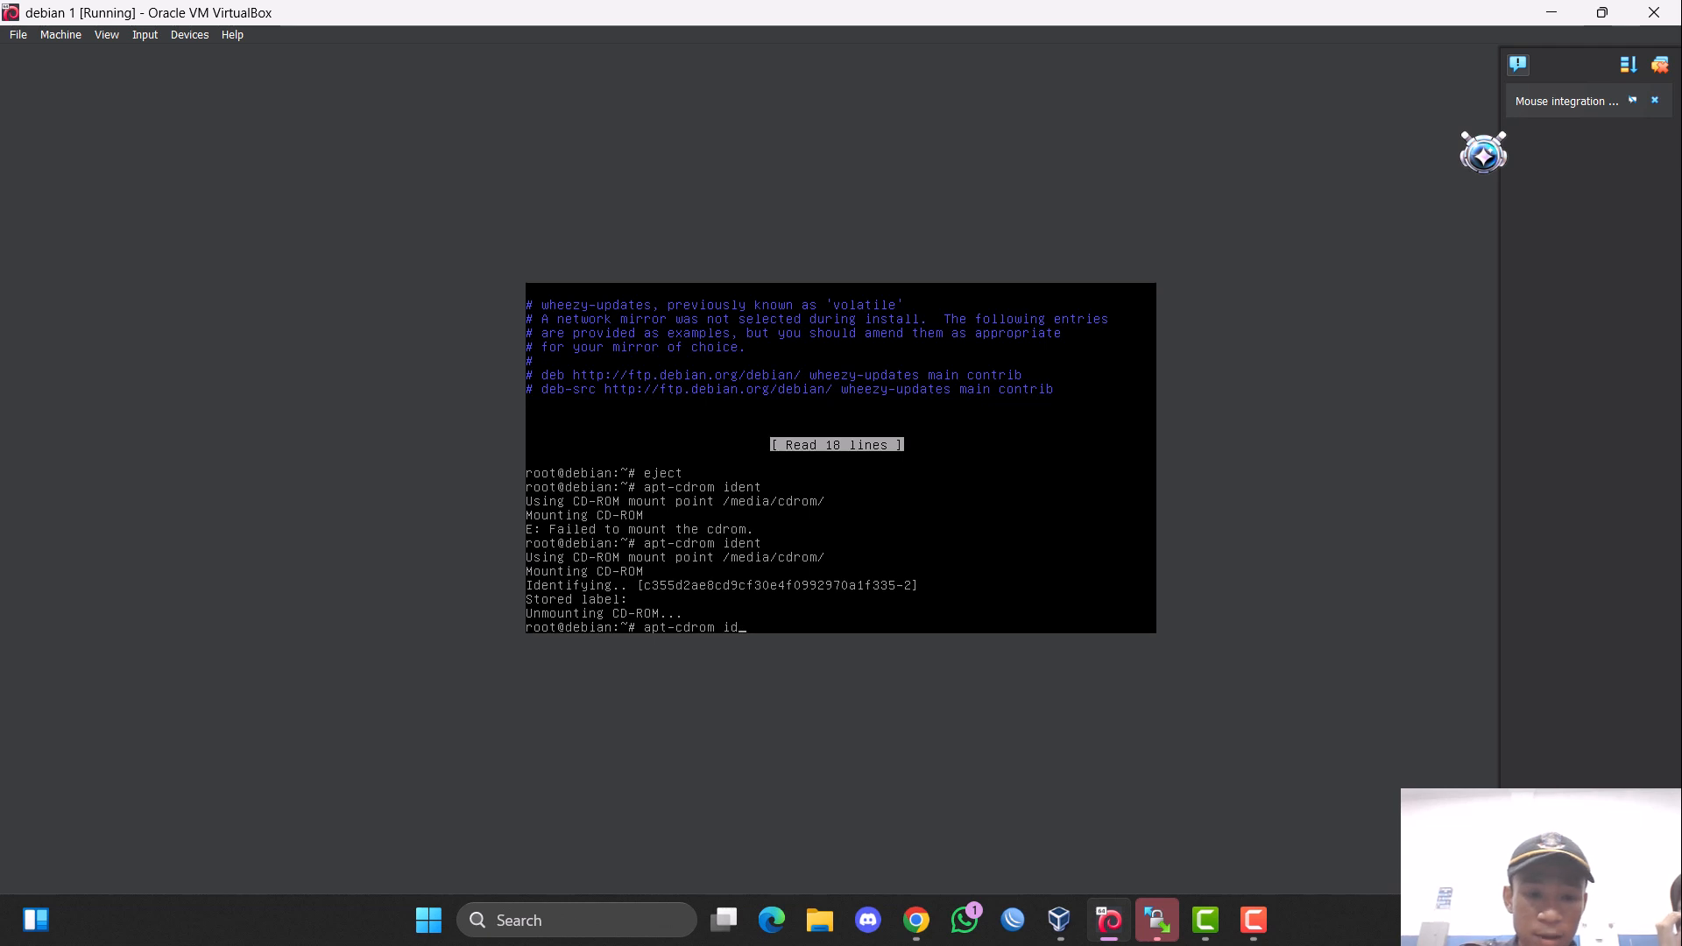
pyautogui.write('add')
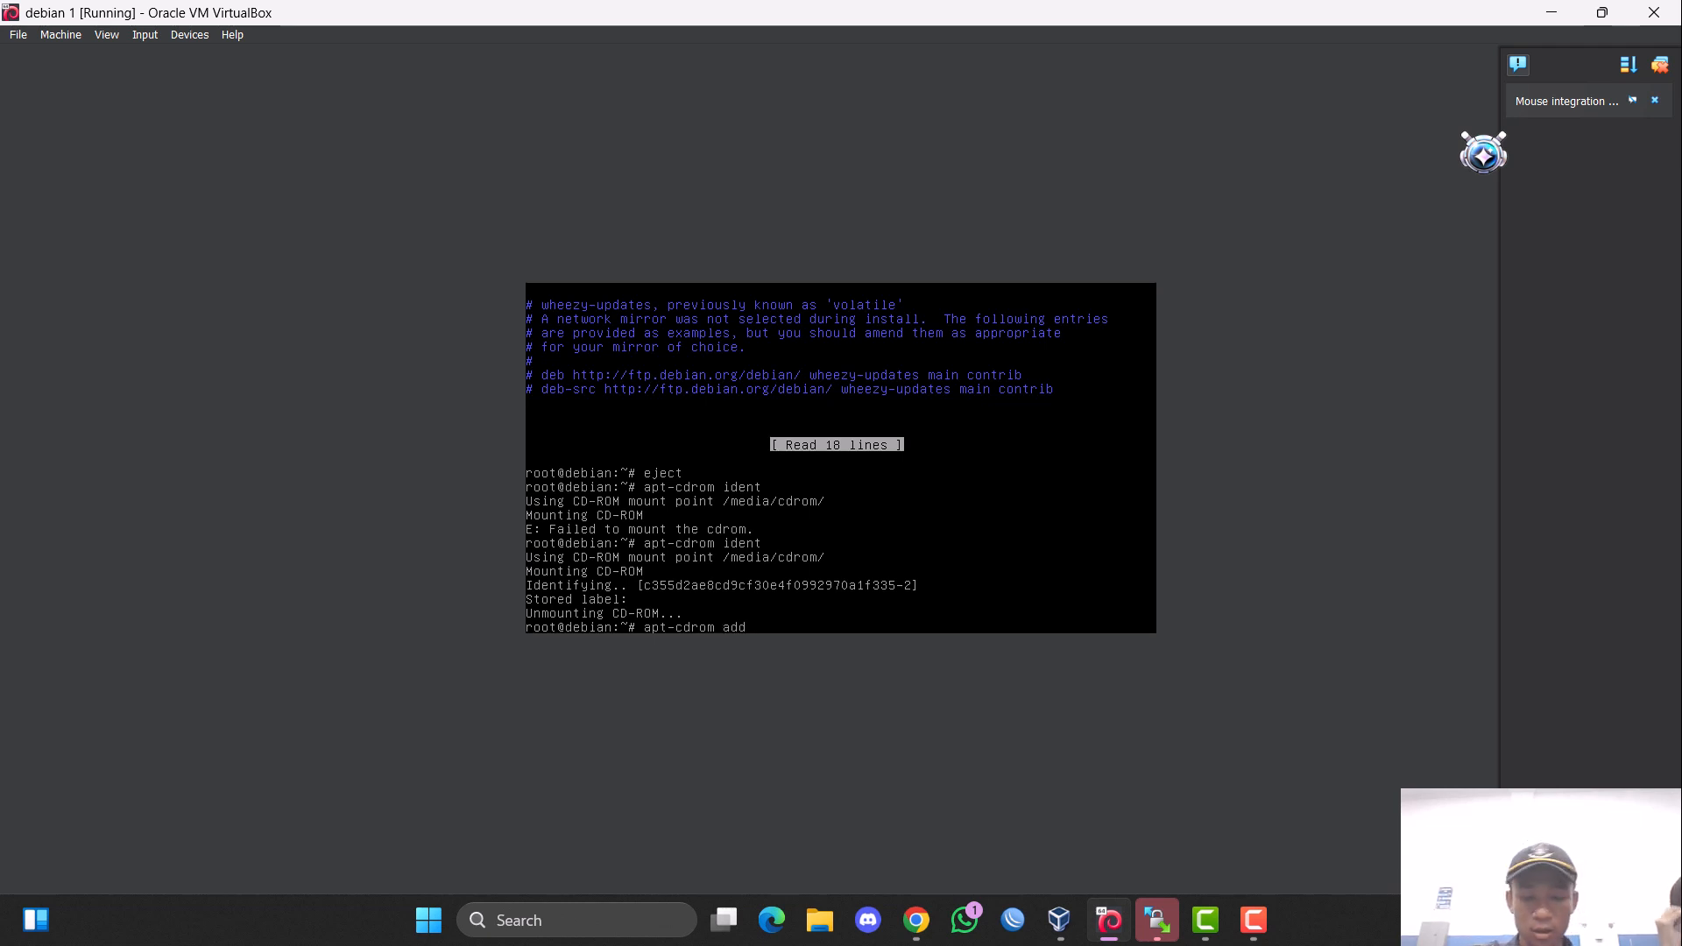
pyautogui.press('Return')
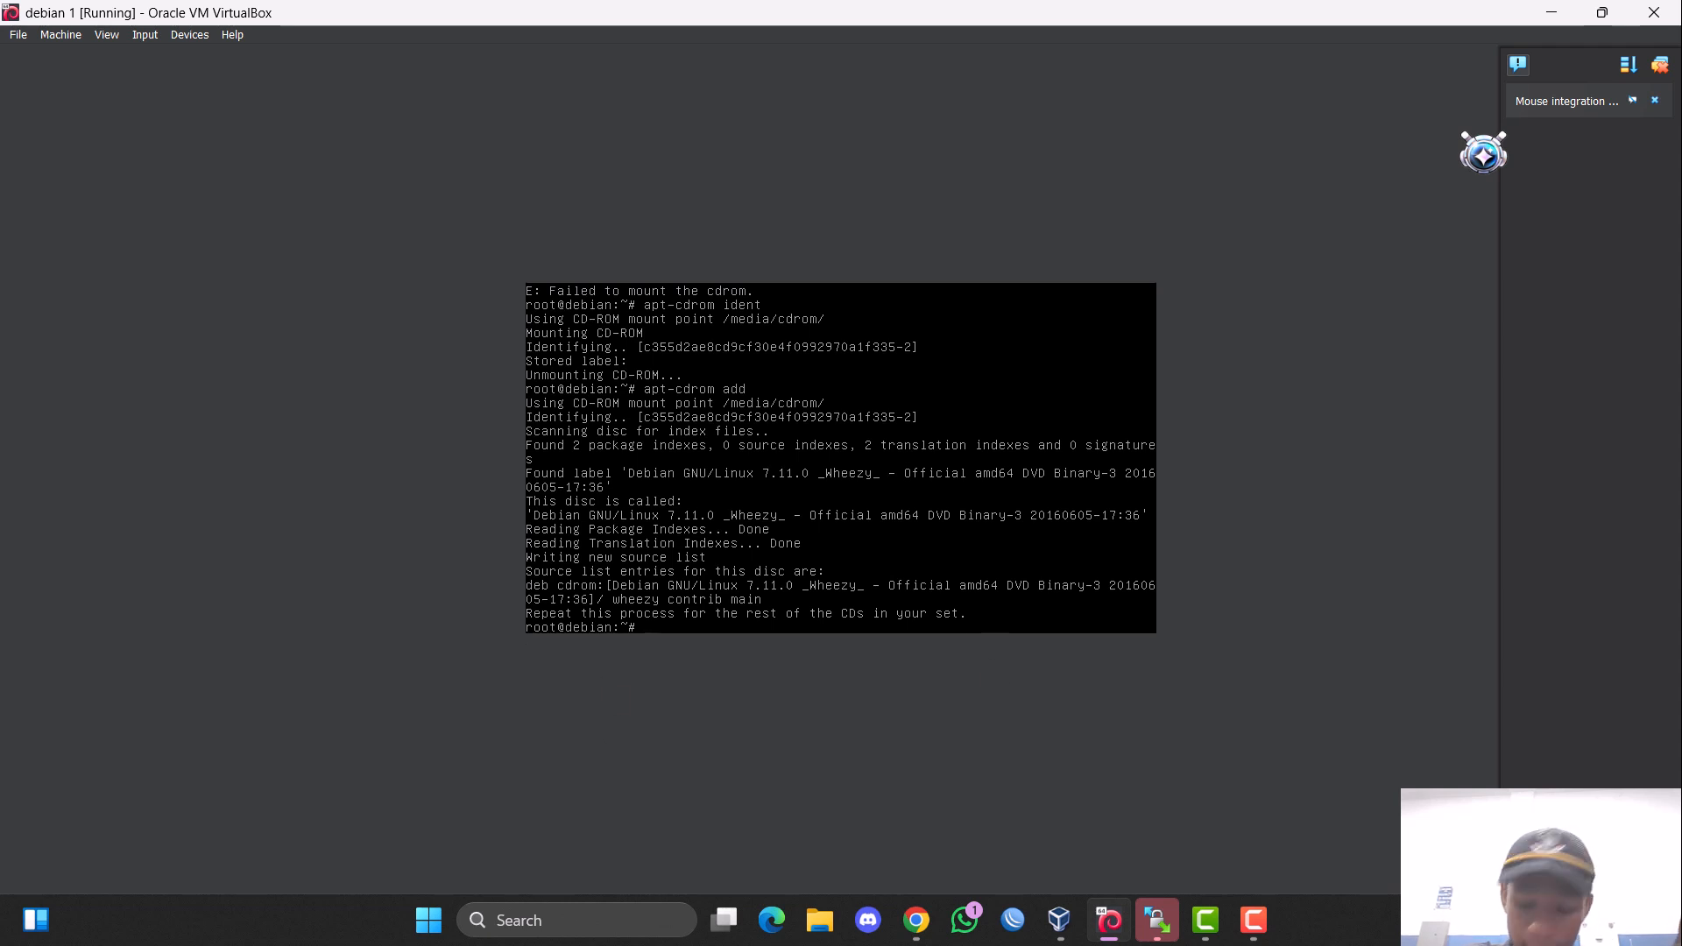
# Reopen /etc/apt/sources.list in nano to check the DVD entries.
pyautogui.press('Up')
pyautogui.press('Up')
pyautogui.press('Up')
pyautogui.press('Up')
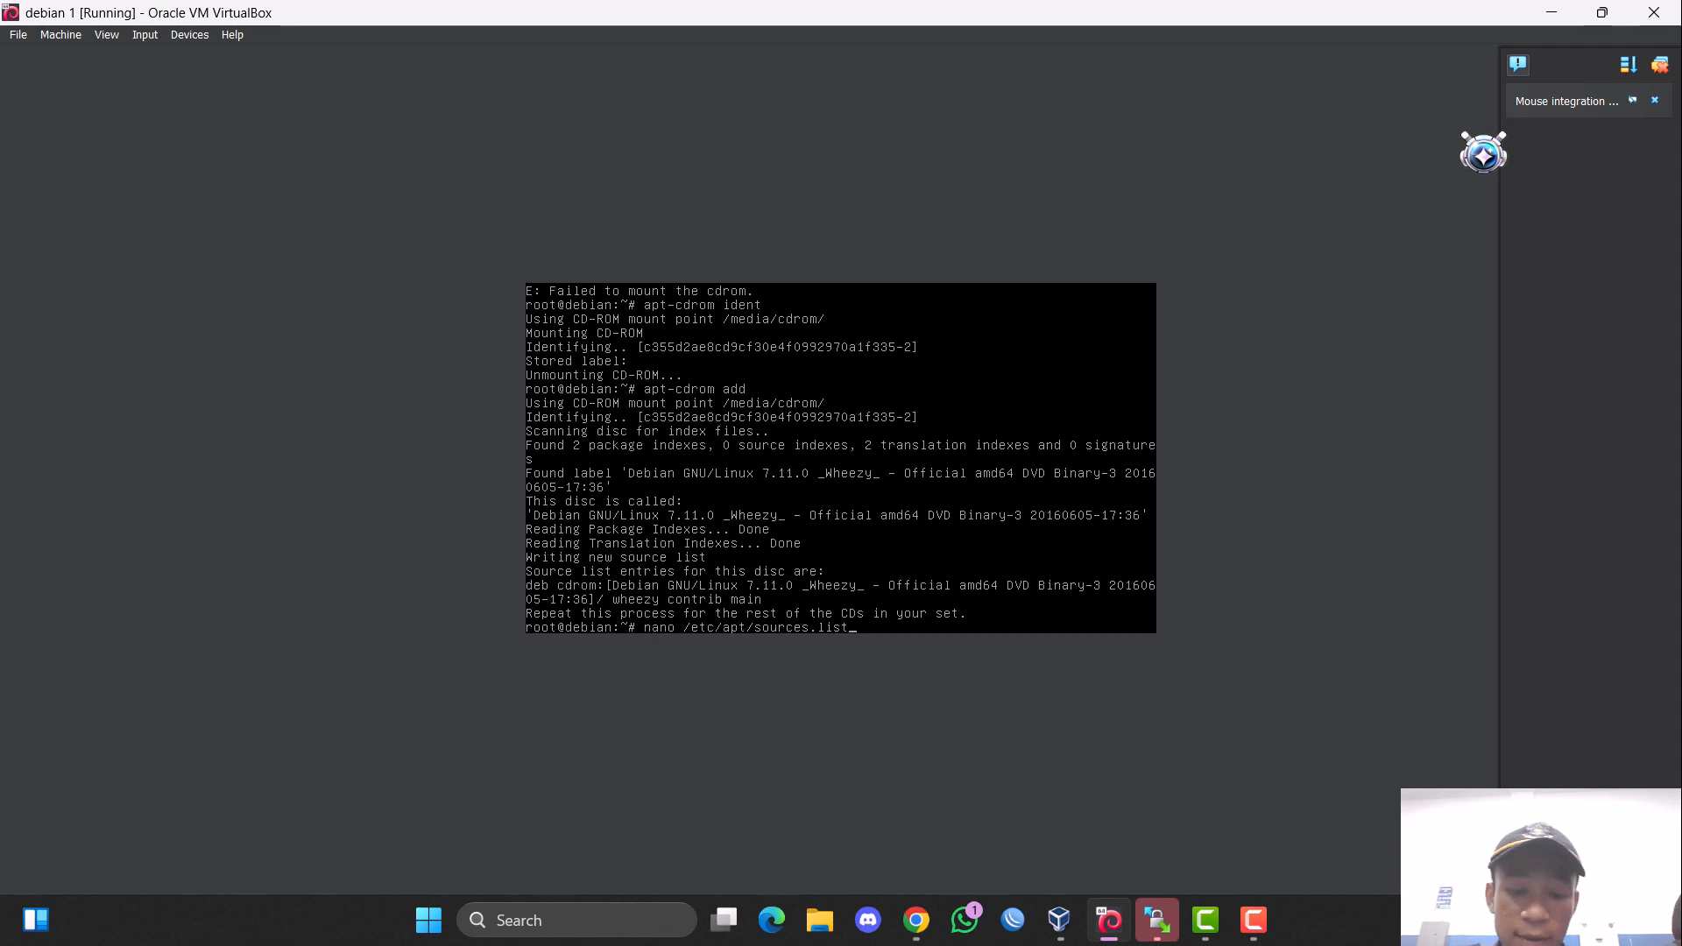
pyautogui.press('Return')
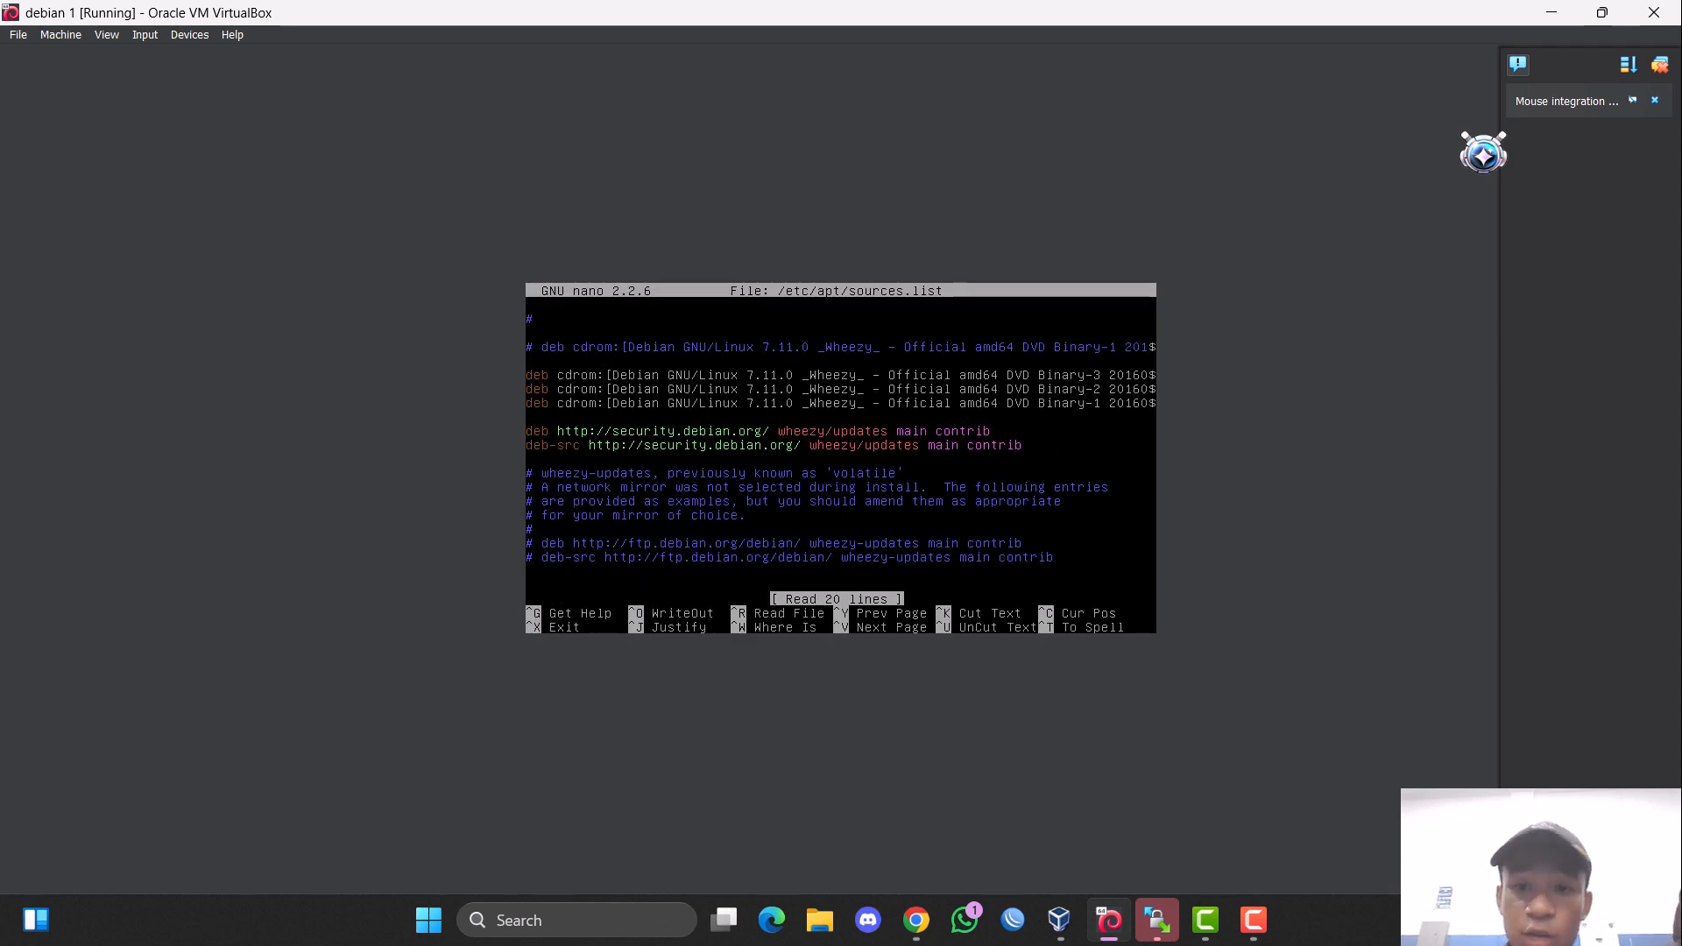
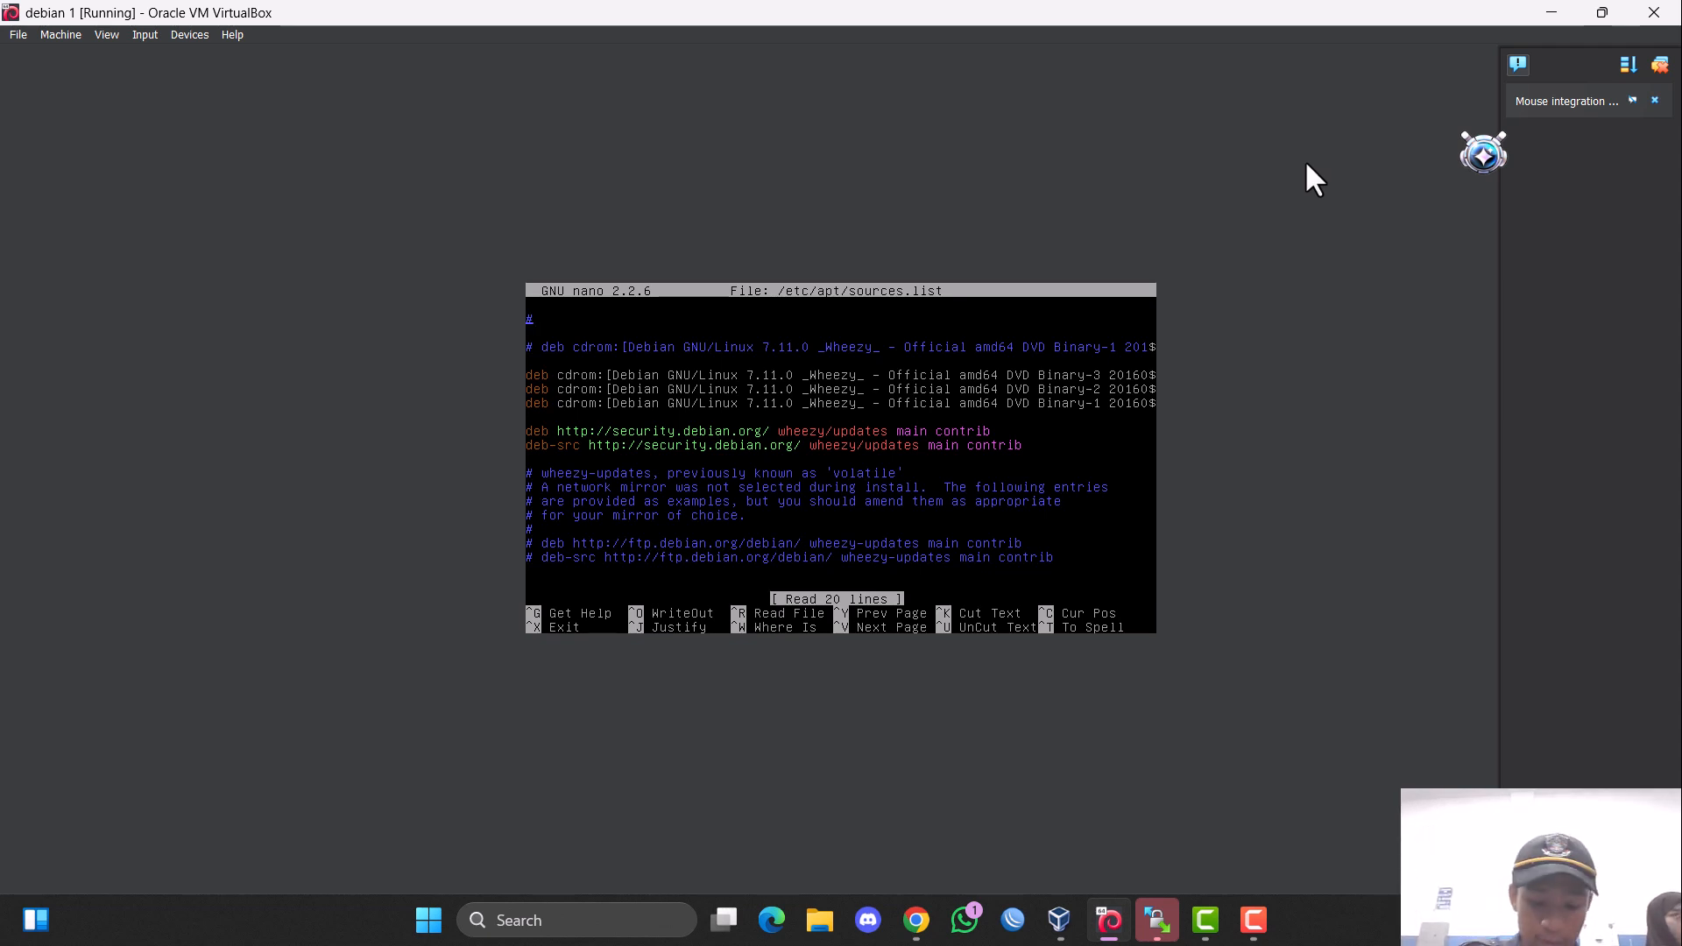
# Clear the stray text entered in /etc/apt/sources.list, save the file under the same name and exit nano.
pyautogui.write('apt')
pyautogui.press('BackSpace')
pyautogui.press('BackSpace')
pyautogui.press('BackSpace')
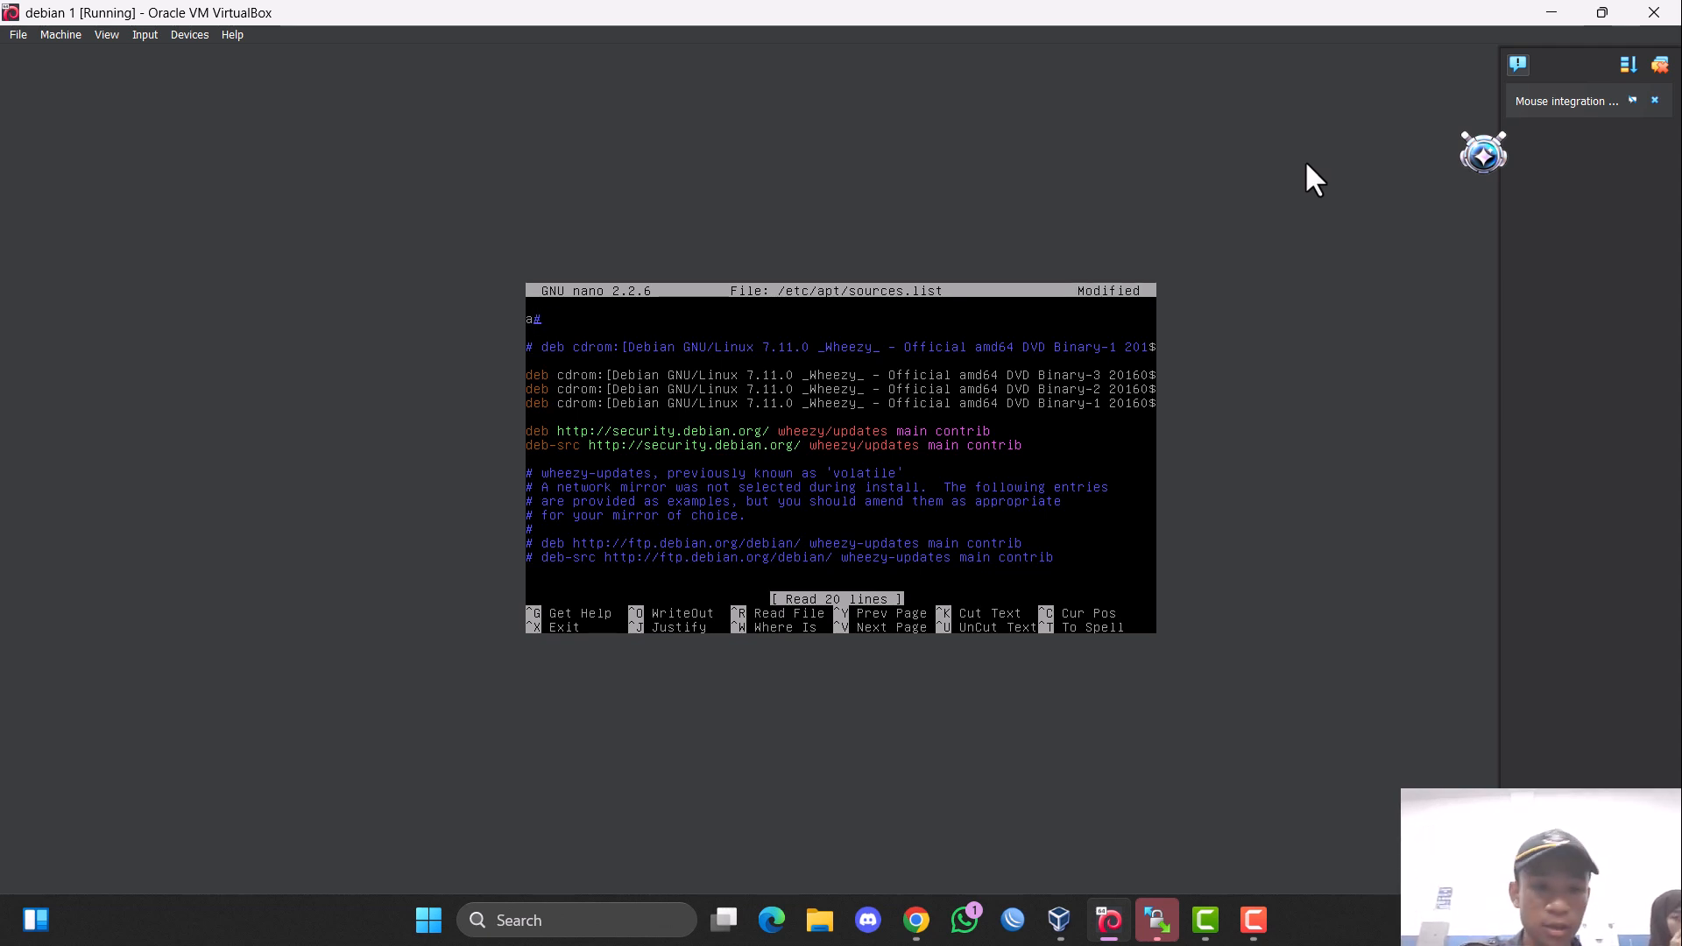
pyautogui.hotkey('ctrl', 'x')
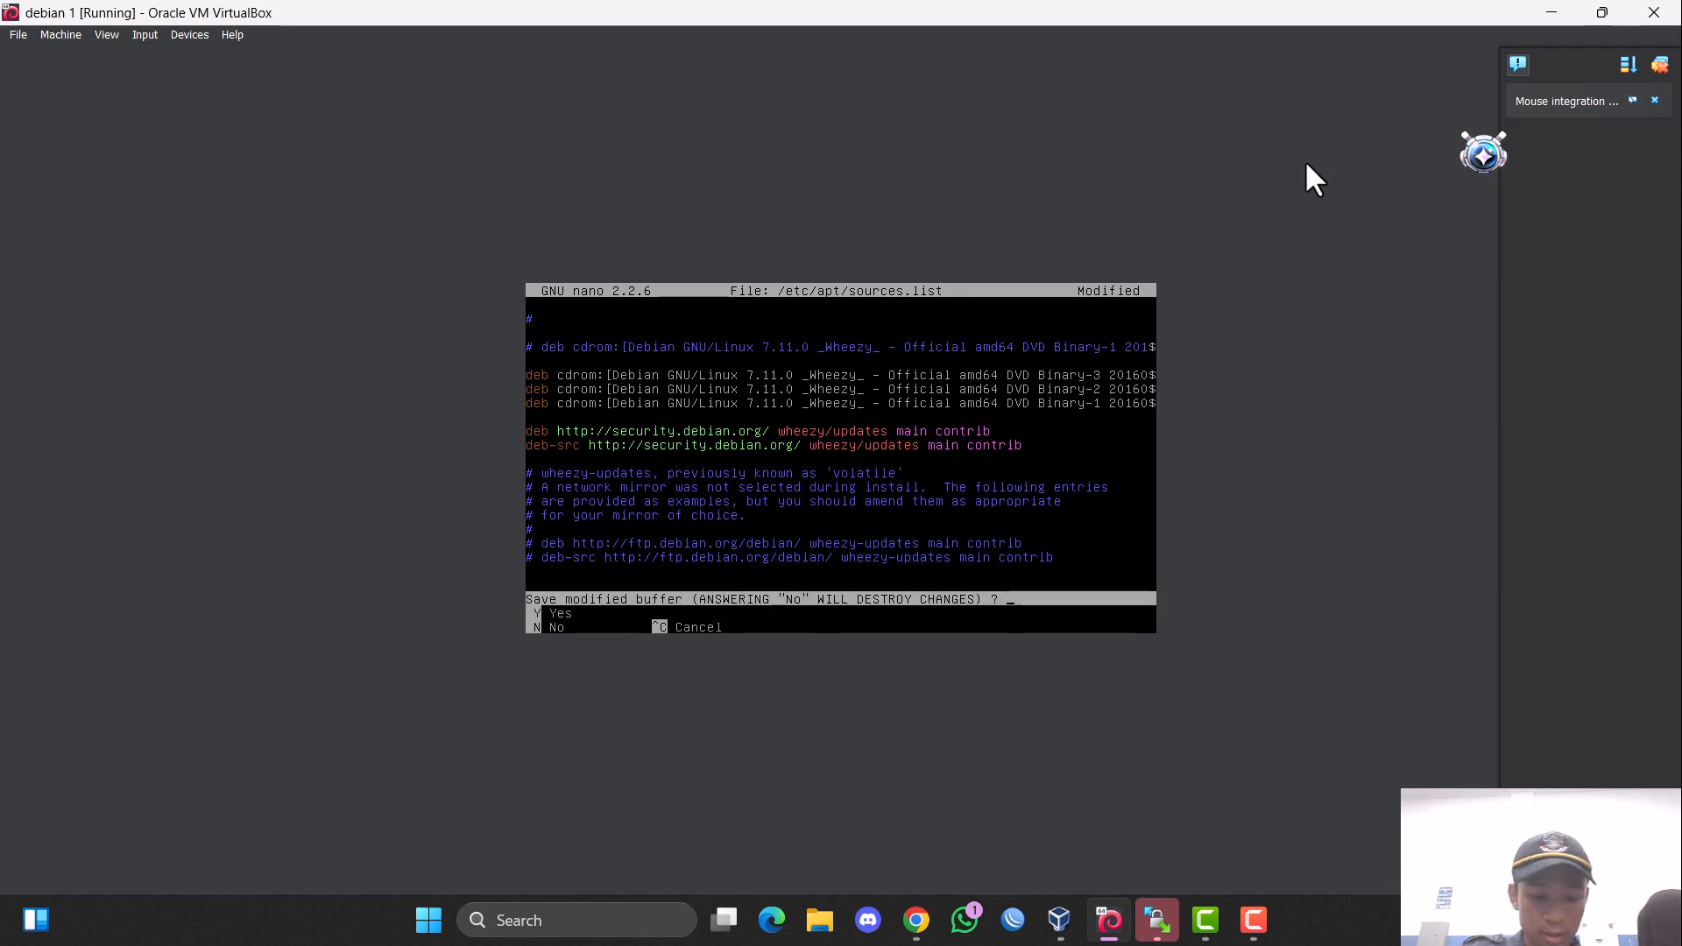
pyautogui.press('y')
pyautogui.press('Return')
# Install postfix, courier-imap, courier-pop and squirrelmail with apt-get, agreeing to continue with the installation.
pyautogui.write('a')
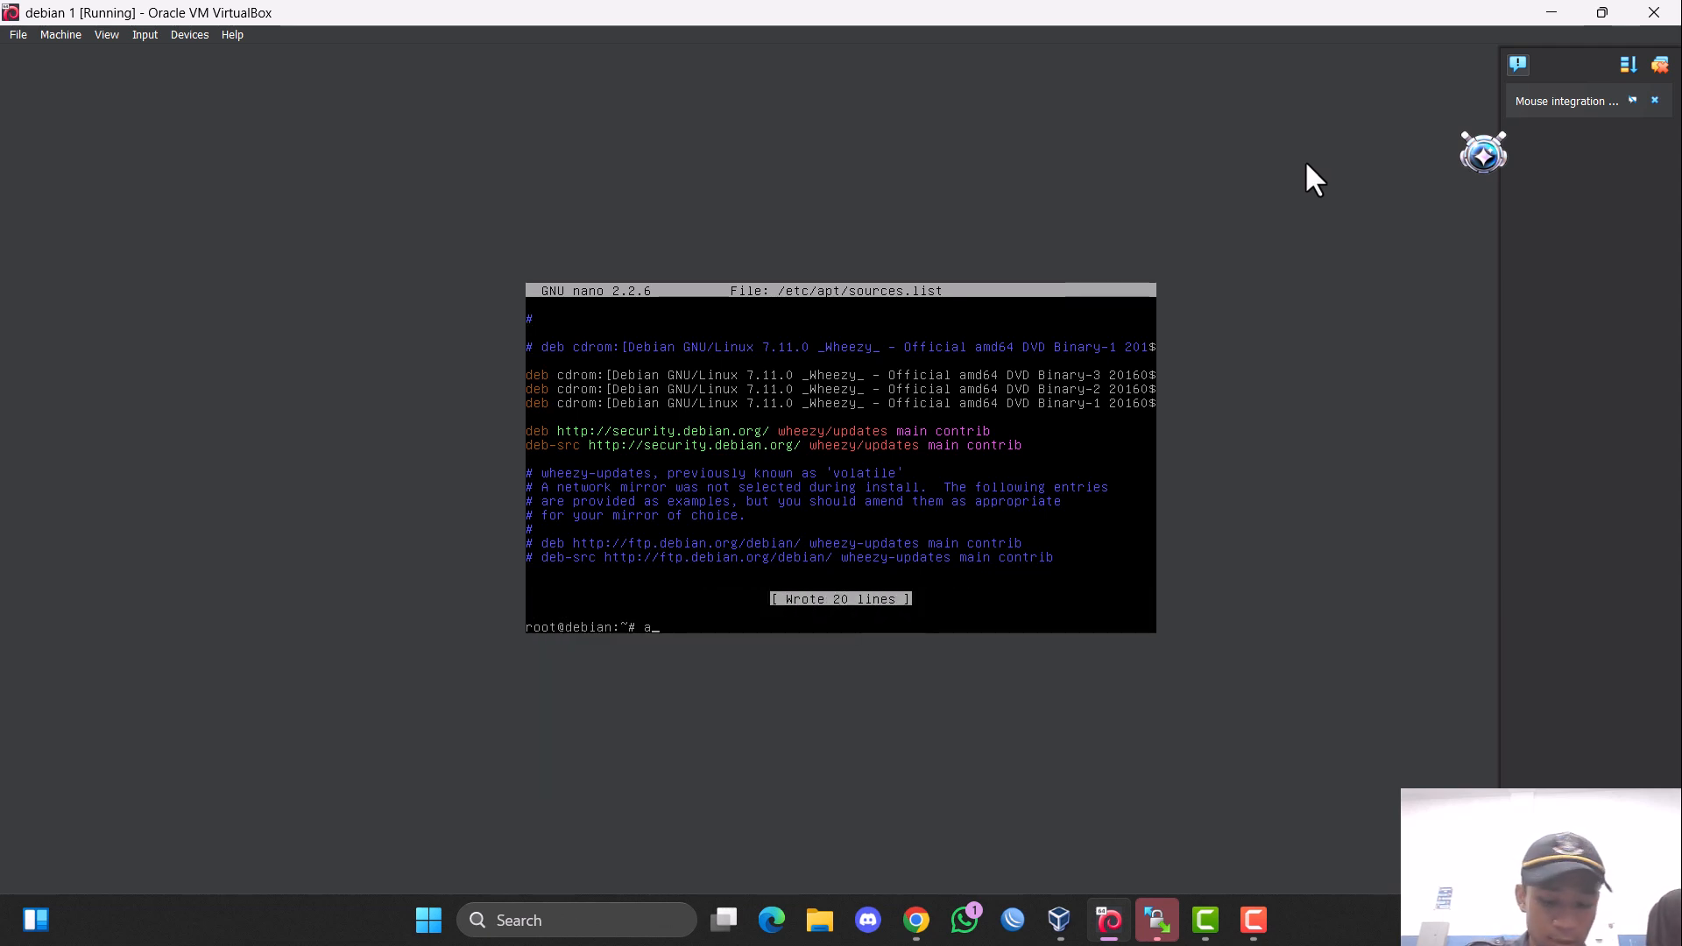
pyautogui.write('pt-e')
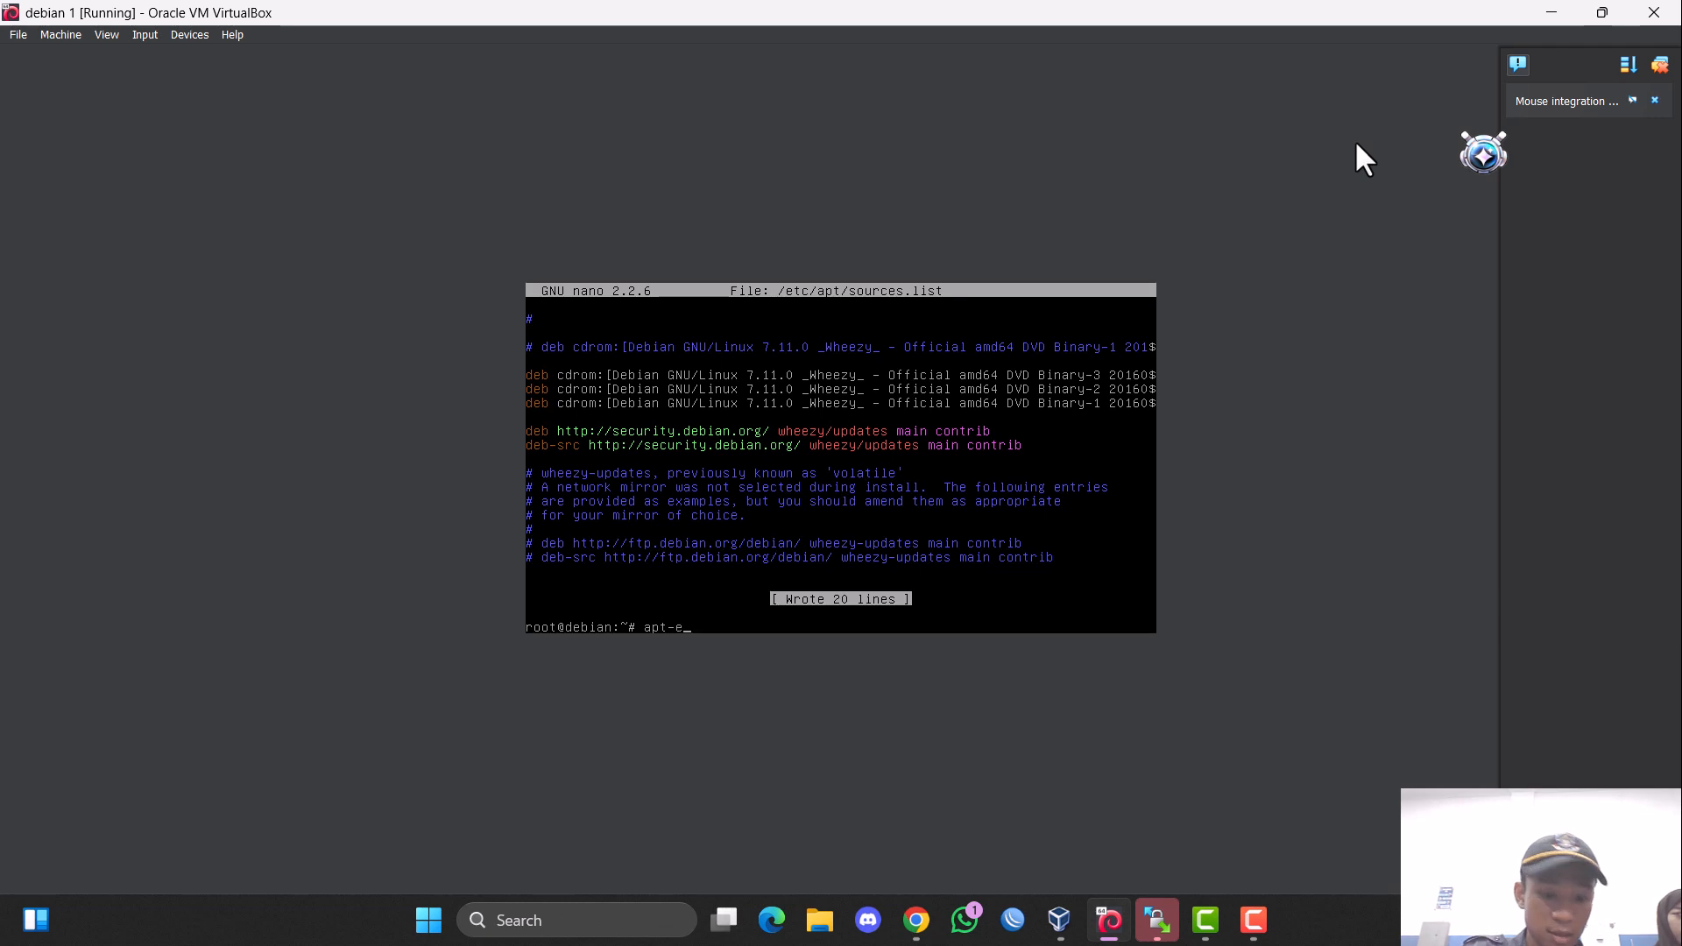
pyautogui.press('BackSpace')
pyautogui.write('get')
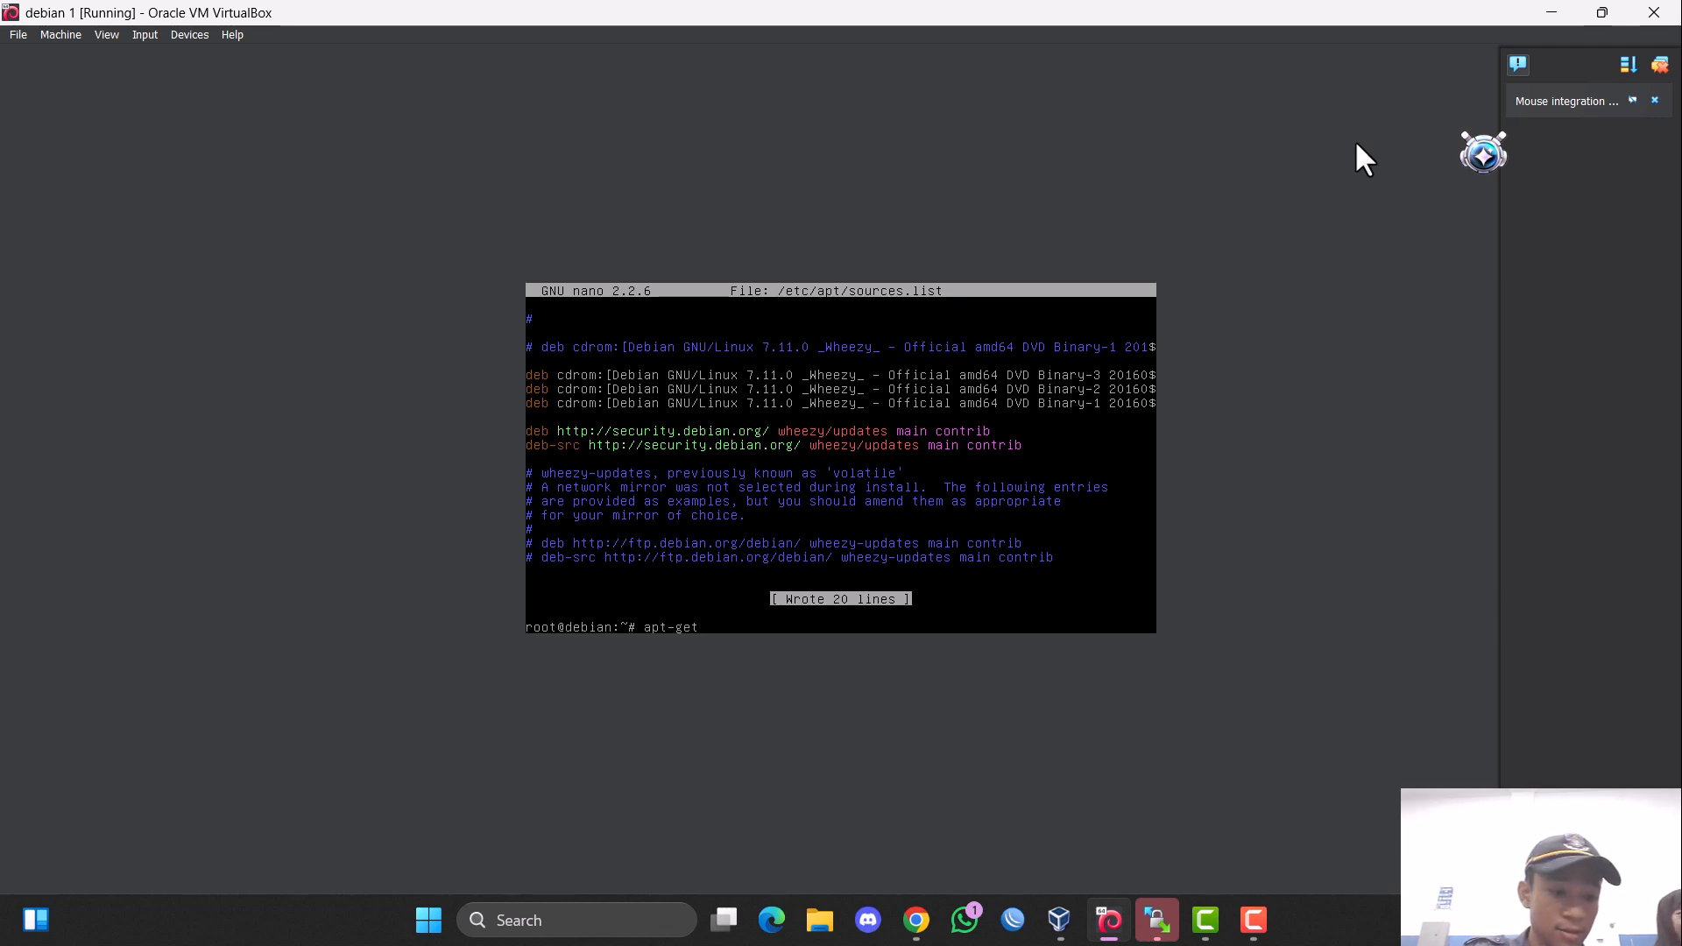
pyautogui.write(' u')
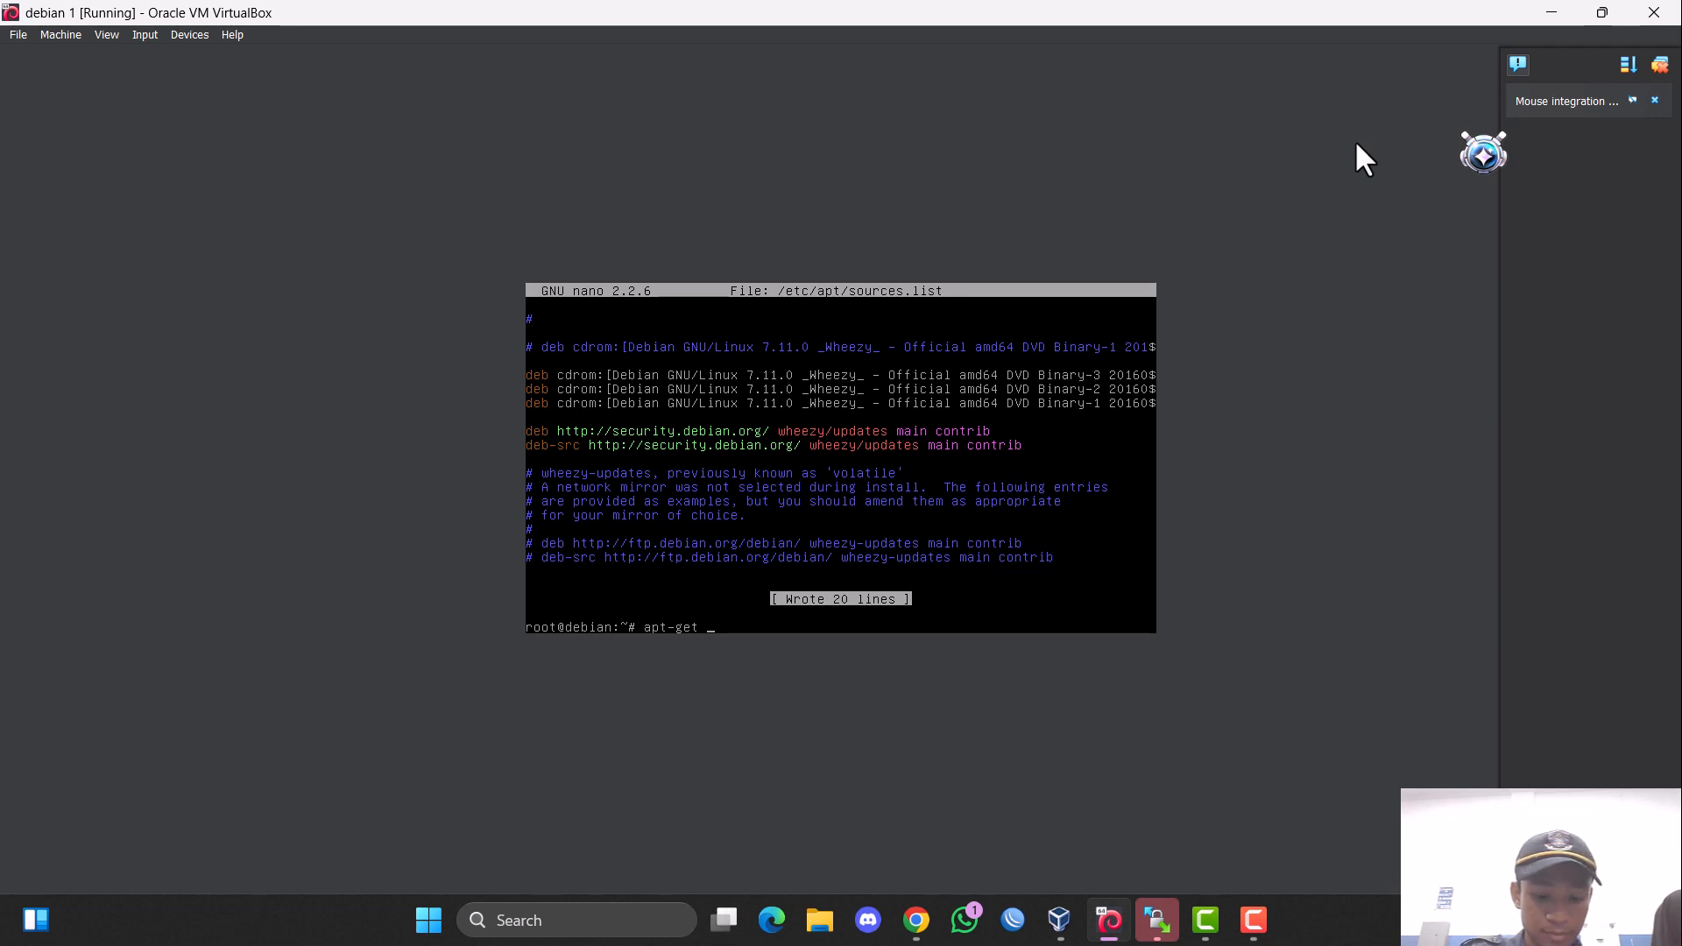
pyautogui.write('install ')
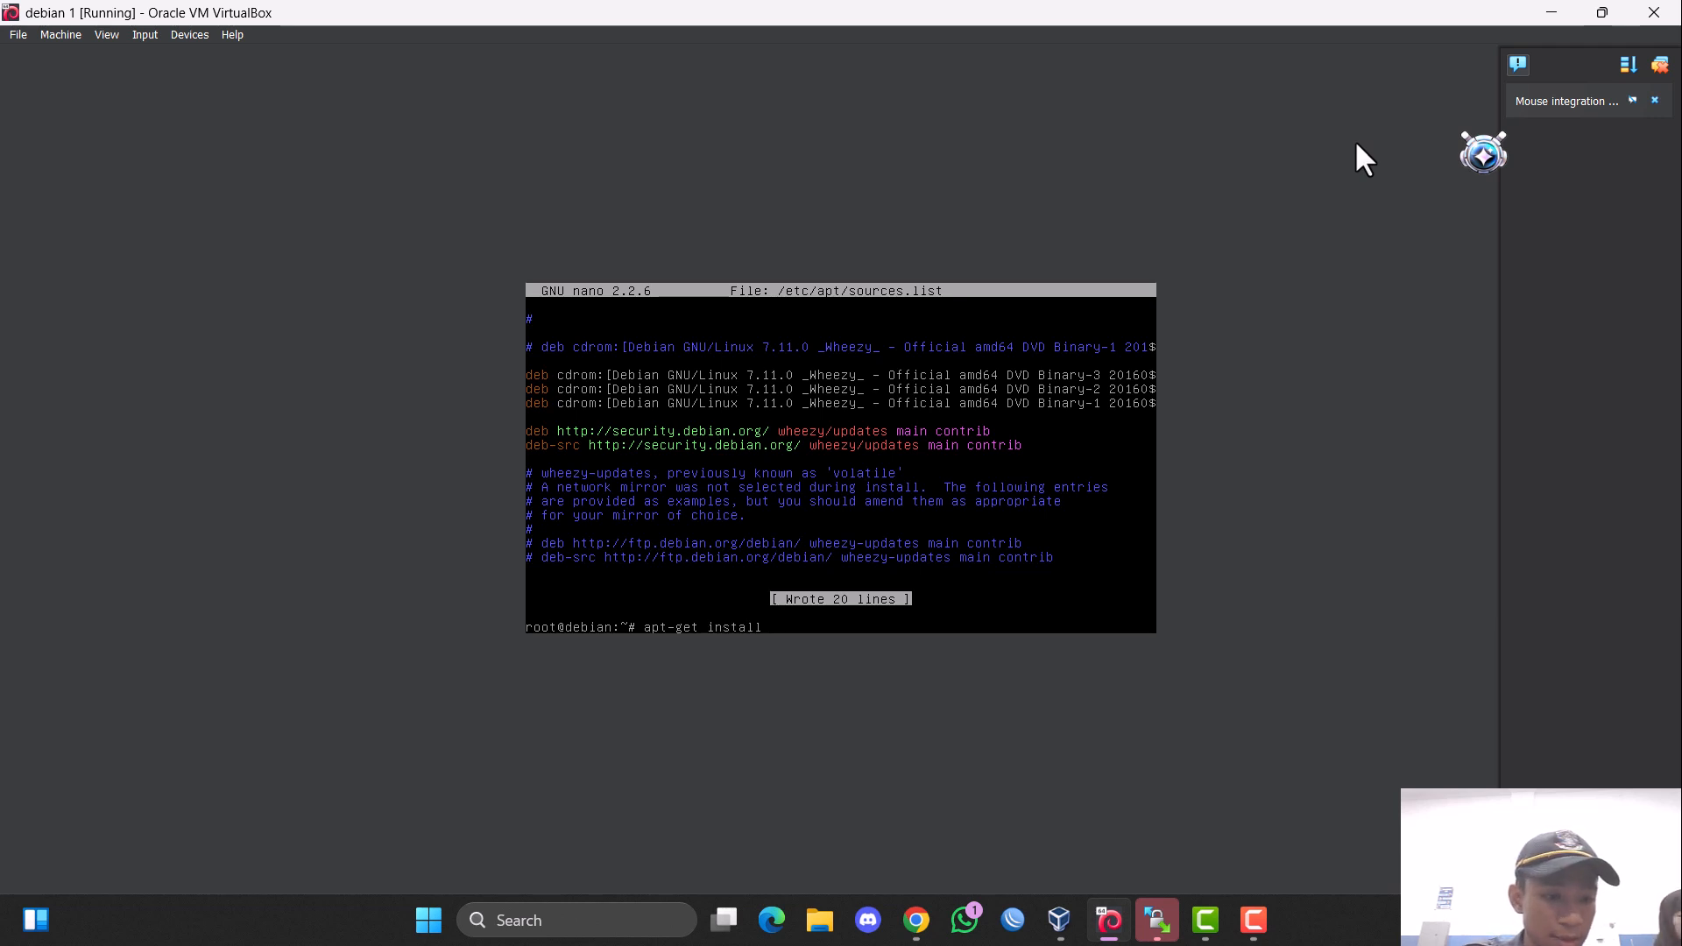
pyautogui.write('post')
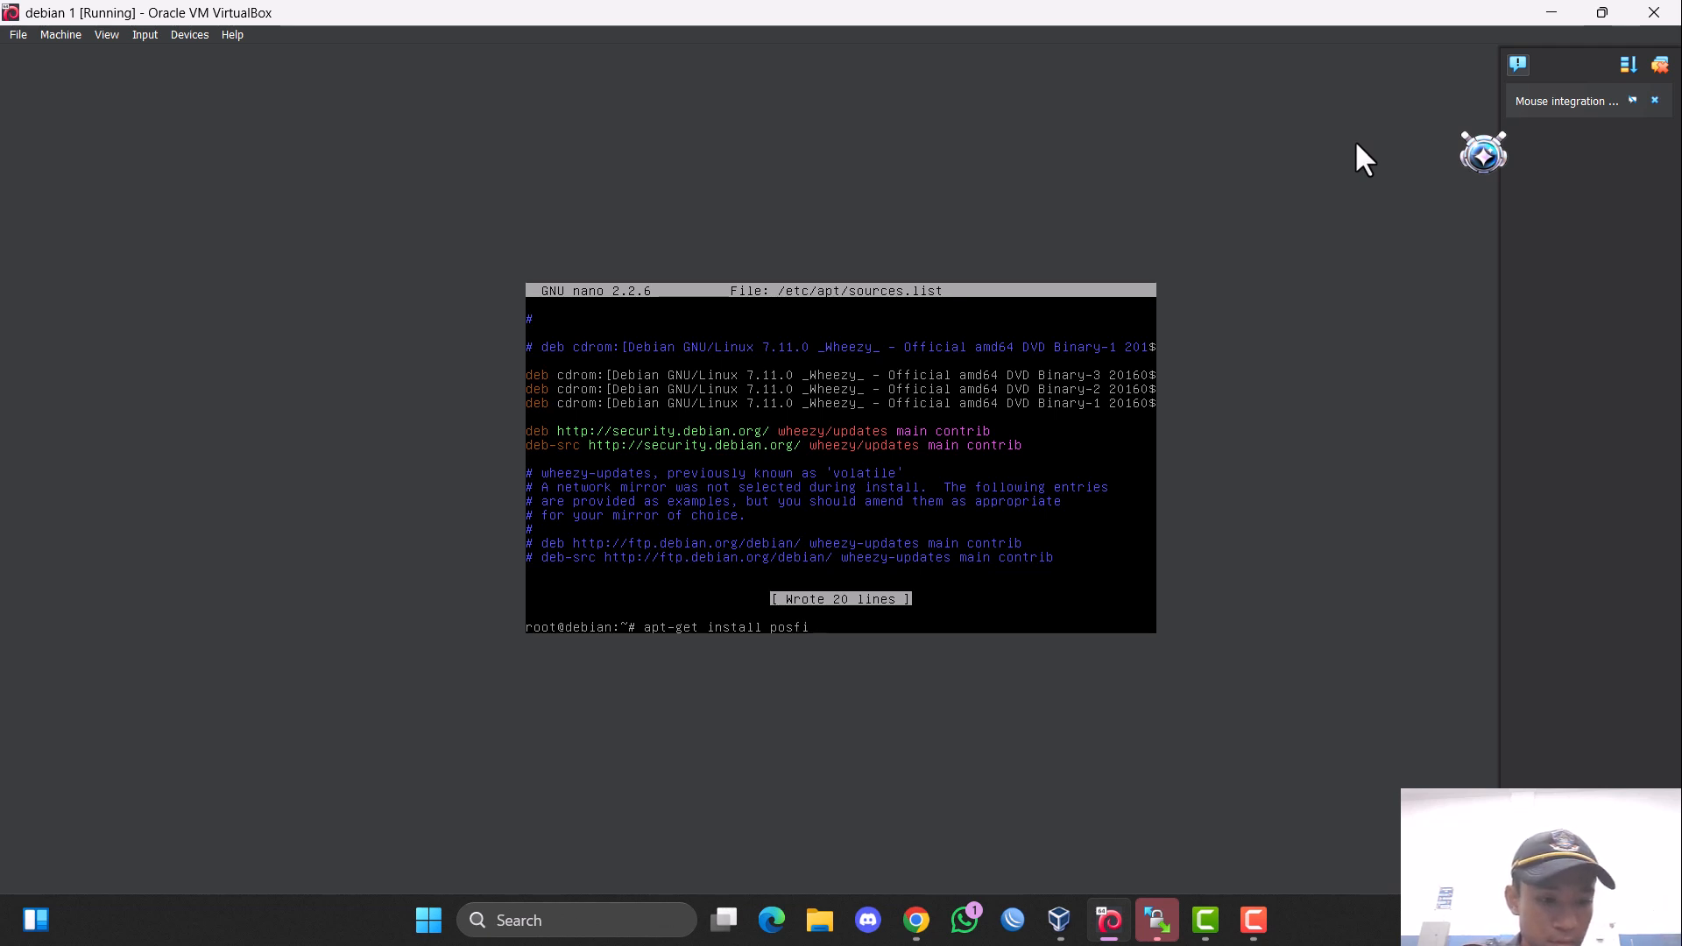
pyautogui.press('BackSpace')
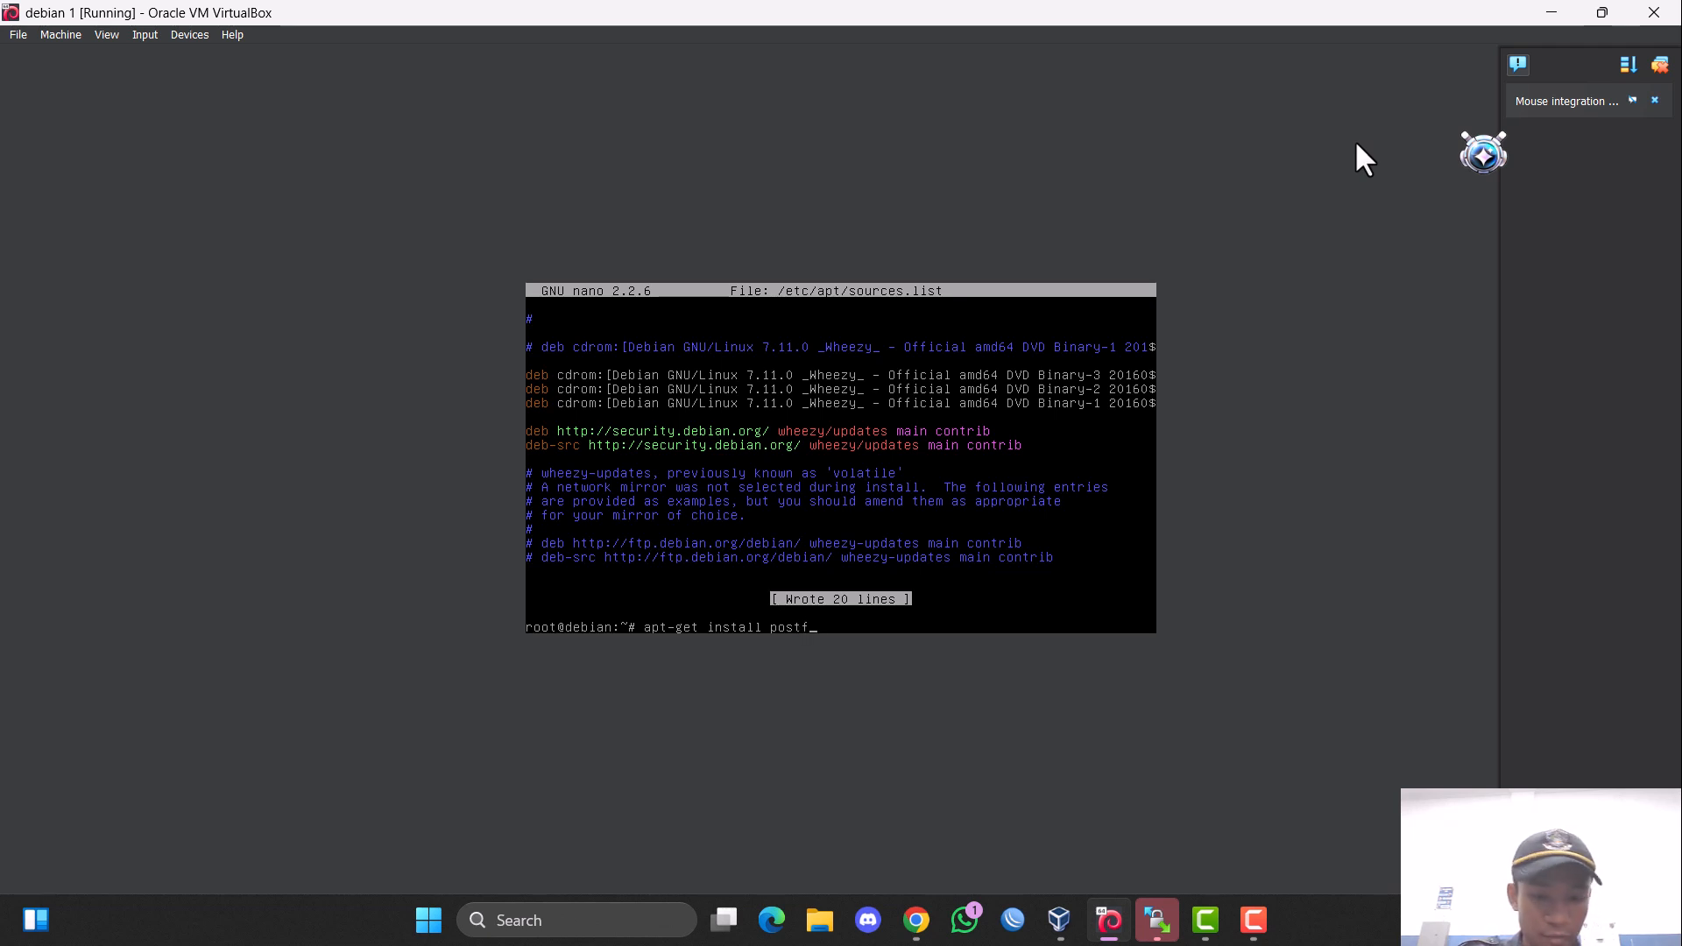
pyautogui.write('ix')
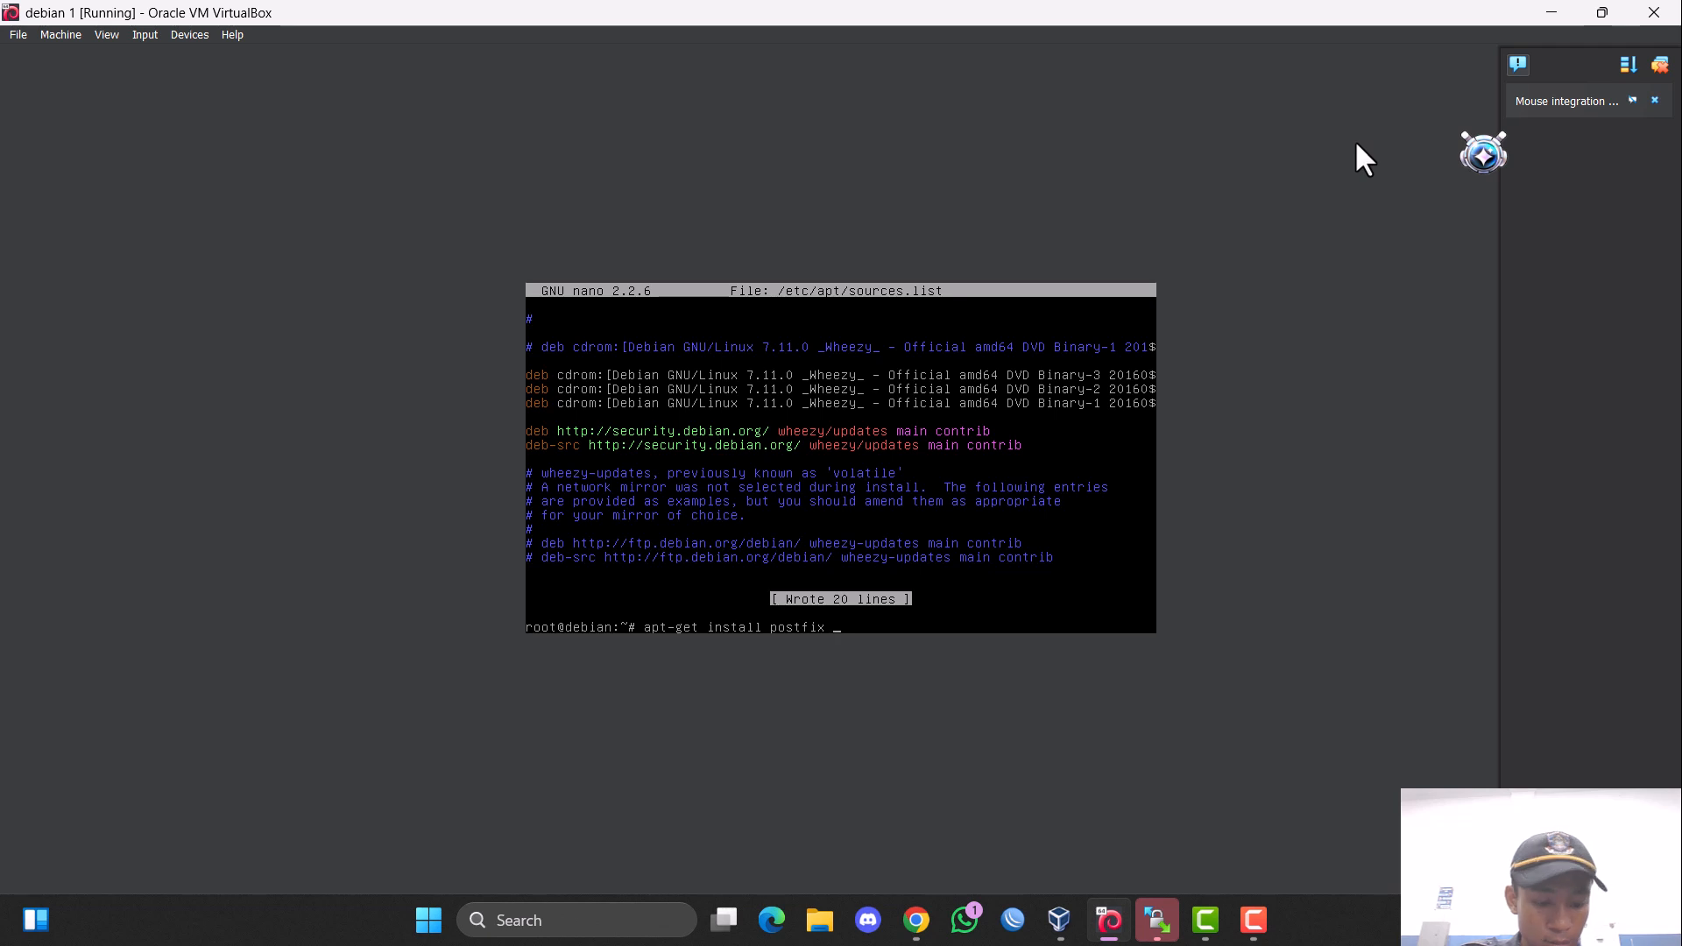
pyautogui.write(' courier-')
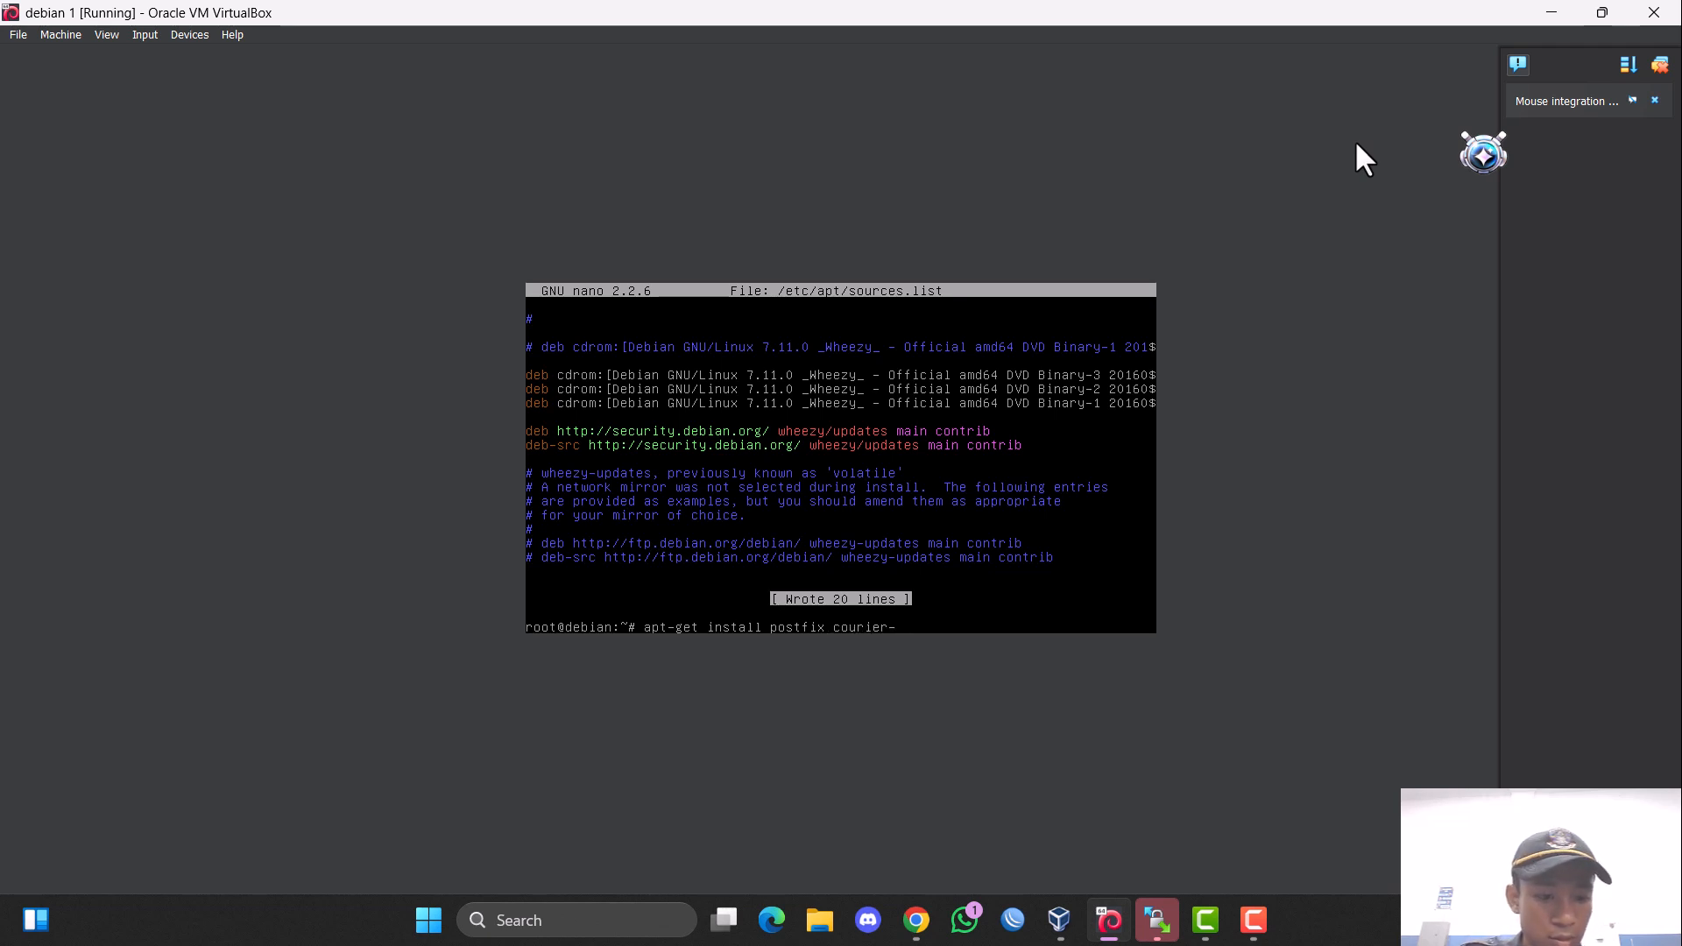
pyautogui.write('imap')
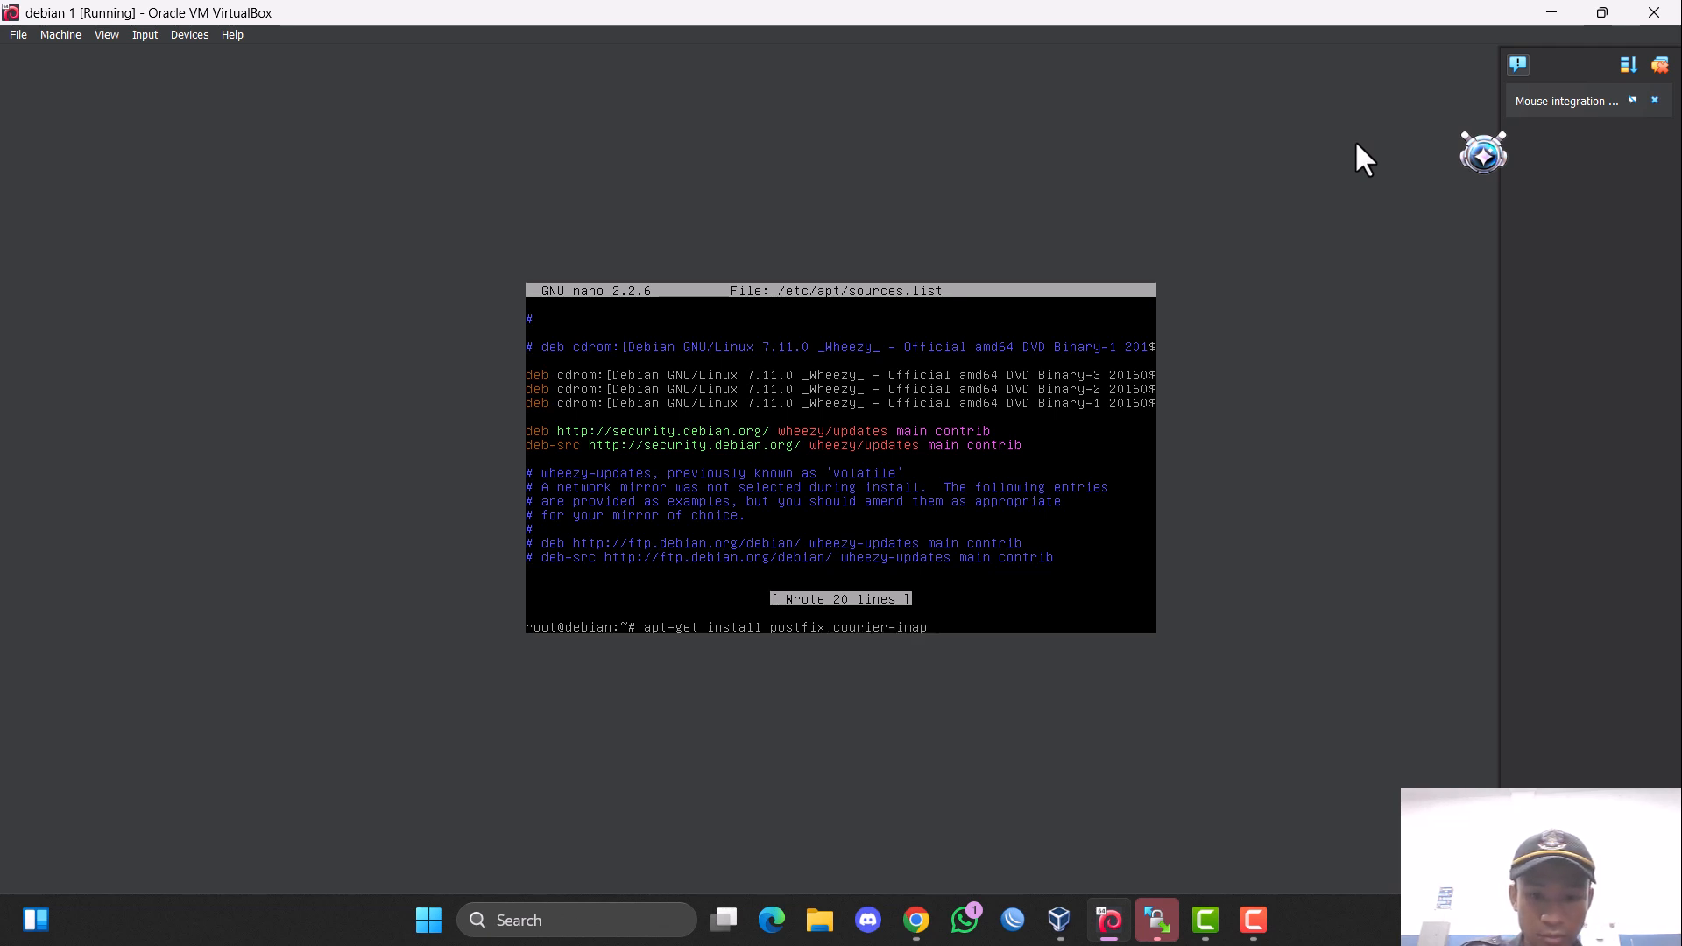
pyautogui.write(' courier-')
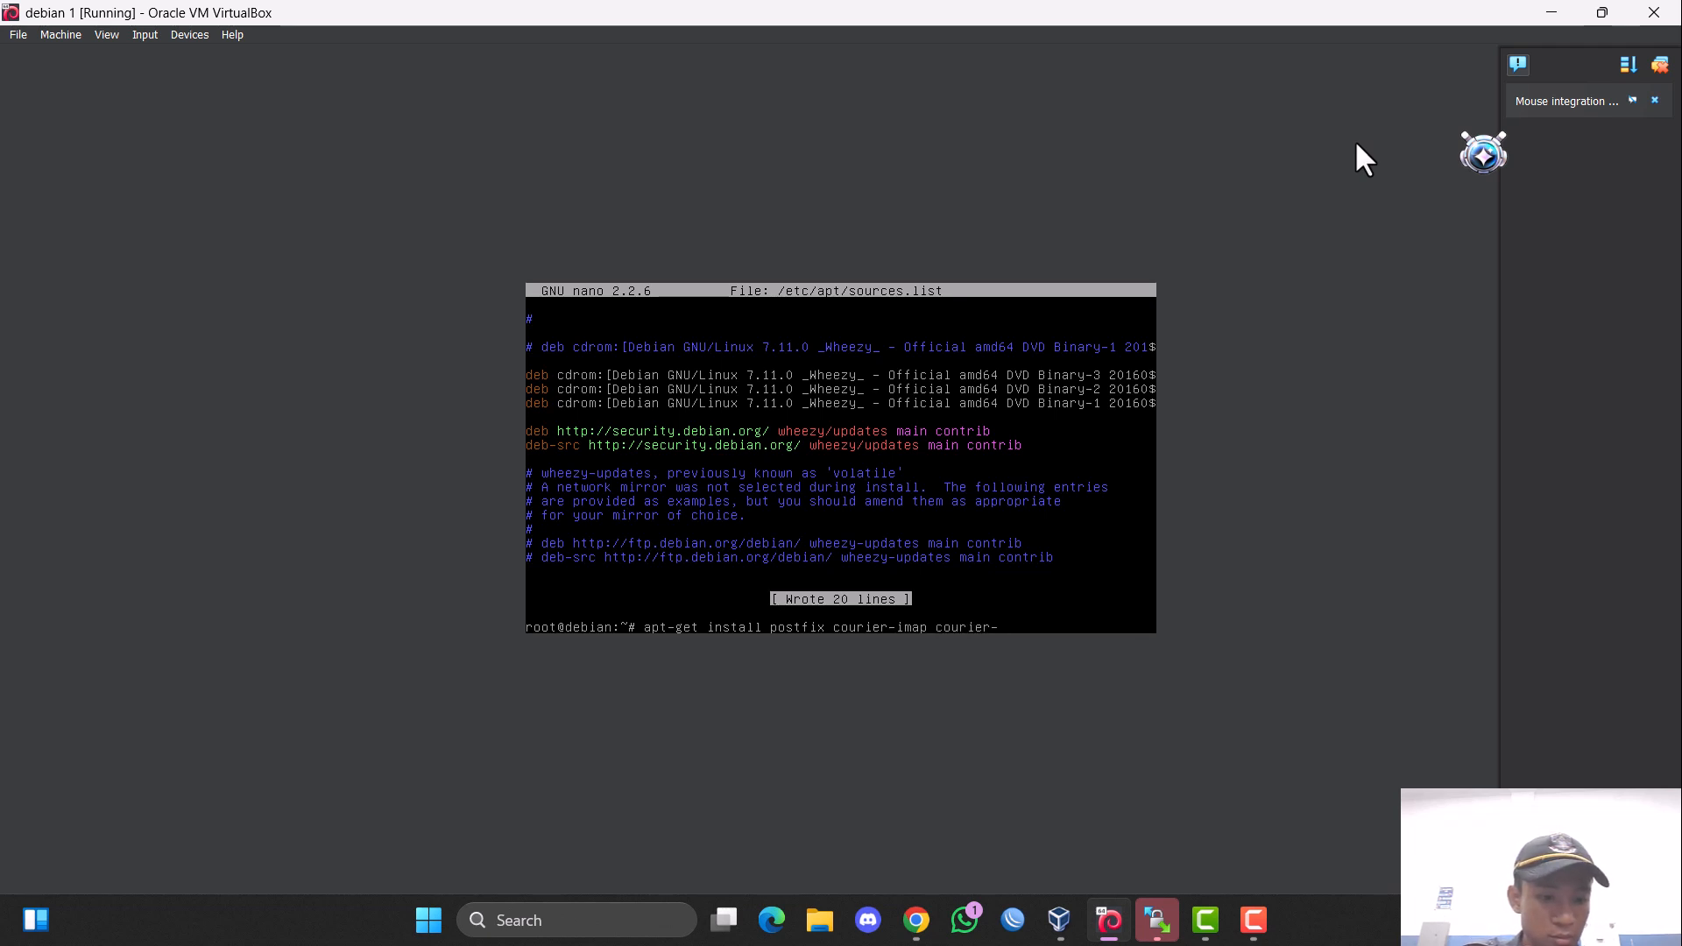
pyautogui.write('pop')
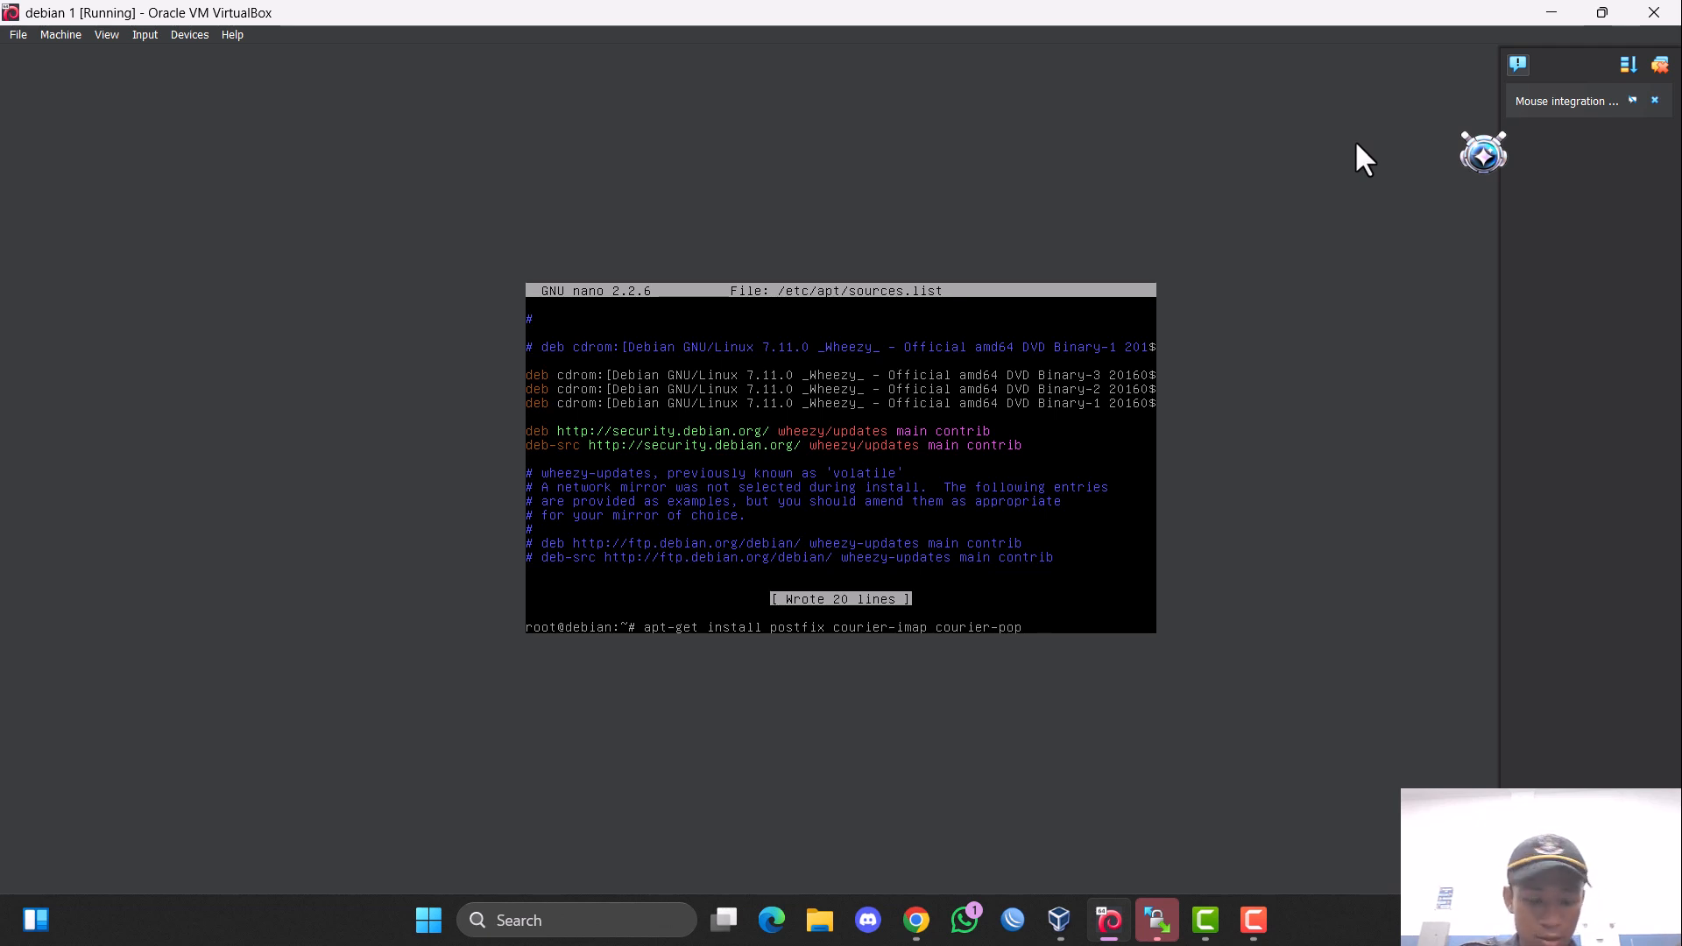
pyautogui.write(' sqi')
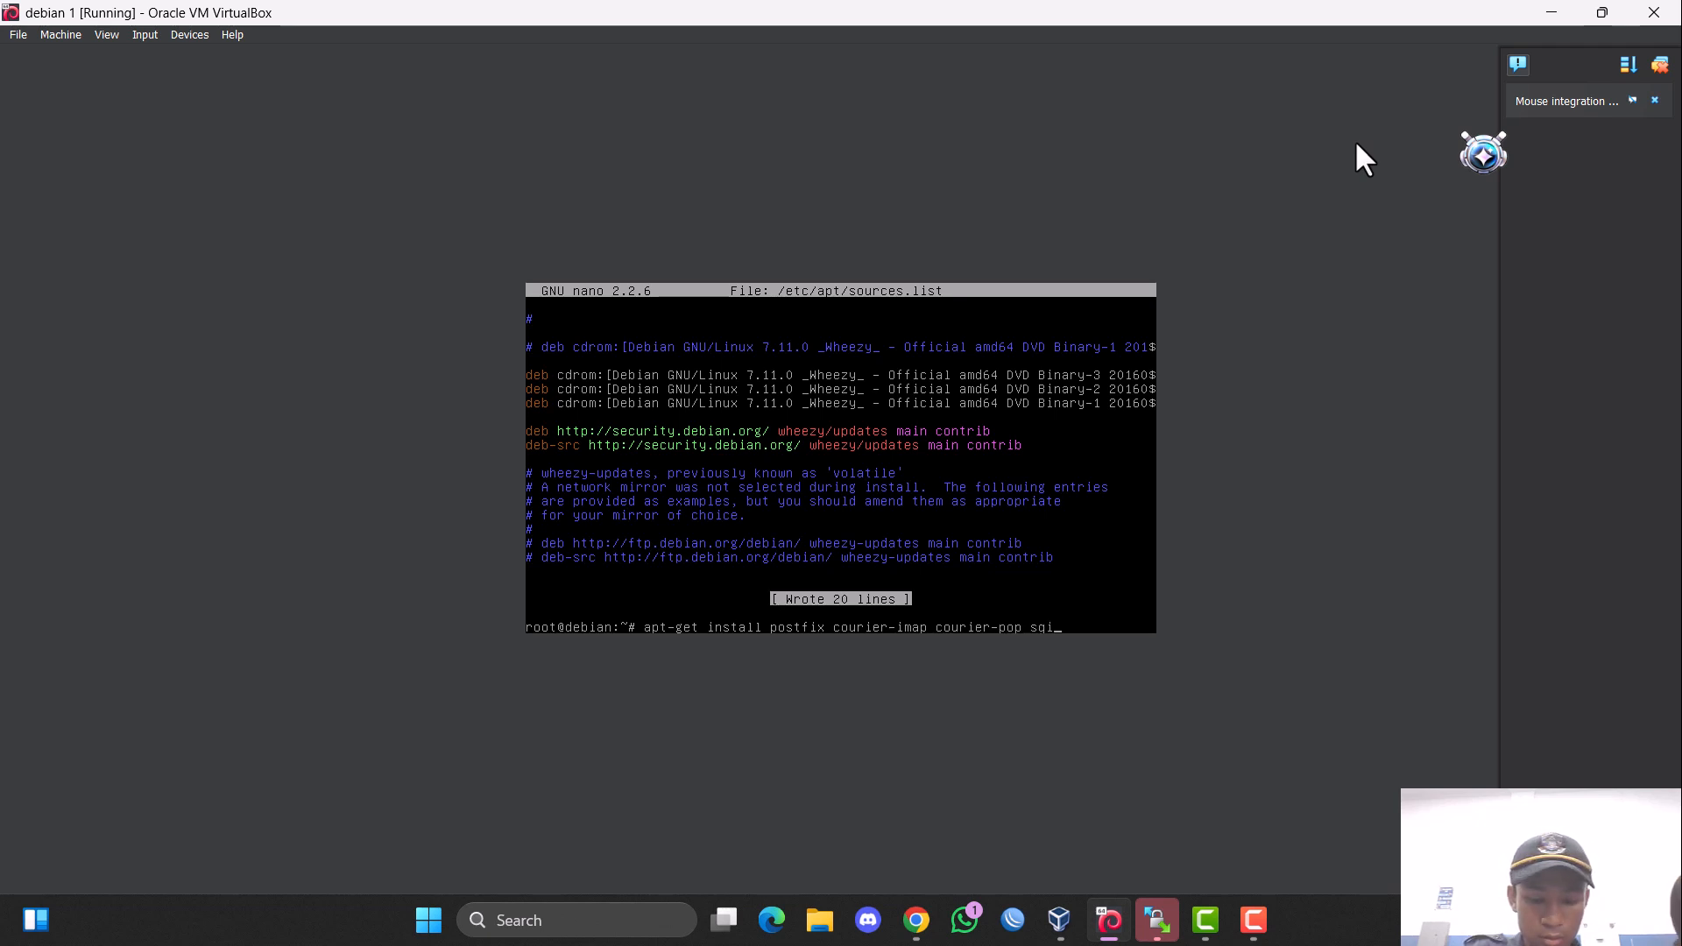
pyautogui.press('BackSpace')
pyautogui.write('uirr')
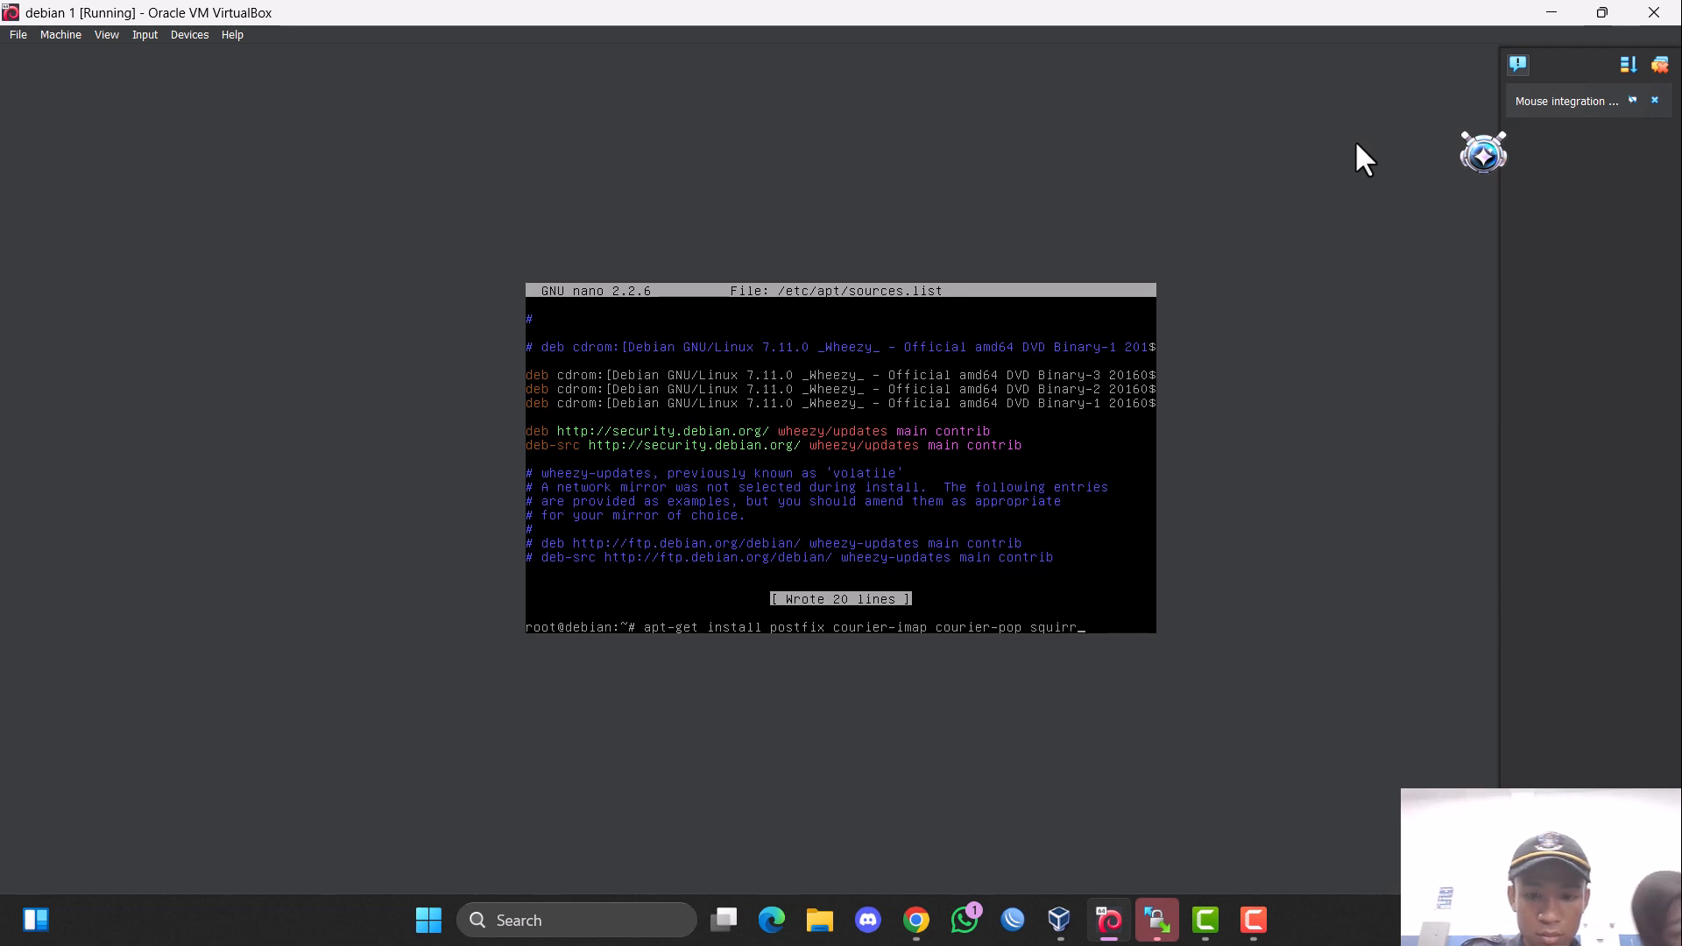
pyautogui.write('elmail')
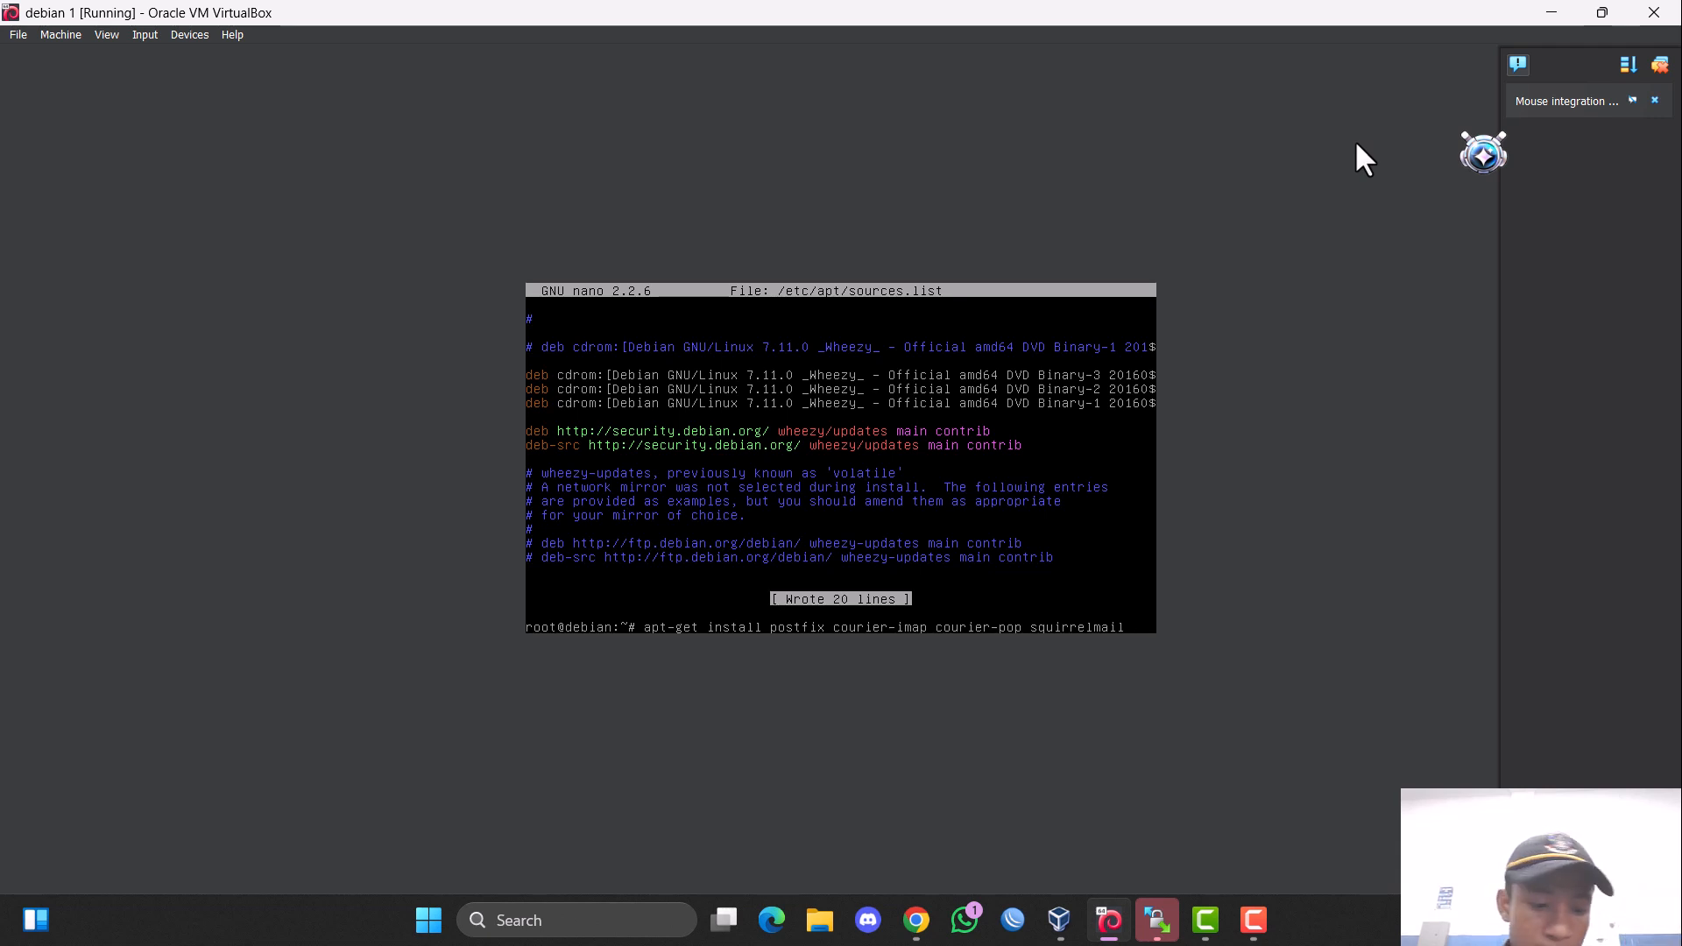
pyautogui.press('Return')
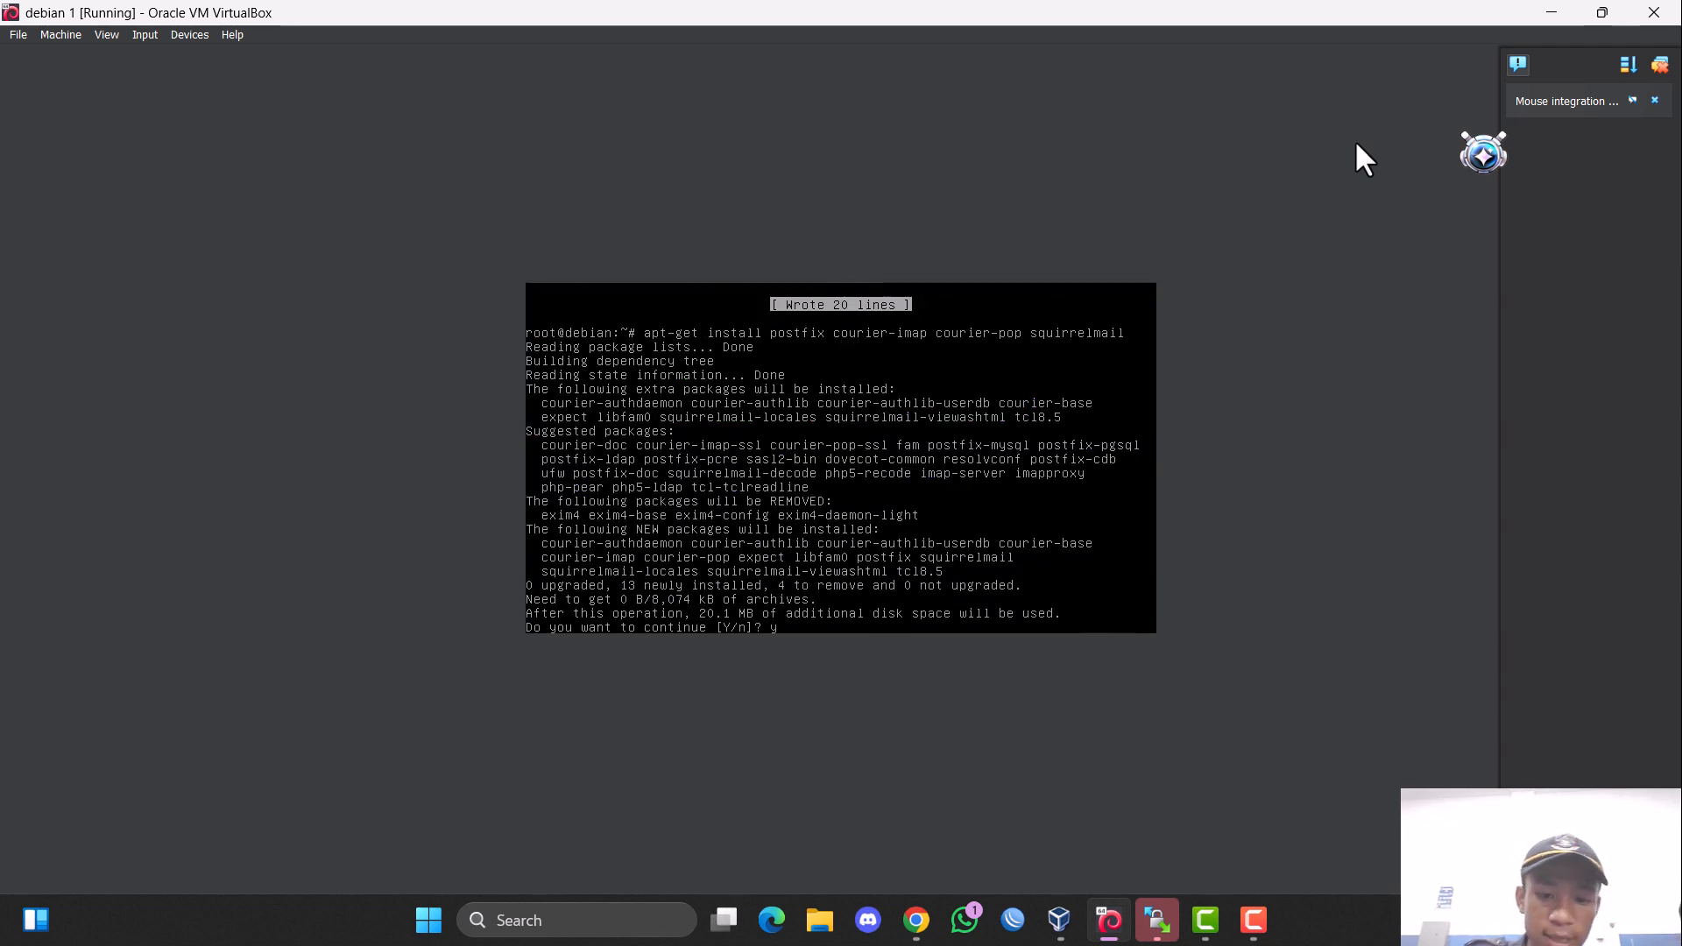
pyautogui.write('y')
pyautogui.press('Return')
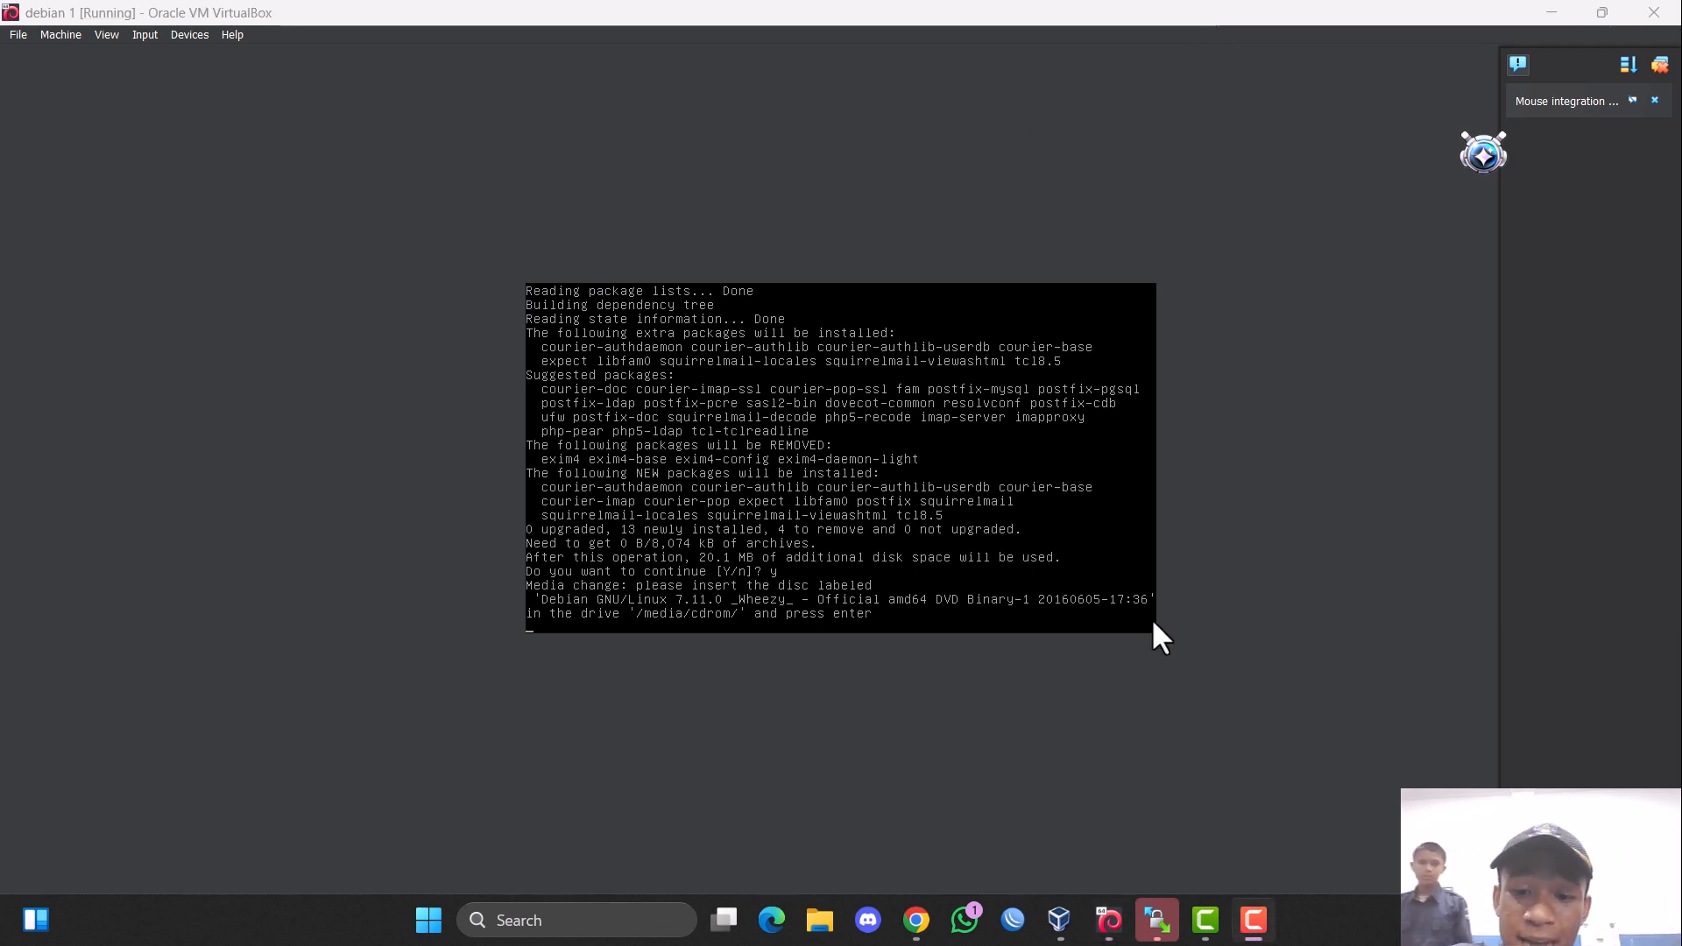
# Load the debian-7.11.0-amd64-DVD-1.iso image into debian 1's IDE optical drive and resume the package installation.
pyautogui.click(58, 35)
pyautogui.click(72, 55)
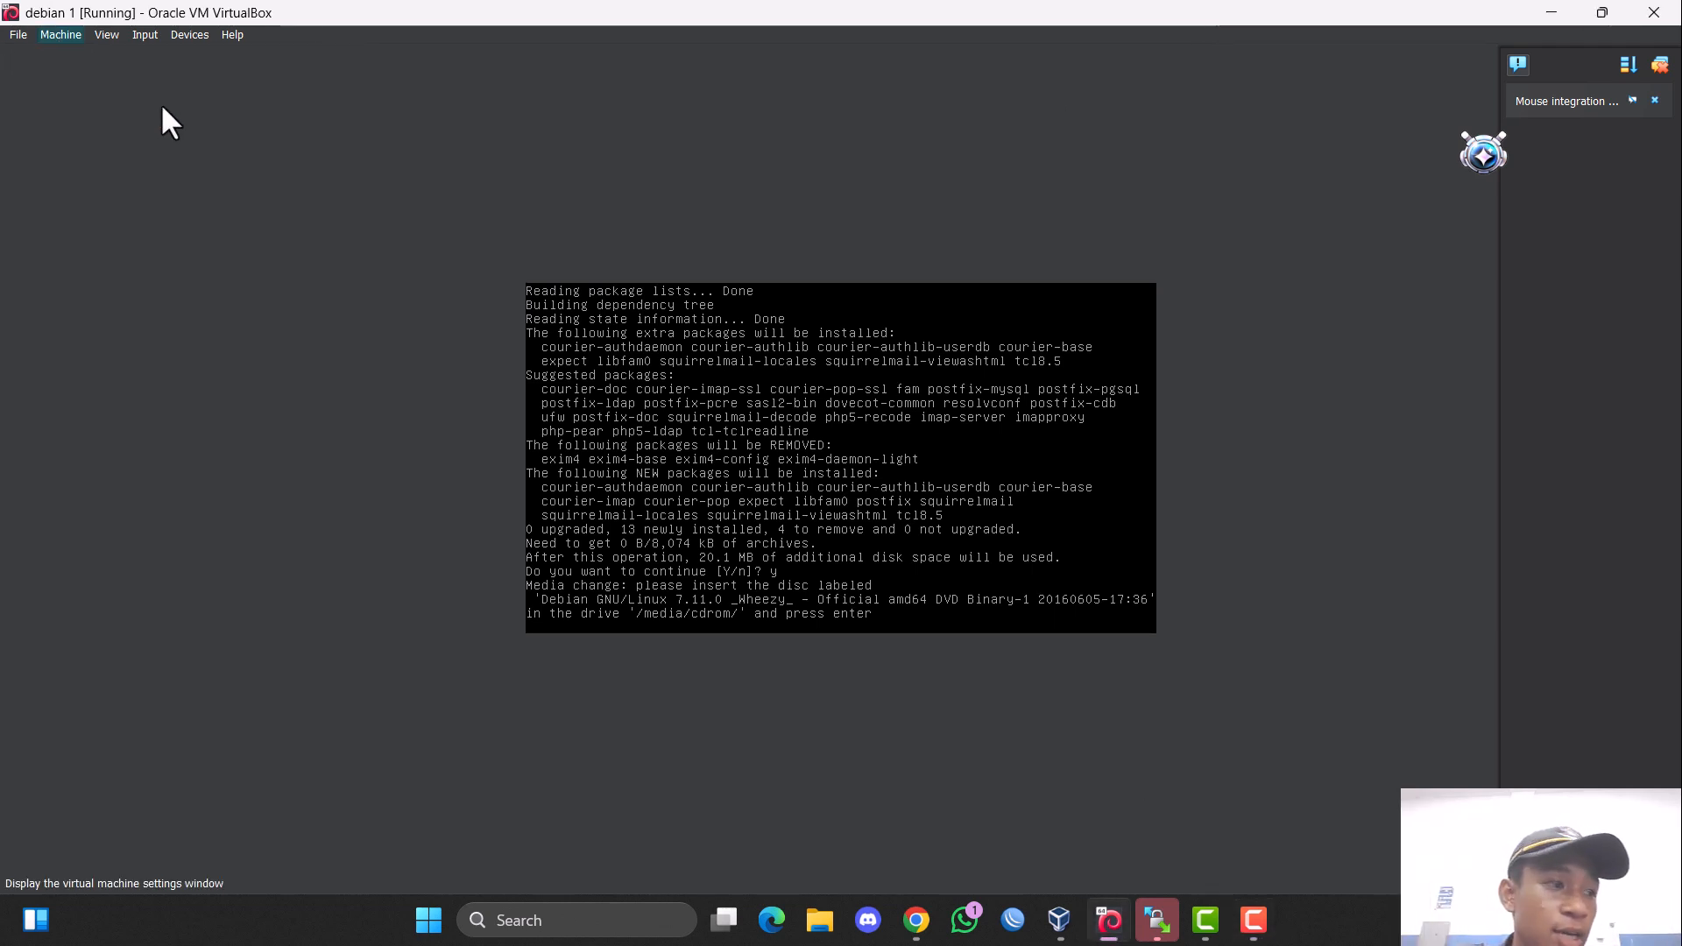
pyautogui.click(627, 361)
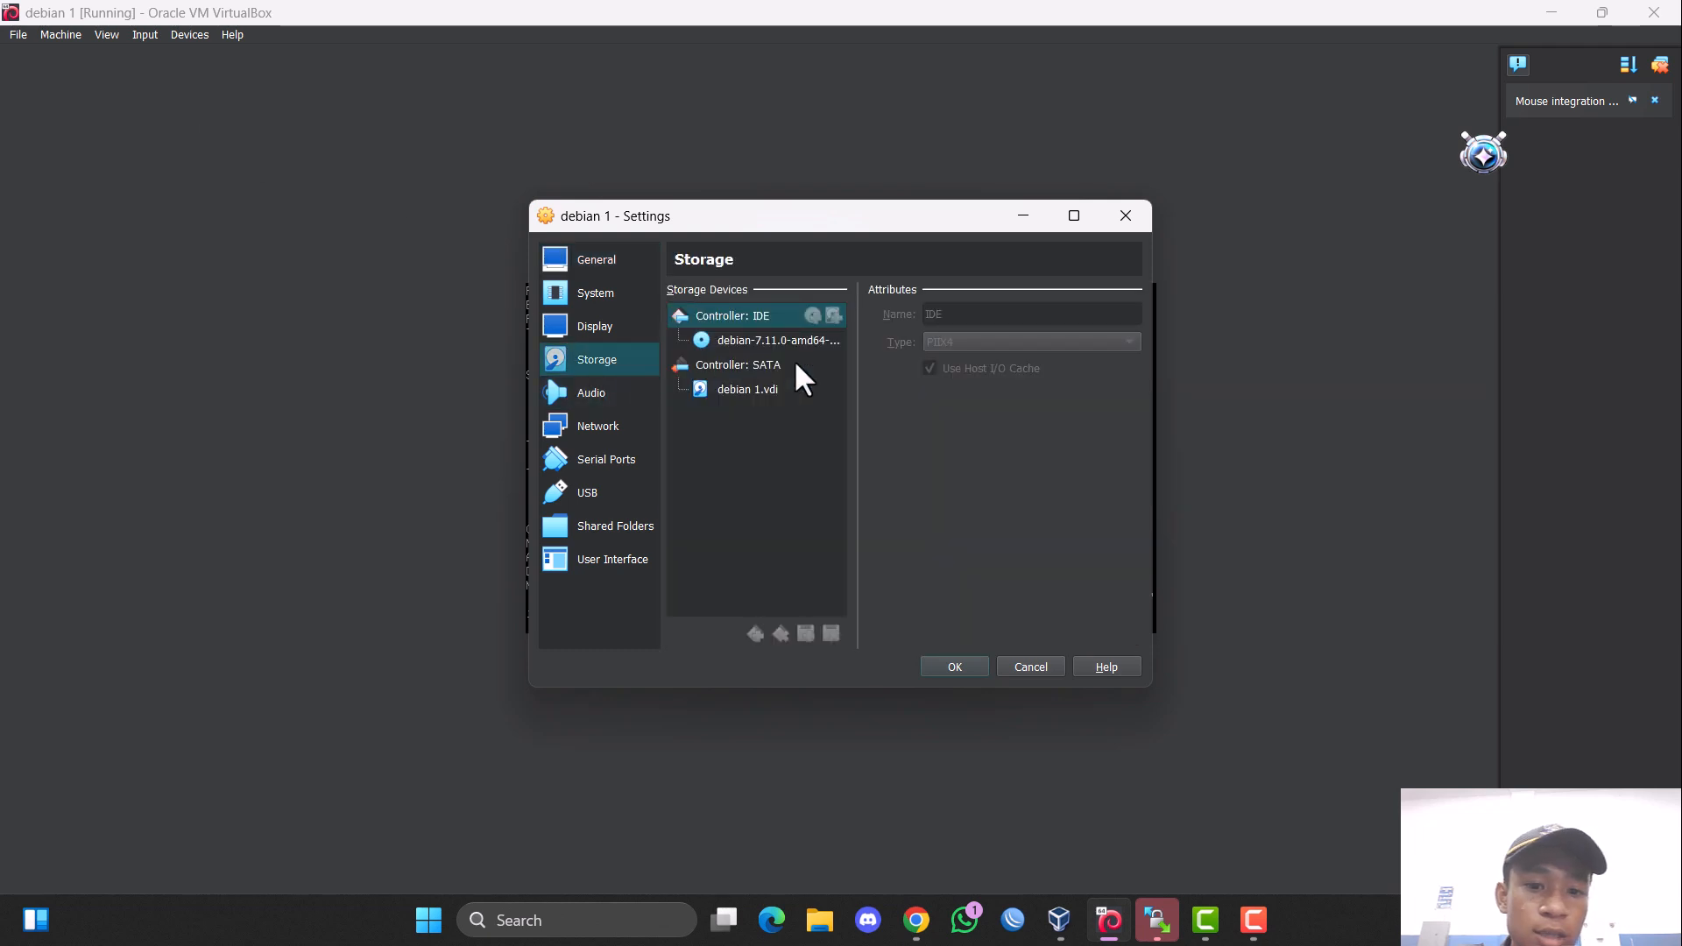
pyautogui.click(732, 350)
pyautogui.click(1156, 314)
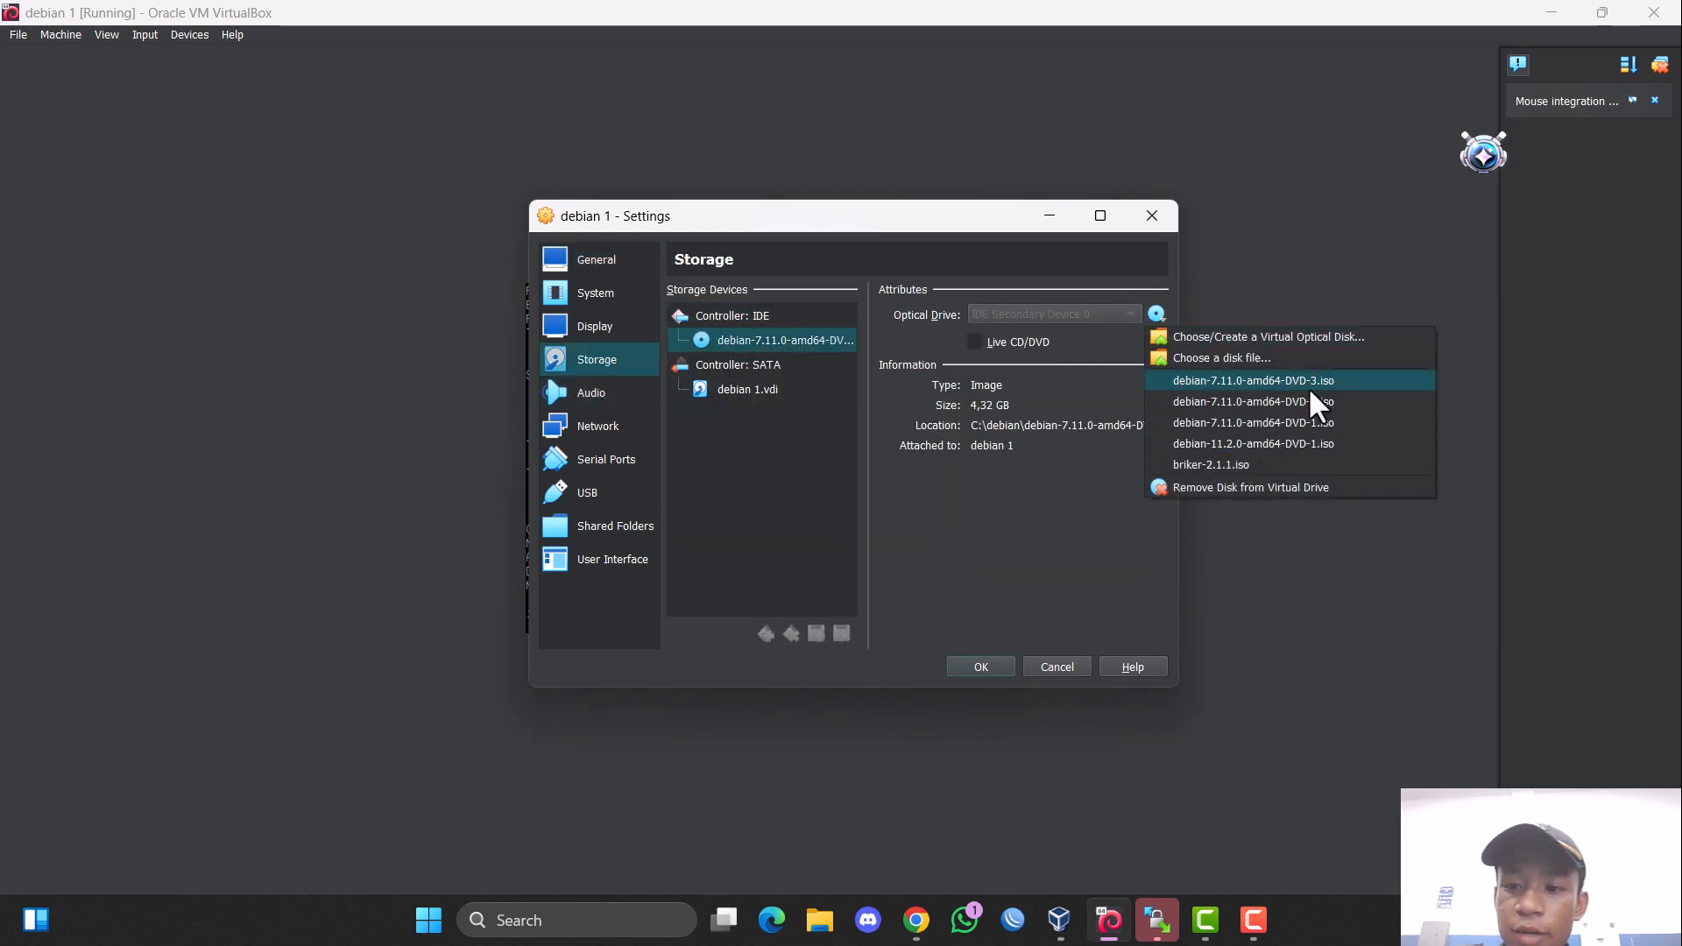
pyautogui.click(1291, 423)
pyautogui.click(983, 666)
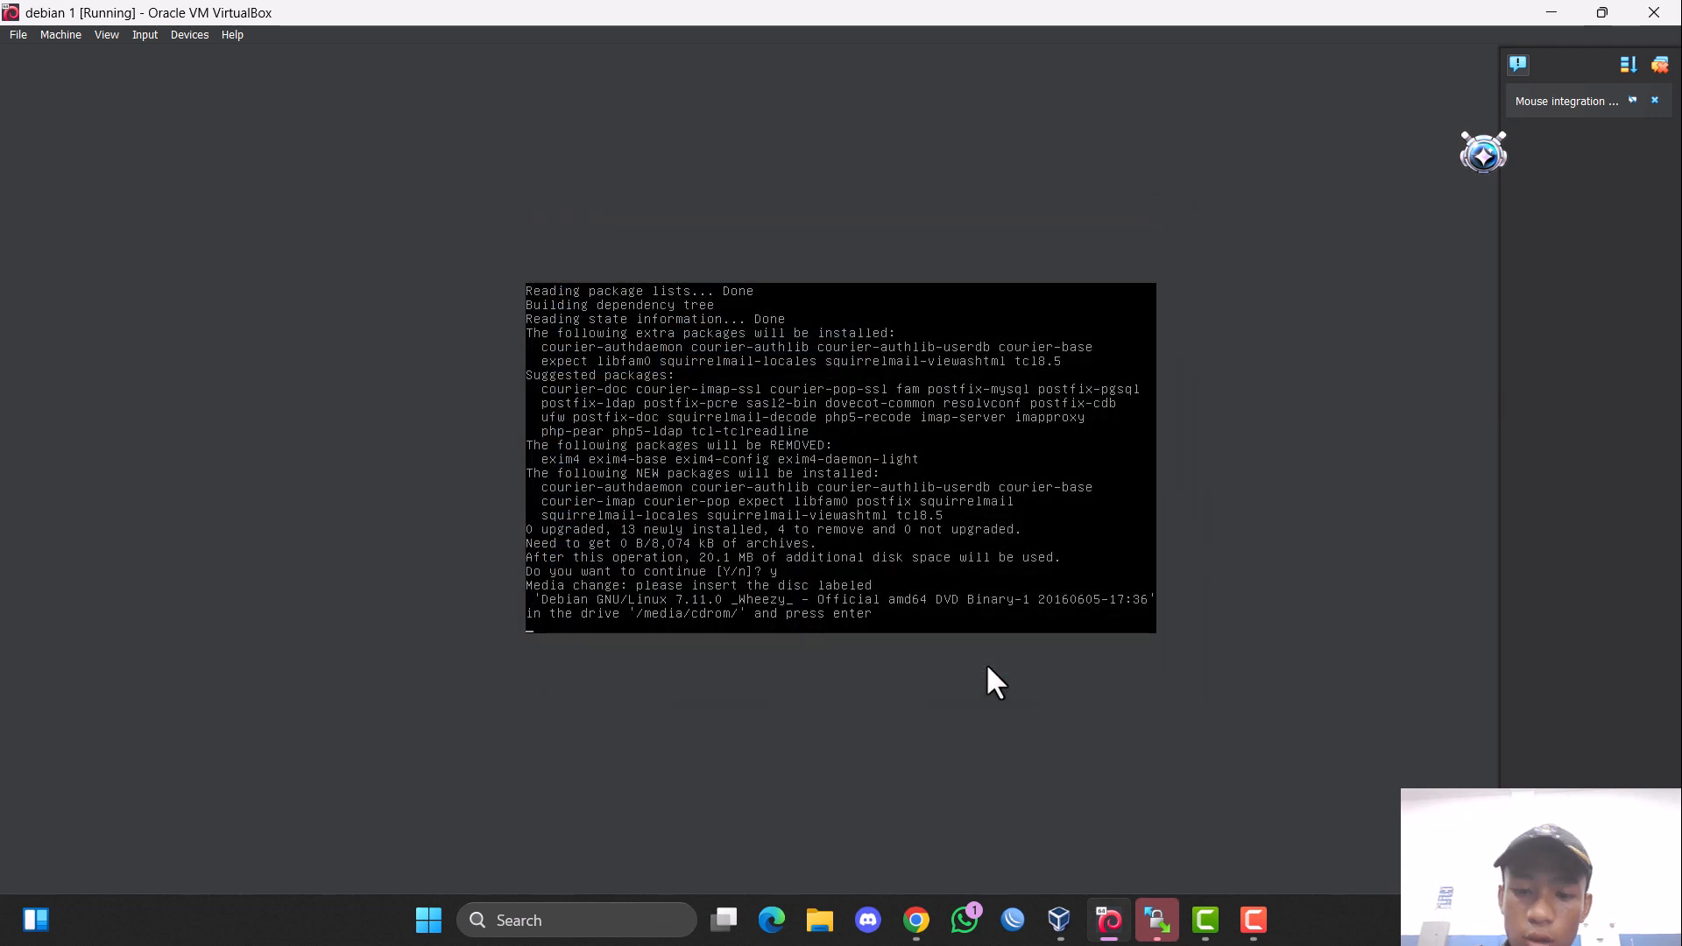
pyautogui.press('Return')
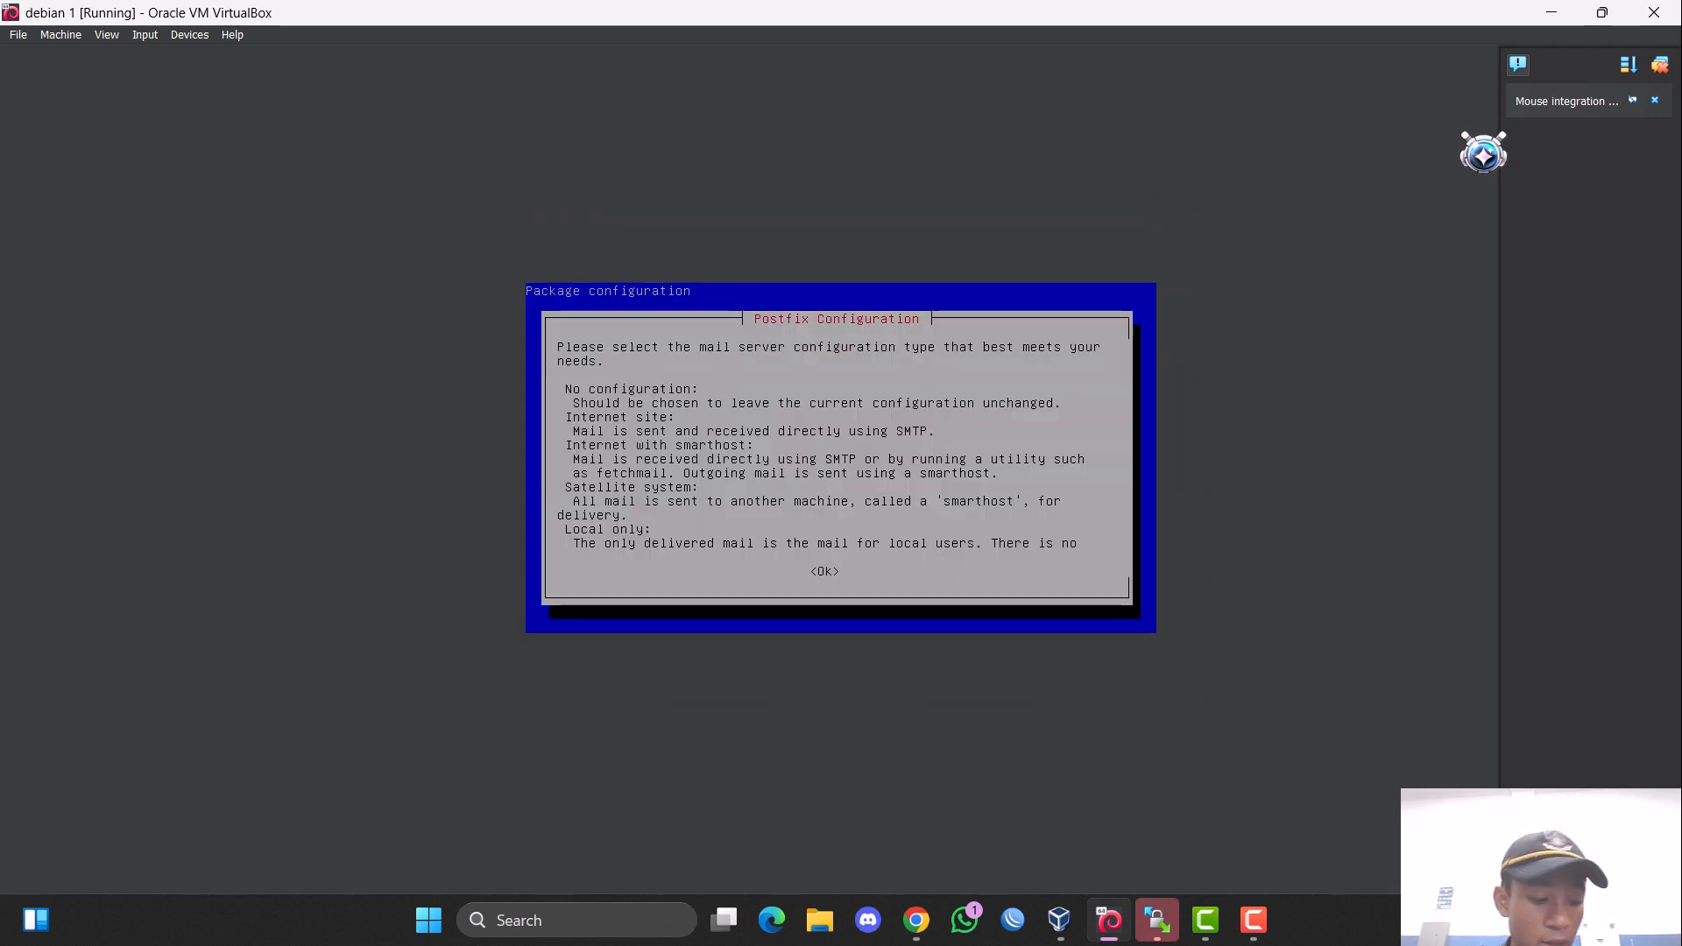
# Choose Internet Site as the general type of mail configuration for Postfix.
pyautogui.press('Return')
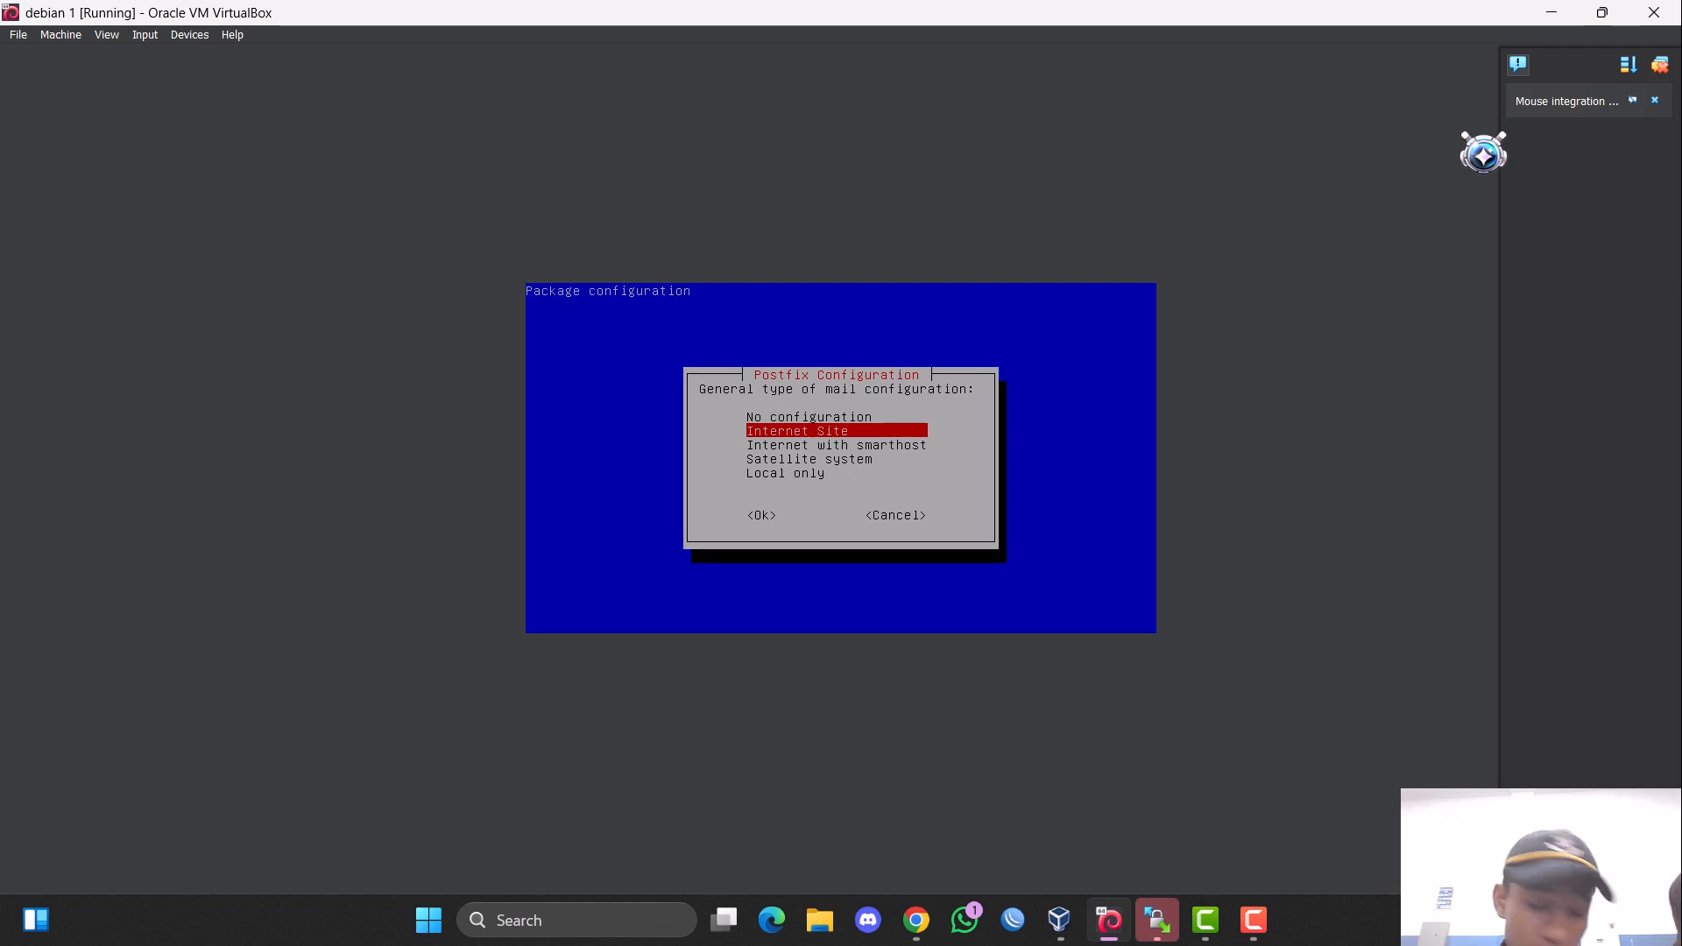
pyautogui.press('Tab')
pyautogui.press('Return')
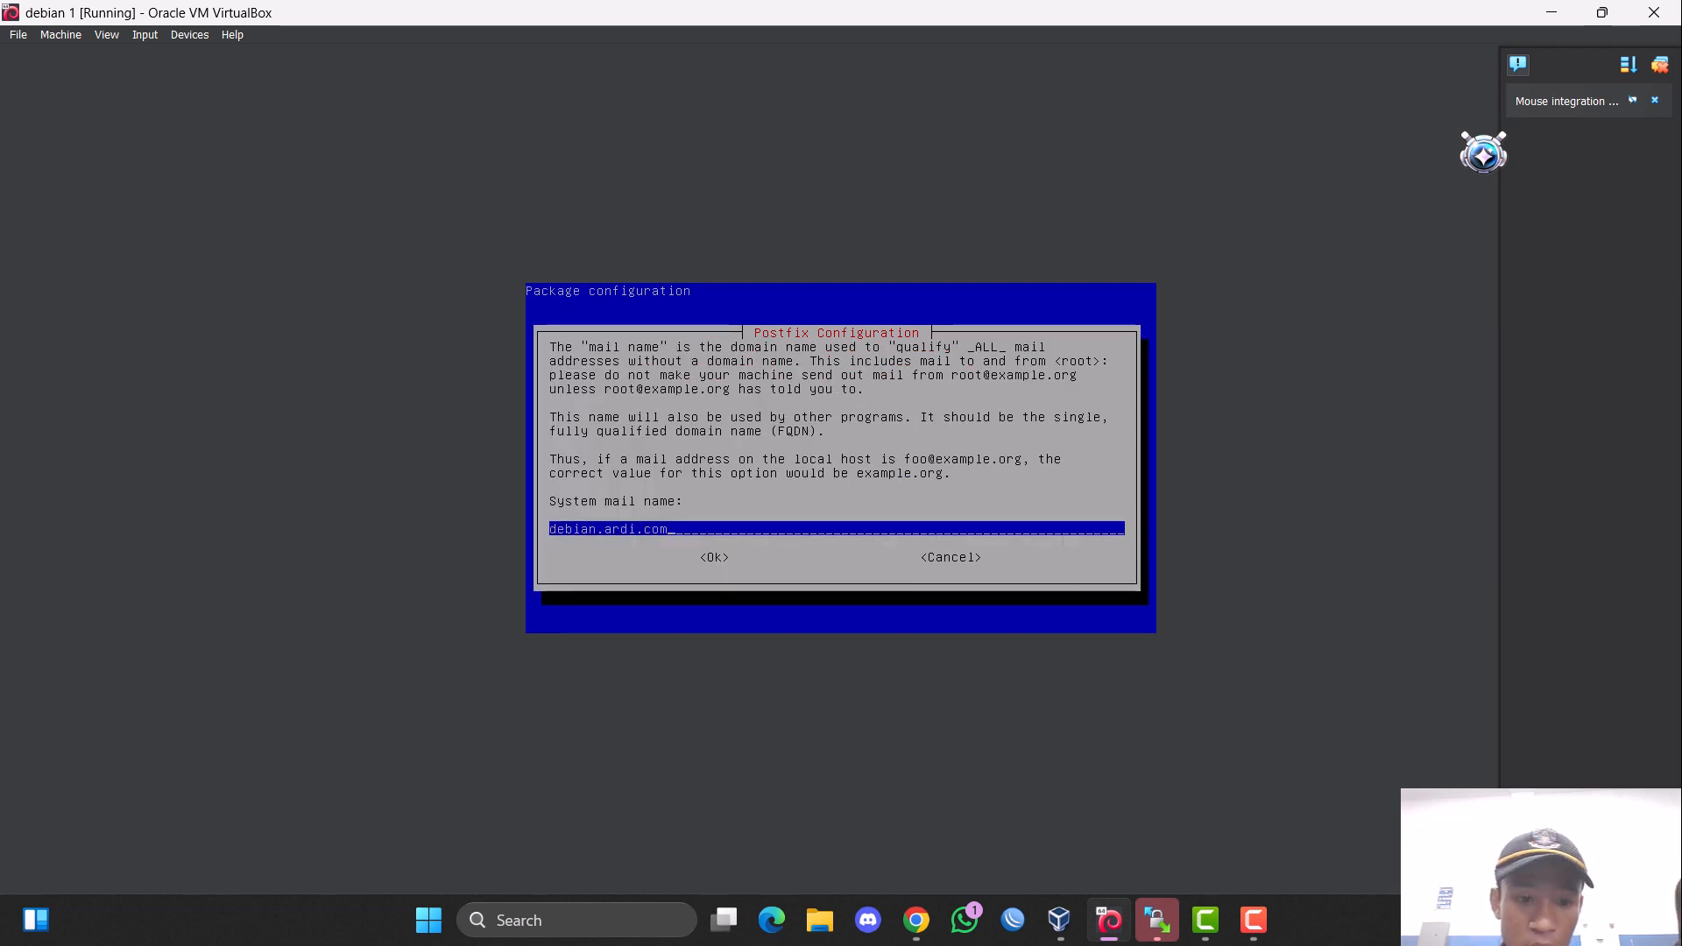
# Set the Postfix system mail name to mail.ardi.com and accept it.
pyautogui.press('Tab')
pyautogui.press('Tab')
pyautogui.press('Tab')
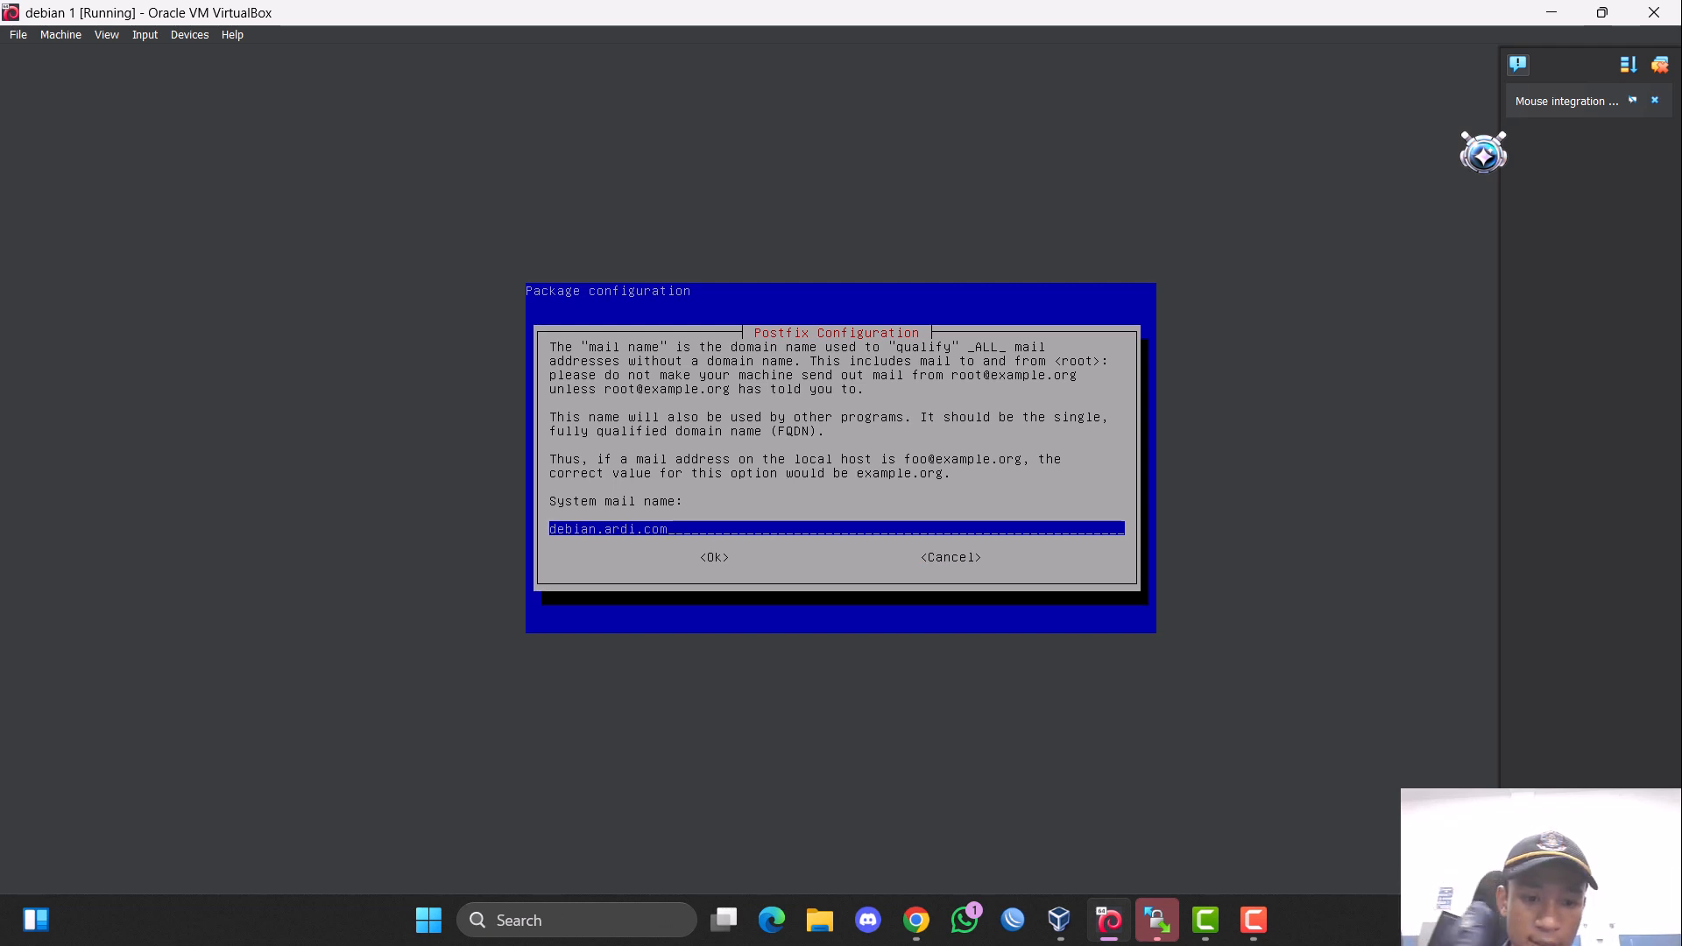
pyautogui.press('BackSpace')
pyautogui.press('BackSpace')
pyautogui.press('BackSpace')
pyautogui.press('BackSpace')
pyautogui.press('BackSpace')
pyautogui.press('BackSpace')
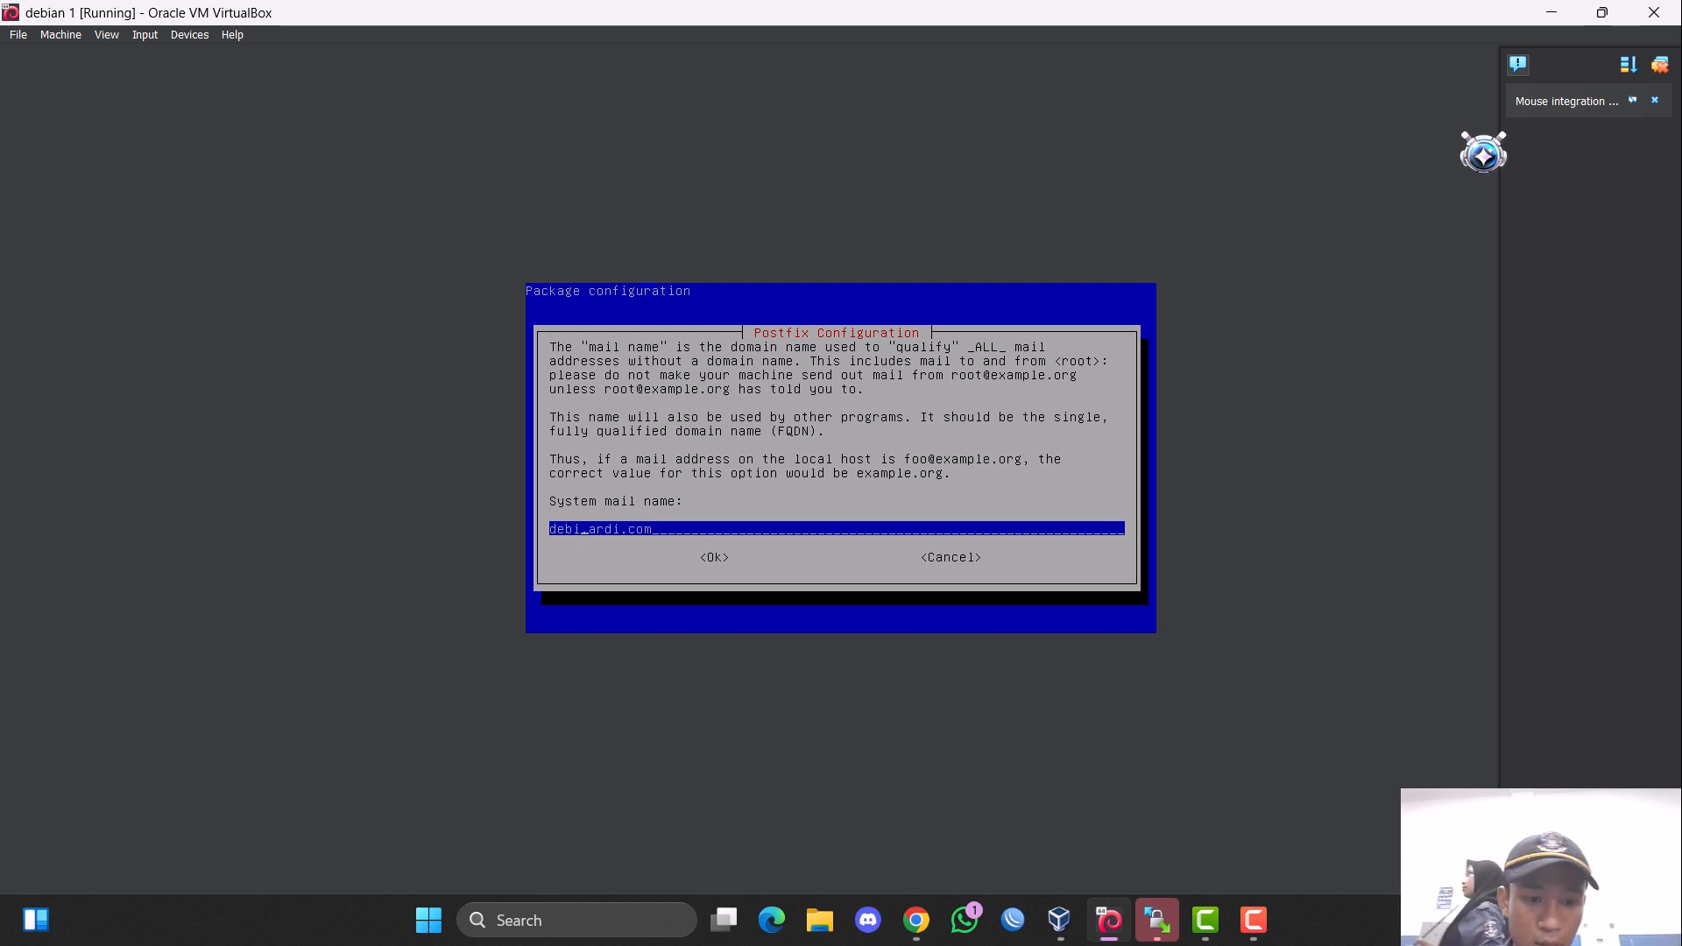
pyautogui.write('mail')
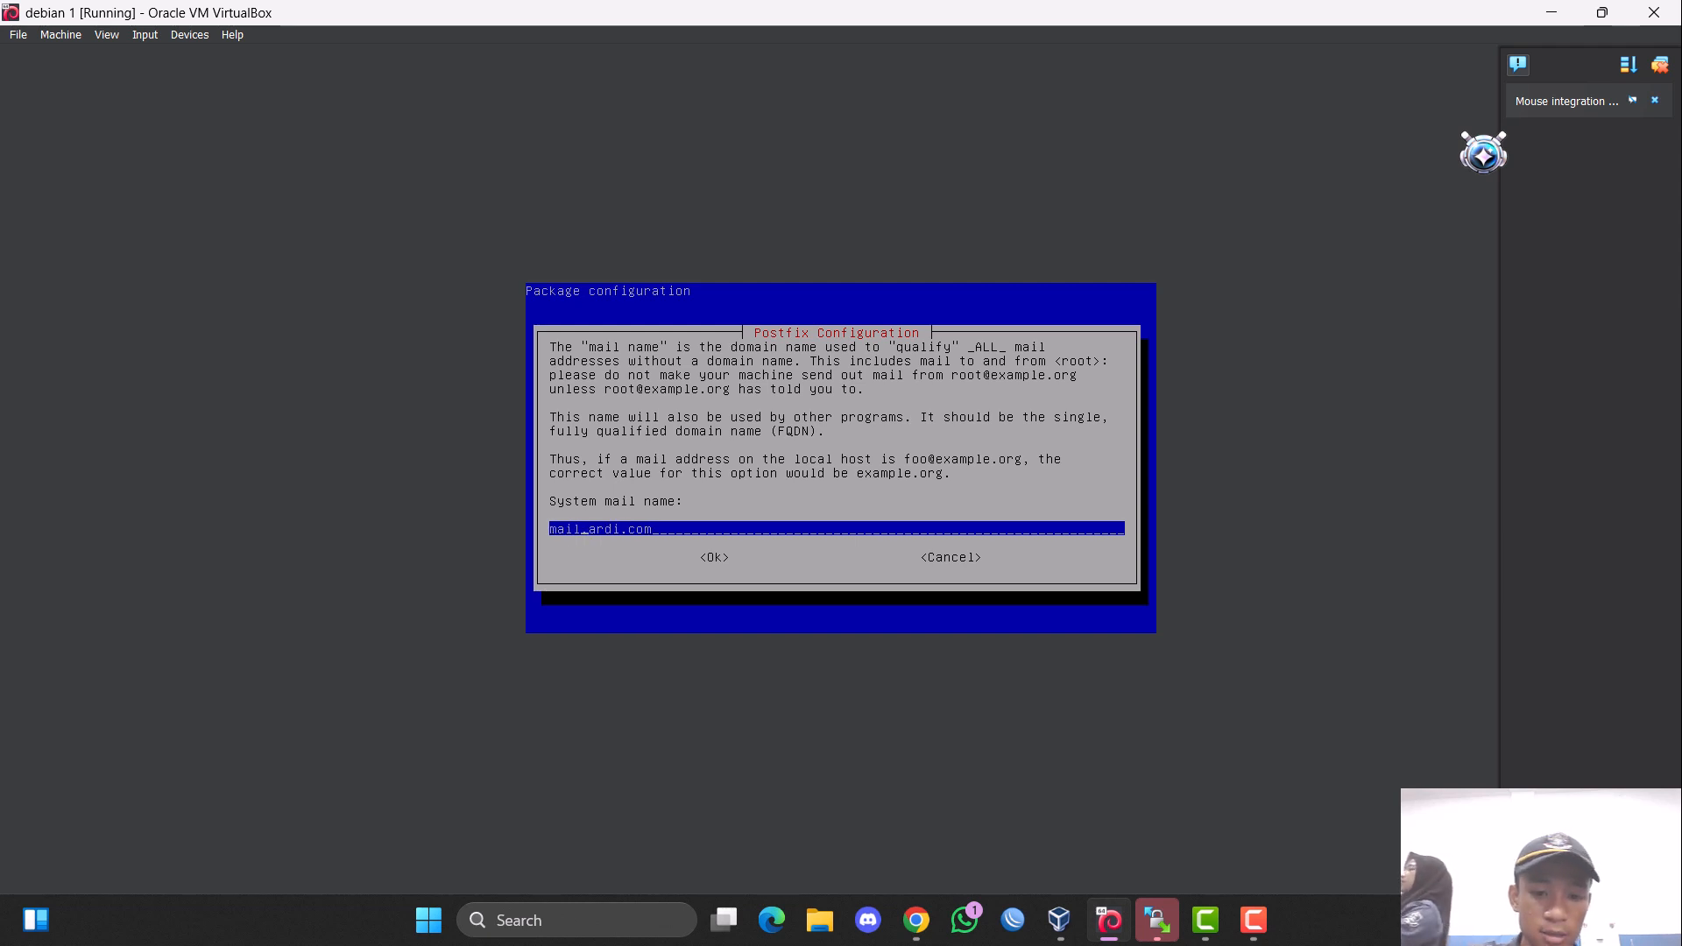
pyautogui.press('Tab')
pyautogui.press('Return')
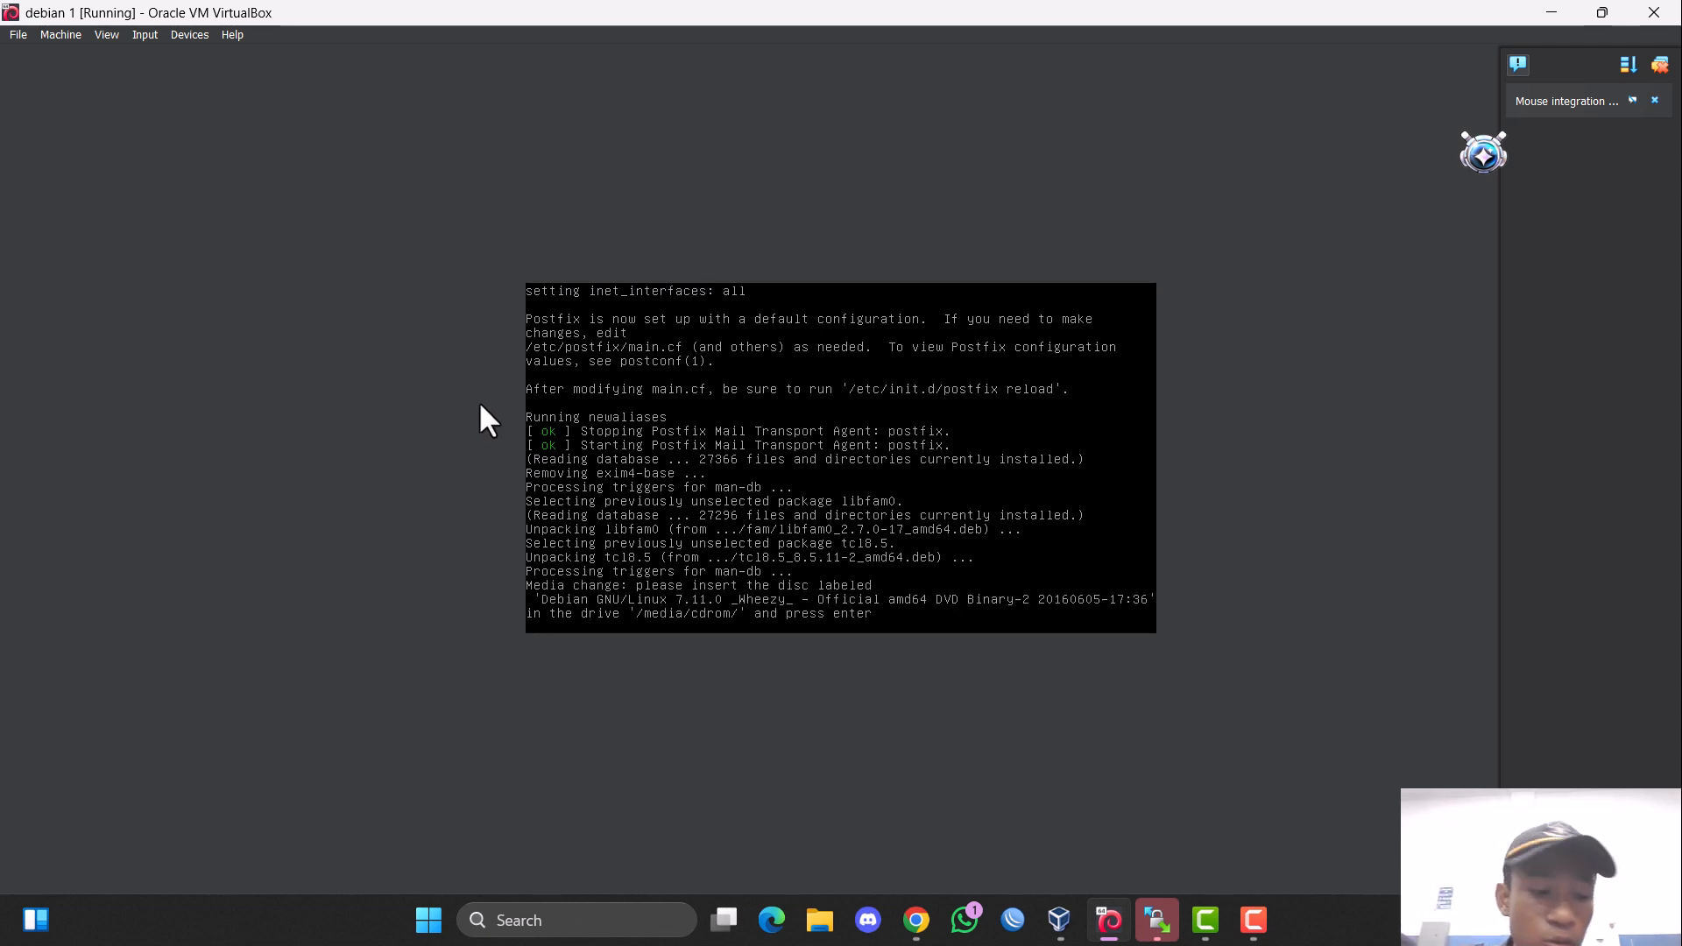
# Swap the optical drive's disc for debian-7.11.0-amd64-DVD-2.iso and continue the mail package installation.
pyautogui.click(61, 34)
pyautogui.click(150, 53)
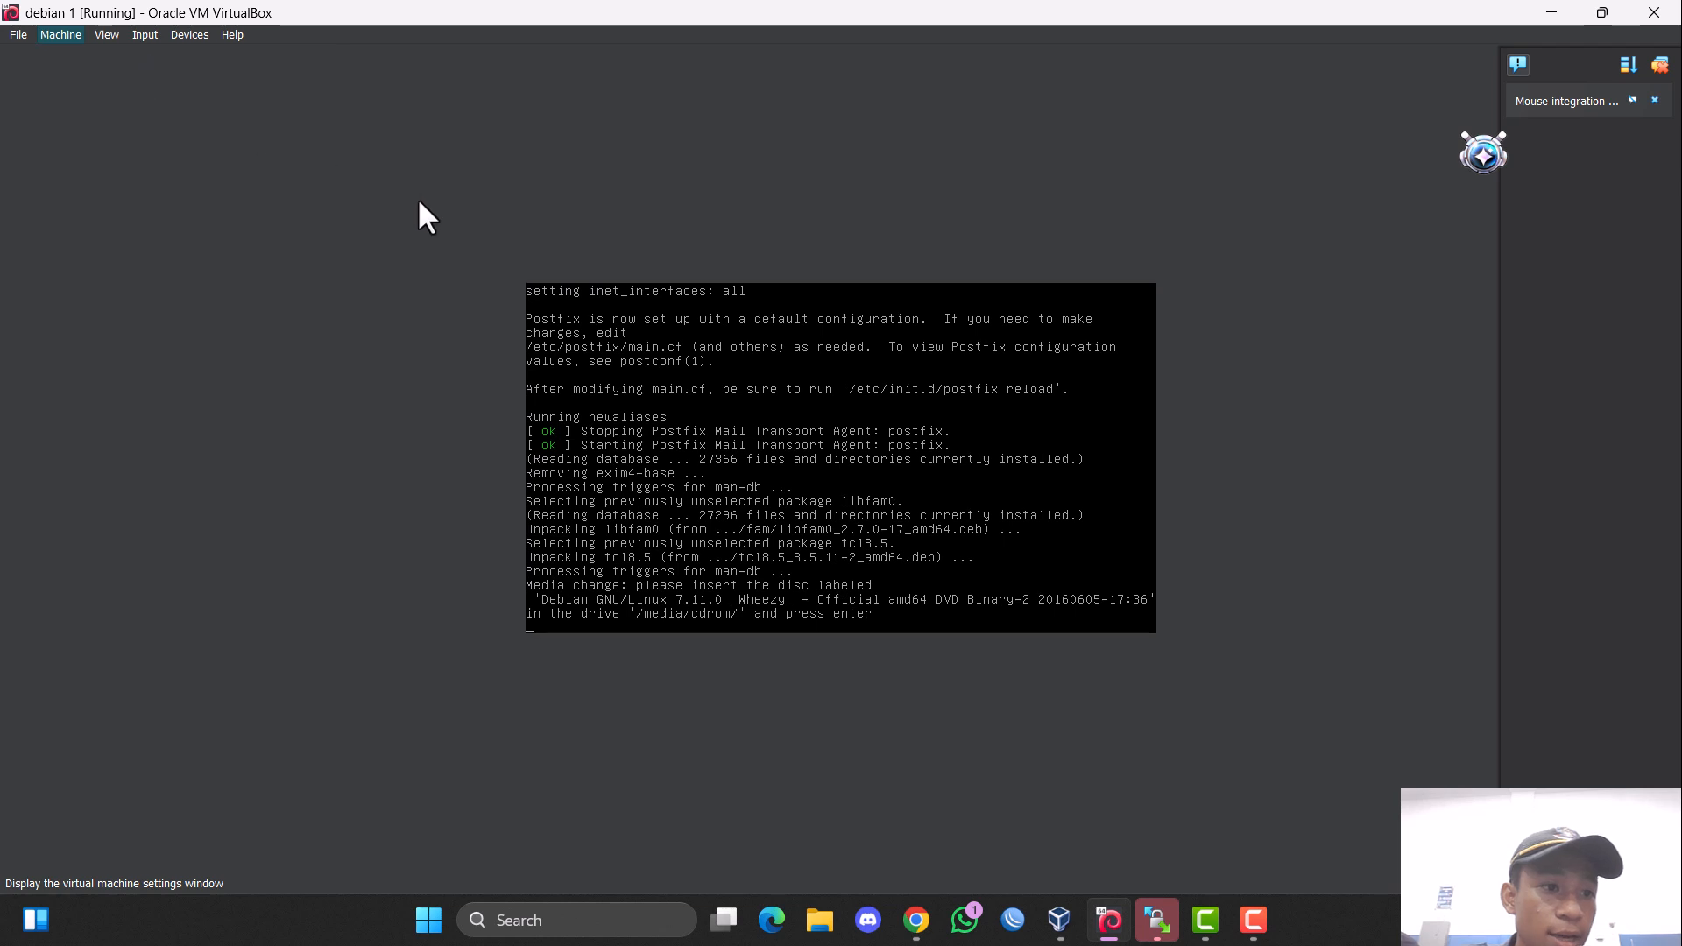
pyautogui.click(636, 361)
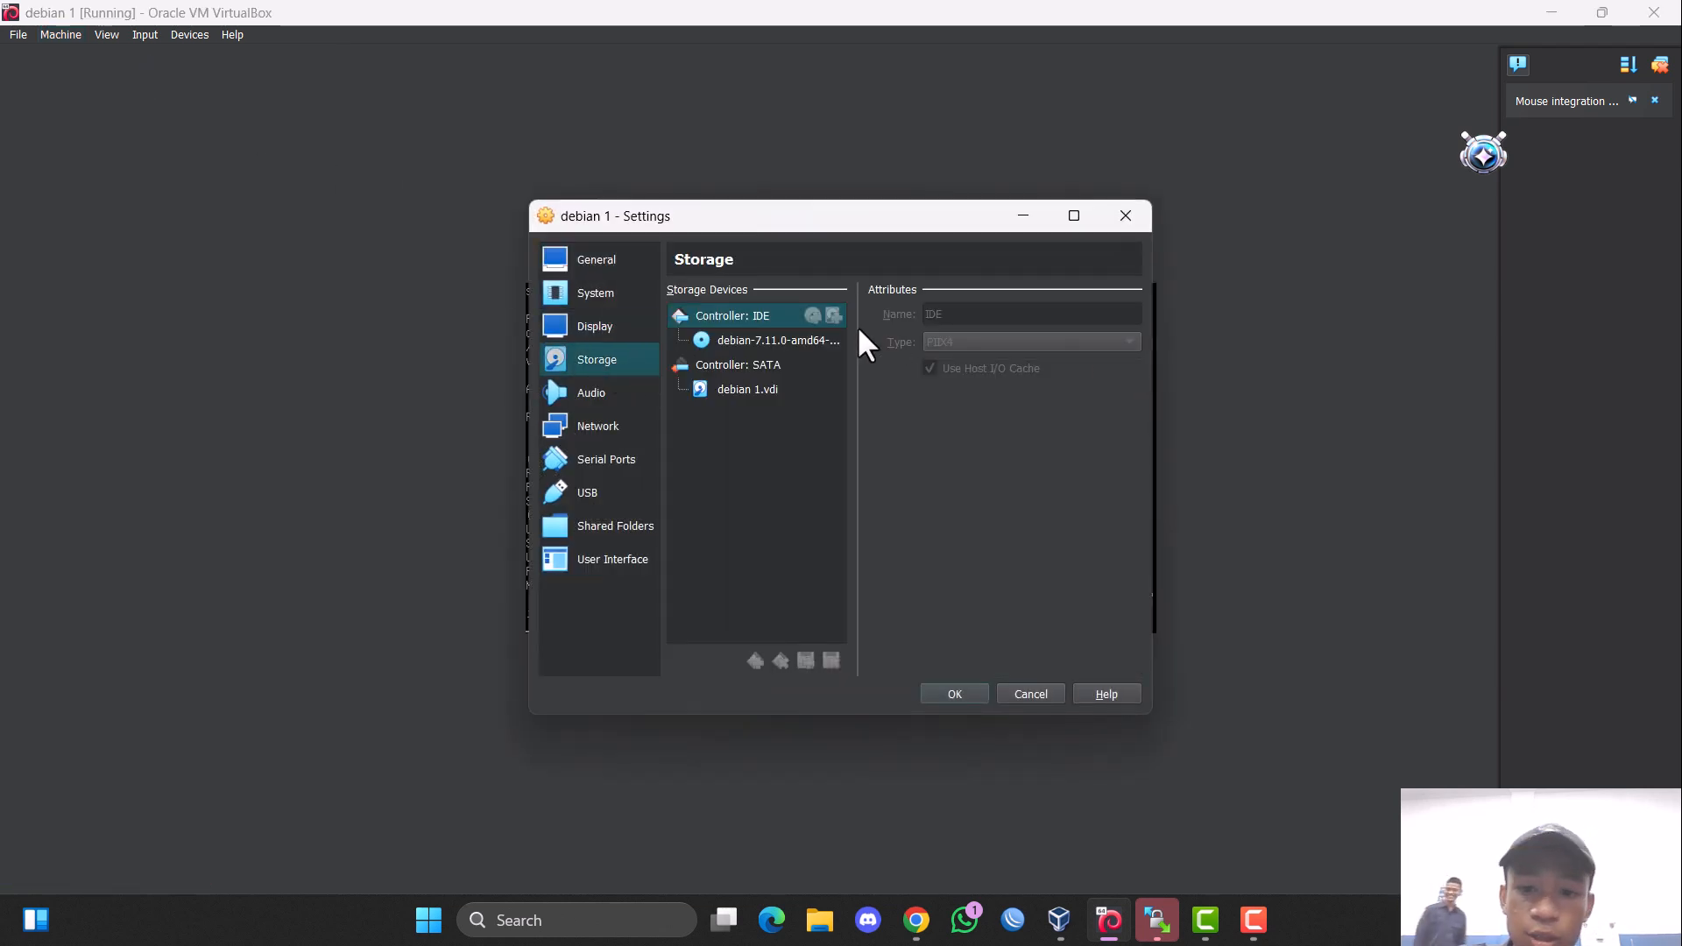
pyautogui.click(1156, 313)
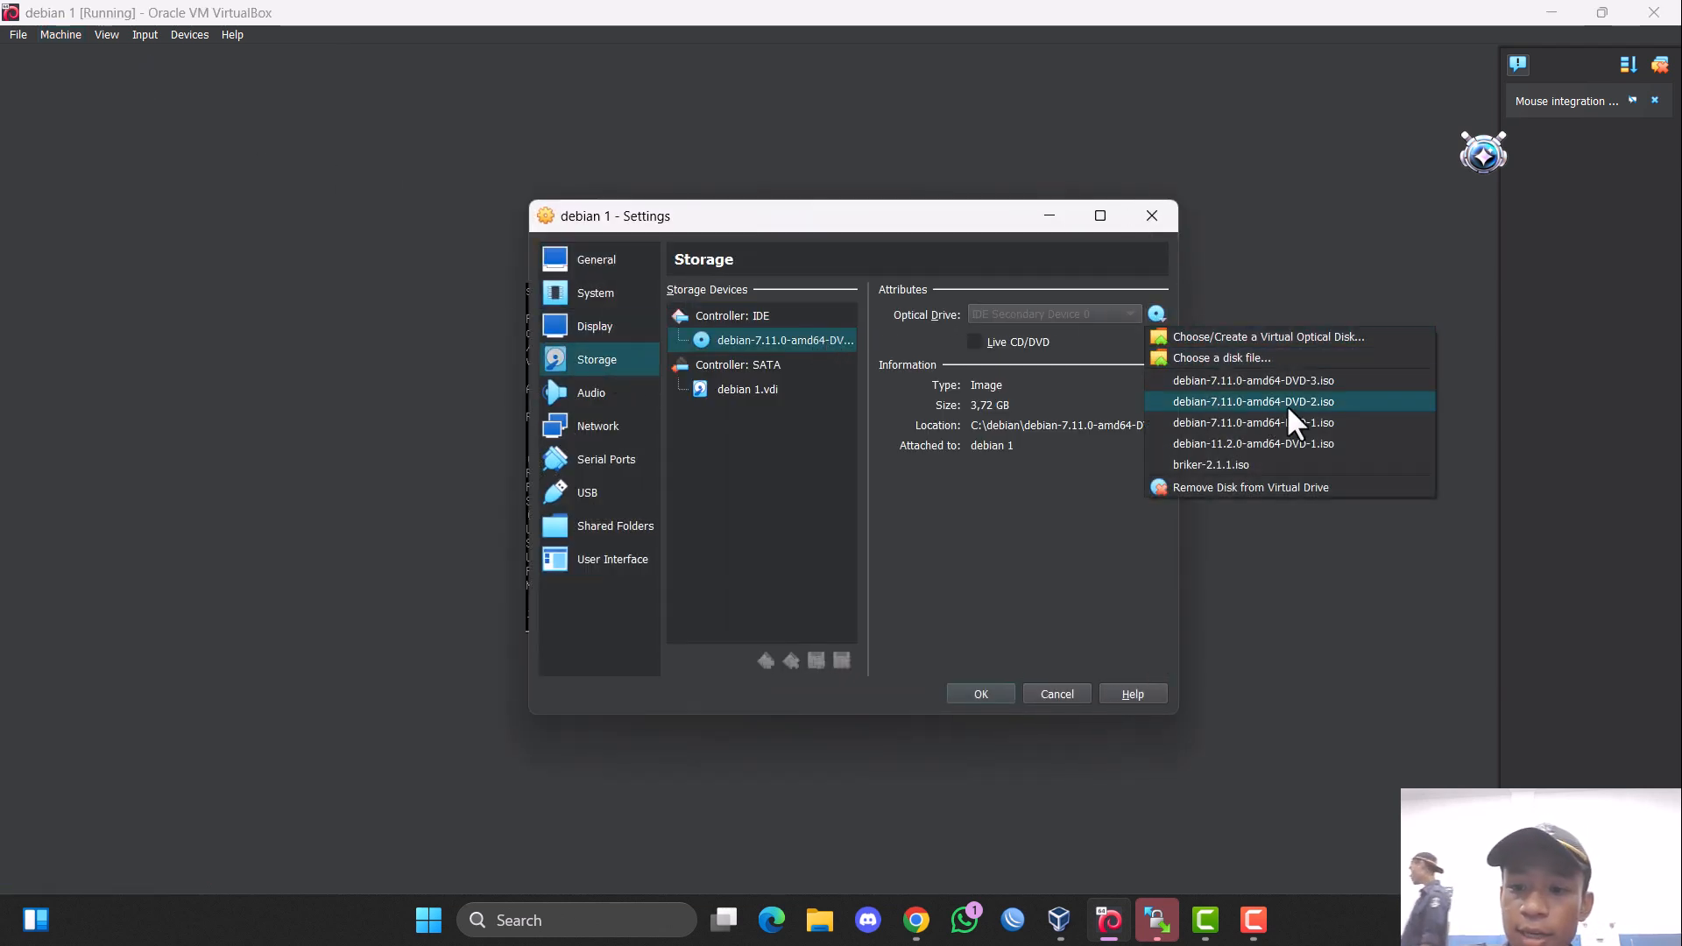
pyautogui.click(1272, 416)
pyautogui.click(995, 692)
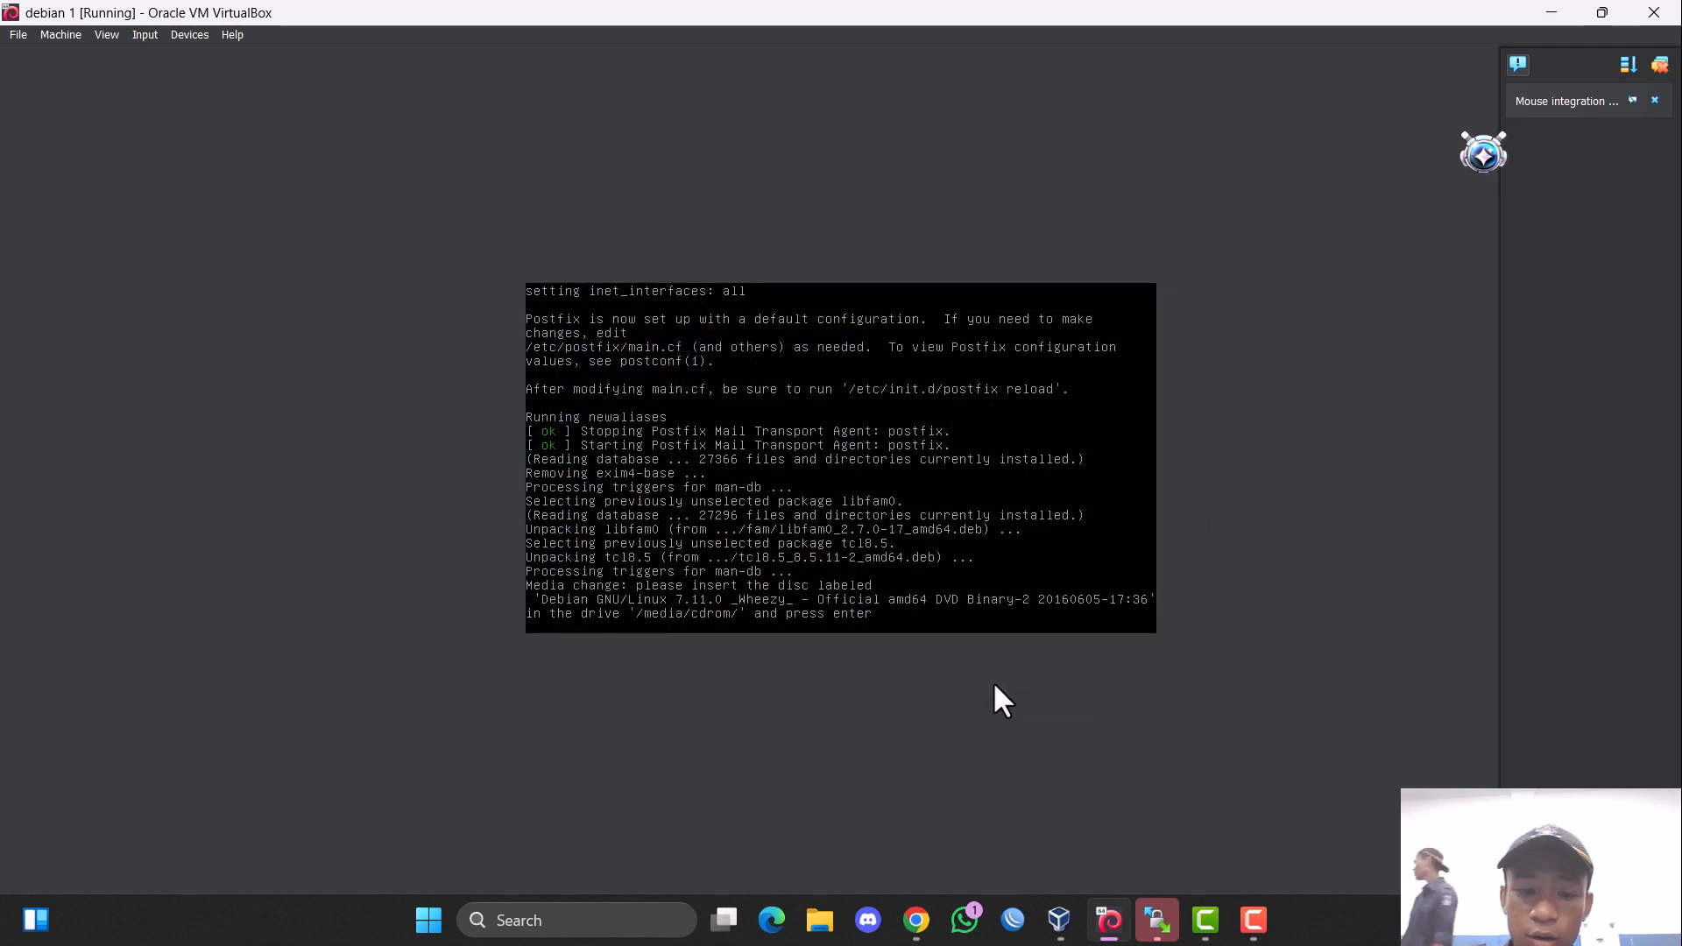
pyautogui.press('Return')
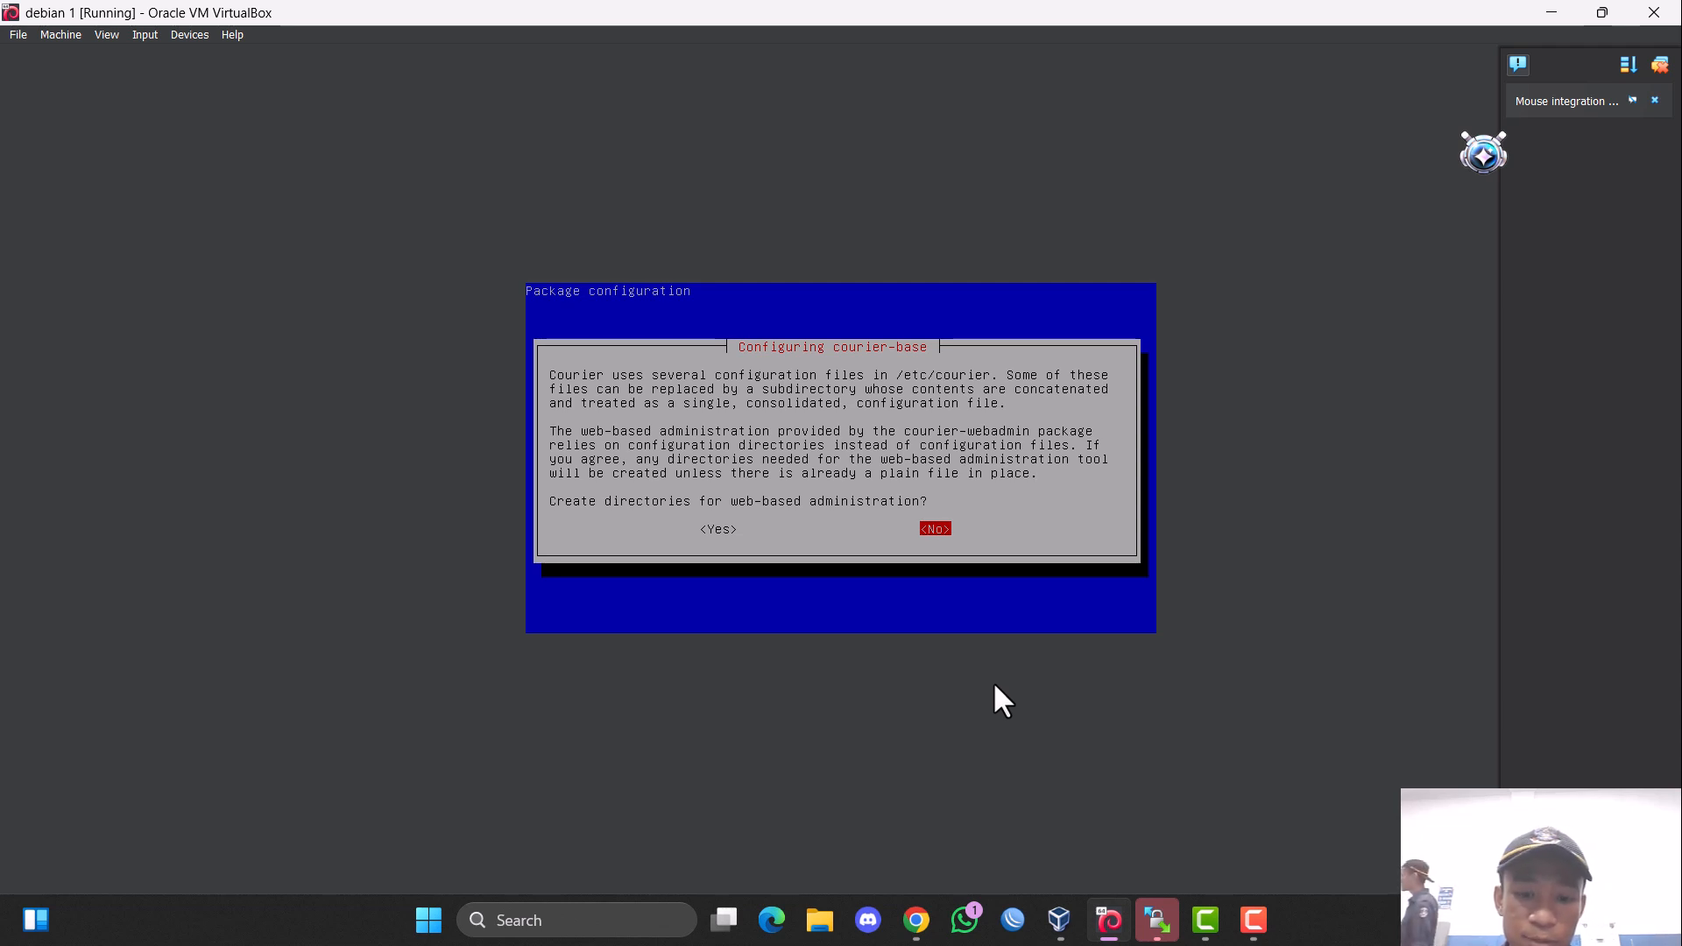
# Agree to create the Courier directories needed for web-based administration.
pyautogui.press('Left')
pyautogui.press('Return')
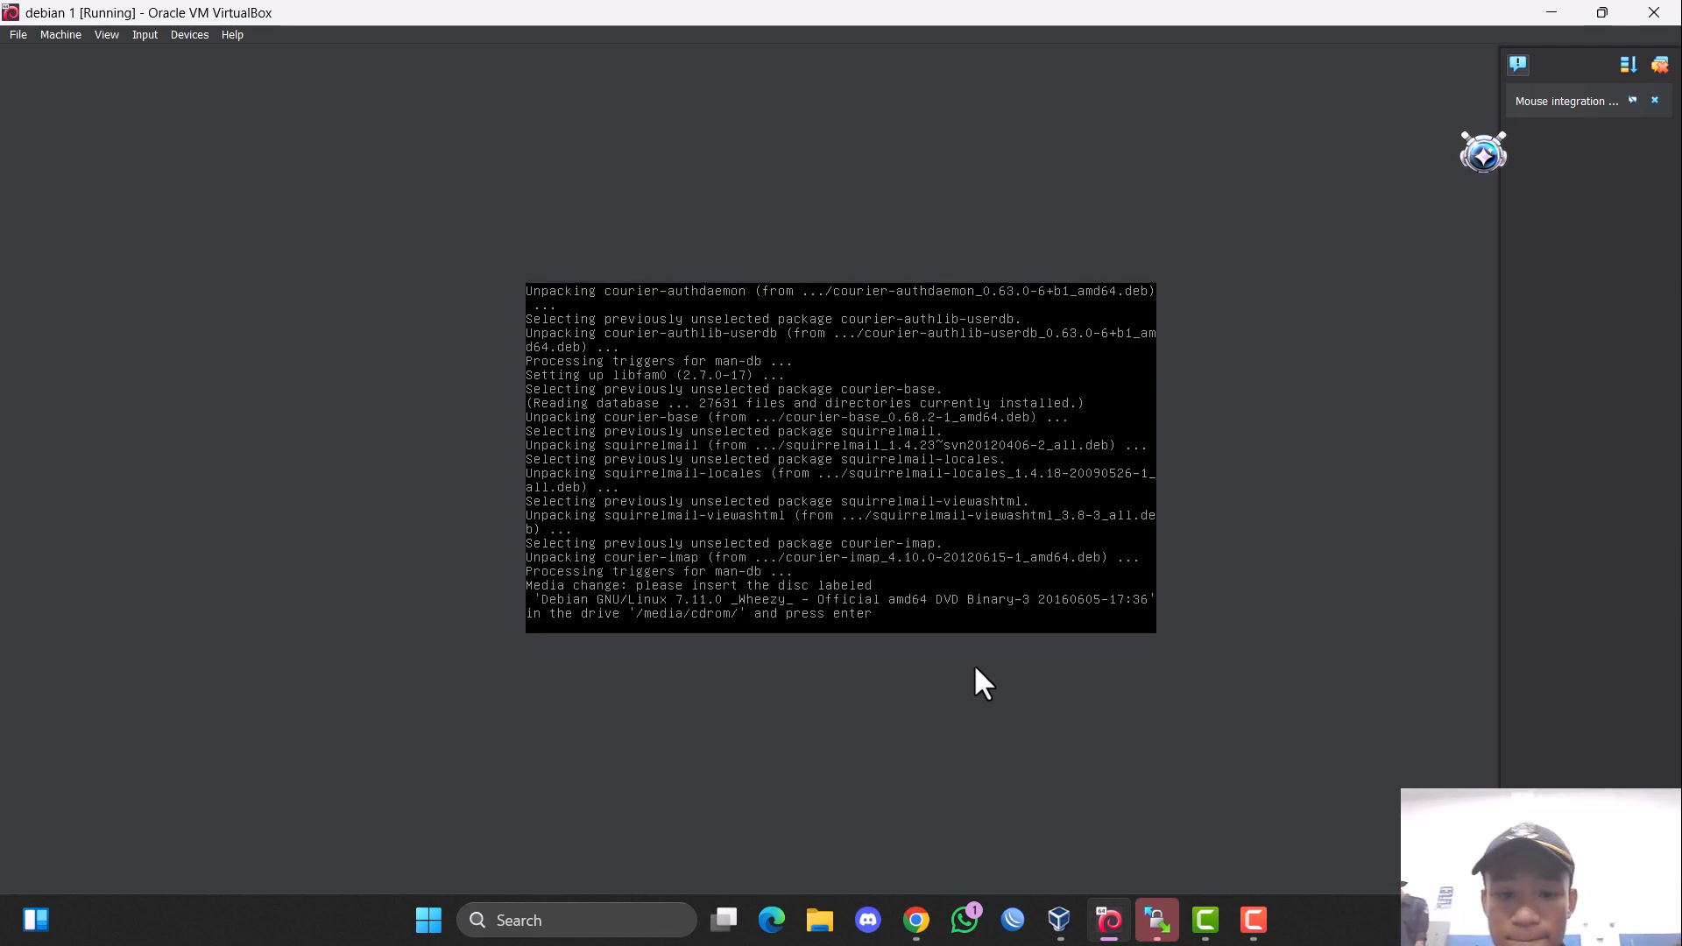
# Swap debian 1's optical drive disc for debian-7.11.0-amd64-DVD-3.iso and continue the mail package installation.
pyautogui.click(60, 34)
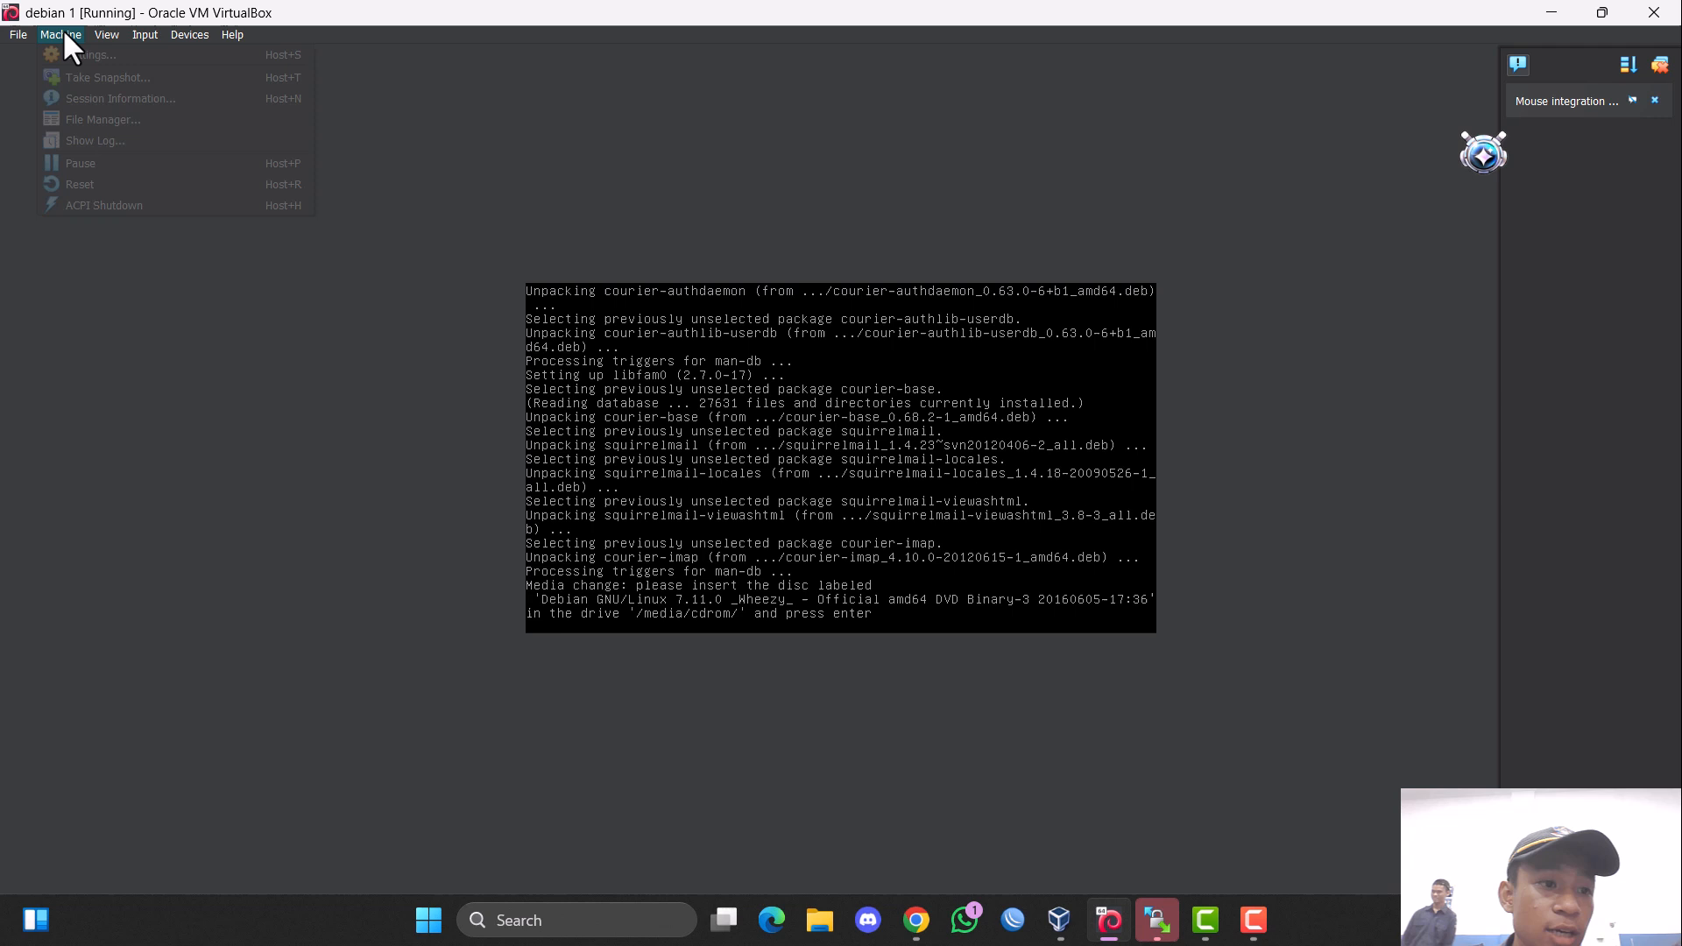
pyautogui.click(112, 54)
pyautogui.click(629, 361)
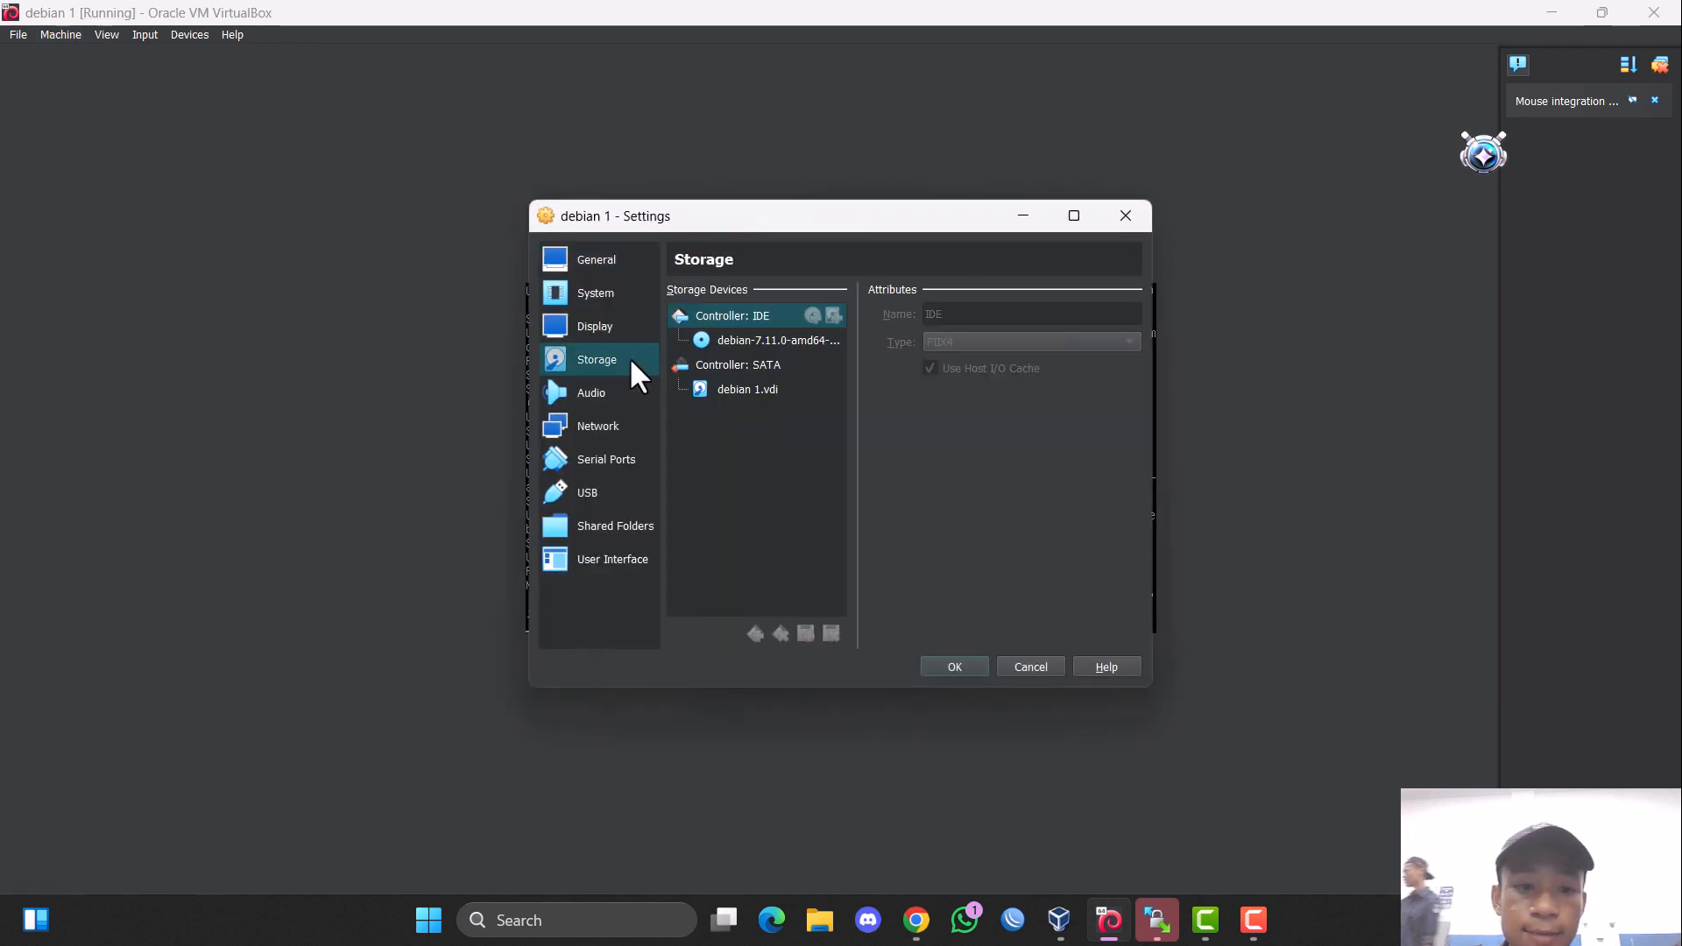
pyautogui.click(750, 338)
pyautogui.click(1157, 314)
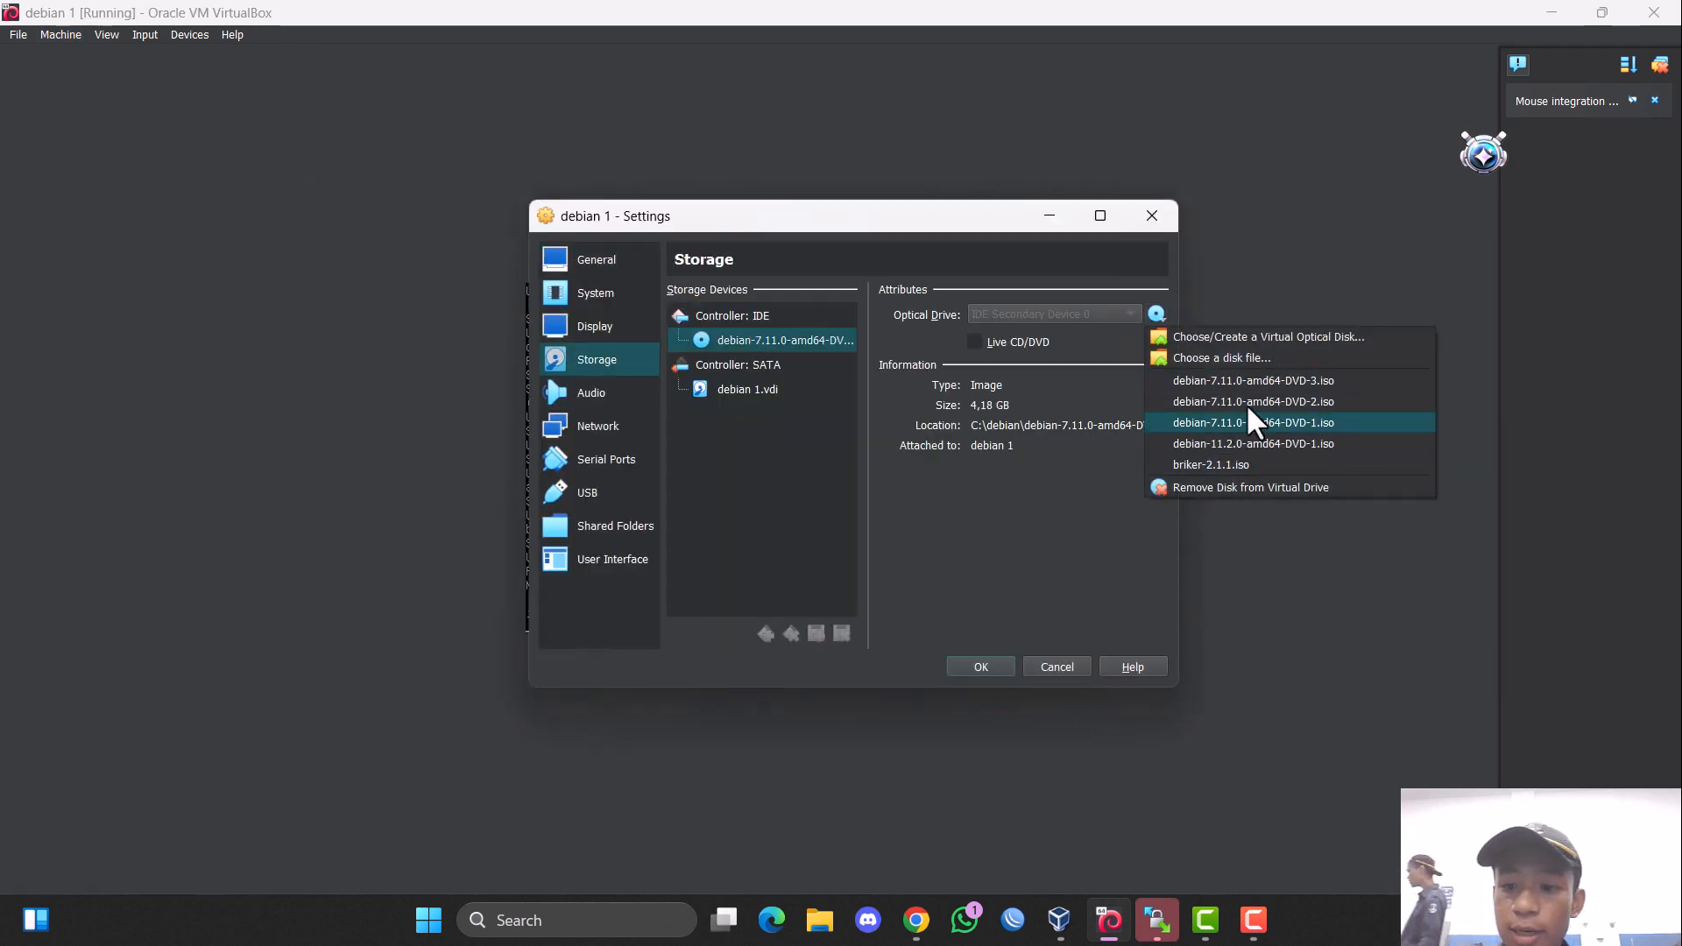
pyautogui.click(1253, 429)
pyautogui.click(992, 666)
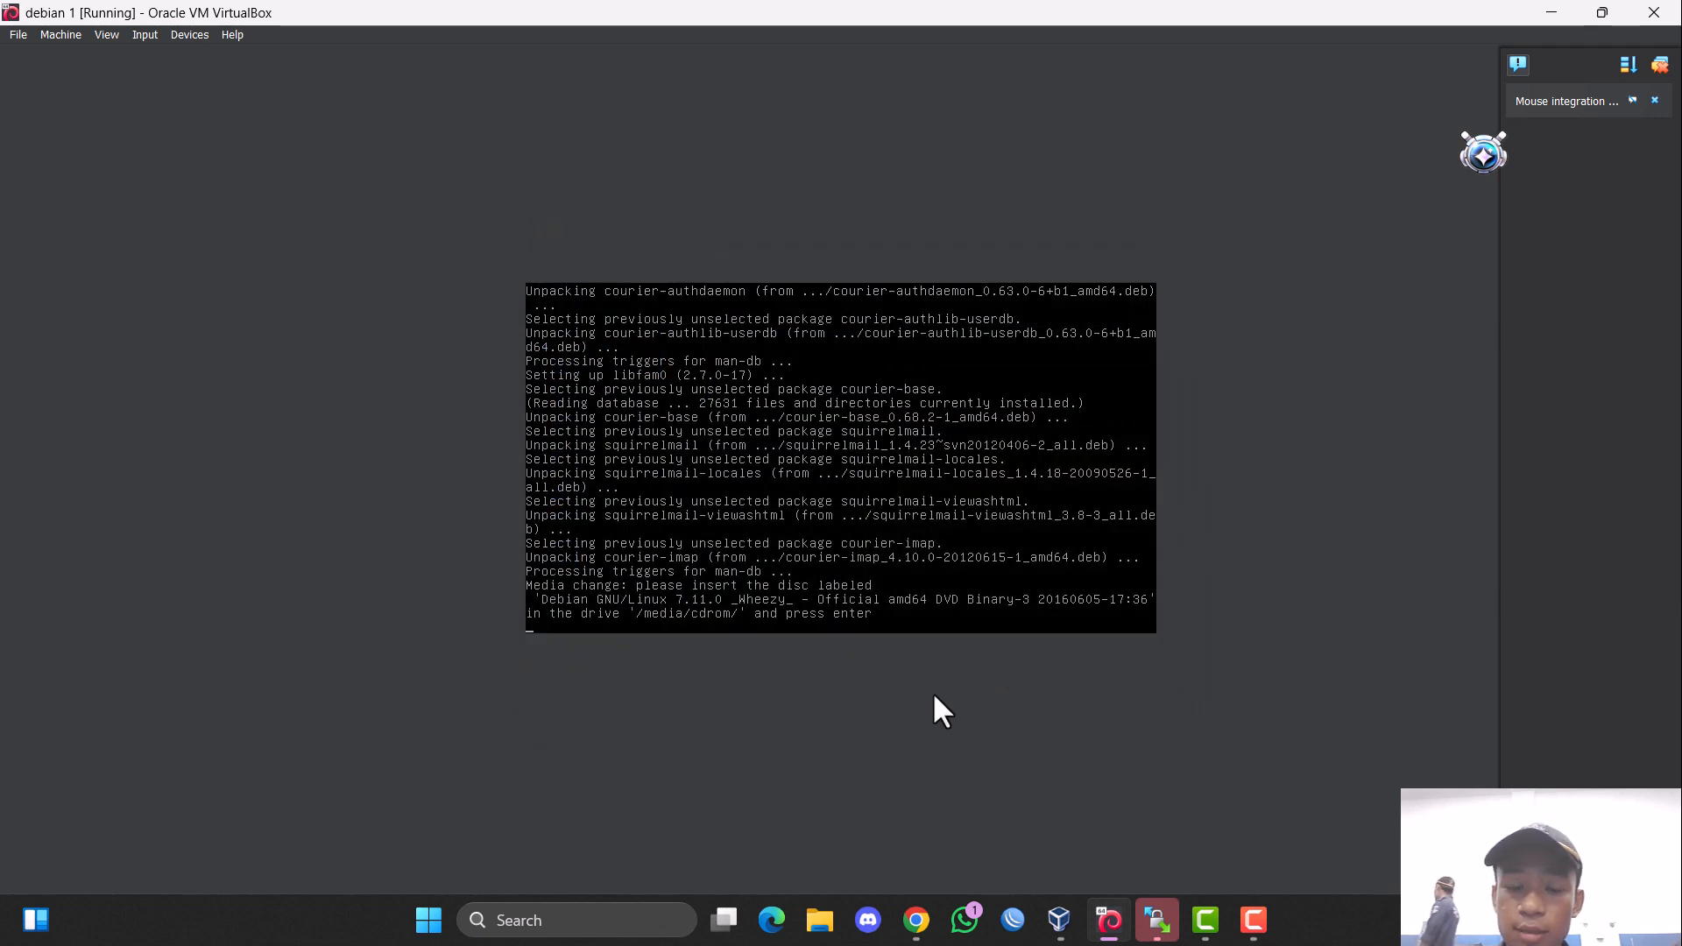
pyautogui.press('Return')
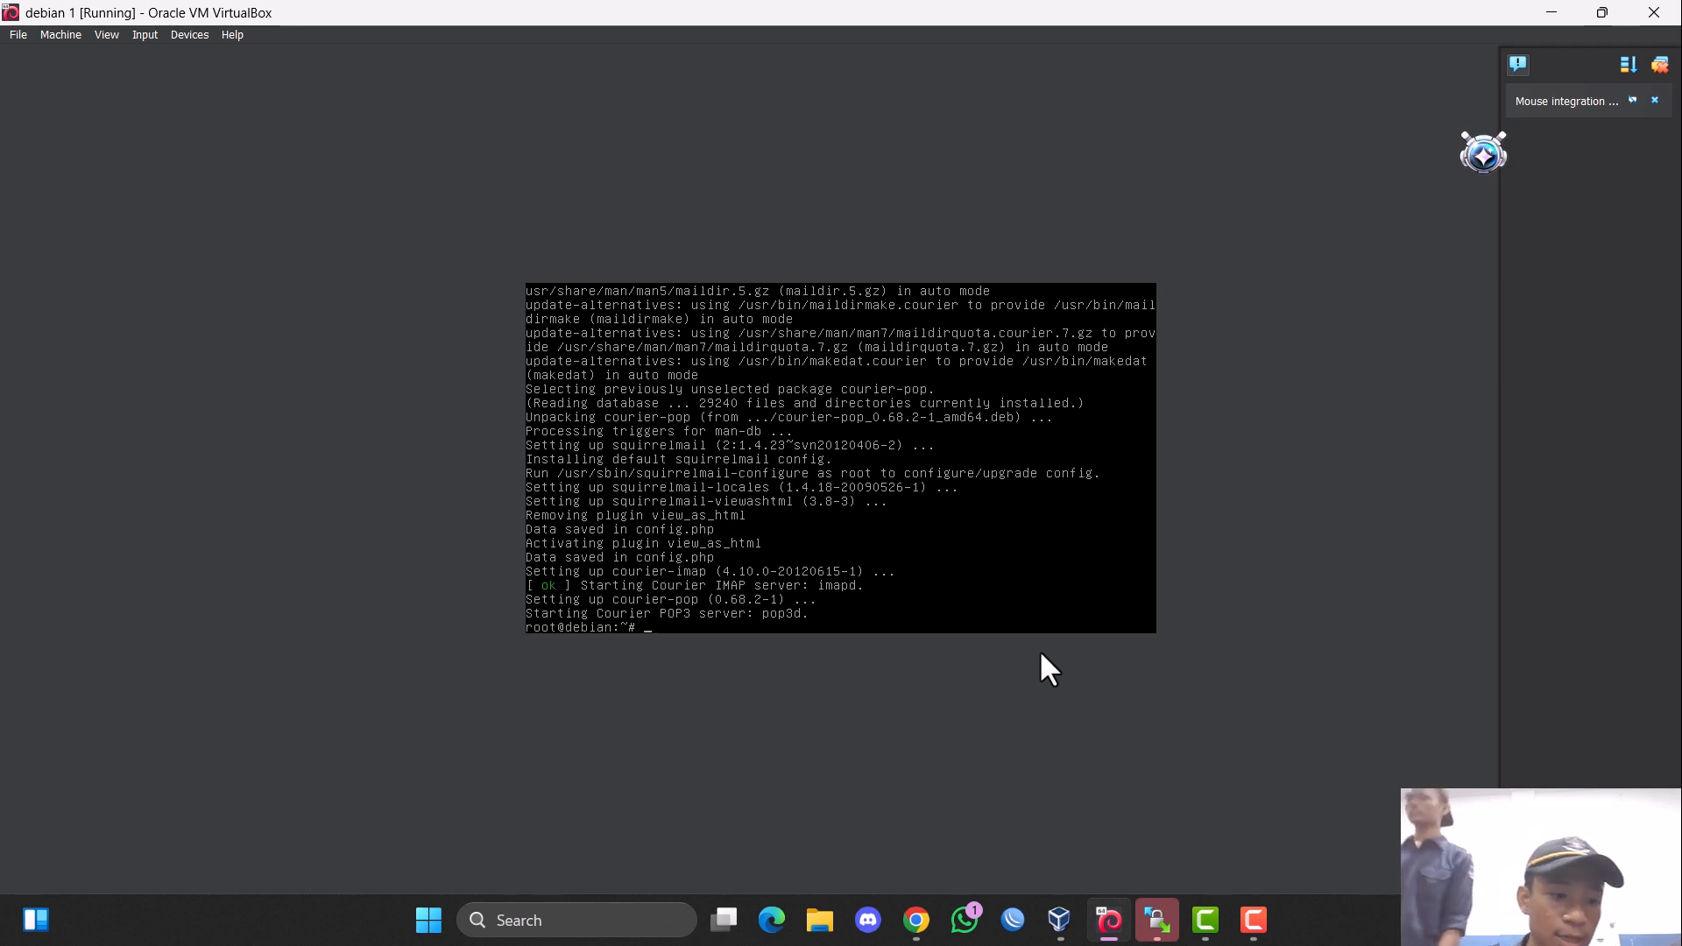
# Create the mail directory template for new users with maildirmake at /etc/skel/Maildir.
pyautogui.write('maildir ')
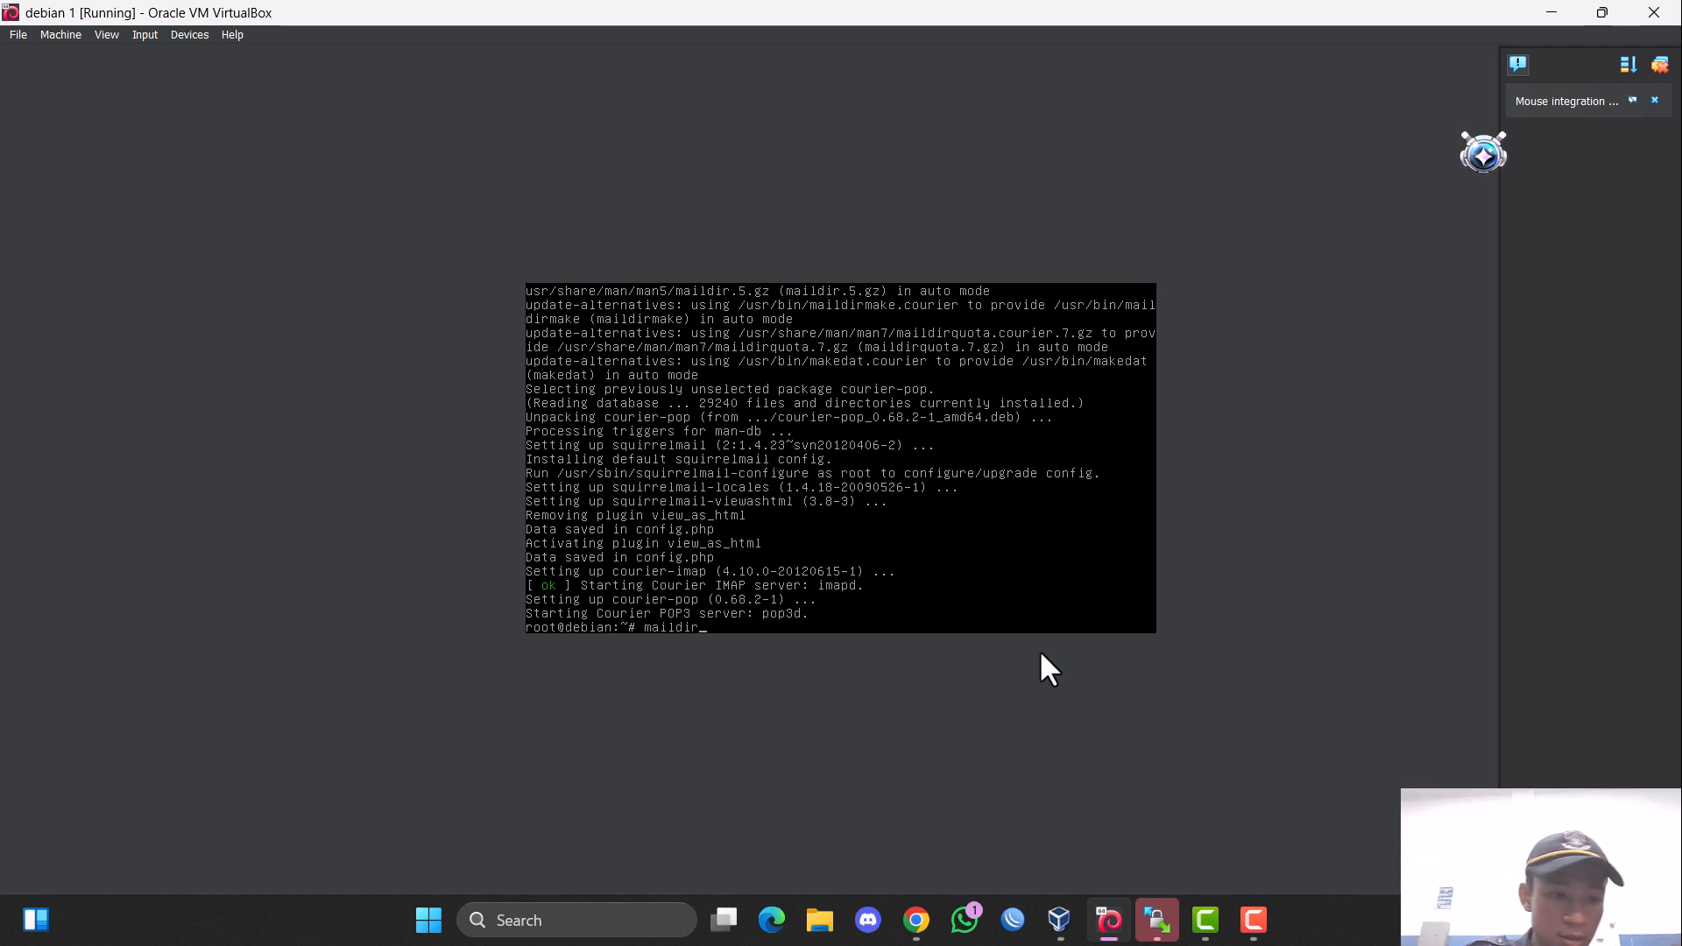
pyautogui.write('ma')
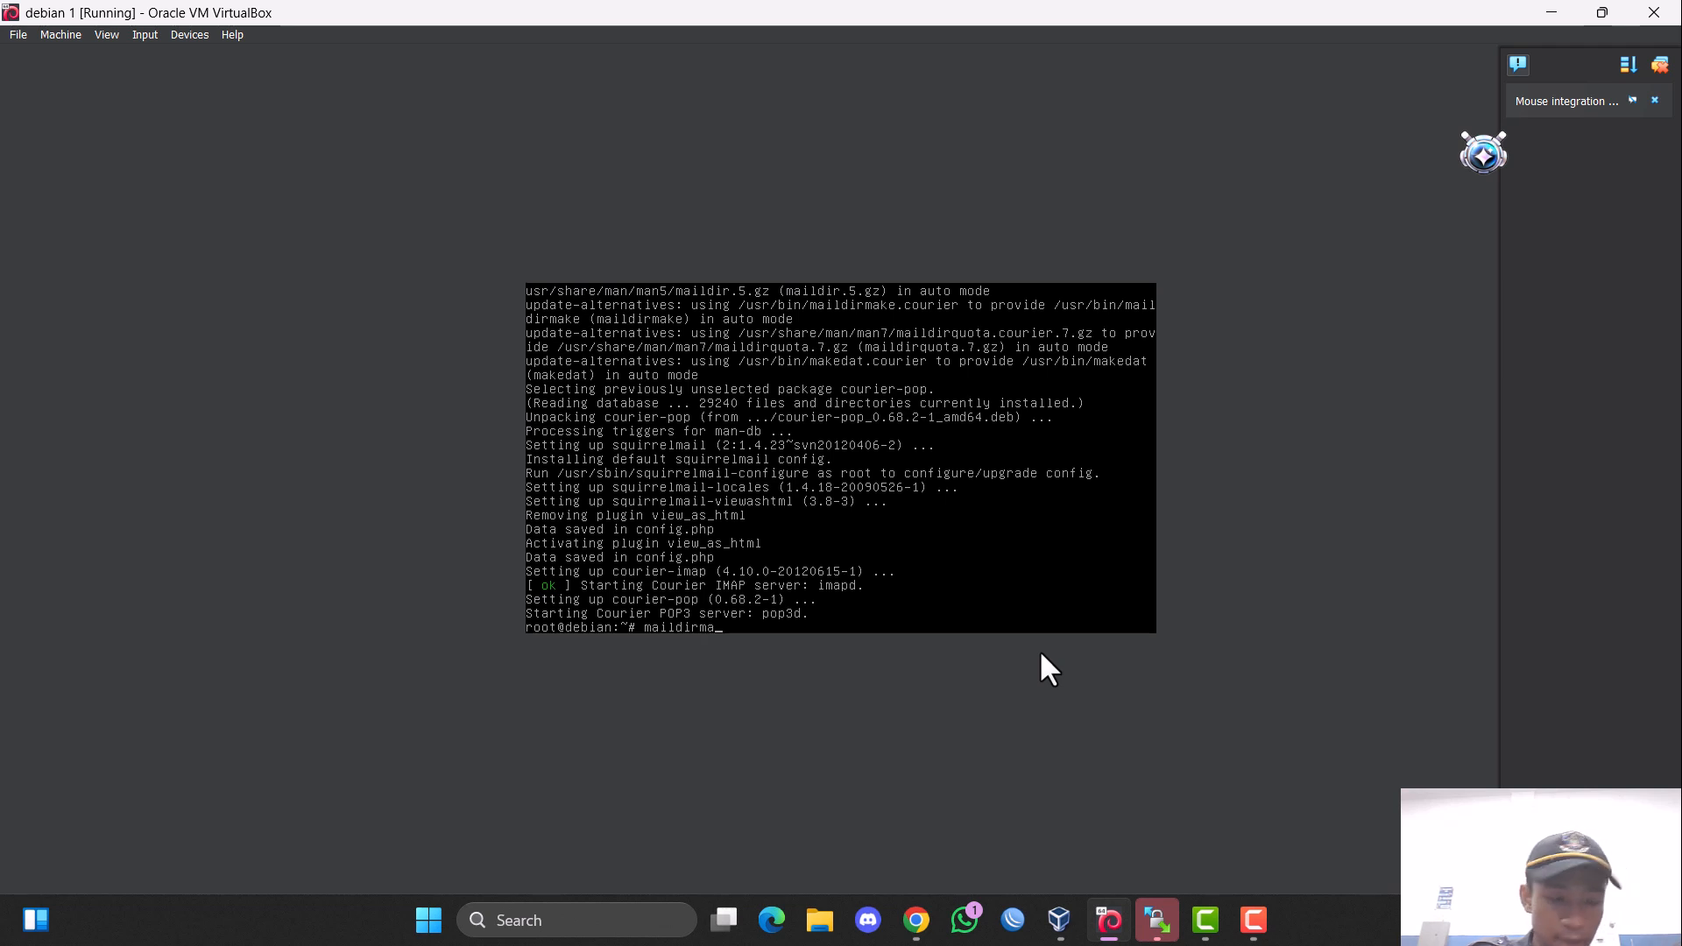
pyautogui.write('ke /etc/')
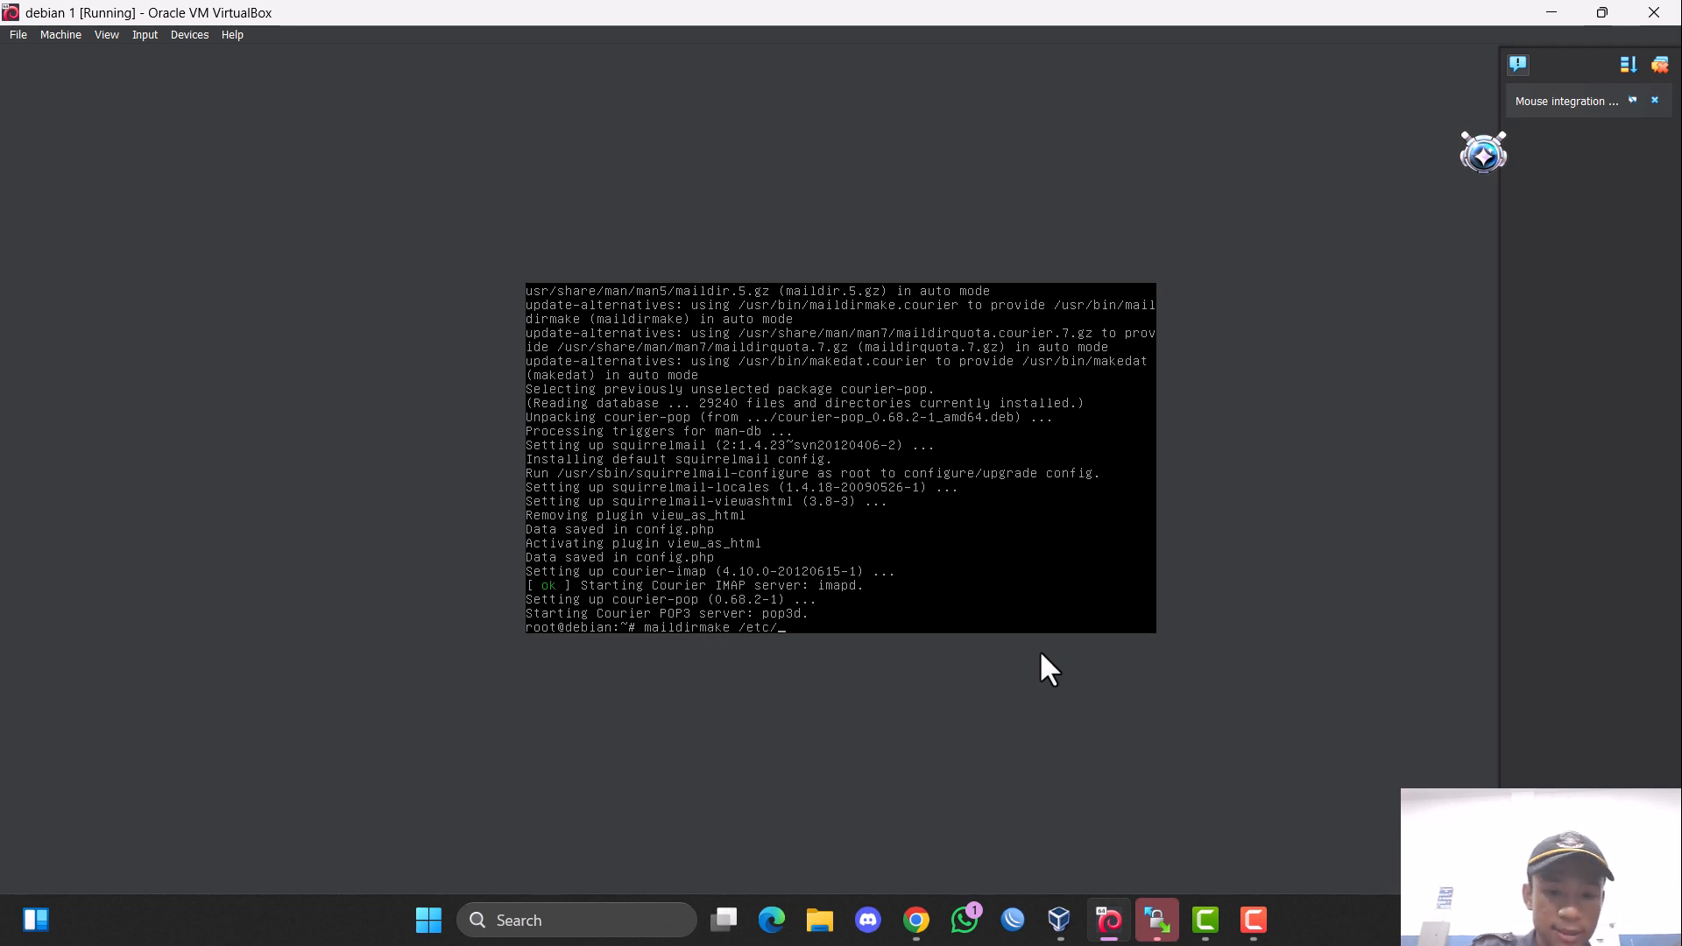
pyautogui.write('skel/')
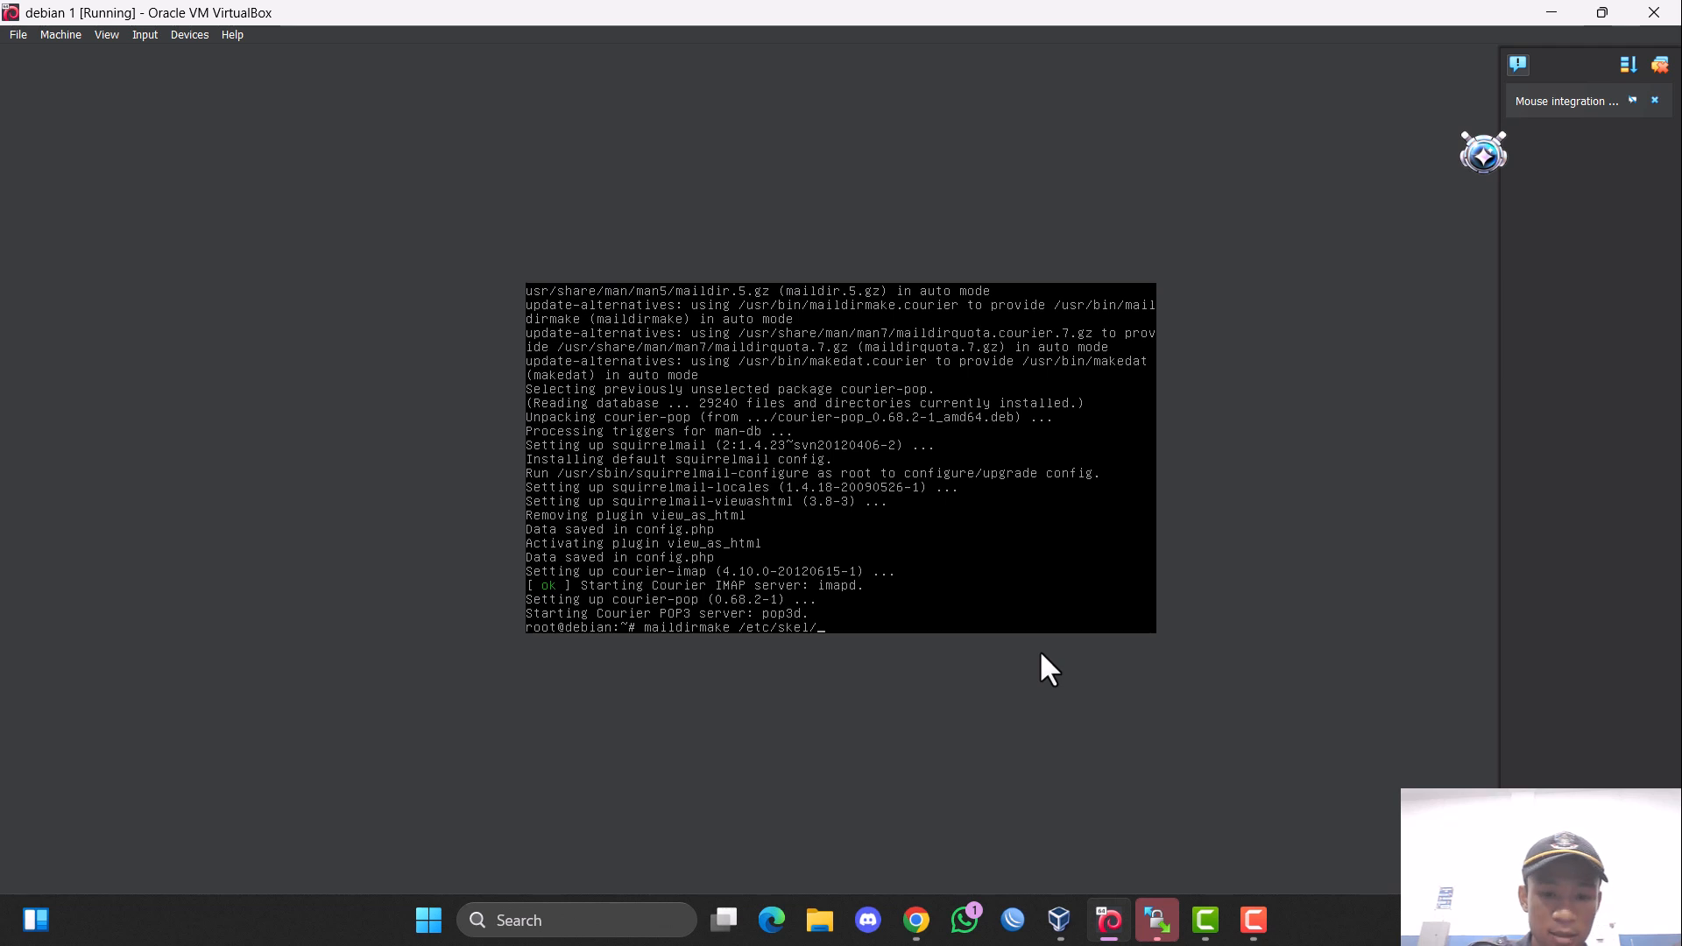
pyautogui.write('M')
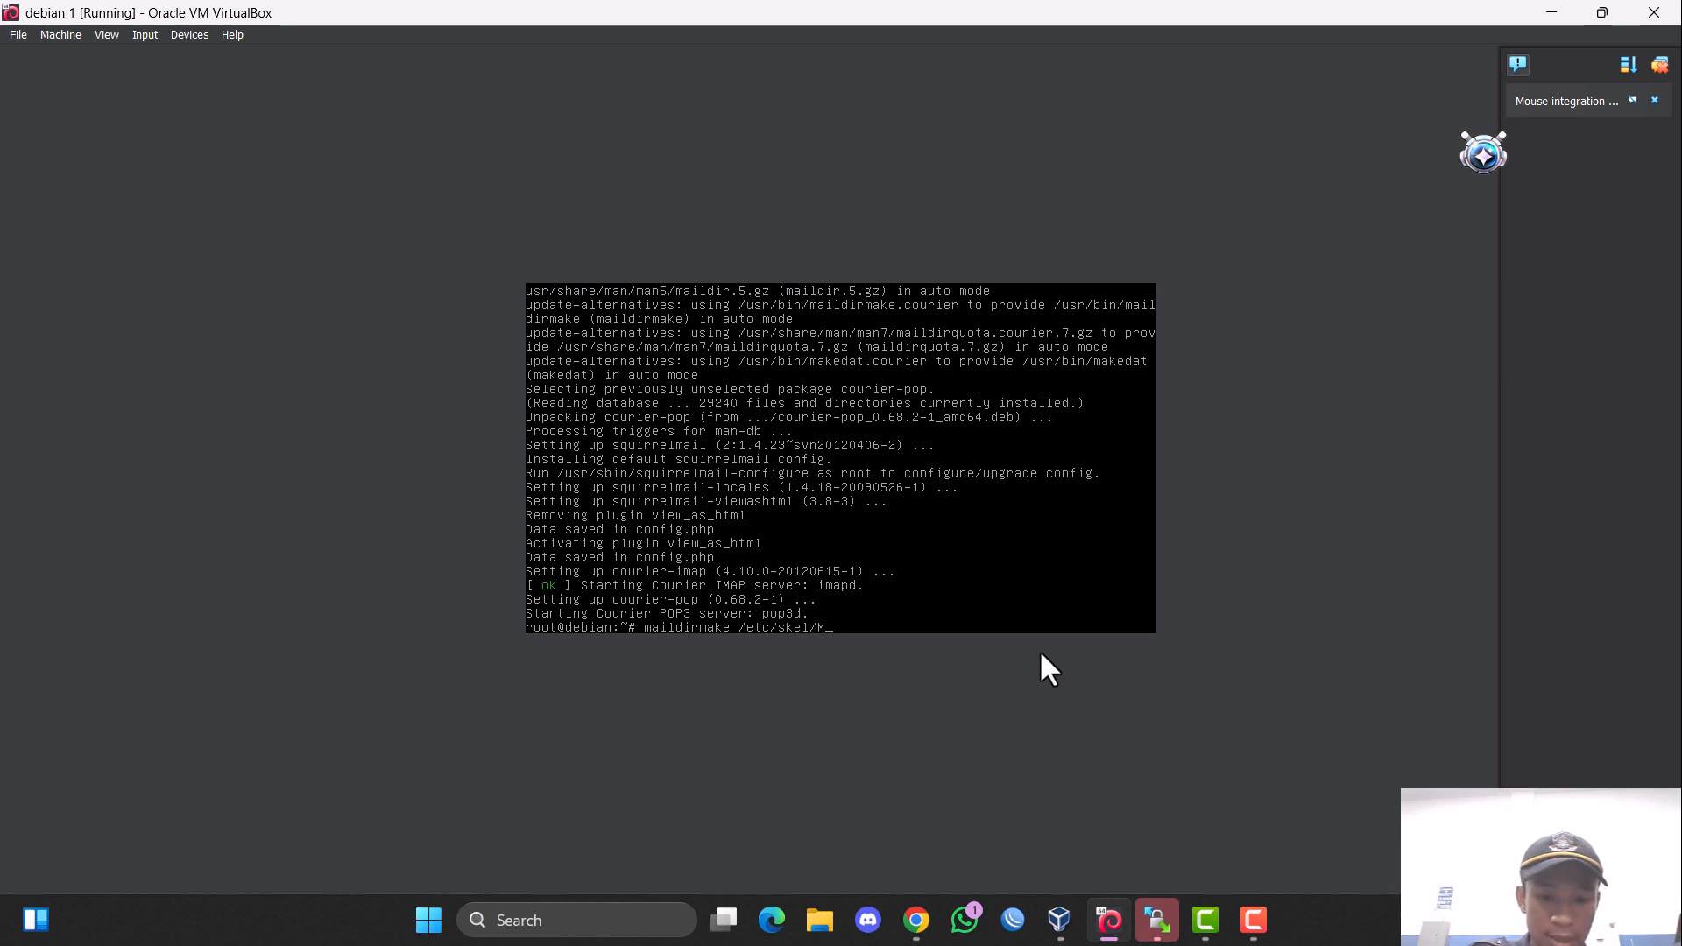
pyautogui.write('a')
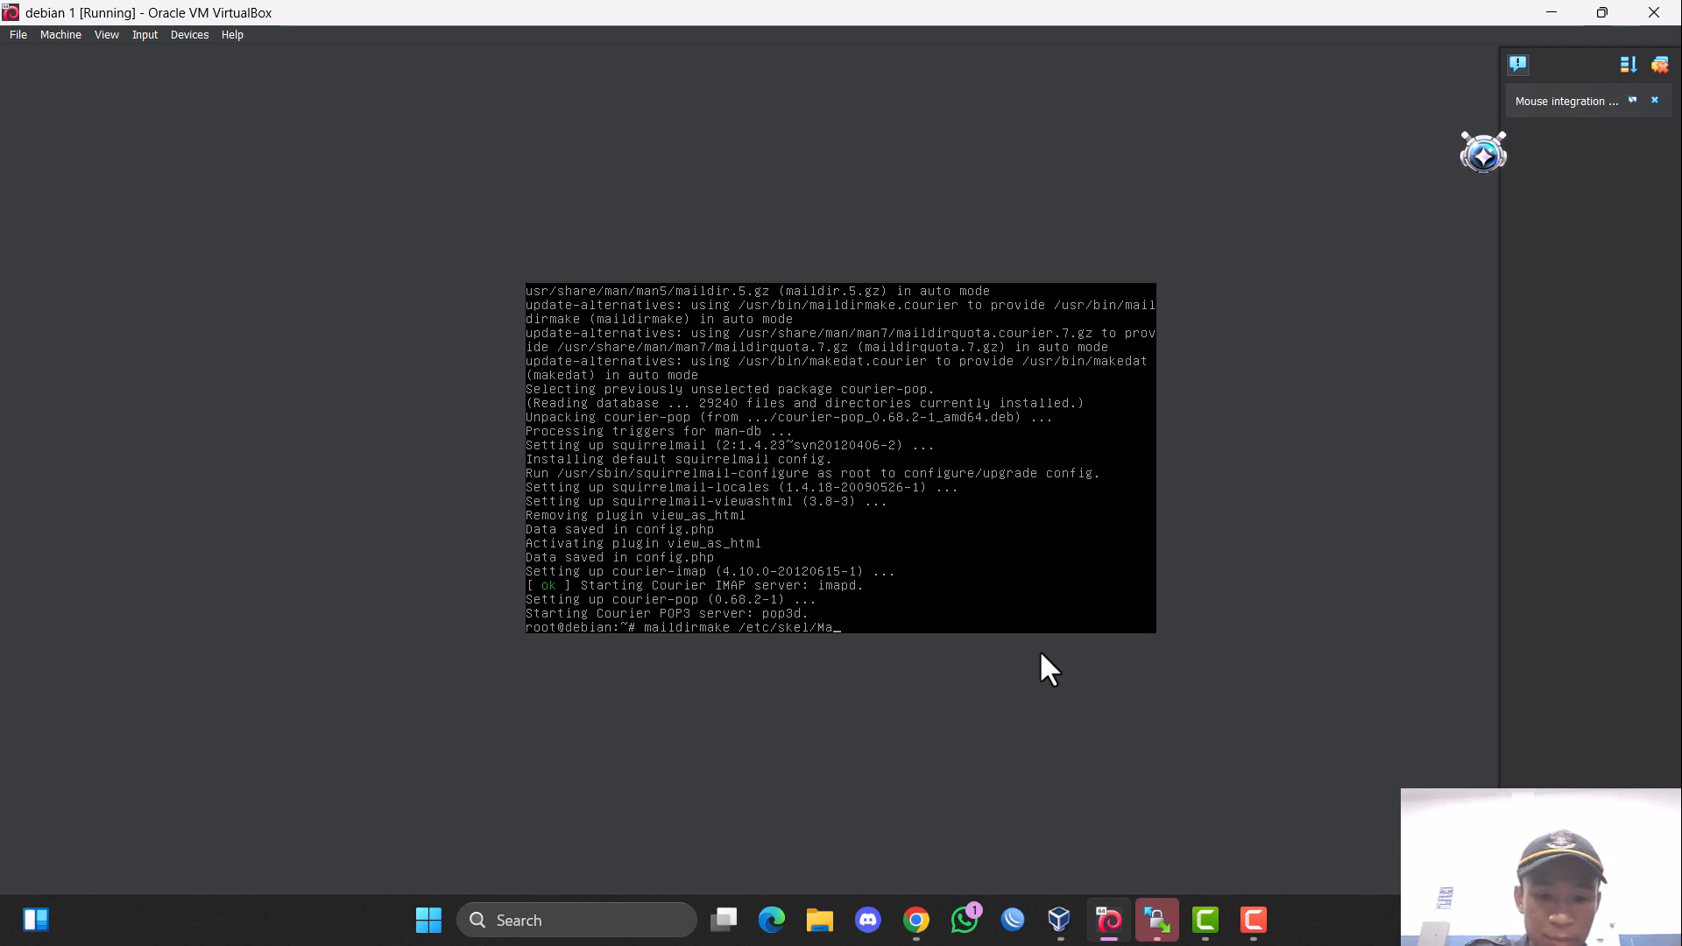
pyautogui.write('ildir')
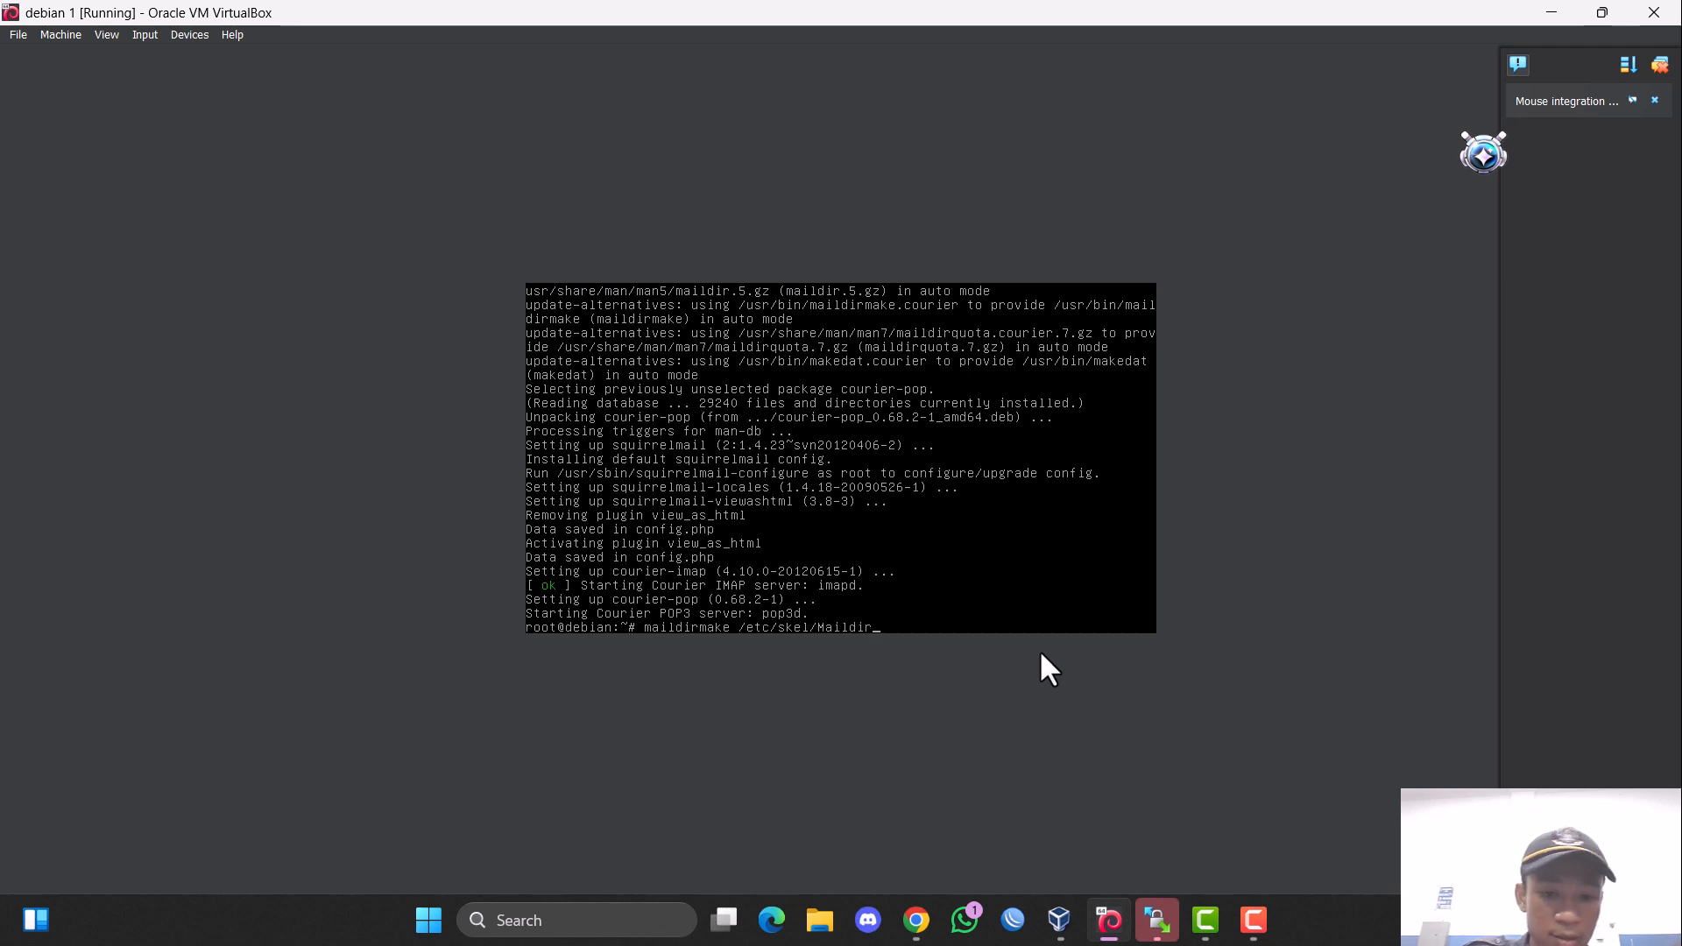
pyautogui.press('Return')
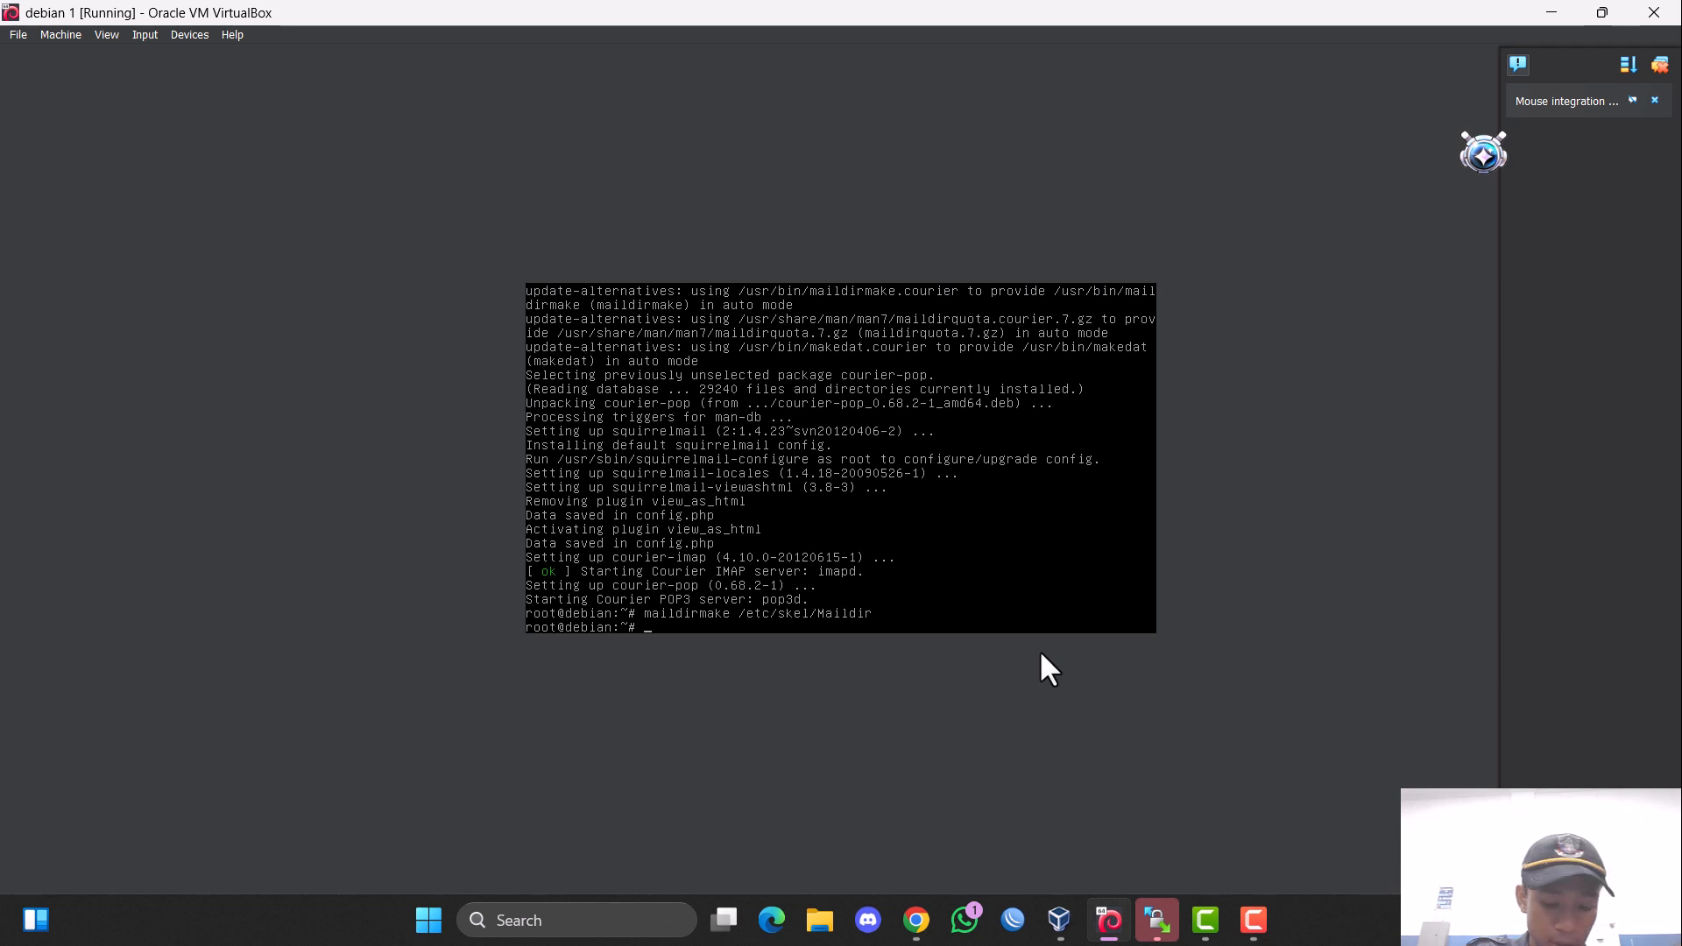
# Open the Postfix configuration file /etc/postfix/main.cf in nano and go to its last line.
pyautogui.write('nano /e')
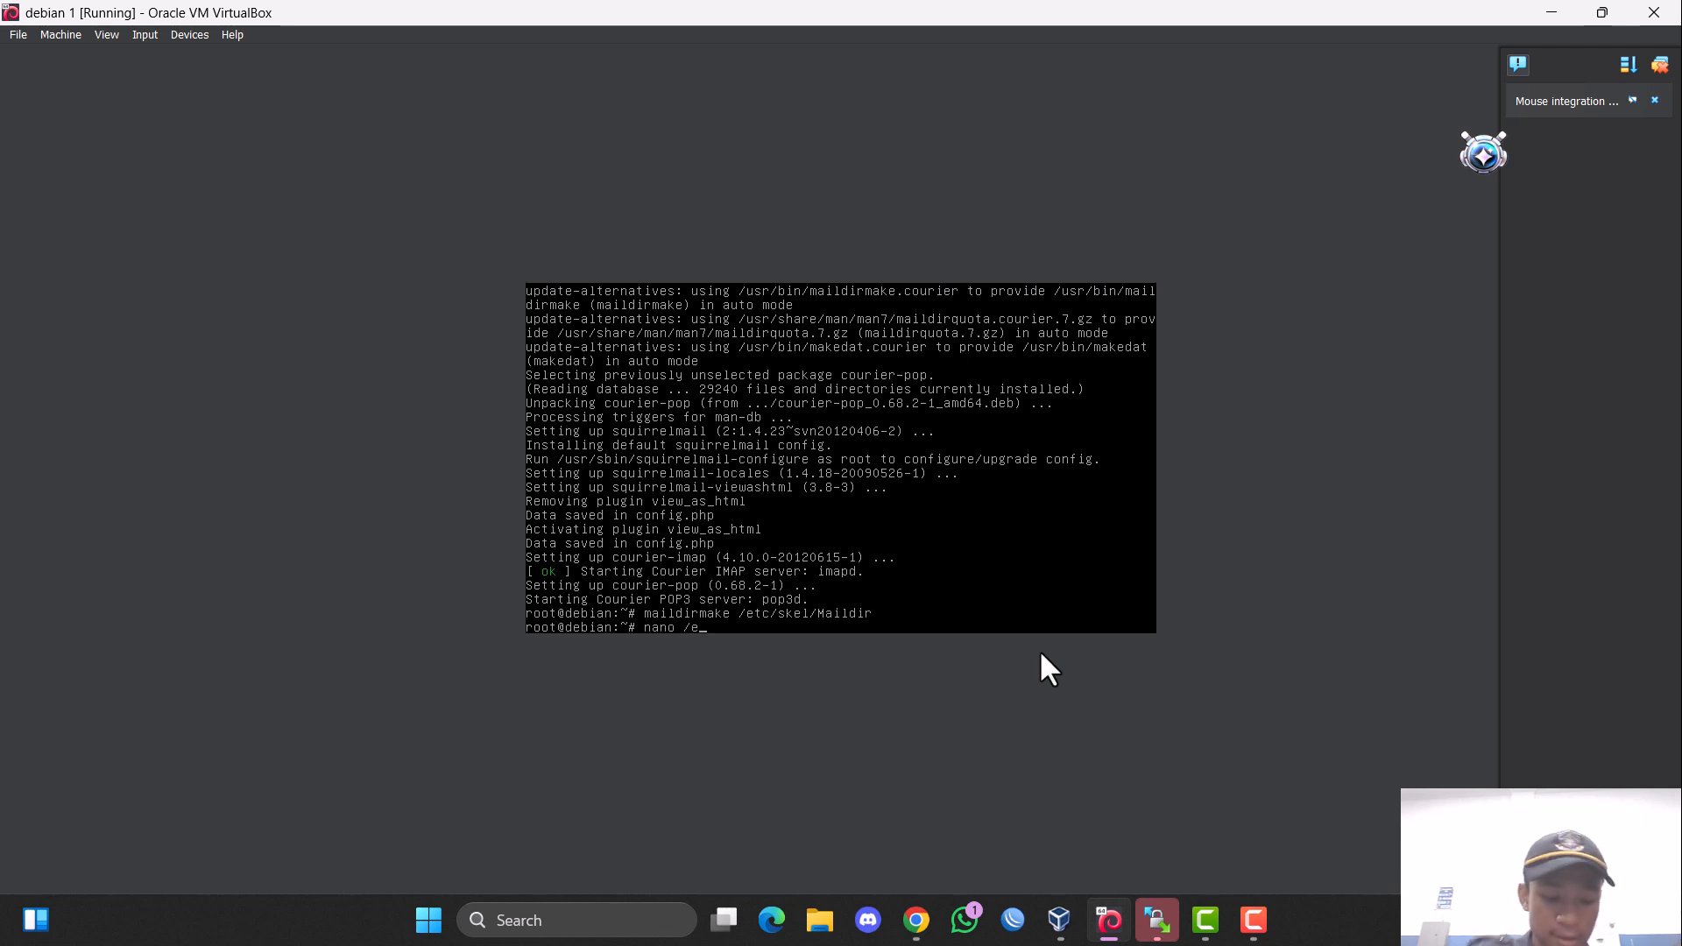
pyautogui.write('tc/postfix/')
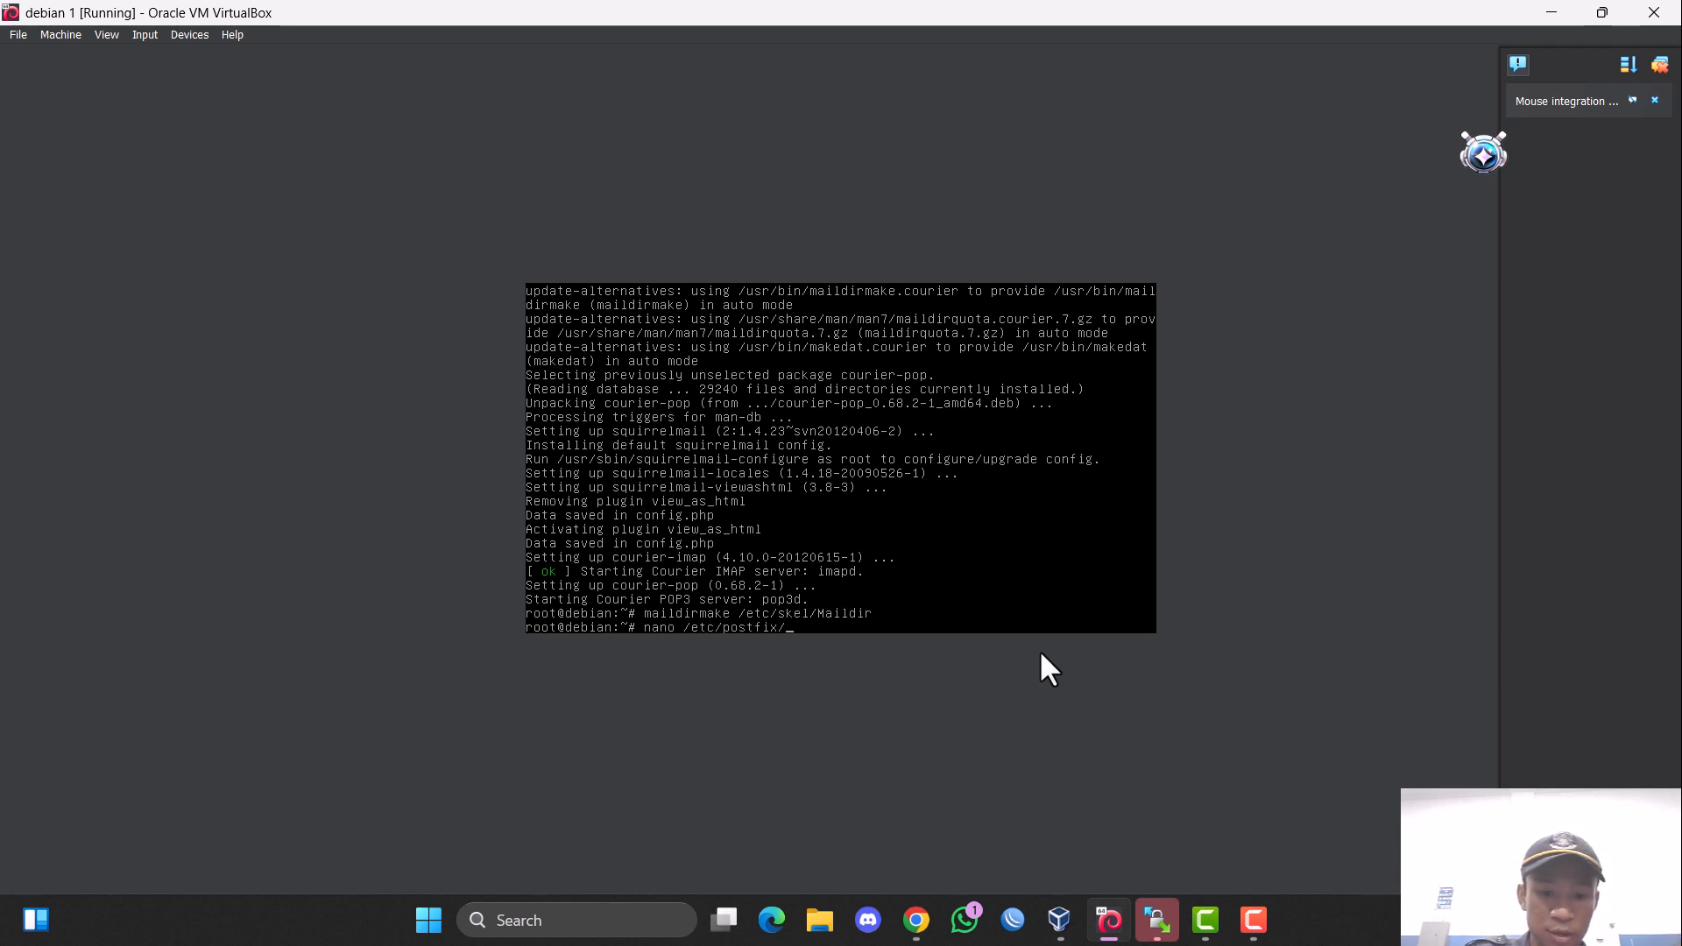
pyautogui.write('main.cf')
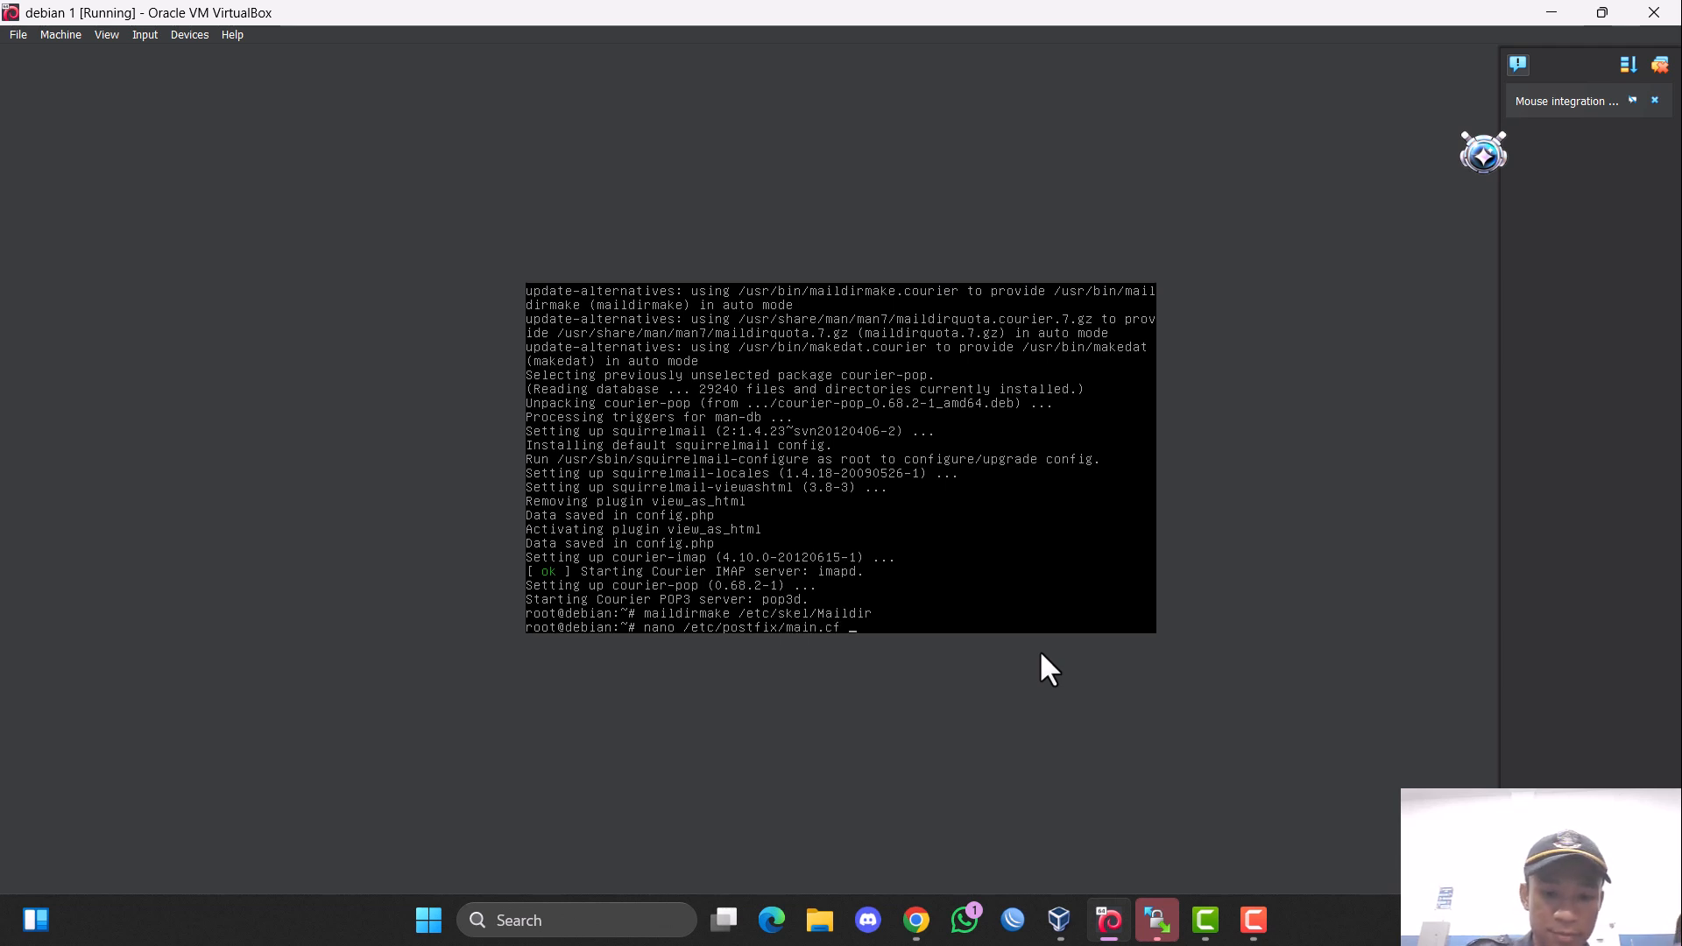
pyautogui.press('Return')
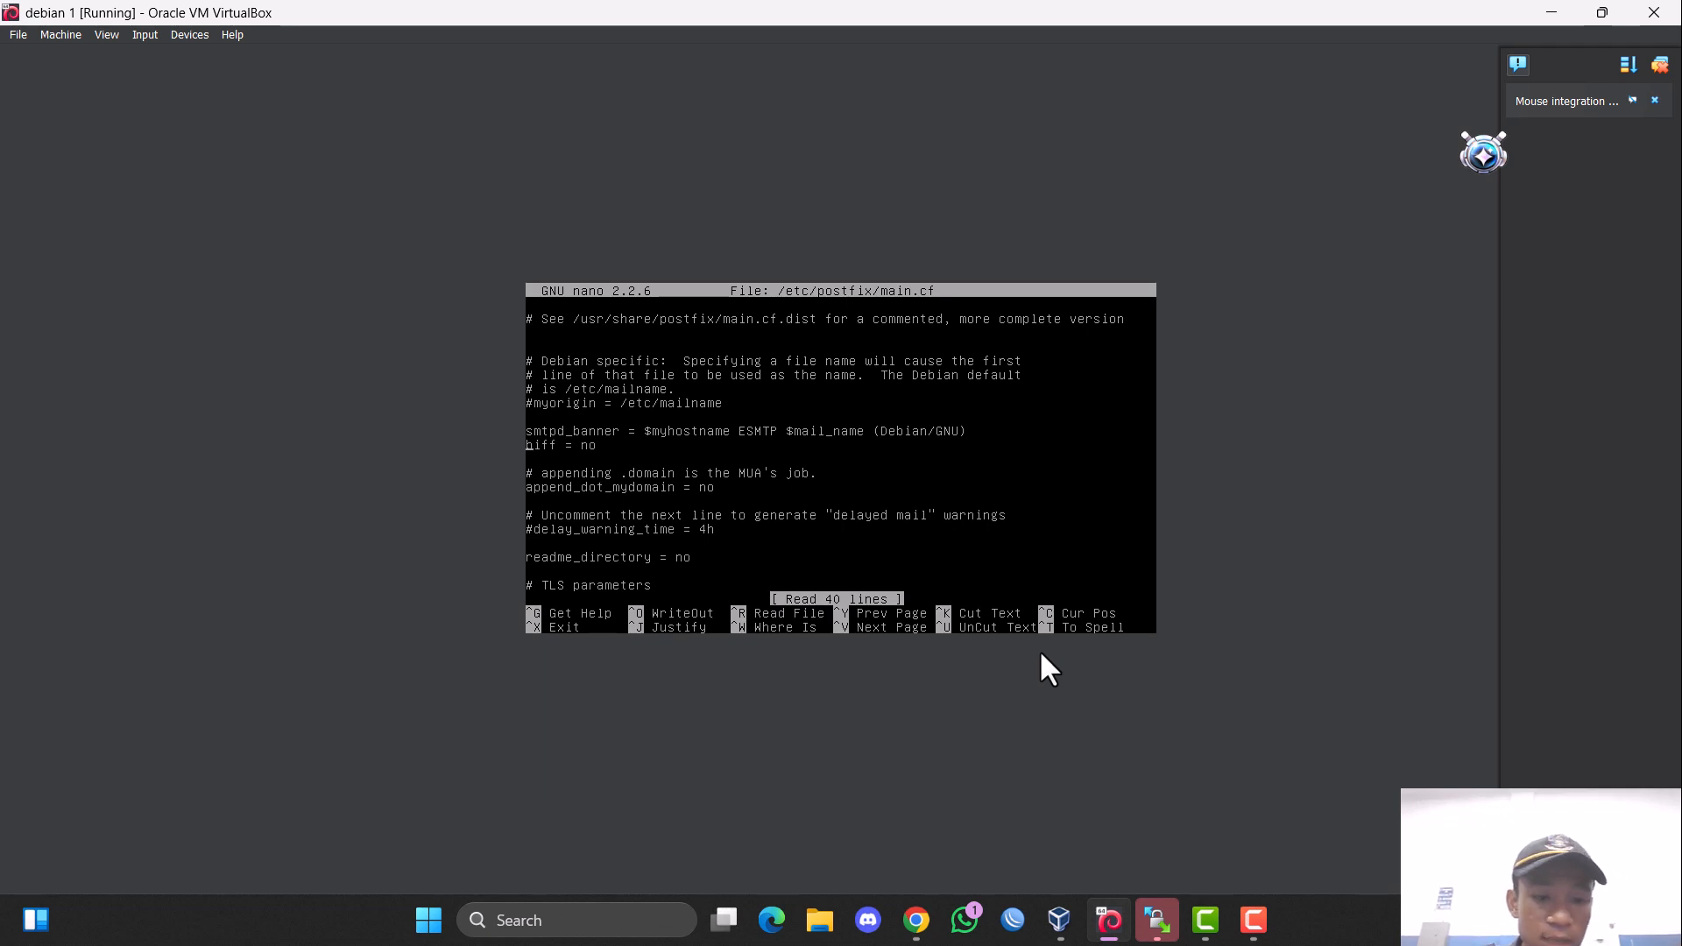
pyautogui.press('Down')
pyautogui.press('Down')
pyautogui.press('Down')
pyautogui.press('Down')
pyautogui.press('Down')
pyautogui.press('Down')
pyautogui.press('Down')
pyautogui.press('Down')
pyautogui.press('Down')
pyautogui.press('Down')
pyautogui.press('Down')
pyautogui.press('Down')
pyautogui.press('Down')
pyautogui.press('Down')
pyautogui.press('Down')
pyautogui.press('Down')
pyautogui.press('Down')
pyautogui.press('Down')
pyautogui.press('Down')
pyautogui.press('Down')
pyautogui.press('Down')
pyautogui.press('Down')
pyautogui.press('Down')
pyautogui.press('Down')
pyautogui.press('Down')
pyautogui.press('Down')
pyautogui.press('Down')
pyautogui.press('Down')
pyautogui.press('Down')
pyautogui.press('Down')
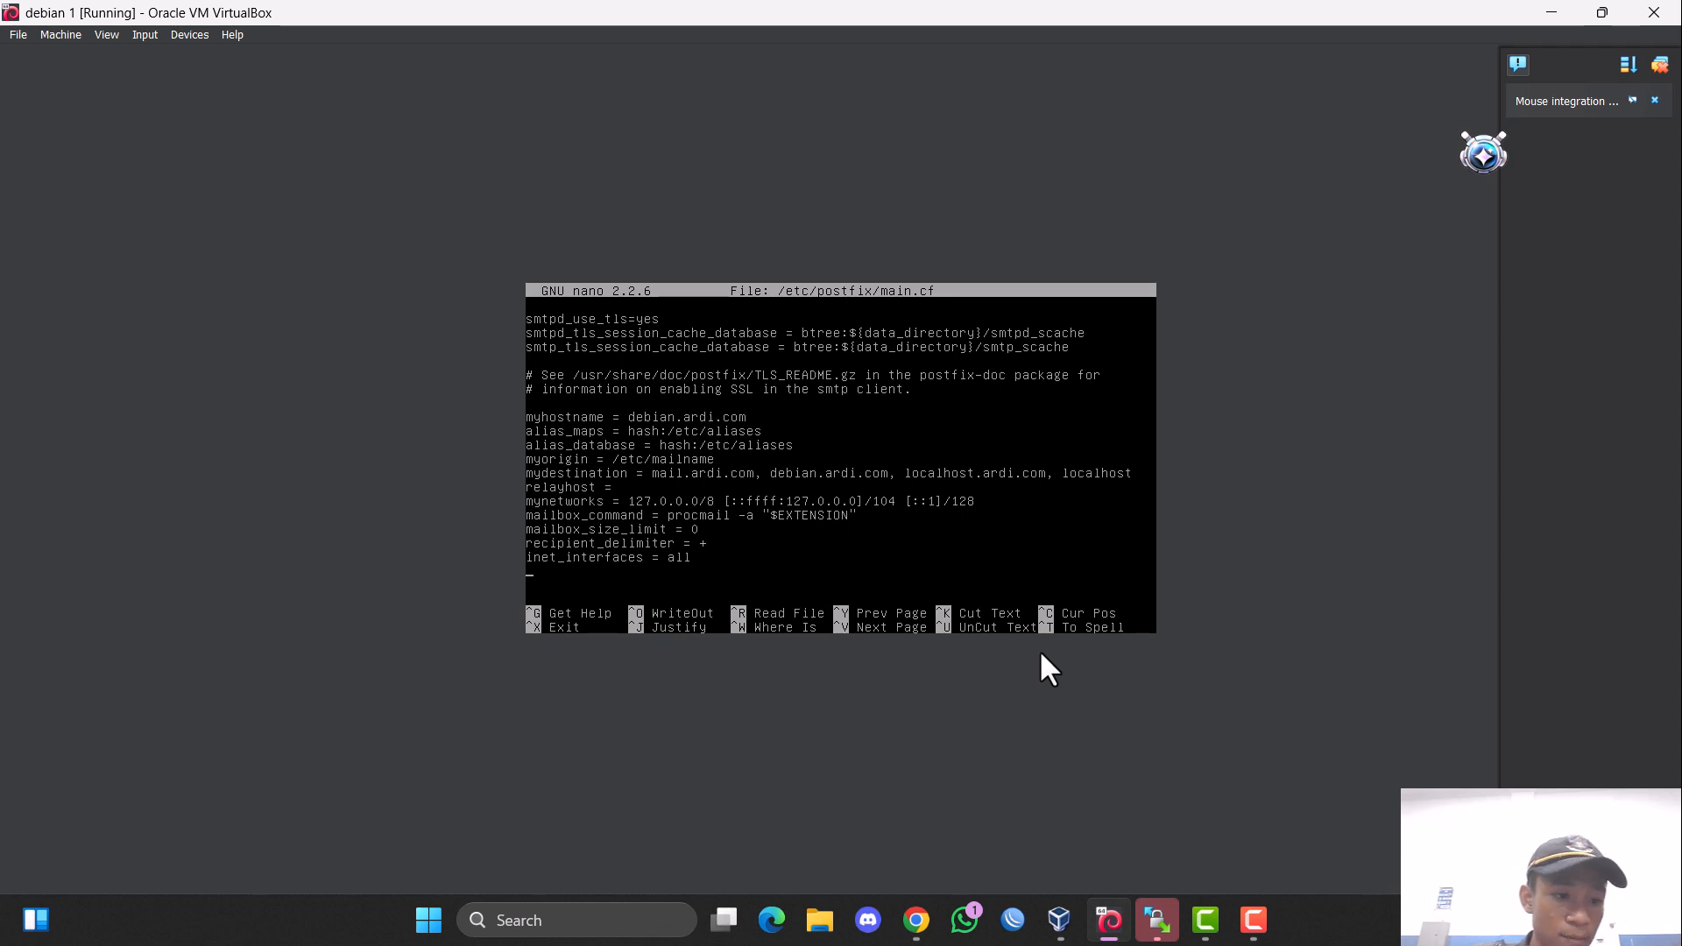
# Add the line home_mailbox = Maildir/ at the end of main.cf, save the file and exit nano.
pyautogui.write('mail')
pyautogui.press('BackSpace')
pyautogui.press('BackSpace')
pyautogui.press('BackSpace')
pyautogui.press('BackSpace')
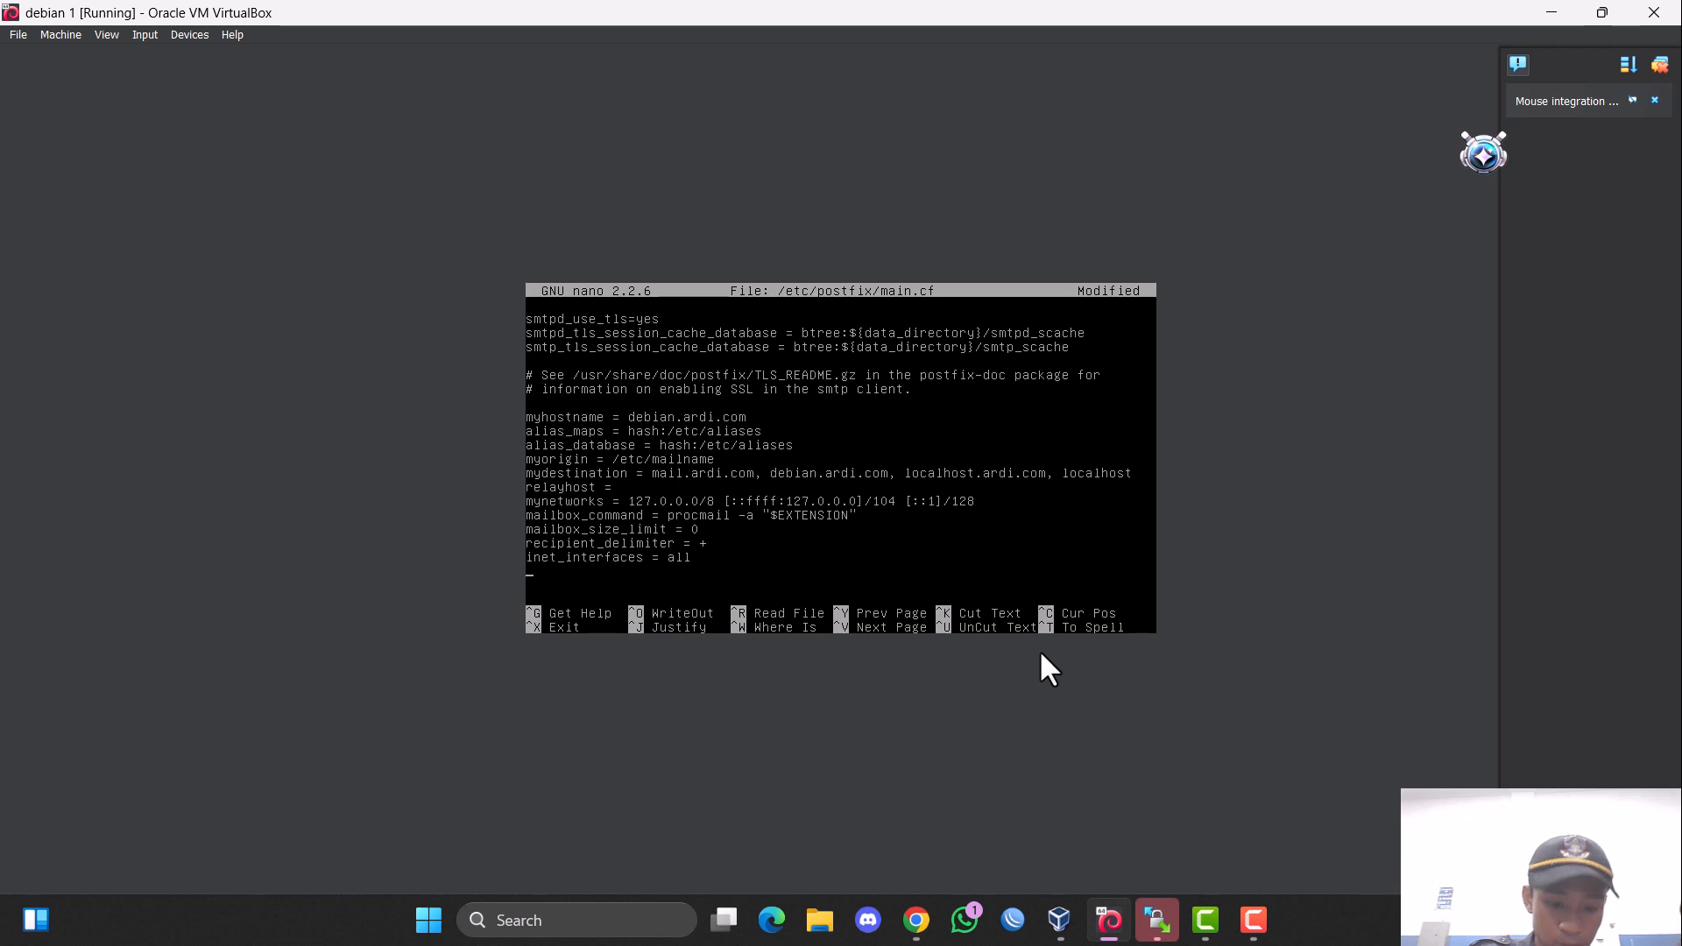
pyautogui.write('home')
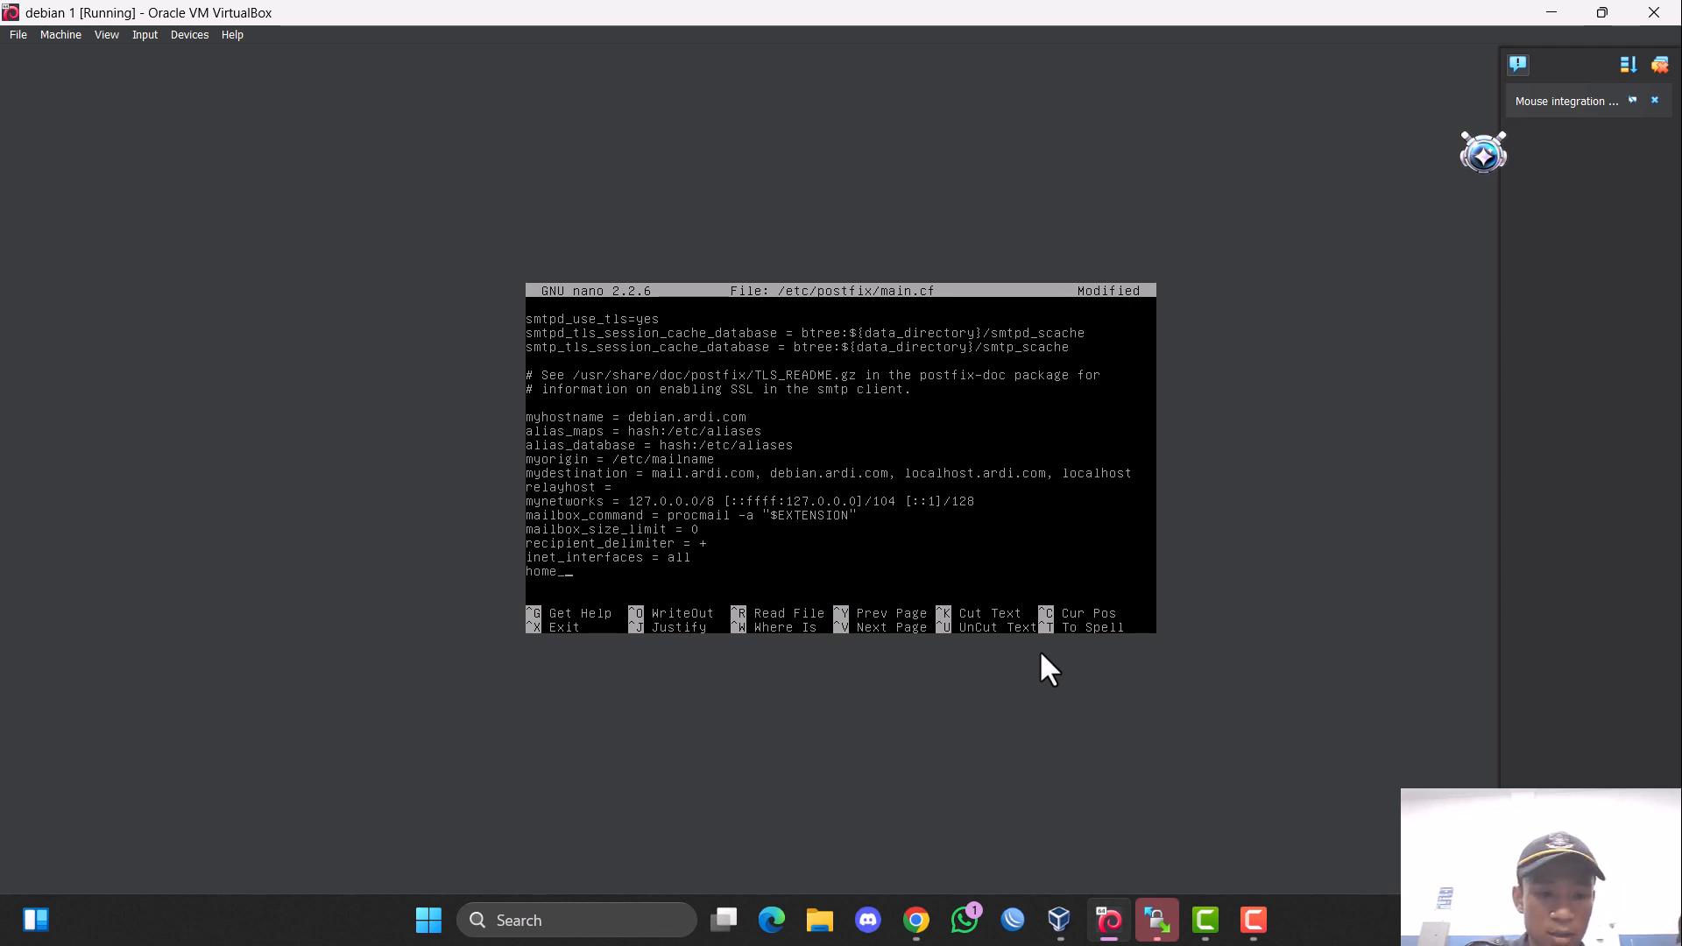
pyautogui.write('_mailbox')
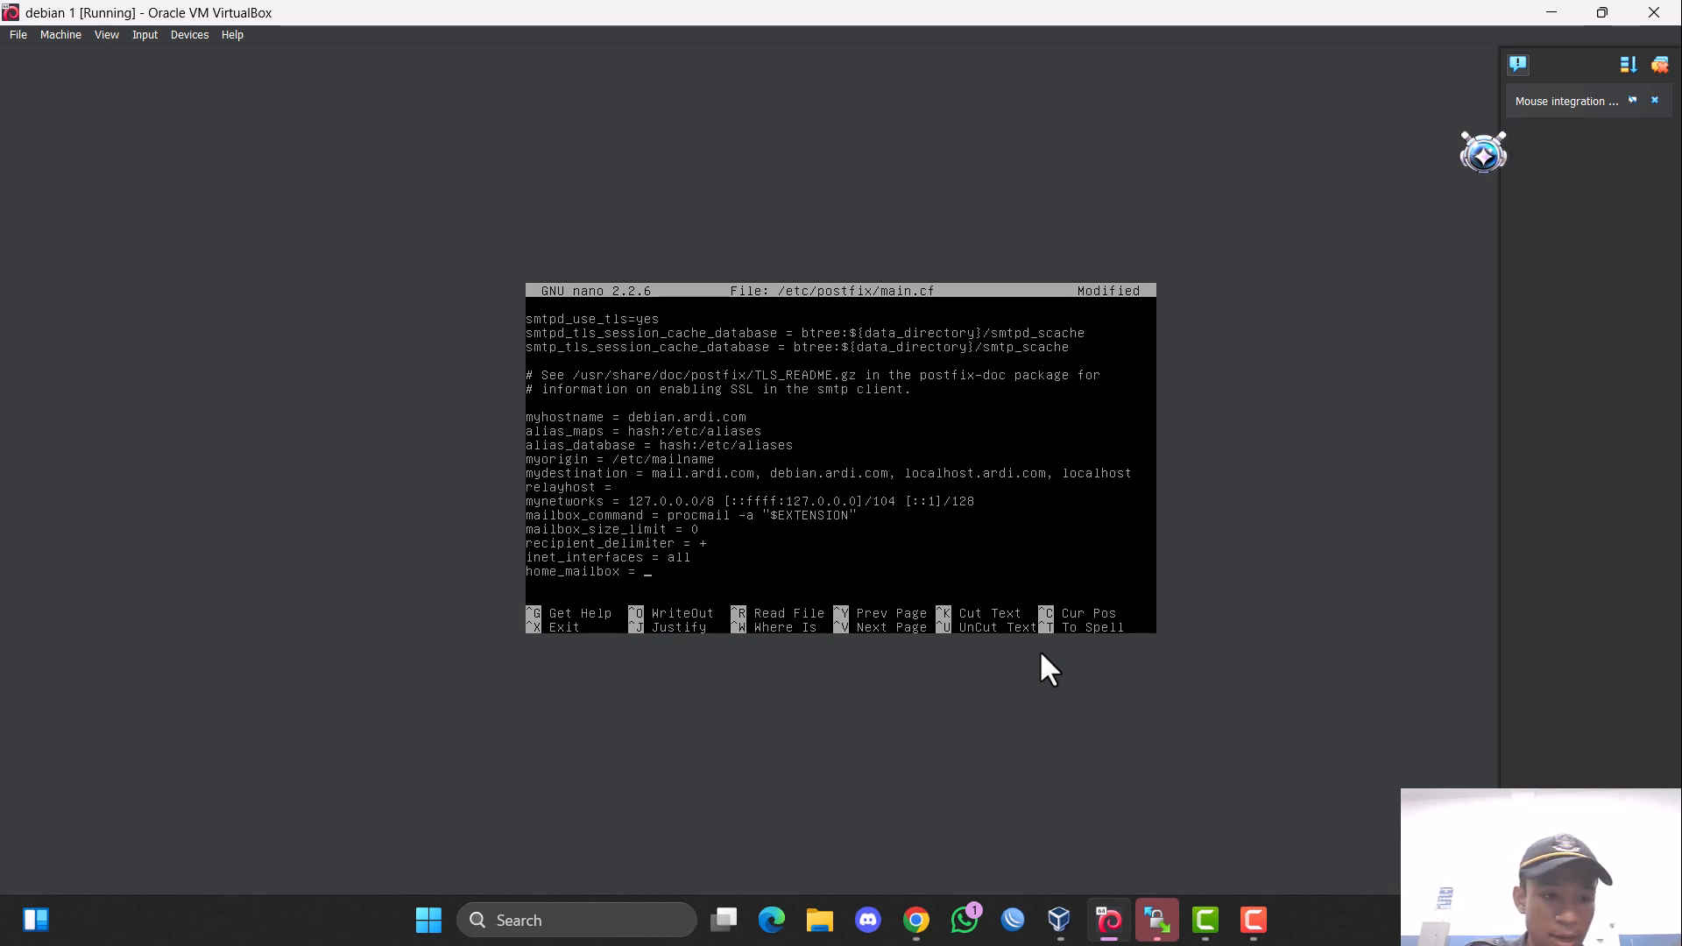
pyautogui.write(' = maild')
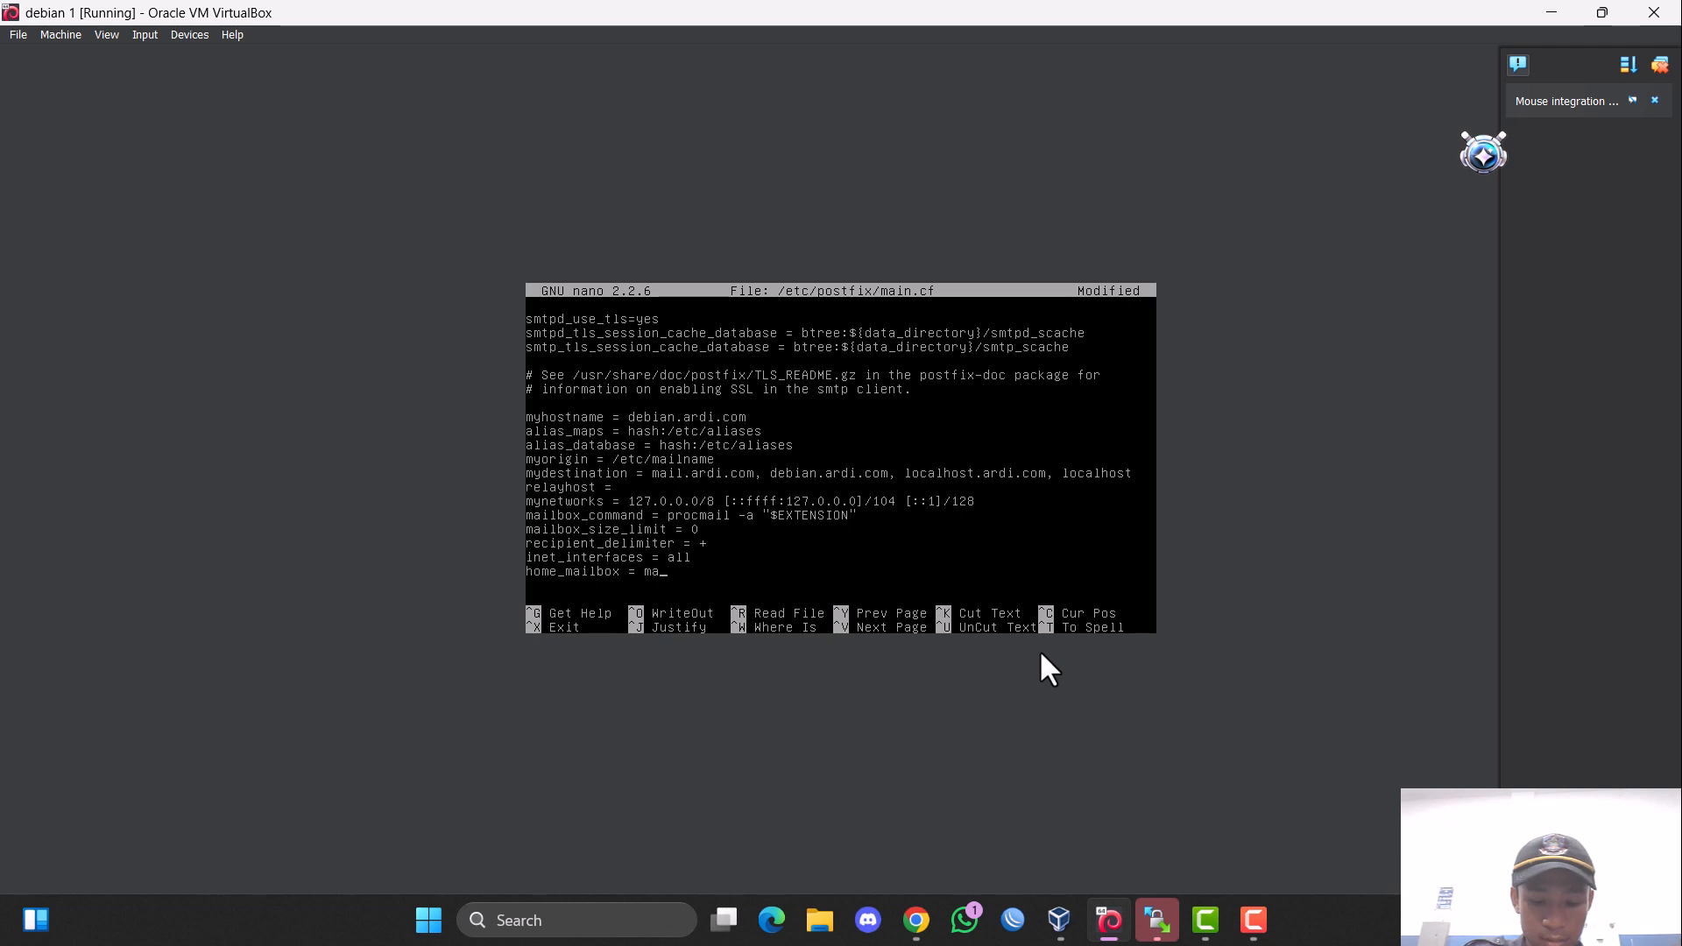
pyautogui.press('BackSpace')
pyautogui.press('BackSpace')
pyautogui.press('BackSpace')
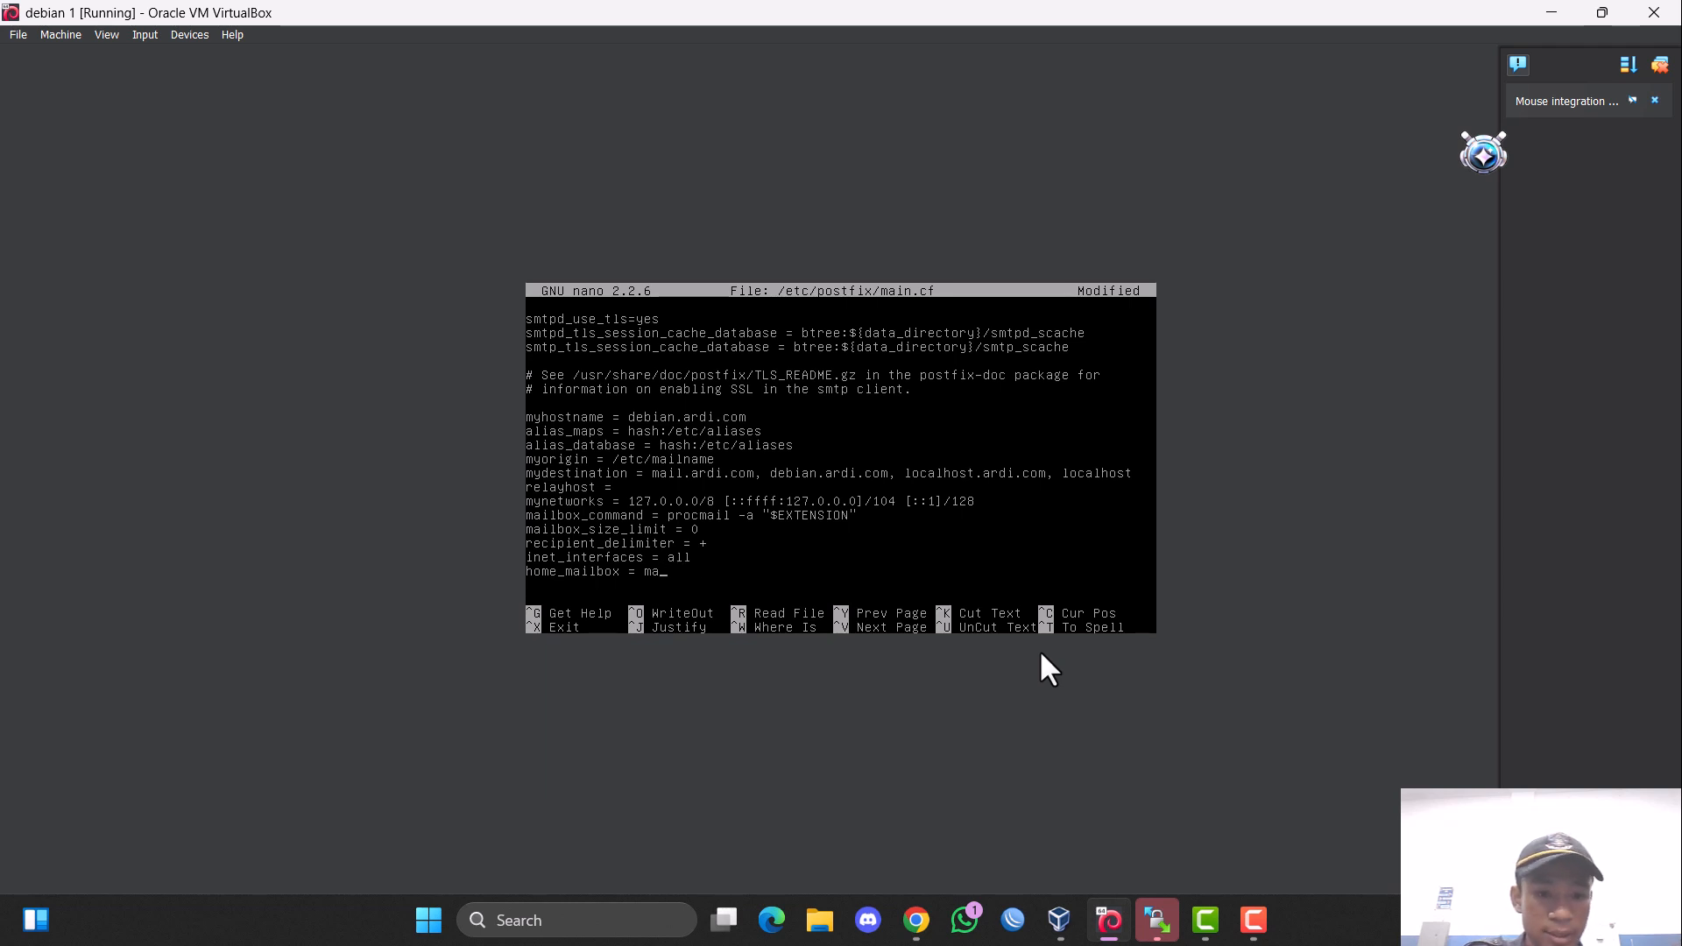
pyautogui.press('BackSpace')
pyautogui.press('BackSpace')
pyautogui.write('M')
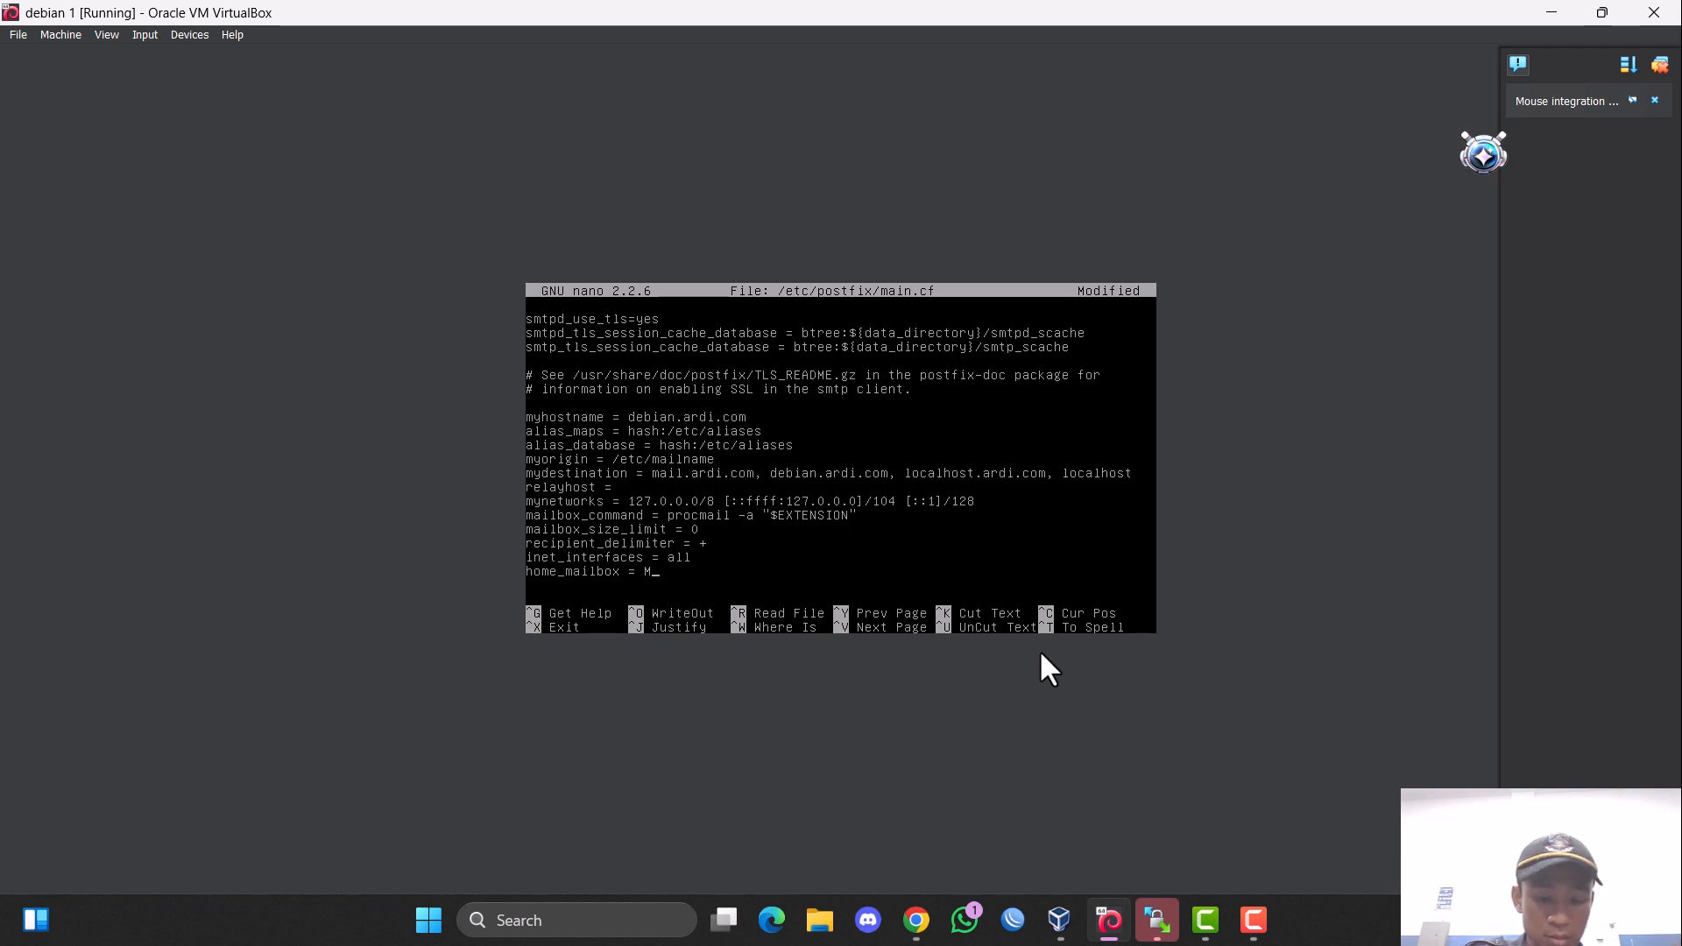
pyautogui.write('aildir/')
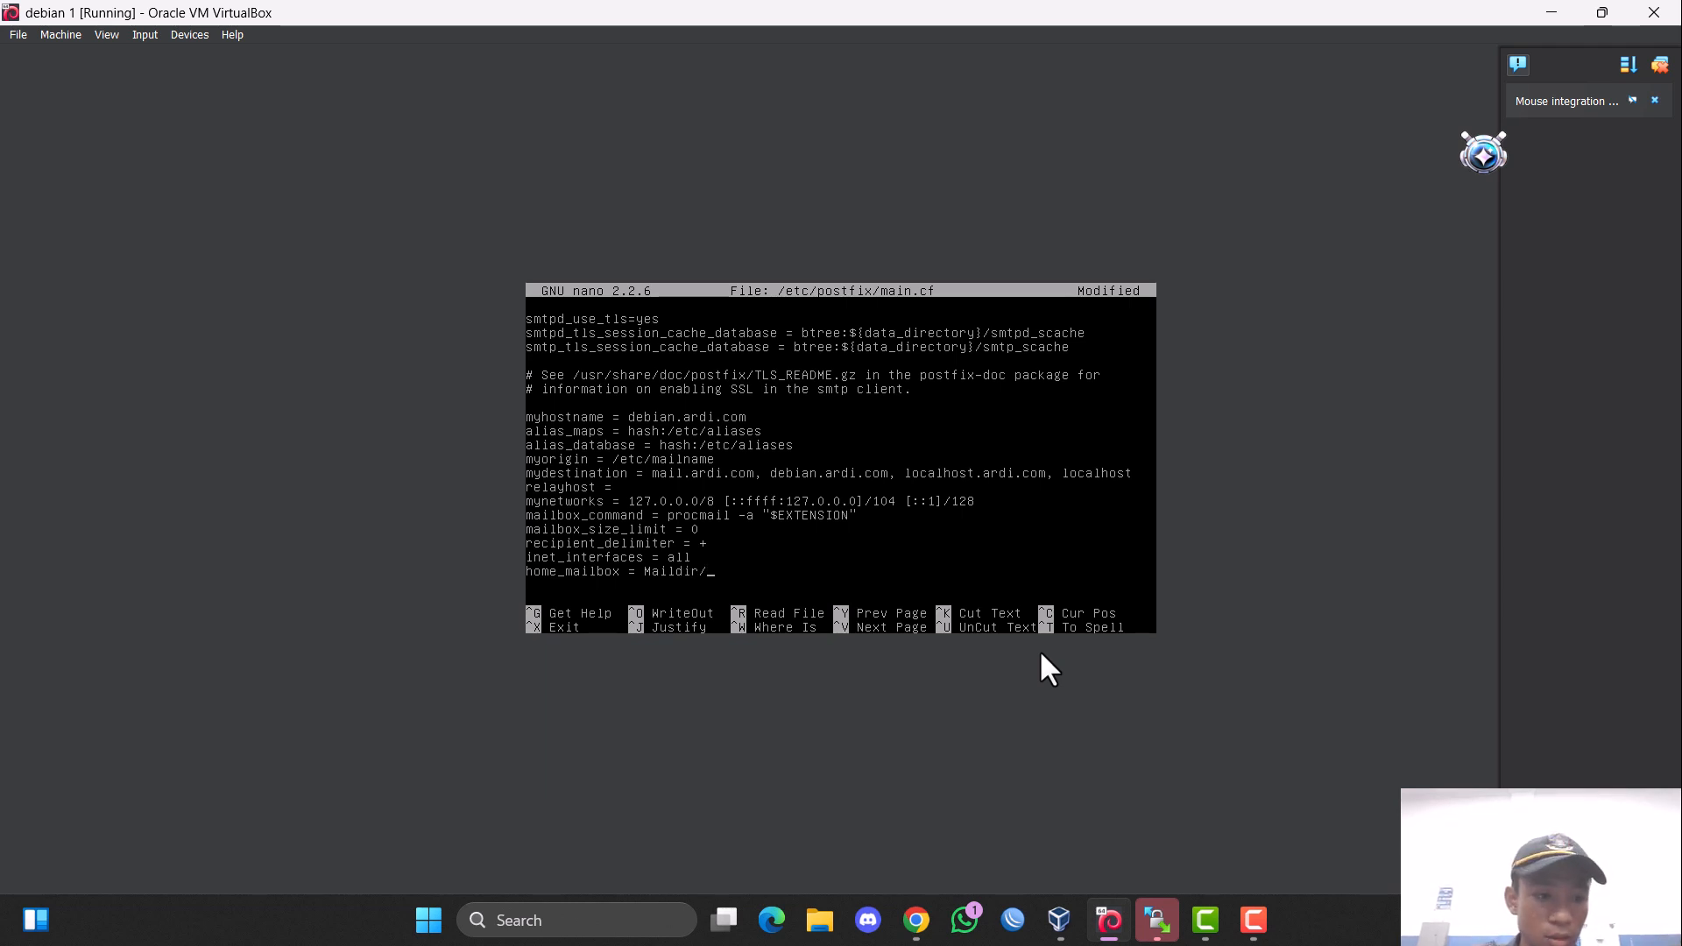
pyautogui.hotkey('ctrl', 'x')
pyautogui.press('y')
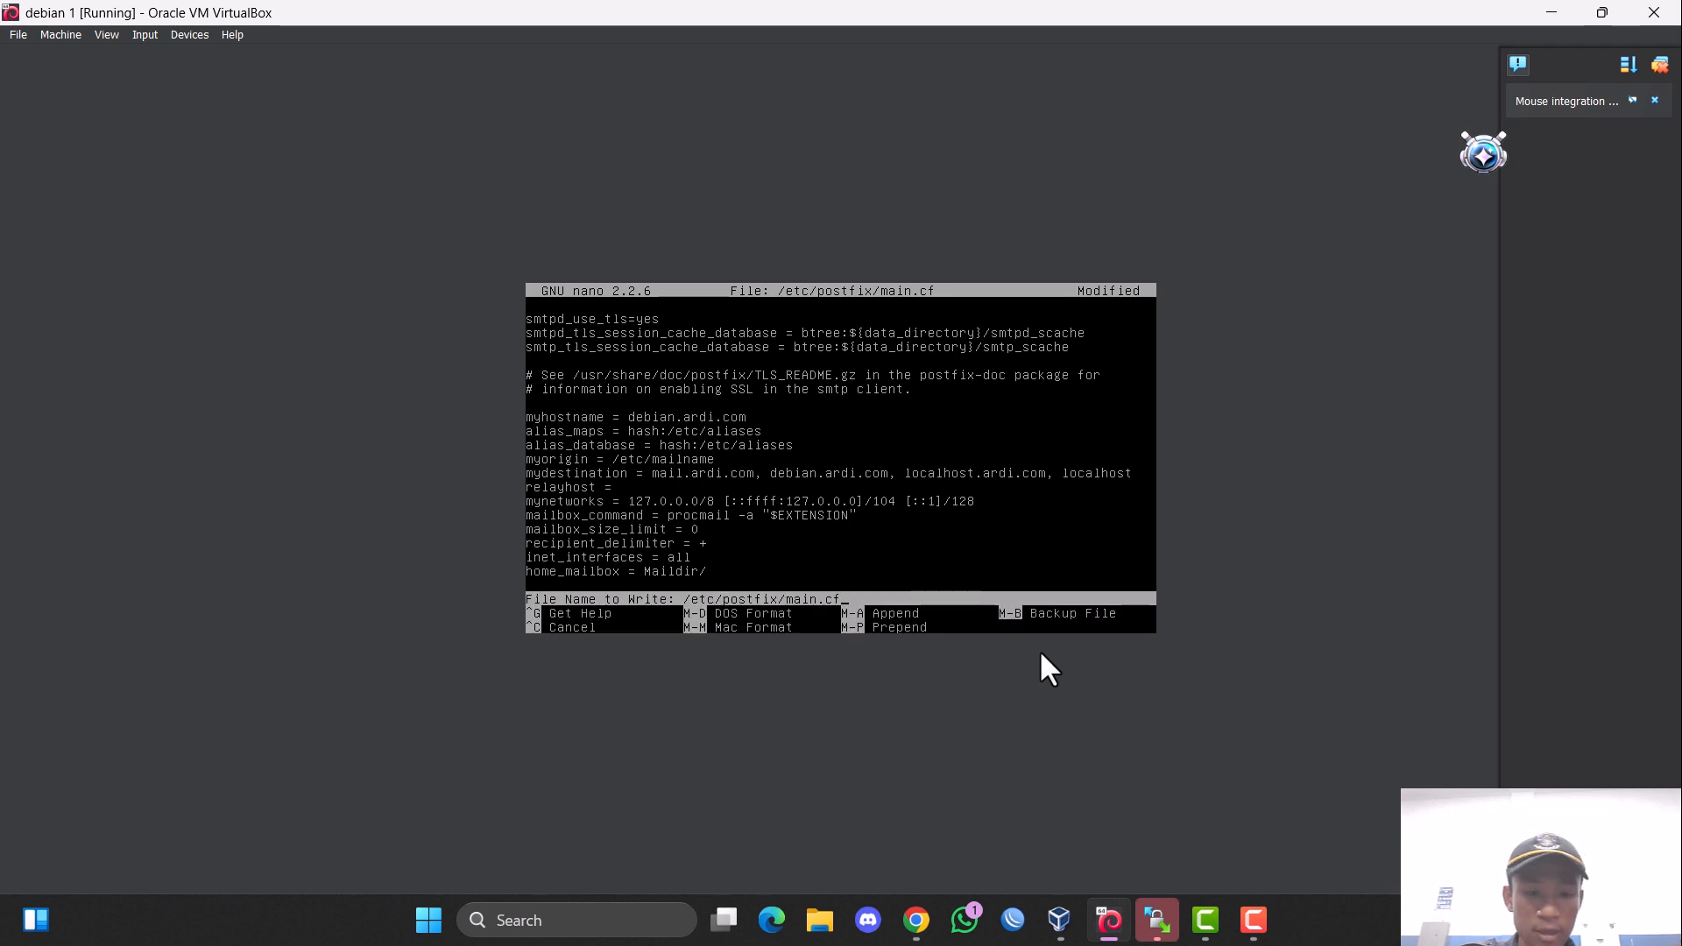
pyautogui.press('Return')
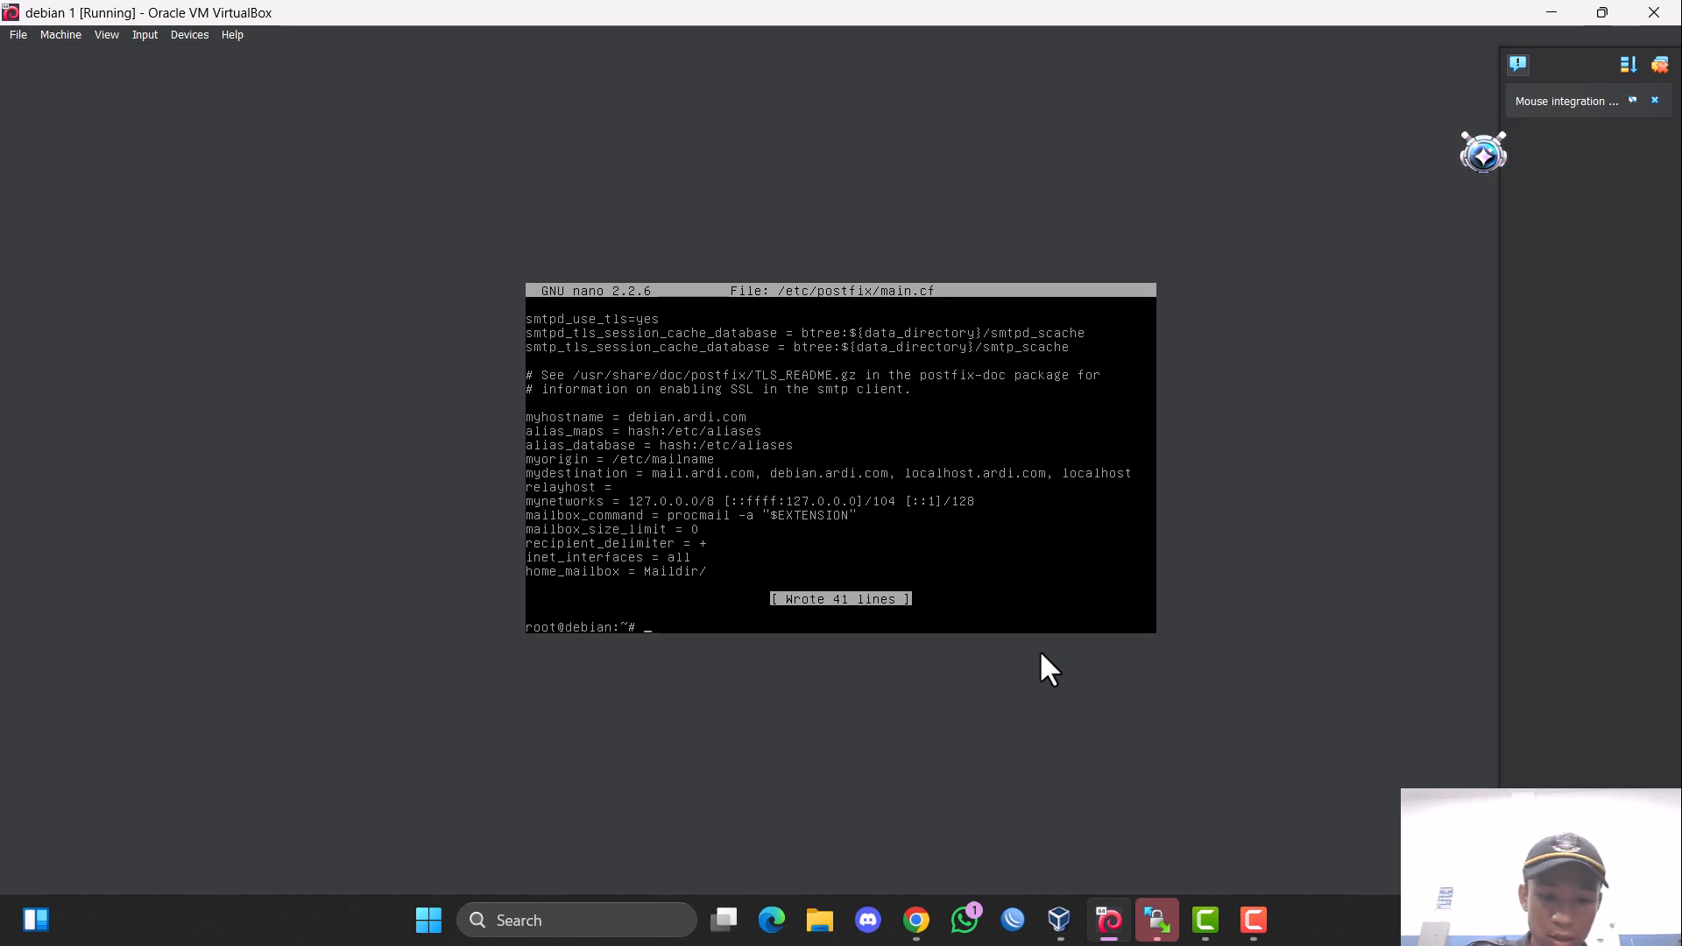
# Start the Postfix package reconfiguration with dpkg-reconfigure postfix.
pyautogui.write('dpk')
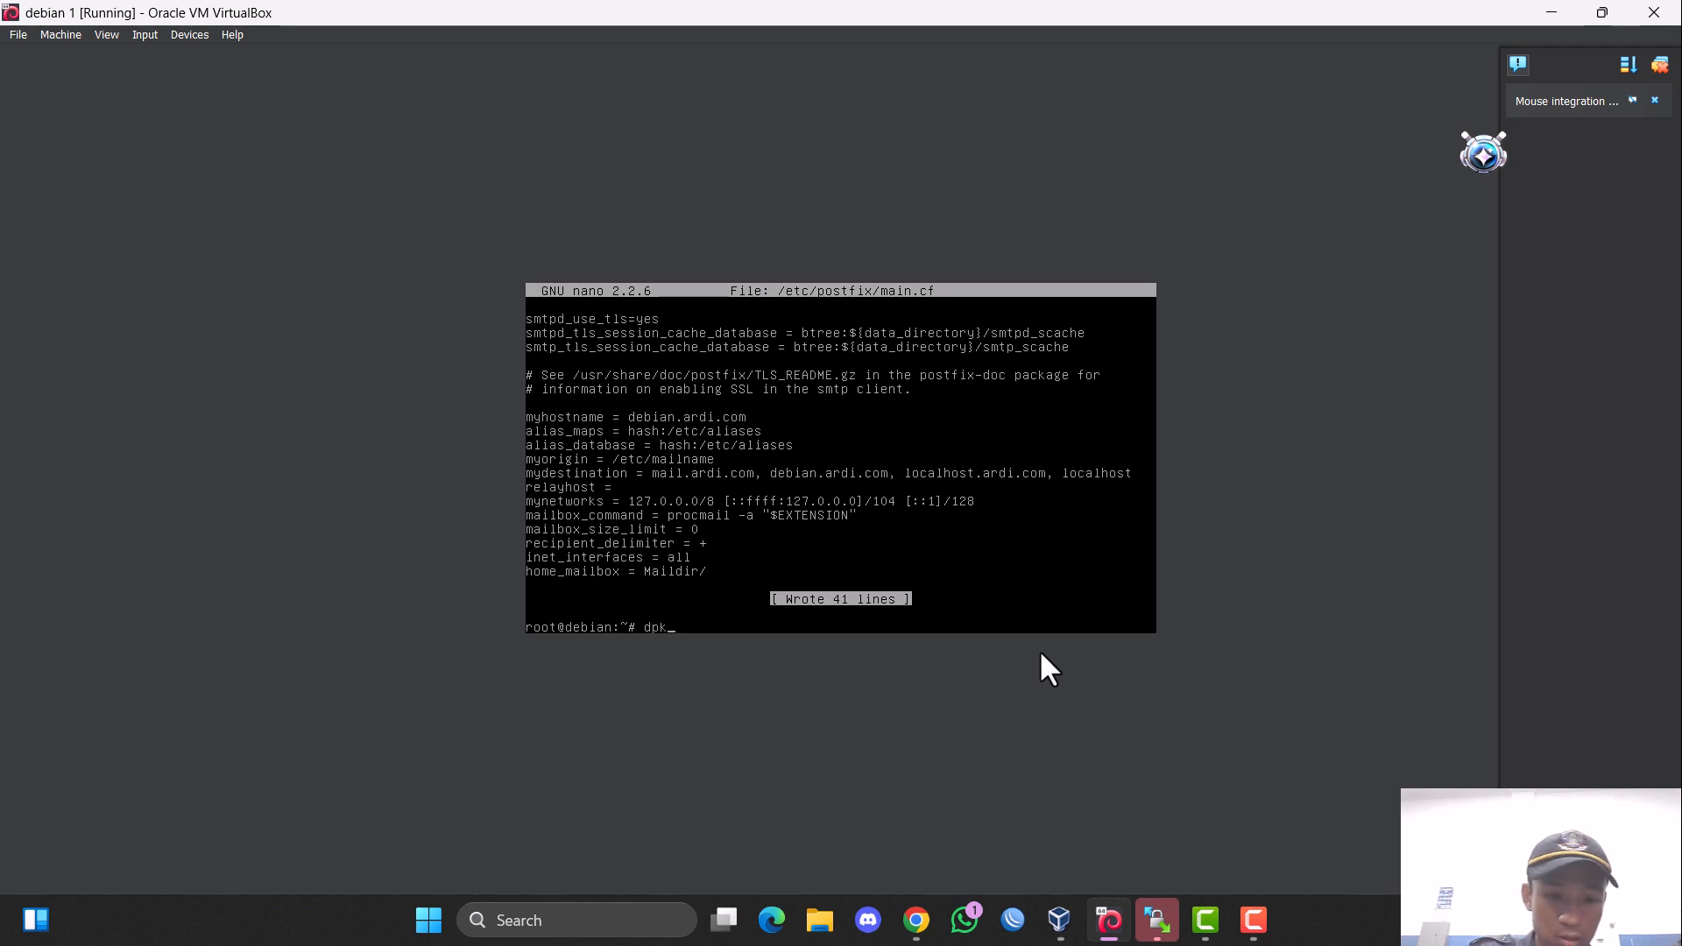
pyautogui.write('g-rec')
pyautogui.press('Tab')
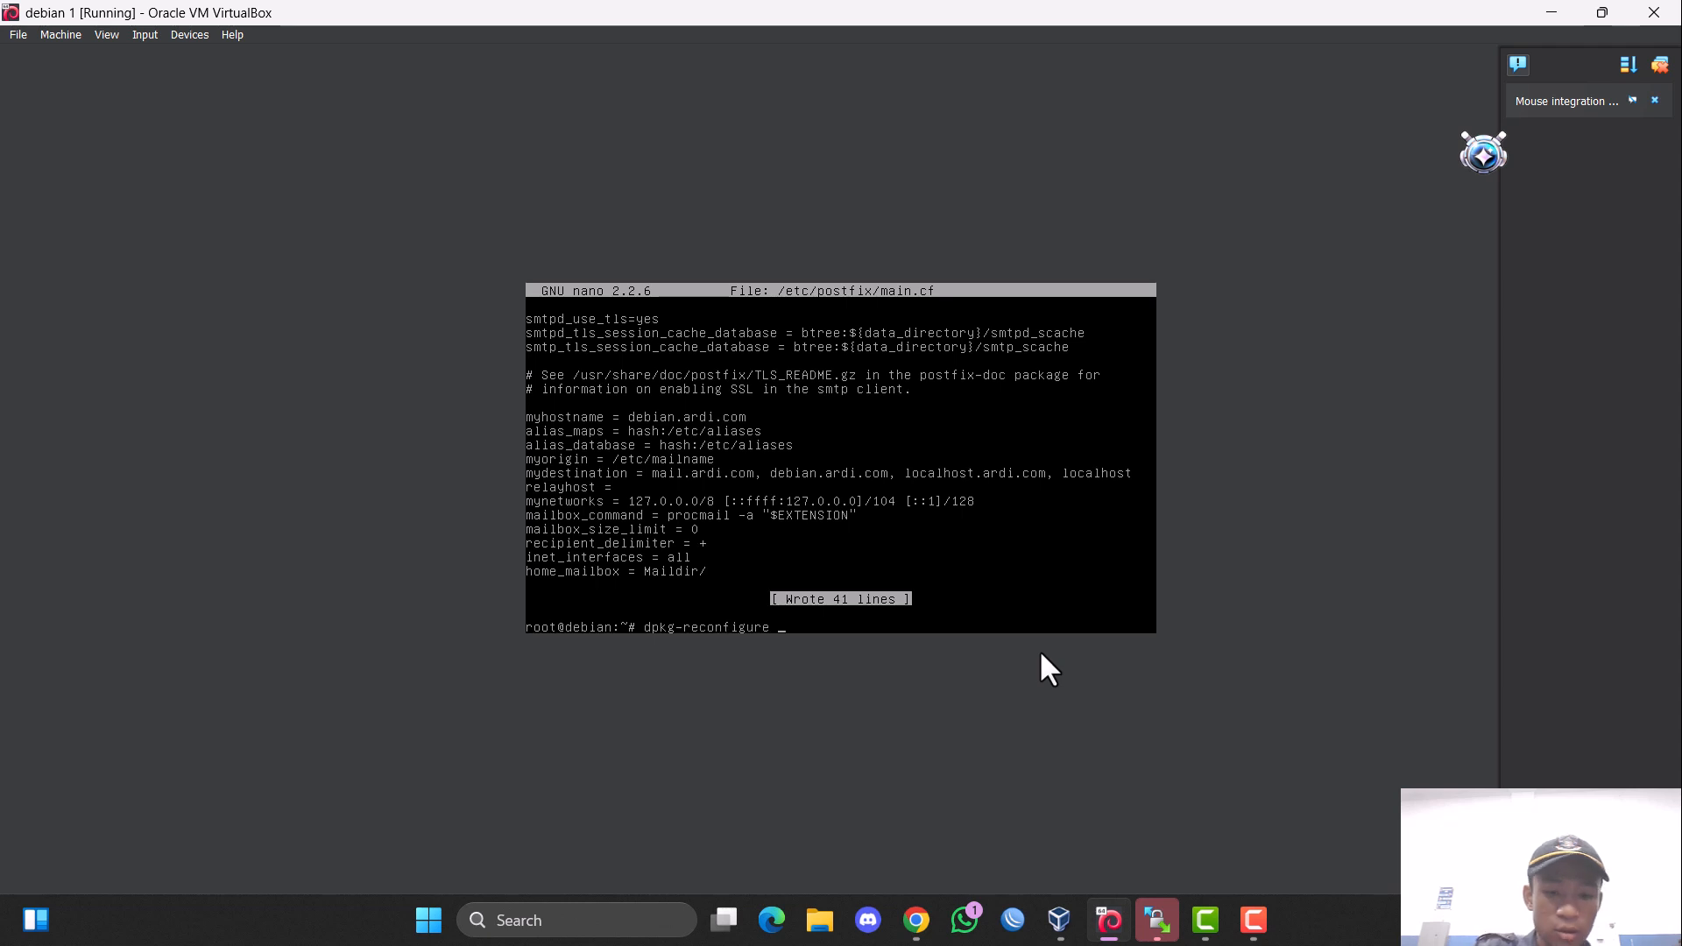
pyautogui.write('postfix')
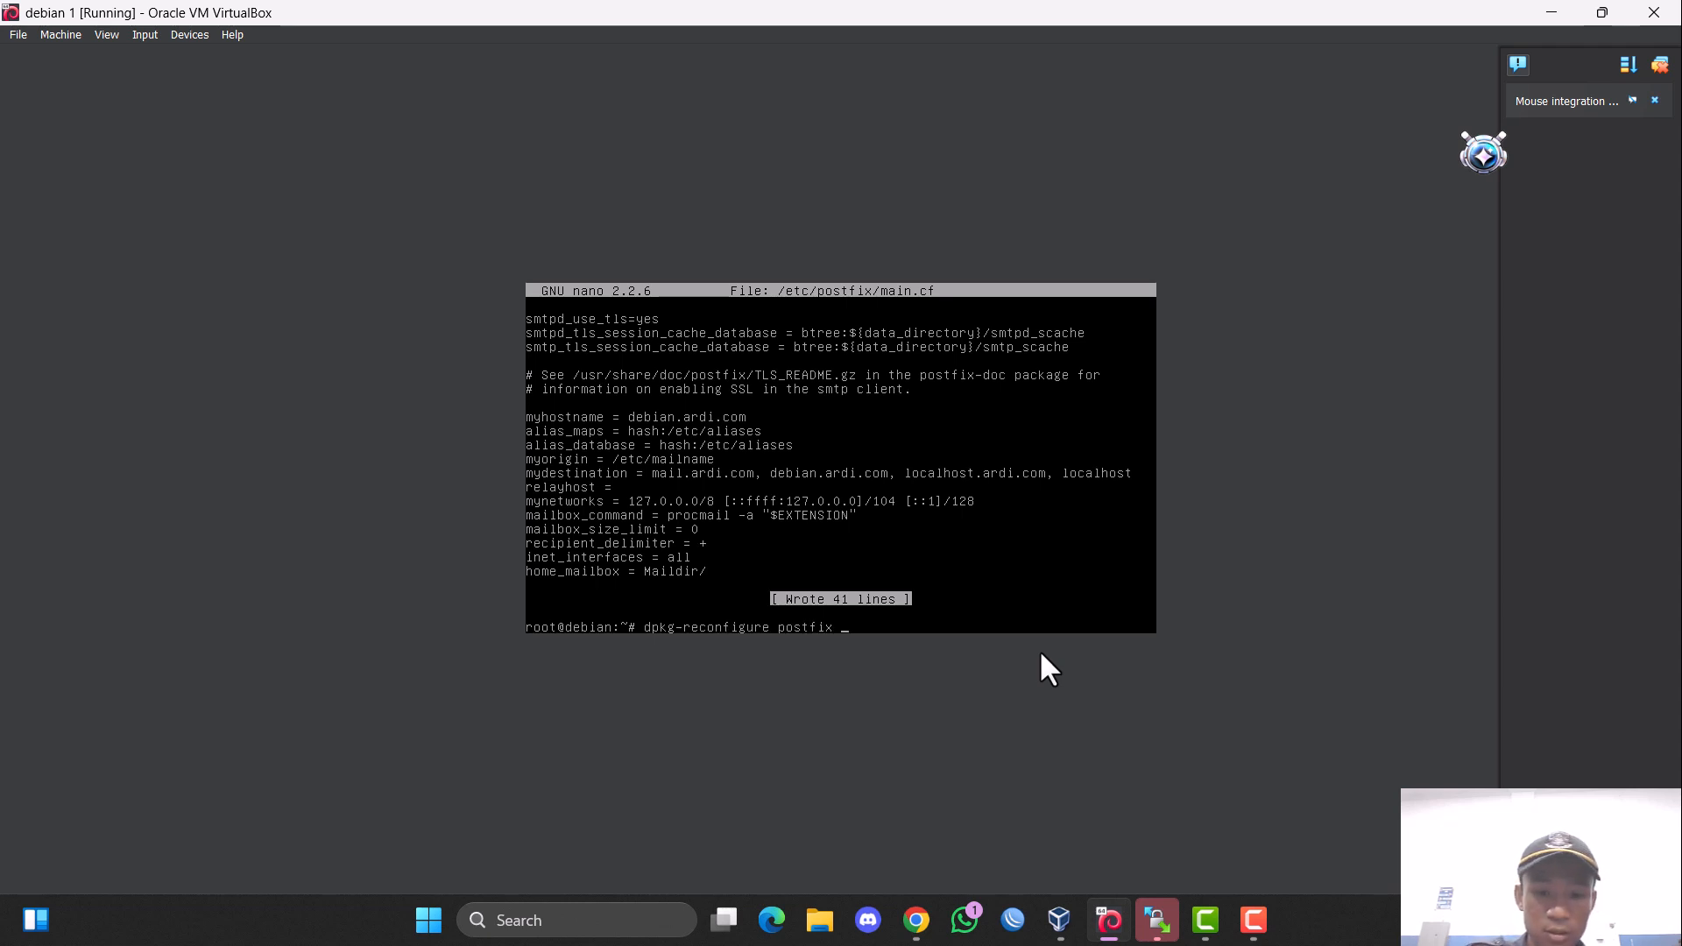
pyautogui.press('Return')
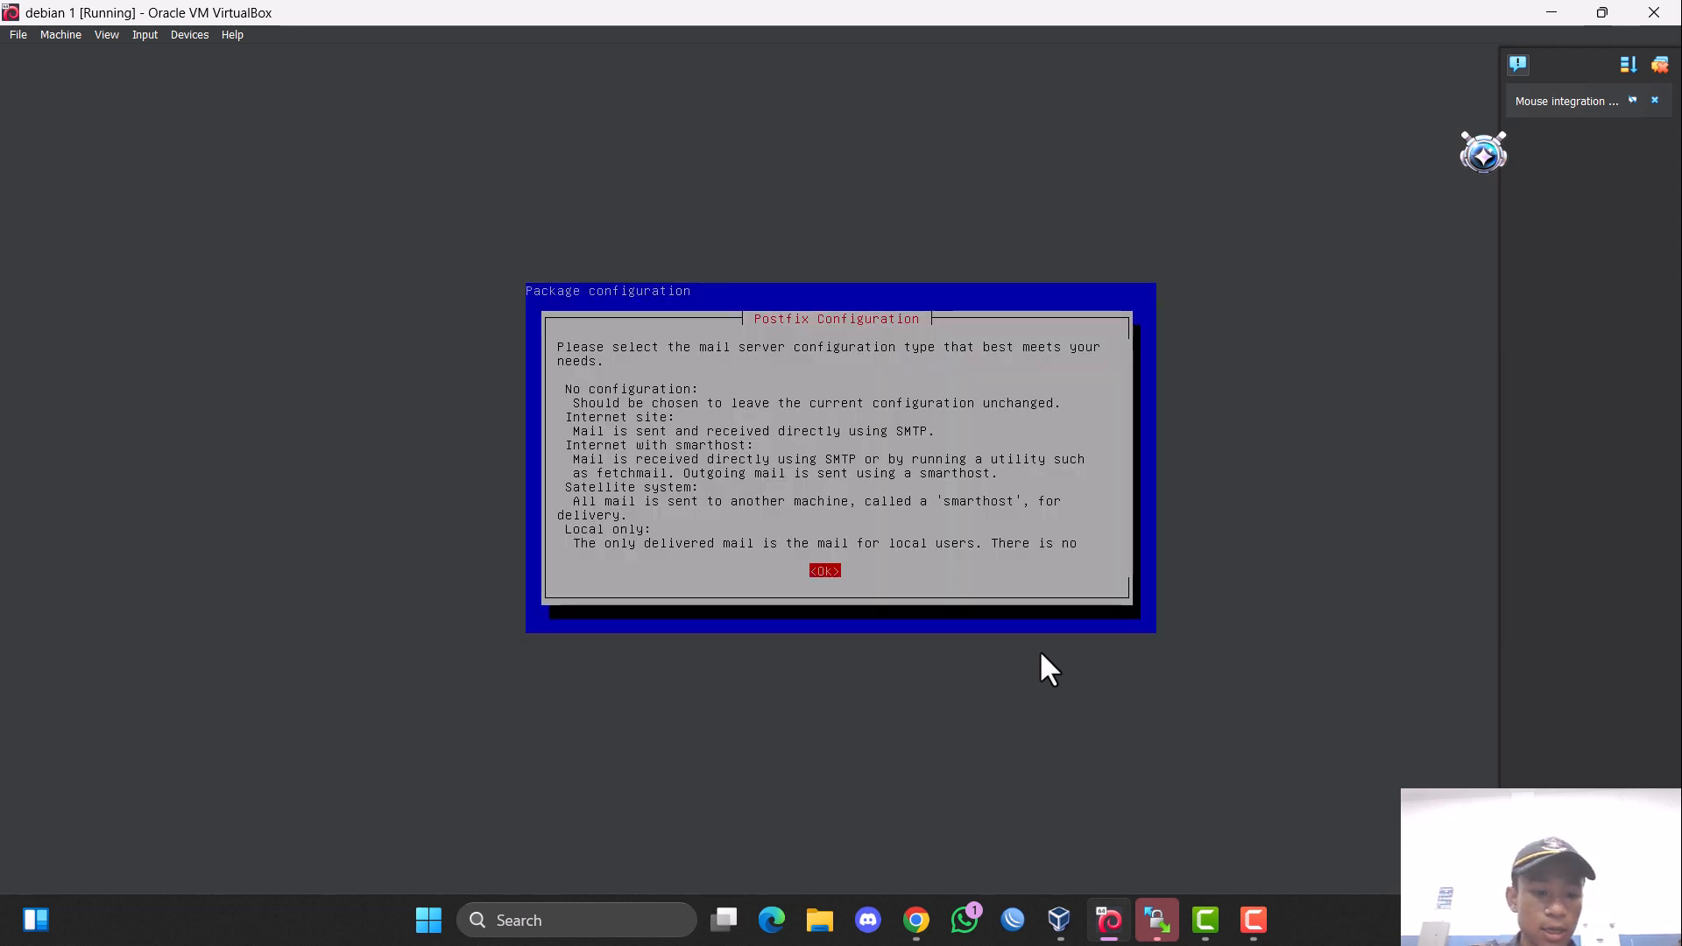
# Accept Internet Site as the Postfix mail configuration type and mail.ardi.com as the system mail name.
pyautogui.press('Return')
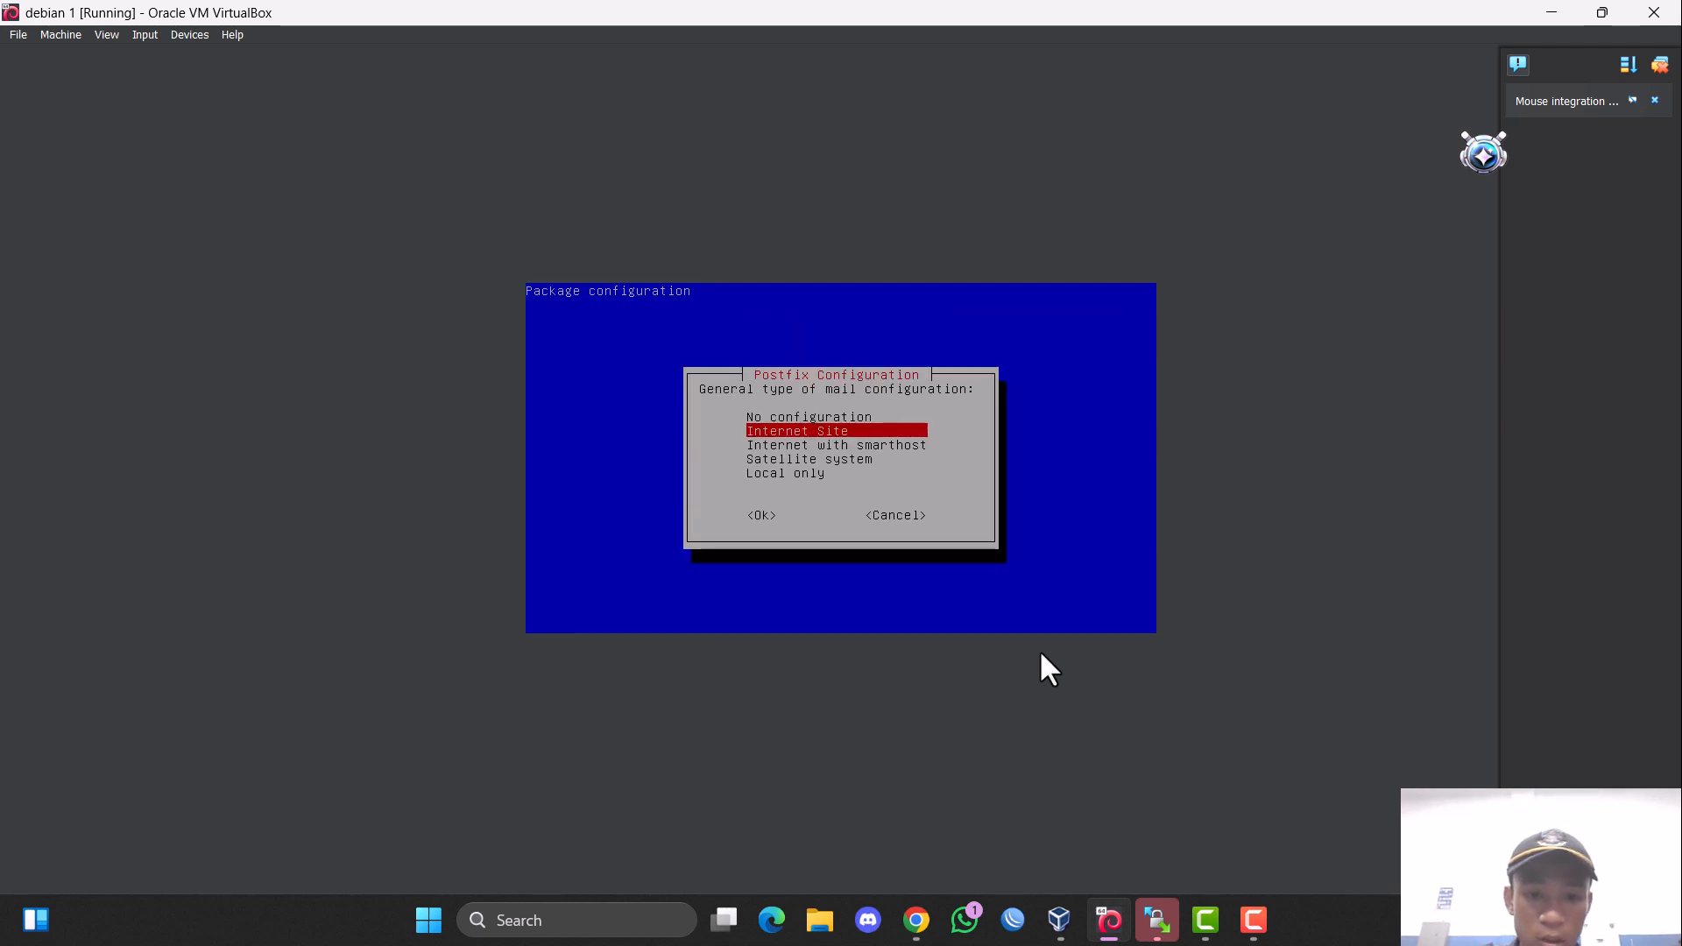
pyautogui.press('Tab')
pyautogui.press('Return')
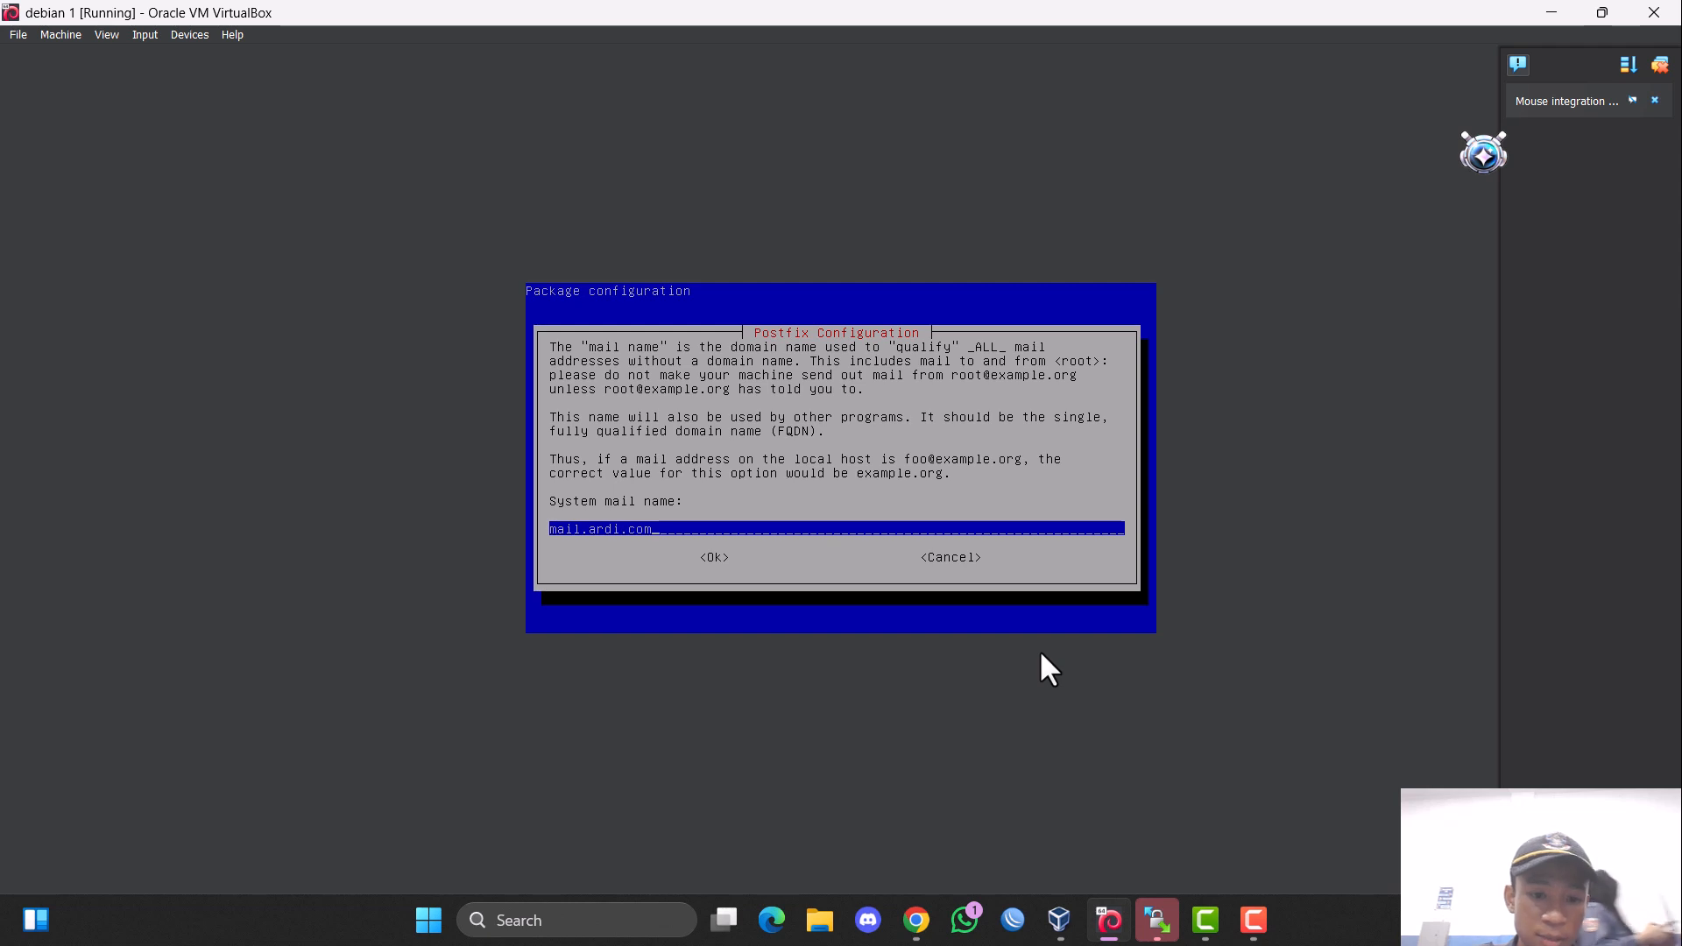
pyautogui.press('Tab')
pyautogui.press('Return')
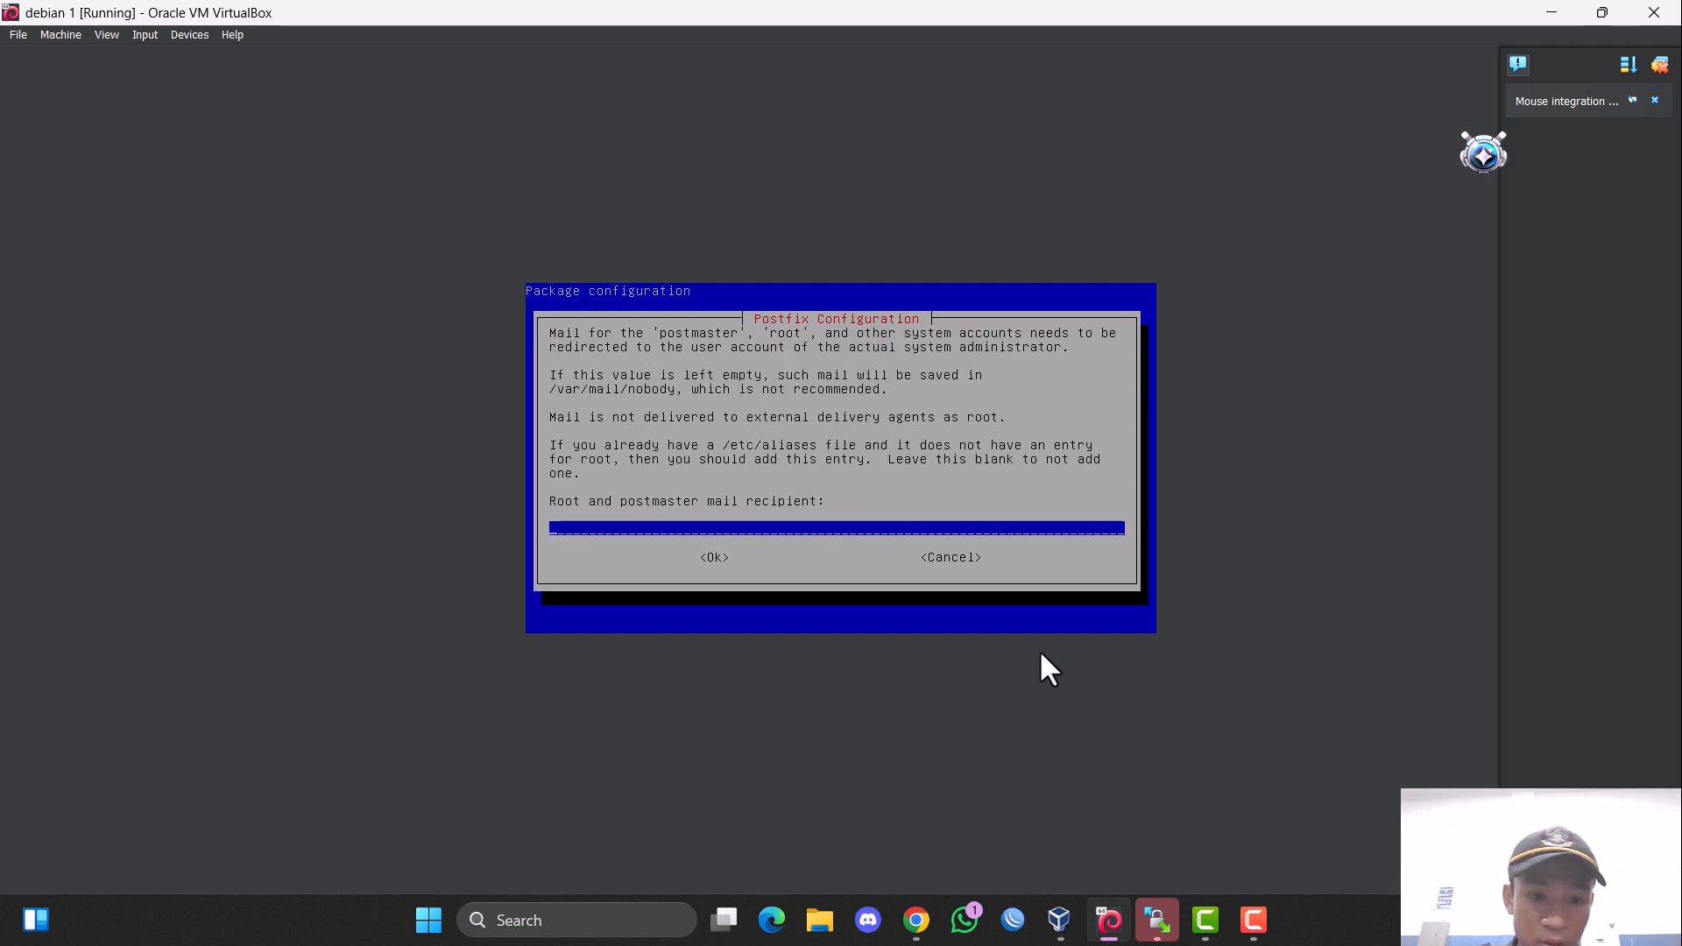
# Leave the root and postmaster mail recipient blank and keep the default list of other destinations to accept mail for.
pyautogui.press('Tab')
pyautogui.press('Return')
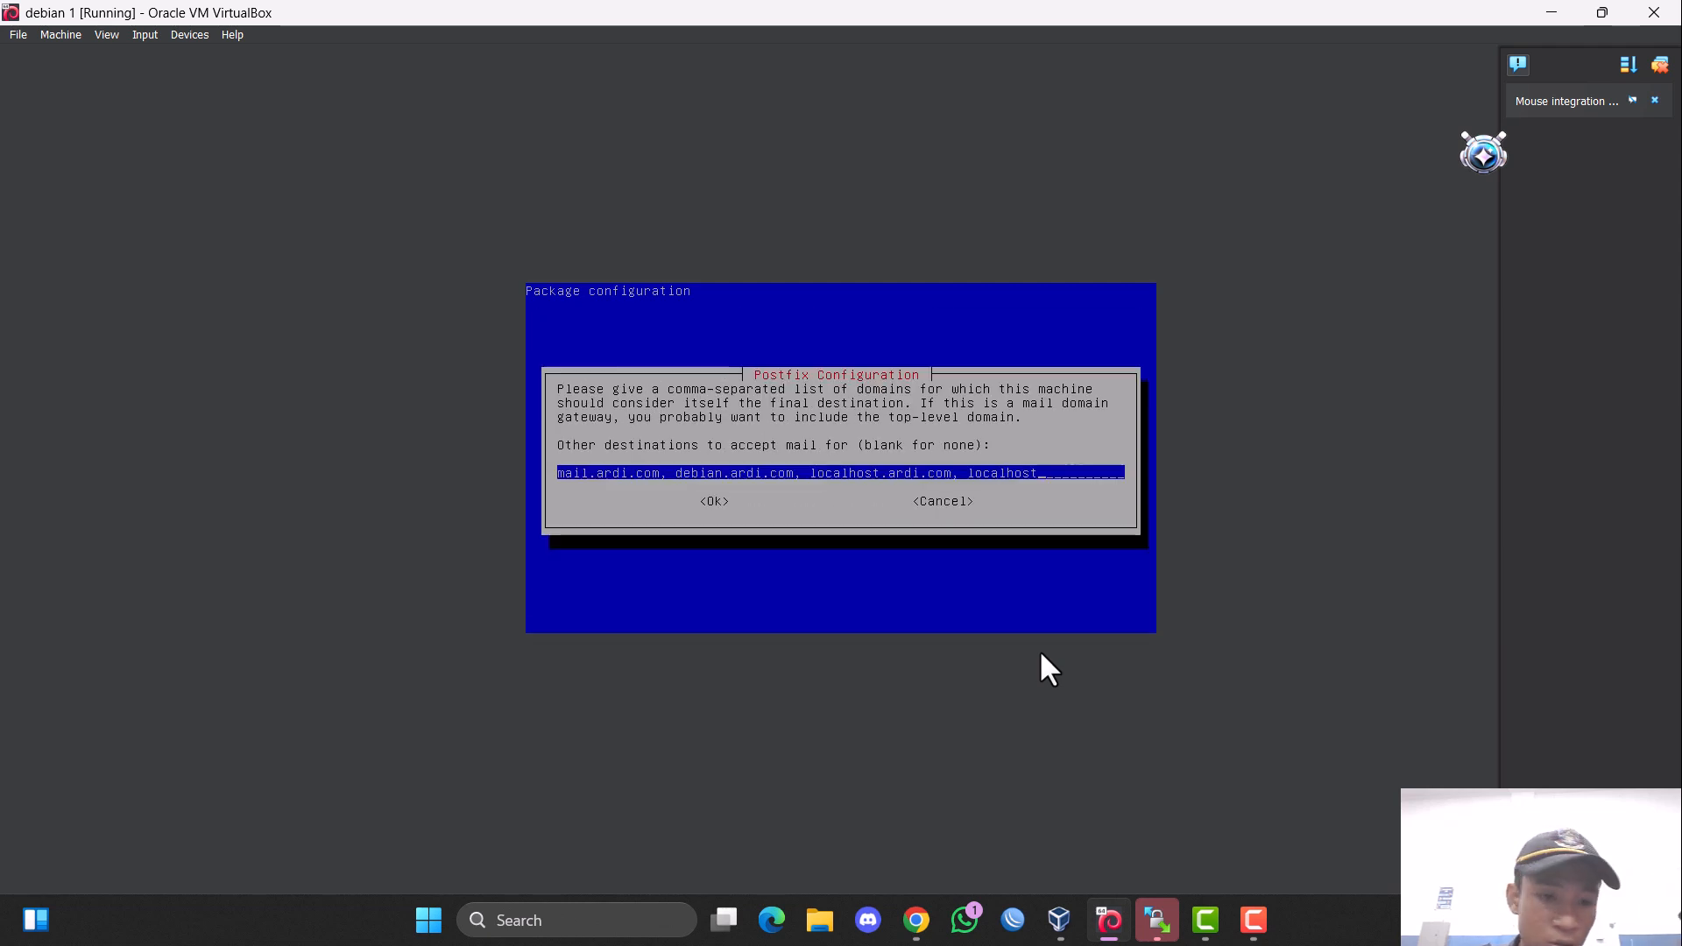
pyautogui.press('Tab')
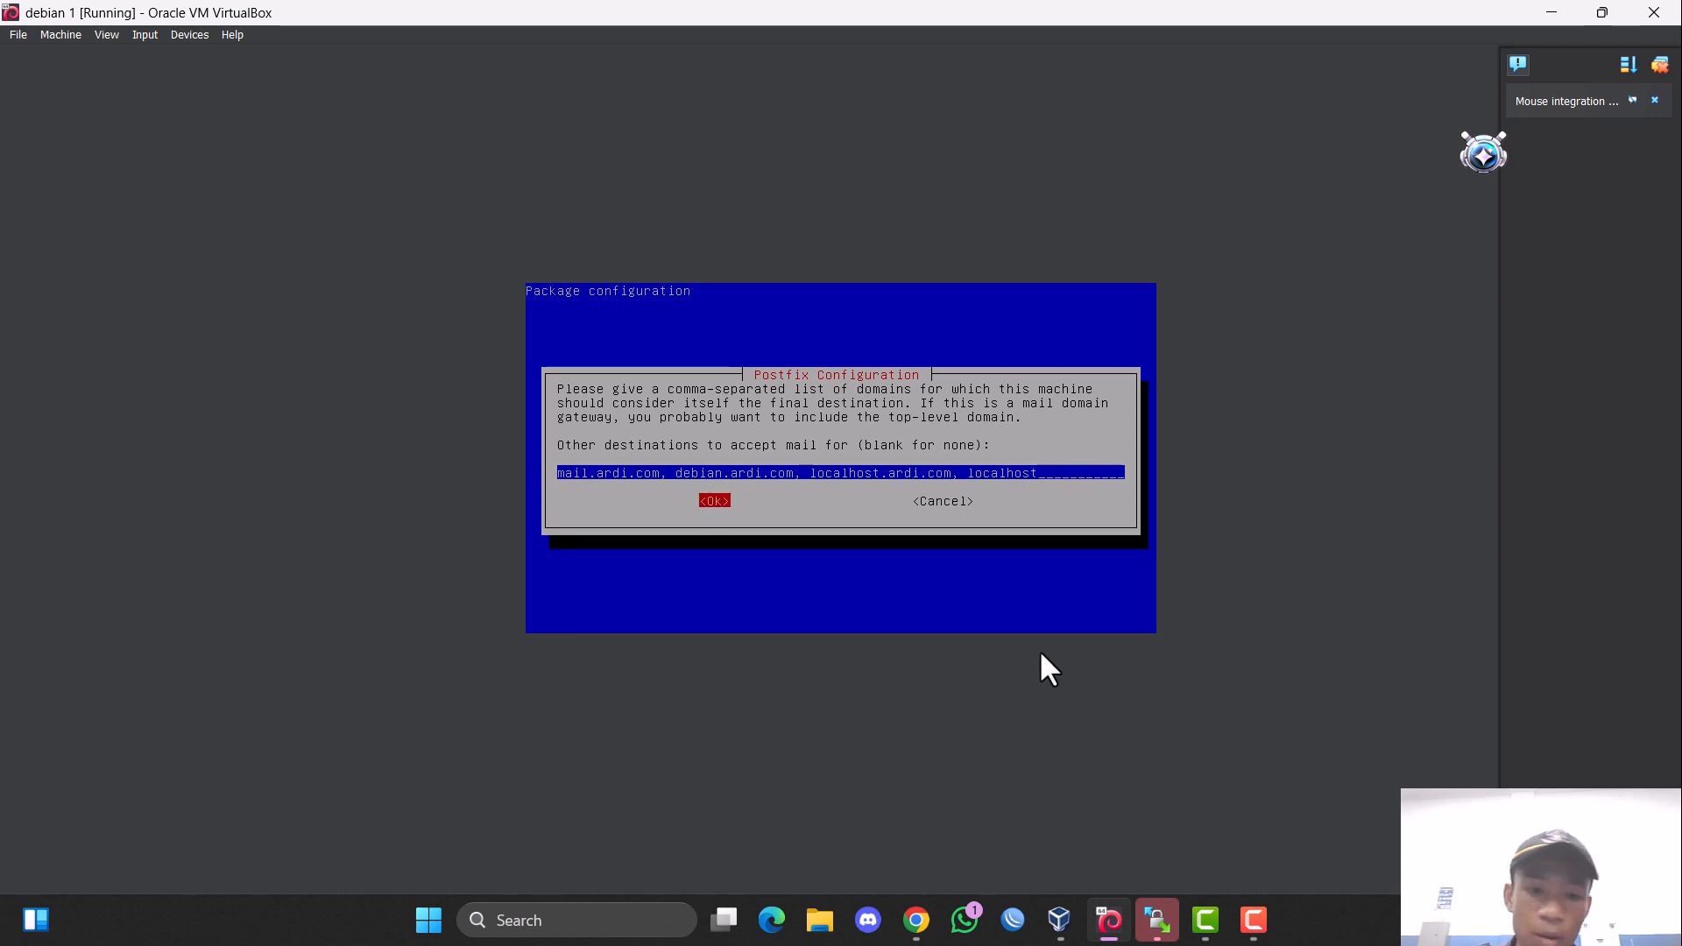
pyautogui.press('Return')
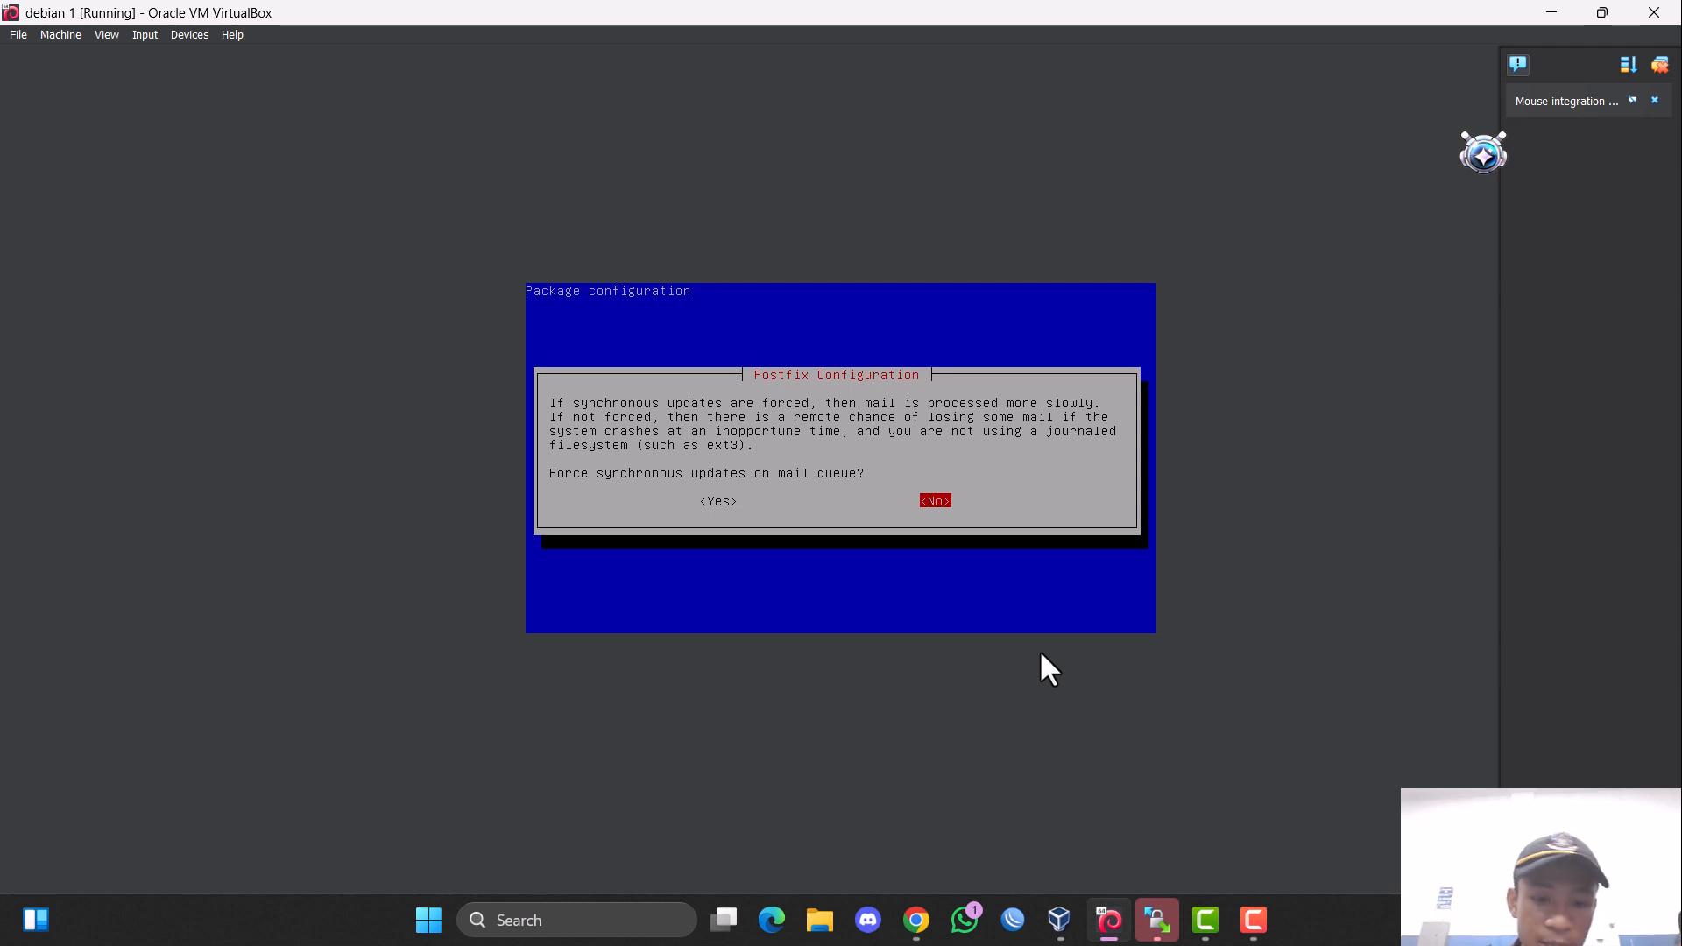
# Decline forced synchronous updates on the mail queue and accept the default local networks.
pyautogui.press('Return')
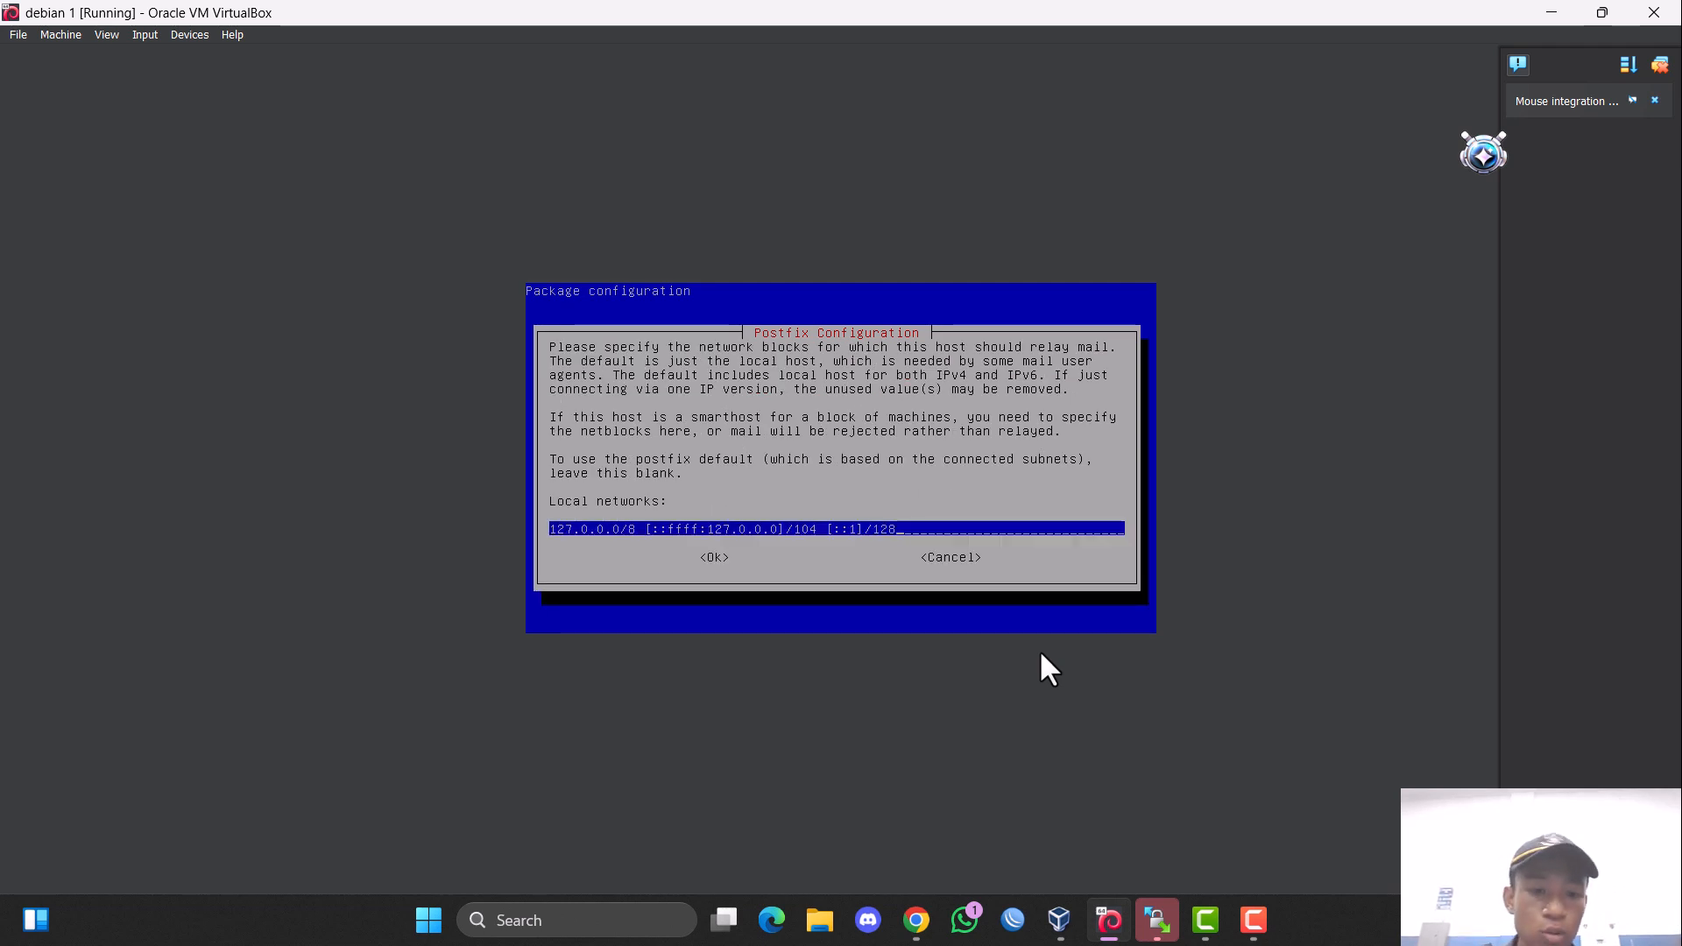
pyautogui.press('Tab')
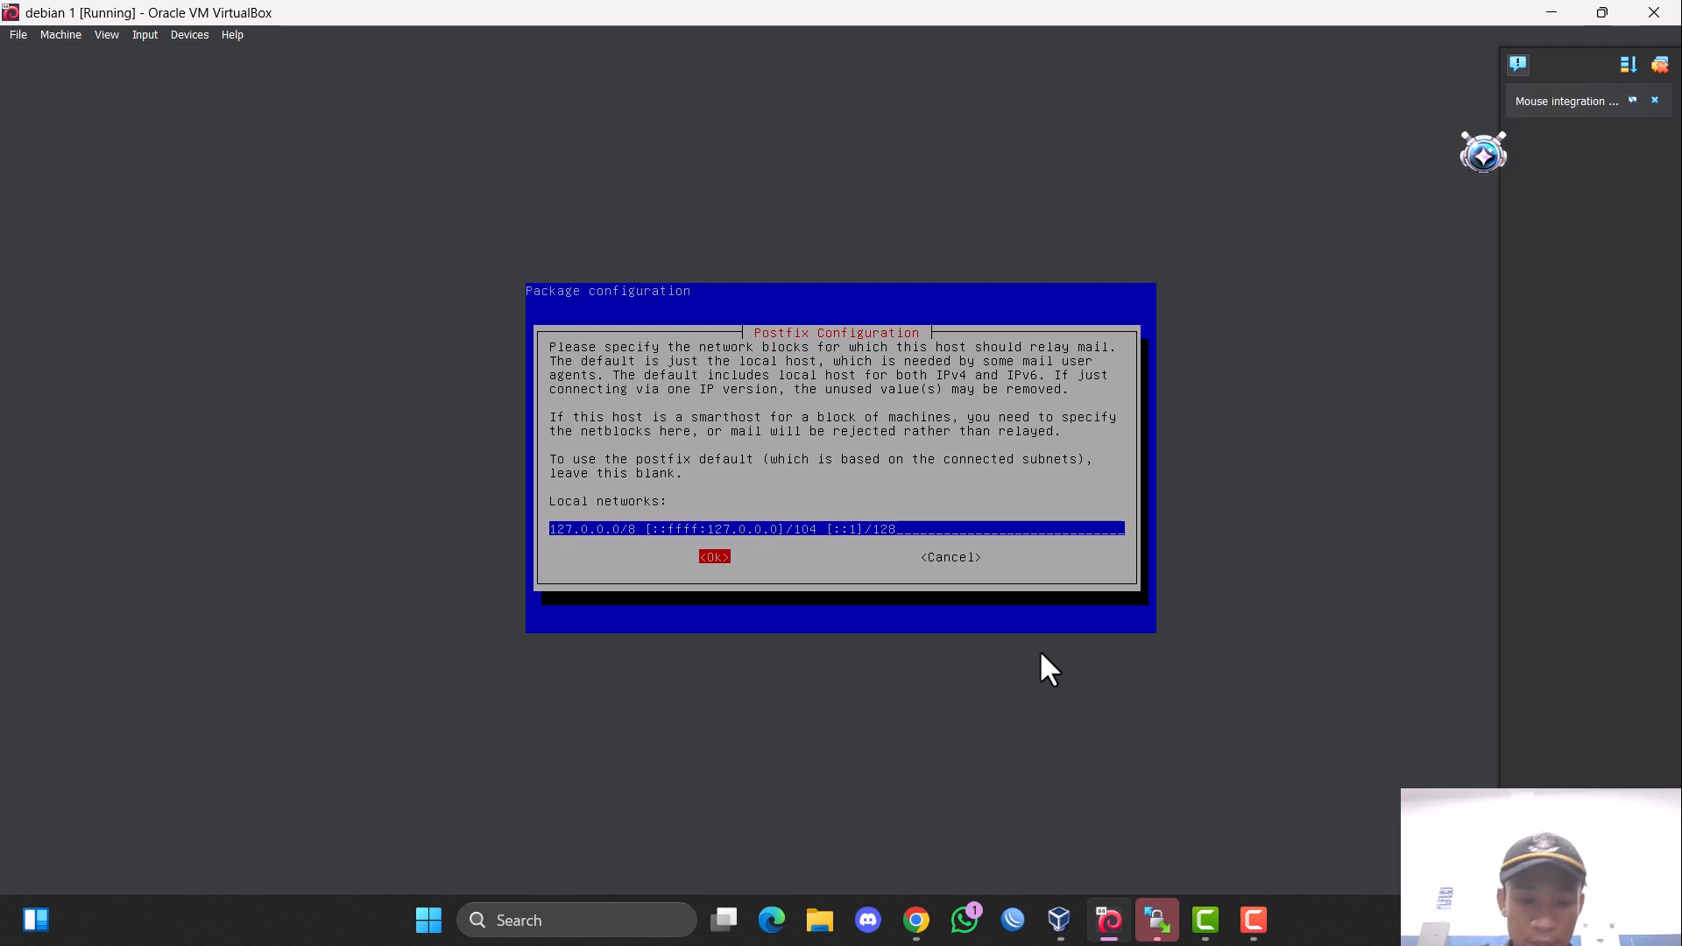
pyautogui.press('Return')
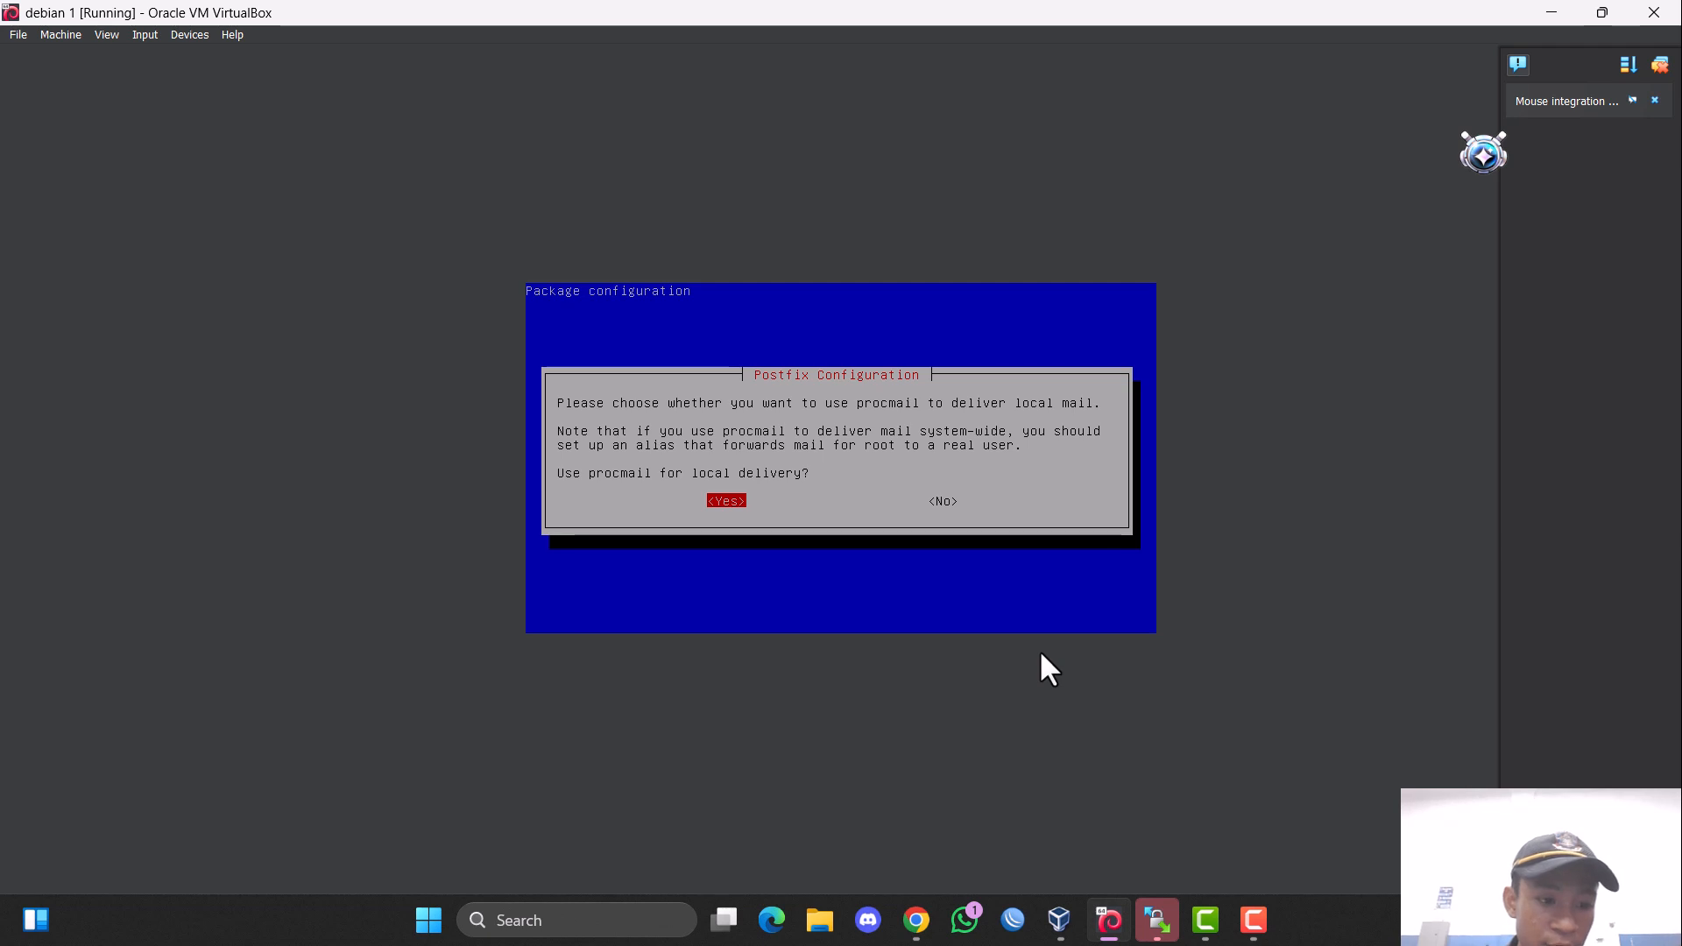
# Decline procmail for local delivery and accept a mailbox size limit of 0.
pyautogui.press('Right')
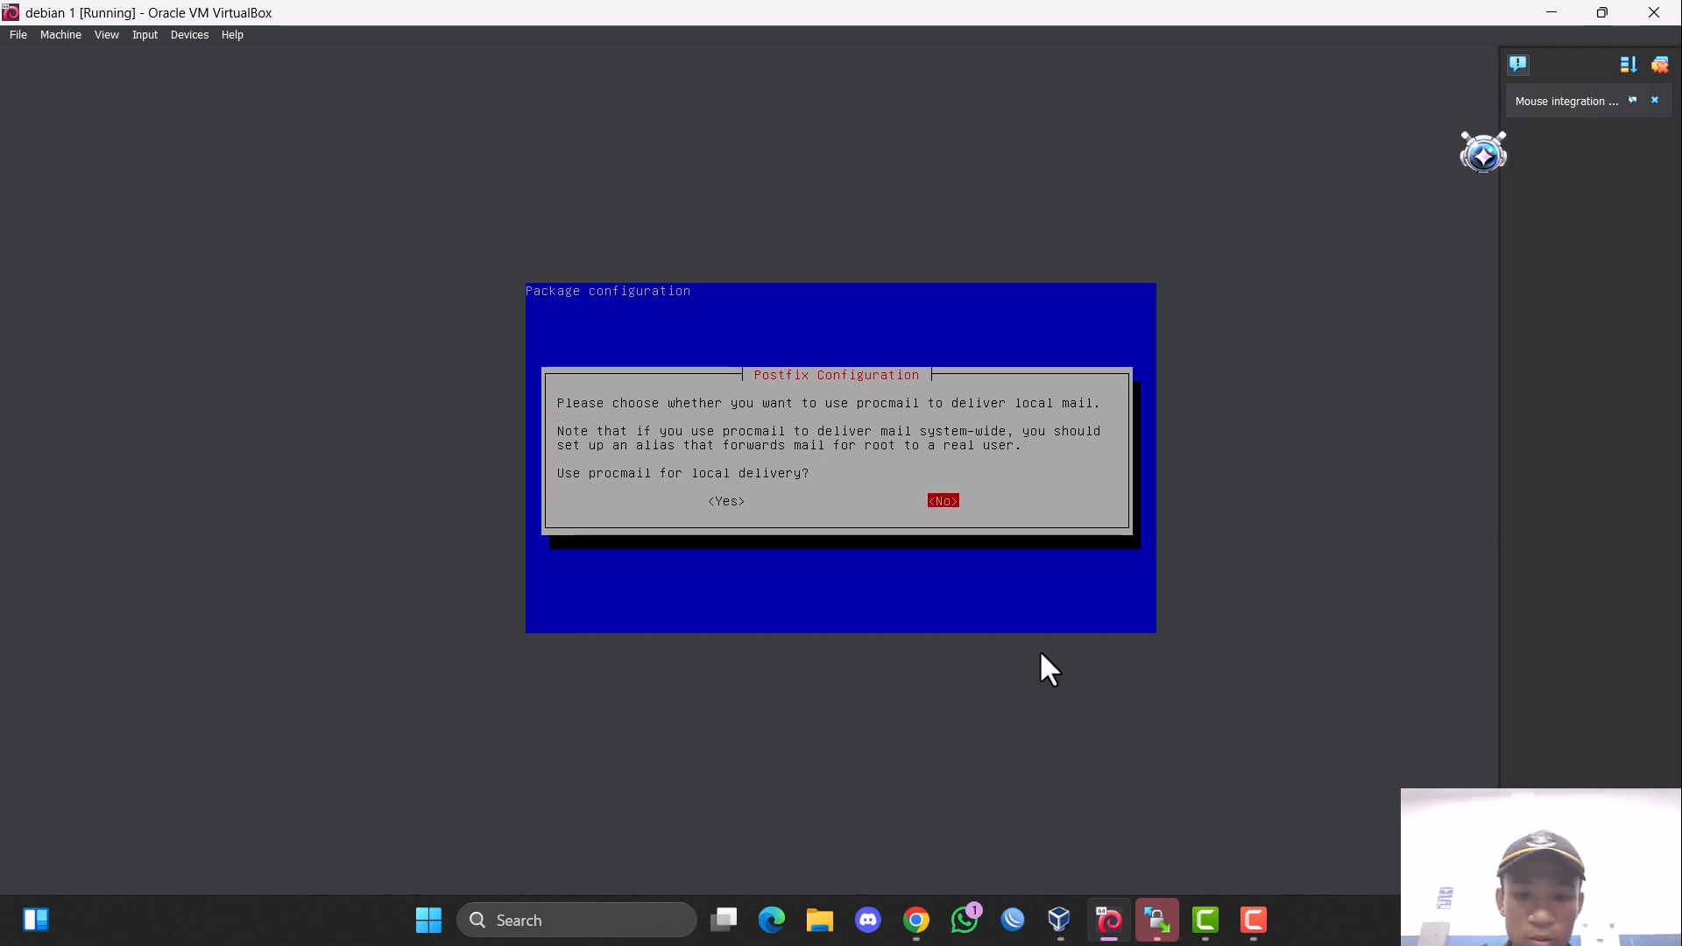
pyautogui.press('Return')
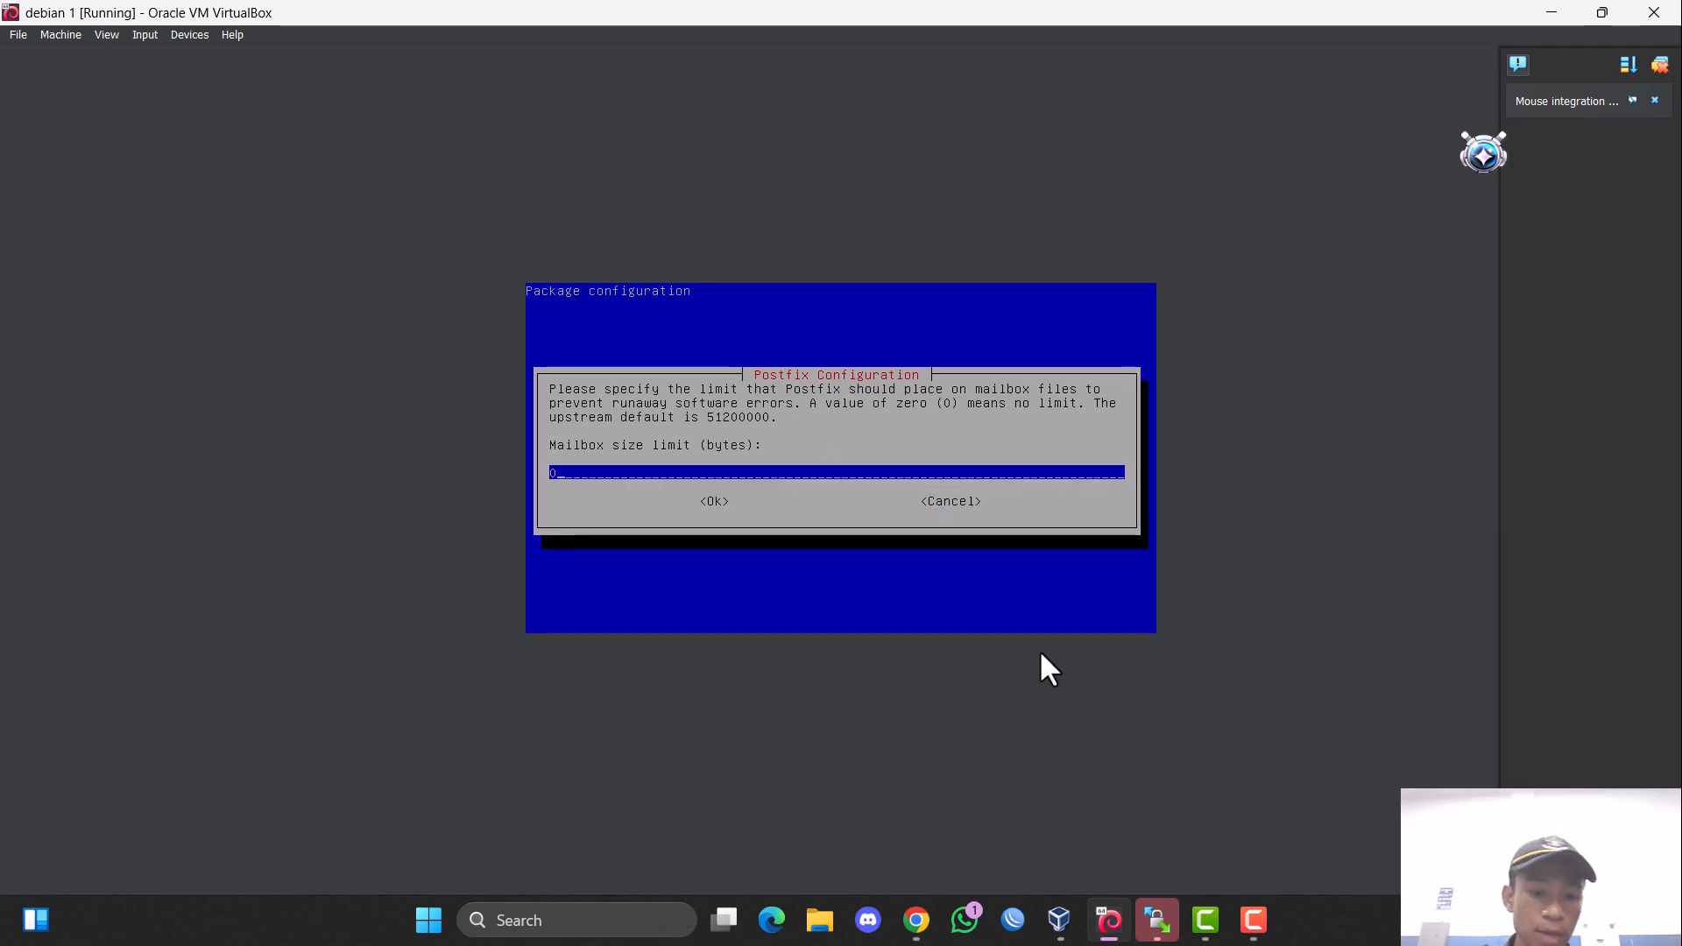
pyautogui.press('Tab')
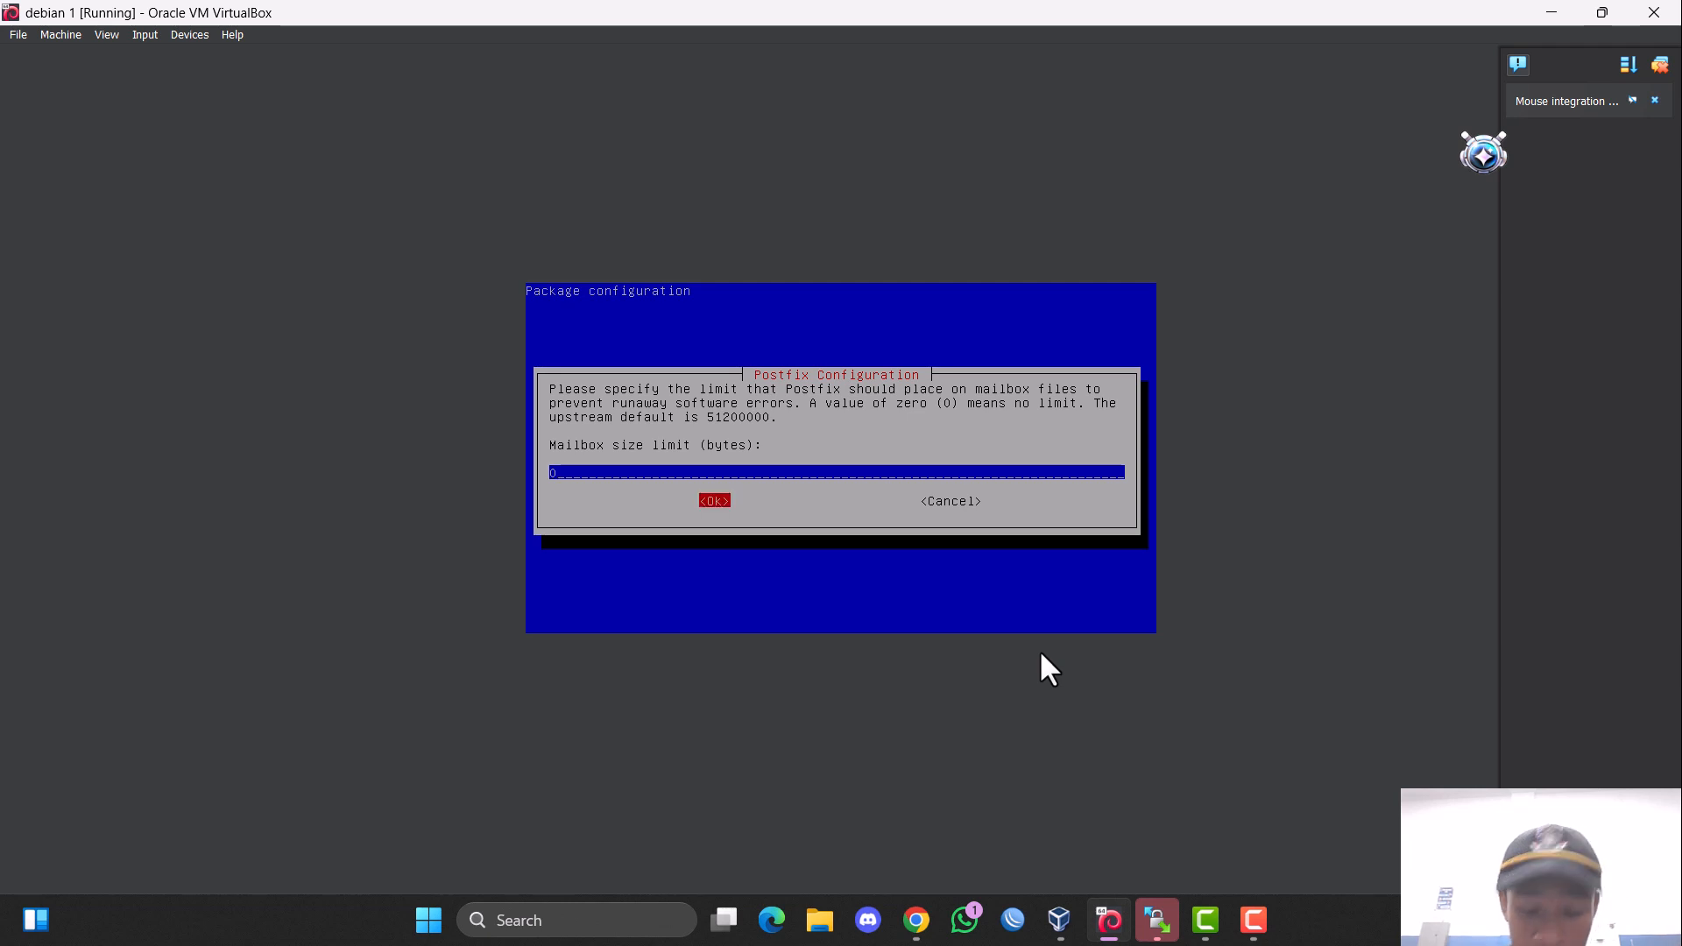
pyautogui.press('Return')
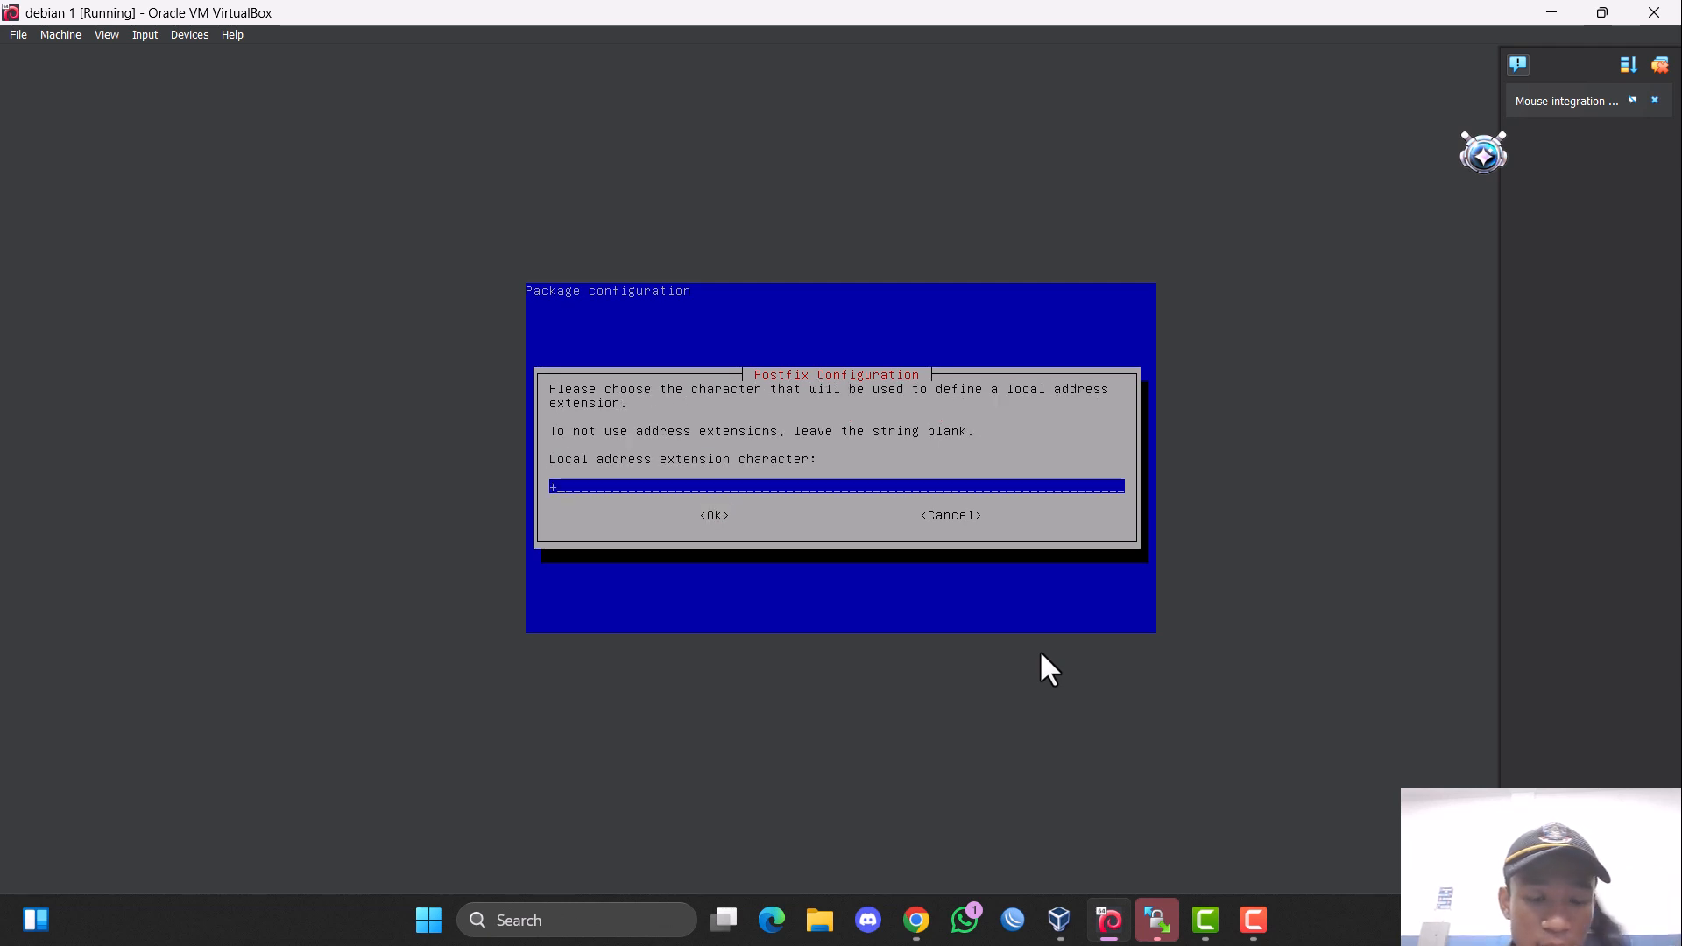
# Keep + as the local address extension character and choose ipv4 as the internet protocol, finishing the Postfix configuration.
pyautogui.press('Return')
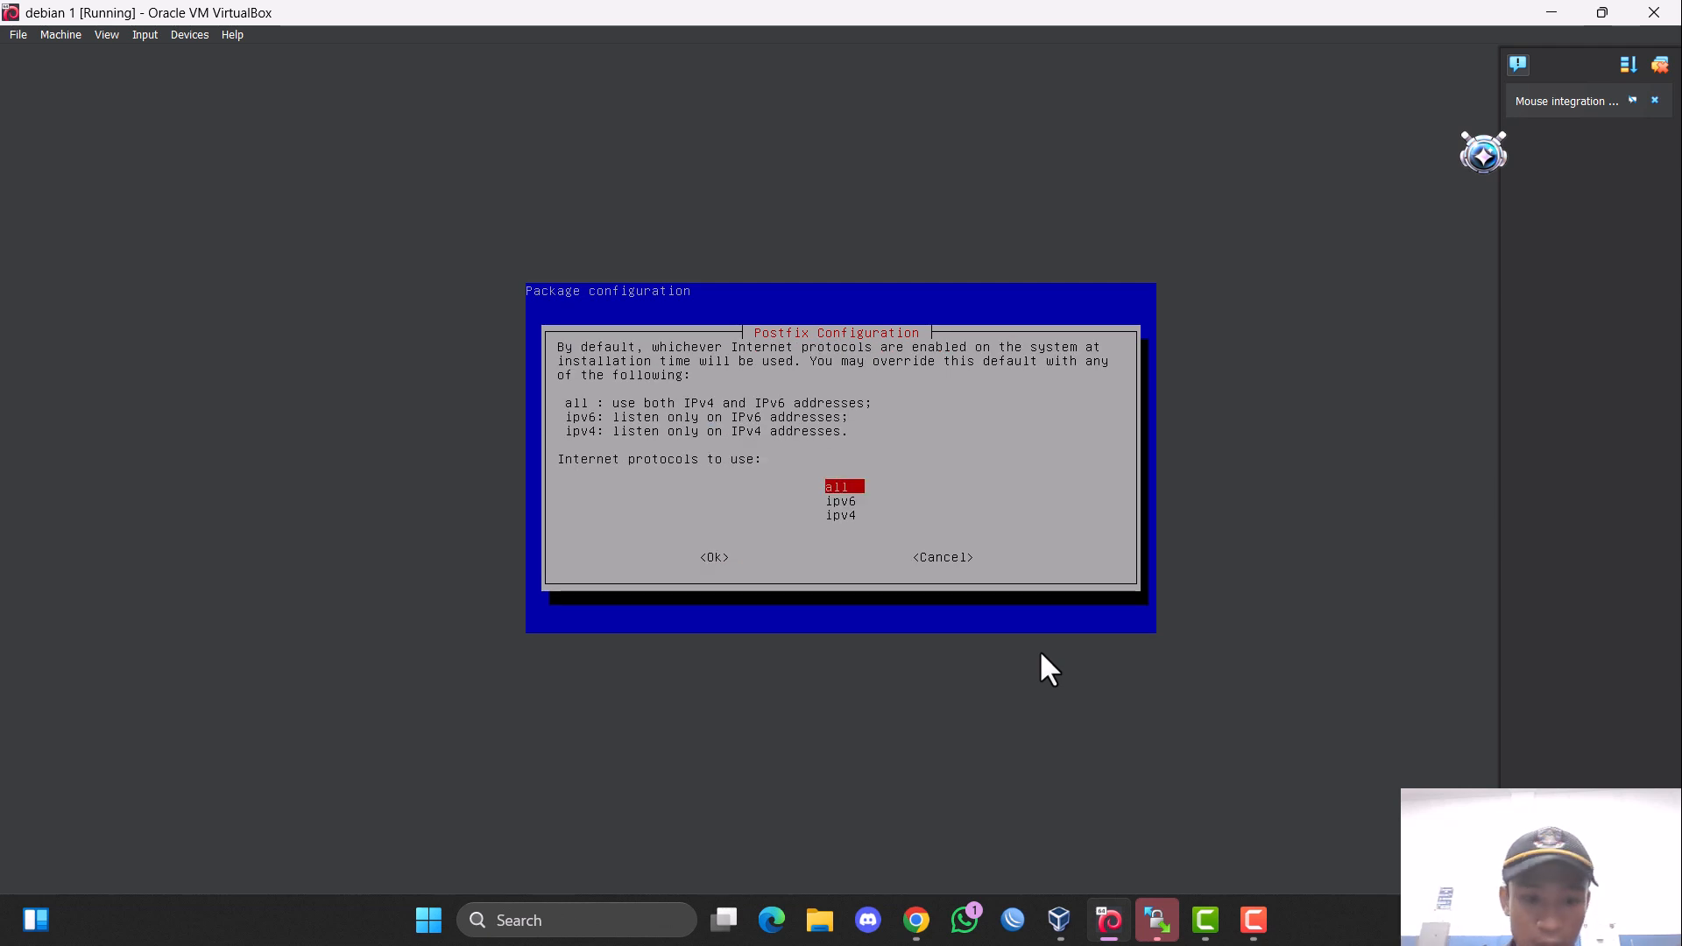
pyautogui.press('Down')
pyautogui.press('Down')
pyautogui.press('Tab')
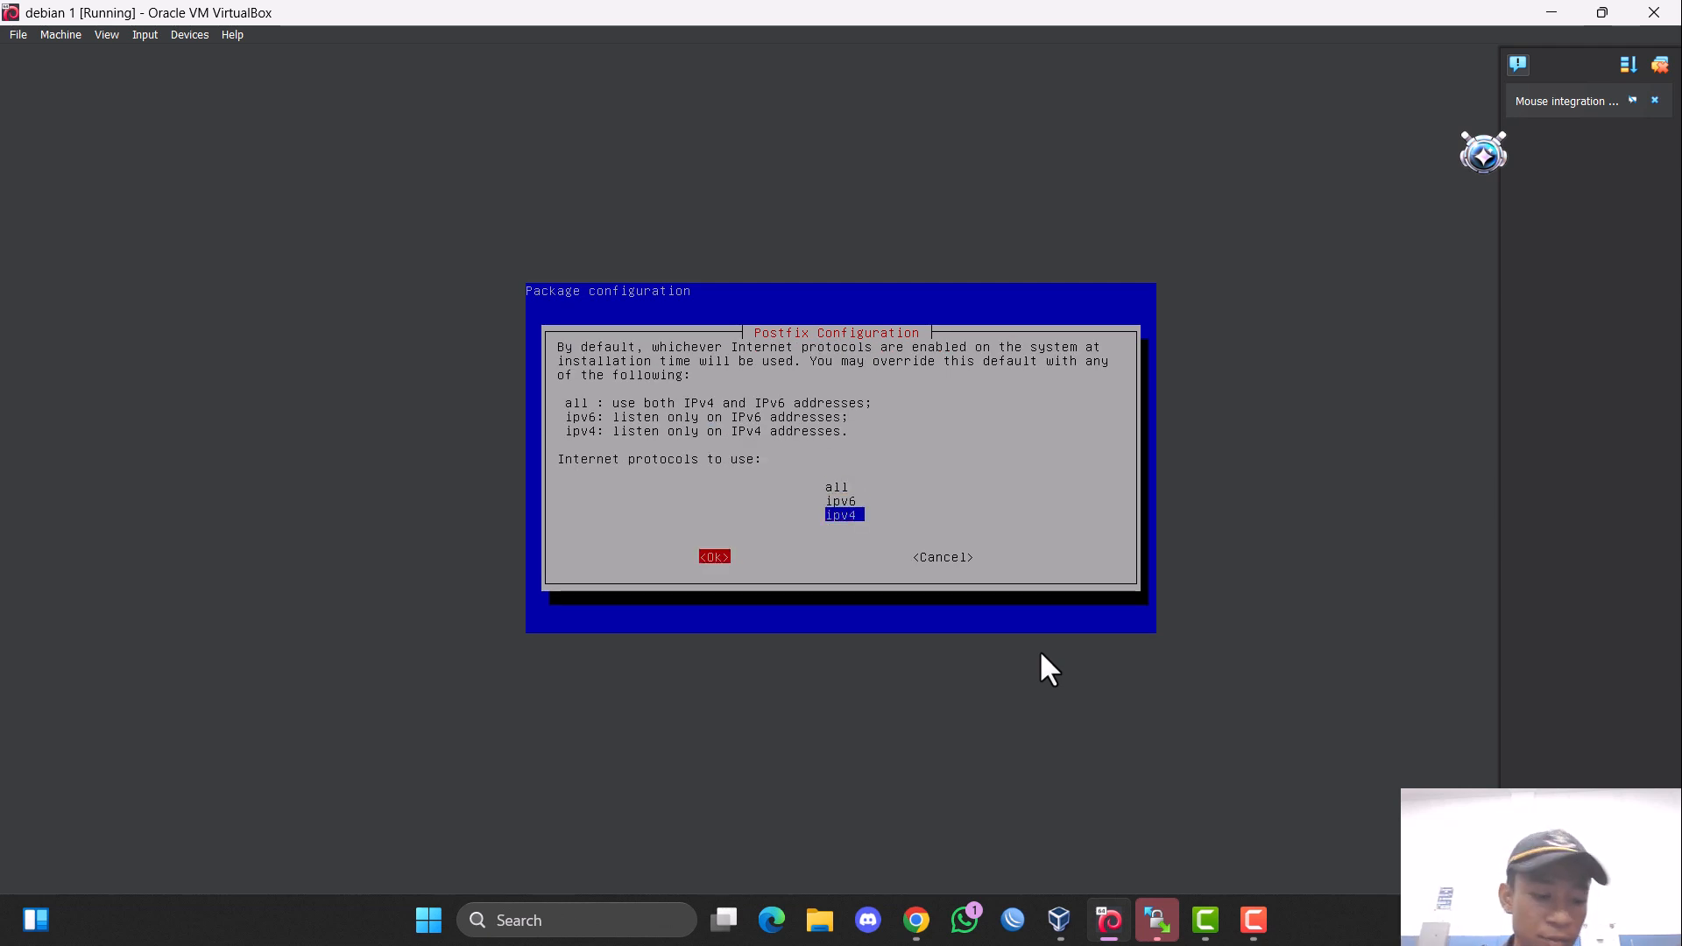
pyautogui.press('Return')
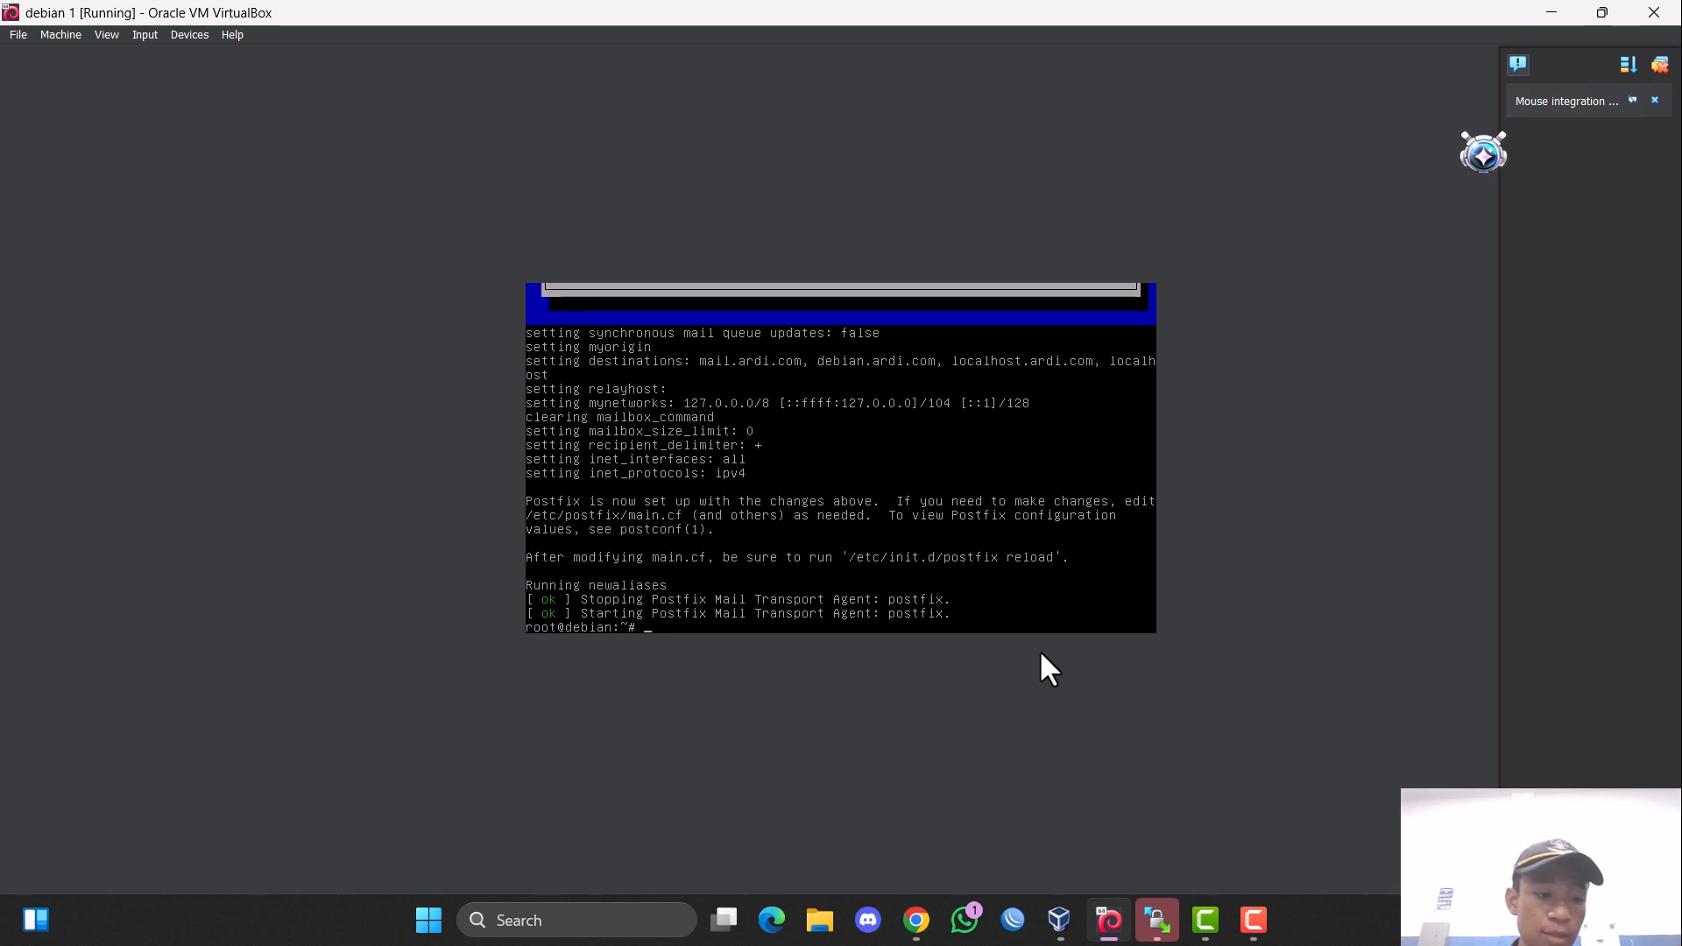
# Change to the /etc/bind directory and list its files.
pyautogui.write('cd ')
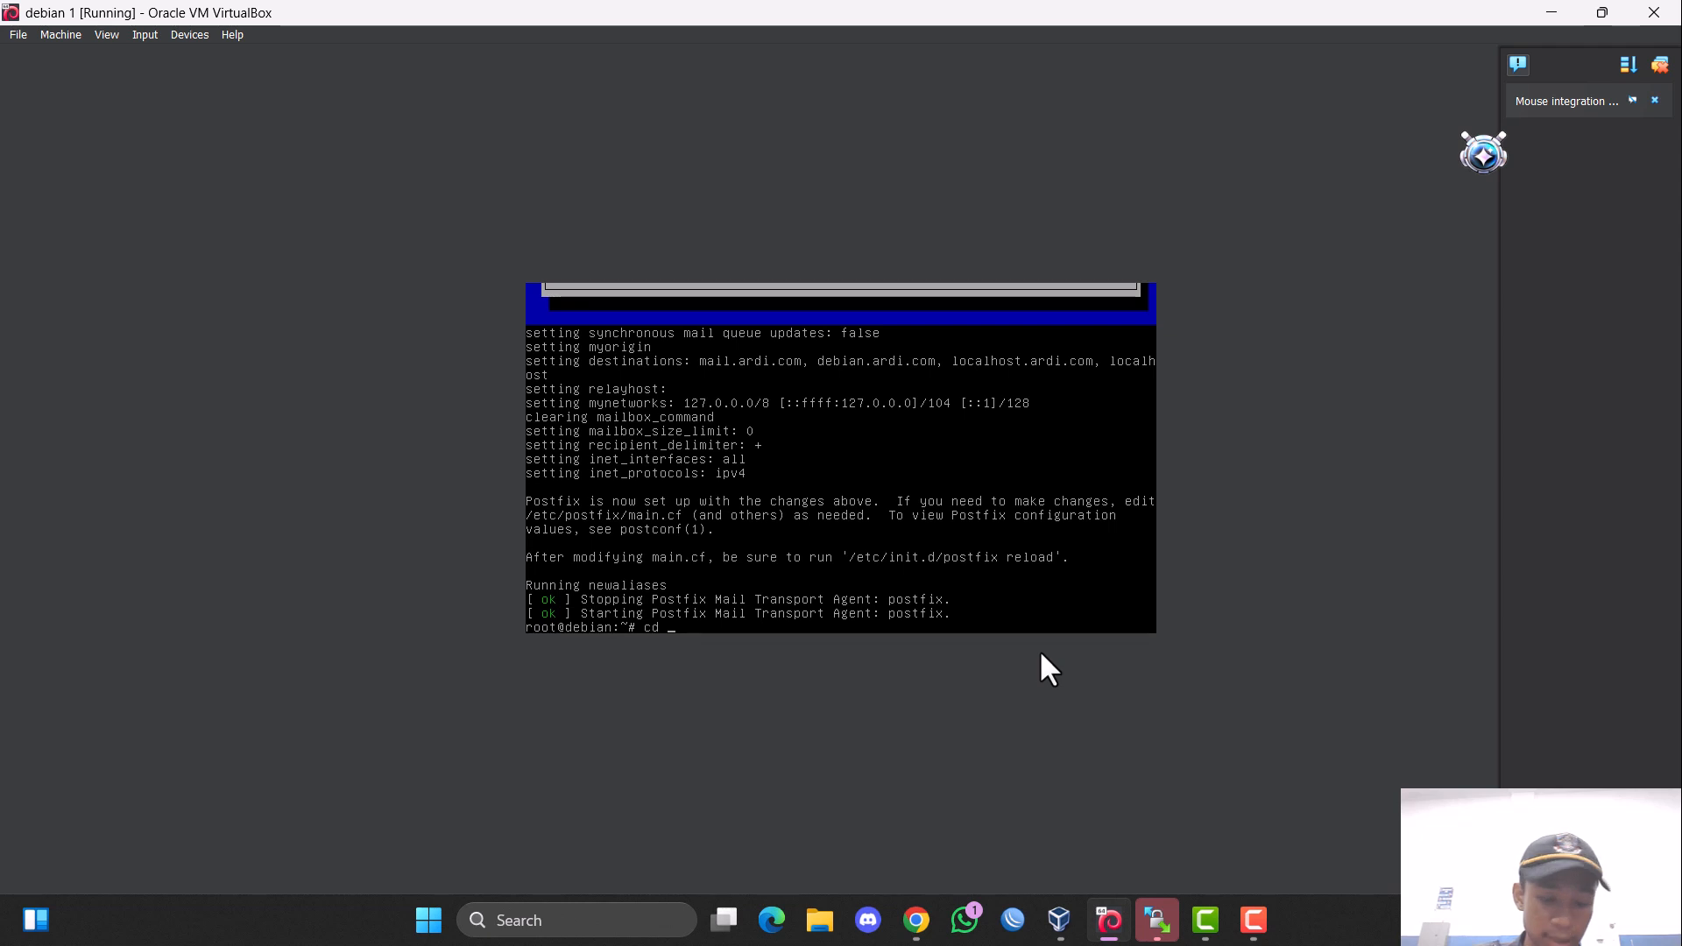
pyautogui.write('/e')
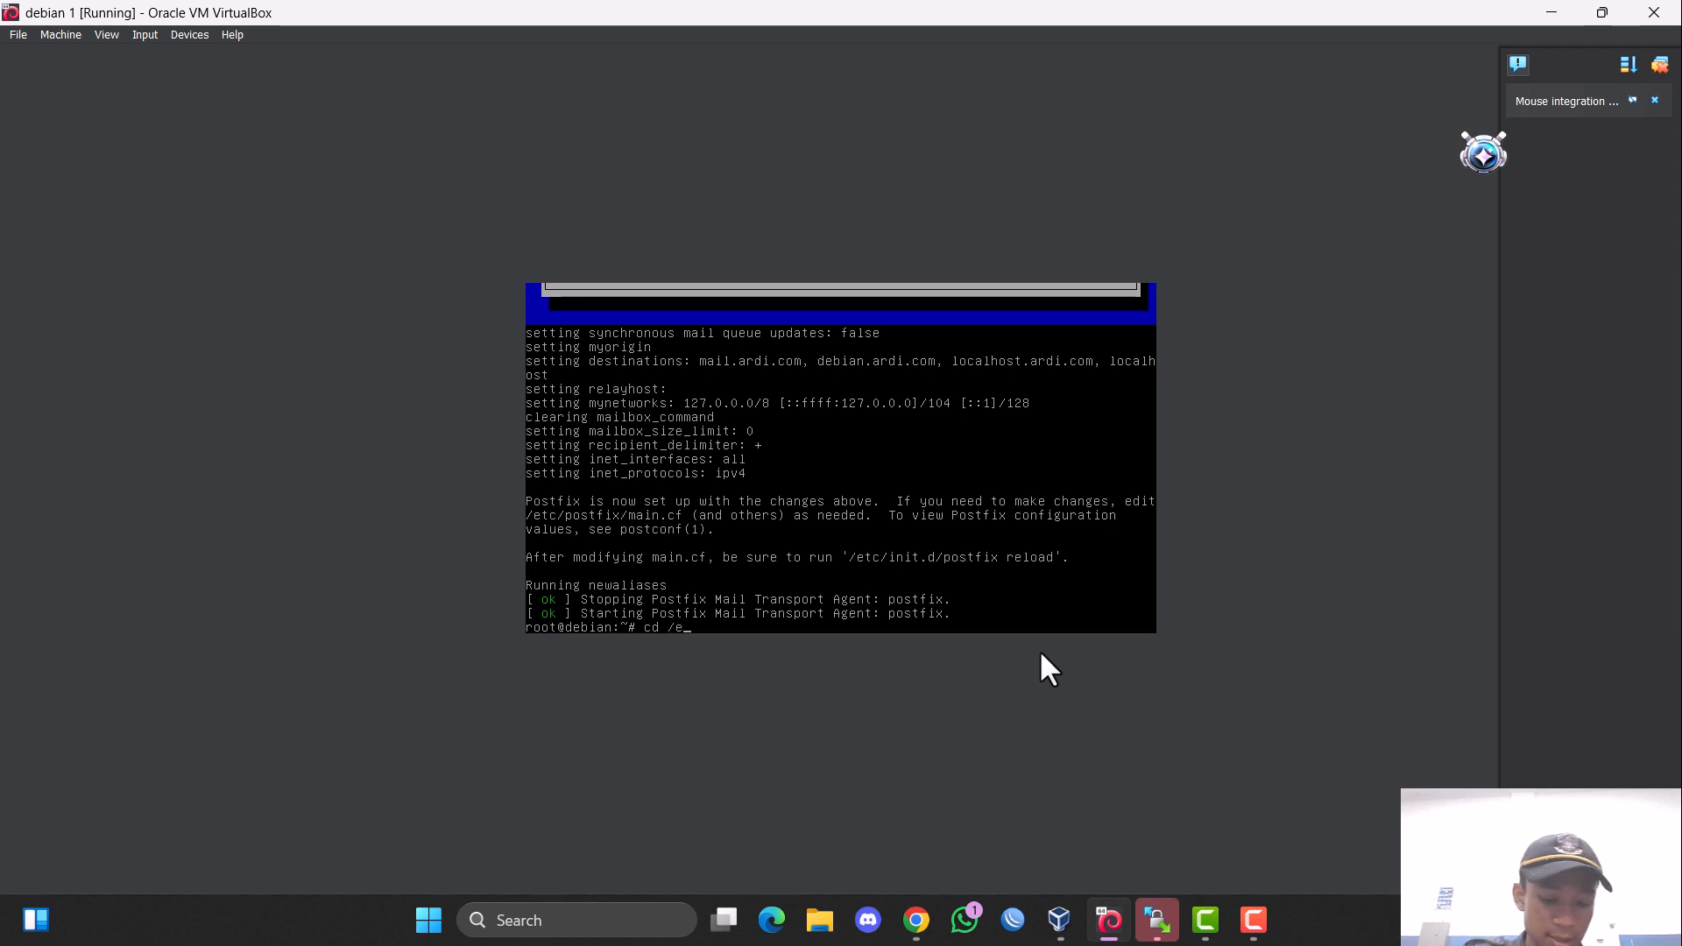
pyautogui.write('tc/bind')
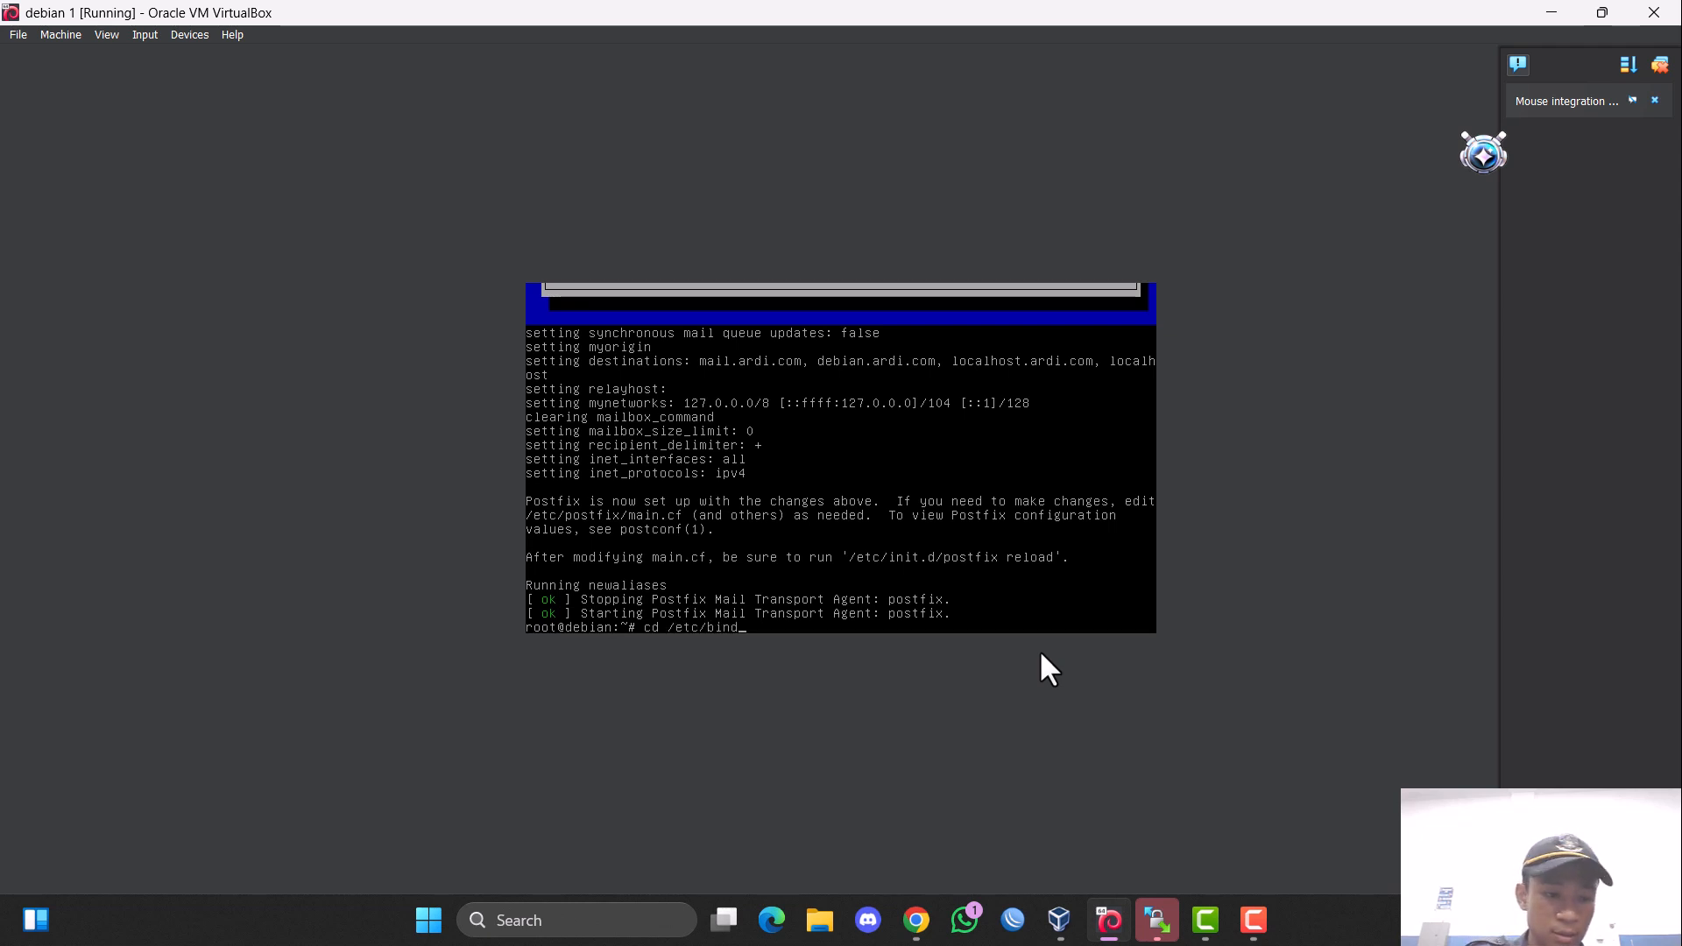
pyautogui.press('Return')
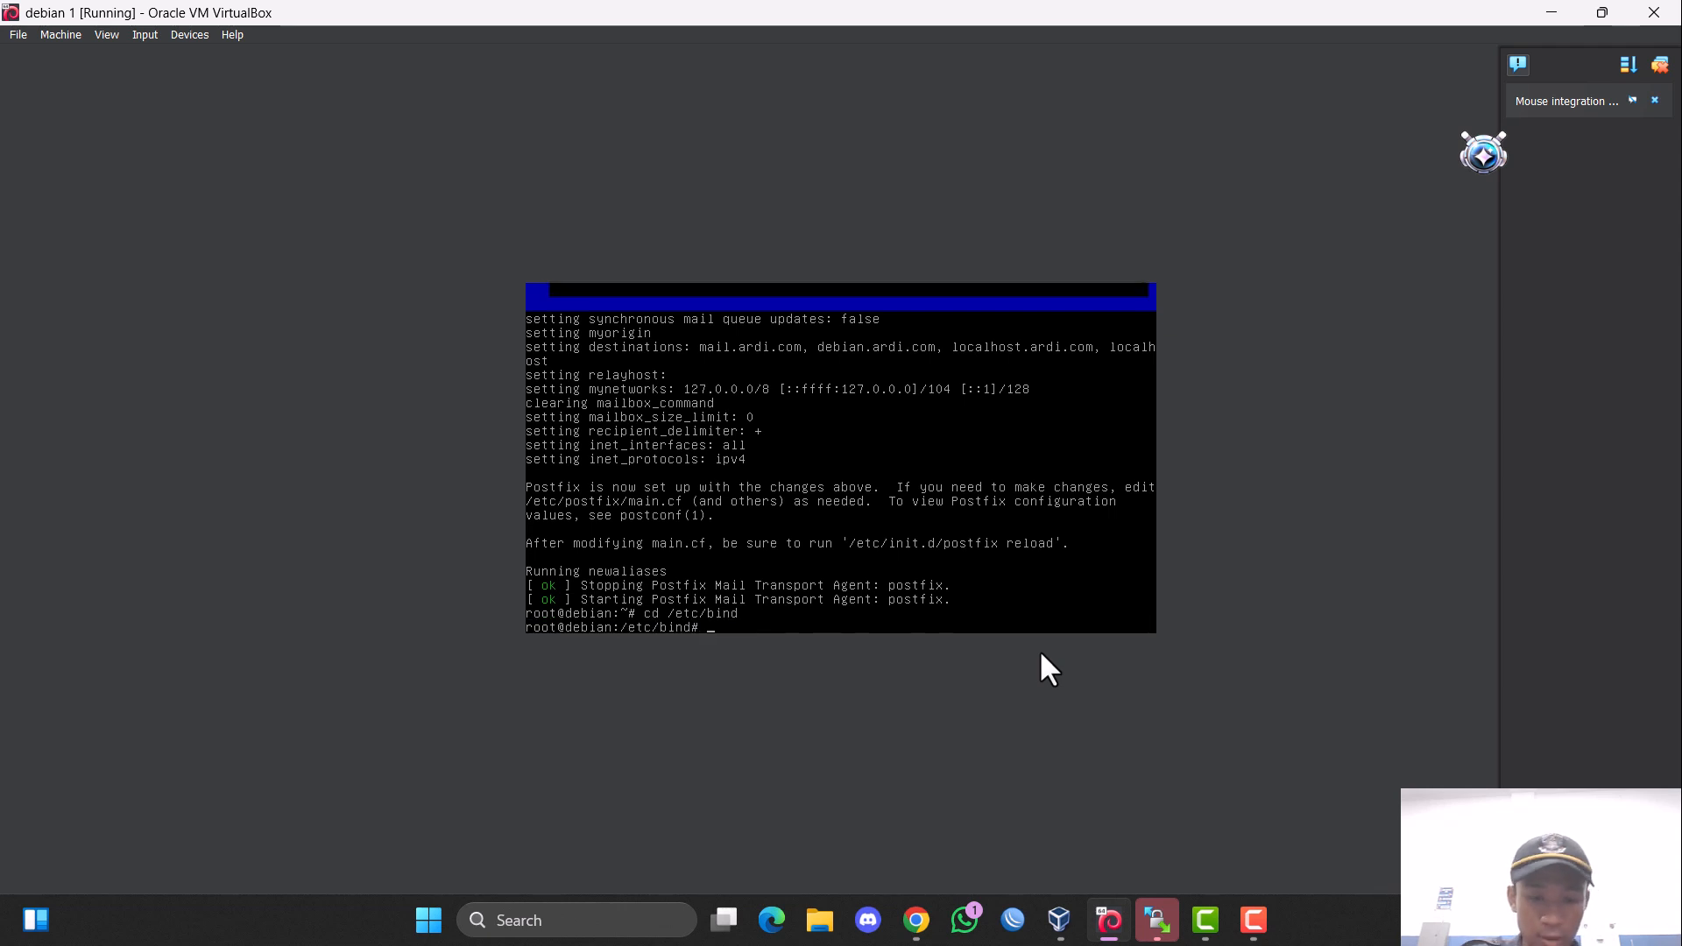
pyautogui.write('ls')
pyautogui.press('Return')
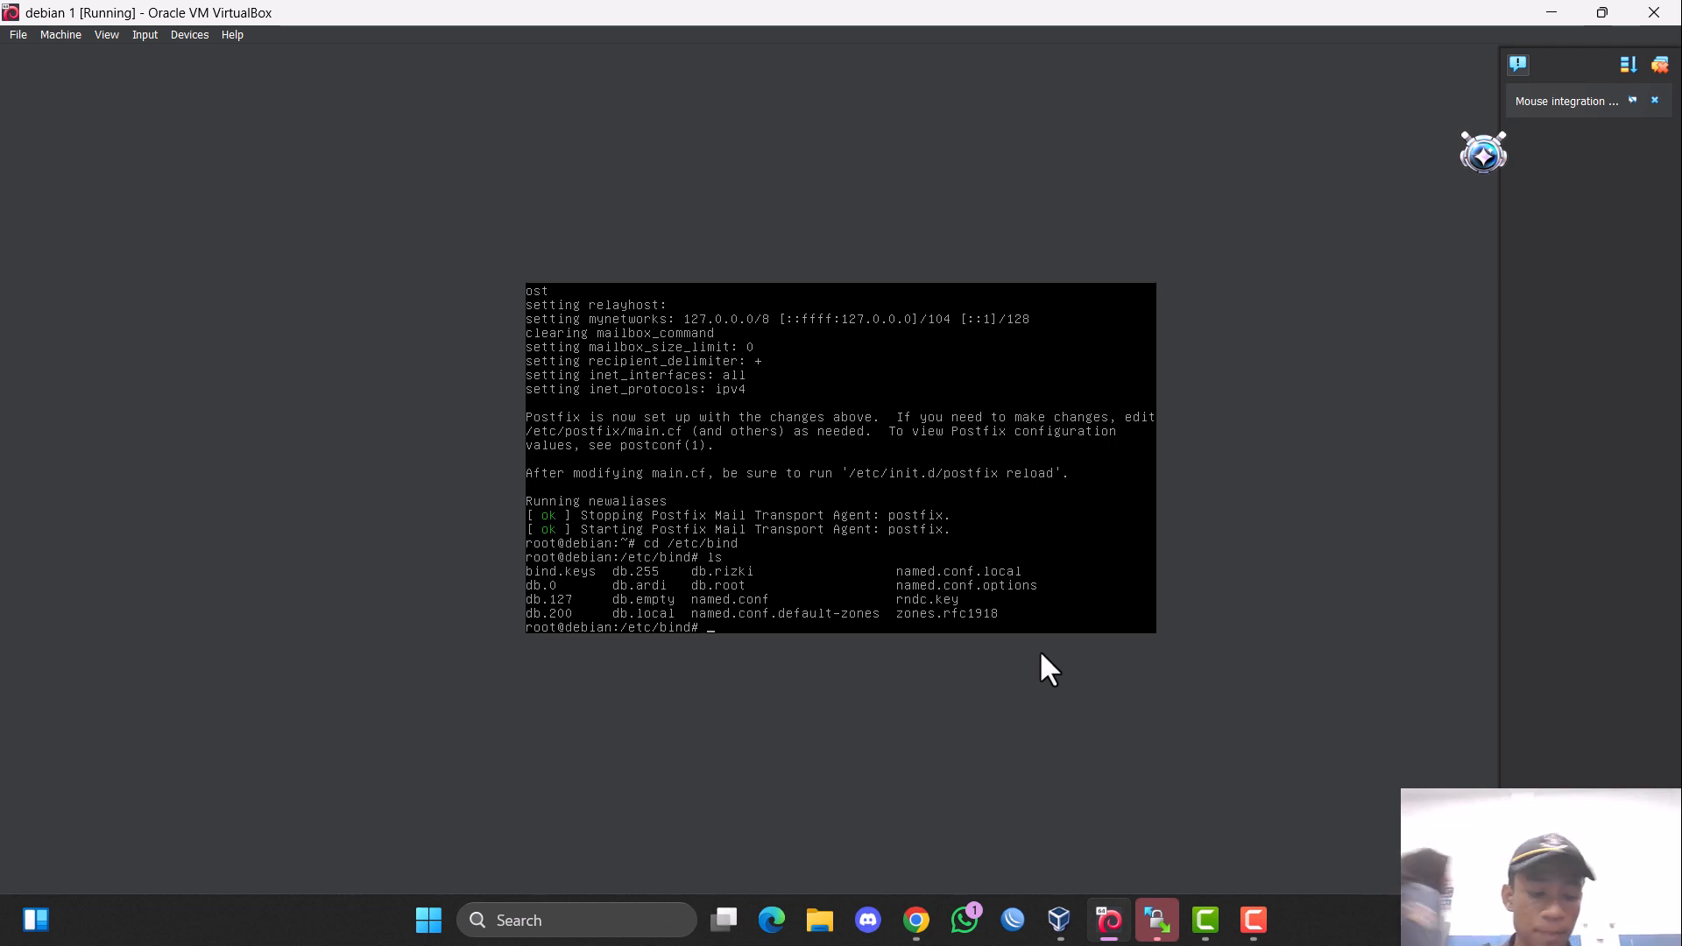
pyautogui.write('k')
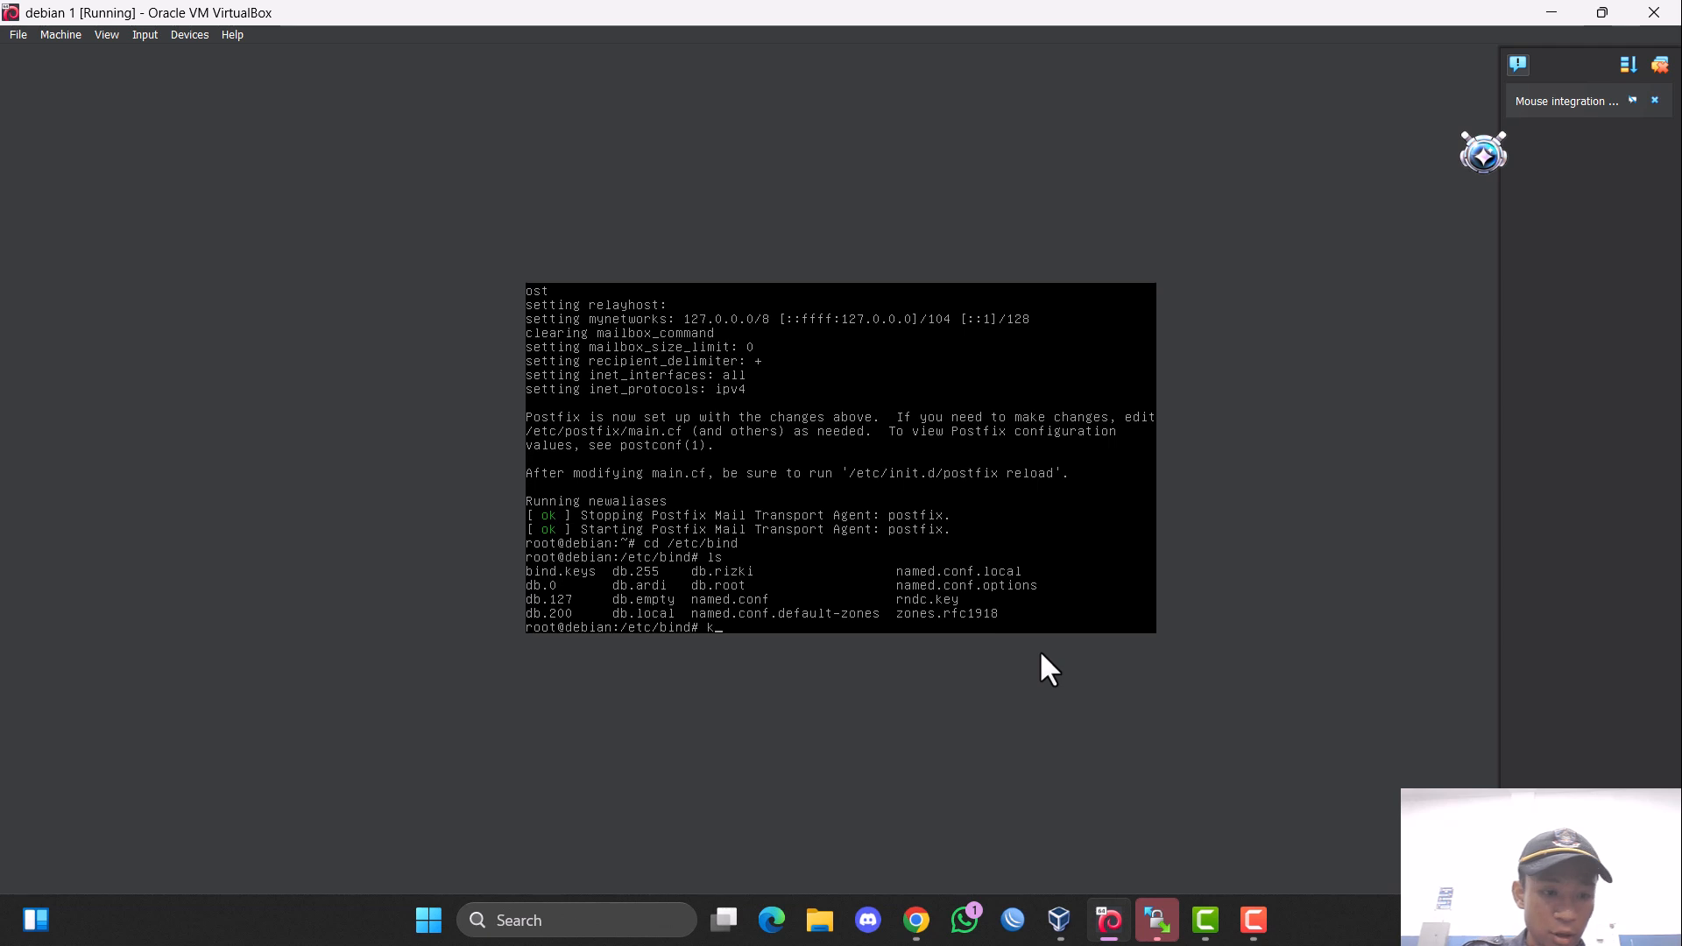
pyautogui.press('BackSpace')
pyautogui.write('nano ')
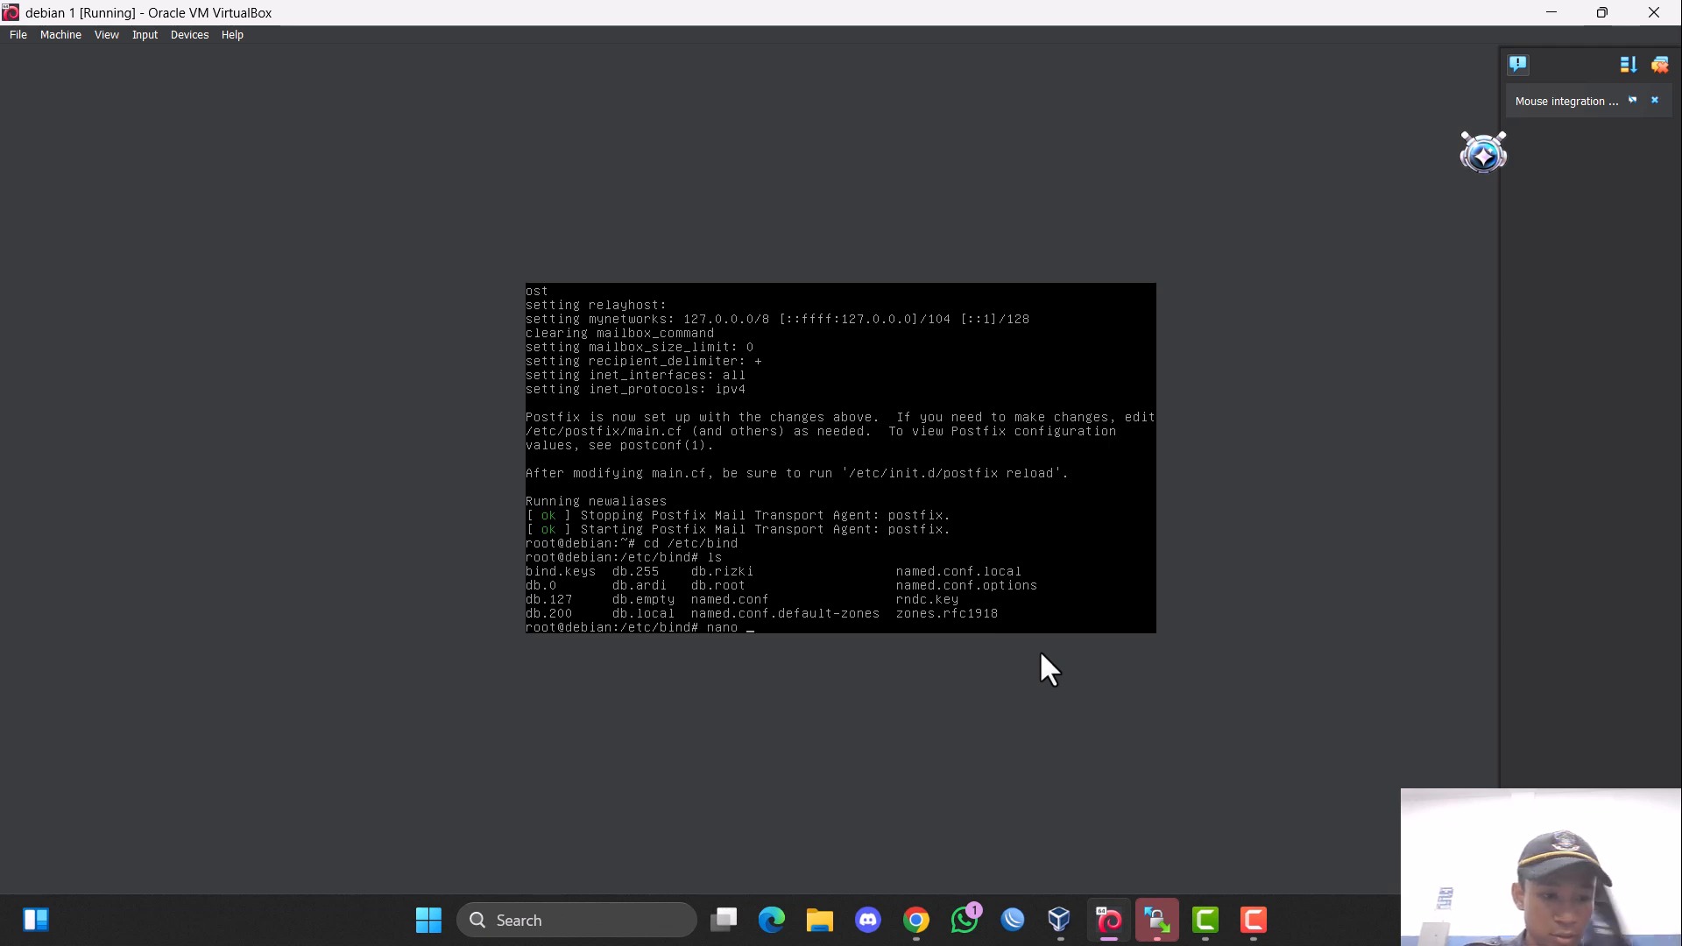
pyautogui.write('db.ri')
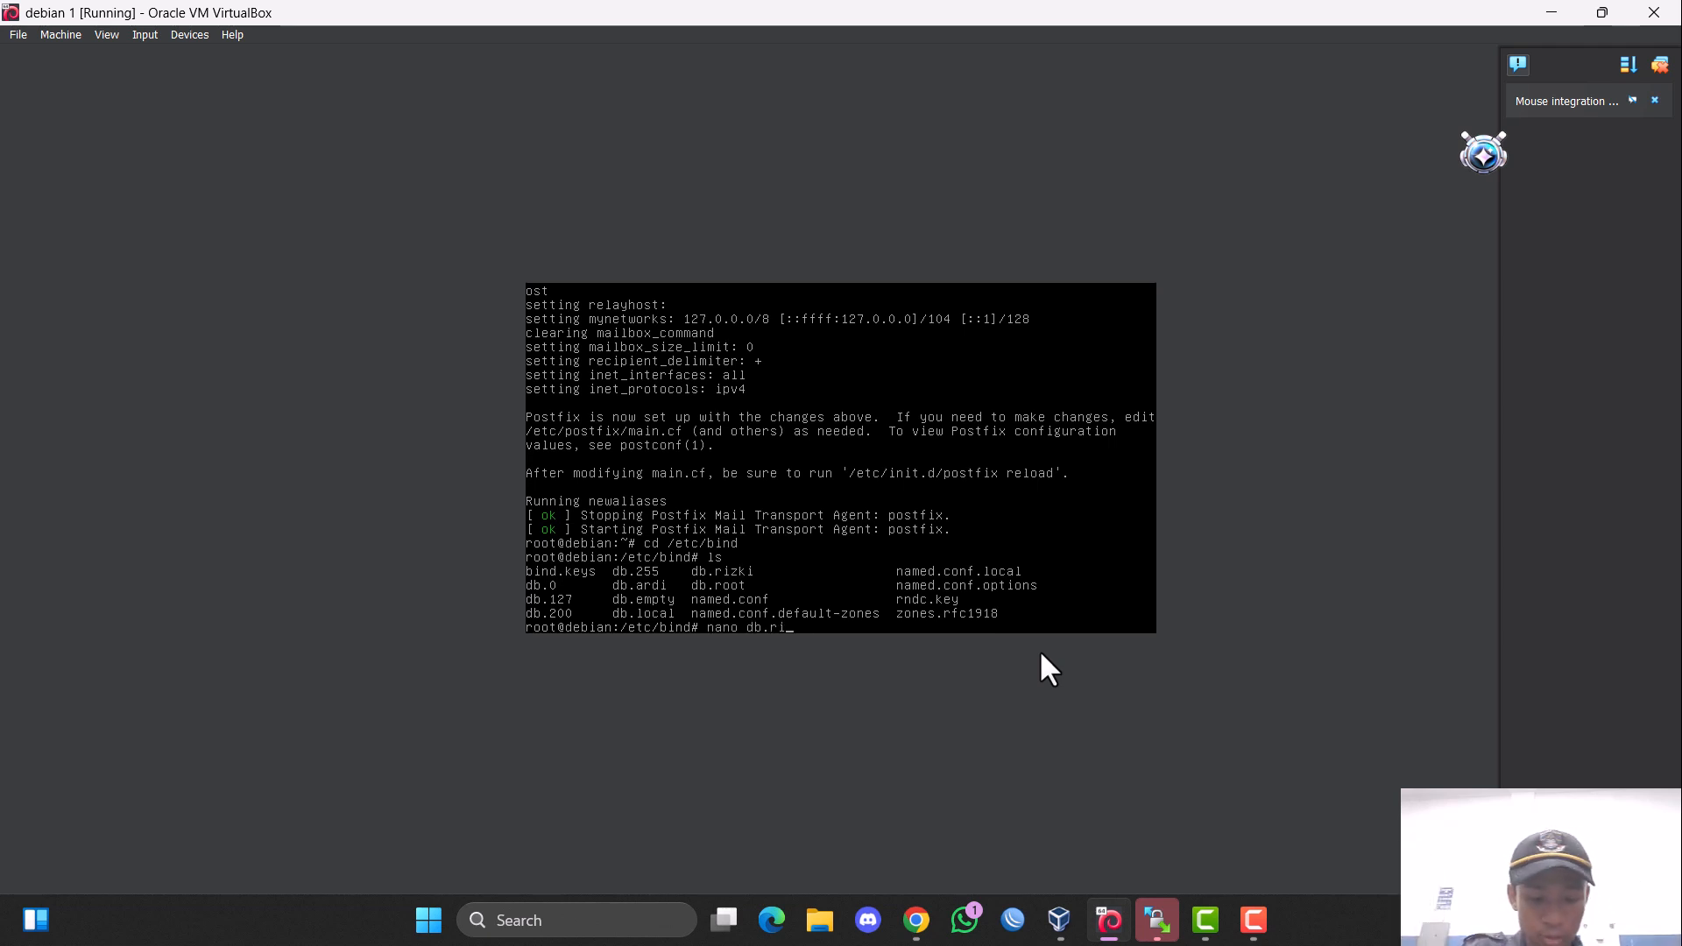
pyautogui.write('zki.com')
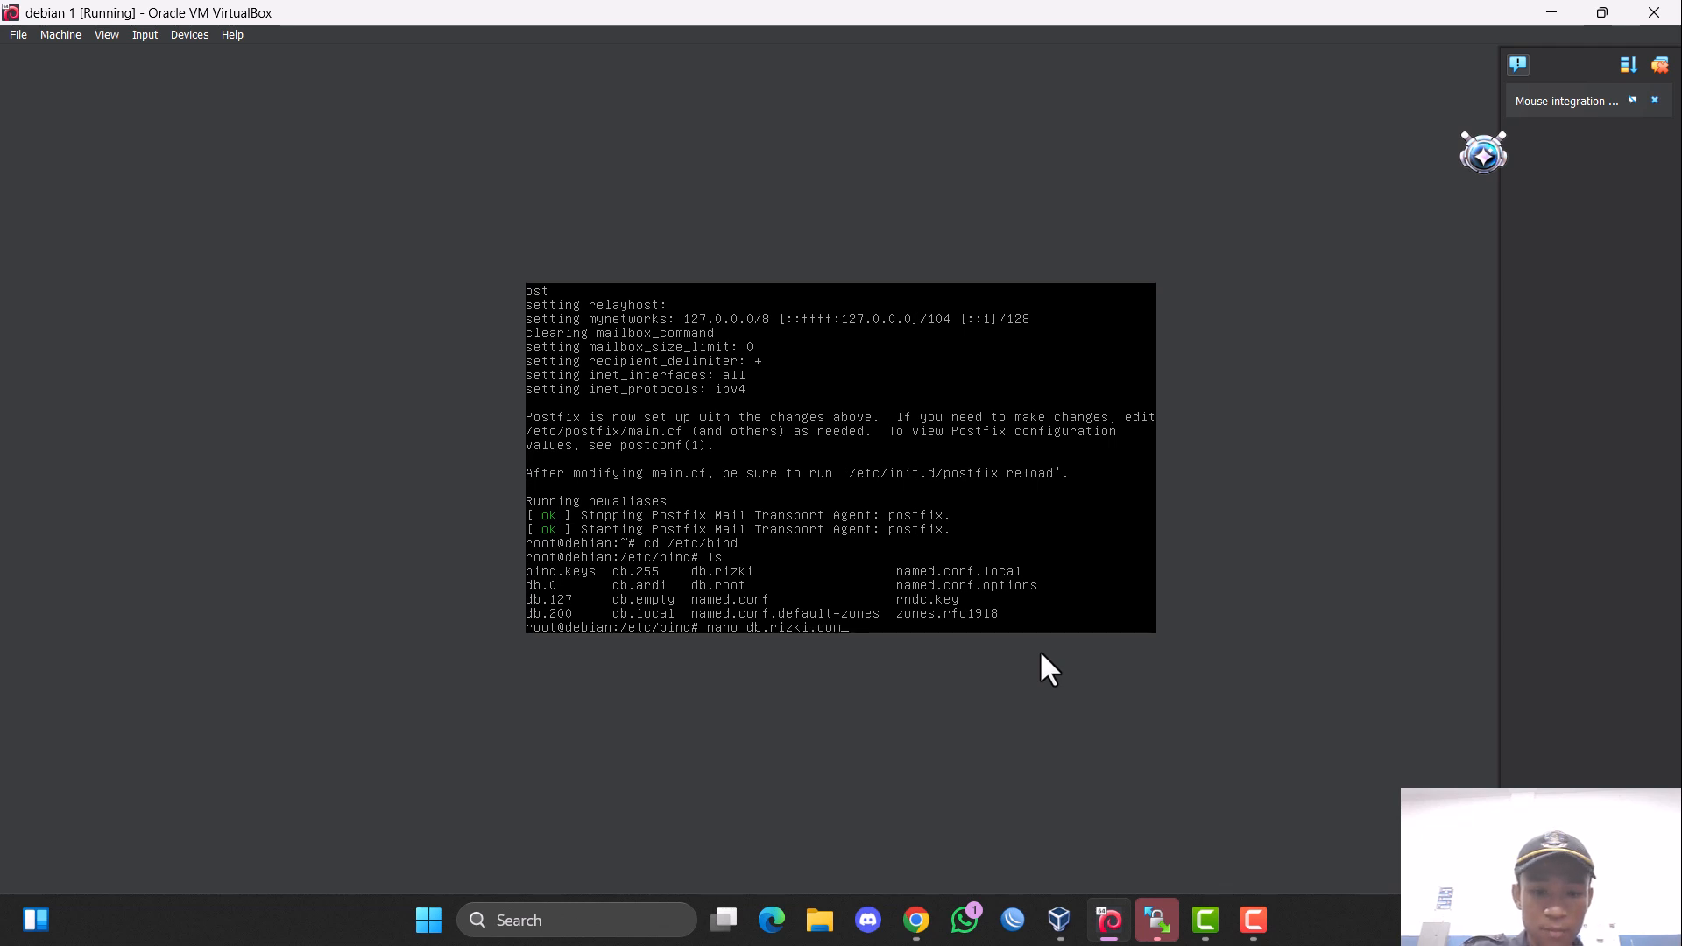
pyautogui.press('Return')
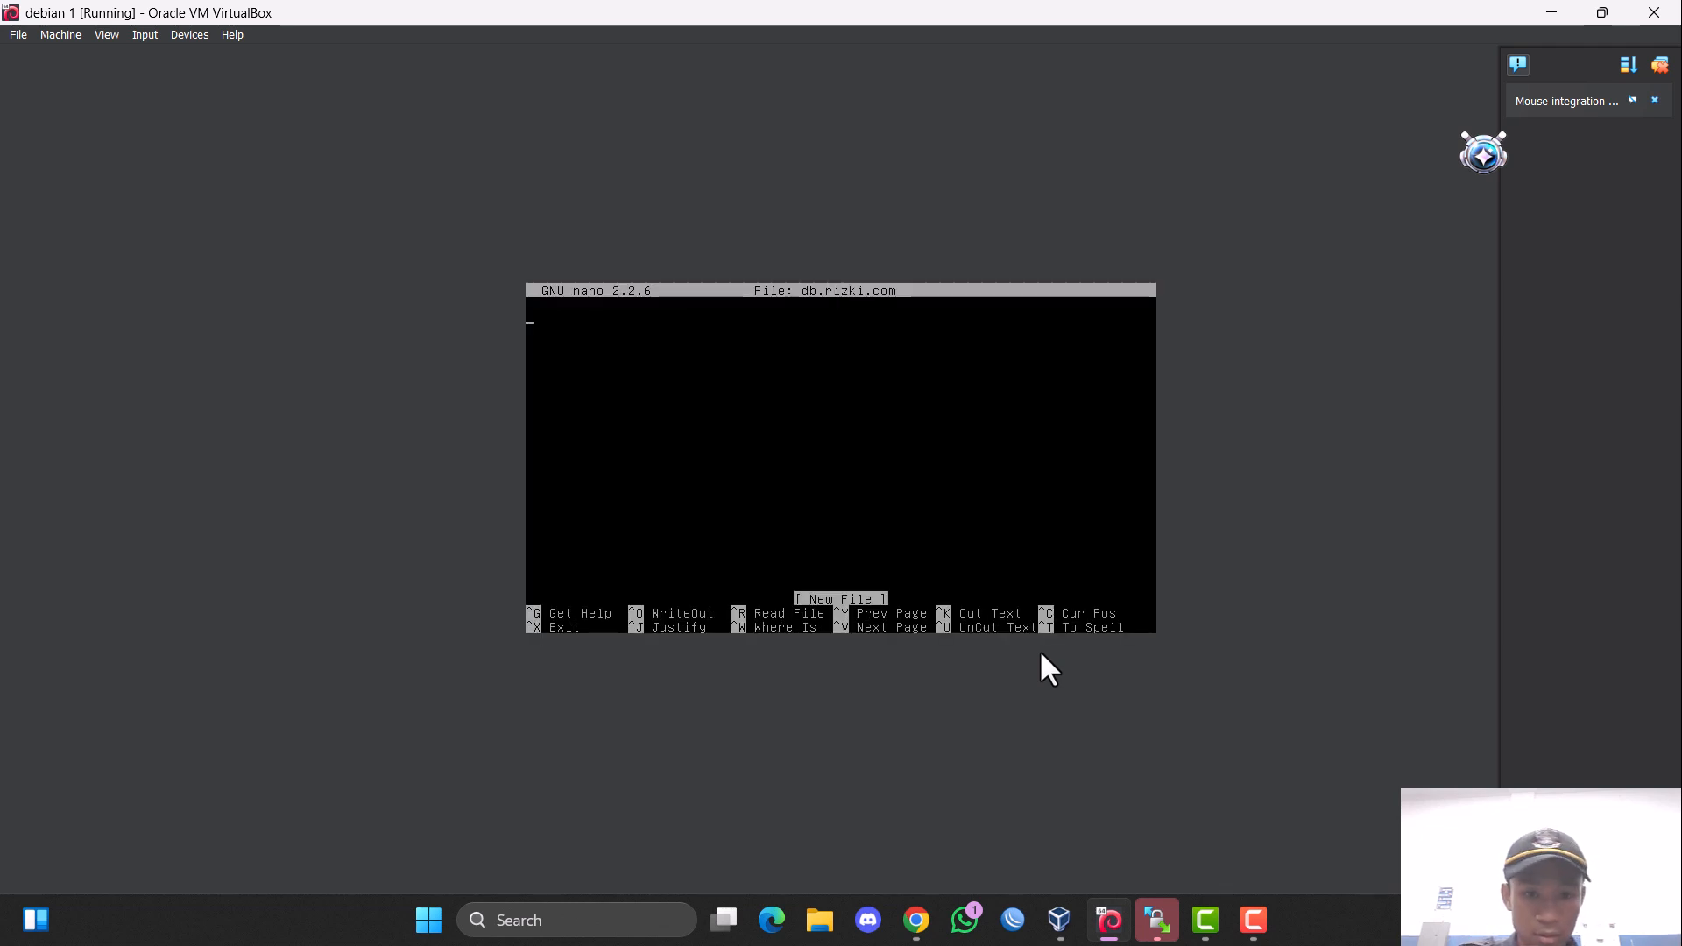
pyautogui.hotkey('ctrl', 'x')
# Open the zone file db.rizki in nano.
pyautogui.press('Up')
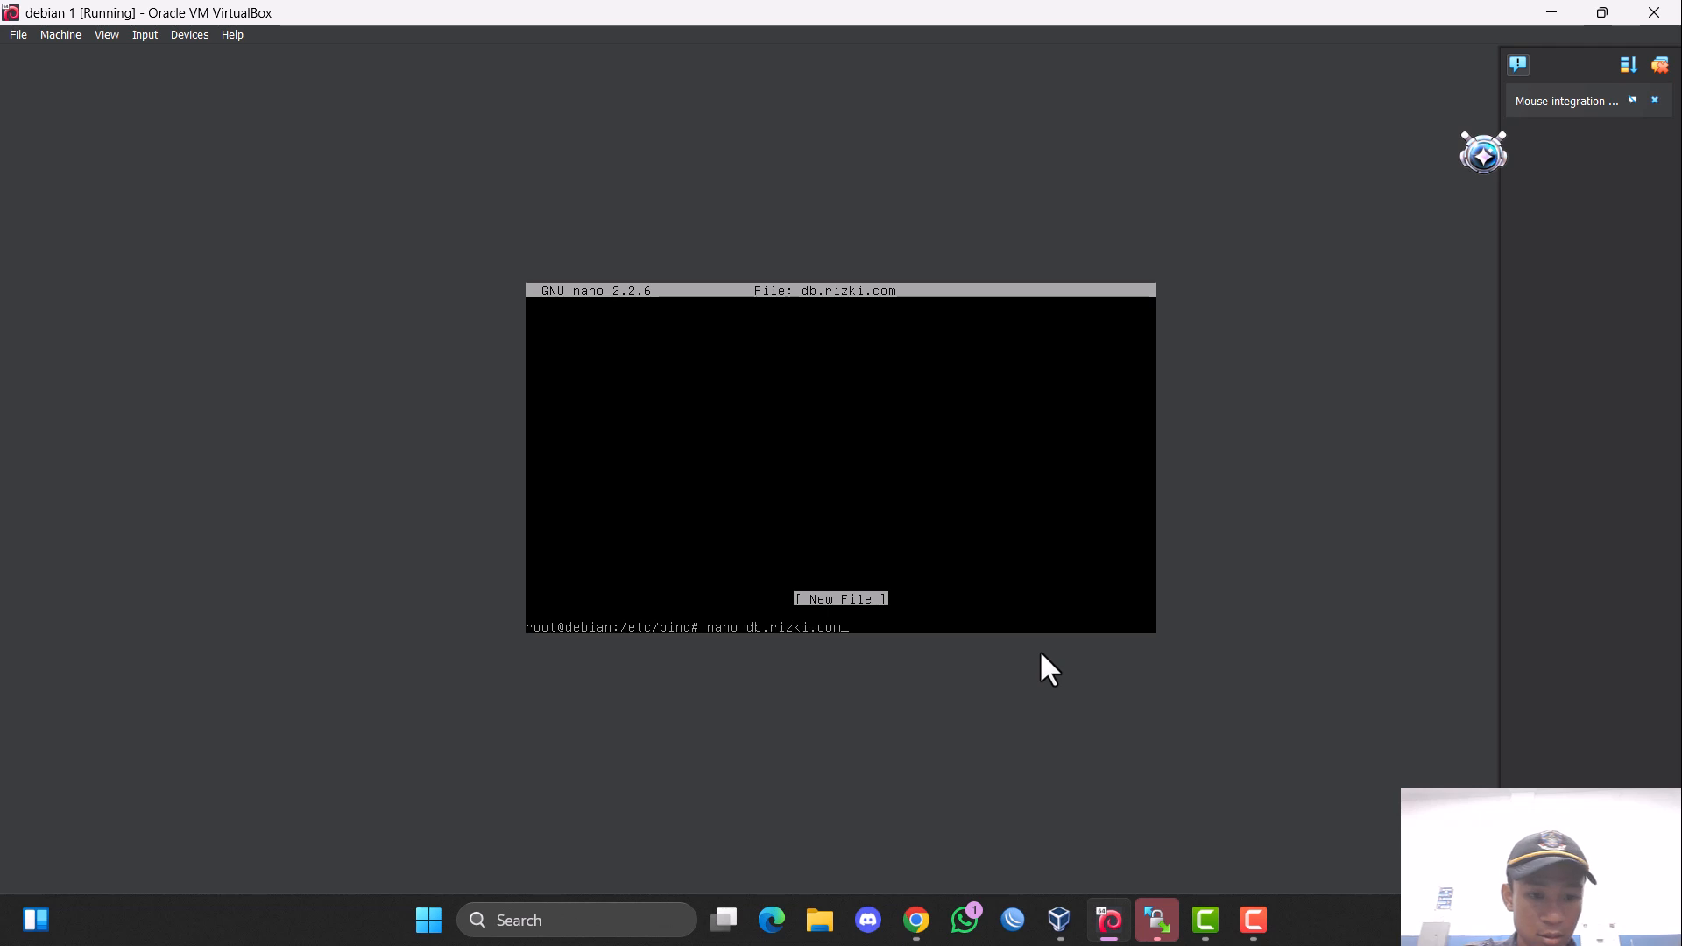
pyautogui.press('BackSpace')
pyautogui.press('BackSpace')
pyautogui.press('BackSpace')
pyautogui.press('Return')
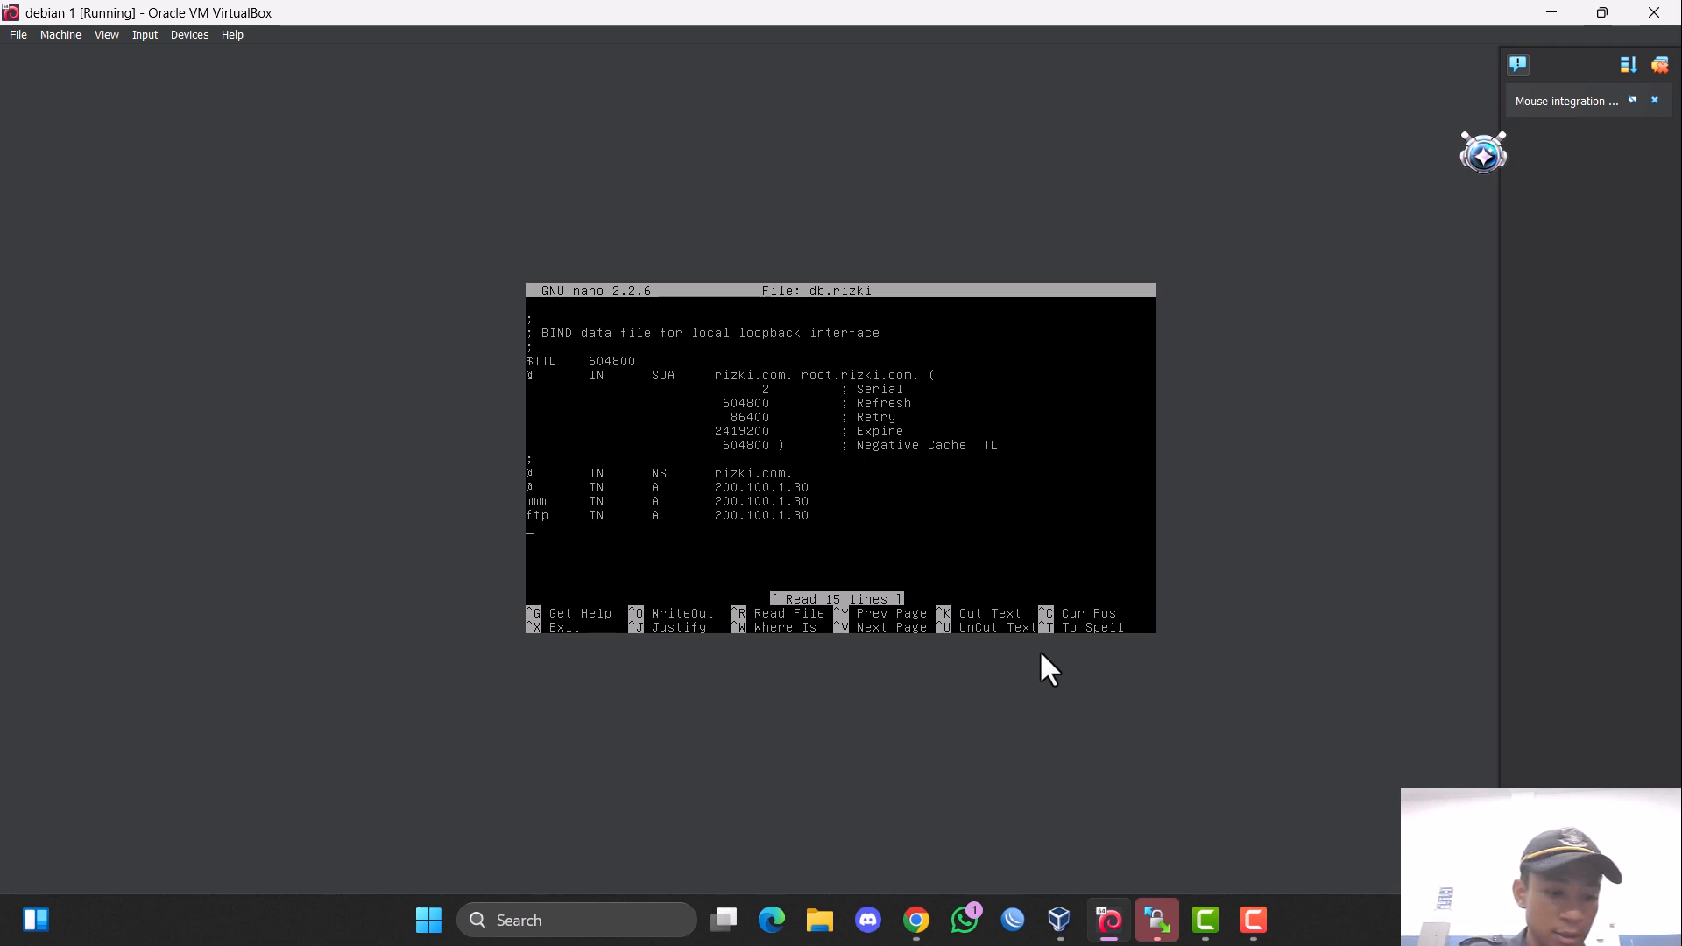
# Add the record mail IN A 200.100.1.30 at the end of db.rizki, save the file and exit nano.
pyautogui.write('mail\t')
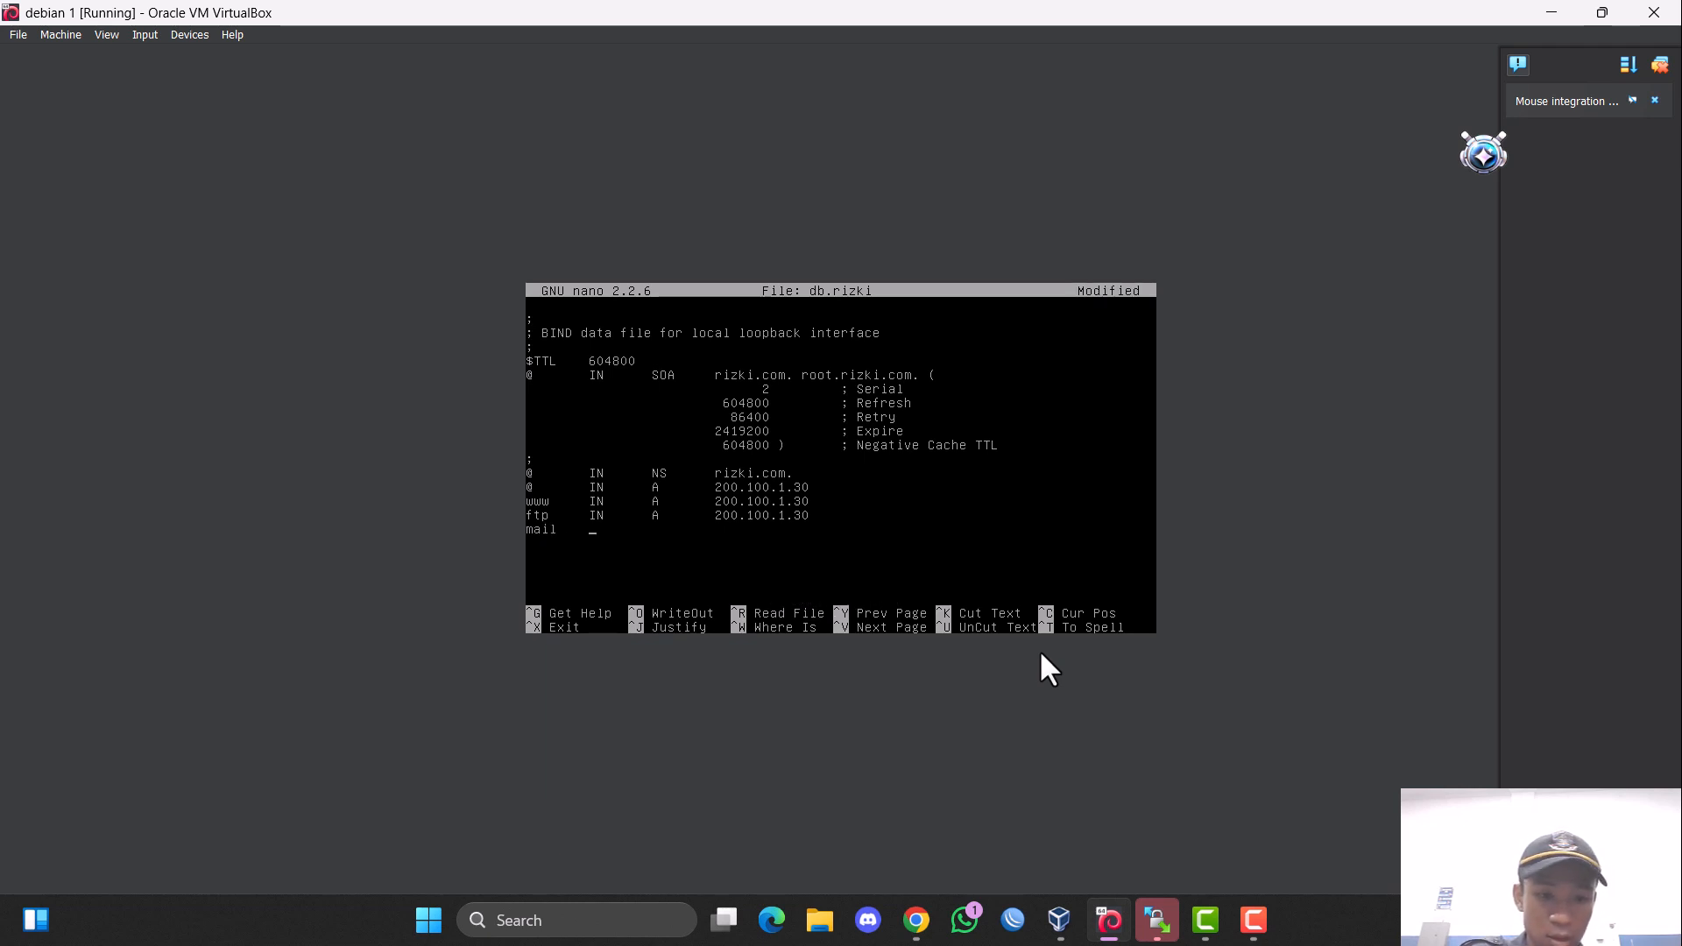
pyautogui.write('IN')
pyautogui.press('Tab')
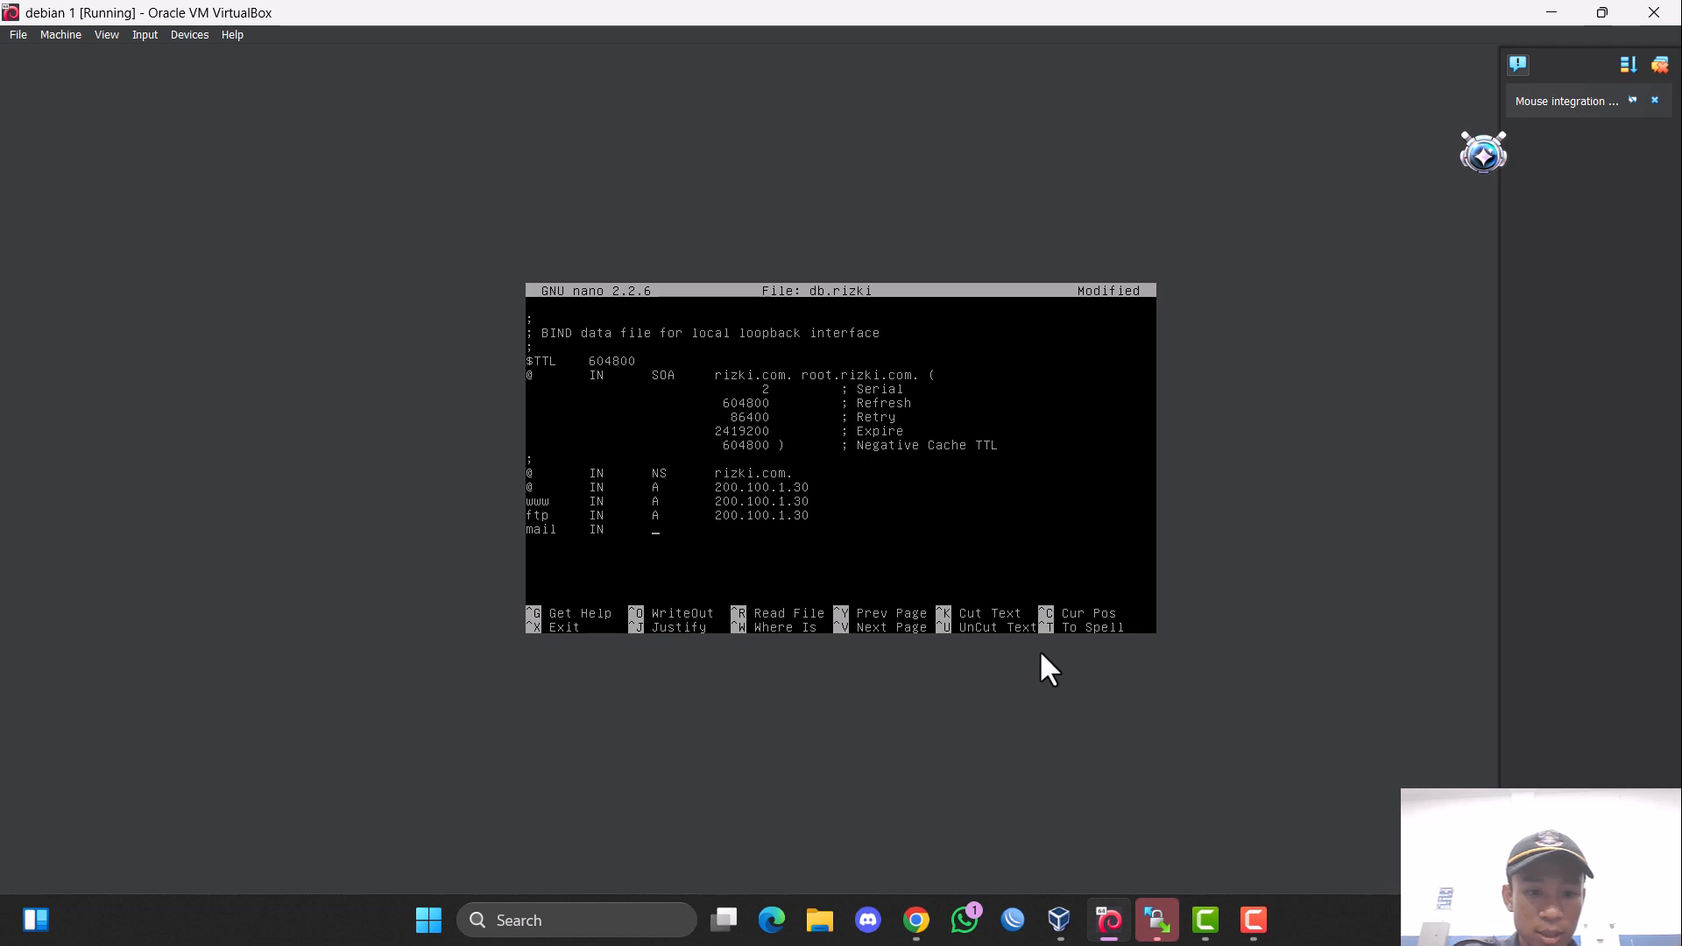
pyautogui.write('A')
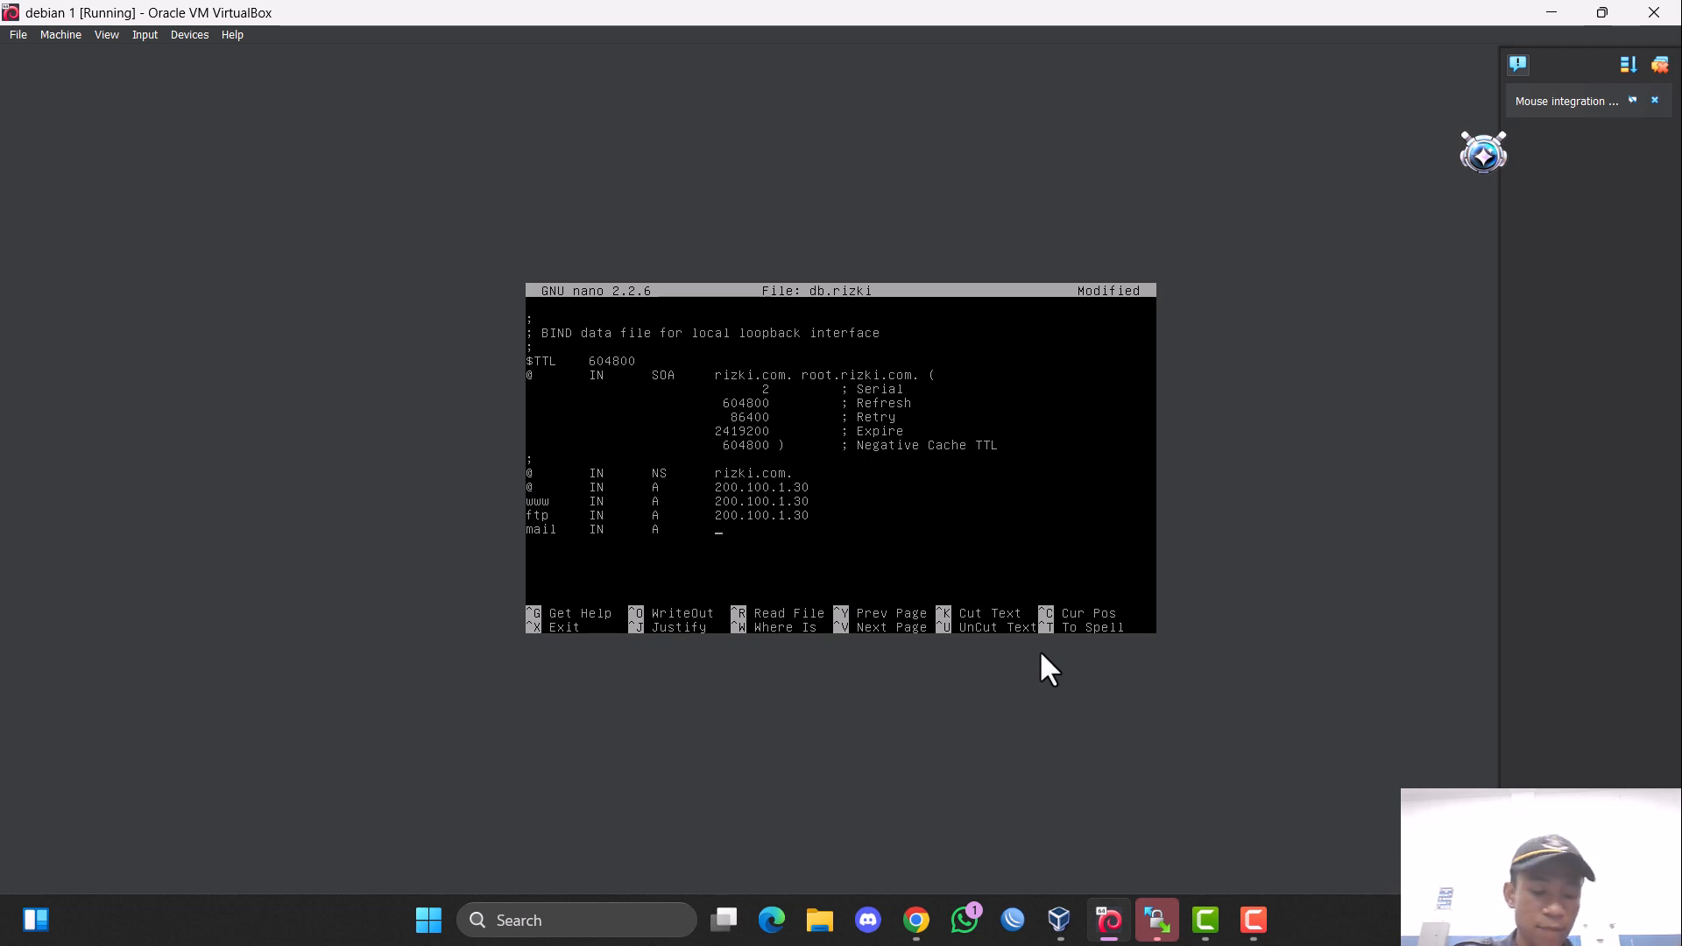
pyautogui.press('Tab')
pyautogui.write('200')
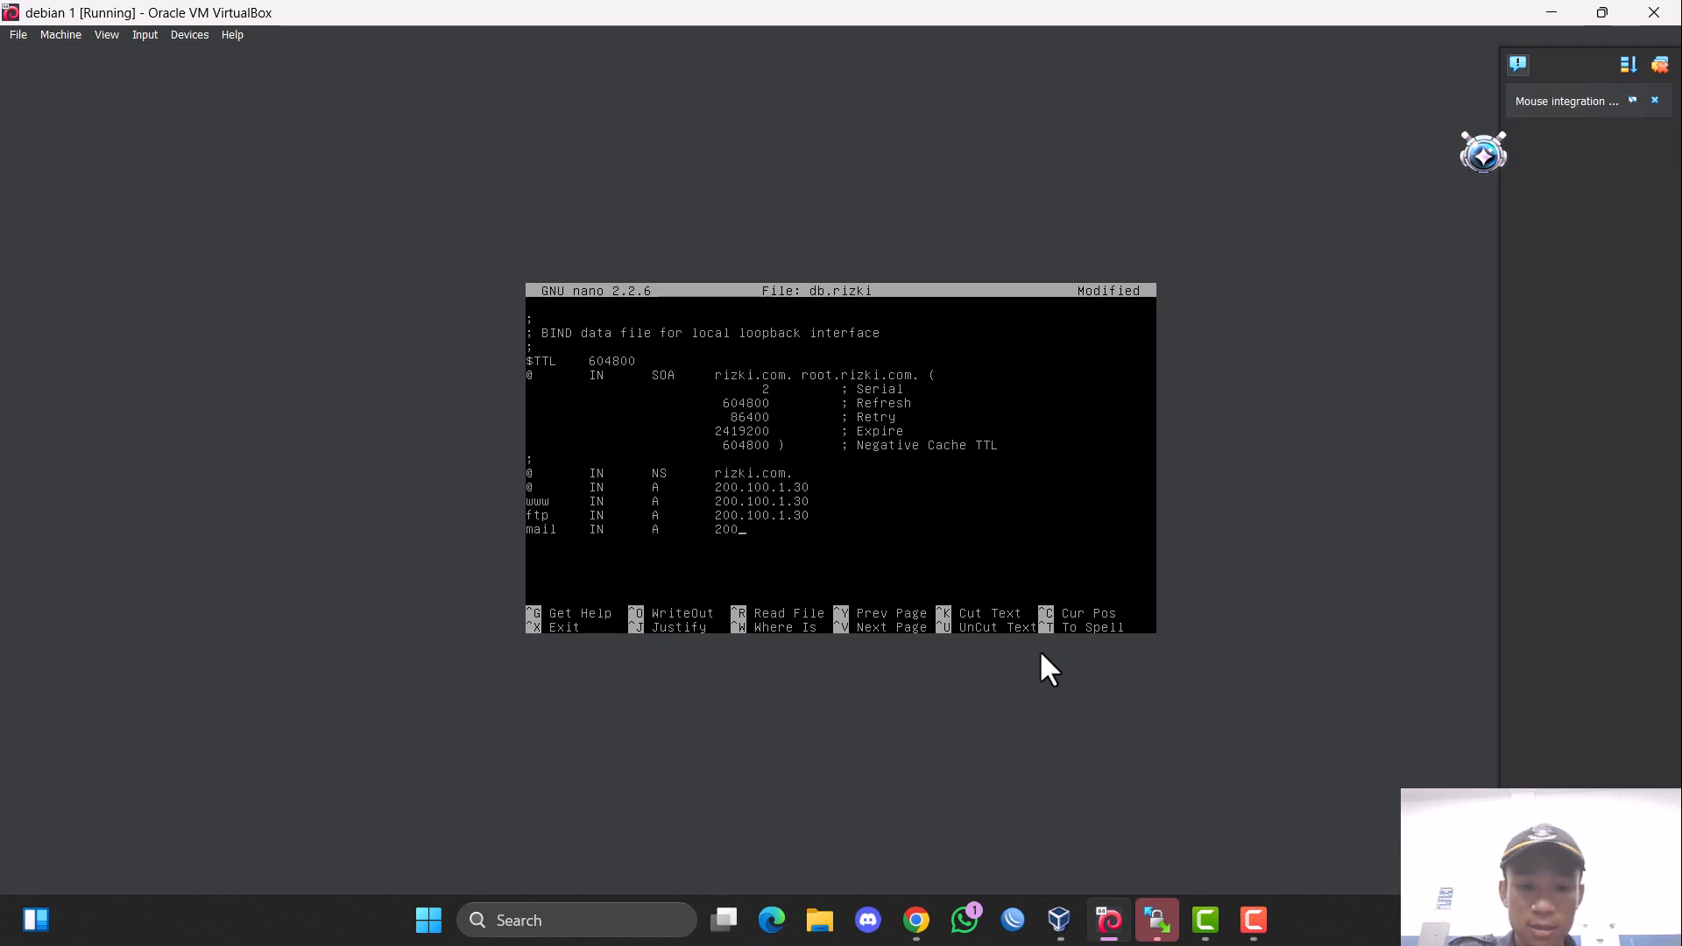
pyautogui.write('.100.1.')
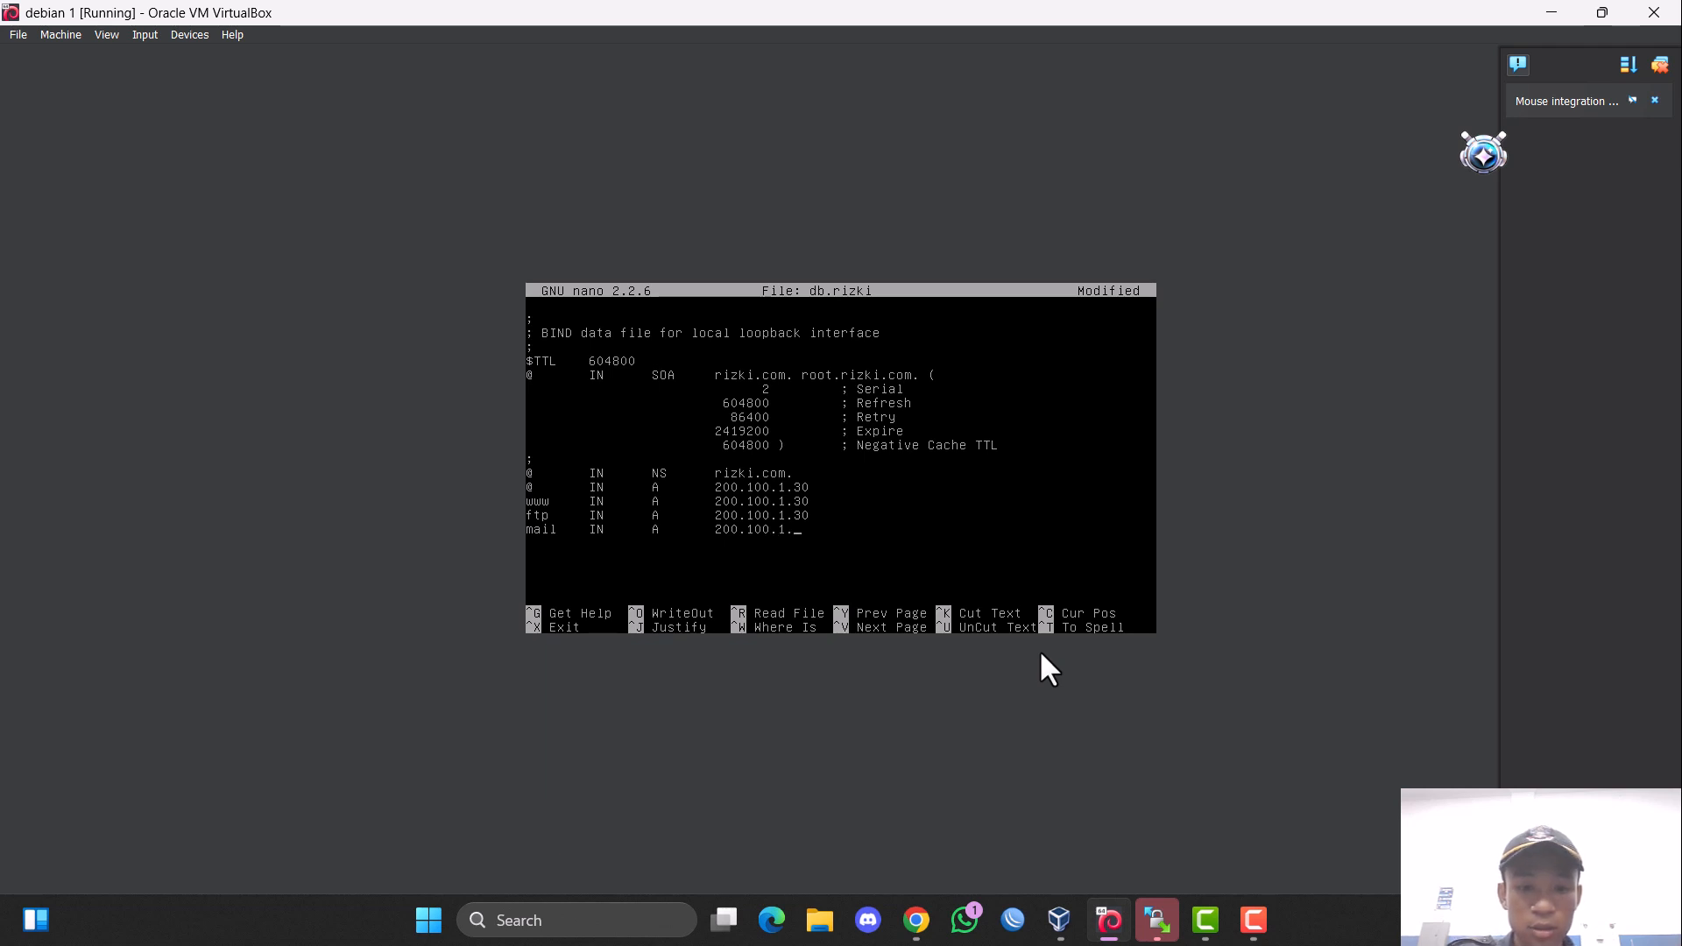
pyautogui.write('3-0')
pyautogui.press('BackSpace')
pyautogui.press('BackSpace')
pyautogui.write('0')
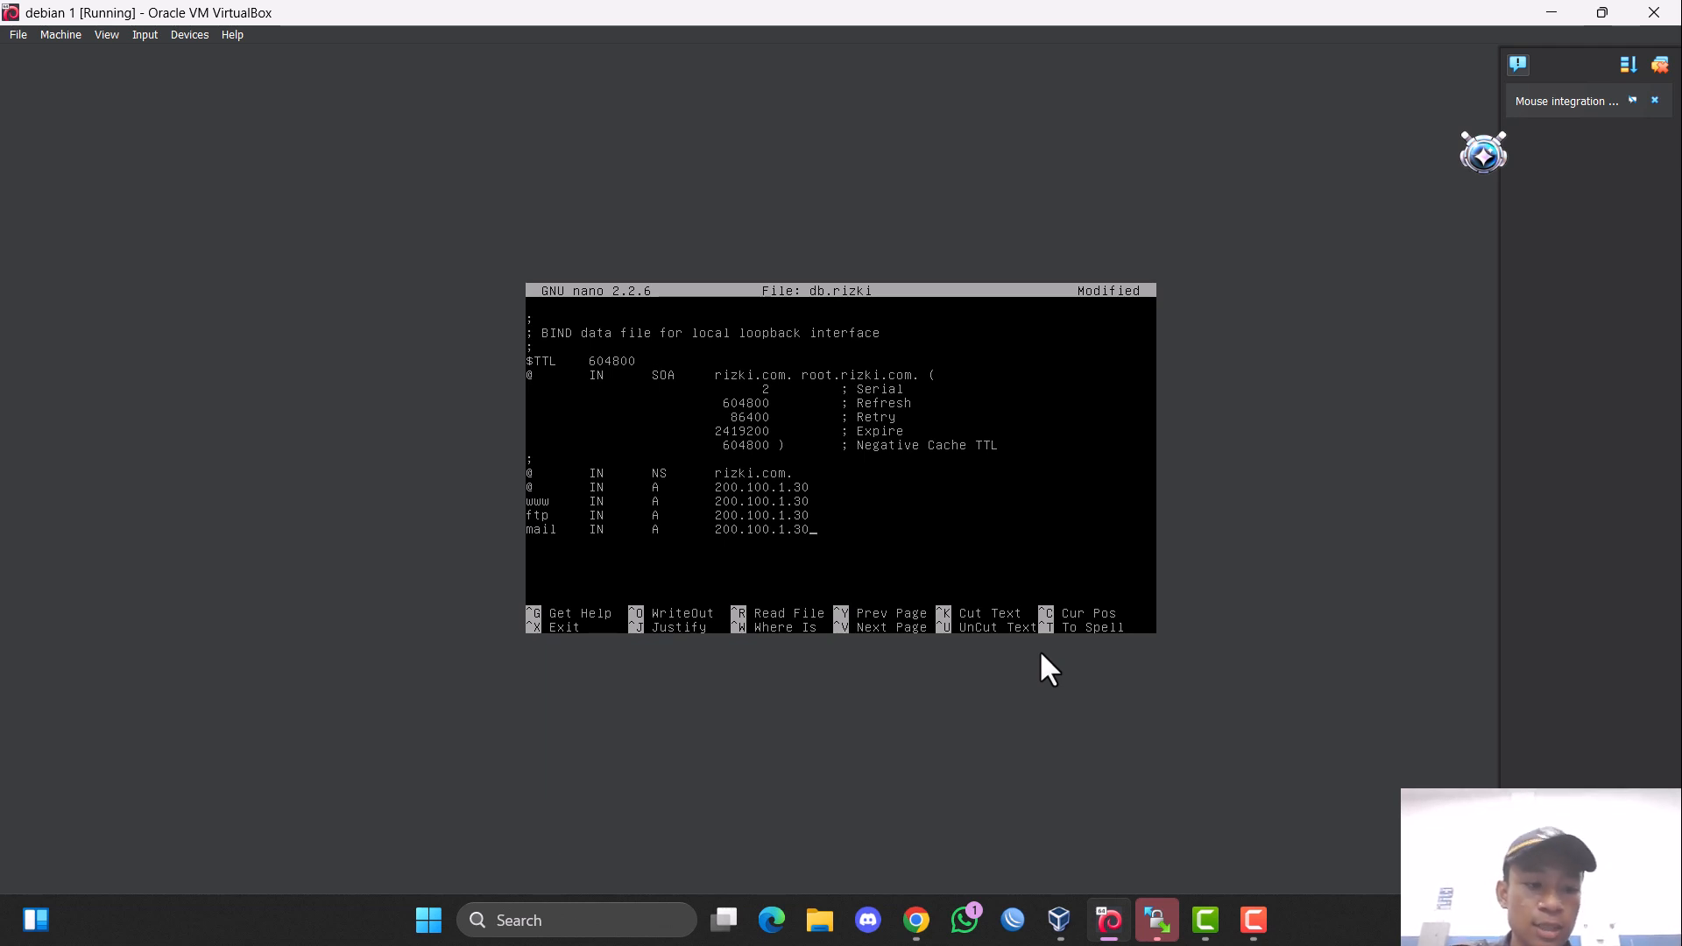
pyautogui.hotkey('ctrl', 'x')
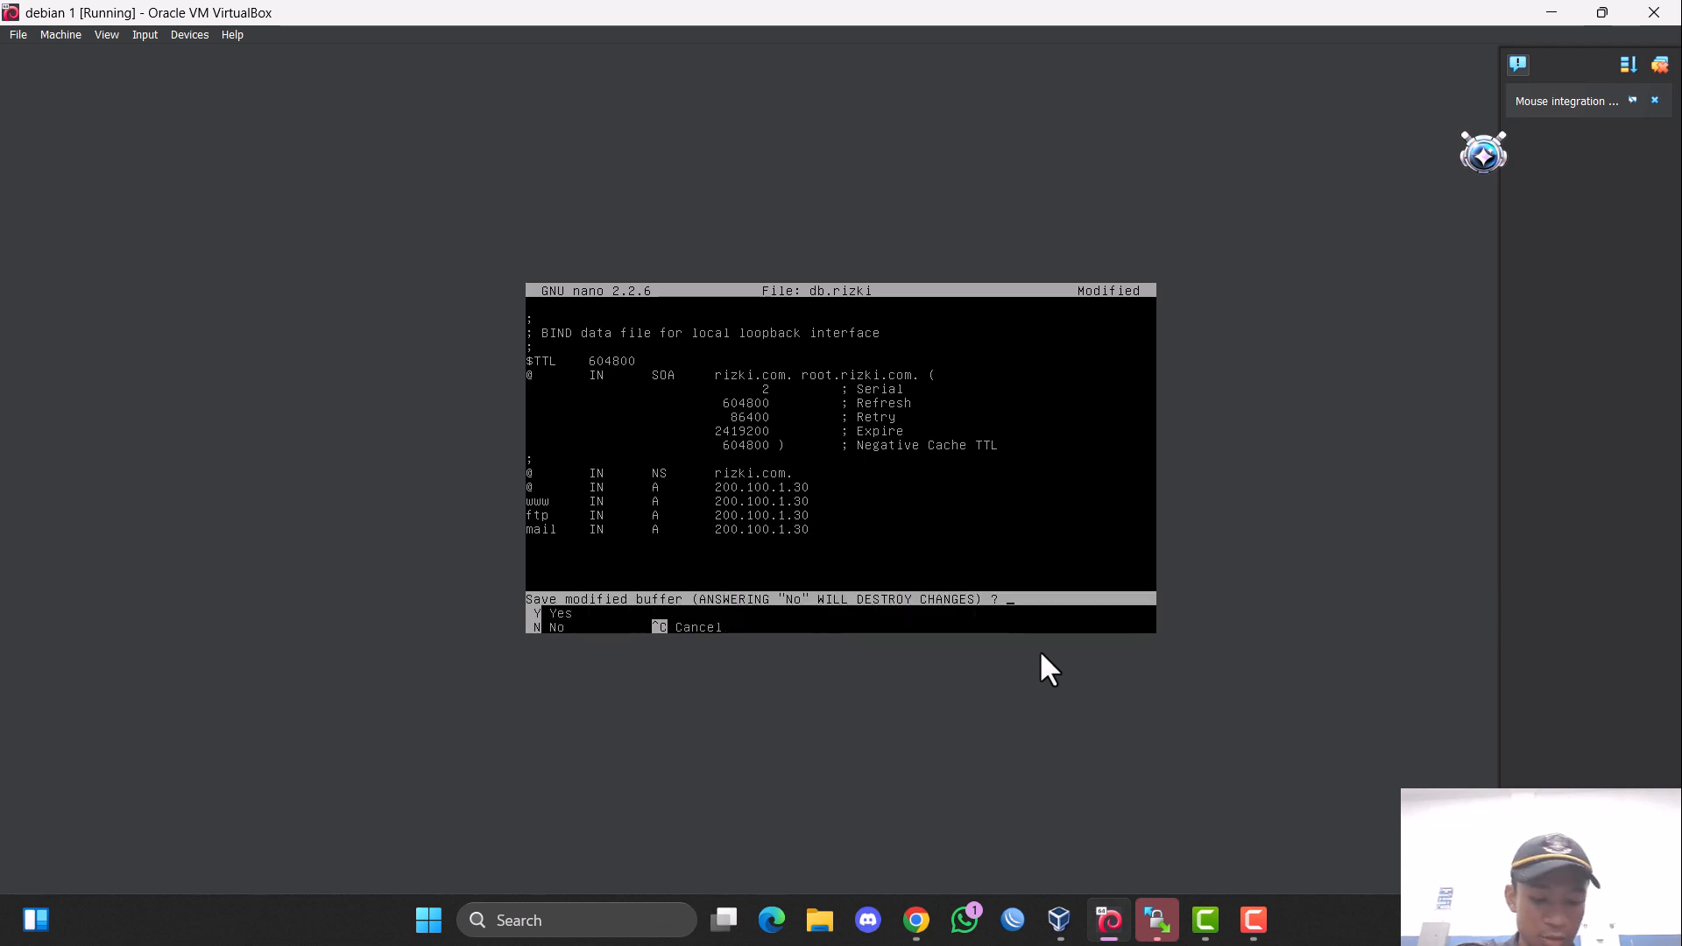
pyautogui.press('y')
pyautogui.press('Return')
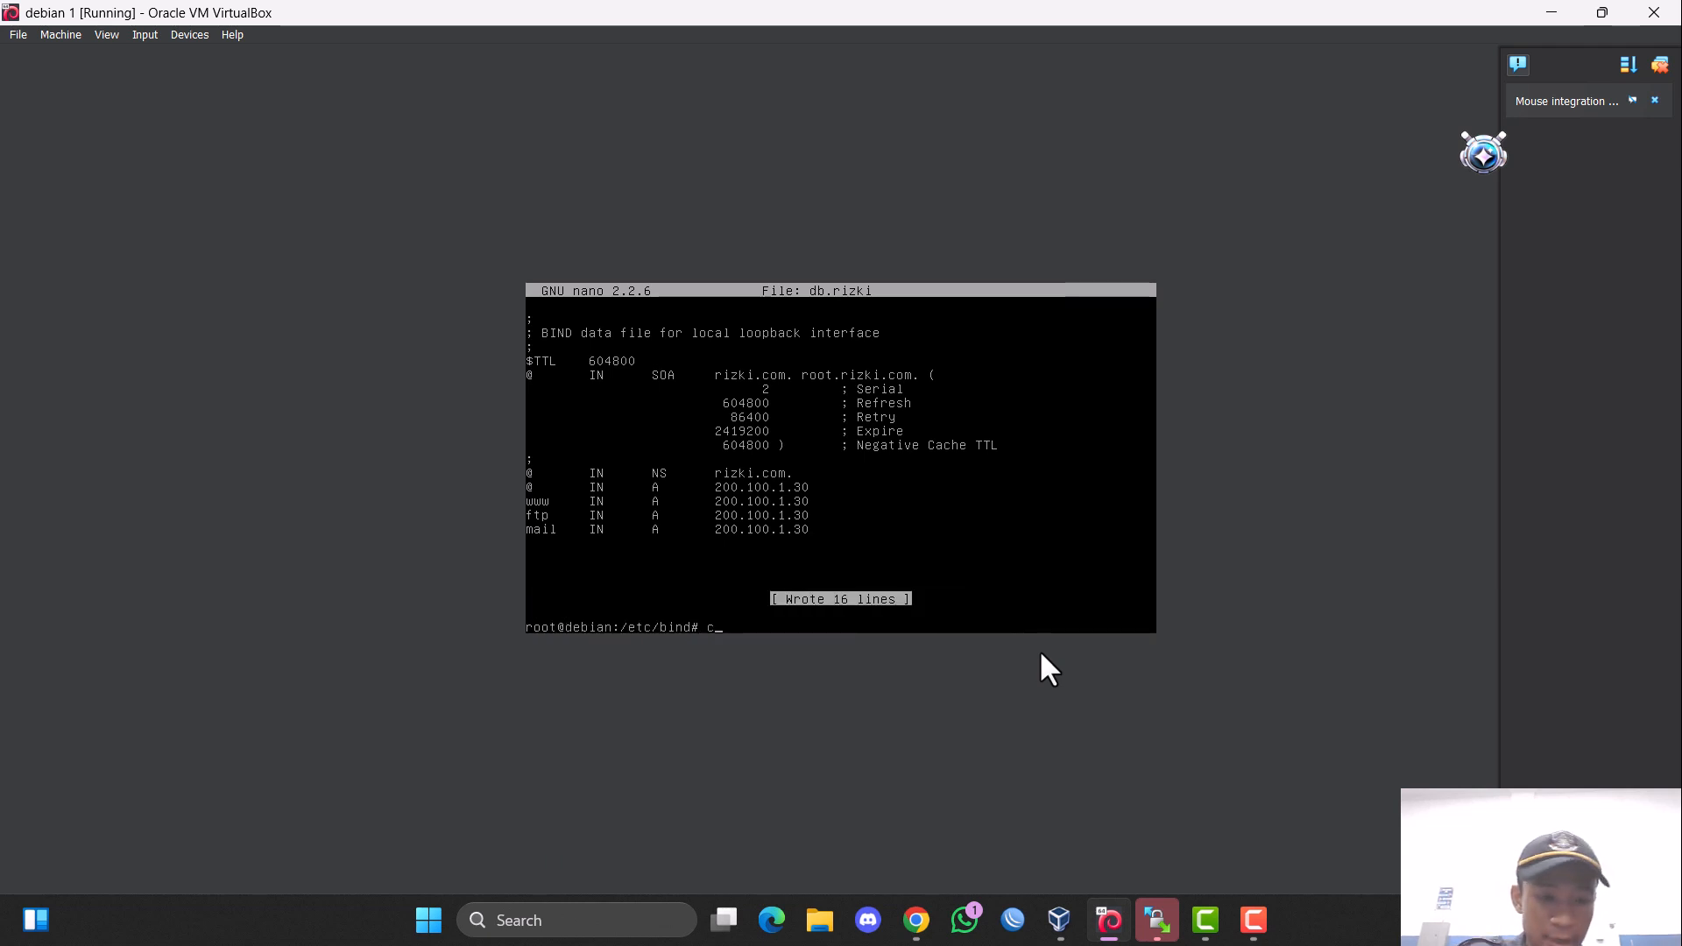
pyautogui.write('cp def')
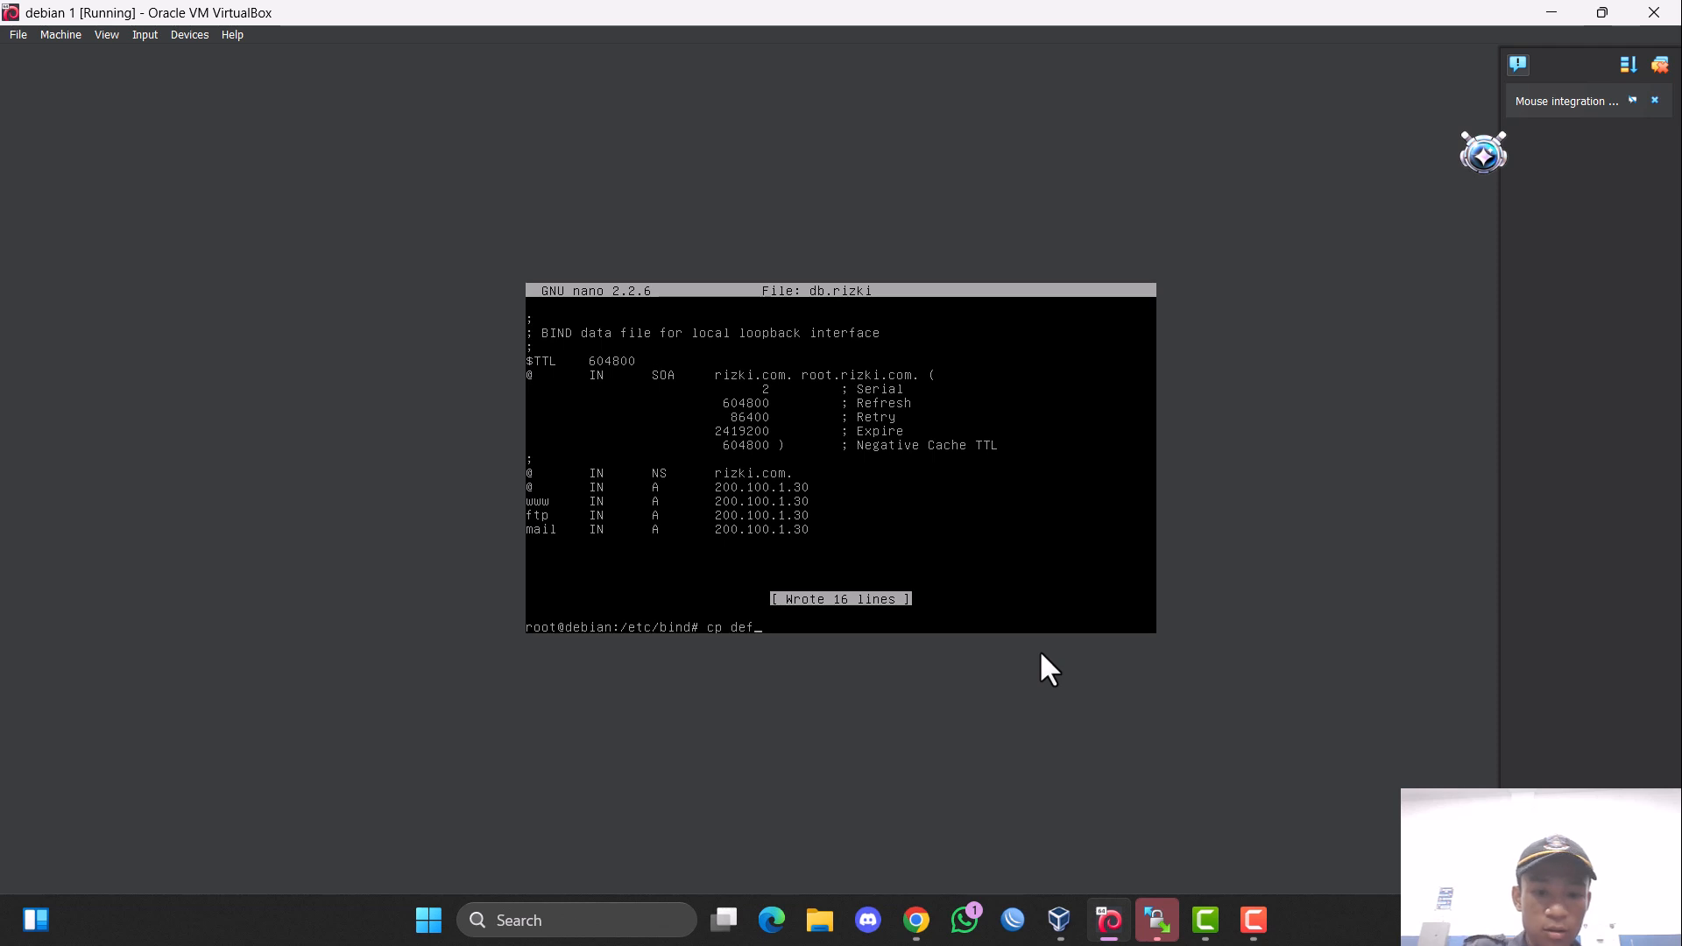
pyautogui.write('au')
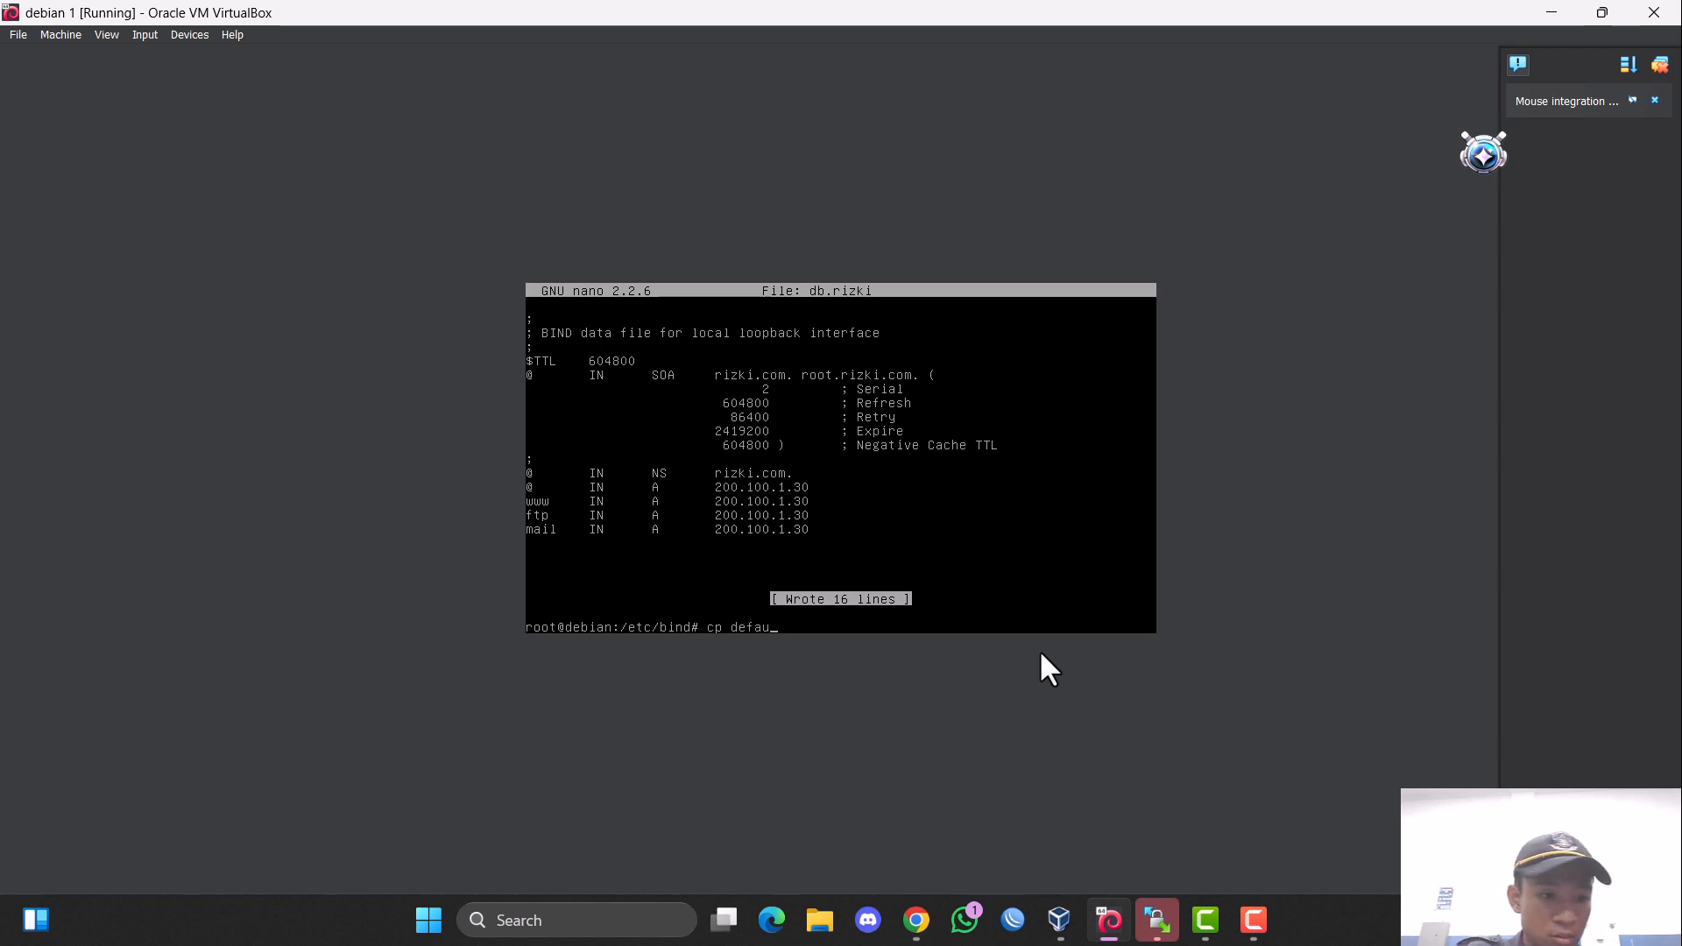
pyautogui.write('lt ')
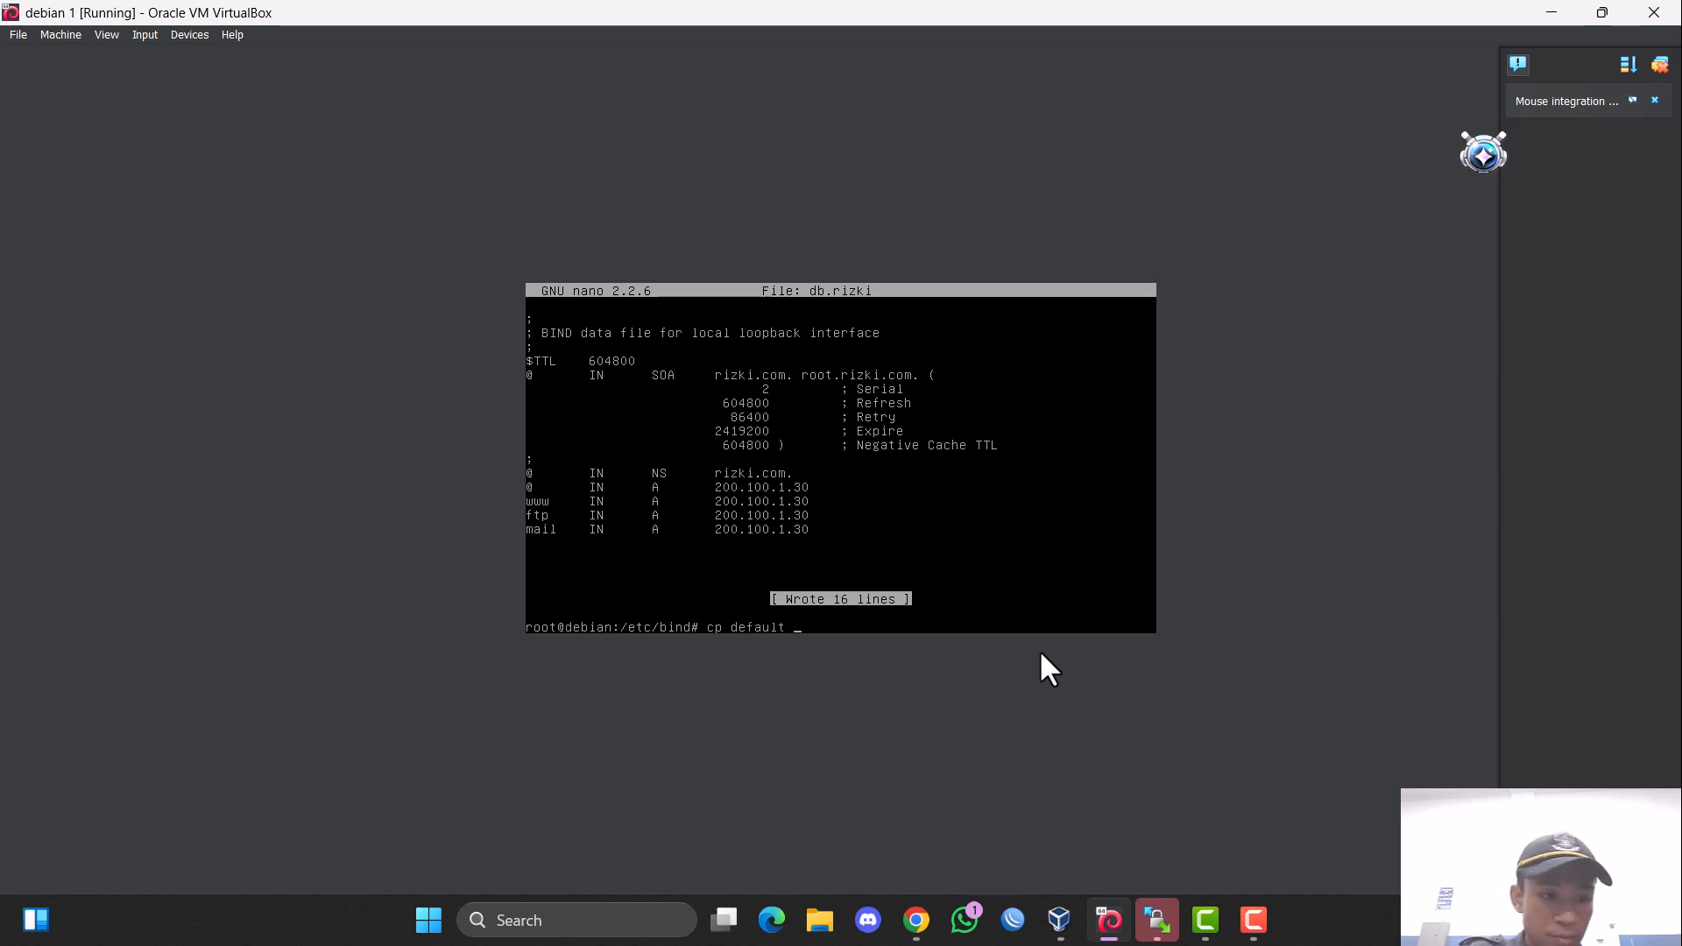
pyautogui.write('ma')
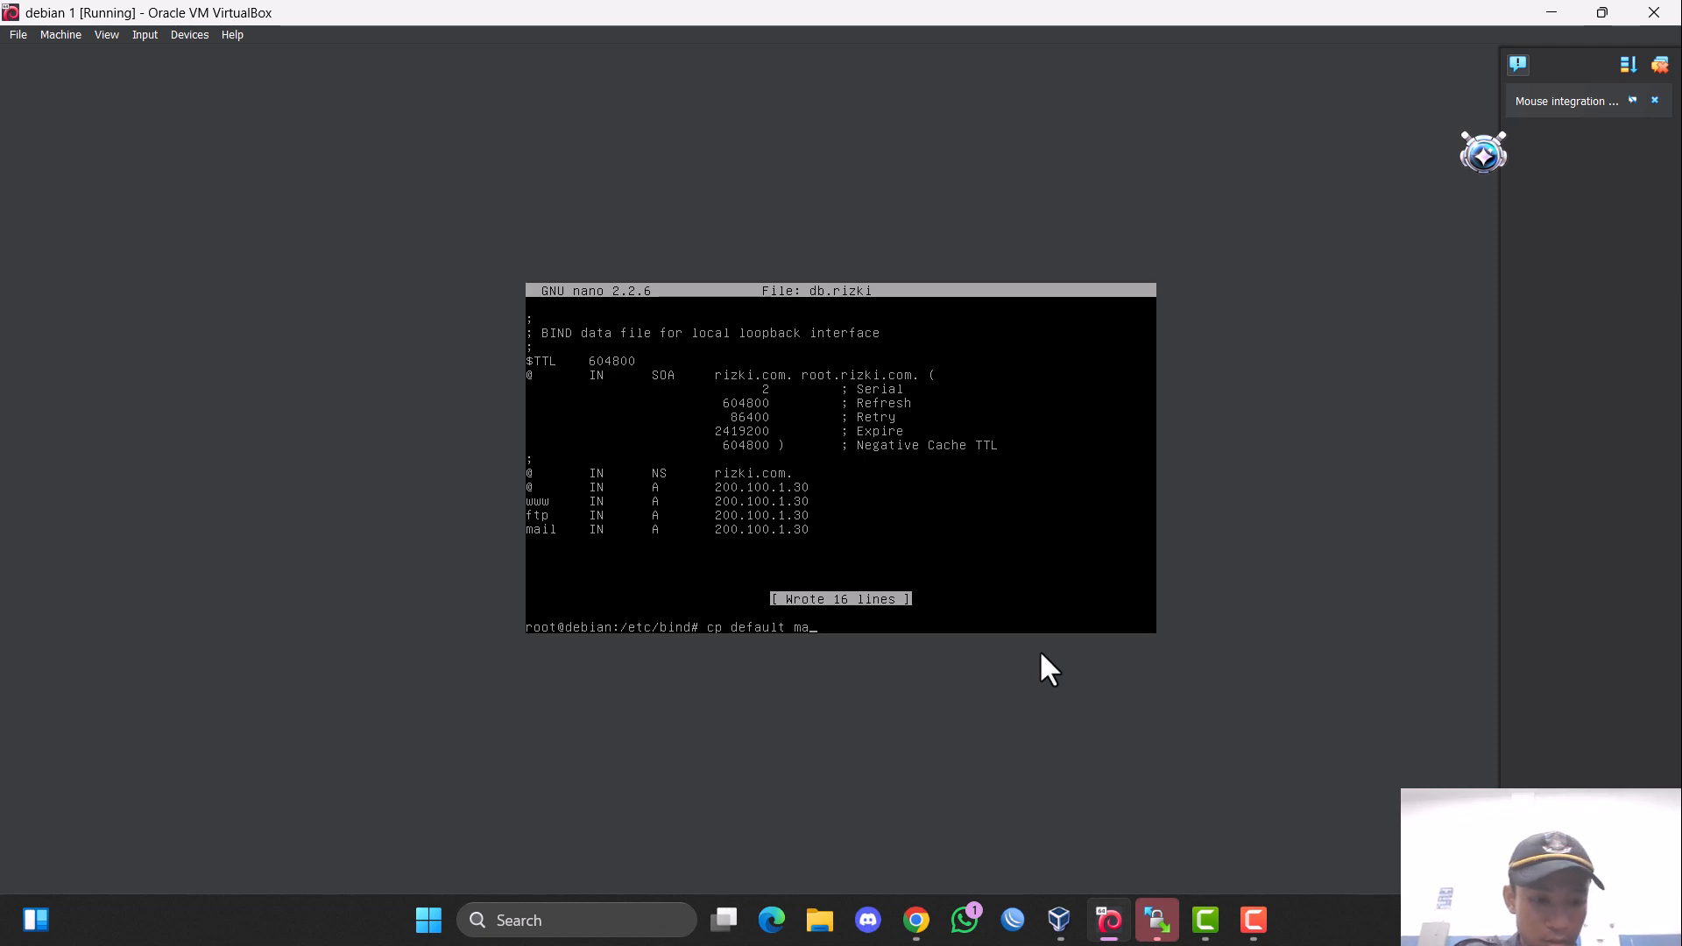
pyautogui.press('BackSpace')
pyautogui.press('BackSpace')
pyautogui.press('BackSpace')
pyautogui.press('BackSpace')
pyautogui.press('BackSpace')
pyautogui.press('BackSpace')
pyautogui.press('BackSpace')
pyautogui.press('BackSpace')
pyautogui.press('BackSpace')
pyautogui.press('BackSpace')
pyautogui.press('BackSpace')
pyautogui.press('BackSpace')
pyautogui.press('BackSpace')
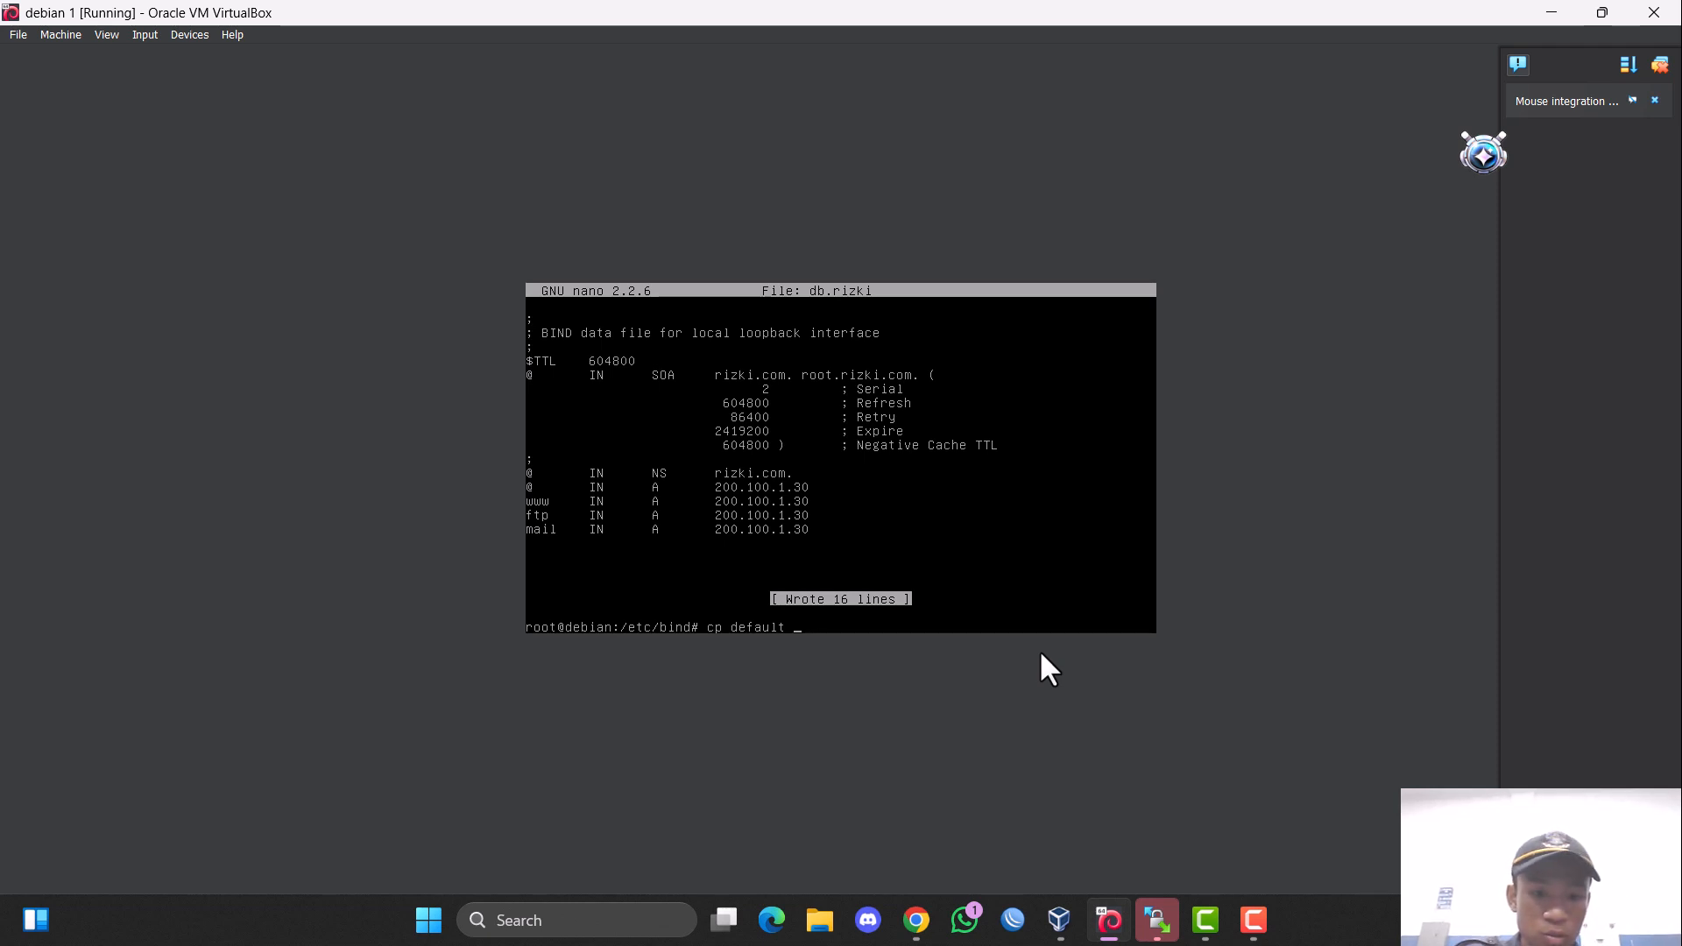
# Change to the /etc/apache2/sites-available directory and list its files.
pyautogui.write('cd ')
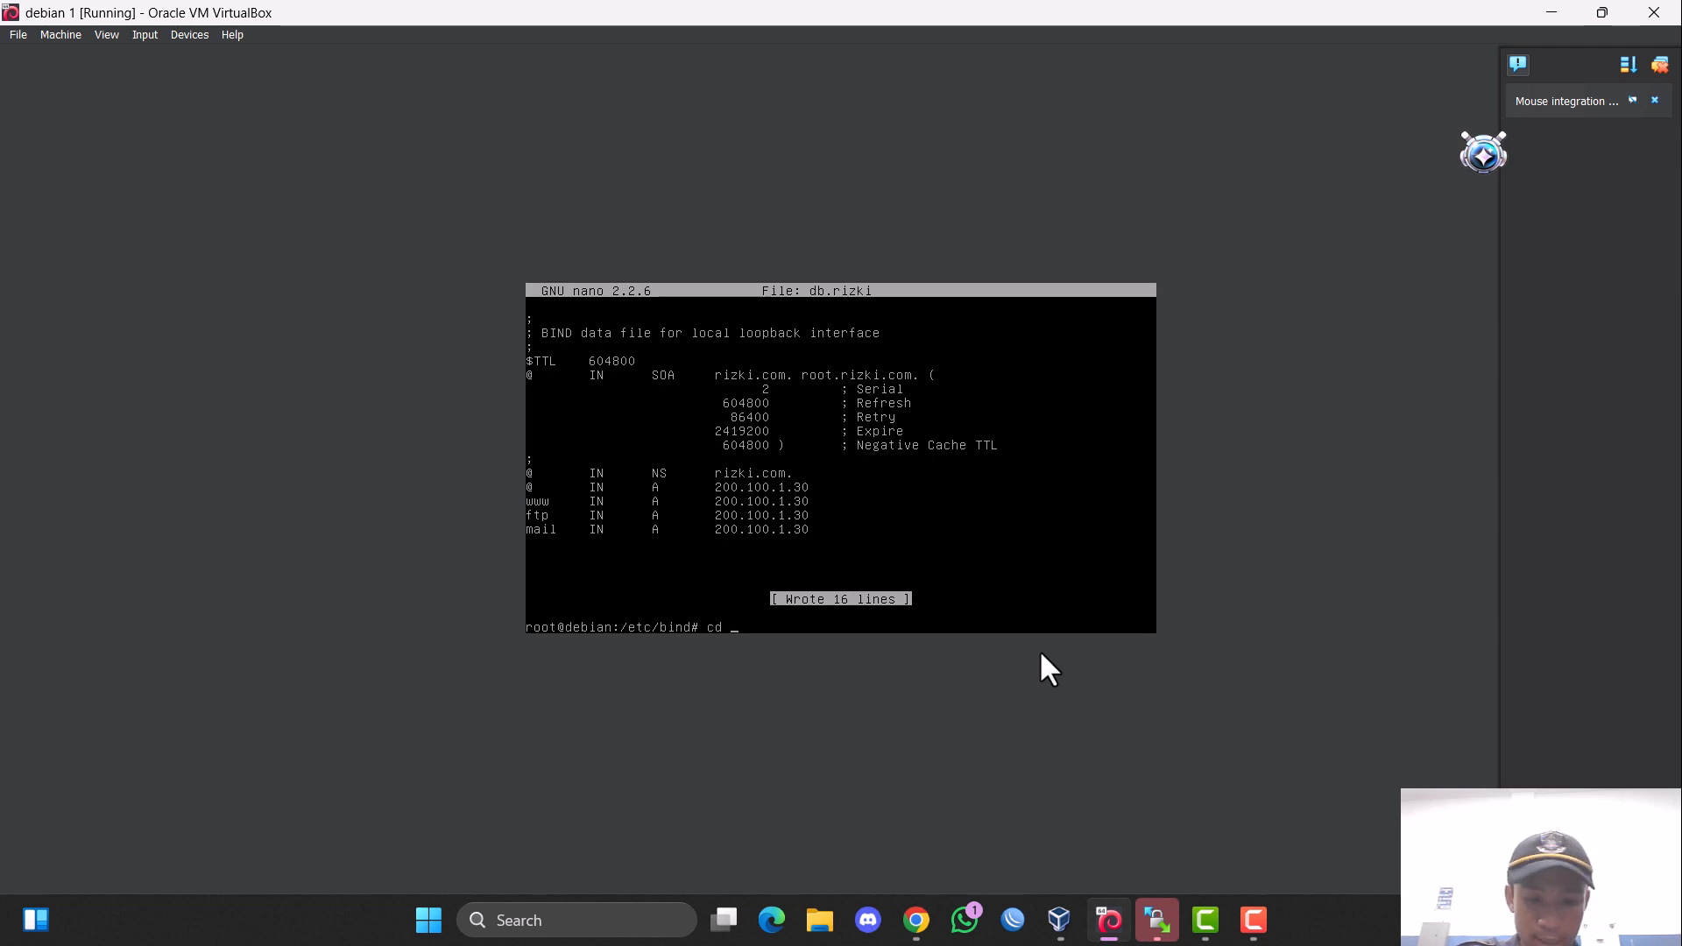
pyautogui.write('/etc/apa')
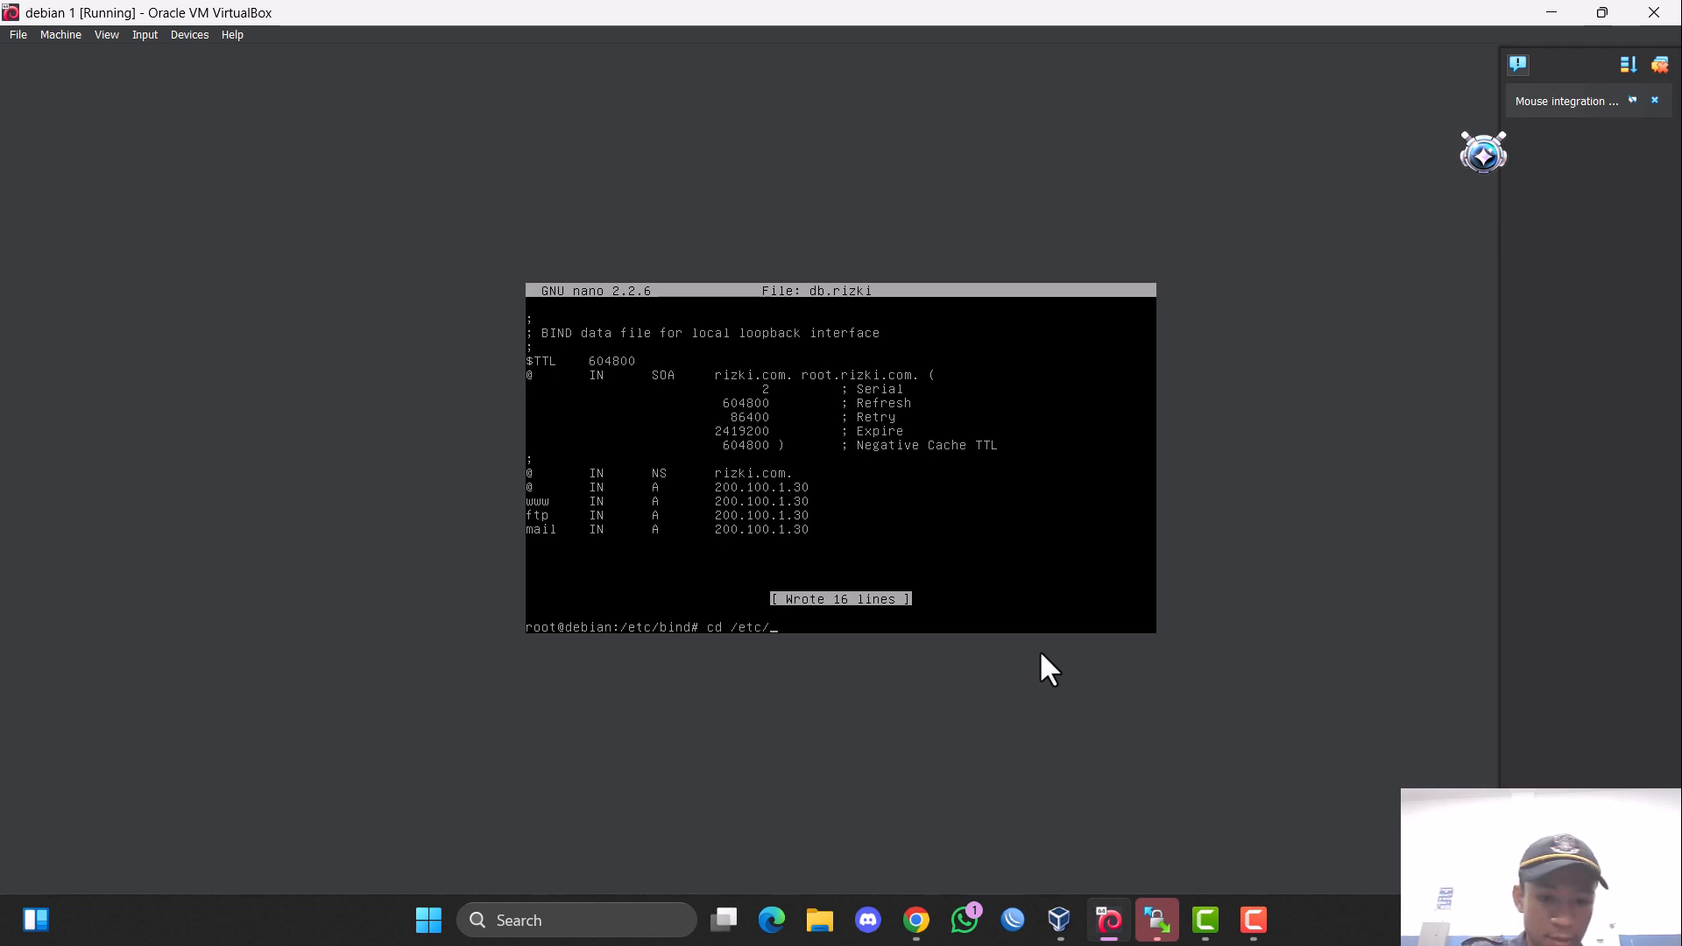
pyautogui.press('Tab')
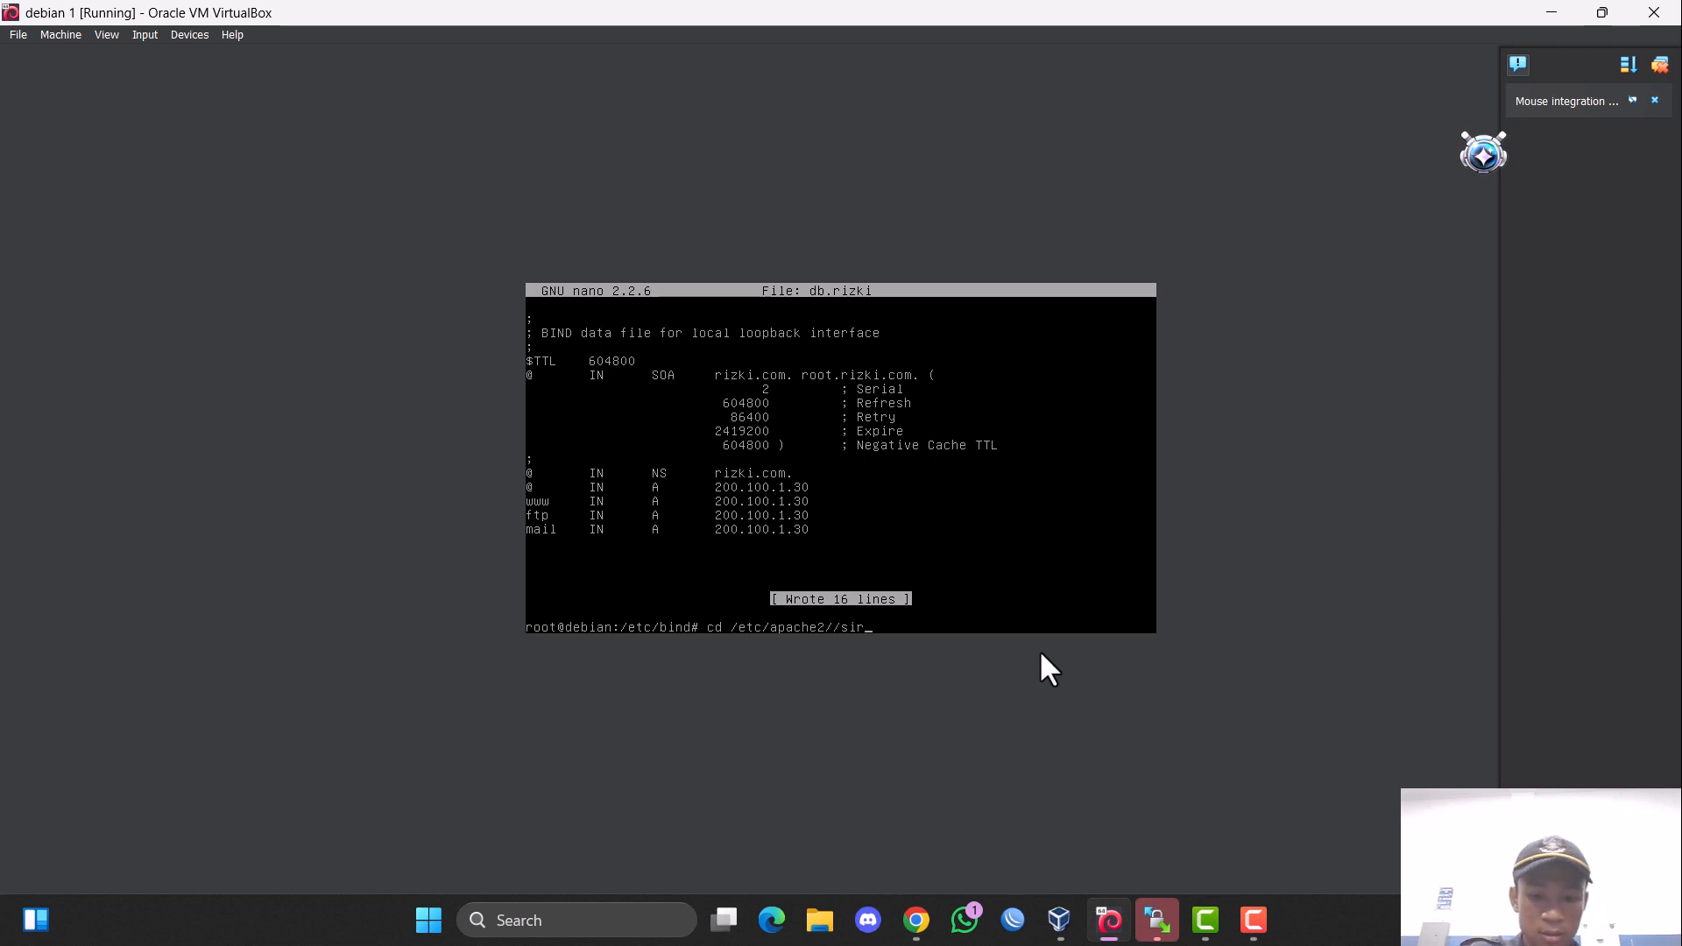
pyautogui.write('/sit')
pyautogui.press('Tab')
pyautogui.write('av')
pyautogui.press('Tab')
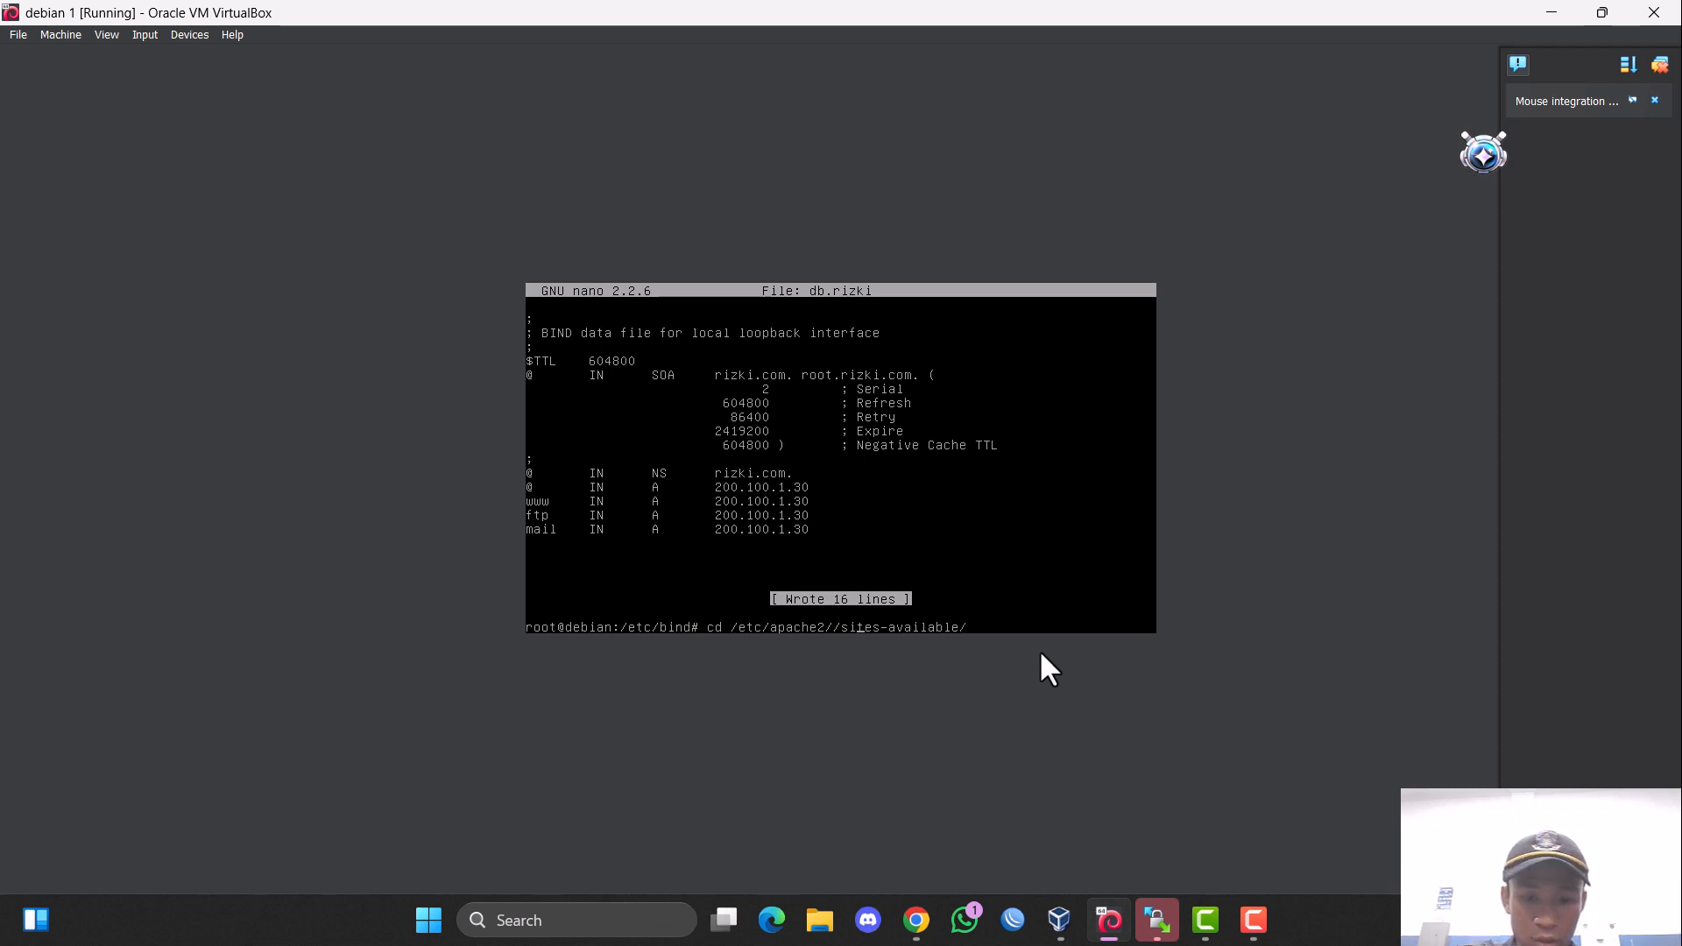
pyautogui.press('BackSpace')
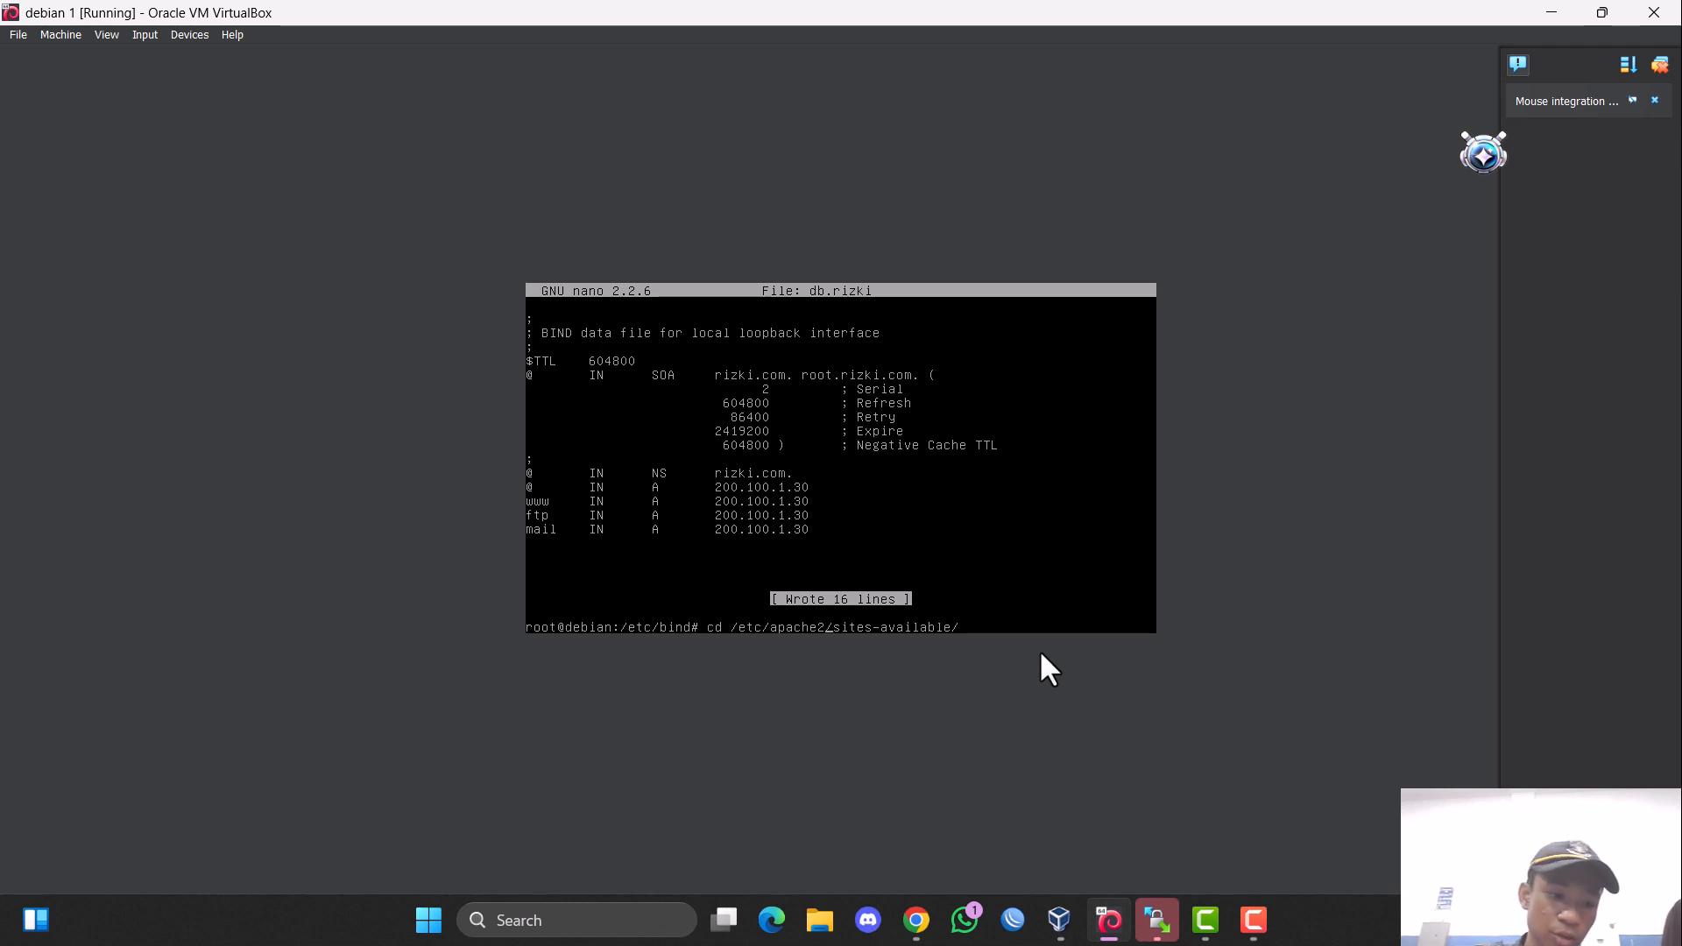
pyautogui.press('Return')
pyautogui.write('ls')
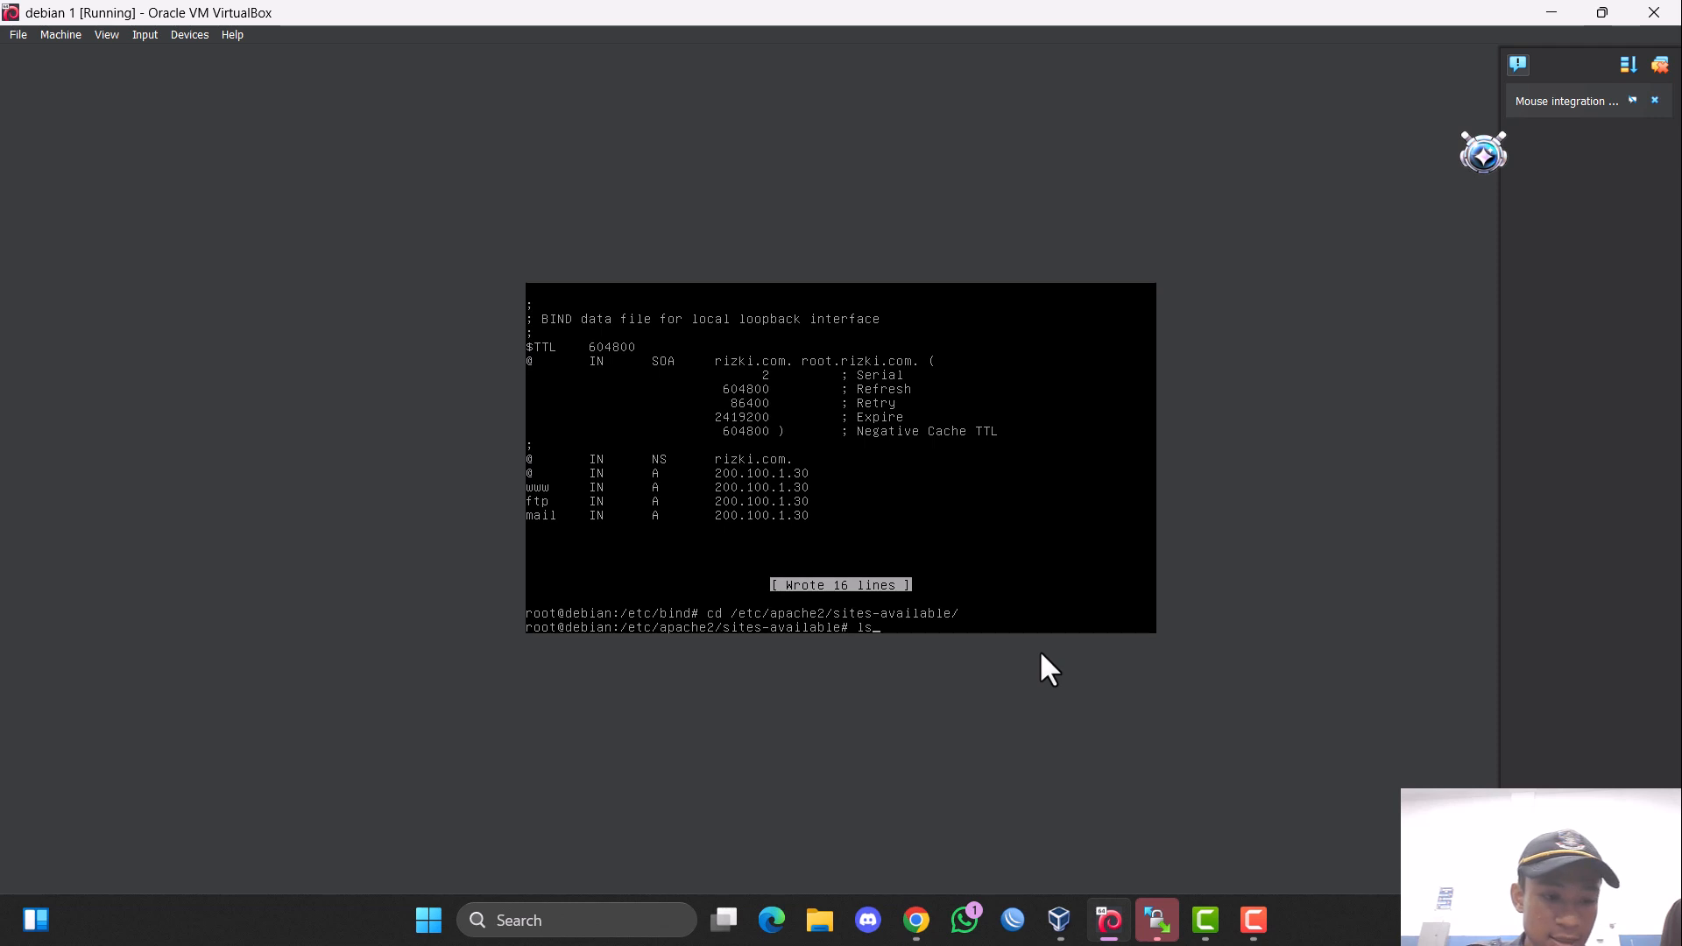
pyautogui.press('Return')
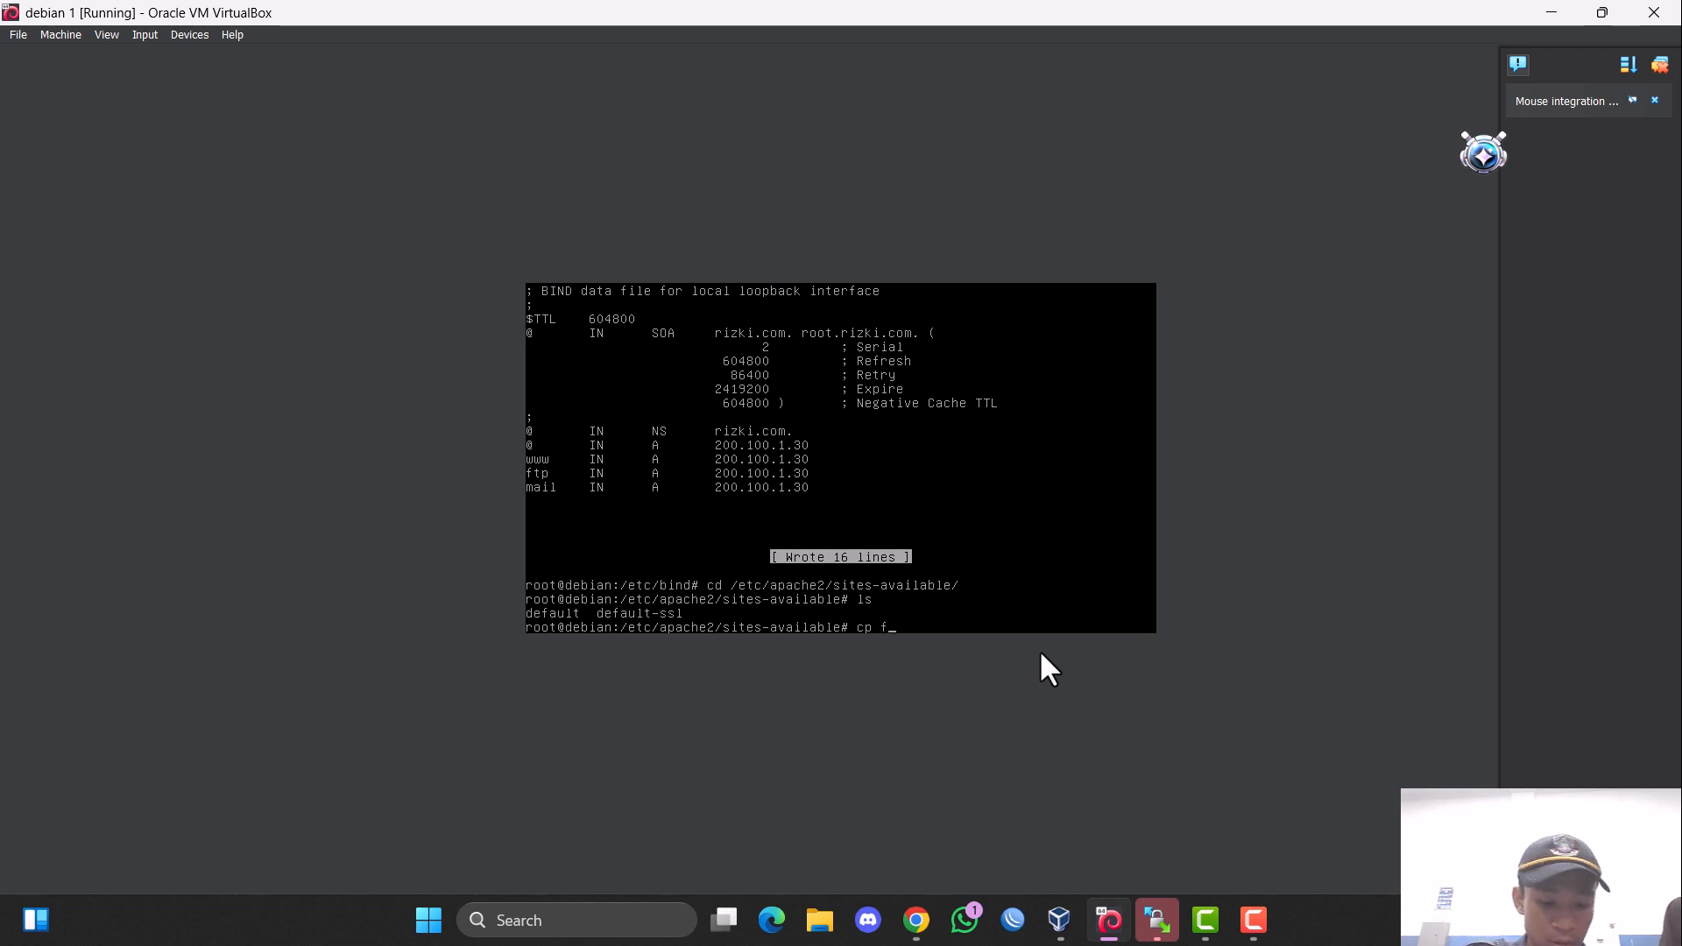
# Copy the default site file to a new file named mail and list the directory's files.
pyautogui.write('cp default')
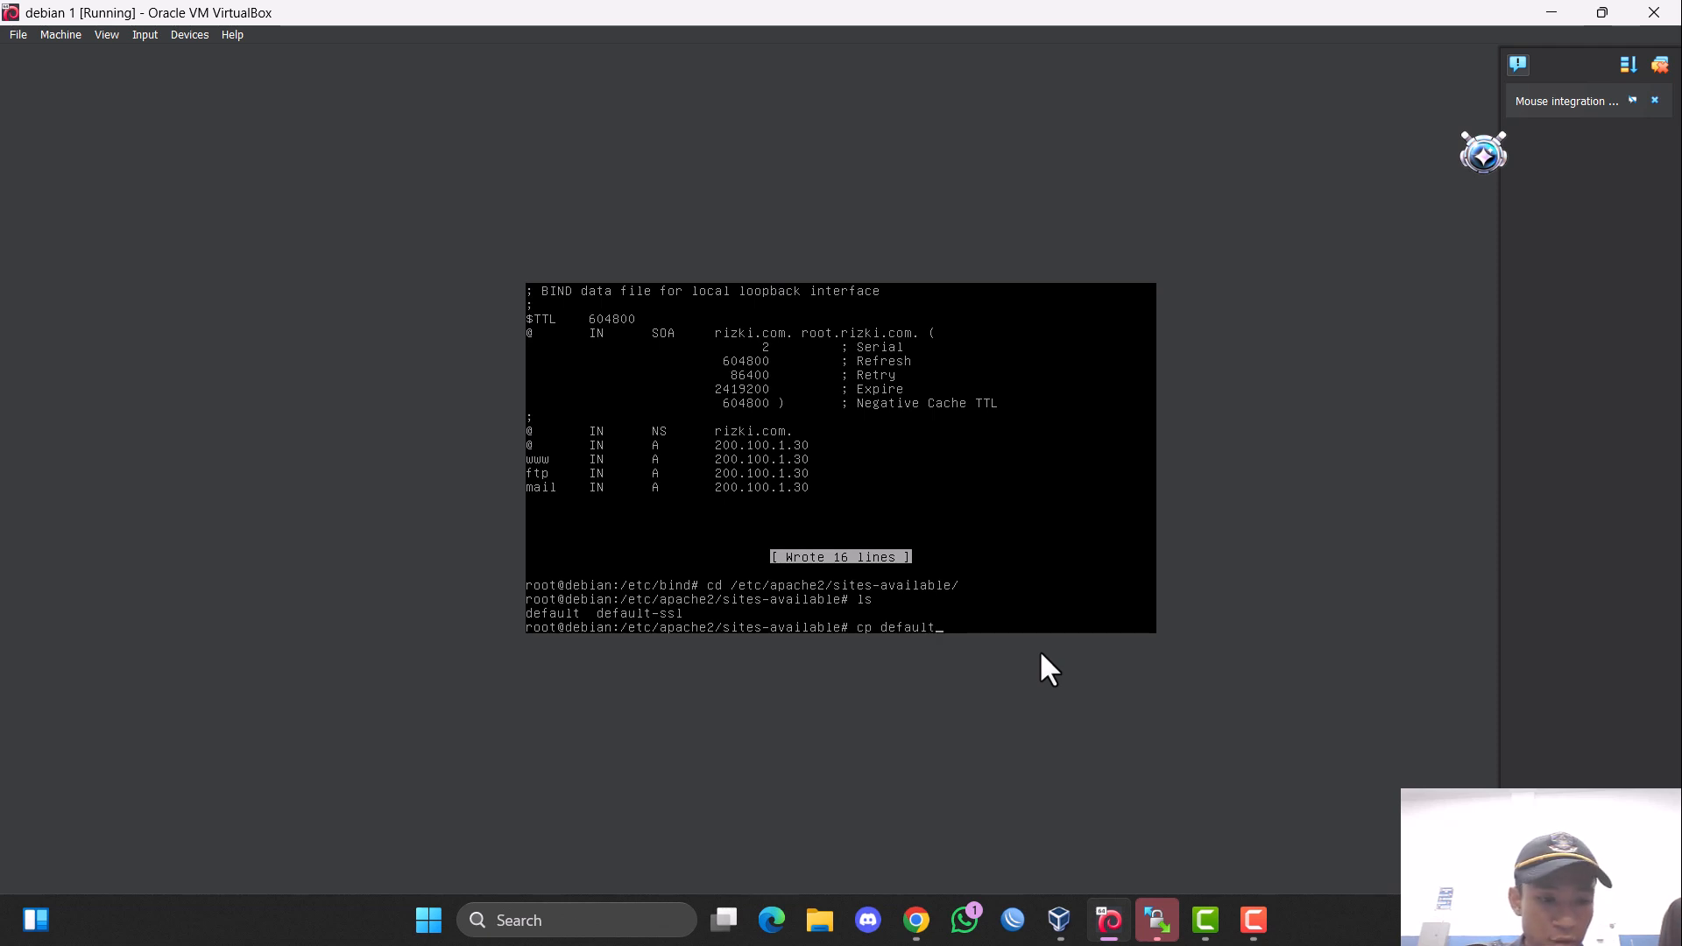
pyautogui.write('mail')
pyautogui.press('Return')
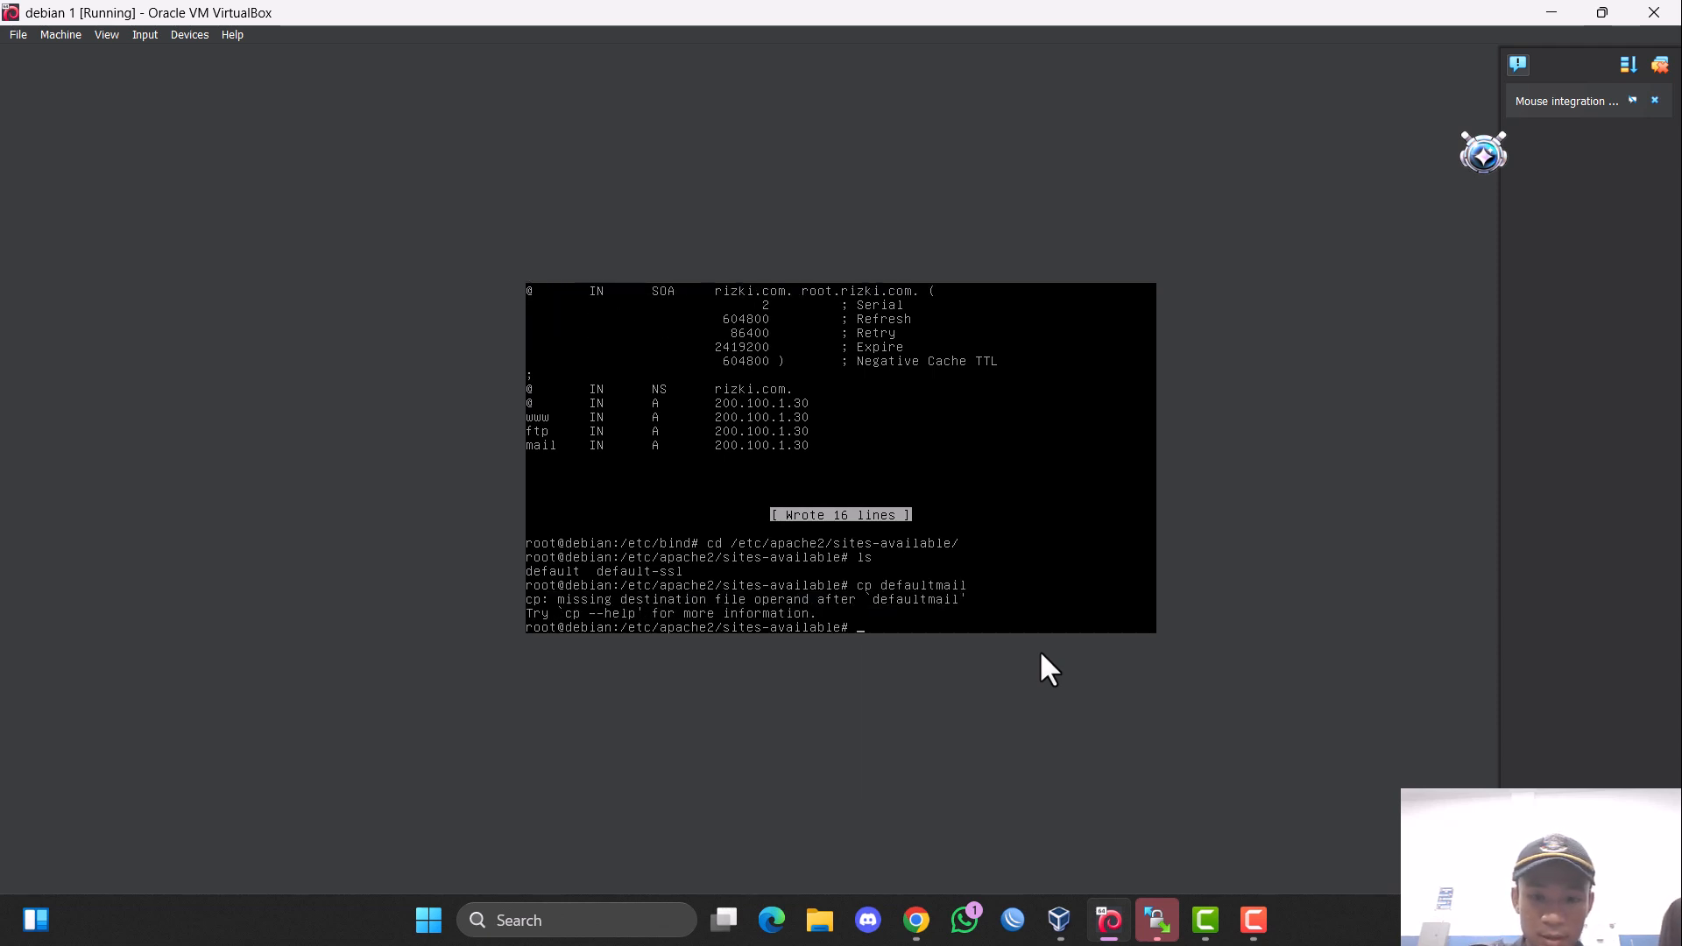
pyautogui.press('Up')
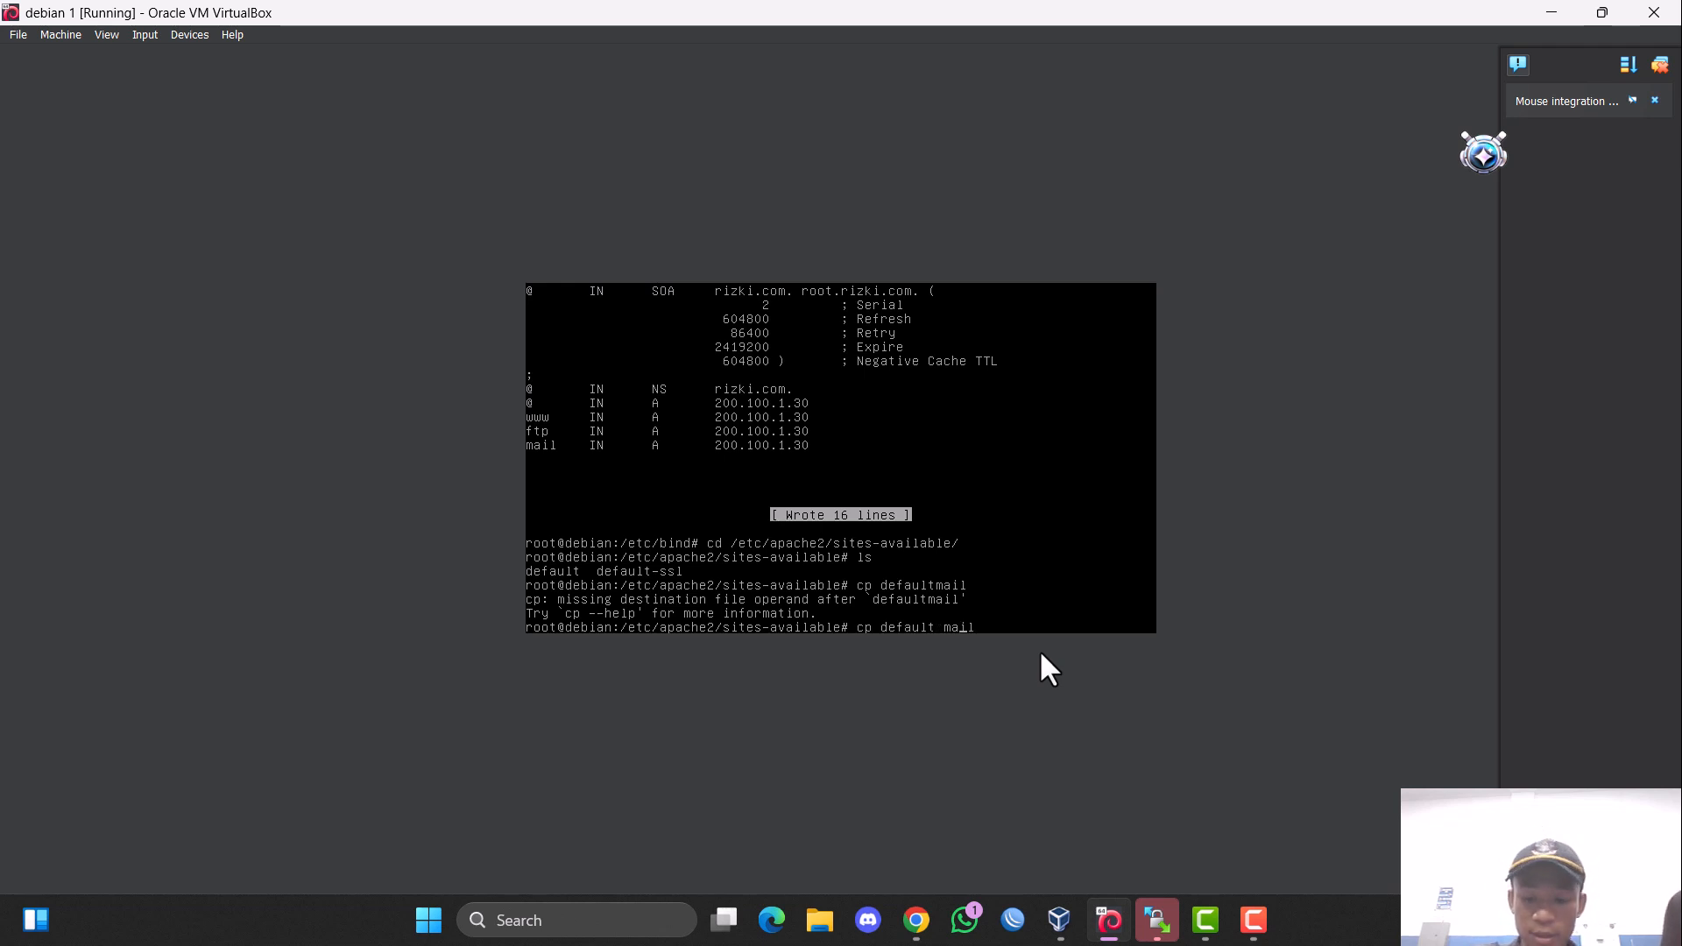
pyautogui.press('Return')
pyautogui.press('Up')
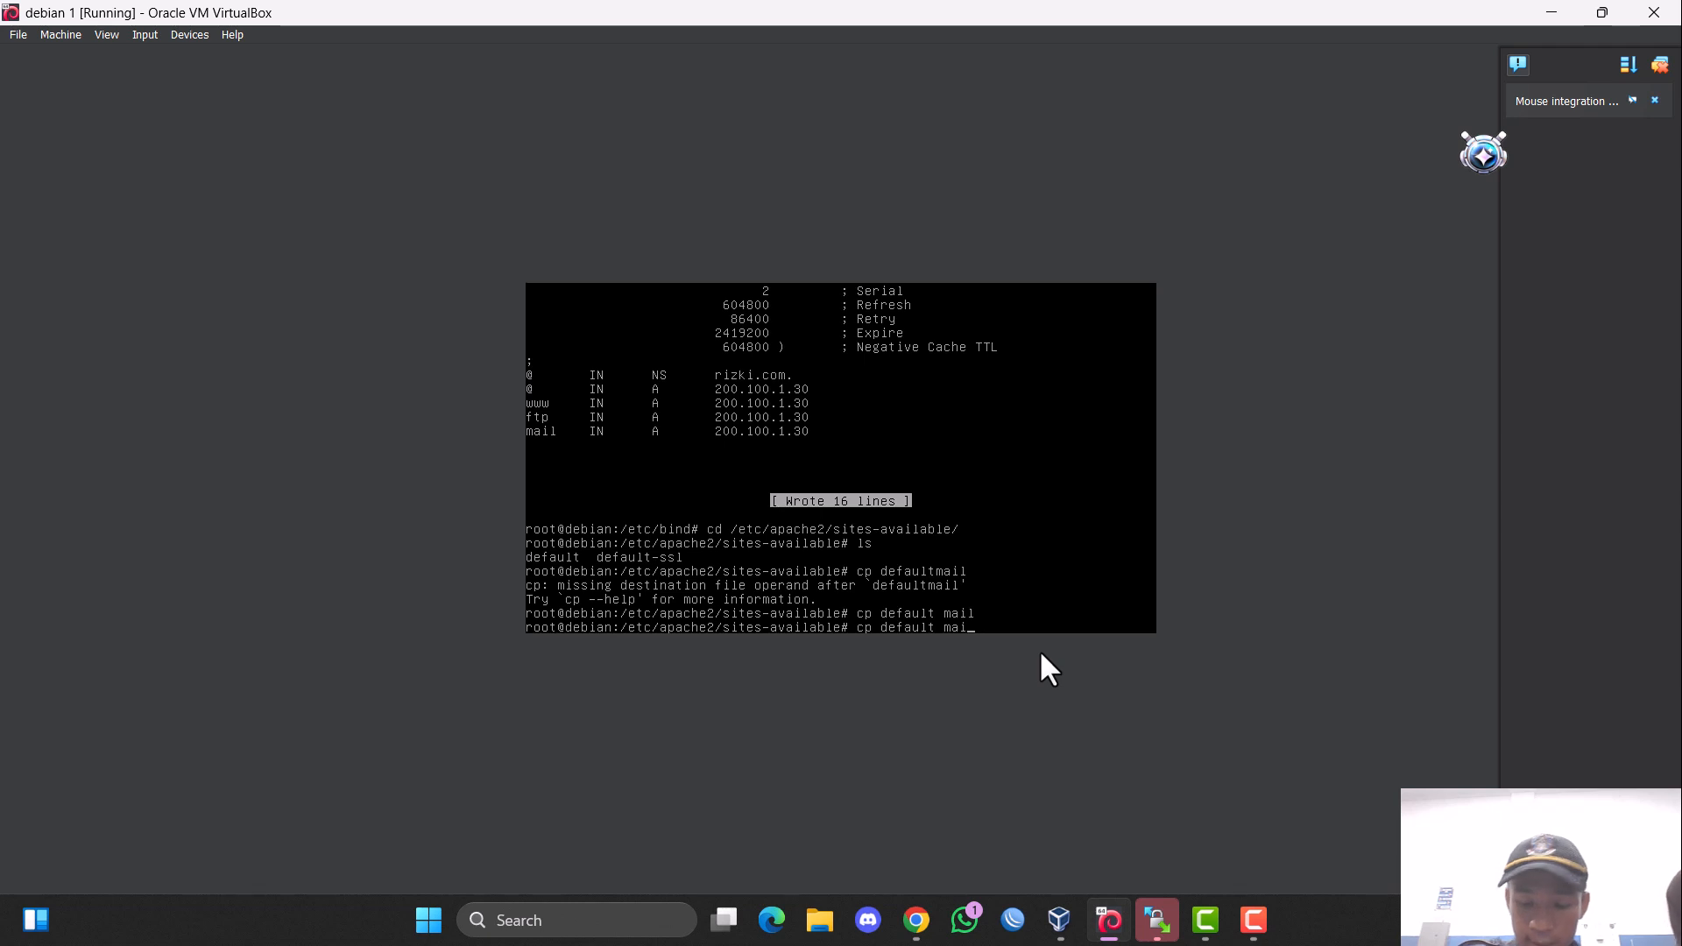
pyautogui.press('BackSpace')
pyautogui.press('BackSpace')
pyautogui.press('BackSpace')
pyautogui.press('BackSpace')
pyautogui.press('BackSpace')
pyautogui.press('BackSpace')
pyautogui.press('BackSpace')
pyautogui.press('BackSpace')
pyautogui.press('BackSpace')
pyautogui.press('BackSpace')
pyautogui.press('BackSpace')
pyautogui.press('BackSpace')
pyautogui.press('BackSpace')
pyautogui.press('BackSpace')
pyautogui.write('ls')
pyautogui.press('Return')
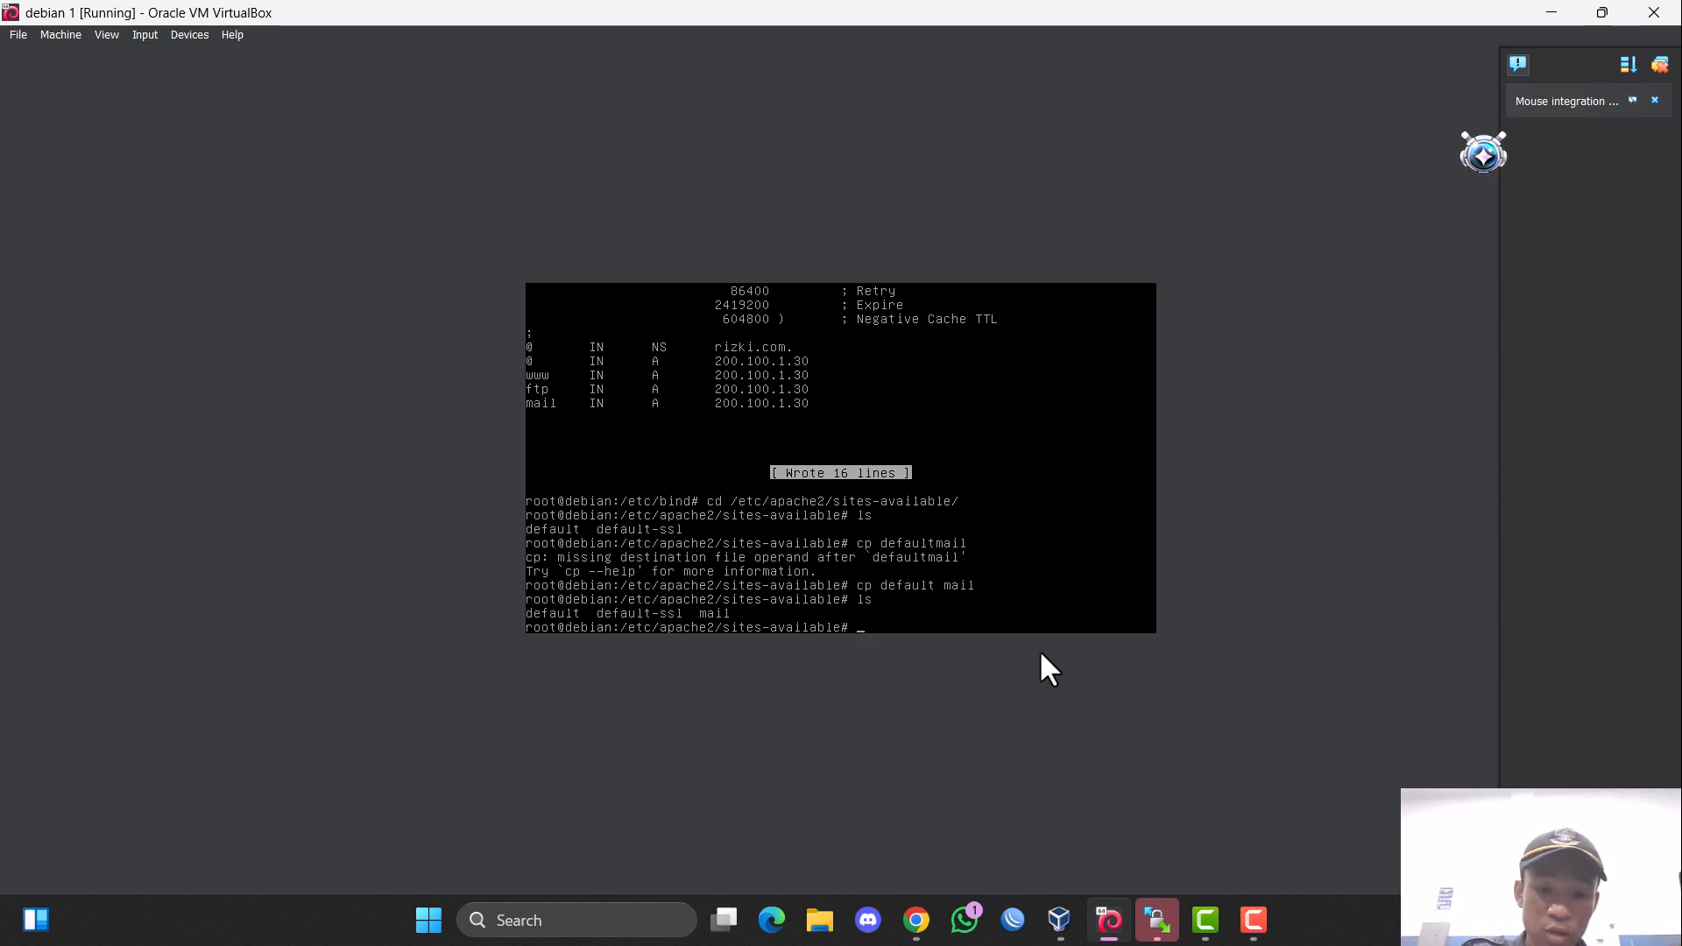
# Open the site file mail in nano.
pyautogui.write('nano ')
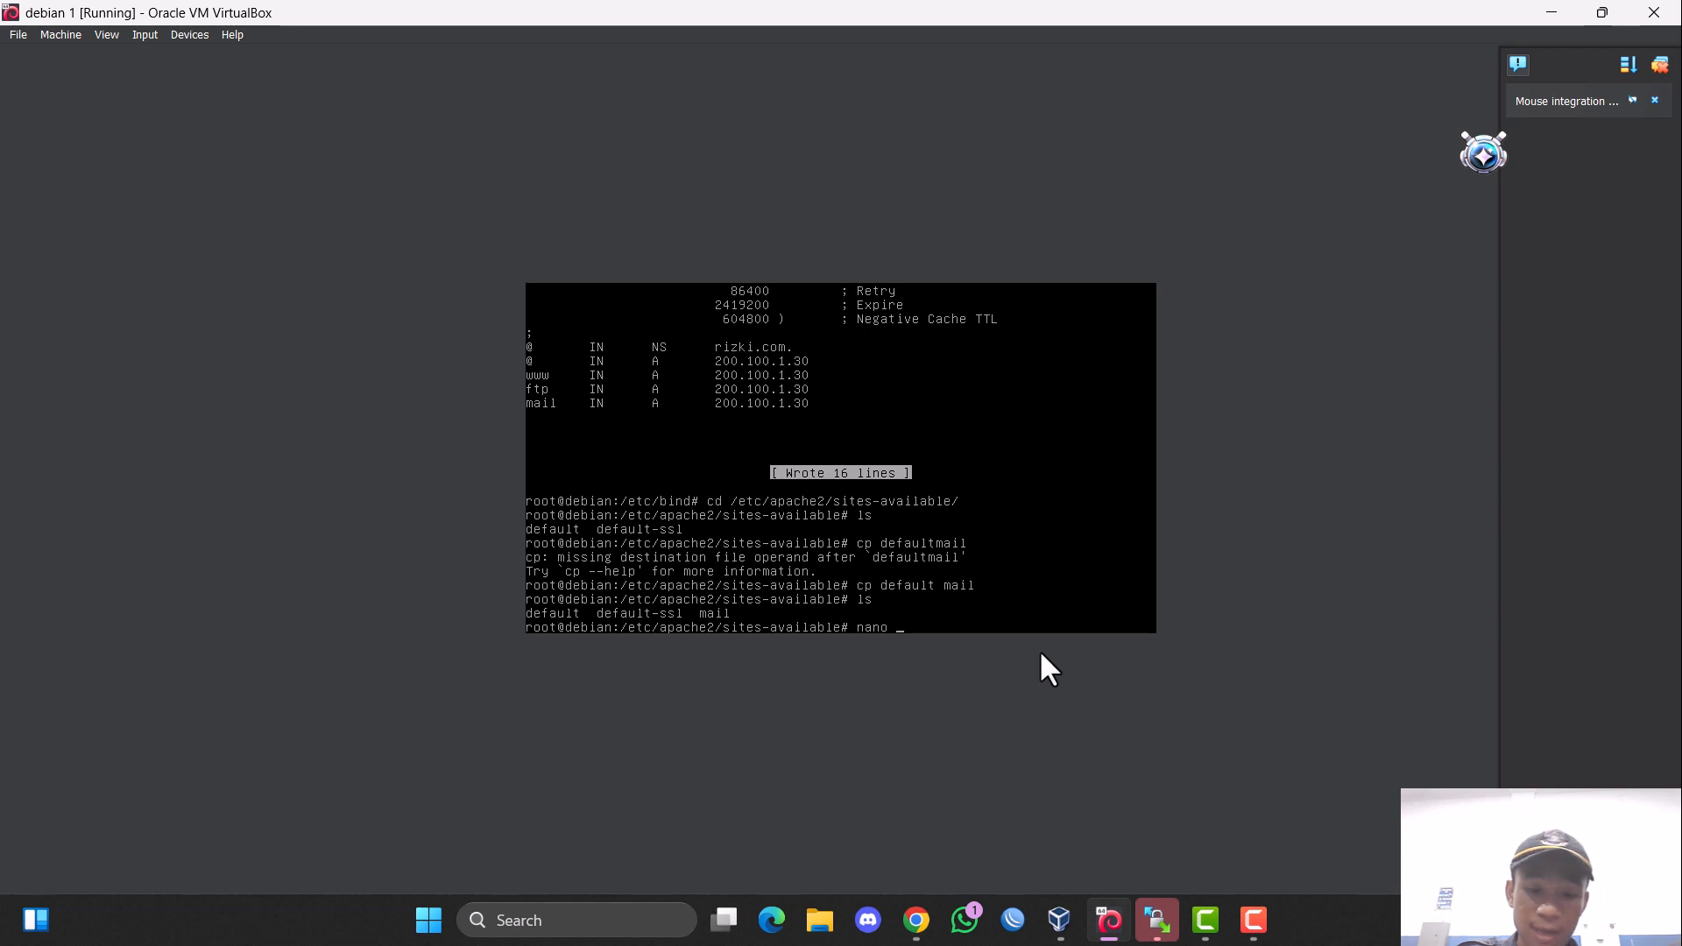
pyautogui.write('ma')
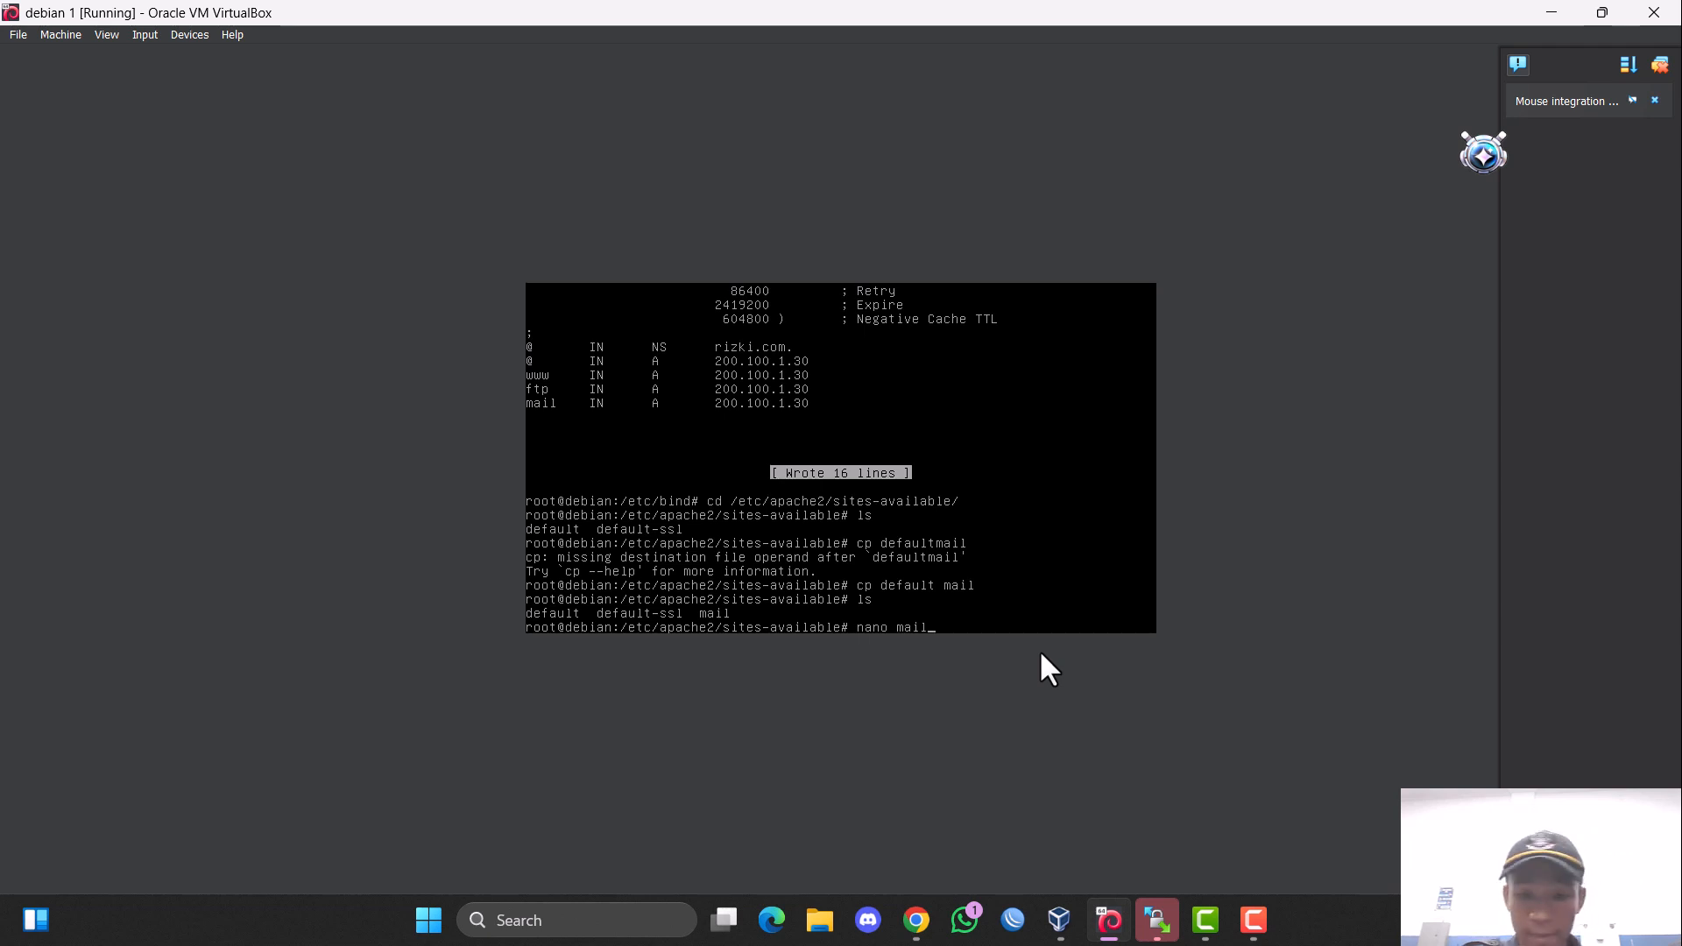
pyautogui.write('il')
pyautogui.press('Return')
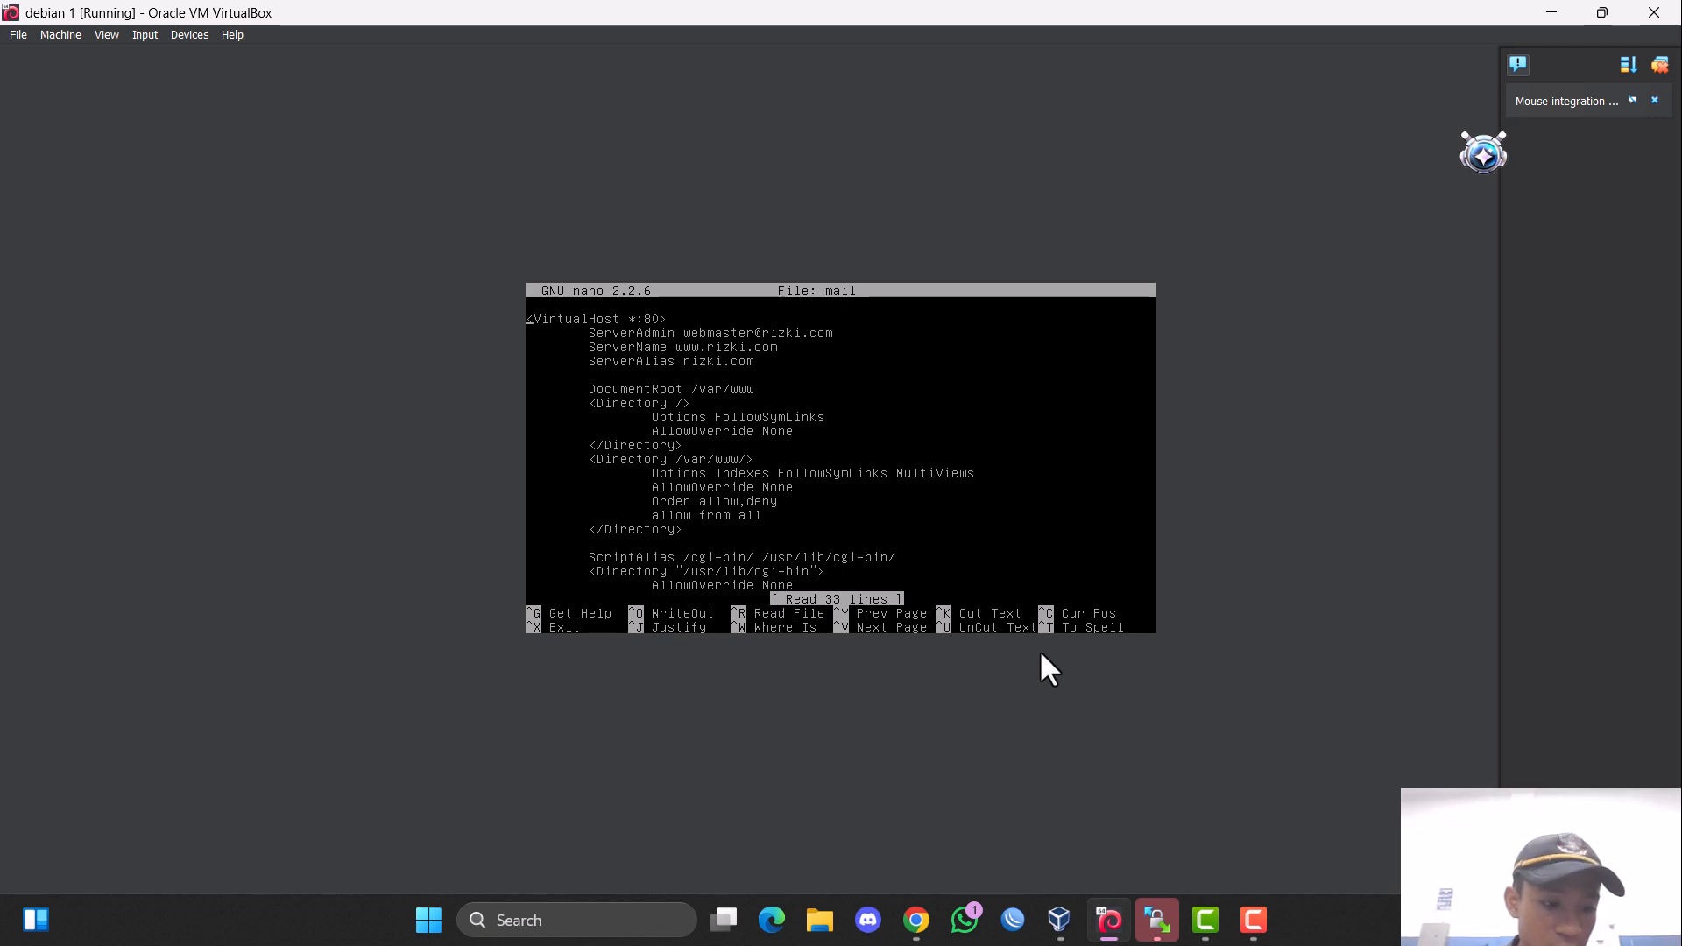
# Delete the ServerAlias line from the virtual host in the mail site file.
pyautogui.press('Down')
pyautogui.press('Down')
pyautogui.press('Down')
pyautogui.press('Down')
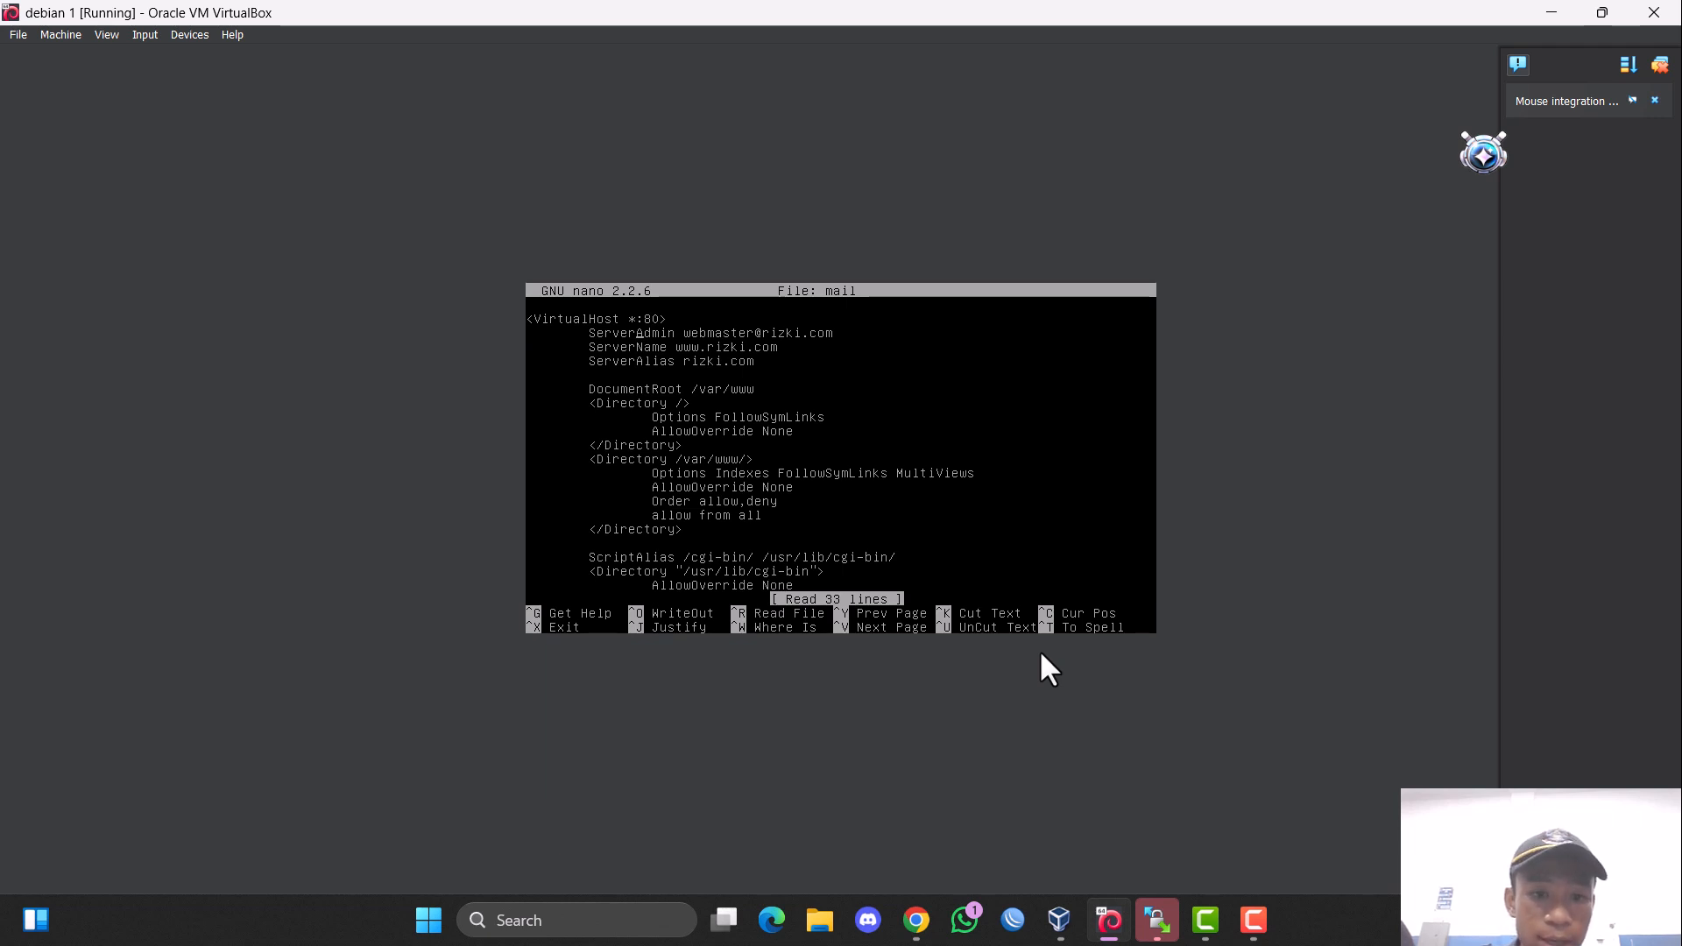
pyautogui.press('Down')
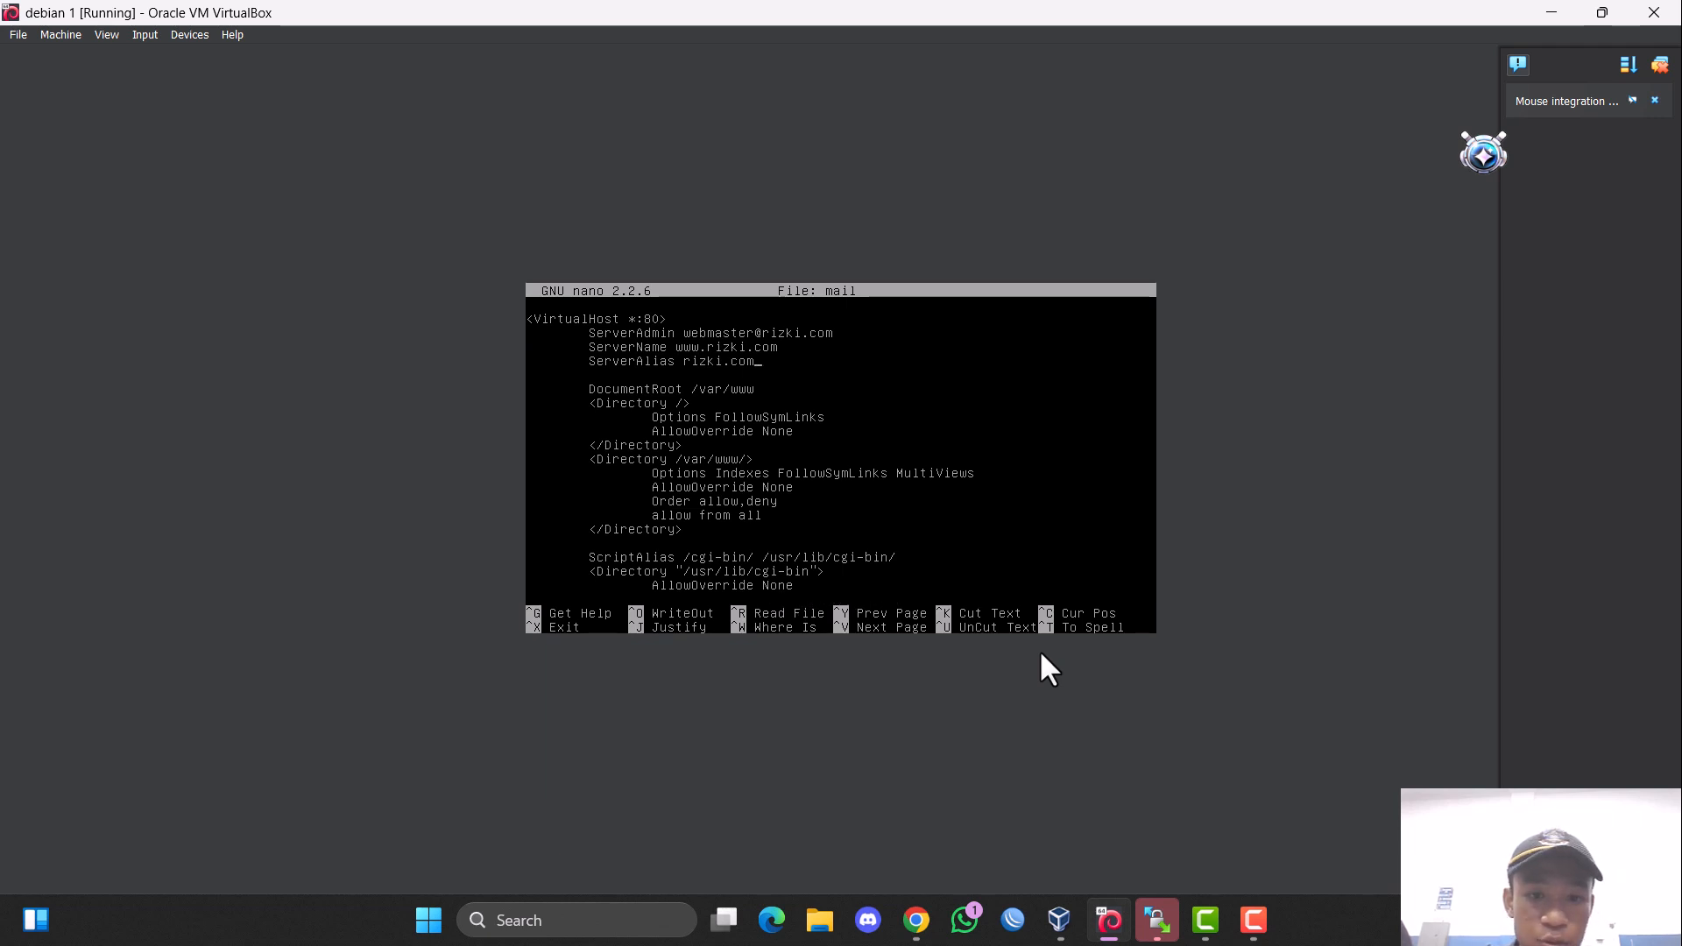
pyautogui.hotkey('ctrl', 'k')
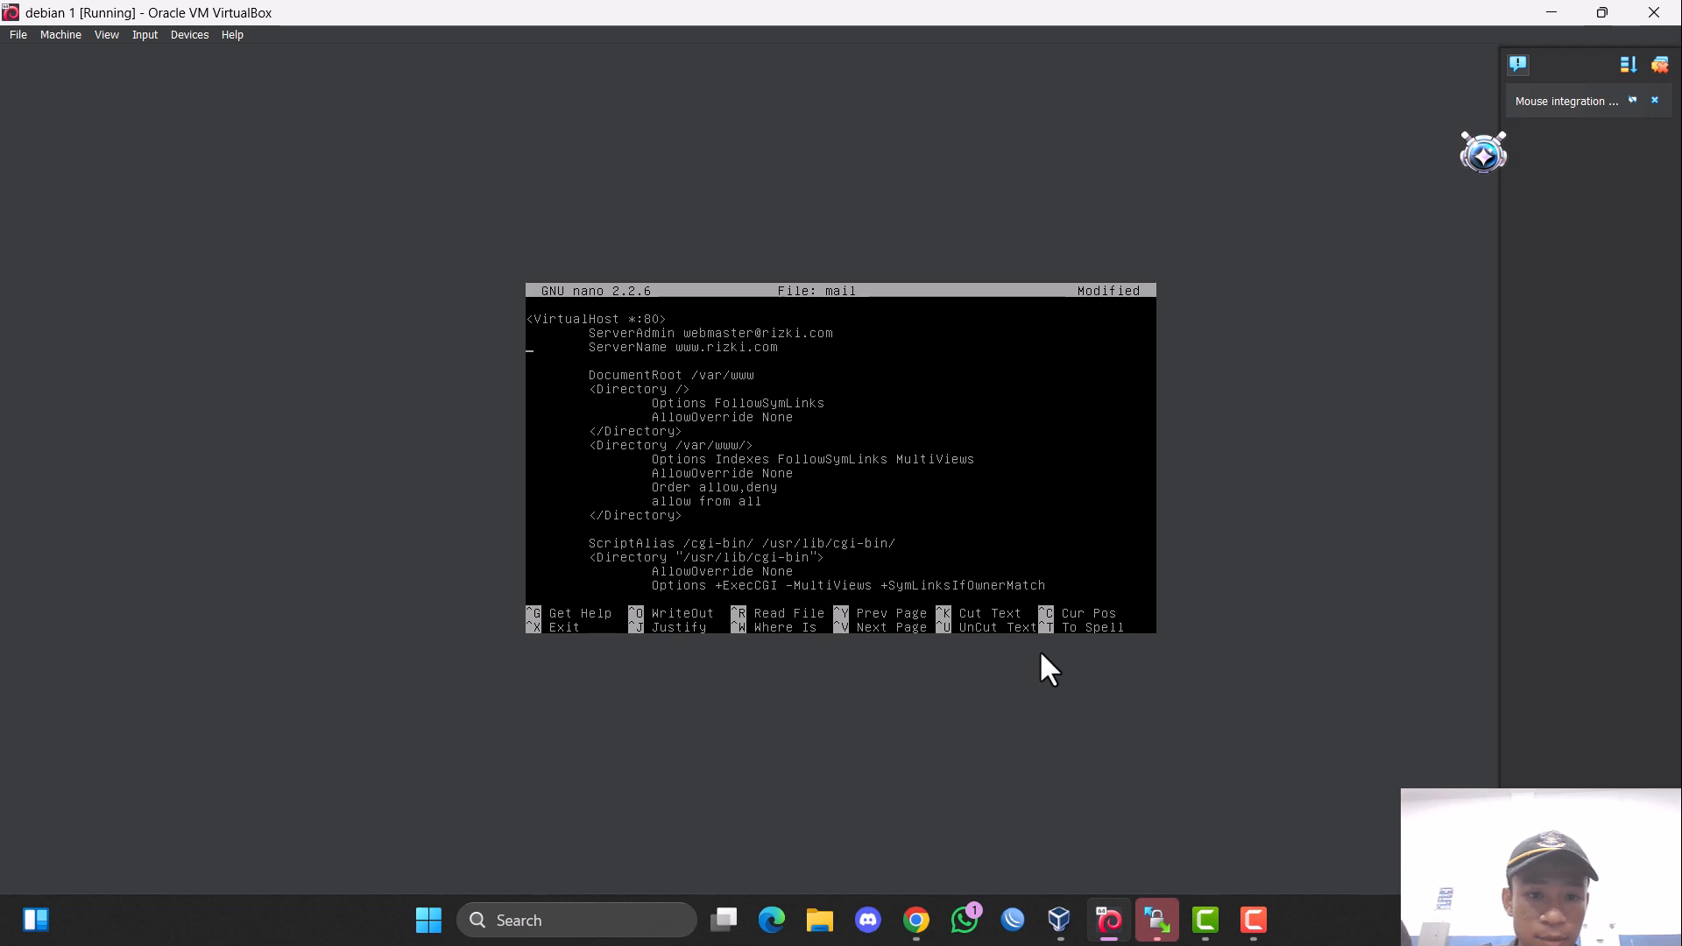
# Set the virtual host's ServerName to mail.rizki.com.
pyautogui.press('Up')
pyautogui.press('Right')
pyautogui.press('Right')
pyautogui.press('Right')
pyautogui.press('Right')
pyautogui.press('Right')
pyautogui.press('Right')
pyautogui.press('Right')
pyautogui.press('Right')
pyautogui.press('Right')
pyautogui.press('Right')
pyautogui.press('Right')
pyautogui.press('Right')
pyautogui.press('Right')
pyautogui.press('Right')
pyautogui.press('Right')
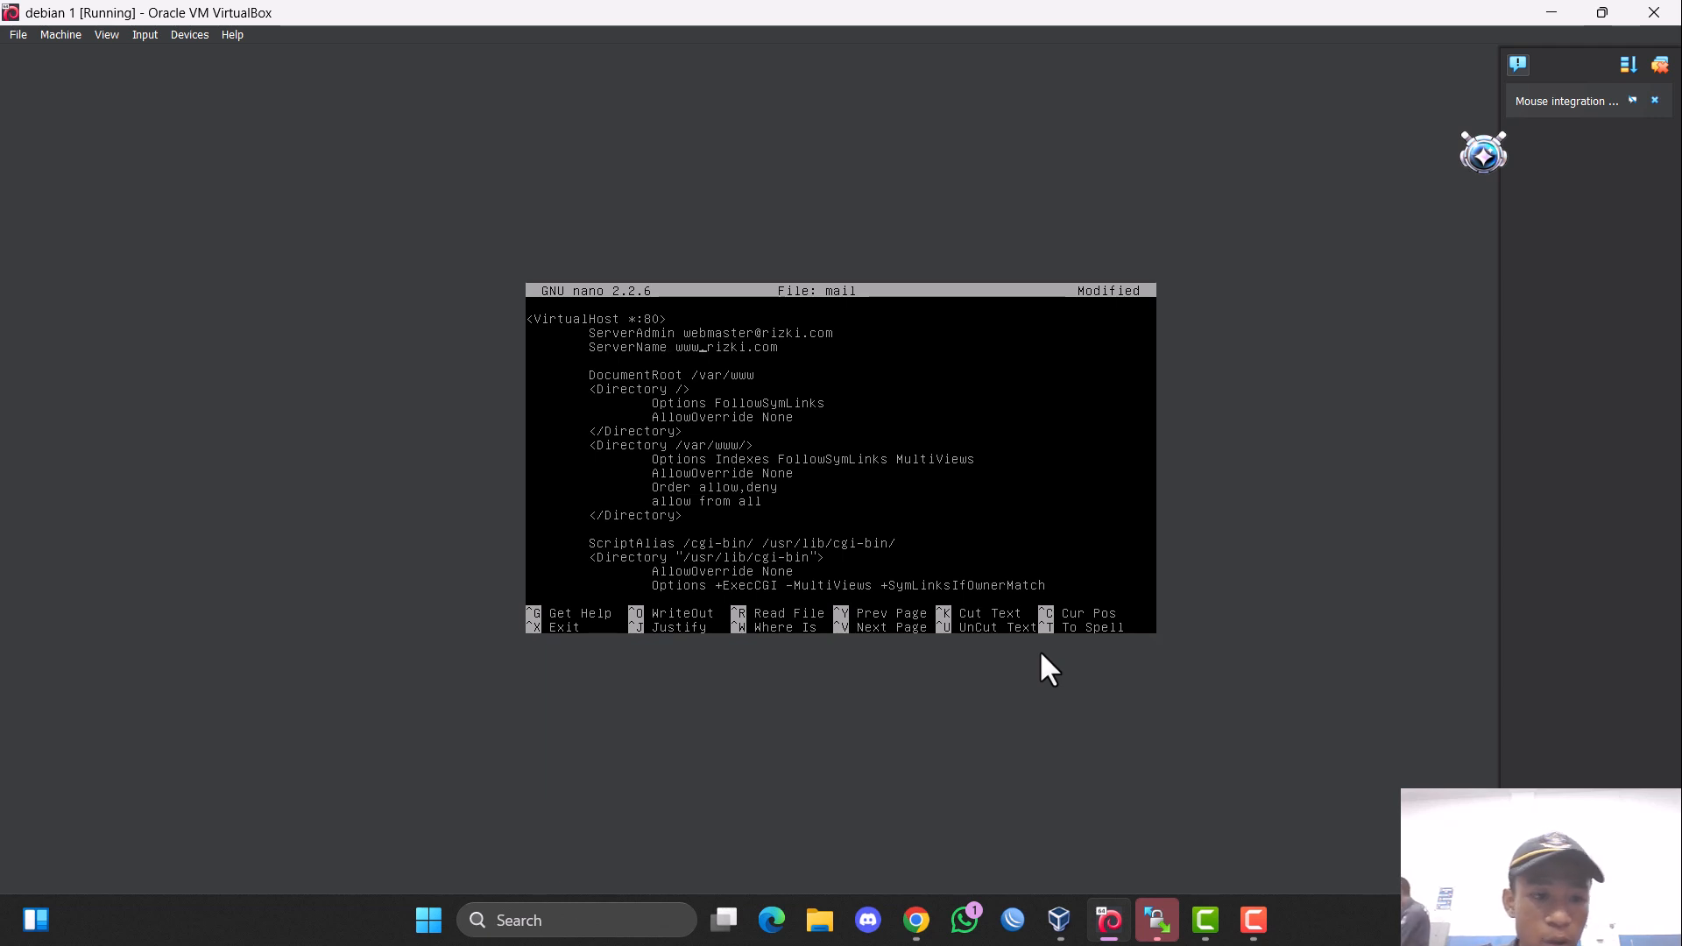
pyautogui.press('BackSpace')
pyautogui.press('BackSpace')
pyautogui.press('BackSpace')
pyautogui.write('mail')
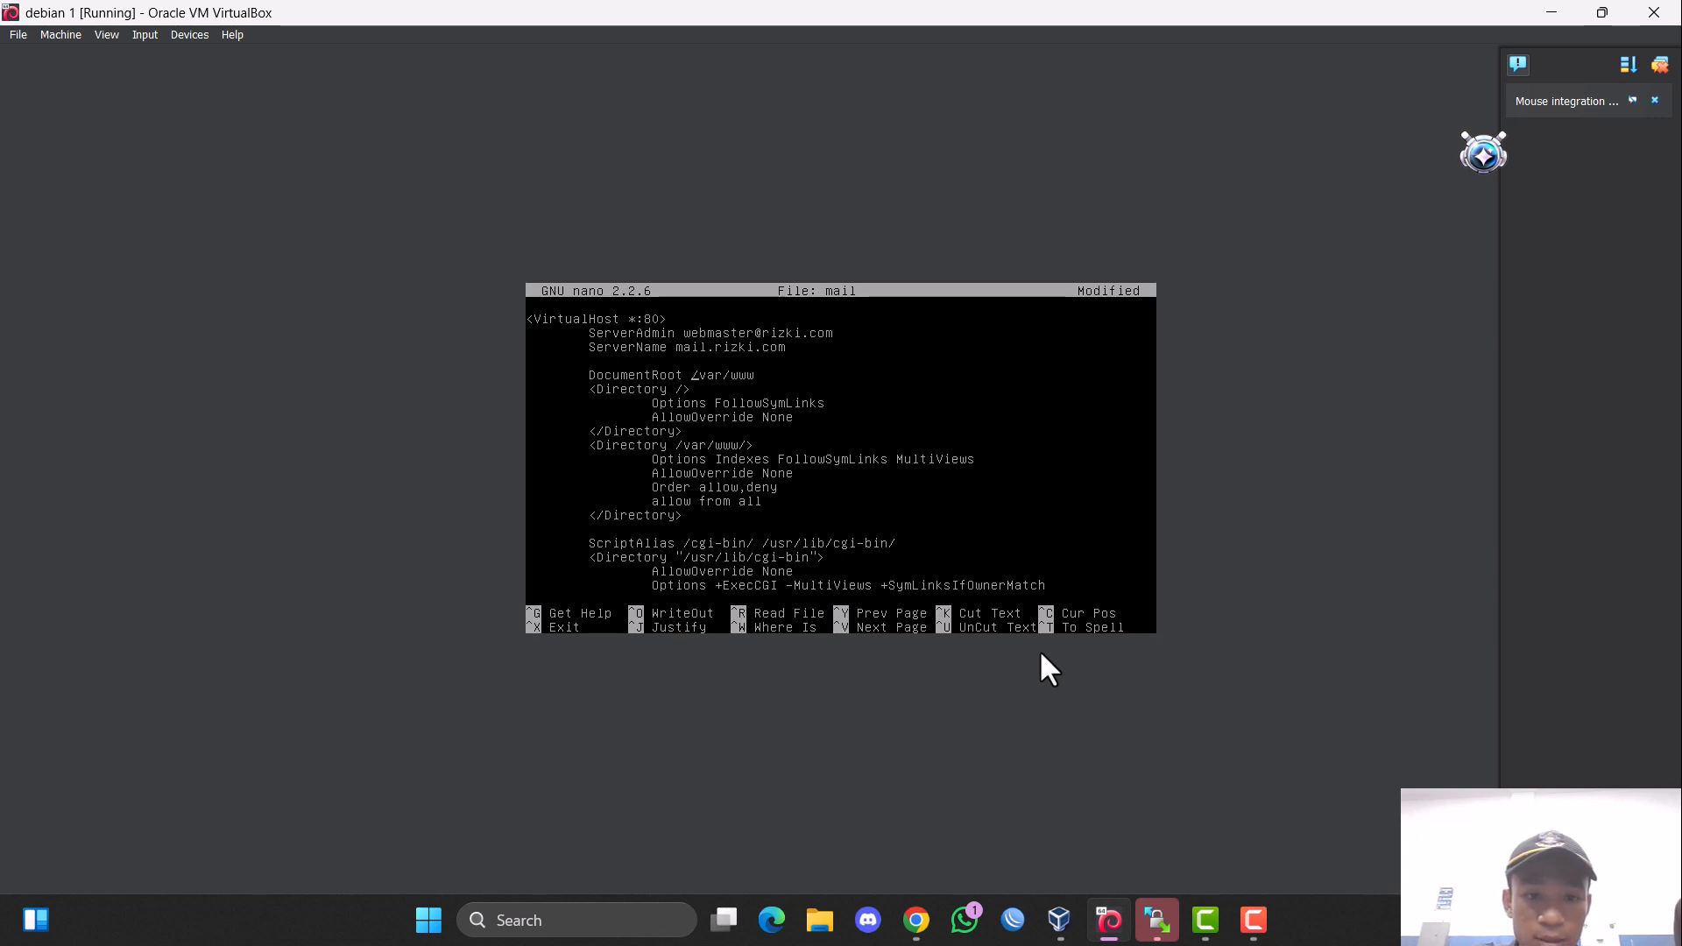
# Set the virtual host's DocumentRoot to /usr/share/squirrelmail.
pyautogui.press('Down')
pyautogui.press('Down')
pyautogui.press('Down')
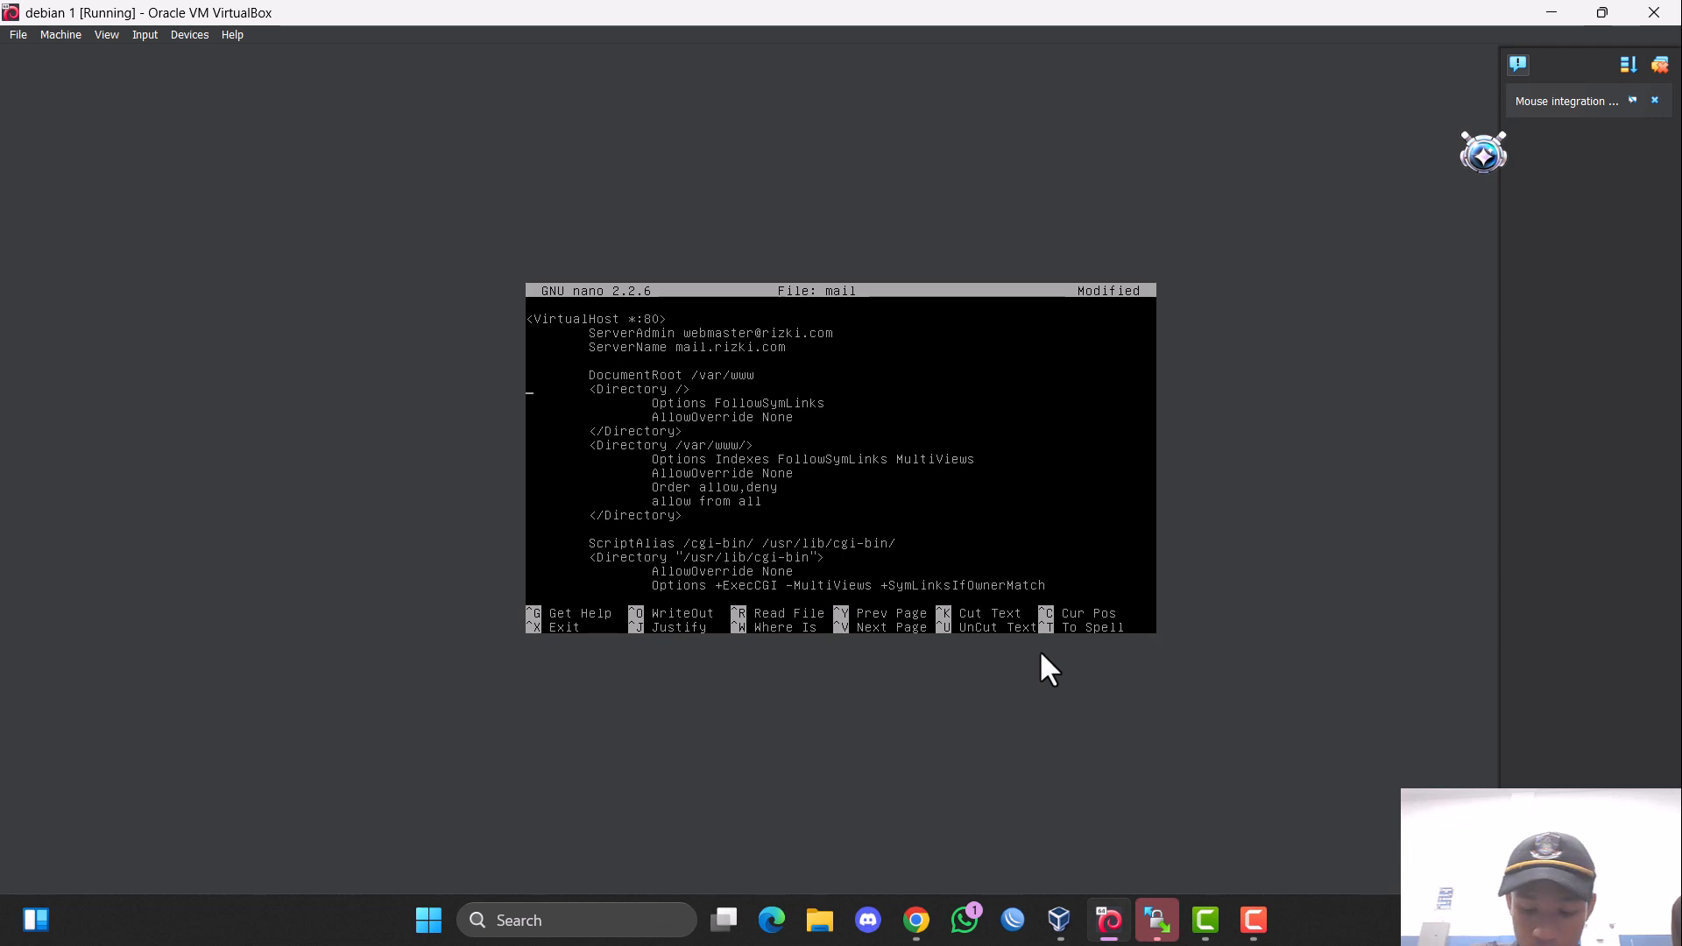
pyautogui.press('BackSpace')
pyautogui.press('BackSpace')
pyautogui.press('BackSpace')
pyautogui.press('BackSpace')
pyautogui.press('BackSpace')
pyautogui.press('BackSpace')
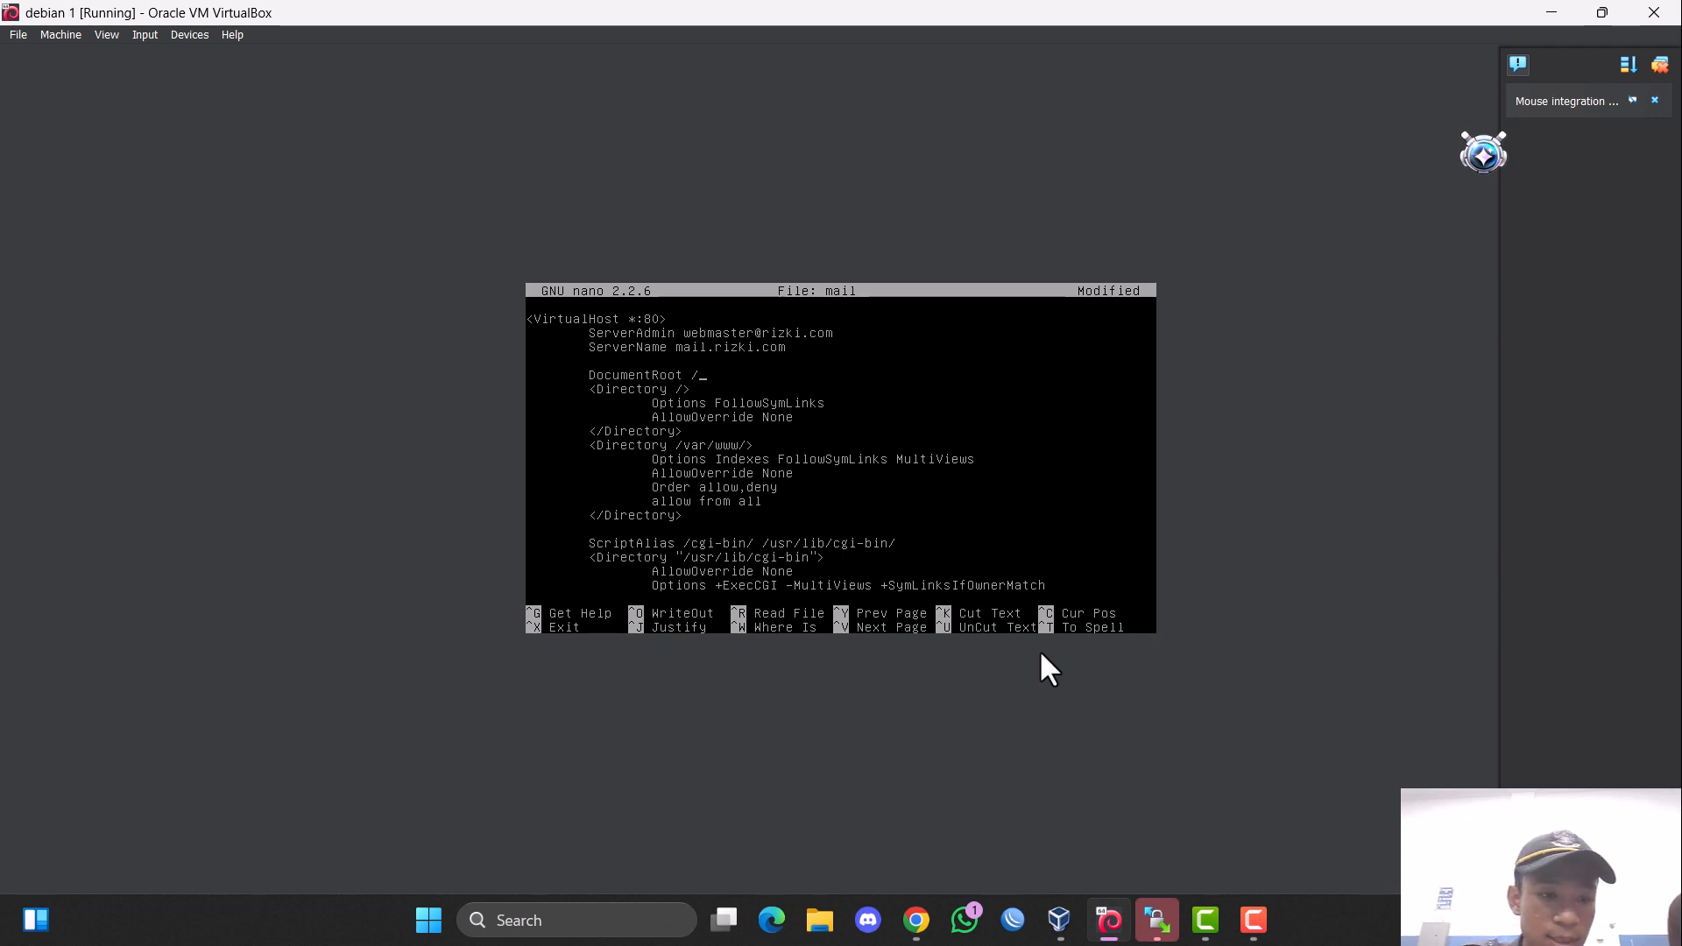
pyautogui.write('usr')
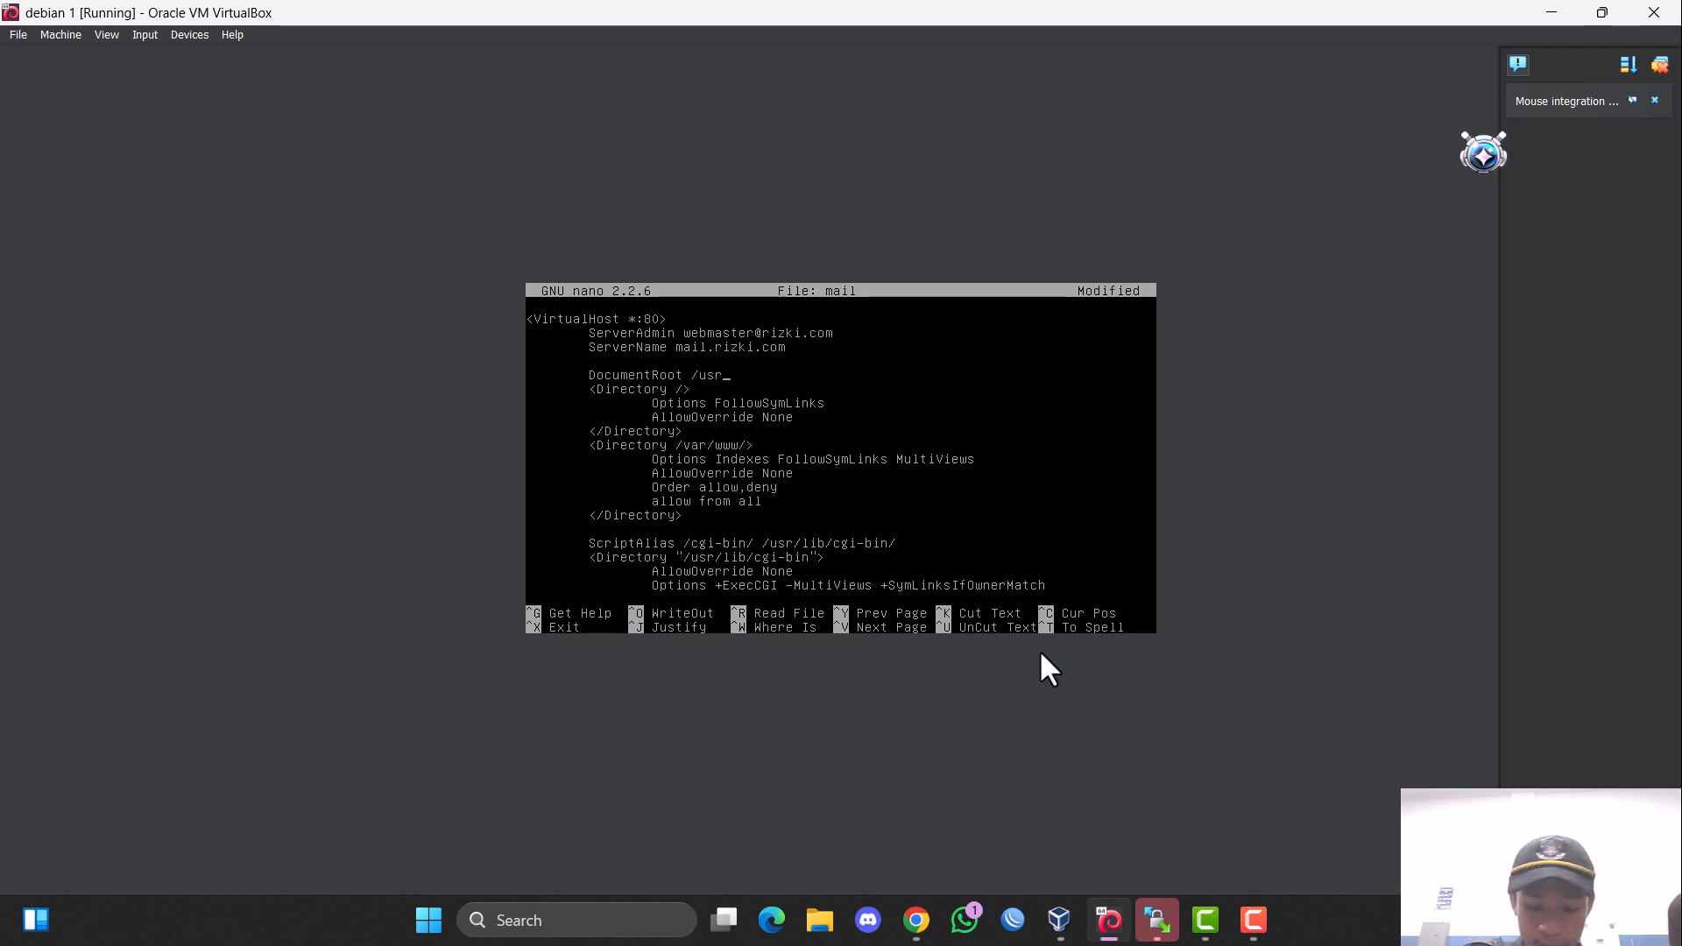
pyautogui.write('/share')
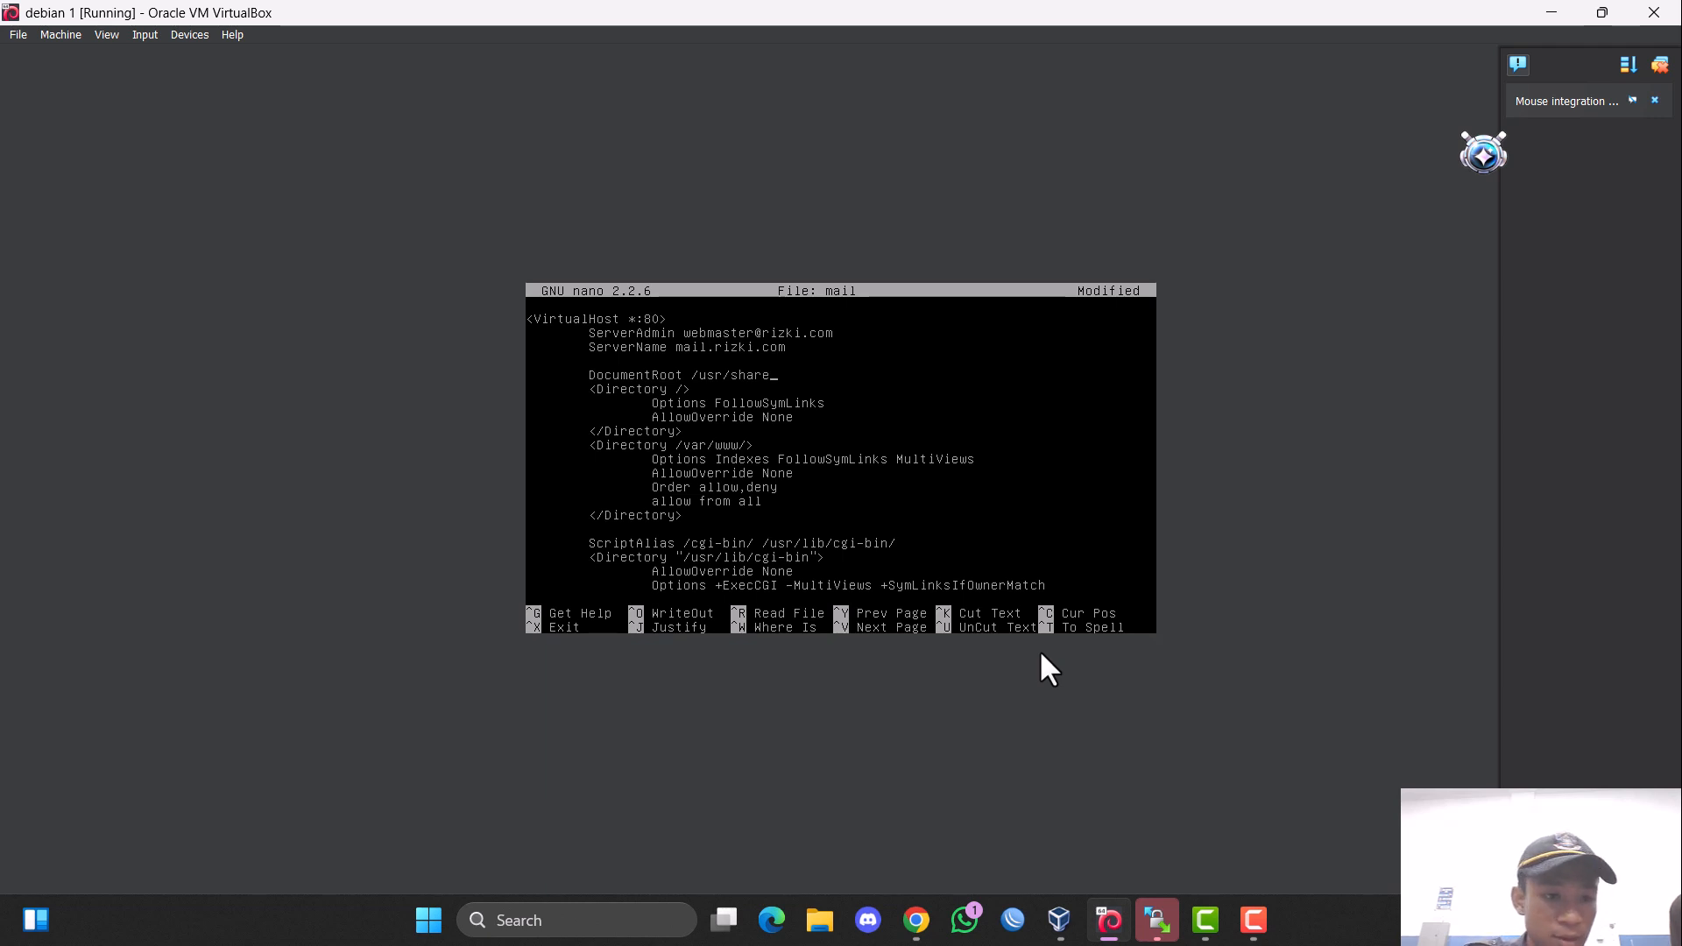
pyautogui.write('/squir')
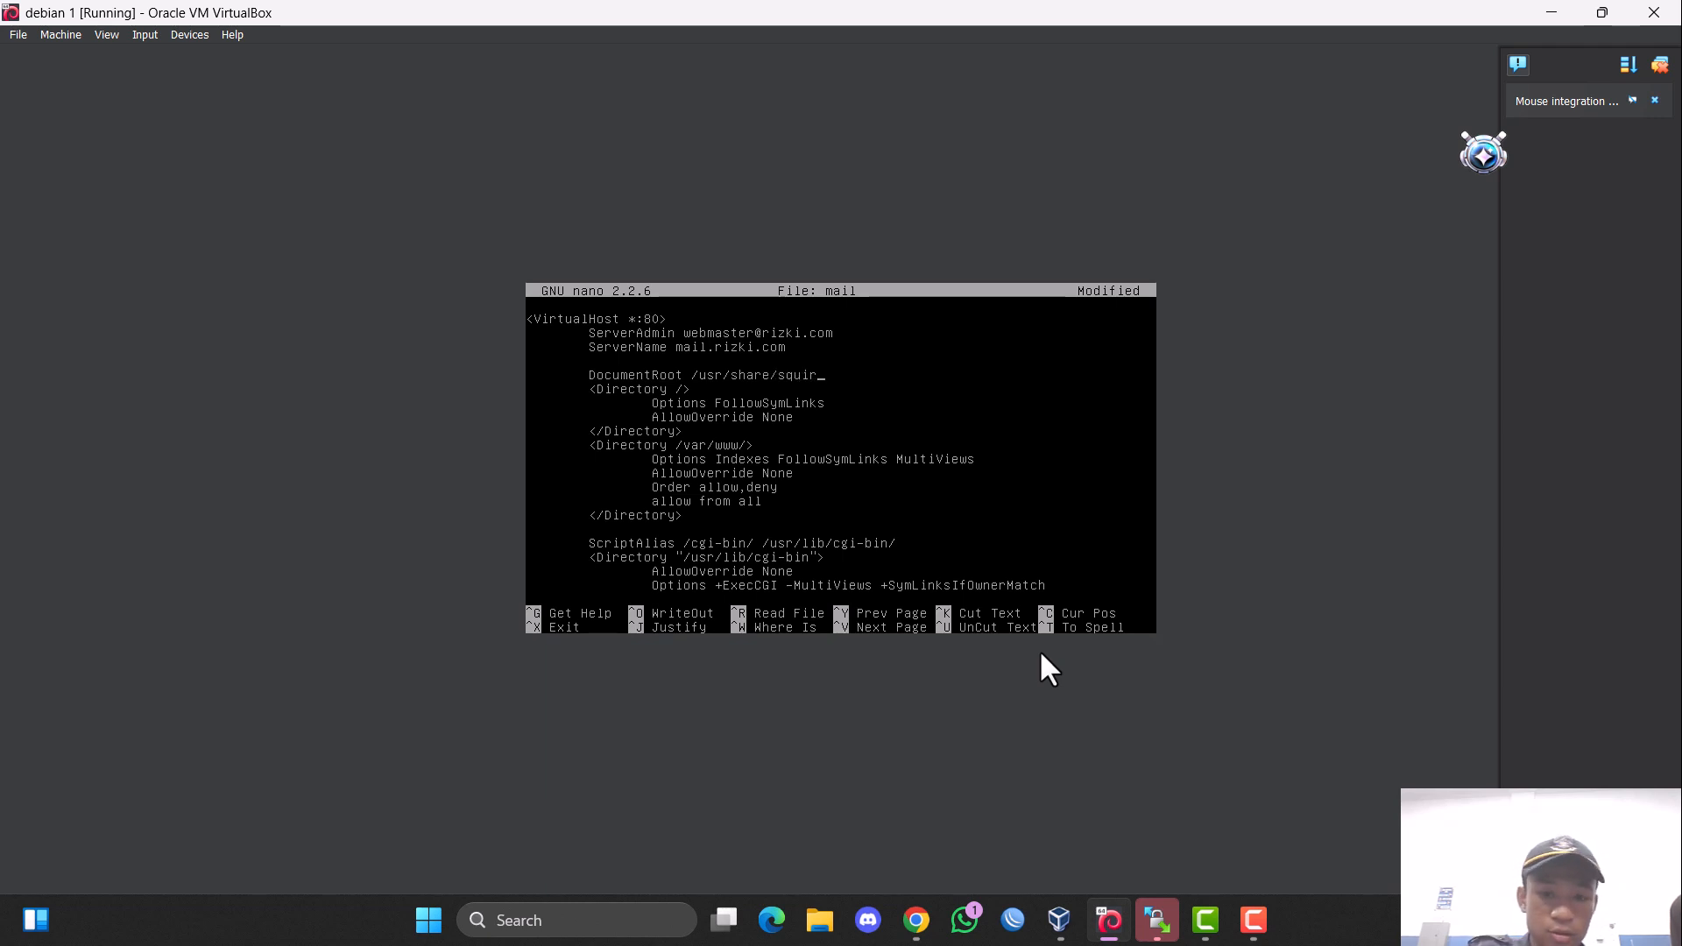
pyautogui.write('relmail')
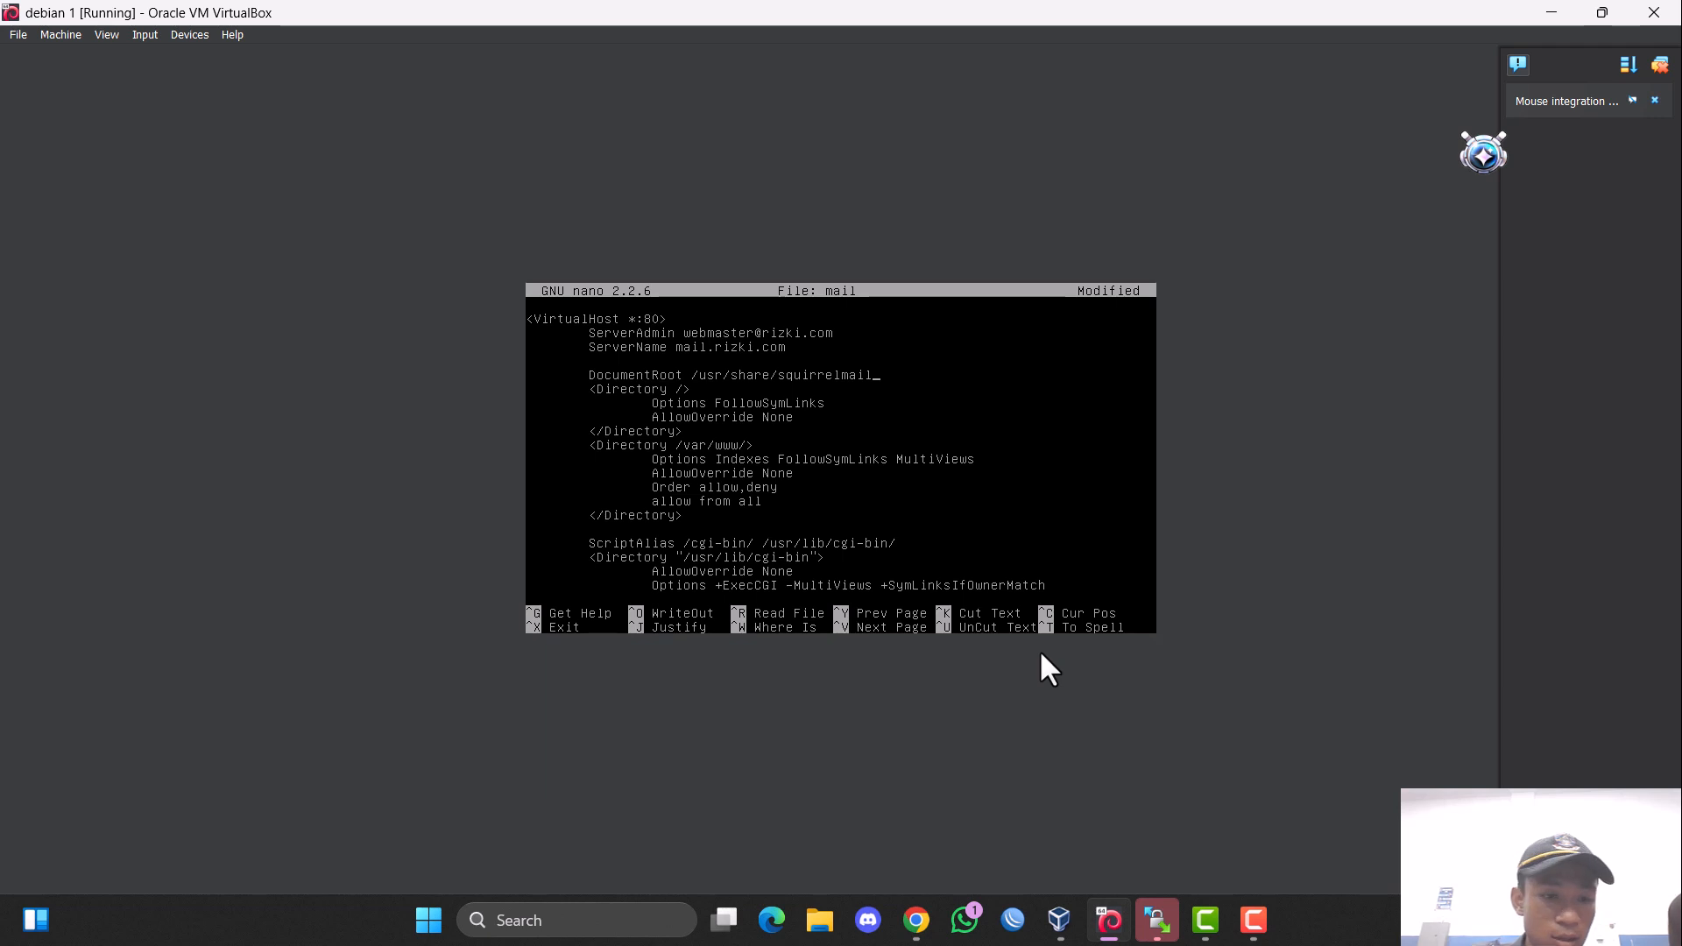
# Change the /var/www/ Directory block's path in the mail site file to /usr/share/squirrelmail.
pyautogui.press('Down')
pyautogui.press('Down')
pyautogui.press('Down')
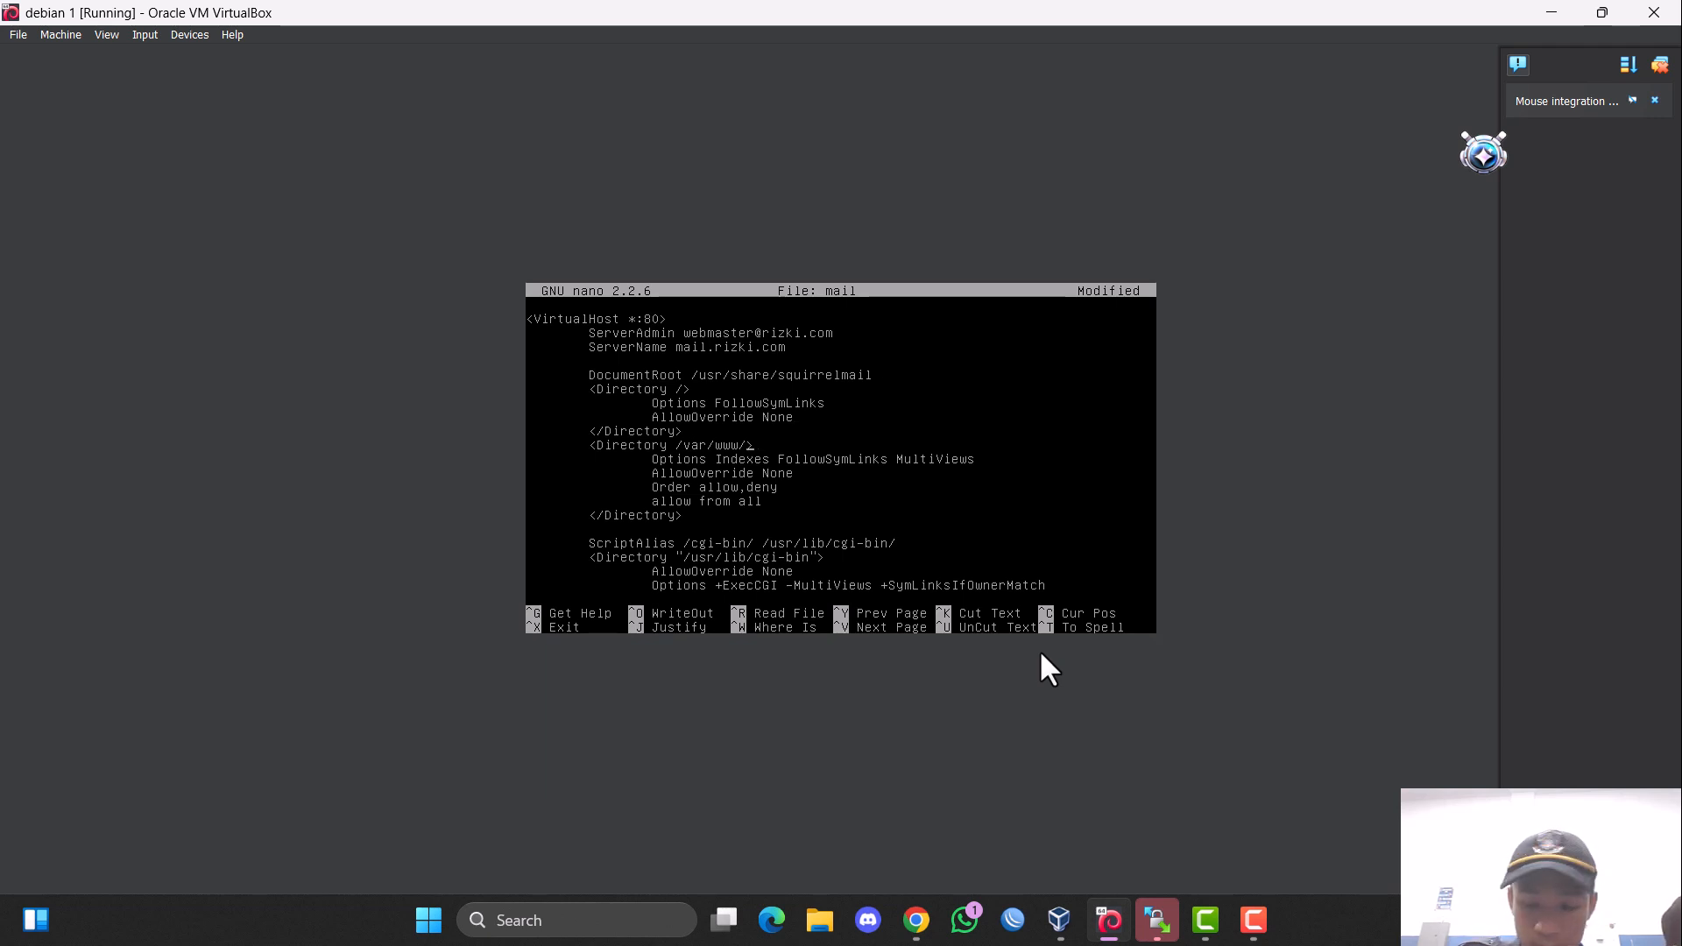
pyautogui.press('BackSpace')
pyautogui.press('BackSpace')
pyautogui.press('BackSpace')
pyautogui.press('BackSpace')
pyautogui.press('BackSpace')
pyautogui.press('BackSpace')
pyautogui.press('BackSpace')
pyautogui.press('BackSpace')
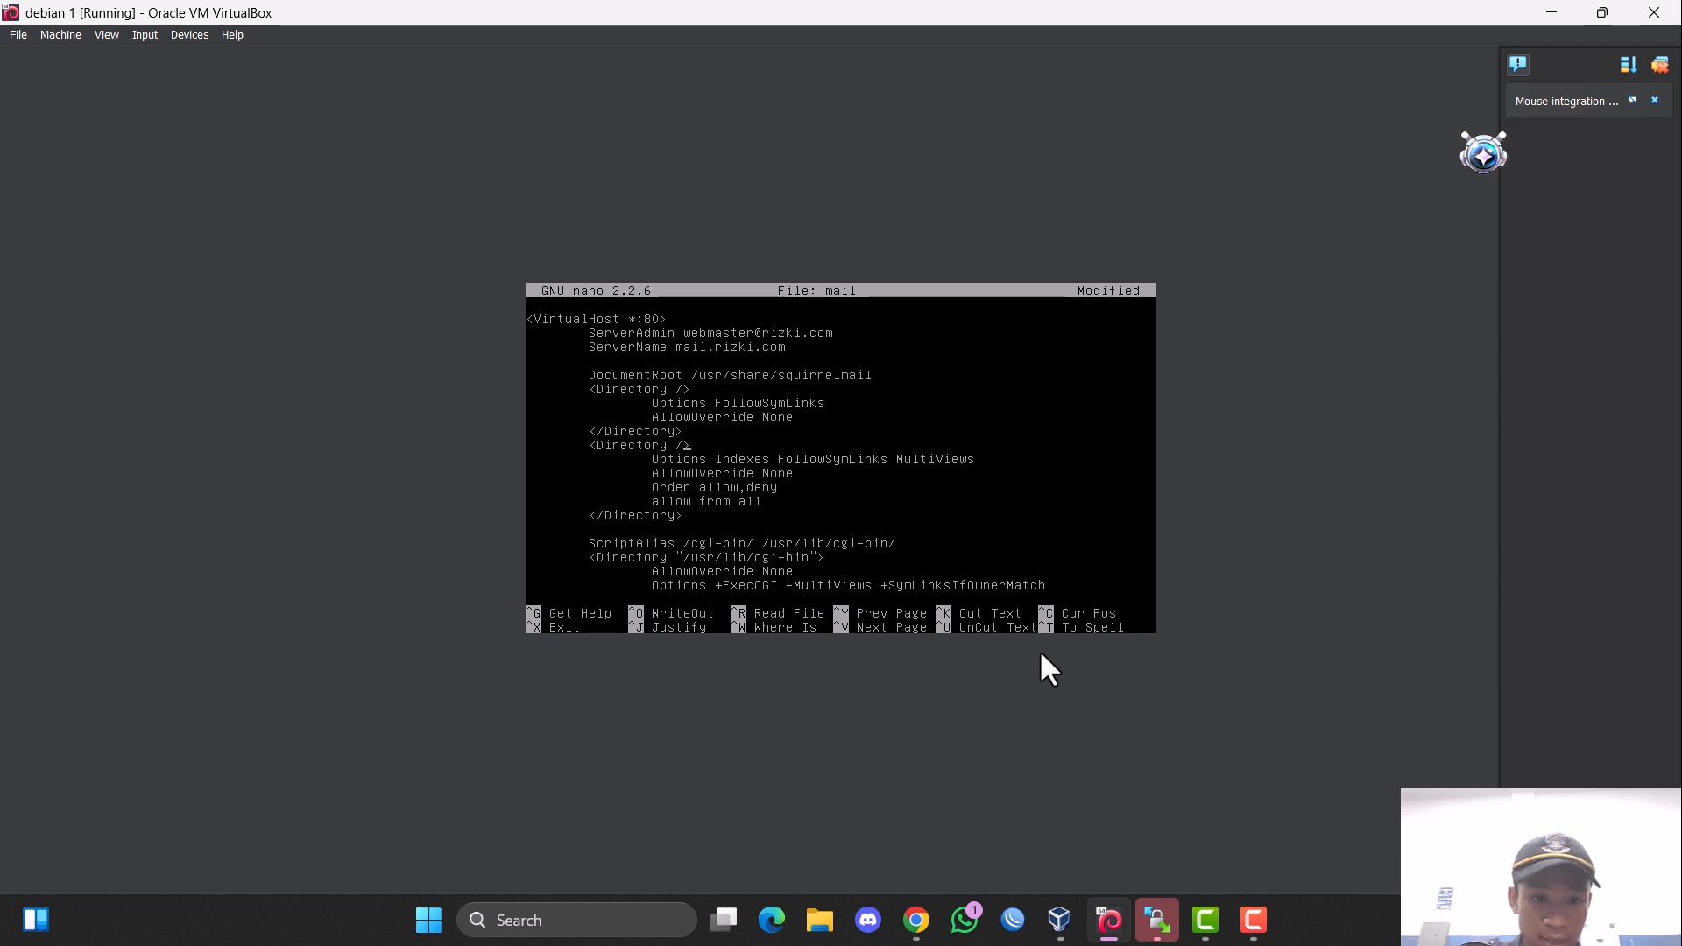
pyautogui.write('s')
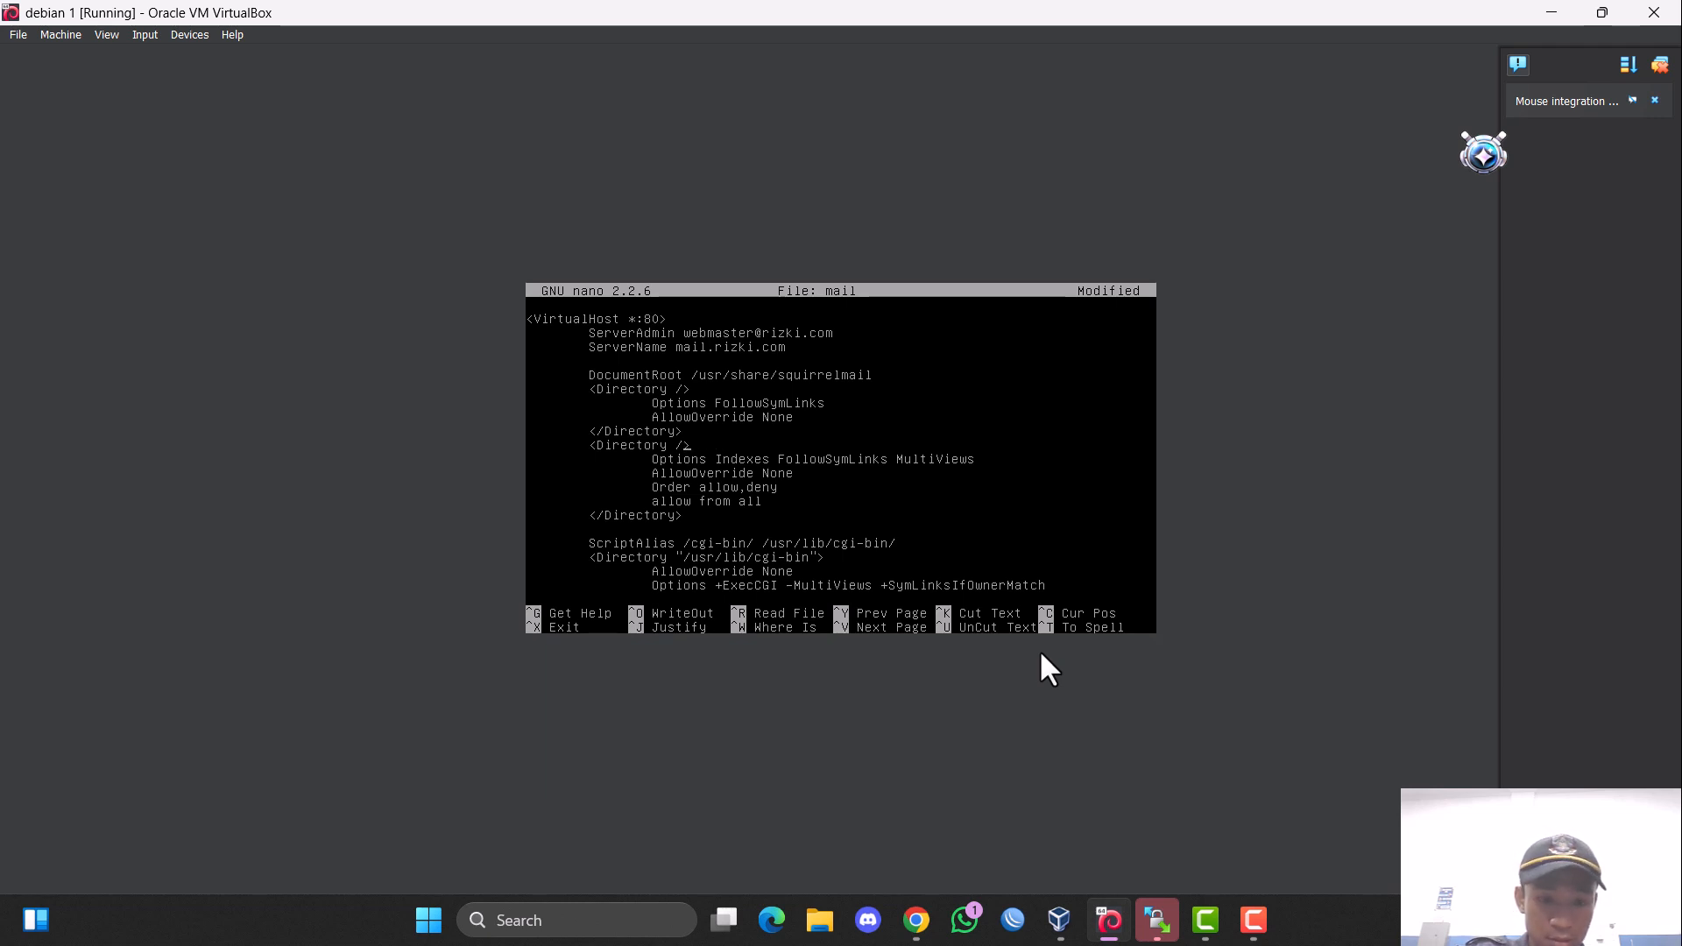
pyautogui.write('usr')
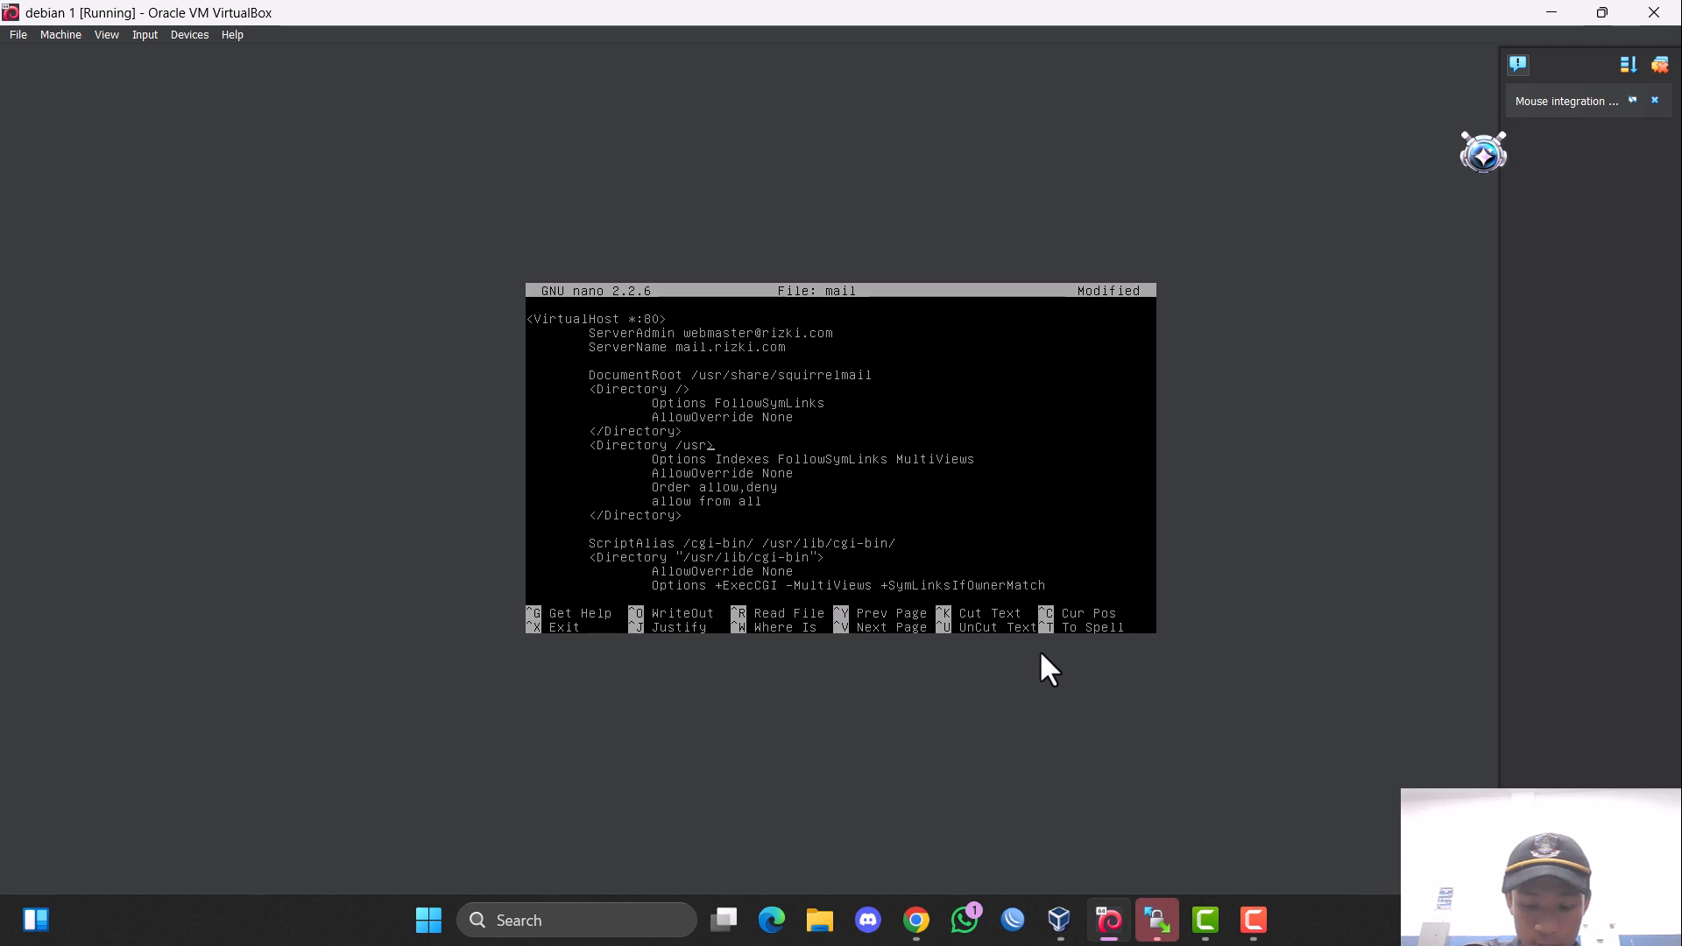
pyautogui.write('/share')
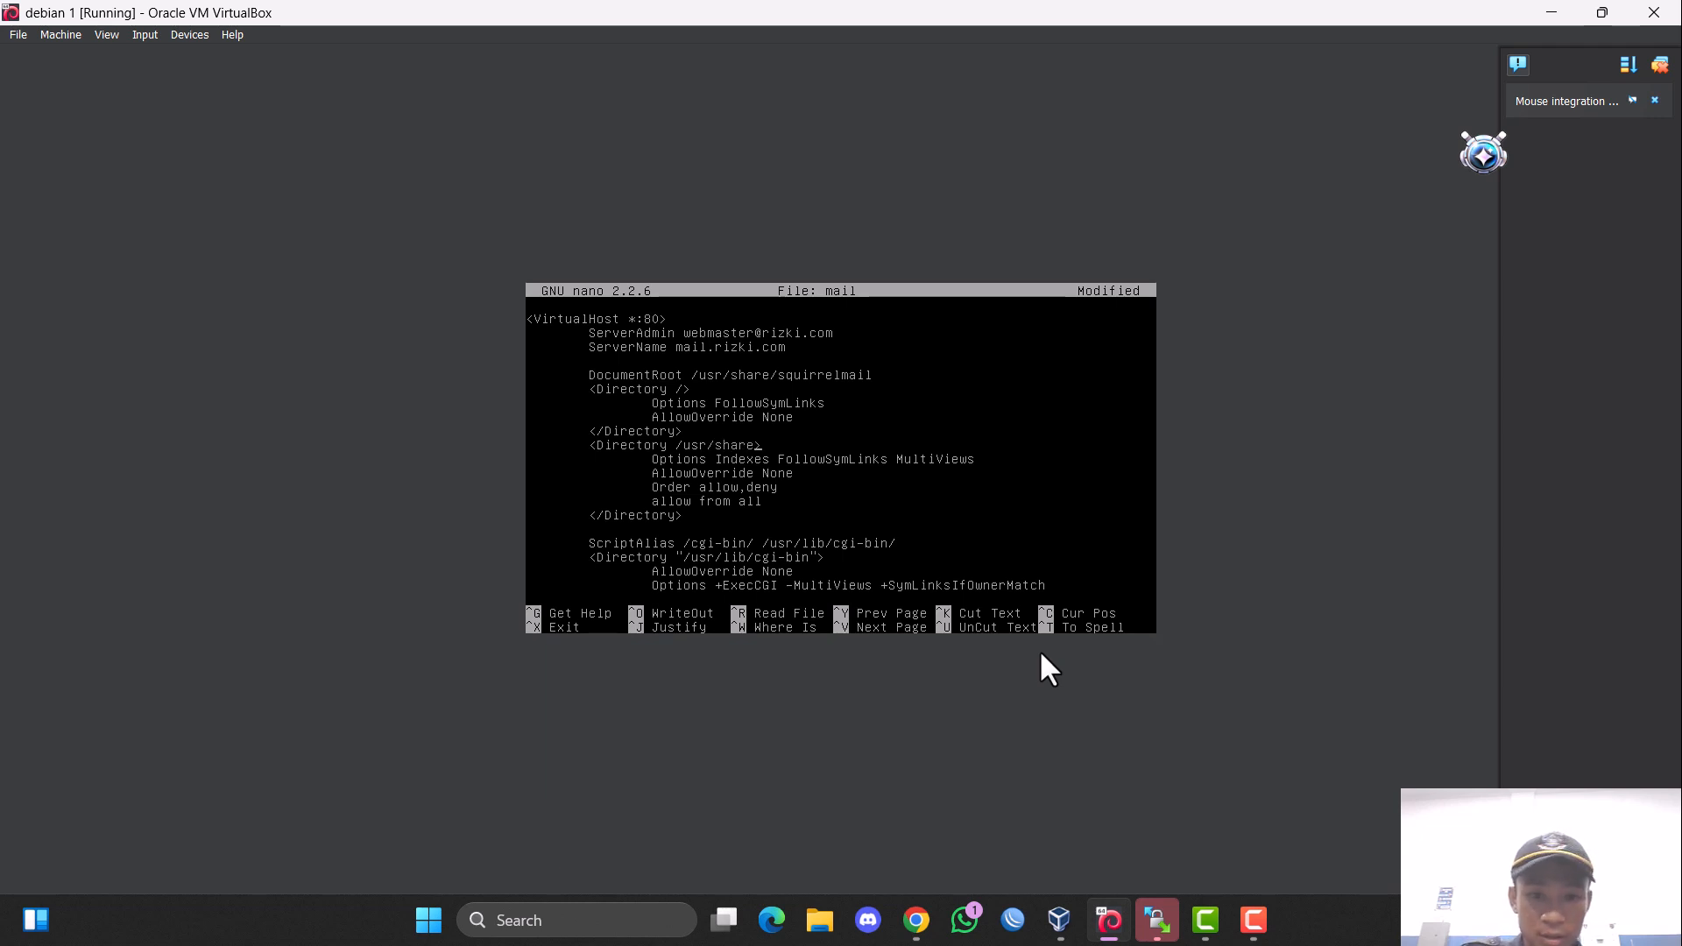
pyautogui.write('/sq')
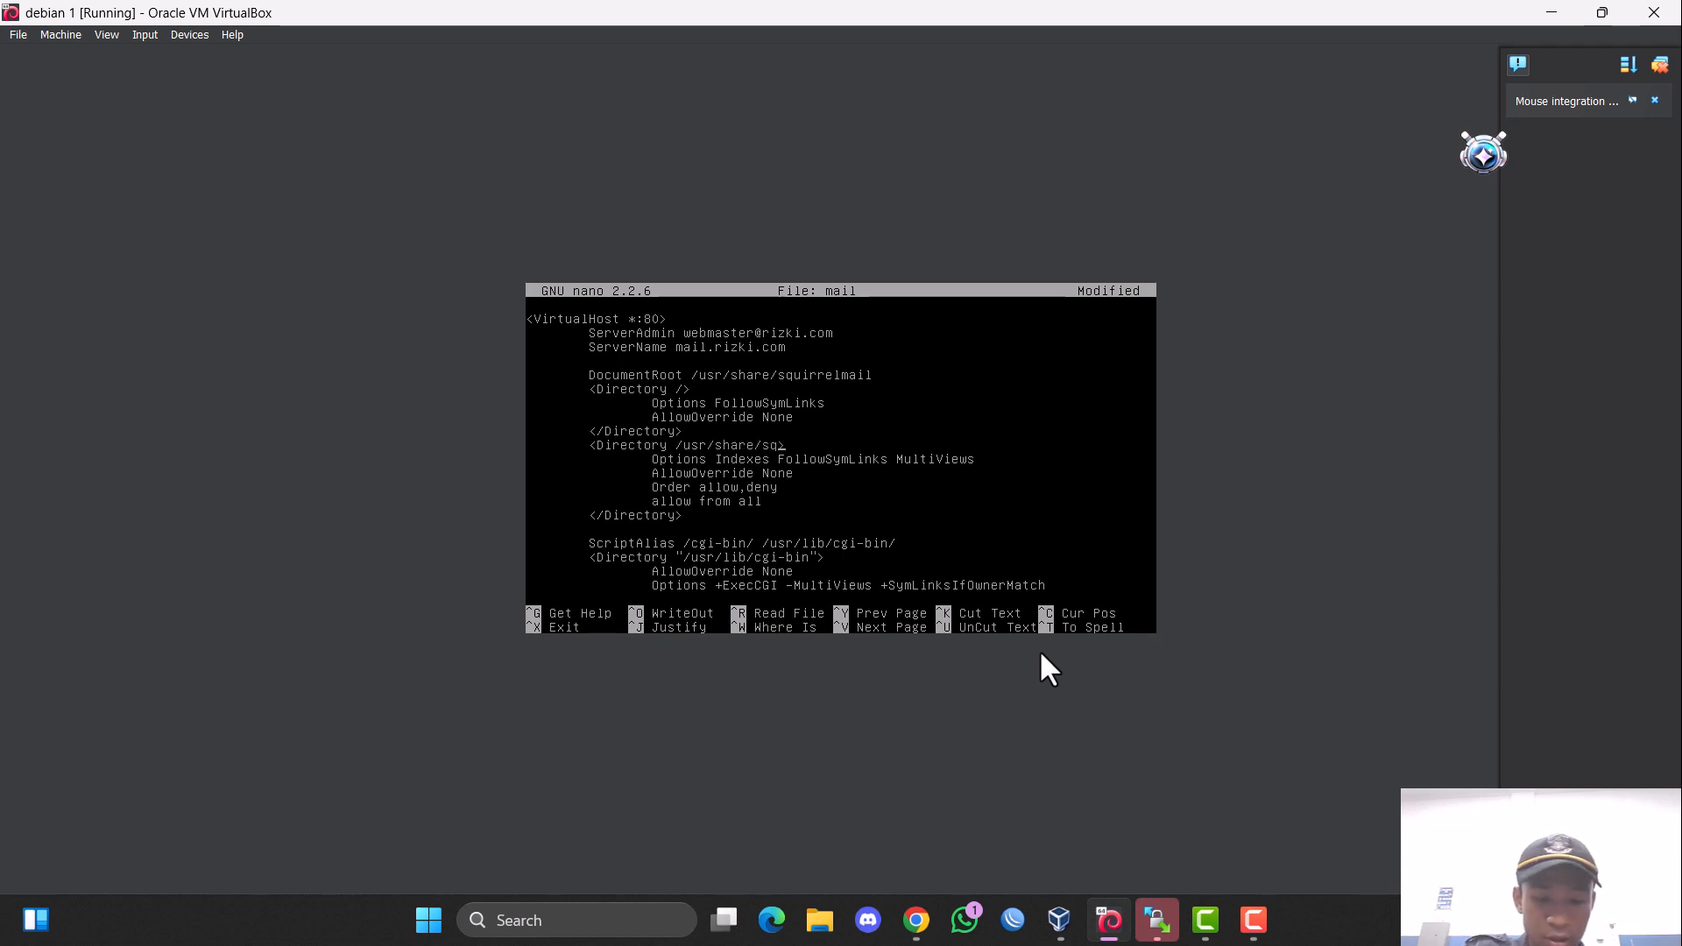
pyautogui.write('irel')
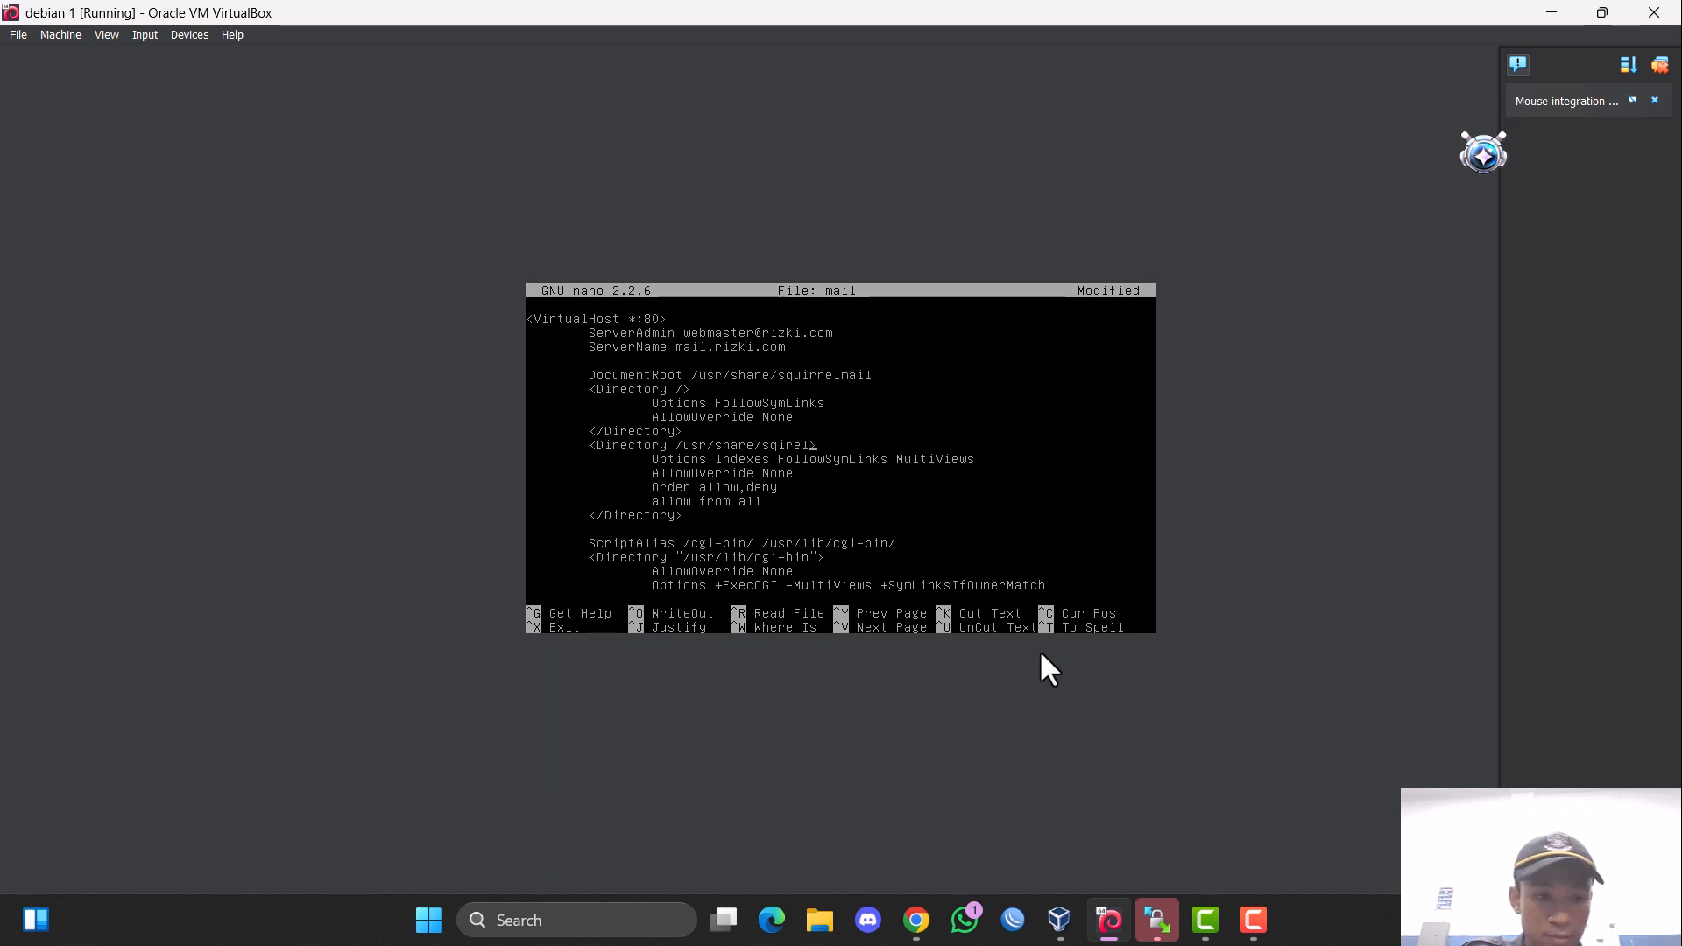
pyautogui.press('BackSpace')
pyautogui.press('BackSpace')
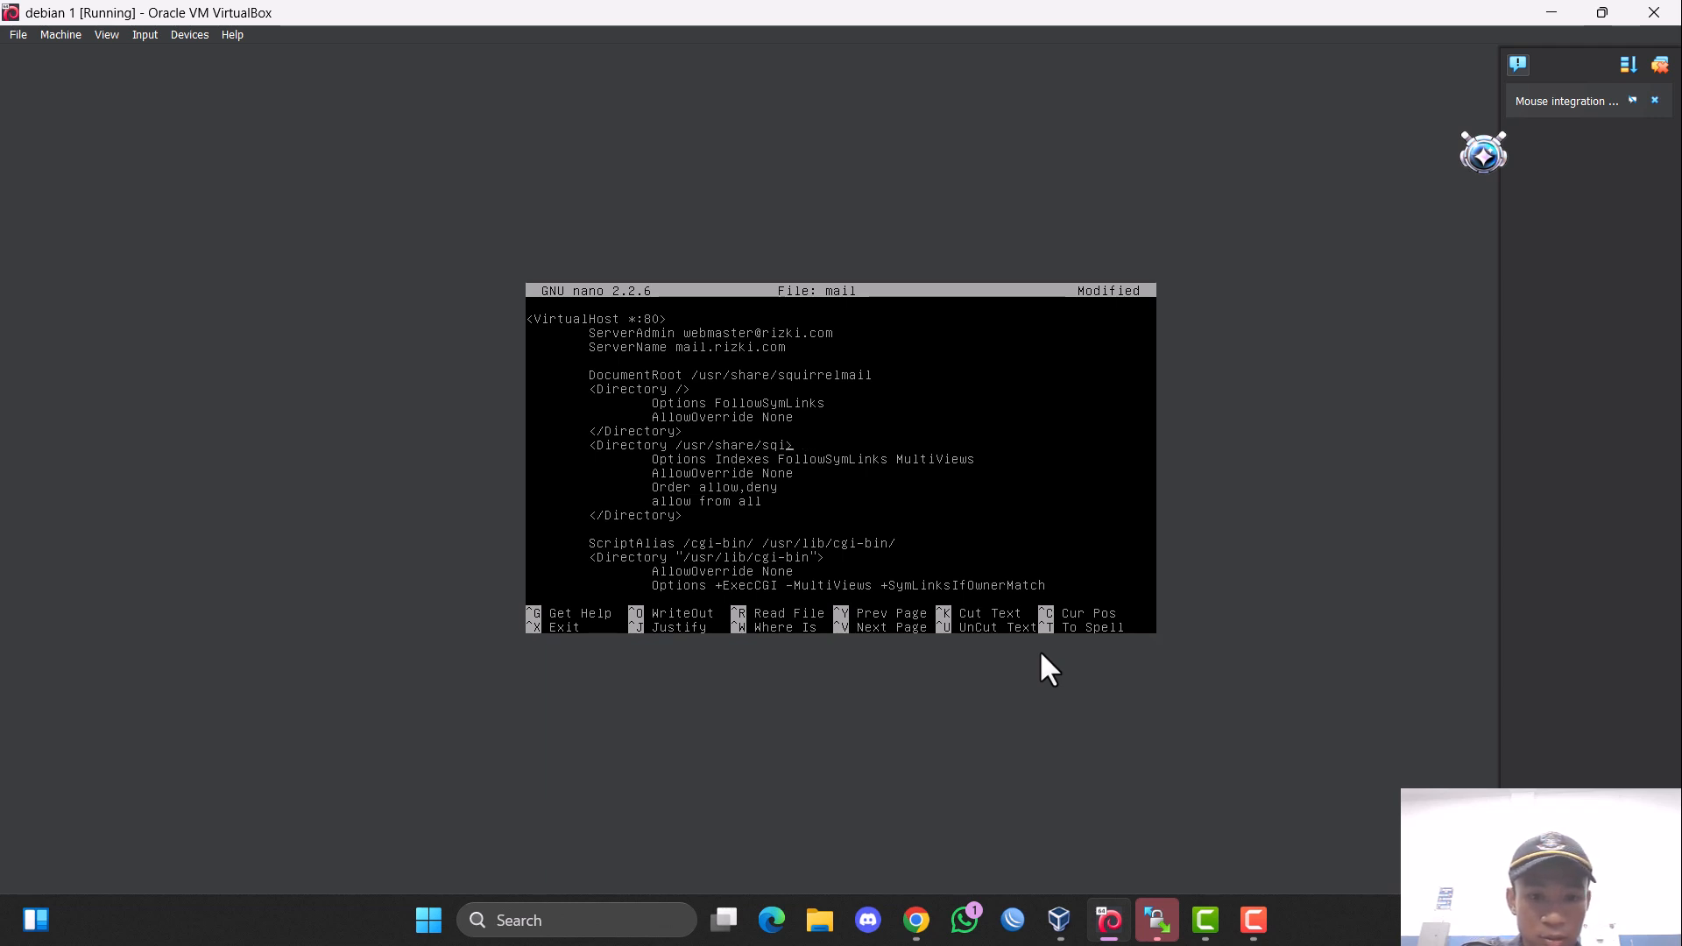
pyautogui.write('uirr')
pyautogui.write('le')
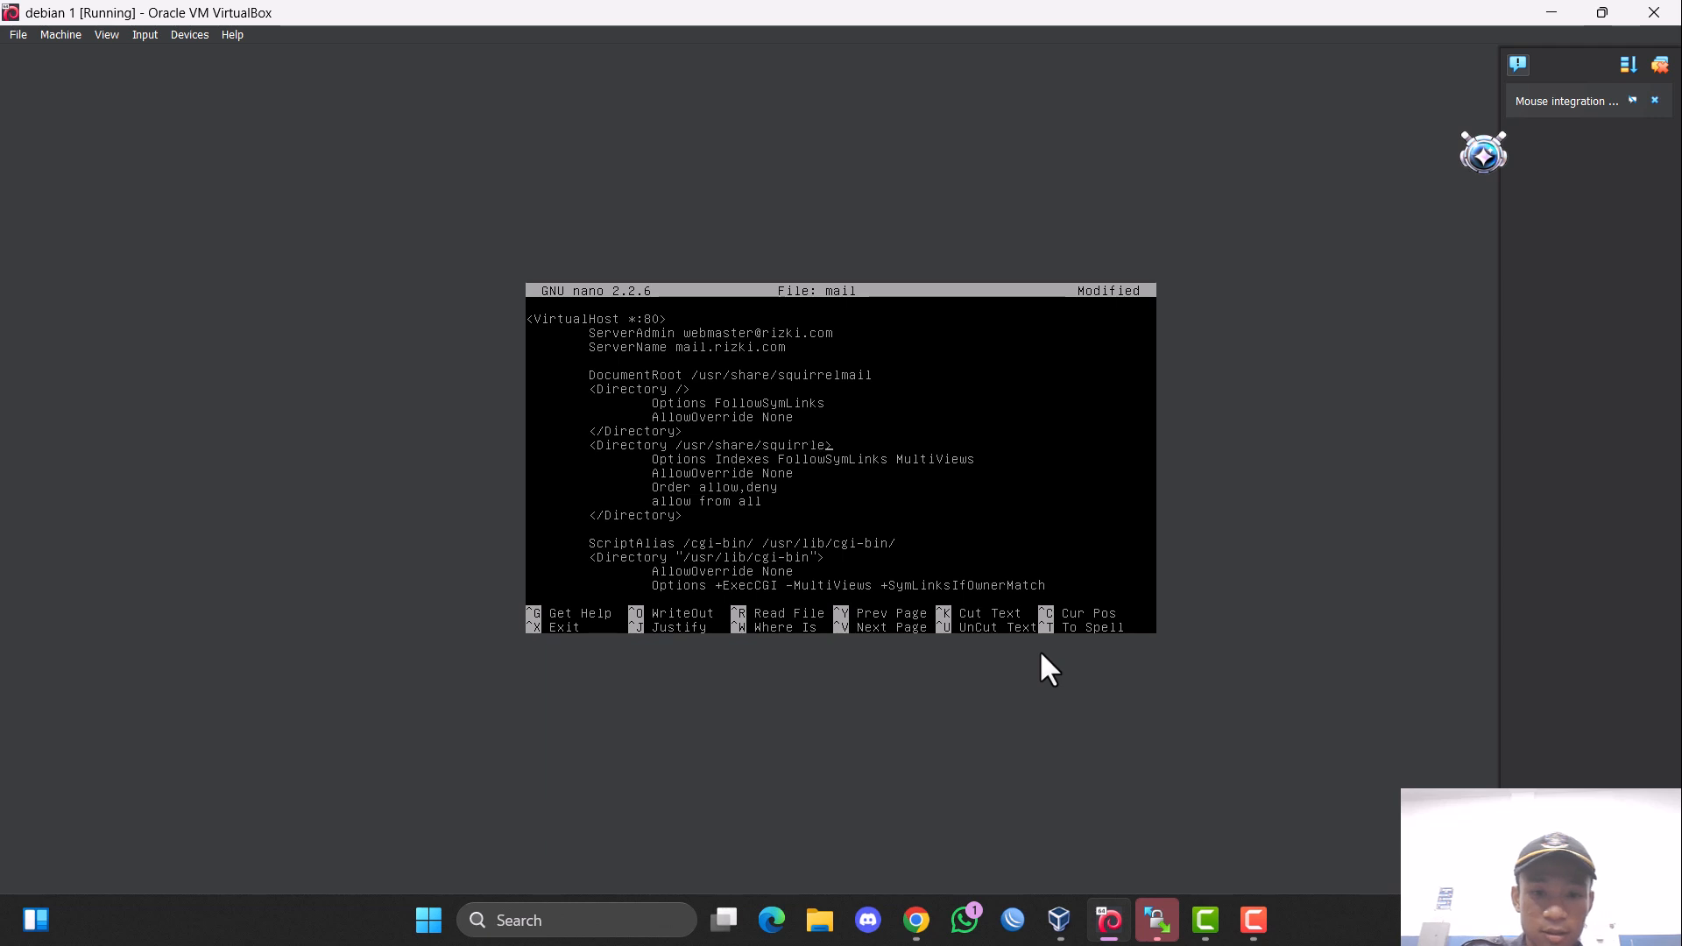
pyautogui.press('BackSpace')
pyautogui.write('elmail')
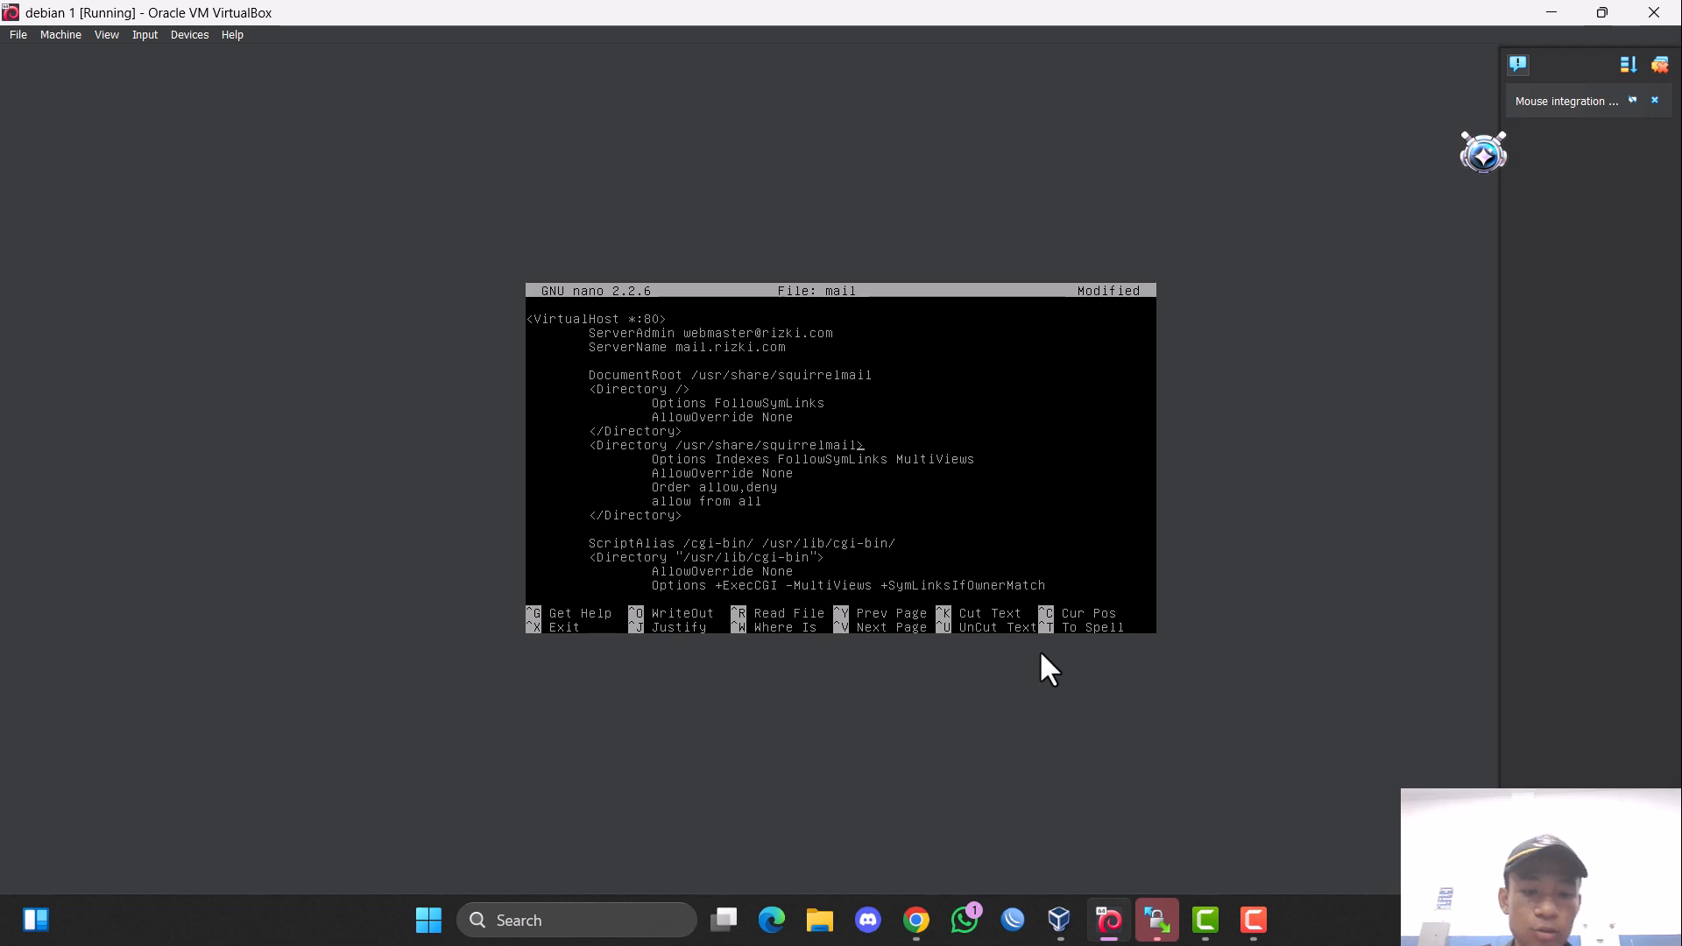
# Save the mail site file under the same name and exit nano.
pyautogui.hotkey('ctrl', 'x')
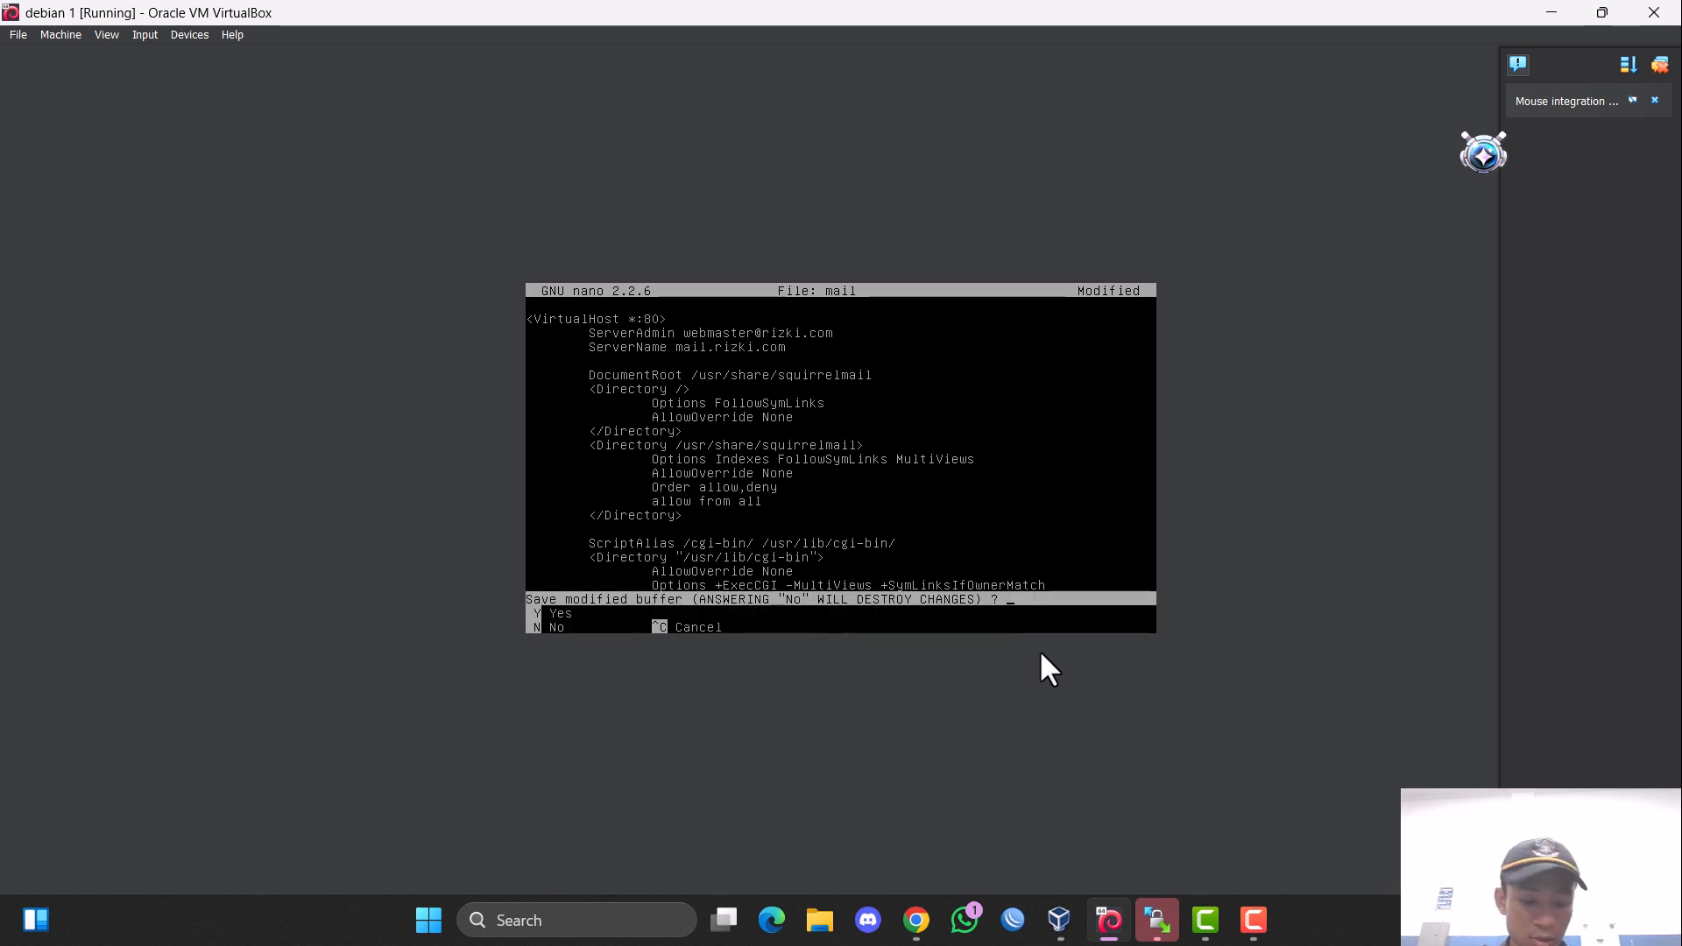
pyautogui.press('y')
pyautogui.press('Return')
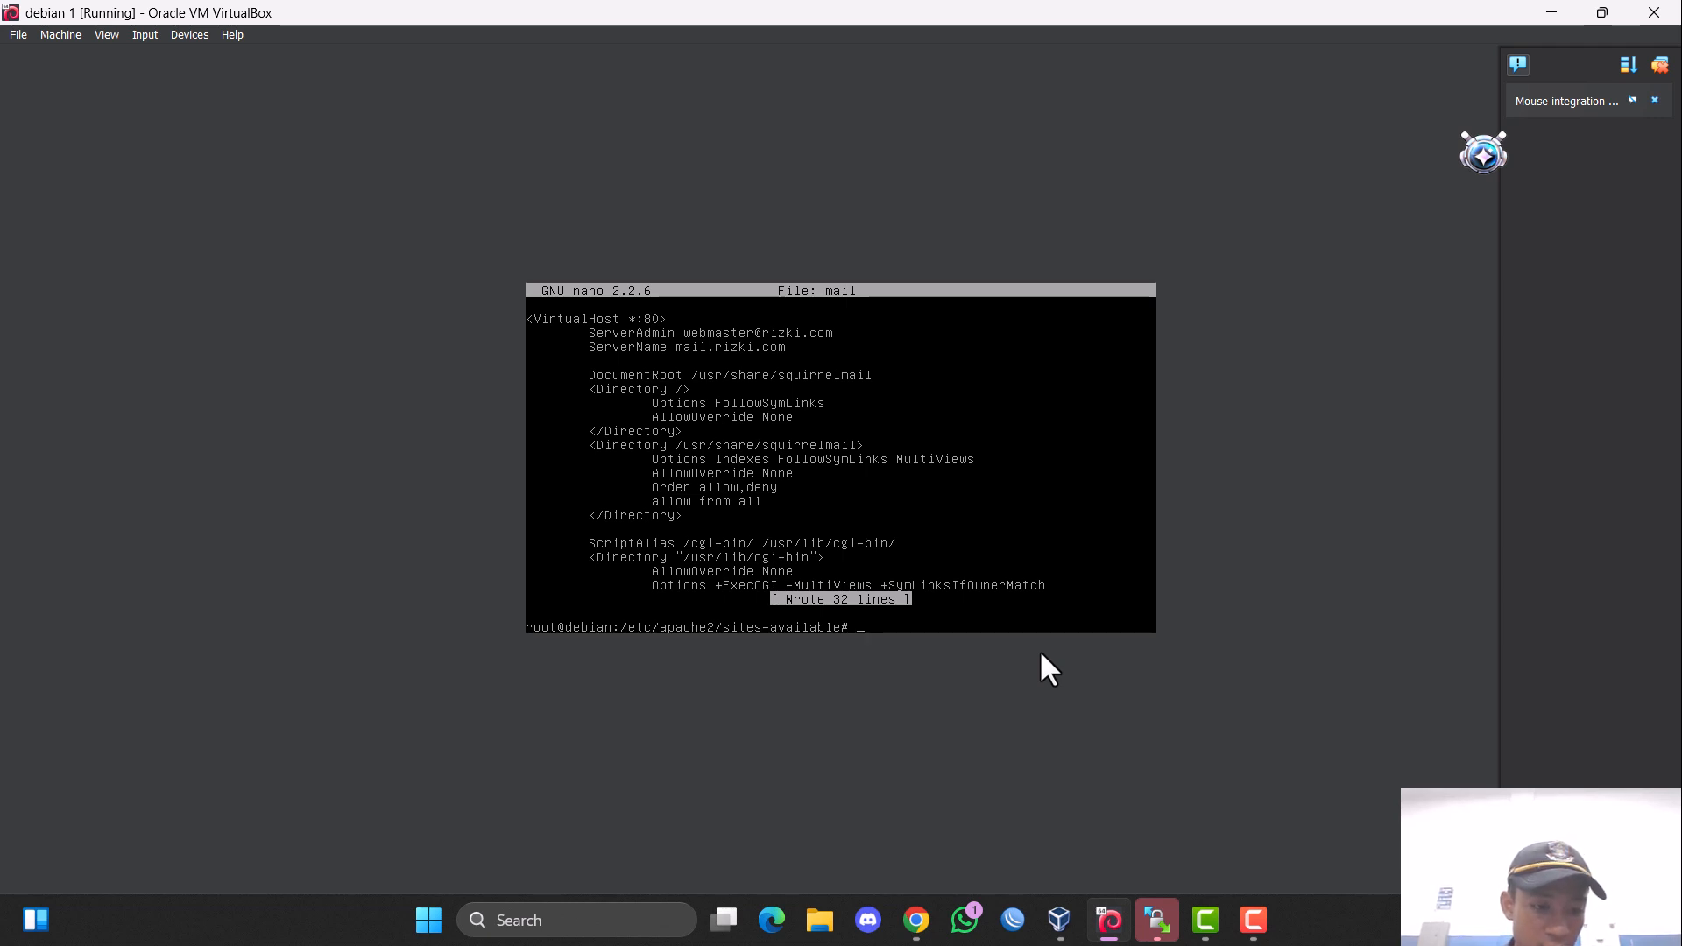
# Open the SquirrelMail Apache configuration file /etc/squirrelmail/apache.conf in nano.
pyautogui.write('nano ')
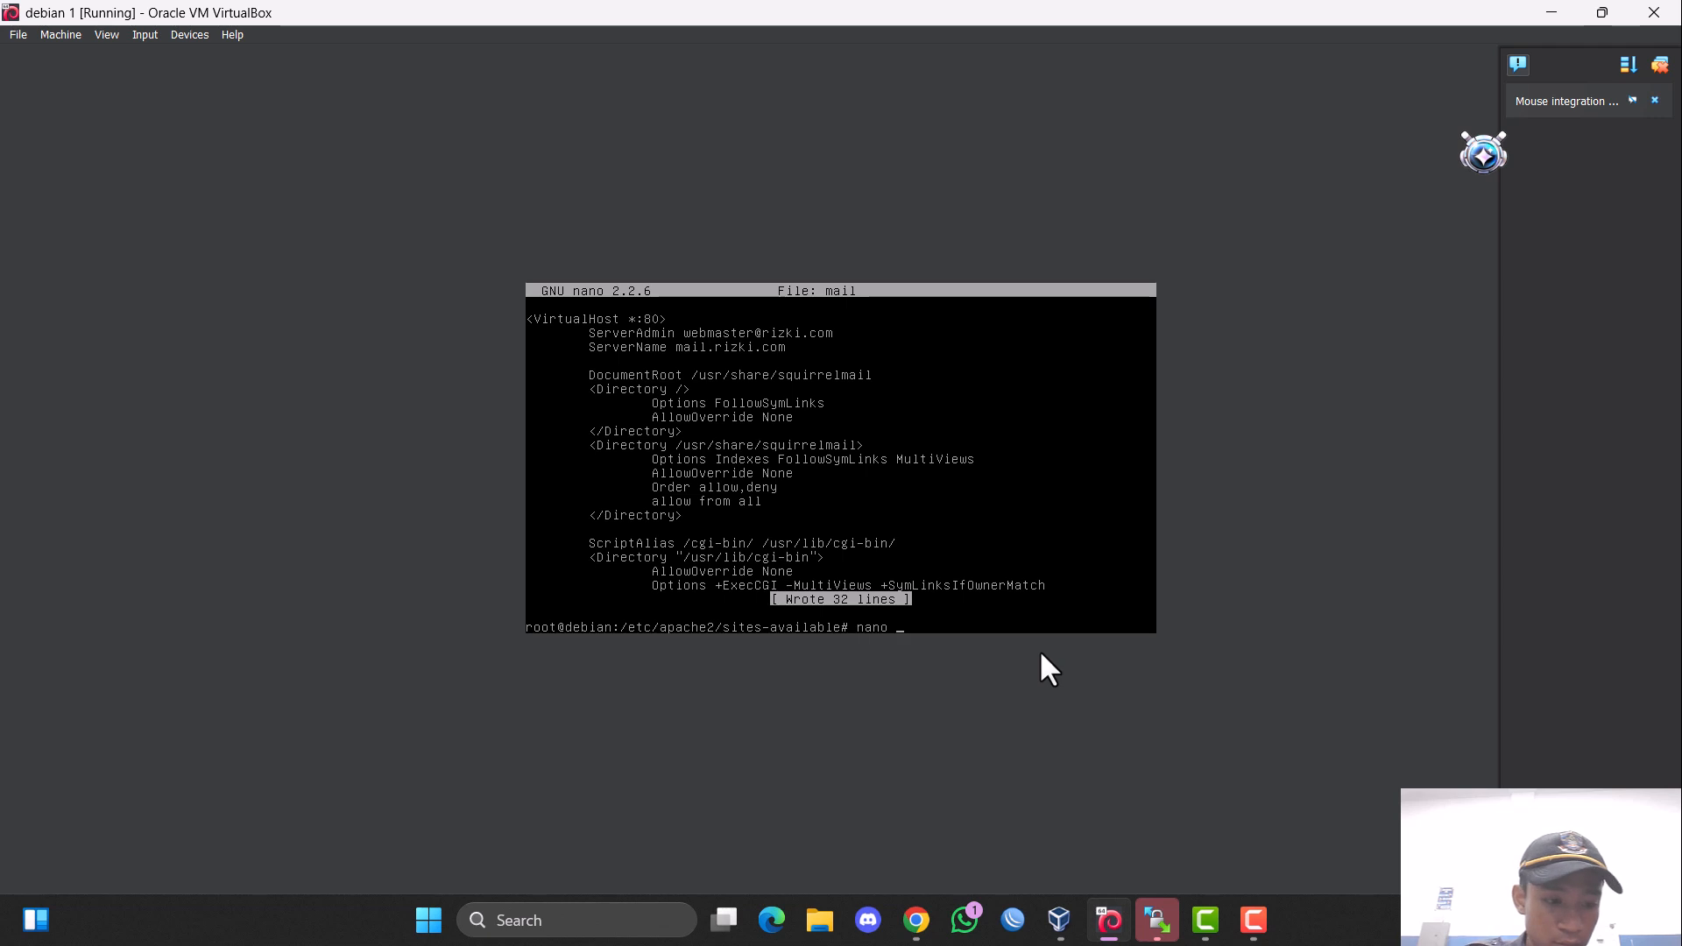
pyautogui.write('/etc/')
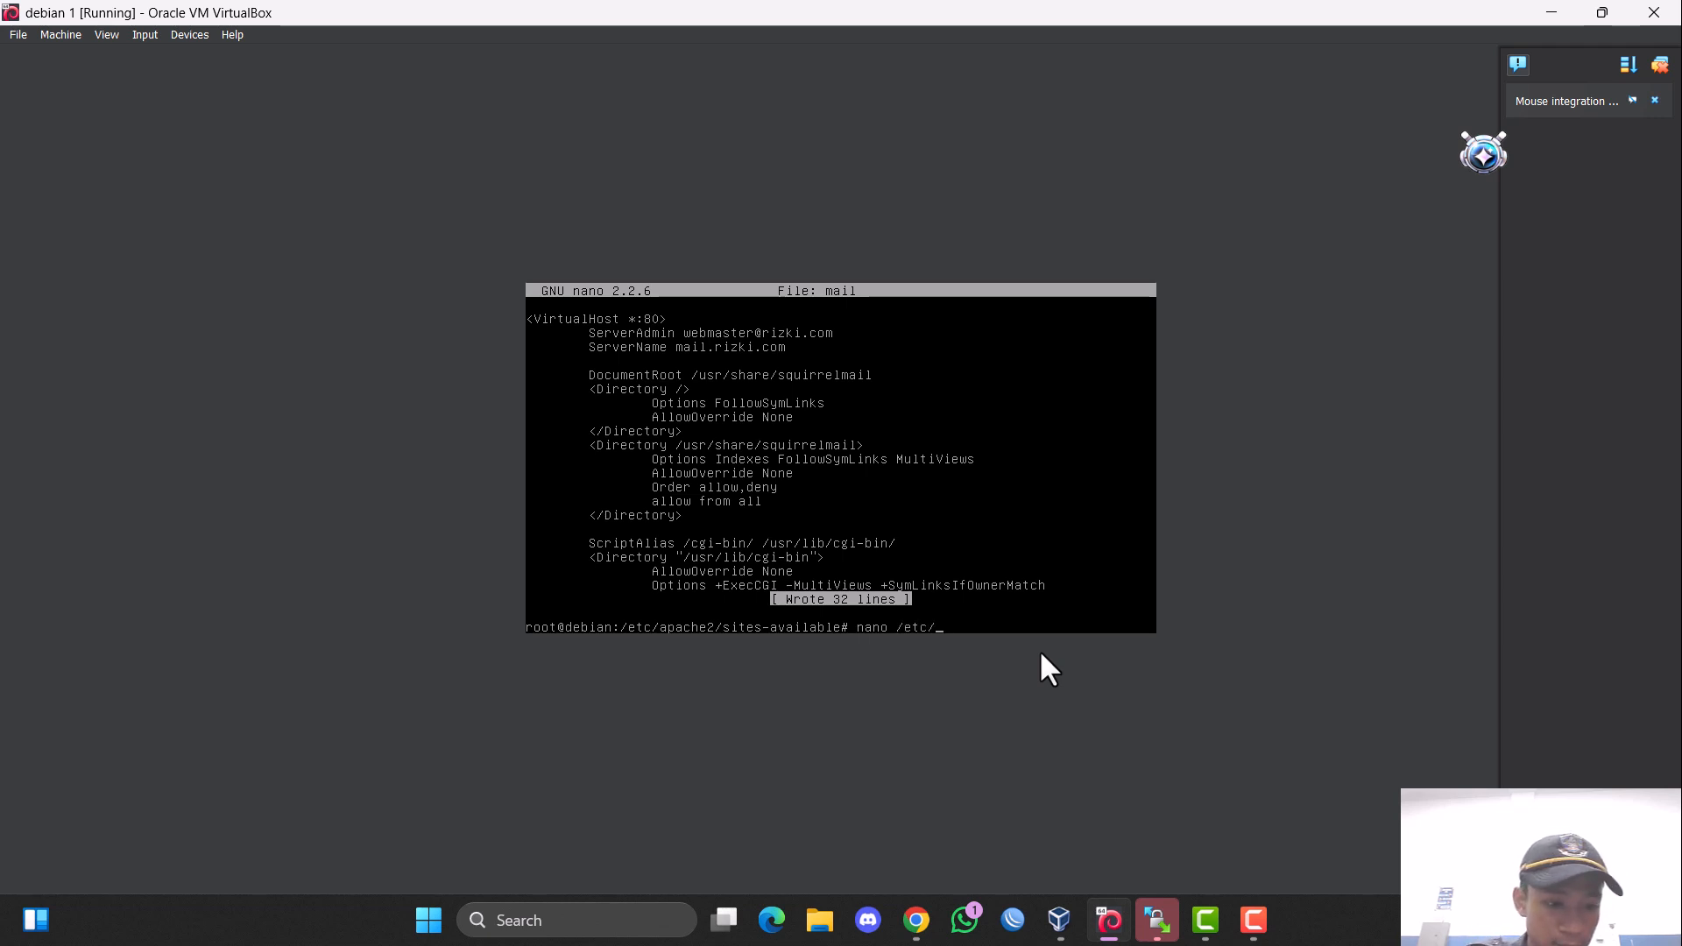
pyautogui.write('sw')
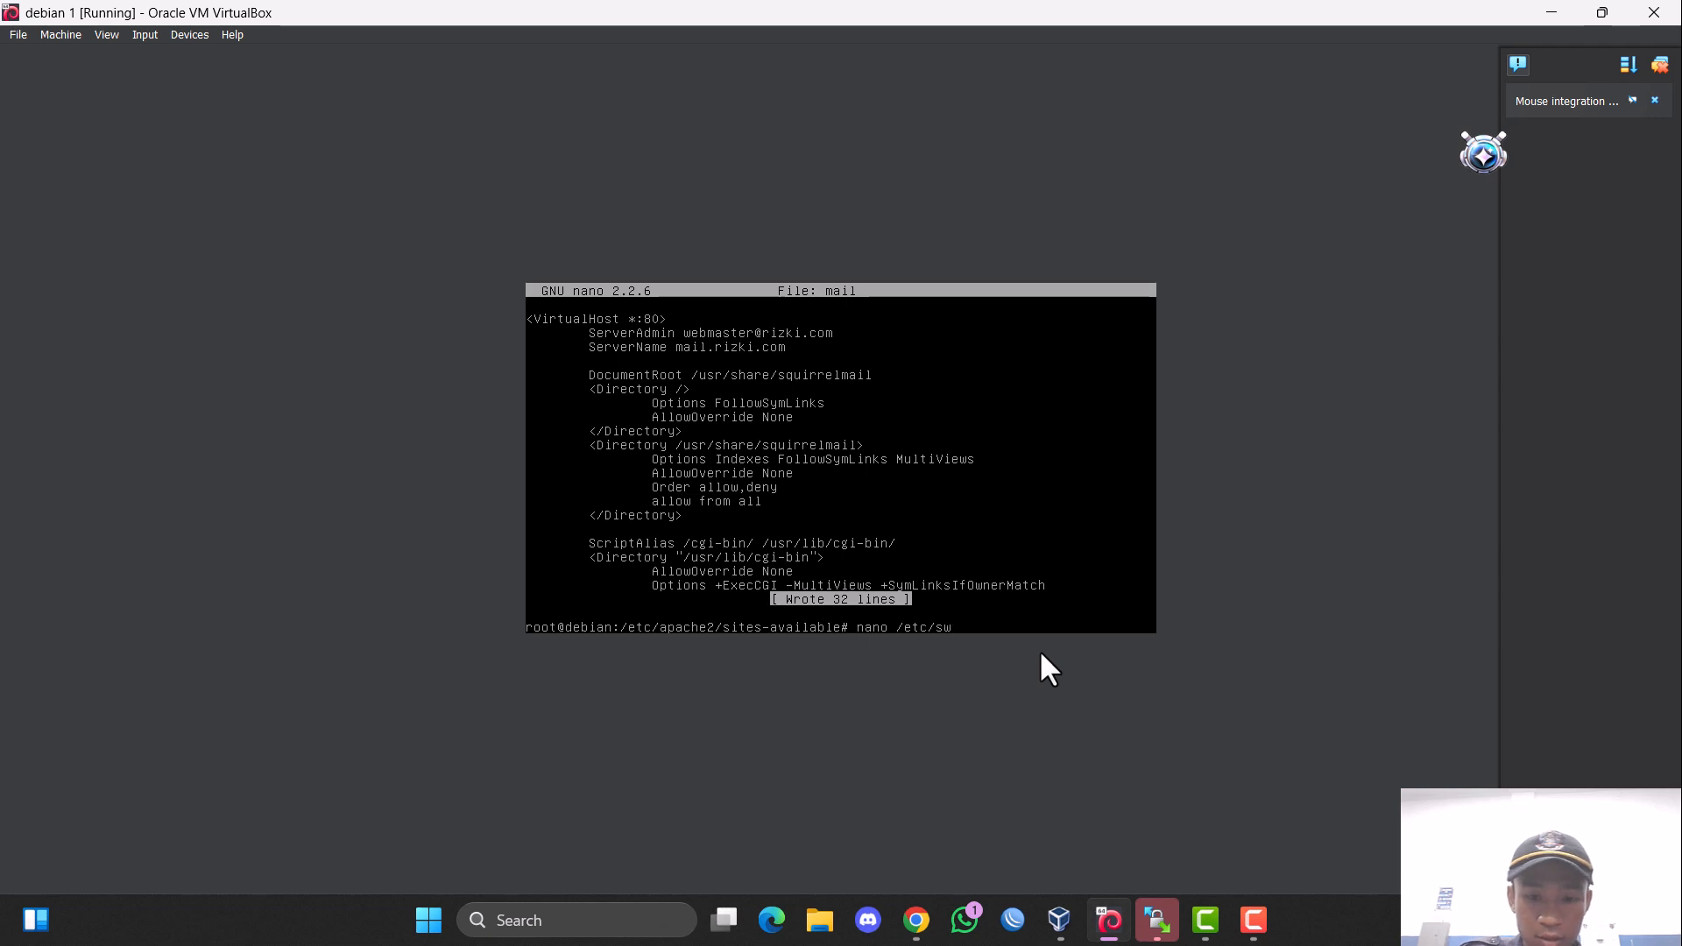
pyautogui.press('BackSpace')
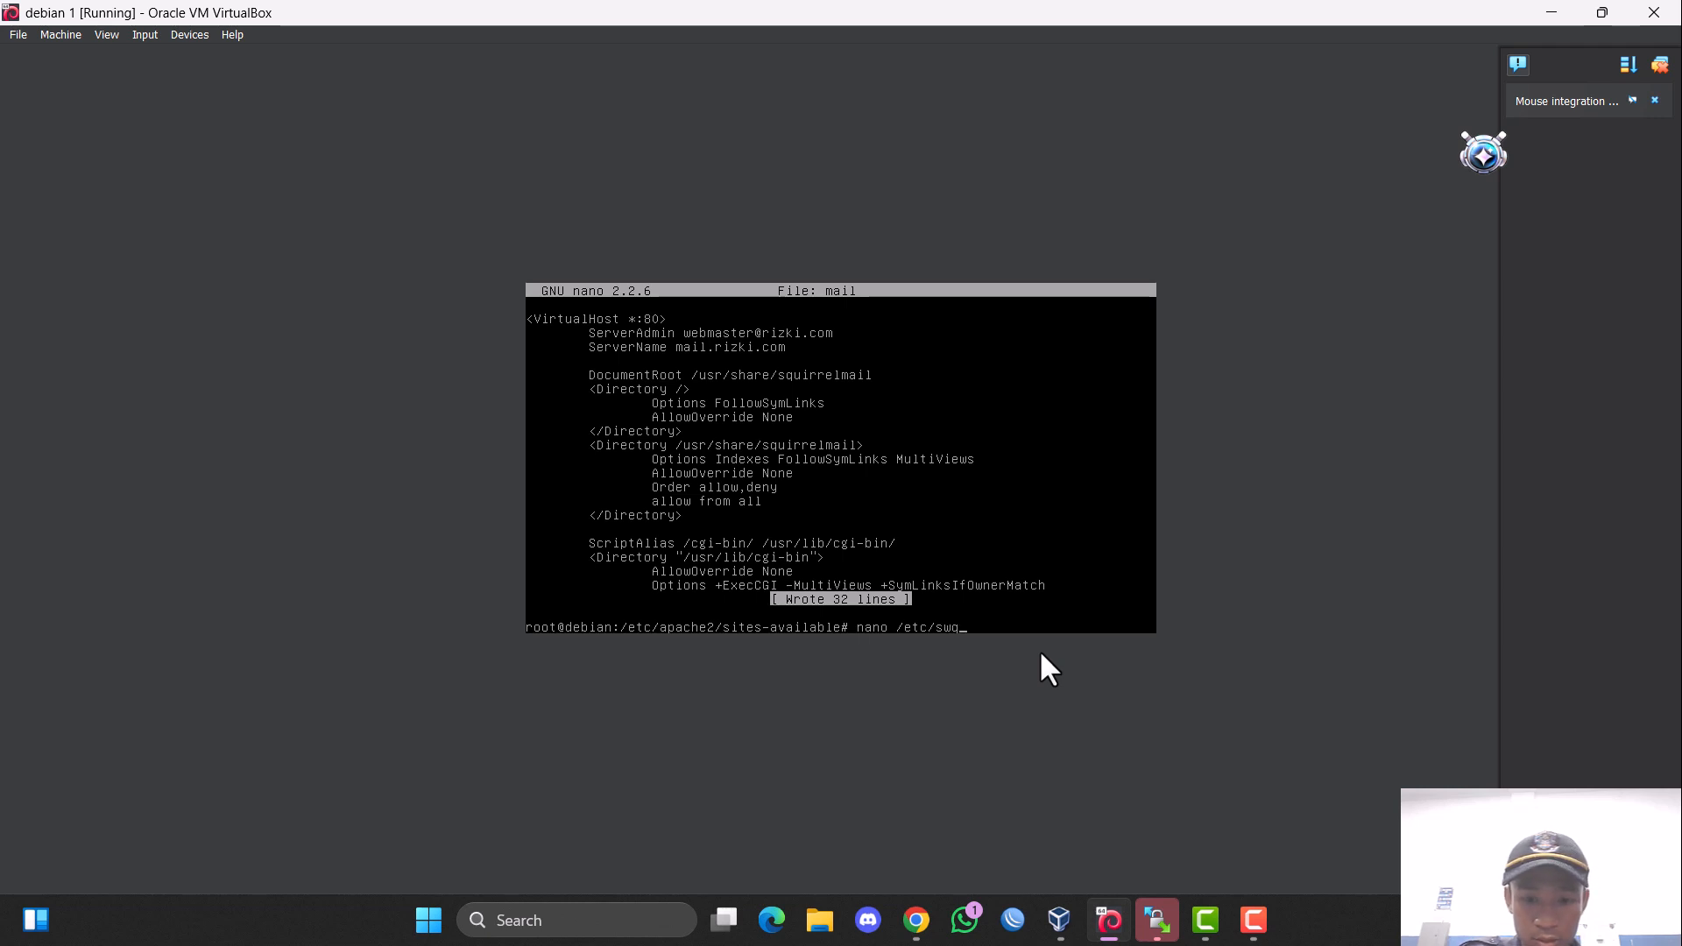
pyautogui.write('qu')
pyautogui.press('Tab')
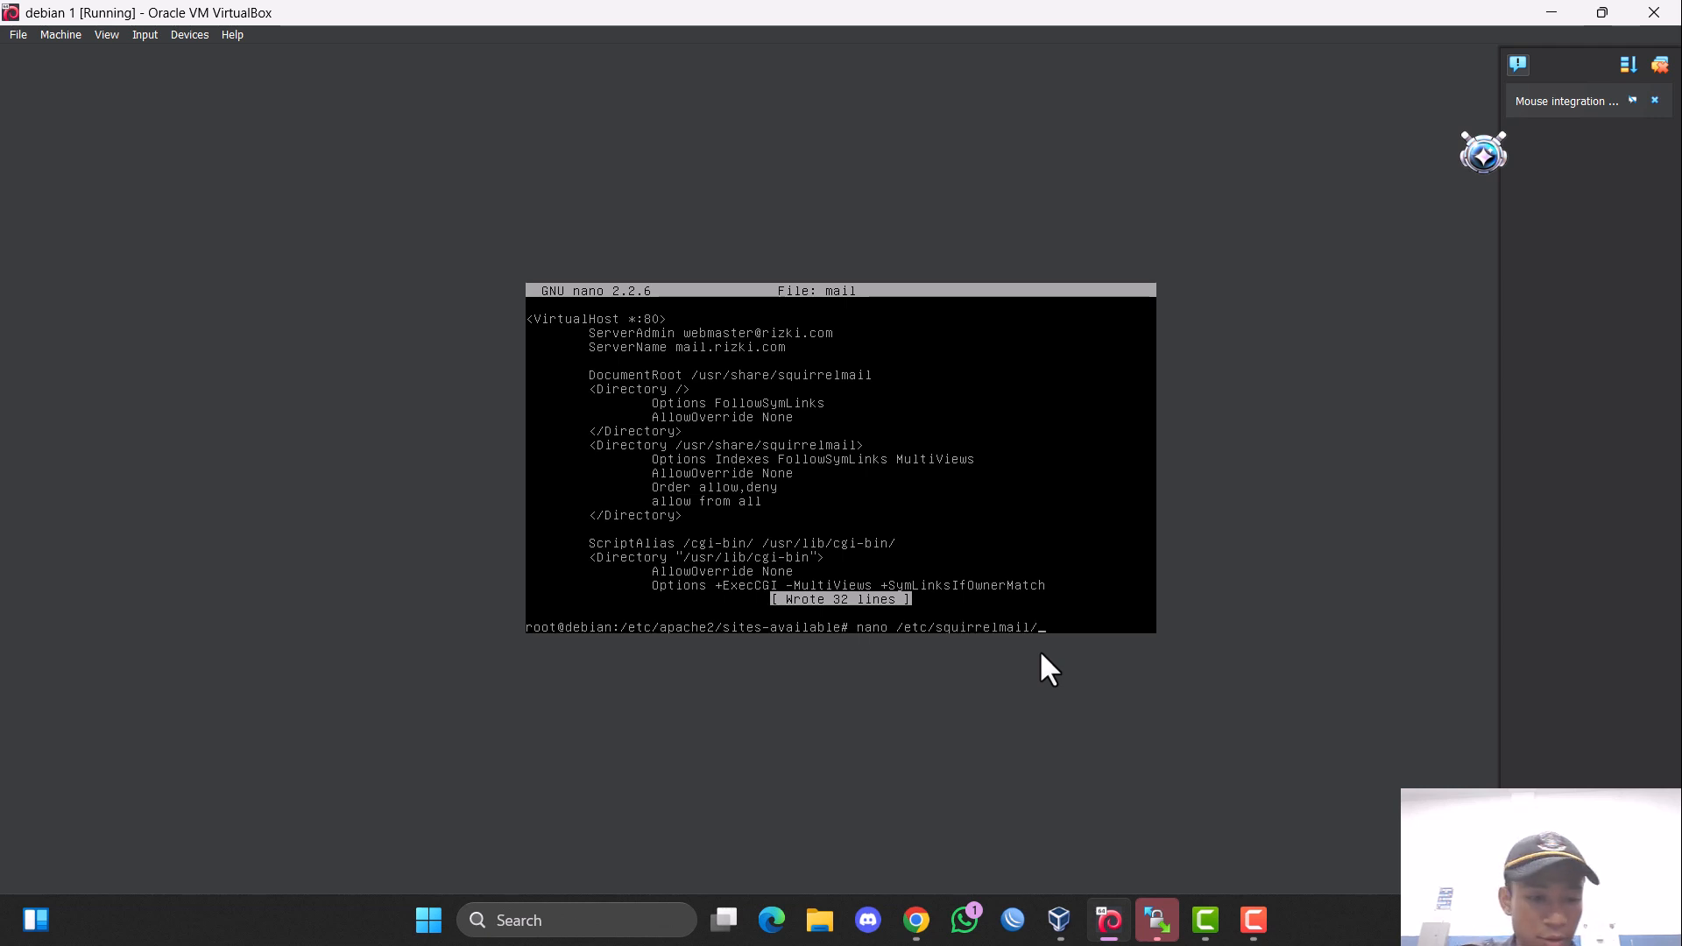
pyautogui.write('ap')
pyautogui.press('Tab')
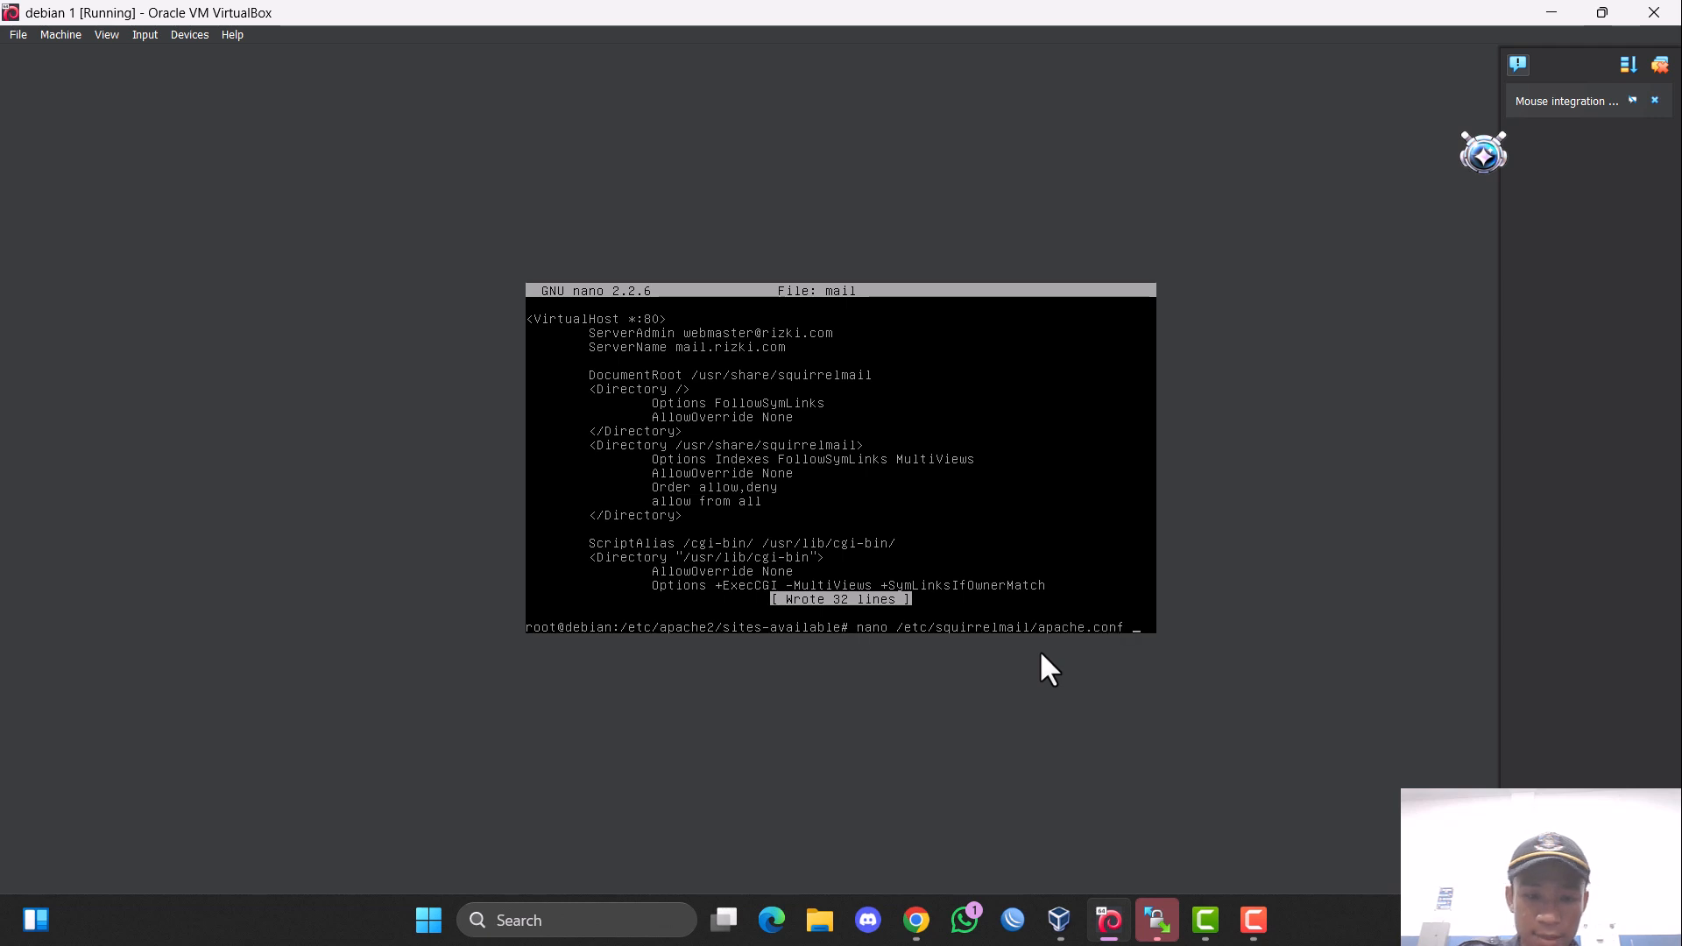
pyautogui.press('Return')
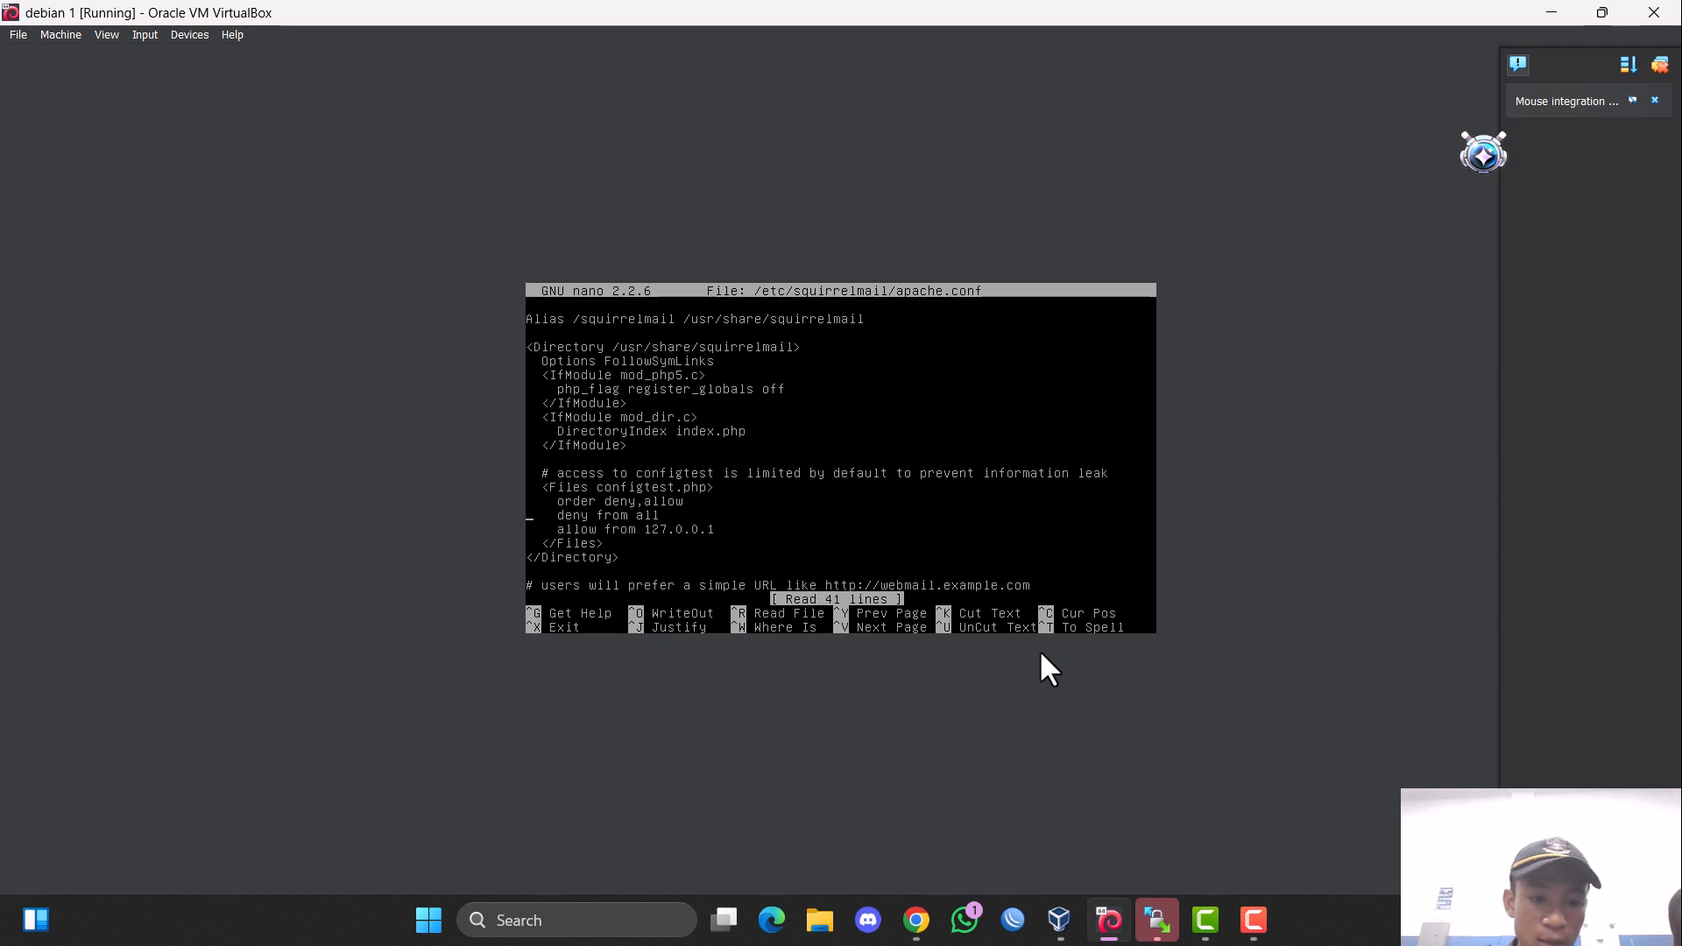
# Uncomment the four lines of the example VirtualHost block, removing the indentation before DocumentRoot and ServerName.
pyautogui.press('Down')
pyautogui.press('Down')
pyautogui.press('Down')
pyautogui.press('Down')
pyautogui.press('Down')
pyautogui.press('Down')
pyautogui.press('Down')
pyautogui.press('Down')
pyautogui.press('Down')
pyautogui.press('Down')
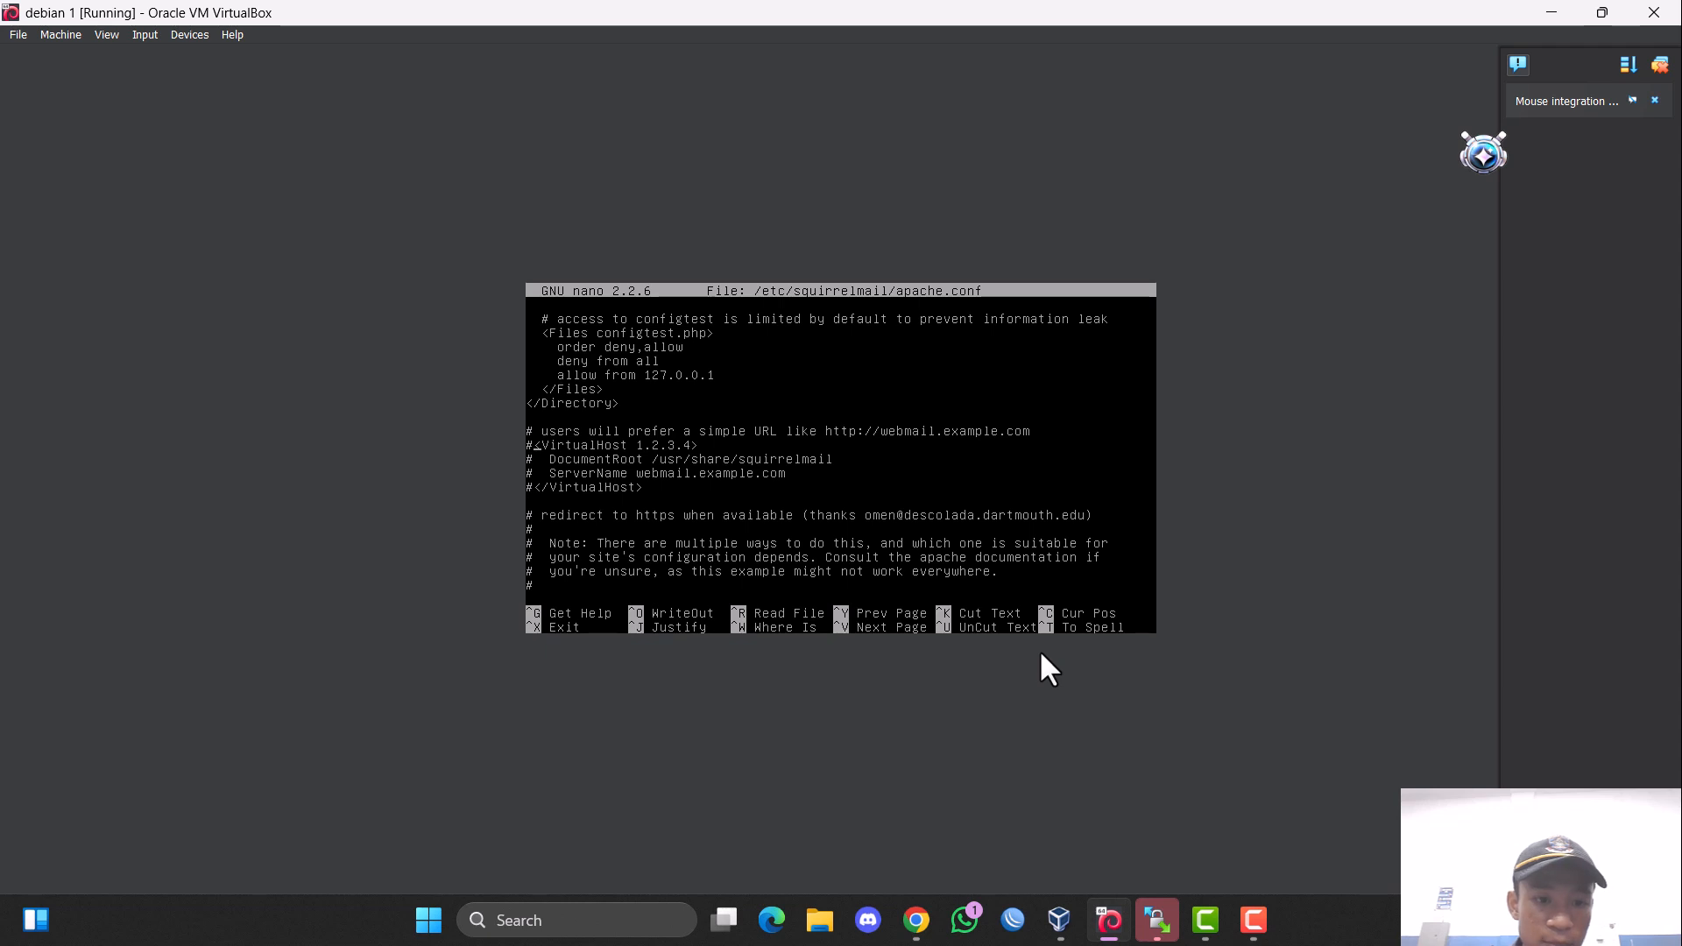
pyautogui.press('BackSpace')
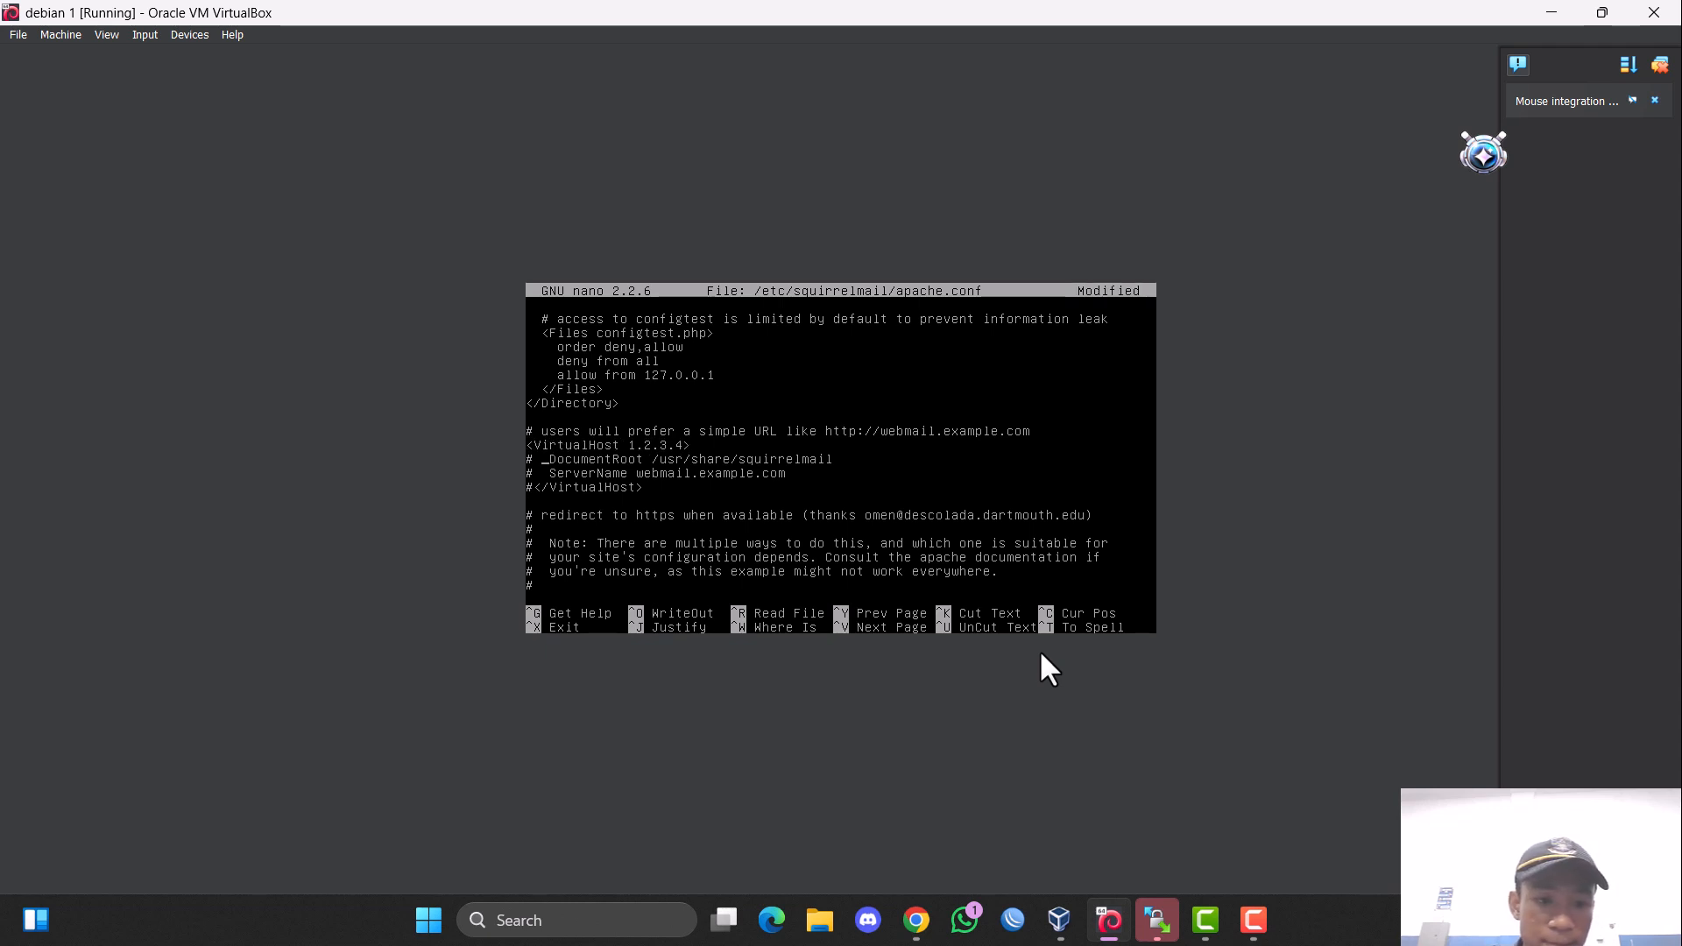
pyautogui.press('Delete')
pyautogui.press('Delete')
pyautogui.press('Delete')
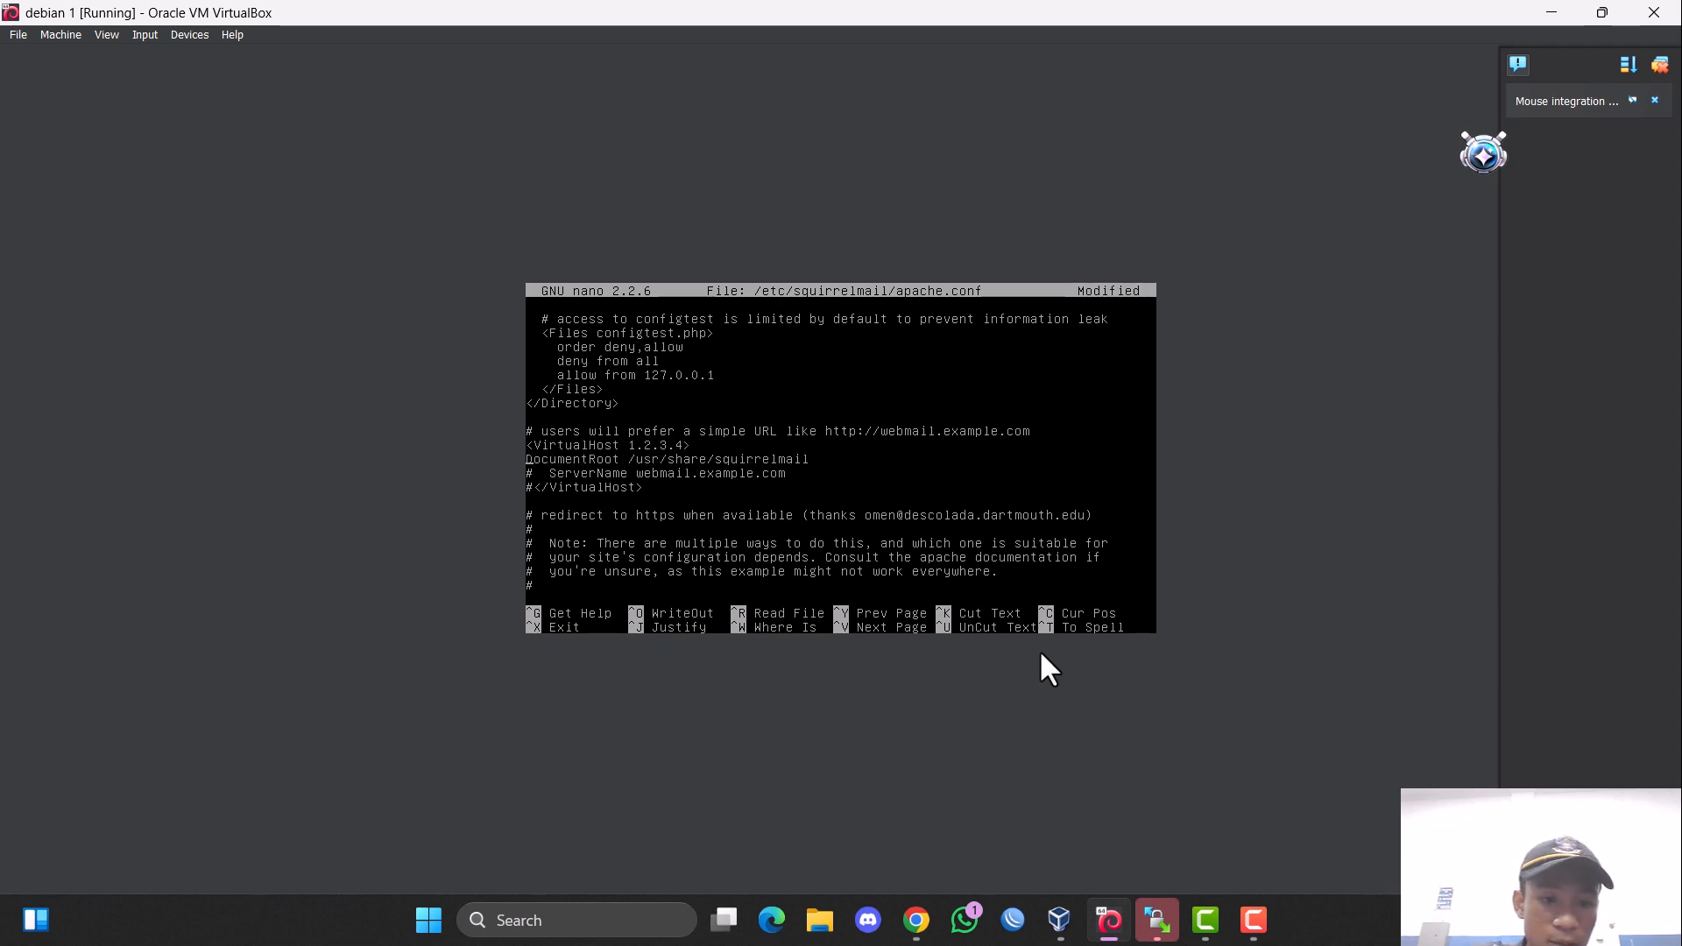
pyautogui.press('Down')
pyautogui.press('Delete')
pyautogui.press('Delete')
pyautogui.press('Delete')
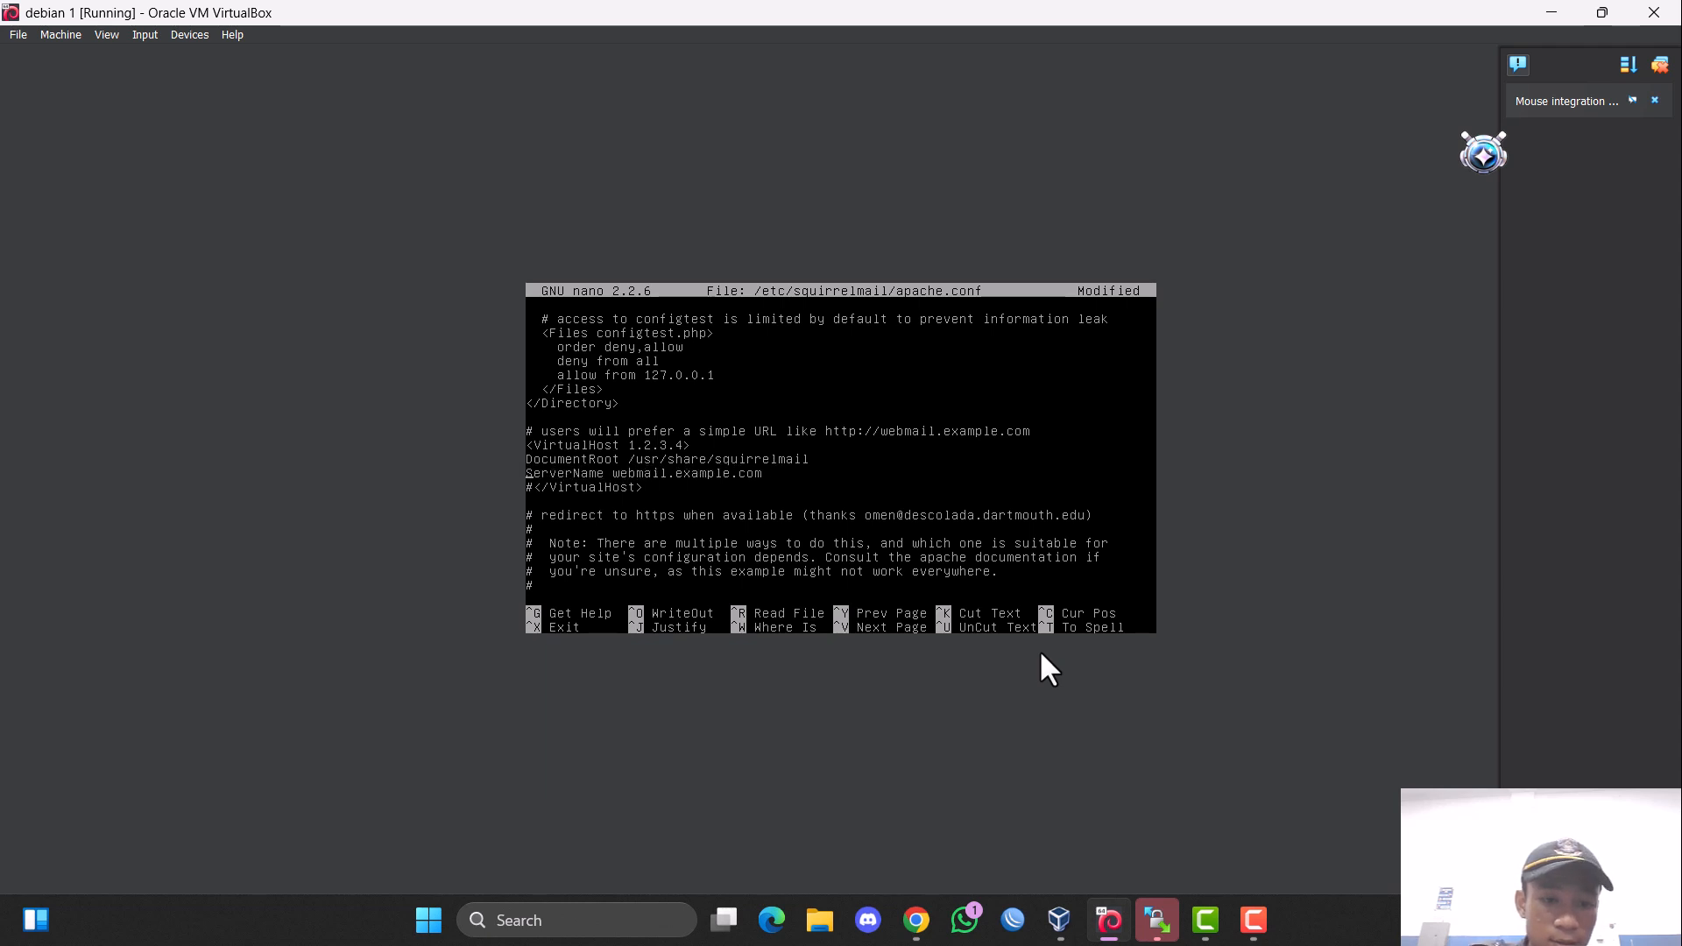
pyautogui.press('Down')
pyautogui.press('Delete')
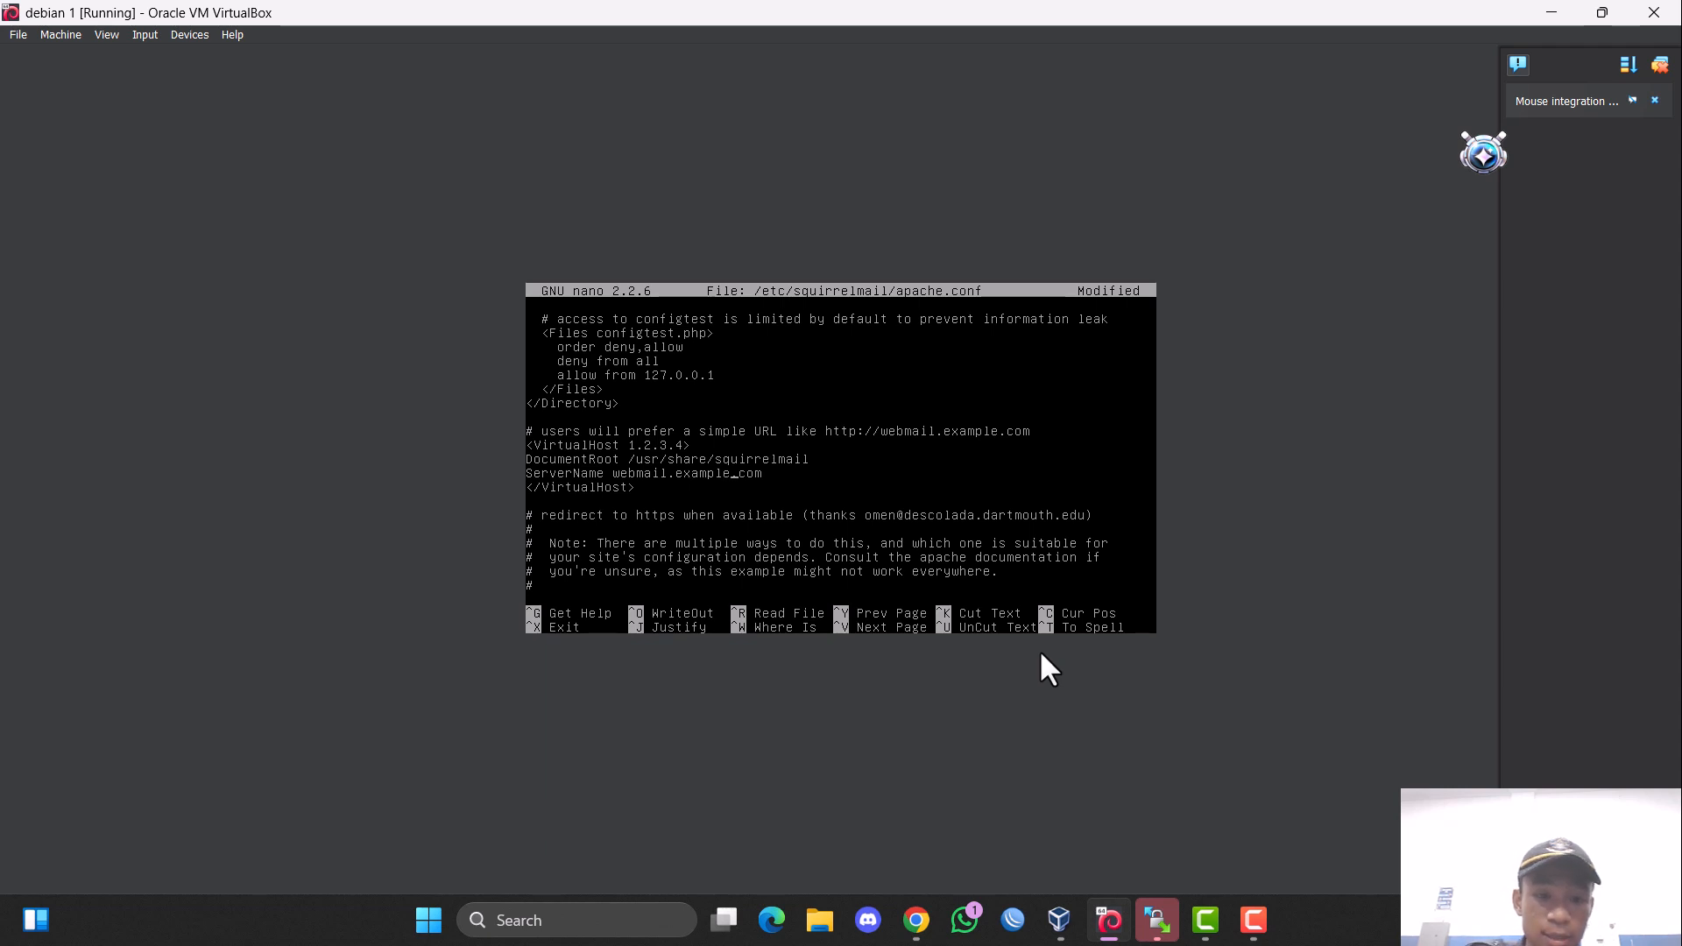
# Set the ServerName in the SquirrelMail virtual host to webmail.rizki.com.
pyautogui.press('BackSpace')
pyautogui.press('BackSpace')
pyautogui.press('BackSpace')
pyautogui.press('BackSpace')
pyautogui.press('BackSpace')
pyautogui.press('BackSpace')
pyautogui.press('BackSpace')
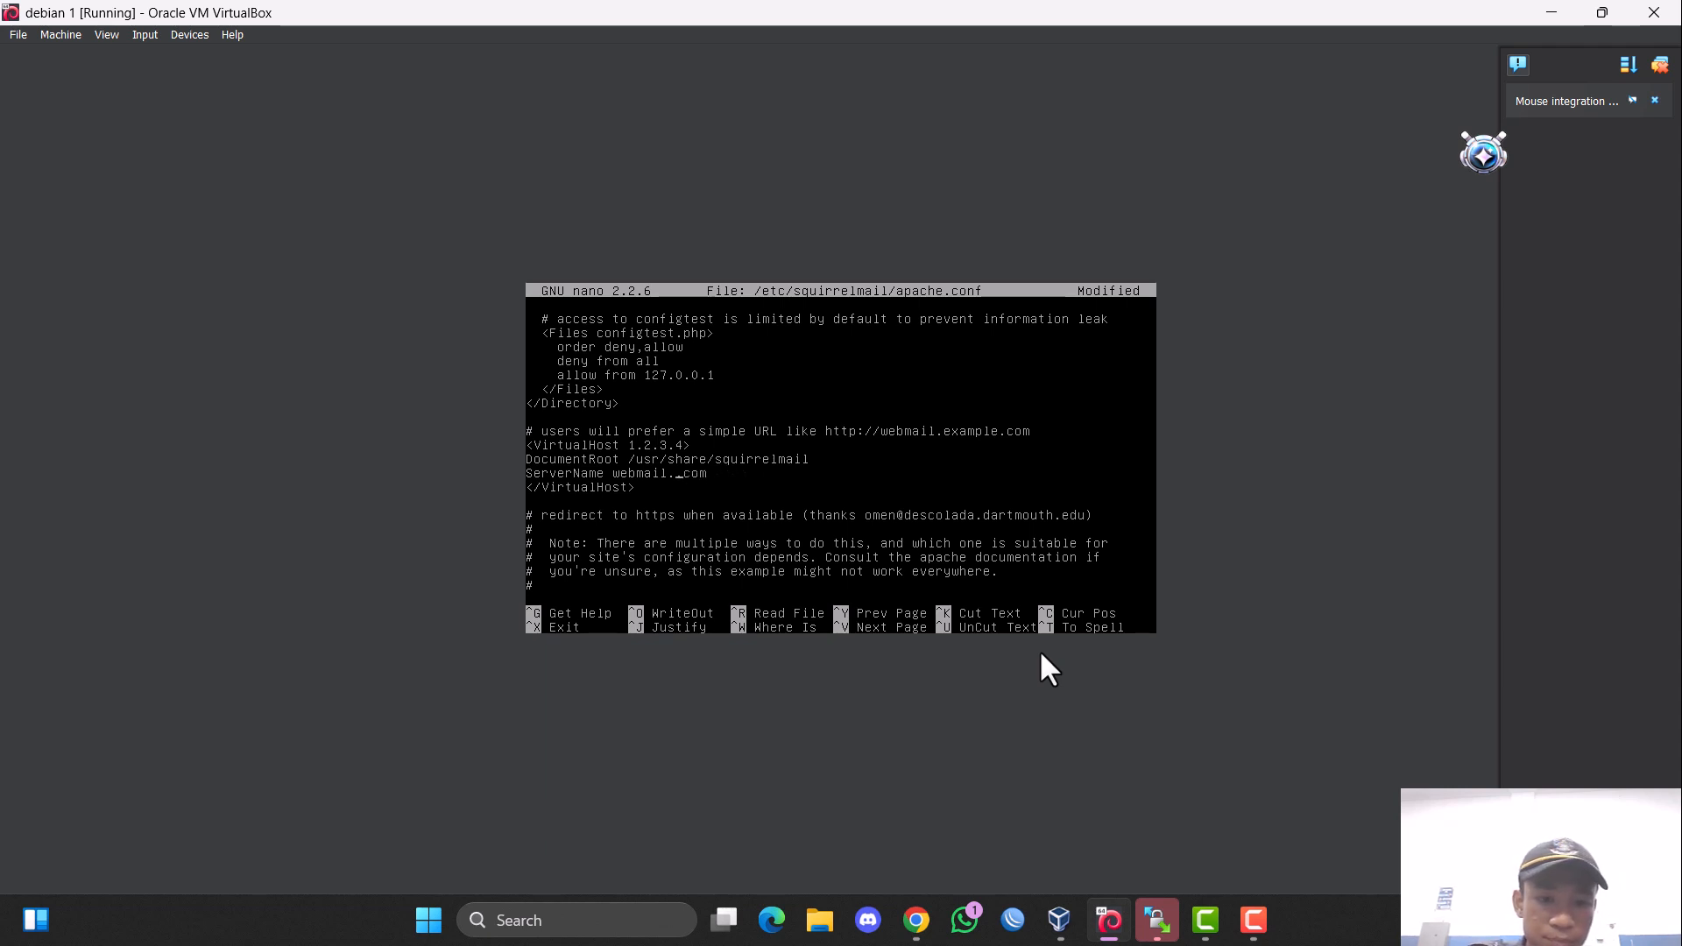
pyautogui.write('rizki')
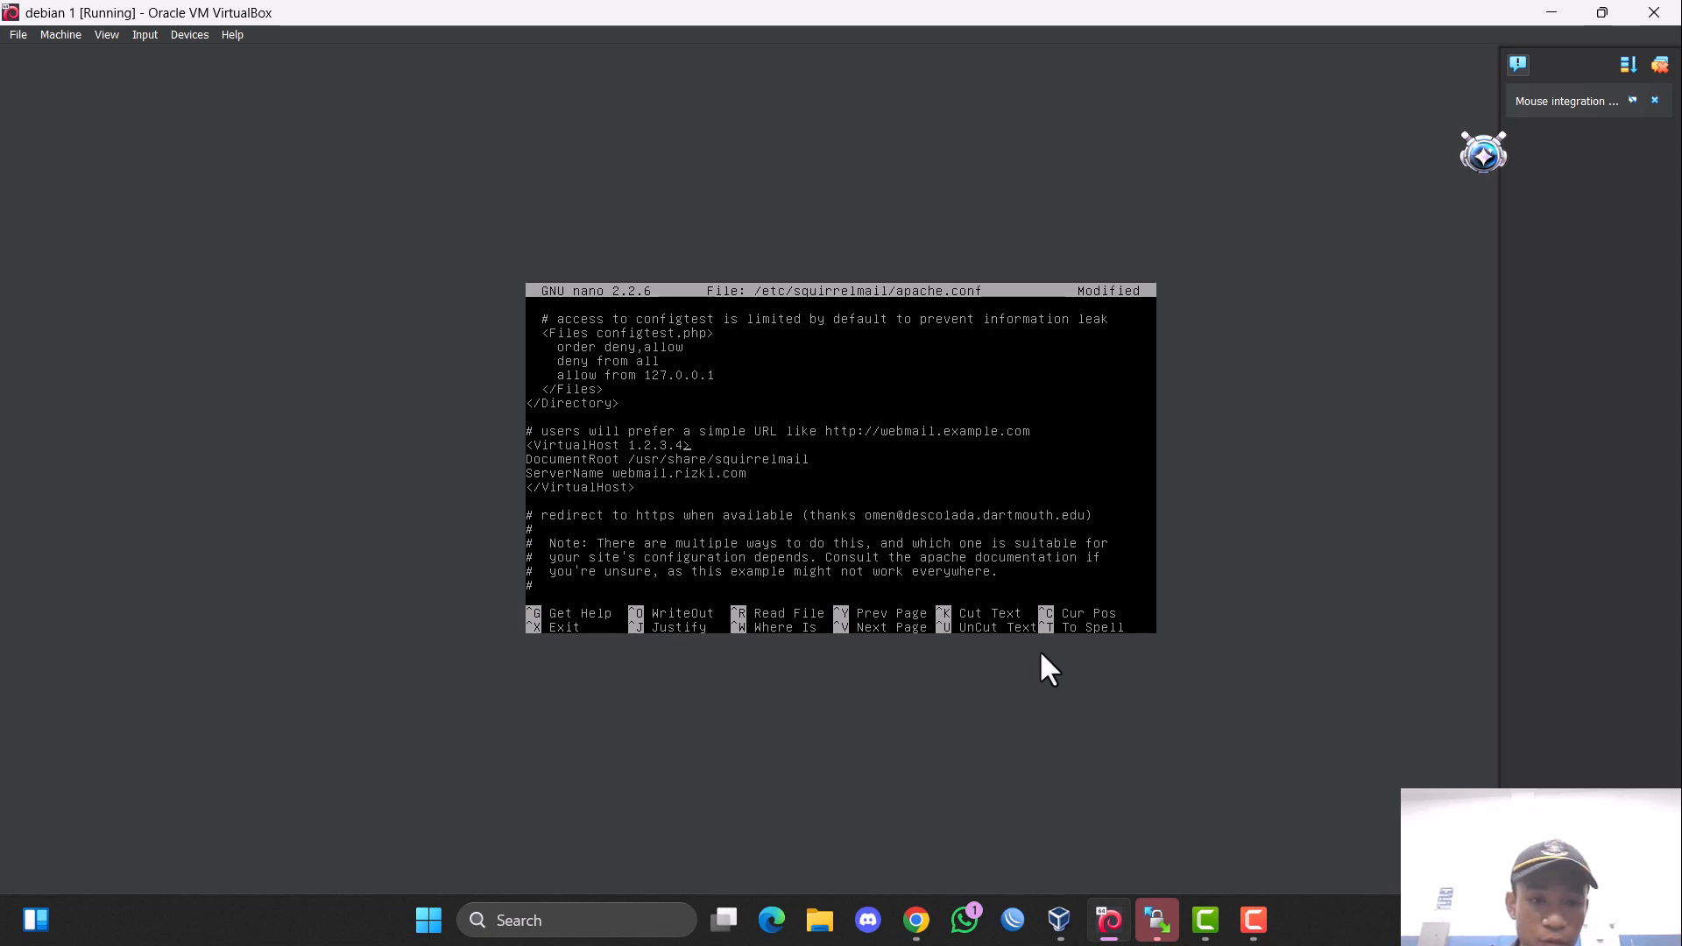
# Set the address in the SquirrelMail file's opening VirtualHost tag to *:80.
pyautogui.press('BackSpace')
pyautogui.press('BackSpace')
pyautogui.press('BackSpace')
pyautogui.press('BackSpace')
pyautogui.press('BackSpace')
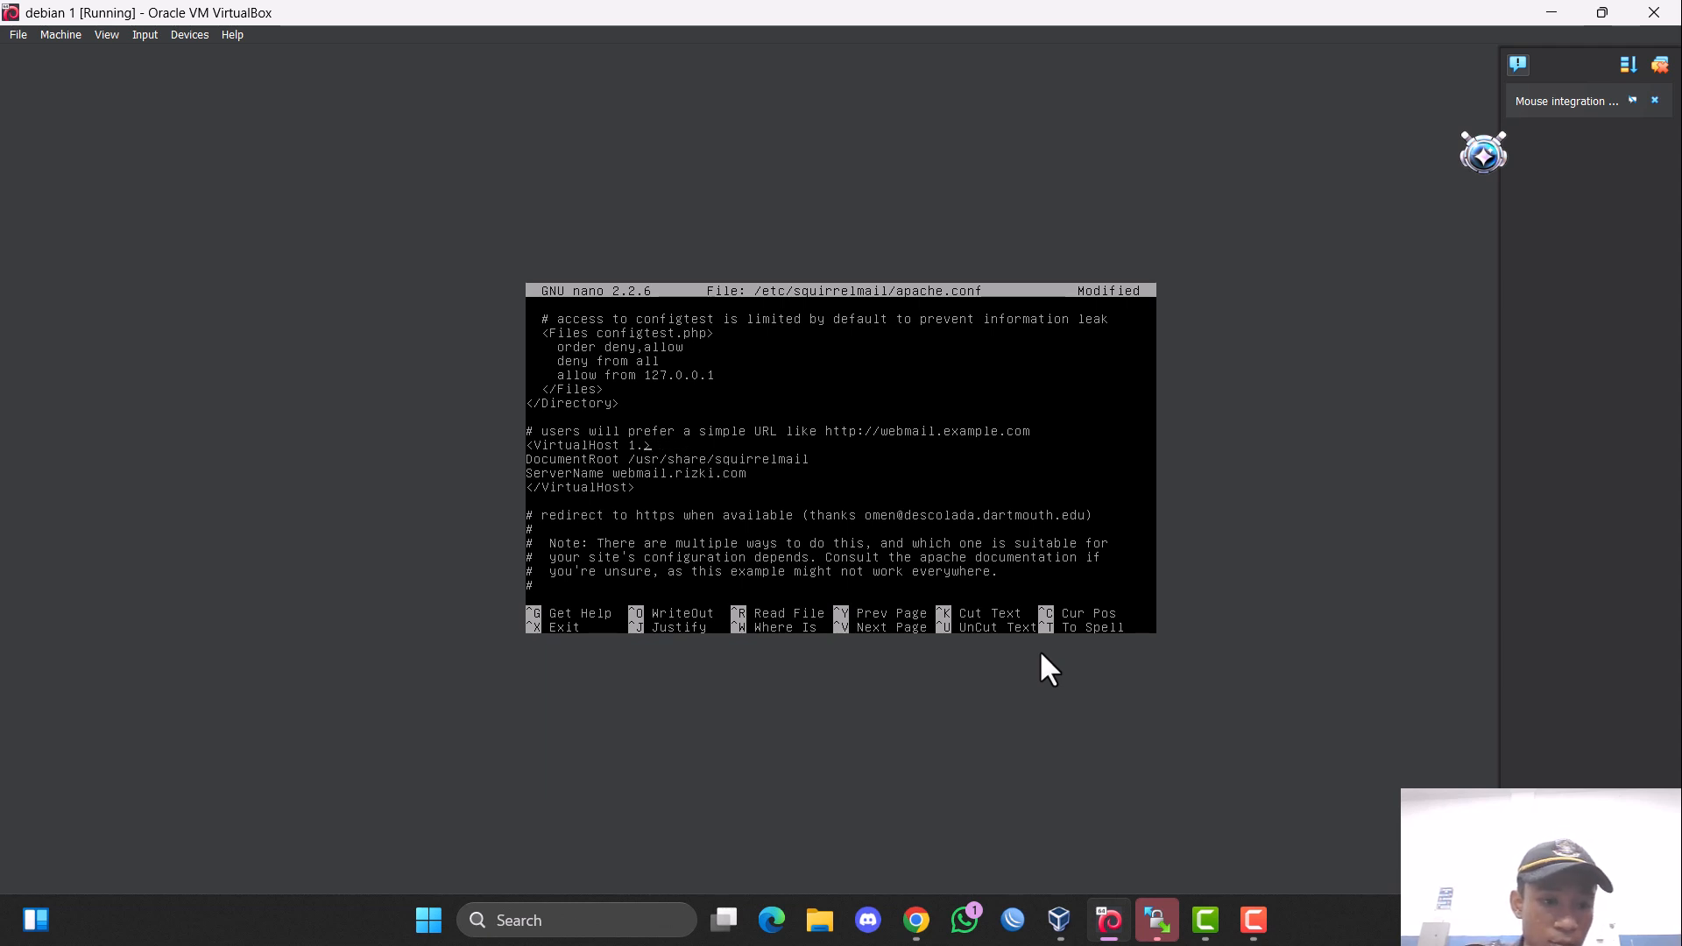
pyautogui.press('BackSpace')
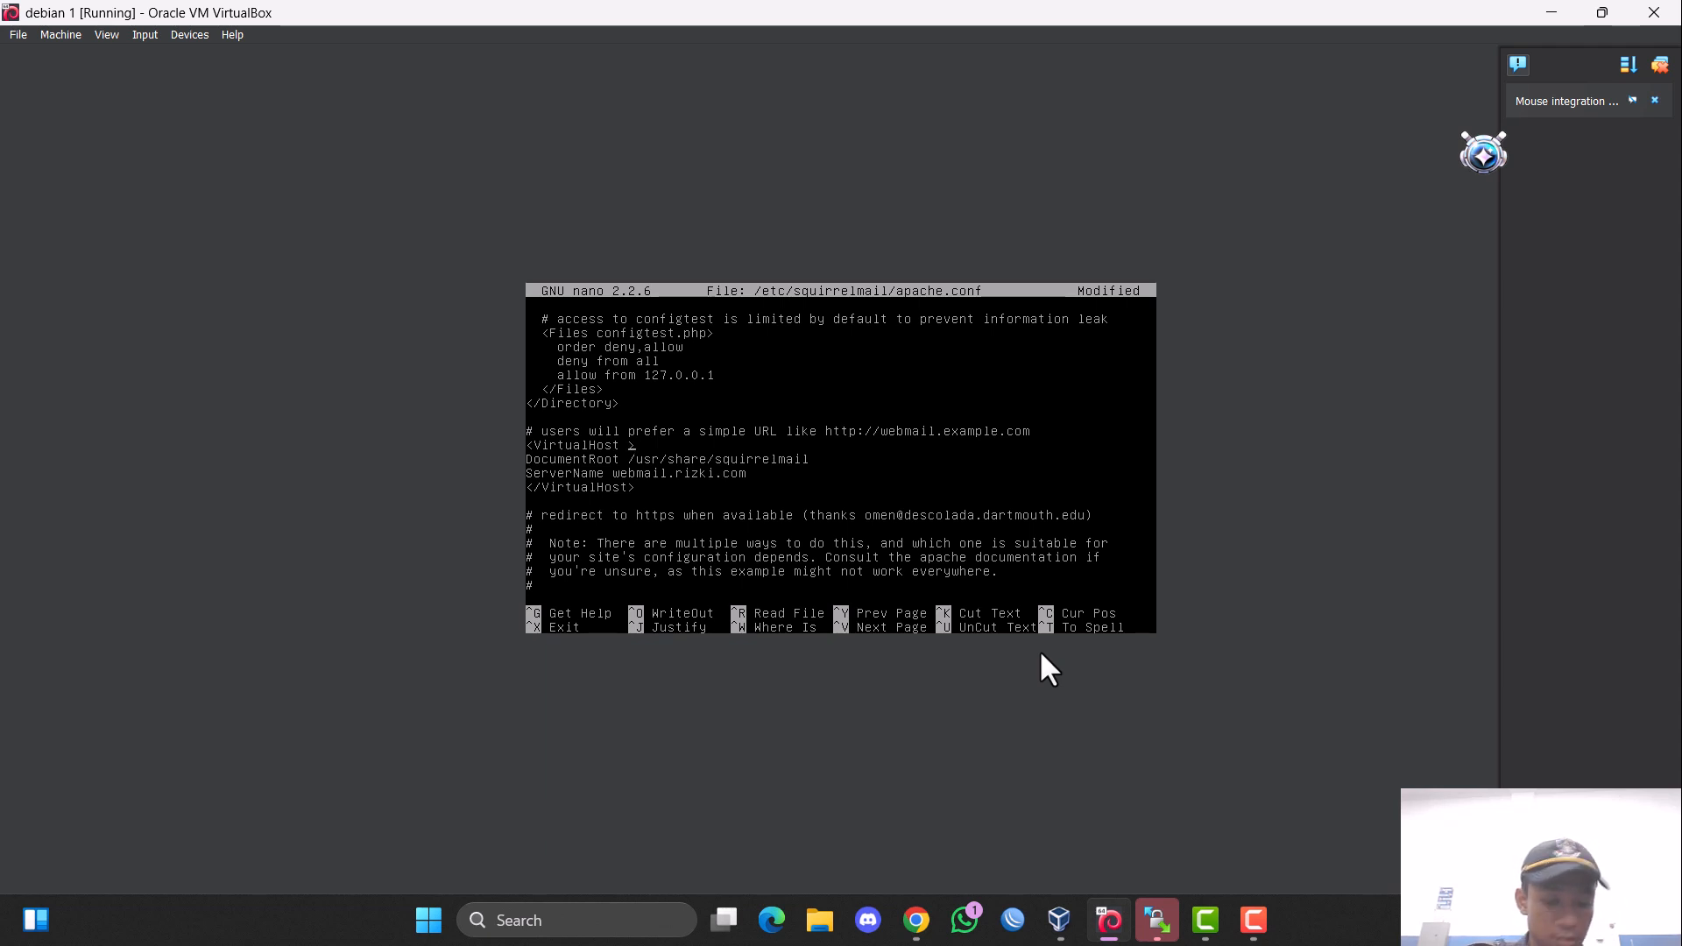
pyautogui.write('*')
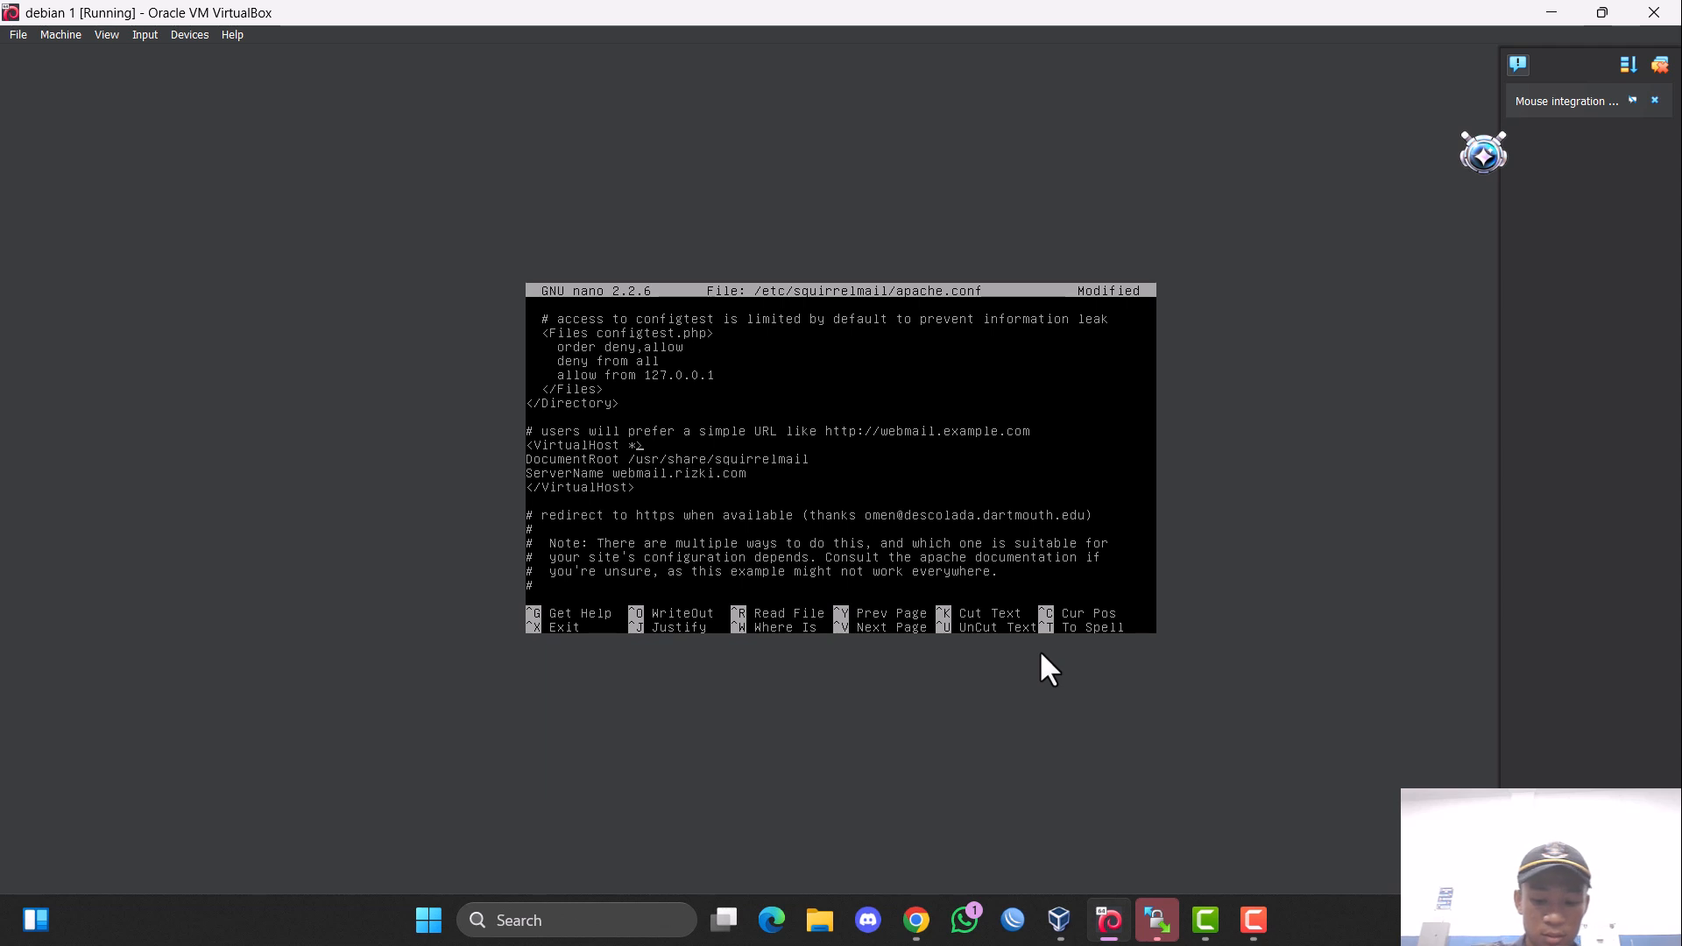
pyautogui.write(':')
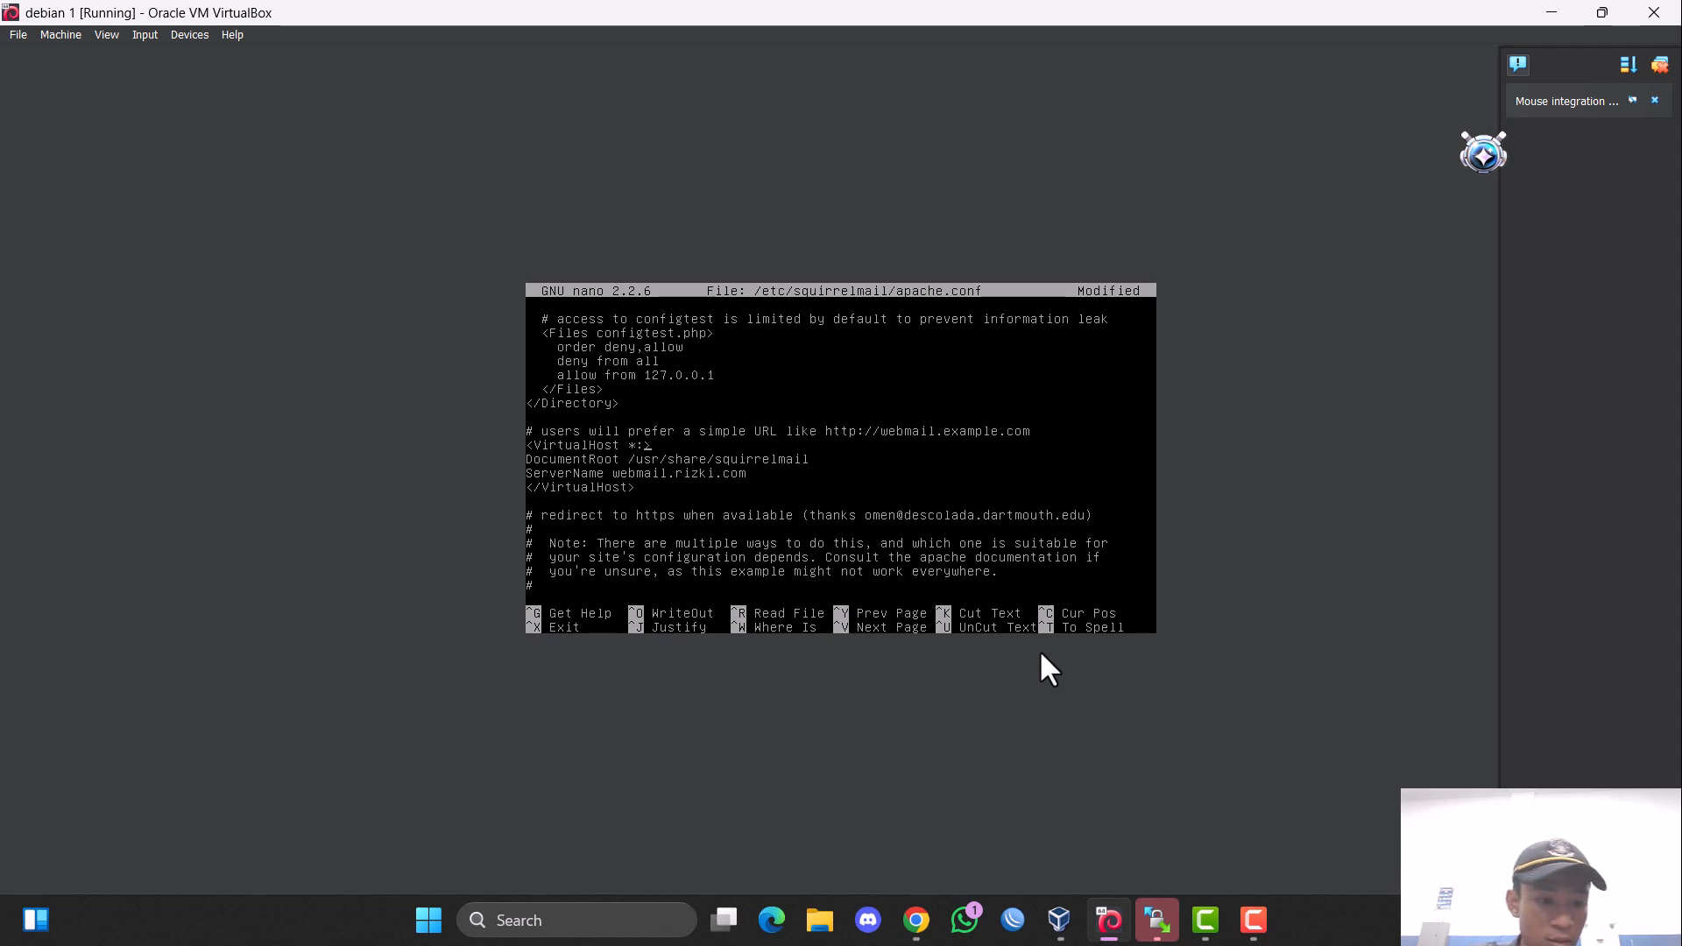
pyautogui.write('80')
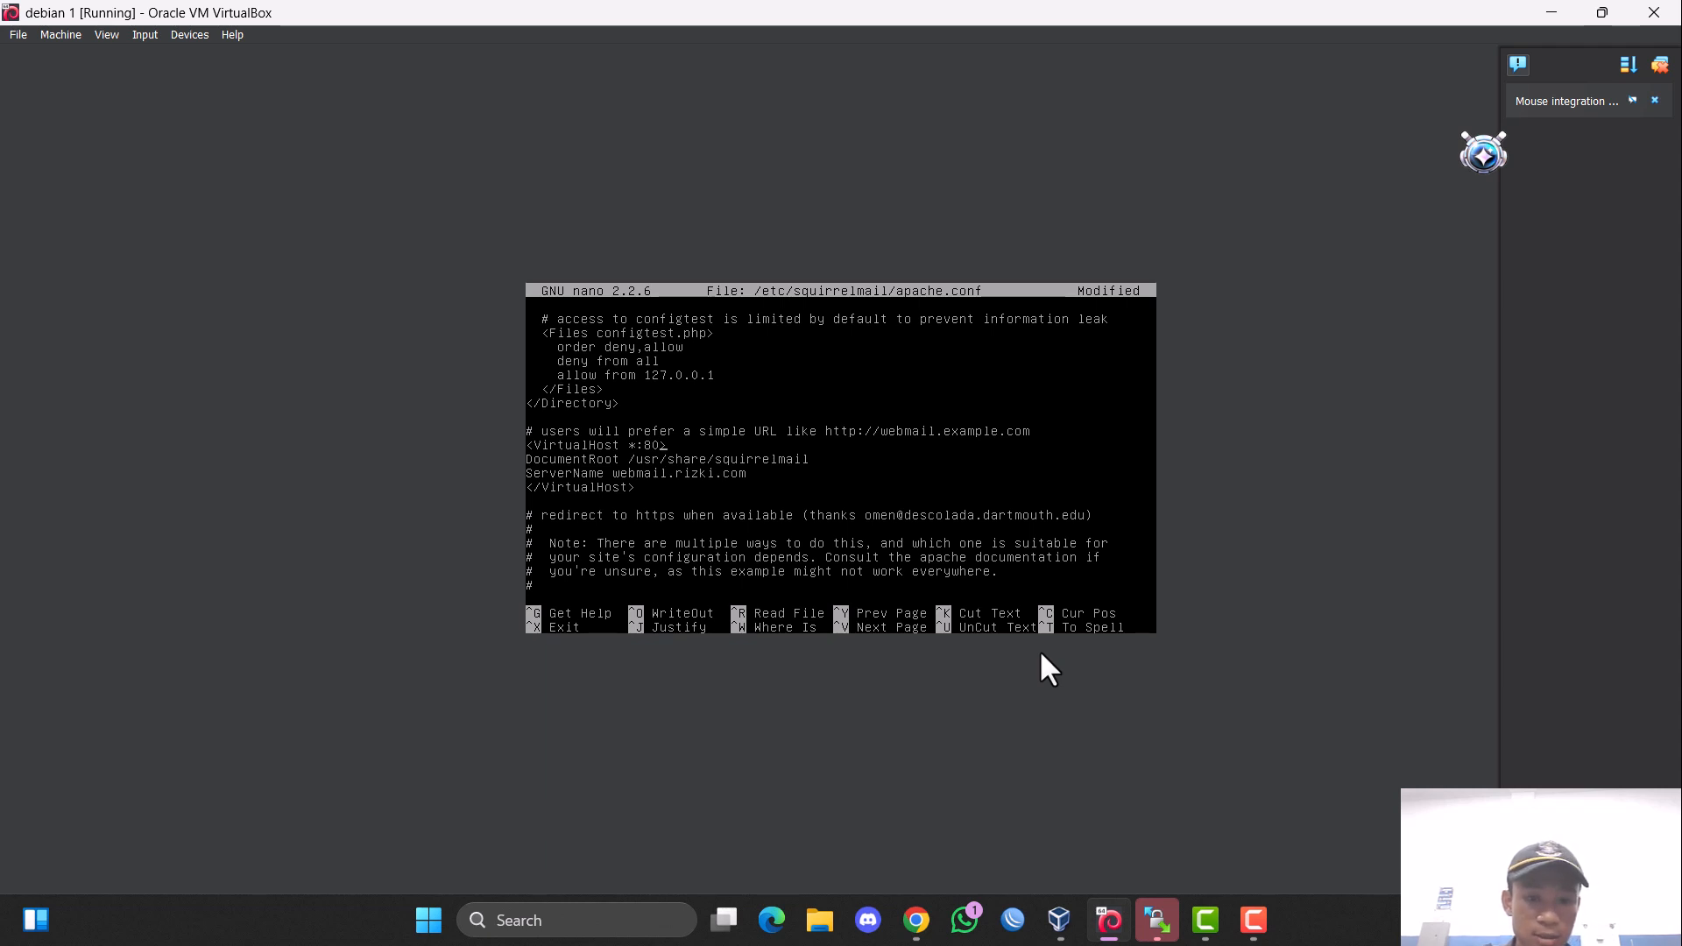
# Save the changes to /etc/squirrelmail/apache.conf and exit nano.
pyautogui.hotkey('ctrl', 'o')
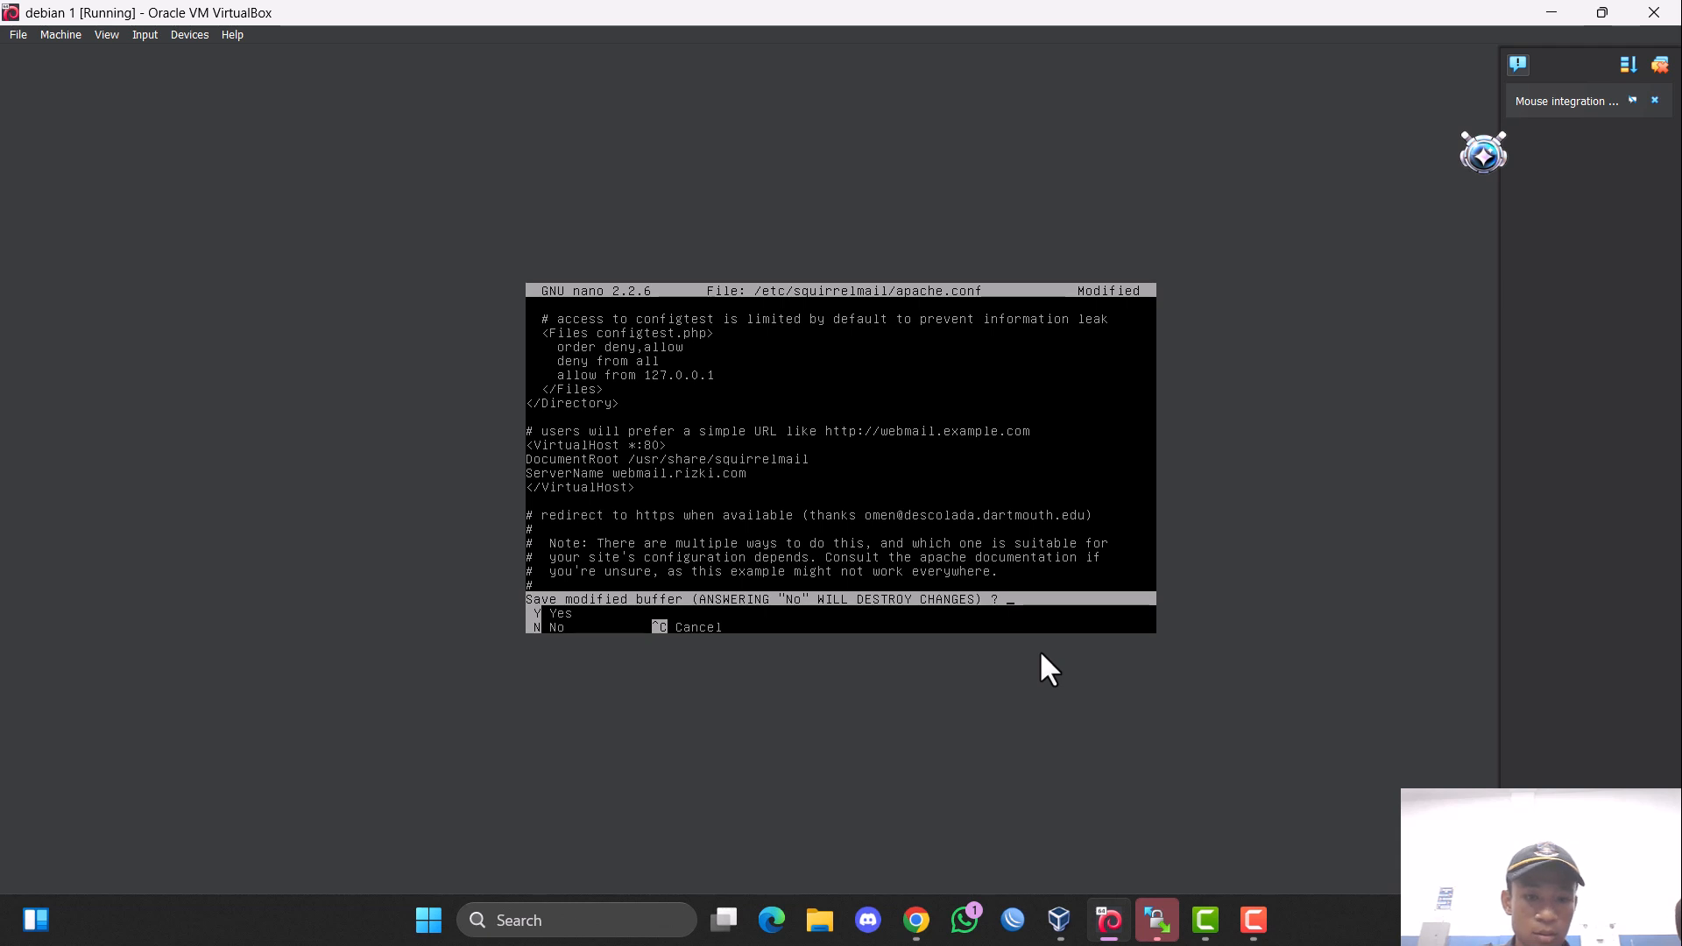
pyautogui.press('Return')
pyautogui.hotkey('ctrl', 'x')
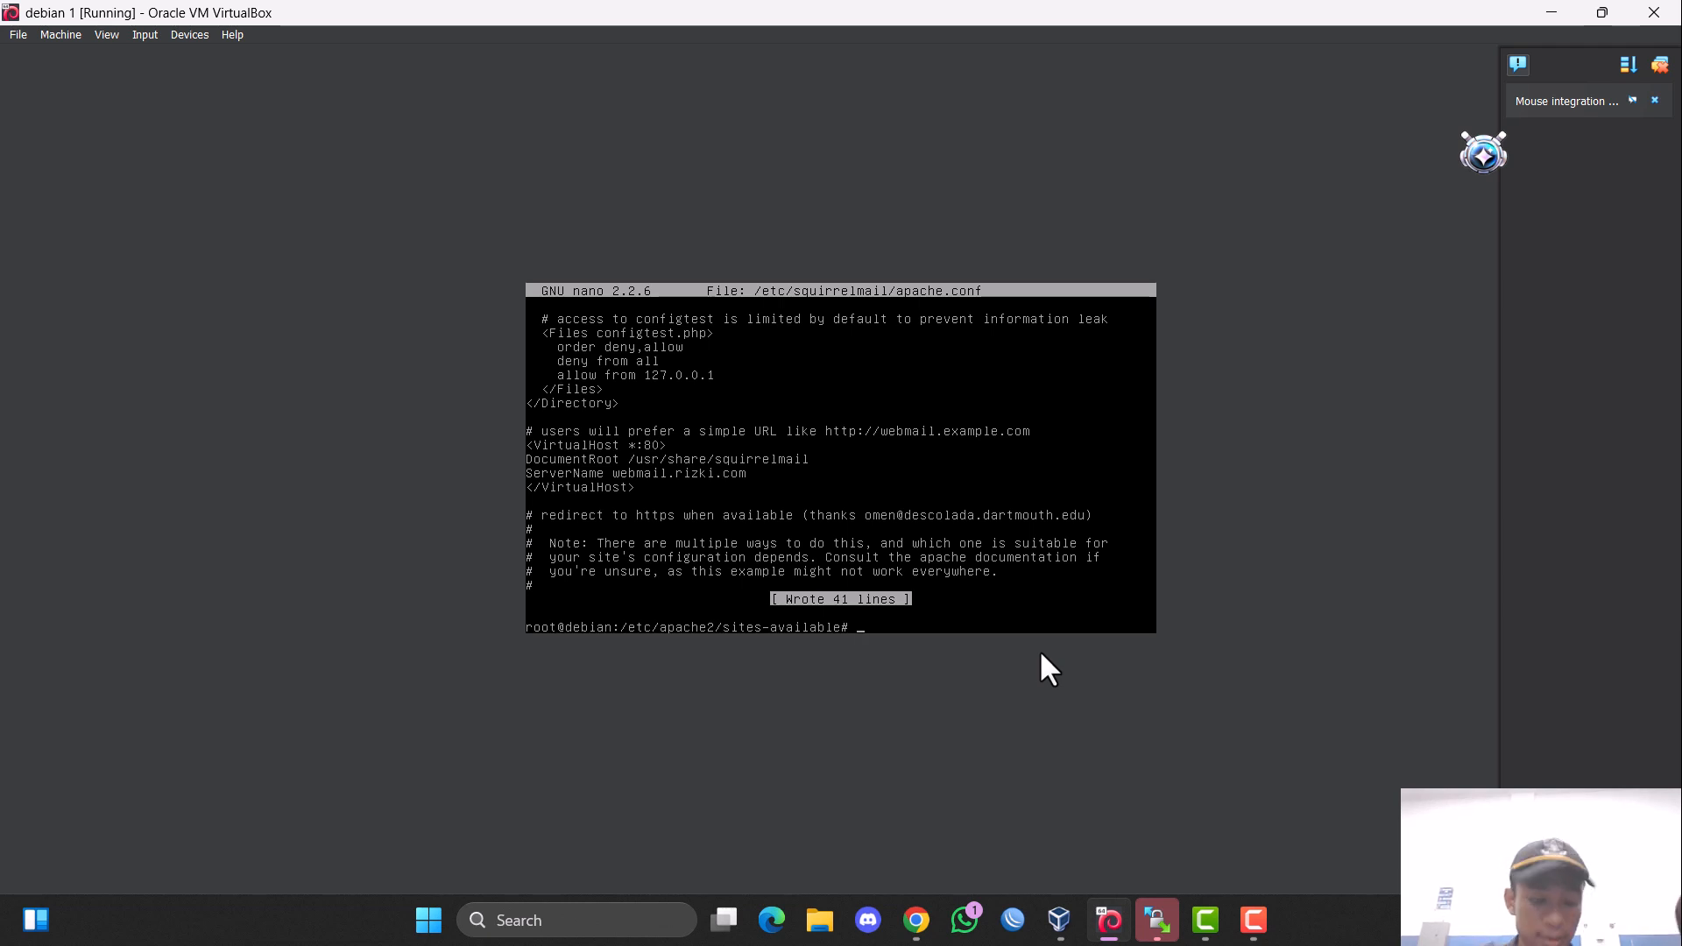
# Open the Apache configuration file /etc/apache2/apache2.conf in nano.
pyautogui.write('nano ')
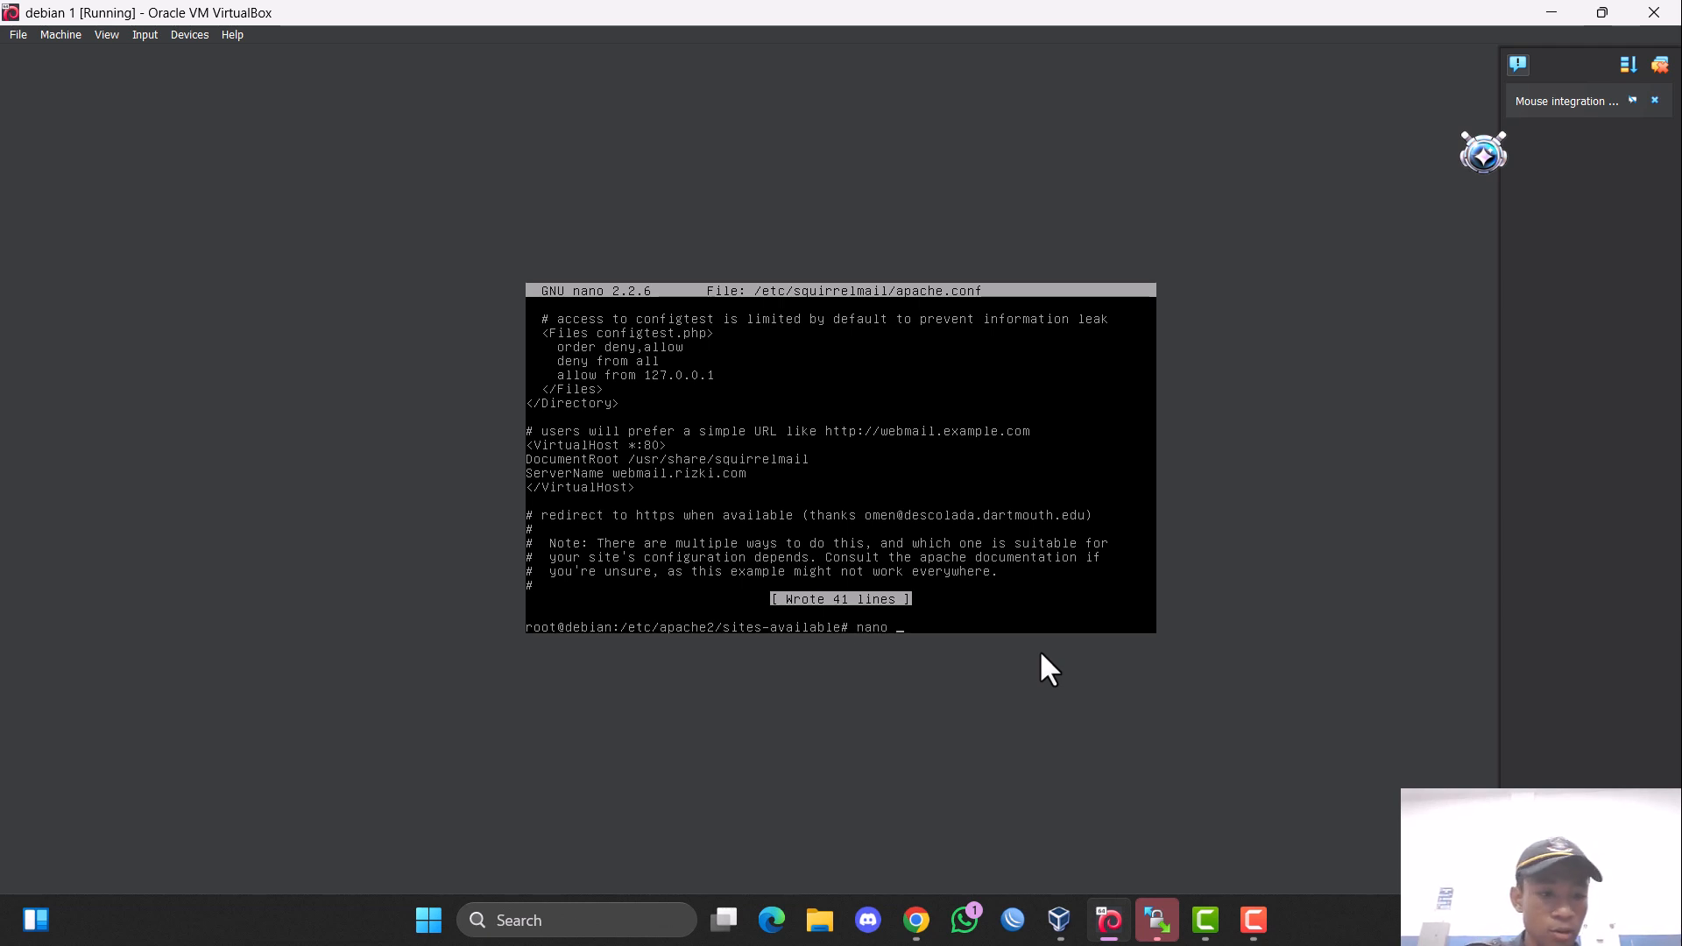
pyautogui.write('/etc/')
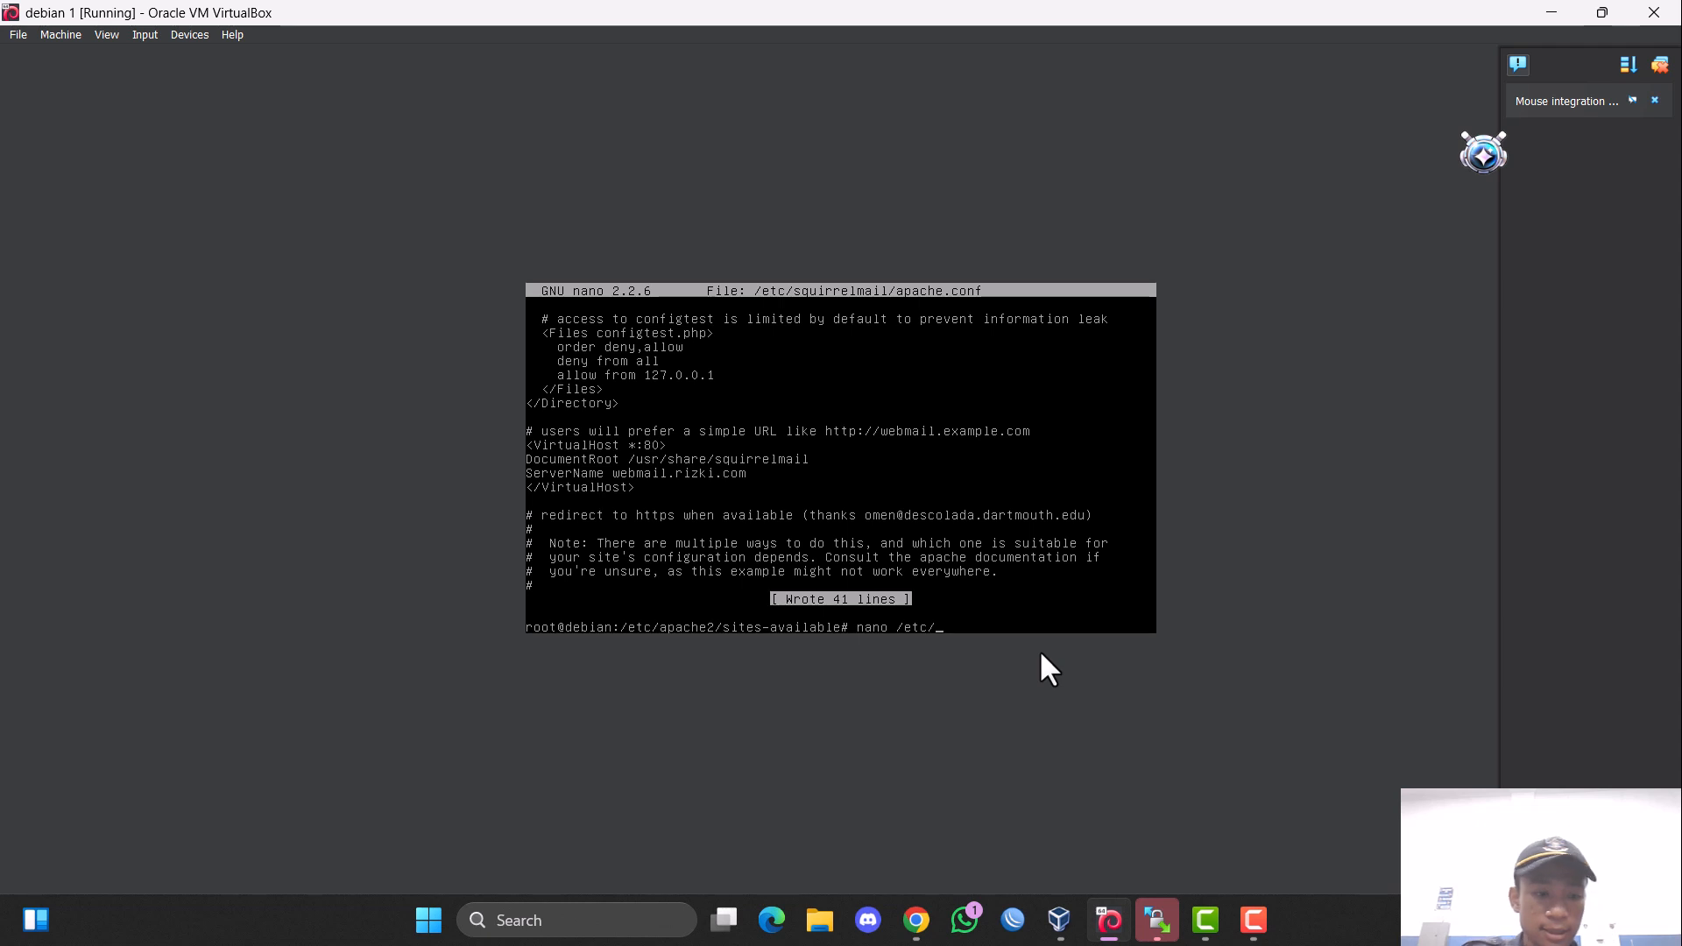
pyautogui.write('apache2/')
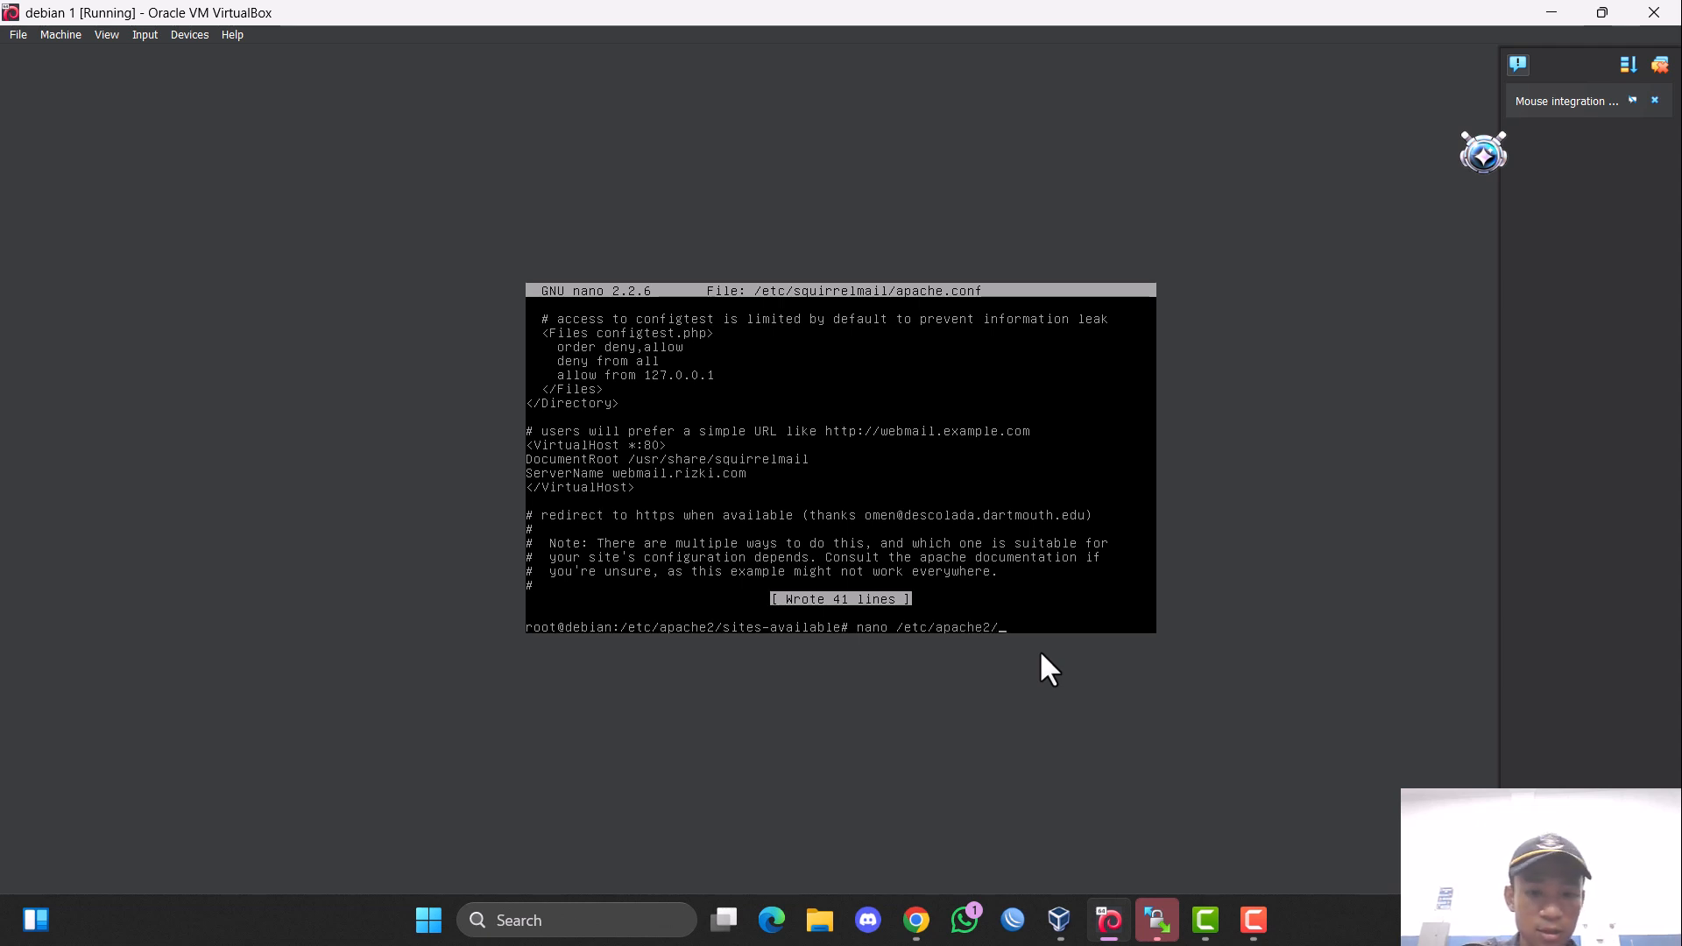
pyautogui.write('a')
pyautogui.press('Tab')
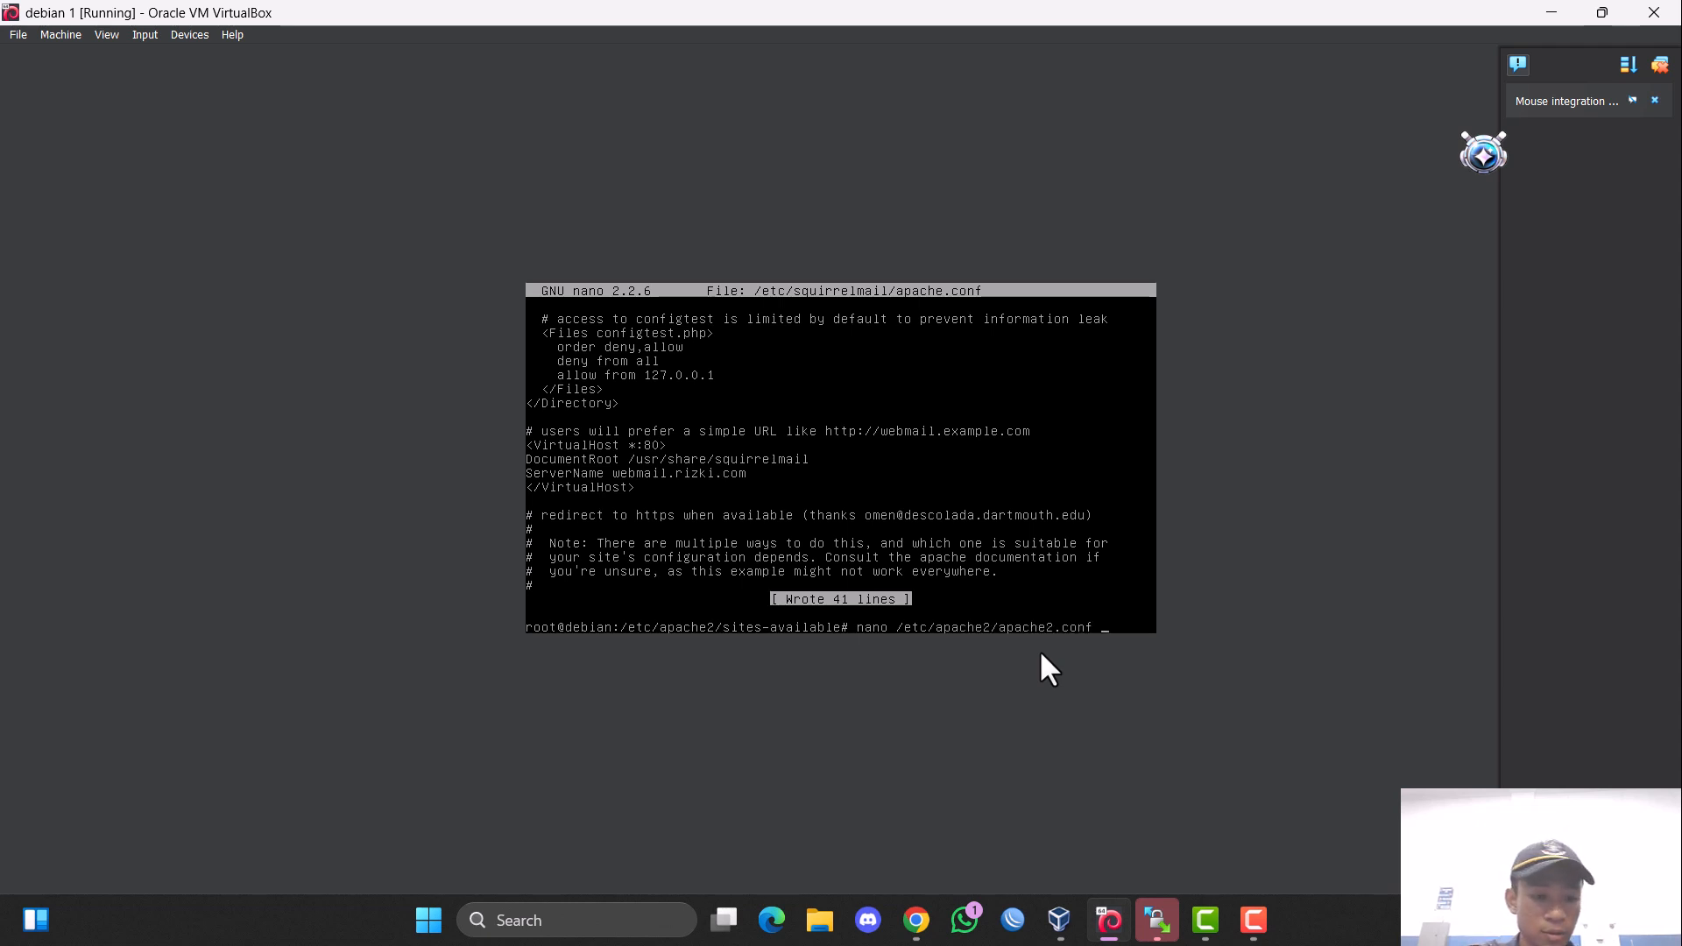
pyautogui.press('Return')
# Add the line "Include /etc/squirrelmail/apache.conf" at the end of apache2.conf, below the sites-enabled include.
pyautogui.press('Down')
pyautogui.press('Down')
pyautogui.press('Down')
pyautogui.press('Down')
pyautogui.press('Down')
pyautogui.press('Down')
pyautogui.press('Down')
pyautogui.press('Down')
pyautogui.press('Down')
pyautogui.press('Down')
pyautogui.press('Down')
pyautogui.press('Down')
pyautogui.press('Down')
pyautogui.press('Down')
pyautogui.press('Down')
pyautogui.press('Down')
pyautogui.press('Down')
pyautogui.press('Down')
pyautogui.press('Down')
pyautogui.press('Down')
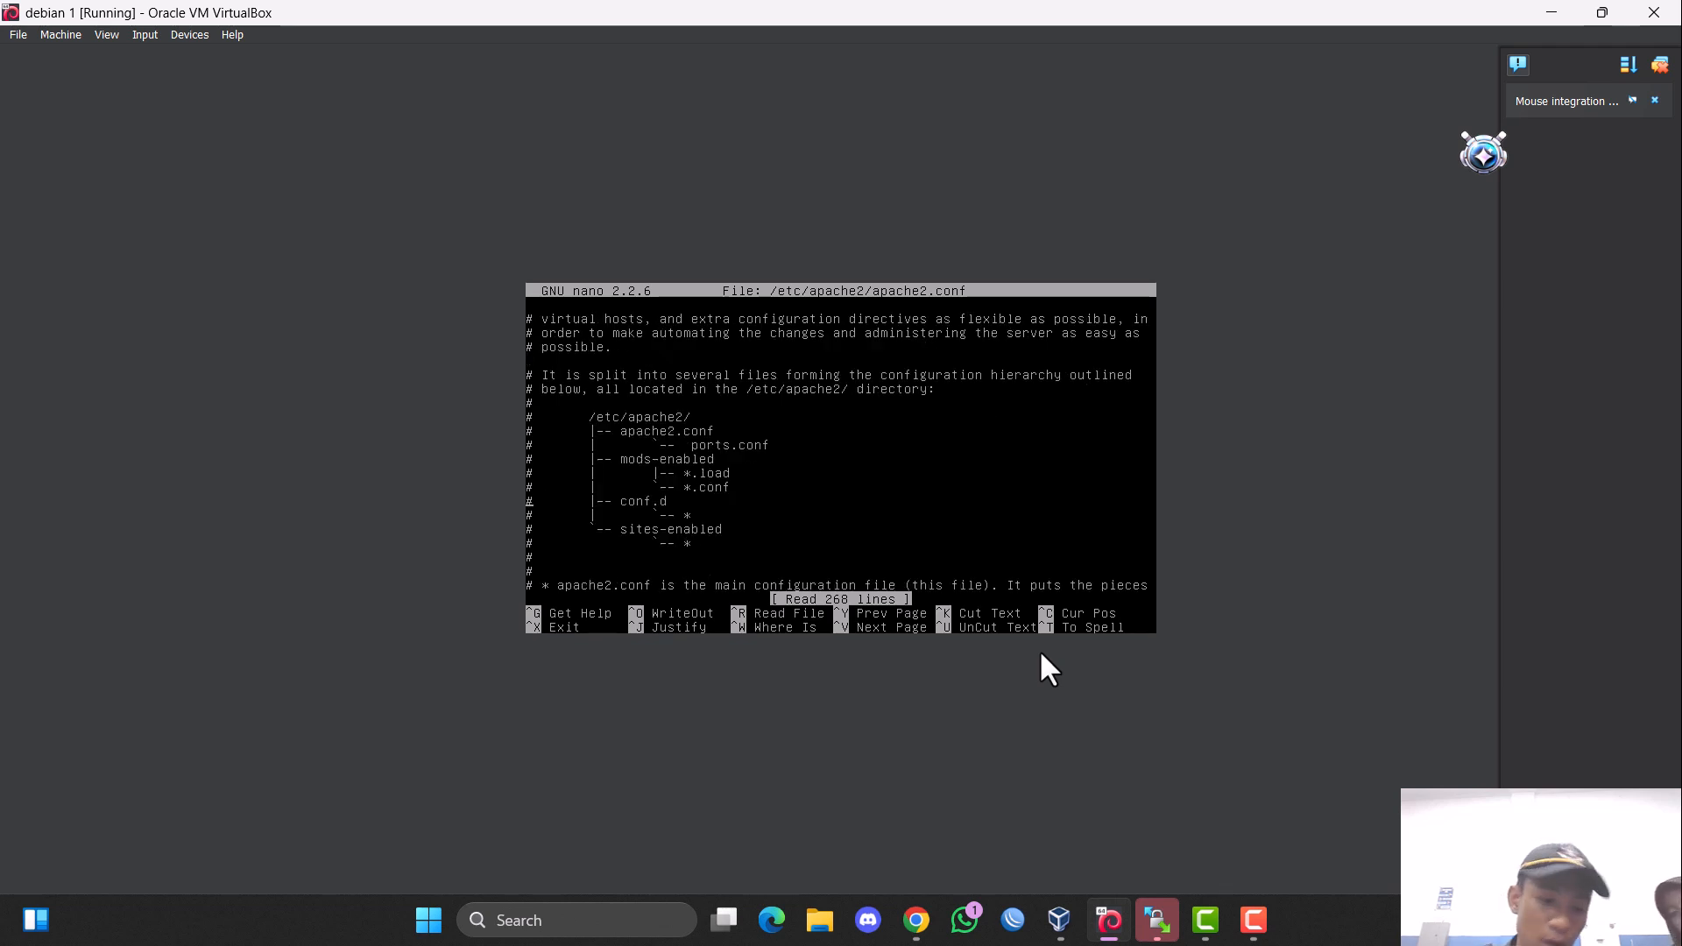
pyautogui.press('Down')
pyautogui.press('Down')
pyautogui.press('Down')
pyautogui.press('Down')
pyautogui.press('Down')
pyautogui.press('Down')
pyautogui.press('Down')
pyautogui.press('Down')
pyautogui.press('Down')
pyautogui.press('Down')
pyautogui.press('Down')
pyautogui.press('Down')
pyautogui.press('Down')
pyautogui.press('Down')
pyautogui.press('Down')
pyautogui.press('Down')
pyautogui.press('Down')
pyautogui.press('Down')
pyautogui.press('Down')
pyautogui.press('Down')
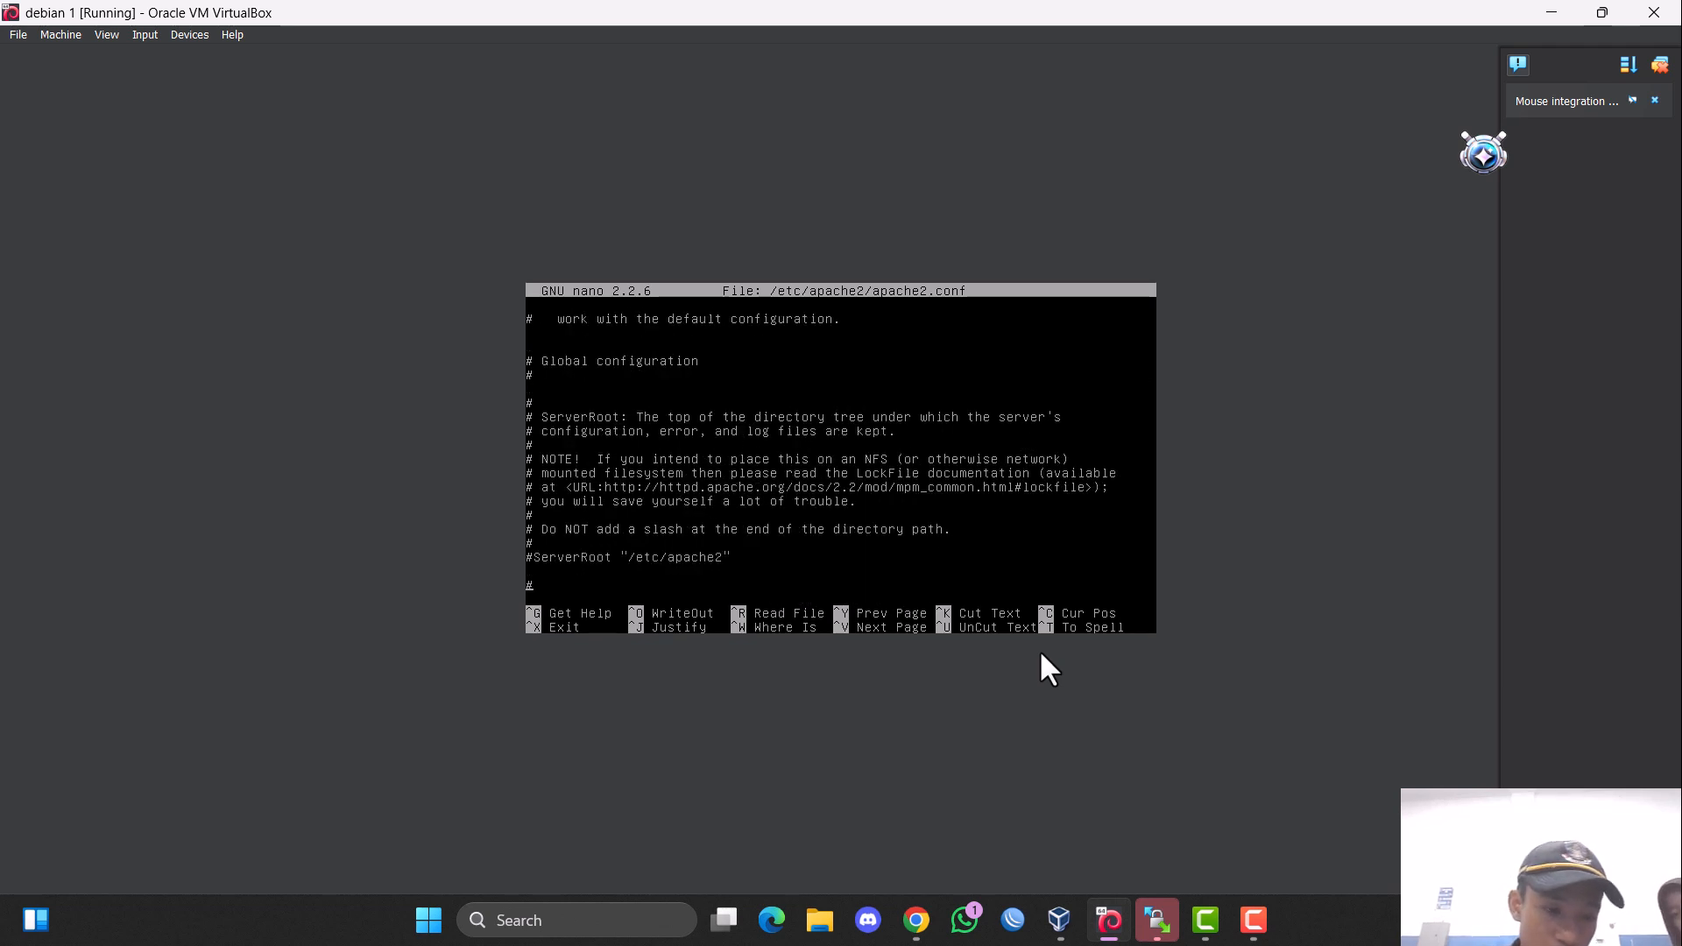
pyautogui.press('Down')
pyautogui.press('Down')
pyautogui.press('Down')
pyautogui.press('Down')
pyautogui.press('Down')
pyautogui.press('Down')
pyautogui.press('Down')
pyautogui.press('Down')
pyautogui.press('Down')
pyautogui.press('Down')
pyautogui.press('Down')
pyautogui.press('Down')
pyautogui.press('Down')
pyautogui.press('Down')
pyautogui.press('Down')
pyautogui.press('Down')
pyautogui.press('Down')
pyautogui.press('Down')
pyautogui.press('Down')
pyautogui.press('Down')
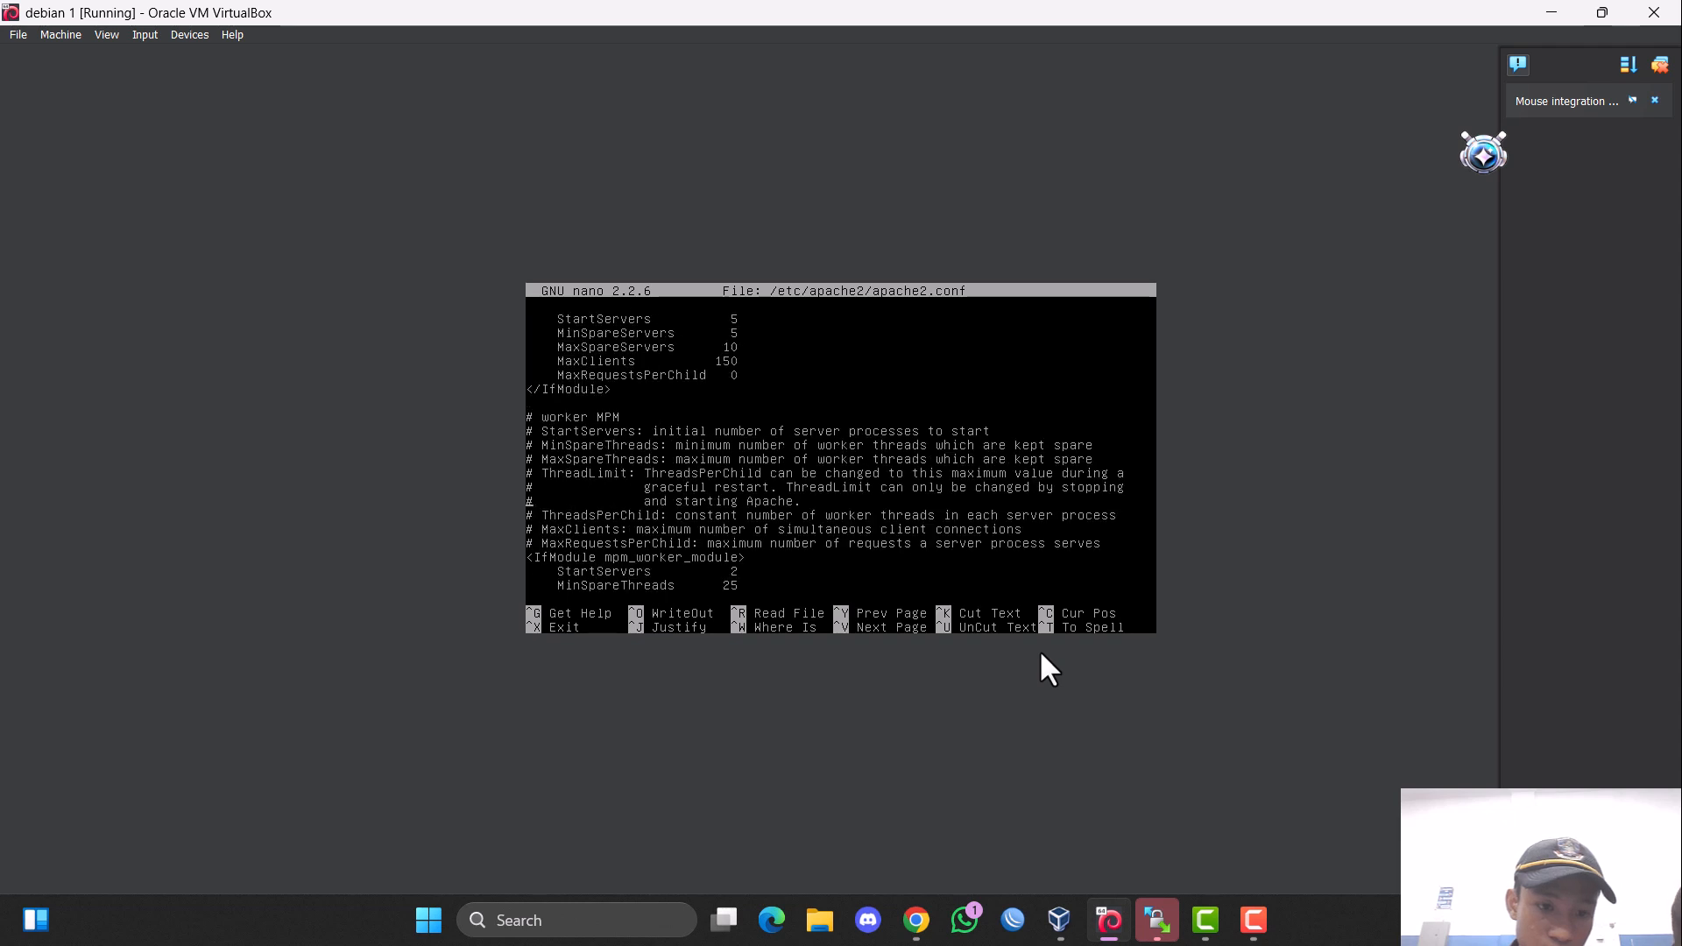
pyautogui.press('Down')
pyautogui.press('Down')
pyautogui.press('Down')
pyautogui.press('Down')
pyautogui.press('Down')
pyautogui.press('Down')
pyautogui.press('Down')
pyautogui.press('Down')
pyautogui.press('Down')
pyautogui.press('Down')
pyautogui.press('Down')
pyautogui.press('Down')
pyautogui.press('Down')
pyautogui.press('Down')
pyautogui.press('Down')
pyautogui.press('Down')
pyautogui.press('Down')
pyautogui.press('Down')
pyautogui.press('Down')
pyautogui.press('Down')
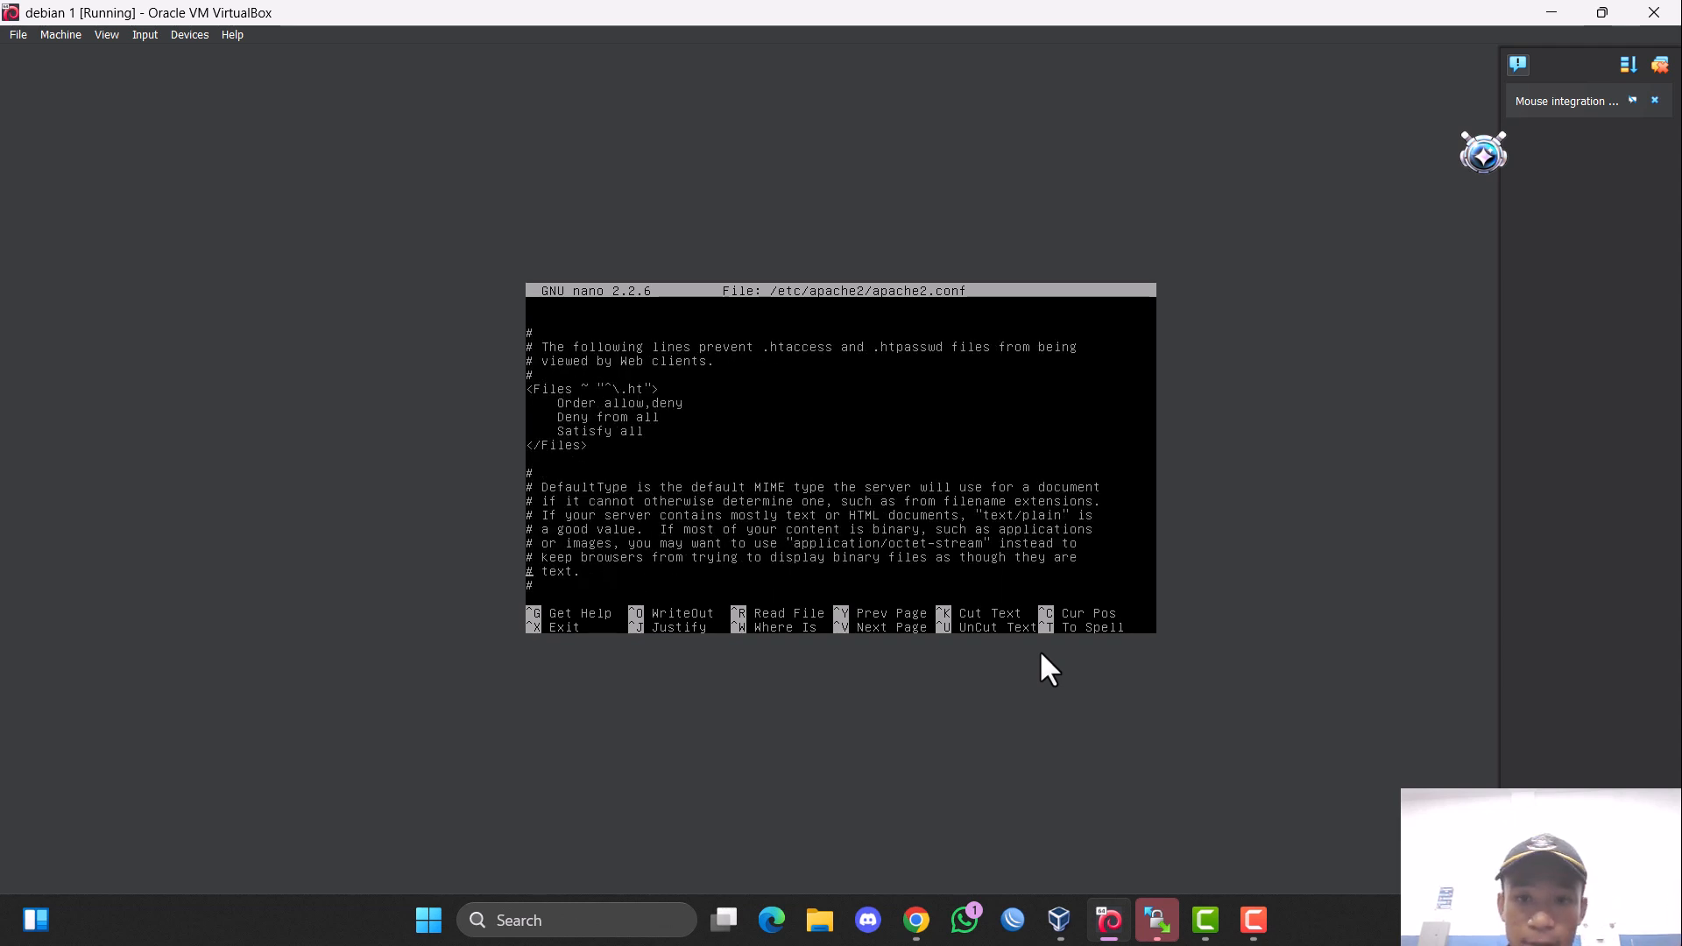
pyautogui.press('Down')
pyautogui.press('Down')
pyautogui.press('Down')
pyautogui.press('Down')
pyautogui.press('Down')
pyautogui.press('Down')
pyautogui.press('Down')
pyautogui.press('Down')
pyautogui.press('Down')
pyautogui.press('Down')
pyautogui.press('Down')
pyautogui.press('Down')
pyautogui.press('Down')
pyautogui.press('Down')
pyautogui.press('Down')
pyautogui.press('Down')
pyautogui.press('Down')
pyautogui.press('Down')
pyautogui.press('Down')
pyautogui.press('Down')
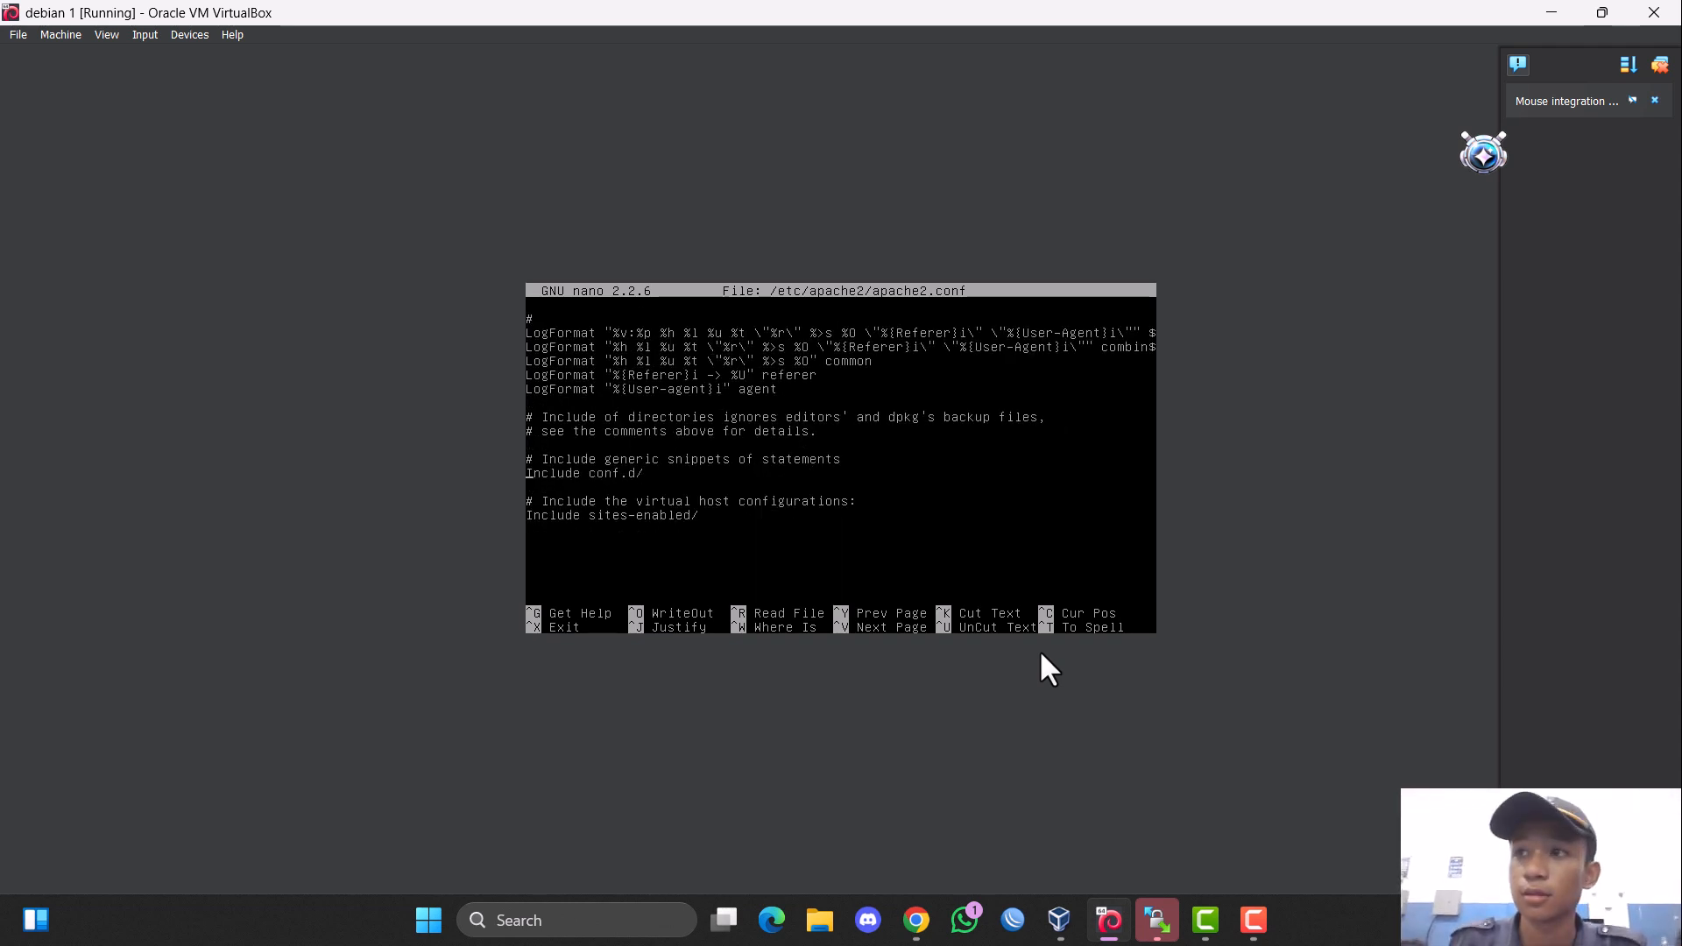
pyautogui.press('Return')
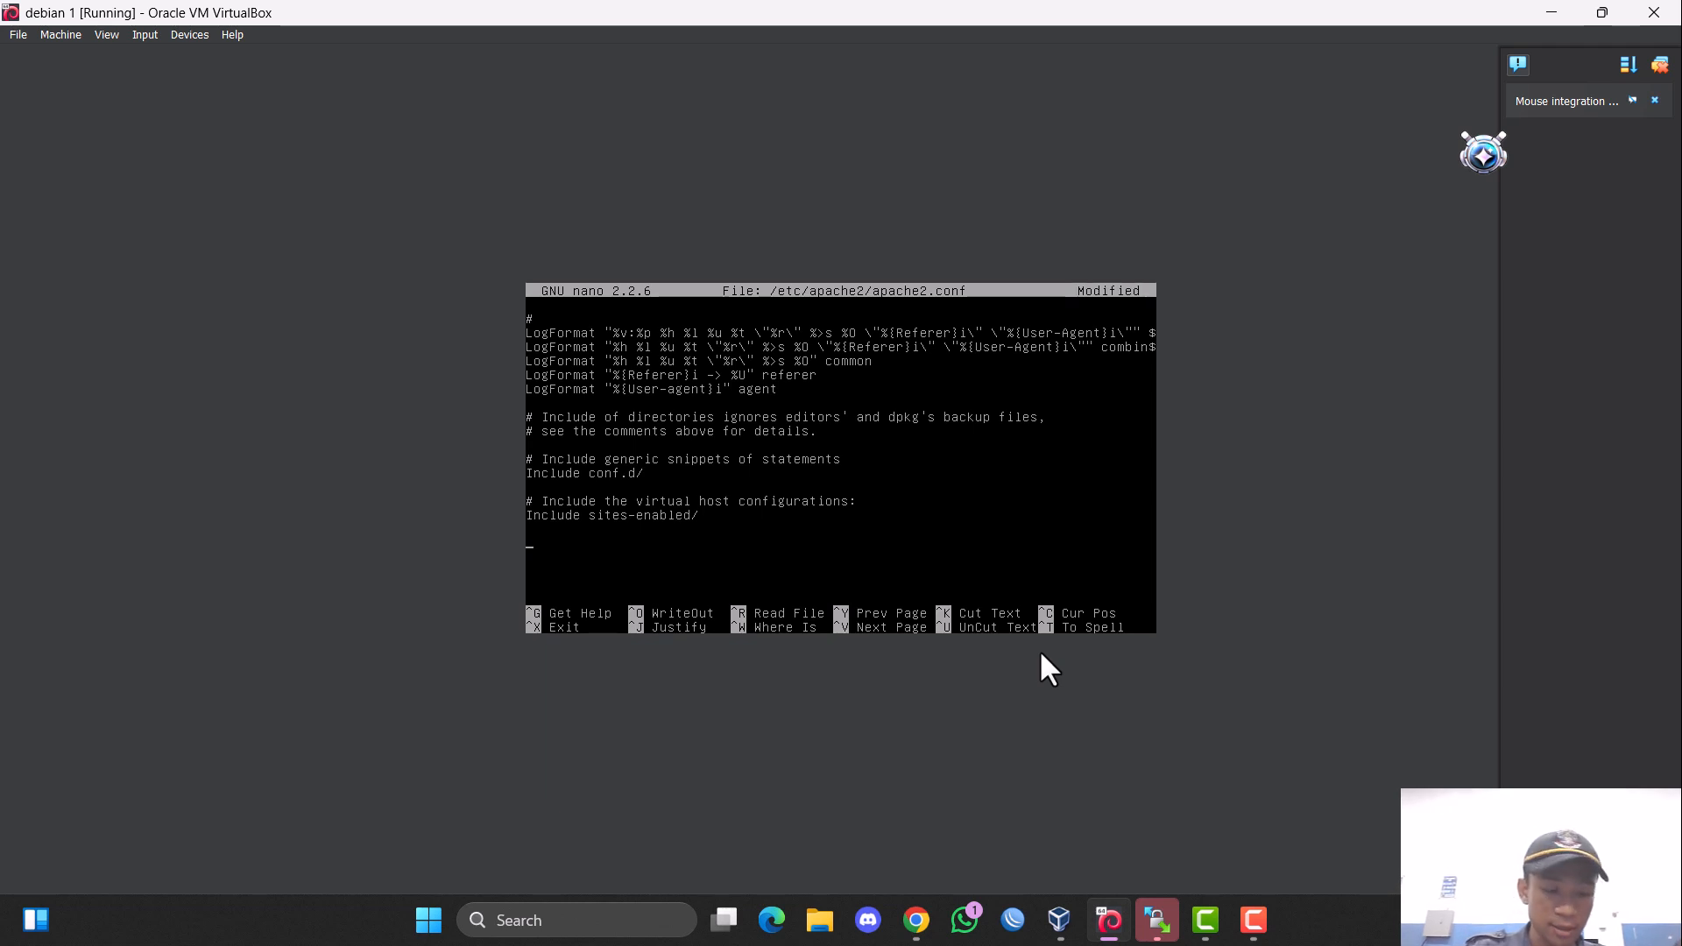
pyautogui.write('Inclu')
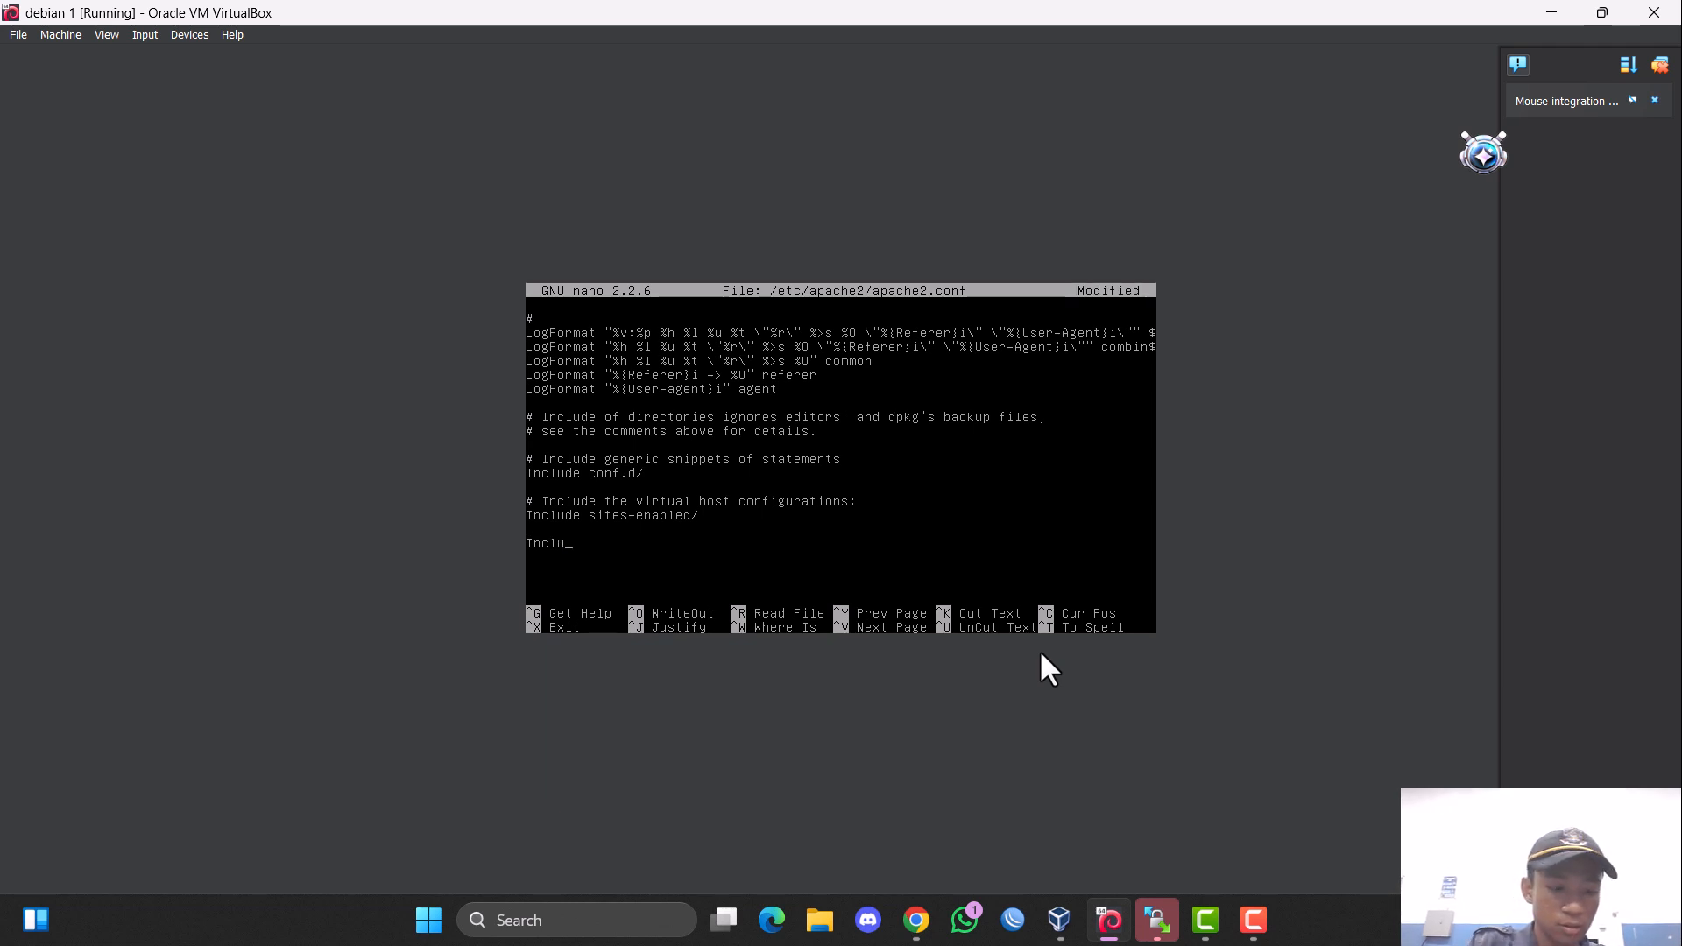
pyautogui.write('de /et')
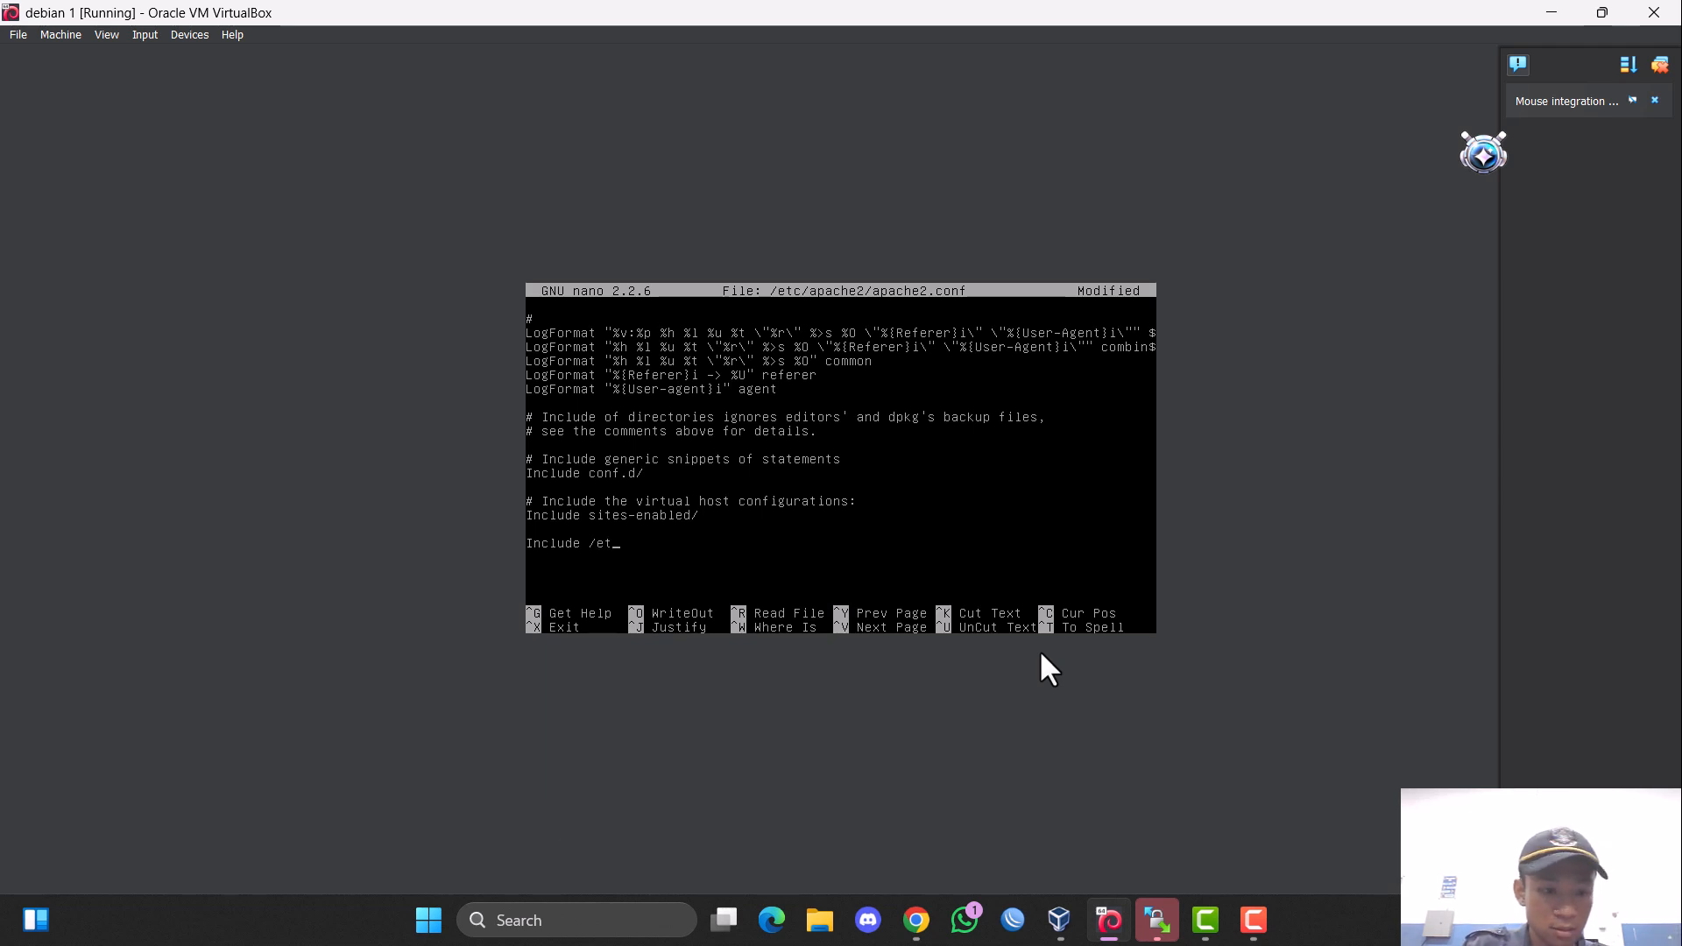
pyautogui.write('c/squ')
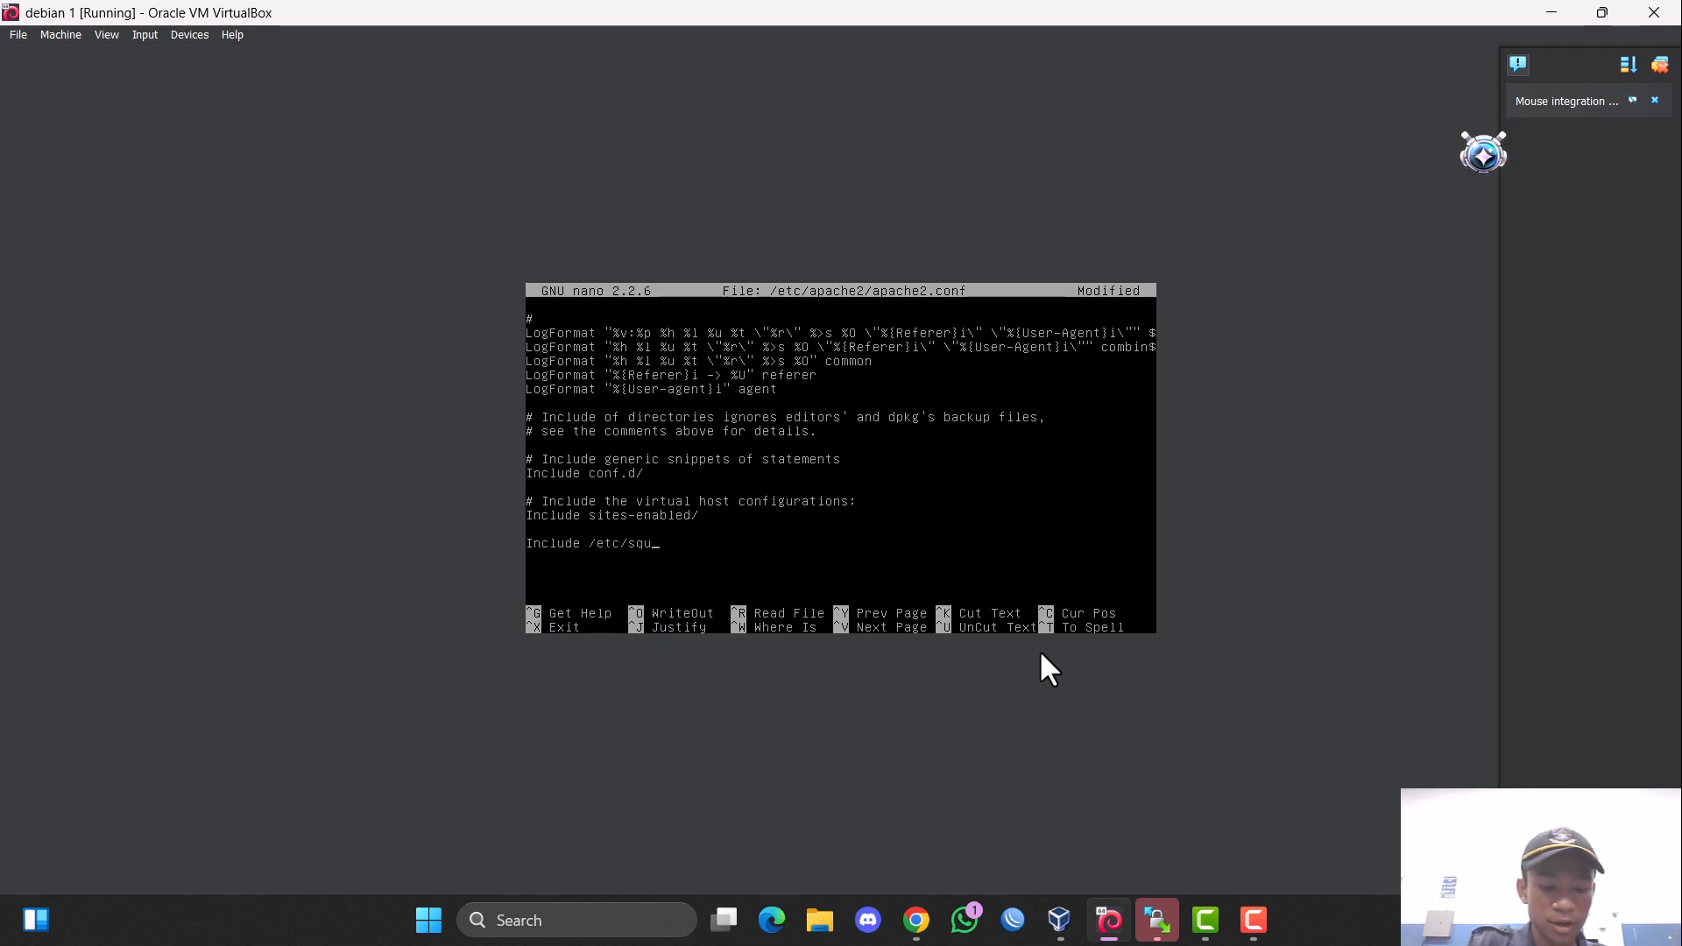
pyautogui.write('irrelmail')
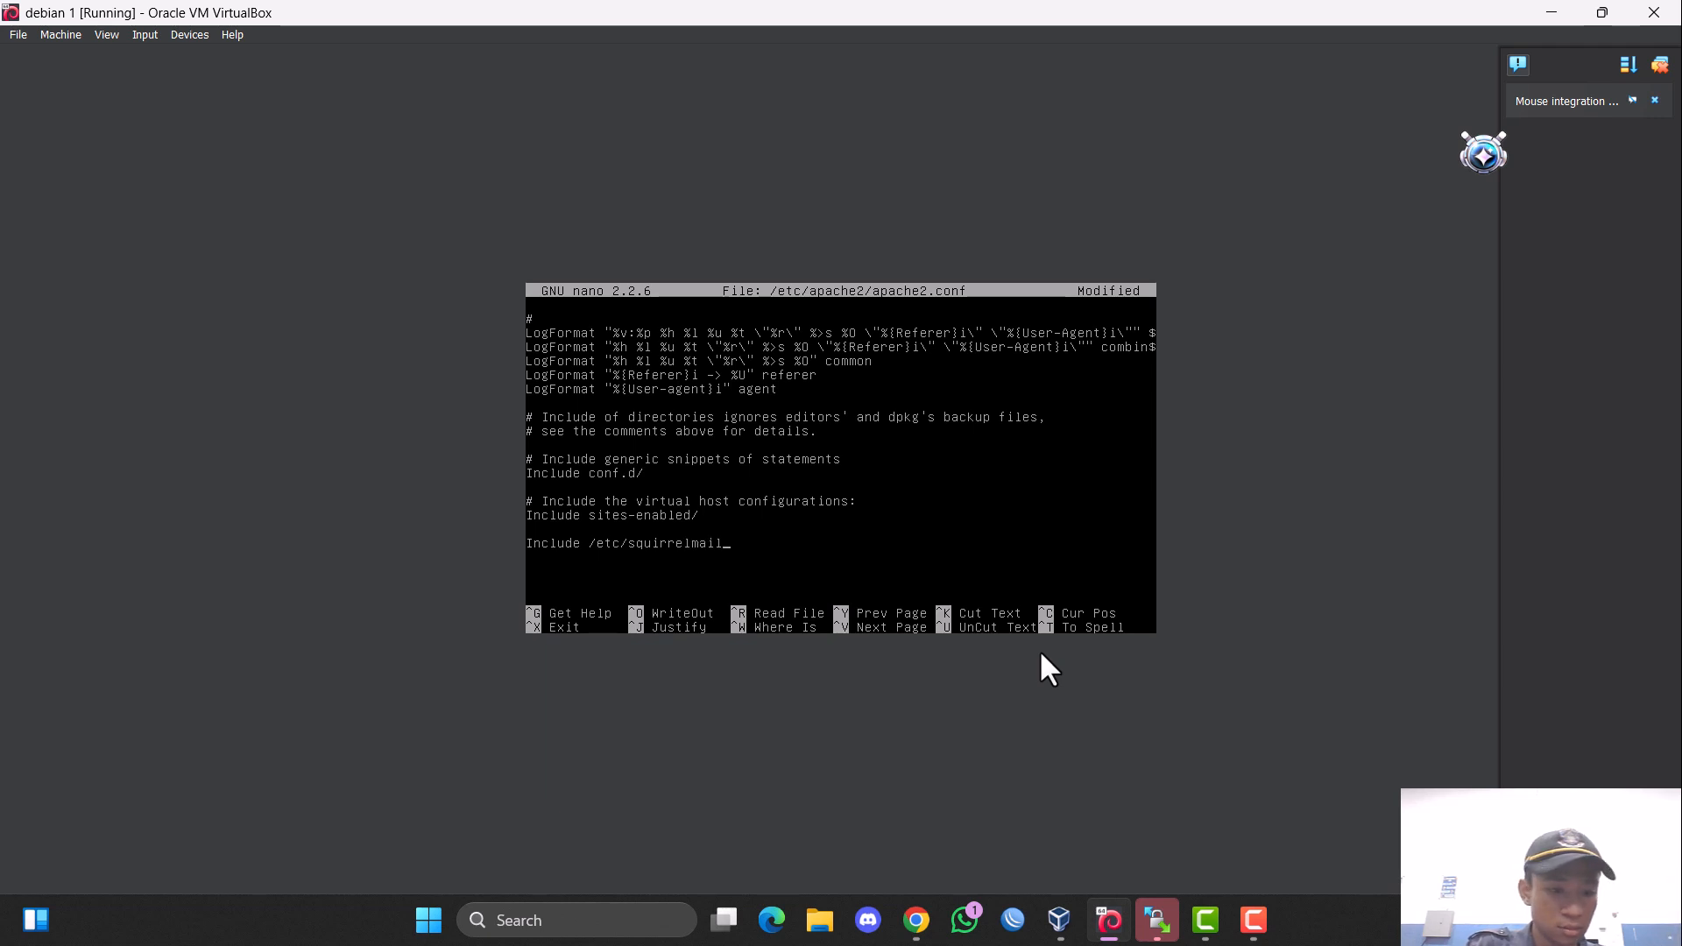
pyautogui.write('/apache')
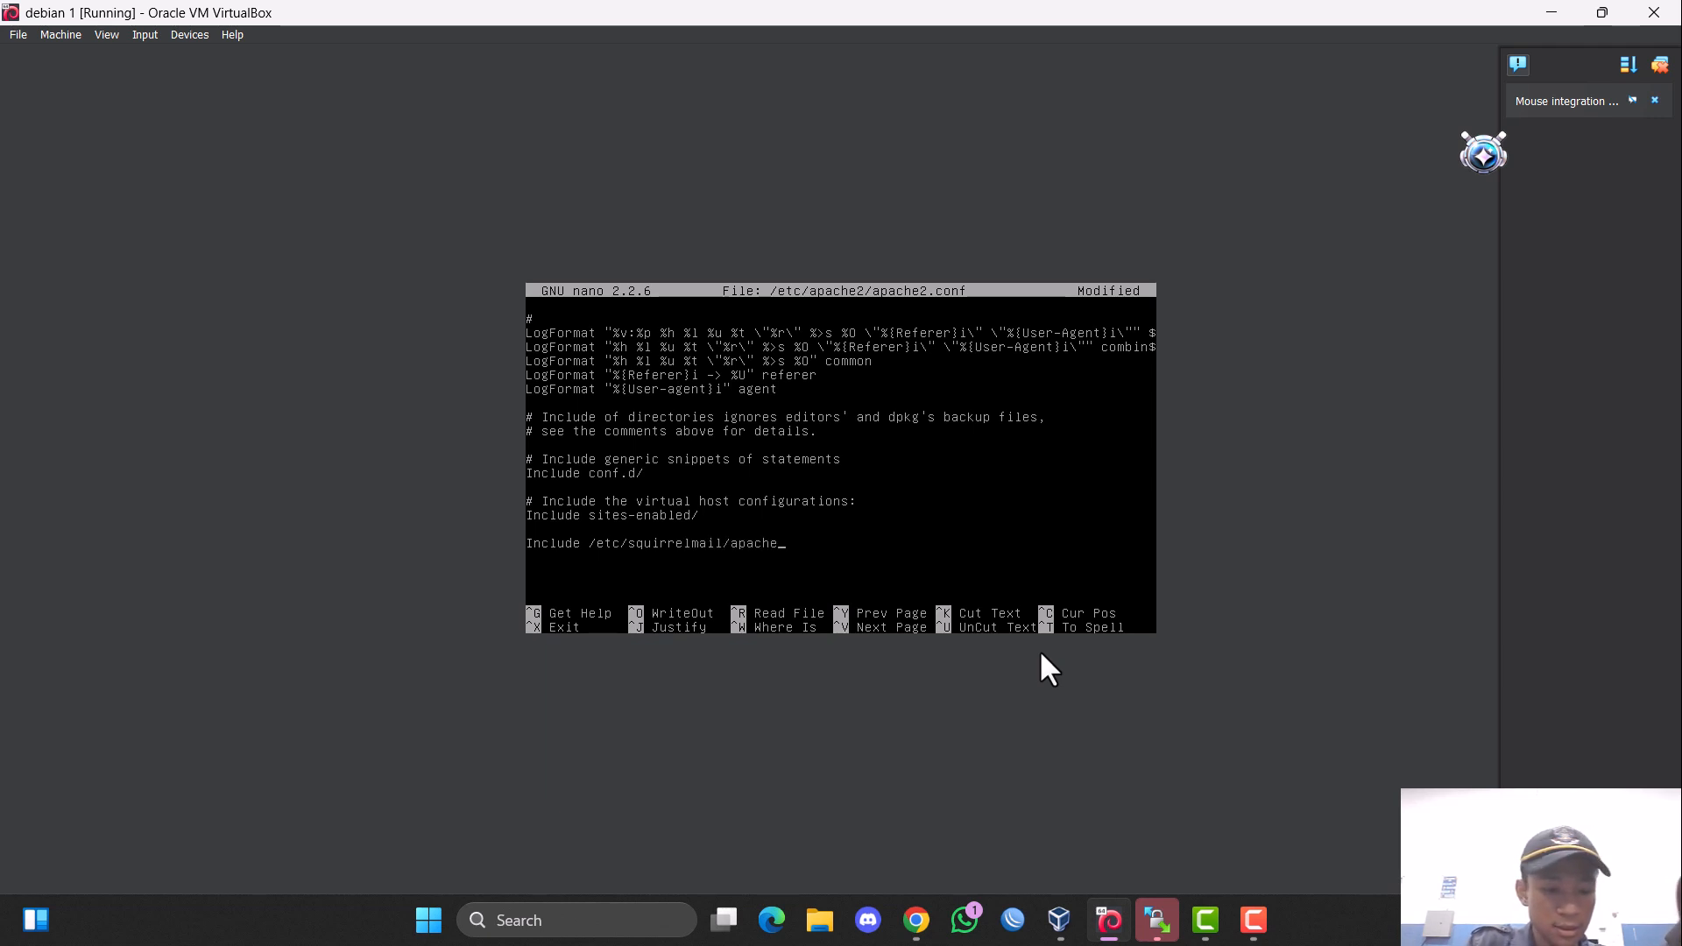
pyautogui.write('.conf')
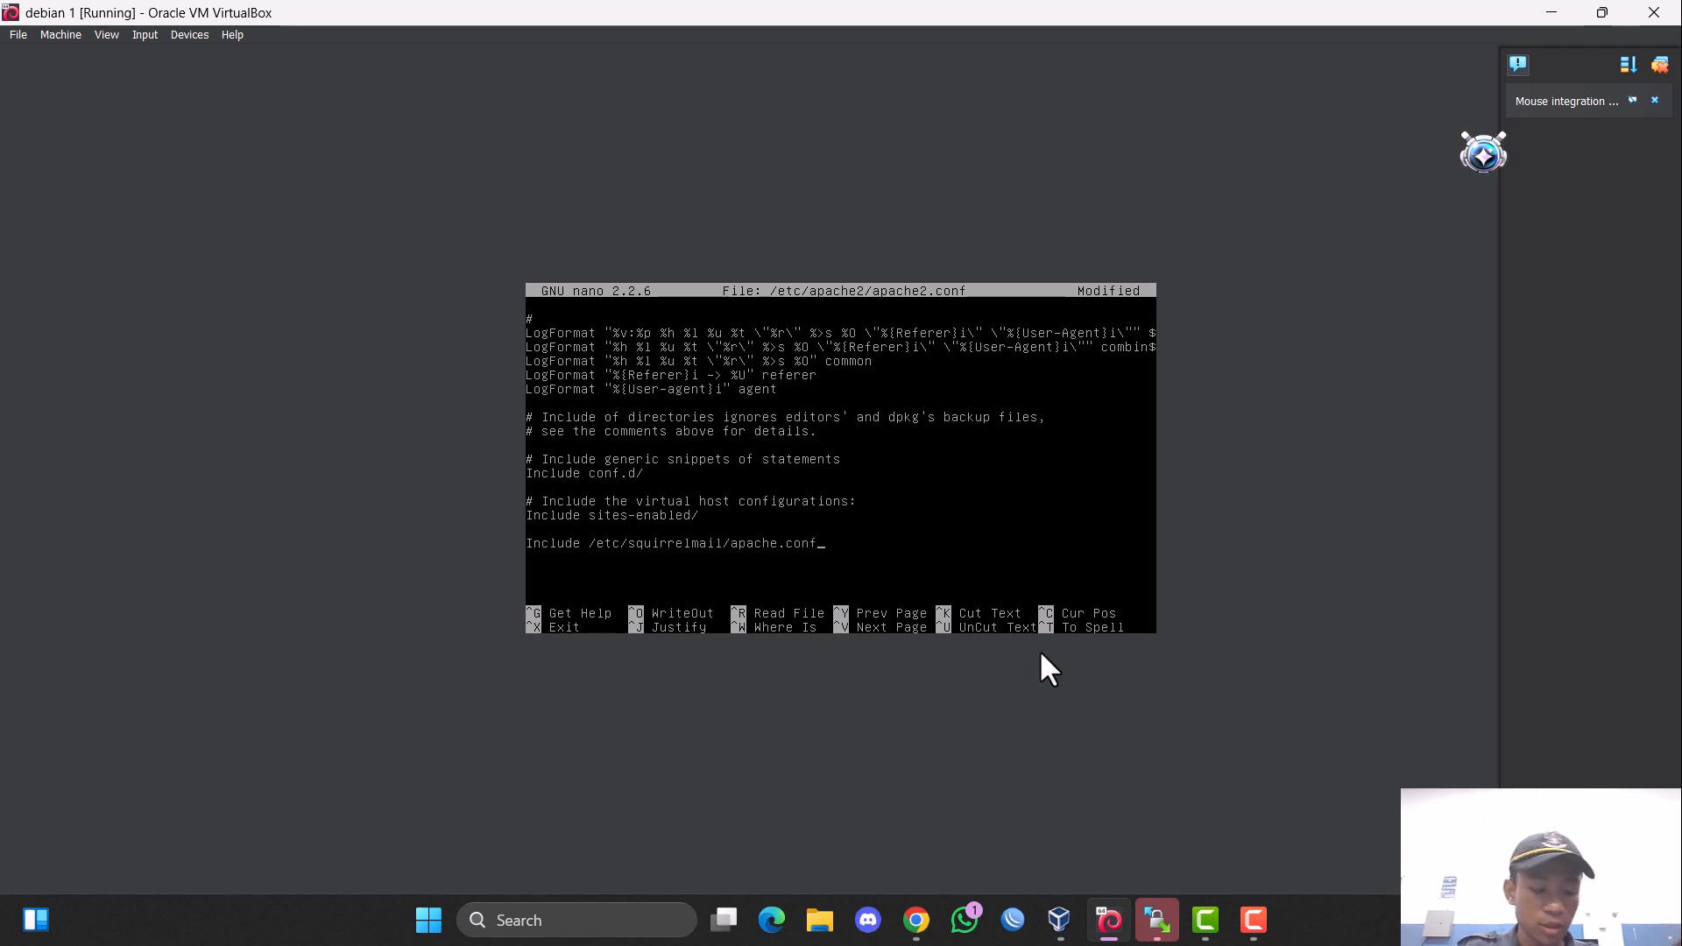
# Save the changes to /etc/apache2/apache2.conf and exit nano.
pyautogui.hotkey('ctrl', 'x')
pyautogui.press('y')
pyautogui.press('Return')
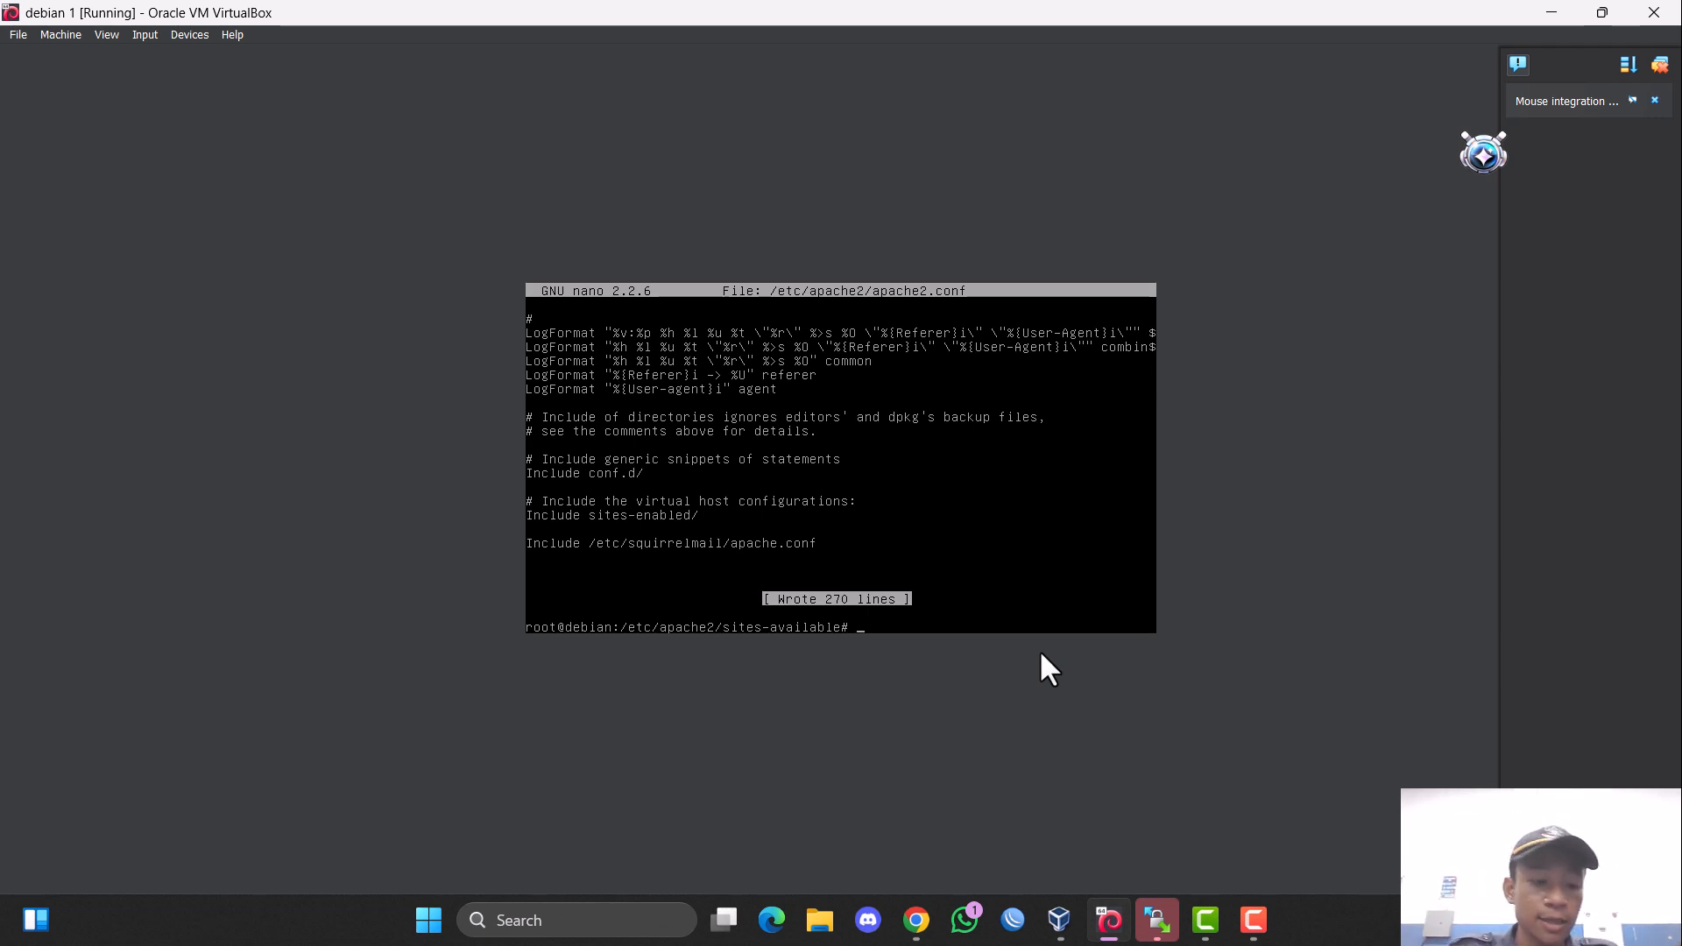
# Restart the postfix and bind9 services.
pyautogui.write('service ')
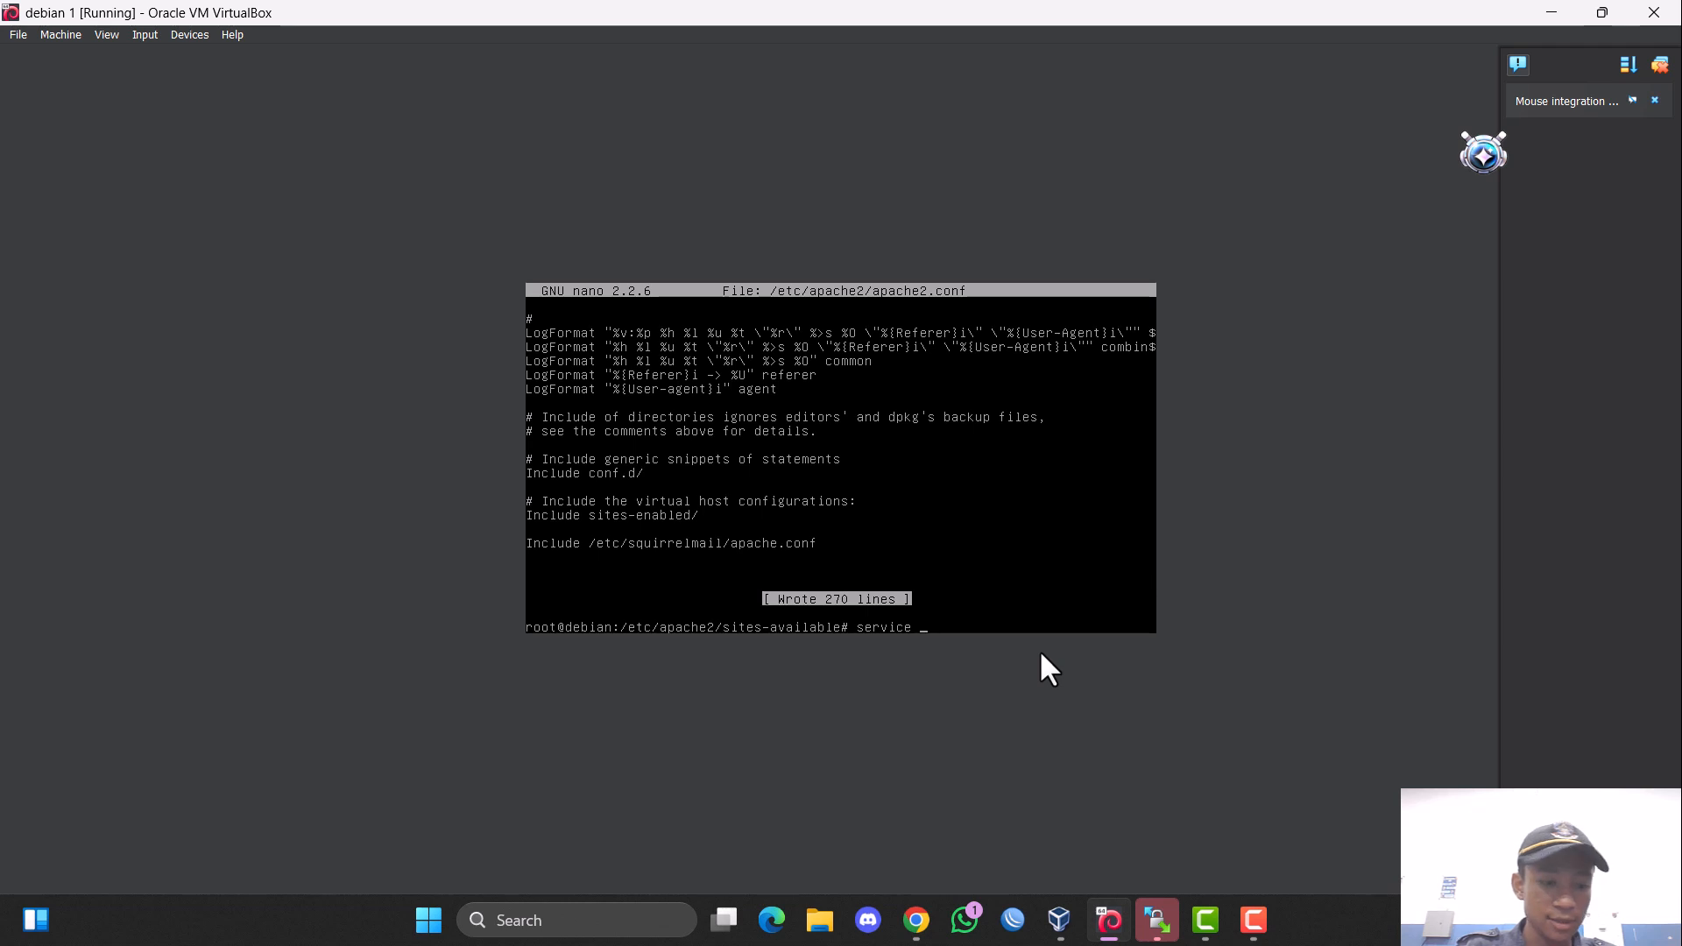
pyautogui.write('postfix restart')
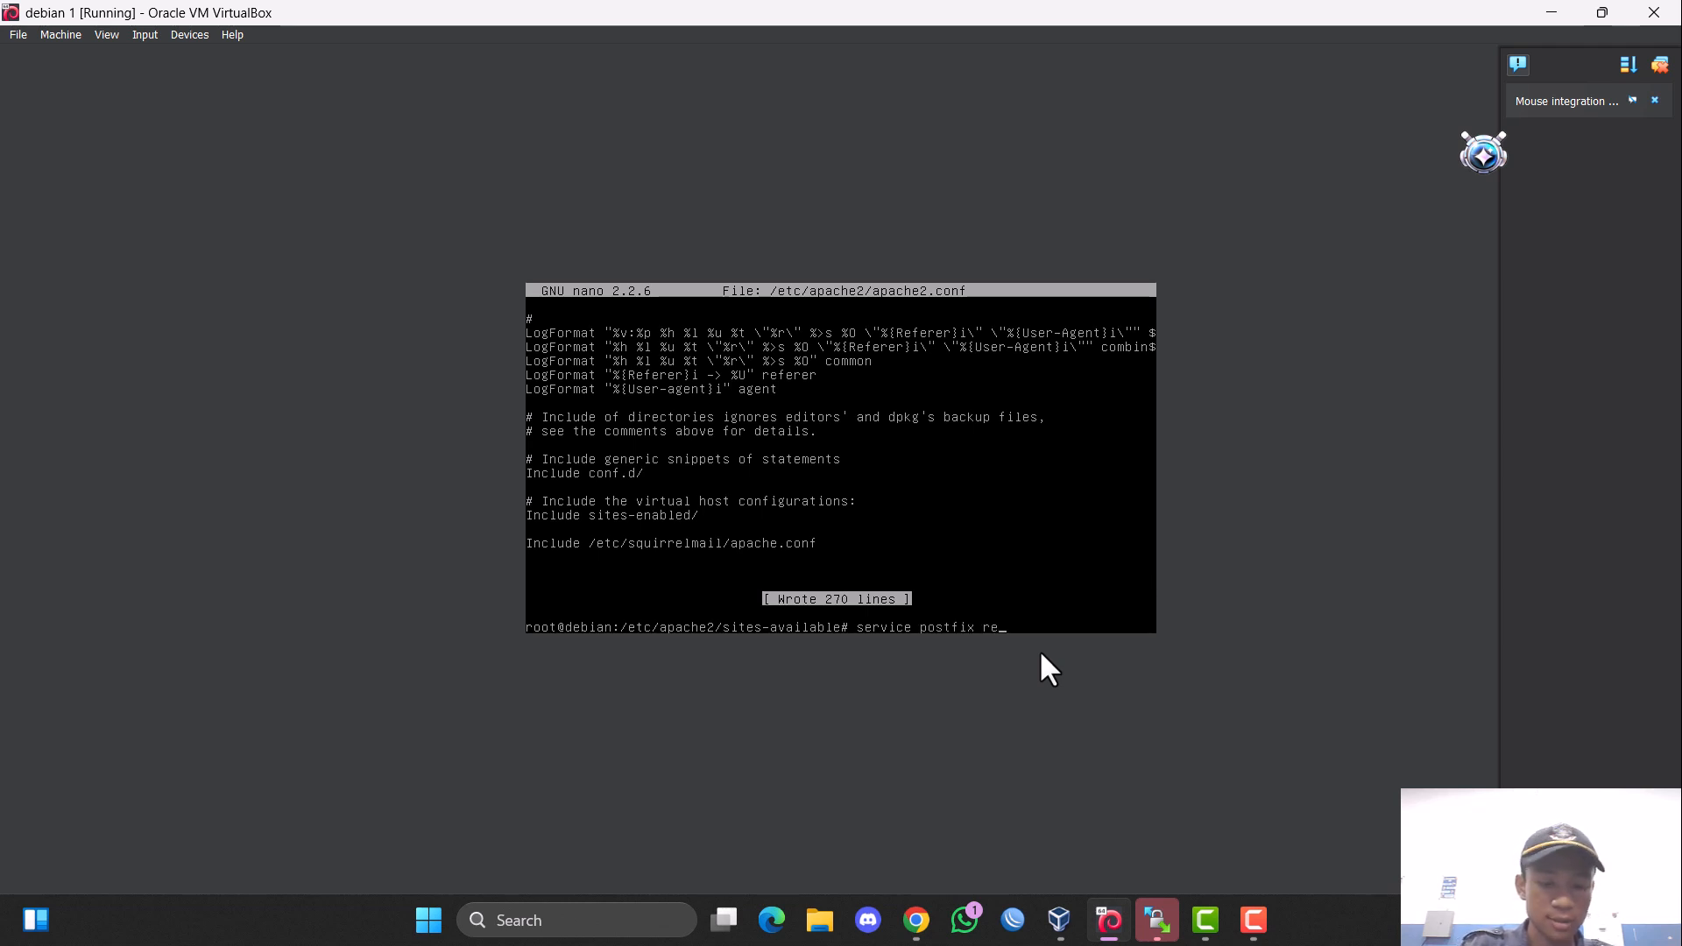
pyautogui.press('Return')
pyautogui.write('service bi')
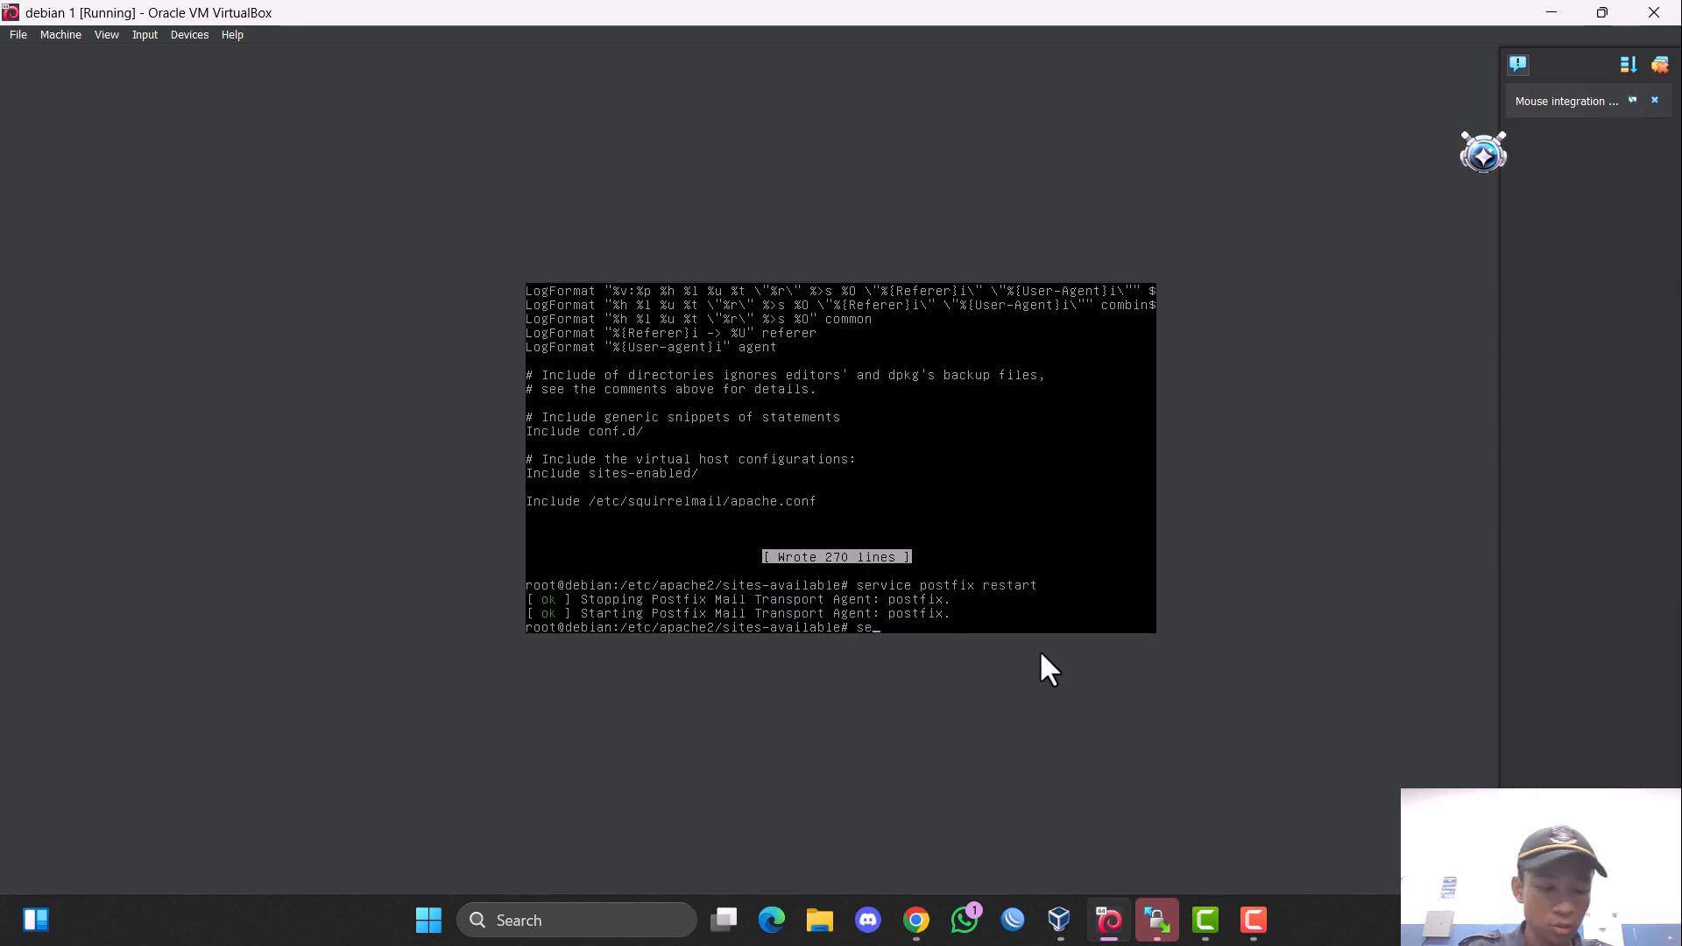
pyautogui.write('nd9 ')
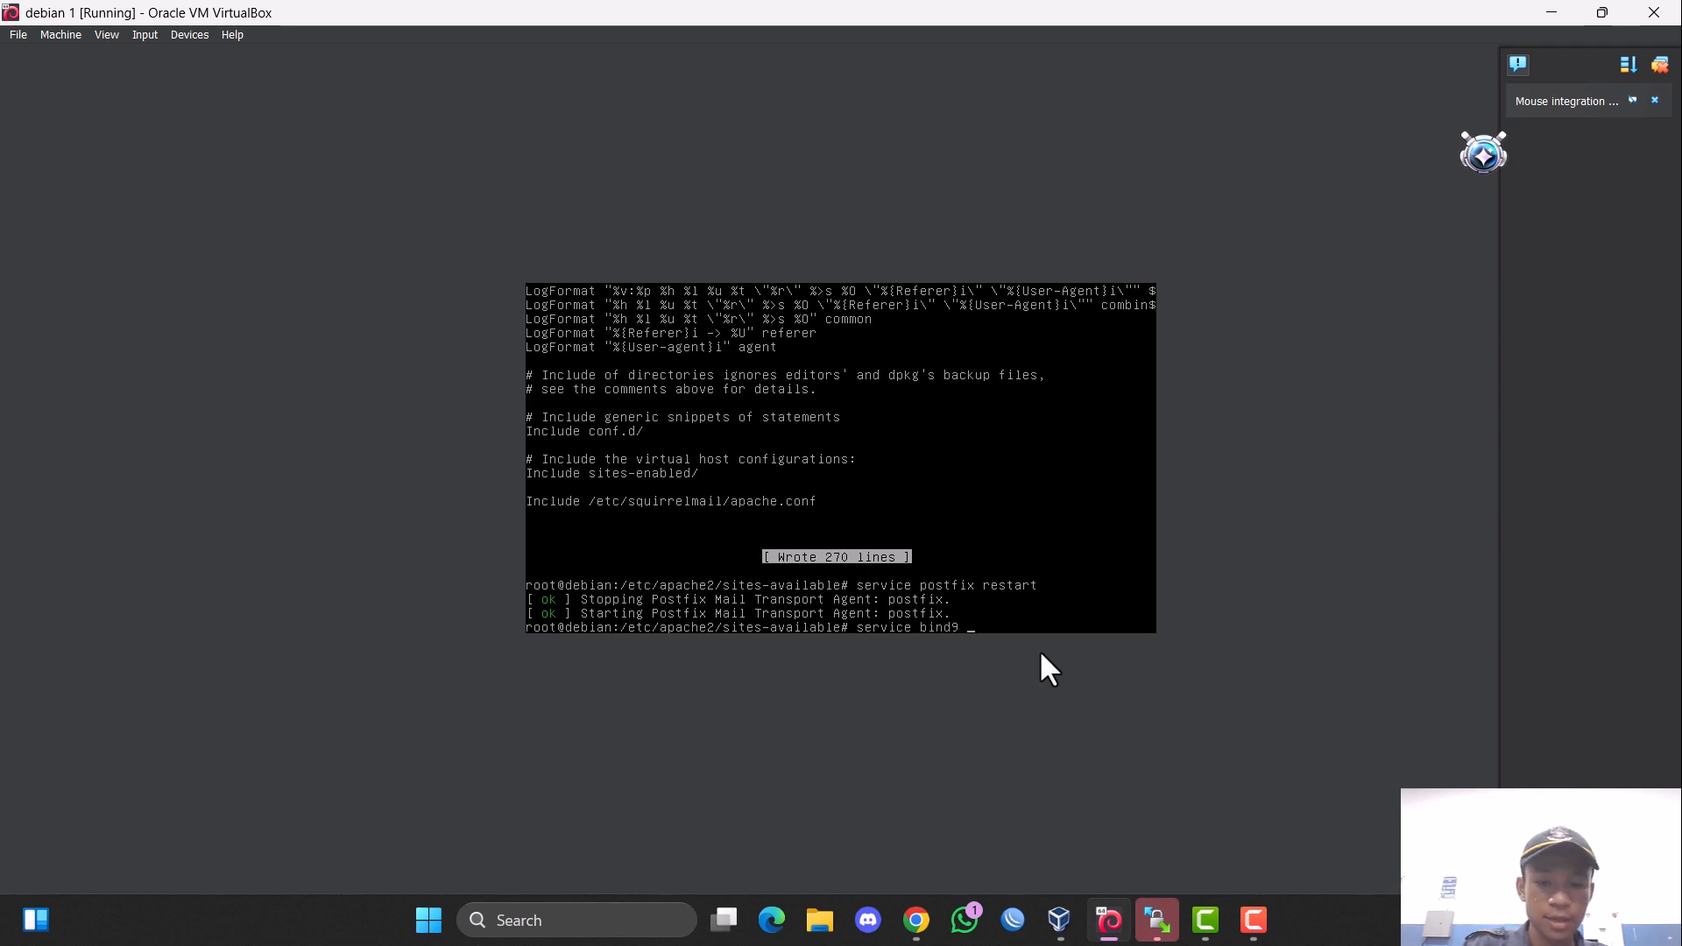
pyautogui.write('restart')
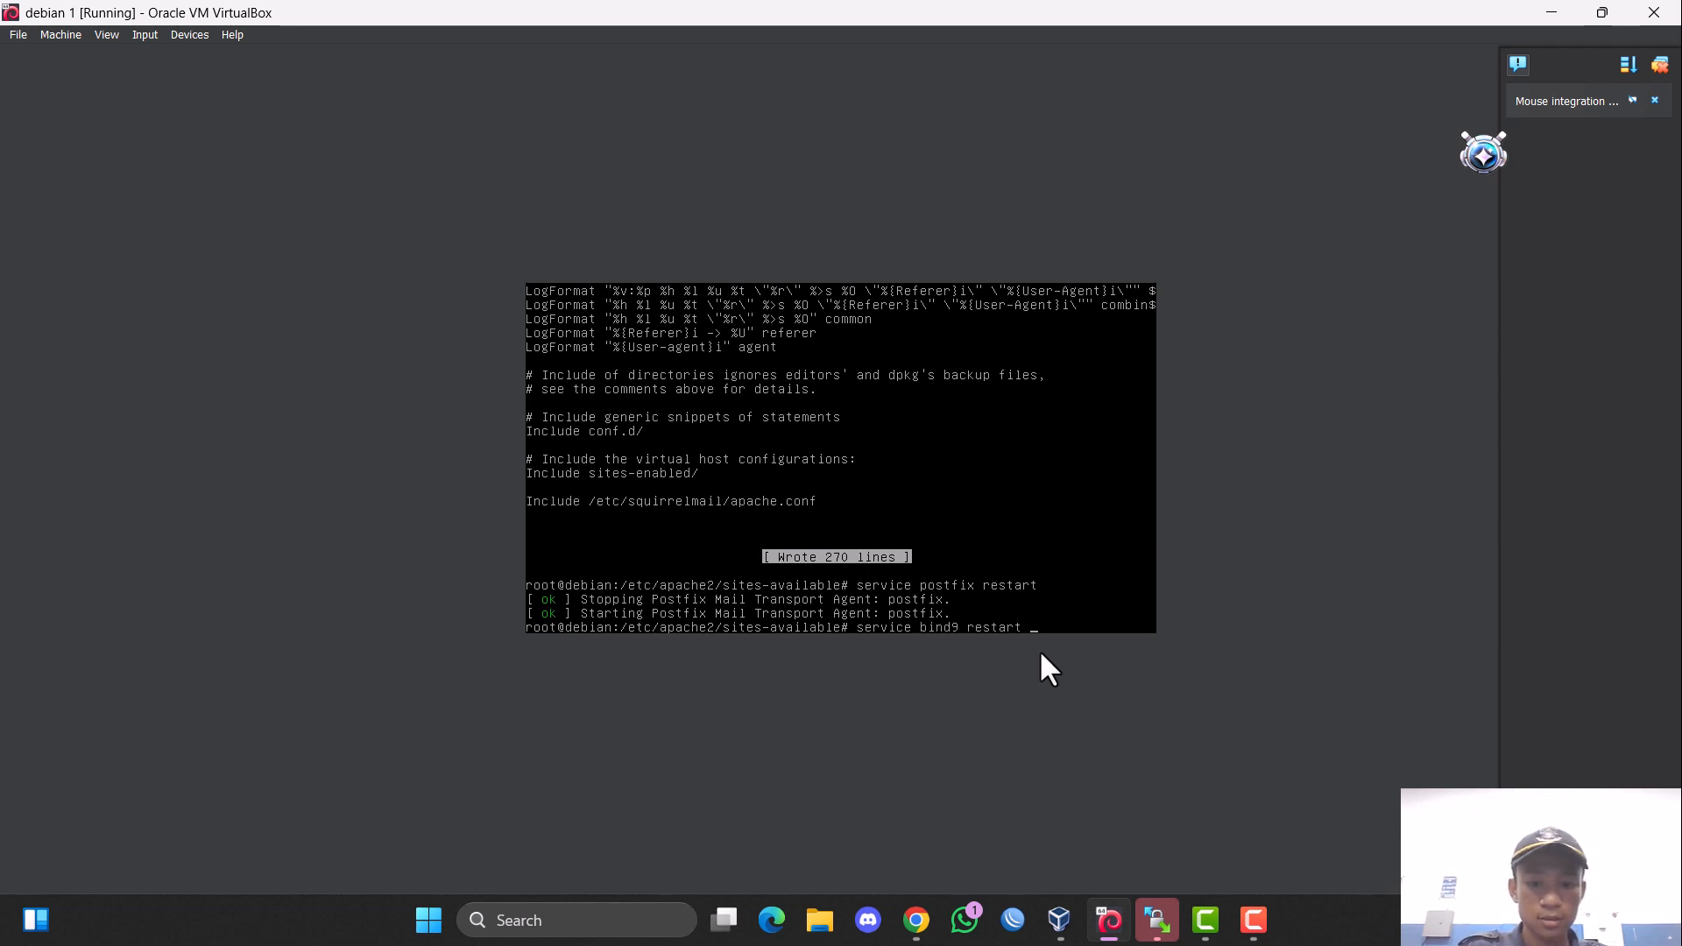
pyautogui.press('Return')
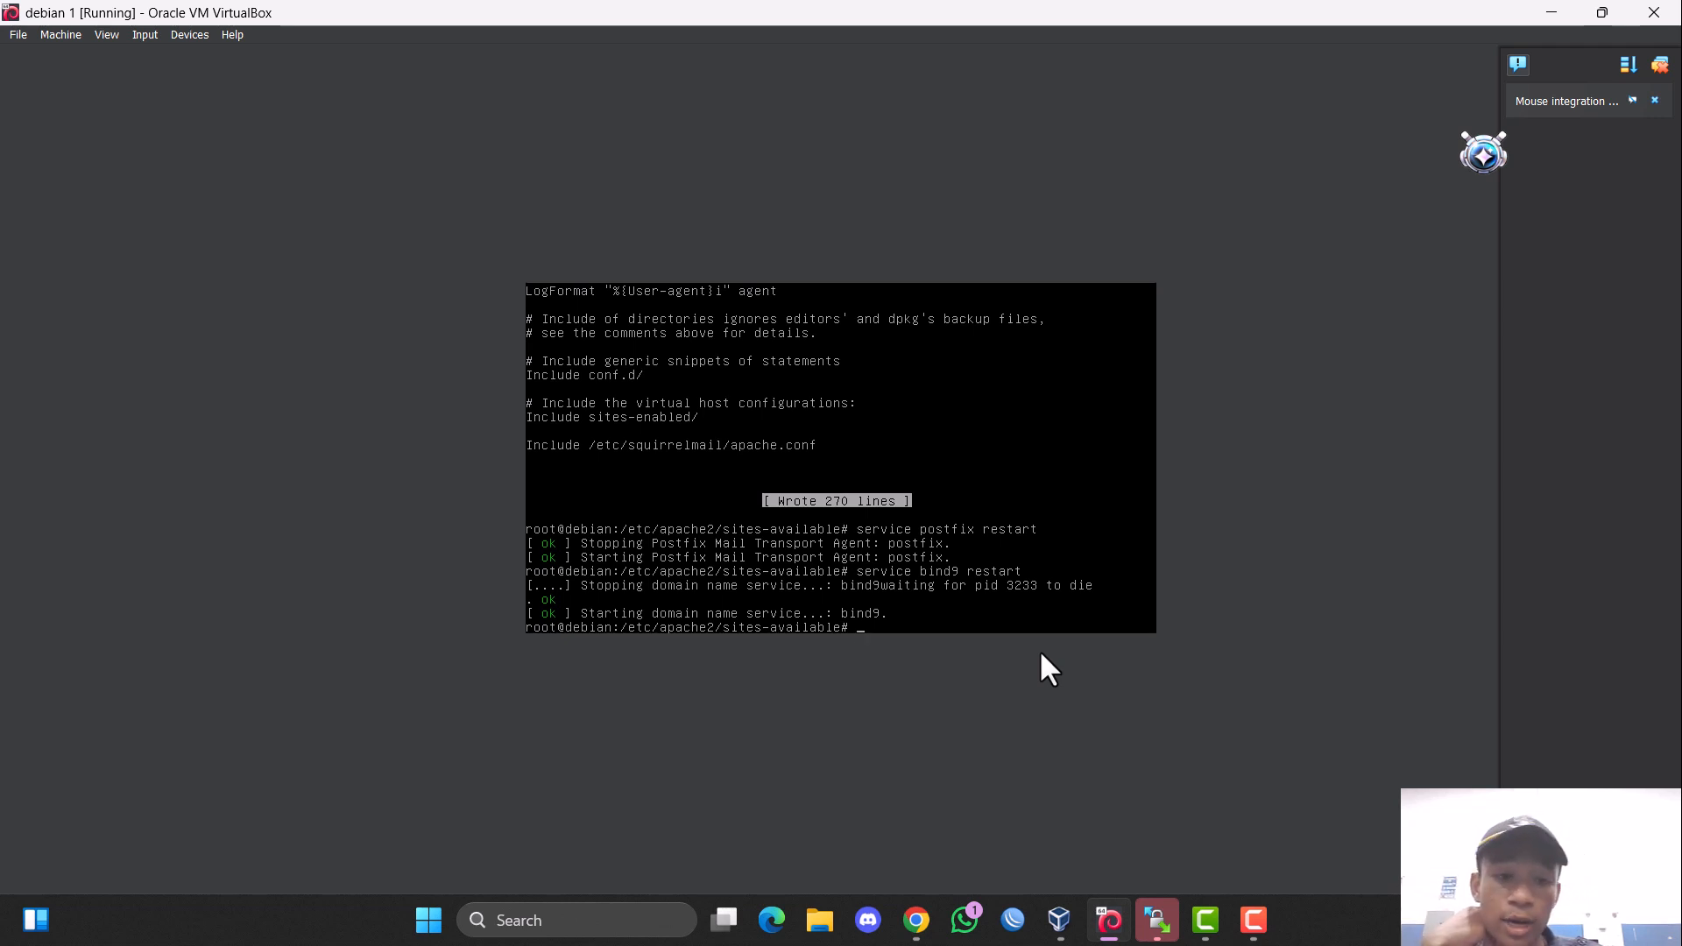
# Restart the apache2 and courier-imap services.
pyautogui.write('ser')
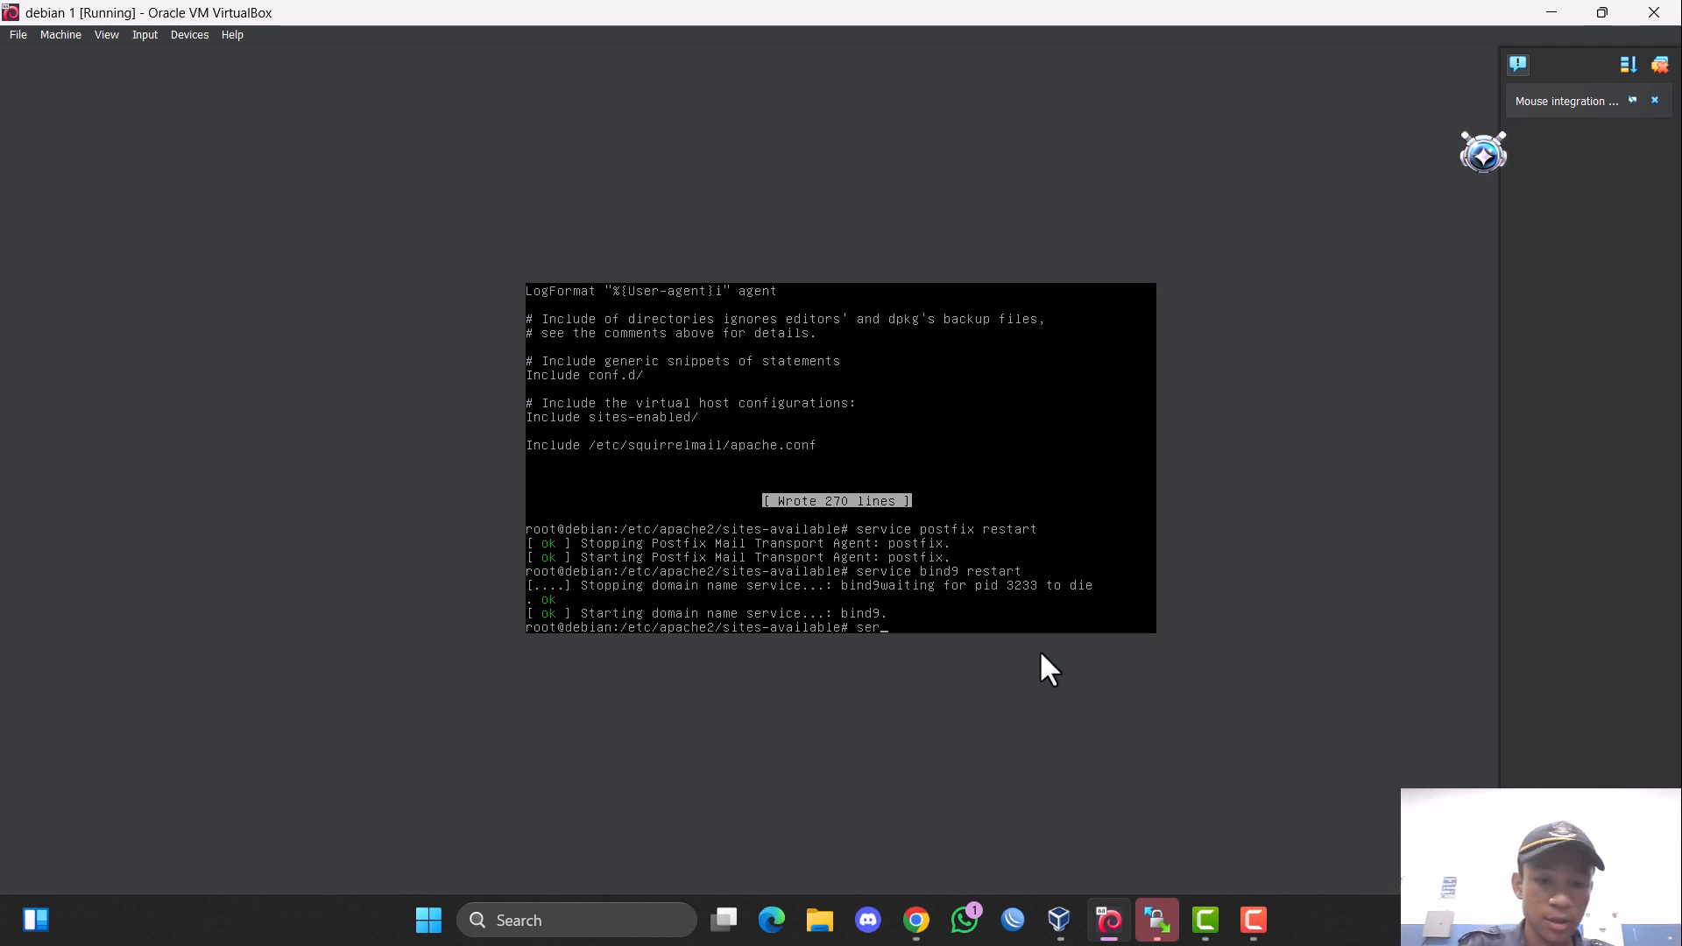
pyautogui.write('vice apache2 ')
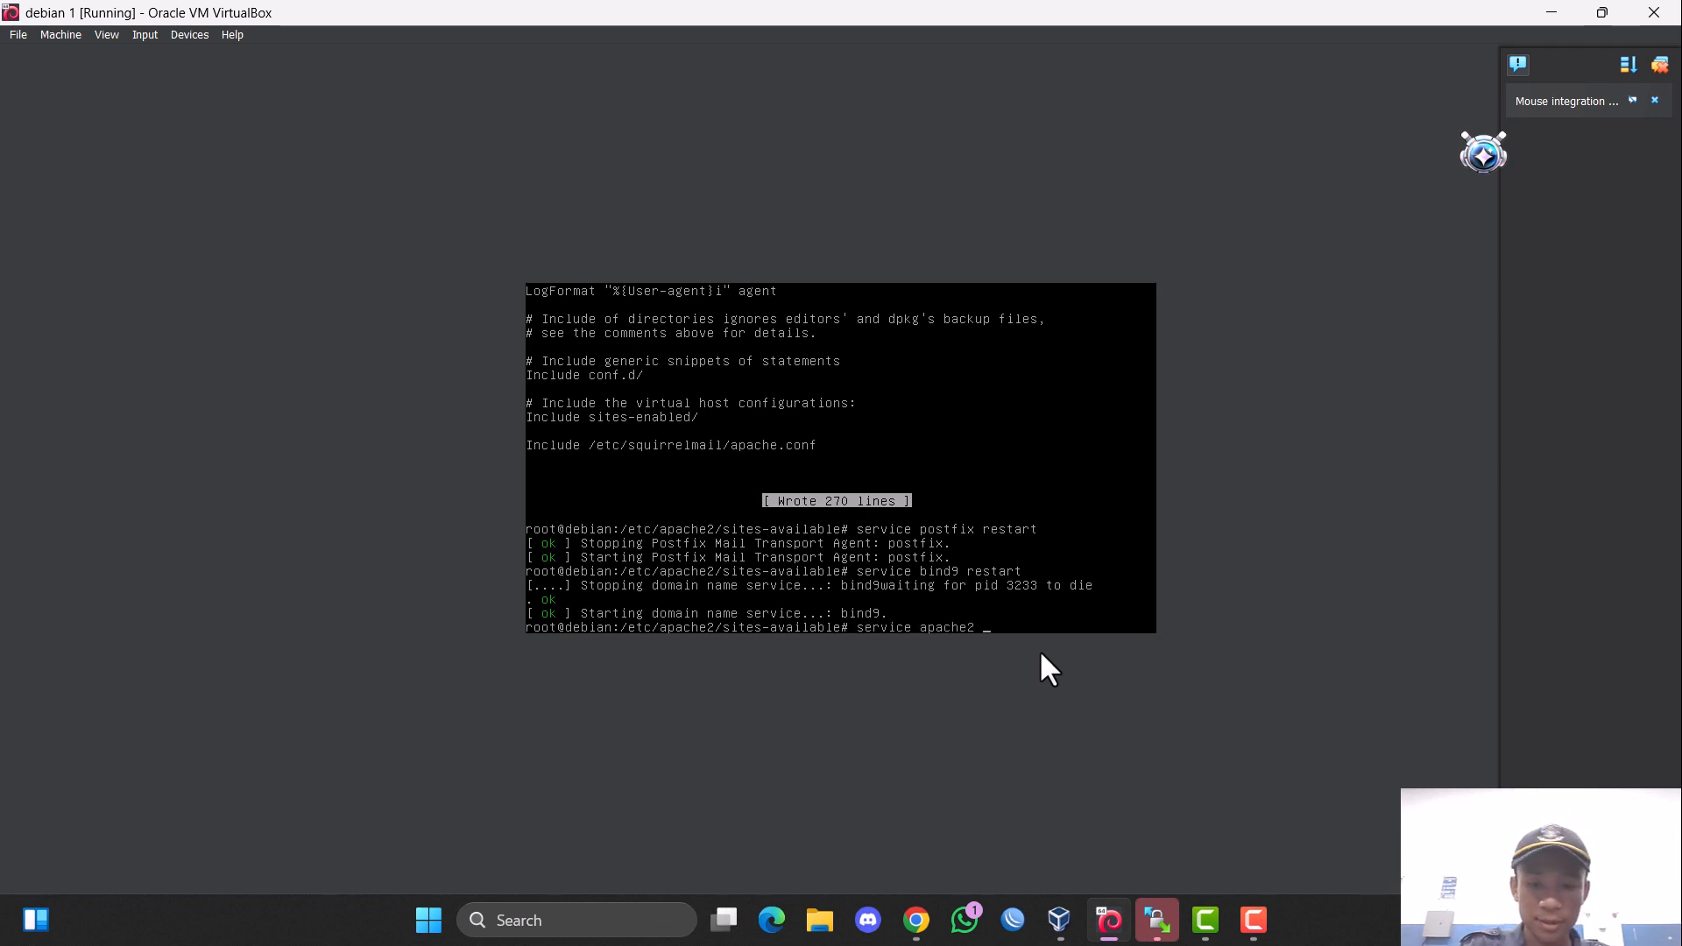
pyautogui.write('restart')
pyautogui.press('Return')
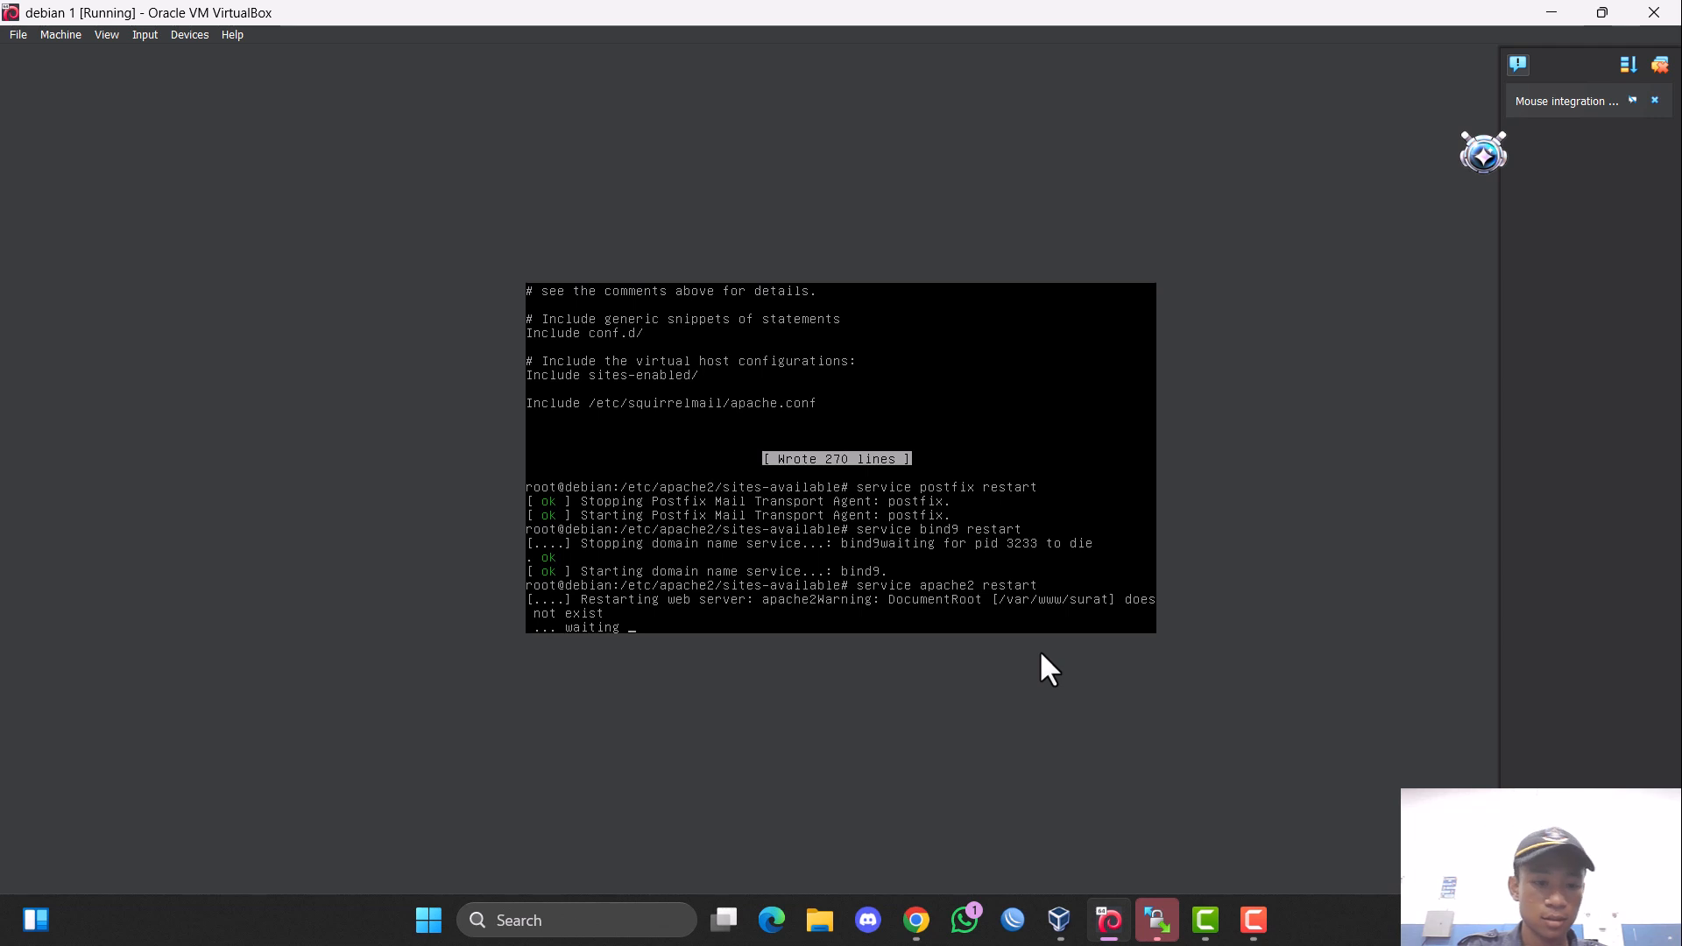
pyautogui.write('se')
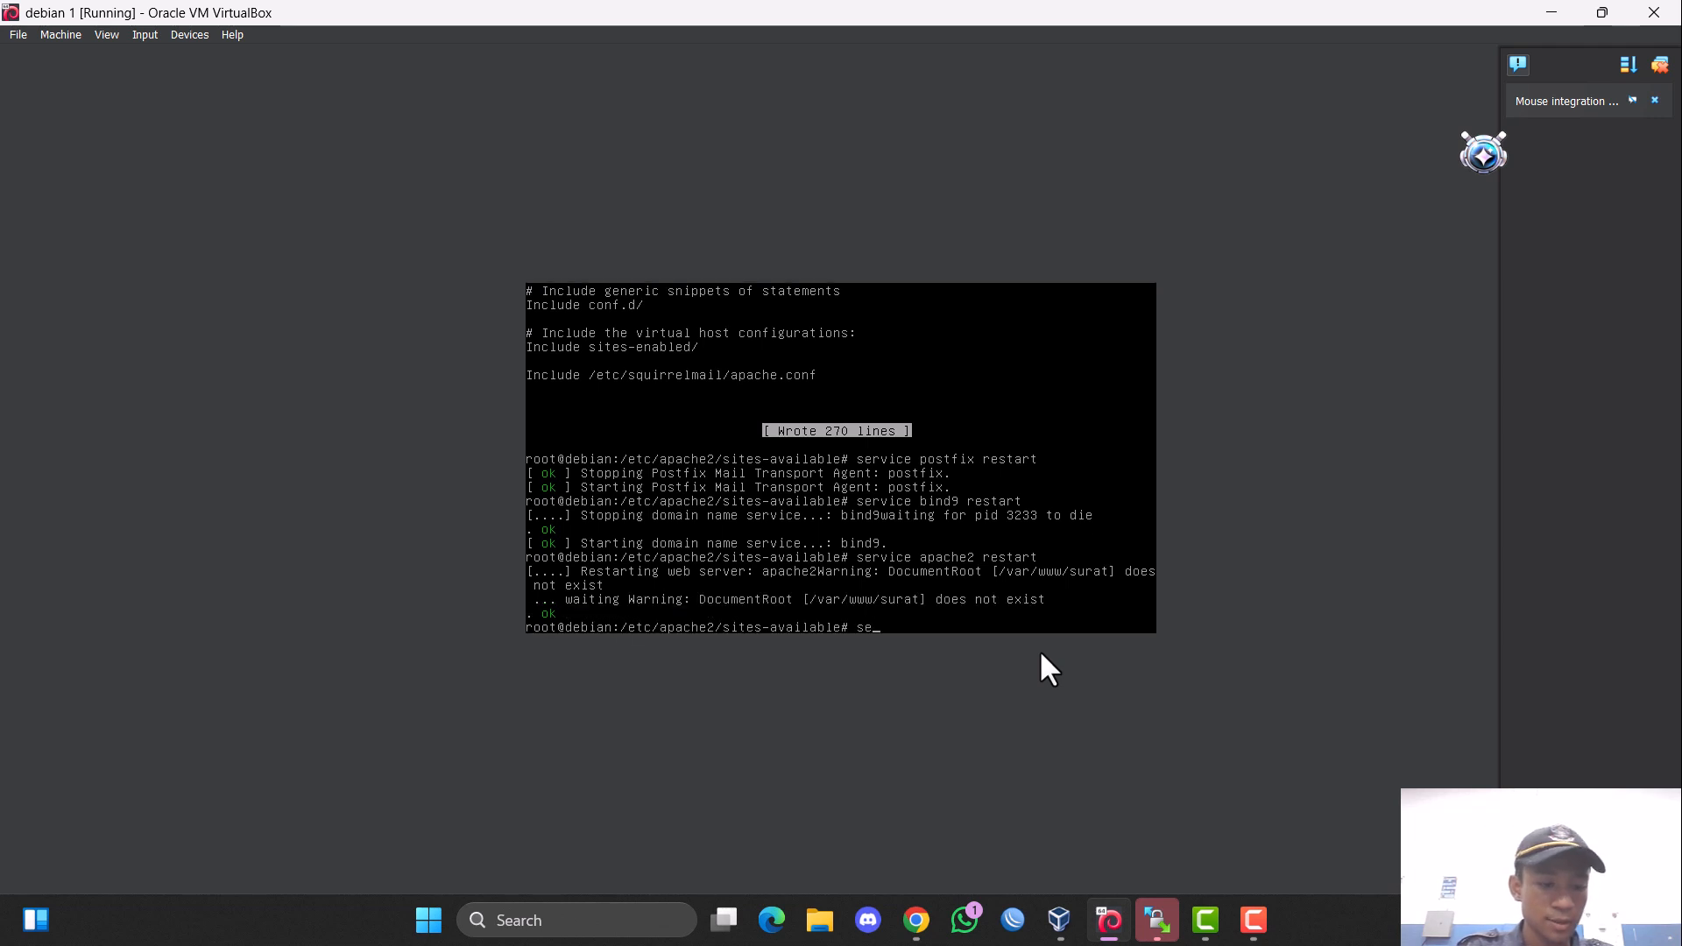
pyautogui.write('rvice courier-')
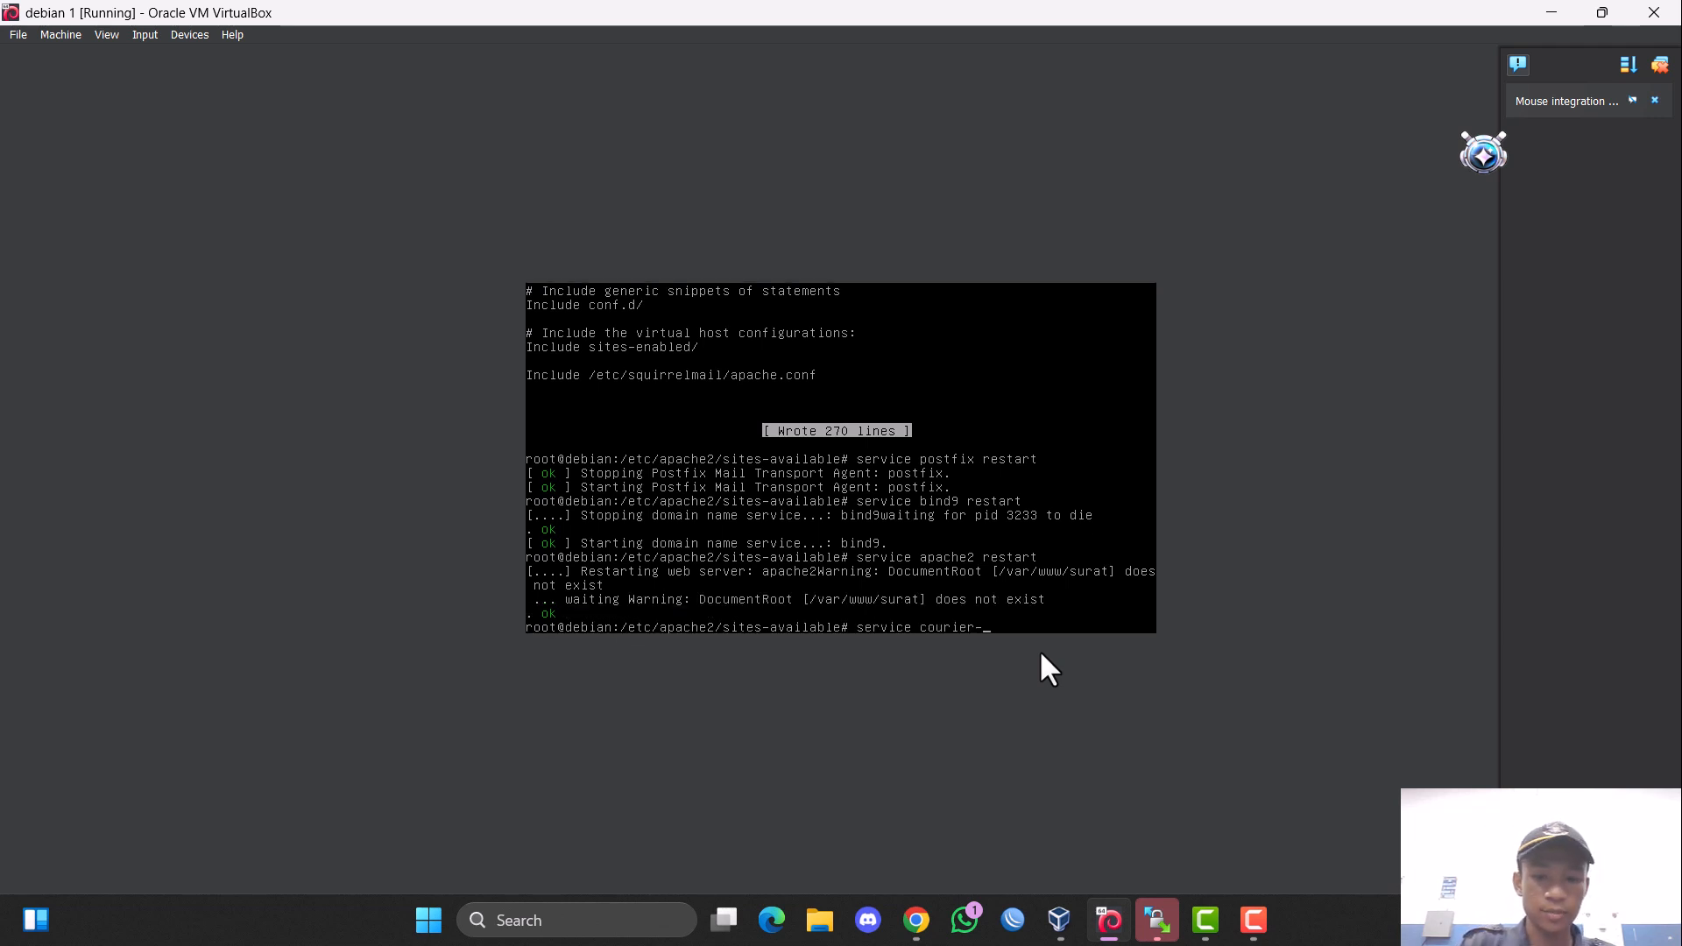
pyautogui.write('imap ')
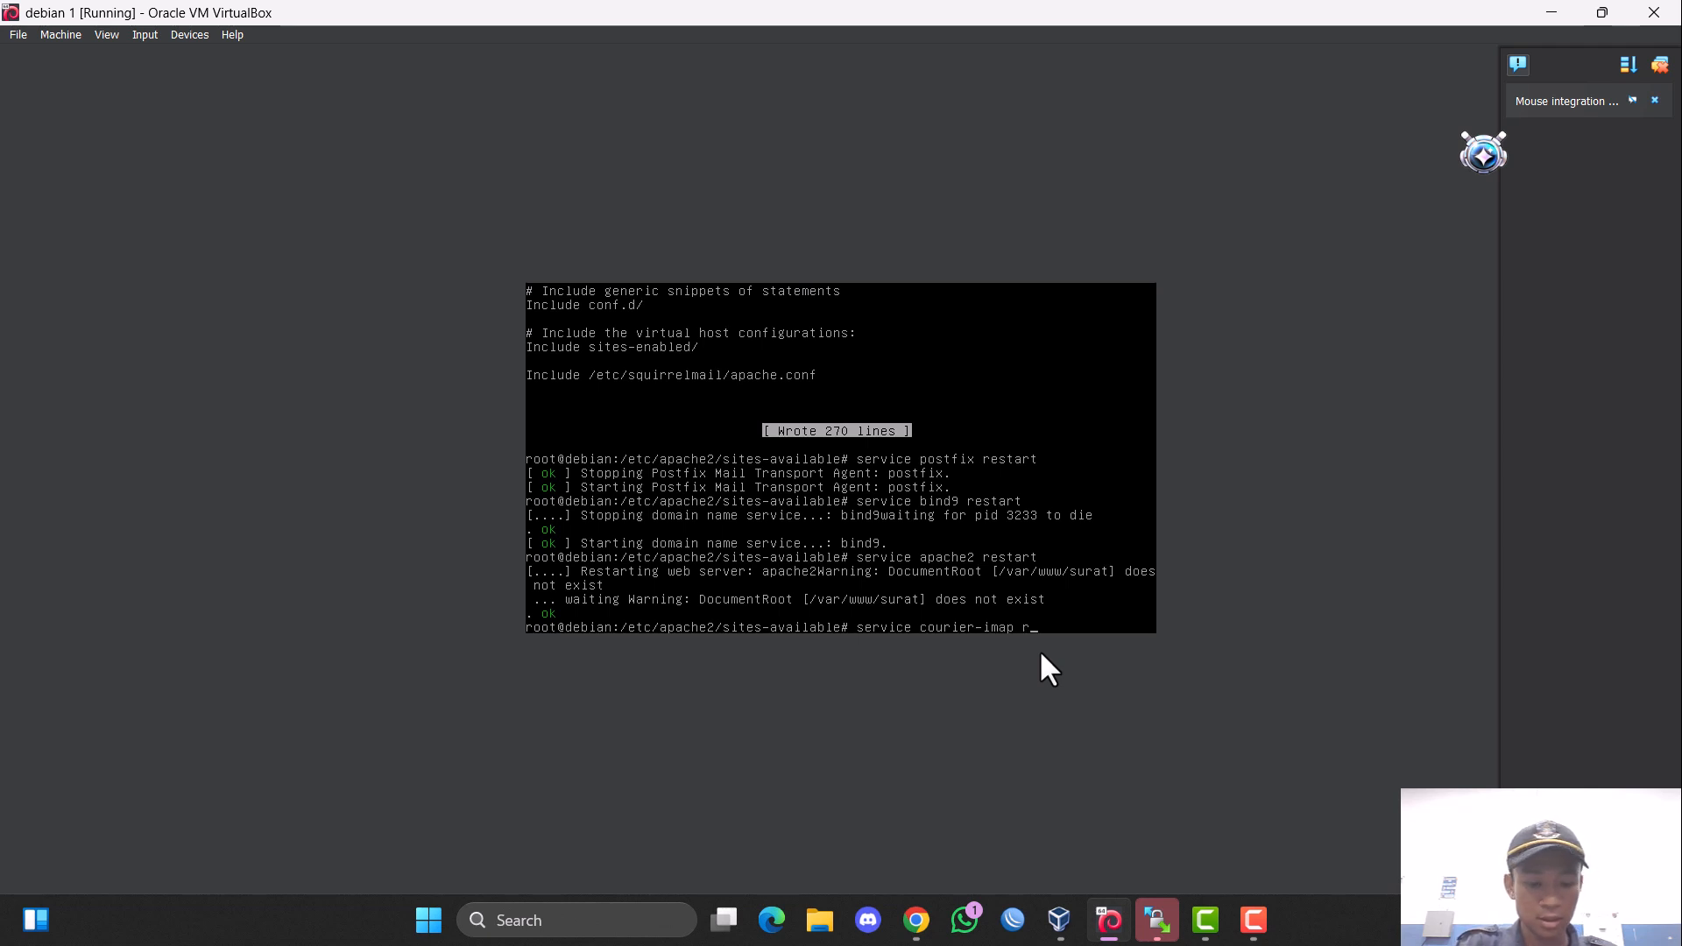
pyautogui.write('restart')
pyautogui.press('Return')
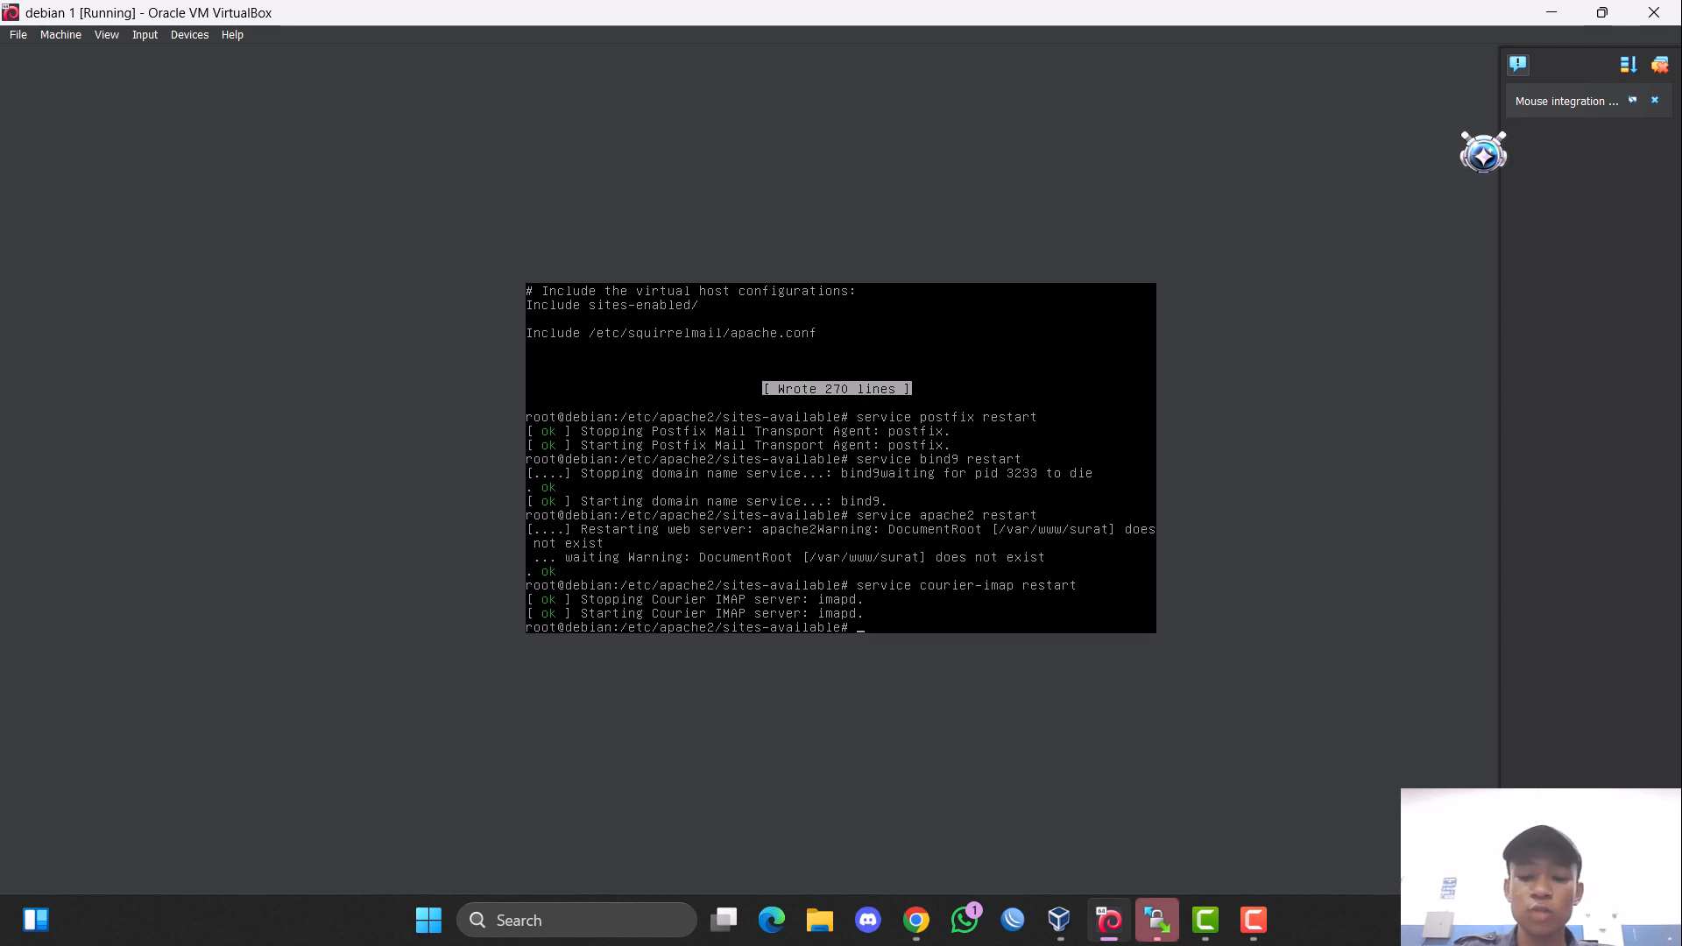
# Switch to Chrome and open rizki.com/squirrelmail in a new tab.
pyautogui.moveTo(1061, 918)
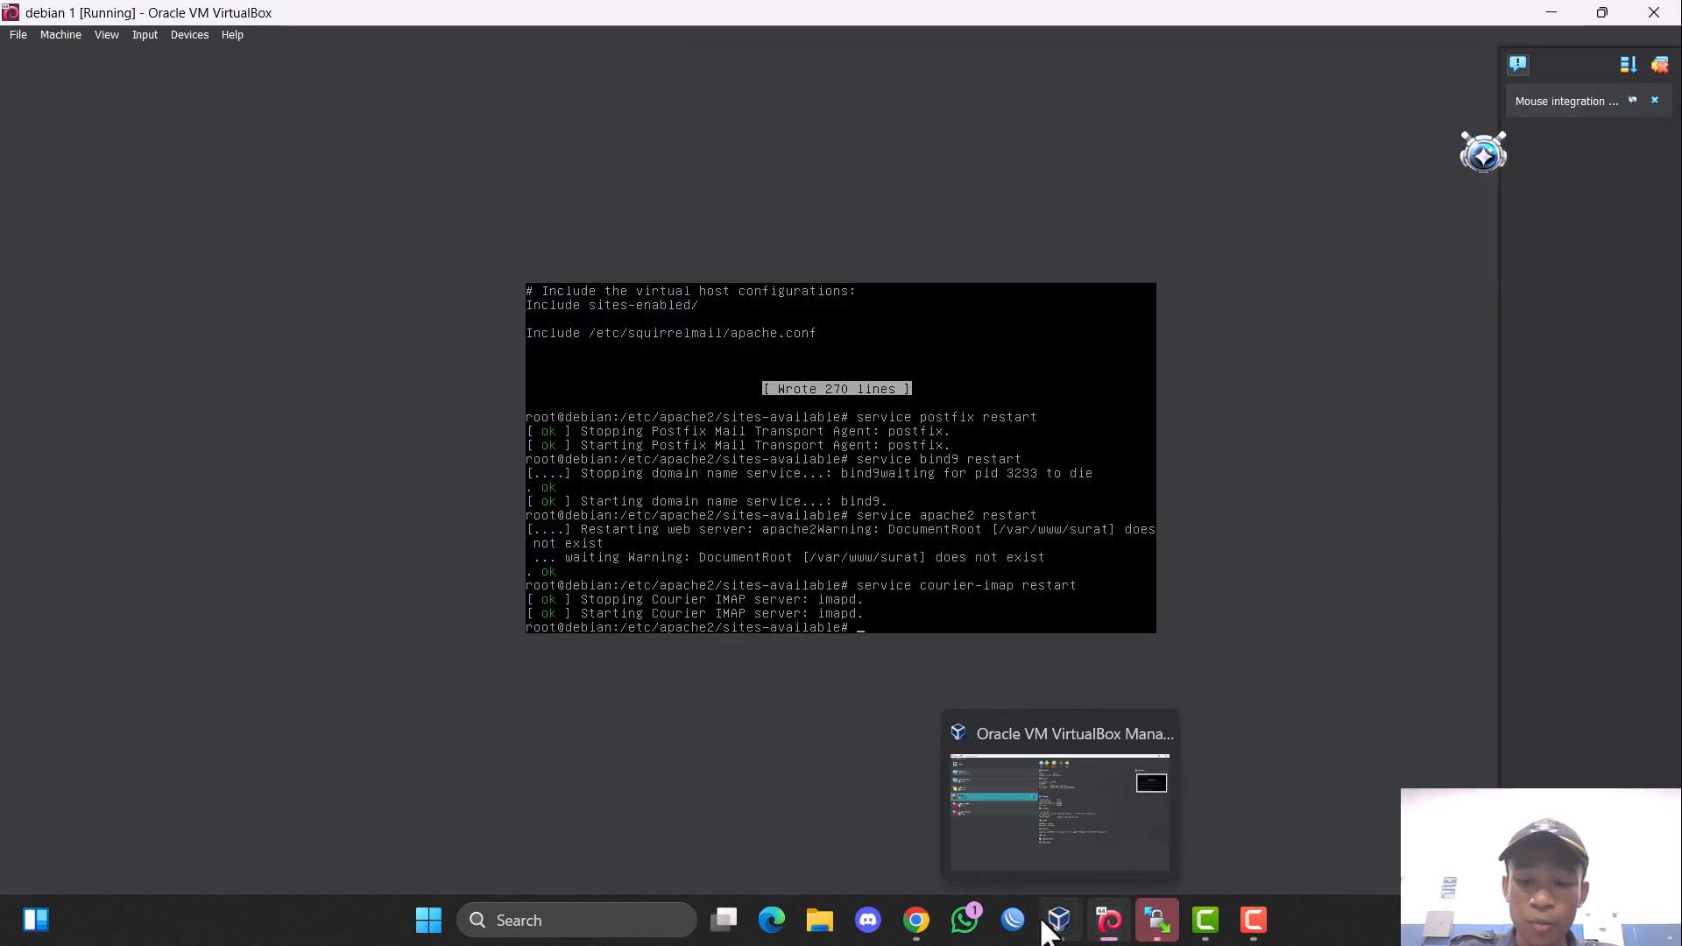
pyautogui.click(933, 799)
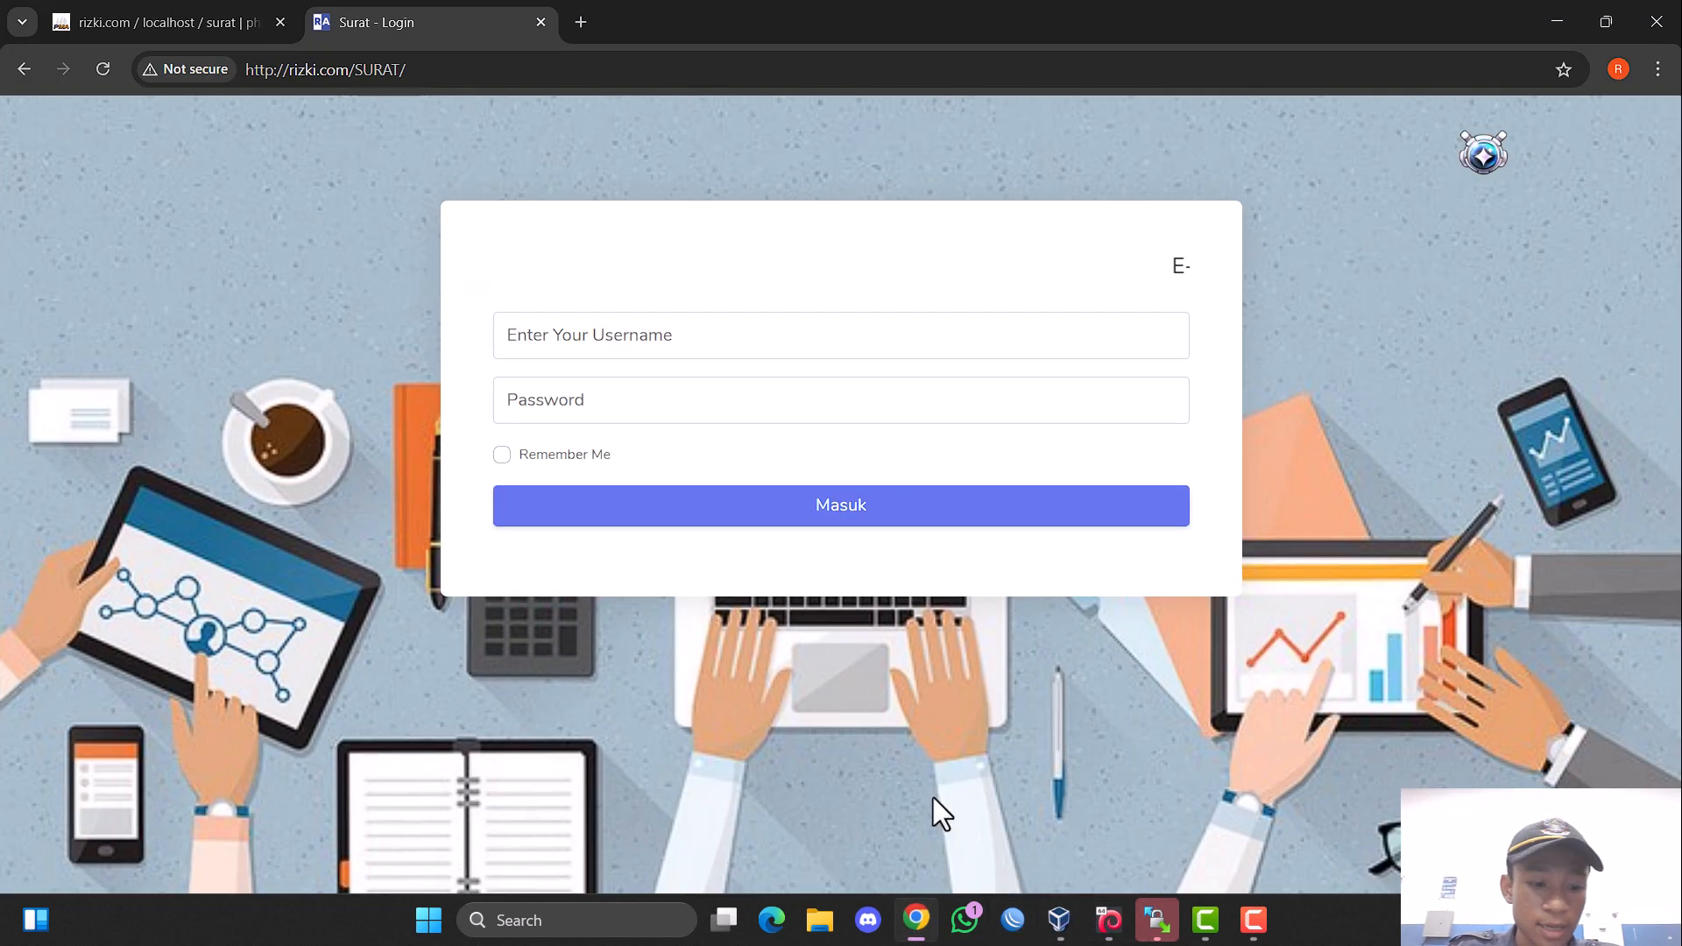
pyautogui.click(583, 20)
pyautogui.click(589, 70)
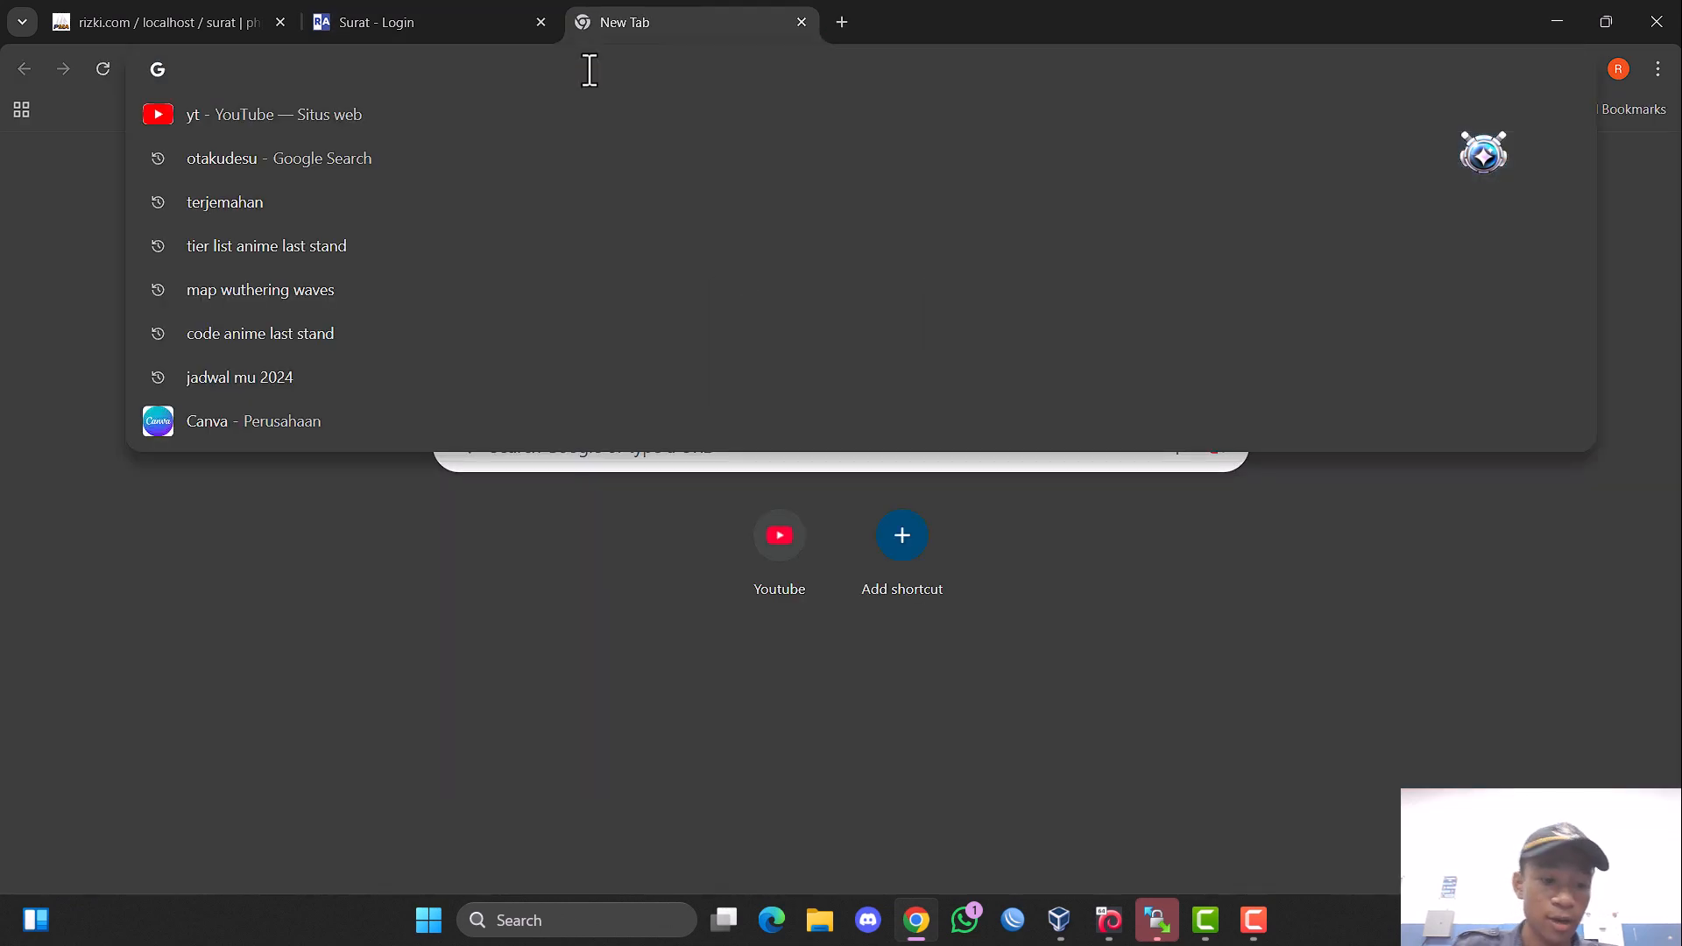
pyautogui.write('rizki.co')
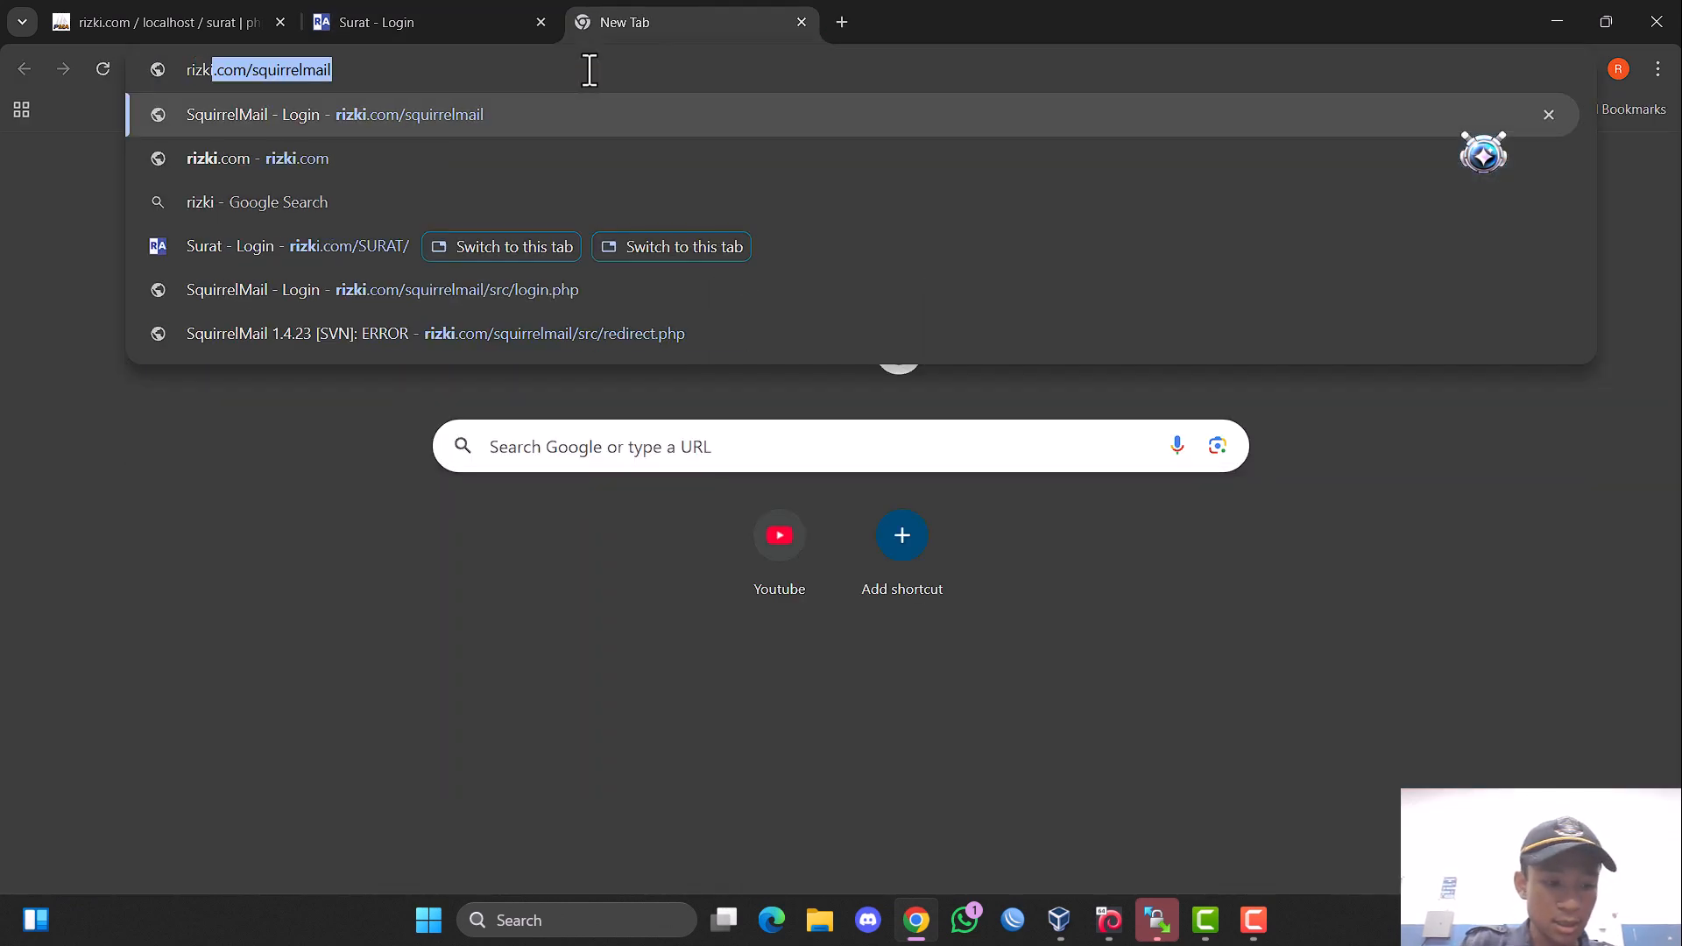
pyautogui.write('m/')
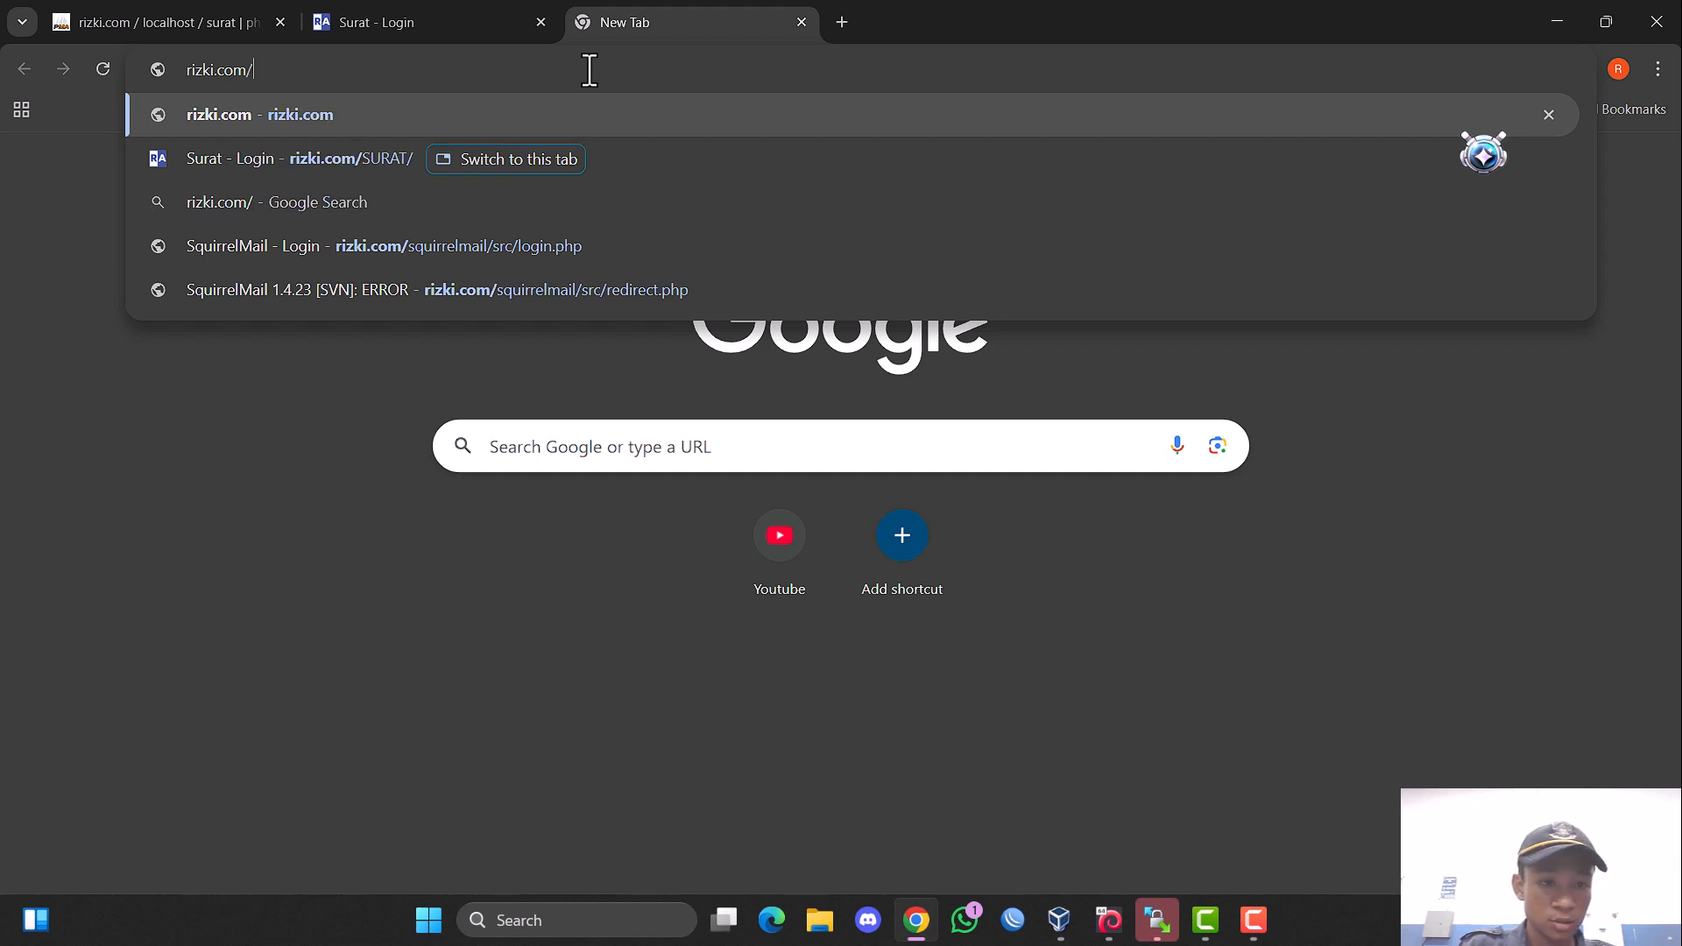
pyautogui.write('squi')
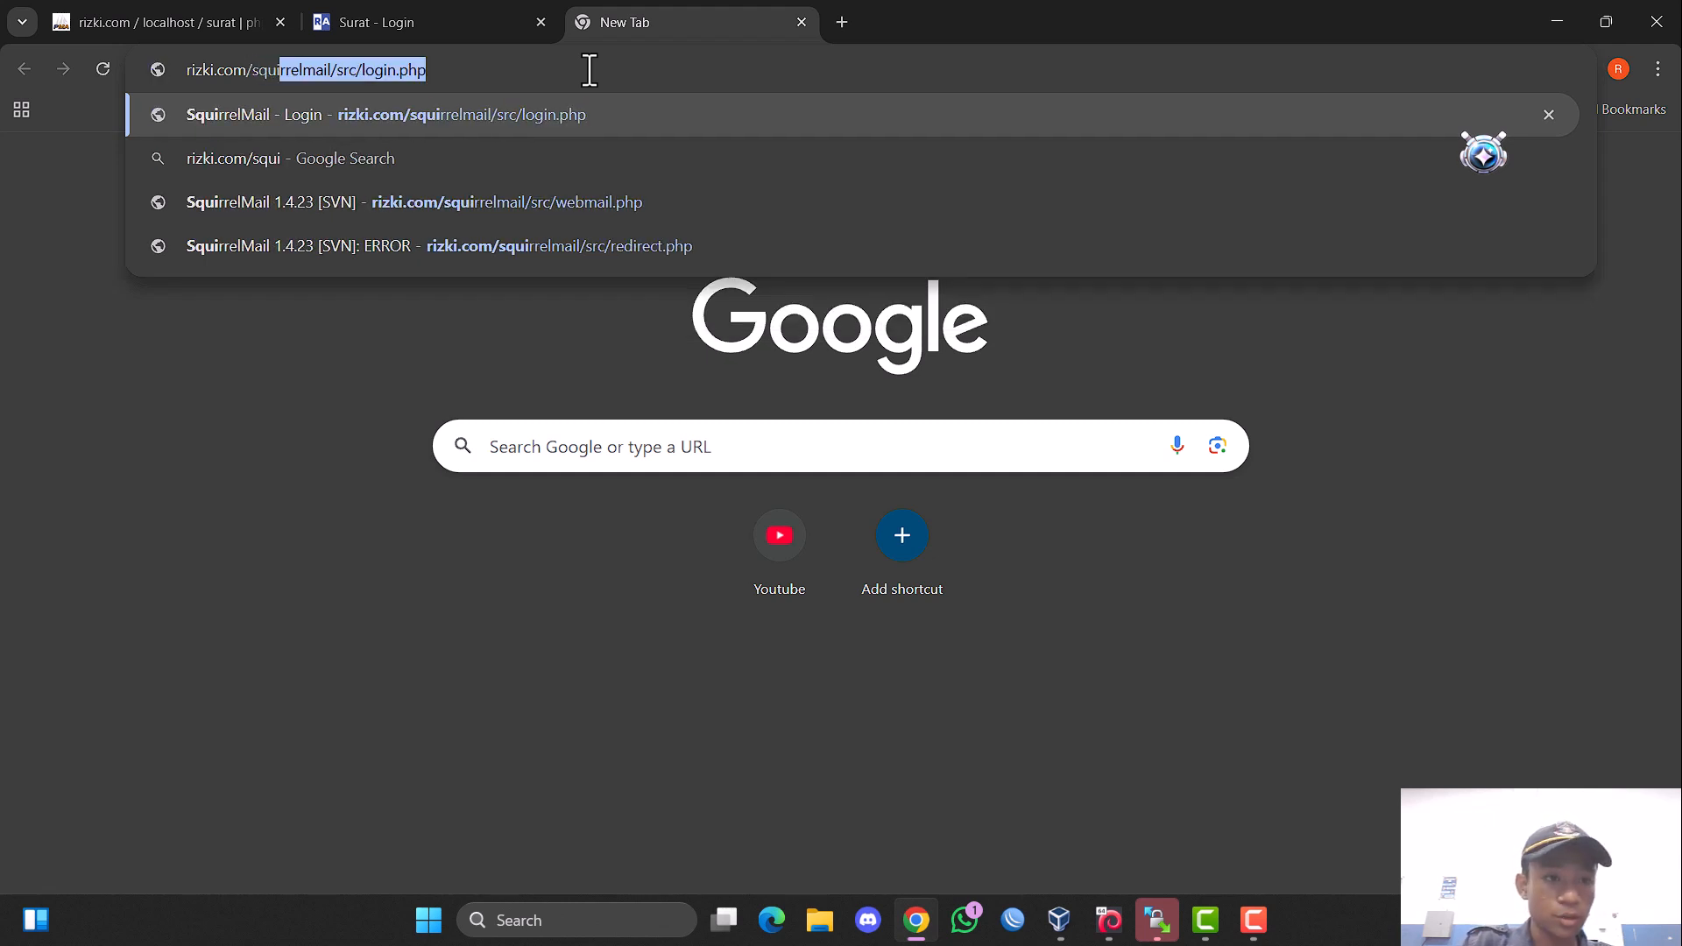
pyautogui.write('rrelmail')
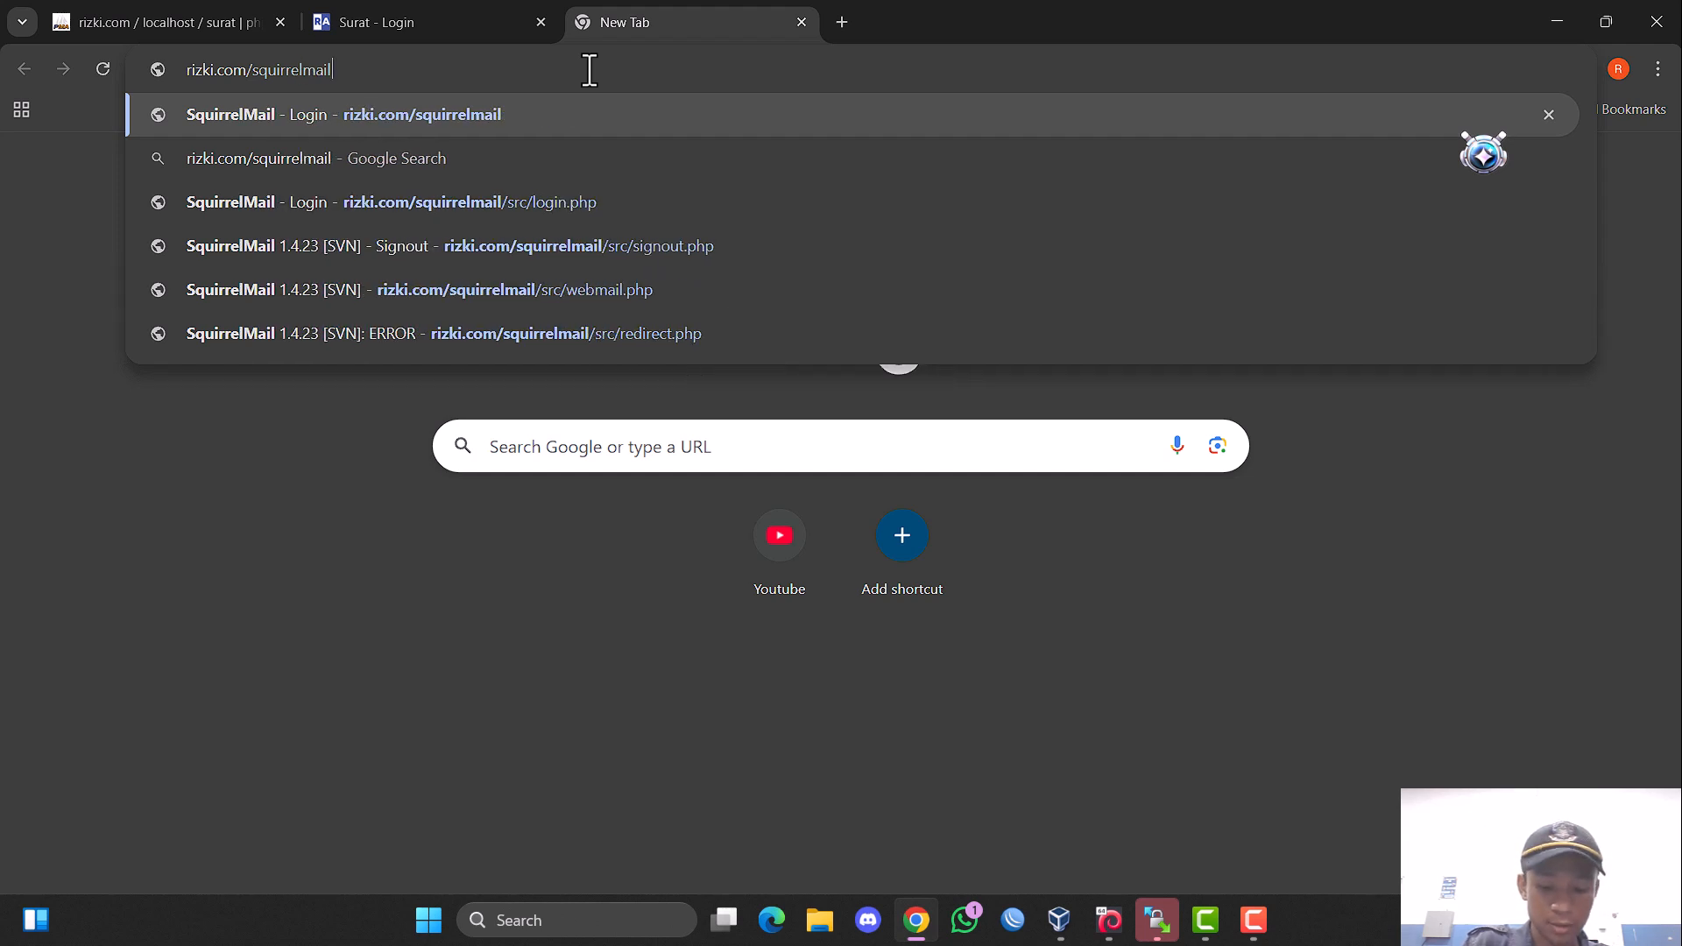
pyautogui.press('Return')
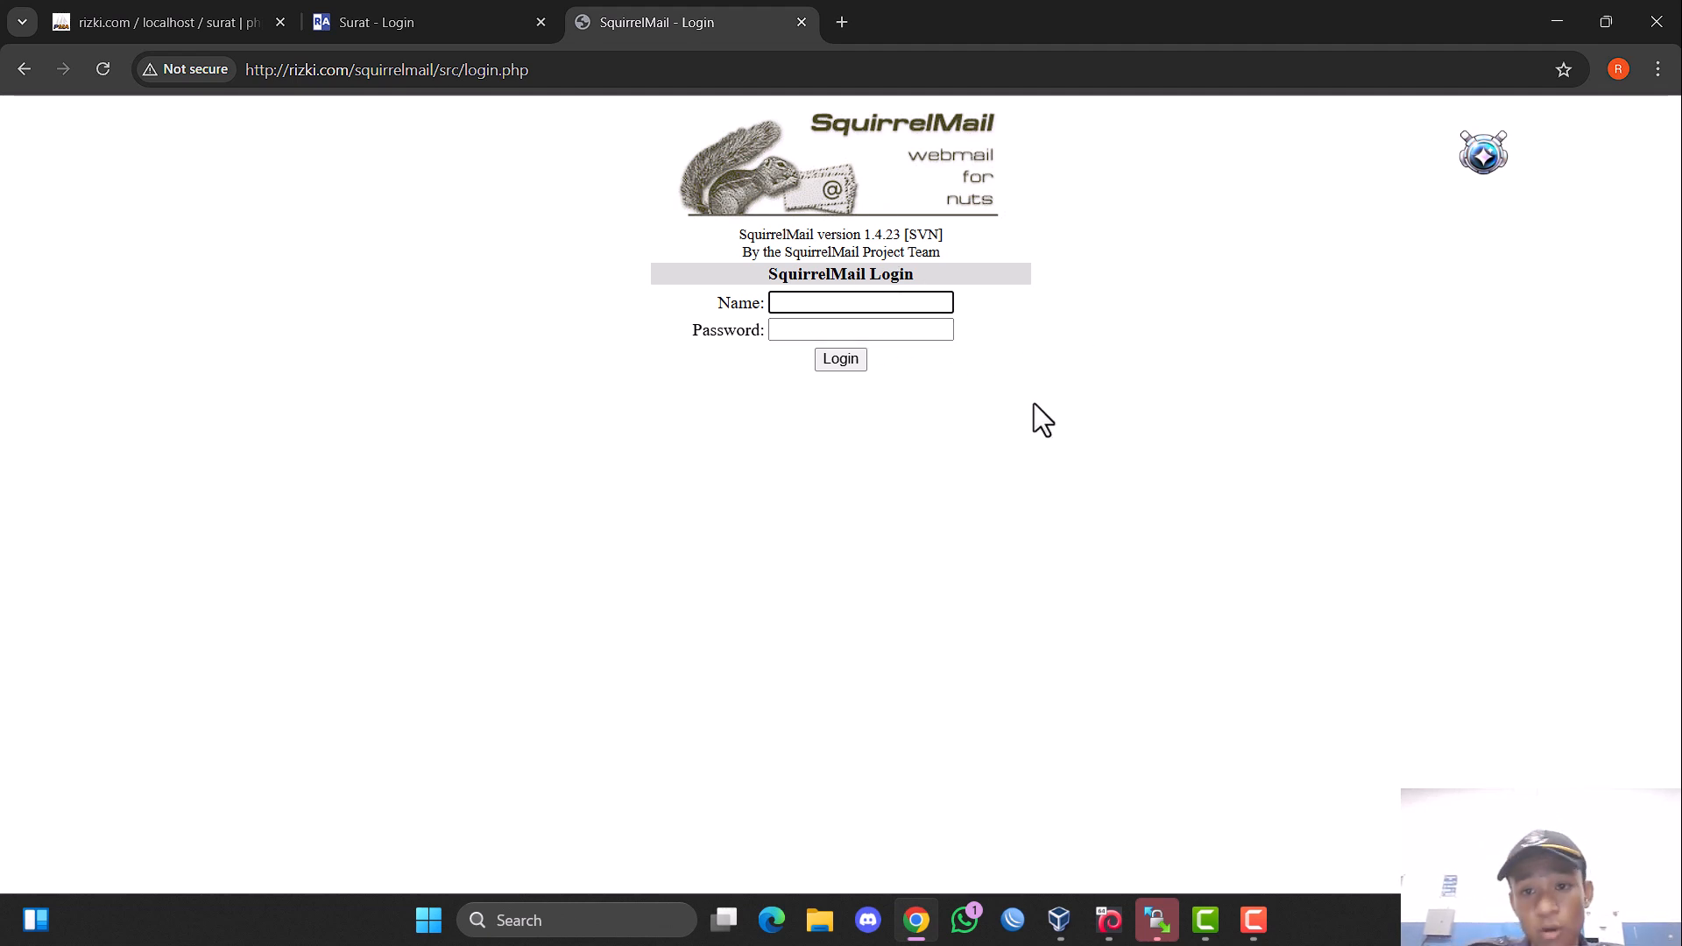
# Switch to the Debian virtual machine and add the user rizki1, entering and repeating the new UNIX password.
pyautogui.click(1033, 775)
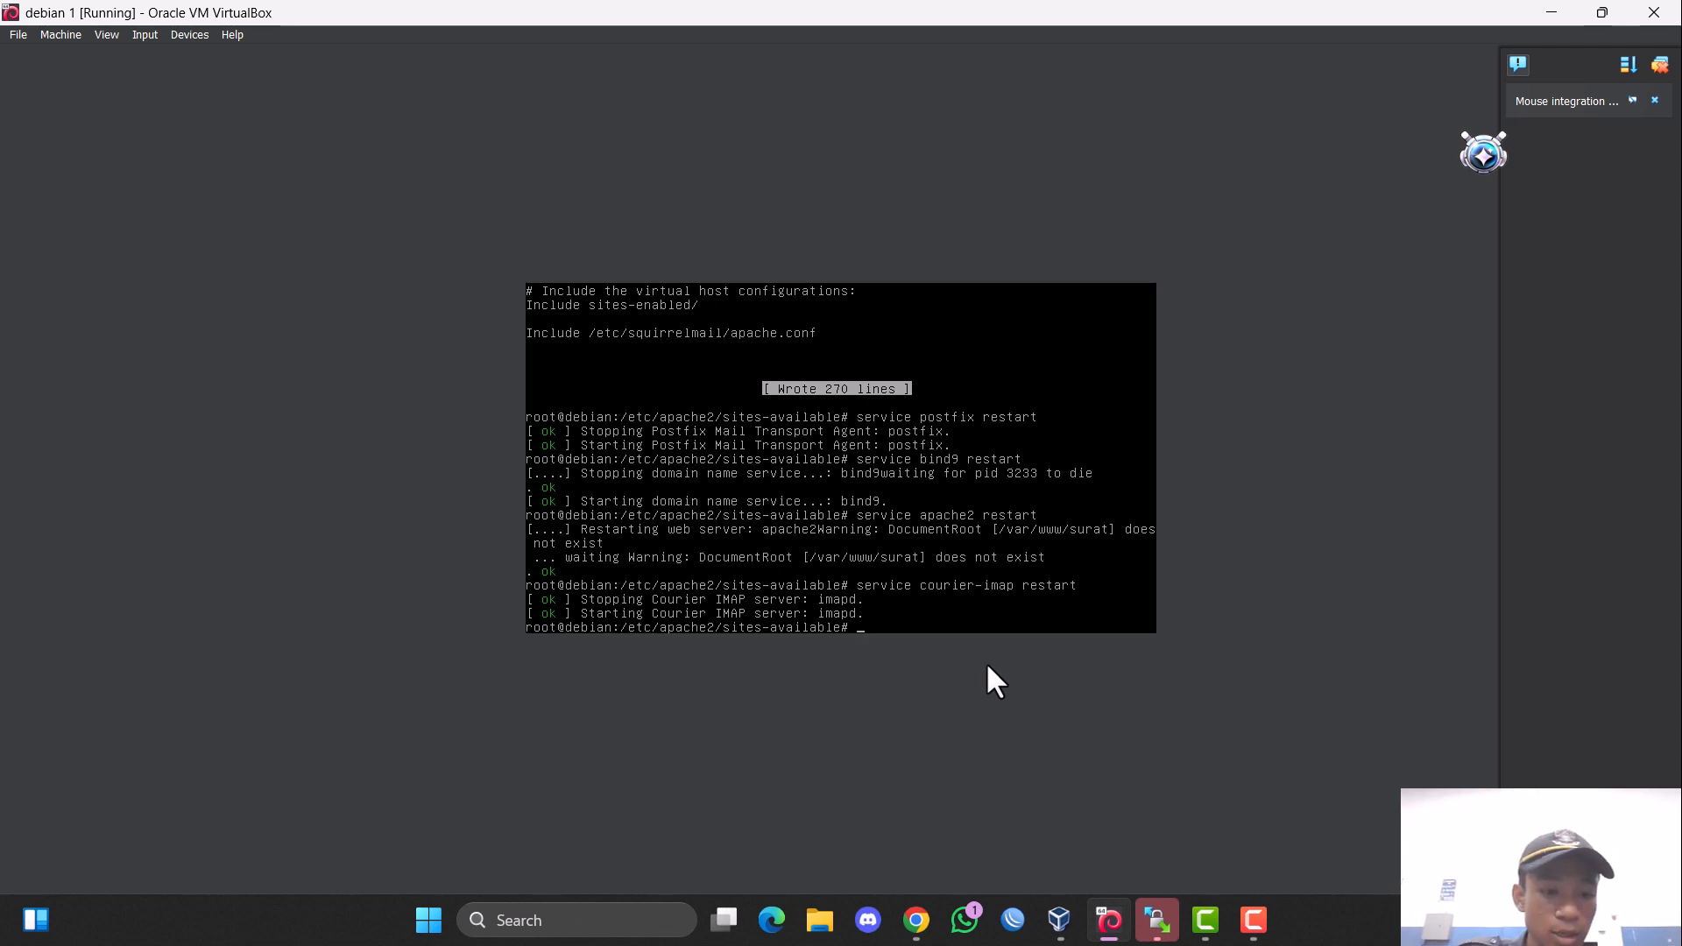
pyautogui.write('adduser')
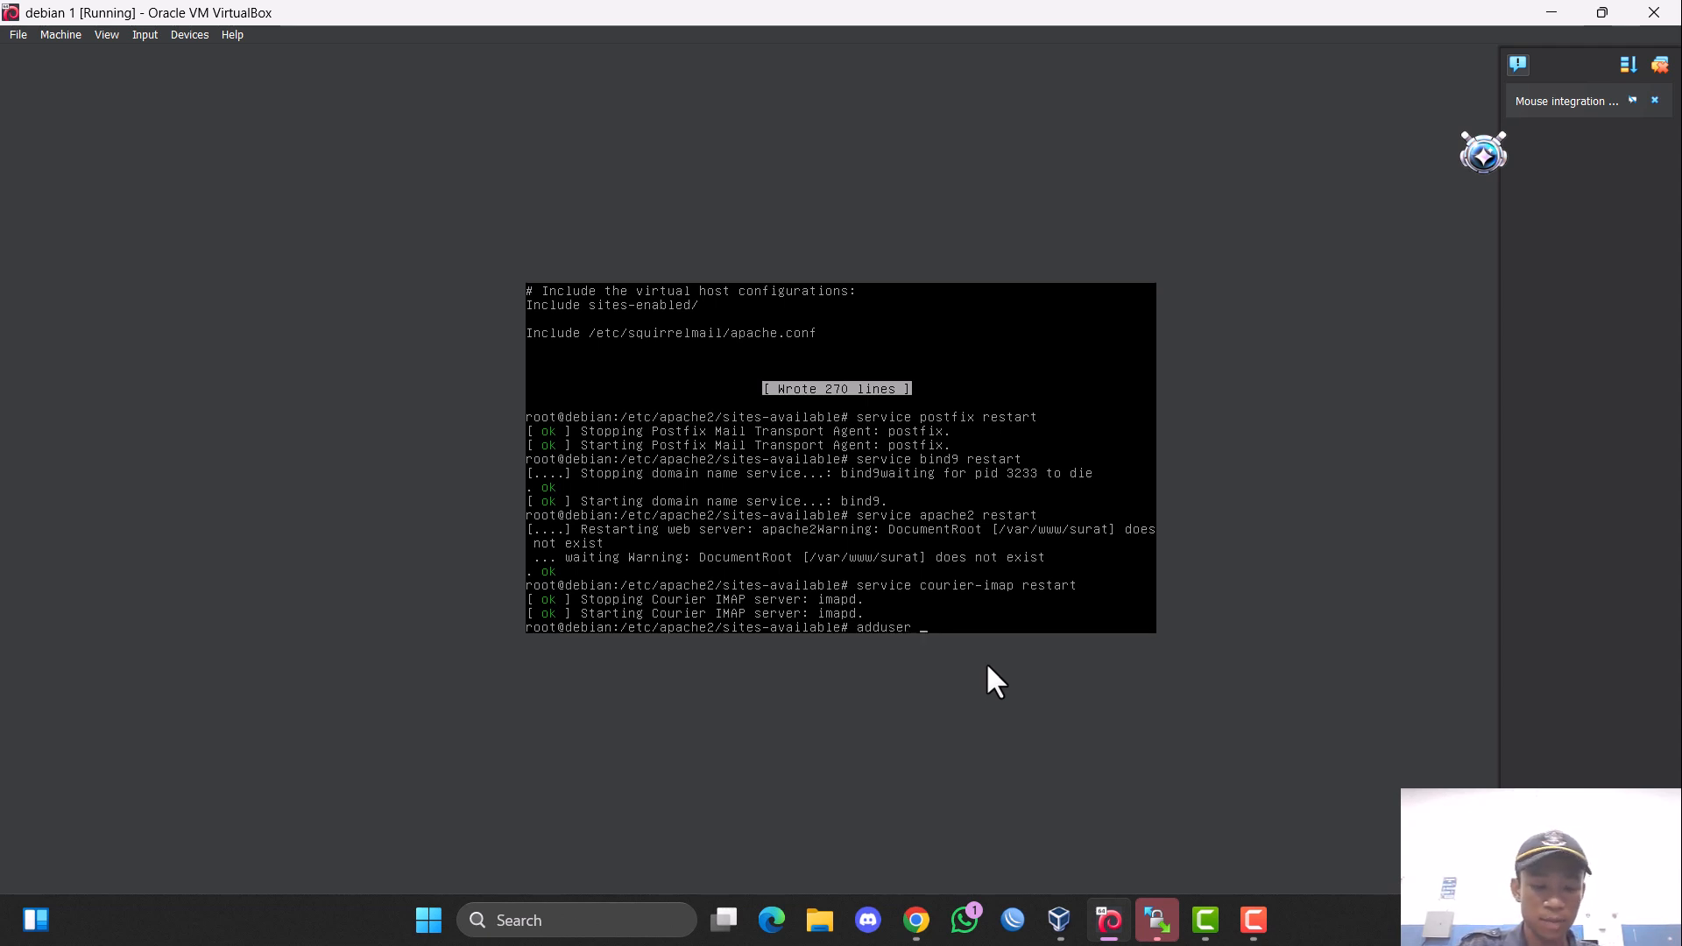
pyautogui.write(' rizk')
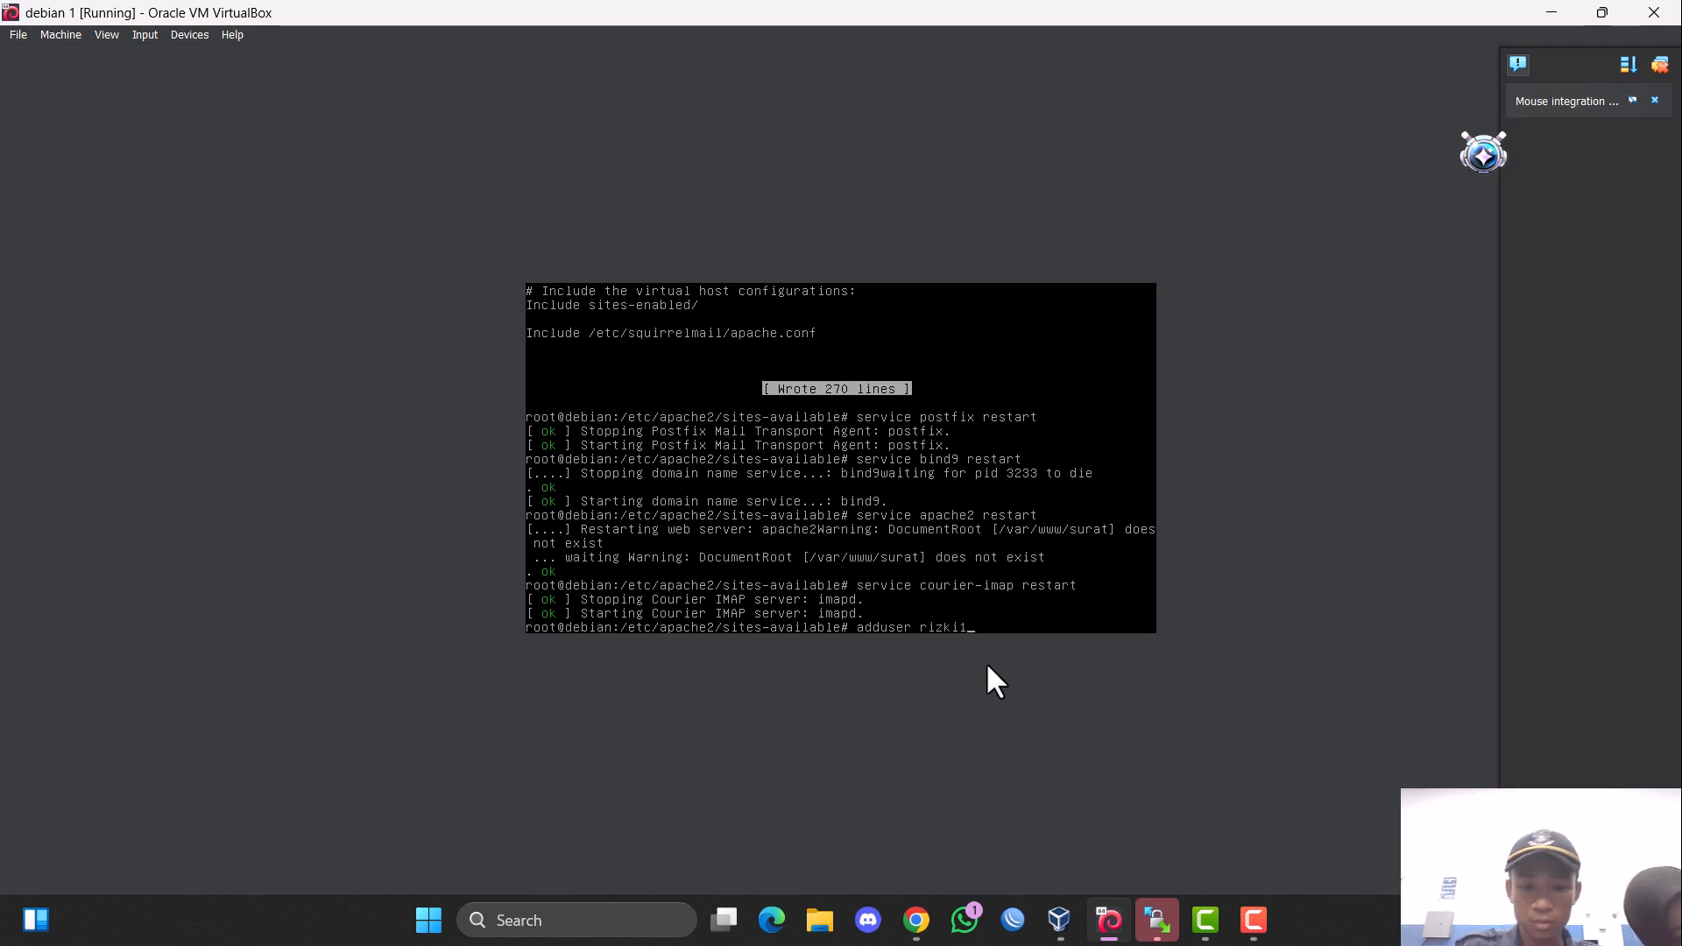
pyautogui.write('i1')
pyautogui.press('Return')
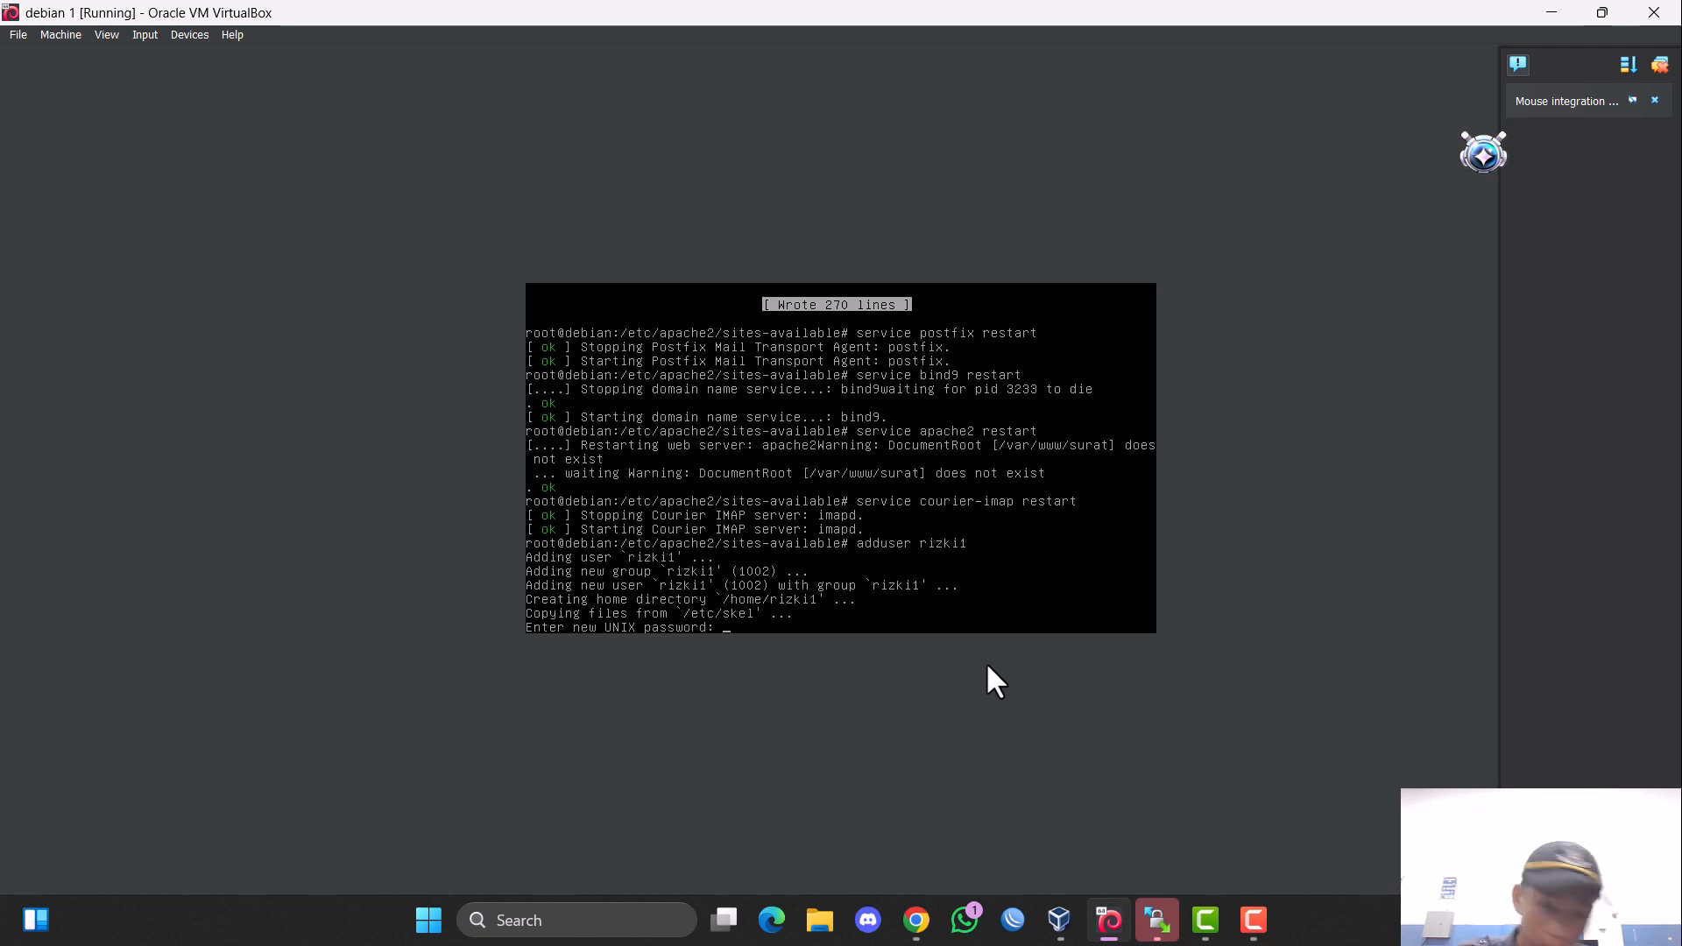
pyautogui.press('Return')
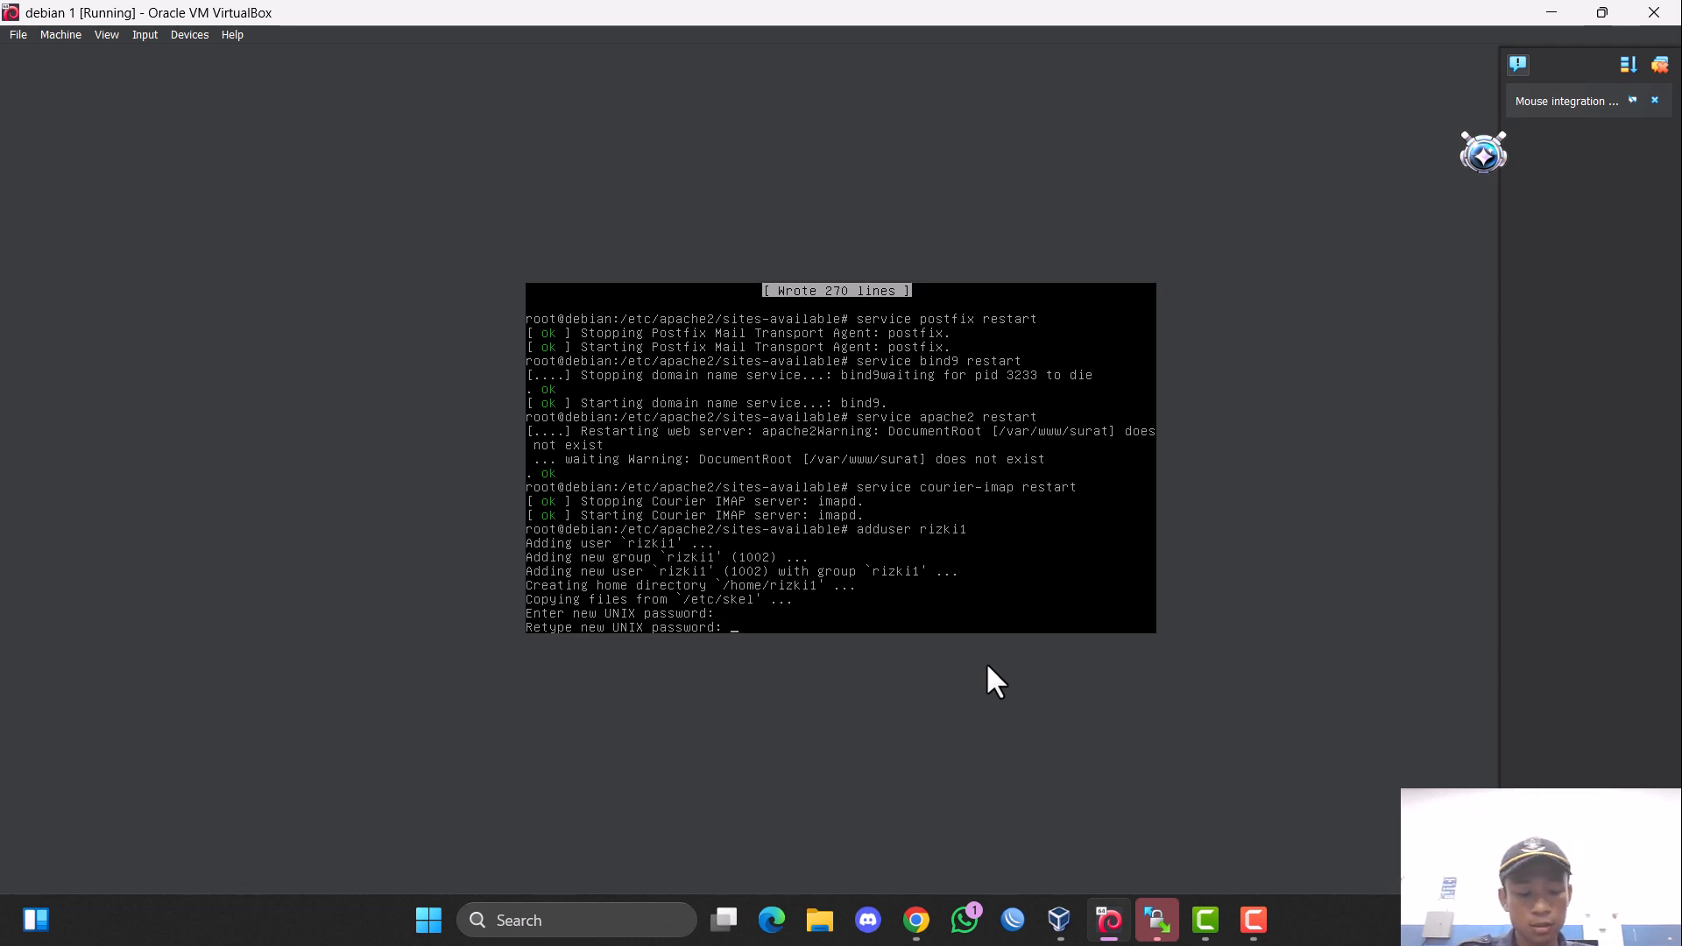
pyautogui.press('Return')
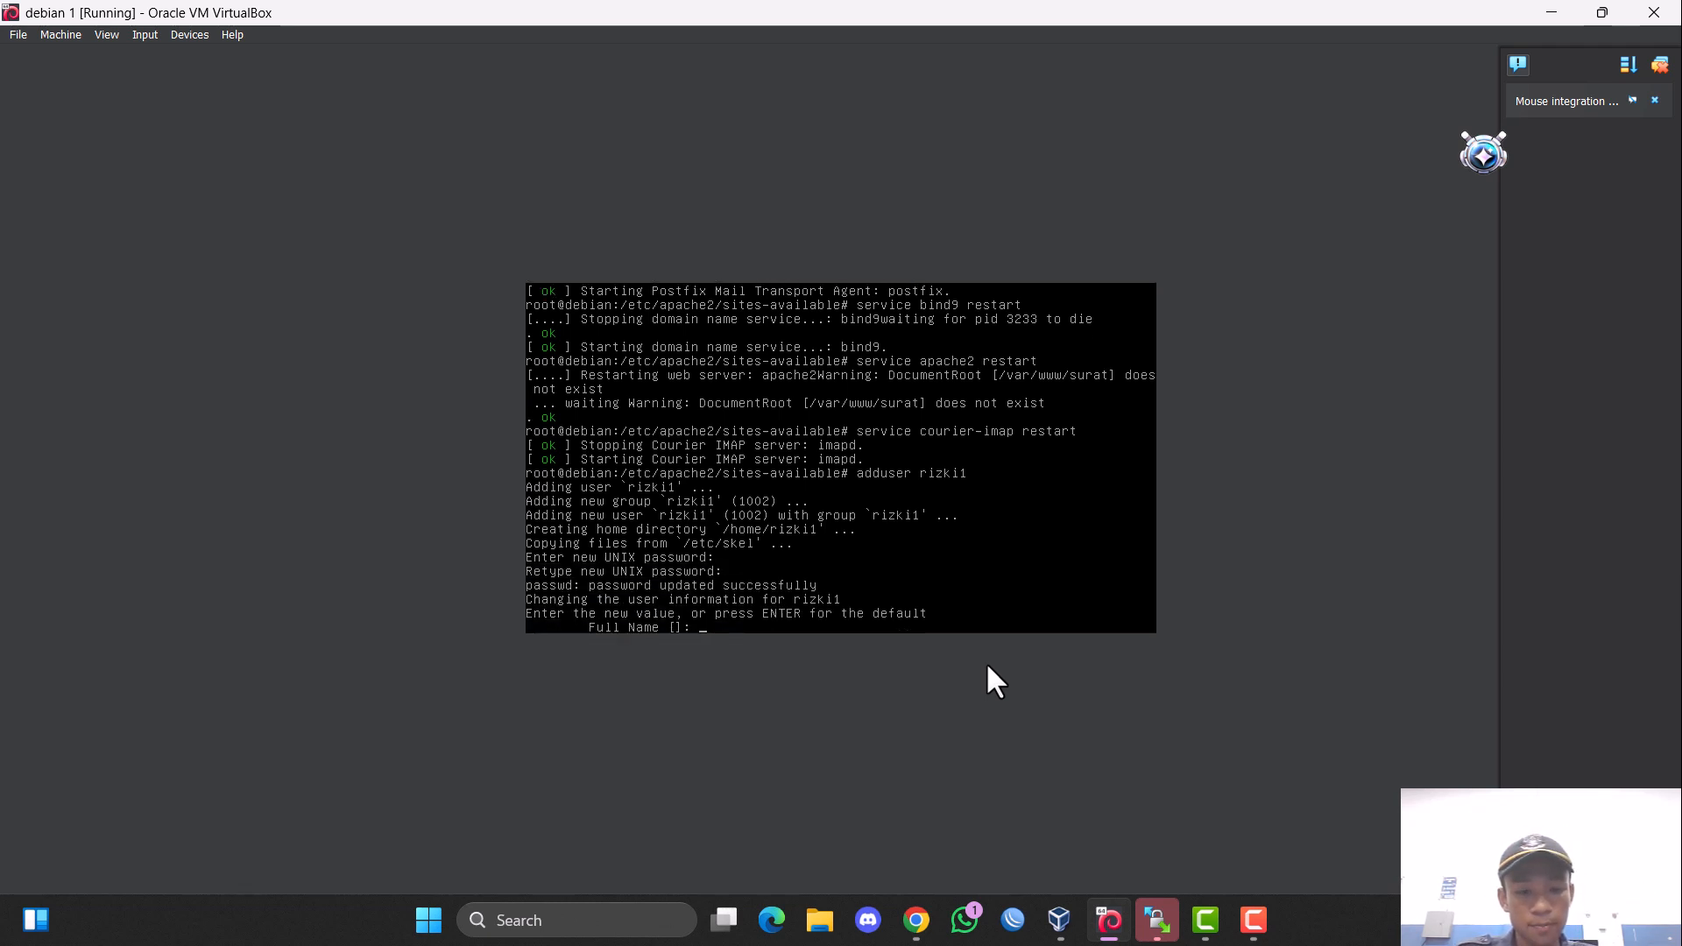
# Fill in the full name for rizki1, leave the other user details at their defaults, and confirm the information with y.
pyautogui.write('rizki')
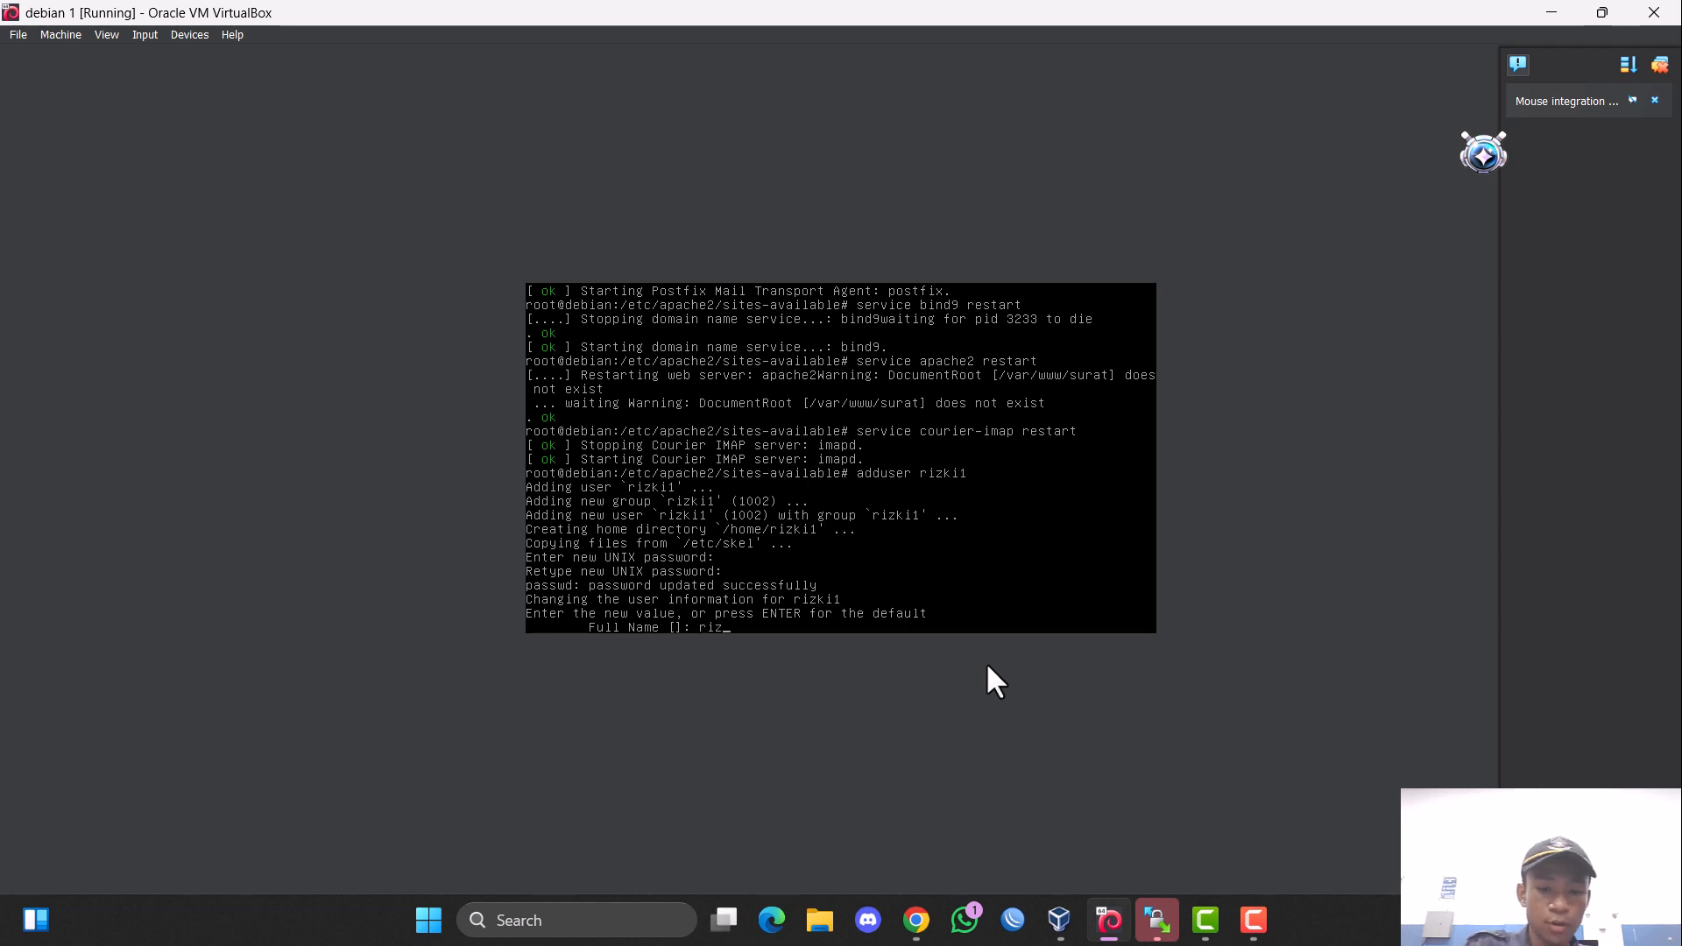
pyautogui.press('Return')
pyautogui.press('Return')
pyautogui.press('Return')
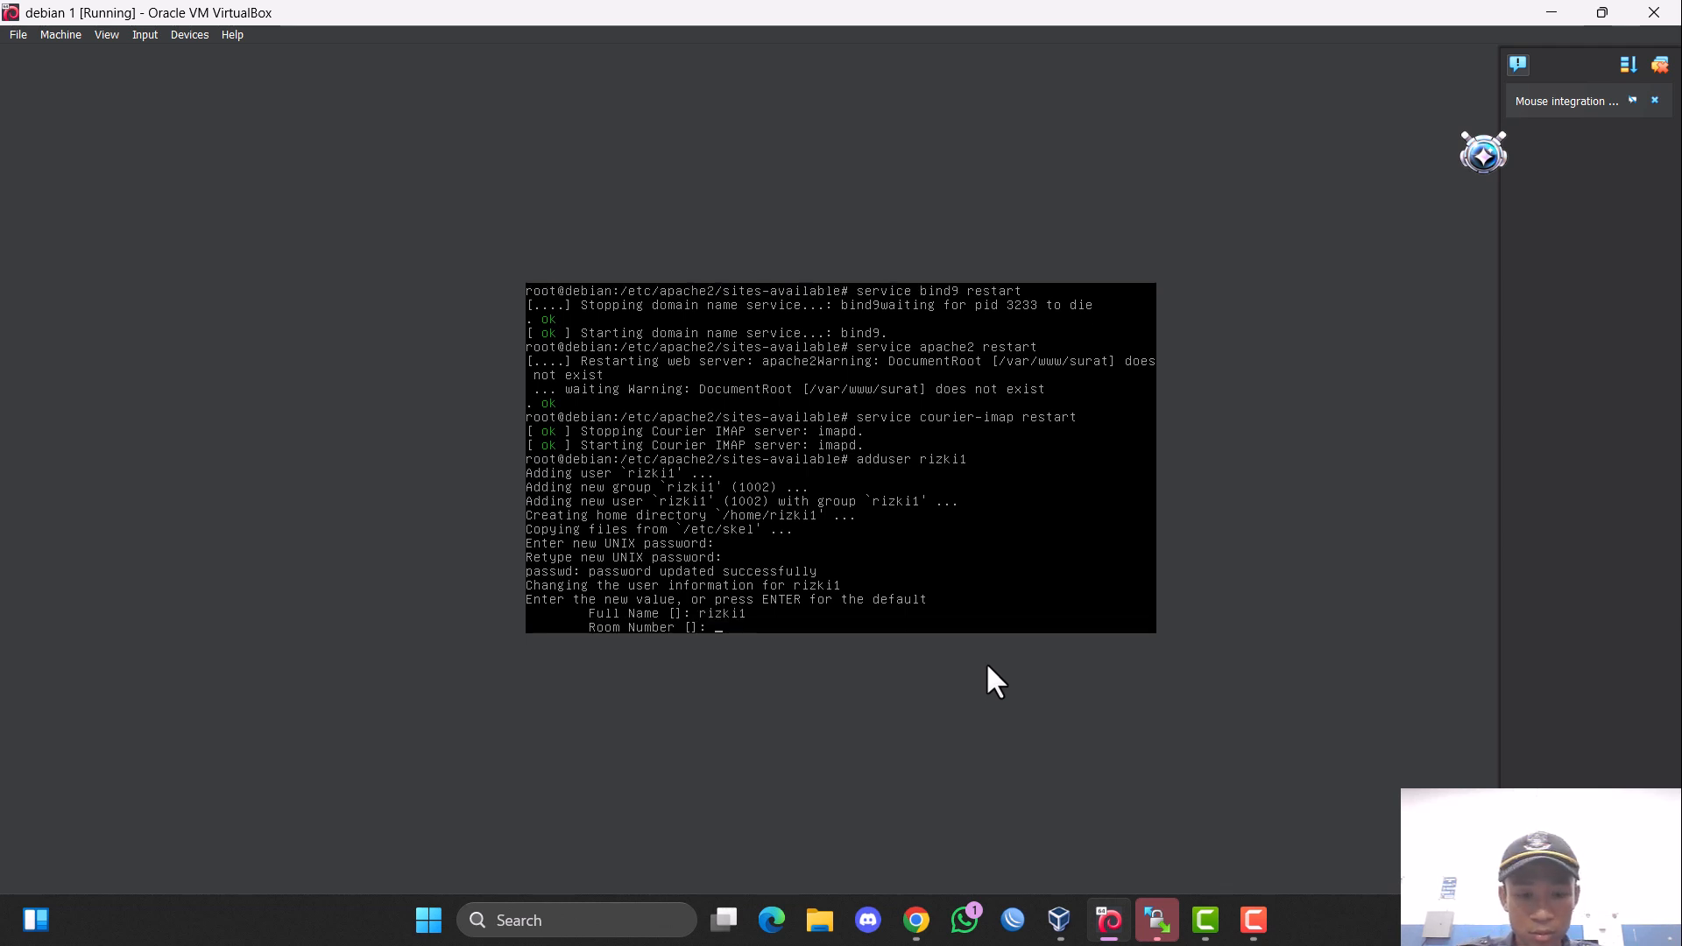
pyautogui.press('Return')
pyautogui.press('Return')
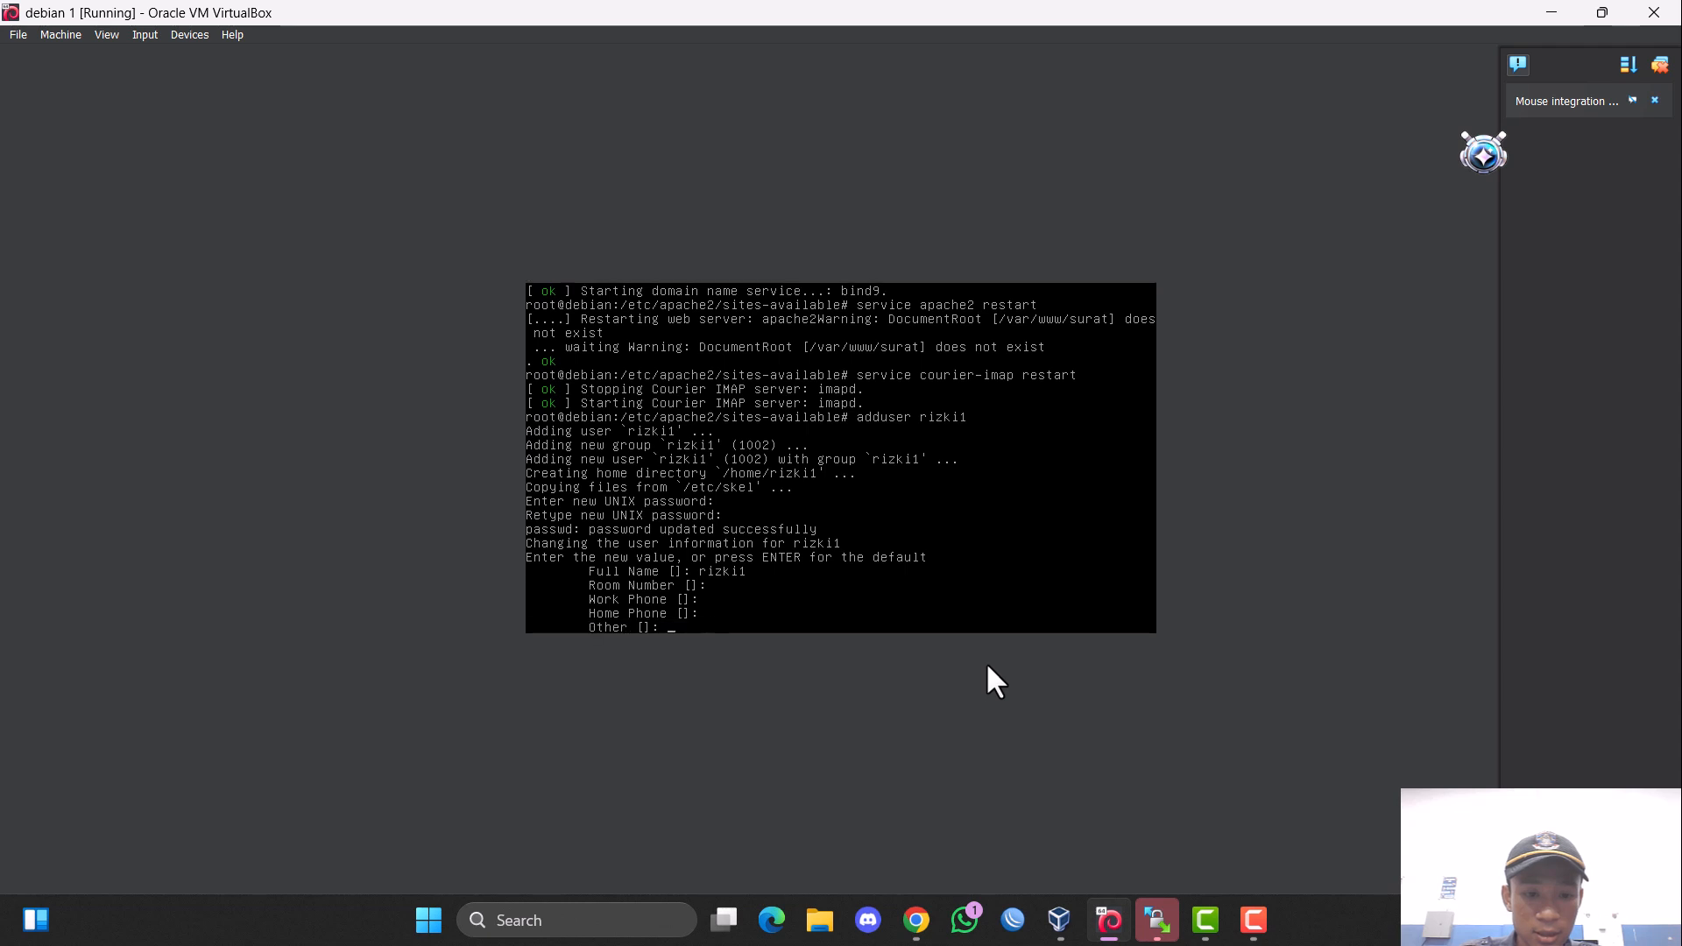
pyautogui.write('y')
pyautogui.press('Return')
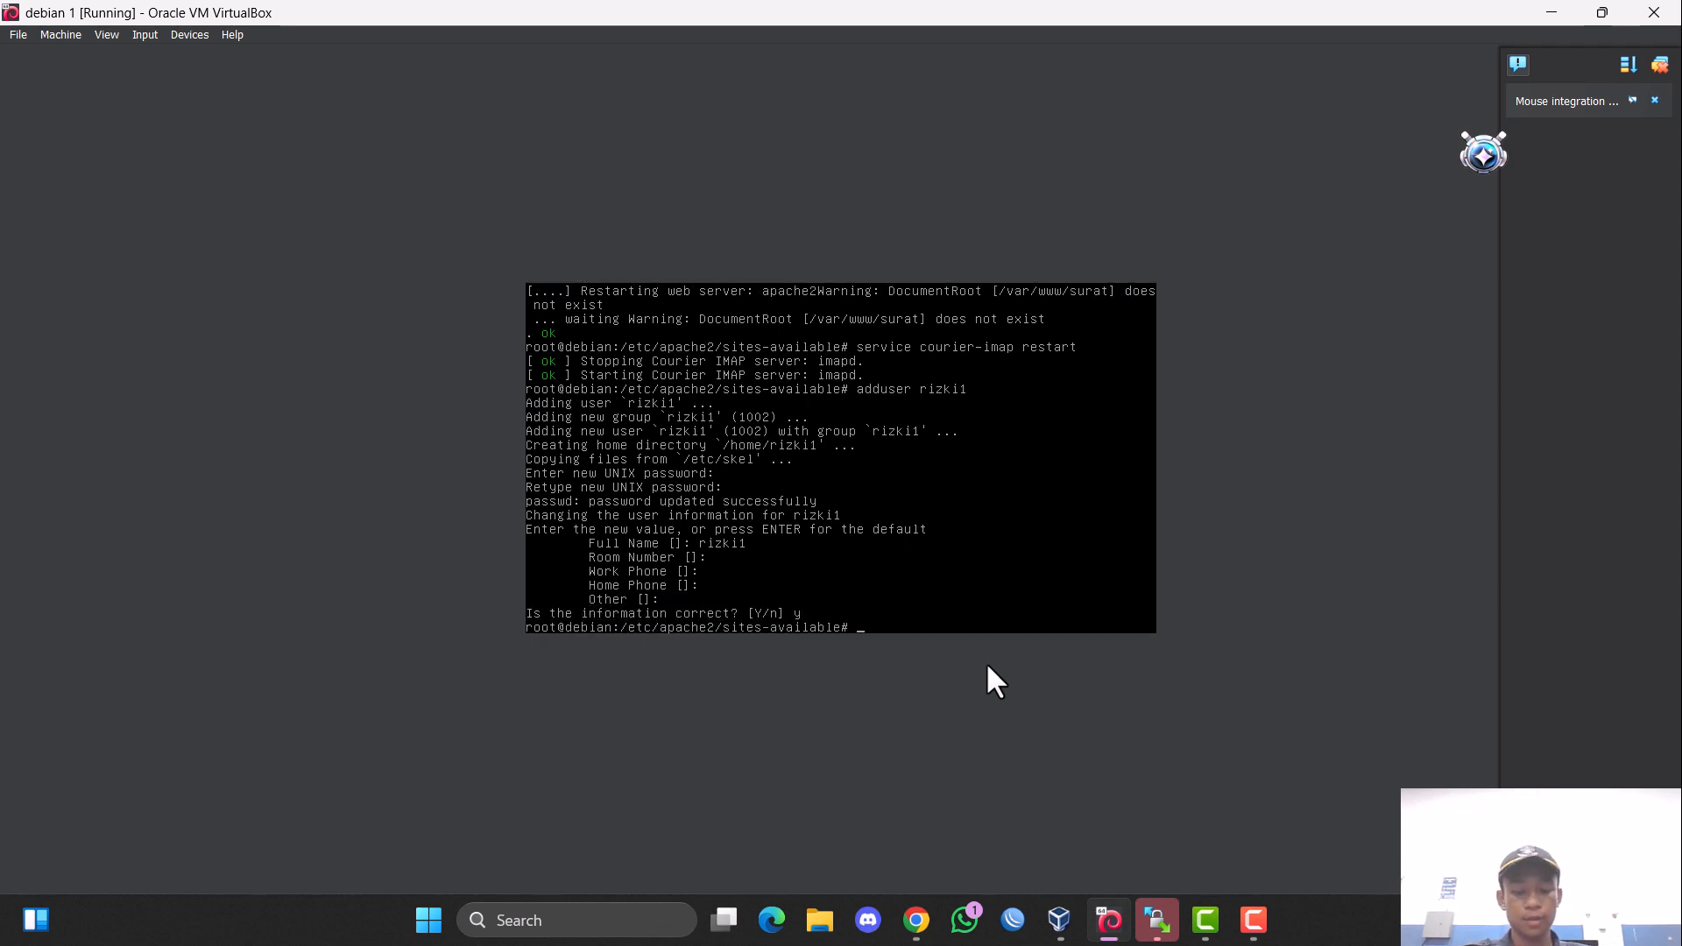
# Add the user rizki2 with adduser, entering and repeating the new UNIX password.
pyautogui.press('Up')
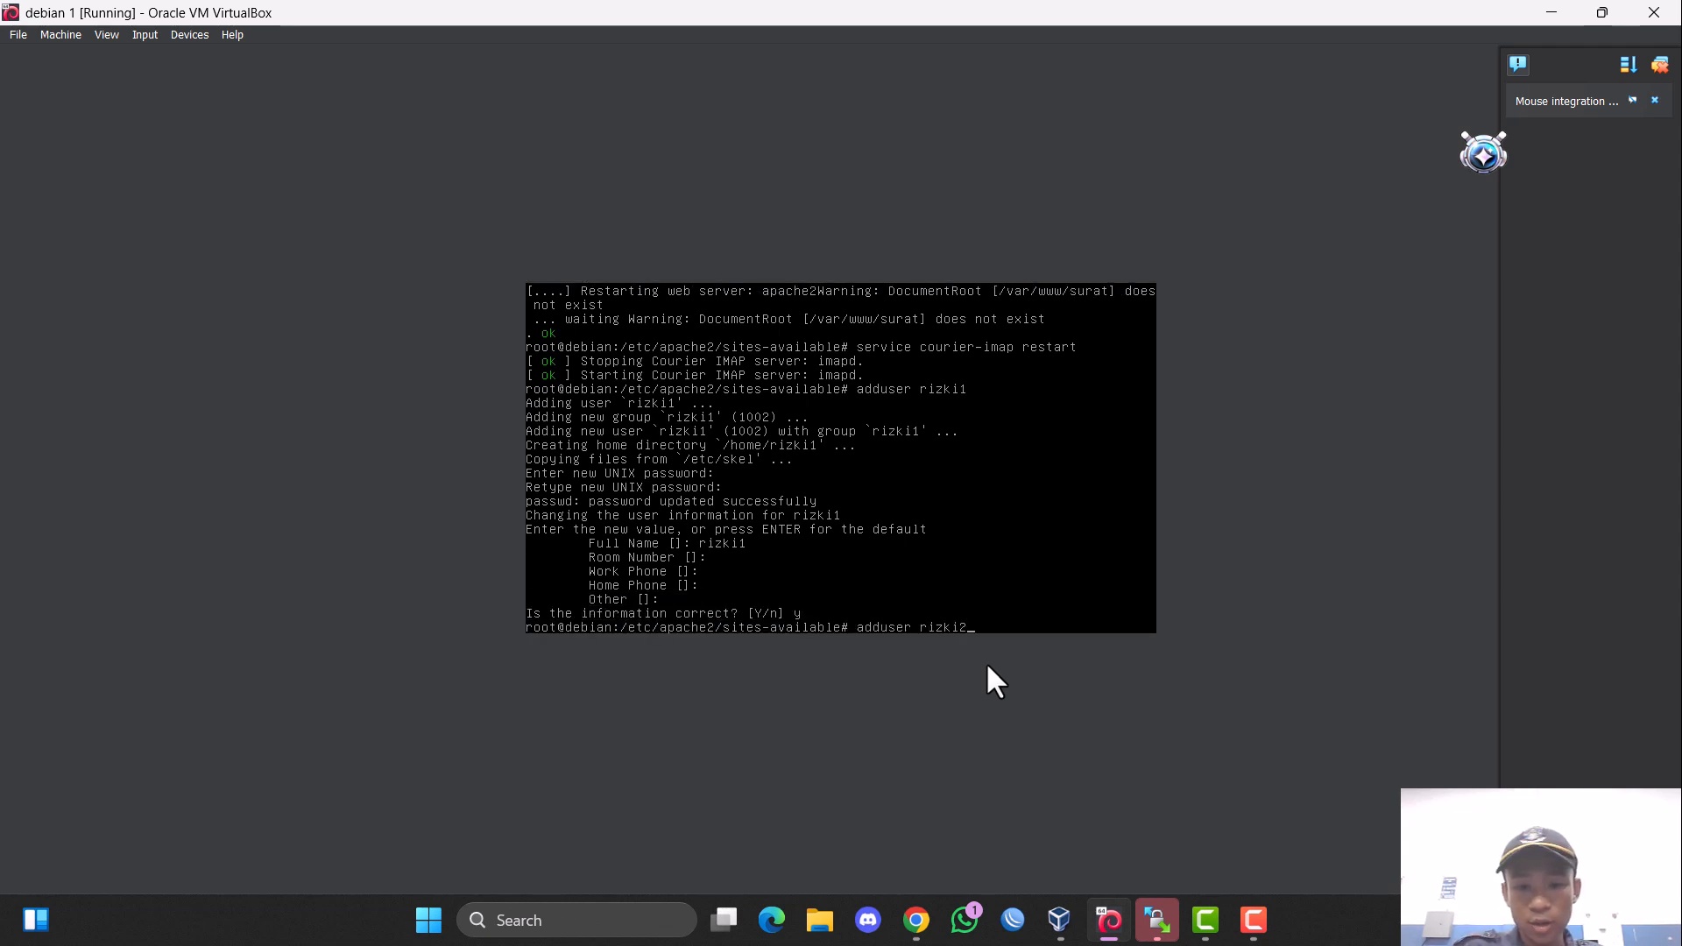
pyautogui.write('2')
pyautogui.press('Return')
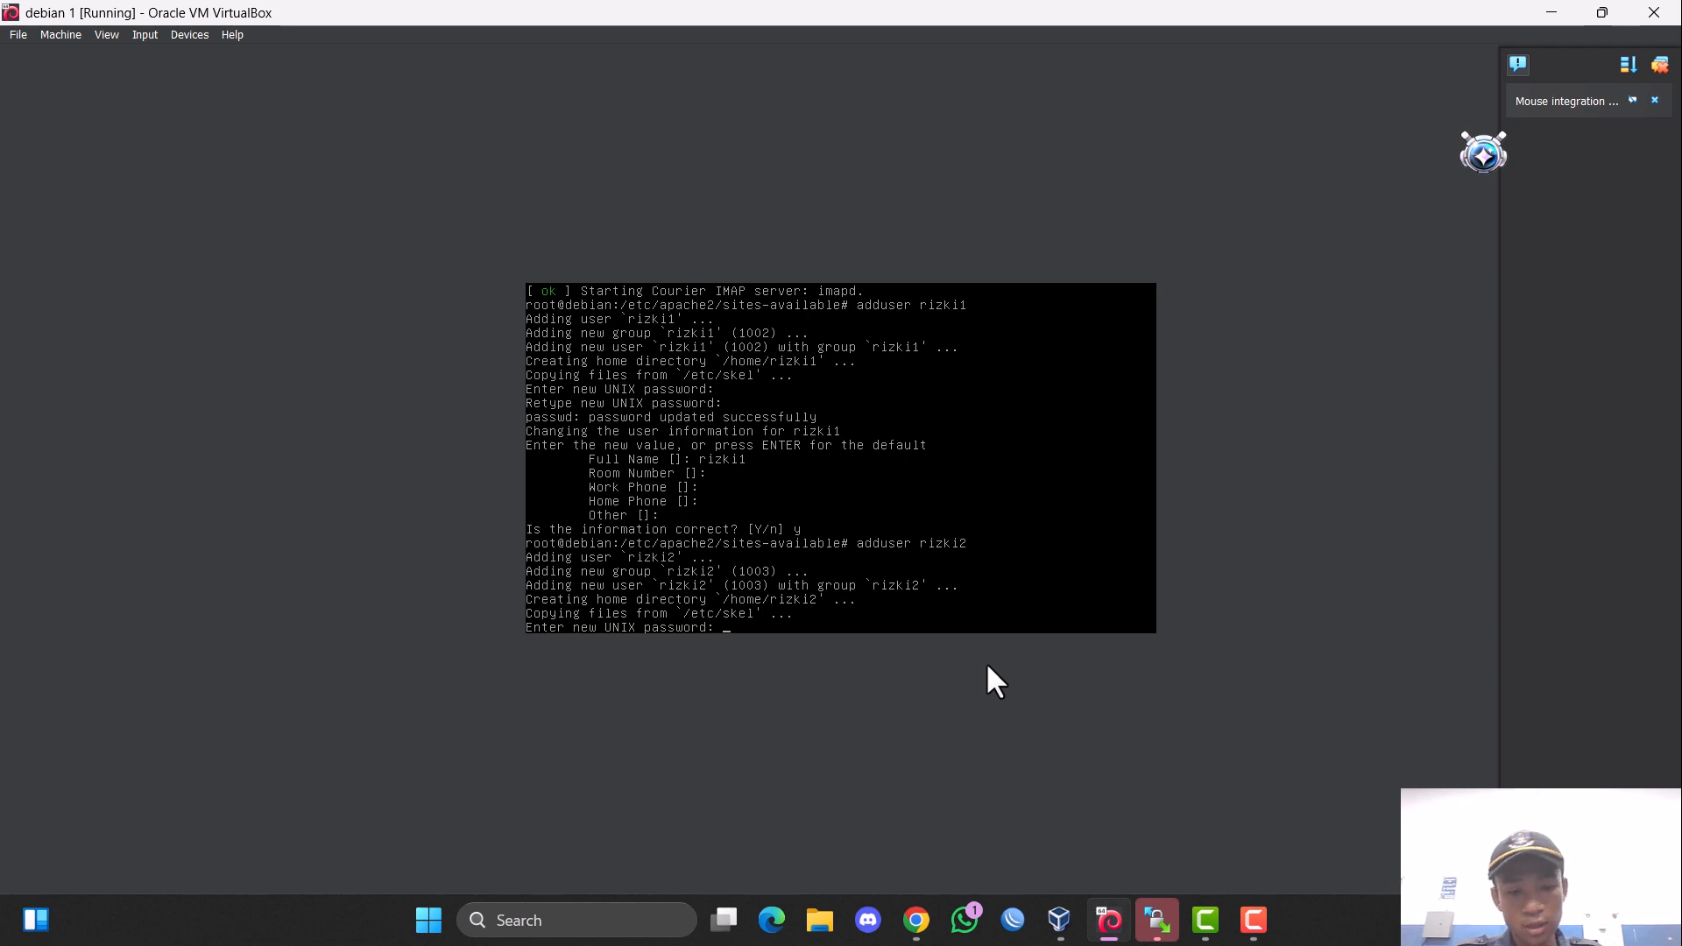
pyautogui.press('Return')
pyautogui.press('Return')
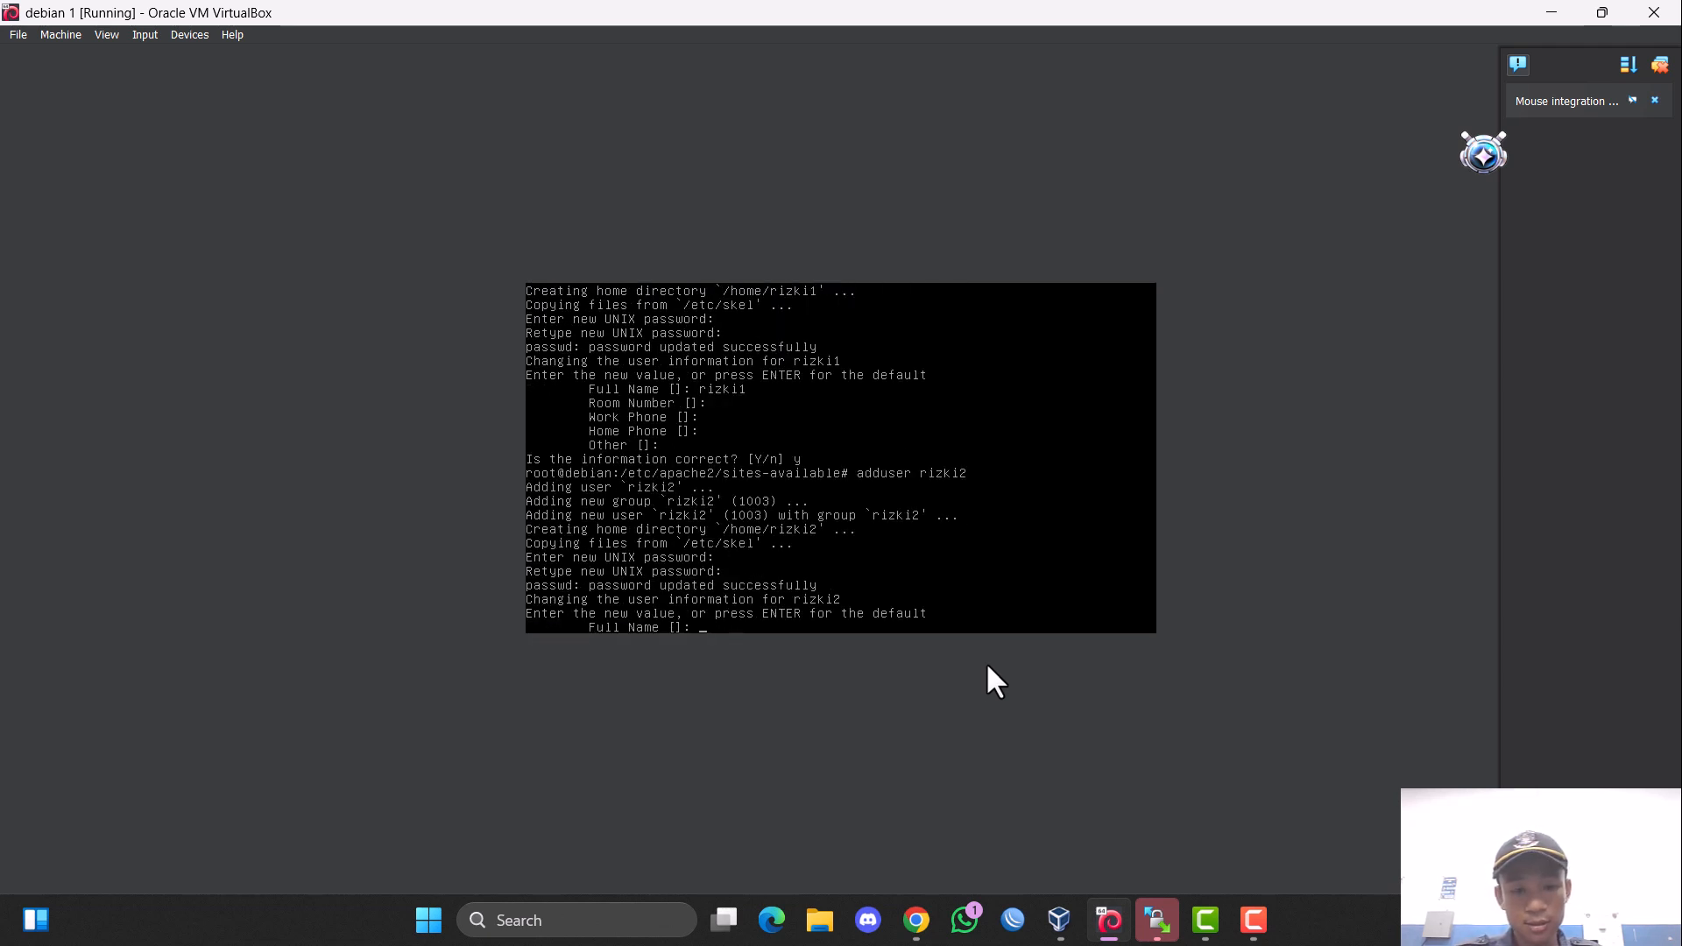
# Fill in the full name for rizki2, leave the other user details at their defaults, and confirm the information with y.
pyautogui.write('rizki2')
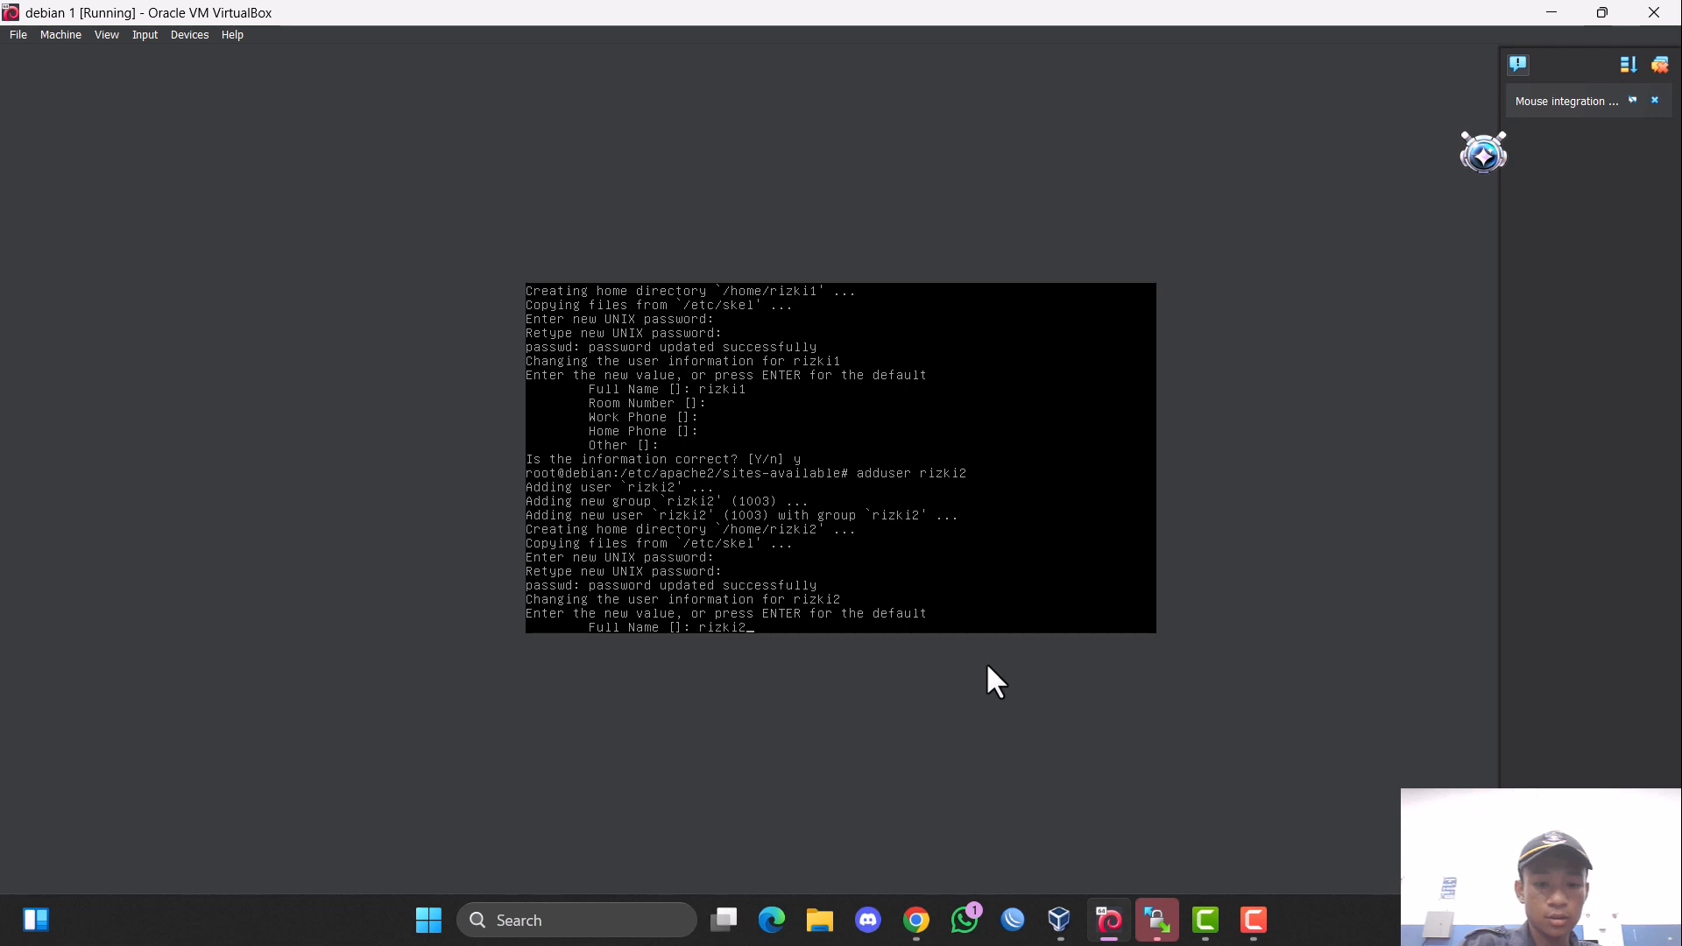
pyautogui.press('Return')
pyautogui.press('Return')
pyautogui.press('Return')
pyautogui.press('Return')
pyautogui.press('Return')
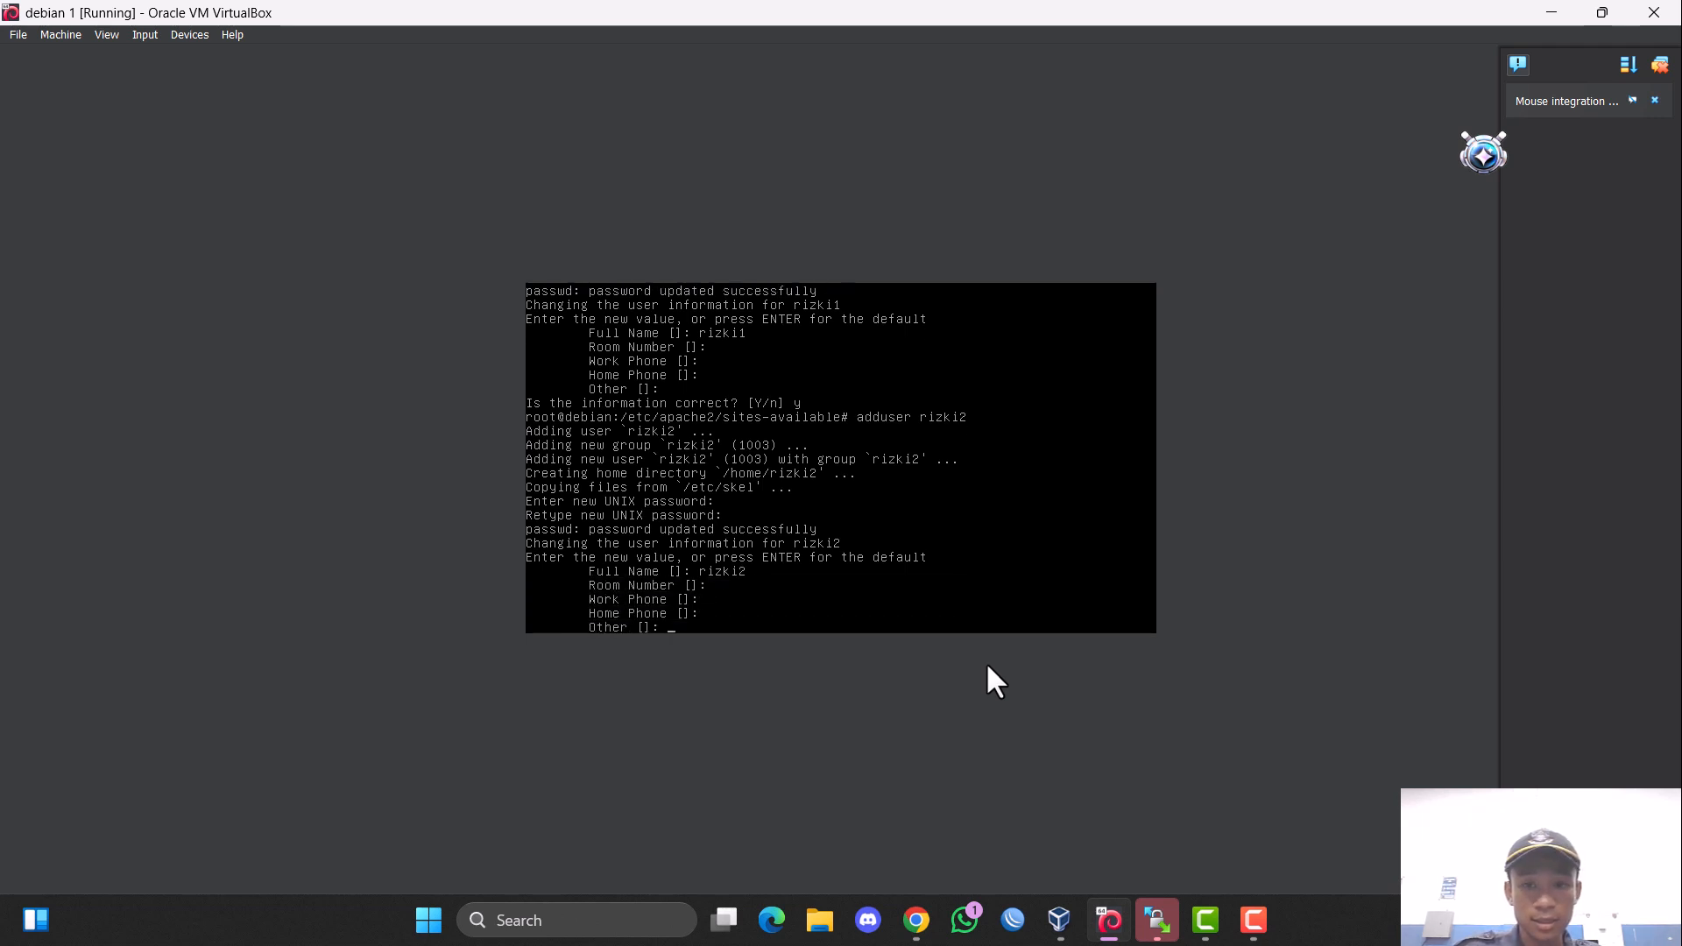
pyautogui.write('y')
pyautogui.press('Return')
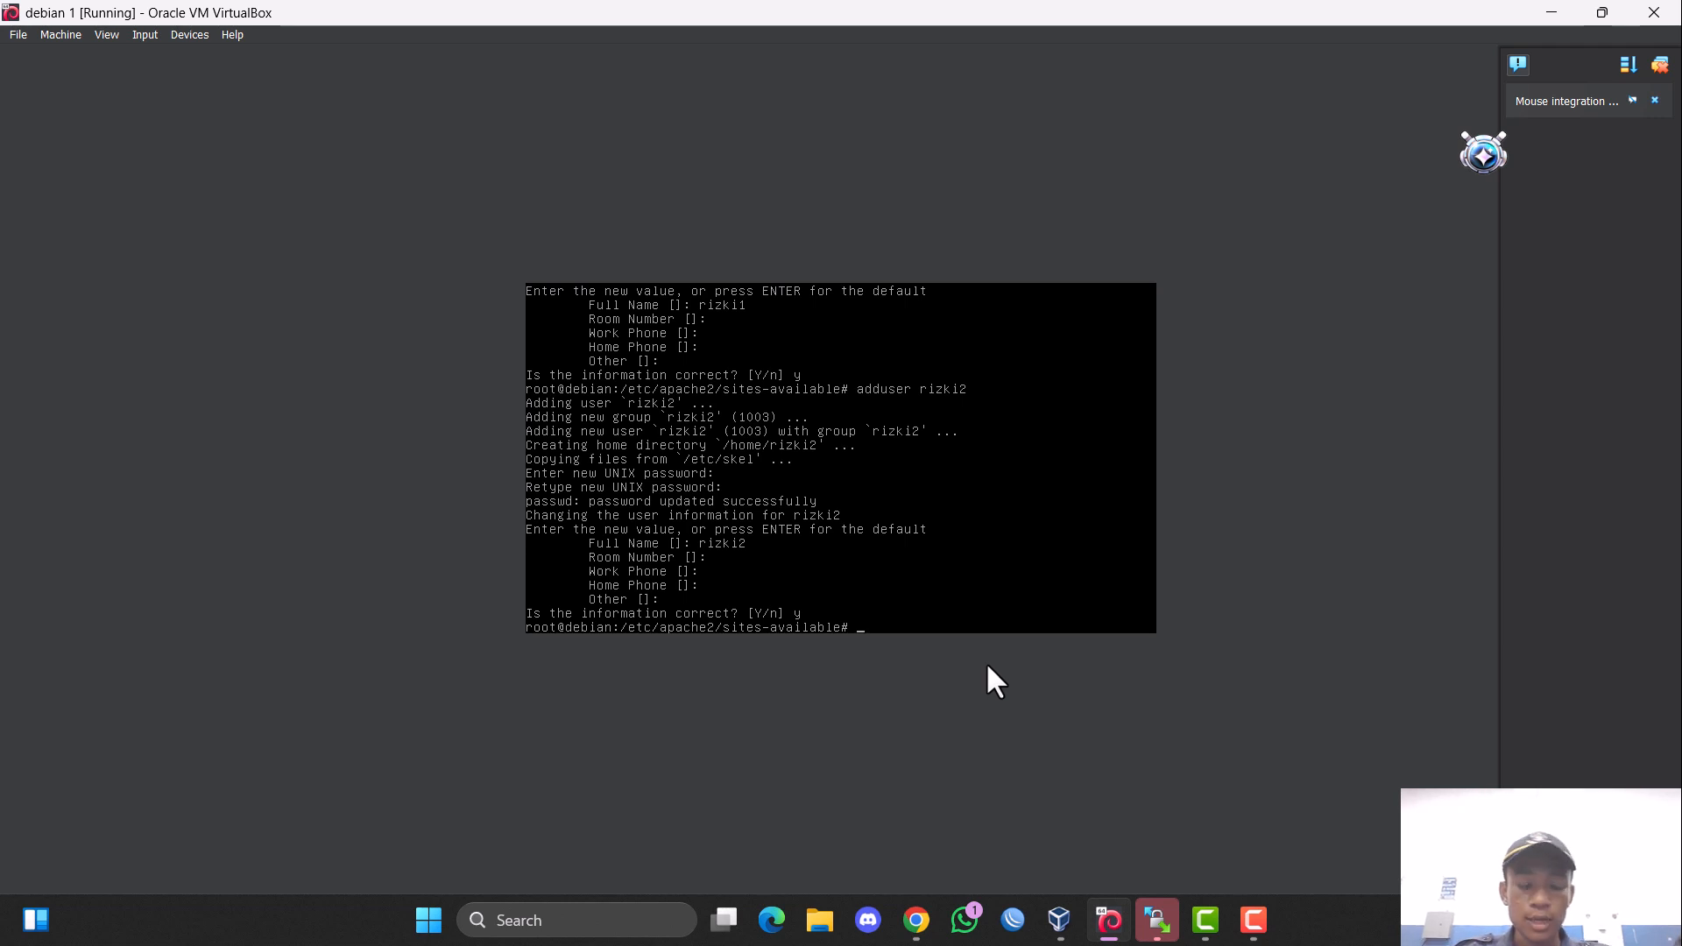
# Switch to Chrome and log in to SquirrelMail as rizki1 with the account password.
pyautogui.click(916, 919)
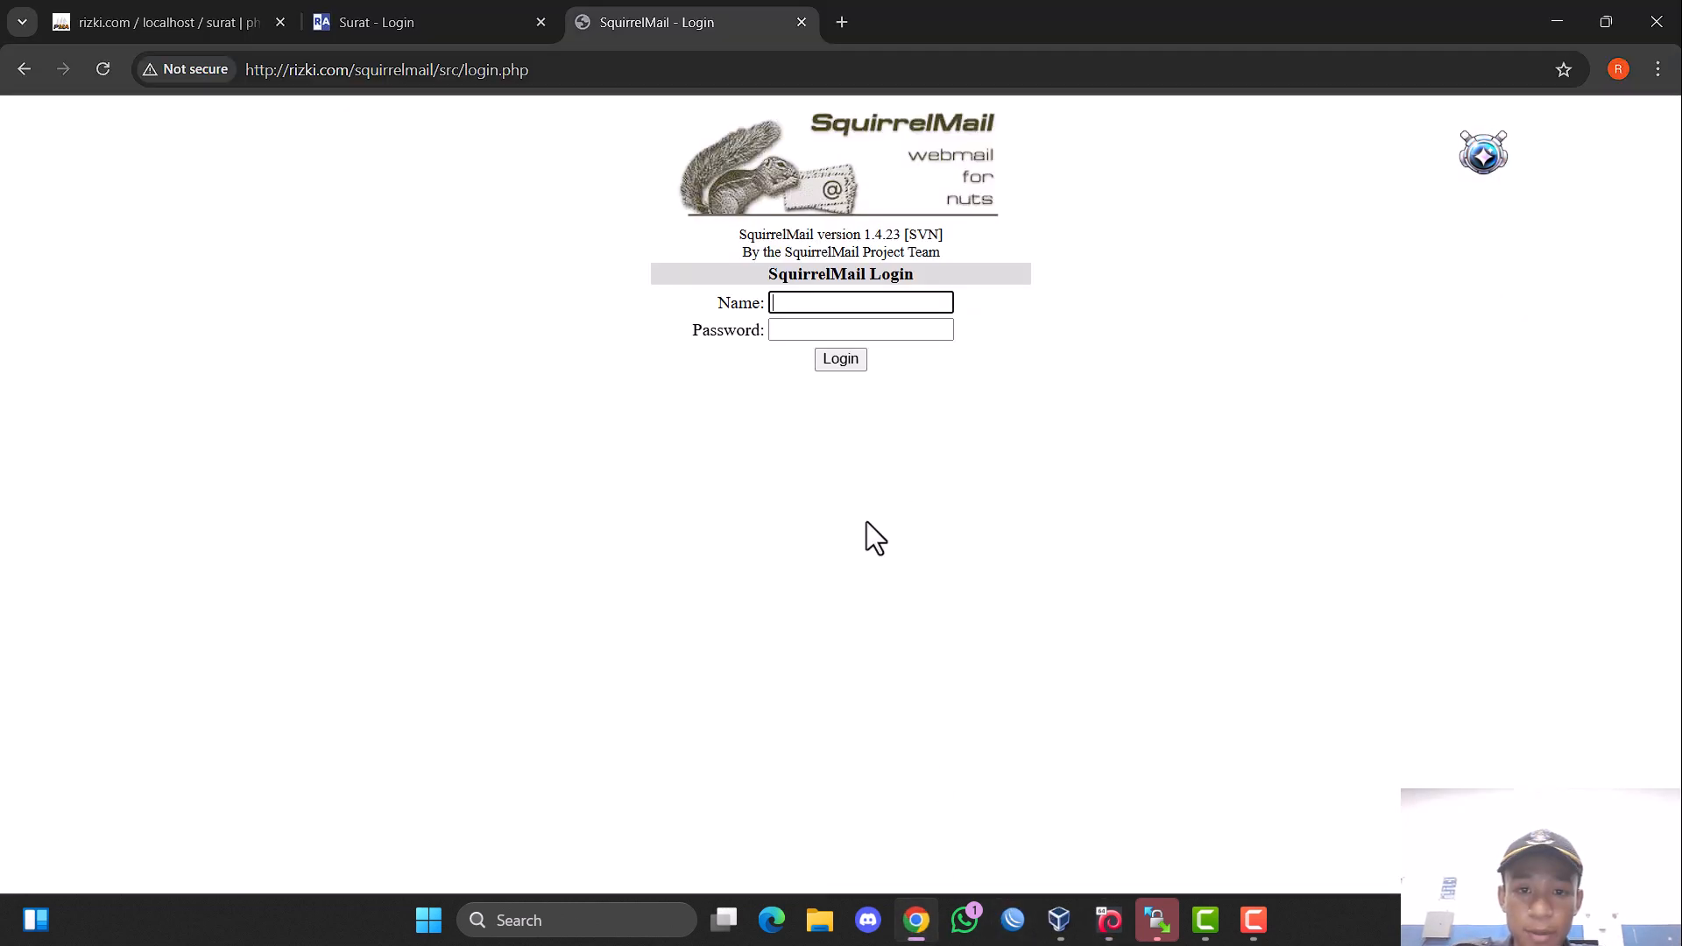
pyautogui.click(787, 303)
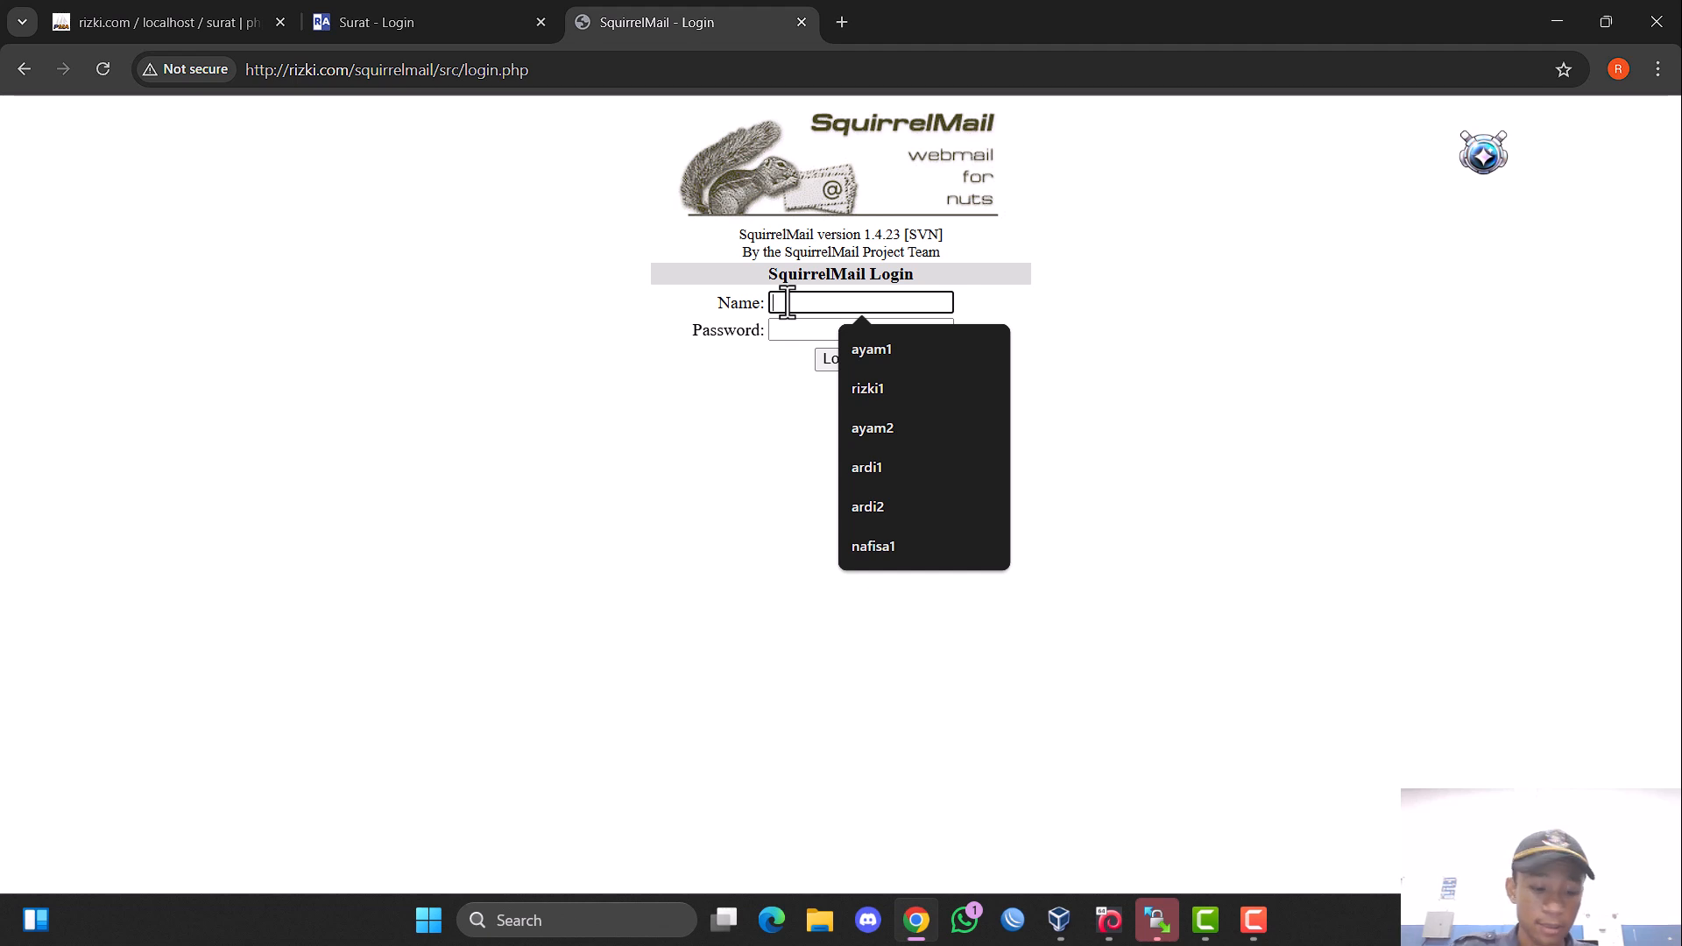
pyautogui.write('rizki1')
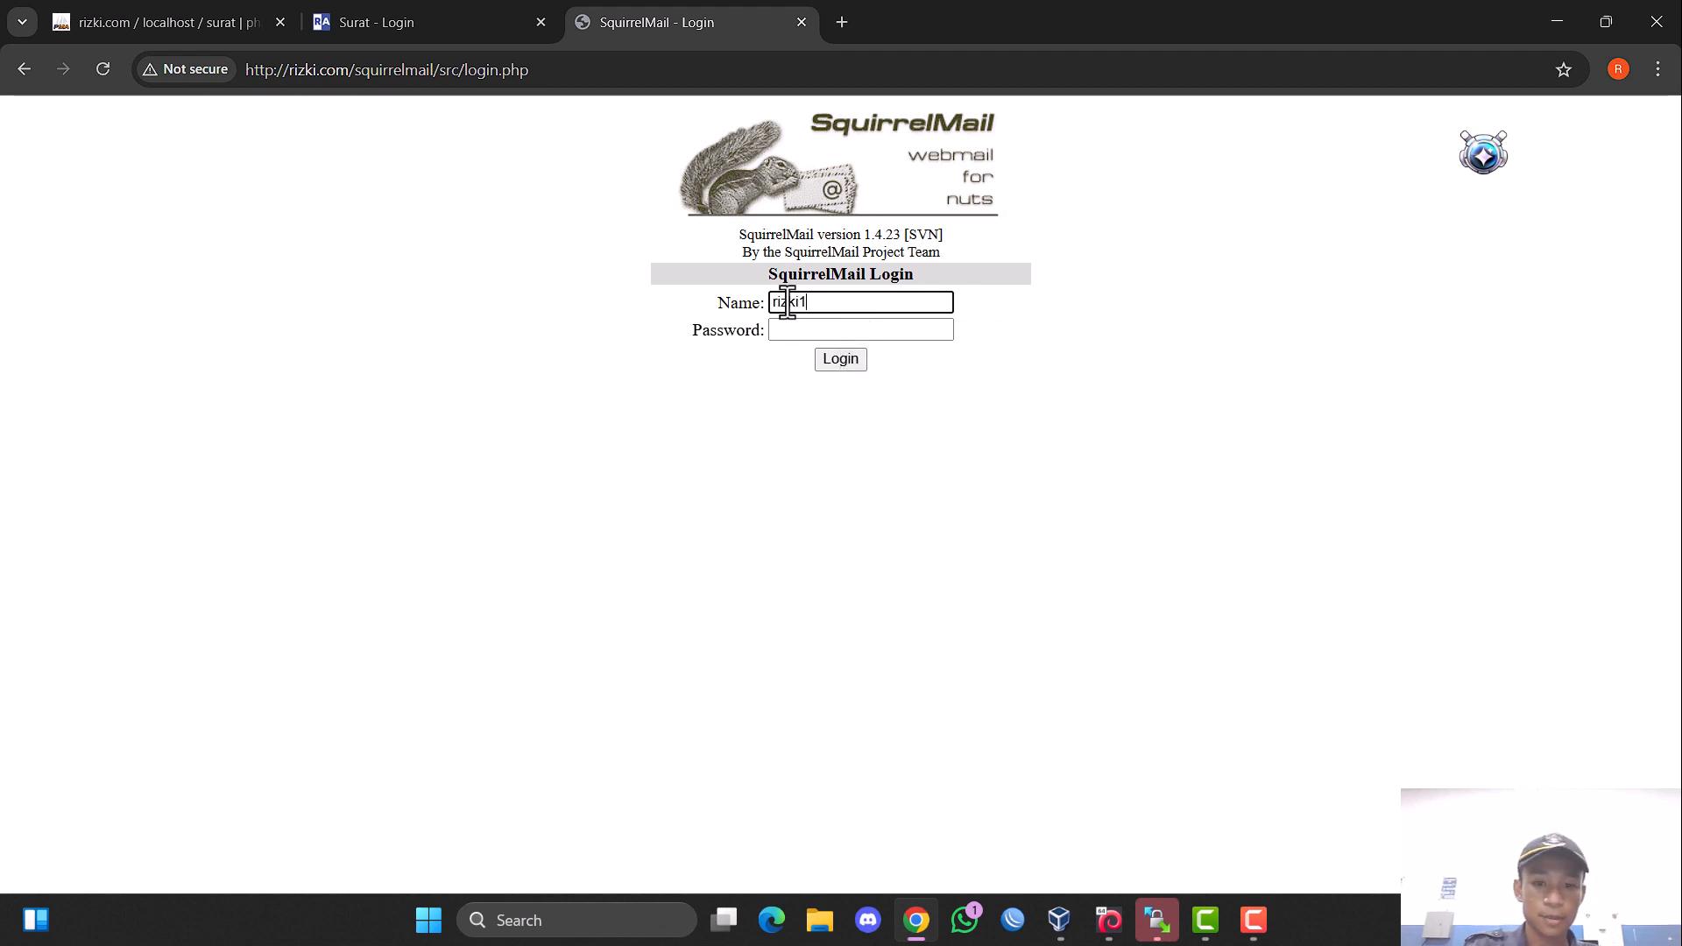
pyautogui.click(788, 329)
pyautogui.write('•••')
pyautogui.click(848, 358)
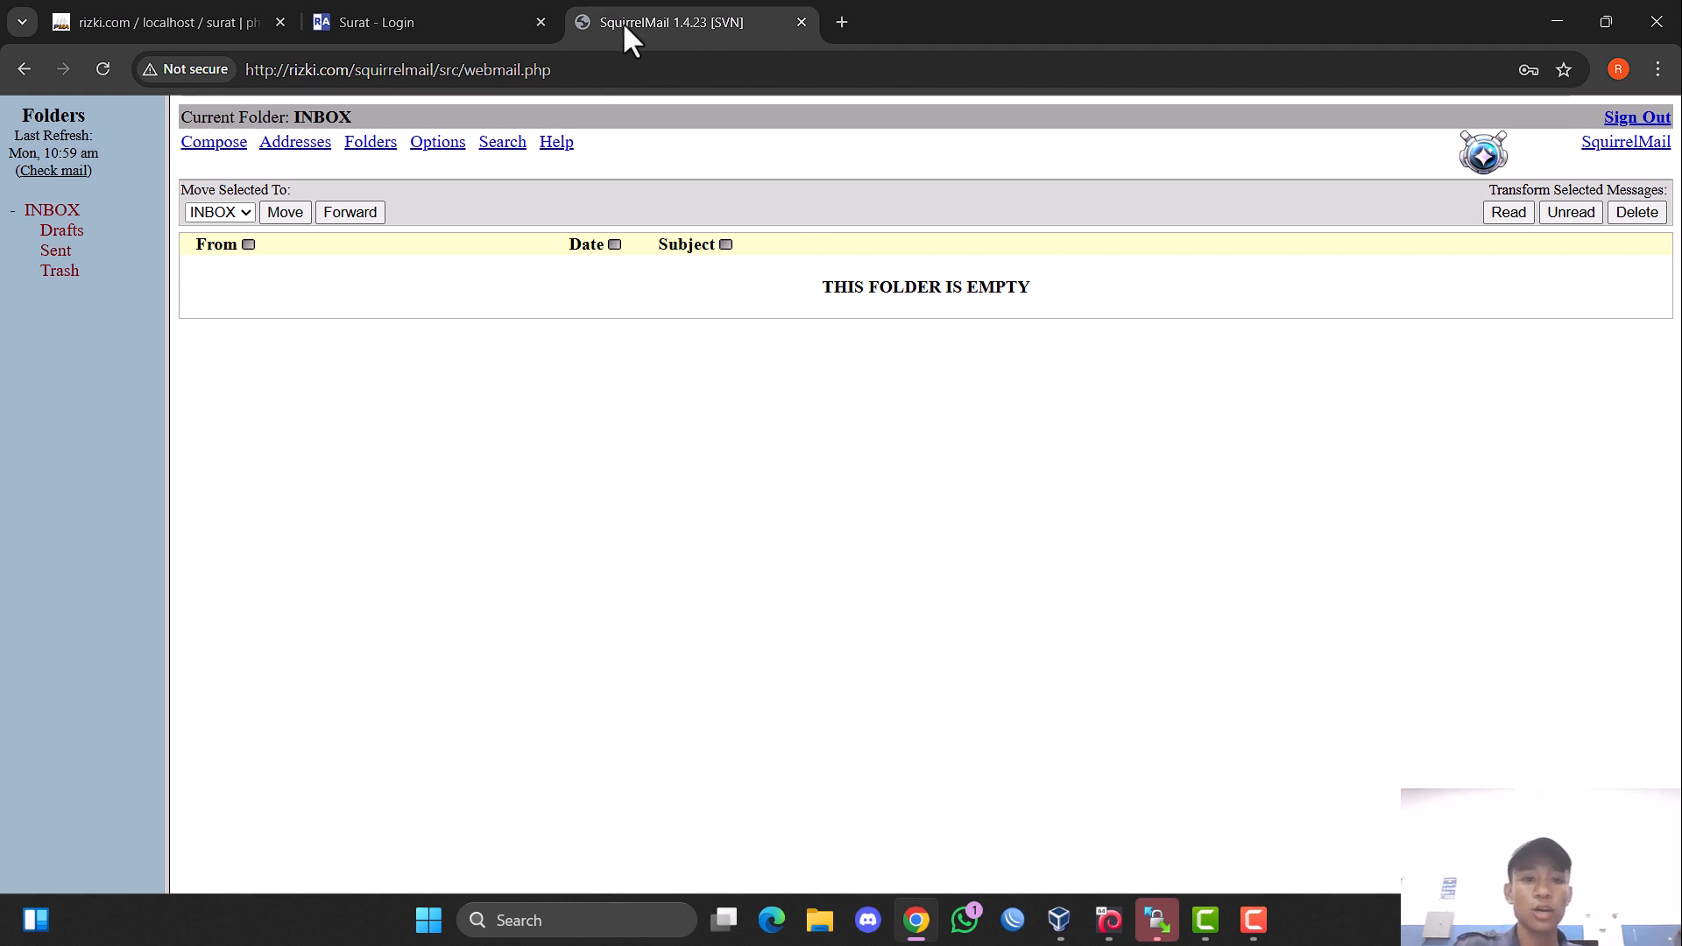
# Open rizki.com/squirrelmail in another new tab, keeping the rizki1 mailbox open.
pyautogui.press('F10')
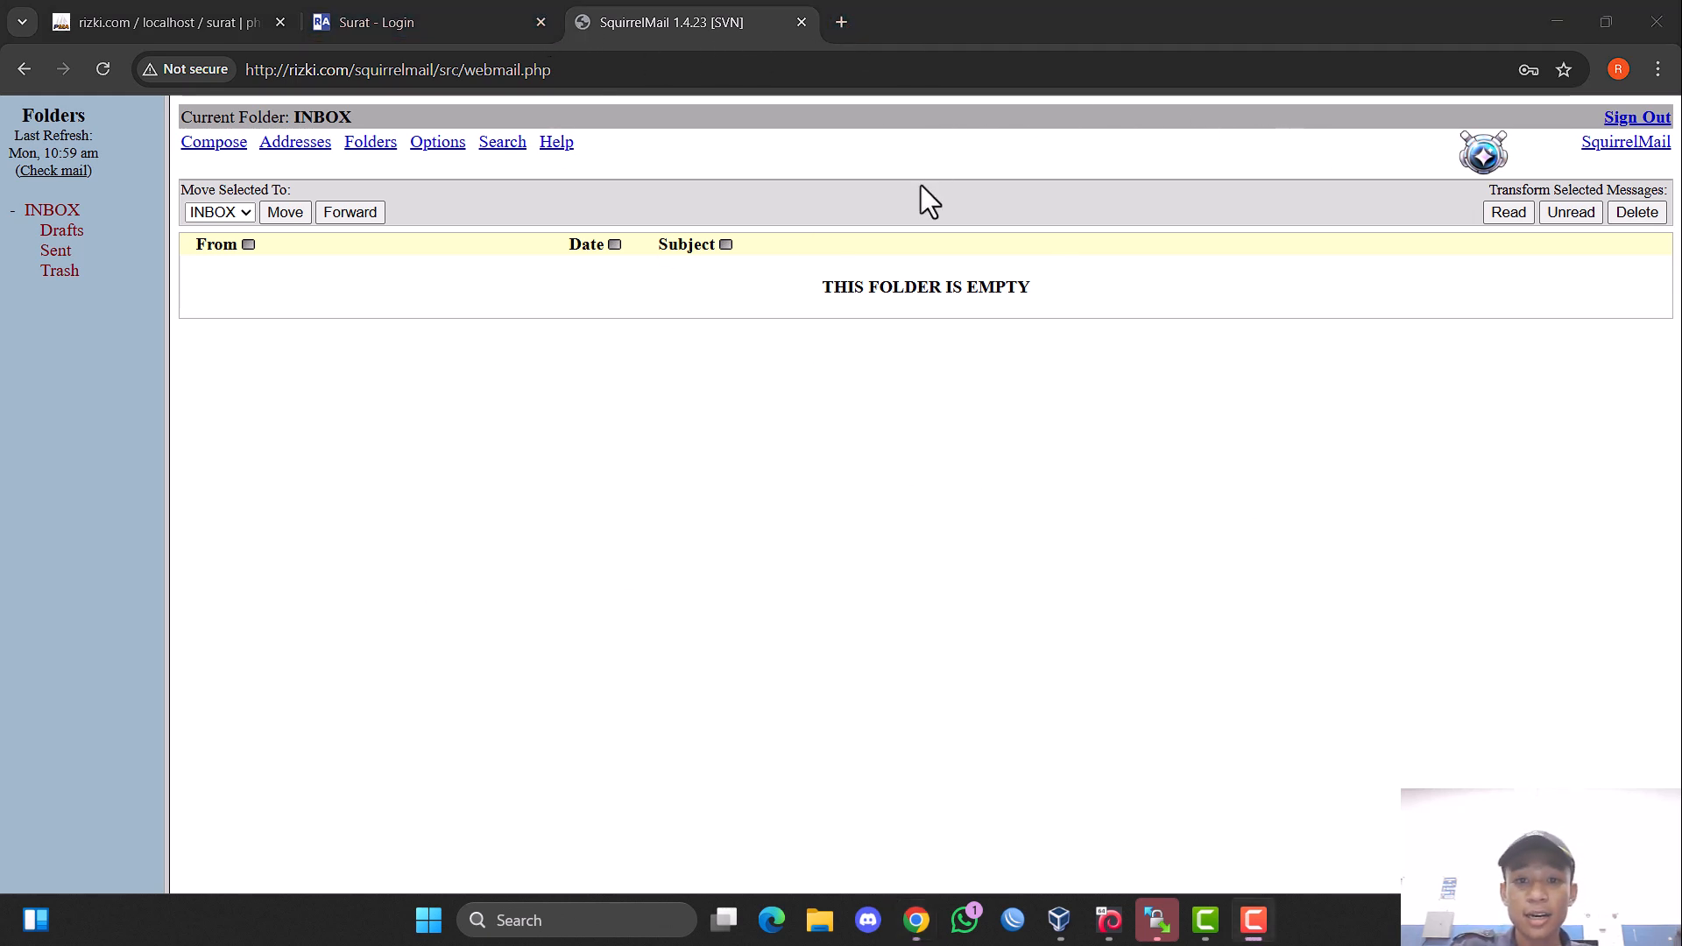
pyautogui.click(844, 23)
pyautogui.click(623, 71)
pyautogui.click(793, 21)
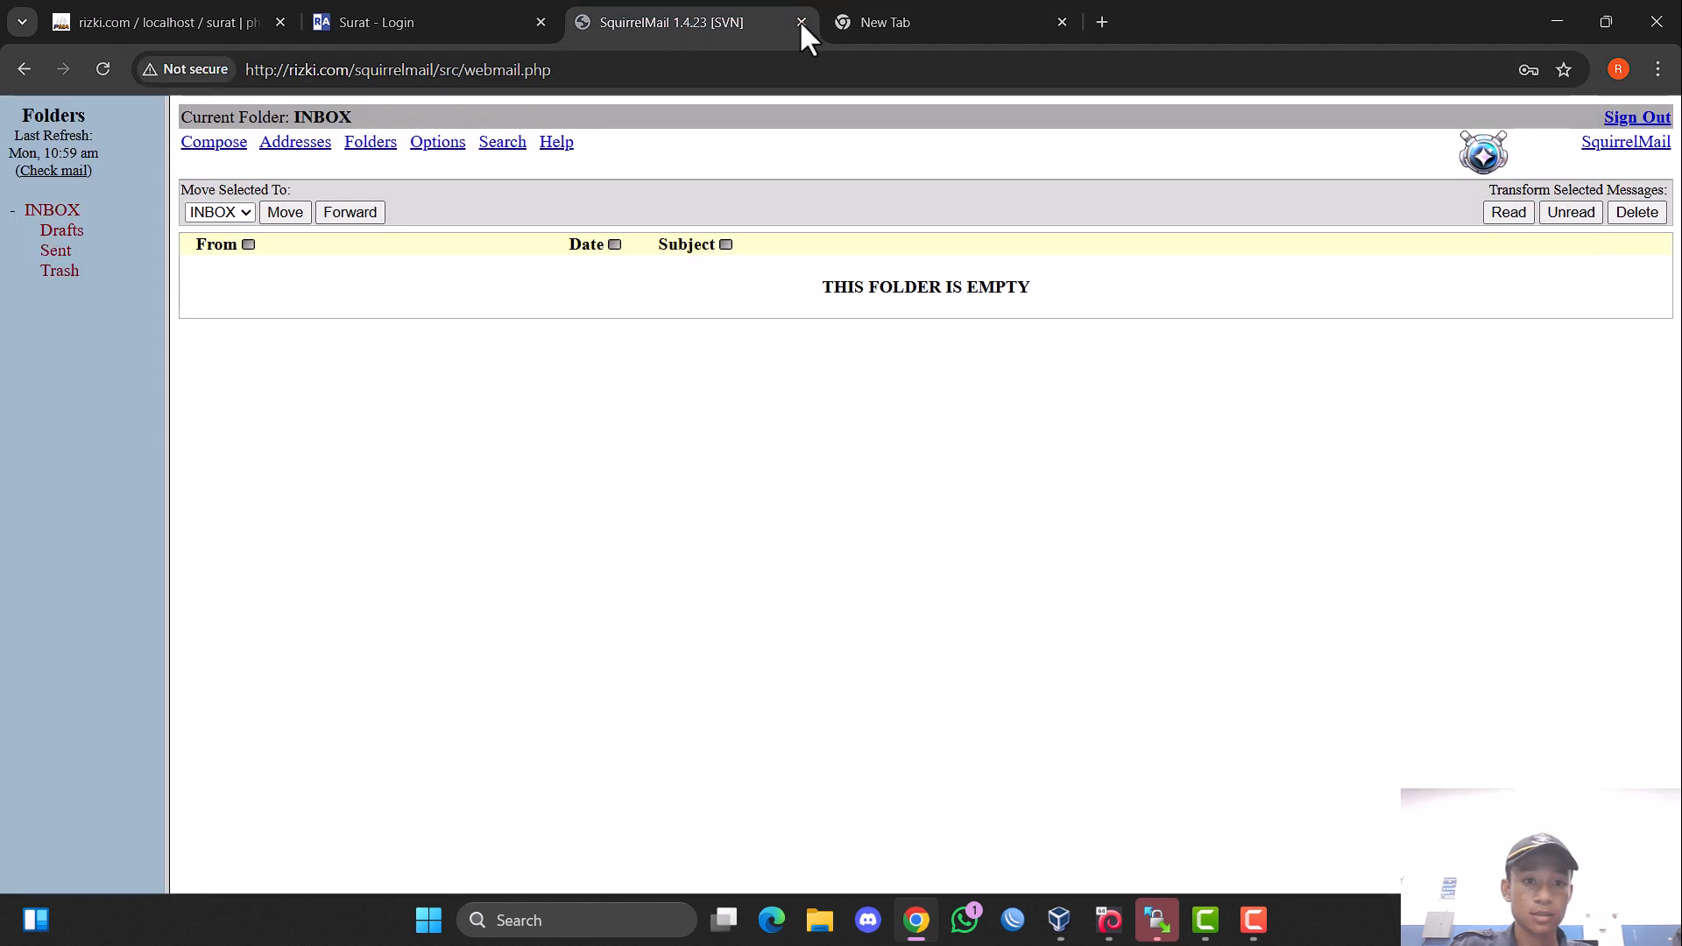
pyautogui.click(949, 58)
pyautogui.click(876, 23)
pyautogui.click(778, 64)
pyautogui.write('rizki.com/squirrelmail')
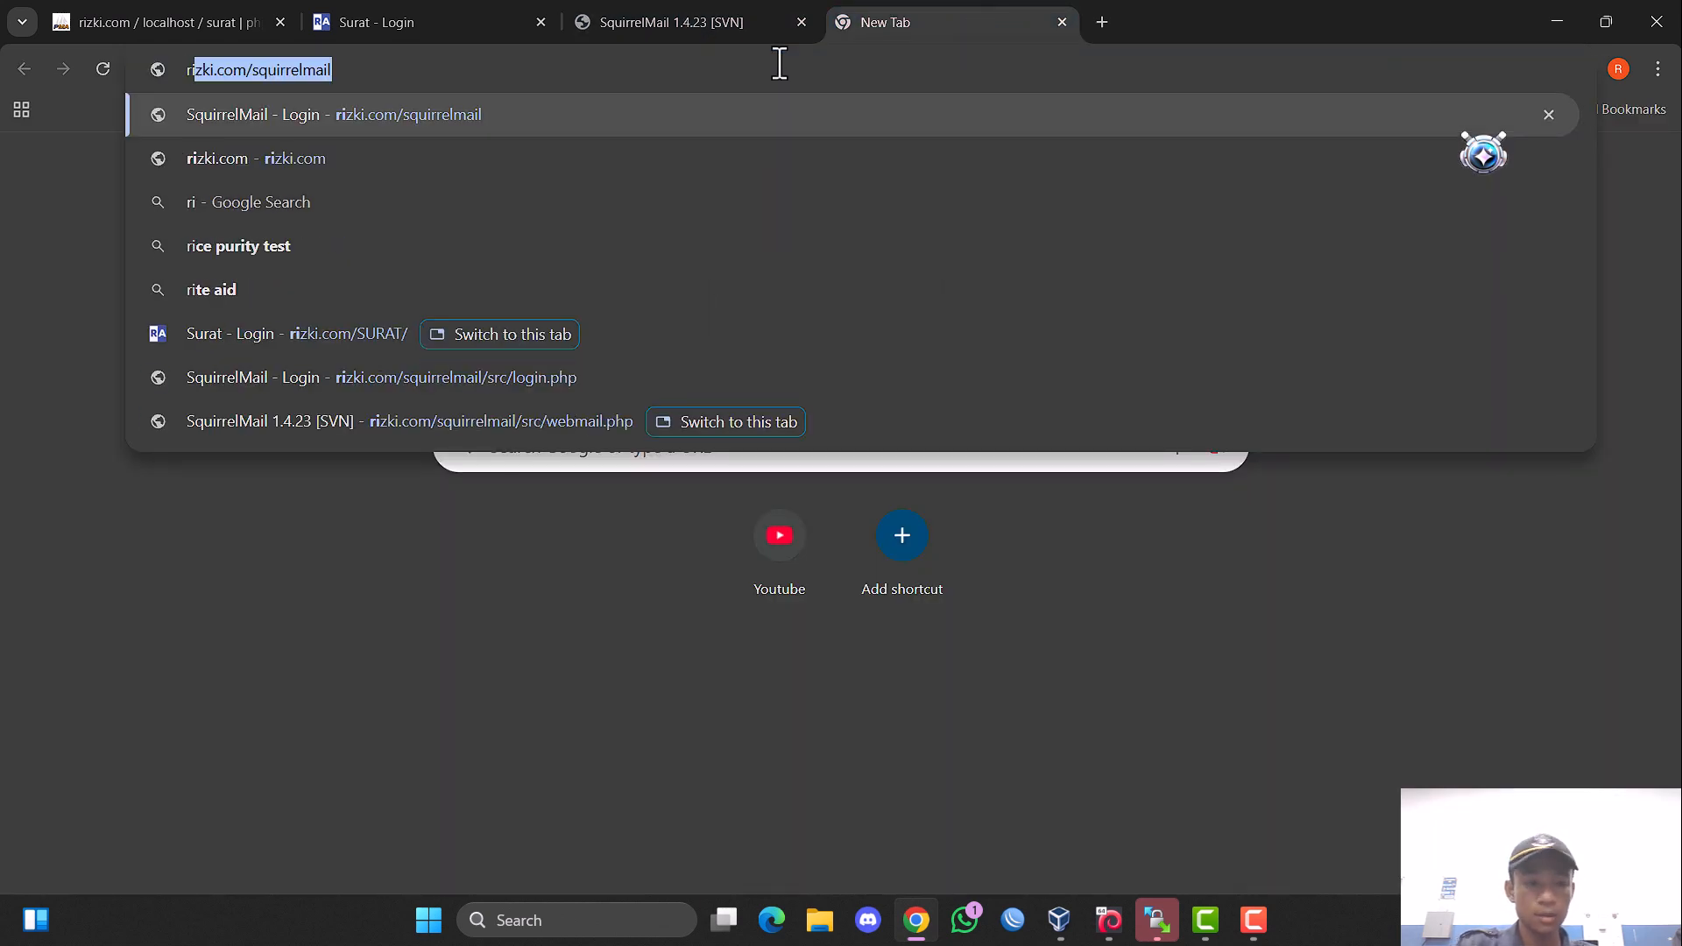
pyautogui.press('Return')
# Log in to SquirrelMail as rizki2 with the account password, and return to the rizki1 mailbox.
pyautogui.click(782, 302)
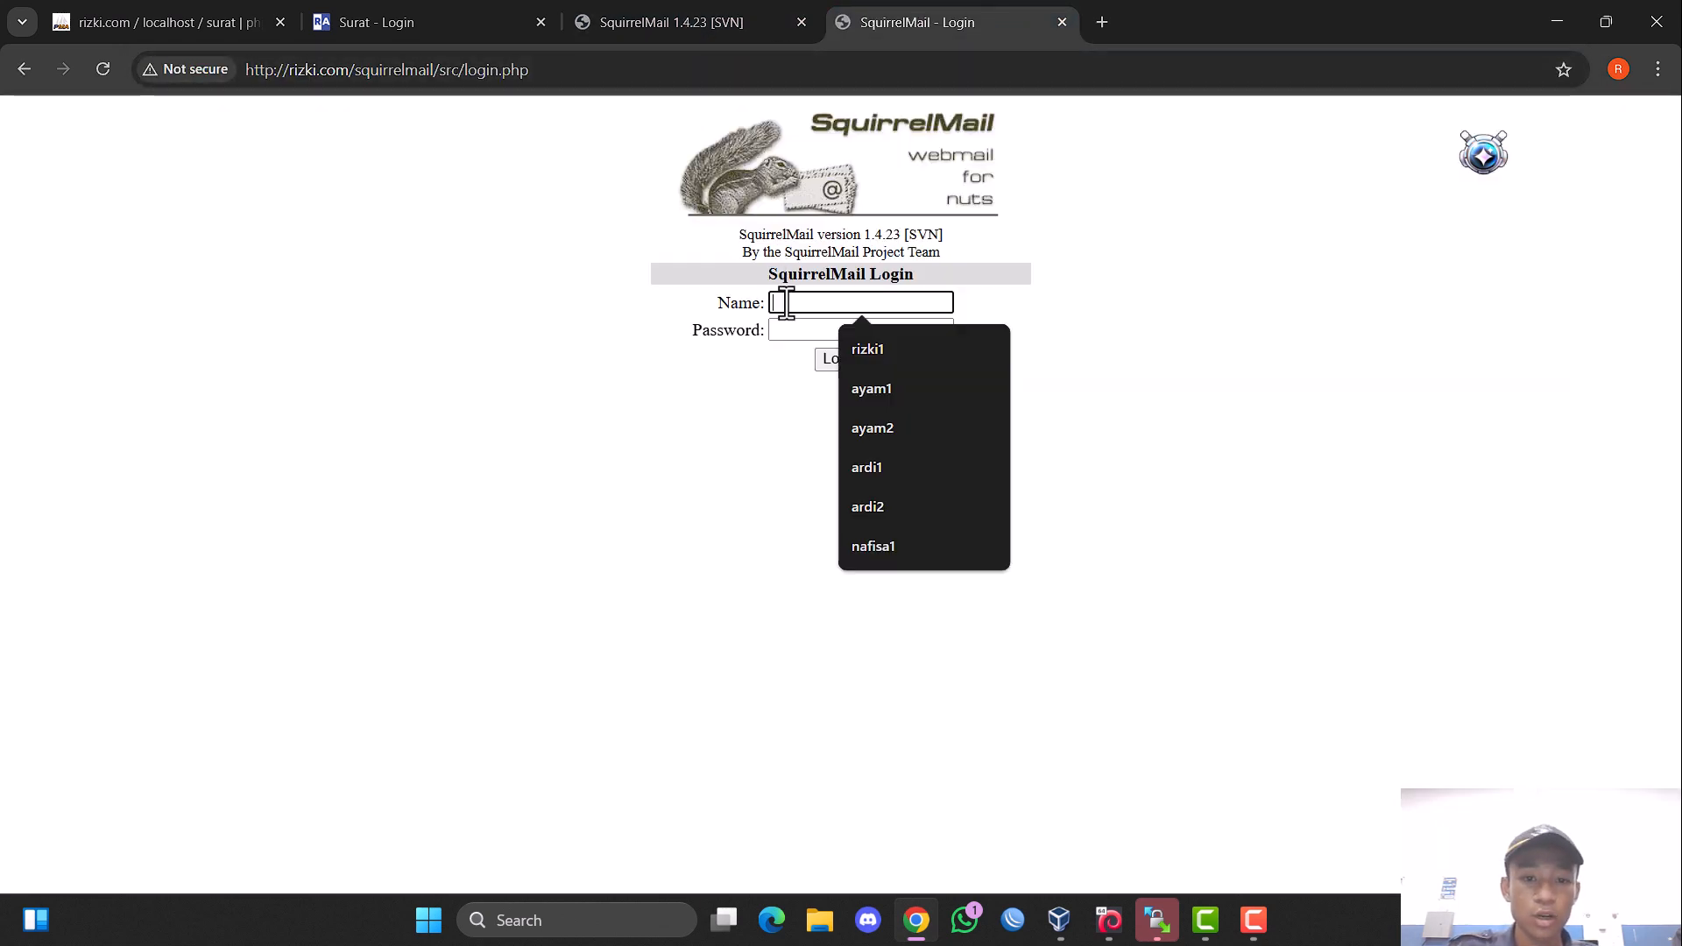
pyautogui.write('rizki2')
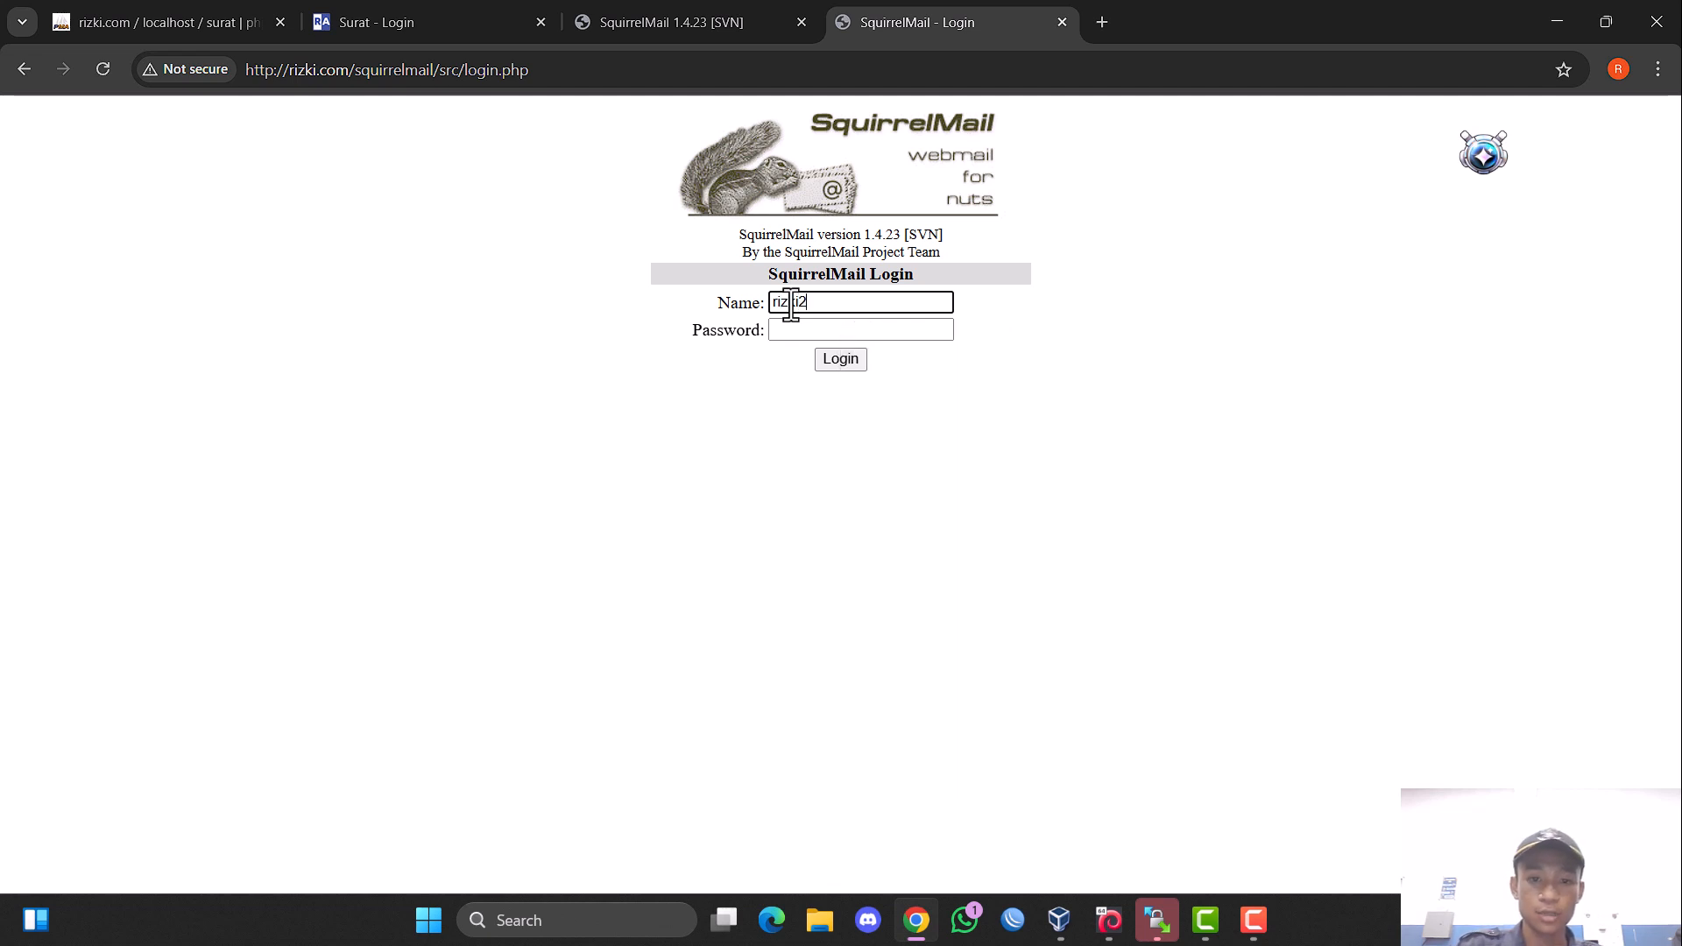
pyautogui.click(926, 330)
pyautogui.write('123')
pyautogui.click(854, 362)
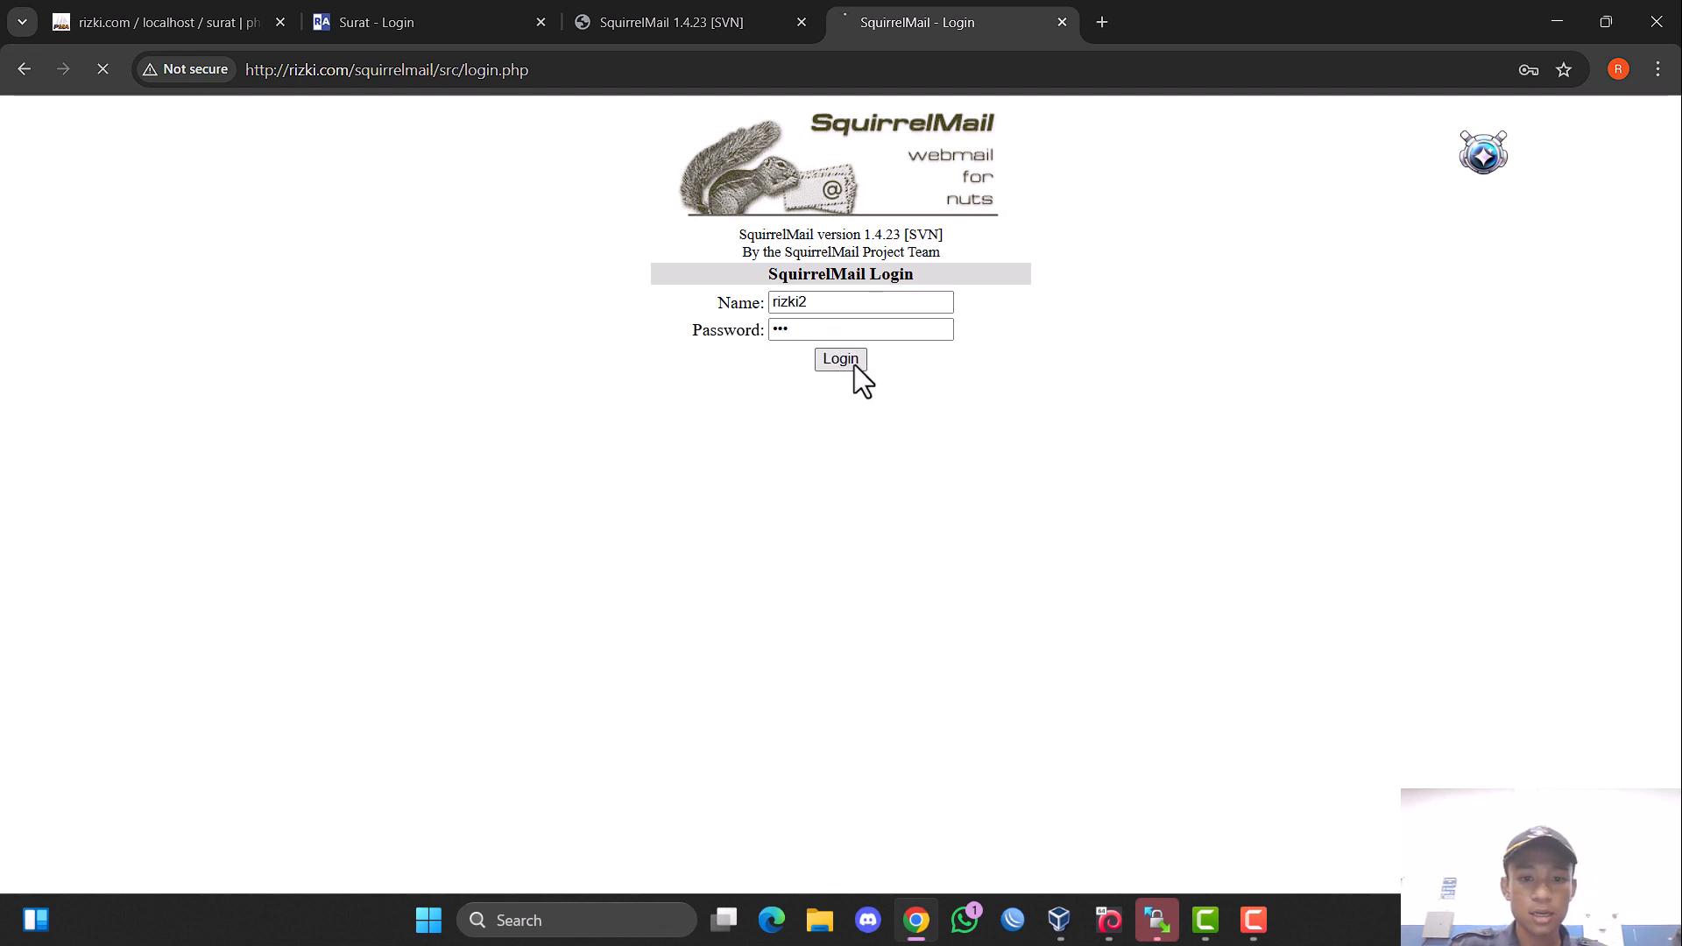
pyautogui.click(456, 69)
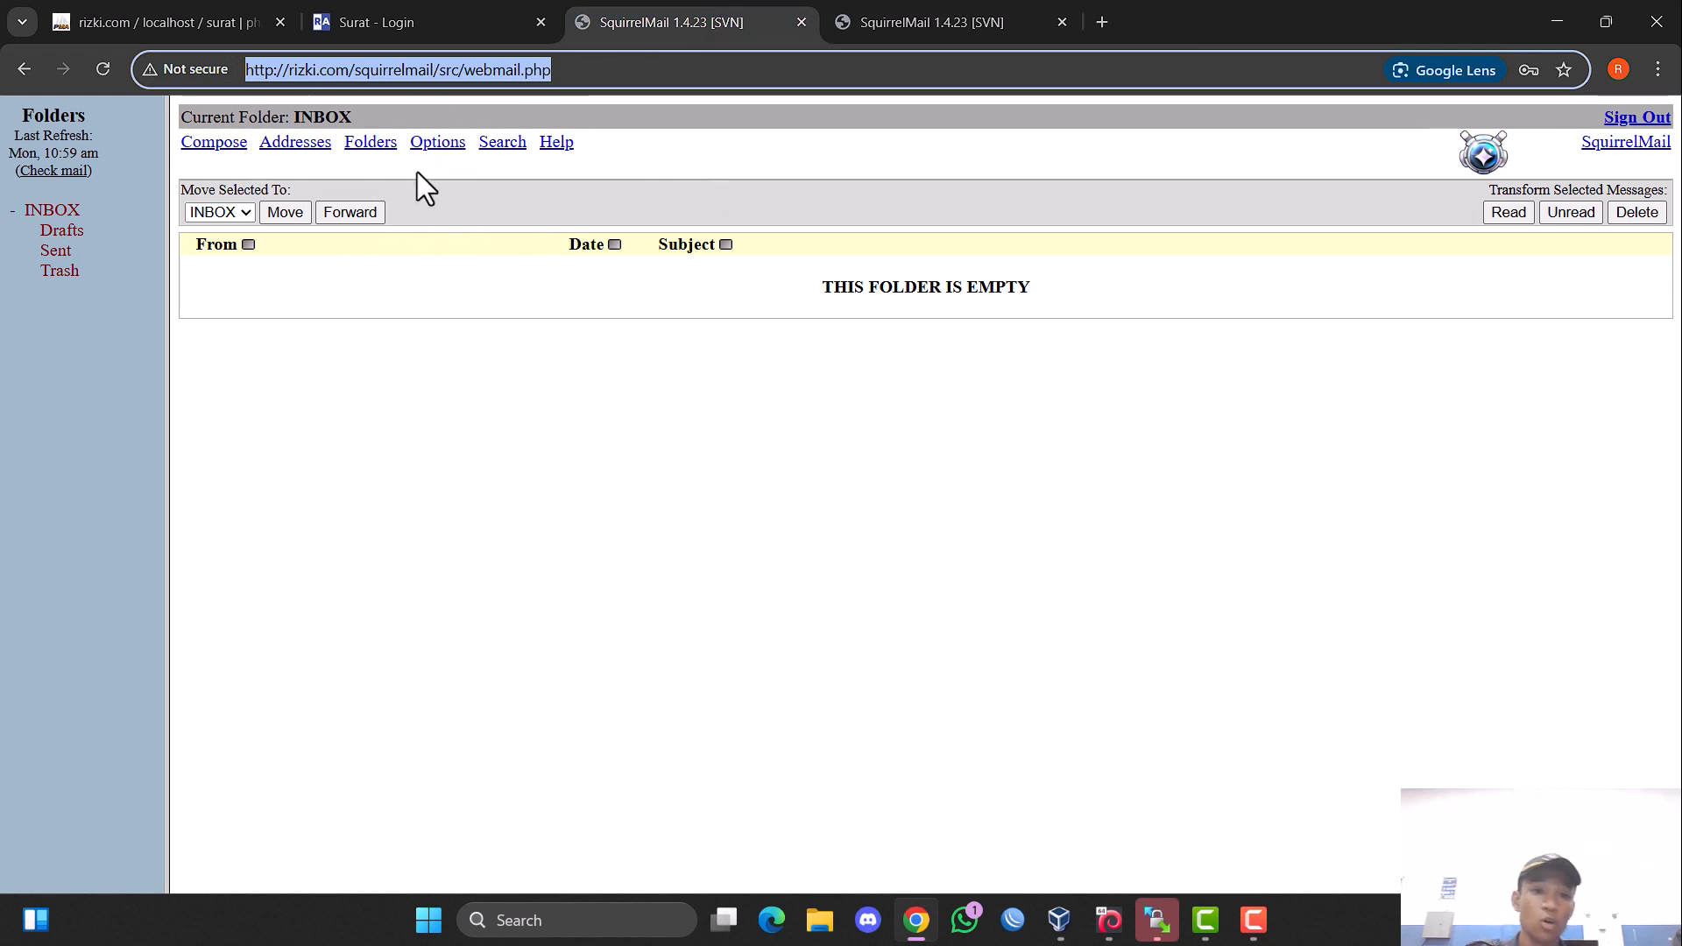
# Compose a new SquirrelMail message addressed to rizki2 with the subject "tes kirim".
pyautogui.click(214, 144)
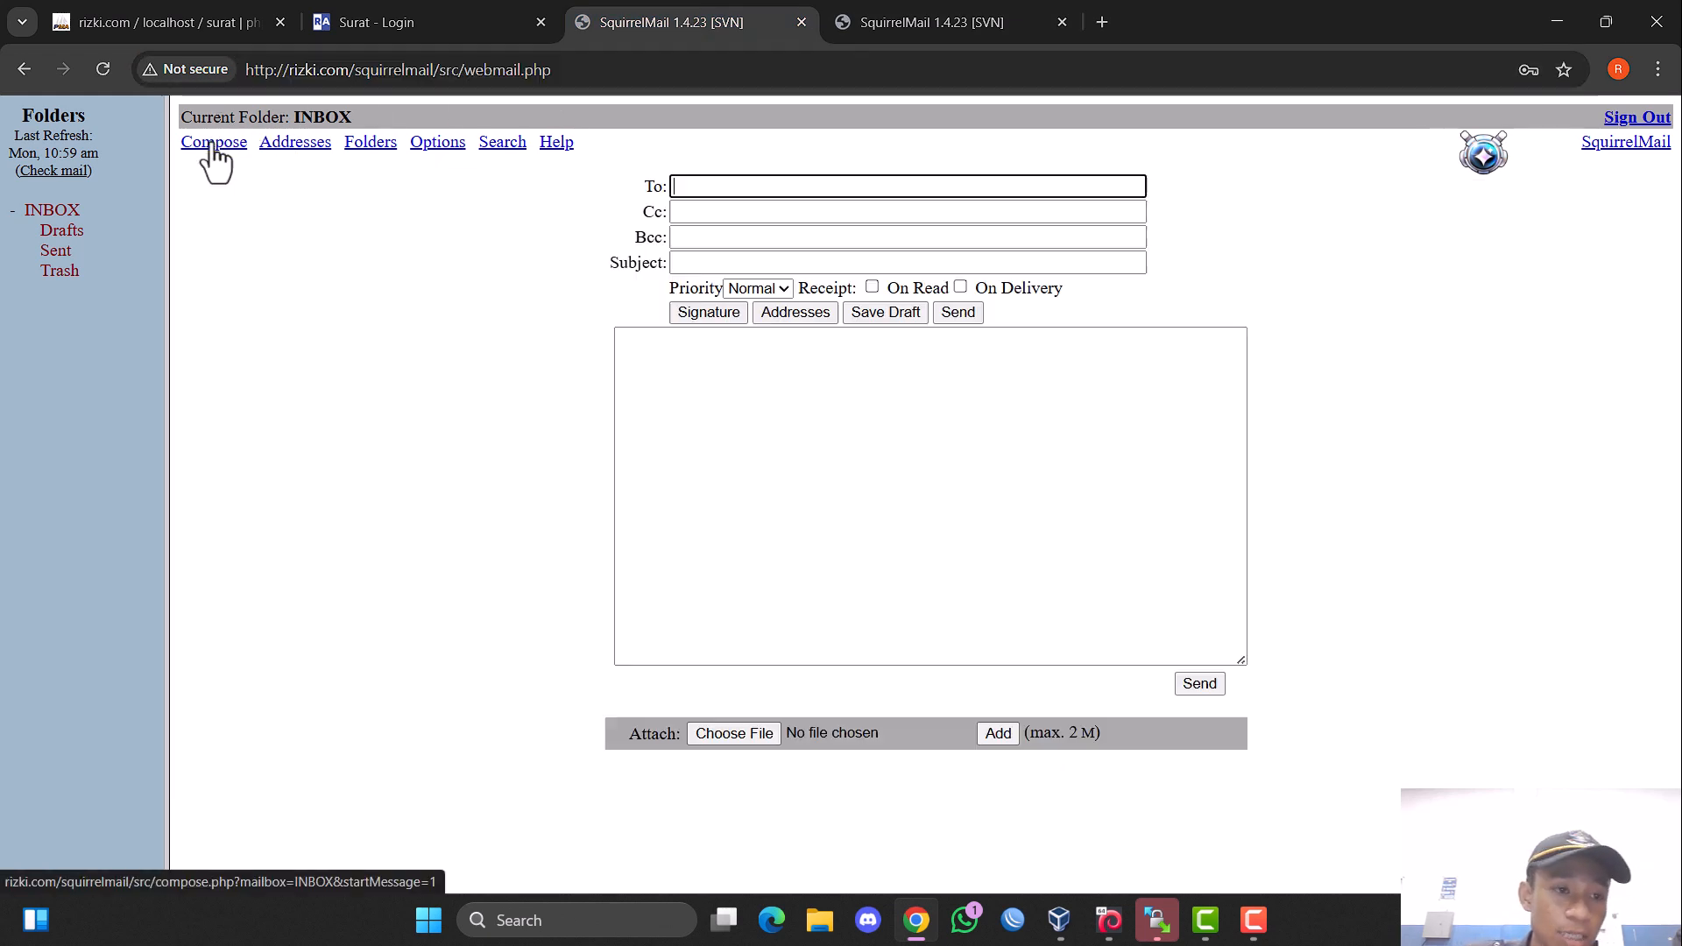
pyautogui.click(716, 187)
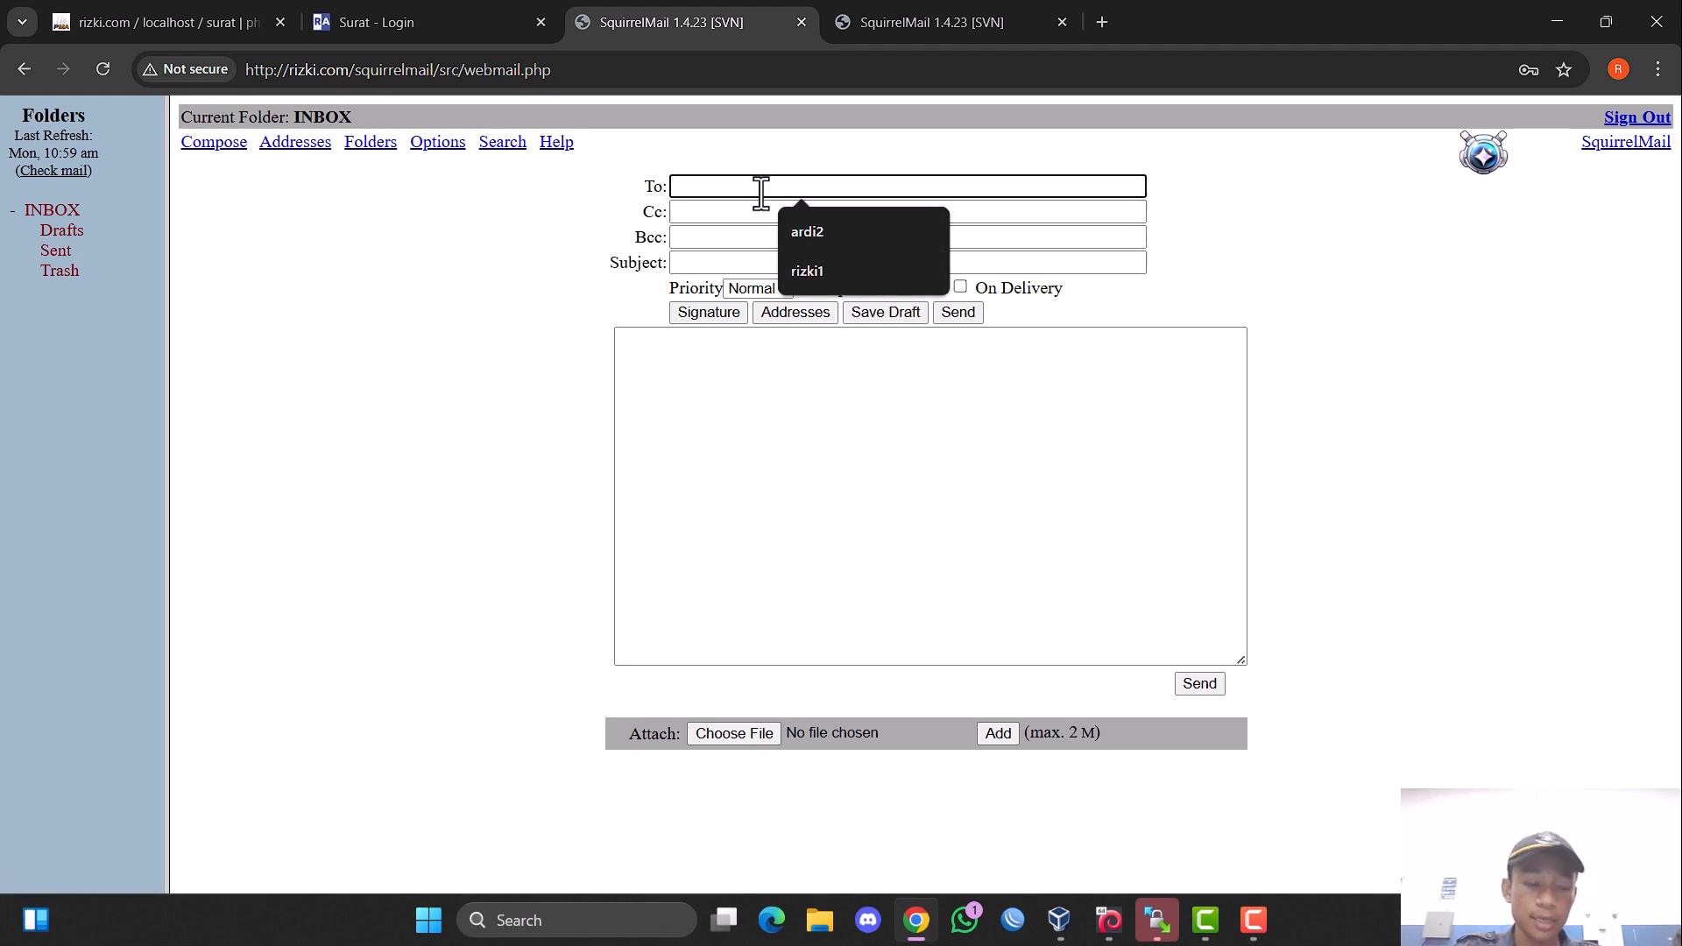
pyautogui.write('rizki2')
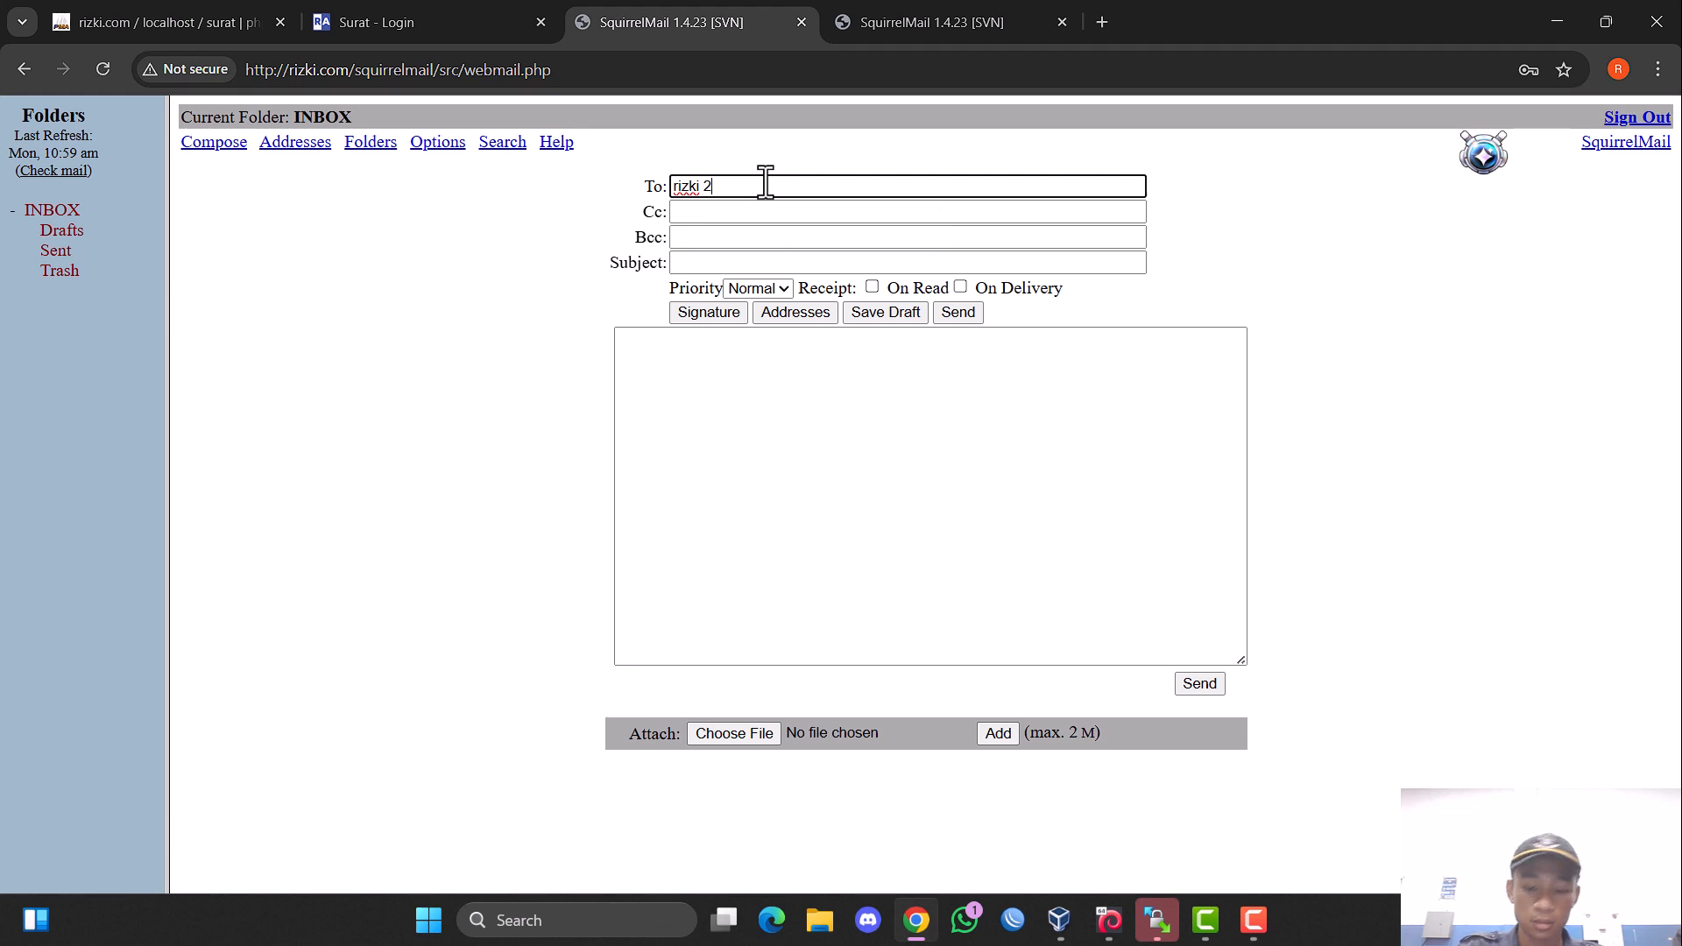
pyautogui.click(706, 262)
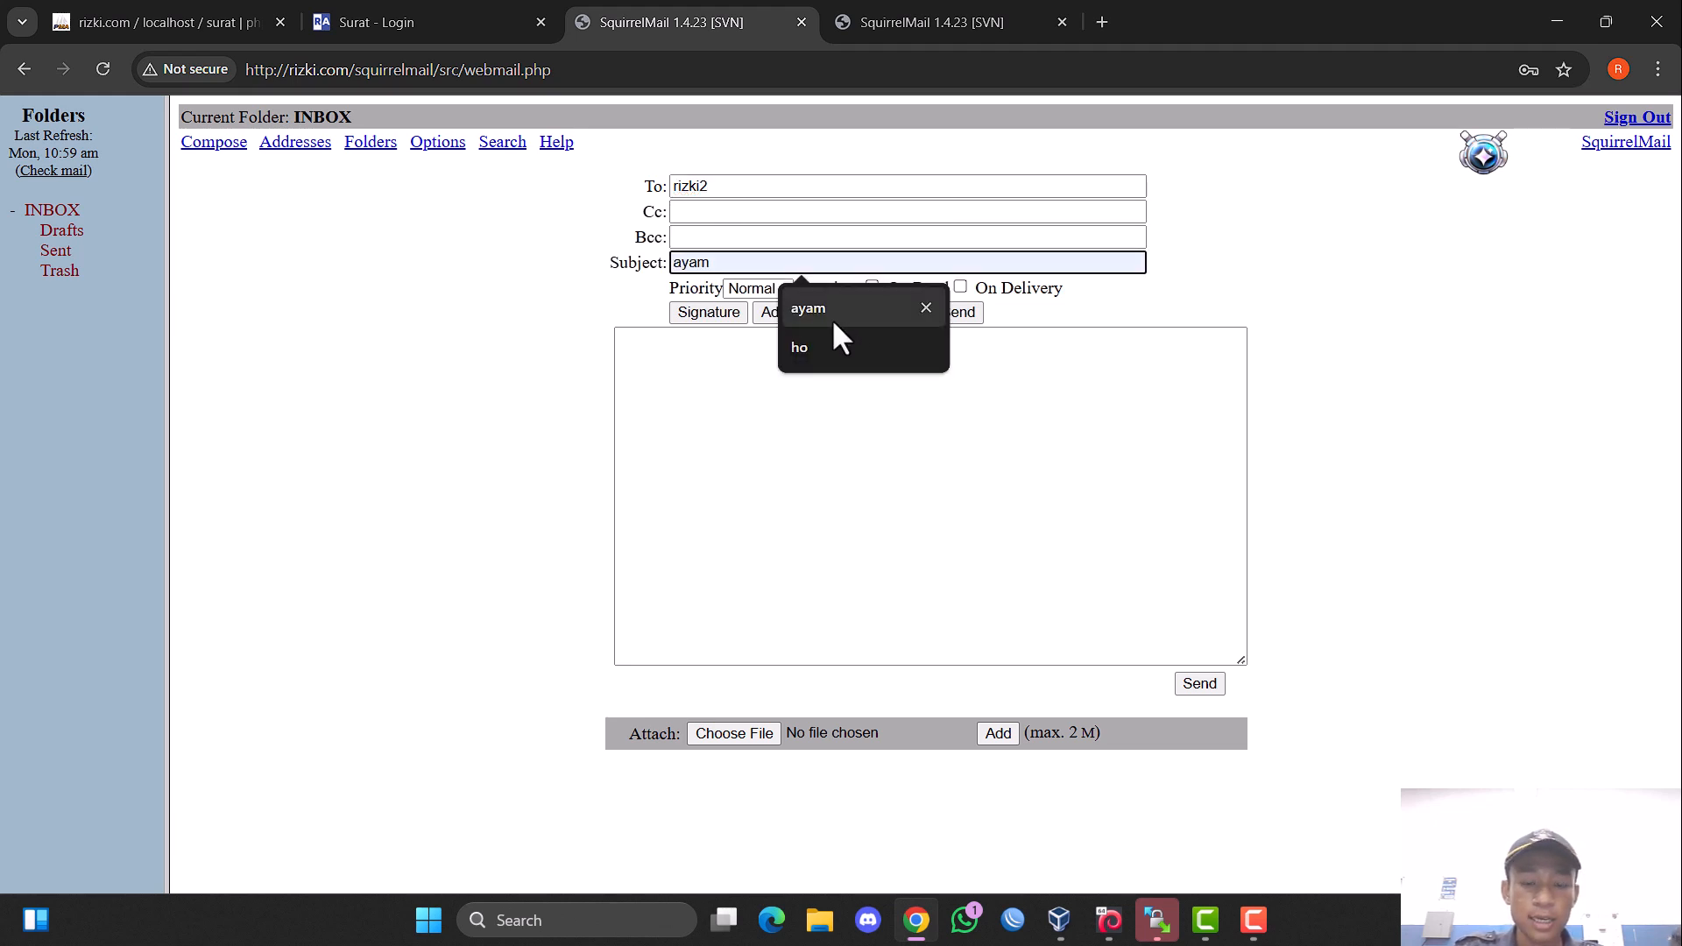
pyautogui.click(927, 309)
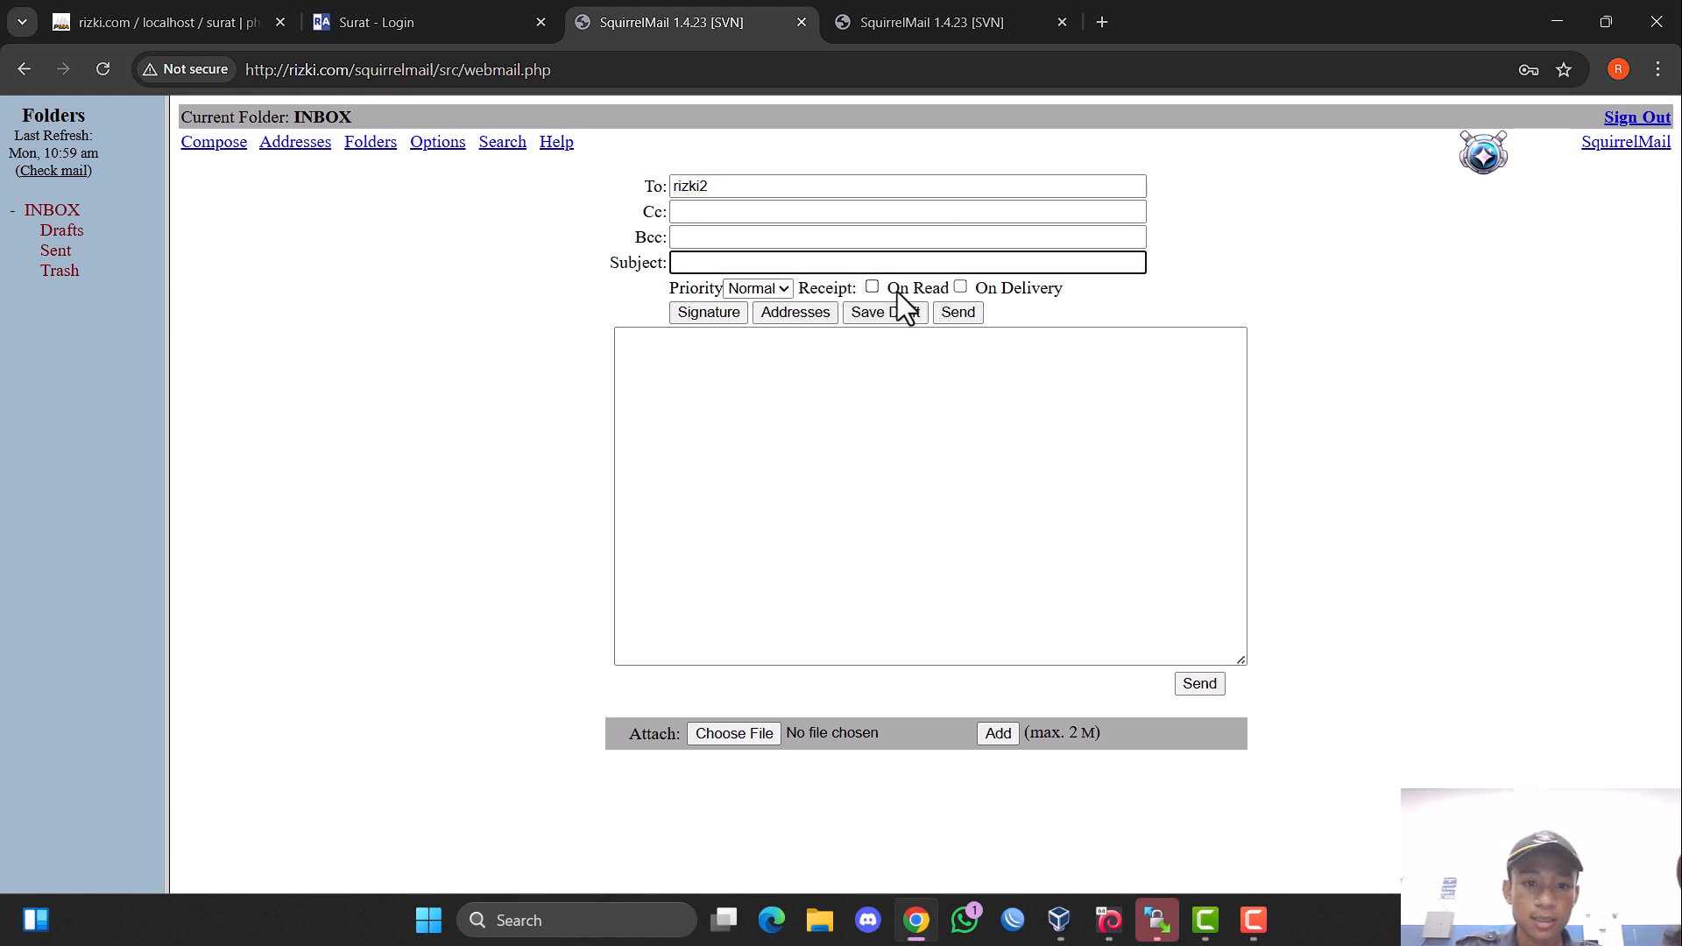
pyautogui.write('tes ki')
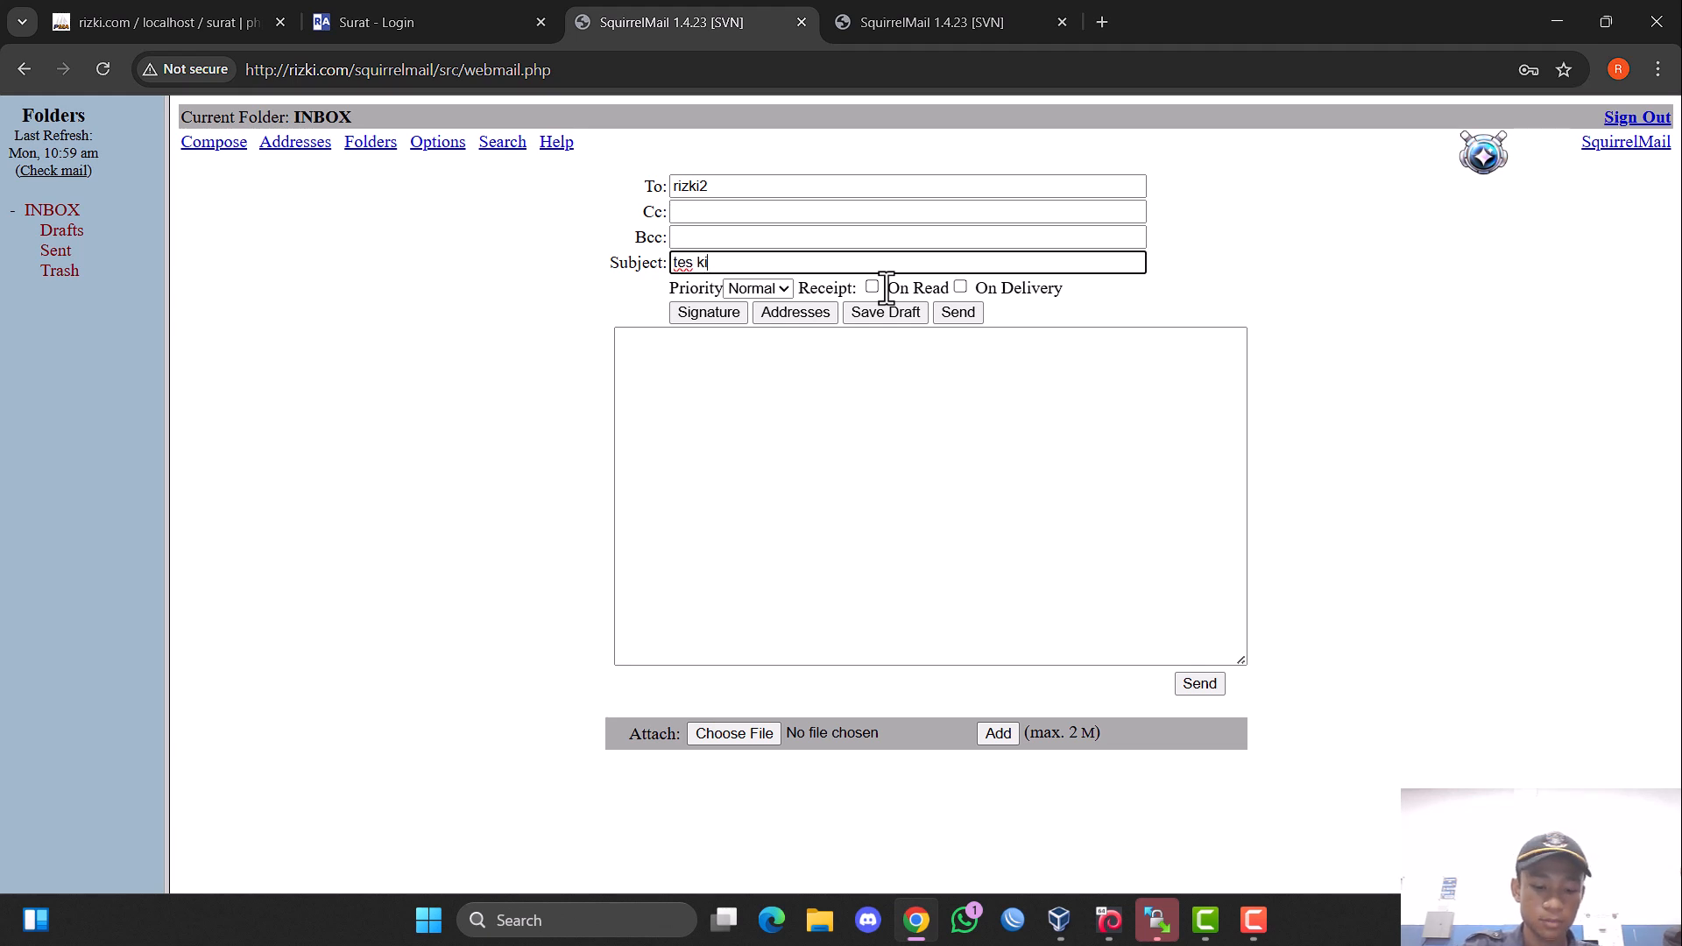
pyautogui.write('rim')
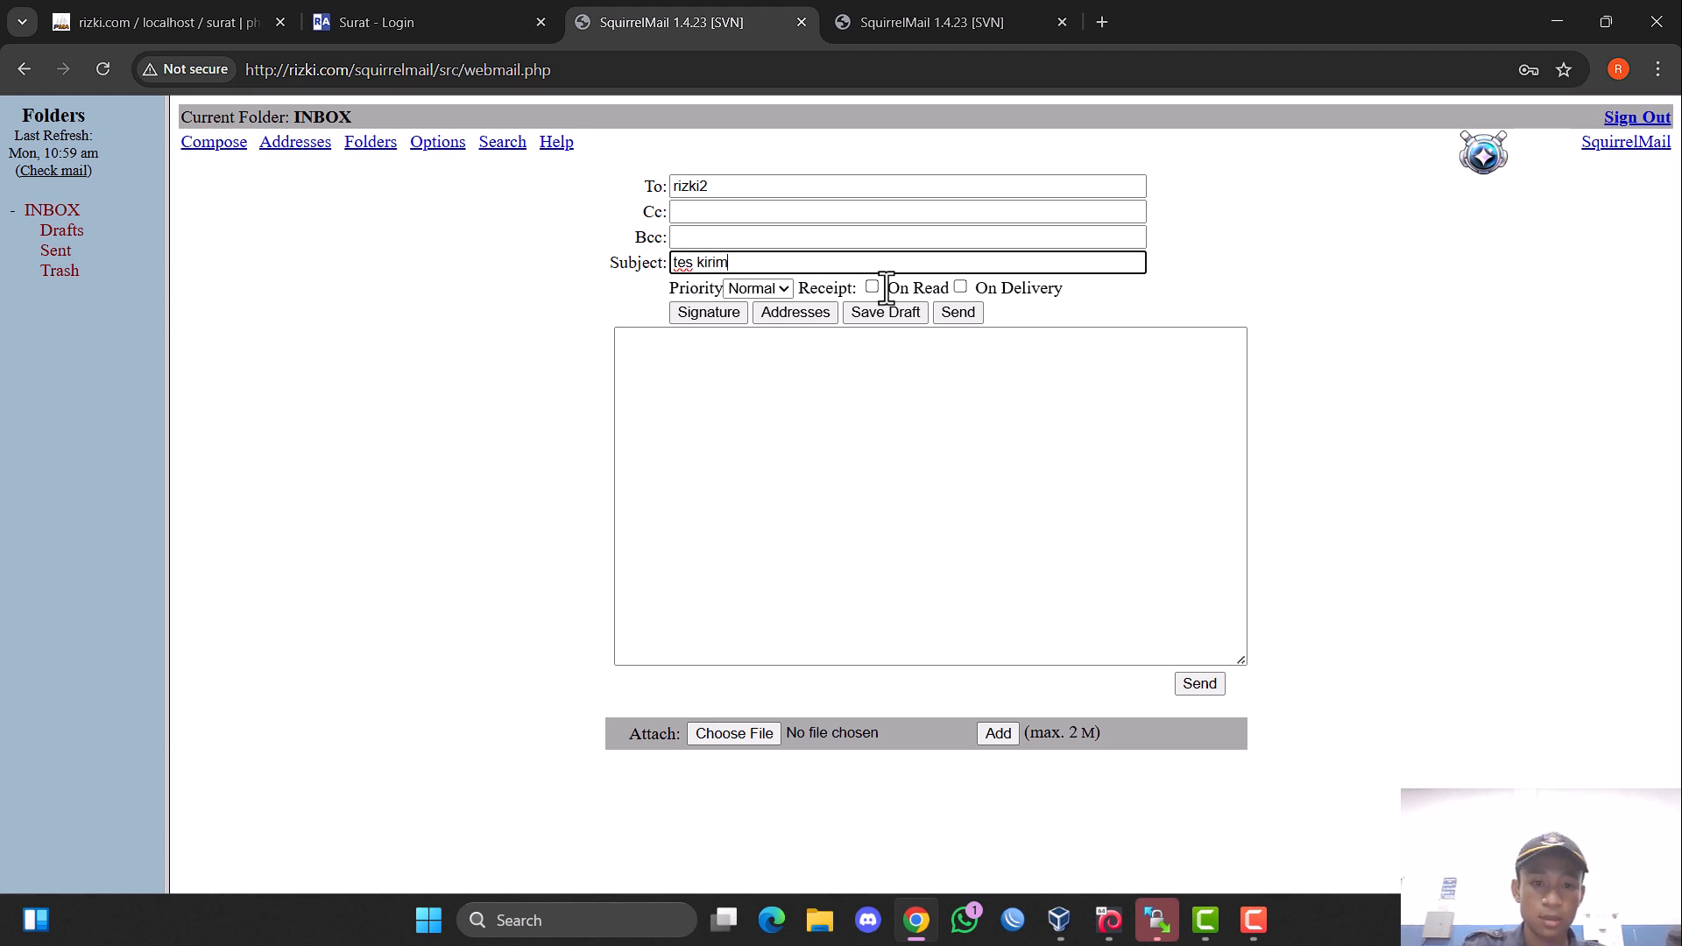
# Write "halo" as the message body and send the message.
pyautogui.click(772, 416)
pyautogui.write('halo')
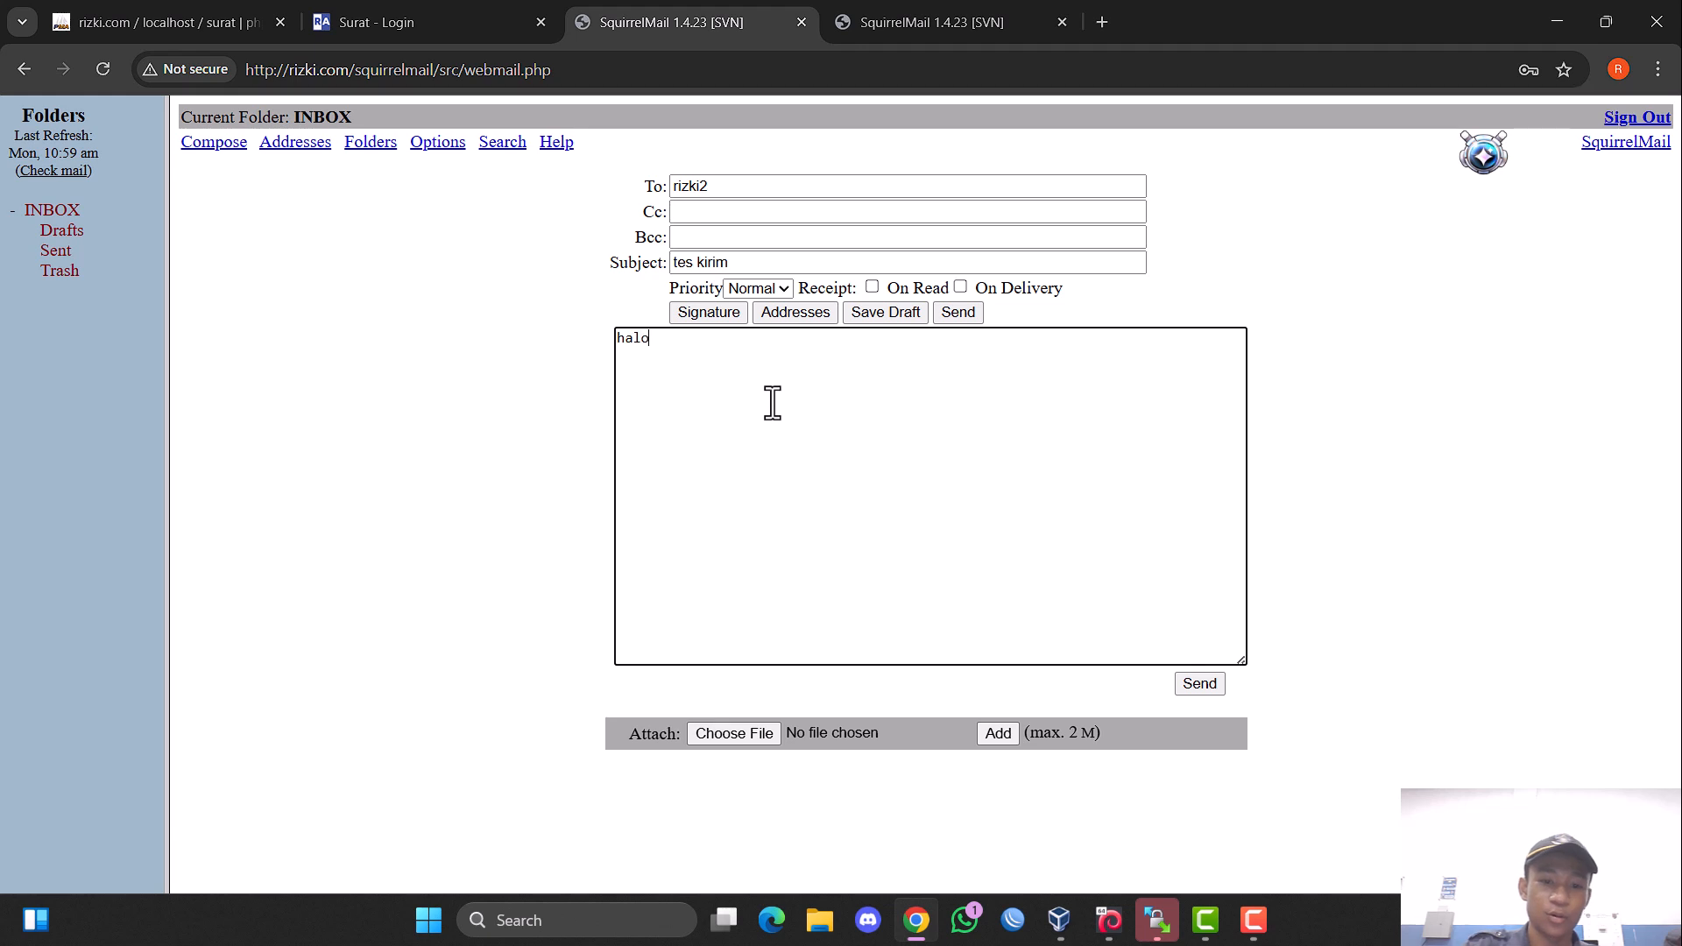
pyautogui.click(1197, 684)
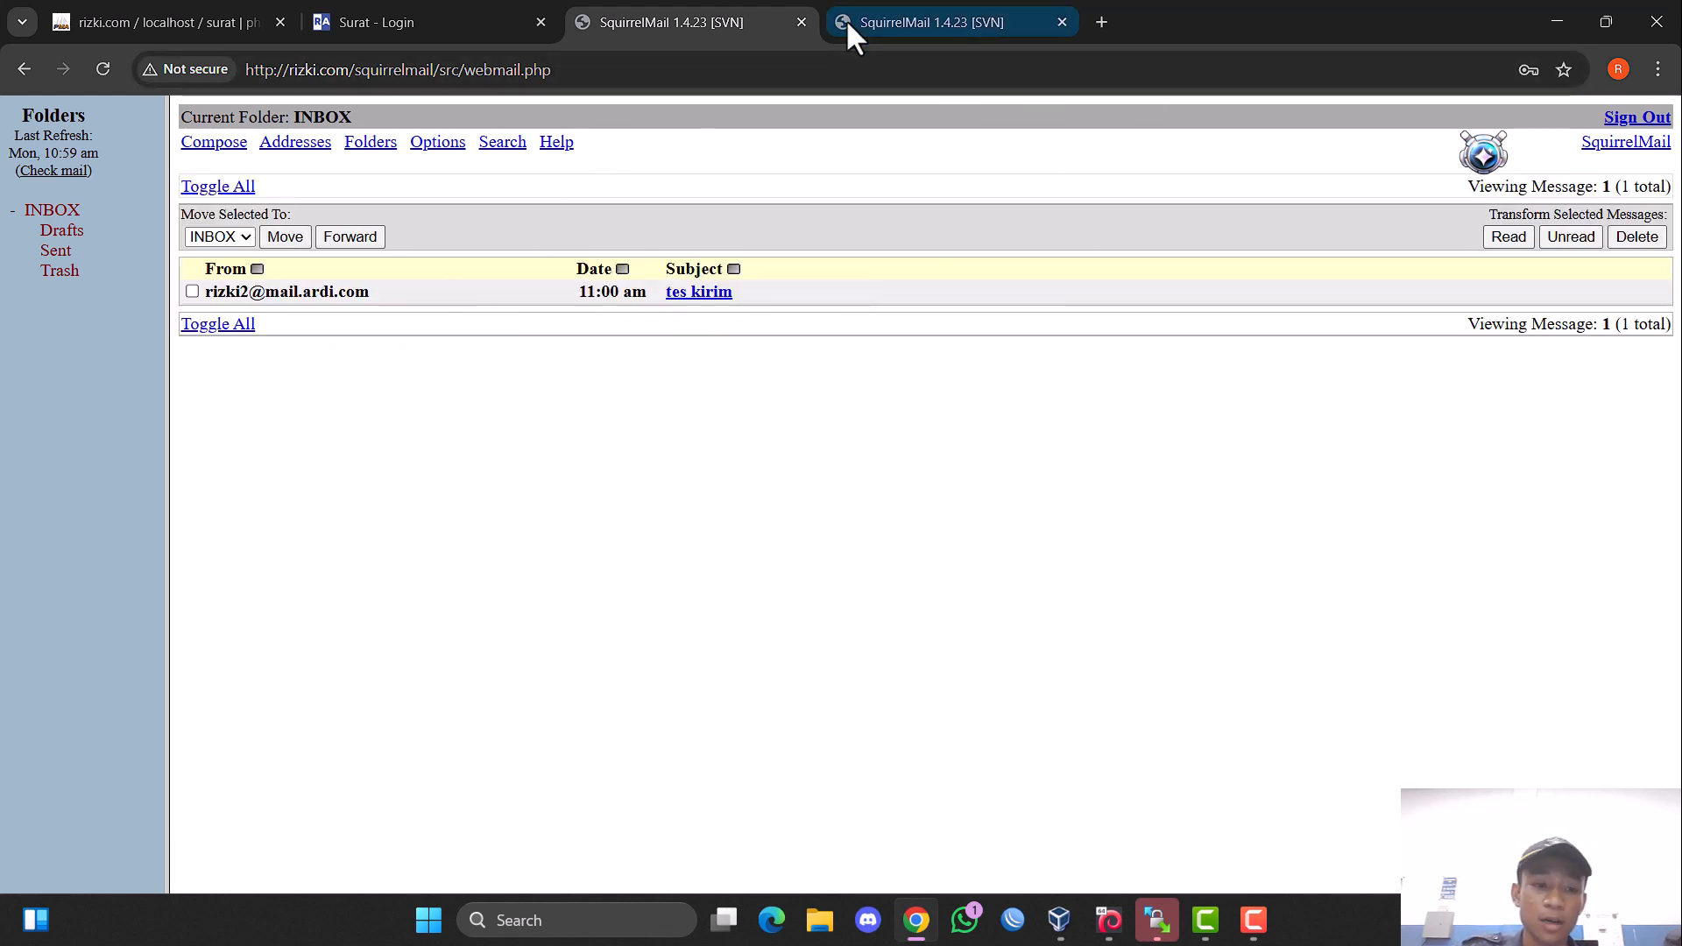
# Move the second SquirrelMail tab into its own window to view its inbox, and close that window.
pyautogui.click(928, 22)
pyautogui.moveTo(928, 22); pyautogui.dragTo(607, 98)
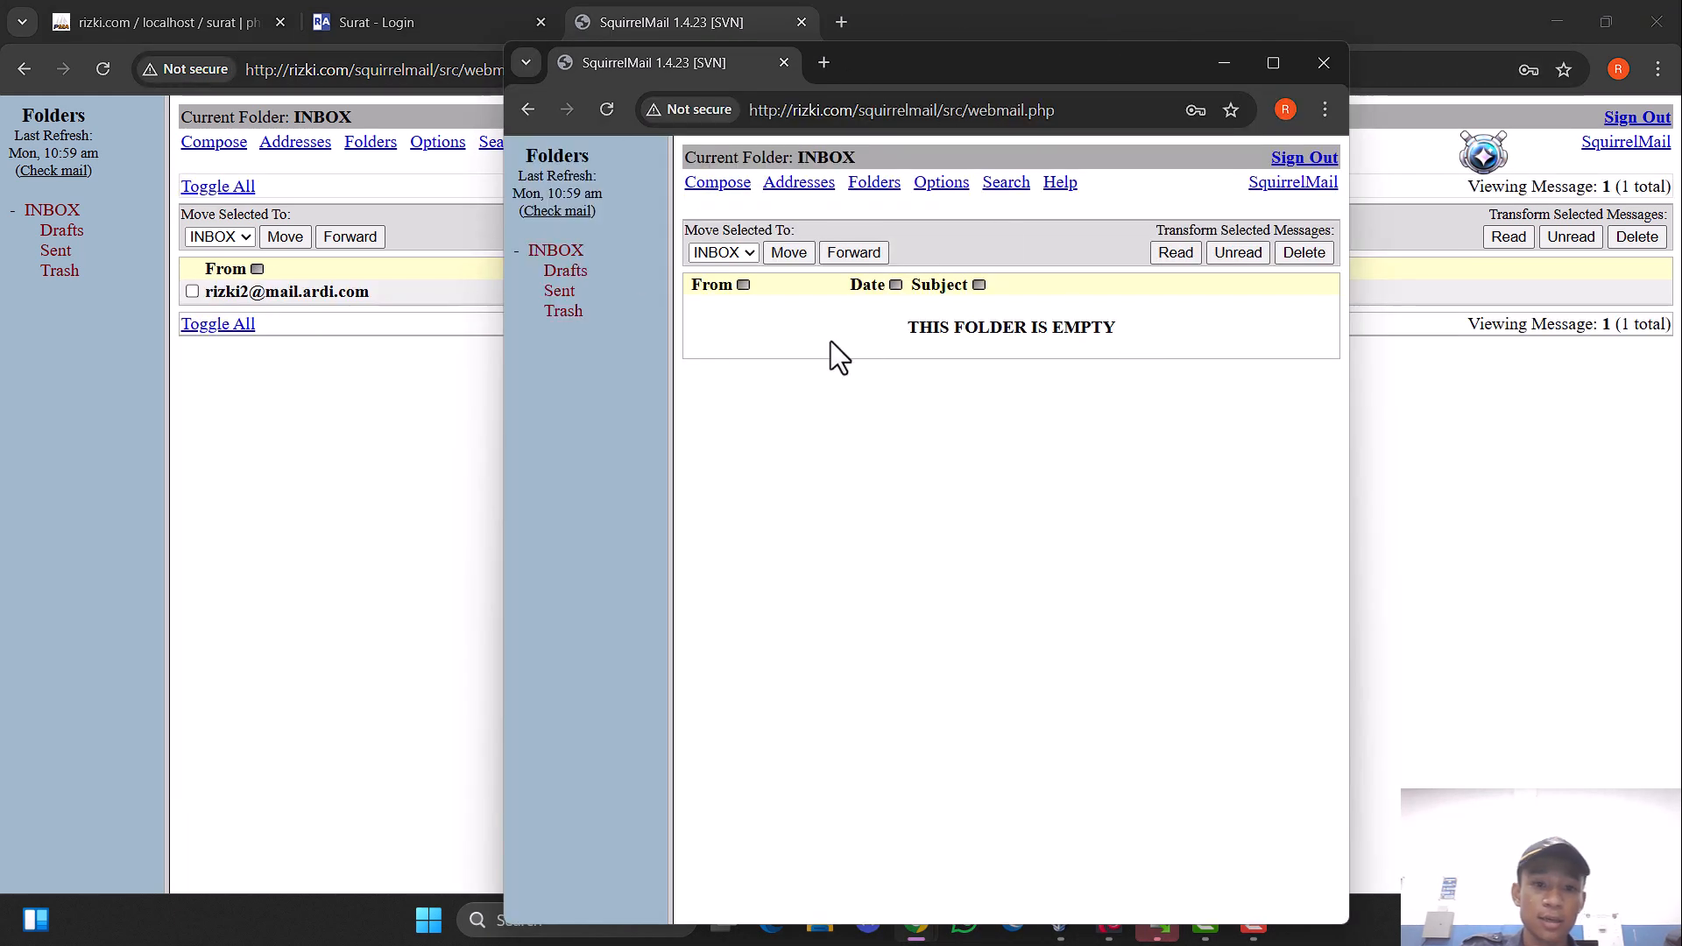
pyautogui.click(1324, 62)
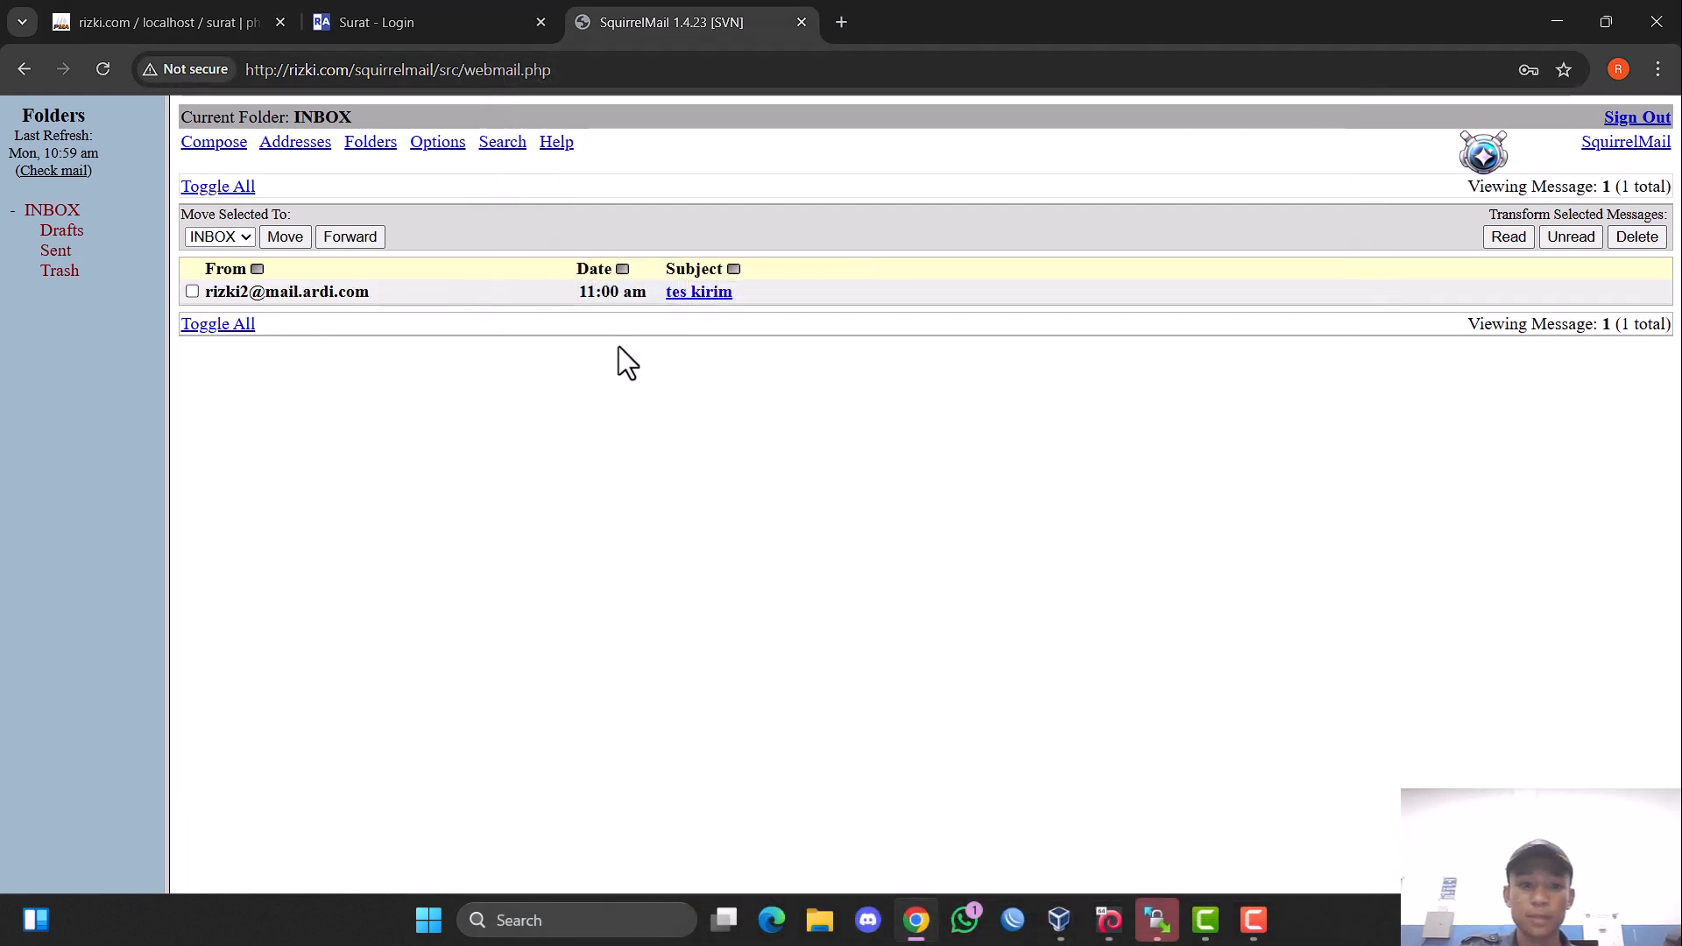
# Open the received message "tes kirim" from the inbox to read it.
pyautogui.click(698, 293)
pyautogui.click(18, 66)
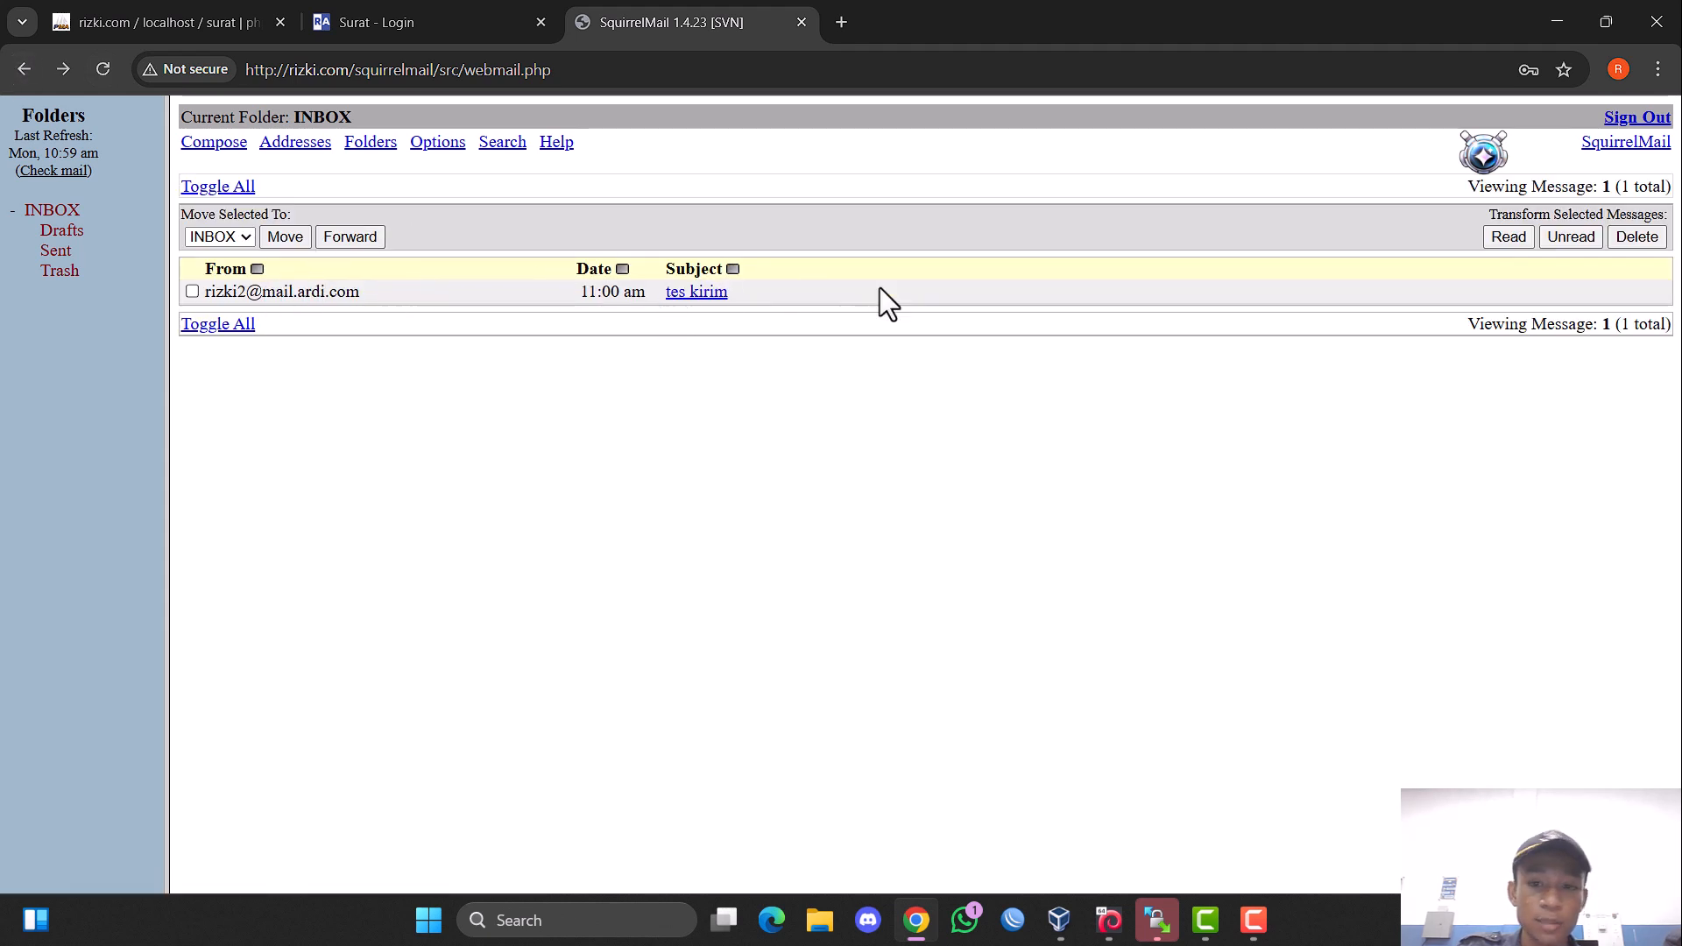
pyautogui.click(697, 293)
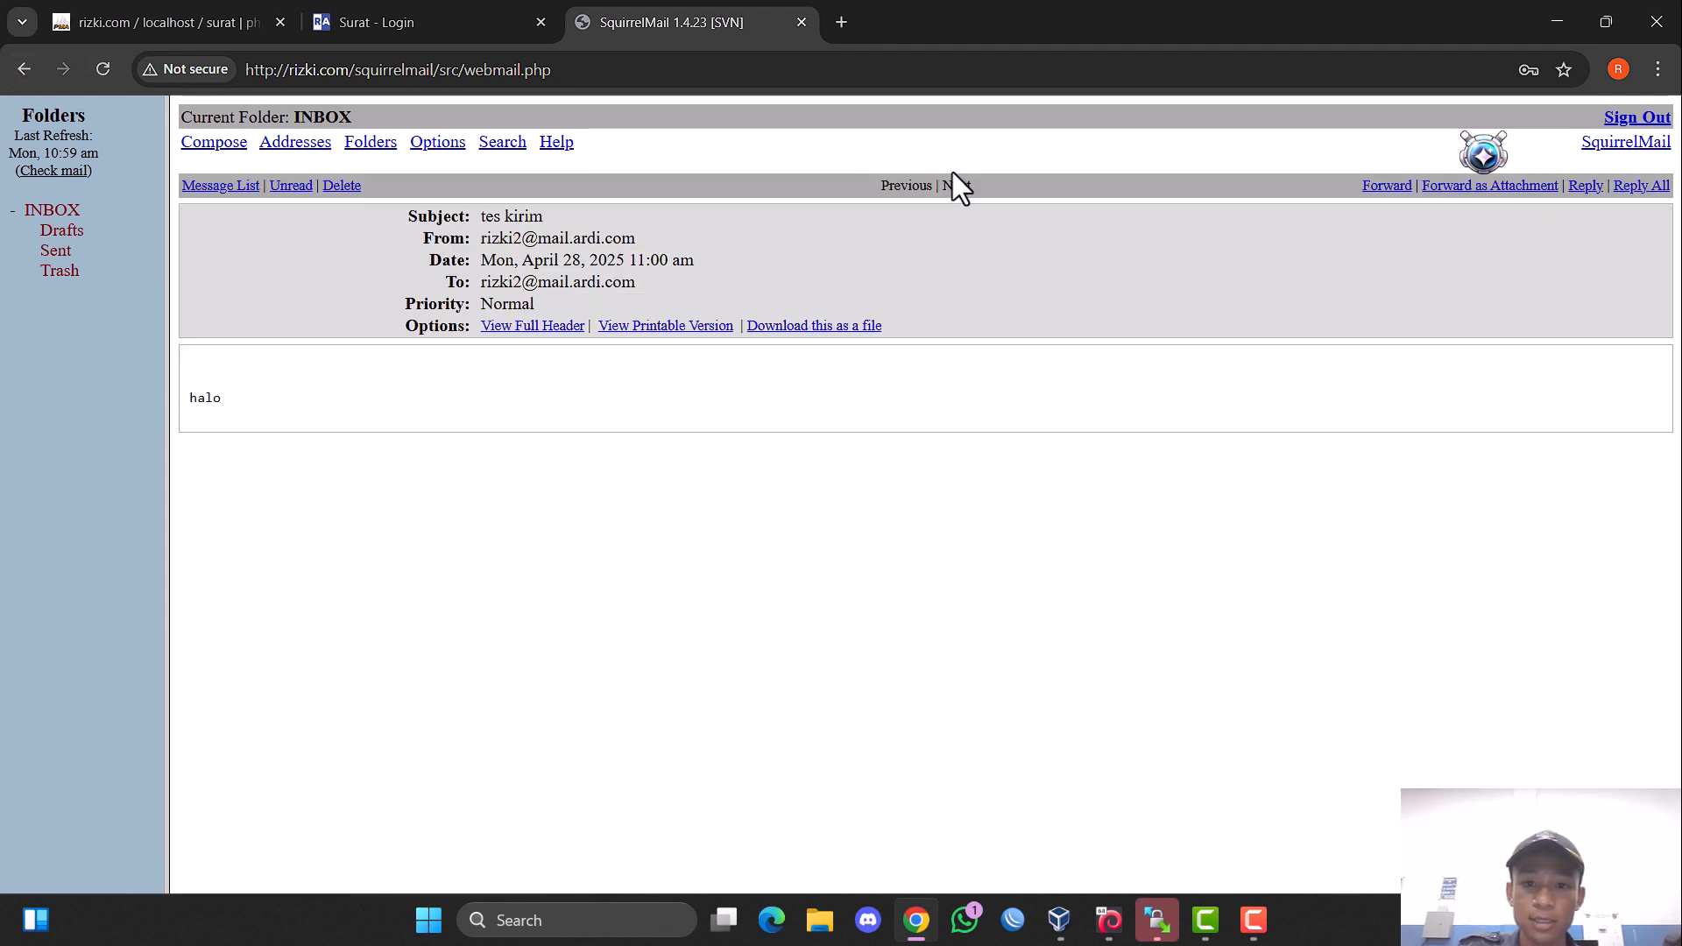
# Reply to the "tes kirim" message with "halo juga" and send the reply.
pyautogui.click(1585, 186)
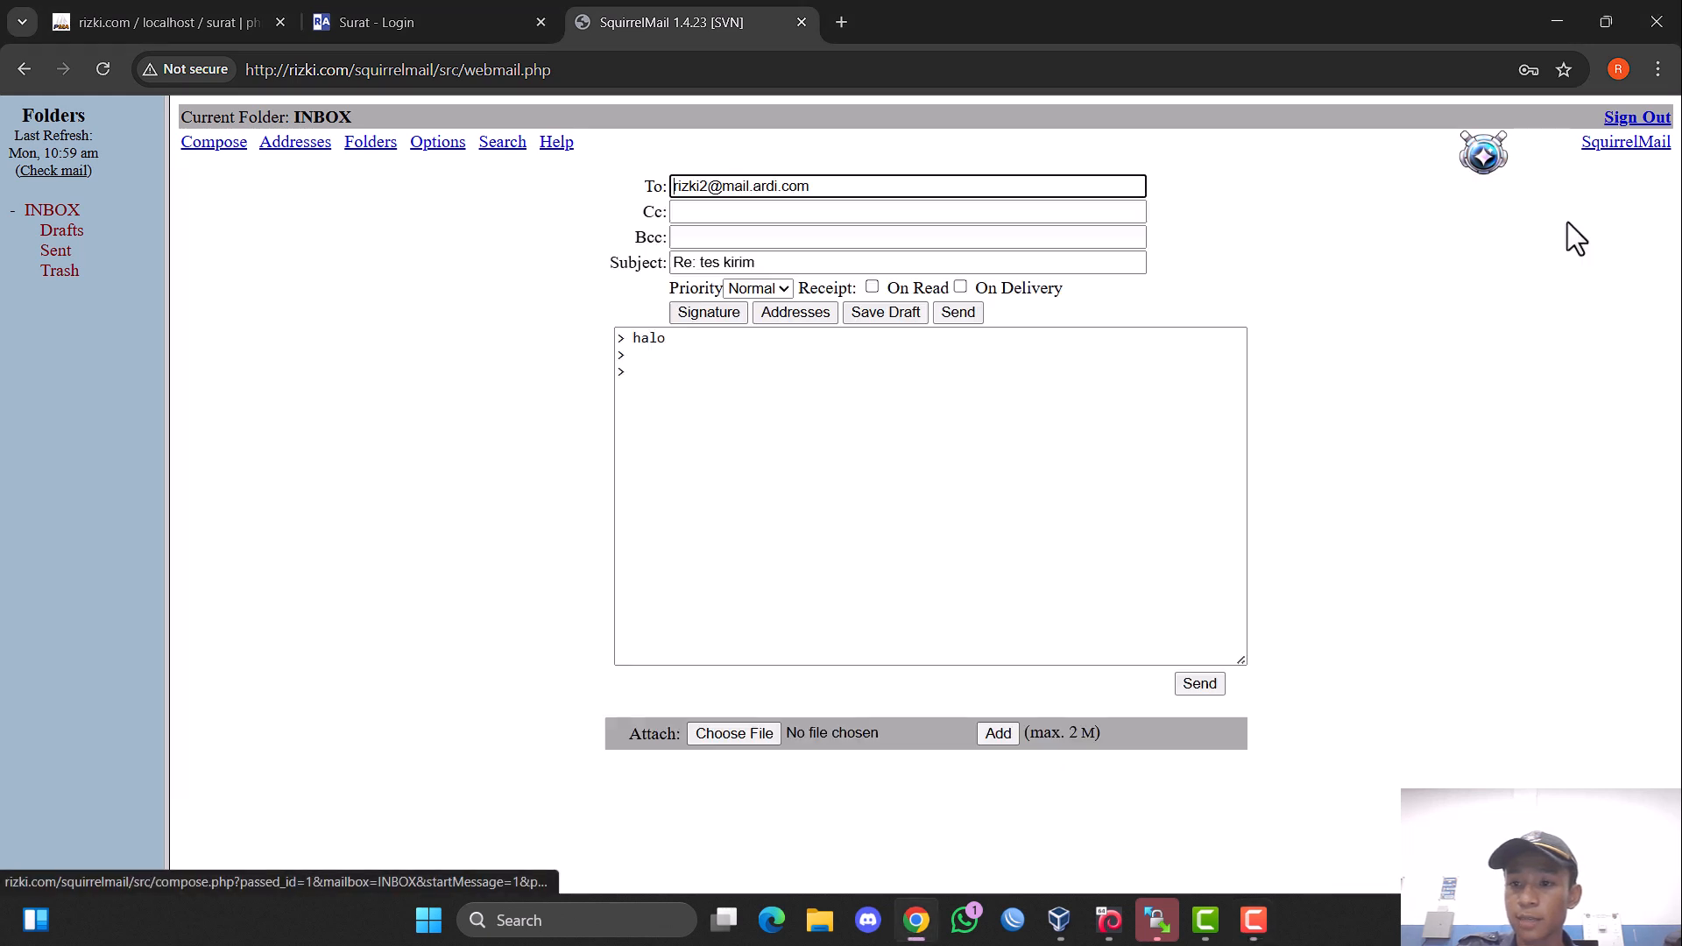
pyautogui.click(666, 375)
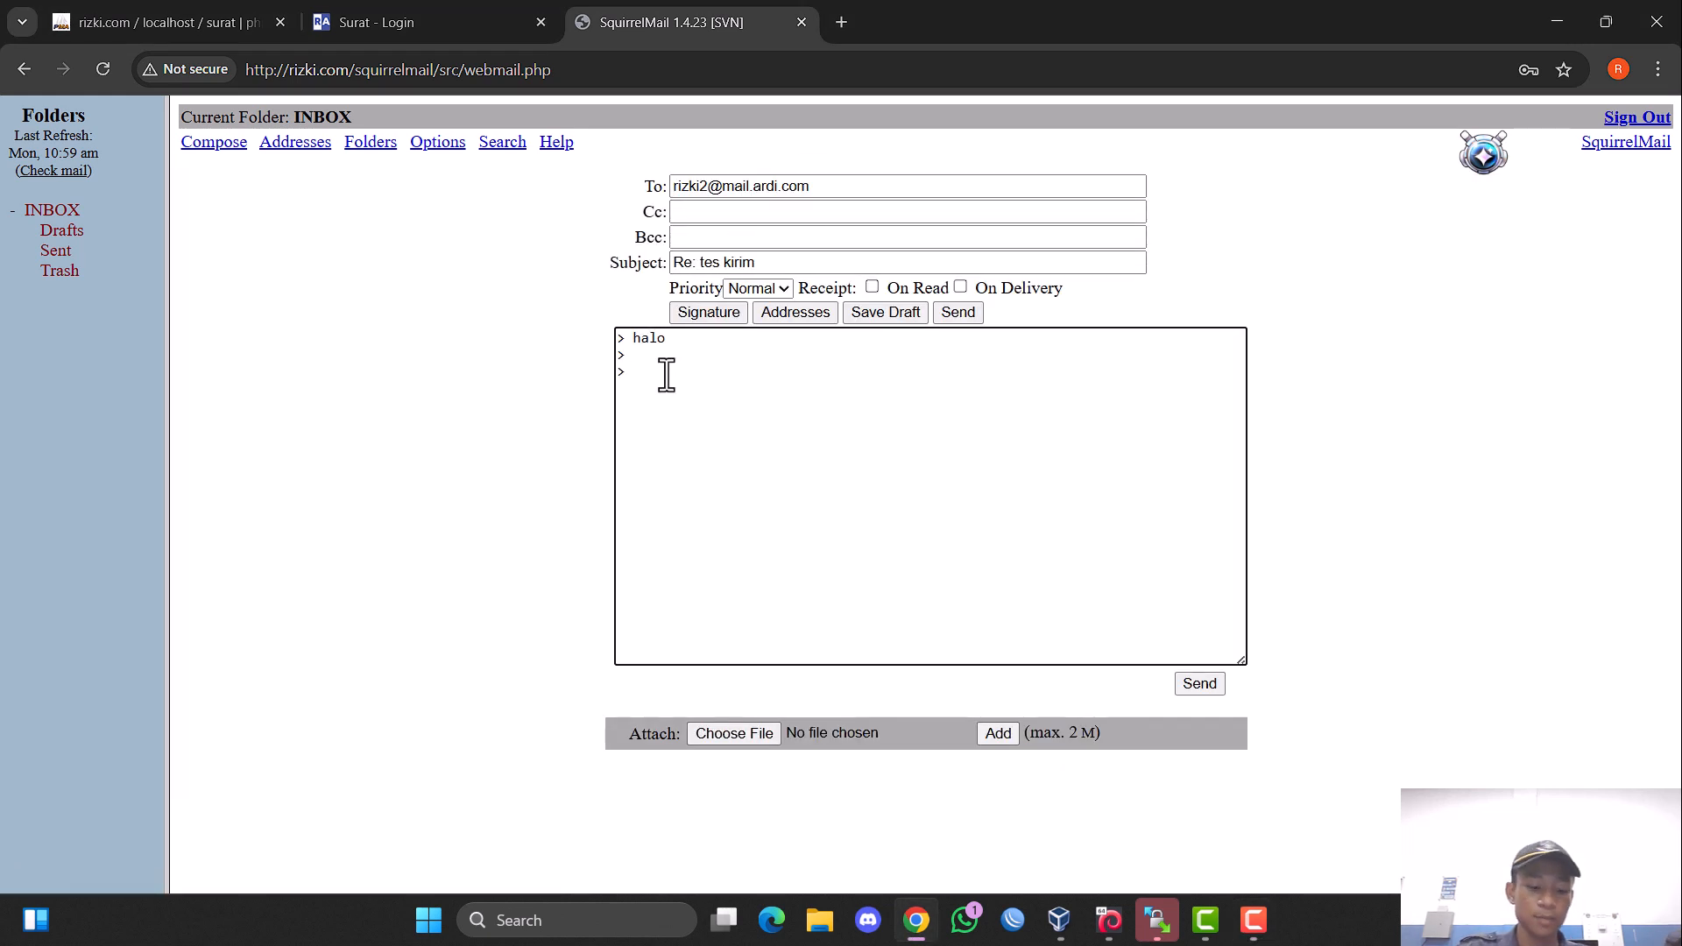
pyautogui.write('halo juga')
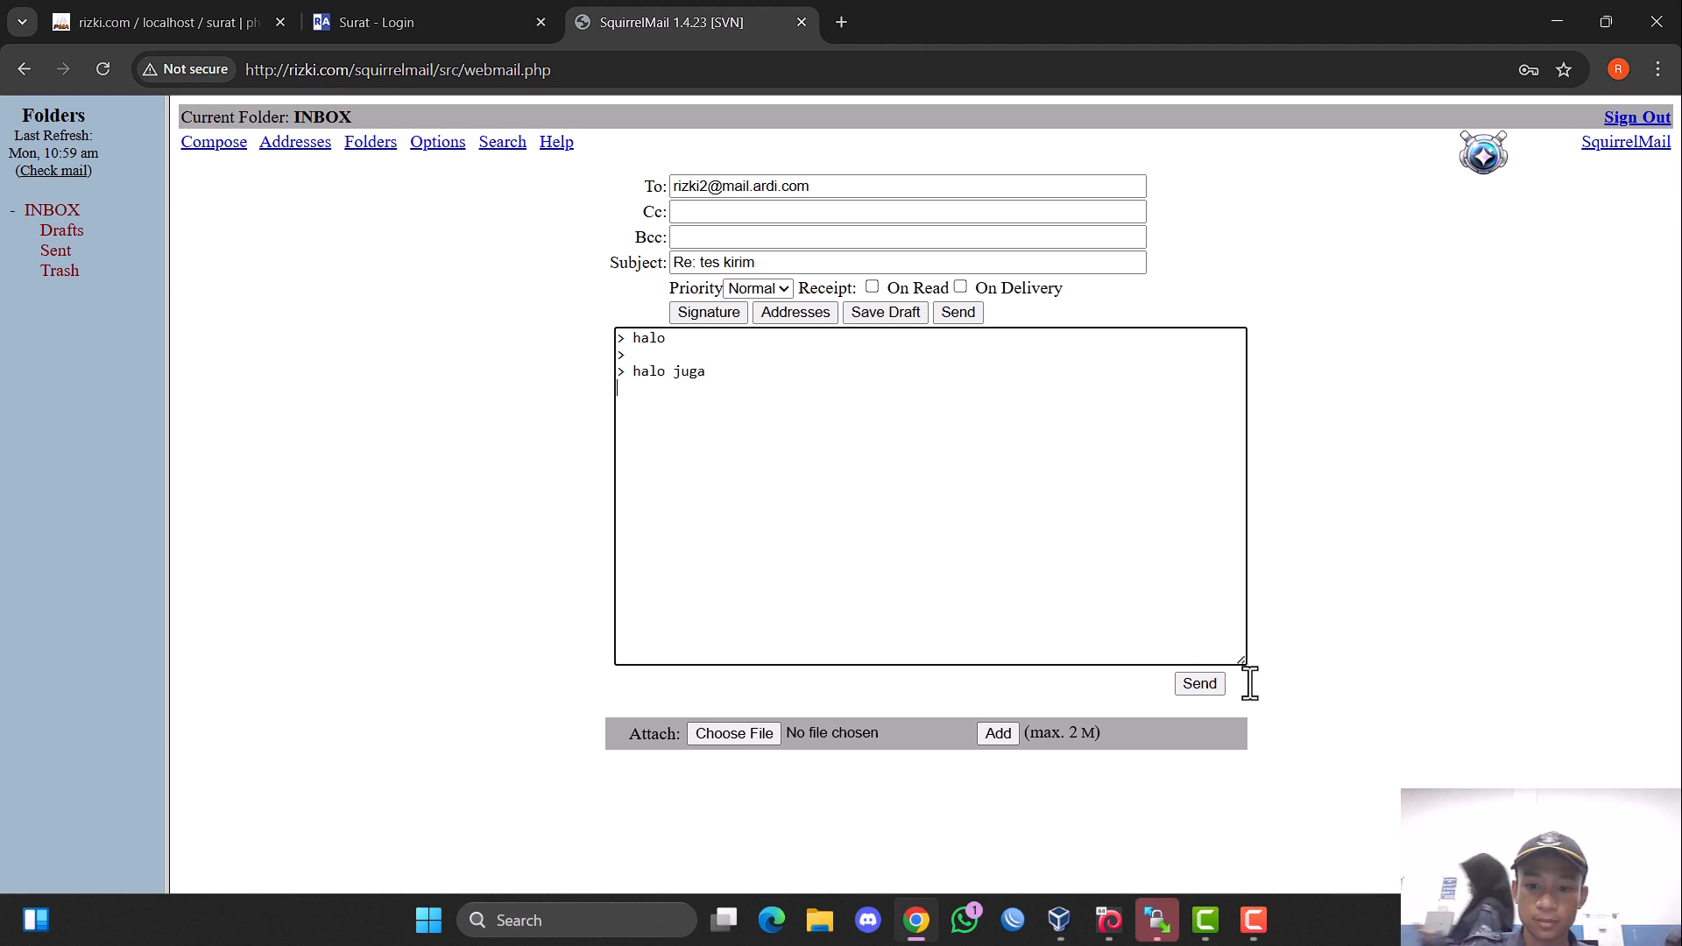
pyautogui.click(1217, 691)
# View the SURAT login page and the SquirrelMail inbox again, and minimize Chrome and the debian 1 window to show VirtualBox Manager.
pyautogui.click(490, 19)
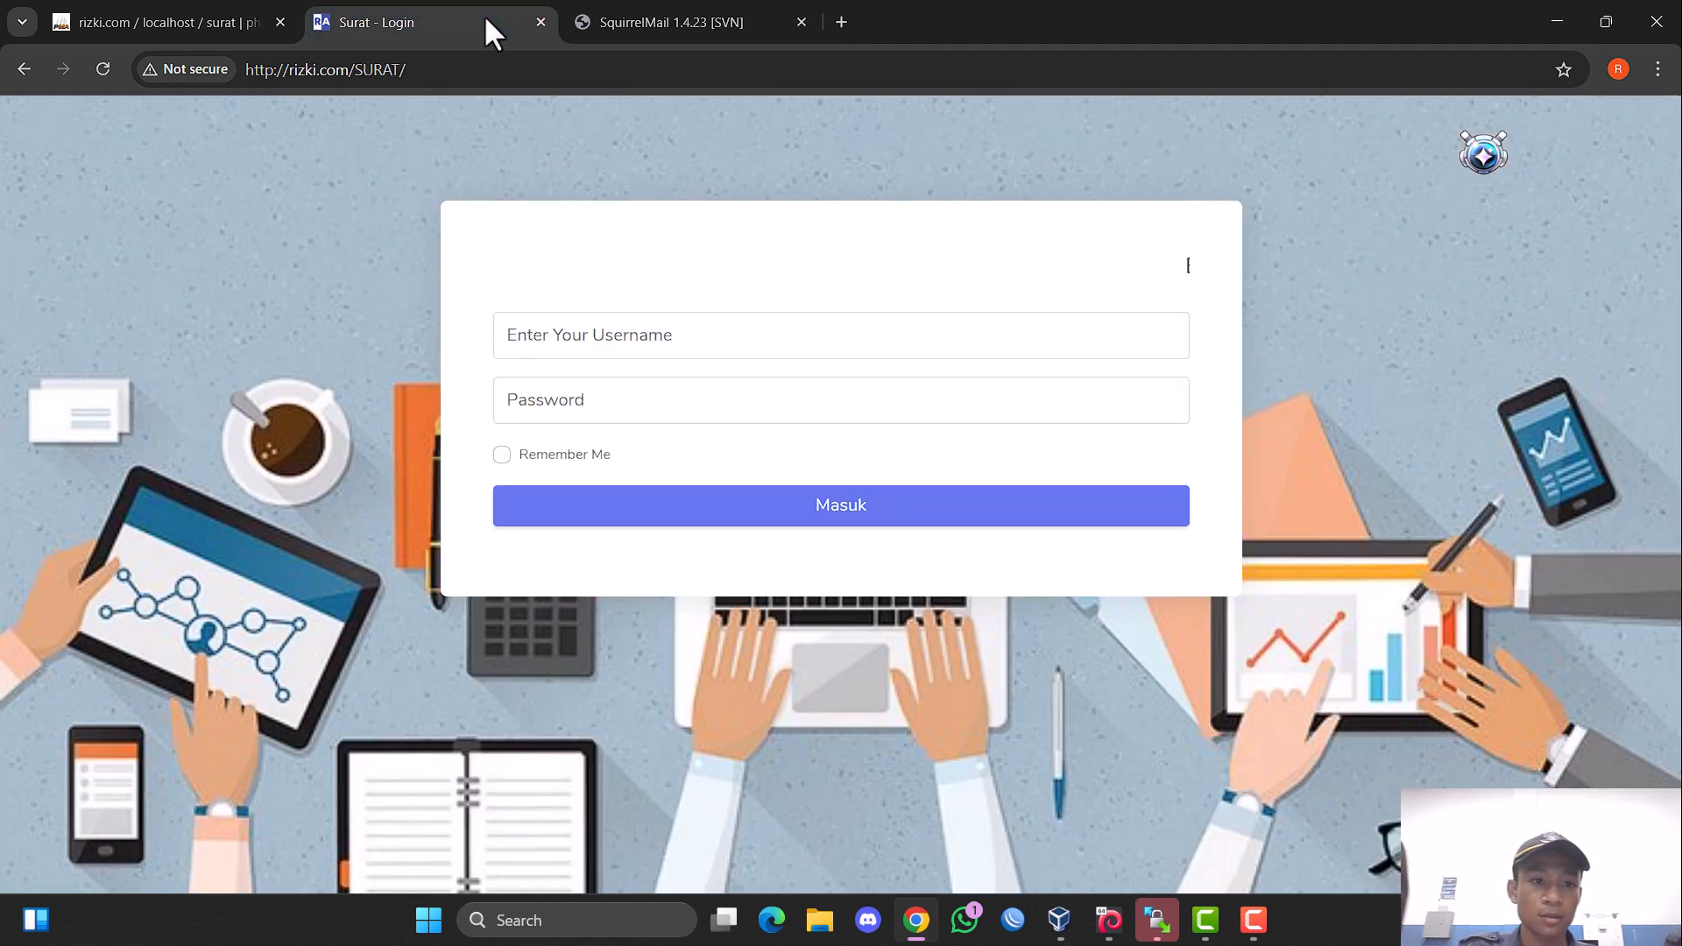
pyautogui.click(690, 29)
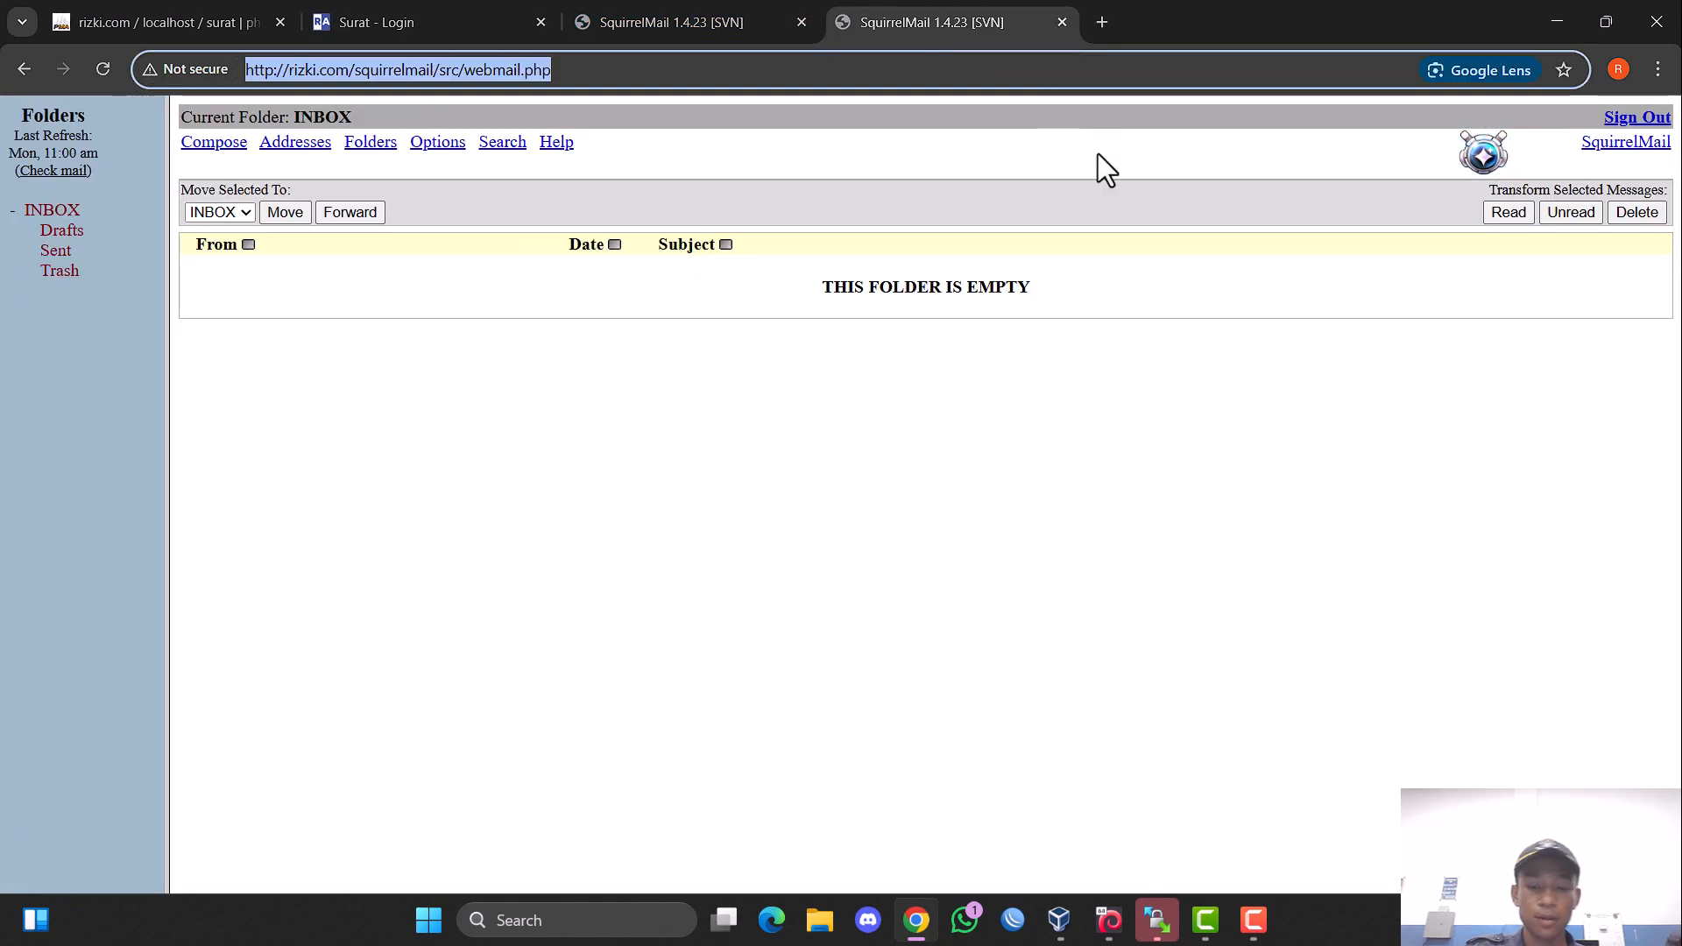
pyautogui.click(1568, 9)
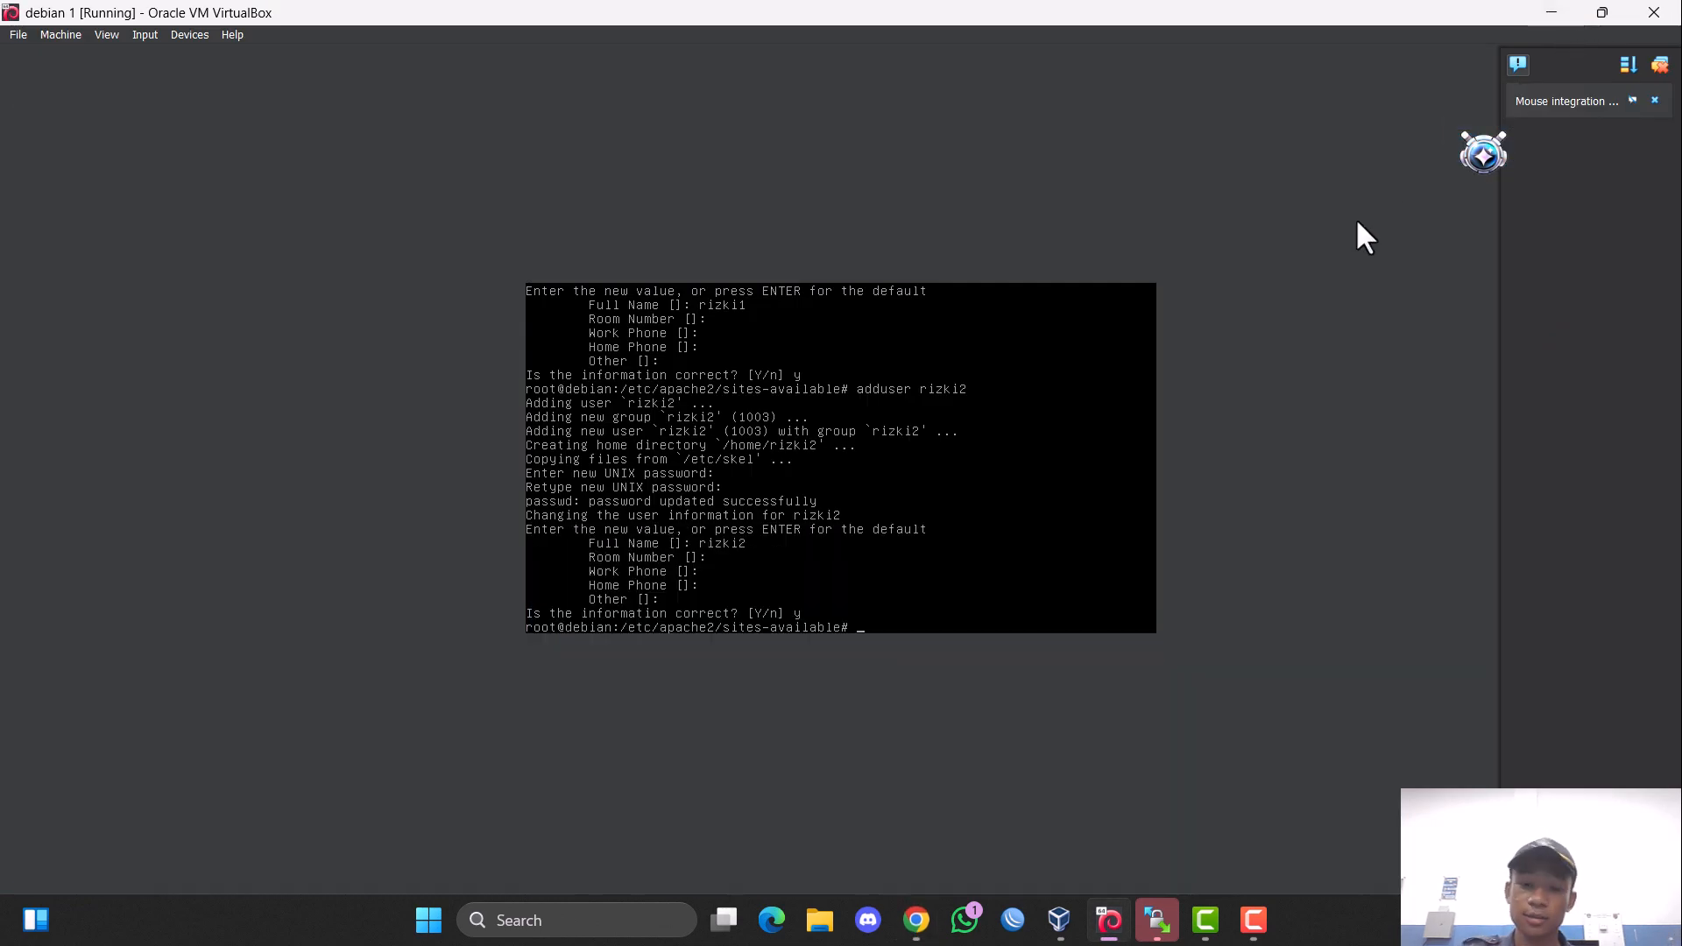
pyautogui.click(1552, 12)
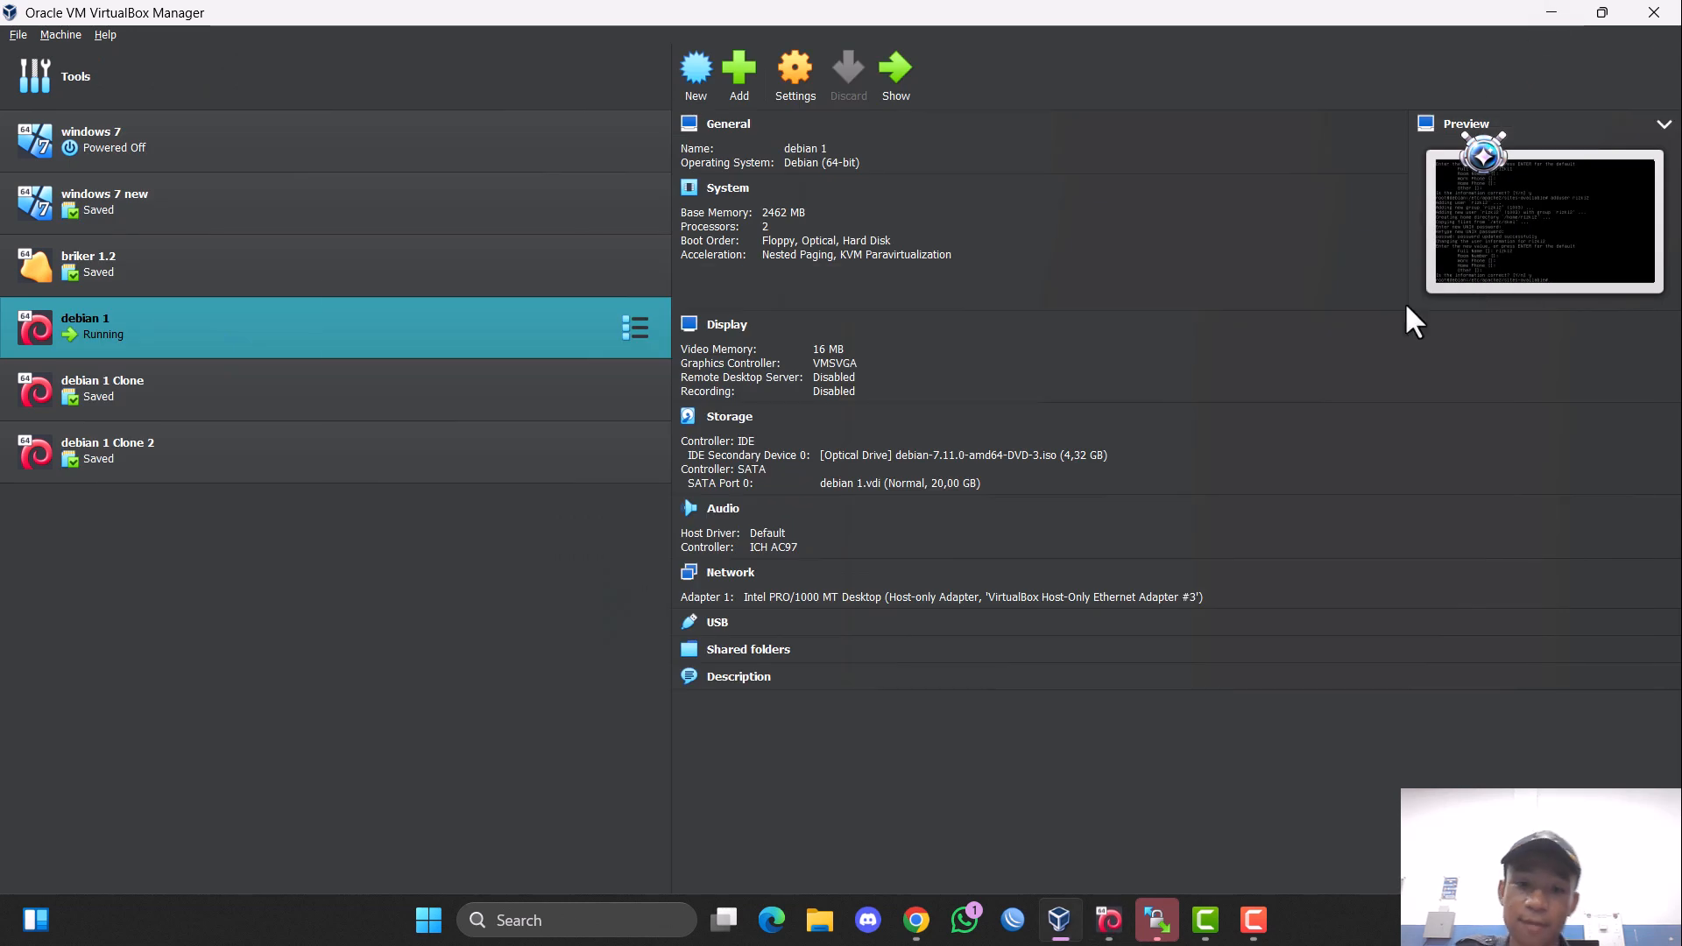